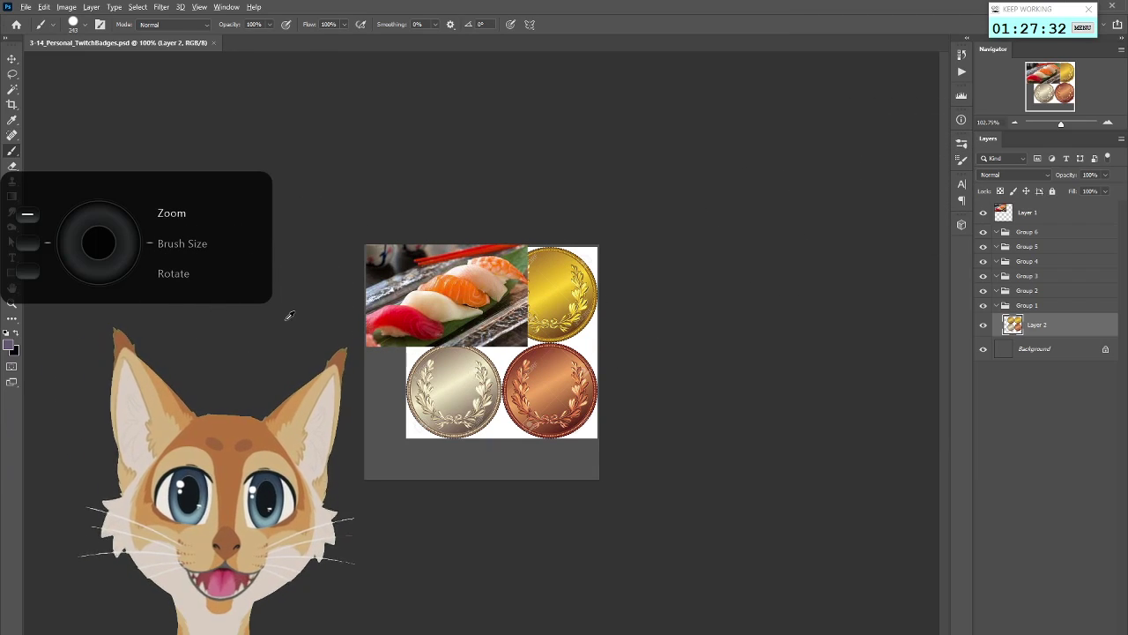
# Move the sushi photo layer into Group 1 beneath the medals layer and hide the medals layer
pyautogui.scroll(2, 277, 315)
pyautogui.scroll(3, 291, 313)
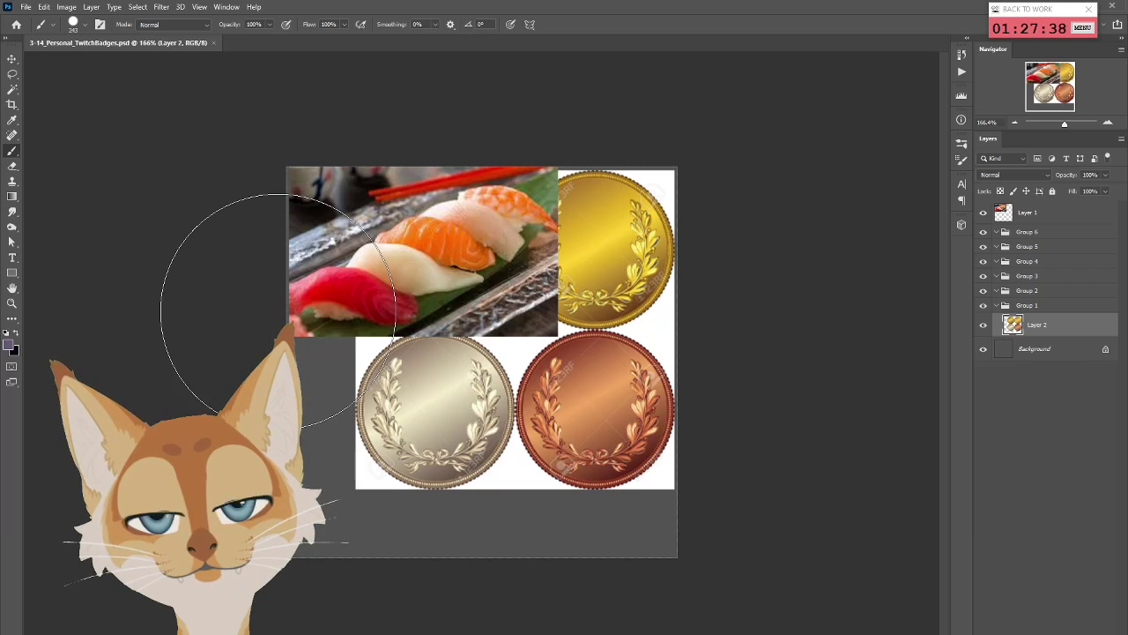
pyautogui.moveTo(1045, 221); pyautogui.dragTo(982, 298)
pyautogui.click(984, 300)
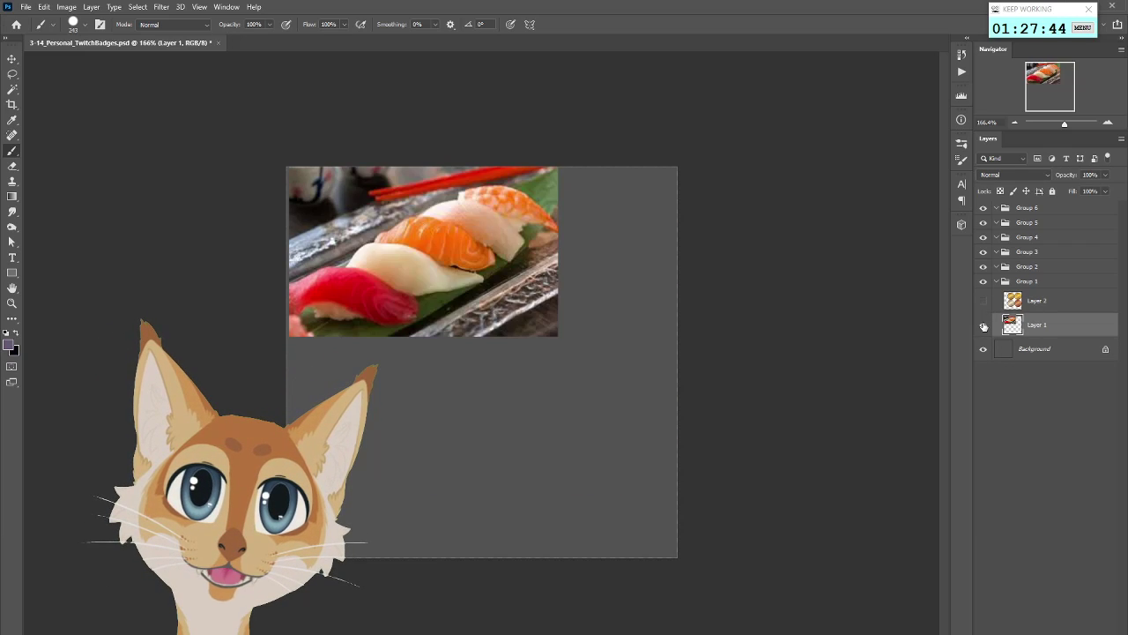
pyautogui.click(984, 325)
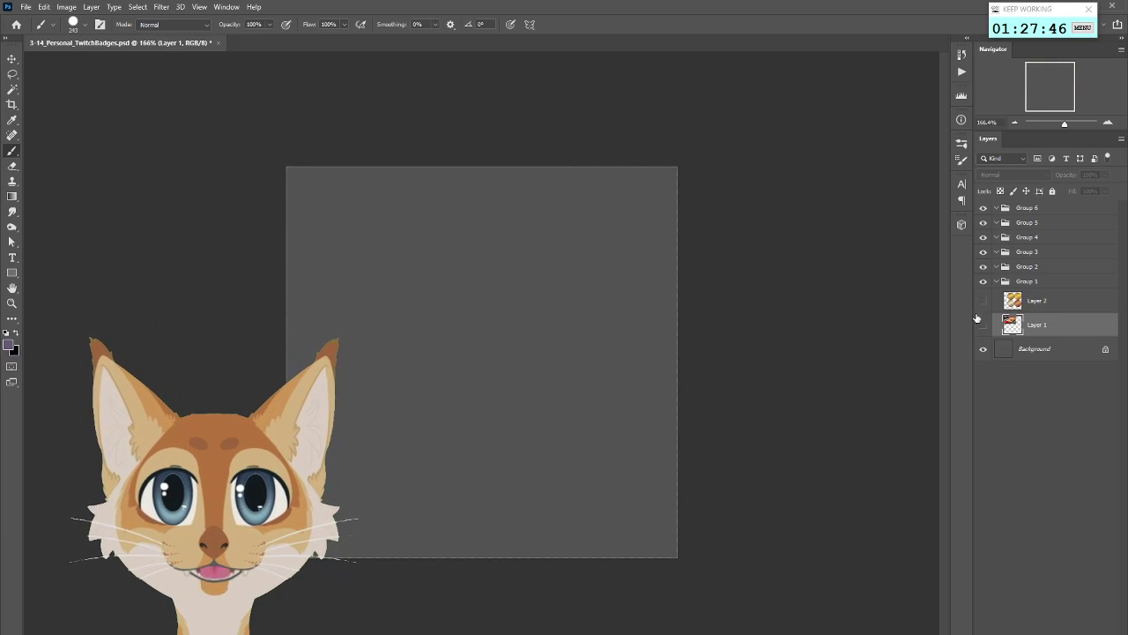
pyautogui.click(985, 302)
pyautogui.click(984, 325)
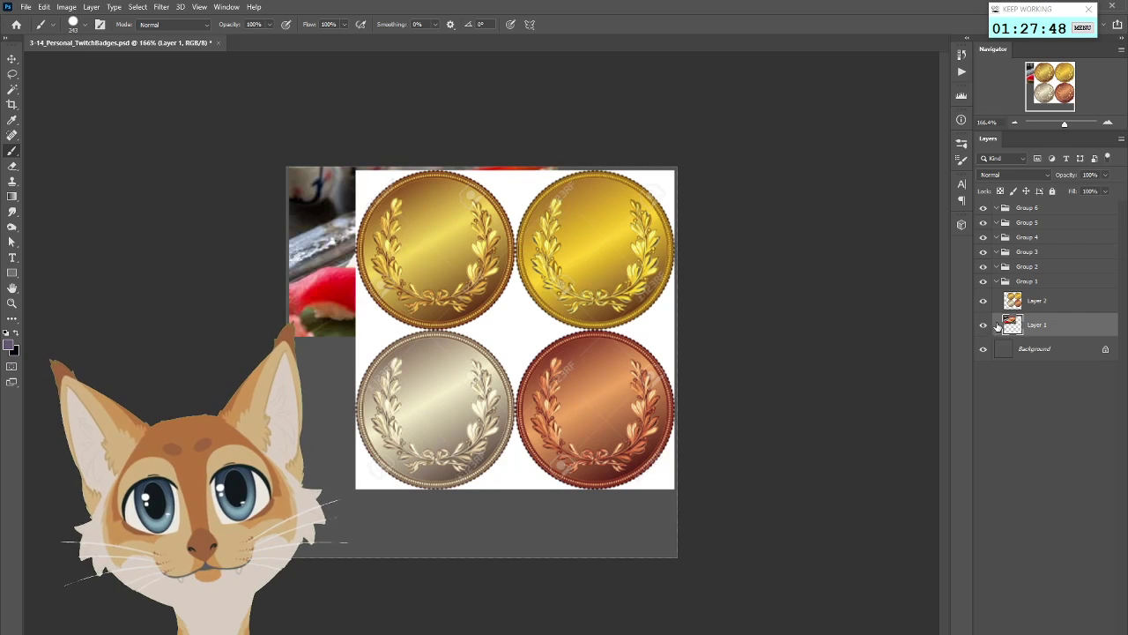
pyautogui.click(985, 303)
# Set the foreground colour to dark red and reduce the brush size to 5 px
pyautogui.scroll(3, 494, 390)
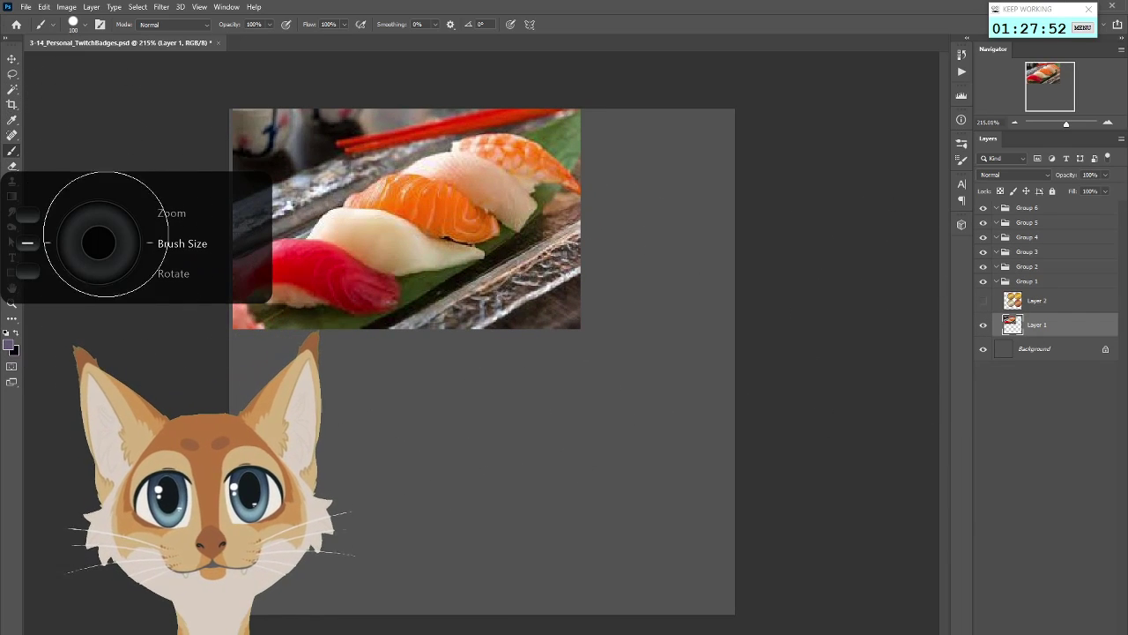
pyautogui.click(12, 349)
pyautogui.write('700000')
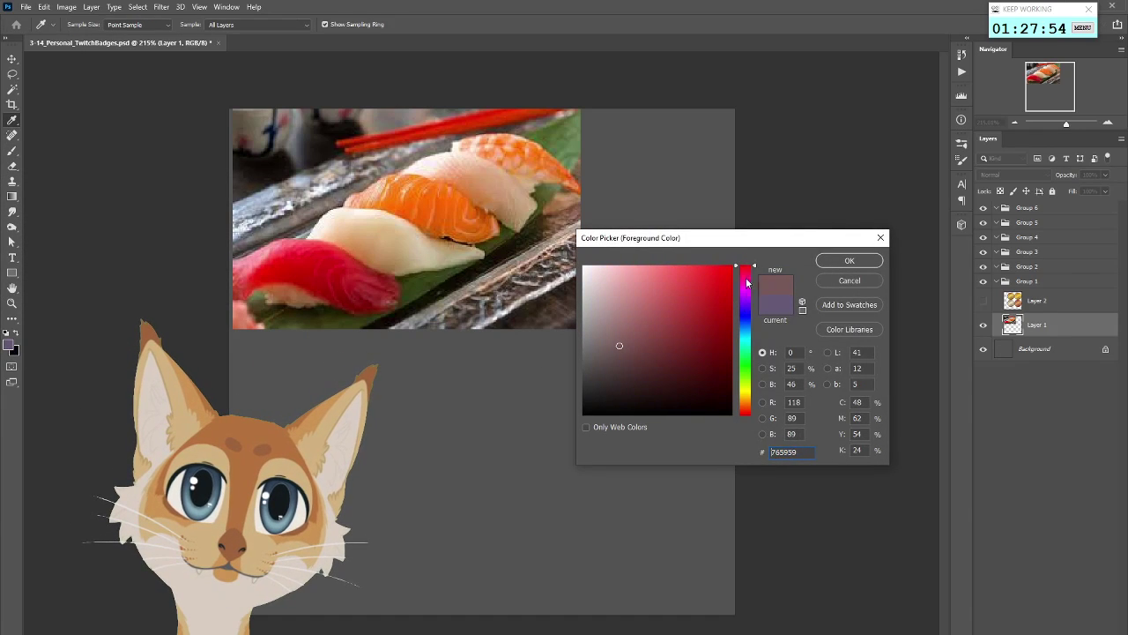
pyautogui.click(846, 262)
pyautogui.press('b')
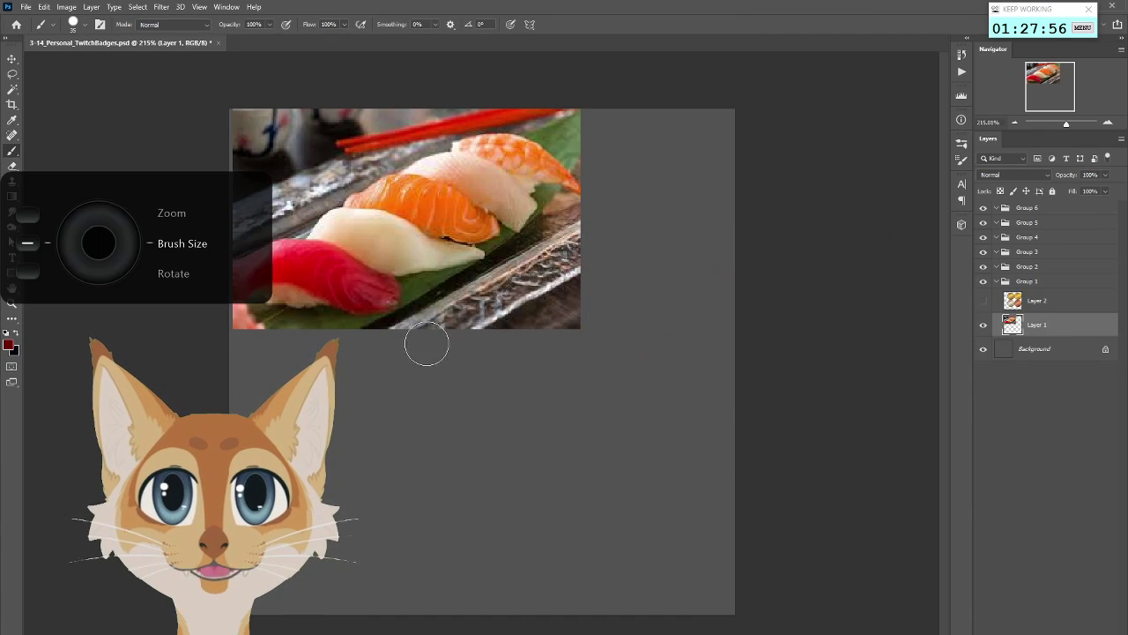
pyautogui.press('[')
pyautogui.press('[')
pyautogui.press('[')
pyautogui.press('[')
pyautogui.press('[')
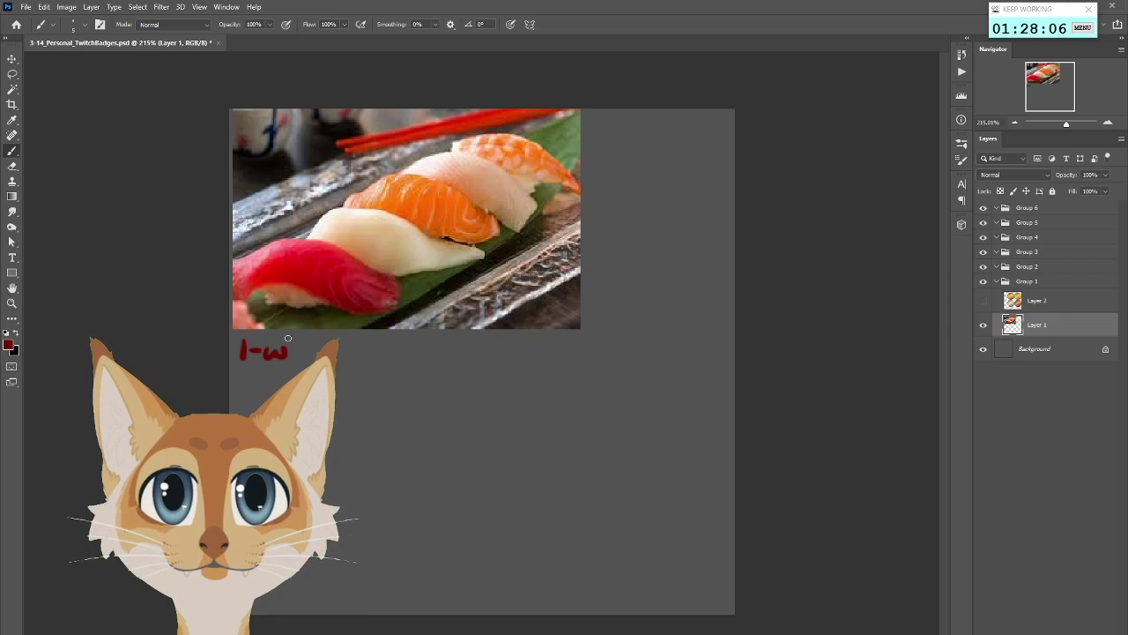
# Handwrite a numbered list of six badge ideas below the sushi photo: white tail, tuna, salmon, bronze, silver and gold
pyautogui.moveTo(320, 345)
pyautogui.mouseDown()
pyautogui.moveTo(309, 351)
pyautogui.moveTo(372, 346)
pyautogui.mouseUp()
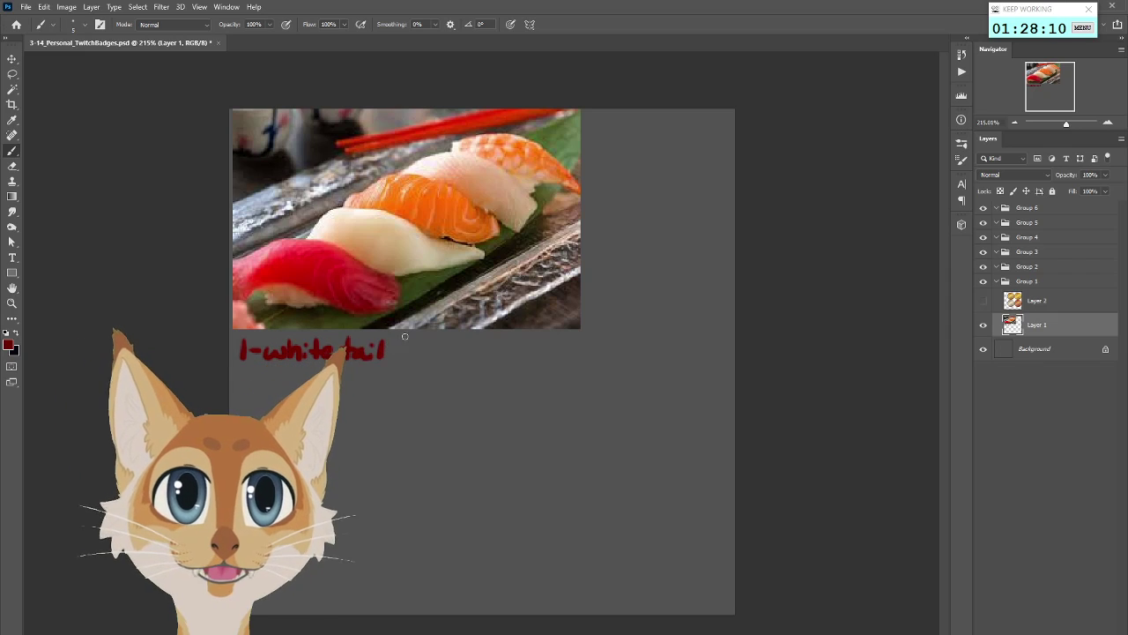
pyautogui.moveTo(236, 373)
pyautogui.mouseDown()
pyautogui.moveTo(266, 389)
pyautogui.moveTo(282, 379)
pyautogui.mouseUp()
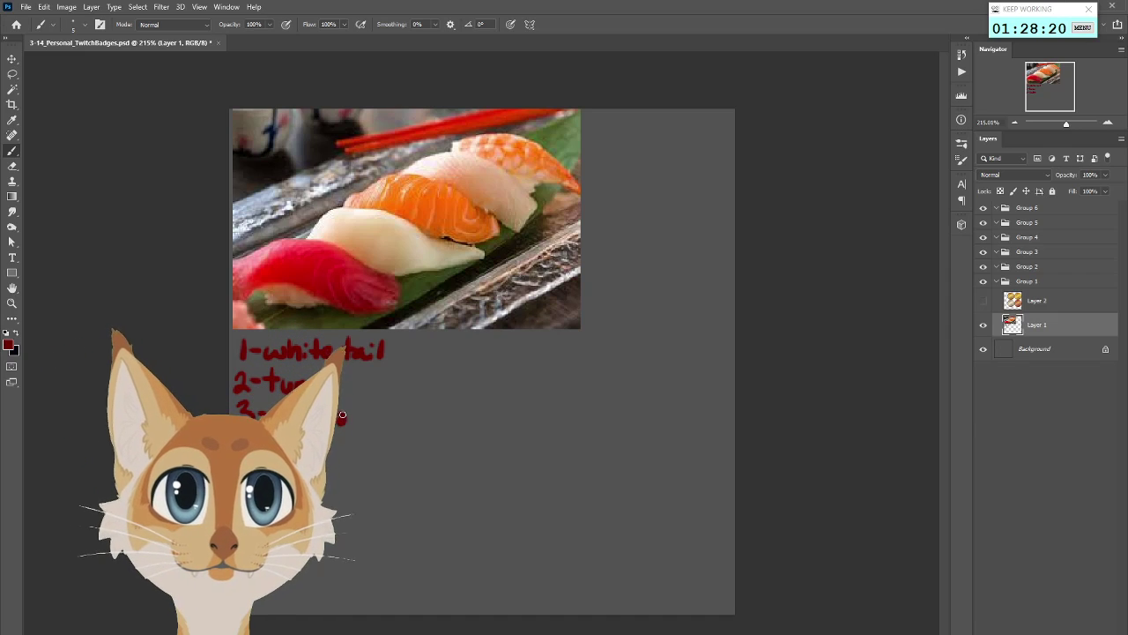
pyautogui.moveTo(342, 416); pyautogui.dragTo(363, 425)
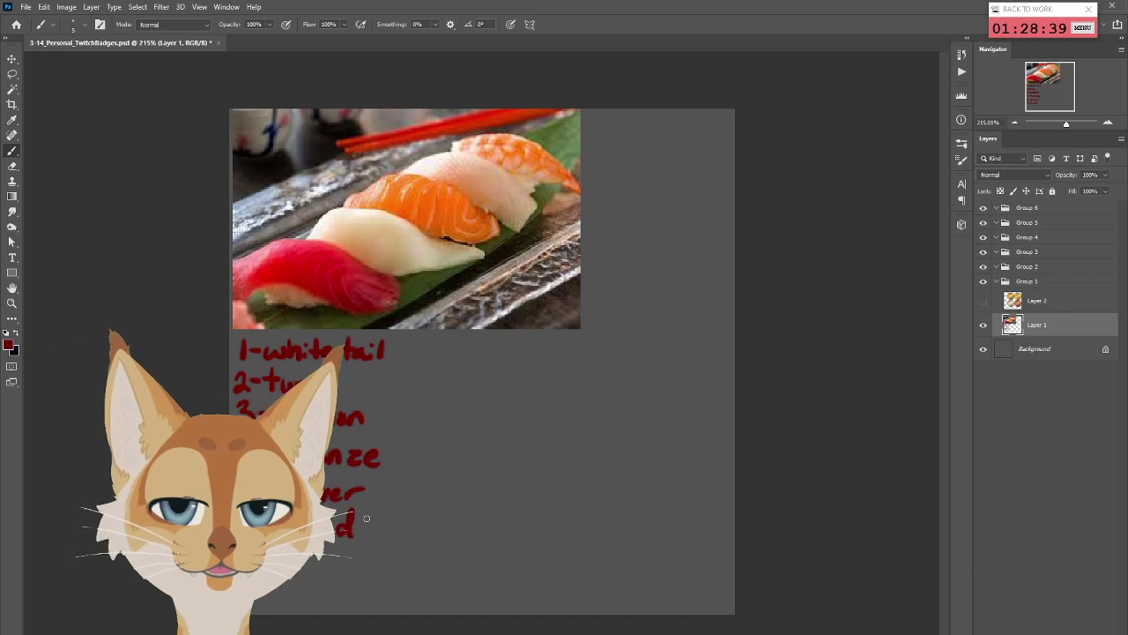
pyautogui.moveTo(396, 335)
pyautogui.mouseDown()
pyautogui.moveTo(411, 506)
pyautogui.moveTo(397, 529)
pyautogui.mouseUp()
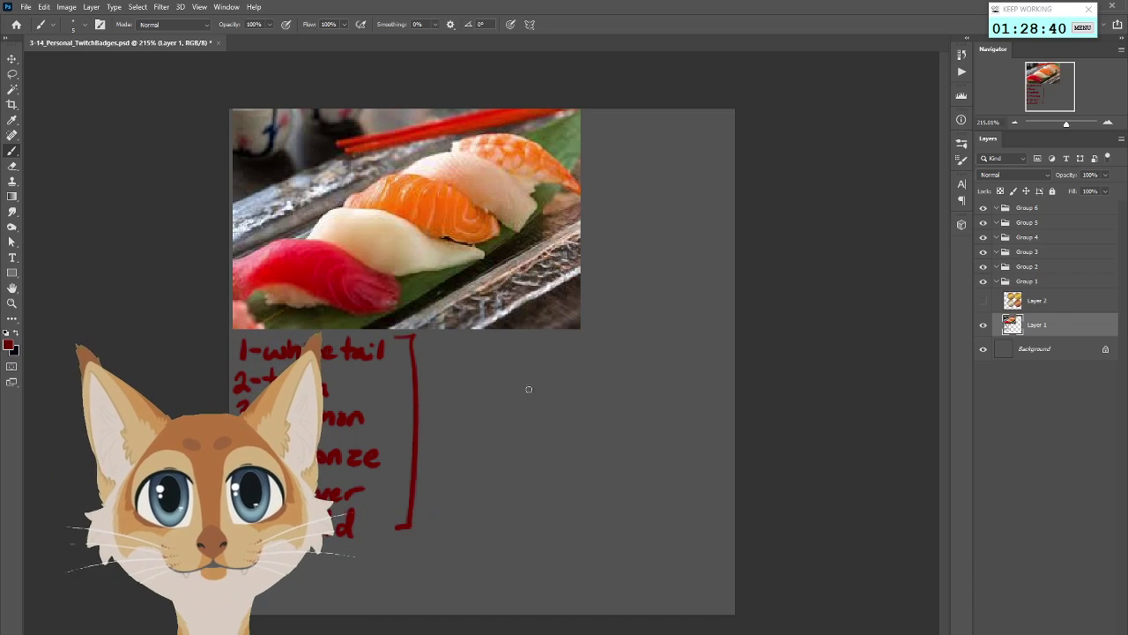
pyautogui.hotkey('ctrl', 'z')
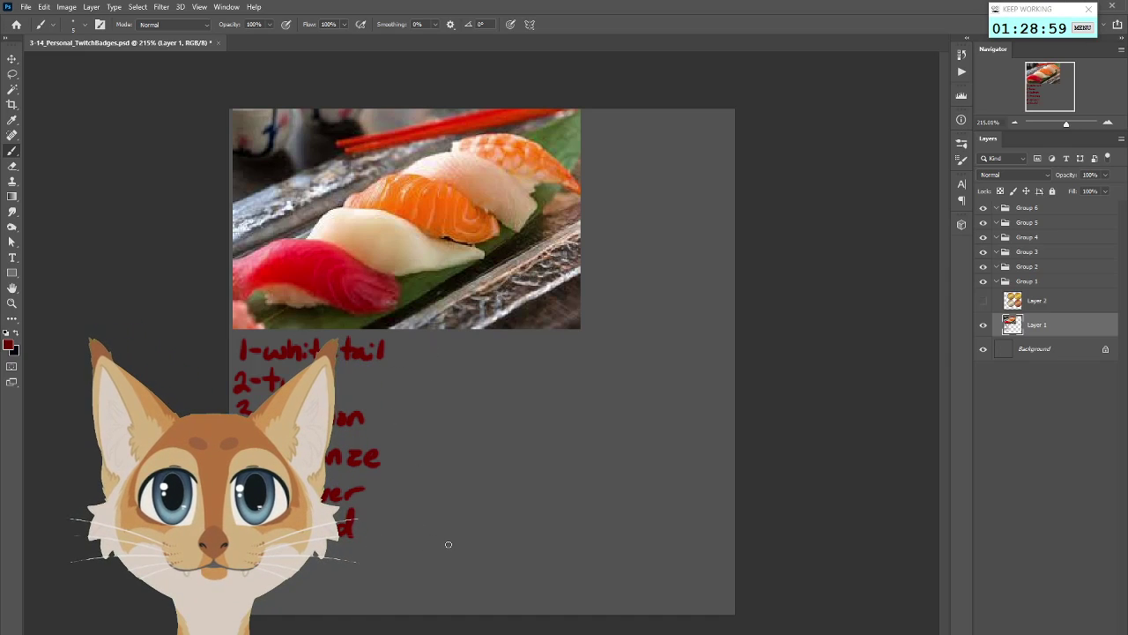
# Move the sushi and medals reference layers out of Group 1, placing them between the group and the Background
pyautogui.click(1025, 282)
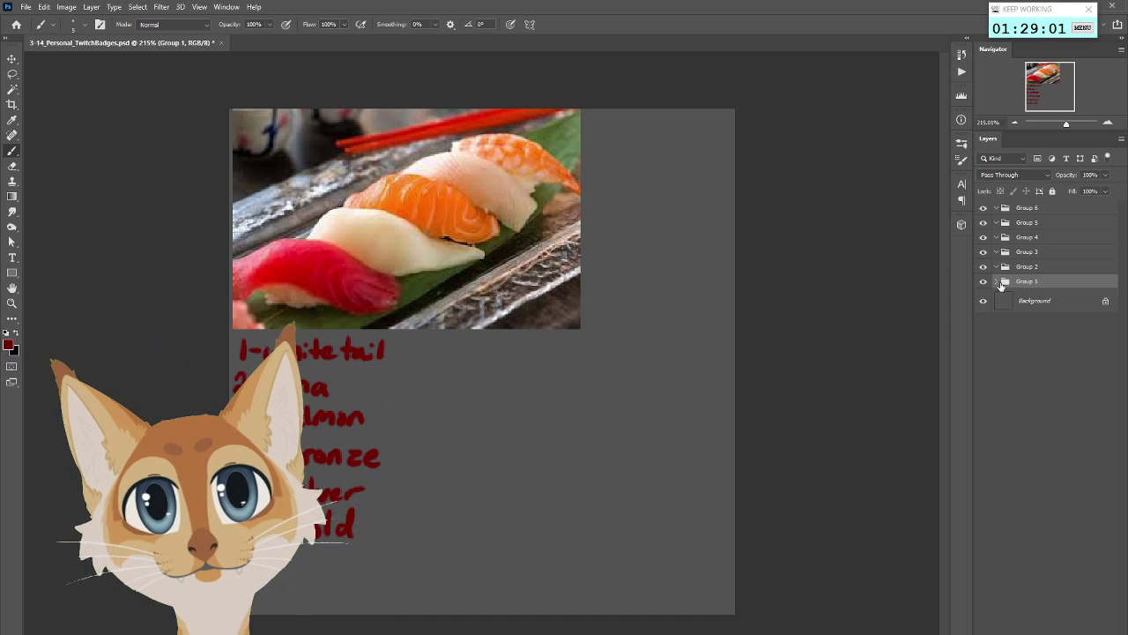
pyautogui.moveTo(1038, 307)
pyautogui.mouseDown()
pyautogui.moveTo(1040, 330)
pyautogui.moveTo(1036, 298)
pyautogui.mouseUp()
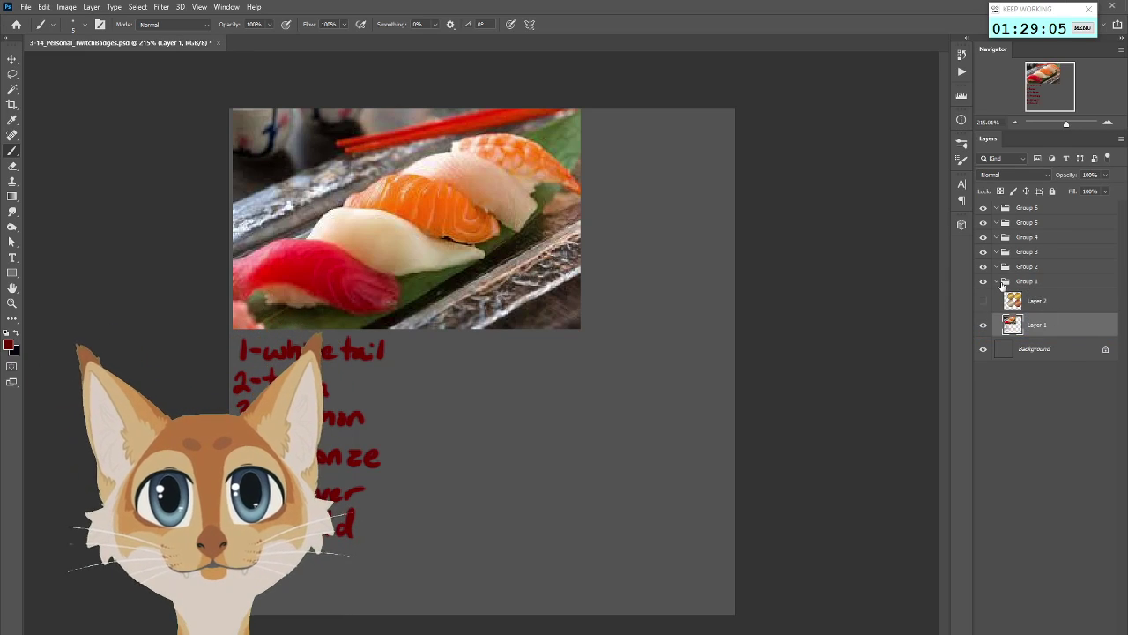
pyautogui.click(1001, 283)
pyautogui.click(996, 282)
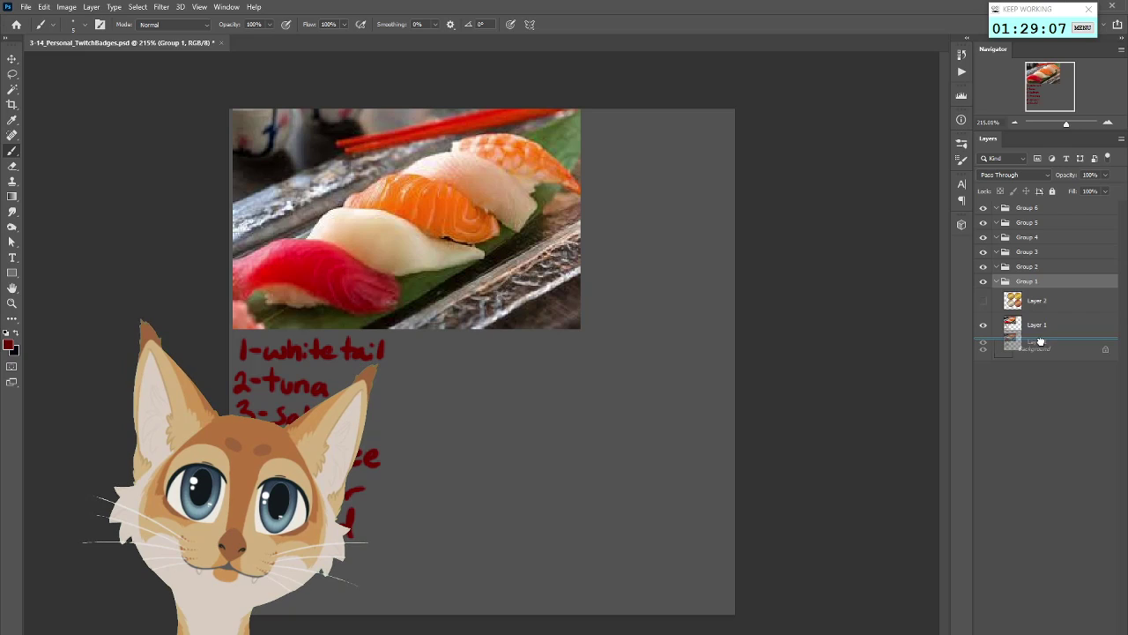
pyautogui.click(1045, 328)
pyautogui.moveTo(1046, 308); pyautogui.dragTo(1044, 334)
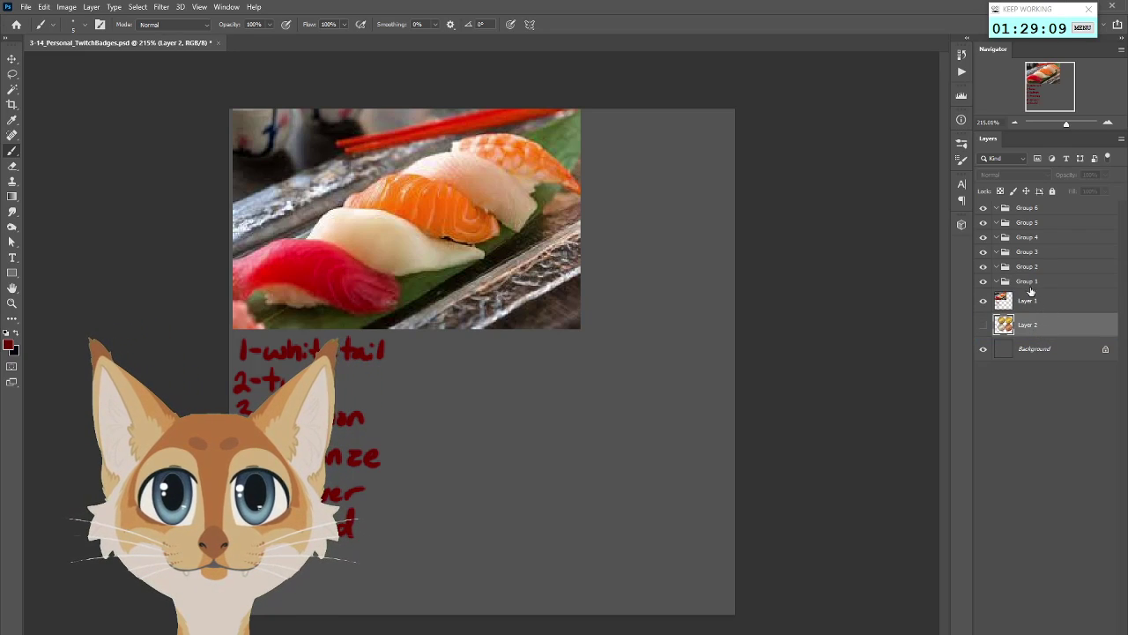
# Add a new empty layer inside Group 1 and hide Groups 2 through 6
pyautogui.click(1046, 285)
pyautogui.hotkey('ctrl', 'shift', 'alt', 'n')
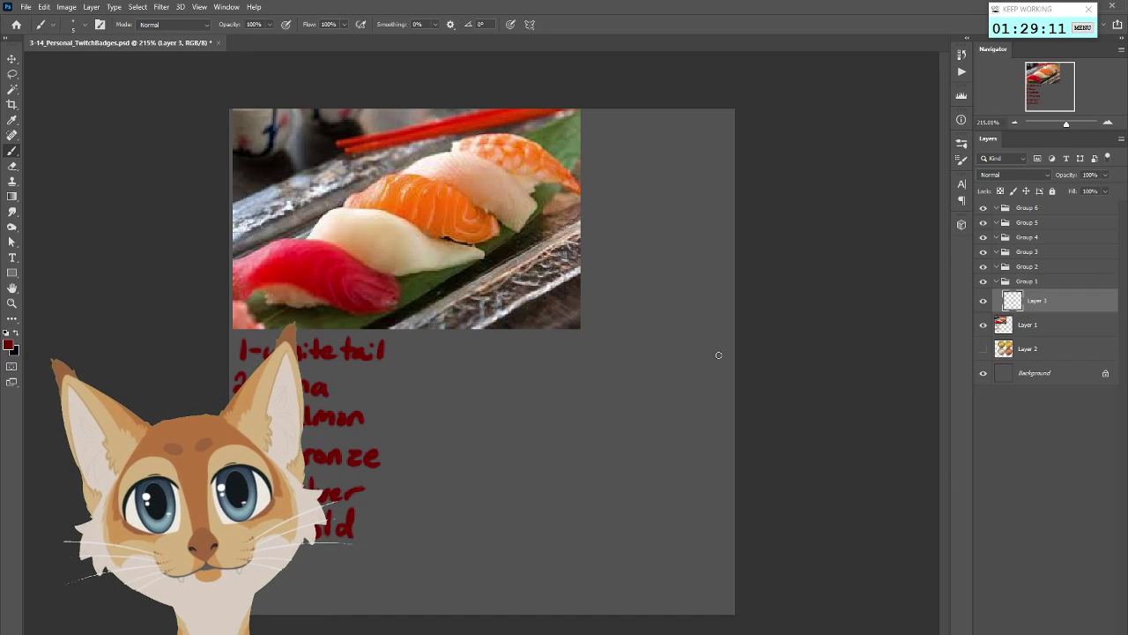
pyautogui.moveTo(986, 209); pyautogui.dragTo(996, 269)
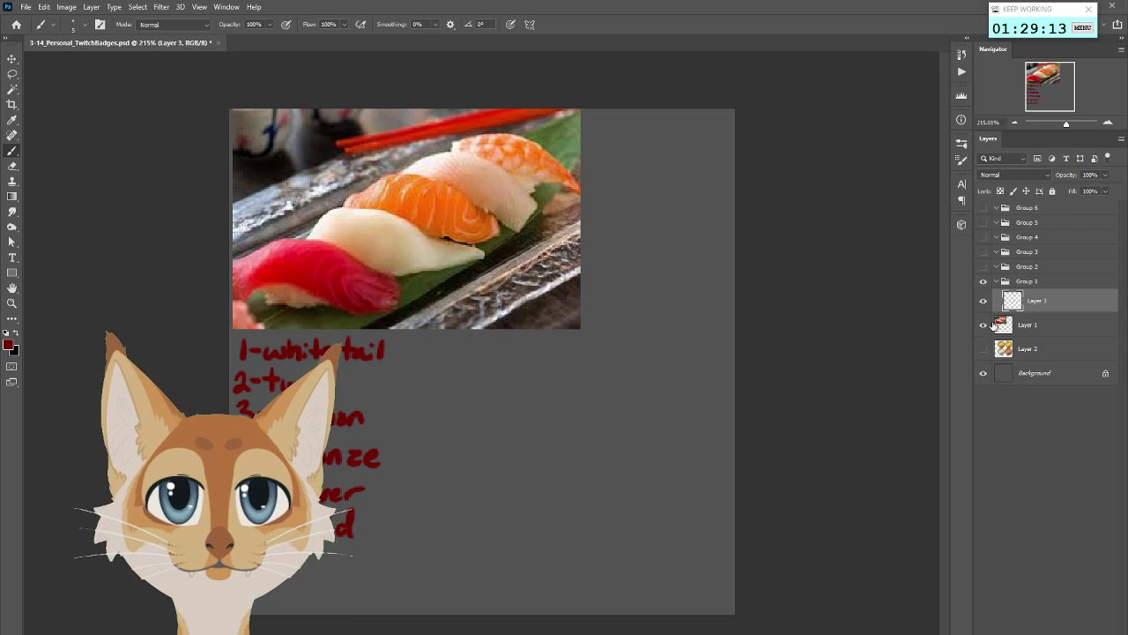
# Draw an unfilled square of about 196 × 196 px beside the handwritten list and set its stroke to 1.87 px
pyautogui.click(13, 274)
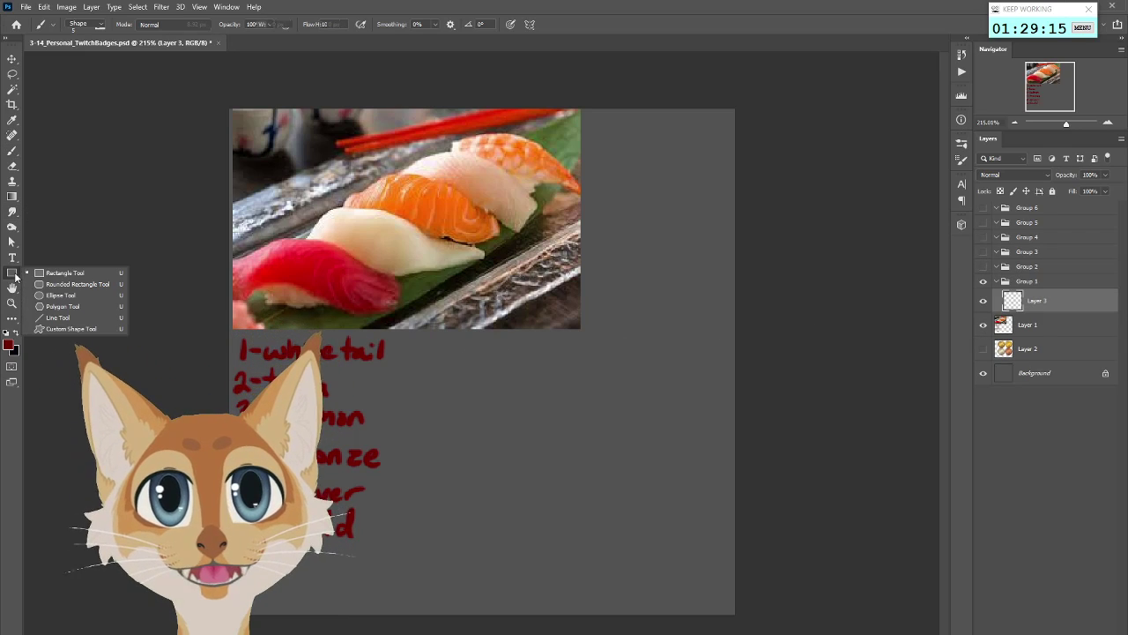
pyautogui.moveTo(424, 336); pyautogui.dragTo(671, 584)
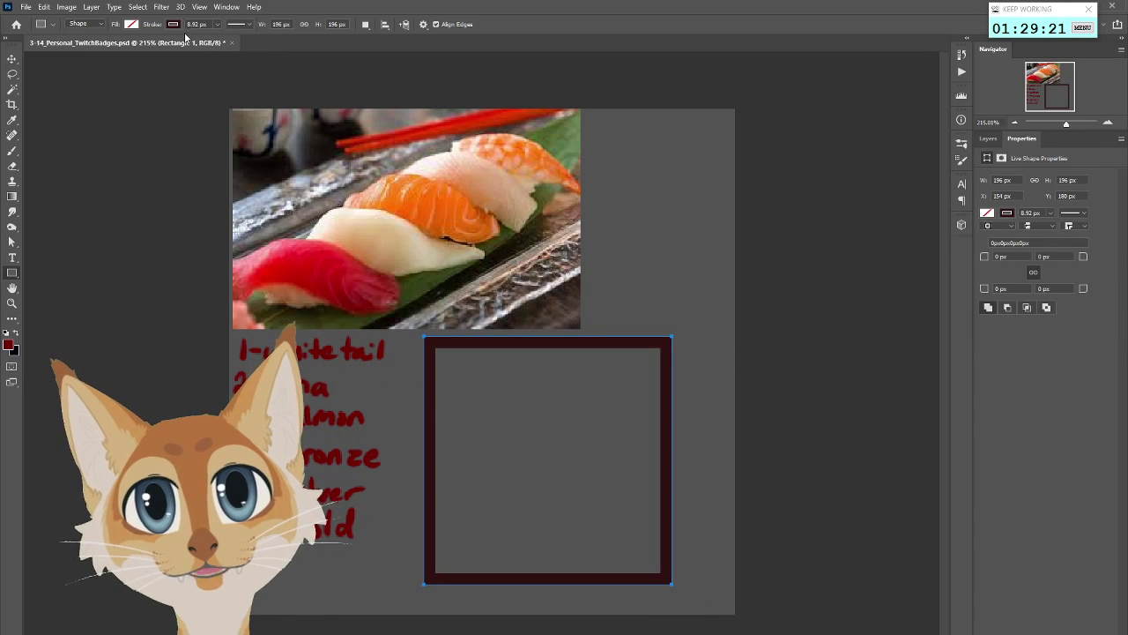
pyautogui.click(131, 24)
pyautogui.click(217, 25)
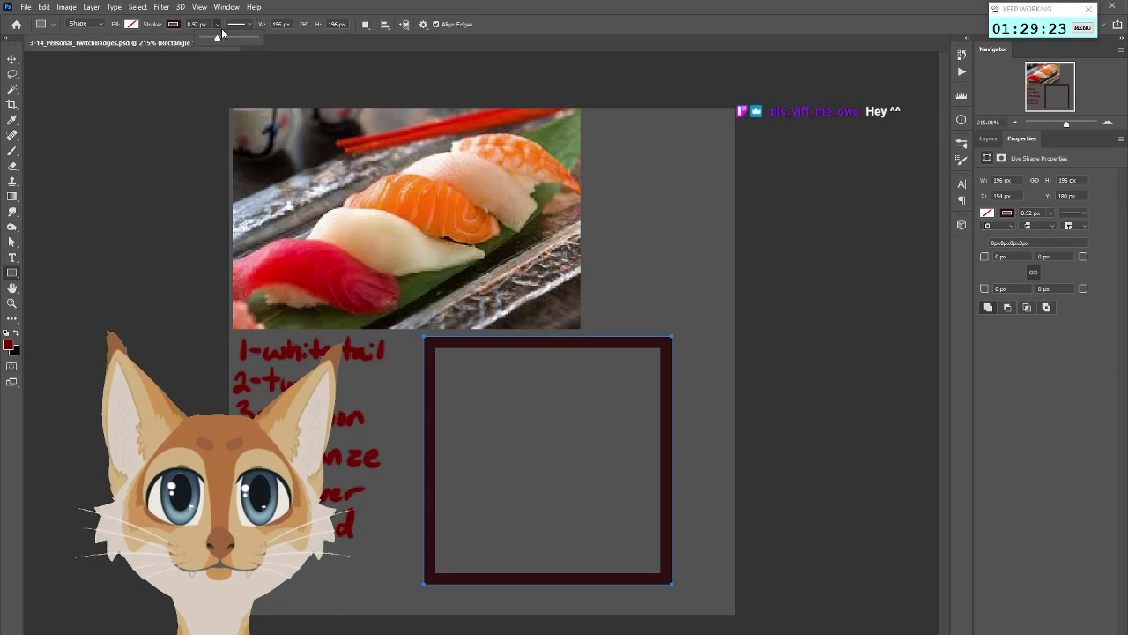
pyautogui.moveTo(207, 40); pyautogui.dragTo(212, 40)
# Move the square's layer above all the groups and add a new empty layer inside Group 1 for brushwork
pyautogui.click(13, 151)
pyautogui.scroll(2, 482, 362)
pyautogui.click(988, 138)
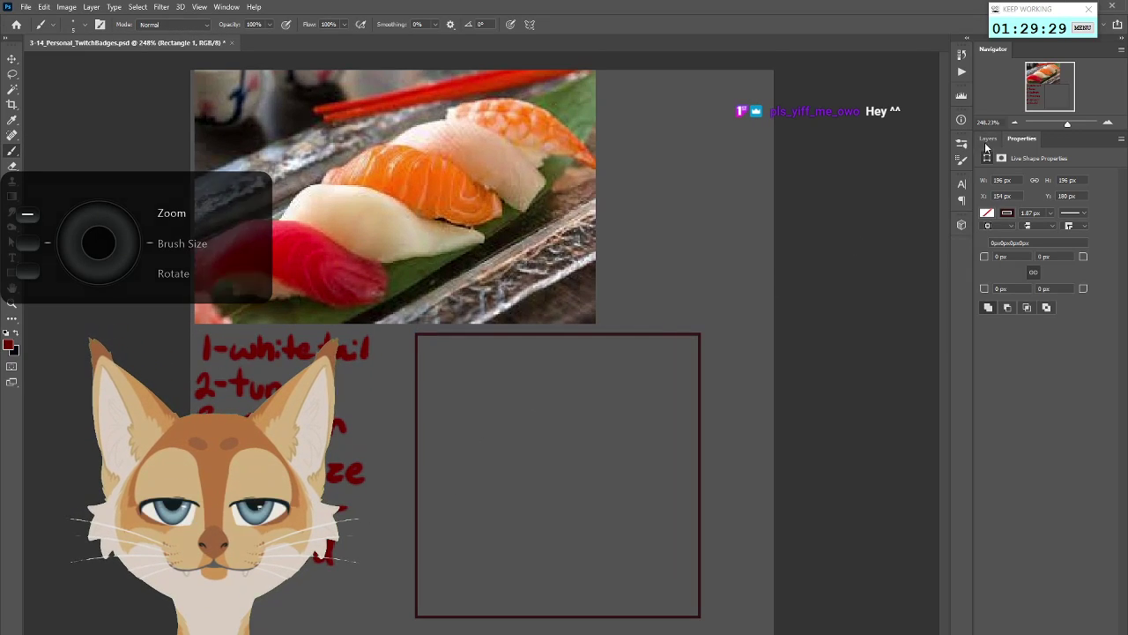
pyautogui.moveTo(1057, 302); pyautogui.dragTo(1038, 202)
pyautogui.click(1049, 305)
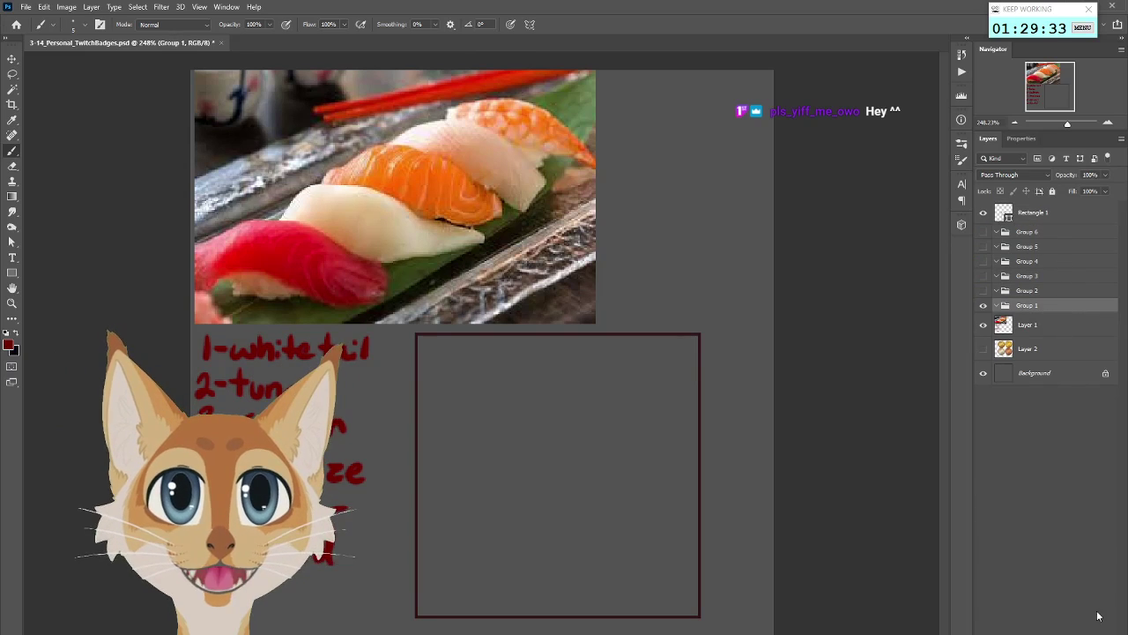
pyautogui.hotkey('ctrl', 'shift', 'alt', 'n')
# Lower the brush opacity to 31% and set the foreground colour to a near-black red
pyautogui.scroll(1, 250, 410)
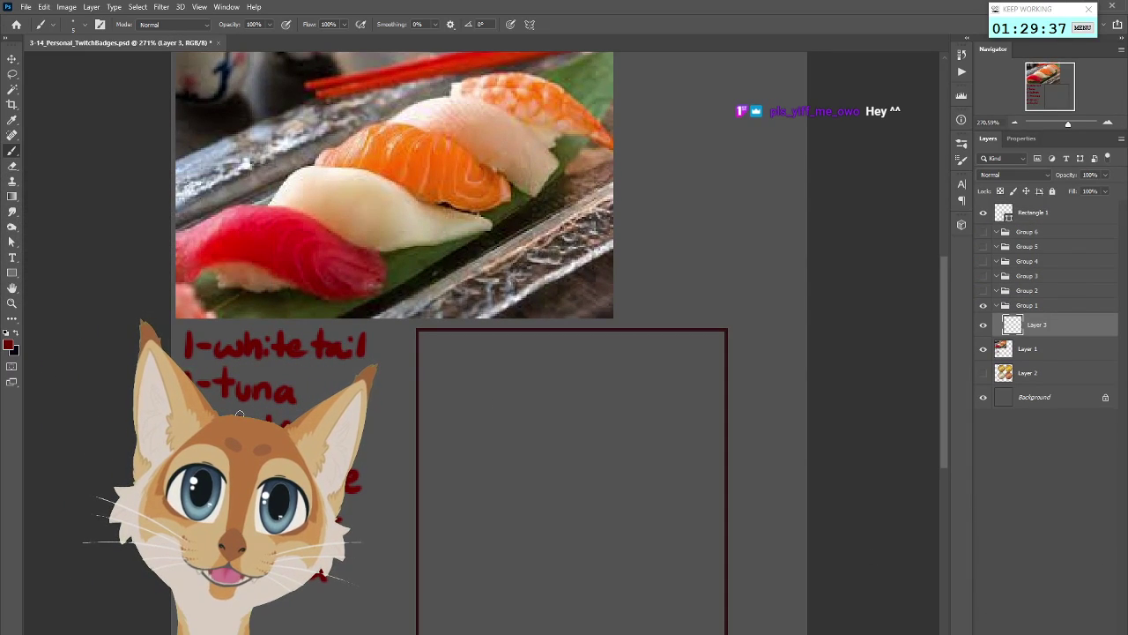
pyautogui.scroll(-2, 866, 336)
pyautogui.scroll(2, 941, 291)
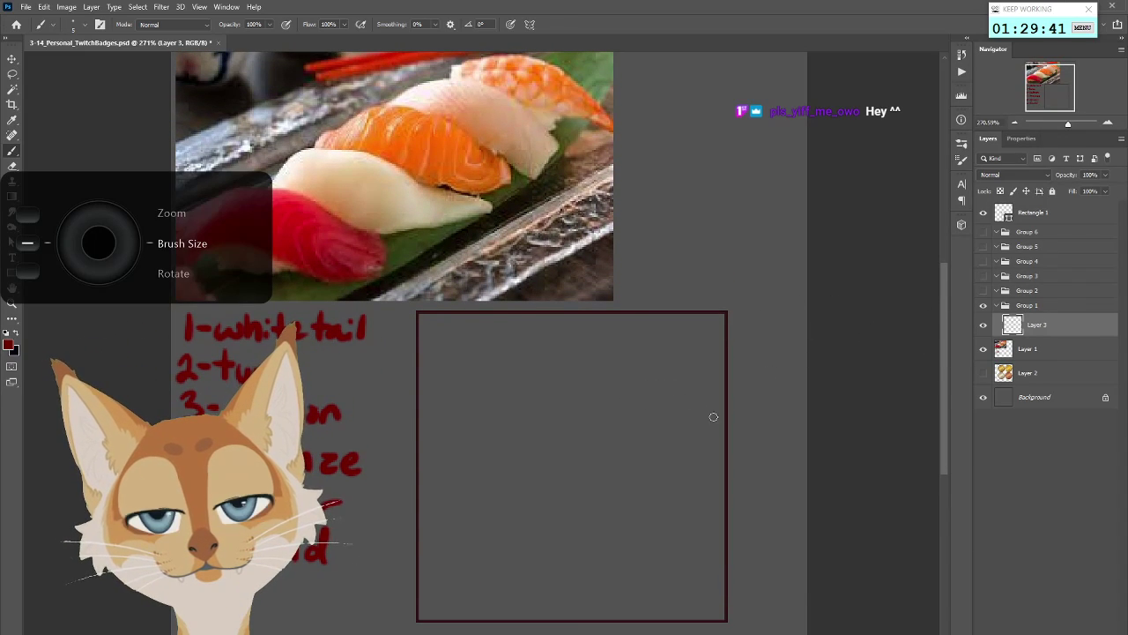
pyautogui.moveTo(716, 407); pyautogui.dragTo(541, 380)
pyautogui.hotkey('ctrl', 'z')
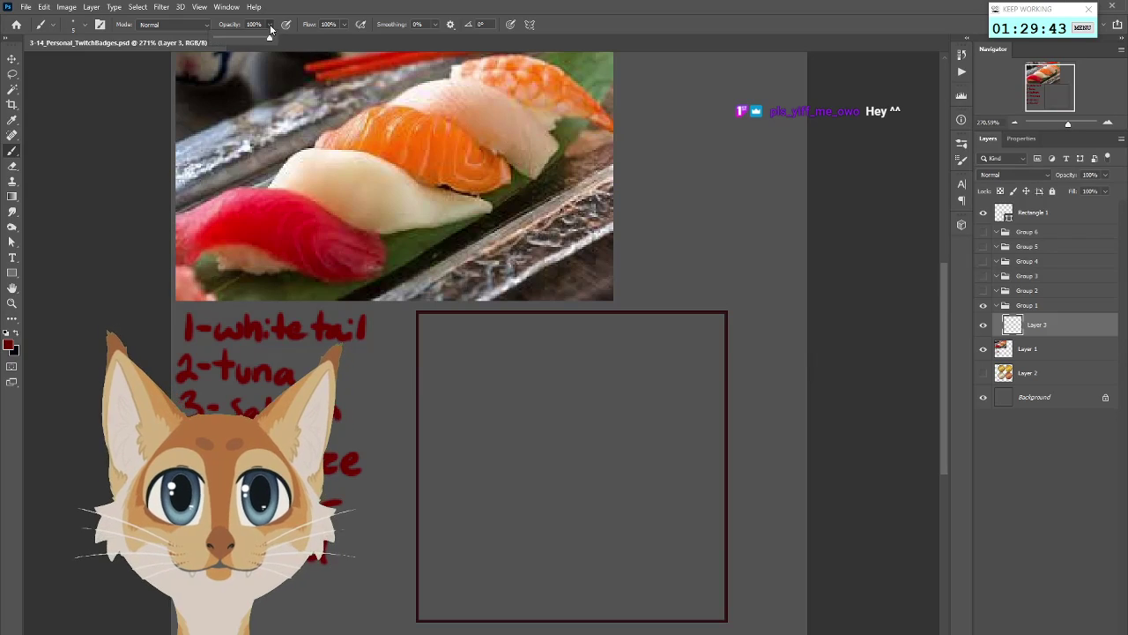
pyautogui.press('i')
pyautogui.click(9, 344)
pyautogui.moveTo(729, 371); pyautogui.dragTo(731, 397)
pyautogui.click(844, 263)
pyautogui.moveTo(477, 381)
pyautogui.mouseDown()
pyautogui.moveTo(576, 503)
pyautogui.moveTo(585, 594)
pyautogui.mouseUp()
pyautogui.hotkey('ctrl', 'z')
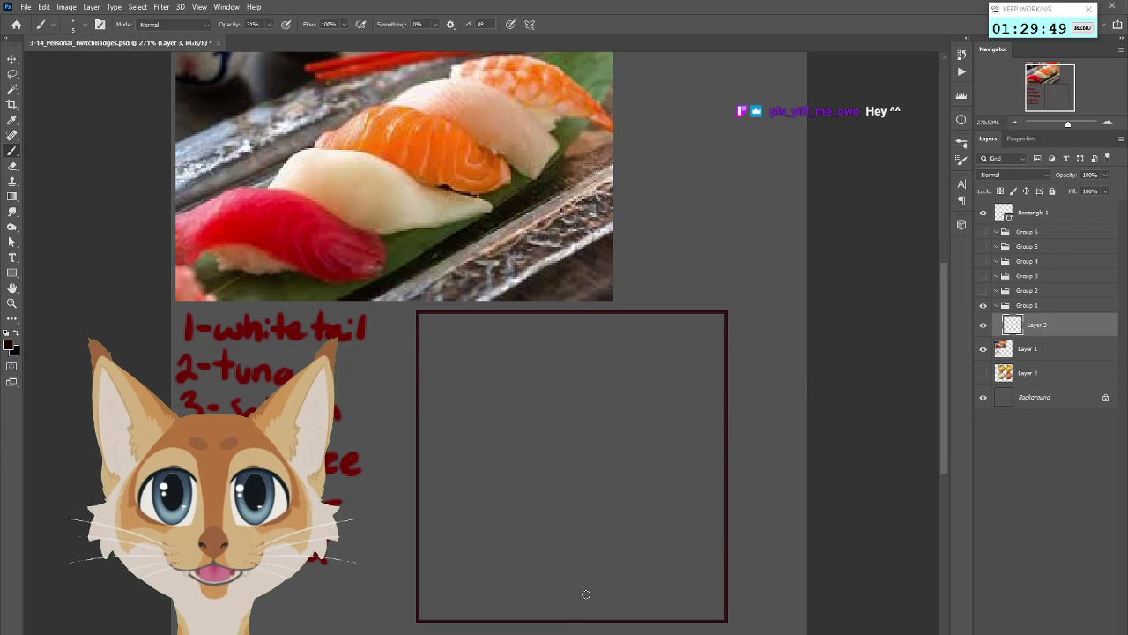
pyautogui.moveTo(706, 391)
pyautogui.mouseDown()
pyautogui.moveTo(606, 351)
pyautogui.moveTo(433, 403)
pyautogui.mouseUp()
pyautogui.hotkey('ctrl', 'z')
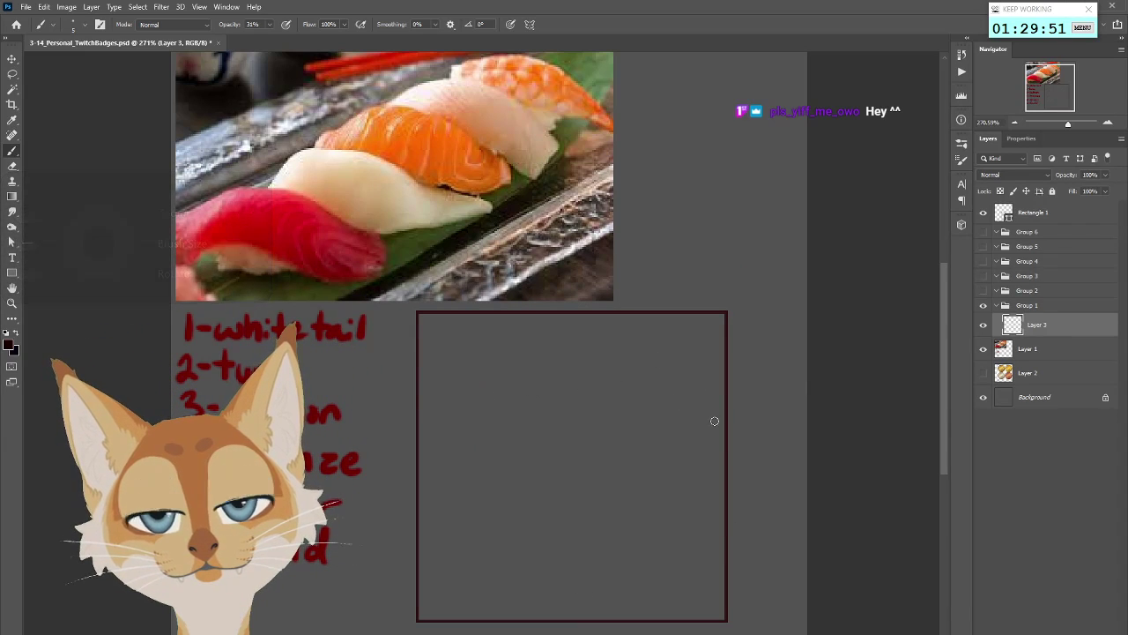
pyautogui.moveTo(714, 412)
pyautogui.mouseDown()
pyautogui.moveTo(541, 335)
pyautogui.moveTo(443, 399)
pyautogui.mouseUp()
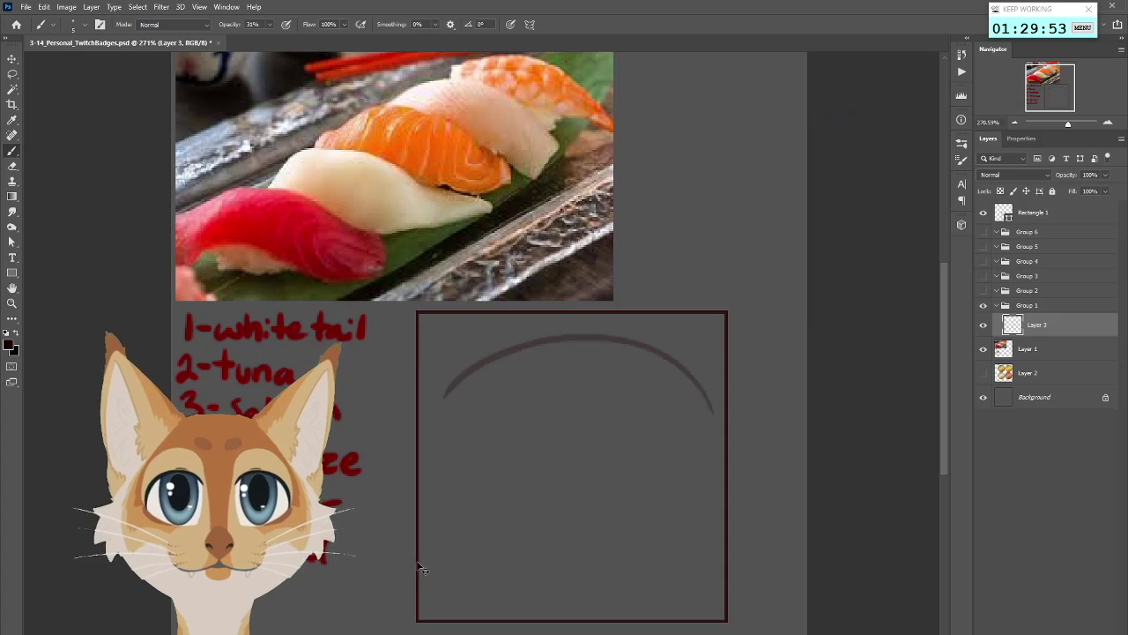
pyautogui.hotkey('ctrl', 'z')
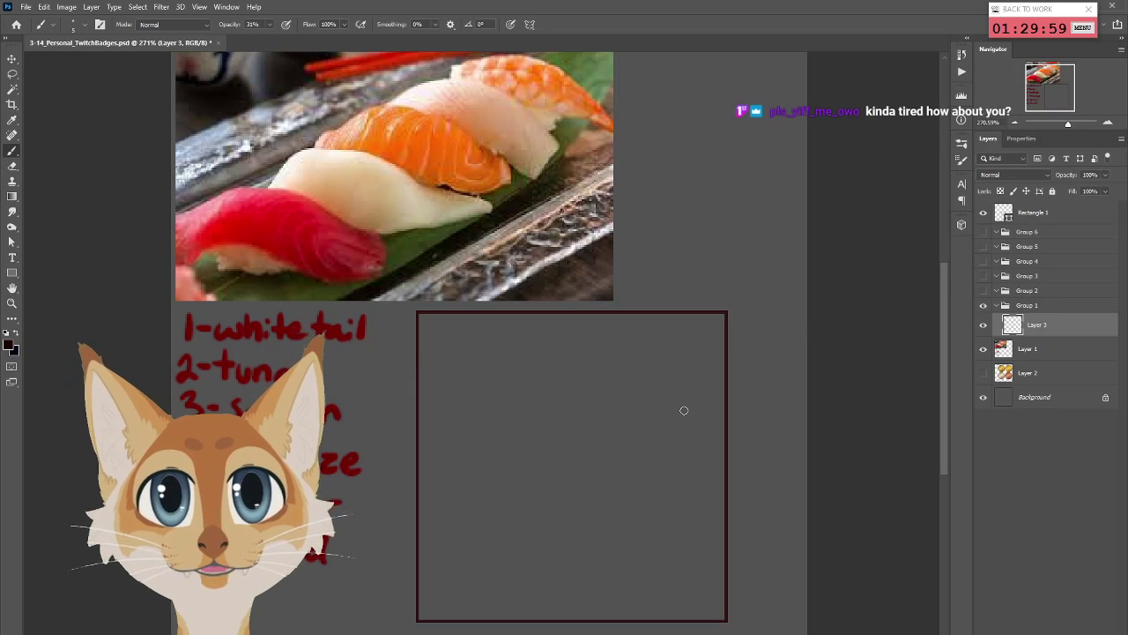
pyautogui.moveTo(711, 416)
pyautogui.mouseDown()
pyautogui.moveTo(693, 373)
pyautogui.moveTo(467, 391)
pyautogui.mouseUp()
pyautogui.hotkey('ctrl', 'z')
pyautogui.moveTo(710, 441)
pyautogui.mouseDown()
pyautogui.moveTo(676, 346)
pyautogui.moveTo(468, 385)
pyautogui.mouseUp()
pyautogui.hotkey('ctrl', 'z')
pyautogui.moveTo(714, 434)
pyautogui.mouseDown()
pyautogui.moveTo(624, 350)
pyautogui.moveTo(435, 436)
pyautogui.mouseUp()
pyautogui.hotkey('ctrl', 'z')
pyautogui.moveTo(712, 428)
pyautogui.mouseDown()
pyautogui.moveTo(679, 373)
pyautogui.moveTo(517, 345)
pyautogui.mouseUp()
pyautogui.hotkey('ctrl', 'z')
# Sketch a large arc inside the square for the sushi's outer edge, curving from the right side over to the lower left
pyautogui.moveTo(710, 421)
pyautogui.mouseDown()
pyautogui.moveTo(635, 353)
pyautogui.moveTo(459, 425)
pyautogui.mouseUp()
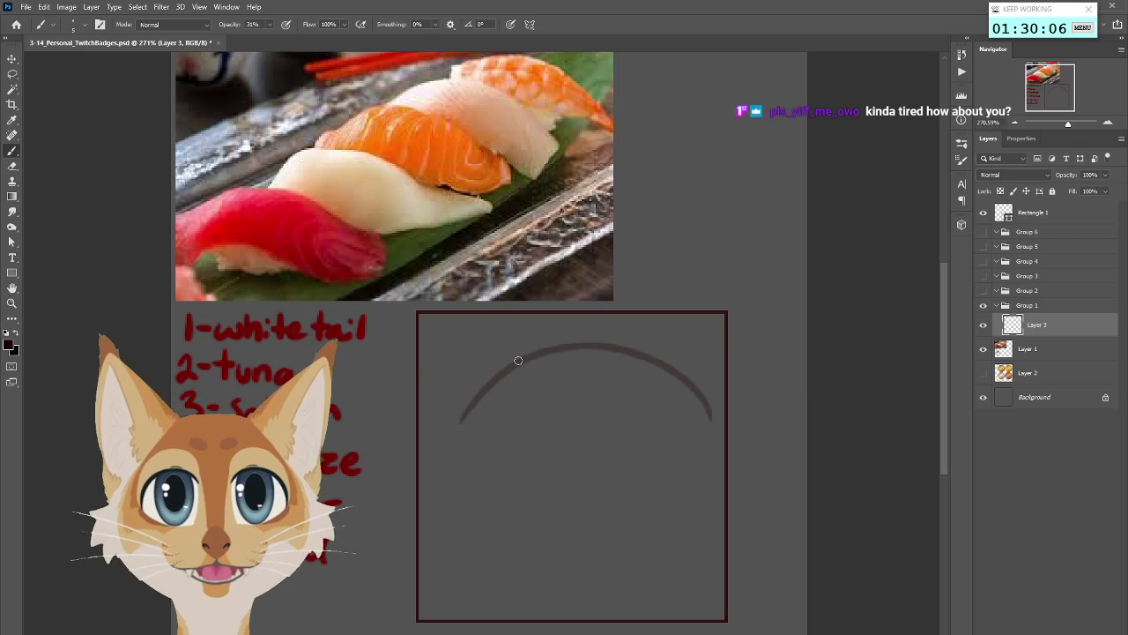
pyautogui.moveTo(517, 361); pyautogui.dragTo(433, 479)
pyautogui.moveTo(479, 397)
pyautogui.mouseDown()
pyautogui.moveTo(507, 369)
pyautogui.moveTo(438, 472)
pyautogui.moveTo(433, 521)
pyautogui.moveTo(452, 429)
pyautogui.moveTo(512, 360)
pyautogui.moveTo(619, 346)
pyautogui.moveTo(716, 421)
pyautogui.mouseUp()
pyautogui.moveTo(674, 365)
pyautogui.mouseDown()
pyautogui.moveTo(572, 341)
pyautogui.moveTo(450, 436)
pyautogui.moveTo(432, 556)
pyautogui.mouseUp()
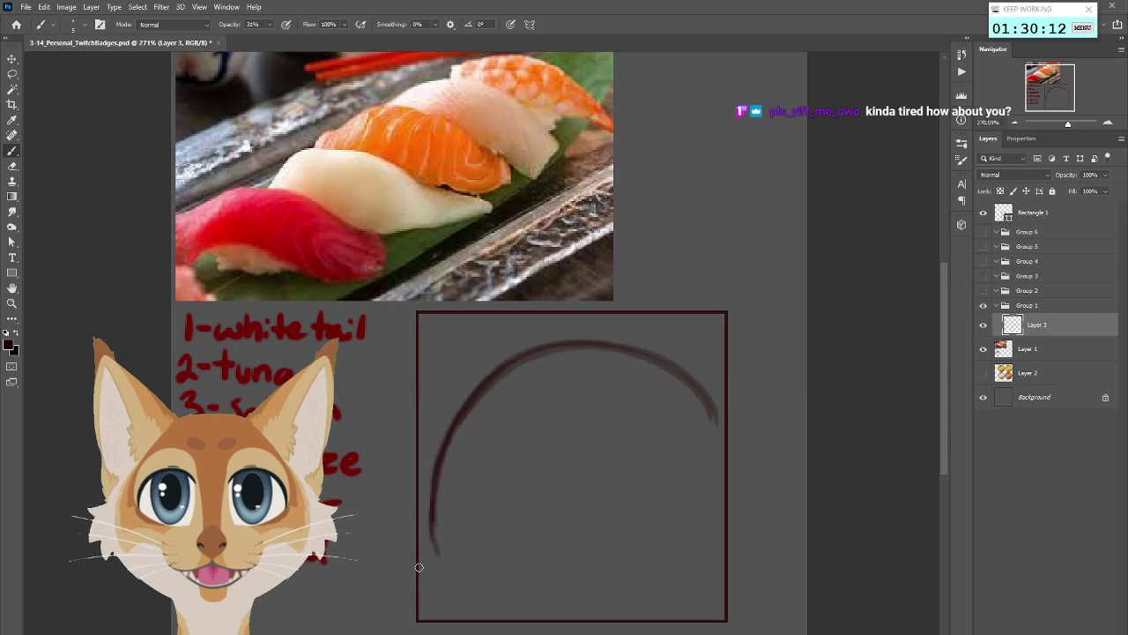
# Sketch the sushi's pointed lower-left corner, its bottom edge and the inner curve rising toward the square's right side
pyautogui.moveTo(433, 486); pyautogui.dragTo(429, 506)
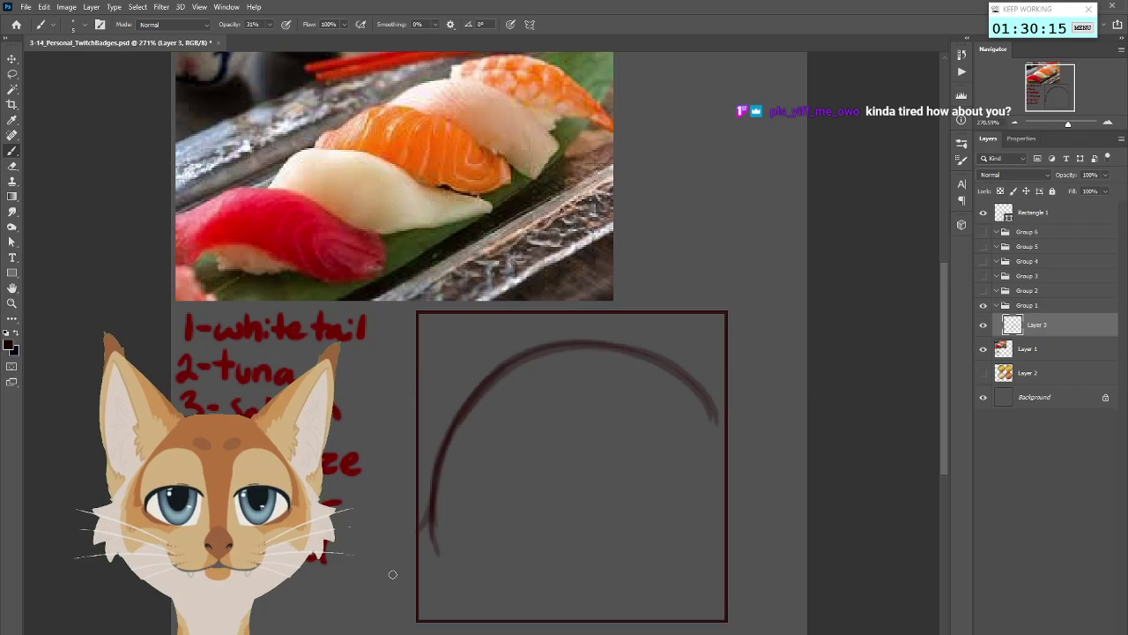
pyautogui.moveTo(430, 502)
pyautogui.mouseDown()
pyautogui.moveTo(416, 554)
pyautogui.moveTo(446, 584)
pyautogui.mouseUp()
pyautogui.moveTo(417, 542)
pyautogui.mouseDown()
pyautogui.moveTo(505, 592)
pyautogui.moveTo(562, 584)
pyautogui.moveTo(602, 489)
pyautogui.moveTo(670, 458)
pyautogui.mouseUp()
pyautogui.moveTo(576, 542)
pyautogui.mouseDown()
pyautogui.moveTo(681, 452)
pyautogui.moveTo(717, 458)
pyautogui.moveTo(628, 472)
pyautogui.moveTo(561, 594)
pyautogui.moveTo(572, 543)
pyautogui.moveTo(552, 594)
pyautogui.moveTo(479, 588)
pyautogui.moveTo(431, 532)
pyautogui.mouseUp()
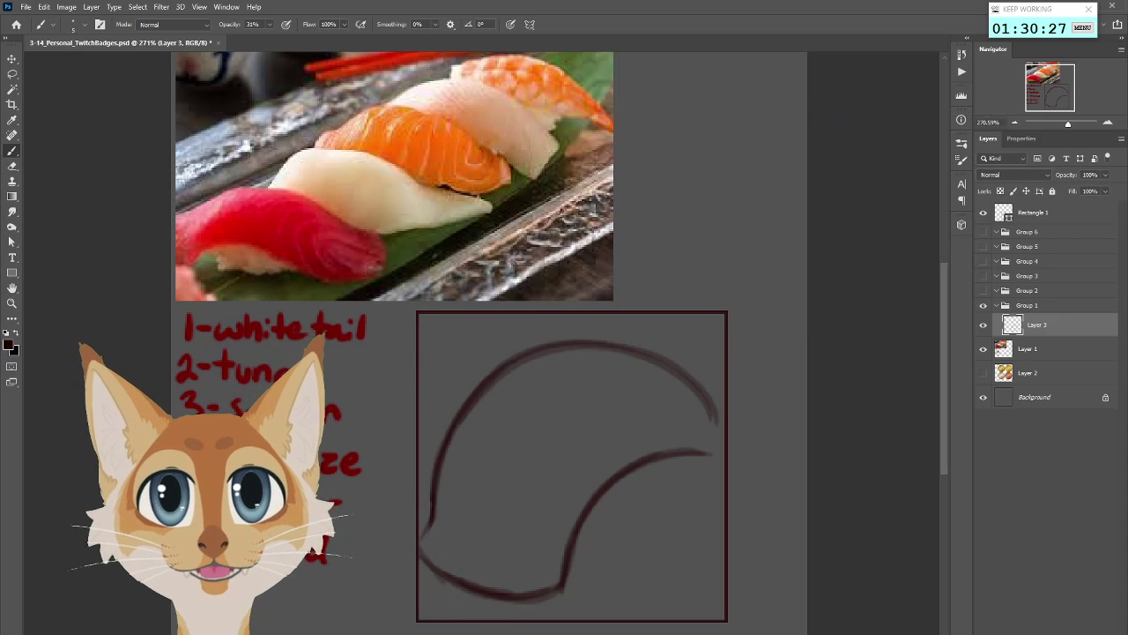
# Darken the sushi's bottom edge and inner curve, and trim the right end of the outer arc
pyautogui.moveTo(431, 508)
pyautogui.mouseDown()
pyautogui.moveTo(422, 555)
pyautogui.moveTo(472, 589)
pyautogui.moveTo(539, 599)
pyautogui.moveTo(623, 465)
pyautogui.mouseUp()
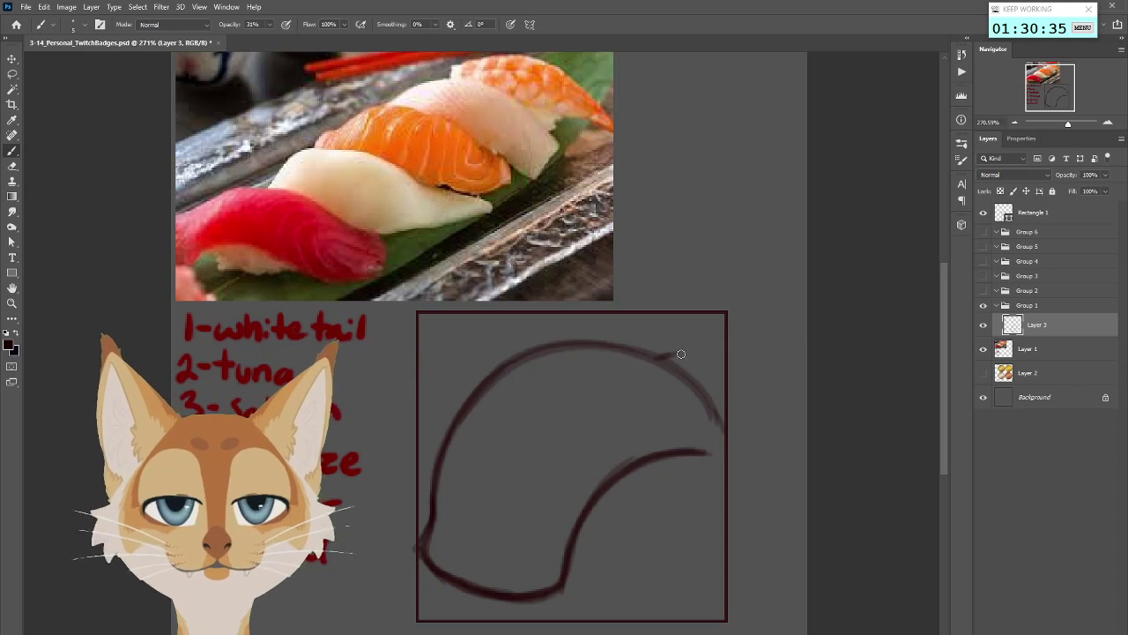
pyautogui.moveTo(659, 356); pyautogui.dragTo(727, 378)
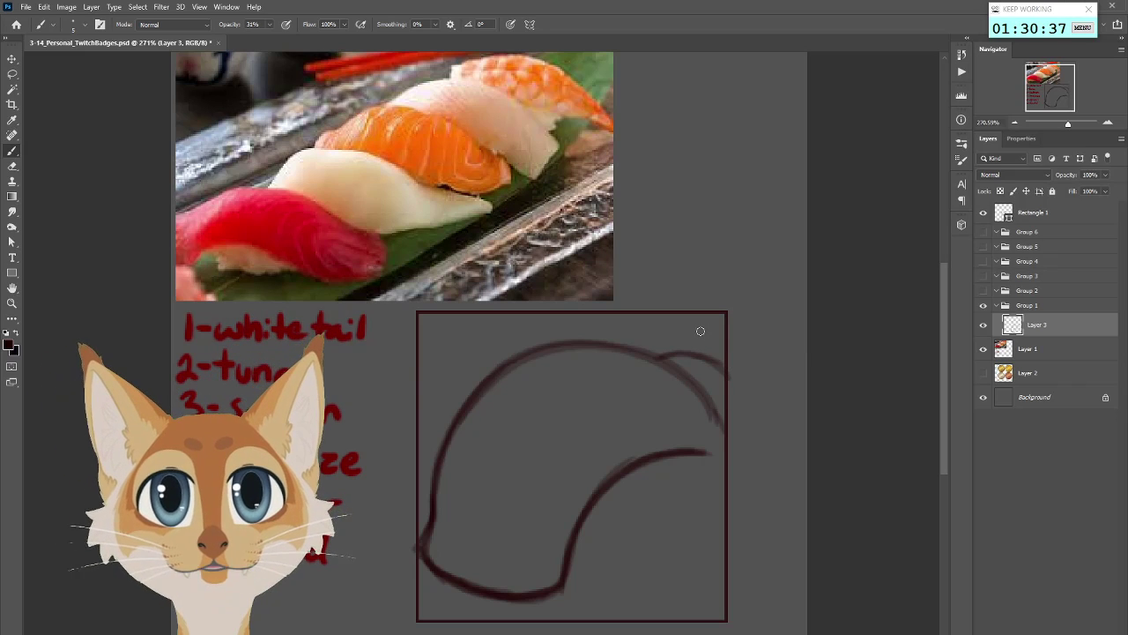
pyautogui.hotkey('ctrl', 'z')
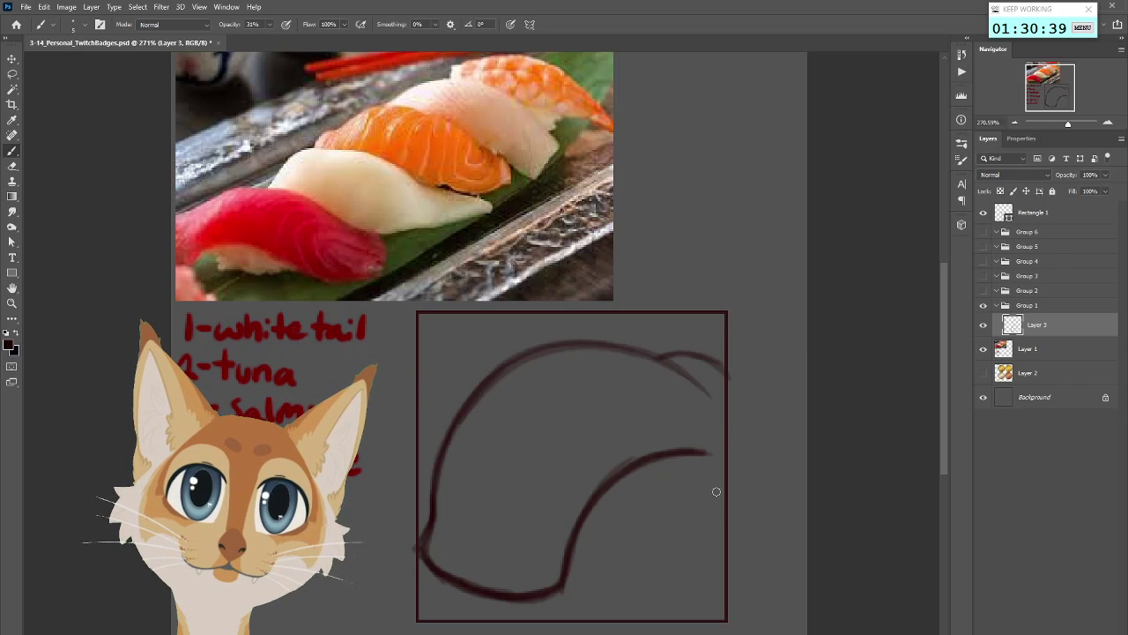
pyautogui.hotkey('ctrl', 'z')
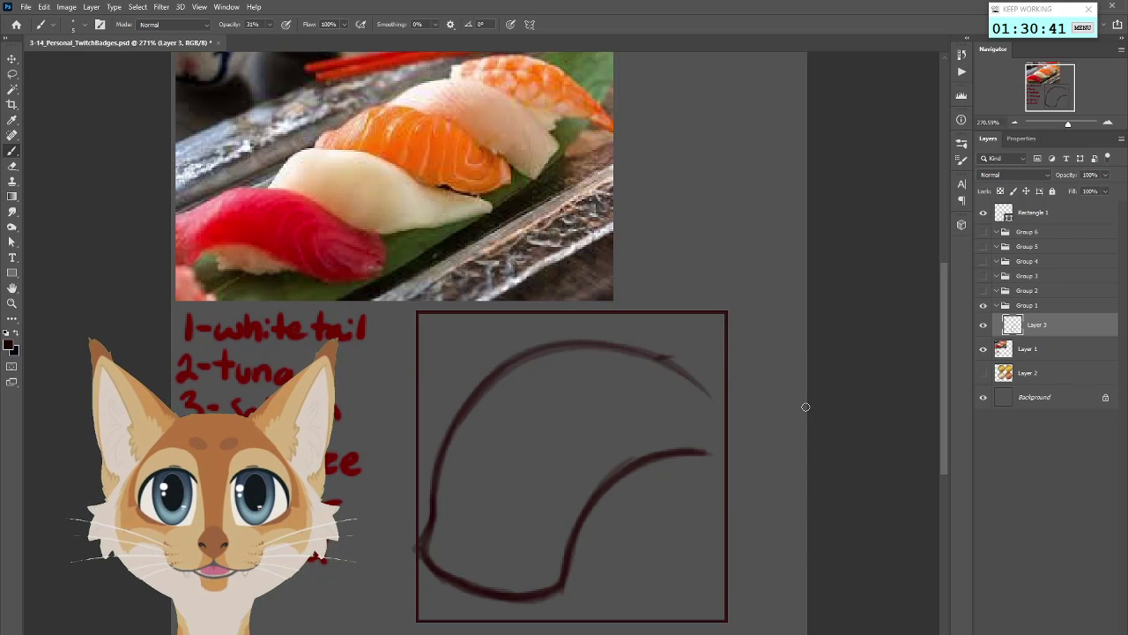
pyautogui.hotkey('ctrl', 'shift', 'h')
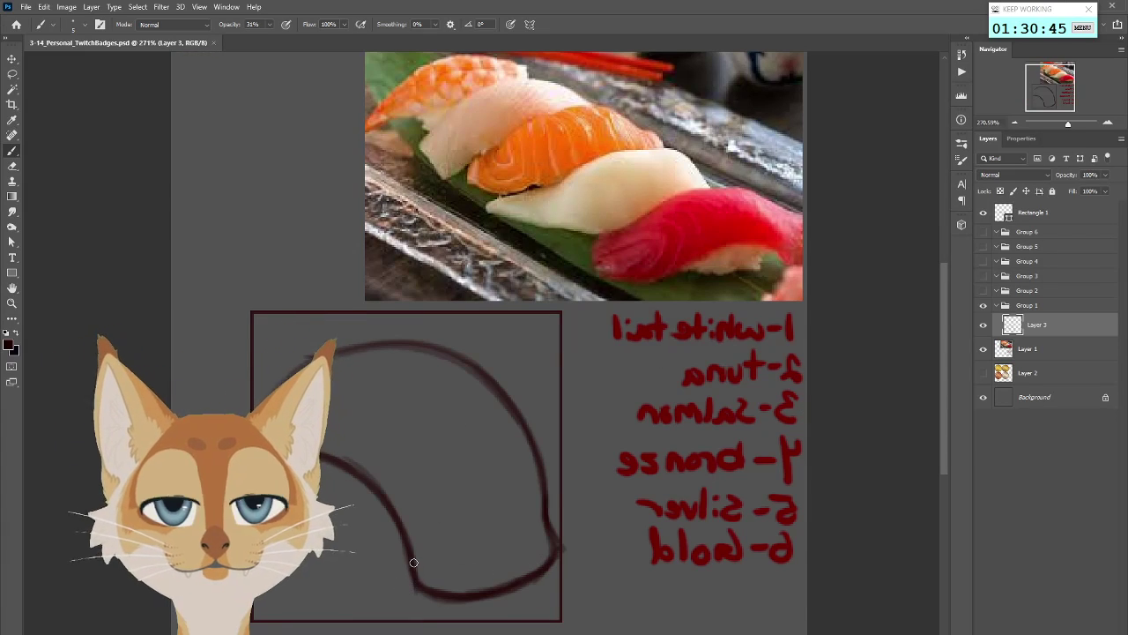
pyautogui.moveTo(378, 551); pyautogui.dragTo(403, 596)
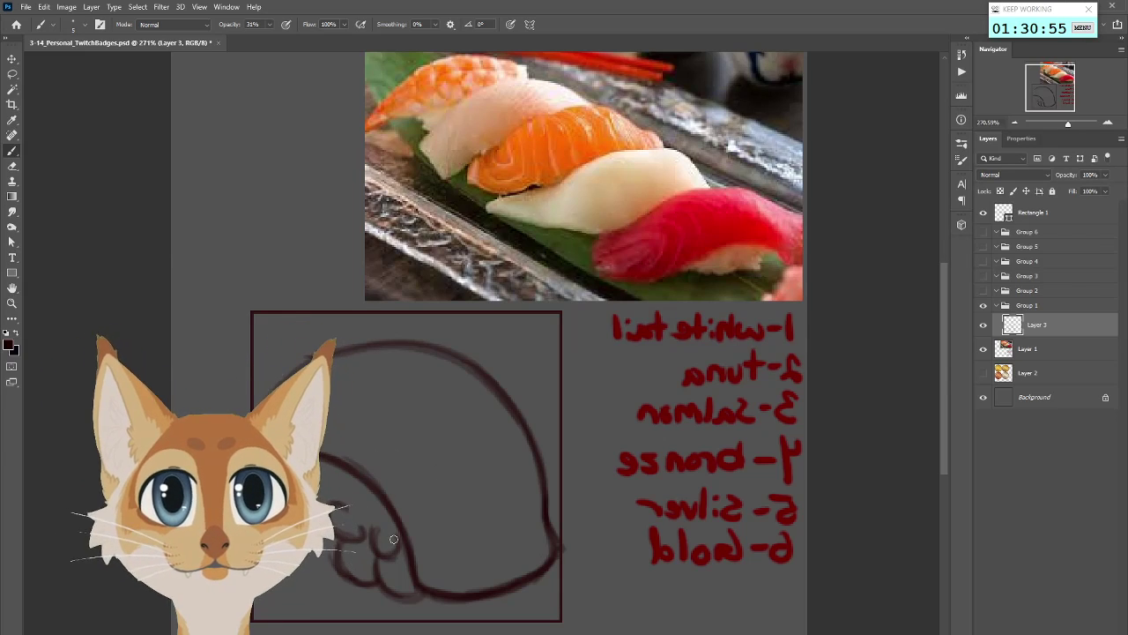
pyautogui.press('h')
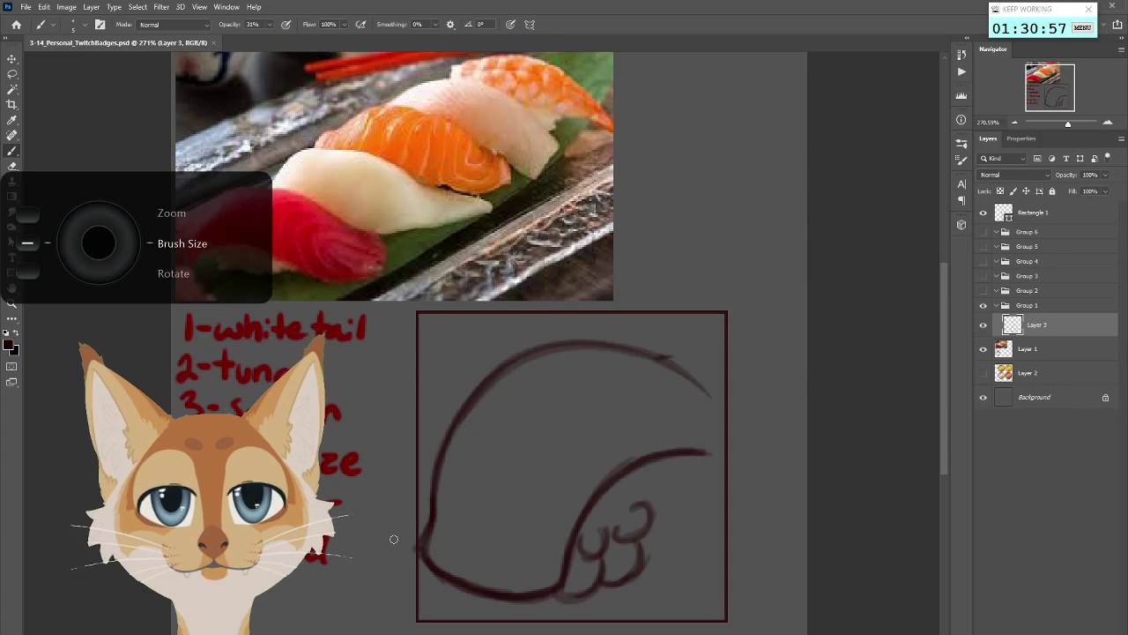
pyautogui.hotkey('ctrl', 'z')
pyautogui.hotkey('ctrl', 'z')
pyautogui.hotkey('ctrl', 'z')
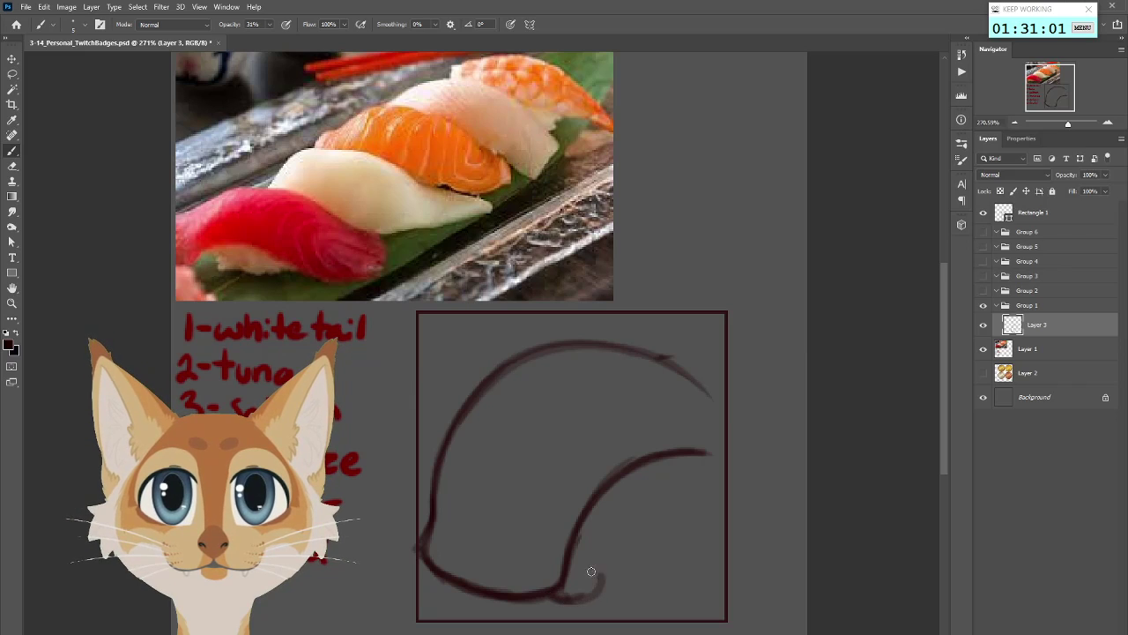
# Sketch a scalloped row of rice grains beneath the inner curve, rising from the bottom corner toward the square's right side
pyautogui.moveTo(622, 572)
pyautogui.mouseDown()
pyautogui.moveTo(644, 548)
pyautogui.moveTo(632, 545)
pyautogui.moveTo(698, 540)
pyautogui.moveTo(672, 519)
pyautogui.moveTo(659, 547)
pyautogui.moveTo(678, 518)
pyautogui.moveTo(651, 510)
pyautogui.moveTo(607, 528)
pyautogui.moveTo(628, 532)
pyautogui.moveTo(646, 514)
pyautogui.moveTo(606, 532)
pyautogui.moveTo(647, 505)
pyautogui.mouseUp()
pyautogui.hotkey('ctrl', 'z')
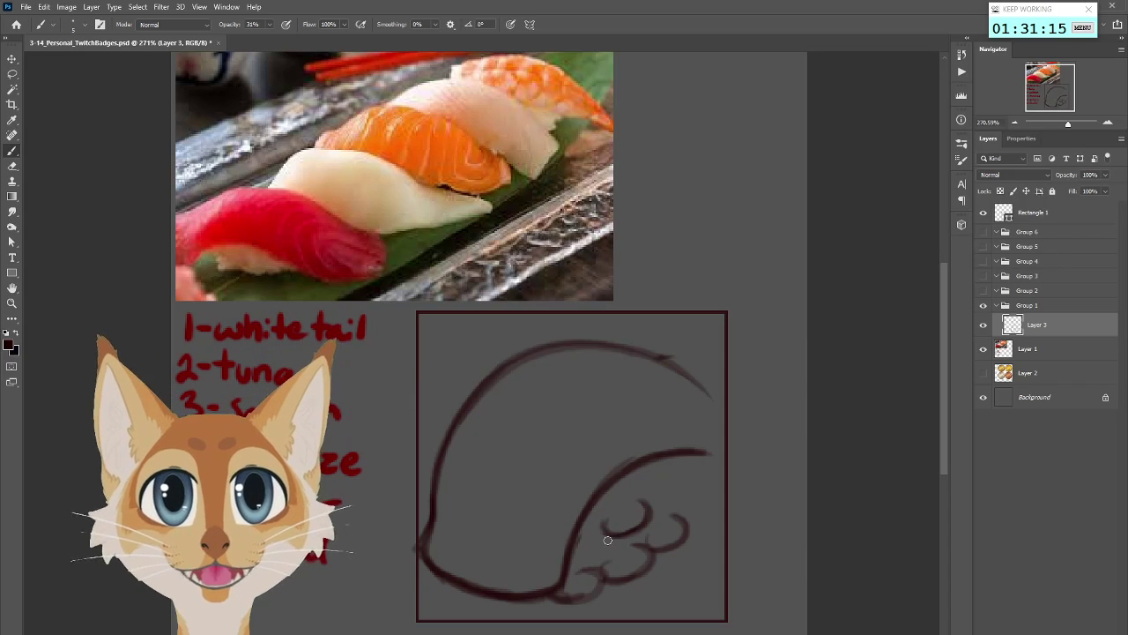
pyautogui.moveTo(622, 483)
pyautogui.mouseDown()
pyautogui.moveTo(634, 496)
pyautogui.moveTo(666, 477)
pyautogui.mouseUp()
pyautogui.hotkey('ctrl', 'z')
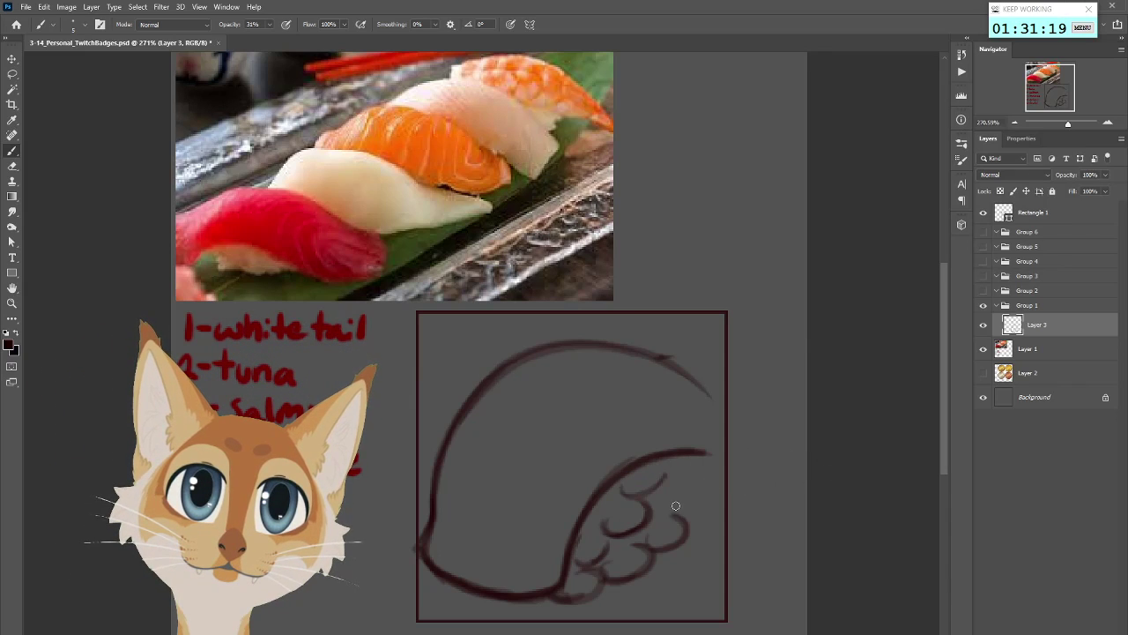
pyautogui.hotkey('ctrl', 'z')
pyautogui.moveTo(600, 540)
pyautogui.mouseDown()
pyautogui.moveTo(654, 499)
pyautogui.moveTo(605, 522)
pyautogui.mouseUp()
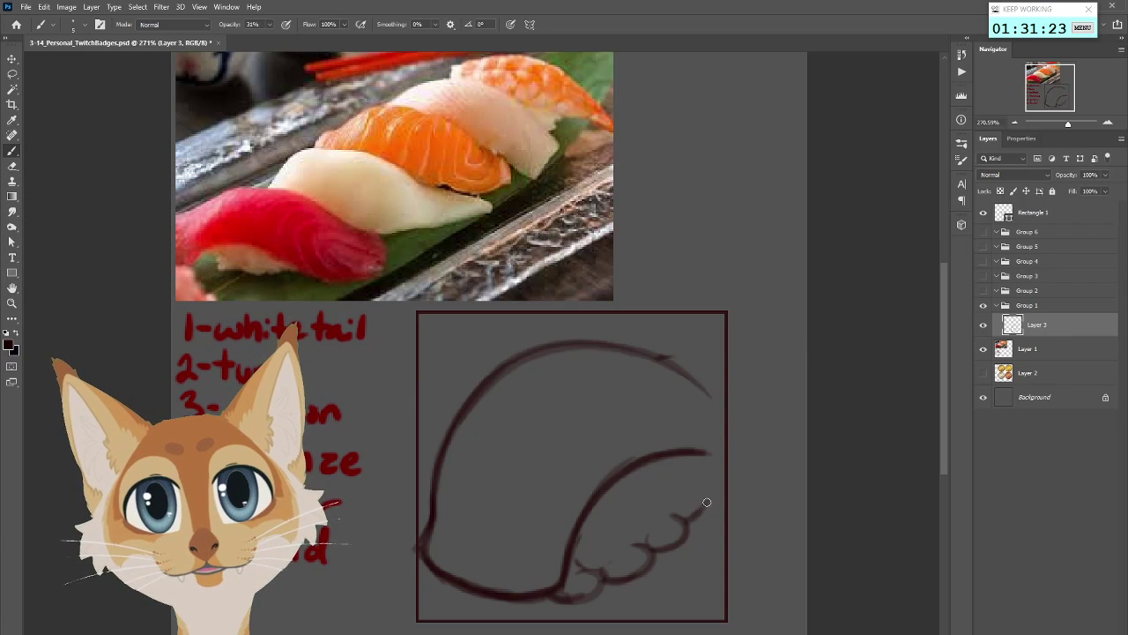
pyautogui.moveTo(672, 496)
pyautogui.mouseDown()
pyautogui.moveTo(700, 499)
pyautogui.moveTo(710, 482)
pyautogui.mouseUp()
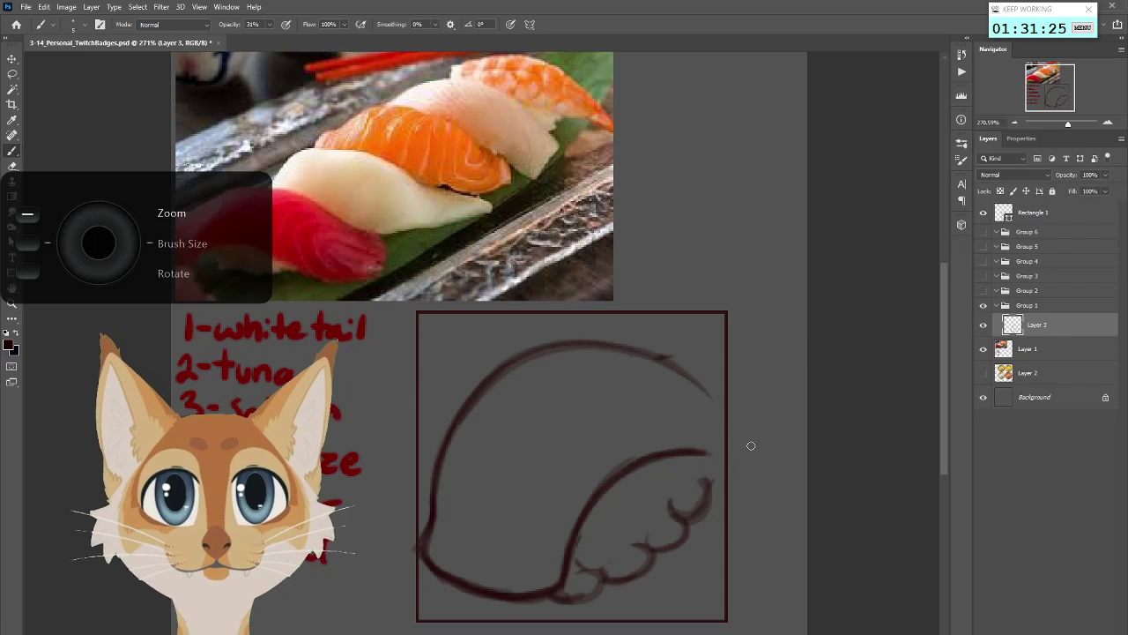
# Free-transform the sushi sketch, rotating it slightly counterclockwise and shrinking it to fit inside the square
pyautogui.scroll(-3, 751, 445)
pyautogui.press('h')
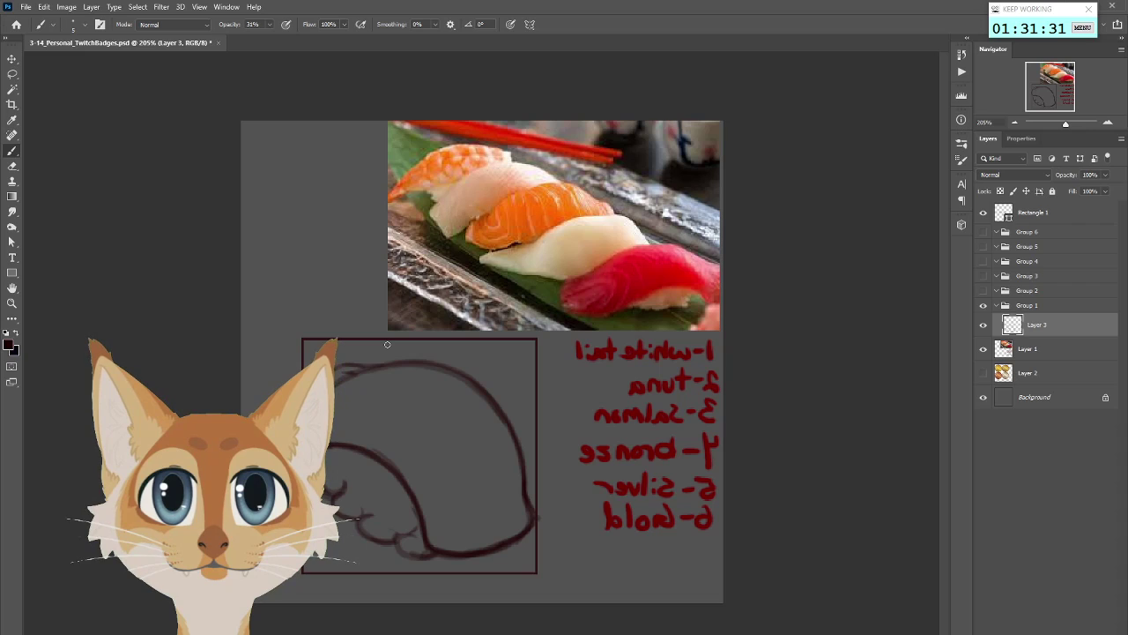
pyautogui.press('h')
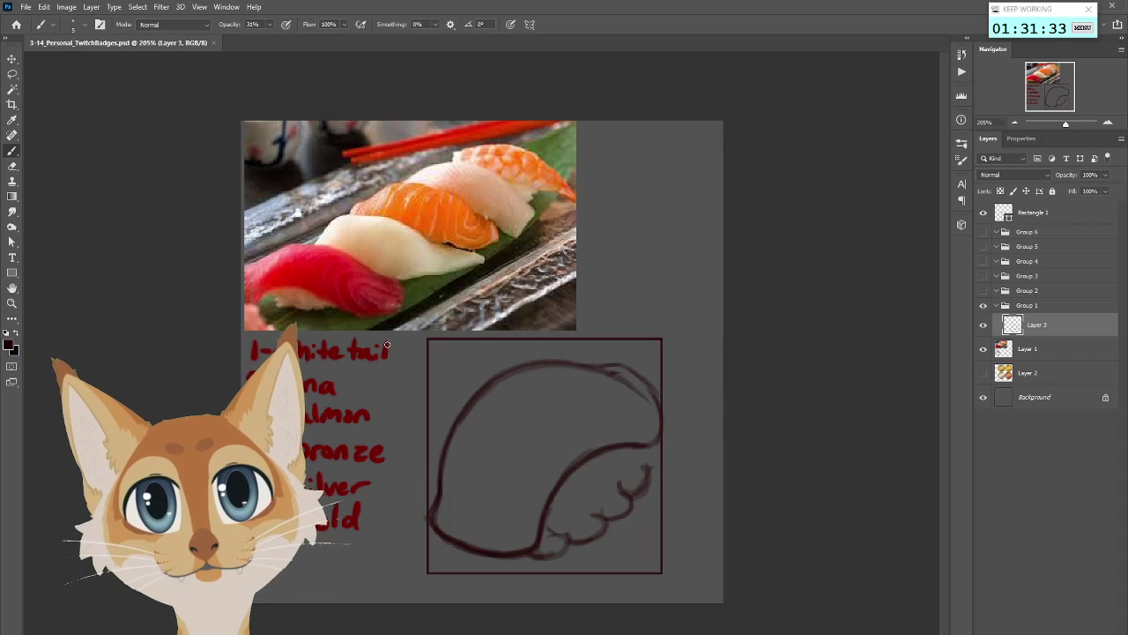
pyautogui.press('l')
pyautogui.rightClick(598, 447)
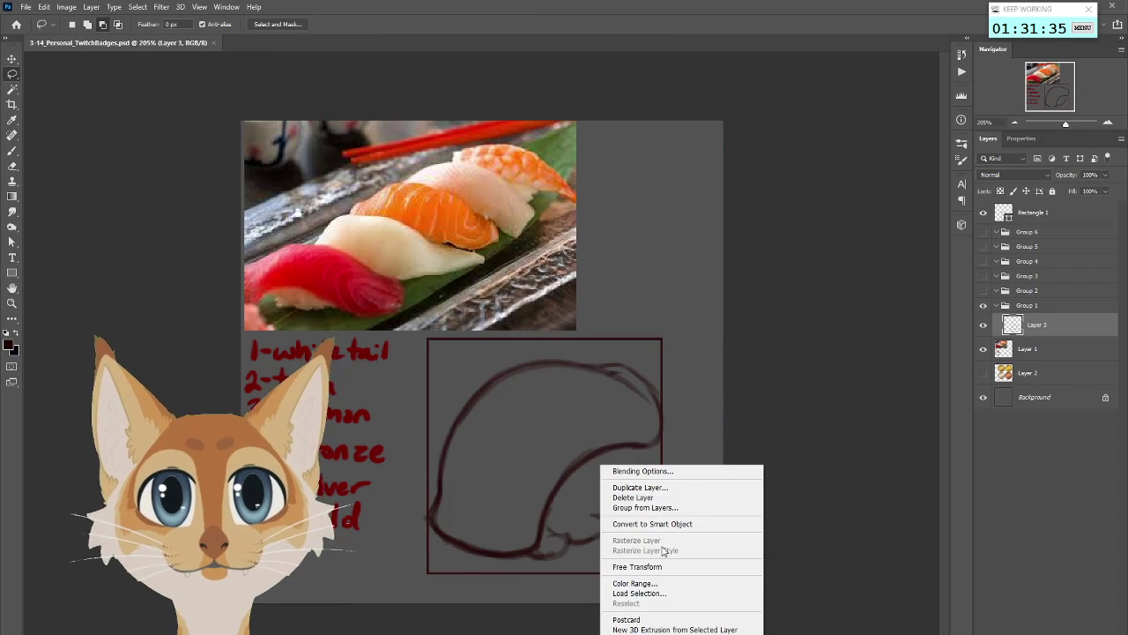
pyautogui.click(627, 568)
pyautogui.moveTo(738, 509); pyautogui.dragTo(728, 477)
pyautogui.moveTo(657, 474); pyautogui.dragTo(648, 476)
pyautogui.click(582, 24)
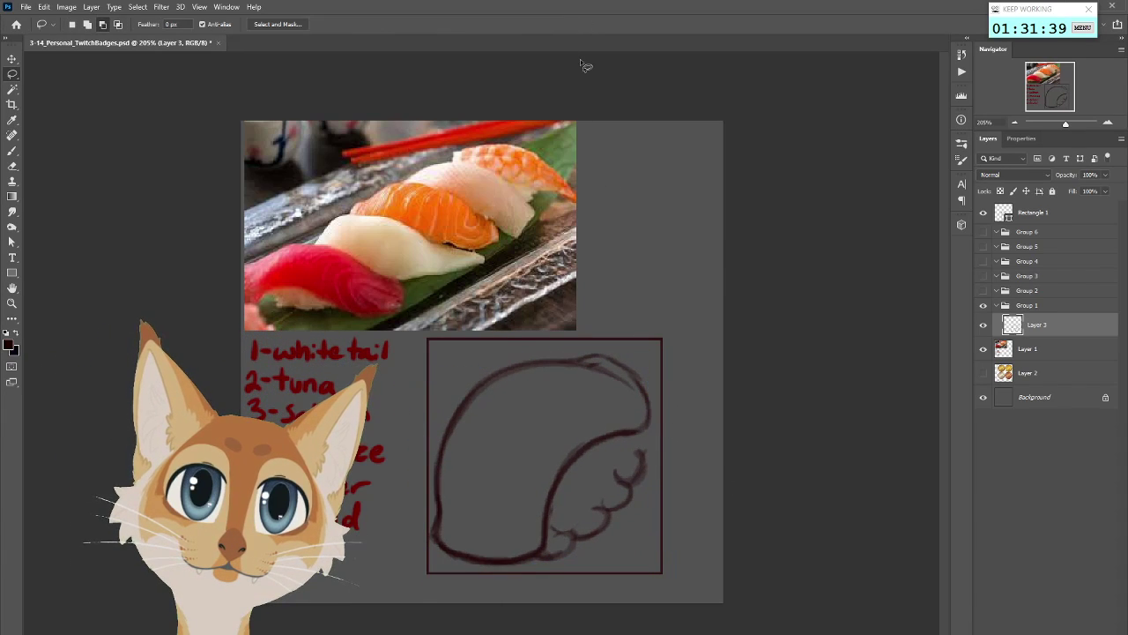
# Remove the sushi's rounded right end and sketch a new, taller tip arching toward the square's upper-right corner
pyautogui.moveTo(587, 340)
pyautogui.mouseDown()
pyautogui.moveTo(622, 362)
pyautogui.moveTo(660, 422)
pyautogui.mouseUp()
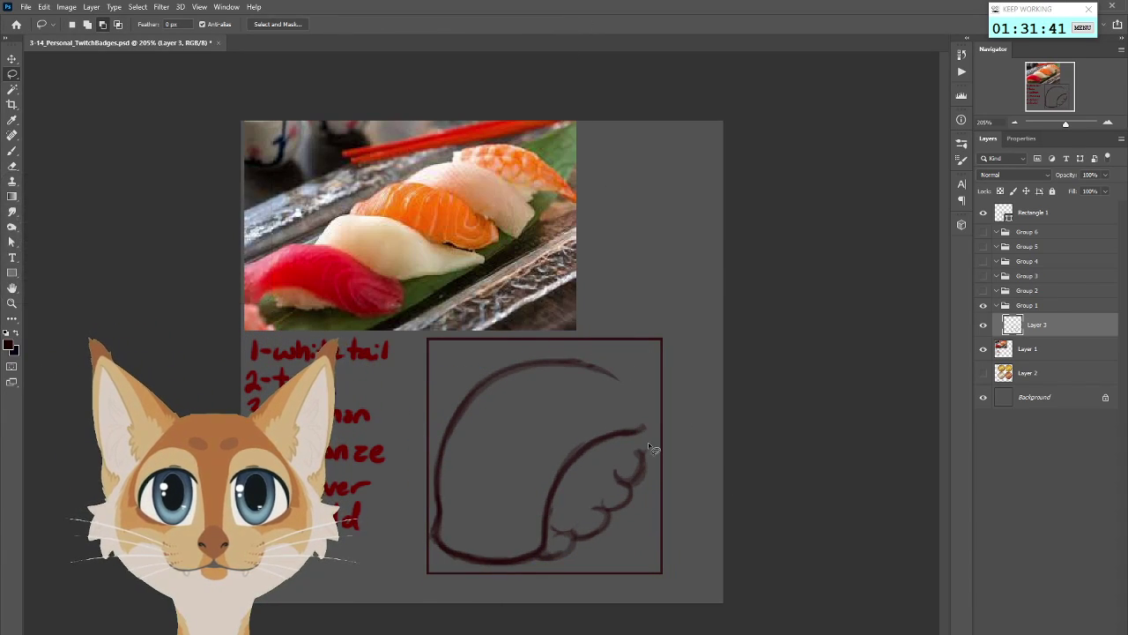
pyautogui.click(11, 150)
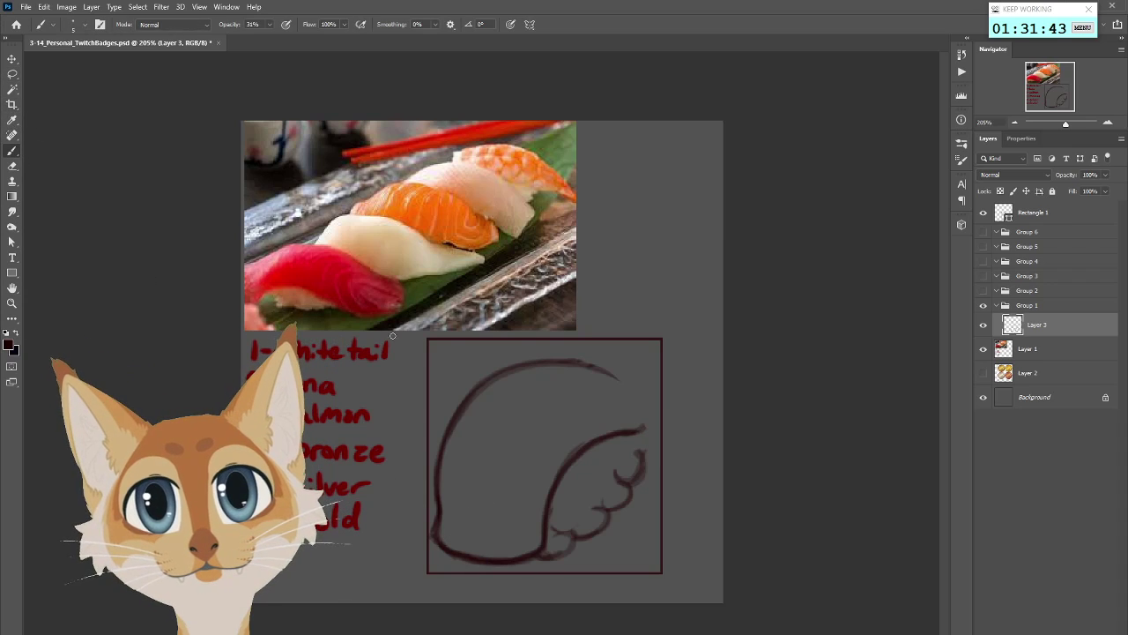
pyautogui.moveTo(554, 357); pyautogui.dragTo(592, 347)
pyautogui.moveTo(615, 432)
pyautogui.mouseDown()
pyautogui.moveTo(659, 414)
pyautogui.moveTo(642, 363)
pyautogui.moveTo(666, 386)
pyautogui.moveTo(622, 351)
pyautogui.mouseUp()
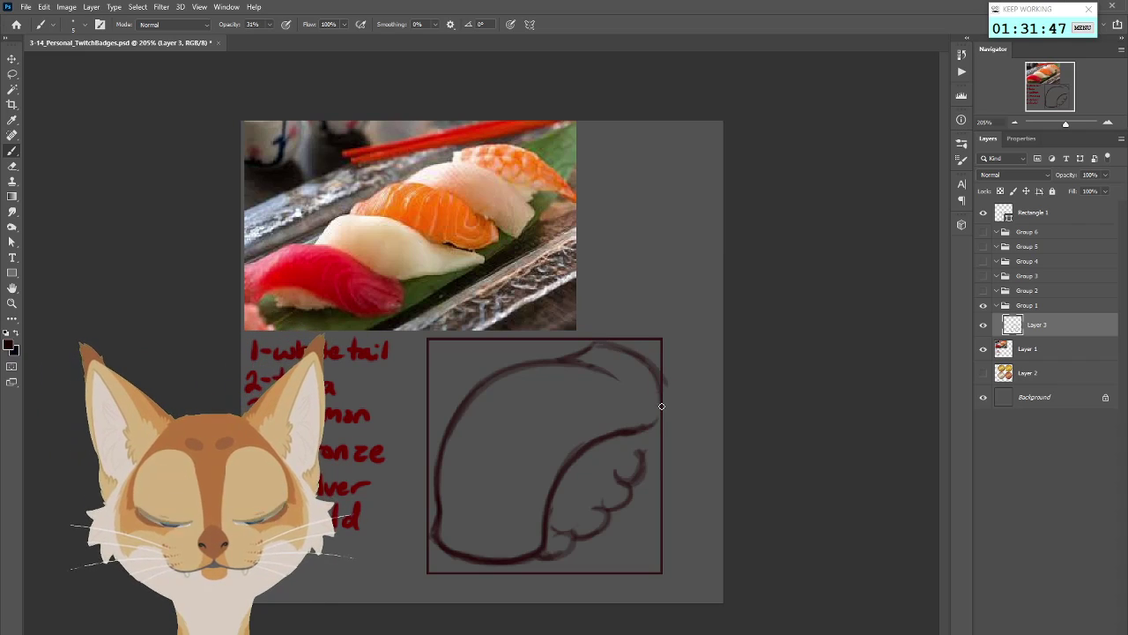
# Erase the inner curve and redraw it a little higher, ending at the square's right edge
pyautogui.press(']')
pyautogui.press(']')
pyautogui.press(']')
pyautogui.press(']')
pyautogui.moveTo(653, 421); pyautogui.dragTo(539, 504)
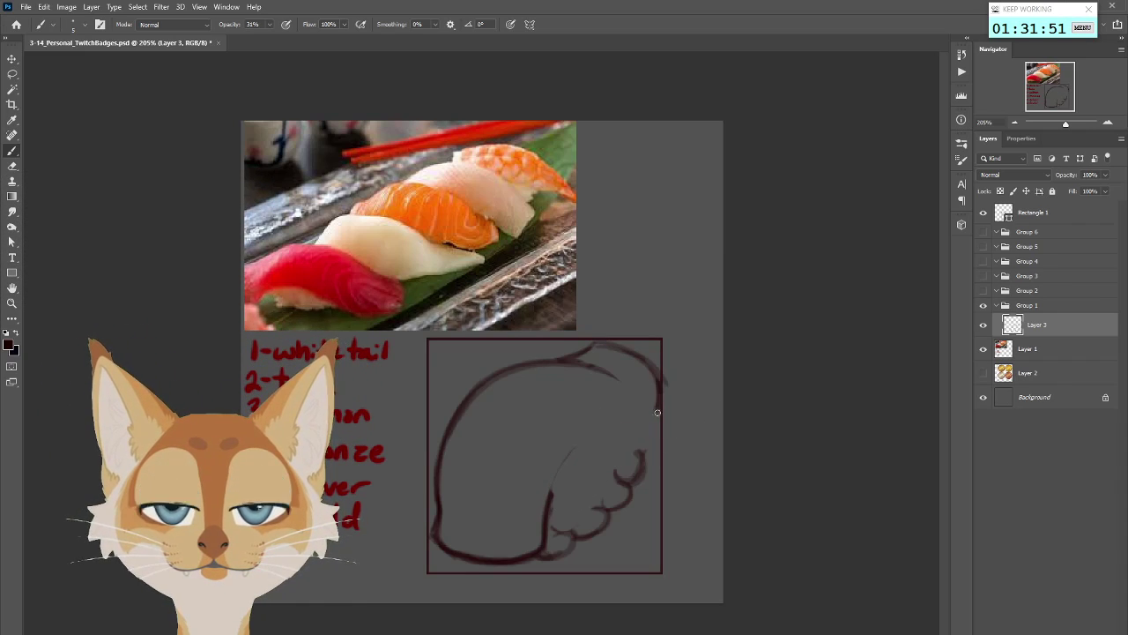
pyautogui.moveTo(598, 436)
pyautogui.mouseDown()
pyautogui.moveTo(661, 419)
pyautogui.moveTo(556, 468)
pyautogui.moveTo(640, 415)
pyautogui.moveTo(609, 429)
pyautogui.moveTo(547, 529)
pyautogui.moveTo(570, 450)
pyautogui.moveTo(610, 425)
pyautogui.mouseUp()
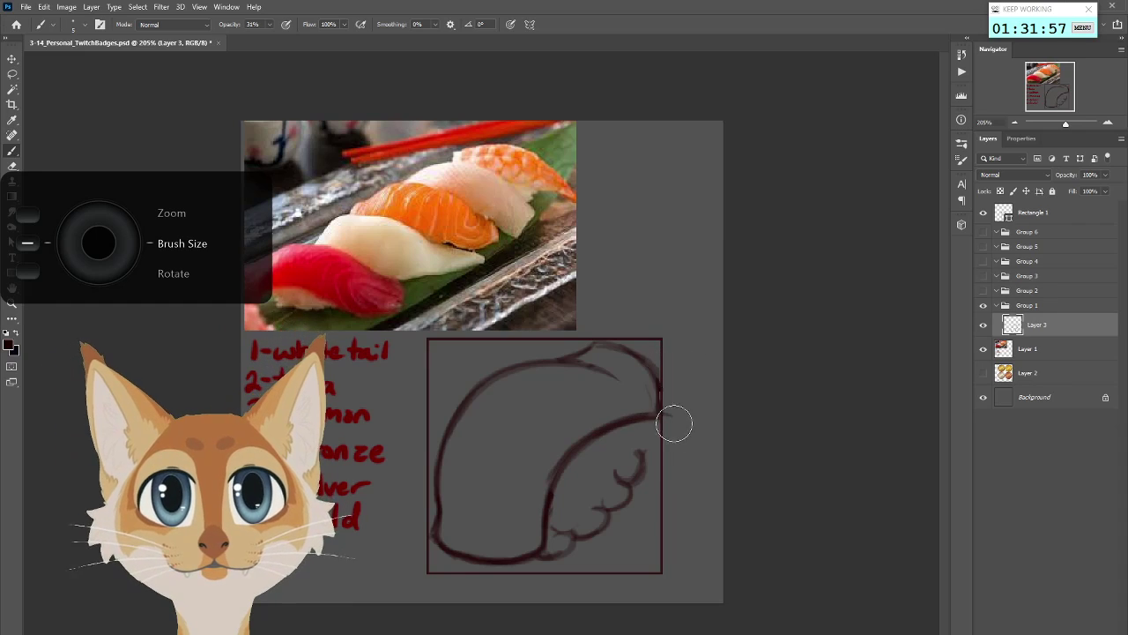
# Refine and darken the upper tip's outline while the canvas is mirrored, and save the document
pyautogui.hotkey('ctrl', 's')
pyautogui.hotkey('ctrl', 'shift', 'h')
pyautogui.moveTo(318, 377)
pyautogui.mouseDown()
pyautogui.moveTo(400, 335)
pyautogui.moveTo(401, 354)
pyautogui.moveTo(384, 345)
pyautogui.moveTo(335, 356)
pyautogui.mouseUp()
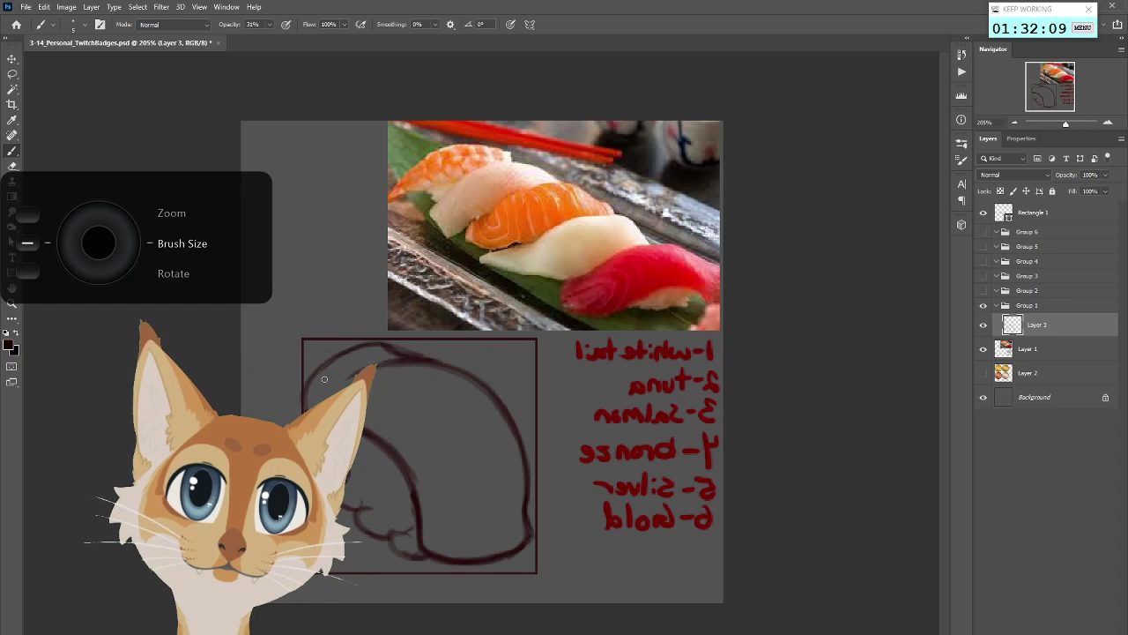
pyautogui.hotkey('ctrl', 'shift', 'h')
pyautogui.hotkey('ctrl', 's')
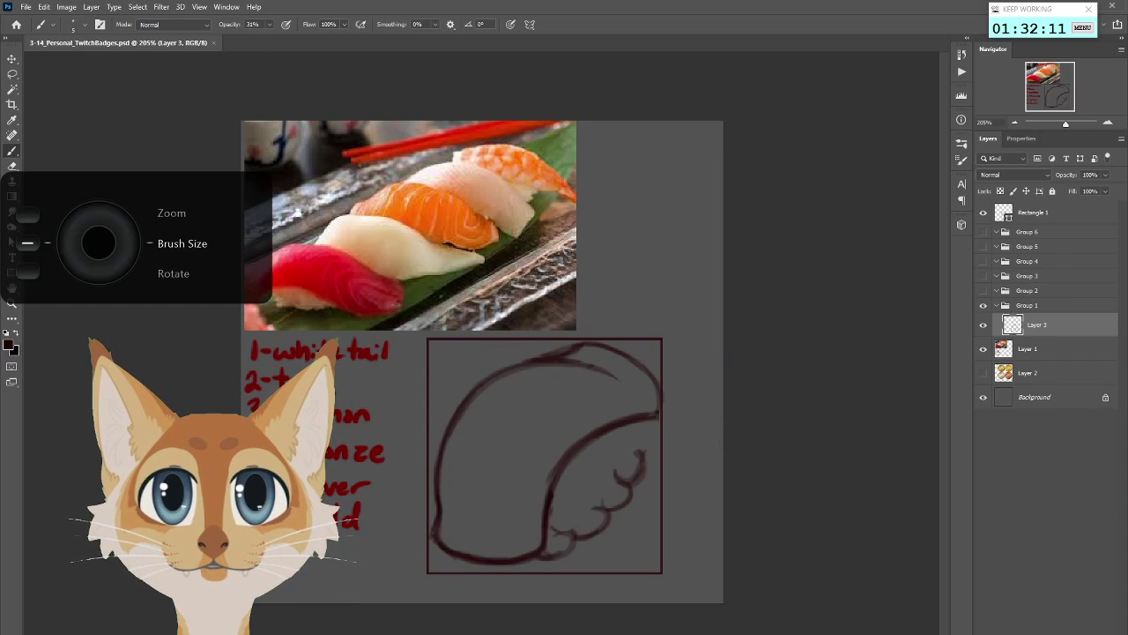
# Erase and redraw the sushi's right end with a darker contour where the tip meets the inner curve
pyautogui.moveTo(637, 414); pyautogui.dragTo(567, 494)
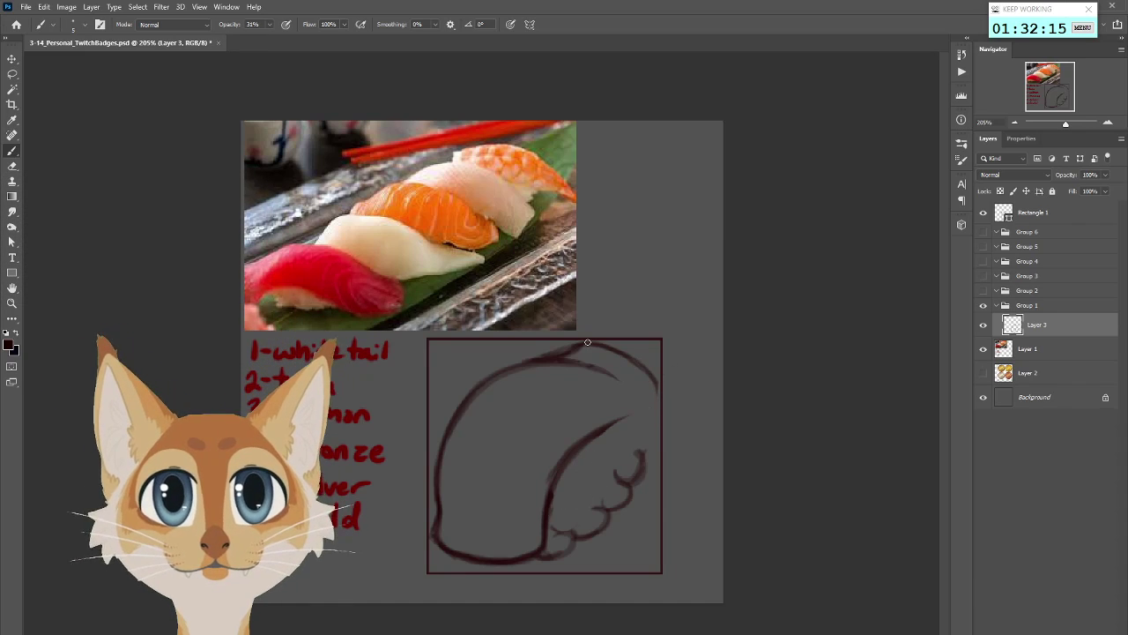
pyautogui.moveTo(588, 342); pyautogui.dragTo(650, 373)
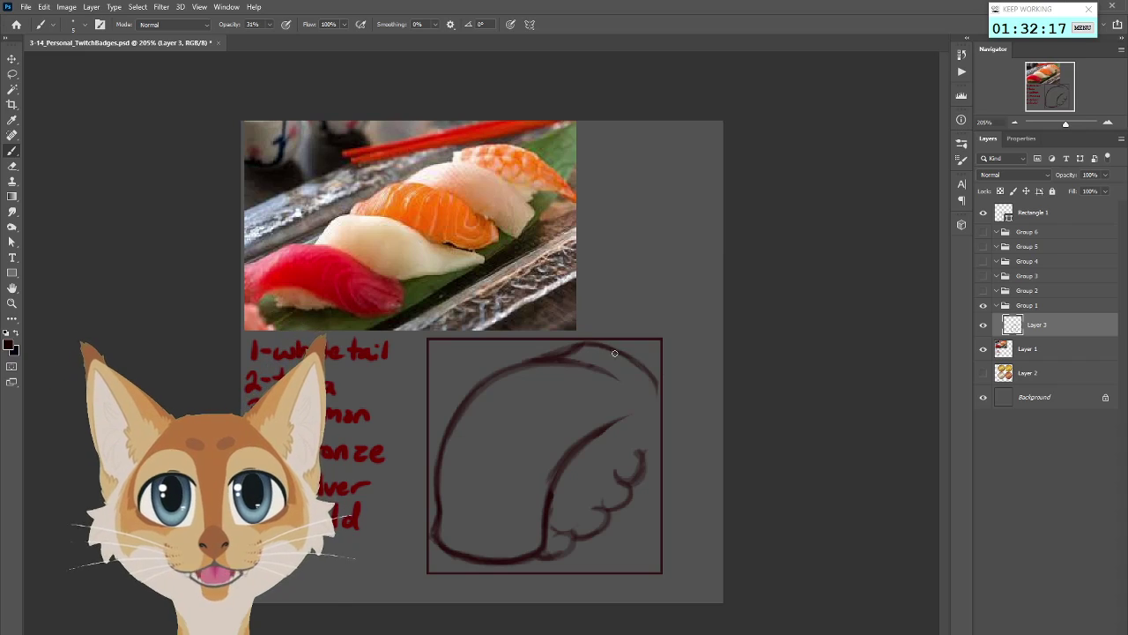
pyautogui.moveTo(658, 401); pyautogui.dragTo(652, 391)
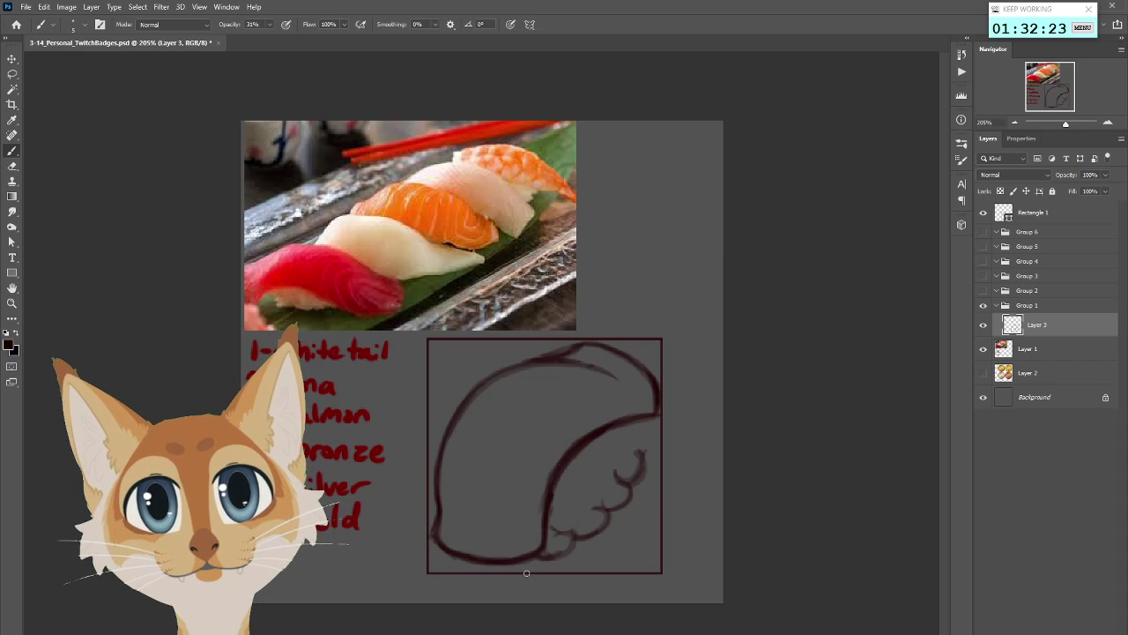
# Erase the leftover line inside the upper tip and clean up the outer contour
pyautogui.press(']')
pyautogui.press(']')
pyautogui.press(']')
pyautogui.press(']')
pyautogui.press(']')
pyautogui.press(']')
pyautogui.press(']')
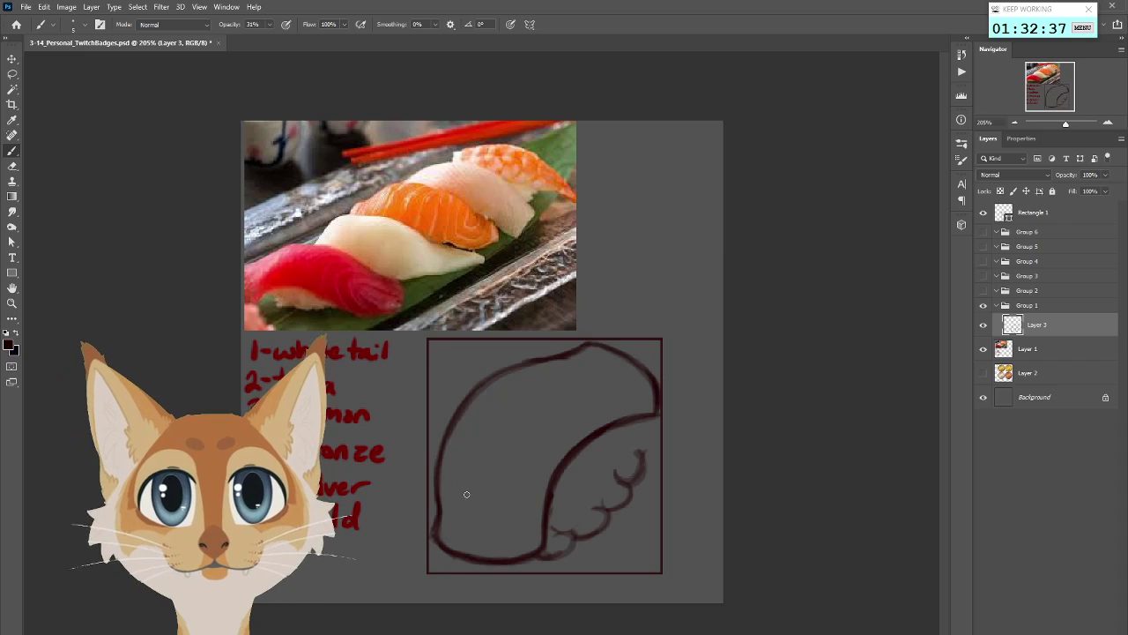
# Sketch a short curved fold line inside the sushi, running down from the notch beside the upper tip
pyautogui.hotkey('ctrl', 'shift', 'h')
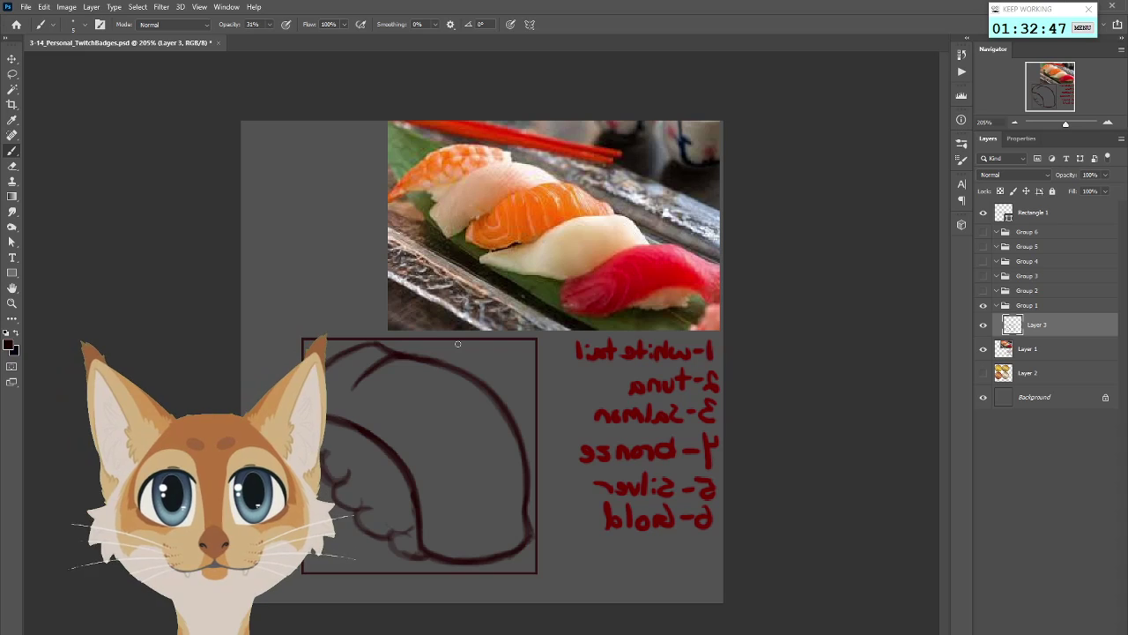
pyautogui.hotkey('ctrl', 'shift', 'h')
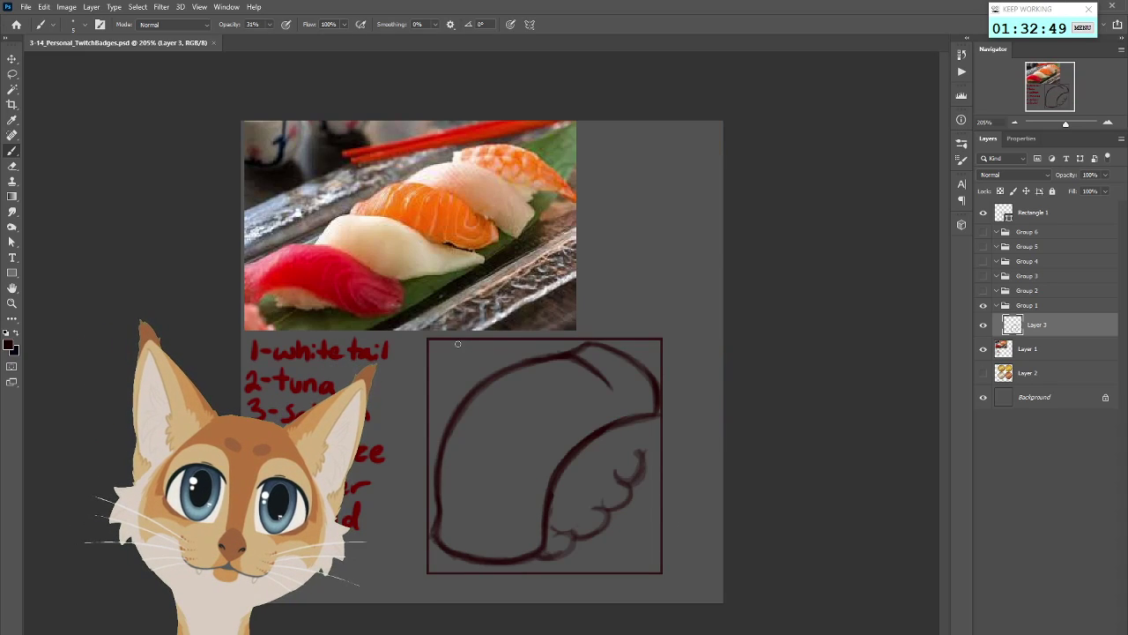
pyautogui.moveTo(559, 368); pyautogui.dragTo(616, 398)
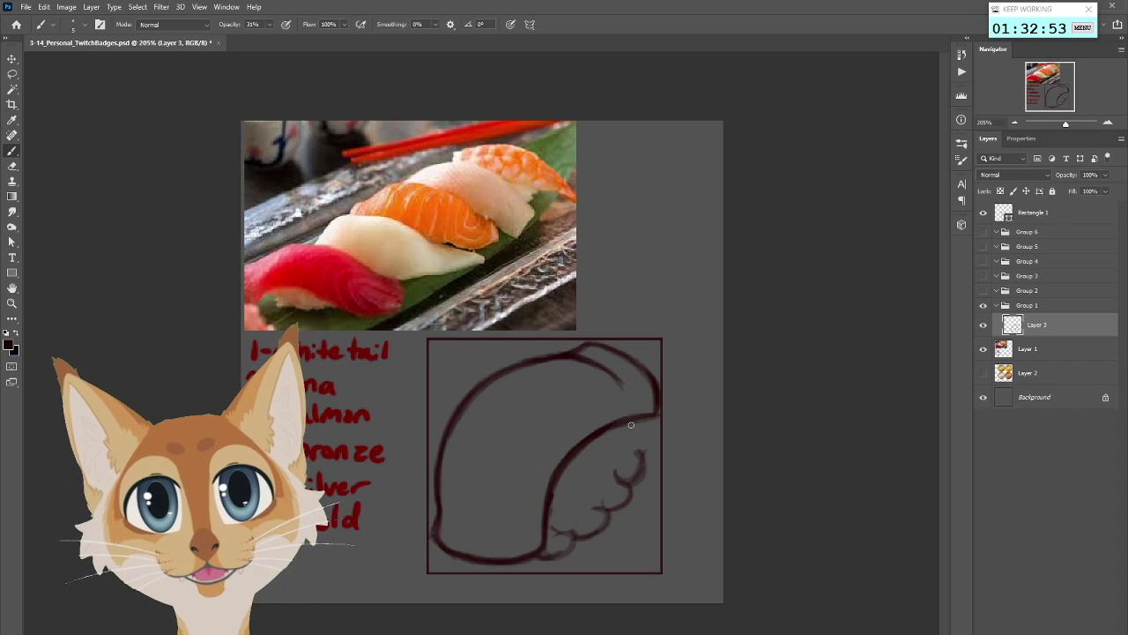
# Fill the area between the inner curve and the scalloped edge with small curved rice grains
pyautogui.press(']')
pyautogui.press(']')
pyautogui.press(']')
pyautogui.press(']')
pyautogui.press(']')
pyautogui.press(']')
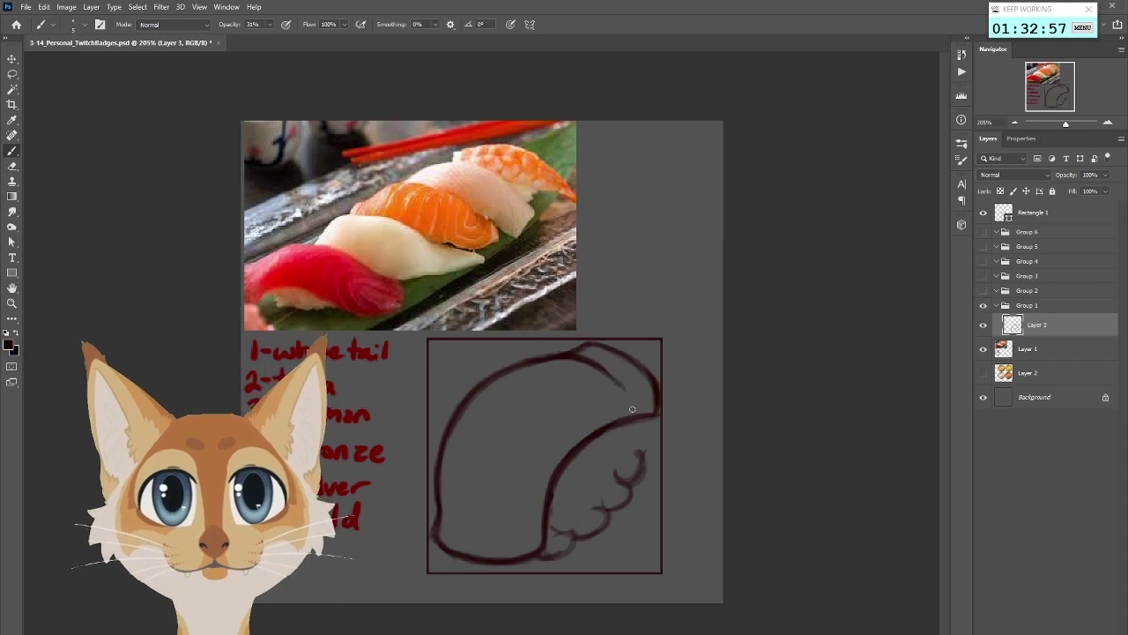
pyautogui.press('[')
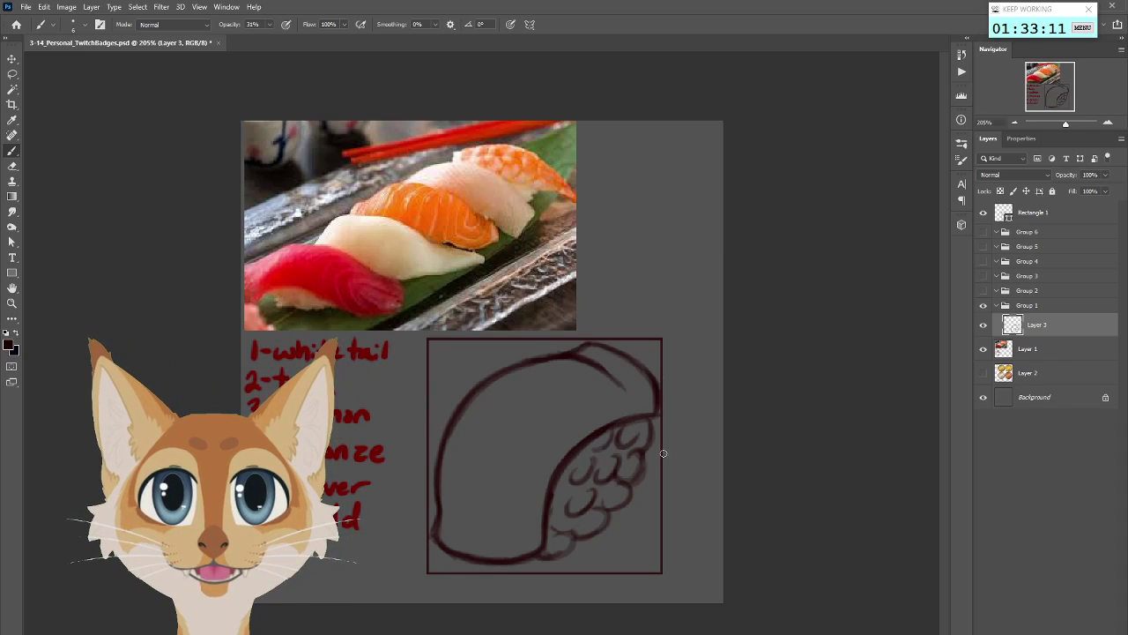
# Check the whole sketch zoomed out and mirrored, and save the document
pyautogui.scroll(-2, 566, 500)
pyautogui.hotkey('ctrl', 'shift', 'h')
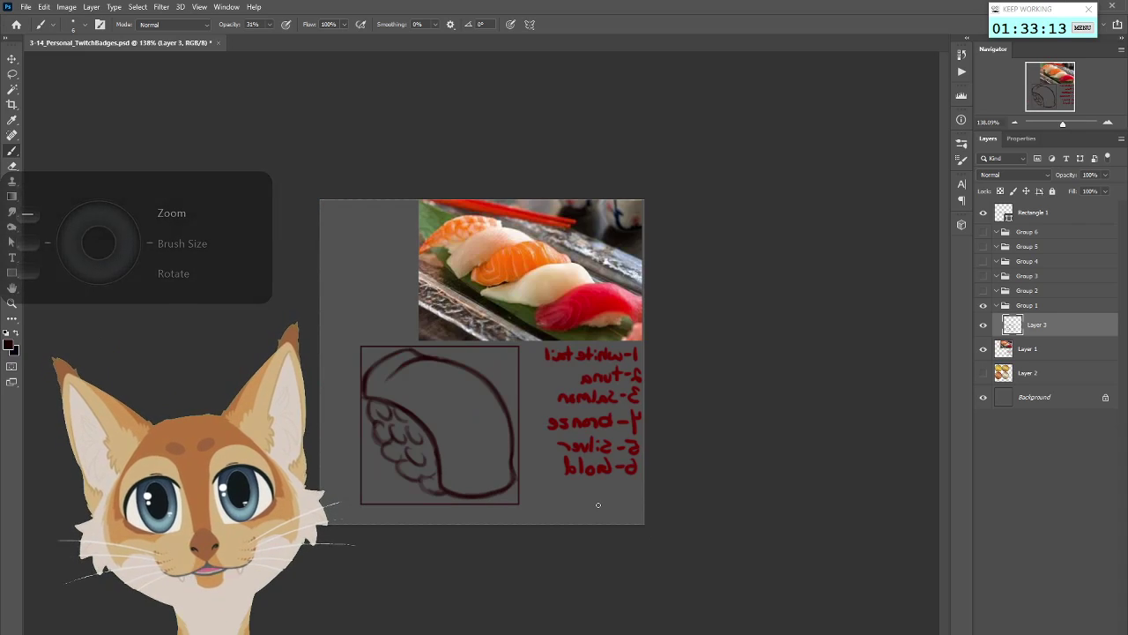
pyautogui.hotkey('ctrl', 's')
# Try a short curved fold line inside the lower outer corner of the sushi
pyautogui.scroll(2, 598, 504)
pyautogui.hotkey('ctrl', 'shift', 'h')
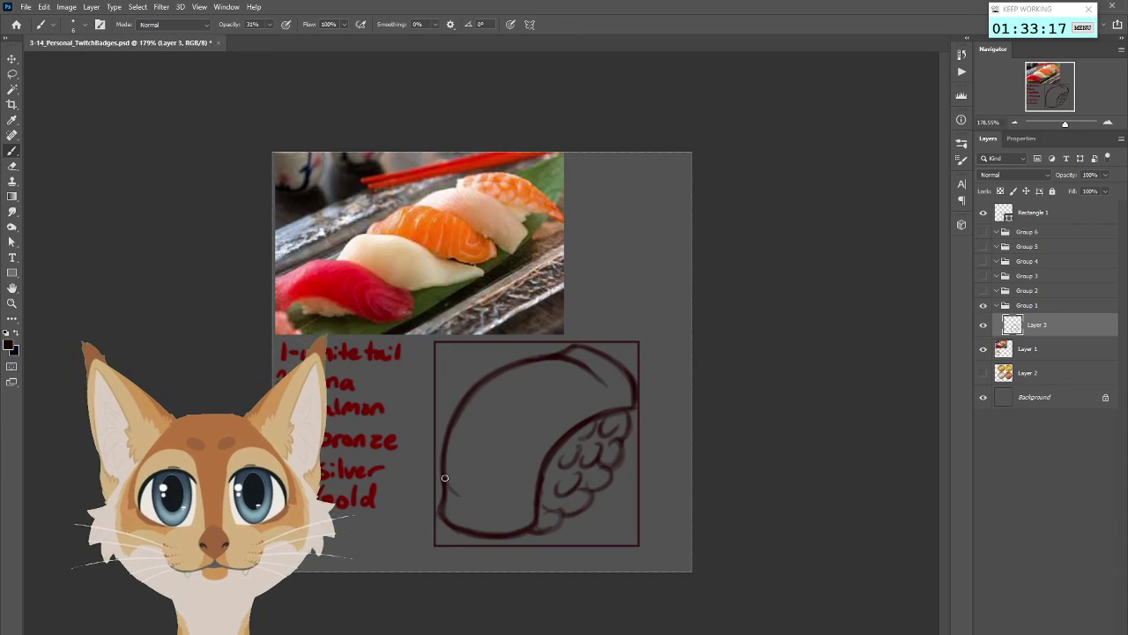
pyautogui.moveTo(446, 498); pyautogui.dragTo(487, 505)
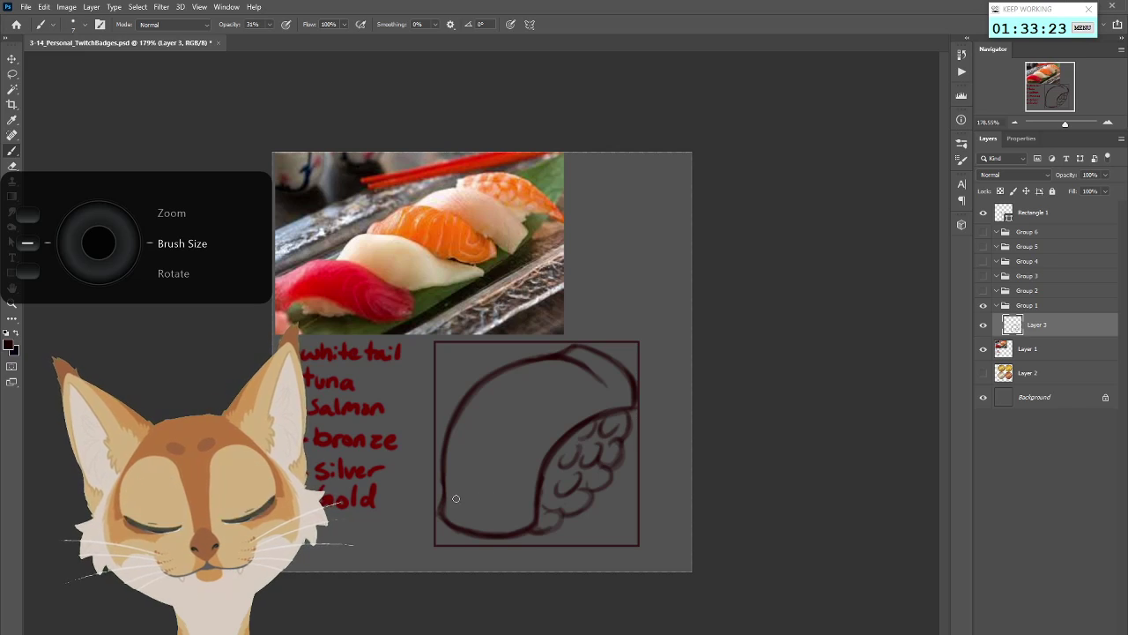
pyautogui.moveTo(459, 502); pyautogui.dragTo(520, 504)
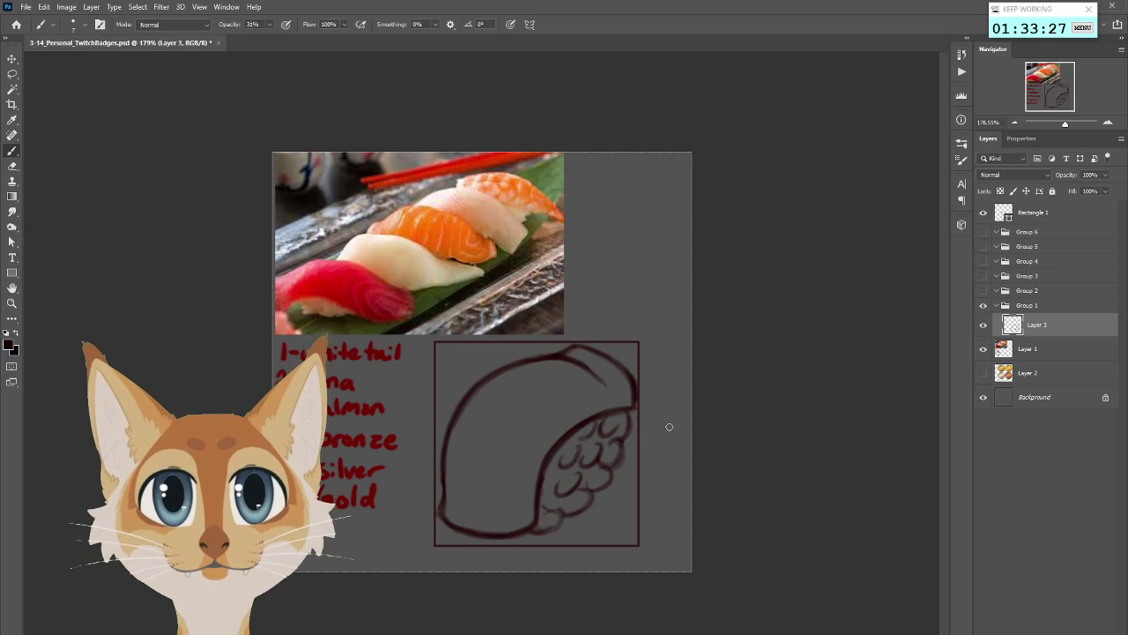
# Rotate the sushi sketch by about -2.2° and nudge it into place within the square frame
pyautogui.click(19, 84)
pyautogui.rightClick(566, 446)
pyautogui.click(613, 546)
pyautogui.moveTo(710, 488); pyautogui.dragTo(708, 483)
pyautogui.moveTo(574, 497); pyautogui.dragTo(575, 501)
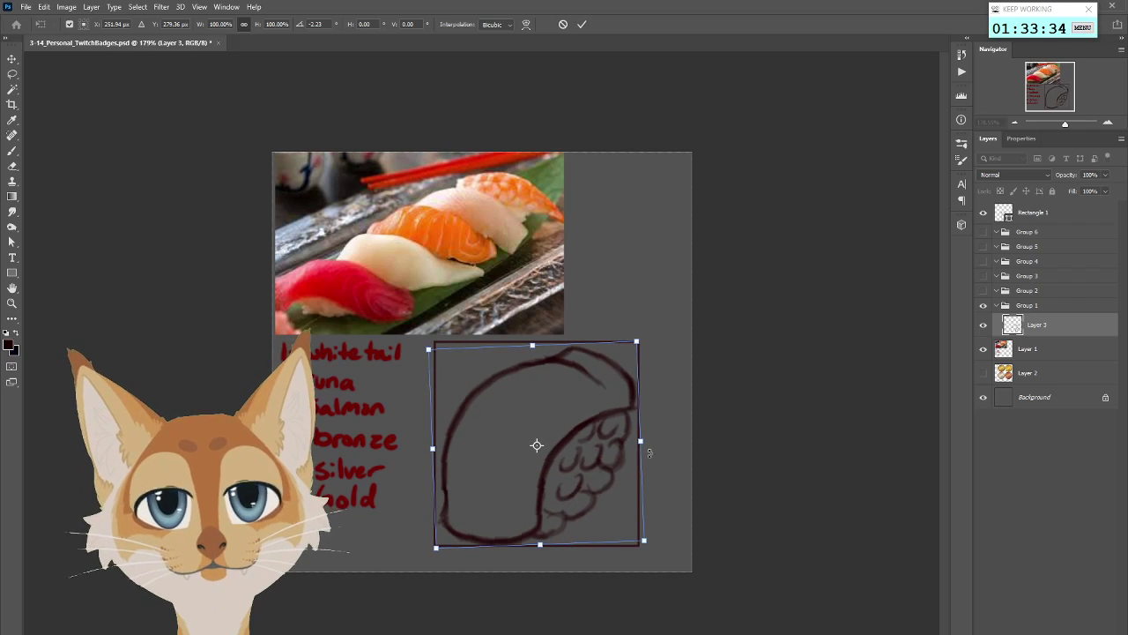
pyautogui.click(581, 24)
pyautogui.press('l')
pyautogui.scroll(2, 652, 458)
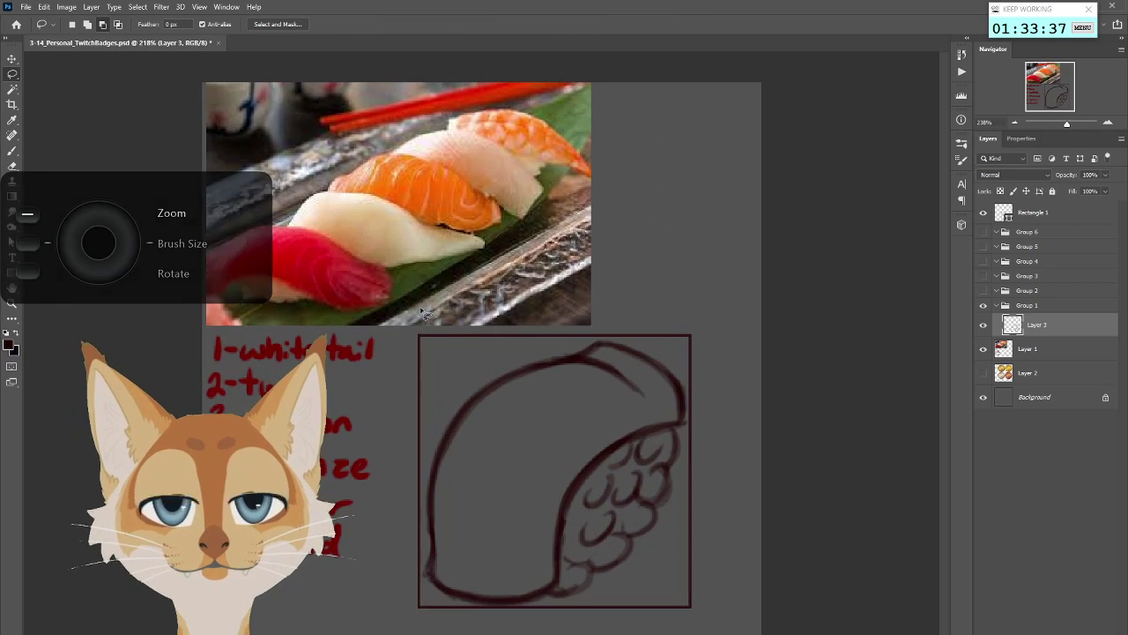
pyautogui.press('v')
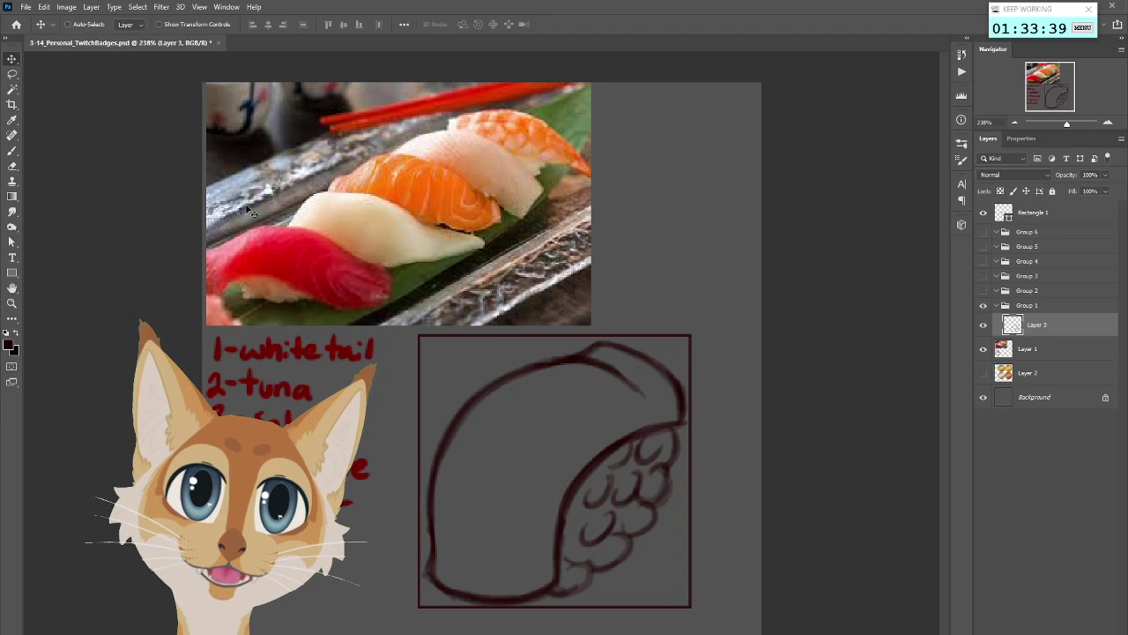
pyautogui.moveTo(573, 528); pyautogui.dragTo(574, 542)
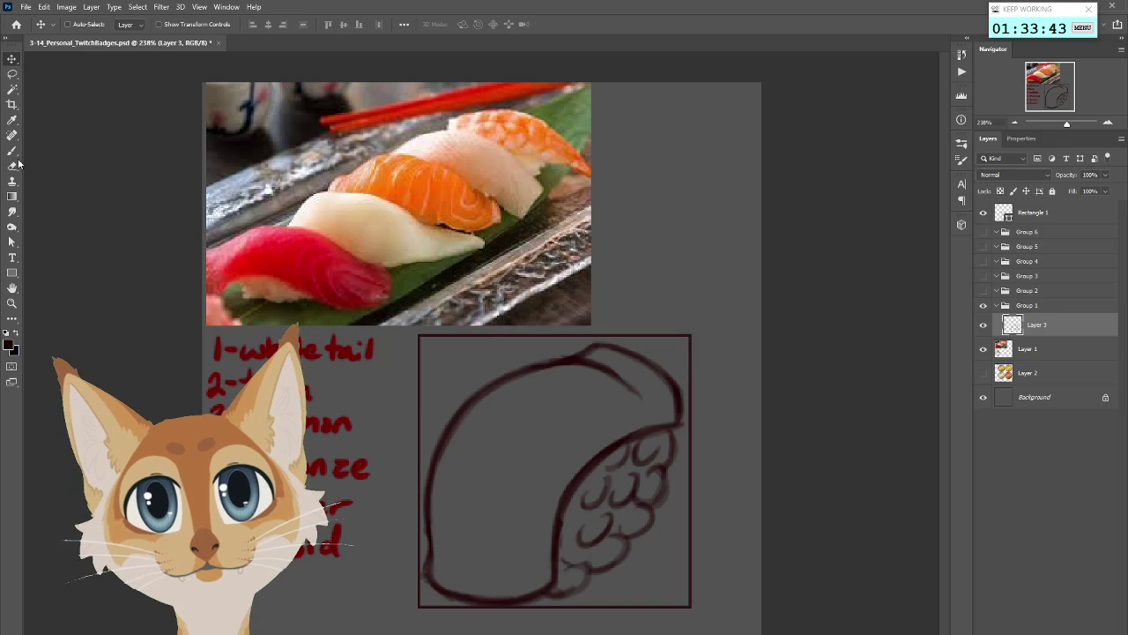
# Redraw the outer contour of the upper tip with a fuller curve reaching the frame's edge, and clean up its peak
pyautogui.press('b')
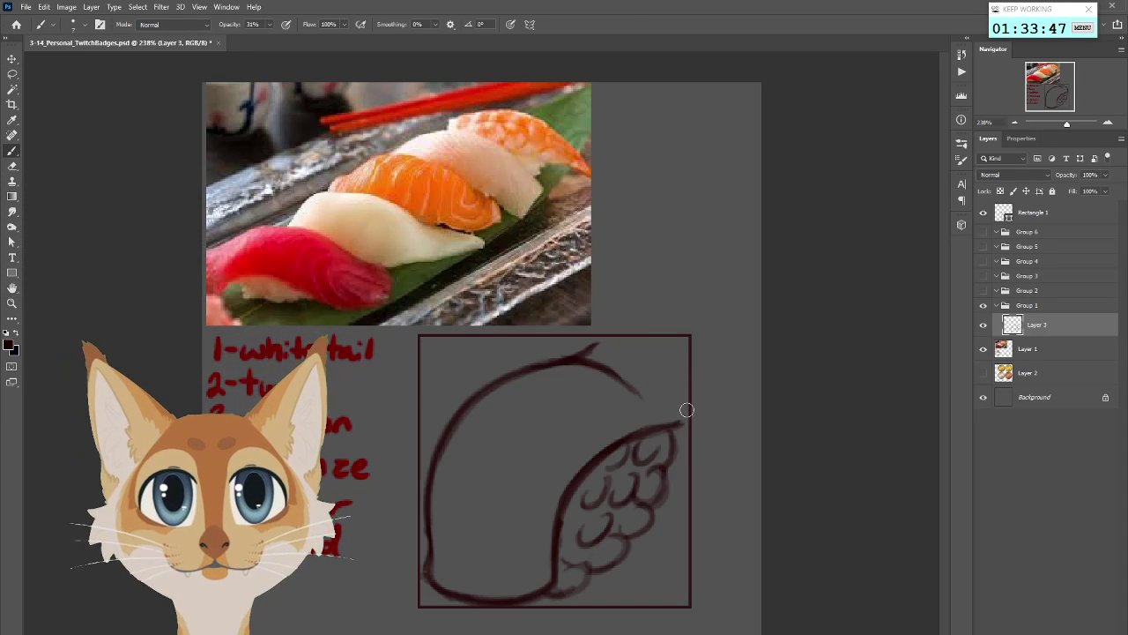
pyautogui.moveTo(576, 358)
pyautogui.mouseDown()
pyautogui.moveTo(614, 336)
pyautogui.moveTo(677, 371)
pyautogui.moveTo(658, 359)
pyautogui.moveTo(686, 419)
pyautogui.moveTo(614, 341)
pyautogui.mouseUp()
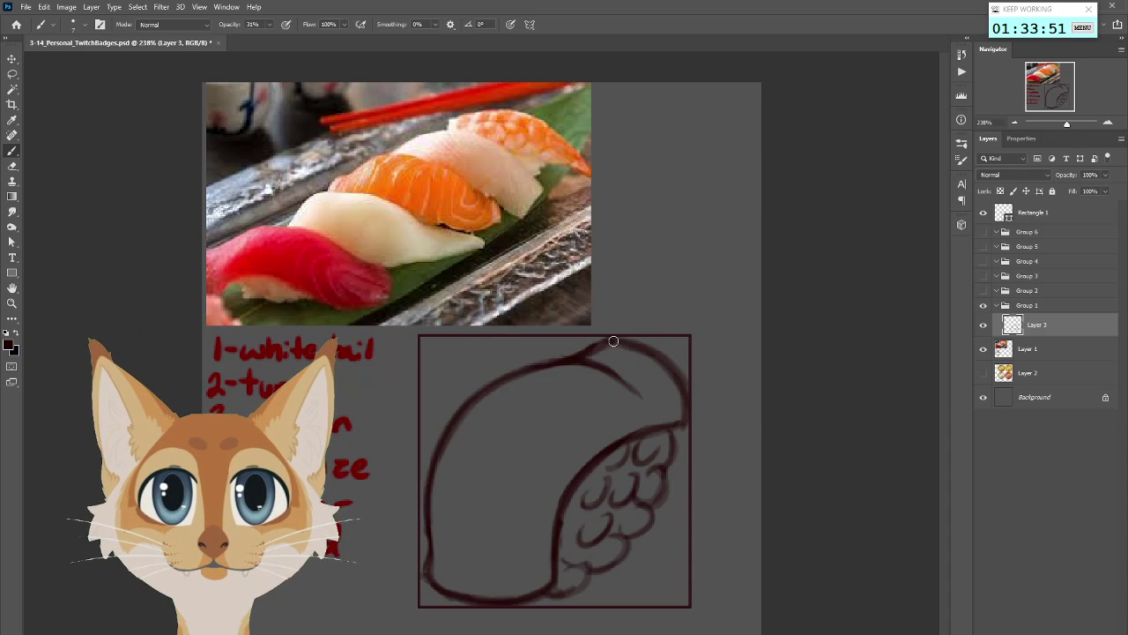
pyautogui.moveTo(686, 412); pyautogui.dragTo(603, 342)
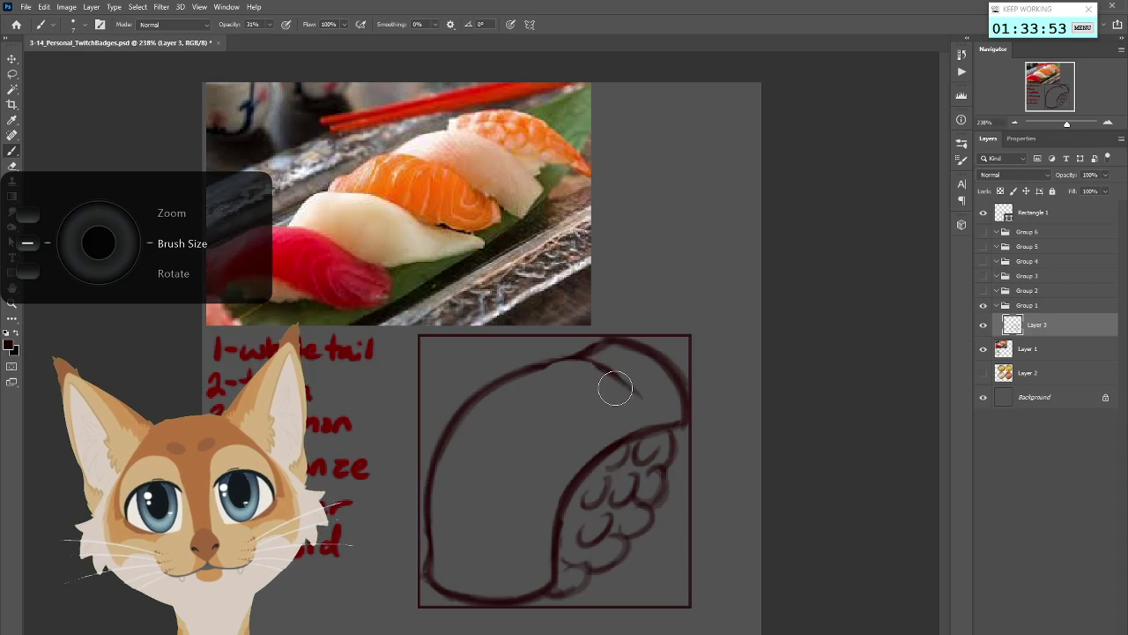
pyautogui.moveTo(626, 348); pyautogui.dragTo(574, 330)
pyautogui.moveTo(643, 350)
pyautogui.mouseDown()
pyautogui.moveTo(559, 357)
pyautogui.moveTo(674, 365)
pyautogui.moveTo(633, 340)
pyautogui.mouseUp()
# Check the sketch mirrored and thicken the lower part of the inner curve beside the rice
pyautogui.scroll(-4, 726, 450)
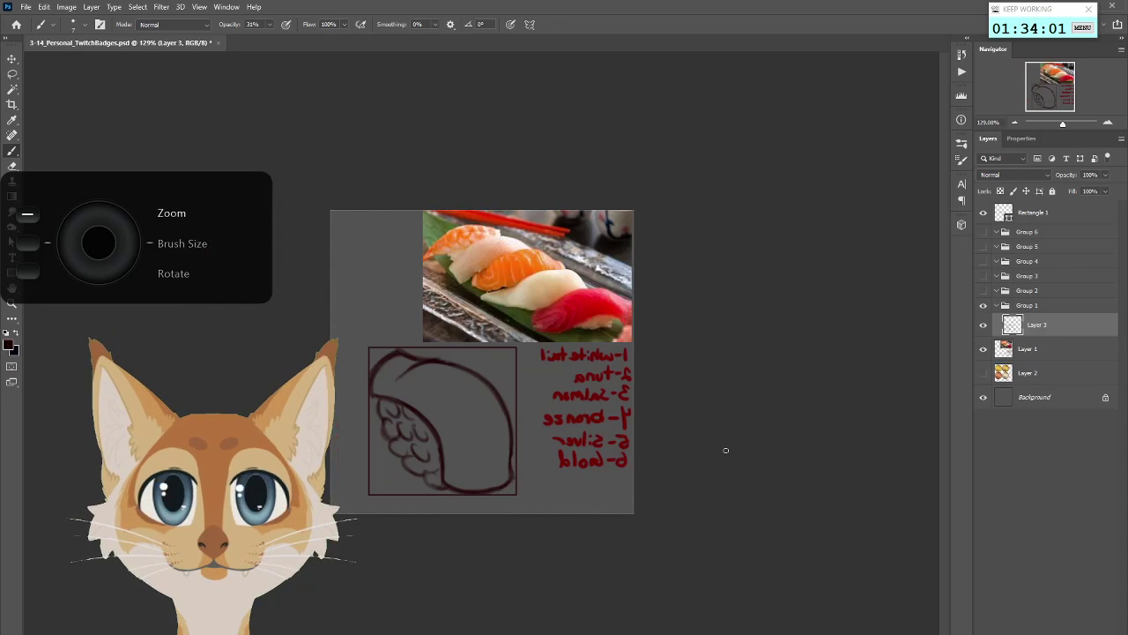
pyautogui.press('h')
pyautogui.scroll(2, 725, 450)
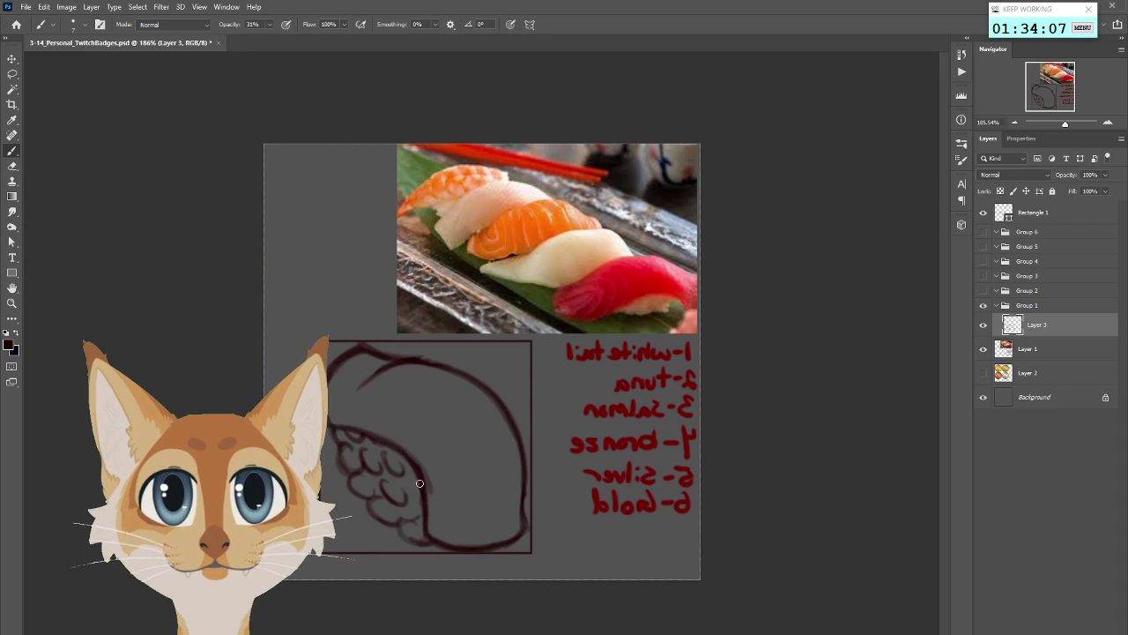
pyautogui.moveTo(420, 473); pyautogui.dragTo(430, 533)
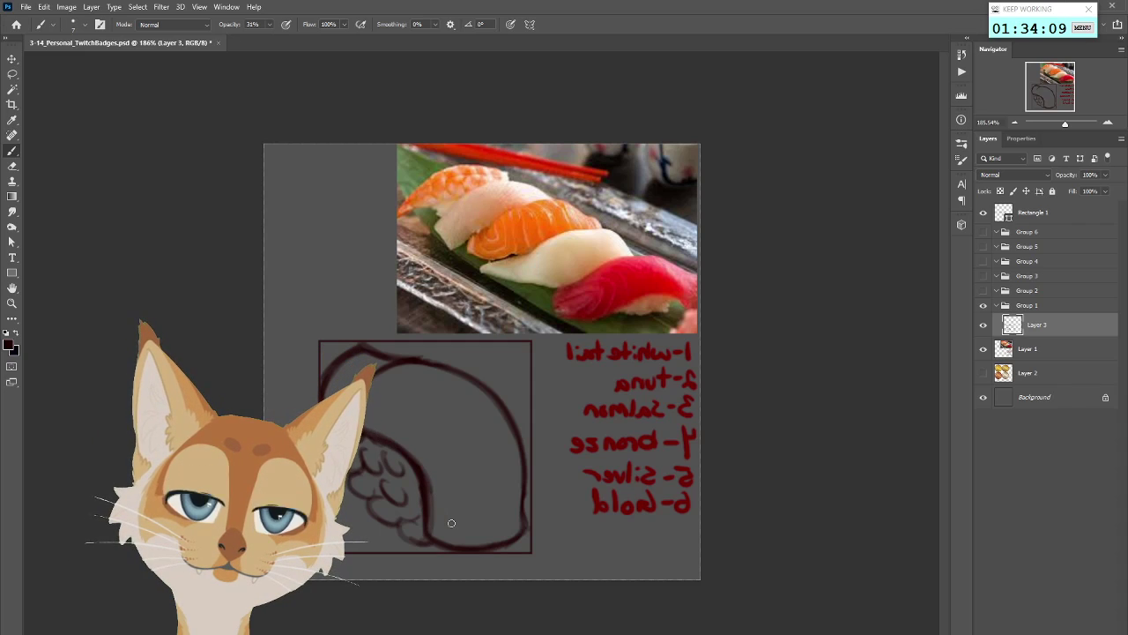
pyautogui.scroll(-5, 448, 516)
pyautogui.hotkey('ctrl', 'shift', 'h')
pyautogui.scroll(1, 452, 523)
pyautogui.scroll(5, 452, 522)
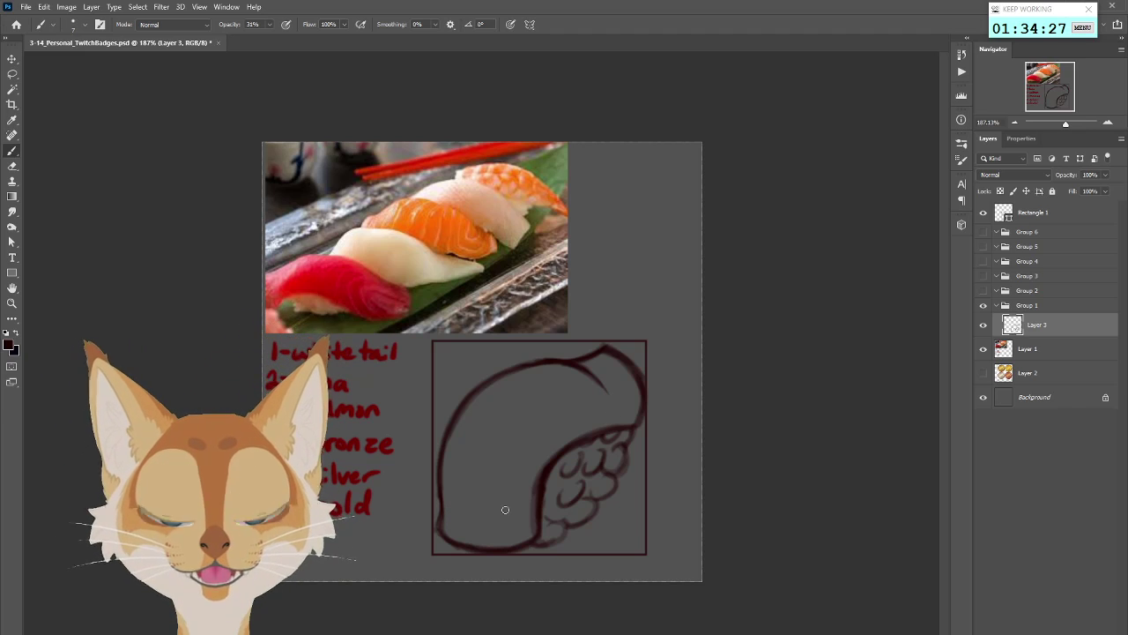
# Enlarge the brush to 10 and trim the inner curve above the rice into a cleaner line
pyautogui.press(']')
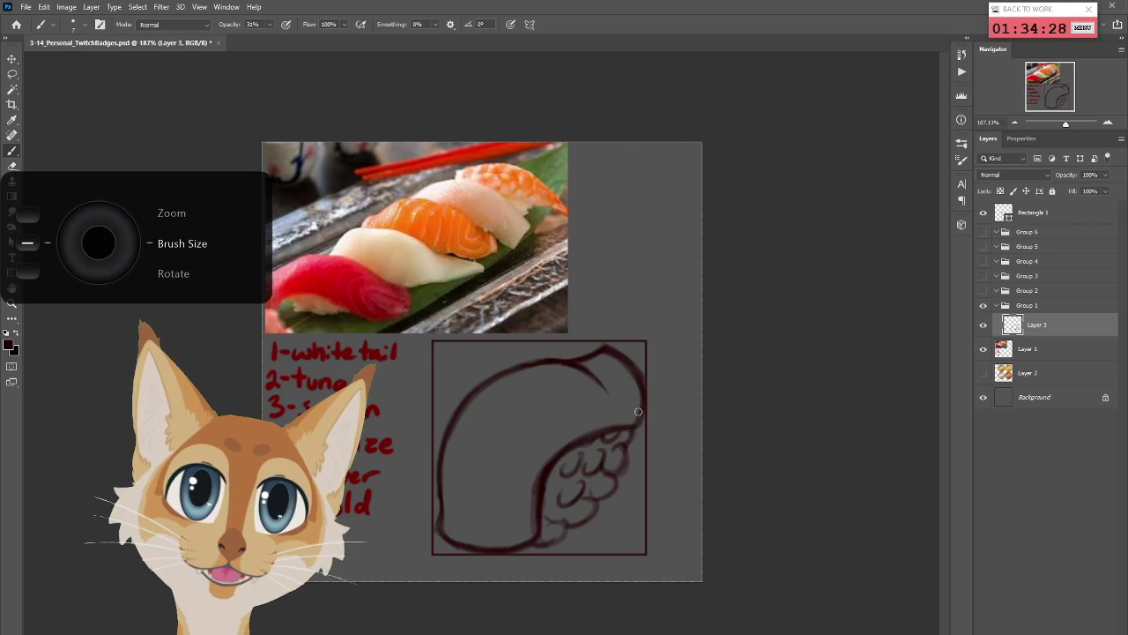
pyautogui.press(']')
pyautogui.press(']')
pyautogui.moveTo(629, 427); pyautogui.dragTo(533, 535)
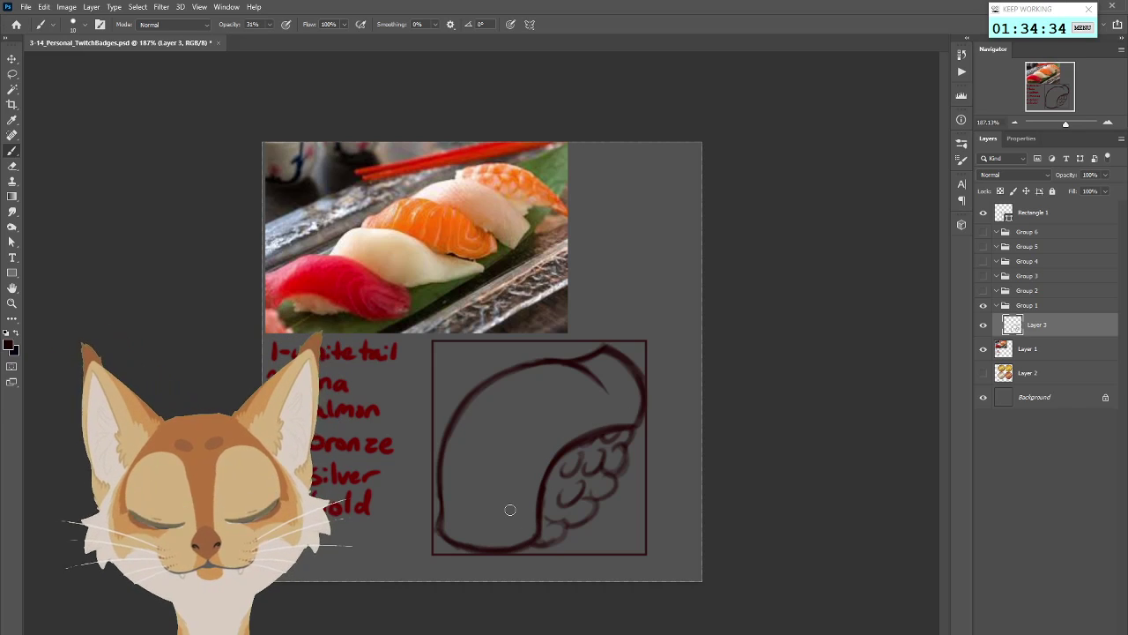
# Lasso the sushi's upper outer contour, warp it into a rounder arc, and deselect it
pyautogui.click(16, 75)
pyautogui.moveTo(447, 527)
pyautogui.mouseDown()
pyautogui.moveTo(516, 432)
pyautogui.moveTo(621, 375)
pyautogui.moveTo(424, 370)
pyautogui.mouseUp()
pyautogui.rightClick(474, 402)
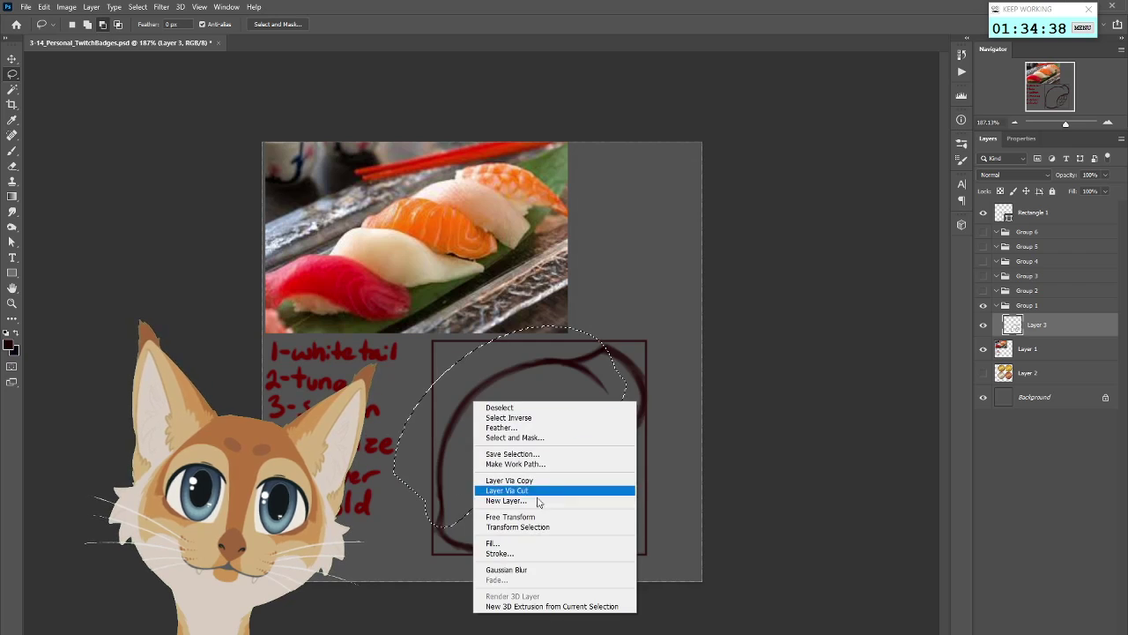
pyautogui.click(511, 517)
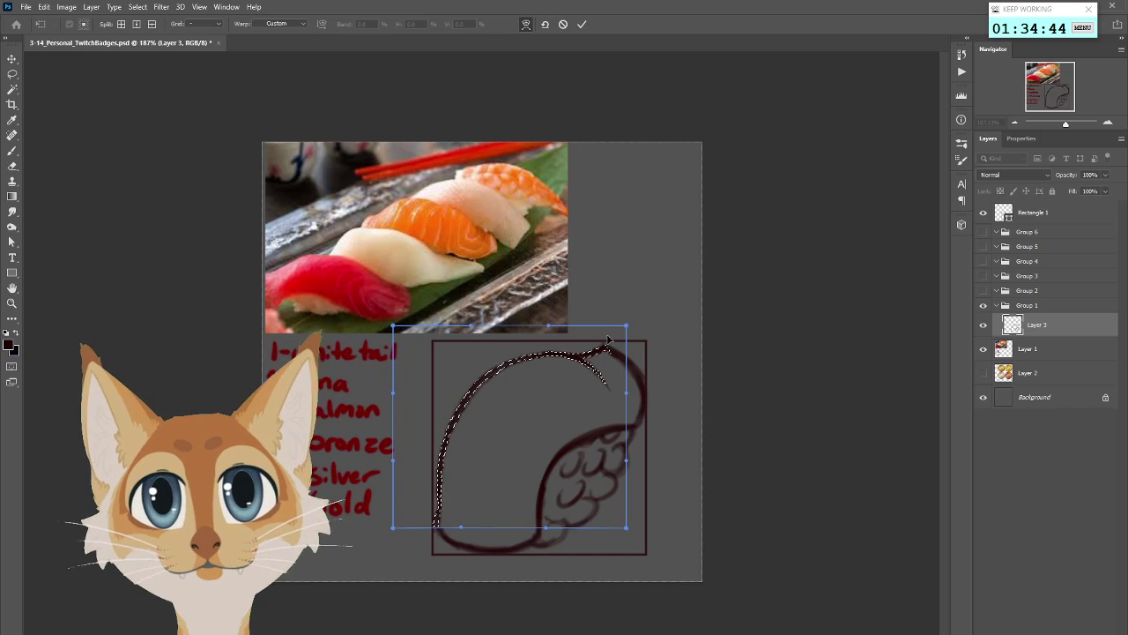
pyautogui.press('Return')
pyautogui.click(138, 6)
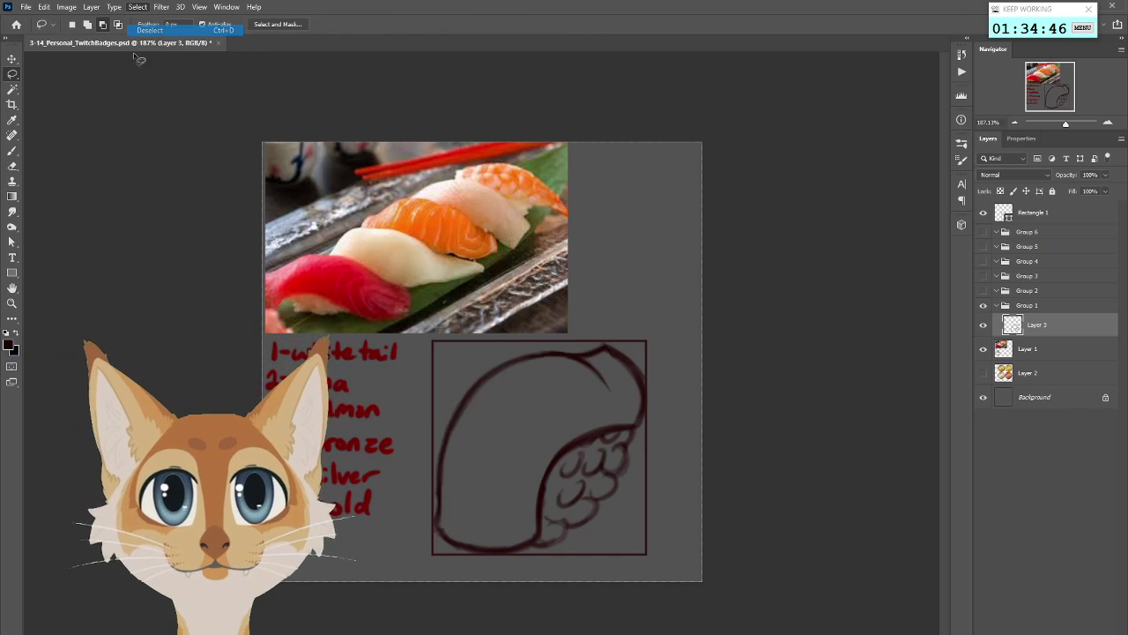
pyautogui.click(150, 30)
# Review the reshaped sketch at a small size and save the document
pyautogui.click(12, 150)
pyautogui.scroll(-5, 635, 484)
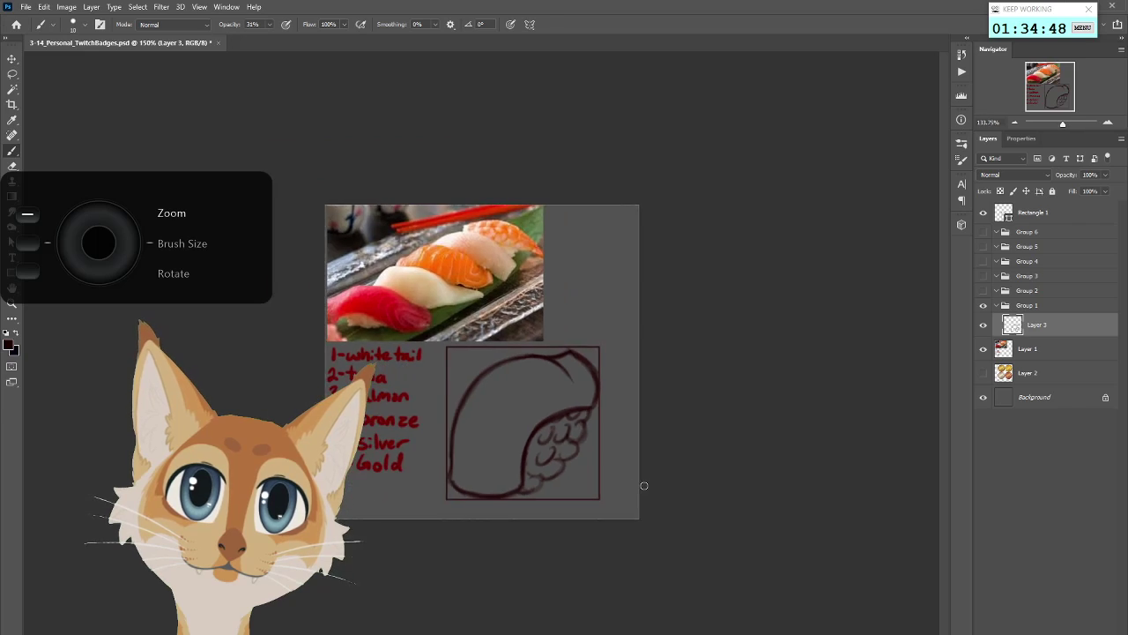
pyautogui.press('h')
pyautogui.press('h')
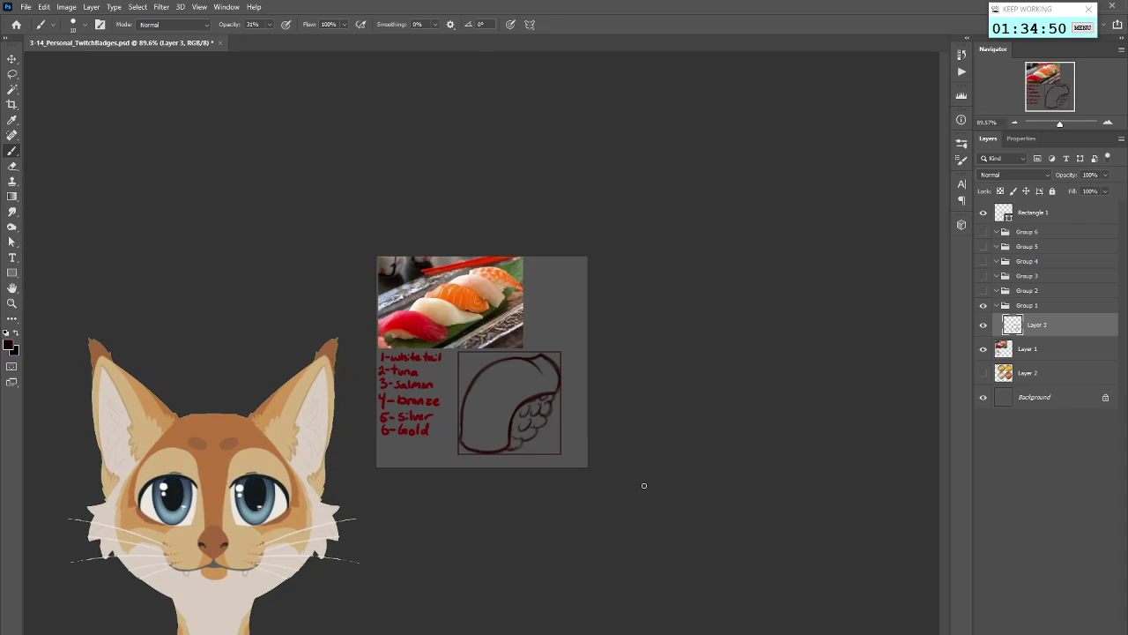
pyautogui.scroll(4, 643, 484)
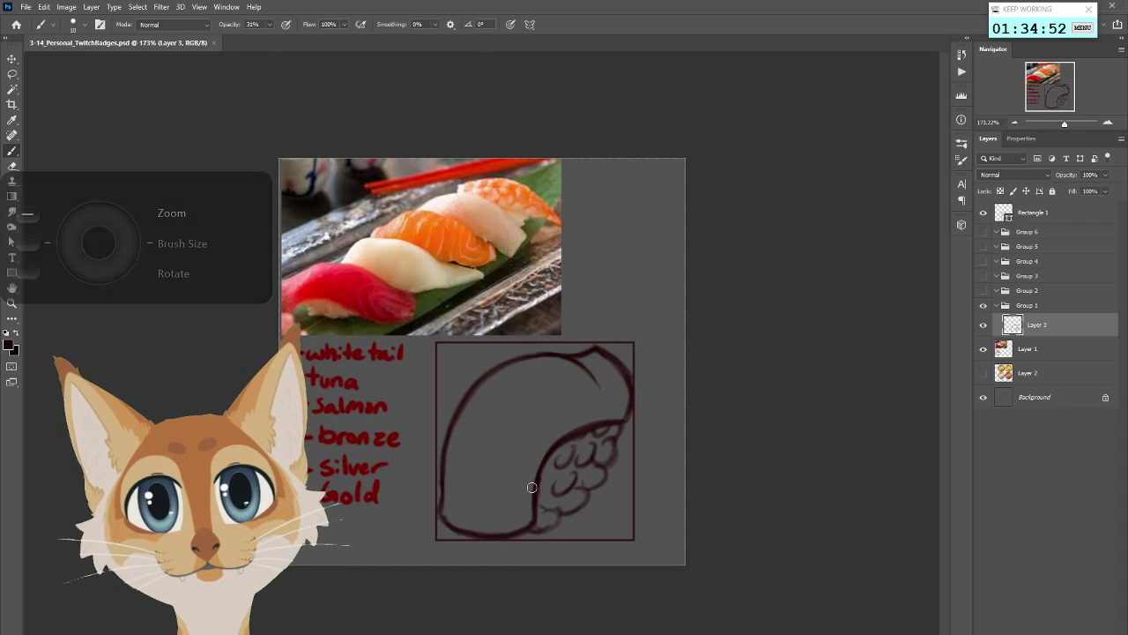
# Redraw the lower end of the inner curve so it sweeps outward to the base, and reinforce the long outer contour
pyautogui.hotkey('ctrl', 'z')
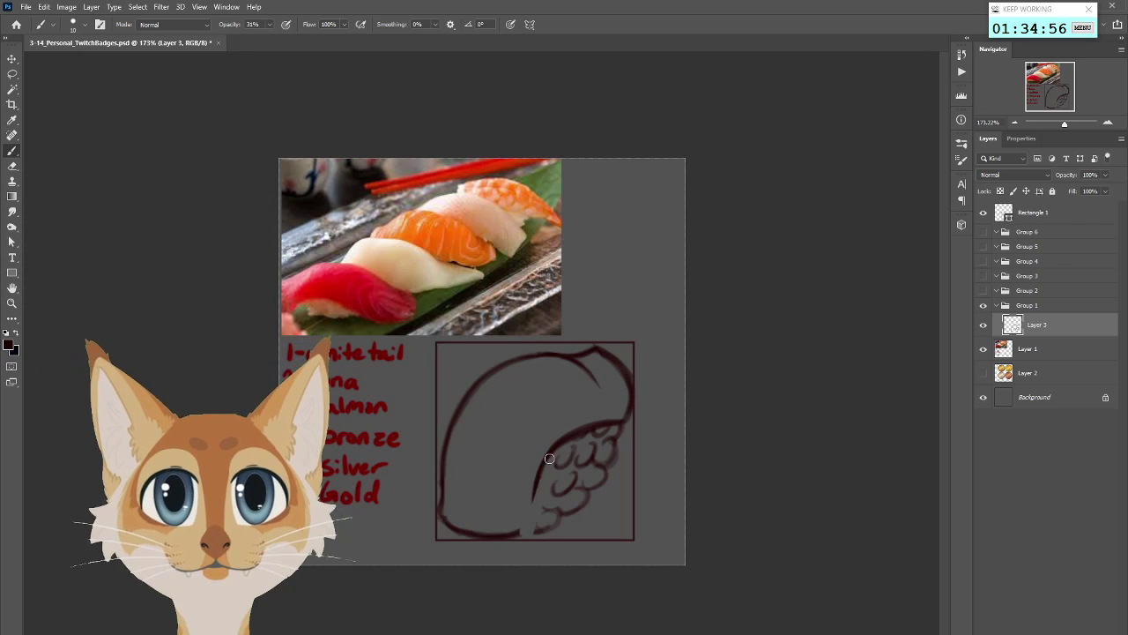
pyautogui.moveTo(600, 422)
pyautogui.mouseDown()
pyautogui.moveTo(538, 463)
pyautogui.moveTo(551, 452)
pyautogui.moveTo(529, 526)
pyautogui.moveTo(534, 499)
pyautogui.moveTo(518, 536)
pyautogui.mouseUp()
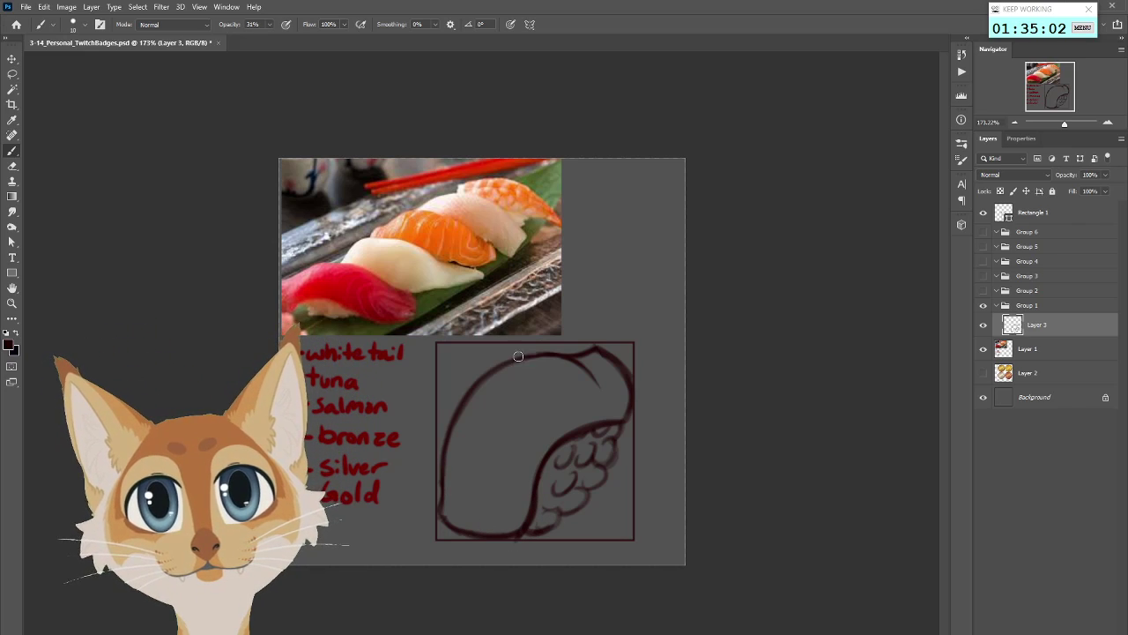
pyautogui.moveTo(498, 369)
pyautogui.mouseDown()
pyautogui.moveTo(450, 424)
pyautogui.moveTo(444, 500)
pyautogui.mouseUp()
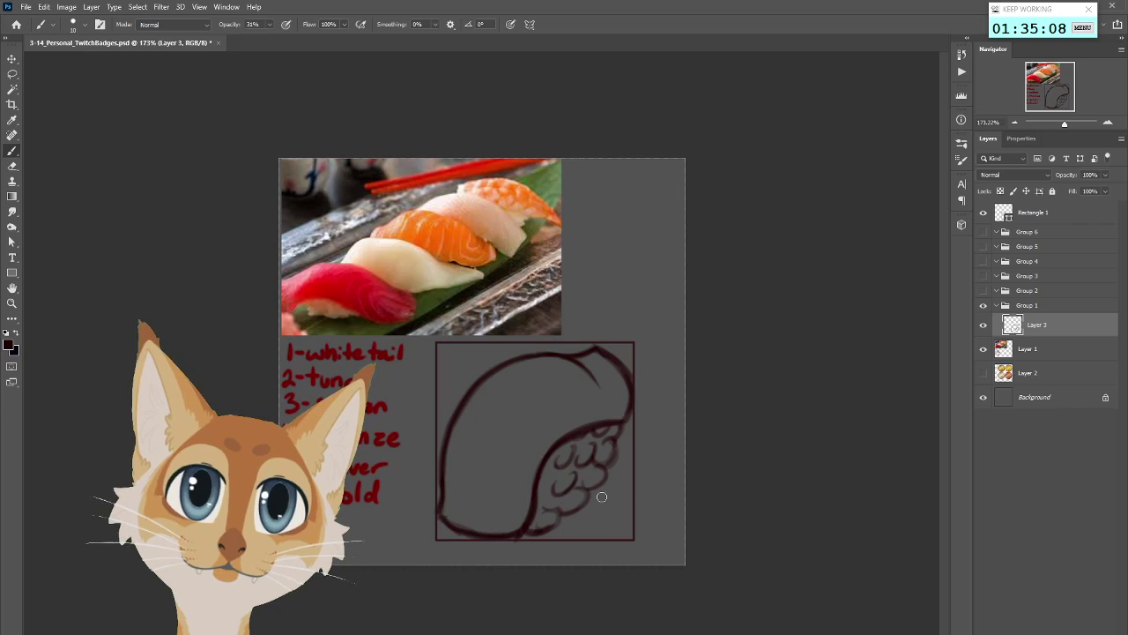
# Save the document, reduce the brush size to 9, and examine the badge sketch at several zoom levels
pyautogui.scroll(-3, 601, 497)
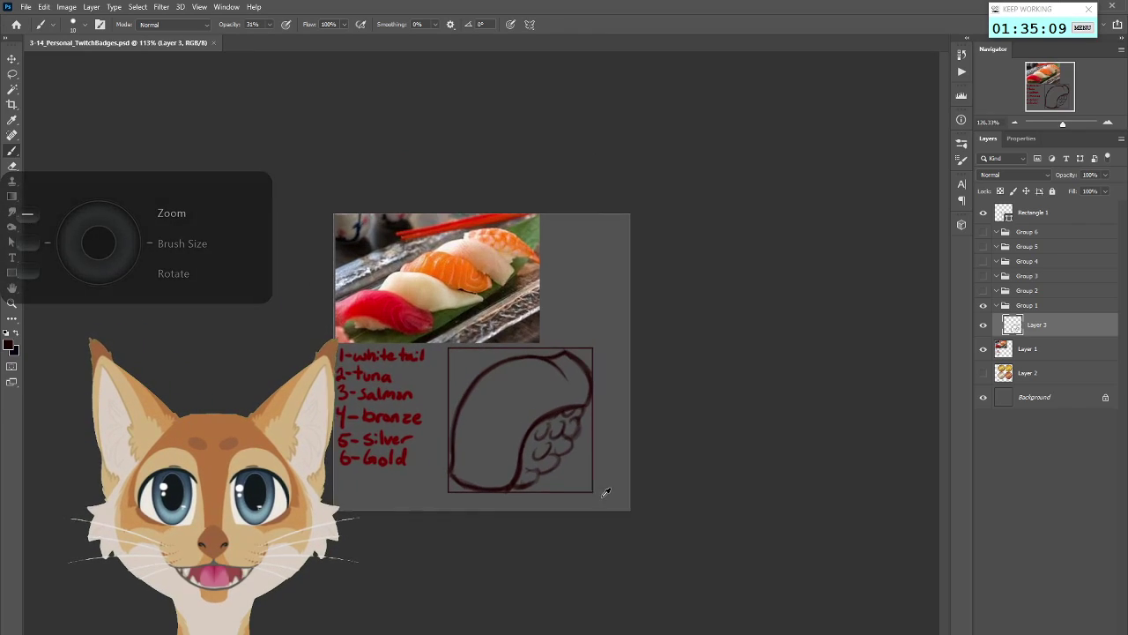
pyautogui.scroll(2, 606, 493)
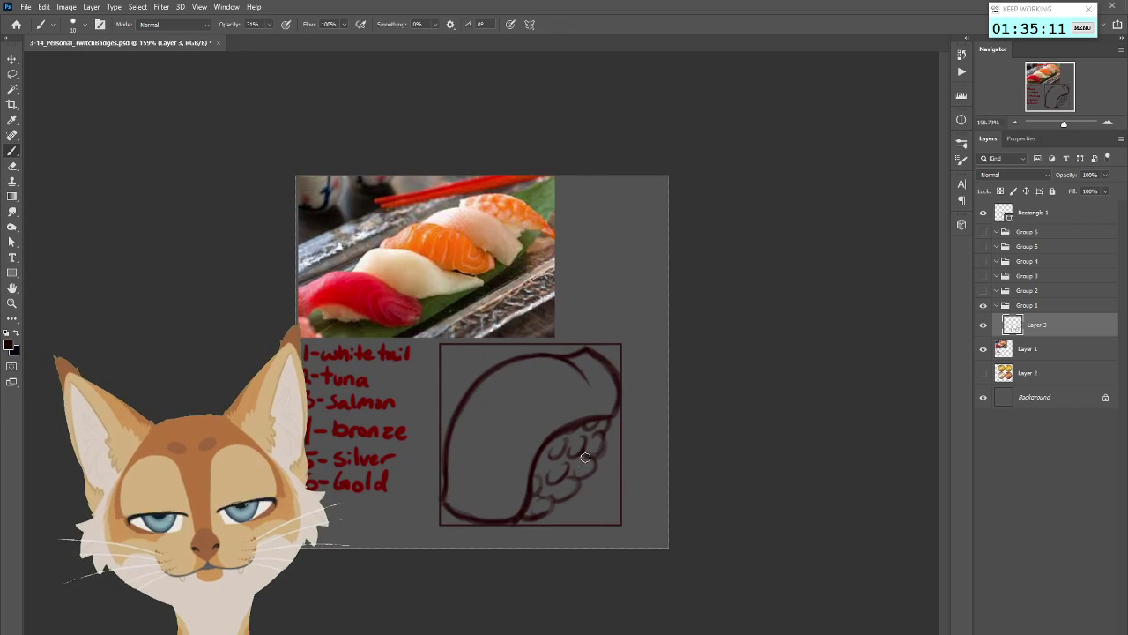
pyautogui.scroll(-1, 617, 423)
pyautogui.scroll(3, 620, 424)
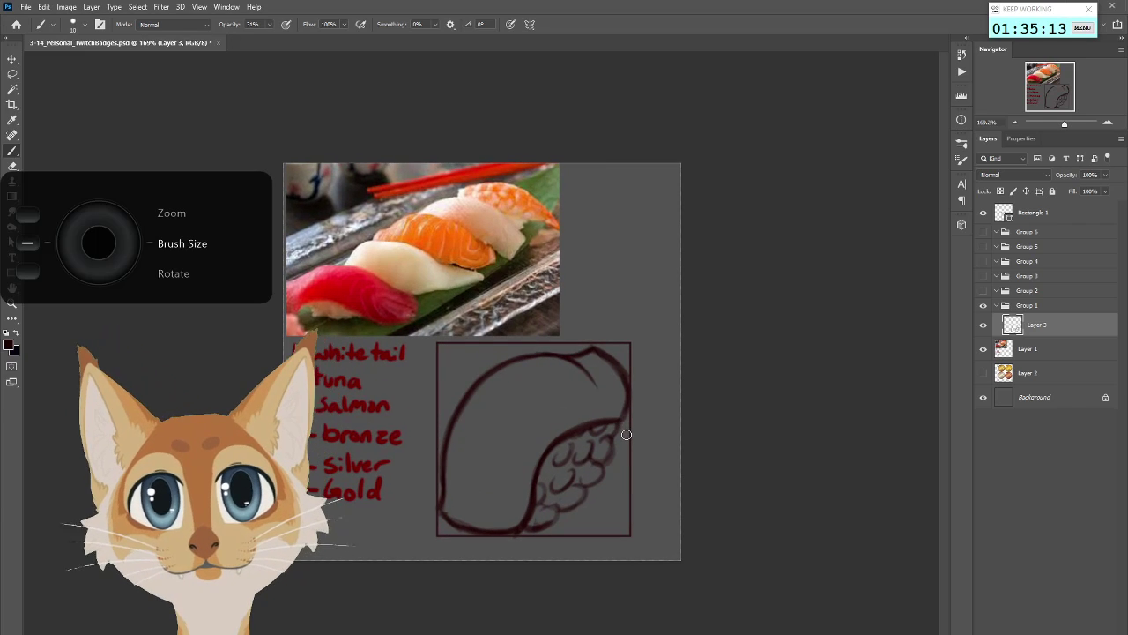
pyautogui.scroll(-3, 616, 447)
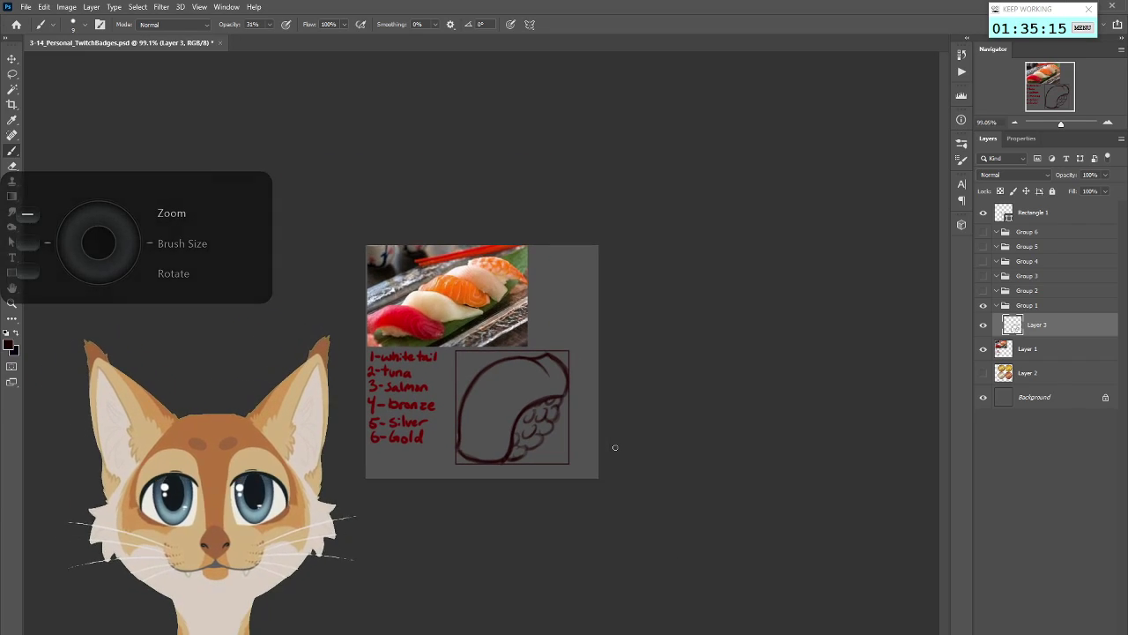
pyautogui.scroll(-3, 615, 447)
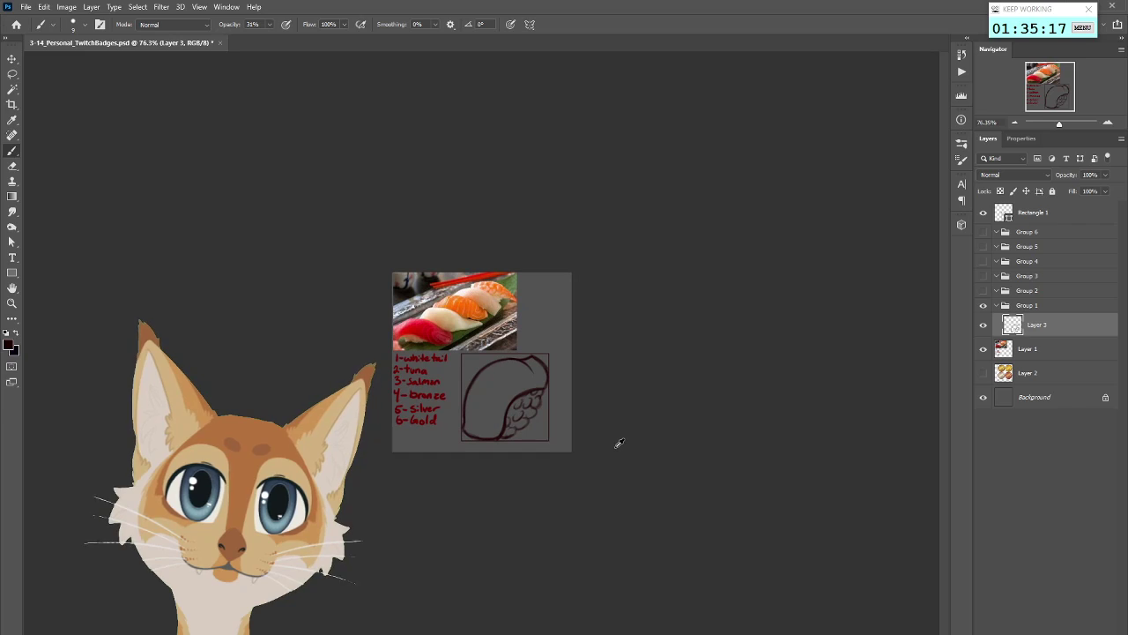
pyautogui.scroll(3, 617, 445)
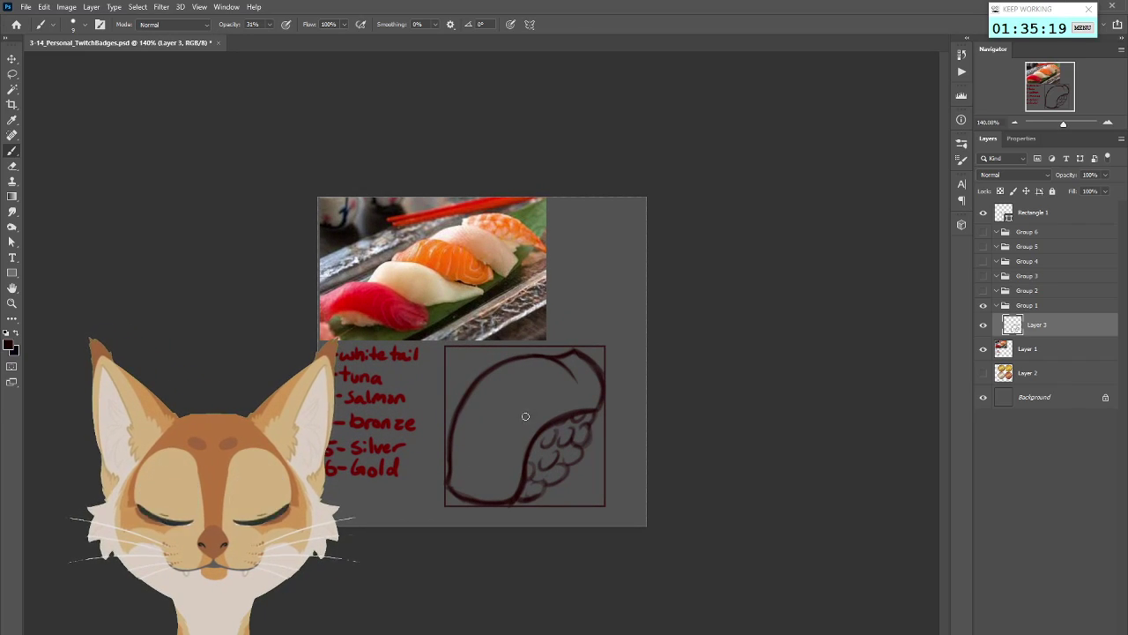
pyautogui.moveTo(451, 350); pyautogui.dragTo(481, 379)
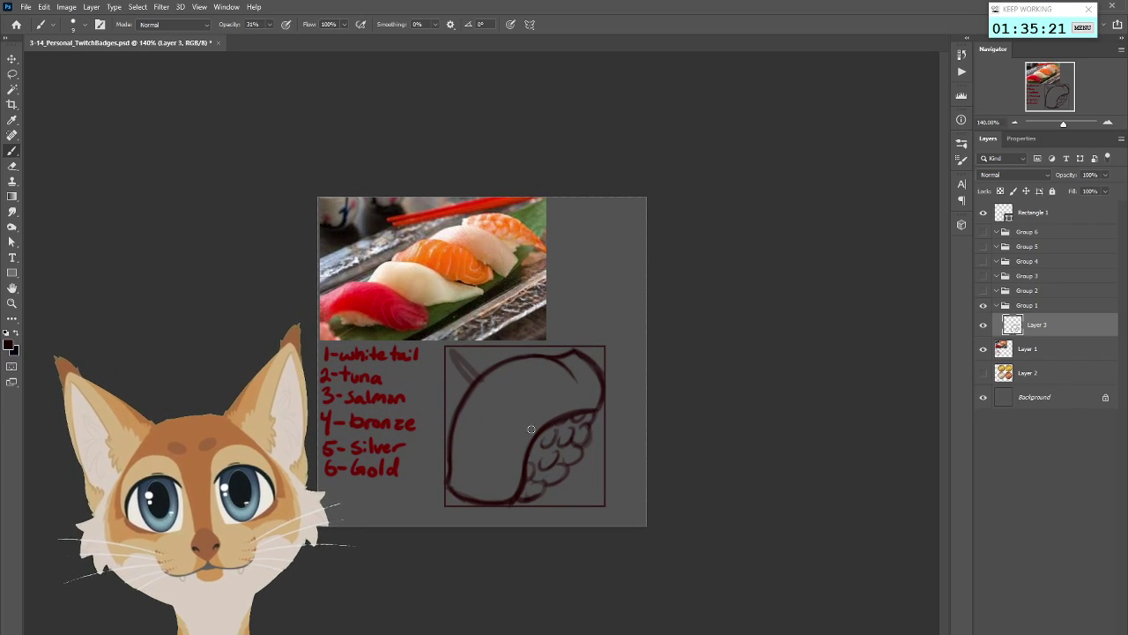
pyautogui.moveTo(565, 481); pyautogui.dragTo(568, 471)
pyautogui.hotkey('ctrl', 'z')
pyautogui.moveTo(442, 374); pyautogui.dragTo(474, 385)
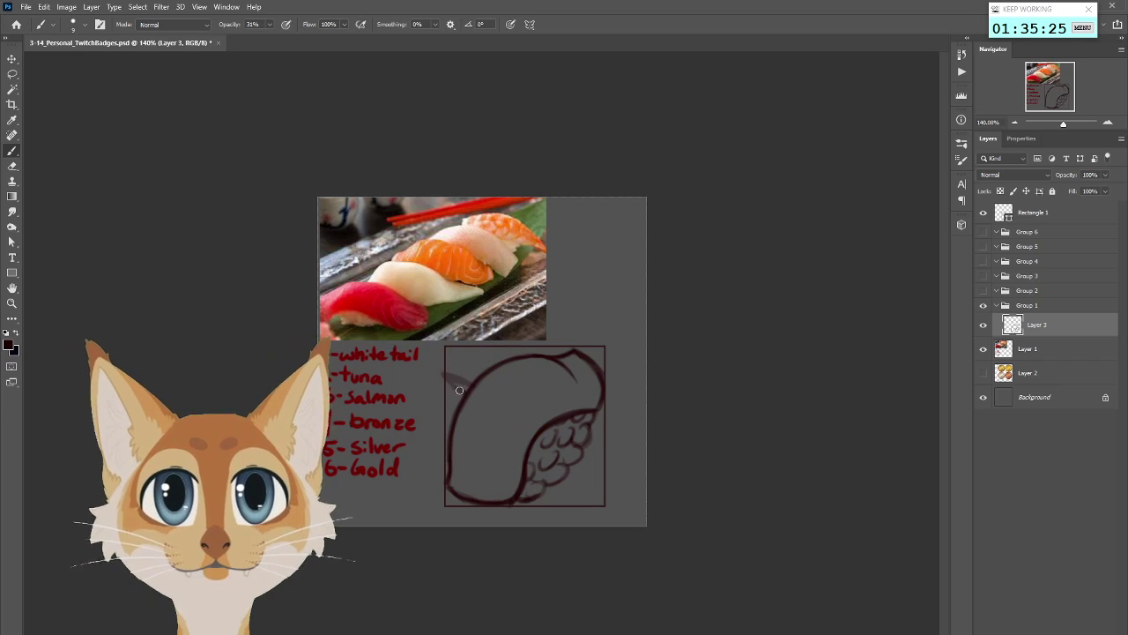
pyautogui.hotkey('ctrl', 'z')
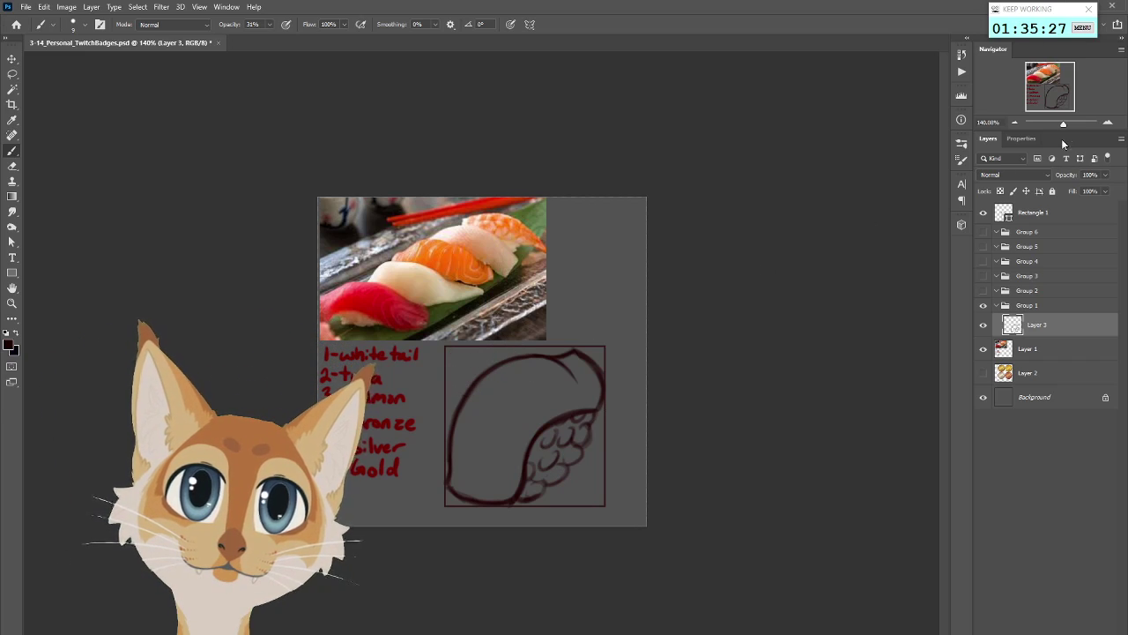
# Undock the Navigator and float it beside the canvas near the badge sketch
pyautogui.moveTo(1023, 54); pyautogui.dragTo(734, 170)
pyautogui.moveTo(729, 251); pyautogui.dragTo(725, 252)
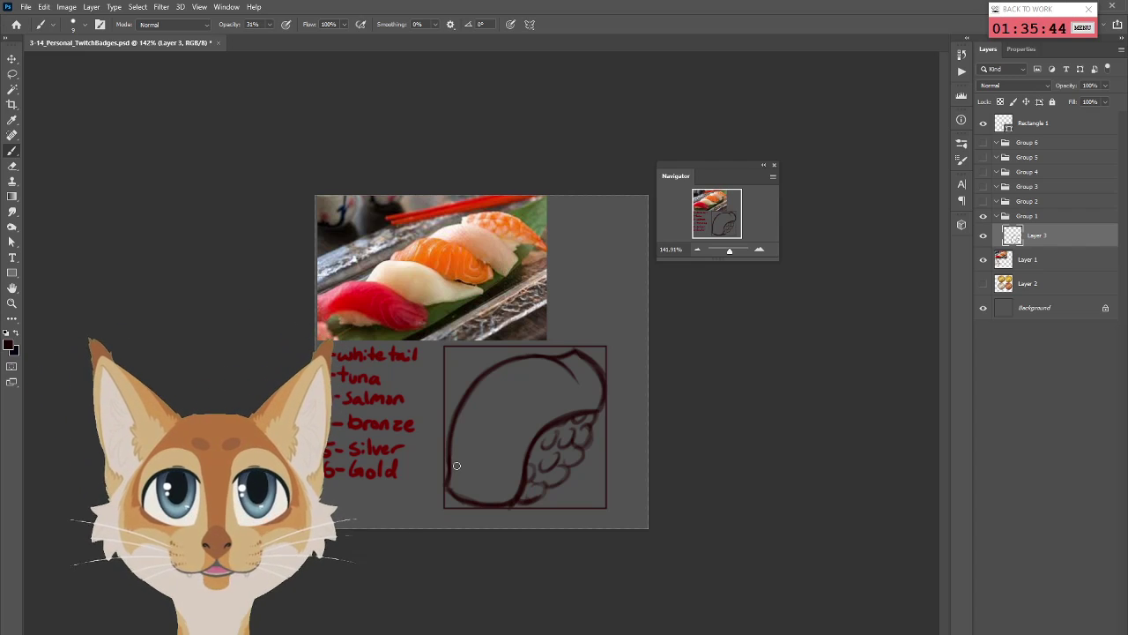
# Hide the sushi photo reference layer and delete the rectangle frame layer around the badge sketch
pyautogui.moveTo(723, 263); pyautogui.dragTo(718, 226)
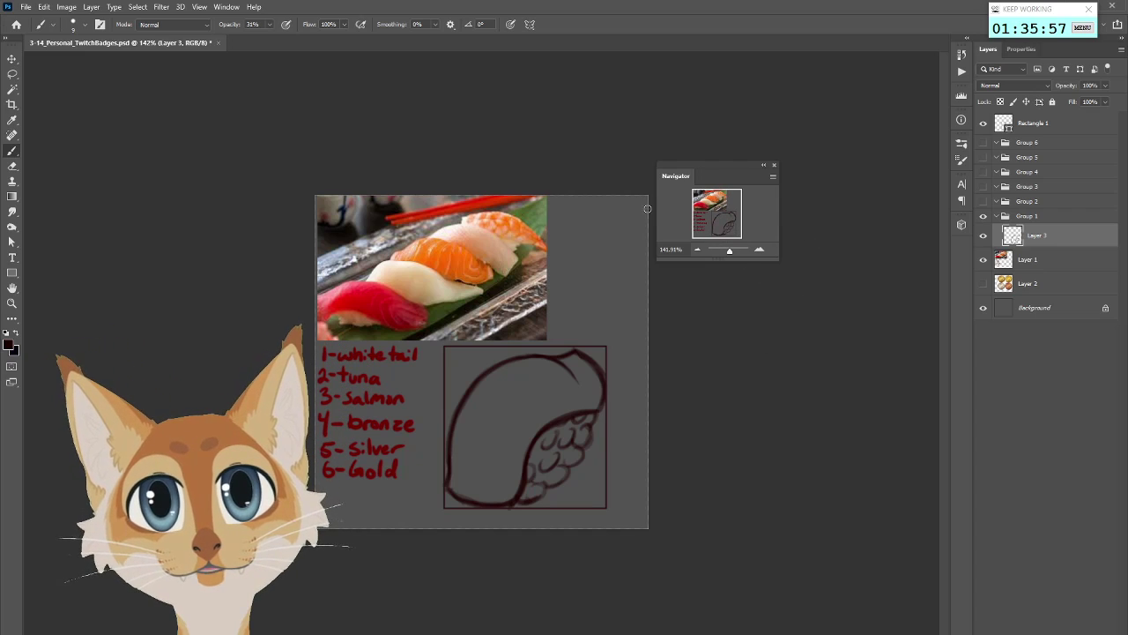
pyautogui.scroll(-1, 700, 374)
pyautogui.scroll(2, 701, 374)
pyautogui.click(984, 236)
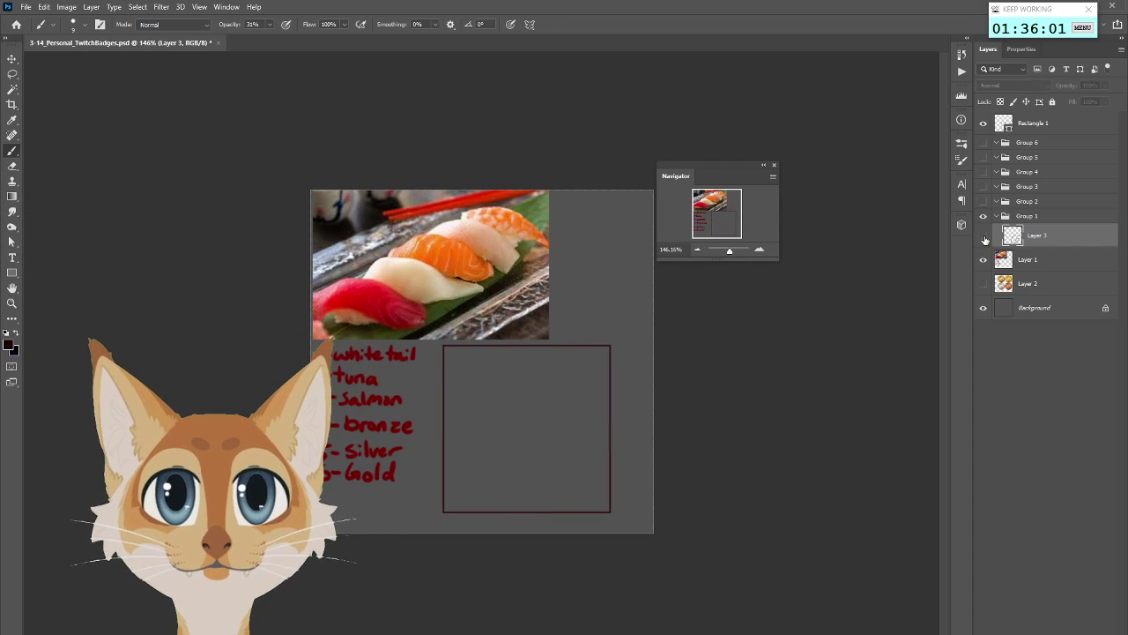
pyautogui.click(985, 238)
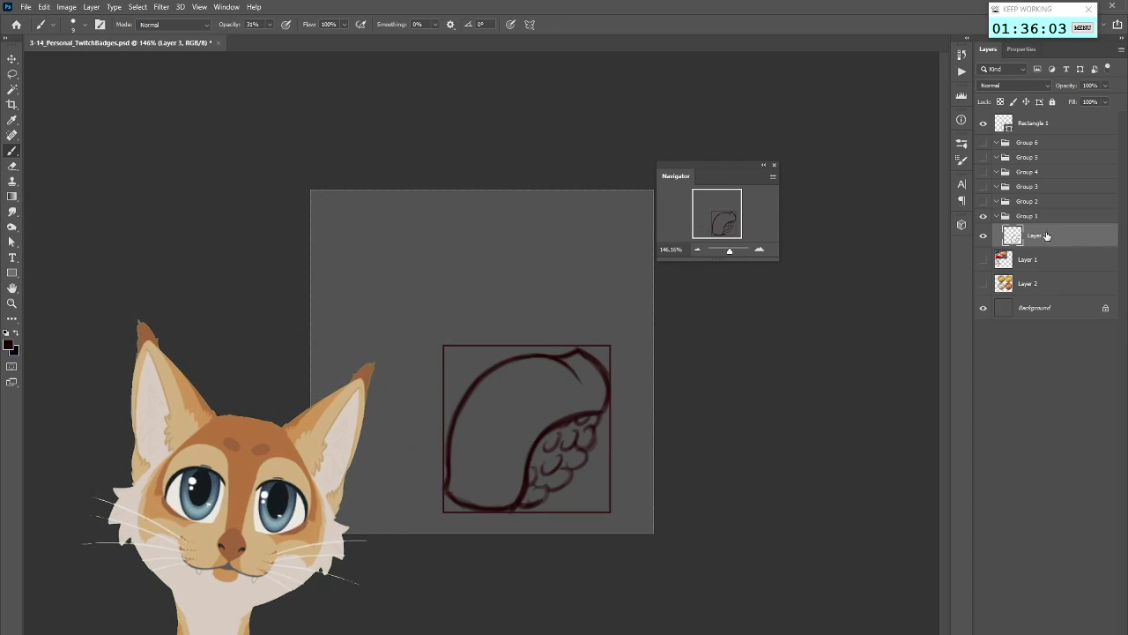
pyautogui.click(983, 260)
pyautogui.click(1027, 130)
pyautogui.press('Delete')
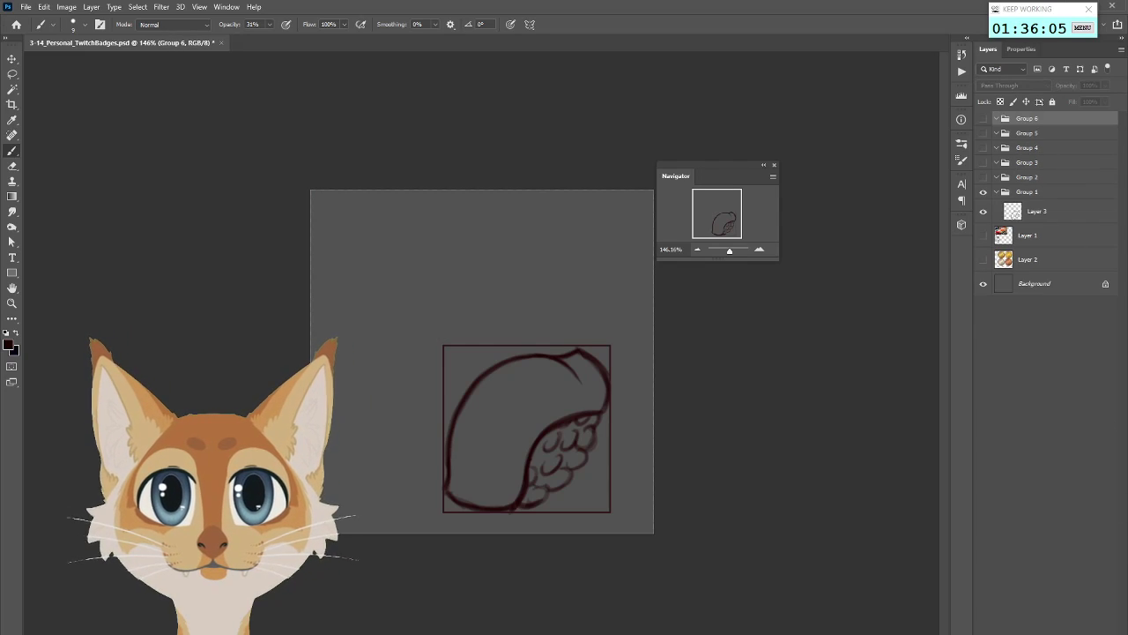
# Scale the Layer 3 sushi sketch to about double its size so it fills the square canvas, and nudge it into place
pyautogui.click(1037, 211)
pyautogui.press('m')
pyautogui.rightClick(491, 428)
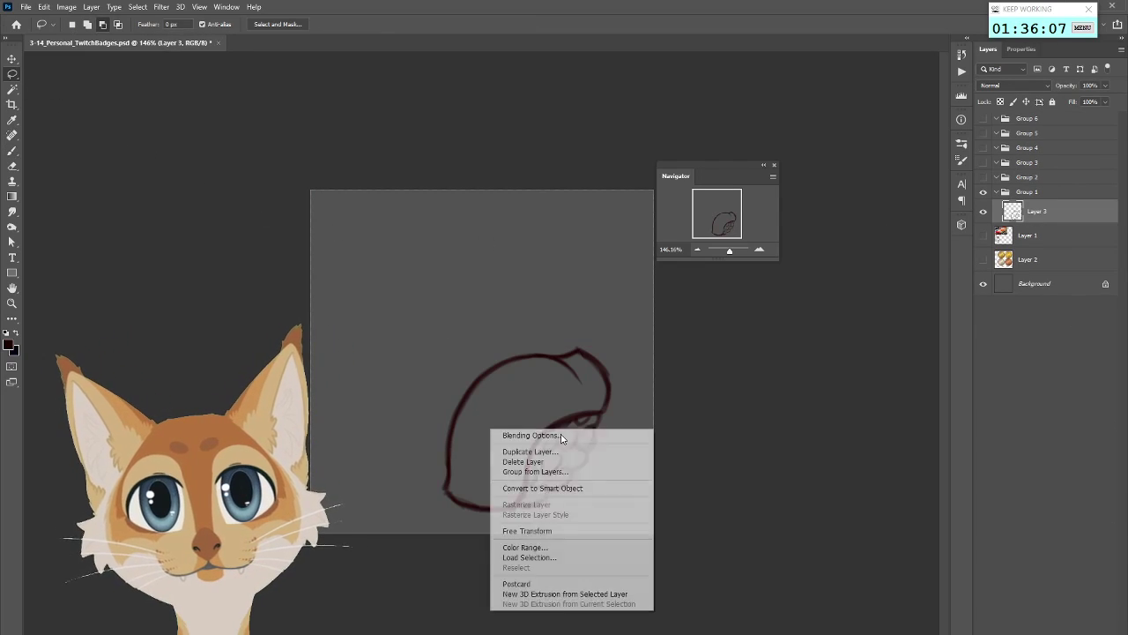
pyautogui.click(546, 530)
pyautogui.moveTo(532, 409); pyautogui.dragTo(396, 253)
pyautogui.moveTo(477, 358); pyautogui.dragTo(672, 541)
pyautogui.moveTo(615, 497); pyautogui.dragTo(613, 497)
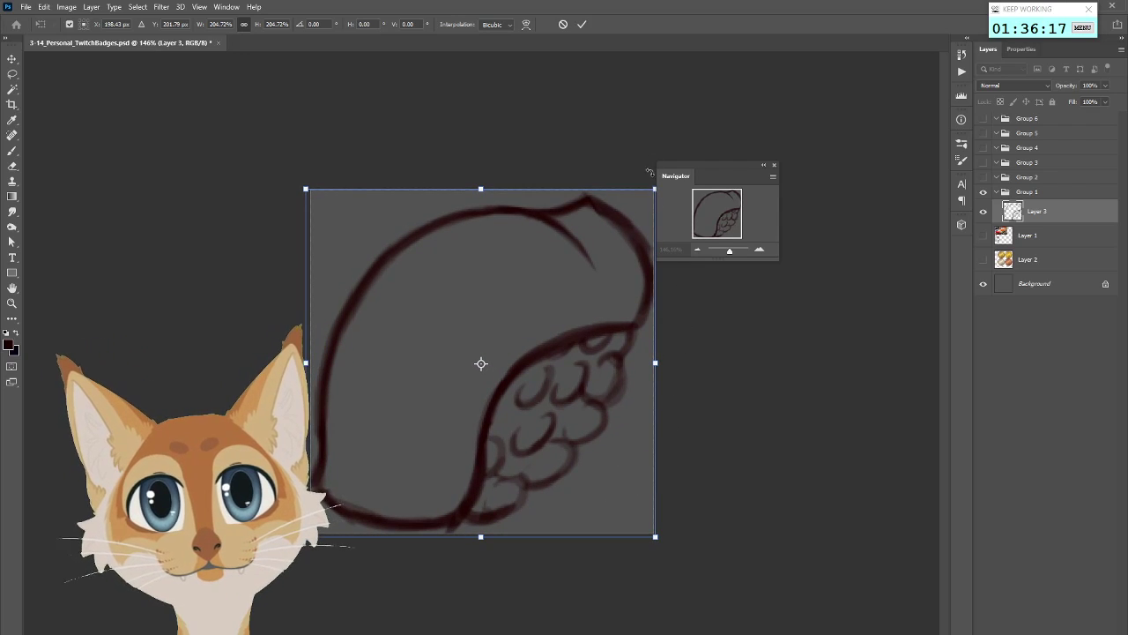
pyautogui.moveTo(656, 536); pyautogui.dragTo(653, 535)
pyautogui.click(581, 25)
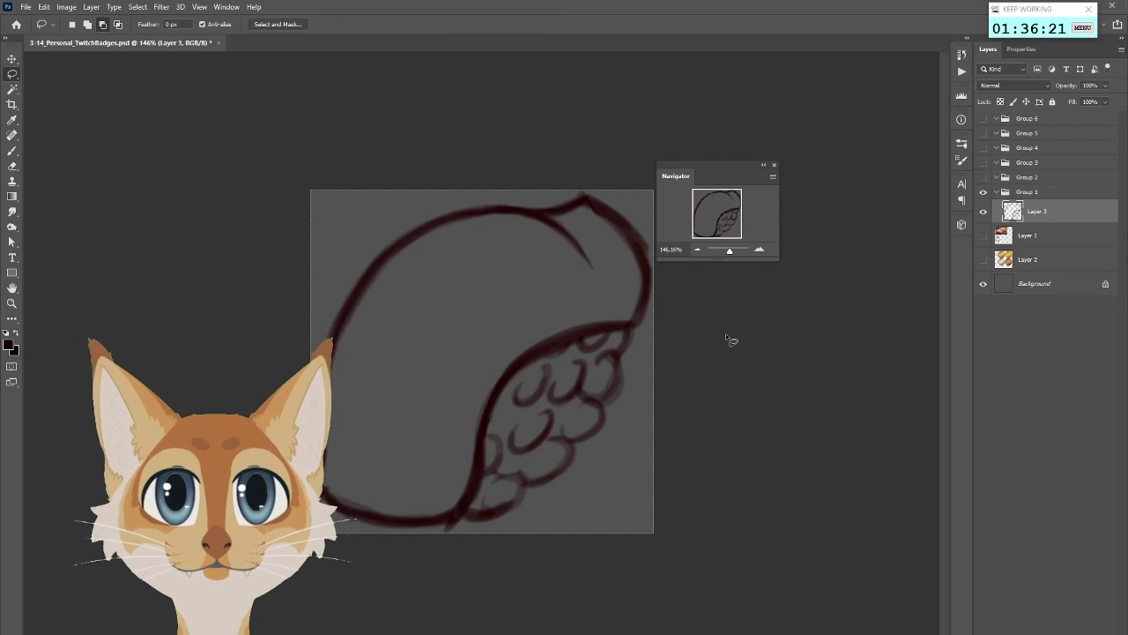
pyautogui.press('v')
pyautogui.moveTo(560, 452); pyautogui.dragTo(563, 455)
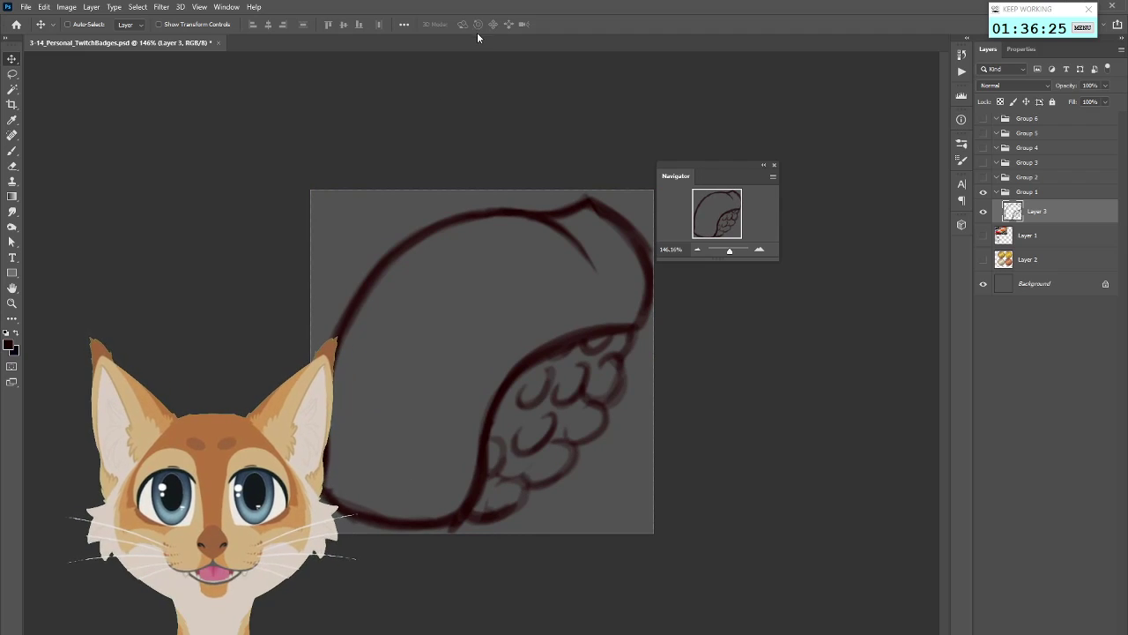
# View the sketch at 100% and resize the image to 72 × 72 pixels to check its small-size readability
pyautogui.press('z')
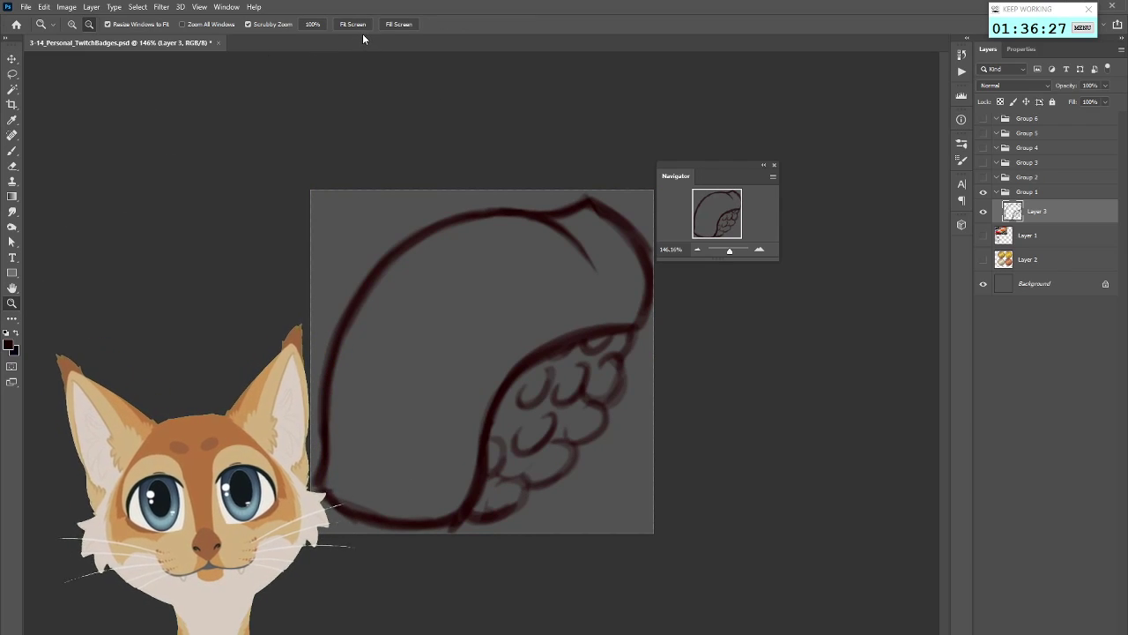
pyautogui.click(313, 25)
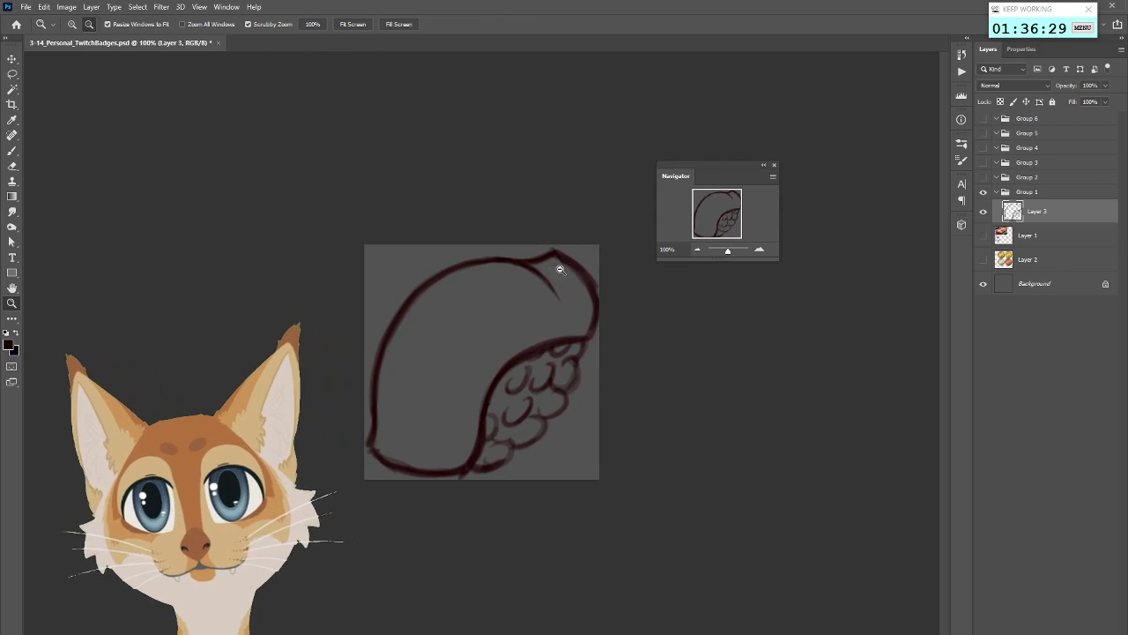
pyautogui.click(66, 7)
pyautogui.click(88, 107)
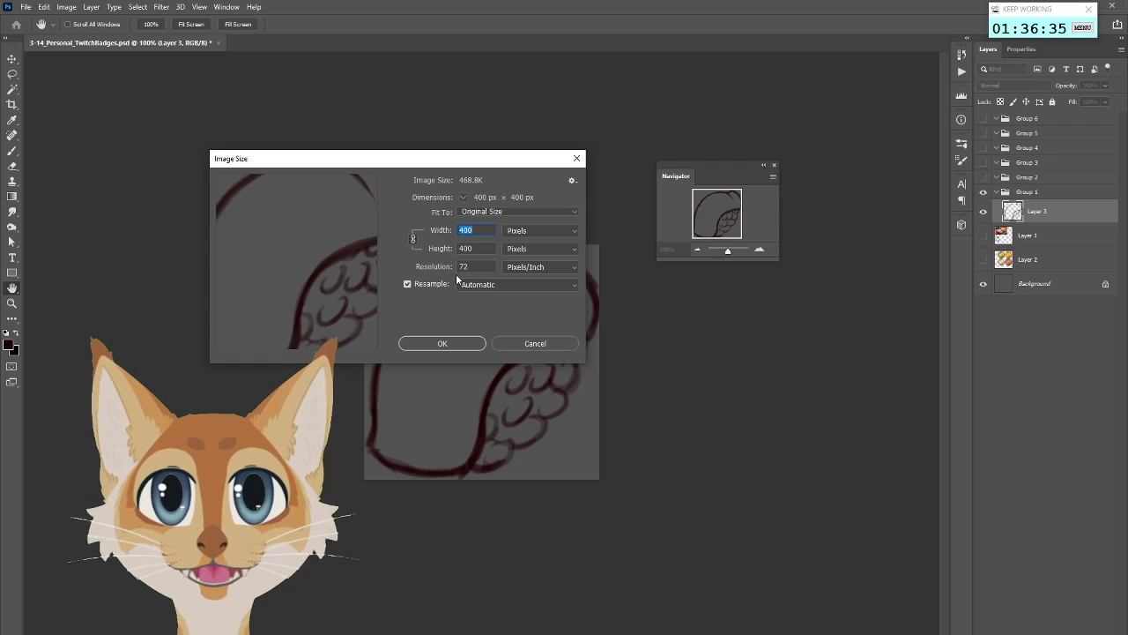
pyautogui.write('72')
pyautogui.click(457, 344)
pyautogui.press('z')
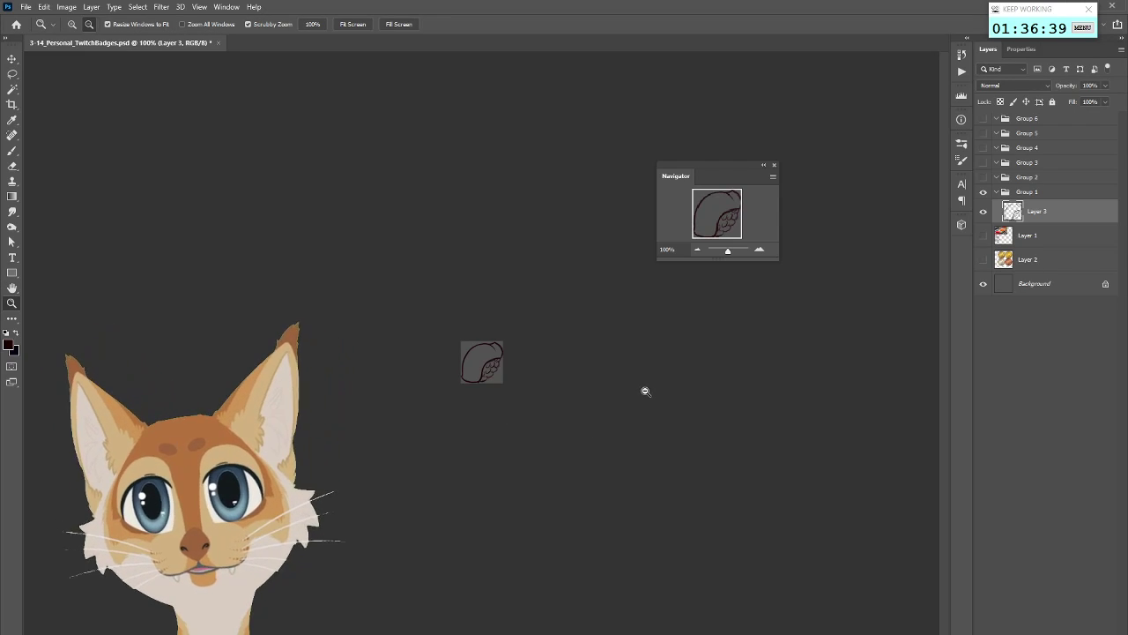
# Reduce the image size further to 36 × 36 pixels to test the badge's readability
pyautogui.click(160, 7)
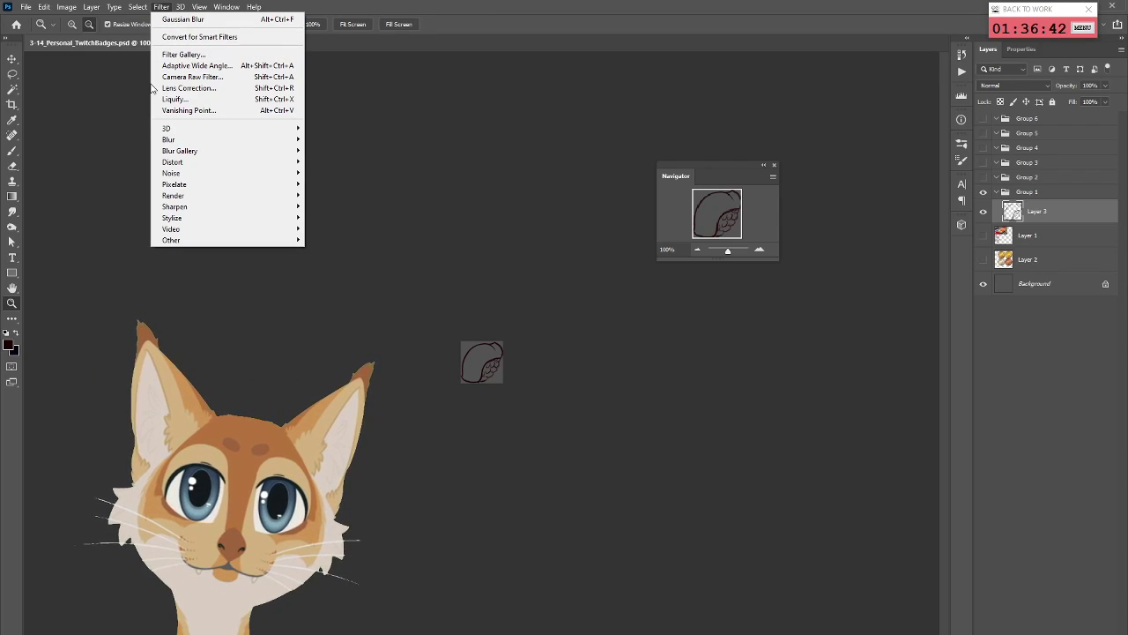
pyautogui.moveTo(227, 132)
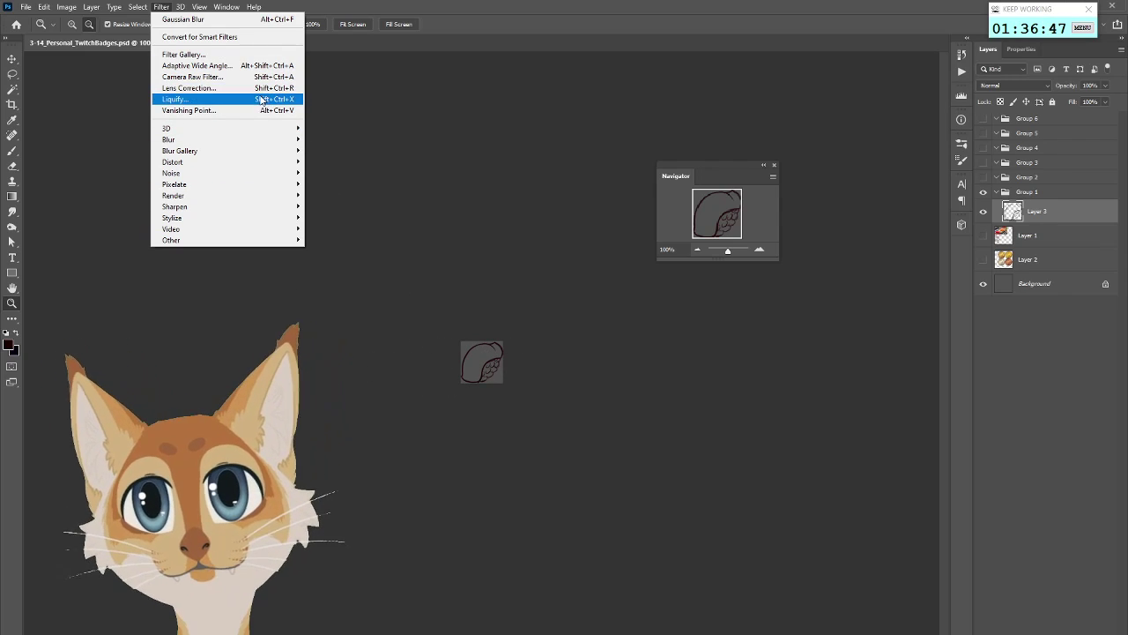
pyautogui.moveTo(66, 6)
pyautogui.click(105, 95)
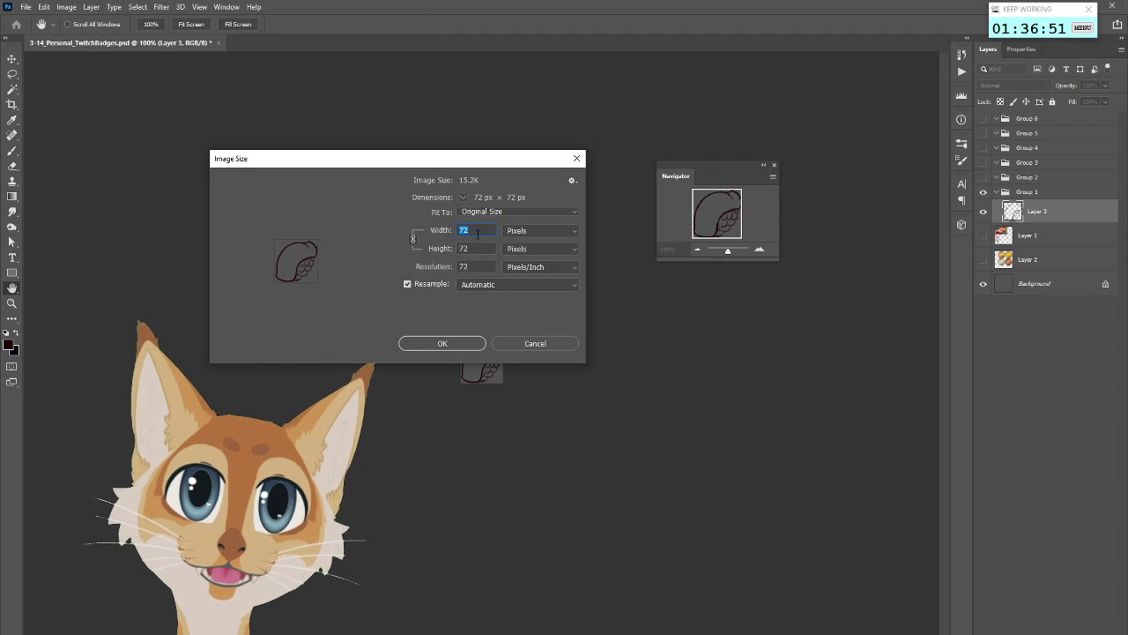
pyautogui.write('36')
pyautogui.click(460, 344)
pyautogui.press('z')
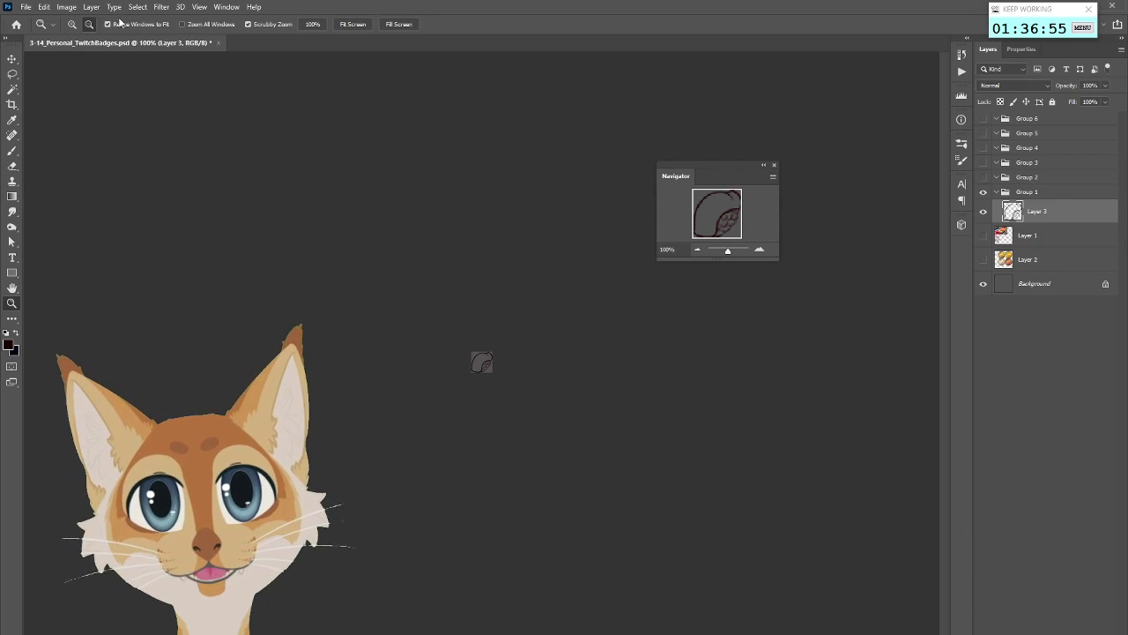
# Resize the image to 18 × 18 pixels, and restore the history state from before all the test resizes
pyautogui.click(66, 7)
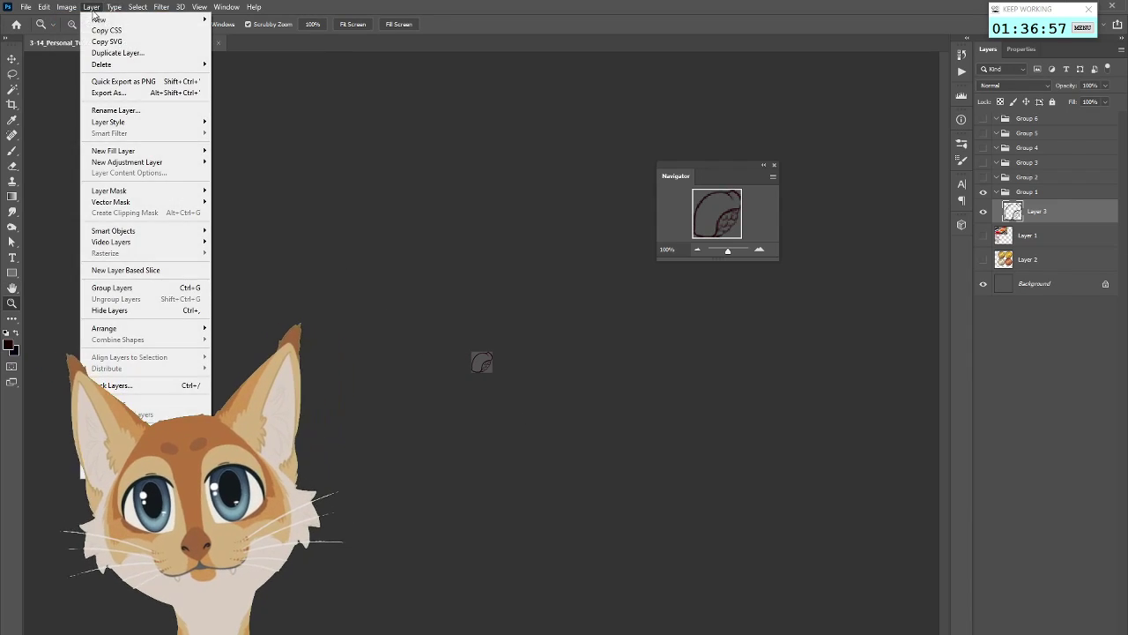
pyautogui.moveTo(136, 13)
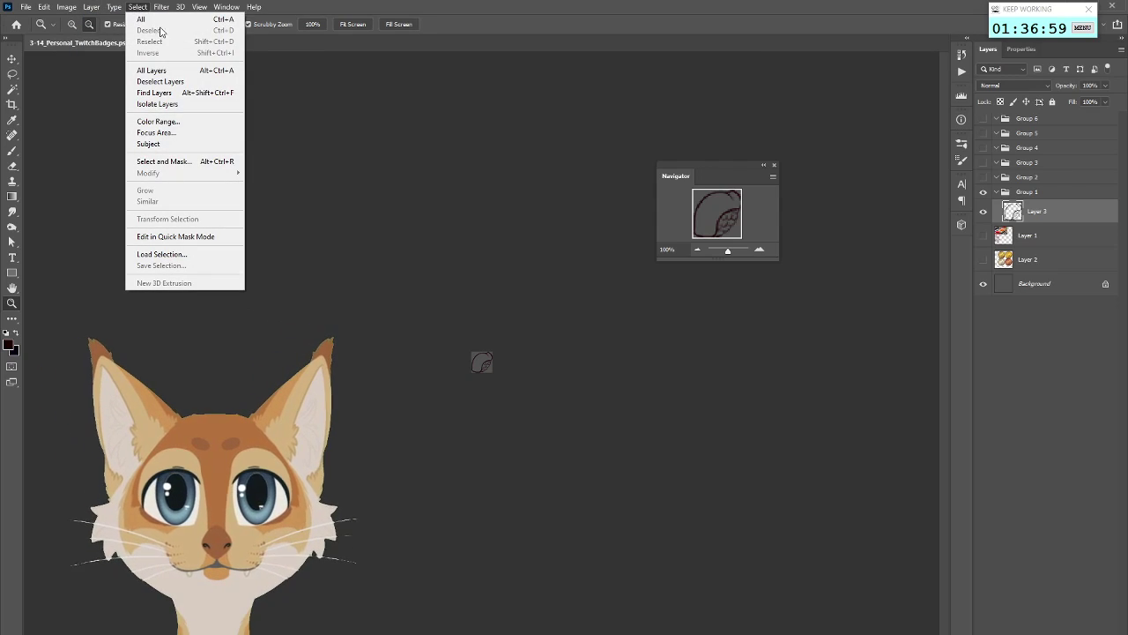
pyautogui.moveTo(66, 7)
pyautogui.click(98, 103)
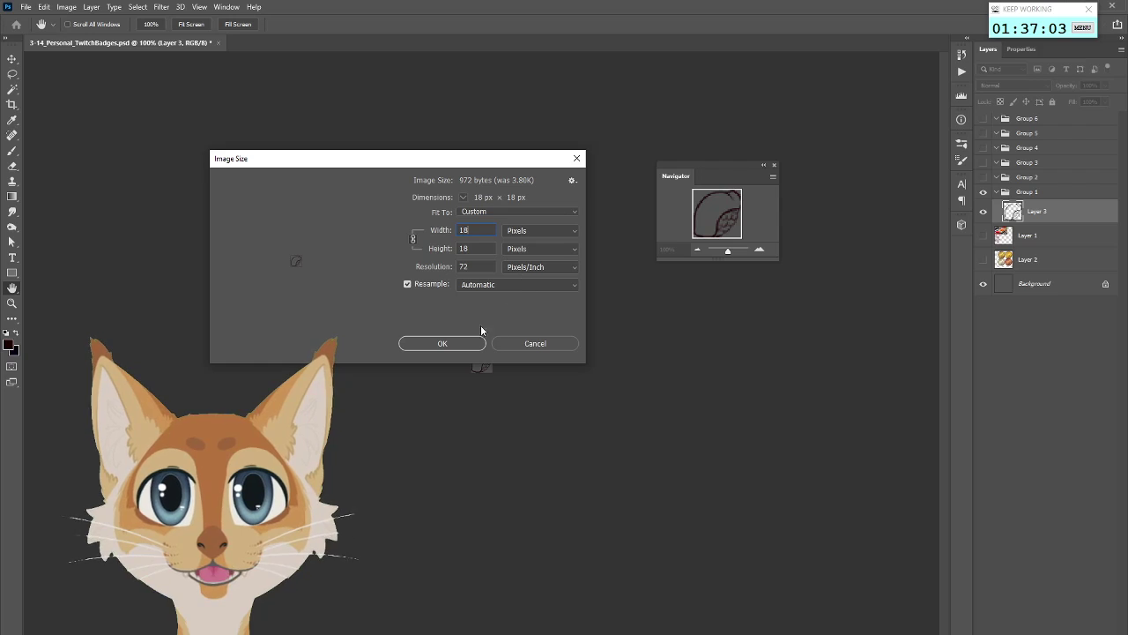
pyautogui.click(443, 343)
pyautogui.press('z')
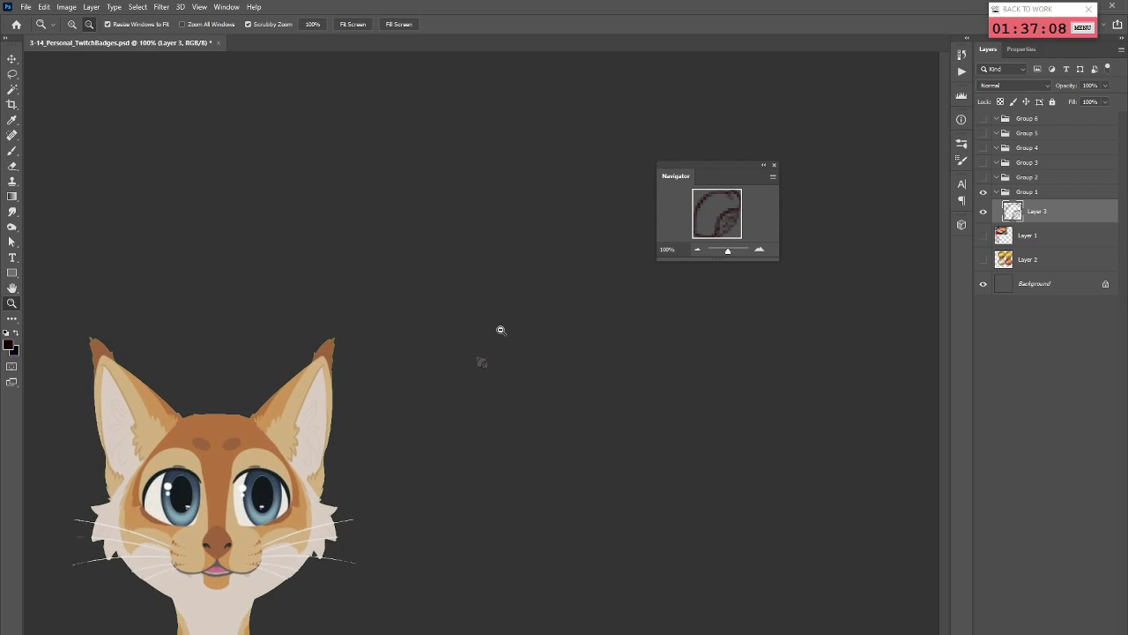
pyautogui.click(962, 54)
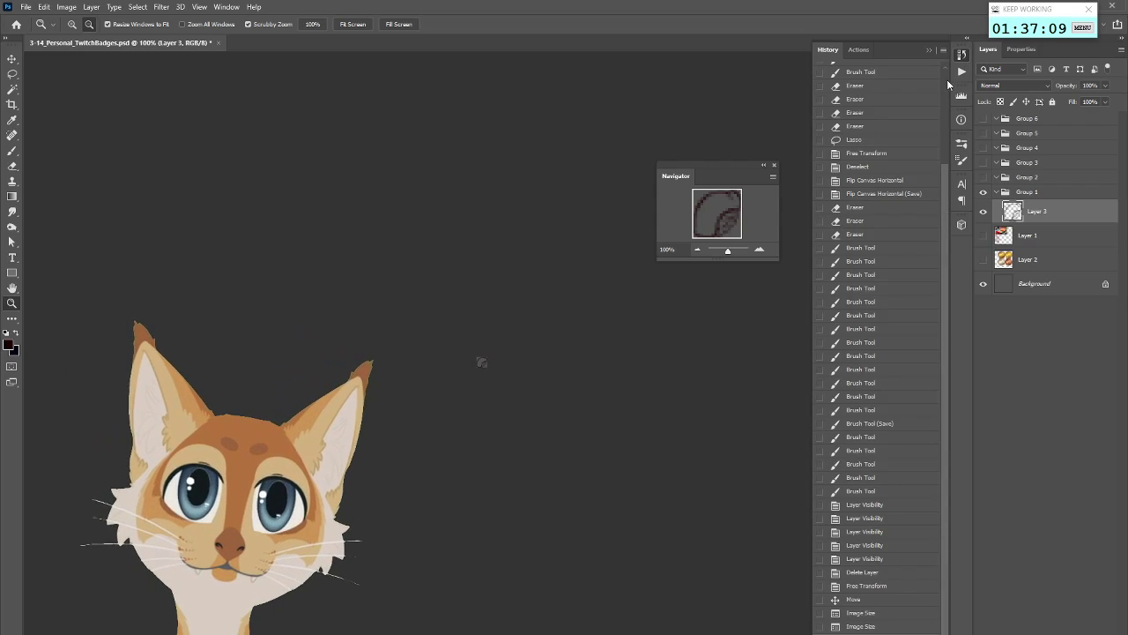
pyautogui.click(869, 613)
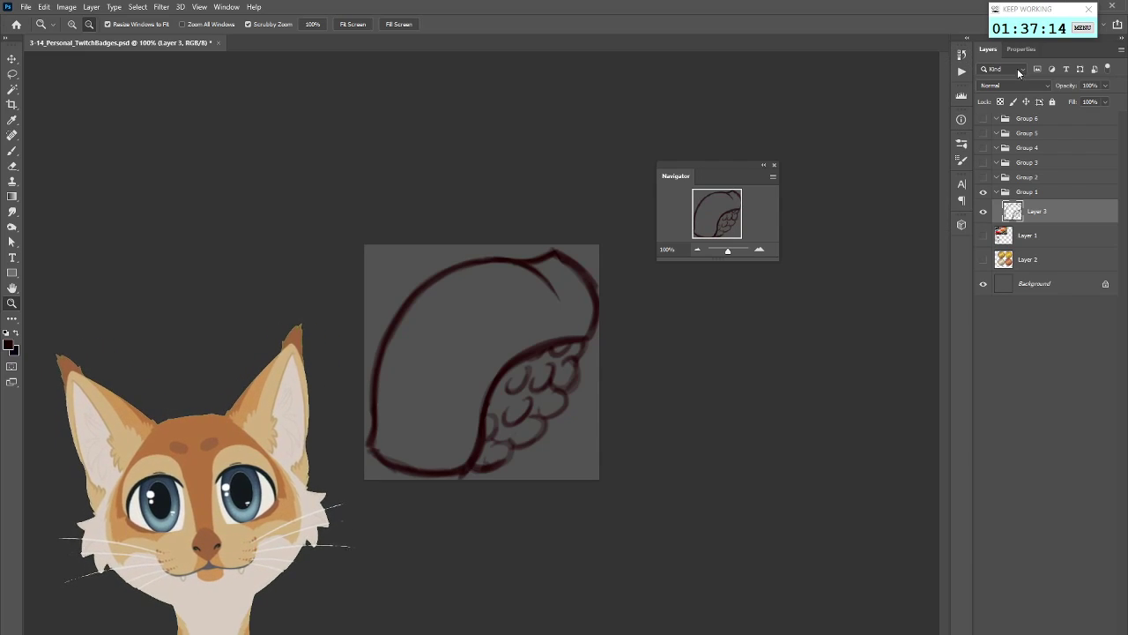
# Try shading the sushi topping with a size 150 brush, and undo the strokes
pyautogui.click(14, 153)
pyautogui.press(']')
pyautogui.press(']')
pyautogui.press(']')
pyautogui.press(']')
pyautogui.press(']')
pyautogui.press(']')
pyautogui.press(']')
pyautogui.press(']')
pyautogui.press(']')
pyautogui.press(']')
pyautogui.press(']')
pyautogui.press(']')
pyautogui.moveTo(529, 277)
pyautogui.mouseDown()
pyautogui.moveTo(466, 287)
pyautogui.moveTo(412, 336)
pyautogui.moveTo(407, 408)
pyautogui.moveTo(414, 331)
pyautogui.moveTo(398, 423)
pyautogui.mouseUp()
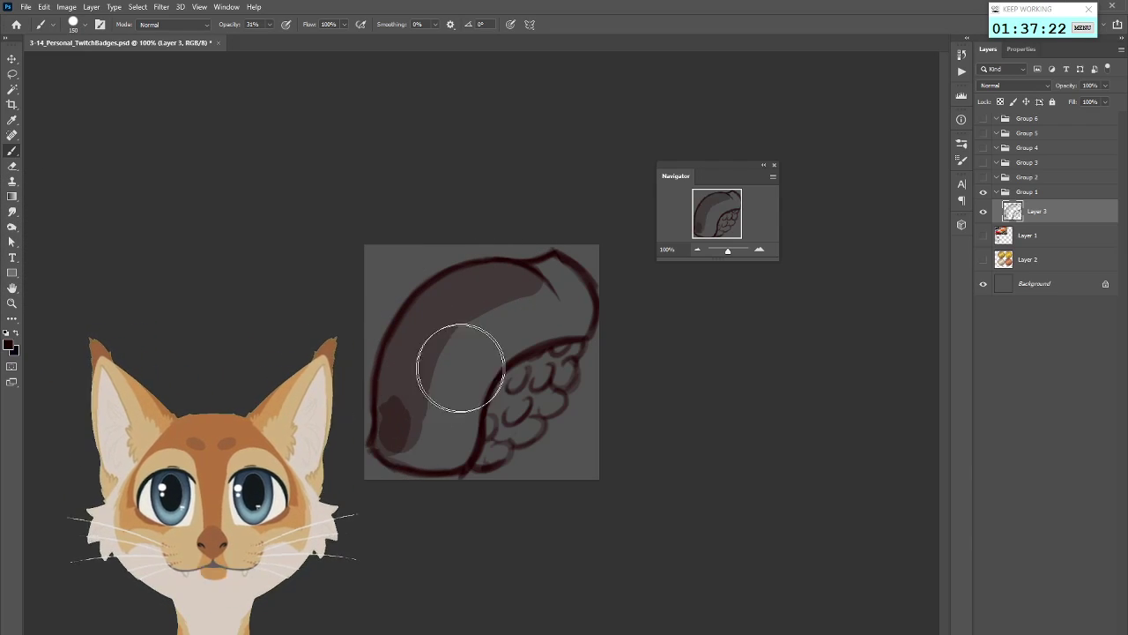
pyautogui.hotkey('ctrl', 'z')
pyautogui.hotkey('ctrl', 'z')
# Reduce the brush size to 80 and fill the sushi topping and rice with an even translucent dark tone
pyautogui.press('[')
pyautogui.press('[')
pyautogui.press('[')
pyautogui.press('[')
pyautogui.moveTo(487, 277)
pyautogui.mouseDown()
pyautogui.moveTo(453, 288)
pyautogui.moveTo(402, 351)
pyautogui.moveTo(424, 309)
pyautogui.moveTo(392, 404)
pyautogui.moveTo(394, 385)
pyautogui.moveTo(391, 442)
pyautogui.moveTo(468, 448)
pyautogui.moveTo(444, 454)
pyautogui.moveTo(496, 446)
pyautogui.moveTo(545, 401)
pyautogui.moveTo(545, 375)
pyautogui.moveTo(577, 313)
pyautogui.moveTo(556, 274)
pyautogui.moveTo(473, 283)
pyautogui.moveTo(436, 313)
pyautogui.moveTo(537, 283)
pyautogui.moveTo(416, 381)
pyautogui.moveTo(510, 325)
pyautogui.moveTo(454, 406)
pyautogui.moveTo(538, 340)
pyautogui.moveTo(481, 408)
pyautogui.mouseUp()
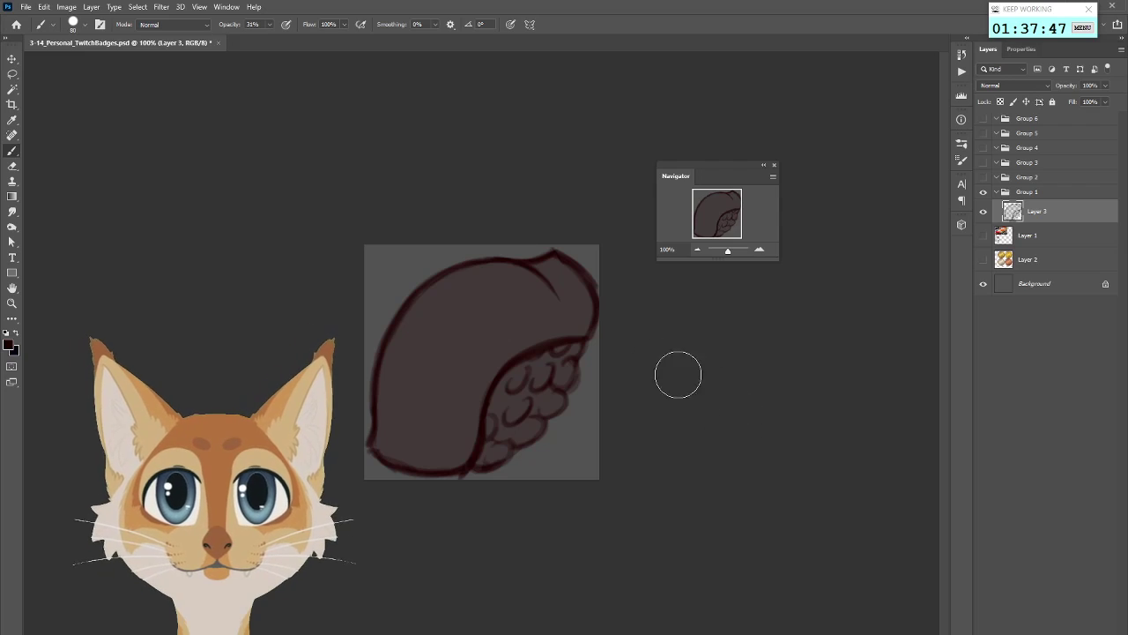
# Add a new layer above the sketch and prepare a size 30 brush with a very dark blue foreground colour
pyautogui.press('i')
pyautogui.hotkey('ctrl', 'shift', 'alt', 'n')
pyautogui.click(10, 344)
pyautogui.moveTo(593, 379); pyautogui.dragTo(564, 259)
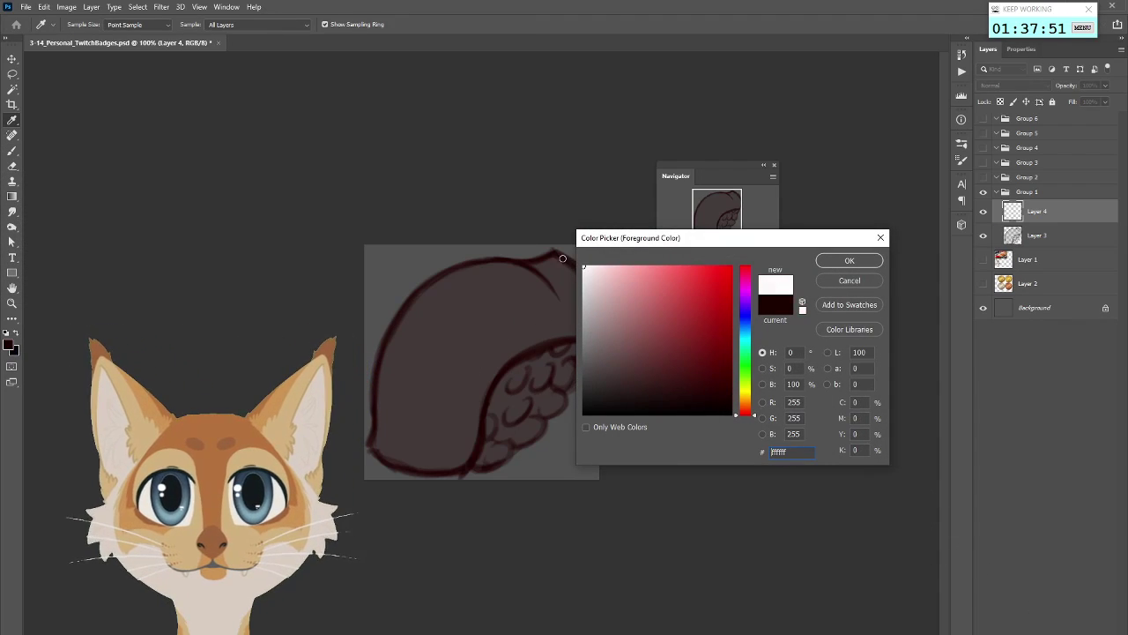
pyautogui.click(848, 261)
pyautogui.press('b')
pyautogui.press('[')
pyautogui.press('[')
pyautogui.press('[')
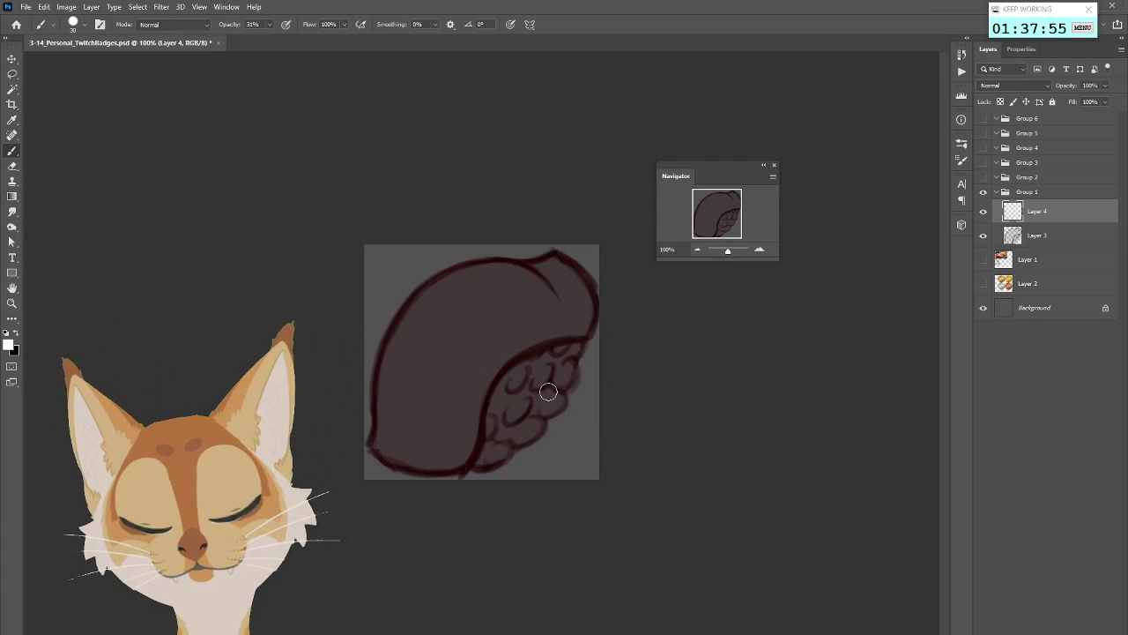
pyautogui.click(9, 346)
pyautogui.click(746, 317)
pyautogui.click(732, 393)
pyautogui.click(848, 262)
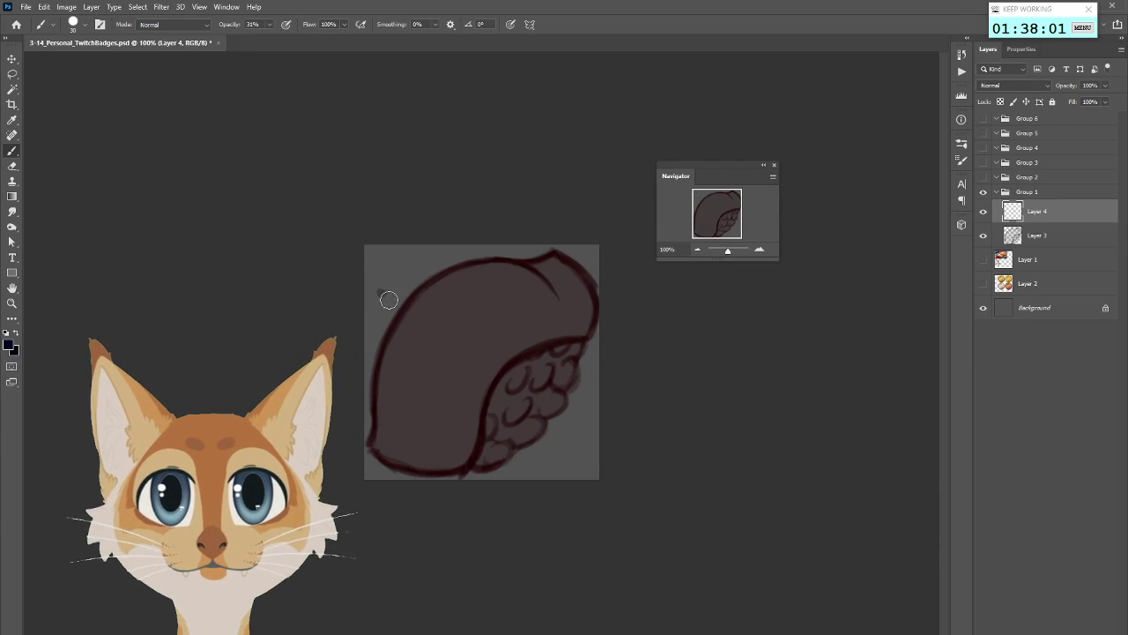
# Try diagonal dark blue chopstick strokes across the sushi, and undo them
pyautogui.moveTo(383, 290); pyautogui.dragTo(559, 458)
pyautogui.hotkey('ctrl', 'z')
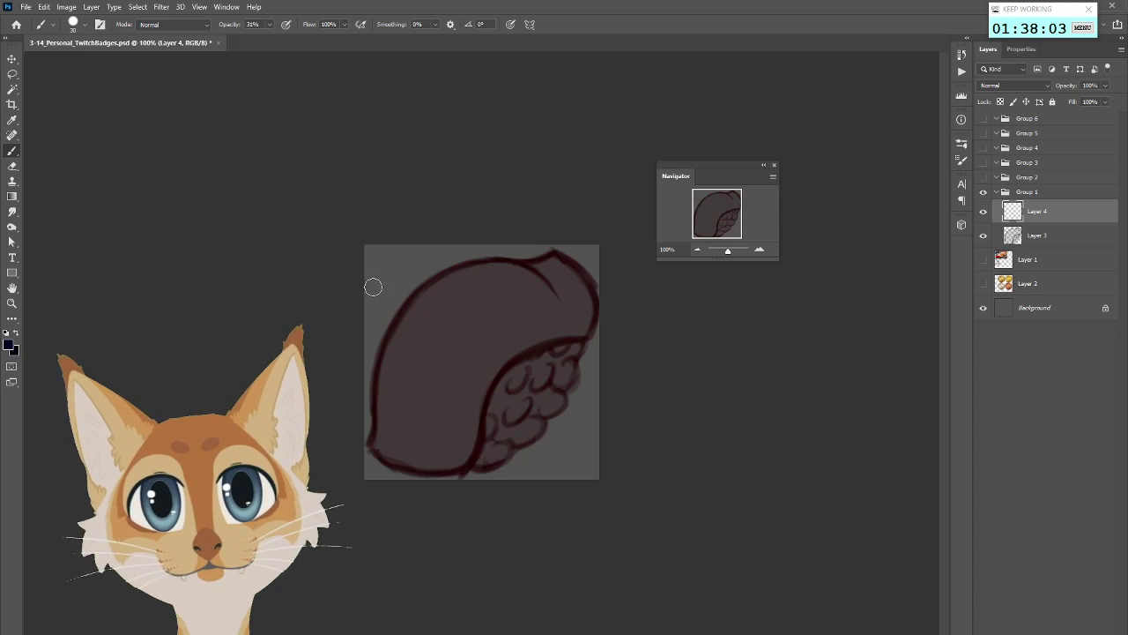
pyautogui.moveTo(372, 298); pyautogui.dragTo(517, 360)
pyautogui.hotkey('ctrl', 'z')
pyautogui.moveTo(368, 298); pyautogui.dragTo(588, 403)
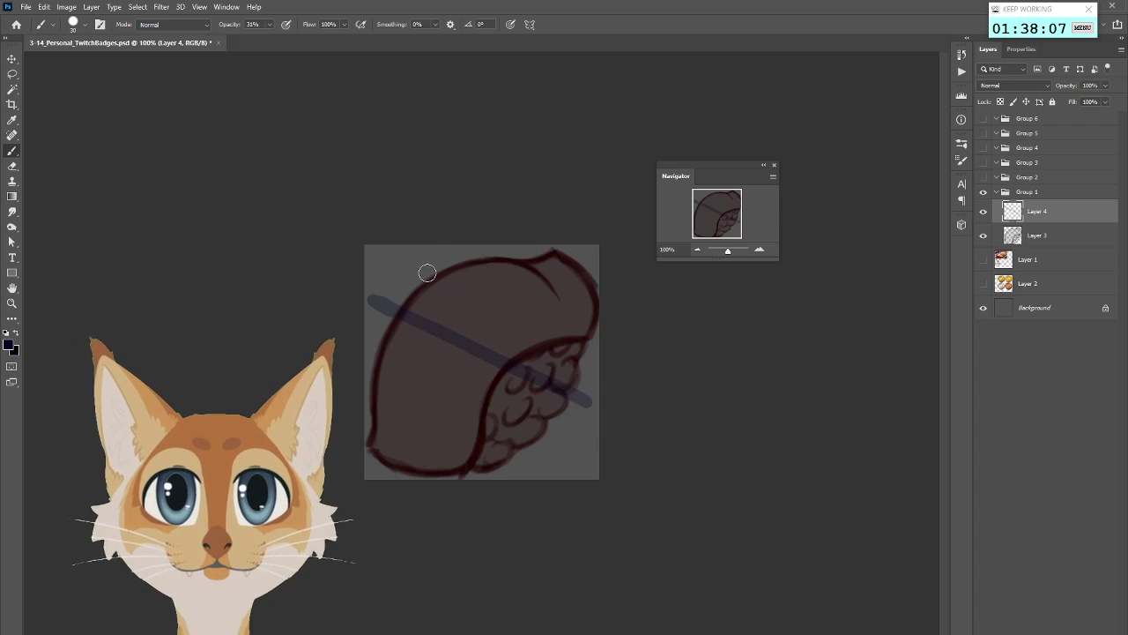
pyautogui.moveTo(428, 265); pyautogui.dragTo(520, 463)
pyautogui.hotkey('ctrl', 'z')
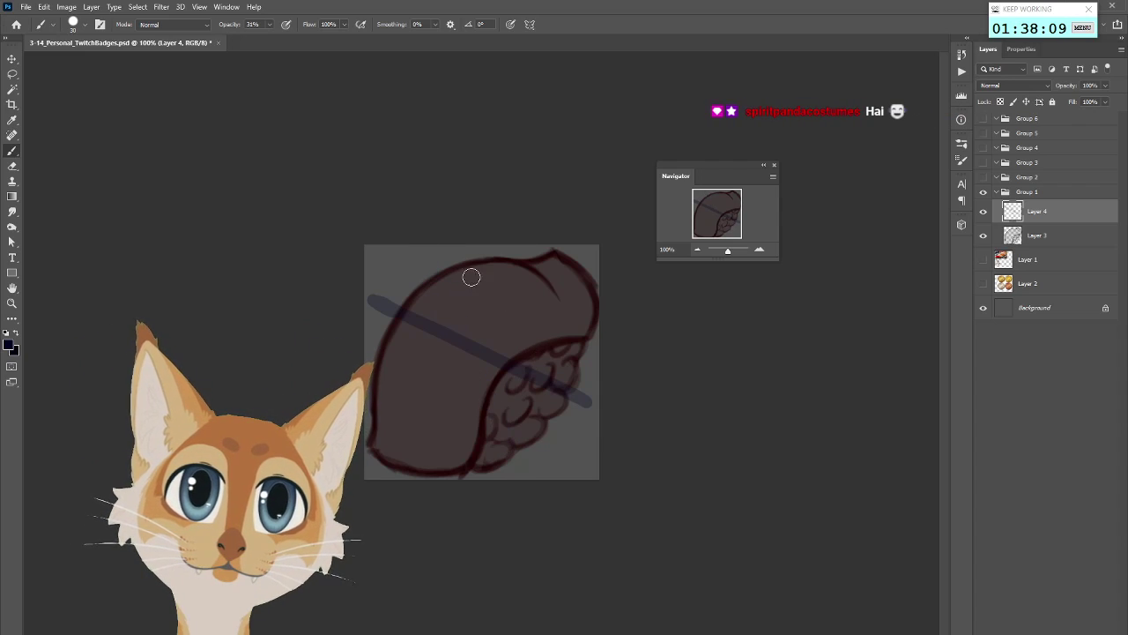
pyautogui.hotkey('ctrl', 'z')
# Paint two crossing diagonal chopsticks from the canvas's upper left through the sushi, and outline their upper ends with a size 9 brush
pyautogui.moveTo(368, 277); pyautogui.dragTo(596, 441)
pyautogui.moveTo(408, 254); pyautogui.dragTo(556, 454)
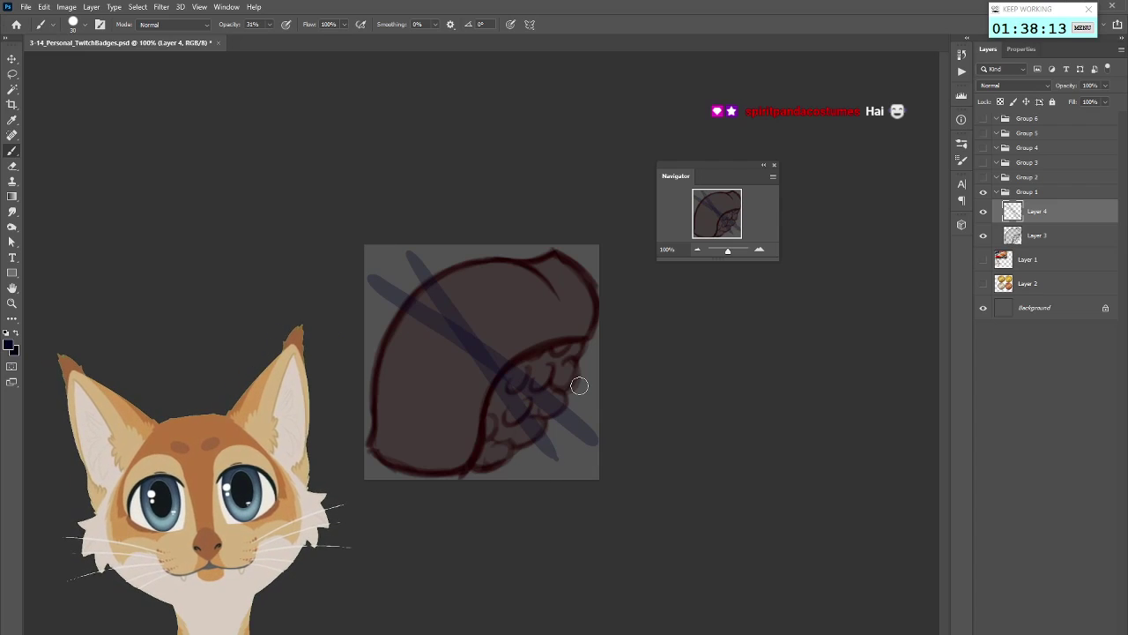
pyautogui.press('[')
pyautogui.press('[')
pyautogui.press('[')
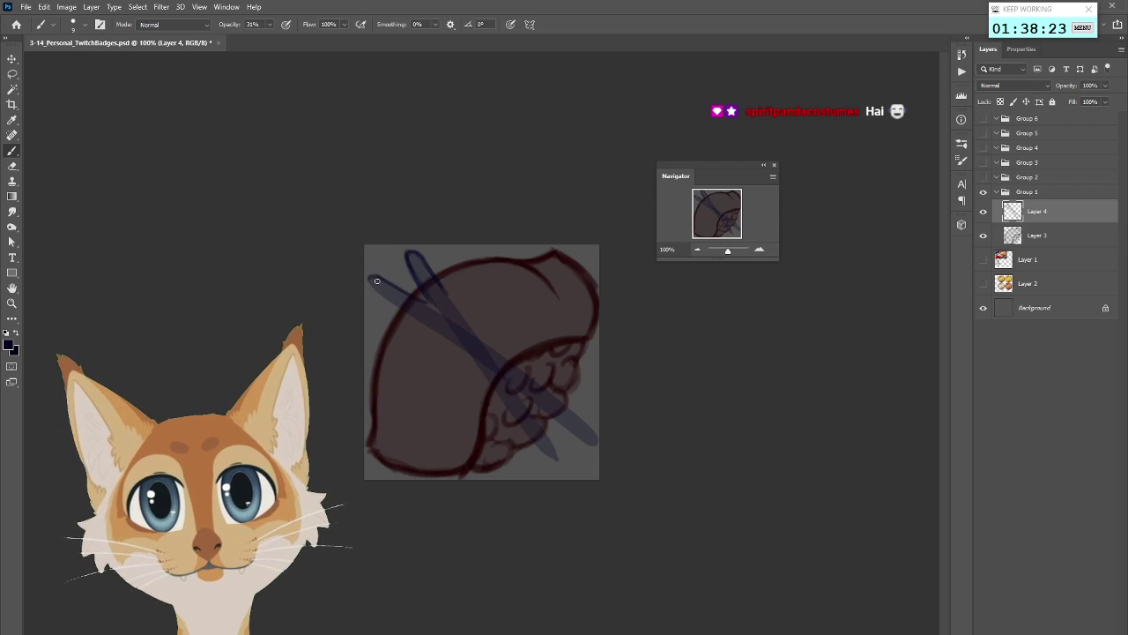
pyautogui.moveTo(386, 280); pyautogui.dragTo(483, 345)
# Erase the chopstick sections that overlap the sushi topping and rice, leaving only the protruding ends
pyautogui.press(']')
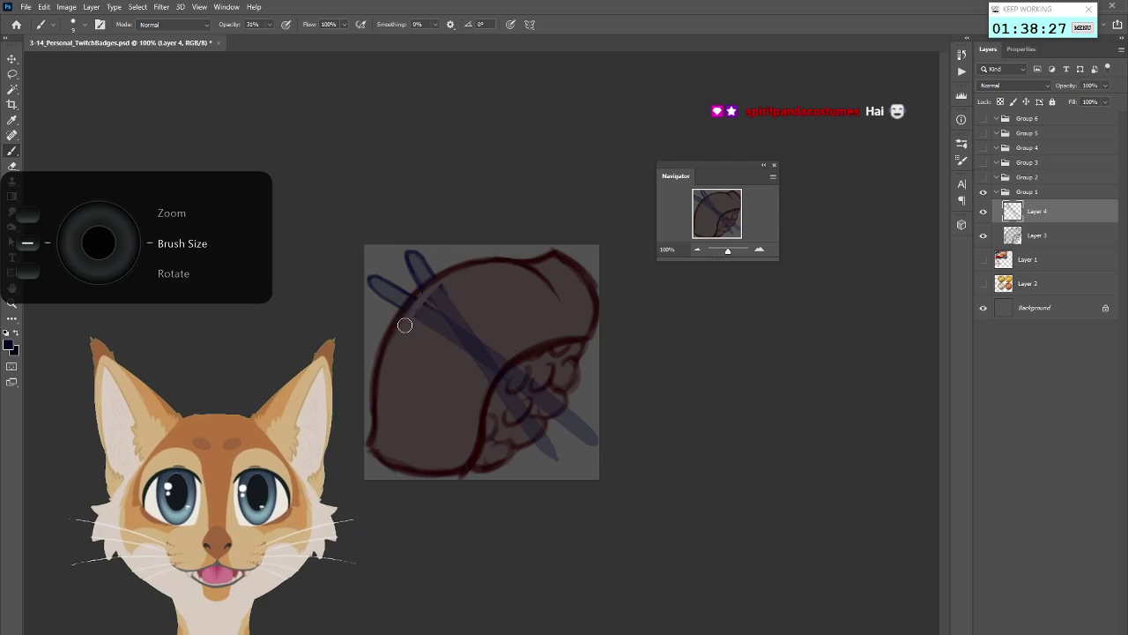
pyautogui.moveTo(456, 273)
pyautogui.mouseDown()
pyautogui.moveTo(401, 338)
pyautogui.moveTo(407, 359)
pyautogui.moveTo(423, 370)
pyautogui.moveTo(478, 356)
pyautogui.mouseUp()
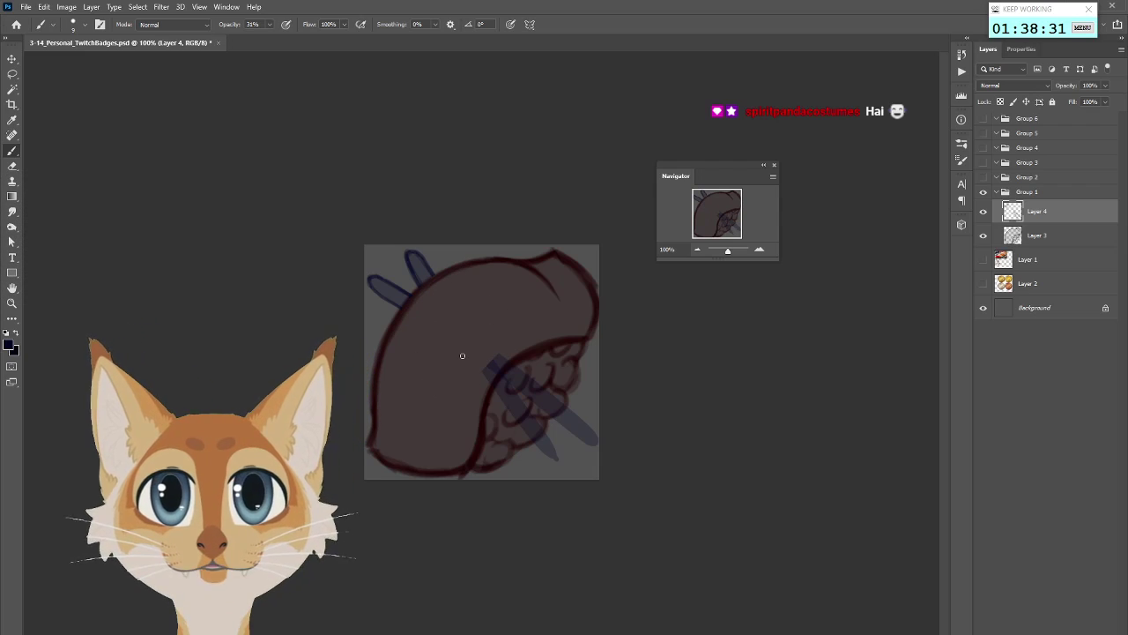
pyautogui.moveTo(526, 335)
pyautogui.mouseDown()
pyautogui.moveTo(510, 413)
pyautogui.moveTo(559, 384)
pyautogui.mouseUp()
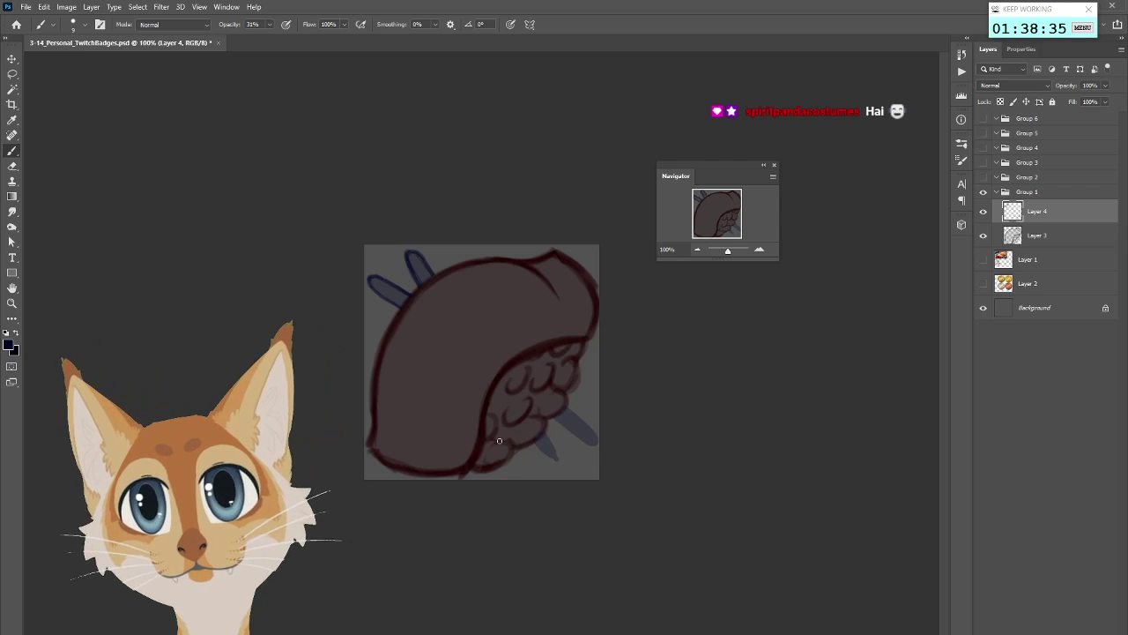
# Outline the two chopstick tips sticking out below the rice with thin dark blue lines
pyautogui.press(']')
pyautogui.press(']')
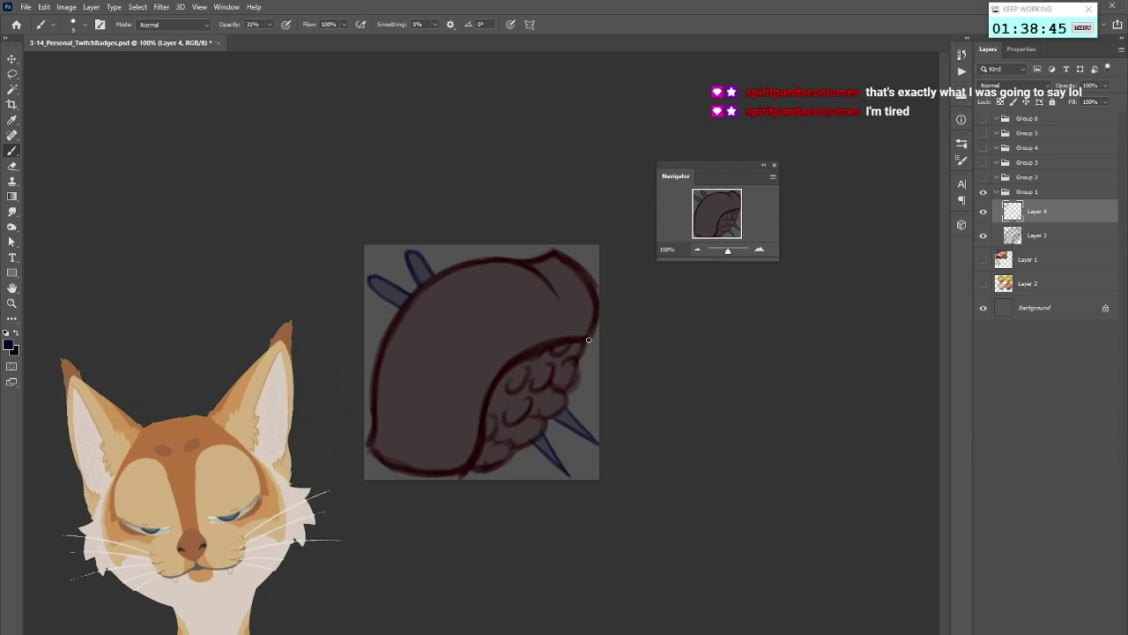
pyautogui.press(']')
pyautogui.press(']')
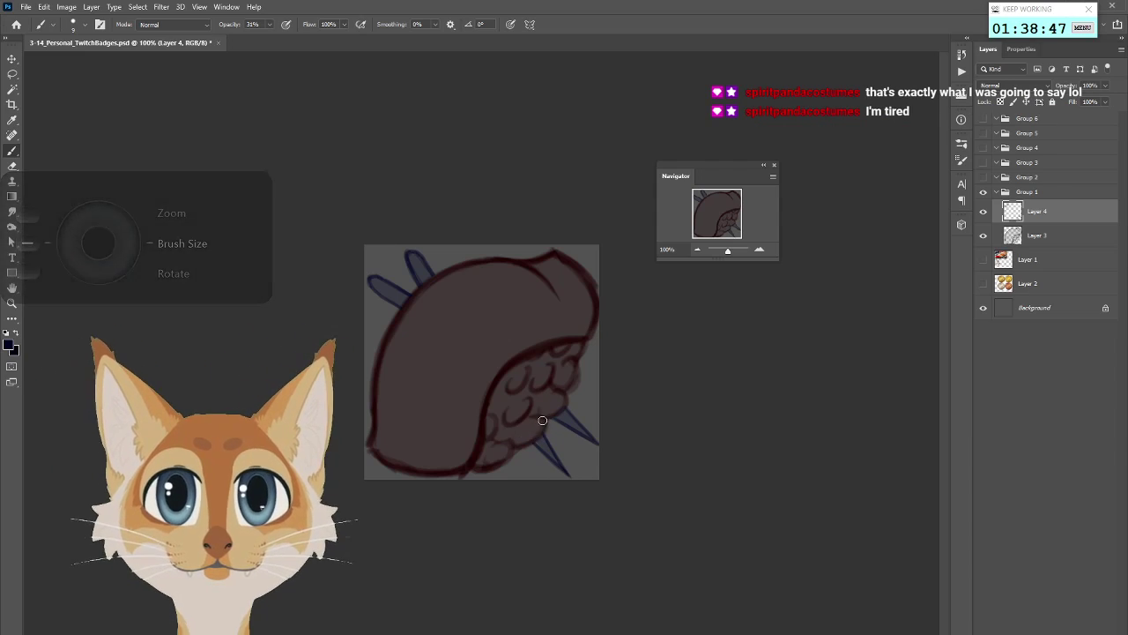
pyautogui.scroll(-3, 563, 405)
pyautogui.scroll(1, 563, 405)
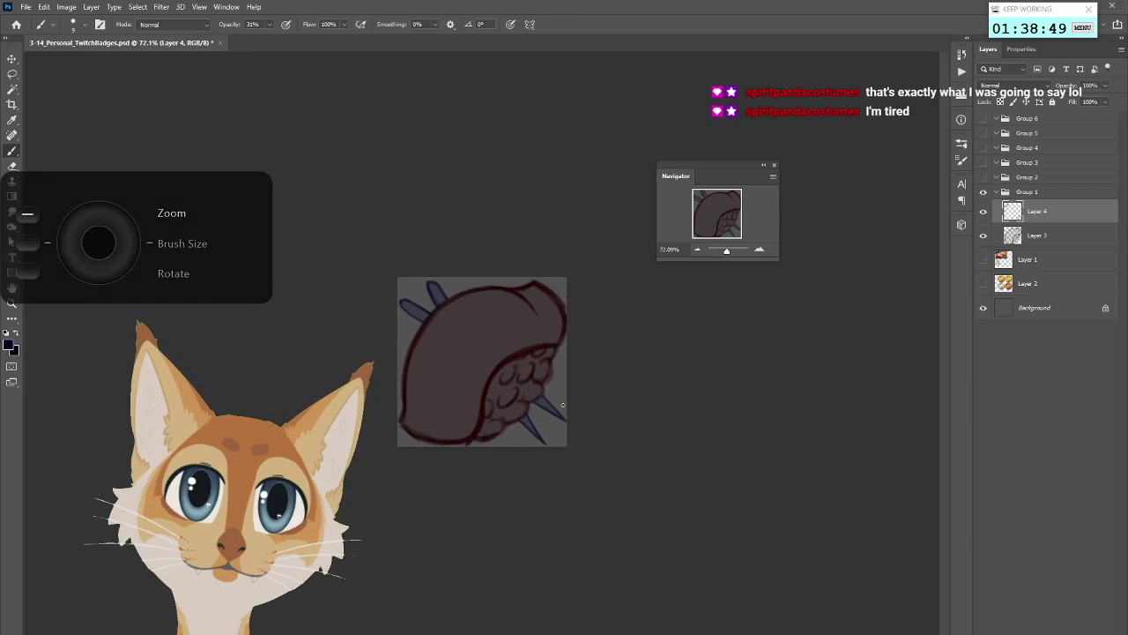
pyautogui.scroll(1, 563, 404)
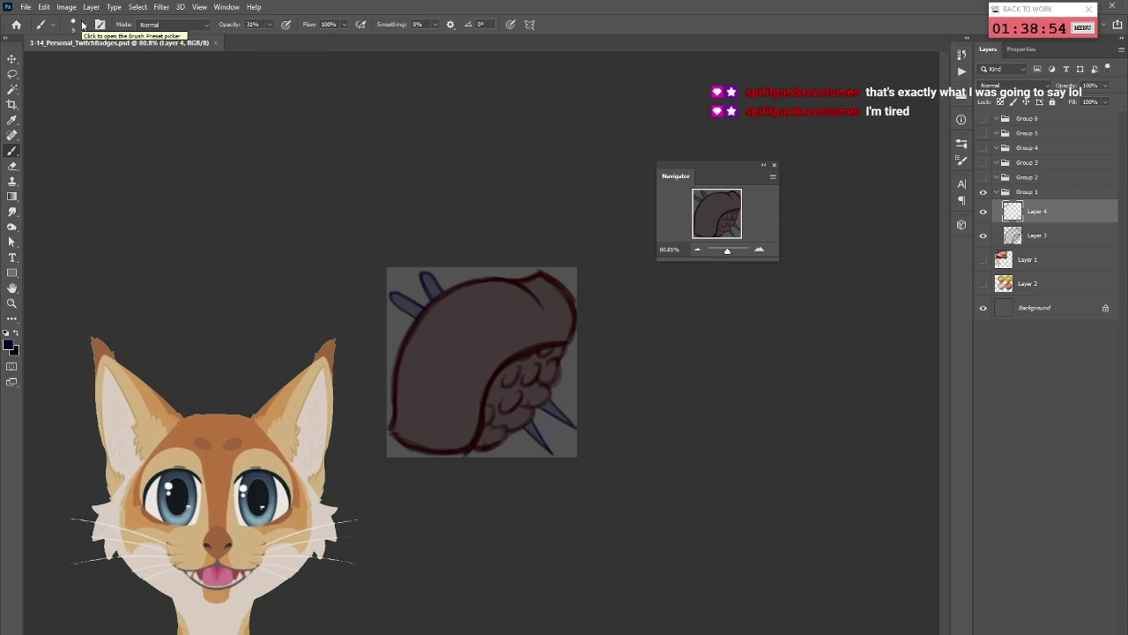
# Resize the image to 72 × 72 pixels to preview the badge at that size
pyautogui.click(140, 7)
pyautogui.moveTo(115, 8)
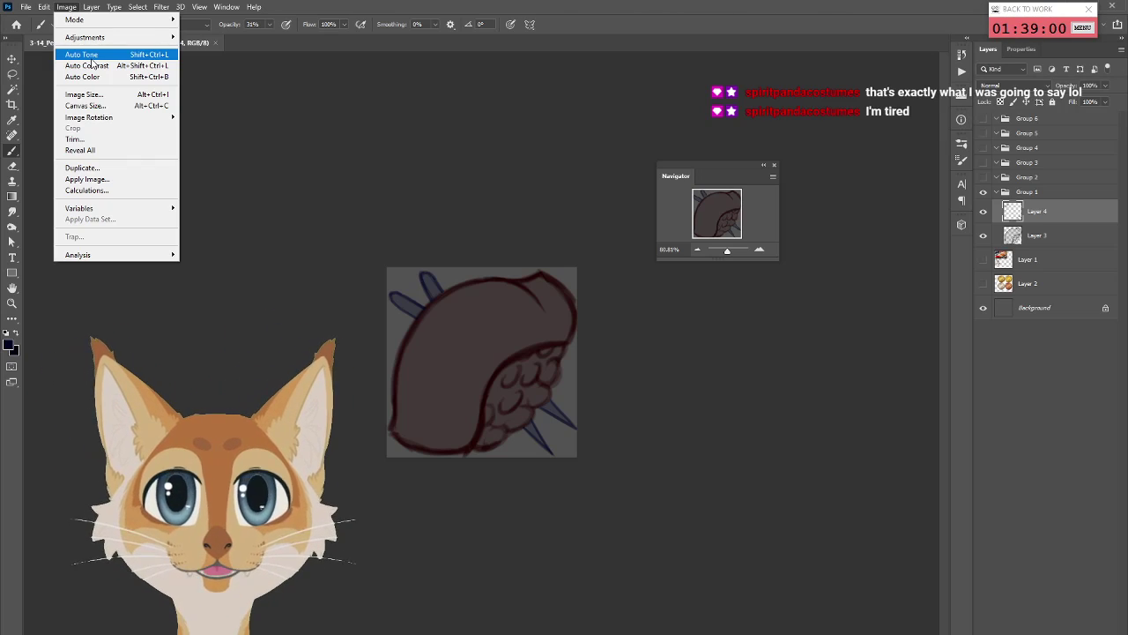
pyautogui.moveTo(148, 117)
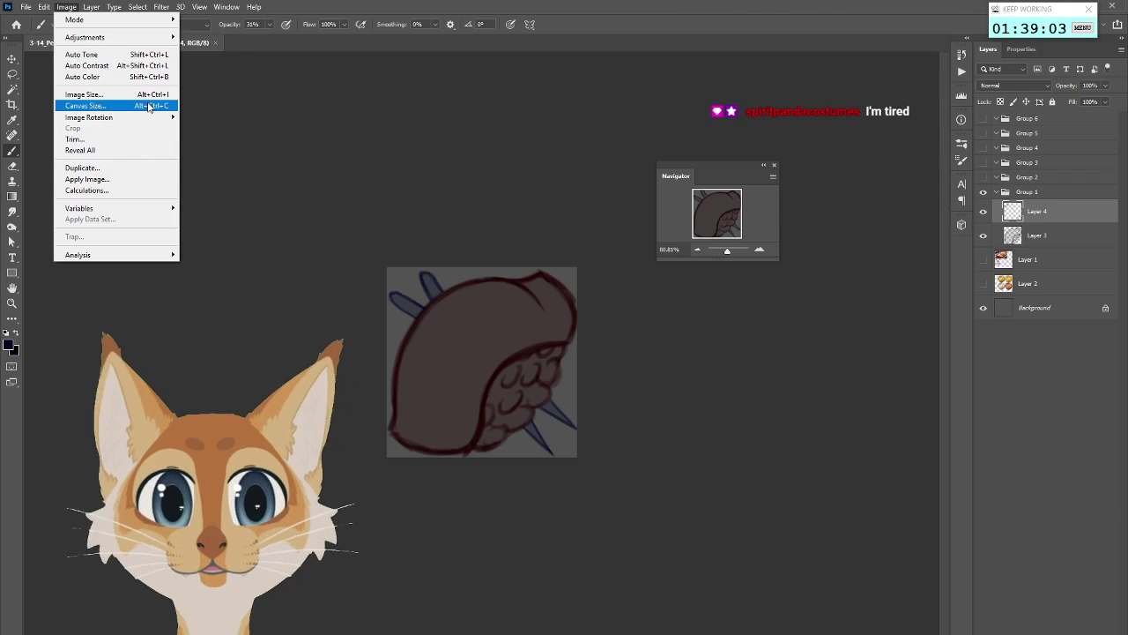
pyautogui.click(150, 94)
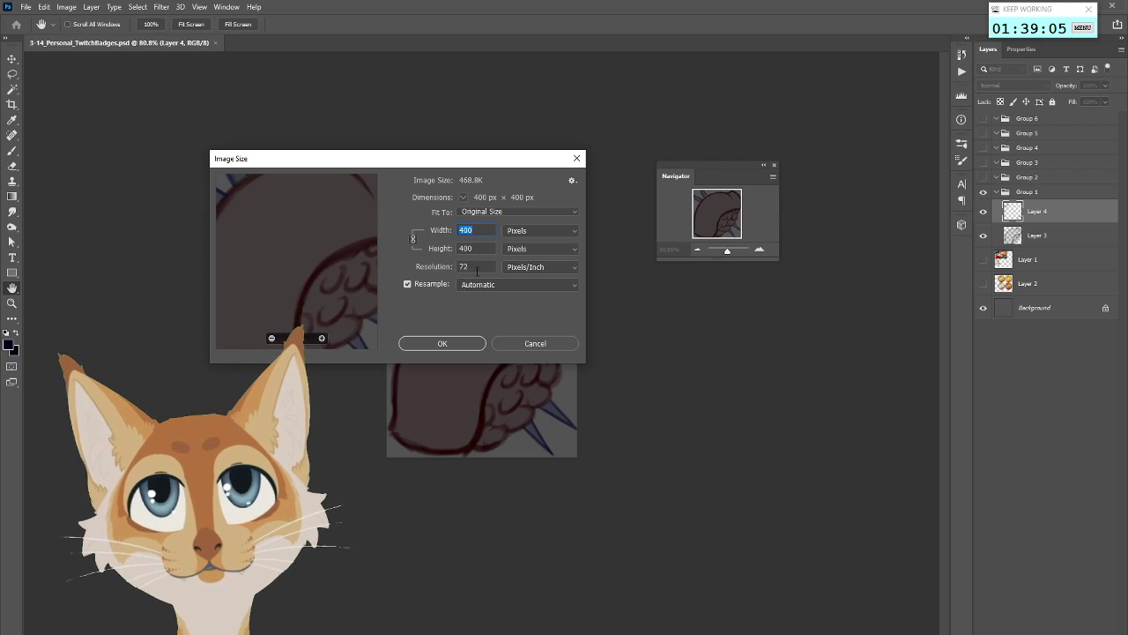
pyautogui.write('72')
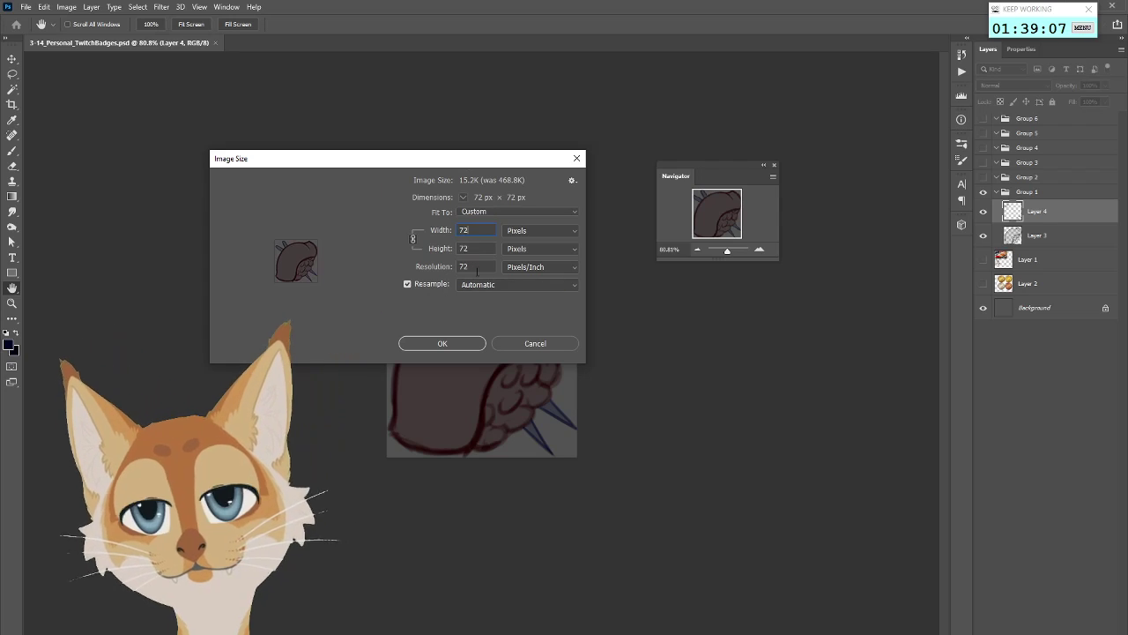
pyautogui.click(442, 343)
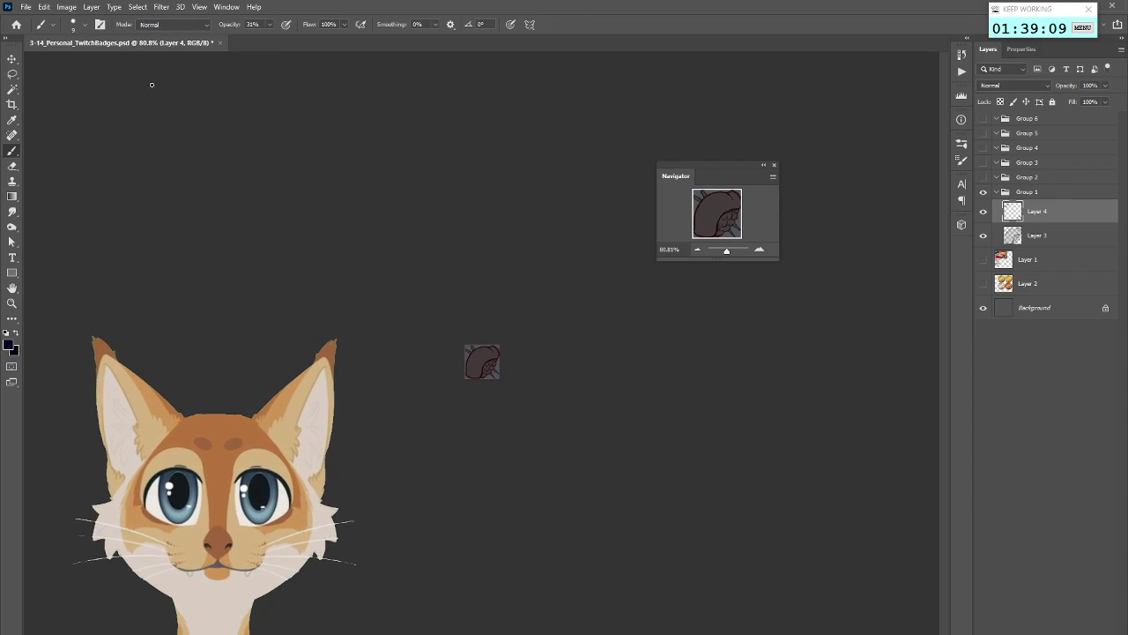
# Resize the image to 36 × 36 pixels to preview the smaller badge
pyautogui.click(66, 7)
pyautogui.click(119, 94)
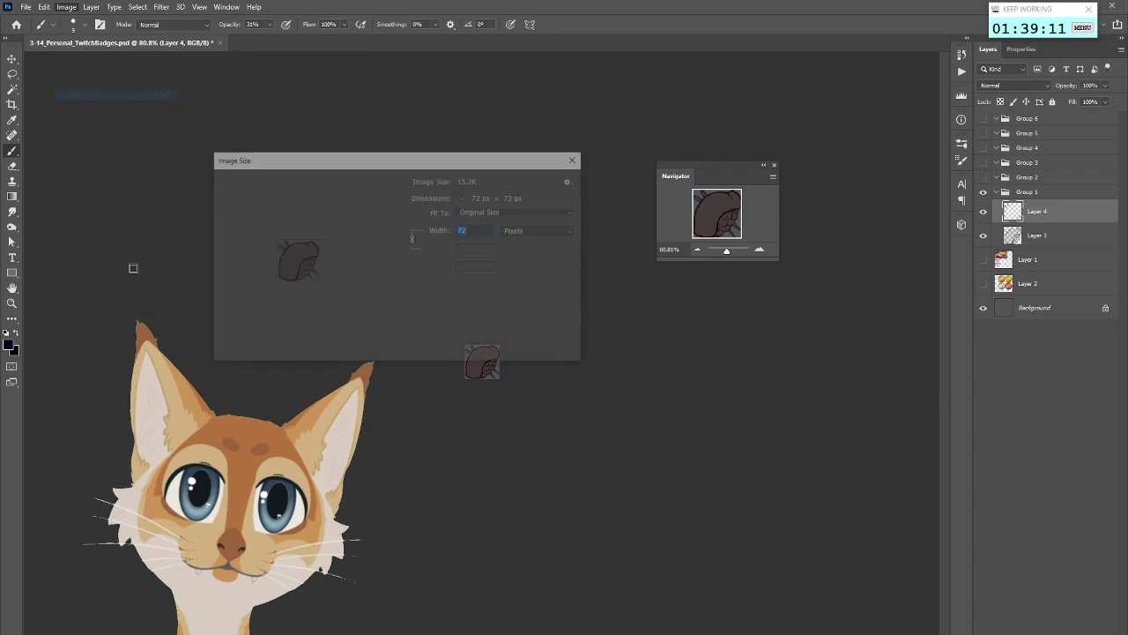
pyautogui.write('36')
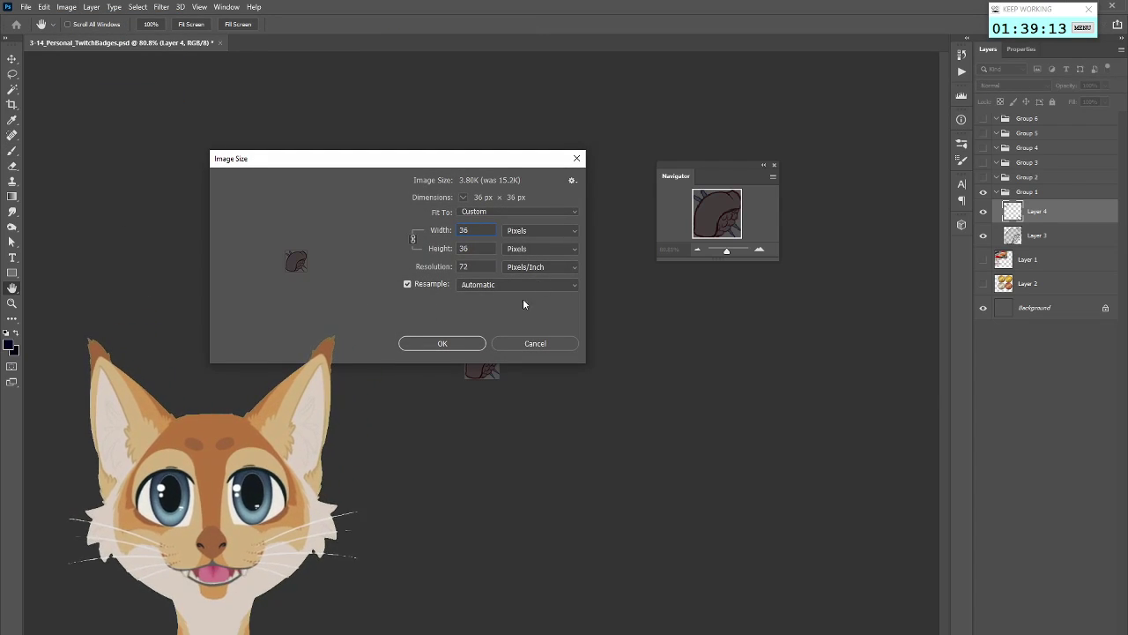
pyautogui.click(463, 344)
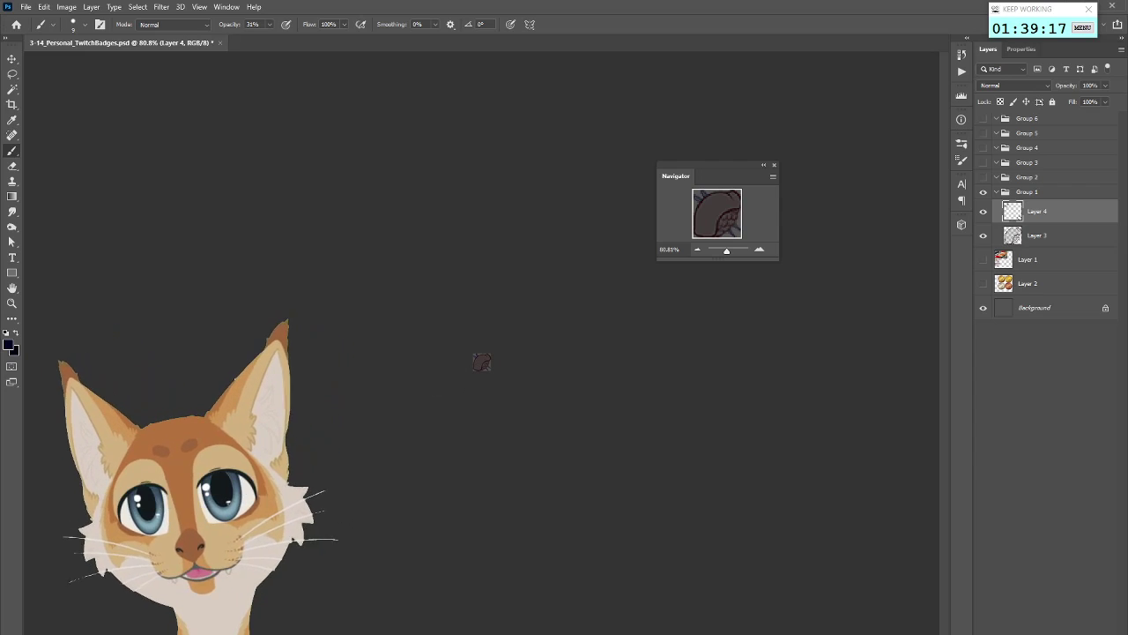
# Resize the image to 18 × 18 pixels to preview the smallest badge
pyautogui.click(66, 7)
pyautogui.moveTo(91, 7)
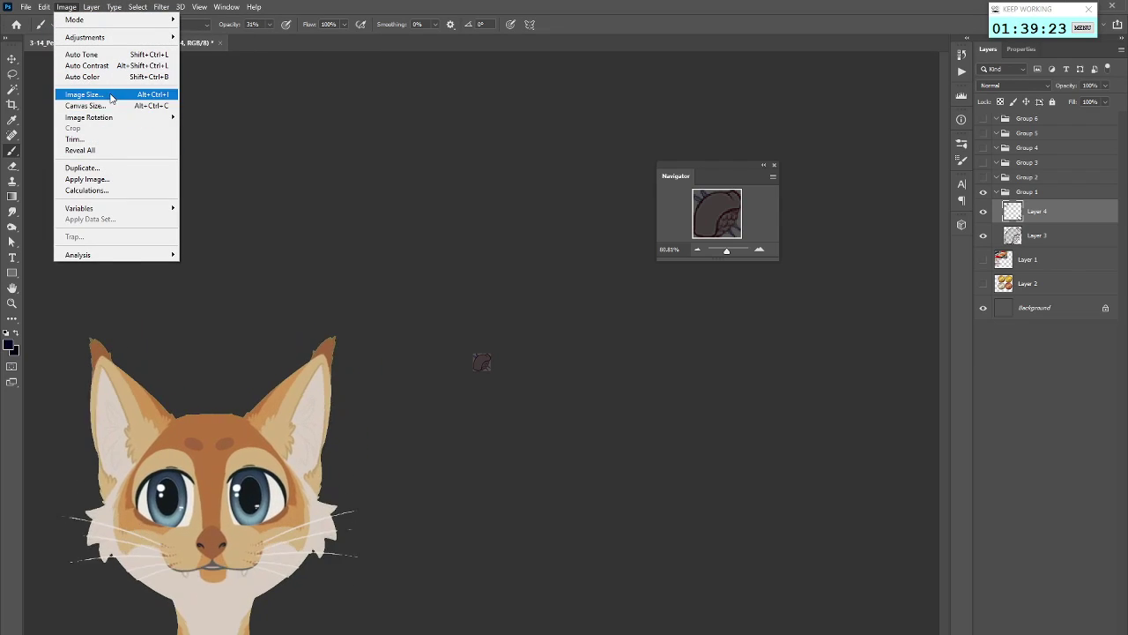
pyautogui.click(111, 95)
pyautogui.write('18')
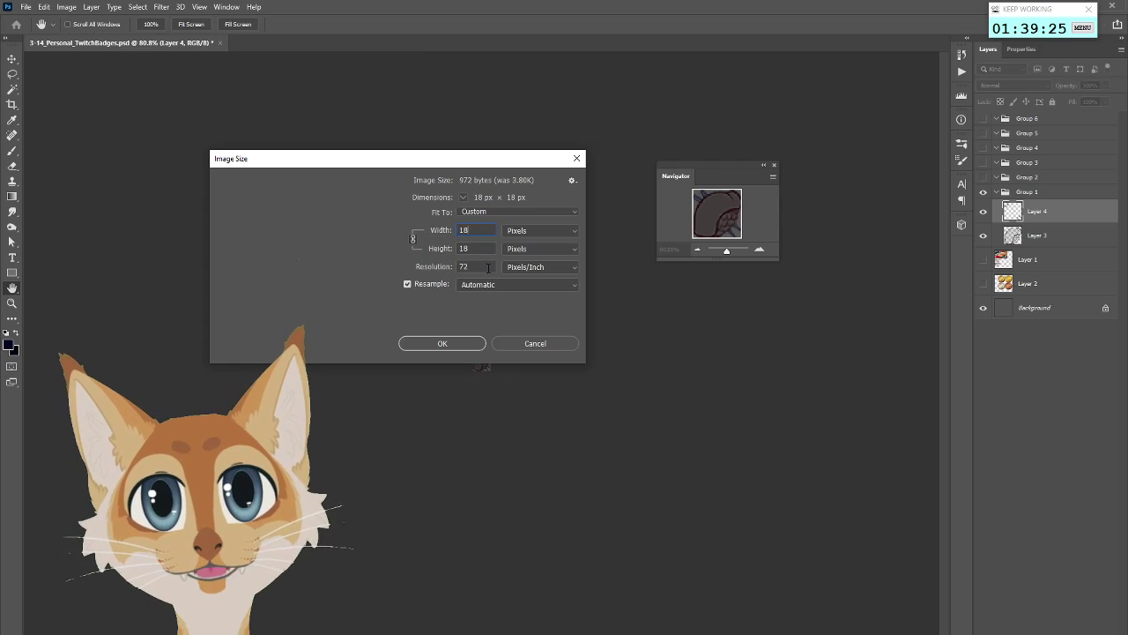
pyautogui.click(468, 343)
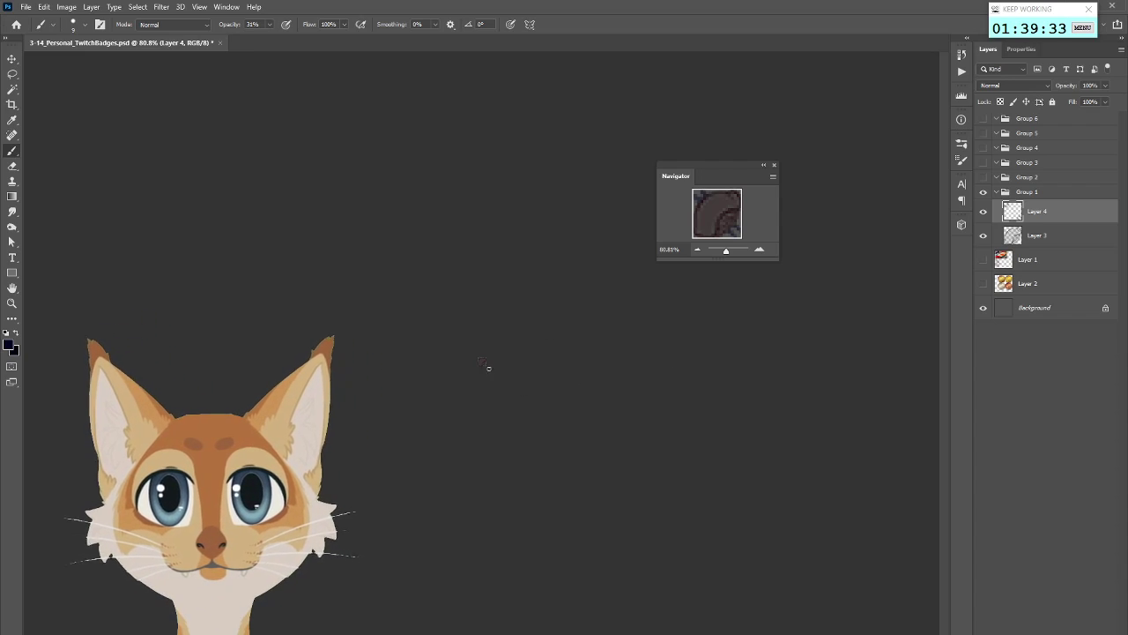
# Revert the document history to the saved eraser state, before the image resizes
pyautogui.click(963, 53)
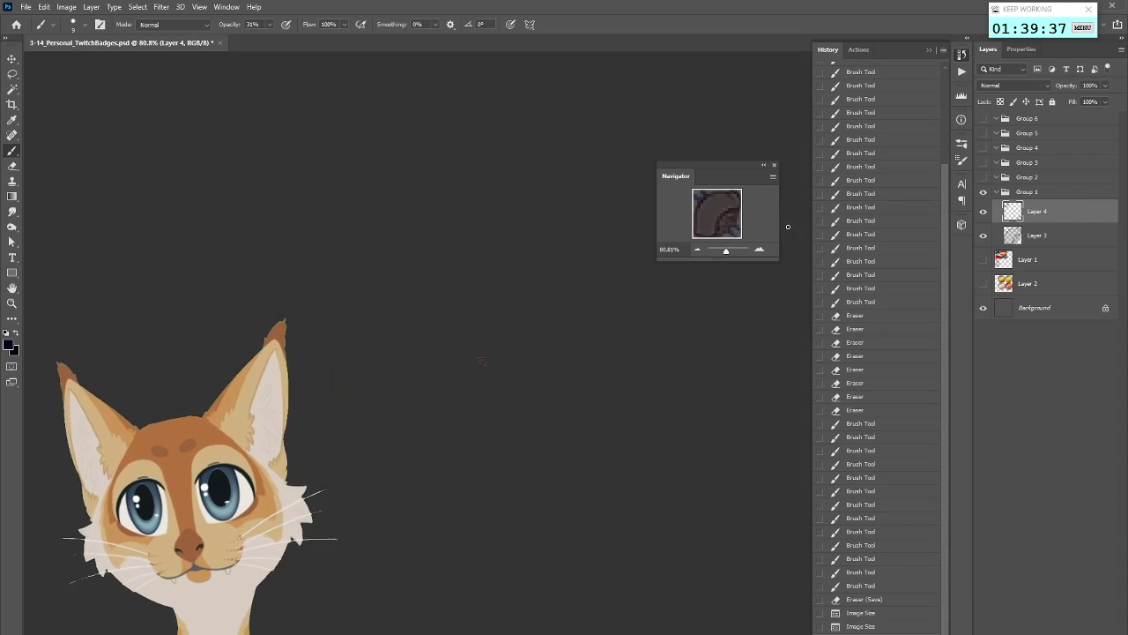
pyautogui.click(869, 603)
pyautogui.click(962, 54)
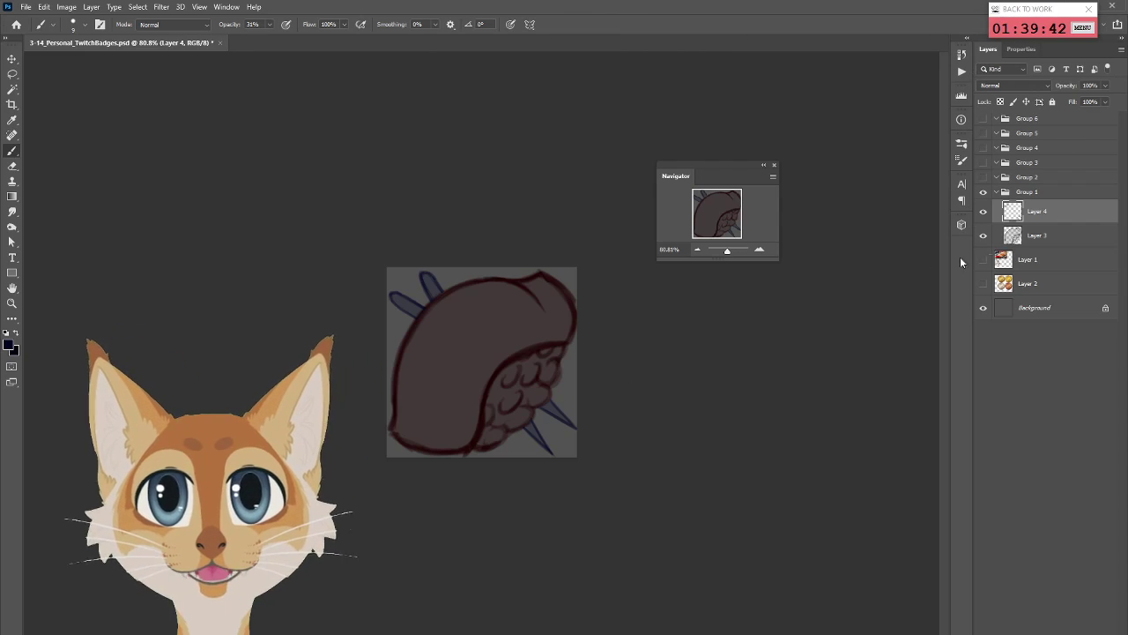
# Merge the chopstick layer down into the sushi sketch layer, and toggle the merged layer's visibility to check it
pyautogui.rightClick(1046, 217)
pyautogui.click(941, 529)
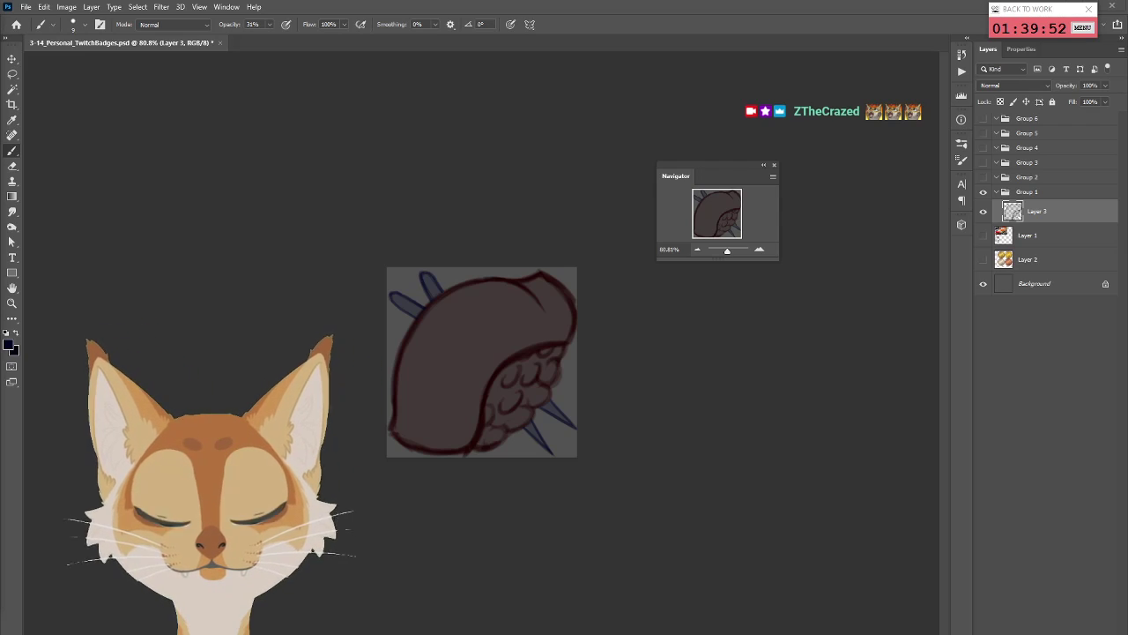
pyautogui.click(984, 212)
pyautogui.click(984, 213)
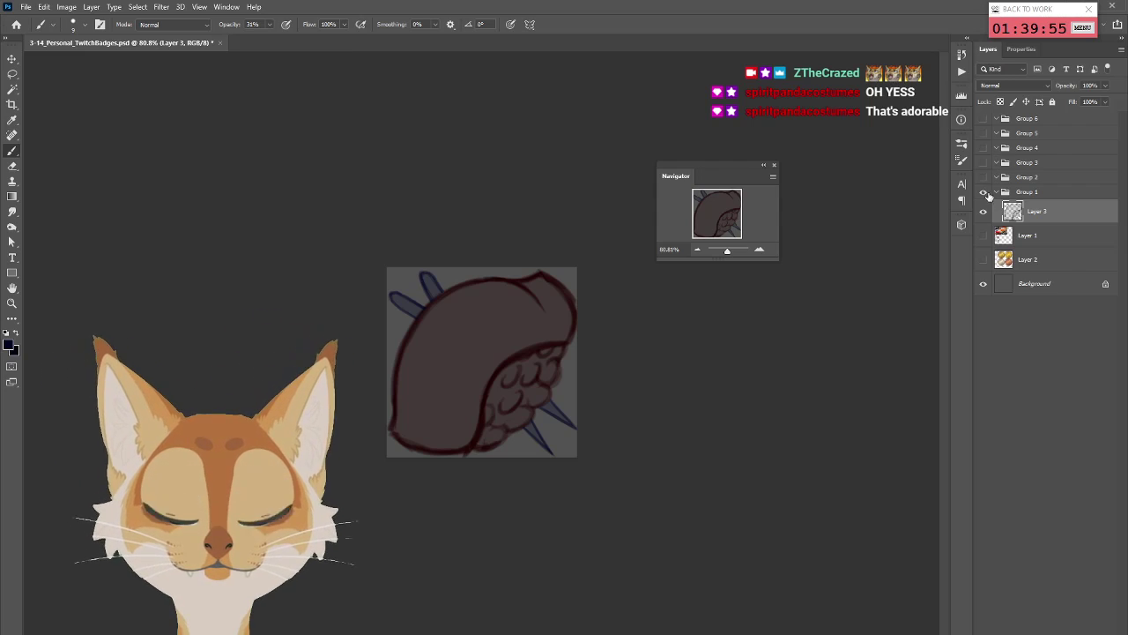
pyautogui.click(984, 211)
pyautogui.click(983, 211)
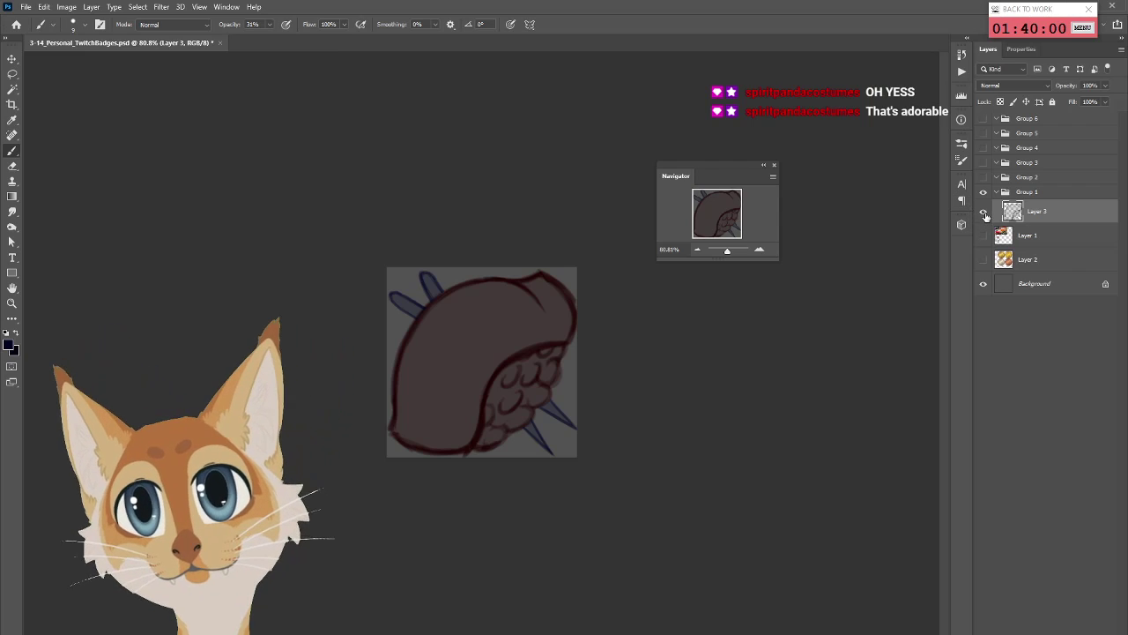
# Fade the merged sketch layer to a faint guide, add a new layer above it, and move the Navigator clear of the canvas
pyautogui.click(1106, 85)
pyautogui.moveTo(1102, 98); pyautogui.dragTo(1060, 98)
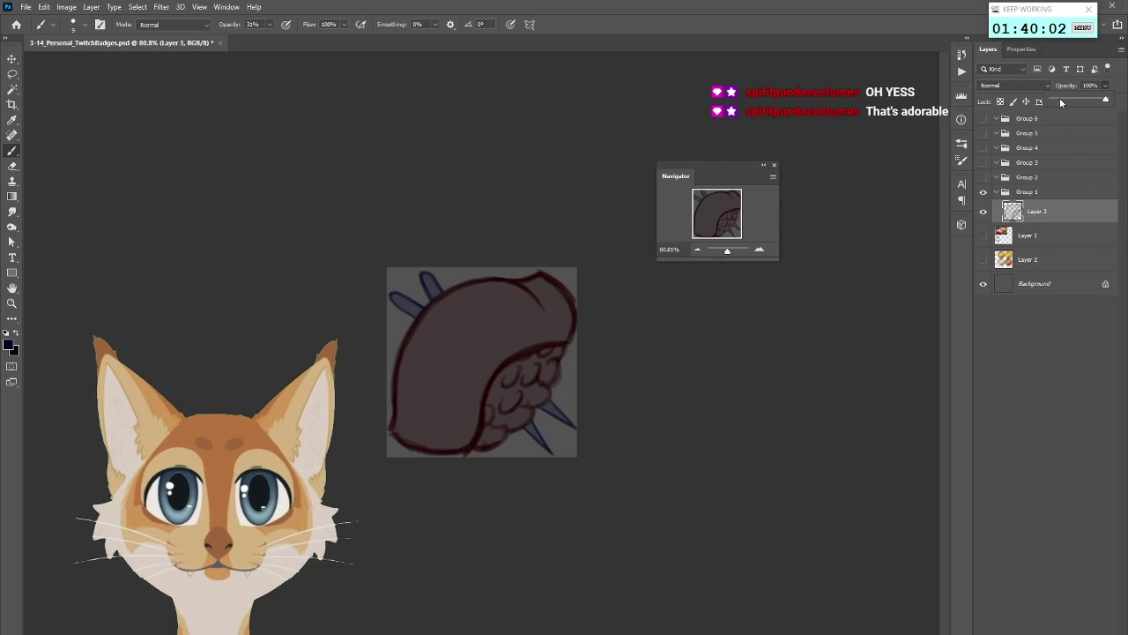
pyautogui.hotkey('ctrl', 'shift', 'alt', 'n')
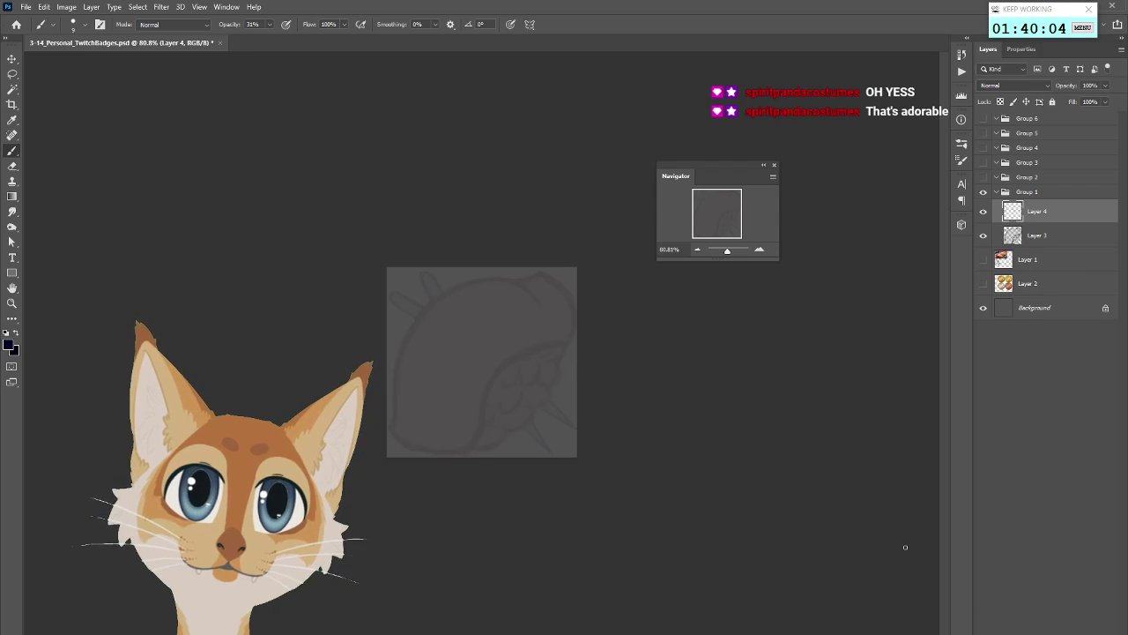
pyautogui.press('z')
pyautogui.moveTo(480, 413); pyautogui.dragTo(499, 408)
pyautogui.moveTo(730, 163)
pyautogui.mouseDown()
pyautogui.moveTo(858, 118)
pyautogui.moveTo(853, 102)
pyautogui.moveTo(888, 65)
pyautogui.mouseUp()
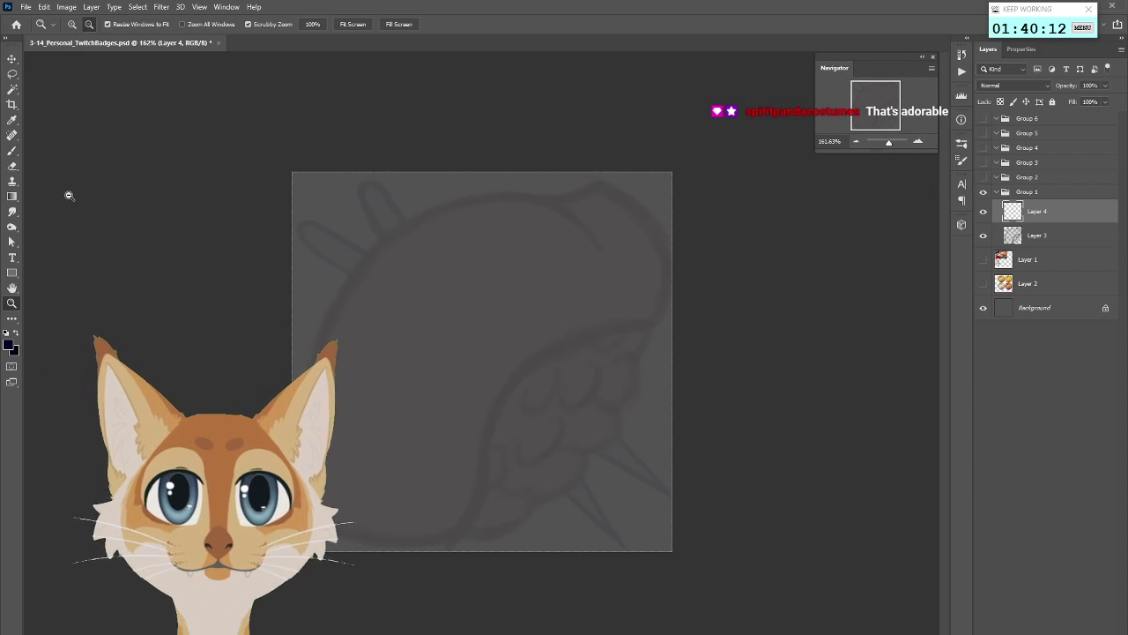
# Keep the hard round pressure size brush and change the foreground colour to black
pyautogui.press('b')
pyautogui.click(962, 143)
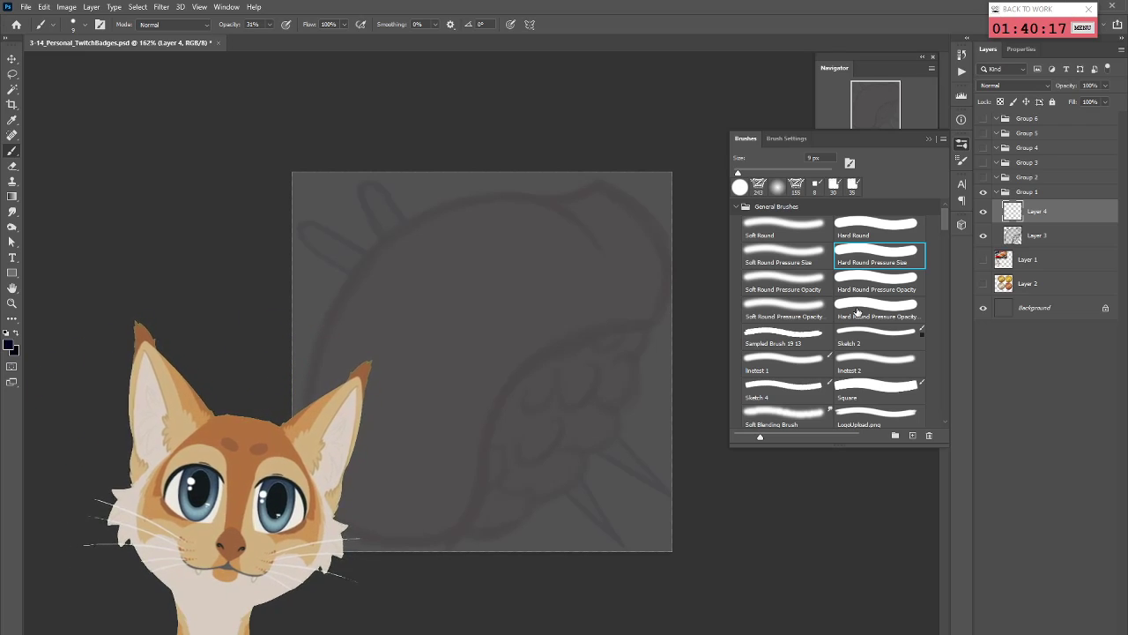
pyautogui.click(962, 145)
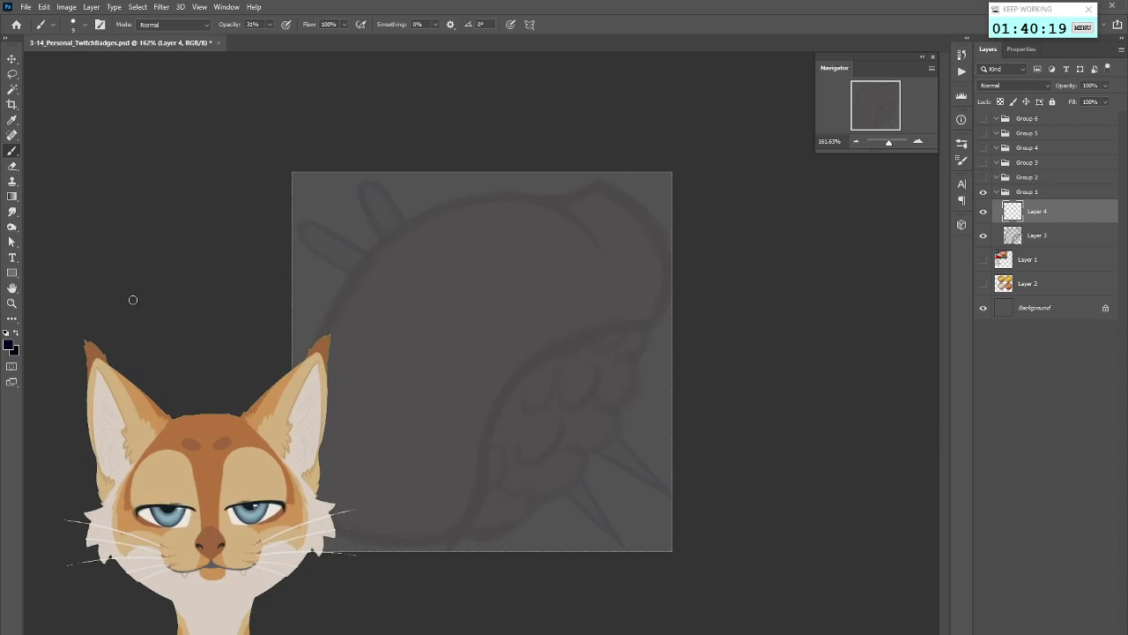
pyautogui.click(11, 344)
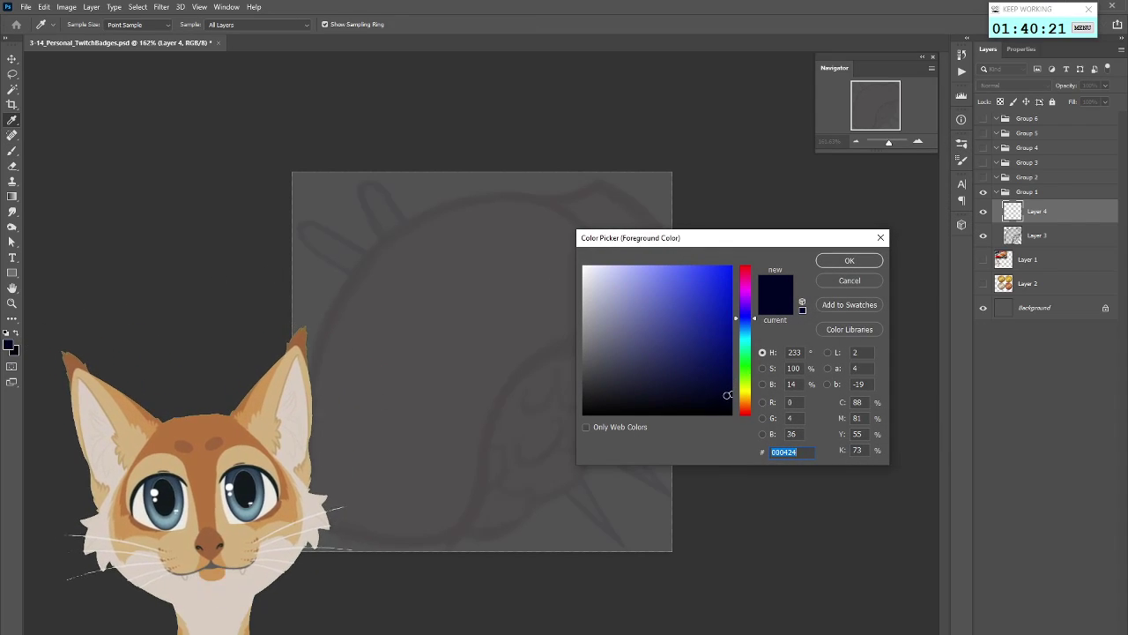
pyautogui.press('Return')
pyautogui.press('b')
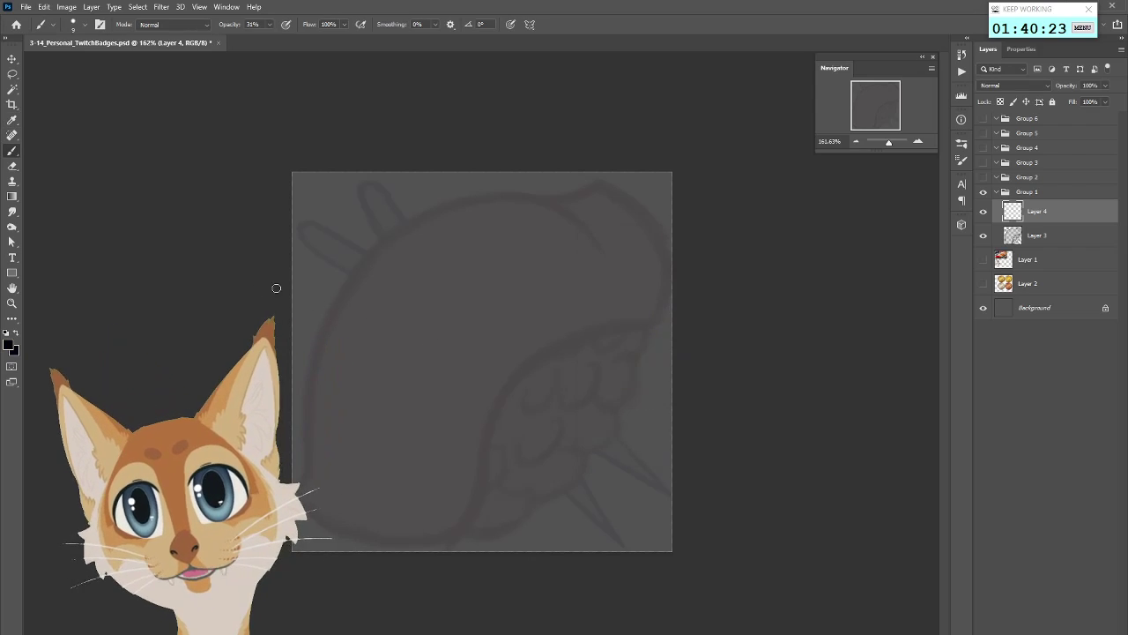
# Set the brush to 100% opacity and size 10 for inking
pyautogui.scroll(2, 264, 408)
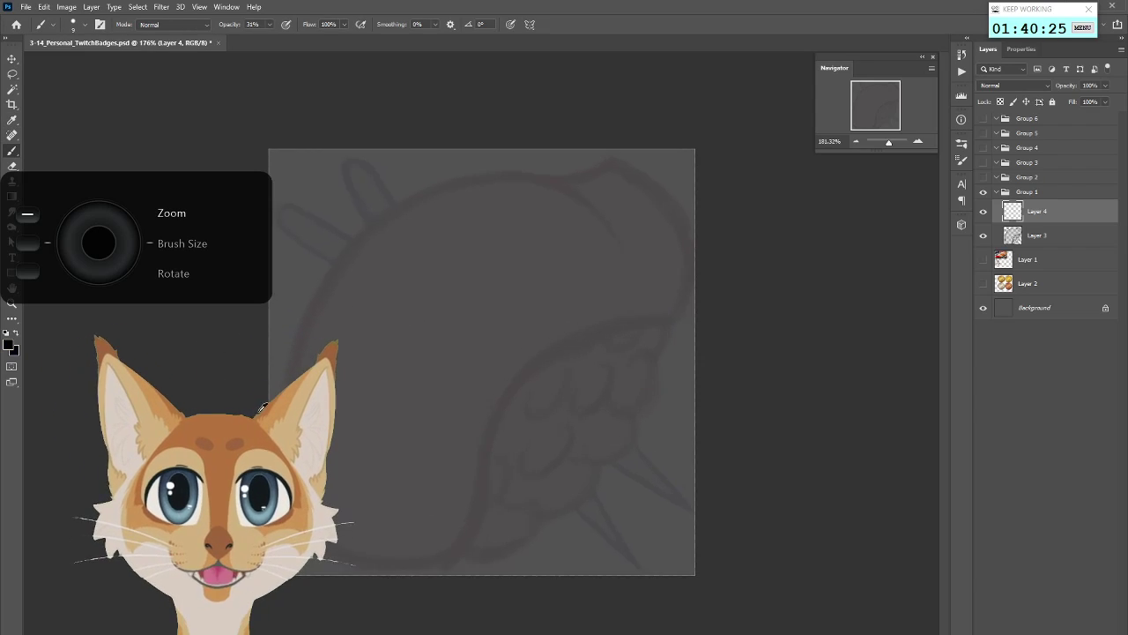
pyautogui.scroll(1, 264, 408)
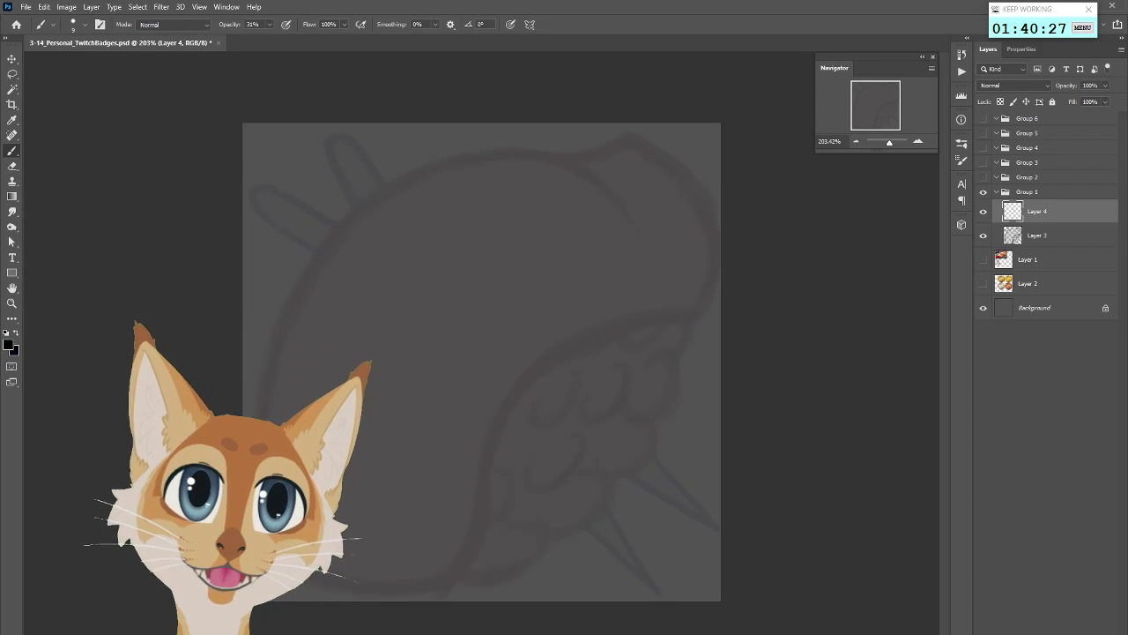
pyautogui.scroll(-1, 481, 362)
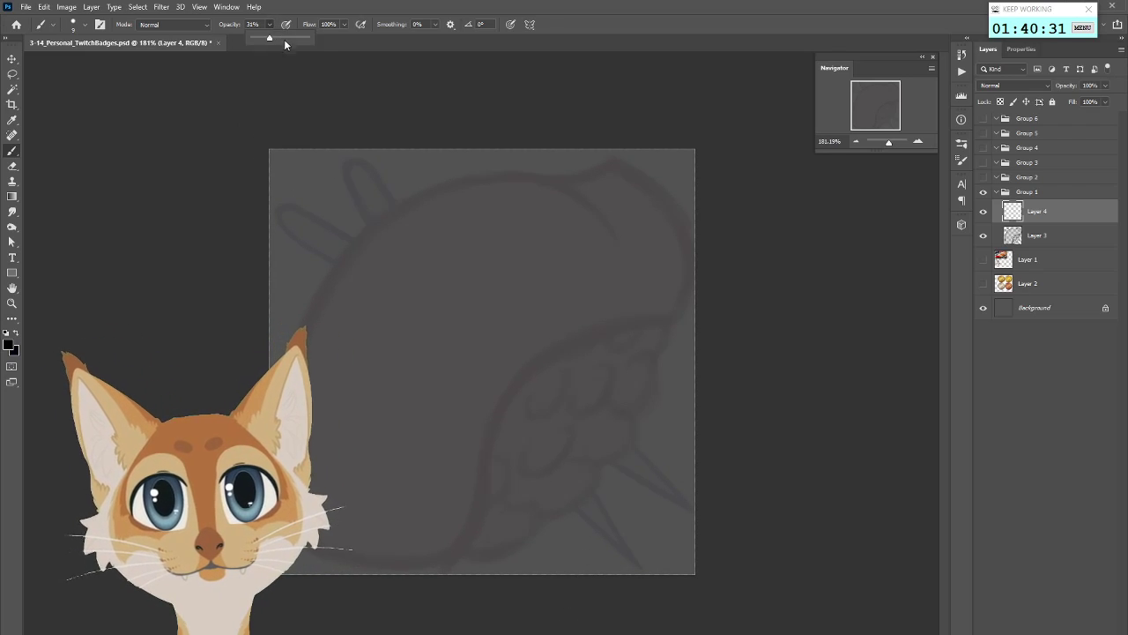
pyautogui.click(341, 51)
pyautogui.press(']')
pyautogui.press(']')
pyautogui.press('[')
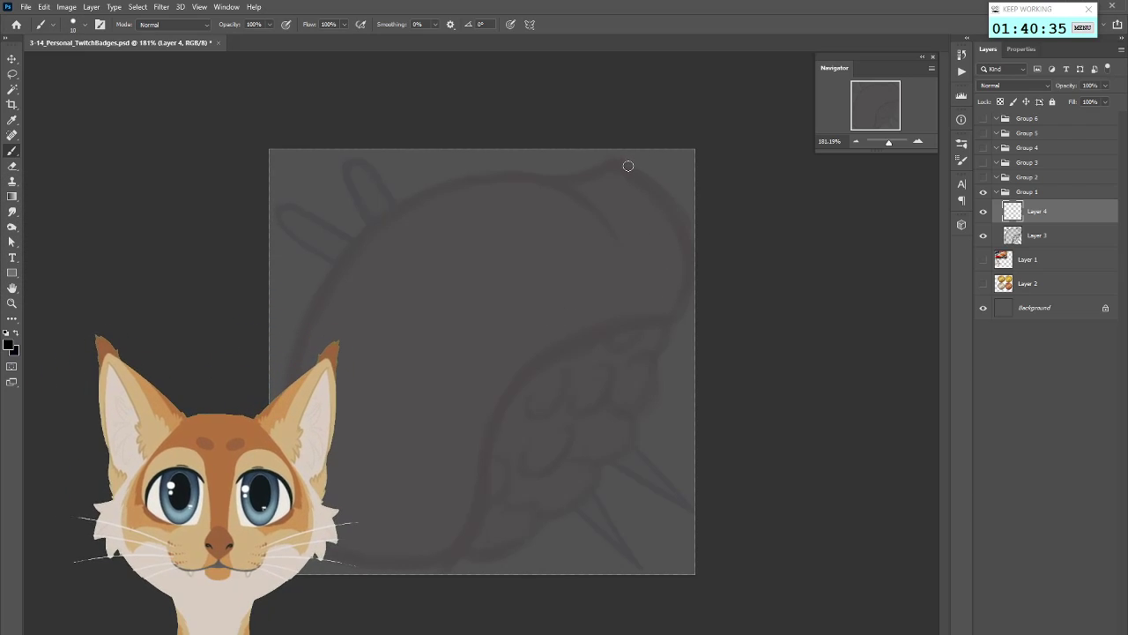
# Ink the topping's outer right edge from its upper corner down to the rice, undoing and redrawing poor strokes
pyautogui.moveTo(606, 155)
pyautogui.mouseDown()
pyautogui.moveTo(660, 176)
pyautogui.moveTo(693, 239)
pyautogui.moveTo(695, 257)
pyautogui.moveTo(624, 161)
pyautogui.moveTo(663, 197)
pyautogui.moveTo(612, 153)
pyautogui.moveTo(668, 207)
pyautogui.moveTo(692, 270)
pyautogui.moveTo(670, 334)
pyautogui.mouseUp()
pyautogui.hotkey('ctrl', 'z')
pyautogui.hotkey('ctrl', 'z')
pyautogui.hotkey('ctrl', 'z')
pyautogui.moveTo(606, 152)
pyautogui.mouseDown()
pyautogui.moveTo(671, 202)
pyautogui.moveTo(688, 282)
pyautogui.moveTo(669, 333)
pyautogui.moveTo(677, 318)
pyautogui.moveTo(525, 374)
pyautogui.moveTo(459, 547)
pyautogui.mouseUp()
pyautogui.hotkey('ctrl', 'z')
# Ink the topping's curved edge along the rice down to its lower end, and clean up the corner where it meets the outer edge
pyautogui.moveTo(681, 308)
pyautogui.mouseDown()
pyautogui.moveTo(633, 331)
pyautogui.moveTo(496, 432)
pyautogui.moveTo(466, 537)
pyautogui.mouseUp()
pyautogui.hotkey('ctrl', 'z')
pyautogui.moveTo(677, 314)
pyautogui.mouseDown()
pyautogui.moveTo(629, 320)
pyautogui.moveTo(514, 379)
pyautogui.moveTo(457, 558)
pyautogui.mouseUp()
pyautogui.hotkey('ctrl', 'z')
pyautogui.moveTo(484, 486); pyautogui.dragTo(444, 564)
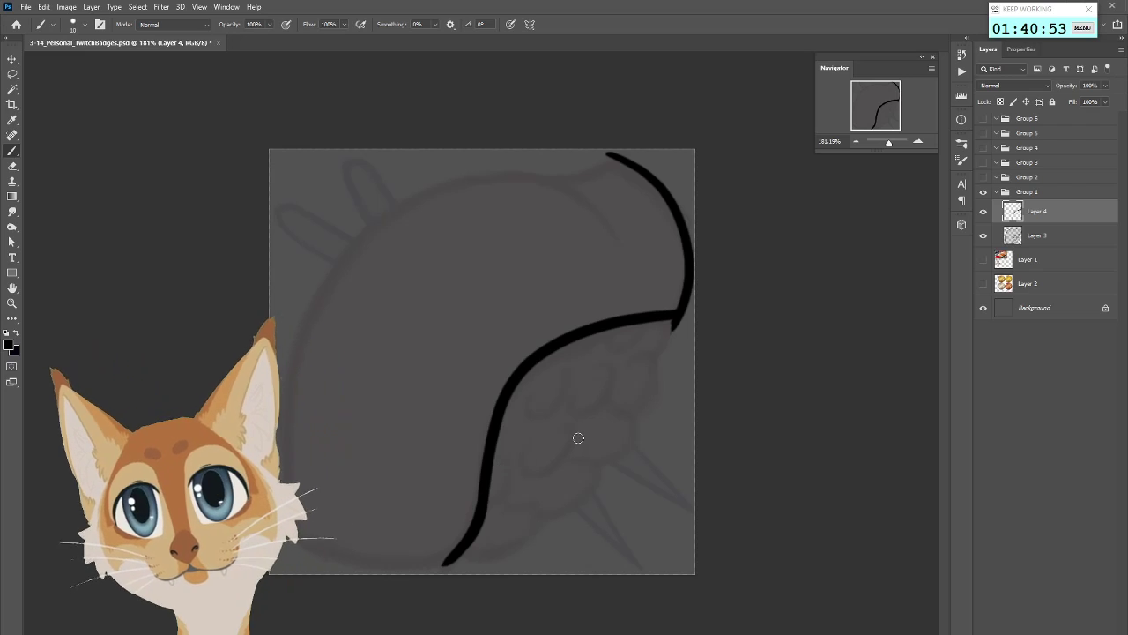
pyautogui.moveTo(695, 329); pyautogui.dragTo(658, 332)
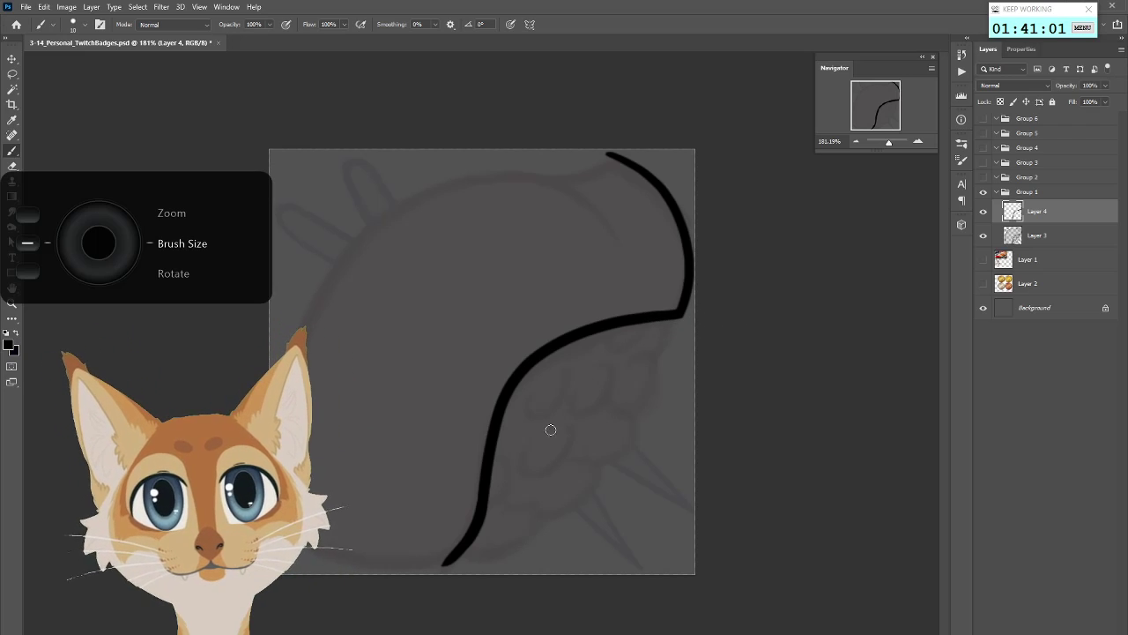
pyautogui.press('h')
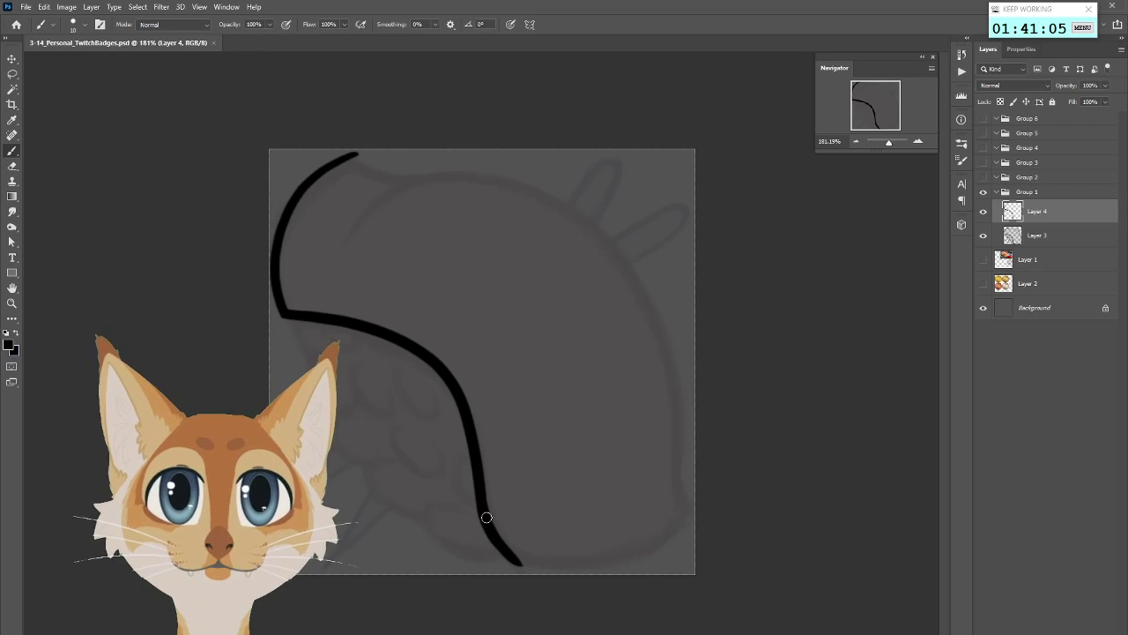
pyautogui.moveTo(517, 556)
pyautogui.mouseDown()
pyautogui.moveTo(660, 536)
pyautogui.moveTo(667, 511)
pyautogui.mouseUp()
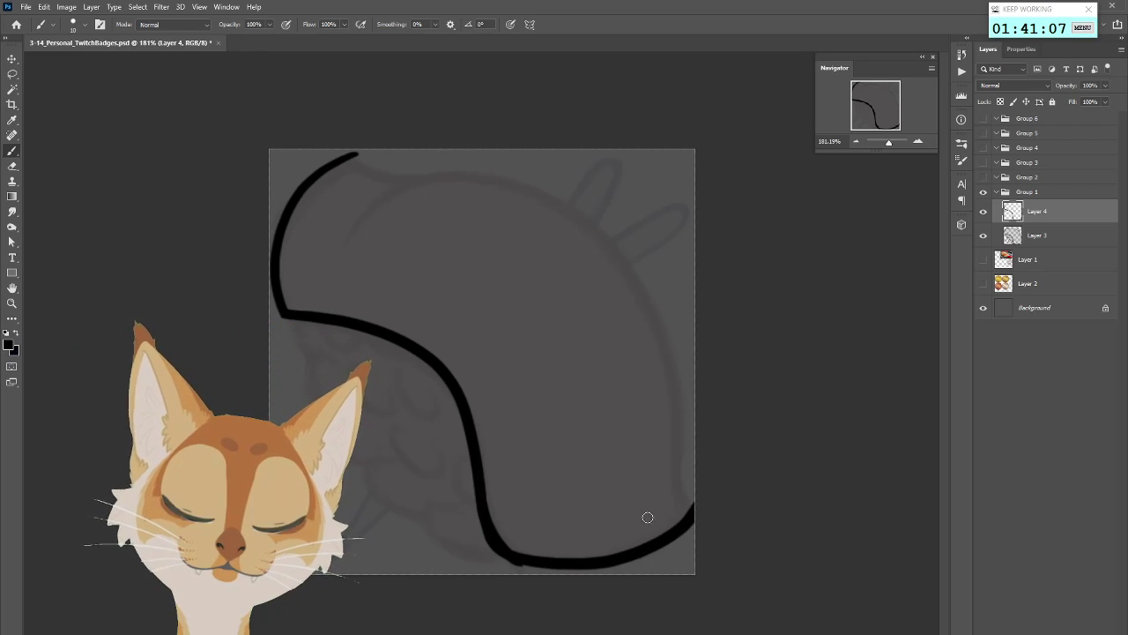
pyautogui.hotkey('ctrl', 'z')
pyautogui.moveTo(501, 544)
pyautogui.mouseDown()
pyautogui.moveTo(533, 558)
pyautogui.moveTo(612, 557)
pyautogui.moveTo(691, 506)
pyautogui.mouseUp()
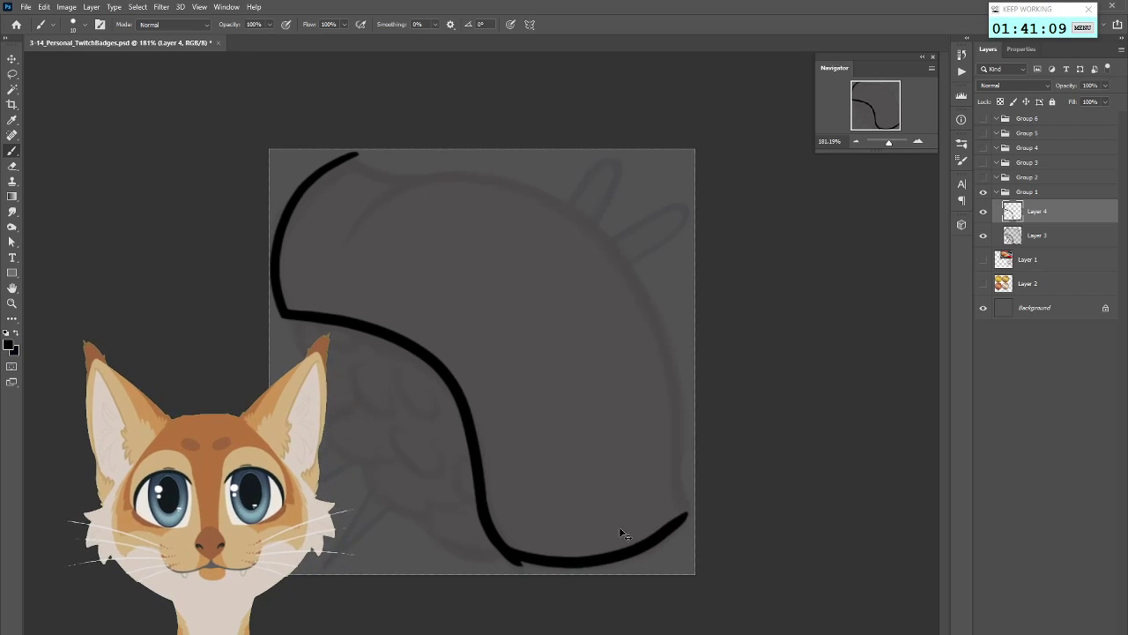
pyautogui.hotkey('ctrl', 'z')
pyautogui.moveTo(505, 548)
pyautogui.mouseDown()
pyautogui.moveTo(642, 544)
pyautogui.moveTo(690, 517)
pyautogui.moveTo(557, 560)
pyautogui.moveTo(485, 520)
pyautogui.mouseUp()
pyautogui.hotkey('ctrl', 'z')
pyautogui.hotkey('ctrl', 'shift', 'h')
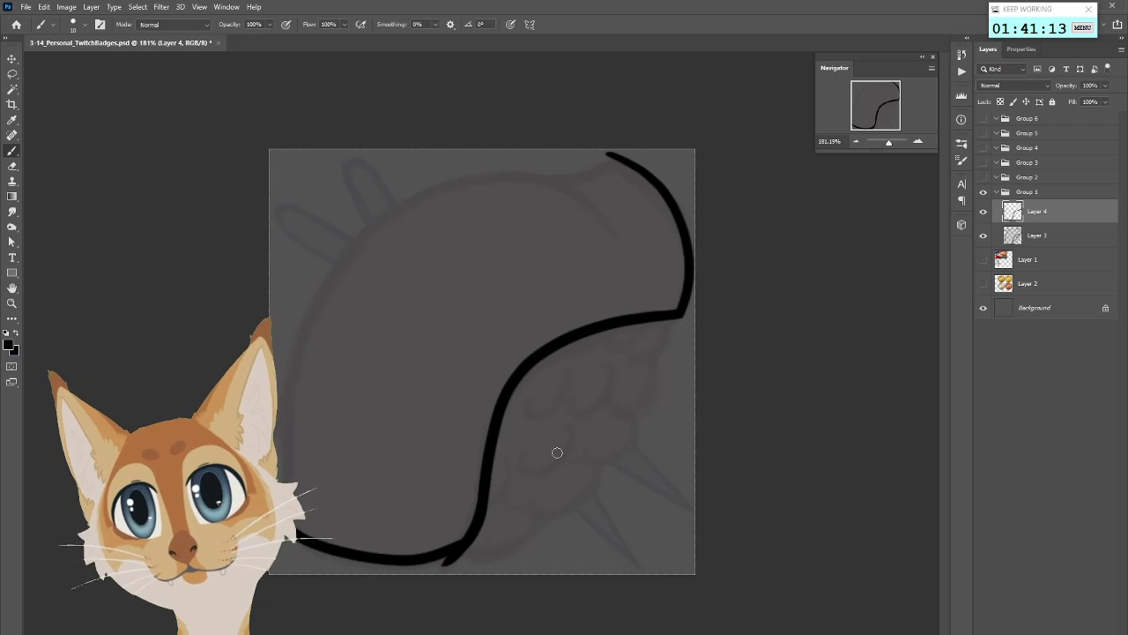
pyautogui.hotkey('ctrl', 'shift', 'h')
pyautogui.hotkey('ctrl', 'shift', 'h')
pyautogui.moveTo(445, 562); pyautogui.dragTo(353, 566)
pyautogui.hotkey('ctrl', 'z')
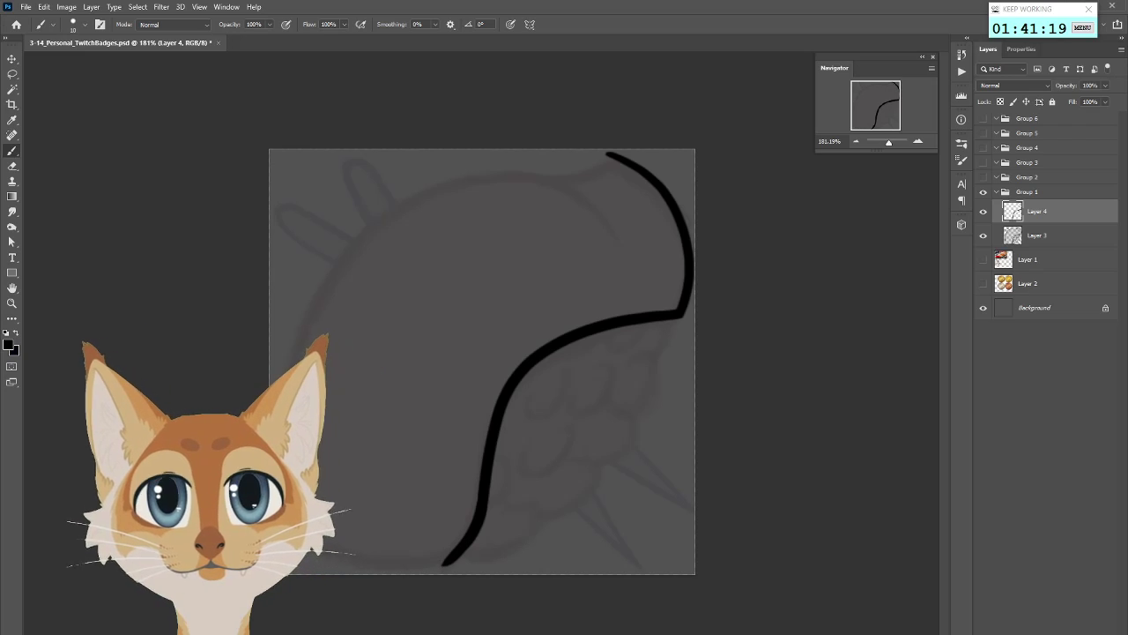
pyautogui.hotkey('ctrl', 'shift', 'z')
pyautogui.hotkey('ctrl', 'z')
# Set the brush smoothing to 21%, checking it with test strokes and undoing them
pyautogui.click(435, 25)
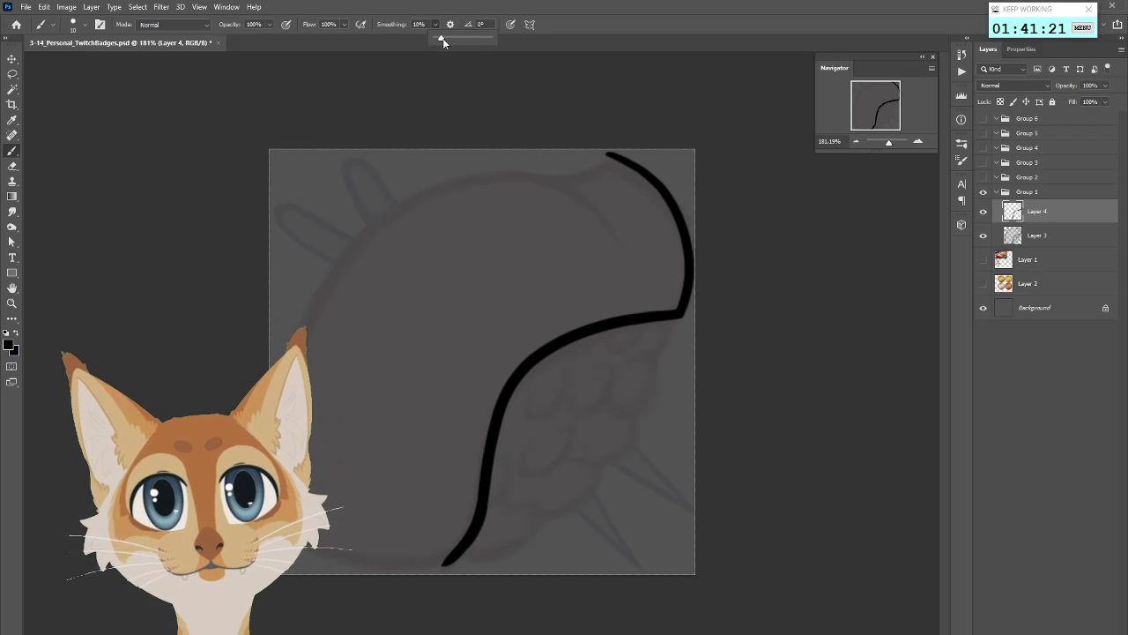
pyautogui.moveTo(443, 37); pyautogui.dragTo(444, 38)
pyautogui.moveTo(335, 328)
pyautogui.mouseDown()
pyautogui.moveTo(466, 342)
pyautogui.moveTo(363, 564)
pyautogui.mouseUp()
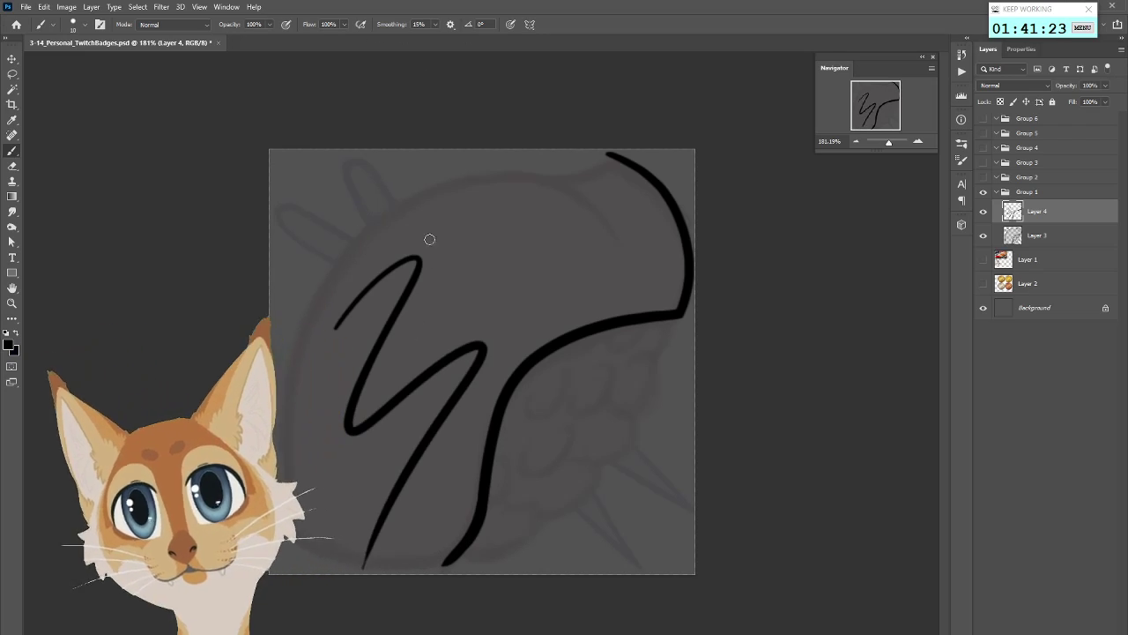
pyautogui.hotkey('ctrl', 'z')
pyautogui.click(435, 25)
pyautogui.moveTo(441, 37); pyautogui.dragTo(446, 38)
pyautogui.moveTo(336, 375); pyautogui.dragTo(519, 432)
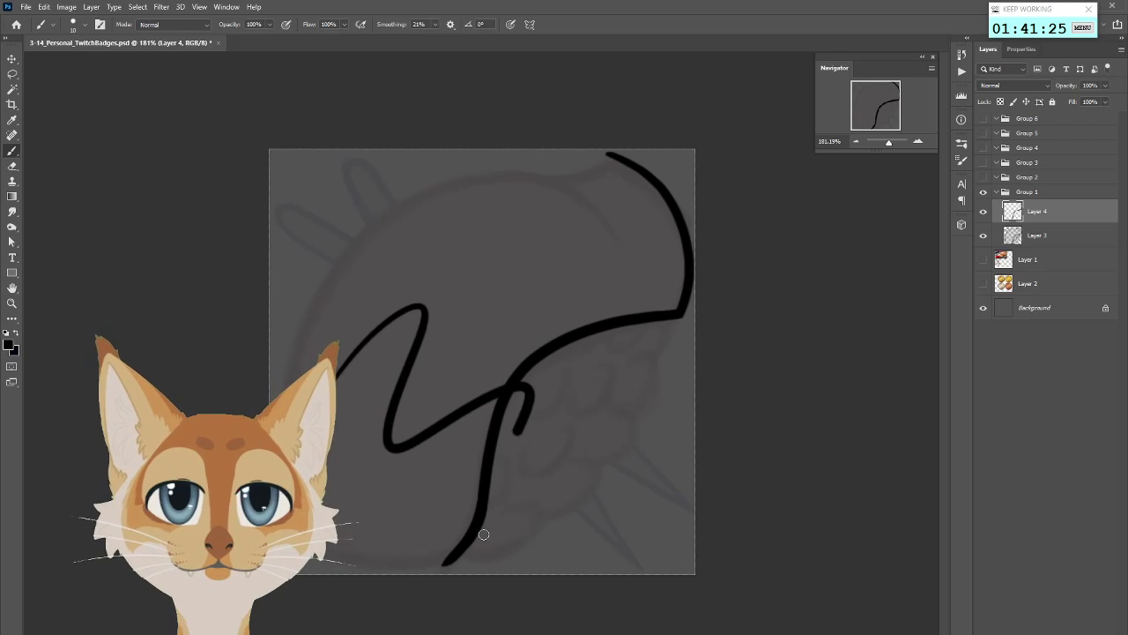
pyautogui.moveTo(478, 521); pyautogui.dragTo(578, 560)
pyautogui.hotkey('ctrl', 'z')
# Ink the topping's rounded lower end, undoing the first stroke and joining the line to the rice edge's corner
pyautogui.moveTo(327, 559); pyautogui.dragTo(472, 552)
pyautogui.hotkey('ctrl', 'z')
pyautogui.moveTo(304, 542); pyautogui.dragTo(444, 564)
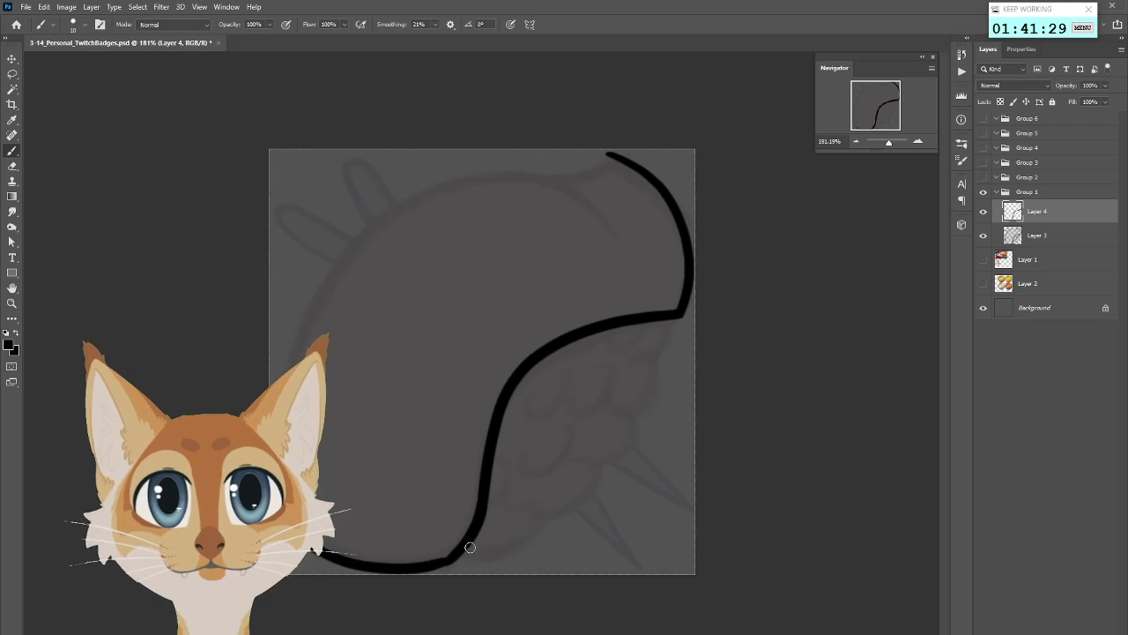
# Reduce the brush size to 8 and ink the topping's long outer curve from its upper corner to its lower end, redrawing poor strokes
pyautogui.press('[')
pyautogui.press('[')
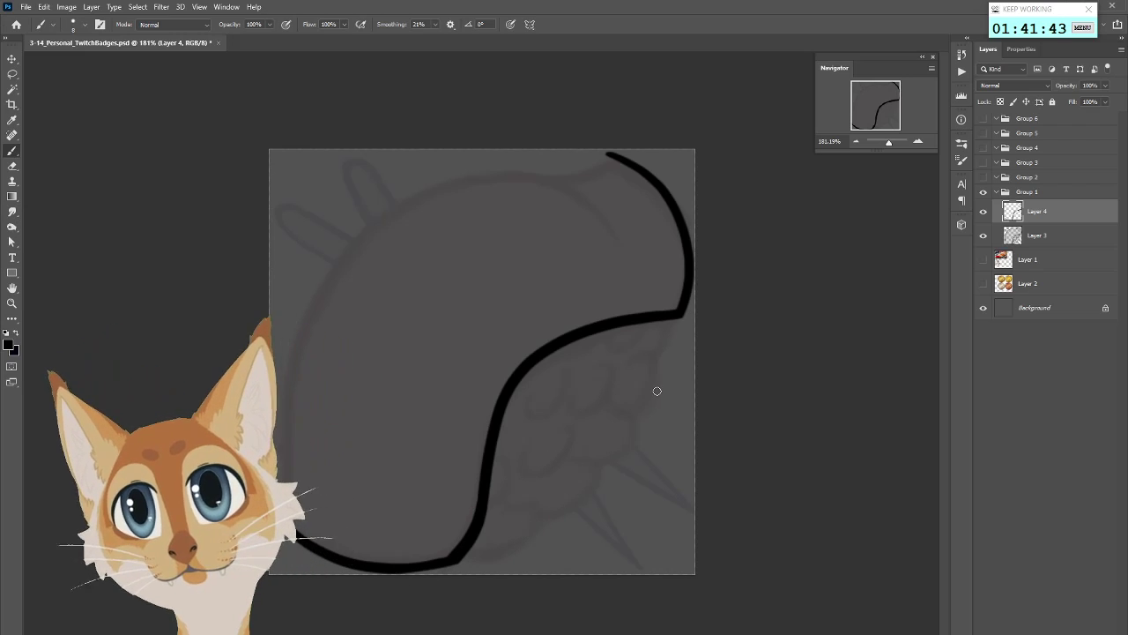
pyautogui.moveTo(580, 171)
pyautogui.mouseDown()
pyautogui.moveTo(610, 157)
pyautogui.moveTo(570, 179)
pyautogui.moveTo(602, 163)
pyautogui.moveTo(474, 177)
pyautogui.moveTo(318, 281)
pyautogui.moveTo(299, 328)
pyautogui.mouseUp()
pyautogui.hotkey('ctrl', 'z')
pyautogui.hotkey('ctrl', 'z')
pyautogui.hotkey('ctrl', 'z')
pyautogui.hotkey('ctrl', 'z')
pyautogui.hotkey('ctrl', 'z')
pyautogui.hotkey('ctrl', 'z')
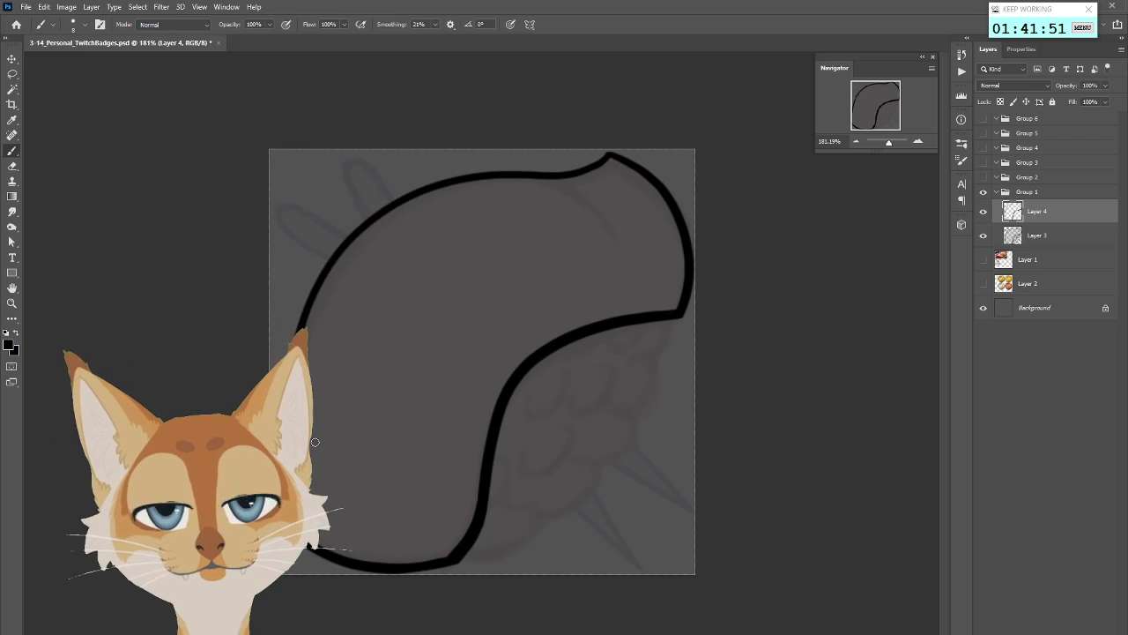
pyautogui.hotkey('ctrl', 'z')
pyautogui.moveTo(584, 172)
pyautogui.mouseDown()
pyautogui.moveTo(473, 179)
pyautogui.moveTo(296, 340)
pyautogui.mouseUp()
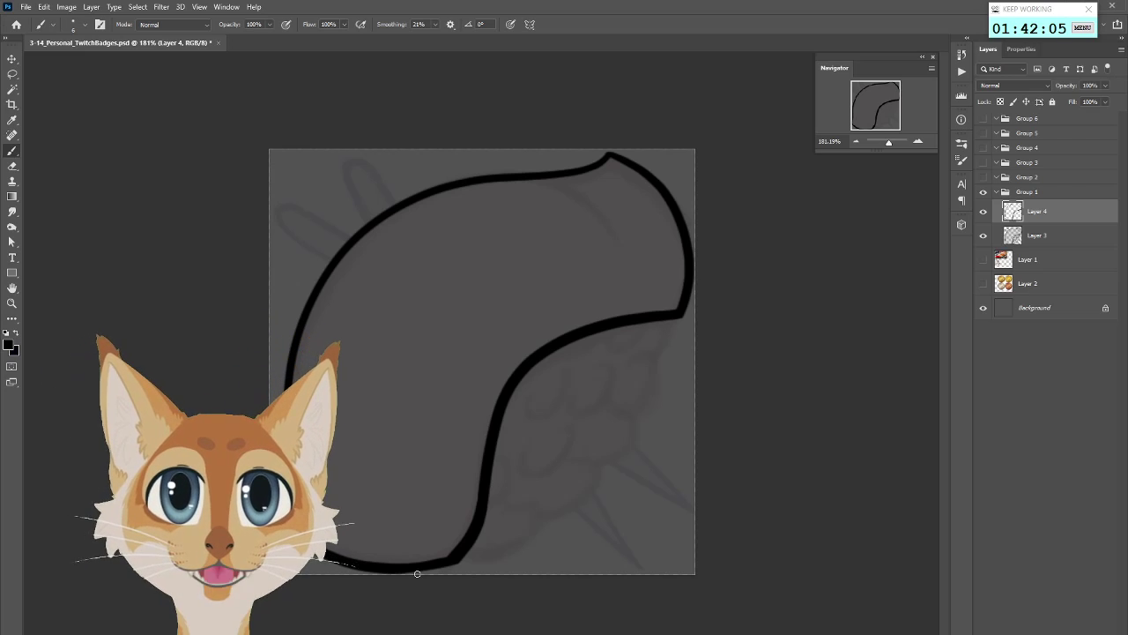
# Flip the canvas horizontally and thicken the line of the topping's lower end with a size 9 brush
pyautogui.scroll(-4, 417, 574)
pyautogui.hotkey('ctrl', 'shift', 'h')
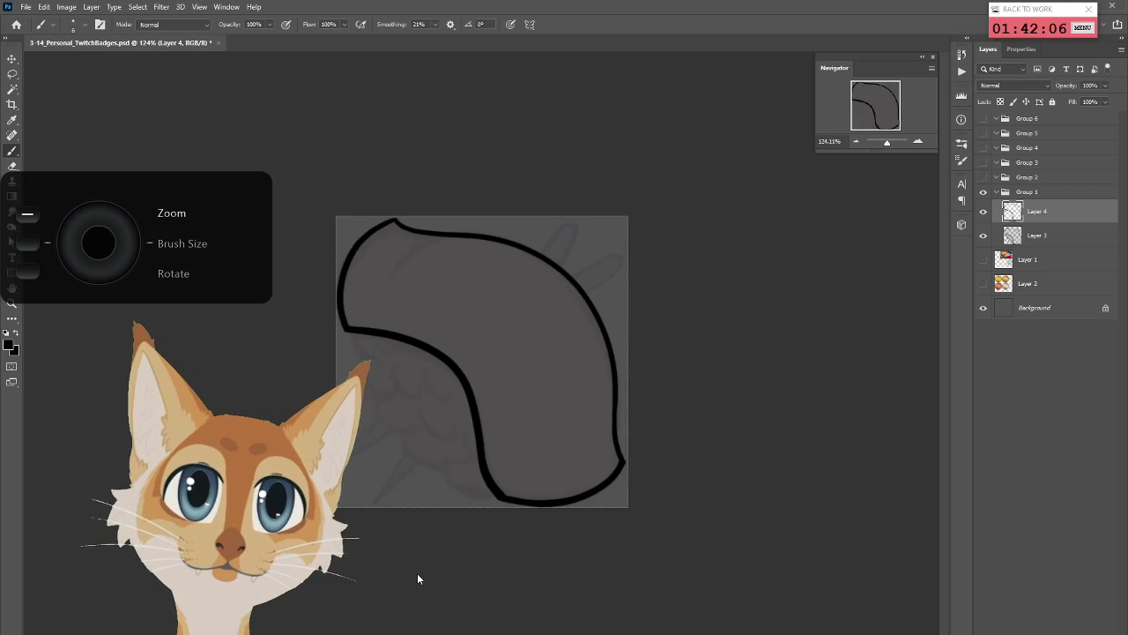
pyautogui.scroll(4, 418, 578)
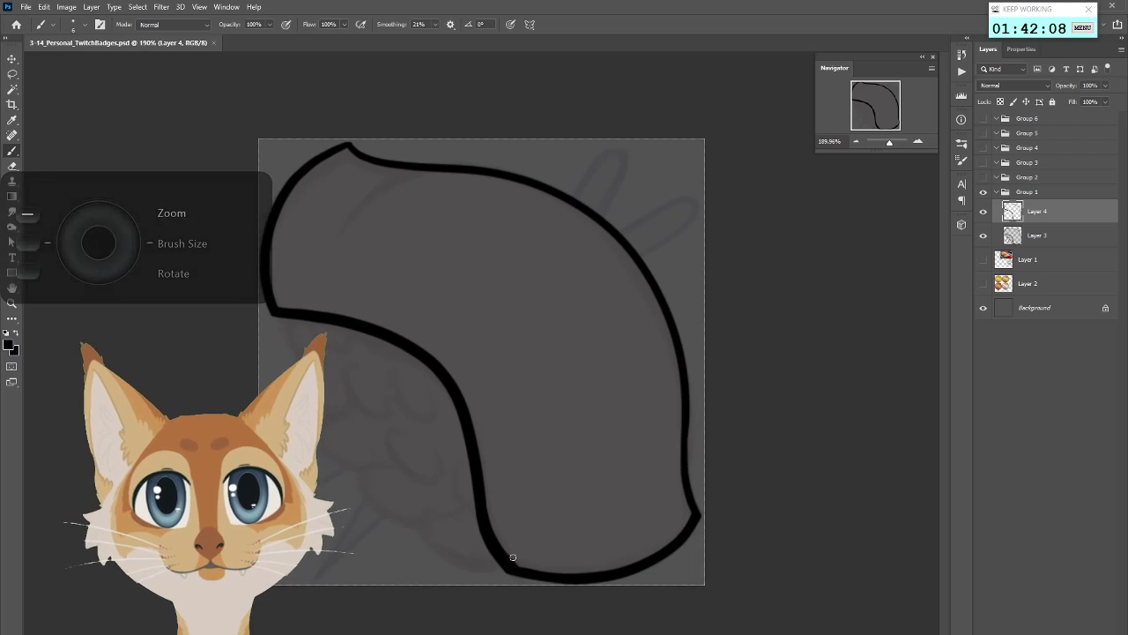
pyautogui.press(']')
pyautogui.press(']')
pyautogui.press(']')
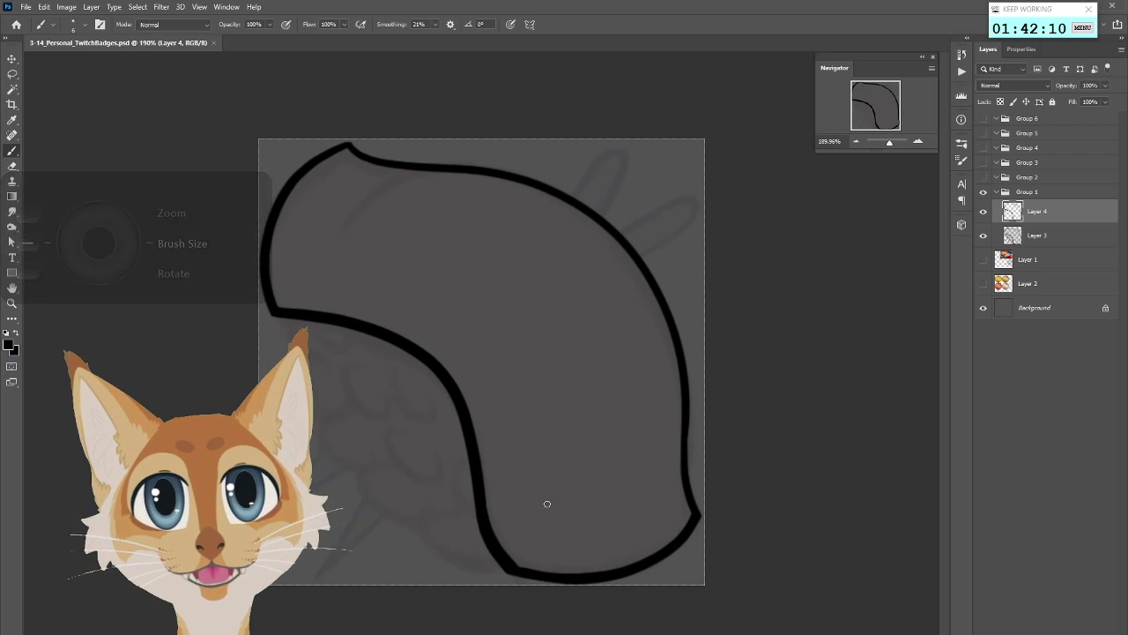
pyautogui.moveTo(692, 520)
pyautogui.mouseDown()
pyautogui.moveTo(630, 559)
pyautogui.moveTo(511, 549)
pyautogui.mouseUp()
pyautogui.hotkey('ctrl', 'z')
pyautogui.moveTo(692, 513)
pyautogui.mouseDown()
pyautogui.moveTo(673, 545)
pyautogui.moveTo(610, 573)
pyautogui.moveTo(511, 569)
pyautogui.mouseUp()
pyautogui.hotkey('ctrl', 'z')
pyautogui.moveTo(685, 527)
pyautogui.mouseDown()
pyautogui.moveTo(635, 562)
pyautogui.moveTo(535, 570)
pyautogui.moveTo(518, 547)
pyautogui.mouseUp()
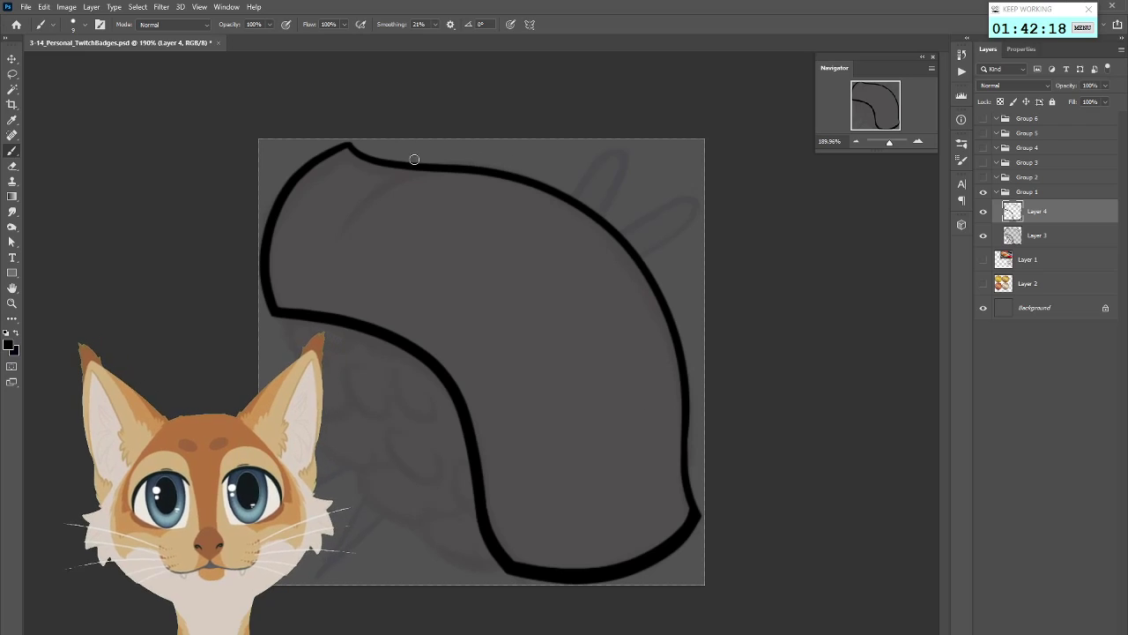
# Thicken the line of the topping's long outer curve, flip the canvas back, and strengthen the short edge at its upper end
pyautogui.moveTo(374, 161)
pyautogui.mouseDown()
pyautogui.moveTo(514, 182)
pyautogui.moveTo(603, 231)
pyautogui.moveTo(662, 318)
pyautogui.moveTo(687, 500)
pyautogui.mouseUp()
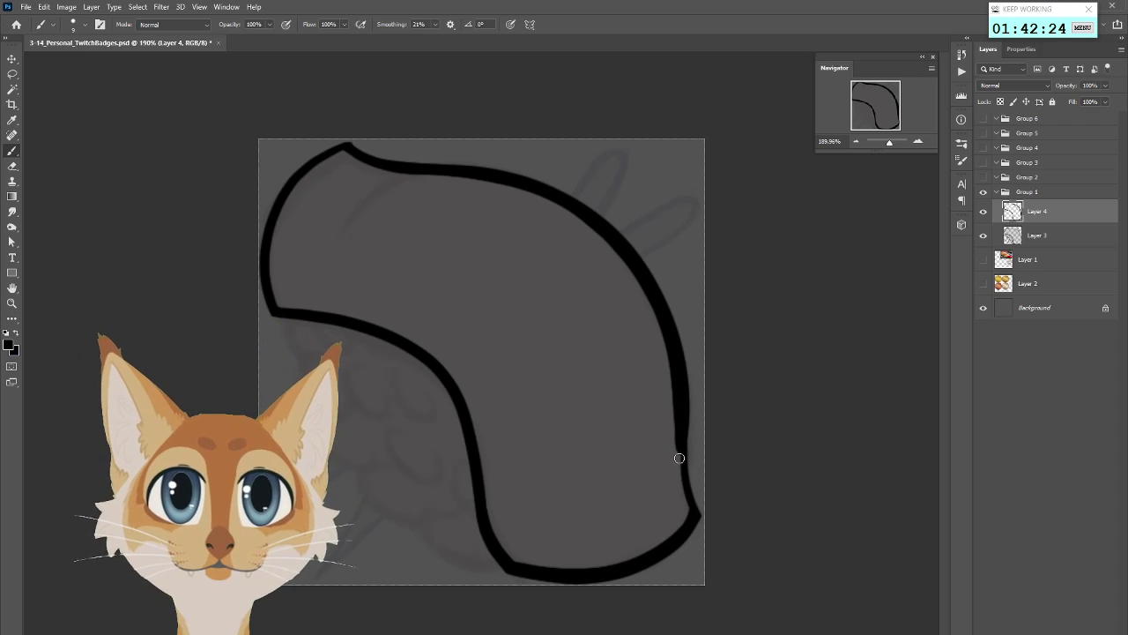
pyautogui.moveTo(678, 429); pyautogui.dragTo(690, 519)
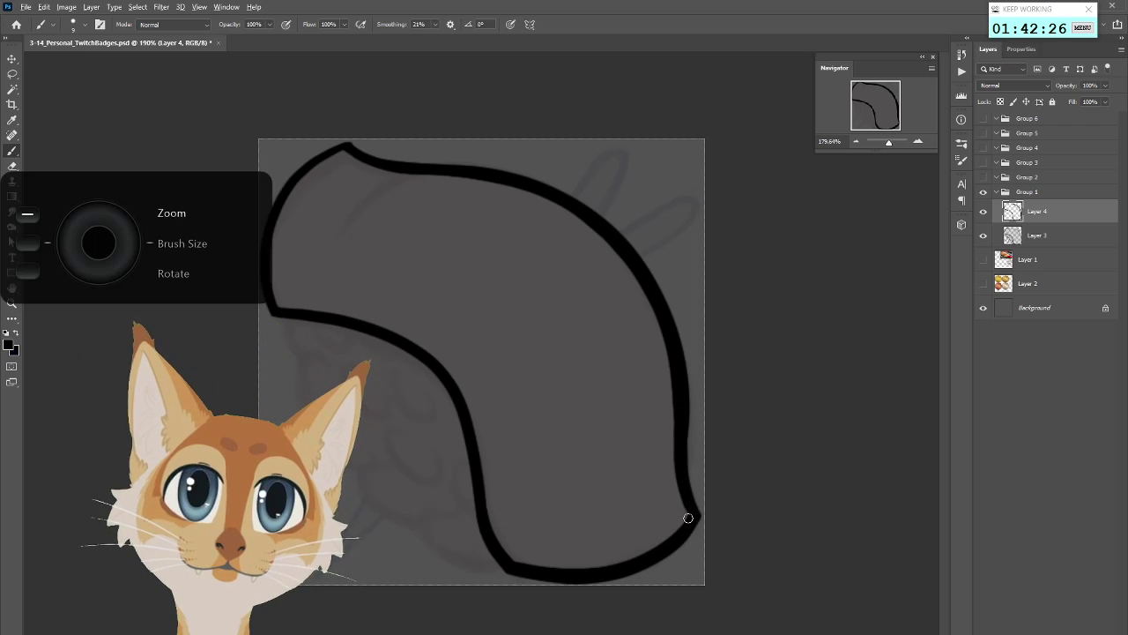
pyautogui.scroll(-5, 689, 519)
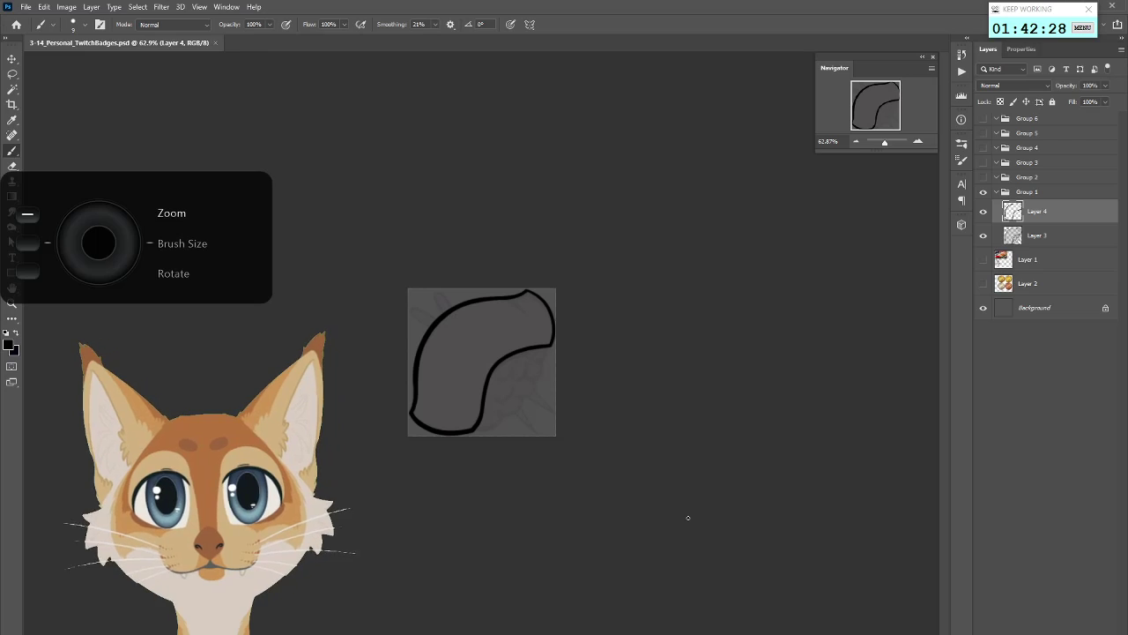
pyautogui.scroll(2, 587, 259)
pyautogui.moveTo(578, 211); pyautogui.dragTo(626, 255)
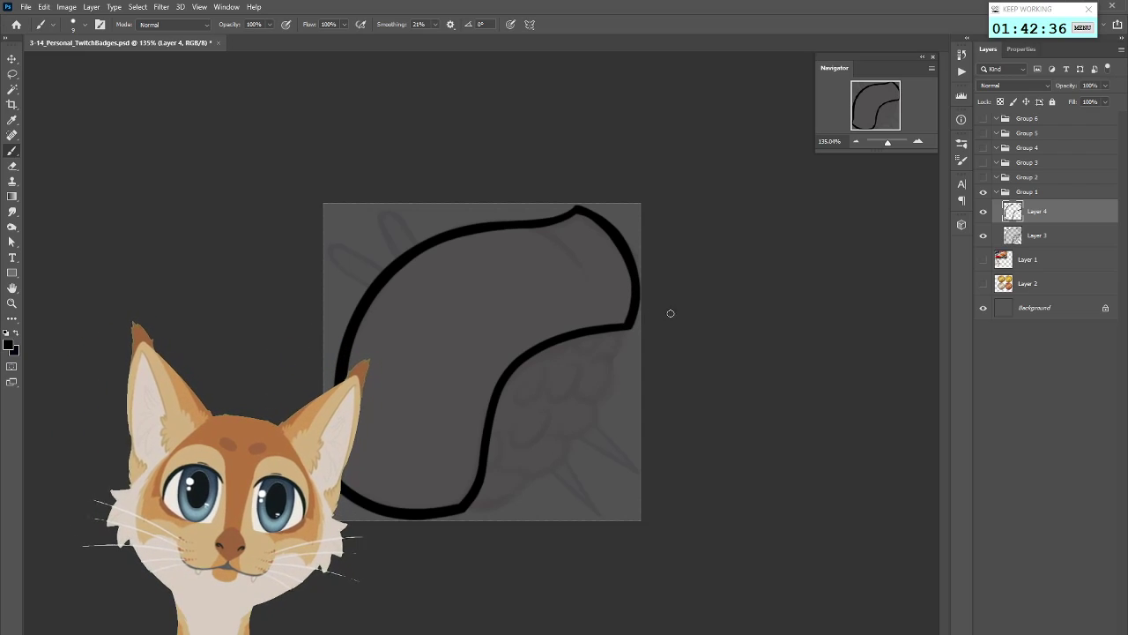
pyautogui.scroll(-6, 670, 310)
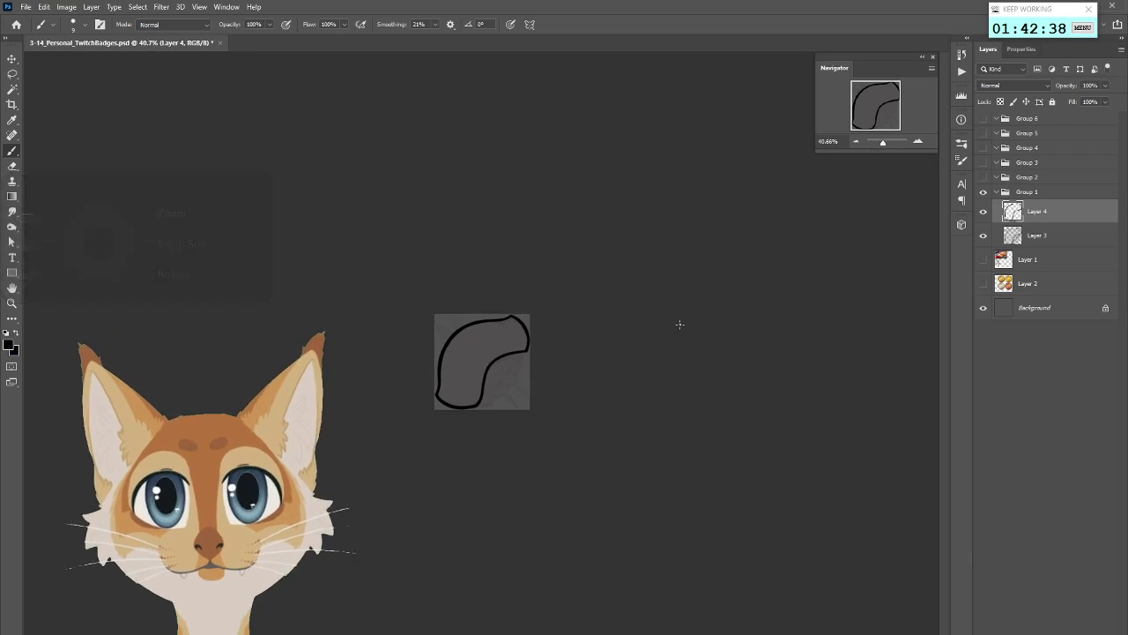
pyautogui.scroll(4, 444, 381)
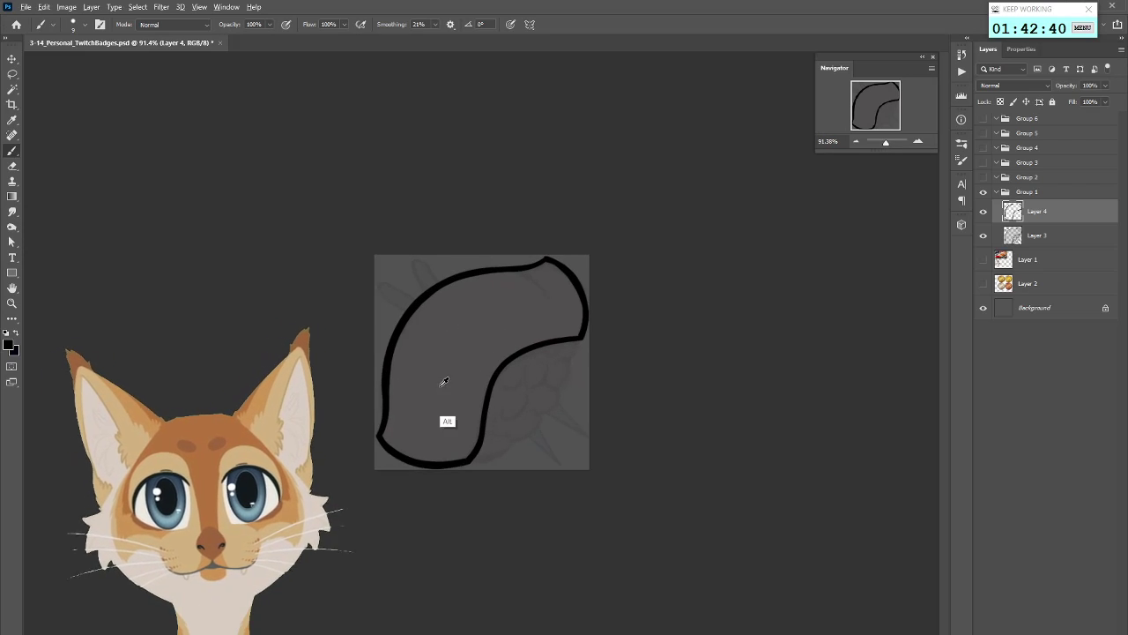
pyautogui.scroll(3, 444, 381)
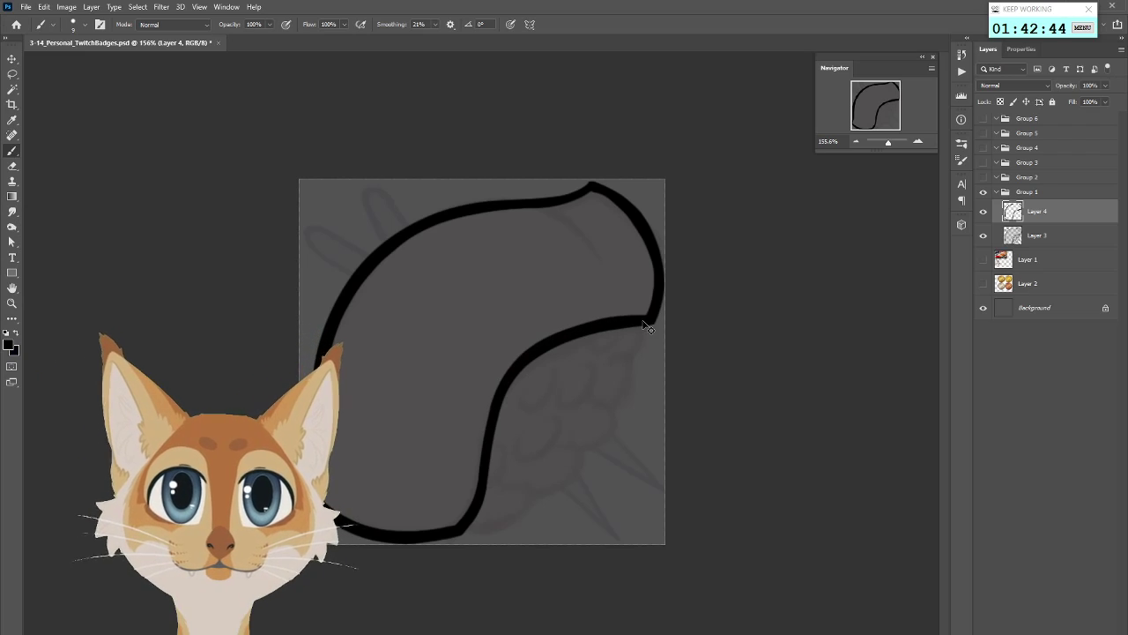
# Undo the last stroke and thicken the topping's inner curve along the rice down to its lower corner
pyautogui.hotkey('ctrl', 'z')
pyautogui.moveTo(650, 314)
pyautogui.mouseDown()
pyautogui.moveTo(594, 326)
pyautogui.moveTo(506, 374)
pyautogui.moveTo(490, 407)
pyautogui.mouseUp()
pyautogui.hotkey('ctrl', 'z')
pyautogui.moveTo(648, 319)
pyautogui.mouseDown()
pyautogui.moveTo(592, 326)
pyautogui.moveTo(515, 367)
pyautogui.moveTo(460, 527)
pyautogui.mouseUp()
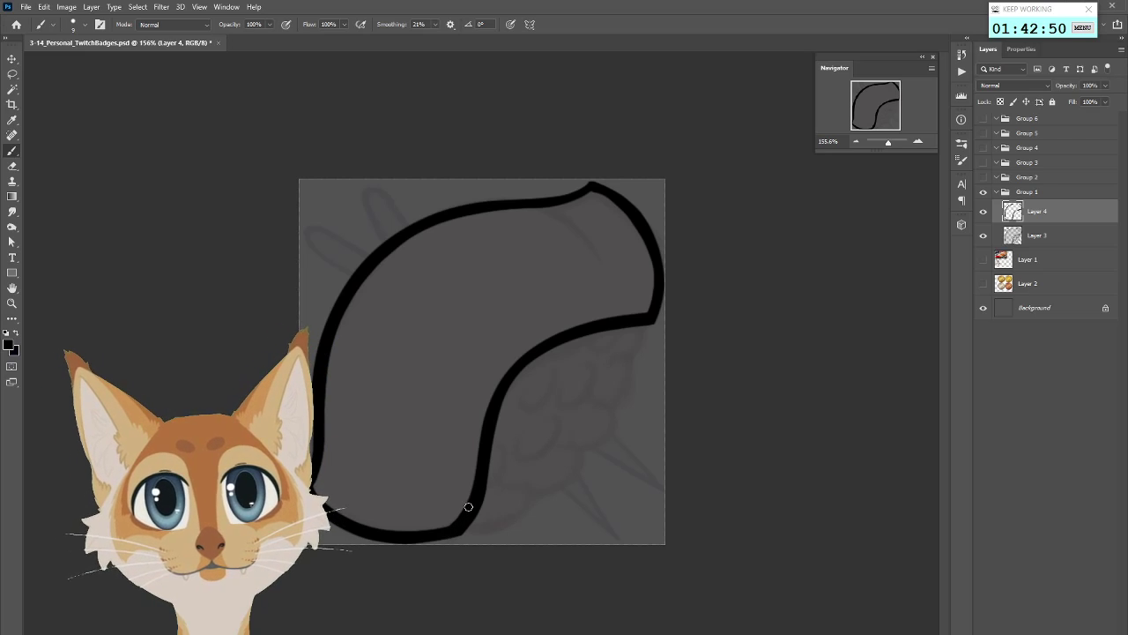
# Examine the topping outline at small size and compare its line weight across earlier brush strokes in the history
pyautogui.scroll(-6, 612, 455)
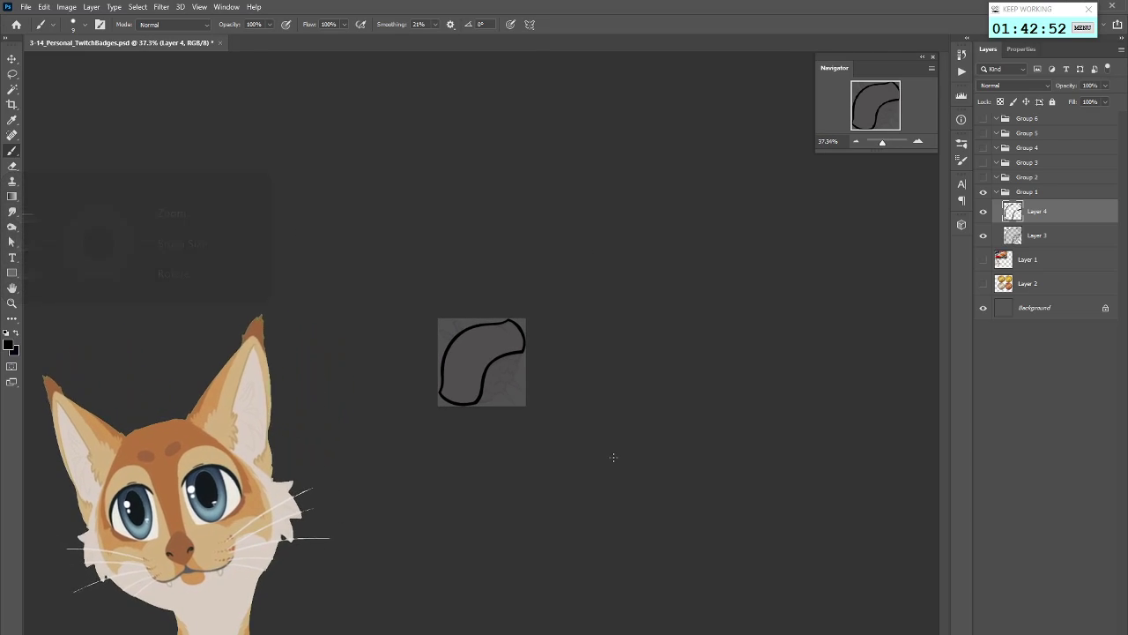
pyautogui.scroll(2, 512, 338)
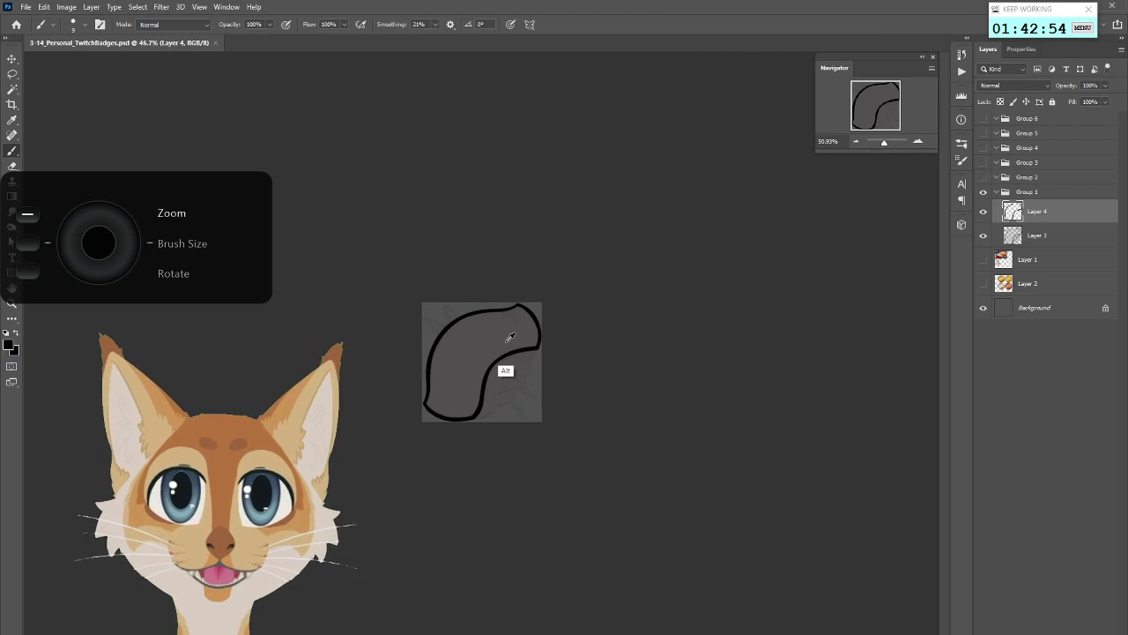
pyautogui.scroll(4, 511, 338)
pyautogui.click(962, 54)
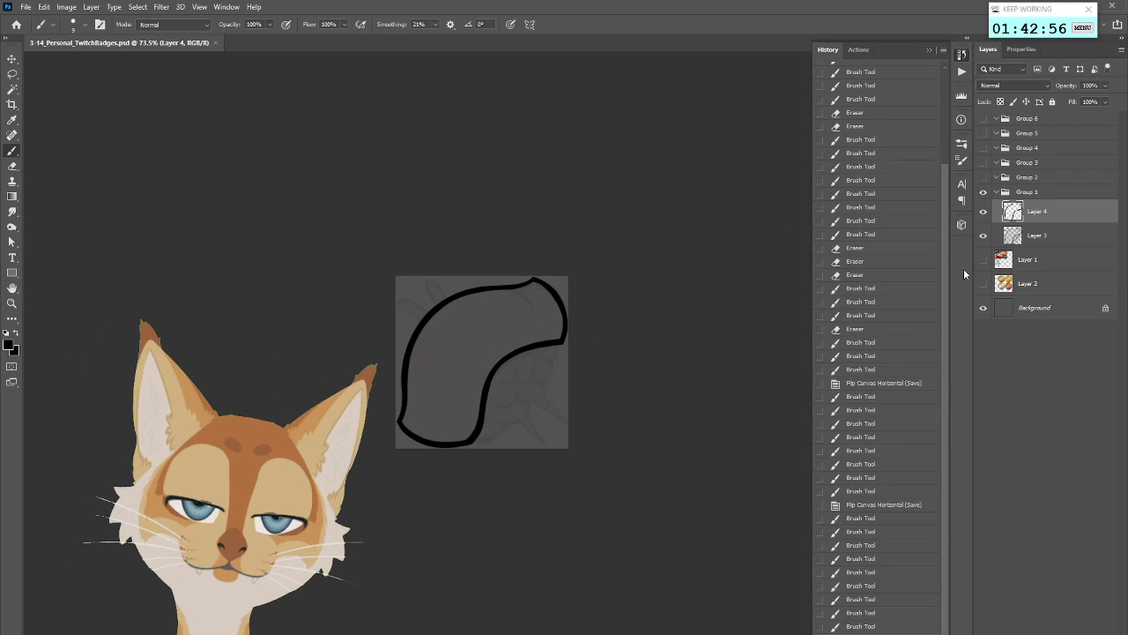
pyautogui.click(875, 625)
pyautogui.click(870, 612)
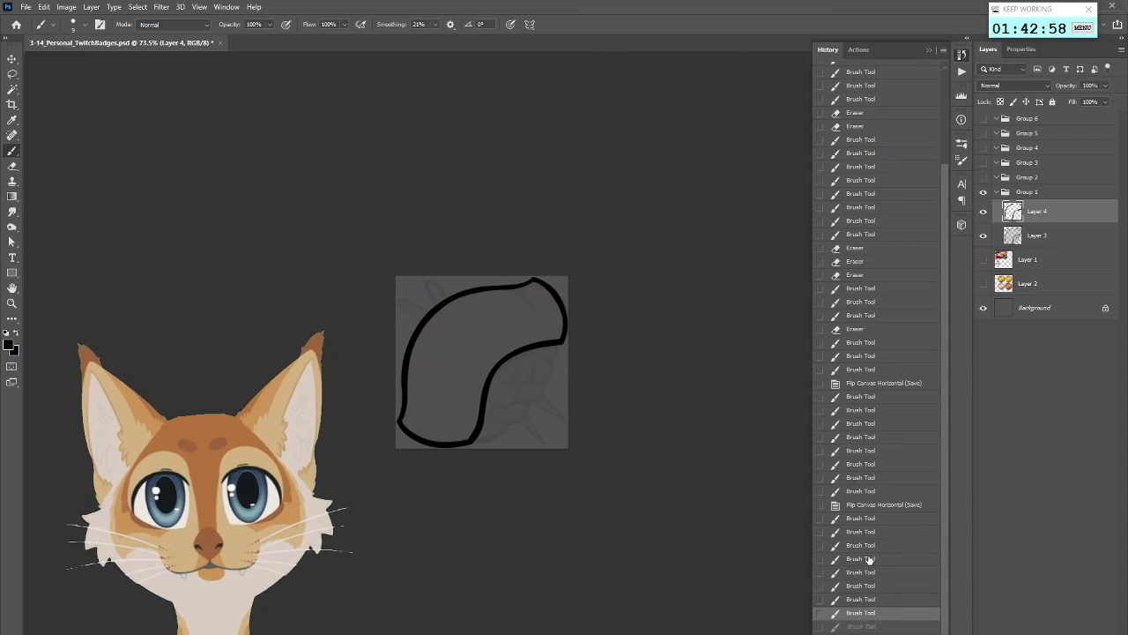
pyautogui.click(869, 558)
pyautogui.click(871, 572)
pyautogui.click(876, 559)
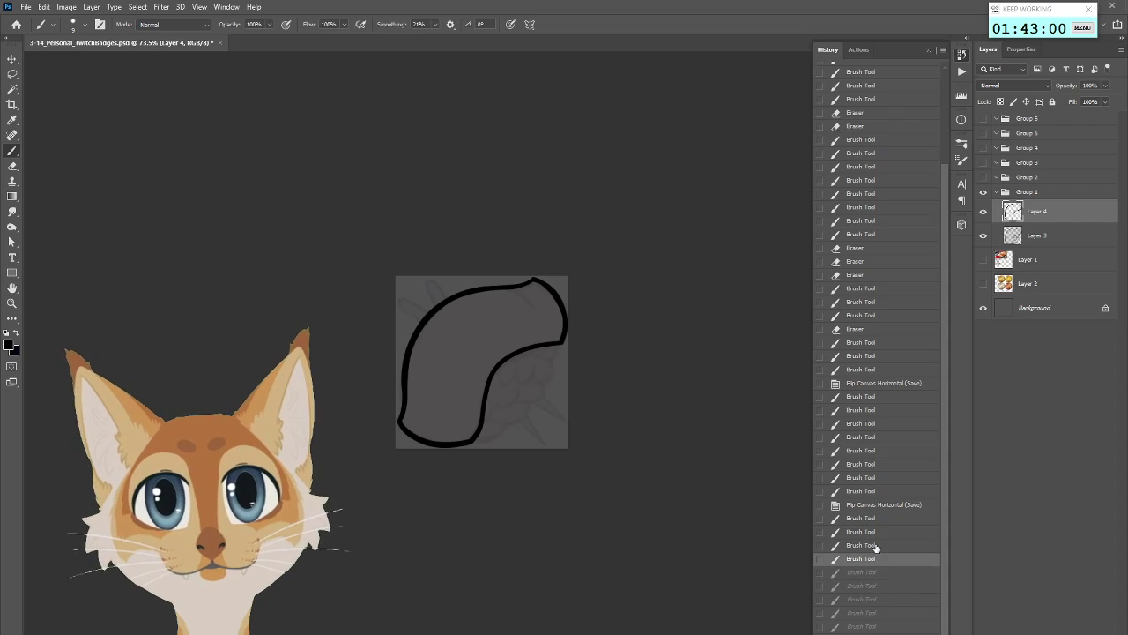
pyautogui.click(870, 519)
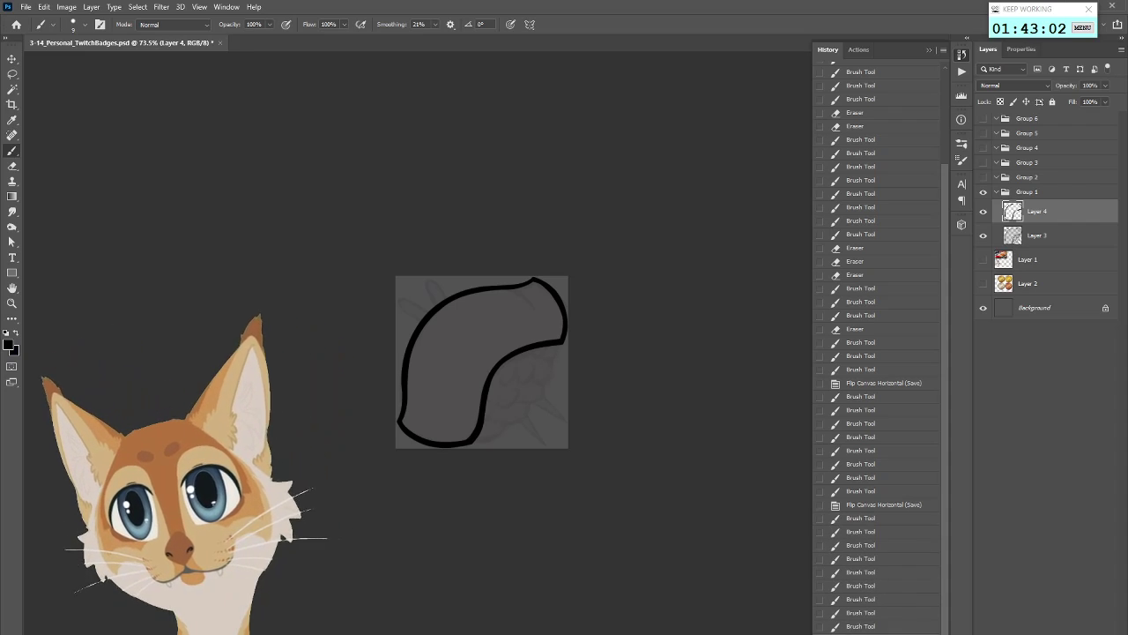
pyautogui.click(962, 54)
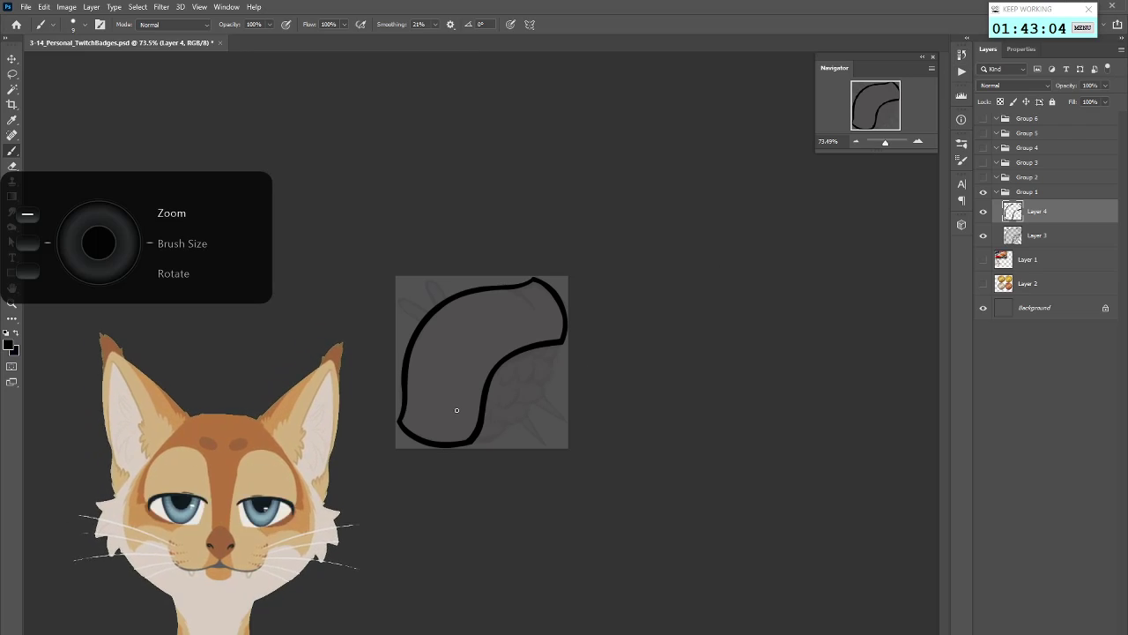
pyautogui.scroll(5, 453, 403)
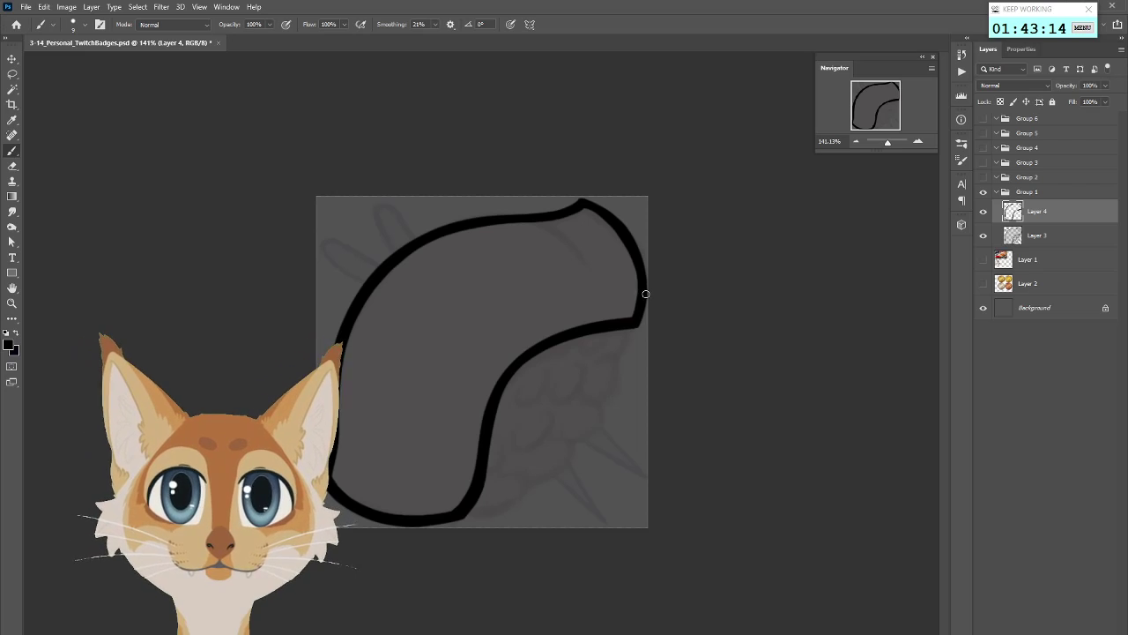
pyautogui.scroll(-5, 608, 397)
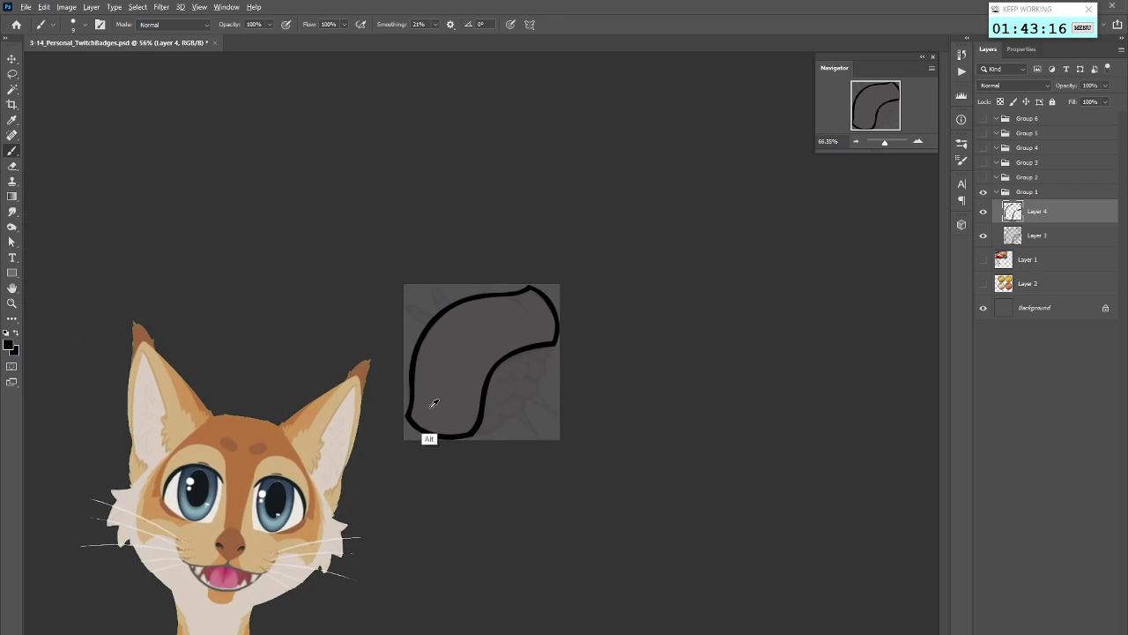
# Ink the scalloped outer edge of the rice from the topping's lower corner up to its upper inner corner, redoing unsatisfactory strokes
pyautogui.scroll(5, 434, 400)
pyautogui.moveTo(464, 526)
pyautogui.mouseDown()
pyautogui.moveTo(488, 540)
pyautogui.moveTo(525, 496)
pyautogui.mouseUp()
pyautogui.hotkey('ctrl', 'z')
pyautogui.moveTo(472, 522)
pyautogui.mouseDown()
pyautogui.moveTo(494, 539)
pyautogui.moveTo(523, 502)
pyautogui.moveTo(500, 509)
pyautogui.moveTo(568, 497)
pyautogui.moveTo(579, 468)
pyautogui.mouseUp()
pyautogui.hotkey('ctrl', 'z')
pyautogui.moveTo(513, 499)
pyautogui.mouseDown()
pyautogui.moveTo(574, 489)
pyautogui.moveTo(579, 455)
pyautogui.mouseUp()
pyautogui.hotkey('ctrl', 'z')
pyautogui.moveTo(515, 501)
pyautogui.mouseDown()
pyautogui.moveTo(567, 489)
pyautogui.moveTo(576, 450)
pyautogui.mouseUp()
pyautogui.hotkey('ctrl', 'z')
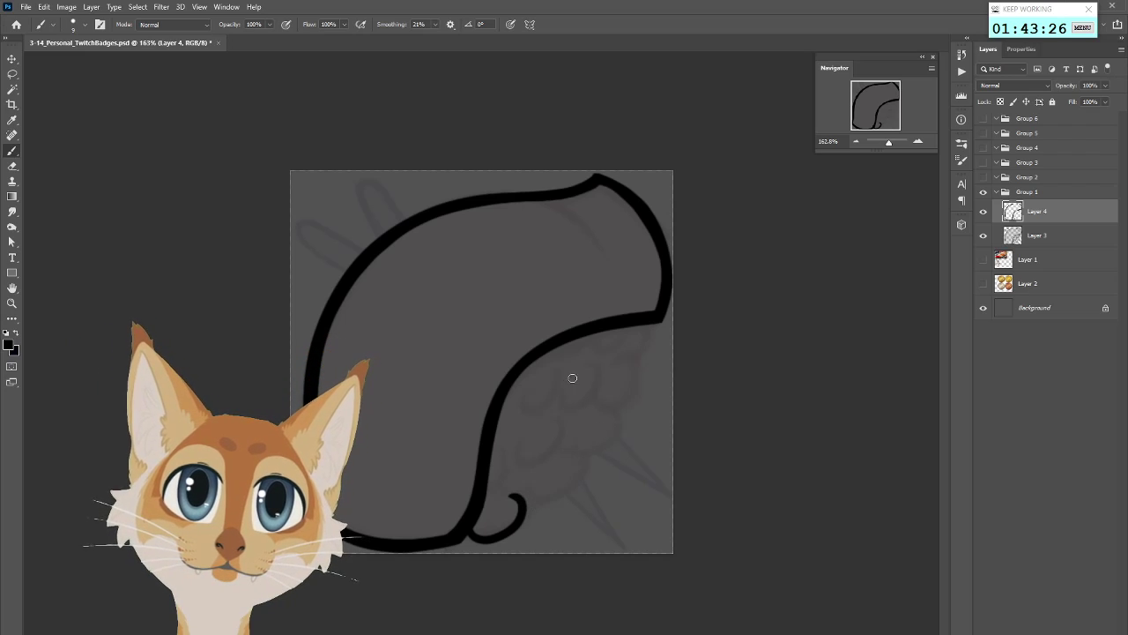
pyautogui.moveTo(520, 498)
pyautogui.mouseDown()
pyautogui.moveTo(546, 503)
pyautogui.moveTo(582, 470)
pyautogui.moveTo(567, 446)
pyautogui.moveTo(605, 444)
pyautogui.moveTo(601, 402)
pyautogui.mouseUp()
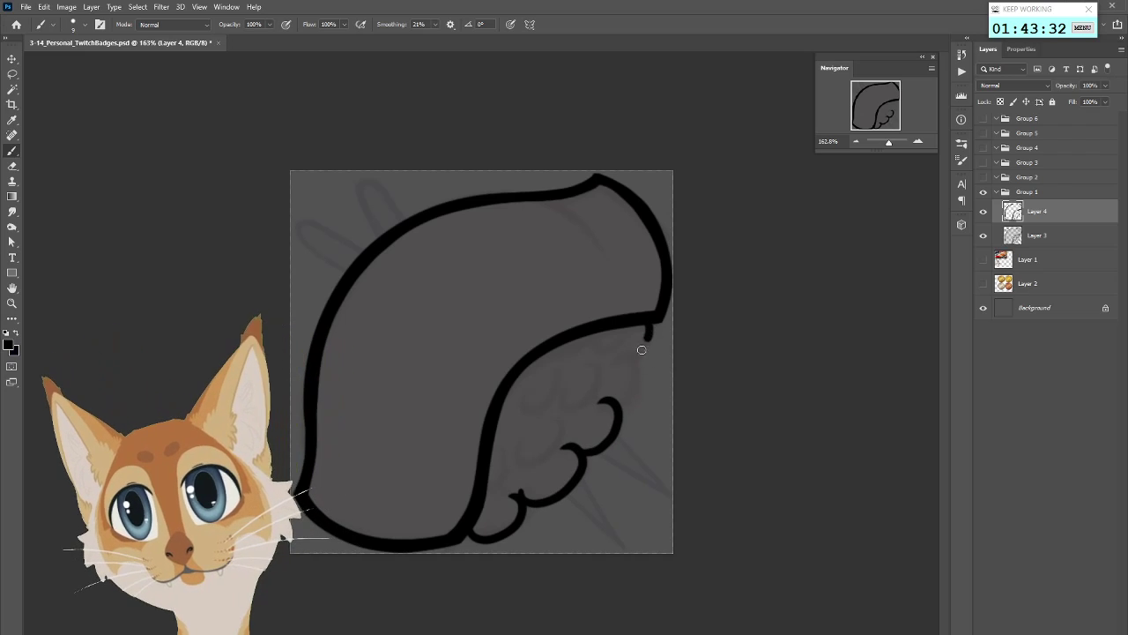
pyautogui.moveTo(650, 324)
pyautogui.mouseDown()
pyautogui.moveTo(631, 347)
pyautogui.moveTo(642, 363)
pyautogui.moveTo(622, 404)
pyautogui.mouseUp()
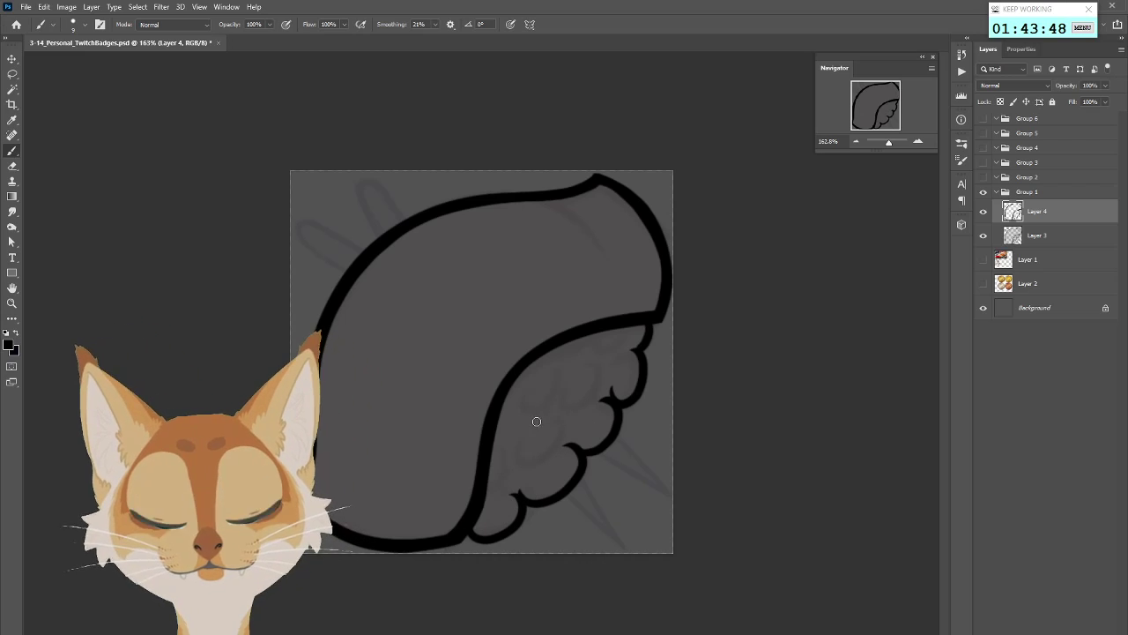
# Draw individual grains inside the rice with a flat oval and several short curved strokes
pyautogui.moveTo(532, 418)
pyautogui.mouseDown()
pyautogui.moveTo(504, 440)
pyautogui.moveTo(563, 436)
pyautogui.moveTo(524, 427)
pyautogui.mouseUp()
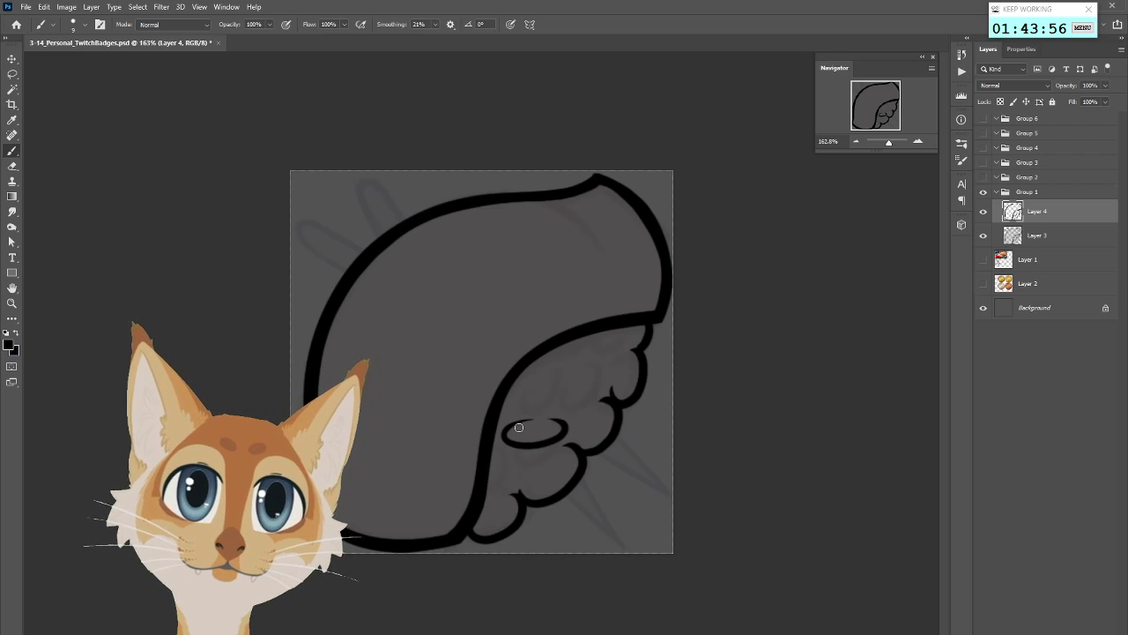
pyautogui.moveTo(505, 468)
pyautogui.mouseDown()
pyautogui.moveTo(498, 486)
pyautogui.moveTo(521, 457)
pyautogui.mouseUp()
pyautogui.hotkey('ctrl', 'z')
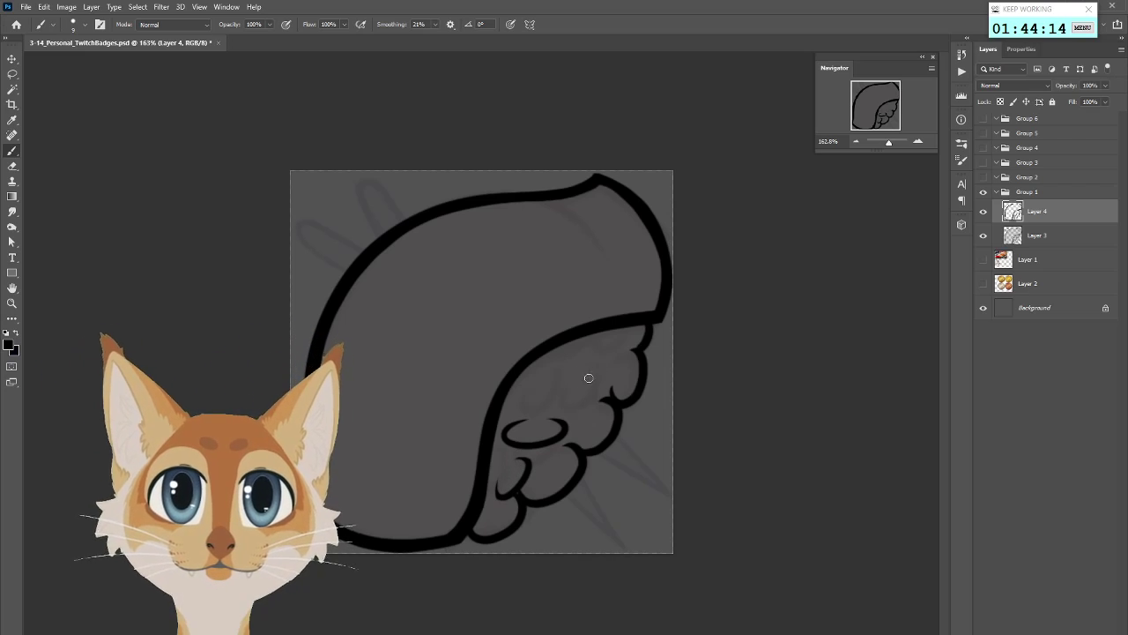
pyautogui.moveTo(568, 361)
pyautogui.mouseDown()
pyautogui.moveTo(596, 375)
pyautogui.moveTo(603, 335)
pyautogui.mouseUp()
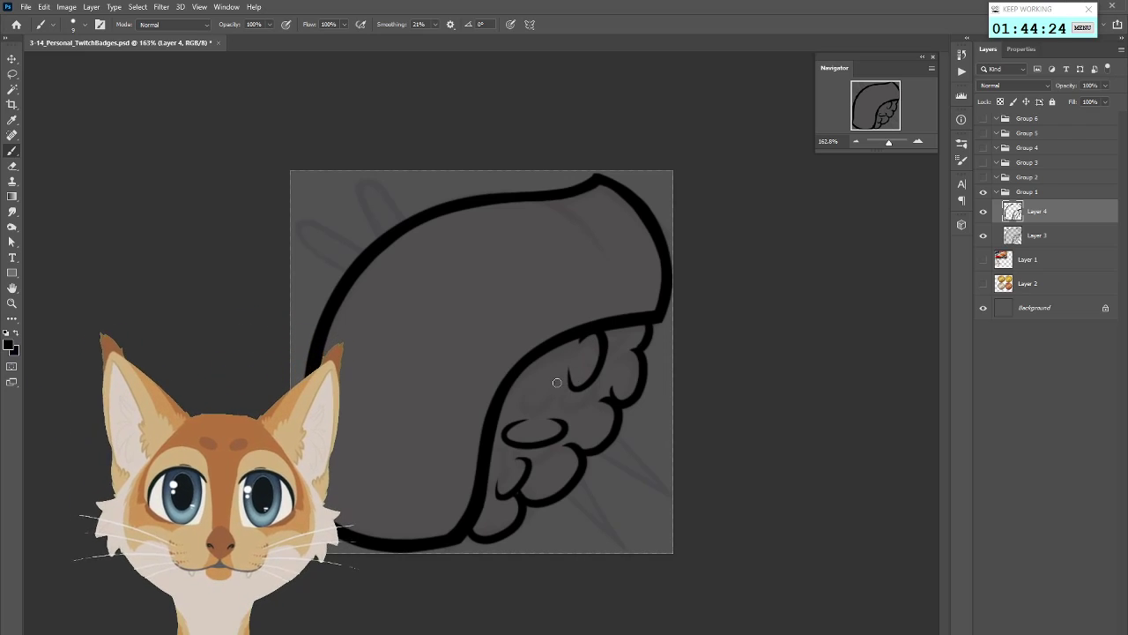
pyautogui.moveTo(551, 384)
pyautogui.mouseDown()
pyautogui.moveTo(529, 368)
pyautogui.moveTo(536, 401)
pyautogui.mouseUp()
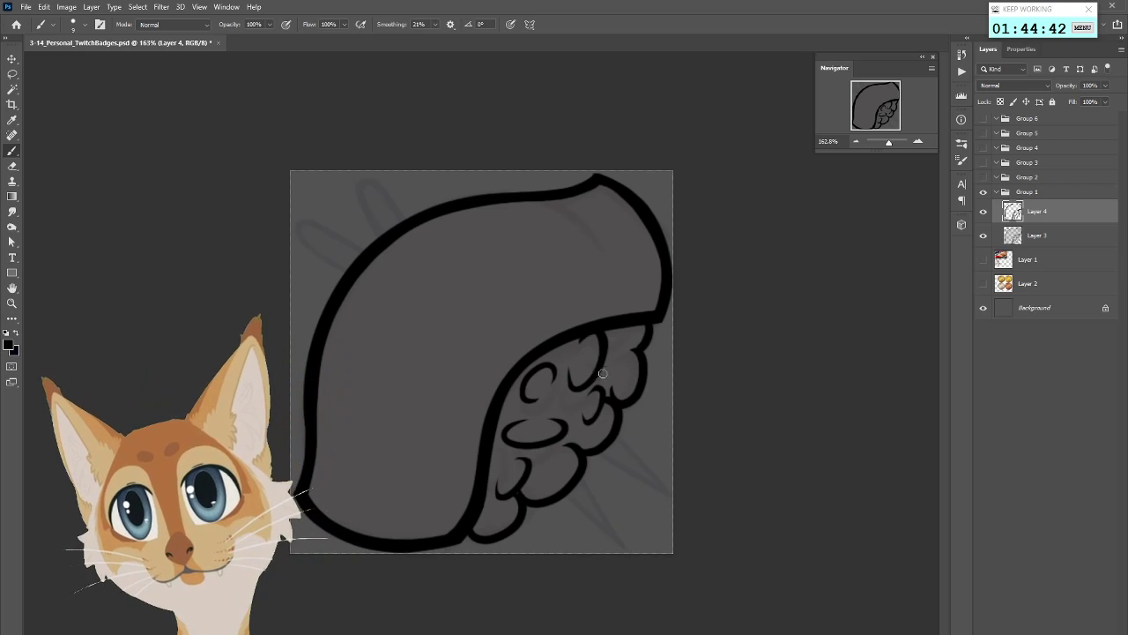
# Check the line art at small size, add small grain curves near the rice's upper end, and save the document
pyautogui.scroll(-3, 666, 329)
pyautogui.scroll(-5, 666, 330)
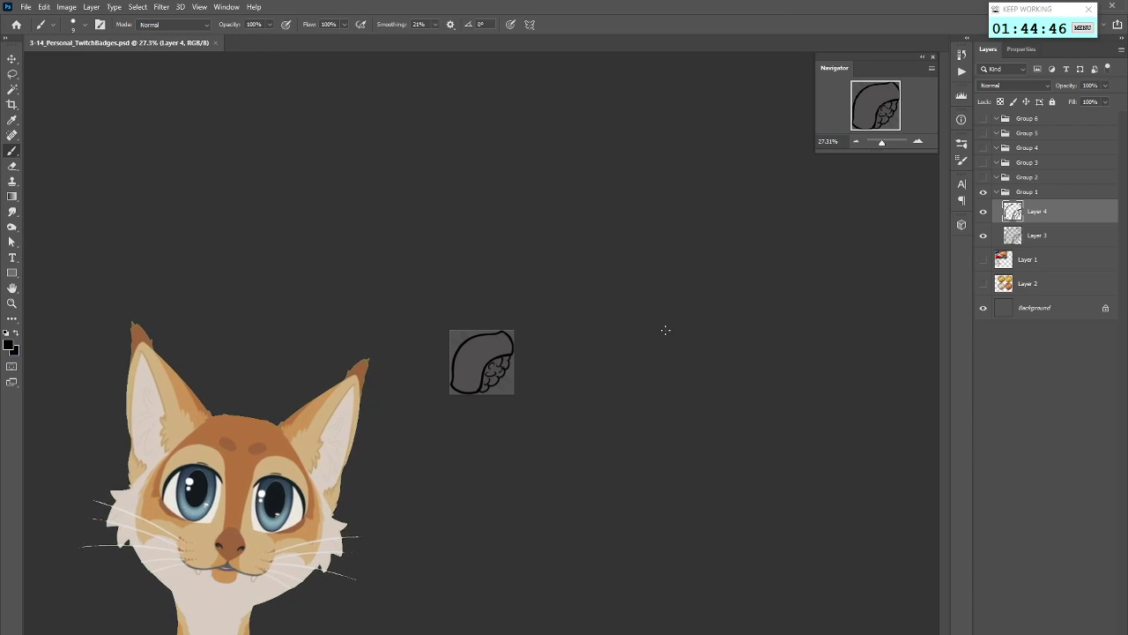
pyautogui.scroll(1, 666, 330)
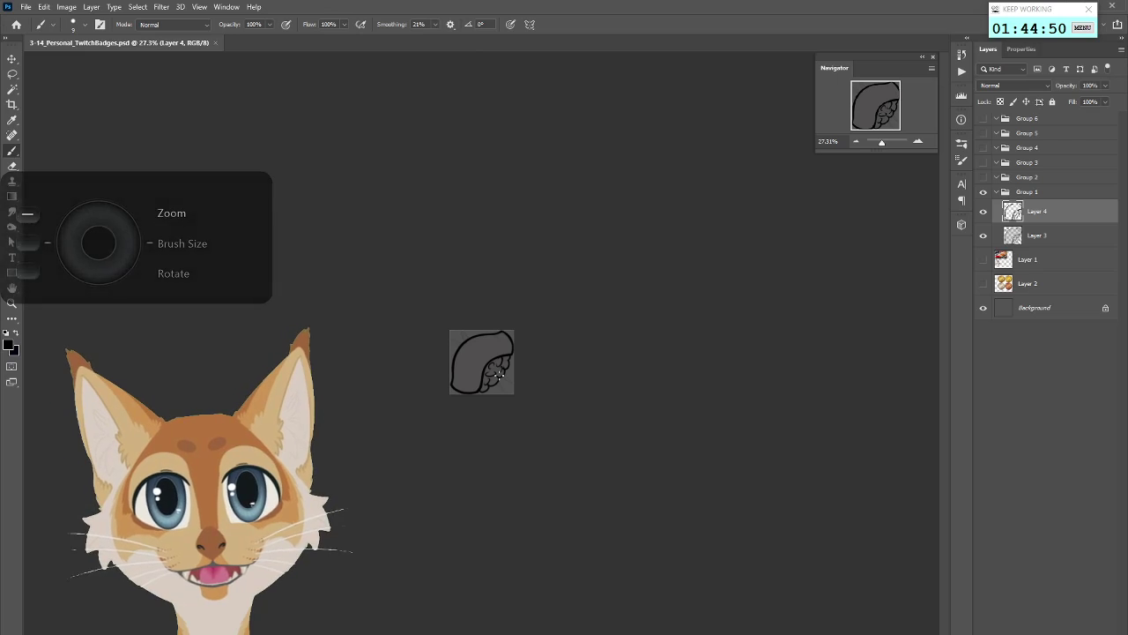
pyautogui.scroll(5, 464, 443)
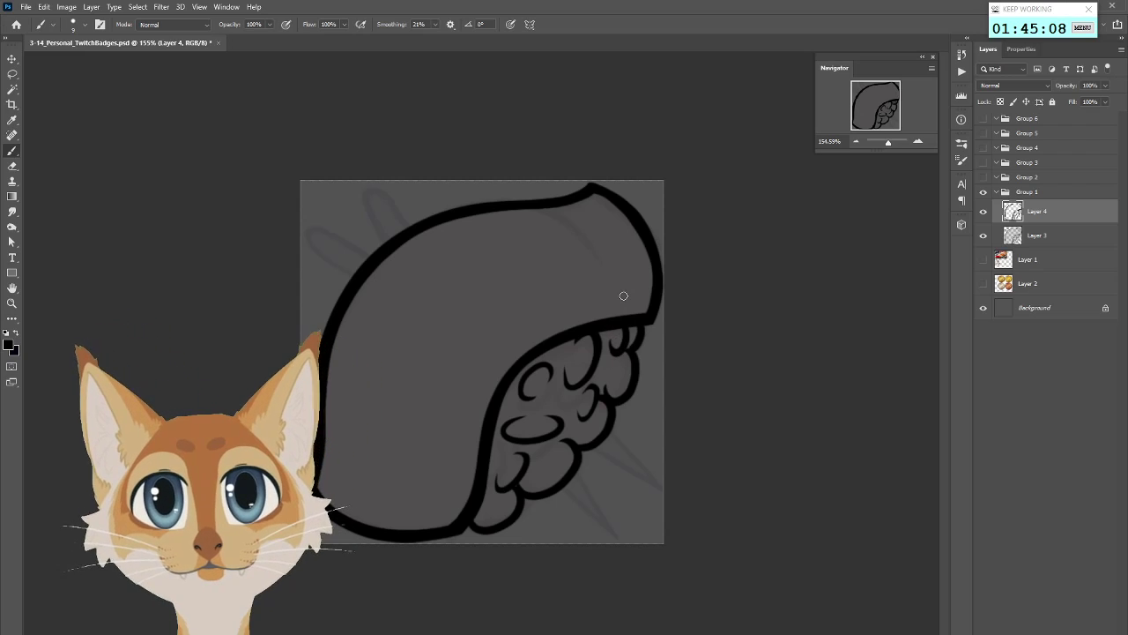
pyautogui.scroll(-14, 623, 296)
pyautogui.hotkey('ctrl', 's')
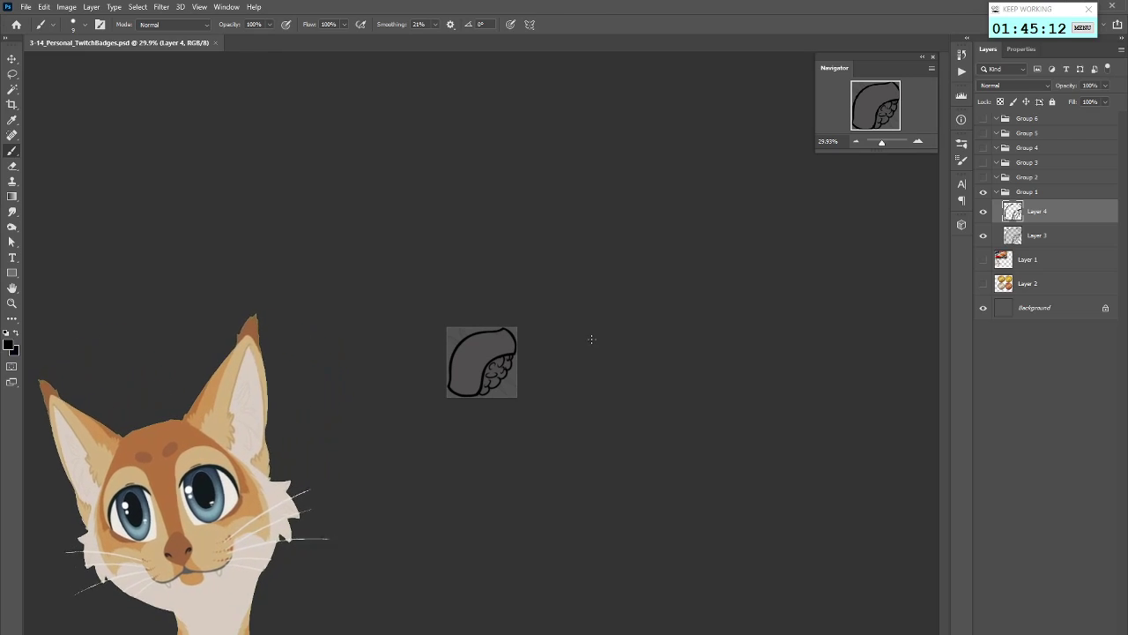
# Compare the view with and without the line art, then add an empty layer between the line art and the sketch
pyautogui.scroll(12, 420, 359)
pyautogui.scroll(1, 422, 360)
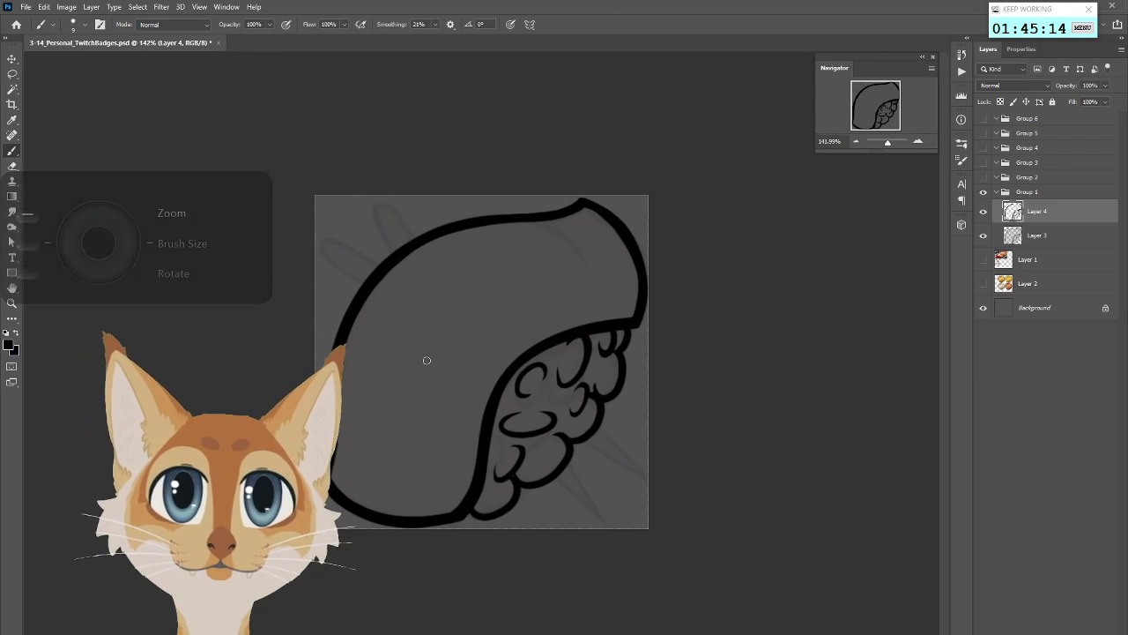
pyautogui.click(983, 214)
pyautogui.click(984, 214)
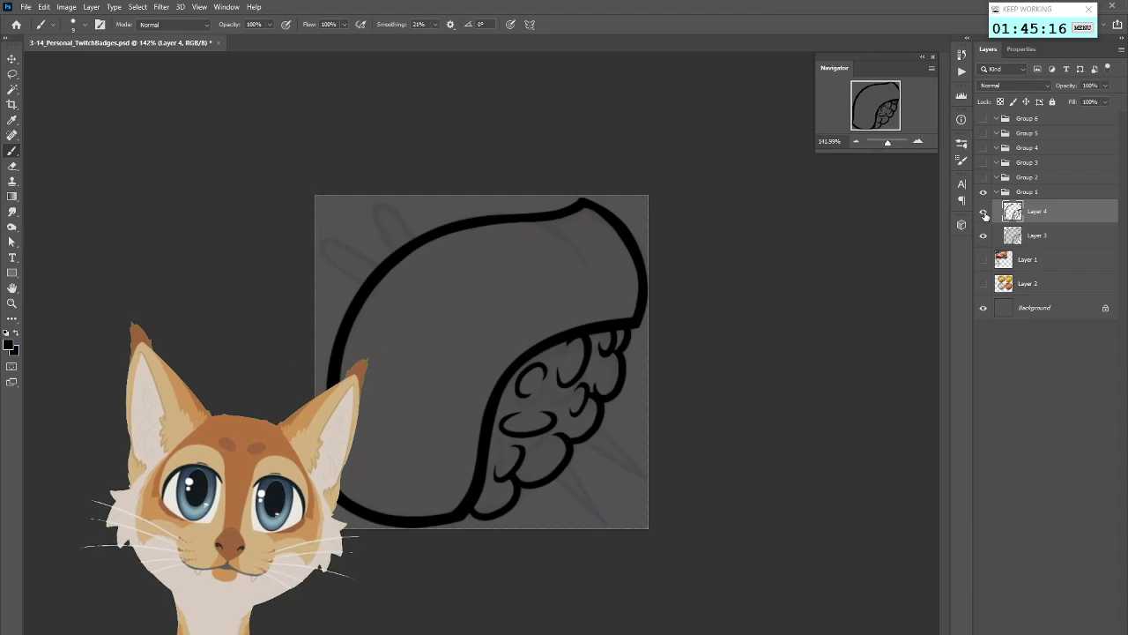
pyautogui.click(1047, 238)
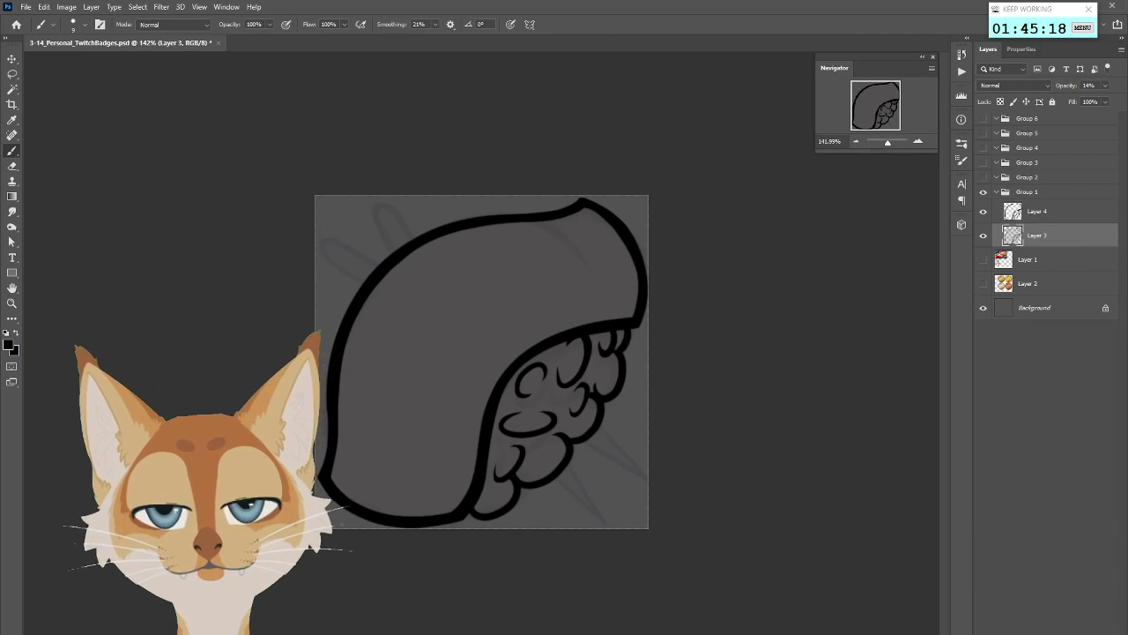
pyautogui.hotkey('ctrl', 'shift', 'alt', 'n')
pyautogui.click(1037, 212)
# Select the area outside the sushi with the Magic Wand on Layer 4, expand the selection, and invert it to cover the silhouette
pyautogui.press('w')
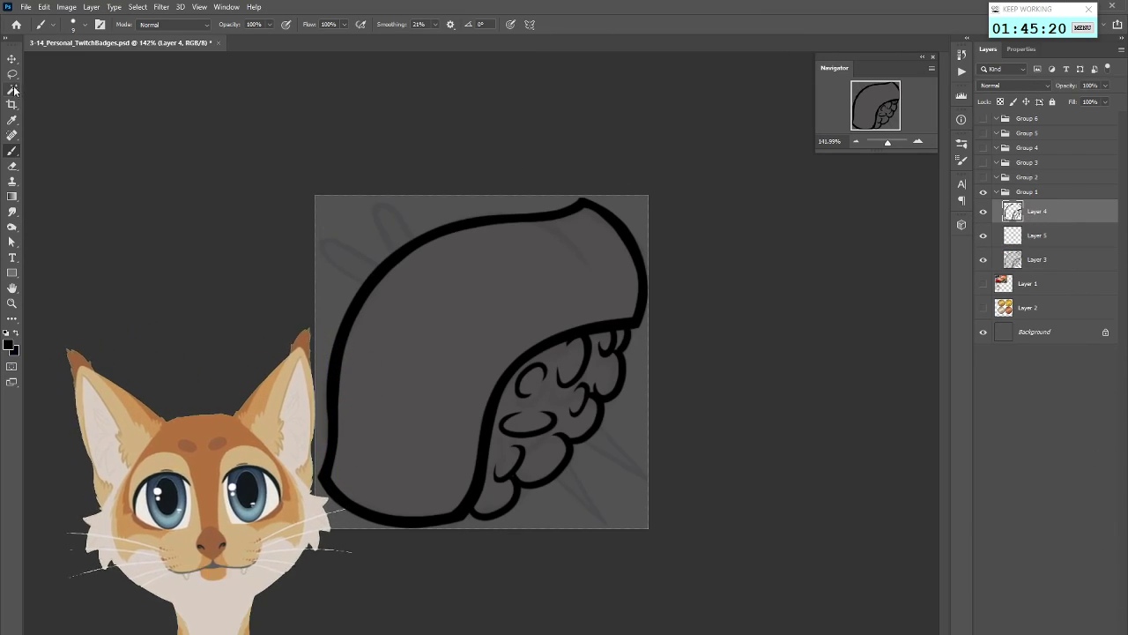
pyautogui.click(573, 201)
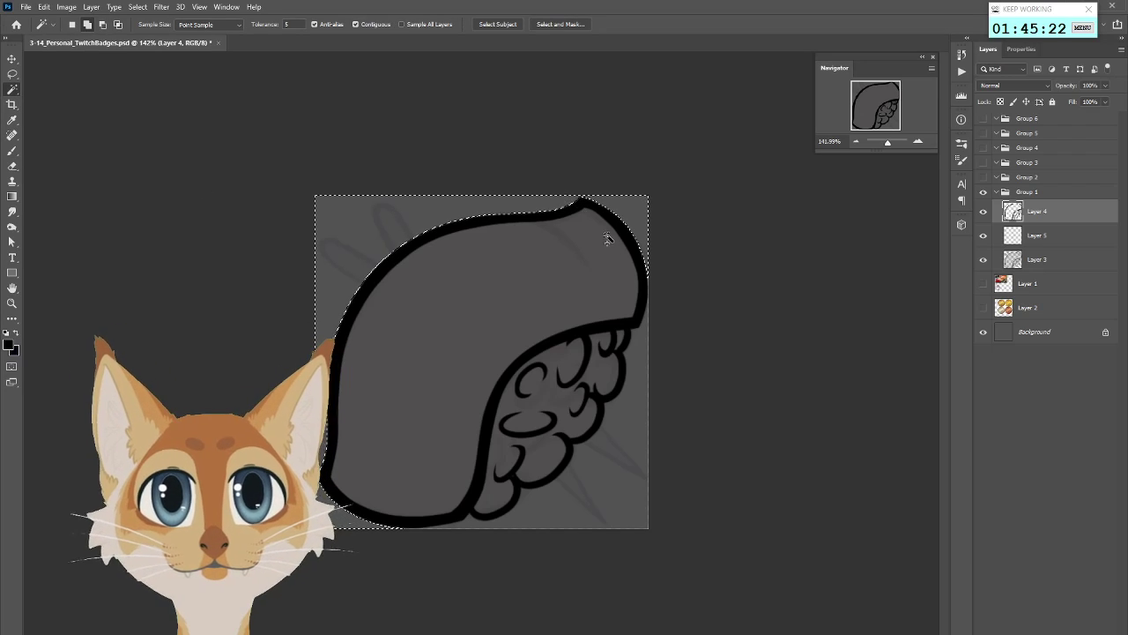
pyautogui.click(612, 461)
pyautogui.click(161, 7)
pyautogui.moveTo(137, 7)
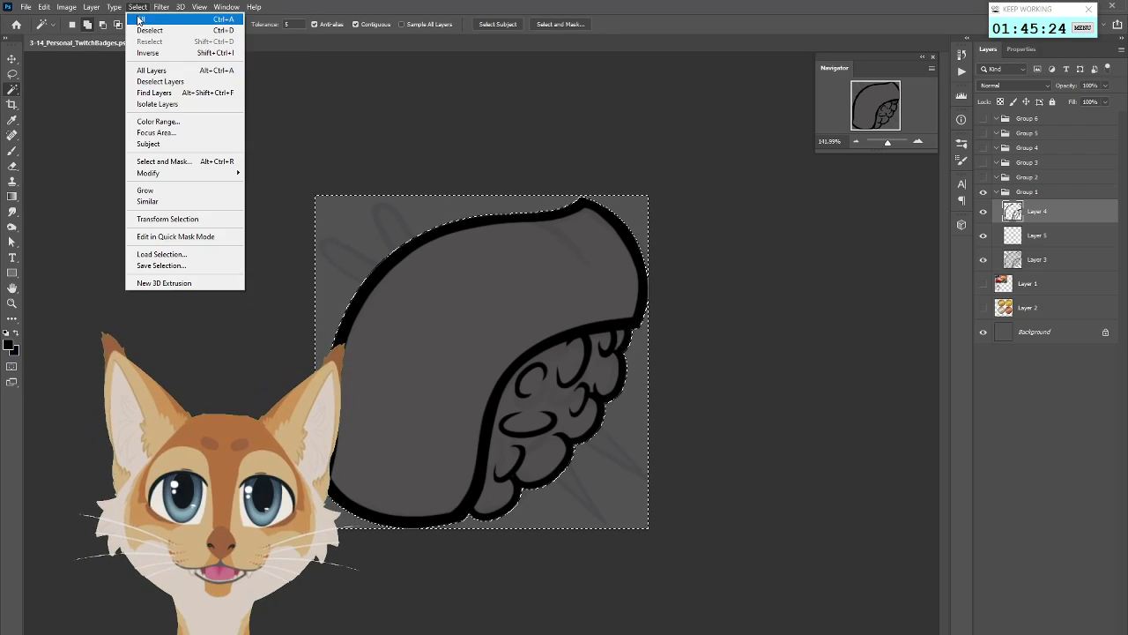
pyautogui.moveTo(210, 179)
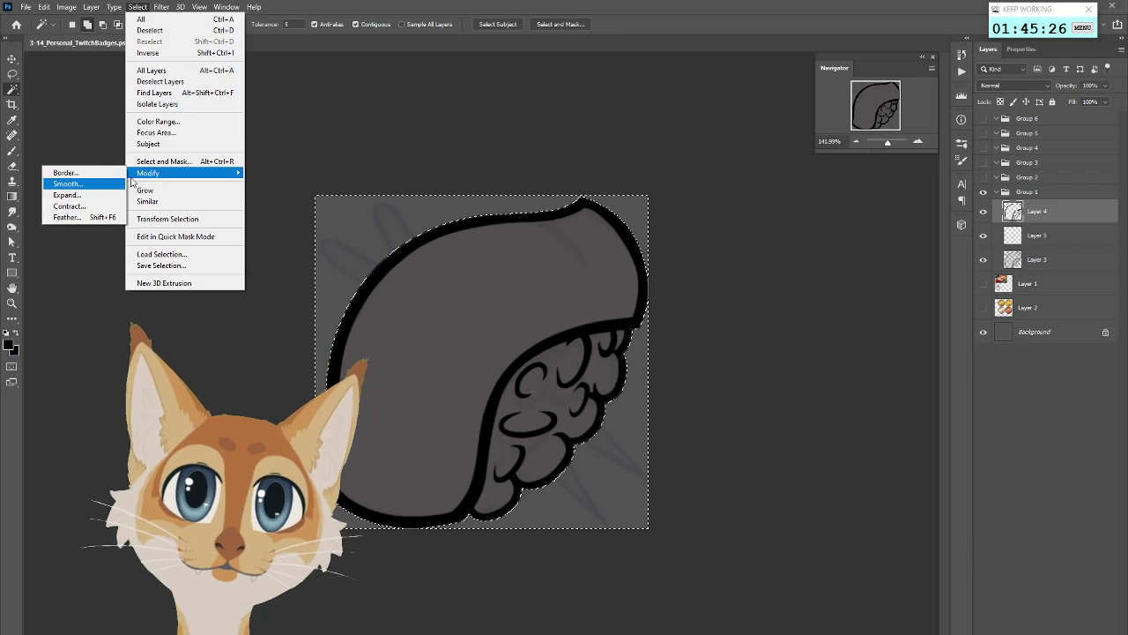
pyautogui.click(104, 199)
pyautogui.click(338, 382)
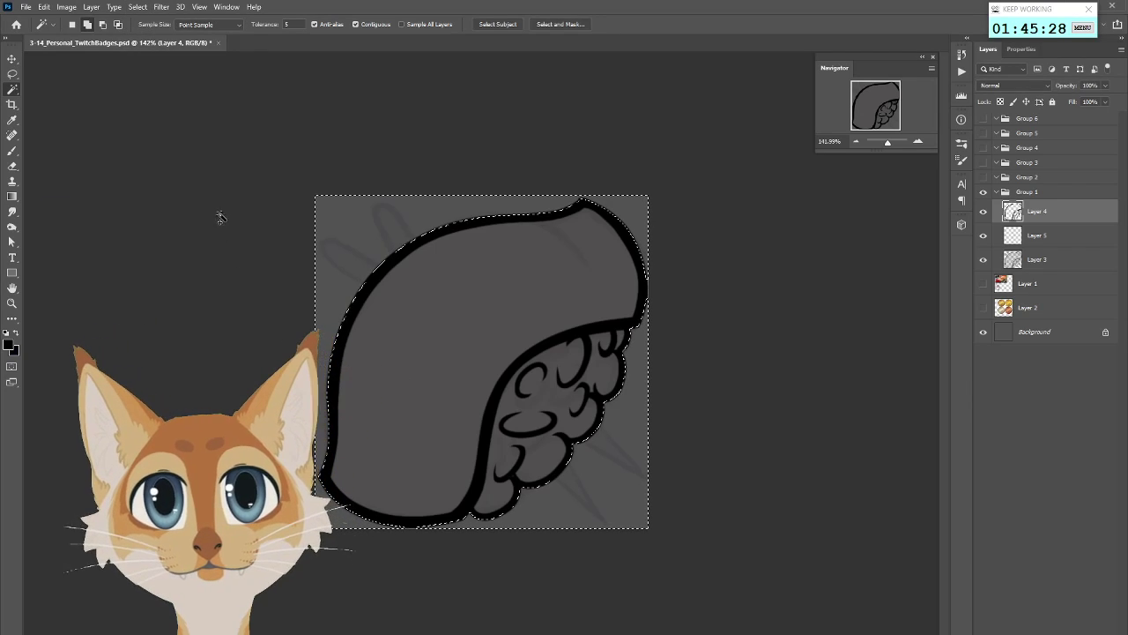
pyautogui.click(137, 7)
pyautogui.click(13, 347)
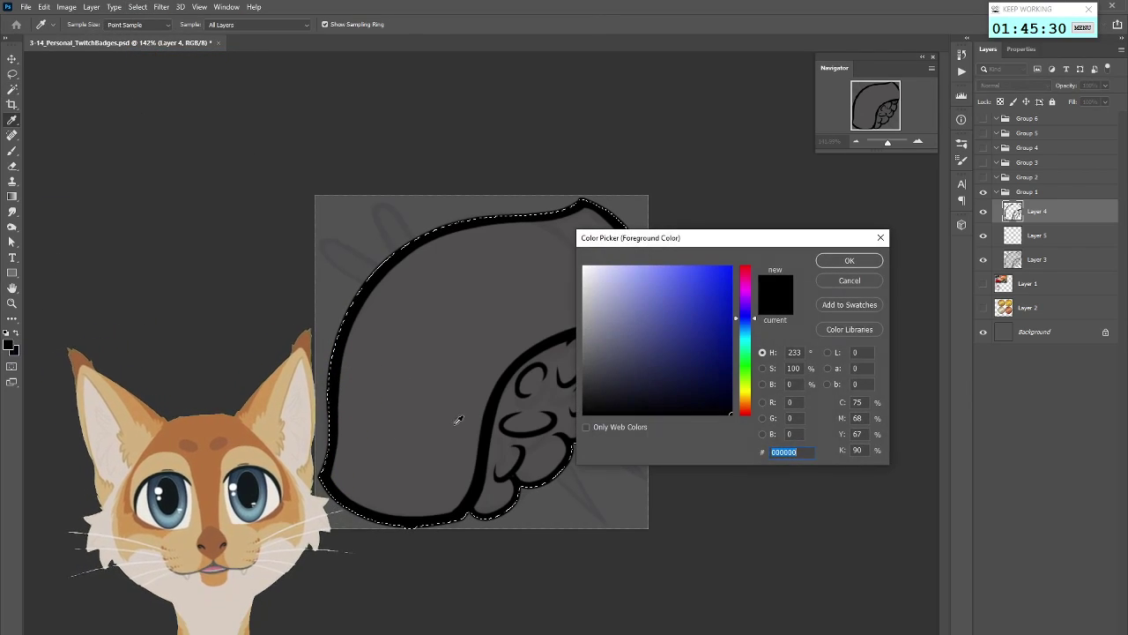
pyautogui.click(584, 284)
pyautogui.click(849, 280)
# Show the sushi reference photo on Layer 1 and set the foreground colour to the off-white #ede9d9
pyautogui.click(984, 283)
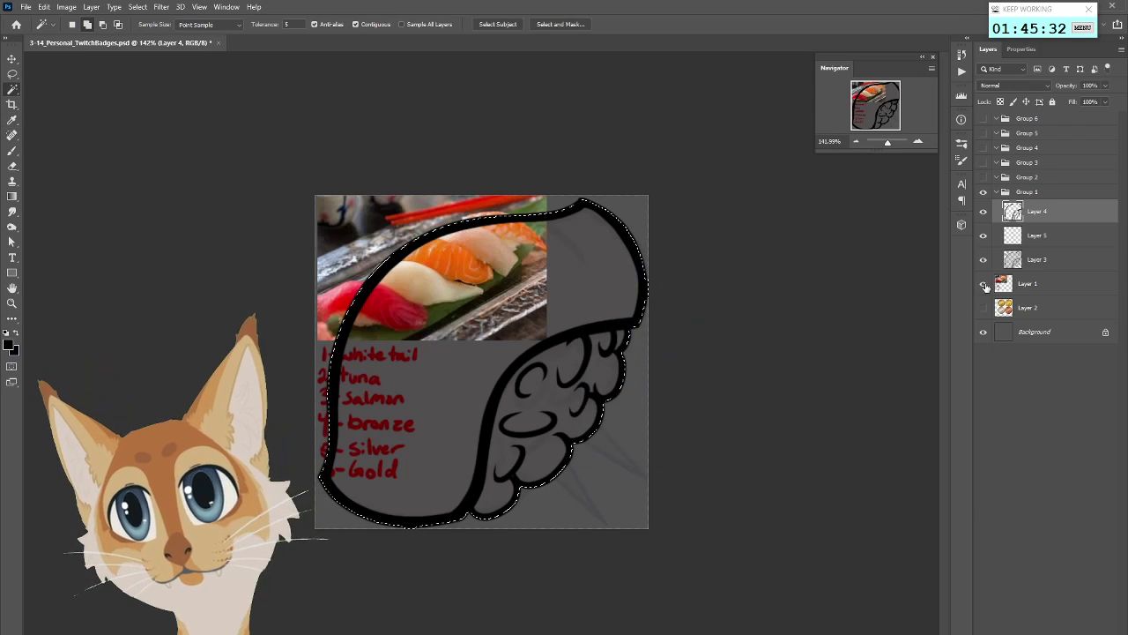
pyautogui.click(10, 346)
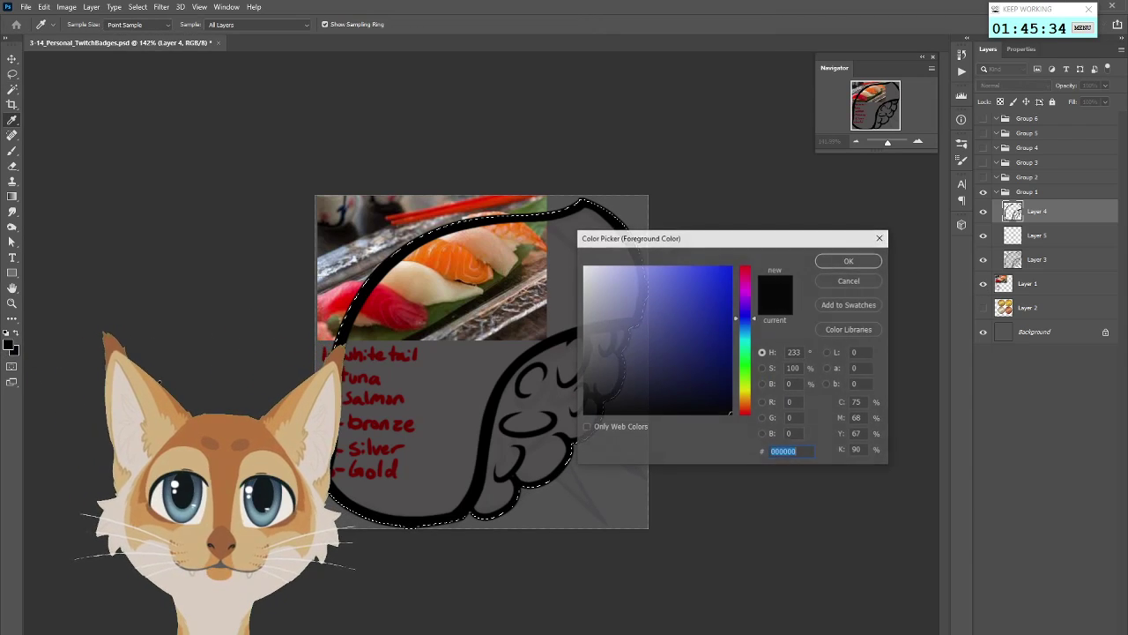
pyautogui.click(748, 399)
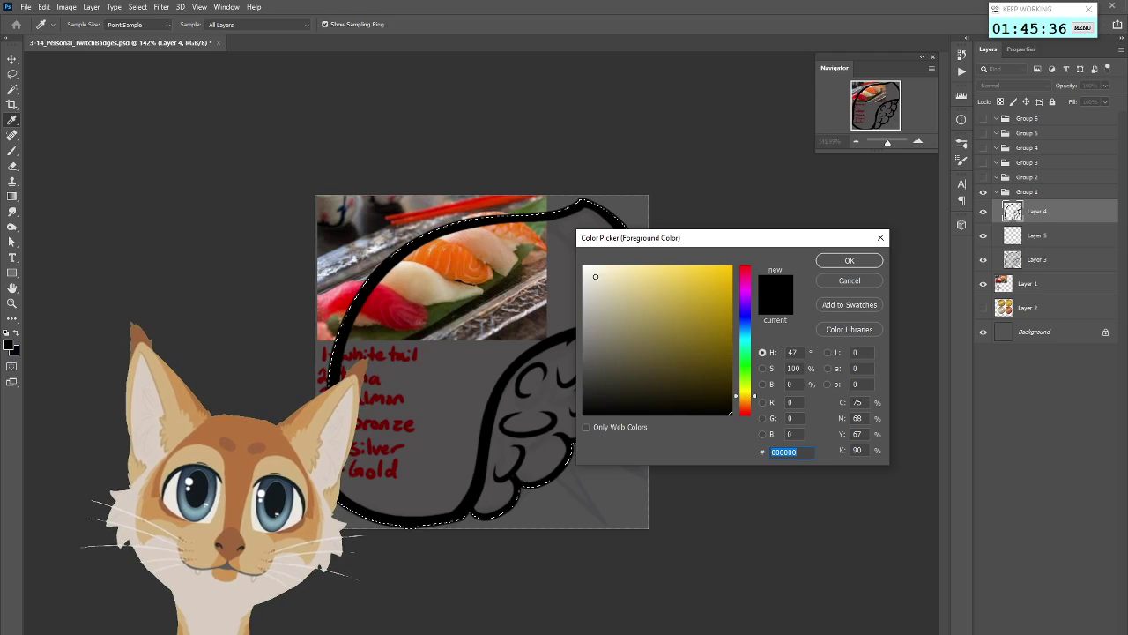
pyautogui.click(596, 272)
pyautogui.press('Return')
pyautogui.press('w')
# Fill the selected sushi silhouette on Layer 5 with the off-white using the Paint Bucket, and deselect
pyautogui.click(1023, 235)
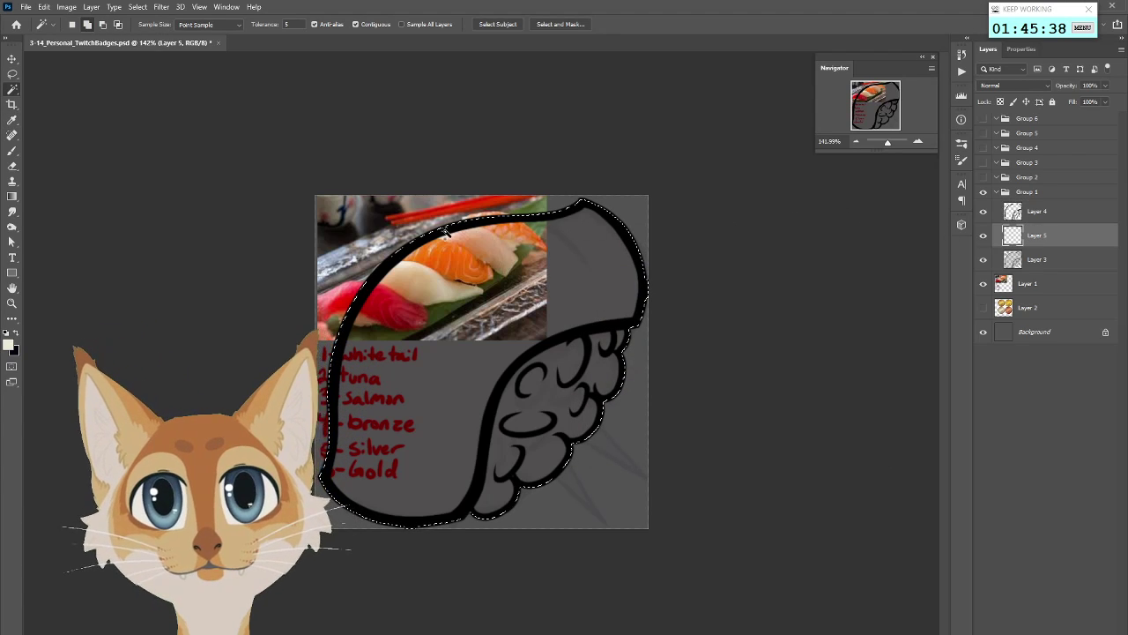
pyautogui.click(12, 196)
pyautogui.hotkey('shift', 'g')
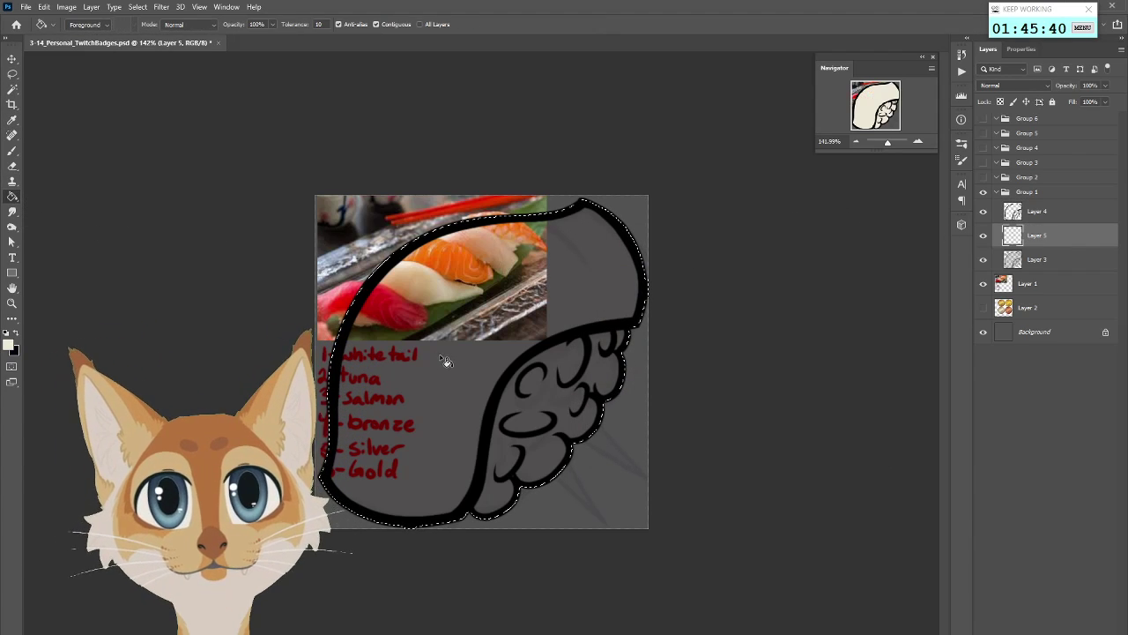
pyautogui.click(438, 353)
pyautogui.click(138, 6)
pyautogui.click(152, 31)
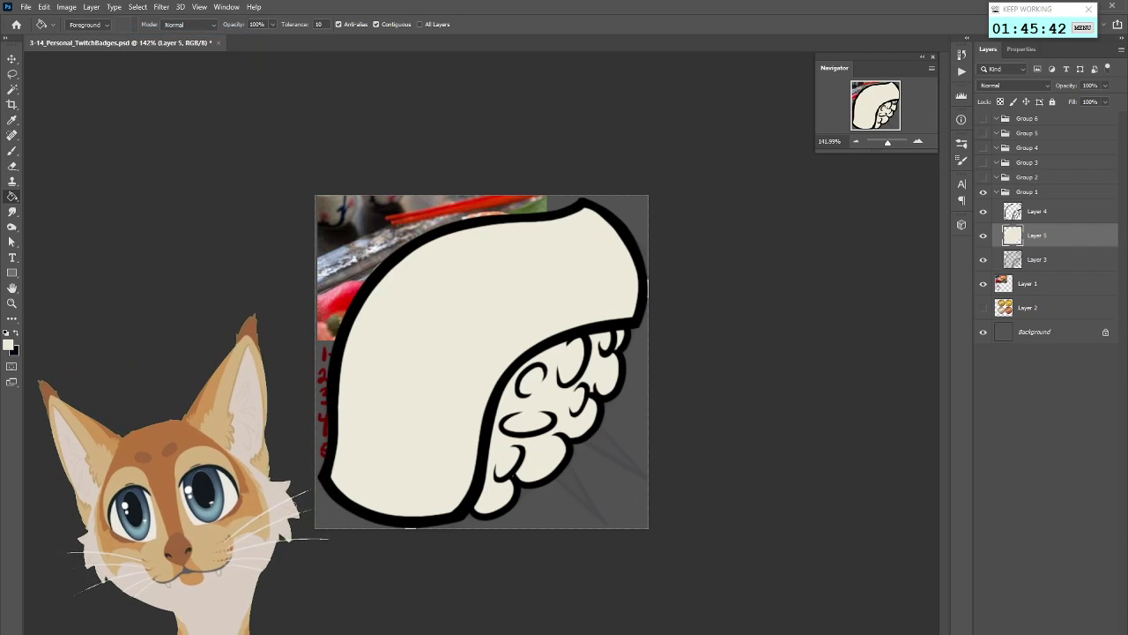
# Compare the fill with the reference photo and set the foreground colour to the darker cream #e3ddc8
pyautogui.click(985, 192)
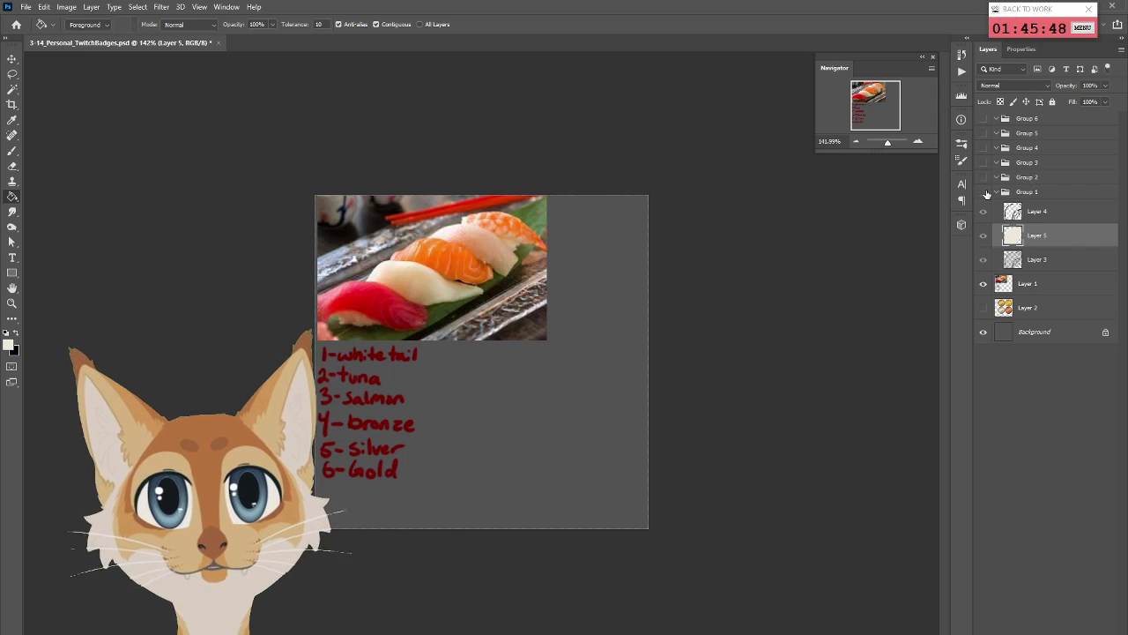
pyautogui.click(983, 192)
pyautogui.click(8, 345)
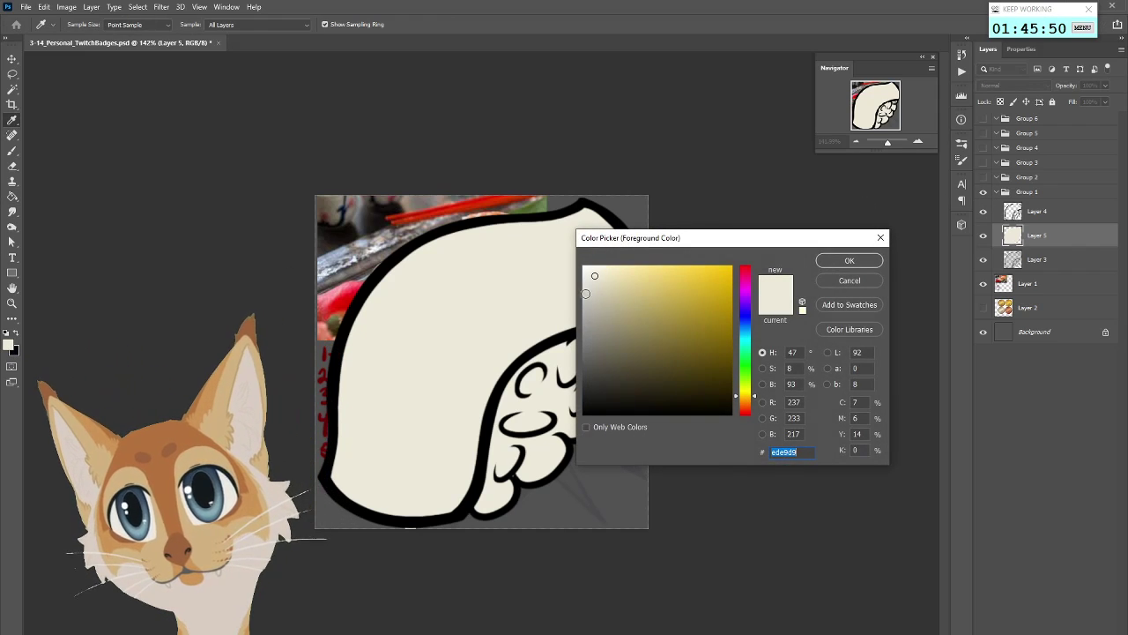
pyautogui.click(601, 282)
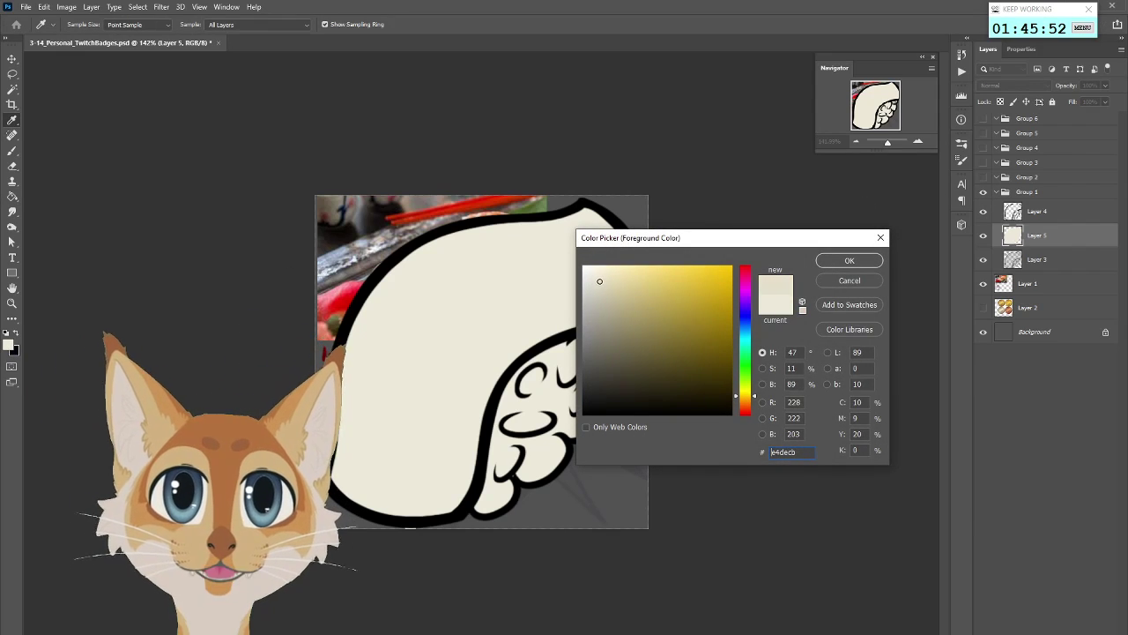
pyautogui.click(836, 261)
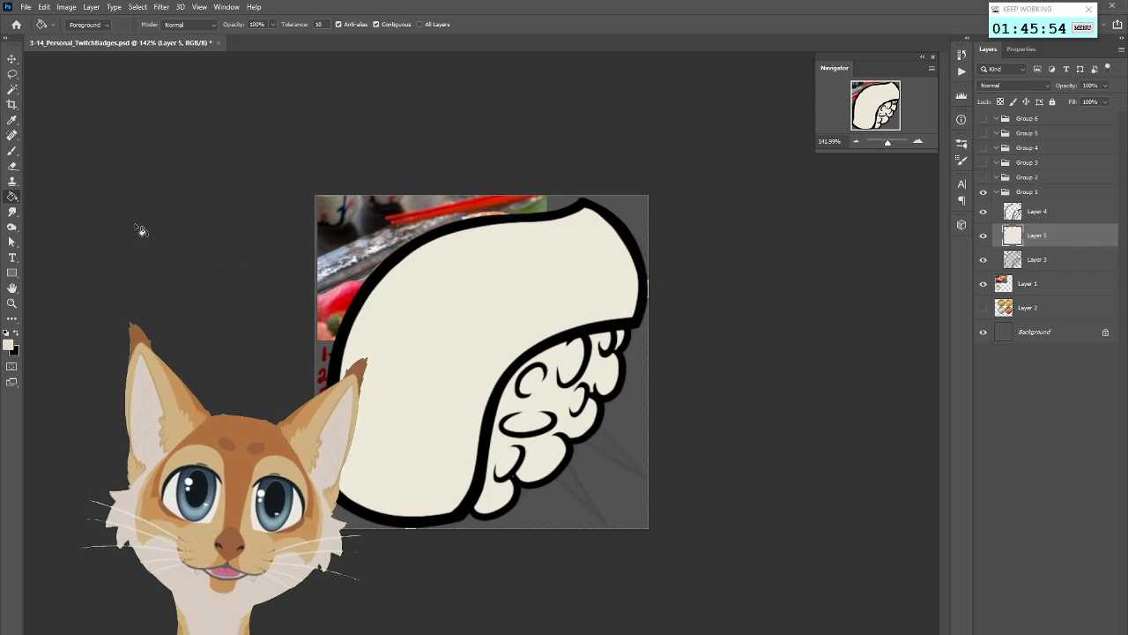
# Lock Layer 5's transparency, paint the whole topping in the darker cream with a 90 px brush, and compare it with the reference
pyautogui.press('b')
pyautogui.moveTo(542, 383)
pyautogui.mouseDown()
pyautogui.moveTo(512, 463)
pyautogui.moveTo(588, 364)
pyautogui.moveTo(520, 494)
pyautogui.moveTo(614, 342)
pyautogui.moveTo(531, 385)
pyautogui.moveTo(569, 359)
pyautogui.moveTo(506, 433)
pyautogui.moveTo(556, 358)
pyautogui.moveTo(486, 496)
pyautogui.moveTo(556, 359)
pyautogui.moveTo(505, 481)
pyautogui.moveTo(564, 458)
pyautogui.mouseUp()
pyautogui.press('/')
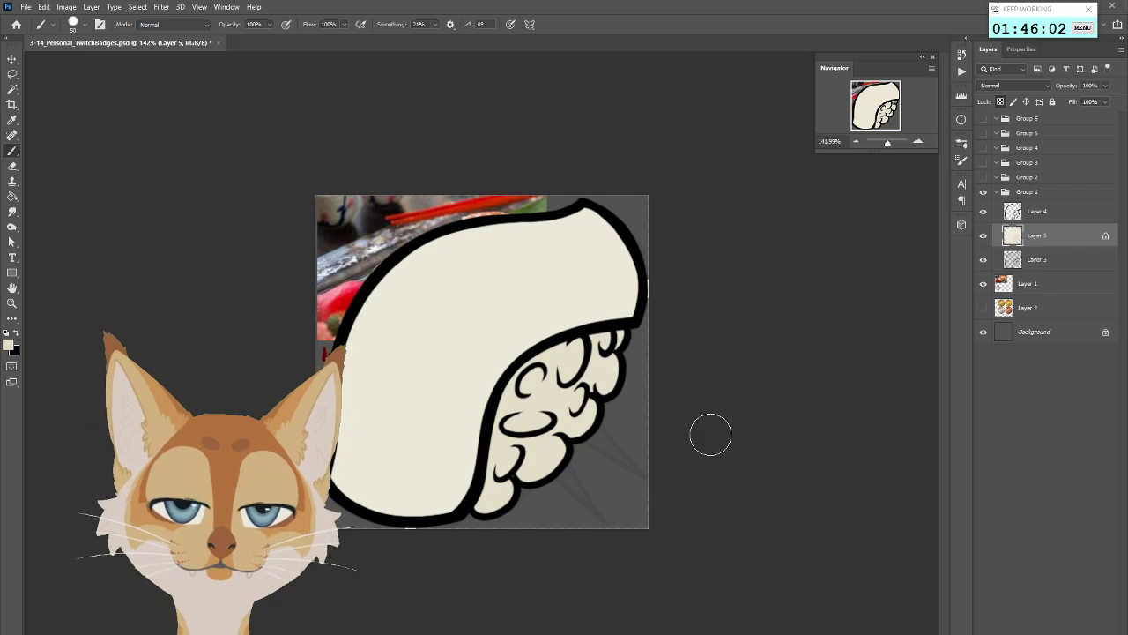
pyautogui.moveTo(630, 293)
pyautogui.mouseDown()
pyautogui.moveTo(493, 370)
pyautogui.moveTo(445, 483)
pyautogui.mouseUp()
pyautogui.moveTo(468, 432)
pyautogui.mouseDown()
pyautogui.moveTo(423, 512)
pyautogui.moveTo(432, 451)
pyautogui.moveTo(401, 494)
pyautogui.moveTo(537, 287)
pyautogui.moveTo(658, 273)
pyautogui.moveTo(393, 363)
pyautogui.moveTo(608, 216)
pyautogui.moveTo(367, 370)
pyautogui.moveTo(409, 299)
pyautogui.moveTo(340, 403)
pyautogui.moveTo(372, 332)
pyautogui.moveTo(353, 453)
pyautogui.mouseUp()
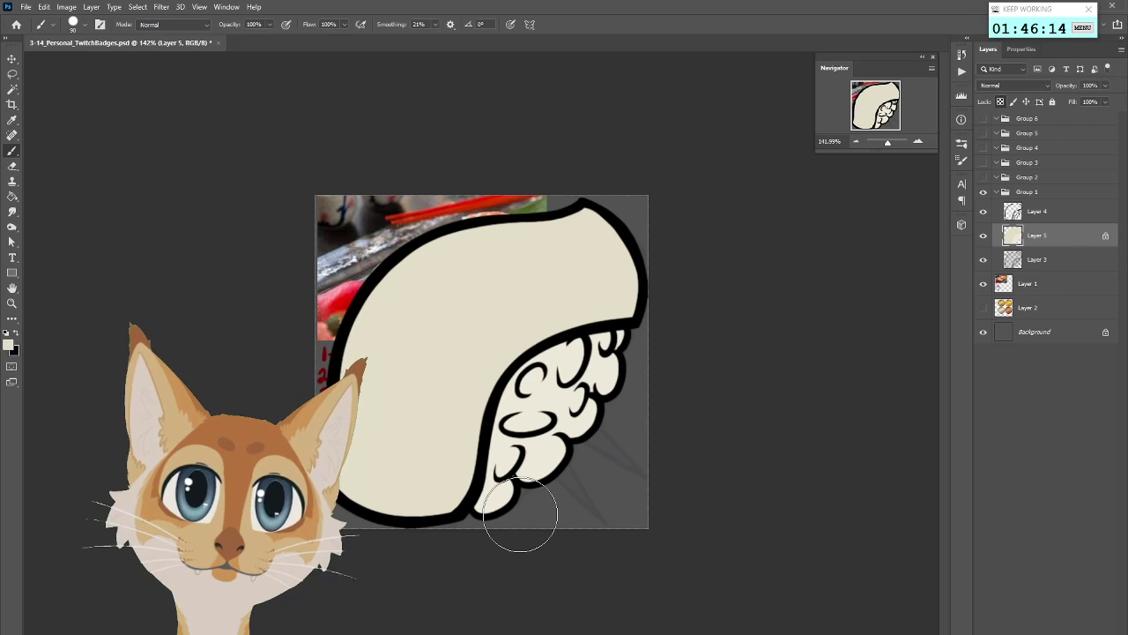
pyautogui.click(984, 191)
pyautogui.click(983, 192)
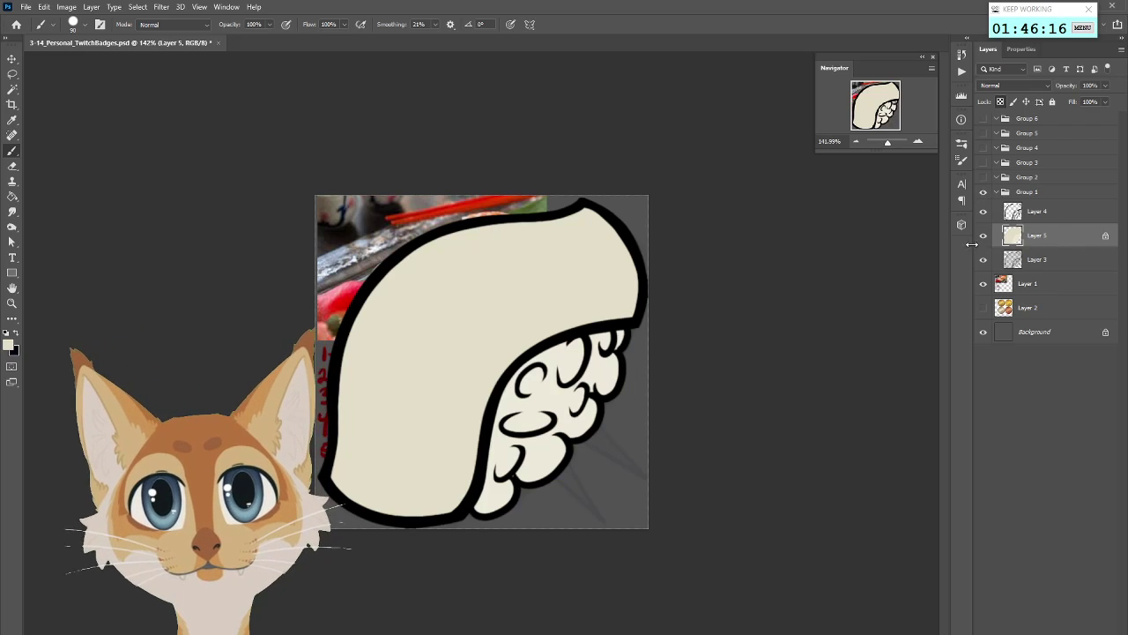
# Set the foreground colour to a darker beige and select the sushi topping's area with the Magic Wand
pyautogui.click(10, 345)
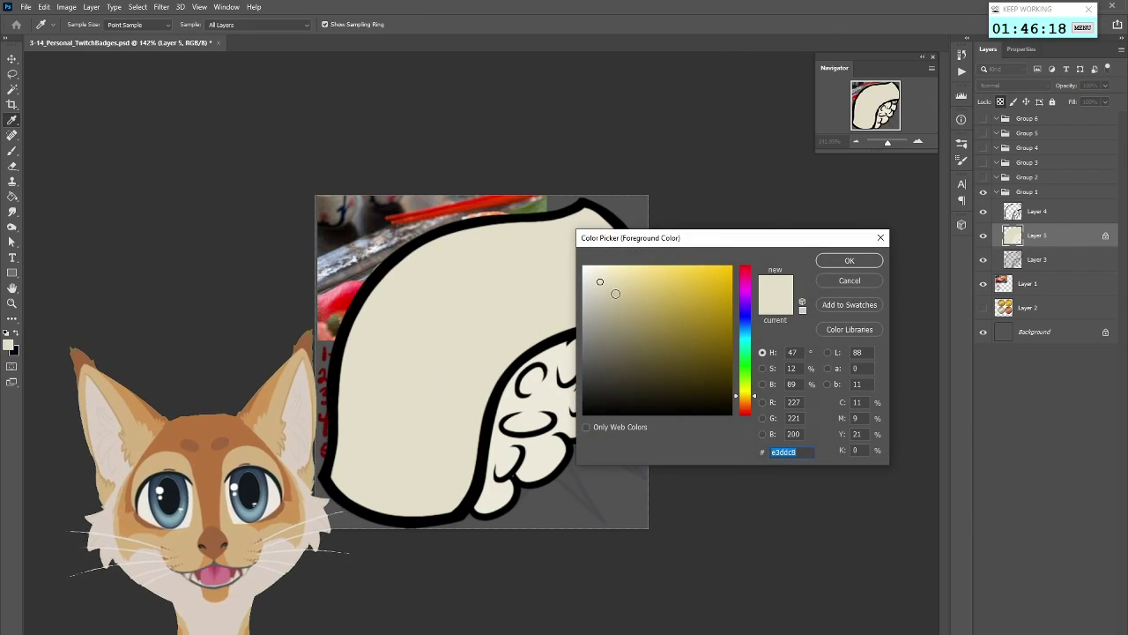
pyautogui.click(850, 260)
pyautogui.click(12, 89)
pyautogui.click(439, 311)
# Choose a Soft Round Pressure Opacity brush and check the sushi reference photo hidden behind Group 1
pyautogui.press('b')
pyautogui.click(962, 143)
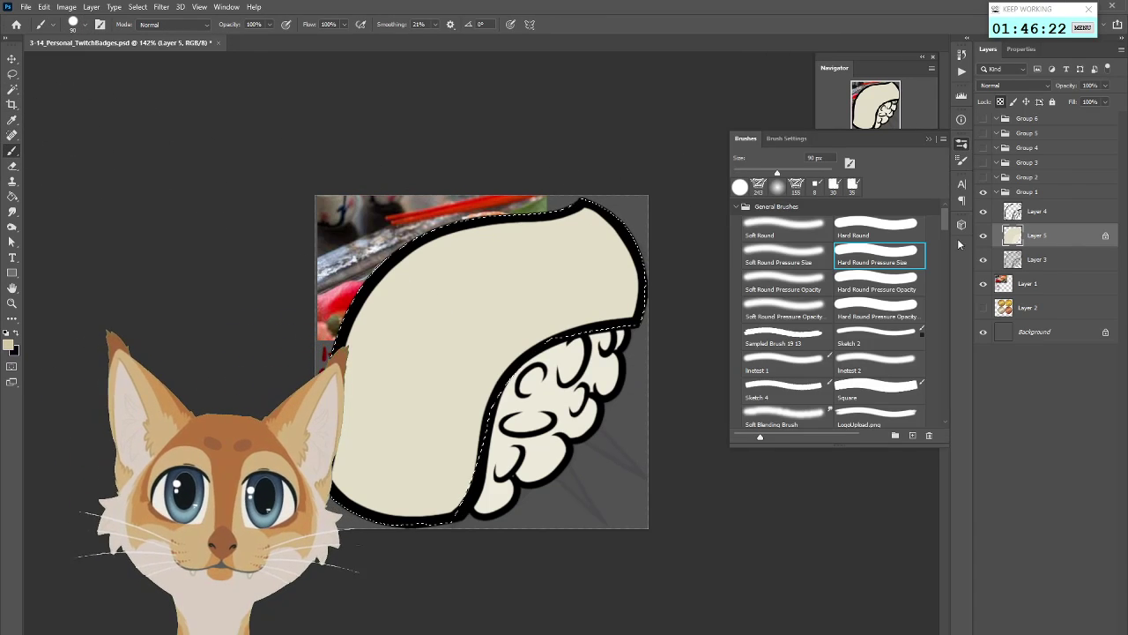
pyautogui.doubleClick(799, 305)
pyautogui.click(985, 192)
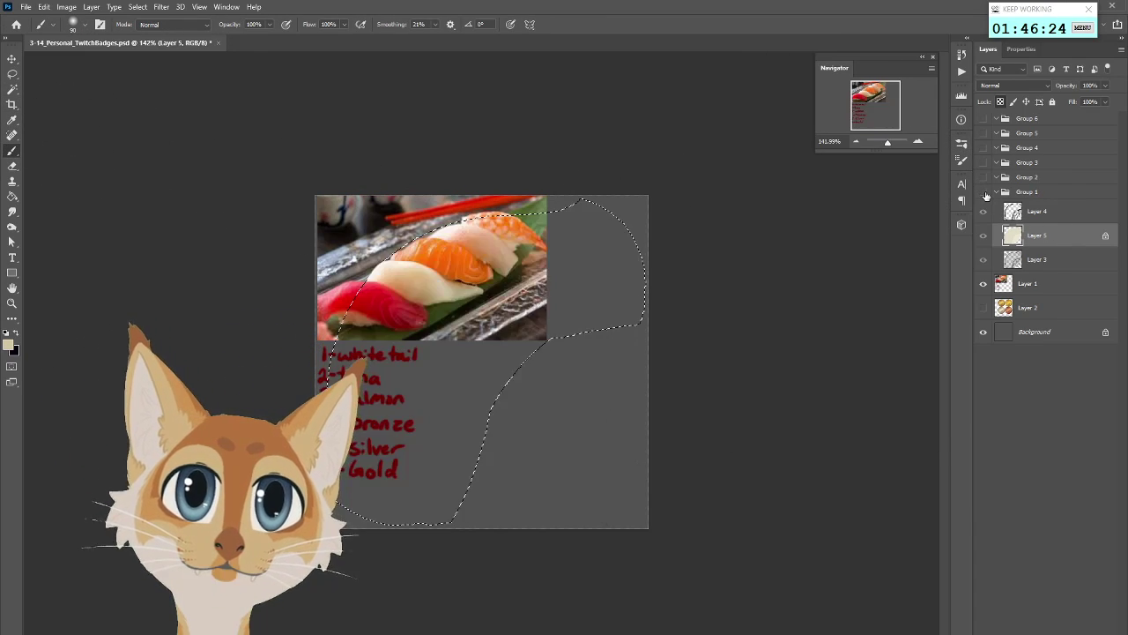
pyautogui.click(985, 192)
# Softly shade the selected topping on Layer 5 in the darker beige, reducing the brush from 400 to 175 px
pyautogui.press(']')
pyautogui.press(']')
pyautogui.press(']')
pyautogui.press(']')
pyautogui.press(']')
pyautogui.press(']')
pyautogui.press(']')
pyautogui.press(']')
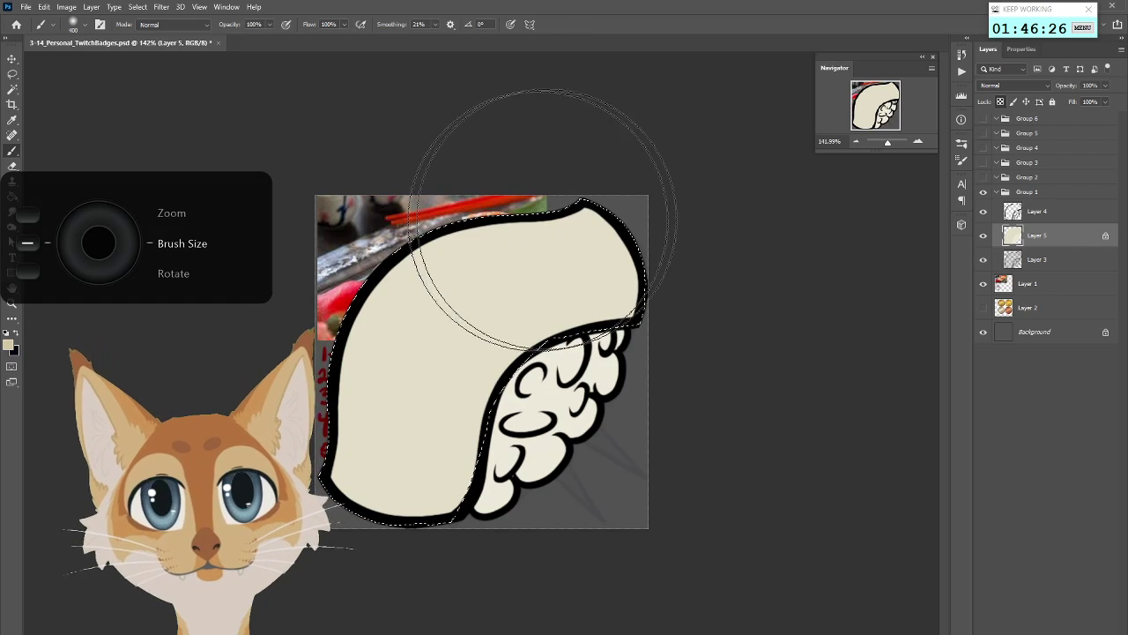
pyautogui.press('[')
pyautogui.press('[')
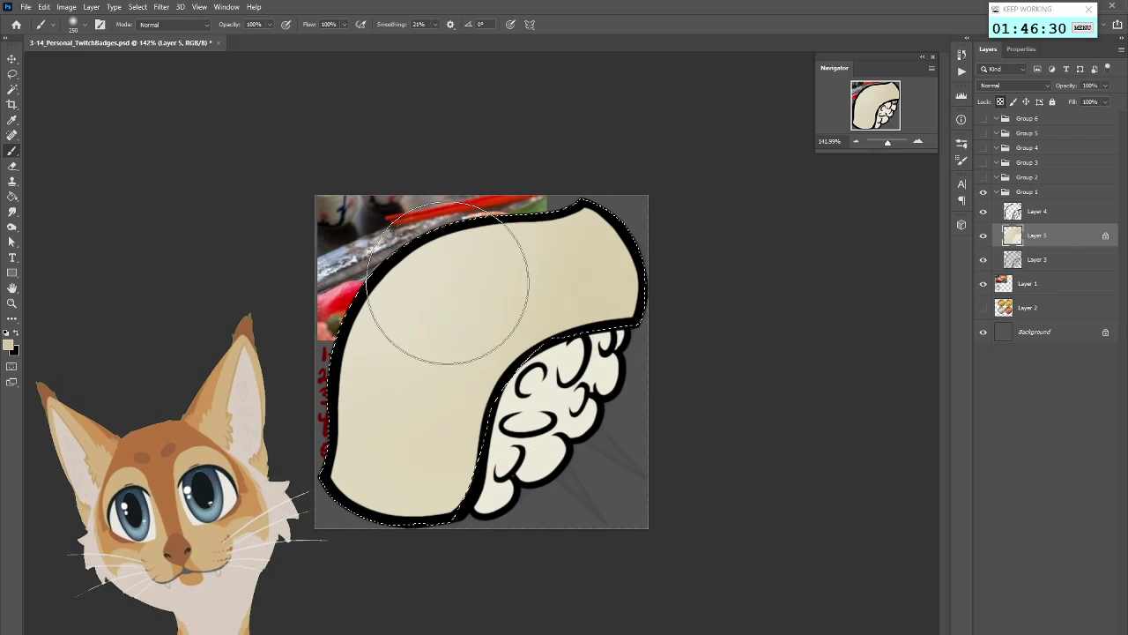
pyautogui.press('[')
pyautogui.press('[')
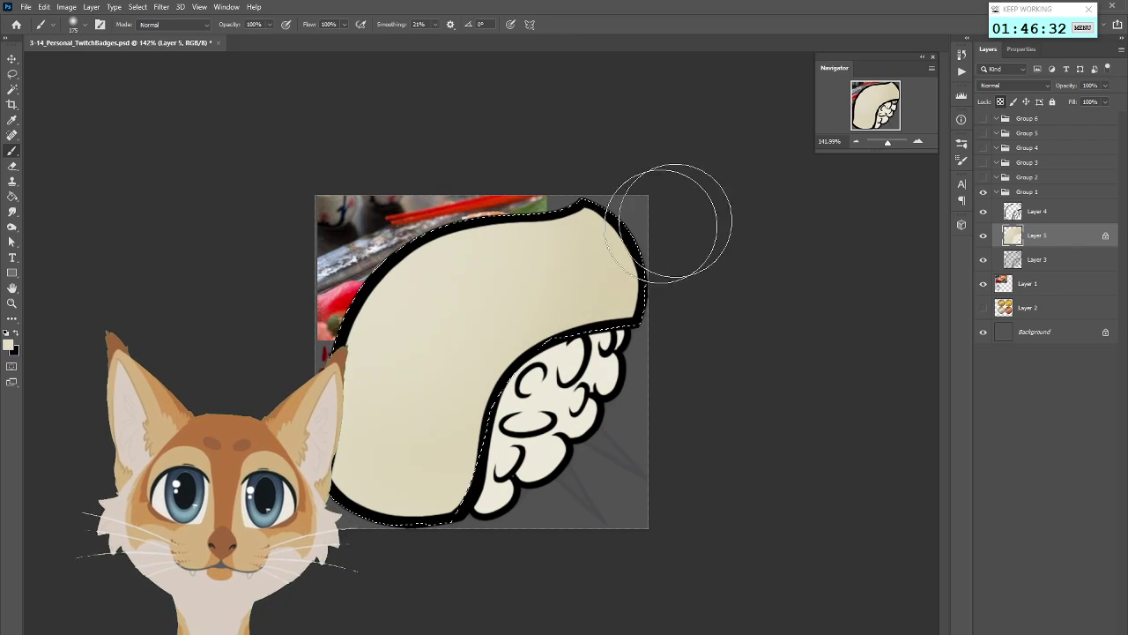
# Highlight the topping's edges in a near-white cream with a 100 to 25 px soft brush, and blend them with cream sampled from the topping
pyautogui.click(8, 345)
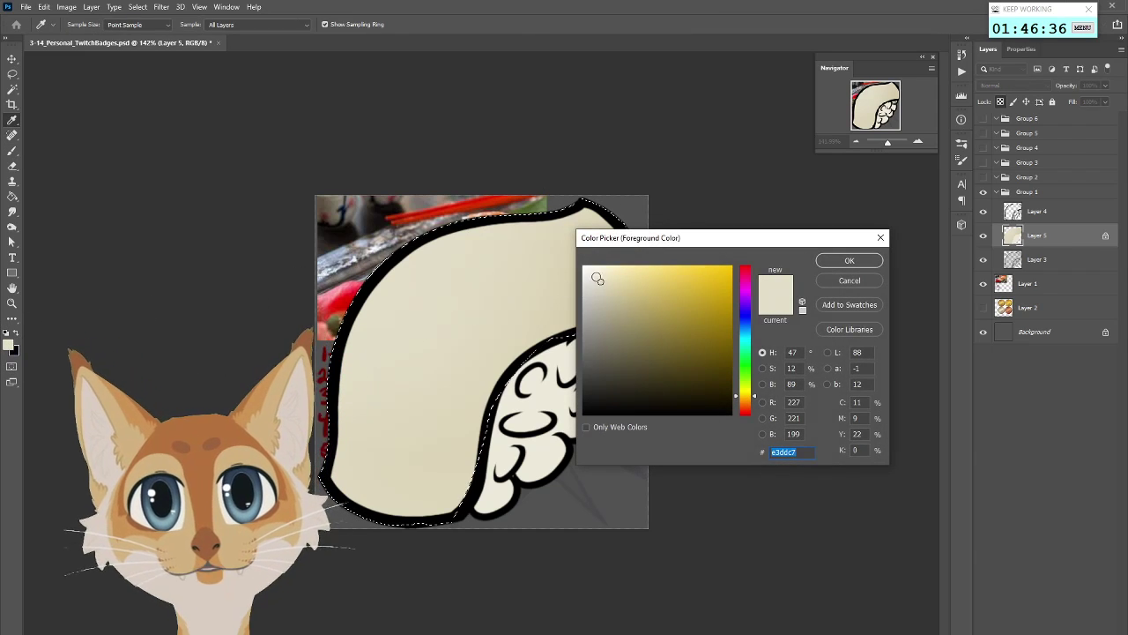
pyautogui.click(592, 270)
pyautogui.click(849, 261)
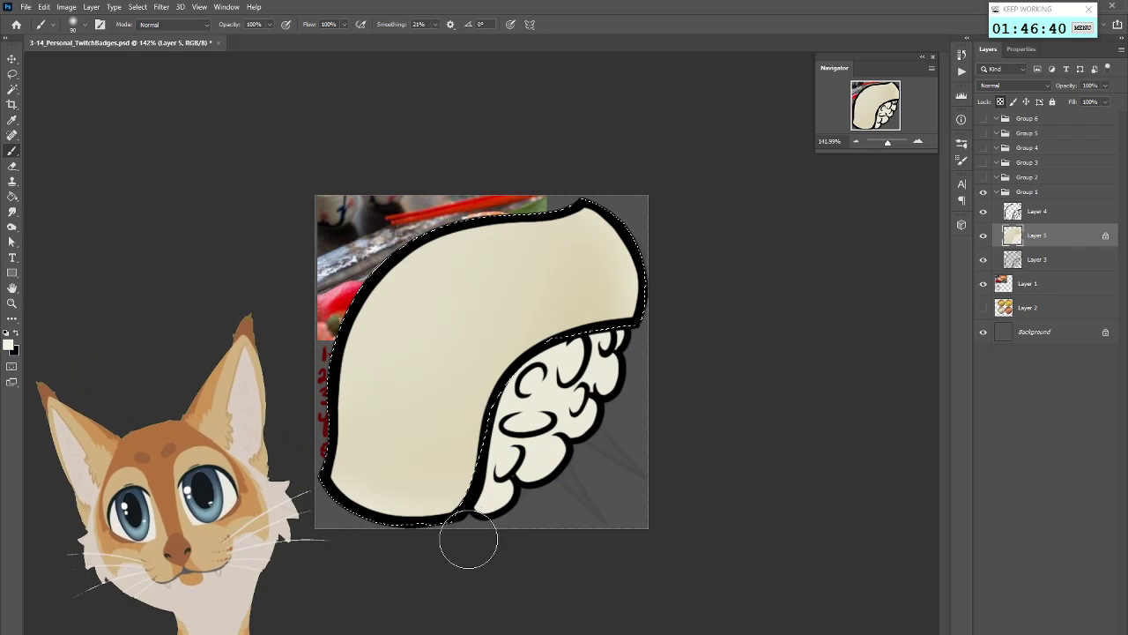
pyautogui.press(']')
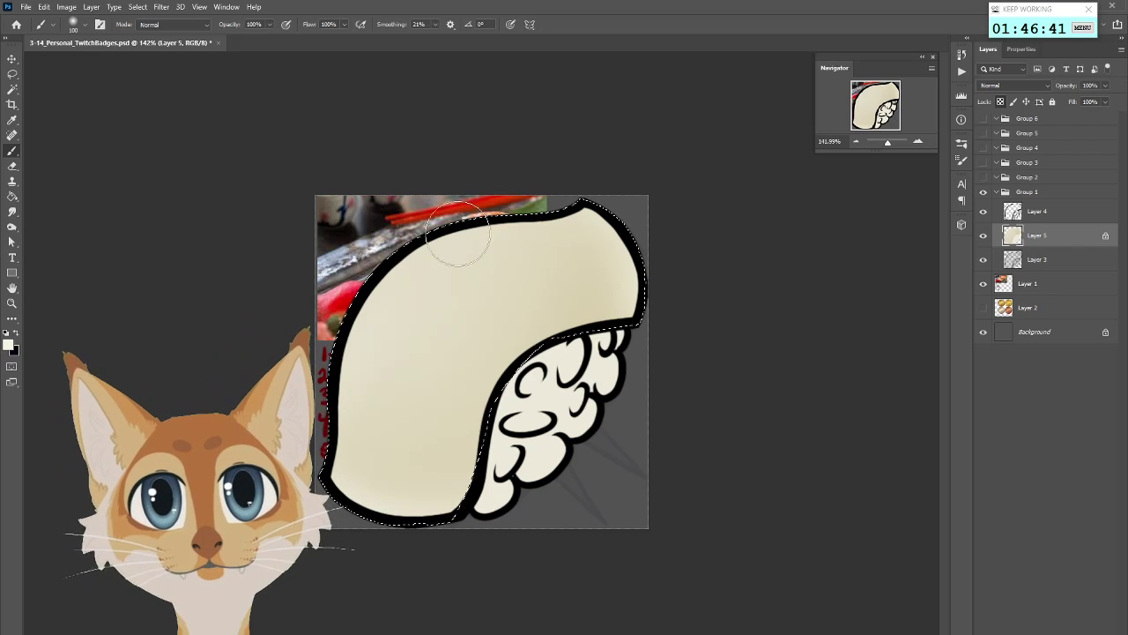
pyautogui.press('[')
pyautogui.press('[')
pyautogui.press('[')
pyautogui.press('[')
pyautogui.rightClick(509, 304)
pyautogui.press('Escape')
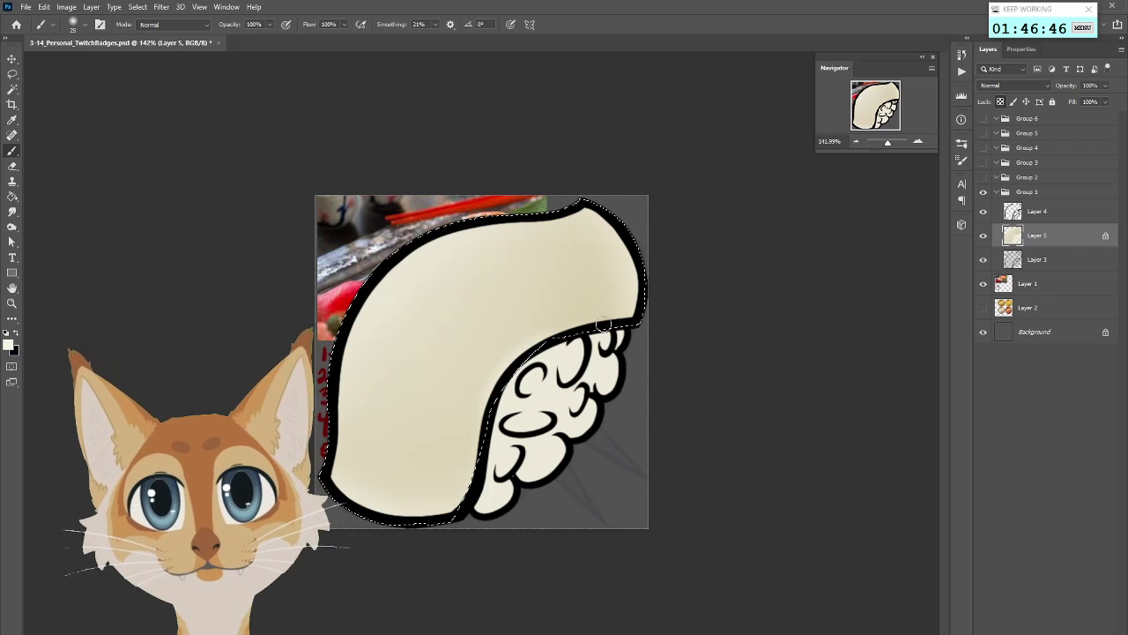
pyautogui.keyDown('alt'); pyautogui.click(575, 271); pyautogui.keyUp('alt')
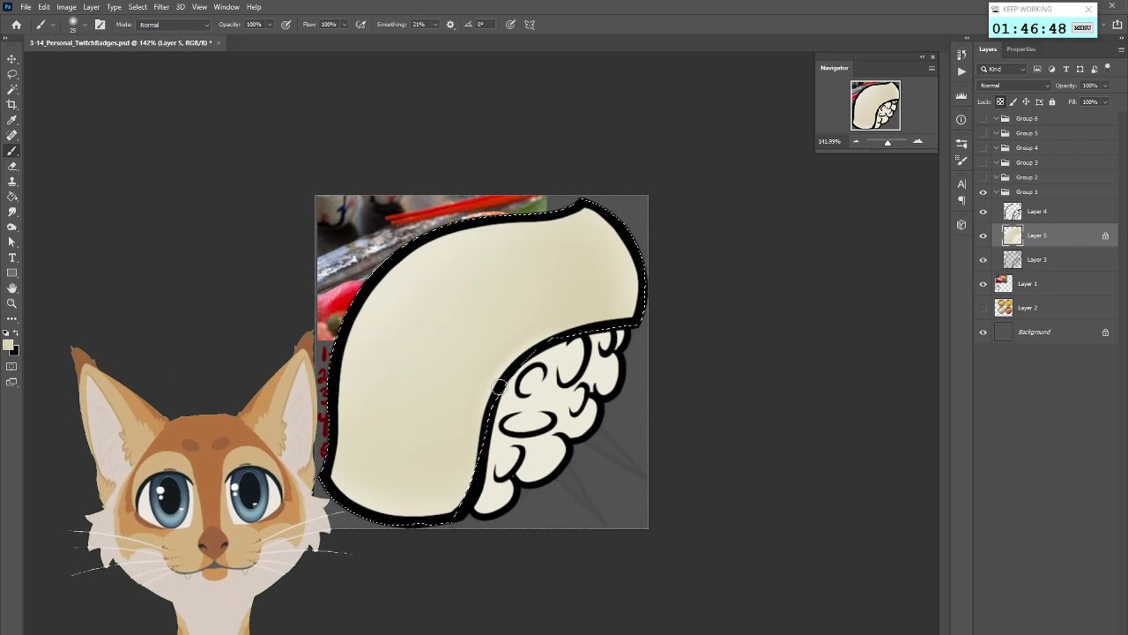
pyautogui.press(']')
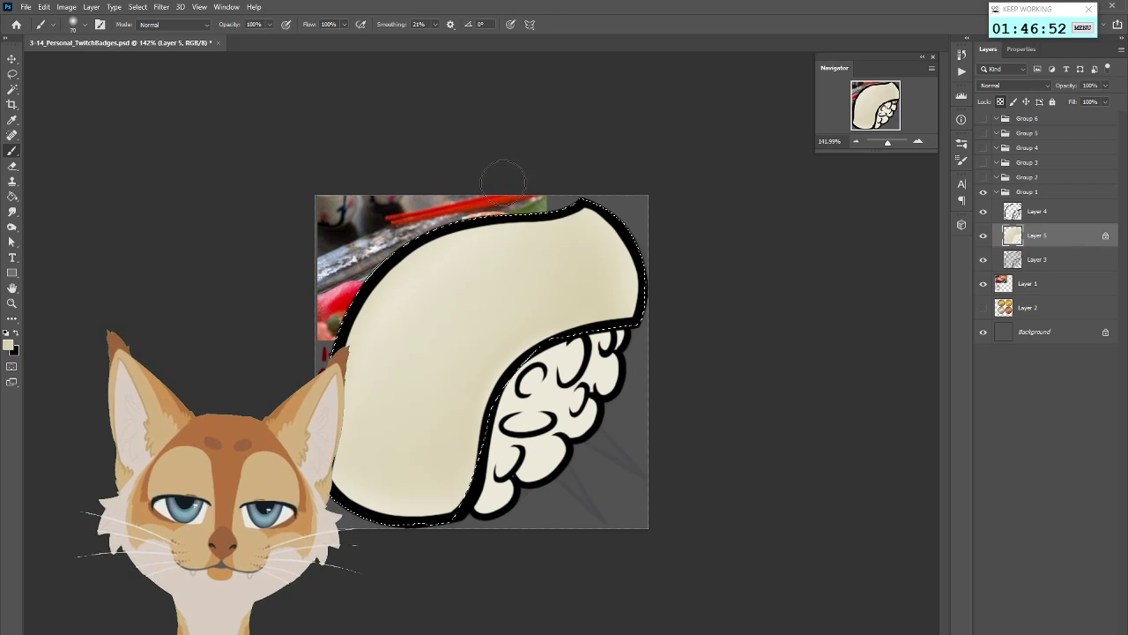
# Set the foreground colour to beige #c6bd9d and deepen the topping's soft shadows with the brush at 60 and 125 px
pyautogui.click(8, 344)
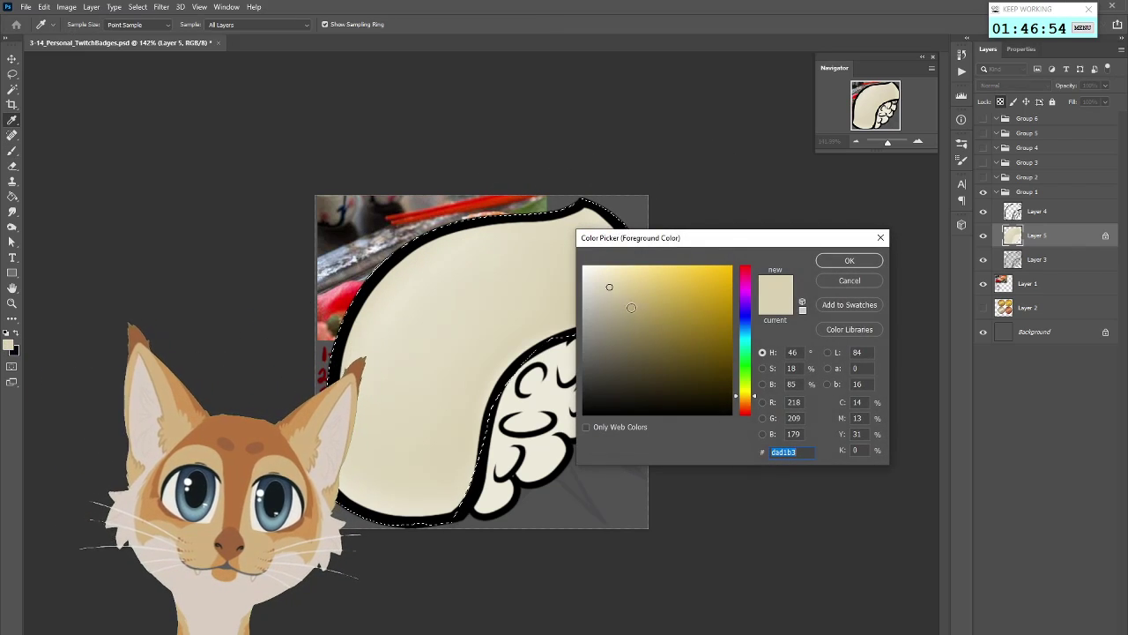
pyautogui.click(850, 260)
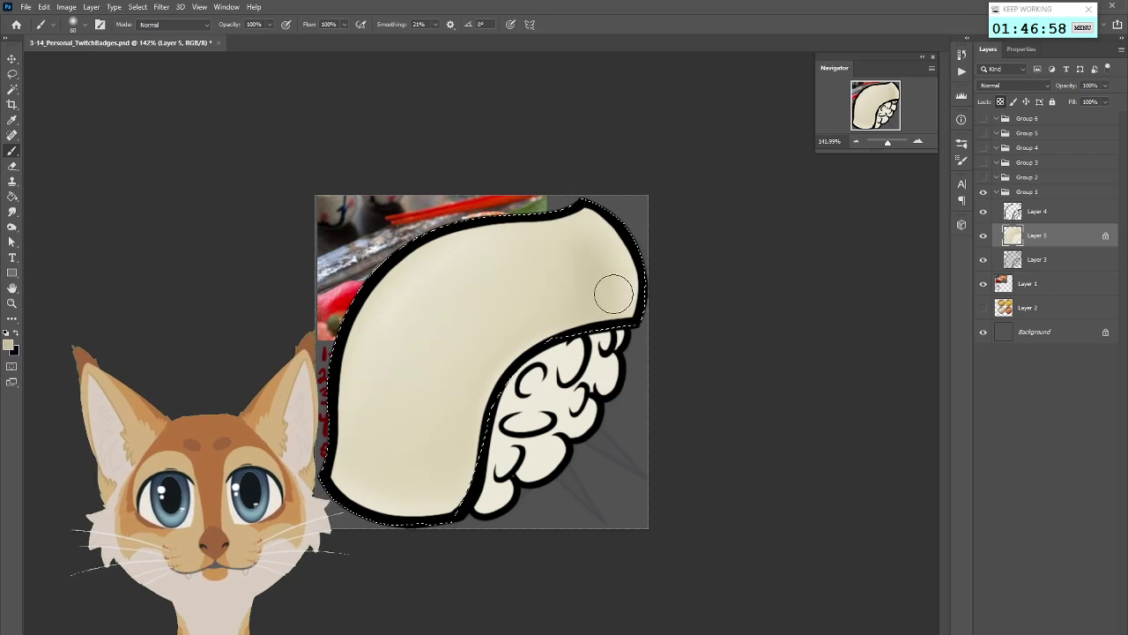
pyautogui.press(']')
pyautogui.press(']')
pyautogui.press(']')
pyautogui.press(']')
pyautogui.press(']')
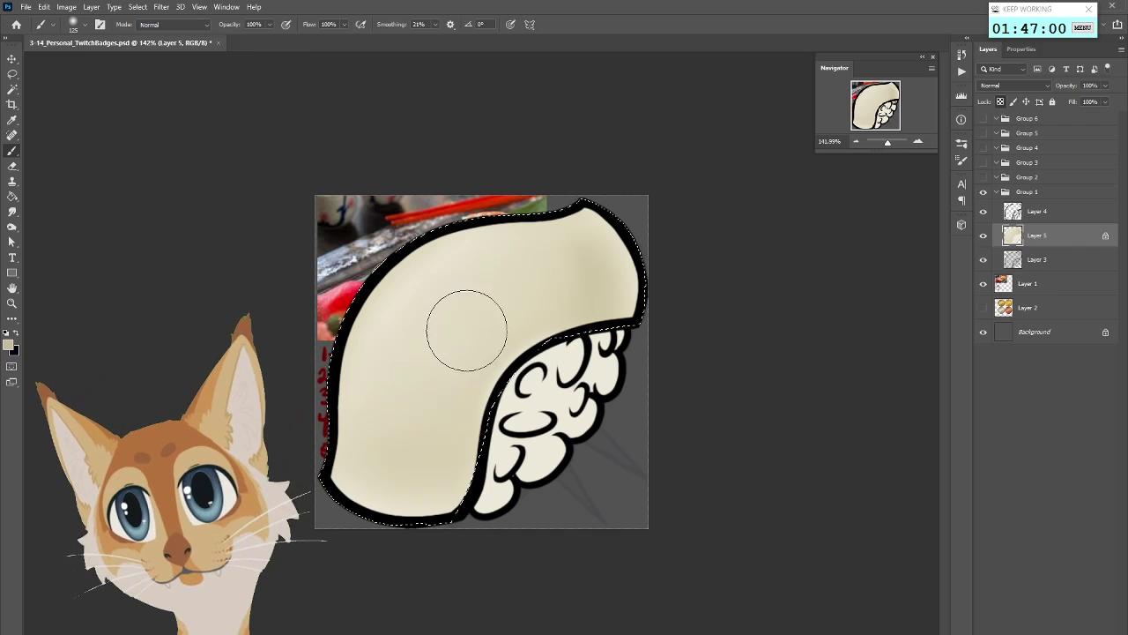
# Check the shaded topping at a small display size and compare its colour with the sushi reference photo
pyautogui.scroll(-5, 706, 440)
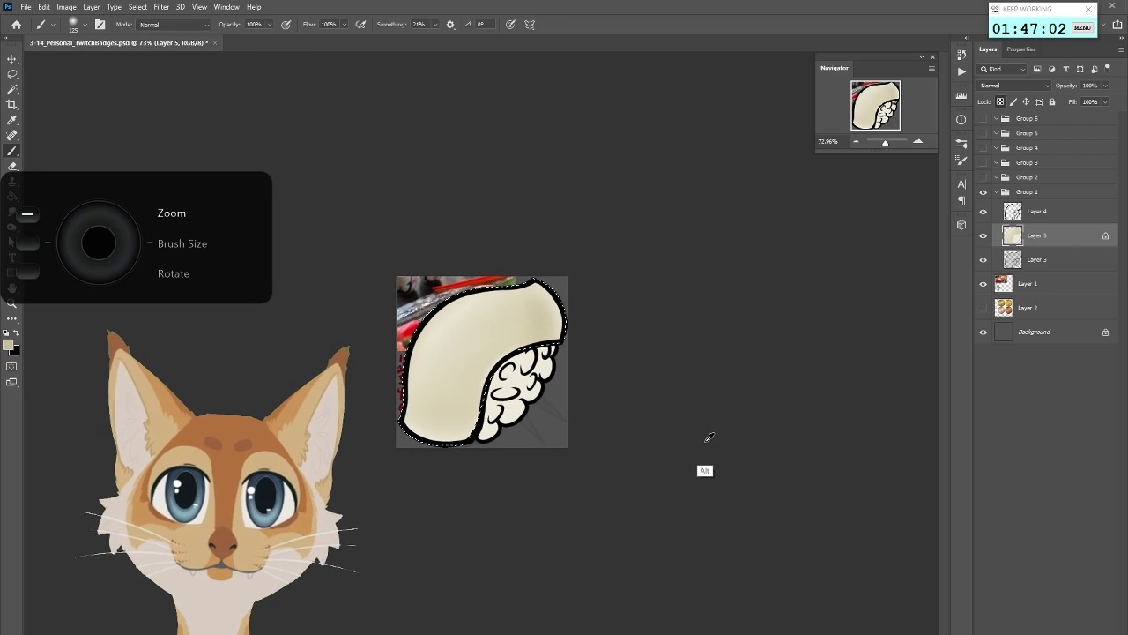
pyautogui.scroll(-1, 705, 440)
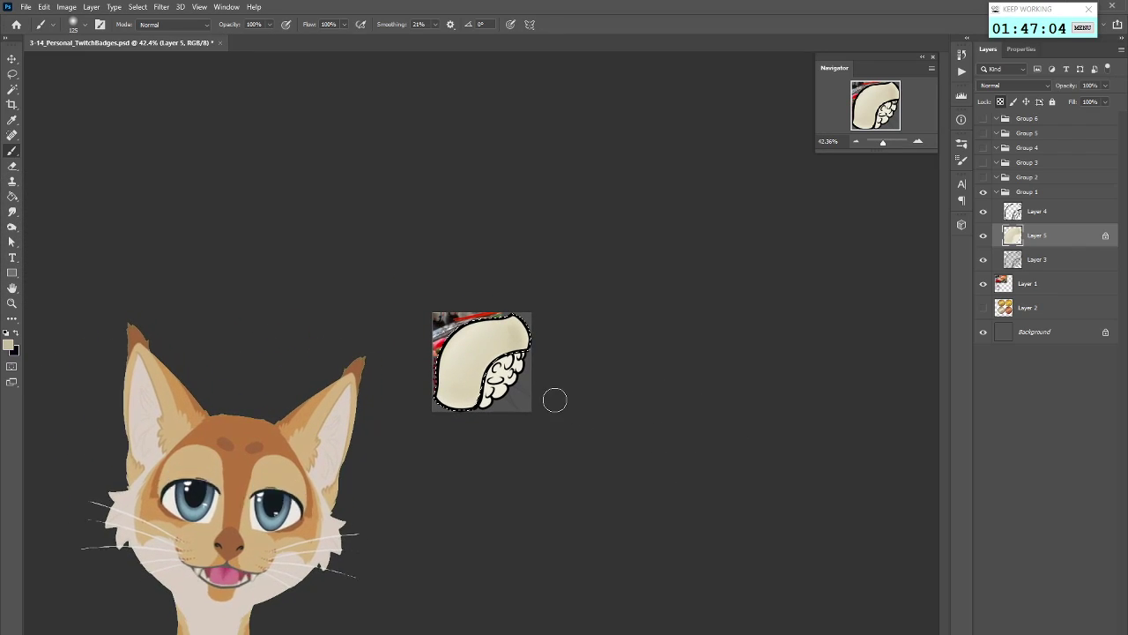
pyautogui.scroll(4, 539, 399)
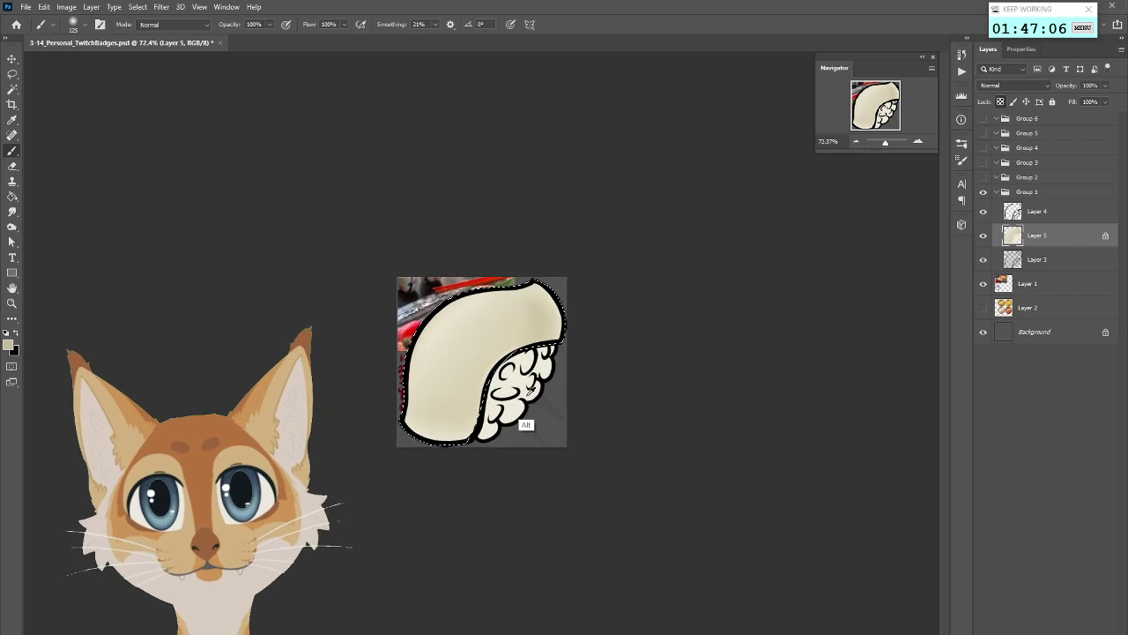
pyautogui.click(984, 193)
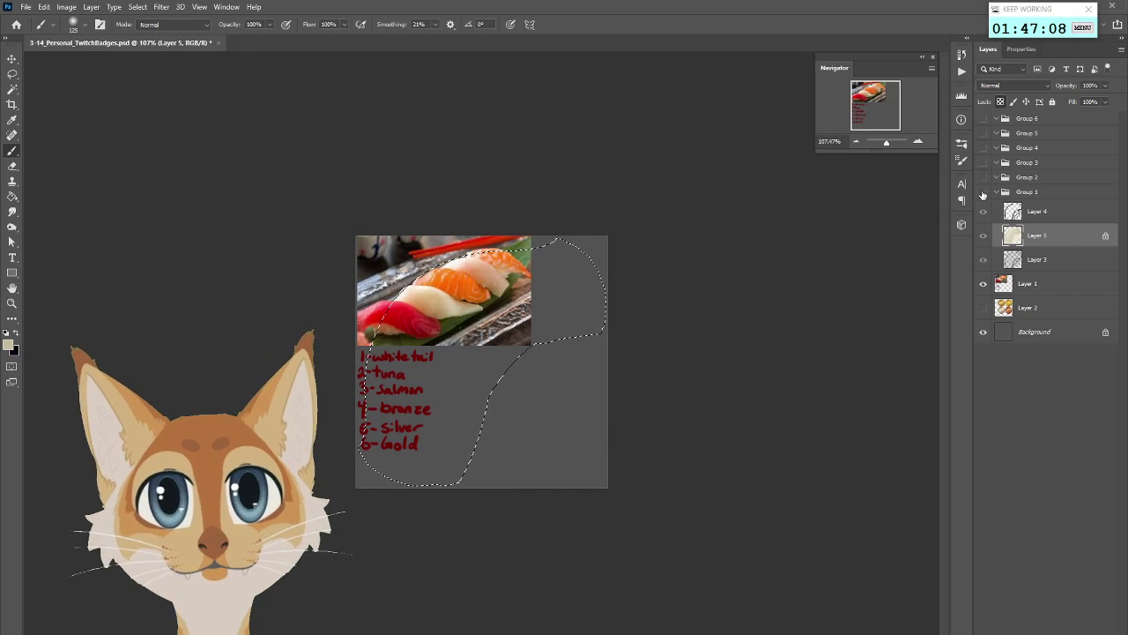
pyautogui.click(984, 192)
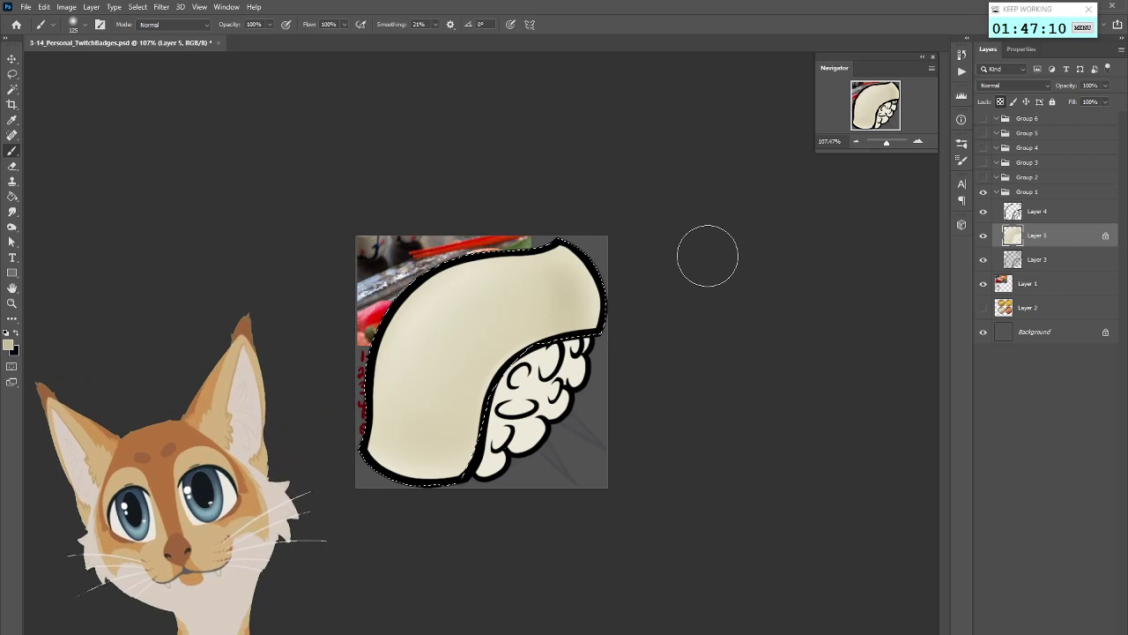
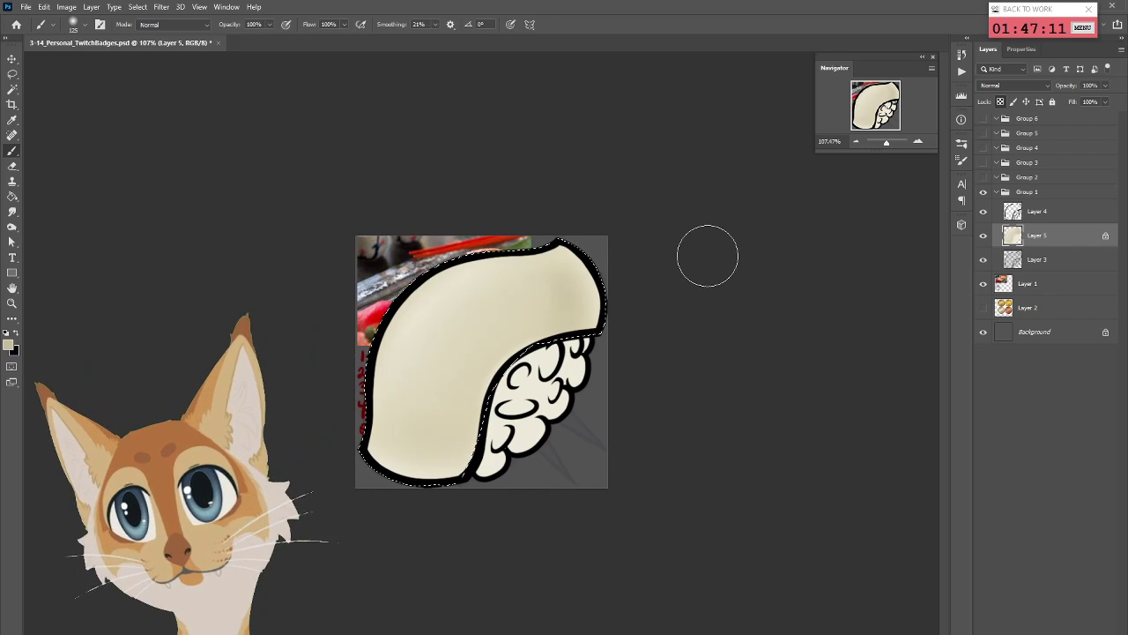
pyautogui.click(983, 193)
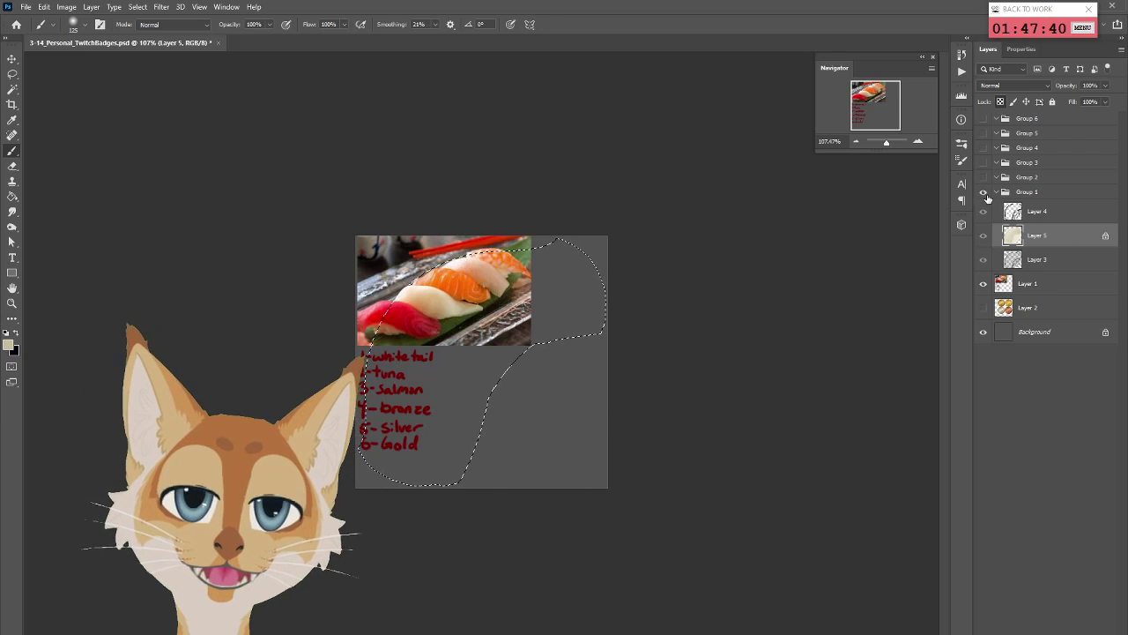
pyautogui.keyDown('alt'); pyautogui.click(985, 194); pyautogui.keyUp('alt')
pyautogui.keyDown('alt'); pyautogui.click(984, 196); pyautogui.keyUp('alt')
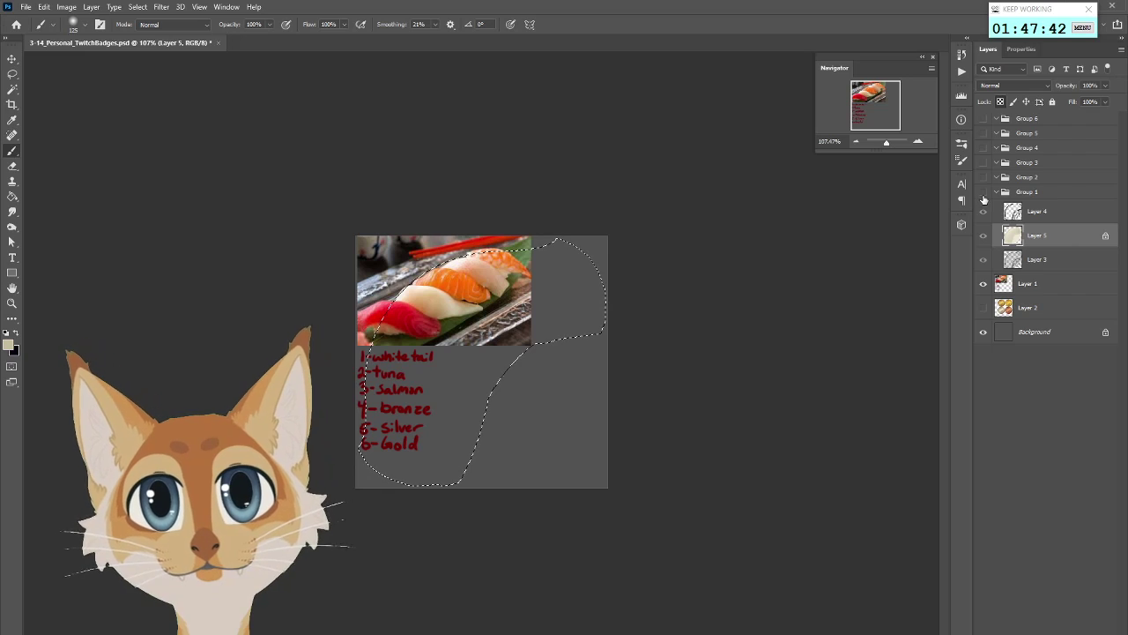
pyautogui.keyDown('alt'); pyautogui.click(984, 194); pyautogui.keyUp('alt')
pyautogui.keyDown('alt'); pyautogui.click(984, 194); pyautogui.keyUp('alt')
pyautogui.keyDown('alt'); pyautogui.click(984, 193); pyautogui.keyUp('alt')
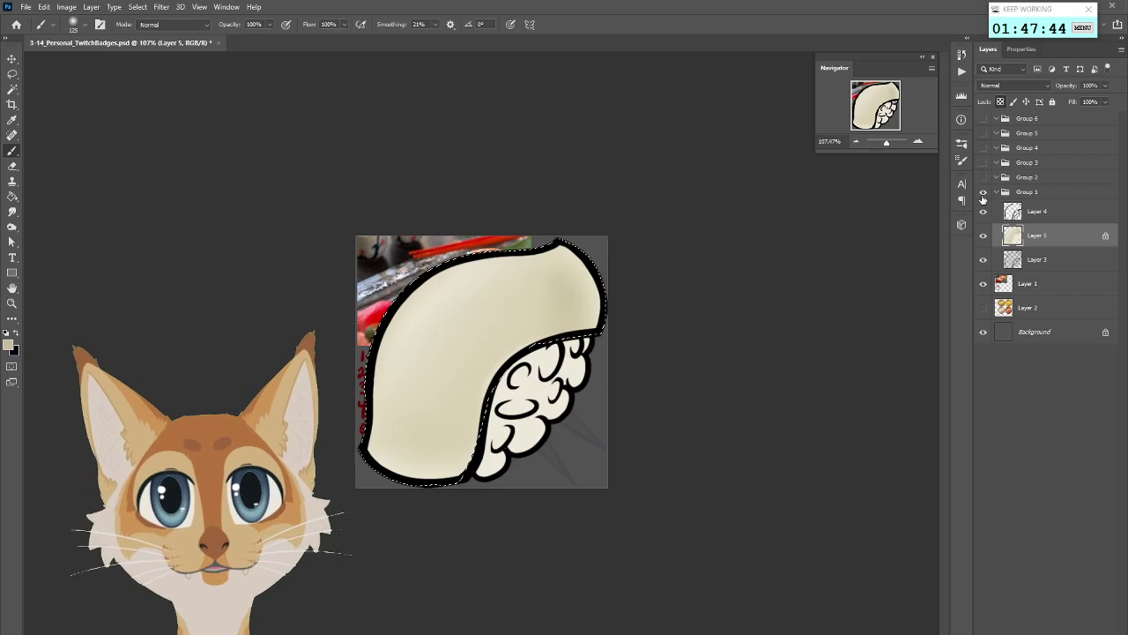
# Shift the topping on Layer 5 towards pink with Hue/Saturation, using hue -20 and saturation +22
pyautogui.click(66, 7)
pyautogui.moveTo(97, 37)
pyautogui.click(225, 99)
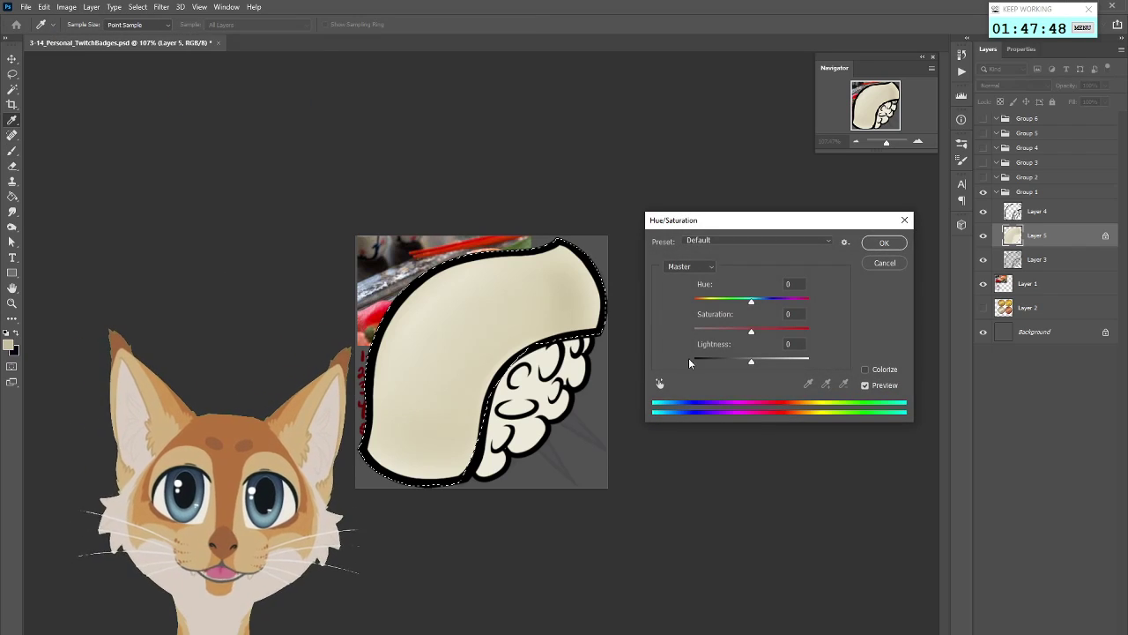
pyautogui.moveTo(754, 333); pyautogui.dragTo(743, 306)
pyautogui.click(741, 302)
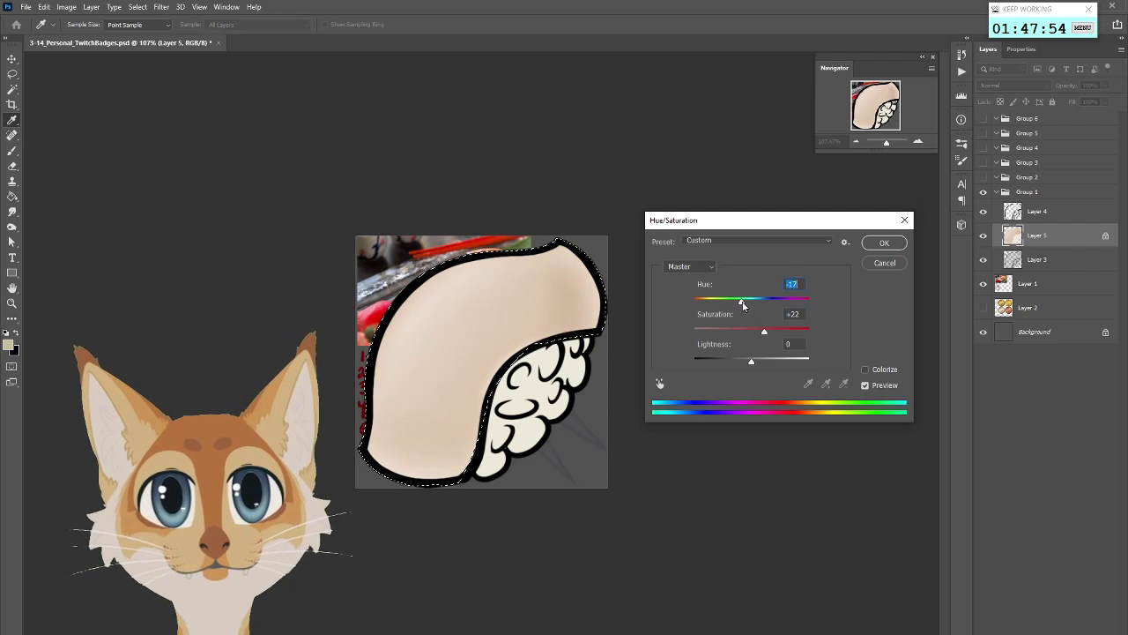
pyautogui.write('-19')
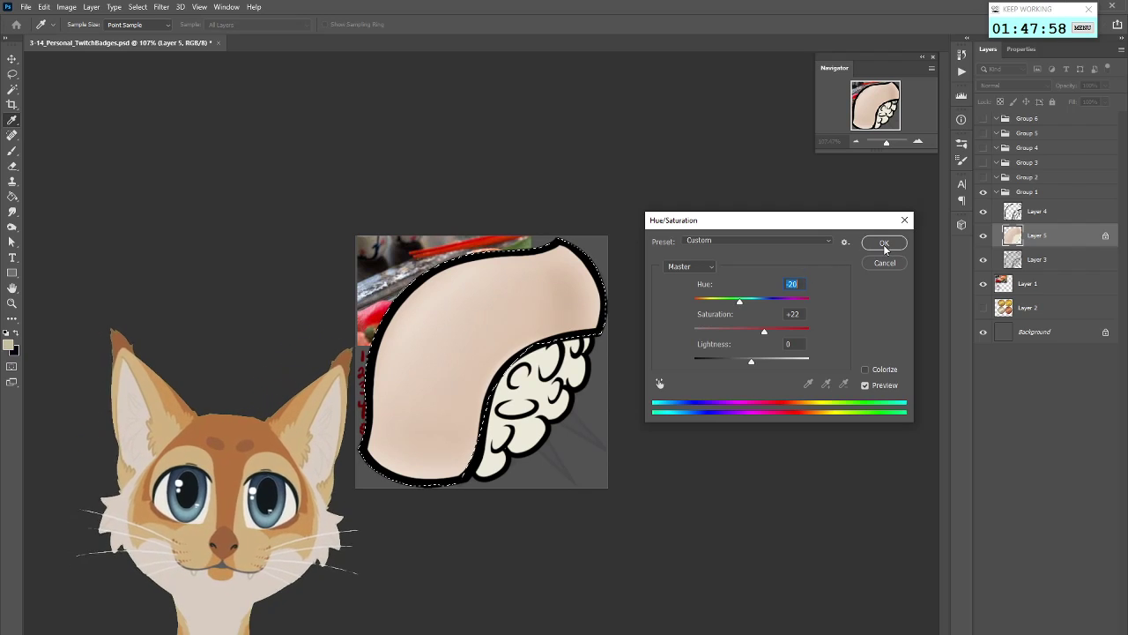
pyautogui.click(885, 242)
# Compare the recoloured pinkish topping with the sushi reference photo by repeatedly hiding and showing Group 1
pyautogui.click(984, 193)
pyautogui.click(984, 192)
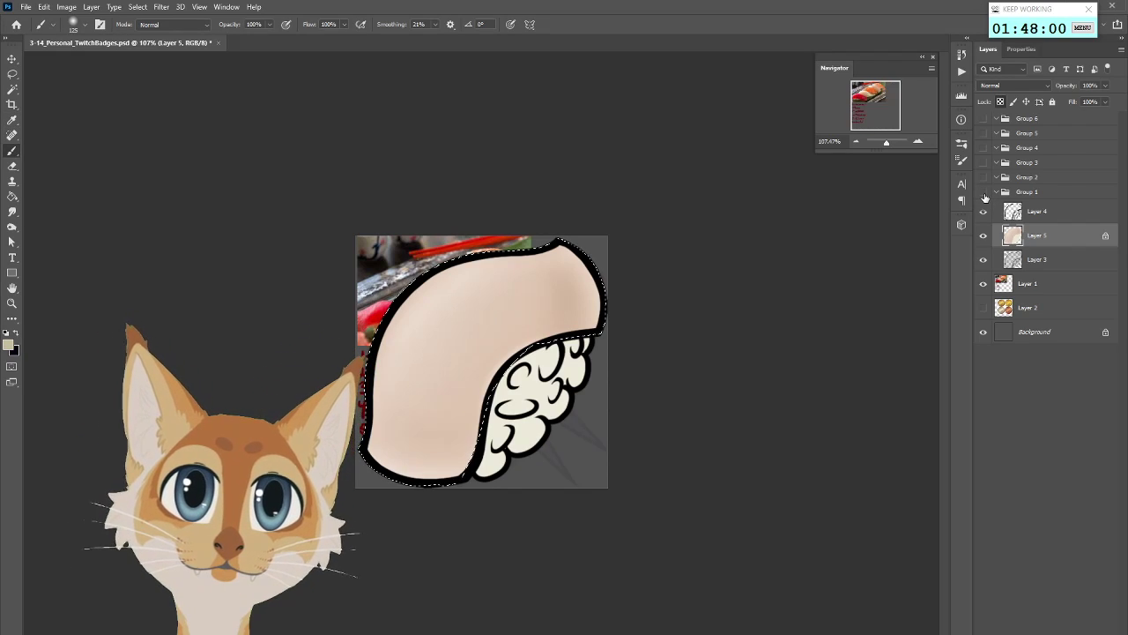
pyautogui.click(984, 193)
pyautogui.click(984, 193)
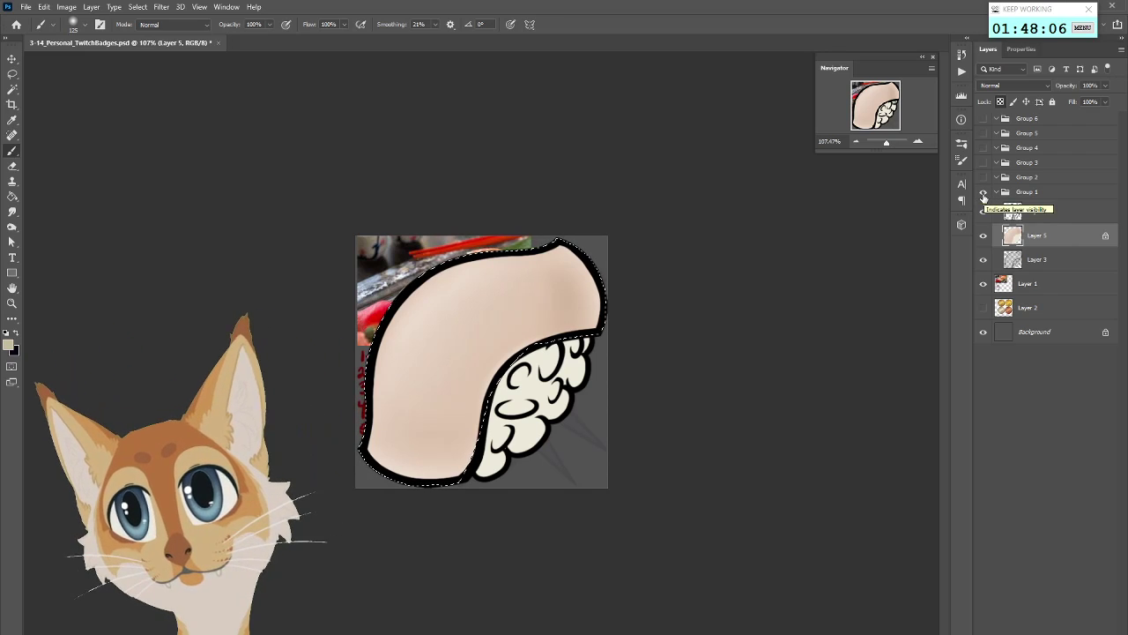
pyautogui.click(984, 193)
pyautogui.click(984, 193)
pyautogui.click(983, 193)
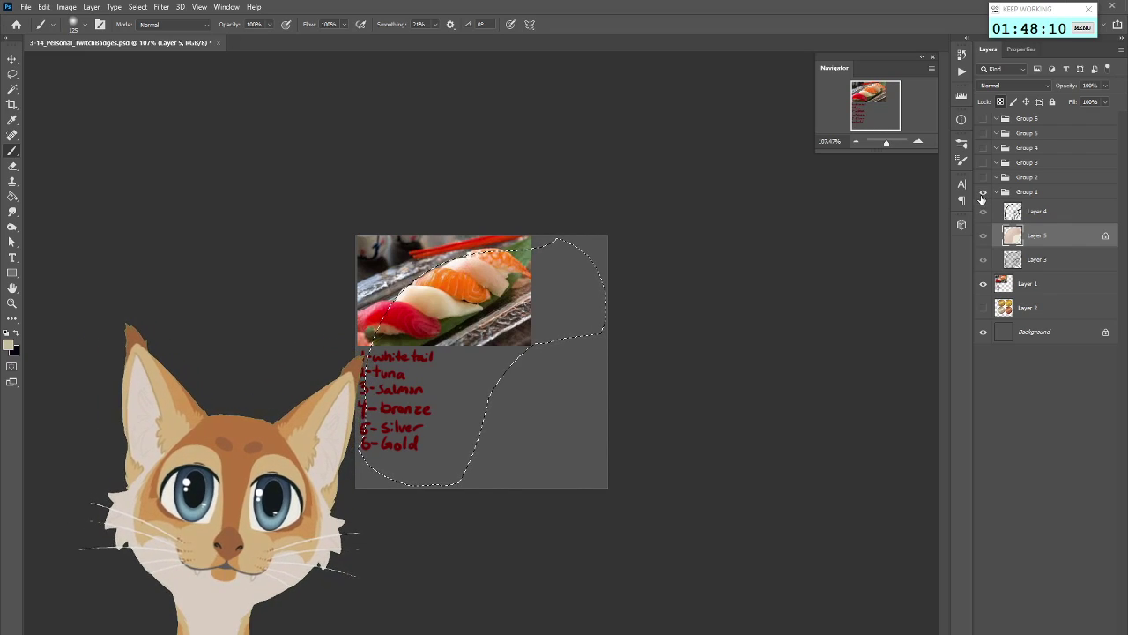
pyautogui.click(984, 193)
# Add a new layer above Layer 5 and set the foreground colour to a muted tan based on the topping's hue
pyautogui.hotkey('ctrl', 'shift', 'alt', 'n')
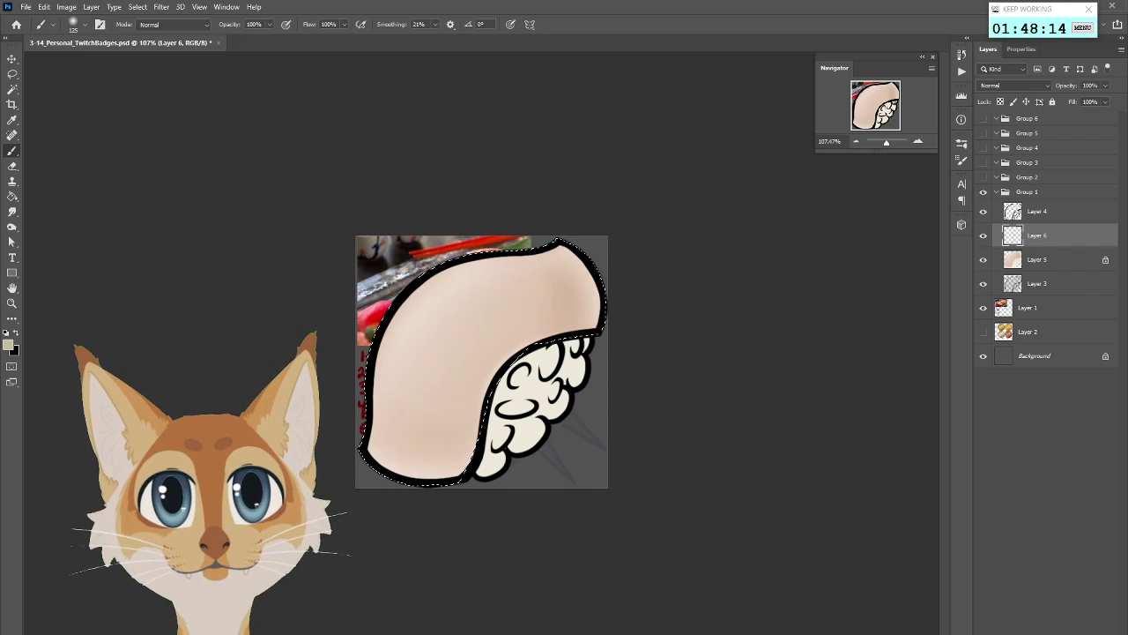
pyautogui.click(9, 344)
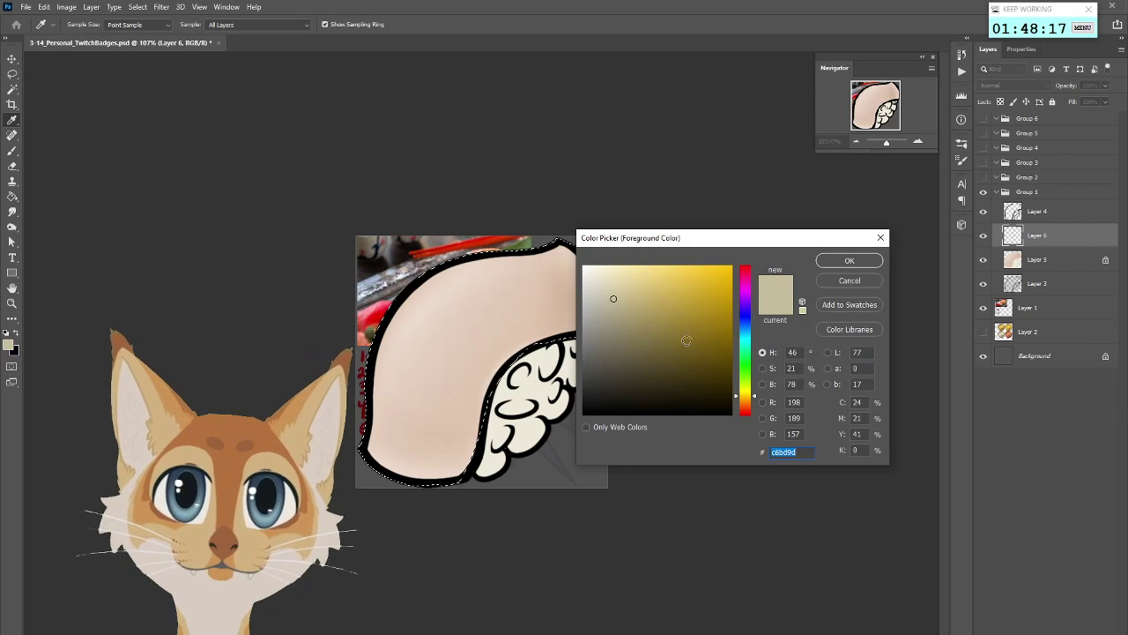
pyautogui.click(557, 341)
pyautogui.click(647, 309)
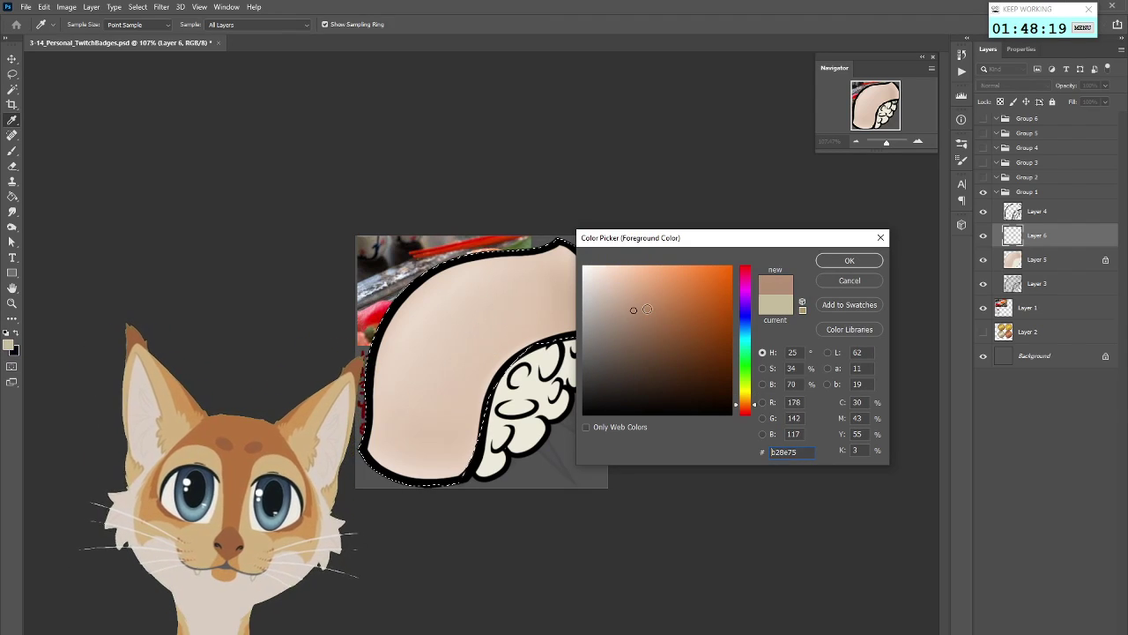
pyautogui.moveTo(746, 408); pyautogui.dragTo(746, 398)
pyautogui.click(849, 260)
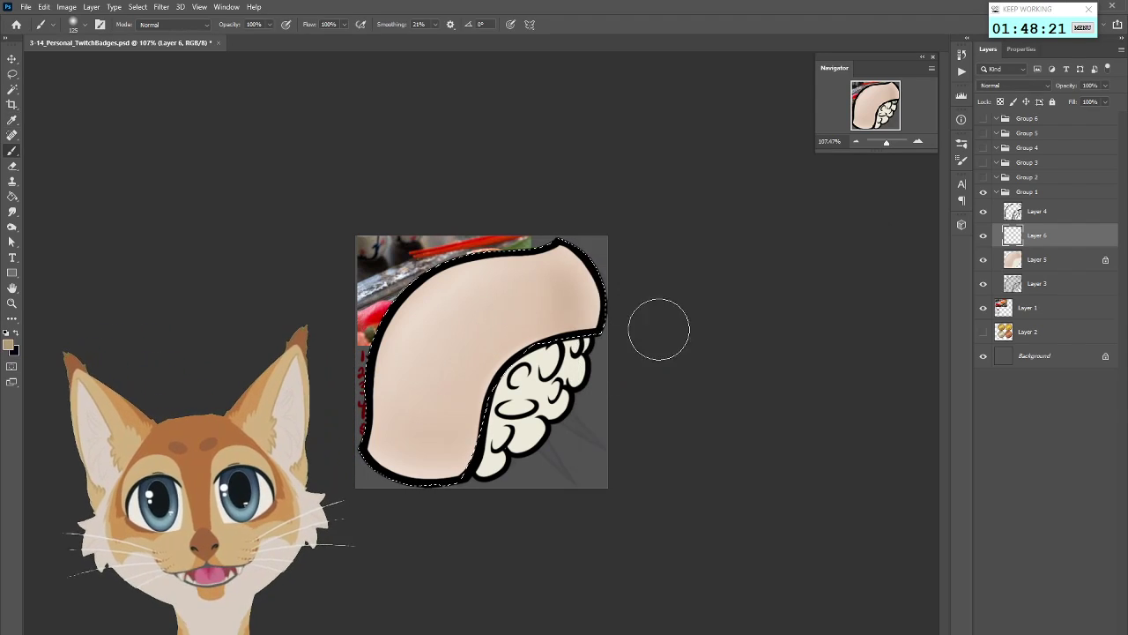
# Reduce the soft brush to 25 px
pyautogui.press('[')
pyautogui.press('[')
pyautogui.press('[')
pyautogui.press('[')
pyautogui.press('[')
pyautogui.press('[')
pyautogui.press('[')
pyautogui.press('[')
pyautogui.press('[')
pyautogui.press('[')
pyautogui.press('[')
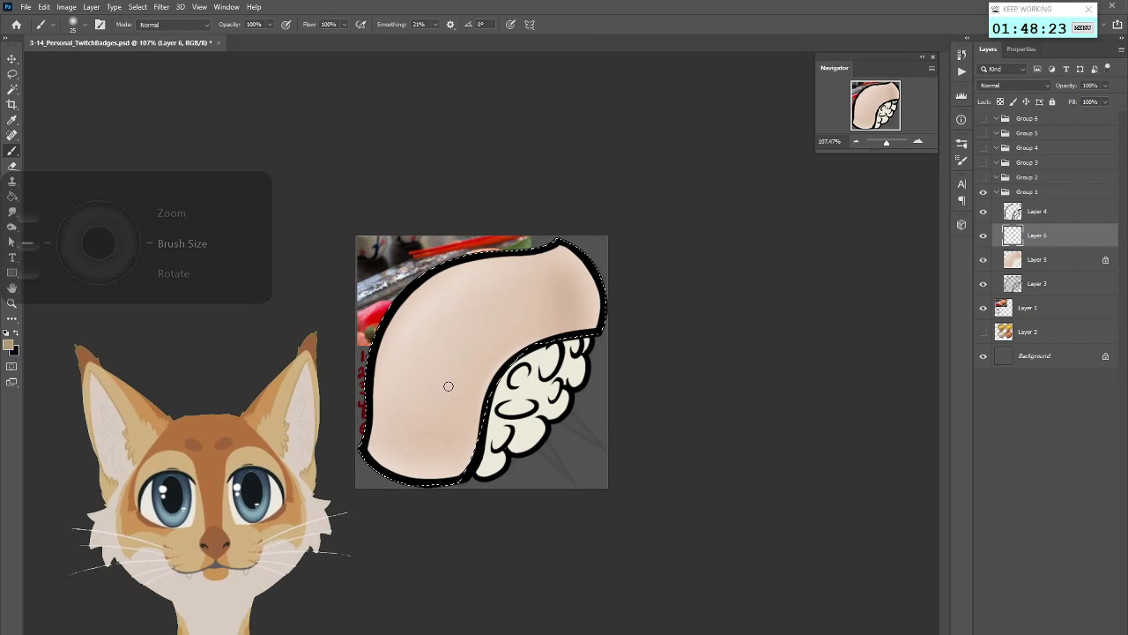
# Reduce the soft brush to 20 px and clip Layer 6 to the topping on Layer 5
pyautogui.press('[')
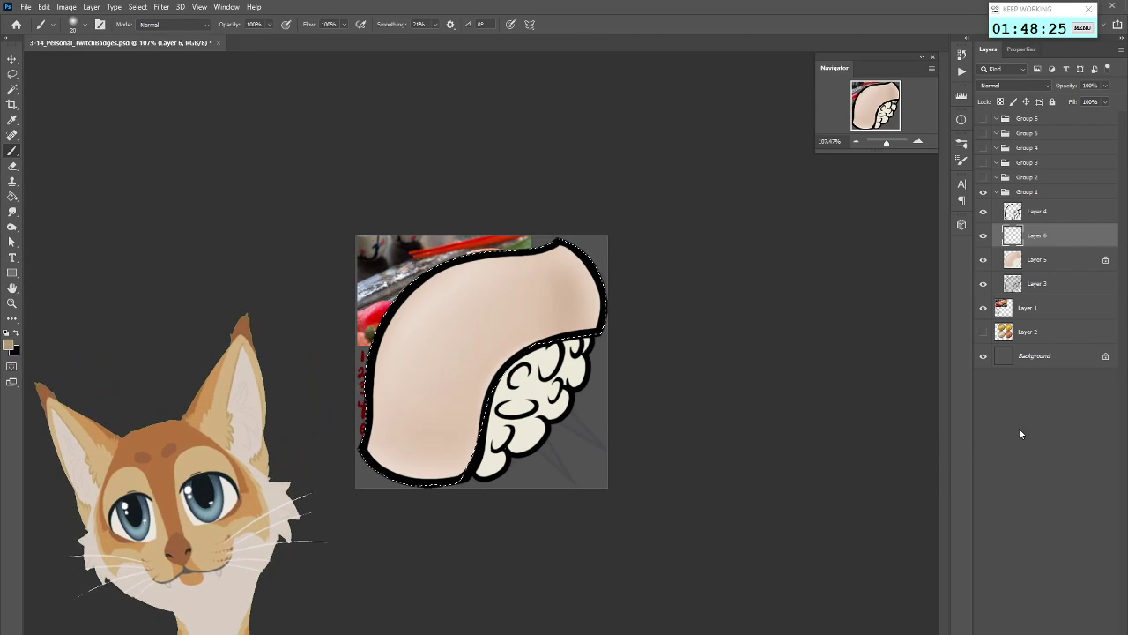
pyautogui.keyDown('alt'); pyautogui.click(1053, 248); pyautogui.keyUp('alt')
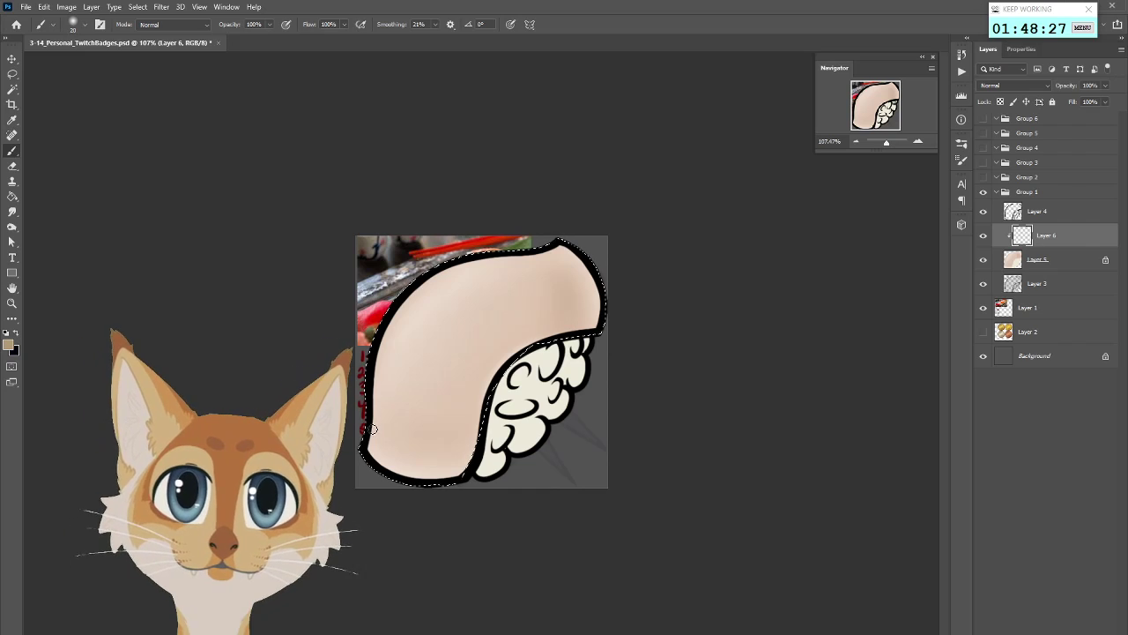
pyautogui.press('[')
pyautogui.press('[')
pyautogui.moveTo(450, 454); pyautogui.dragTo(384, 429)
pyautogui.hotkey('ctrl', 'z')
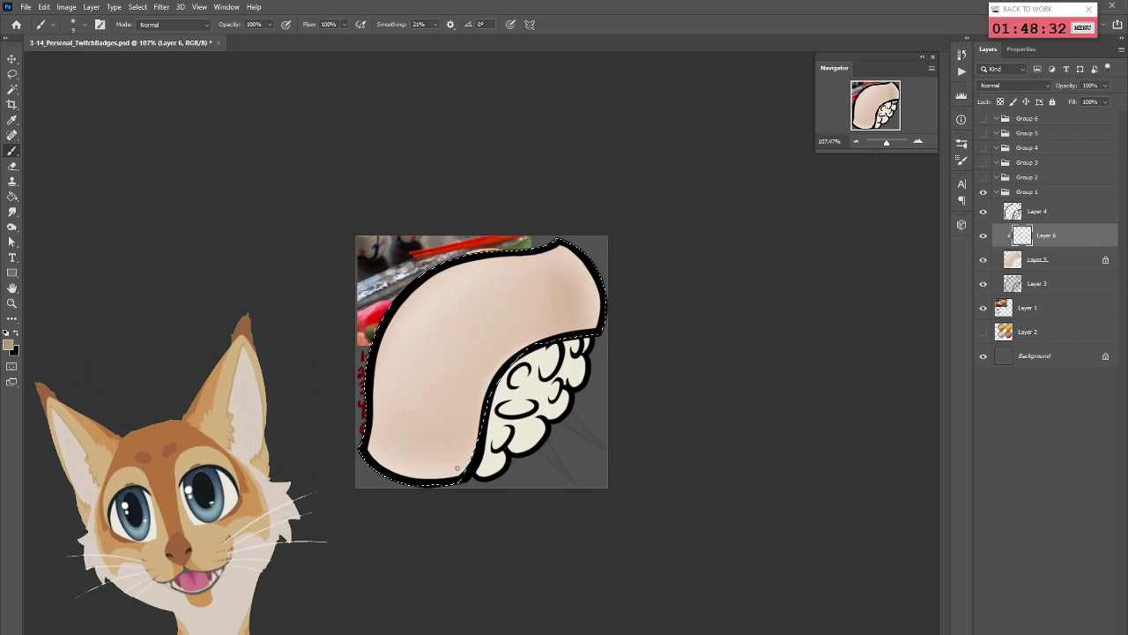
# Set the foreground colour to a pale pink (#e0bdb0) based on the topping's tone and reduce the soft brush to 15 px
pyautogui.keyDown('alt'); pyautogui.click(461, 371); pyautogui.keyUp('alt')
pyautogui.click(10, 343)
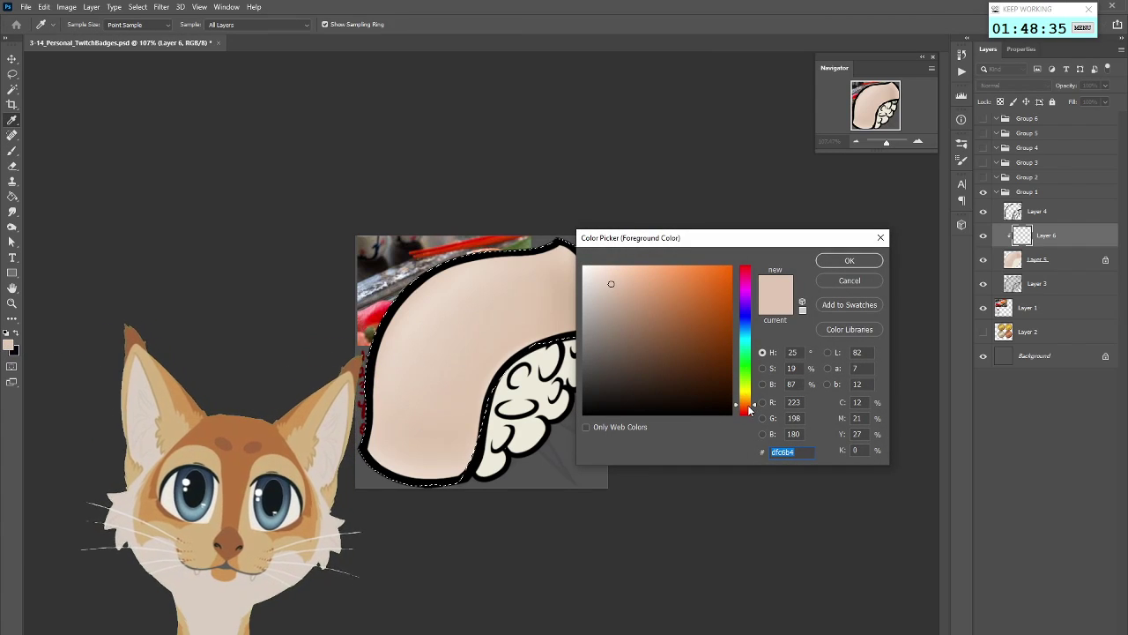
pyautogui.click(749, 408)
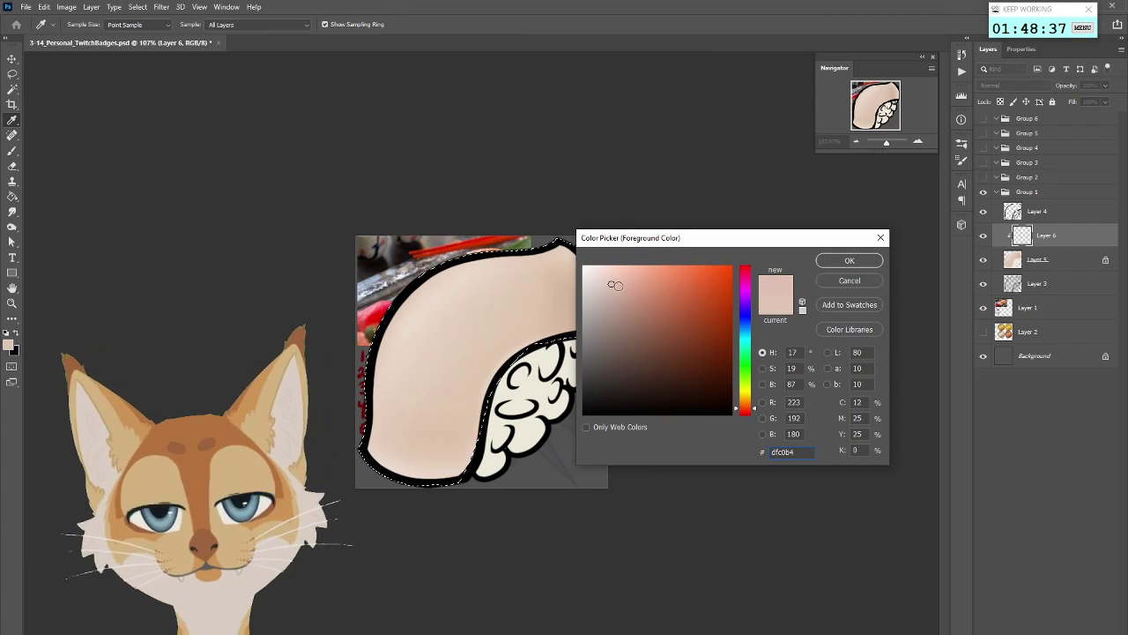
pyautogui.click(617, 283)
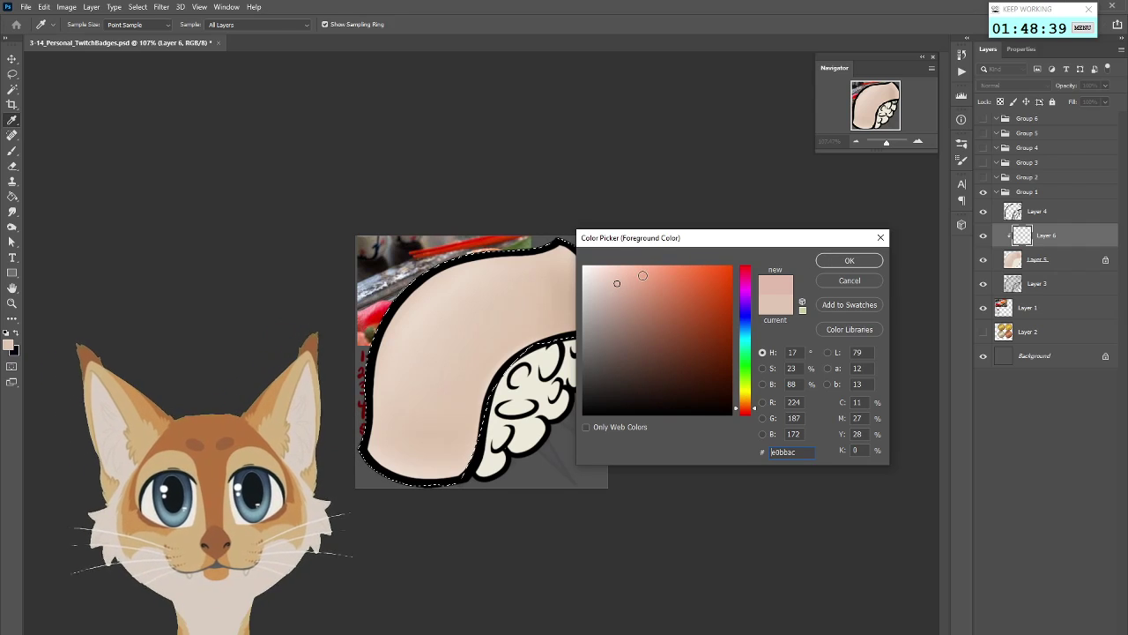
pyautogui.click(615, 283)
pyautogui.click(849, 261)
pyautogui.press('b')
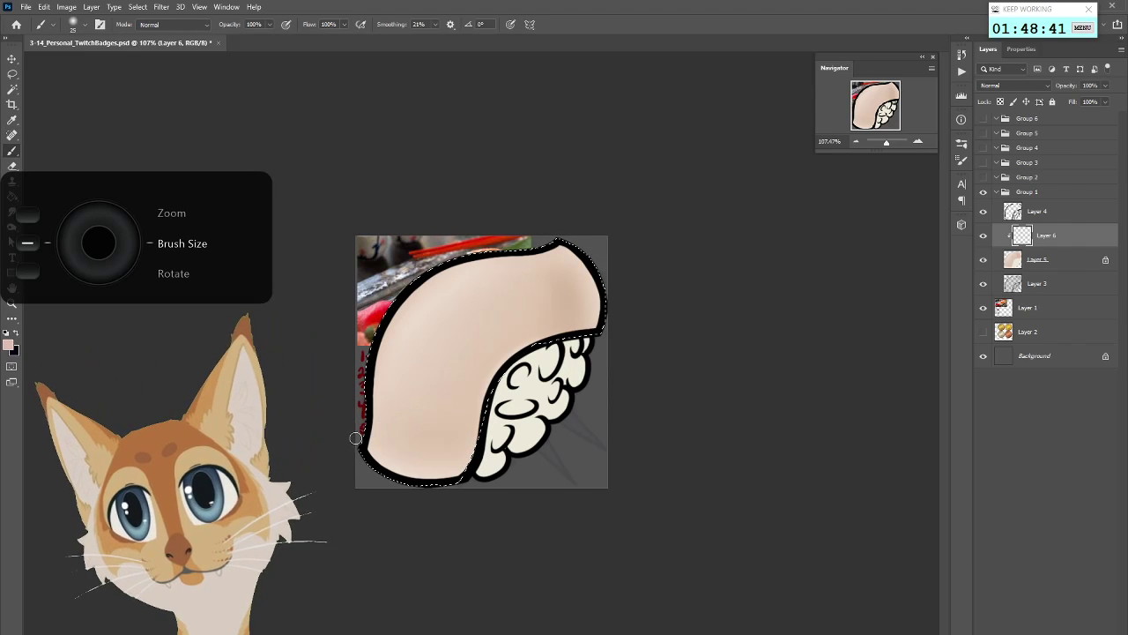
pyautogui.press('[')
pyautogui.press('[')
pyautogui.press('[')
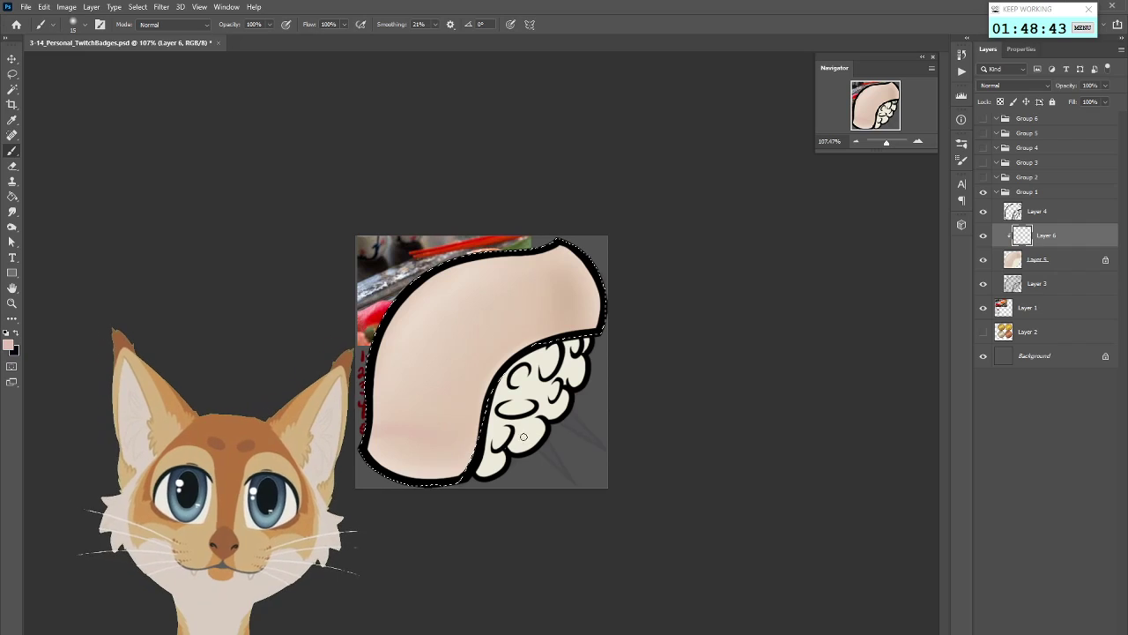
# Darken the foreground pink slightly and paint curved crease lines across the sushi topping on Layer 6
pyautogui.click(10, 345)
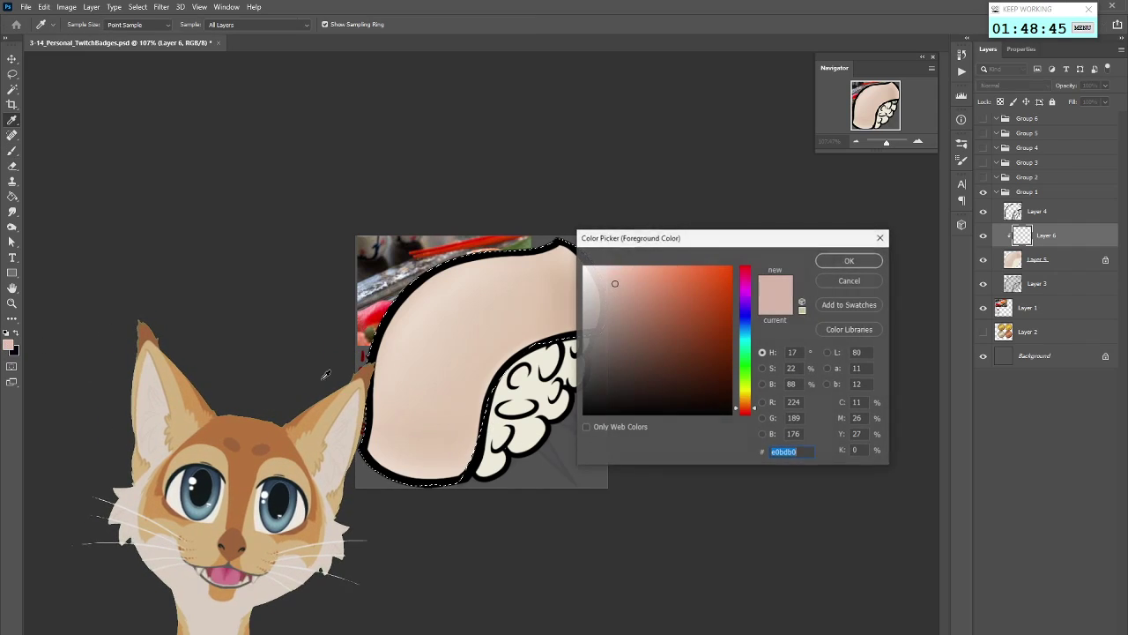
pyautogui.click(615, 292)
pyautogui.click(848, 261)
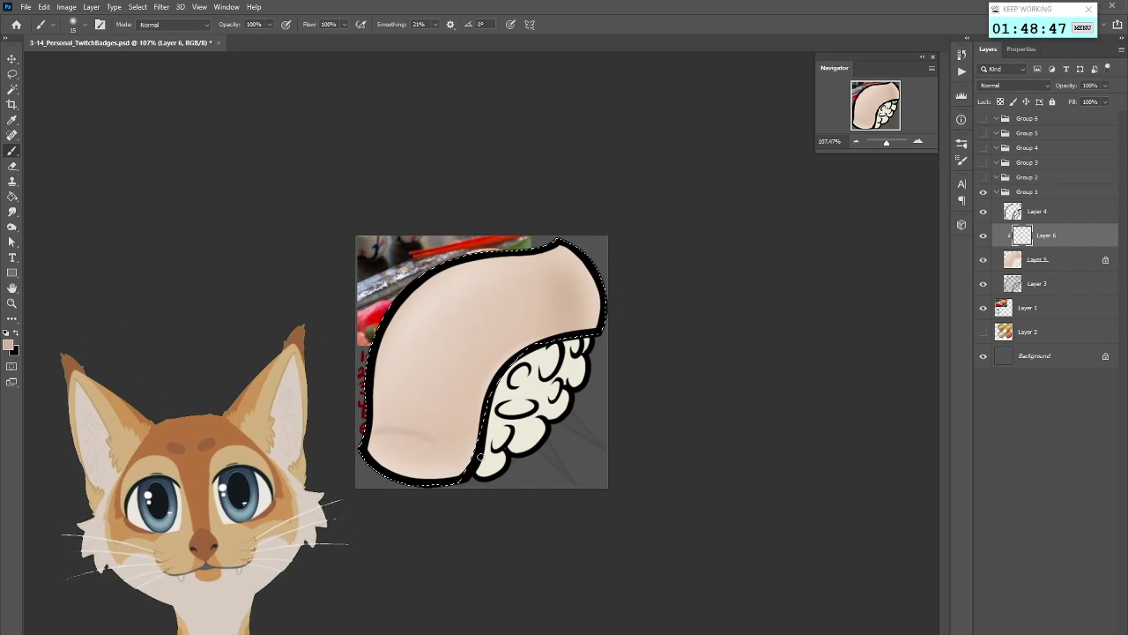
pyautogui.moveTo(382, 380)
pyautogui.mouseDown()
pyautogui.moveTo(534, 397)
pyautogui.moveTo(386, 383)
pyautogui.moveTo(499, 384)
pyautogui.mouseUp()
pyautogui.moveTo(414, 295); pyautogui.dragTo(507, 310)
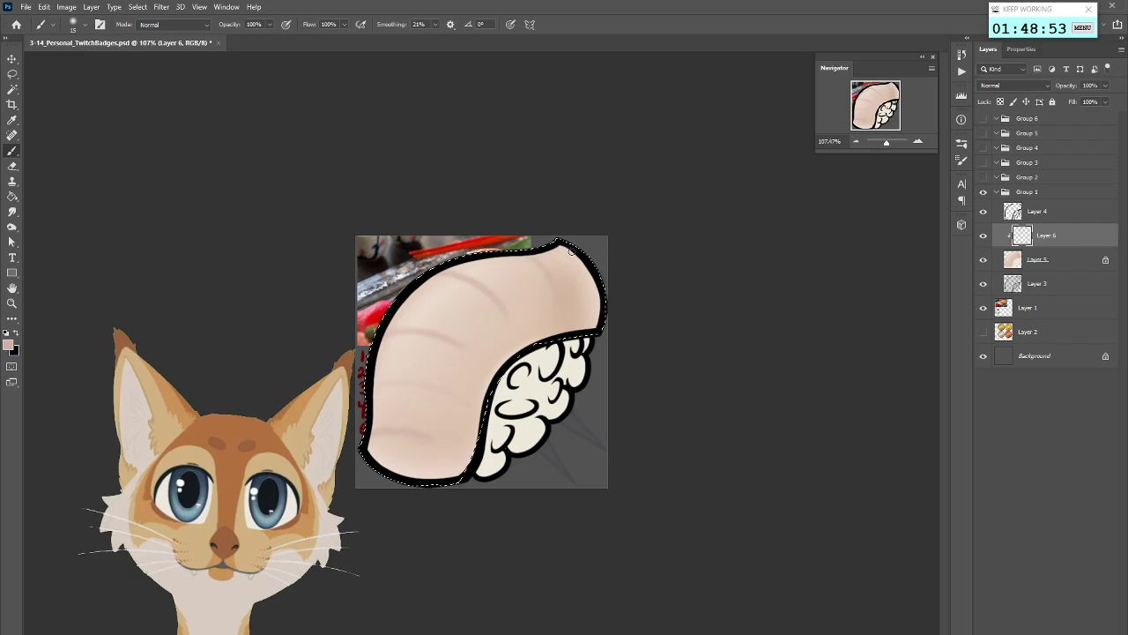
pyautogui.scroll(-5, 618, 481)
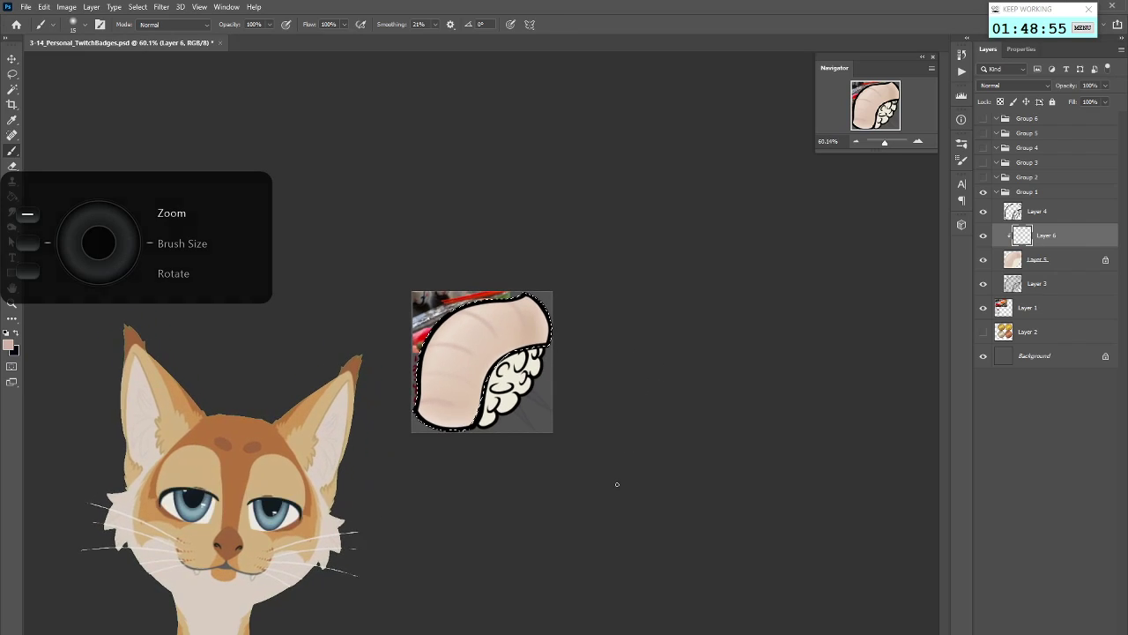
pyautogui.scroll(5, 617, 484)
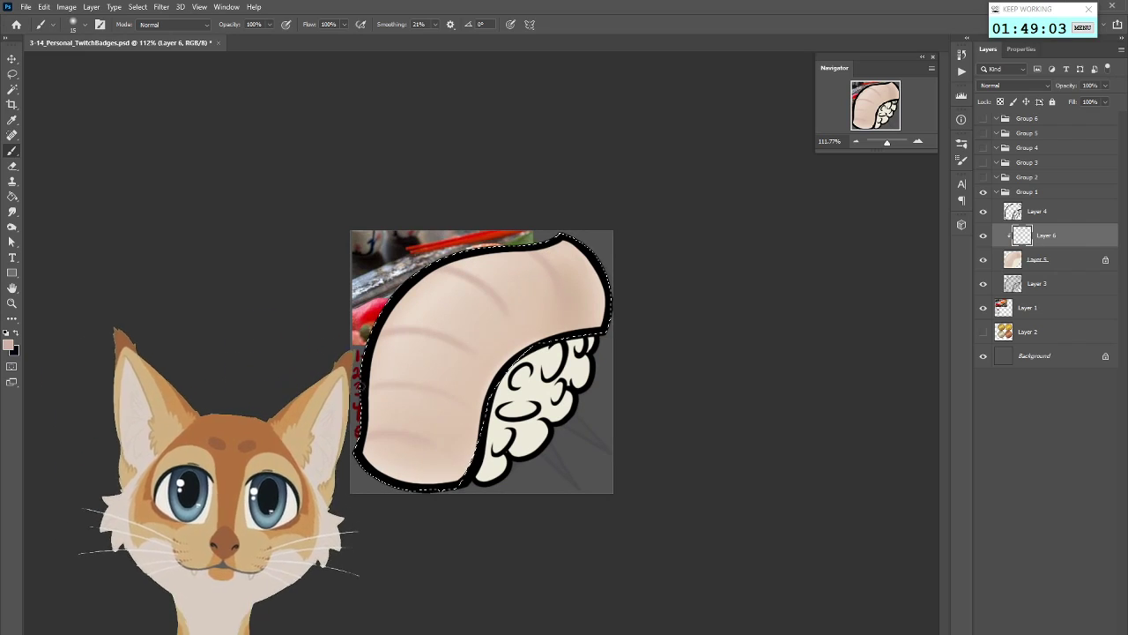
# Soften the edges of the crease lines with a paler topping colour and a 25 px soft brush
pyautogui.press(']')
pyautogui.press(']')
pyautogui.press(']')
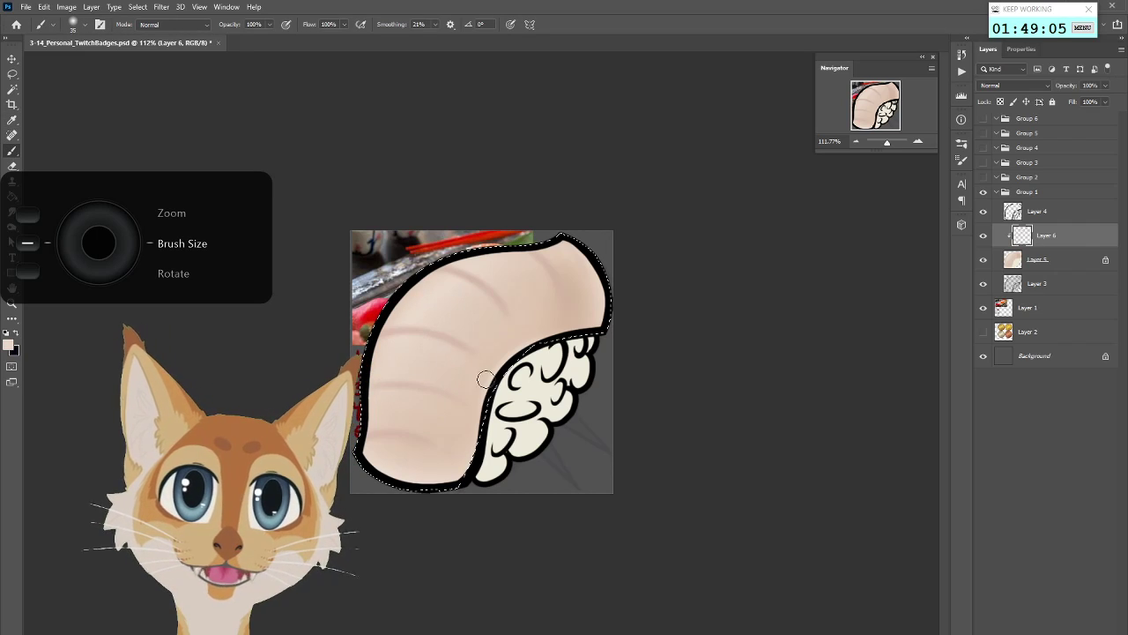
pyautogui.press('[')
pyautogui.press('[')
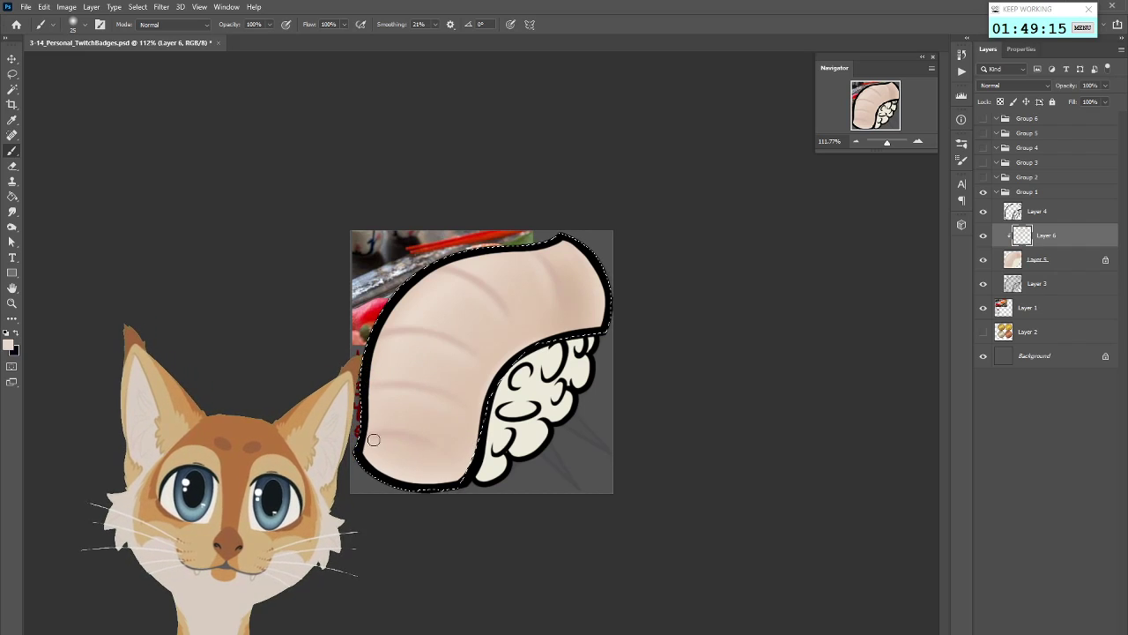
pyautogui.scroll(-12, 533, 513)
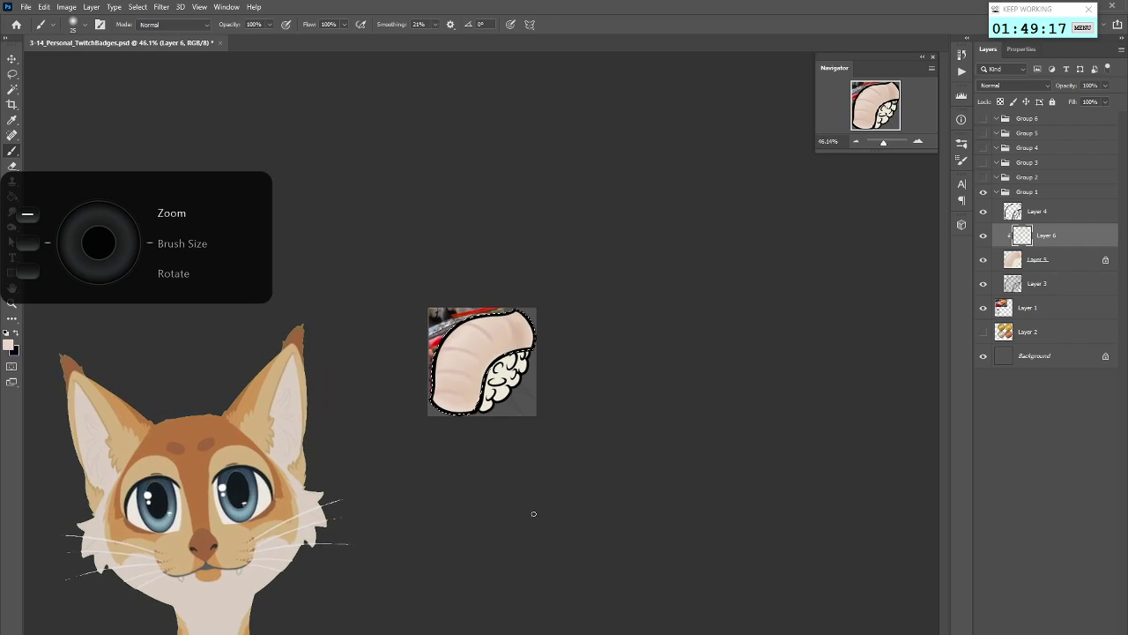
pyautogui.scroll(8, 533, 514)
# Enlarge the soft brush to 70 px and sample a light pink from the upper part of the topping
pyautogui.press(']')
pyautogui.press(']')
pyautogui.press(']')
pyautogui.press(']')
pyautogui.press(']')
pyautogui.press(']')
pyautogui.press(']')
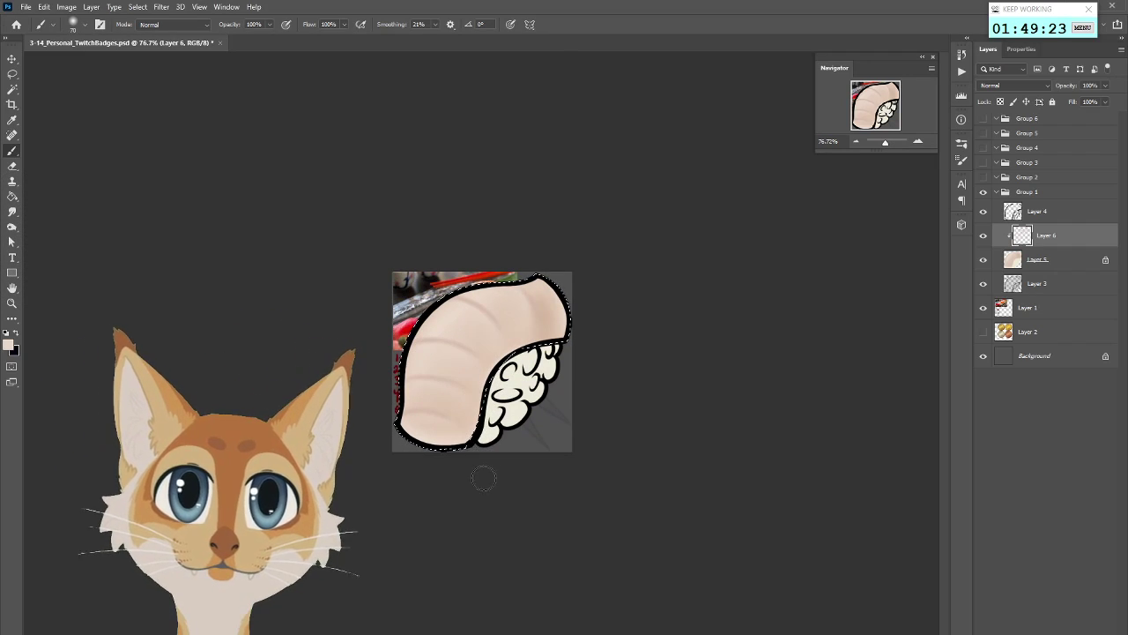
pyautogui.scroll(-6, 617, 486)
pyautogui.scroll(4, 619, 487)
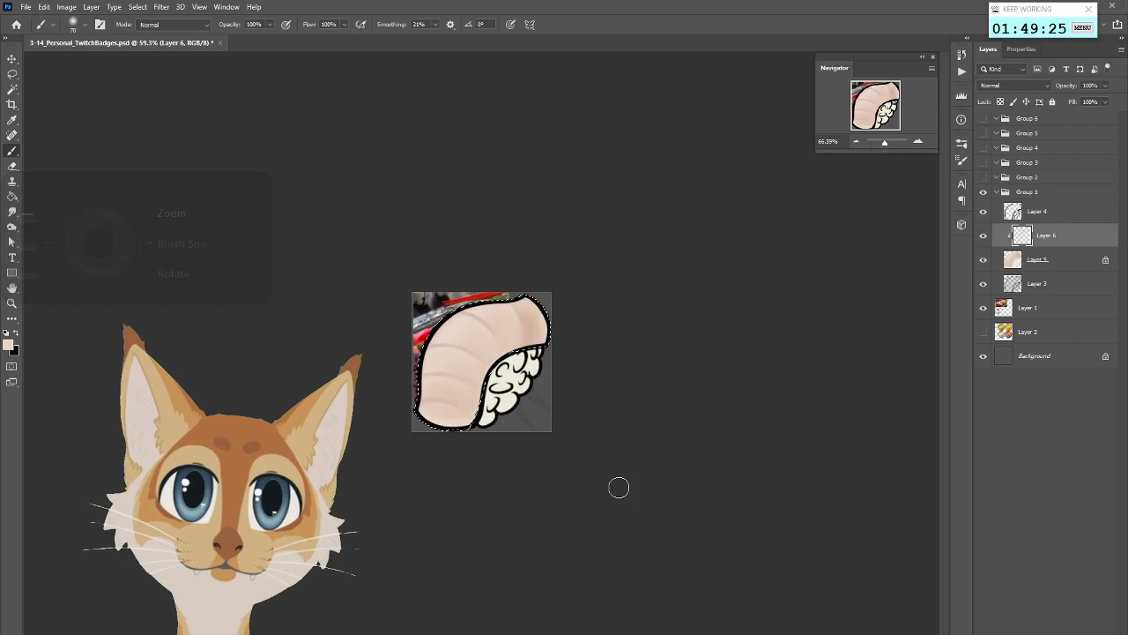
pyautogui.scroll(3, 619, 487)
pyautogui.press('i')
pyautogui.click(474, 280)
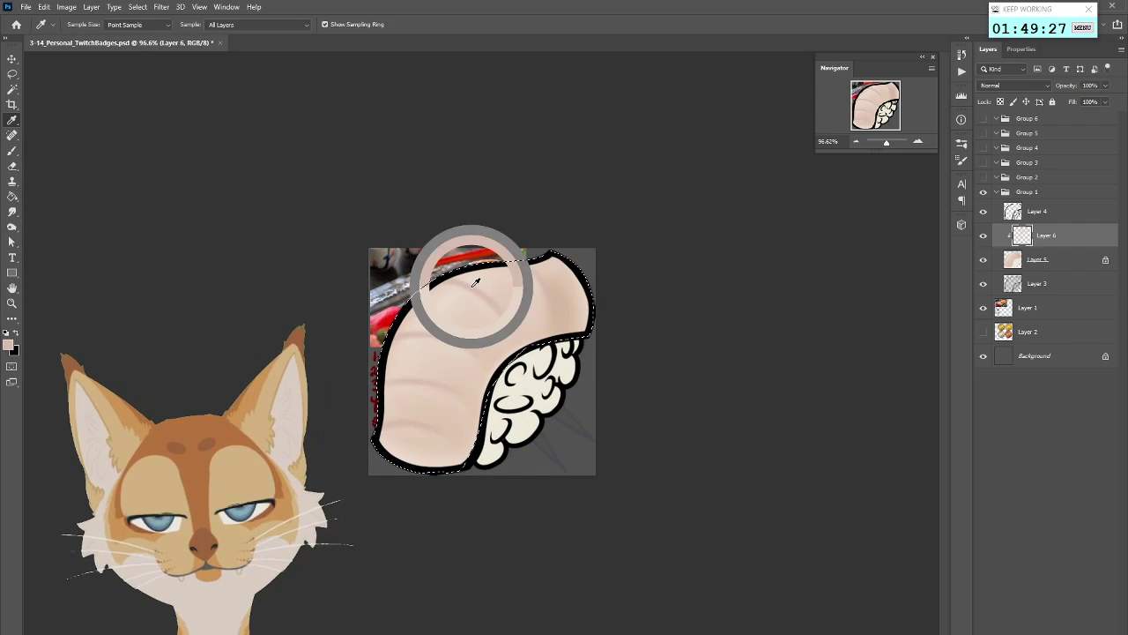
pyautogui.keyDown('alt'); pyautogui.click(516, 288); pyautogui.keyUp('alt')
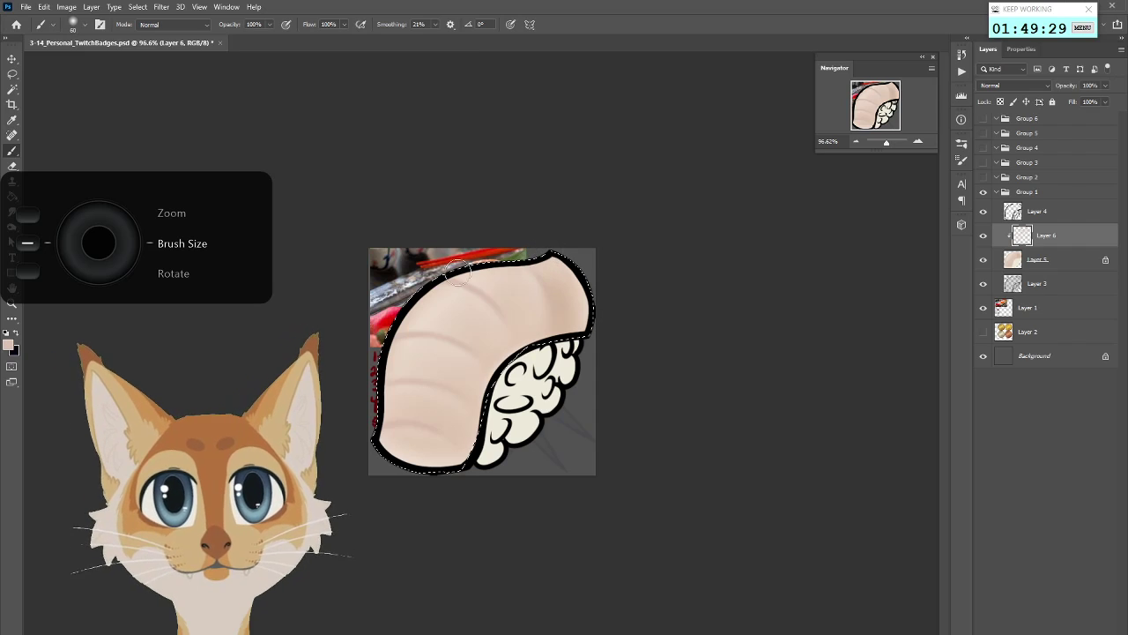
# Blend the creases into the topping with soft pink strokes, varying the brush from 100 px down to 50 px
pyautogui.press(']')
pyautogui.press(']')
pyautogui.press(']')
pyautogui.press(']')
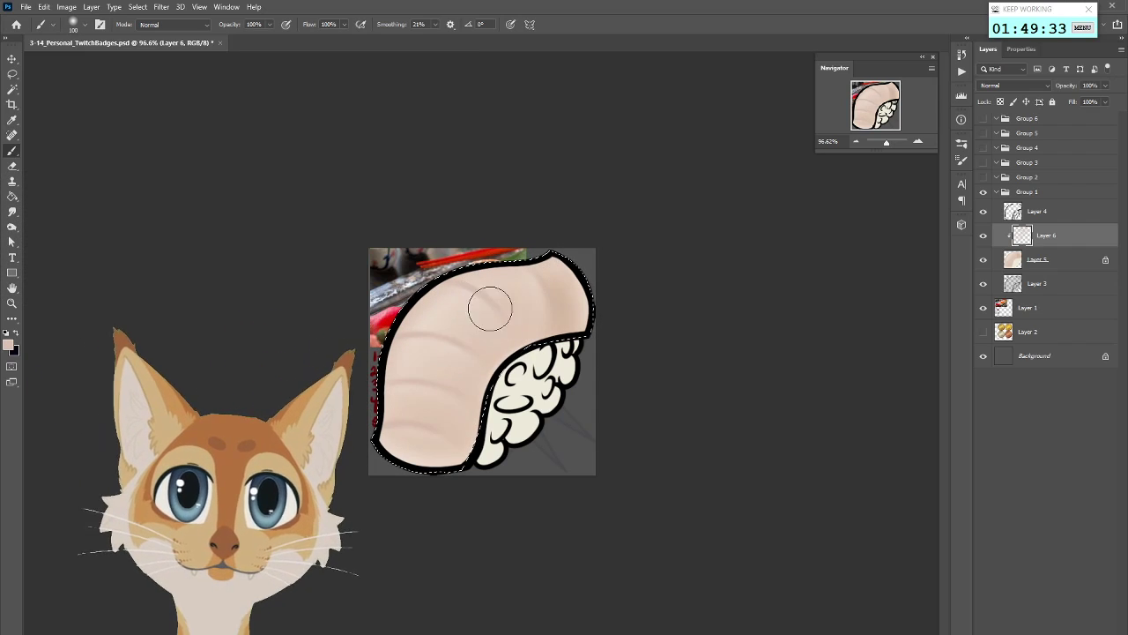
pyautogui.press('[')
pyautogui.press('[')
pyautogui.press('[')
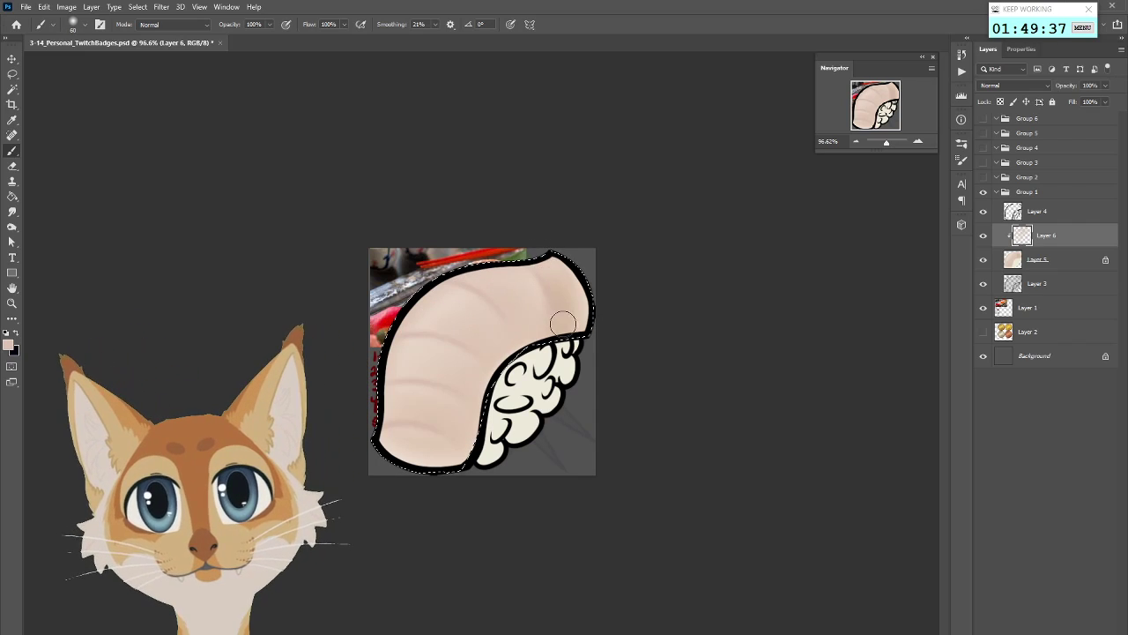
pyautogui.press('[')
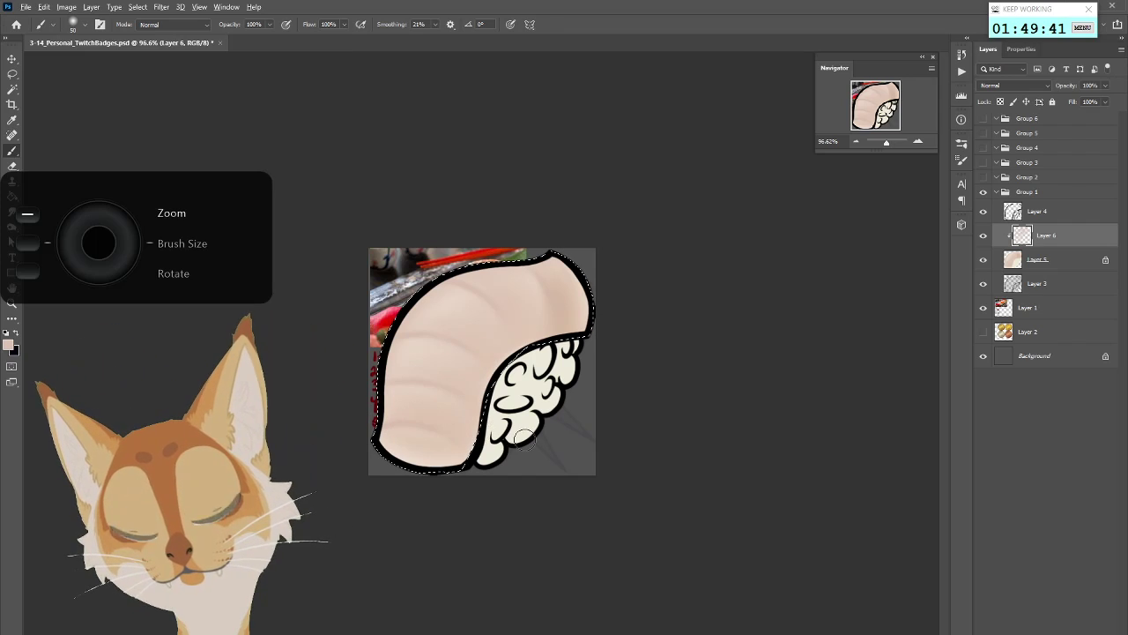
# Check the shaded topping at small size and compare it with the reference photo by hiding and showing Group 1
pyautogui.scroll(-5, 525, 439)
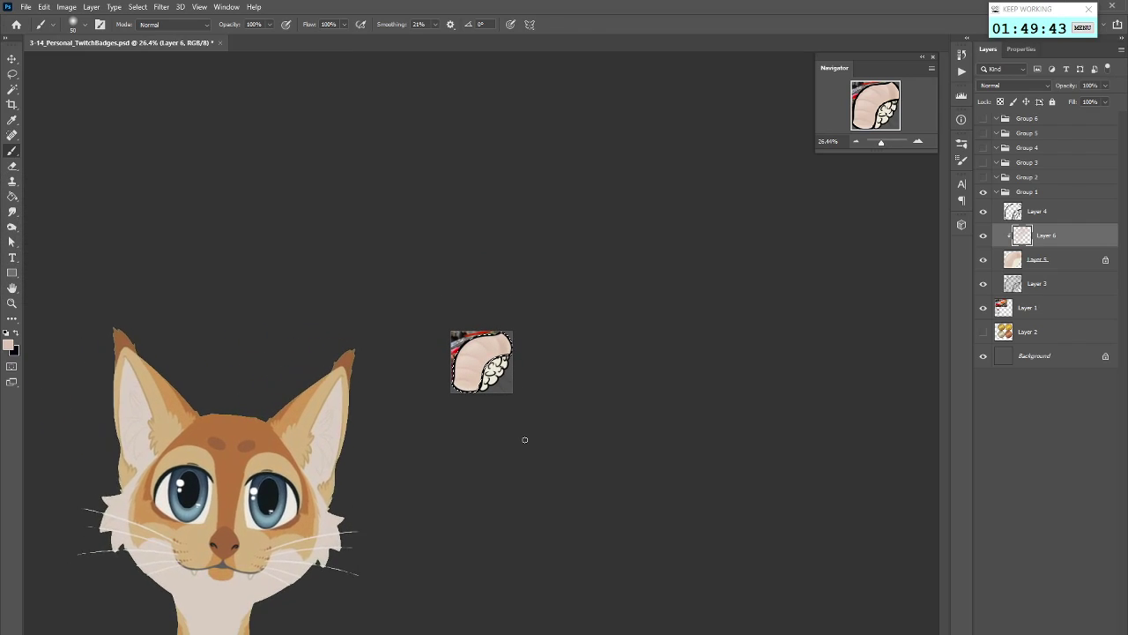
pyautogui.scroll(6, 524, 439)
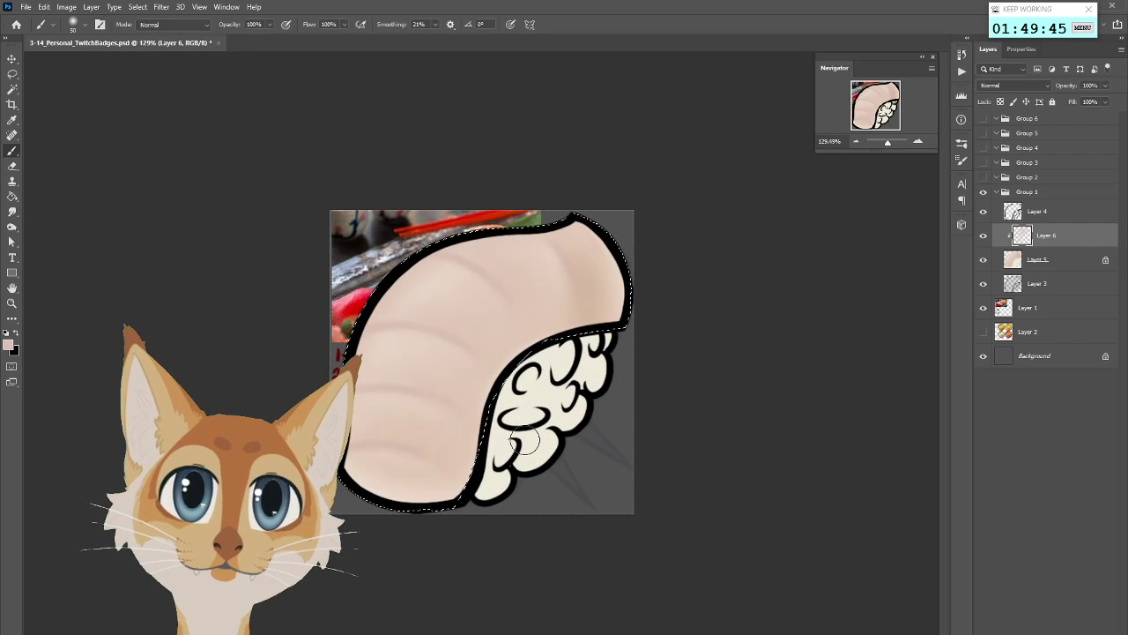
pyautogui.click(983, 193)
pyautogui.click(983, 192)
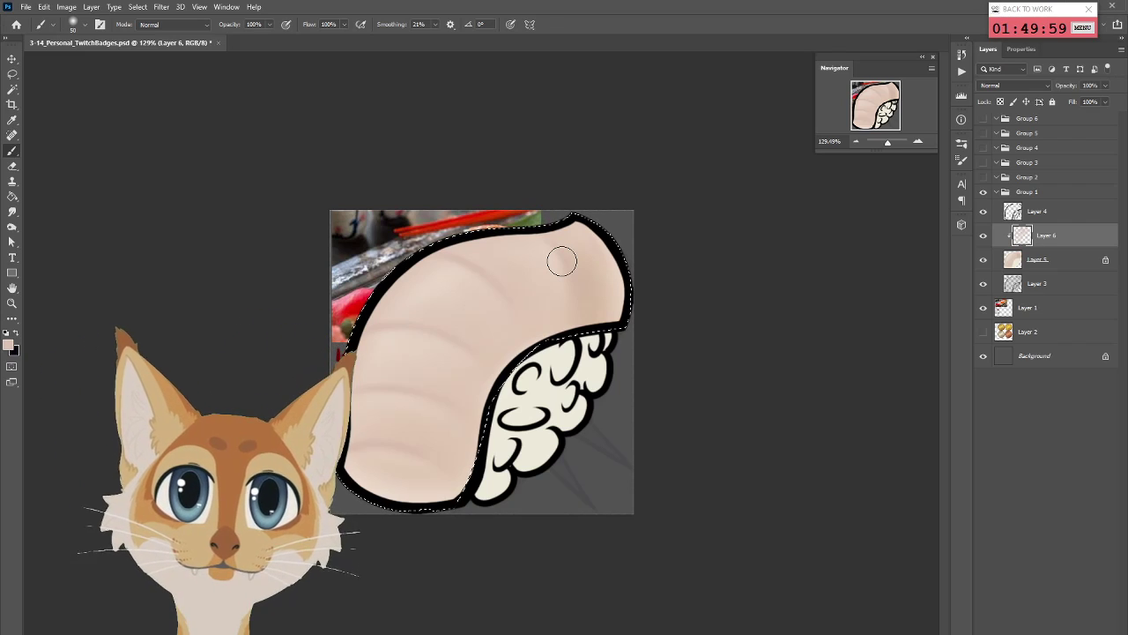
# Add a new layer clipped to the topping directly above Layer 6
pyautogui.click(1046, 265)
pyautogui.click(1094, 629)
pyautogui.moveTo(1061, 265); pyautogui.dragTo(1059, 236)
# Set the foreground colour to a muted rose (#c67f7f) for the soft round brush
pyautogui.click(7, 345)
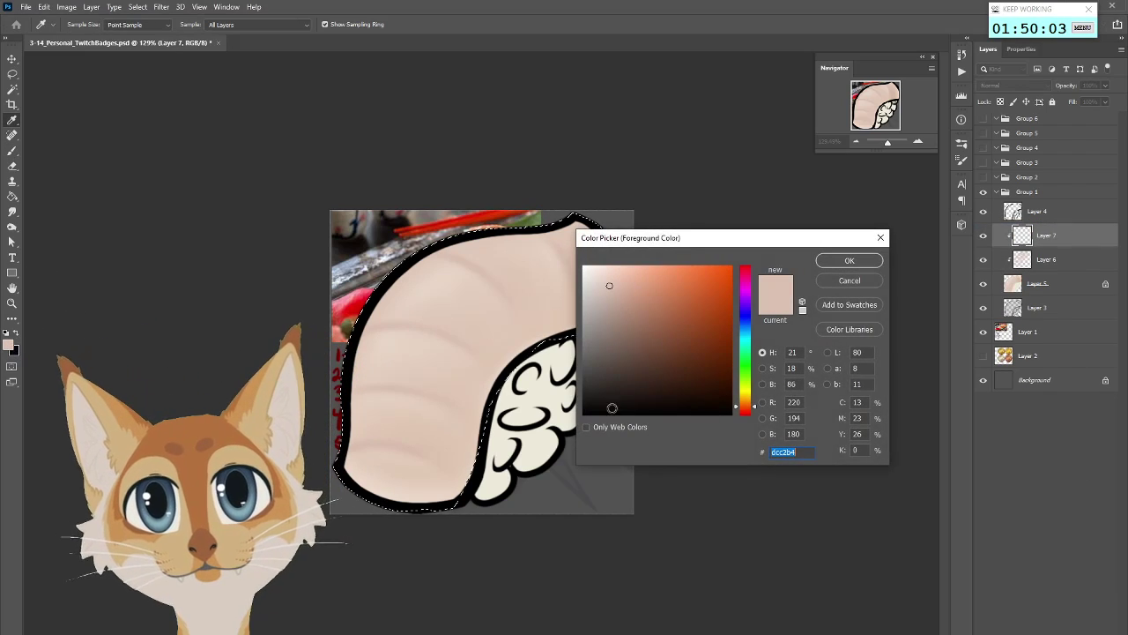
pyautogui.click(660, 304)
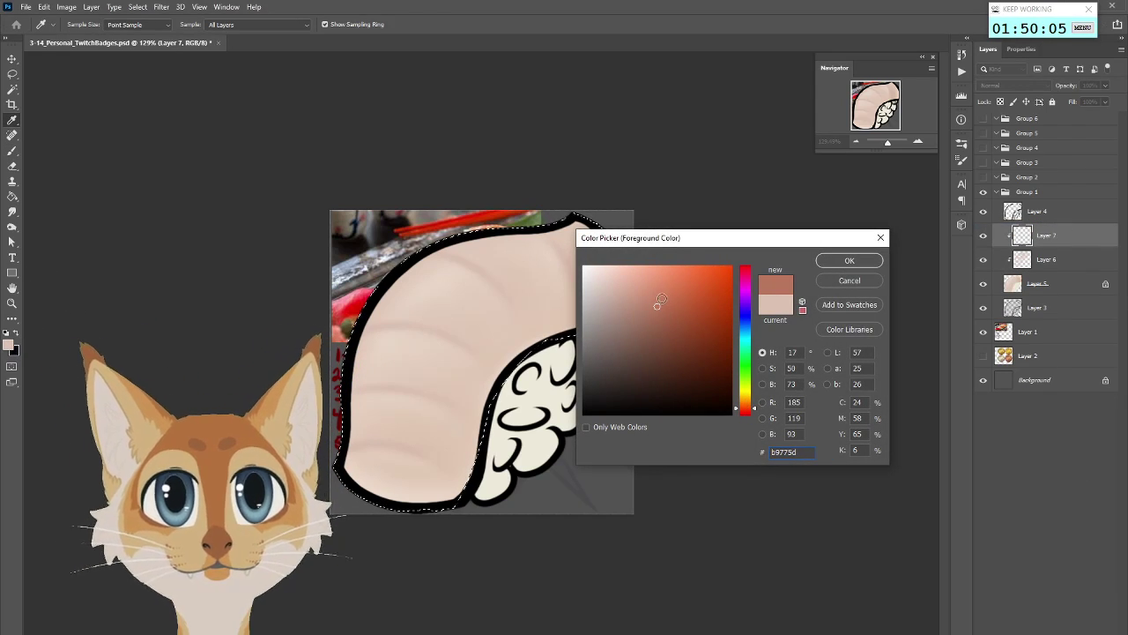
pyautogui.click(649, 295)
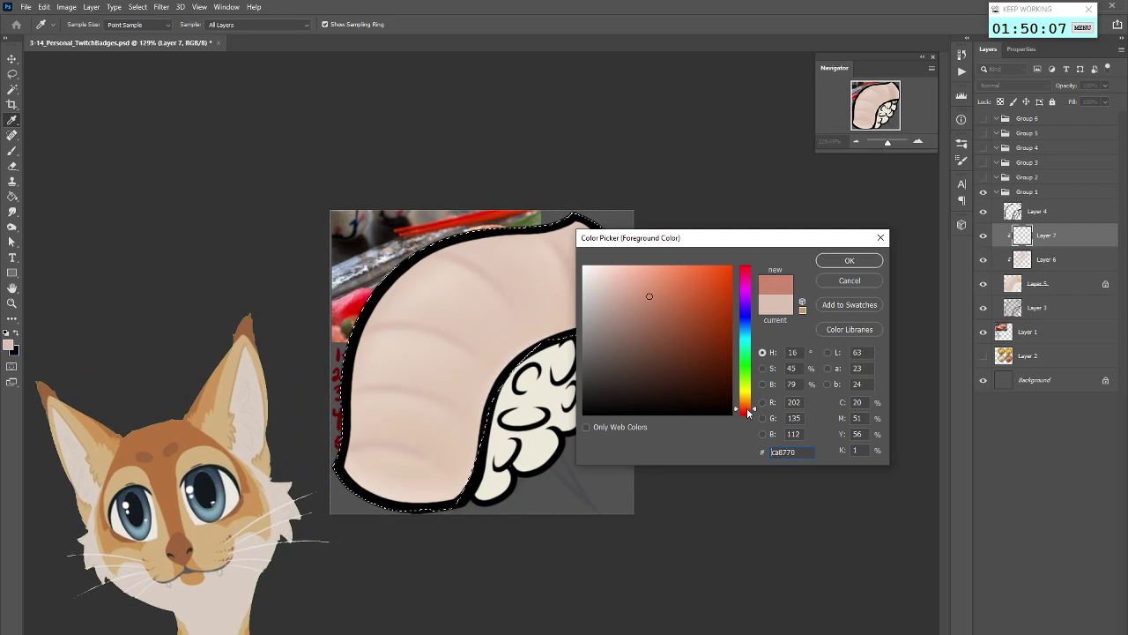
pyautogui.click(849, 260)
pyautogui.press('b')
pyautogui.click(963, 147)
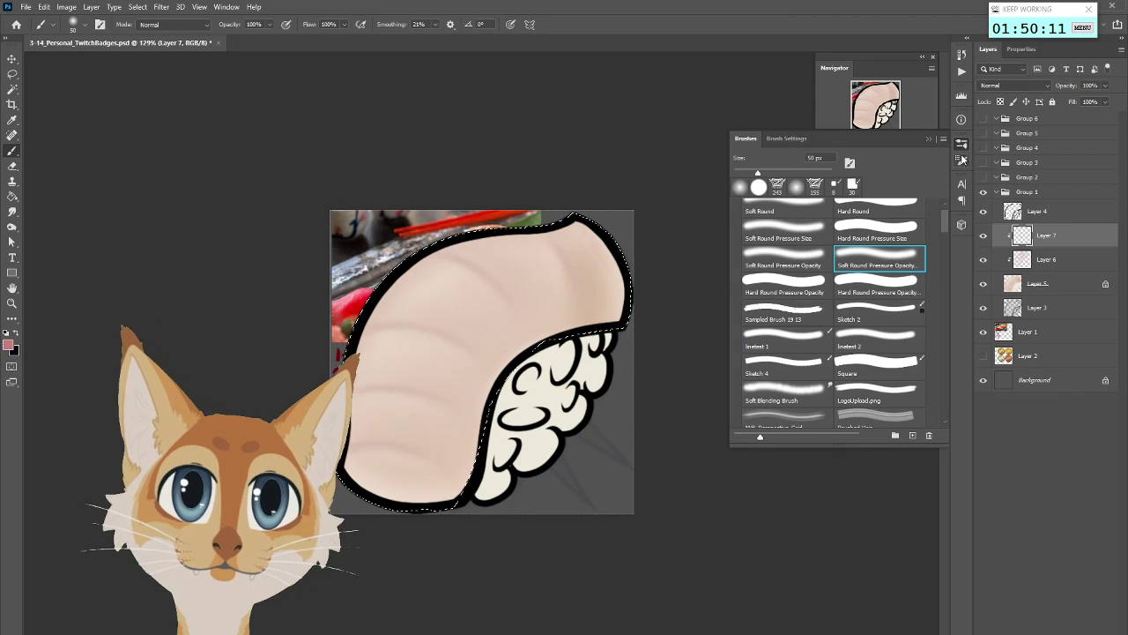
pyautogui.click(961, 147)
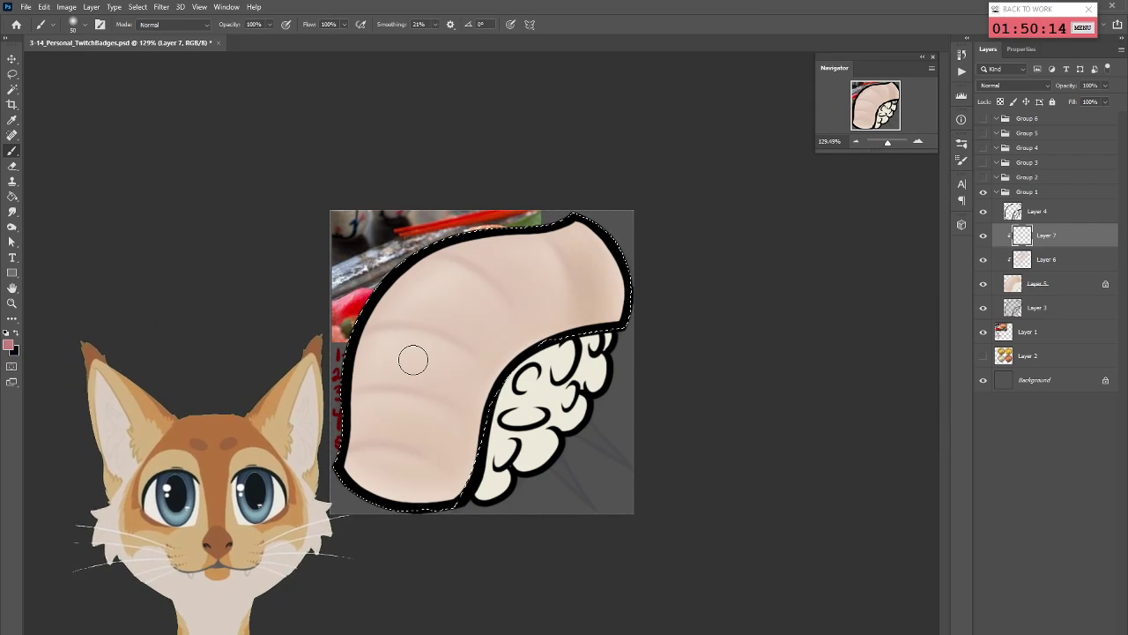
# Enlarge the soft brush to 150 px and paint a rose gradient along the topping's lower end and inner edge
pyautogui.press(']')
pyautogui.press(']')
pyautogui.press(']')
pyautogui.press(']')
pyautogui.press(']')
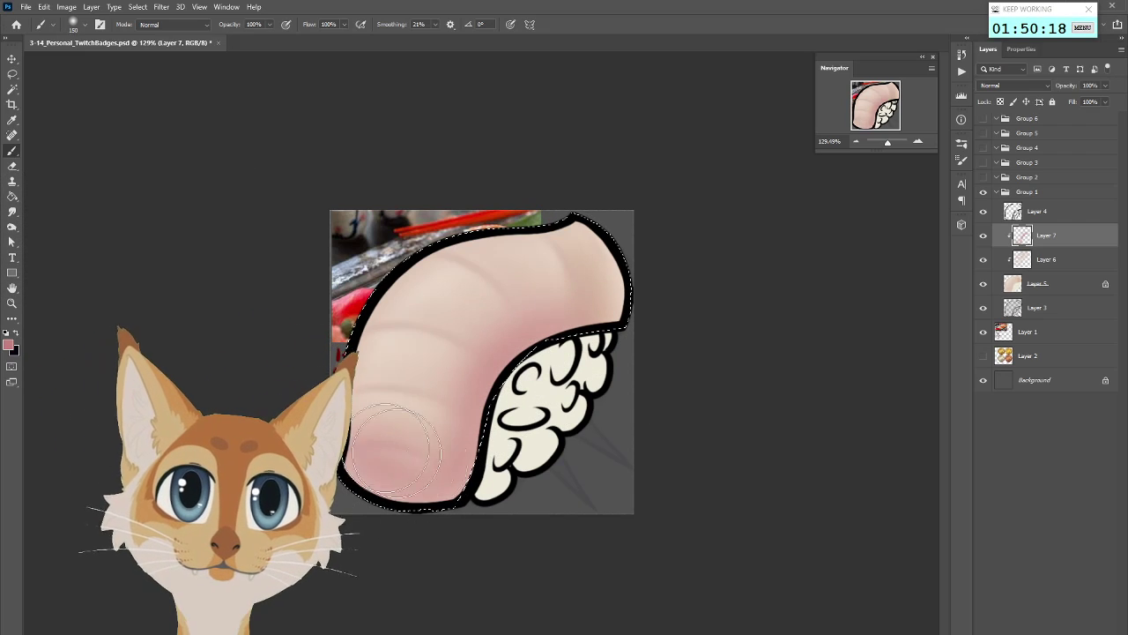
# Pick a darker, more saturated rose and deepen the gradient along the topping's inner edge and lower end
pyautogui.click(8, 344)
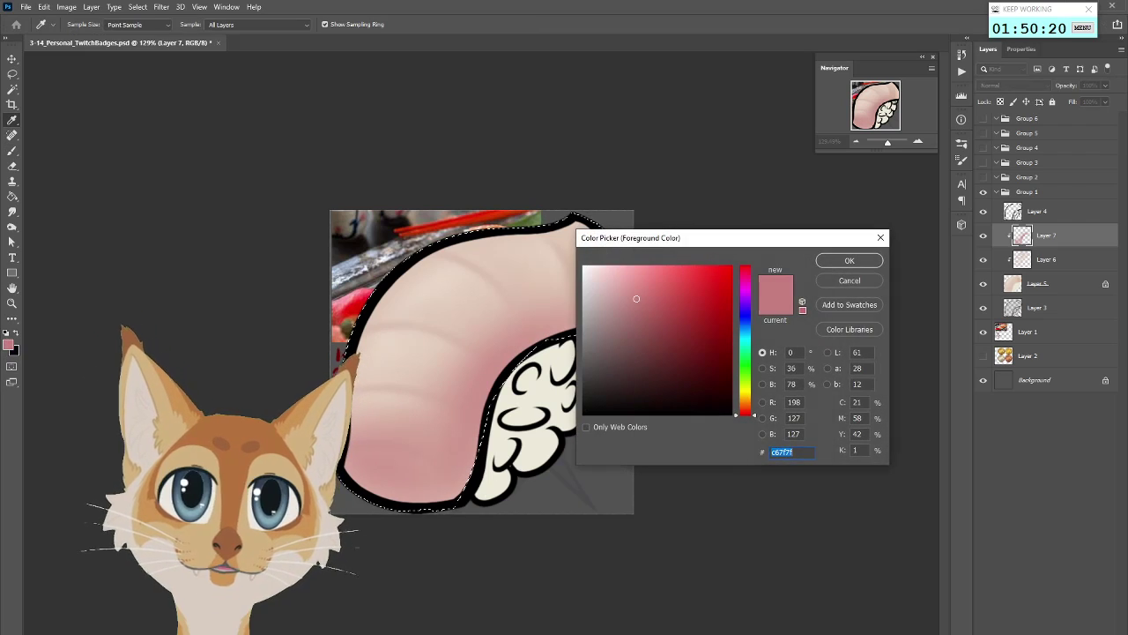
pyautogui.click(651, 309)
pyautogui.click(840, 261)
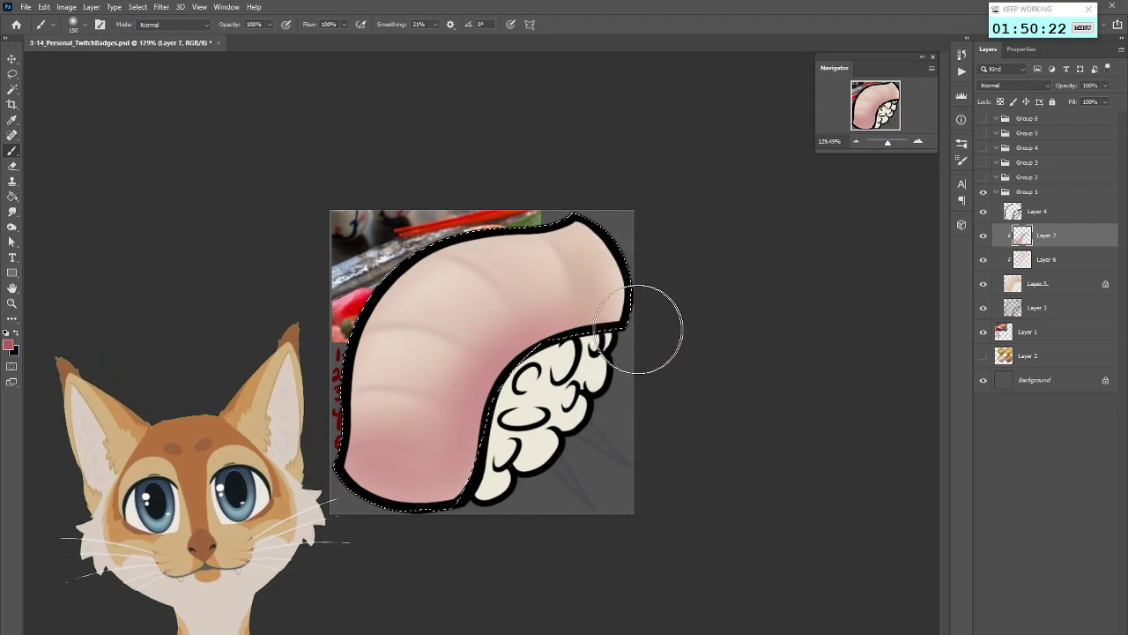
pyautogui.moveTo(507, 385)
pyautogui.mouseDown()
pyautogui.moveTo(386, 491)
pyautogui.moveTo(343, 449)
pyautogui.mouseUp()
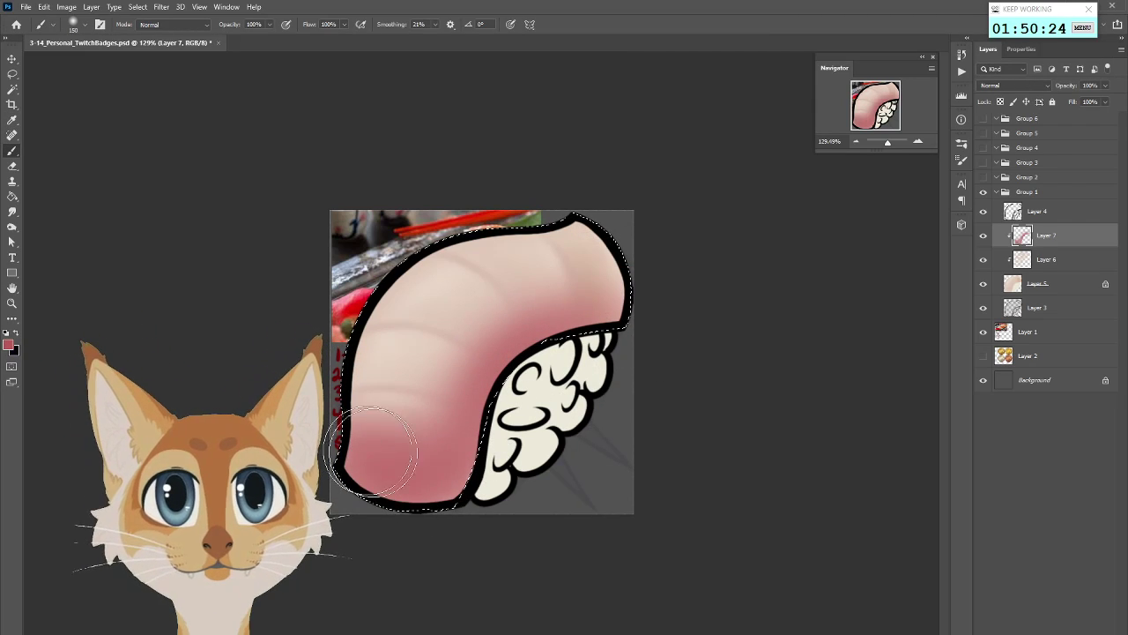
# Reduce the soft brush to 30 px and paint deeper rose along the topping's creases and lower end
pyautogui.press('[')
pyautogui.press('[')
pyautogui.press('[')
pyautogui.press('[')
pyautogui.press('[')
pyautogui.press('[')
pyautogui.press('[')
pyautogui.press('[')
pyautogui.press('[')
pyautogui.press('[')
pyautogui.press('[')
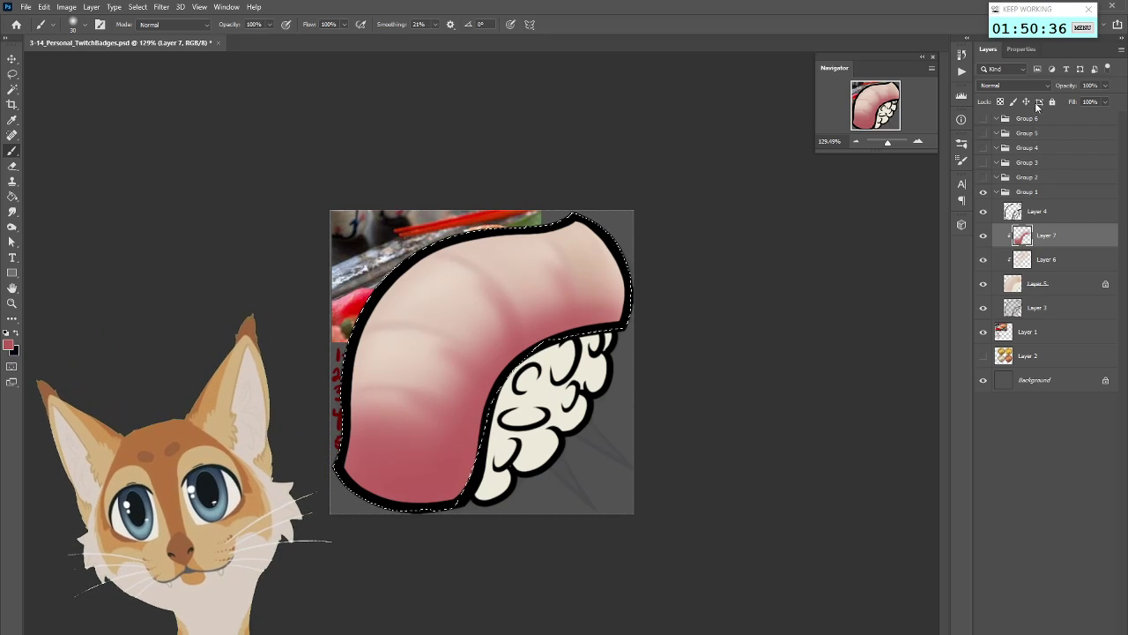
# Set Layer 7's blend mode to Darken and lower its opacity to 54%
pyautogui.click(1014, 84)
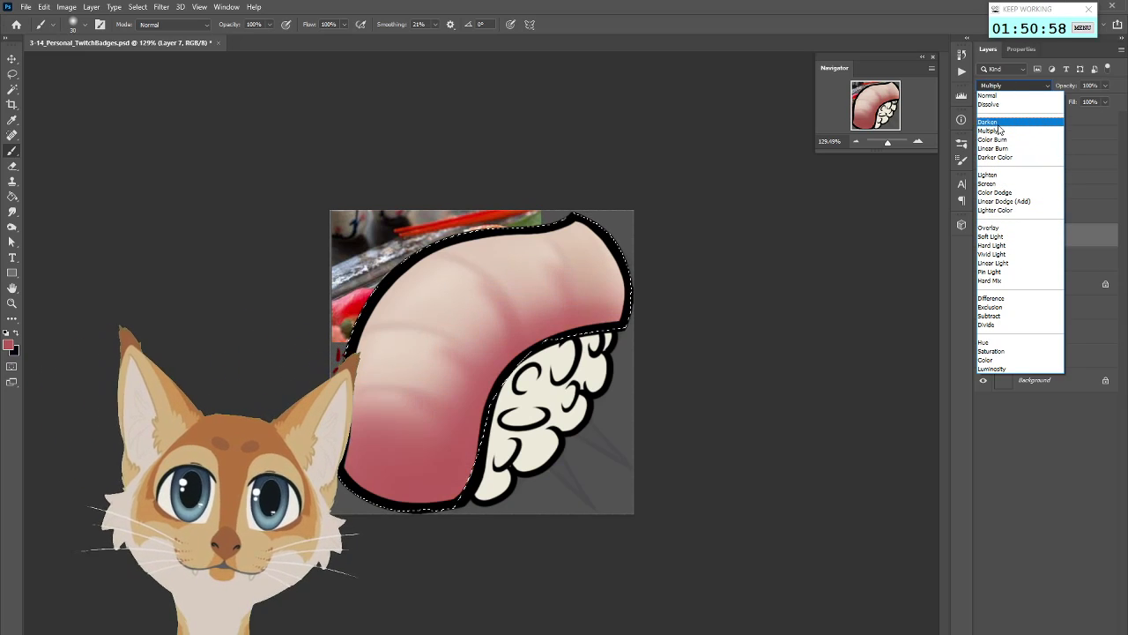
pyautogui.click(1028, 120)
pyautogui.click(1106, 86)
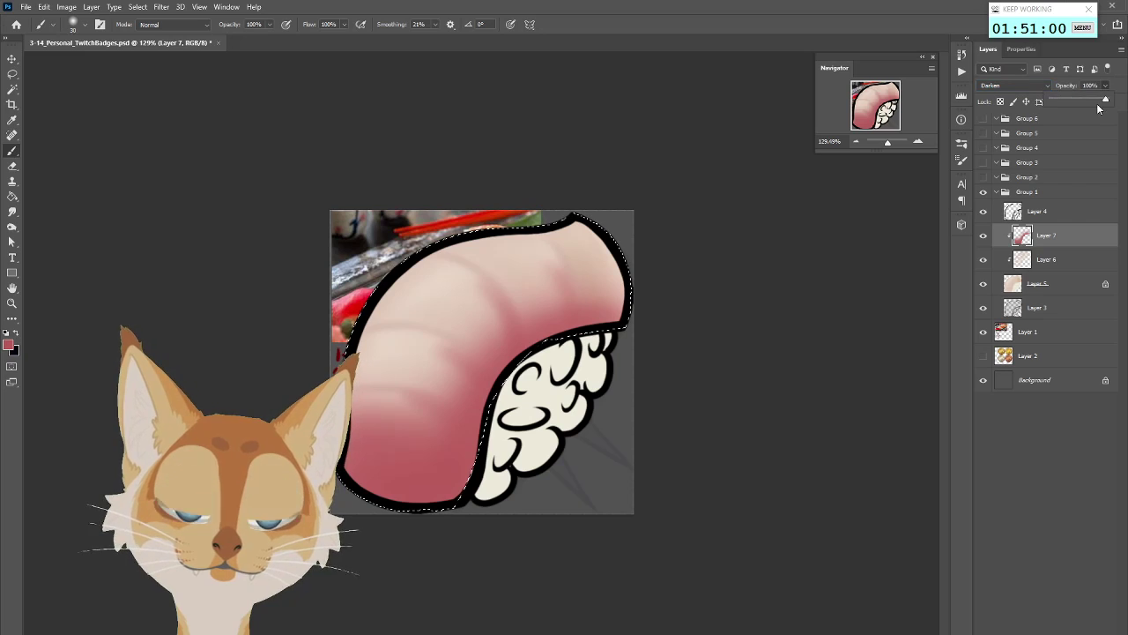
pyautogui.click(1075, 100)
pyautogui.moveTo(1084, 102); pyautogui.dragTo(1086, 101)
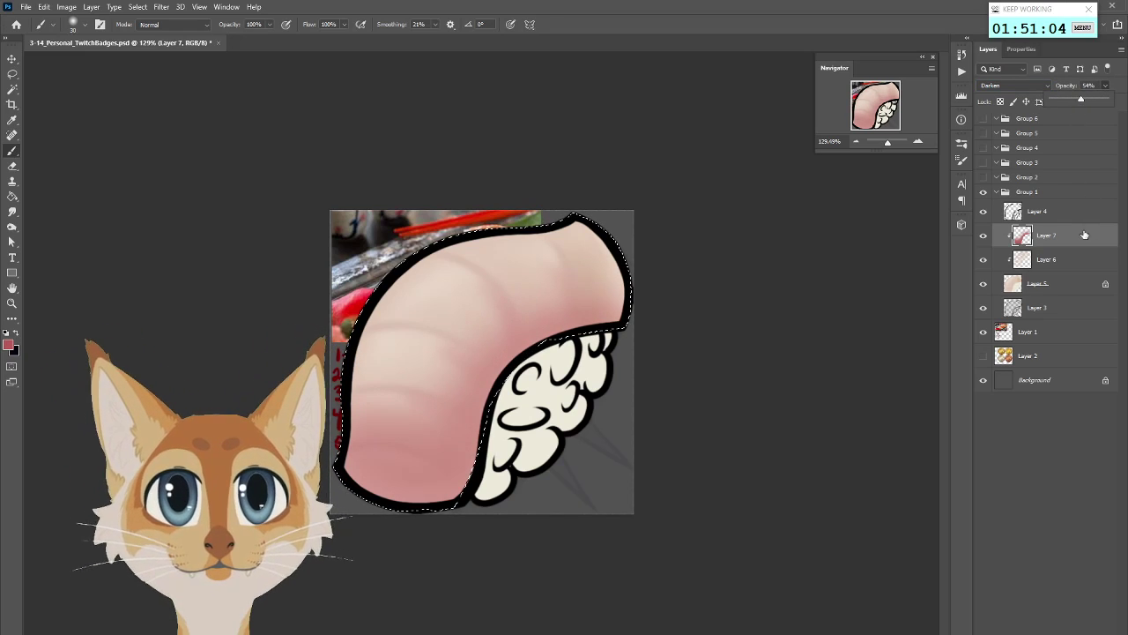
# Add a new clipped layer above Layer 7 and paint saturated rose along the topping's inner edge and lower end
pyautogui.click(1081, 258)
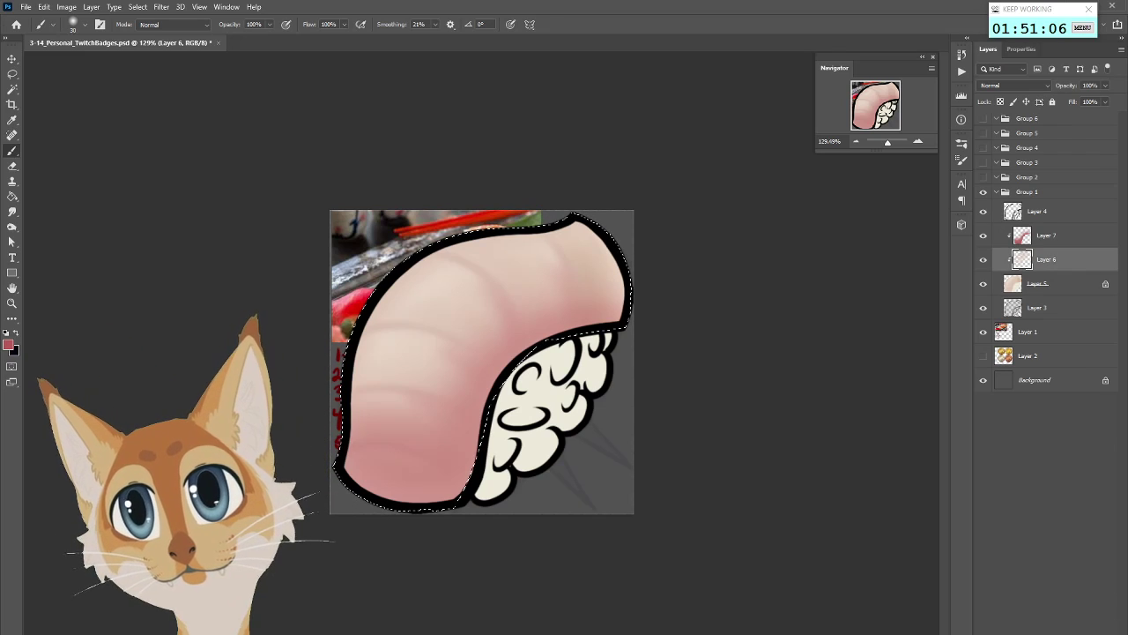
pyautogui.hotkey('ctrl', 'shift', 'alt', 'n')
pyautogui.moveTo(1046, 236); pyautogui.dragTo(1049, 269)
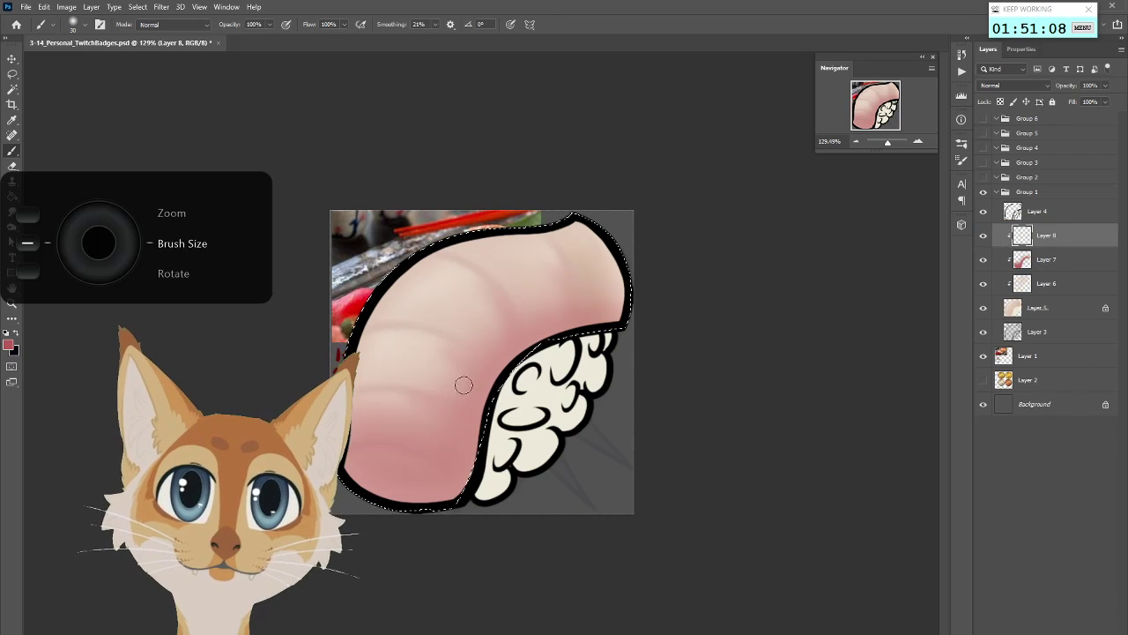
pyautogui.press('[')
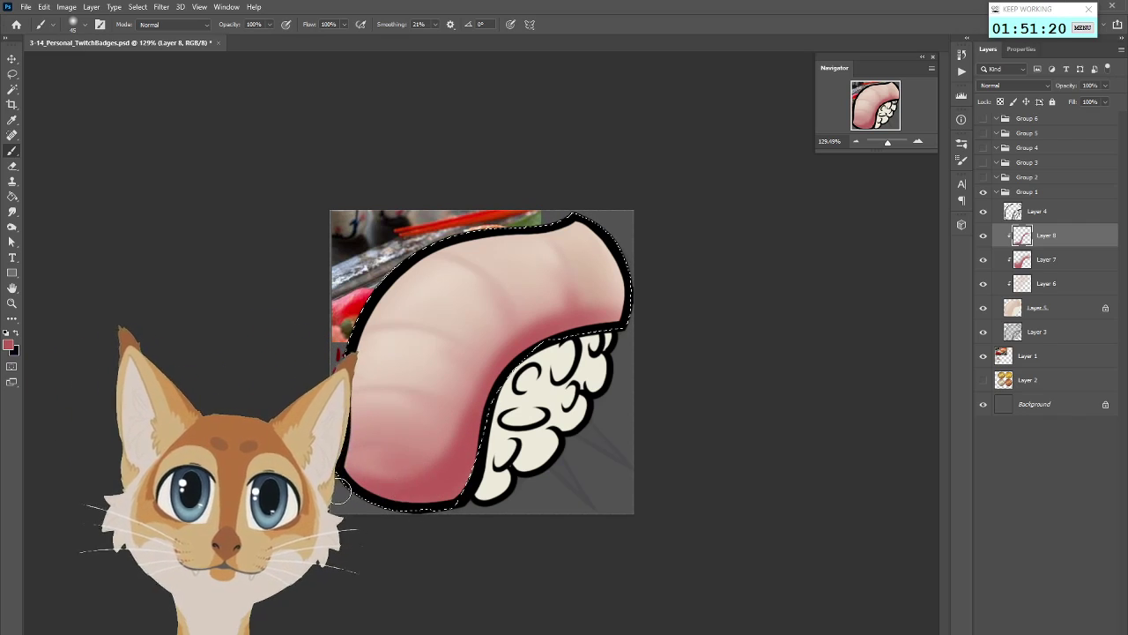
# Lower Layer 8's opacity to 61%, keep its blend mode at Normal, and toggle its visibility to compare the shading
pyautogui.click(1022, 85)
pyautogui.click(1108, 94)
pyautogui.click(1104, 101)
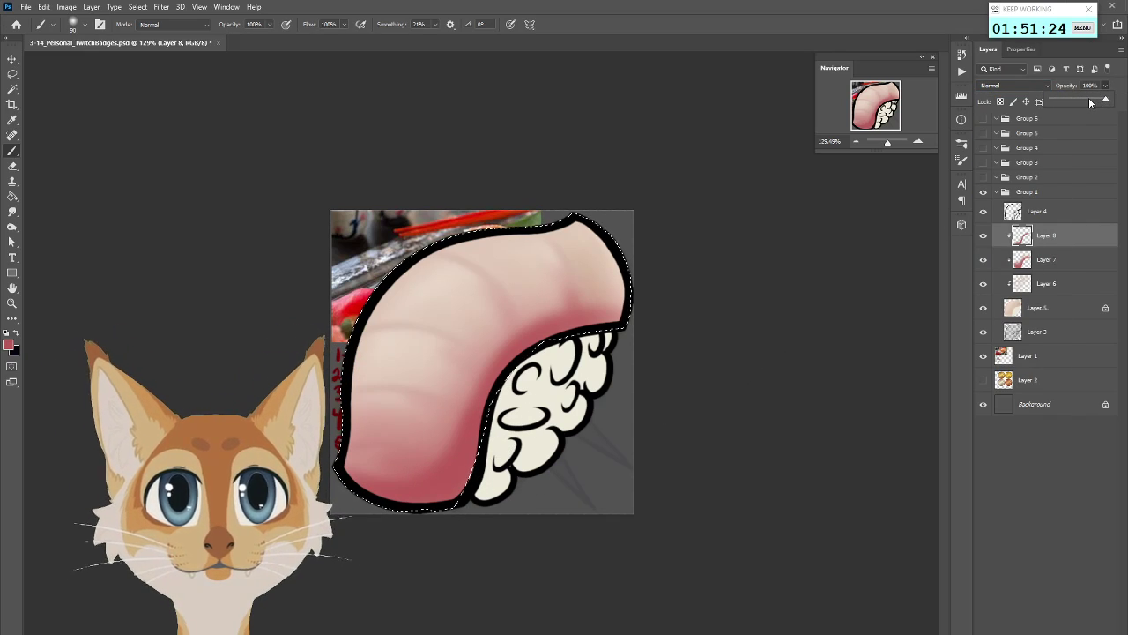
pyautogui.moveTo(1084, 99); pyautogui.dragTo(1096, 102)
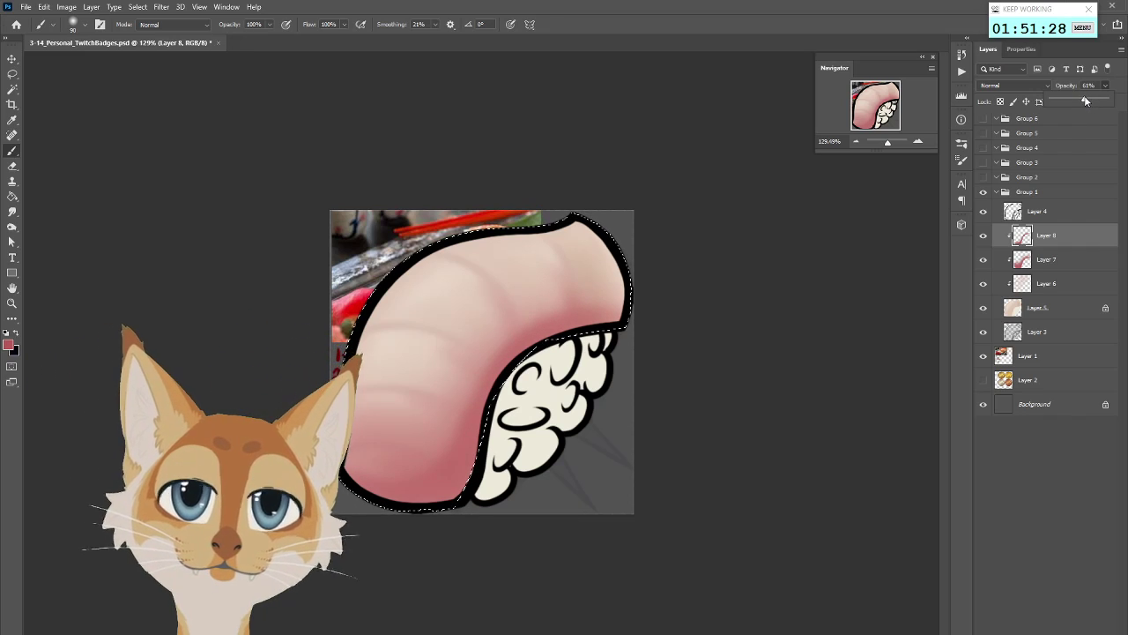
pyautogui.click(1073, 244)
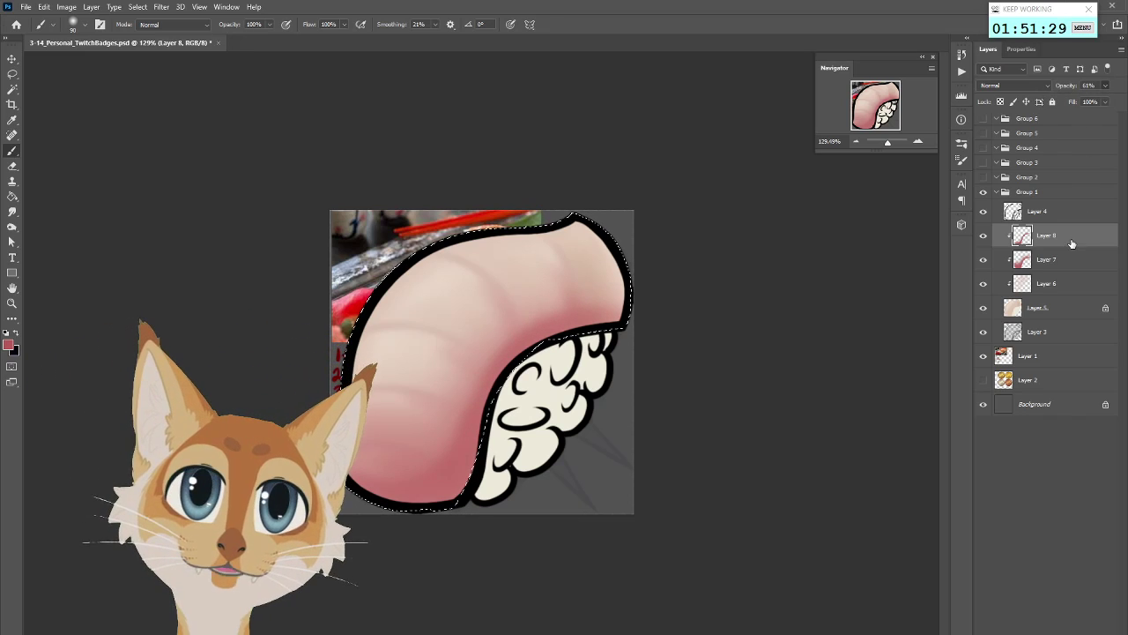
pyautogui.click(984, 235)
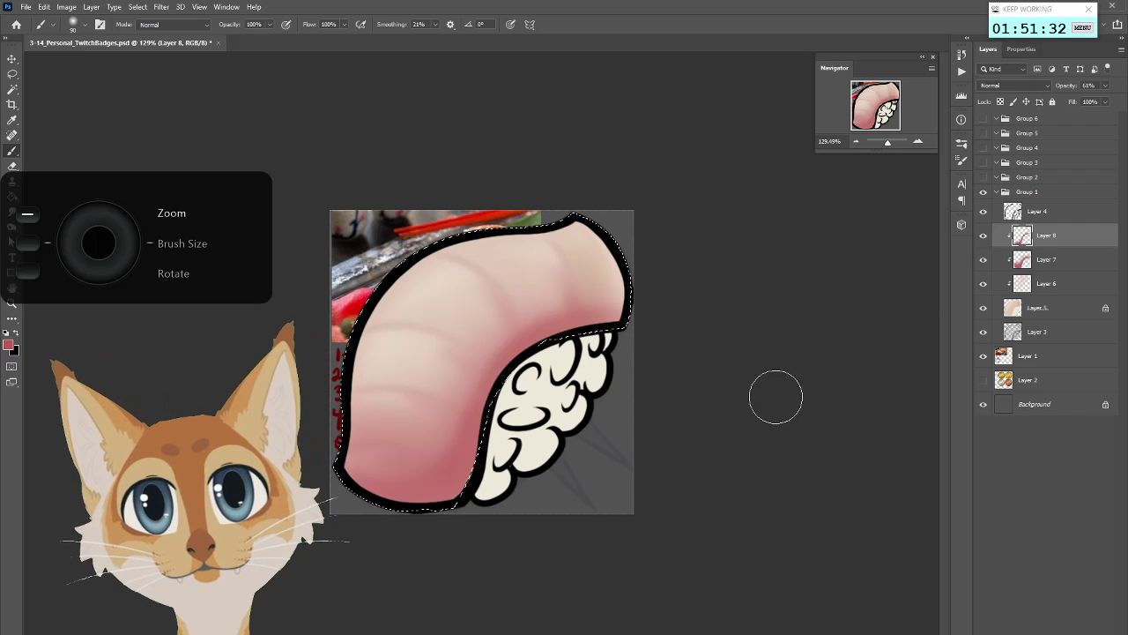
# Deselect the topping and check how the sushi badge reads at very small size
pyautogui.scroll(-5, 774, 398)
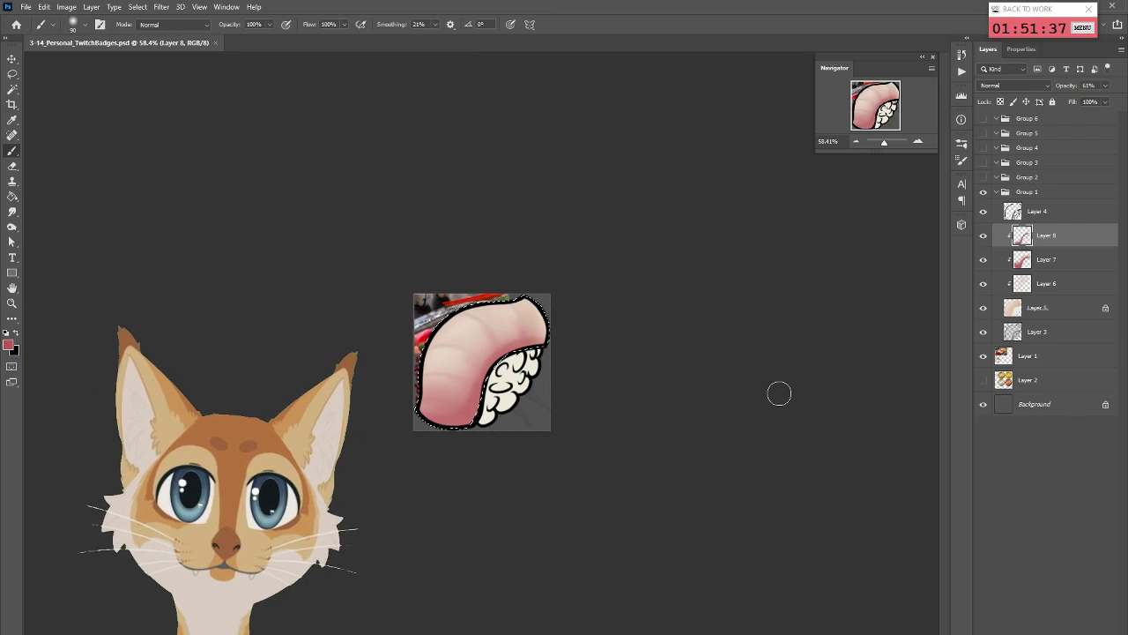
pyautogui.click(137, 7)
pyautogui.click(155, 33)
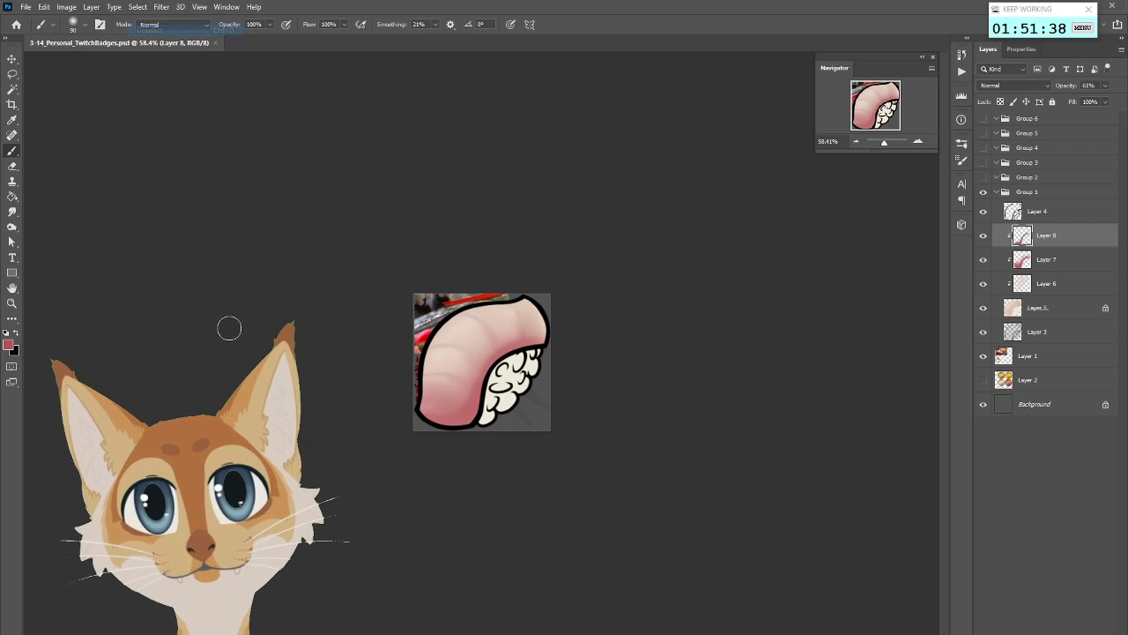
pyautogui.scroll(-5, 633, 457)
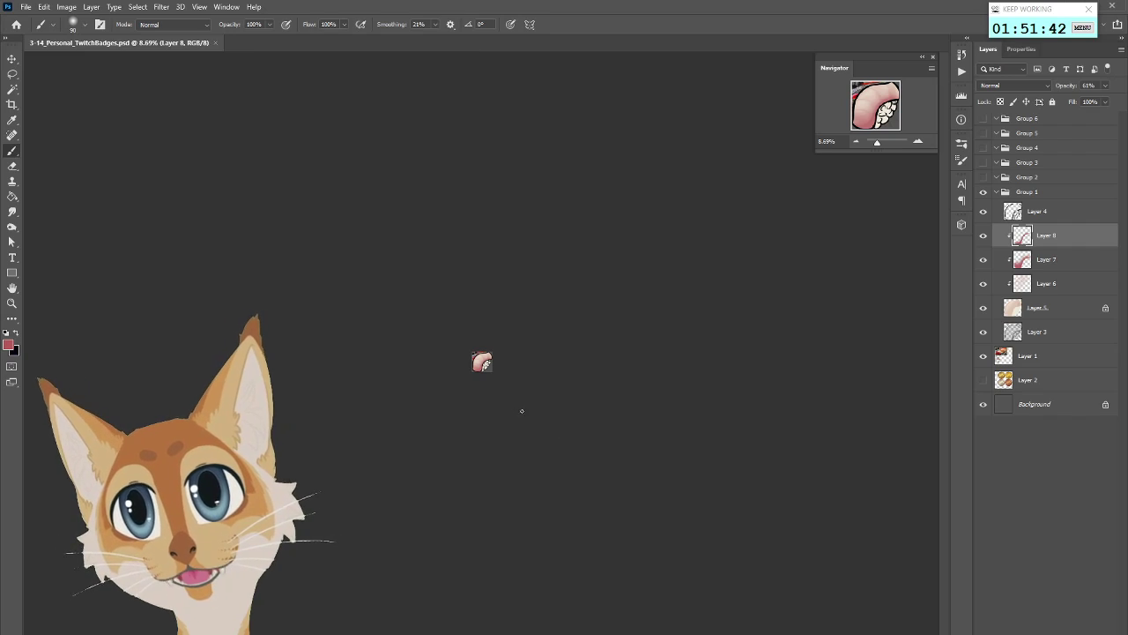
pyautogui.scroll(5, 494, 377)
pyautogui.scroll(1, 520, 367)
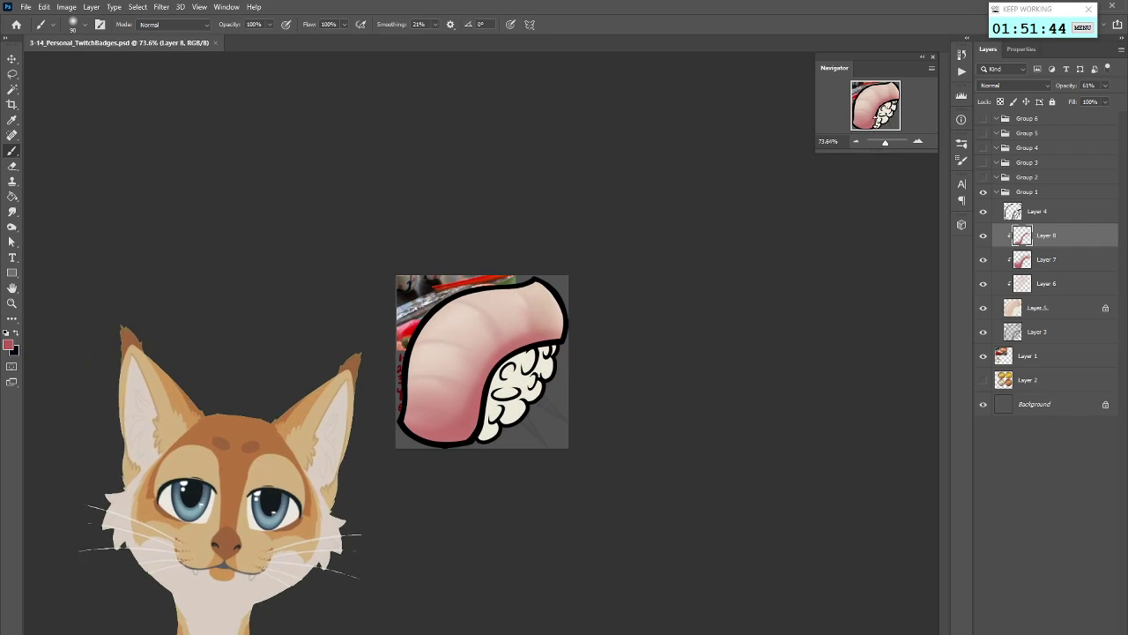
pyautogui.scroll(2, 483, 363)
pyautogui.scroll(1, 549, 383)
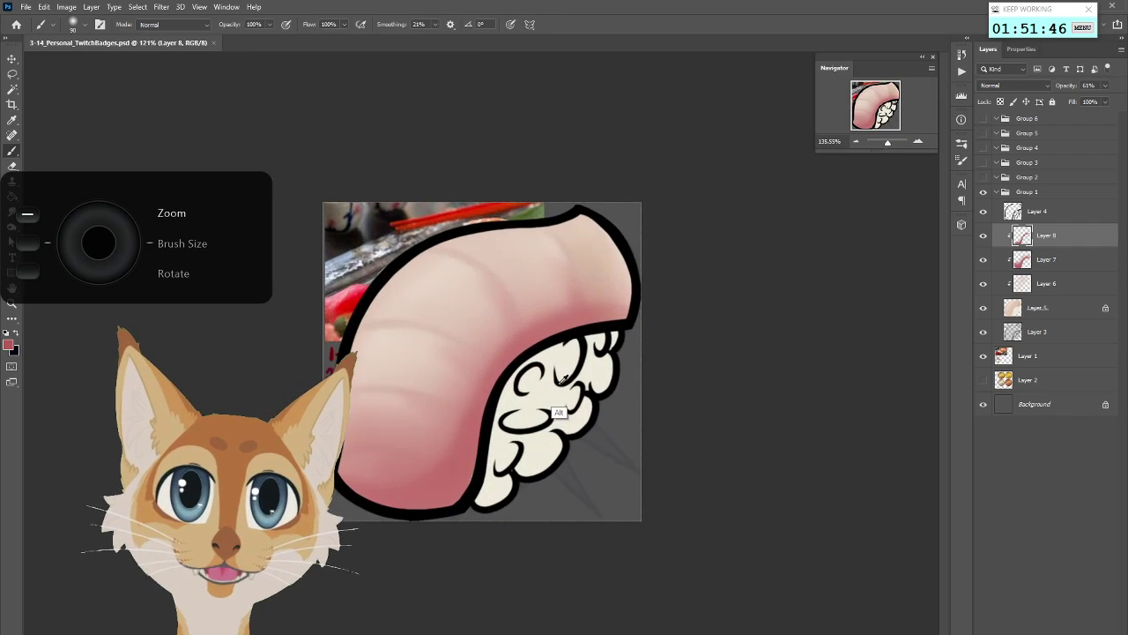
# Select Layer 5, sample the rice's cream colour and set a slightly darker greyish cream as the foreground colour
pyautogui.click(1037, 286)
pyautogui.click(1035, 310)
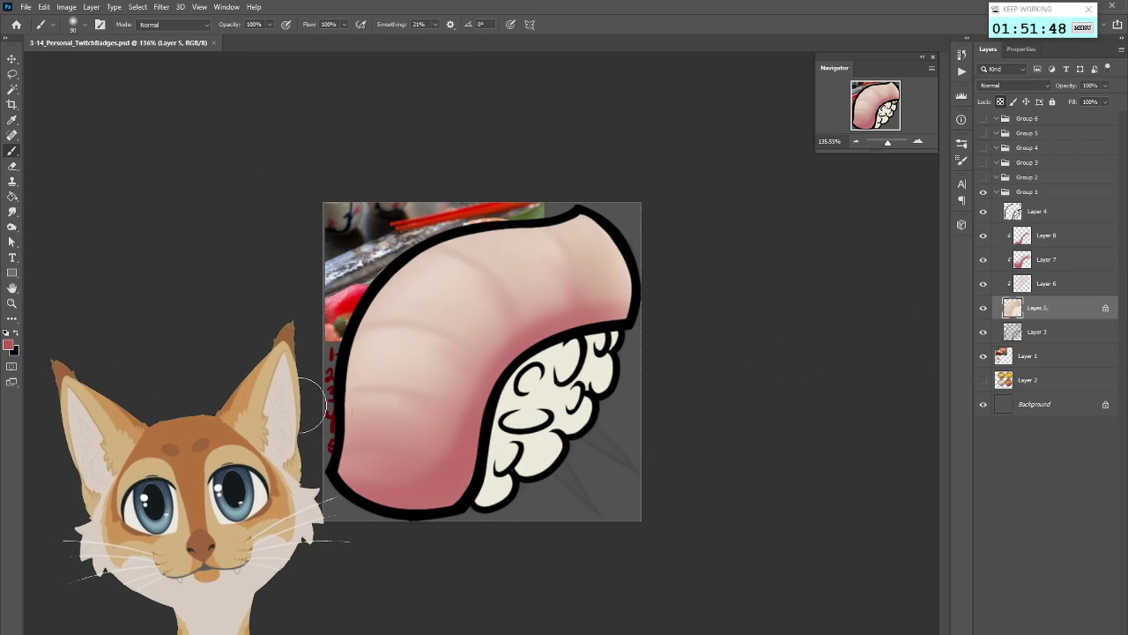
pyautogui.press('F12')
pyautogui.click(527, 416)
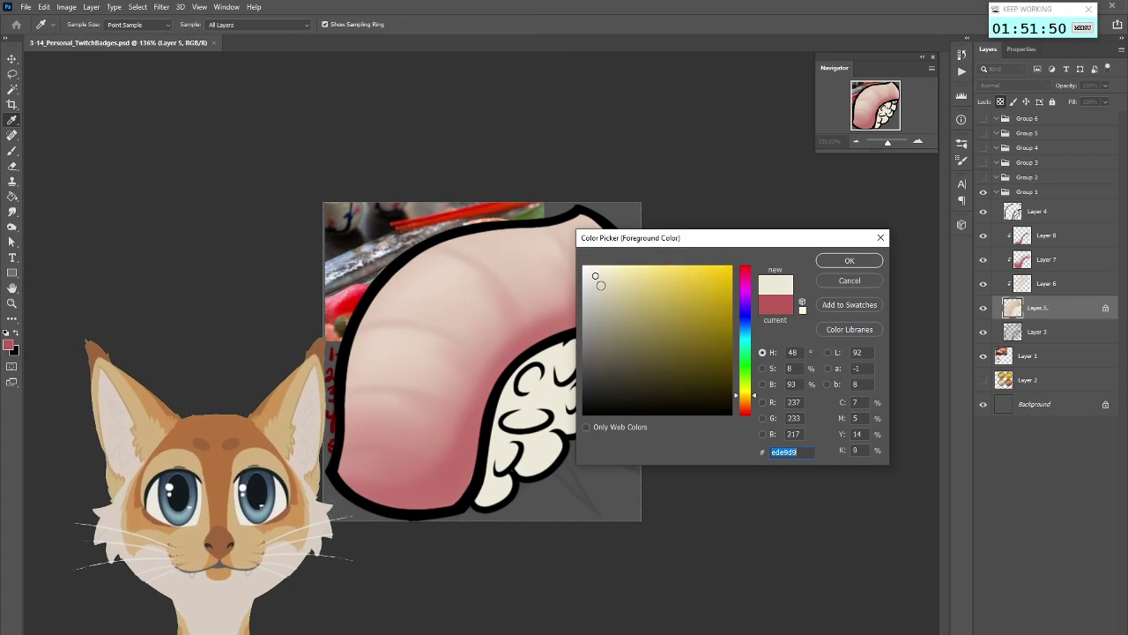
pyautogui.click(849, 260)
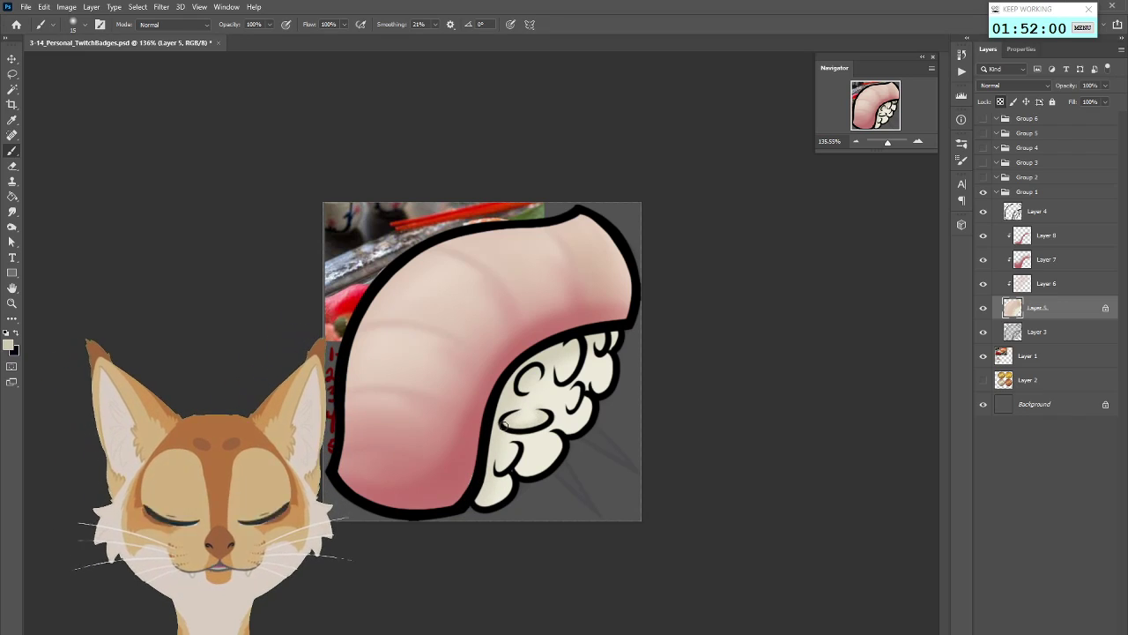
# Paint soft shading around the rice grains, sampling the light and shadow creams from the rice to blend them
pyautogui.keyDown('alt'); pyautogui.click(557, 390); pyautogui.keyUp('alt')
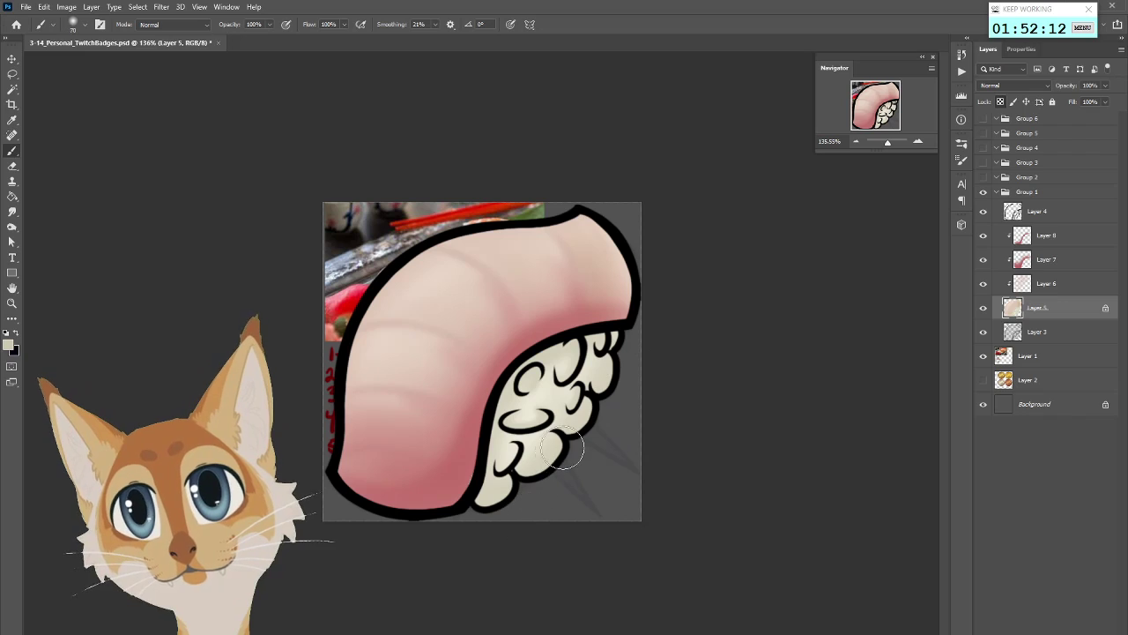
pyautogui.keyDown('alt'); pyautogui.click(526, 414); pyautogui.keyUp('alt')
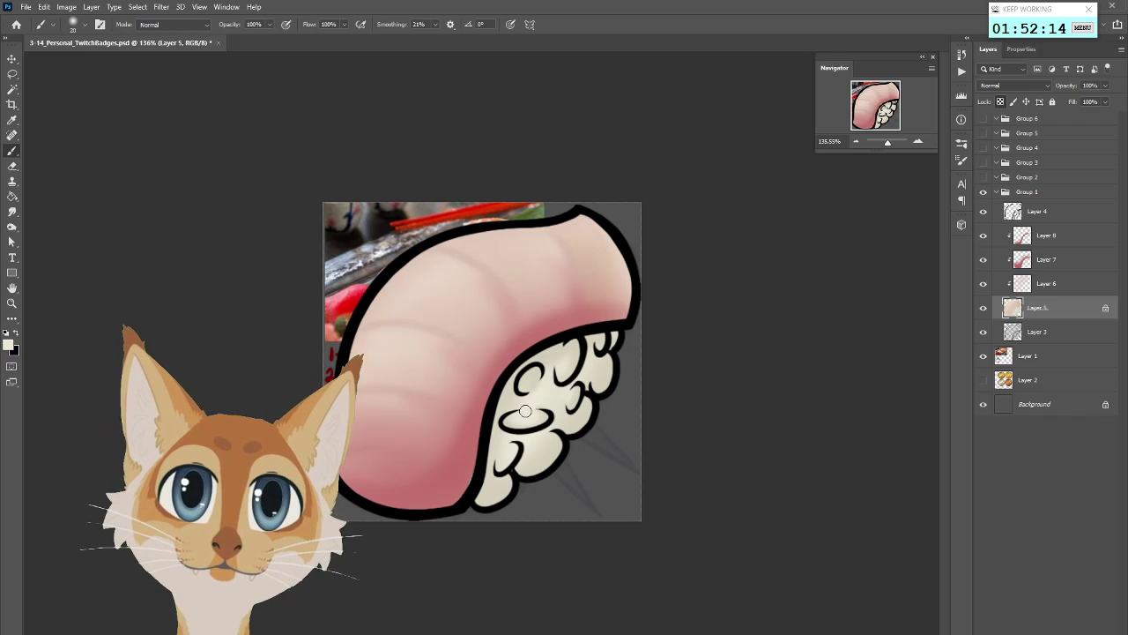
pyautogui.keyDown('alt'); pyautogui.click(549, 351); pyautogui.keyUp('alt')
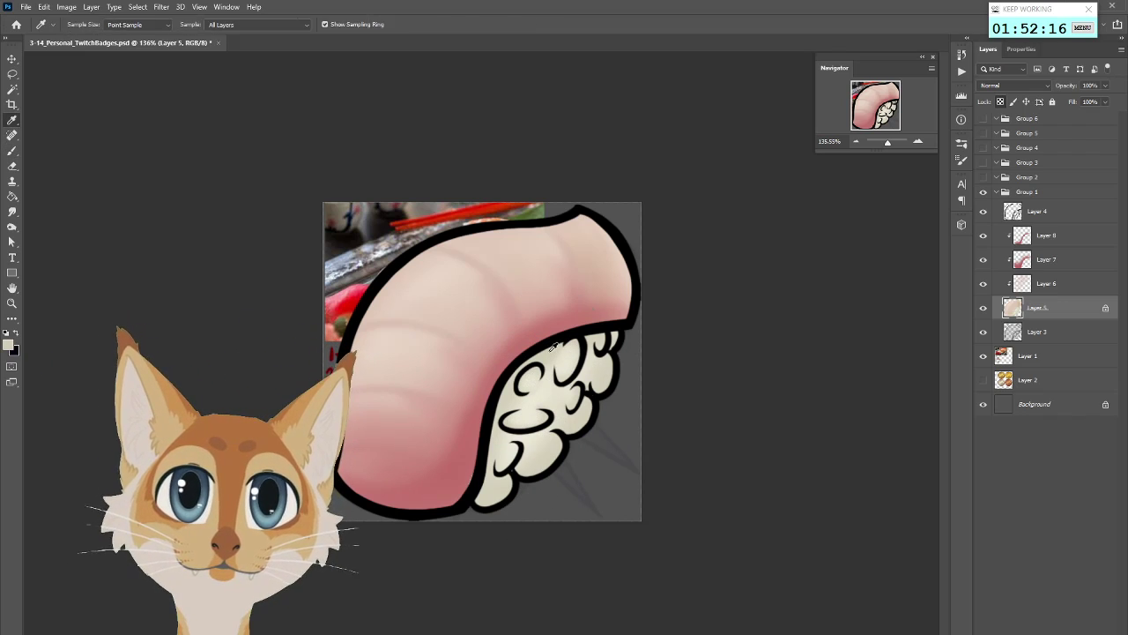
pyautogui.keyDown('alt'); pyautogui.click(542, 438); pyautogui.keyUp('alt')
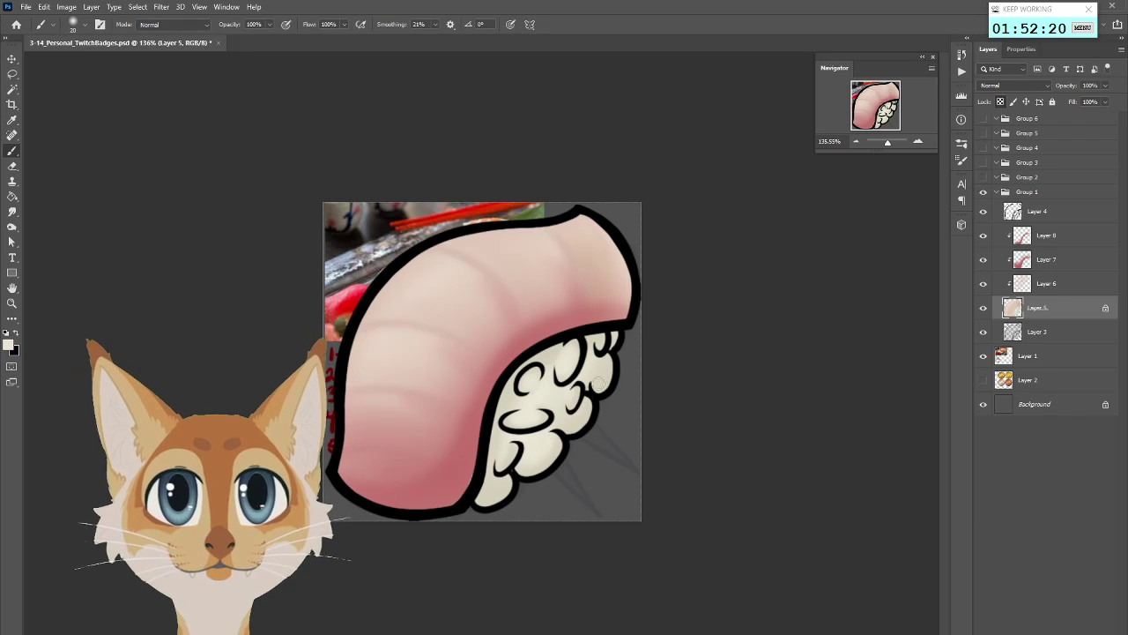
pyautogui.keyDown('alt'); pyautogui.click(540, 359); pyautogui.keyUp('alt')
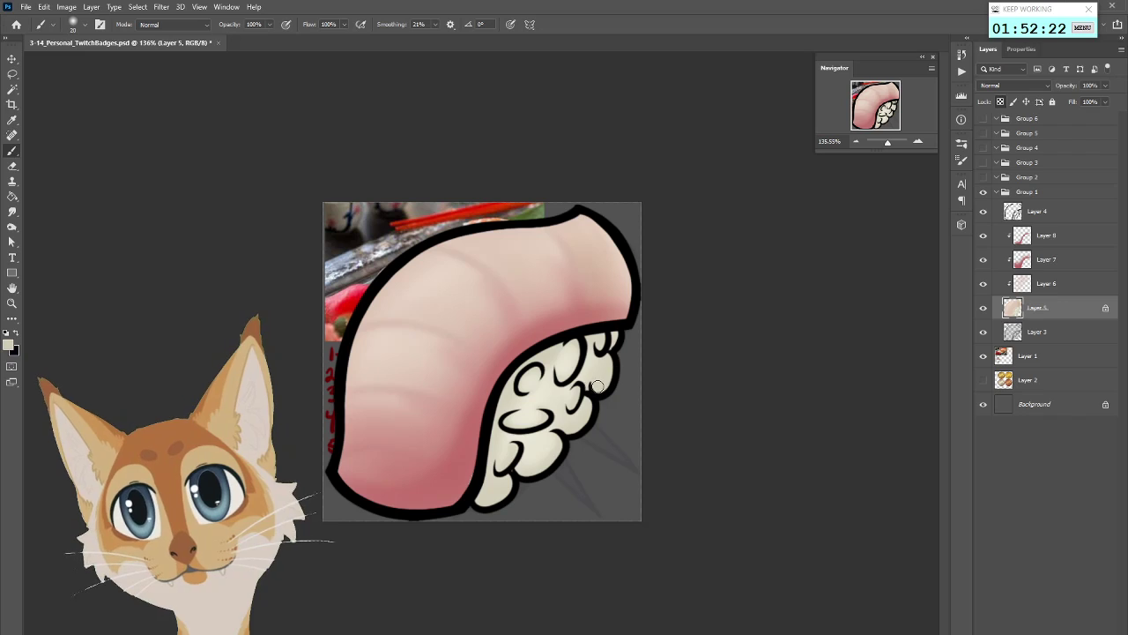
# Choose a near-white foreground colour and brush a highlight onto the upper rice grain on Layer 5
pyautogui.keyDown('alt'); pyautogui.click(573, 375); pyautogui.keyUp('alt')
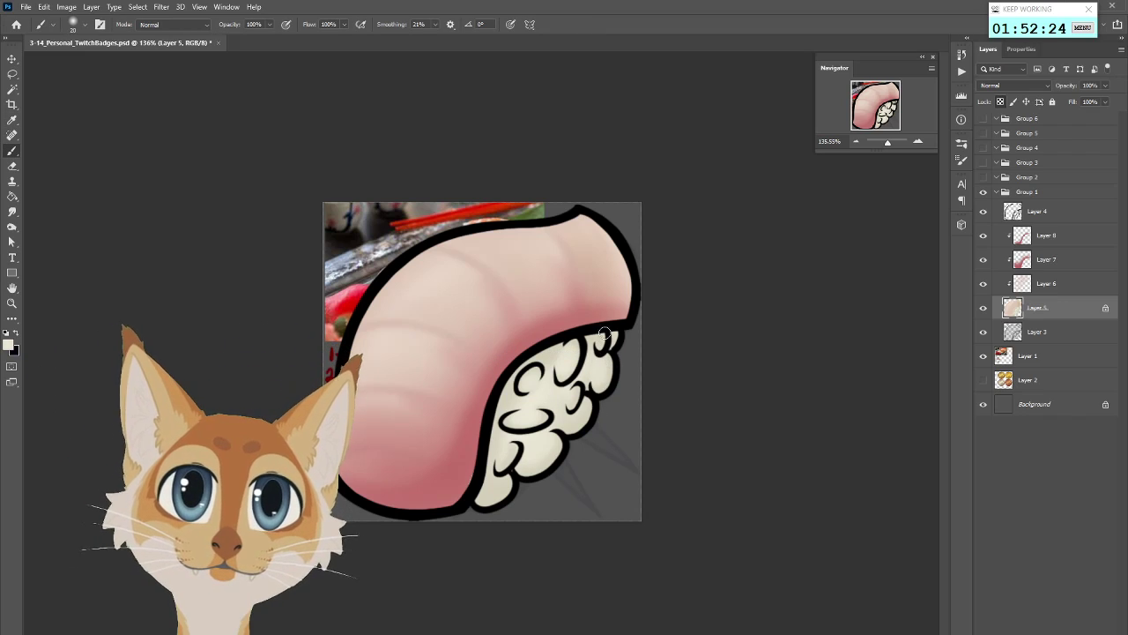
pyautogui.keyDown('alt'); pyautogui.click(473, 472); pyautogui.keyUp('alt')
pyautogui.scroll(-6, 473, 470)
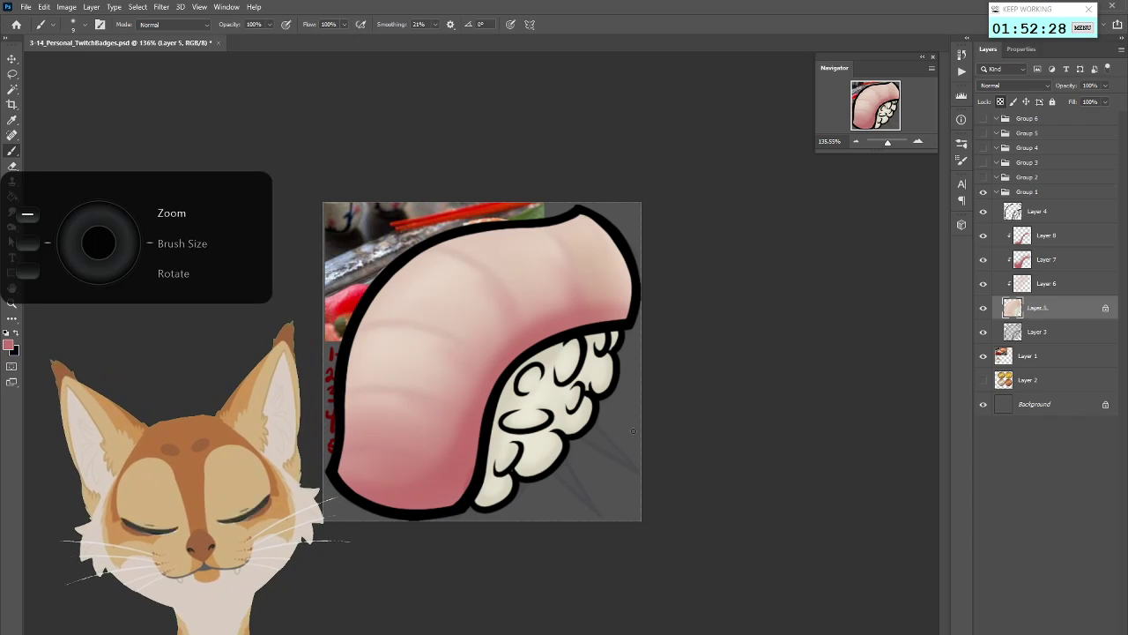
pyautogui.scroll(4, 637, 427)
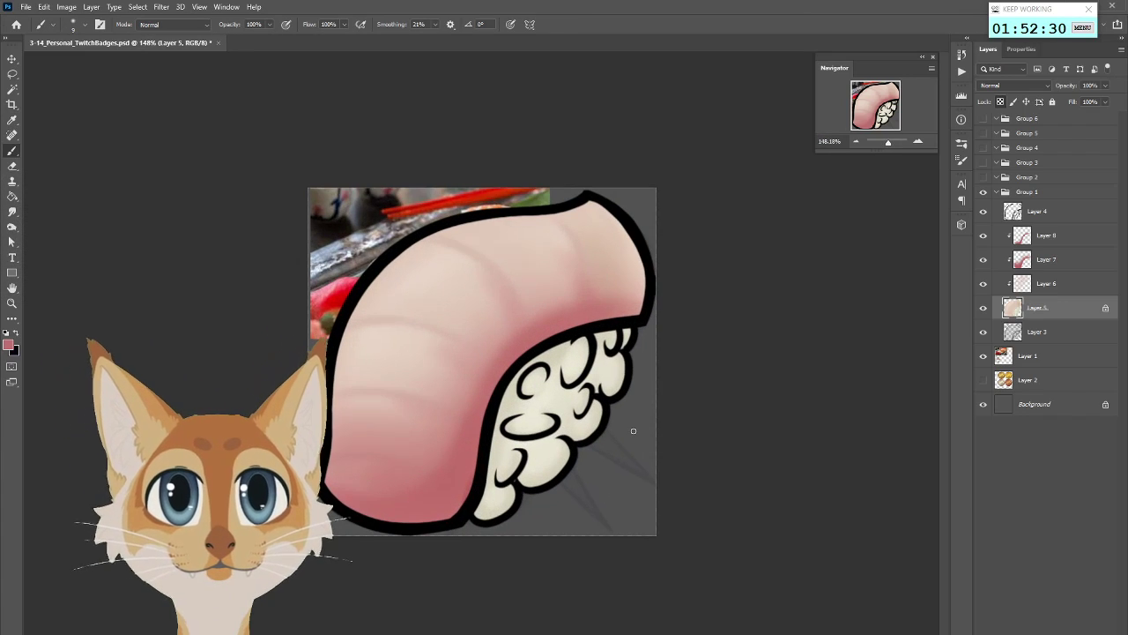
pyautogui.click(10, 346)
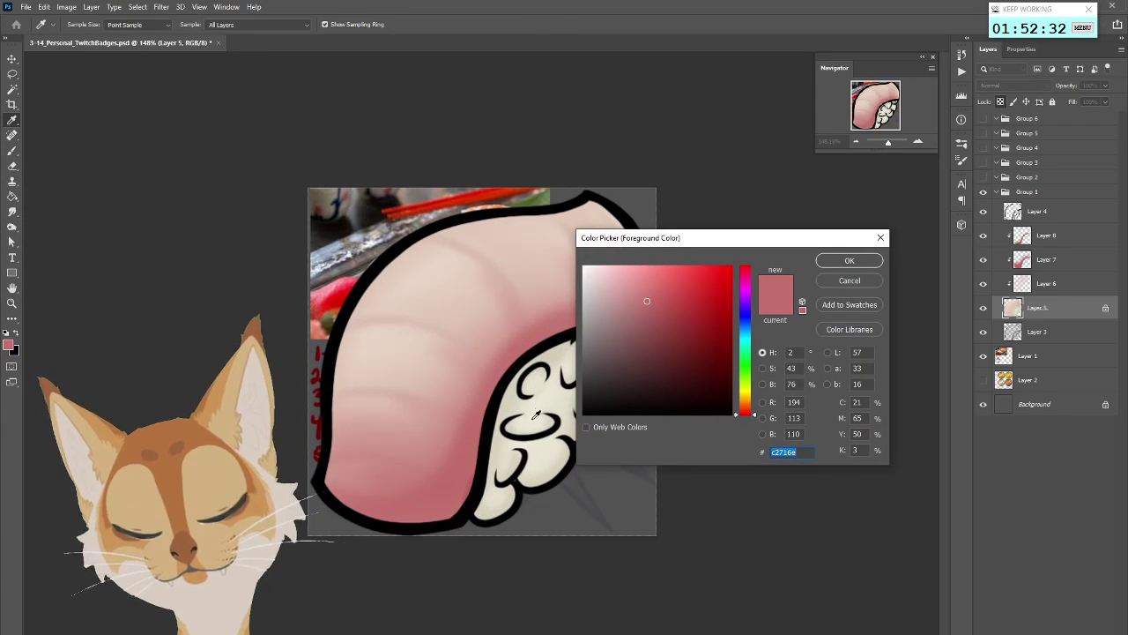
pyautogui.click(597, 276)
pyautogui.click(849, 261)
pyautogui.press('b')
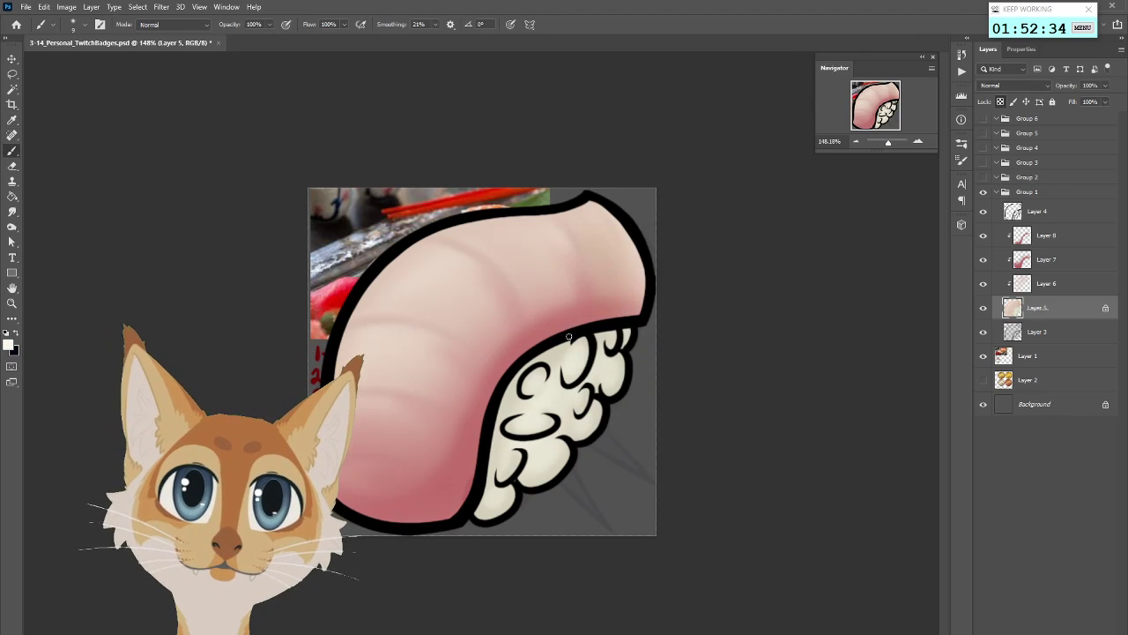
pyautogui.press('[')
pyautogui.moveTo(579, 349); pyautogui.dragTo(569, 370)
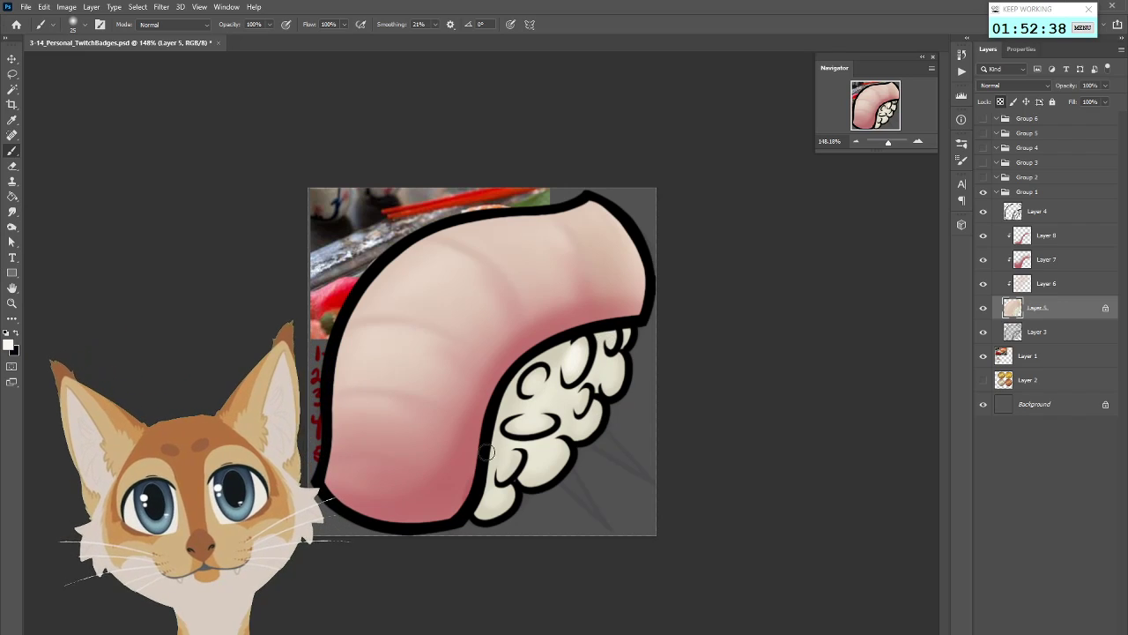
# Set the foreground colour to warm off-white #f3f0e3 and paint soft highlights on the central rice grains
pyautogui.press('i')
pyautogui.click(573, 360)
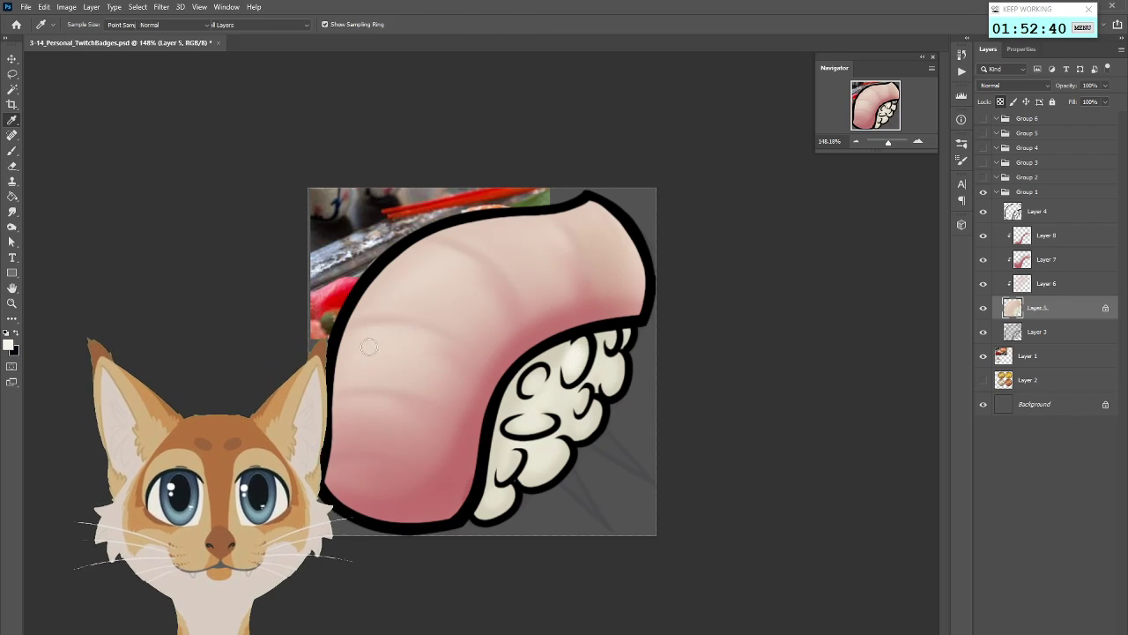
pyautogui.click(9, 343)
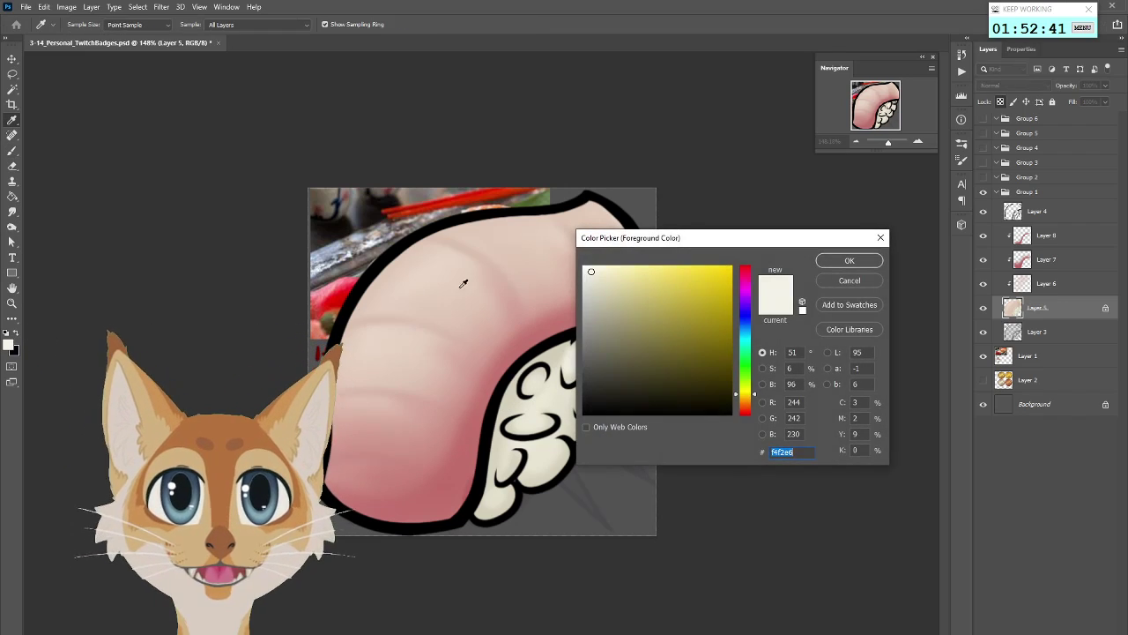
pyautogui.click(595, 277)
pyautogui.click(594, 274)
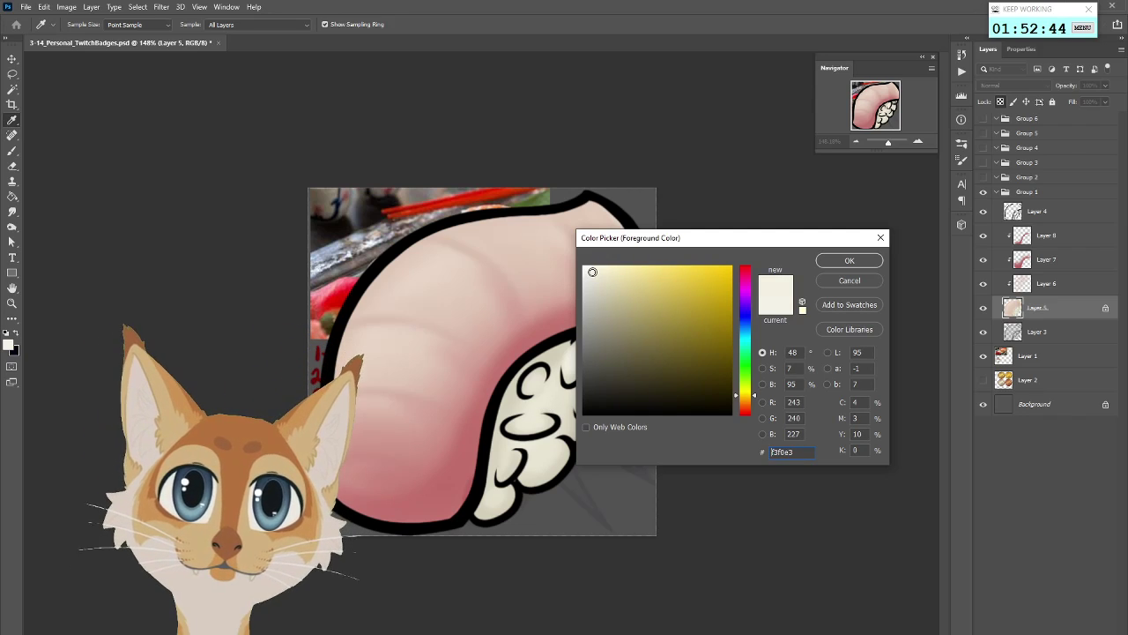
pyautogui.click(849, 260)
pyautogui.press('b')
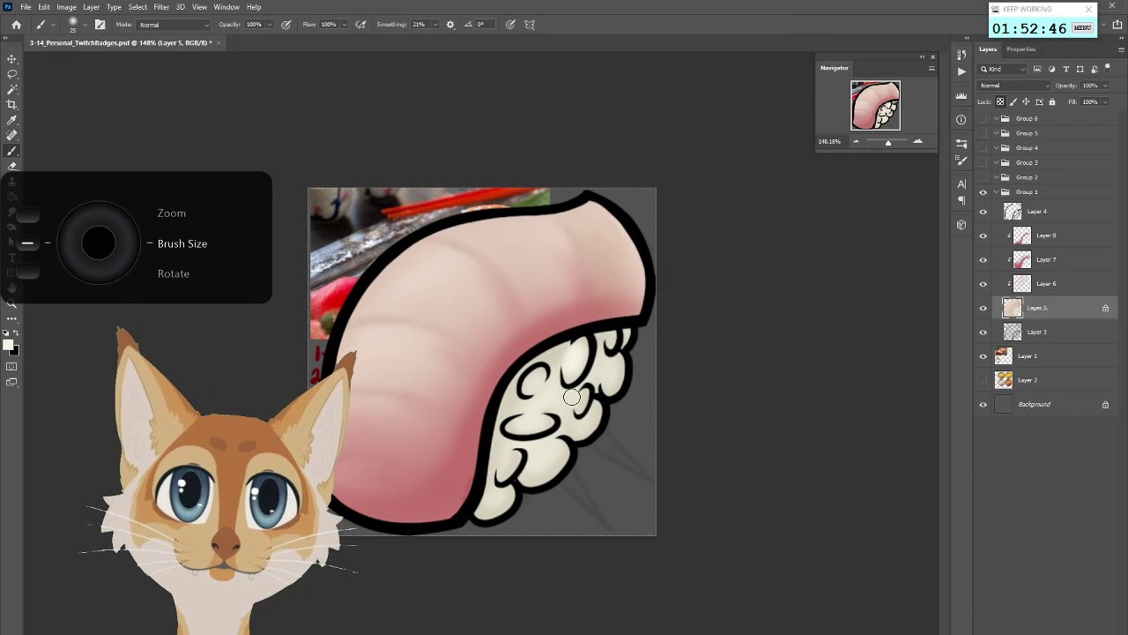
pyautogui.press('[')
pyautogui.press('[')
pyautogui.press('[')
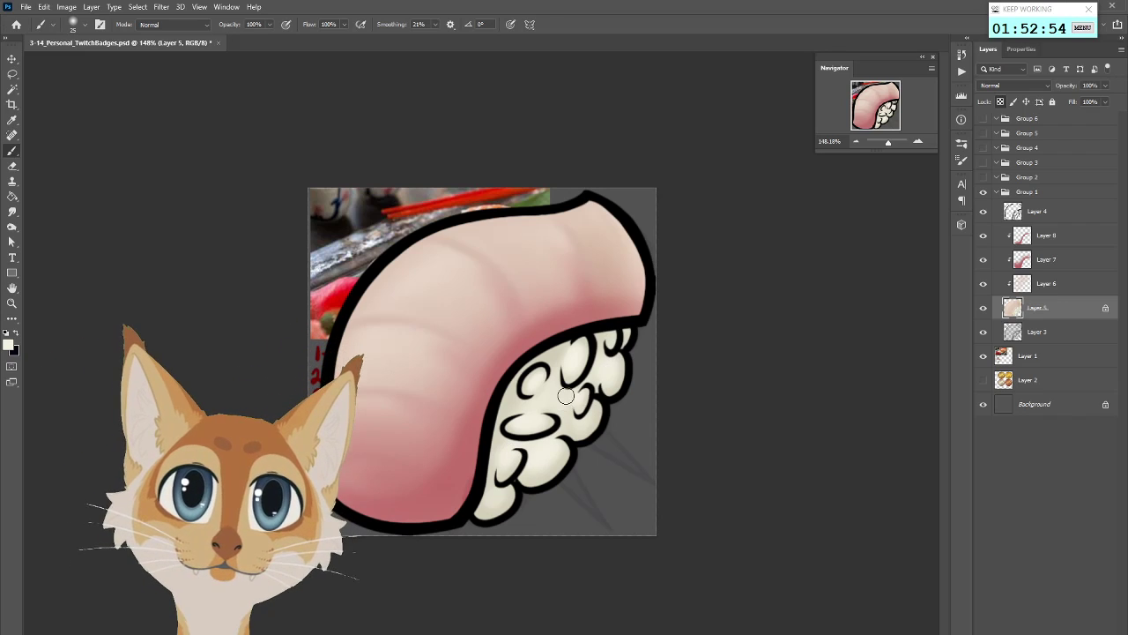
pyautogui.scroll(-8, 597, 435)
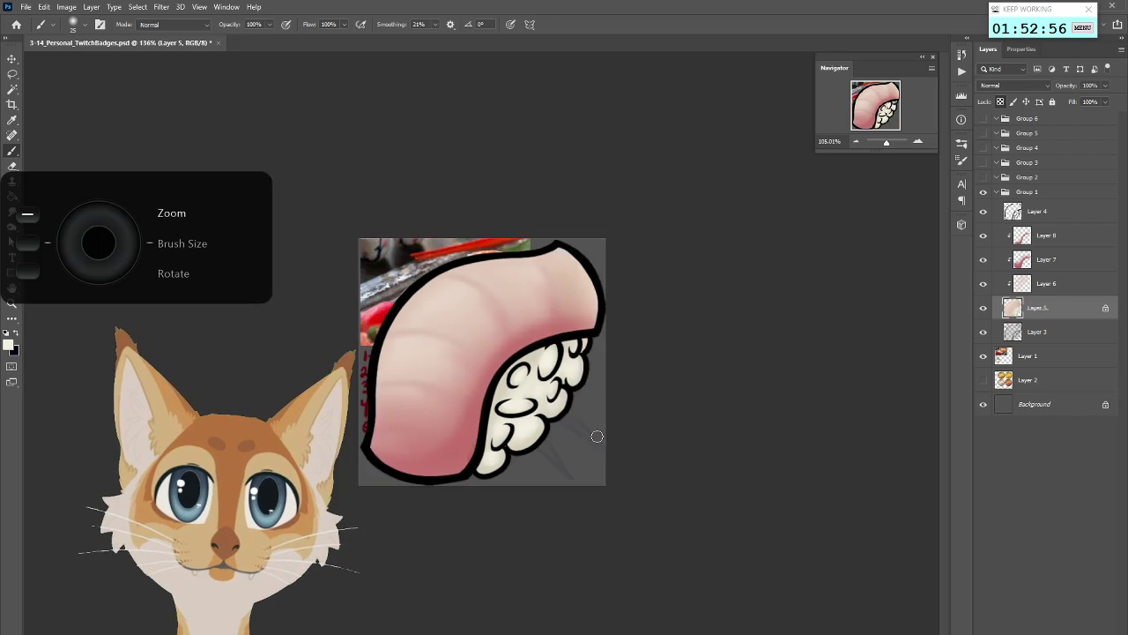
pyautogui.scroll(6, 597, 436)
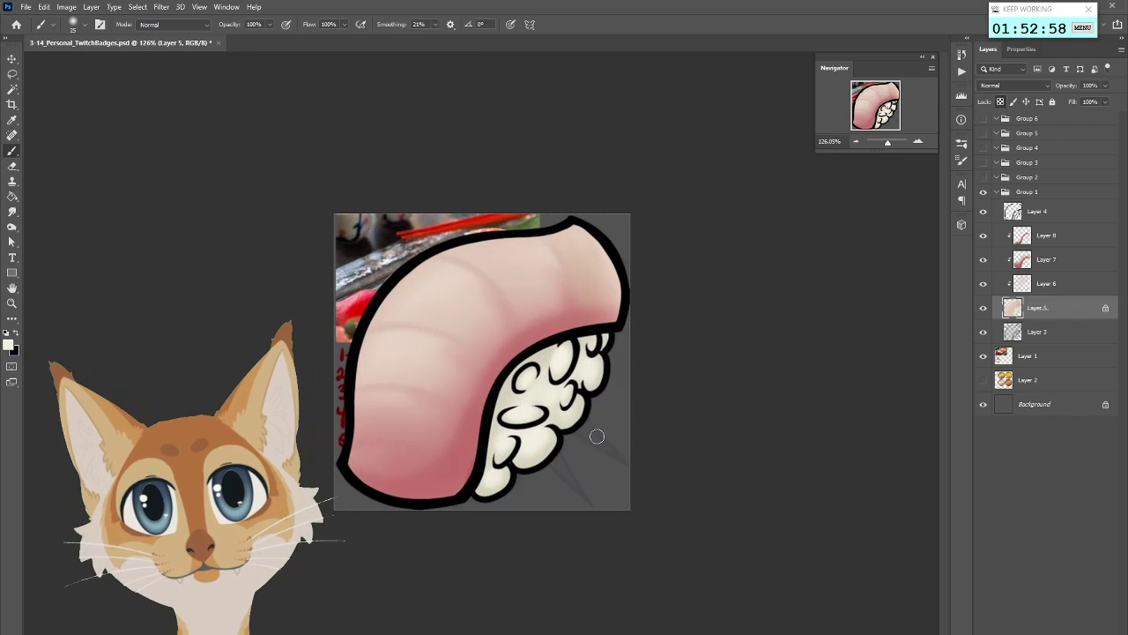
# Refine the shading and highlights between the central rice grains with a small soft brush and cream tones sampled from the rice
pyautogui.click(10, 348)
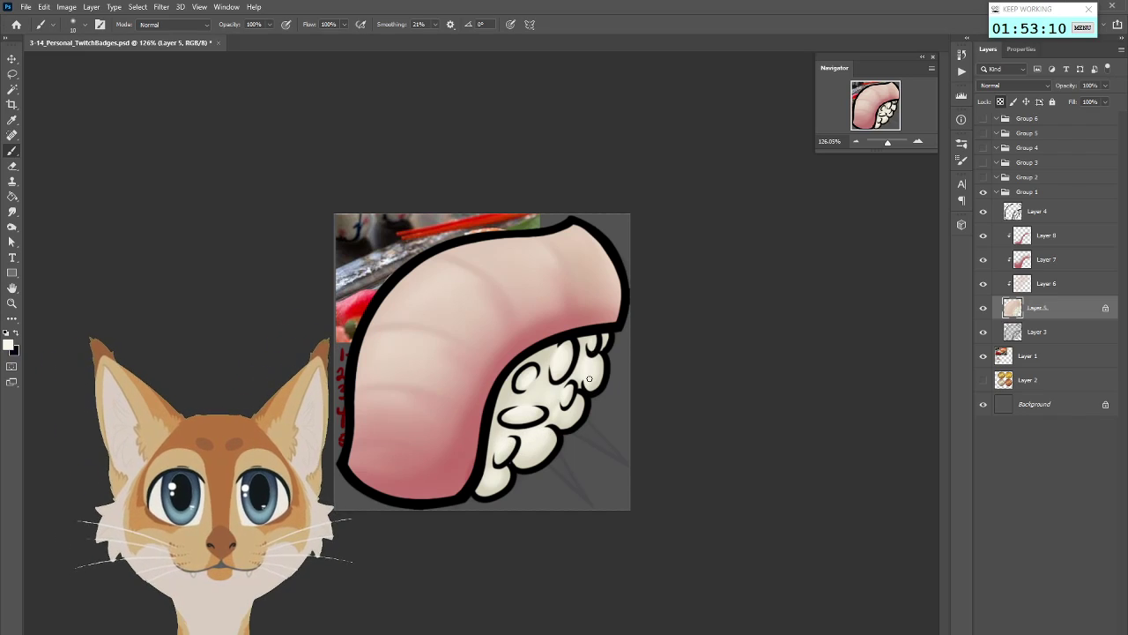
pyautogui.scroll(-2, 547, 391)
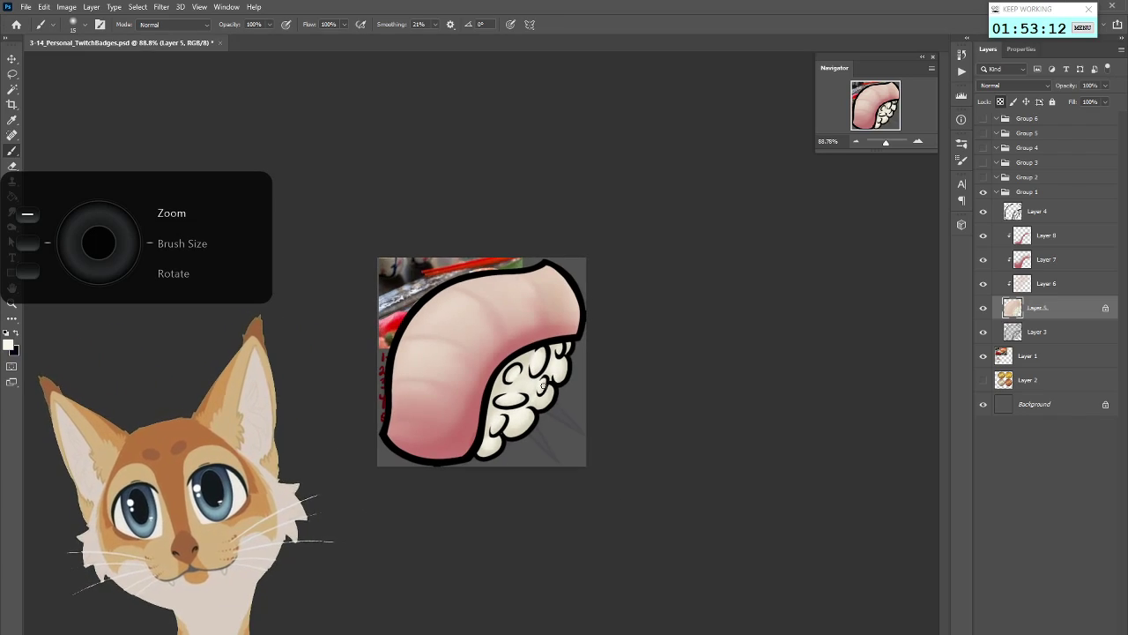
pyautogui.scroll(2, 577, 408)
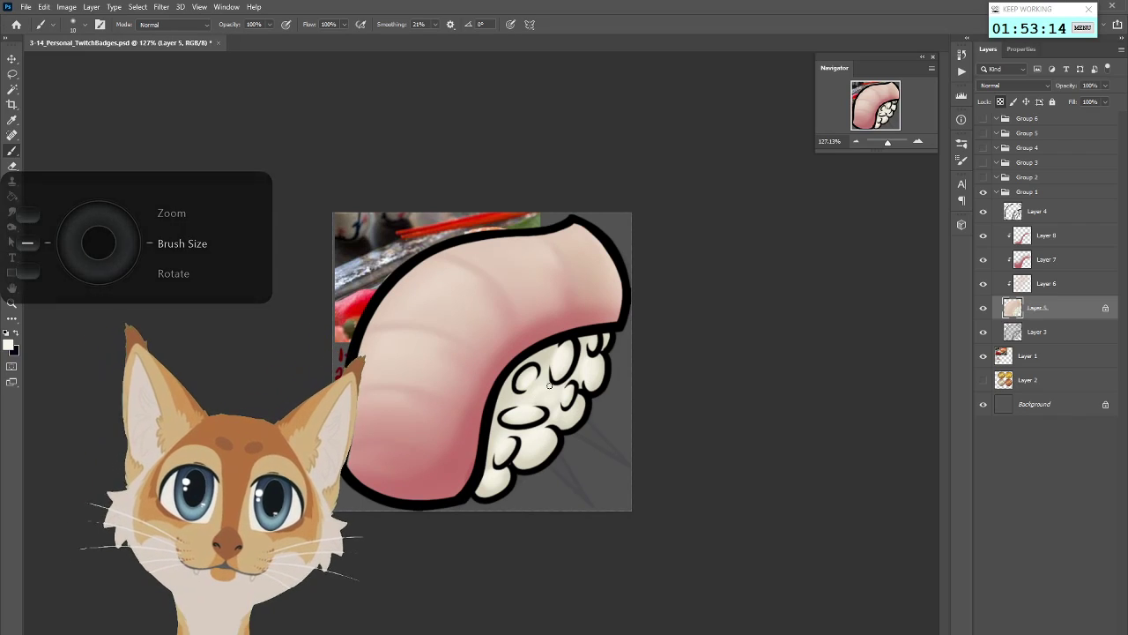
pyautogui.keyDown('alt'); pyautogui.click(564, 371); pyautogui.keyUp('alt')
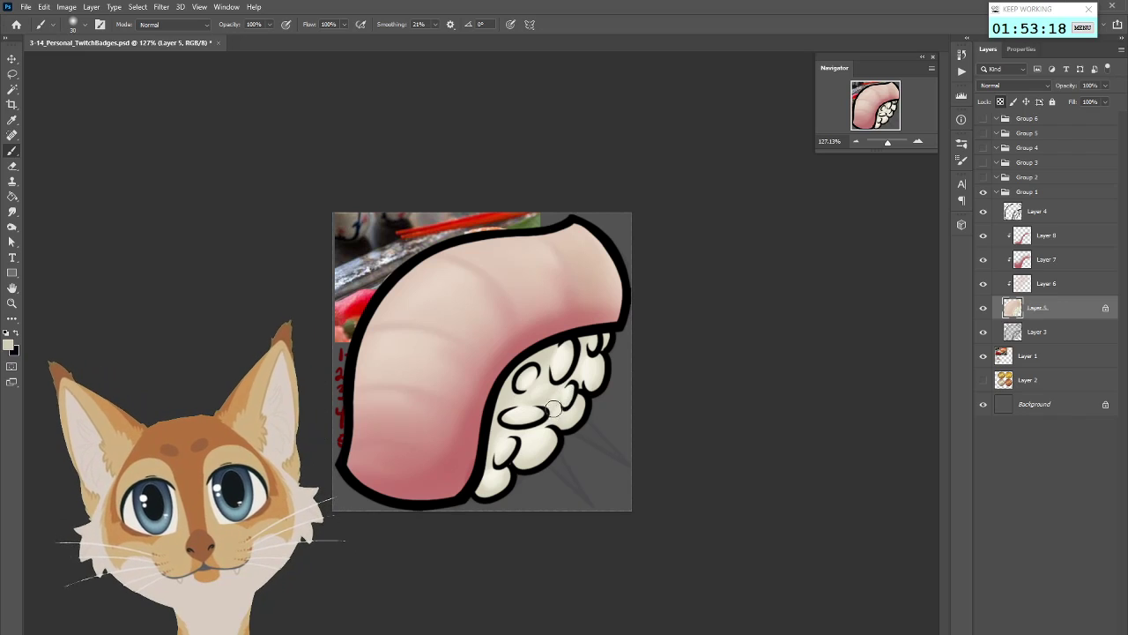
pyautogui.press('alt')
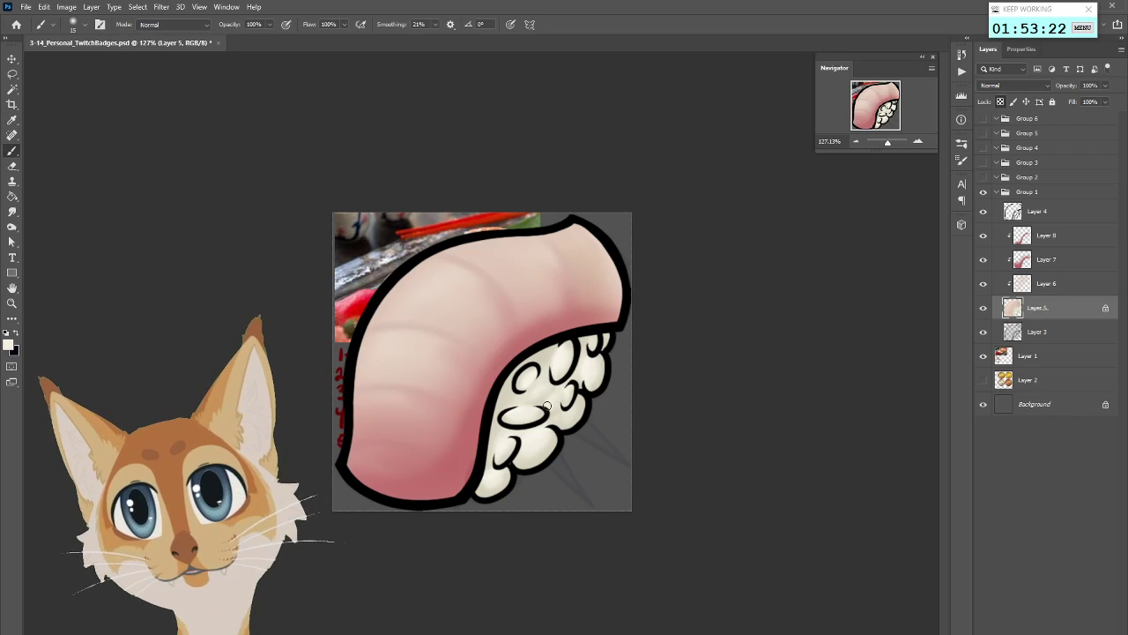
pyautogui.keyDown('alt'); pyautogui.click(554, 381); pyautogui.keyUp('alt')
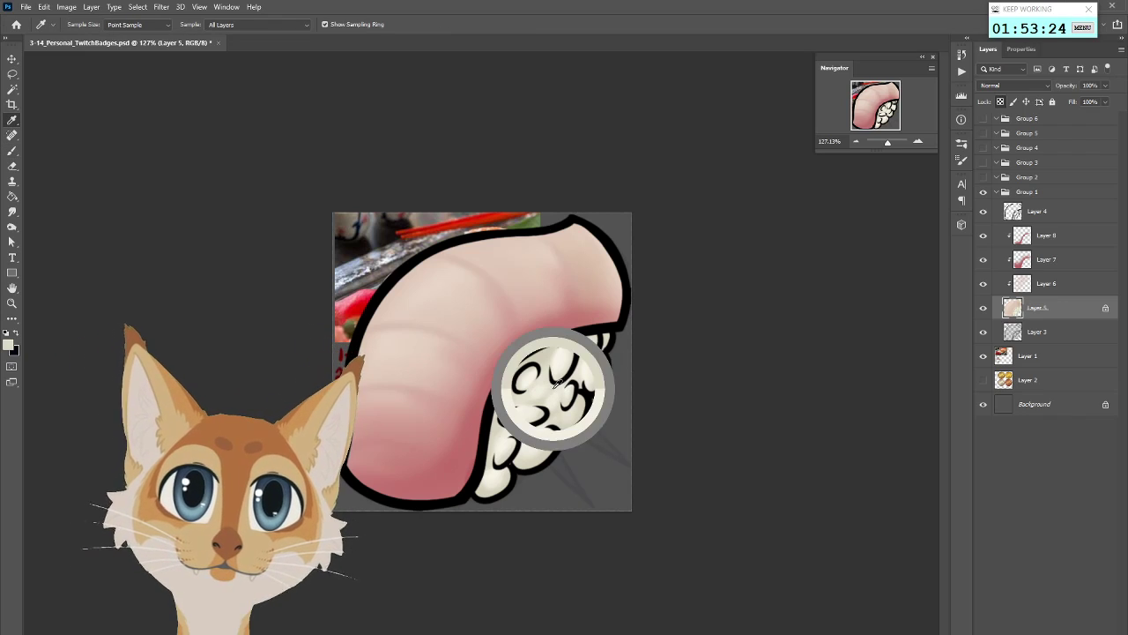
pyautogui.keyDown('alt'); pyautogui.click(517, 396); pyautogui.keyUp('alt')
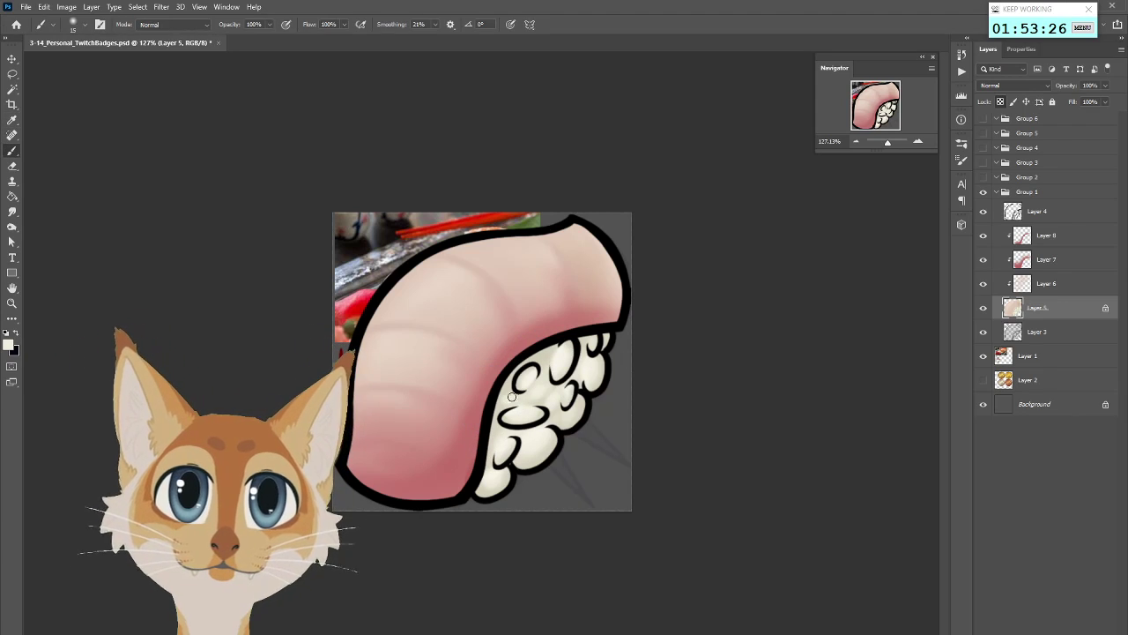
pyautogui.scroll(-10, 684, 319)
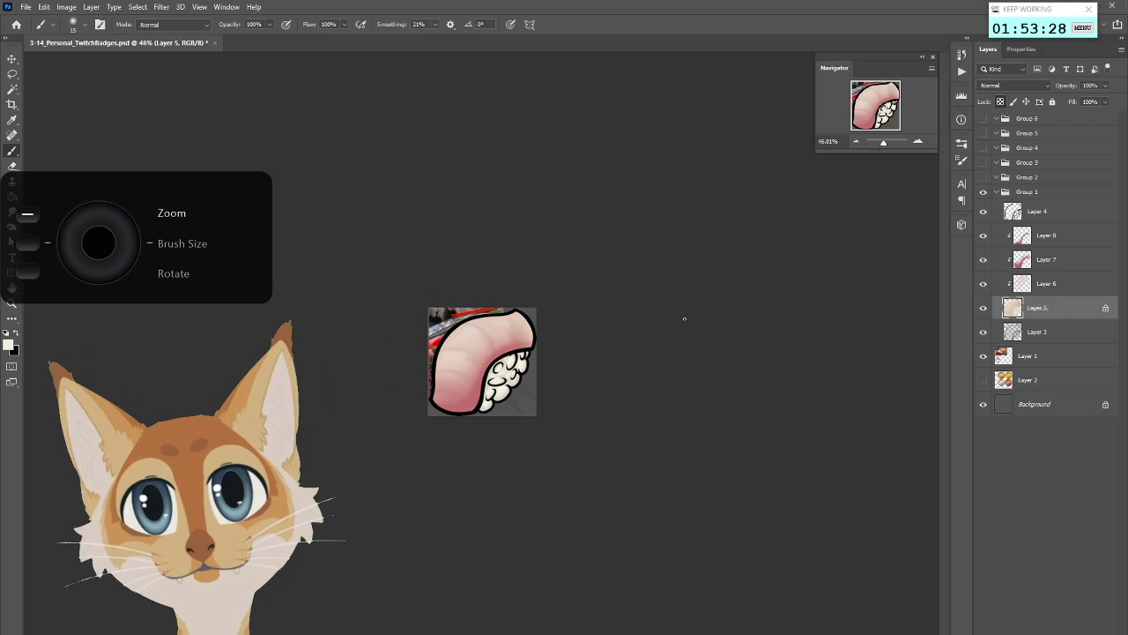
pyautogui.scroll(10, 685, 319)
pyautogui.press('alt')
pyautogui.keyDown('alt'); pyautogui.click(552, 390); pyautogui.keyUp('alt')
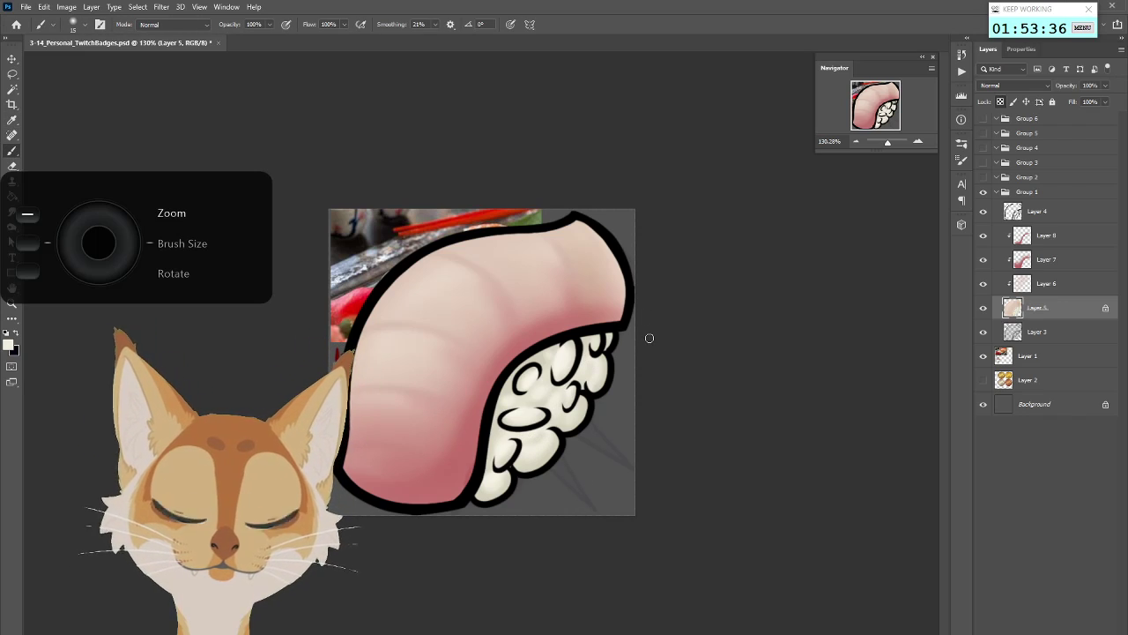
# Check Layer 6 by toggling its visibility, and merge Layers 5 through 8 into a single layer
pyautogui.scroll(-5, 556, 398)
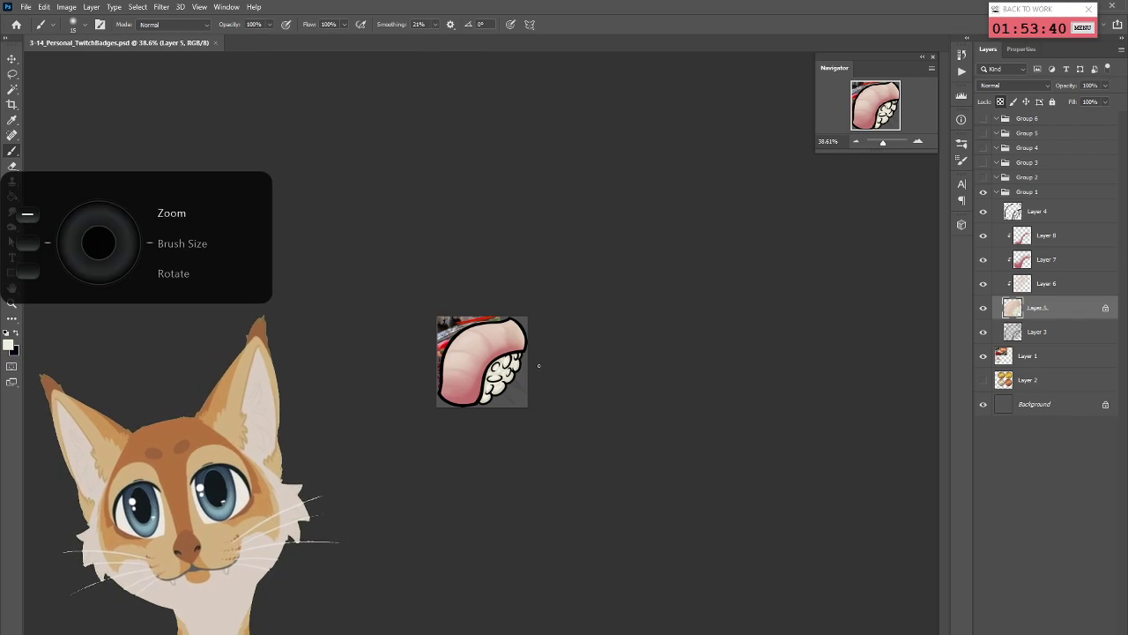
pyautogui.scroll(4, 577, 364)
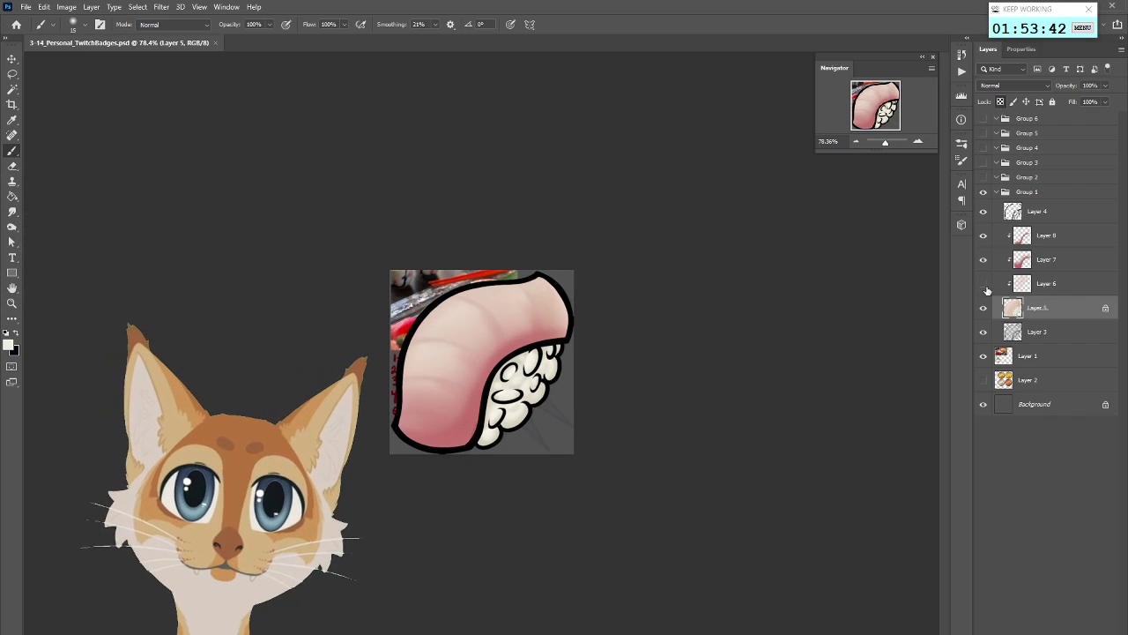
pyautogui.click(984, 283)
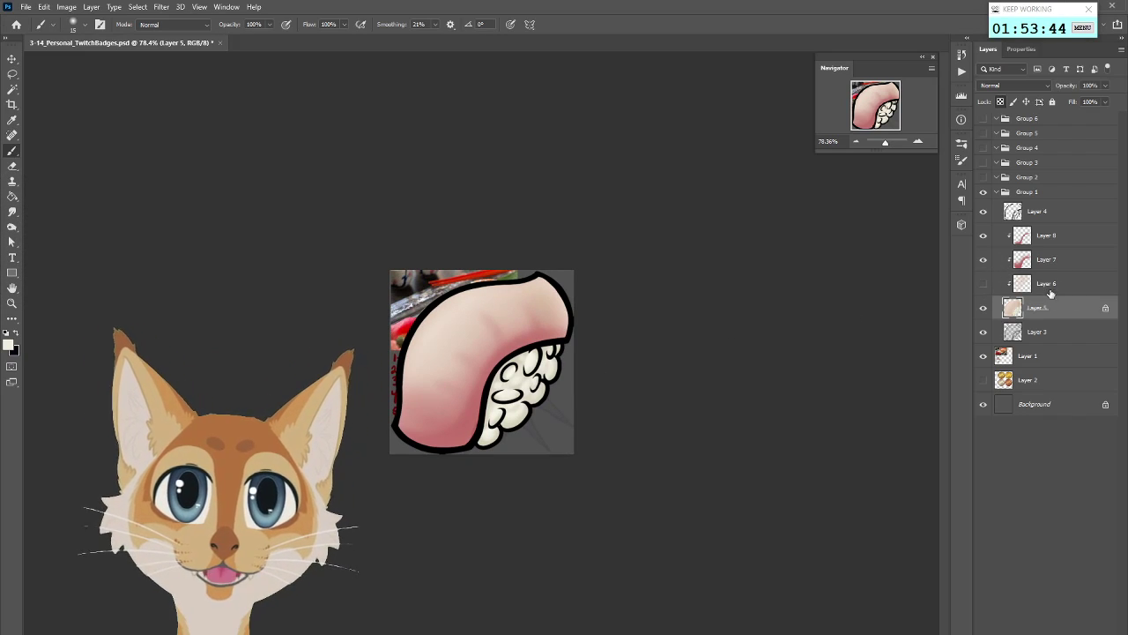
pyautogui.click(984, 283)
pyautogui.keyDown('shift'); pyautogui.click(1057, 236); pyautogui.keyUp('shift')
pyautogui.rightClick(1057, 238)
pyautogui.click(940, 532)
# Select the pink sushi topping with the Lasso tool, leaving the rice outside the selection
pyautogui.click(19, 78)
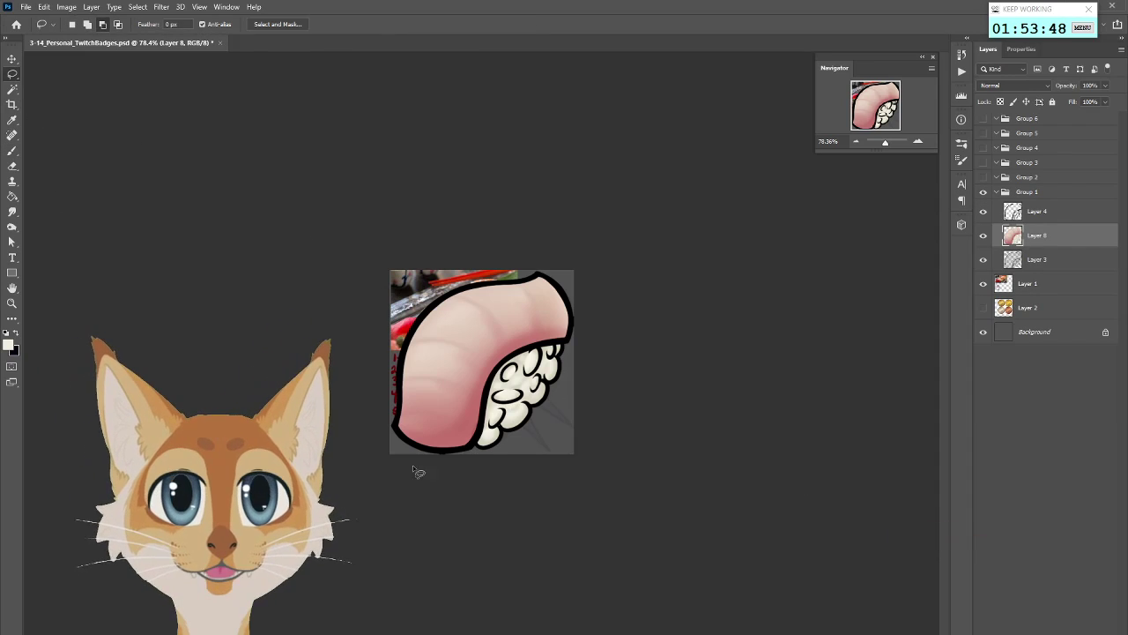
pyautogui.moveTo(466, 453)
pyautogui.mouseDown()
pyautogui.moveTo(496, 372)
pyautogui.moveTo(574, 338)
pyautogui.moveTo(572, 271)
pyautogui.moveTo(381, 290)
pyautogui.moveTo(393, 477)
pyautogui.mouseUp()
pyautogui.scroll(5, 393, 477)
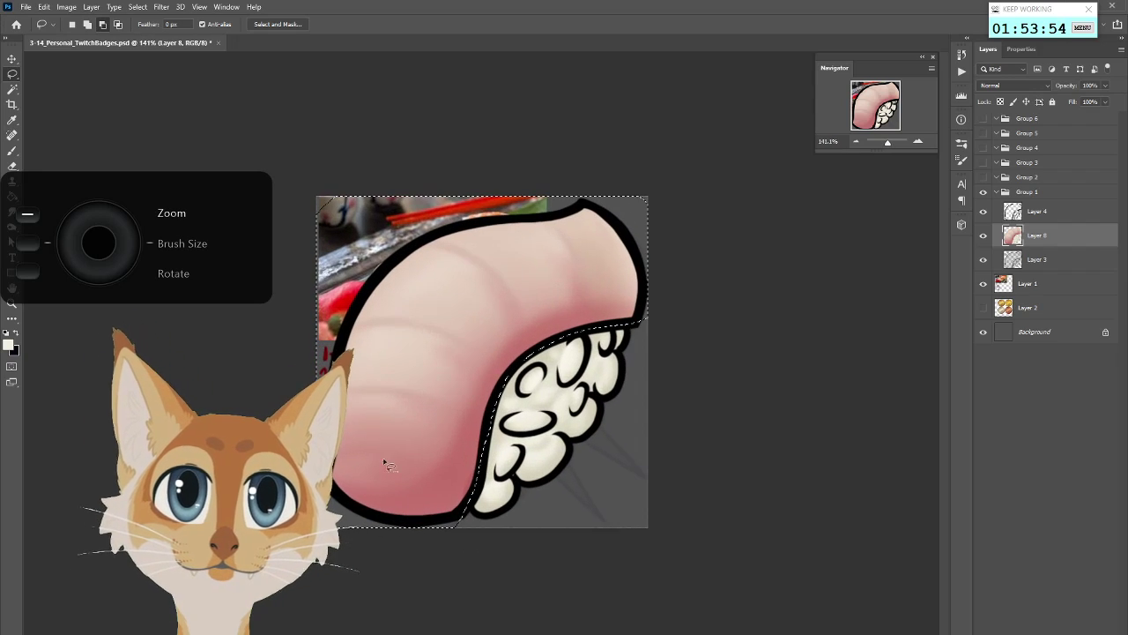
# Lighten the selected pink topping with a Hue/Saturation adjustment, setting Lightness to +26
pyautogui.click(67, 7)
pyautogui.moveTo(83, 36)
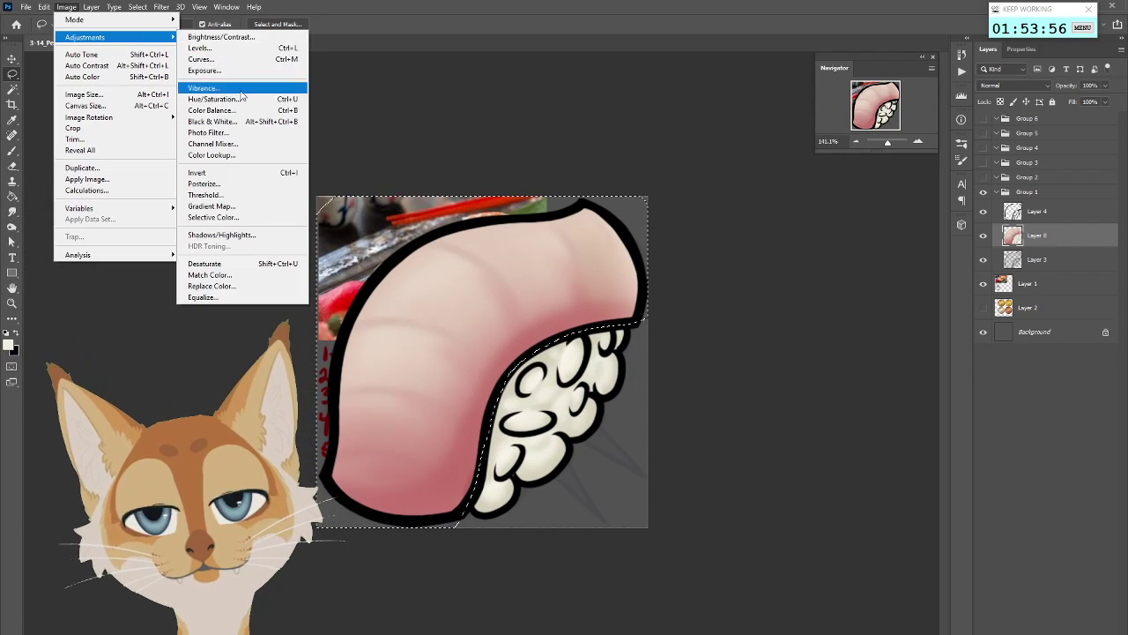
pyautogui.click(236, 98)
pyautogui.moveTo(757, 359); pyautogui.dragTo(766, 358)
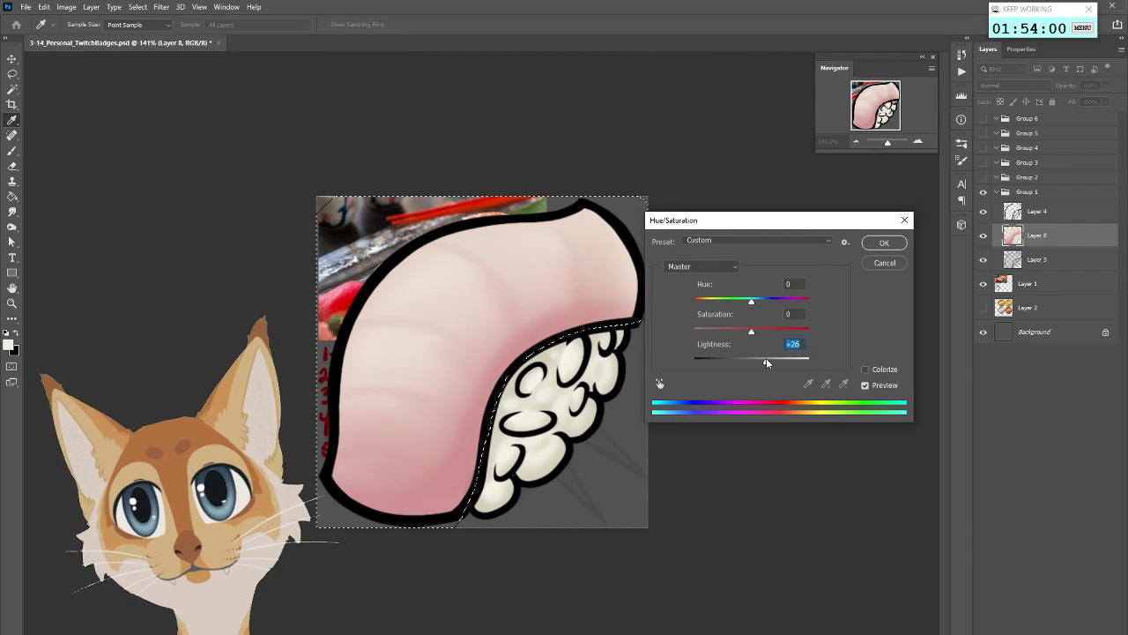
pyautogui.press('Return')
pyautogui.press('l')
pyautogui.scroll(-3, 748, 358)
pyautogui.scroll(-3, 750, 353)
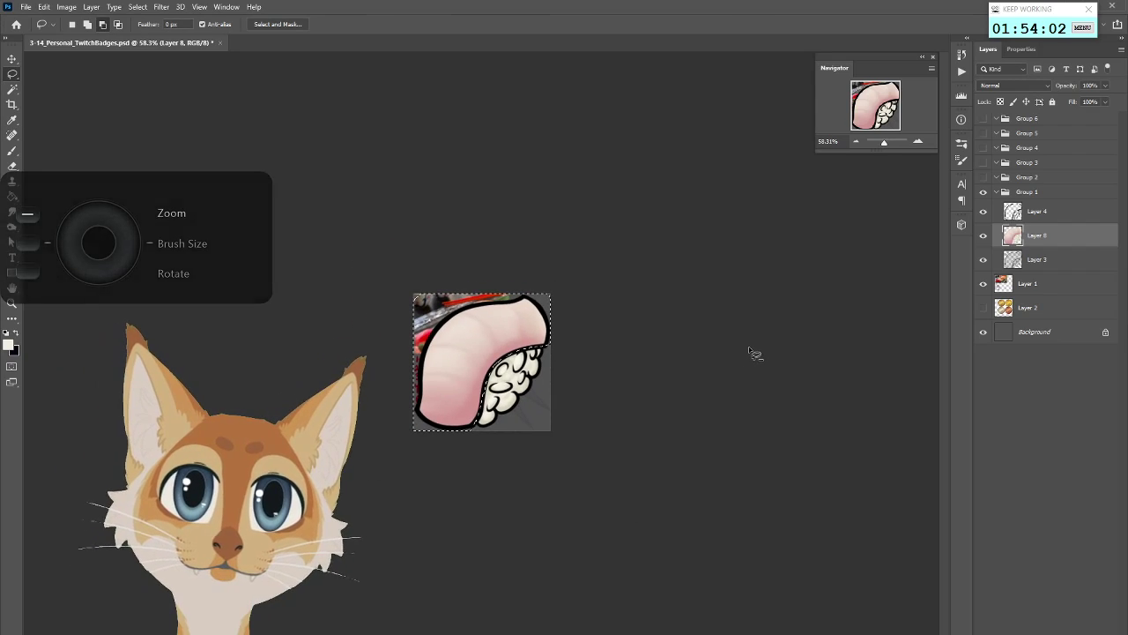
# Clear the selection around the pink topping
pyautogui.click(138, 7)
pyautogui.click(149, 31)
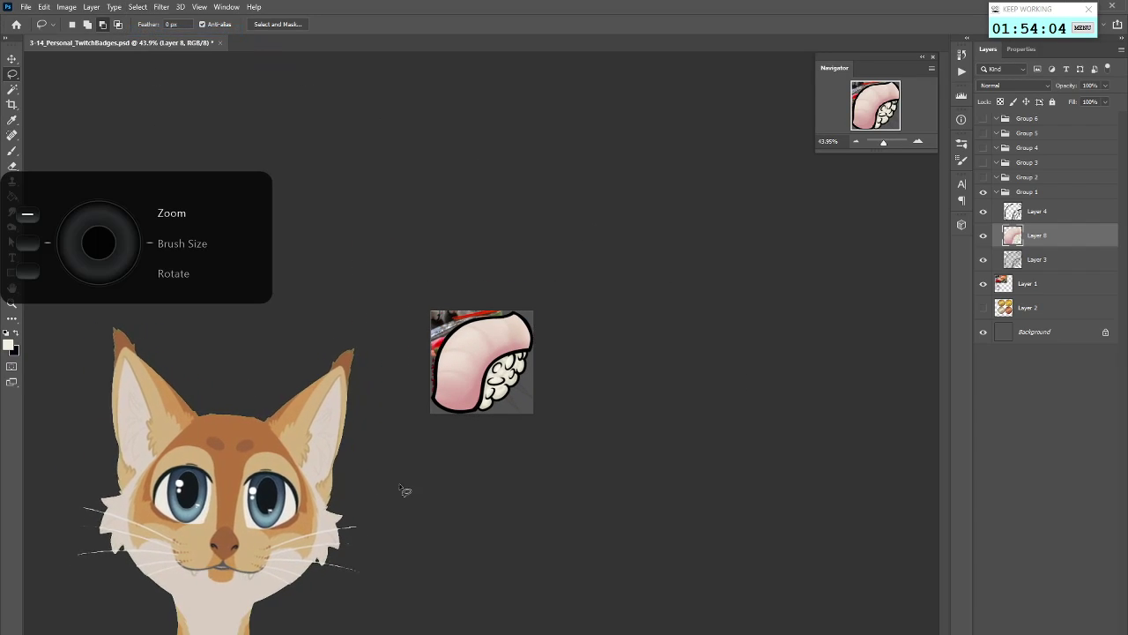
pyautogui.scroll(-2, 468, 496)
pyautogui.scroll(1, 468, 496)
pyautogui.scroll(2, 468, 497)
pyautogui.scroll(-2, 468, 496)
pyautogui.scroll(2, 468, 496)
pyautogui.scroll(1, 469, 496)
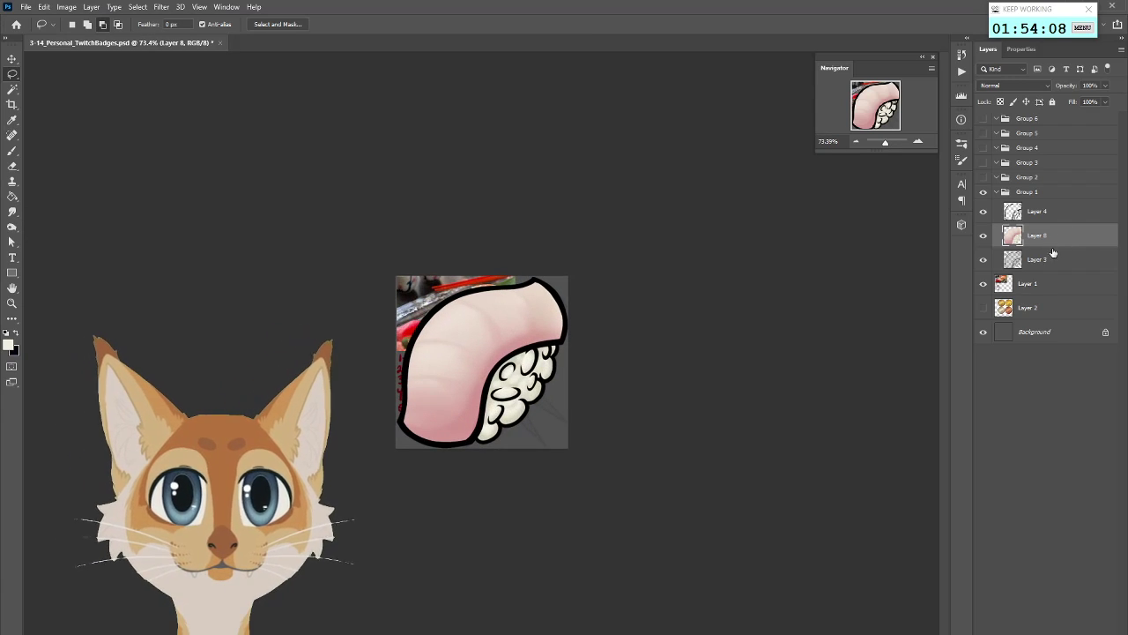
# Add an empty layer above Layer 8, duplicate Layer 8, and merge the empty layer into the copy
pyautogui.hotkey('ctrl', 'shift', 'alt', 'n')
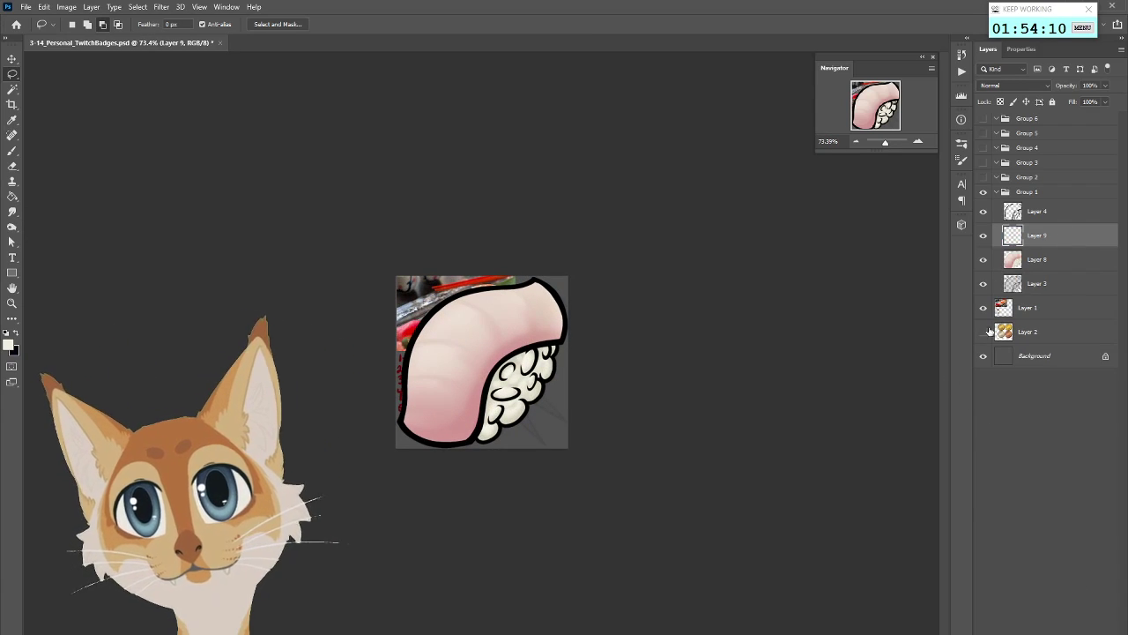
pyautogui.rightClick(1062, 261)
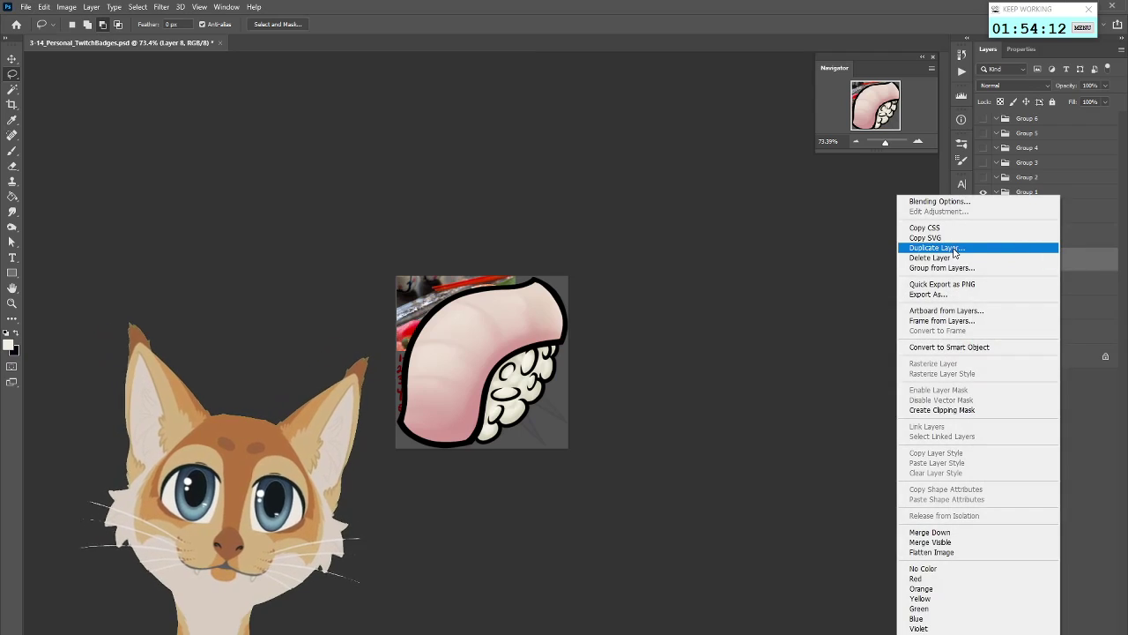
pyautogui.click(1014, 250)
pyautogui.press('Return')
pyautogui.click(1058, 235)
pyautogui.hotkey('ctrl', 'e')
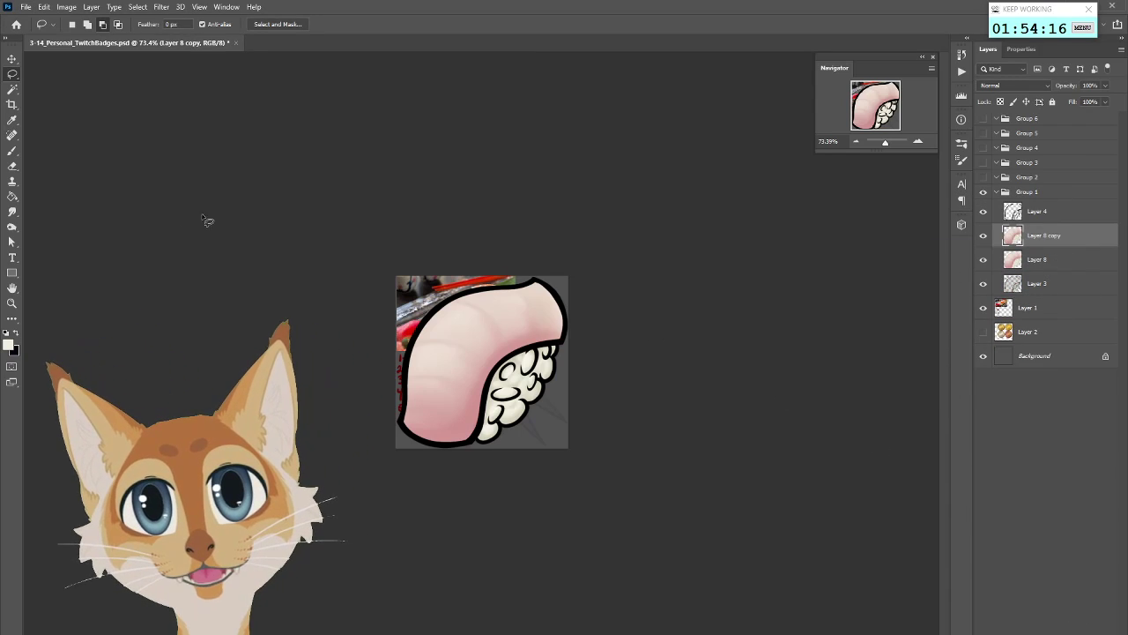
# Set up the Brush with dark red 5e180a as the foreground colour and Overlay as its blend mode
pyautogui.press('b')
pyautogui.press('d')
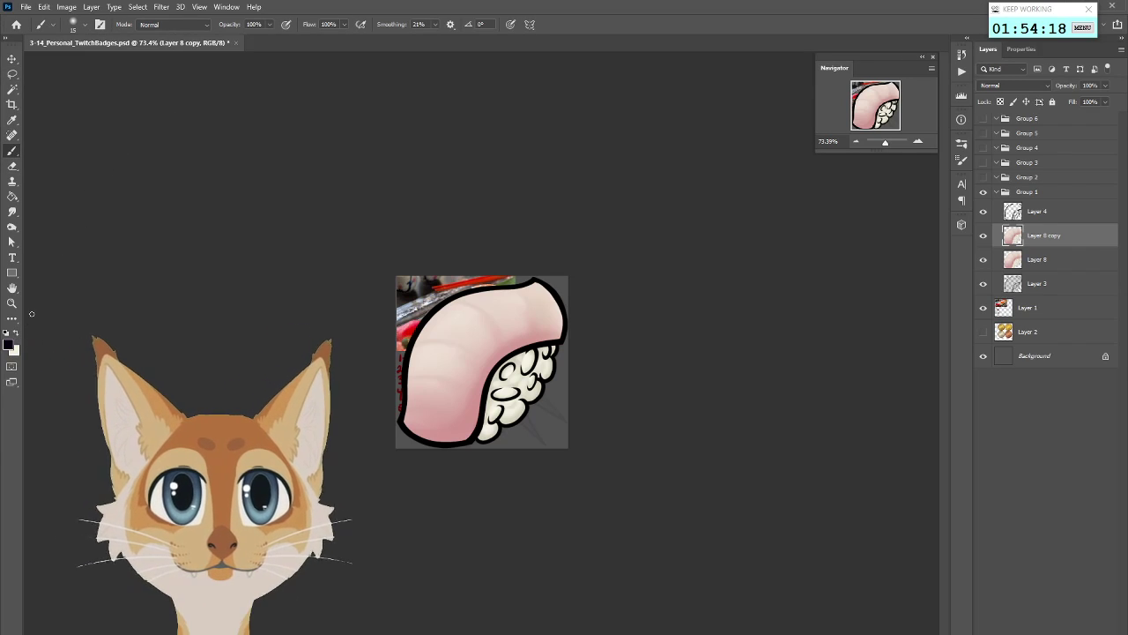
pyautogui.click(9, 344)
pyautogui.write('120300')
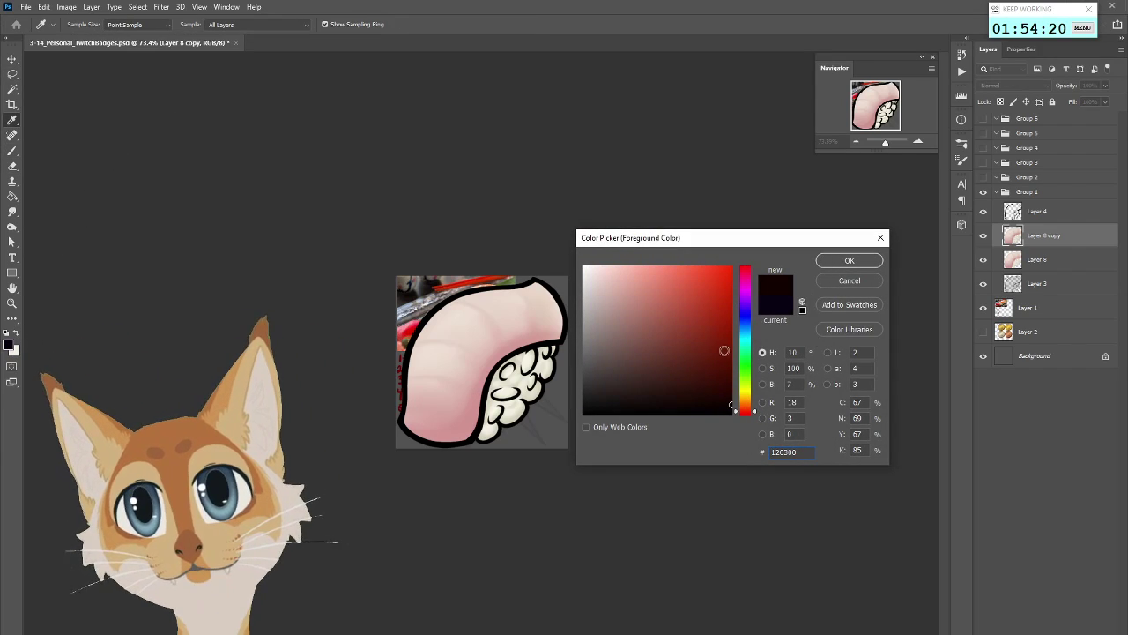
pyautogui.click(850, 260)
pyautogui.click(191, 27)
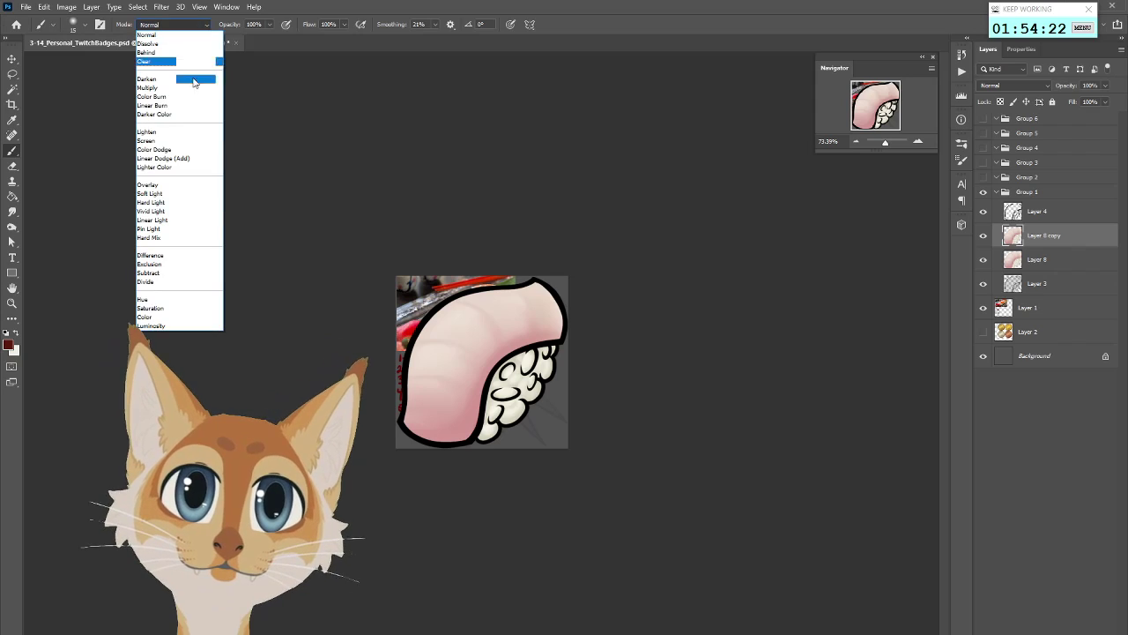
pyautogui.click(163, 181)
# Paint soft red shading along the pink topping's lower inner edge beside the rice, using a large and then a smaller brush
pyautogui.press(']')
pyautogui.press(']')
pyautogui.press(']')
pyautogui.press(']')
pyautogui.press(']')
pyautogui.press(']')
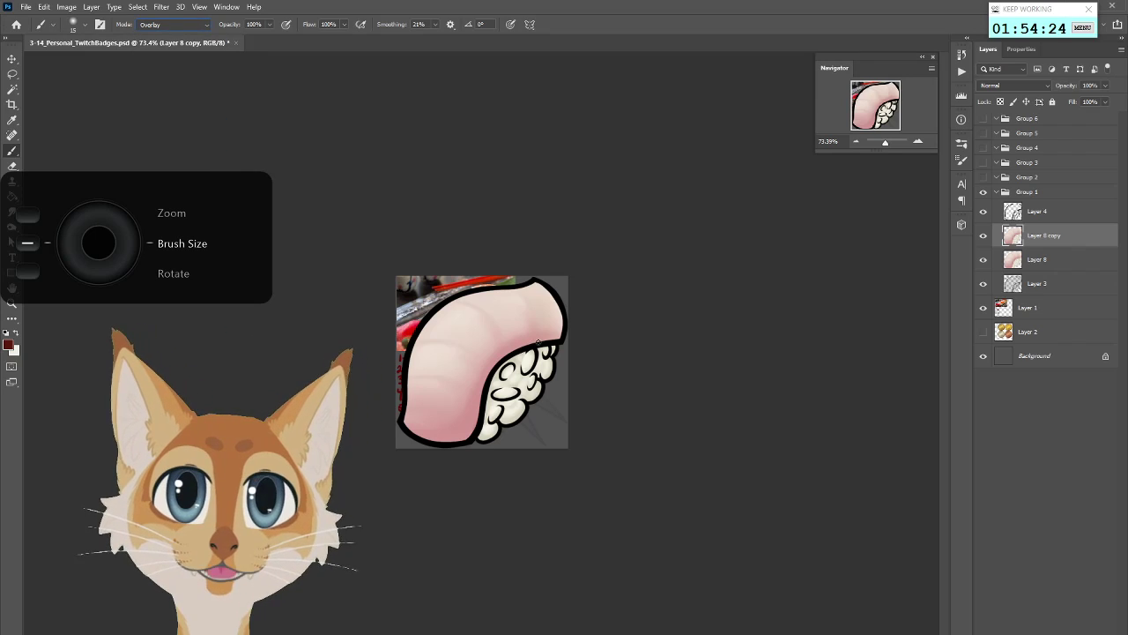
pyautogui.moveTo(547, 335); pyautogui.dragTo(487, 370)
pyautogui.hotkey('ctrl', 'z')
pyautogui.press(']')
pyautogui.moveTo(556, 335)
pyautogui.mouseDown()
pyautogui.moveTo(483, 376)
pyautogui.moveTo(521, 342)
pyautogui.moveTo(477, 391)
pyautogui.moveTo(484, 385)
pyautogui.moveTo(467, 429)
pyautogui.moveTo(476, 404)
pyautogui.moveTo(462, 432)
pyautogui.moveTo(423, 432)
pyautogui.mouseUp()
pyautogui.press('[')
pyautogui.press('[')
pyautogui.press('[')
pyautogui.moveTo(507, 351); pyautogui.dragTo(477, 418)
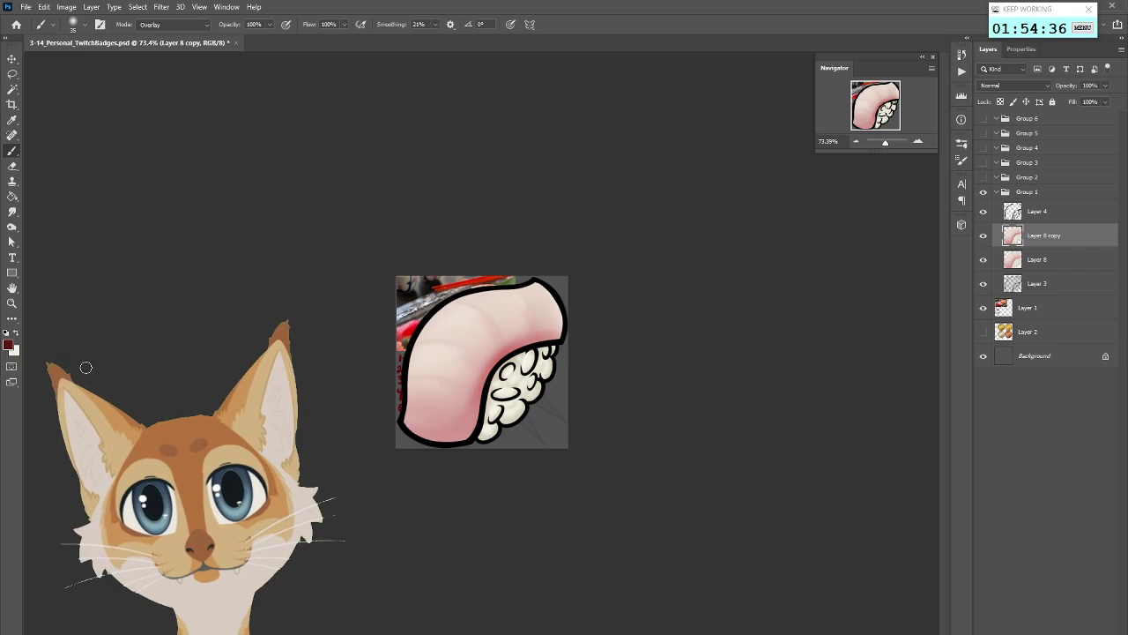
# Shift the dark red foreground colour slightly toward orange and deepen the shading in the topping's lower corner beside the rice
pyautogui.click(8, 344)
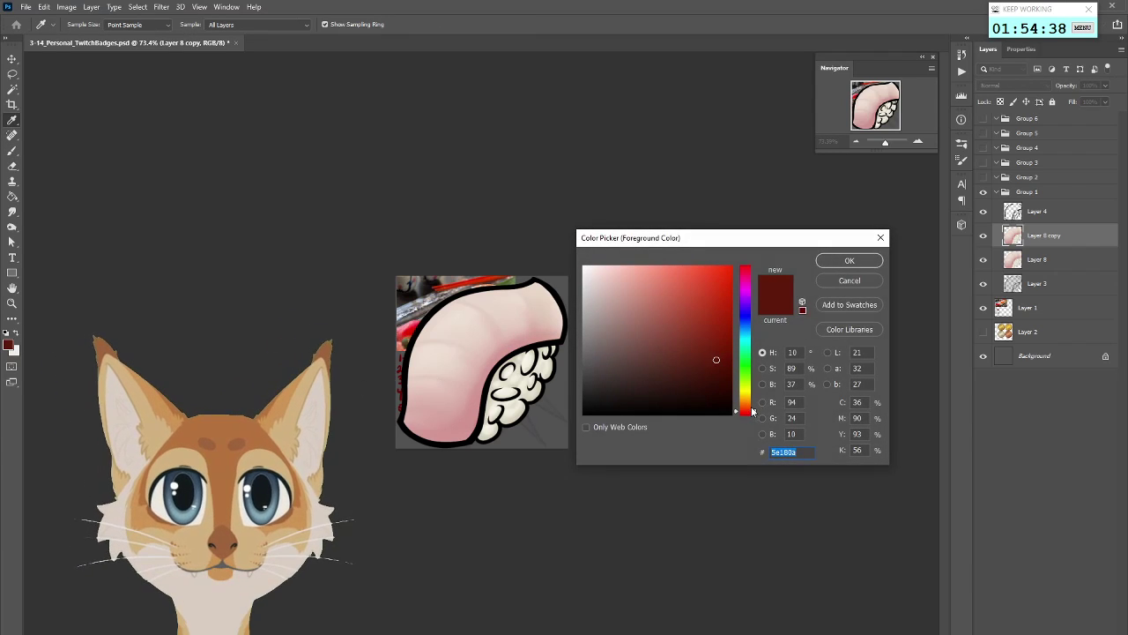
pyautogui.moveTo(754, 412); pyautogui.dragTo(752, 409)
pyautogui.click(846, 261)
pyautogui.moveTo(481, 407)
pyautogui.mouseDown()
pyautogui.moveTo(448, 440)
pyautogui.moveTo(400, 426)
pyautogui.moveTo(470, 429)
pyautogui.mouseUp()
pyautogui.press('[')
pyautogui.press('[')
pyautogui.press('[')
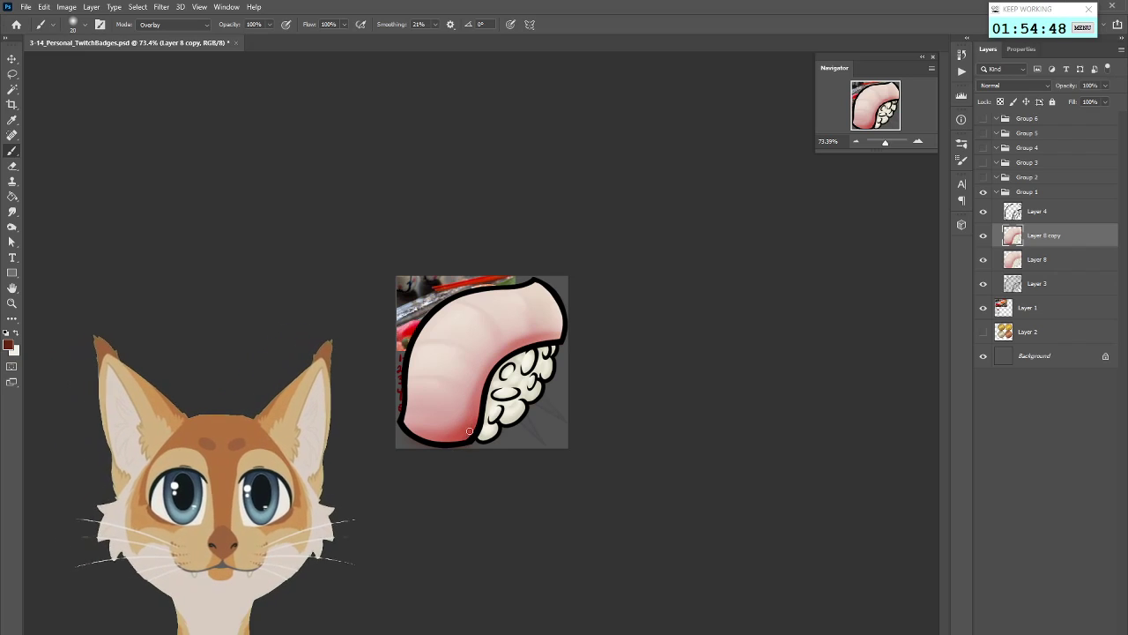
# Enlarge the brush to 175 px and spread the red shading across the bottom end of the pink topping
pyautogui.scroll(-5, 637, 392)
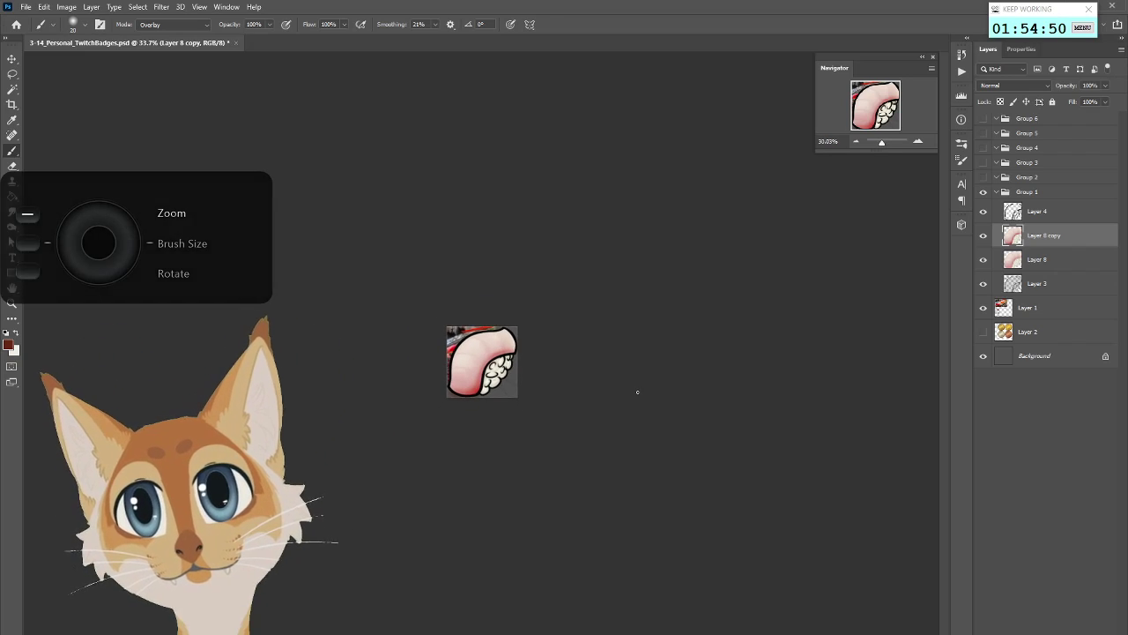
pyautogui.scroll(5, 637, 391)
pyautogui.press(']')
pyautogui.press(']')
pyautogui.press(']')
pyautogui.press(']')
pyautogui.press(']')
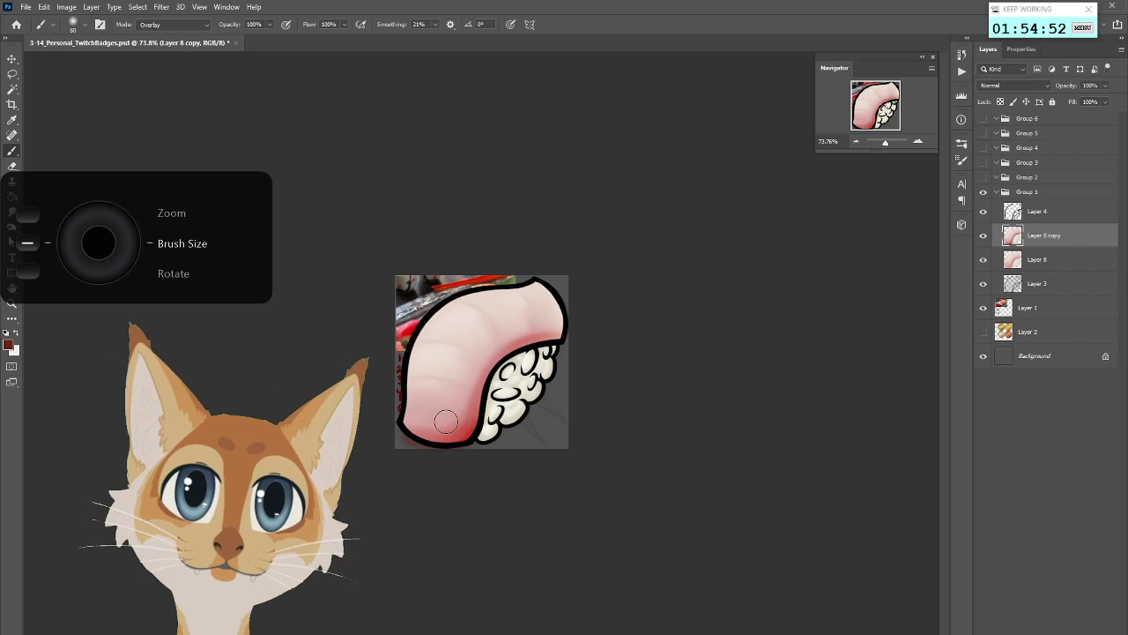
pyautogui.press(']')
pyautogui.press(']')
pyautogui.press(']')
pyautogui.press(']')
pyautogui.press(']')
pyautogui.press(']')
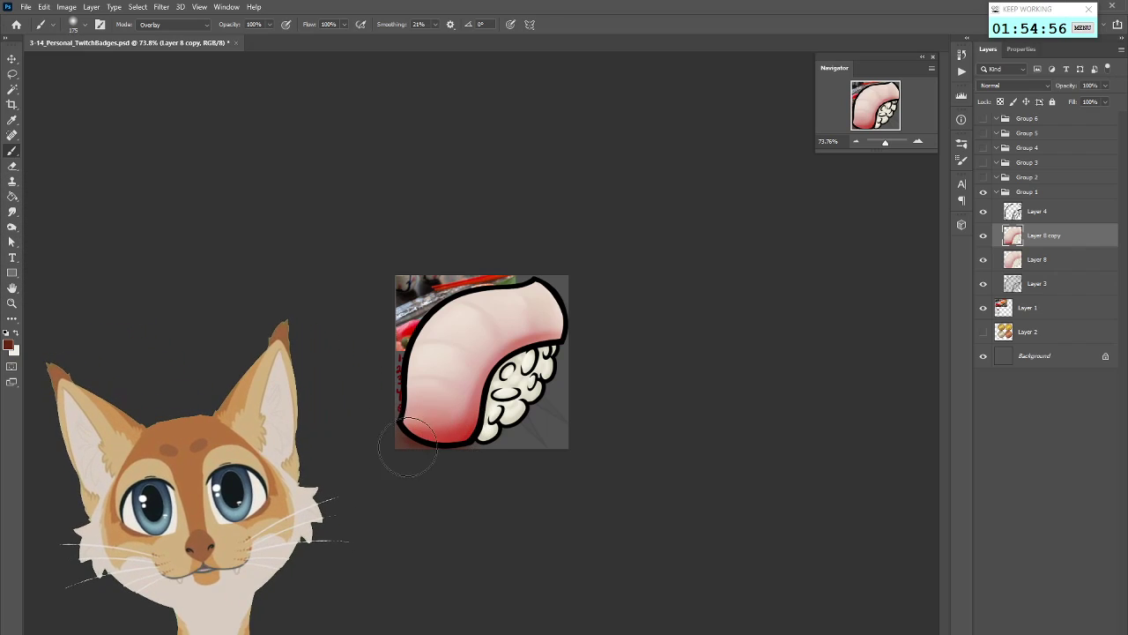
pyautogui.hotkey('ctrl', '+')
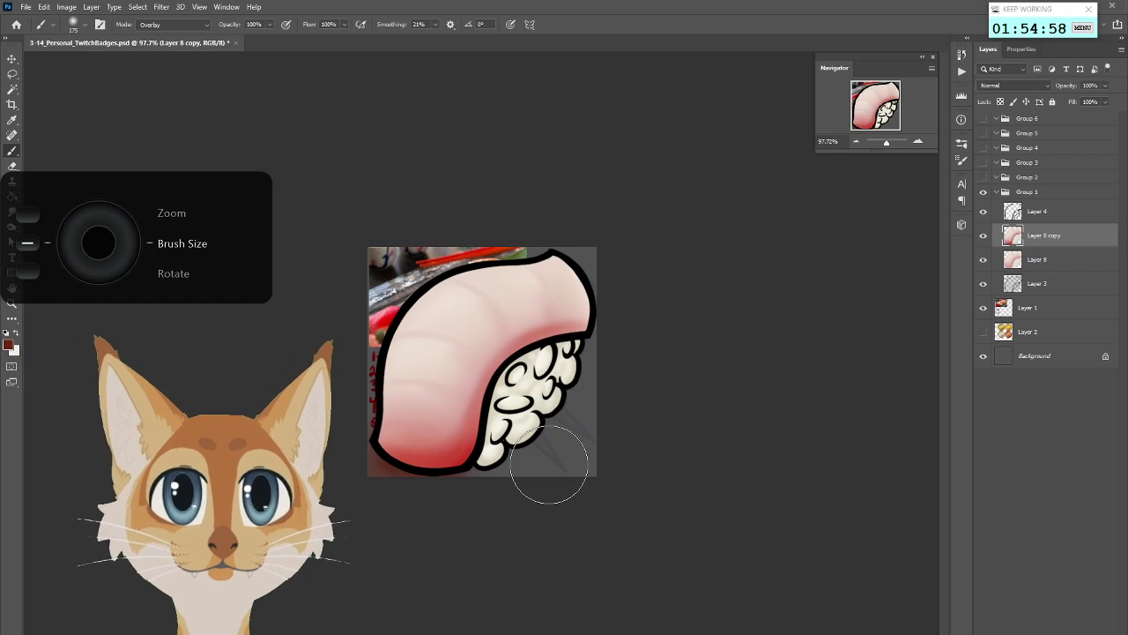
# Hide the Layer 1 reference photo and check the sushi against transparency by switching the Background off and on
pyautogui.click(983, 306)
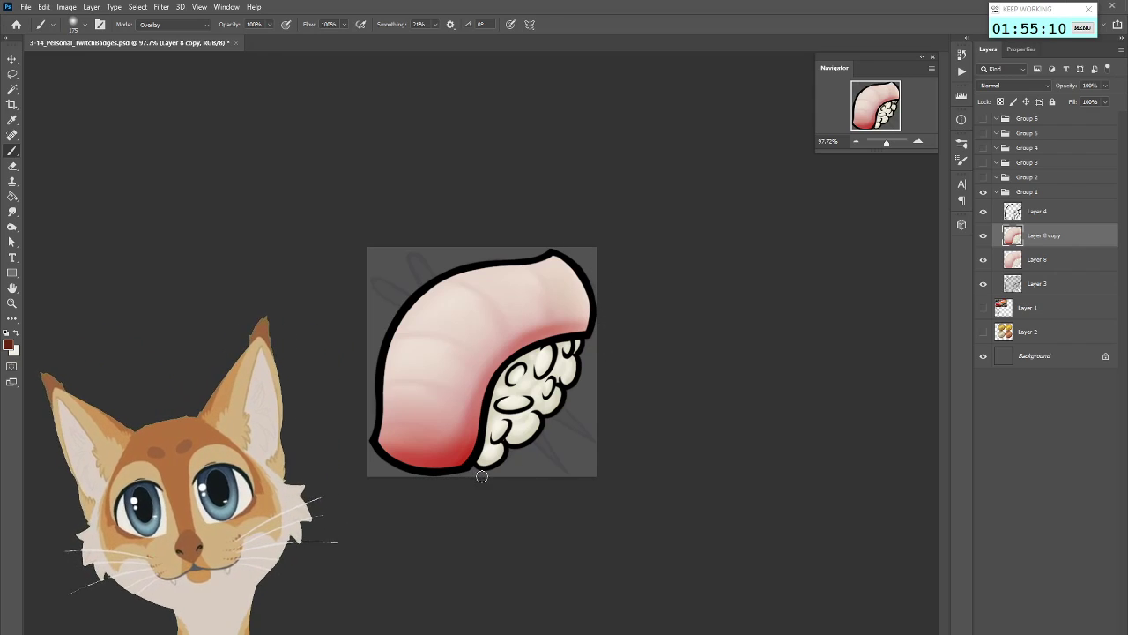
pyautogui.click(984, 357)
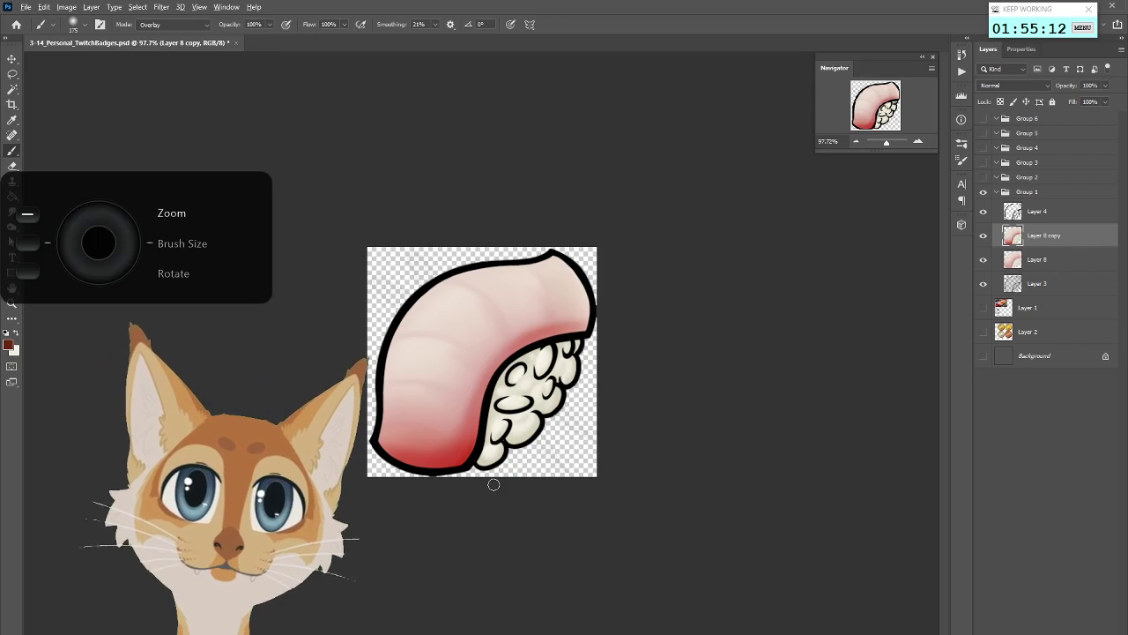
pyautogui.scroll(4, 494, 485)
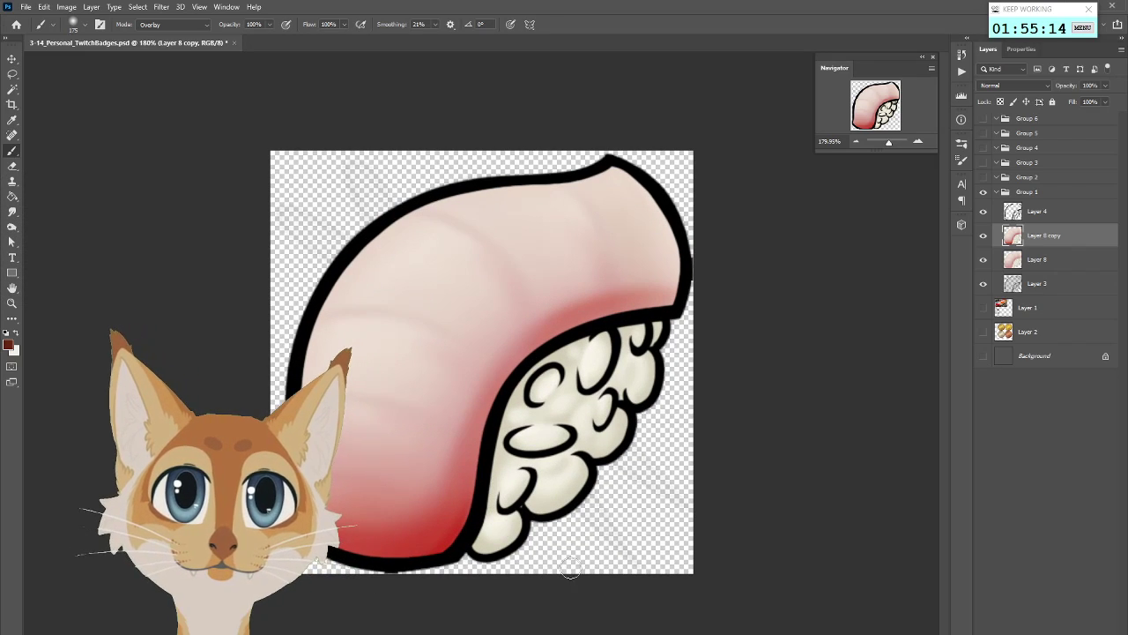
pyautogui.click(984, 356)
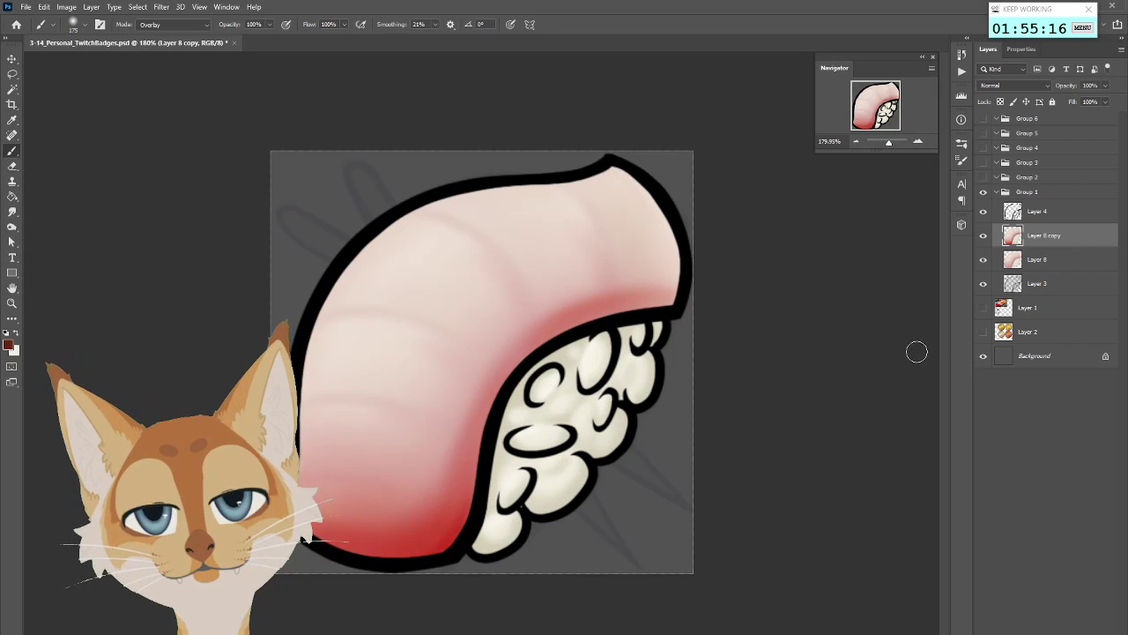
# Check the document's pixel dimensions in the Image Size dialog without changing them
pyautogui.click(65, 9)
pyautogui.click(110, 92)
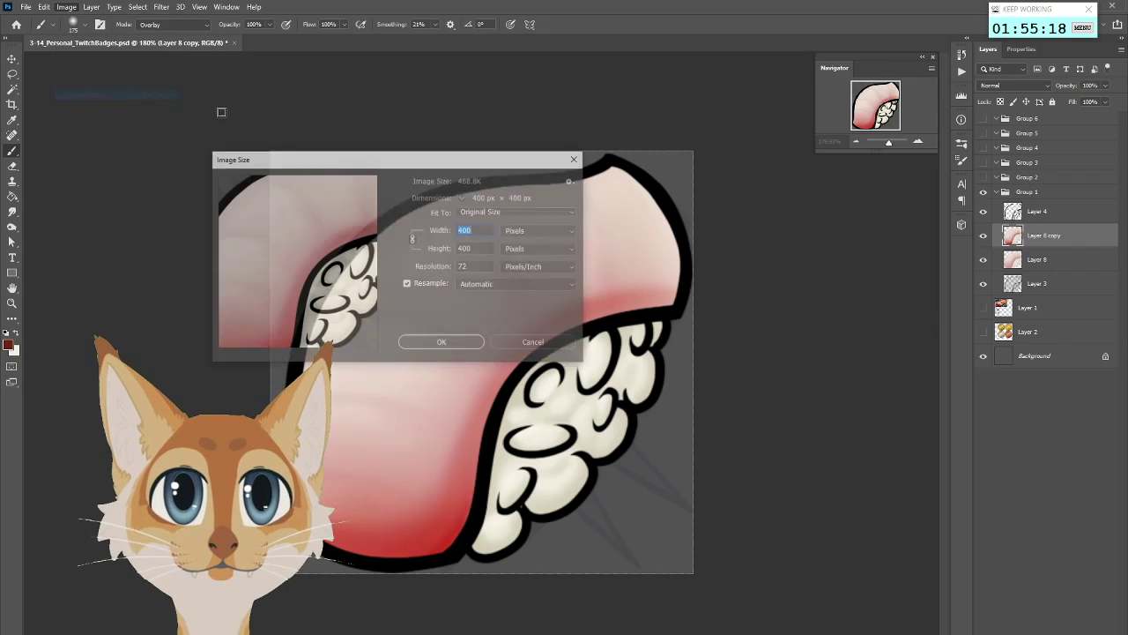
pyautogui.click(535, 344)
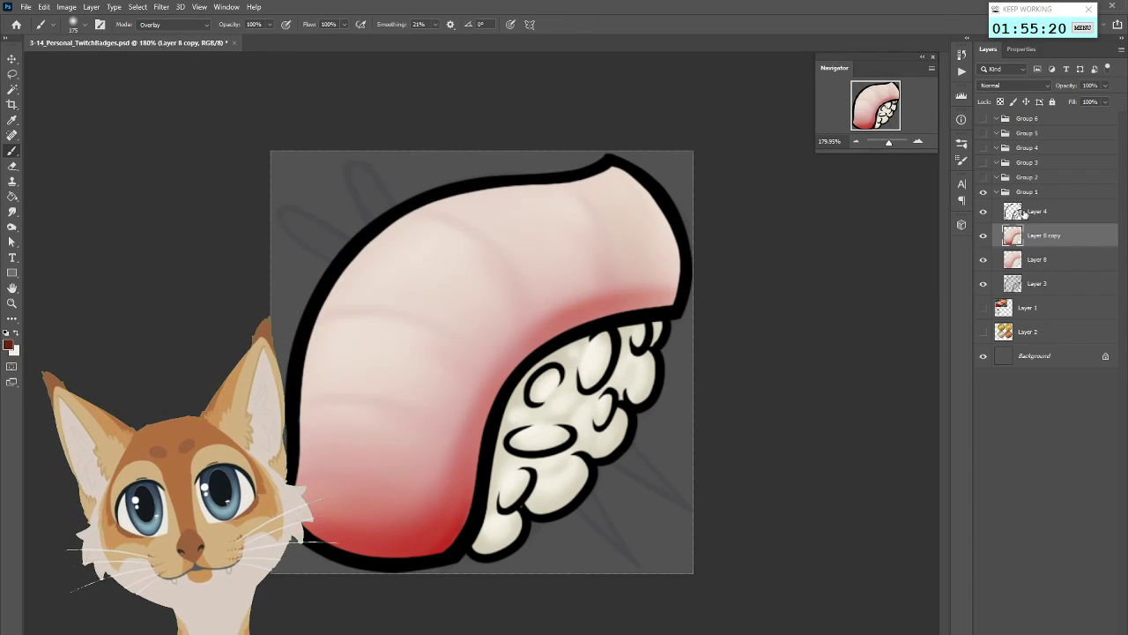
# Hide the Background and Layer 8 copy with Layer 8 selected, and save the document
pyautogui.hotkey('alt', ']')
pyautogui.click(984, 357)
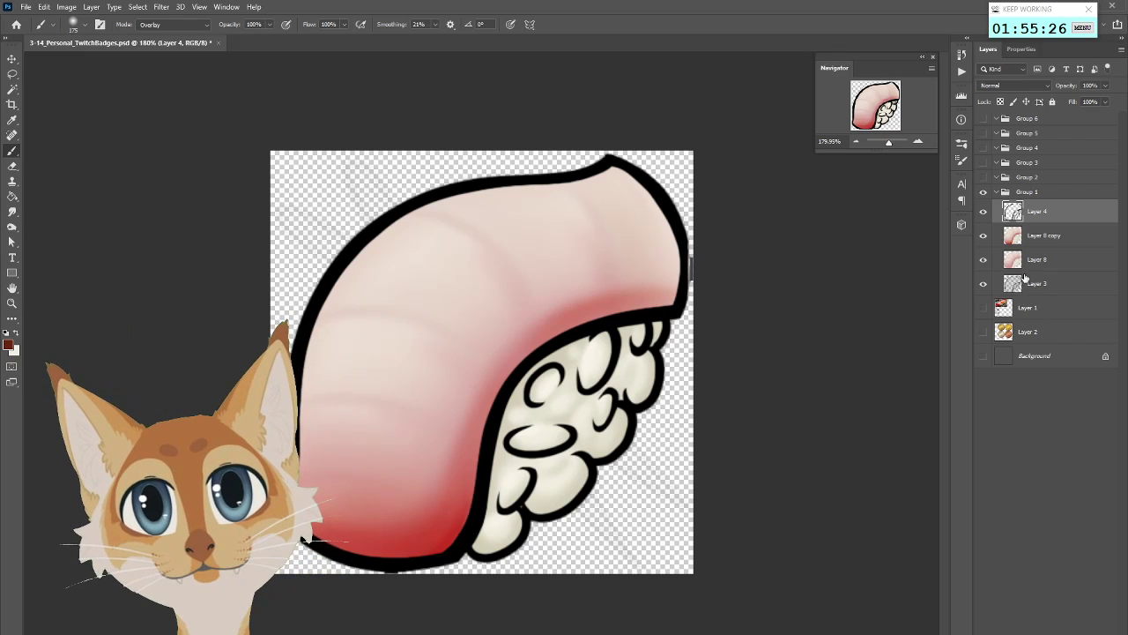
pyautogui.click(1038, 240)
pyautogui.click(984, 260)
pyautogui.click(984, 236)
pyautogui.click(1033, 261)
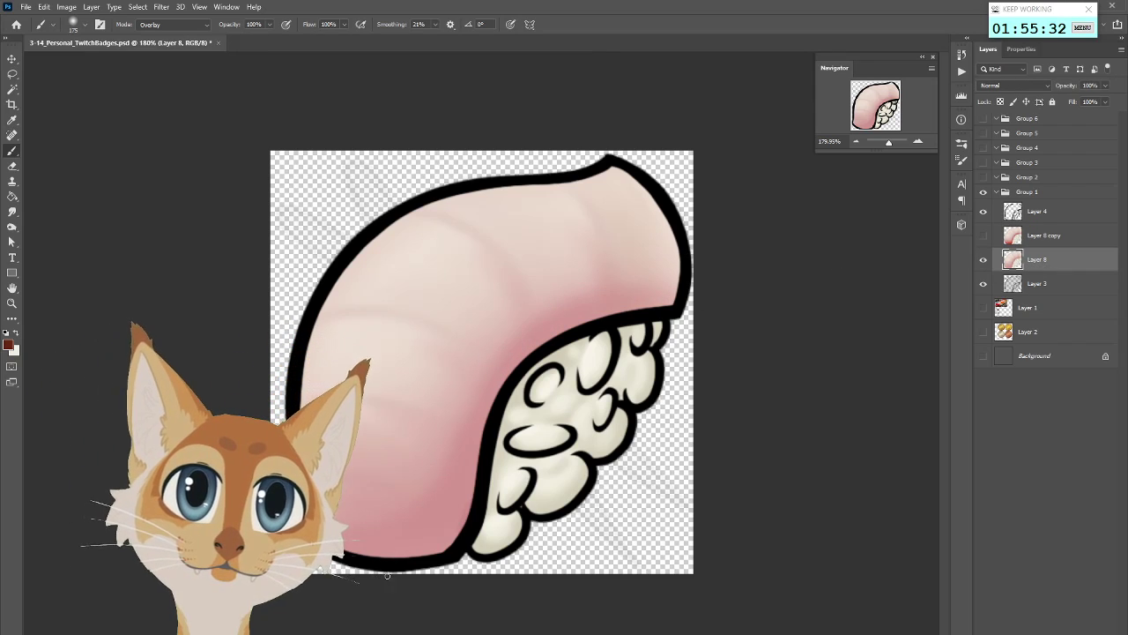
pyautogui.hotkey('ctrl', 's')
# Compare the sushi with and without the red shading of Layer 8 copy at medium and tiny badge-like sizes
pyautogui.scroll(-10, 432, 571)
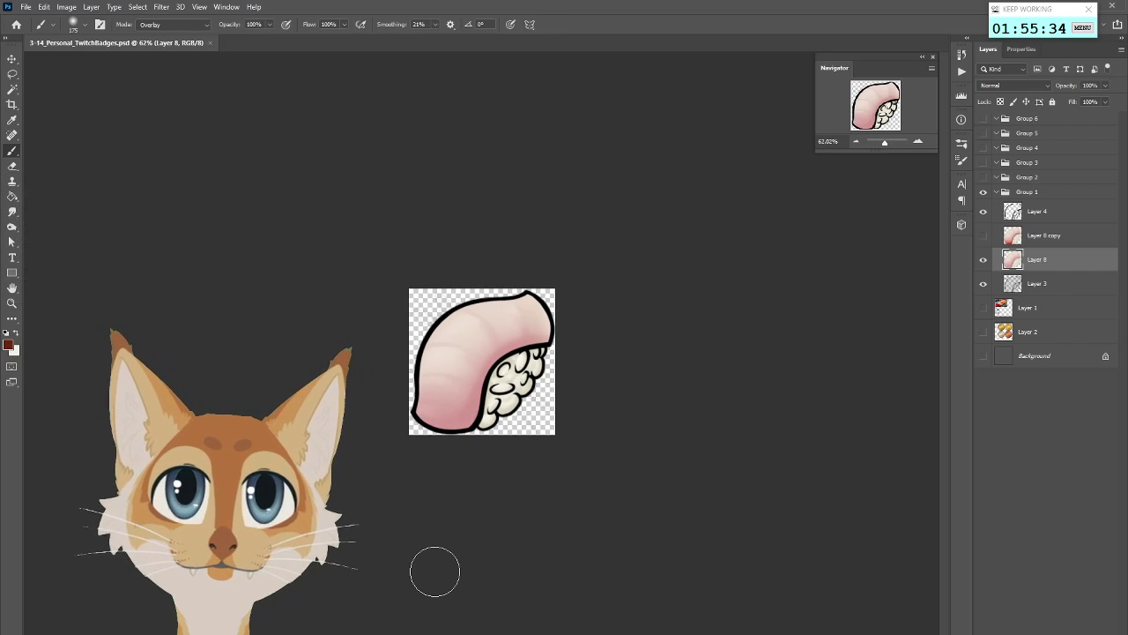
pyautogui.click(984, 236)
pyautogui.click(984, 236)
pyautogui.click(984, 237)
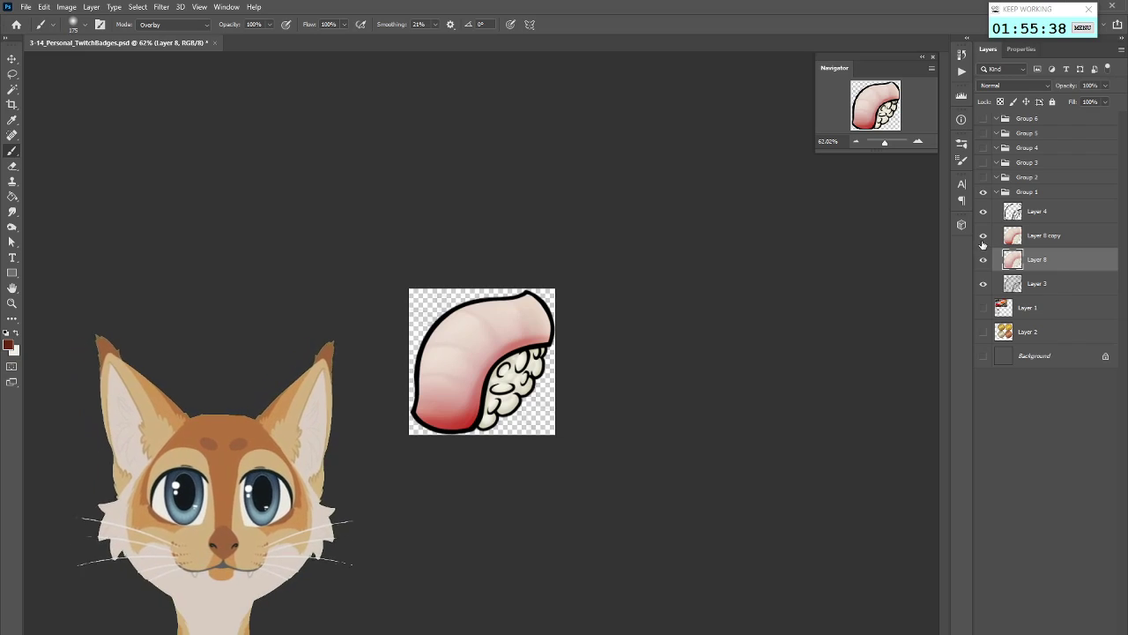
pyautogui.click(984, 236)
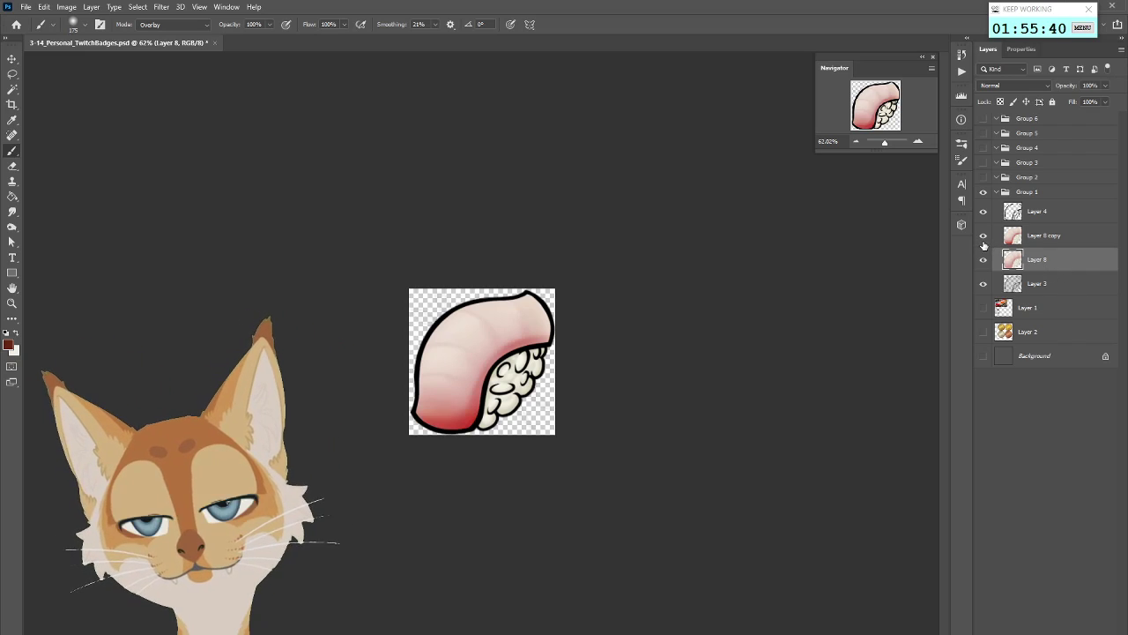
pyautogui.click(983, 236)
pyautogui.click(984, 236)
pyautogui.click(984, 237)
pyautogui.click(985, 238)
pyautogui.click(985, 238)
pyautogui.click(985, 238)
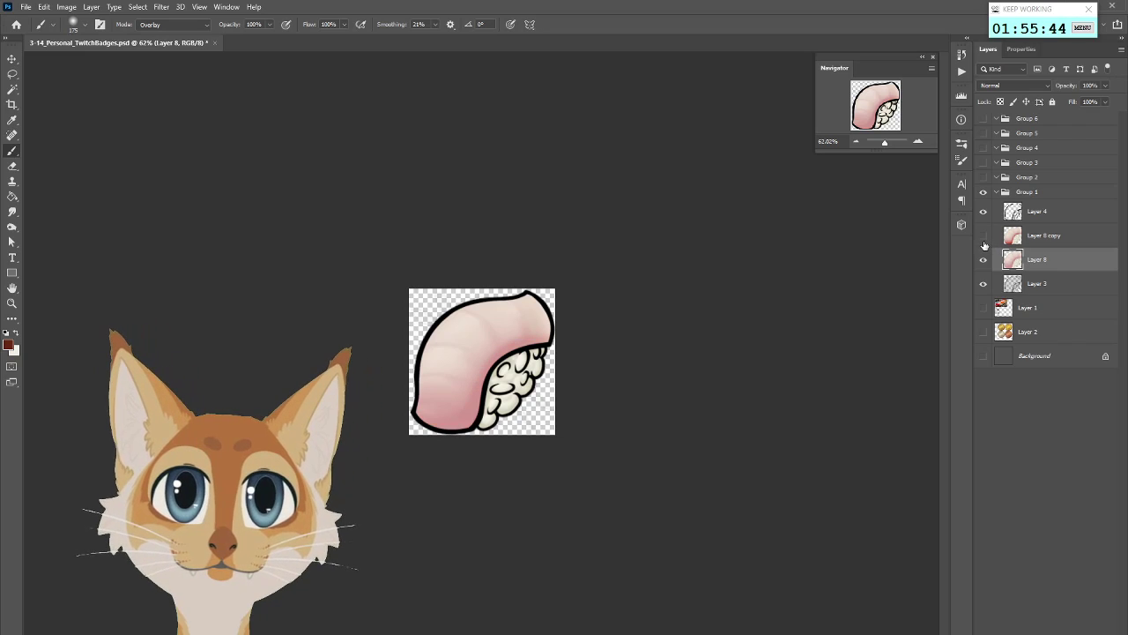
pyautogui.click(984, 236)
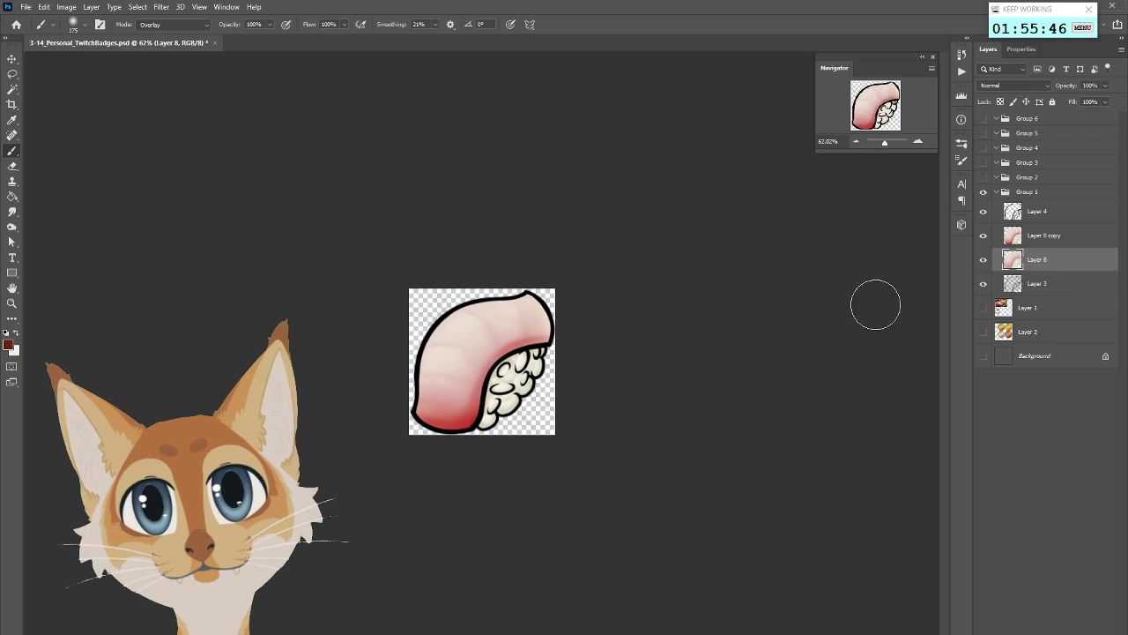
pyautogui.scroll(-5, 783, 376)
pyautogui.scroll(-3, 933, 272)
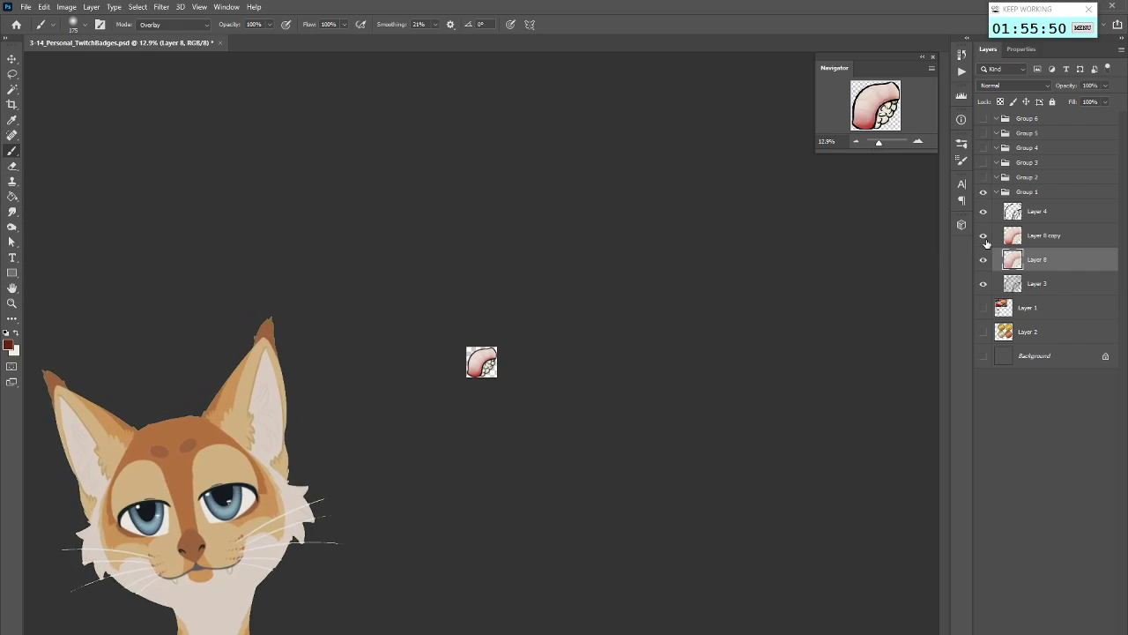
pyautogui.click(985, 238)
pyautogui.click(985, 238)
pyautogui.scroll(5, 636, 417)
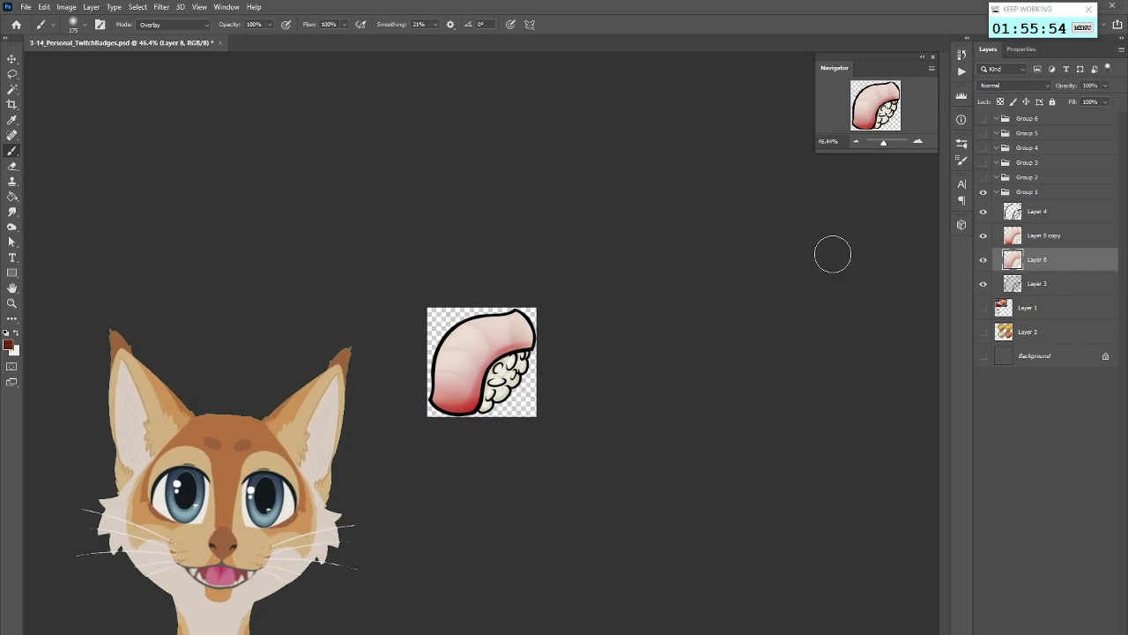
# Delete the original Layer 8 and check the artwork with the Layer 4 line art switched off and on
pyautogui.click(984, 259)
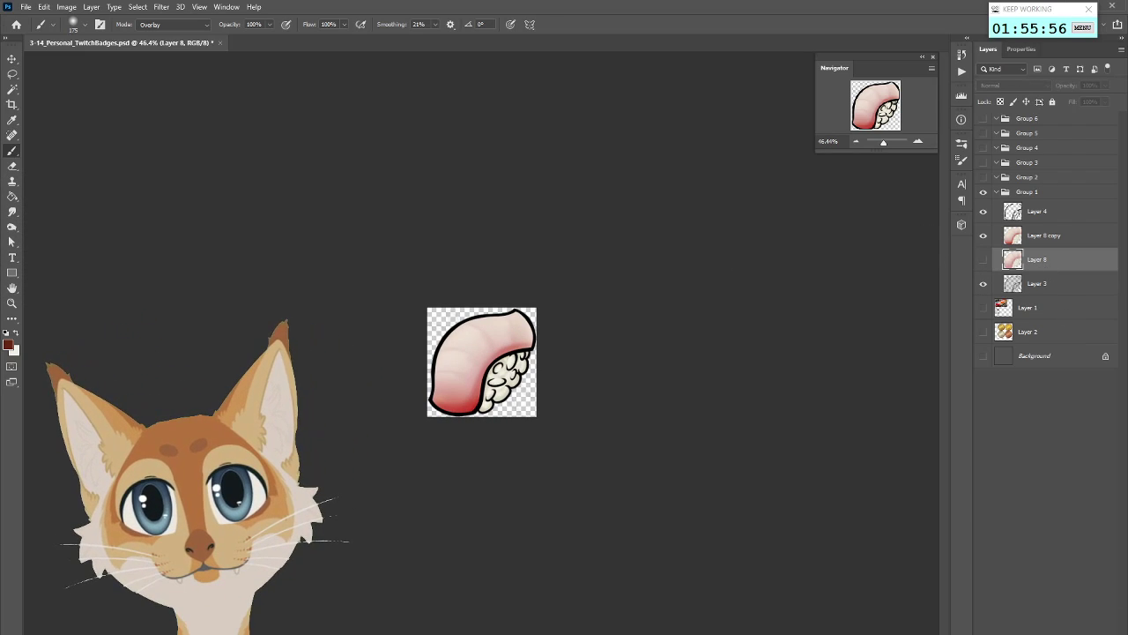
pyautogui.press('Delete')
pyautogui.click(983, 212)
pyautogui.click(985, 212)
pyautogui.click(985, 213)
pyautogui.click(985, 212)
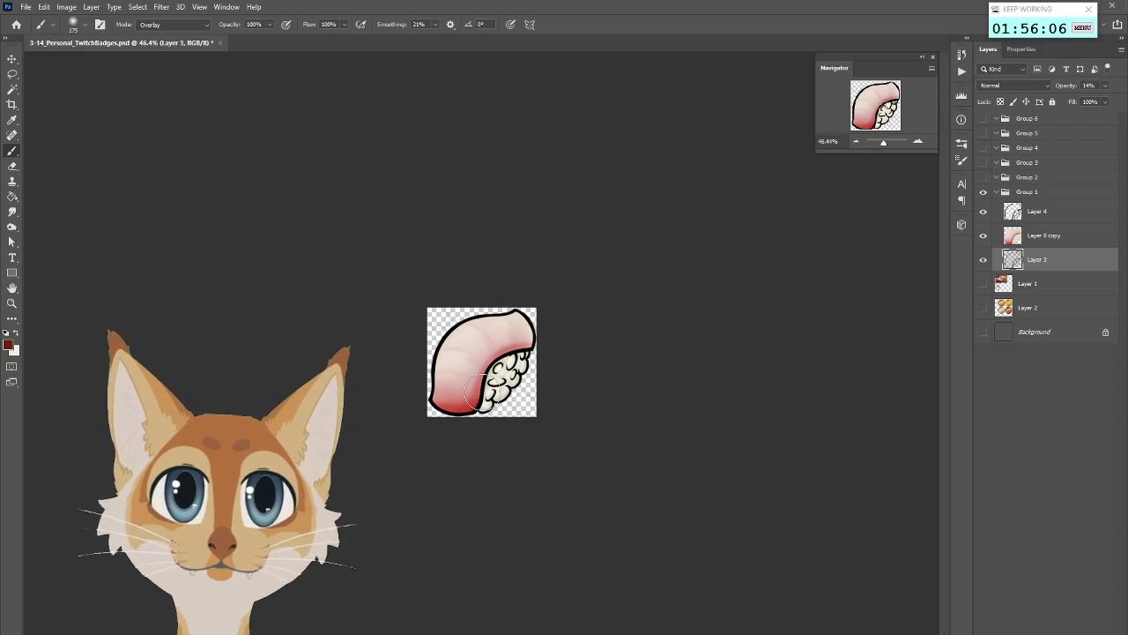
# Add an empty layer above the Layer 4 line art in Group 1
pyautogui.doubleClick(1038, 210)
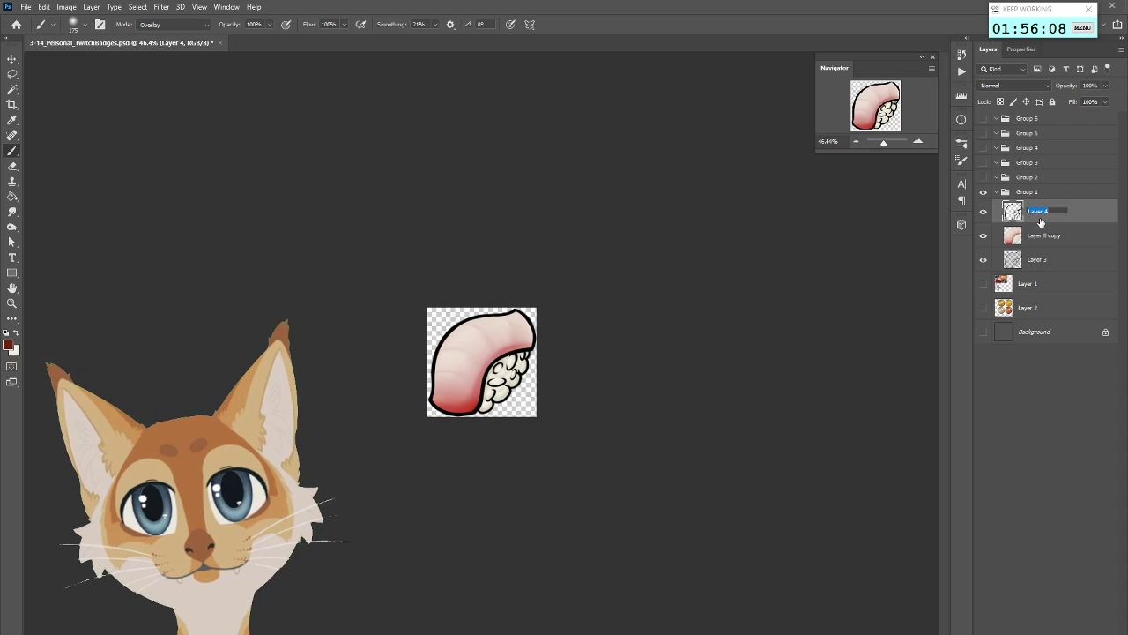
pyautogui.click(984, 215)
pyautogui.click(985, 216)
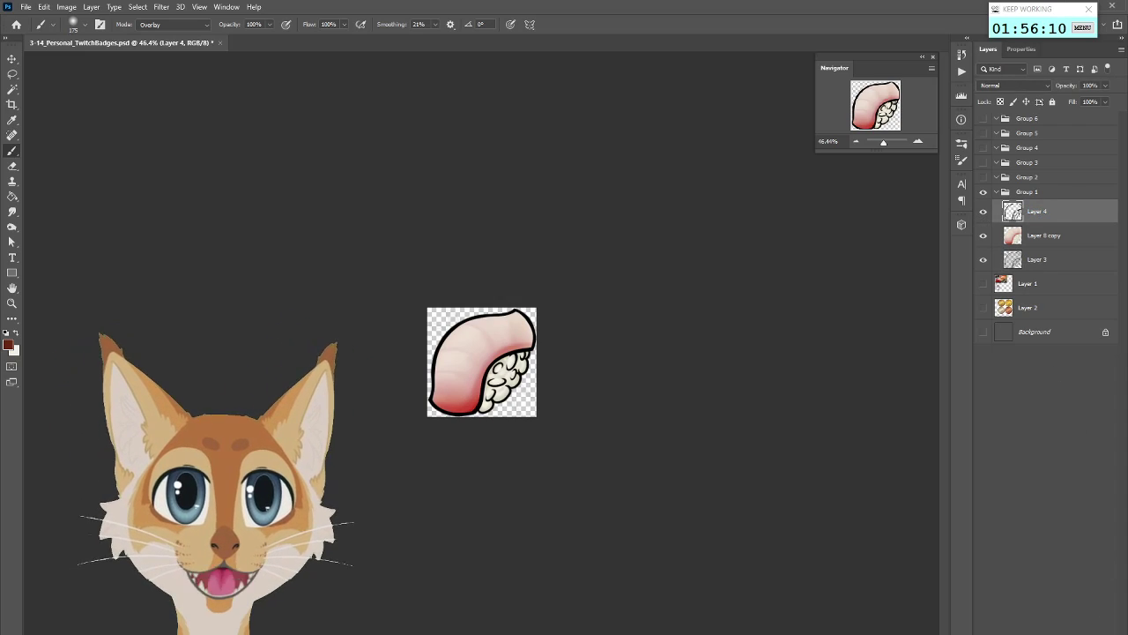
pyautogui.hotkey('ctrl', 'shift', 'alt', 'n')
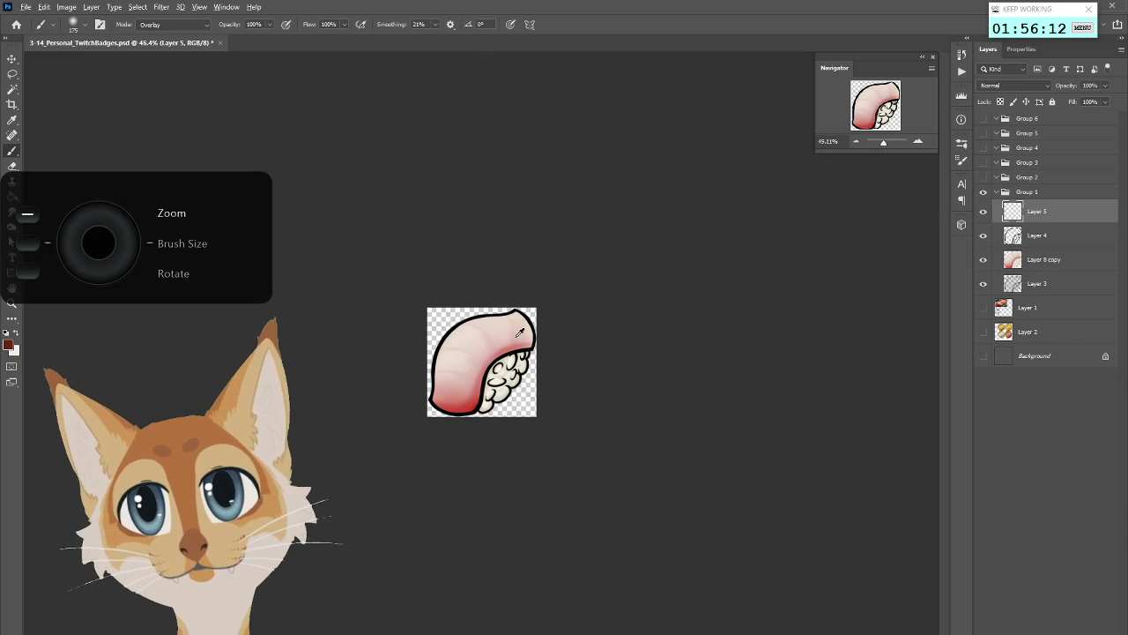
pyautogui.scroll(5, 485, 410)
pyautogui.scroll(1, 485, 410)
# Show the Background and hide the faint sketch on Layer 3
pyautogui.click(984, 355)
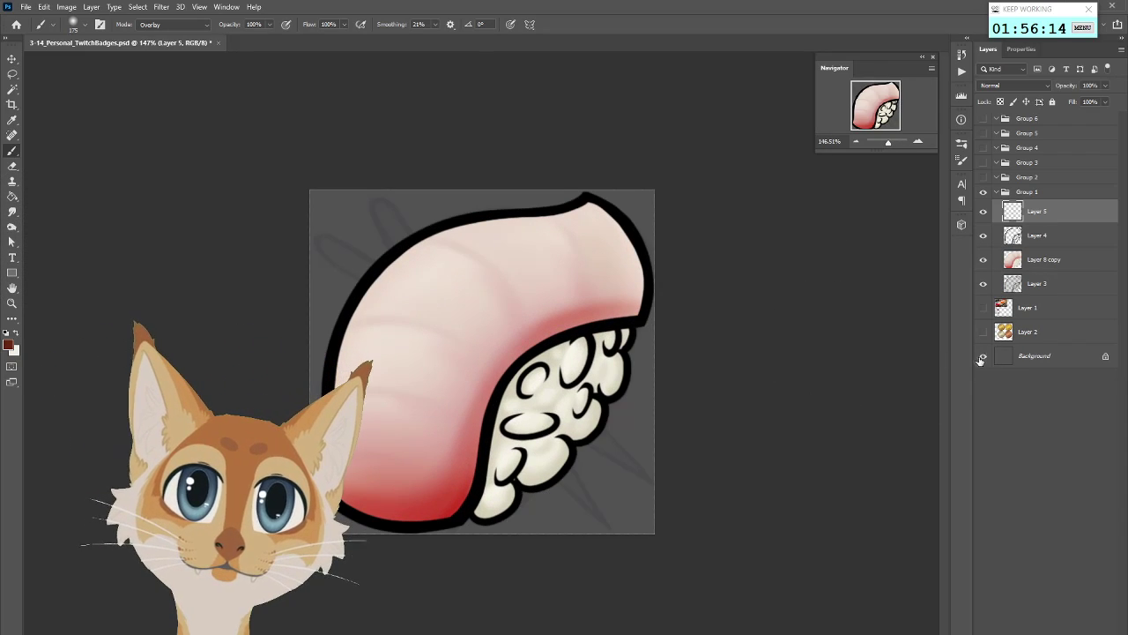
pyautogui.click(1047, 285)
pyautogui.click(984, 283)
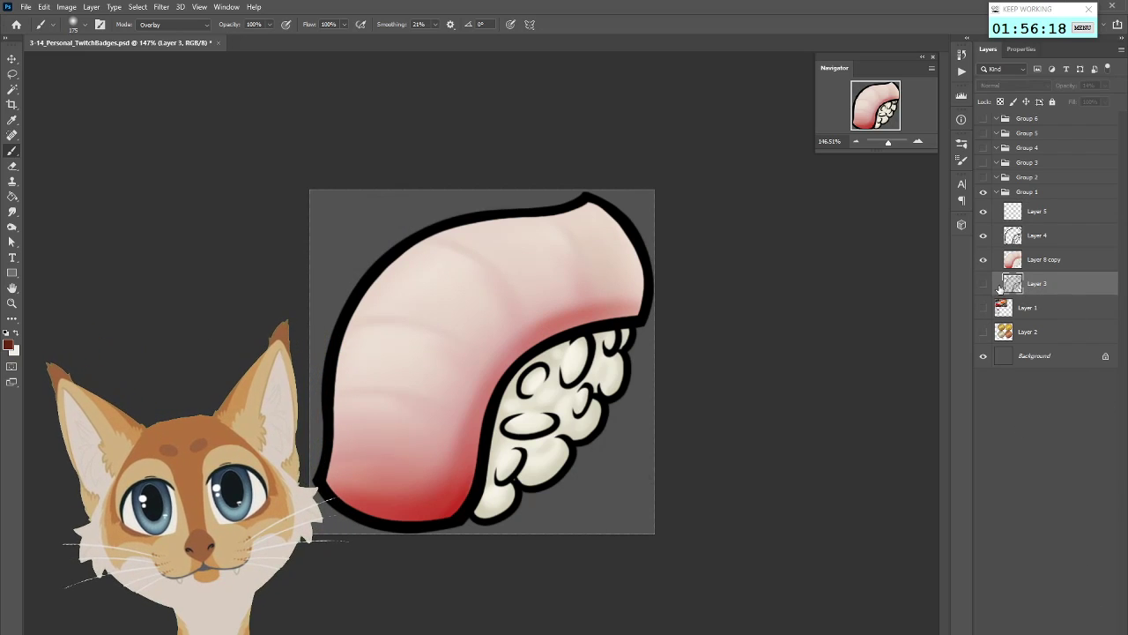
# Select the empty Layer 5 and set the foreground colour to black for the Brush
pyautogui.click(1040, 214)
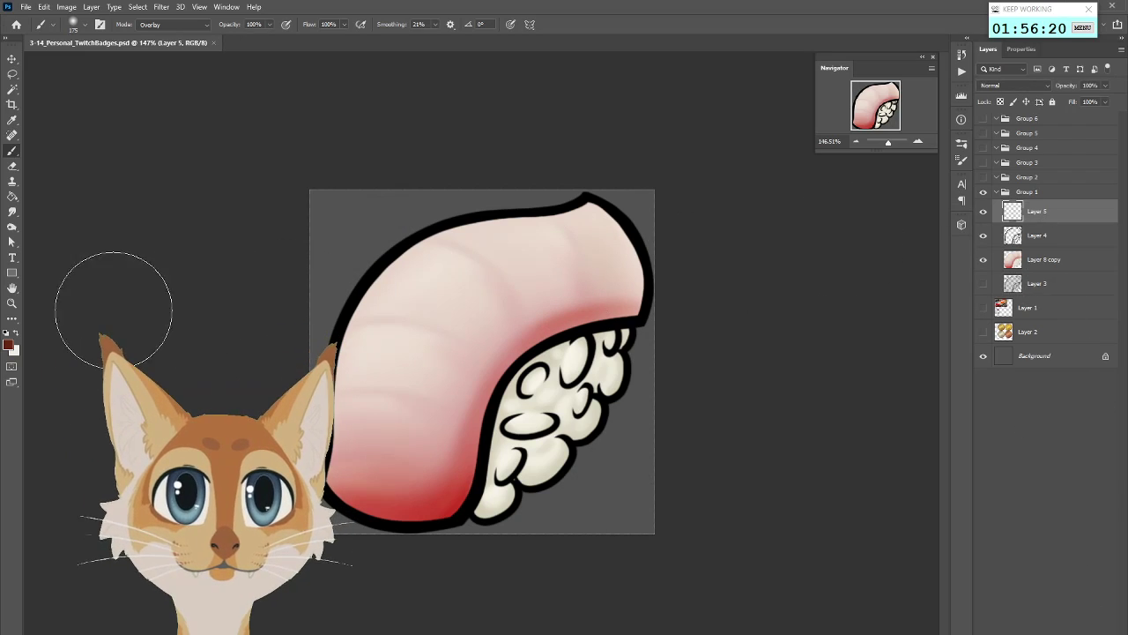
pyautogui.click(9, 344)
pyautogui.click(714, 319)
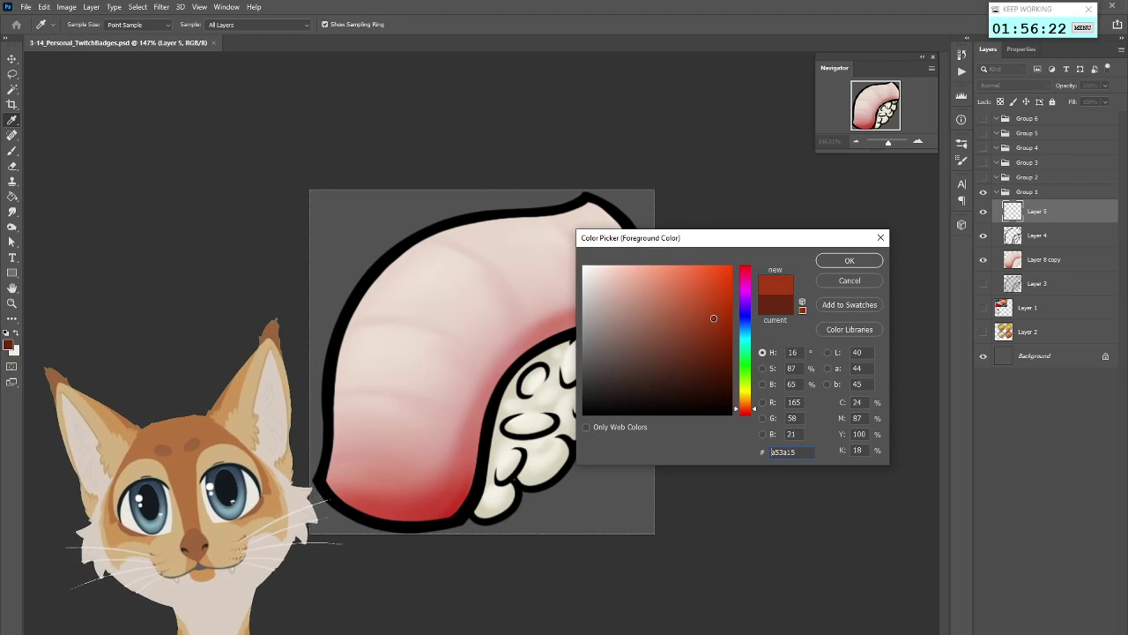
pyautogui.moveTo(729, 335)
pyautogui.mouseDown()
pyautogui.moveTo(597, 297)
pyautogui.moveTo(593, 365)
pyautogui.mouseUp()
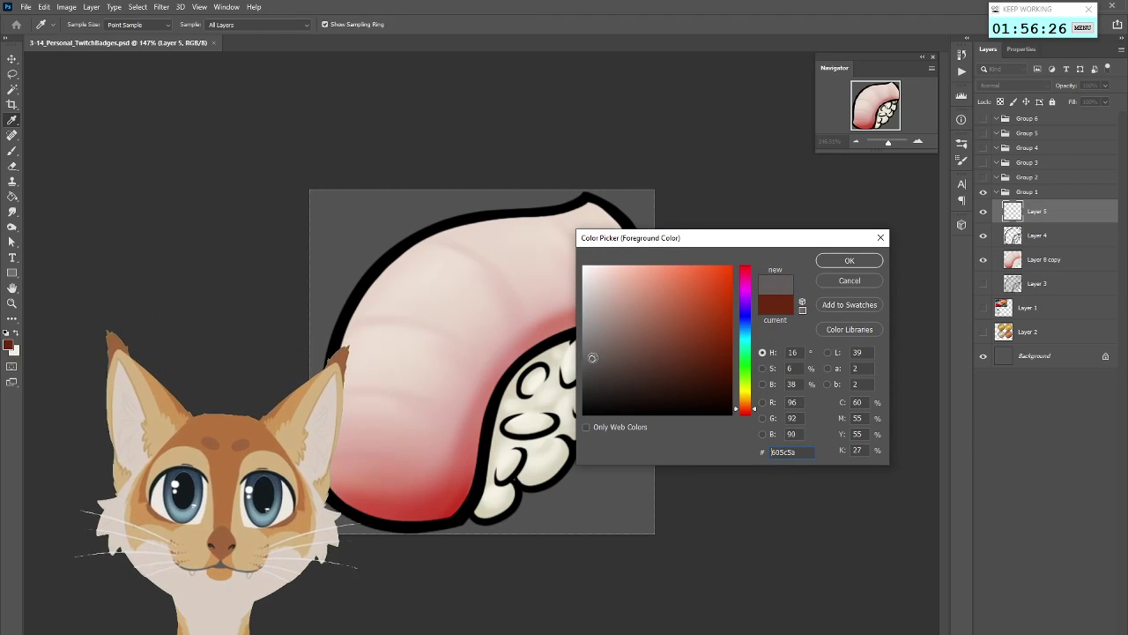
pyautogui.click(847, 261)
pyautogui.press('b')
# Reduce the brush size to 20 px and switch the brush to the Hard Round tip
pyautogui.scroll(-3, 378, 415)
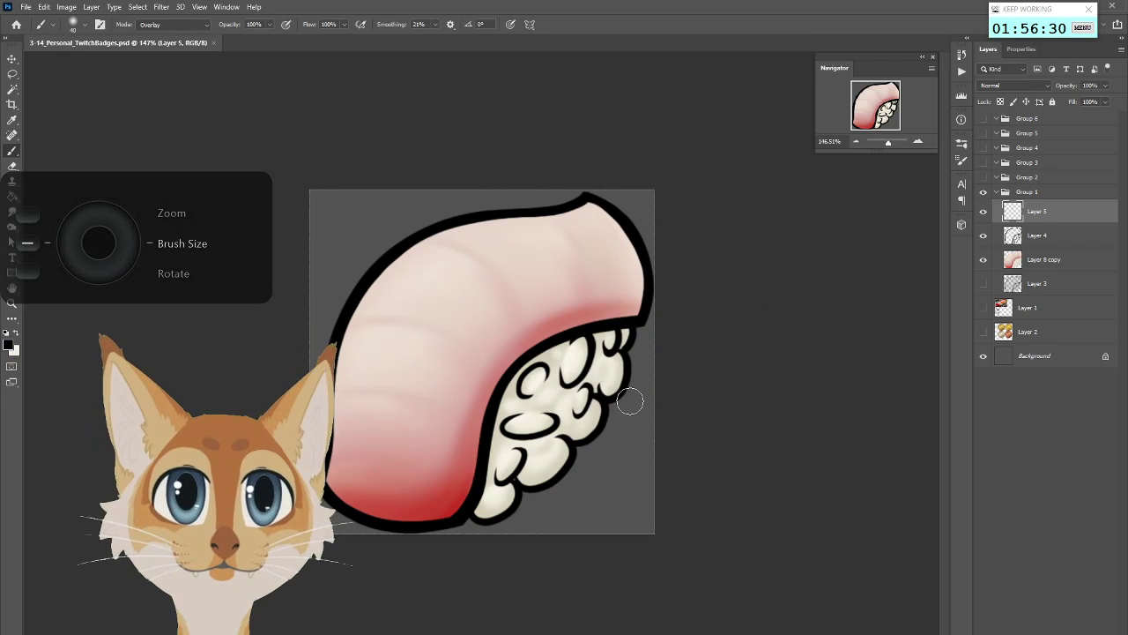
pyautogui.moveTo(636, 399); pyautogui.dragTo(537, 490)
pyautogui.hotkey('ctrl', 'z')
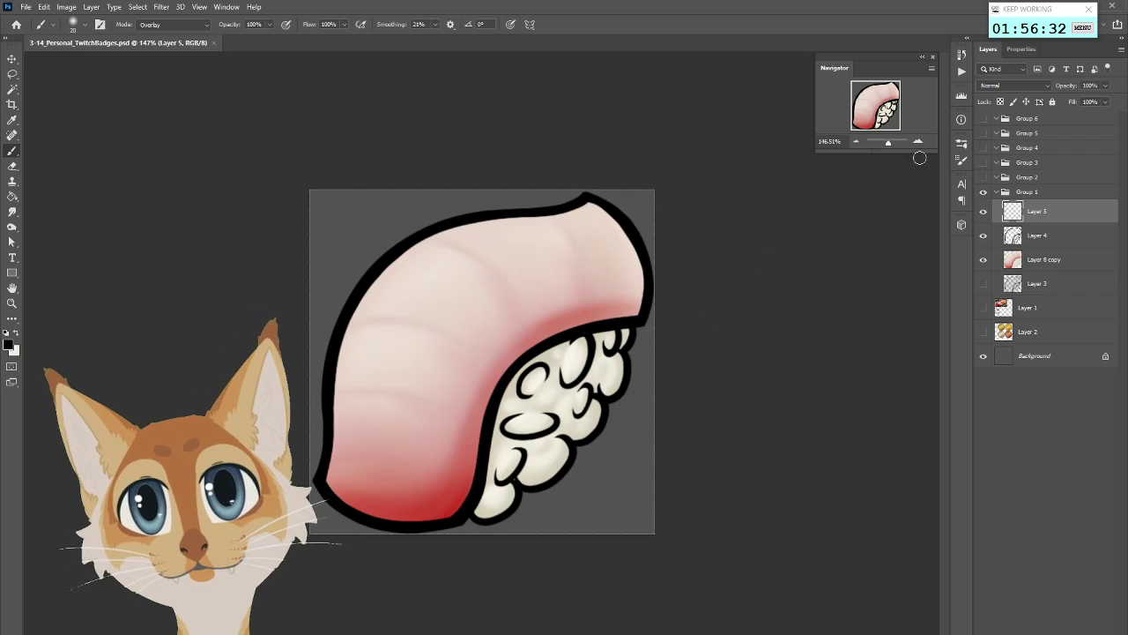
pyautogui.click(962, 145)
pyautogui.click(962, 152)
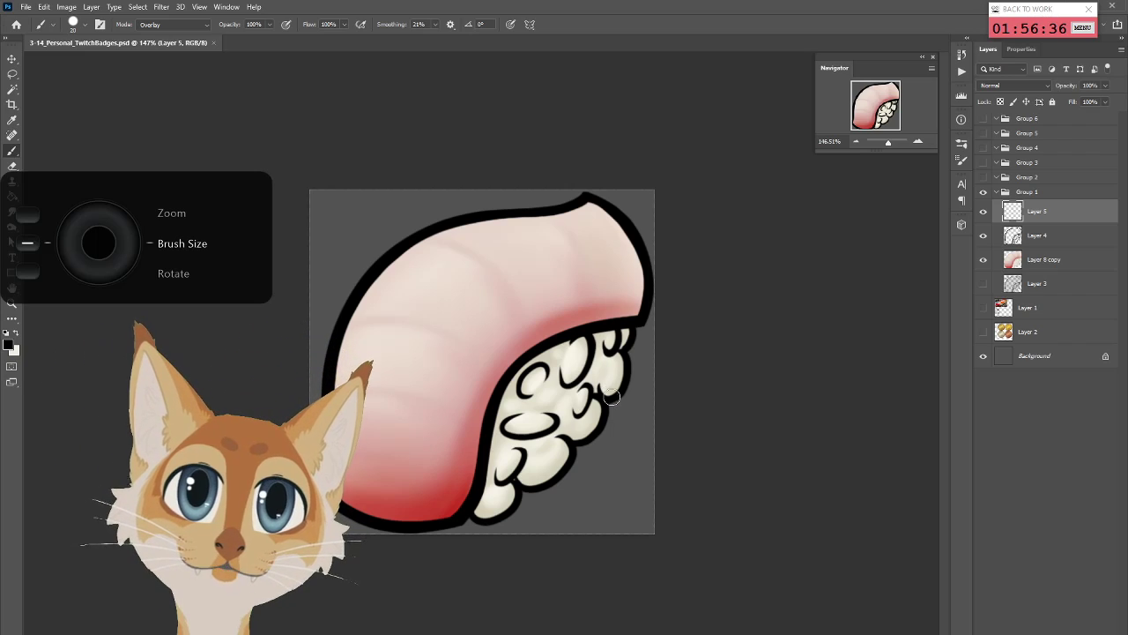
# Try straight diagonal black chopstick strokes across the canvas area beside the rice
pyautogui.moveTo(635, 407); pyautogui.dragTo(551, 509)
pyautogui.hotkey('ctrl', 'z')
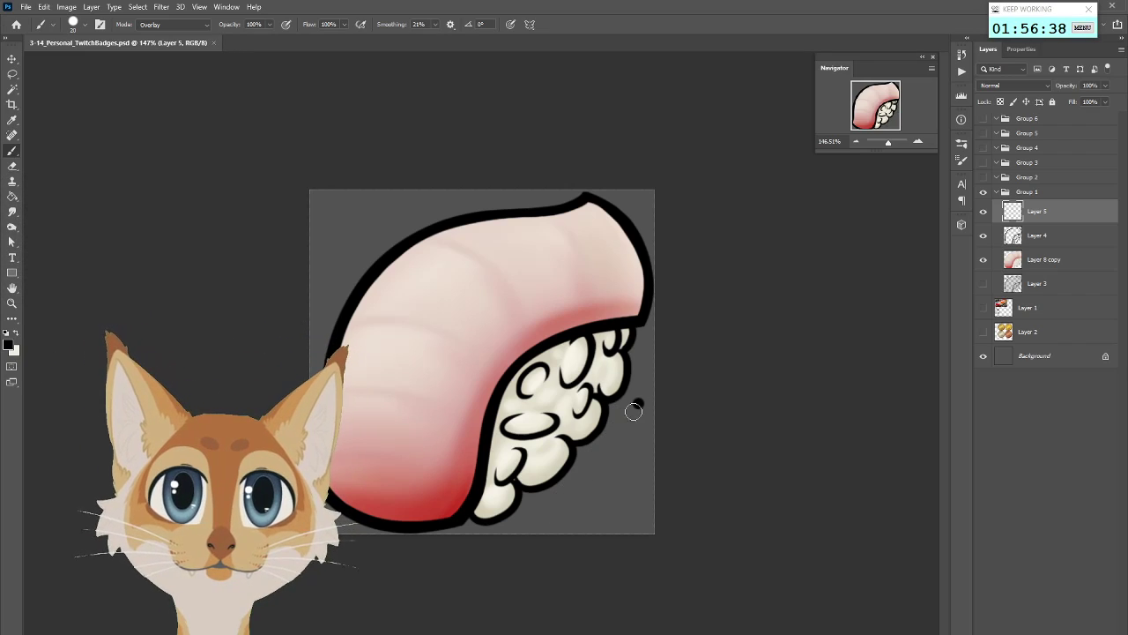
pyautogui.moveTo(637, 402); pyautogui.dragTo(550, 516)
pyautogui.hotkey('ctrl', 'z')
pyautogui.moveTo(645, 398); pyautogui.dragTo(538, 527)
pyautogui.hotkey('ctrl', 'z')
pyautogui.hotkey('ctrl', 'z')
pyautogui.moveTo(551, 403); pyautogui.dragTo(615, 512)
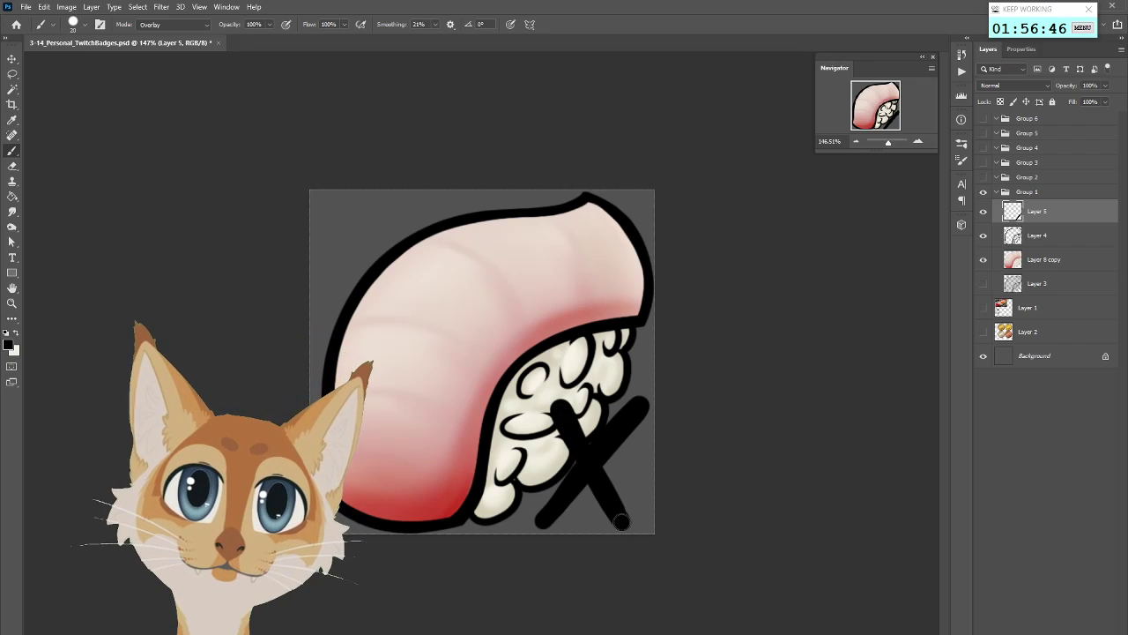
pyautogui.hotkey('ctrl', 'z')
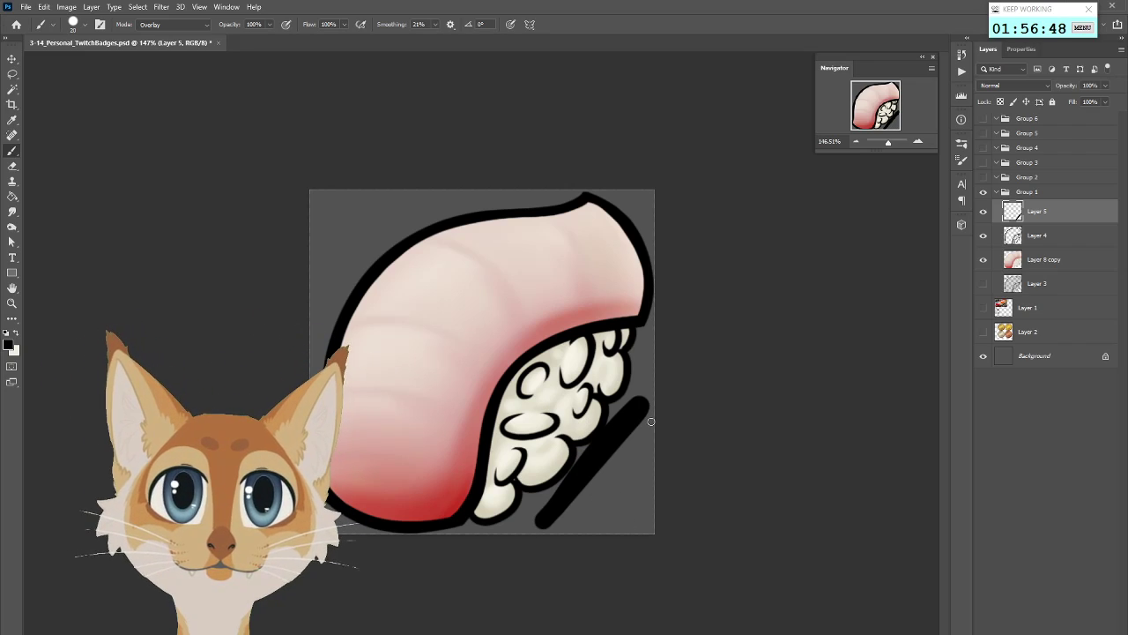
# Try to taper the diagonal black stroke by trimming its edges, and undo the whole stroke
pyautogui.moveTo(656, 413); pyautogui.dragTo(491, 575)
pyautogui.hotkey('ctrl', 'z')
pyautogui.moveTo(667, 408); pyautogui.dragTo(491, 580)
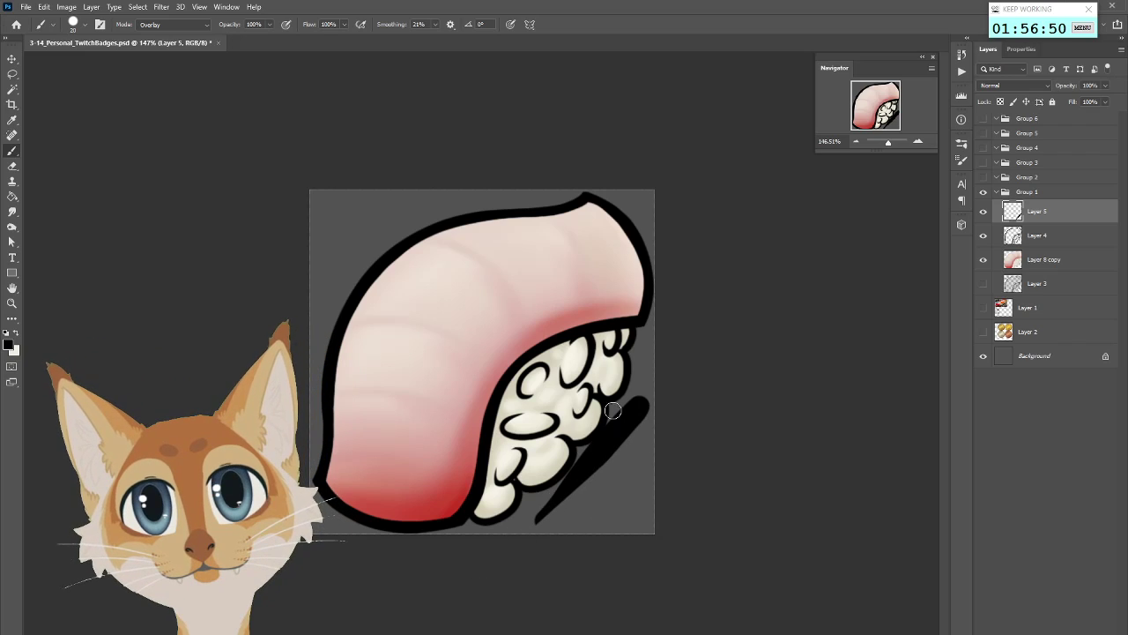
pyautogui.moveTo(642, 373); pyautogui.dragTo(486, 571)
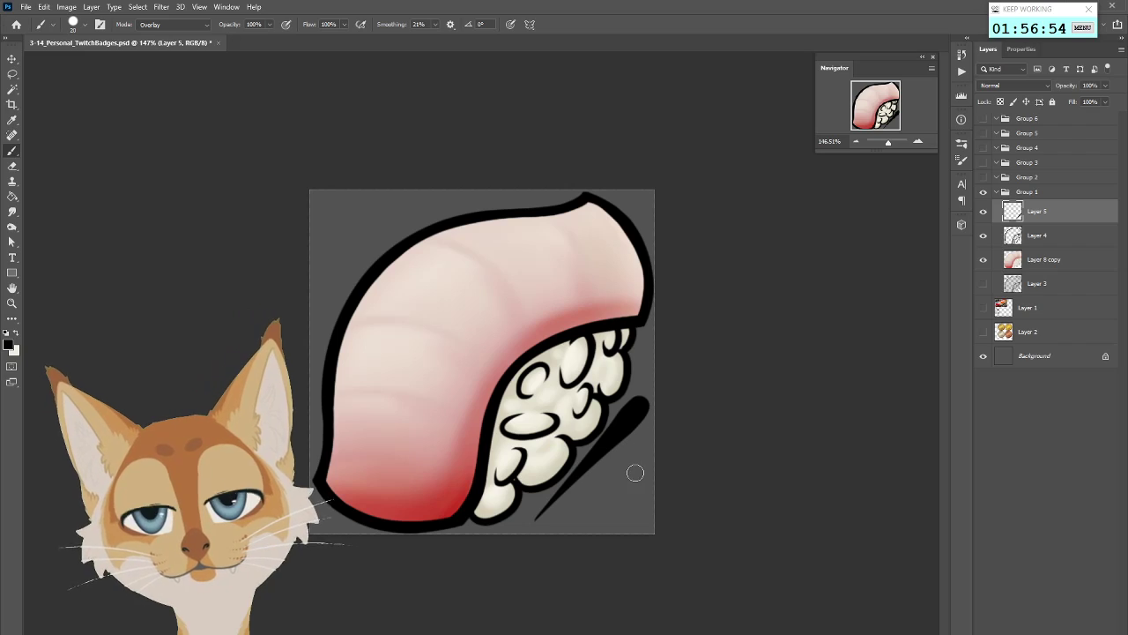
pyautogui.click(963, 150)
pyautogui.scroll(1, 914, 209)
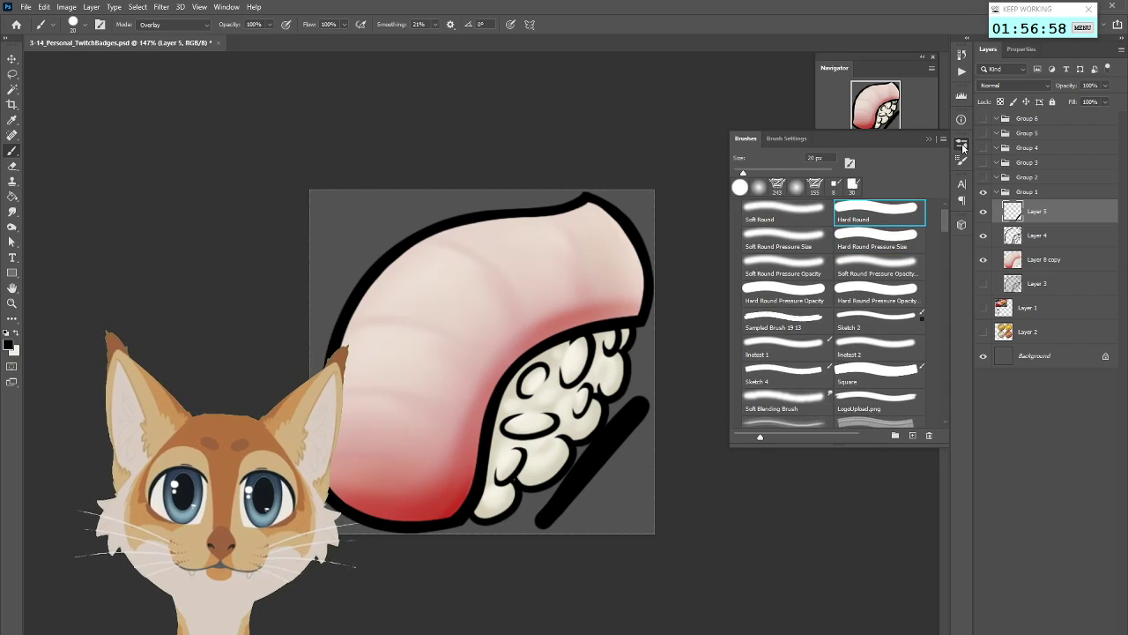
pyautogui.click(744, 335)
pyautogui.hotkey('ctrl', 'z')
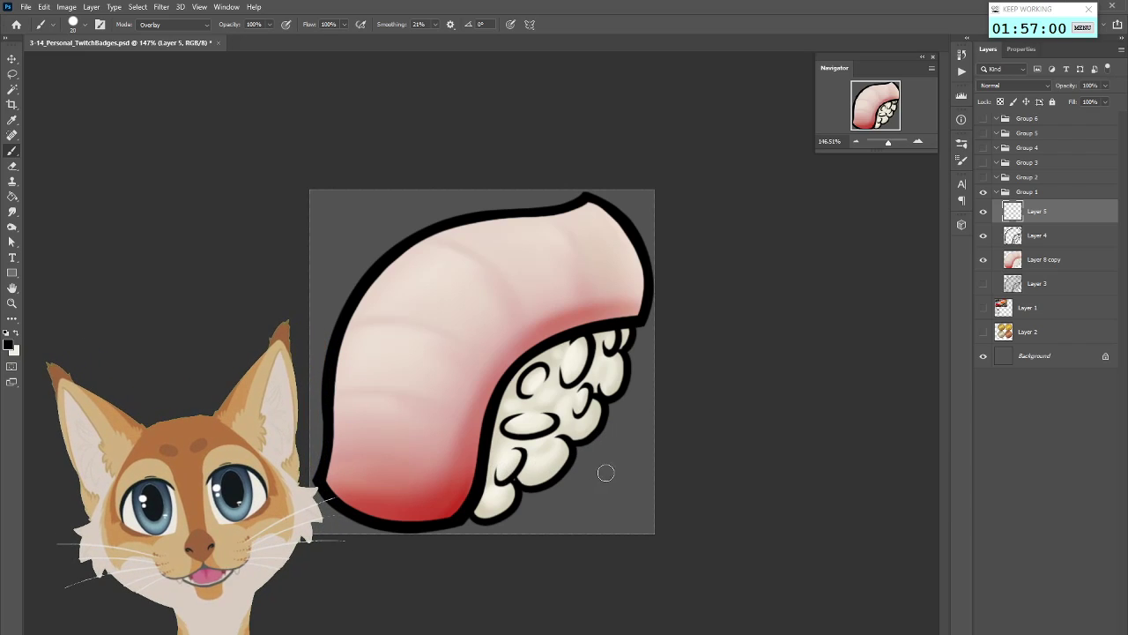
# Draw a straight horizontal black stroke across the lower rice on Layer 5 and trim one end into a tapered chopstick point
pyautogui.moveTo(629, 467)
pyautogui.mouseDown()
pyautogui.moveTo(452, 481)
pyautogui.moveTo(627, 476)
pyautogui.mouseUp()
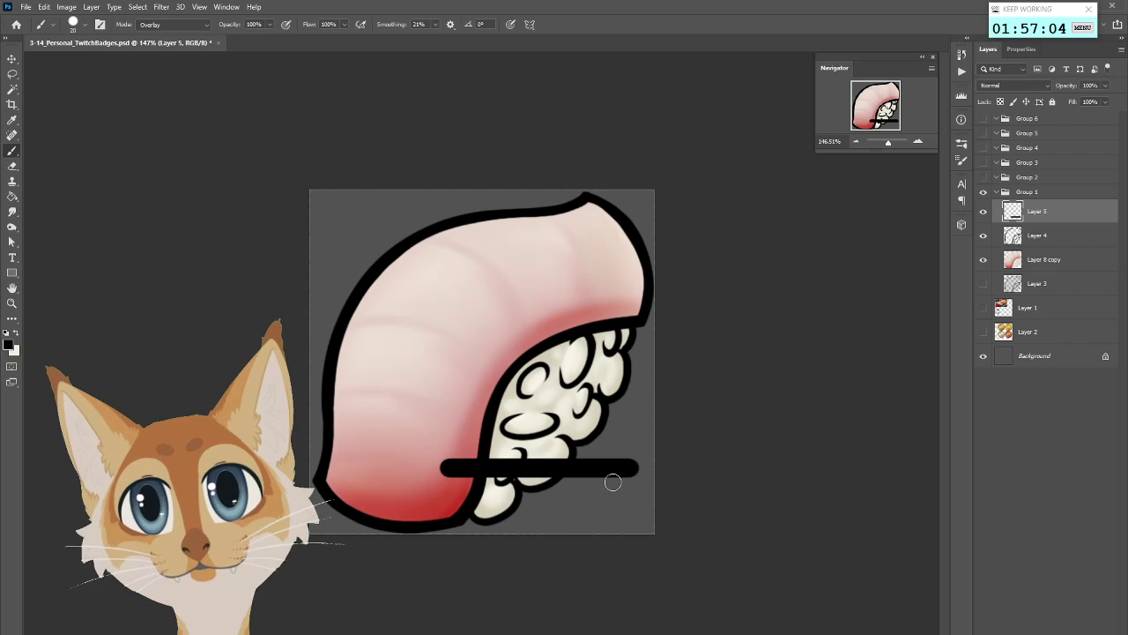
pyautogui.hotkey('ctrl', 'z')
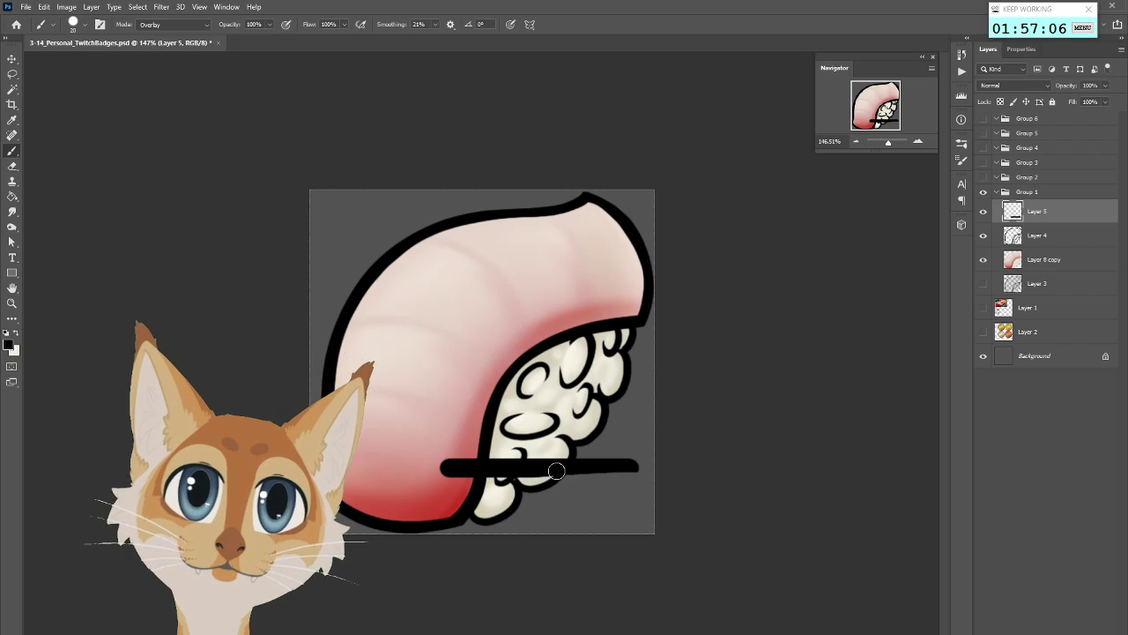
pyautogui.hotkey('ctrl', 'z')
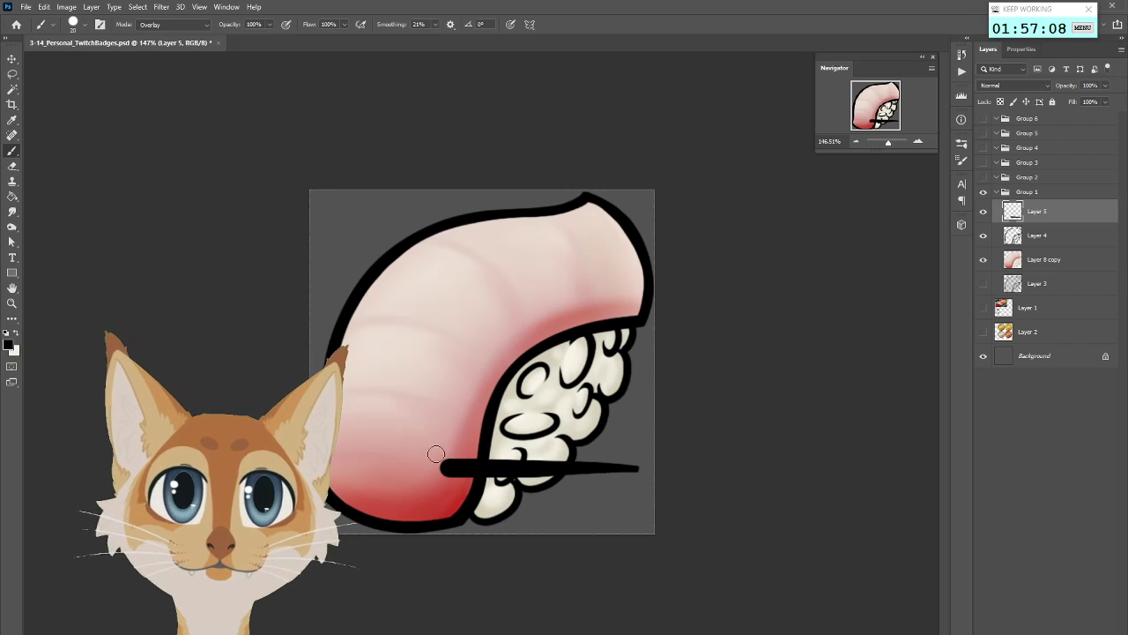
pyautogui.hotkey('ctrl', 'z')
pyautogui.hotkey('ctrl', 'shift', 'z')
pyautogui.hotkey('ctrl', 'z')
pyautogui.hotkey('ctrl', 'shift', 'z')
pyautogui.hotkey('ctrl', 'z')
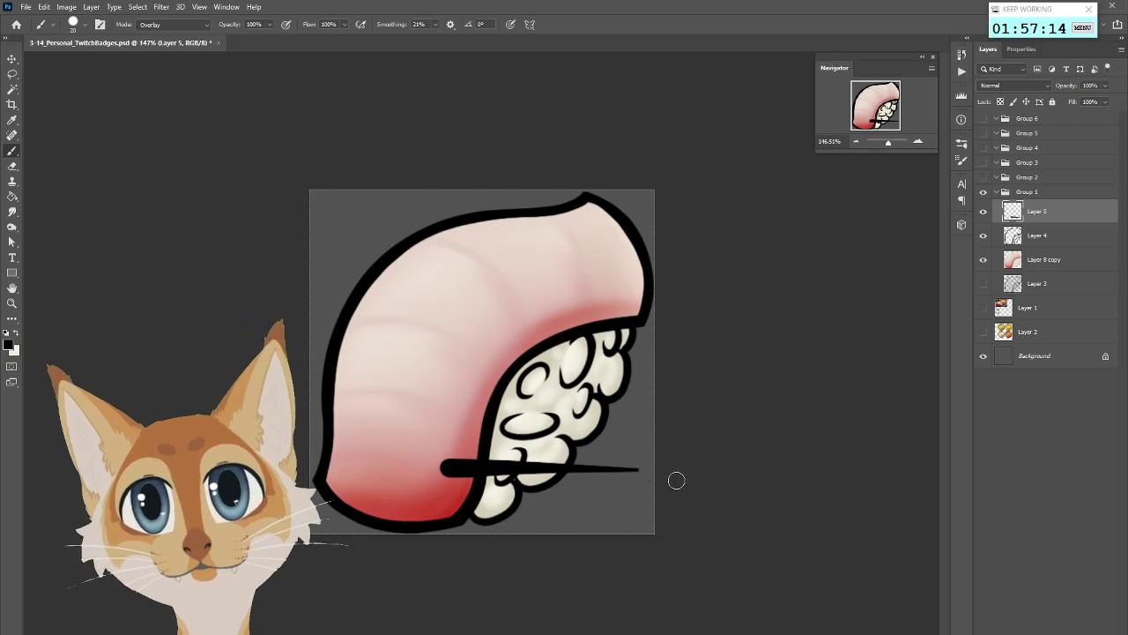
pyautogui.click(984, 213)
pyautogui.click(984, 213)
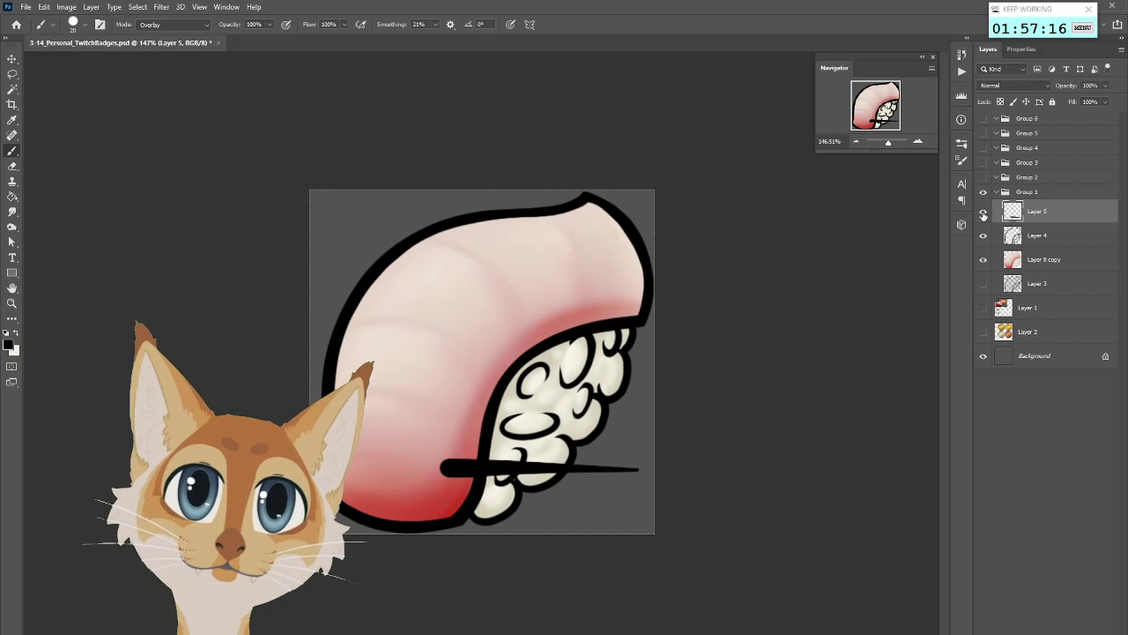
# Transform the chopstick stroke to about 95% size, rotated about 51°, running diagonally from the rice to the canvas corner
pyautogui.press('l')
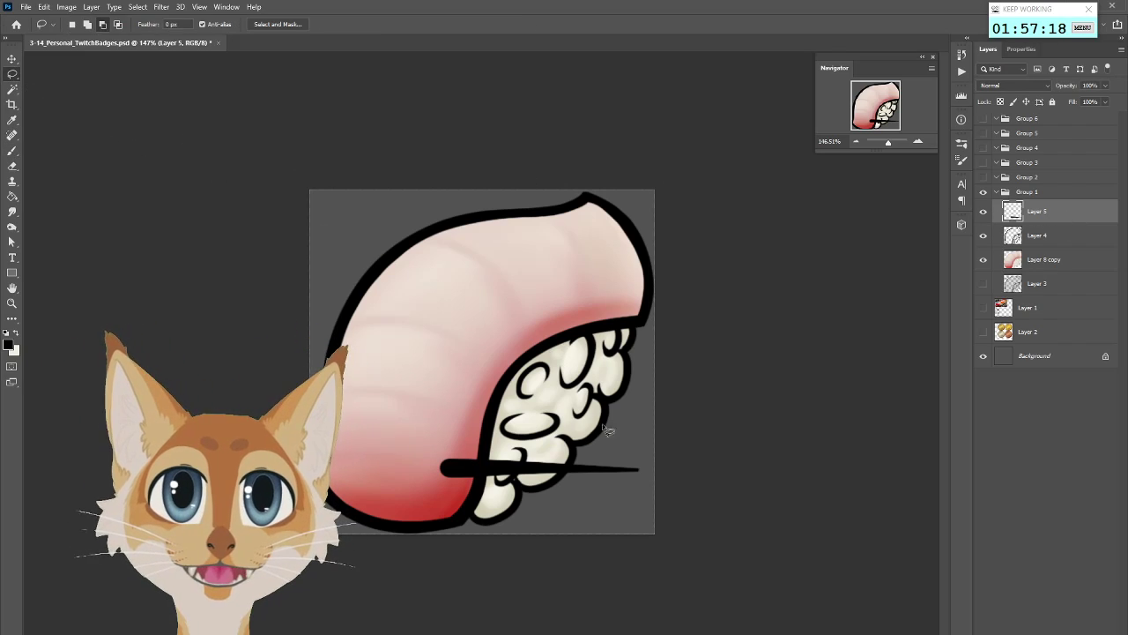
pyautogui.rightClick(607, 431)
pyautogui.click(643, 533)
pyautogui.moveTo(656, 472)
pyautogui.mouseDown()
pyautogui.moveTo(593, 541)
pyautogui.moveTo(494, 539)
pyautogui.moveTo(574, 458)
pyautogui.mouseUp()
pyautogui.moveTo(634, 393)
pyautogui.mouseDown()
pyautogui.moveTo(643, 430)
pyautogui.moveTo(631, 362)
pyautogui.moveTo(571, 350)
pyautogui.moveTo(587, 350)
pyautogui.mouseUp()
pyautogui.moveTo(513, 373); pyautogui.dragTo(519, 381)
pyautogui.moveTo(600, 454); pyautogui.dragTo(604, 450)
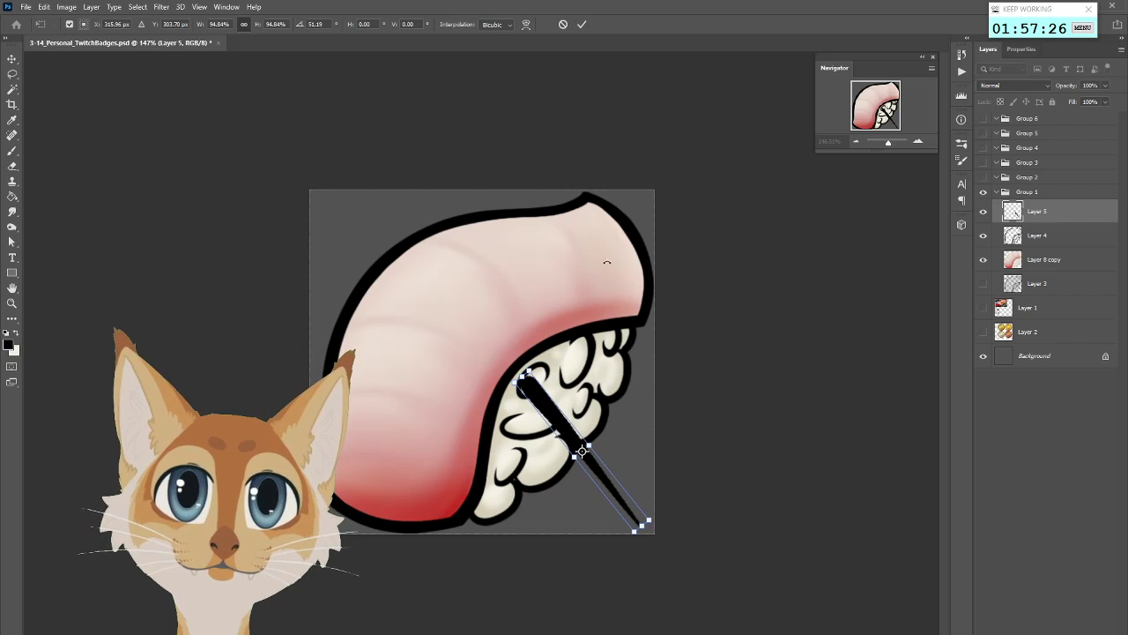
pyautogui.click(583, 24)
pyautogui.hotkey('ctrl', 'shift', 'alt', 'n')
pyautogui.scroll(3, 672, 415)
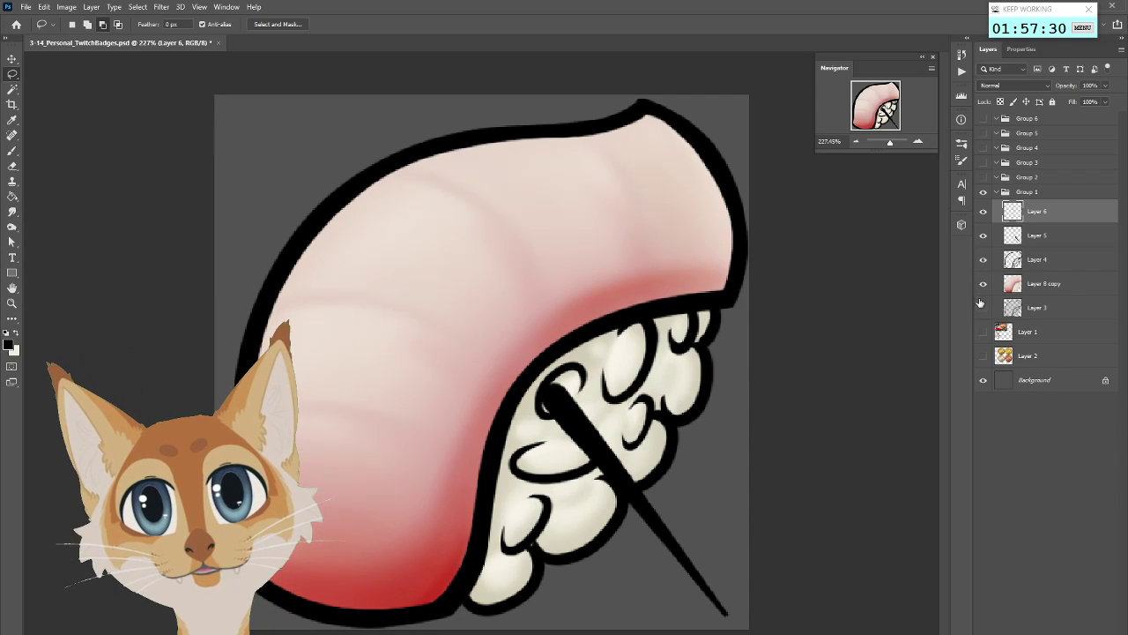
pyautogui.click(1034, 237)
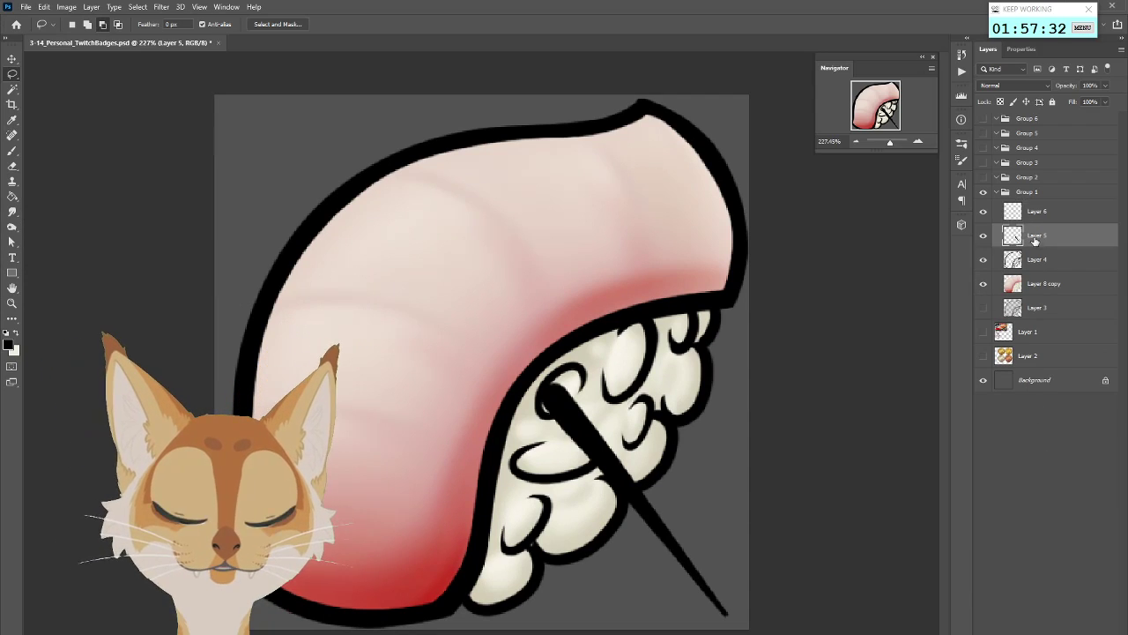
pyautogui.hotkey('ctrl', 'z')
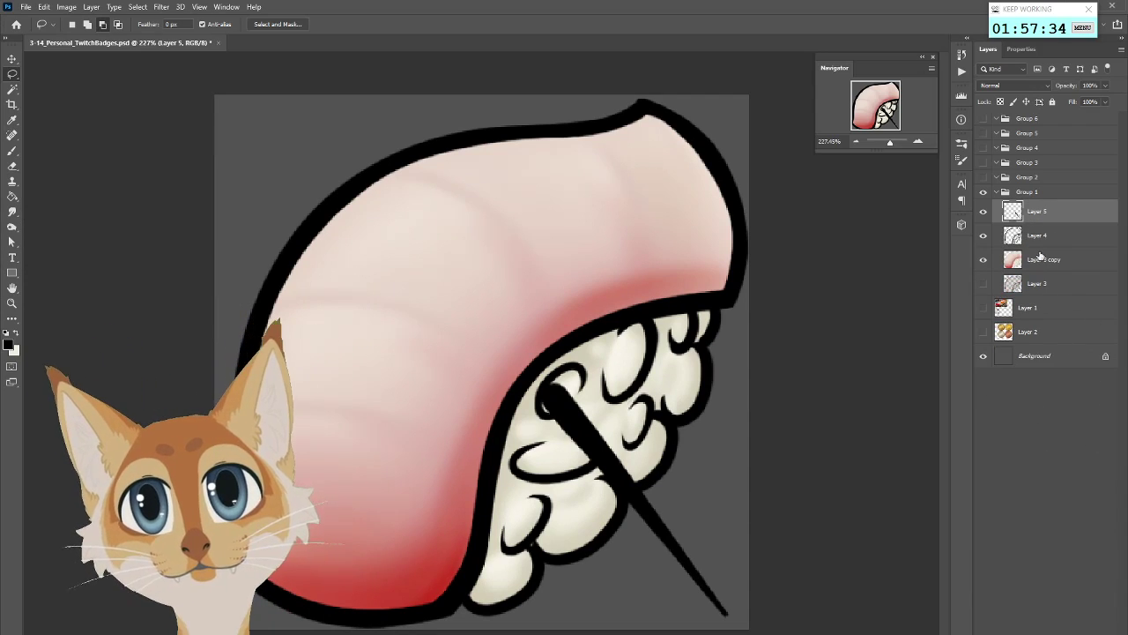
# Duplicate Layer 5 and turn the copied chopstick white with Hue/Saturation
pyautogui.rightClick(1061, 221)
pyautogui.click(934, 250)
pyautogui.click(934, 296)
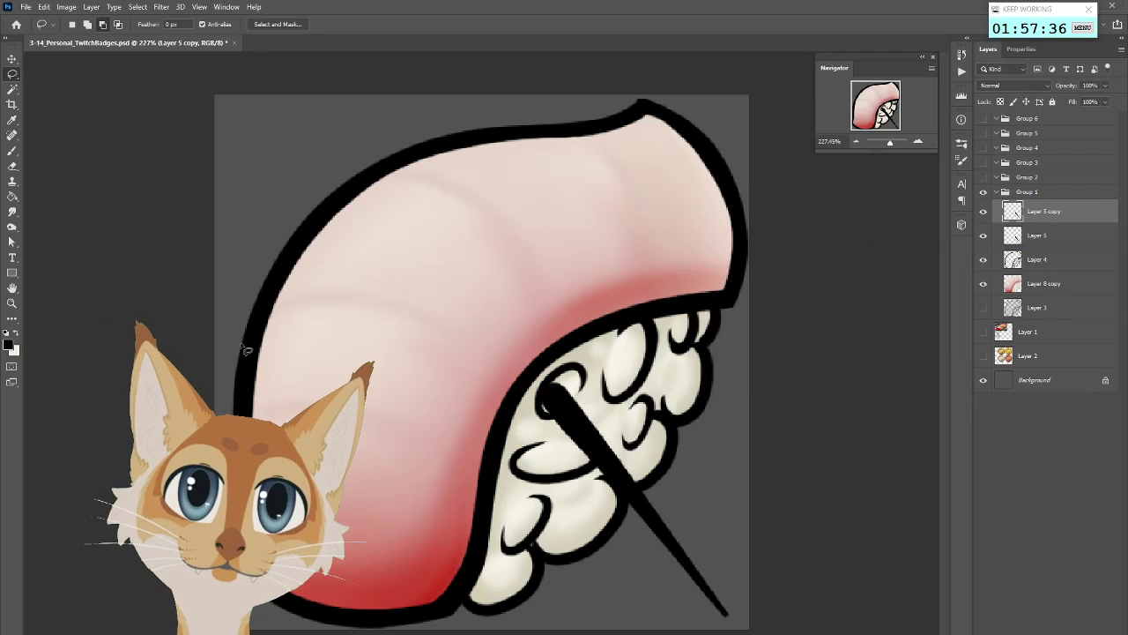
pyautogui.click(66, 7)
pyautogui.moveTo(101, 36)
pyautogui.click(238, 110)
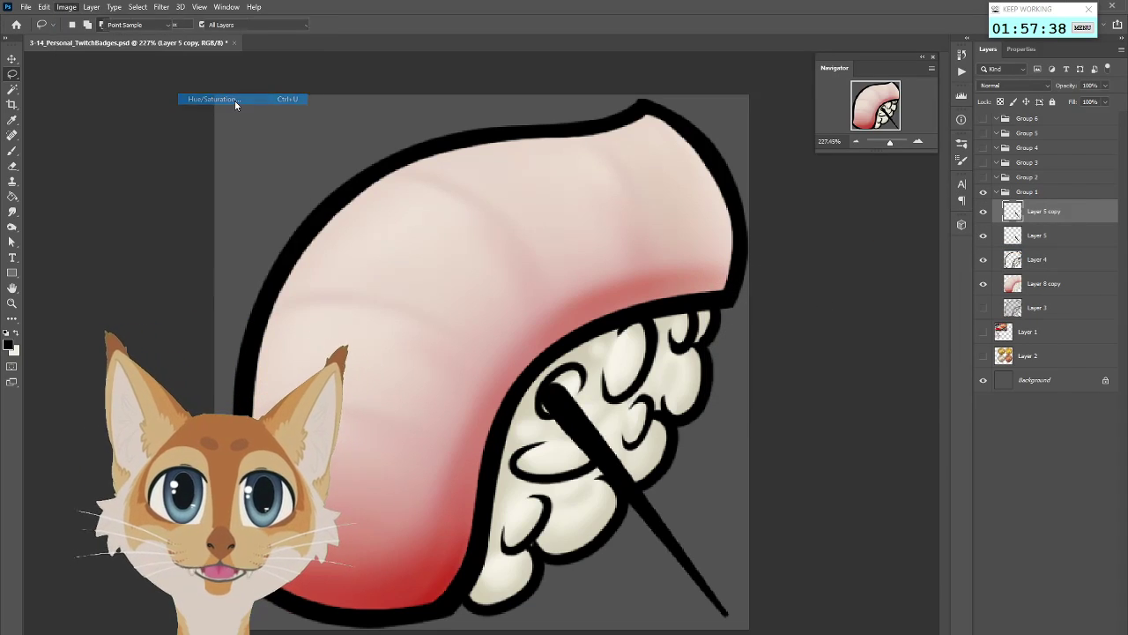
pyautogui.moveTo(751, 360); pyautogui.dragTo(836, 362)
pyautogui.click(883, 245)
# Scale the white chopstick copy to about 68%, rotate it about -0.64°, and centre it inside the black stroke
pyautogui.press('l')
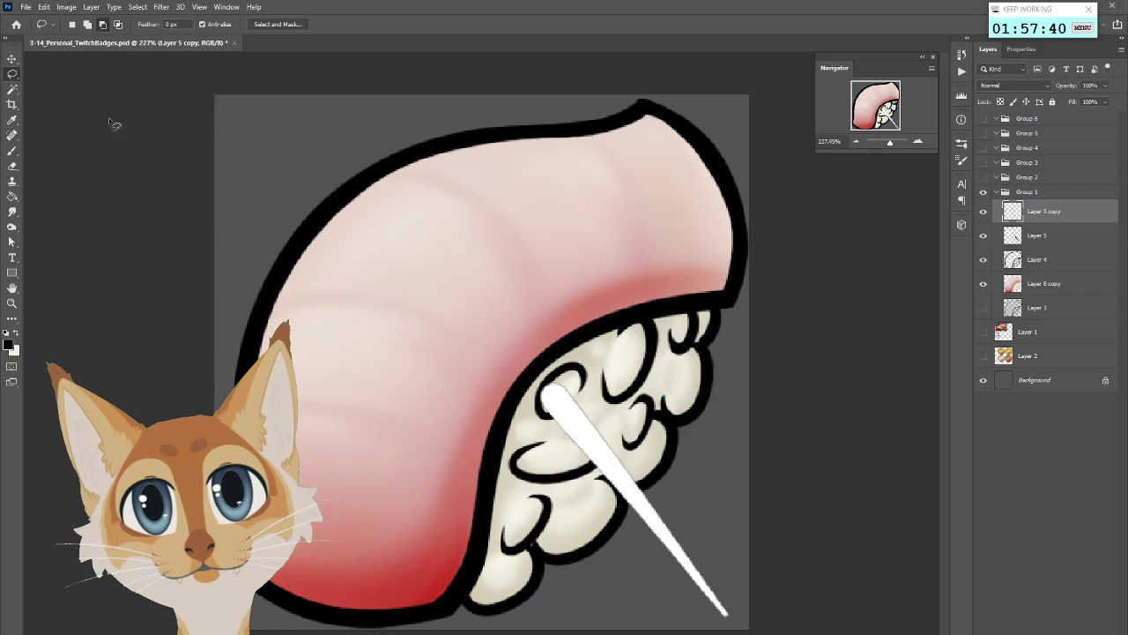
pyautogui.rightClick(618, 454)
pyautogui.click(670, 558)
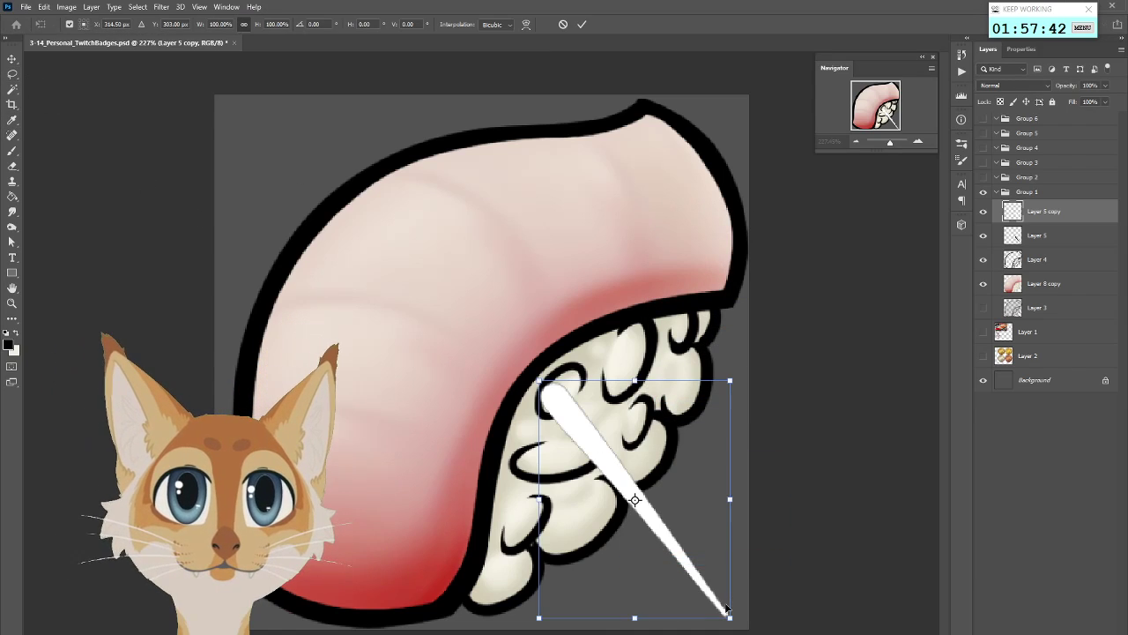
pyautogui.moveTo(544, 615); pyautogui.dragTo(573, 578)
pyautogui.moveTo(712, 555); pyautogui.dragTo(686, 563)
pyautogui.moveTo(553, 583); pyautogui.dragTo(577, 554)
pyautogui.moveTo(675, 529); pyautogui.dragTo(648, 528)
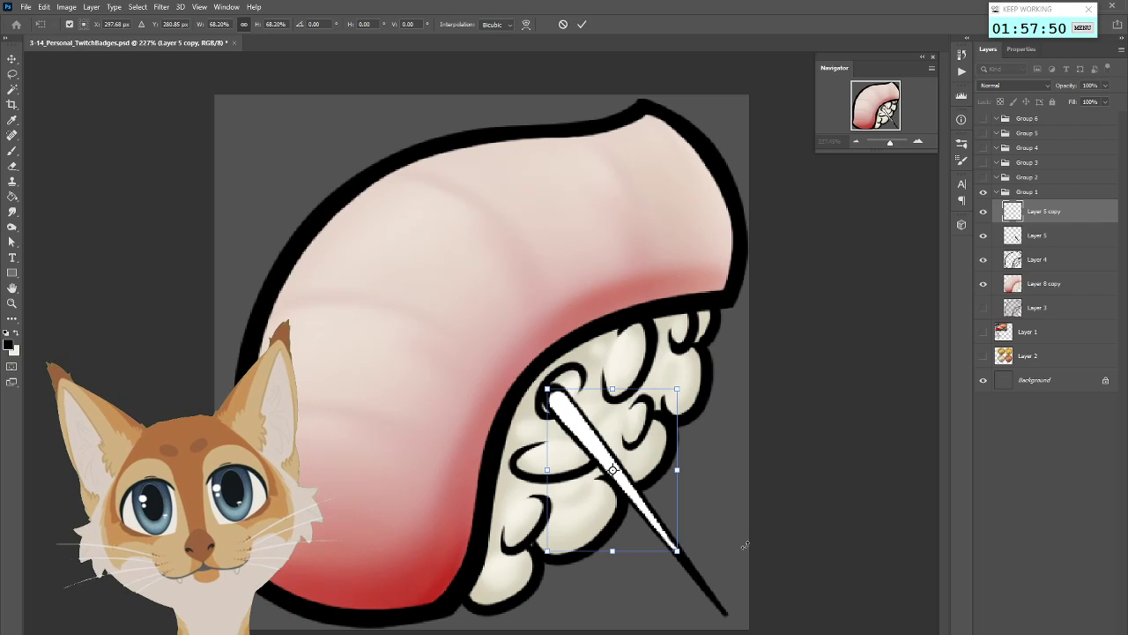
pyautogui.moveTo(743, 552); pyautogui.dragTo(739, 551)
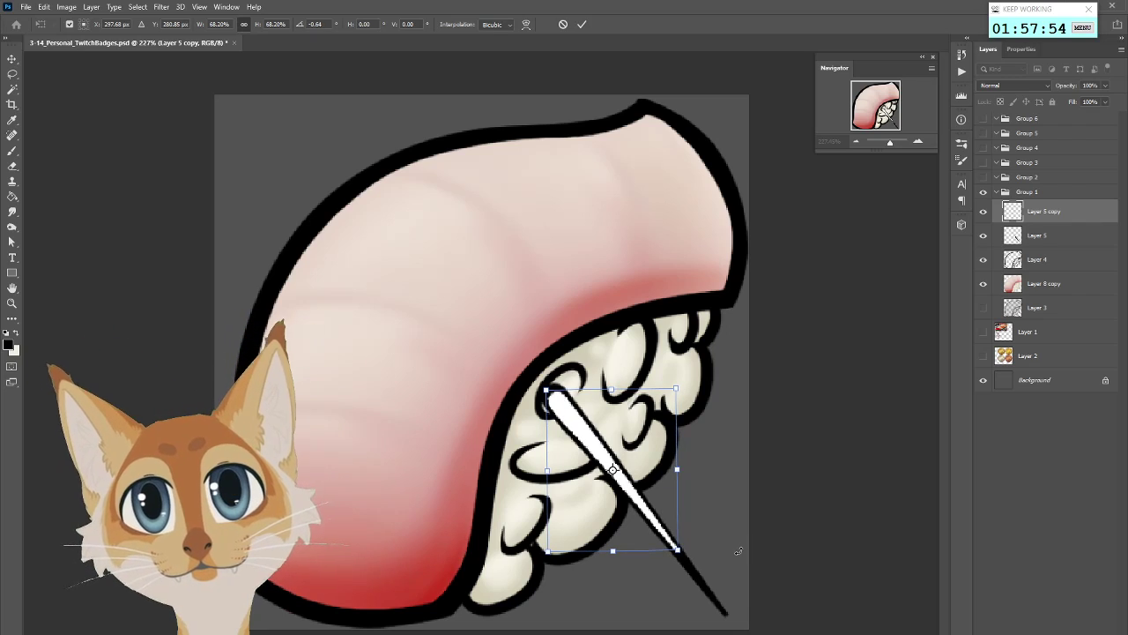
pyautogui.click(582, 24)
# Trim the edges of the white chopstick fill with the Lasso so it narrows more toward the tip
pyautogui.scroll(2, 932, 259)
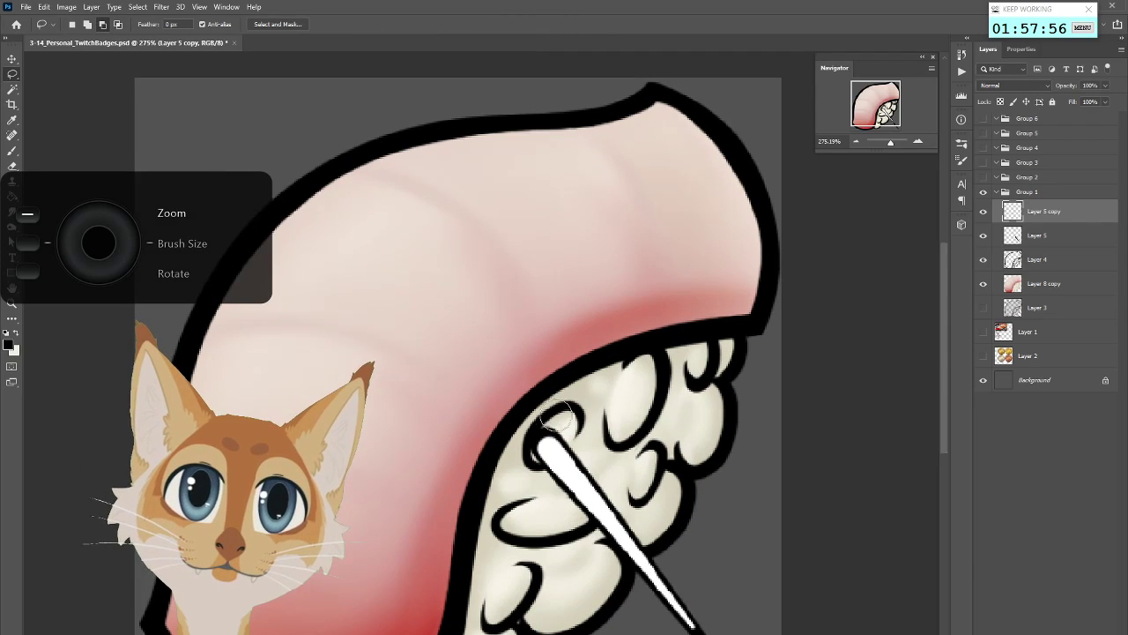
pyautogui.scroll(-3, 948, 353)
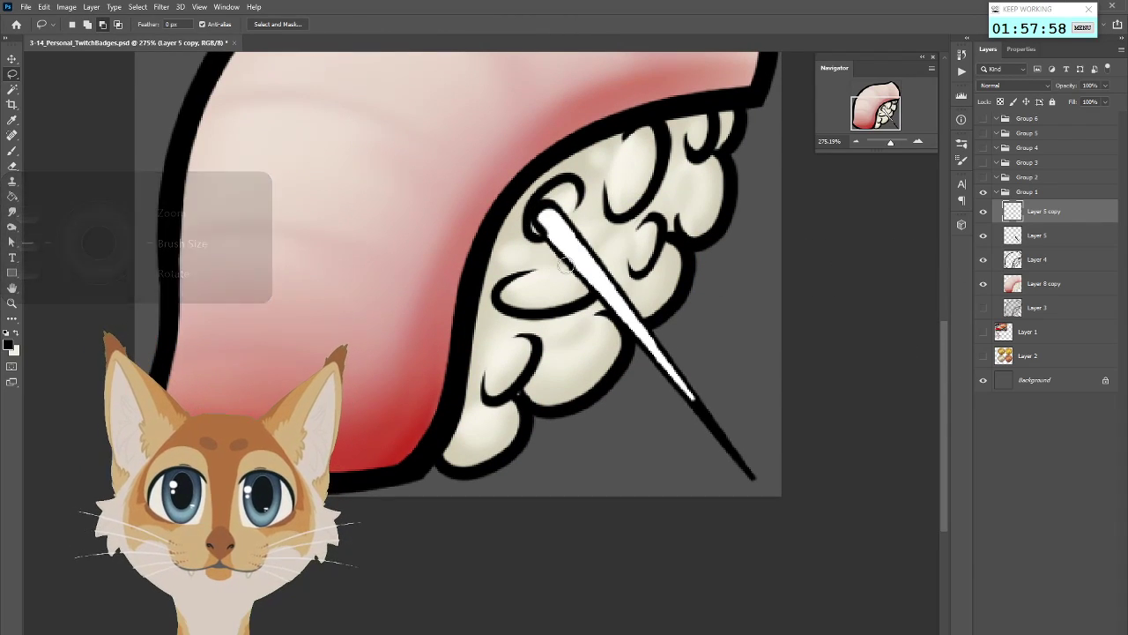
pyautogui.keyDown('shift'); pyautogui.click(529, 205); pyautogui.keyUp('shift')
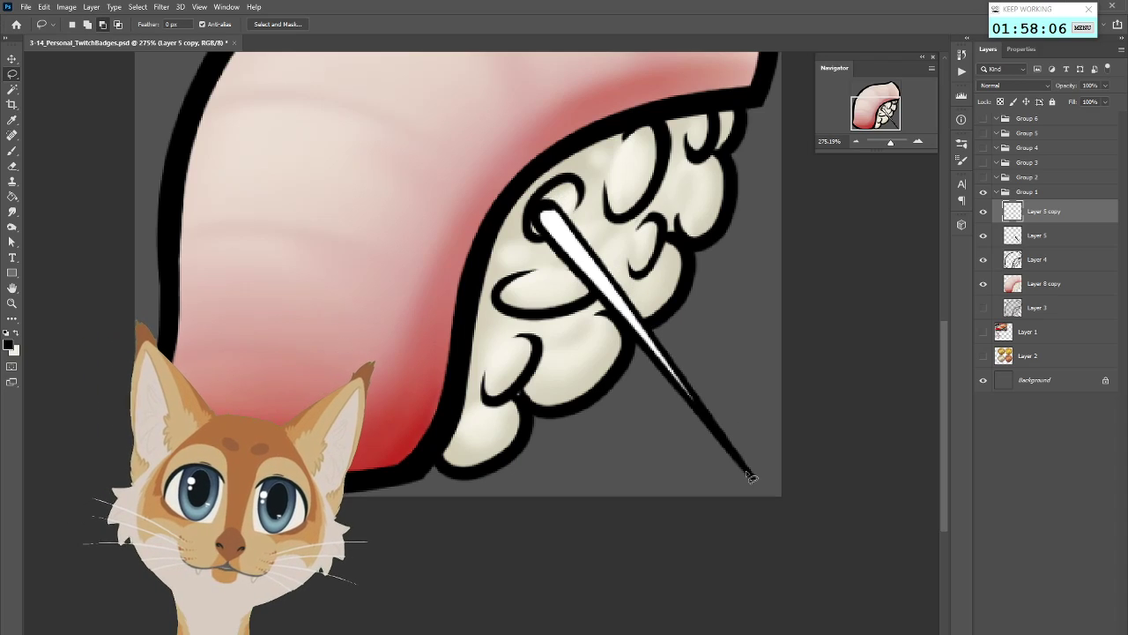
# Paint with a very small white brush to extend the chopstick's white fill toward the tip and smooth its edge
pyautogui.press('b')
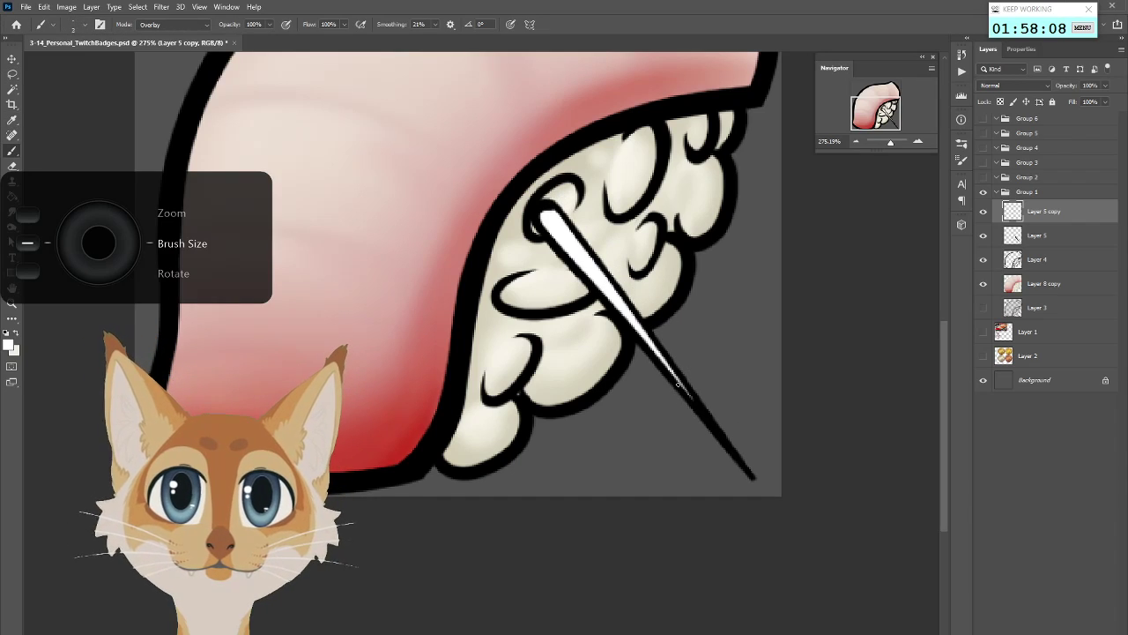
pyautogui.press('[')
pyautogui.moveTo(691, 395); pyautogui.dragTo(703, 413)
pyautogui.click(962, 144)
pyautogui.click(962, 144)
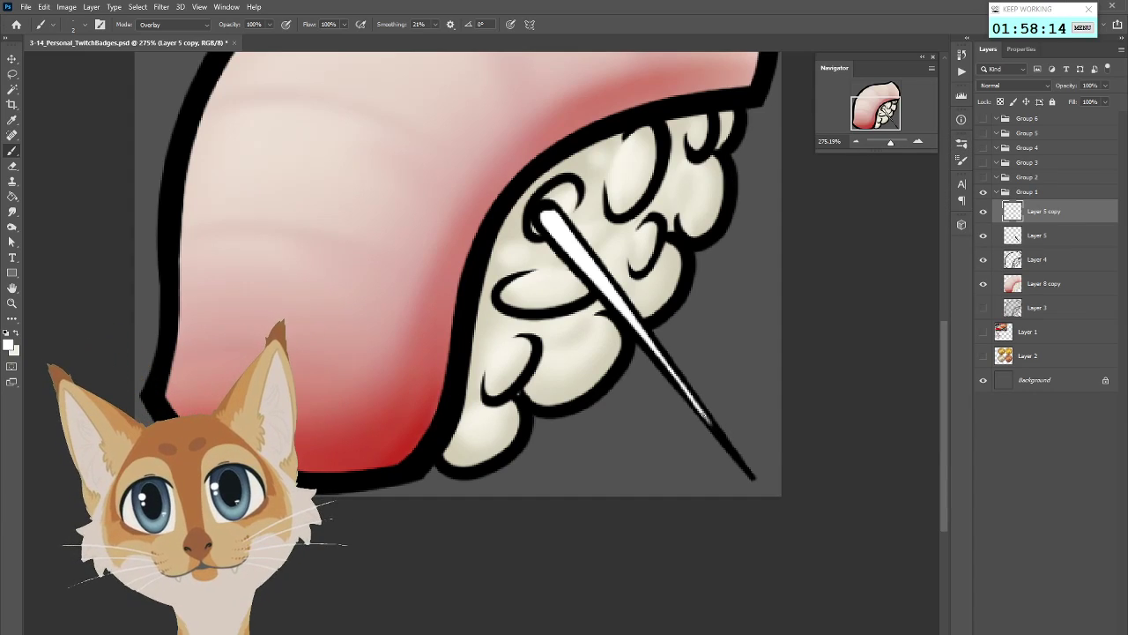
pyautogui.moveTo(684, 390); pyautogui.dragTo(716, 430)
pyautogui.moveTo(619, 310); pyautogui.dragTo(661, 353)
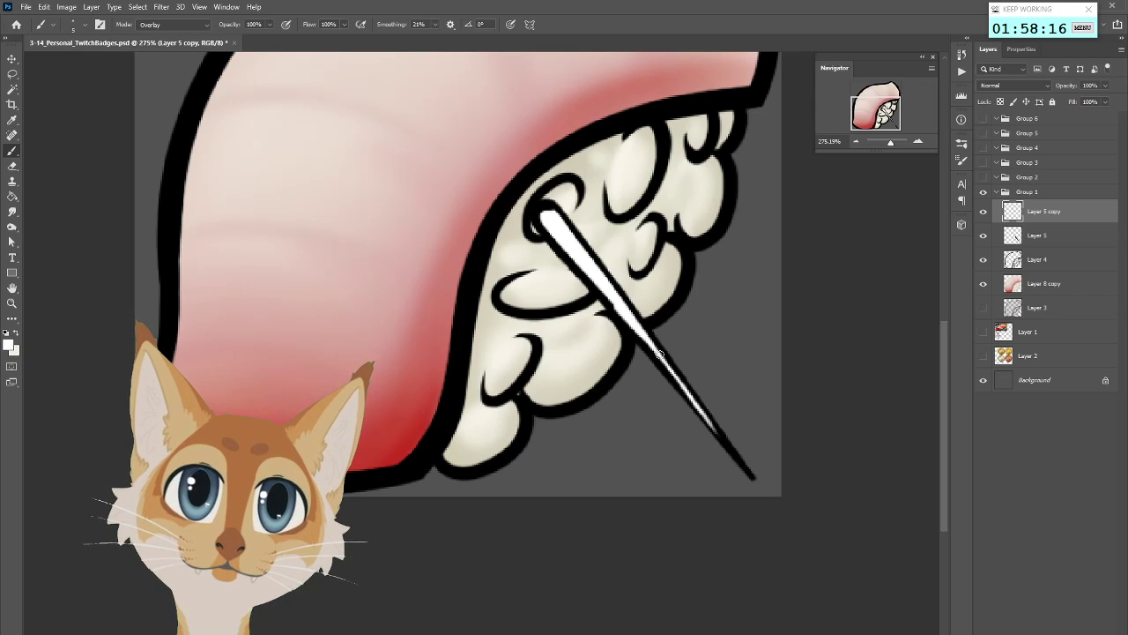
# Fill out the white along the chopstick's lower half and lock the transparent pixels of Layer 5 copy
pyautogui.moveTo(623, 315); pyautogui.dragTo(635, 328)
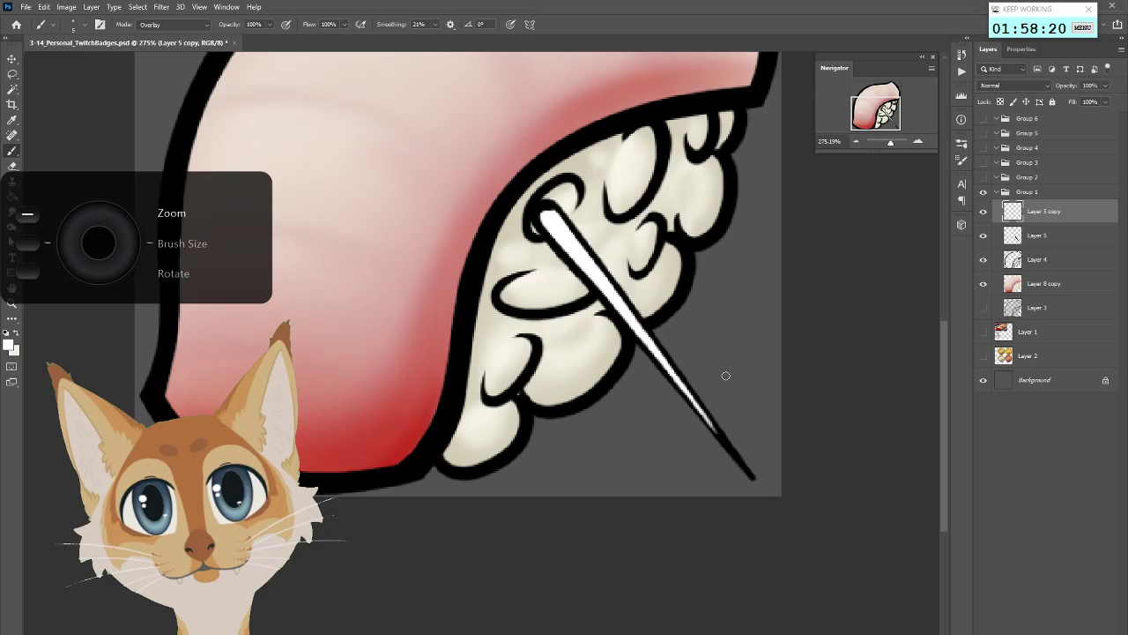
pyautogui.scroll(-3, 727, 376)
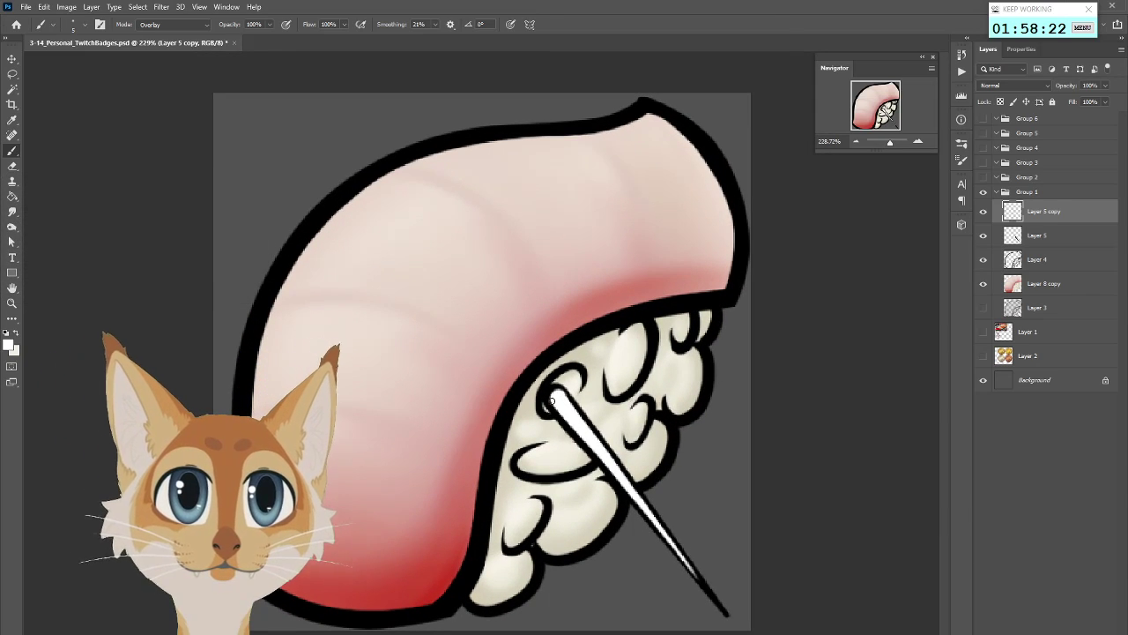
pyautogui.scroll(2, 554, 397)
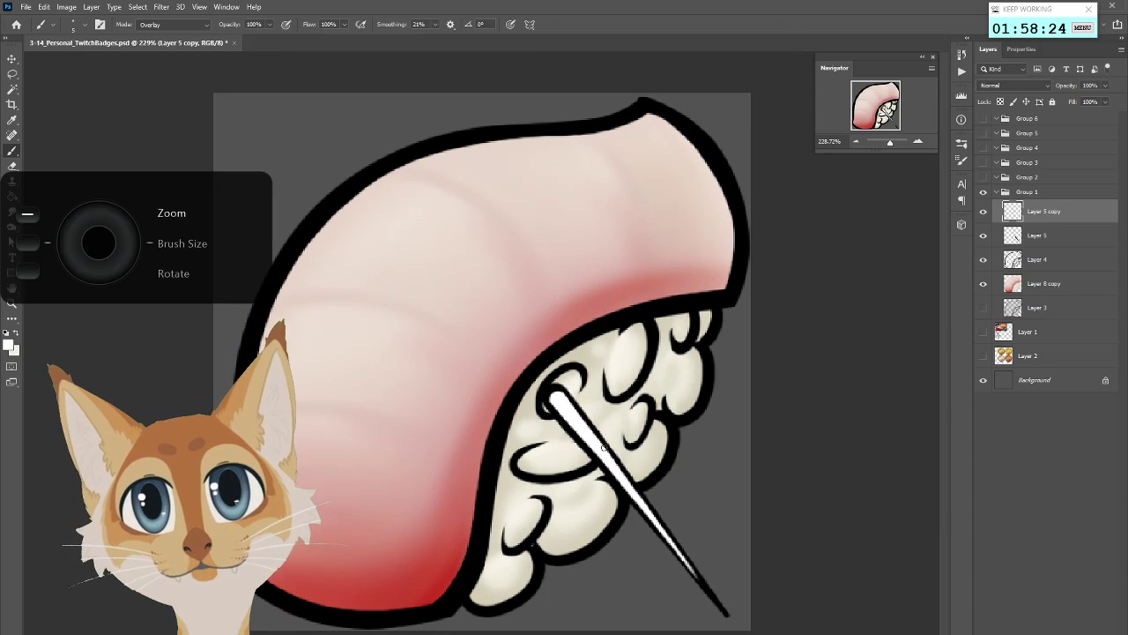
pyautogui.scroll(-3, 398, 369)
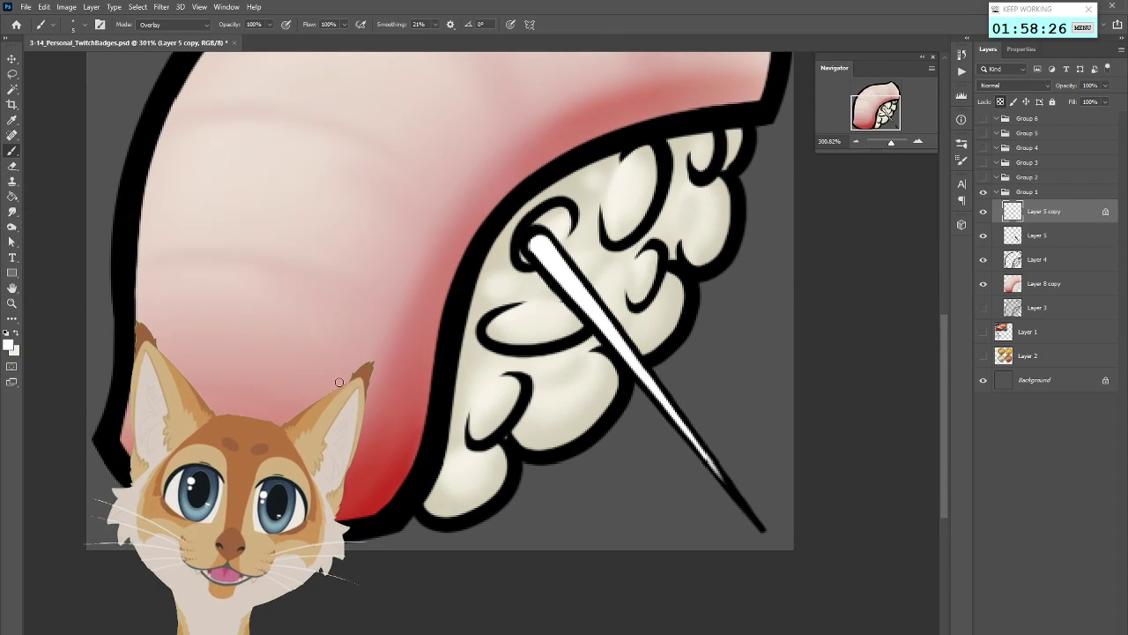
# Show the coin reference on Layer 2, hide Group 1 while sampling a pale tone from the silver coin, and show the group again
pyautogui.click(983, 355)
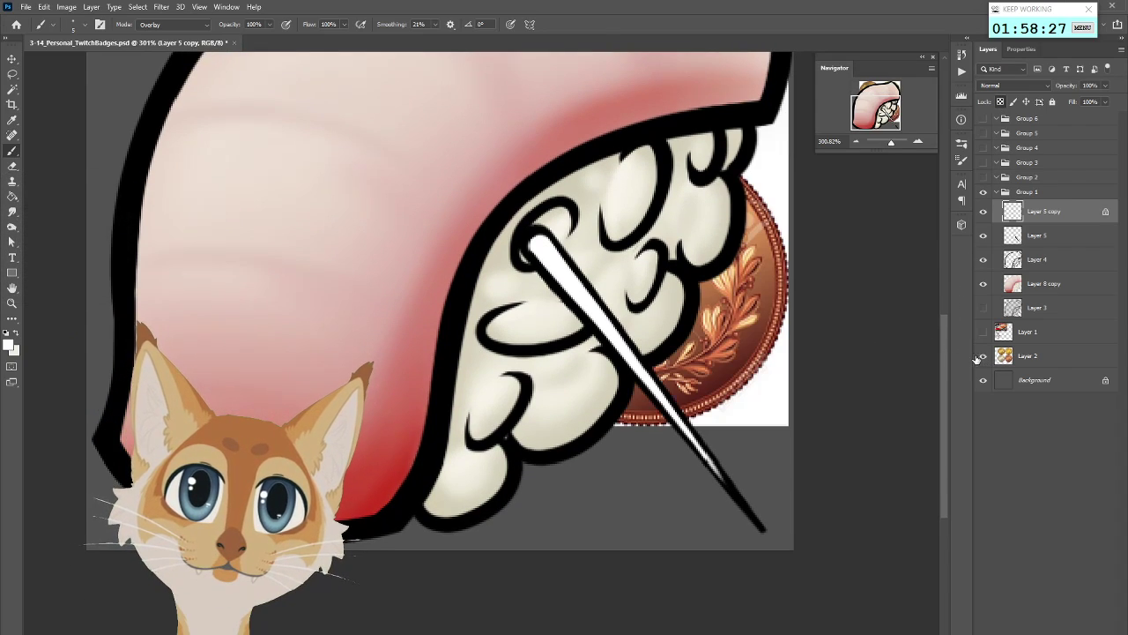
pyautogui.click(985, 193)
pyautogui.scroll(4, 940, 276)
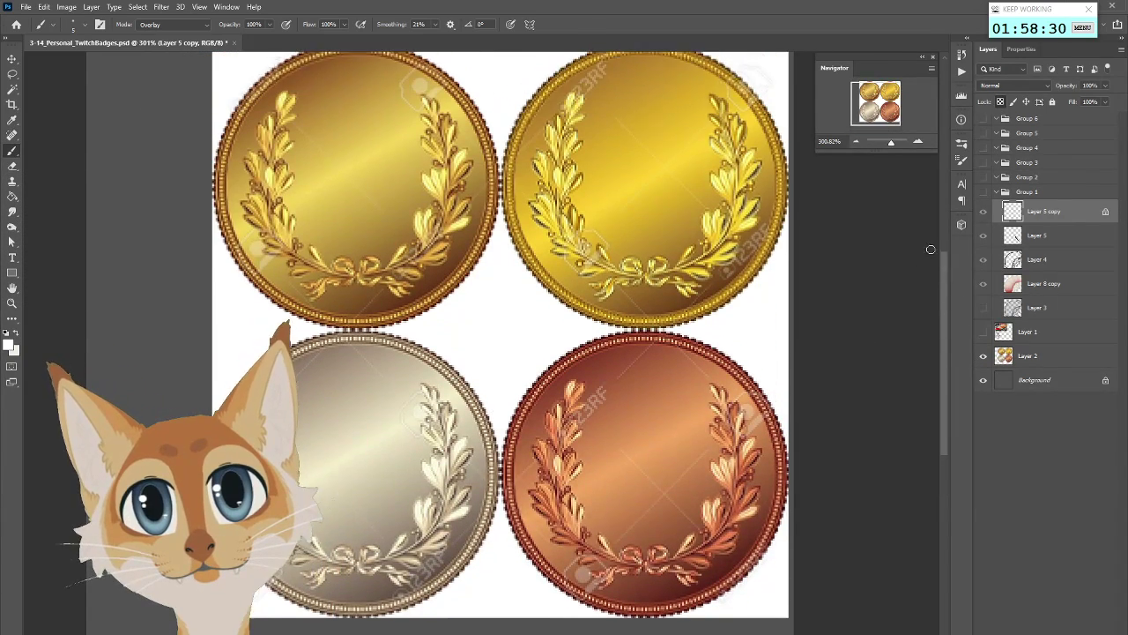
pyautogui.keyDown('alt'); pyautogui.click(370, 445); pyautogui.keyUp('alt')
pyautogui.click(984, 193)
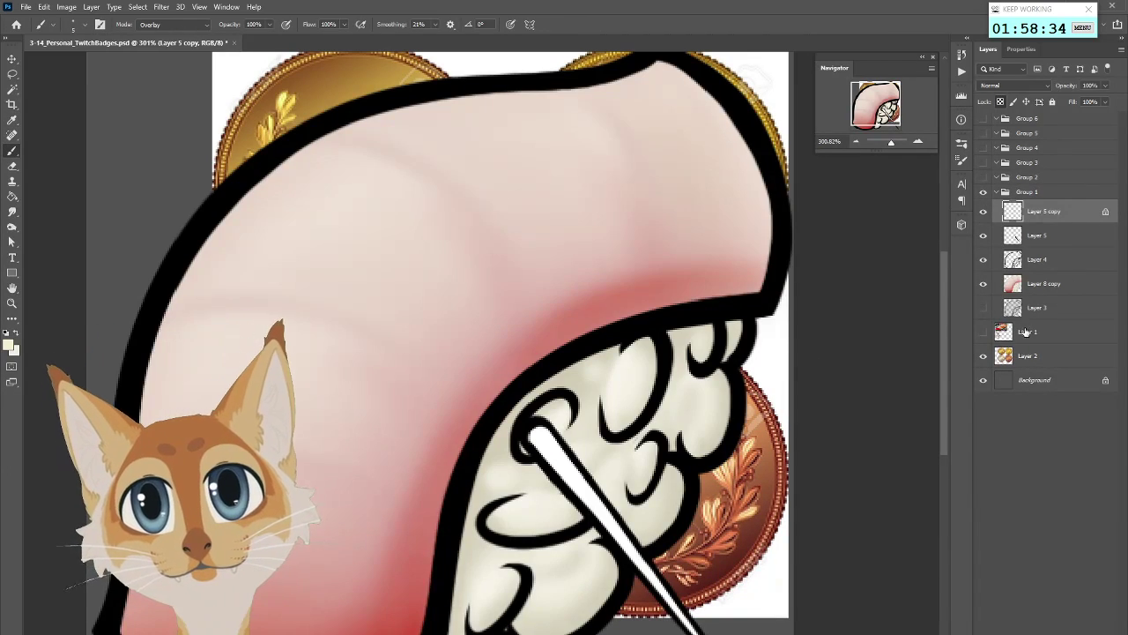
# Enlarge the brush to 30 px and pick a darker olive foreground colour
pyautogui.scroll(-2, 493, 352)
pyautogui.press(']')
pyautogui.press(']')
pyautogui.press(']')
pyautogui.press(']')
pyautogui.press(']')
pyautogui.press(']')
pyautogui.press(']')
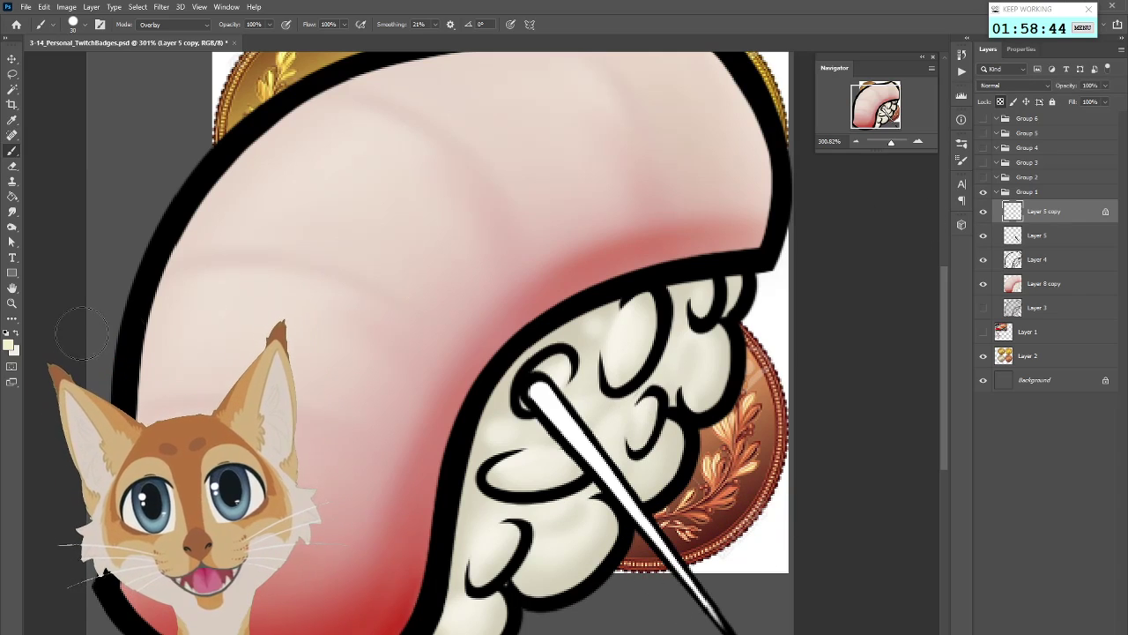
pyautogui.click(12, 347)
pyautogui.click(644, 327)
pyautogui.click(839, 261)
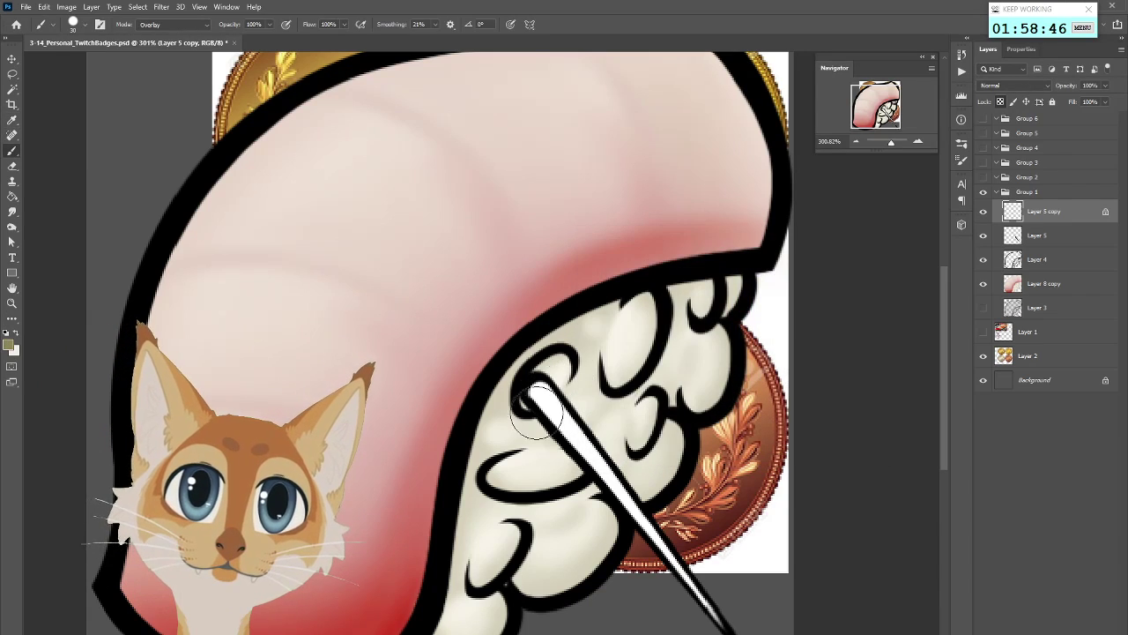
pyautogui.click(137, 7)
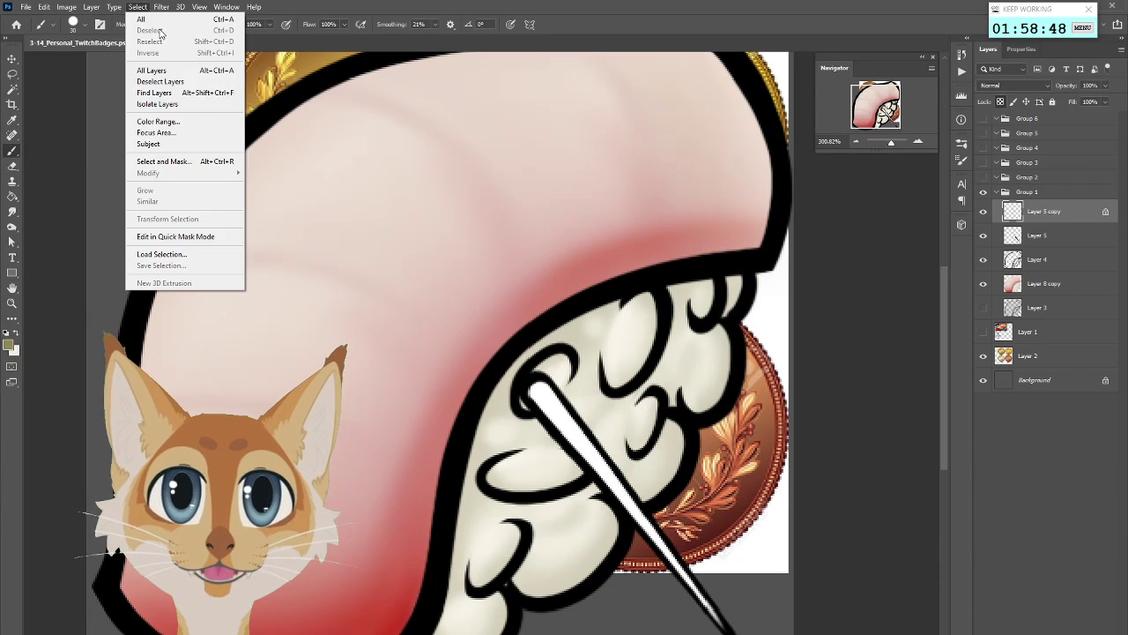
pyautogui.scroll(-6, 947, 417)
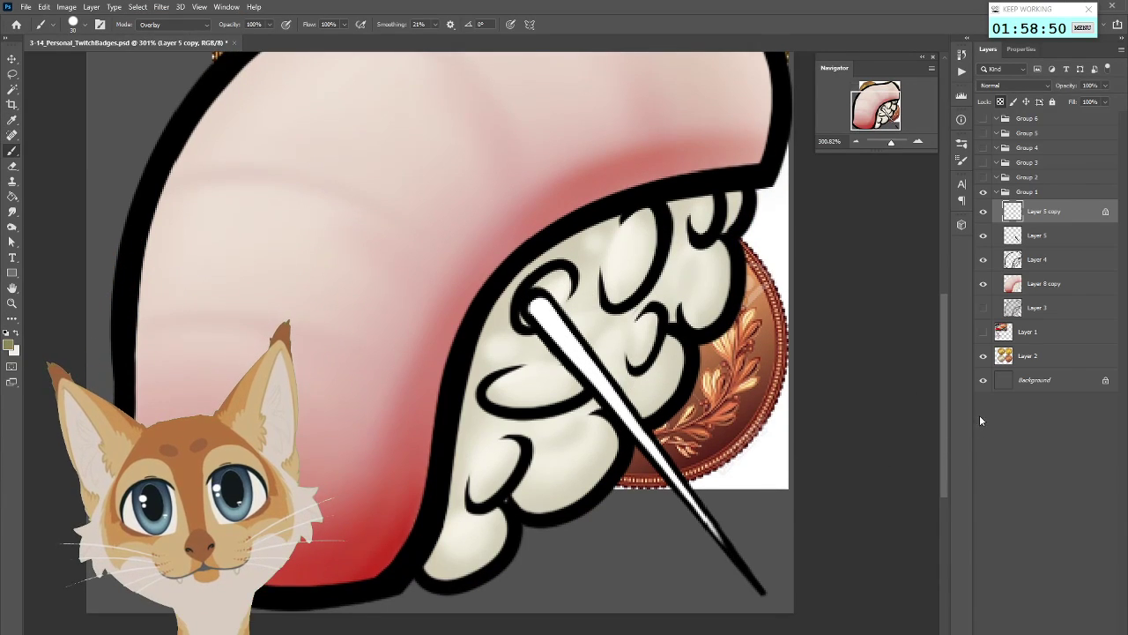
pyautogui.scroll(-1, 863, 502)
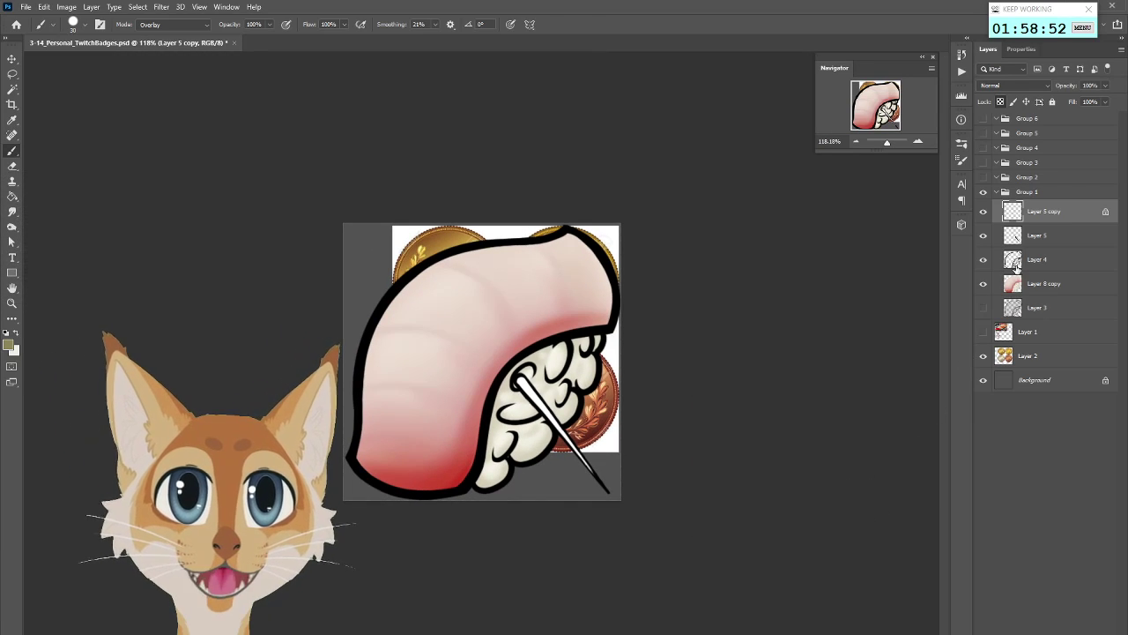
pyautogui.click(984, 192)
pyautogui.click(984, 192)
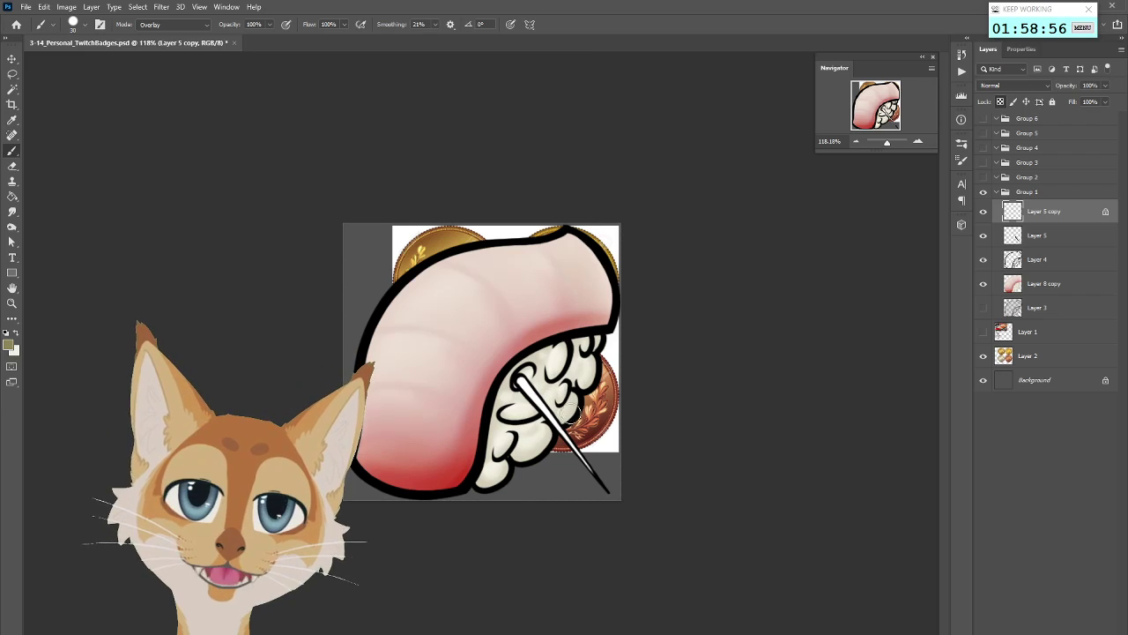
# Set the brush mode to Normal and paint the chopstick fill pale cream with a highlight colour sampled from the silver coin
pyautogui.click(174, 25)
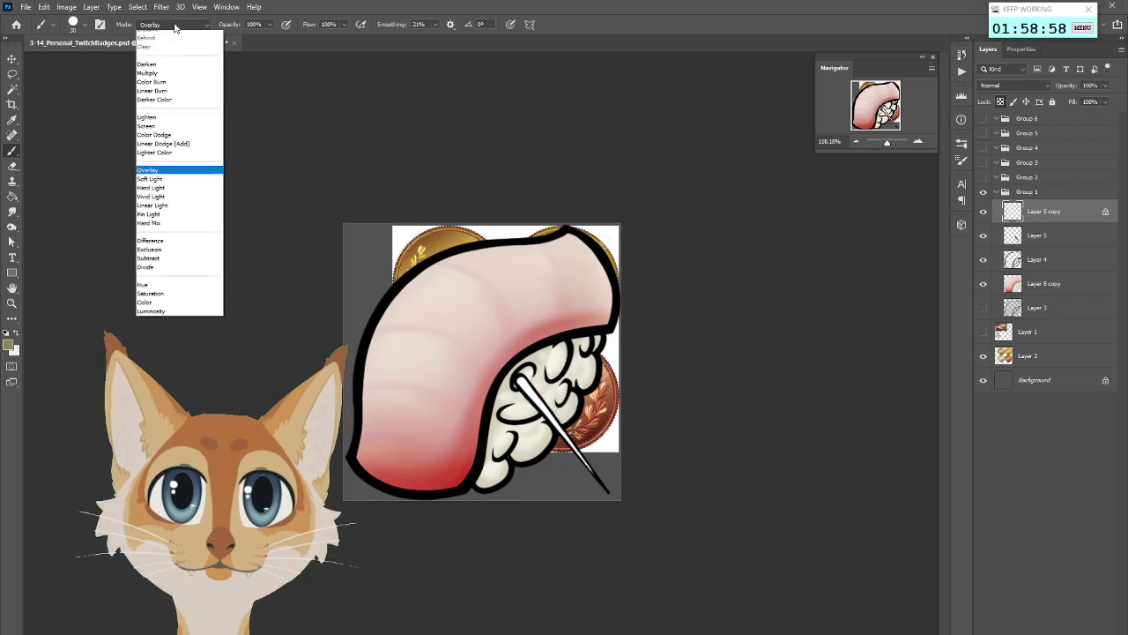
pyautogui.click(163, 35)
pyautogui.moveTo(531, 383); pyautogui.dragTo(587, 467)
pyautogui.scroll(2, 542, 421)
pyautogui.click(984, 191)
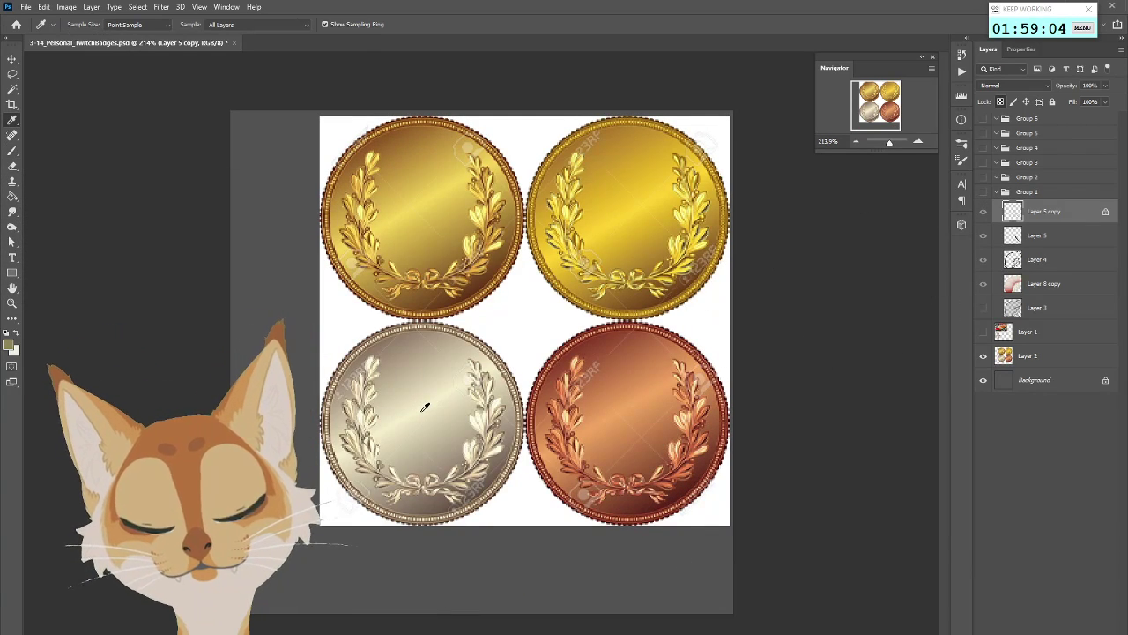
pyautogui.click(983, 191)
pyautogui.moveTo(546, 385); pyautogui.dragTo(716, 612)
pyautogui.press('d')
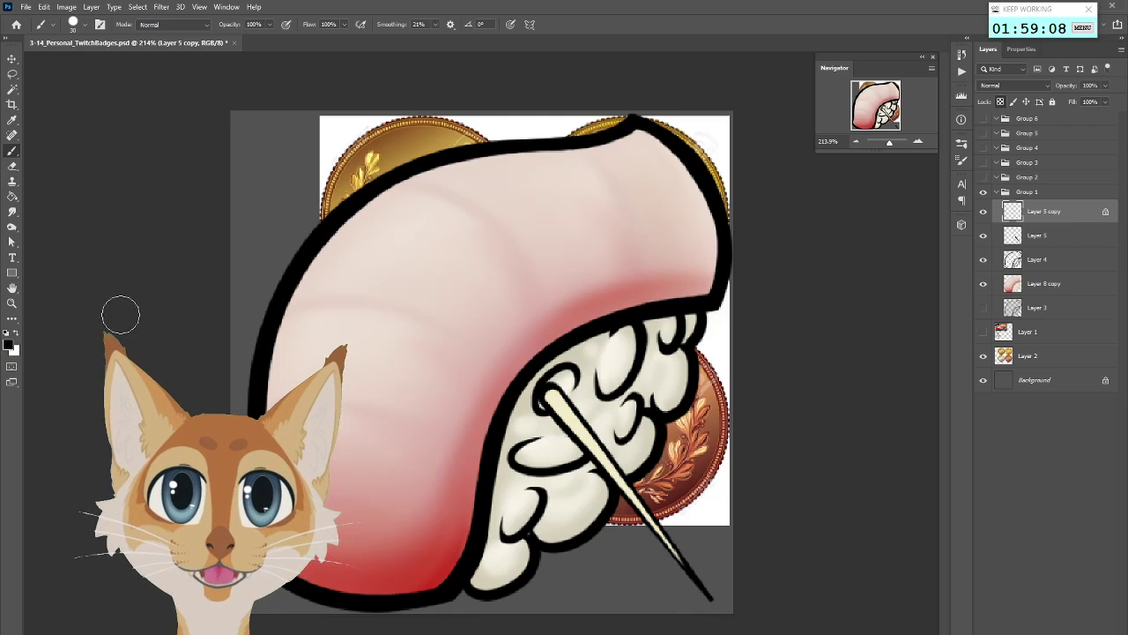
# Lasso the silver coin on Layer 2 and lower its saturation to -40 with Hue/Saturation
pyautogui.click(1025, 354)
pyautogui.click(983, 192)
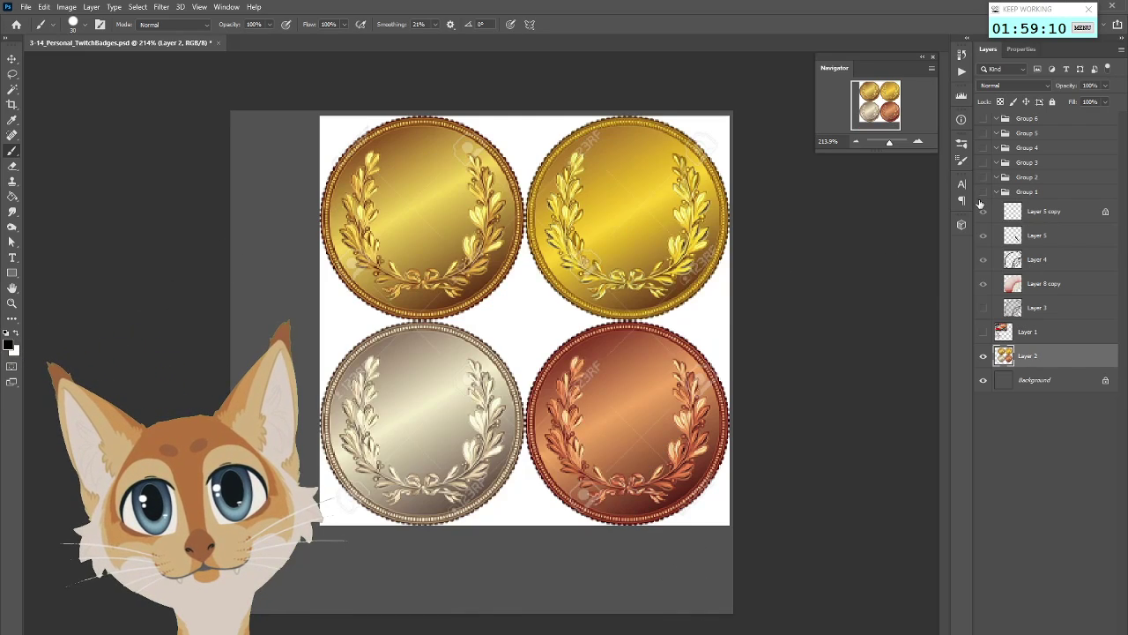
pyautogui.click(12, 74)
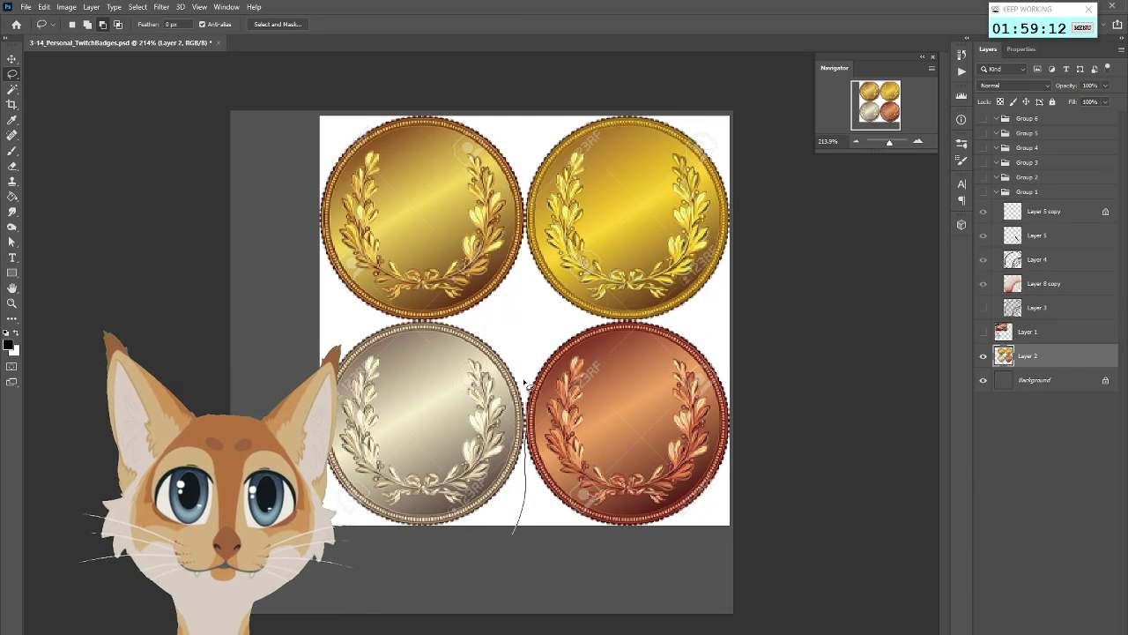
pyautogui.moveTo(457, 540); pyautogui.dragTo(462, 539)
pyautogui.click(66, 6)
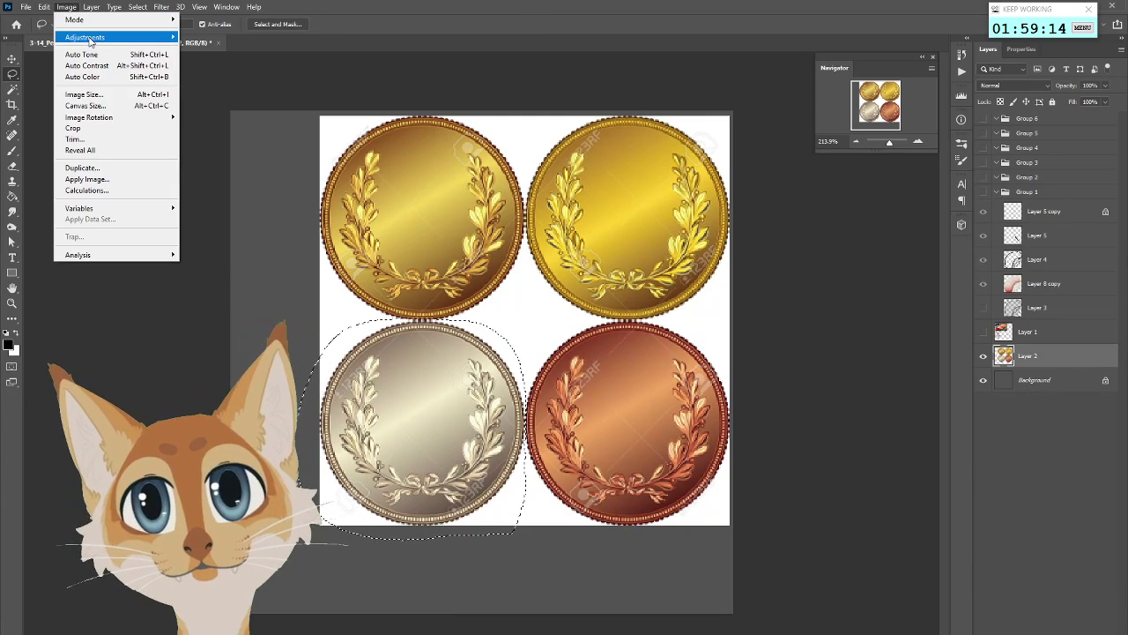
pyautogui.moveTo(97, 35)
pyautogui.click(220, 94)
pyautogui.moveTo(751, 329); pyautogui.dragTo(732, 333)
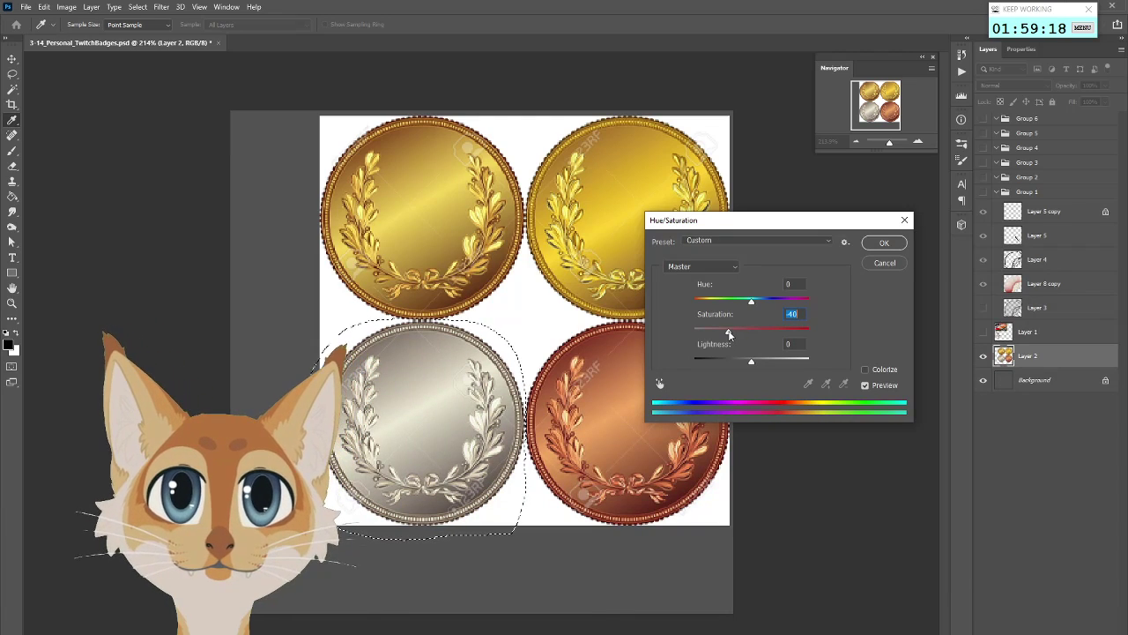
pyautogui.click(883, 243)
# Sample the silver coin's pale highlight, bring back the sushi with the coin reference hidden, and deselect
pyautogui.press('b')
pyautogui.keyDown('alt'); pyautogui.click(983, 356); pyautogui.keyUp('alt')
pyautogui.click(984, 356)
pyautogui.click(984, 380)
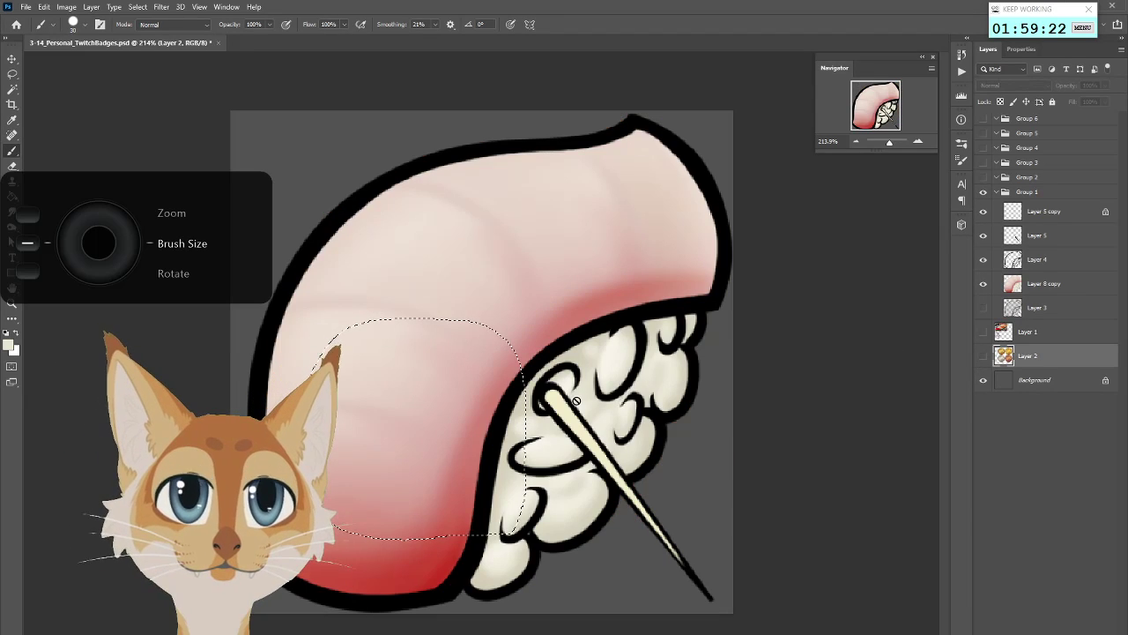
pyautogui.click(137, 7)
pyautogui.click(150, 31)
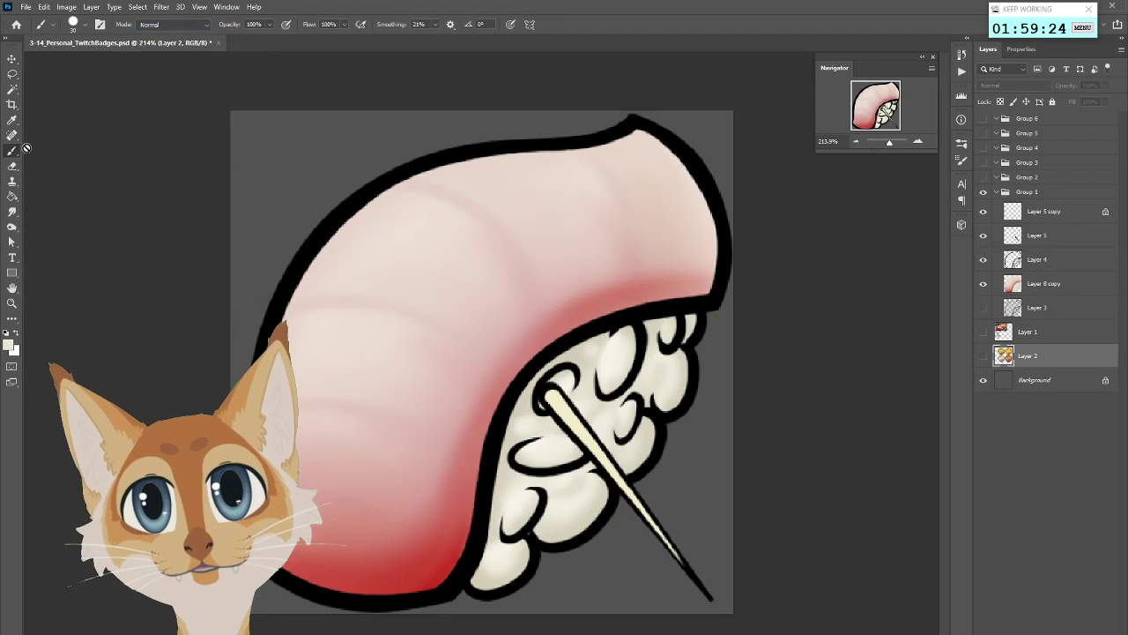
# Repaint the chopstick fill on Layer 5 copy in the sampled pale silver with a 70 px brush
pyautogui.click(1040, 235)
pyautogui.press(']')
pyautogui.press(']')
pyautogui.press(']')
pyautogui.press(']')
pyautogui.hotkey('alt', ']')
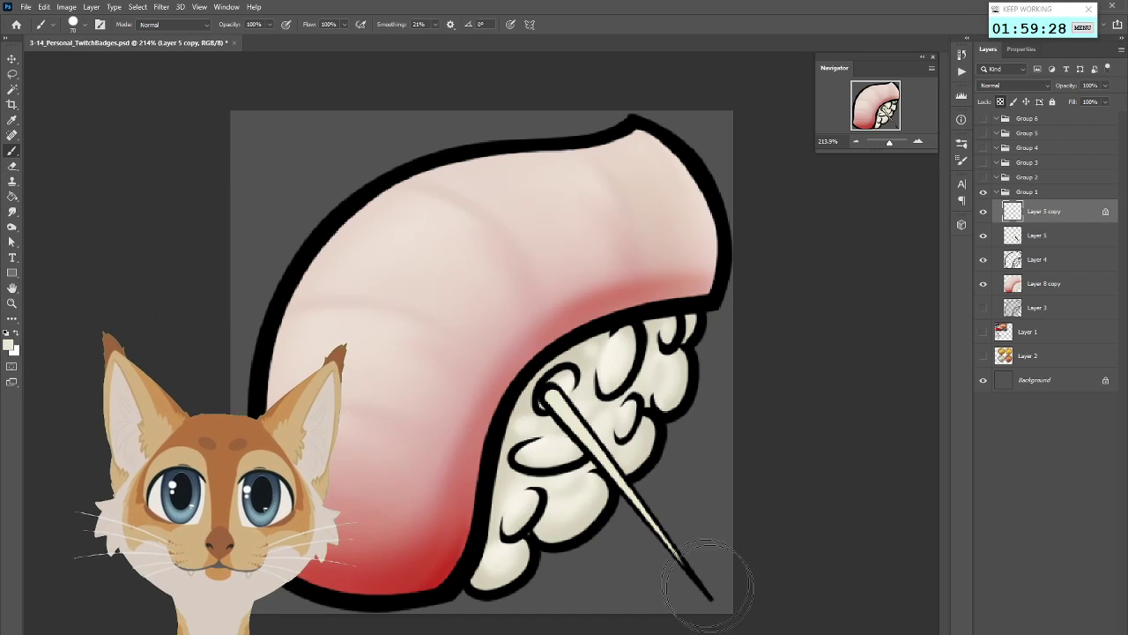
# Sample a dark grey-brown from the silver coin on Layer 2 and choose the Soft Round Pressure Opacity brush
pyautogui.keyDown('alt'); pyautogui.click(983, 355); pyautogui.keyUp('alt')
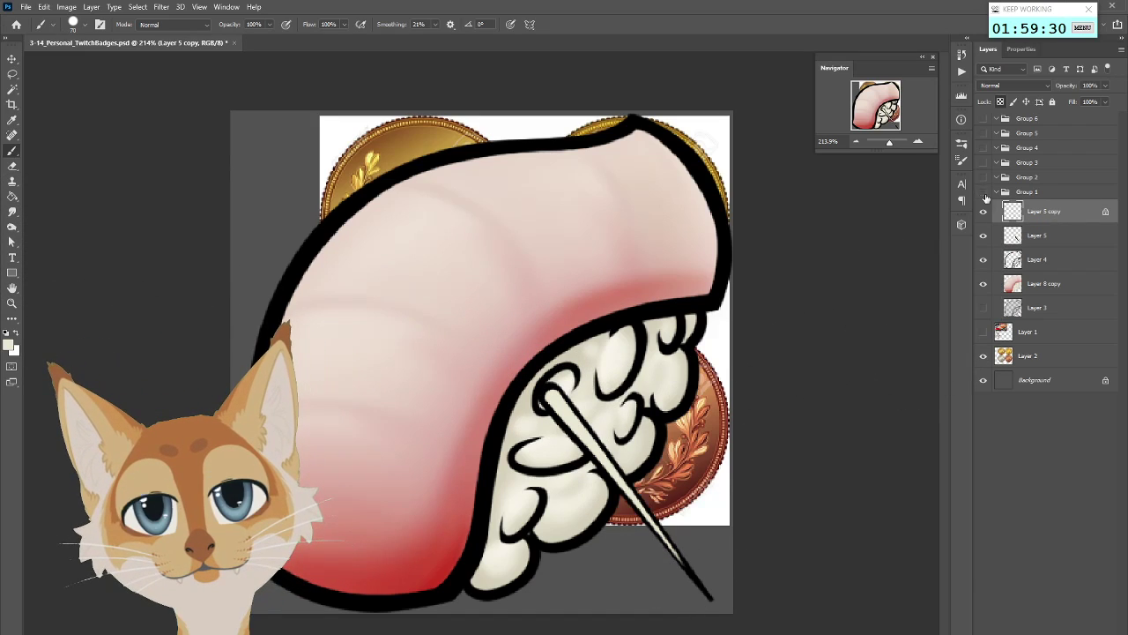
pyautogui.keyDown('alt'); pyautogui.click(444, 499); pyautogui.keyUp('alt')
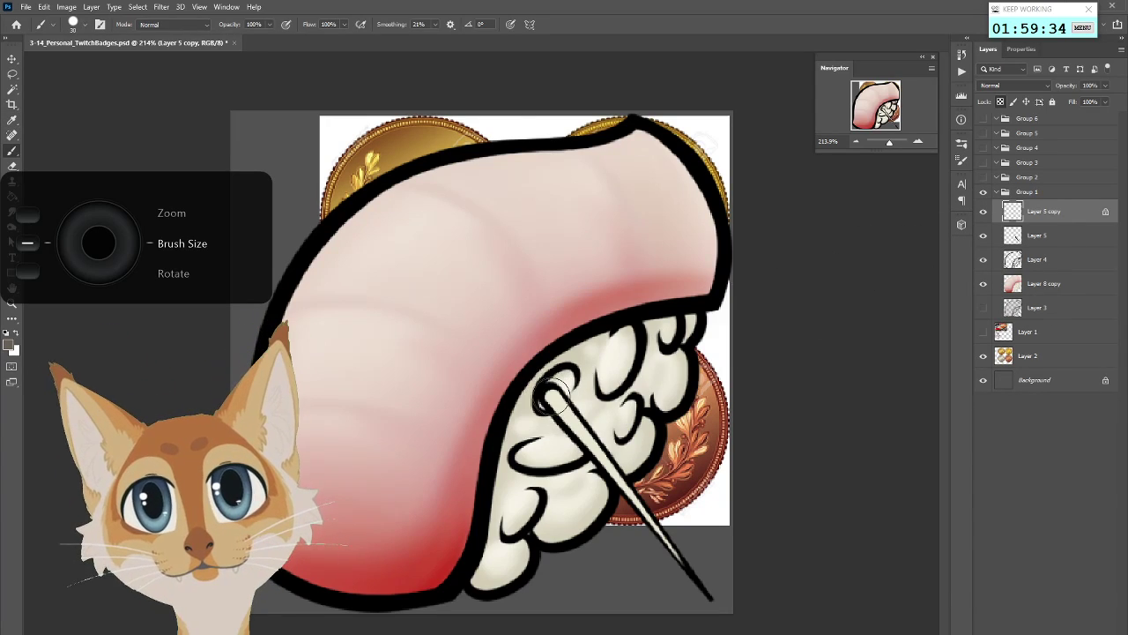
pyautogui.click(961, 143)
pyautogui.click(811, 278)
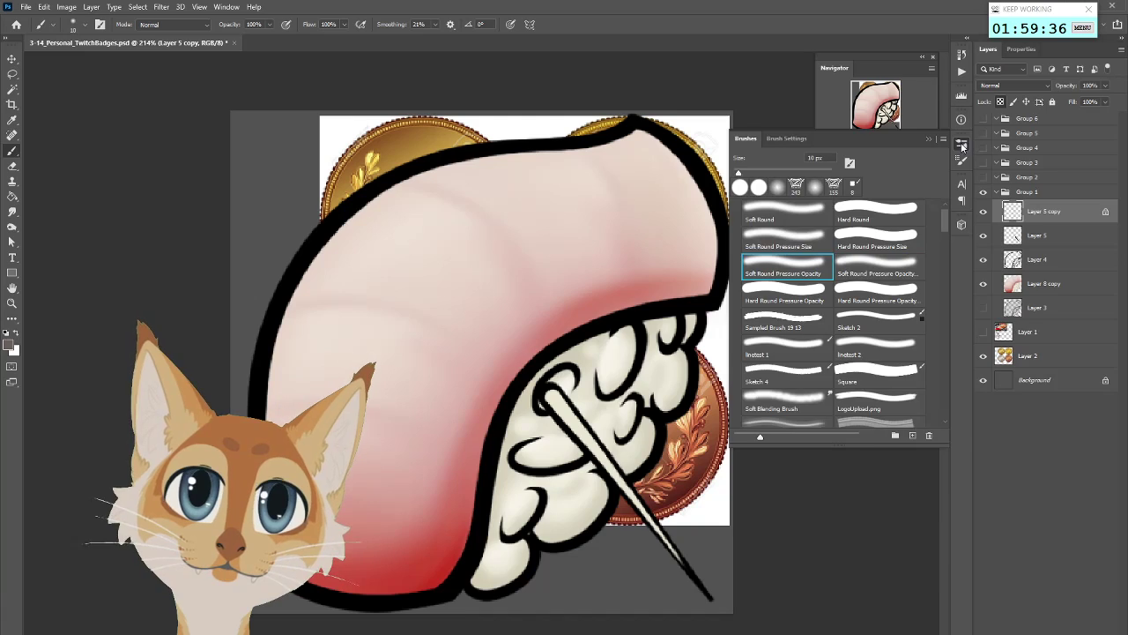
# Paint soft grey-brown shading along the whole chopstick fill from the blunt end toward the tip
pyautogui.click(549, 401)
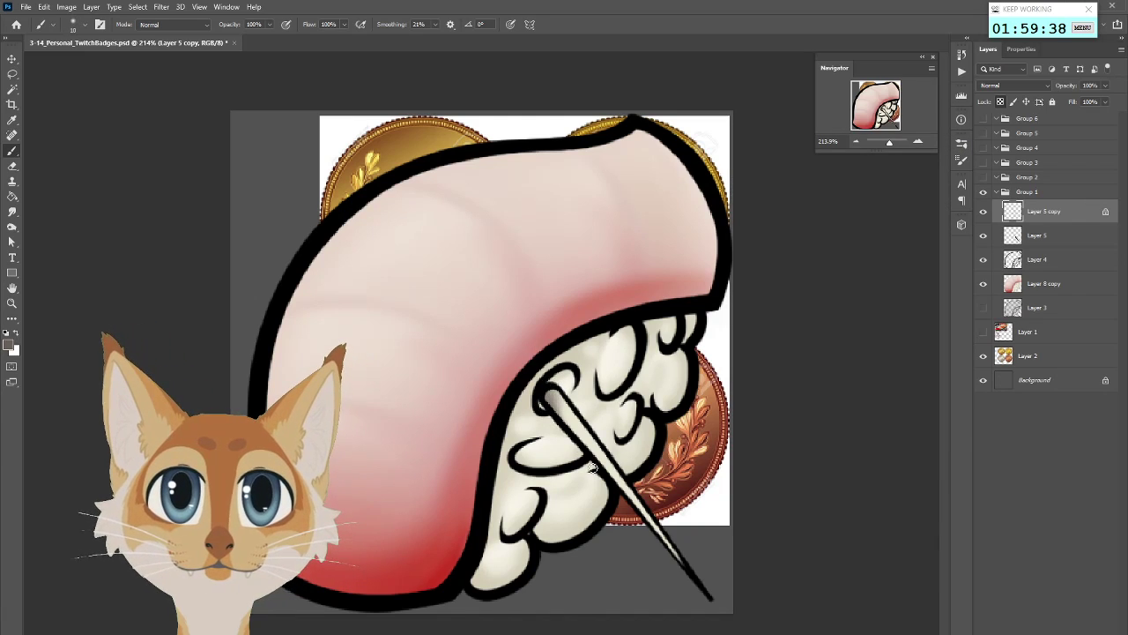
pyautogui.moveTo(555, 407); pyautogui.dragTo(639, 506)
pyautogui.moveTo(586, 443); pyautogui.dragTo(625, 500)
pyautogui.moveTo(560, 388); pyautogui.dragTo(659, 525)
pyautogui.moveTo(567, 404)
pyautogui.mouseDown()
pyautogui.moveTo(652, 529)
pyautogui.moveTo(586, 399)
pyautogui.mouseUp()
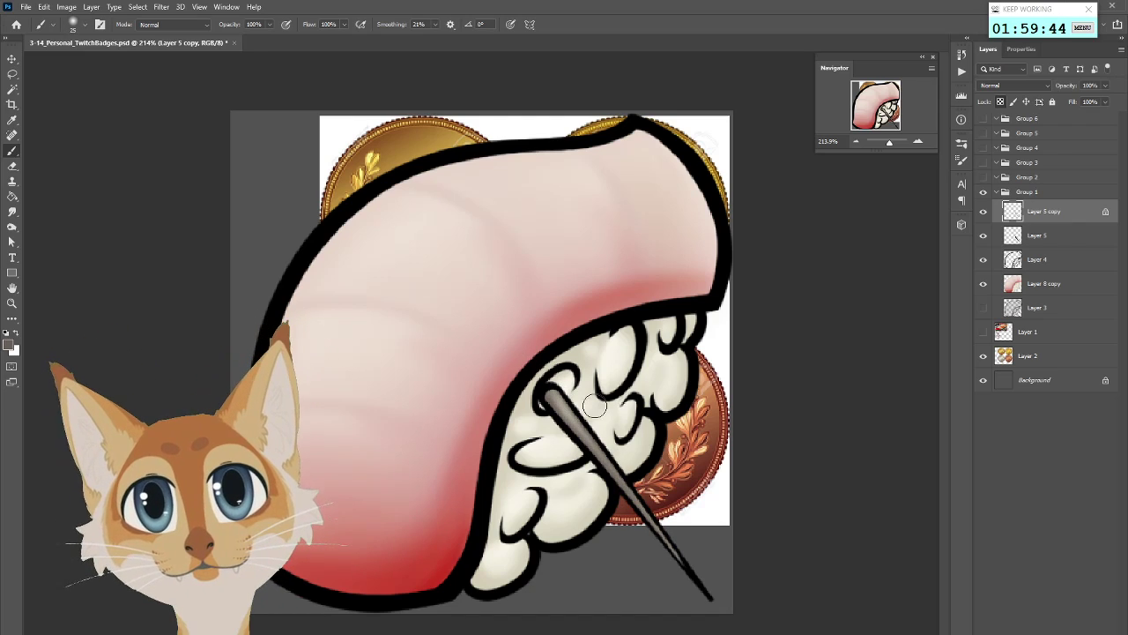
# Hide Group 1, sample the silver coin's bright central band as the paint colour, and show the group again
pyautogui.click(984, 191)
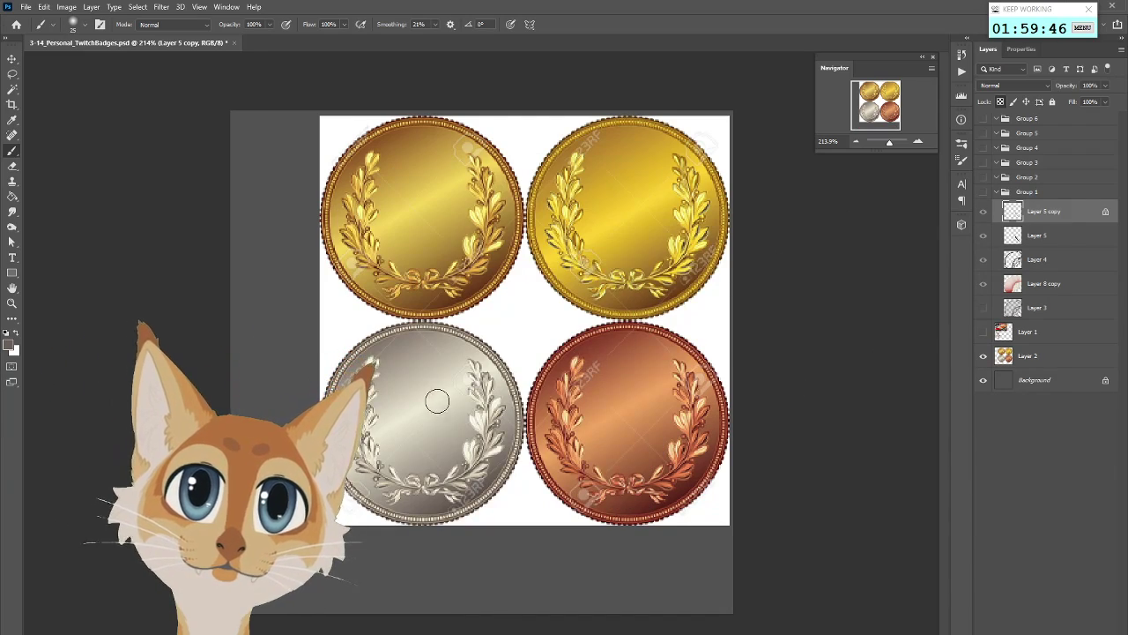
pyautogui.press('i')
pyautogui.moveTo(435, 396); pyautogui.dragTo(425, 403)
pyautogui.press('b')
pyautogui.click(984, 191)
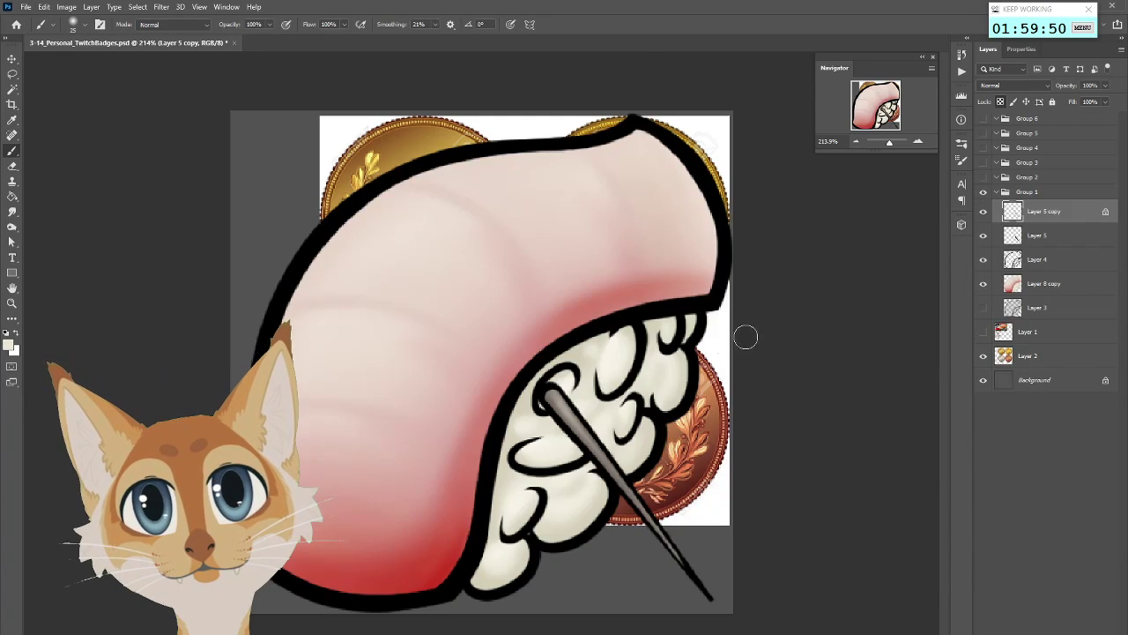
# Paint a thin pale streak along the chopstick with a very small brush and blend it with tones sampled from the chopstick
pyautogui.press('[')
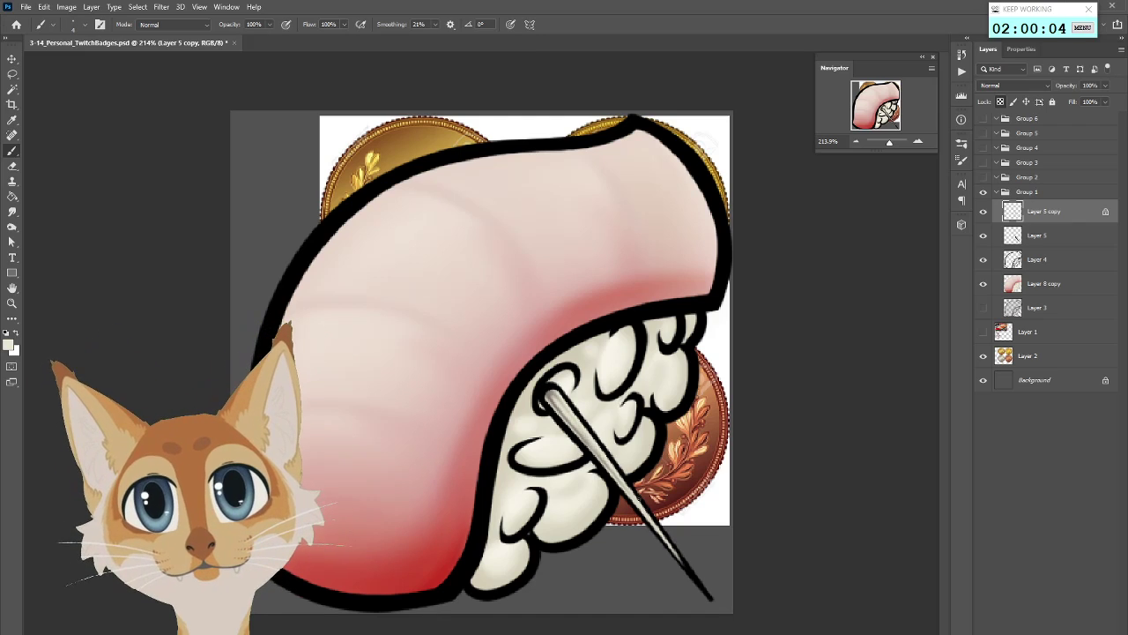
pyautogui.keyDown('alt'); pyautogui.click(556, 398); pyautogui.keyUp('alt')
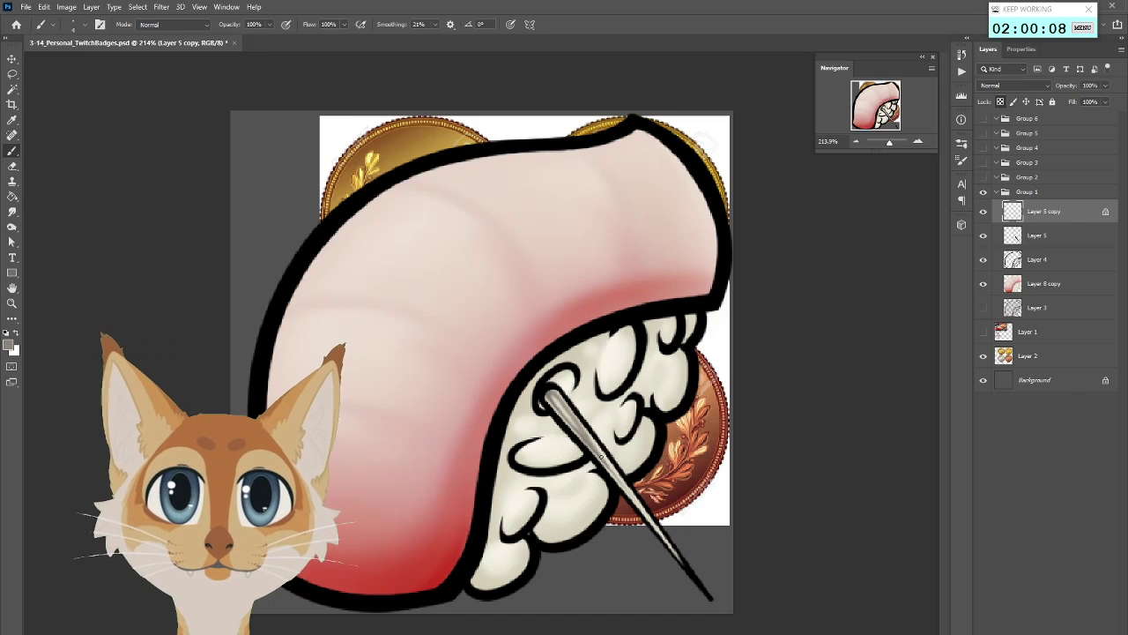
pyautogui.keyDown('alt'); pyautogui.click(558, 403); pyautogui.keyUp('alt')
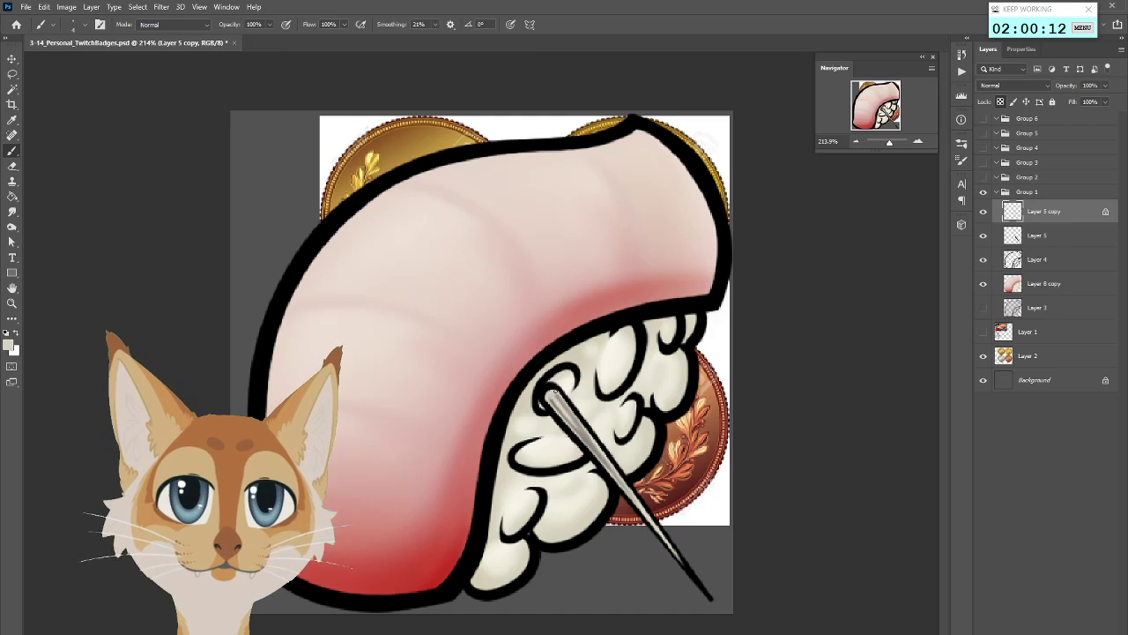
# Set the paint colour to white and adjust the brush to a small size for highlights on the chopstick
pyautogui.press(']')
pyautogui.press(']')
pyautogui.press(']')
pyautogui.press(']')
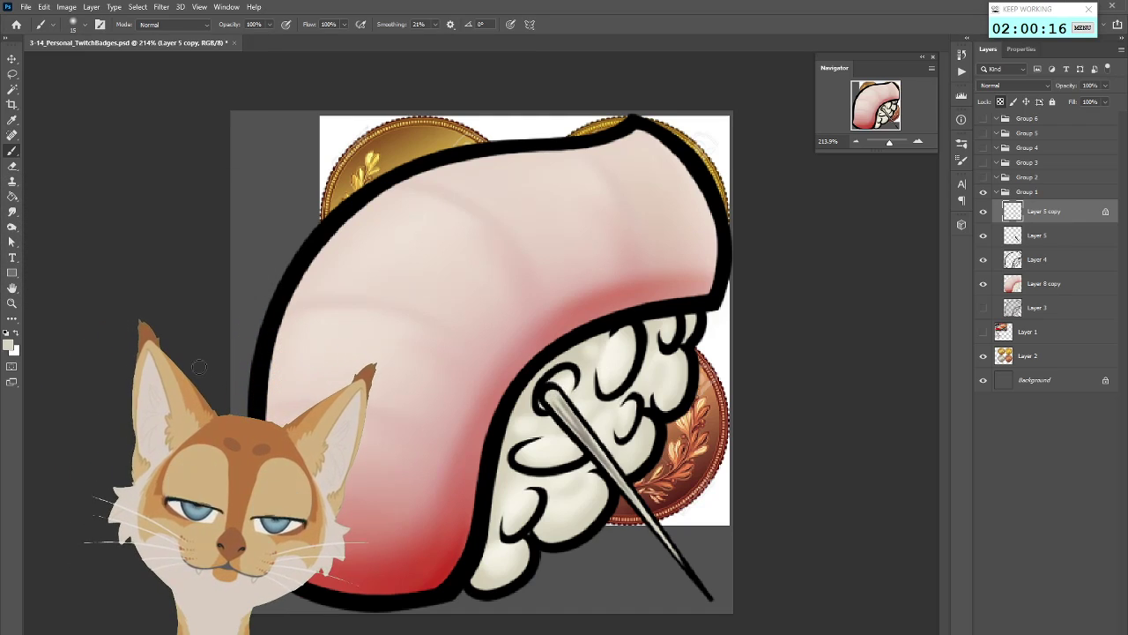
pyautogui.click(10, 346)
pyautogui.click(648, 282)
pyautogui.click(843, 261)
pyautogui.press('[')
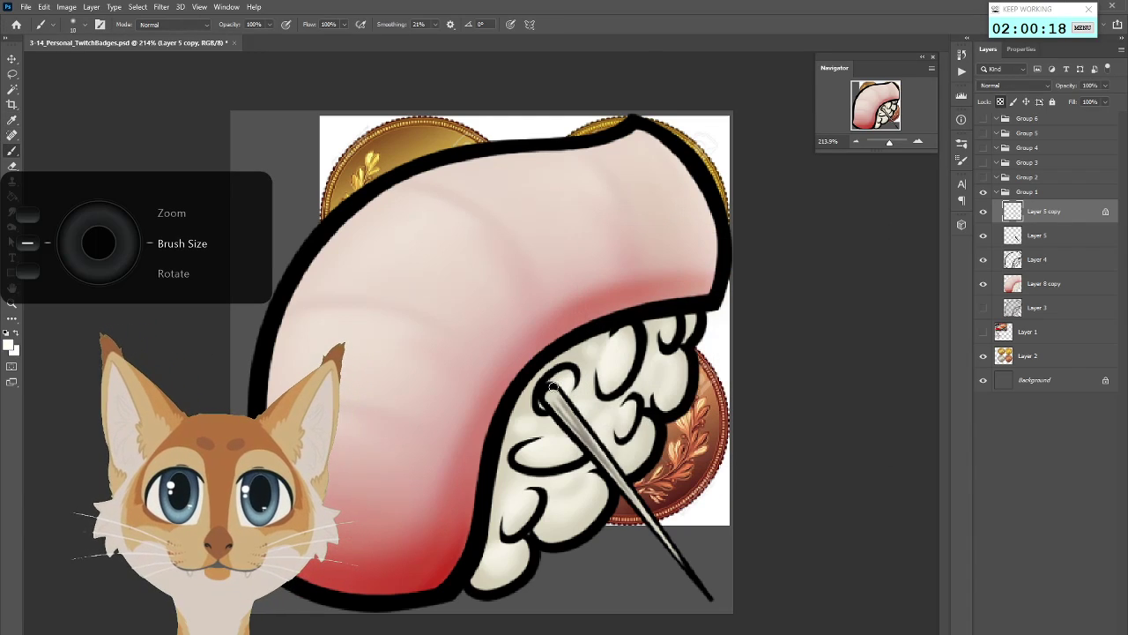
pyautogui.press('[')
pyautogui.press('[')
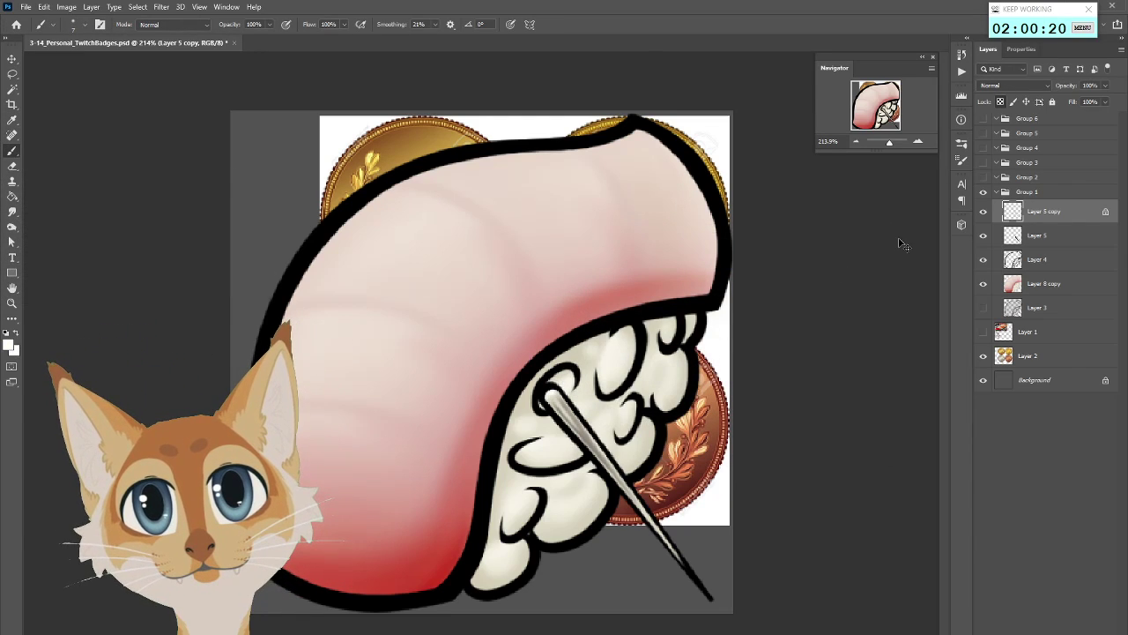
# Choose the Hard Round Pressure Size brush at 3 px and paint a thin white highlight along the chopstick's shaft
pyautogui.rightClick(901, 244)
pyautogui.press('Escape')
pyautogui.press('[')
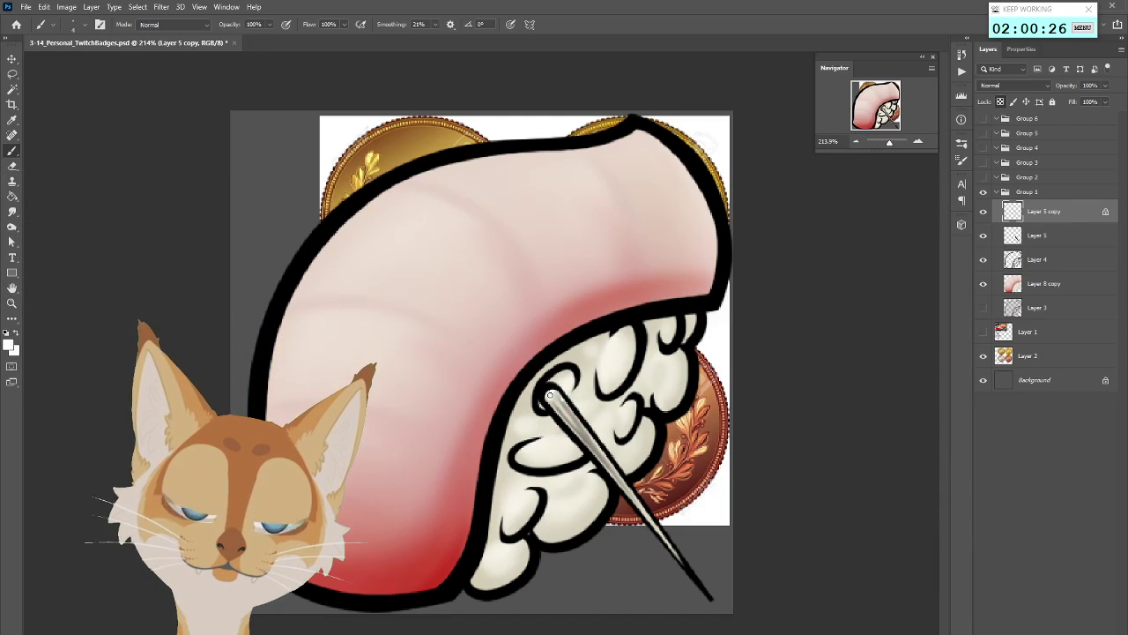
pyautogui.click(958, 148)
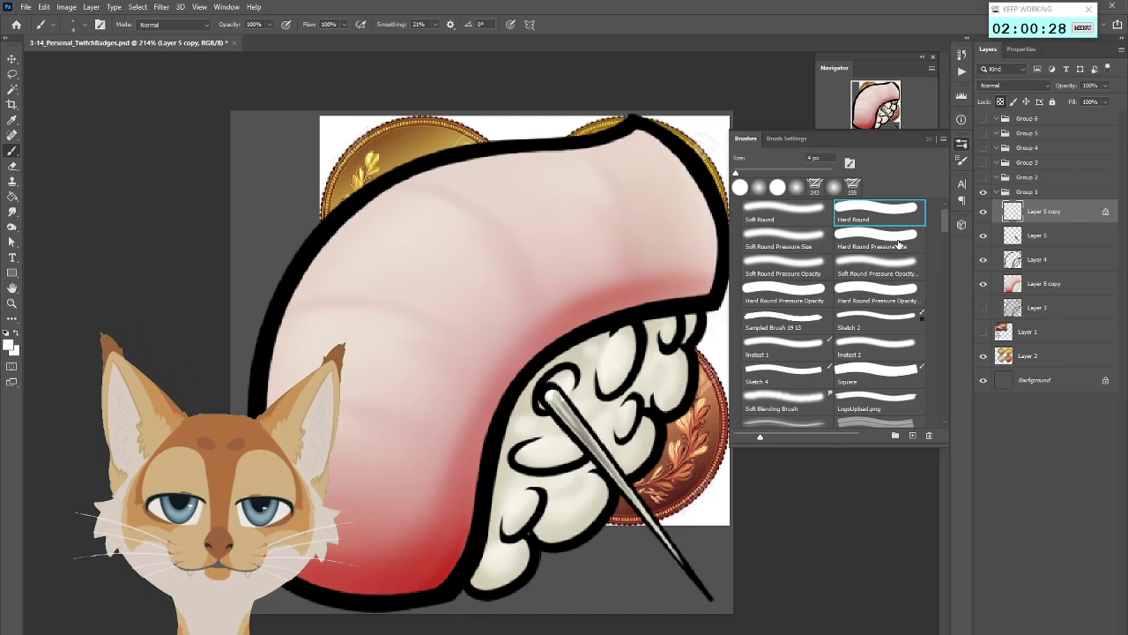
pyautogui.click(908, 244)
pyautogui.click(921, 161)
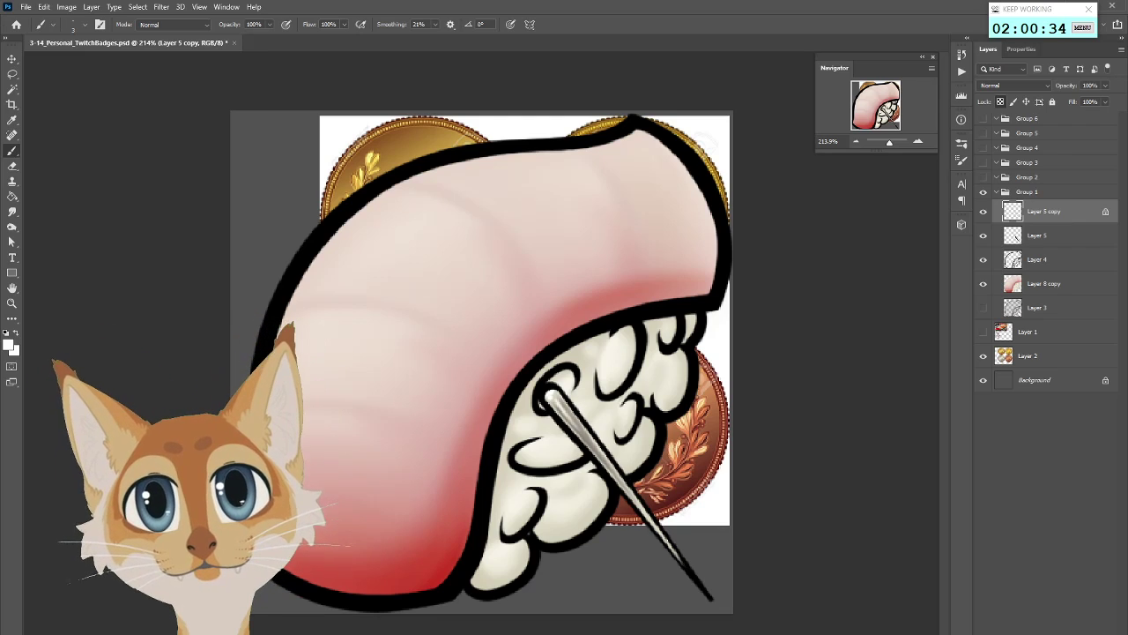
pyautogui.moveTo(640, 504); pyautogui.dragTo(627, 482)
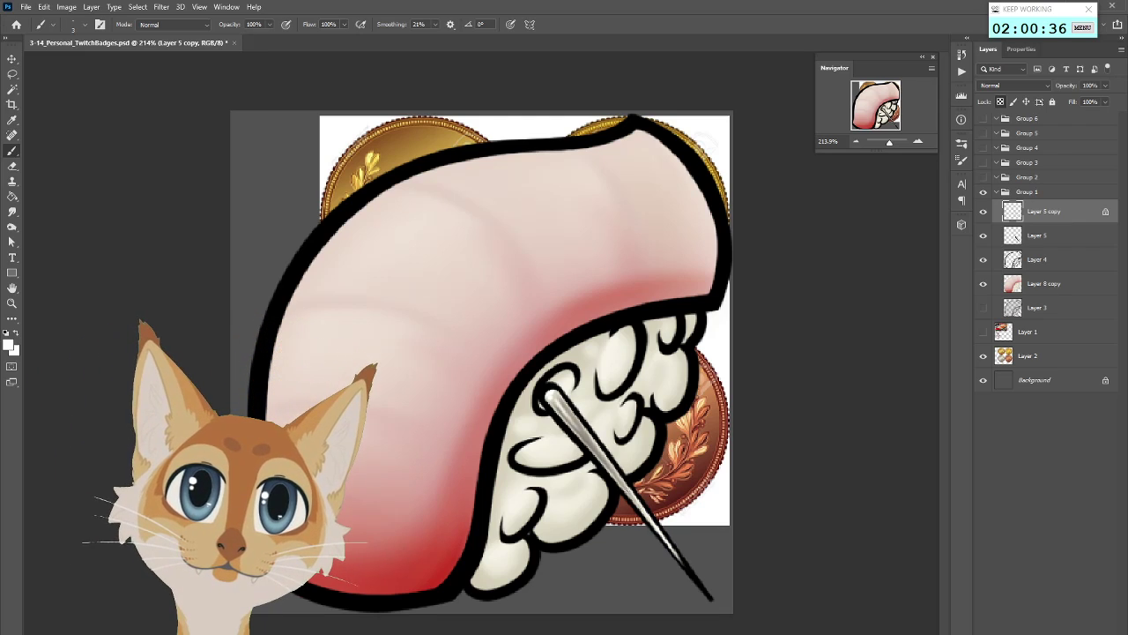
# Duplicate the two chopstick layers, Layer 5 and Layer 5 copy
pyautogui.scroll(-5, 652, 502)
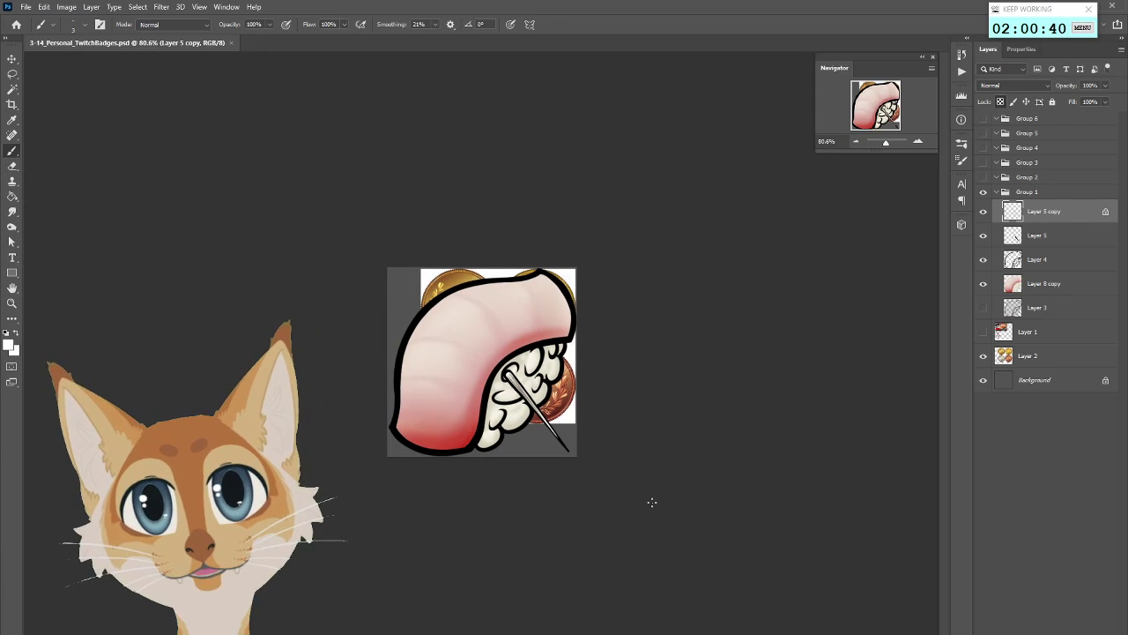
pyautogui.rightClick(1051, 216)
pyautogui.click(1067, 218)
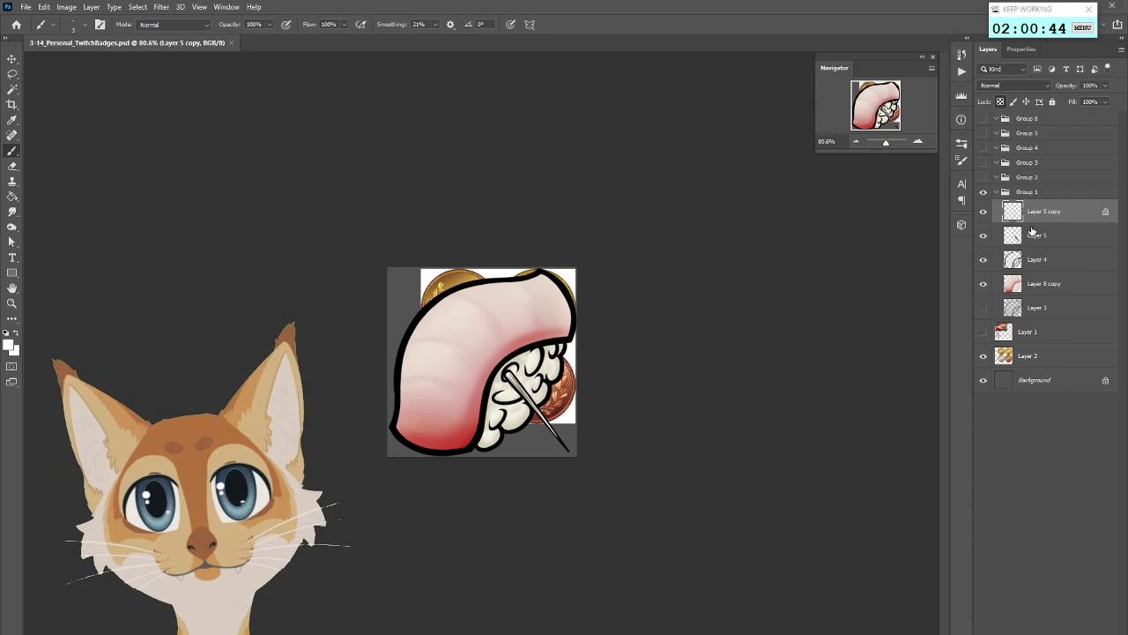
pyautogui.keyDown('shift'); pyautogui.click(1043, 235); pyautogui.keyUp('shift')
pyautogui.rightClick(1047, 237)
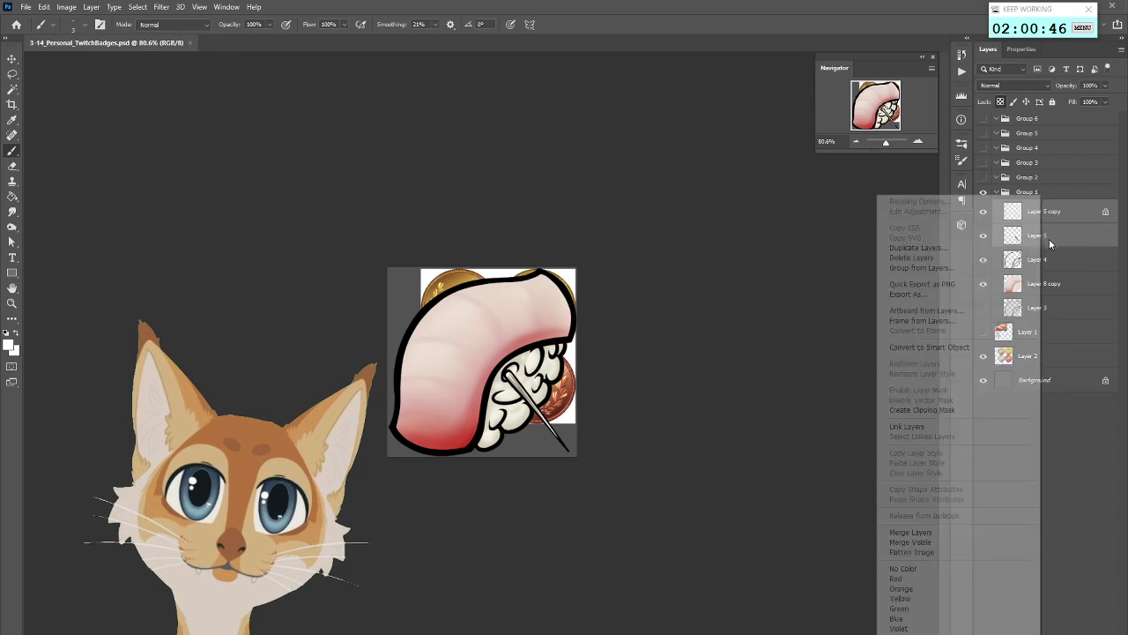
pyautogui.click(922, 248)
pyautogui.click(926, 297)
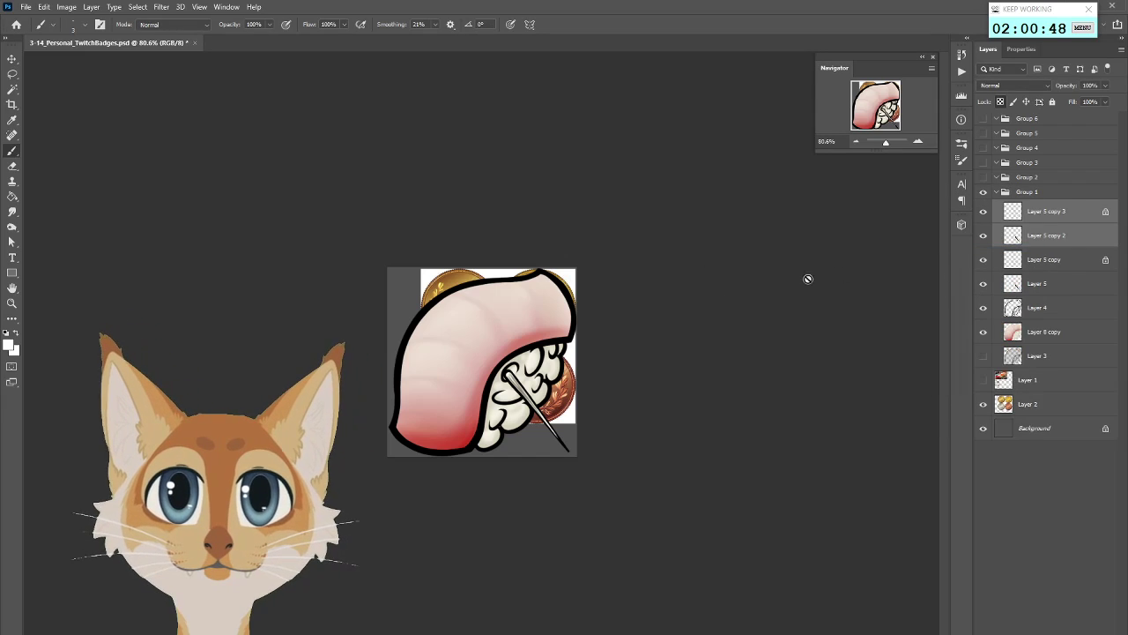
# Flip the duplicated chopstick layers horizontally so the two chopsticks cross
pyautogui.press('l')
pyautogui.click(44, 7)
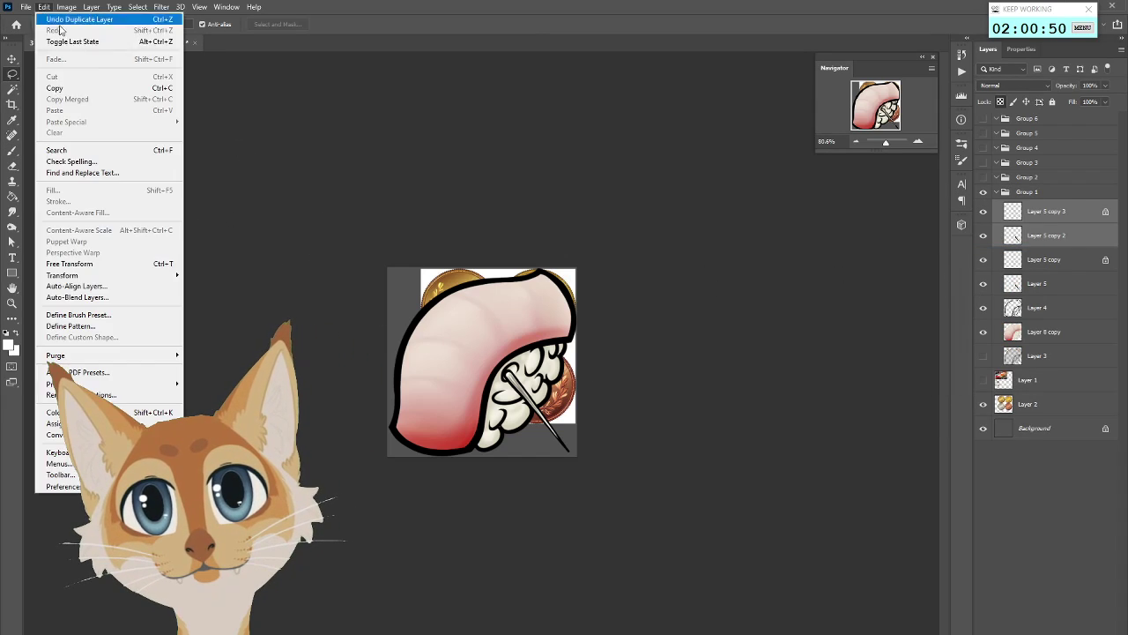
pyautogui.moveTo(107, 276)
pyautogui.click(223, 326)
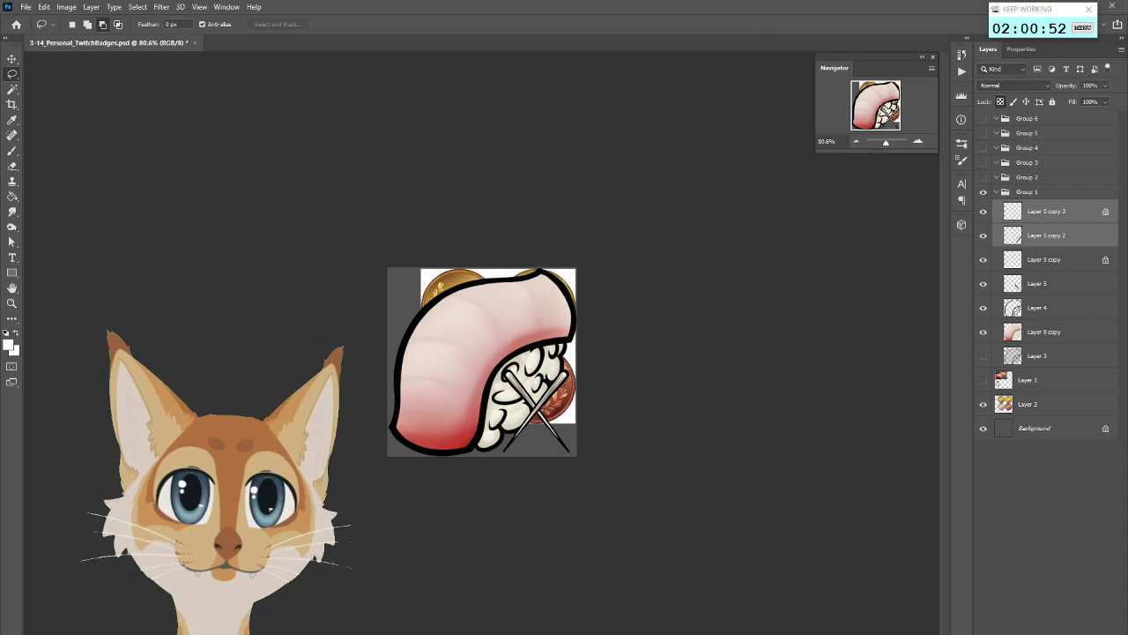
# Rotate the duplicated chopstick with Free Transform to a narrow crossing angle and position it just beside the original
pyautogui.rightClick(565, 407)
pyautogui.click(614, 511)
pyautogui.moveTo(636, 417); pyautogui.dragTo(610, 363)
pyautogui.moveTo(571, 411); pyautogui.dragTo(570, 409)
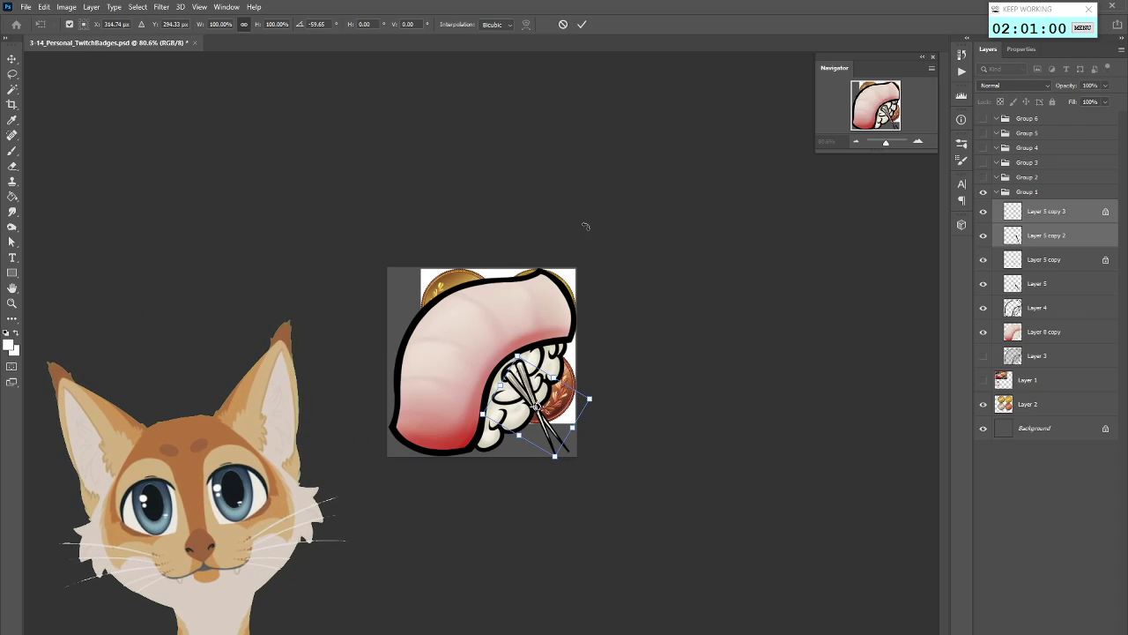
pyautogui.moveTo(596, 356); pyautogui.dragTo(594, 360)
pyautogui.moveTo(566, 397); pyautogui.dragTo(568, 401)
pyautogui.click(582, 24)
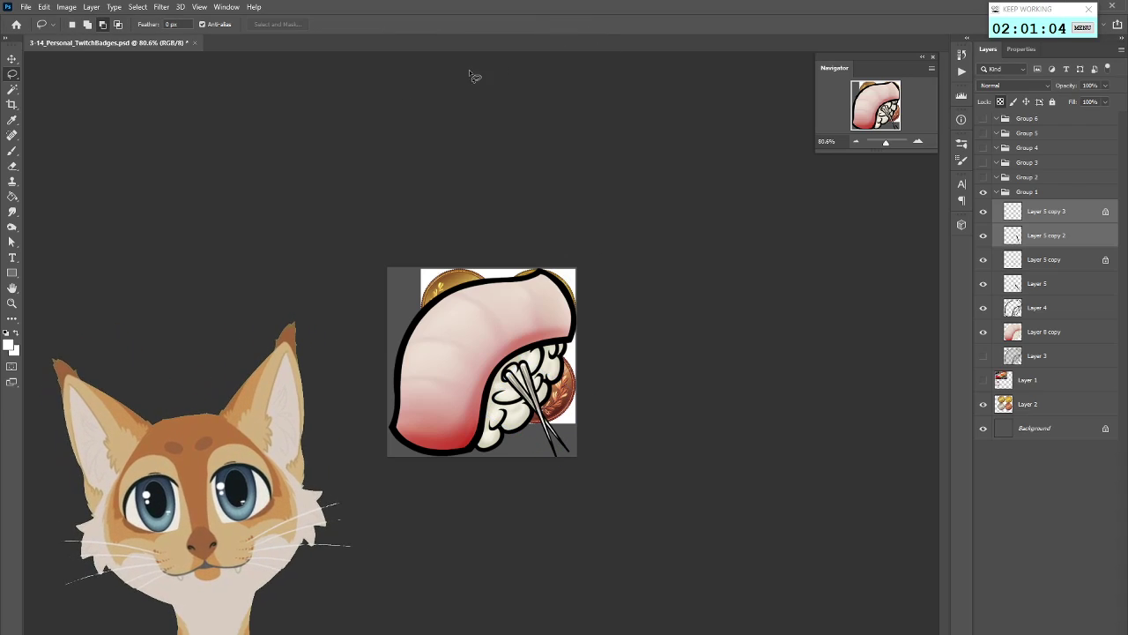
# Nudge the duplicated chopstick, select all four chopstick layers and shift both chopsticks slightly together
pyautogui.click(12, 59)
pyautogui.moveTo(578, 451); pyautogui.dragTo(578, 454)
pyautogui.click(1062, 260)
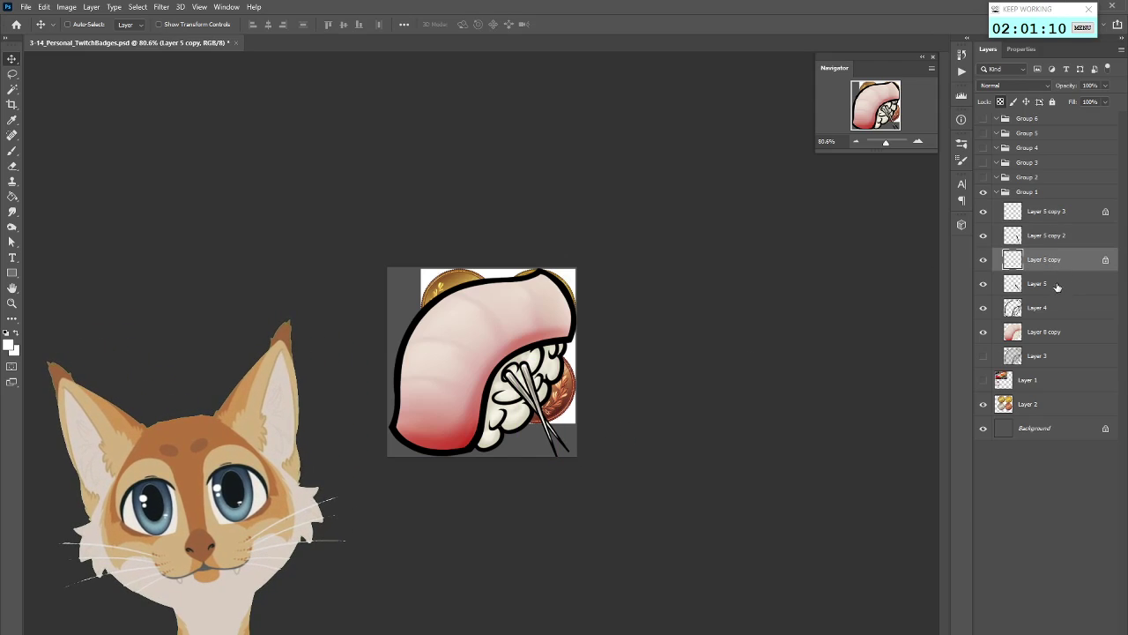
pyautogui.click(1062, 284)
pyautogui.keyDown('shift'); pyautogui.click(1065, 220); pyautogui.keyUp('shift')
pyautogui.moveTo(621, 472); pyautogui.dragTo(617, 453)
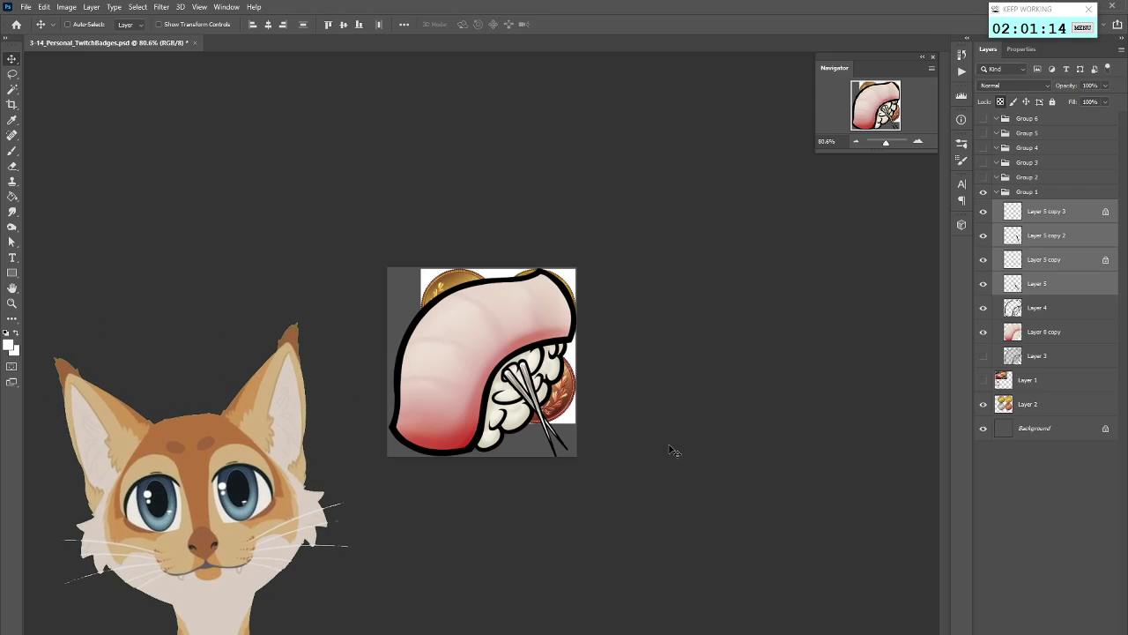
# Hide the coin reference on Layer 2 and rotate both chopsticks together by about -5.79°, placing their tips near the canvas corner
pyautogui.click(984, 404)
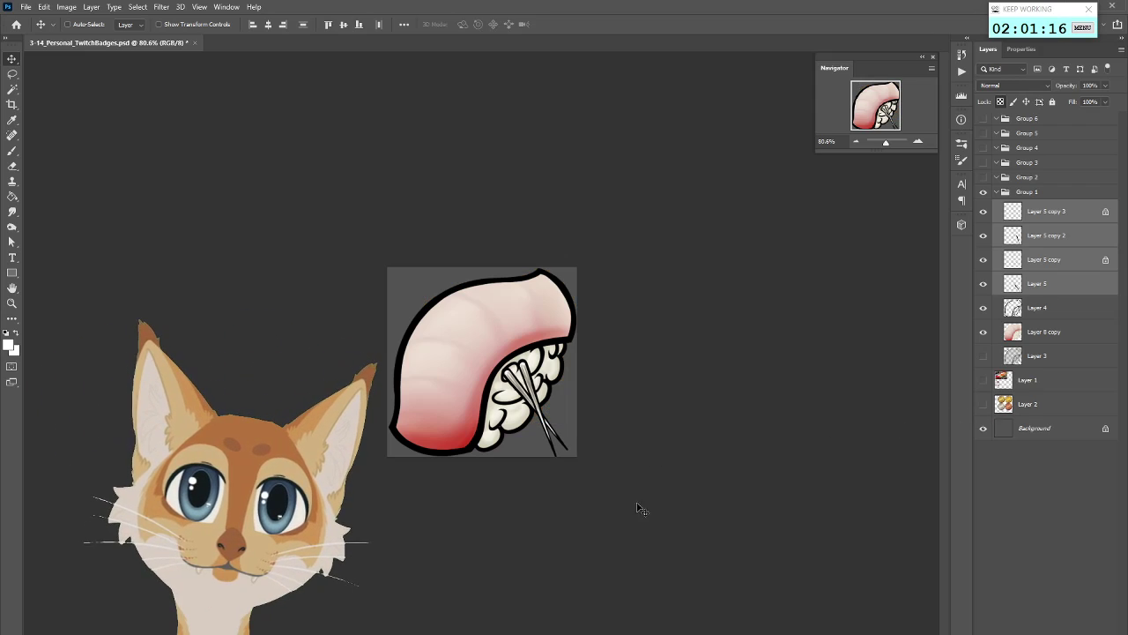
pyautogui.click(12, 74)
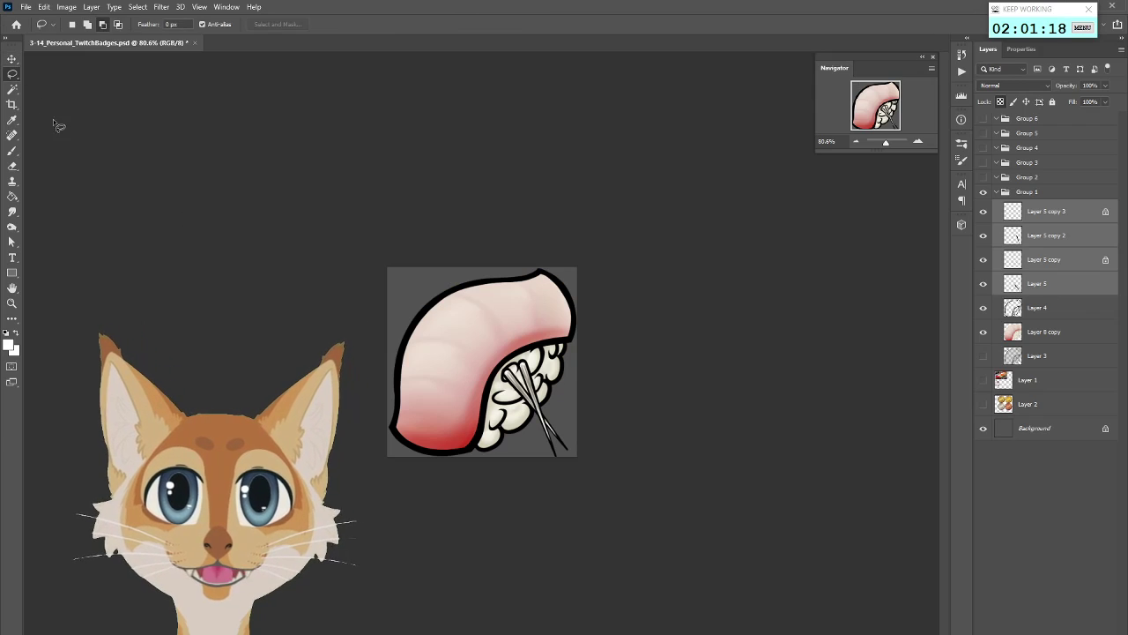
pyautogui.rightClick(547, 407)
pyautogui.click(584, 503)
pyautogui.moveTo(647, 428); pyautogui.dragTo(619, 416)
pyautogui.moveTo(563, 446); pyautogui.dragTo(568, 445)
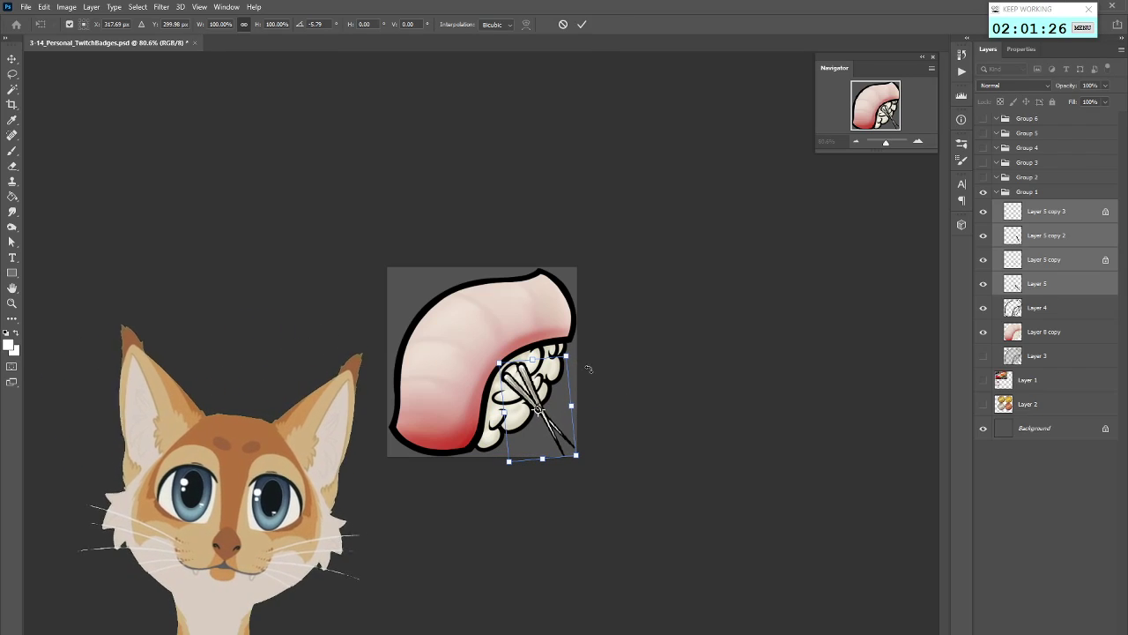
pyautogui.click(582, 24)
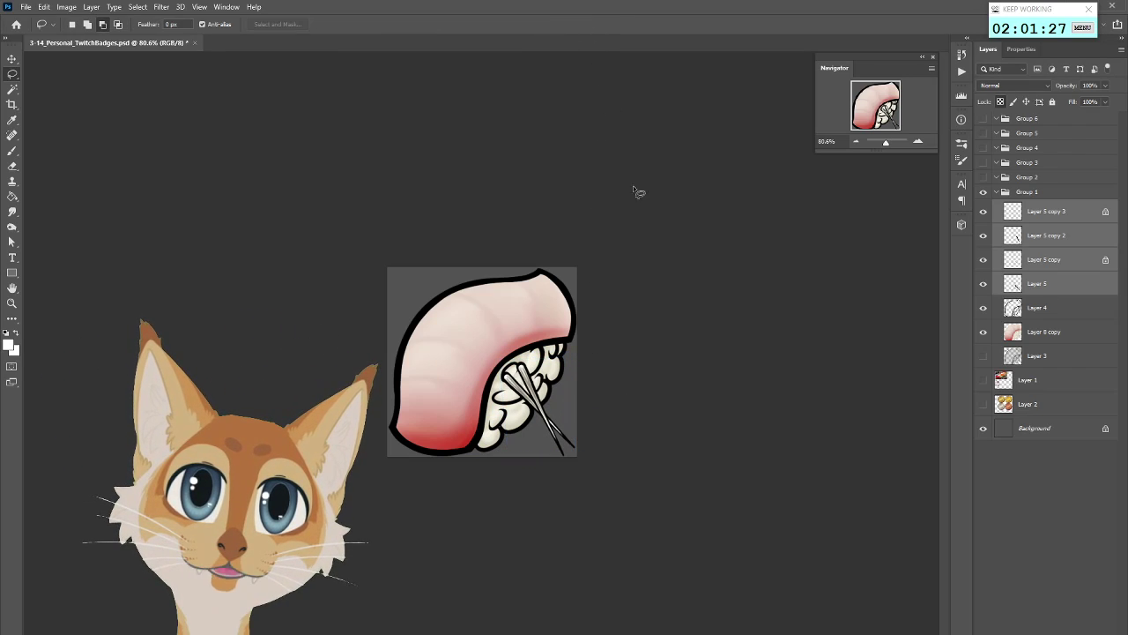
# Rotate only the duplicated chopstick, Layer 5 copy 2 and Layer 5 copy 3, slightly to widen the angle between the chopsticks
pyautogui.click(1041, 219)
pyautogui.keyDown('ctrl'); pyautogui.click(1045, 235); pyautogui.keyUp('ctrl')
pyautogui.rightClick(563, 420)
pyautogui.click(610, 523)
pyautogui.moveTo(594, 350); pyautogui.dragTo(602, 354)
pyautogui.click(582, 24)
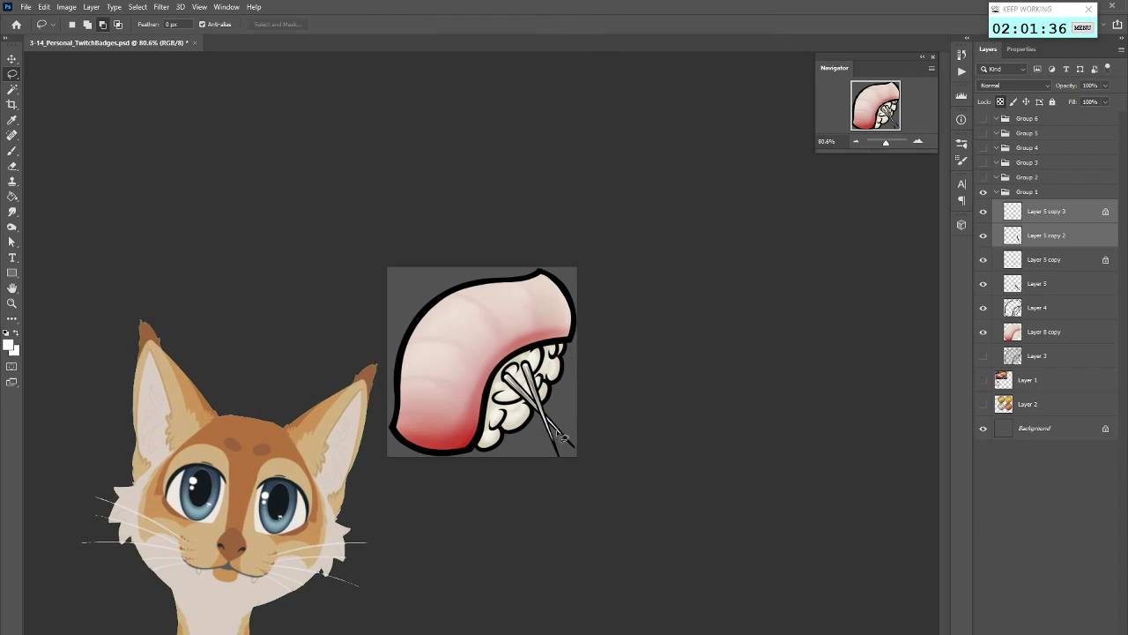
# Try flipping the sushi layers, Layer 4 and Layer 8 copy, horizontally and undo the flip
pyautogui.click(12, 60)
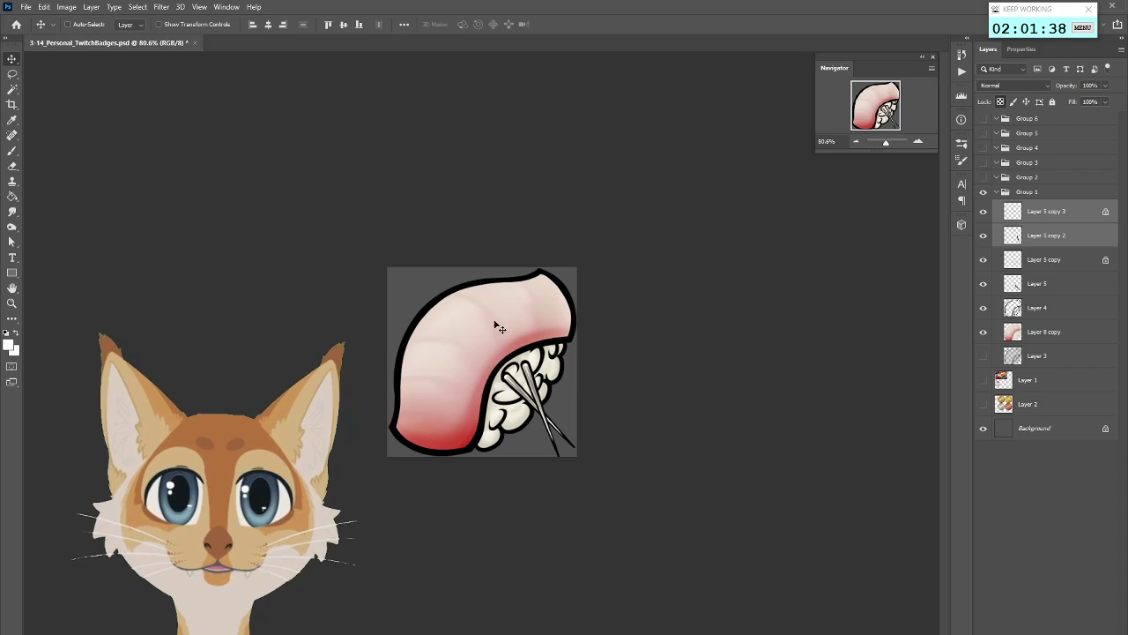
pyautogui.click(1048, 309)
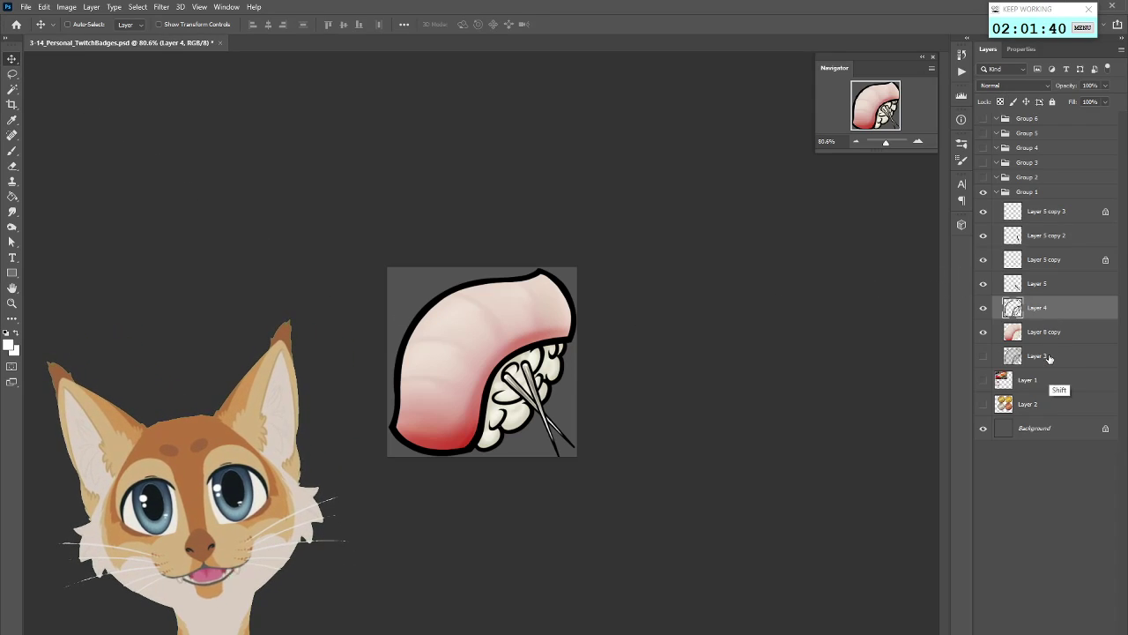
pyautogui.keyDown('shift'); pyautogui.click(1049, 332); pyautogui.keyUp('shift')
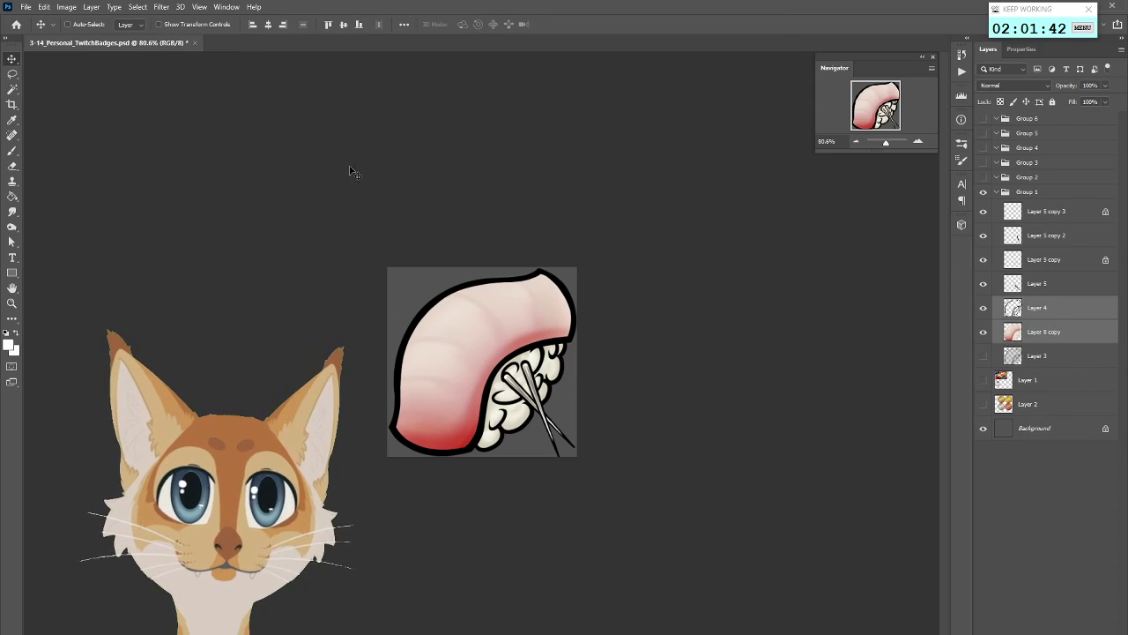
pyautogui.click(42, 7)
pyautogui.moveTo(88, 275)
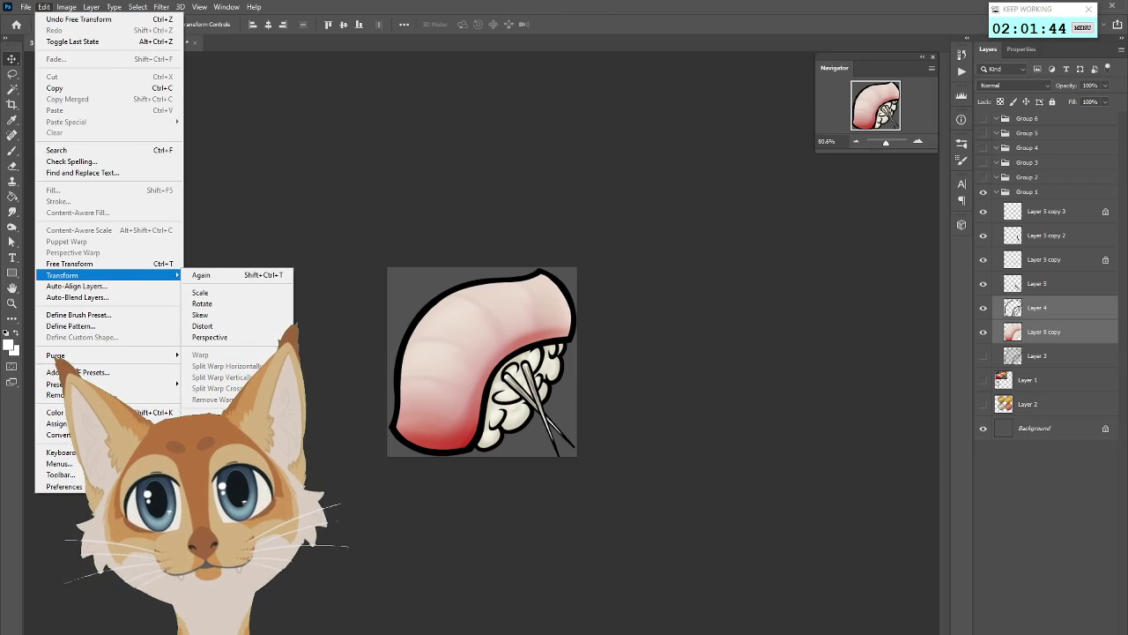
pyautogui.click(216, 455)
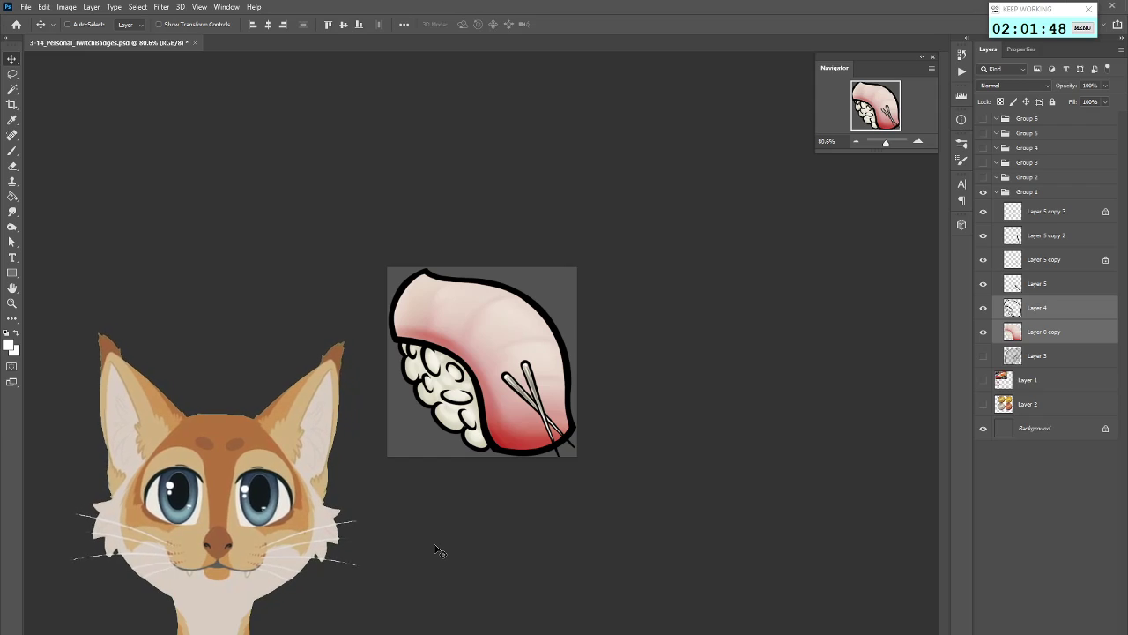
pyautogui.hotkey('ctrl', 'z')
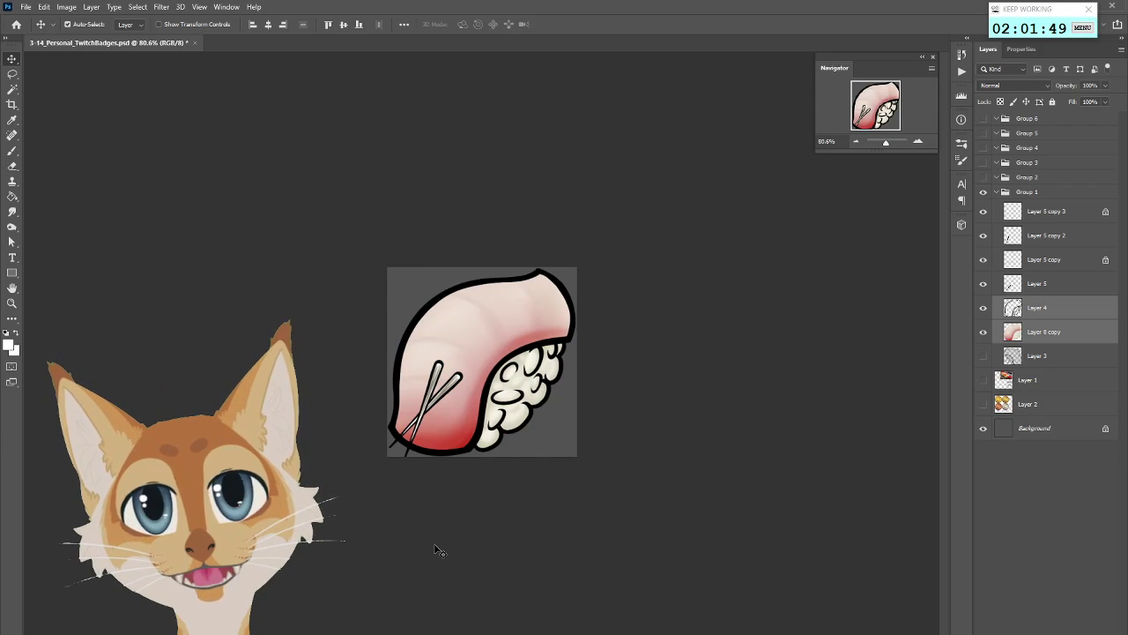
pyautogui.hotkey('ctrl', 'z')
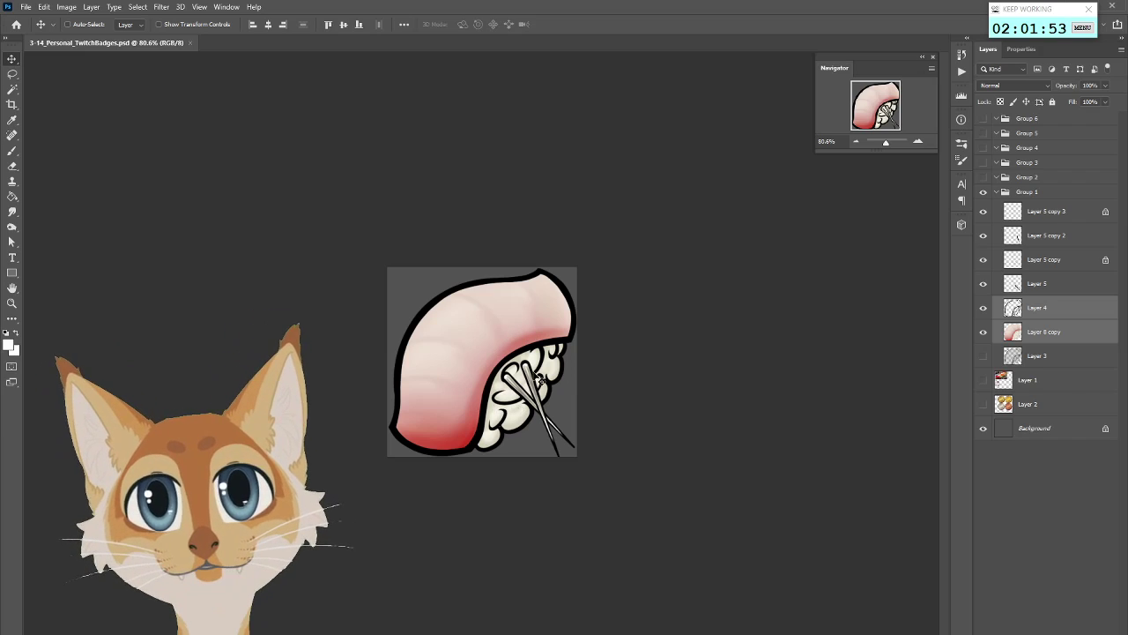
pyautogui.click(1044, 263)
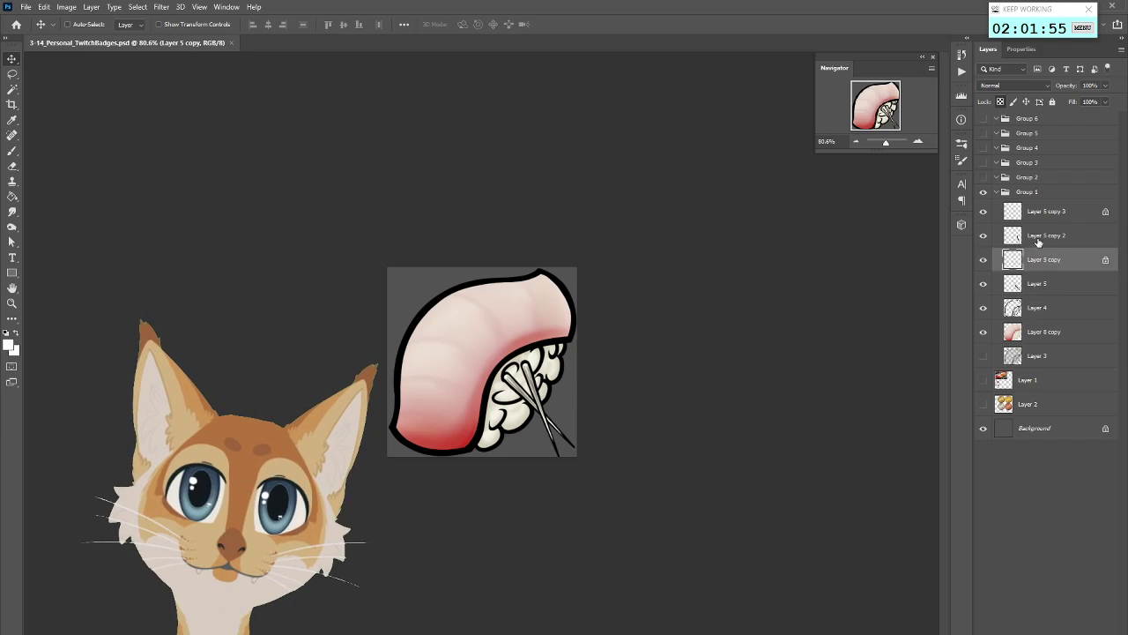
pyautogui.click(1048, 215)
pyautogui.moveTo(1051, 246)
pyautogui.mouseDown()
pyautogui.moveTo(1071, 244)
pyautogui.moveTo(1061, 264)
pyautogui.moveTo(1067, 231)
pyautogui.mouseUp()
pyautogui.rightClick(1061, 265)
pyautogui.click(1061, 264)
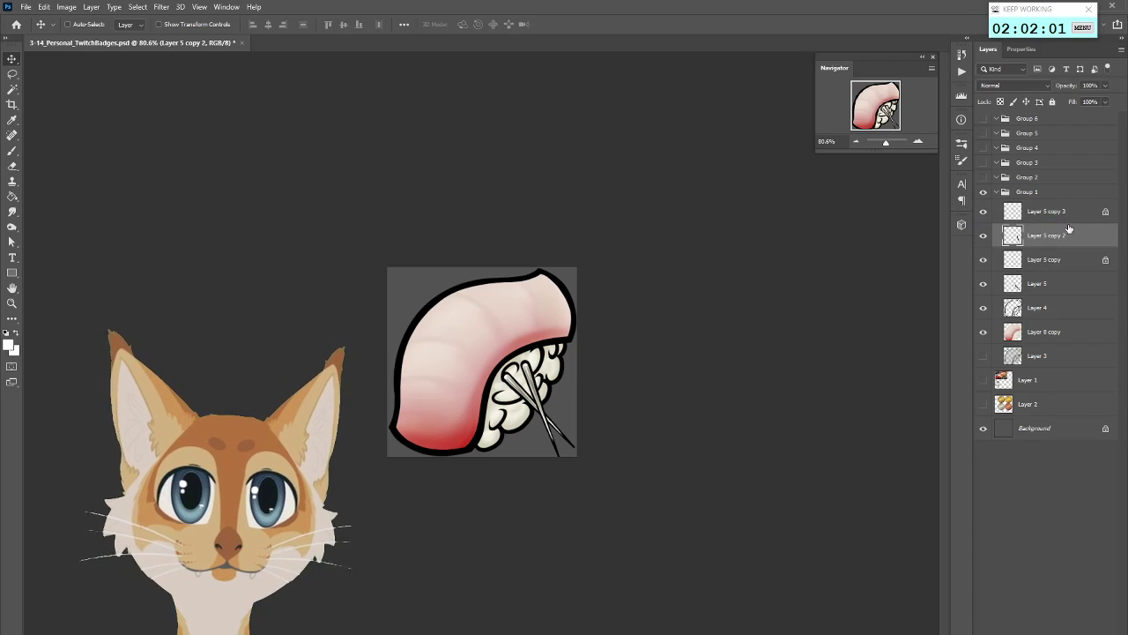
pyautogui.hotkey('alt', ']')
pyautogui.keyDown('ctrl'); pyautogui.click(1058, 260); pyautogui.keyUp('ctrl')
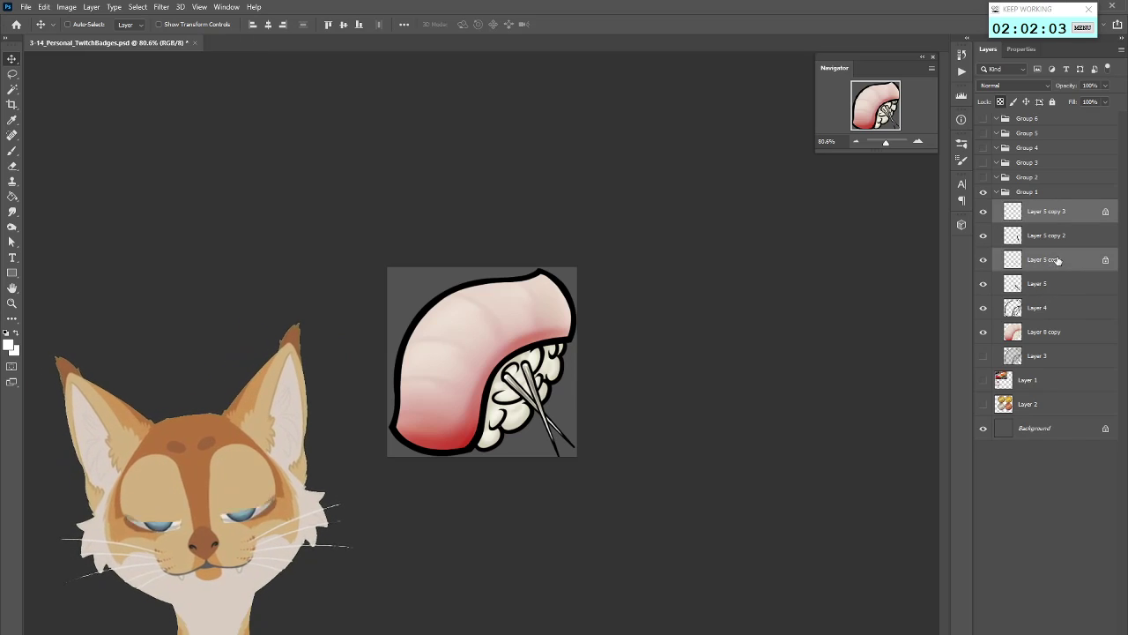
pyautogui.rightClick(1058, 260)
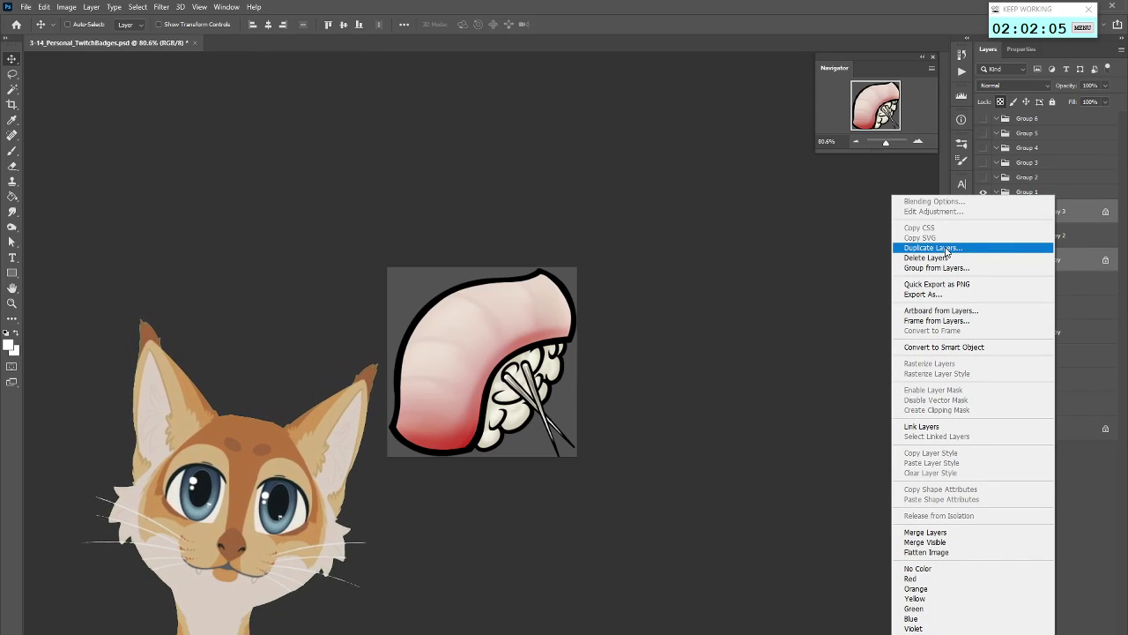
pyautogui.click(1065, 242)
# Move the four chopstick layers, Layer 5 through Layer 5 copy 3, out of Group 1 to the top of the layer stack
pyautogui.click(1076, 217)
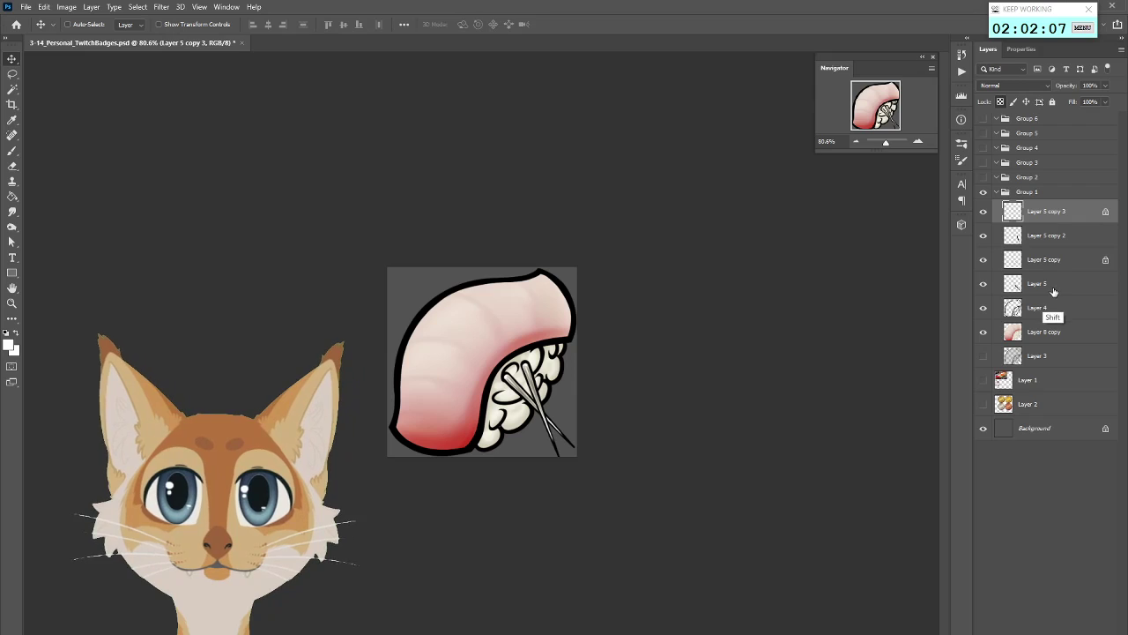
pyautogui.keyDown('shift'); pyautogui.click(1058, 280); pyautogui.keyUp('shift')
pyautogui.moveTo(1049, 222); pyautogui.dragTo(1085, 116)
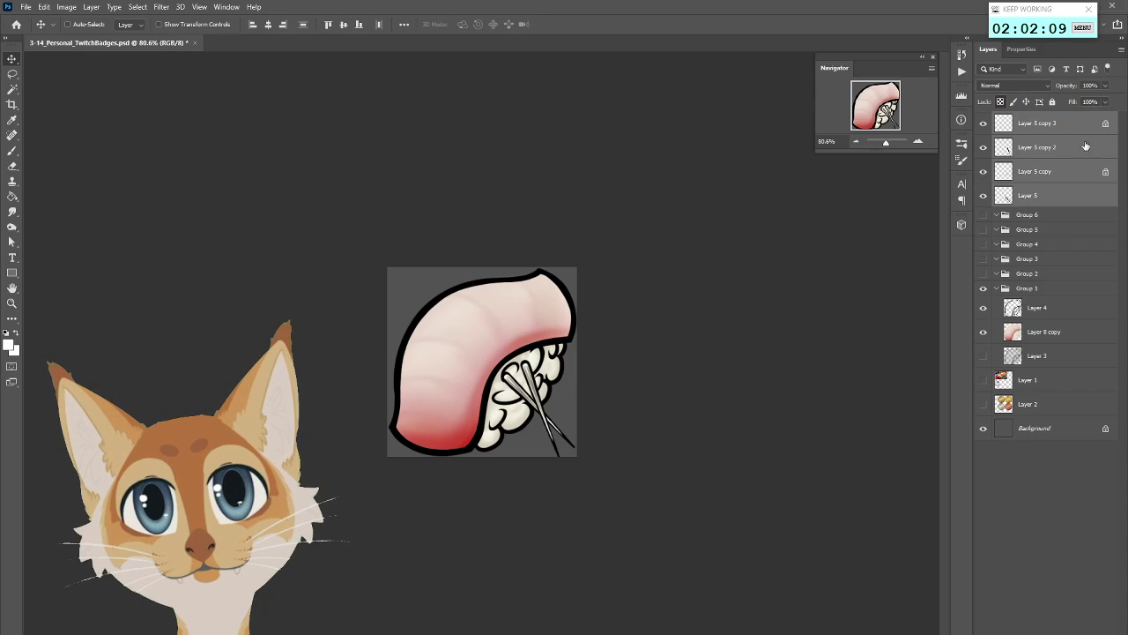
# Group the four chopstick layers, Layer 5 through Layer 5 copy 3, and name the group "silver"
pyautogui.hotkey('ctrl', 'g')
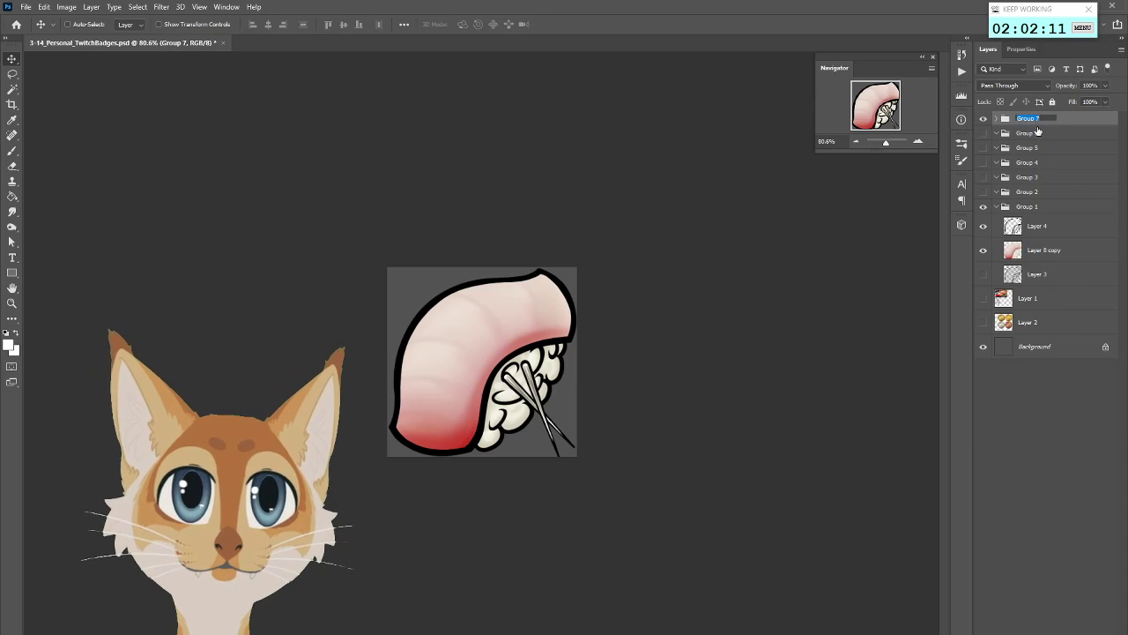
pyautogui.write('silv')
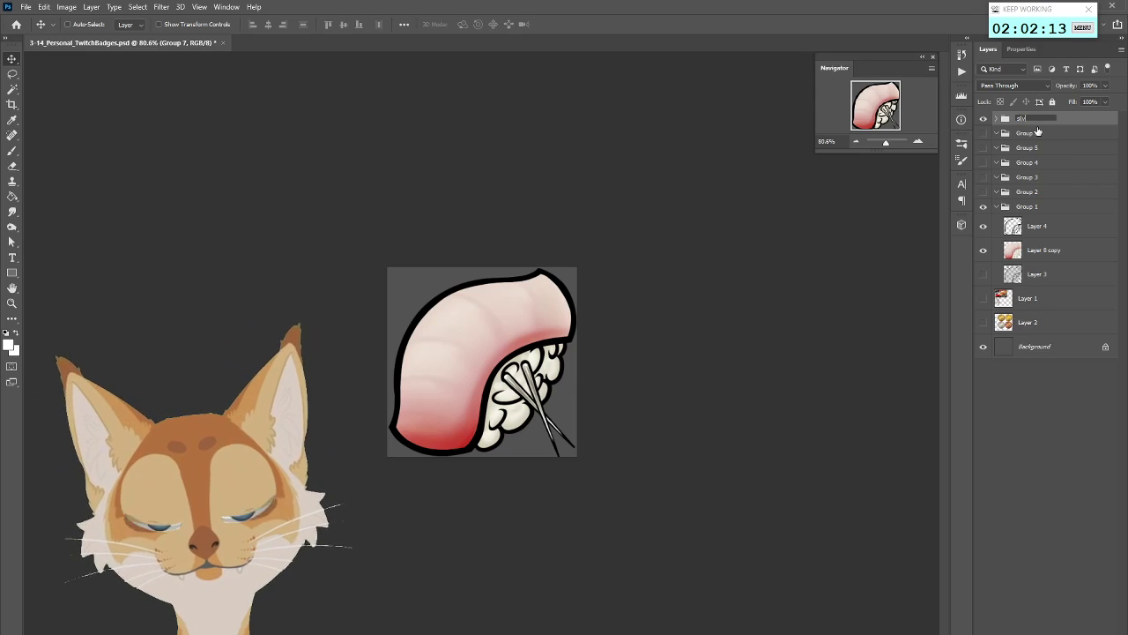
pyautogui.write('er')
pyautogui.press('Return')
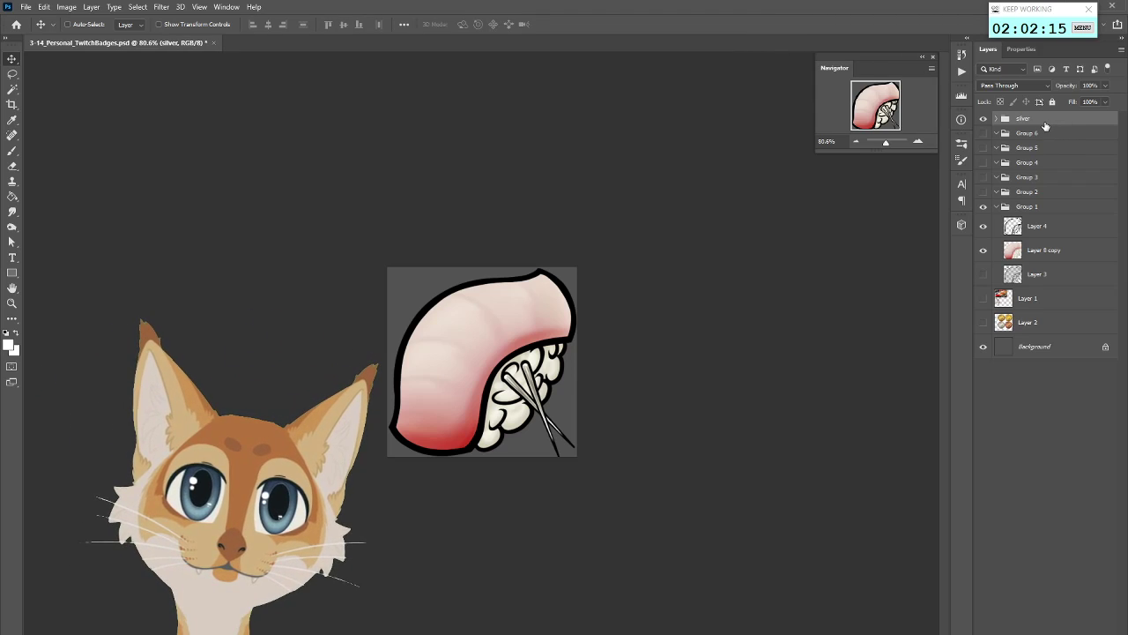
pyautogui.doubleClick(1045, 124)
pyautogui.click(811, 370)
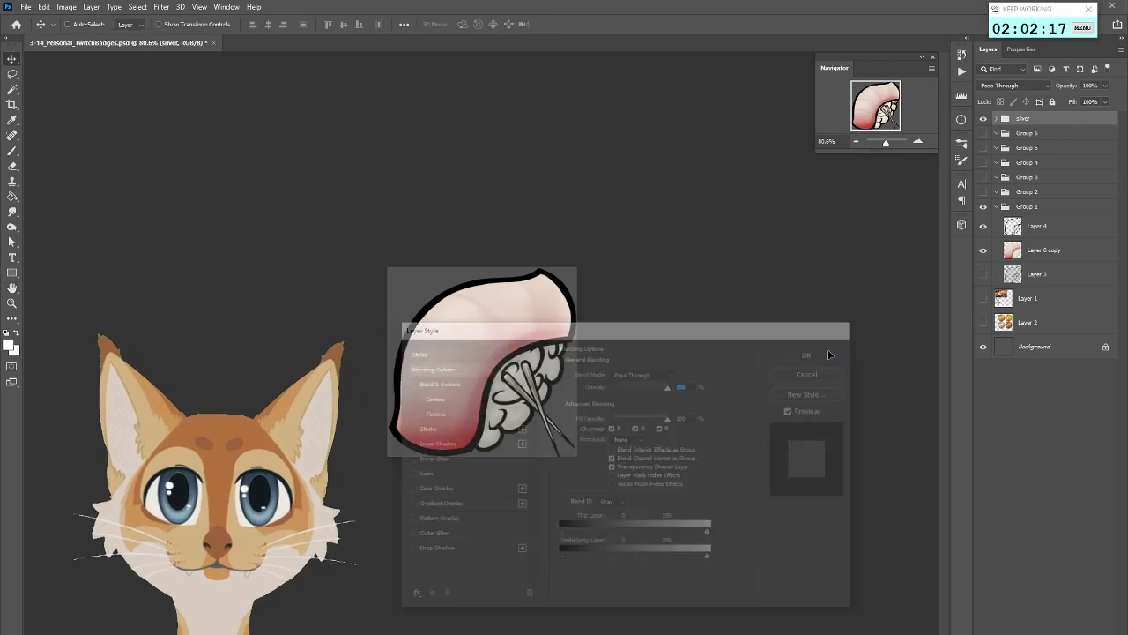
pyautogui.hotkey('ctrl', 'z')
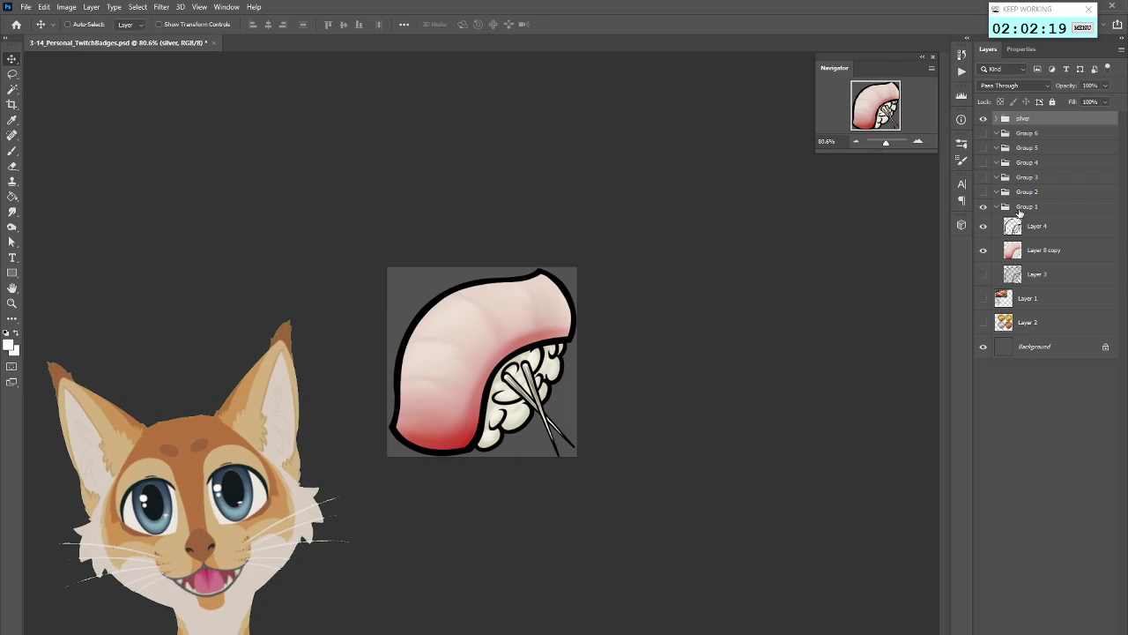
# Duplicate the silver chopstick group, rename the copy "gold", and keep the original silver group hidden
pyautogui.rightClick(1040, 123)
pyautogui.click(1045, 163)
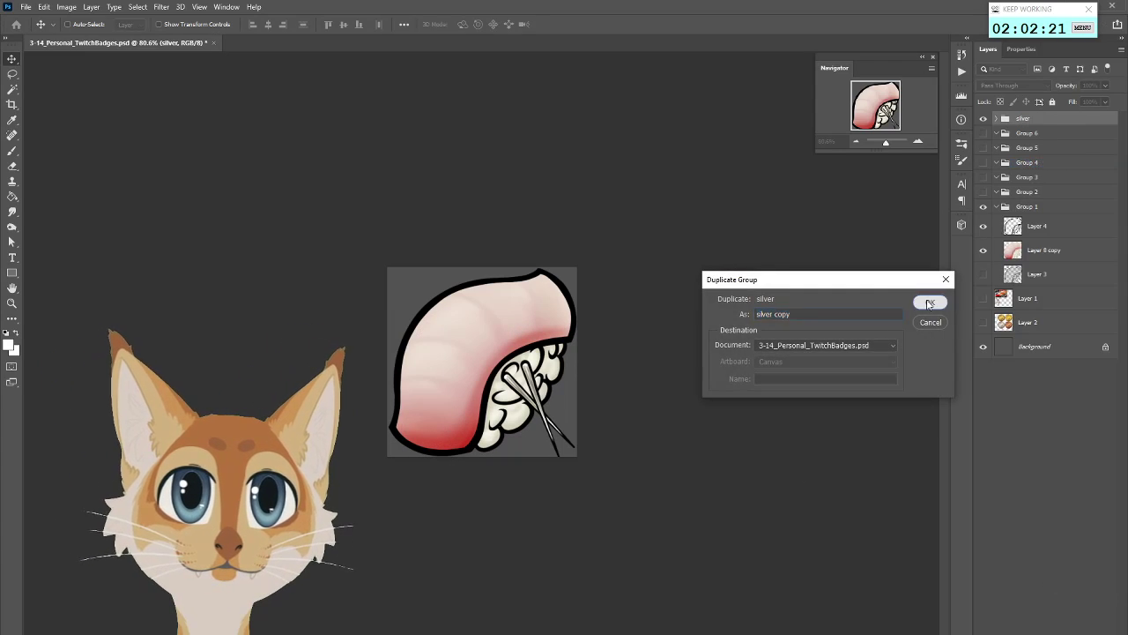
pyautogui.click(927, 299)
pyautogui.doubleClick(1031, 118)
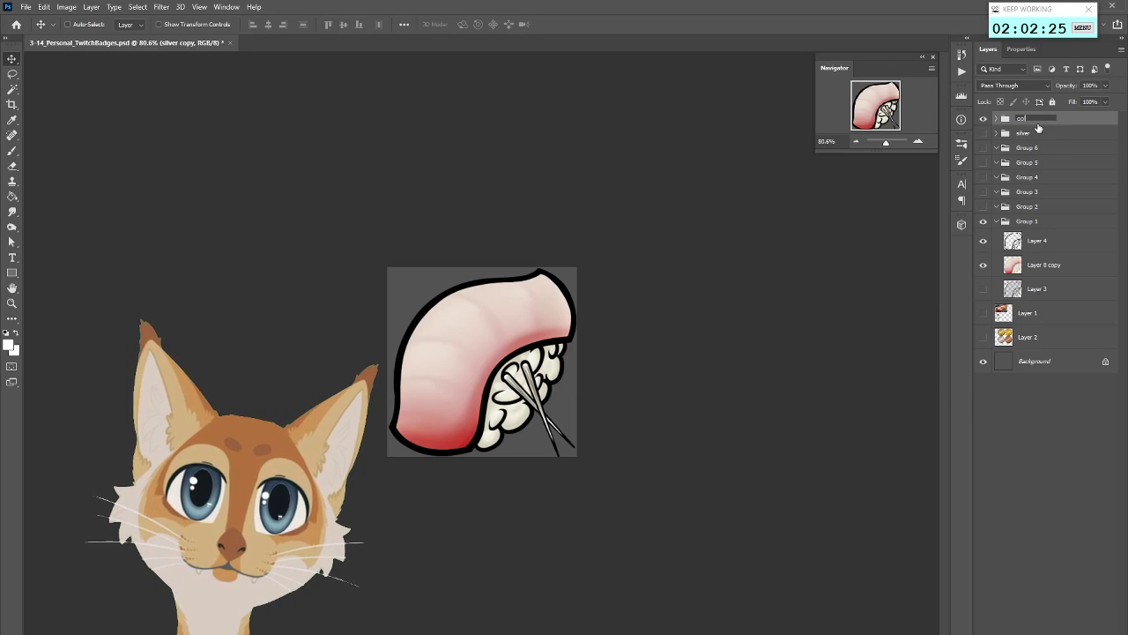
pyautogui.write('co')
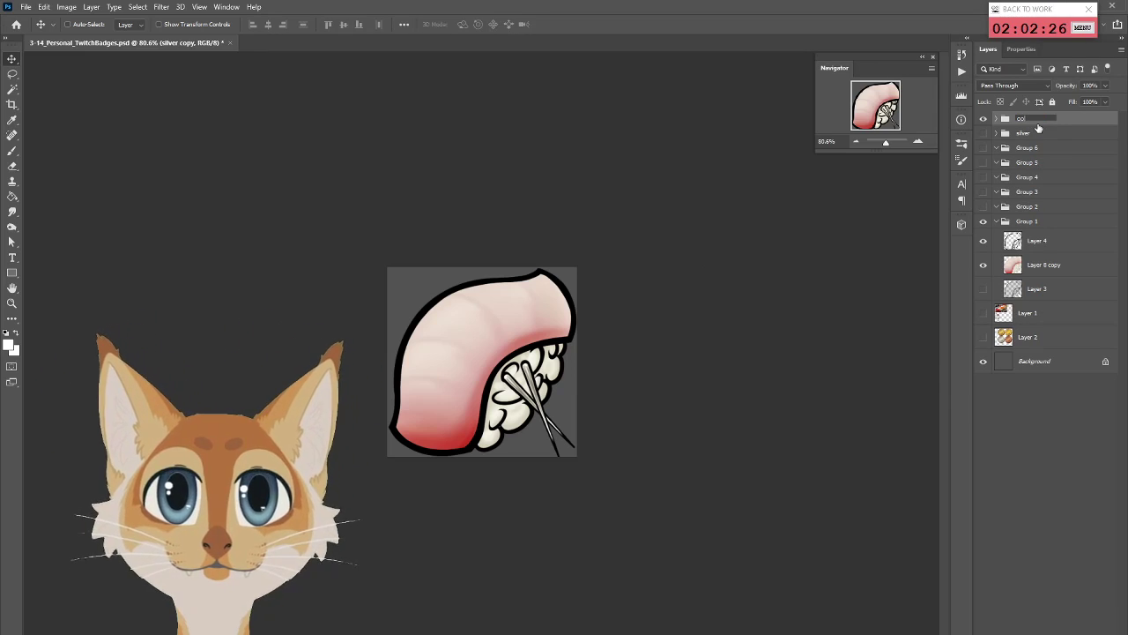
pyautogui.write('l')
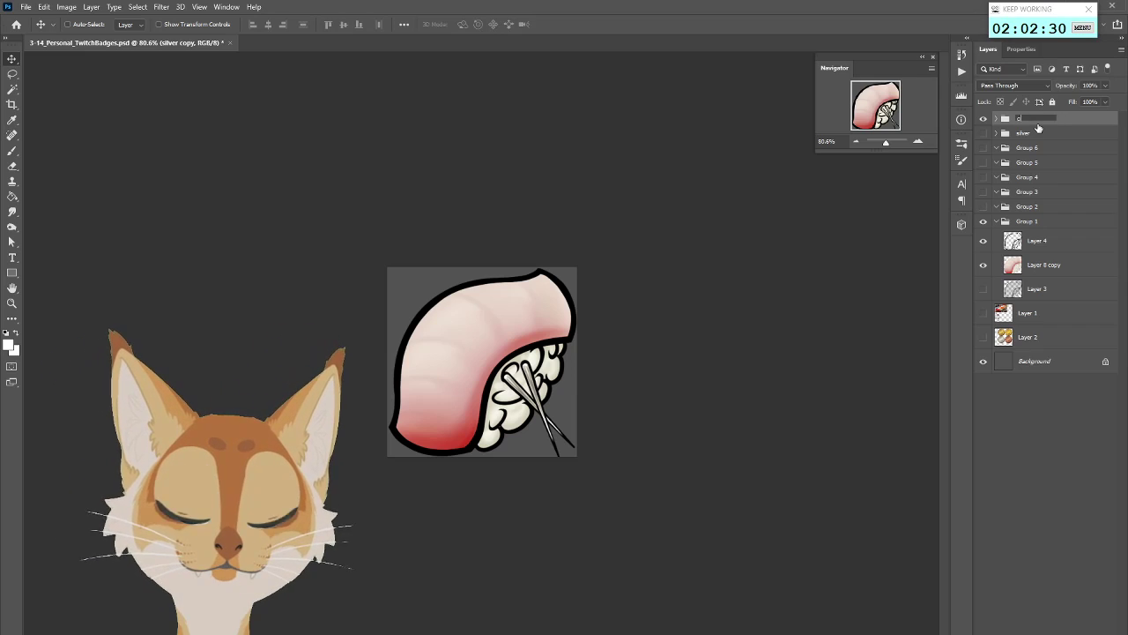
pyautogui.write('d')
pyautogui.press('Return')
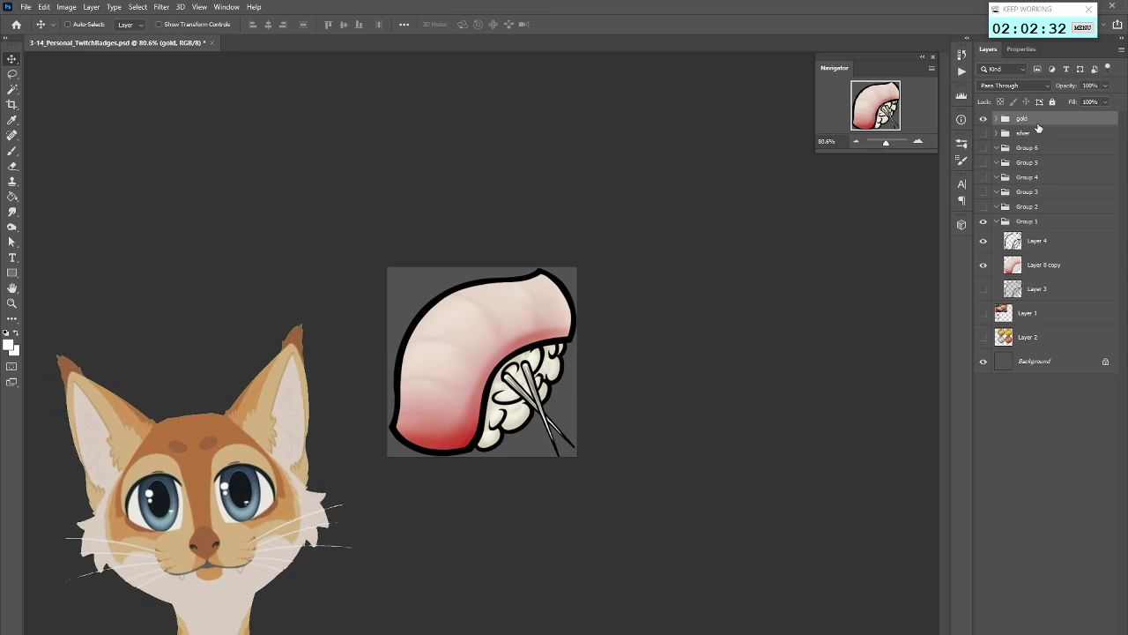
# Colorize Layer 5 copy in the gold group using Hue/Saturation with hue 48, saturation 59 and lightness about -26
pyautogui.click(997, 119)
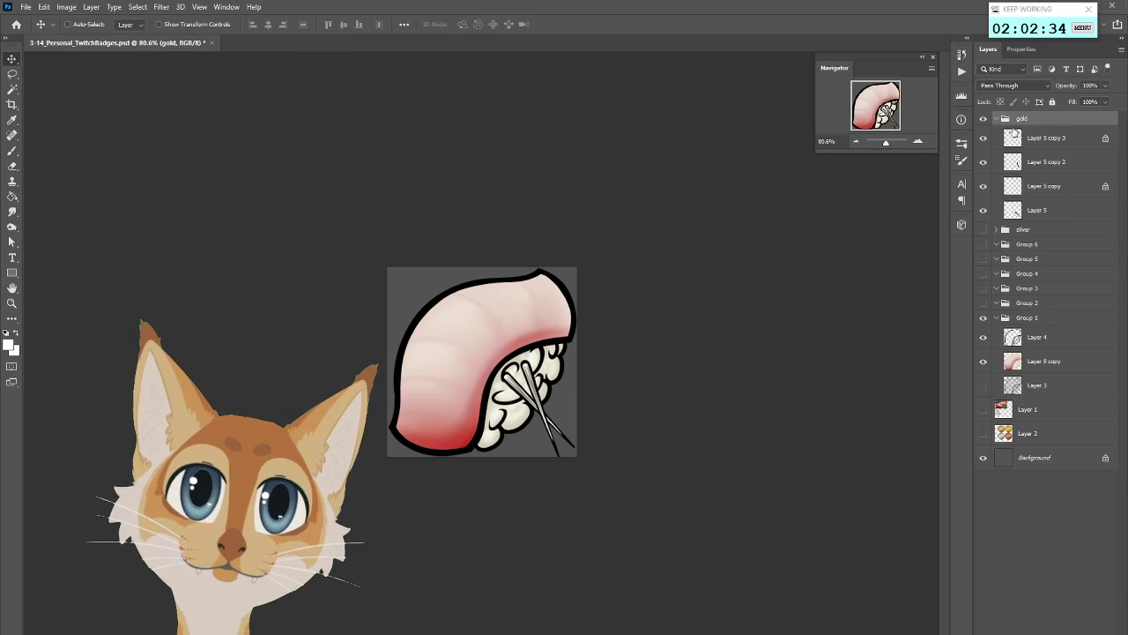
pyautogui.click(1044, 163)
pyautogui.click(1022, 189)
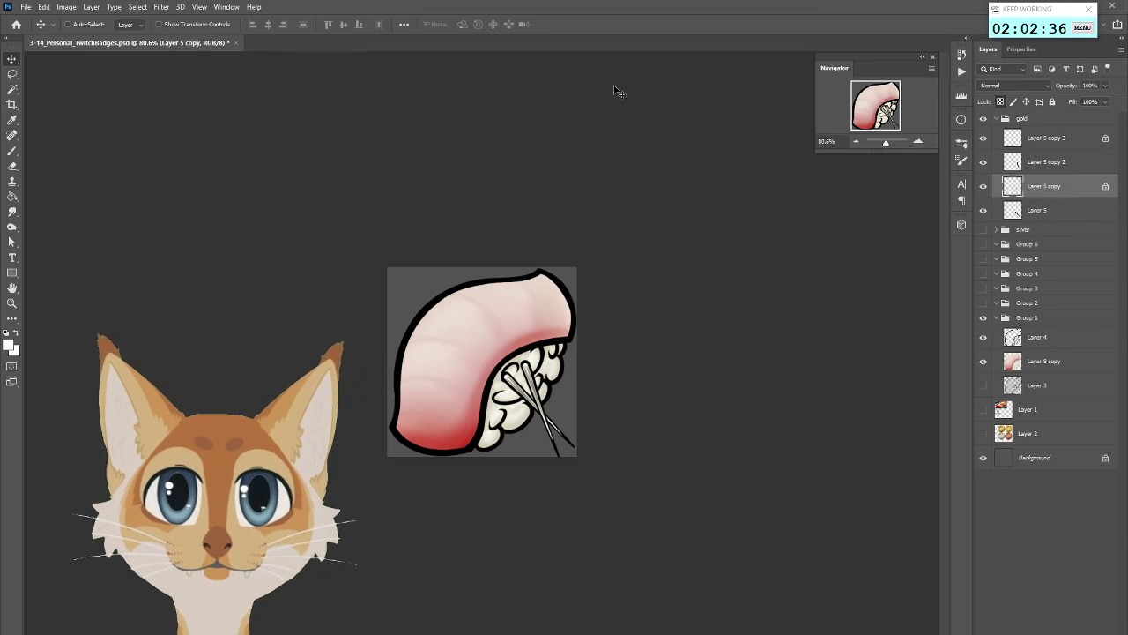
pyautogui.click(66, 7)
pyautogui.moveTo(79, 36)
pyautogui.click(228, 98)
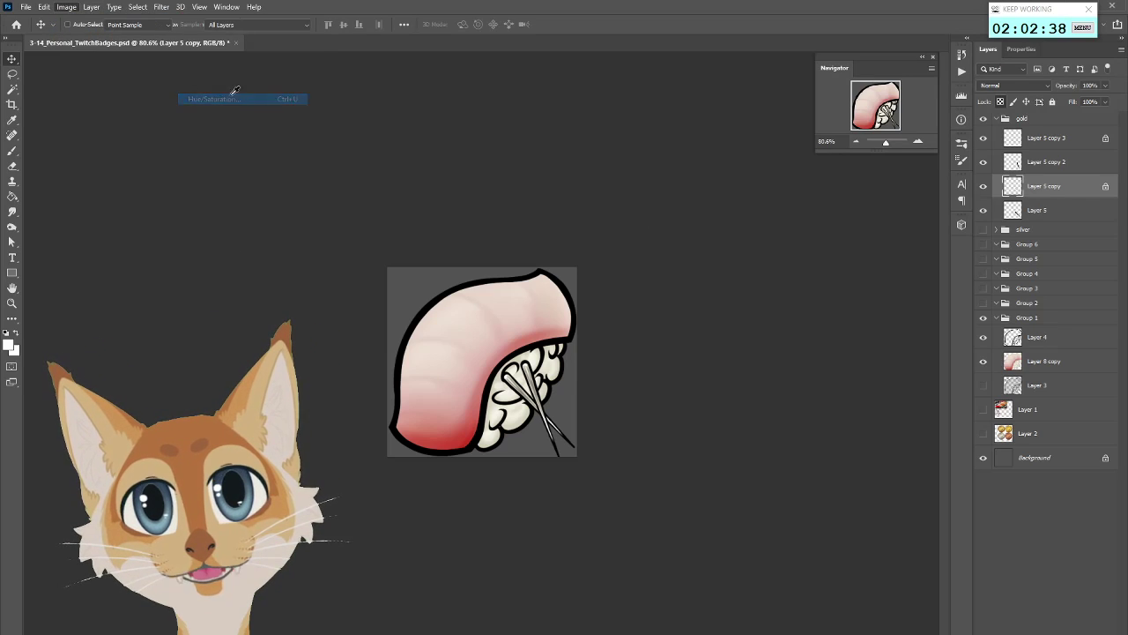
pyautogui.click(865, 370)
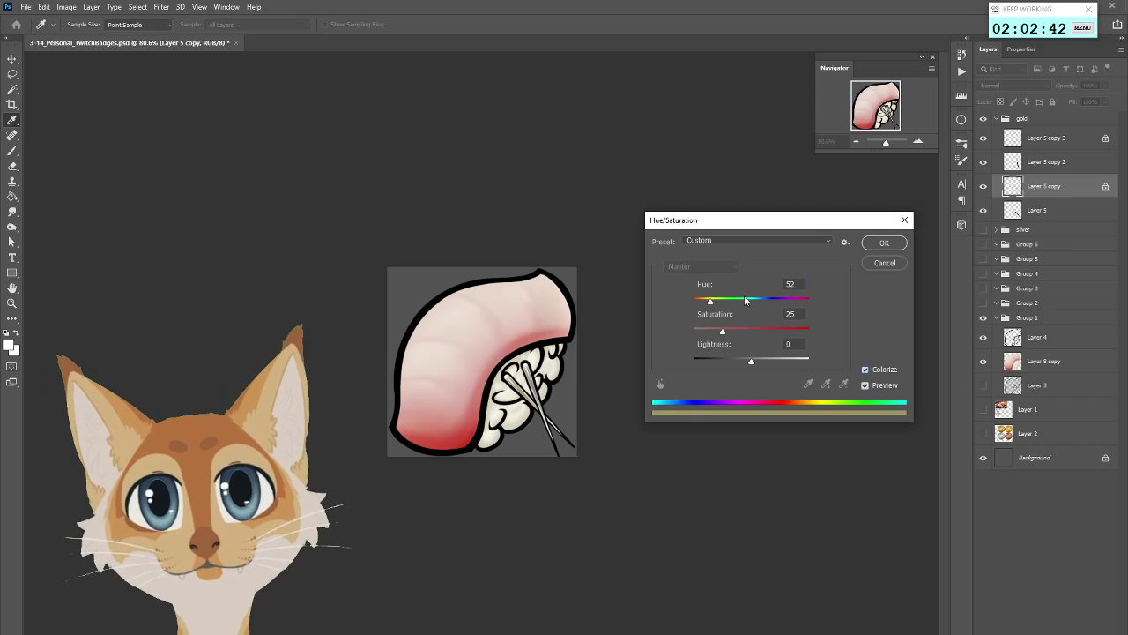
pyautogui.moveTo(747, 303); pyautogui.dragTo(706, 305)
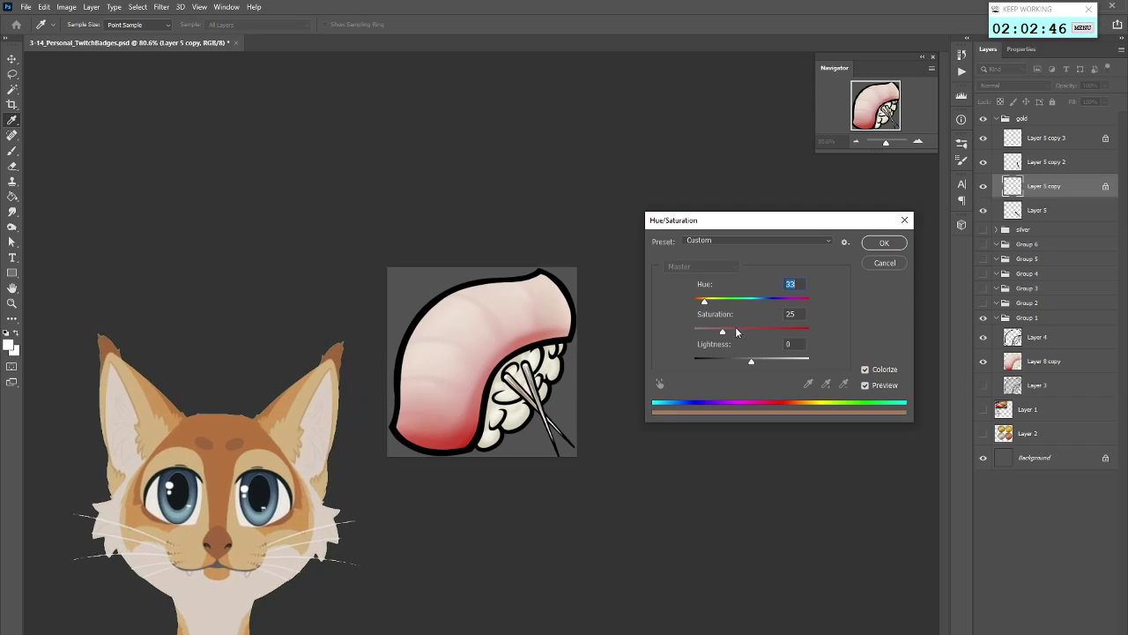
pyautogui.moveTo(706, 302); pyautogui.dragTo(710, 306)
pyautogui.moveTo(751, 361); pyautogui.dragTo(762, 330)
pyautogui.click(739, 363)
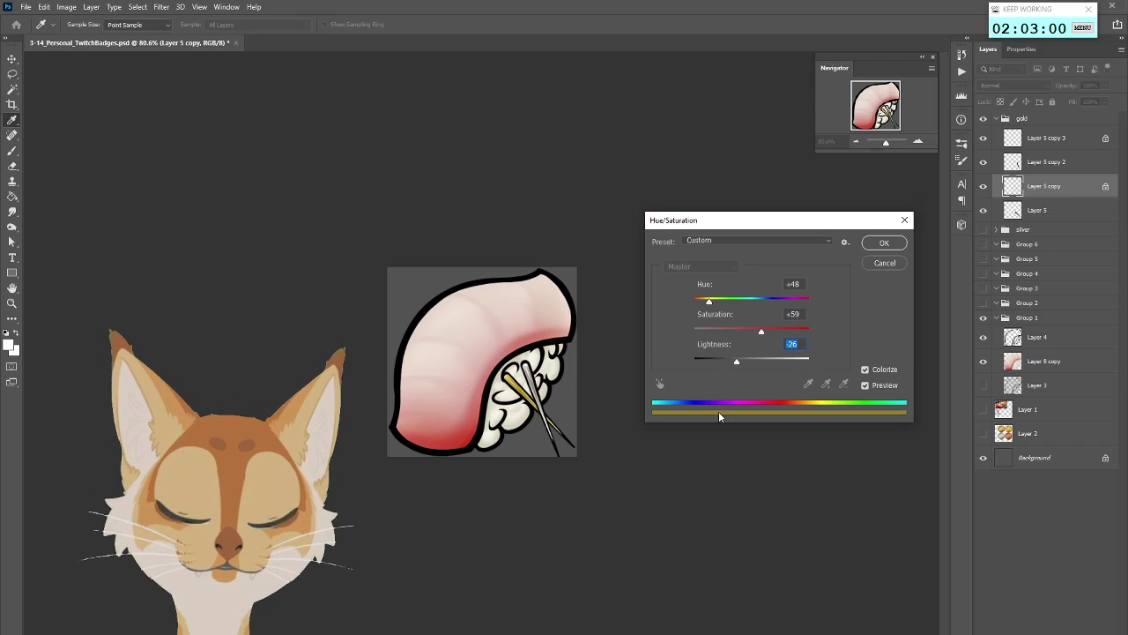
# Refine the gold colorization to hue about 42 and saturation 56, fine-tune the lightness near -29, and apply it
pyautogui.moveTo(739, 360); pyautogui.dragTo(736, 361)
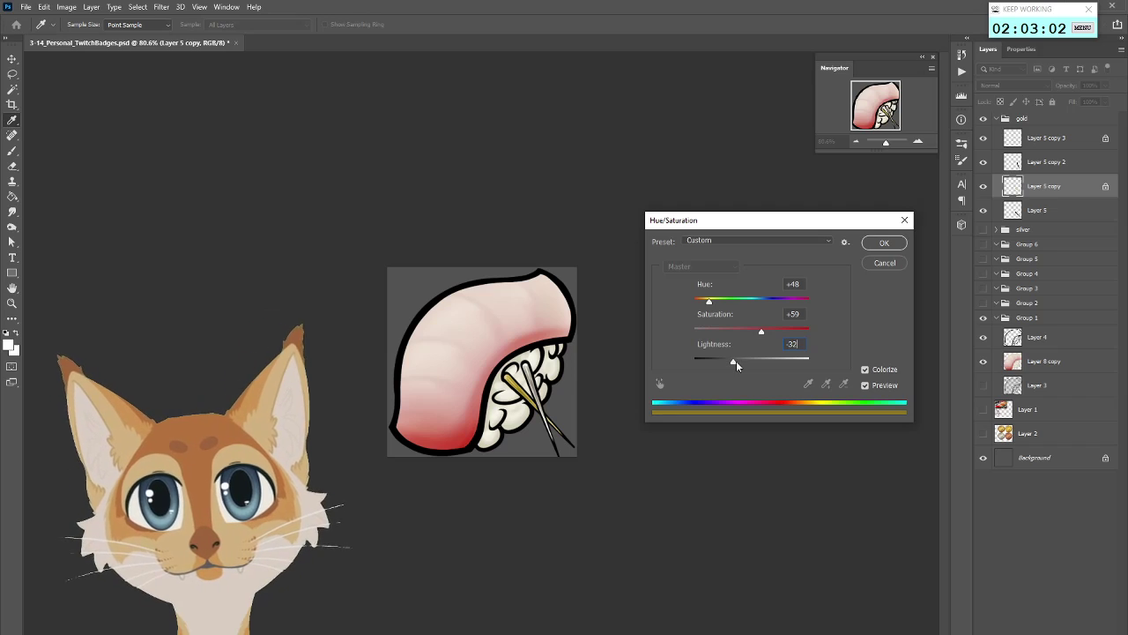
pyautogui.click(736, 360)
pyautogui.click(764, 331)
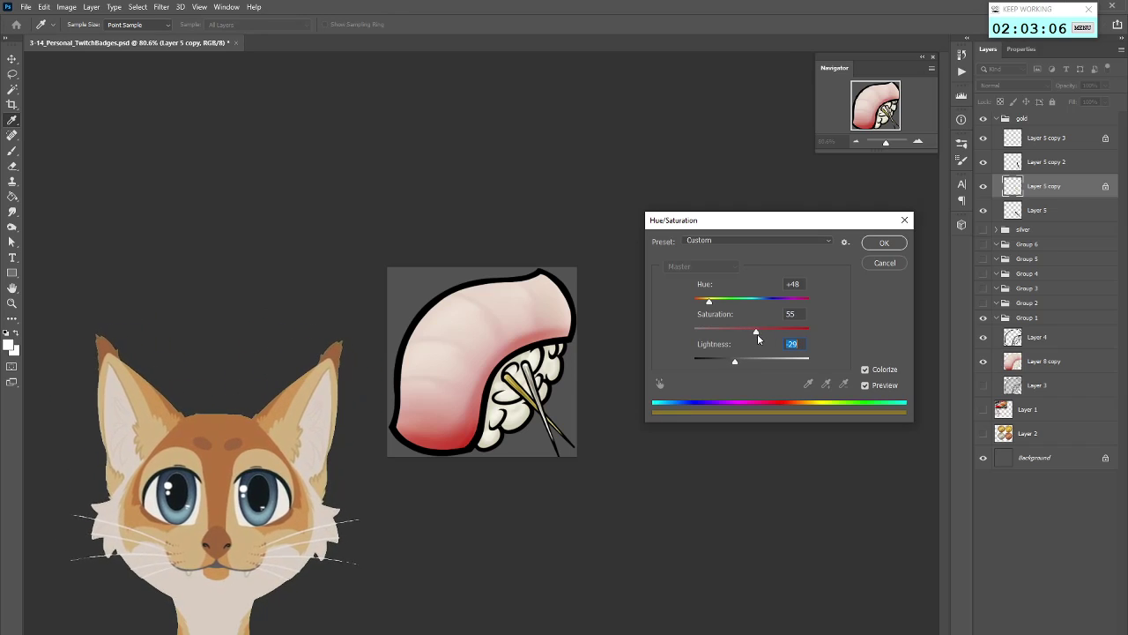
pyautogui.click(758, 333)
pyautogui.moveTo(710, 303); pyautogui.dragTo(711, 306)
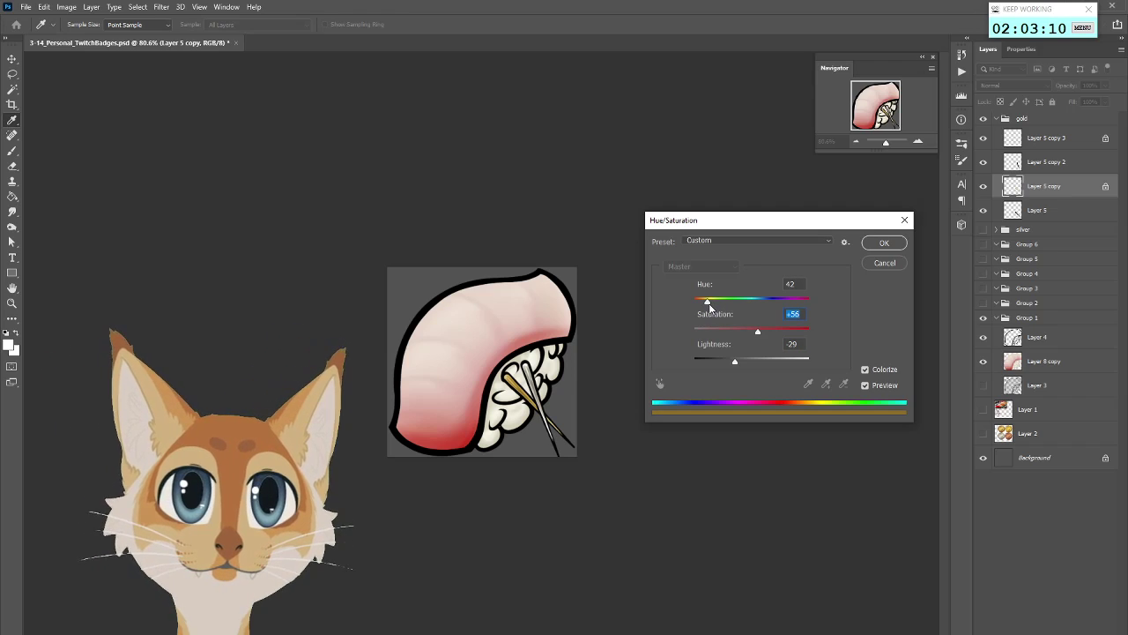
pyautogui.click(738, 359)
pyautogui.moveTo(739, 360)
pyautogui.mouseDown()
pyautogui.moveTo(754, 361)
pyautogui.moveTo(737, 360)
pyautogui.mouseUp()
pyautogui.click(883, 244)
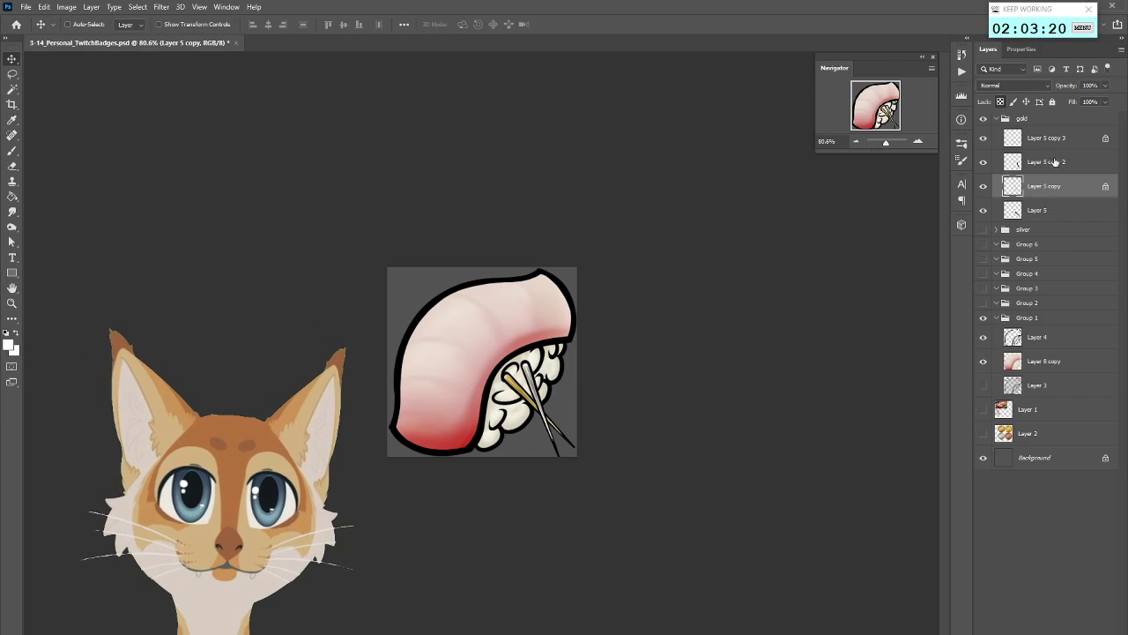
# Brighten the gold chopstick on Layer 5 copy with Levels, lowering the white input level to about 214
pyautogui.click(67, 7)
pyautogui.moveTo(111, 40)
pyautogui.click(211, 50)
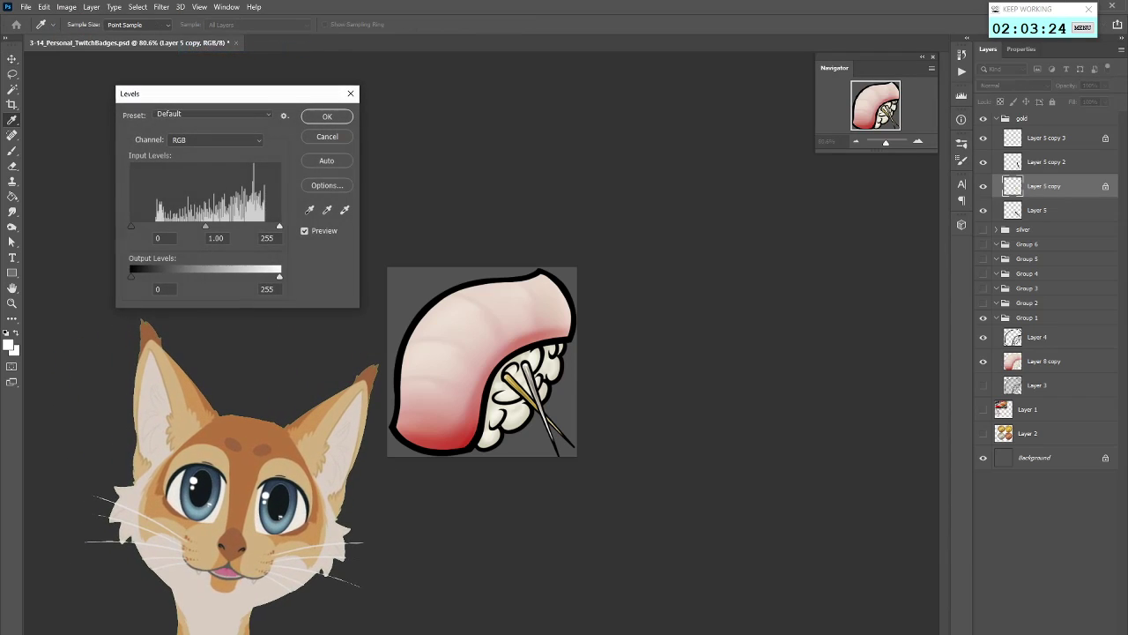
pyautogui.moveTo(280, 228); pyautogui.dragTo(253, 229)
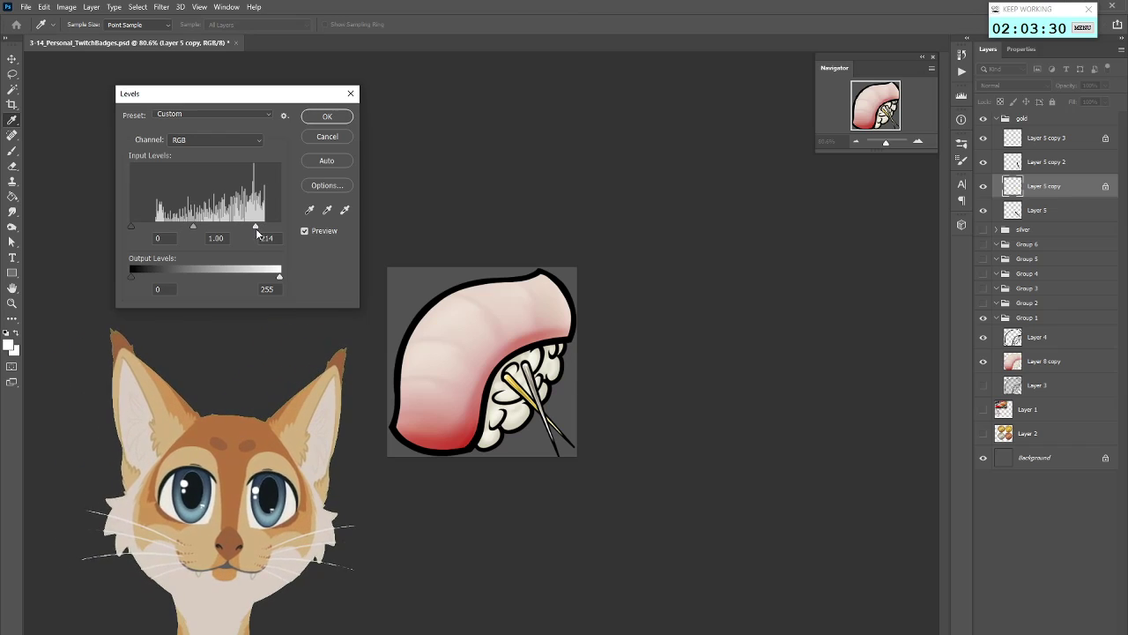
pyautogui.click(329, 114)
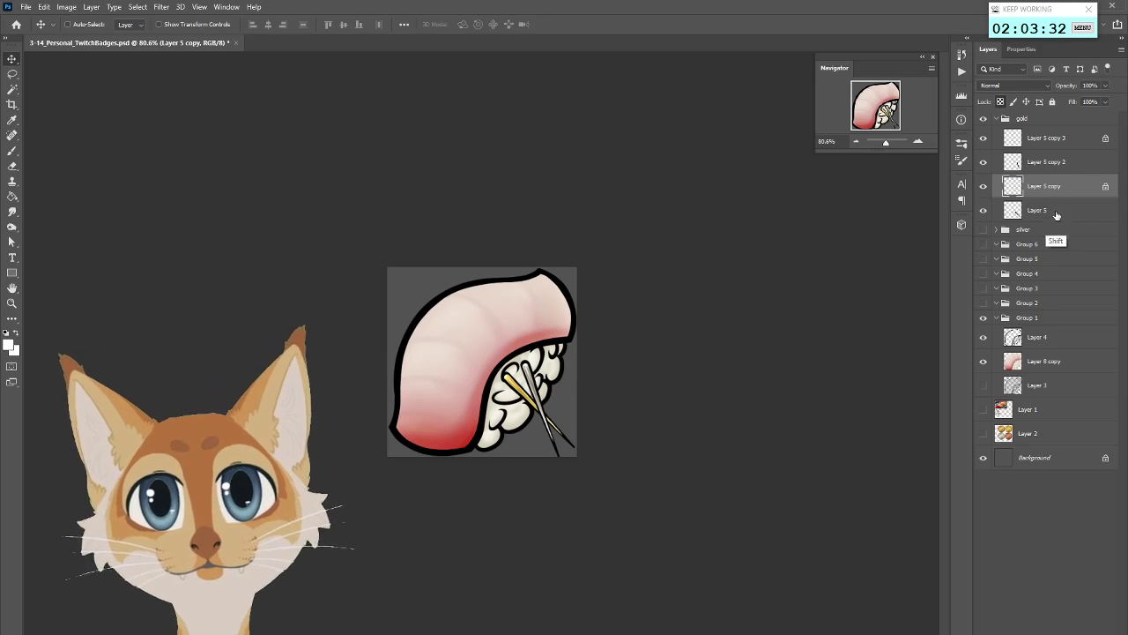
# Duplicate the gold chopstick layers, Layer 5 and Layer 5 copy, and place the copies uppermost in the gold group
pyautogui.keyDown('shift'); pyautogui.click(1051, 208); pyautogui.keyUp('shift')
pyautogui.rightClick(1052, 205)
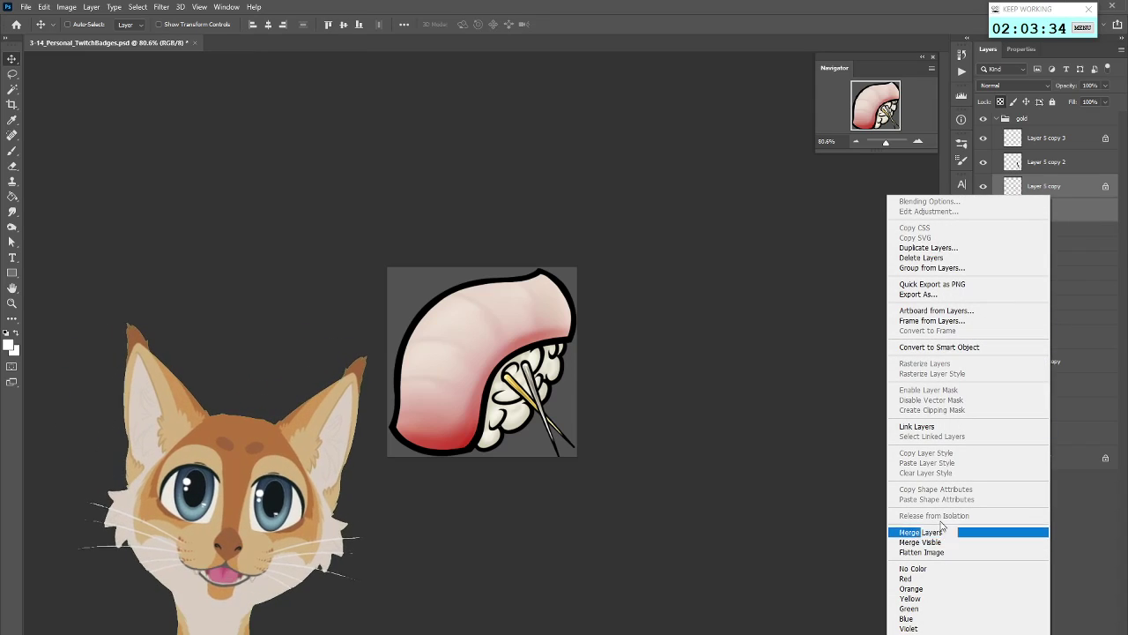
pyautogui.click(928, 248)
pyautogui.click(930, 304)
pyautogui.moveTo(1049, 188); pyautogui.dragTo(1046, 163)
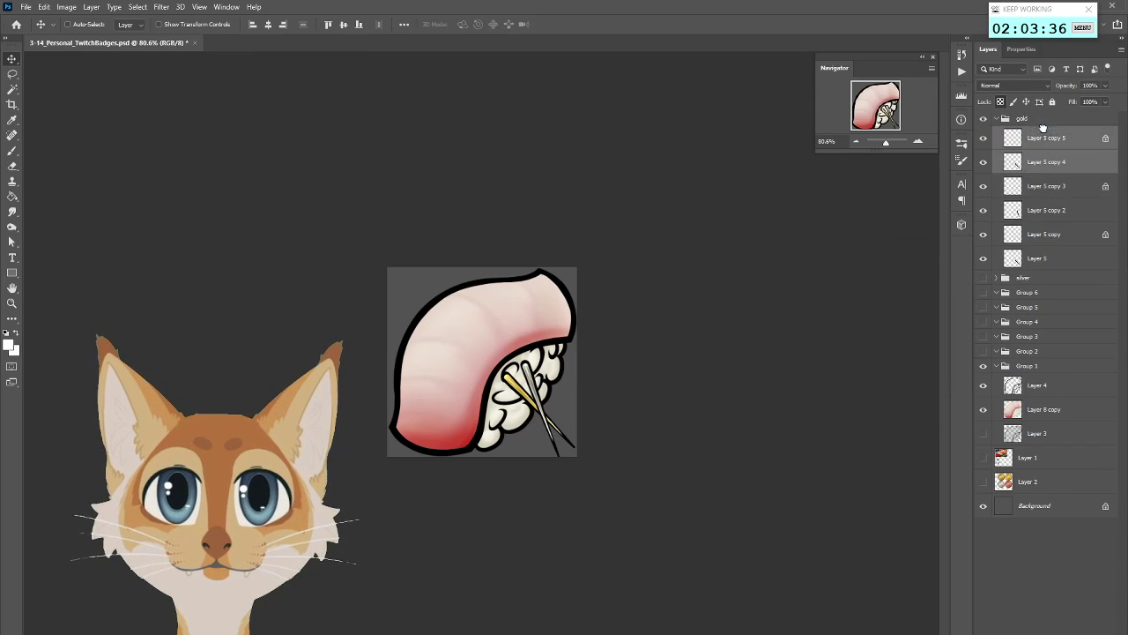
# Rotate the duplicated gold chopstick by about 23.82° so it covers the second silver chopstick
pyautogui.press('l')
pyautogui.rightClick(581, 389)
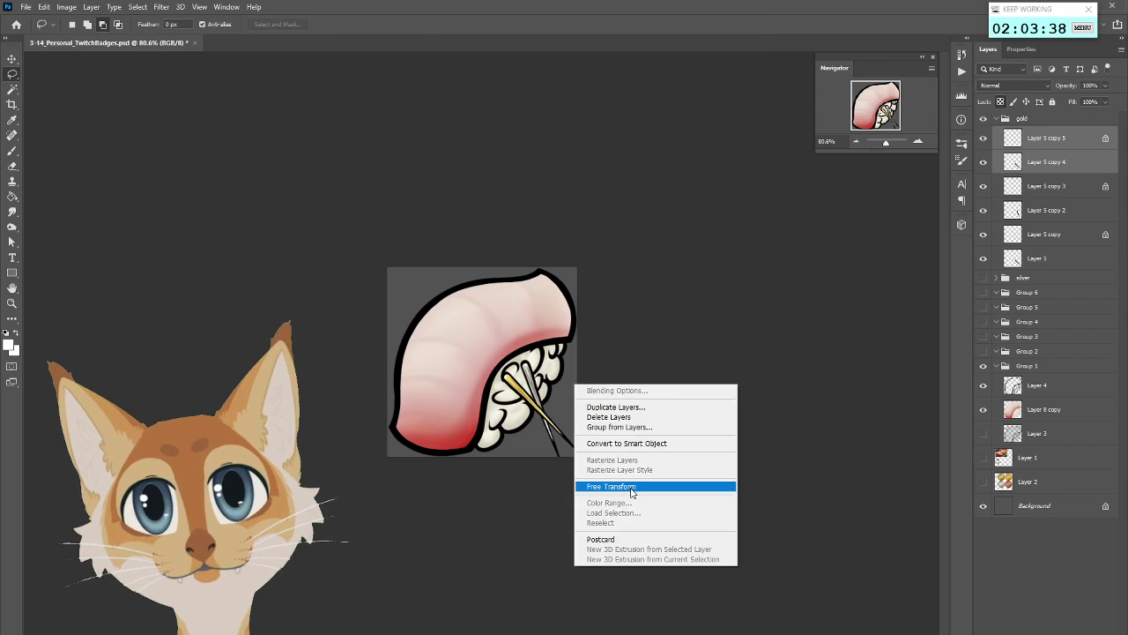
pyautogui.click(617, 486)
pyautogui.moveTo(597, 384)
pyautogui.mouseDown()
pyautogui.moveTo(601, 413)
pyautogui.moveTo(571, 416)
pyautogui.moveTo(568, 405)
pyautogui.moveTo(606, 381)
pyautogui.mouseUp()
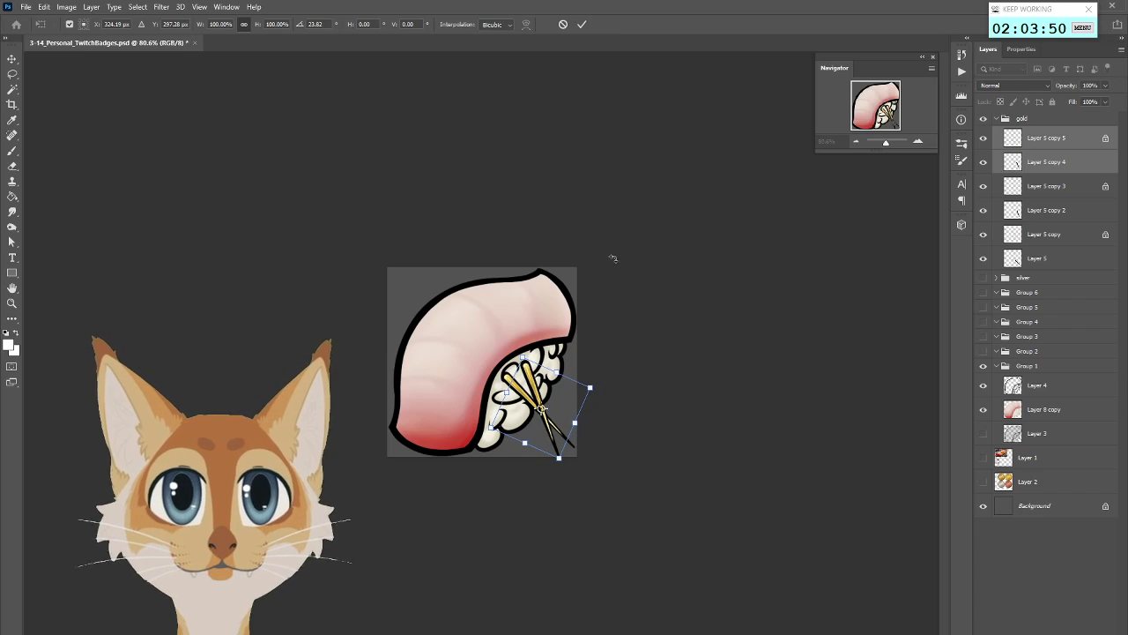
pyautogui.click(582, 23)
# Delete the leftover silver chopstick layers, Layer 5 copy 2 and Layer 5 copy 3, from the gold group and collapse it
pyautogui.click(1049, 186)
pyautogui.keyDown('shift'); pyautogui.click(1049, 211); pyautogui.keyUp('shift')
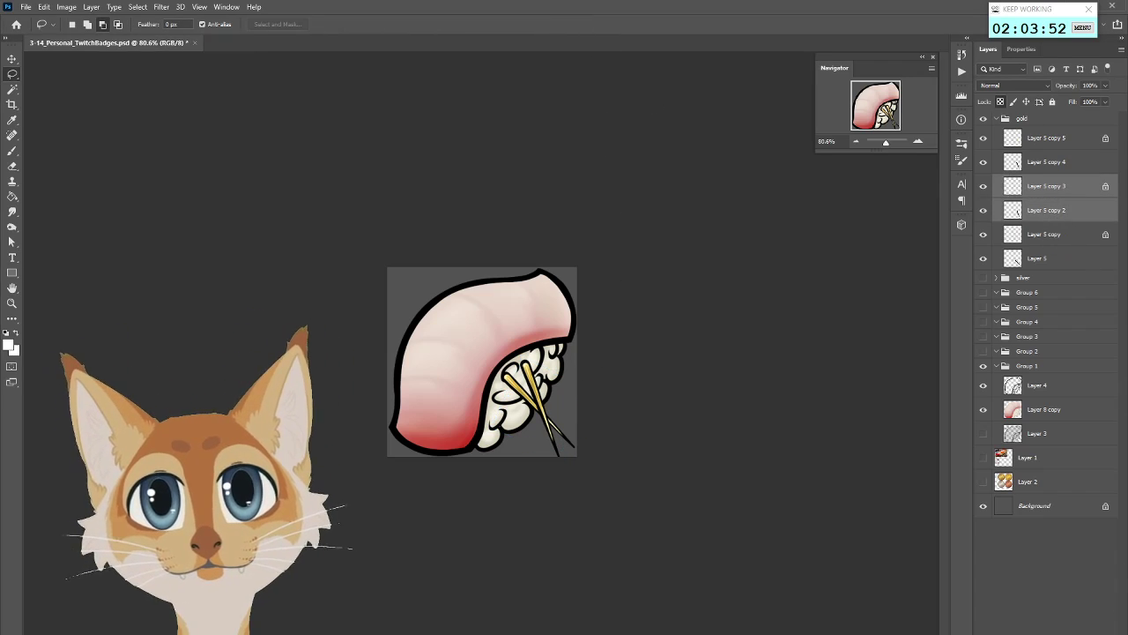
pyautogui.press('Delete')
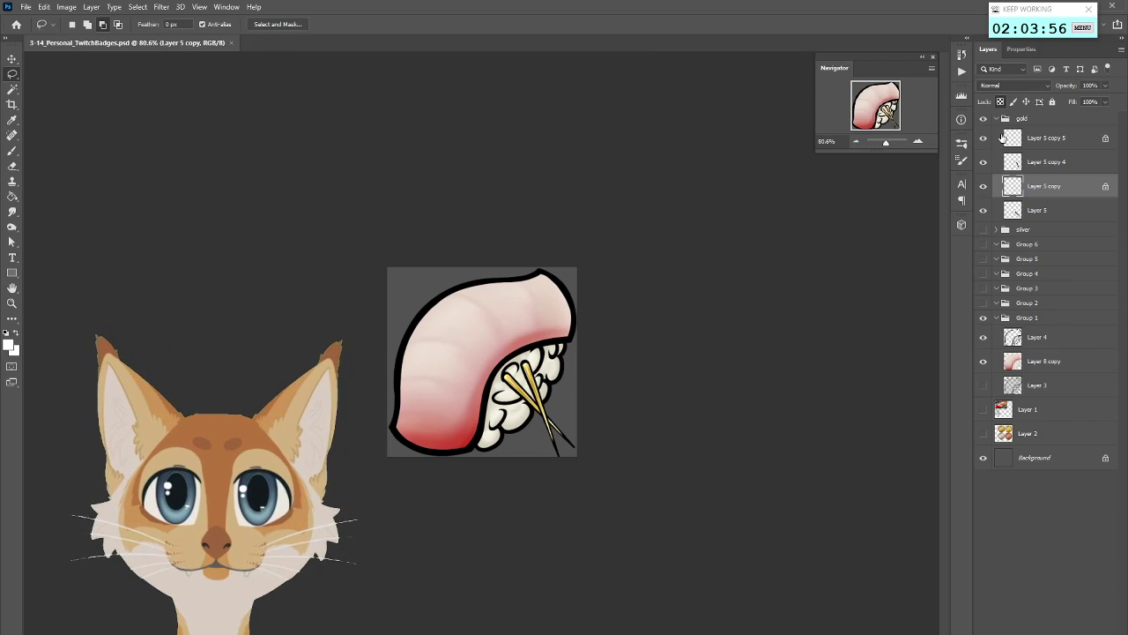
pyautogui.click(997, 119)
# Compare the gold and silver chopstick groups by alternating their visibility, and inspect the layers inside the silver group
pyautogui.click(984, 118)
pyautogui.click(984, 133)
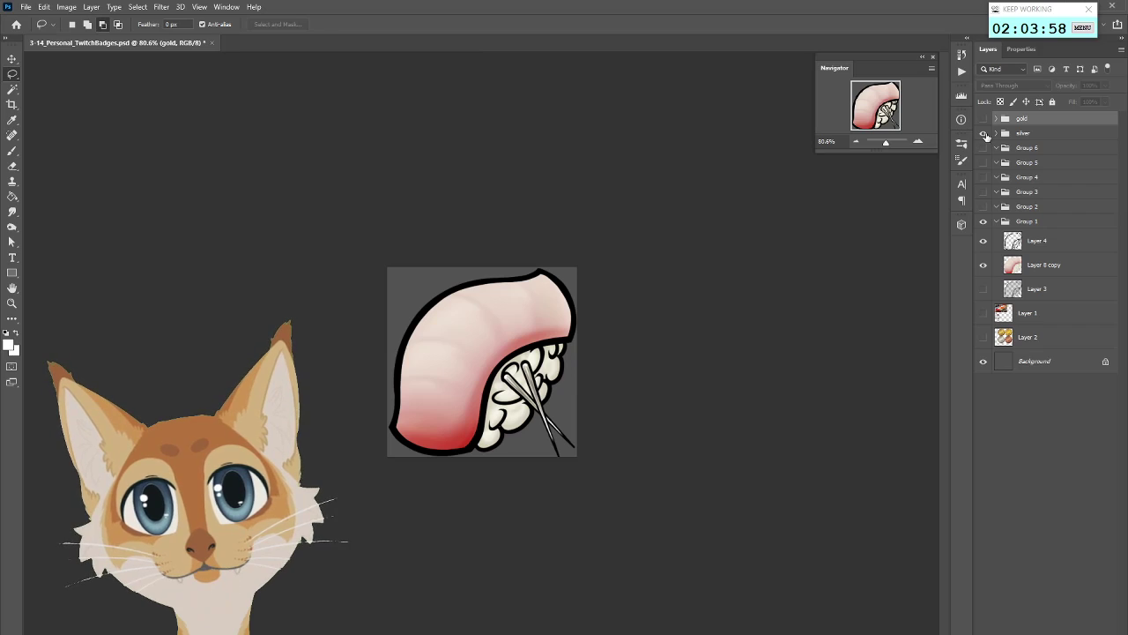
pyautogui.click(984, 119)
pyautogui.click(984, 118)
pyautogui.click(983, 133)
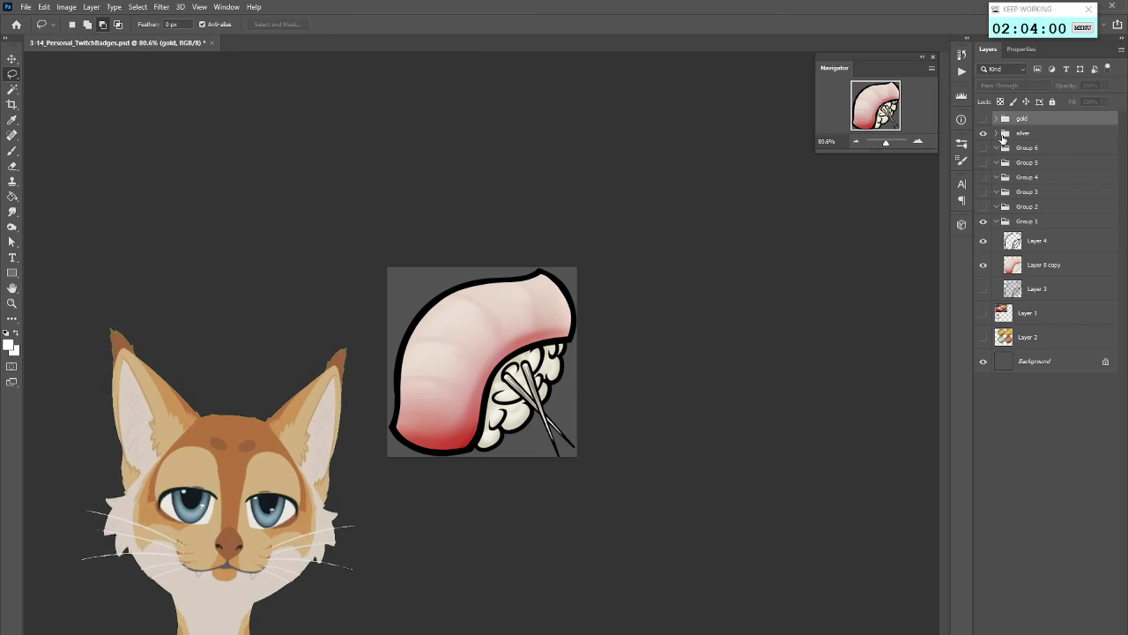
pyautogui.click(996, 133)
pyautogui.click(1053, 155)
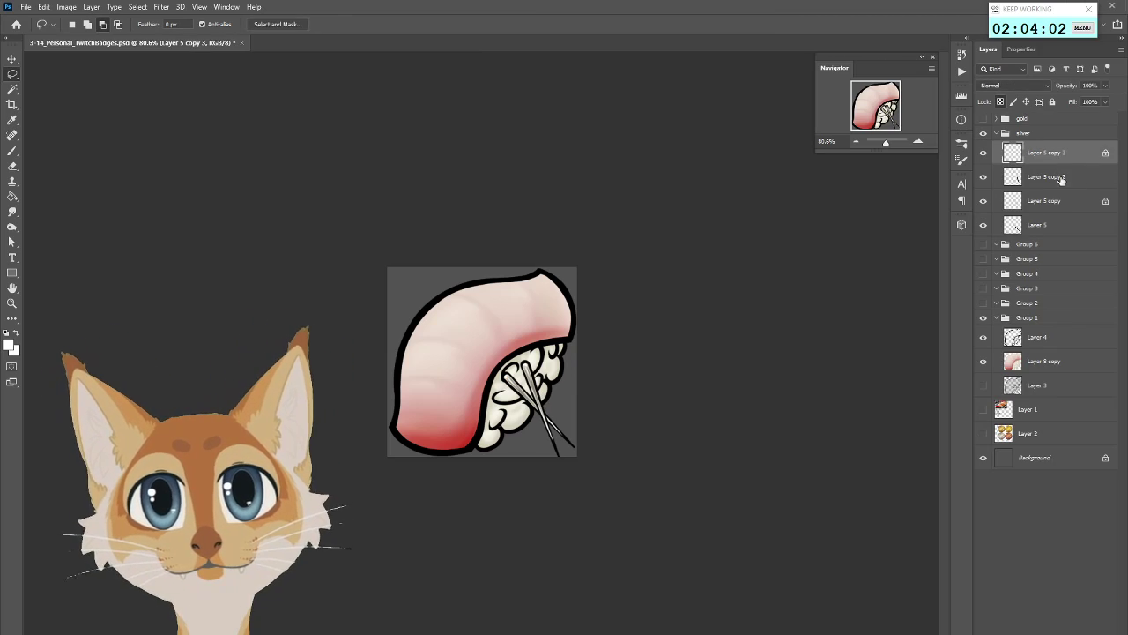
pyautogui.click(996, 133)
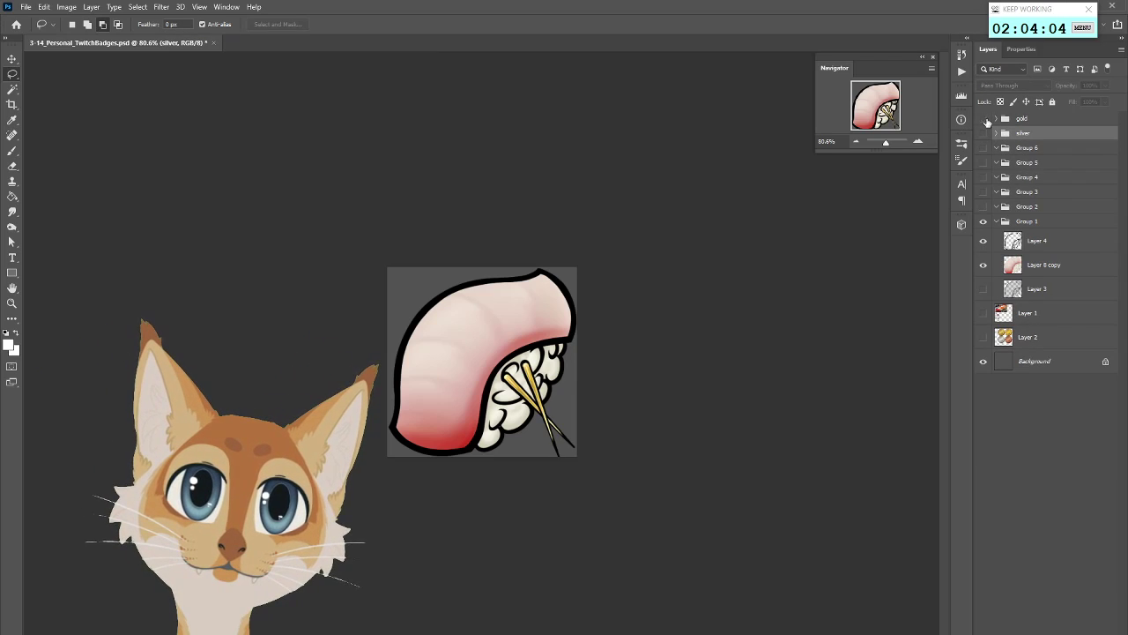
# Check the gold and silver chopsticks over the sushi once more, leaving both groups hidden
pyautogui.click(983, 133)
pyautogui.click(984, 119)
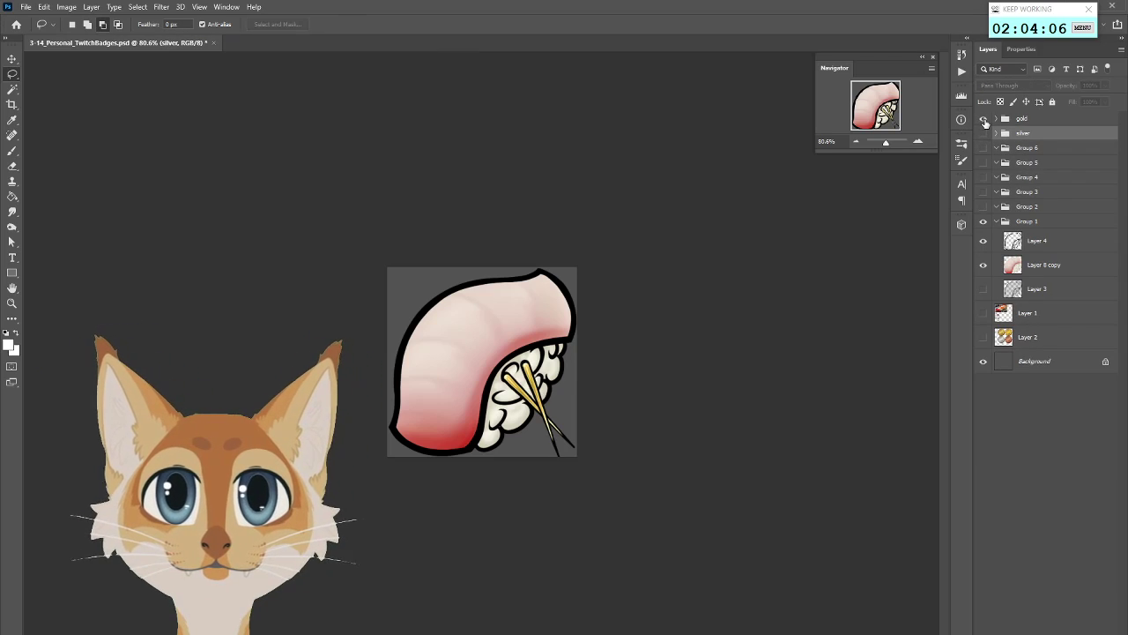
pyautogui.click(985, 134)
pyautogui.click(985, 134)
pyautogui.click(985, 120)
pyautogui.click(985, 120)
pyautogui.click(985, 134)
pyautogui.click(984, 133)
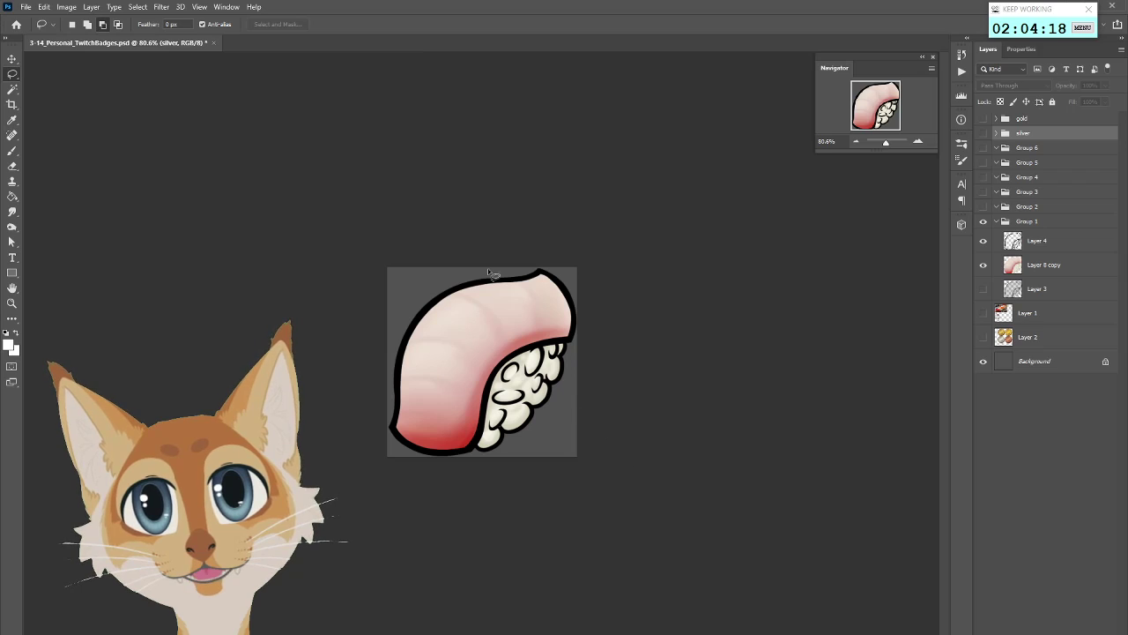
# Collapse Group 1 and delete the groups Group 2 through Group 6
pyautogui.press('b')
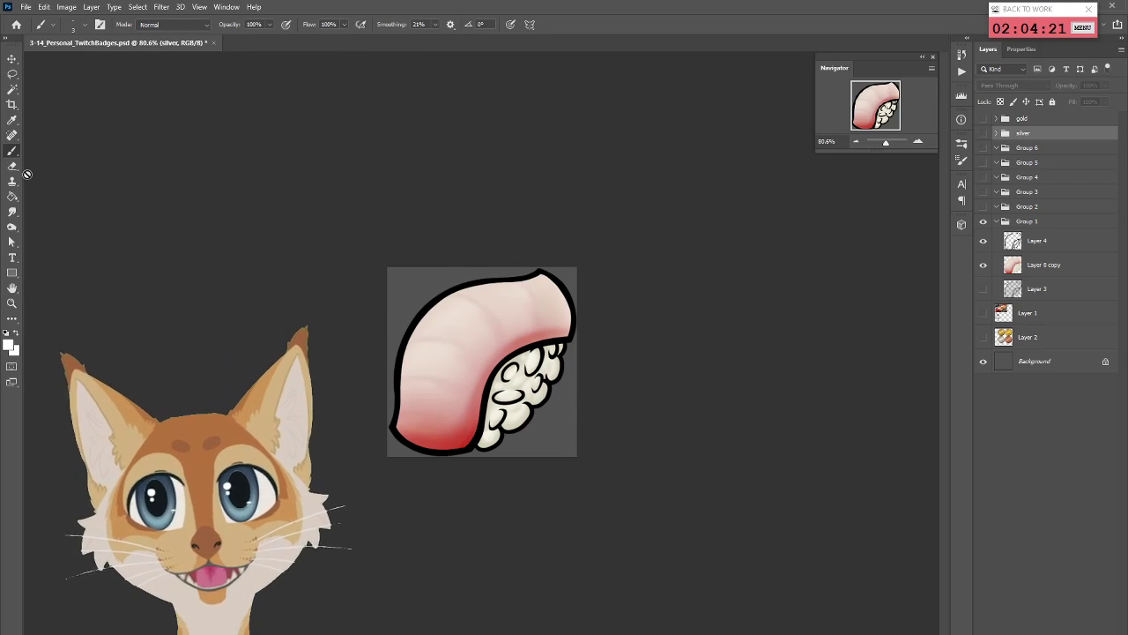
pyautogui.click(996, 222)
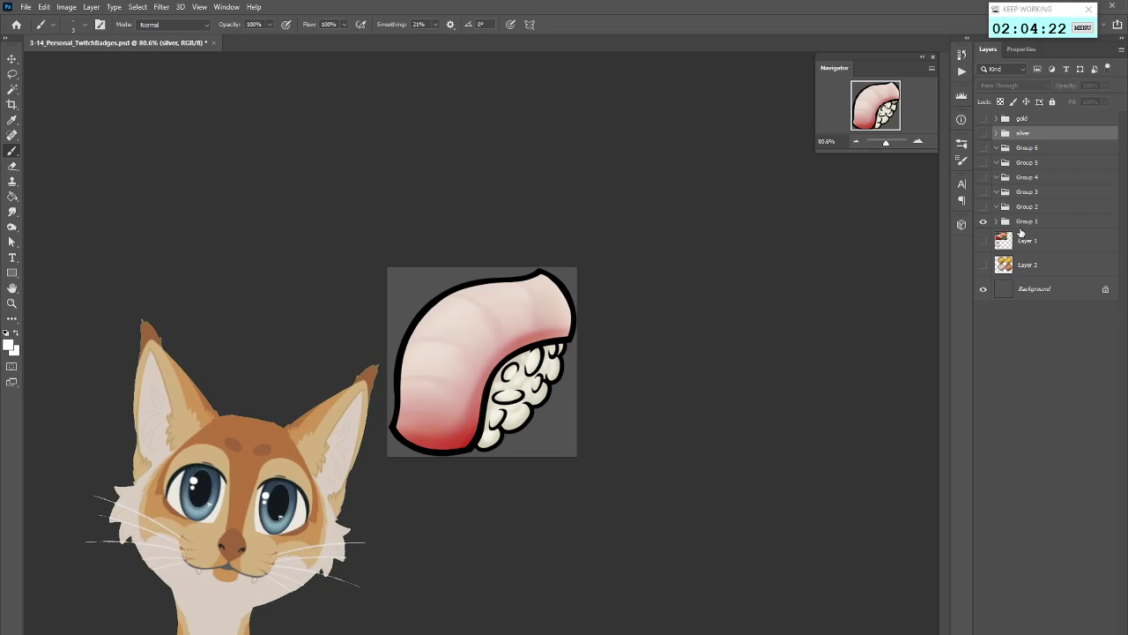
pyautogui.click(1027, 221)
pyautogui.click(1029, 206)
pyautogui.keyDown('shift'); pyautogui.click(1030, 147); pyautogui.keyUp('shift')
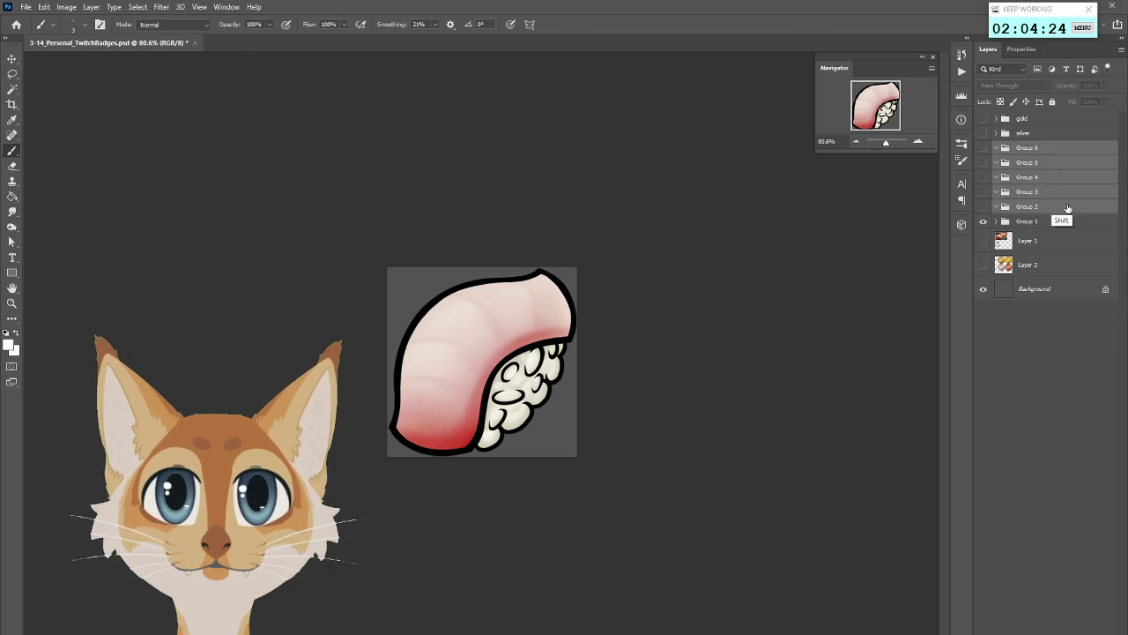
pyautogui.press('Delete')
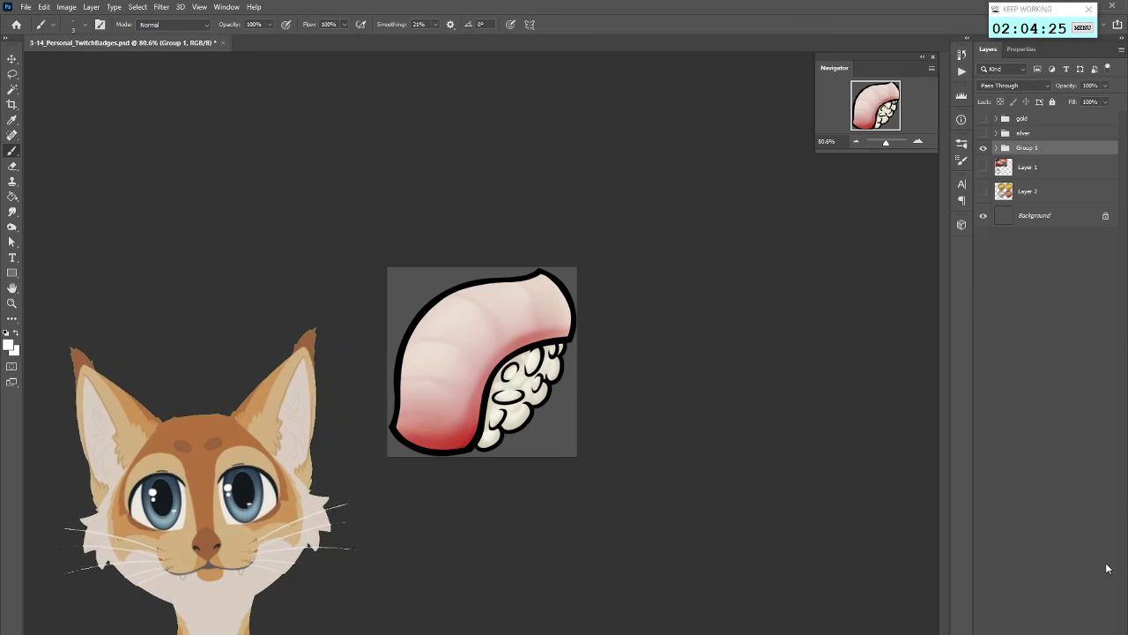
# Move the line-art Layer 4 and the sketch Layer 3 out of Group 1, placing them above it
pyautogui.click(996, 148)
pyautogui.click(1040, 171)
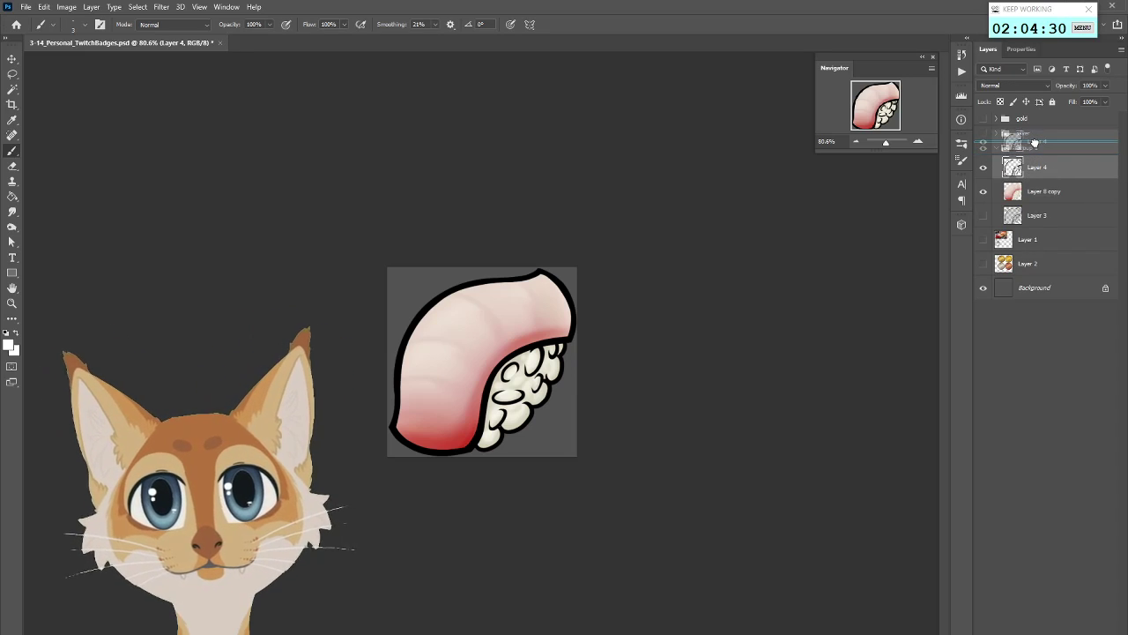
pyautogui.moveTo(1038, 173); pyautogui.dragTo(1044, 144)
pyautogui.click(1050, 200)
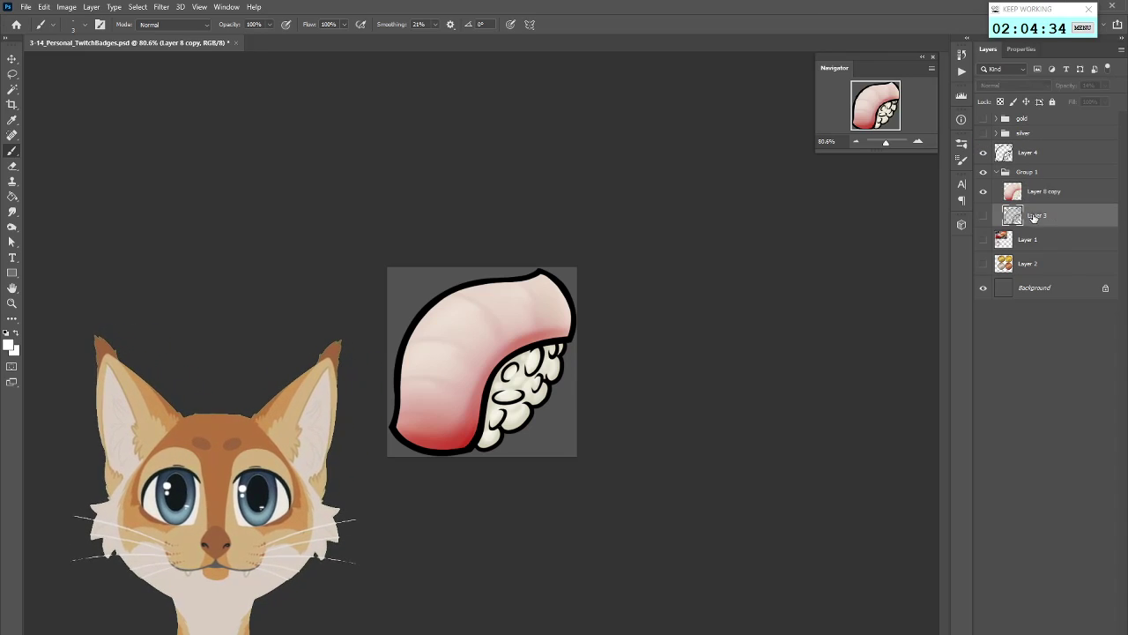
pyautogui.moveTo(1037, 218); pyautogui.dragTo(1029, 167)
pyautogui.click(1058, 217)
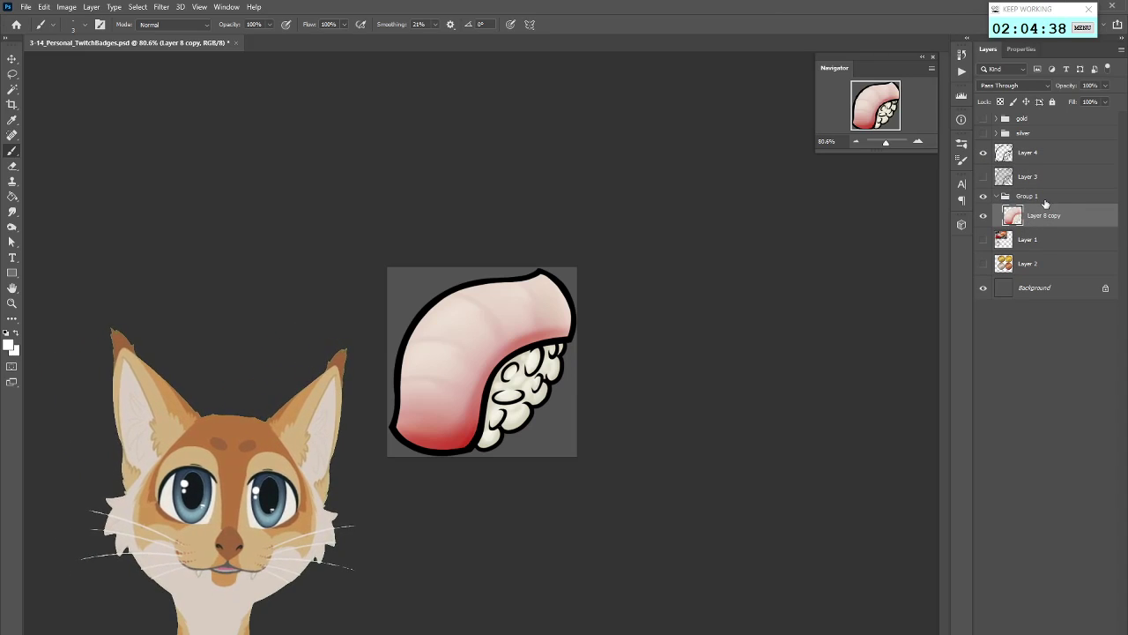
# Duplicate Group 1 as Group 1 copy, hide the original group and collapse both
pyautogui.click(1046, 203)
pyautogui.rightClick(1045, 201)
pyautogui.click(1058, 241)
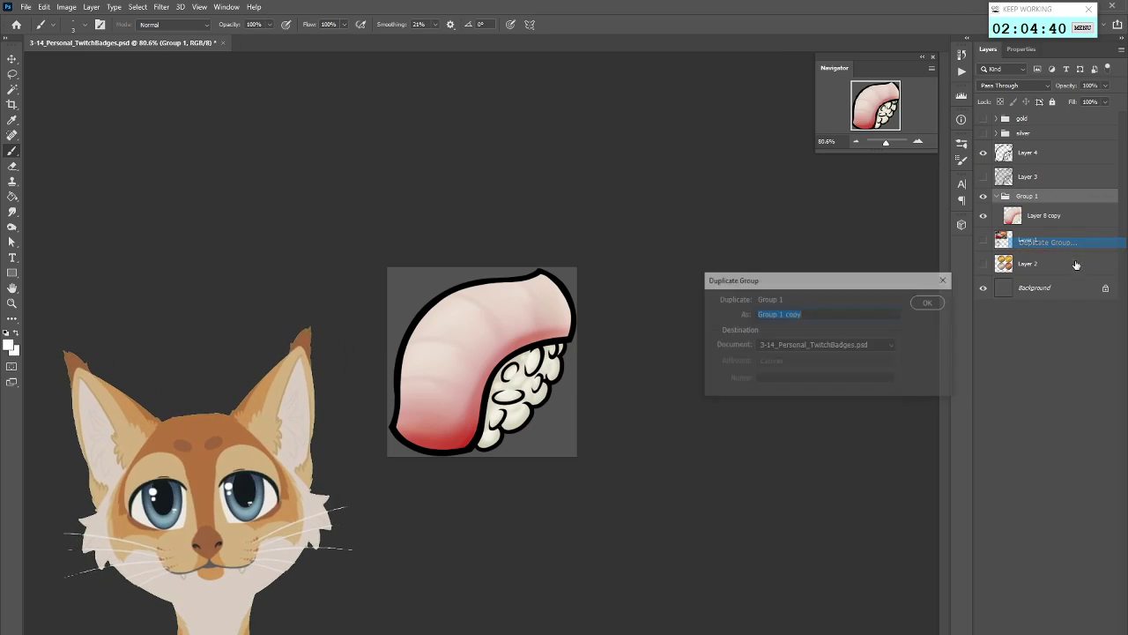
pyautogui.click(927, 299)
pyautogui.rightClick(1045, 198)
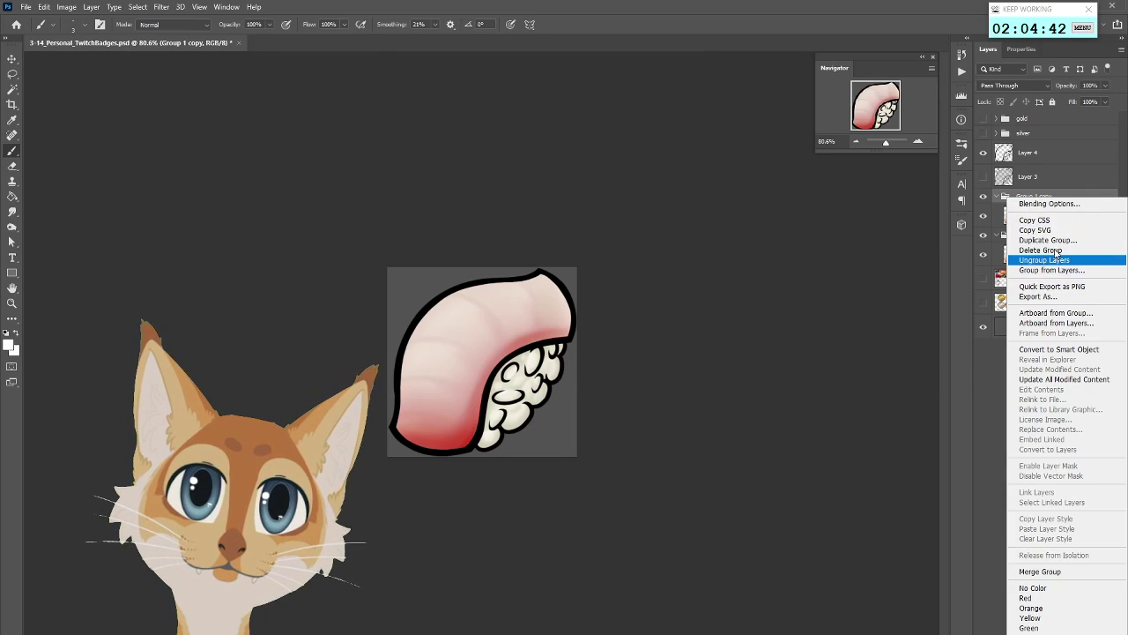
pyautogui.click(983, 238)
pyautogui.click(997, 196)
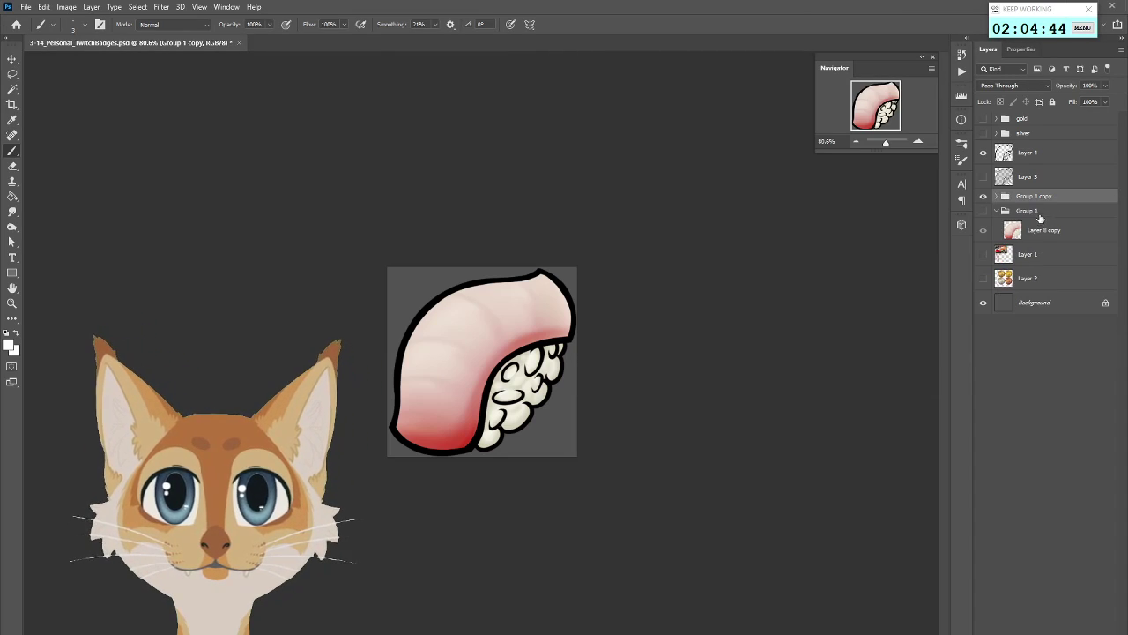
pyautogui.click(997, 210)
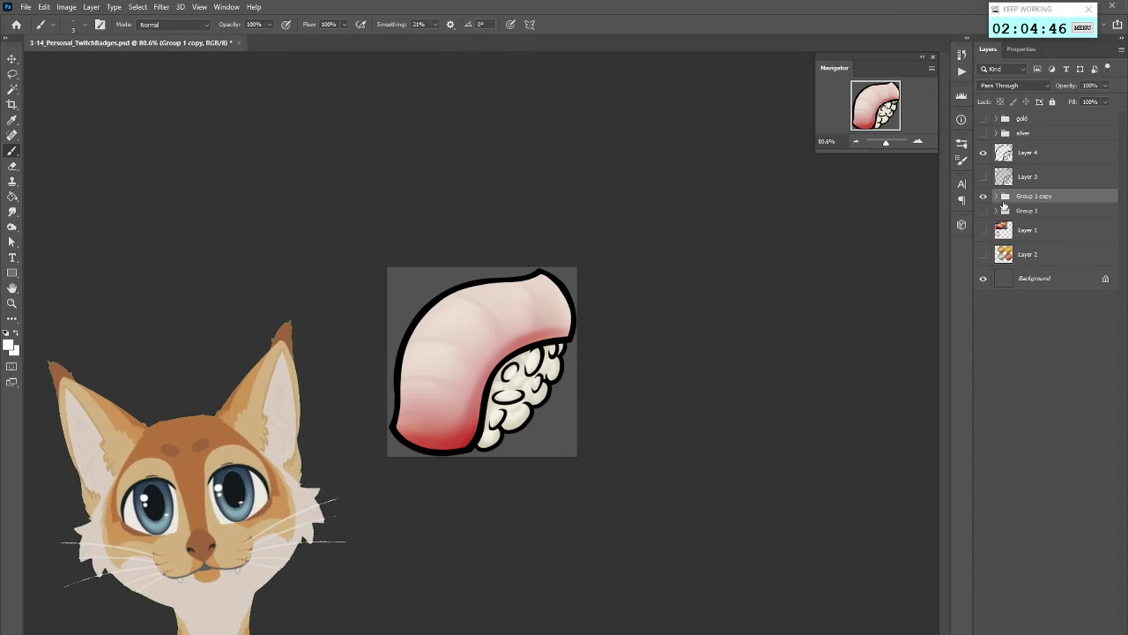
# Select Layer 8 copy inside Group 1 copy and briefly check the reference image on Layer 1
pyautogui.click(998, 197)
pyautogui.click(1058, 217)
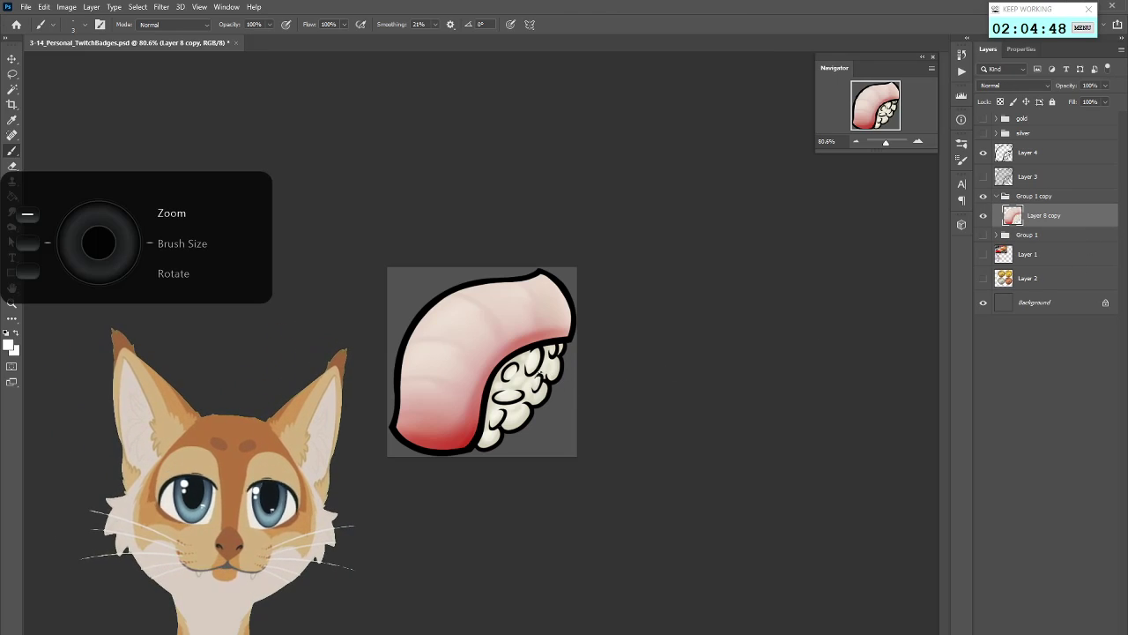
pyautogui.scroll(4, 603, 392)
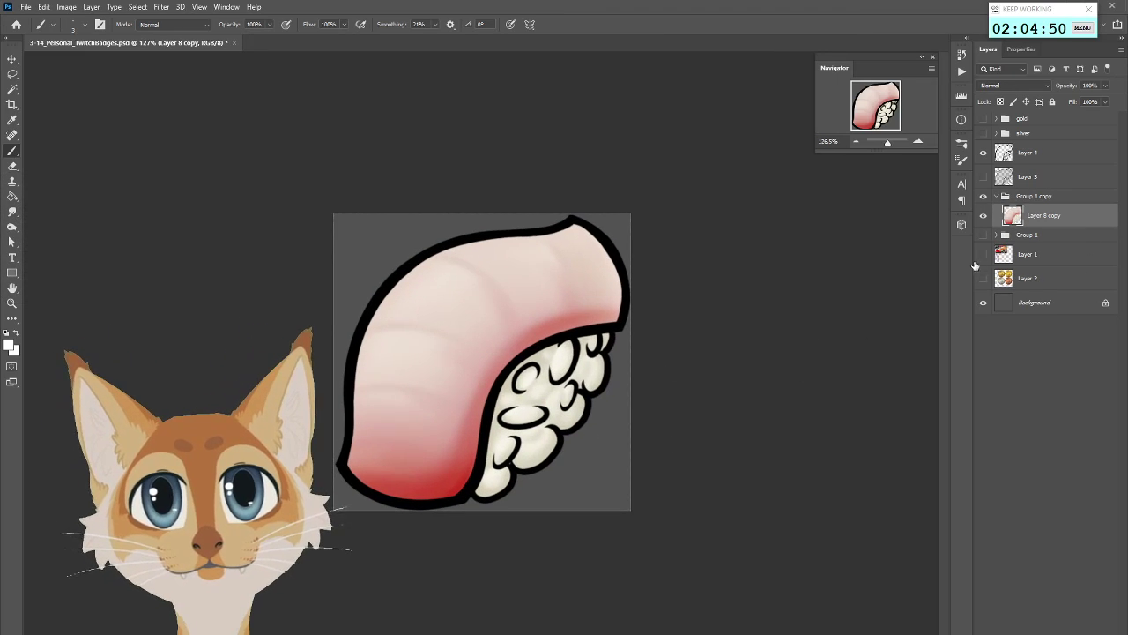
pyautogui.click(984, 254)
pyautogui.click(983, 254)
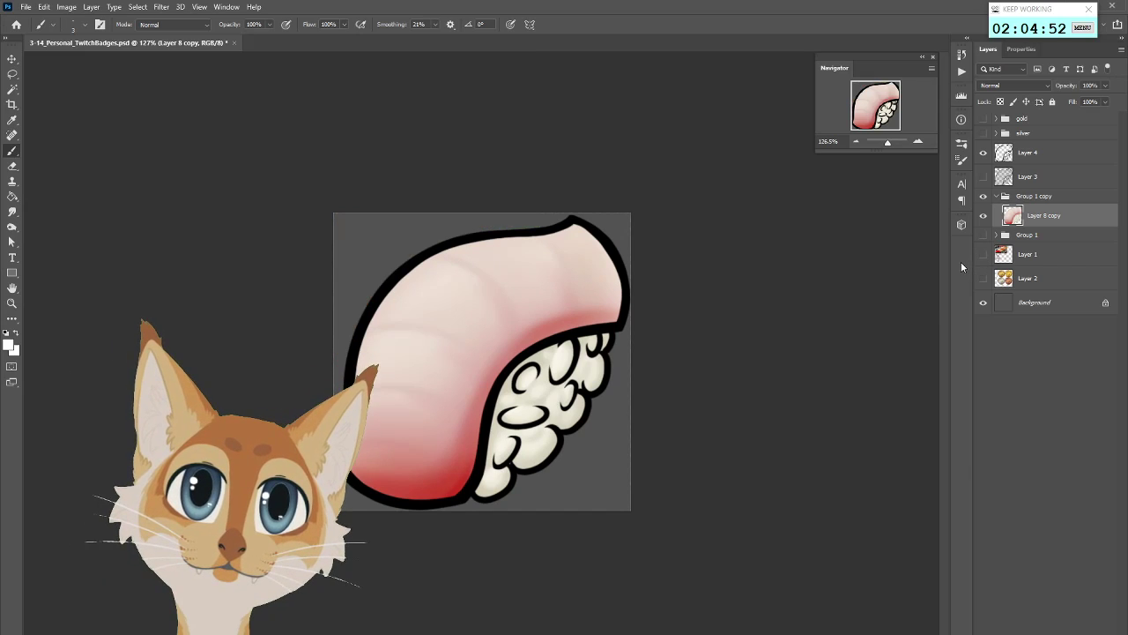
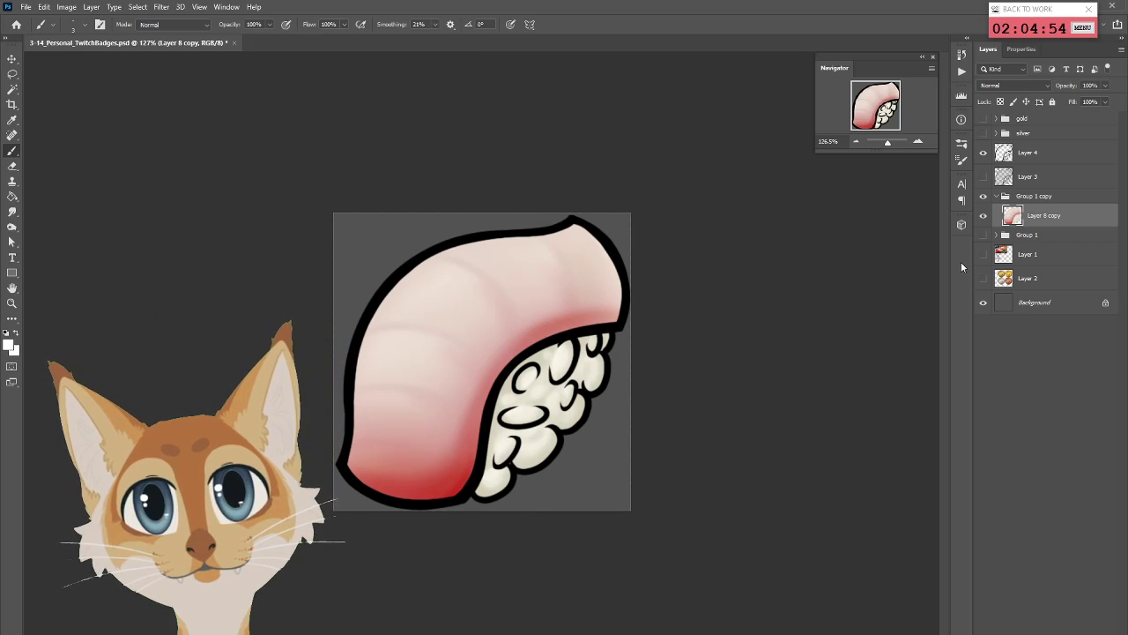
# Lock the transparent pixels of Layer 8 copy and paint the whole fish topping in dark red, 962020
pyautogui.click(9, 344)
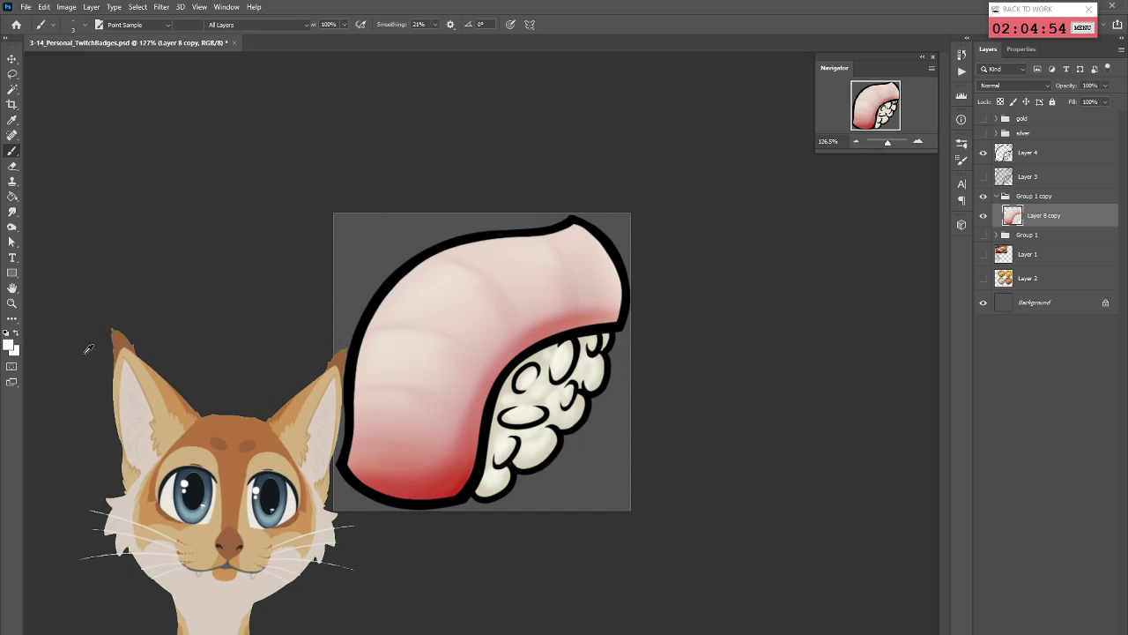
pyautogui.moveTo(671, 270); pyautogui.dragTo(691, 322)
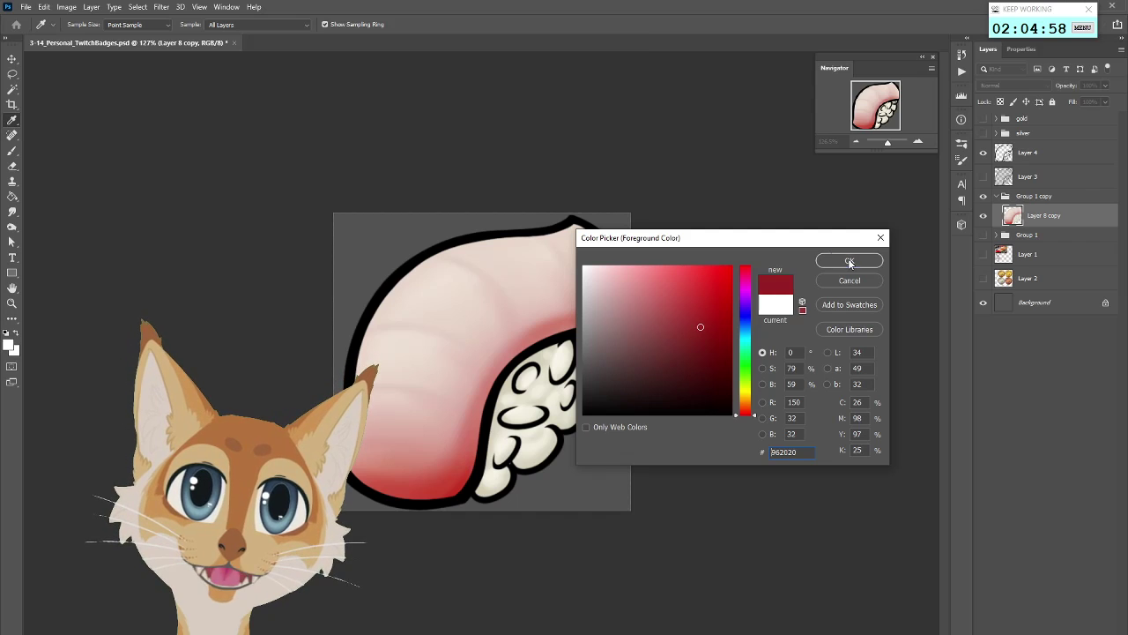
pyautogui.click(850, 261)
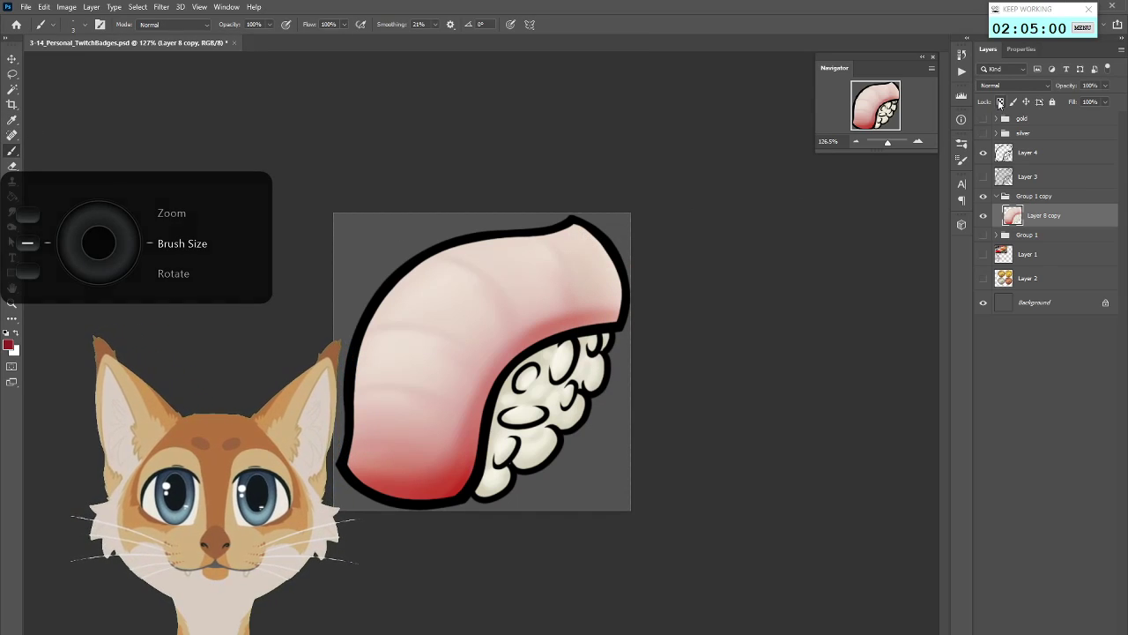
pyautogui.click(1000, 102)
pyautogui.moveTo(445, 472)
pyautogui.mouseDown()
pyautogui.moveTo(461, 392)
pyautogui.moveTo(498, 348)
pyautogui.moveTo(483, 370)
pyautogui.moveTo(599, 304)
pyautogui.moveTo(546, 339)
pyautogui.moveTo(617, 273)
pyautogui.moveTo(414, 486)
pyautogui.moveTo(582, 265)
pyautogui.moveTo(396, 423)
pyautogui.moveTo(546, 264)
pyautogui.moveTo(498, 238)
pyautogui.moveTo(441, 256)
pyautogui.mouseUp()
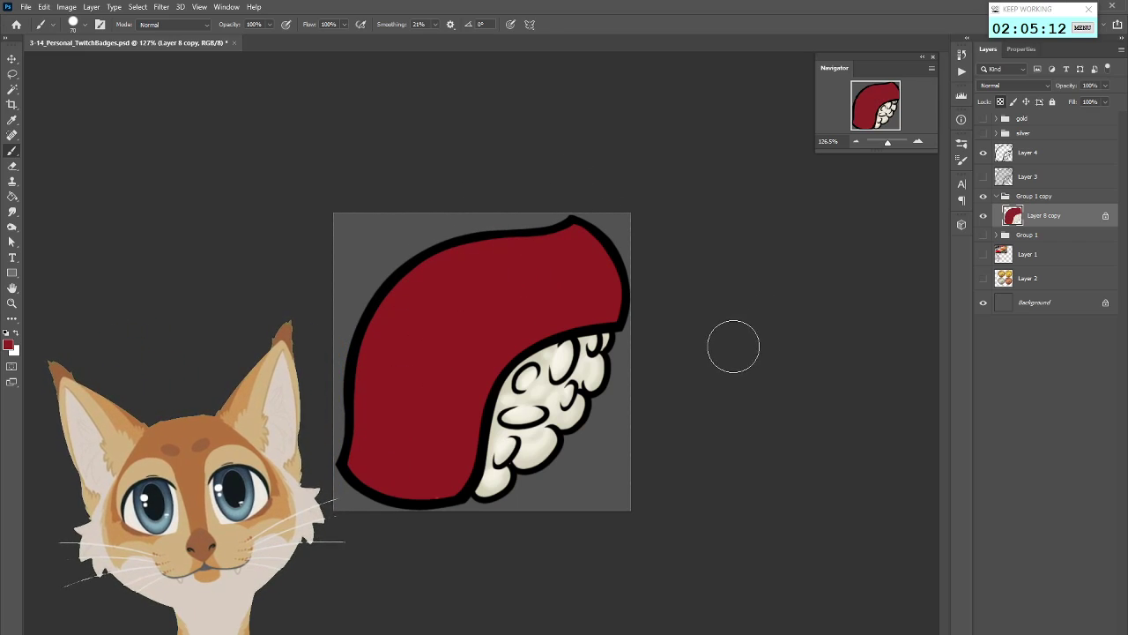
# Add a new layer clipped to the red fish layer and choose a soft round brush
pyautogui.hotkey('ctrl', 'shift', 'alt', 'n')
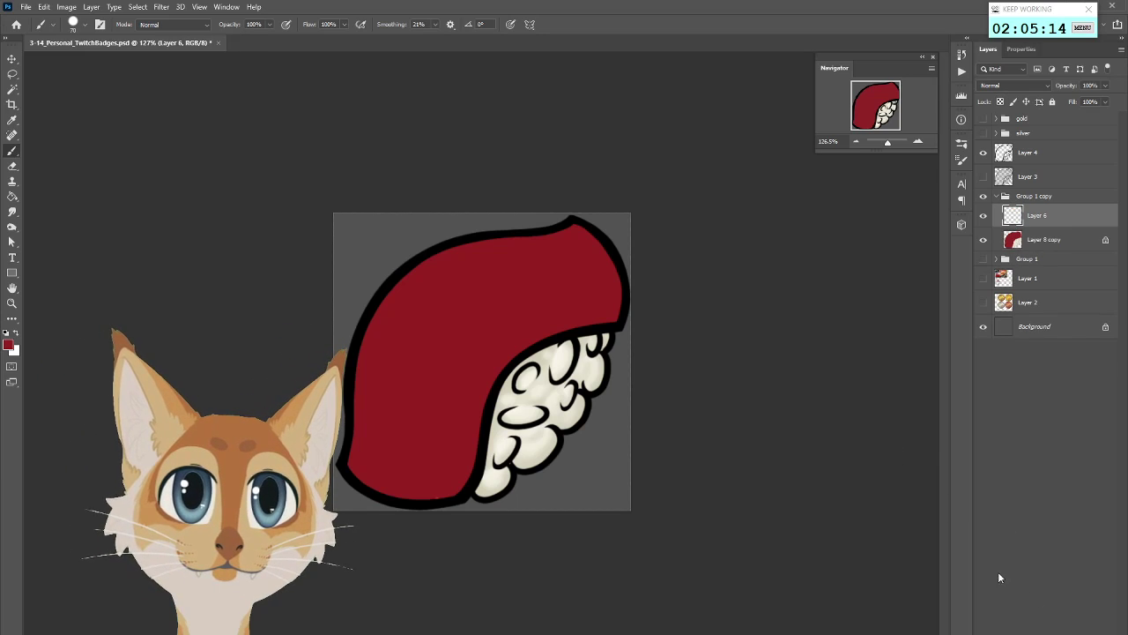
pyautogui.keyDown('alt'); pyautogui.click(1058, 229); pyautogui.keyUp('alt')
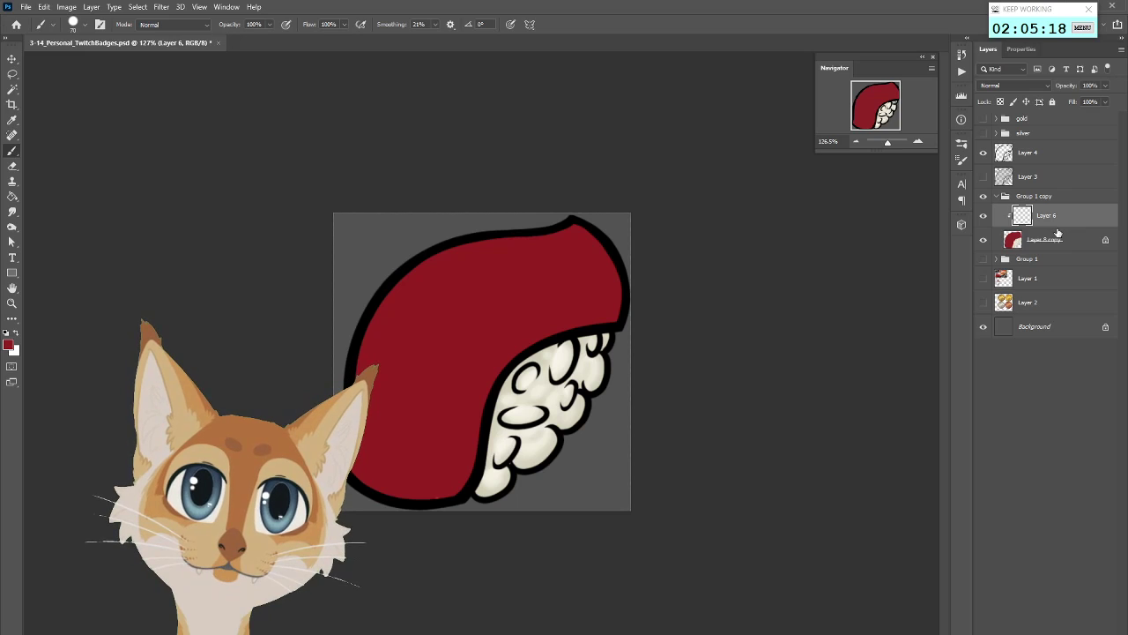
pyautogui.rightClick(732, 130)
pyautogui.doubleClick(810, 202)
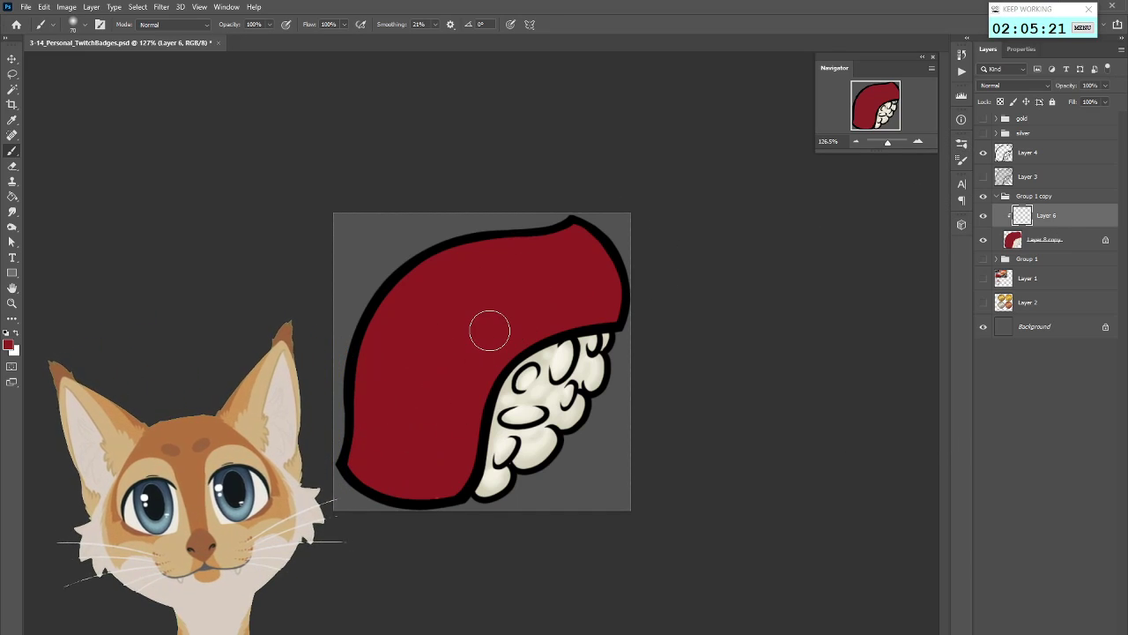
# Paint four thin curved stripes across the red fish in light pink with a 9 px soft brush
pyautogui.click(9, 345)
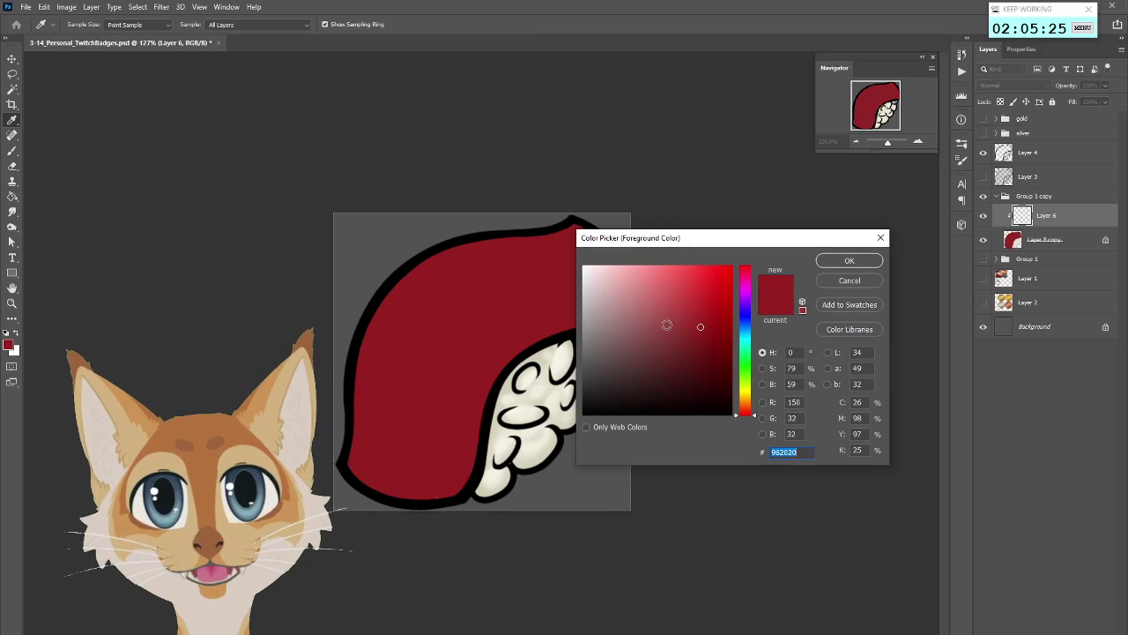
pyautogui.click(633, 291)
pyautogui.click(849, 260)
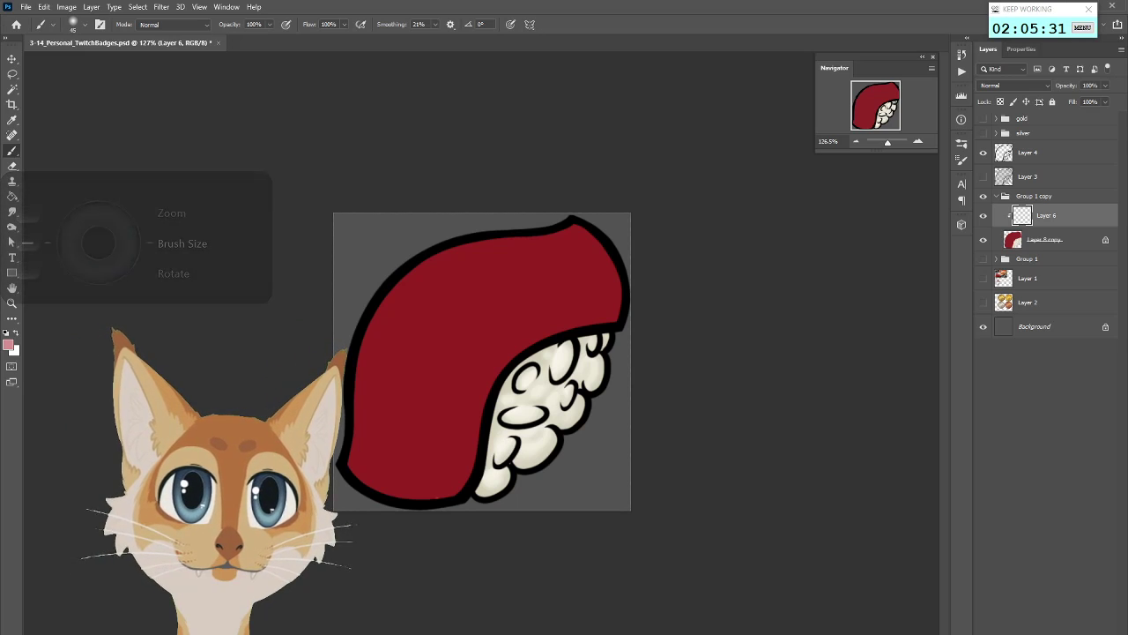
pyautogui.press('[')
pyautogui.press('[')
pyautogui.press('[')
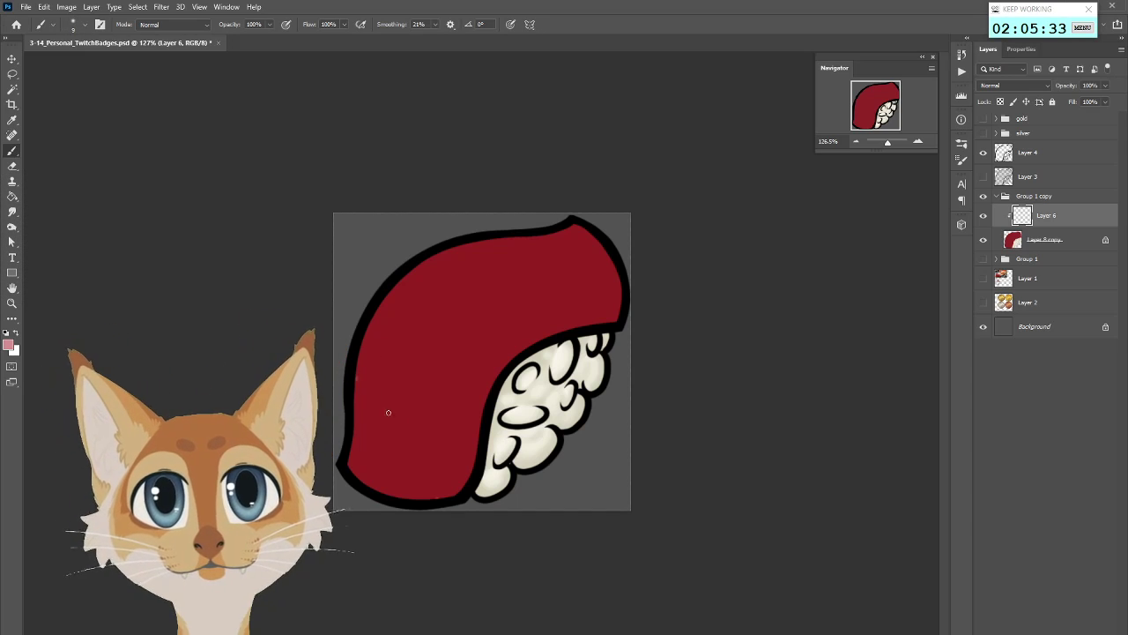
pyautogui.moveTo(357, 379); pyautogui.dragTo(415, 498)
pyautogui.moveTo(396, 283); pyautogui.dragTo(491, 399)
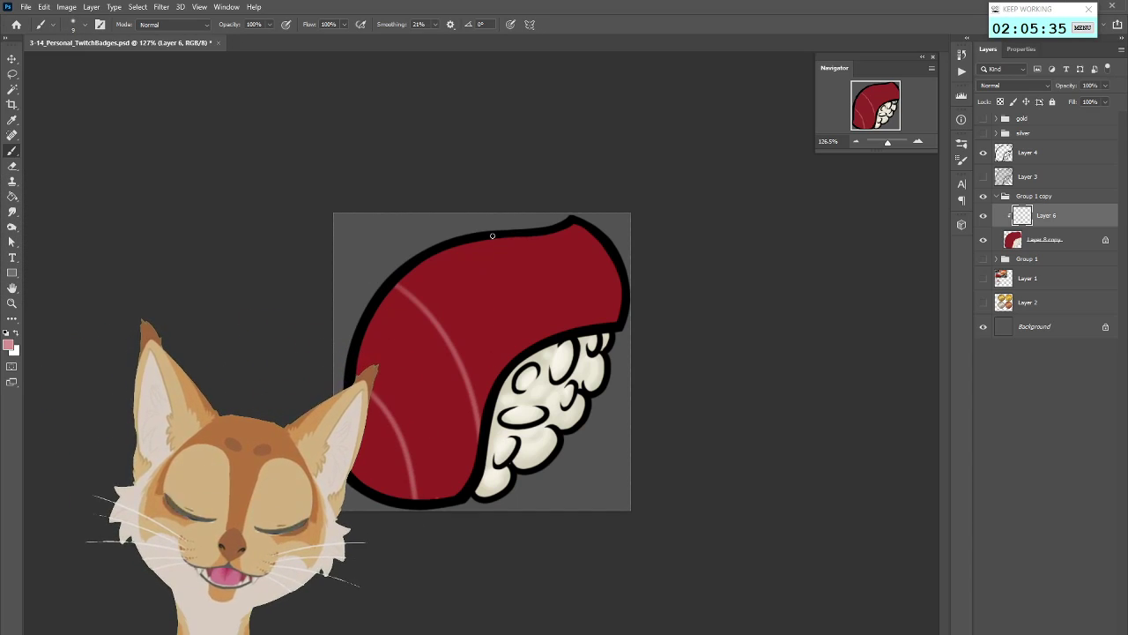
pyautogui.moveTo(495, 238); pyautogui.dragTo(548, 353)
pyautogui.moveTo(573, 227); pyautogui.dragTo(600, 308)
pyautogui.hotkey('ctrl', 'z')
pyautogui.moveTo(597, 242); pyautogui.dragTo(603, 322)
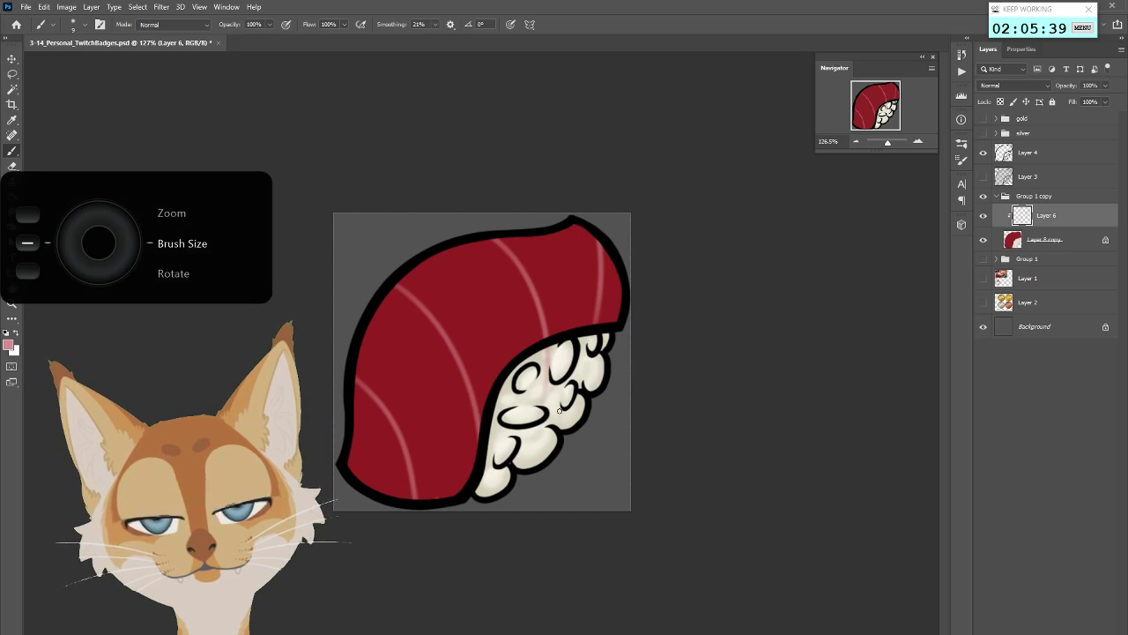
pyautogui.moveTo(585, 217); pyautogui.dragTo(614, 328)
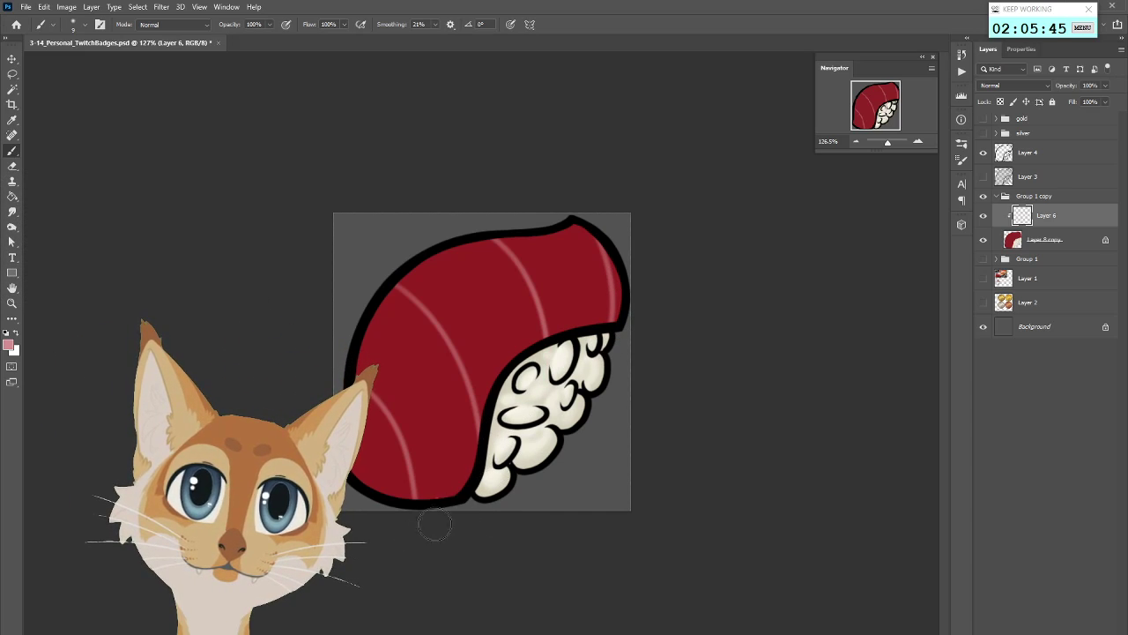
# Sample the fish's red and add a new clipped layer between the stripes and the red base
pyautogui.click(1014, 240)
pyautogui.keyDown('alt'); pyautogui.click(434, 499); pyautogui.keyUp('alt')
pyautogui.hotkey('alt', ']')
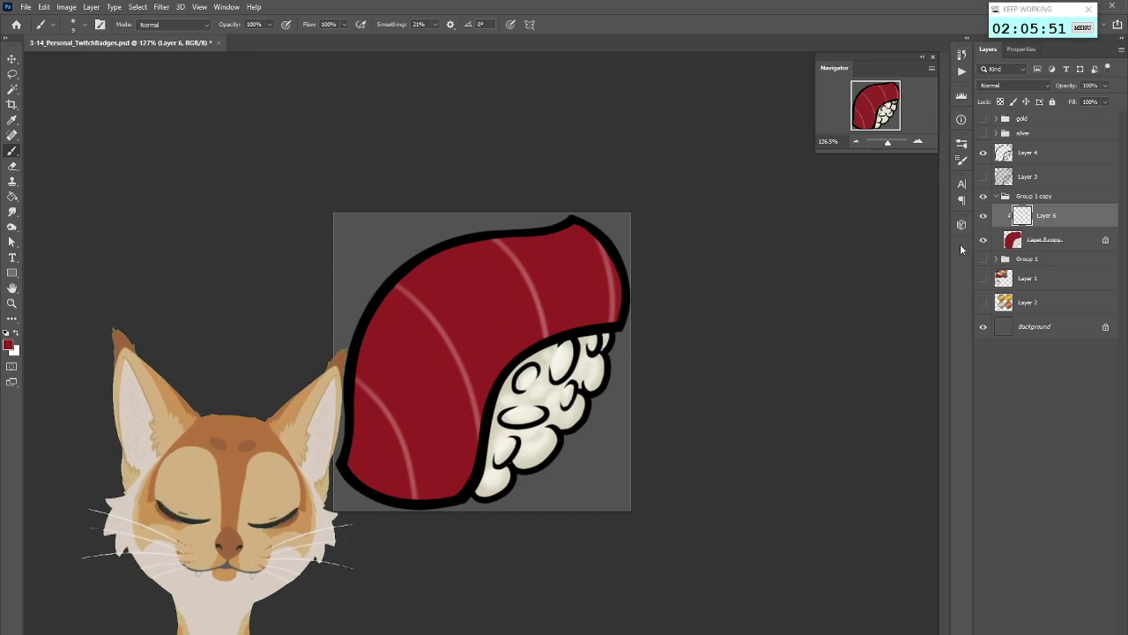
pyautogui.hotkey('alt', '[')
pyautogui.hotkey('ctrl', 'shift', 'alt', 'n')
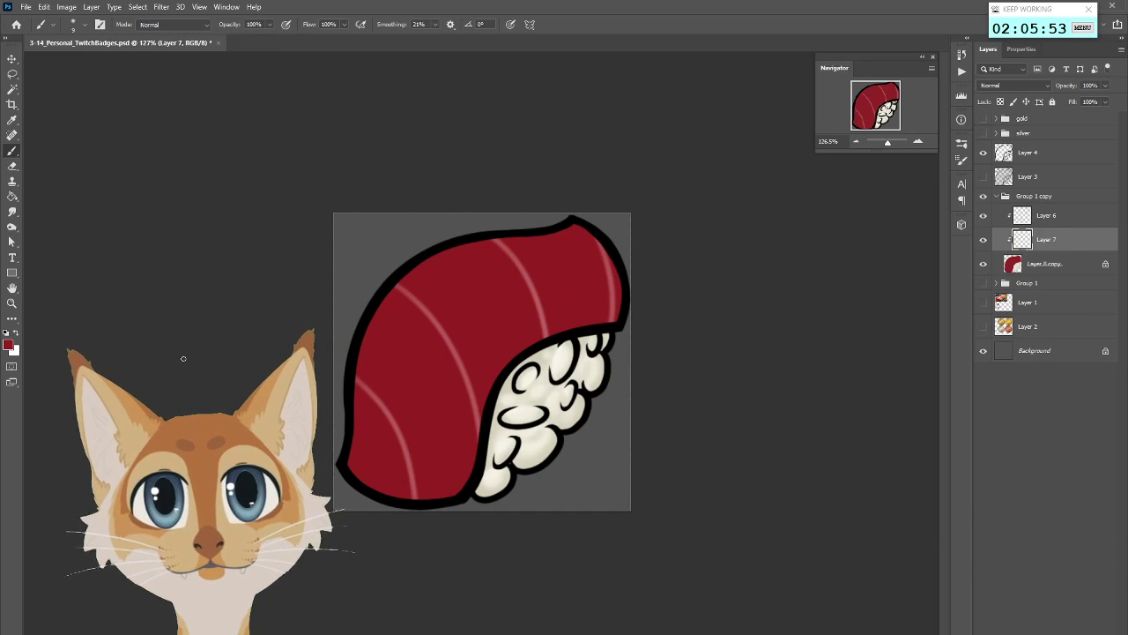
# Set the foreground colour to very dark red, 551010, and choose a soft brush for shading the fish
pyautogui.click(9, 345)
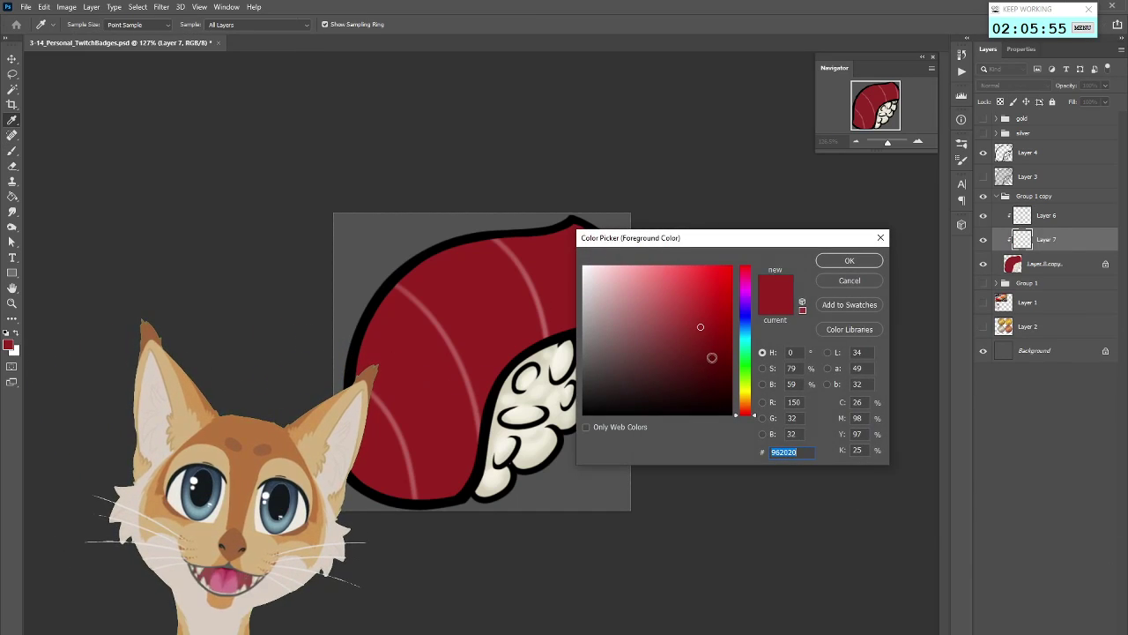
pyautogui.click(701, 367)
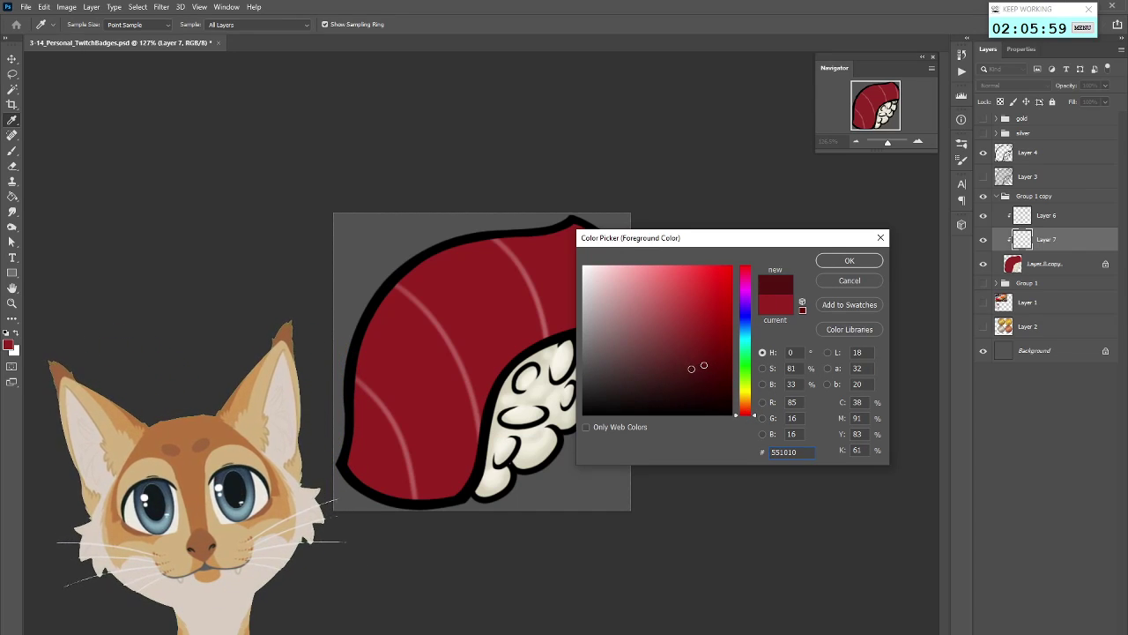
pyautogui.click(849, 261)
pyautogui.press('b')
pyautogui.press('F5')
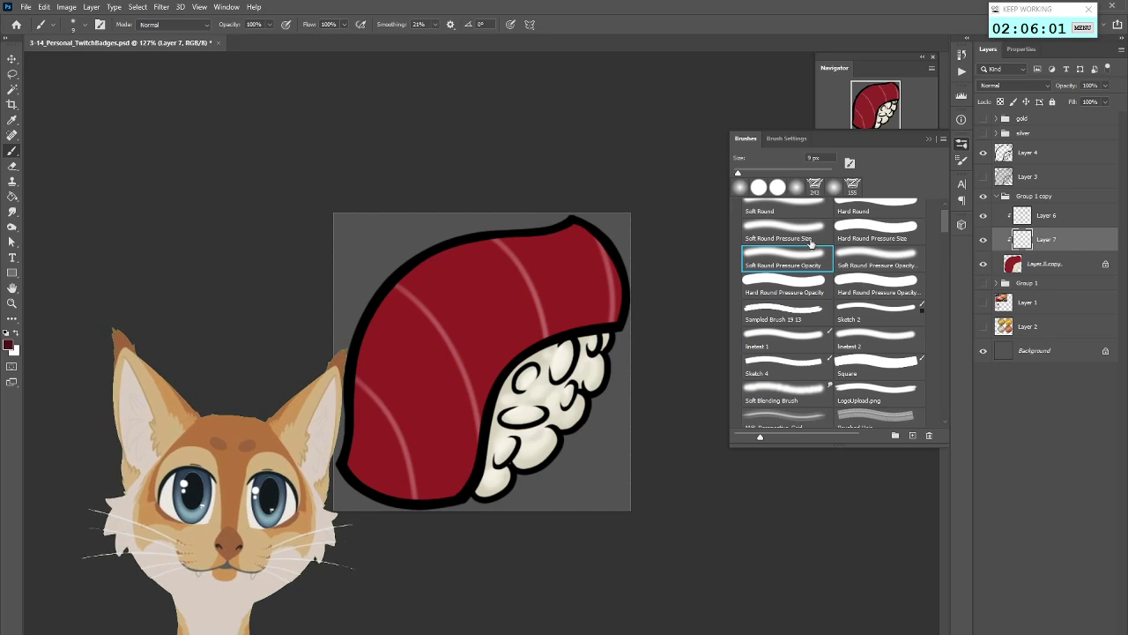
pyautogui.click(961, 160)
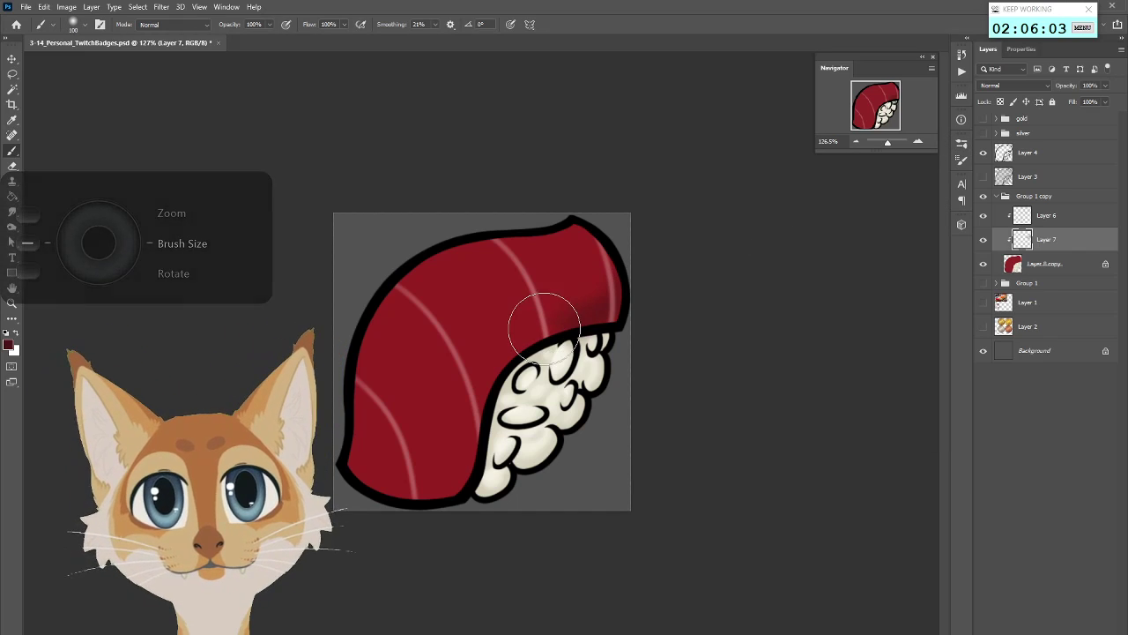
pyautogui.press(']')
pyautogui.press(']')
pyautogui.press(']')
pyautogui.press(']')
pyautogui.press(']')
pyautogui.press(']')
pyautogui.press(']')
pyautogui.press(']')
pyautogui.press(']')
pyautogui.press(']')
pyautogui.press(']')
pyautogui.press(']')
pyautogui.press(']')
pyautogui.press(']')
pyautogui.press(']')
pyautogui.press(']')
pyautogui.press(']')
pyautogui.press(']')
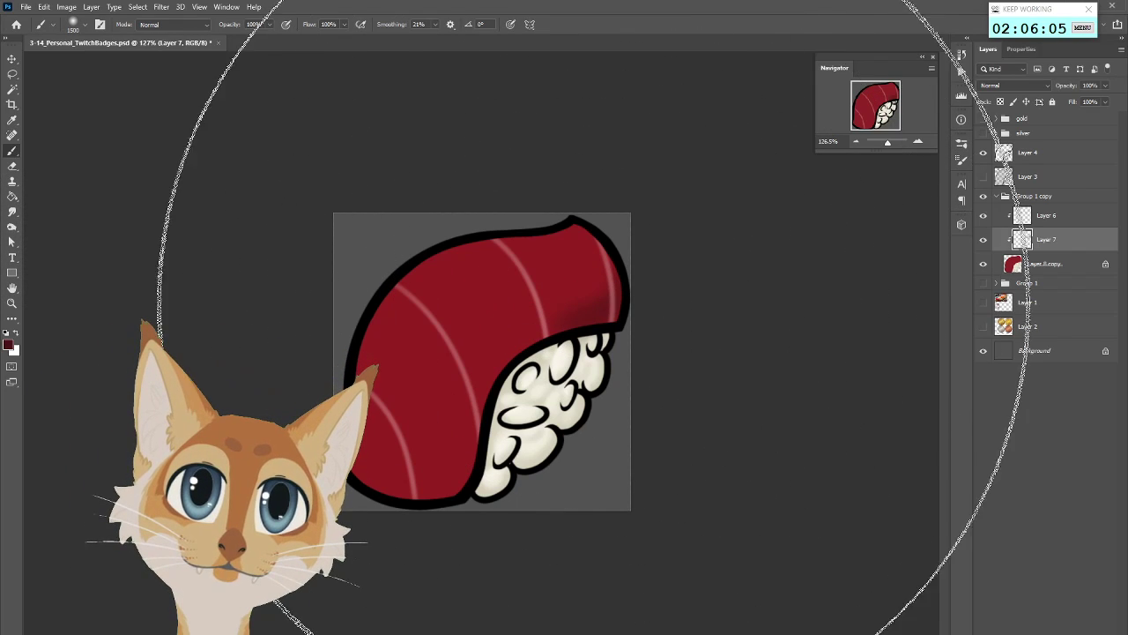
pyautogui.press('[')
pyautogui.press('[')
pyautogui.press('[')
pyautogui.press('[')
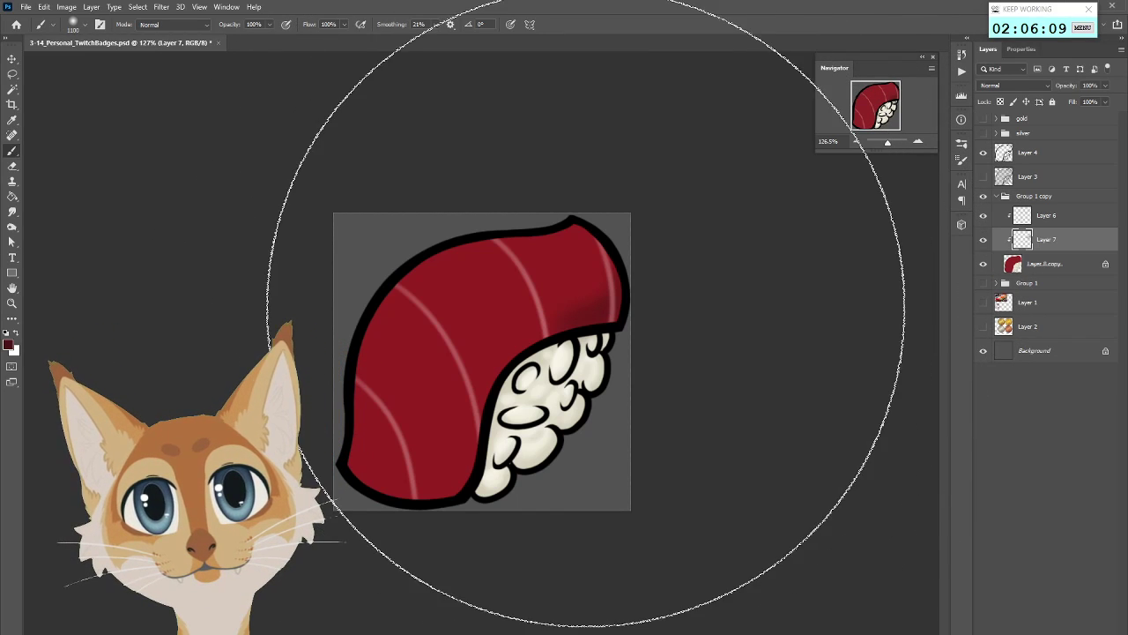
pyautogui.press('[')
pyautogui.press('[')
pyautogui.press(']')
pyautogui.press(']')
pyautogui.press(']')
pyautogui.press(']')
pyautogui.press(']')
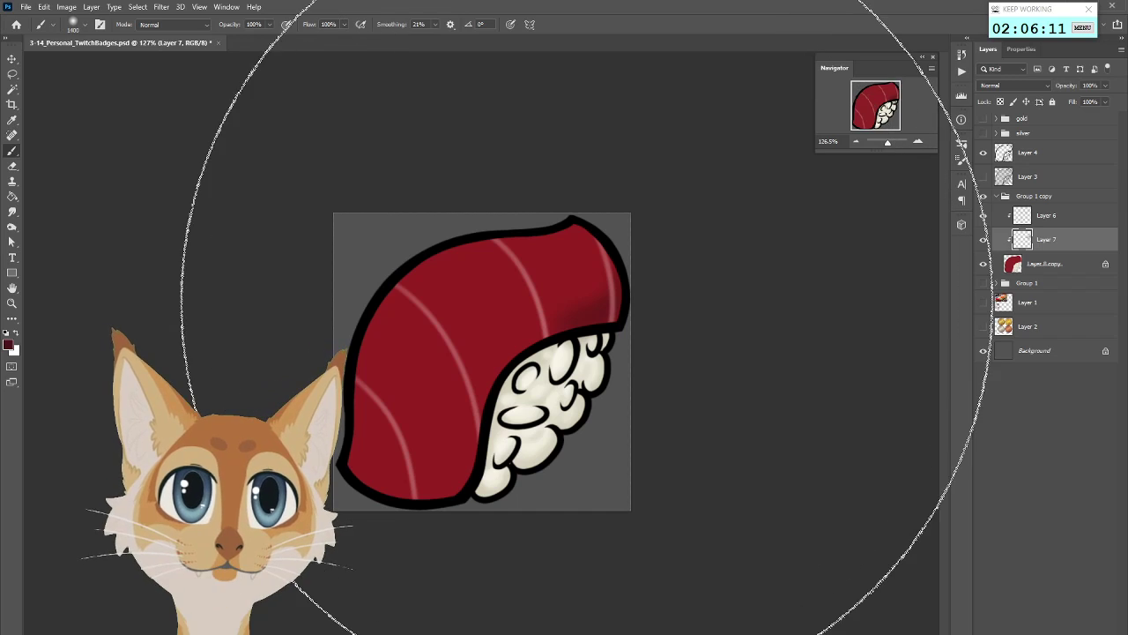
pyautogui.press(']')
pyautogui.press(']')
pyautogui.press(']')
pyautogui.press(']')
pyautogui.press(']')
pyautogui.press(']')
pyautogui.press(']')
pyautogui.press(']')
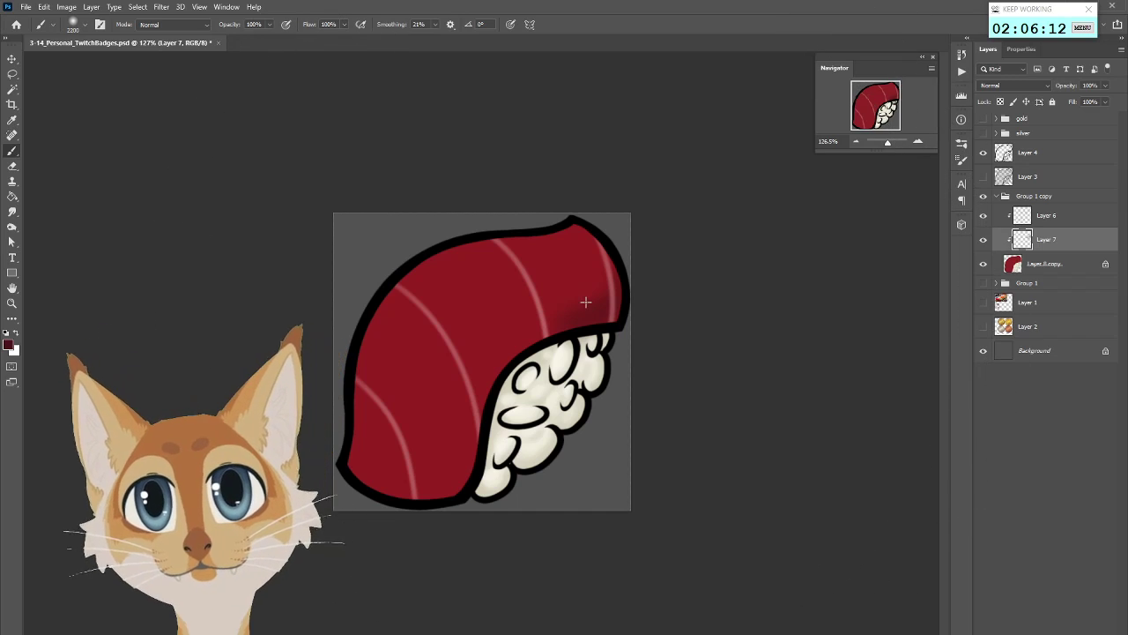
pyautogui.click(488, 328)
pyautogui.hotkey('ctrl', 'z')
# Paint soft dark red shading along the fish's inner edge above the rice with a brush of about 90 px
pyautogui.press('[')
pyautogui.press('[')
pyautogui.press('[')
pyautogui.press('[')
pyautogui.press('[')
pyautogui.press('[')
pyautogui.press('[')
pyautogui.press('[')
pyautogui.press('[')
pyautogui.press('[')
pyautogui.press('[')
pyautogui.press('[')
pyautogui.press('[')
pyautogui.press('[')
pyautogui.press('[')
pyautogui.press('[')
pyautogui.press('[')
pyautogui.press('[')
pyautogui.press('[')
pyautogui.press('[')
pyautogui.press('[')
pyautogui.press('[')
pyautogui.press('[')
pyautogui.press('[')
pyautogui.press('[')
pyautogui.press('[')
pyautogui.moveTo(465, 446)
pyautogui.mouseDown()
pyautogui.moveTo(549, 331)
pyautogui.moveTo(612, 291)
pyautogui.mouseUp()
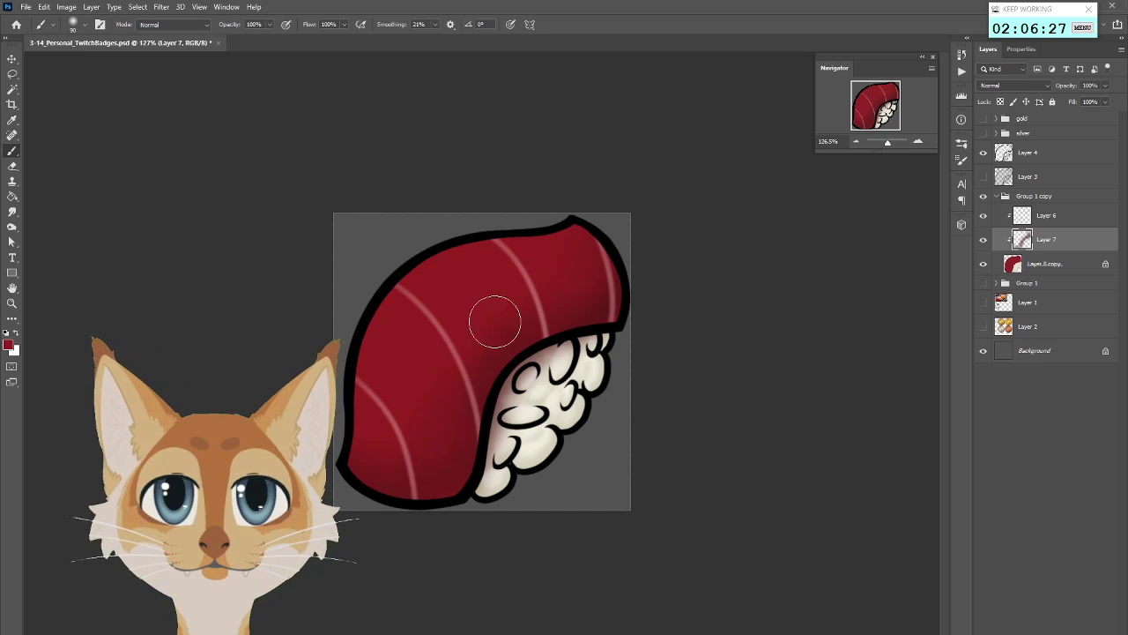
# Sample the fish's darker and mid reds and blend soft shading around the stripes and inner edge with an 80 to 100 px brush
pyautogui.keyDown('alt'); pyautogui.click(617, 299); pyautogui.keyUp('alt')
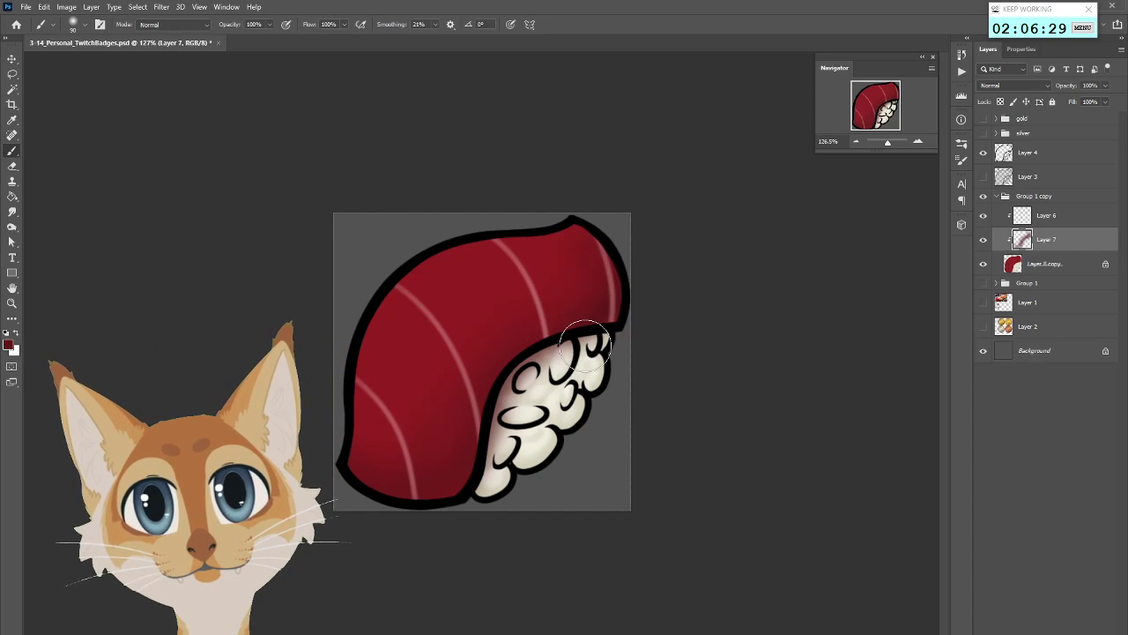
pyautogui.press(']')
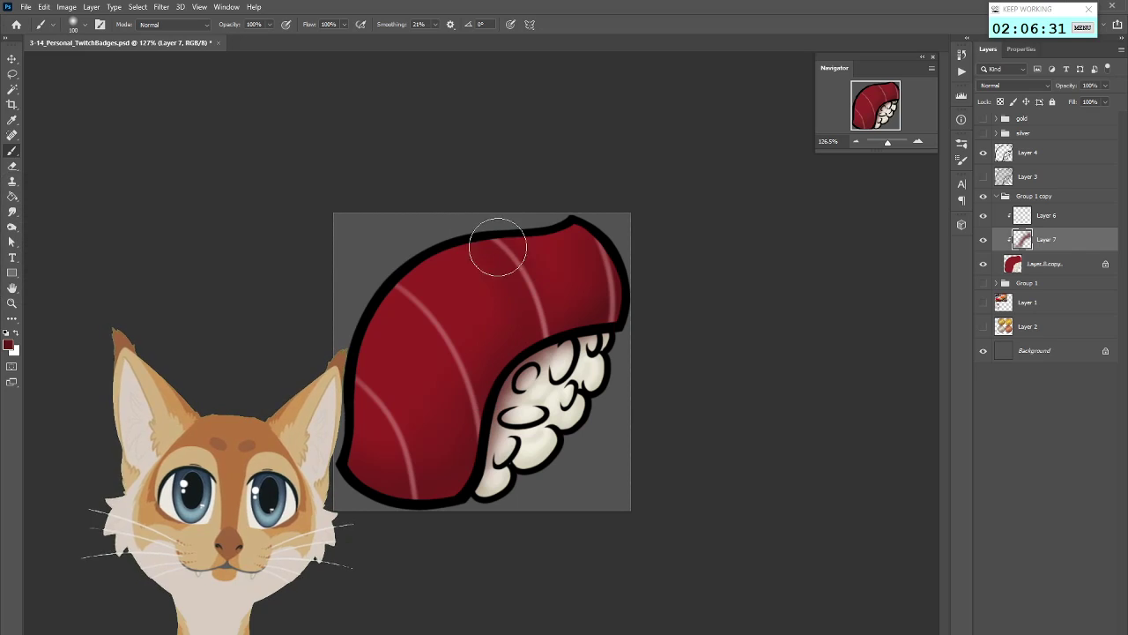
pyautogui.press('[')
pyautogui.press('[')
pyautogui.press('[')
pyautogui.press('[')
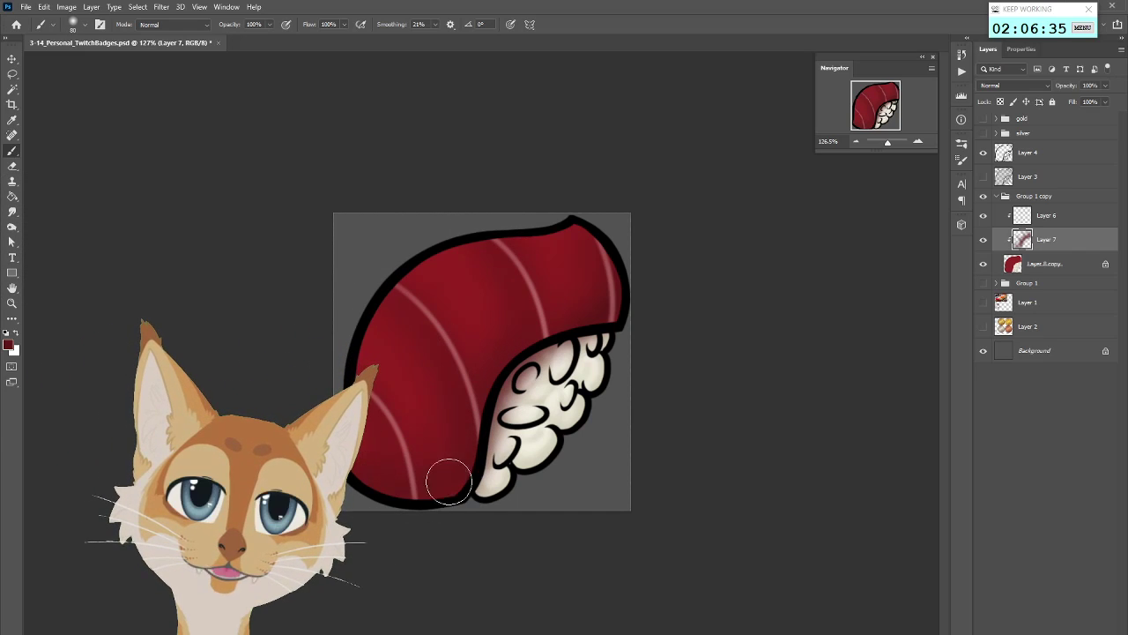
pyautogui.keyDown('alt'); pyautogui.click(398, 349); pyautogui.keyUp('alt')
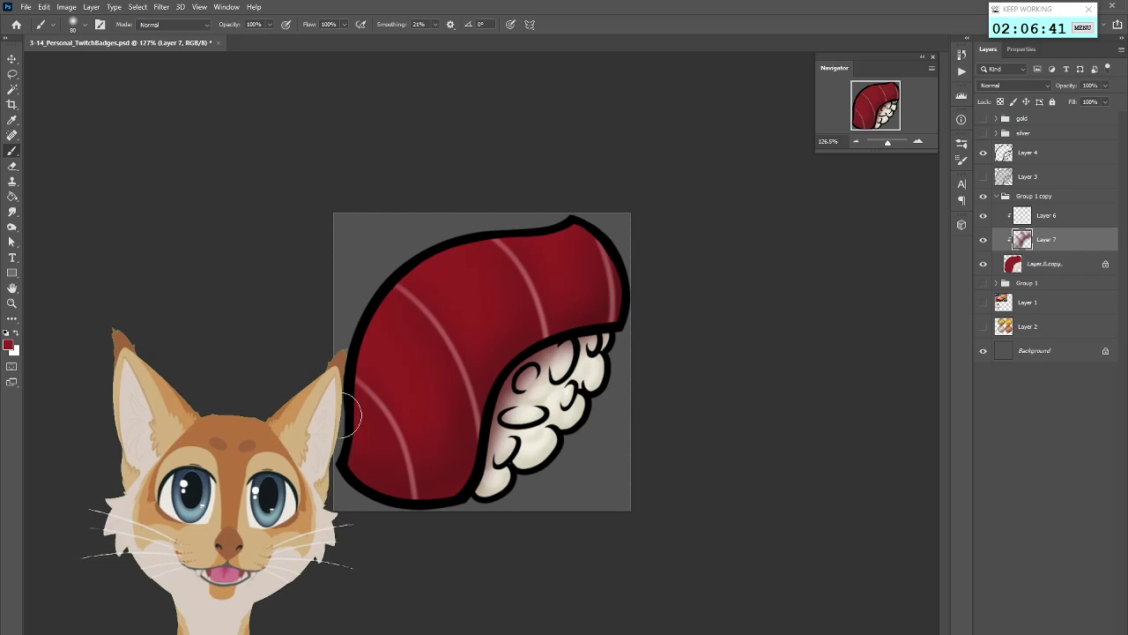
pyautogui.keyDown('alt'); pyautogui.click(453, 467); pyautogui.keyUp('alt')
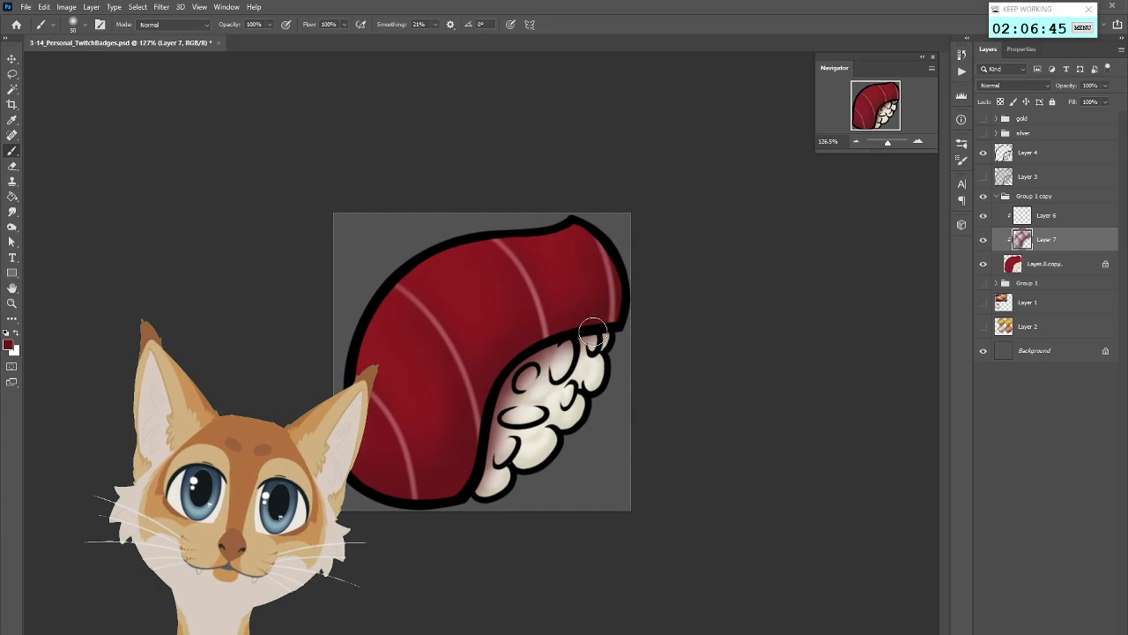
# Sample the stripe pink and paint a soft glow along the fish's stripes with a 30 px brush
pyautogui.keyDown('alt'); pyautogui.click(444, 319); pyautogui.keyUp('alt')
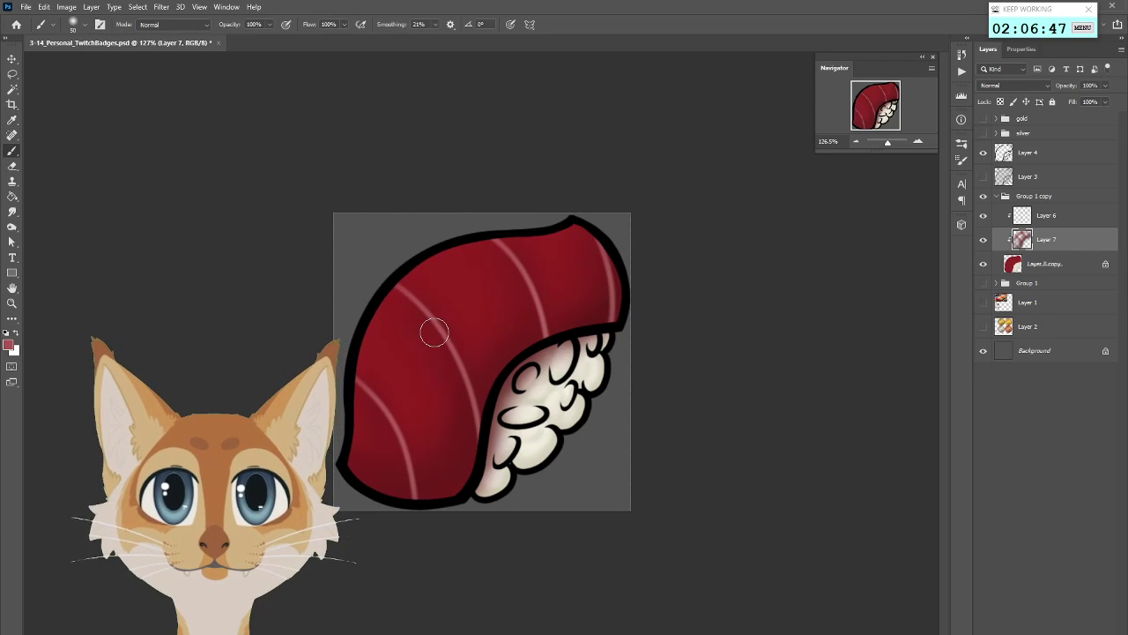
pyautogui.press('[')
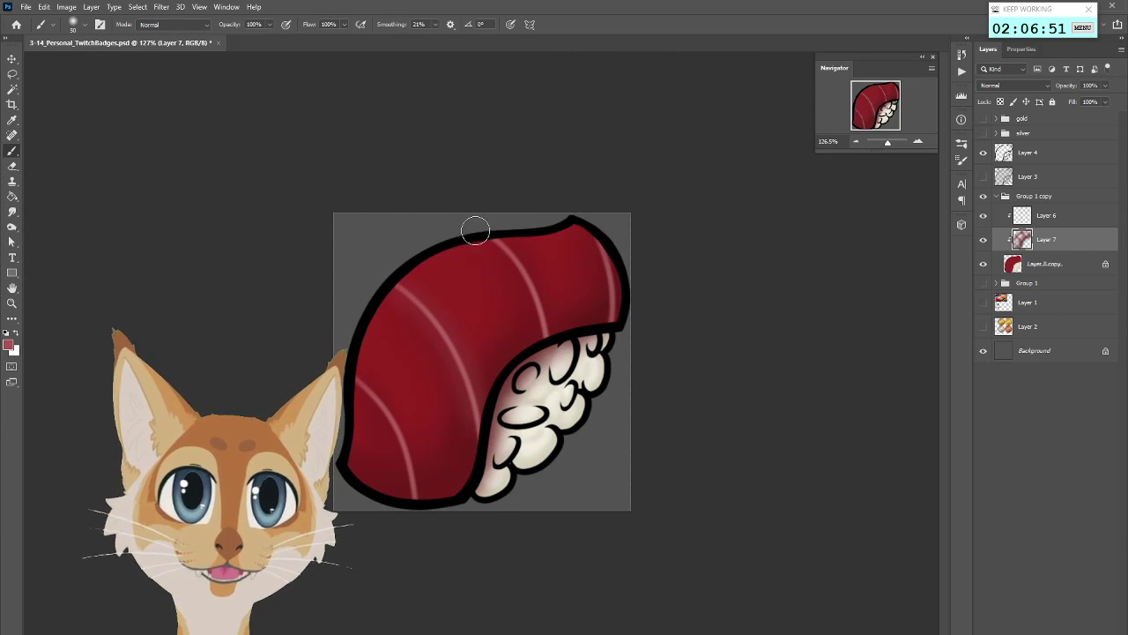
pyautogui.press('[')
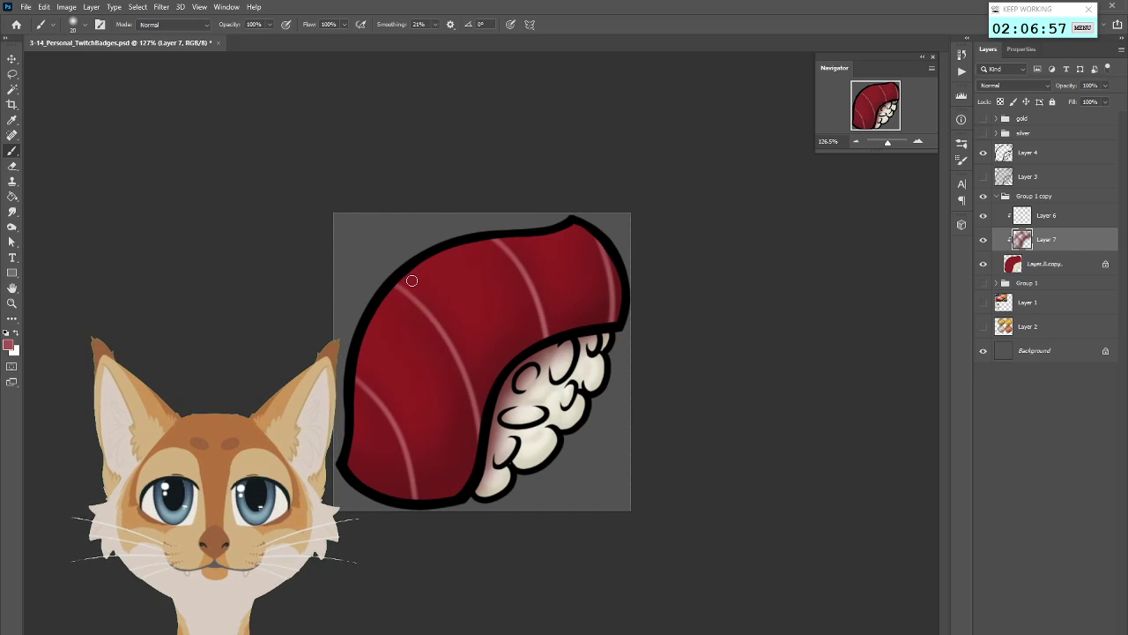
pyautogui.moveTo(408, 288); pyautogui.dragTo(471, 398)
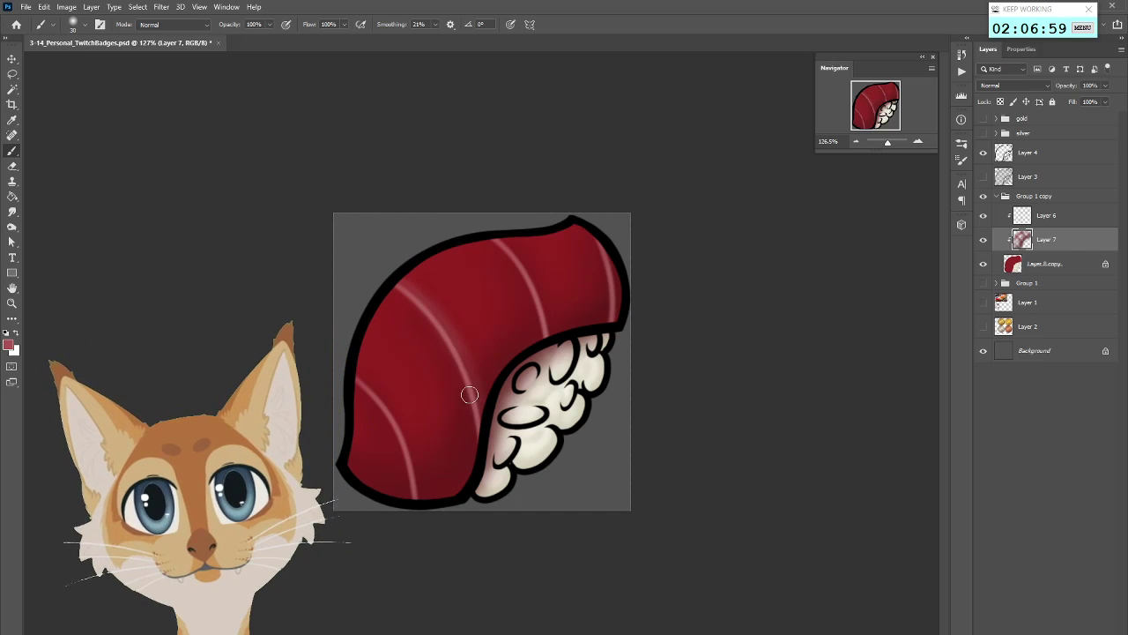
pyautogui.moveTo(506, 240); pyautogui.dragTo(548, 328)
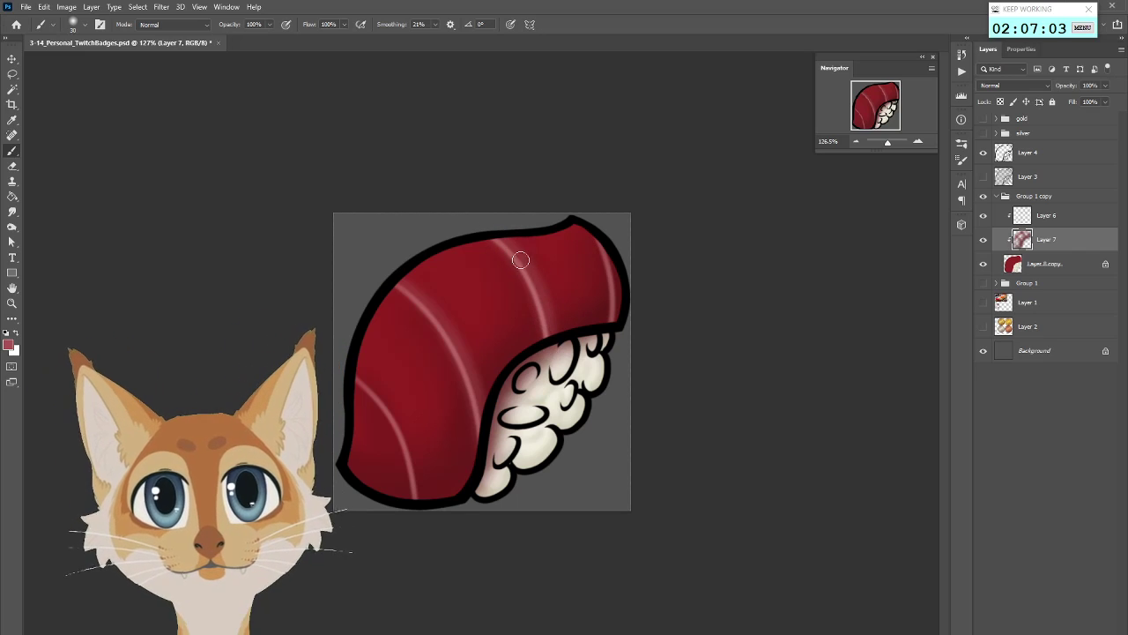
pyautogui.moveTo(368, 363)
pyautogui.mouseDown()
pyautogui.moveTo(404, 435)
pyautogui.moveTo(410, 482)
pyautogui.mouseUp()
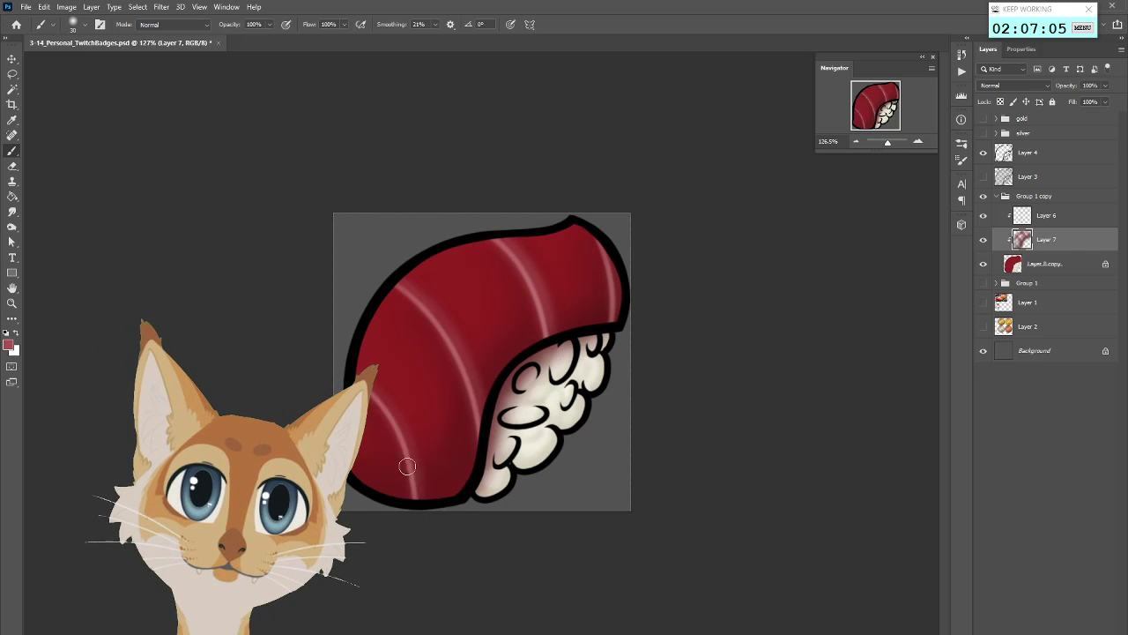
# Sample the dark red near the fish's lower inner edge and refine the shading with a soft brush of about 70 px
pyautogui.scroll(-2, 446, 486)
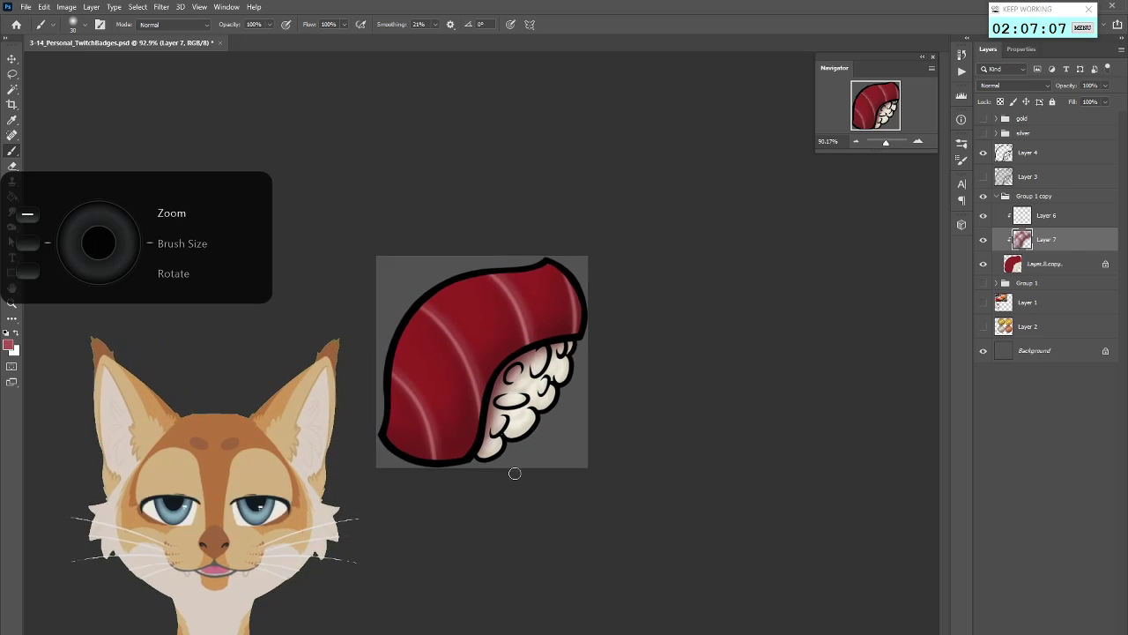
pyautogui.press('i')
pyautogui.click(465, 428)
pyautogui.press('b')
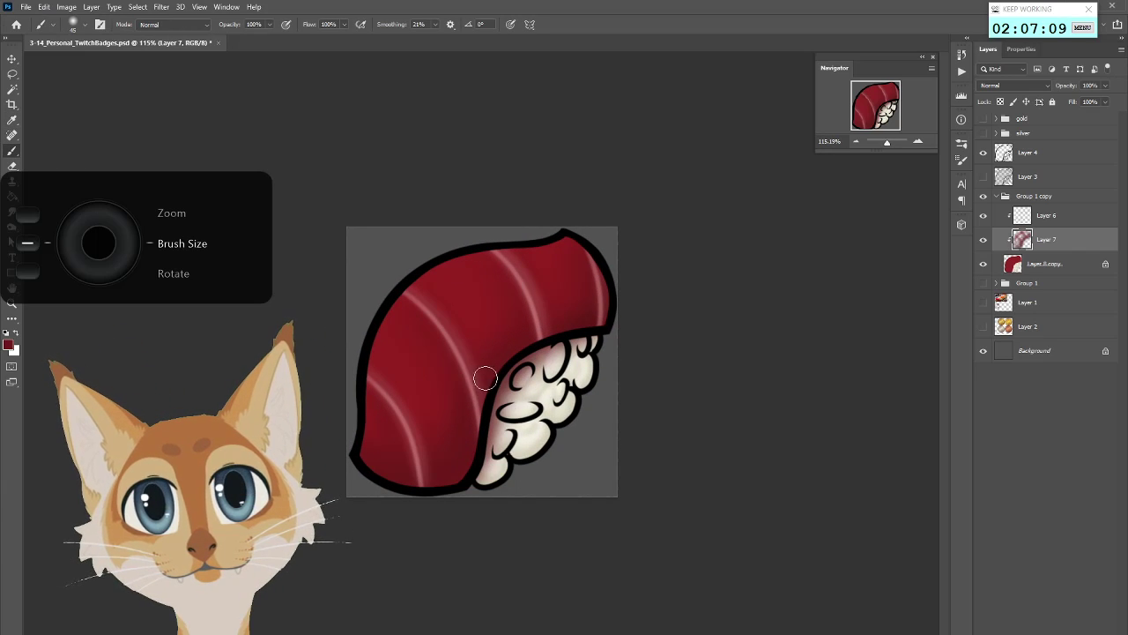
pyautogui.press(']')
pyautogui.press(']')
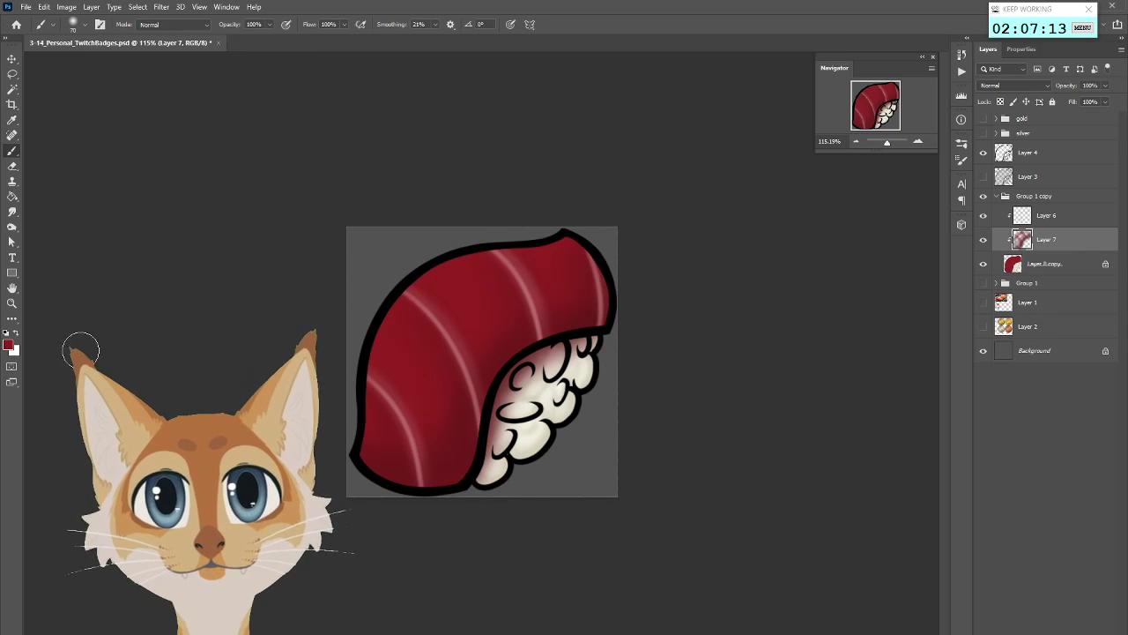
# Try pinkish highlights in d66868 along the fish's outer edge and test an orange-brown alternative, bb7e67
pyautogui.click(8, 345)
pyautogui.moveTo(670, 306); pyautogui.dragTo(661, 284)
pyautogui.press('Return')
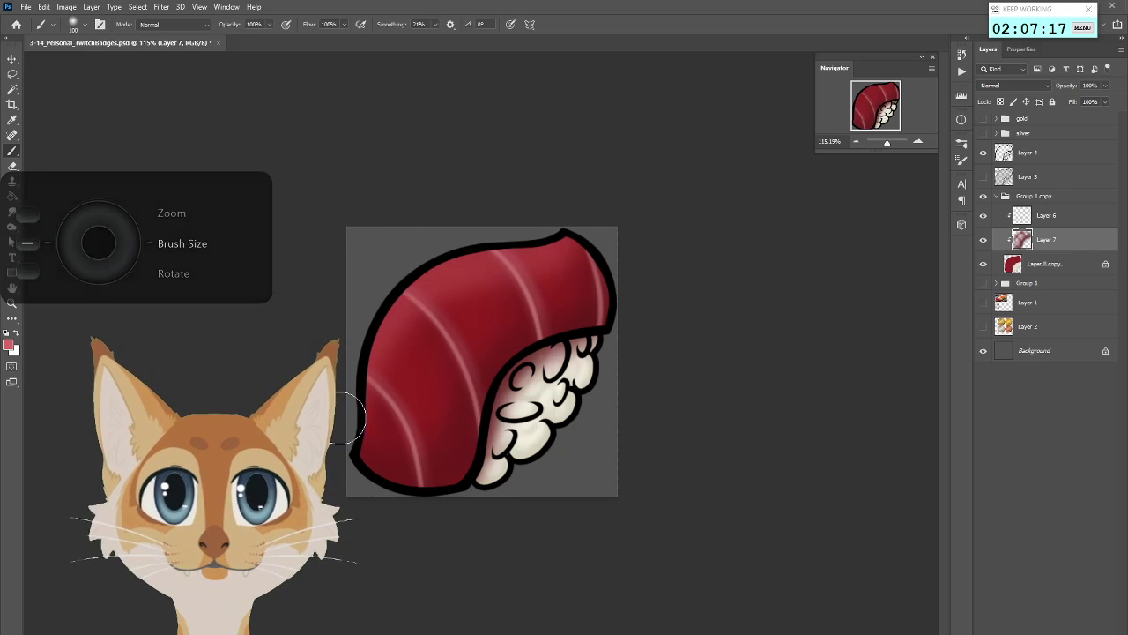
pyautogui.click(8, 344)
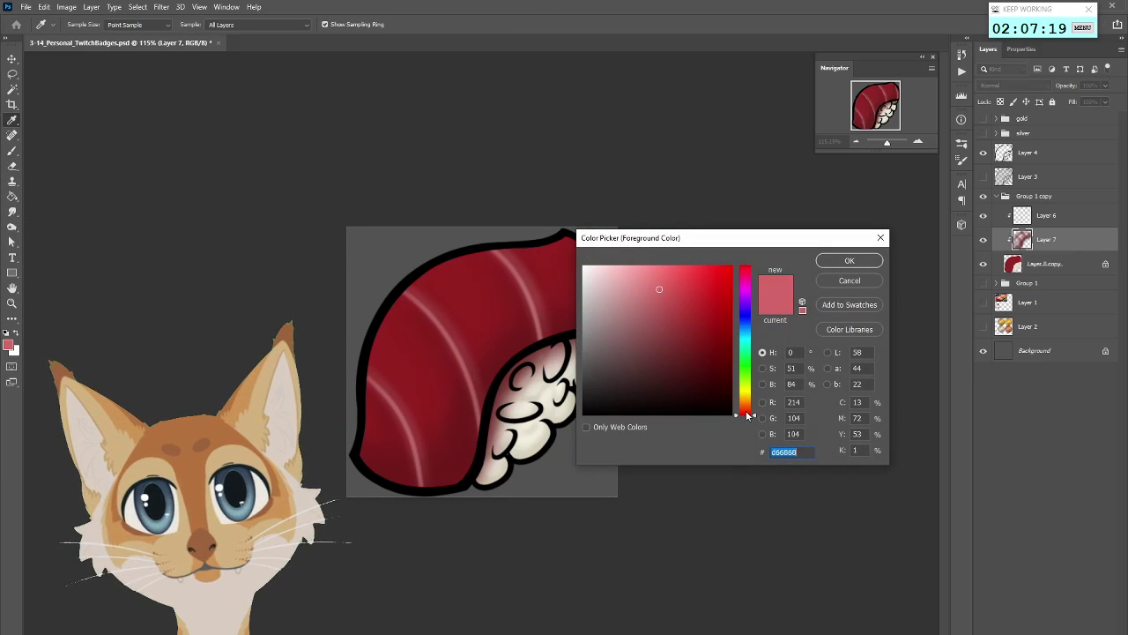
pyautogui.click(747, 410)
pyautogui.click(649, 305)
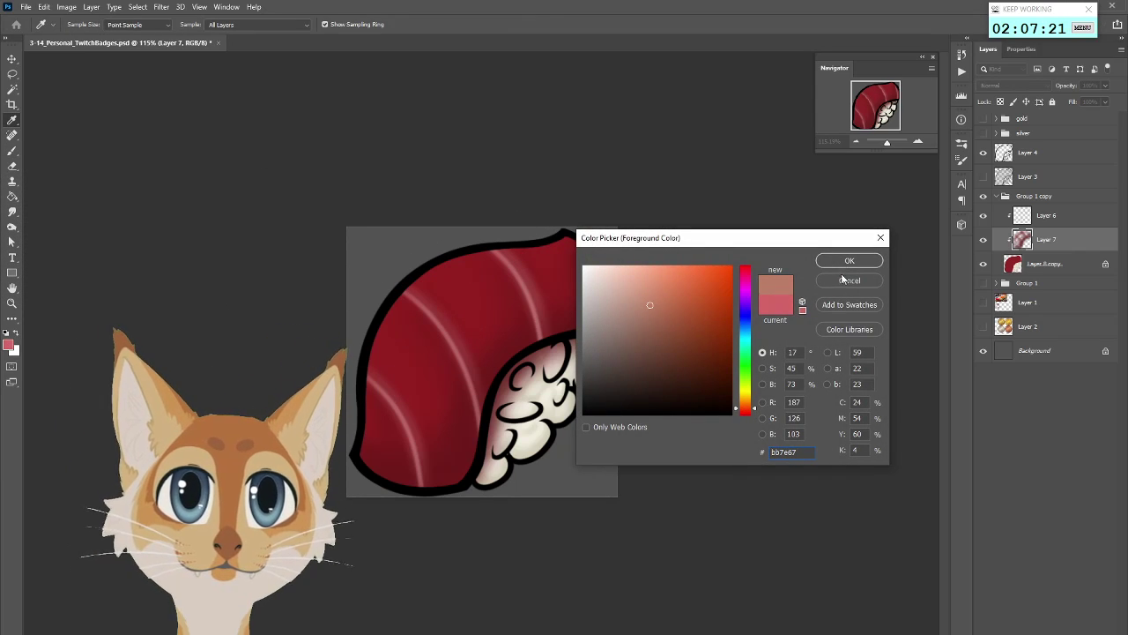
pyautogui.click(843, 279)
# Sample the fish's base red and set the foreground colour to a warmer orange-red, ae5138
pyautogui.keyDown('alt'); pyautogui.click(468, 294); pyautogui.keyUp('alt')
pyautogui.click(8, 344)
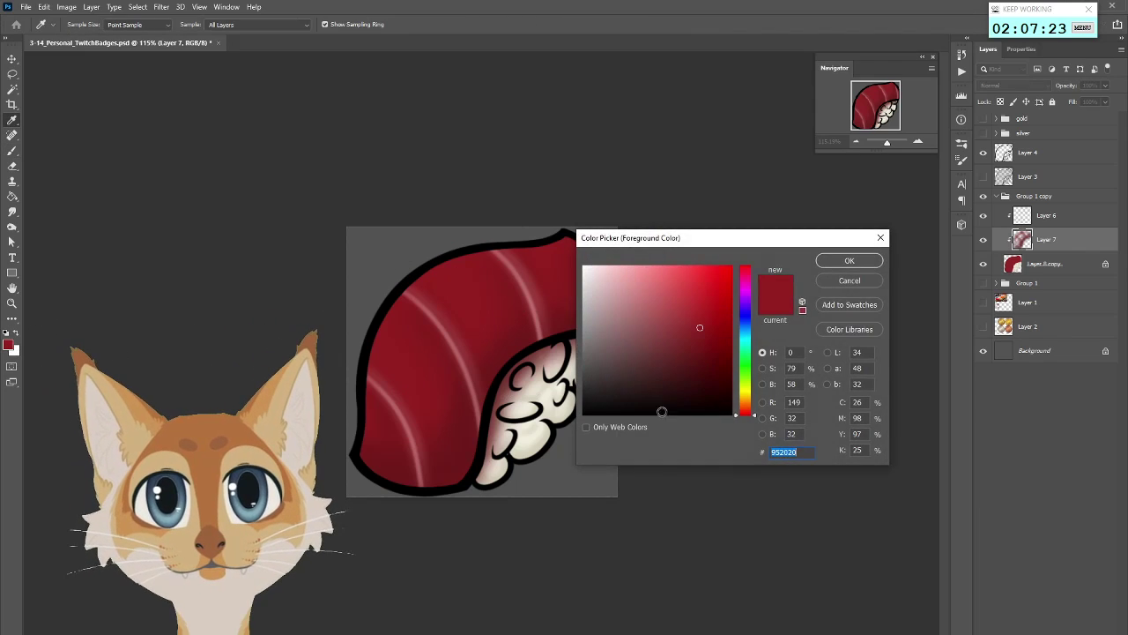
pyautogui.moveTo(750, 414); pyautogui.dragTo(748, 409)
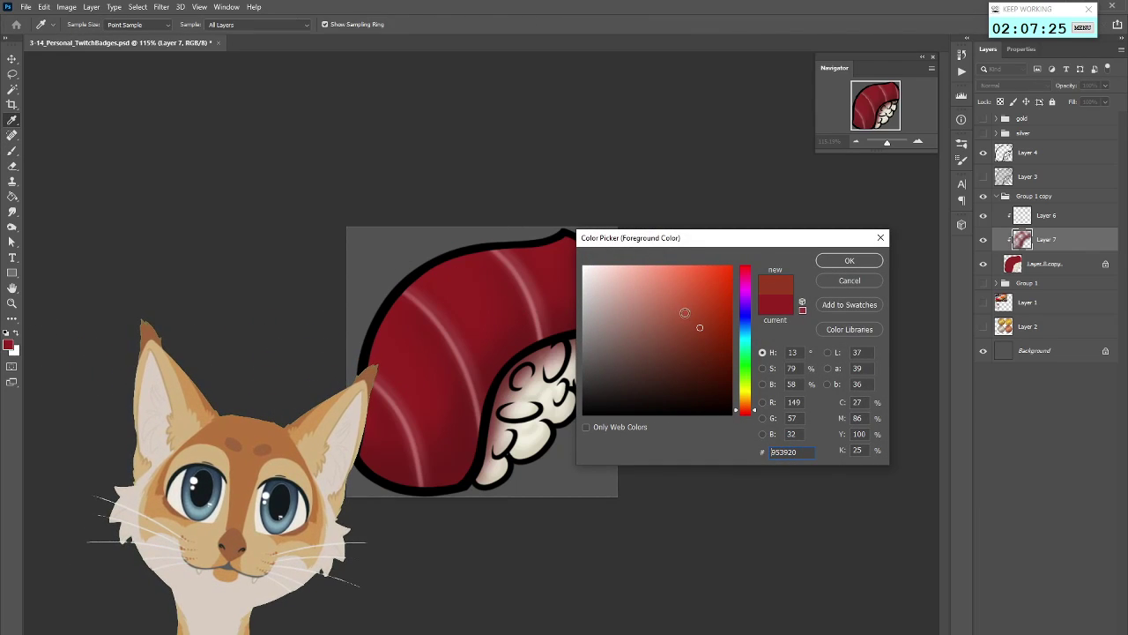
pyautogui.click(849, 260)
pyautogui.press('b')
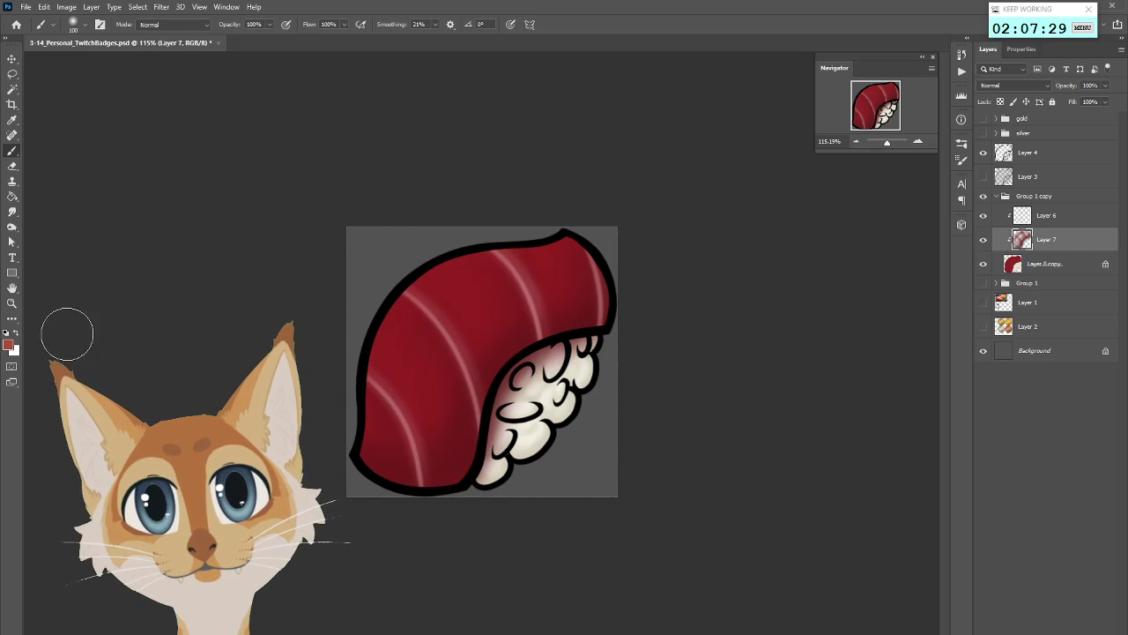
# Choose a more saturated orange-red and paint soft highlights across the fish's upper outer curve, reducing the brush to 90 px
pyautogui.click(11, 346)
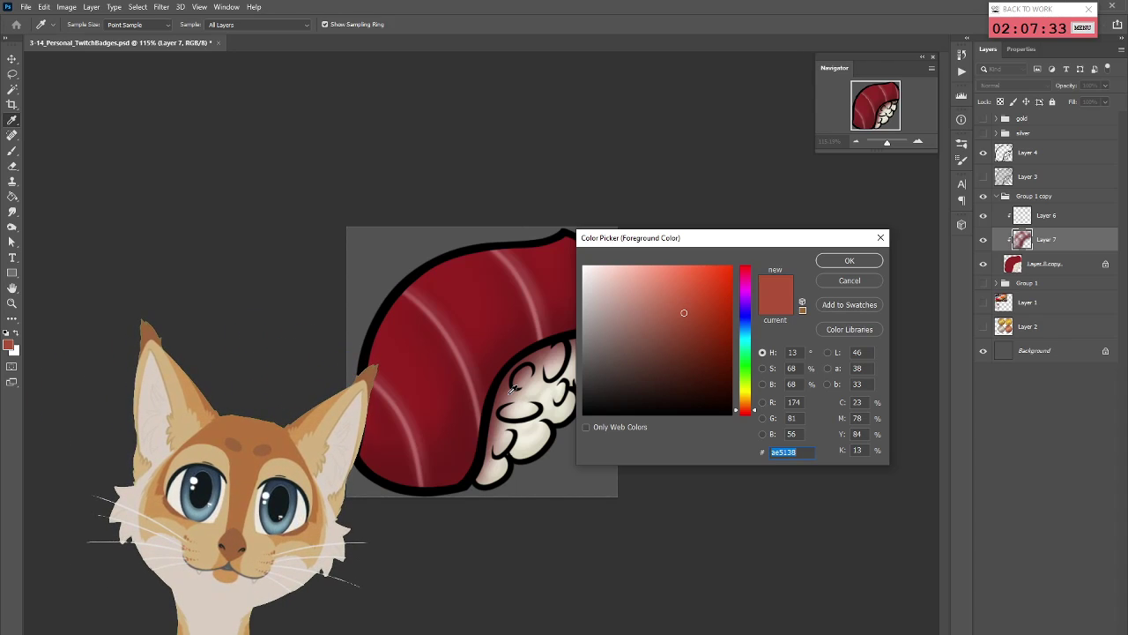
pyautogui.click(698, 315)
pyautogui.click(847, 262)
pyautogui.press('b')
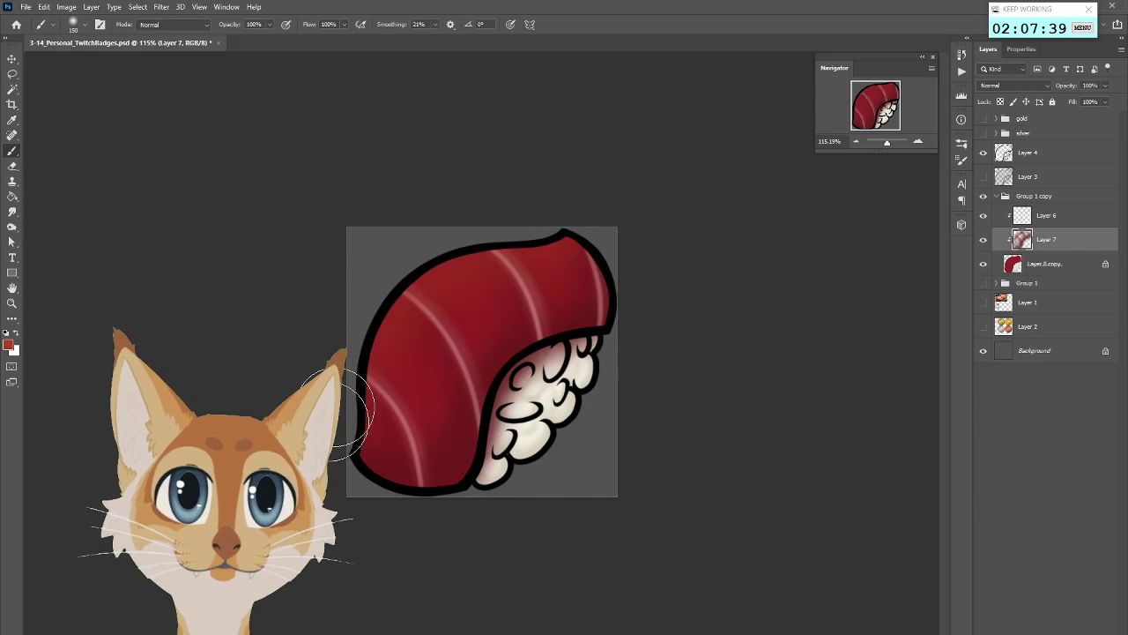
pyautogui.press('[')
pyautogui.press('[')
pyautogui.press('[')
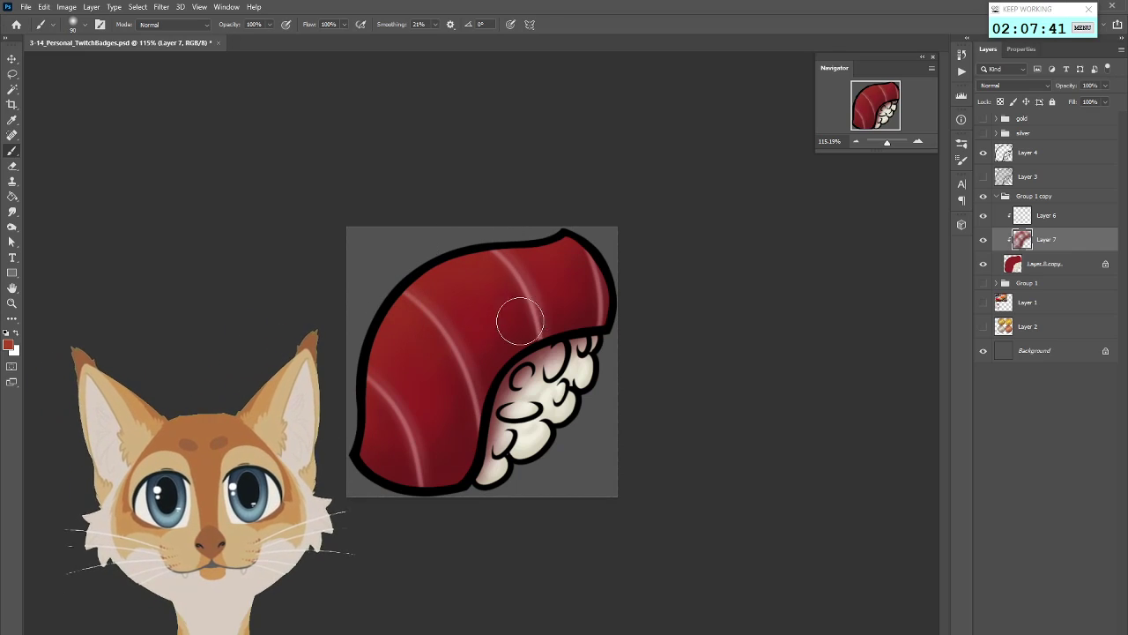
# Set the foreground colour to brighter red ac2f26 and brush highlights over the fish's outer curve with a 125 px soft brush
pyautogui.click(9, 345)
pyautogui.click(748, 412)
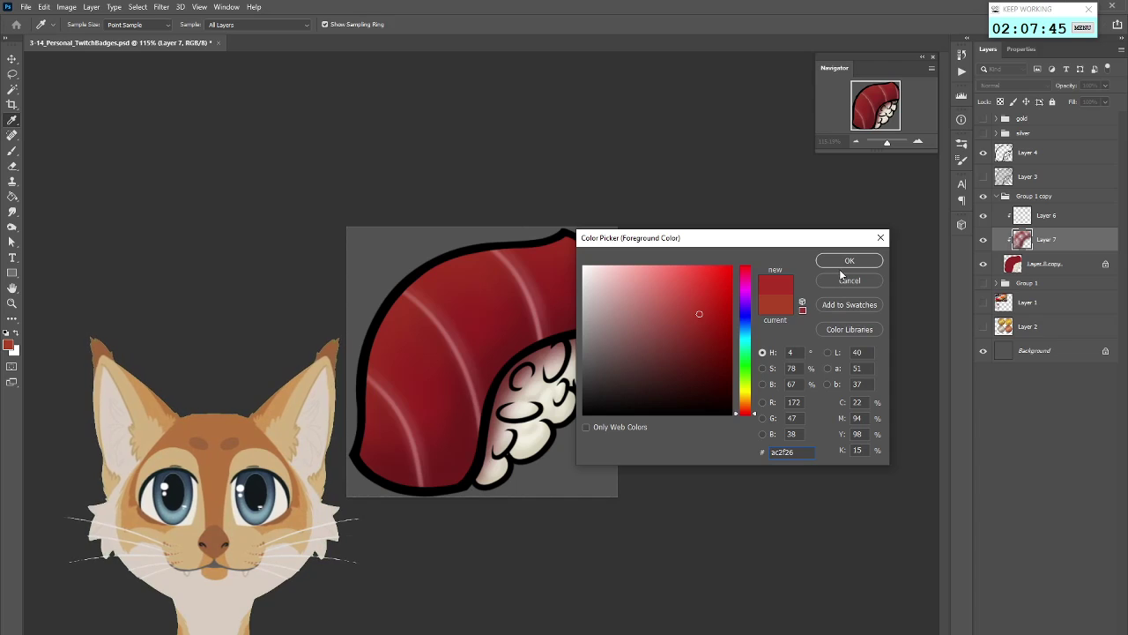
pyautogui.click(848, 261)
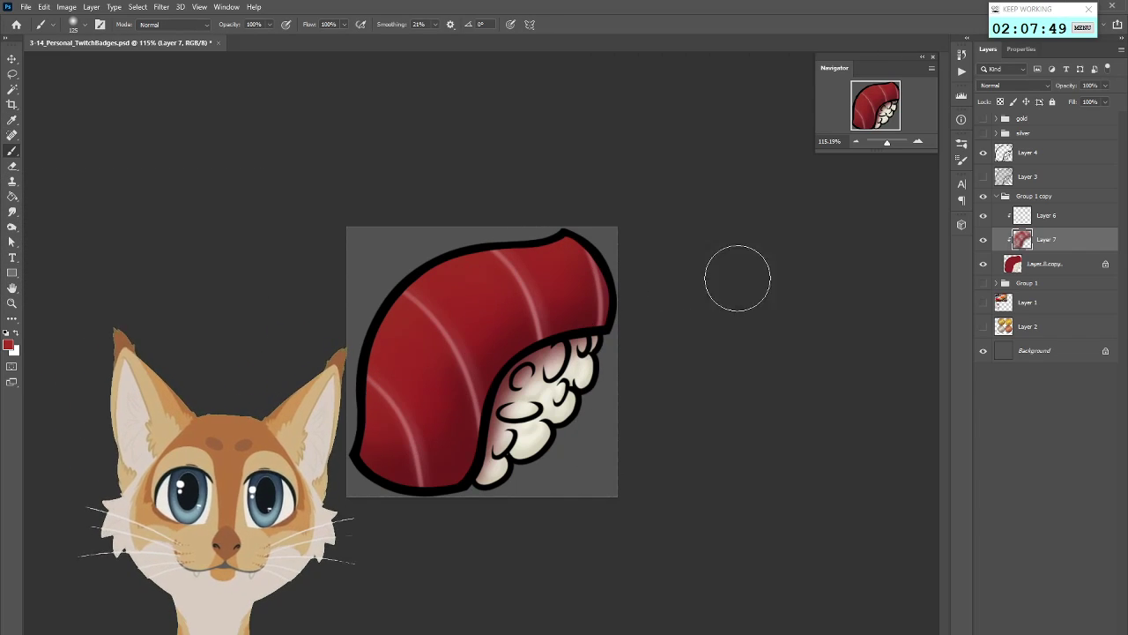
pyautogui.scroll(-3, 771, 301)
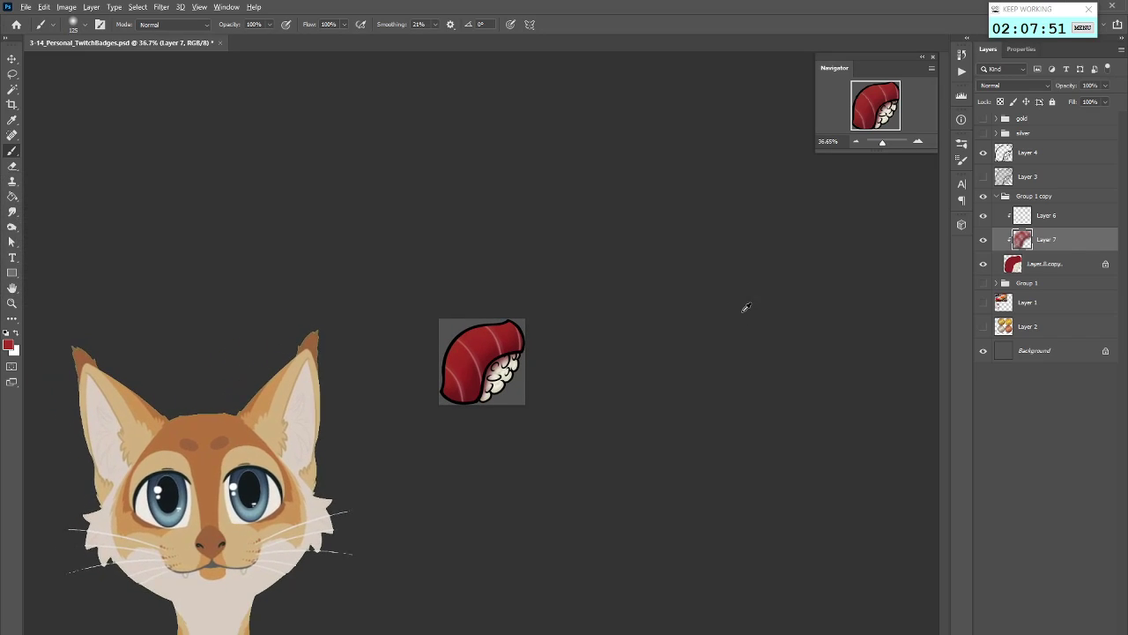
pyautogui.scroll(-3, 742, 311)
pyautogui.scroll(5, 485, 361)
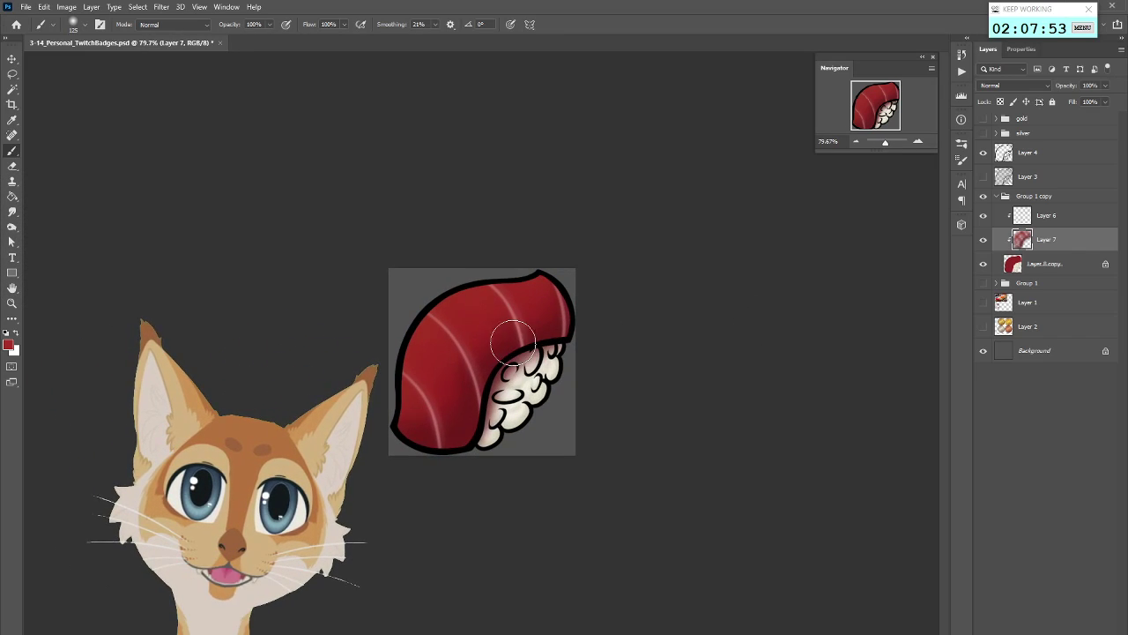
# Sample the fish's shadow red, darken it, and deepen the shading around the fish's edges with an 80 px soft brush
pyautogui.press('i')
pyautogui.click(468, 420)
pyautogui.click(8, 344)
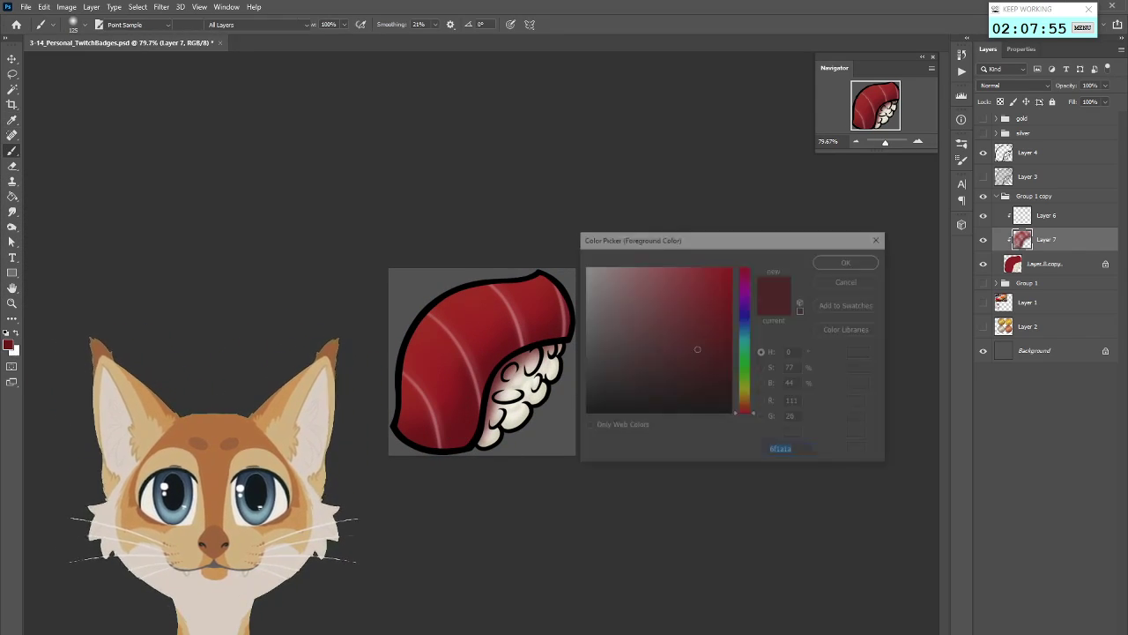
pyautogui.click(849, 260)
pyautogui.press('b')
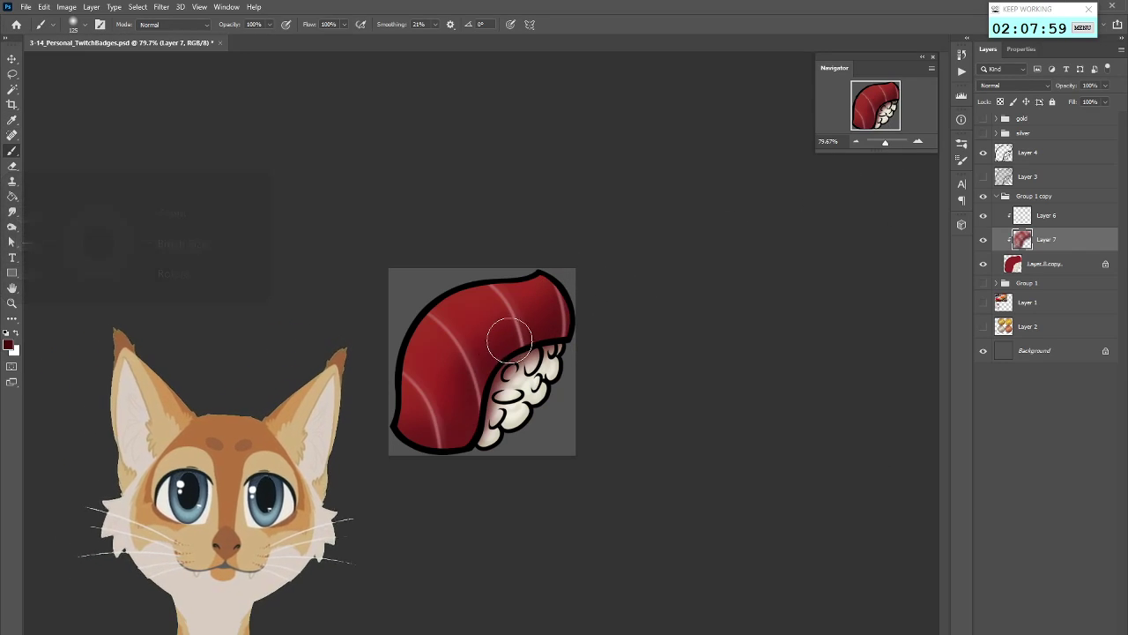
pyautogui.press('[')
pyautogui.press('[')
pyautogui.press('[')
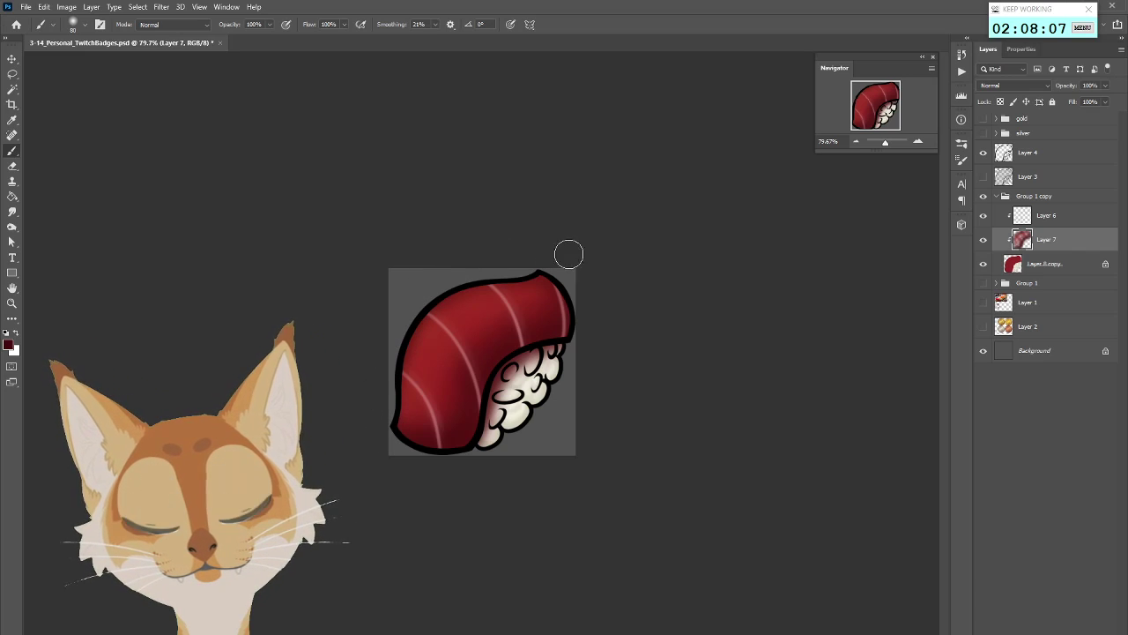
# Sample the fish's red, choose a brighter red, and paint soft highlights across the fish's outer curve, reducing the brush to 80 px
pyautogui.keyDown('alt'); pyautogui.click(411, 413); pyautogui.keyUp('alt')
pyautogui.click(8, 345)
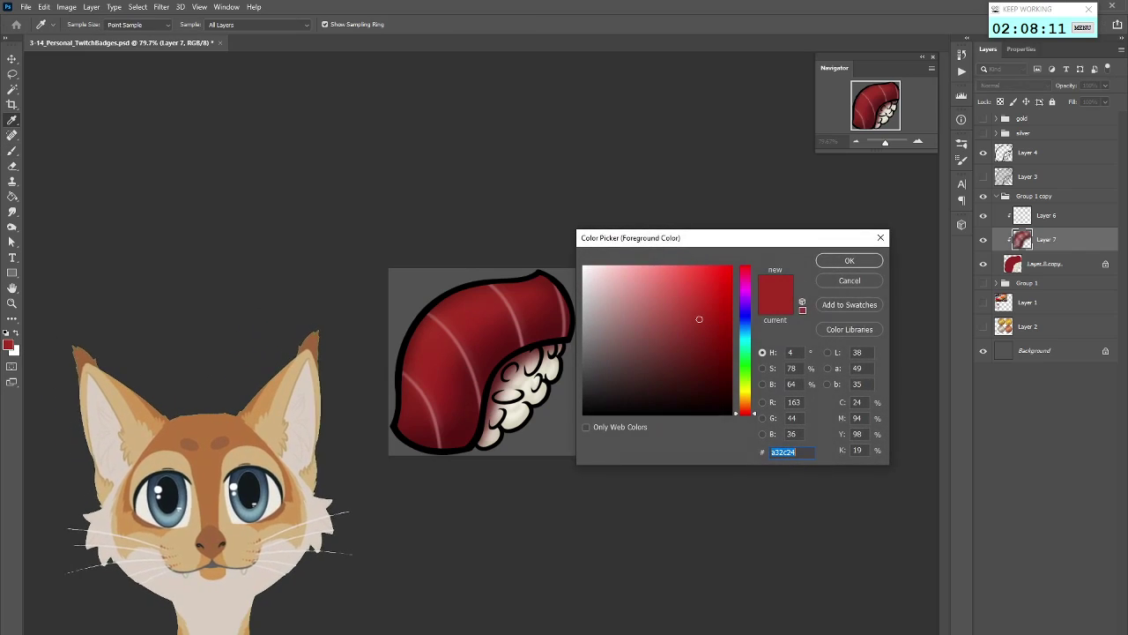
pyautogui.click(692, 310)
pyautogui.click(849, 261)
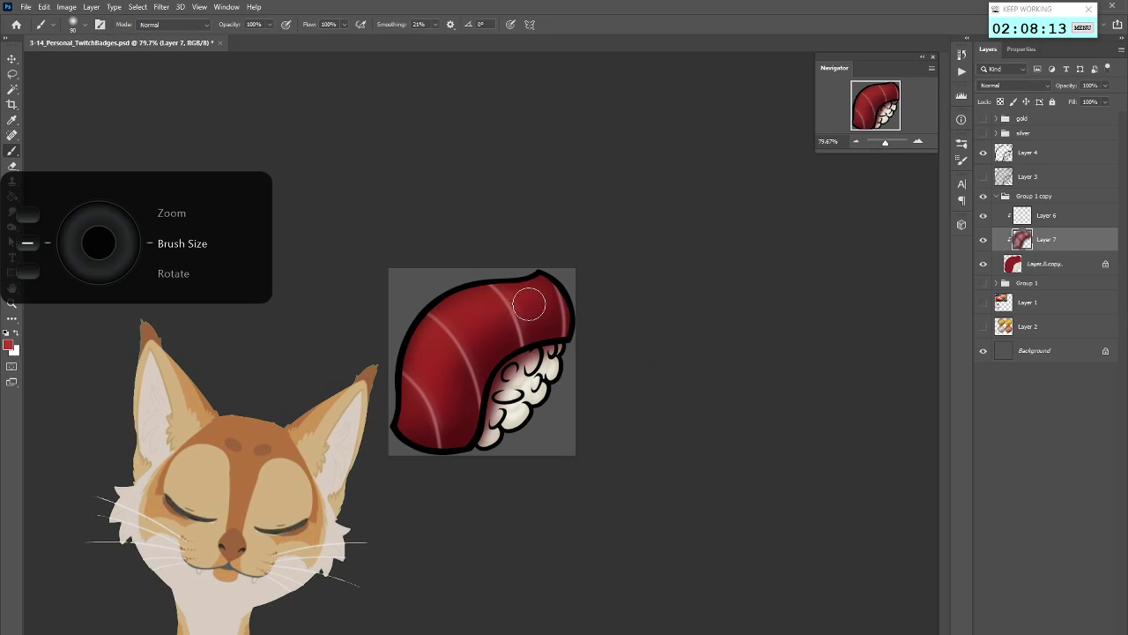
pyautogui.moveTo(447, 401)
pyautogui.mouseDown()
pyautogui.moveTo(547, 300)
pyautogui.moveTo(469, 353)
pyautogui.moveTo(491, 308)
pyautogui.mouseUp()
pyautogui.press('[')
pyautogui.press('[')
pyautogui.press('[')
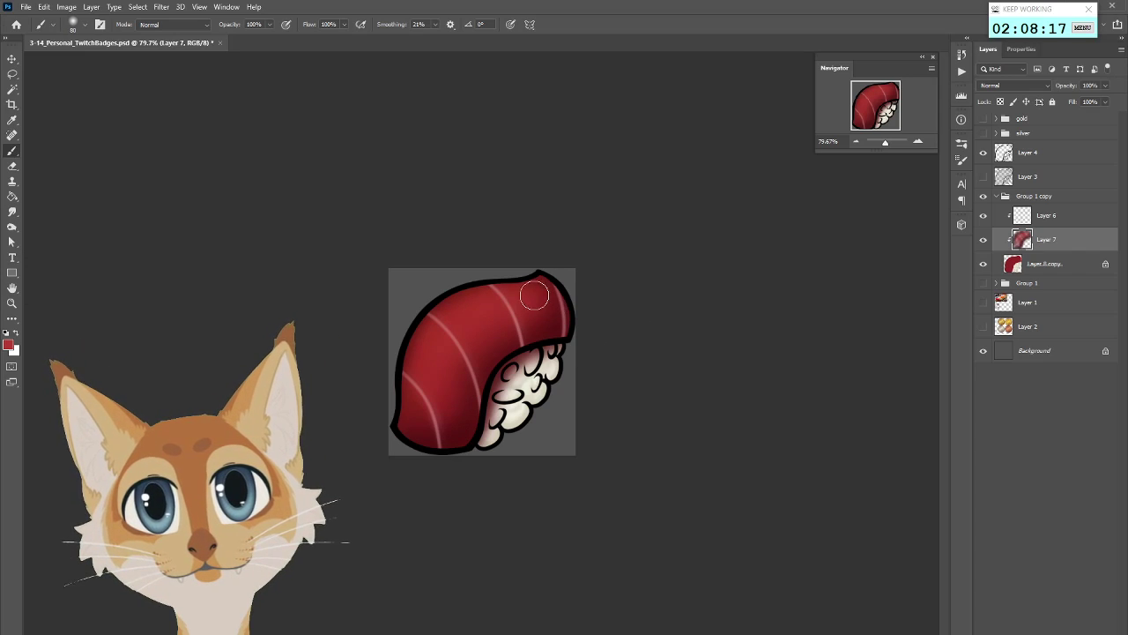
# Set the foreground colour to light red cc534b and brush narrower highlights onto each fish segment with a 45 px soft brush
pyautogui.click(8, 345)
pyautogui.click(679, 296)
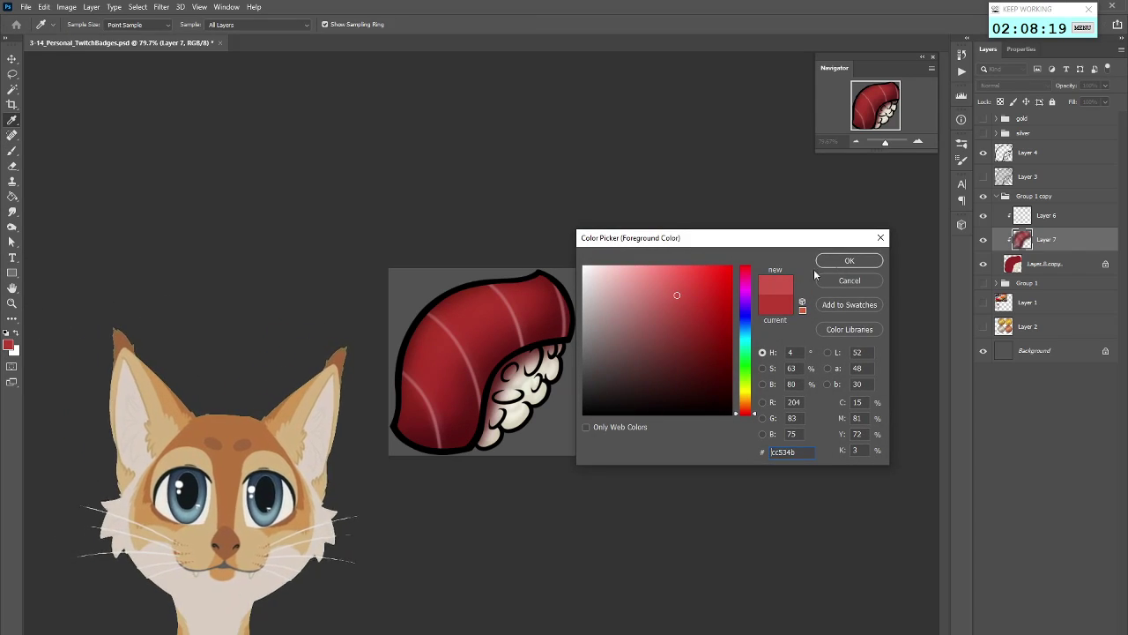
pyautogui.press('Return')
pyautogui.press('b')
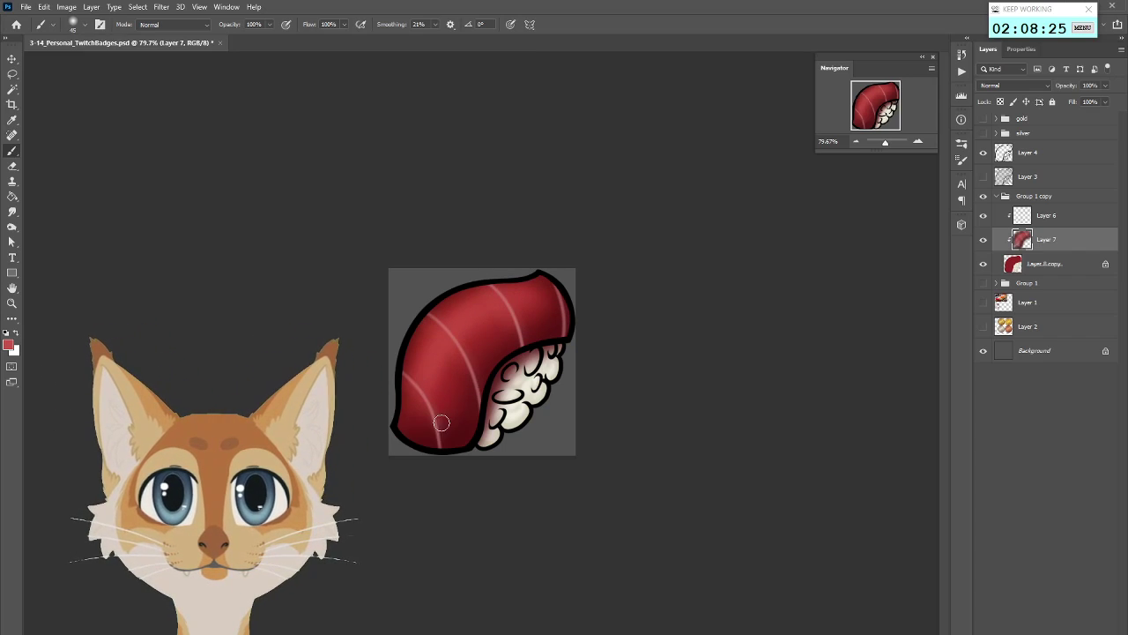
pyautogui.scroll(-6, 581, 439)
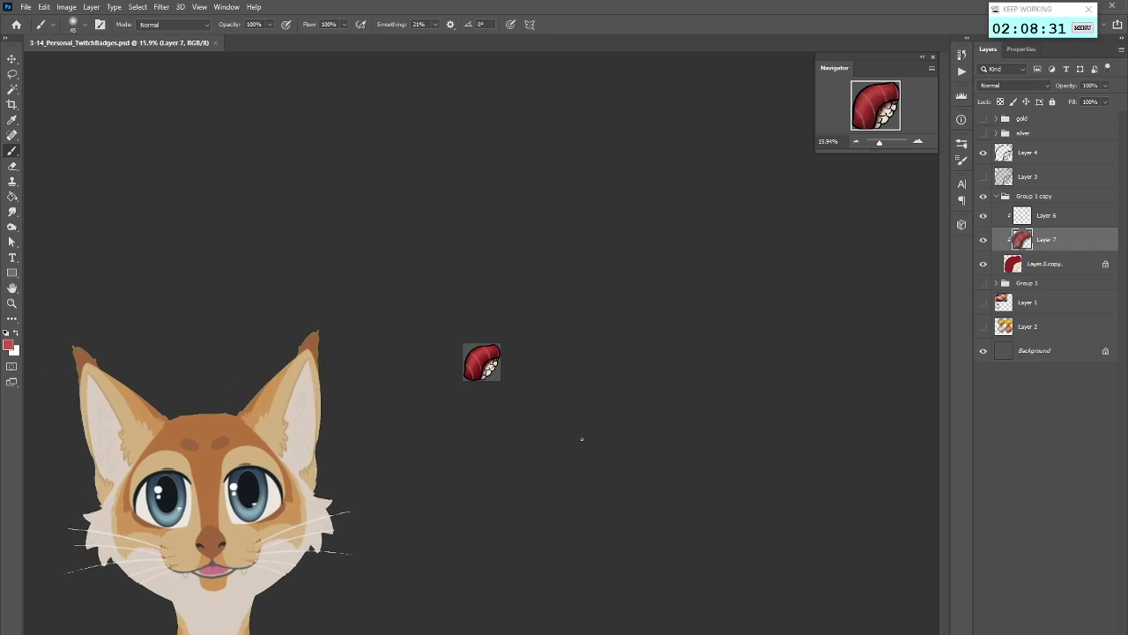
# Sample a dark red from the fish and soften the shading around its edges with a 70 px soft brush
pyautogui.scroll(8, 481, 362)
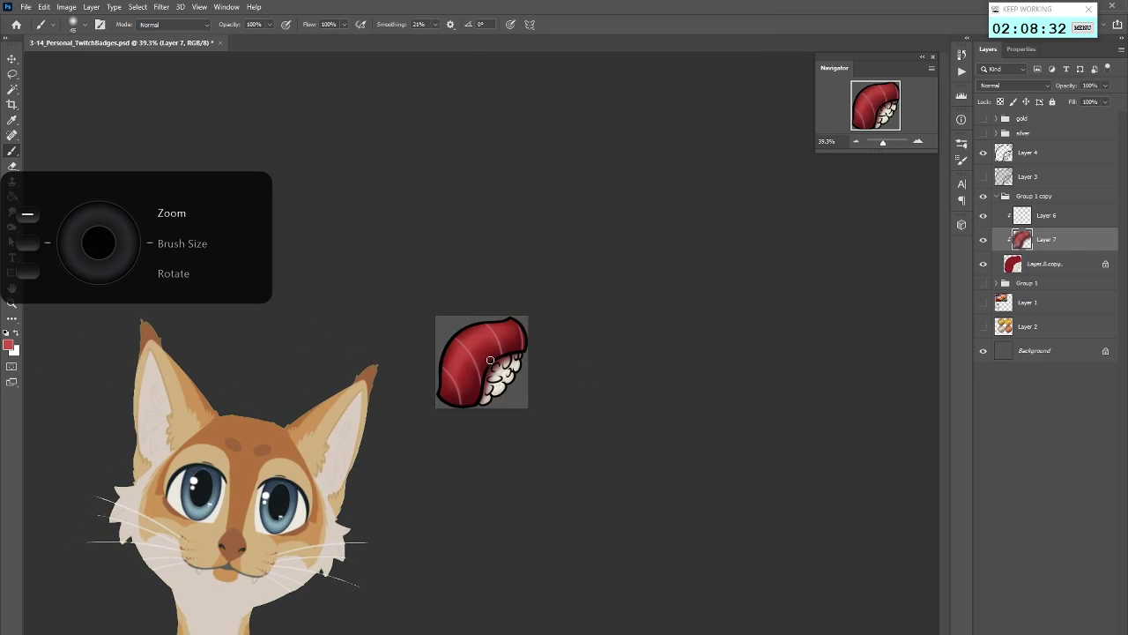
pyautogui.press('i')
pyautogui.click(480, 331)
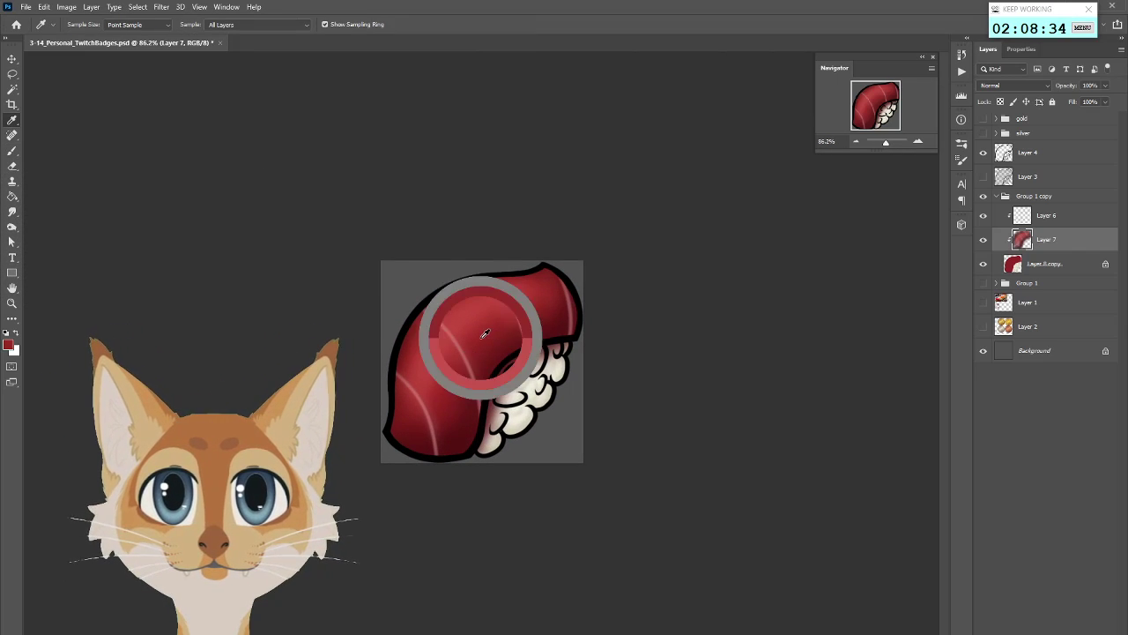
pyautogui.press('b')
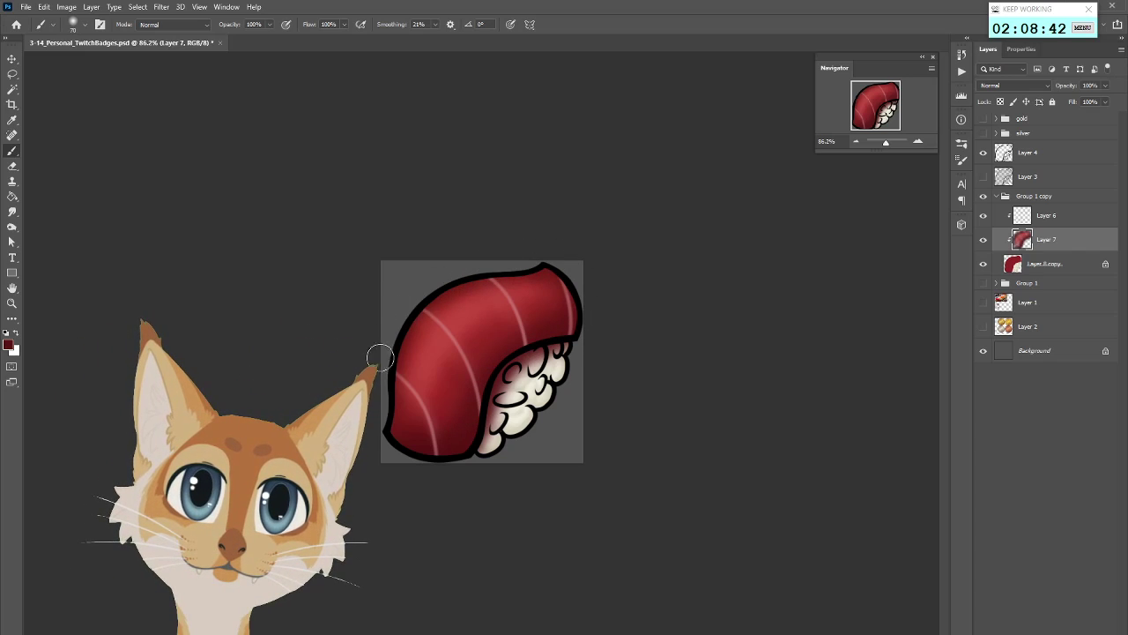
pyautogui.scroll(-3, 420, 509)
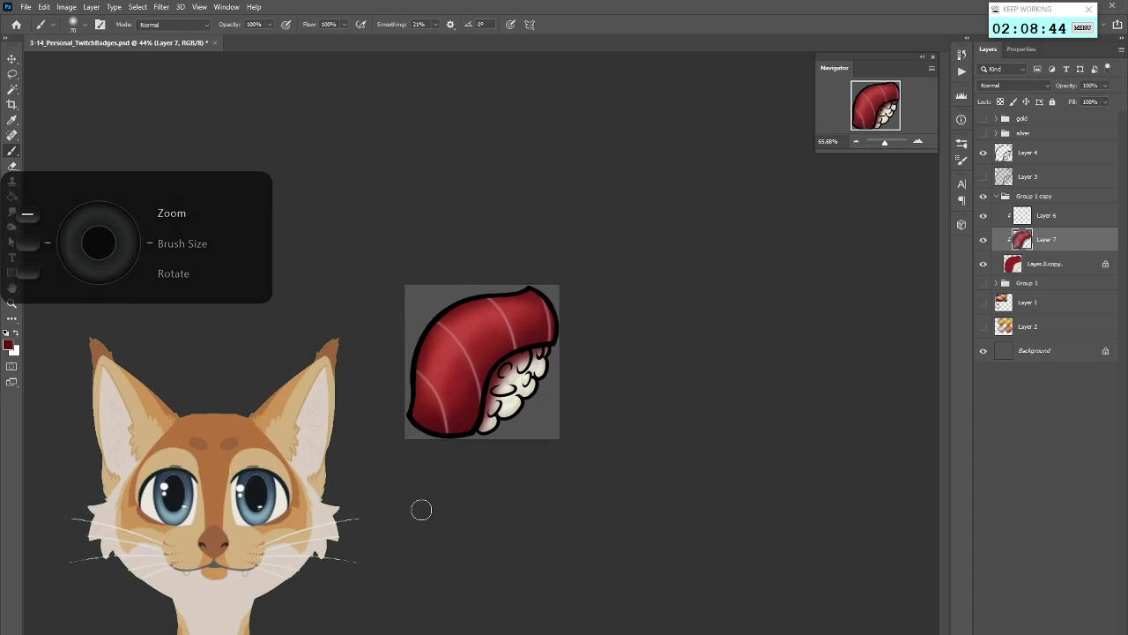
# Try the Hard Light blend mode at 54% opacity on the white stripe layer, Layer 6
pyautogui.click(1046, 222)
pyautogui.click(1014, 84)
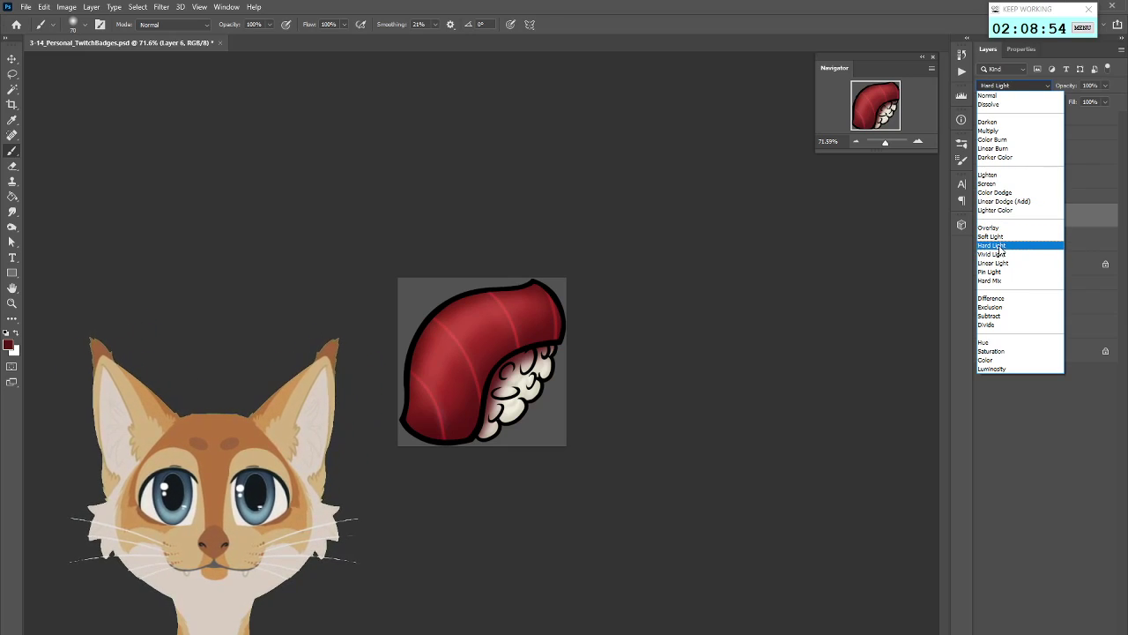
pyautogui.click(993, 245)
pyautogui.click(1105, 85)
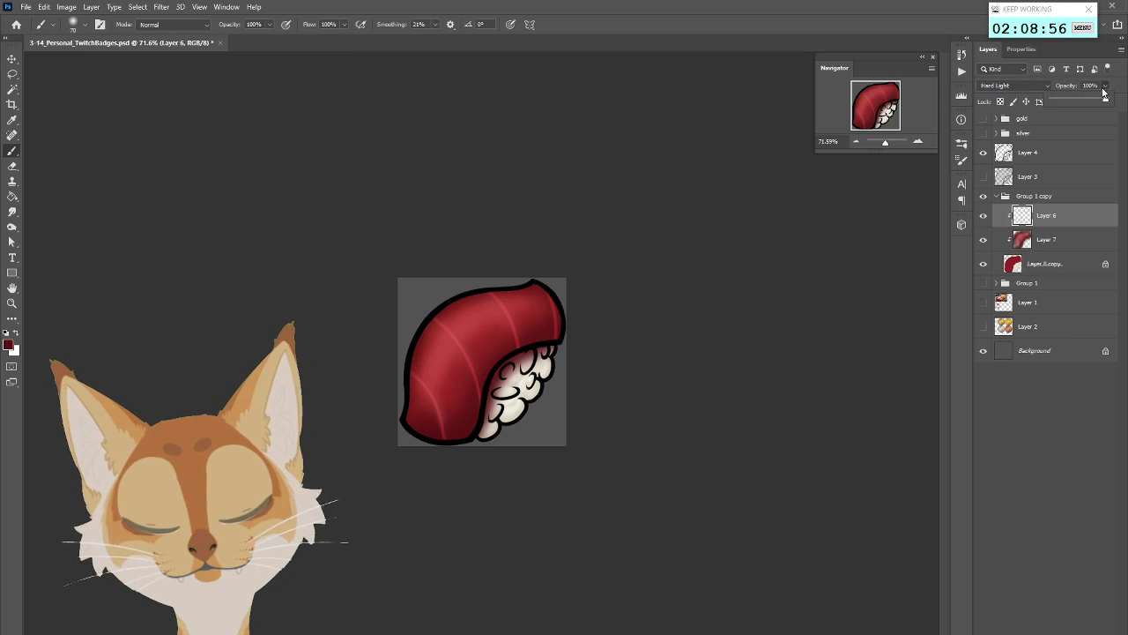
pyautogui.moveTo(1085, 104); pyautogui.dragTo(1082, 103)
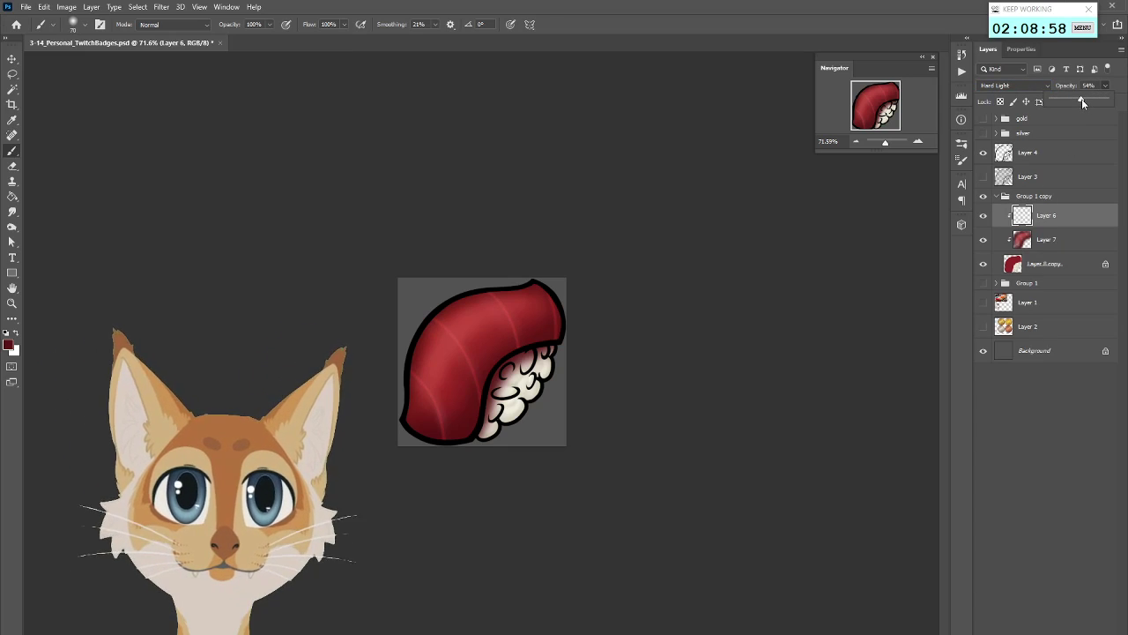
# Set the stripe layer's blend mode to Screen and its opacity to 57%
pyautogui.click(1014, 85)
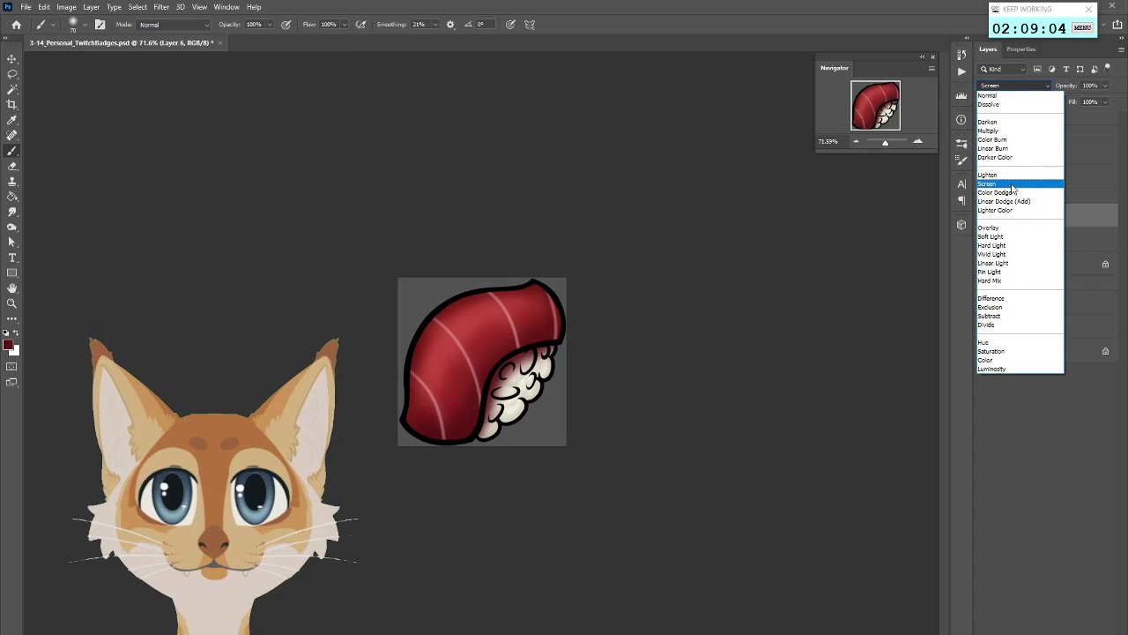
pyautogui.click(1014, 185)
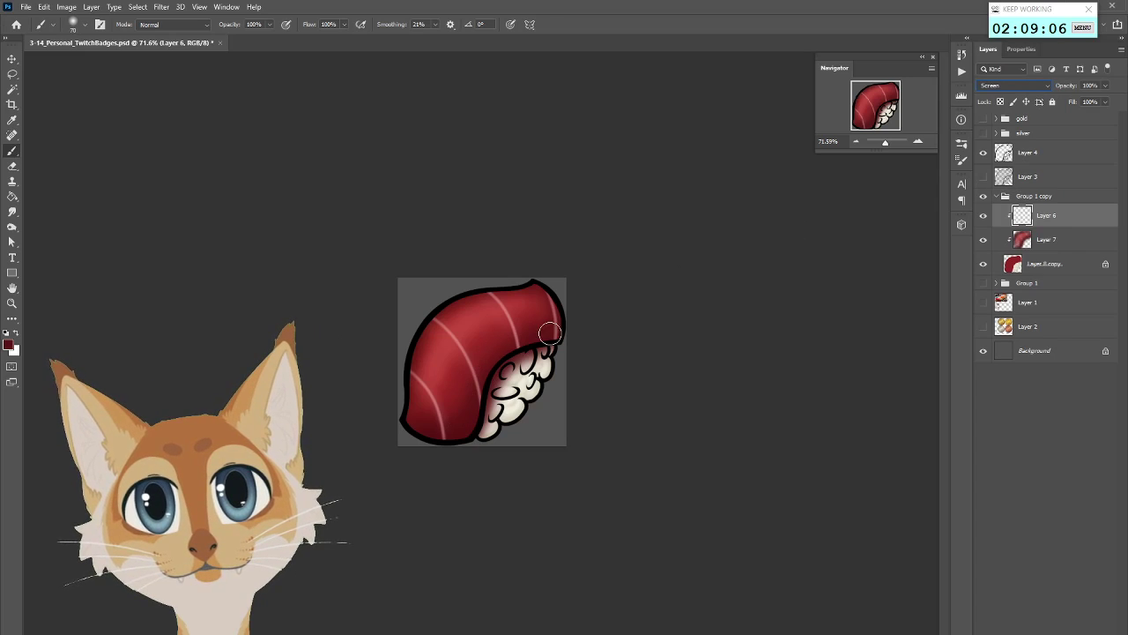
pyautogui.moveTo(1082, 97); pyautogui.dragTo(1072, 98)
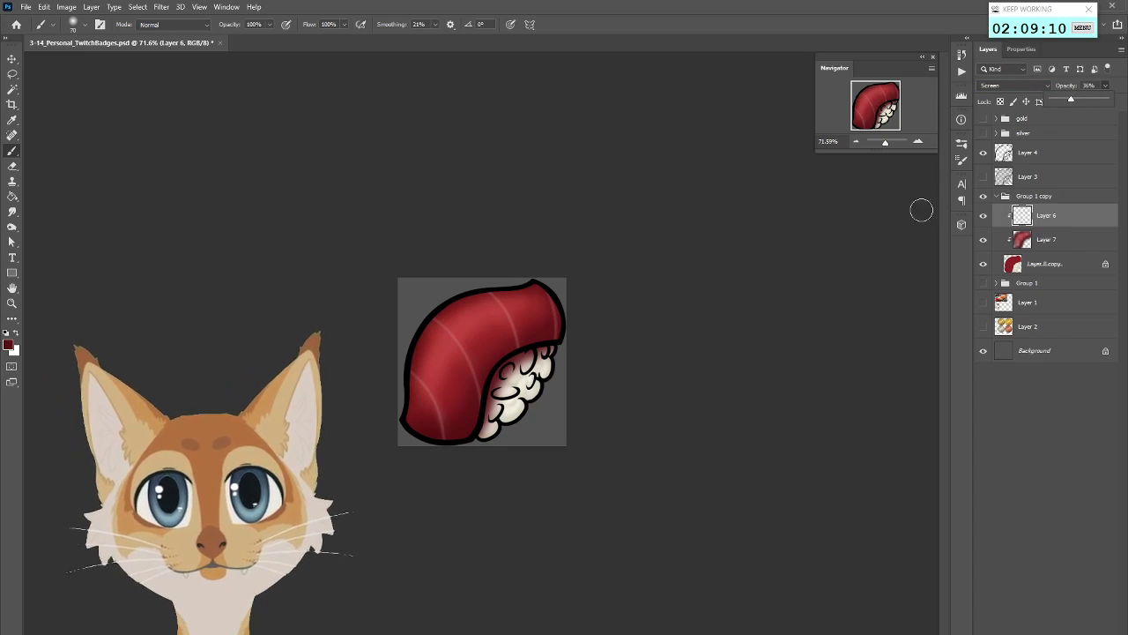
pyautogui.scroll(-5, 809, 393)
pyautogui.scroll(4, 811, 392)
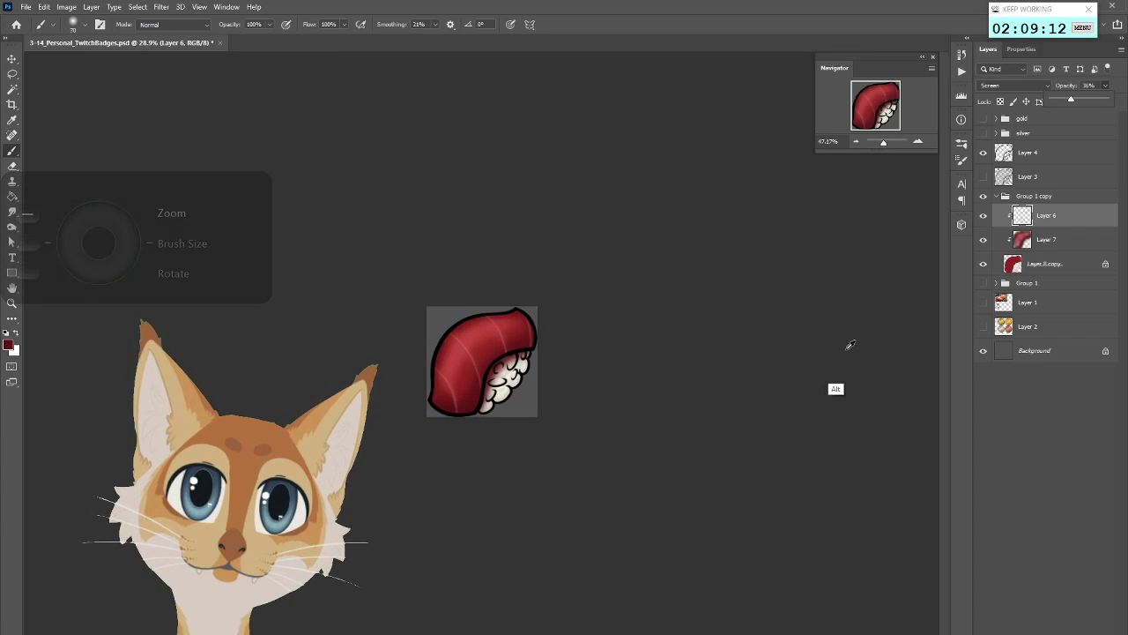
pyautogui.click(1080, 99)
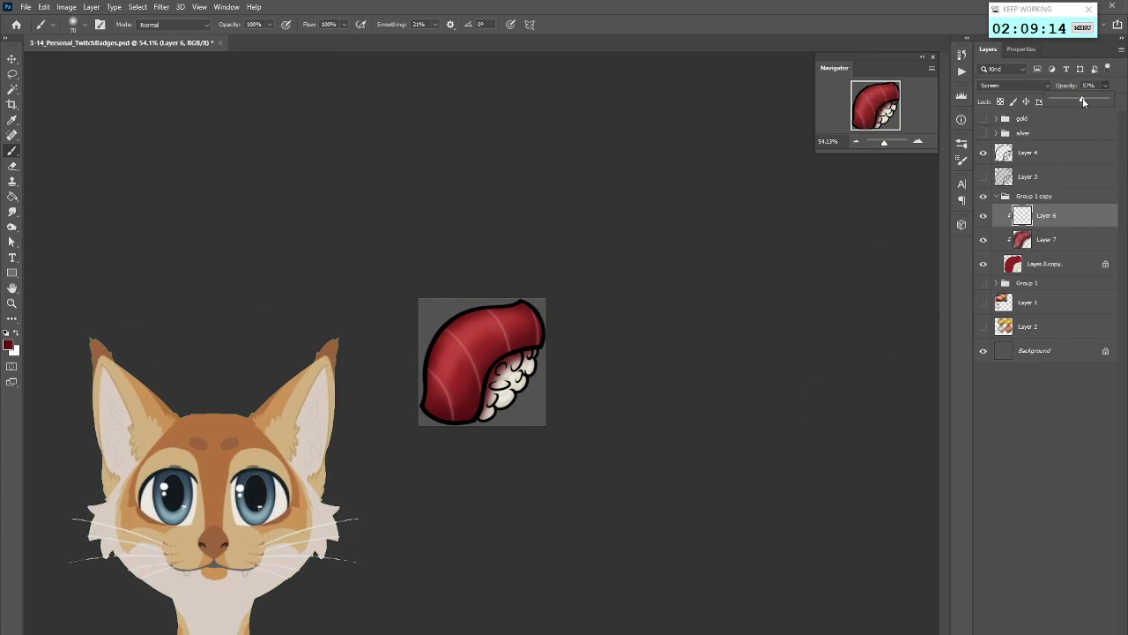
pyautogui.scroll(-4, 675, 327)
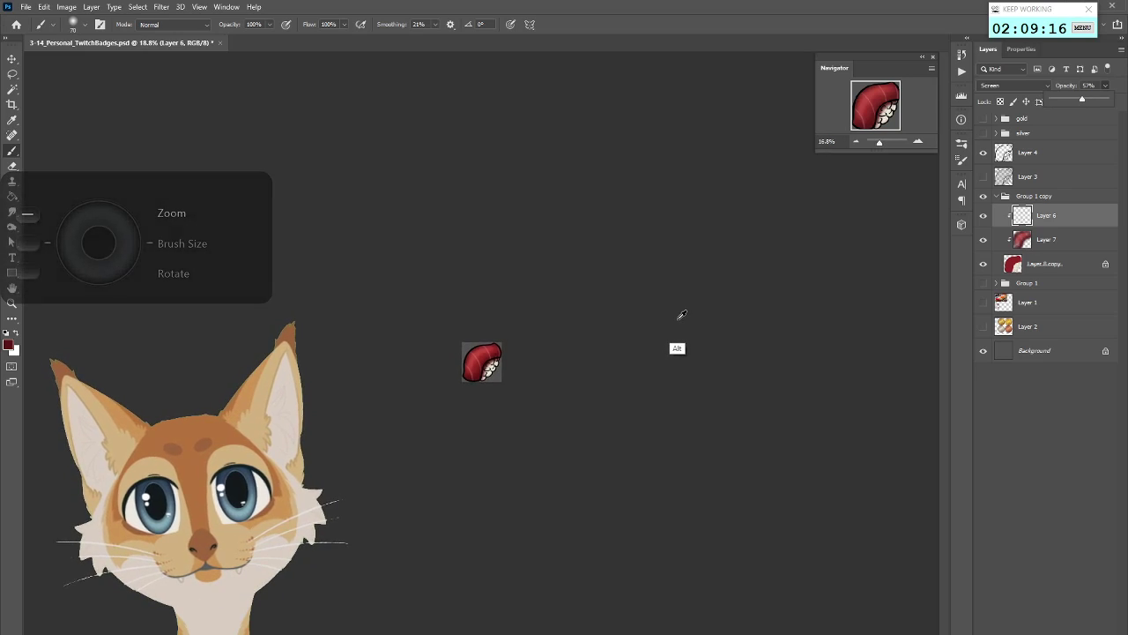
pyautogui.scroll(6, 672, 305)
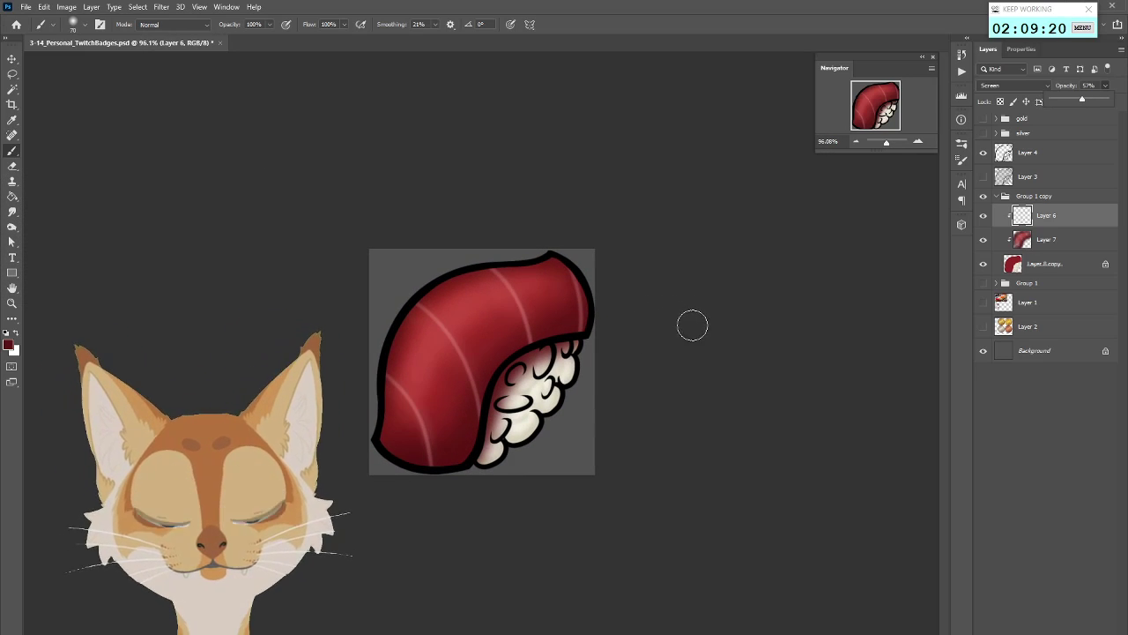
# Paint fine grain streaks parallel to the fish's stripes with a 20 px soft brush, alternating sampled light and dark reds
pyautogui.keyDown('alt'); pyautogui.click(426, 361); pyautogui.keyUp('alt')
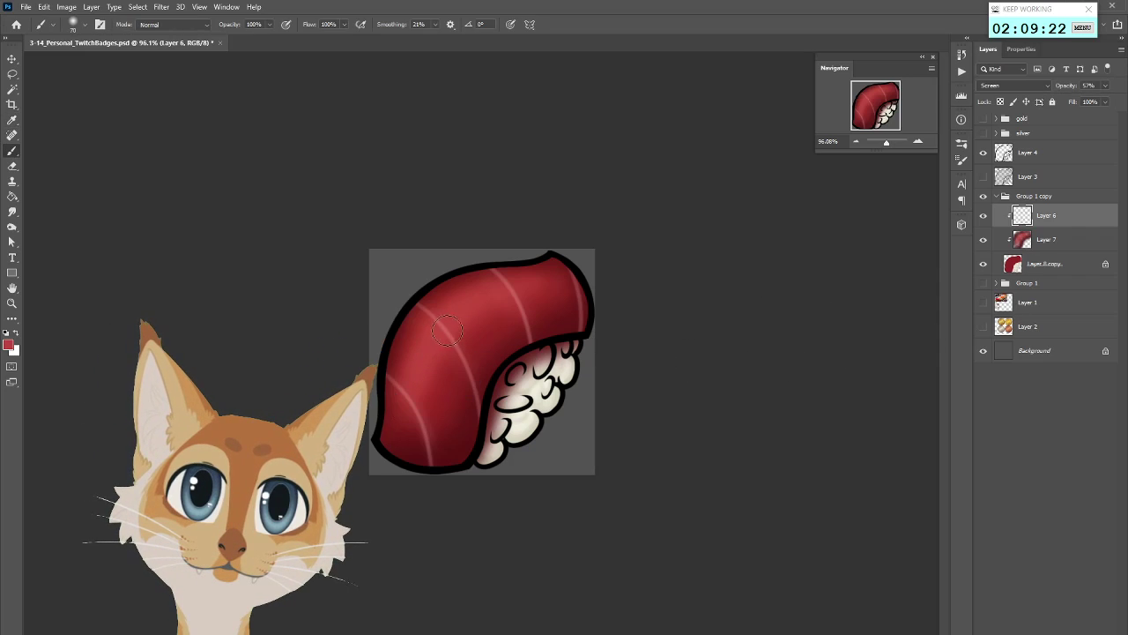
pyautogui.scroll(-2, 441, 337)
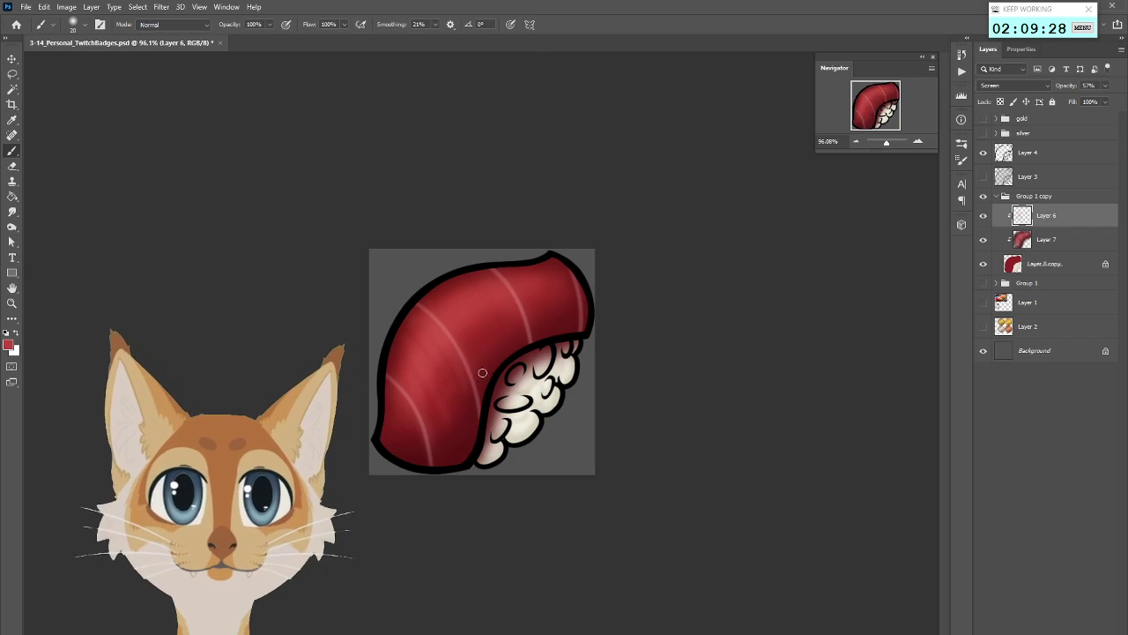
pyautogui.keyDown('alt'); pyautogui.click(465, 403); pyautogui.keyUp('alt')
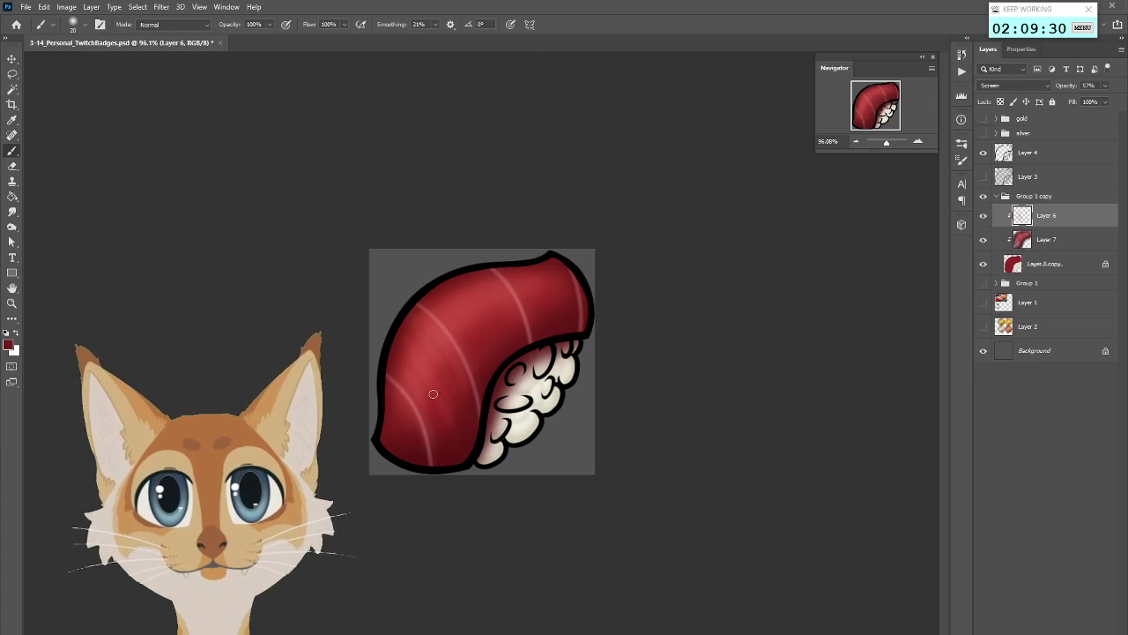
pyautogui.keyDown('alt'); pyautogui.click(447, 314); pyautogui.keyUp('alt')
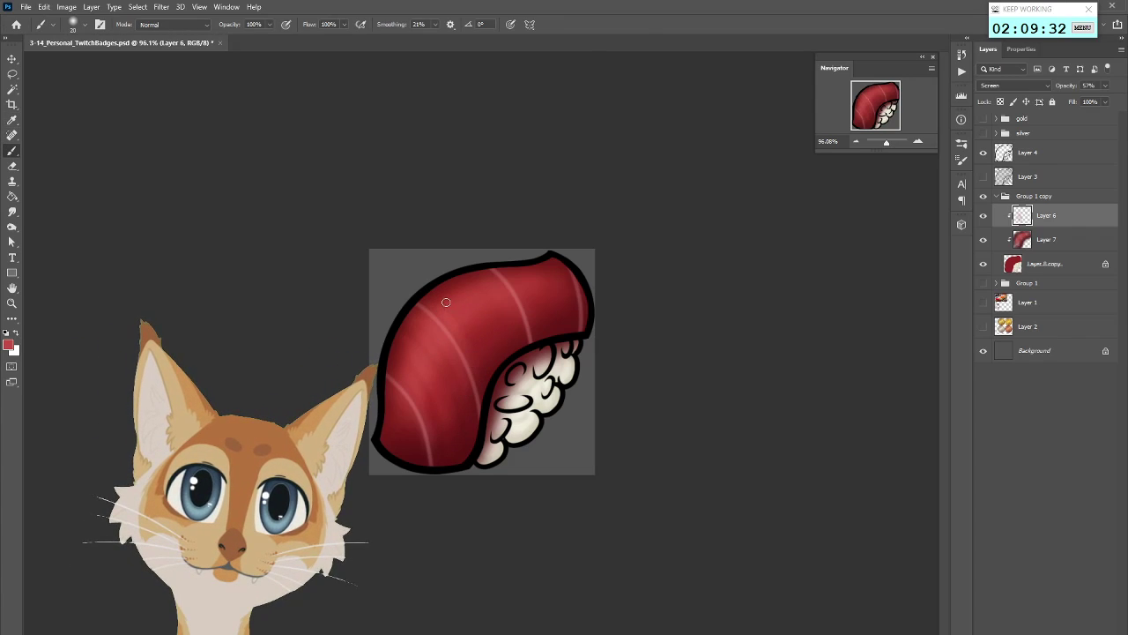
pyautogui.keyDown('alt'); pyautogui.click(517, 352); pyautogui.keyUp('alt')
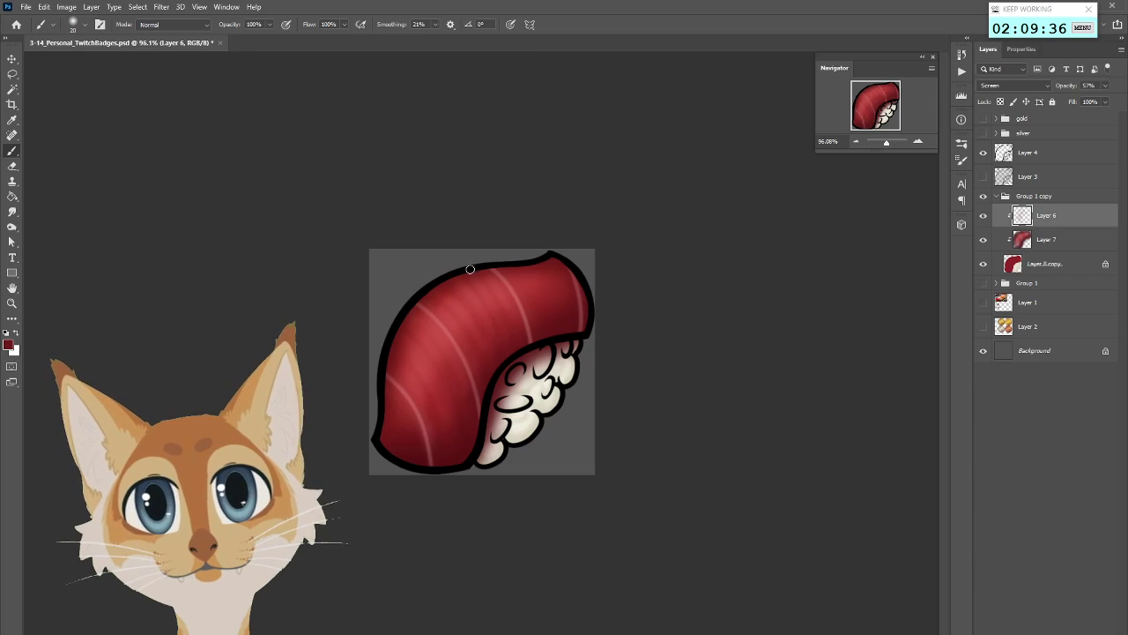
pyautogui.keyDown('alt'); pyautogui.click(520, 284); pyautogui.keyUp('alt')
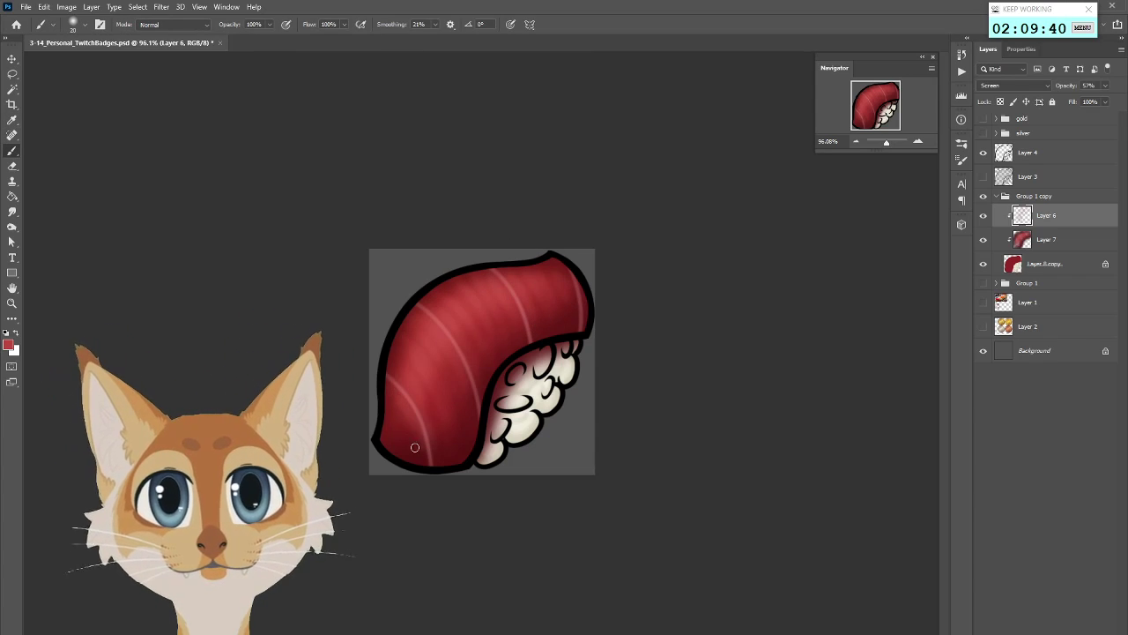
pyautogui.scroll(-5, 715, 307)
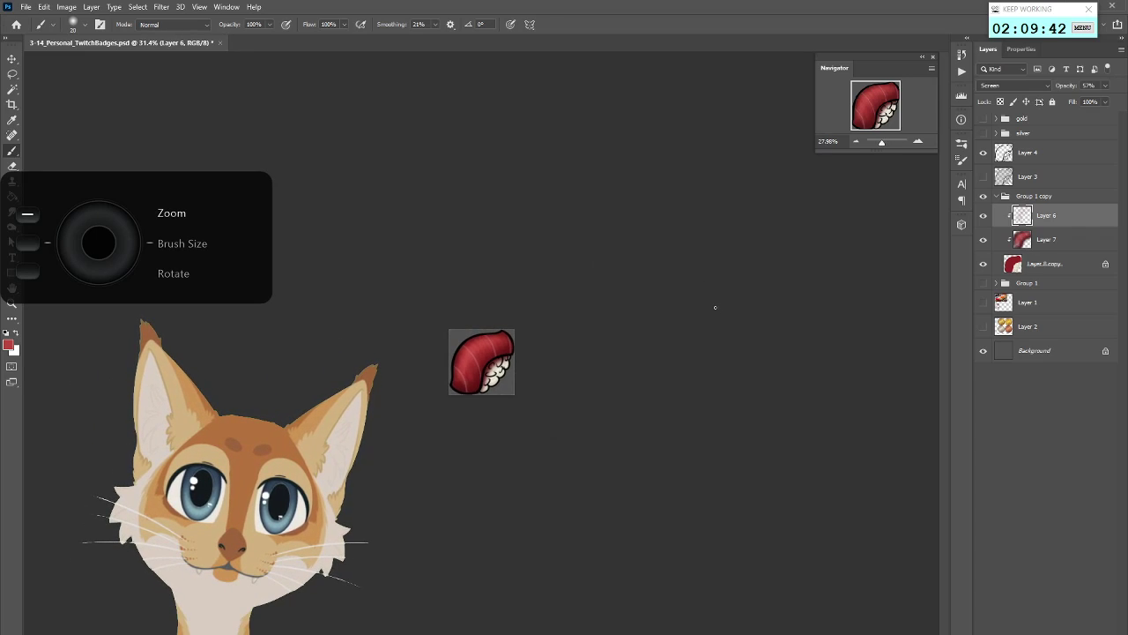
pyautogui.scroll(-2, 715, 307)
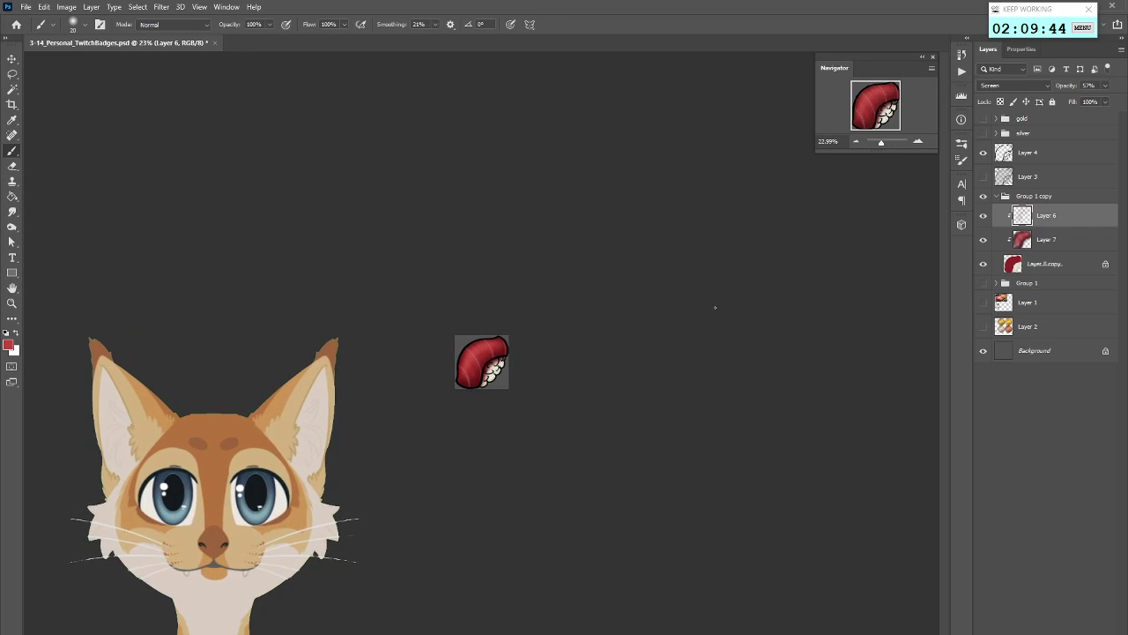
pyautogui.scroll(5, 715, 307)
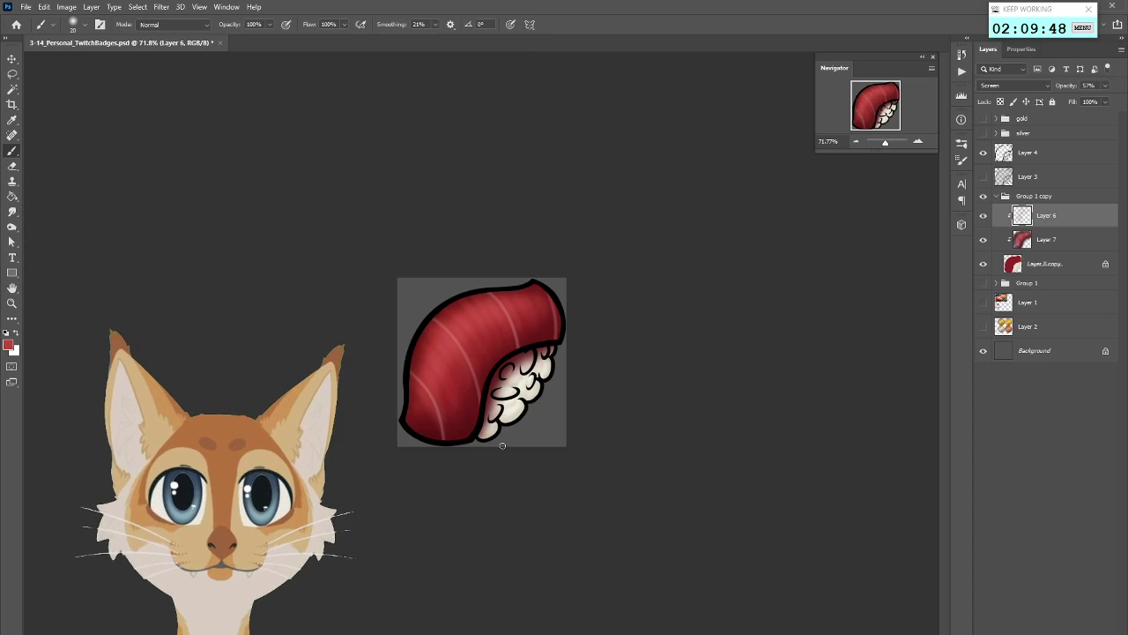
# Remove the reddish shading that covers the rice on Layer 7
pyautogui.click(1059, 240)
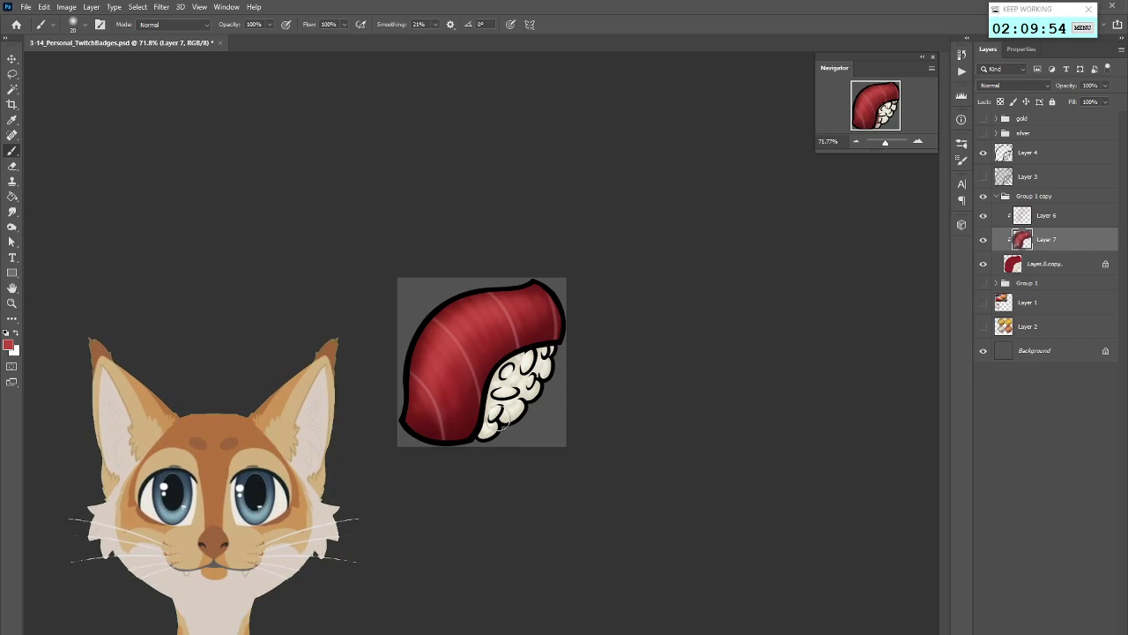
pyautogui.scroll(-6, 857, 195)
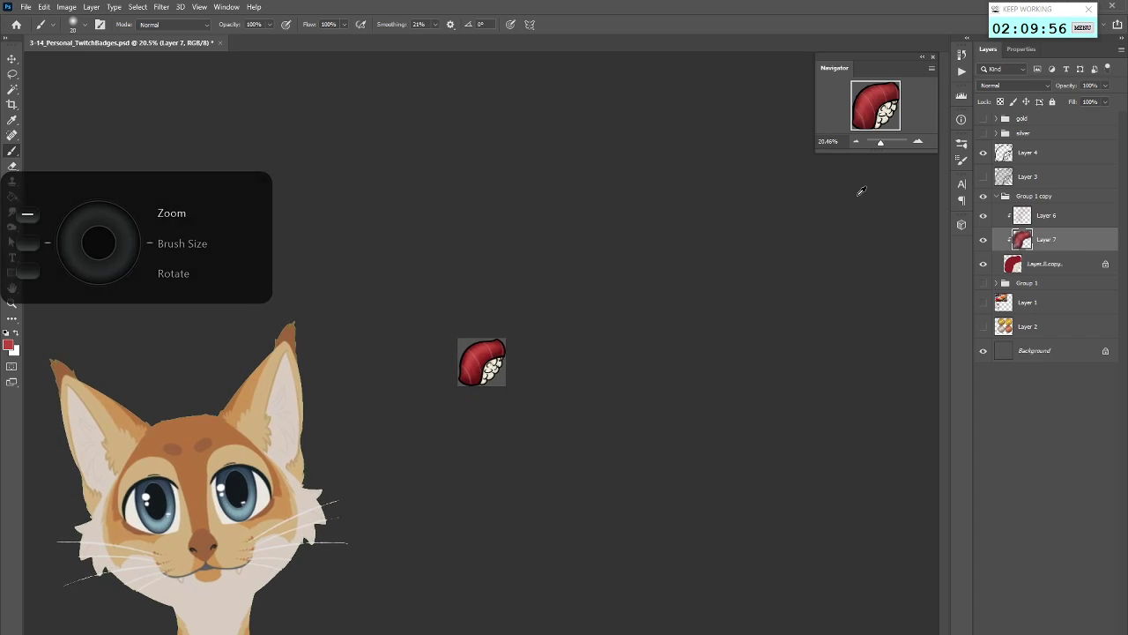
pyautogui.scroll(2, 857, 195)
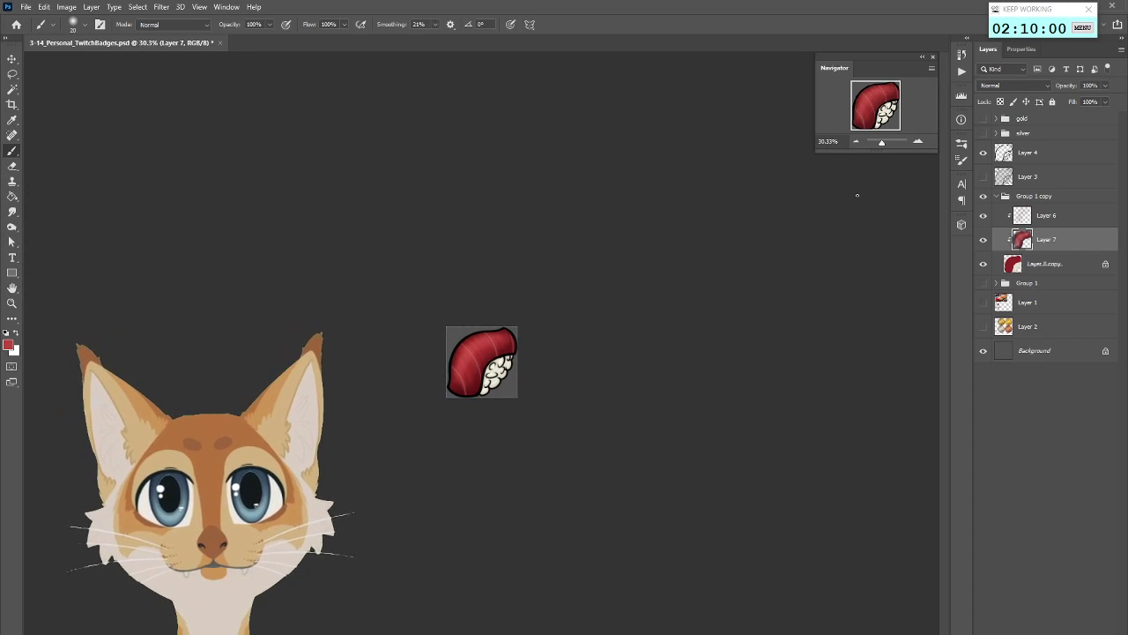
# Lasso the rice on the red tuna's Layer 8 copy, adjust it with Hue/Saturation to saturation +29 and lightness -8, and deselect
pyautogui.click(1014, 264)
pyautogui.click(12, 74)
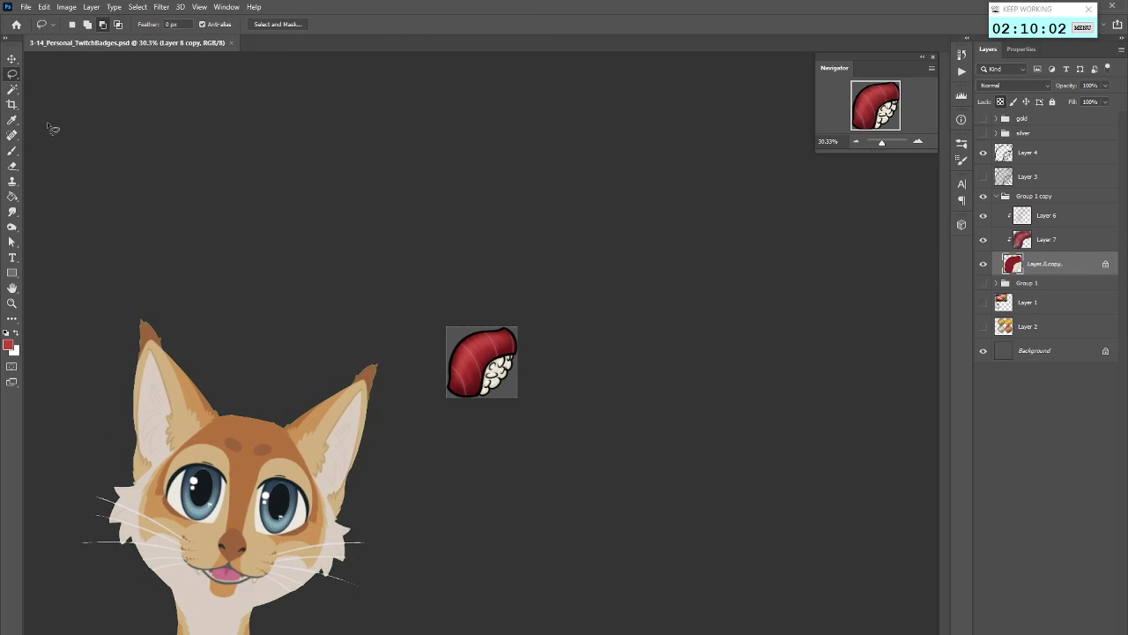
pyautogui.scroll(2, 479, 403)
pyautogui.scroll(1, 481, 401)
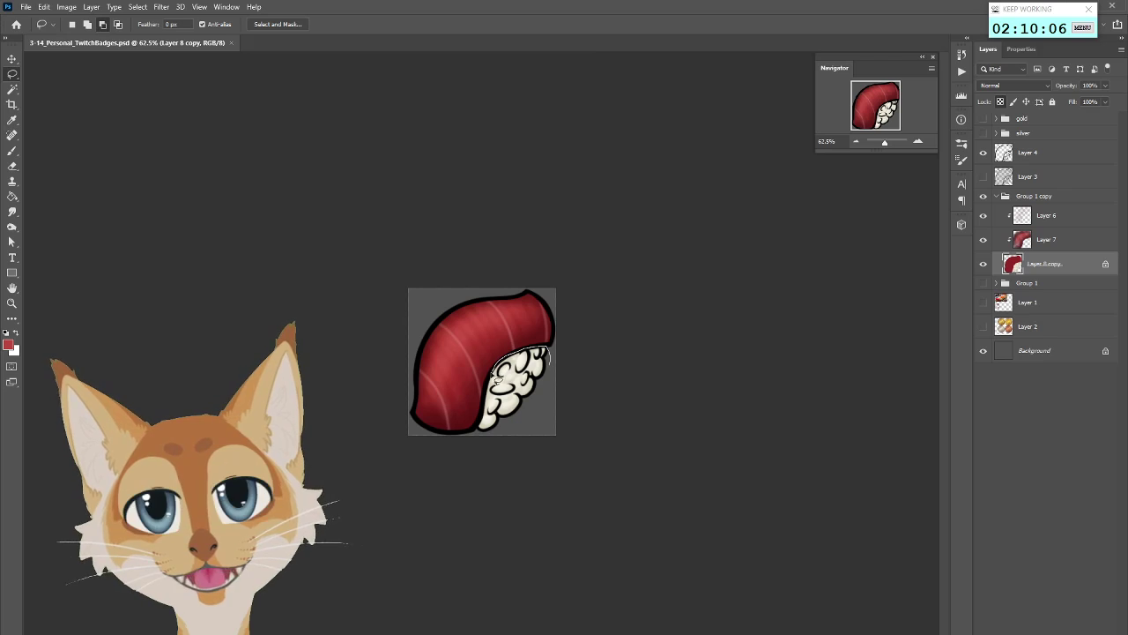
pyautogui.click(67, 7)
pyautogui.moveTo(97, 35)
pyautogui.click(256, 96)
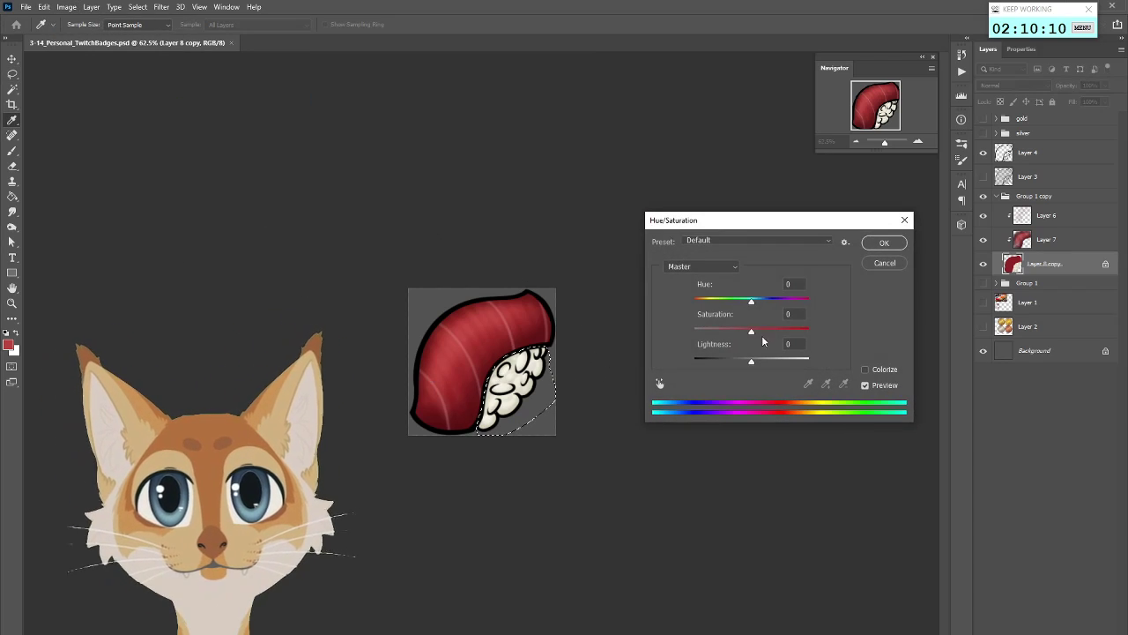
pyautogui.moveTo(758, 330); pyautogui.dragTo(749, 363)
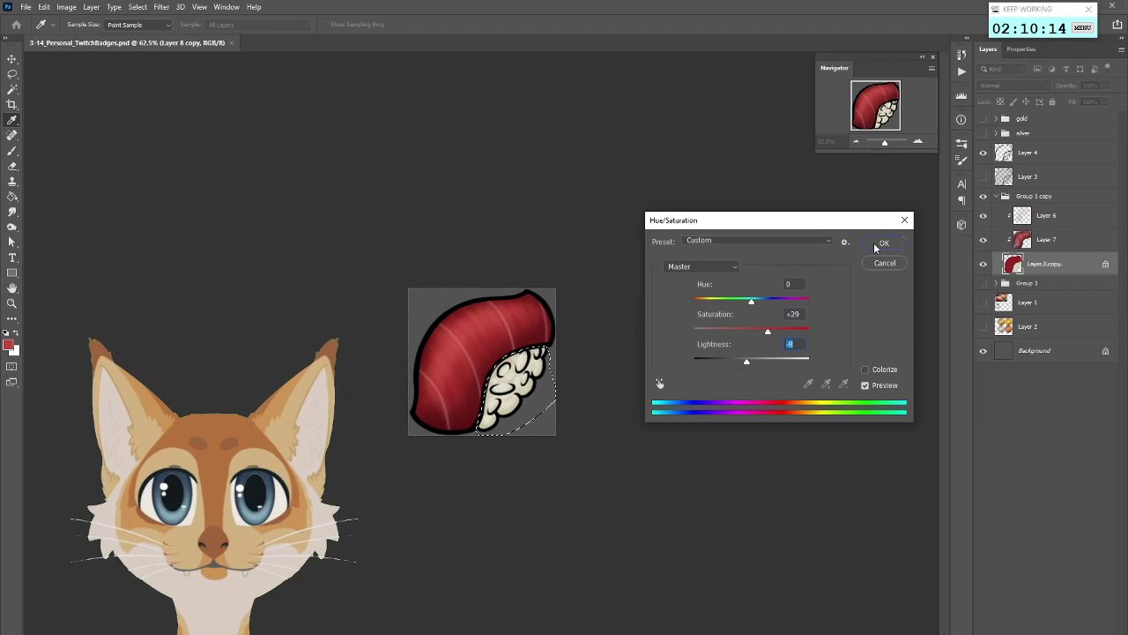
pyautogui.click(883, 243)
pyautogui.press('l')
pyautogui.click(137, 7)
pyautogui.click(150, 30)
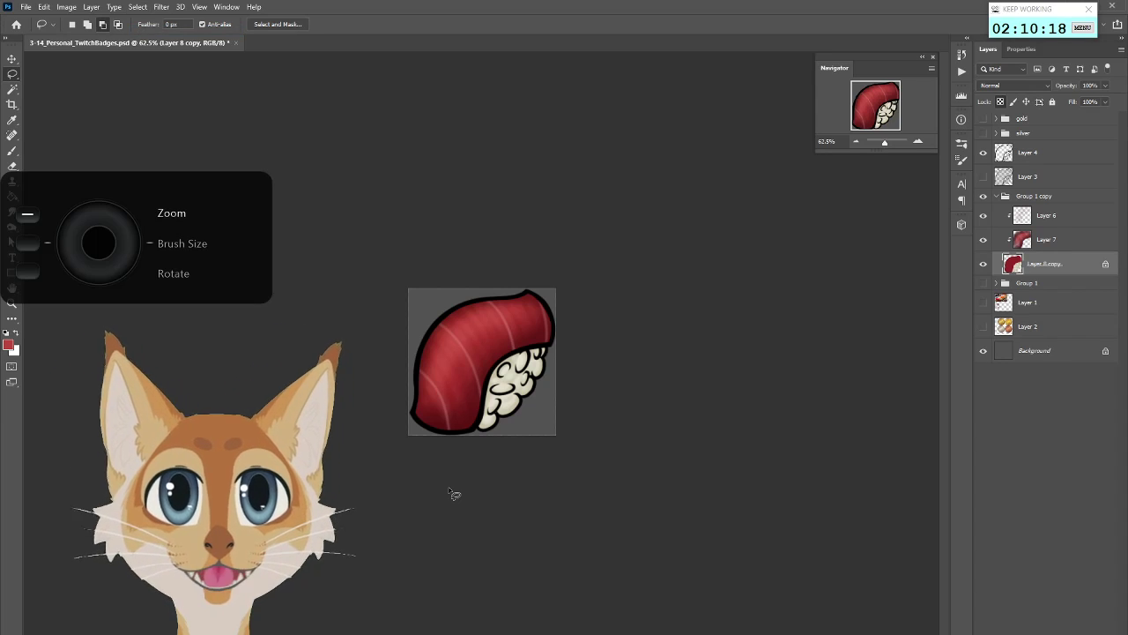
# Examine the red tuna badge at small size, with and without the silver and gold chopstick groups
pyautogui.scroll(-5, 454, 493)
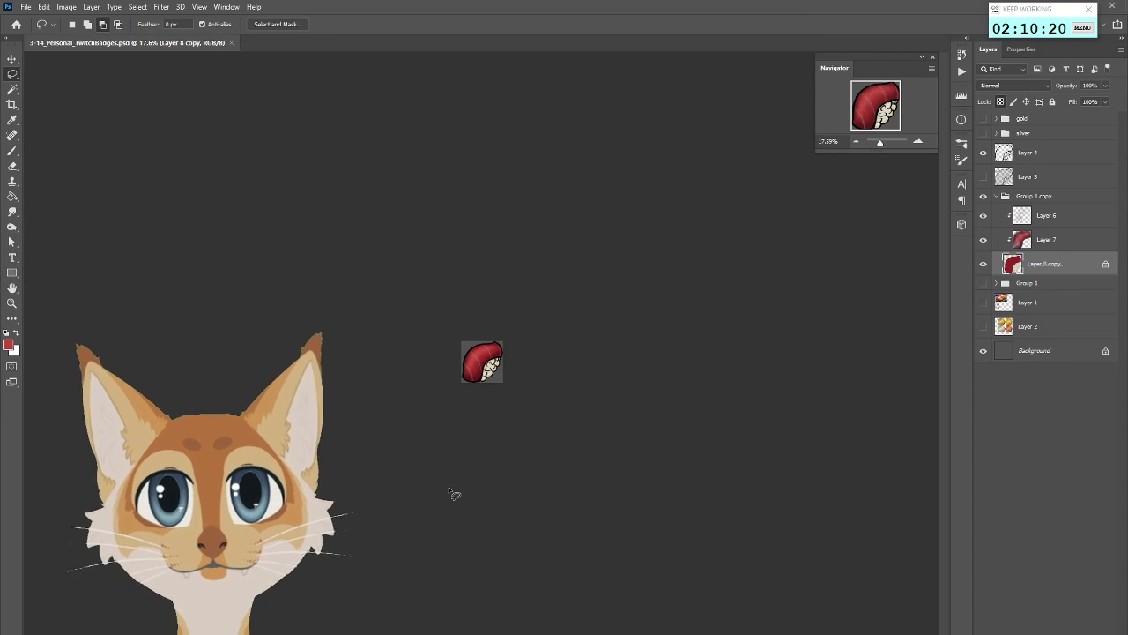
pyautogui.scroll(5, 454, 494)
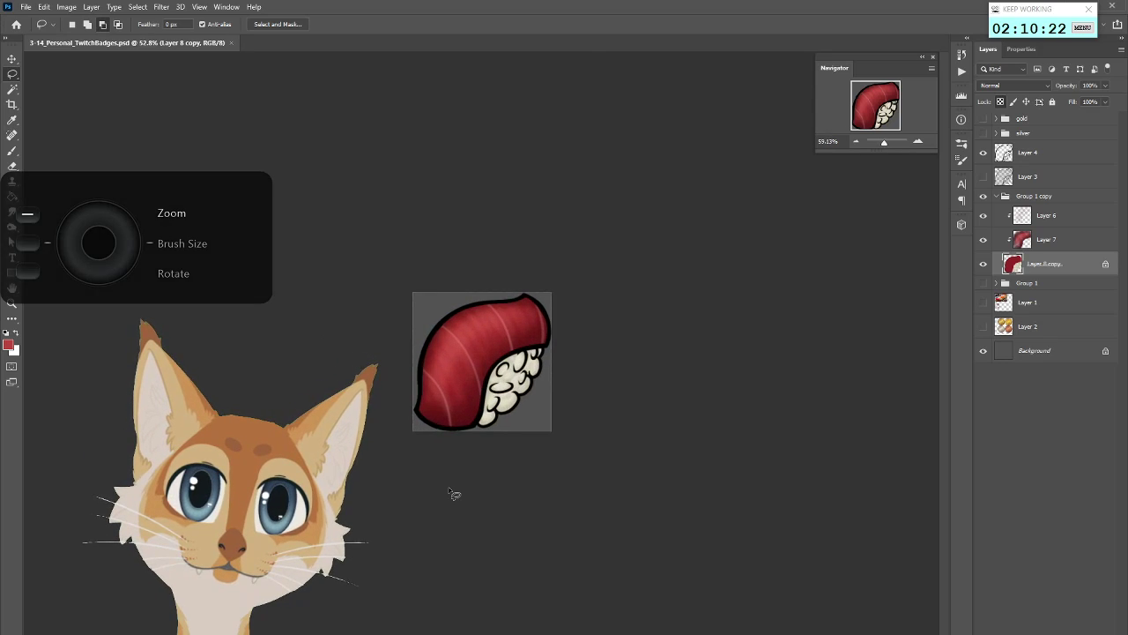
pyautogui.scroll(-2, 454, 493)
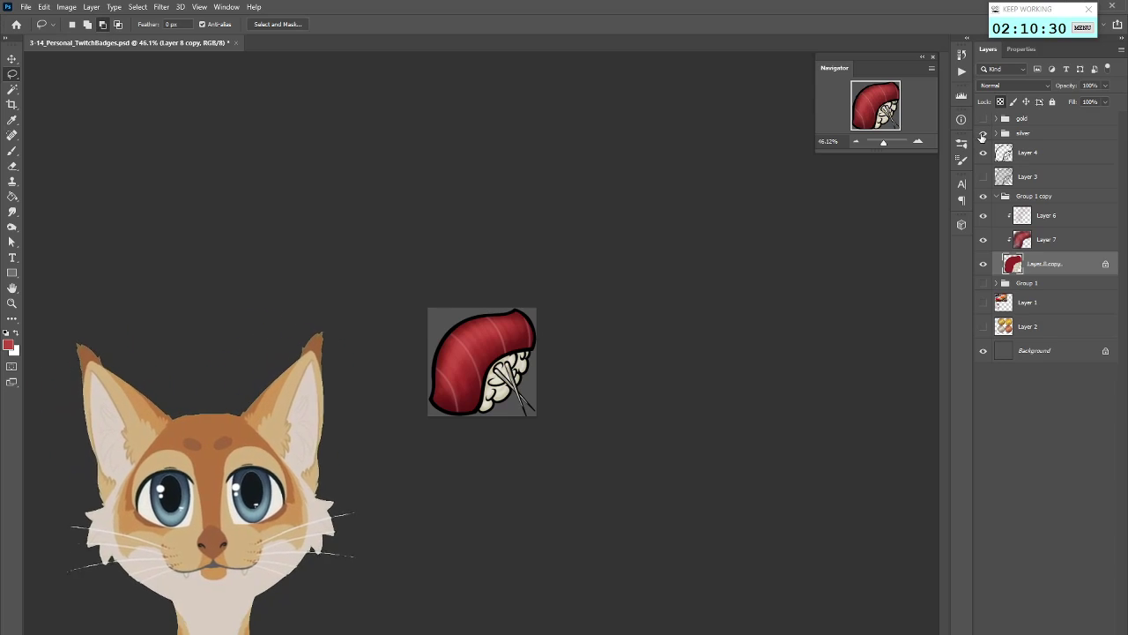
pyautogui.click(983, 133)
pyautogui.click(983, 134)
pyautogui.click(983, 132)
pyautogui.click(981, 136)
pyautogui.click(980, 131)
pyautogui.click(980, 124)
pyautogui.click(982, 120)
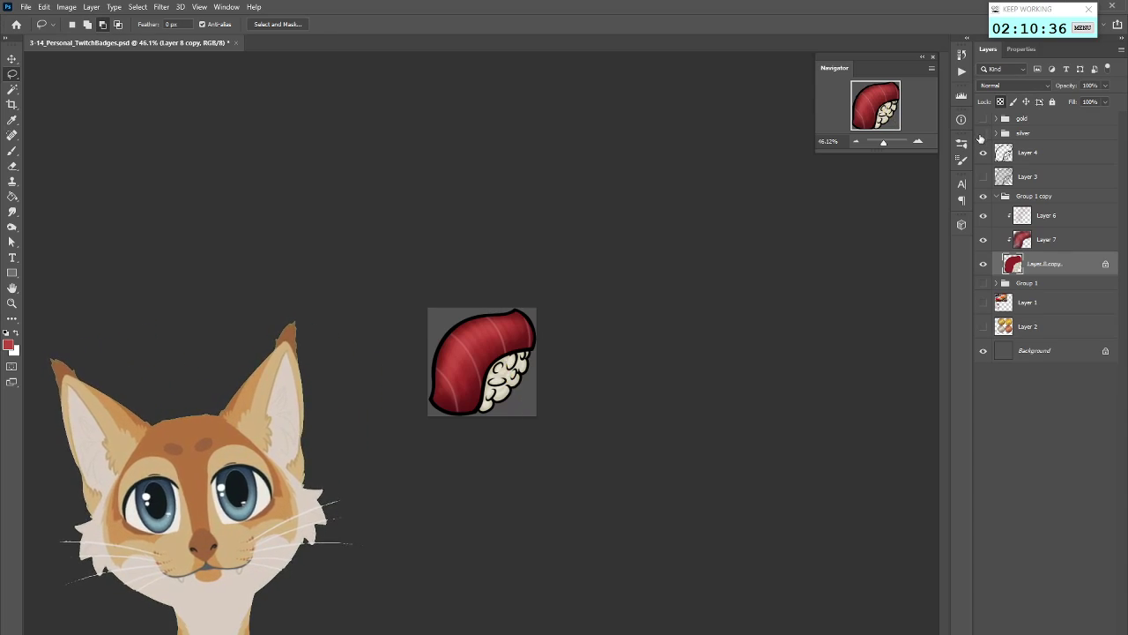
pyautogui.click(982, 120)
pyautogui.click(982, 120)
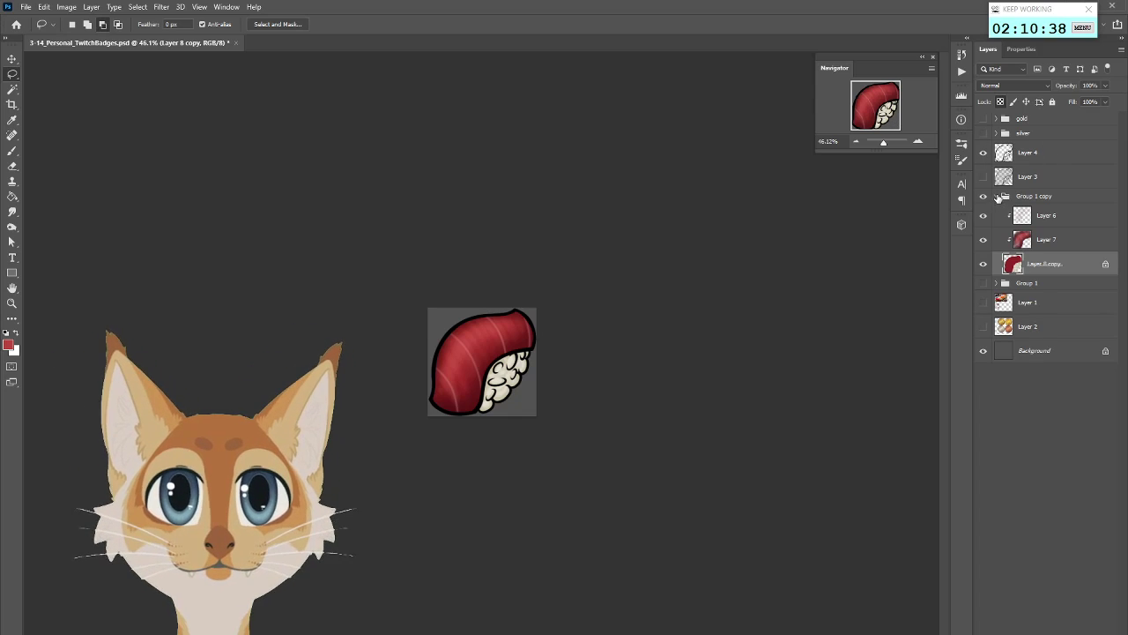
# Hide the red tuna group, show Group 1 with the pale pink fish, and select its Layer 8 copy
pyautogui.click(997, 195)
pyautogui.click(984, 195)
pyautogui.click(983, 210)
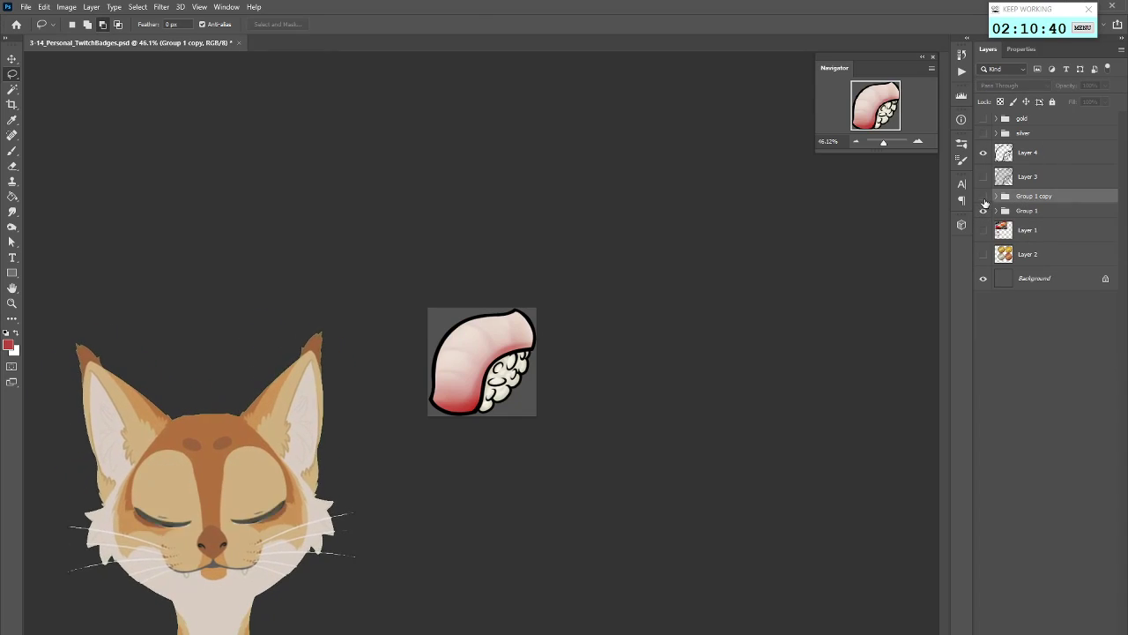
pyautogui.click(996, 210)
pyautogui.click(1054, 230)
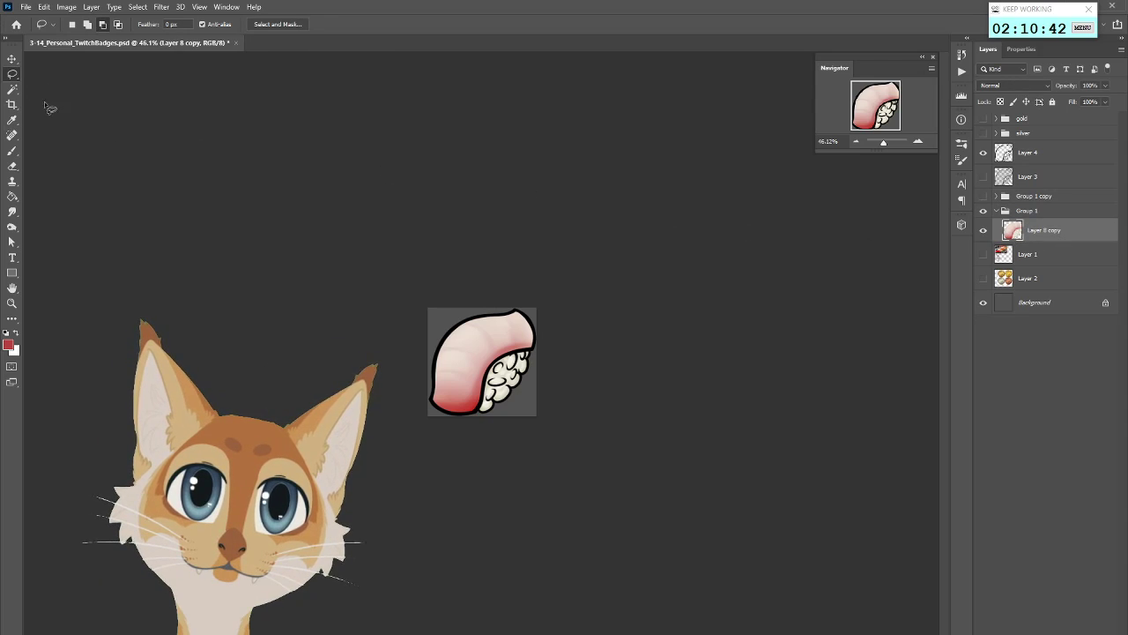
# Lasso the pale pink version's rice, adjust it with Hue/Saturation to saturation +24 and lightness -9, and deselect
pyautogui.scroll(3, 562, 355)
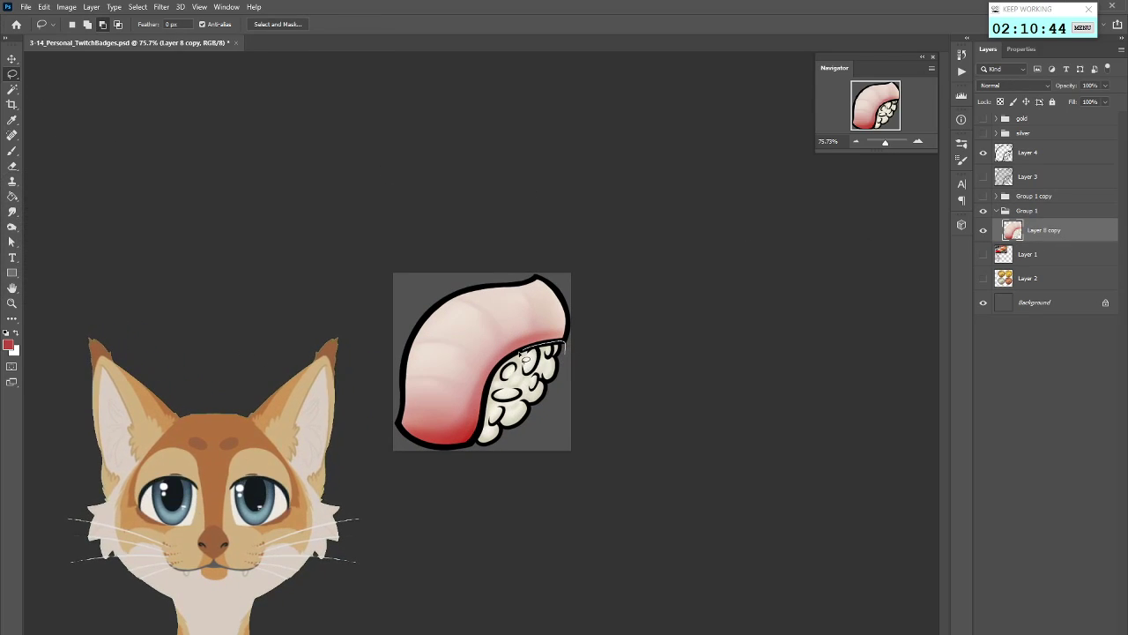
pyautogui.moveTo(487, 388)
pyautogui.mouseDown()
pyautogui.moveTo(478, 448)
pyautogui.moveTo(555, 348)
pyautogui.moveTo(490, 386)
pyautogui.mouseUp()
pyautogui.click(66, 7)
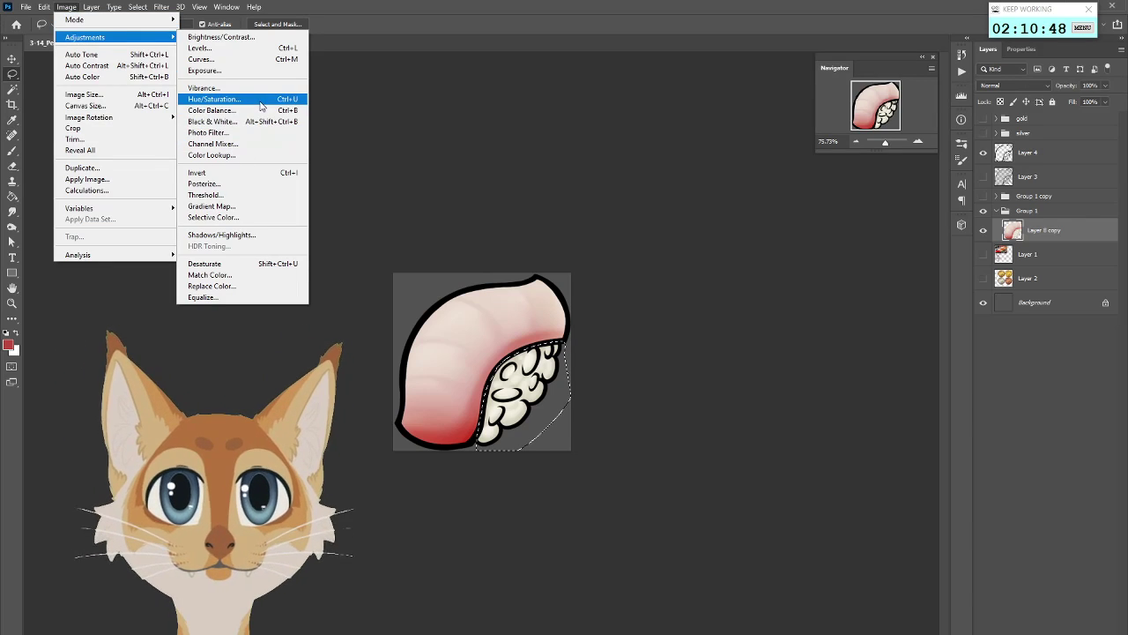
pyautogui.click(214, 99)
pyautogui.moveTo(748, 361); pyautogui.dragTo(764, 331)
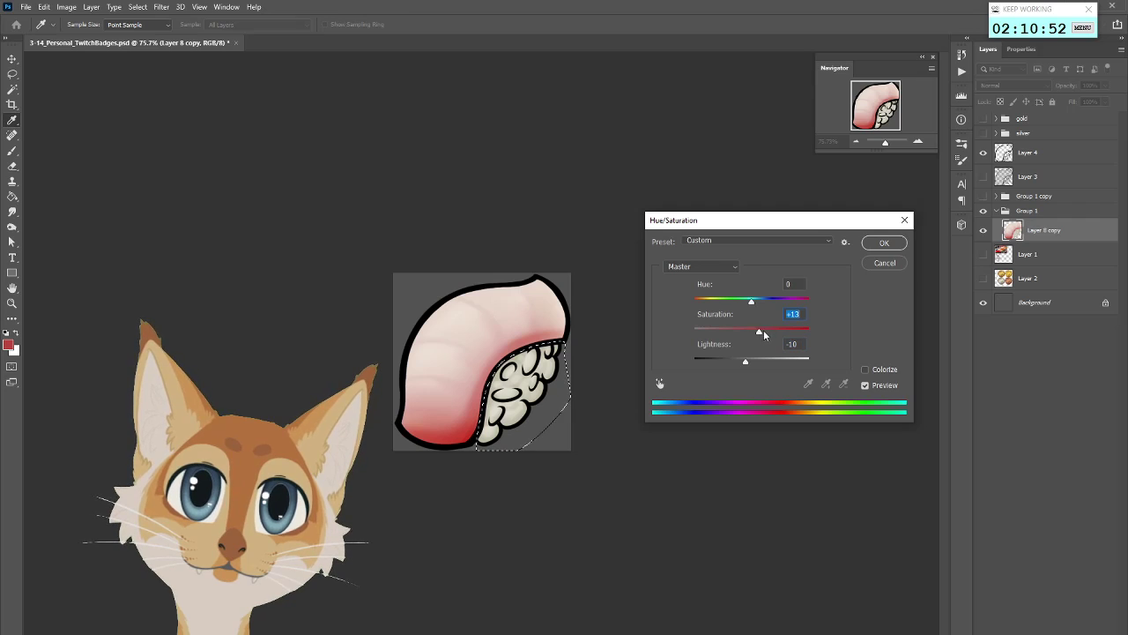
pyautogui.click(746, 362)
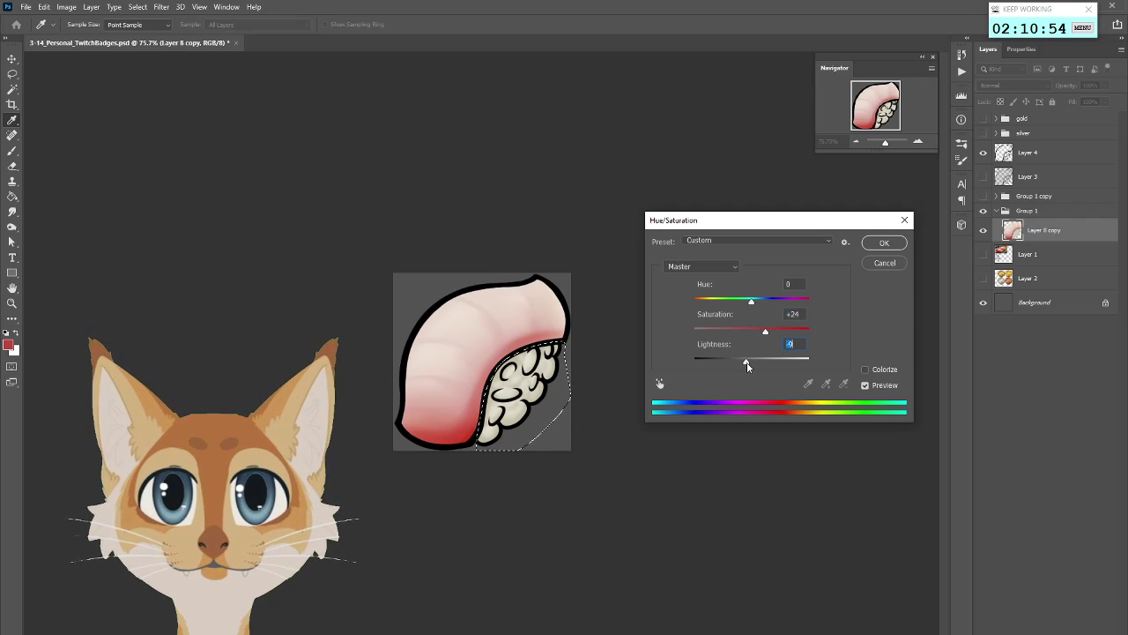
pyautogui.click(885, 243)
pyautogui.scroll(-2, 739, 357)
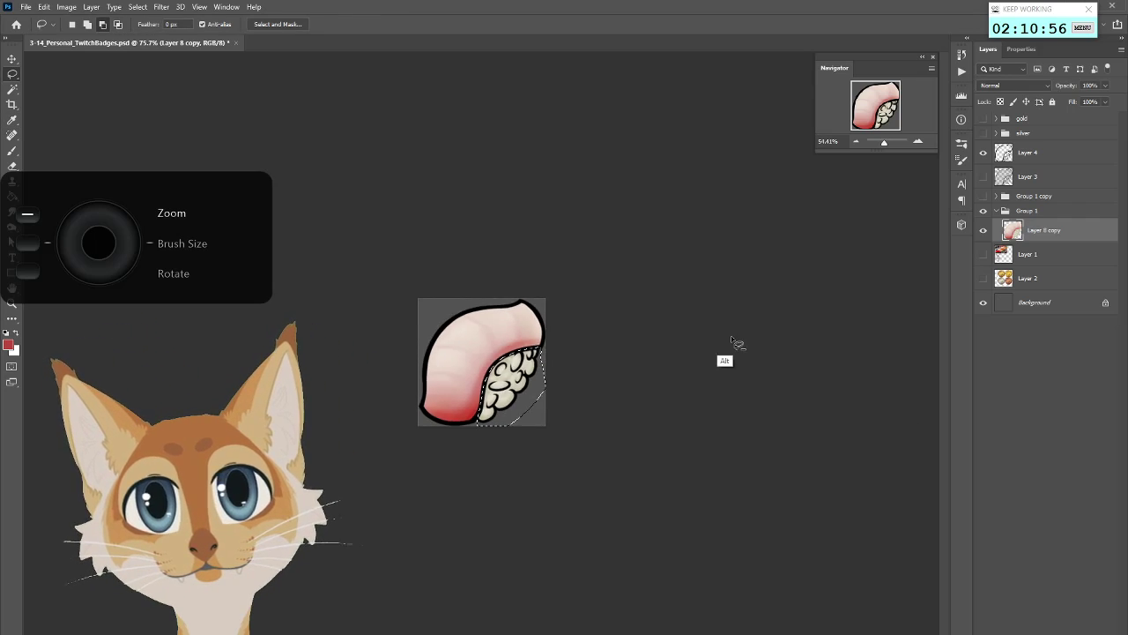
pyautogui.press('l')
pyautogui.click(137, 7)
pyautogui.click(151, 31)
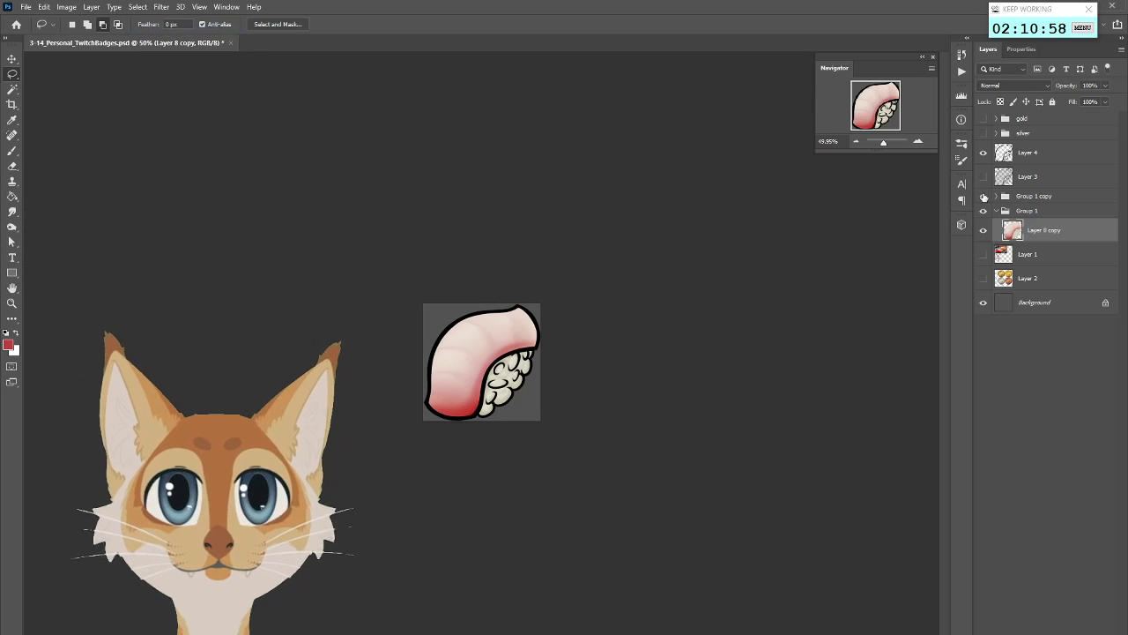
# Compare the red tuna and pale pink versions by toggling Group 1 copy's visibility, leaving the group shown
pyautogui.click(984, 196)
pyautogui.click(984, 197)
pyautogui.click(984, 196)
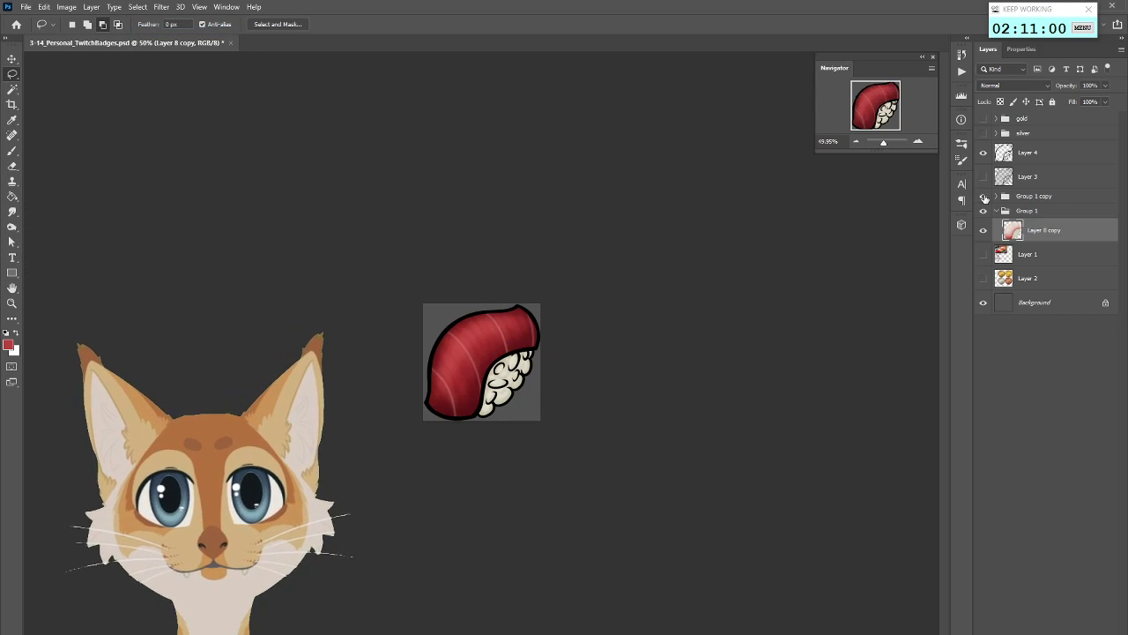
pyautogui.scroll(-4, 628, 385)
pyautogui.scroll(3, 628, 384)
pyautogui.scroll(-3, 628, 384)
pyautogui.scroll(2, 628, 384)
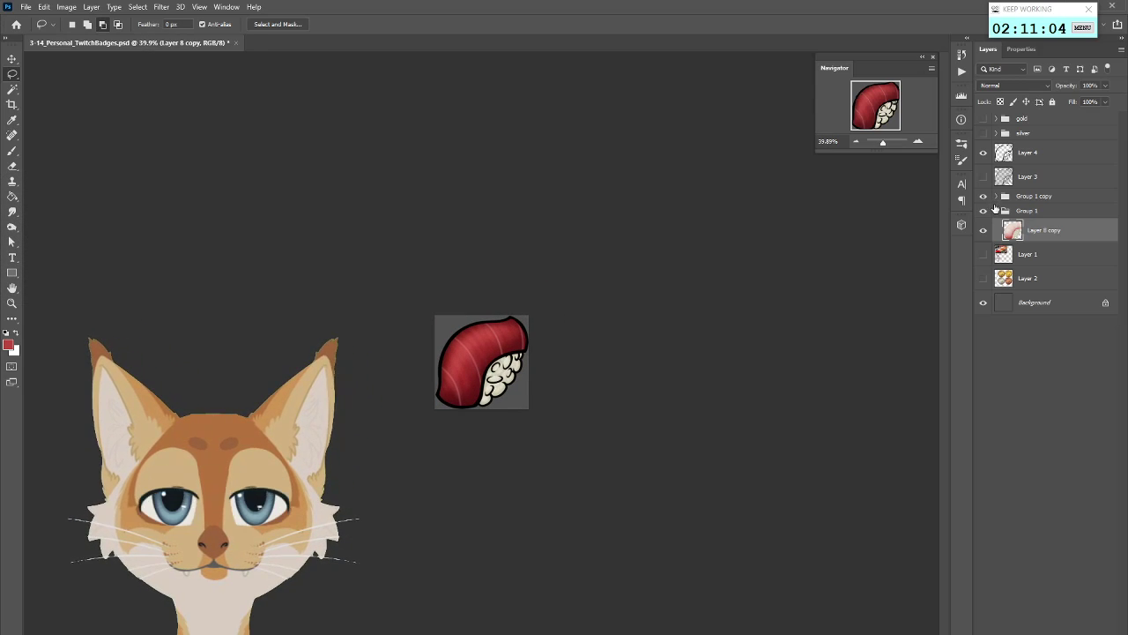
pyautogui.click(984, 196)
pyautogui.click(983, 197)
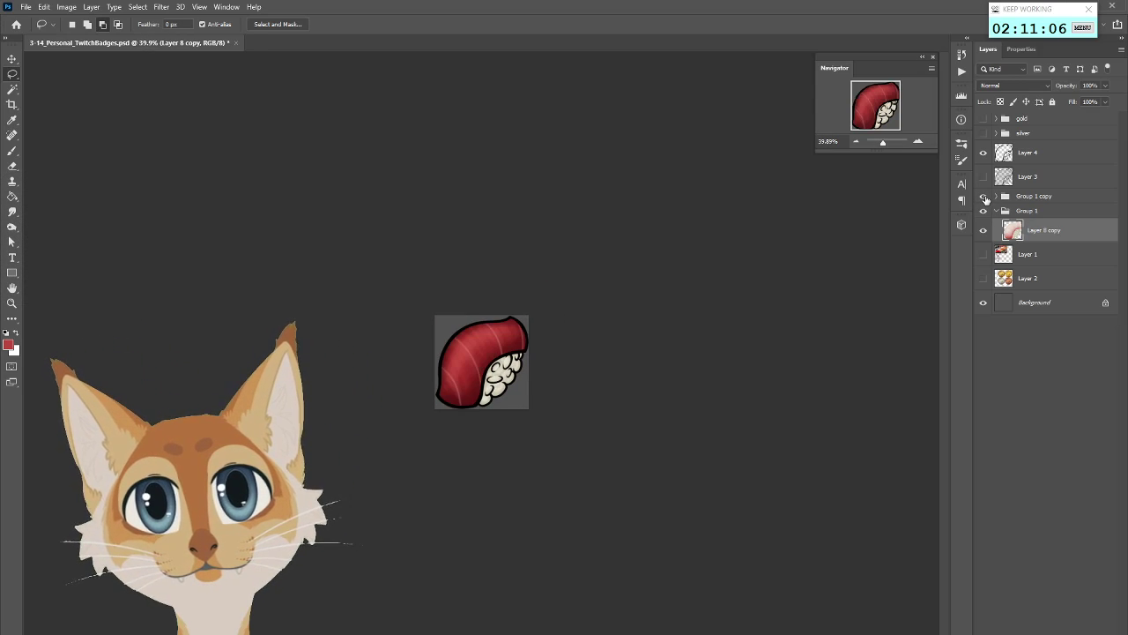
pyautogui.click(986, 198)
pyautogui.click(984, 197)
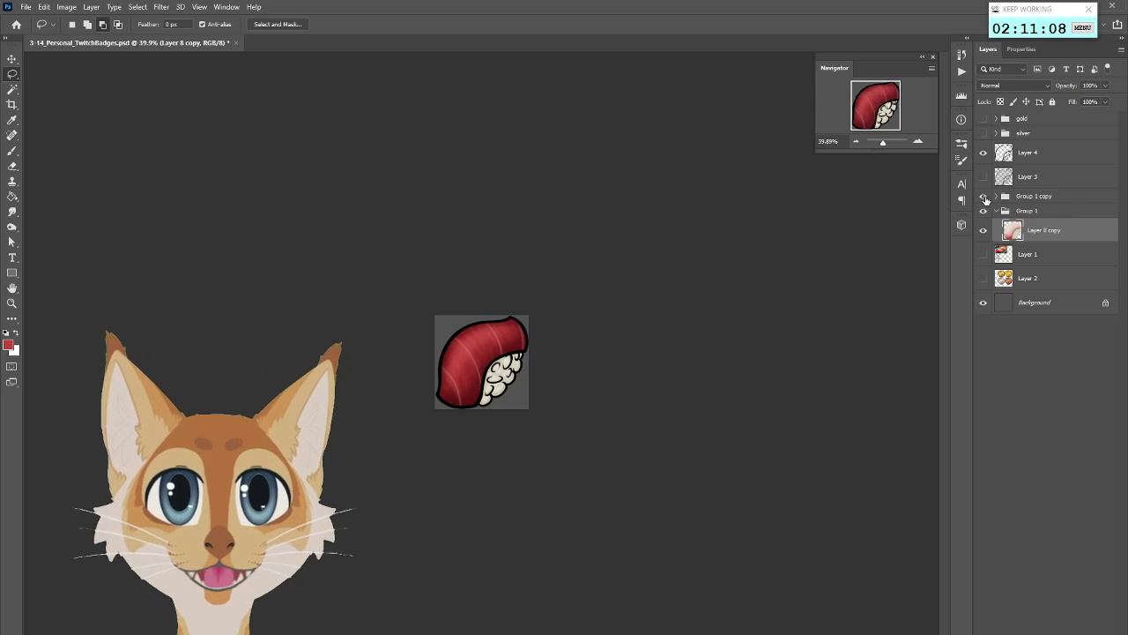
# Duplicate the red tuna group, Group 1 copy, with the default name
pyautogui.click(1036, 199)
pyautogui.rightClick(1035, 198)
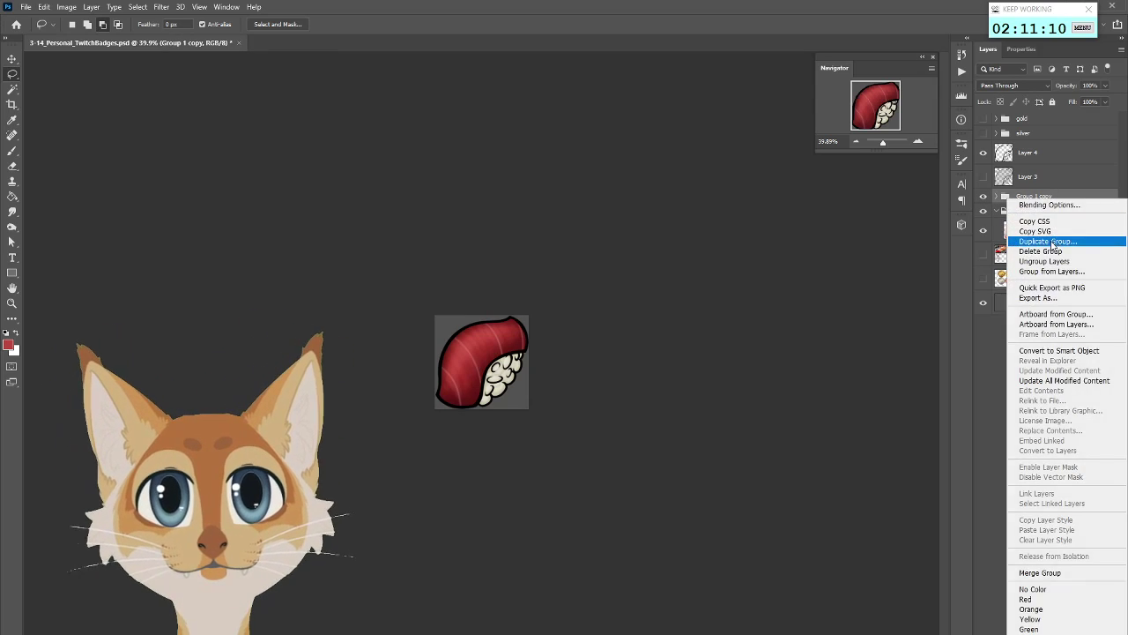
pyautogui.click(1049, 243)
pyautogui.press('Return')
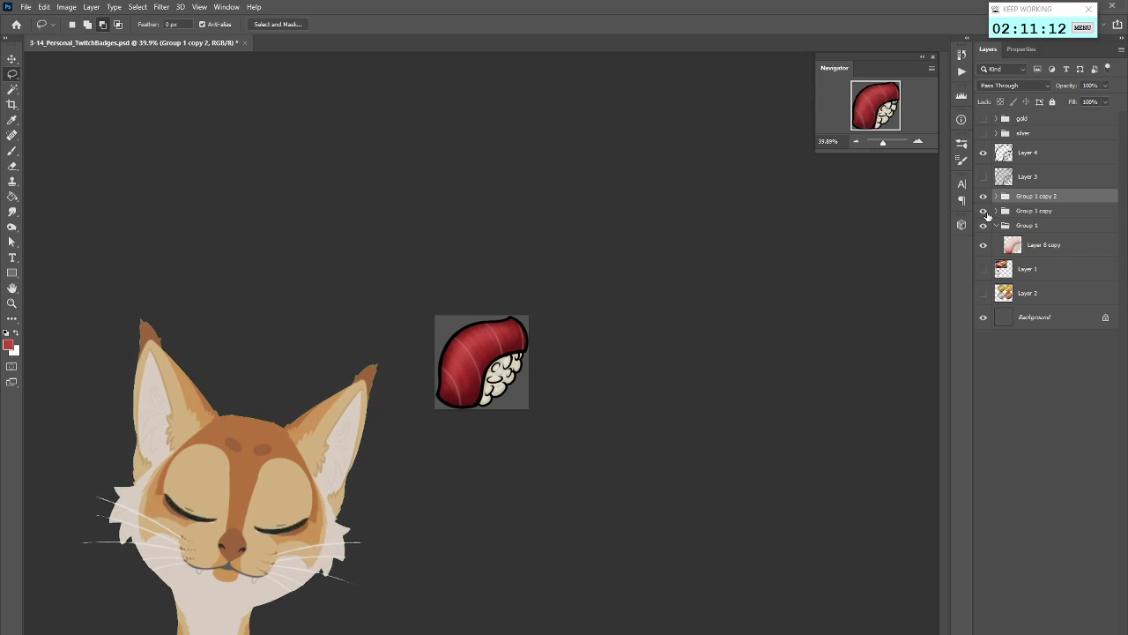
# Merge the stripe layer, Layer 6, and the texture layer, Layer 7, down into Layer 8 copy inside Group 1 copy
pyautogui.click(996, 211)
pyautogui.click(1062, 239)
pyautogui.rightClick(1060, 235)
pyautogui.click(921, 533)
pyautogui.rightClick(1064, 240)
pyautogui.click(919, 532)
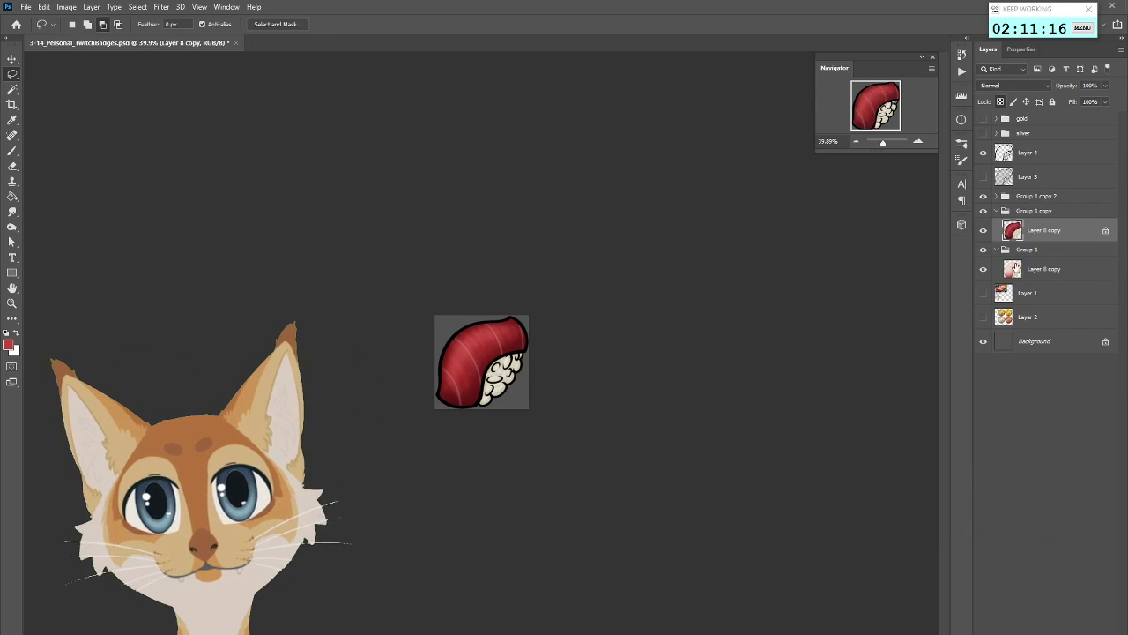
# Collapse the two expanded sushi groups and rename the three sushi groups 1, 2 and 3 from the lowest upward
pyautogui.click(996, 250)
pyautogui.click(996, 211)
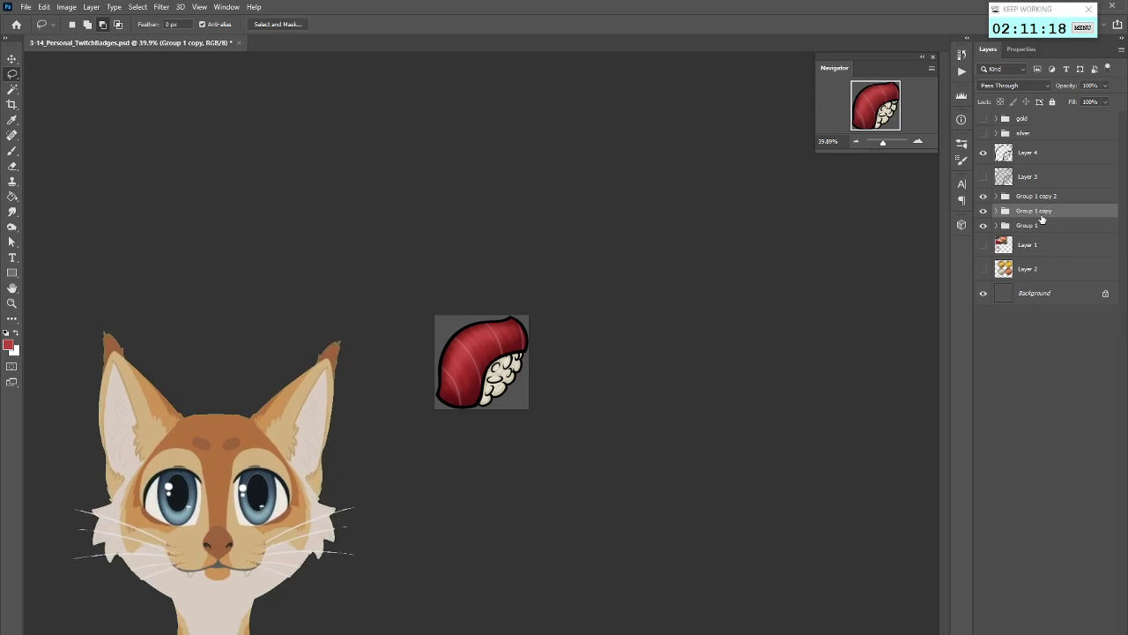
pyautogui.click(983, 226)
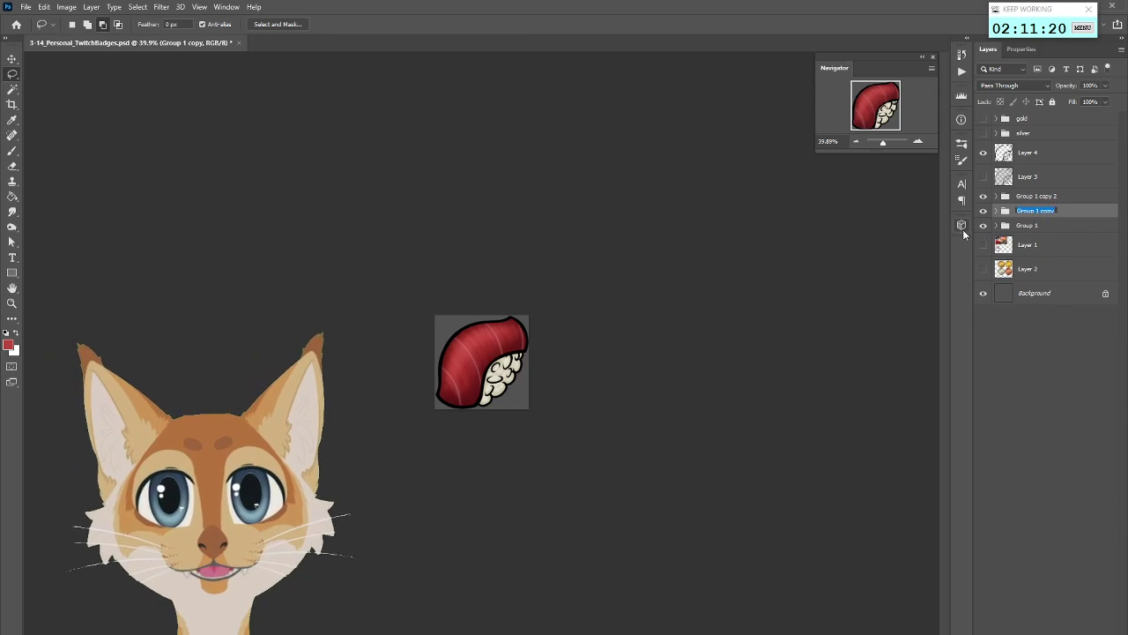
pyautogui.doubleClick(1030, 225)
pyautogui.write('1')
pyautogui.doubleClick(1049, 196)
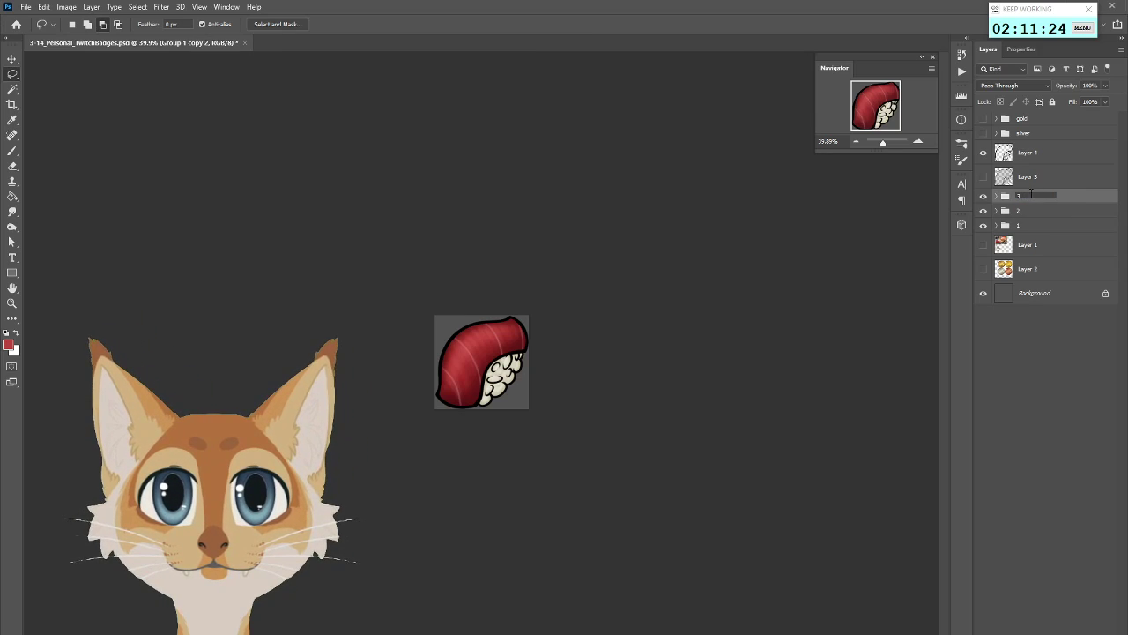
pyautogui.write('3')
pyautogui.press('Return')
pyautogui.doubleClick(1002, 199)
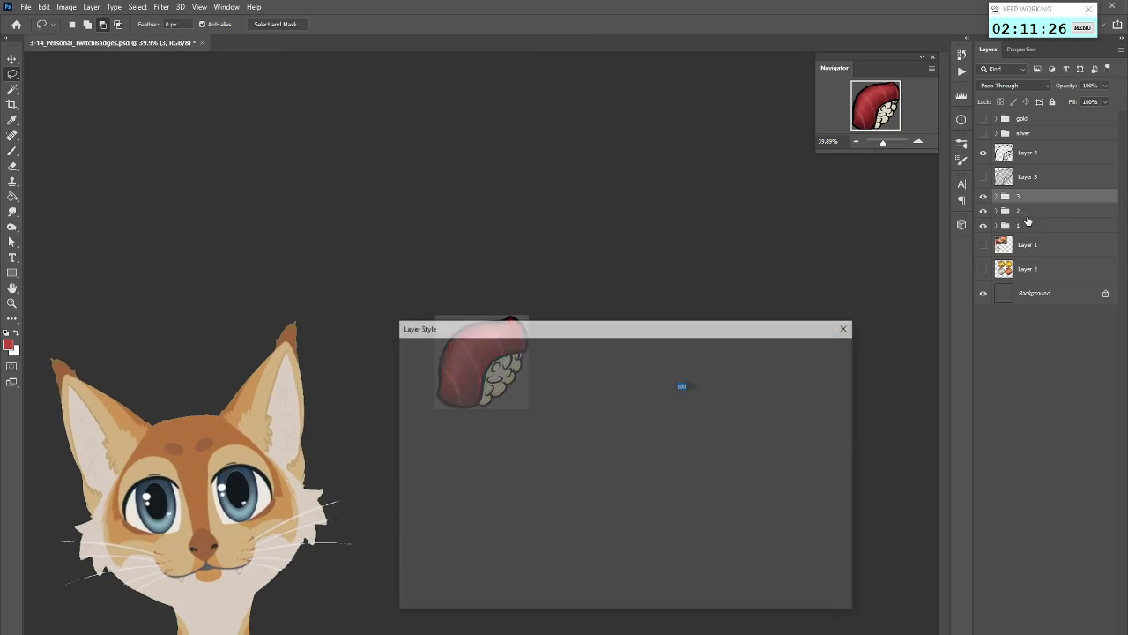
pyautogui.click(818, 374)
# Merge the shading layers inside group 3 down into the Layer 8 copy sushi layer
pyautogui.click(996, 197)
pyautogui.click(1063, 241)
pyautogui.rightClick(1051, 231)
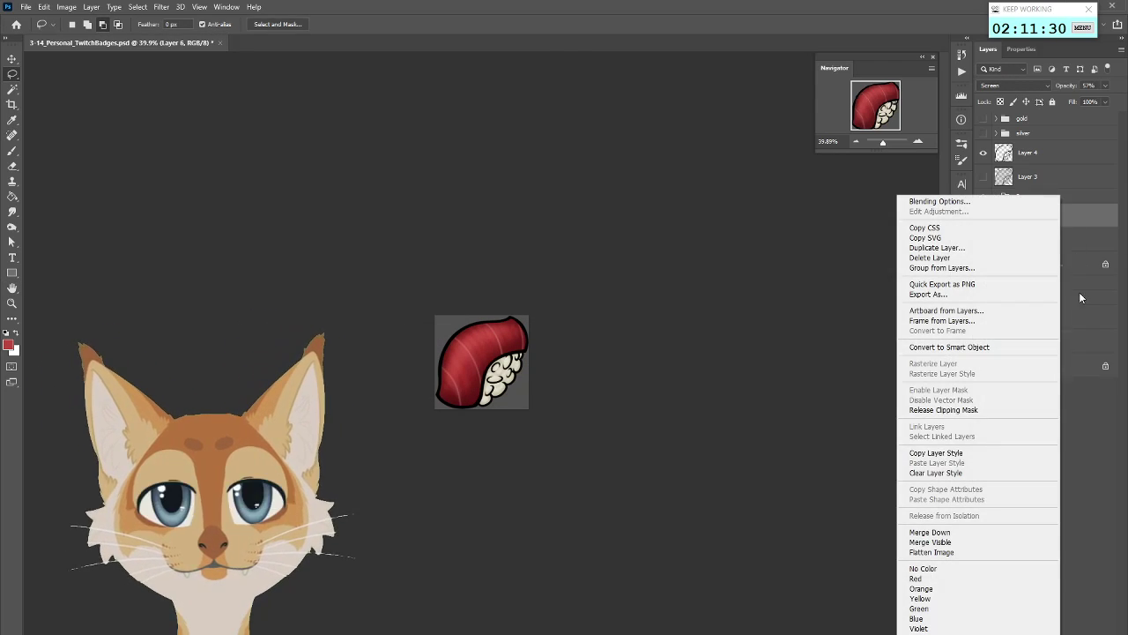
pyautogui.click(922, 533)
pyautogui.rightClick(1058, 226)
pyautogui.click(943, 531)
# Set the foreground colour to a bright salmon orange, #f87c38
pyautogui.scroll(5, 481, 361)
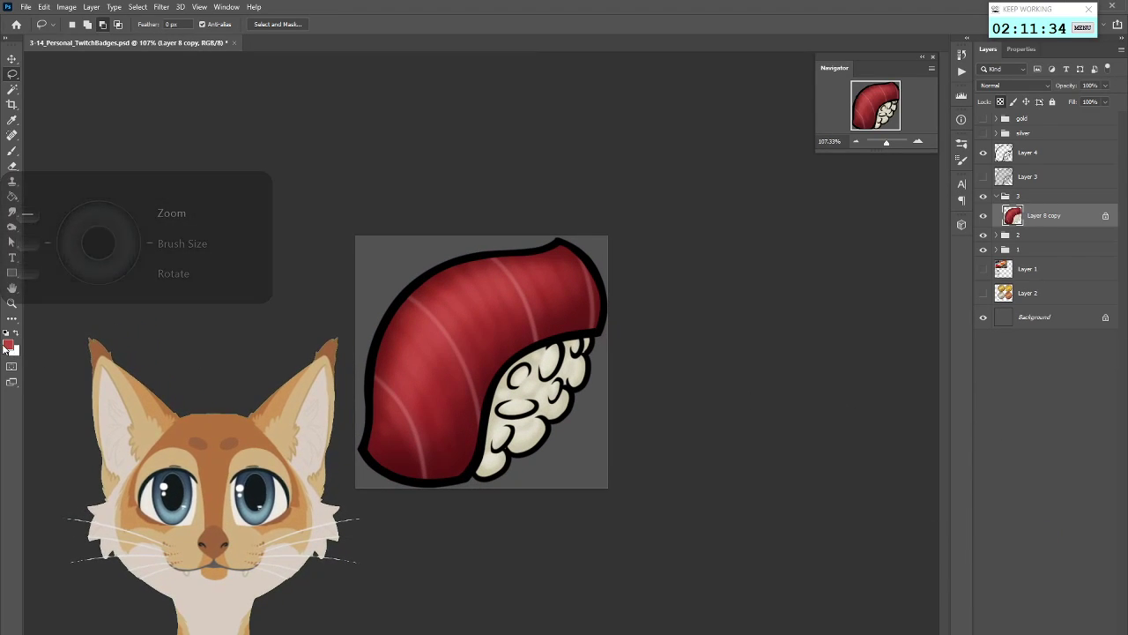
pyautogui.click(8, 344)
pyautogui.moveTo(750, 398); pyautogui.dragTo(747, 406)
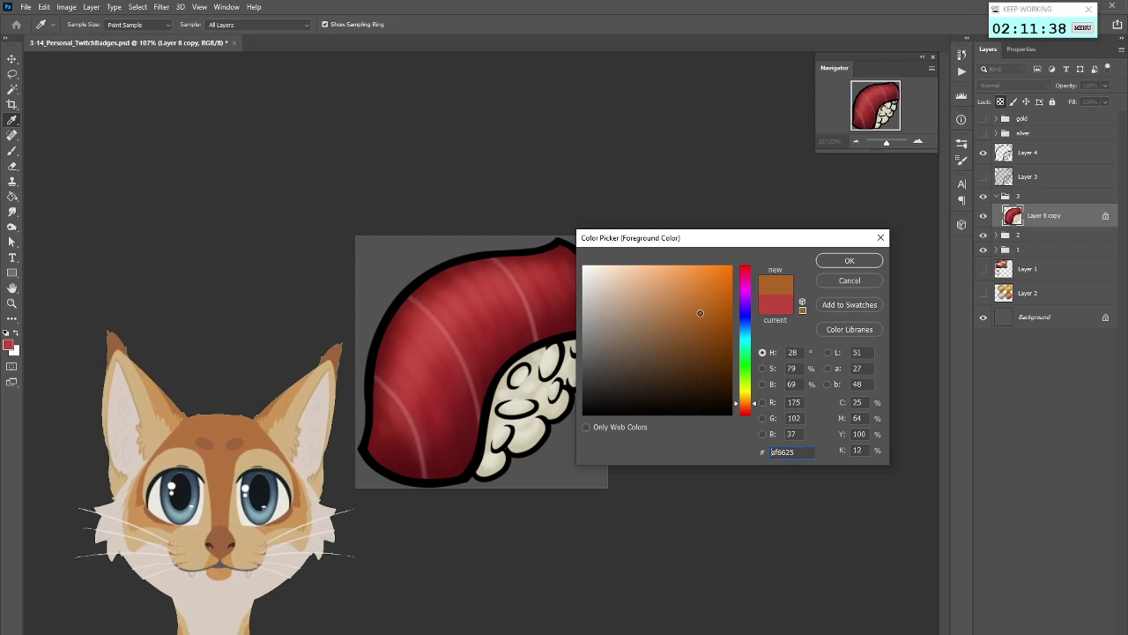
pyautogui.moveTo(745, 403); pyautogui.dragTo(745, 408)
pyautogui.click(697, 283)
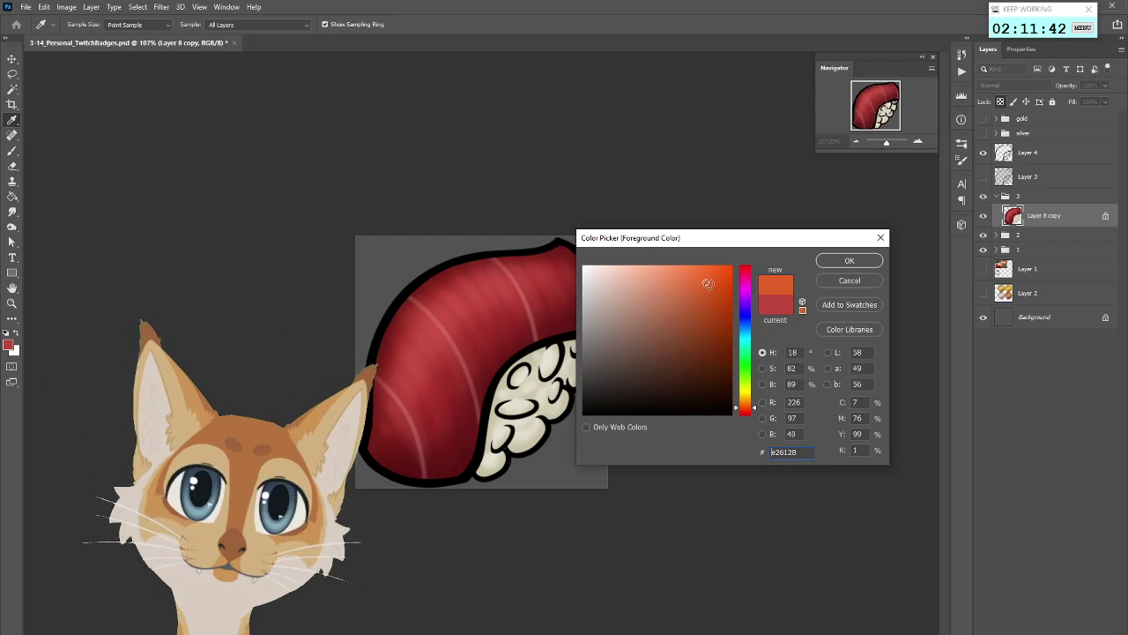
pyautogui.moveTo(707, 283); pyautogui.dragTo(695, 276)
pyautogui.click(752, 405)
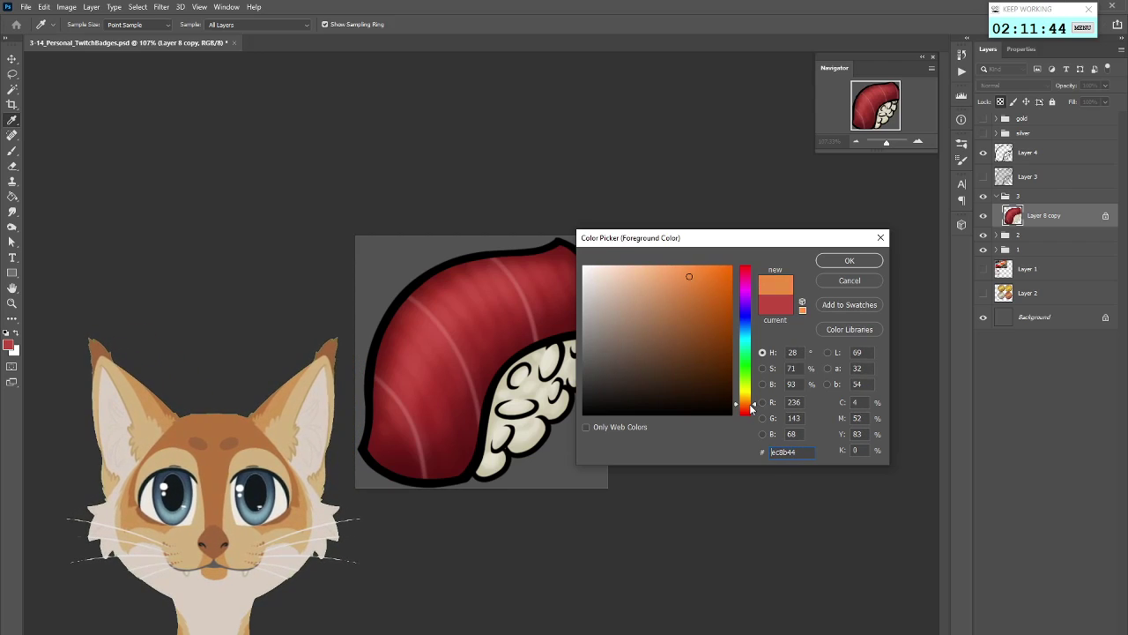
pyautogui.click(752, 407)
pyautogui.click(698, 269)
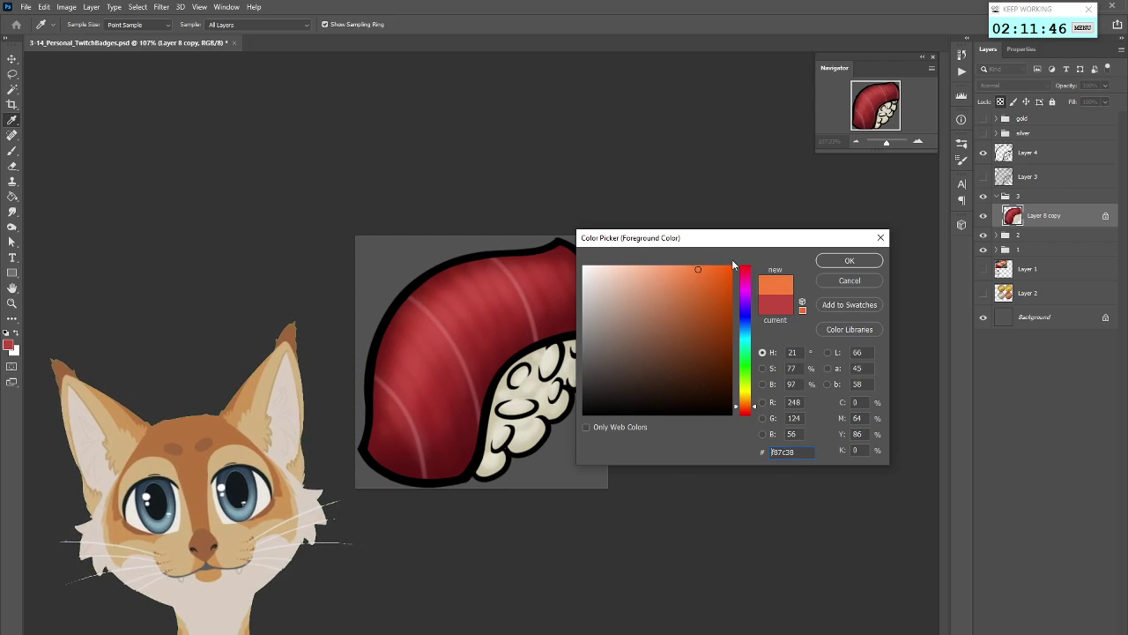
pyautogui.click(844, 260)
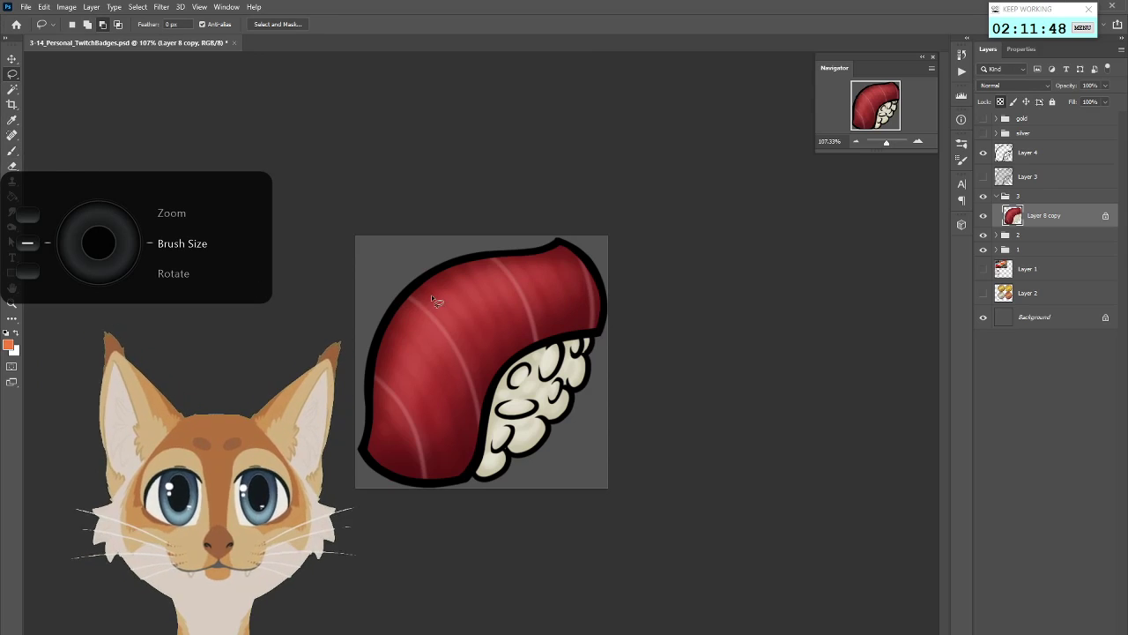
# Paint orange over the red fish slice in group 3, using the Hard Round Pressure Size brush
pyautogui.press('b')
pyautogui.moveTo(415, 290)
pyautogui.mouseDown()
pyautogui.moveTo(387, 354)
pyautogui.moveTo(491, 254)
pyautogui.moveTo(406, 388)
pyautogui.mouseUp()
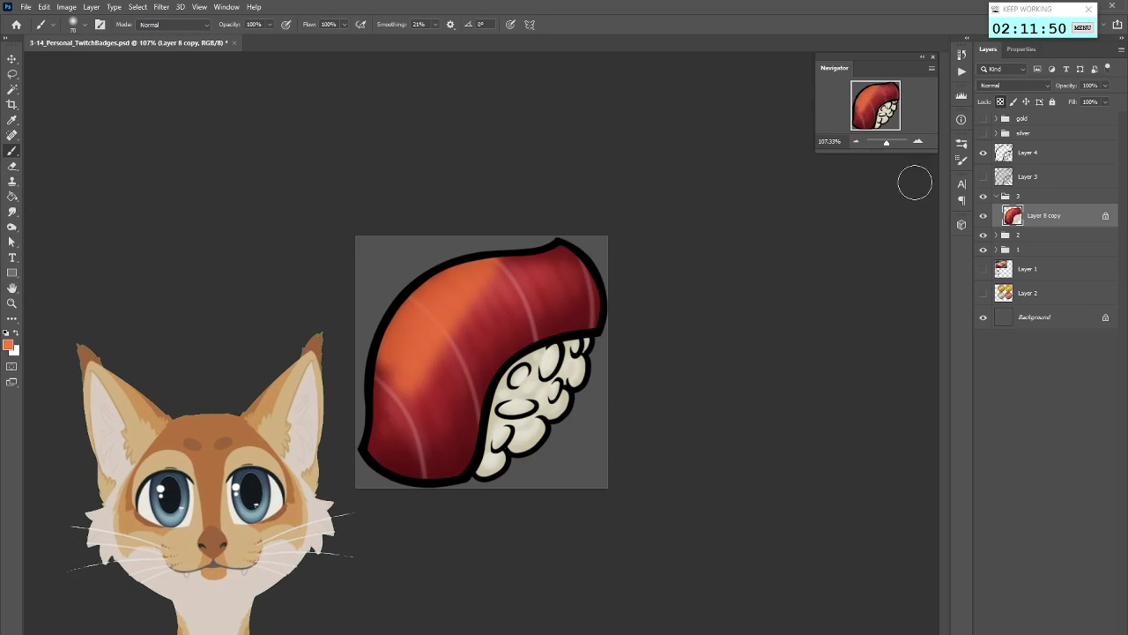
pyautogui.click(966, 143)
pyautogui.click(897, 212)
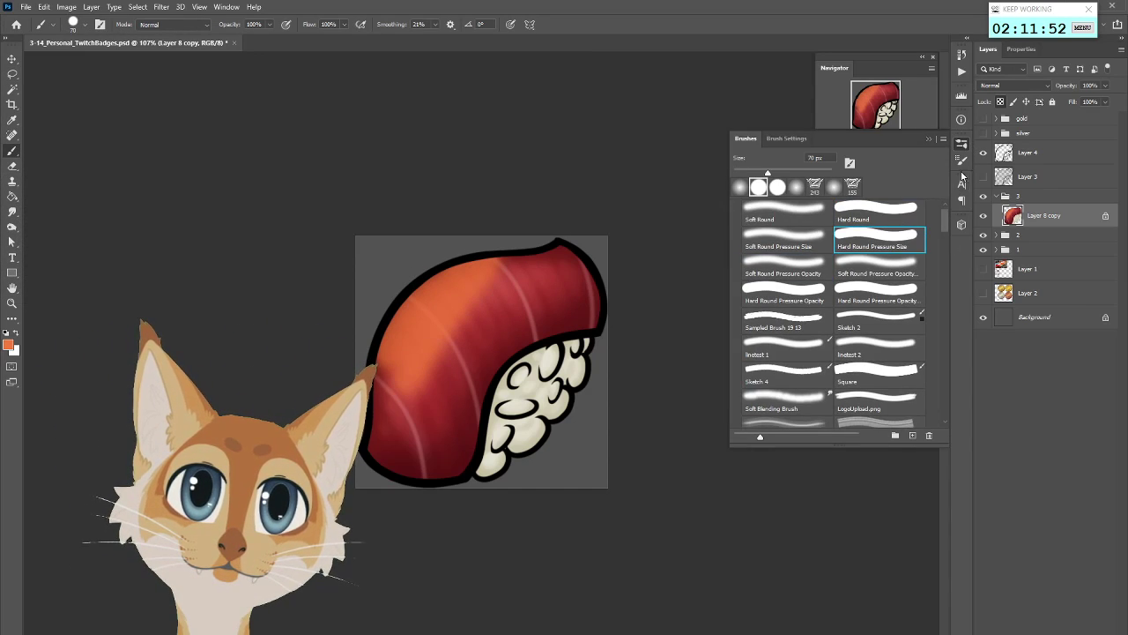
pyautogui.moveTo(494, 264); pyautogui.dragTo(432, 289)
pyautogui.moveTo(390, 364)
pyautogui.mouseDown()
pyautogui.moveTo(472, 280)
pyautogui.moveTo(410, 381)
pyautogui.moveTo(439, 260)
pyautogui.moveTo(411, 355)
pyautogui.moveTo(422, 458)
pyautogui.moveTo(521, 290)
pyautogui.moveTo(434, 401)
pyautogui.moveTo(578, 265)
pyautogui.moveTo(621, 278)
pyautogui.moveTo(485, 339)
pyautogui.mouseUp()
# Change the foreground colour to the slightly darker orange #e87232 and repaint the entire fish slice with it
pyautogui.click(9, 345)
pyautogui.click(494, 291)
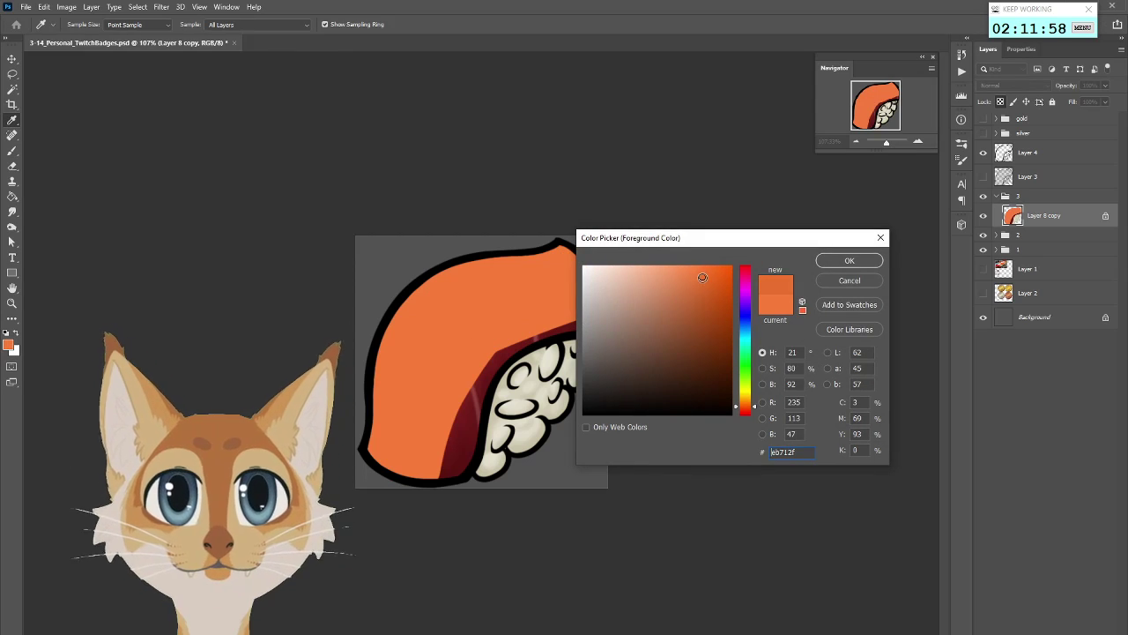
pyautogui.click(848, 262)
pyautogui.press('b')
pyautogui.moveTo(600, 244)
pyautogui.mouseDown()
pyautogui.moveTo(481, 247)
pyautogui.moveTo(364, 501)
pyautogui.moveTo(507, 275)
pyautogui.moveTo(420, 448)
pyautogui.moveTo(438, 437)
pyautogui.moveTo(446, 464)
pyautogui.moveTo(468, 404)
pyautogui.moveTo(459, 461)
pyautogui.moveTo(481, 375)
pyautogui.moveTo(462, 459)
pyautogui.moveTo(541, 314)
pyautogui.moveTo(477, 380)
pyautogui.moveTo(572, 313)
pyautogui.moveTo(498, 352)
pyautogui.moveTo(603, 322)
pyautogui.moveTo(610, 286)
pyautogui.moveTo(608, 245)
pyautogui.mouseUp()
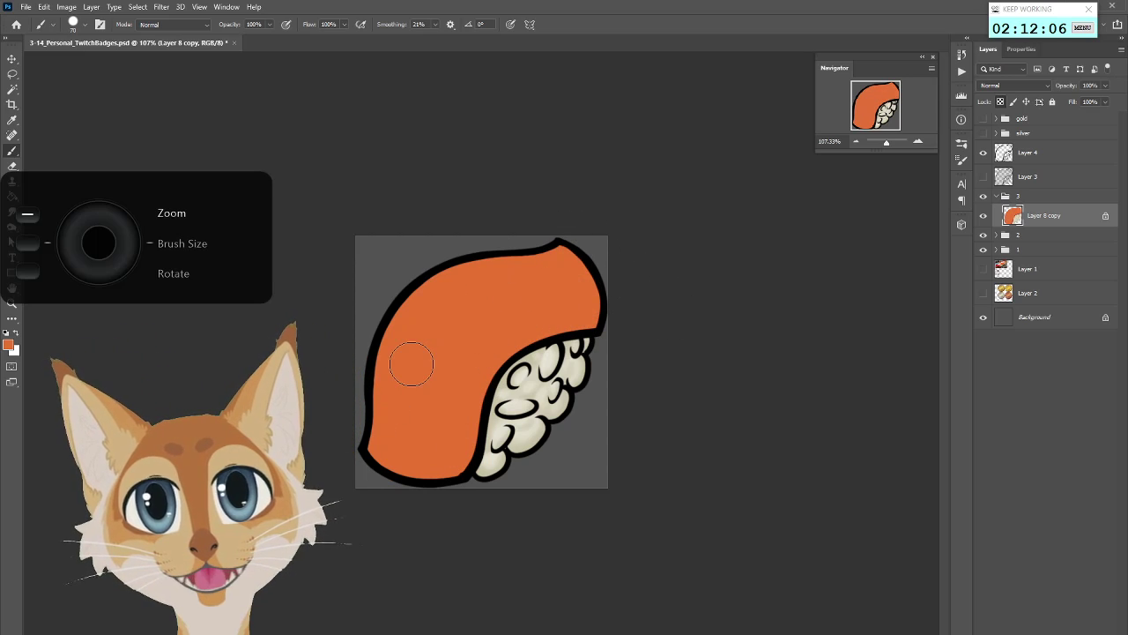
pyautogui.scroll(-5, 411, 362)
pyautogui.scroll(4, 411, 364)
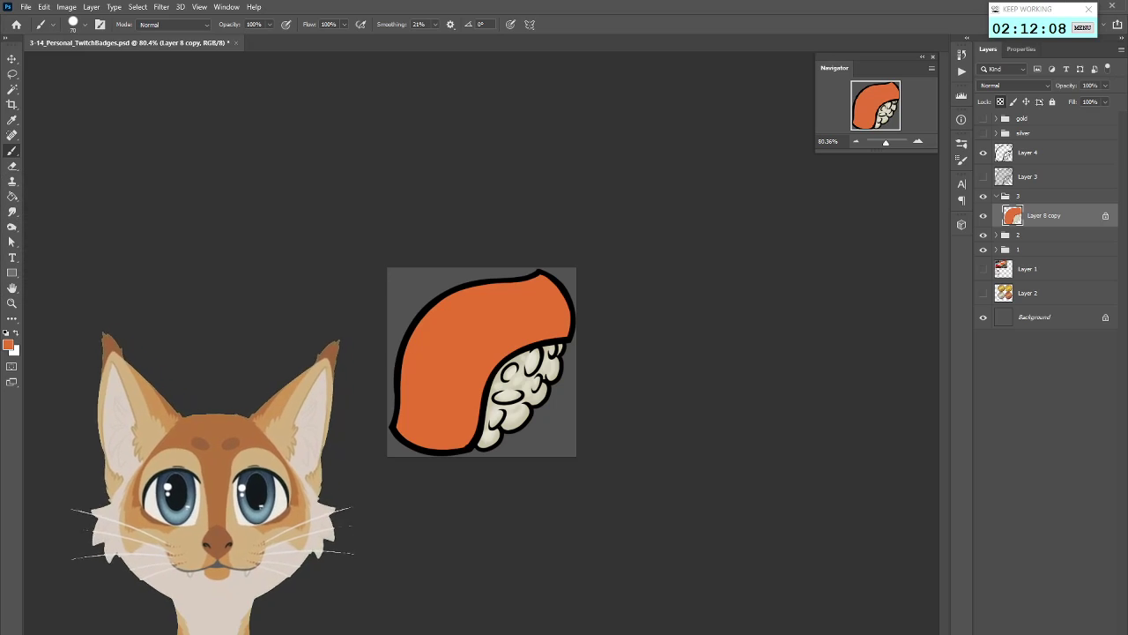
# Add a new layer clipped to the orange sushi layer and choose the Soft Round Pressure Opacity brush
pyautogui.hotkey('ctrl', 'shift', 'alt', 'n')
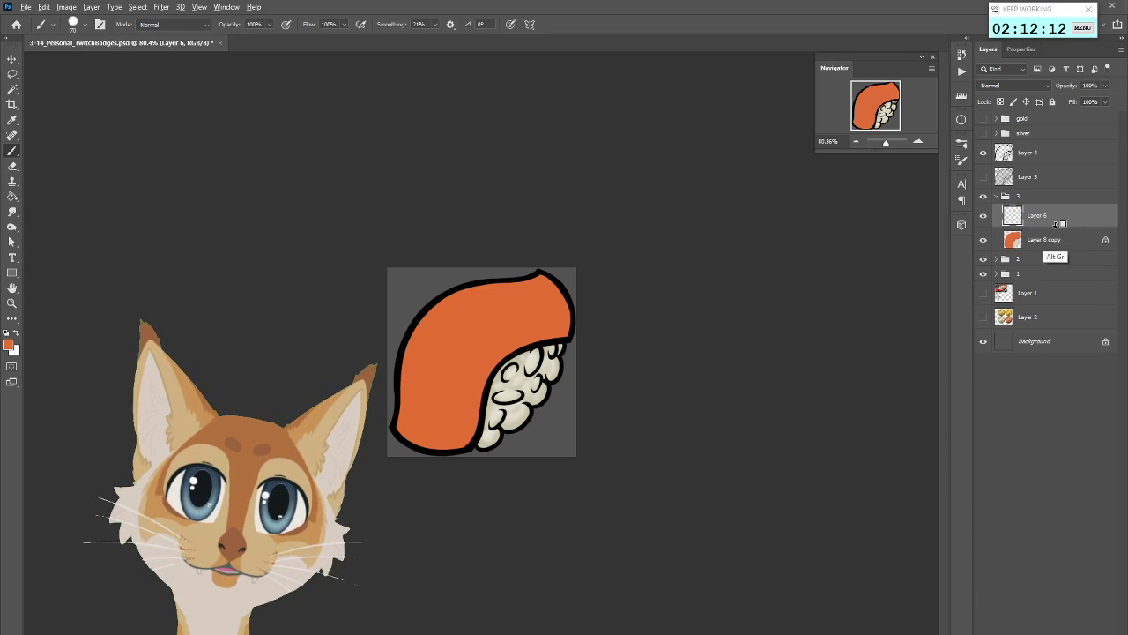
pyautogui.hotkey('ctrl', 'alt', 'g')
pyautogui.click(961, 146)
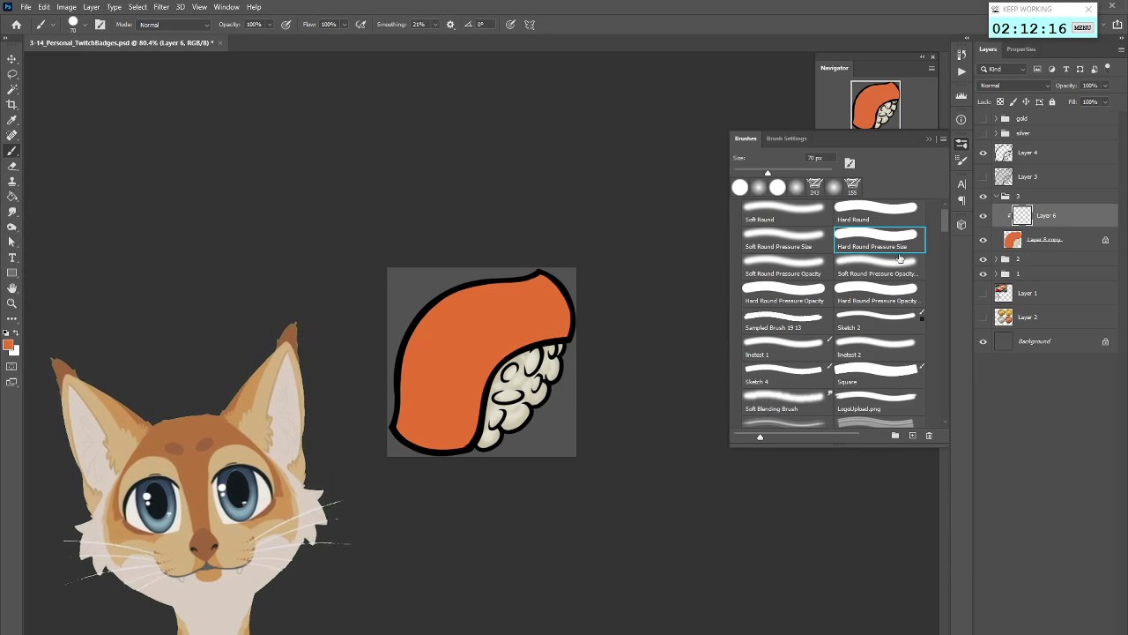
pyautogui.click(795, 269)
pyautogui.click(961, 146)
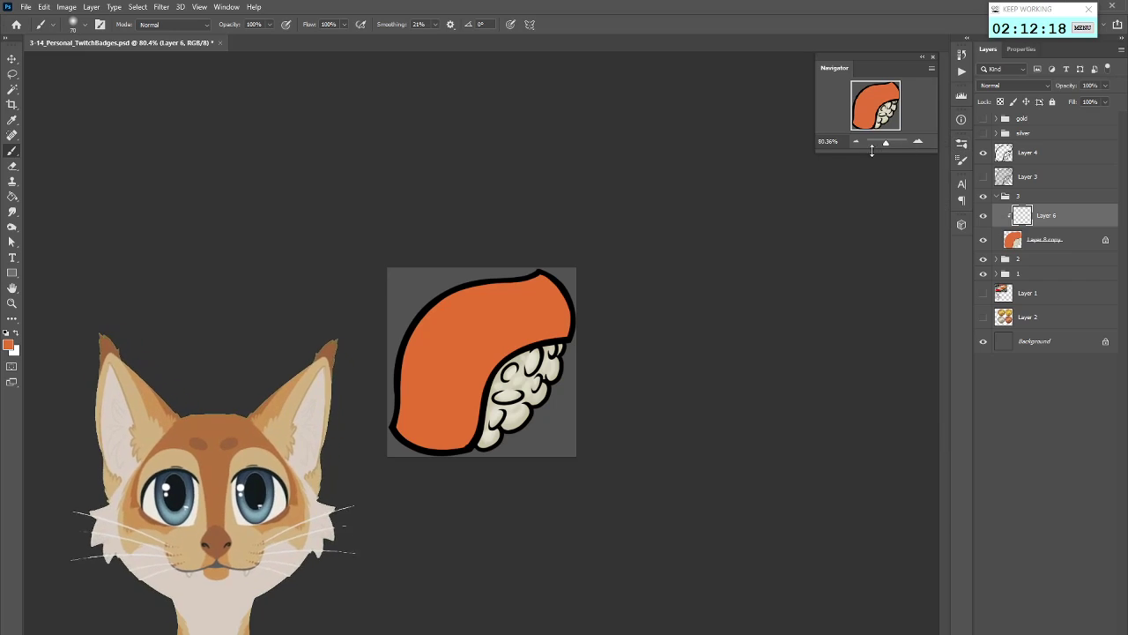
# Set the foreground colour to a pale salmon pink and reduce the brush to 10 px
pyautogui.click(8, 345)
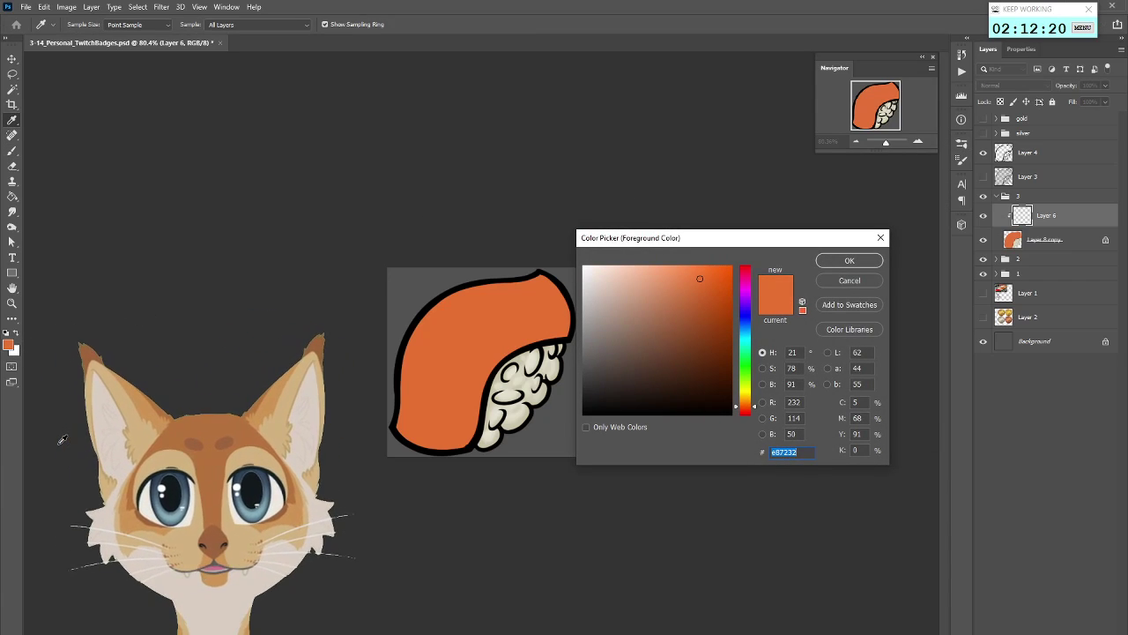
pyautogui.click(624, 274)
pyautogui.press('Return')
pyautogui.press('b')
pyautogui.scroll(3, 416, 418)
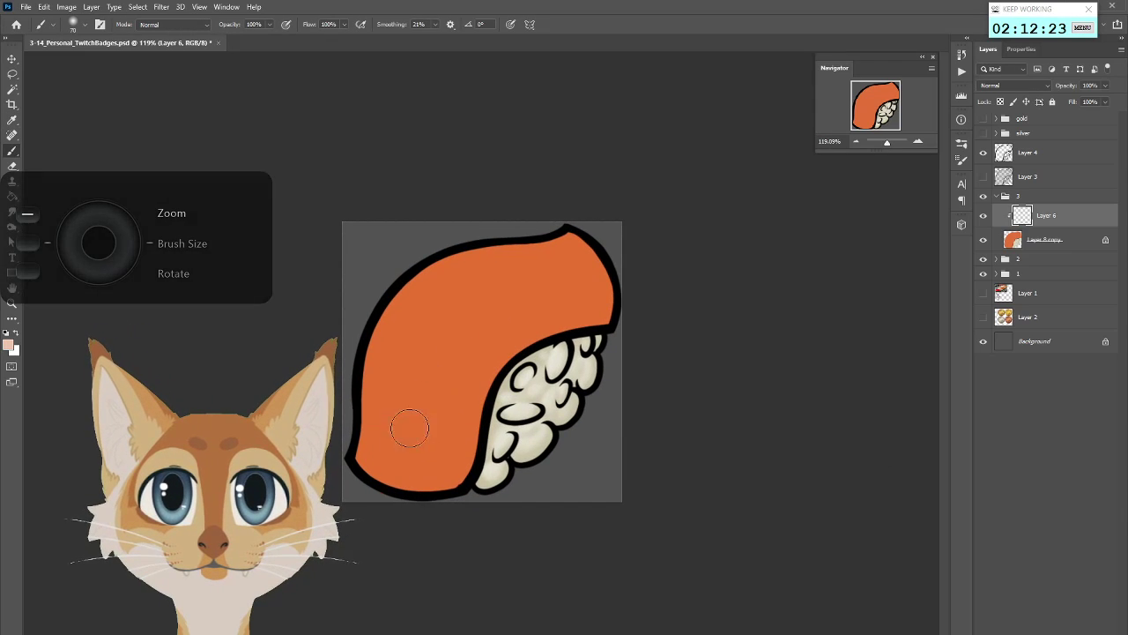
pyautogui.press('[')
pyautogui.press('[')
pyautogui.press('[')
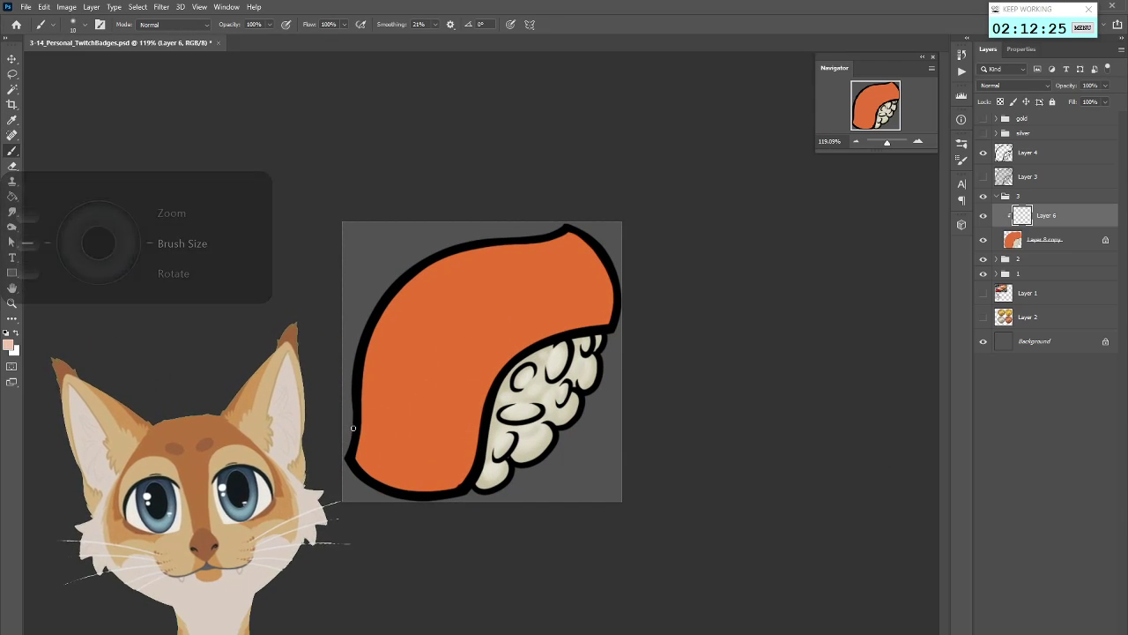
pyautogui.hotkey('ctrl', 'z')
pyautogui.moveTo(370, 447)
pyautogui.mouseDown()
pyautogui.moveTo(430, 438)
pyautogui.moveTo(454, 485)
pyautogui.mouseUp()
pyautogui.hotkey('ctrl', 'z')
pyautogui.moveTo(355, 459)
pyautogui.mouseDown()
pyautogui.moveTo(420, 422)
pyautogui.moveTo(460, 488)
pyautogui.mouseUp()
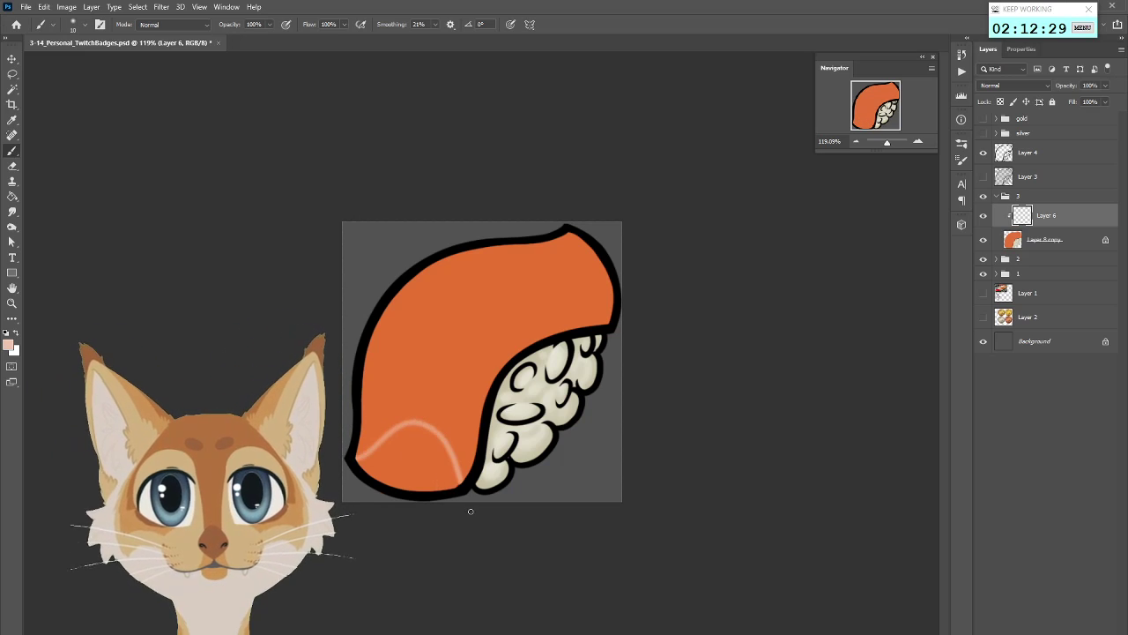
pyautogui.hotkey('ctrl', 'z')
pyautogui.hotkey('ctrl', 'shift', 'z')
pyautogui.moveTo(366, 445)
pyautogui.mouseDown()
pyautogui.moveTo(444, 407)
pyautogui.moveTo(471, 465)
pyautogui.mouseUp()
pyautogui.hotkey('ctrl', 'z')
pyautogui.hotkey('ctrl', 'z')
# Paint wavy pale pink fat lines across the whole salmon slice on the clipped layer
pyautogui.moveTo(406, 284); pyautogui.dragTo(484, 390)
pyautogui.moveTo(381, 314); pyautogui.dragTo(475, 430)
pyautogui.hotkey('ctrl', 'z')
pyautogui.moveTo(369, 343)
pyautogui.mouseDown()
pyautogui.moveTo(400, 316)
pyautogui.moveTo(475, 421)
pyautogui.mouseUp()
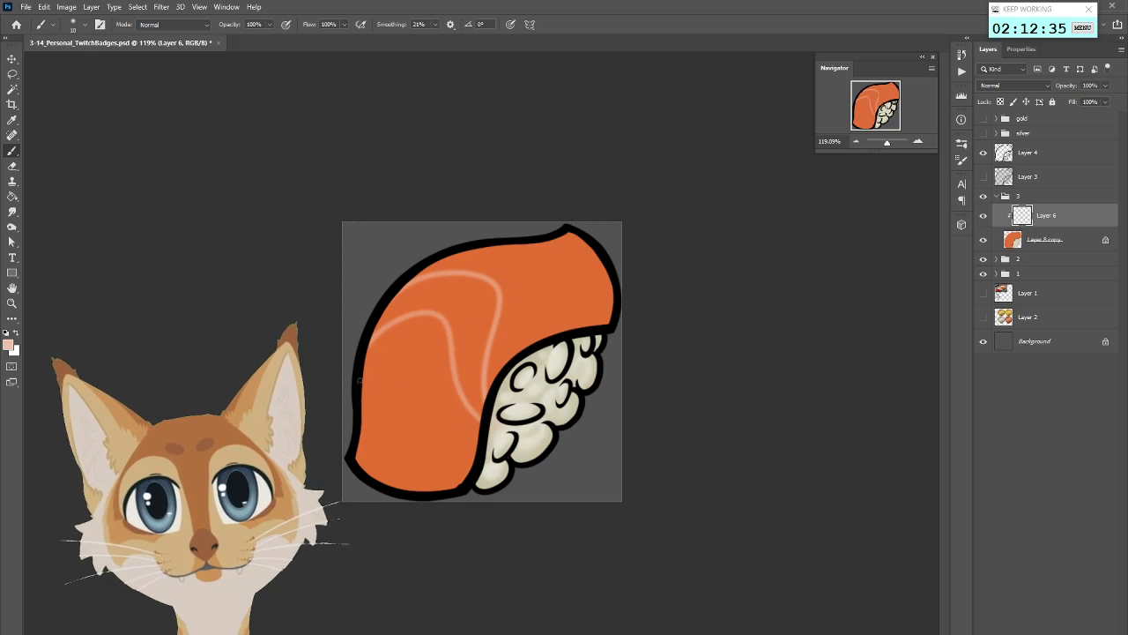
pyautogui.moveTo(362, 377); pyautogui.dragTo(443, 425)
pyautogui.moveTo(356, 474); pyautogui.dragTo(467, 458)
pyautogui.moveTo(492, 249); pyautogui.dragTo(539, 344)
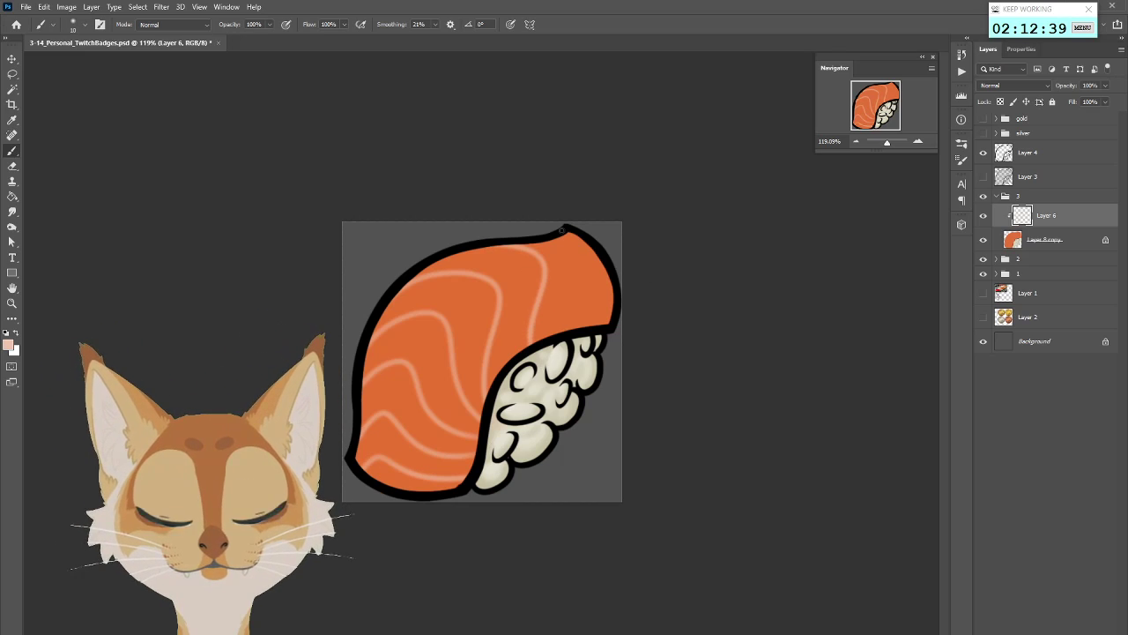
pyautogui.moveTo(561, 230); pyautogui.dragTo(584, 328)
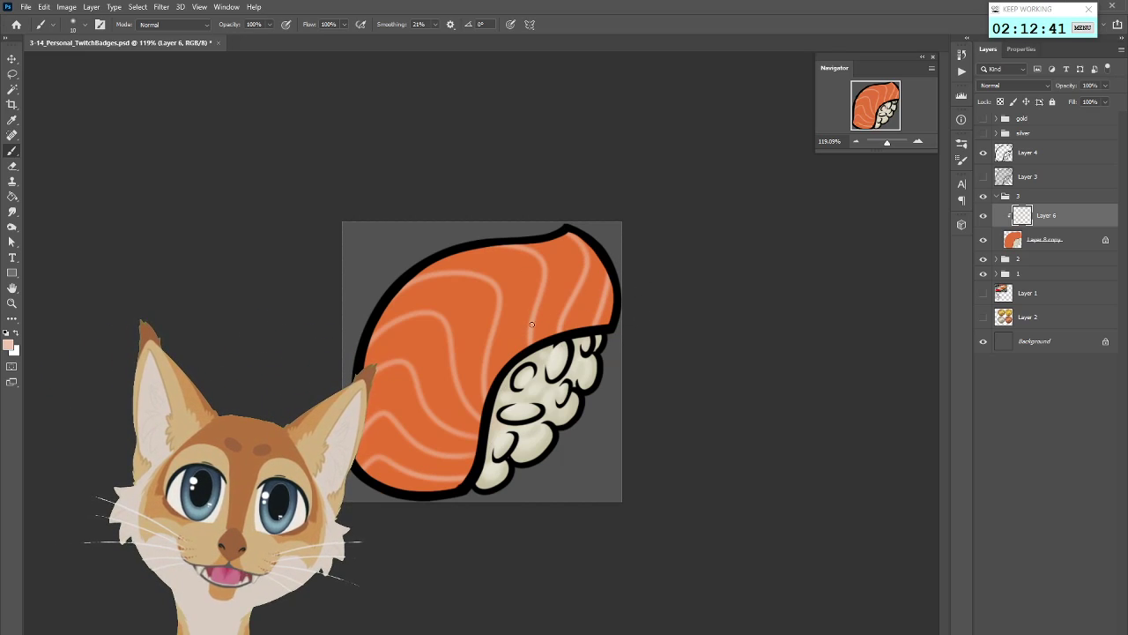
pyautogui.scroll(-5, 571, 368)
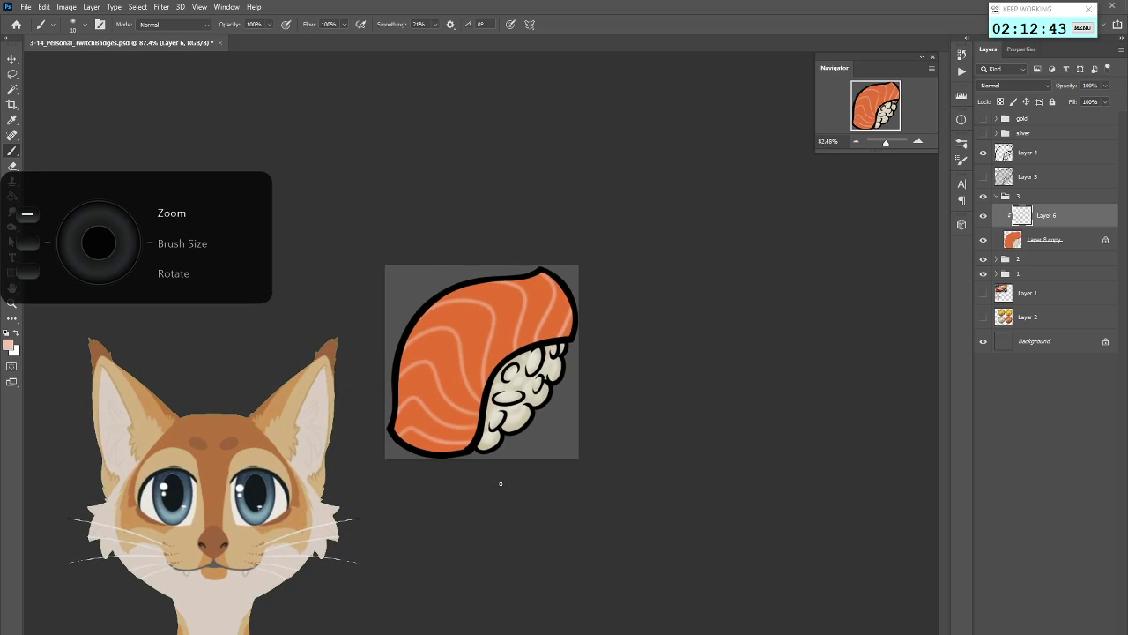
pyautogui.scroll(5, 529, 423)
pyautogui.scroll(1, 500, 484)
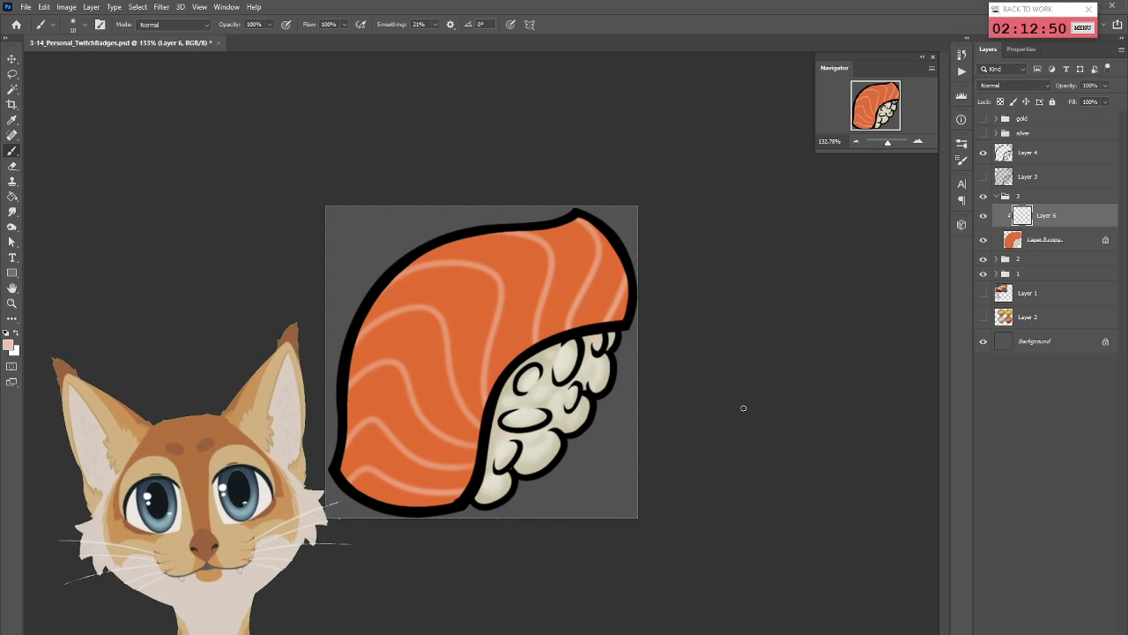
# Add another clipped layer beneath the fat lines and set the foreground colour to a dark red
pyautogui.hotkey('alt', '[')
pyautogui.hotkey('ctrl', 'shift', 'alt', 'n')
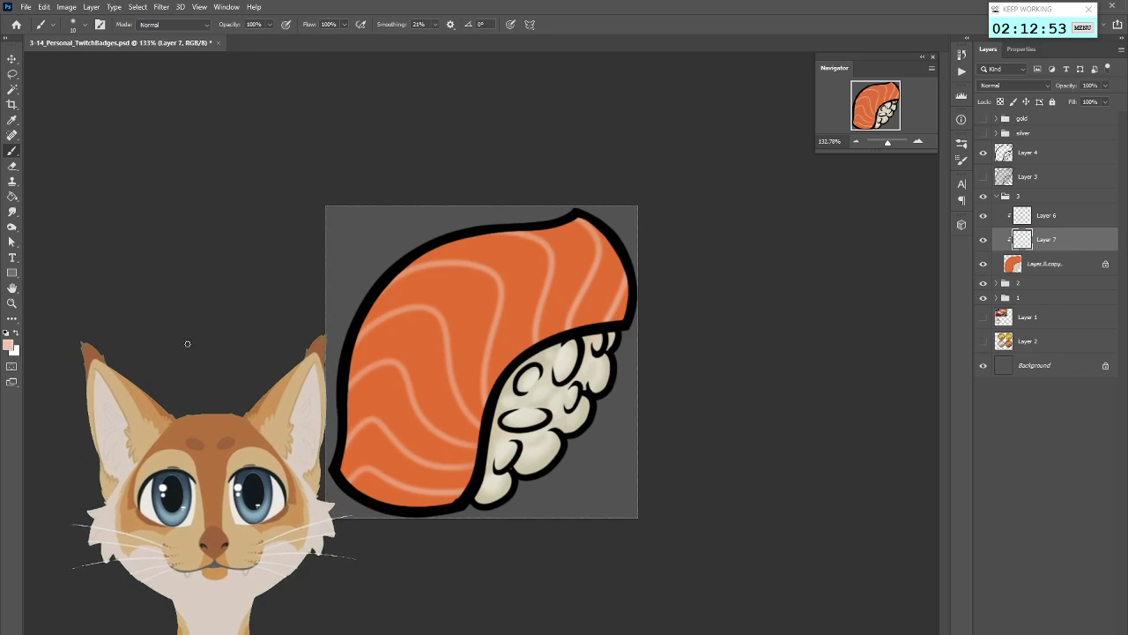
pyautogui.click(12, 348)
pyautogui.click(700, 277)
pyautogui.click(705, 320)
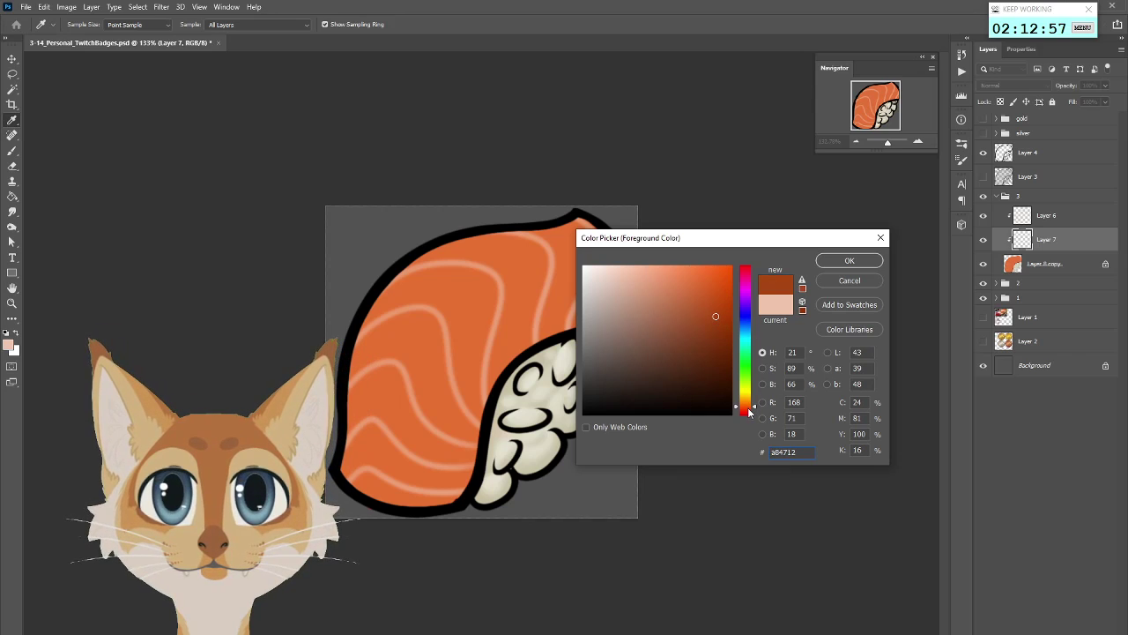
pyautogui.moveTo(749, 413); pyautogui.dragTo(750, 414)
pyautogui.click(849, 260)
pyautogui.press('b')
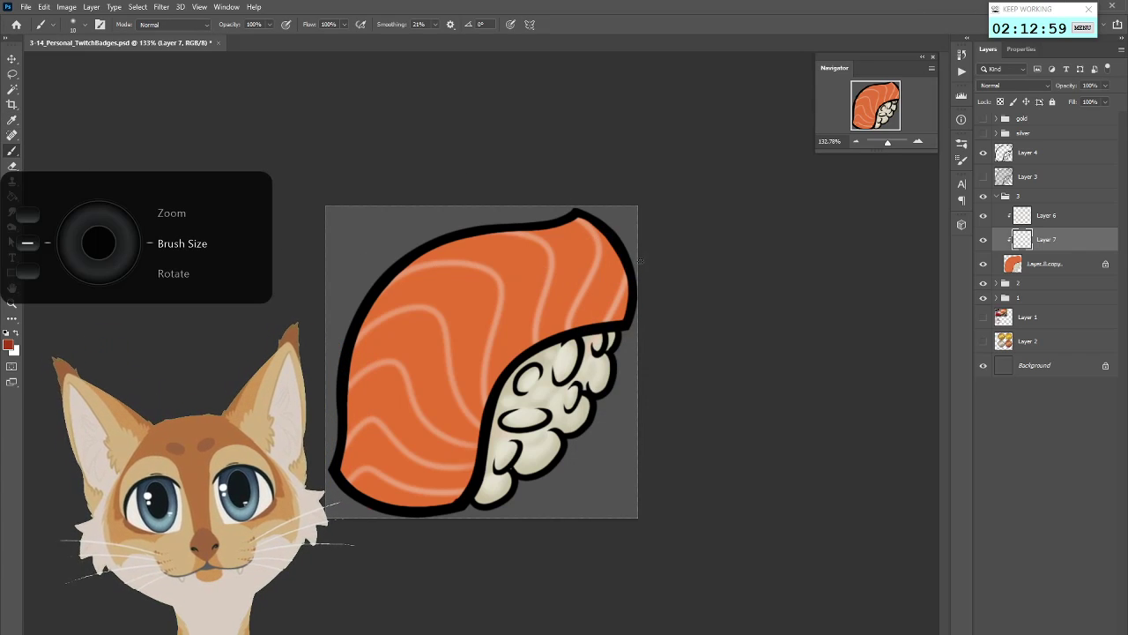
# Shade the edges of the salmon slice with soft dark red strokes, enlarging the brush to 125 px
pyautogui.moveTo(627, 268)
pyautogui.mouseDown()
pyautogui.moveTo(520, 327)
pyautogui.moveTo(480, 410)
pyautogui.mouseUp()
pyautogui.moveTo(520, 344)
pyautogui.mouseDown()
pyautogui.moveTo(466, 465)
pyautogui.moveTo(473, 403)
pyautogui.moveTo(385, 518)
pyautogui.moveTo(437, 478)
pyautogui.moveTo(544, 326)
pyautogui.moveTo(601, 304)
pyautogui.mouseUp()
pyautogui.press(']')
pyautogui.press(']')
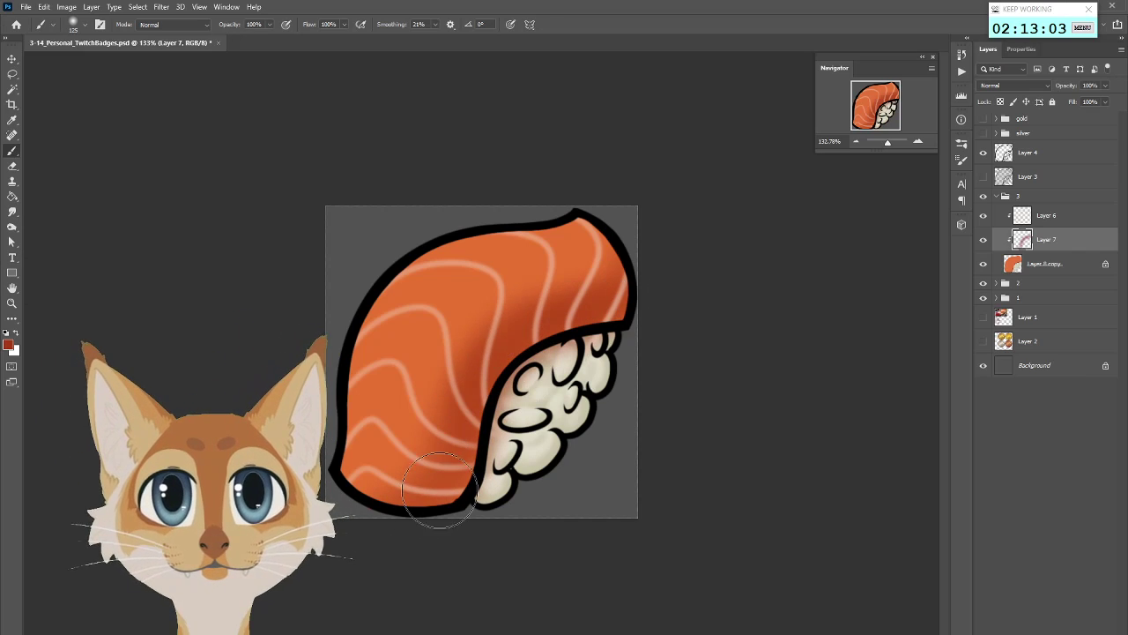
pyautogui.moveTo(434, 493)
pyautogui.mouseDown()
pyautogui.moveTo(458, 423)
pyautogui.moveTo(606, 300)
pyautogui.mouseUp()
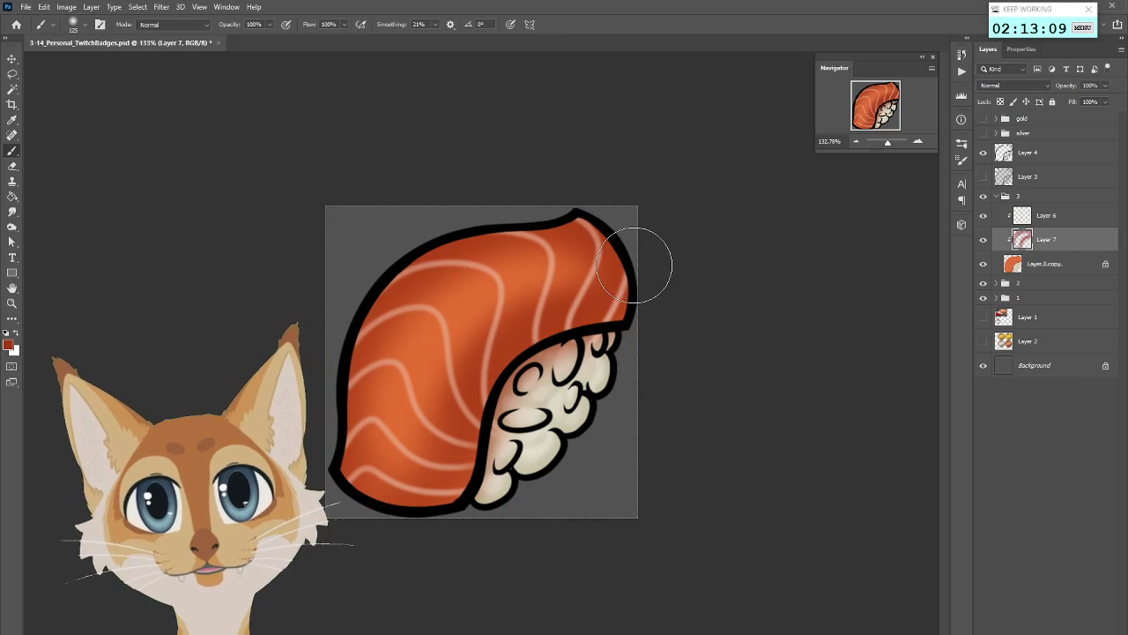
# Sample the salmon's orange and brush it over the middle of the slice to soften the dark shading
pyautogui.keyDown('alt'); pyautogui.click(521, 255); pyautogui.keyUp('alt')
pyautogui.moveTo(432, 336)
pyautogui.mouseDown()
pyautogui.moveTo(567, 274)
pyautogui.moveTo(412, 449)
pyautogui.moveTo(429, 368)
pyautogui.moveTo(565, 263)
pyautogui.moveTo(399, 363)
pyautogui.moveTo(391, 380)
pyautogui.moveTo(472, 280)
pyautogui.mouseUp()
pyautogui.press('[')
pyautogui.press('[')
pyautogui.press('[')
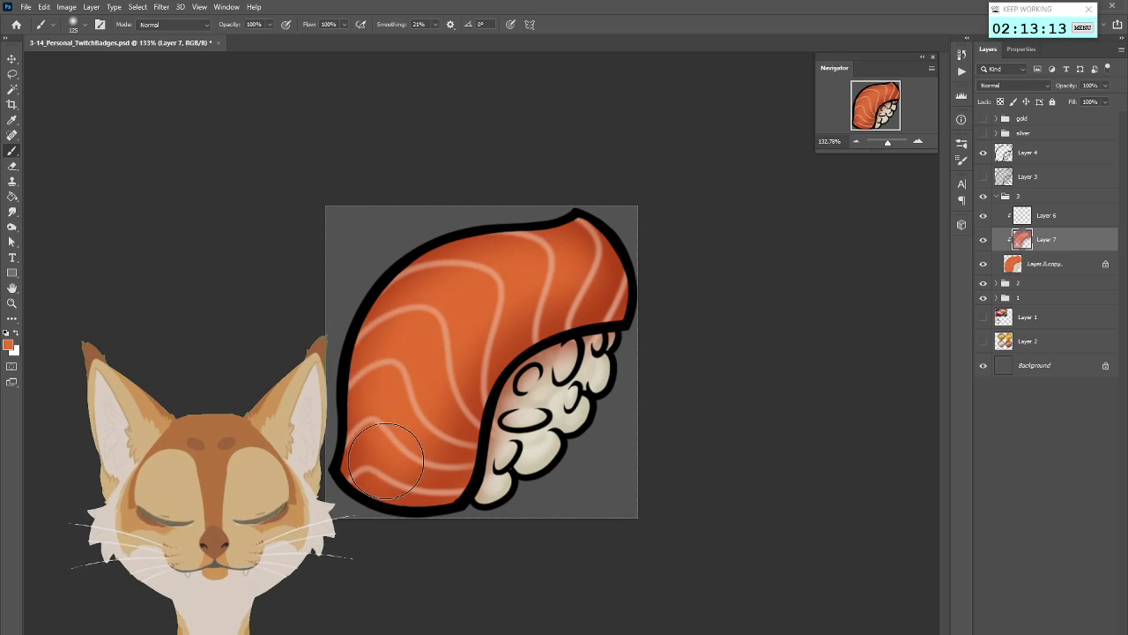
# Choose a lighter salmon pink and brush soft highlights along the middle of the slice on Layer 7 with a 50 to 70 px brush
pyautogui.click(8, 344)
pyautogui.click(665, 276)
pyautogui.click(819, 258)
pyautogui.press('[')
pyautogui.moveTo(423, 317); pyautogui.dragTo(431, 356)
pyautogui.press('[')
pyautogui.press('[')
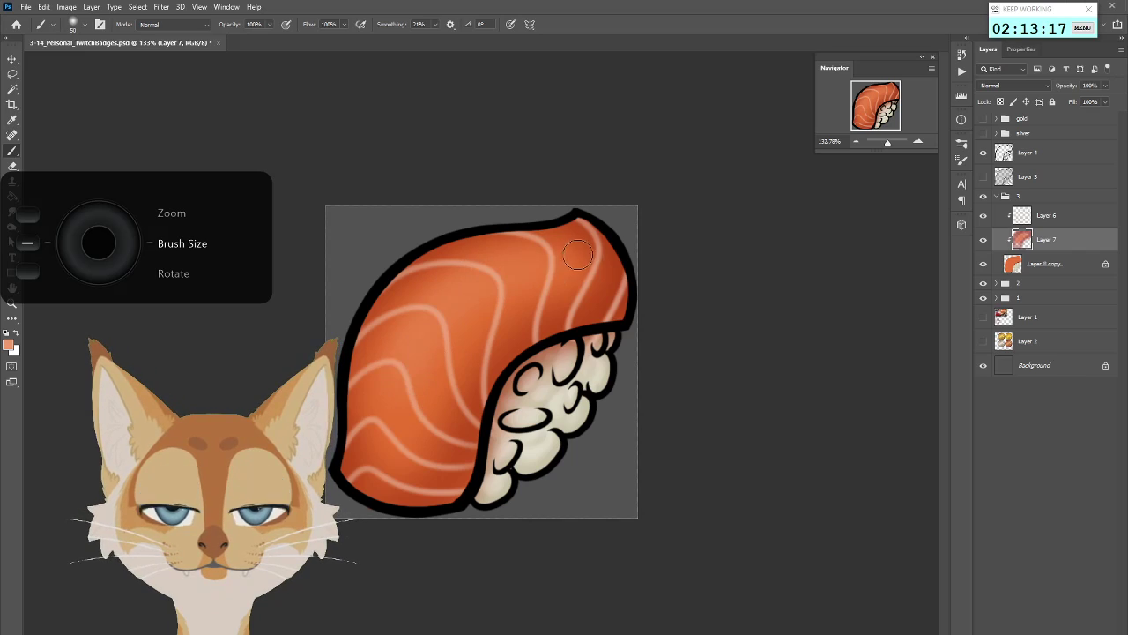
pyautogui.moveTo(395, 426); pyautogui.dragTo(399, 362)
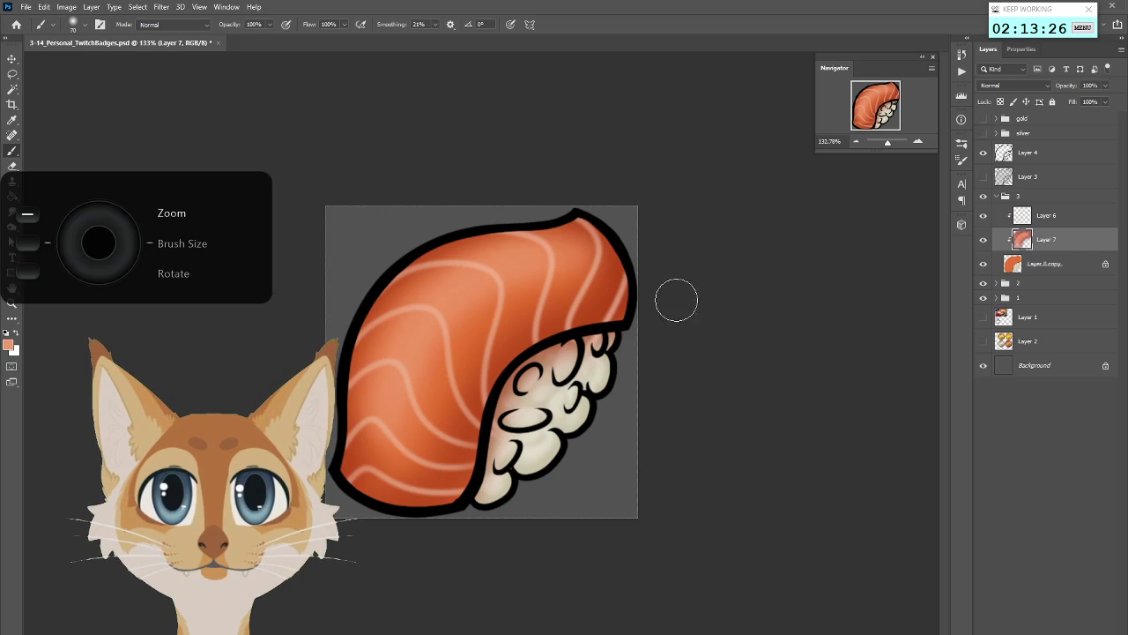
# Sample the slice's highlight, choose a lighter tint of it and brush brighter highlights with the brush reduced to 35 px
pyautogui.scroll(-5, 675, 299)
pyautogui.scroll(5, 679, 310)
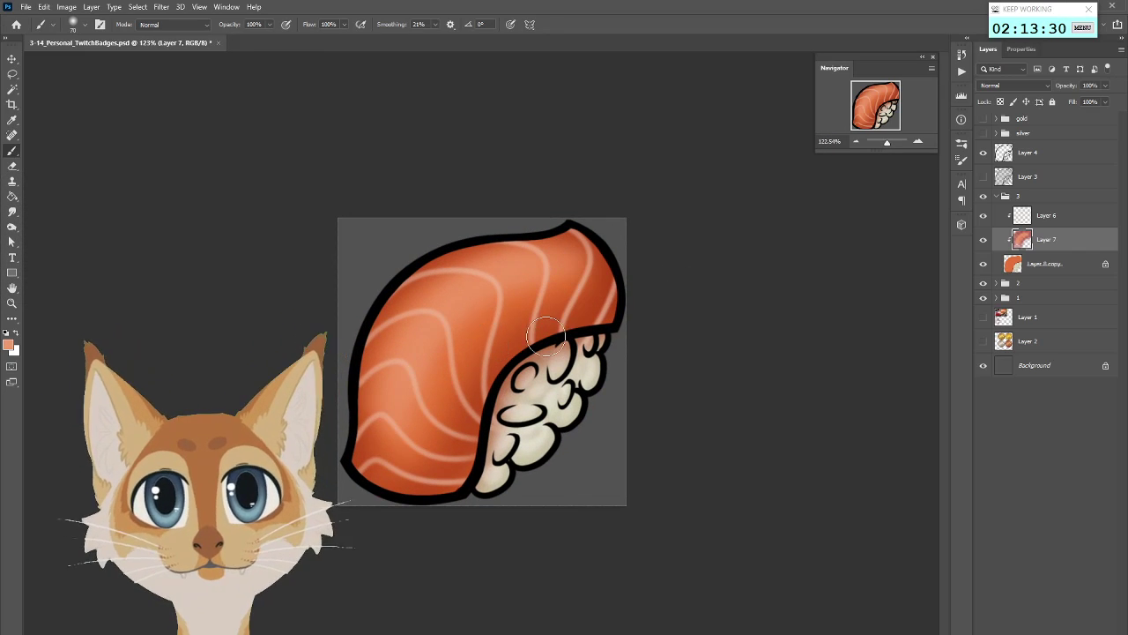
pyautogui.scroll(-2, 481, 298)
pyautogui.scroll(1, 520, 296)
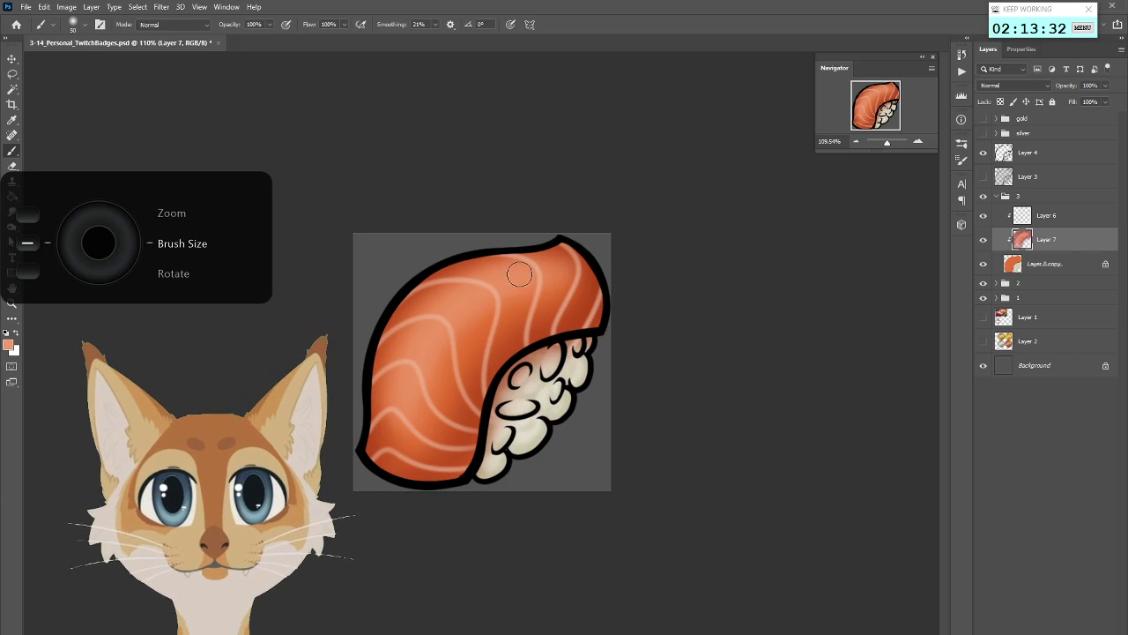
pyautogui.press('[')
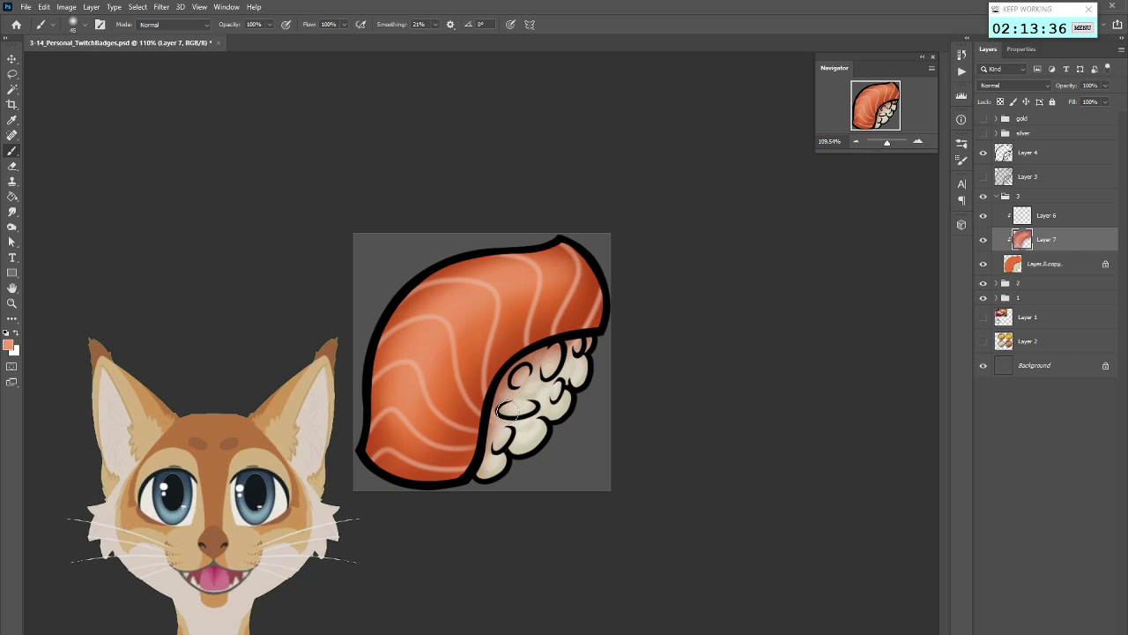
pyautogui.press('i')
pyautogui.click(457, 300)
pyautogui.press('b')
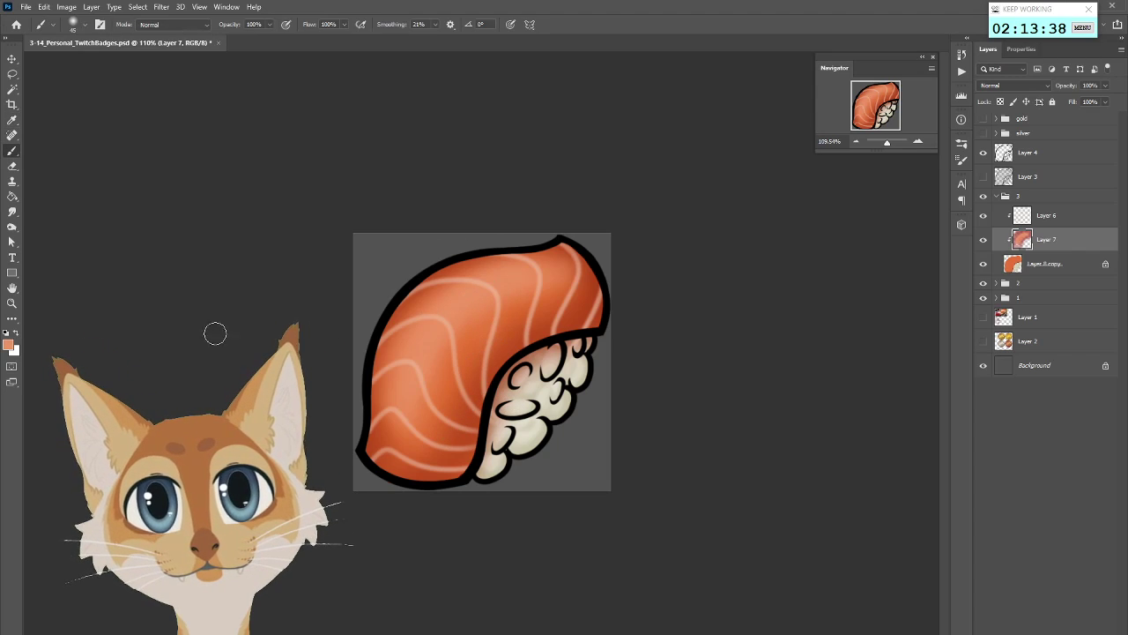
pyautogui.click(9, 345)
pyautogui.click(852, 256)
pyautogui.press('[')
pyautogui.press('[')
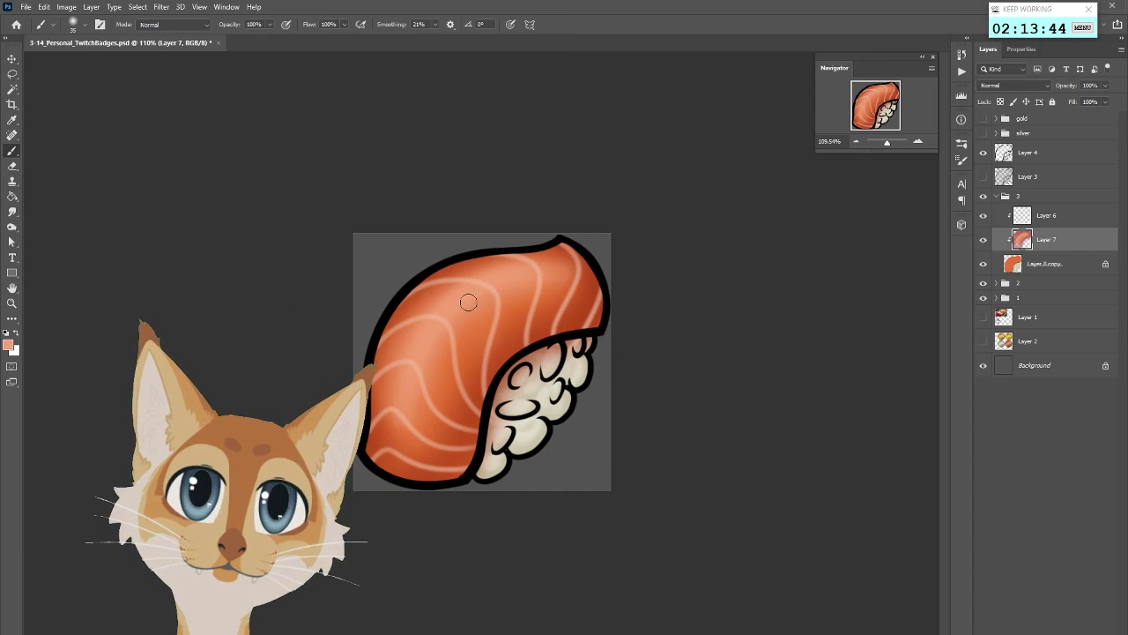
# Sample the slice's dark orange, choose a darker red, deepen the edge shading with a 45 px brush and clear the stray tint from the rice
pyautogui.press('i')
pyautogui.click(463, 460)
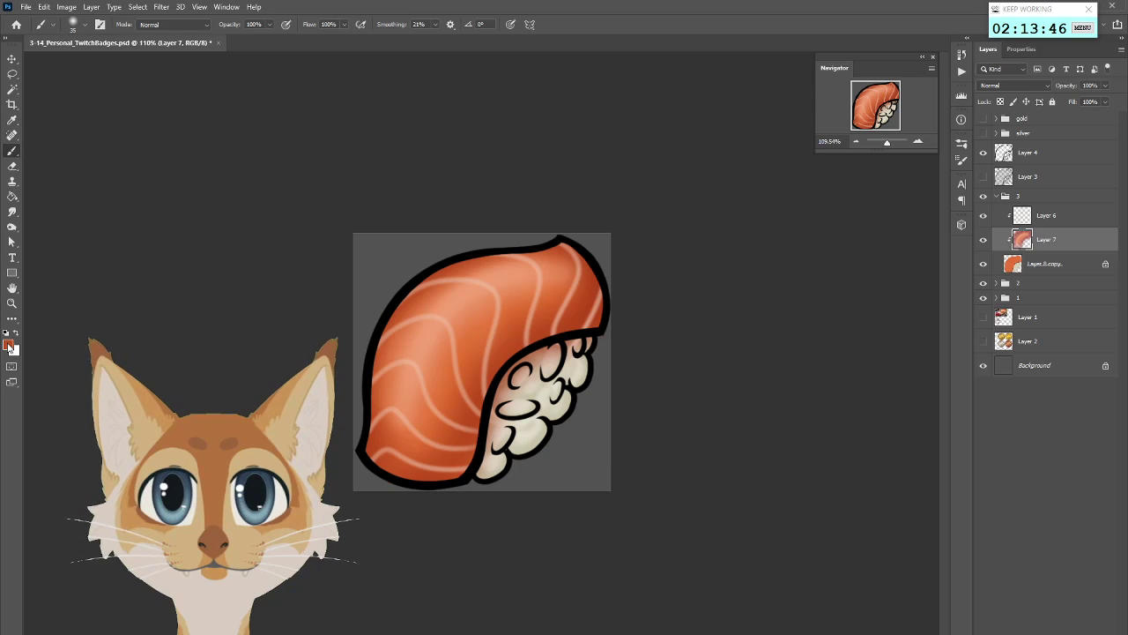
pyautogui.click(9, 344)
pyautogui.click(713, 318)
pyautogui.click(851, 262)
pyautogui.press('b')
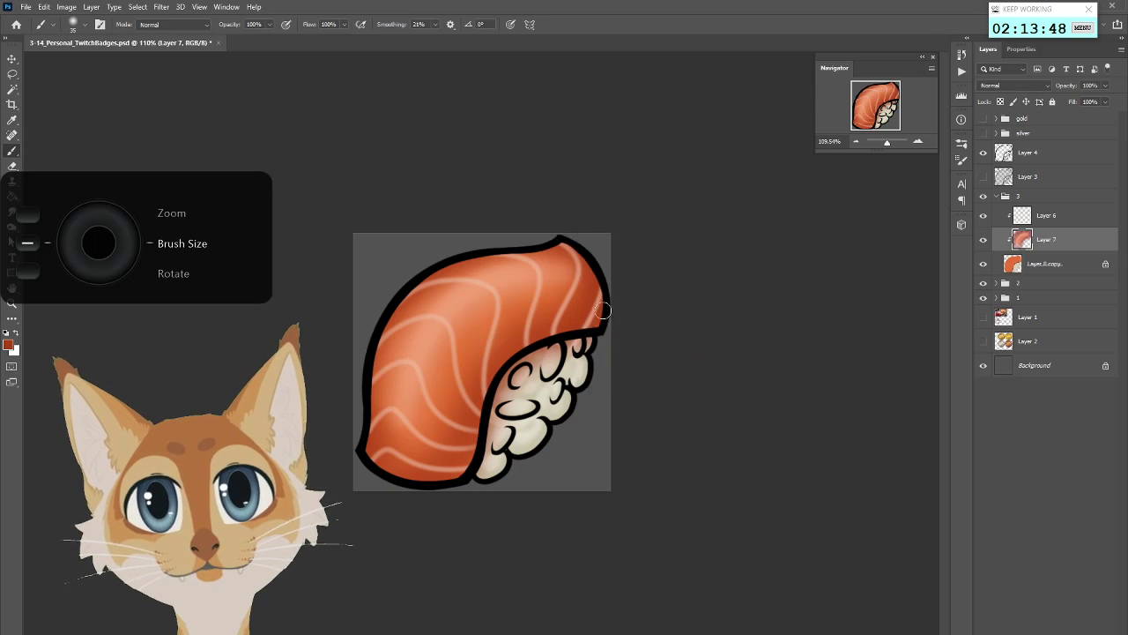
pyautogui.press(']')
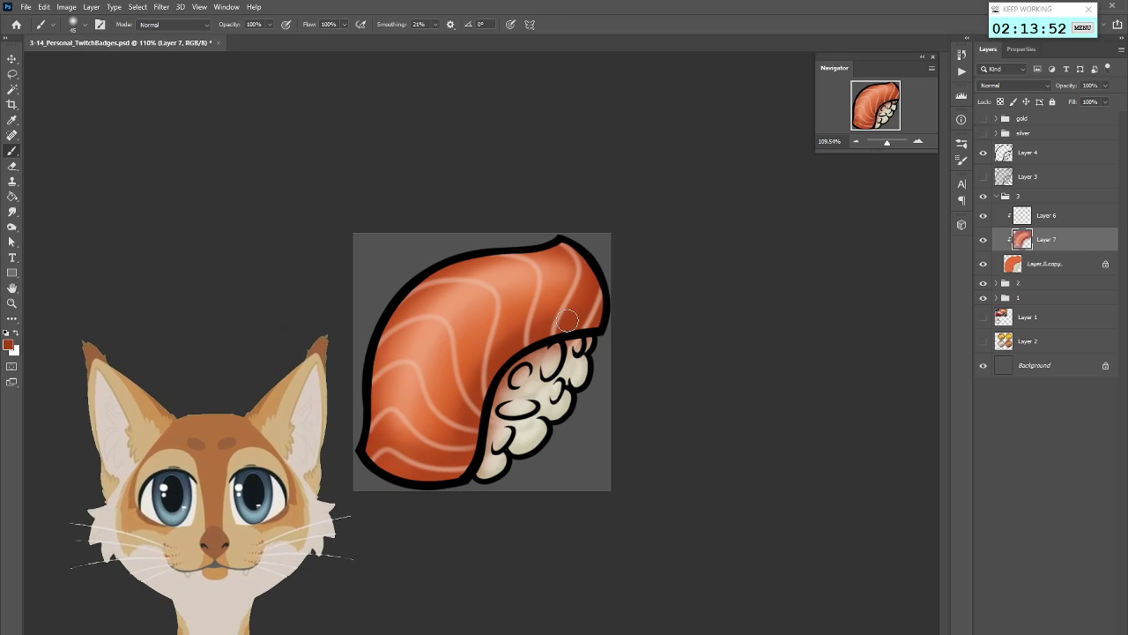
pyautogui.scroll(-2, 582, 348)
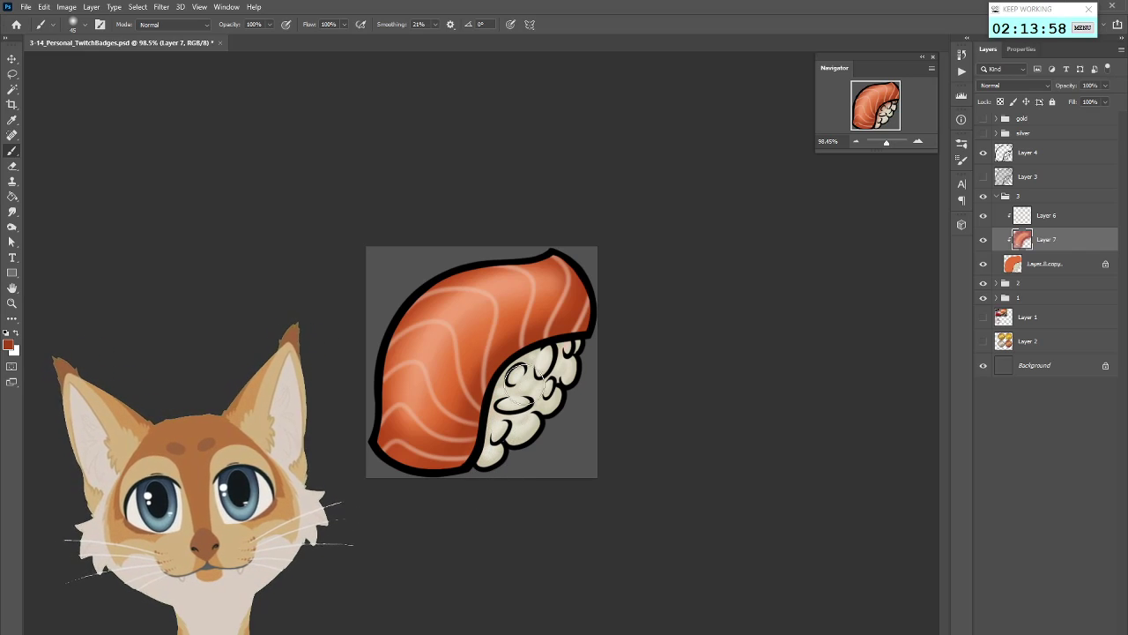
# Check the salmon badge at a small size and compare it with Layer 7 and Layer 6 hidden and shown
pyautogui.scroll(-8, 552, 443)
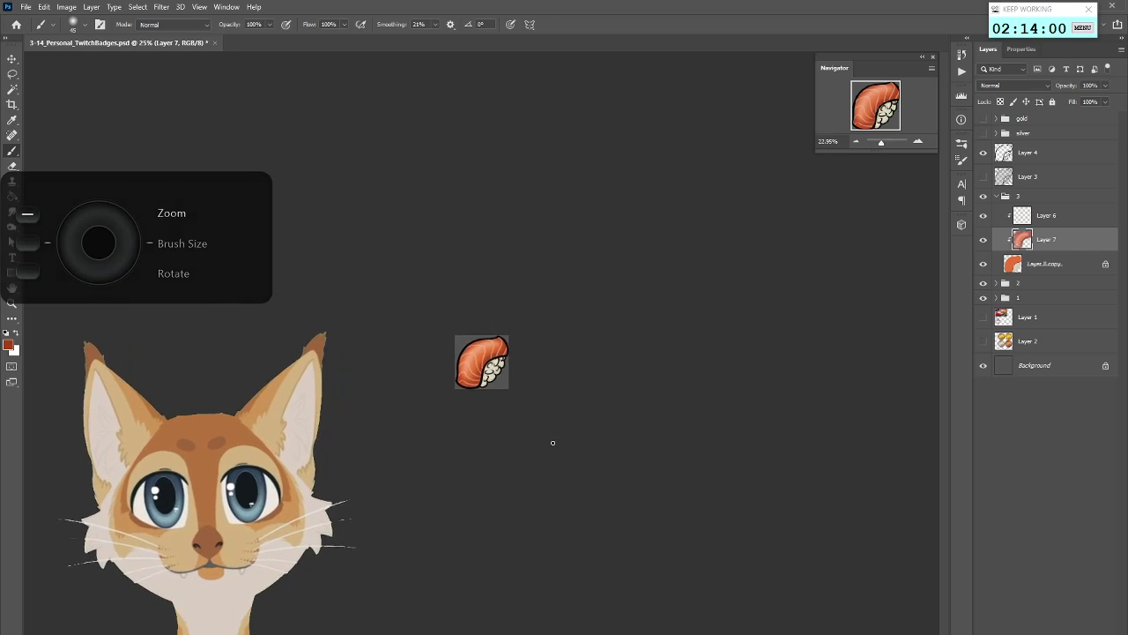
pyautogui.scroll(8, 553, 443)
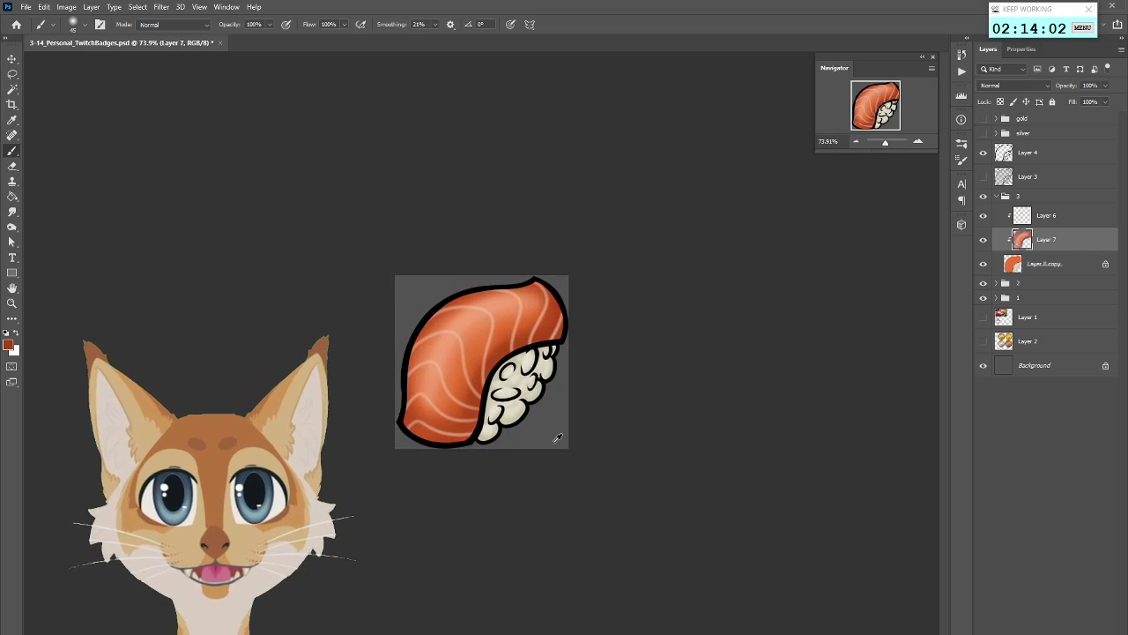
pyautogui.scroll(1, 553, 443)
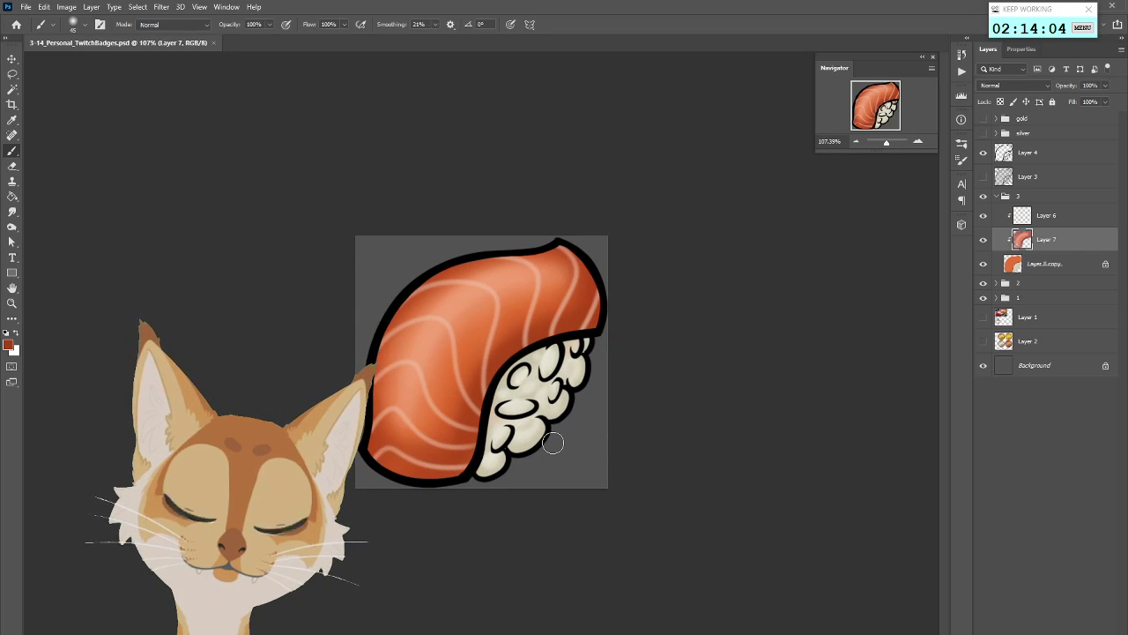
pyautogui.click(983, 241)
pyautogui.click(983, 241)
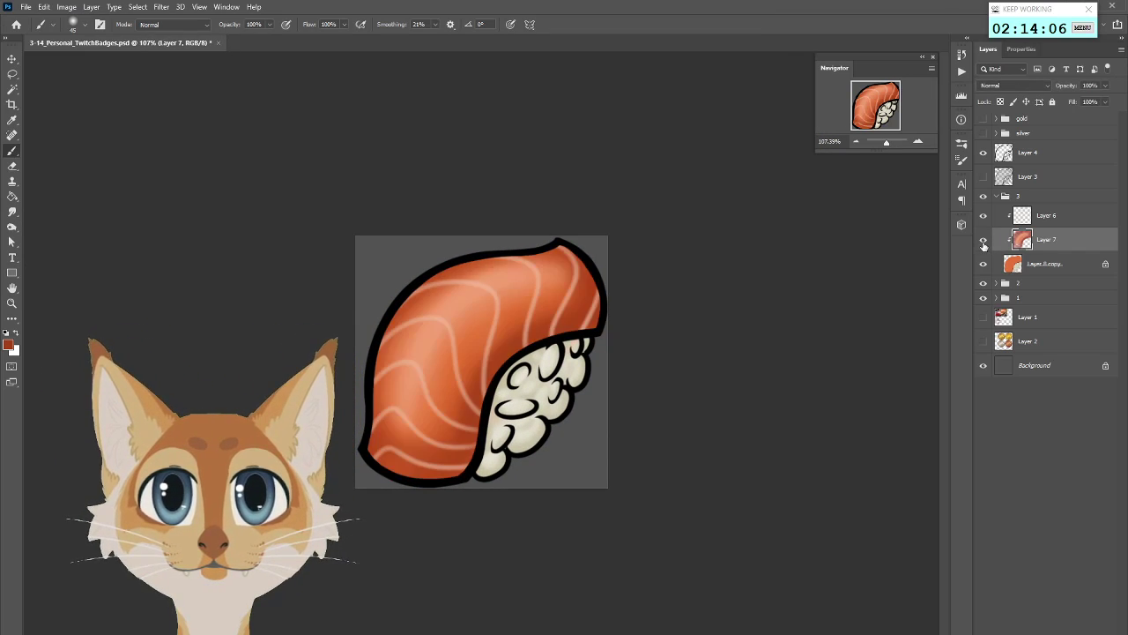
pyautogui.click(983, 241)
pyautogui.click(983, 240)
pyautogui.click(983, 241)
pyautogui.click(984, 242)
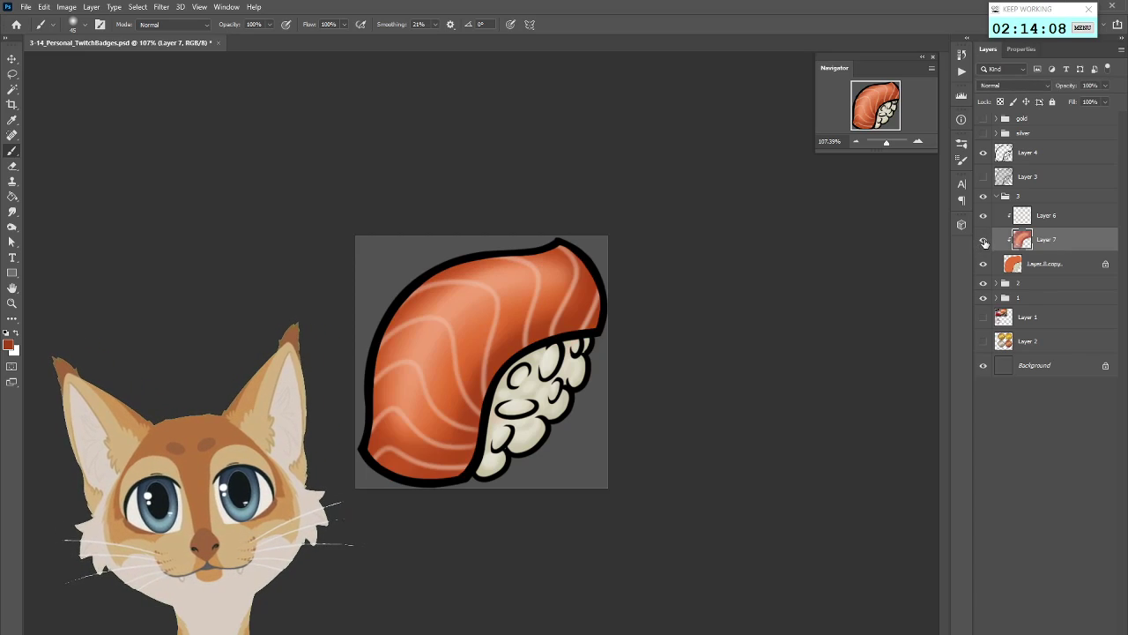
pyautogui.click(984, 217)
pyautogui.click(984, 220)
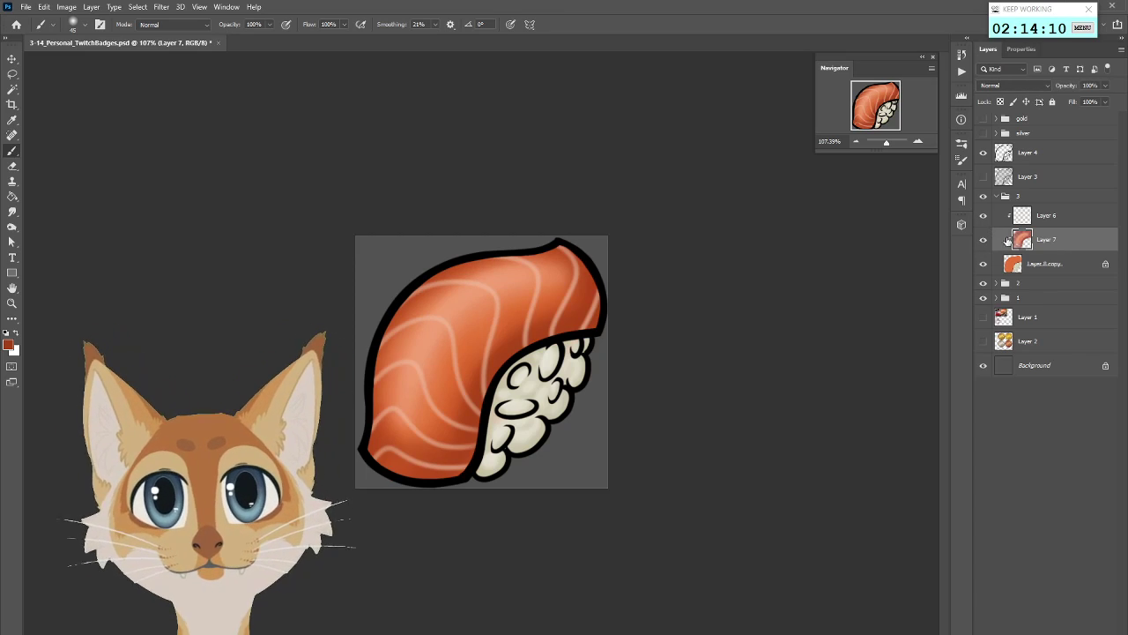
# Collapse group 3 and toggle the group visibility to compare the salmon badge with the red tuna version
pyautogui.hotkey('alt', ']')
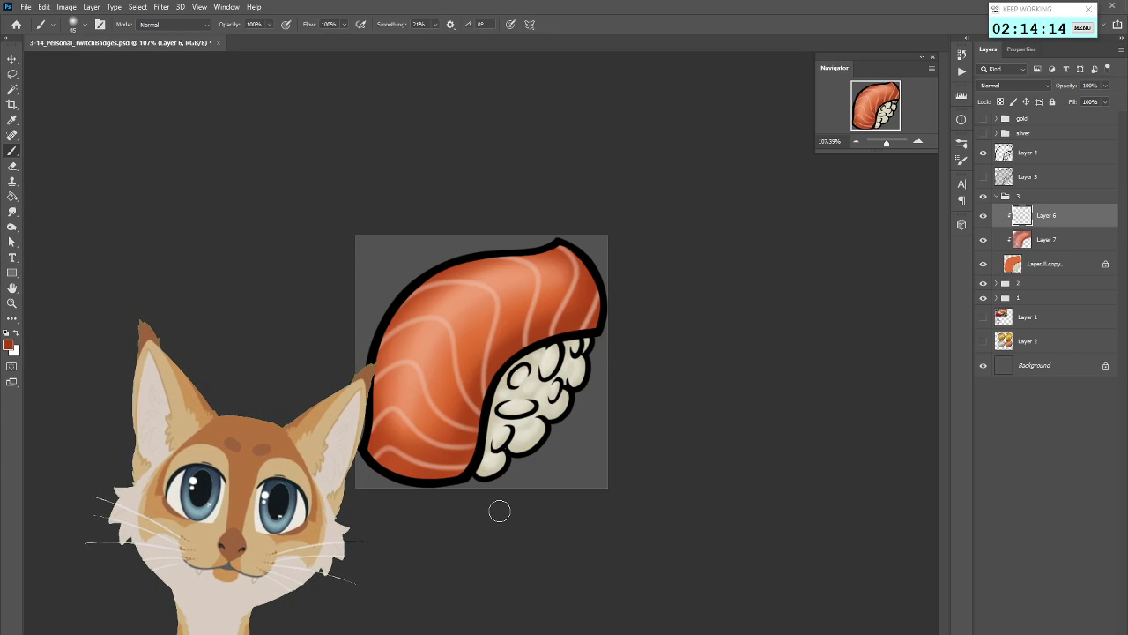
pyautogui.click(996, 196)
pyautogui.click(984, 195)
pyautogui.click(984, 211)
pyautogui.click(984, 211)
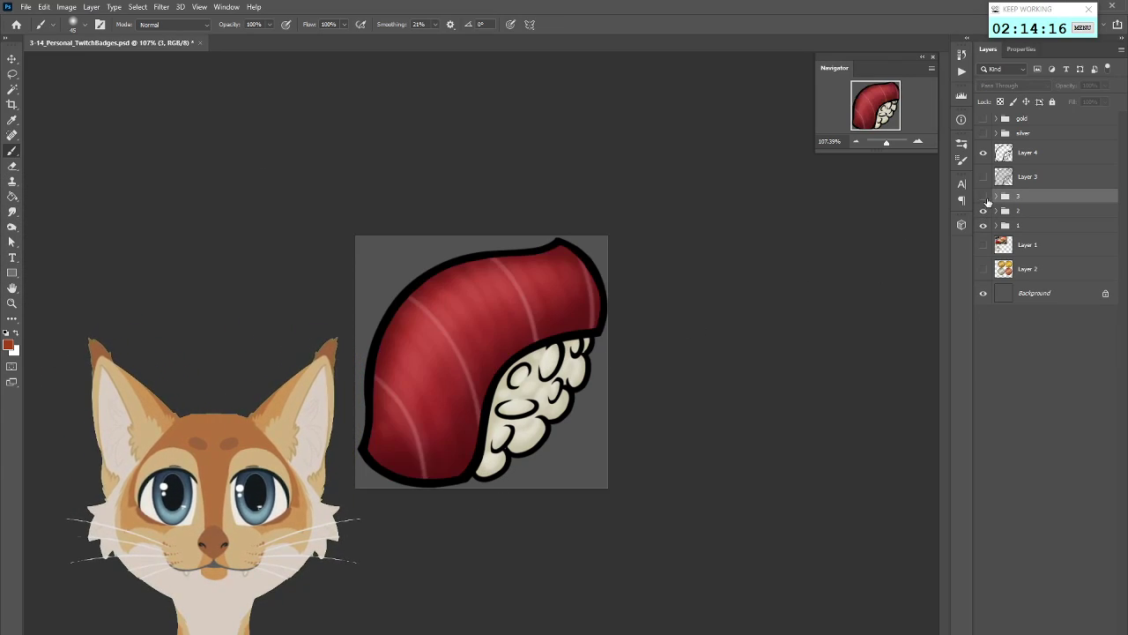
pyautogui.click(984, 195)
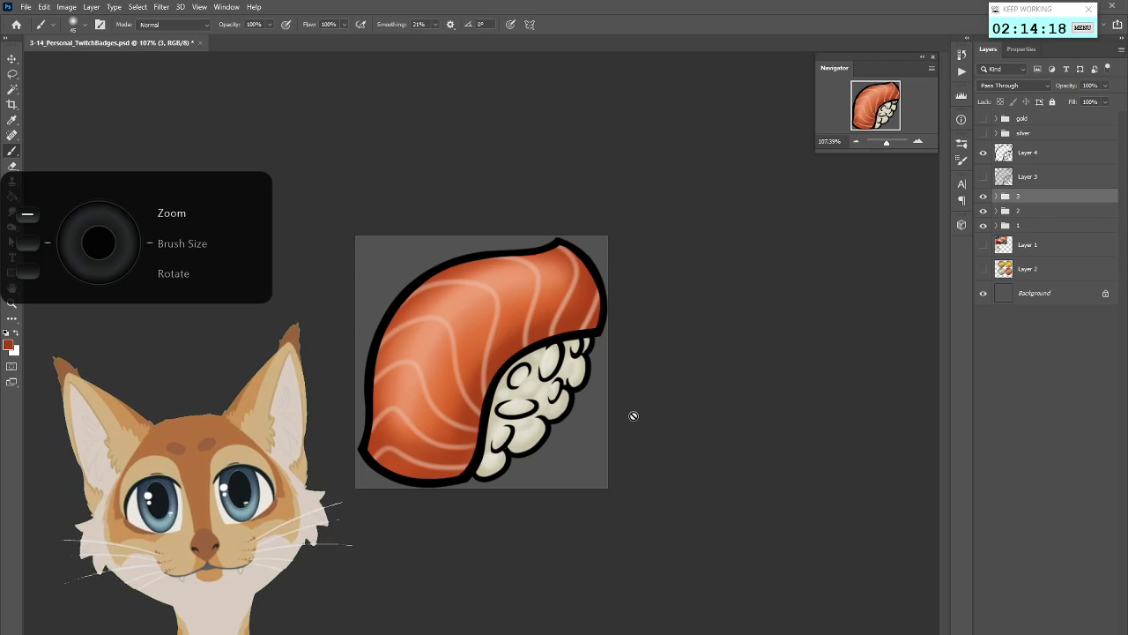
pyautogui.scroll(-5, 632, 415)
pyautogui.scroll(3, 633, 415)
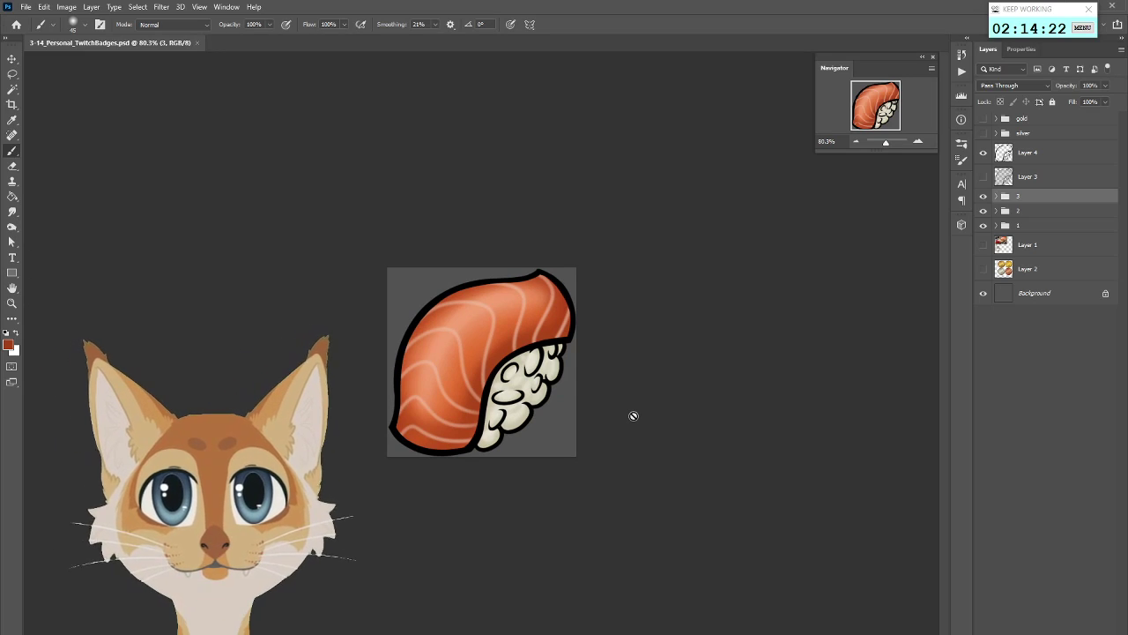
# Duplicate group 3 within the same document and try to rename the copy to 4
pyautogui.rightClick(1008, 197)
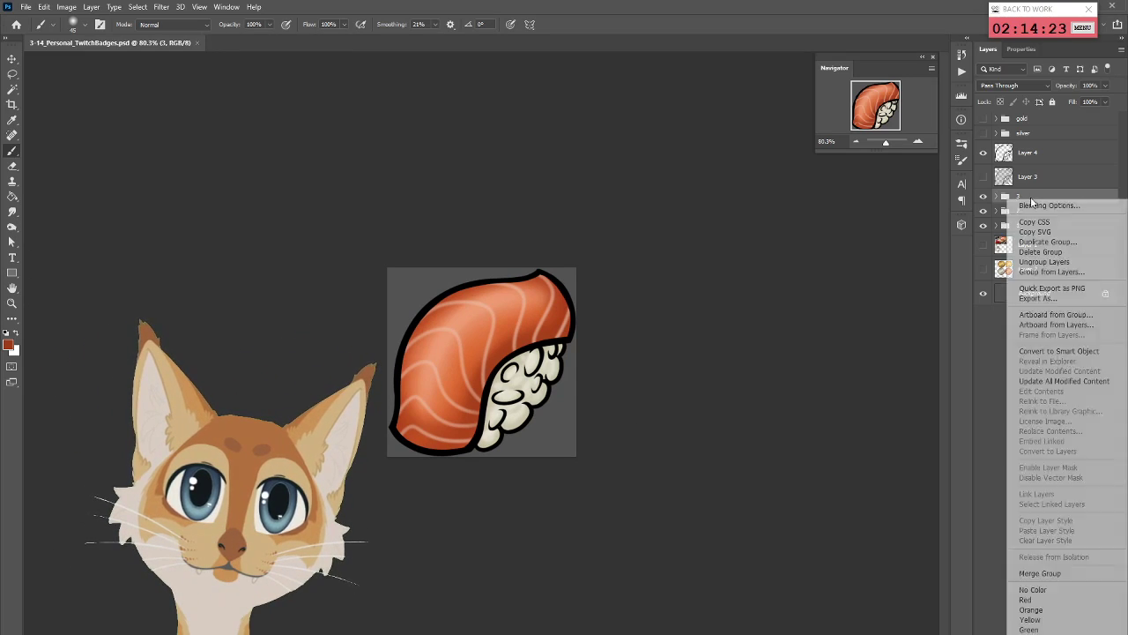
pyautogui.click(1072, 242)
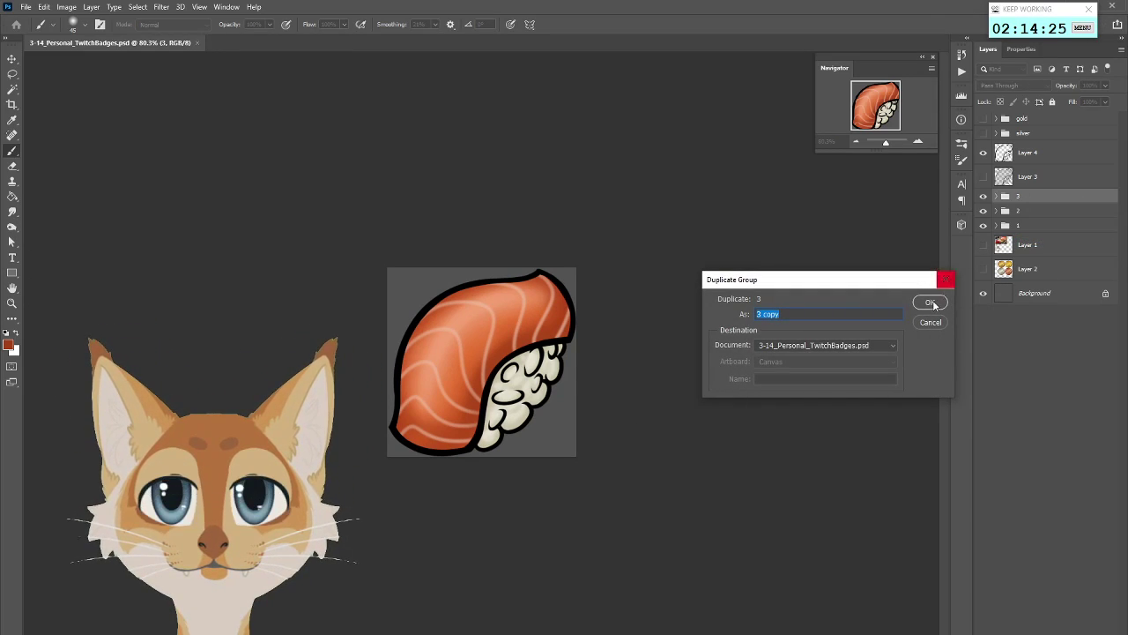
pyautogui.click(930, 303)
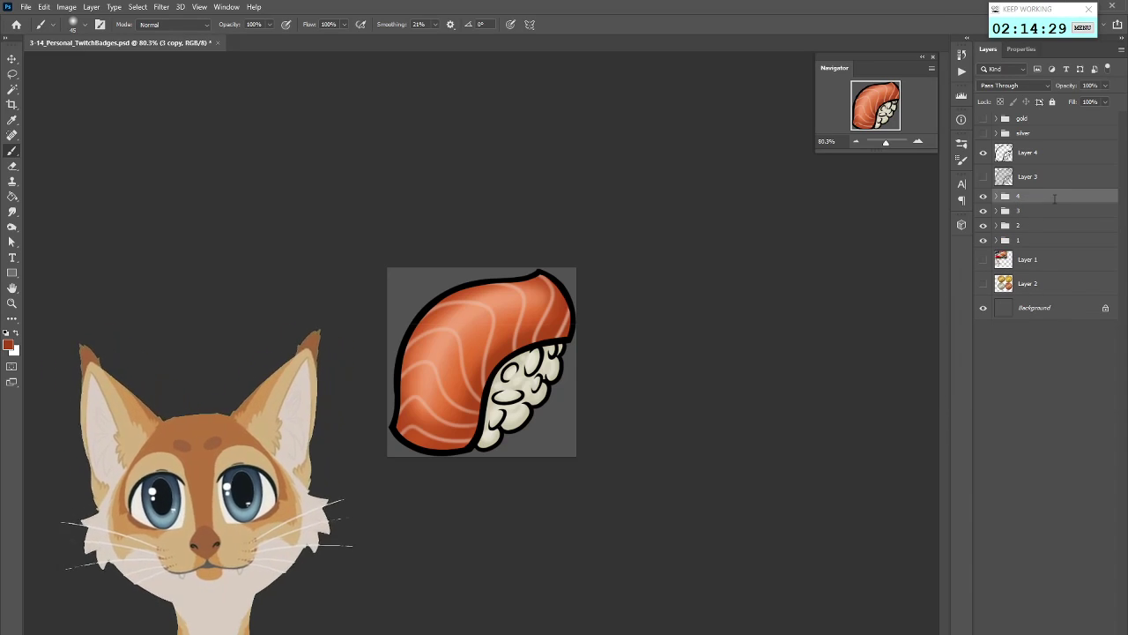
pyautogui.doubleClick(1054, 200)
pyautogui.click(811, 374)
# Merge the fat lines, shading and base layers inside the group 3 copy into a single layer
pyautogui.click(996, 196)
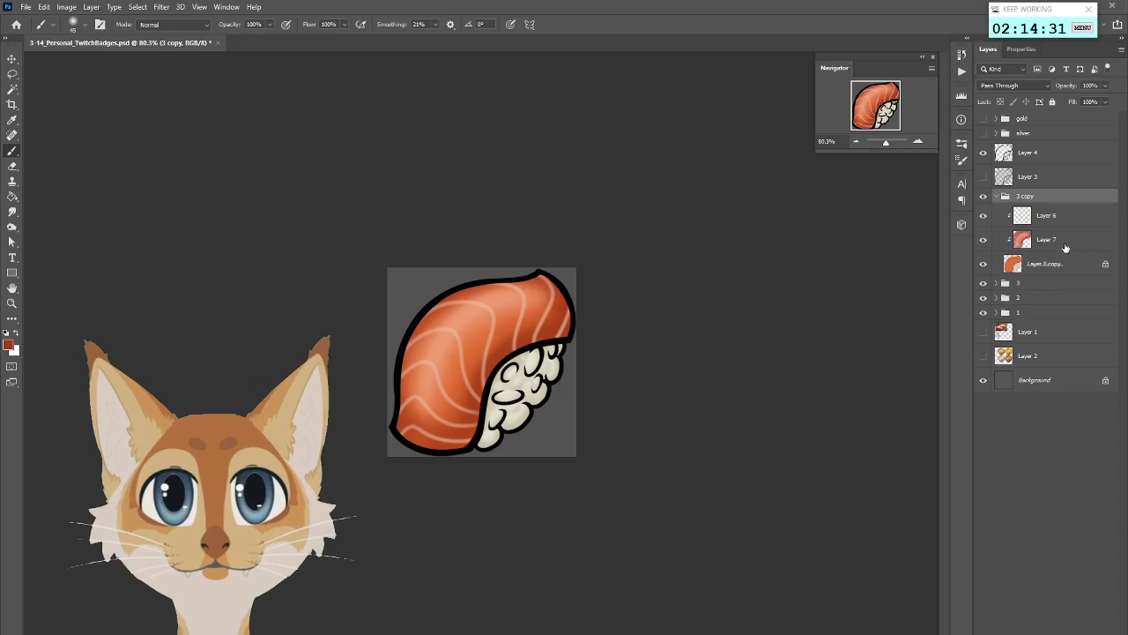
pyautogui.click(1065, 246)
pyautogui.click(984, 217)
pyautogui.click(985, 217)
pyautogui.rightClick(1066, 219)
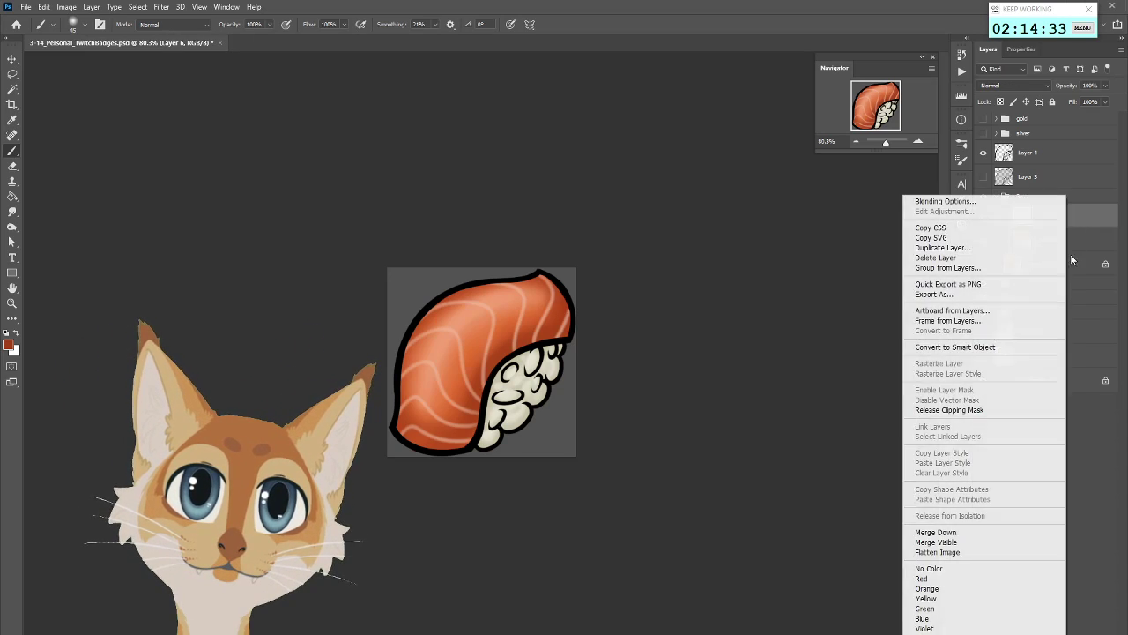
pyautogui.click(936, 532)
pyautogui.rightClick(1052, 217)
pyautogui.click(935, 532)
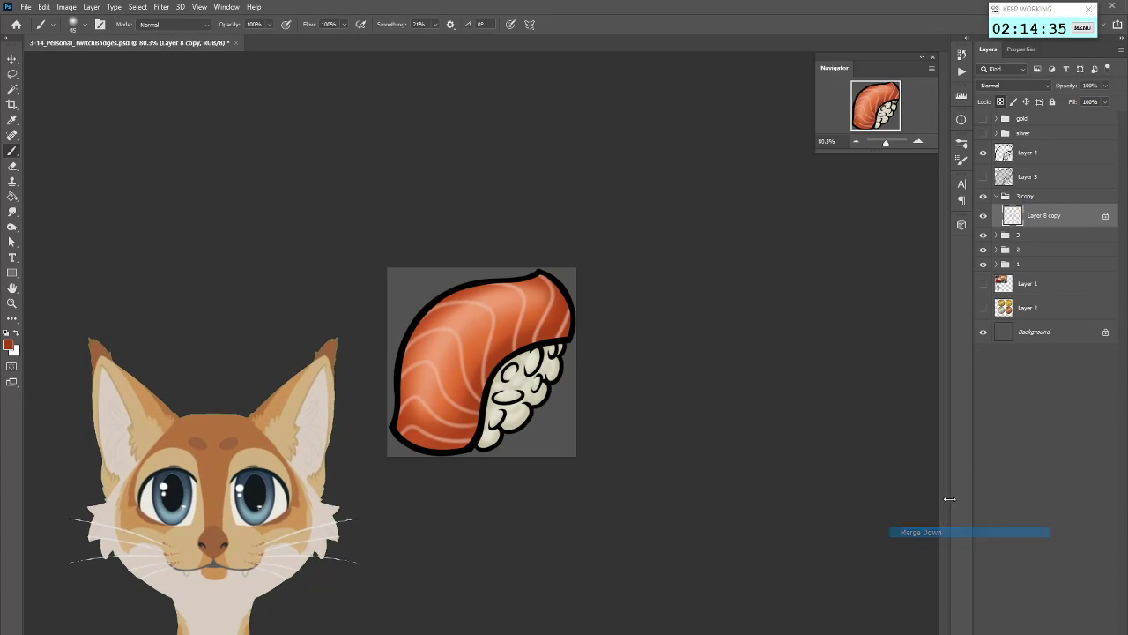
# Show the medal reference on Layer 2 and hide all the numbered sushi groups covering it
pyautogui.scroll(3, 649, 343)
pyautogui.click(983, 308)
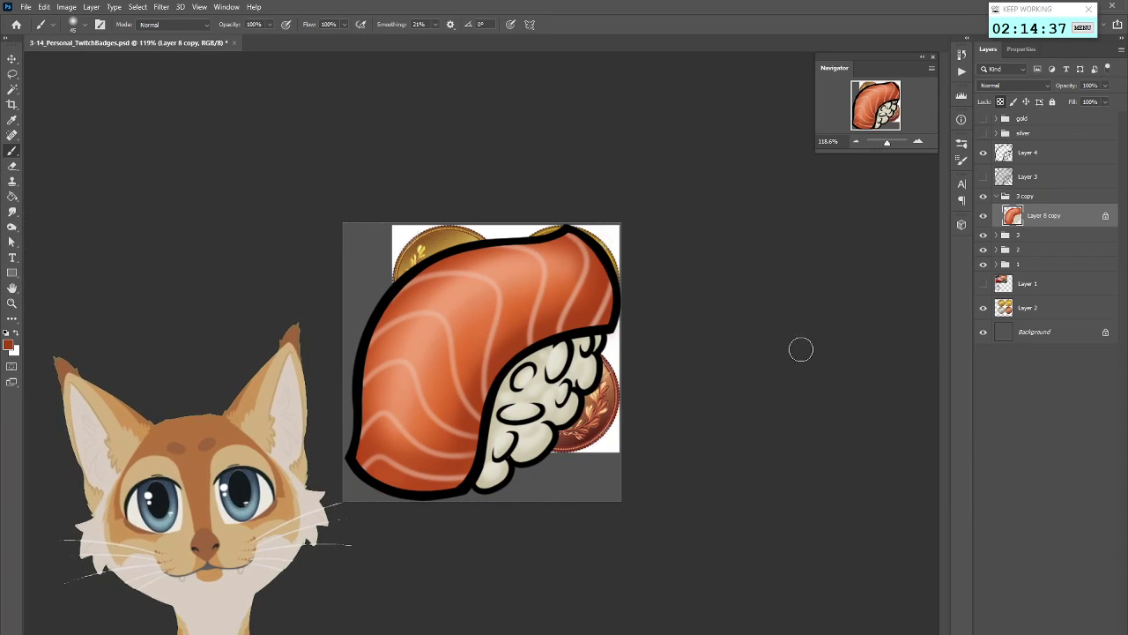
pyautogui.click(991, 197)
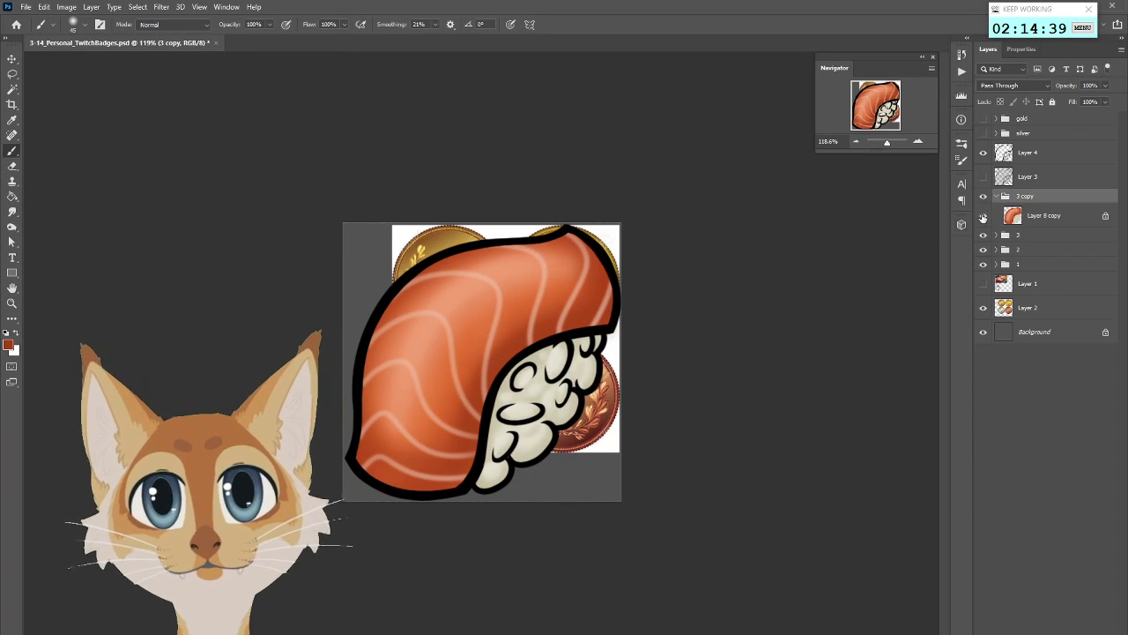
pyautogui.click(983, 235)
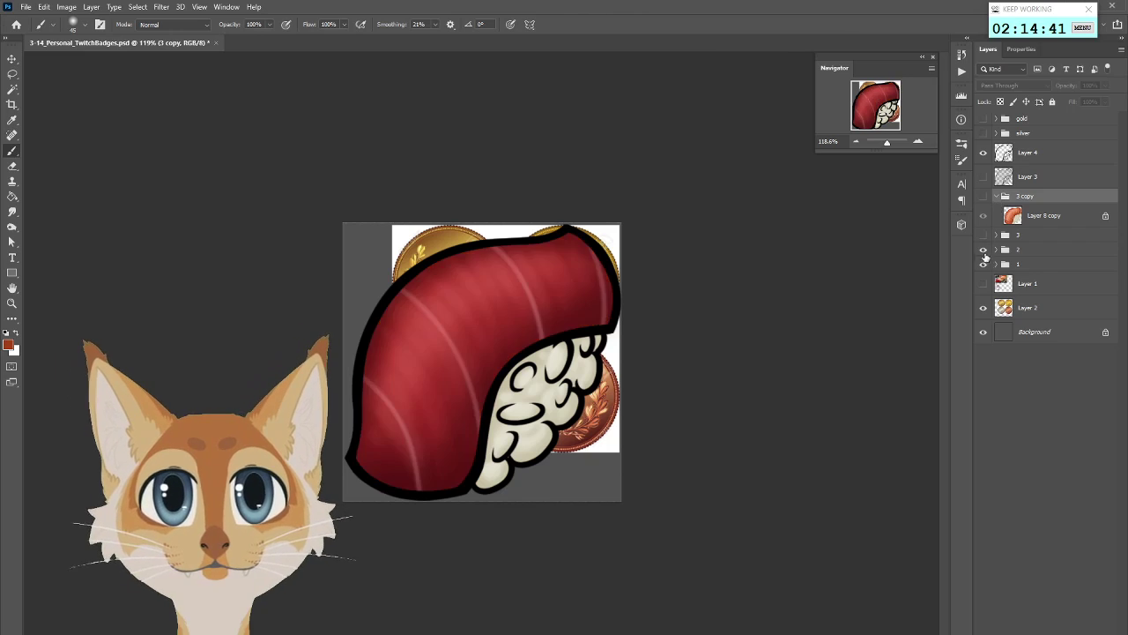
pyautogui.click(983, 249)
pyautogui.click(984, 264)
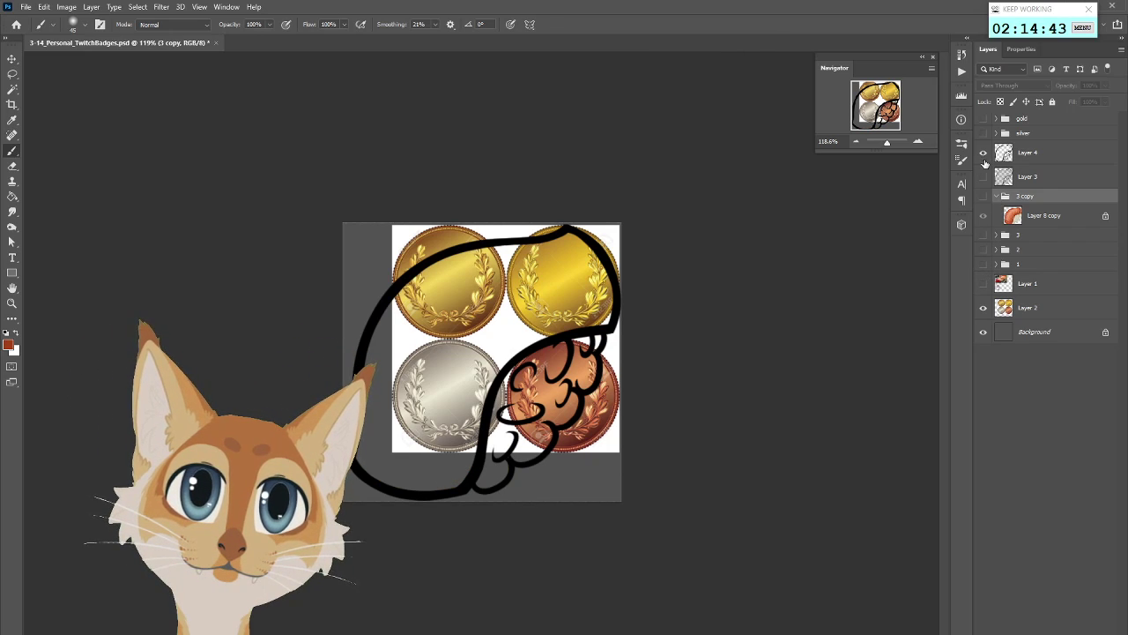
# Sample a reddish brown from the bronze medal, hide the medal reference and select the merged layer in the shown group 3 copy
pyautogui.press('i')
pyautogui.moveTo(561, 358)
pyautogui.mouseDown()
pyautogui.moveTo(587, 408)
pyautogui.moveTo(609, 396)
pyautogui.mouseUp()
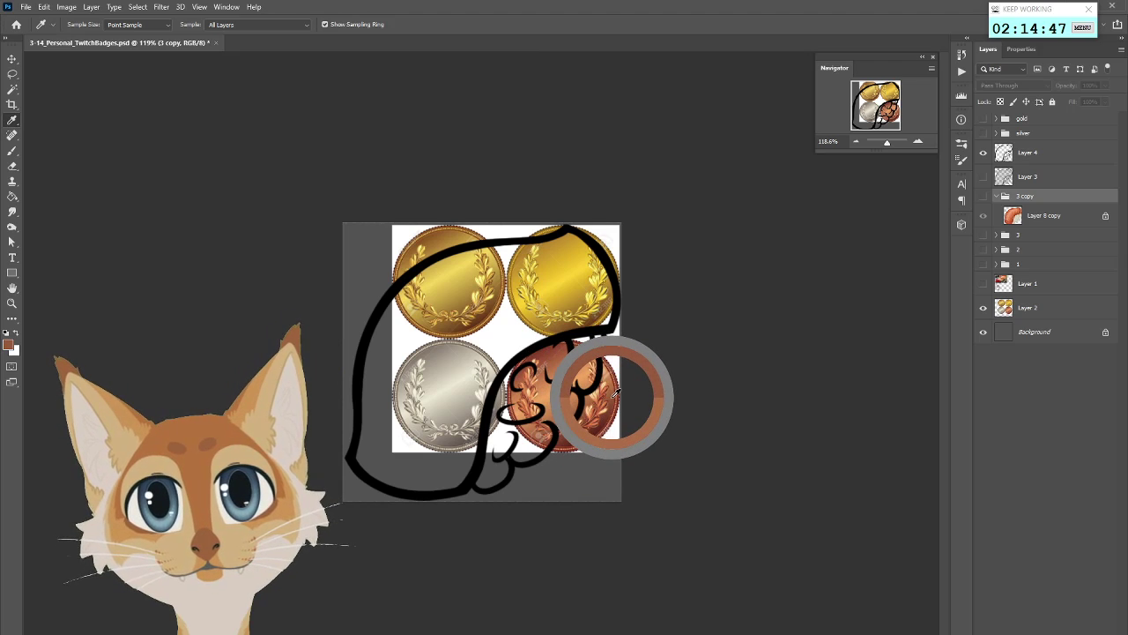
pyautogui.press('b')
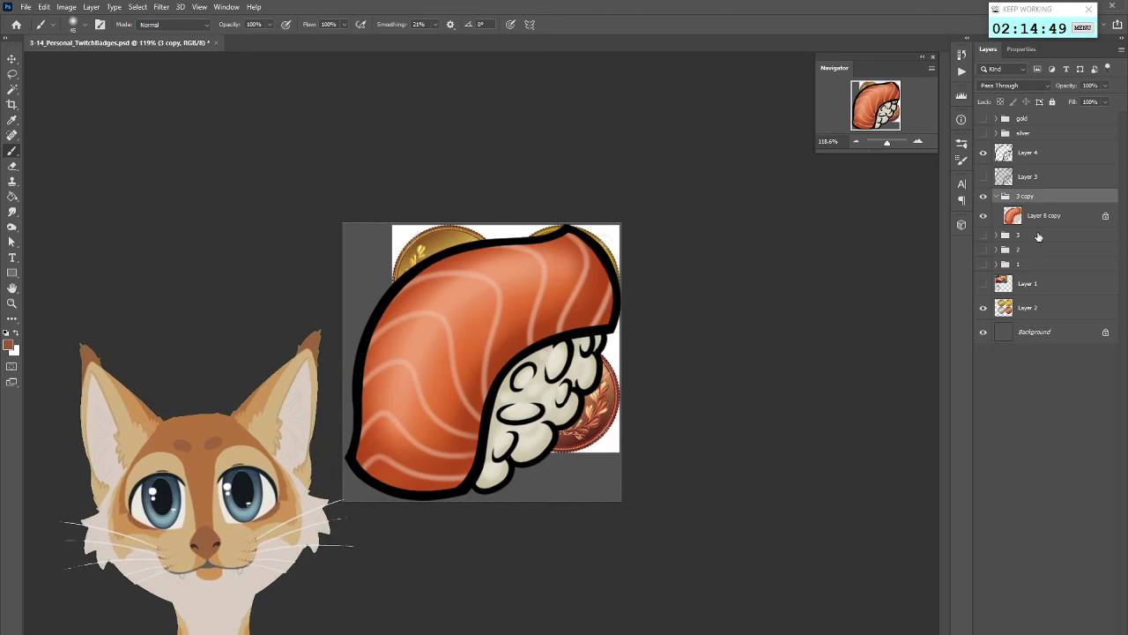
pyautogui.click(984, 308)
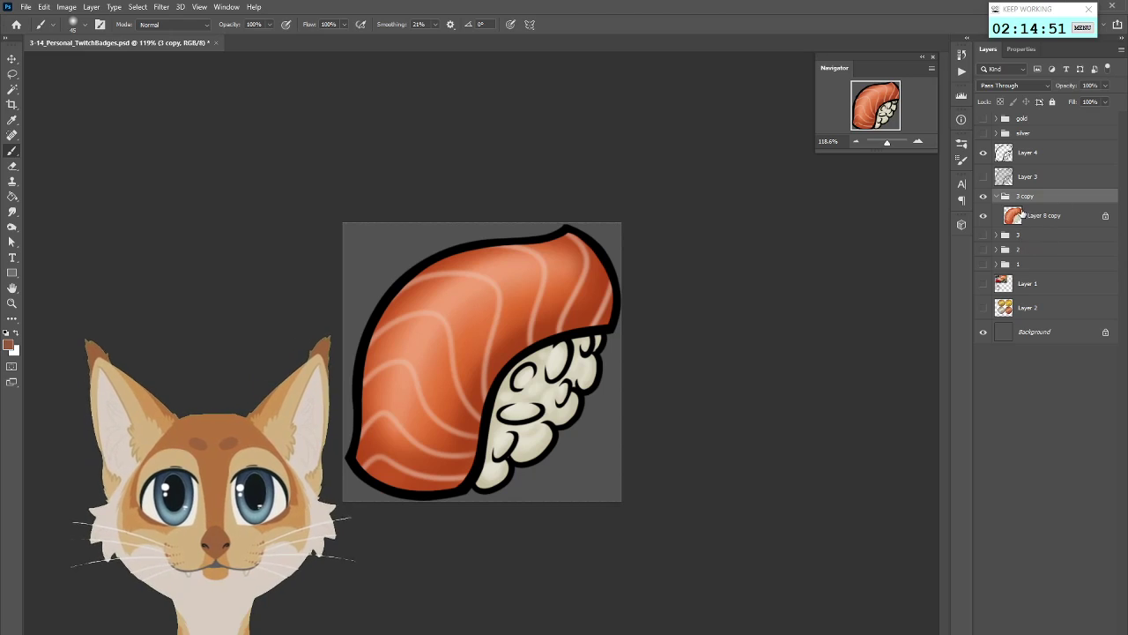
pyautogui.click(1040, 215)
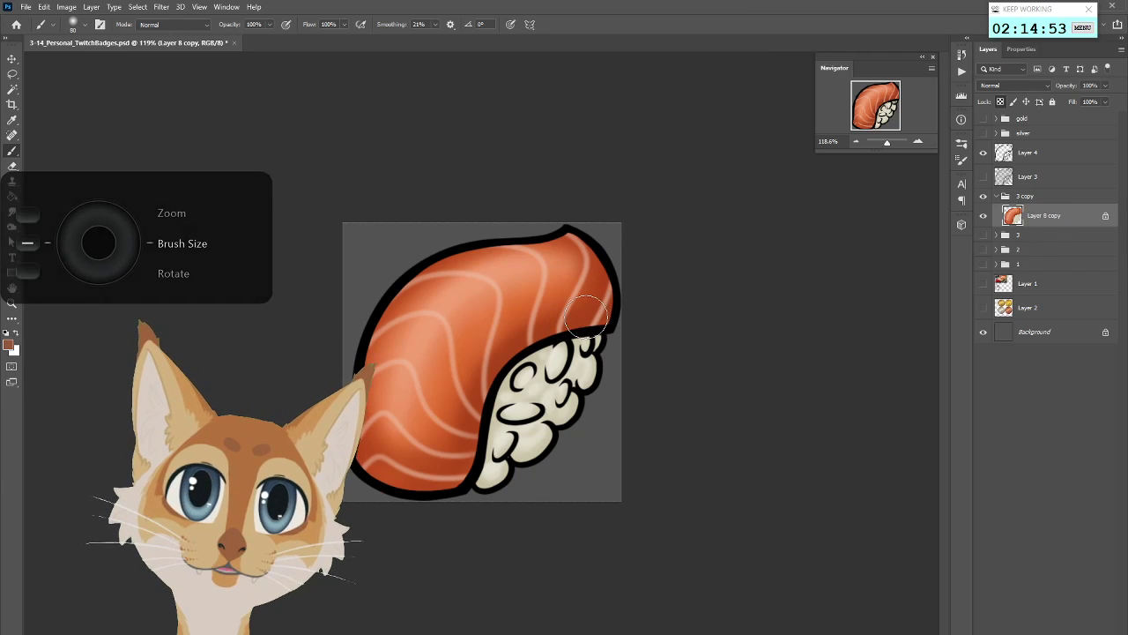
# Paint the entire merged nigiri layer in the group 3 copy solid reddish brown with a hard round brush
pyautogui.click(962, 144)
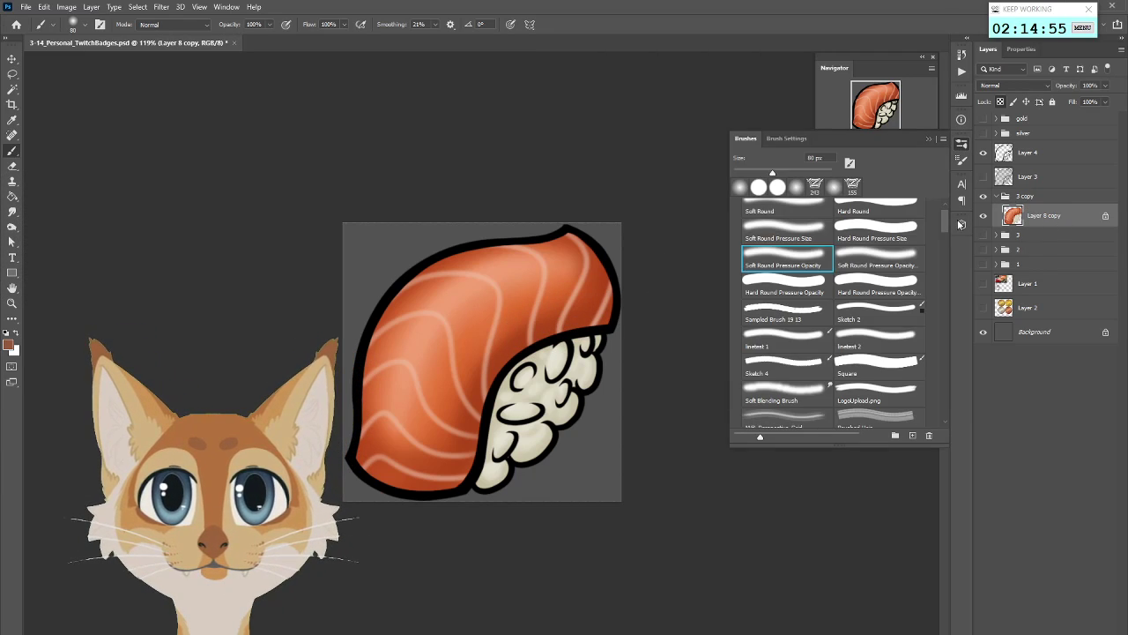
pyautogui.click(961, 145)
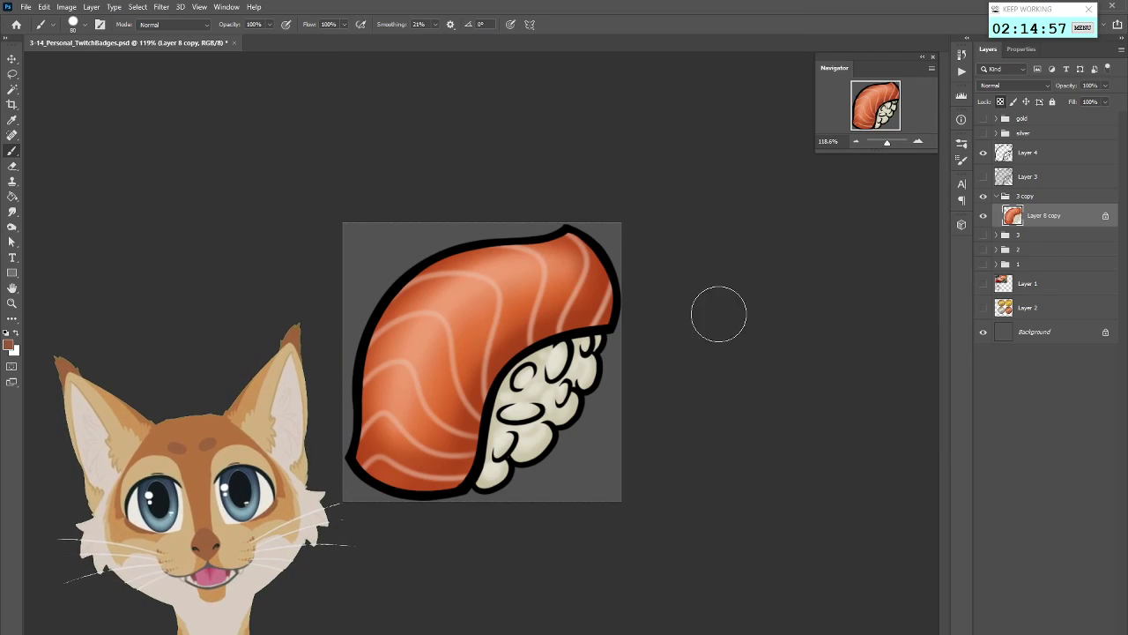
pyautogui.moveTo(608, 310)
pyautogui.mouseDown()
pyautogui.moveTo(444, 455)
pyautogui.moveTo(621, 300)
pyautogui.moveTo(592, 373)
pyautogui.mouseUp()
pyautogui.moveTo(564, 255)
pyautogui.mouseDown()
pyautogui.moveTo(375, 493)
pyautogui.moveTo(433, 258)
pyautogui.mouseUp()
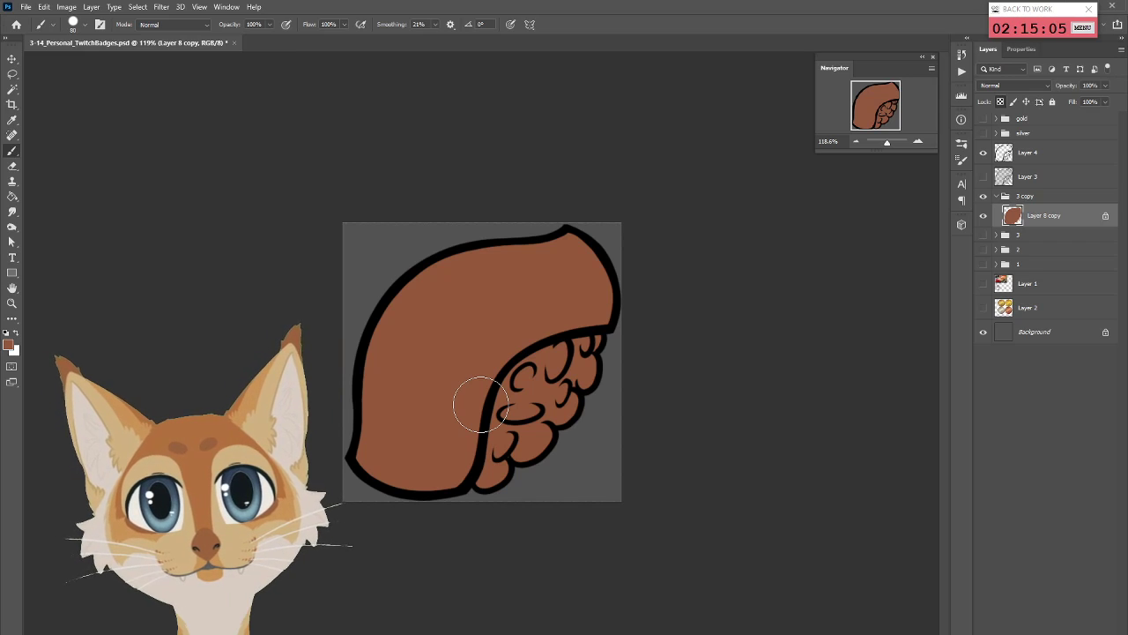
# Show the medal reference on Layer 2, sample a dark reddish brown from the bronze medal and switch to a soft brush
pyautogui.click(984, 308)
pyautogui.press('i')
pyautogui.click(580, 438)
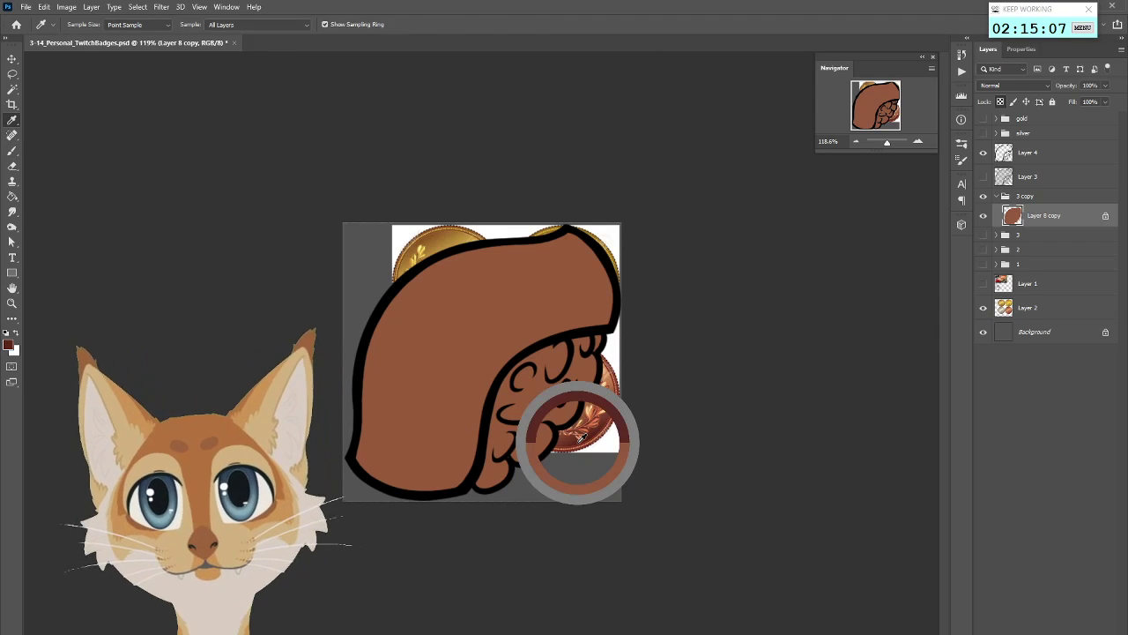
pyautogui.press('b')
pyautogui.click(963, 143)
pyautogui.click(965, 145)
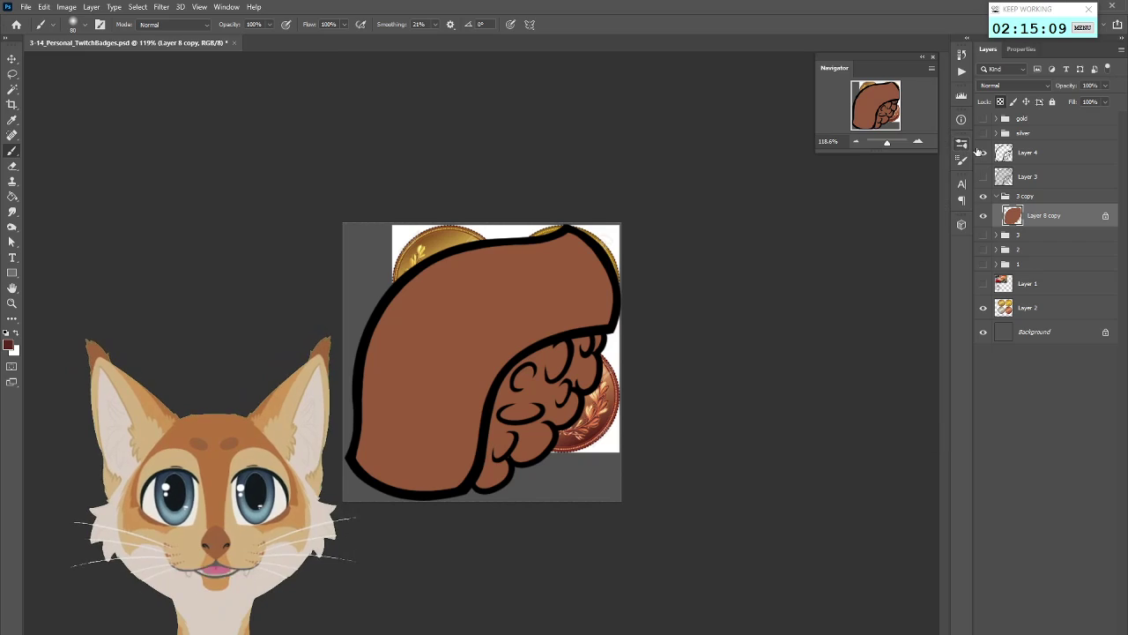
# Add a new layer clipped to the brown base and paint soft dark shading along the slab's edges and the rice
pyautogui.hotkey('ctrl', 'shift', 'alt', 'n')
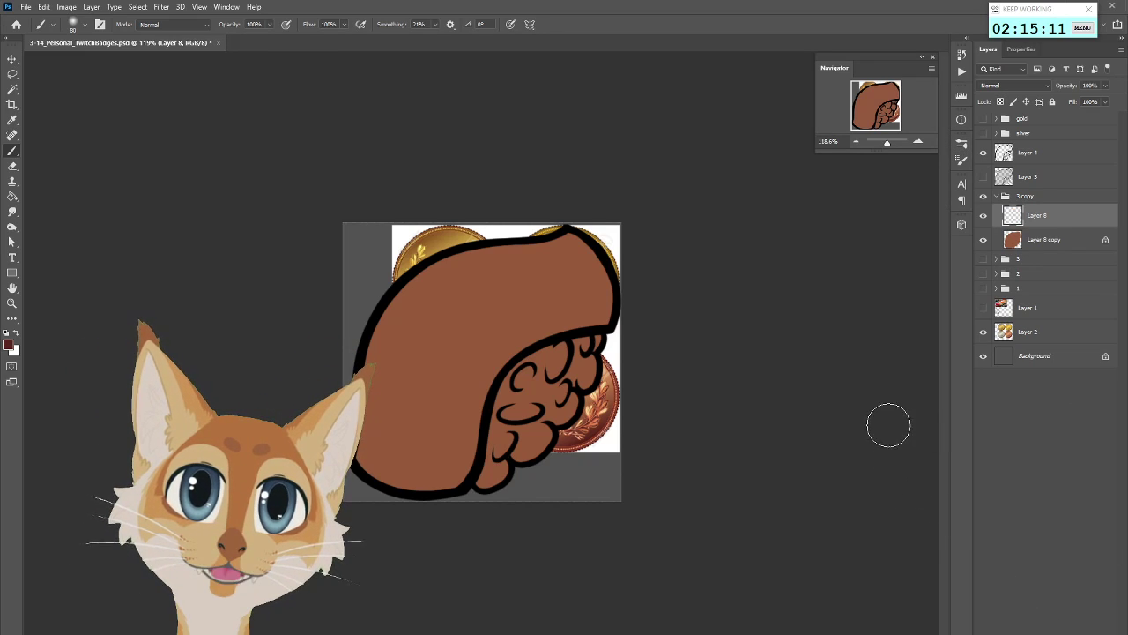
pyautogui.keyDown('alt'); pyautogui.click(1061, 226); pyautogui.keyUp('alt')
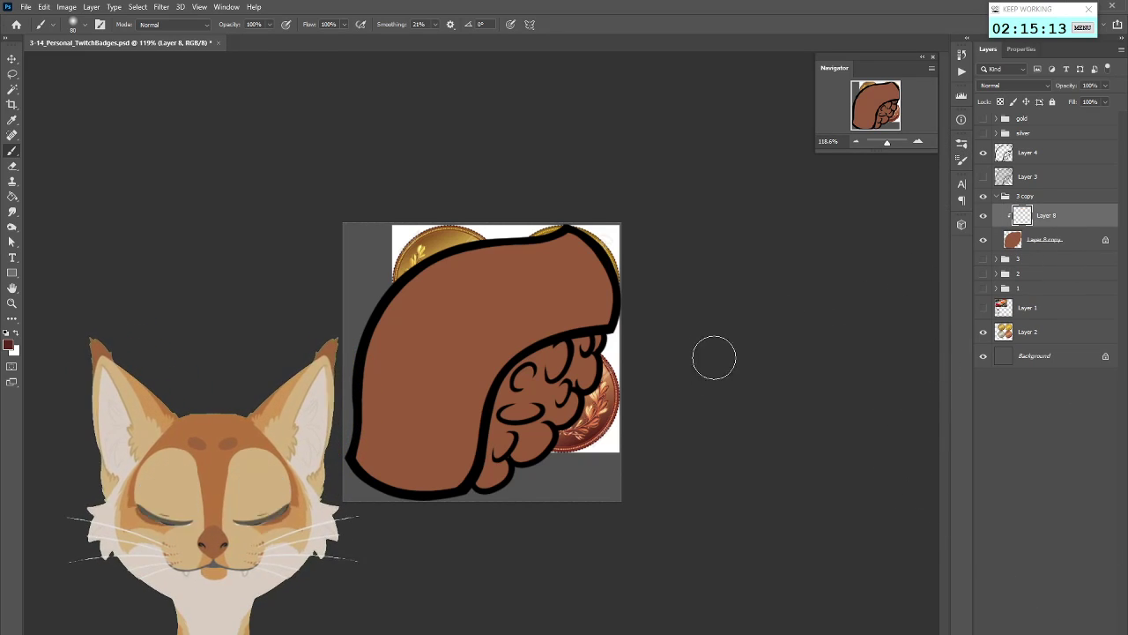
pyautogui.press('[')
pyautogui.press('[')
pyautogui.press('[')
pyautogui.press('[')
pyautogui.moveTo(614, 285)
pyautogui.mouseDown()
pyautogui.moveTo(561, 344)
pyautogui.moveTo(617, 282)
pyautogui.moveTo(526, 348)
pyautogui.moveTo(593, 317)
pyautogui.moveTo(539, 335)
pyautogui.moveTo(478, 408)
pyautogui.moveTo(528, 336)
pyautogui.moveTo(463, 463)
pyautogui.moveTo(482, 413)
pyautogui.moveTo(423, 508)
pyautogui.moveTo(478, 404)
pyautogui.moveTo(426, 485)
pyautogui.moveTo(338, 468)
pyautogui.moveTo(435, 447)
pyautogui.moveTo(345, 452)
pyautogui.moveTo(461, 420)
pyautogui.moveTo(581, 314)
pyautogui.moveTo(612, 314)
pyautogui.moveTo(606, 256)
pyautogui.moveTo(588, 246)
pyautogui.moveTo(611, 284)
pyautogui.moveTo(522, 242)
pyautogui.moveTo(557, 212)
pyautogui.moveTo(532, 249)
pyautogui.moveTo(342, 306)
pyautogui.moveTo(535, 233)
pyautogui.moveTo(402, 289)
pyautogui.moveTo(424, 263)
pyautogui.moveTo(350, 467)
pyautogui.moveTo(352, 417)
pyautogui.moveTo(345, 487)
pyautogui.moveTo(429, 254)
pyautogui.moveTo(447, 249)
pyautogui.moveTo(346, 483)
pyautogui.moveTo(352, 397)
pyautogui.moveTo(345, 509)
pyautogui.mouseUp()
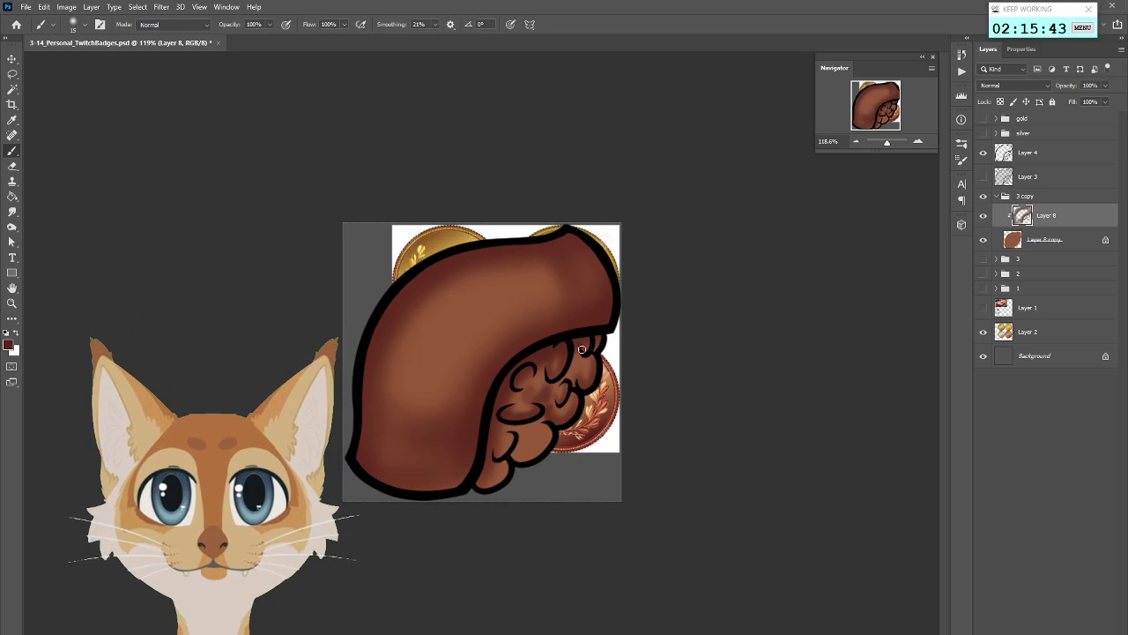
# Refine the rice grain shading with small soft strokes, alternating between sampled light and dark browns from the artwork
pyautogui.press('i')
pyautogui.click(530, 429)
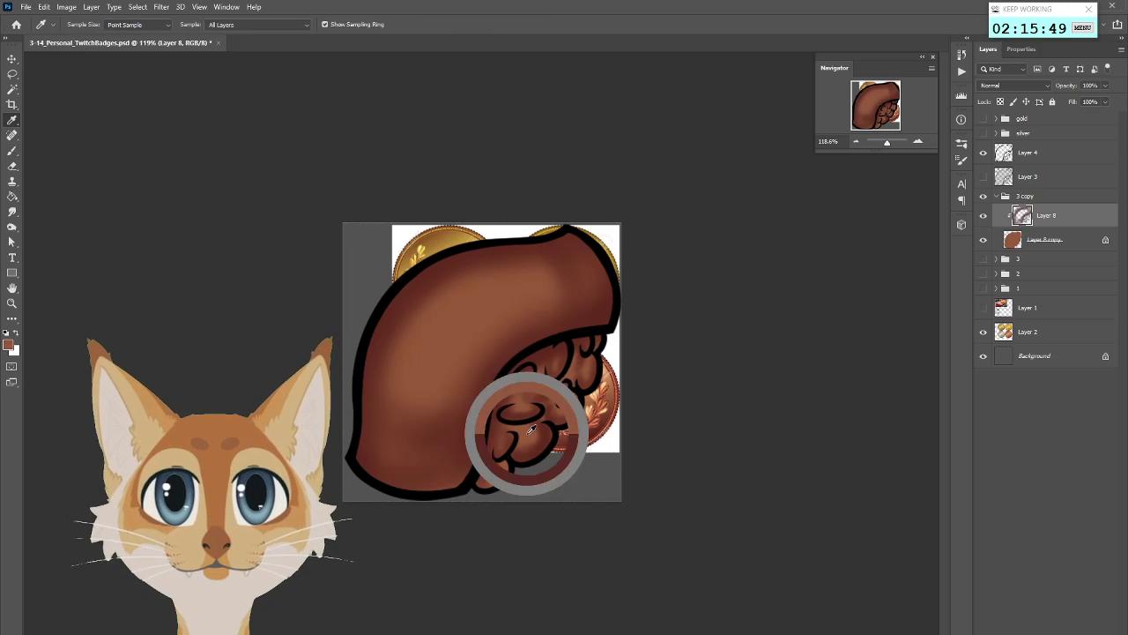
pyautogui.press('b')
pyautogui.press('[')
pyautogui.press('[')
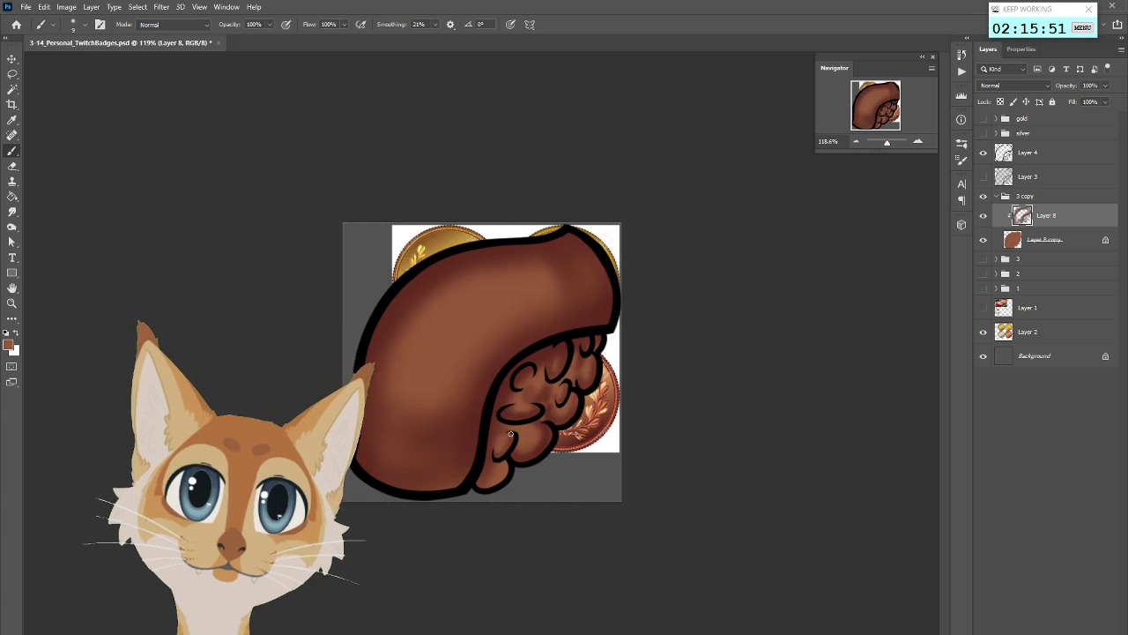
pyautogui.keyDown('alt'); pyautogui.click(491, 479); pyautogui.keyUp('alt')
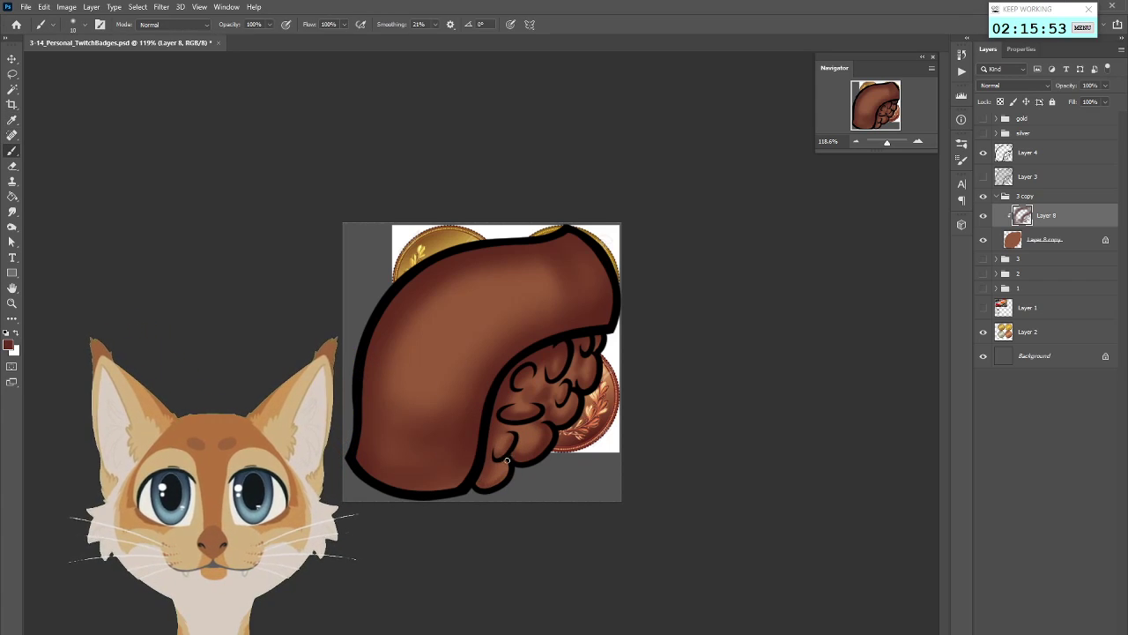
pyautogui.press(']')
pyautogui.press(']')
pyautogui.keyDown('alt'); pyautogui.click(495, 468); pyautogui.keyUp('alt')
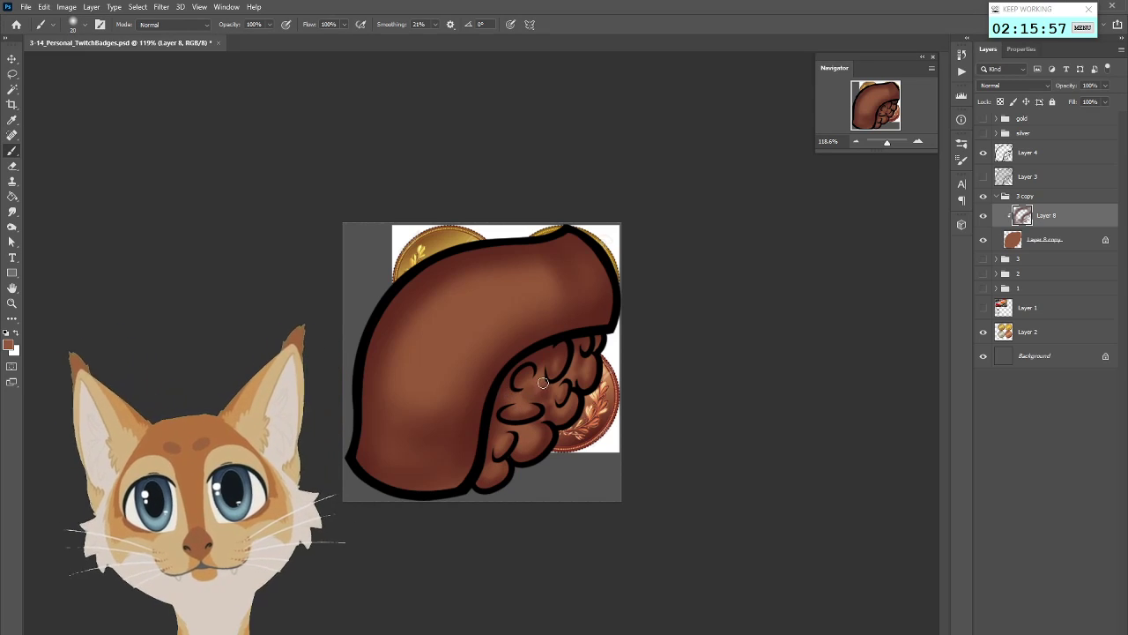
pyautogui.press('[')
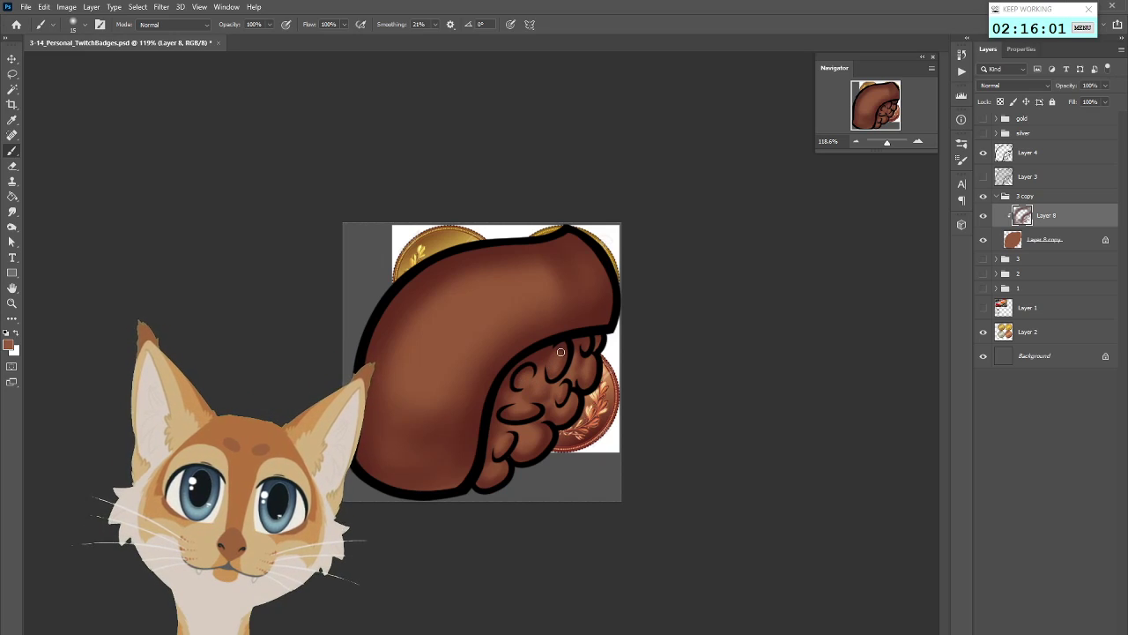
pyautogui.keyDown('alt'); pyautogui.click(562, 363); pyautogui.keyUp('alt')
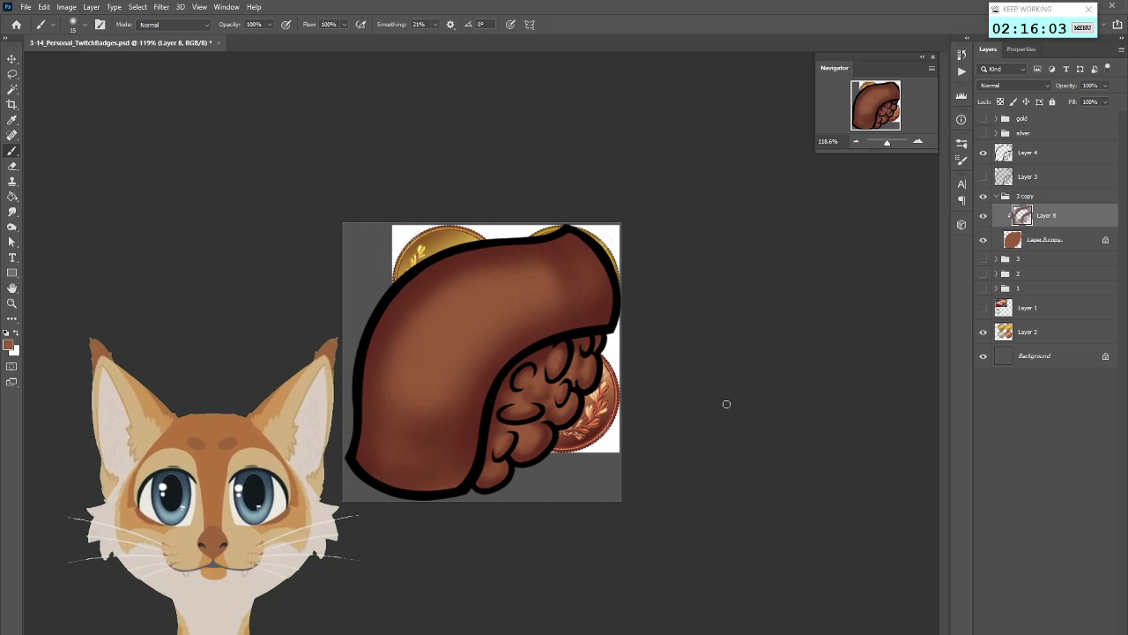
# Sample the bronze medal's dark tone, adjust it to a darker maroon and paint deeper shadows along the fish slab's edges
pyautogui.scroll(-2, 729, 402)
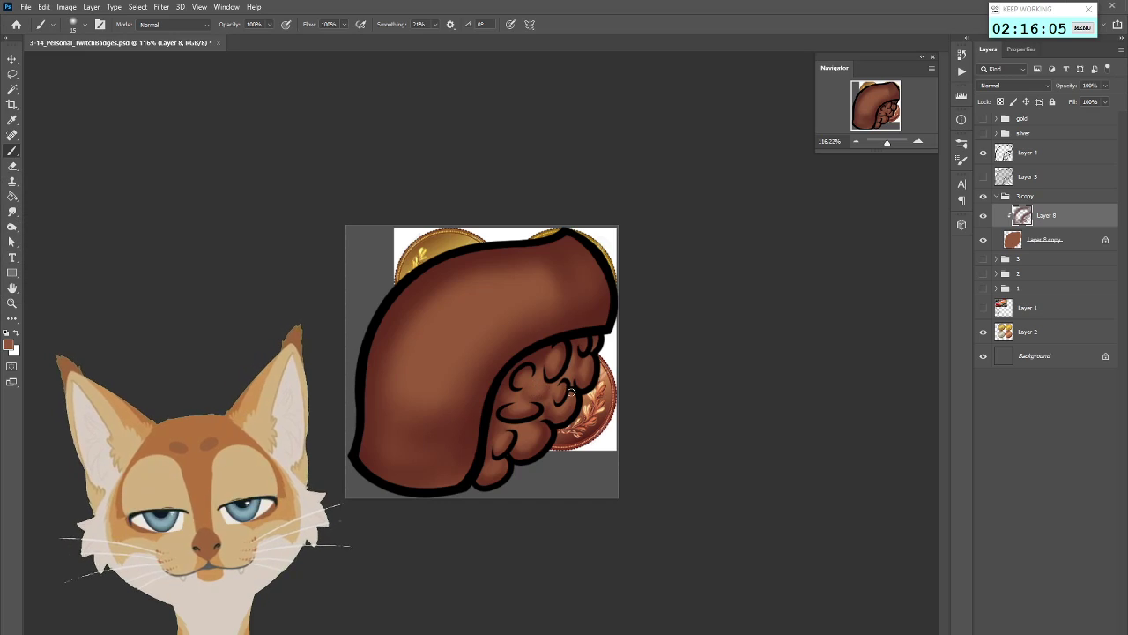
pyautogui.scroll(-5, 652, 380)
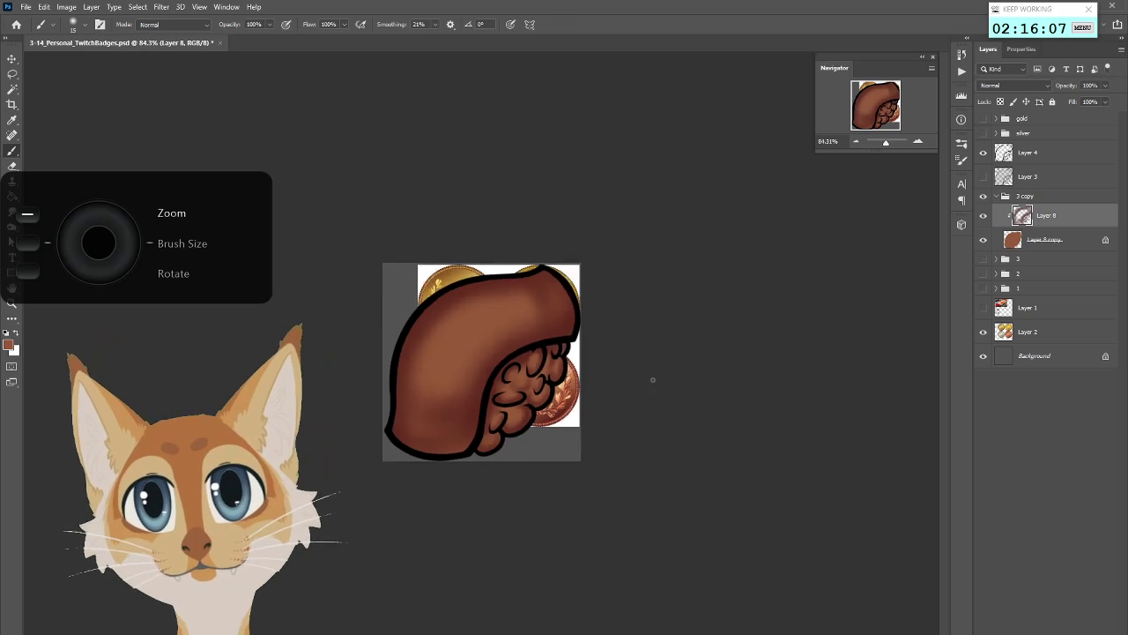
pyautogui.scroll(4, 652, 380)
pyautogui.scroll(1, 653, 380)
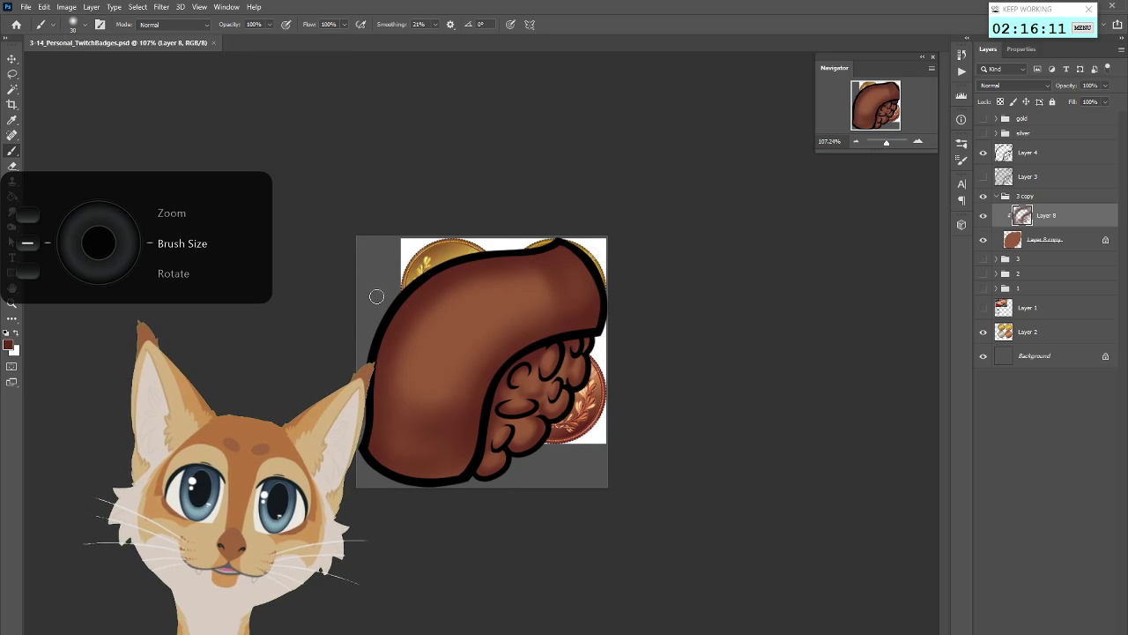
pyautogui.press('i')
pyautogui.click(578, 430)
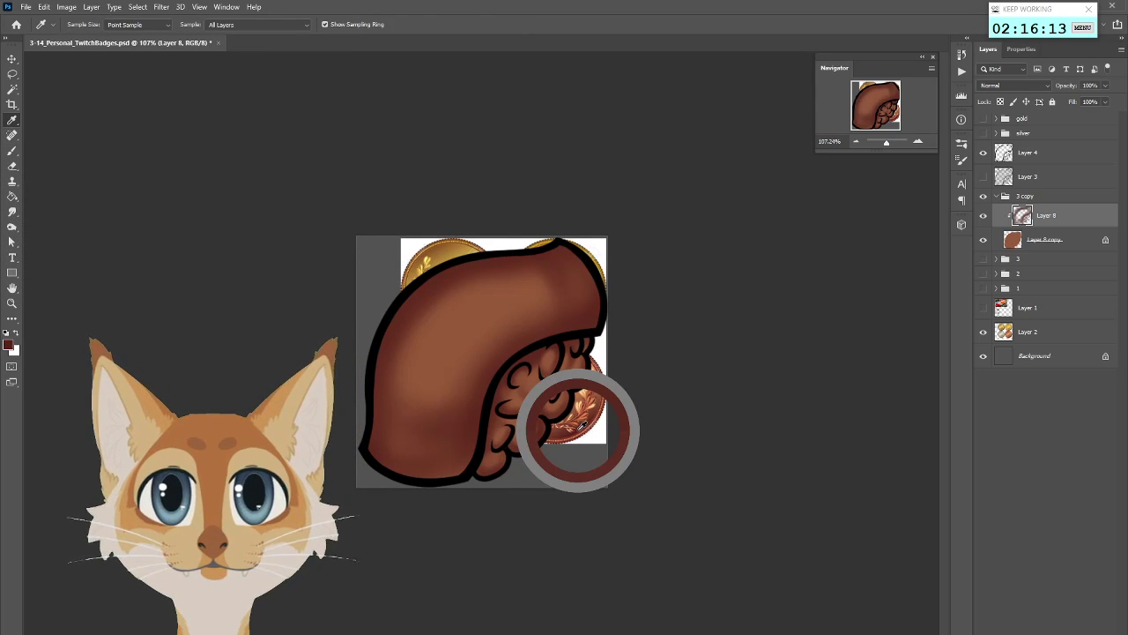
pyautogui.click(9, 344)
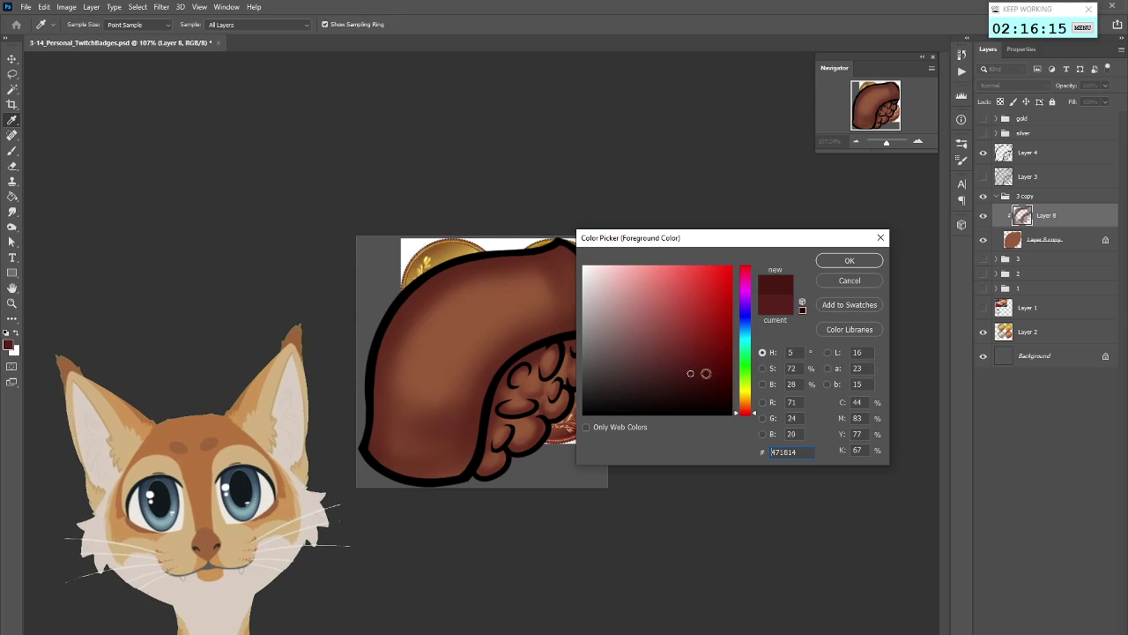
pyautogui.click(849, 260)
pyautogui.press('b')
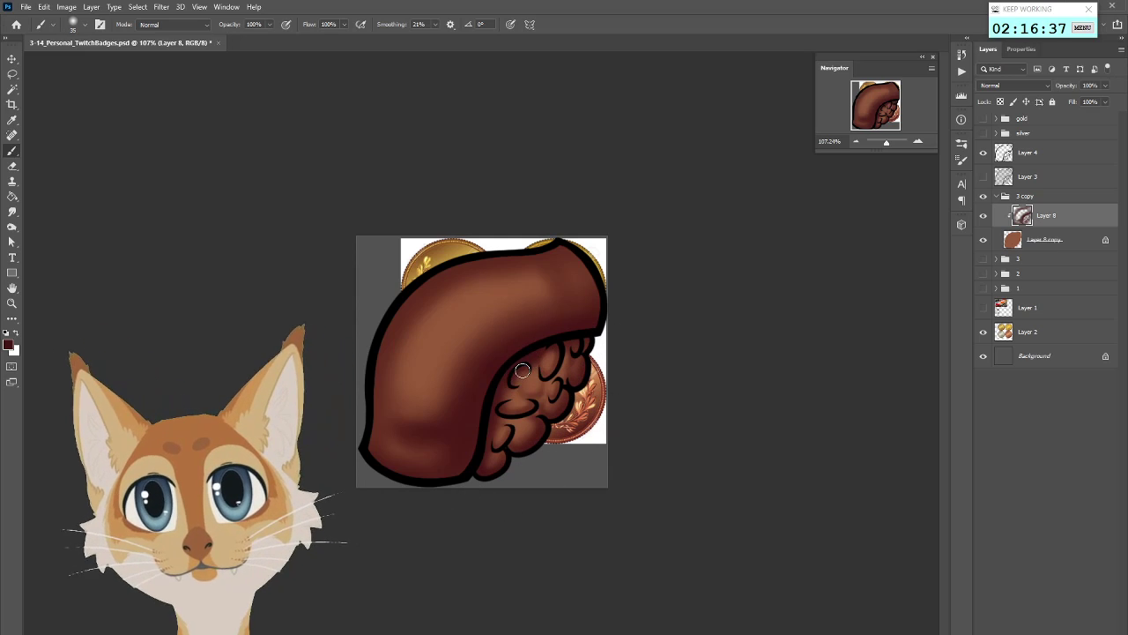
# Deepen the maroon shadows around the rice grains with a smaller brush and along the slab's outer edge with a larger one
pyautogui.press('[')
pyautogui.press('[')
pyautogui.press('[')
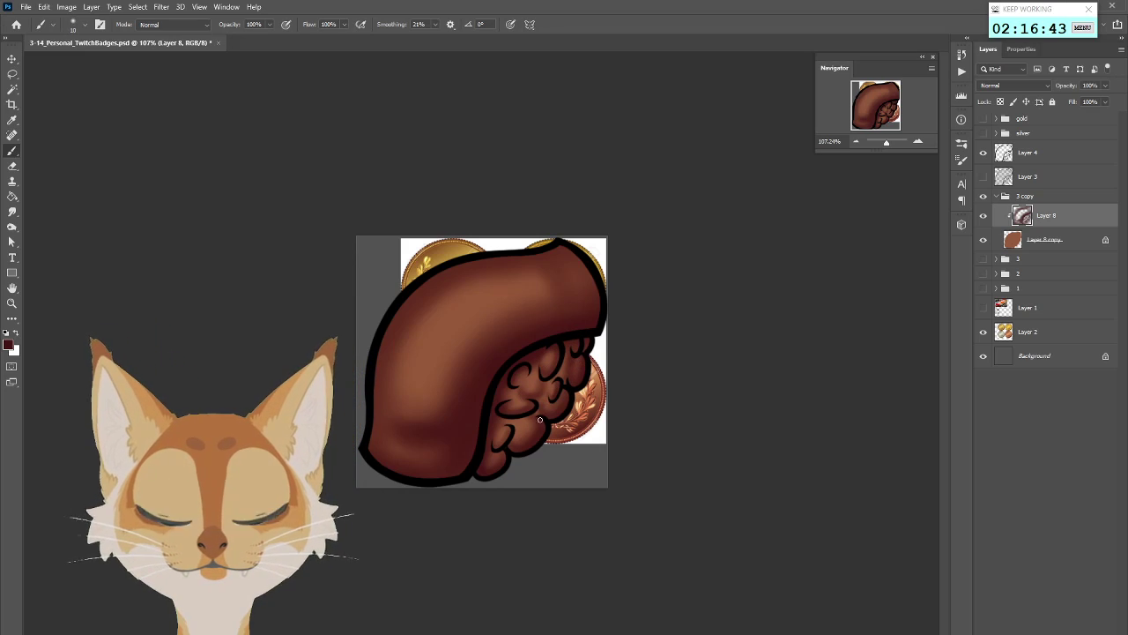
pyautogui.press(']')
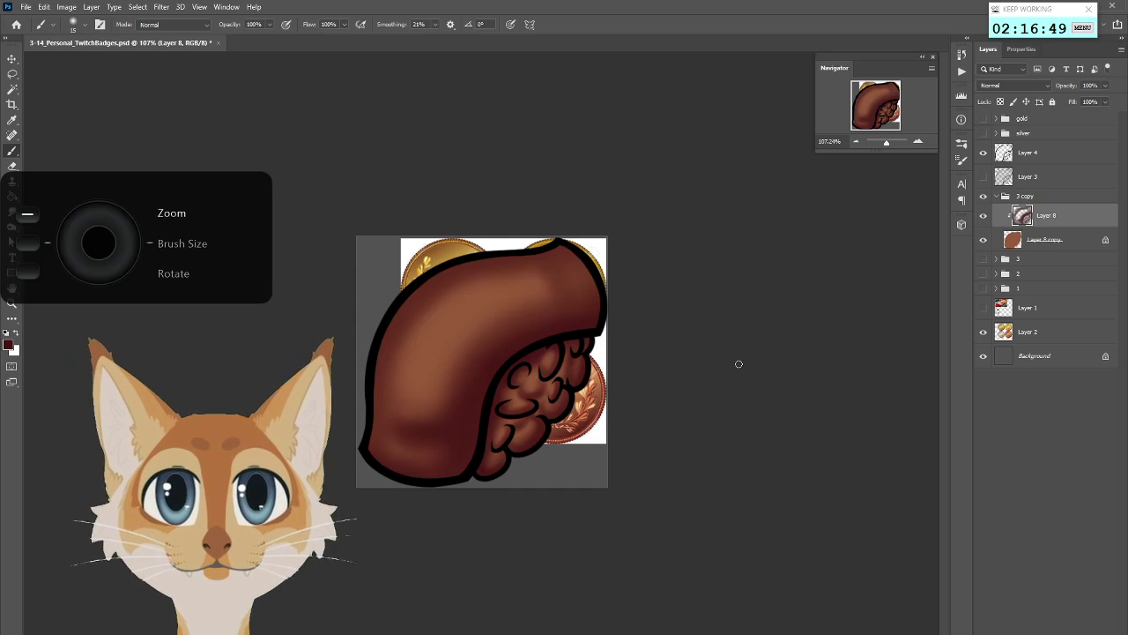
pyautogui.scroll(-5, 739, 363)
pyautogui.scroll(2, 739, 361)
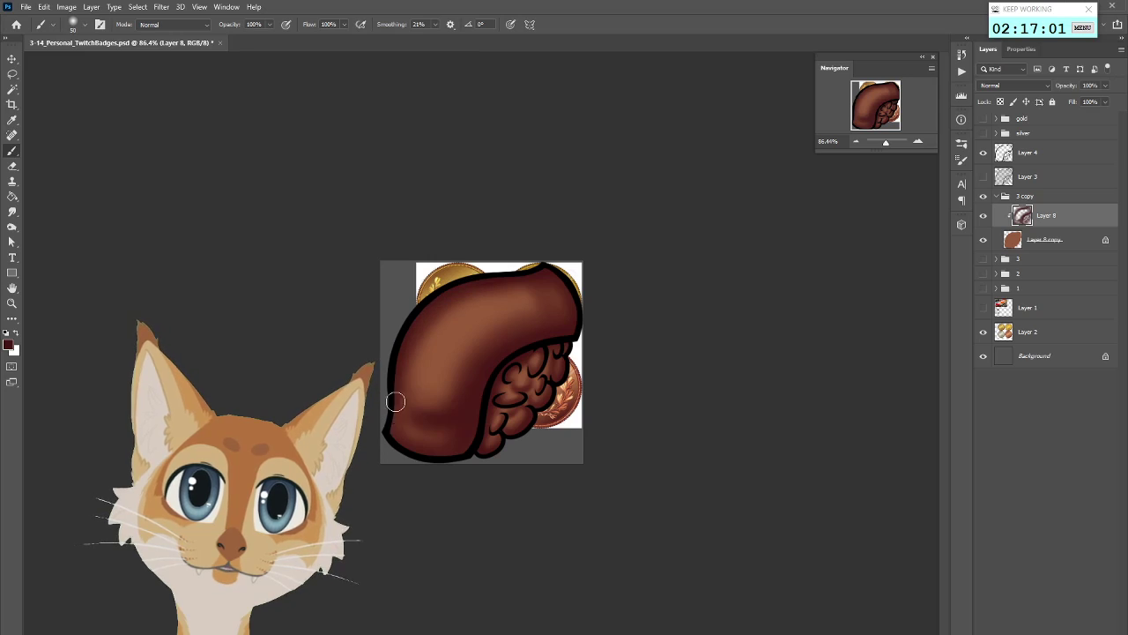
# Add another clipped layer above the shading layer in the group 3 copy
pyautogui.scroll(2, 415, 398)
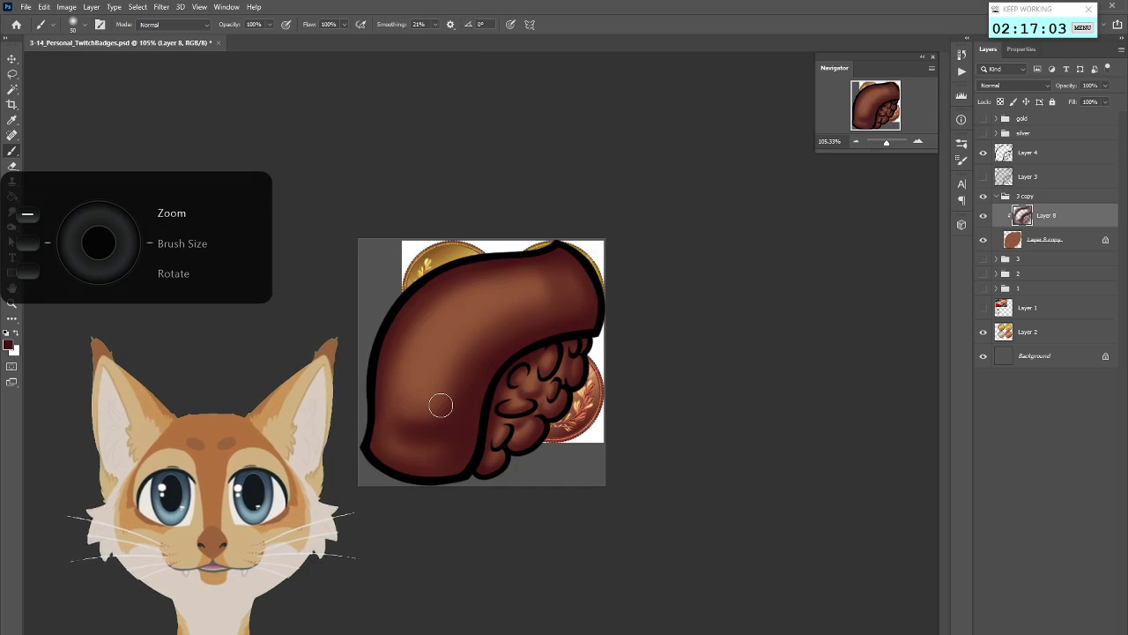
pyautogui.scroll(2, 441, 403)
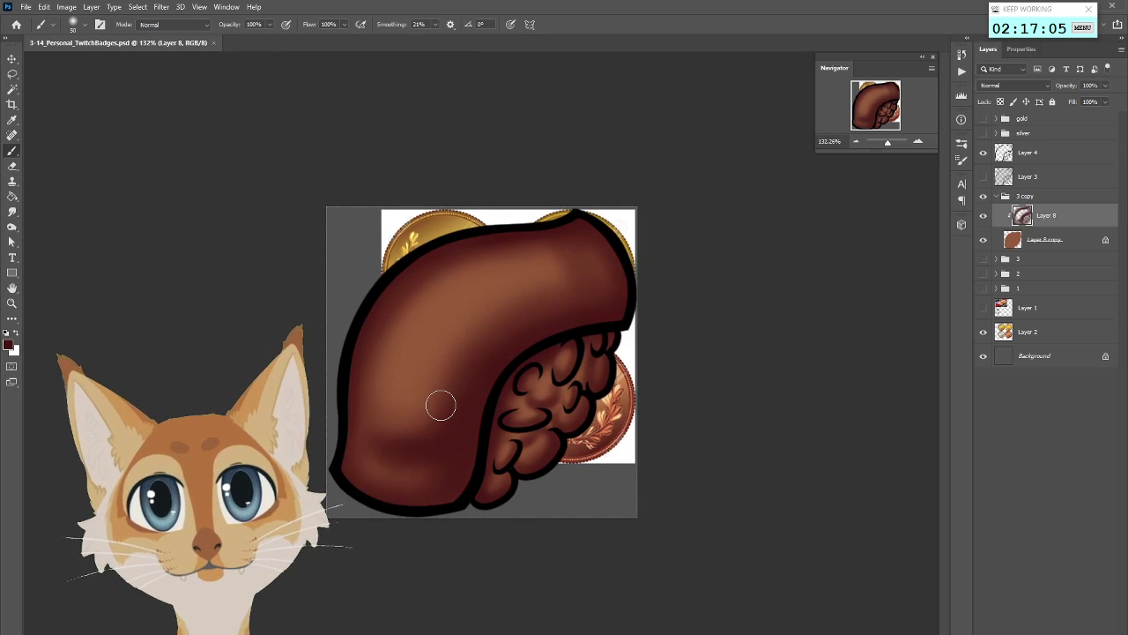
pyautogui.click(1091, 245)
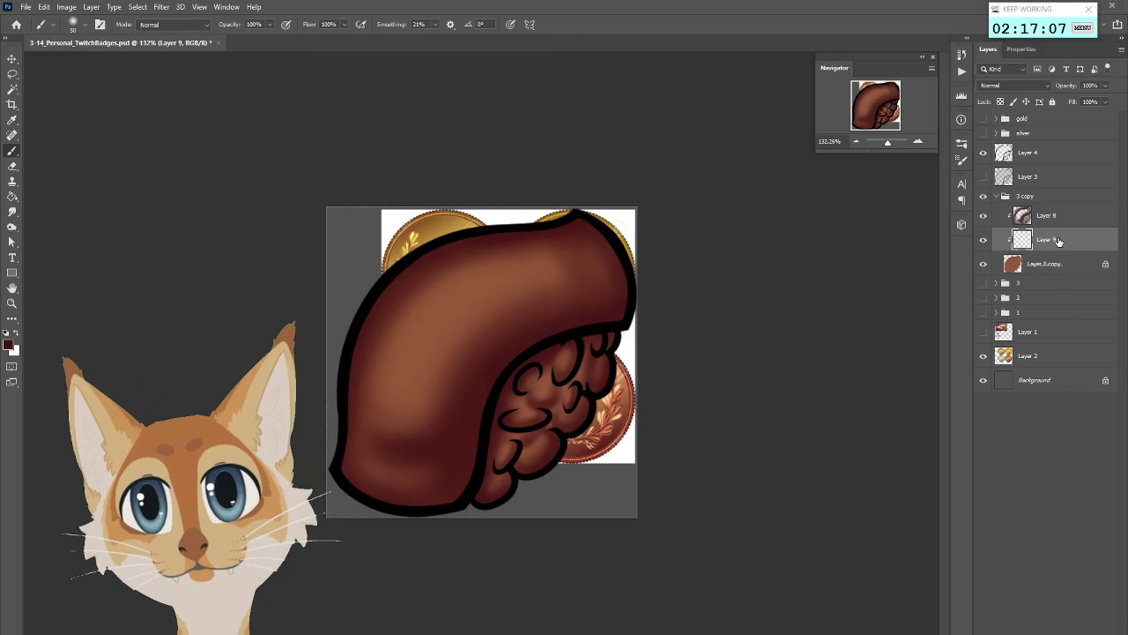
pyautogui.hotkey('ctrl', 'shift', 'alt', 'n')
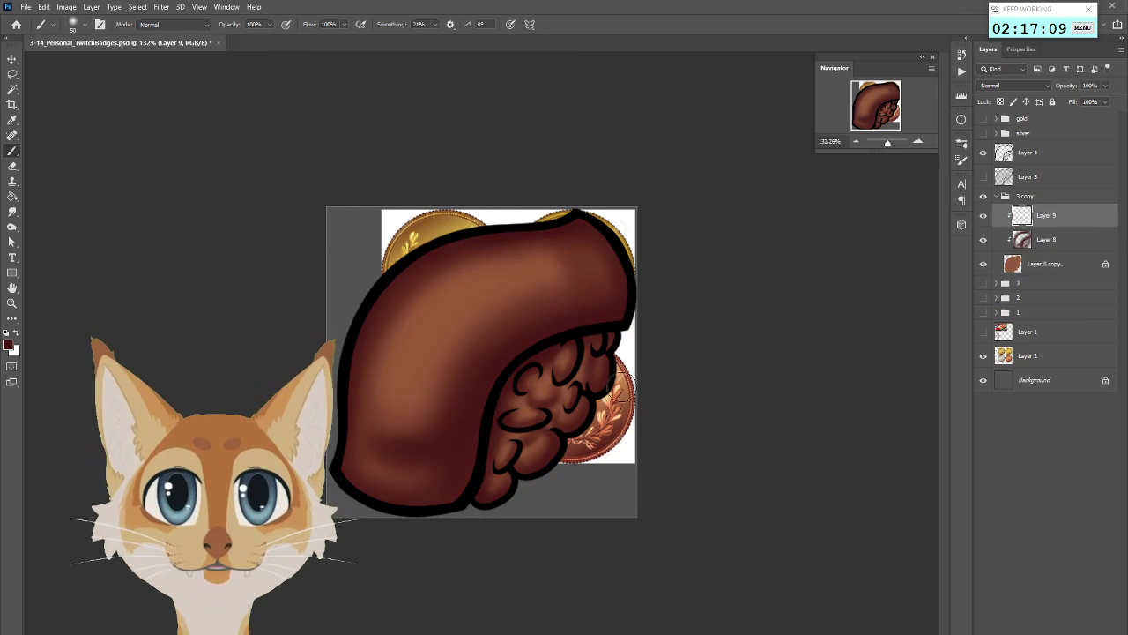
# Hide the group 3 copy, sample a light orange brown from the bronze medal's centre and show the group again
pyautogui.click(985, 197)
pyautogui.press('i')
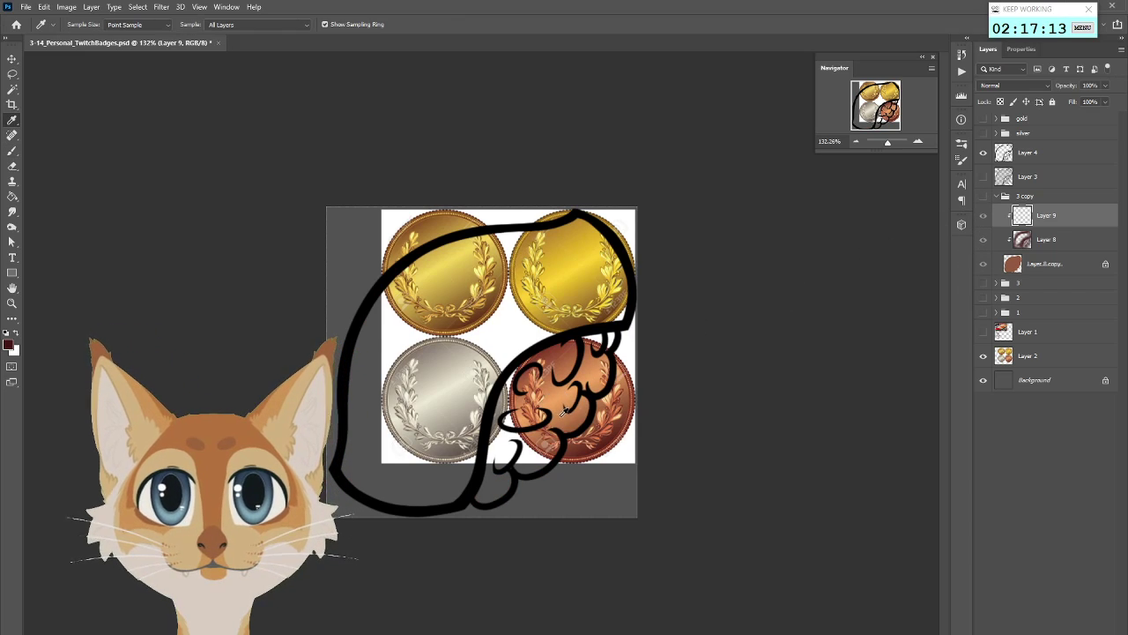
pyautogui.click(563, 411)
pyautogui.press('b')
pyautogui.click(984, 197)
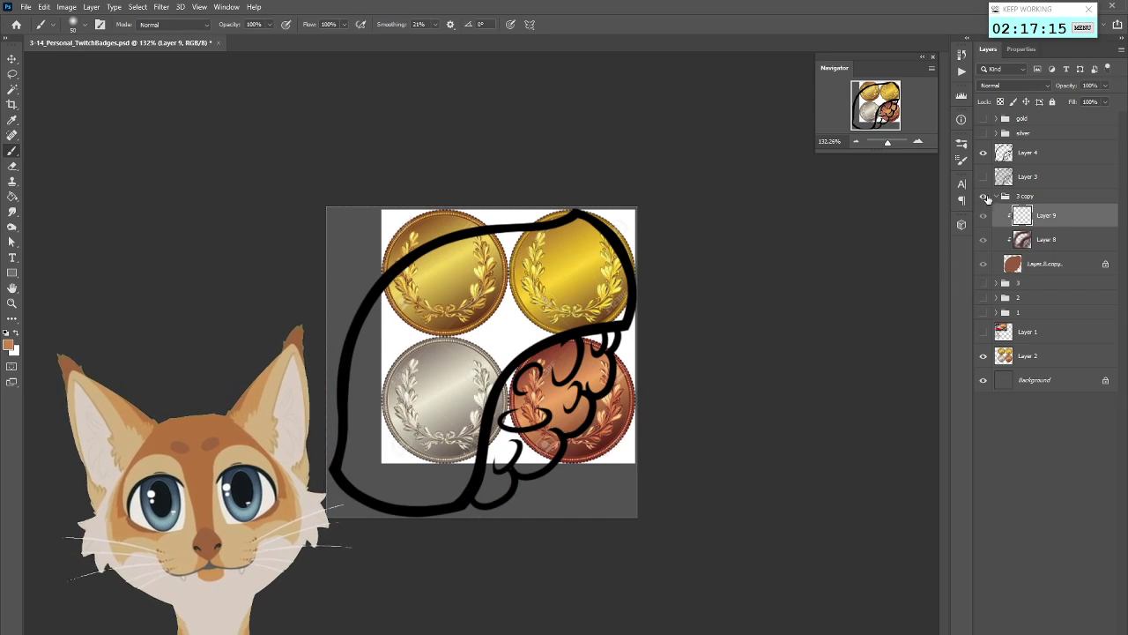
# Paint soft light orange-brown highlights on the individual rice grains, varying the brush size to fit each grain
pyautogui.press('[')
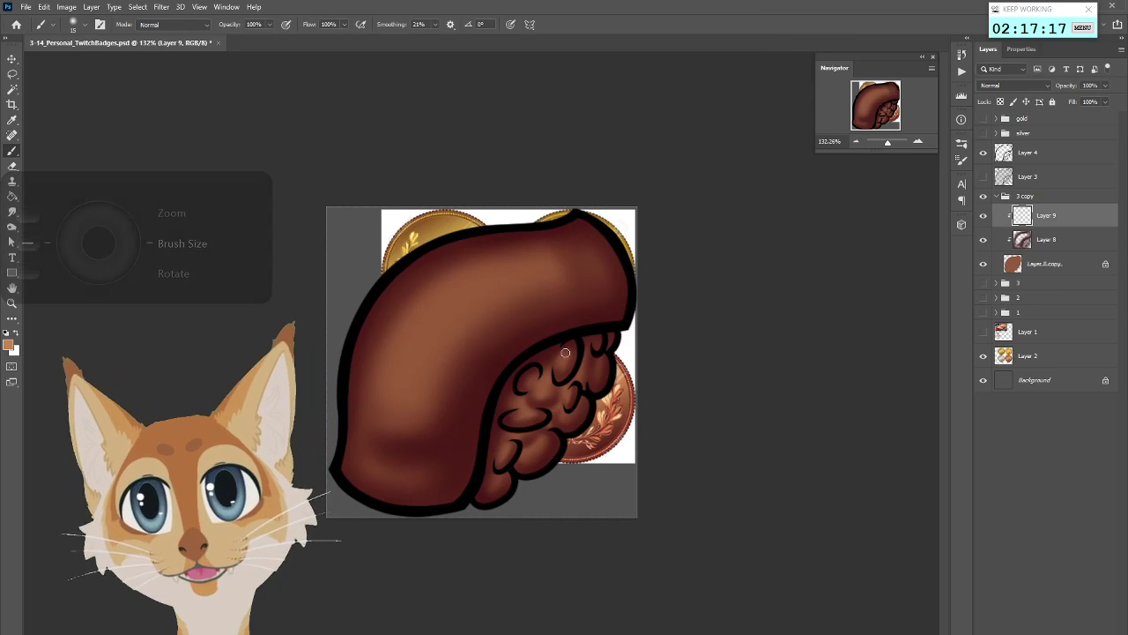
pyautogui.moveTo(569, 346); pyautogui.dragTo(563, 364)
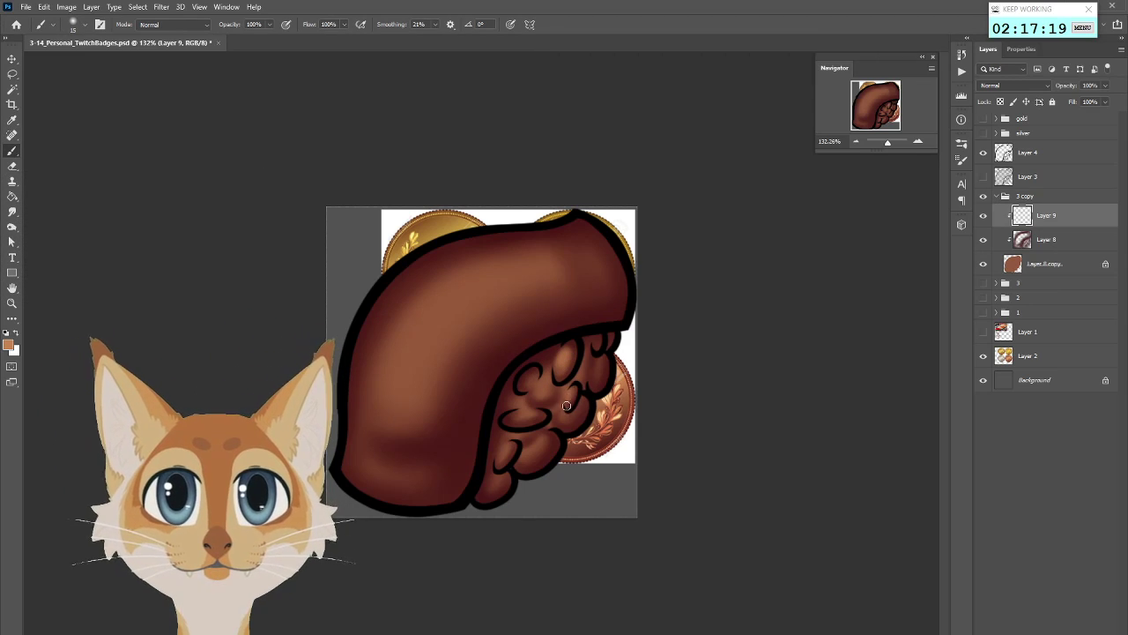
pyautogui.moveTo(510, 416)
pyautogui.mouseDown()
pyautogui.moveTo(544, 413)
pyautogui.moveTo(508, 417)
pyautogui.mouseUp()
pyautogui.press(']')
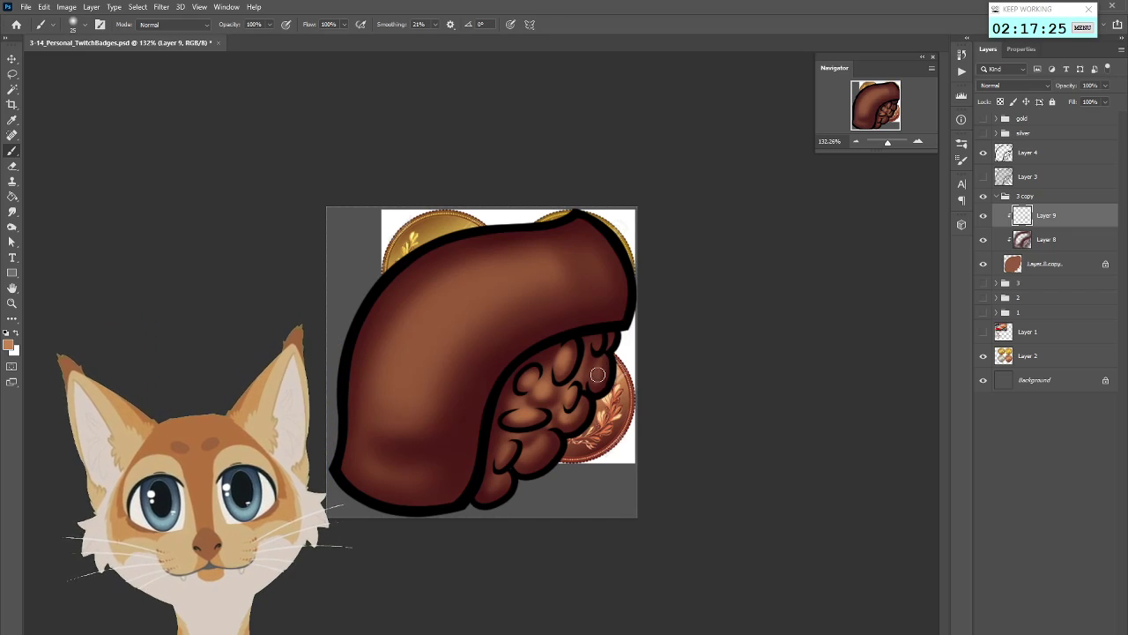
pyautogui.press(']')
pyautogui.moveTo(533, 451); pyautogui.dragTo(539, 445)
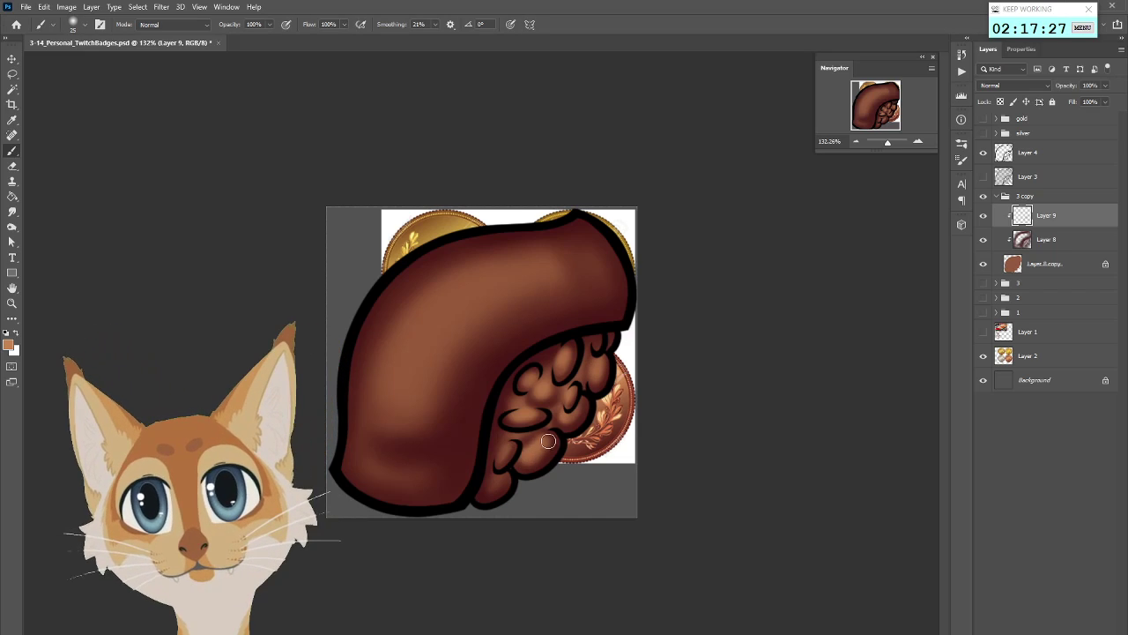
pyautogui.press('[')
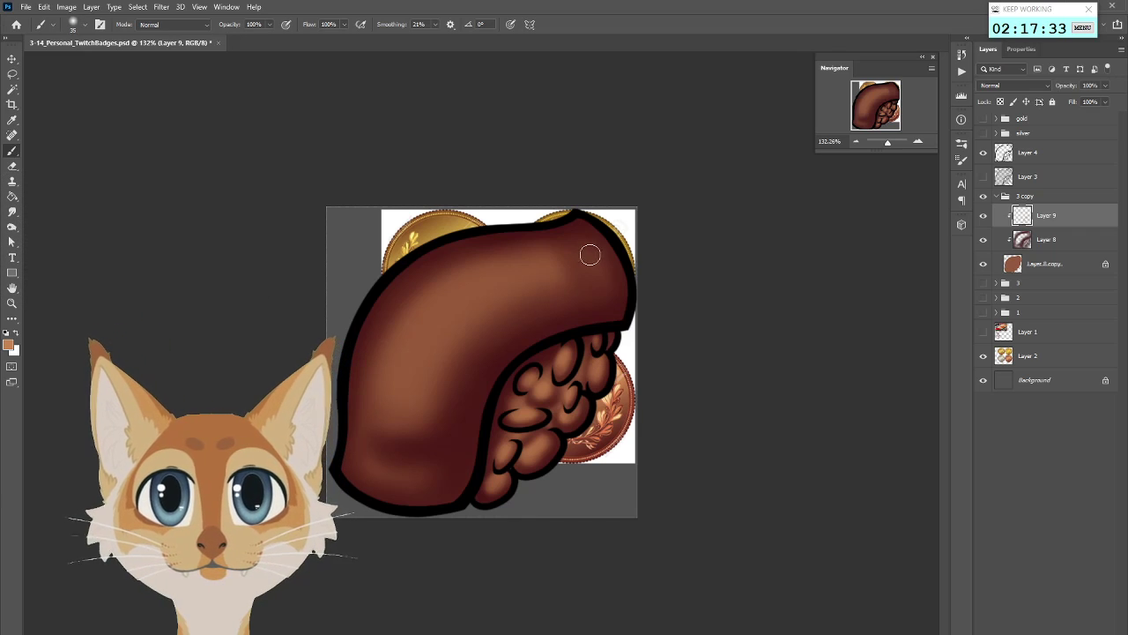
# Paint soft light orange-brown highlights on the slab's upper end and along its central curve, varying the brush size
pyautogui.press(']')
pyautogui.press(']')
pyautogui.press(']')
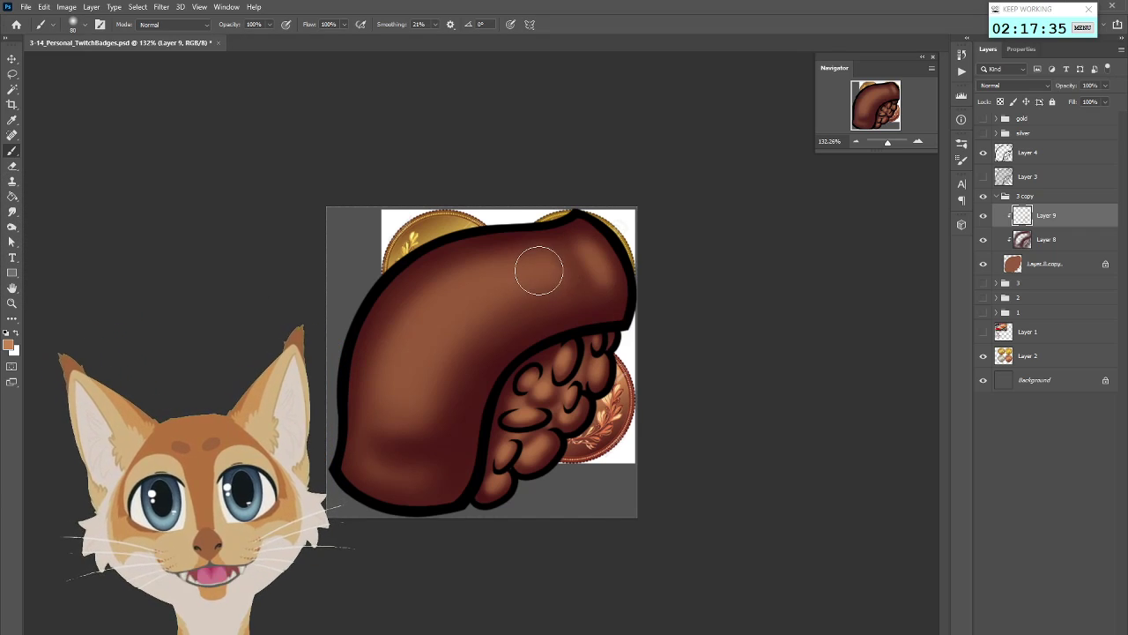
pyautogui.press('[')
pyautogui.press('[')
pyautogui.press('[')
pyautogui.press('[')
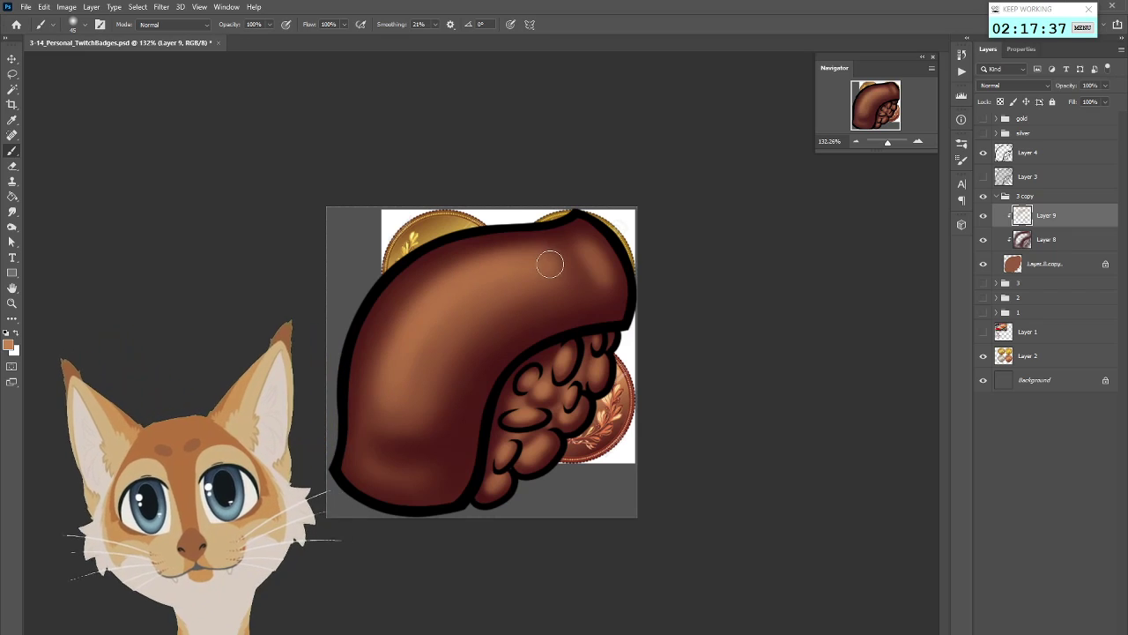
pyautogui.moveTo(537, 255)
pyautogui.mouseDown()
pyautogui.moveTo(422, 302)
pyautogui.moveTo(387, 400)
pyautogui.moveTo(496, 259)
pyautogui.moveTo(395, 415)
pyautogui.moveTo(389, 393)
pyautogui.moveTo(462, 291)
pyautogui.moveTo(426, 416)
pyautogui.mouseUp()
pyautogui.press(']')
pyautogui.press(']')
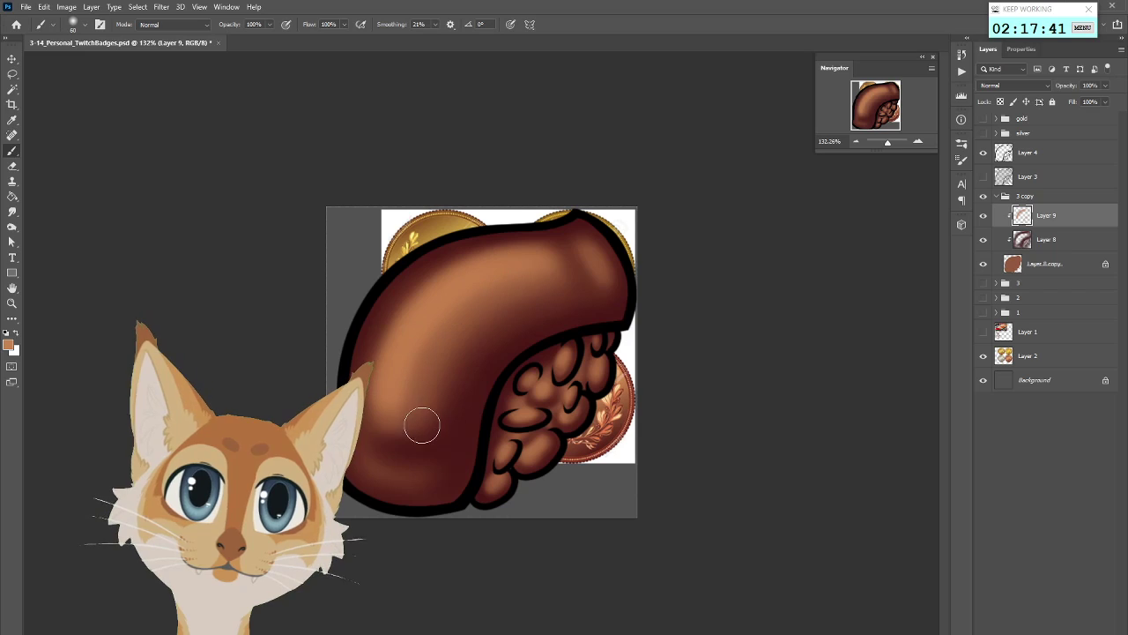
# Paint thinner orange-brown reflected highlights at the slab's lower end and along its upper outer edge with a brush of about 30 px
pyautogui.press('[')
pyautogui.press('[')
pyautogui.press('[')
pyautogui.press('[')
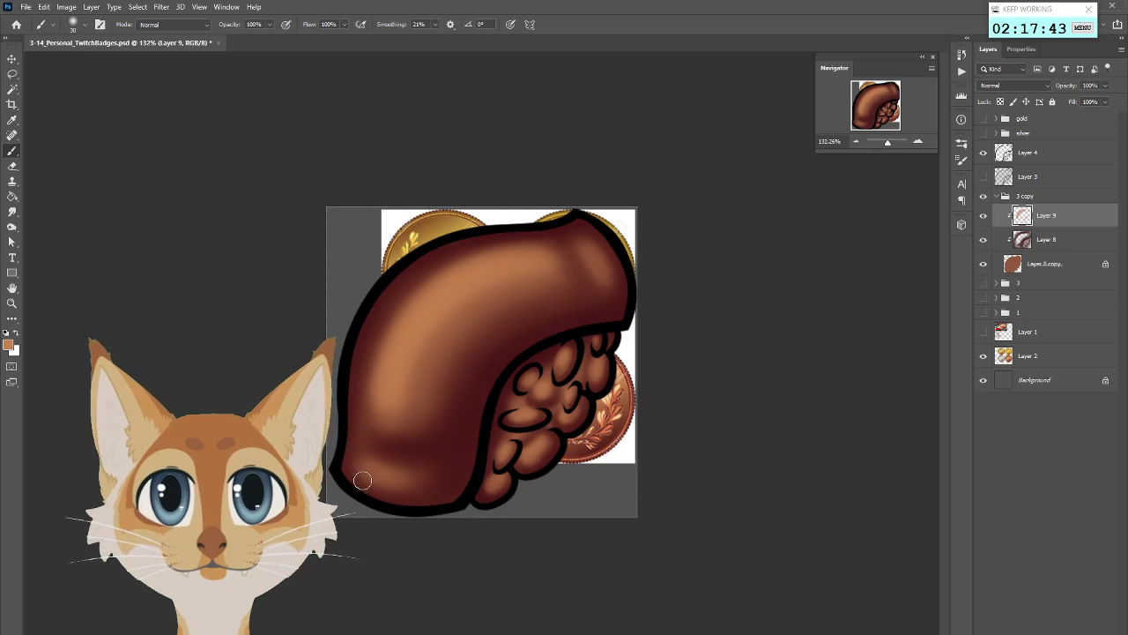
pyautogui.moveTo(486, 234)
pyautogui.mouseDown()
pyautogui.moveTo(582, 219)
pyautogui.moveTo(423, 245)
pyautogui.moveTo(404, 265)
pyautogui.mouseUp()
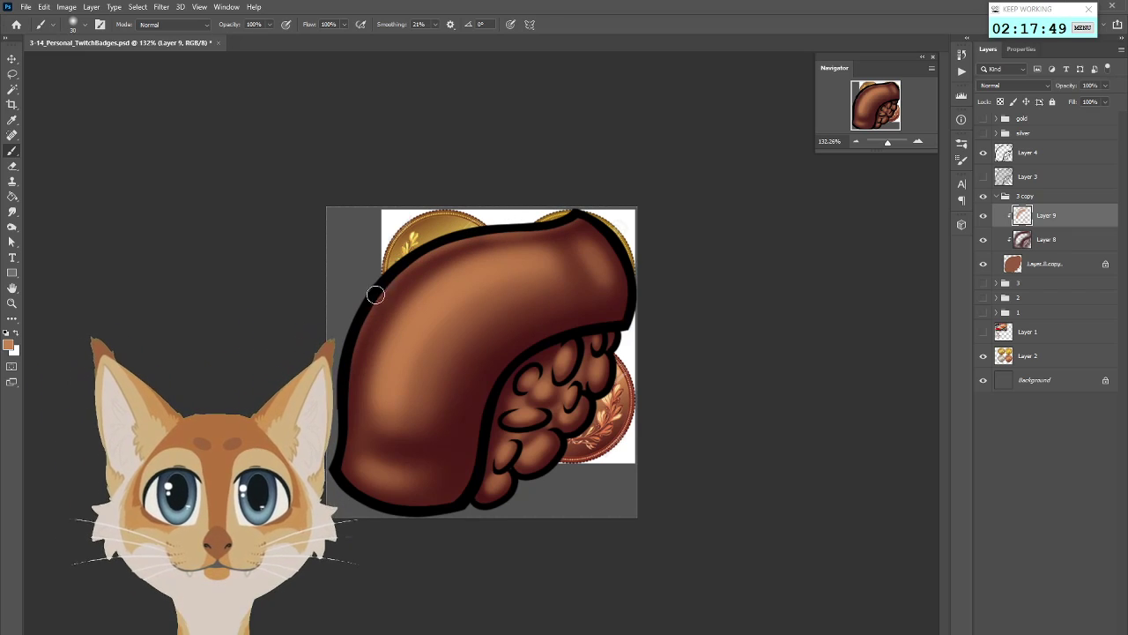
pyautogui.moveTo(483, 231)
pyautogui.mouseDown()
pyautogui.moveTo(445, 238)
pyautogui.moveTo(386, 293)
pyautogui.mouseUp()
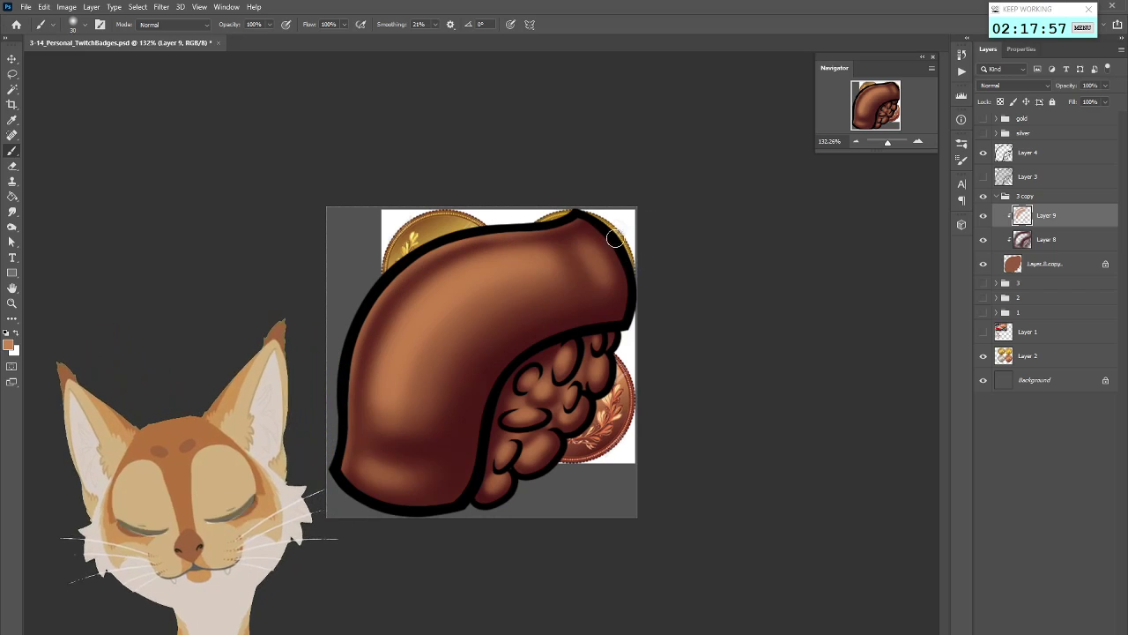
# Undo the last edge strokes and repaint thin rim highlights along the slab's end and its inner curve above the rice
pyautogui.press('[')
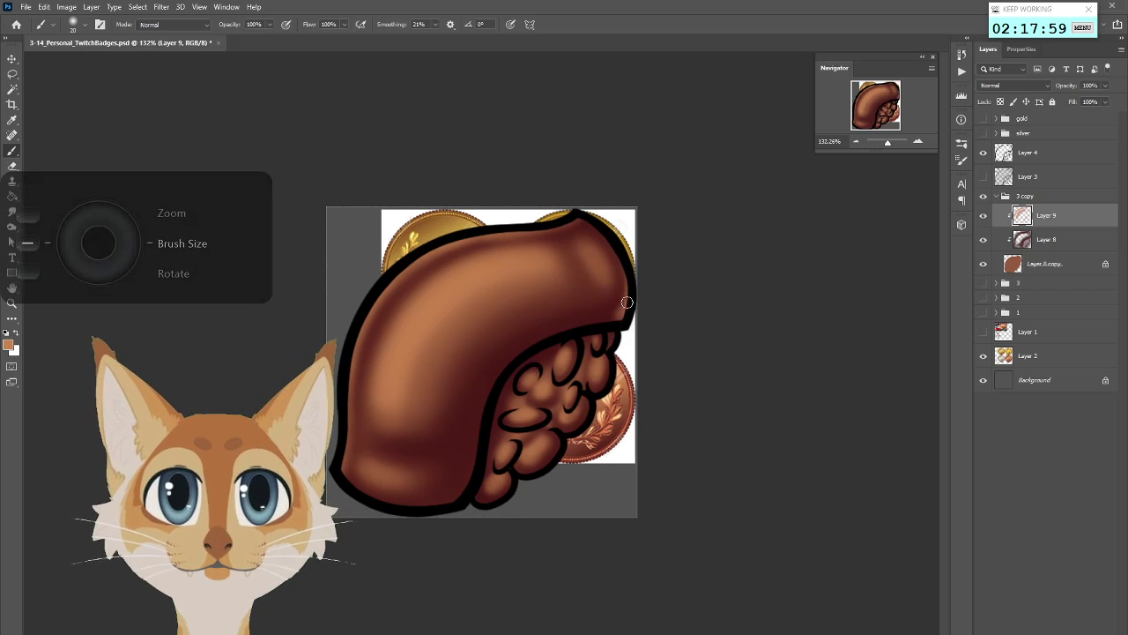
pyautogui.press(']')
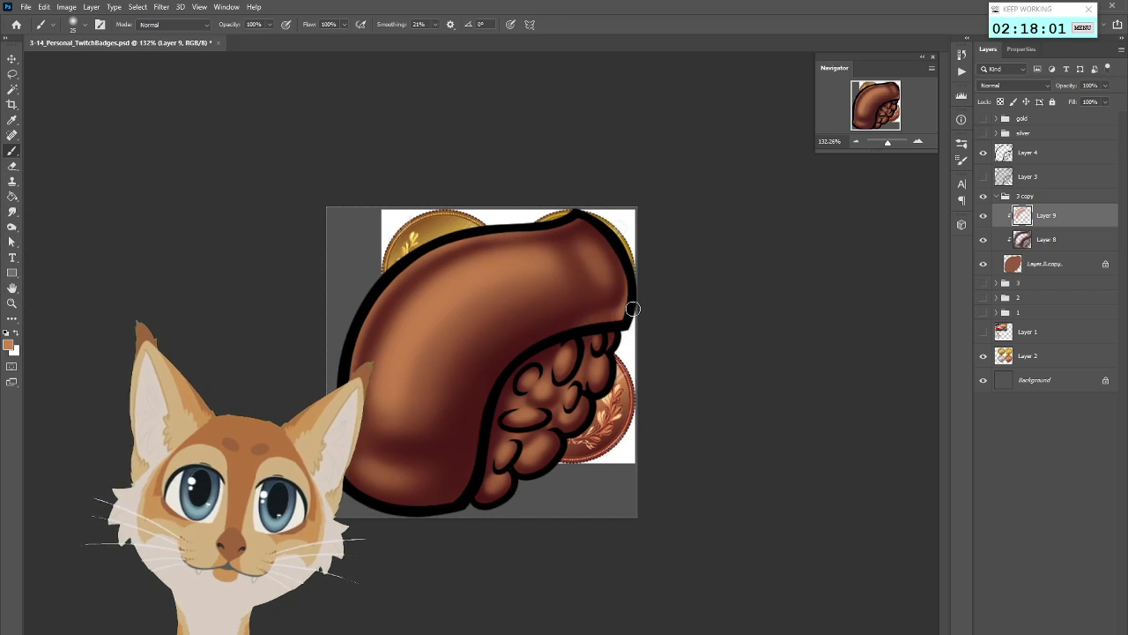
pyautogui.hotkey('ctrl', 'z')
pyautogui.hotkey('ctrl', 'z')
pyautogui.press('[')
pyautogui.moveTo(628, 289)
pyautogui.mouseDown()
pyautogui.moveTo(594, 328)
pyautogui.moveTo(522, 352)
pyautogui.mouseUp()
pyautogui.moveTo(595, 324)
pyautogui.mouseDown()
pyautogui.moveTo(552, 330)
pyautogui.moveTo(501, 371)
pyautogui.mouseUp()
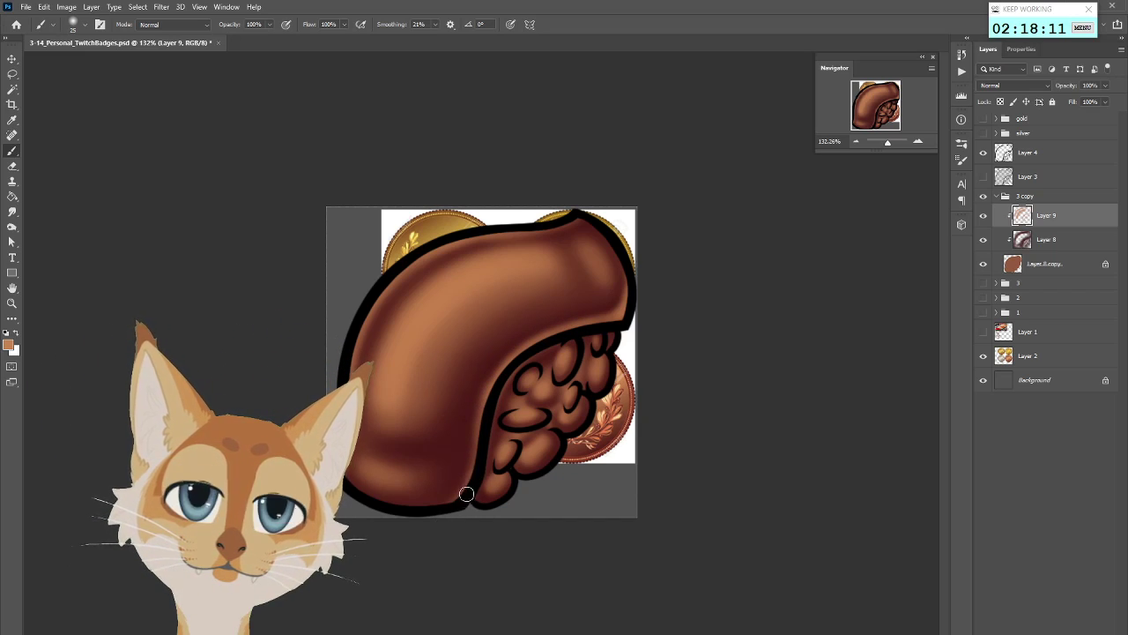
pyautogui.press('[')
pyautogui.press('[')
pyautogui.press('[')
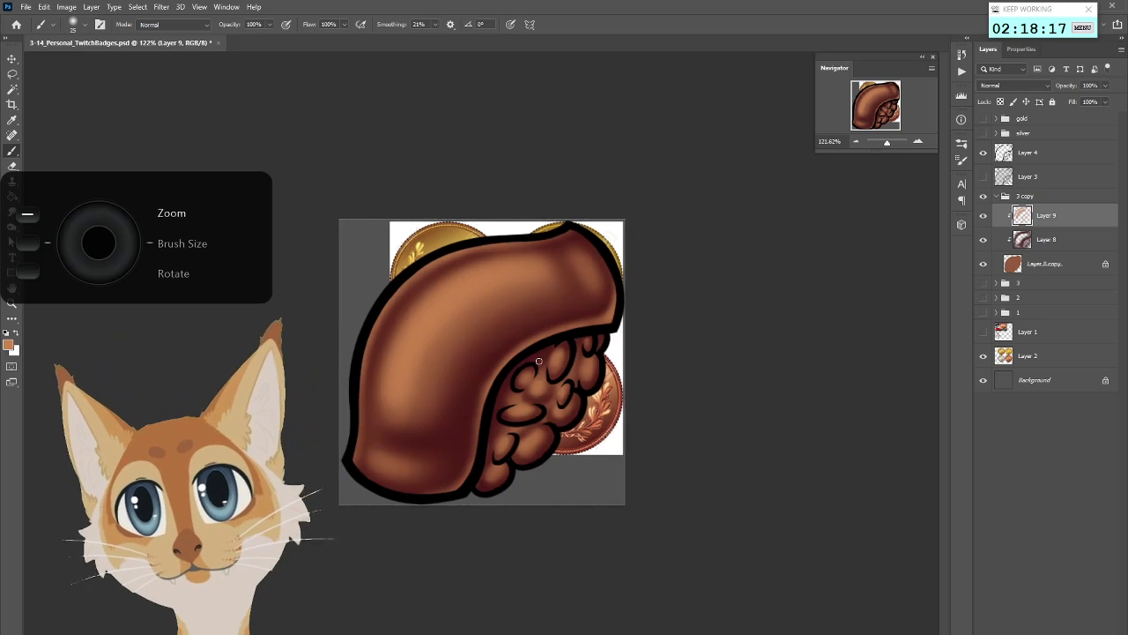
# Hide the group 3 copy, sample a brighter orange from the bronze medal's centre and show the group again
pyautogui.scroll(-5, 538, 361)
pyautogui.scroll(4, 542, 356)
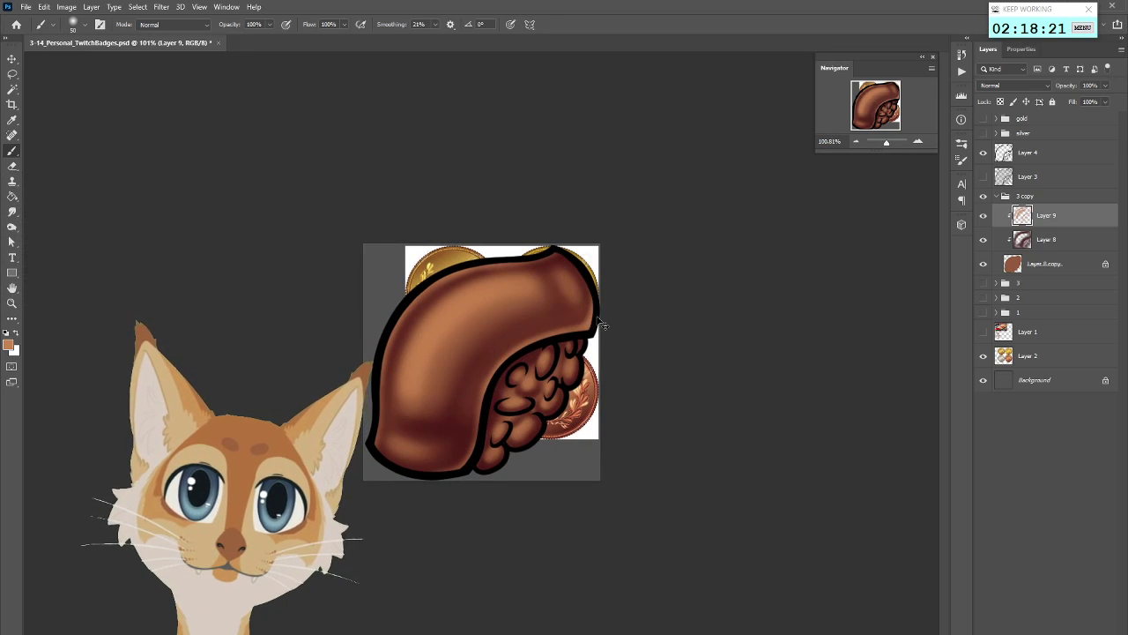
pyautogui.click(984, 197)
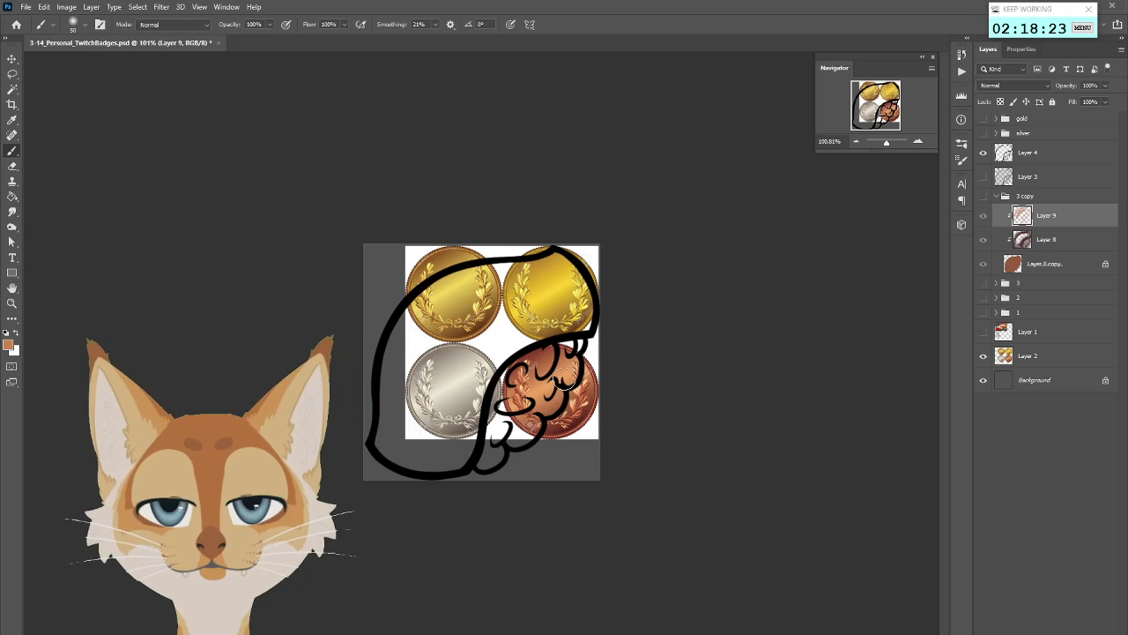
pyautogui.press('i')
pyautogui.click(540, 388)
pyautogui.press('b')
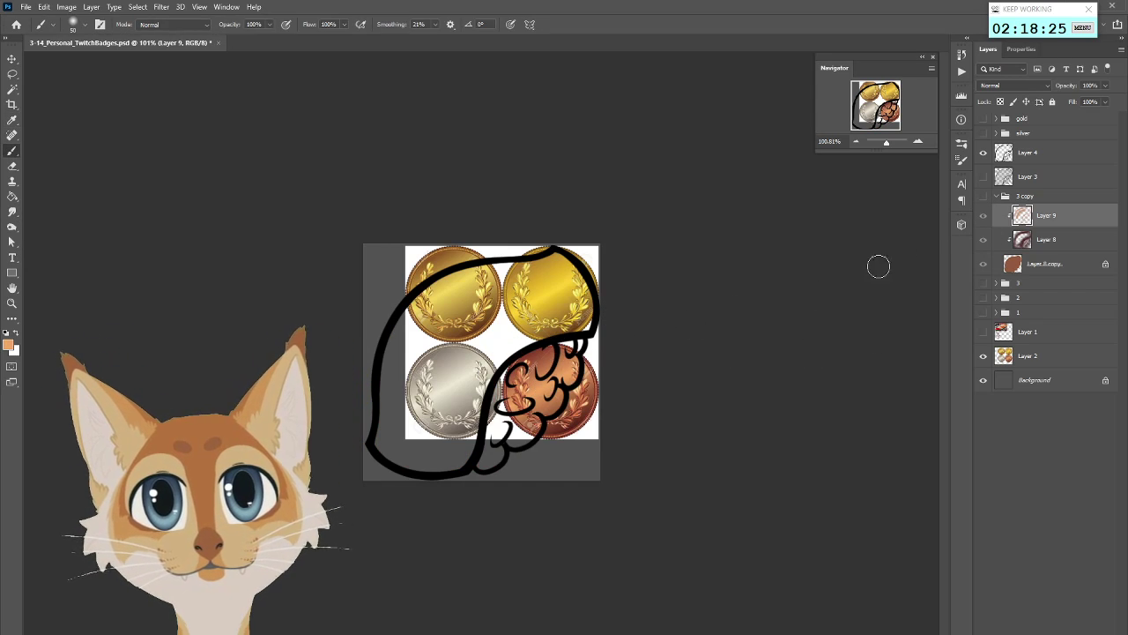
pyautogui.click(984, 196)
# Brighten the slab's central sheen, outer rim and end highlights with the brighter orange, using brushes of about 20 to 30 px
pyautogui.scroll(2, 479, 323)
pyautogui.press('[')
pyautogui.press('[')
pyautogui.press('[')
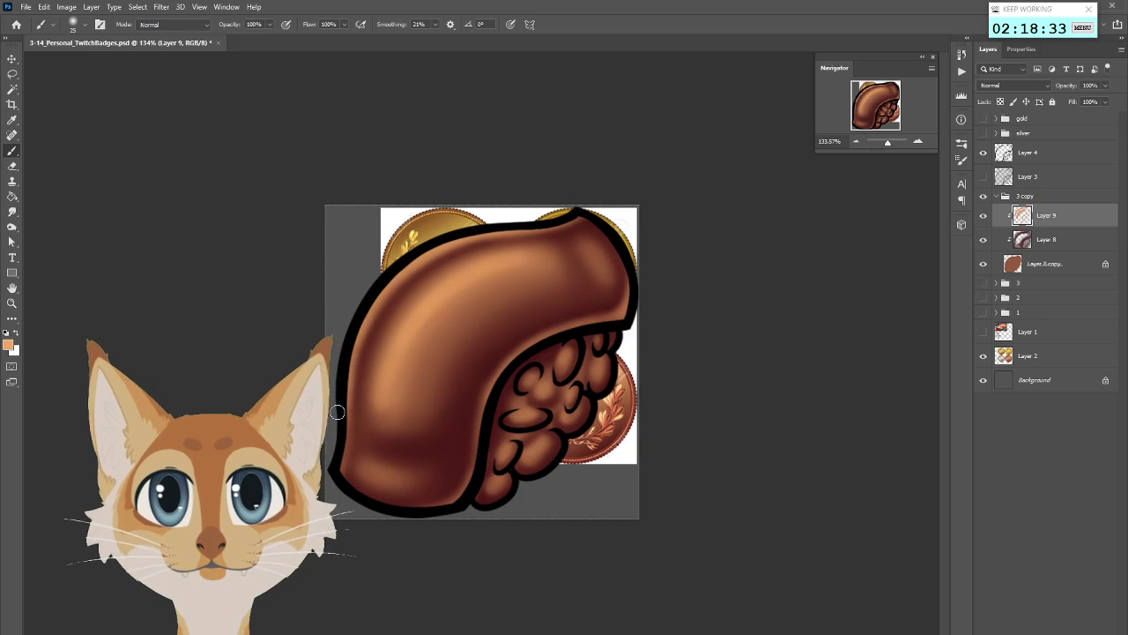
pyautogui.press('[')
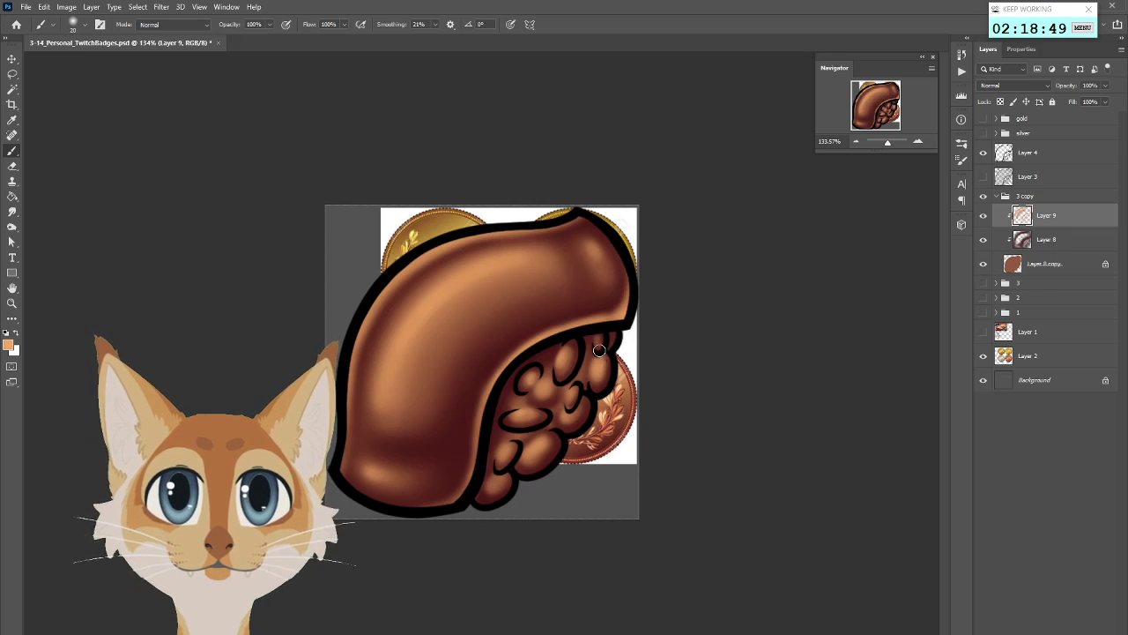
pyautogui.scroll(-6, 663, 382)
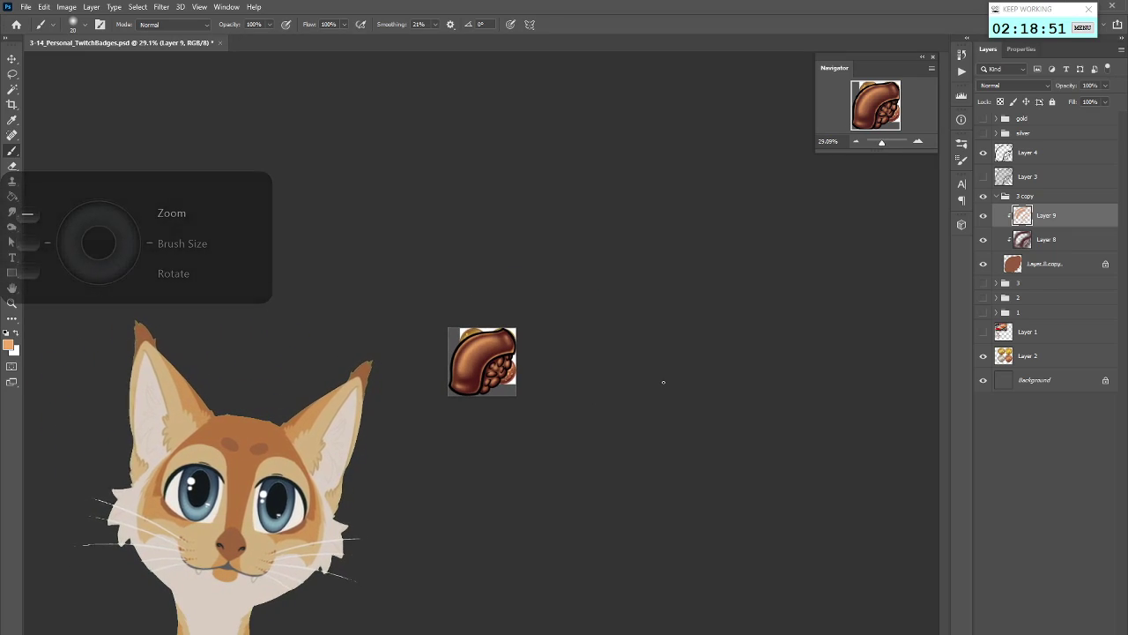
pyautogui.scroll(6, 474, 376)
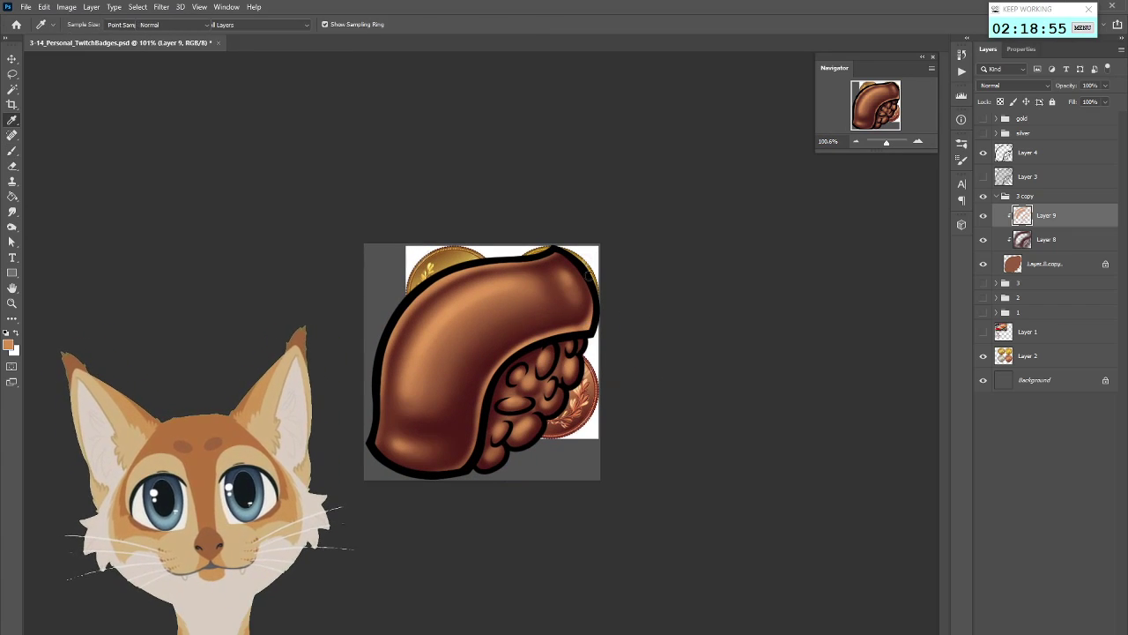
pyautogui.press(']')
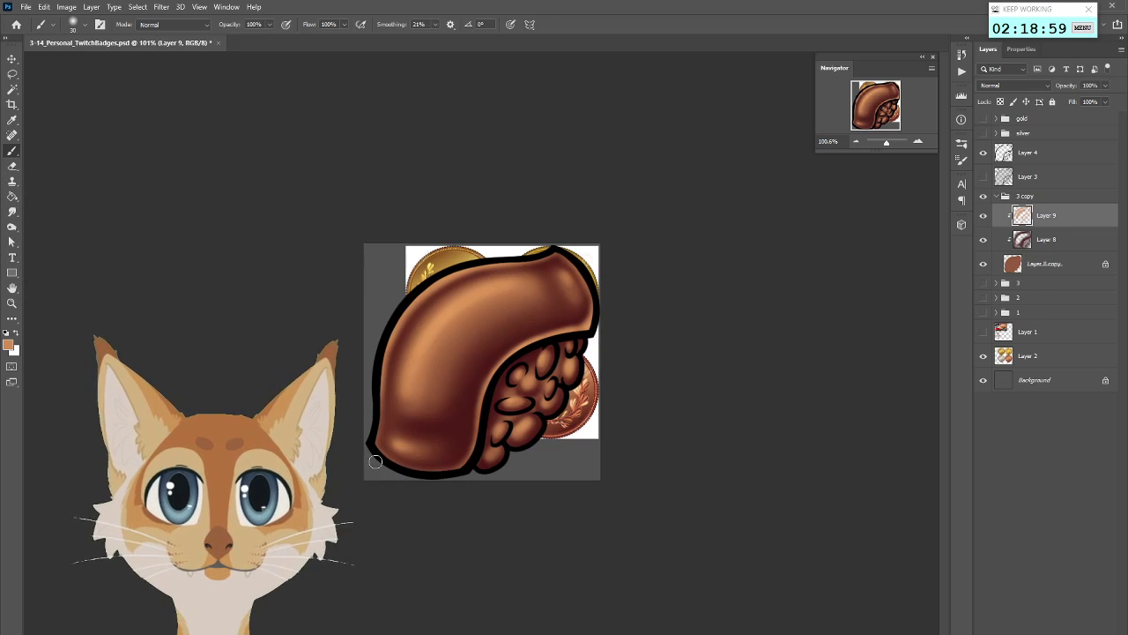
pyautogui.scroll(-2, 467, 485)
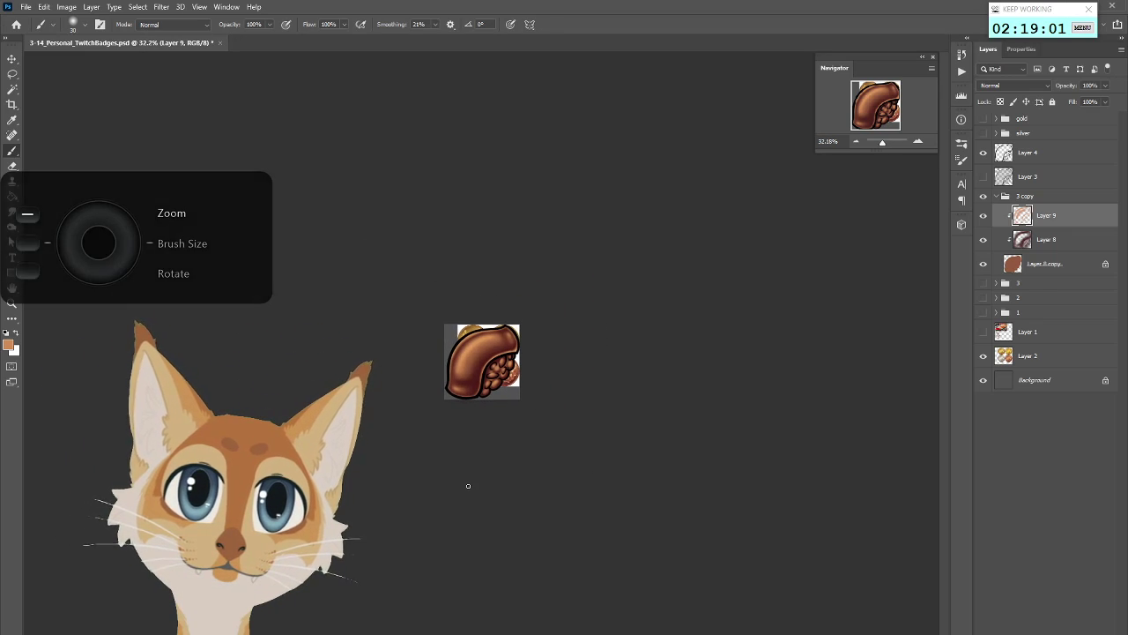
pyautogui.scroll(2, 468, 486)
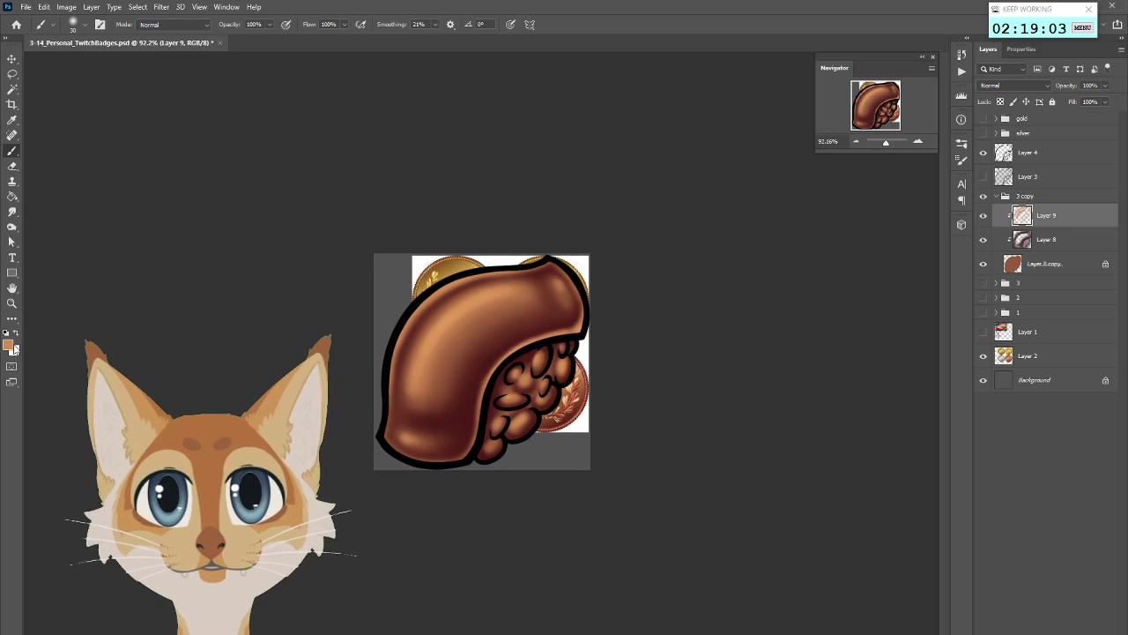
# Set the foreground colour to the pale orange e7b074 for the brush
pyautogui.click(10, 345)
pyautogui.click(574, 381)
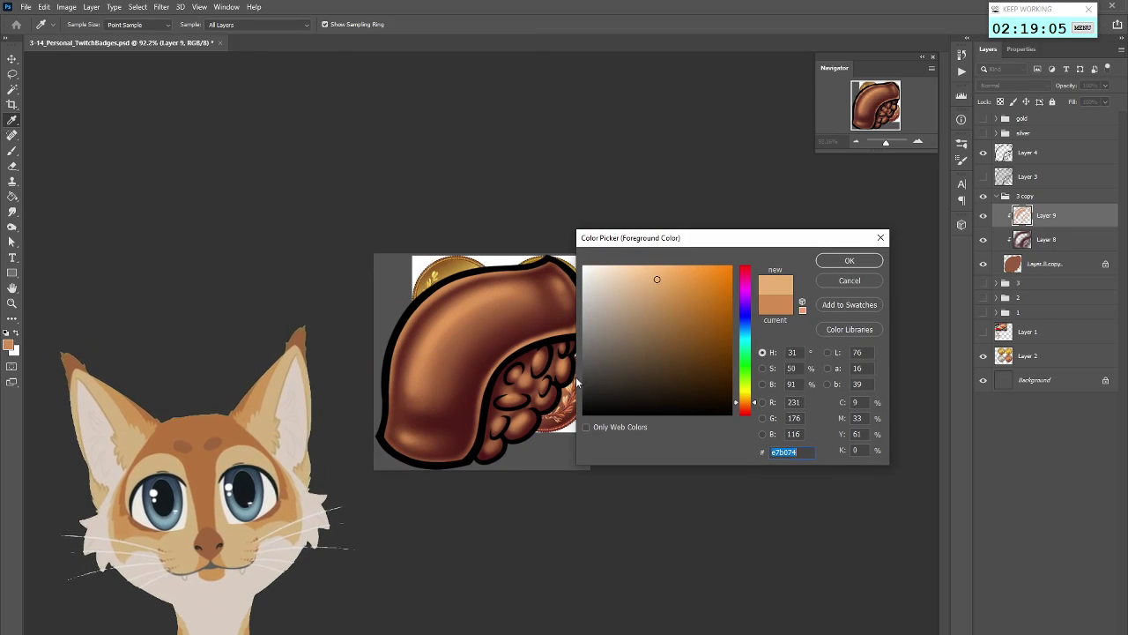
pyautogui.click(846, 261)
pyautogui.press('b')
# Paint narrow pale orange streaks on the slab's sheen and small glints on the rice grains, reducing the brush to 10 px
pyautogui.scroll(1, 522, 304)
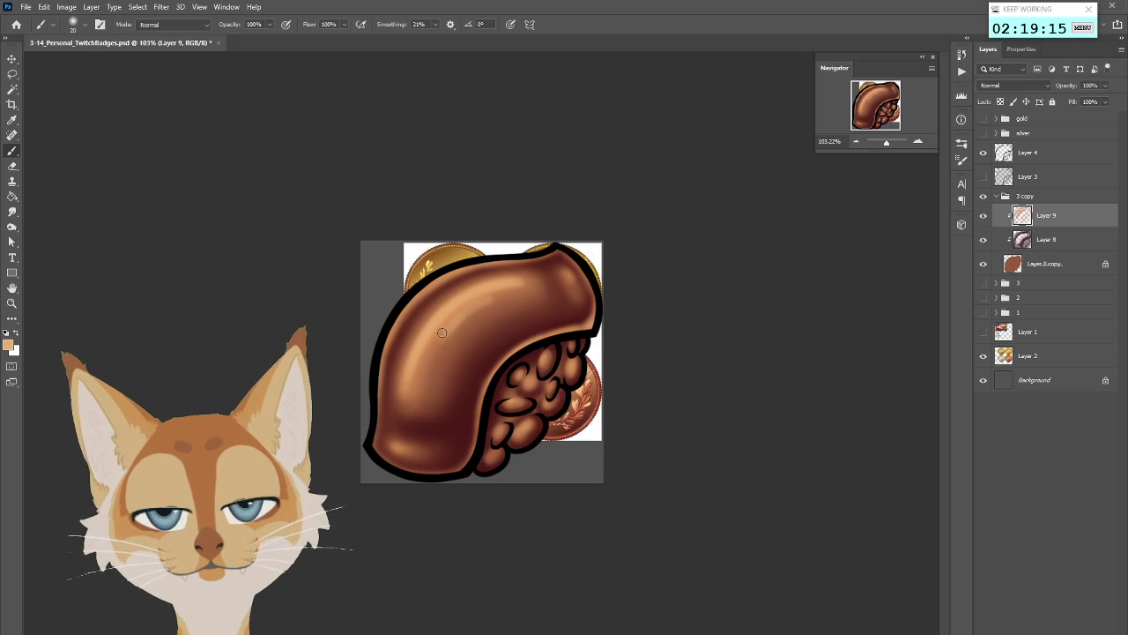
pyautogui.press('[')
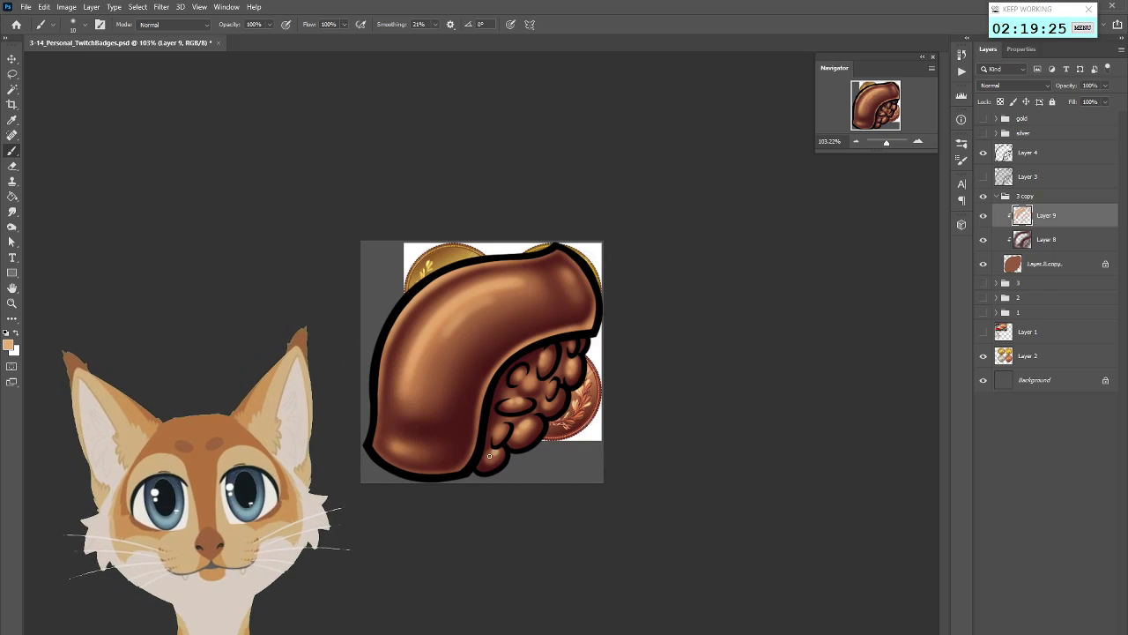
pyautogui.scroll(-5, 612, 405)
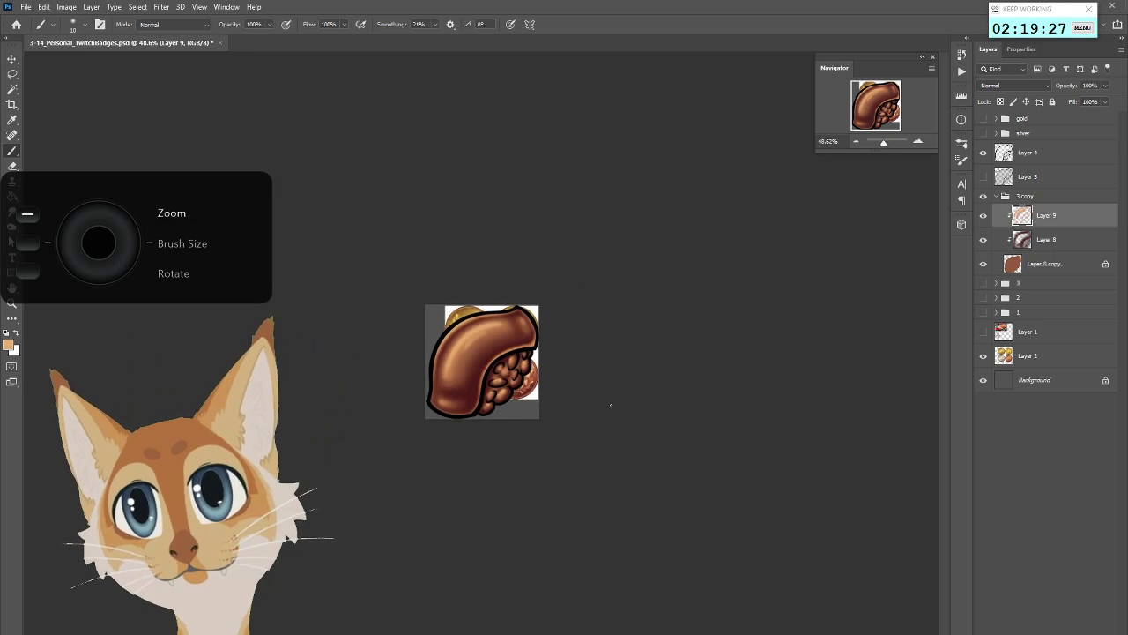
pyautogui.scroll(6, 611, 406)
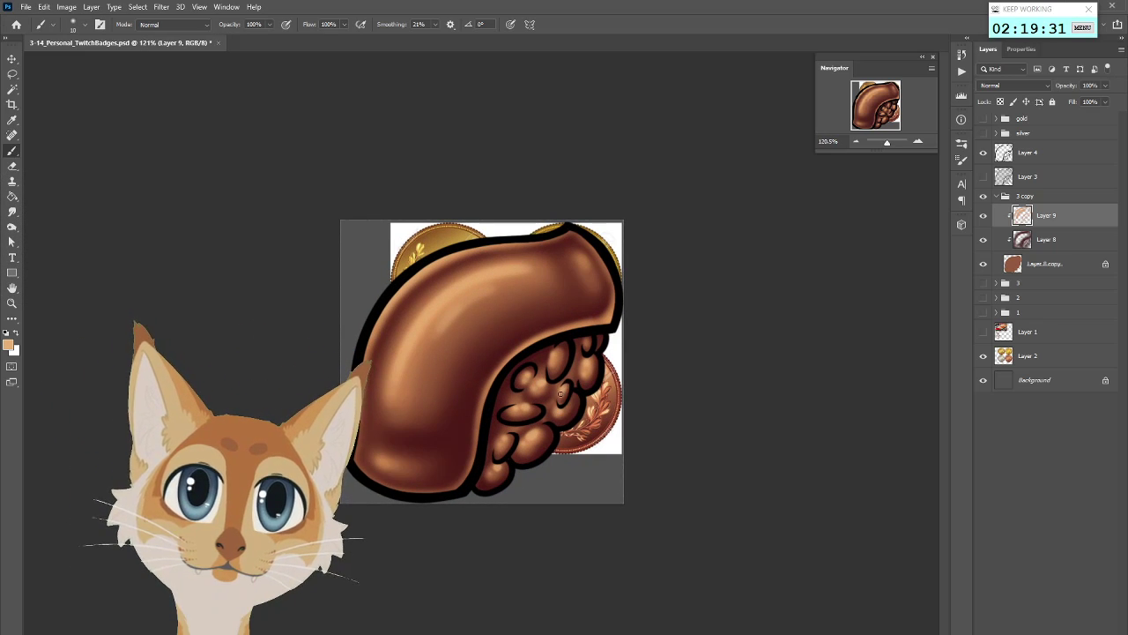
pyautogui.scroll(-8, 639, 451)
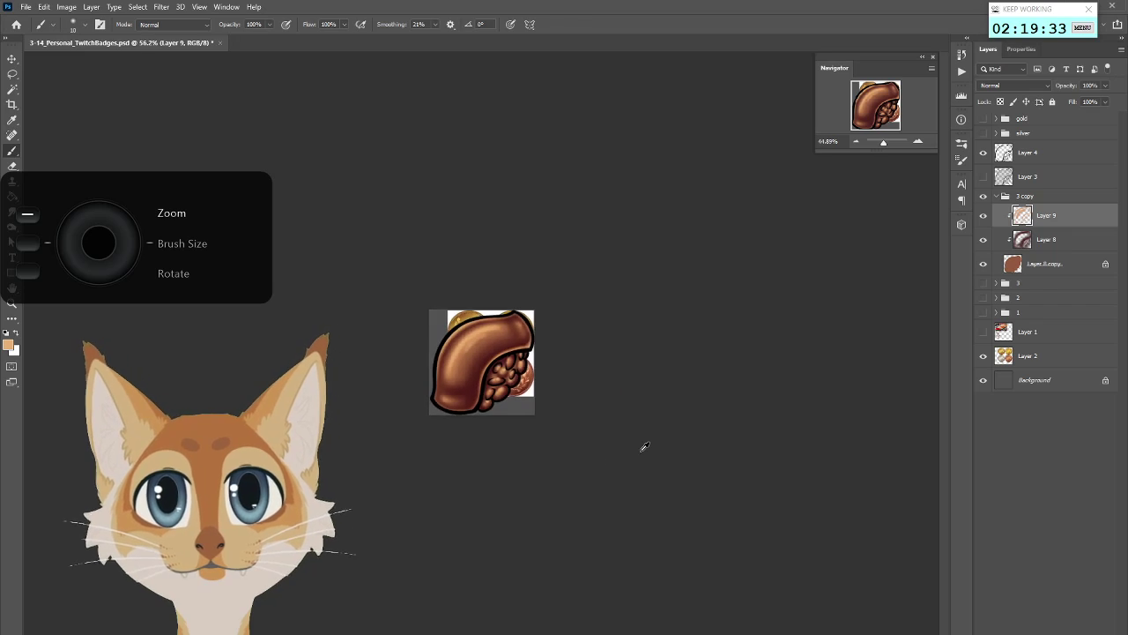
pyautogui.scroll(5, 641, 450)
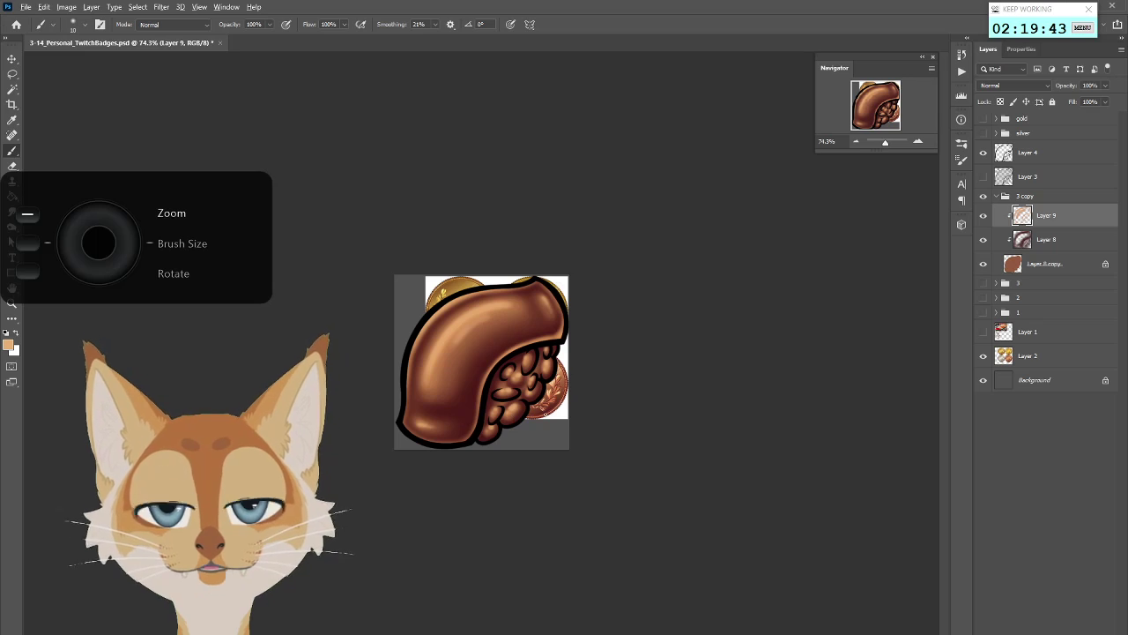
pyautogui.scroll(-8, 543, 411)
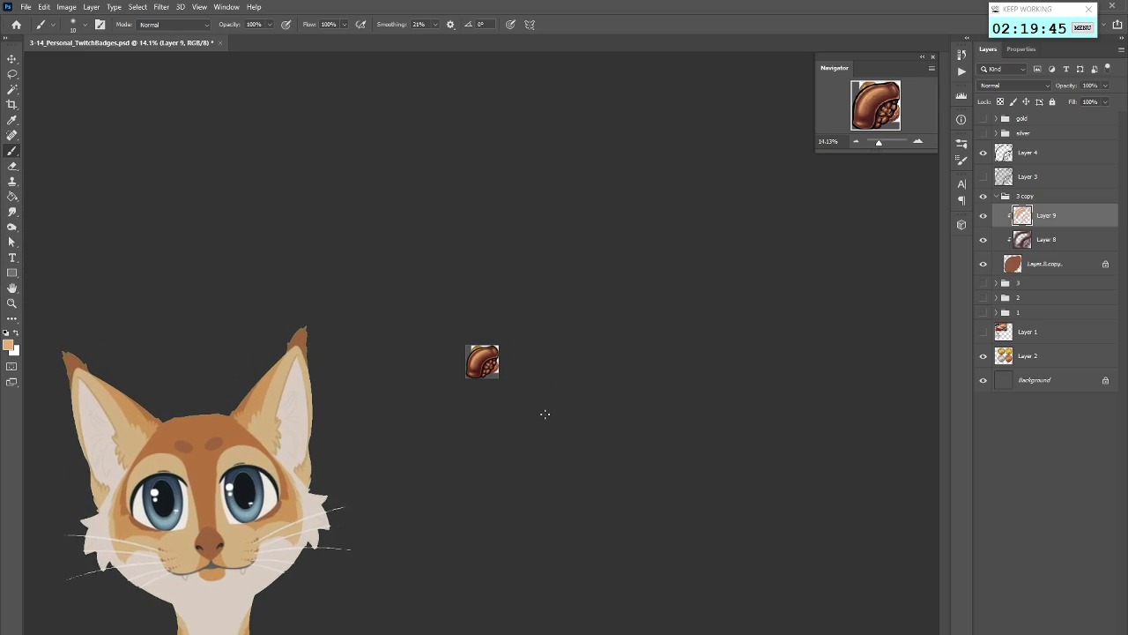
pyautogui.scroll(6, 545, 414)
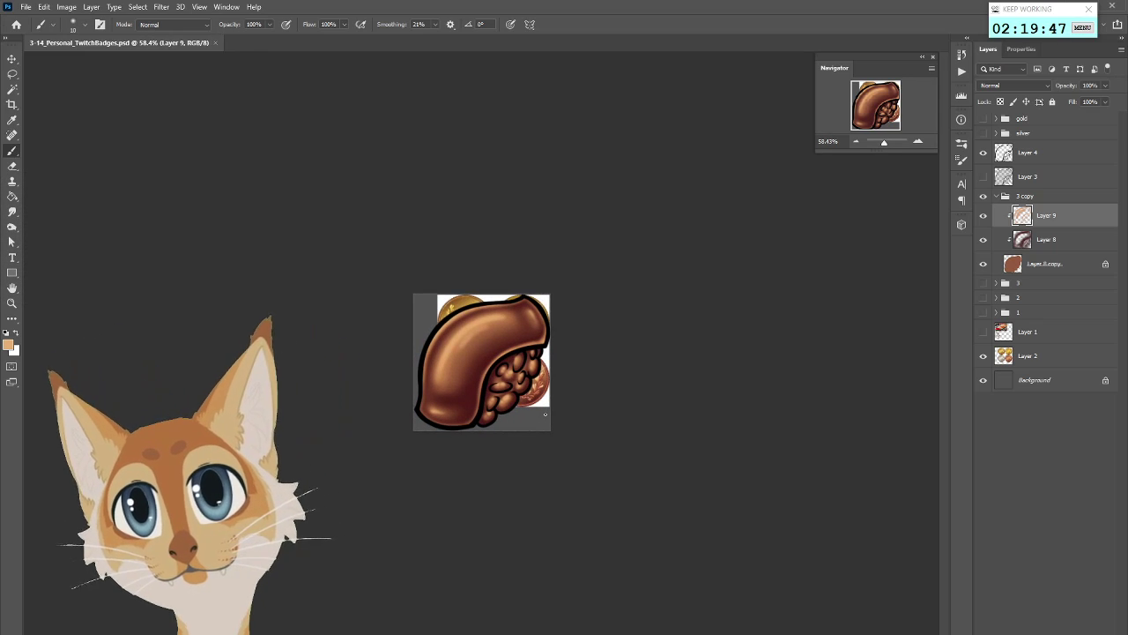
# Add a new clipped layer and place it above the highlight layer in the group 3 copy
pyautogui.click(1073, 243)
pyautogui.click(1091, 628)
pyautogui.moveTo(1070, 238); pyautogui.dragTo(1067, 217)
# Paint thin curved pale orange stripes across the slab at intervals from its lower end to its upper end
pyautogui.scroll(4, 675, 323)
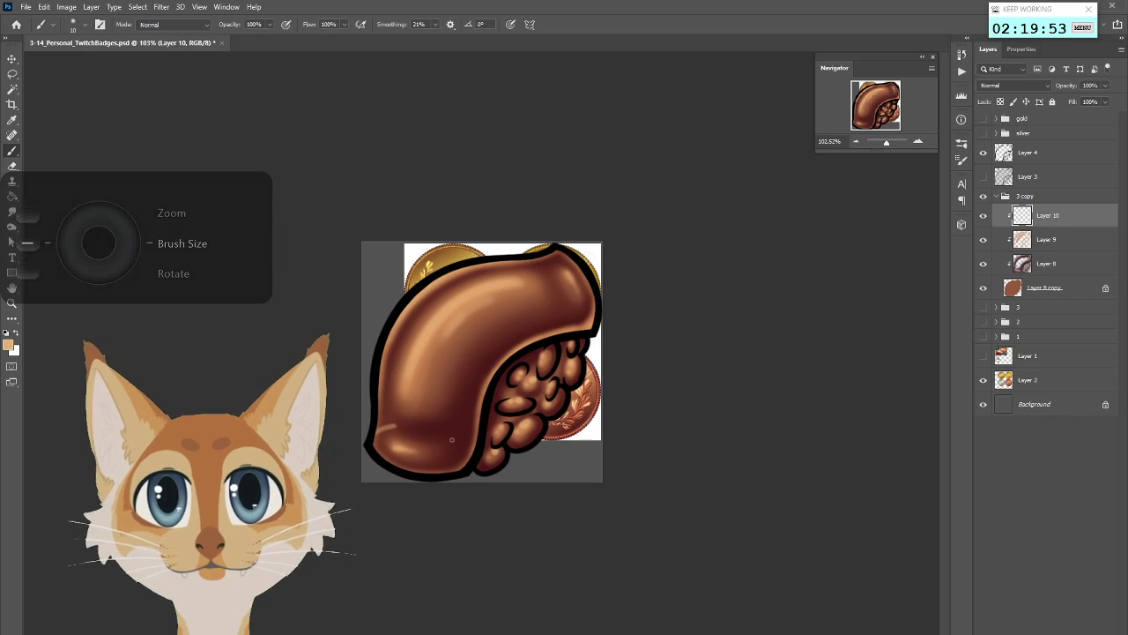
pyautogui.moveTo(378, 423)
pyautogui.mouseDown()
pyautogui.moveTo(446, 438)
pyautogui.moveTo(394, 351)
pyautogui.mouseUp()
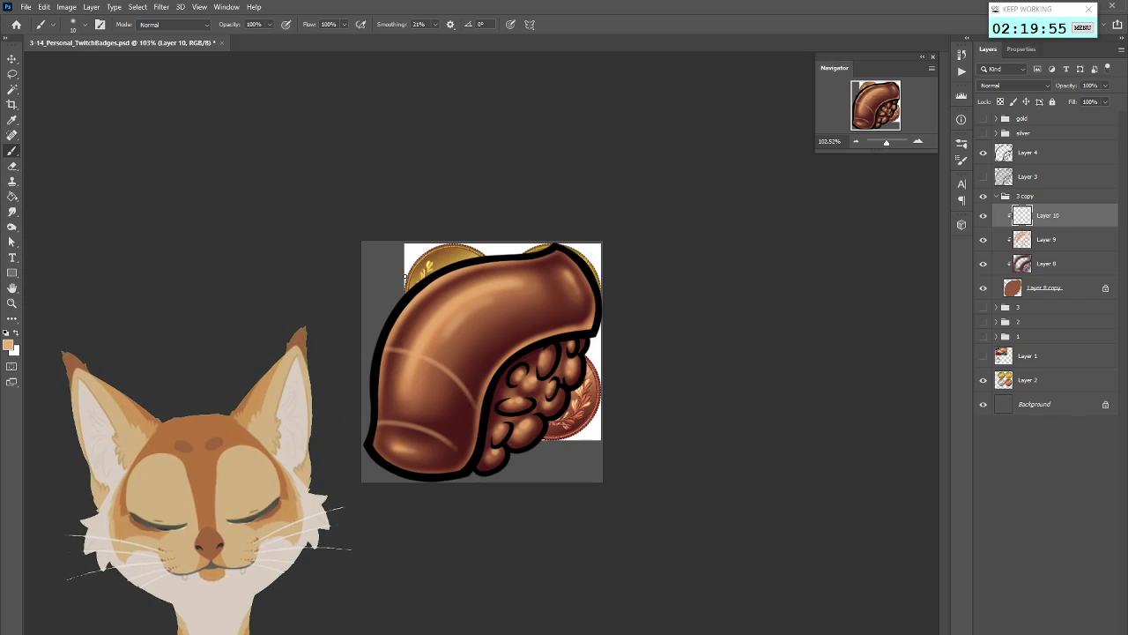
pyautogui.moveTo(495, 354); pyautogui.dragTo(437, 284)
pyautogui.scroll(-4, 619, 447)
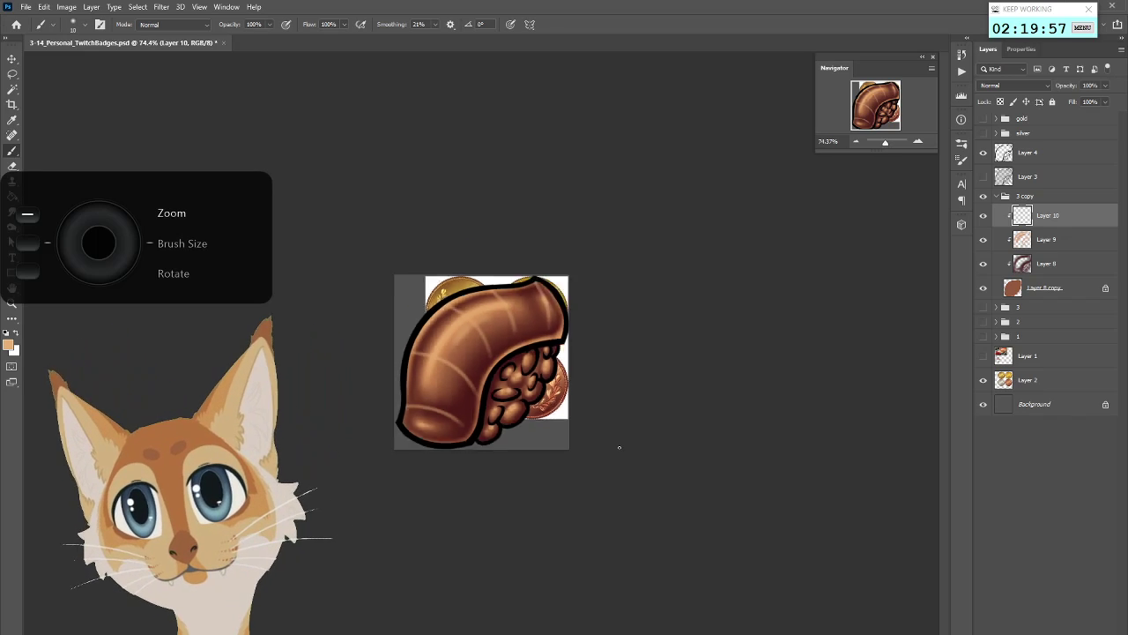
# Try blending the slab's stripe layer with Lighten at 43% opacity
pyautogui.scroll(1, 619, 447)
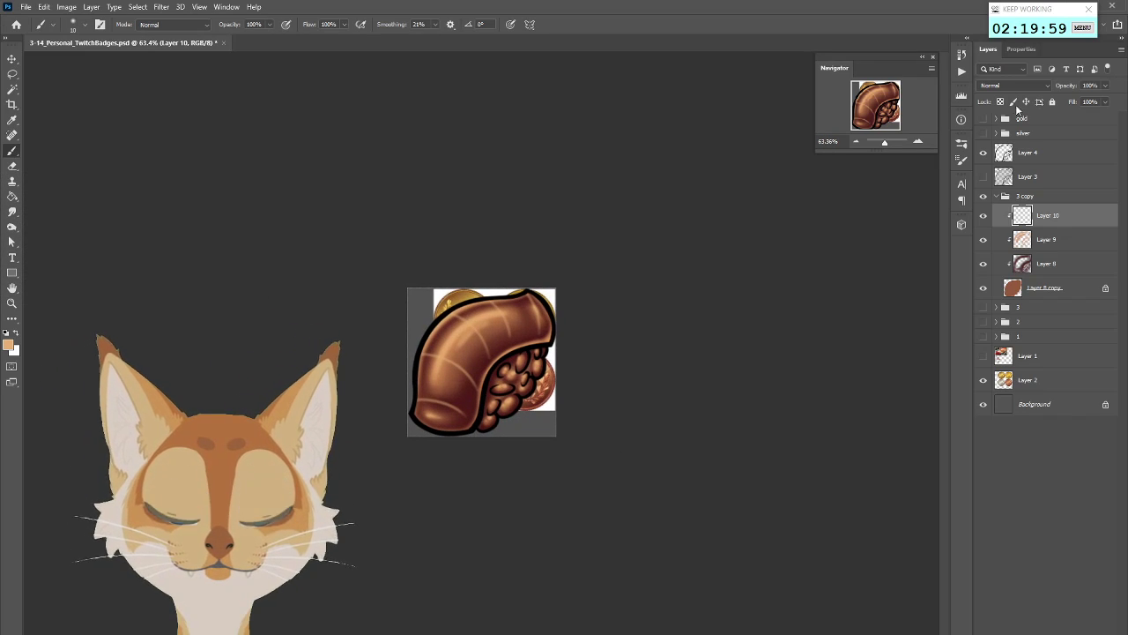
pyautogui.click(1014, 84)
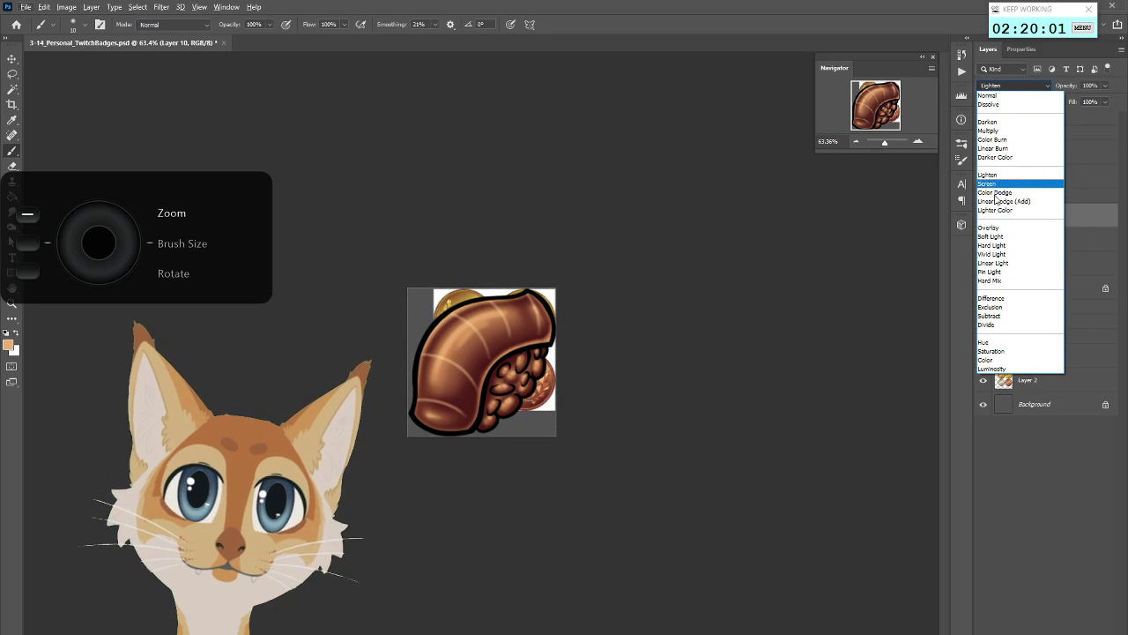
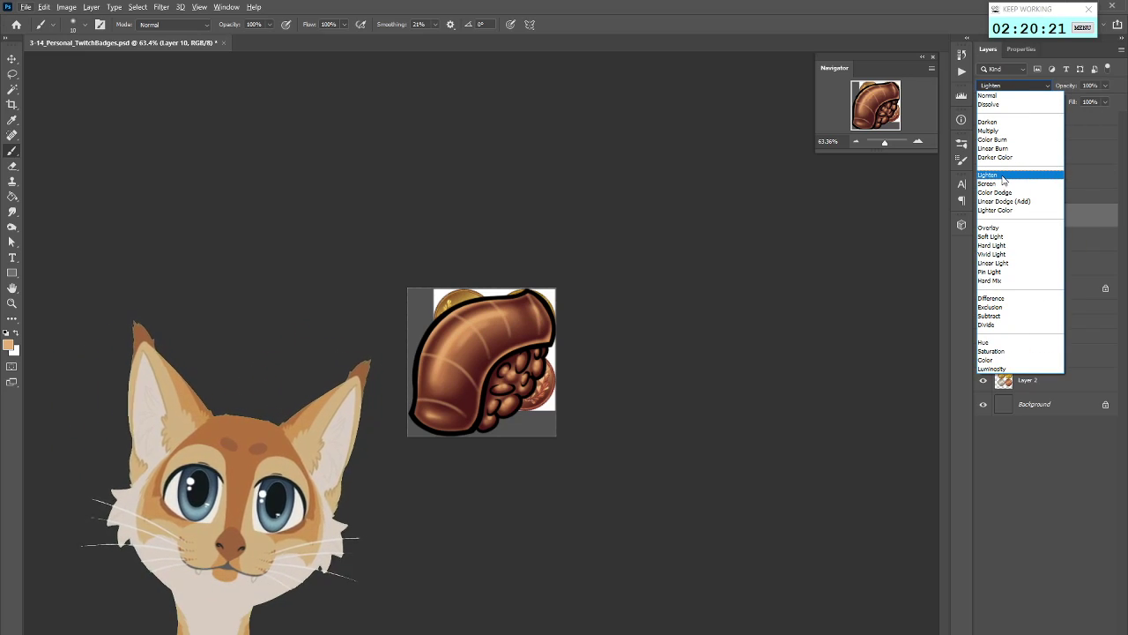
pyautogui.click(1004, 177)
pyautogui.moveTo(1105, 86); pyautogui.dragTo(1079, 102)
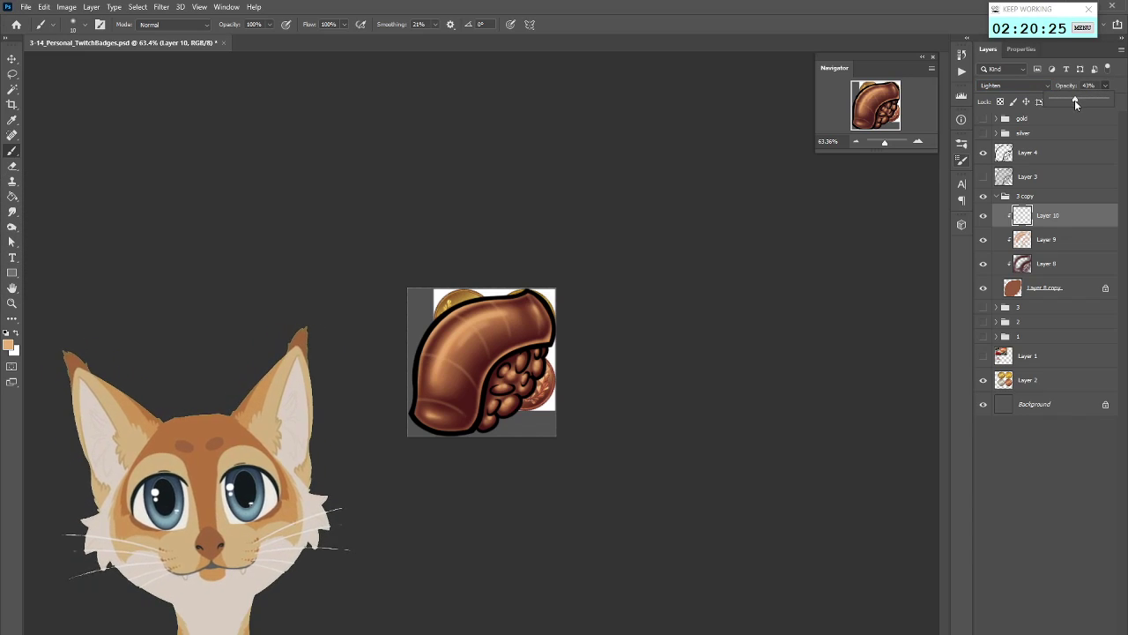
pyautogui.scroll(-4, 656, 430)
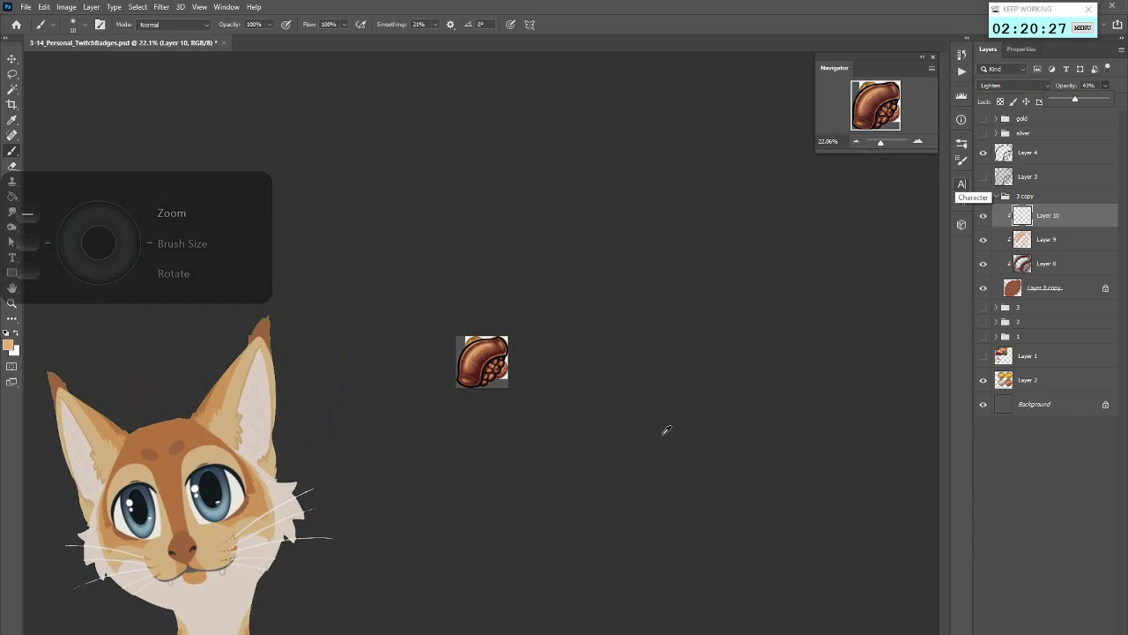
pyautogui.scroll(5, 666, 431)
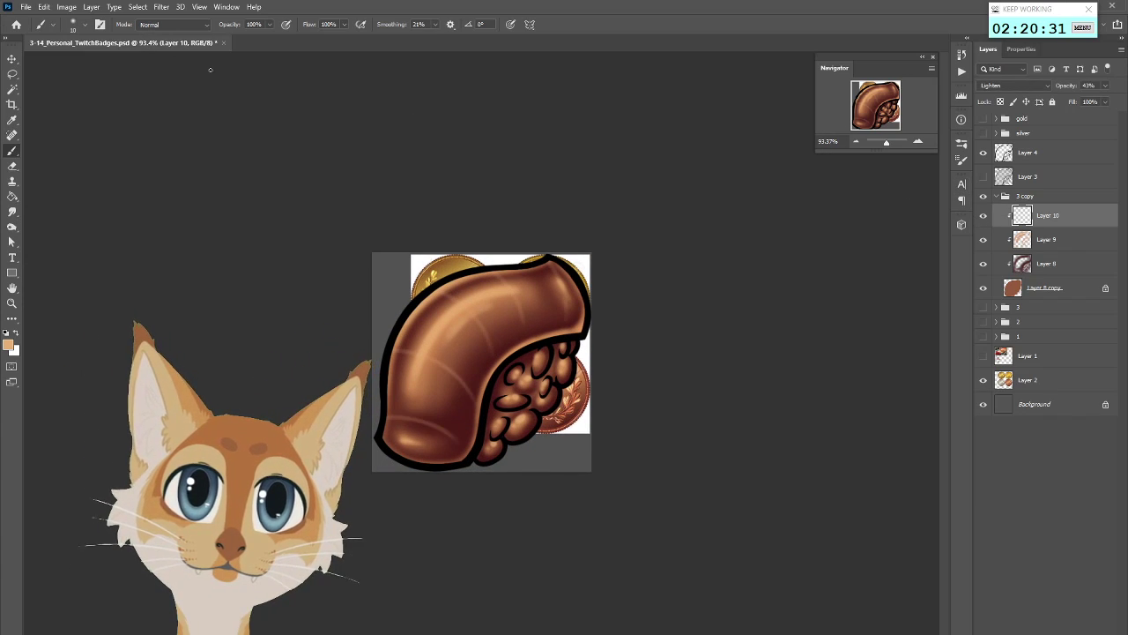
# Desaturate the slab's stripe layer and set it to Overlay blending at 100% opacity
pyautogui.click(66, 6)
pyautogui.moveTo(101, 35)
pyautogui.click(221, 264)
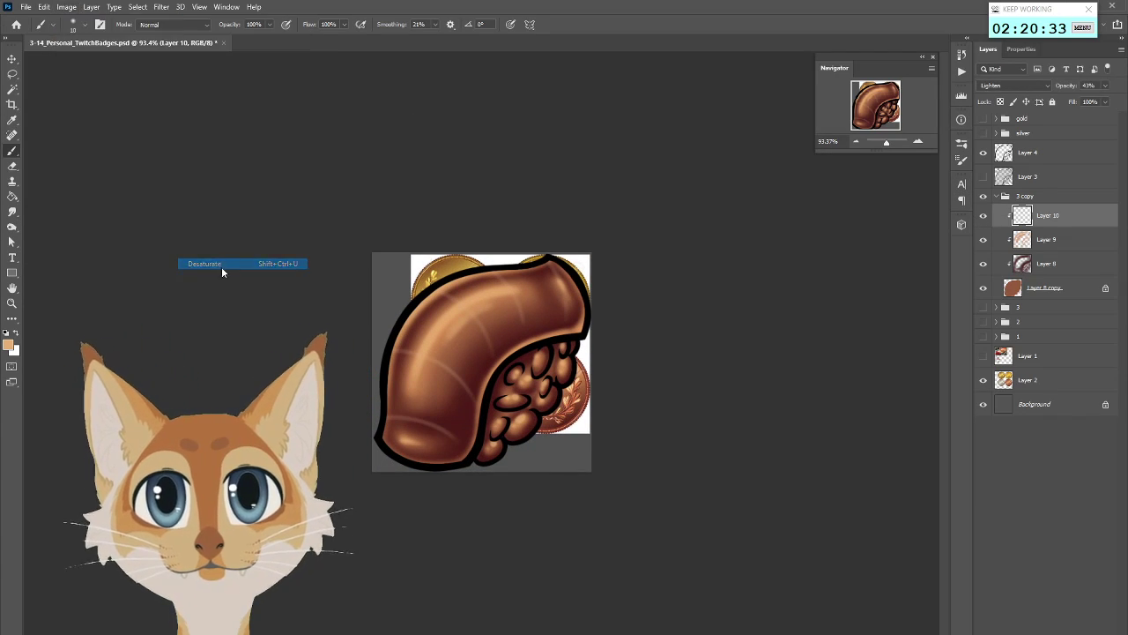
pyautogui.click(1016, 89)
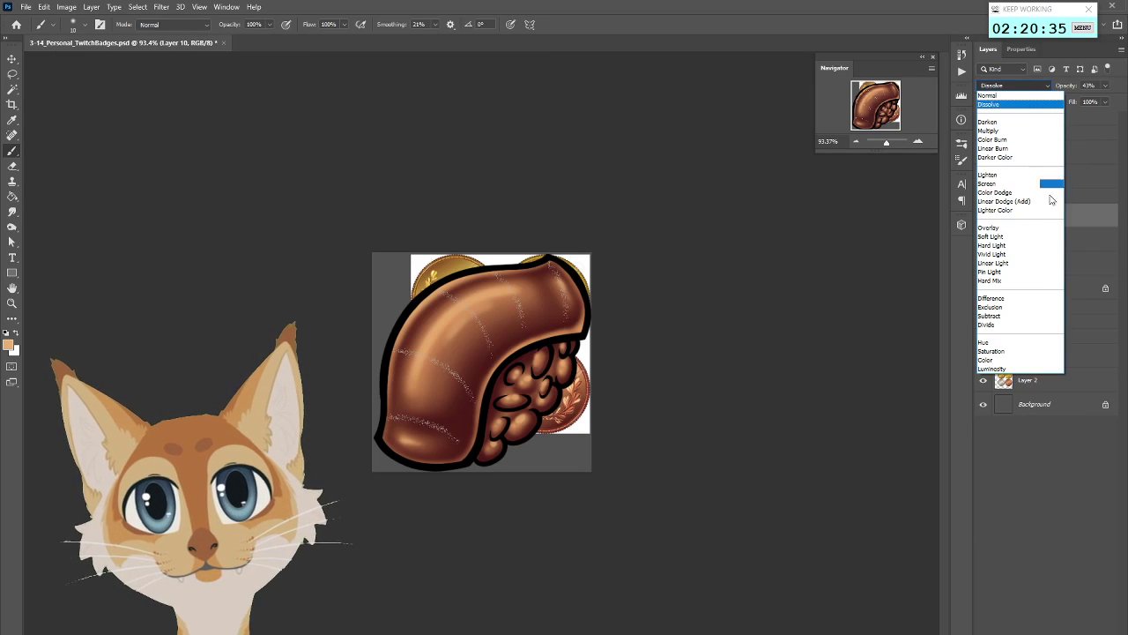
pyautogui.click(996, 236)
pyautogui.click(1105, 85)
pyautogui.moveTo(1100, 100); pyautogui.dragTo(1119, 99)
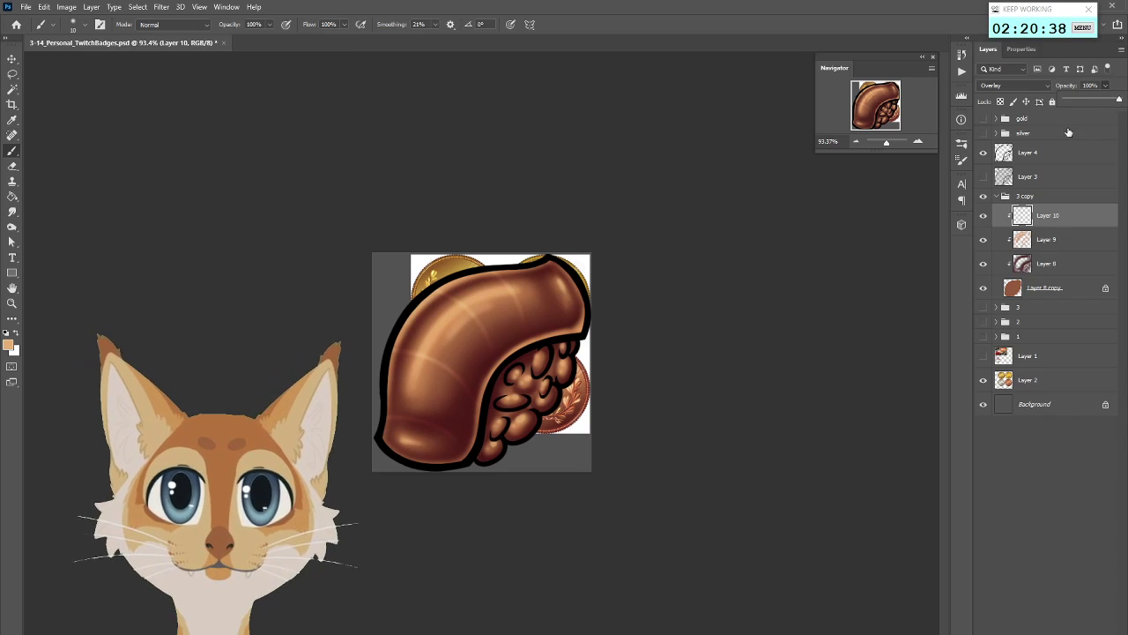
pyautogui.scroll(-5, 749, 426)
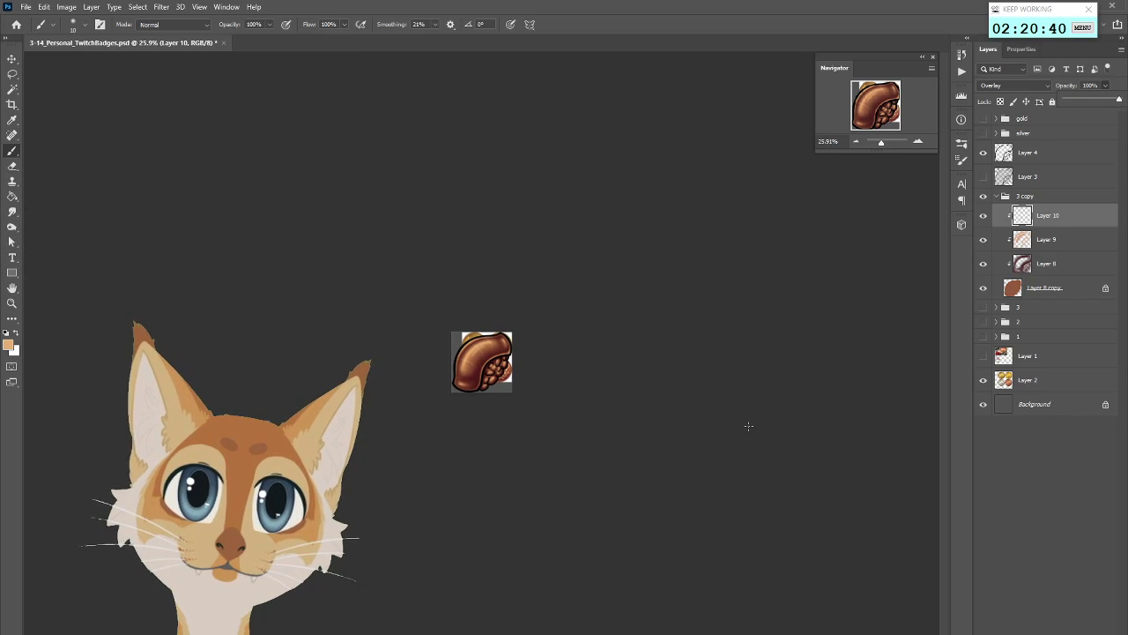
pyautogui.scroll(5, 749, 426)
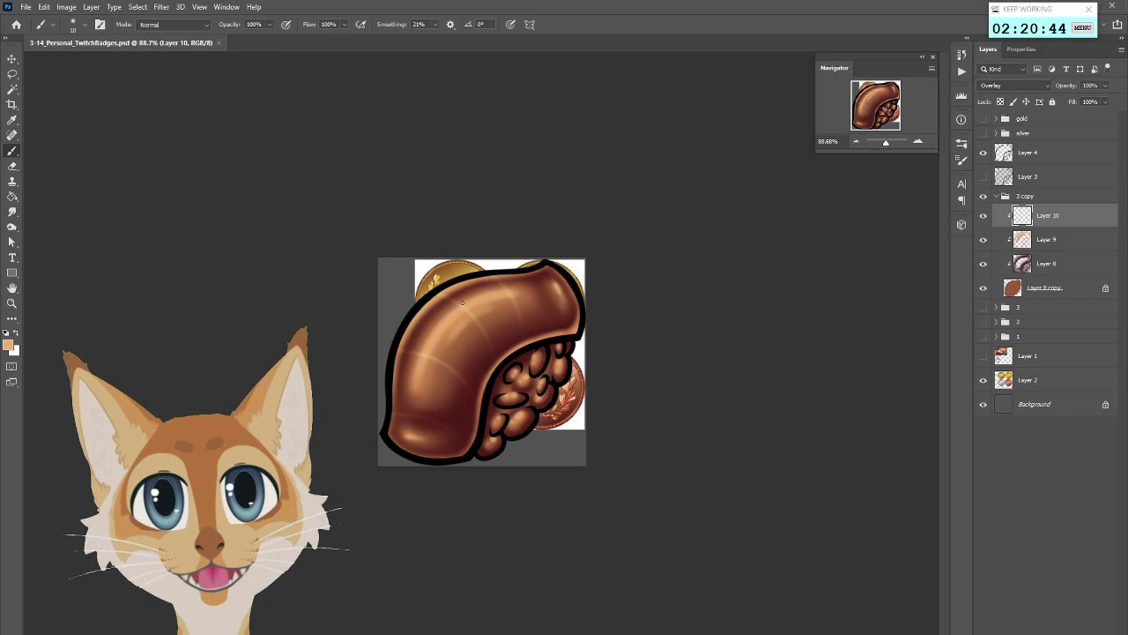
pyautogui.scroll(-4, 494, 311)
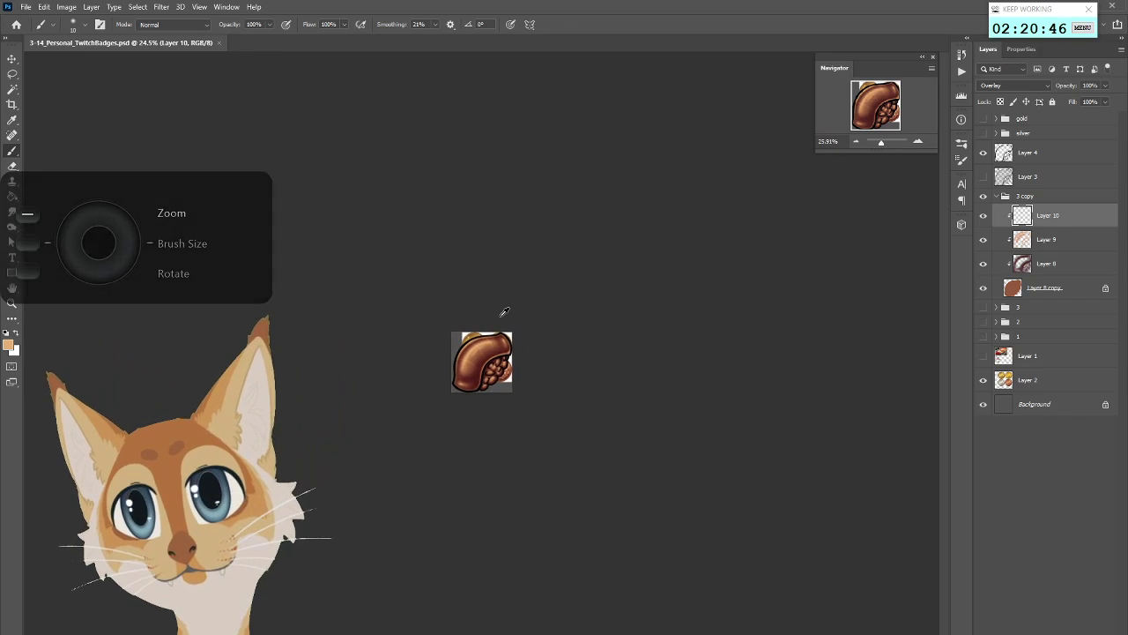
# Duplicate the Overlay stripe layer and set the duplicate's opacity to 50%
pyautogui.scroll(3, 501, 310)
pyautogui.rightClick(1073, 215)
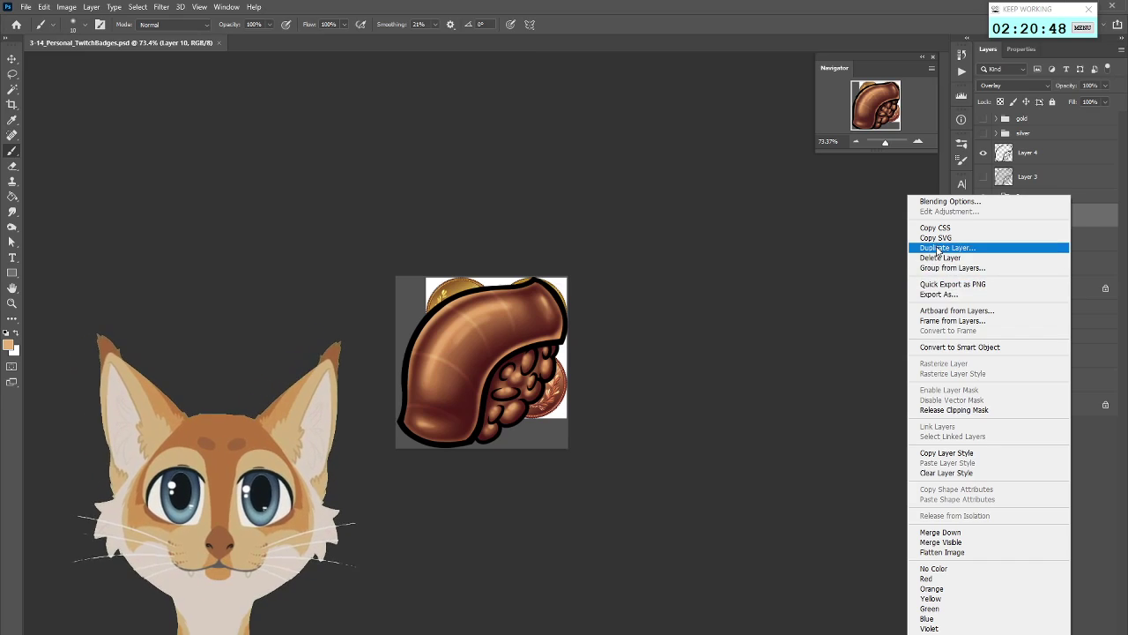
pyautogui.click(951, 251)
pyautogui.click(923, 305)
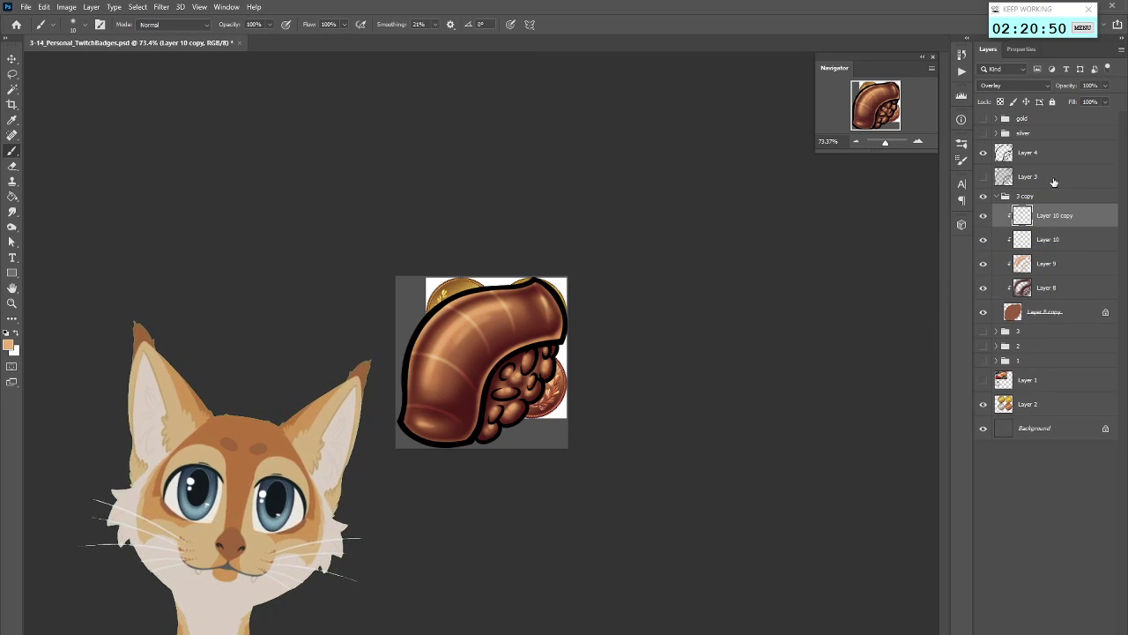
pyautogui.click(1106, 85)
pyautogui.moveTo(1108, 99); pyautogui.dragTo(1079, 103)
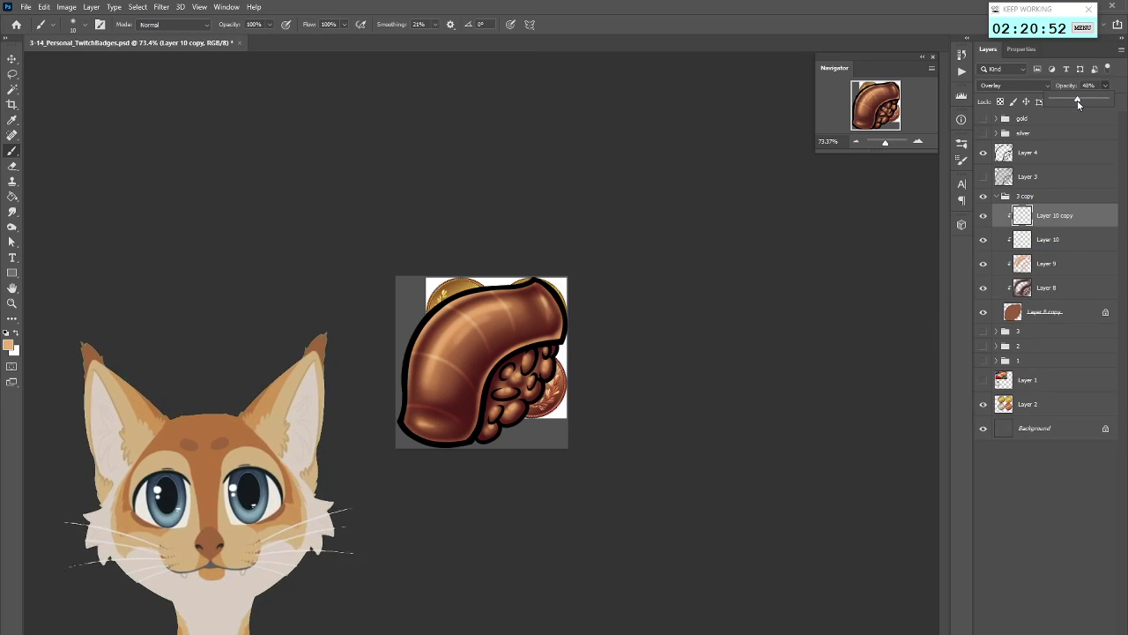
pyautogui.click(1064, 243)
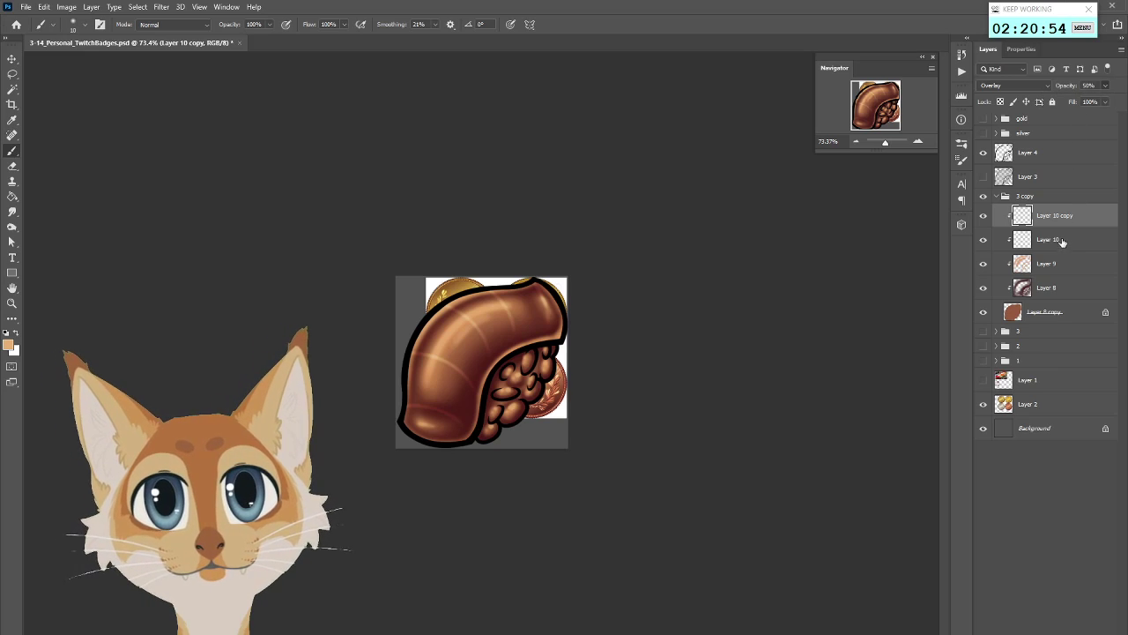
pyautogui.click(1070, 217)
pyautogui.scroll(-5, 746, 443)
pyautogui.scroll(2, 747, 443)
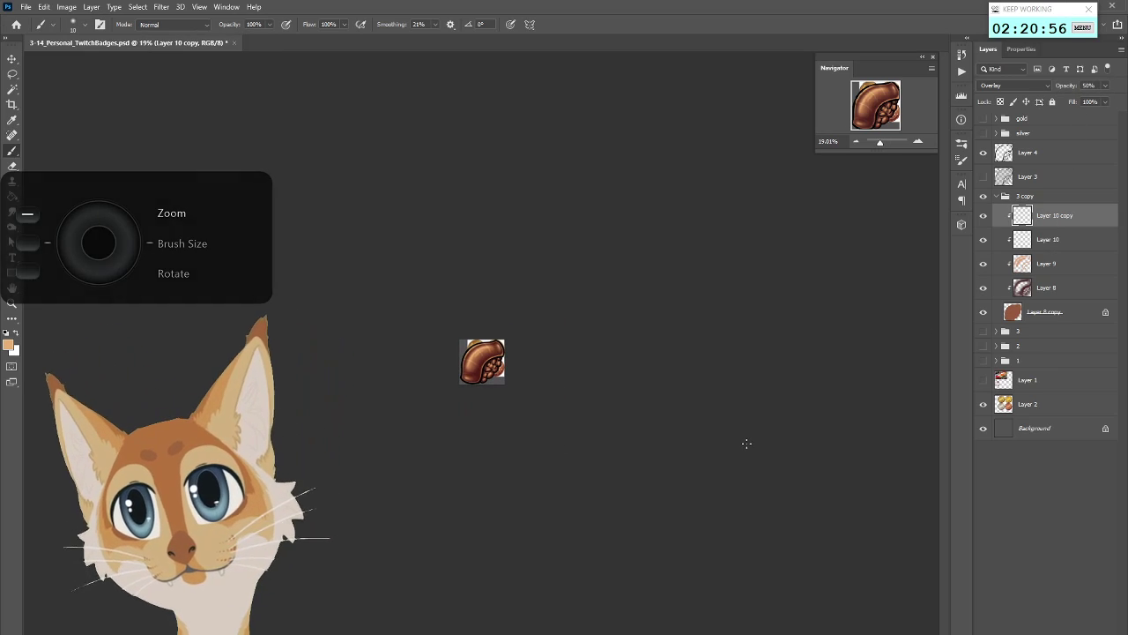
pyautogui.scroll(3, 747, 444)
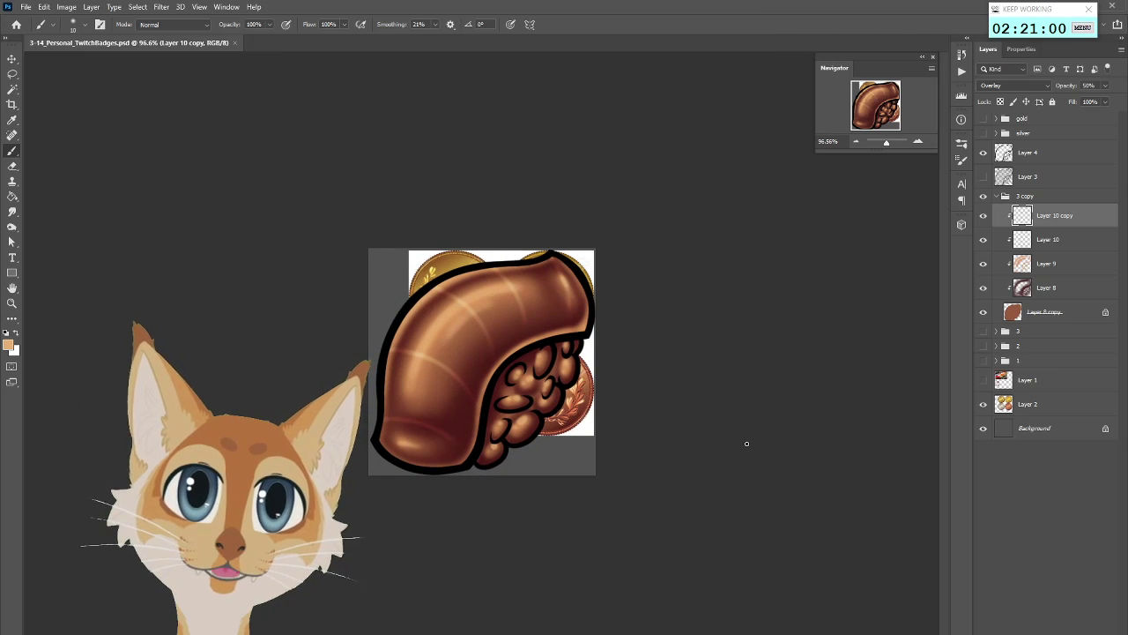
# Duplicate the 3 copy group and rename the original group 4
pyautogui.rightClick(1037, 198)
pyautogui.click(1040, 221)
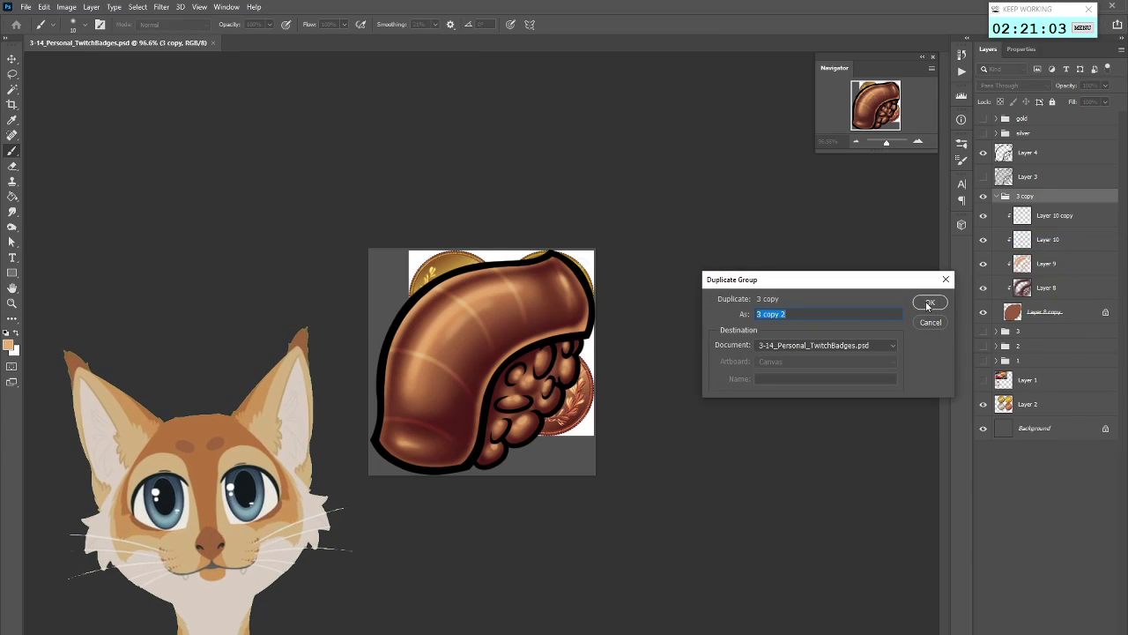
pyautogui.click(927, 303)
pyautogui.click(997, 332)
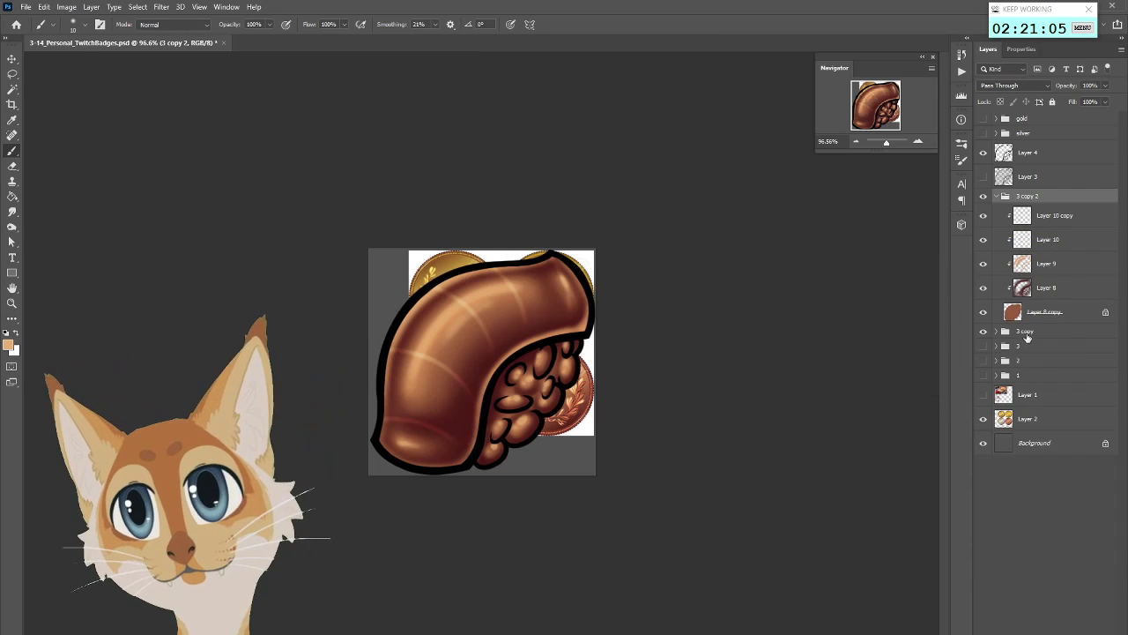
pyautogui.doubleClick(1026, 331)
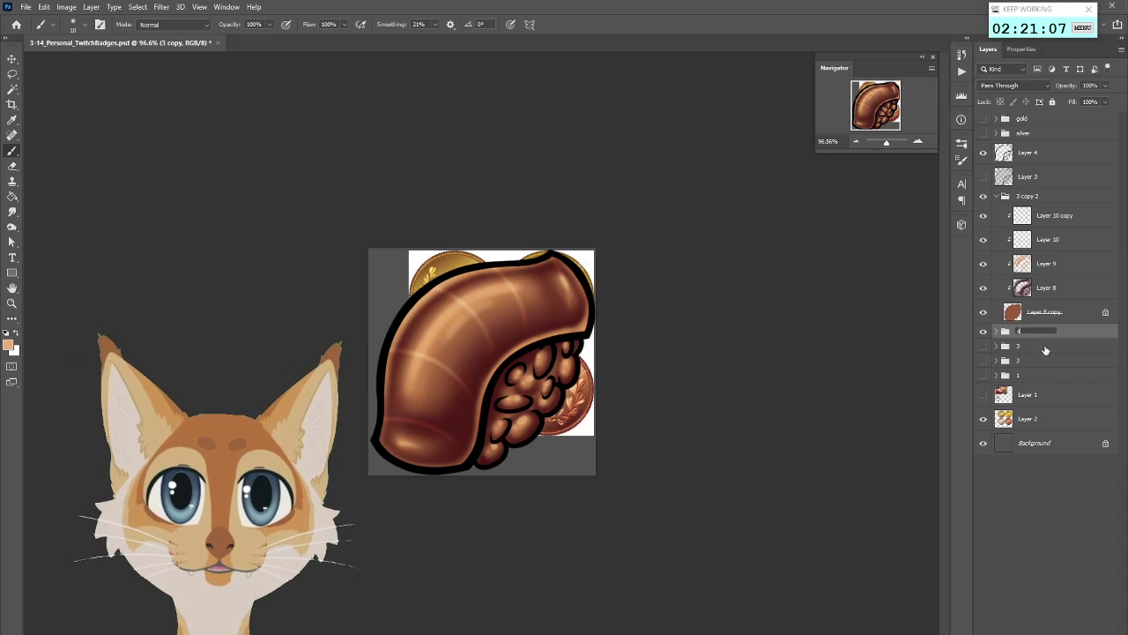
pyautogui.write('4')
# Compare the artwork with the silver group, the gold group and Layer 8 each shown and hidden
pyautogui.click(1058, 195)
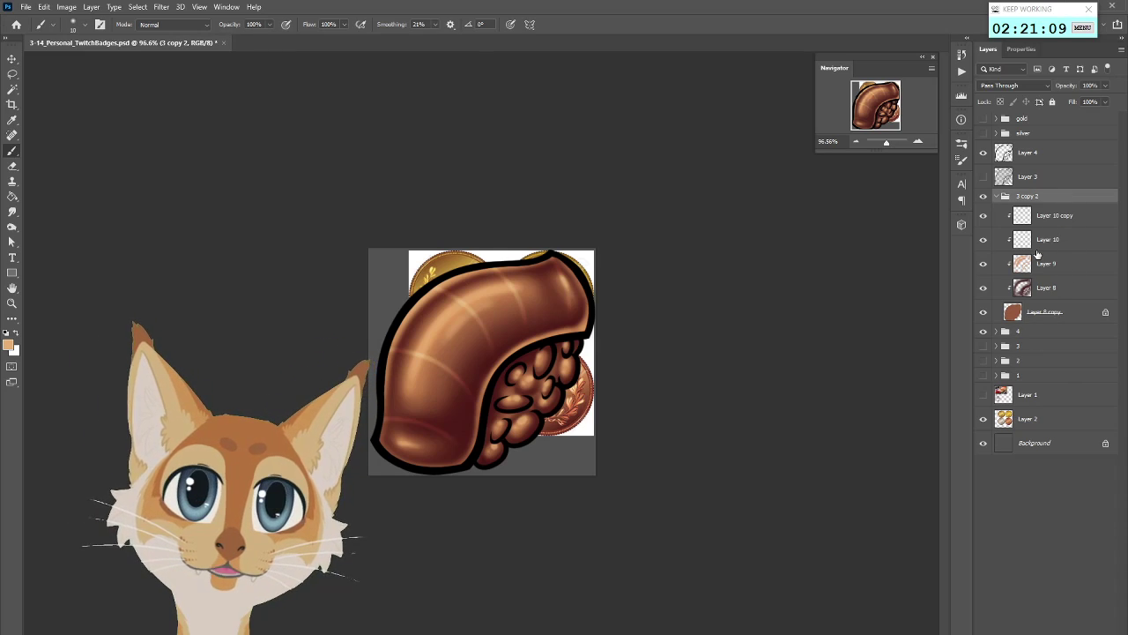
pyautogui.click(1073, 291)
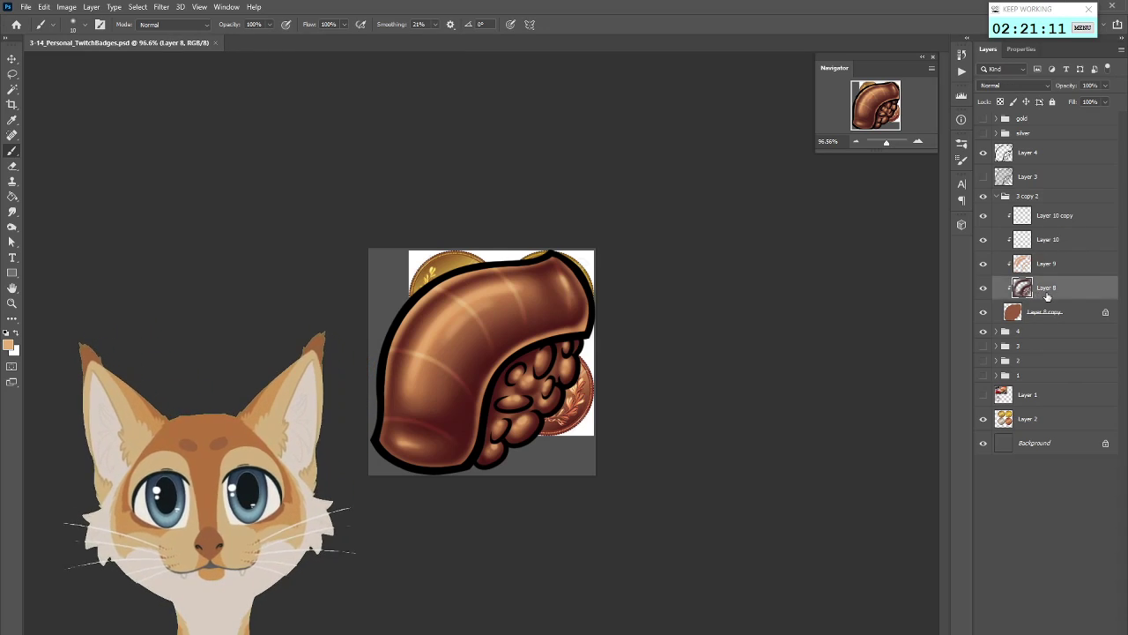
pyautogui.click(985, 133)
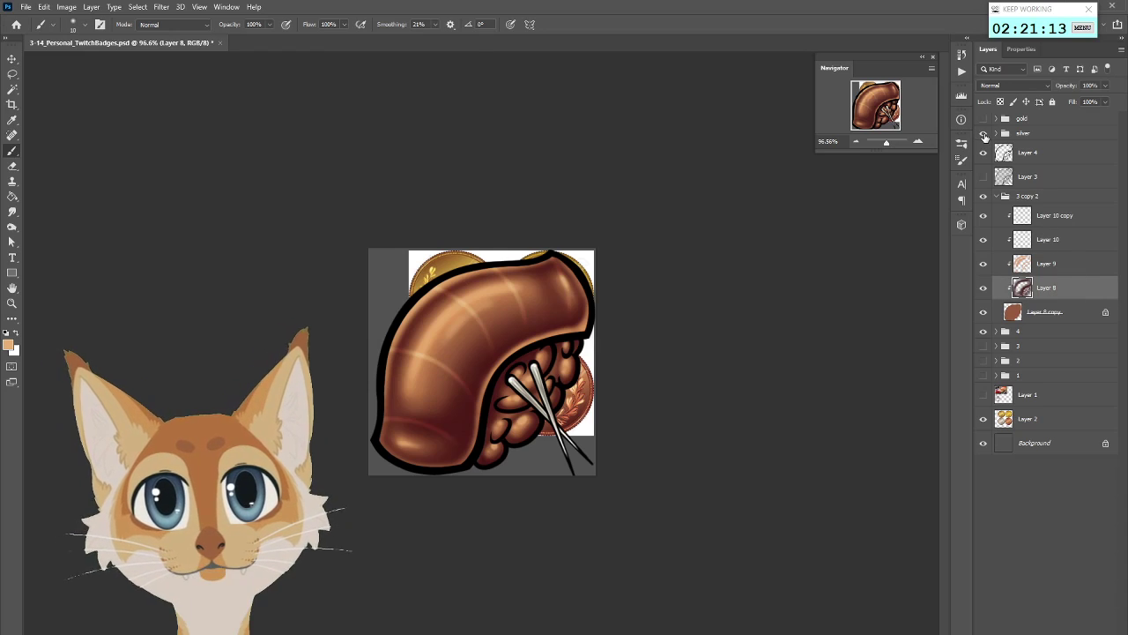
pyautogui.click(985, 133)
pyautogui.click(985, 133)
pyautogui.click(984, 133)
pyautogui.click(984, 119)
pyautogui.click(984, 119)
pyautogui.click(984, 133)
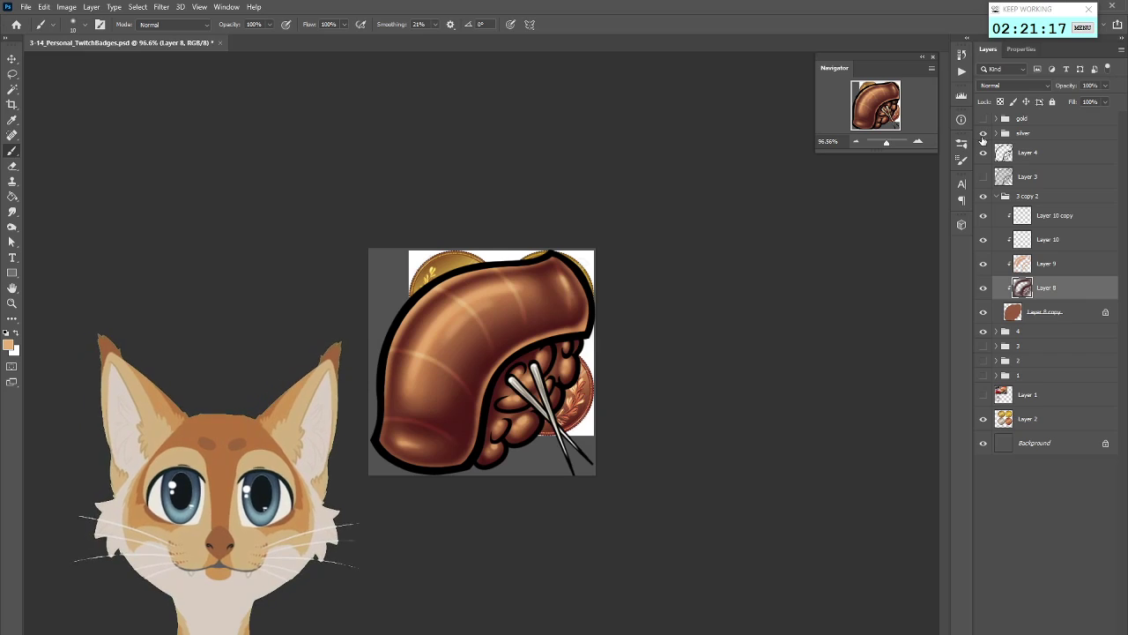
pyautogui.click(985, 133)
pyautogui.click(984, 119)
pyautogui.click(984, 119)
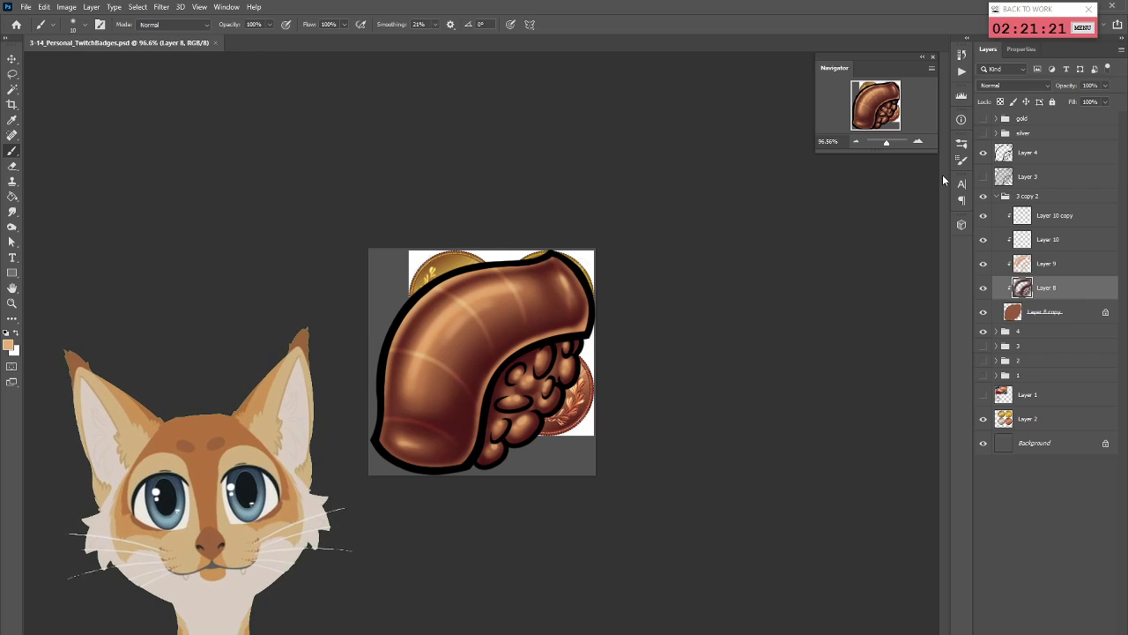
pyautogui.click(984, 288)
pyautogui.click(984, 290)
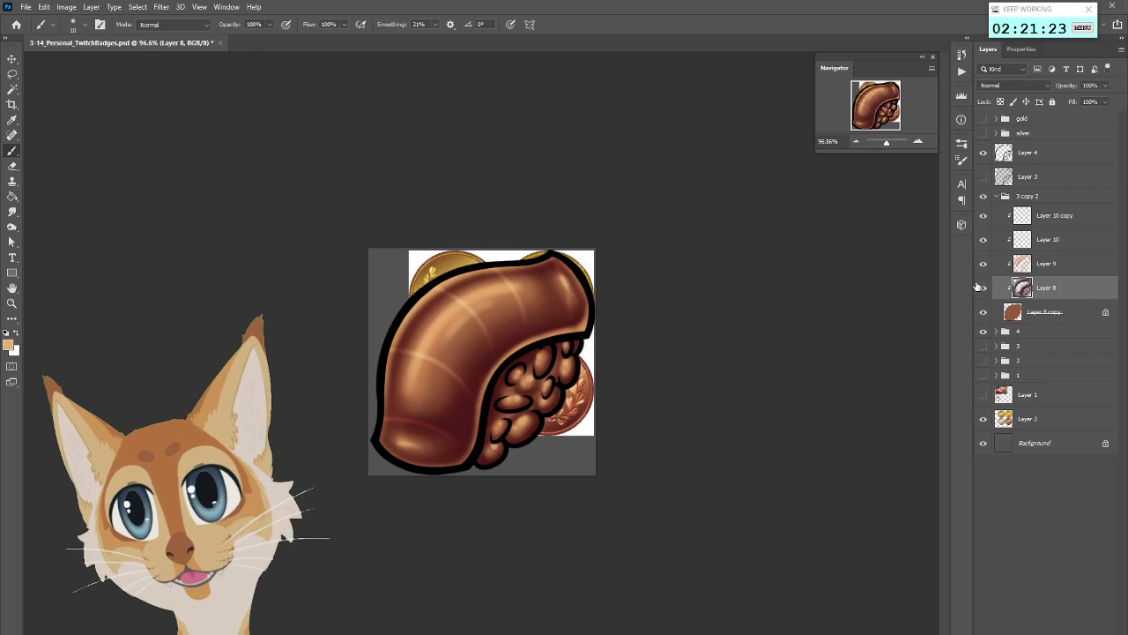
# Merge all the nigiri layers inside the group 3 copy 2 into a single layer
pyautogui.click(1033, 313)
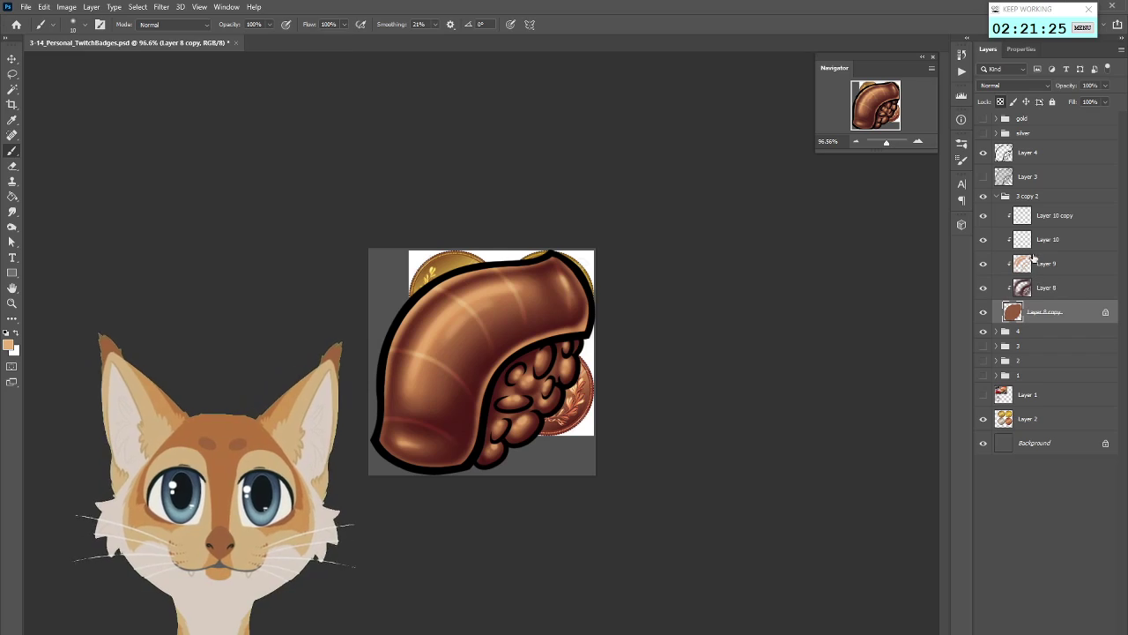
pyautogui.click(1046, 220)
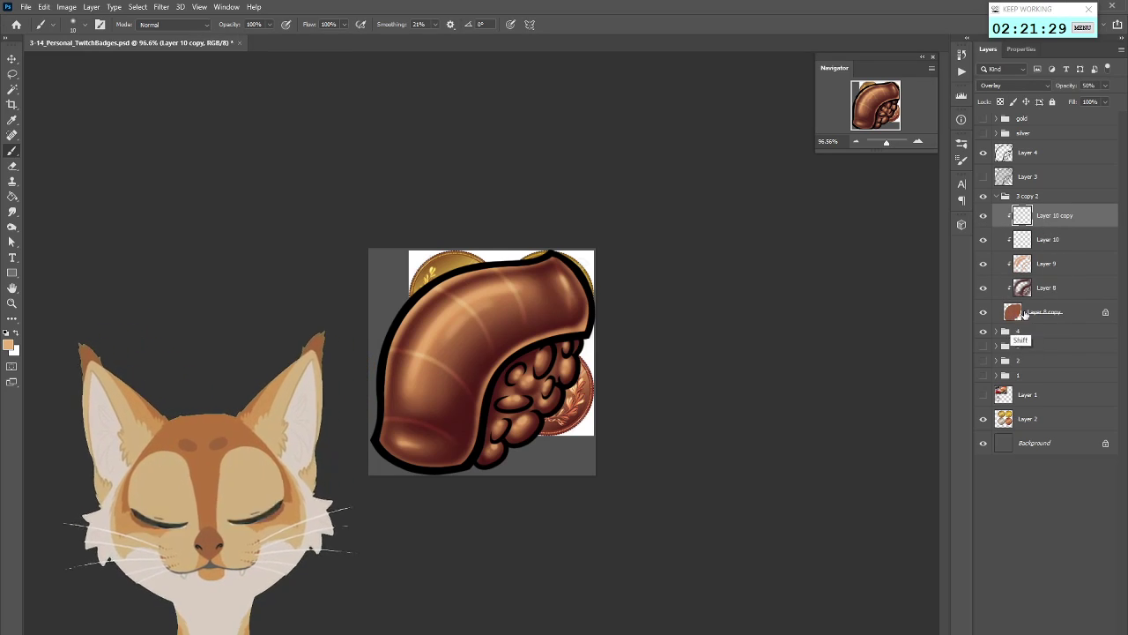
pyautogui.keyDown('shift'); pyautogui.click(1045, 312); pyautogui.keyUp('shift')
pyautogui.click(1051, 305)
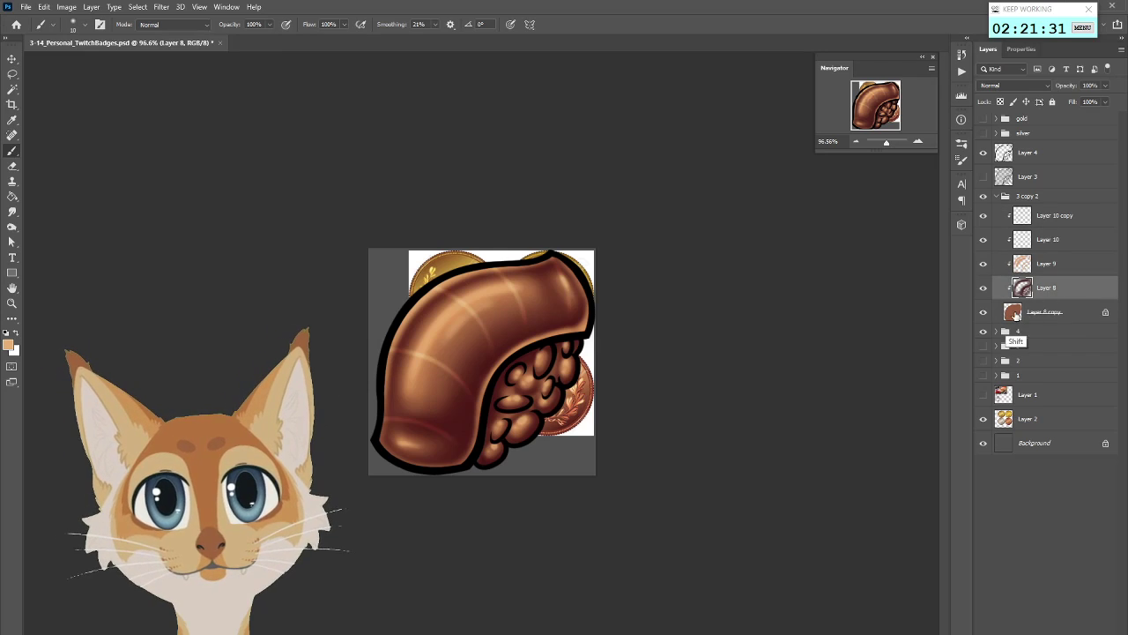
pyautogui.keyDown('shift'); pyautogui.click(1054, 220); pyautogui.keyUp('shift')
pyautogui.rightClick(1054, 221)
pyautogui.click(955, 500)
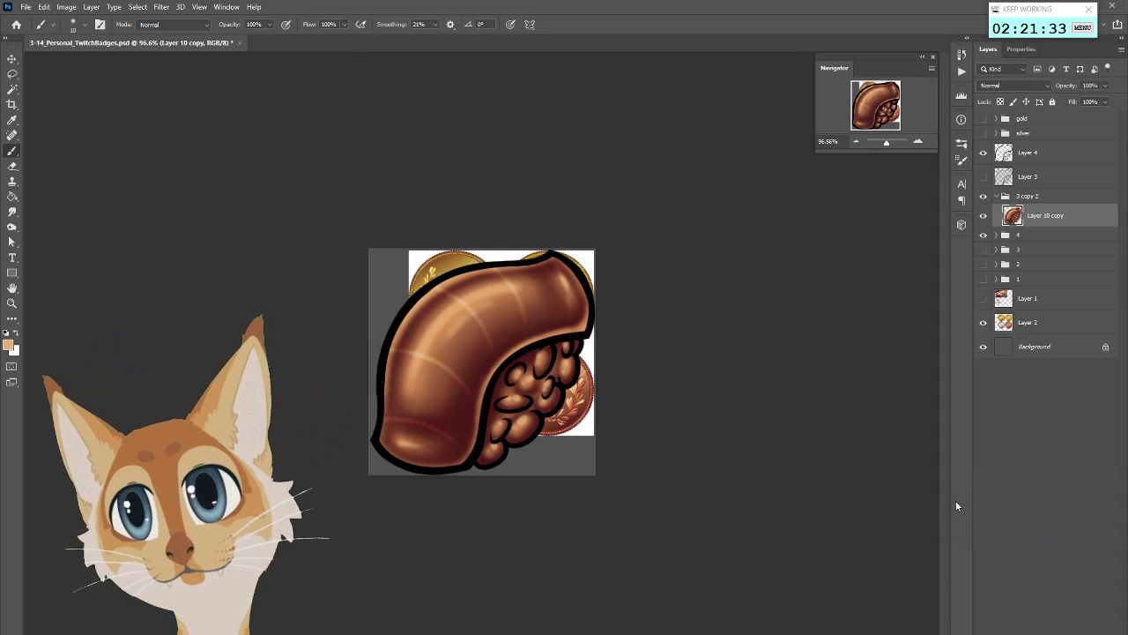
# Colorize the merged nigiri layer with Hue/Saturation, using hue 191, saturation 20 and lightness +52
pyautogui.click(67, 7)
pyautogui.moveTo(96, 33)
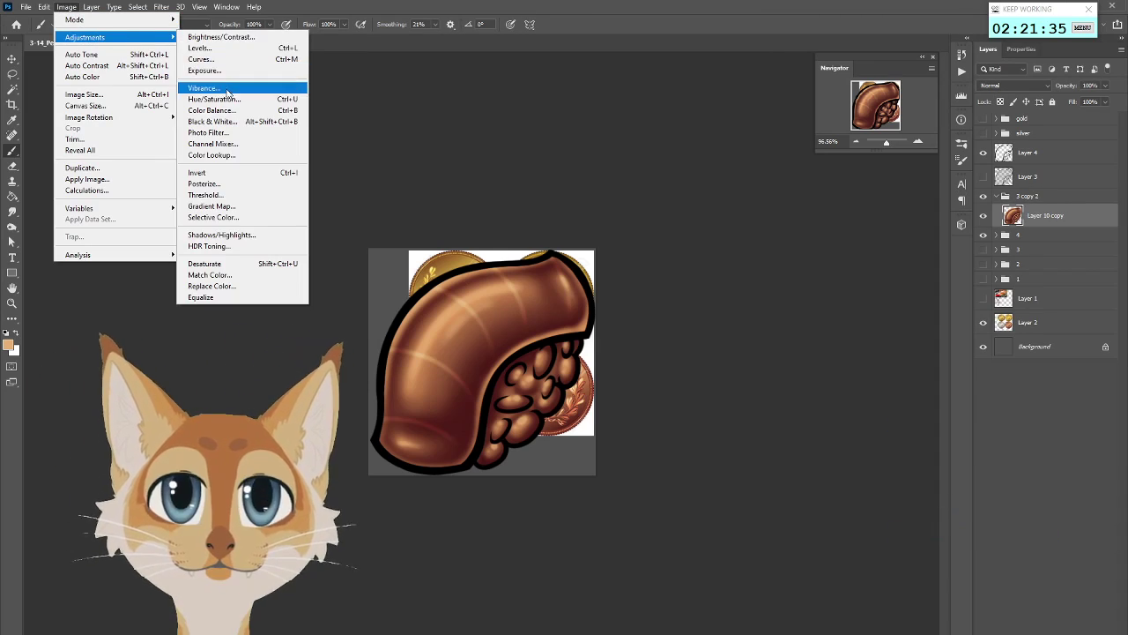
pyautogui.click(224, 89)
pyautogui.moveTo(752, 303); pyautogui.dragTo(774, 361)
pyautogui.moveTo(715, 331); pyautogui.dragTo(780, 303)
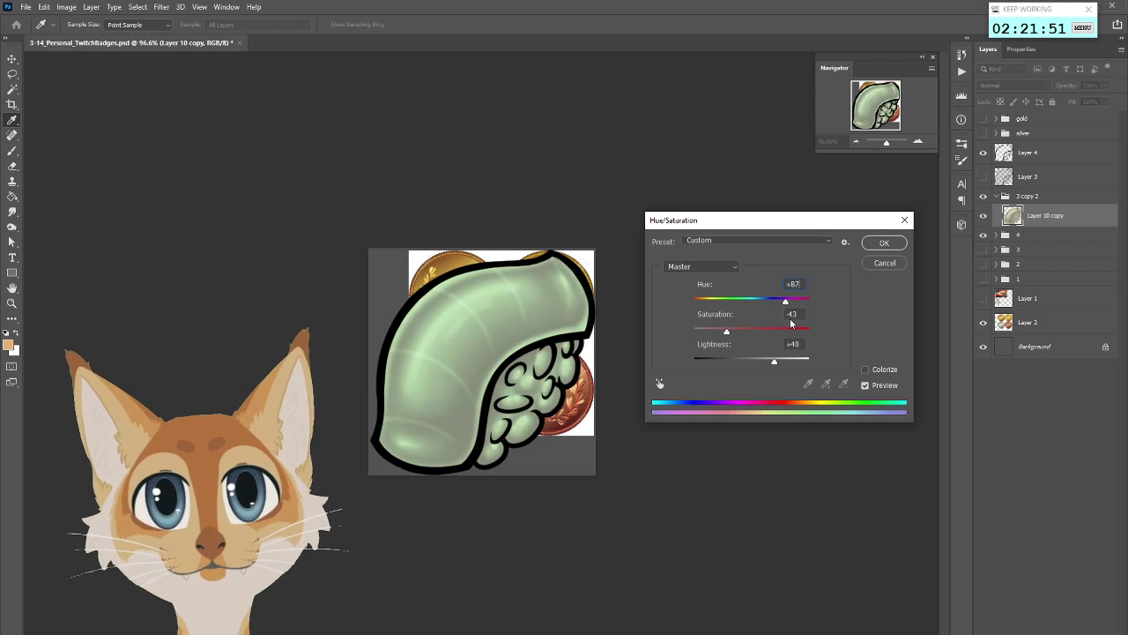
pyautogui.click(866, 370)
pyautogui.moveTo(705, 303); pyautogui.dragTo(717, 332)
pyautogui.moveTo(751, 360); pyautogui.dragTo(781, 362)
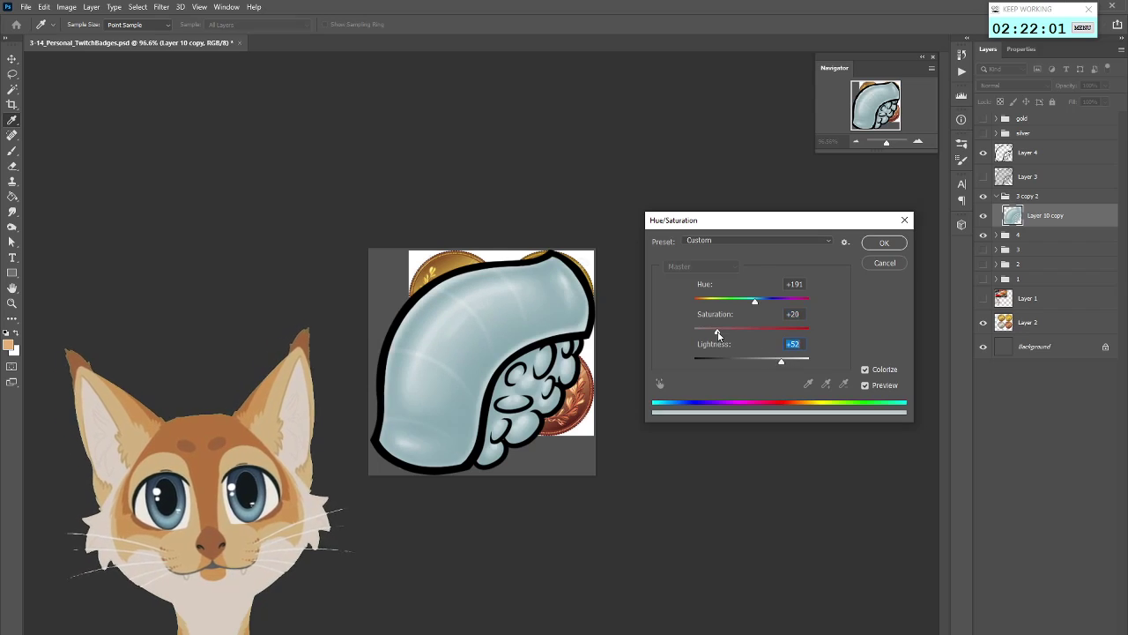
# Reduce the colorize saturation to 5, set the lightness to +23 and apply the Hue/Saturation adjustment
pyautogui.click(706, 331)
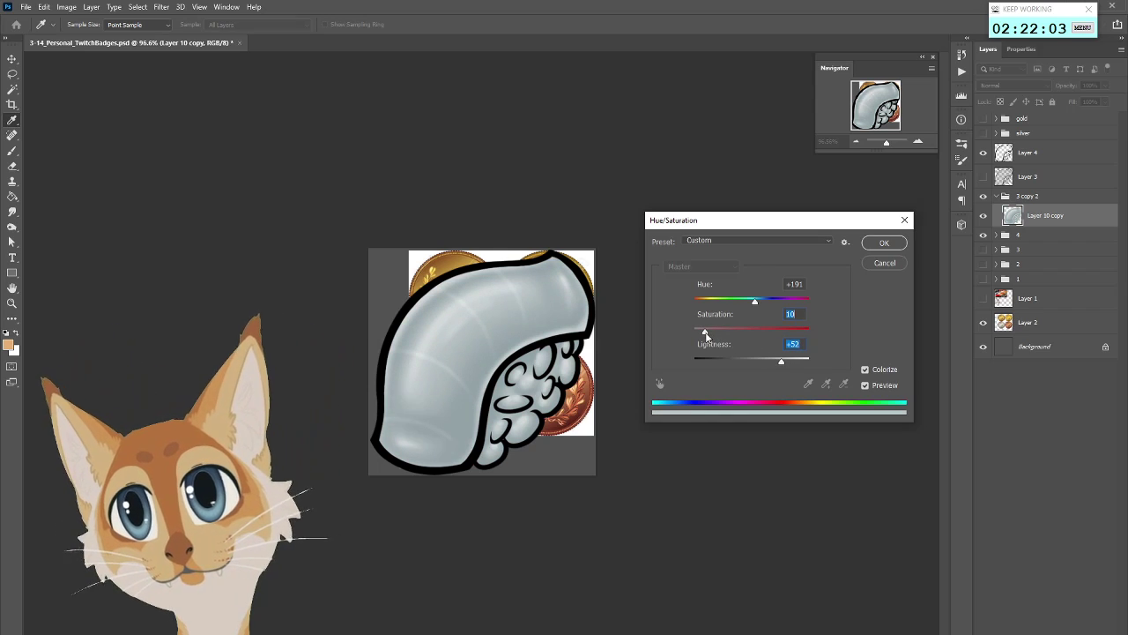
pyautogui.moveTo(787, 360); pyautogui.dragTo(780, 362)
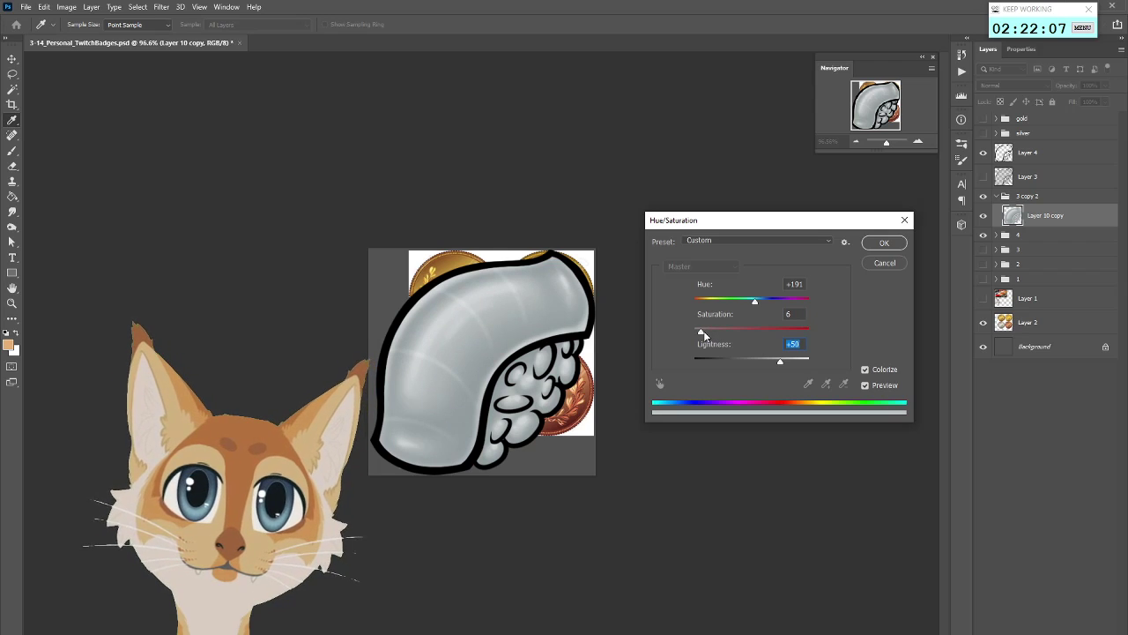
pyautogui.click(704, 330)
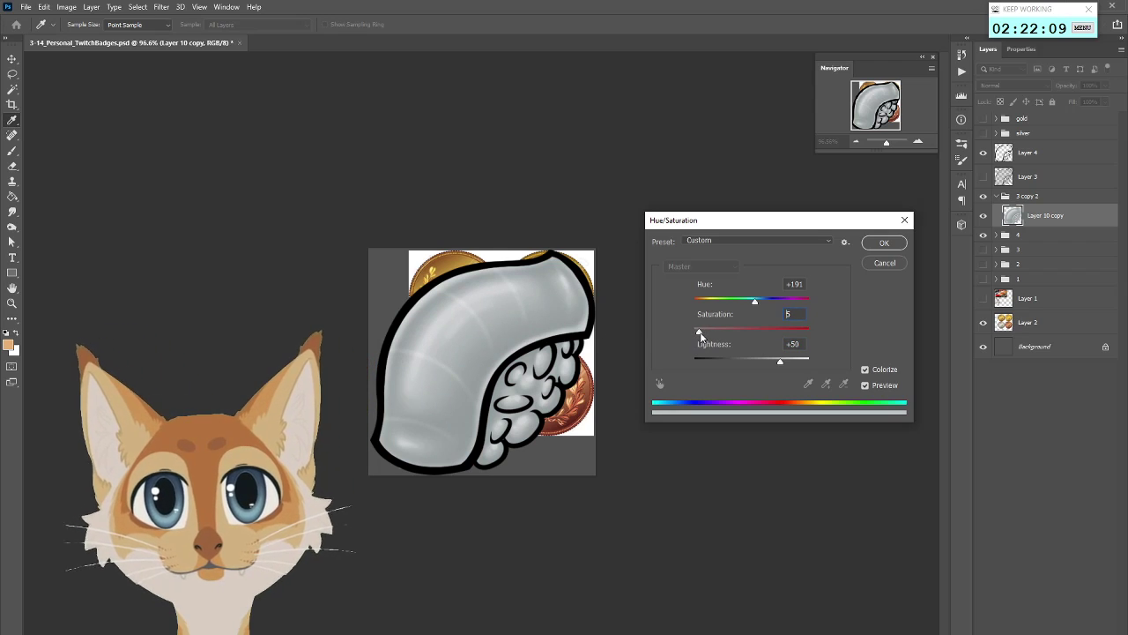
pyautogui.click(783, 362)
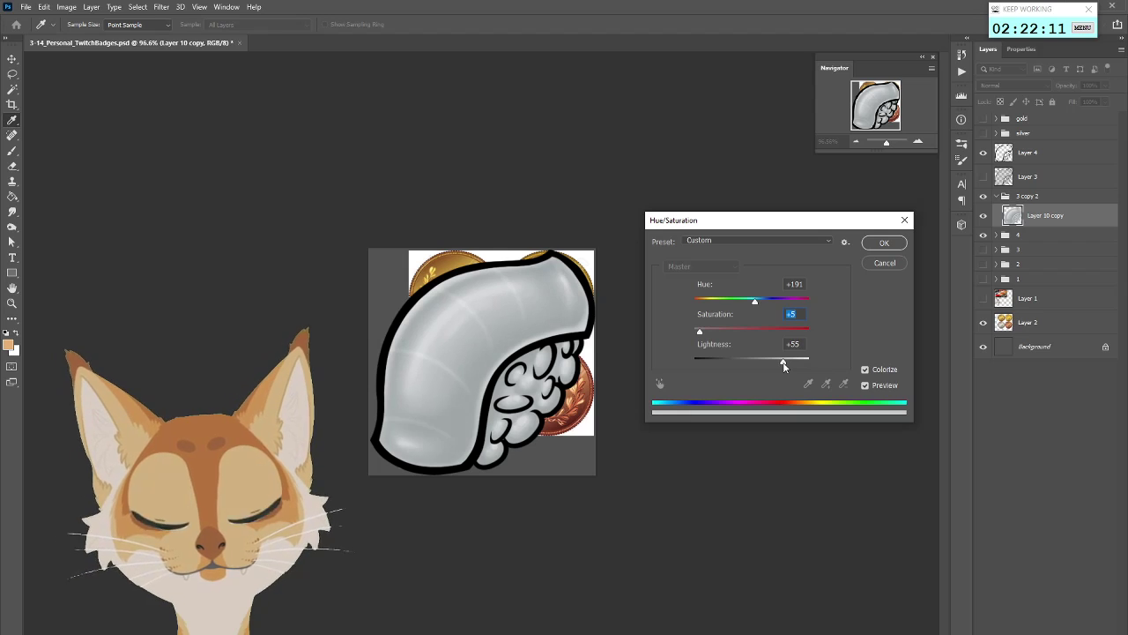
pyautogui.moveTo(784, 362); pyautogui.dragTo(786, 363)
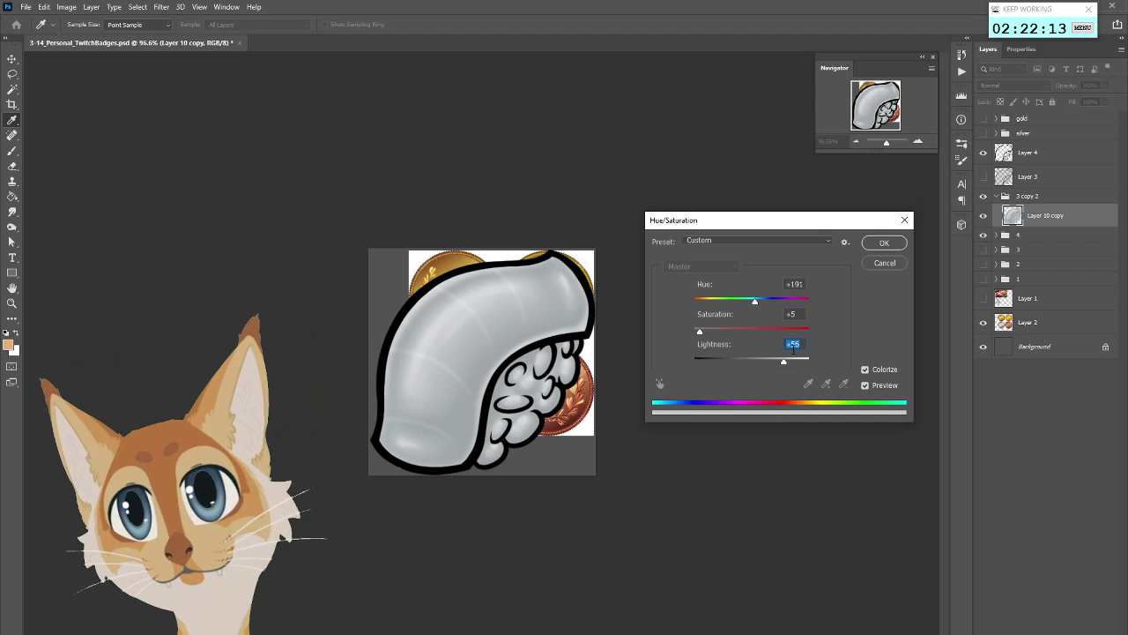
pyautogui.write('42')
pyautogui.moveTo(782, 361); pyautogui.dragTo(768, 368)
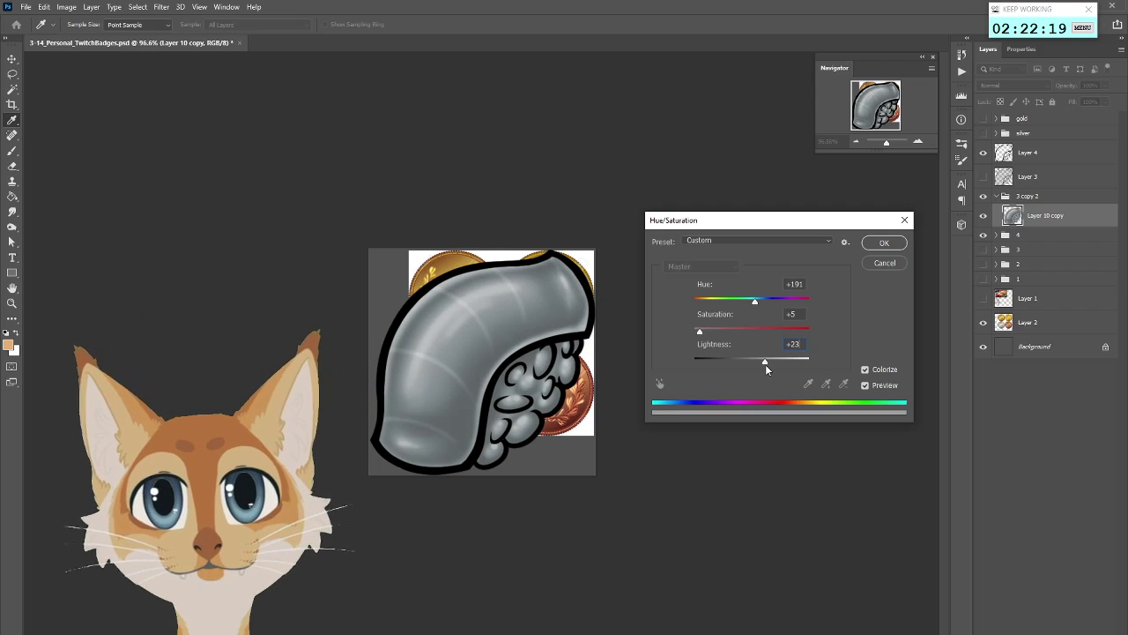
pyautogui.click(884, 243)
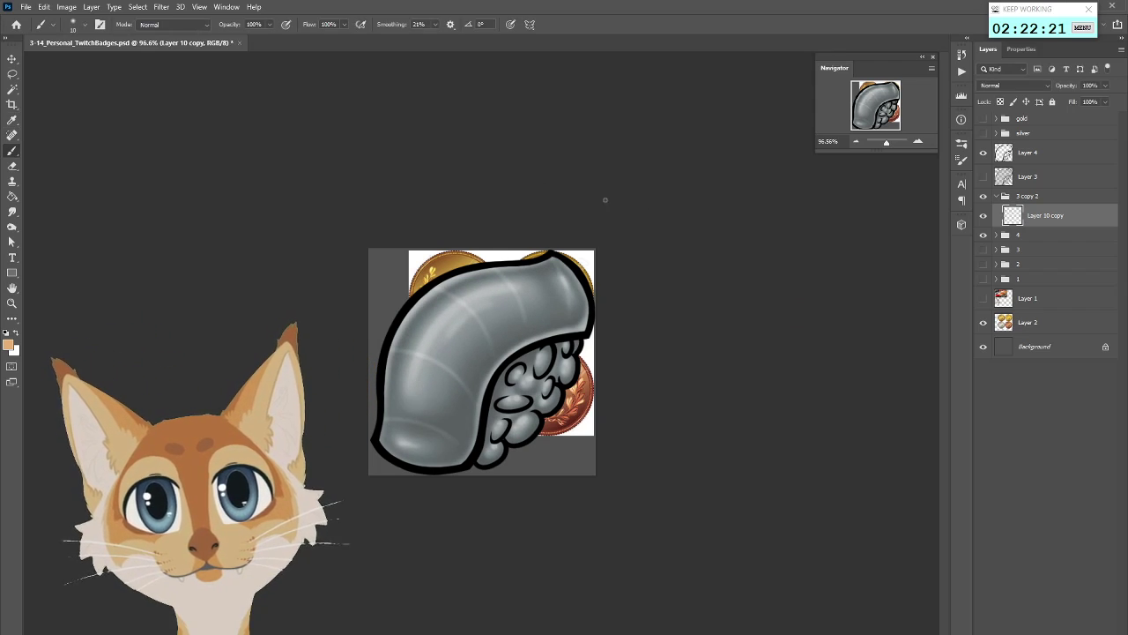
# Apply a Levels adjustment to the grey nigiri layer with input levels 70, 1.82 and 218
pyautogui.click(65, 8)
pyautogui.moveTo(97, 33)
pyautogui.click(216, 48)
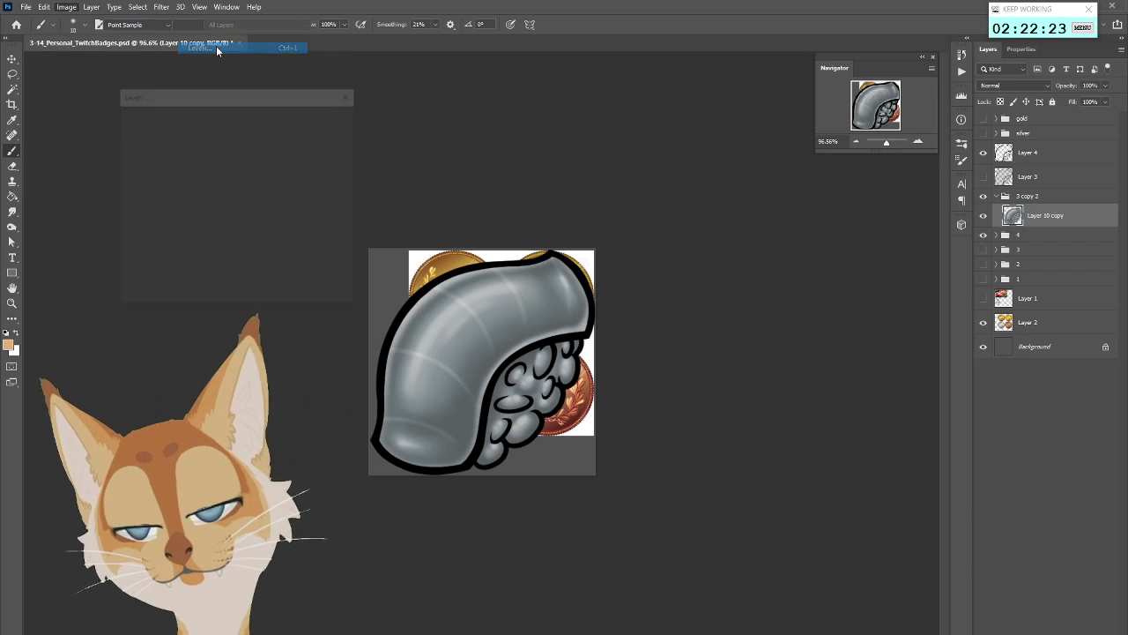
pyautogui.moveTo(298, 93); pyautogui.dragTo(849, 291)
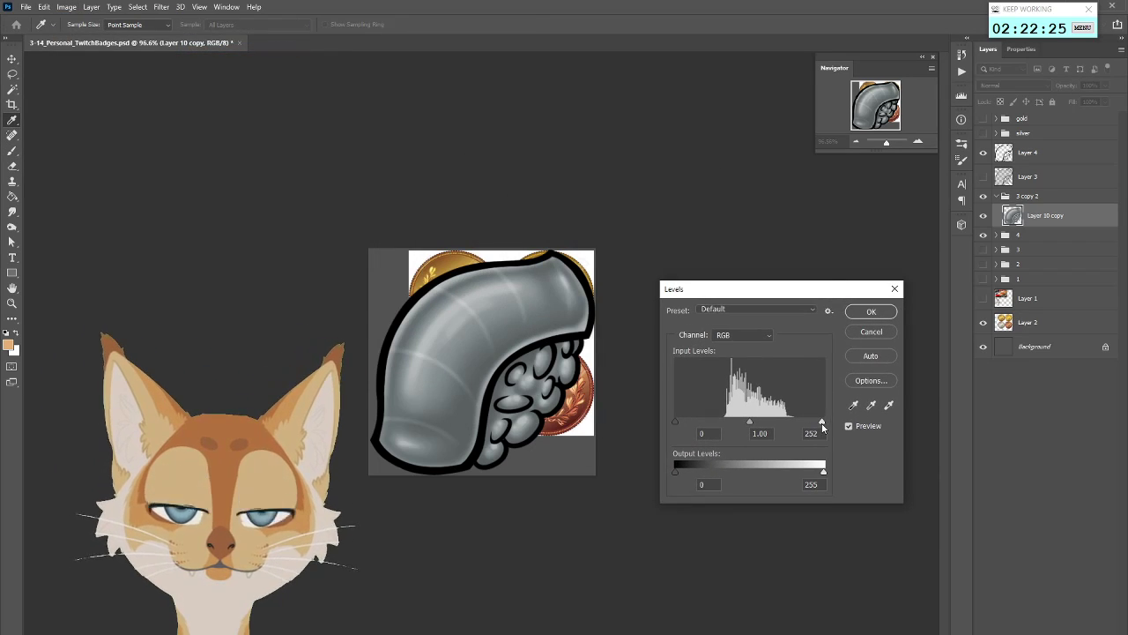
pyautogui.moveTo(823, 423); pyautogui.dragTo(796, 423)
pyautogui.moveTo(675, 421); pyautogui.dragTo(716, 425)
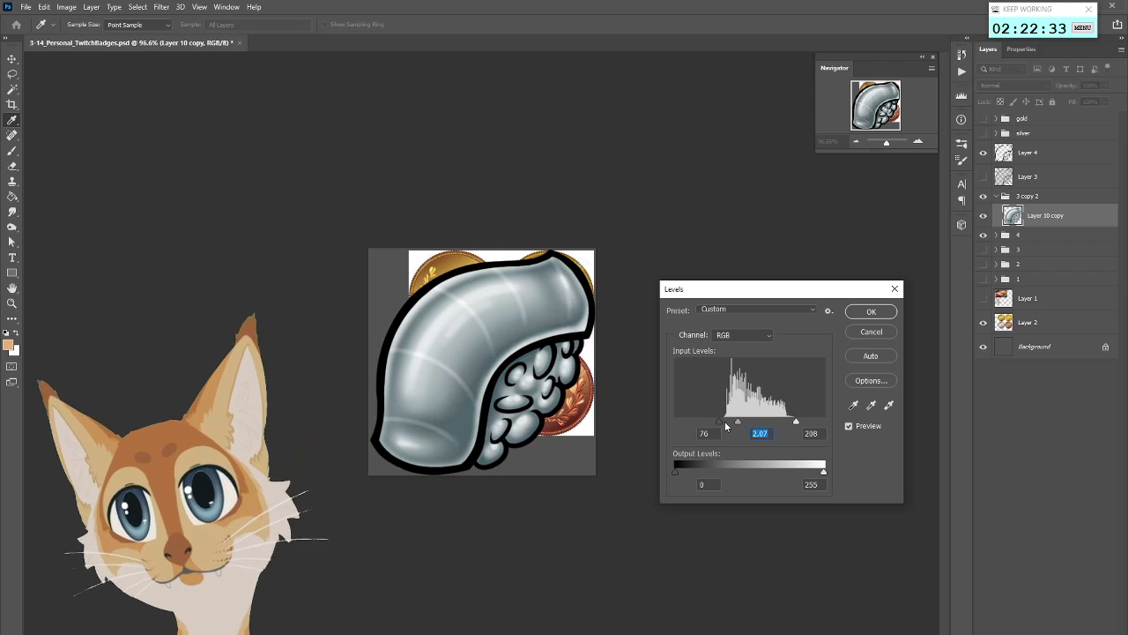
pyautogui.moveTo(799, 424); pyautogui.dragTo(805, 424)
pyautogui.moveTo(721, 424); pyautogui.dragTo(740, 425)
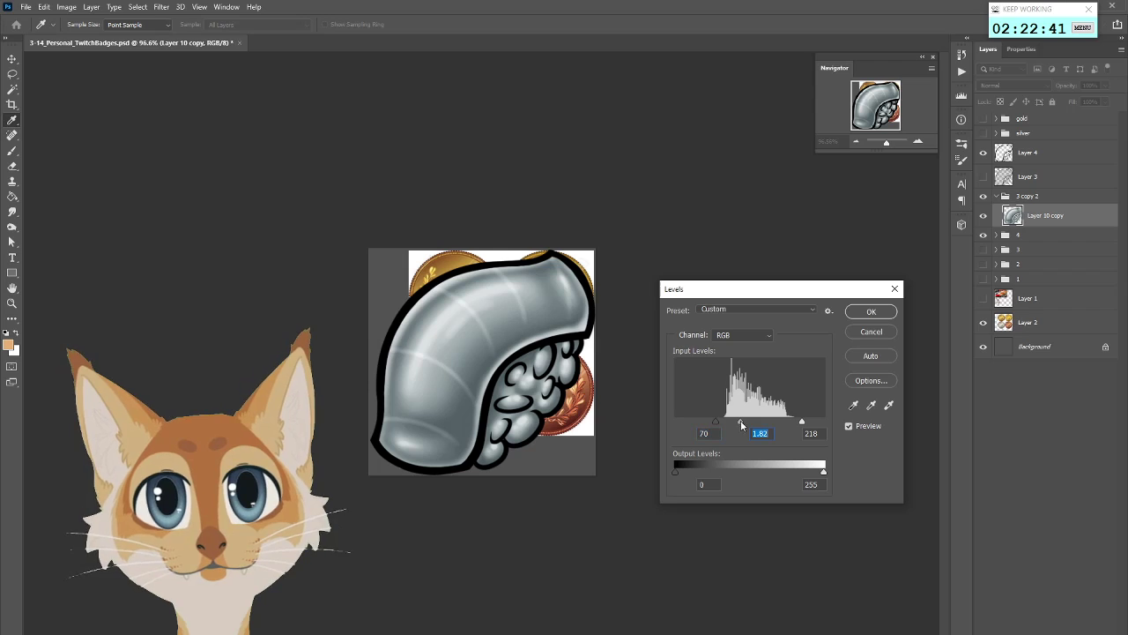
pyautogui.click(871, 312)
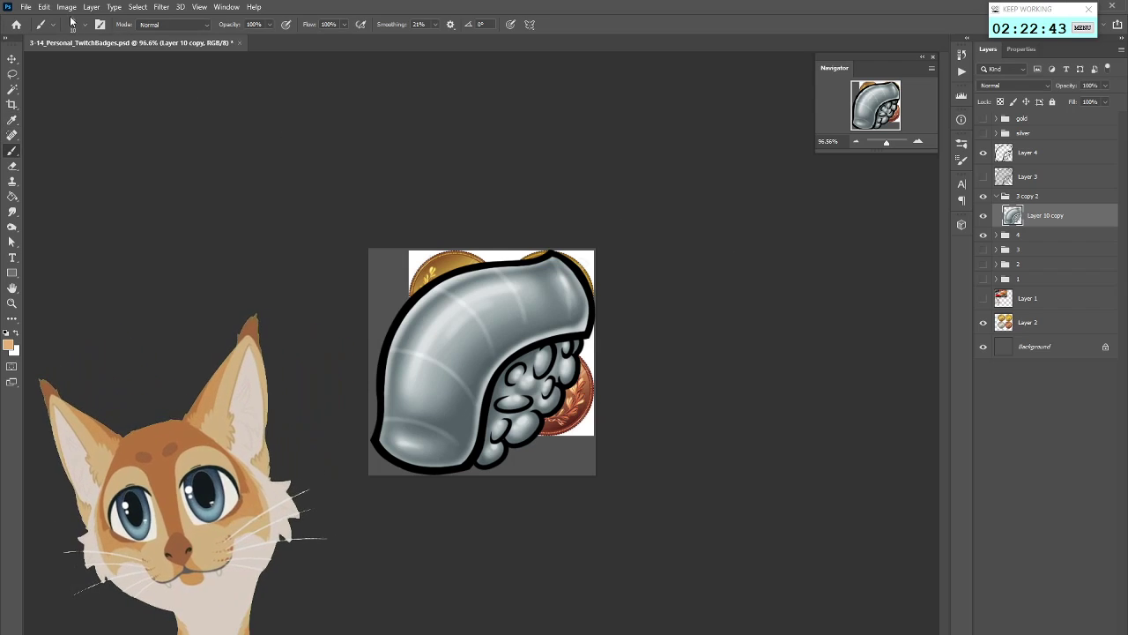
# Desaturate the silver nigiri layer with Hue/Saturation, setting the saturation to -52
pyautogui.click(66, 6)
pyautogui.moveTo(115, 37)
pyautogui.click(234, 101)
pyautogui.moveTo(751, 331); pyautogui.dragTo(723, 334)
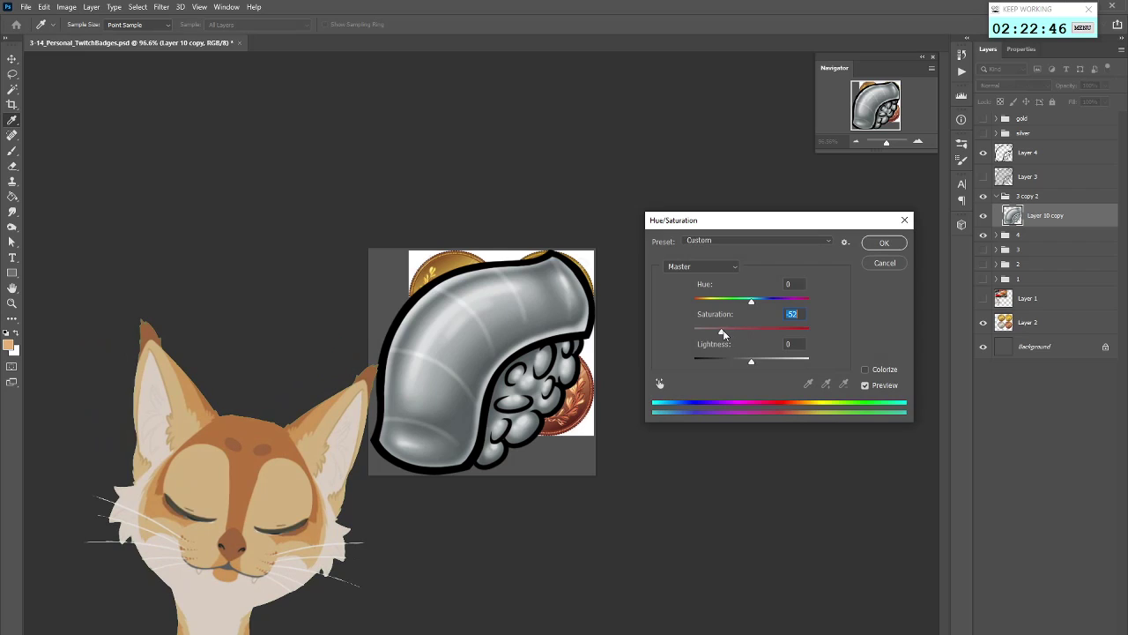
pyautogui.click(885, 242)
pyautogui.press('b')
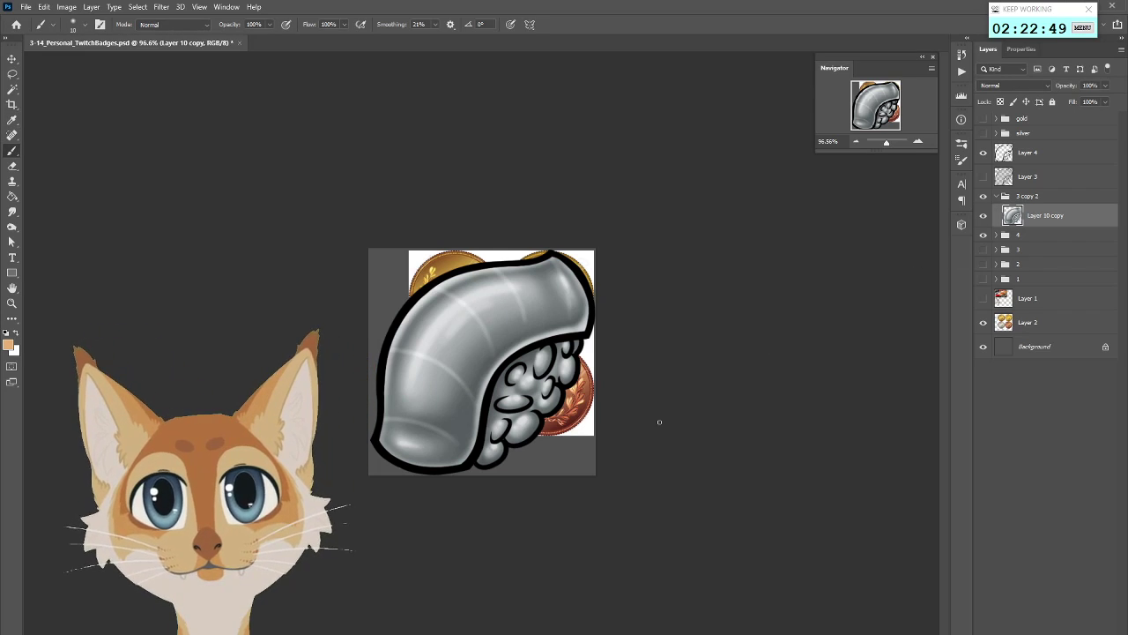
# Compare the silver nigiri with the bronze one by hiding and showing group 3 copy 2
pyautogui.click(985, 197)
pyautogui.click(985, 199)
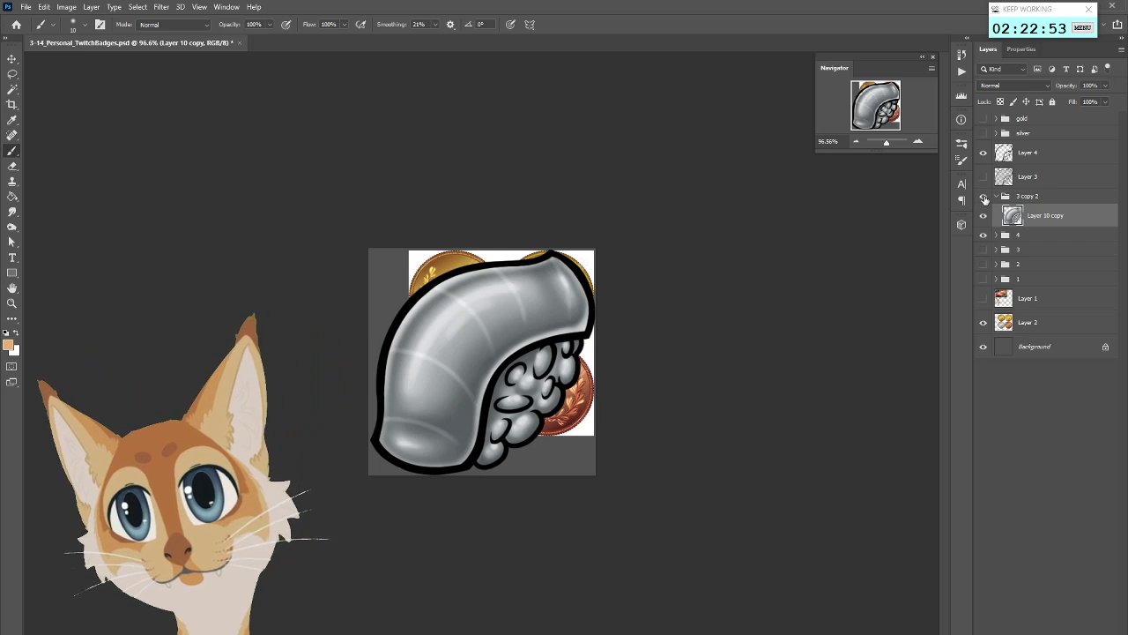
pyautogui.click(985, 199)
pyautogui.click(985, 199)
pyautogui.click(984, 199)
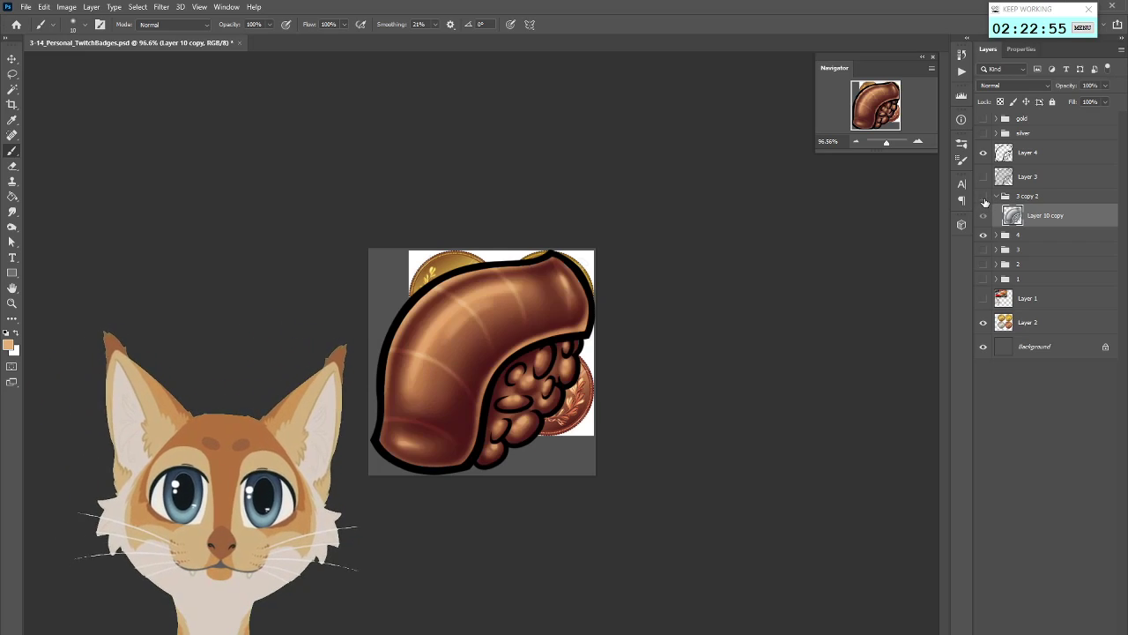
pyautogui.click(985, 200)
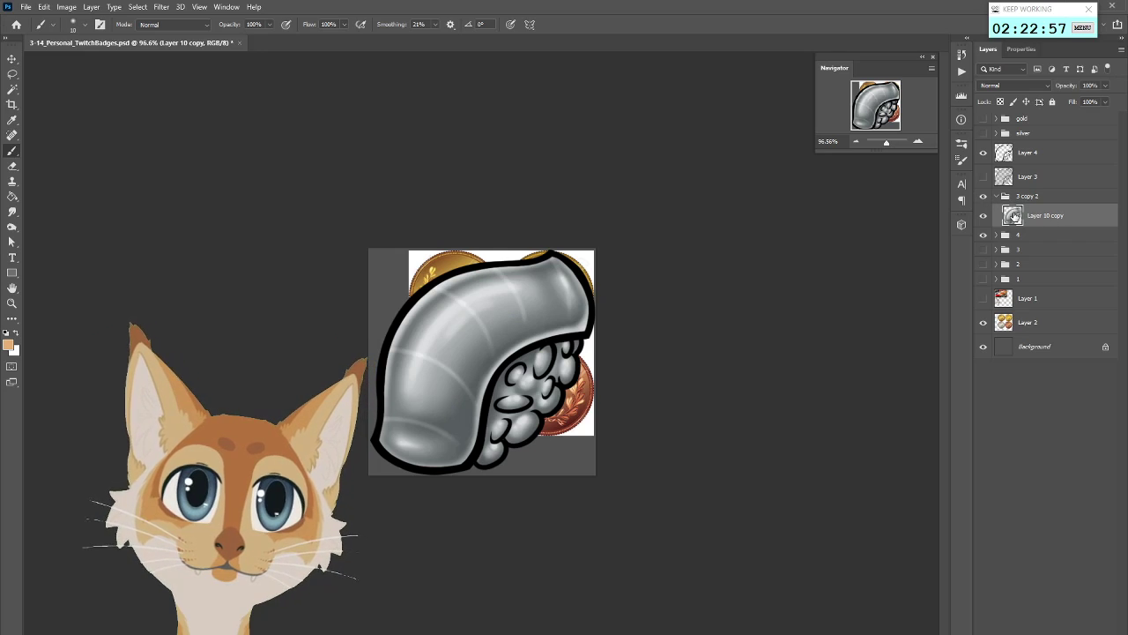
# Darken the silver nigiri's shadows with Levels by raising the black input level to about 25
pyautogui.click(91, 6)
pyautogui.moveTo(66, 6)
pyautogui.moveTo(115, 37)
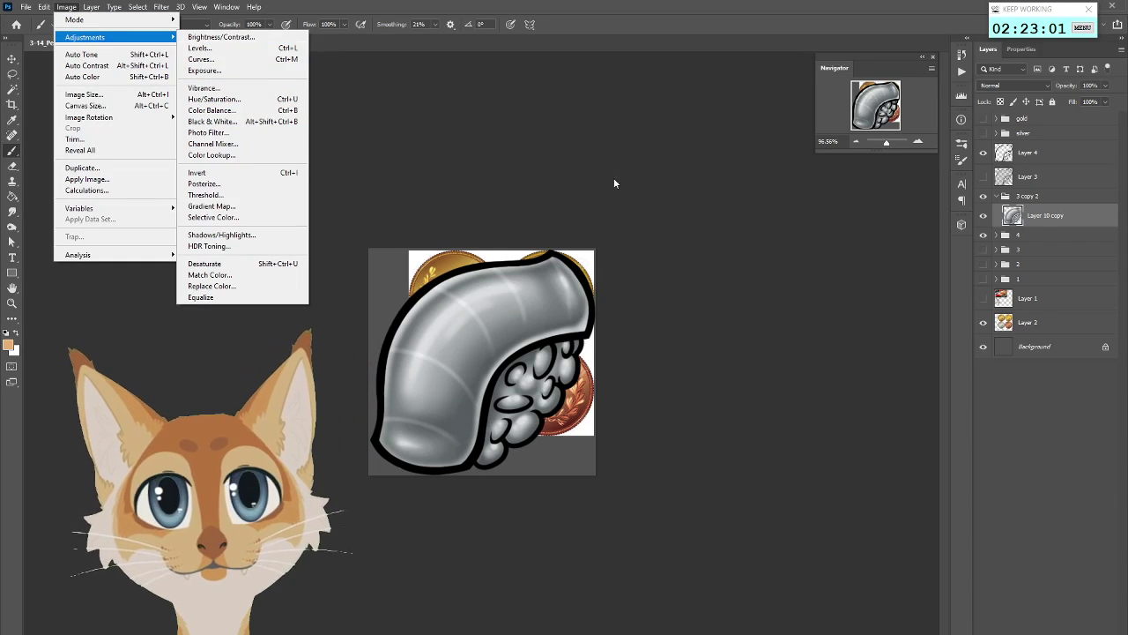
pyautogui.click(201, 48)
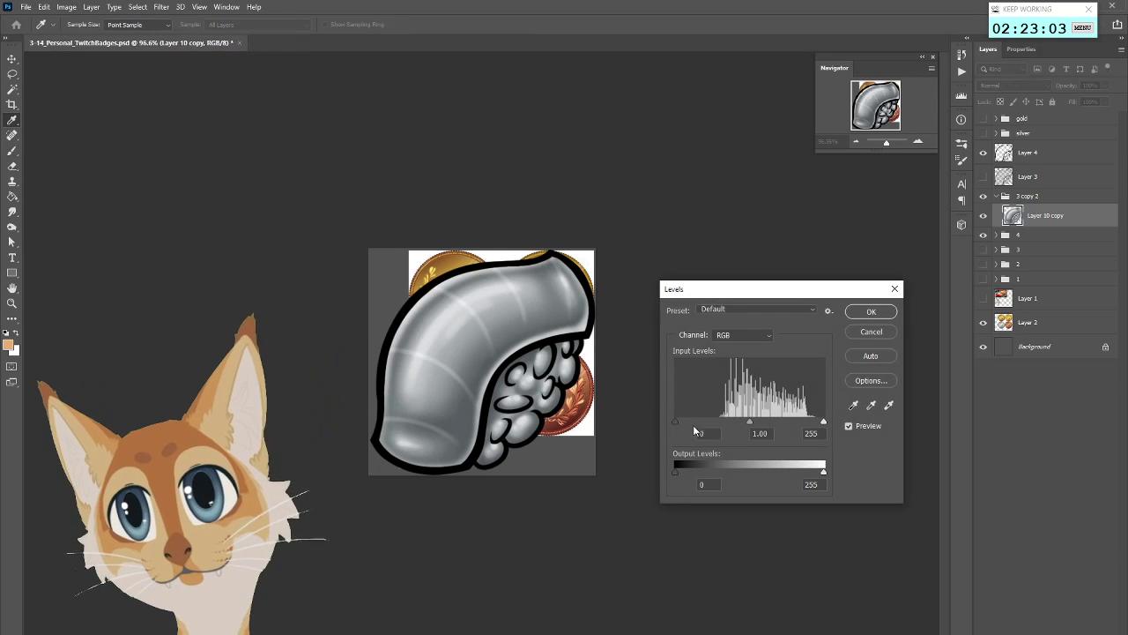
pyautogui.moveTo(677, 422); pyautogui.dragTo(693, 423)
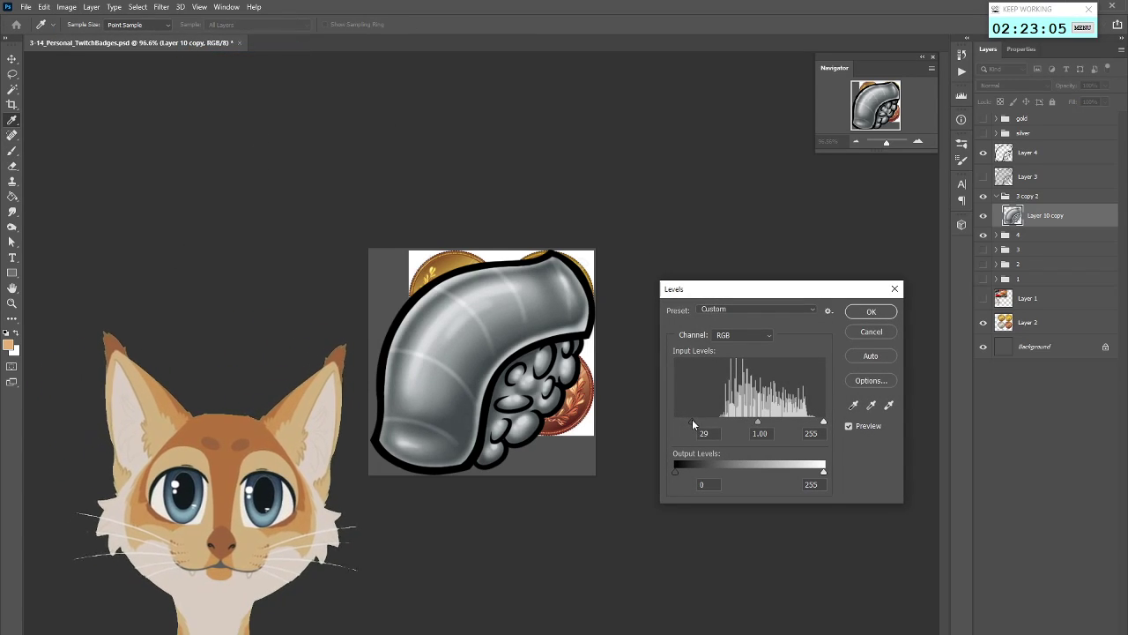
pyautogui.press('Return')
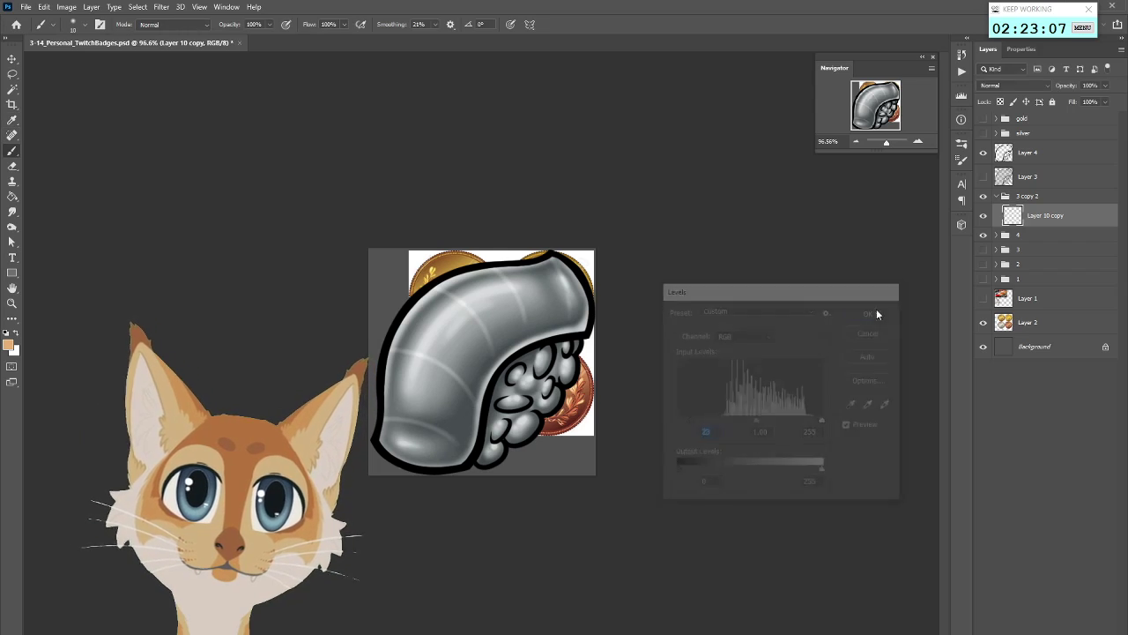
# Check the darkened silver nigiri against the bronze version by toggling the visibility of group 3 copy 2
pyautogui.click(984, 196)
pyautogui.click(984, 197)
pyautogui.click(983, 198)
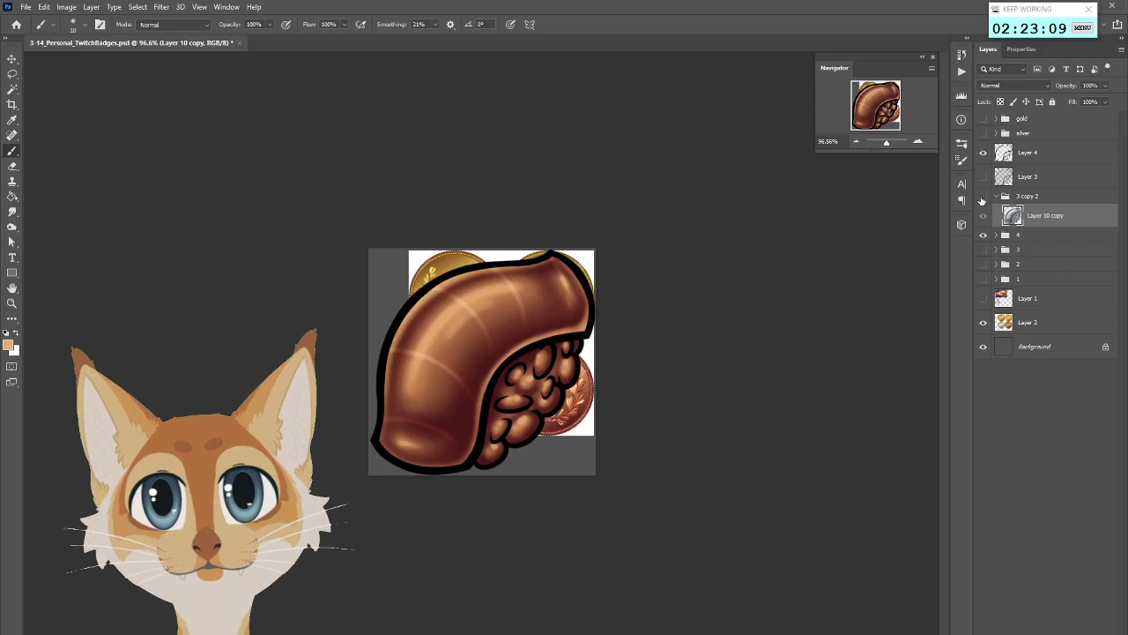
pyautogui.click(982, 199)
pyautogui.click(979, 202)
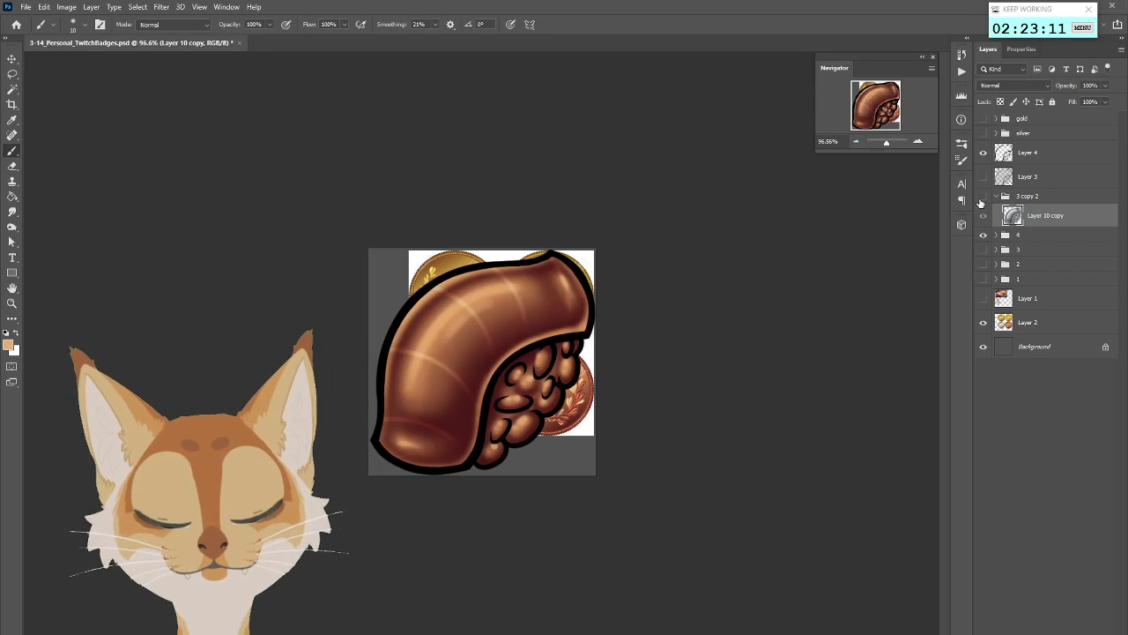
pyautogui.click(979, 204)
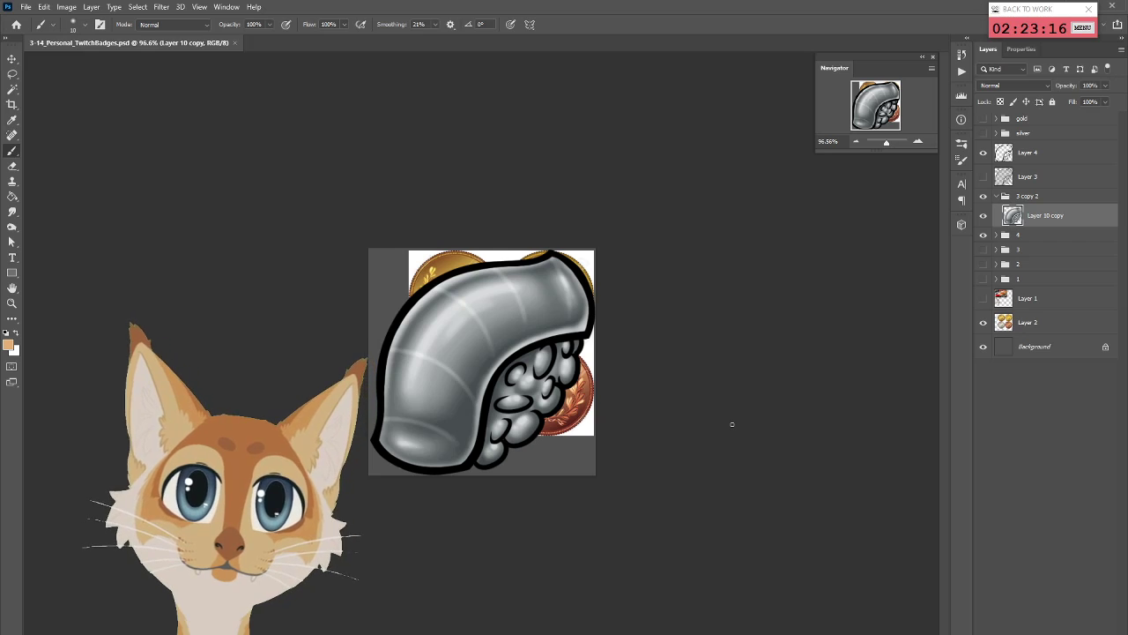
pyautogui.click(983, 199)
pyautogui.click(984, 198)
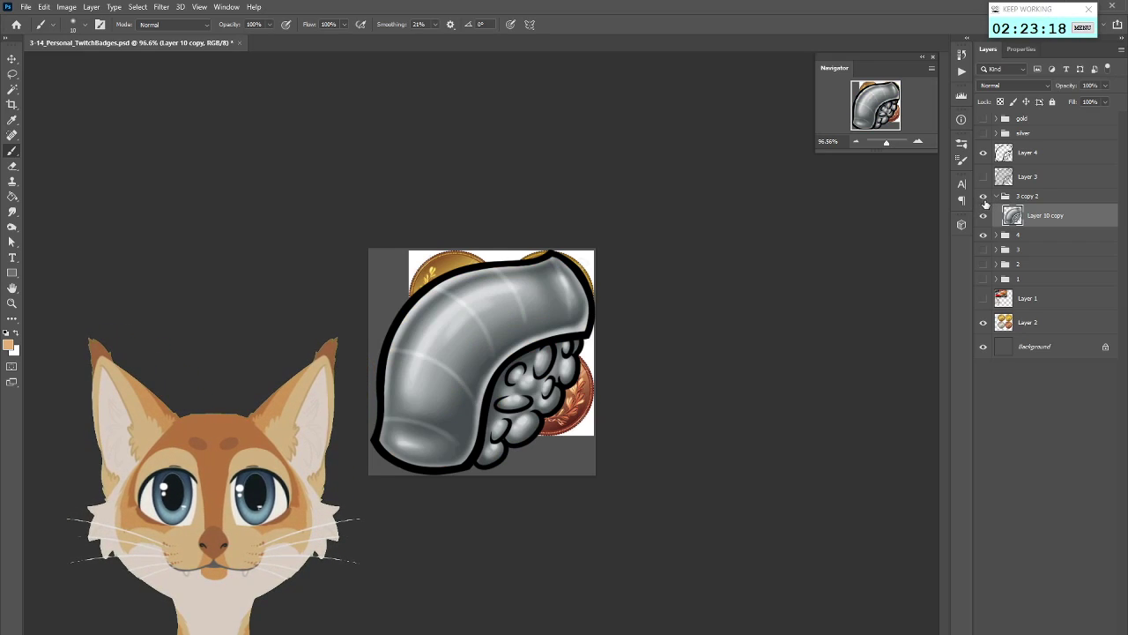
# Duplicate the silver nigiri group 3 copy 2
pyautogui.doubleClick(1058, 201)
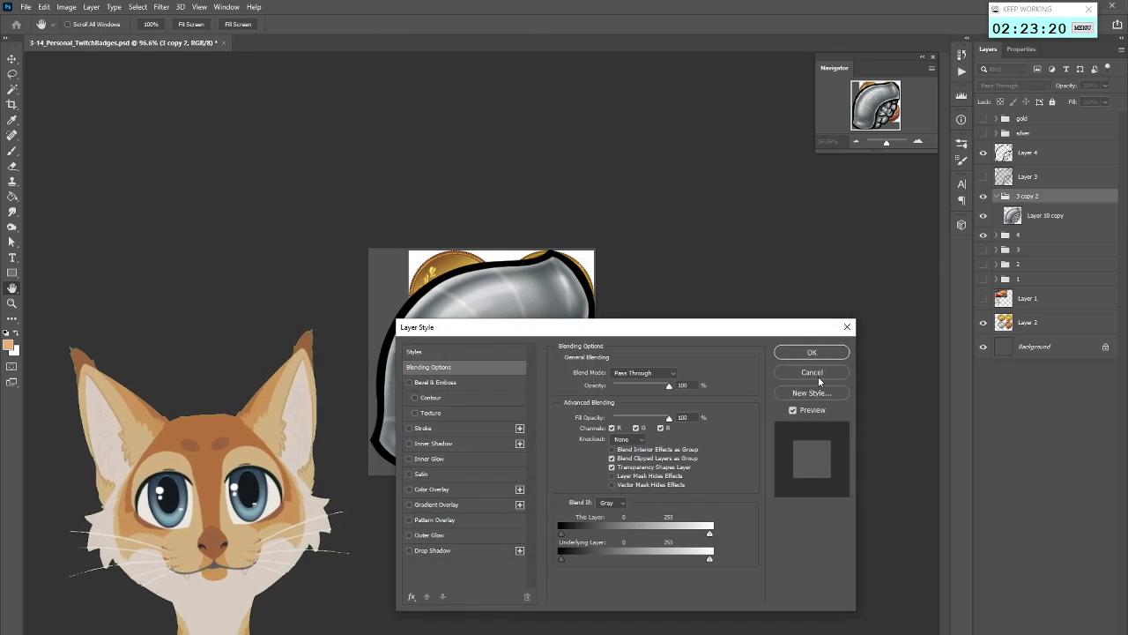
pyautogui.click(817, 376)
pyautogui.click(1002, 195)
pyautogui.rightClick(1010, 198)
pyautogui.click(1045, 230)
pyautogui.click(930, 302)
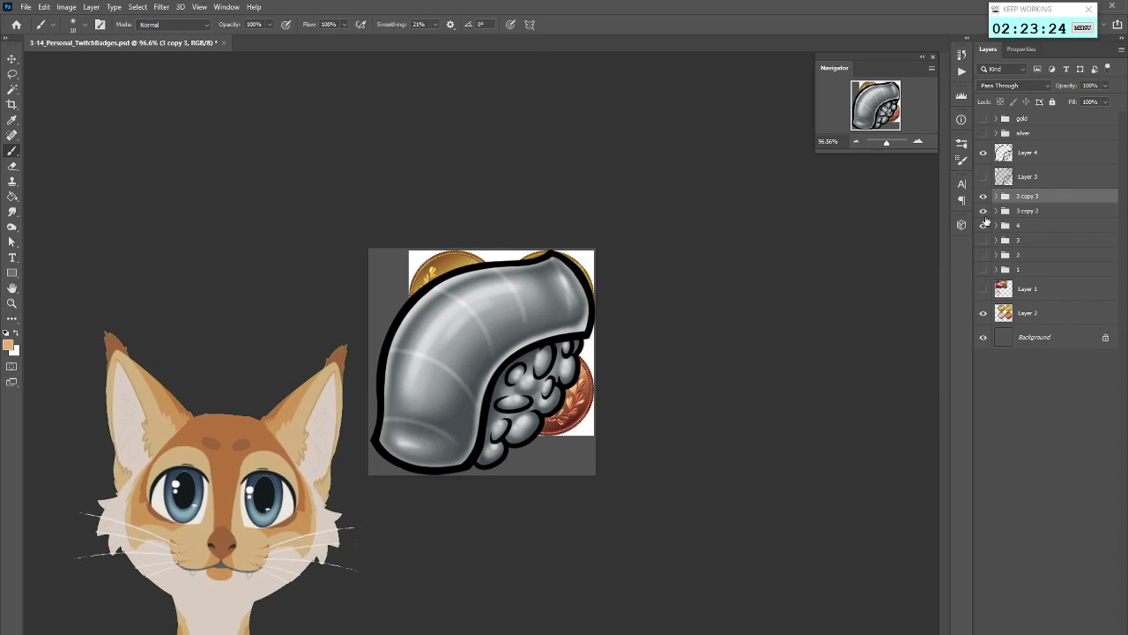
# Rename the original silver group 5 and its duplicate 6
pyautogui.doubleClick(1016, 212)
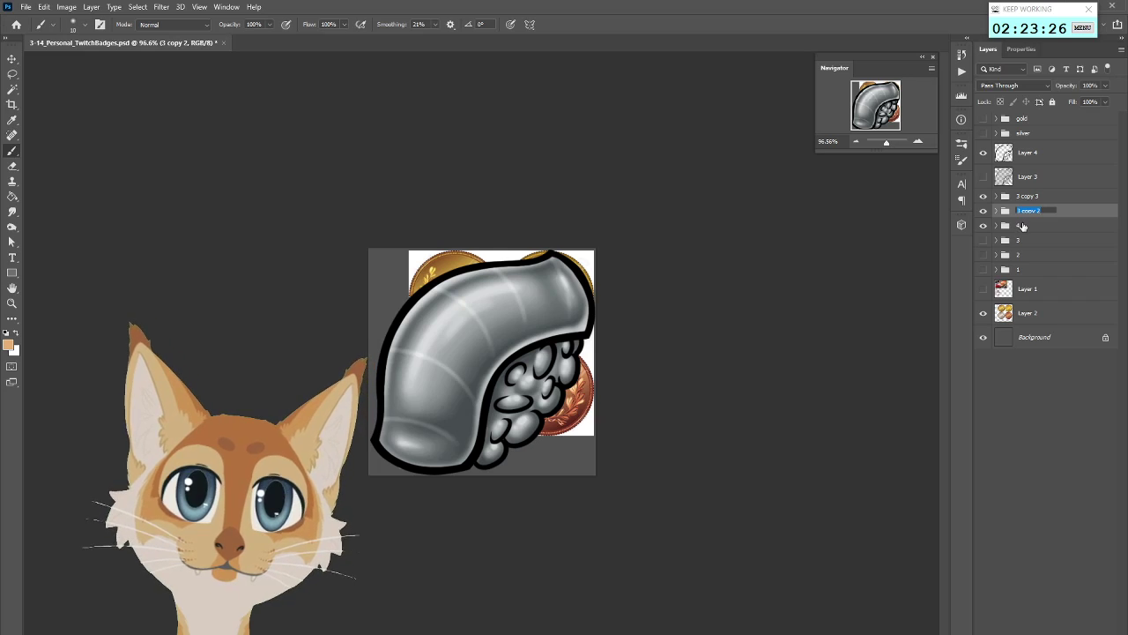
pyautogui.write('5')
pyautogui.doubleClick(1028, 195)
pyautogui.write('6')
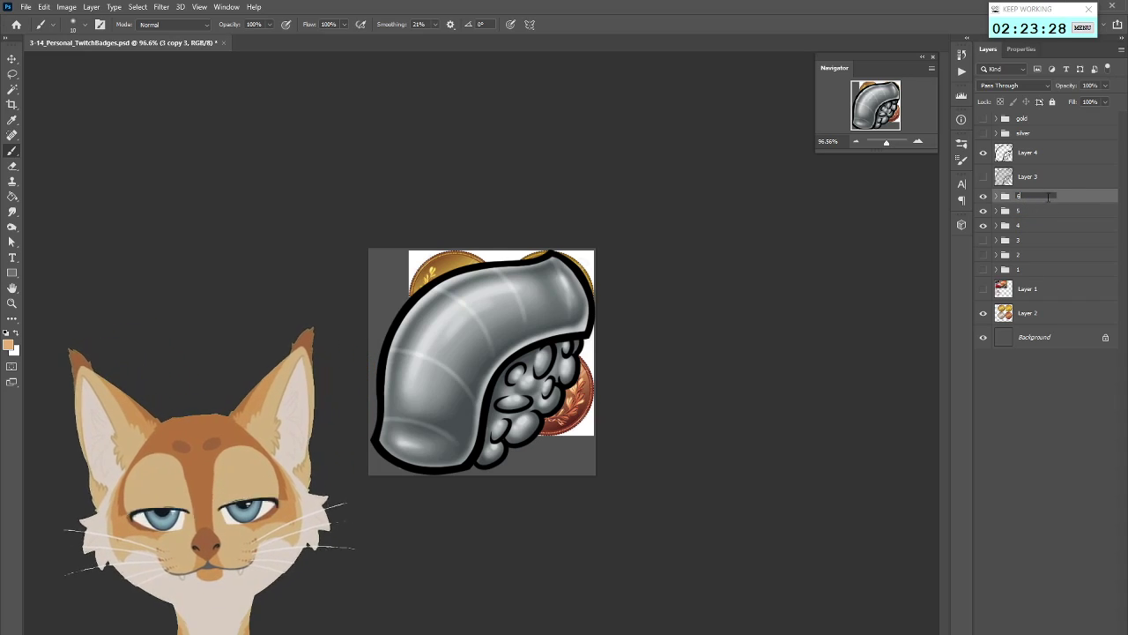
pyautogui.press('Return')
# Expand group 6, keep it shown, and select the nigiri layer inside it
pyautogui.click(983, 197)
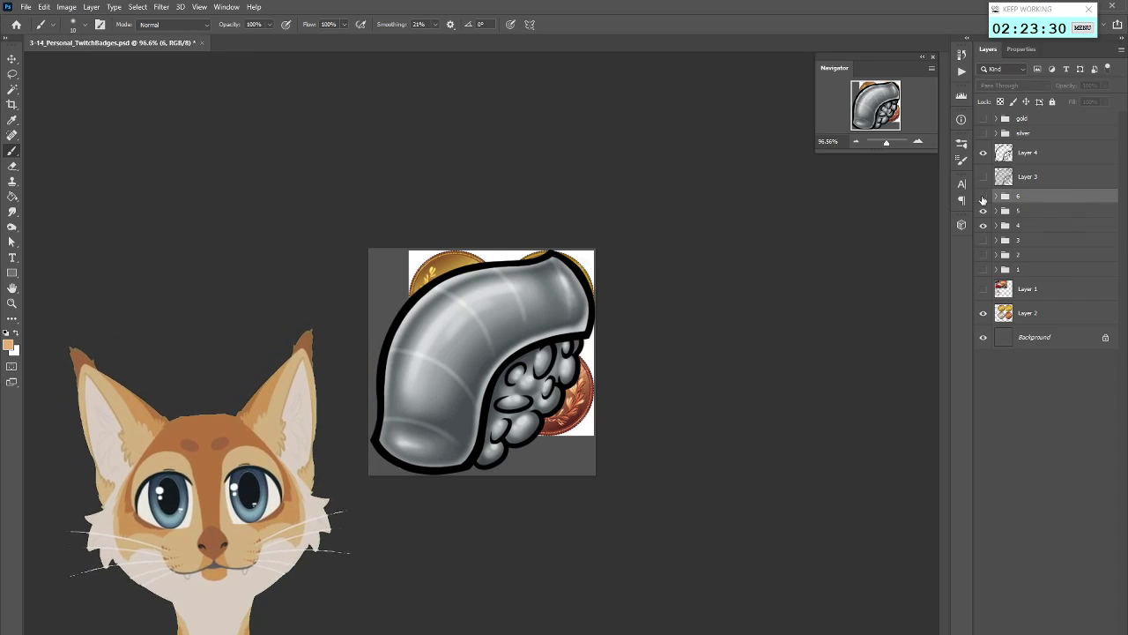
pyautogui.click(984, 199)
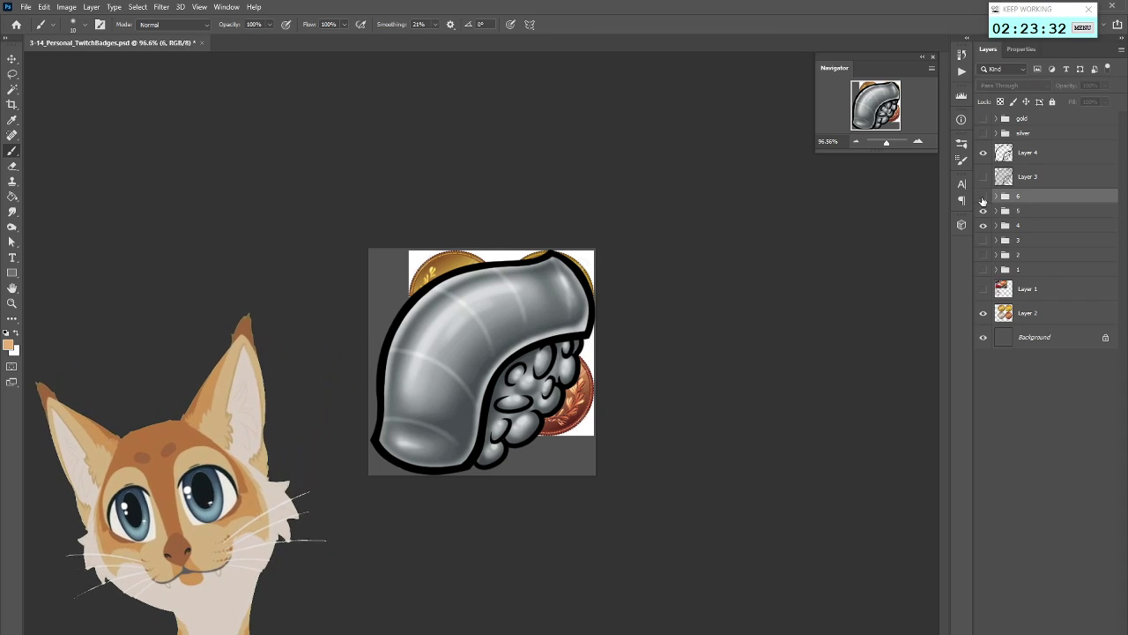
pyautogui.click(995, 196)
pyautogui.click(1045, 215)
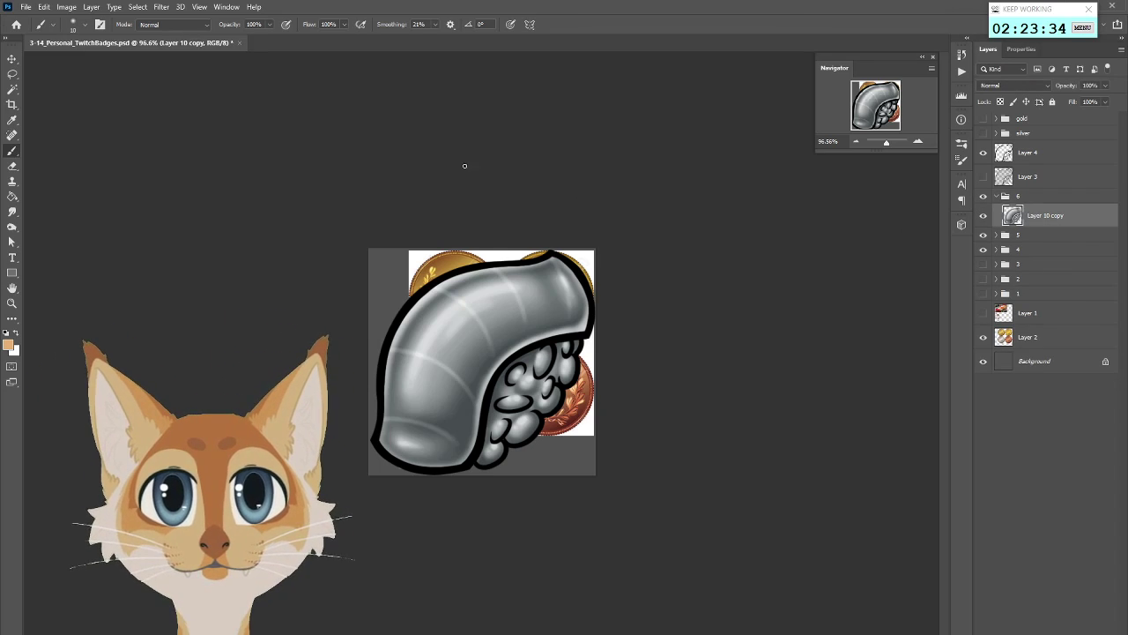
pyautogui.click(67, 9)
pyautogui.moveTo(98, 37)
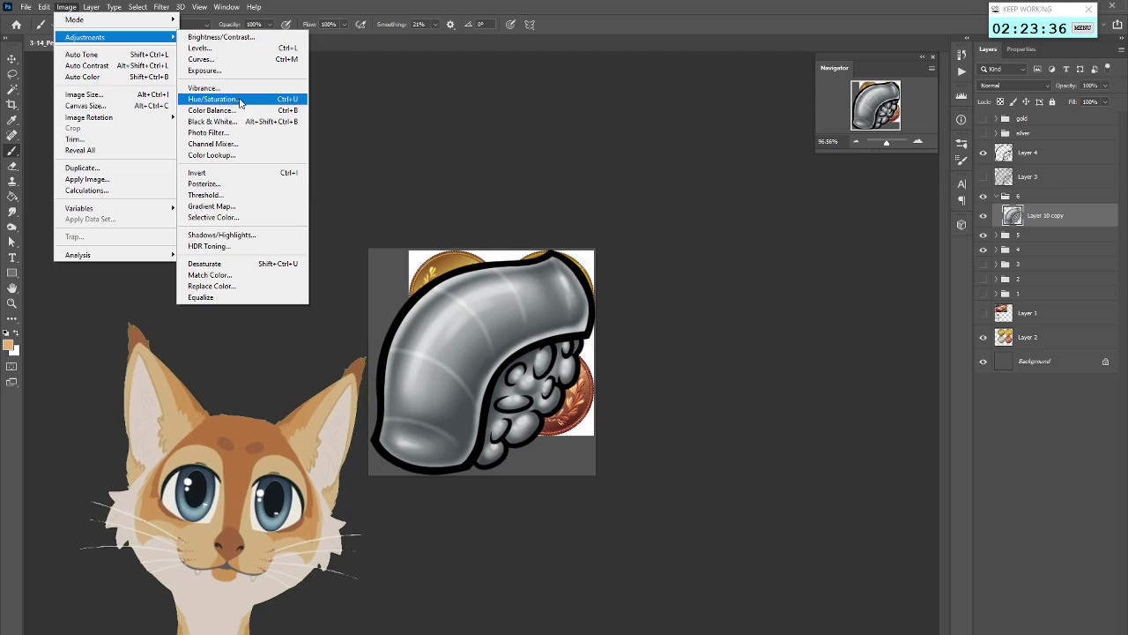
pyautogui.click(239, 103)
pyautogui.click(865, 369)
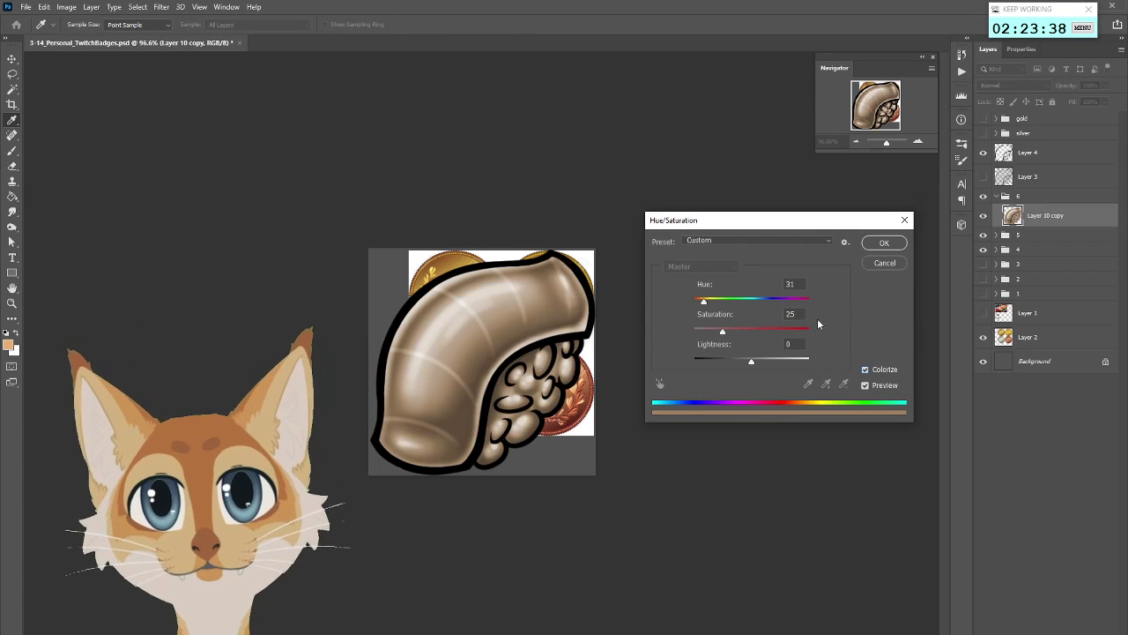
pyautogui.moveTo(704, 302); pyautogui.dragTo(763, 331)
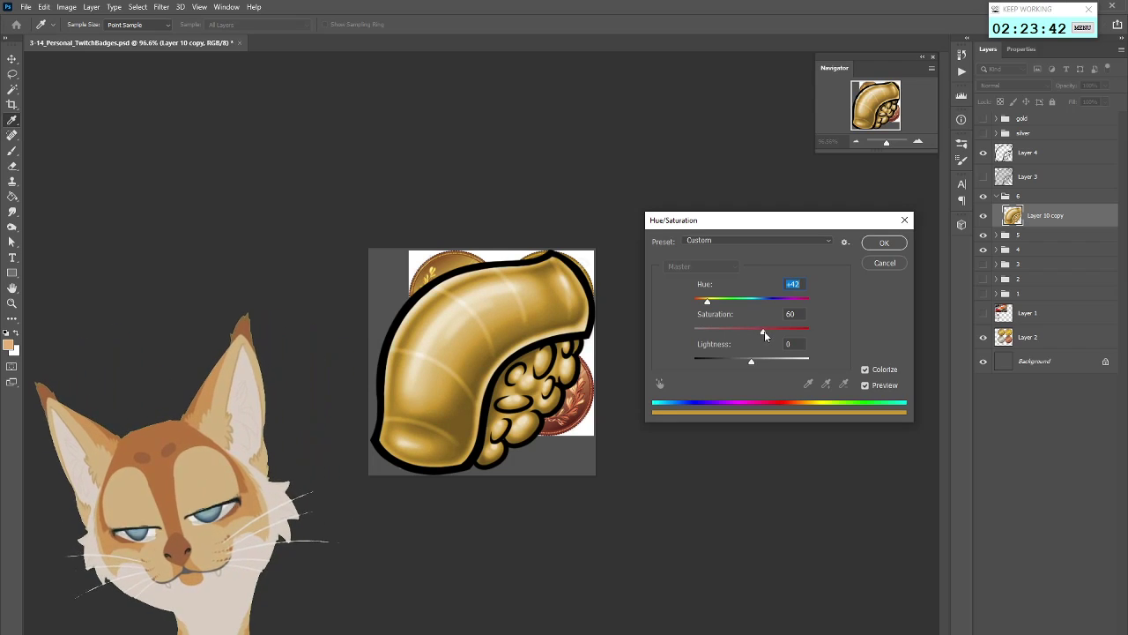
pyautogui.click(706, 303)
pyautogui.moveTo(706, 304); pyautogui.dragTo(707, 303)
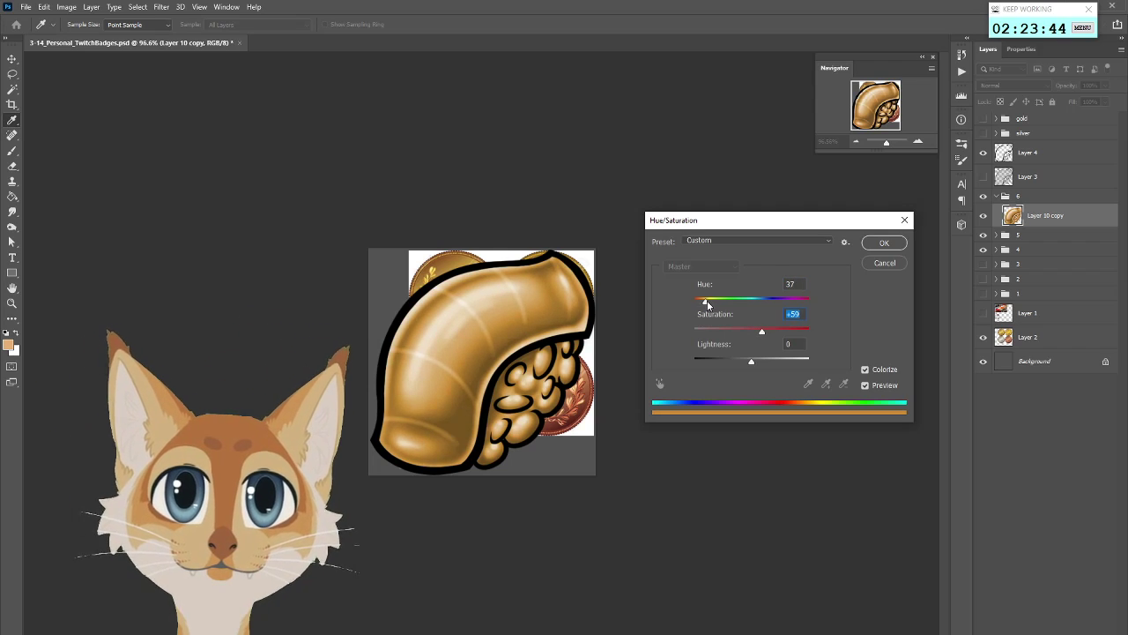
pyautogui.click(884, 263)
pyautogui.press('b')
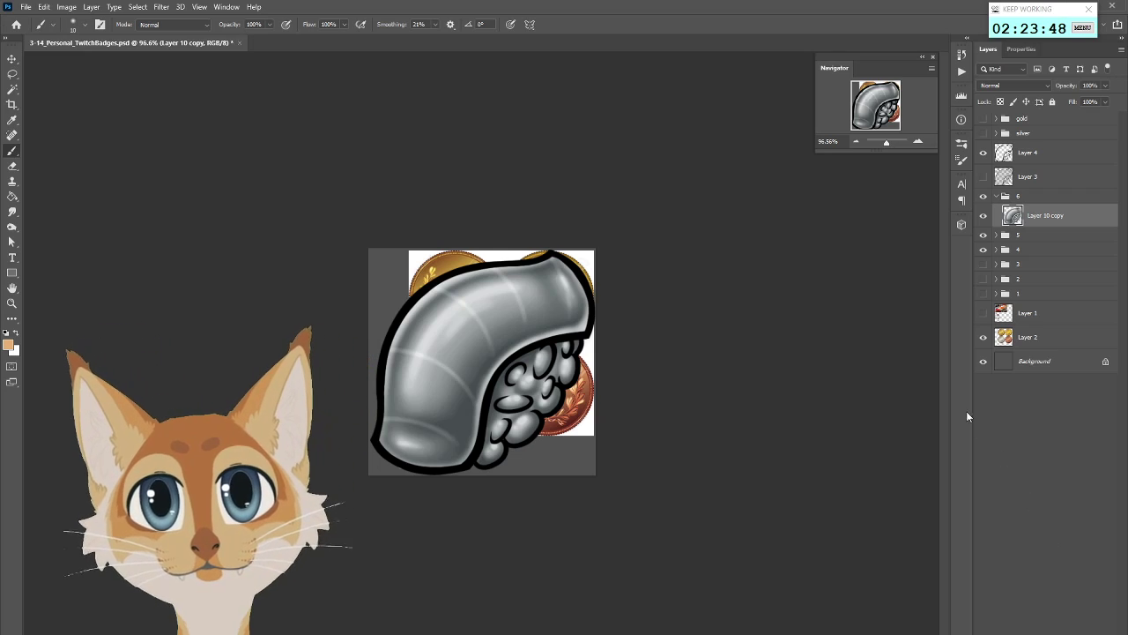
# Desaturate the nigiri layer inside group 6
pyautogui.click(66, 7)
pyautogui.moveTo(132, 37)
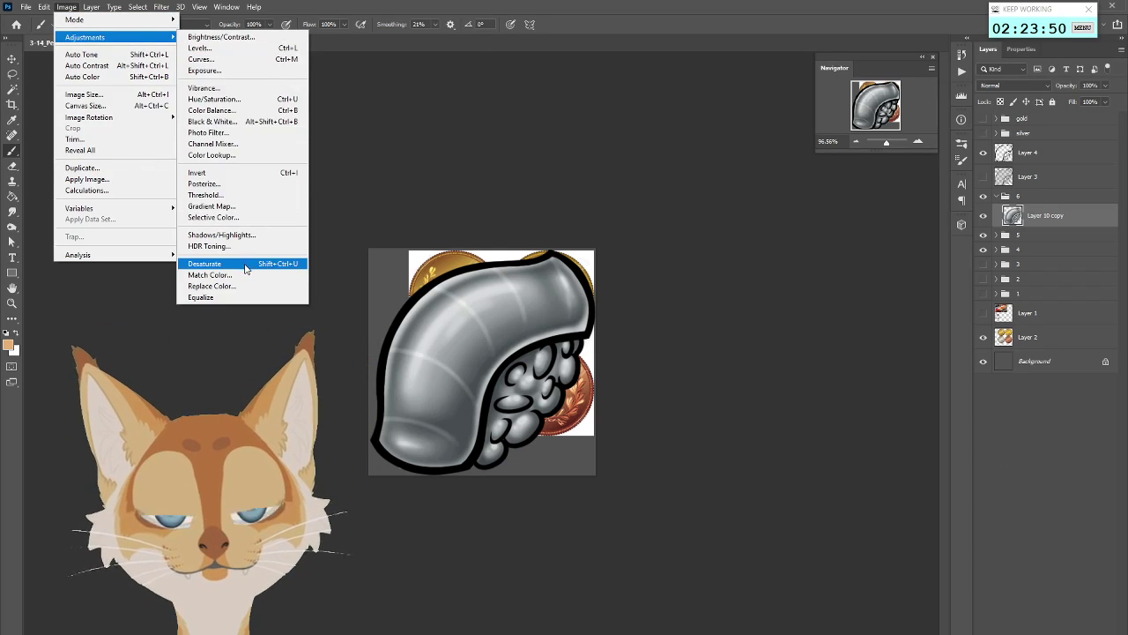
pyautogui.click(245, 264)
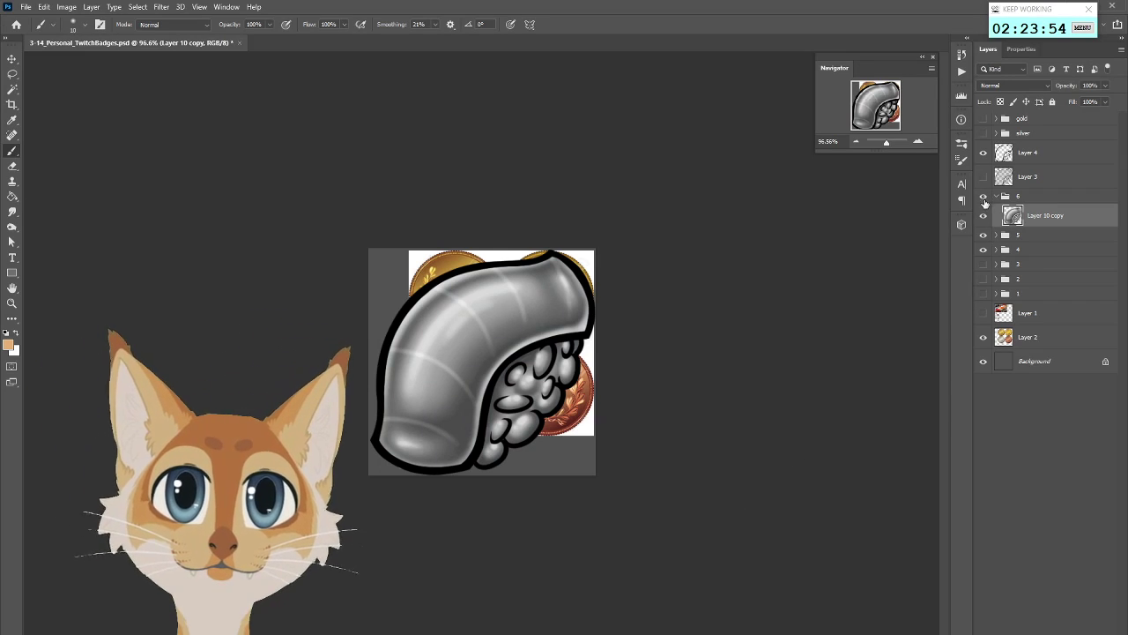
# Add a Gradient Map adjustment layer above the nigiri layer in group 6
pyautogui.click(1038, 633)
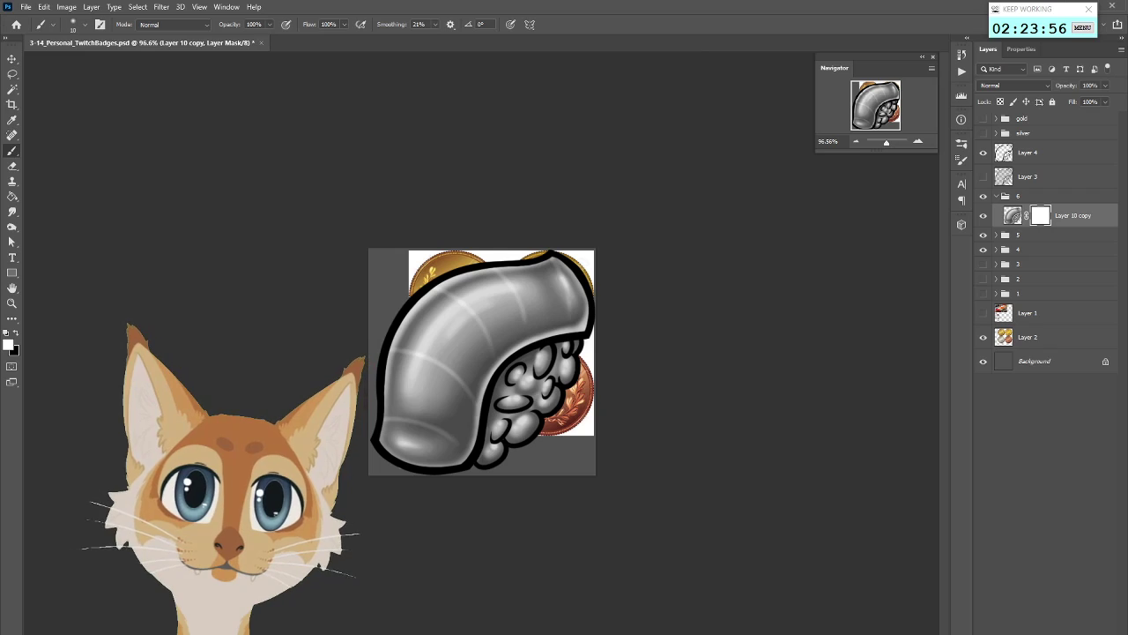
pyautogui.hotkey('ctrl', 'z')
pyautogui.click(1055, 632)
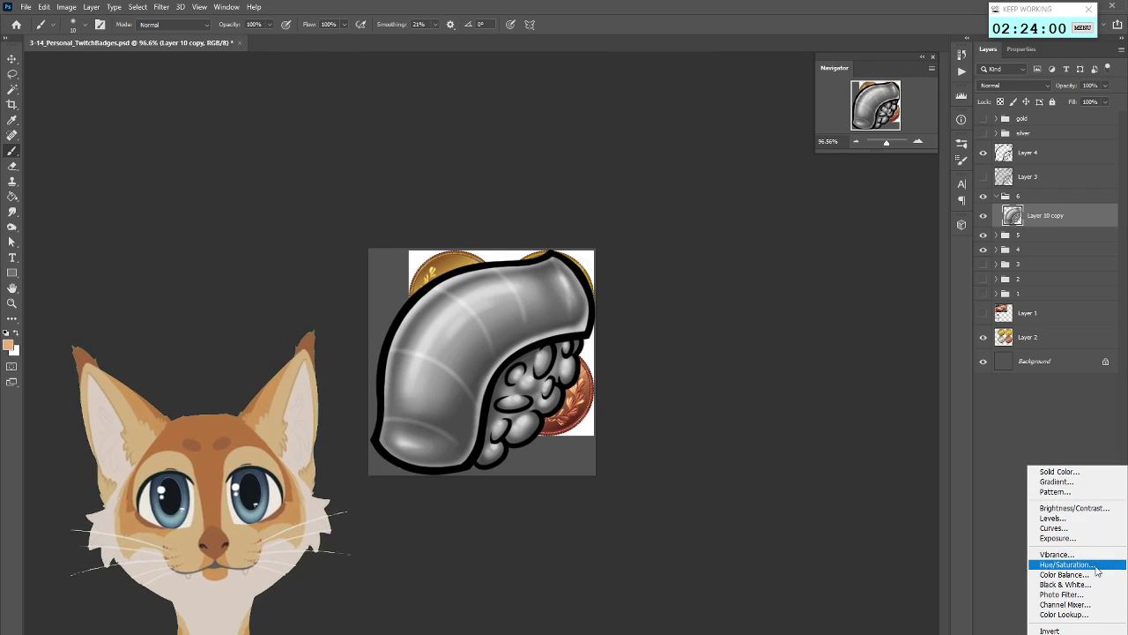
pyautogui.click(1055, 631)
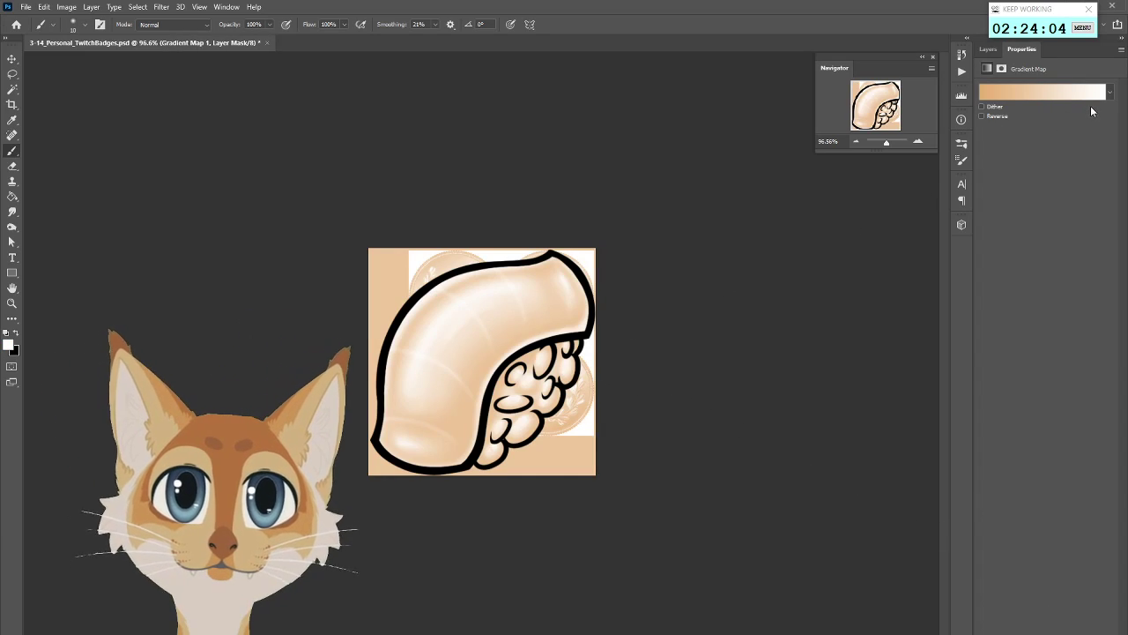
# Look through the gradient map's preset groups and try several of the Oranges gradients on the nigiri
pyautogui.click(1110, 92)
pyautogui.moveTo(1093, 130); pyautogui.dragTo(1090, 170)
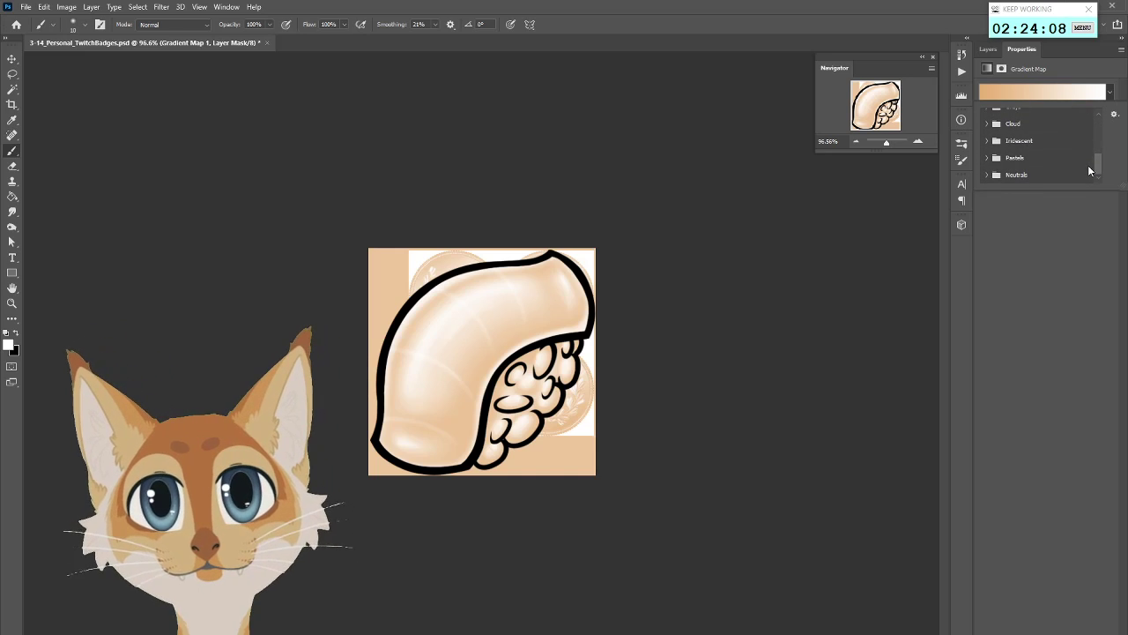
pyautogui.click(988, 142)
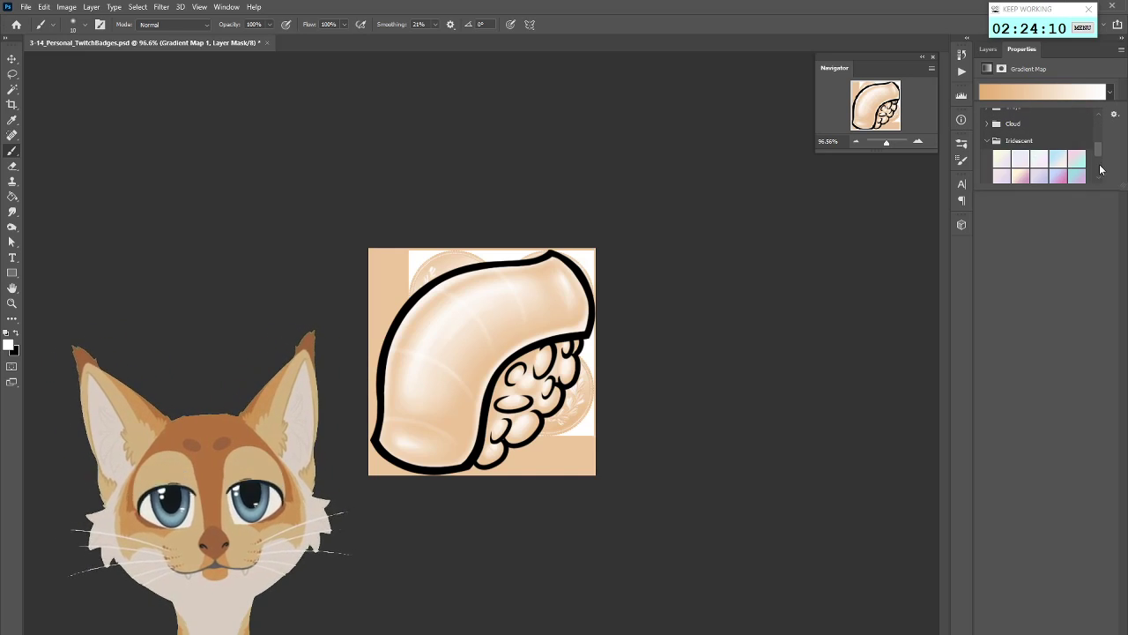
pyautogui.moveTo(1099, 155)
pyautogui.mouseDown()
pyautogui.moveTo(1098, 134)
pyautogui.moveTo(1099, 150)
pyautogui.mouseUp()
pyautogui.click(988, 132)
pyautogui.click(1048, 166)
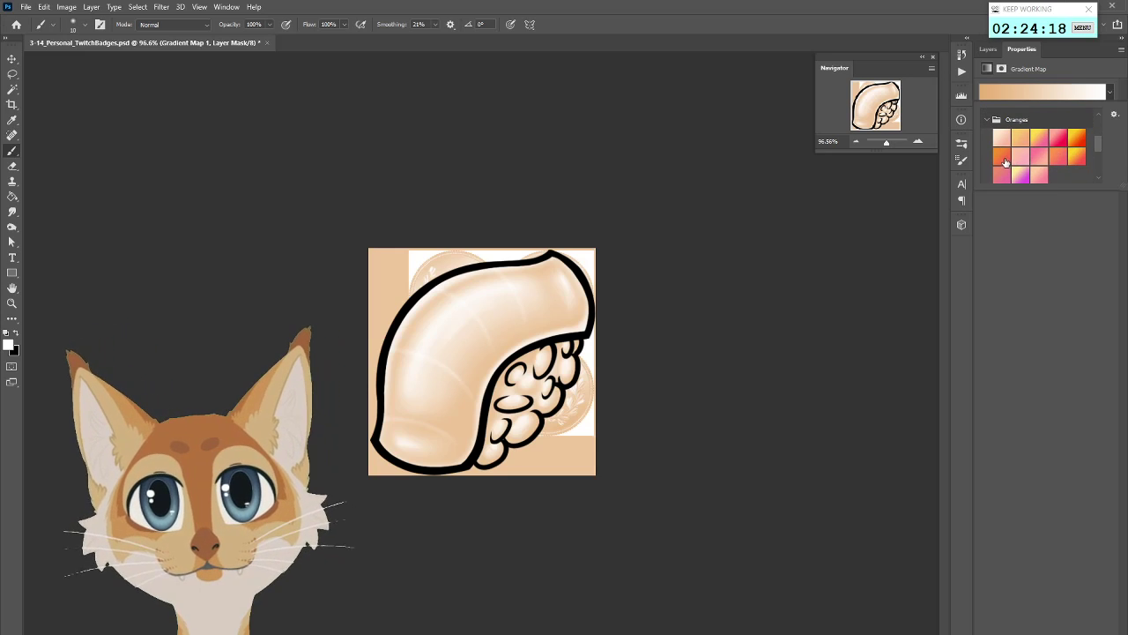
pyautogui.click(1005, 158)
pyautogui.click(1080, 159)
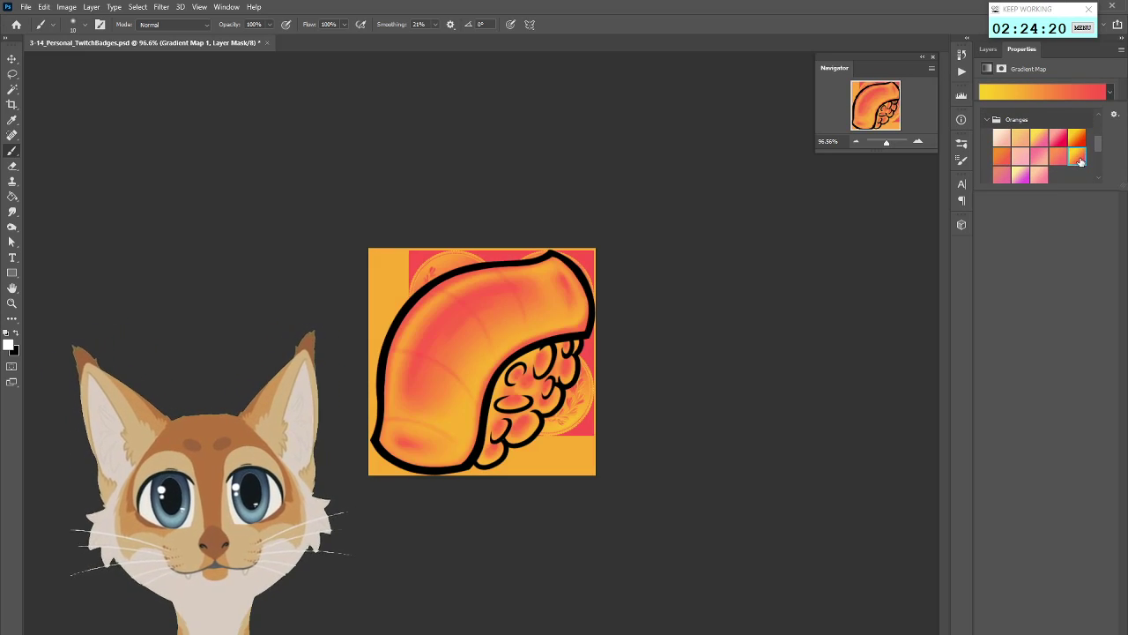
pyautogui.click(1078, 140)
pyautogui.click(1059, 138)
pyautogui.click(1057, 157)
pyautogui.click(1002, 139)
pyautogui.click(987, 119)
# Try the gradients of the Basics preset group on the gradient map, ending with the black-to-white one
pyautogui.moveTo(1100, 157); pyautogui.dragTo(1093, 132)
pyautogui.click(988, 156)
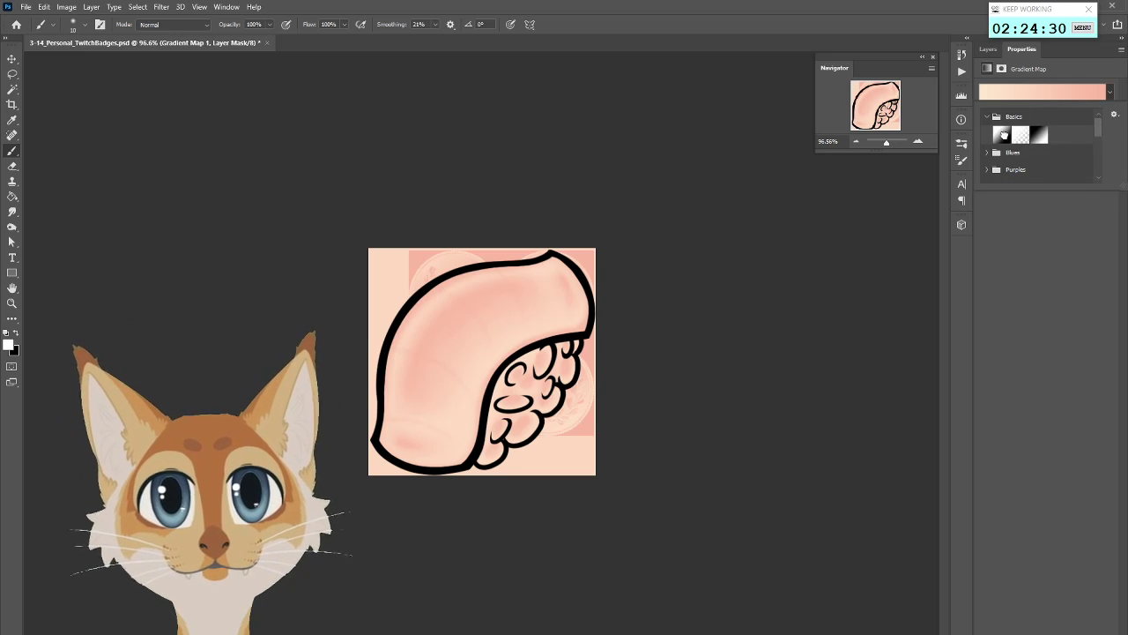
pyautogui.click(1004, 134)
pyautogui.click(1020, 135)
pyautogui.click(1040, 135)
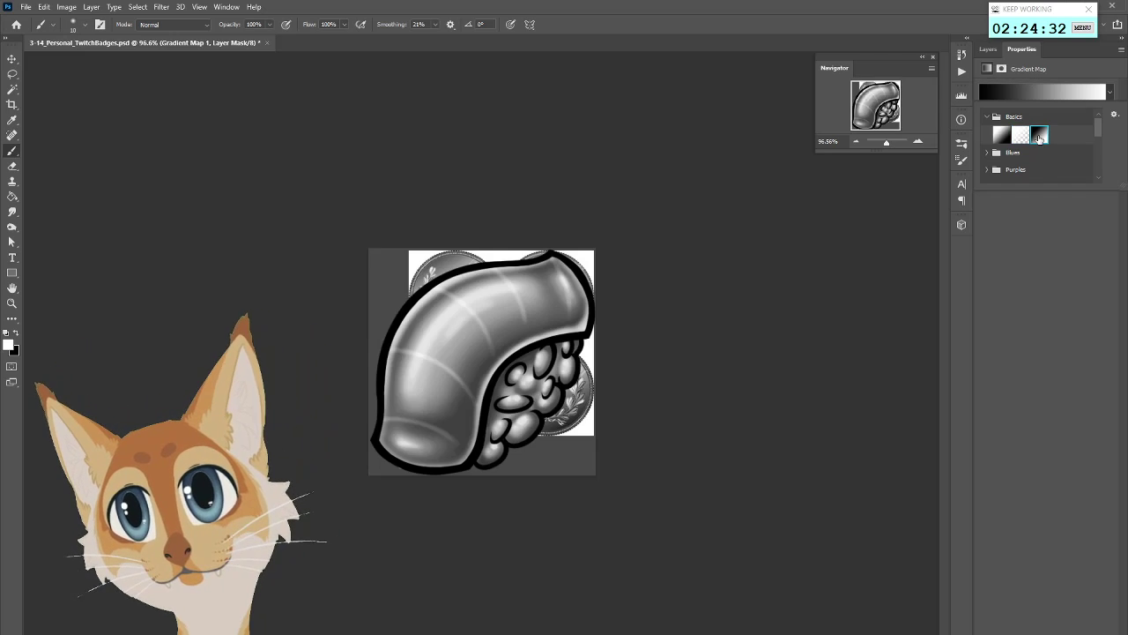
# Try the brownish-pink and tan gradients from the Neutrals preset group on the gradient map
pyautogui.click(991, 153)
pyautogui.moveTo(1098, 129); pyautogui.dragTo(1098, 175)
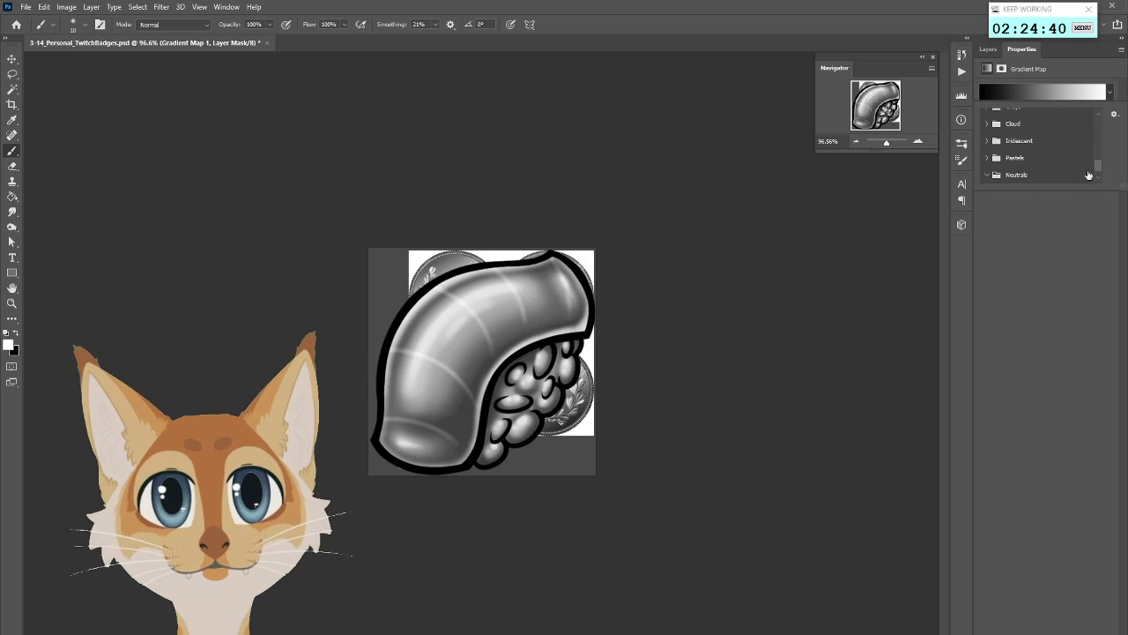
pyautogui.click(1100, 178)
pyautogui.click(1060, 176)
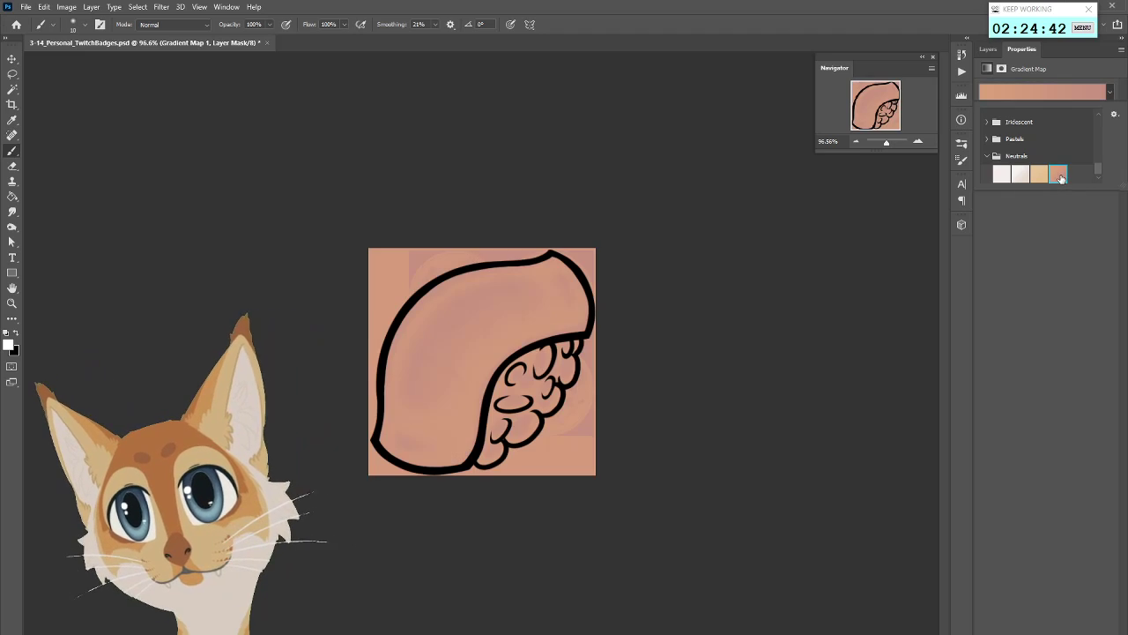
pyautogui.click(1048, 176)
pyautogui.click(991, 157)
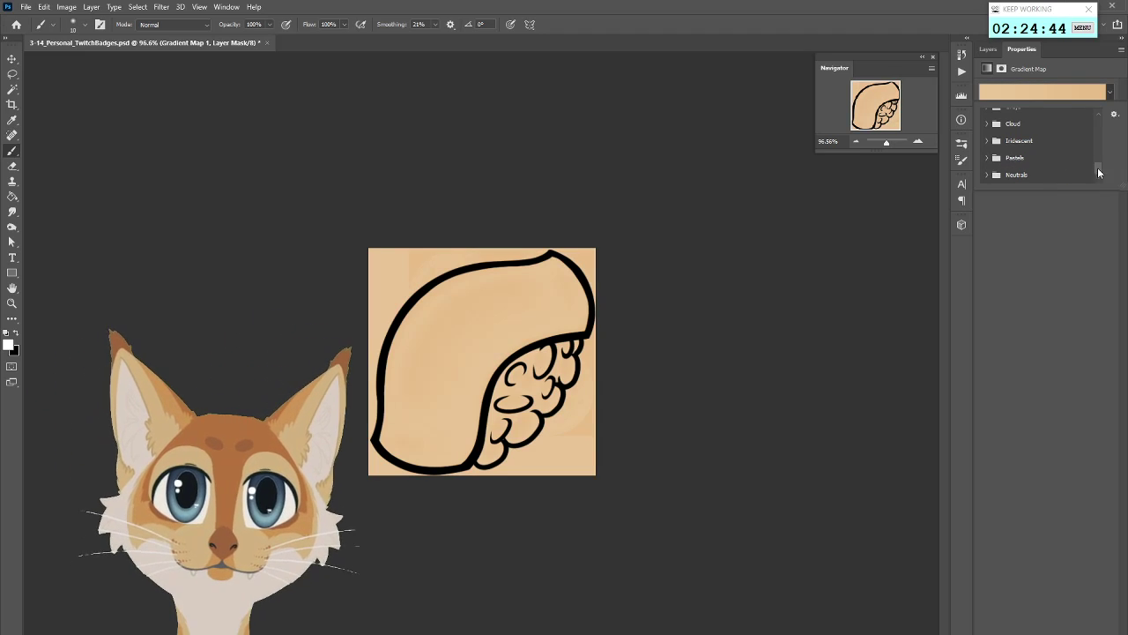
# Return the gradient map to the Black, White gradient from the Basics presets
pyautogui.scroll(3, 992, 155)
pyautogui.click(993, 152)
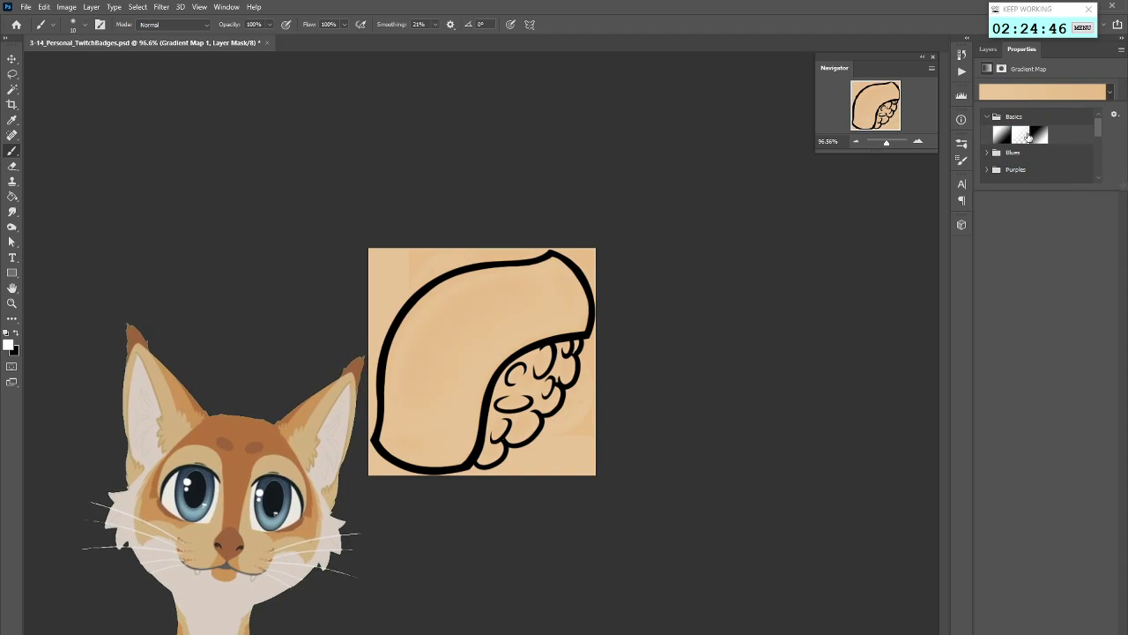
pyautogui.click(1040, 134)
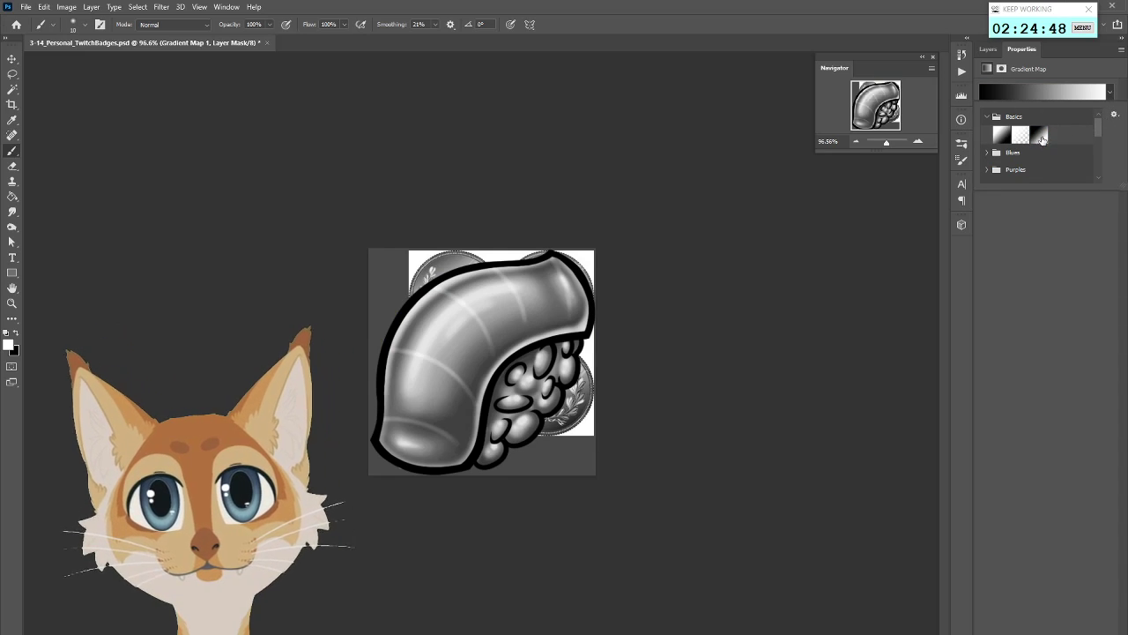
pyautogui.press('Escape')
# Open the gradient map in the Gradient Editor, clear of the nigiri, and expand the Purples presets
pyautogui.press('i')
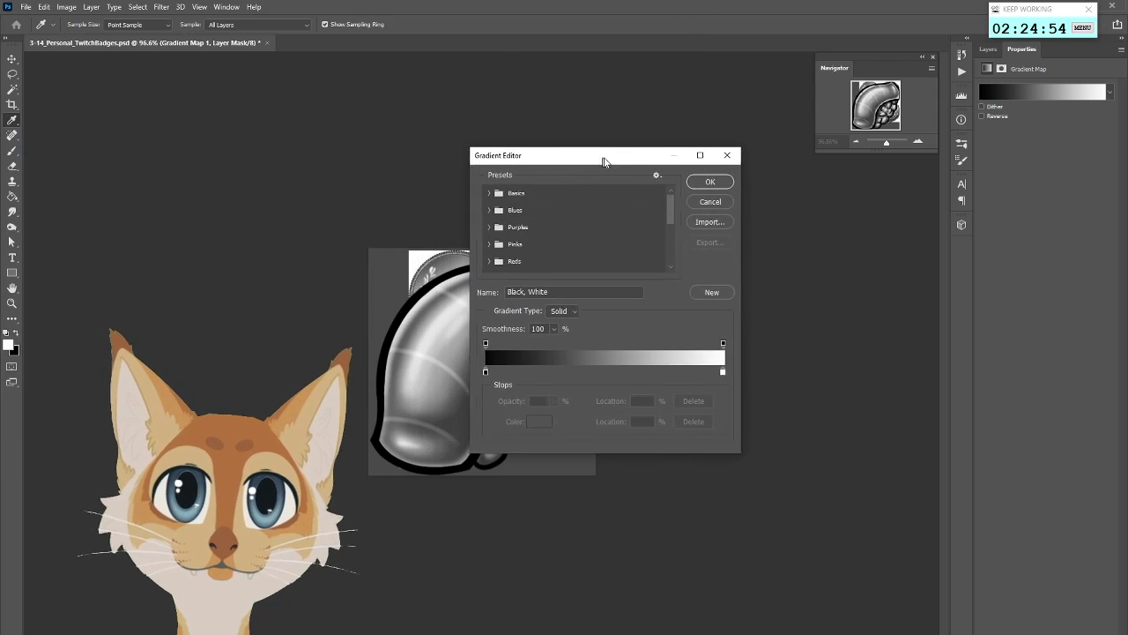
pyautogui.moveTo(599, 159); pyautogui.dragTo(637, 162)
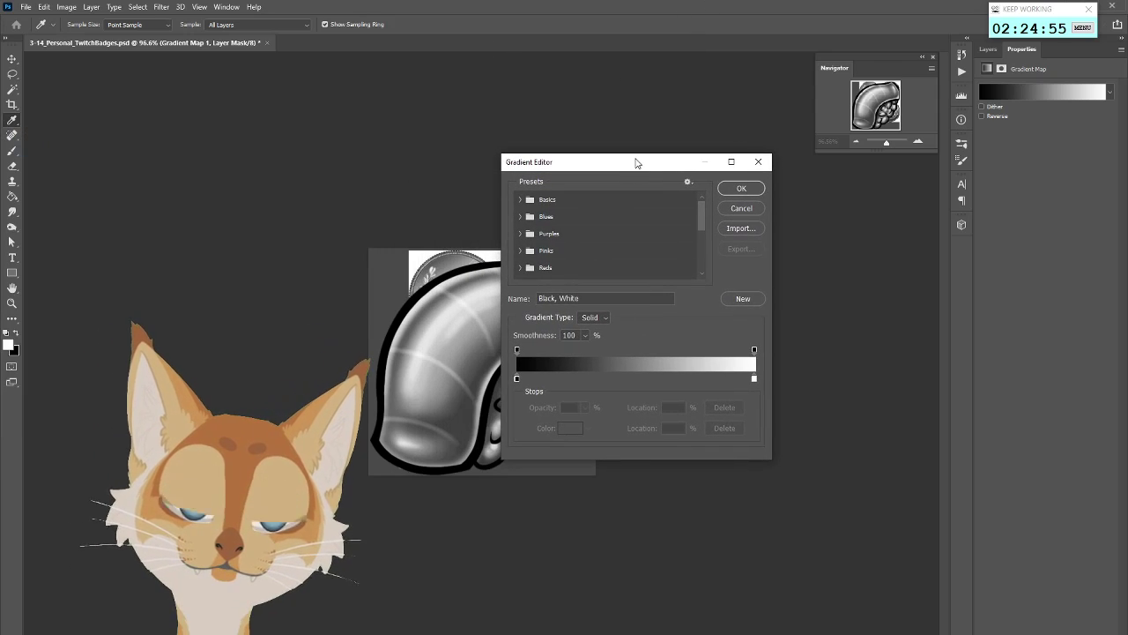
pyautogui.click(605, 322)
pyautogui.click(595, 320)
pyautogui.moveTo(703, 214)
pyautogui.mouseDown()
pyautogui.moveTo(695, 258)
pyautogui.moveTo(696, 218)
pyautogui.mouseUp()
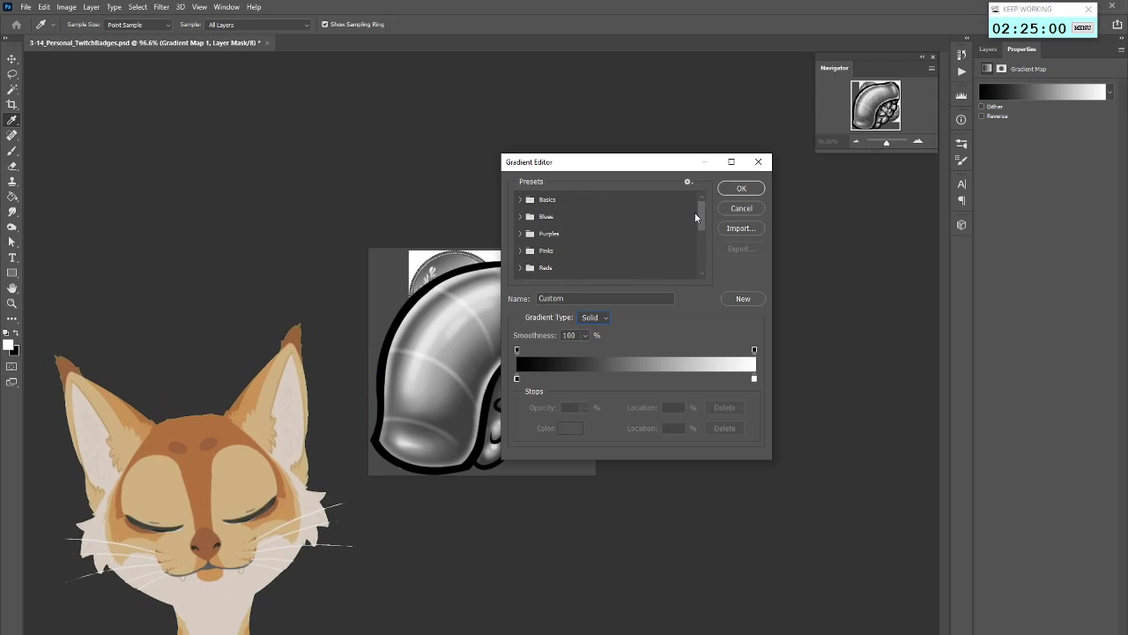
pyautogui.click(592, 205)
pyautogui.click(608, 234)
pyautogui.moveTo(698, 210); pyautogui.dragTo(701, 222)
pyautogui.click(521, 229)
pyautogui.click(621, 240)
pyautogui.click(572, 267)
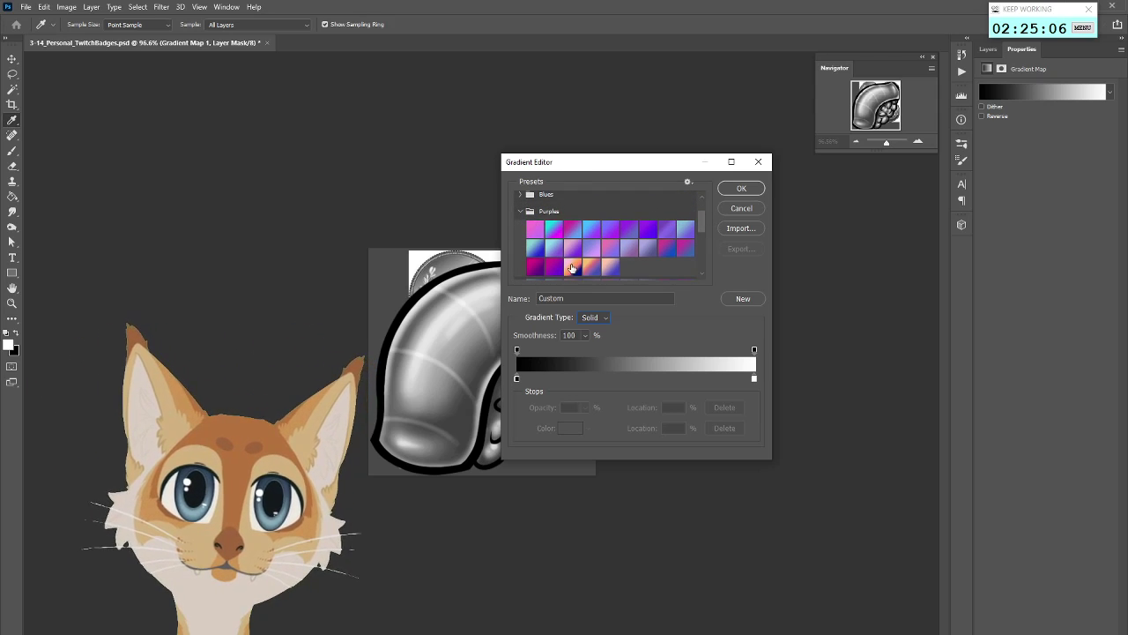
pyautogui.moveTo(648, 165); pyautogui.dragTo(775, 192)
# Try Purples presets on the gradient map, including Purple_22, Purple_23, Purple_10, Purple_07 and Purple_17
pyautogui.click(739, 294)
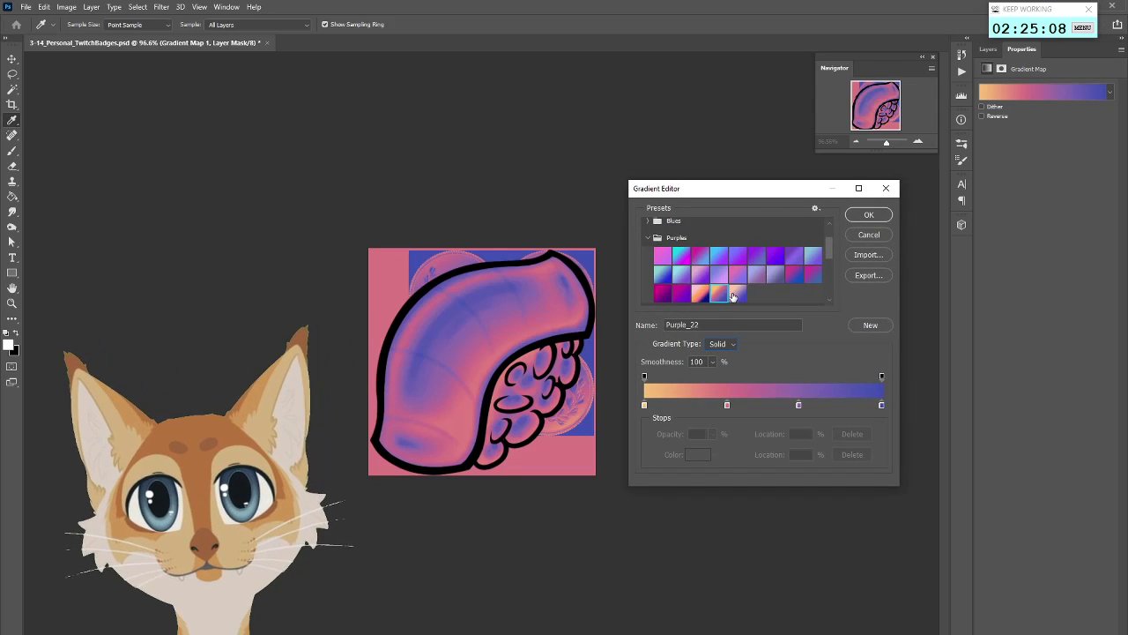
pyautogui.click(740, 298)
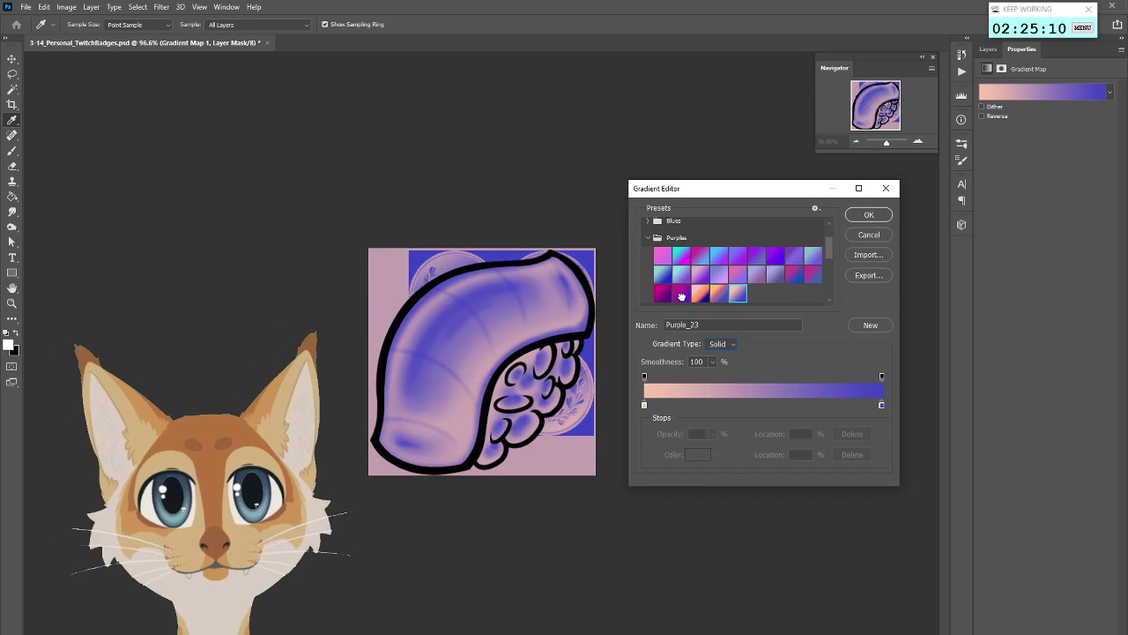
pyautogui.click(682, 301)
pyautogui.click(665, 298)
pyautogui.click(666, 282)
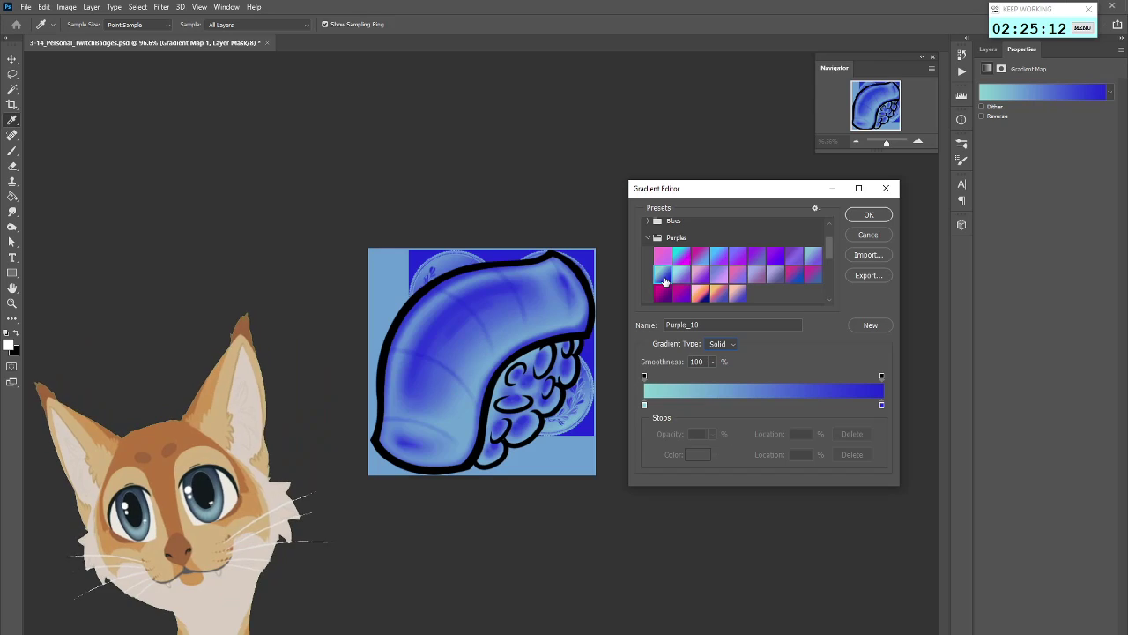
pyautogui.click(741, 256)
pyautogui.click(776, 256)
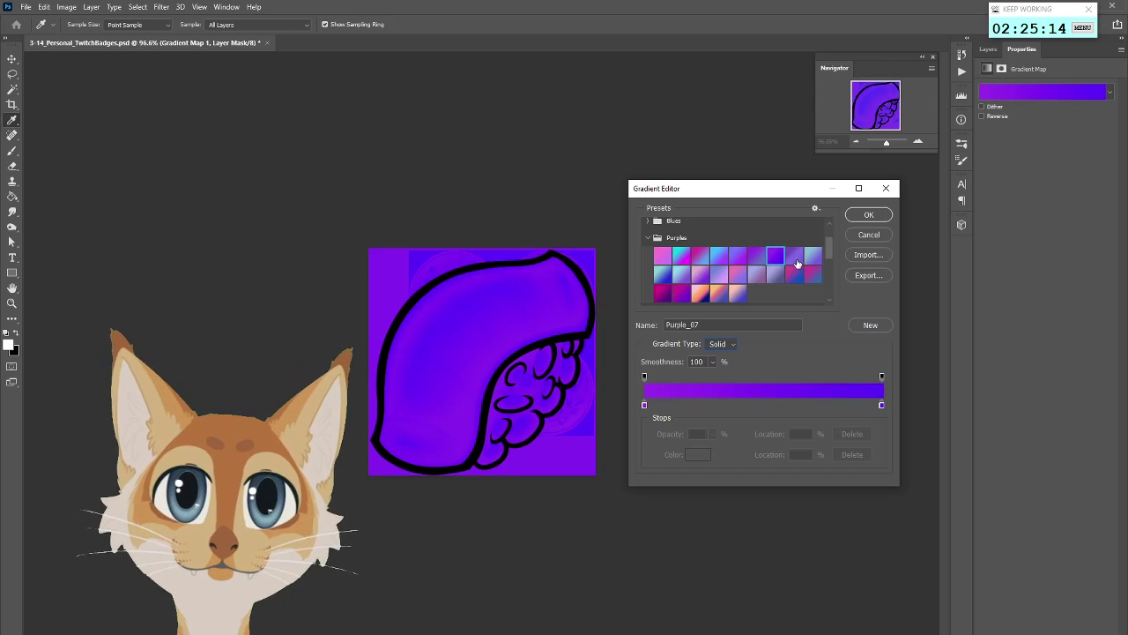
pyautogui.click(796, 258)
pyautogui.click(811, 257)
pyautogui.click(795, 275)
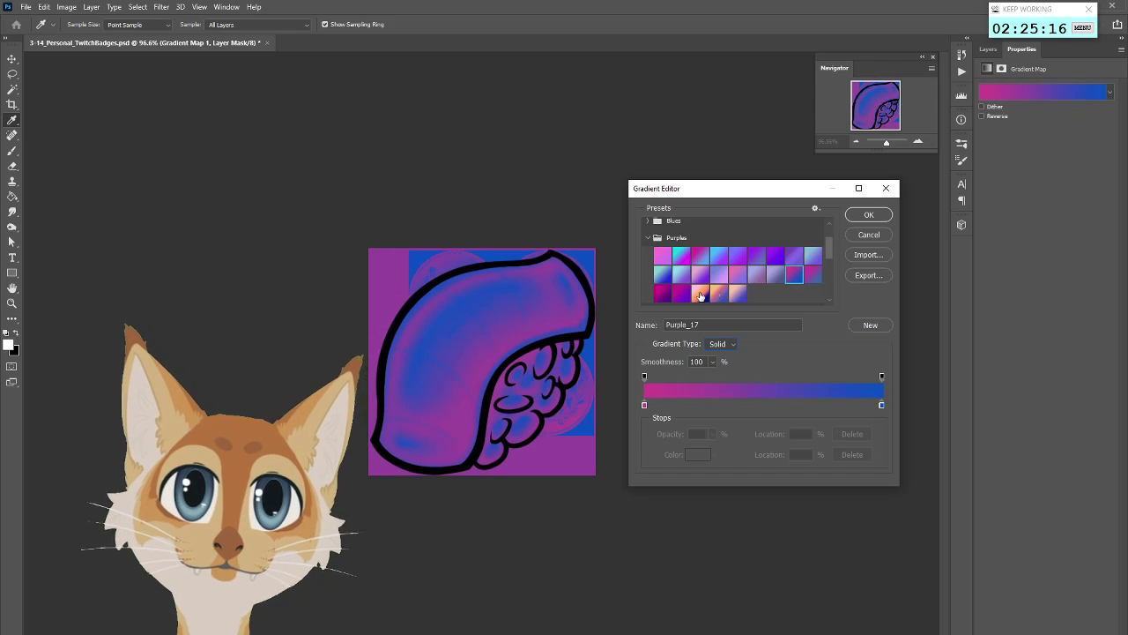
# Try the Pink_14 gradient from the Pinks presets on the gradient map
pyautogui.click(649, 237)
pyautogui.click(650, 254)
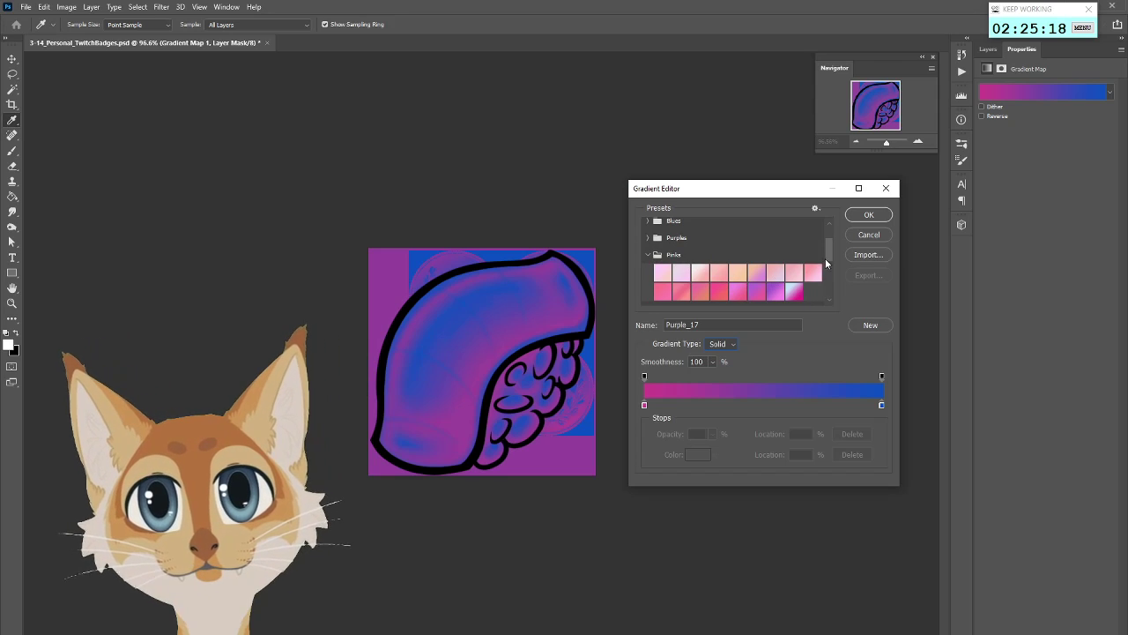
pyautogui.scroll(-2, 824, 259)
pyautogui.click(738, 263)
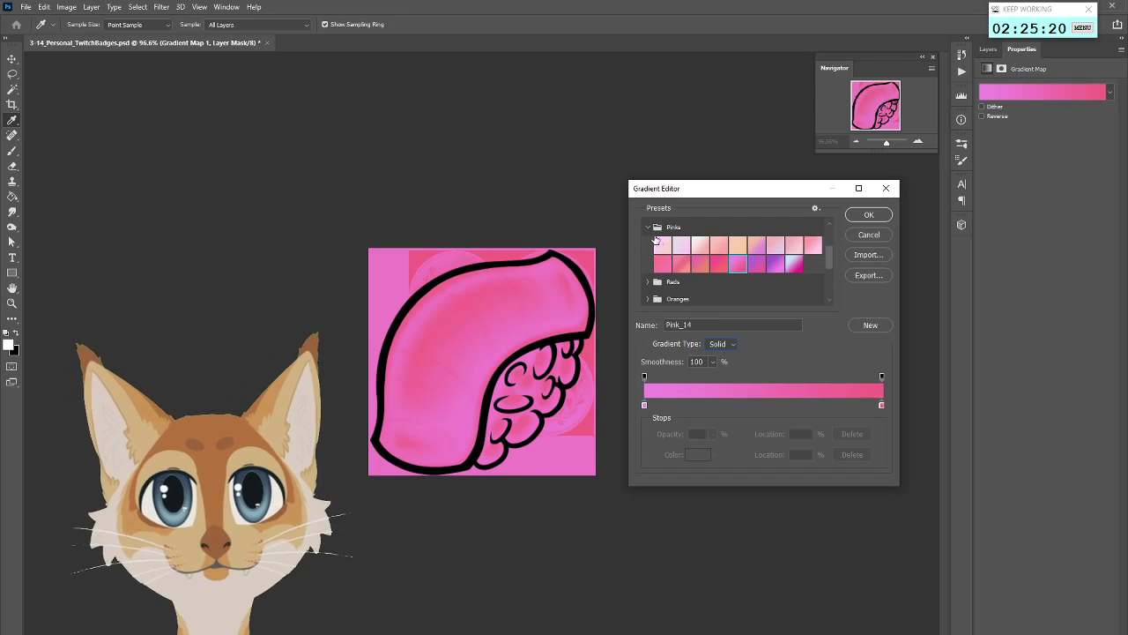
# Compare gradients from the Reds presets on the nigiri and apply Red_01 to the gradient map
pyautogui.click(649, 226)
pyautogui.click(648, 244)
pyautogui.click(671, 264)
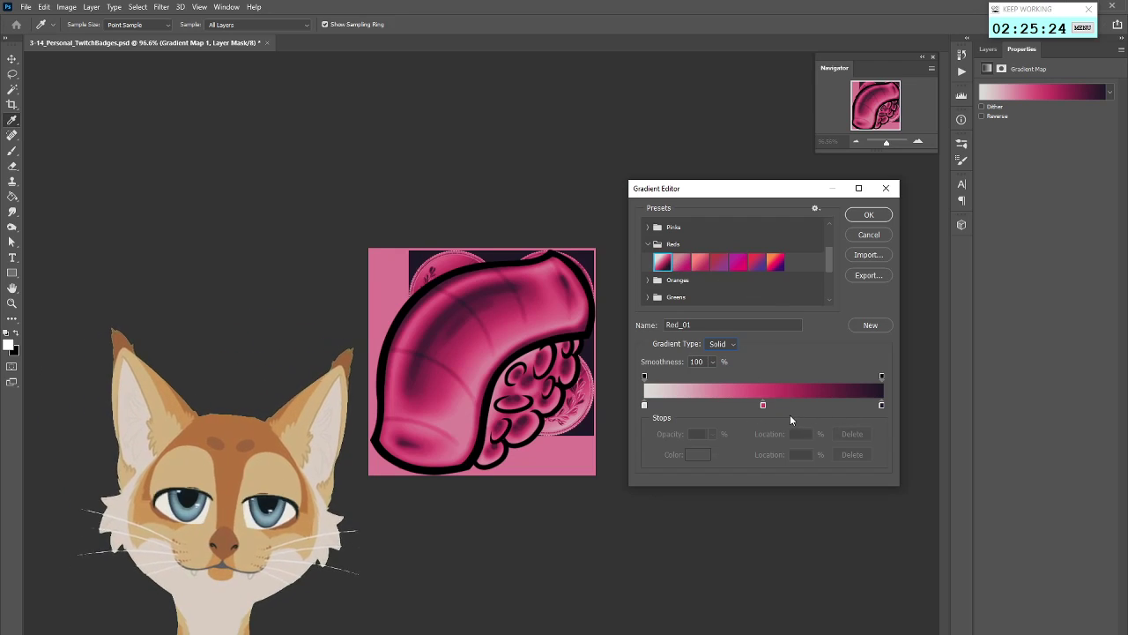
pyautogui.click(776, 262)
pyautogui.click(663, 263)
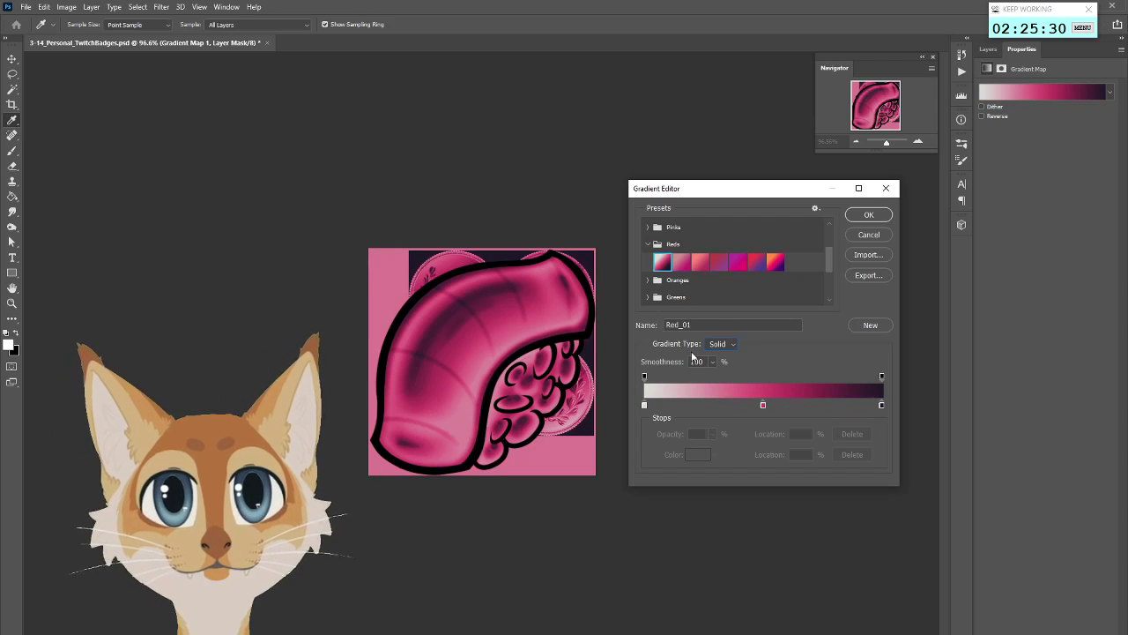
# Try gradients from the Oranges presets on the gradient map, including Orange_06 and Orange_09
pyautogui.click(650, 281)
pyautogui.click(650, 245)
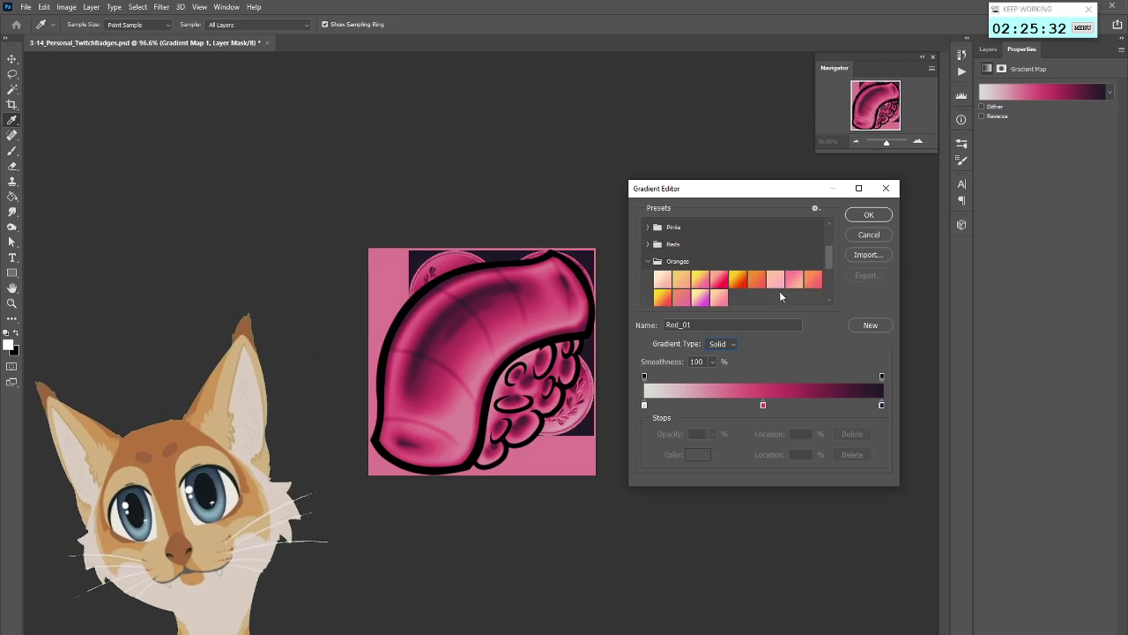
pyautogui.click(758, 281)
pyautogui.click(721, 297)
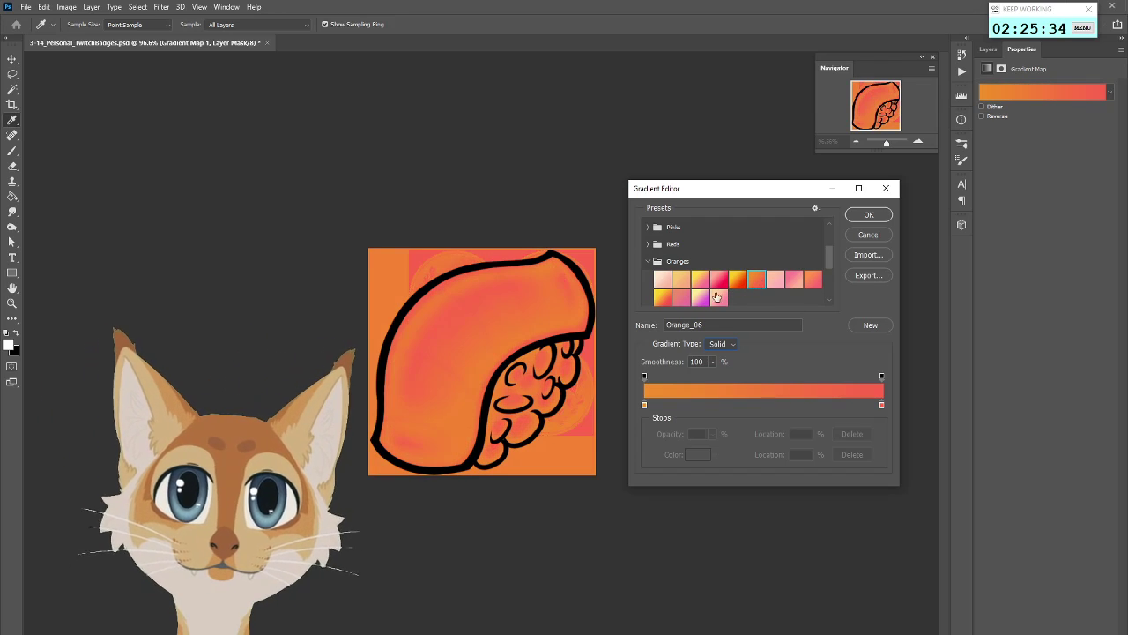
pyautogui.click(665, 299)
pyautogui.click(810, 281)
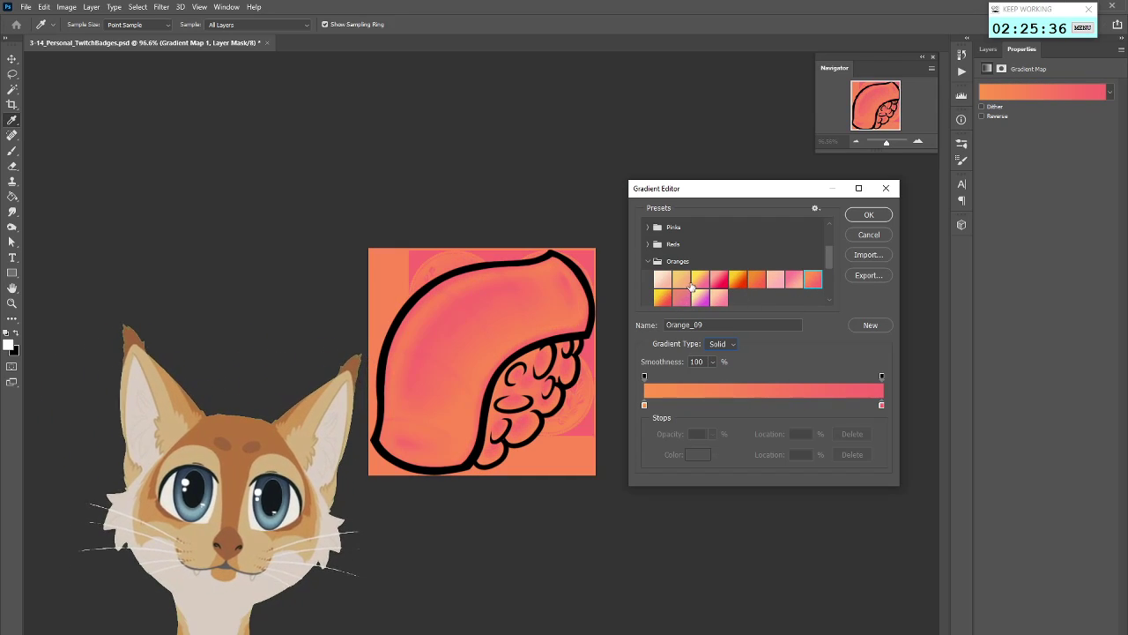
# Try the Green_31 and Green_27 gradients from the Greens presets on the gradient map
pyautogui.click(648, 261)
pyautogui.click(648, 275)
pyautogui.scroll(-3, 831, 263)
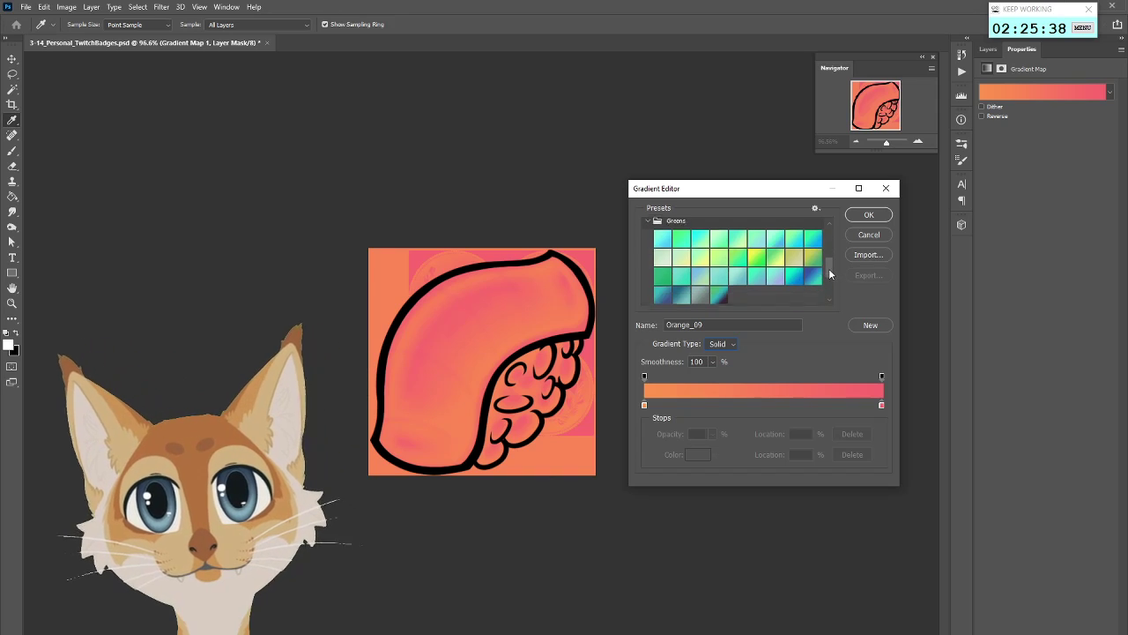
pyautogui.click(716, 296)
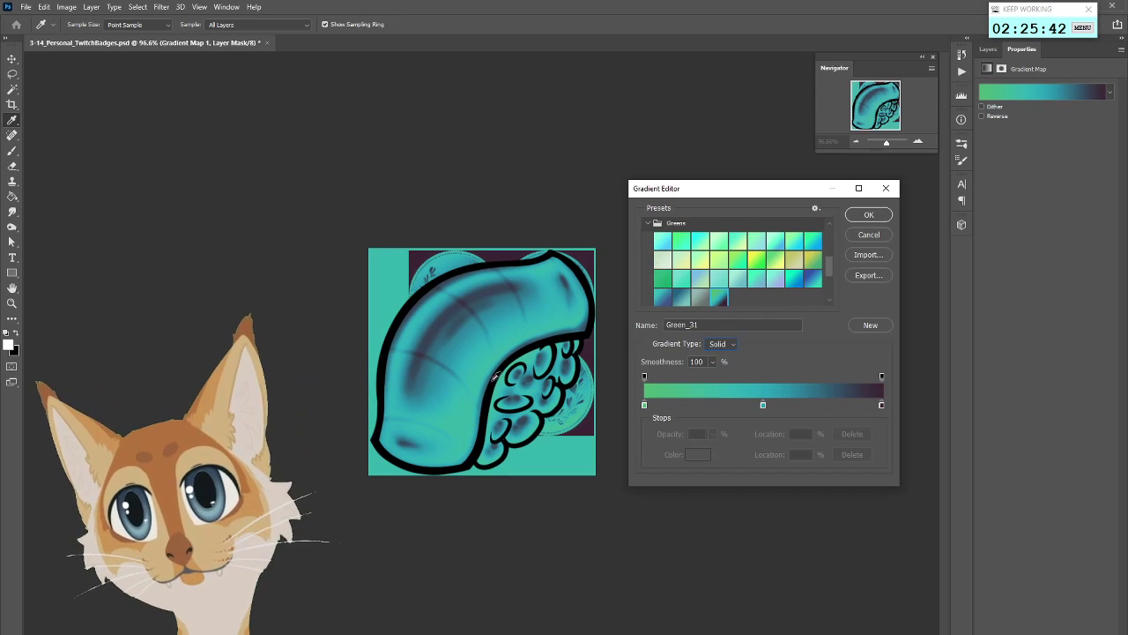
pyautogui.click(813, 280)
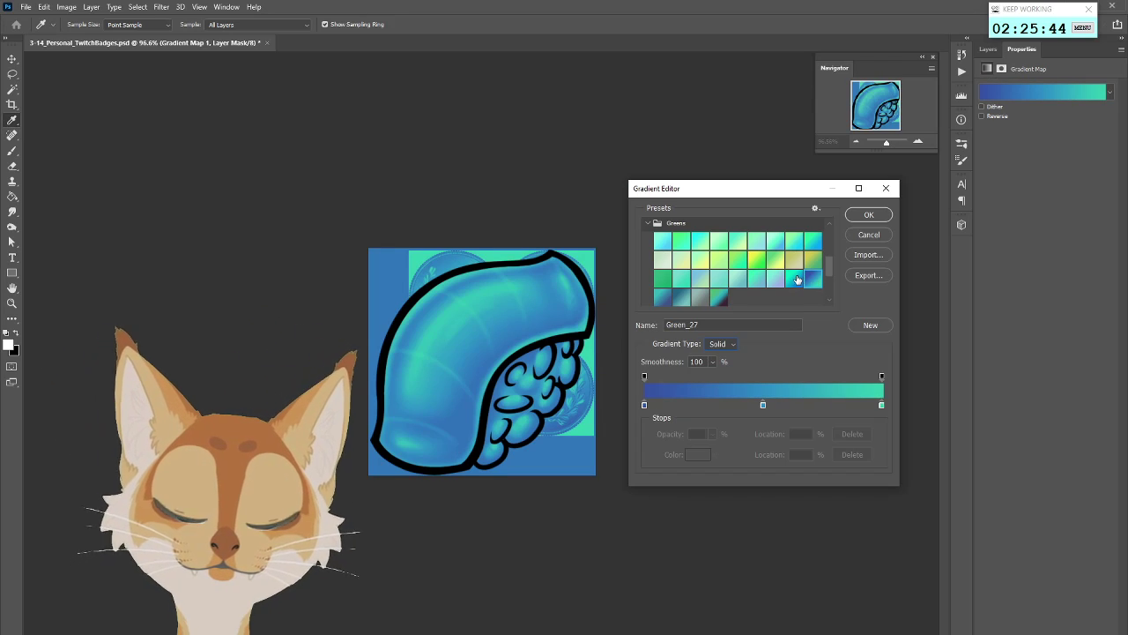
# Look through the remaining preset groups, set the gradient map to Black, White from the Basics presets and leave the Gradient Editor
pyautogui.click(646, 225)
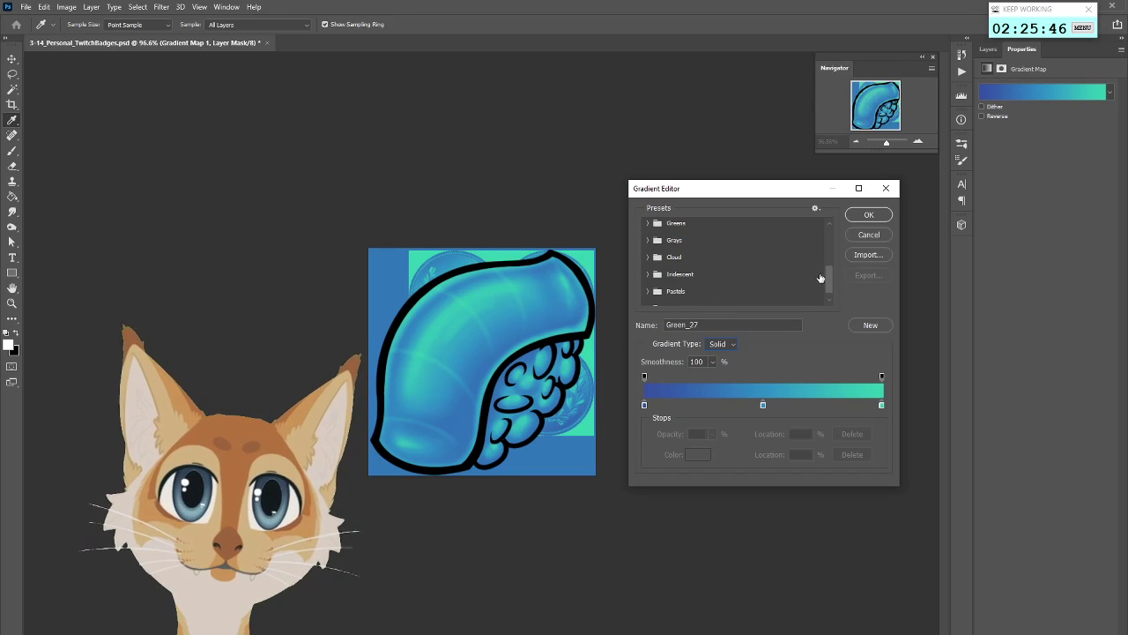
pyautogui.scroll(-1, 827, 296)
pyautogui.scroll(-1, 827, 297)
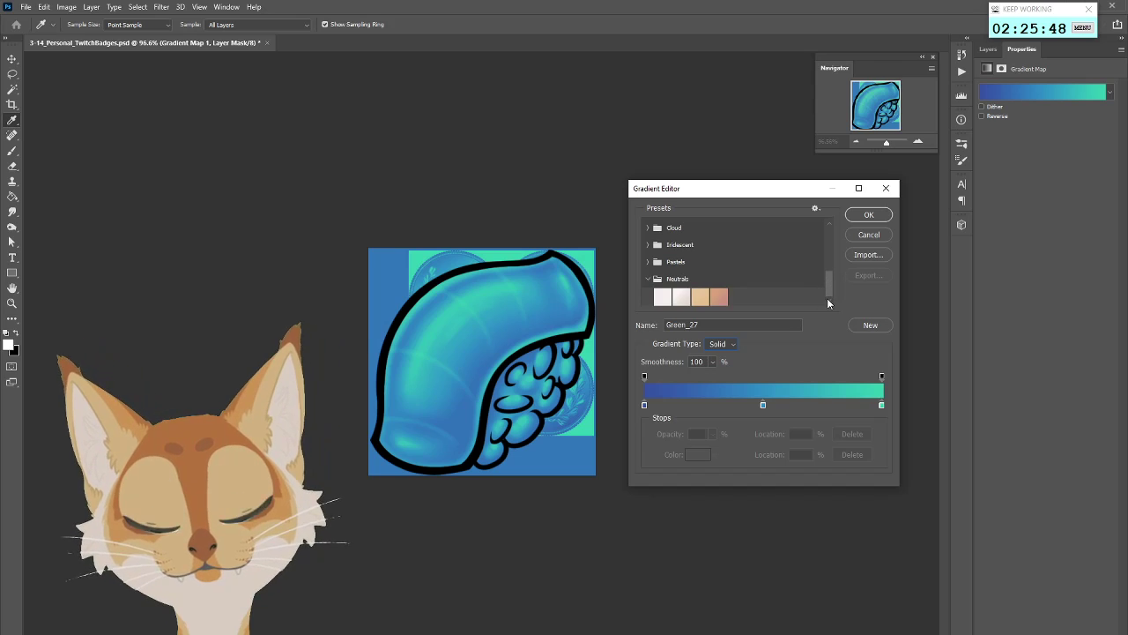
pyautogui.click(649, 262)
pyautogui.click(649, 262)
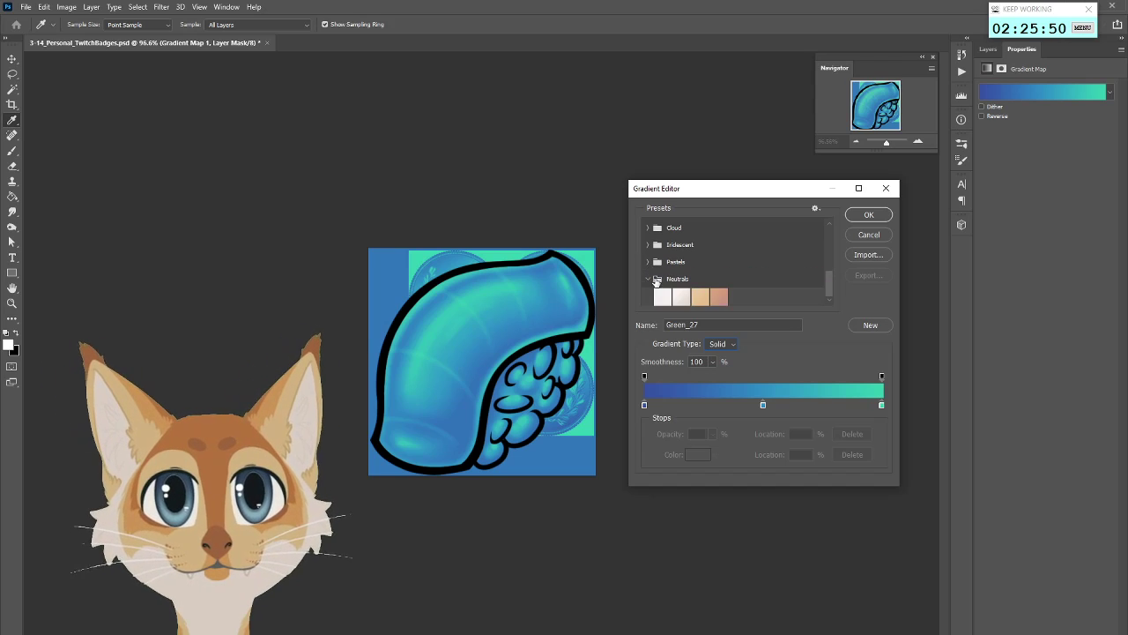
pyautogui.click(649, 280)
pyautogui.moveTo(828, 285); pyautogui.dragTo(826, 212)
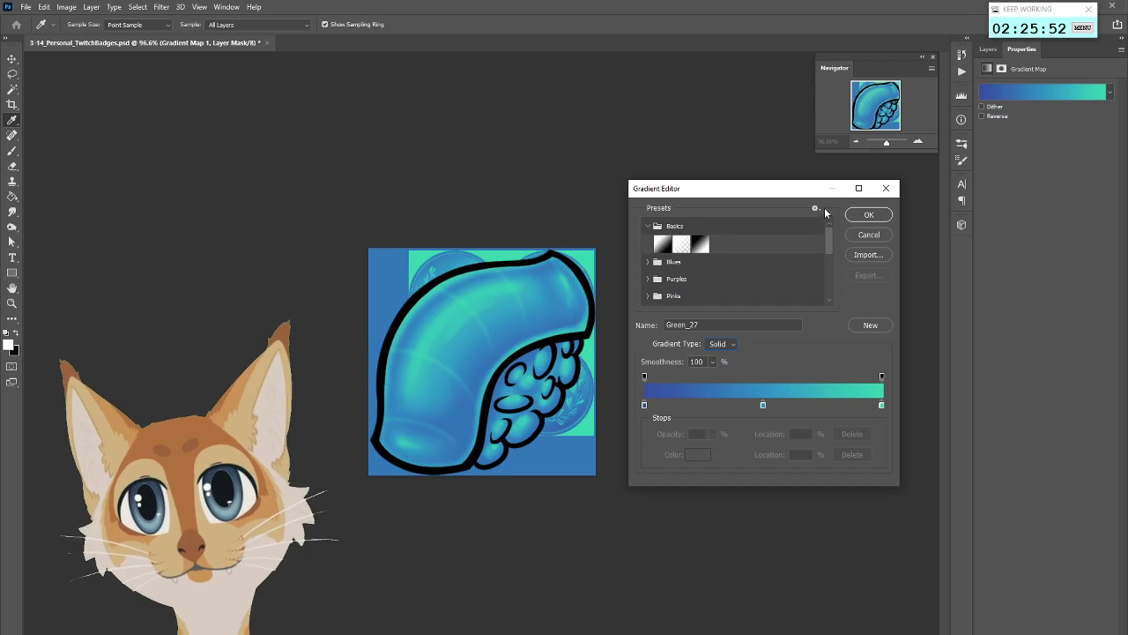
pyautogui.click(700, 244)
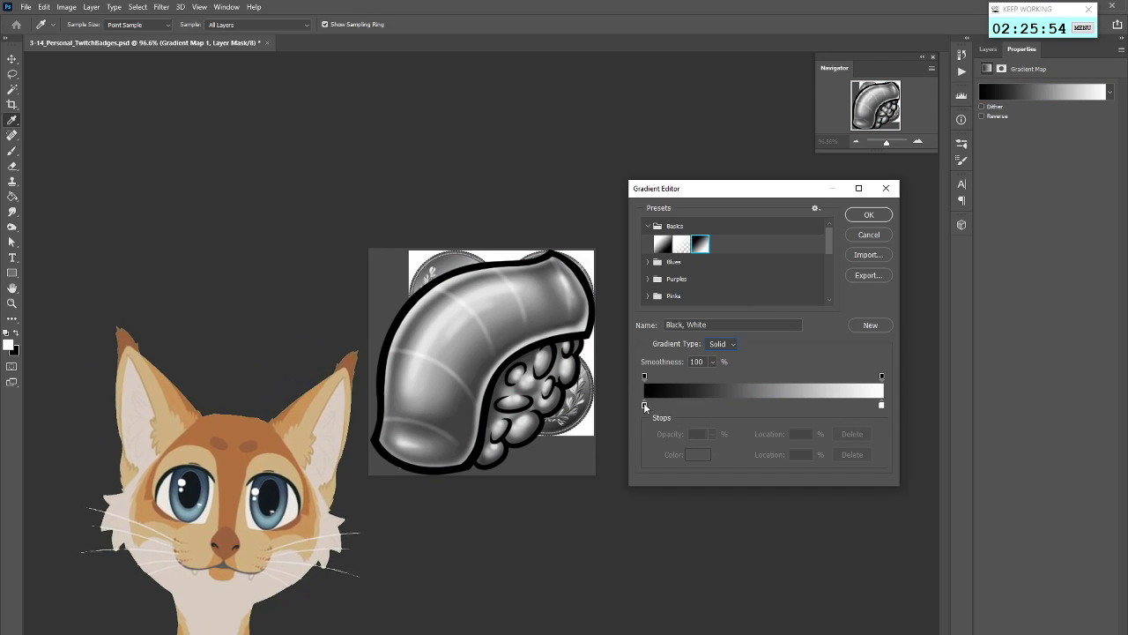
pyautogui.click(644, 404)
pyautogui.click(857, 236)
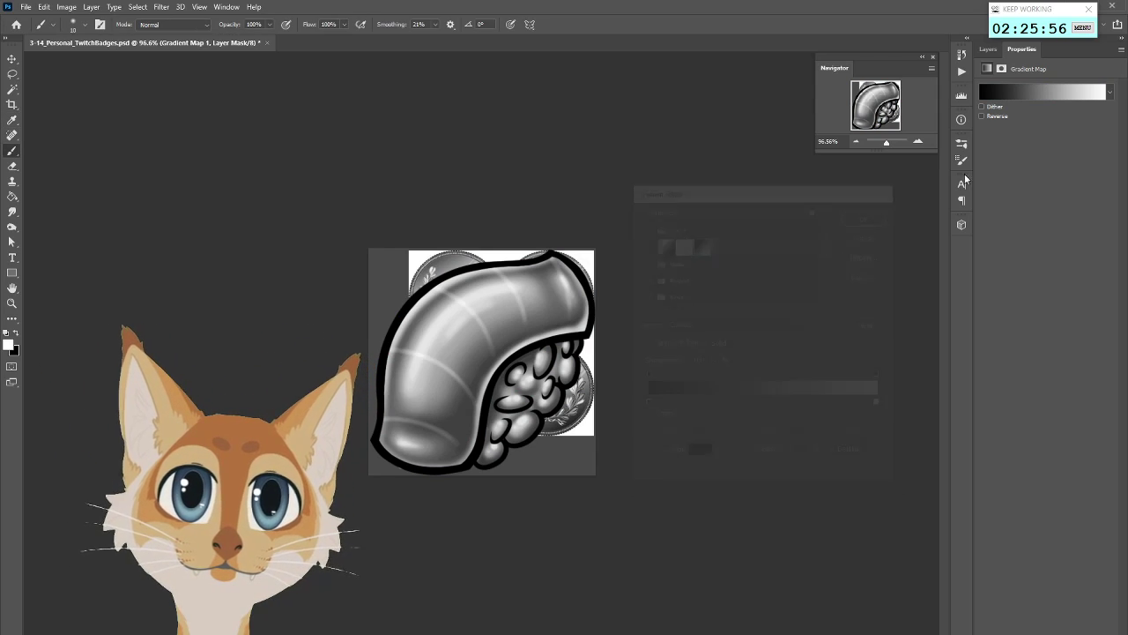
# Clip Gradient Map 1 to Layer 10 copy in group 6 and reopen its gradient in the Gradient Editor
pyautogui.click(988, 48)
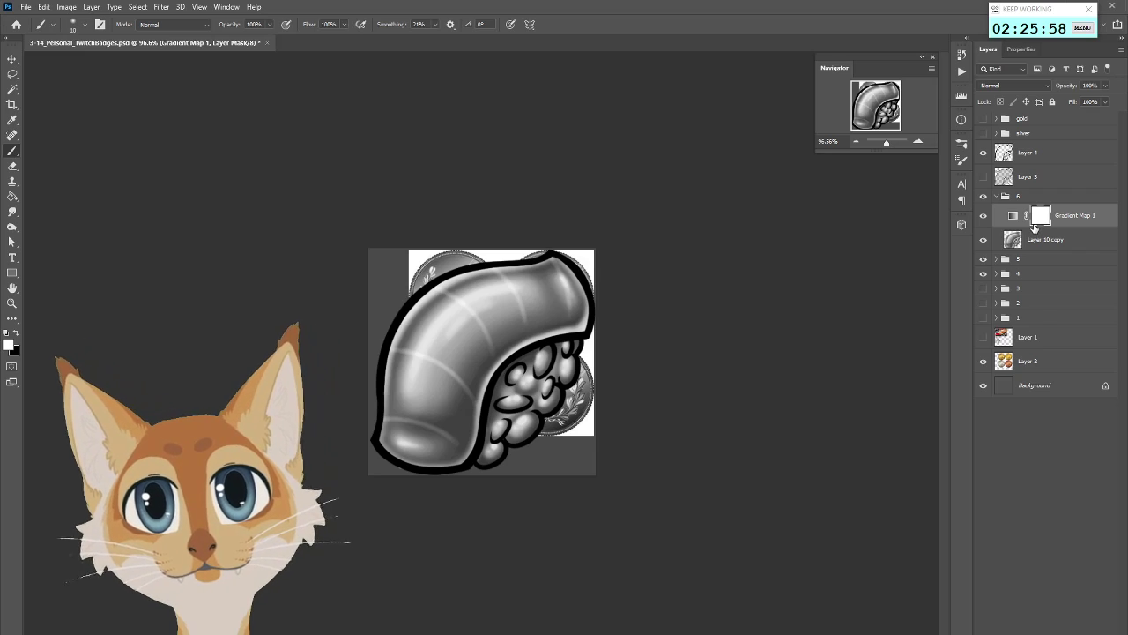
pyautogui.keyDown('alt'); pyautogui.click(1067, 227); pyautogui.keyUp('alt')
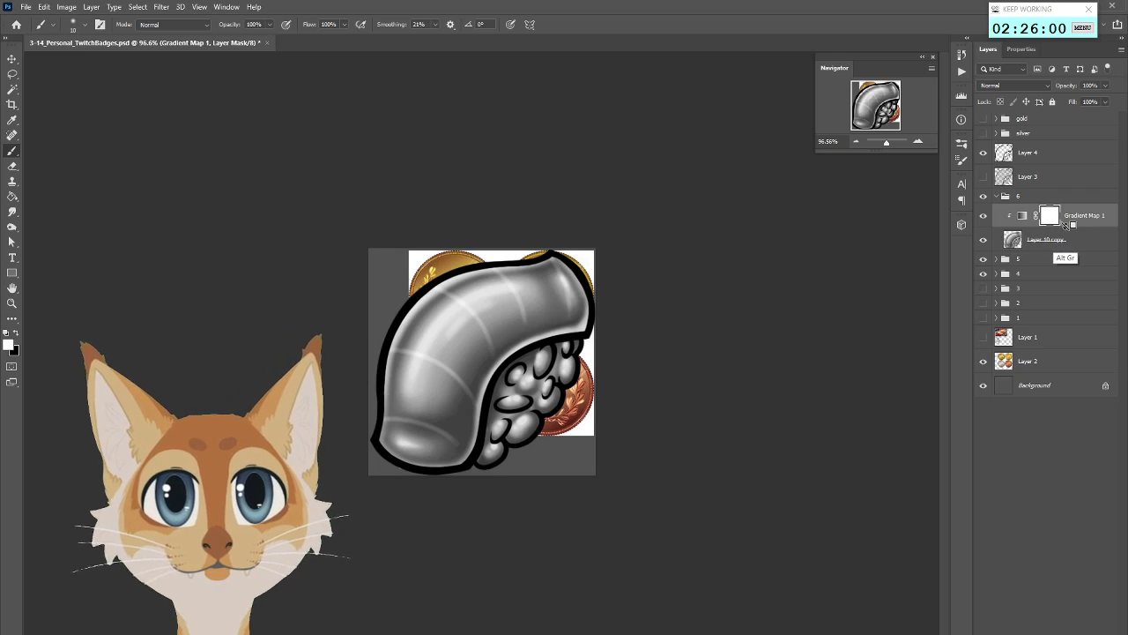
pyautogui.doubleClick(1023, 219)
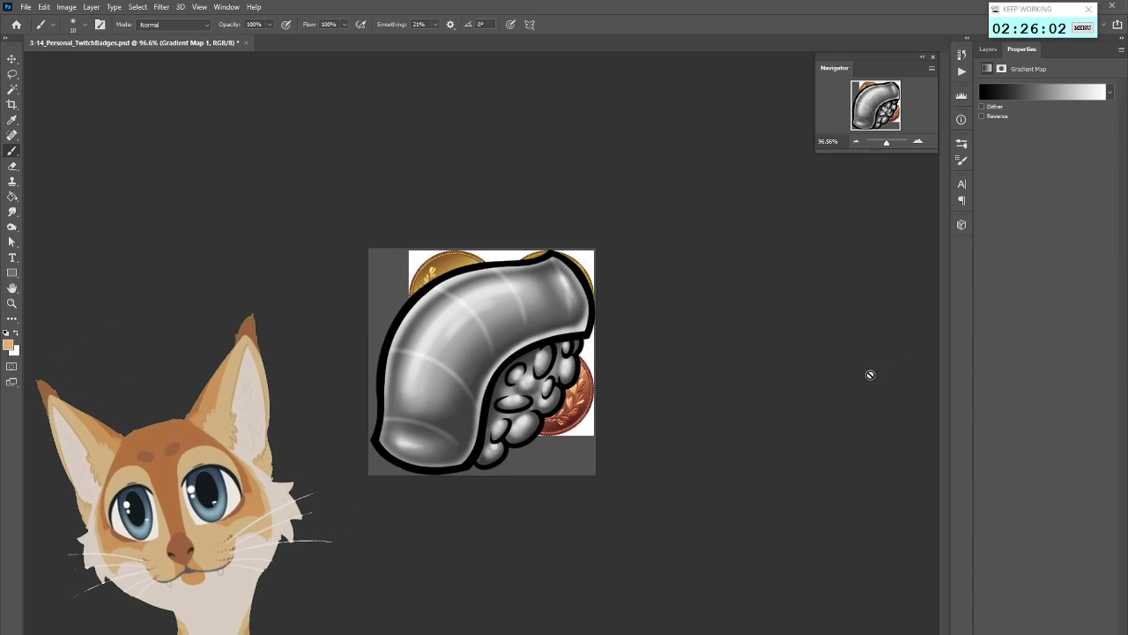
pyautogui.click(1110, 93)
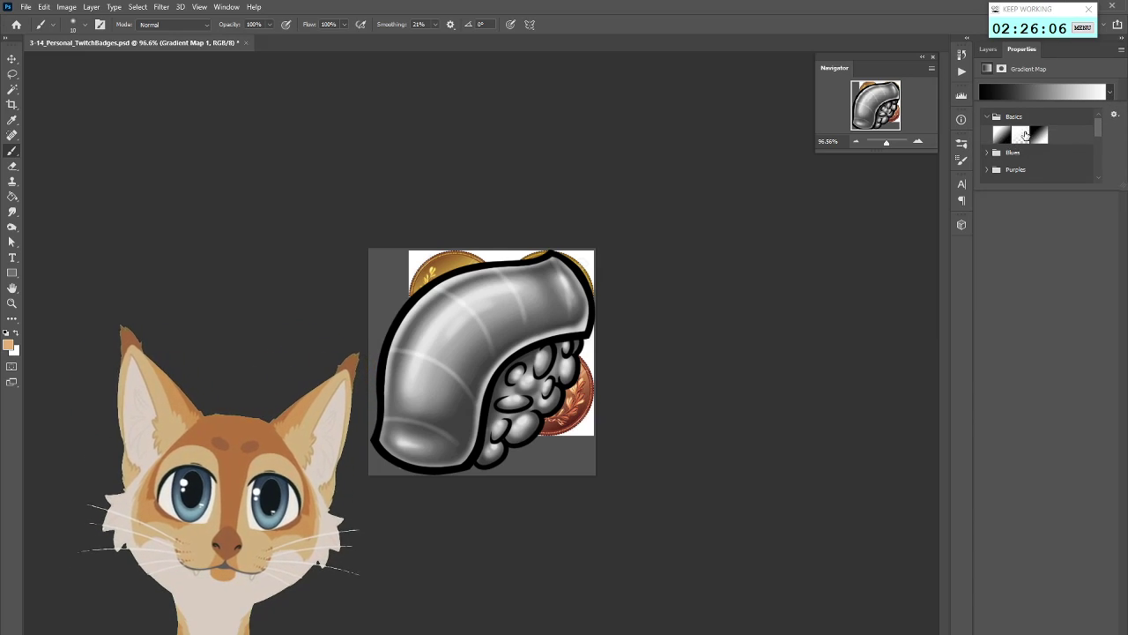
pyautogui.click(1093, 93)
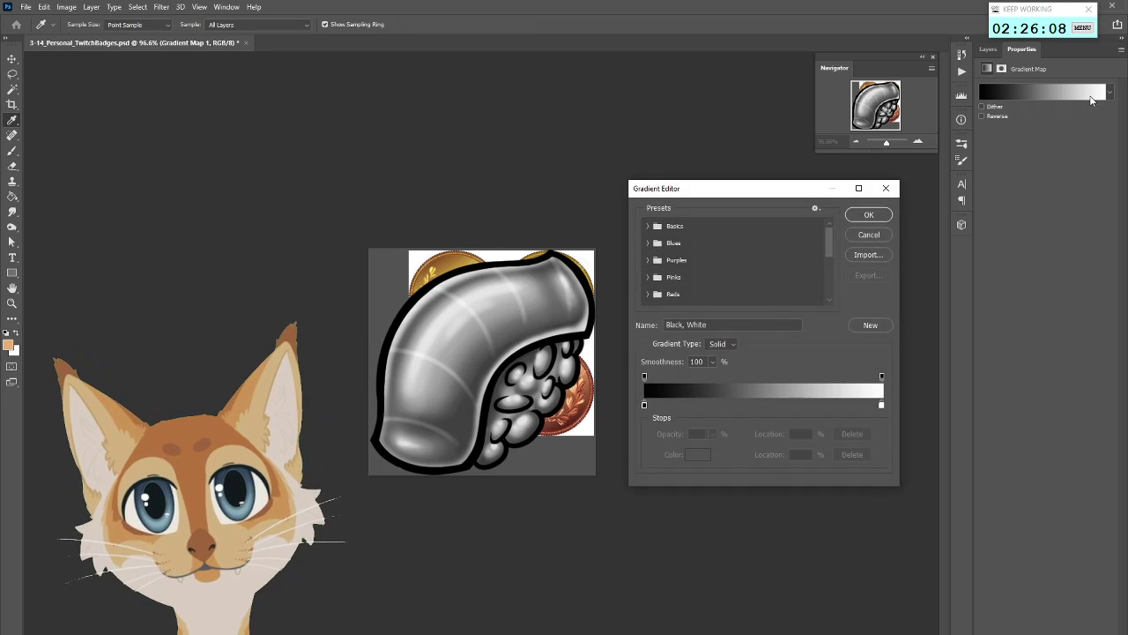
pyautogui.doubleClick(644, 406)
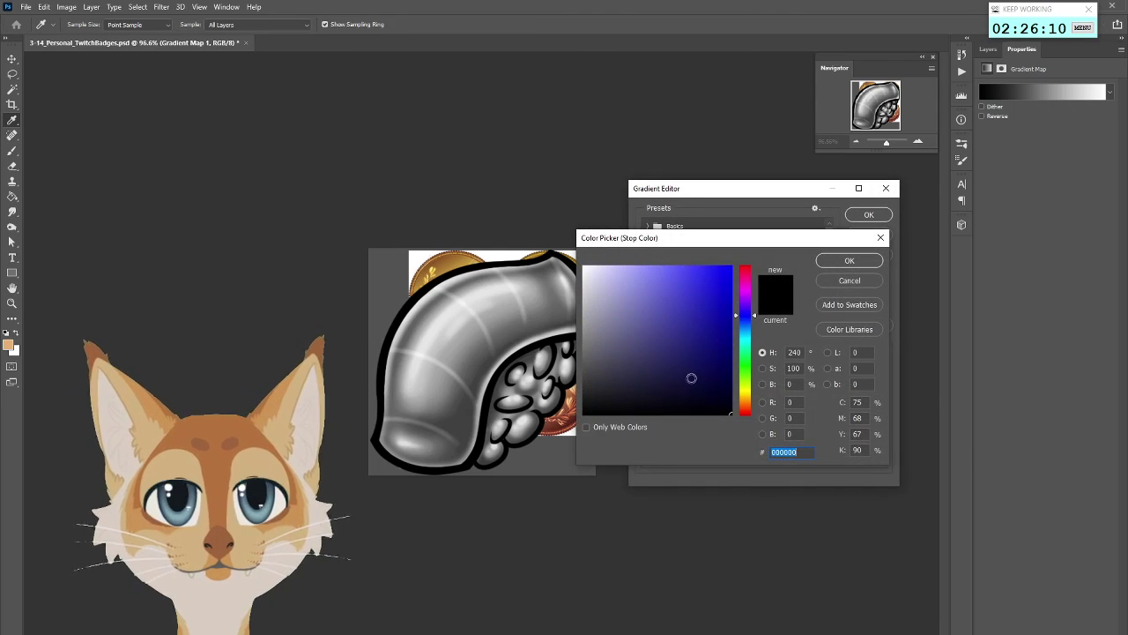
pyautogui.press('Escape')
pyautogui.moveTo(646, 406)
pyautogui.mouseDown()
pyautogui.moveTo(748, 407)
pyautogui.moveTo(740, 427)
pyautogui.moveTo(737, 407)
pyautogui.moveTo(644, 407)
pyautogui.moveTo(668, 384)
pyautogui.moveTo(753, 384)
pyautogui.moveTo(641, 384)
pyautogui.mouseUp()
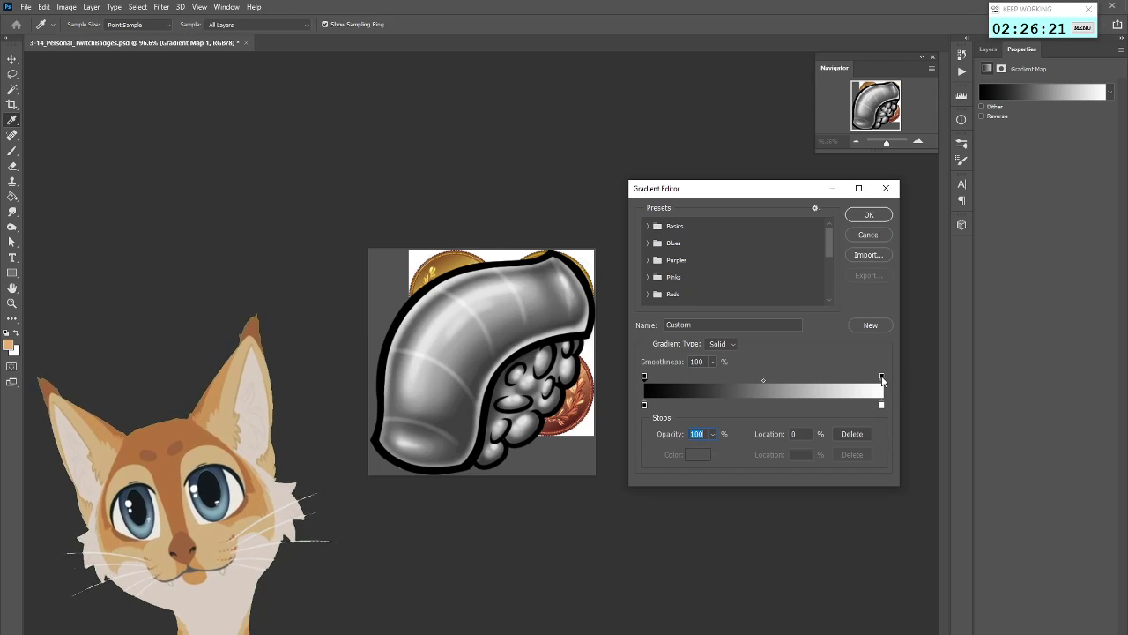
pyautogui.moveTo(883, 379); pyautogui.dragTo(844, 399)
pyautogui.click(883, 378)
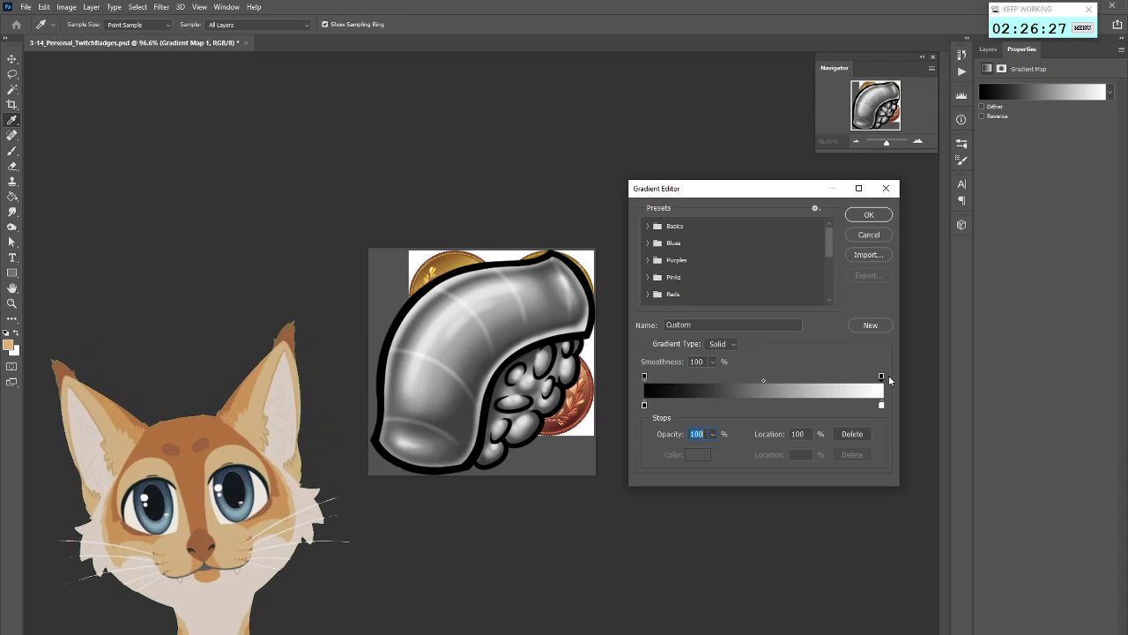
# Try the Blue_03 preset on the clipped gradient map, then return to the Black, White preset
pyautogui.click(668, 226)
pyautogui.click(678, 263)
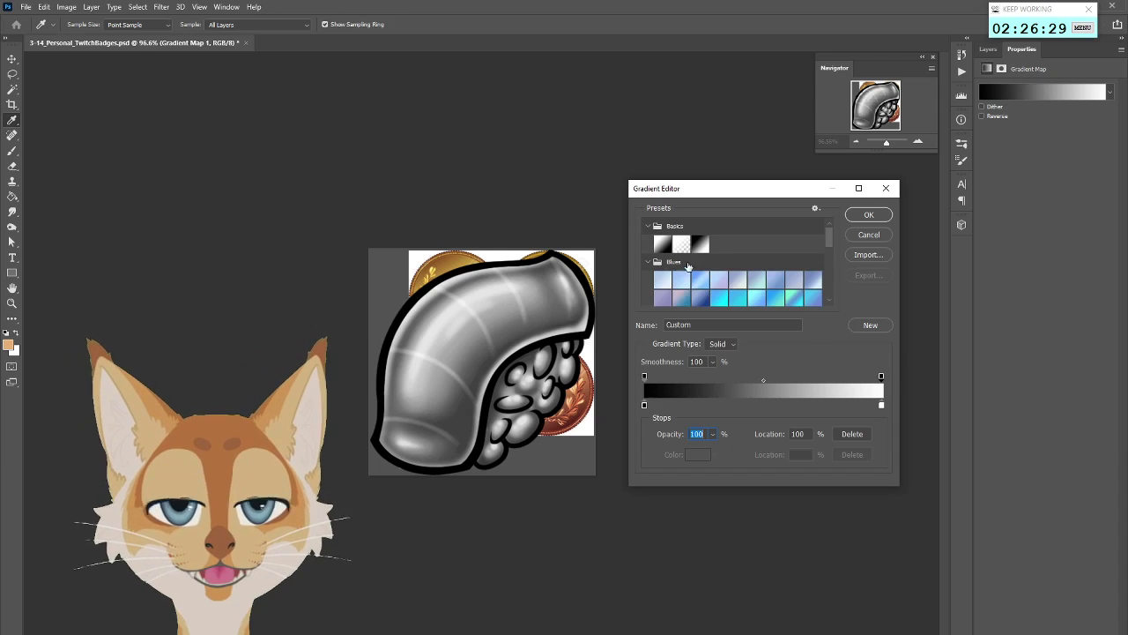
pyautogui.click(700, 280)
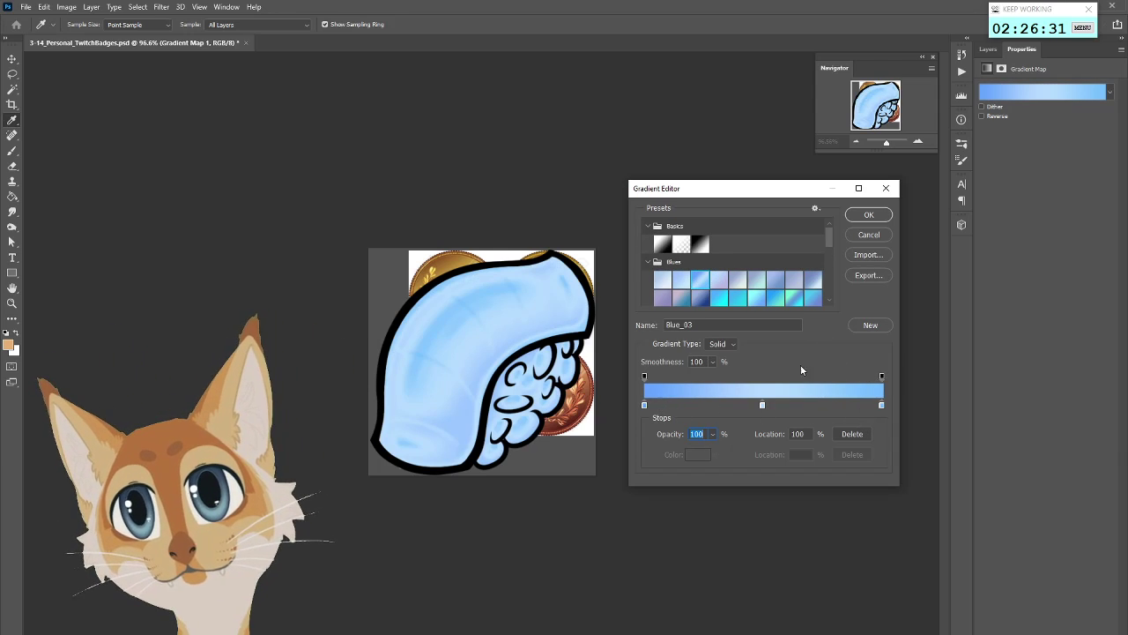
pyautogui.click(662, 244)
pyautogui.click(700, 245)
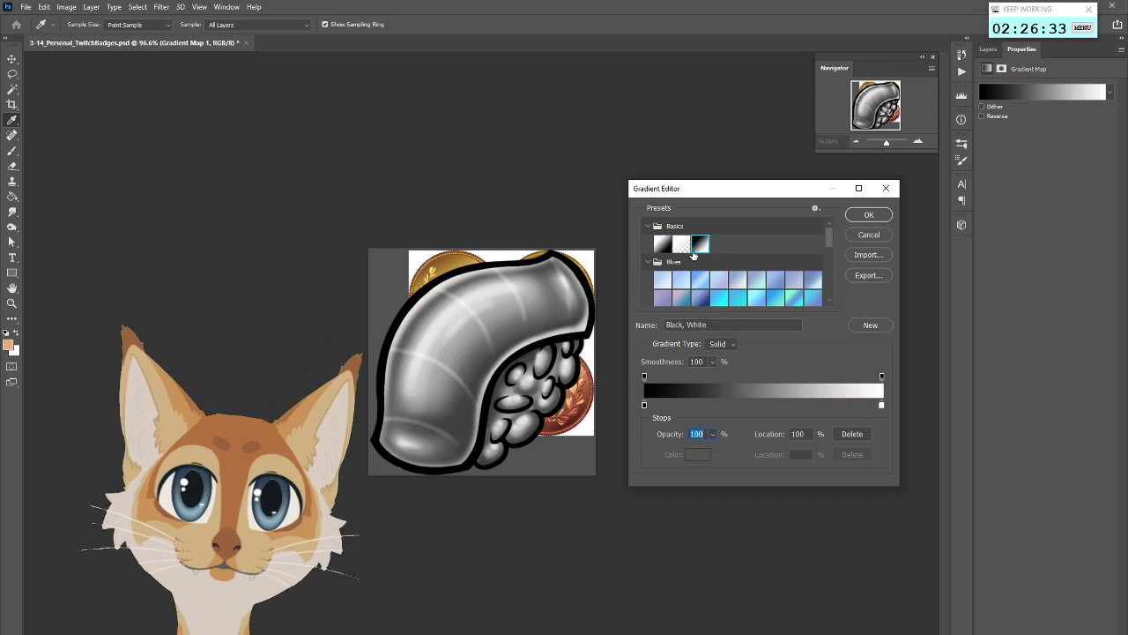
# Try dark brown 573d10 as the black colour stop, then cancel the colour change and the Gradient Editor
pyautogui.click(648, 226)
pyautogui.moveTo(644, 404); pyautogui.dragTo(639, 411)
pyautogui.click(650, 405)
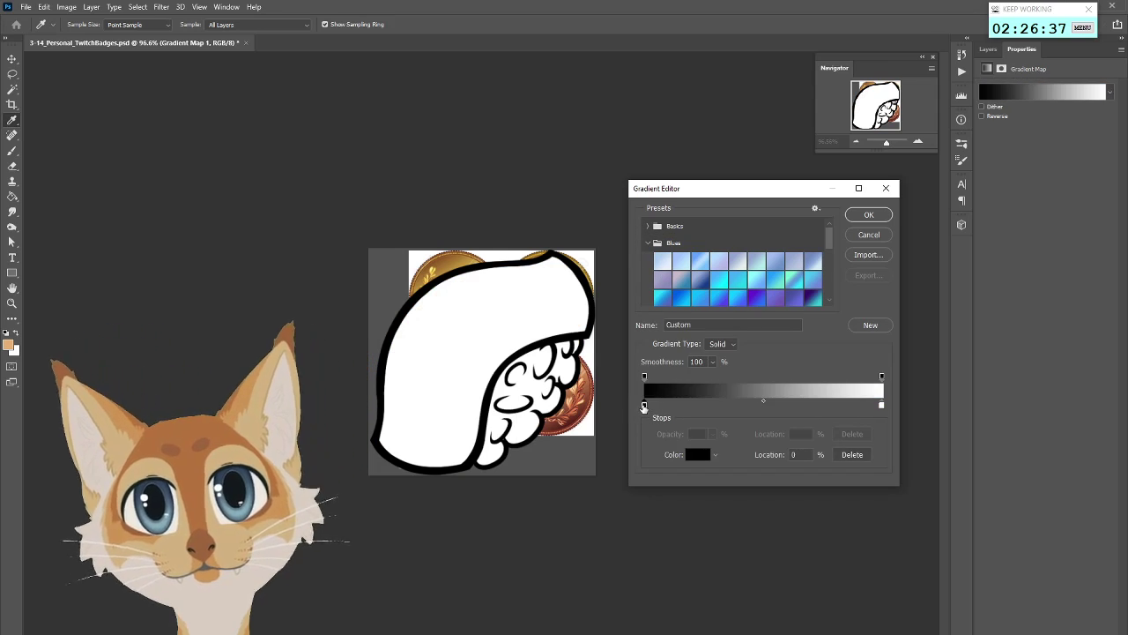
pyautogui.doubleClick(649, 405)
pyautogui.click(748, 411)
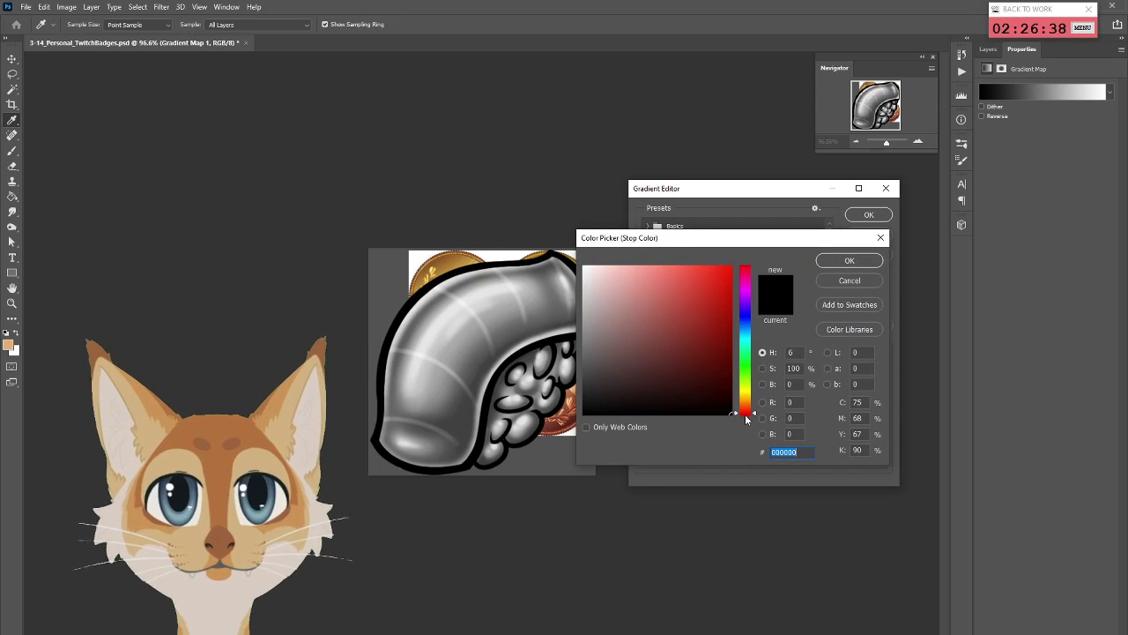
pyautogui.click(705, 364)
pyautogui.click(747, 403)
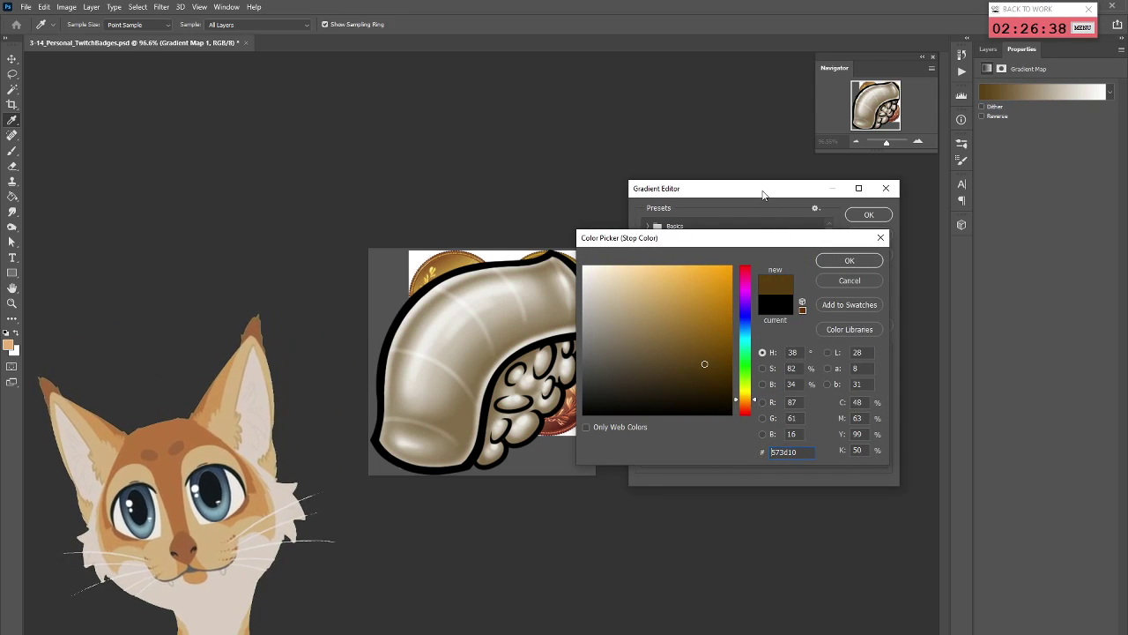
pyautogui.click(851, 277)
pyautogui.moveTo(796, 191); pyautogui.dragTo(884, 196)
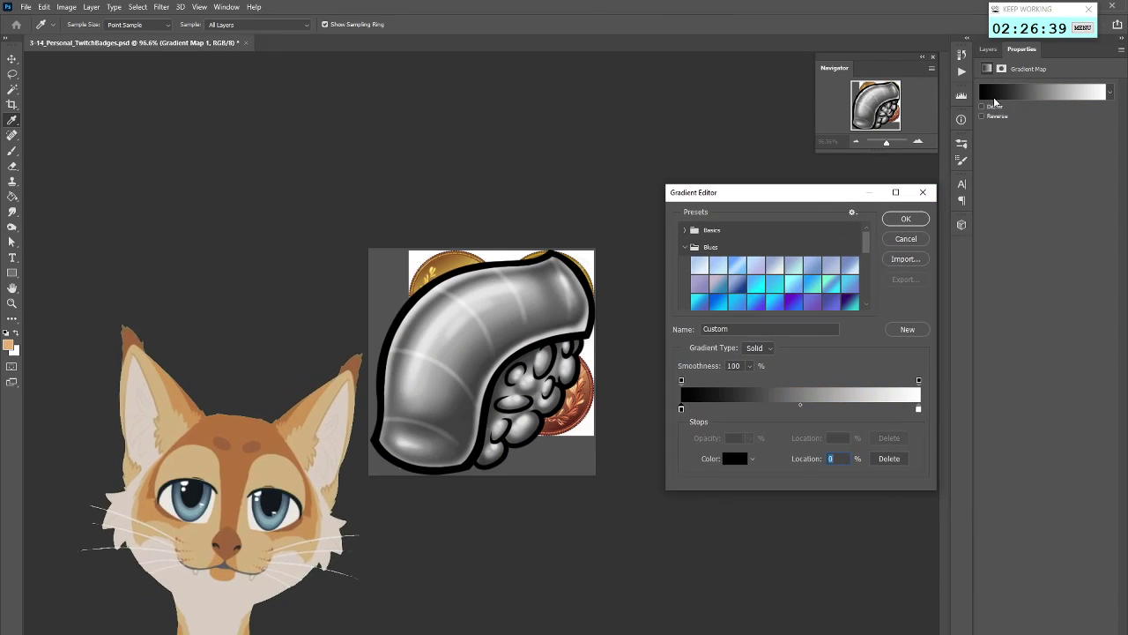
pyautogui.click(988, 48)
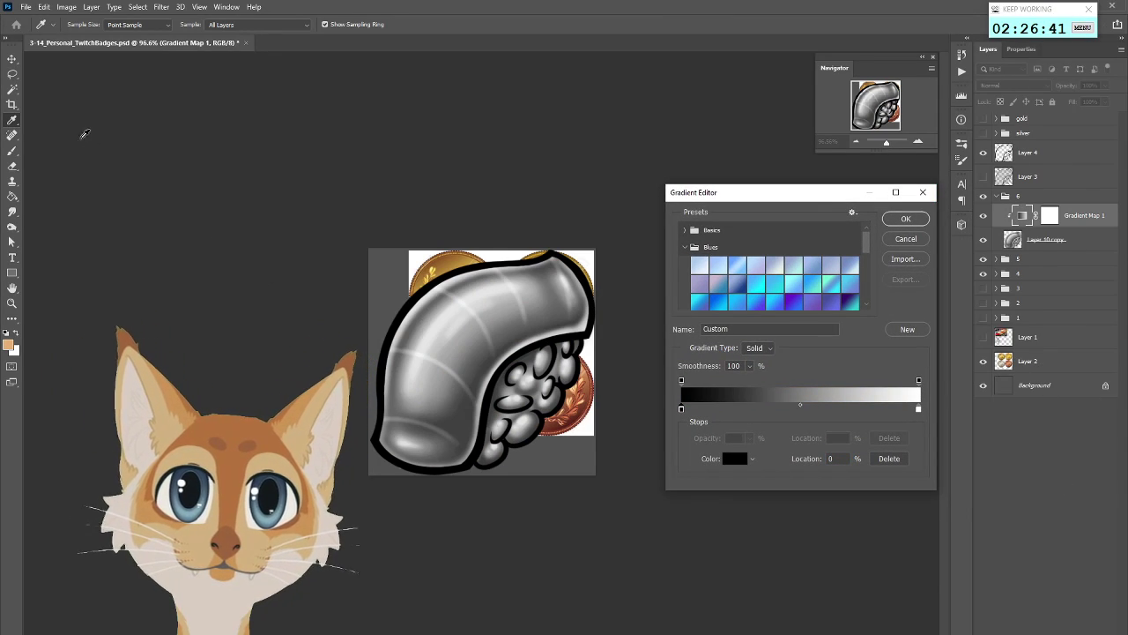
pyautogui.click(906, 240)
# Move the coin reference image on Layer 2 up and left so the gold coins show beside the nigiri
pyautogui.click(1035, 379)
pyautogui.click(1007, 362)
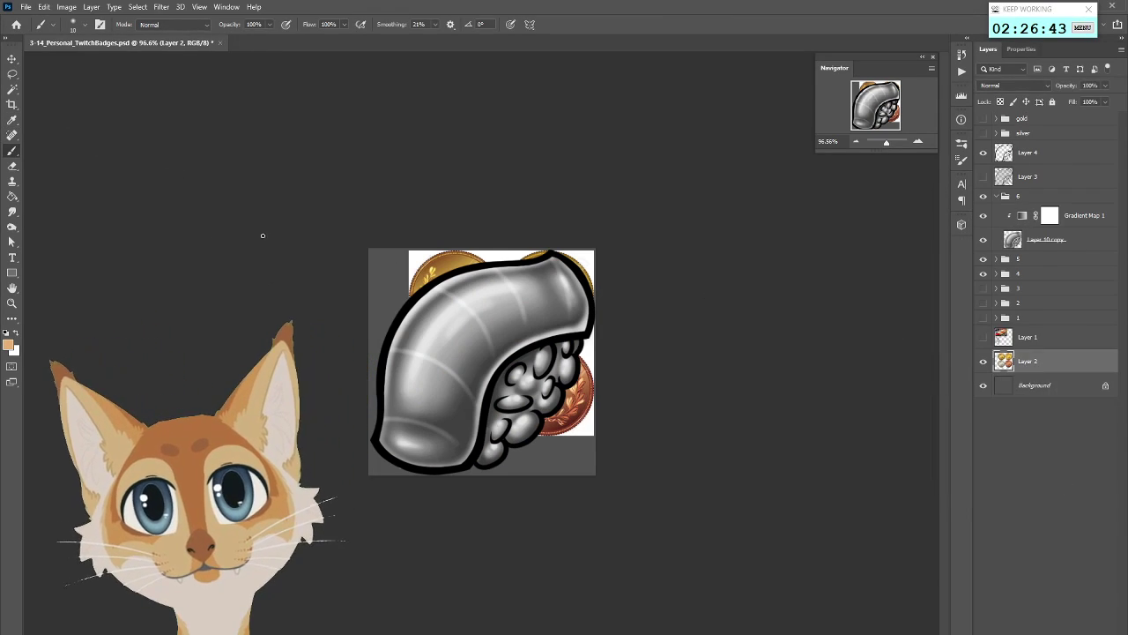
pyautogui.click(11, 58)
pyautogui.moveTo(501, 374); pyautogui.dragTo(516, 327)
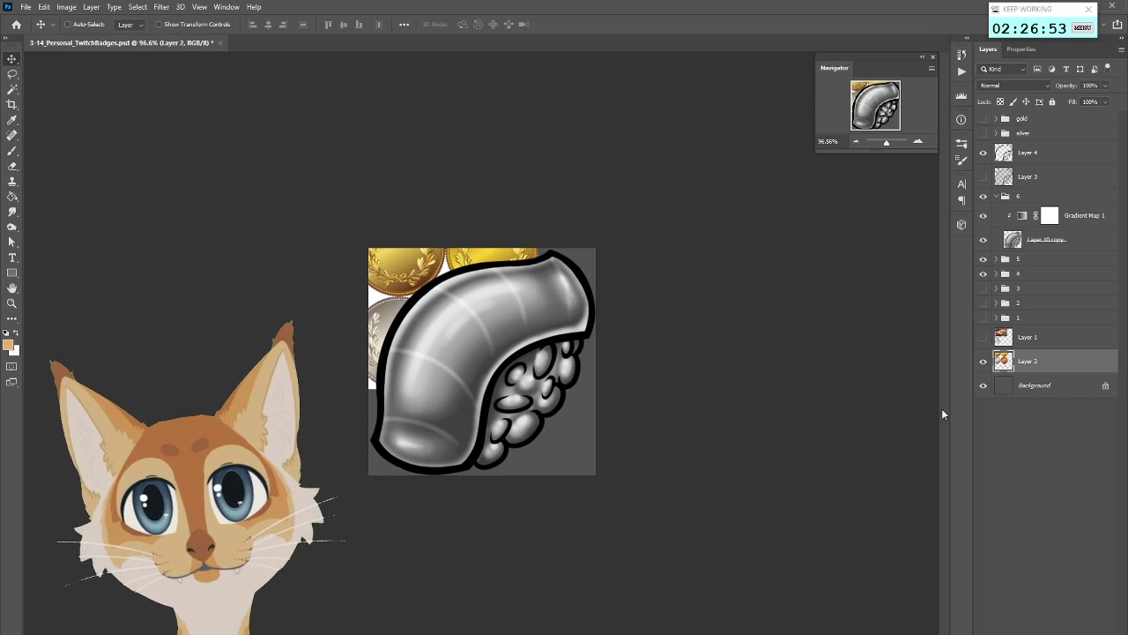
# Recolour the black stop of Gradient Map 1's gradient to dark reddish brown 3b0f00
pyautogui.click(1078, 240)
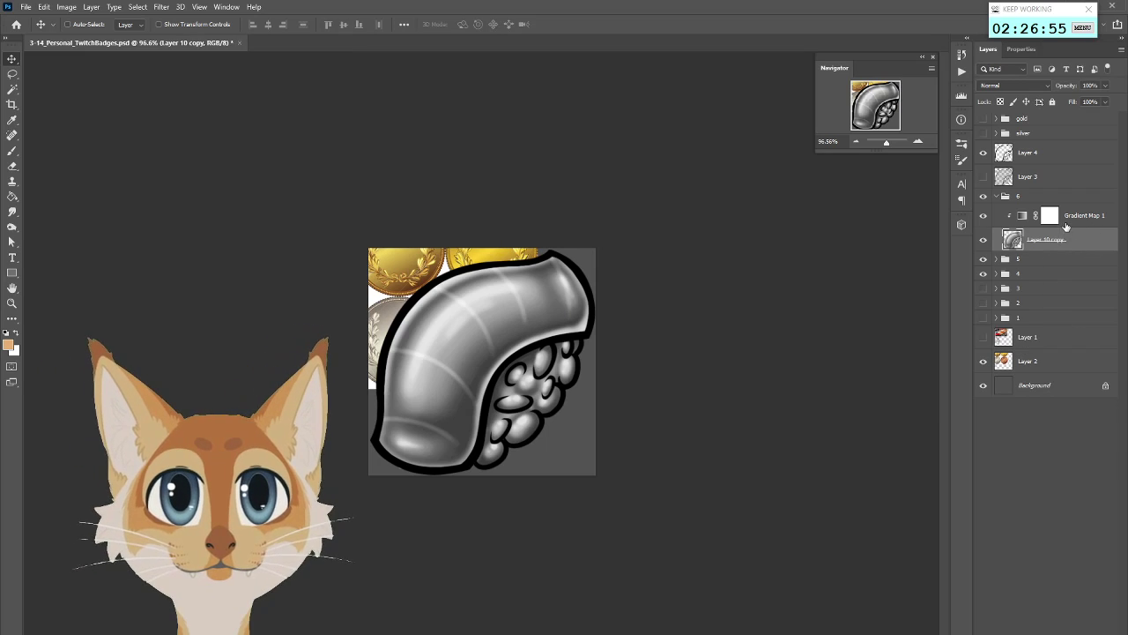
pyautogui.doubleClick(1050, 217)
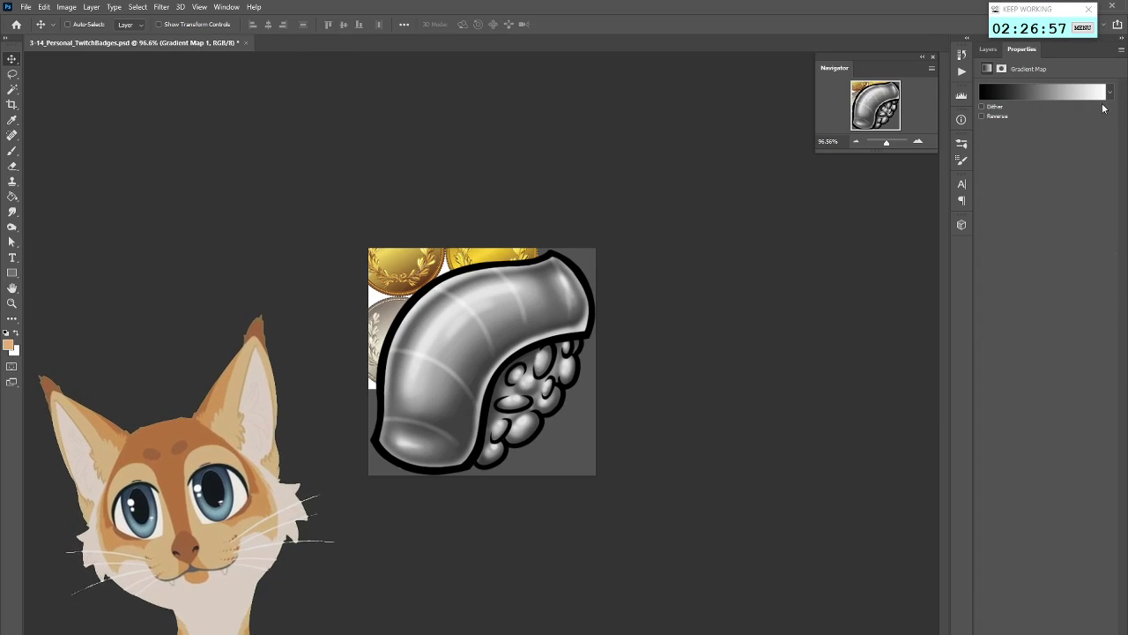
pyautogui.click(1109, 94)
pyautogui.click(1060, 93)
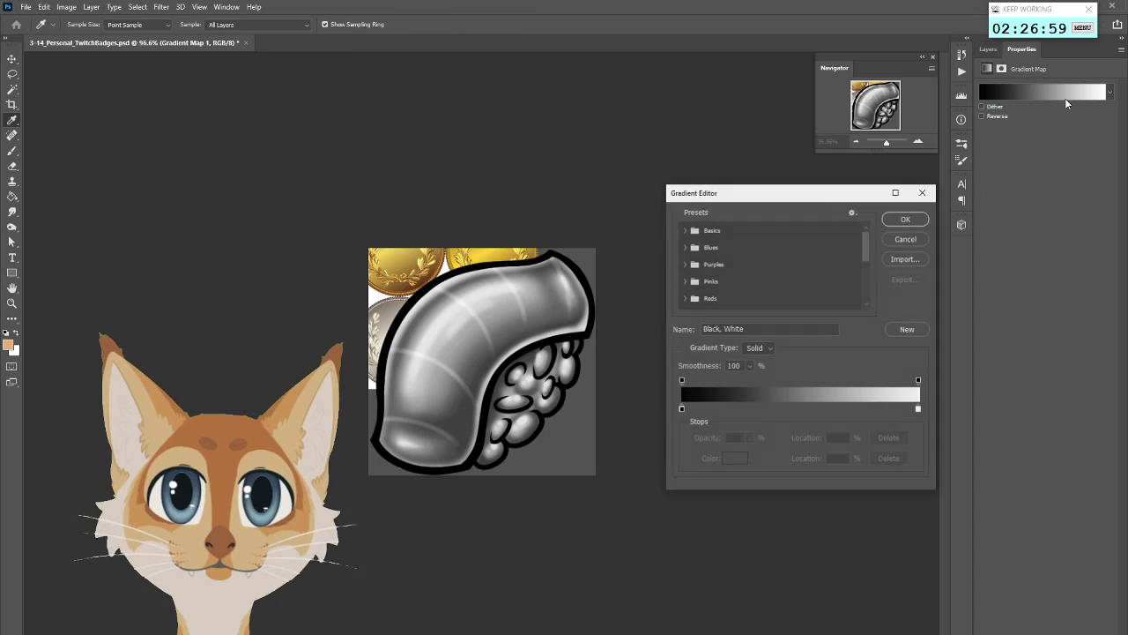
pyautogui.doubleClick(677, 412)
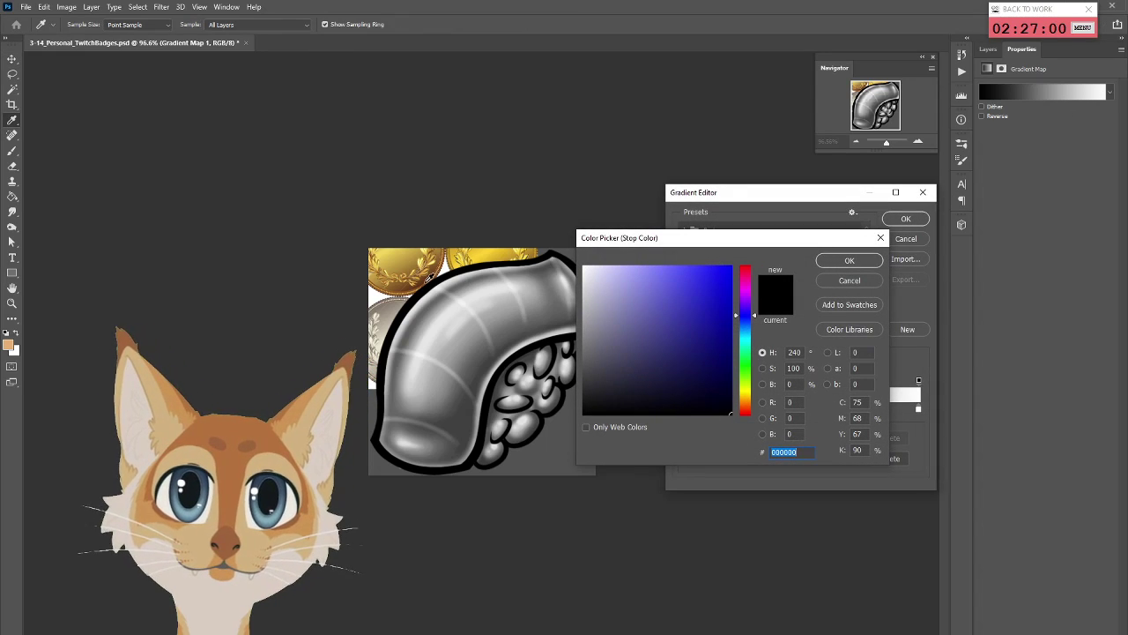
pyautogui.click(424, 282)
pyautogui.moveTo(713, 358); pyautogui.dragTo(749, 408)
pyautogui.moveTo(729, 376); pyautogui.dragTo(739, 377)
pyautogui.click(851, 261)
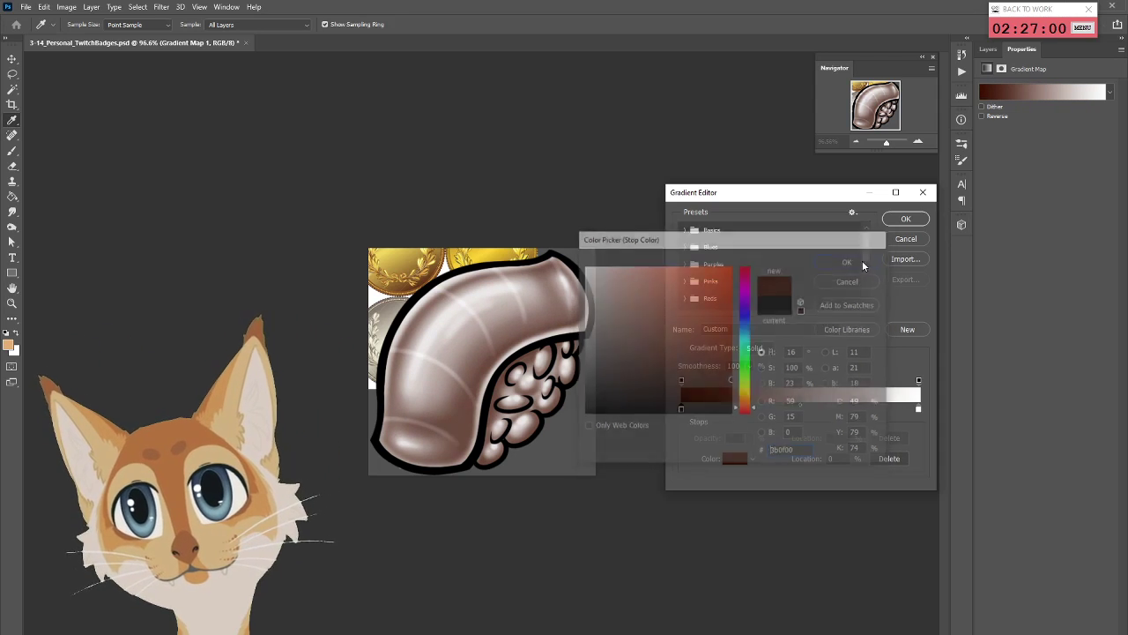
# Recolour the white end stop of Gradient Map 1's gradient to pale gold ffe78d
pyautogui.click(919, 410)
pyautogui.doubleClick(918, 410)
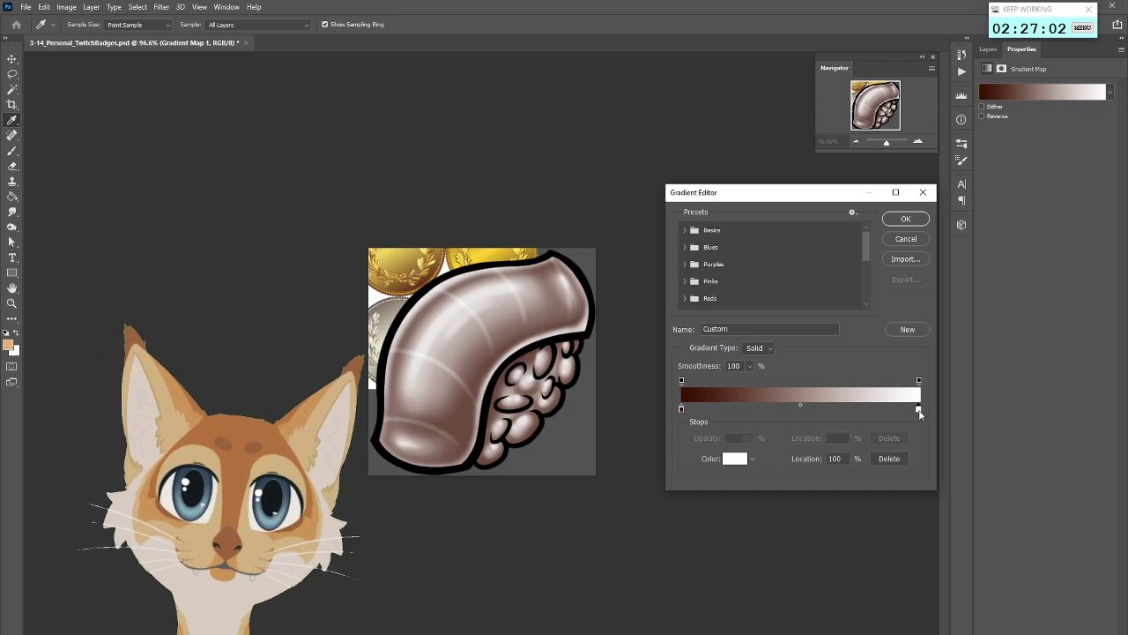
pyautogui.moveTo(748, 405); pyautogui.dragTo(749, 413)
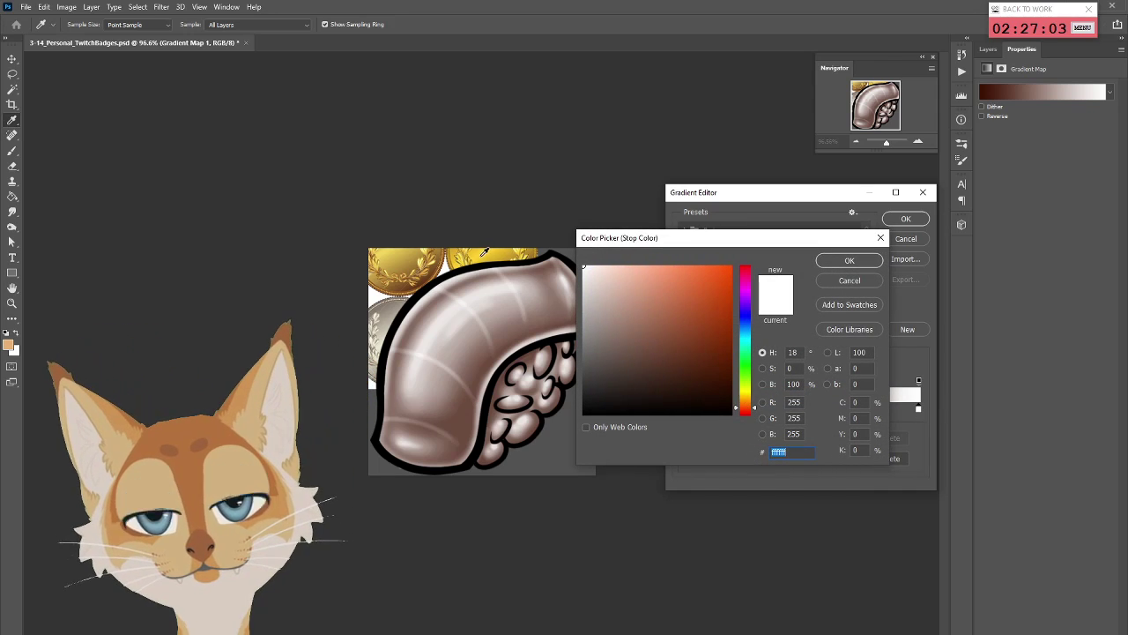
pyautogui.click(391, 248)
pyautogui.moveTo(641, 279); pyautogui.dragTo(650, 268)
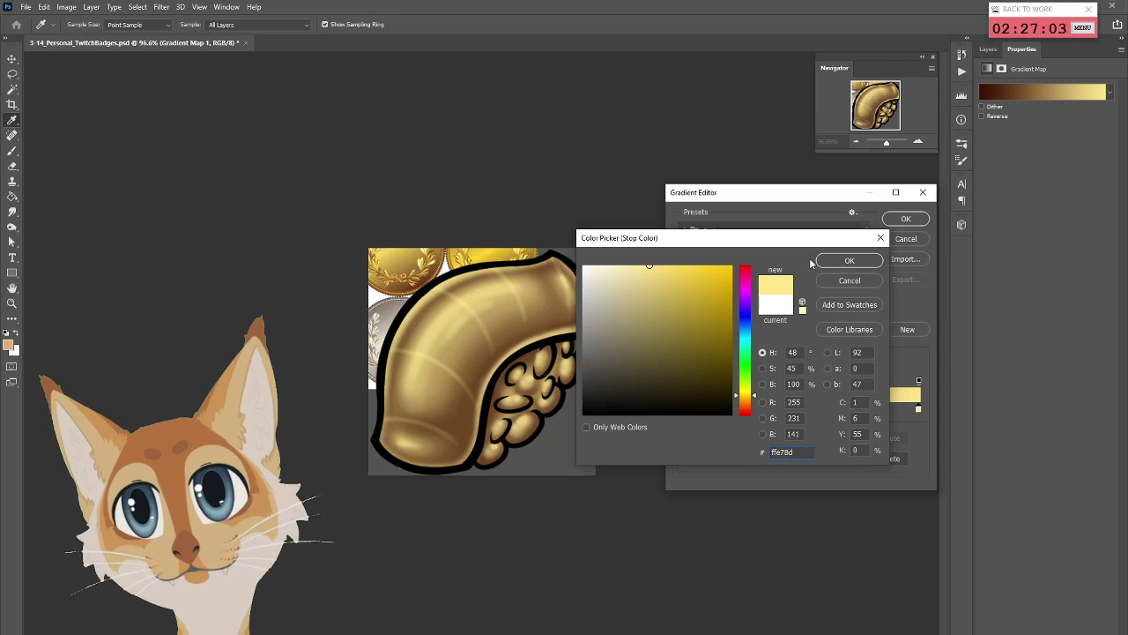
pyautogui.press('Return')
# Add a colour stop near the middle of the gradient, at 49%, and recolour it to orange-brown a85a07
pyautogui.click(783, 407)
pyautogui.moveTo(783, 407); pyautogui.dragTo(748, 402)
pyautogui.doubleClick(799, 409)
pyautogui.moveTo(727, 246); pyautogui.dragTo(487, 223)
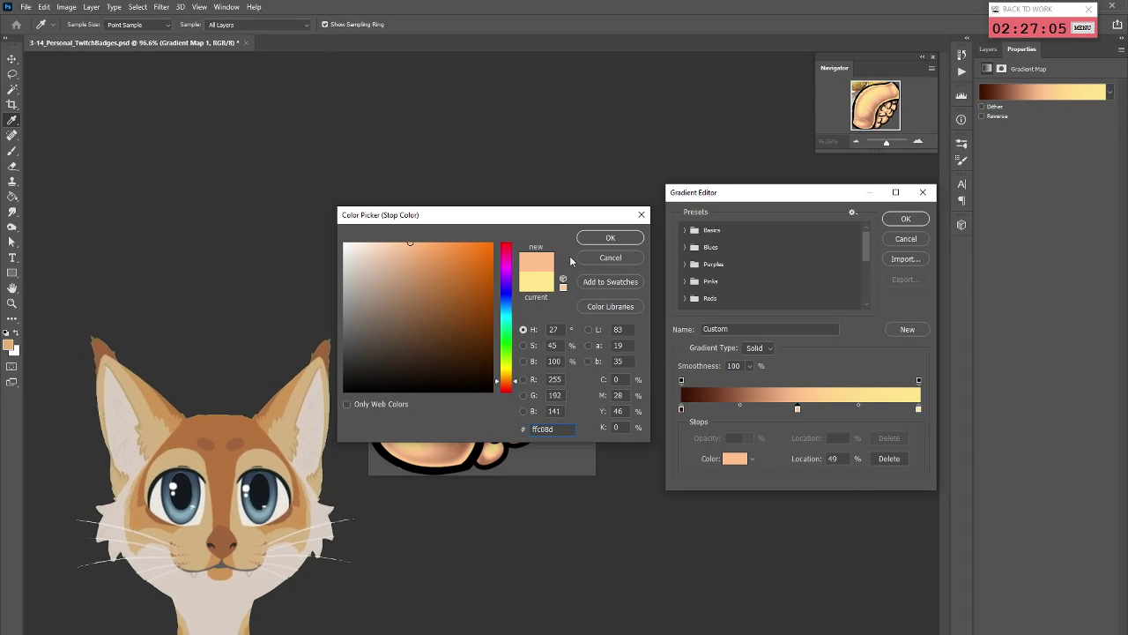
pyautogui.moveTo(536, 216); pyautogui.dragTo(820, 253)
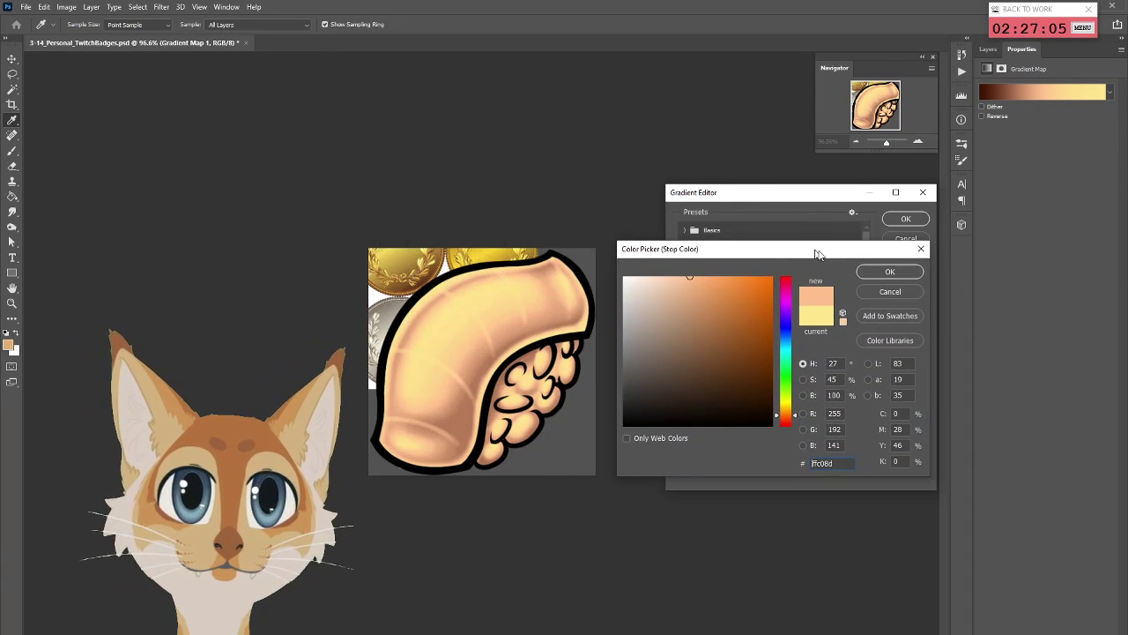
pyautogui.click(410, 268)
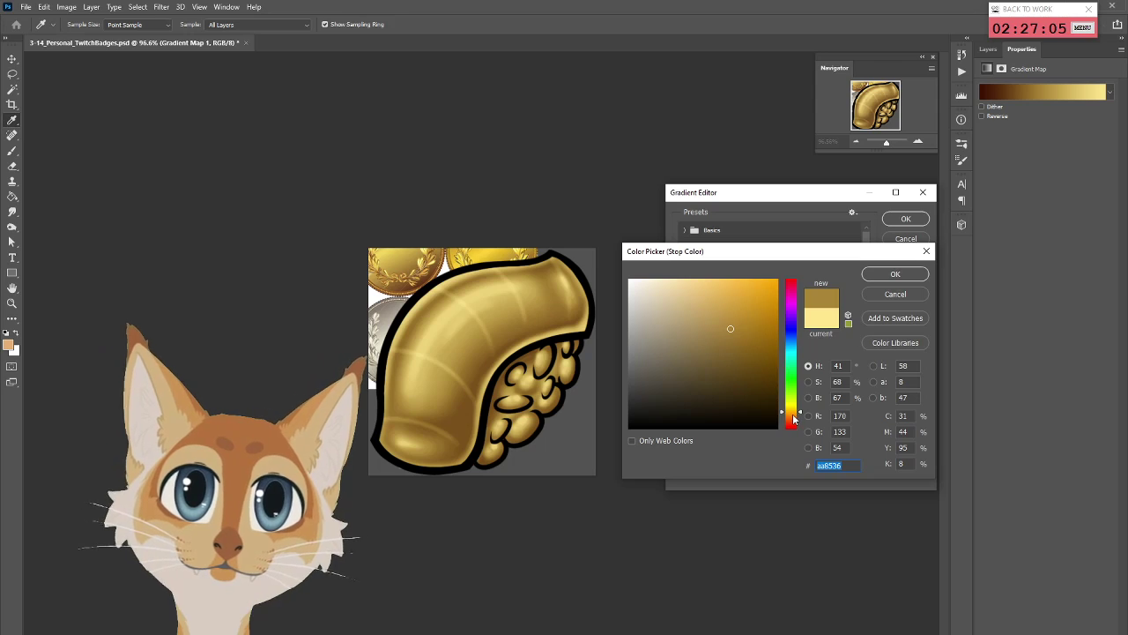
pyautogui.click(792, 416)
pyautogui.click(756, 332)
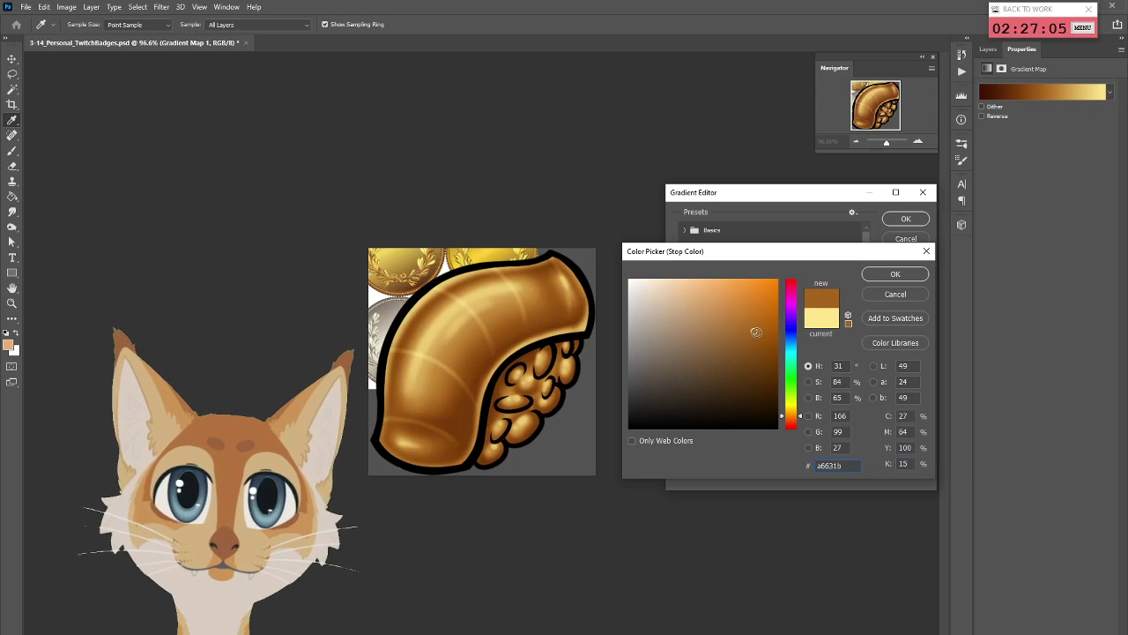
pyautogui.click(772, 330)
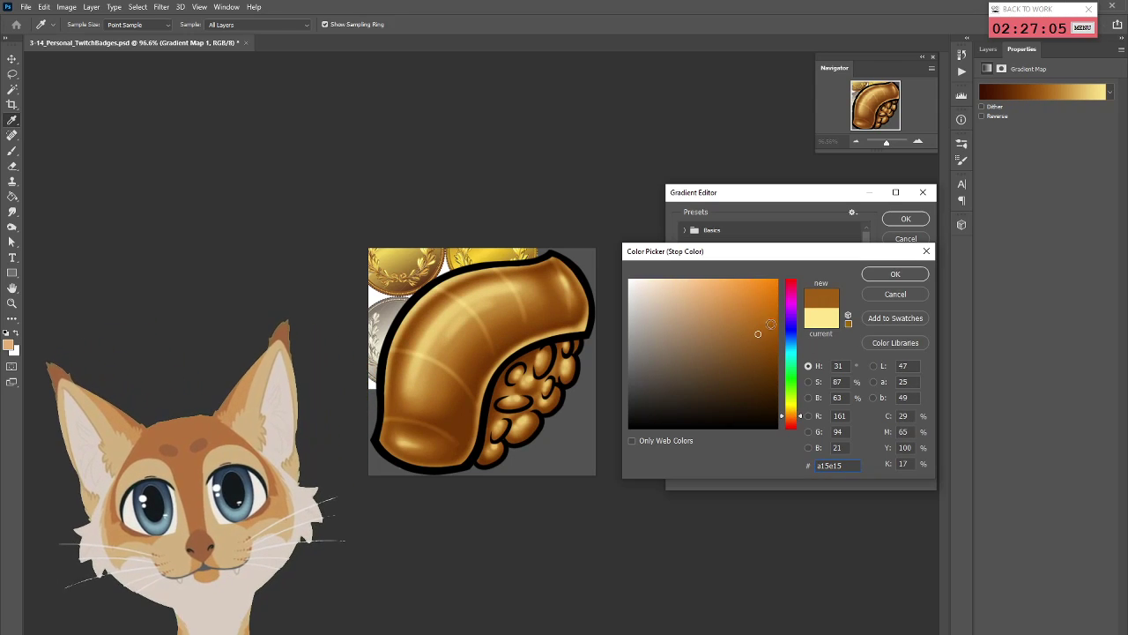
pyautogui.click(881, 274)
# Shift the colour midpoints towards the middle of the gradient and move the orange-brown stop to 38%
pyautogui.click(740, 407)
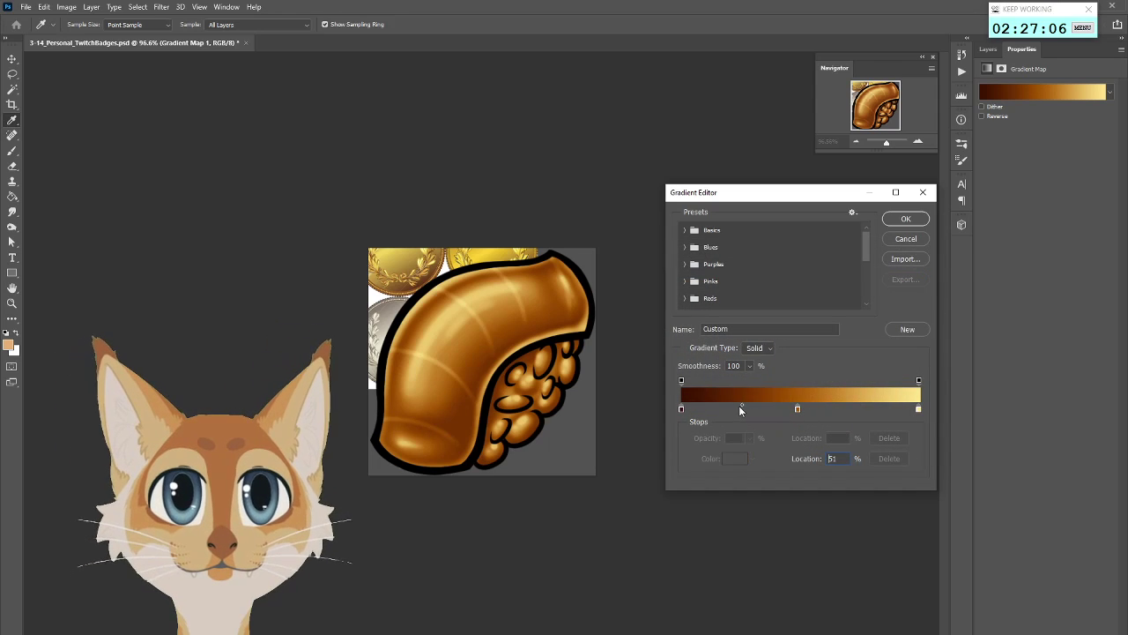
pyautogui.click(837, 410)
pyautogui.moveTo(837, 411); pyautogui.dragTo(788, 427)
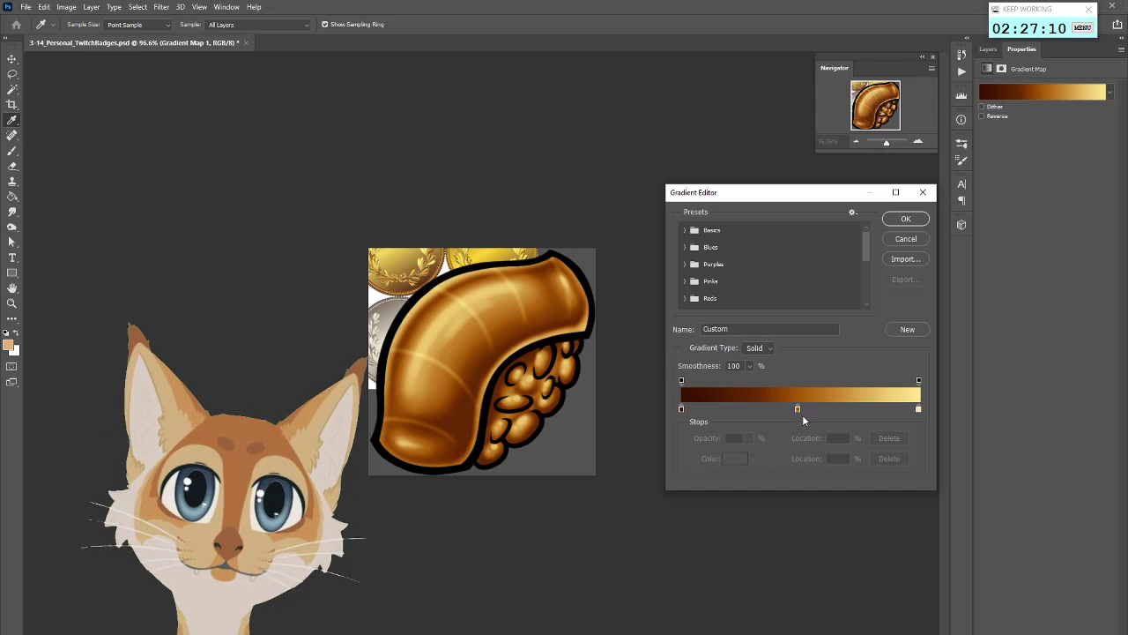
pyautogui.click(798, 409)
pyautogui.moveTo(859, 406); pyautogui.dragTo(837, 407)
pyautogui.click(799, 409)
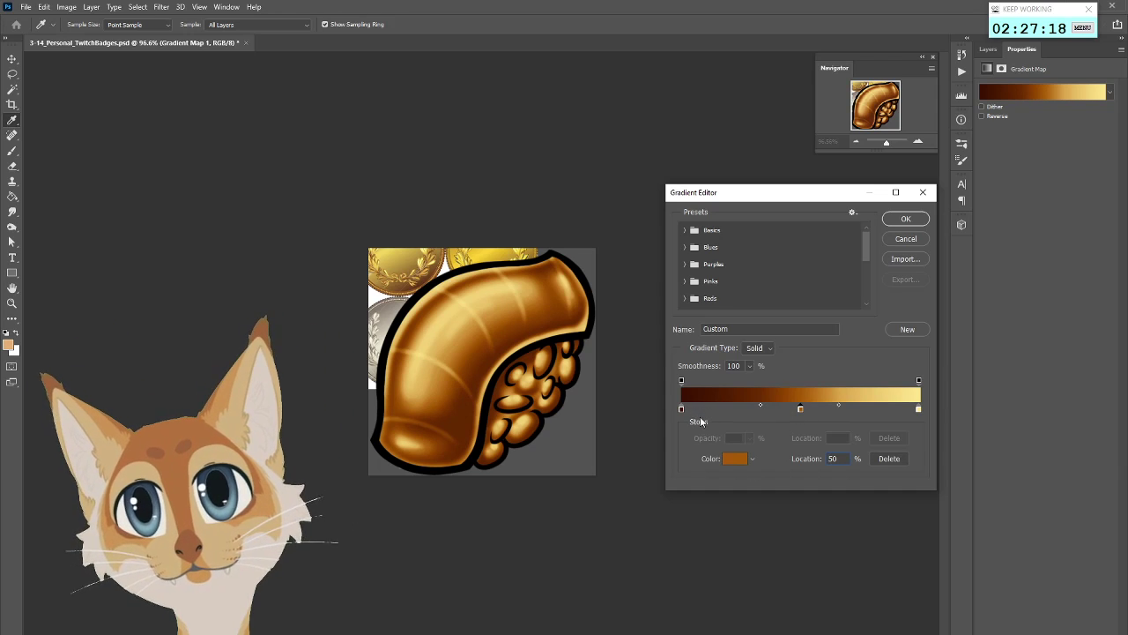
pyautogui.moveTo(802, 413); pyautogui.dragTo(772, 410)
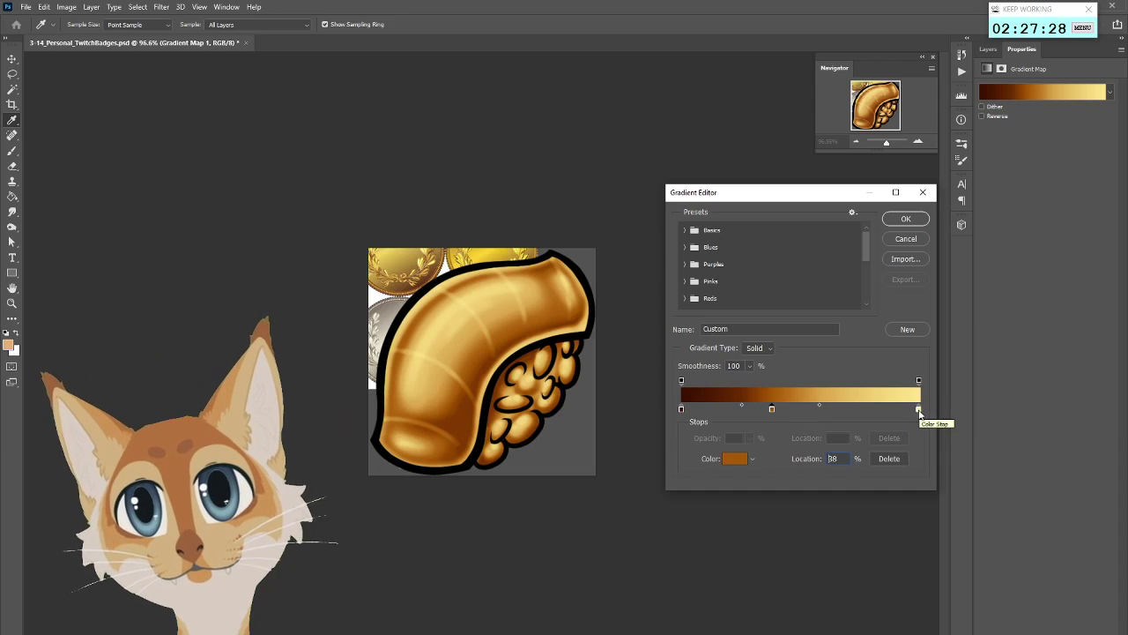
# Duplicate the pale gold stop inward to 82% and recolour the end stop at 100% to a near-white cream
pyautogui.moveTo(920, 409); pyautogui.dragTo(884, 408)
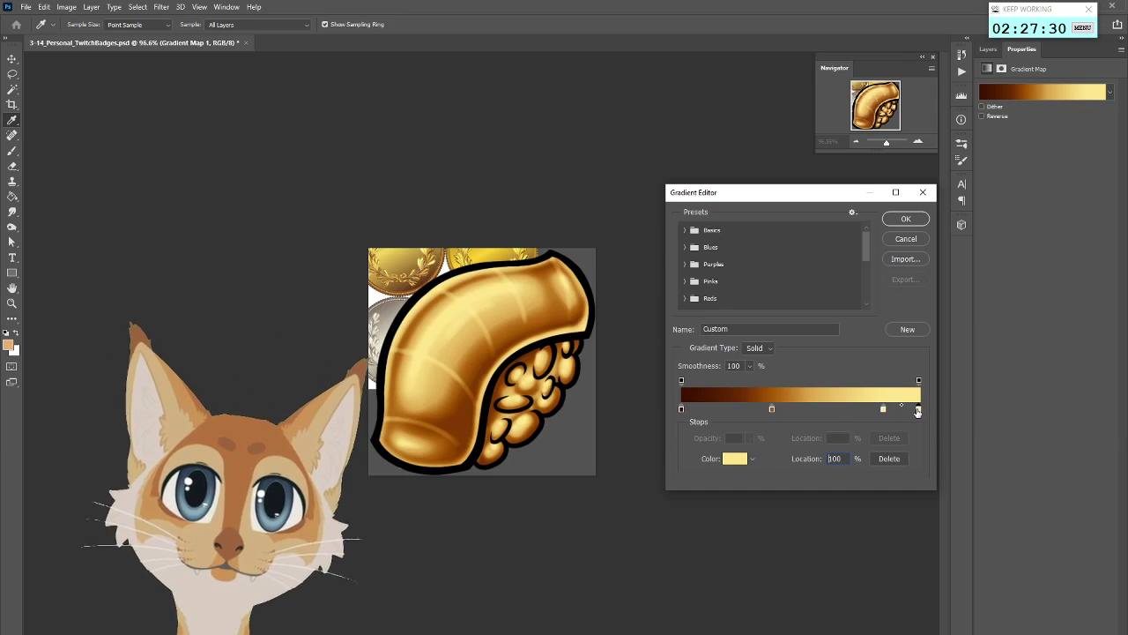
pyautogui.doubleClick(918, 411)
pyautogui.moveTo(666, 294); pyautogui.dragTo(643, 278)
pyautogui.click(892, 275)
pyautogui.moveTo(884, 409); pyautogui.dragTo(875, 410)
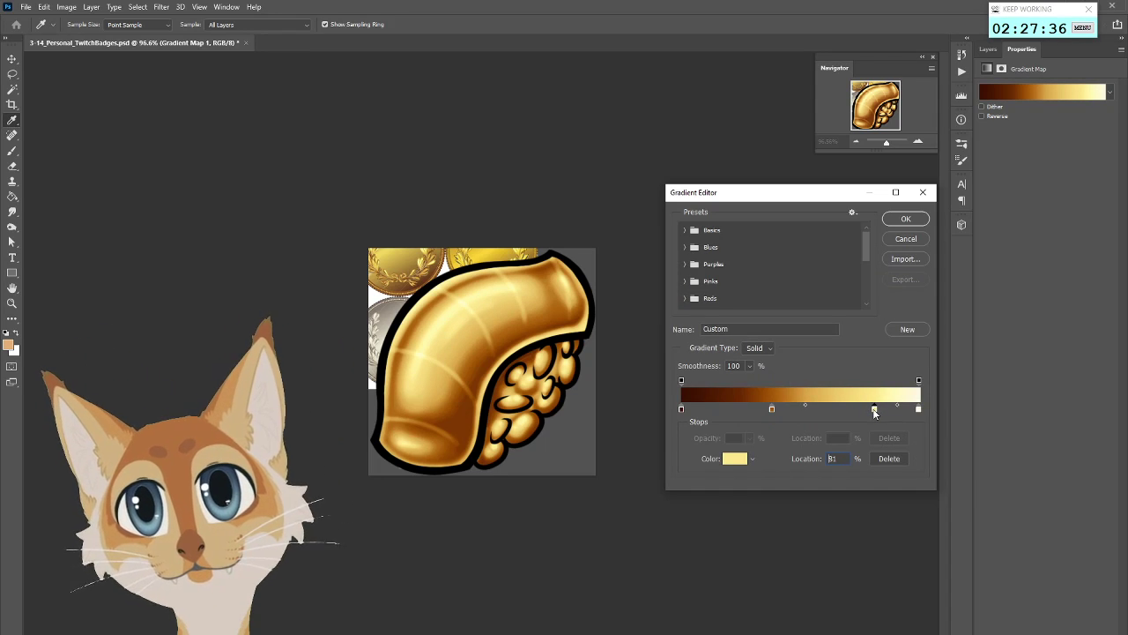
pyautogui.moveTo(876, 408); pyautogui.dragTo(877, 409)
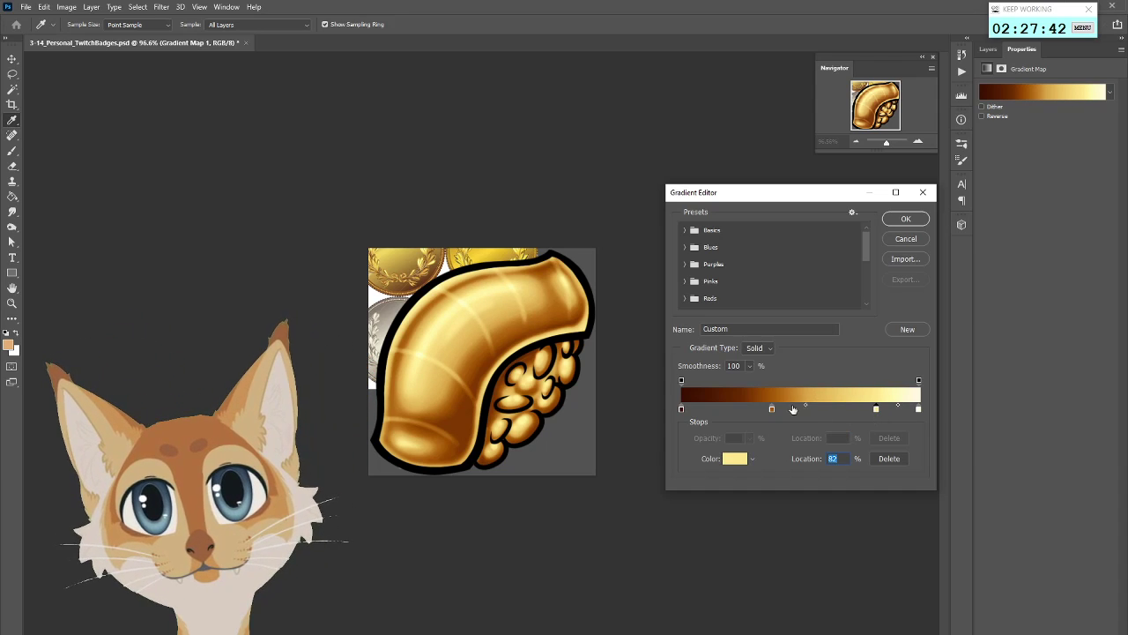
# Move the dark reddish brown stop to 7% and accept the edited gradient
pyautogui.moveTo(682, 408); pyautogui.dragTo(701, 412)
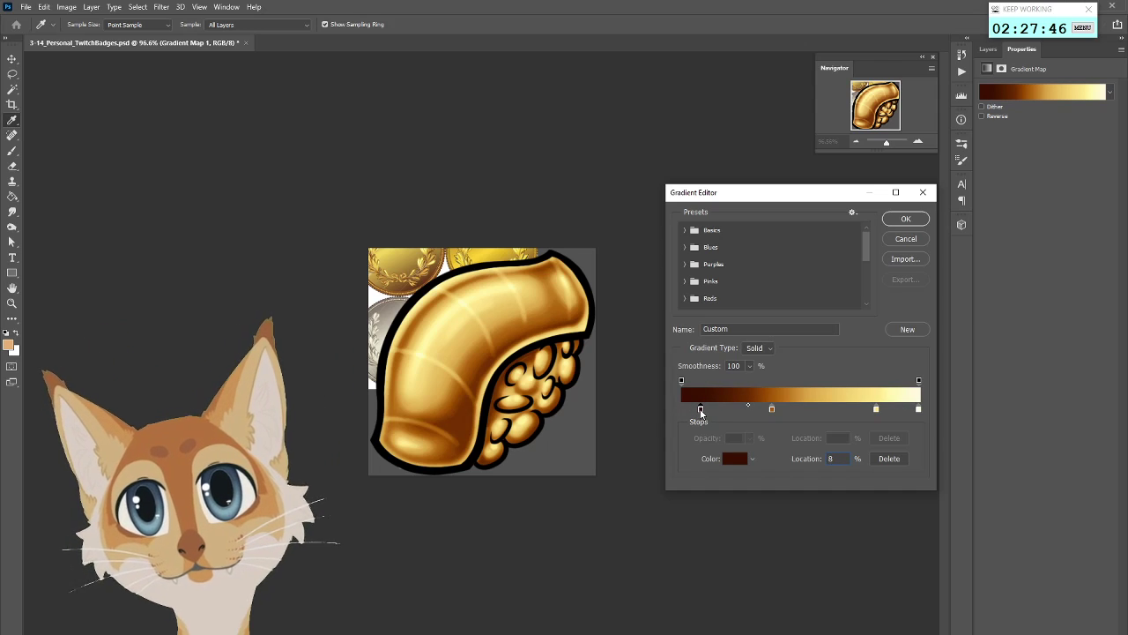
pyautogui.write('5')
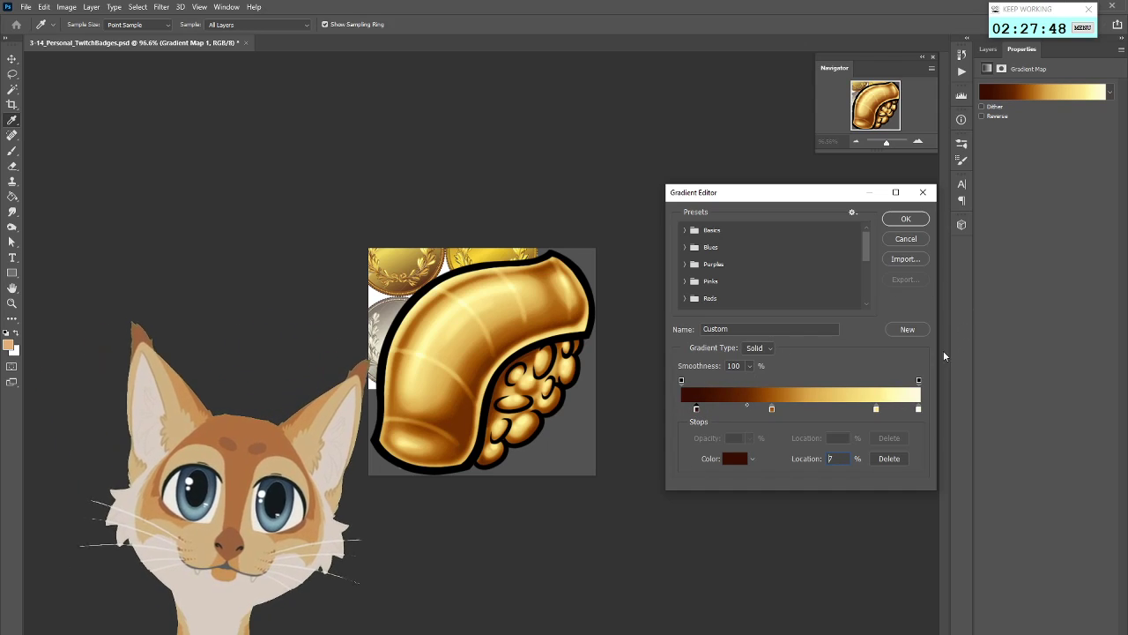
pyautogui.click(908, 220)
# Collapse group 6, toggle groups 6 and 5 to compare the gold and silver nigiri, and check the badge at small size
pyautogui.click(989, 48)
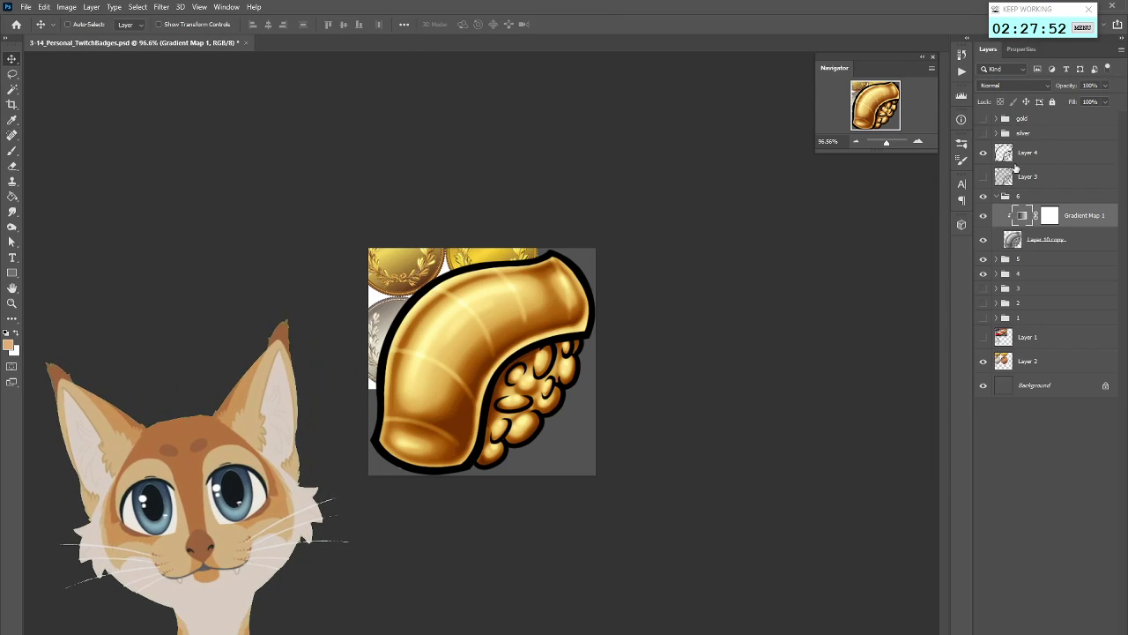
pyautogui.click(1005, 196)
pyautogui.click(996, 196)
pyautogui.click(984, 196)
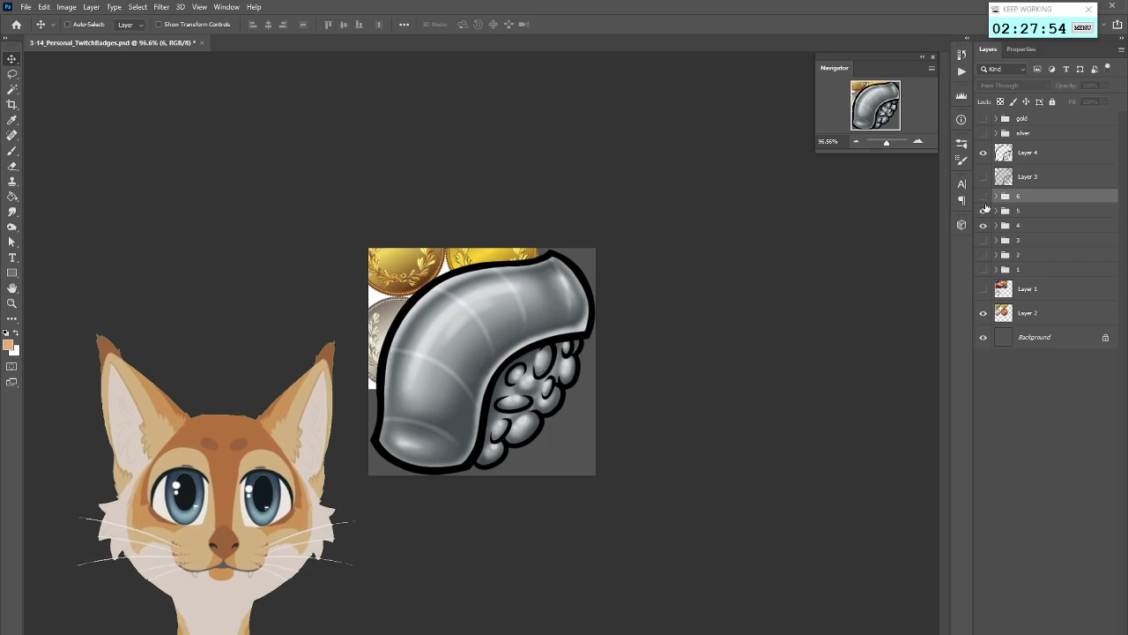
pyautogui.click(984, 211)
pyautogui.click(984, 211)
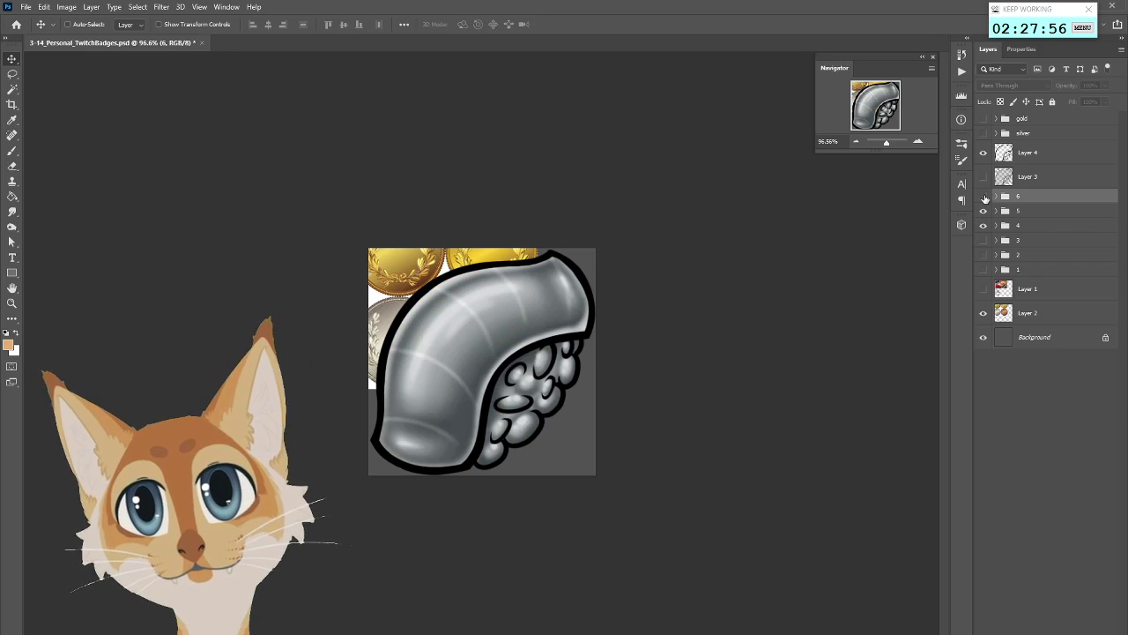
pyautogui.click(984, 195)
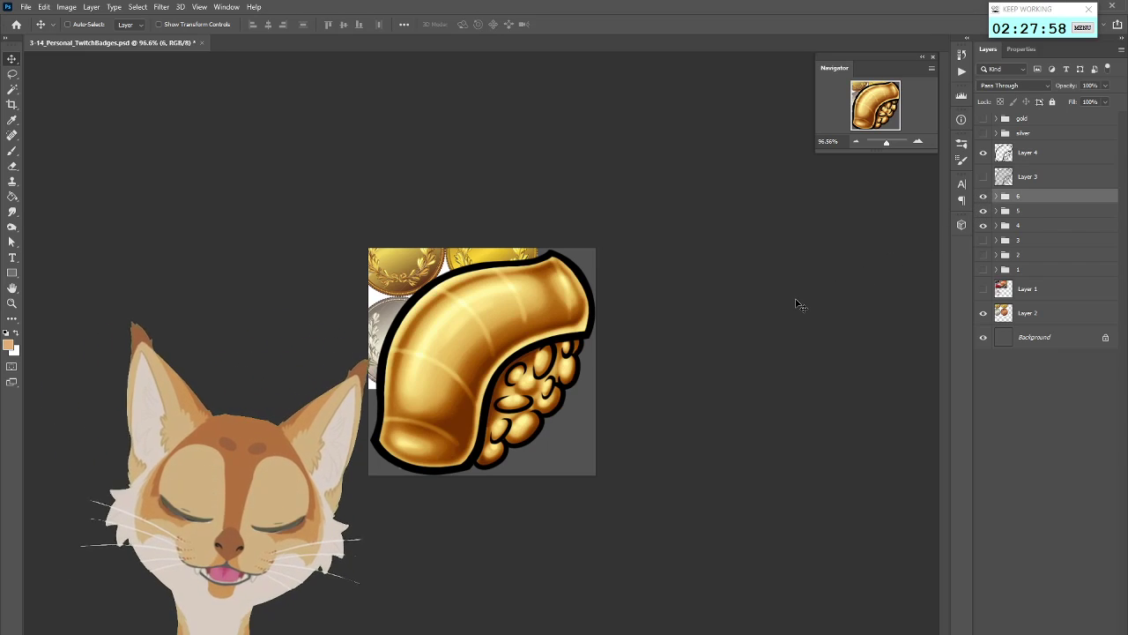
pyautogui.scroll(-5, 796, 304)
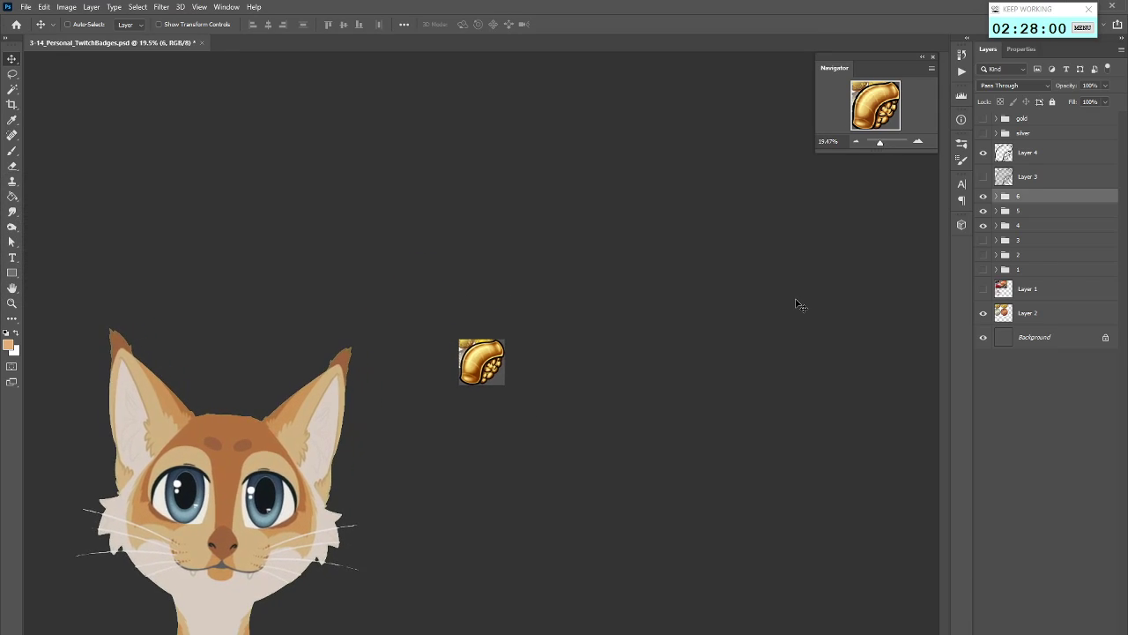
pyautogui.scroll(2, 798, 304)
pyautogui.click(70, 8)
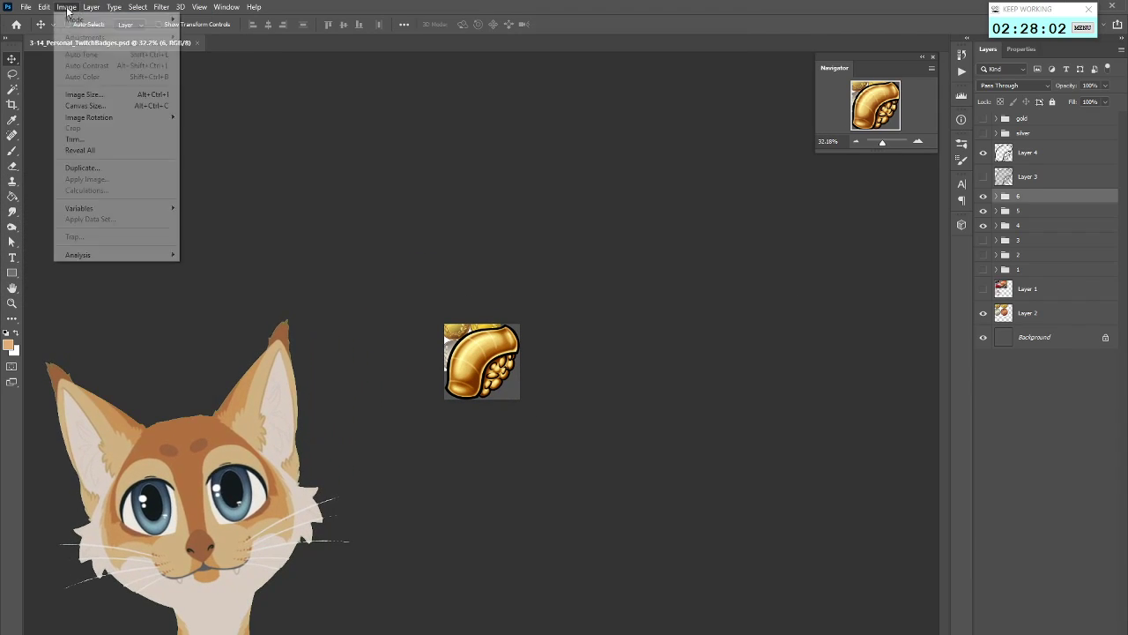
# Expand group 6 and reopen the gradient of its clipped Gradient Map 1 for editing
pyautogui.click(996, 196)
pyautogui.click(997, 195)
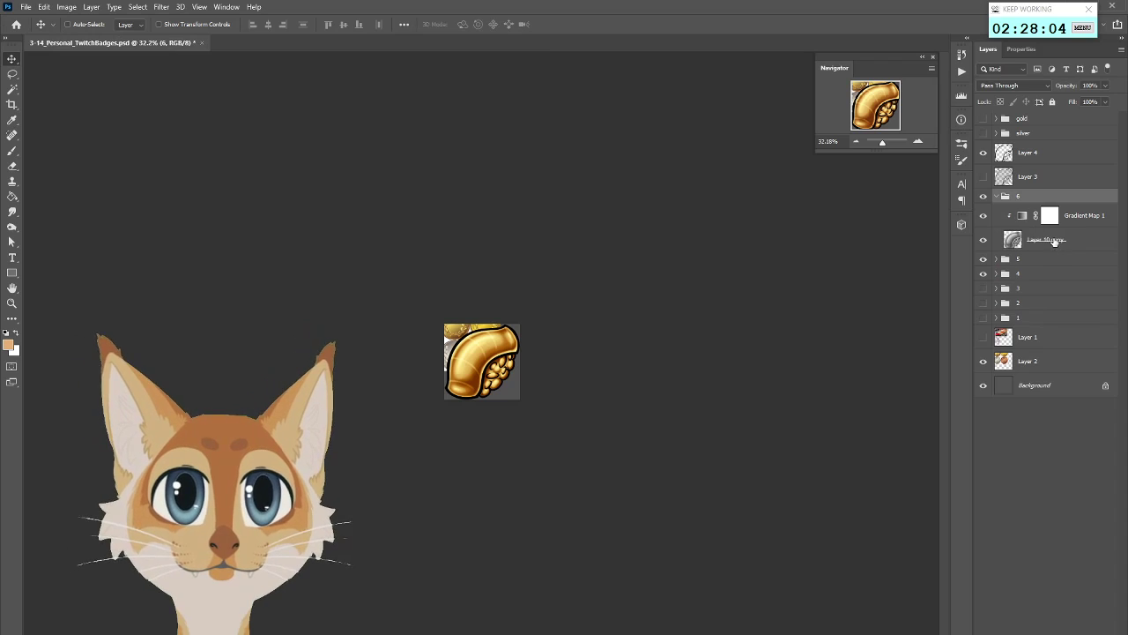
pyautogui.click(1058, 240)
pyautogui.doubleClick(1022, 216)
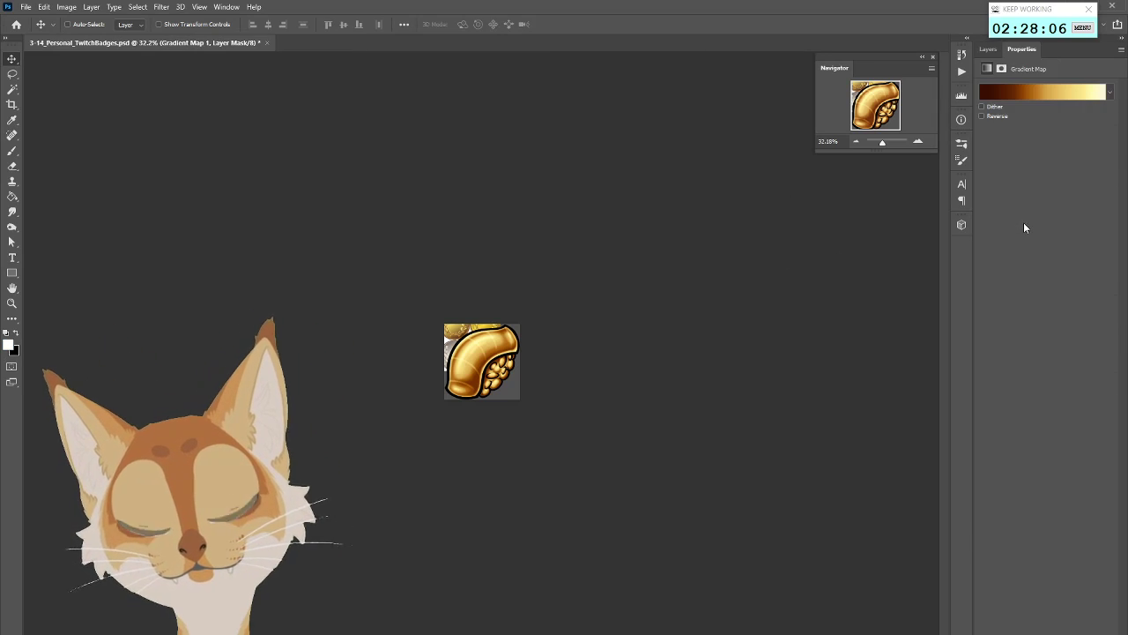
pyautogui.click(988, 50)
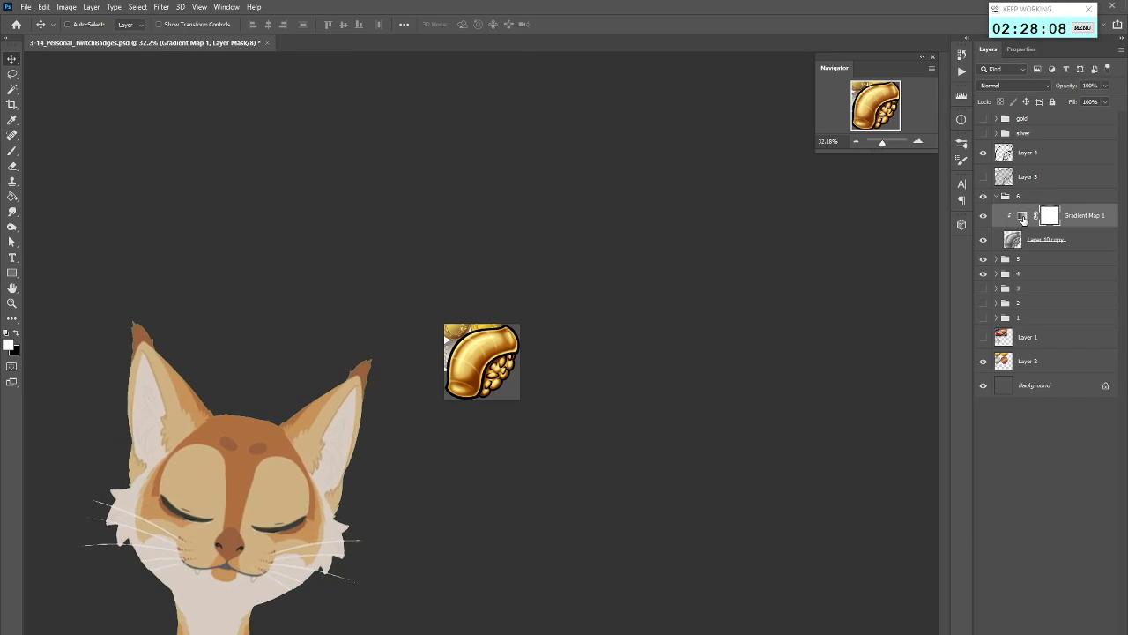
pyautogui.doubleClick(1022, 218)
pyautogui.click(1041, 93)
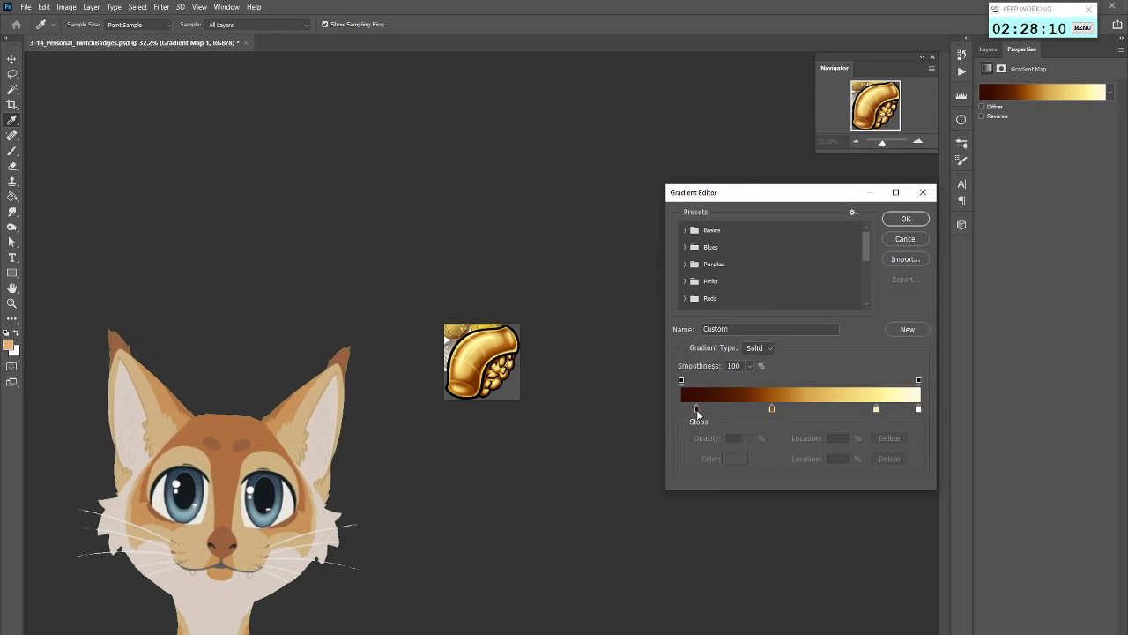
# Try reddish brown 4d1400 on the dark stop at the shadow end, then cancel the colour change
pyautogui.doubleClick(697, 409)
pyautogui.moveTo(777, 393); pyautogui.dragTo(783, 386)
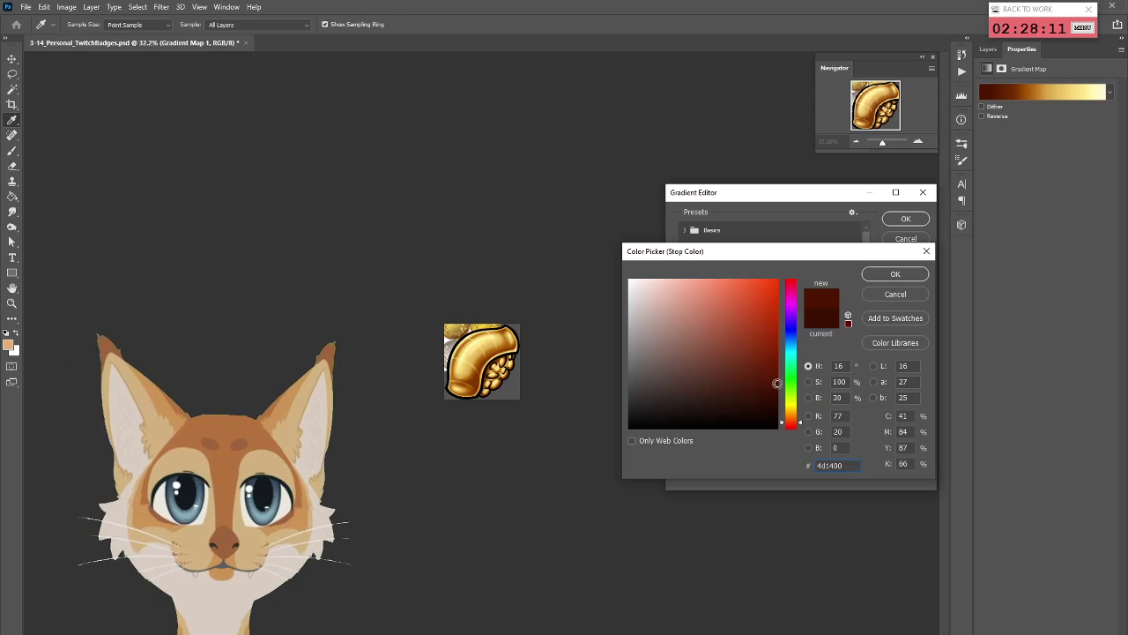
pyautogui.click(889, 292)
# Keep the orange-brown stop at a85a07 and recolour the pale gold stop to a more saturated yellow, fade71
pyautogui.doubleClick(771, 409)
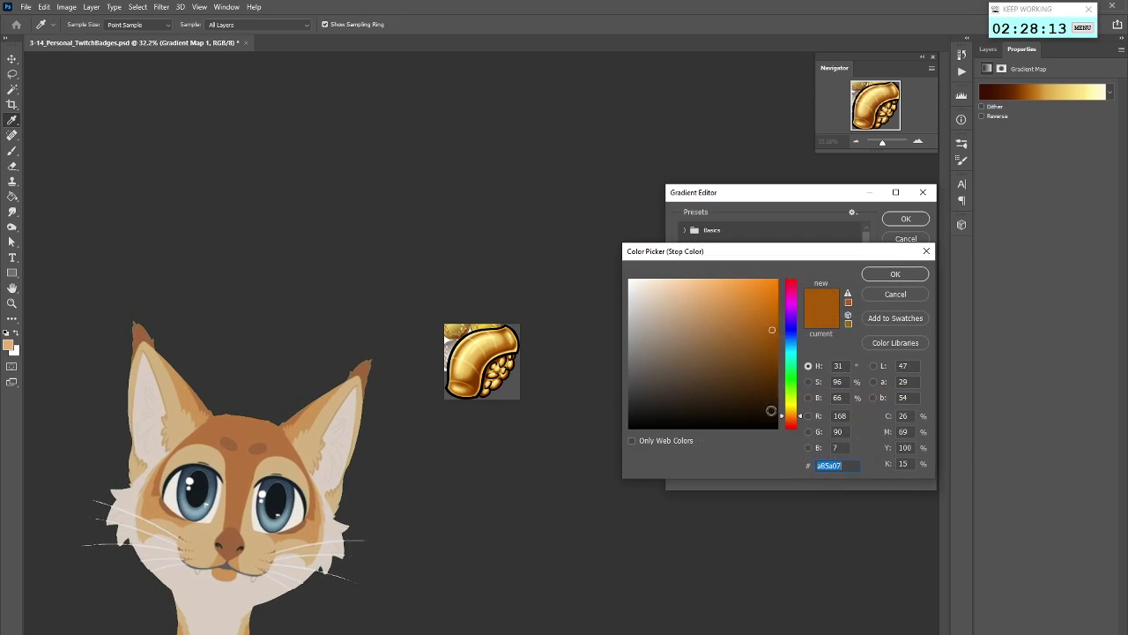
pyautogui.click(882, 274)
pyautogui.doubleClick(876, 409)
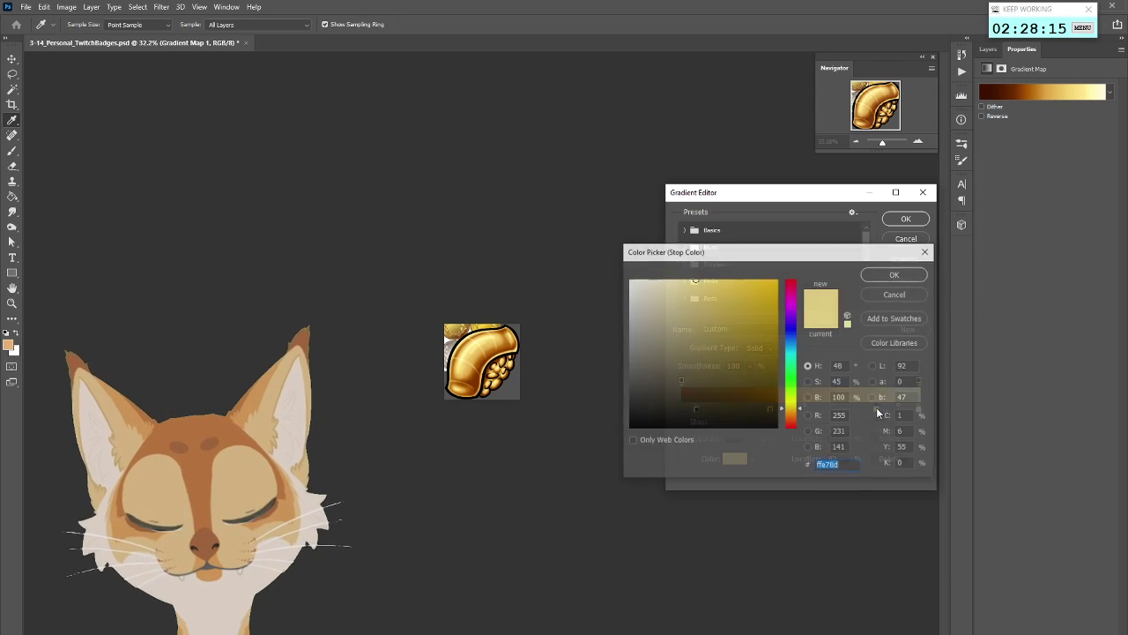
pyautogui.click(709, 282)
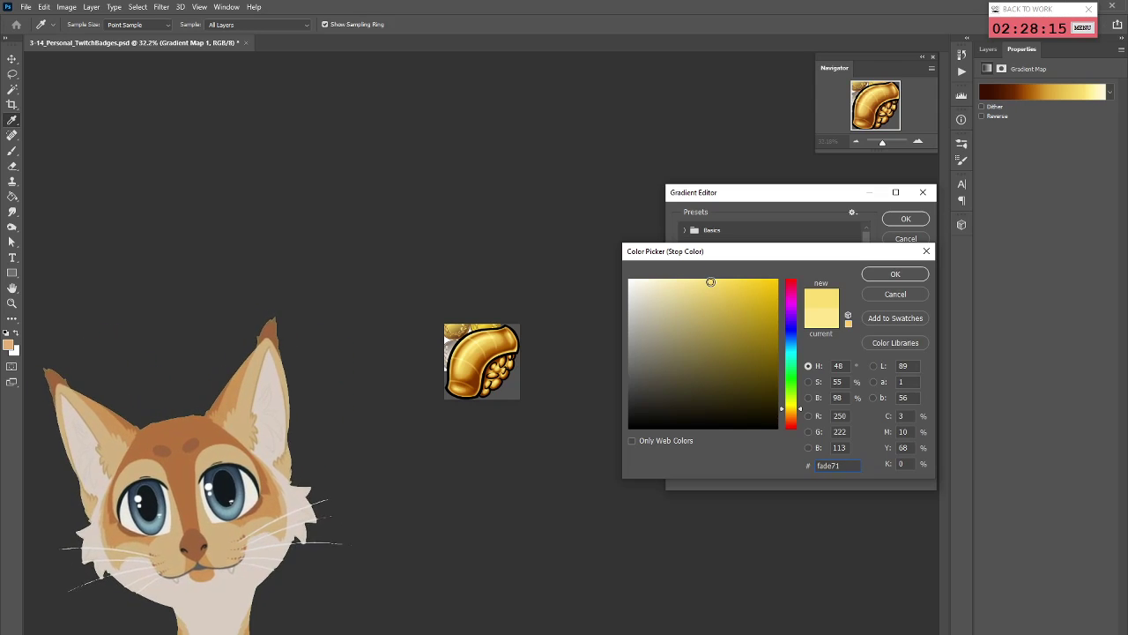
pyautogui.click(895, 275)
# Move the yellow fade71 stop to 80%, accept the gradient and check the gold nigiri at small size
pyautogui.scroll(5, 483, 361)
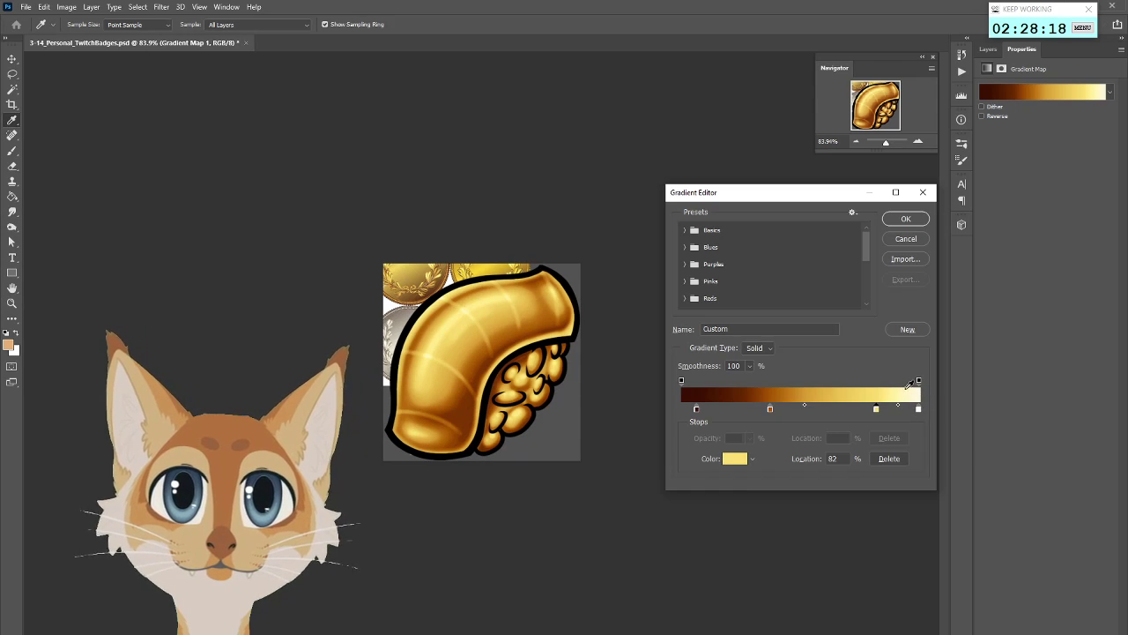
pyautogui.moveTo(876, 411); pyautogui.dragTo(873, 411)
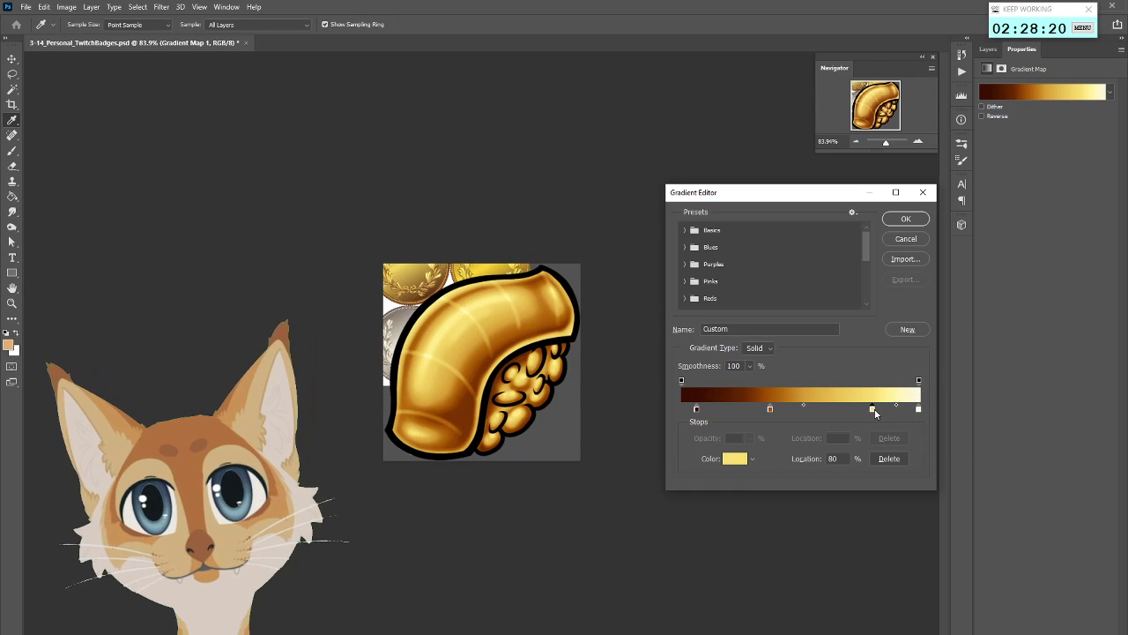
pyautogui.press('Return')
pyautogui.press('v')
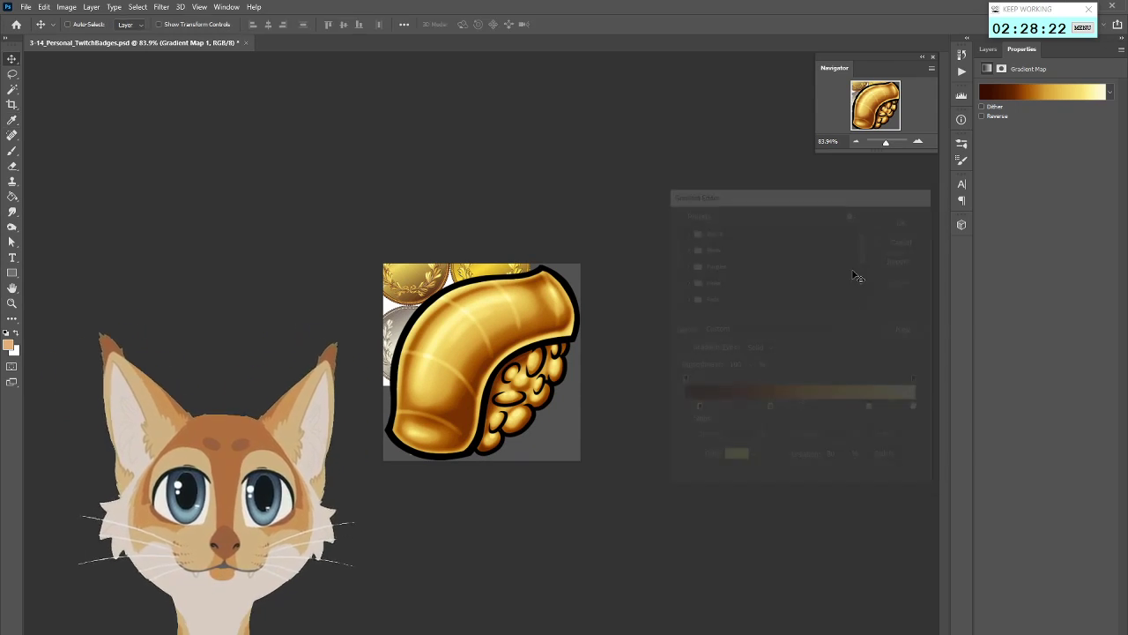
pyautogui.scroll(-5, 689, 422)
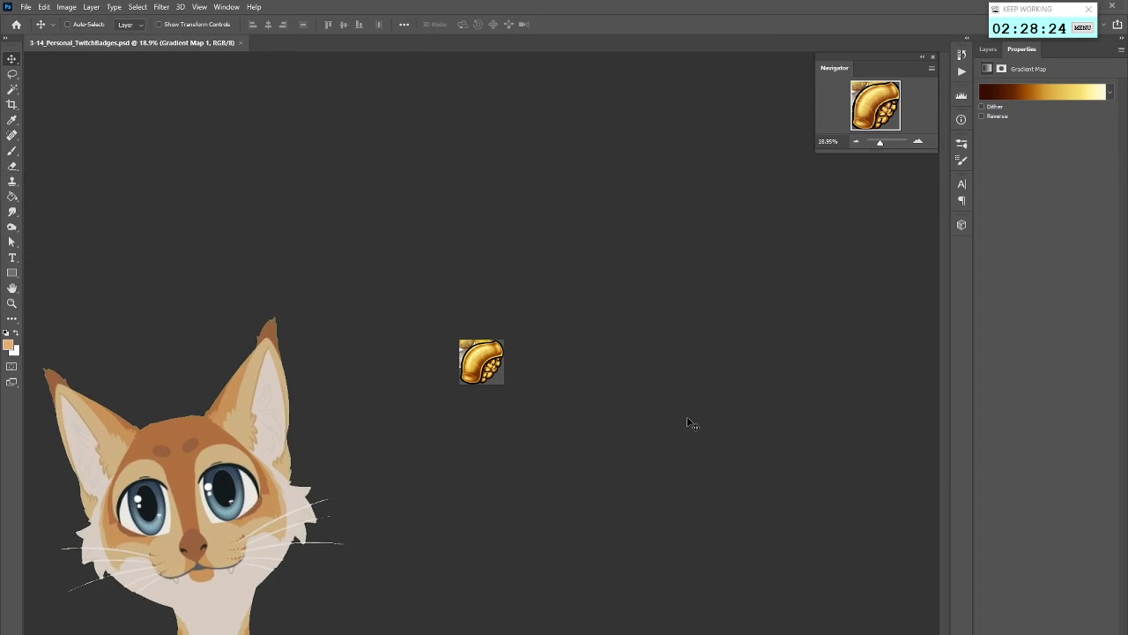
# Return to the layer list, collapse group 6 and hide the coin reference on Layer 2
pyautogui.scroll(1, 689, 422)
pyautogui.press('F7')
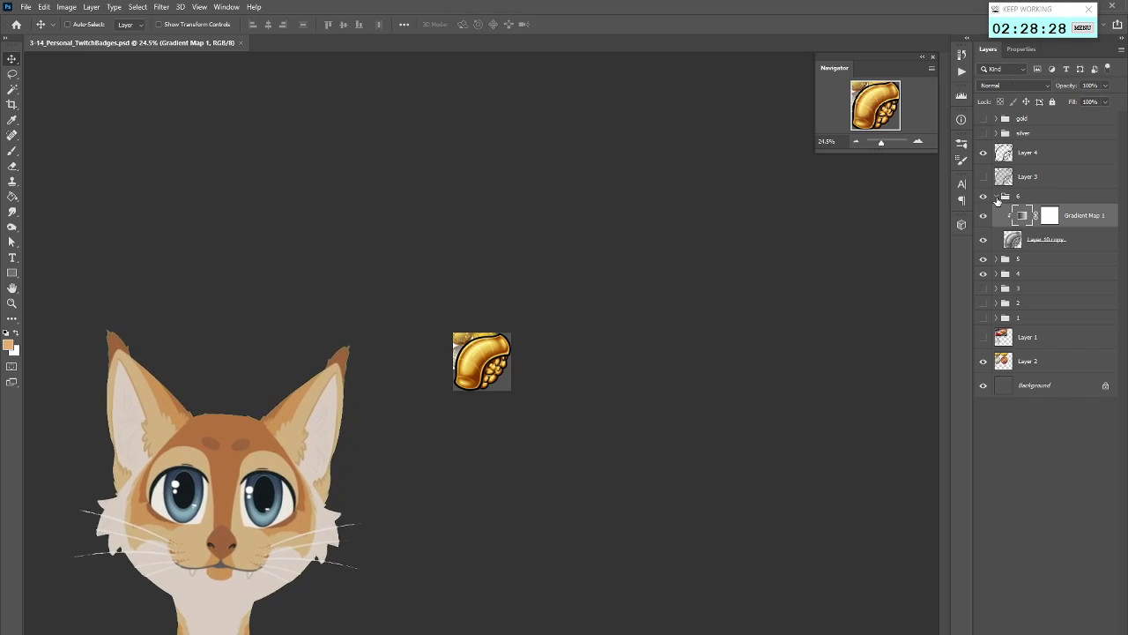
pyautogui.click(997, 196)
pyautogui.scroll(2, 596, 394)
pyautogui.scroll(3, 596, 394)
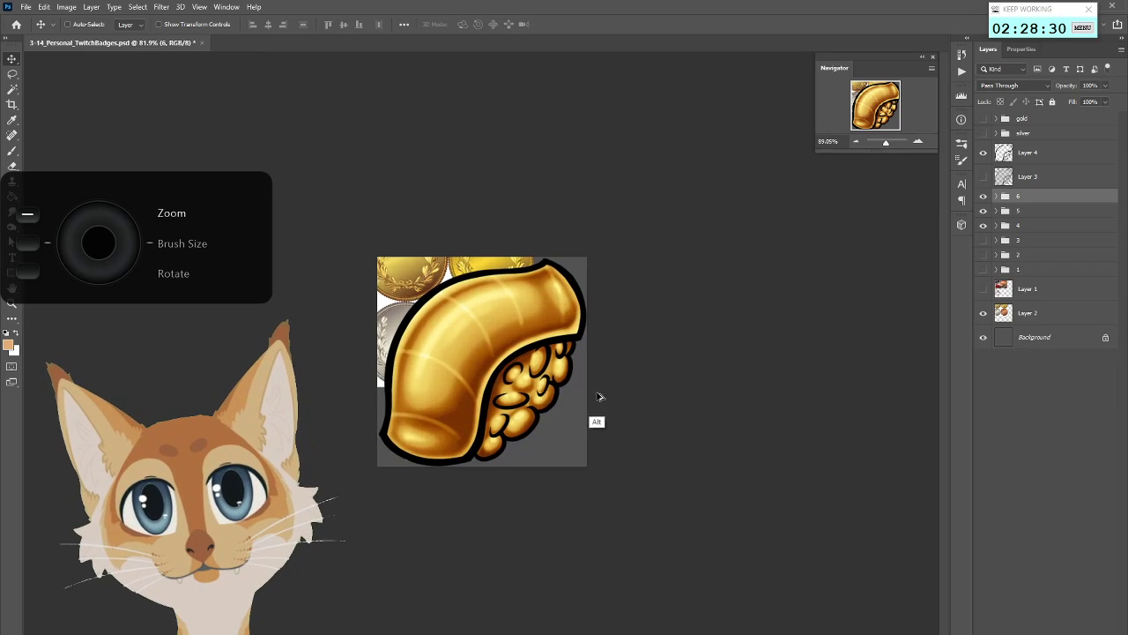
pyautogui.click(984, 313)
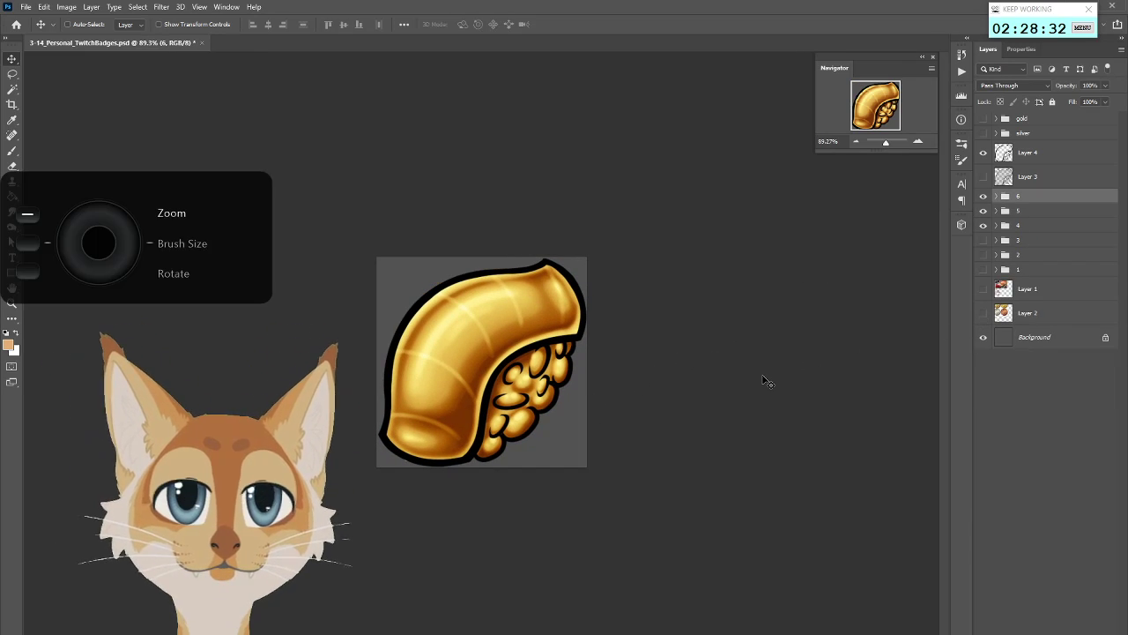
# Preview the silver and gold chopsticks groups one at a time over the gold nigiri, leaving both hidden
pyautogui.scroll(-2, 765, 381)
pyautogui.scroll(1, 765, 381)
pyautogui.click(983, 133)
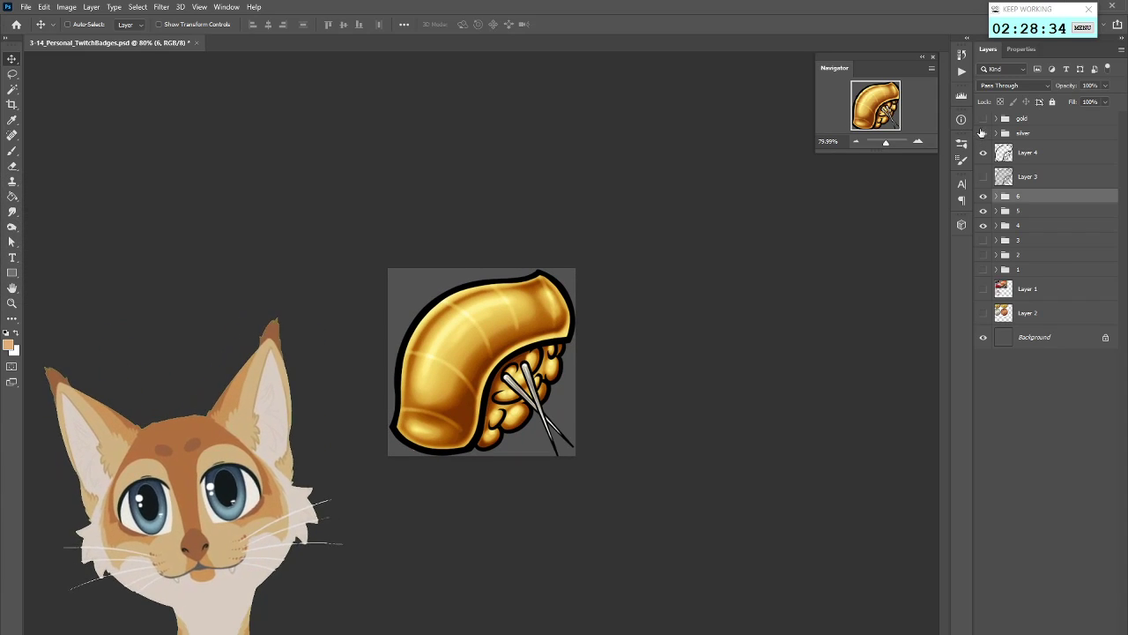
pyautogui.click(983, 134)
pyautogui.click(982, 119)
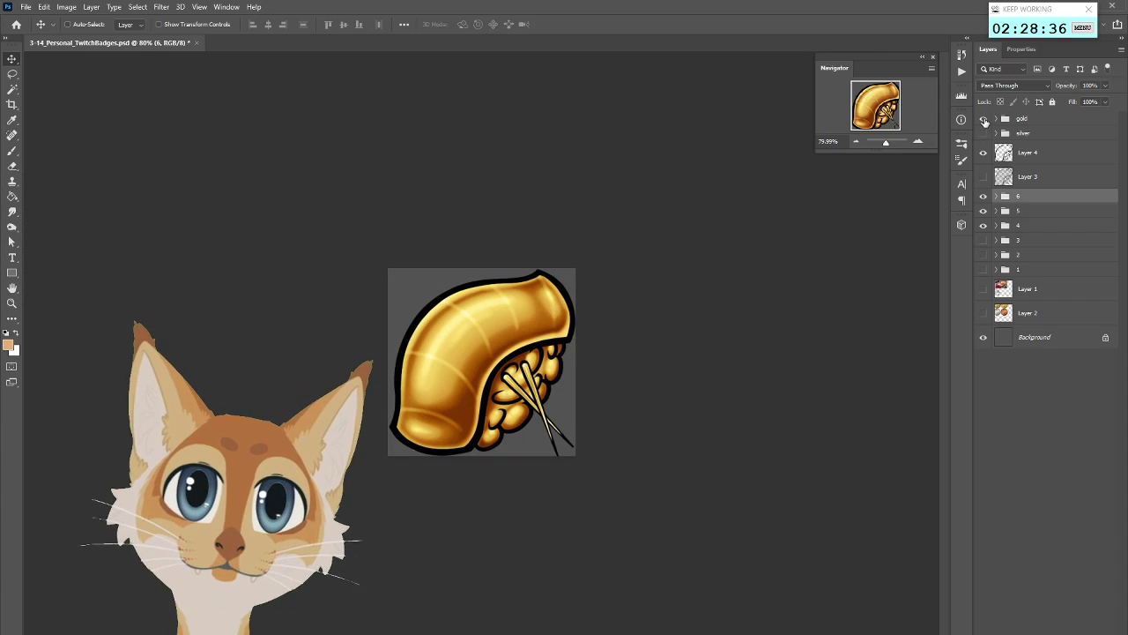
pyautogui.click(984, 120)
pyautogui.click(984, 120)
pyautogui.click(985, 121)
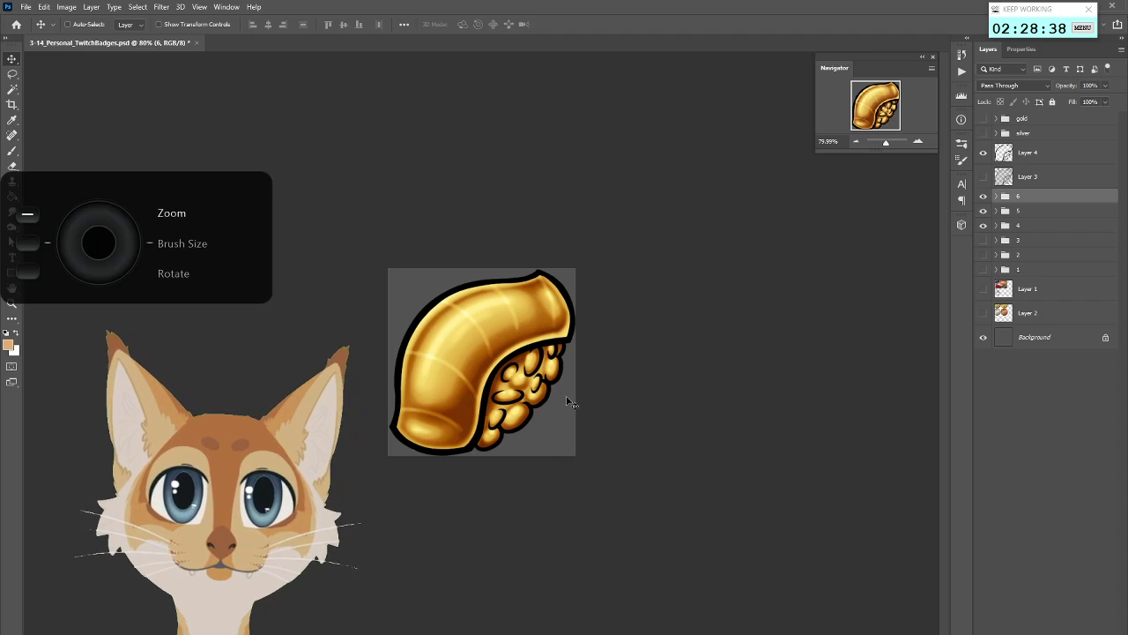
# Touch up the lower-left edge of the gold nigiri with a small brush on Layer 10 copy in group 6
pyautogui.scroll(5, 585, 383)
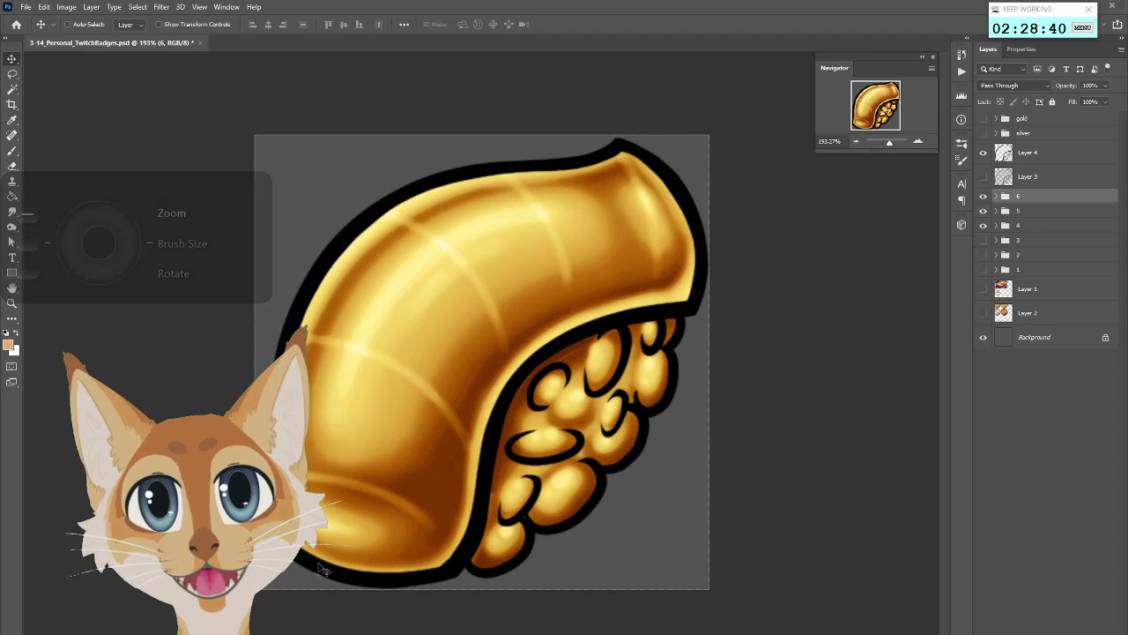
pyautogui.click(996, 196)
pyautogui.click(1014, 239)
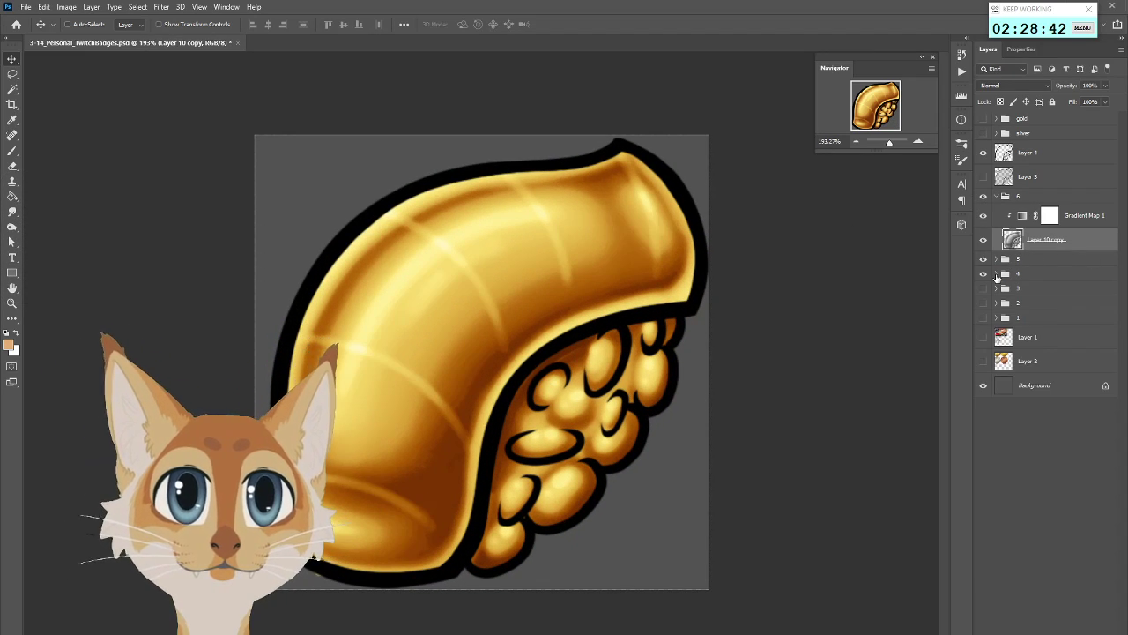
pyautogui.press('b')
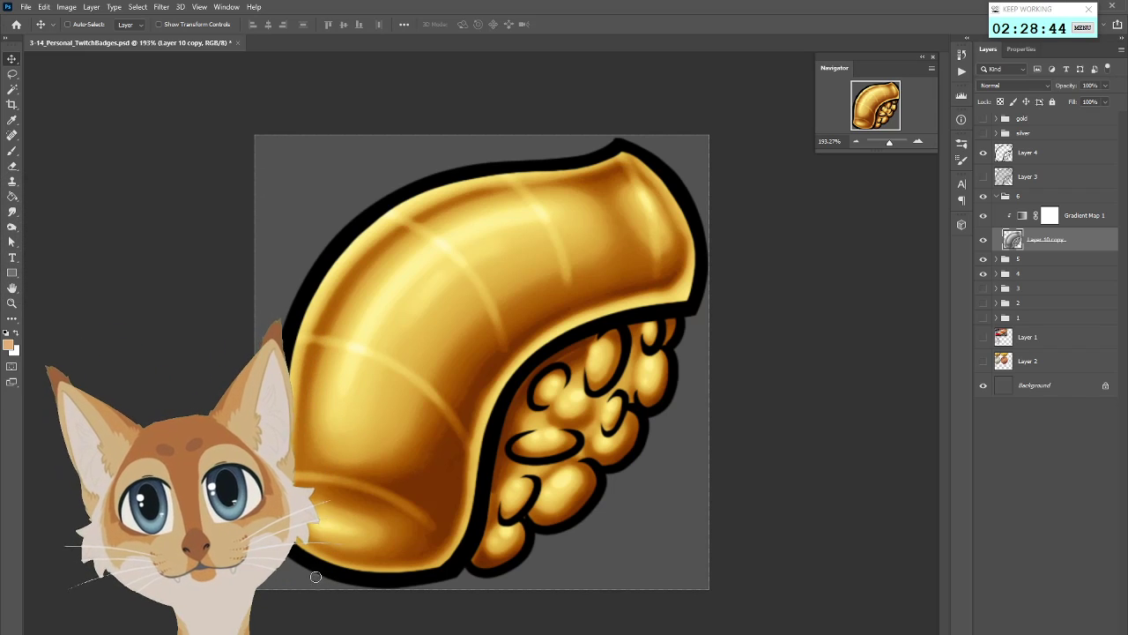
pyautogui.click(996, 196)
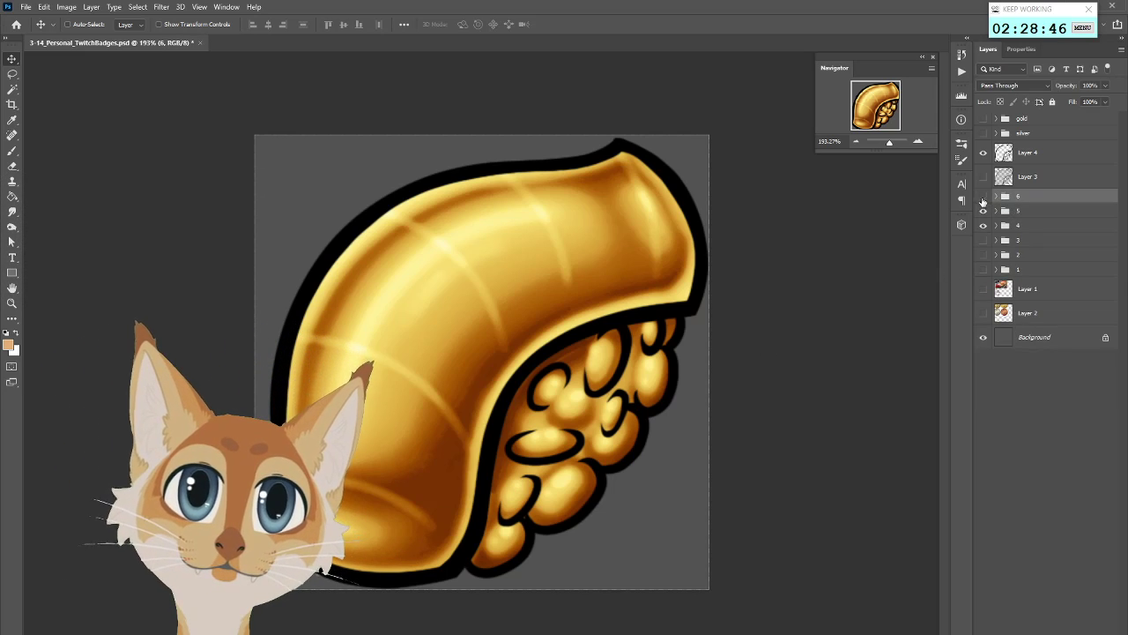
# Hide group 6 and touch up the same lower-left edge on the base layers of groups 5 and 4
pyautogui.click(984, 196)
pyautogui.click(996, 211)
pyautogui.click(1023, 230)
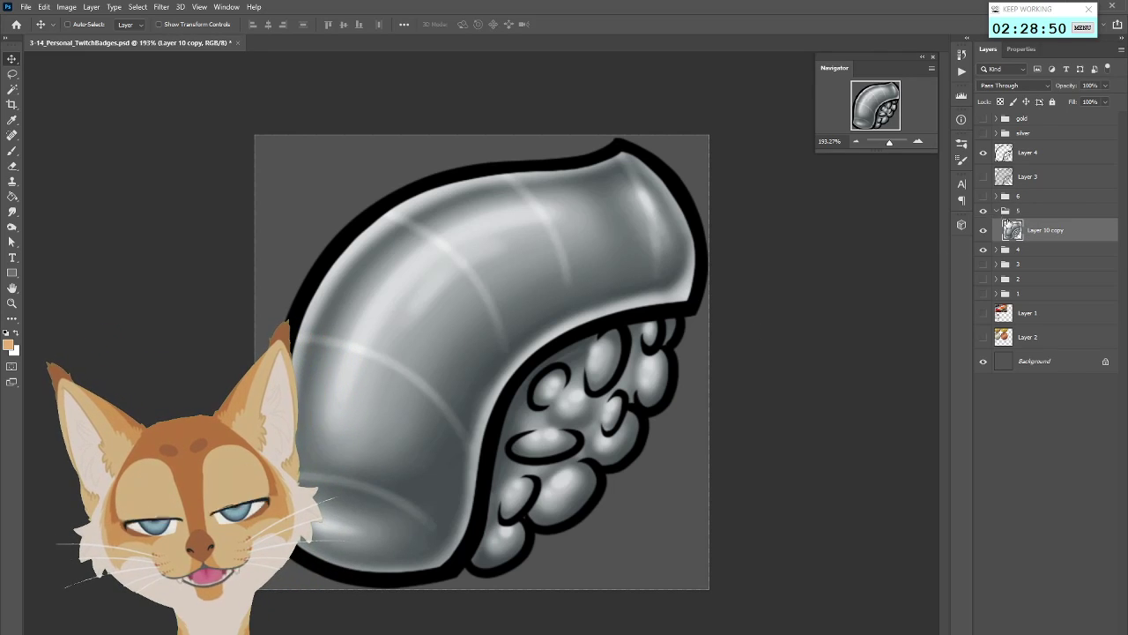
pyautogui.click(996, 210)
pyautogui.click(996, 226)
pyautogui.click(1006, 345)
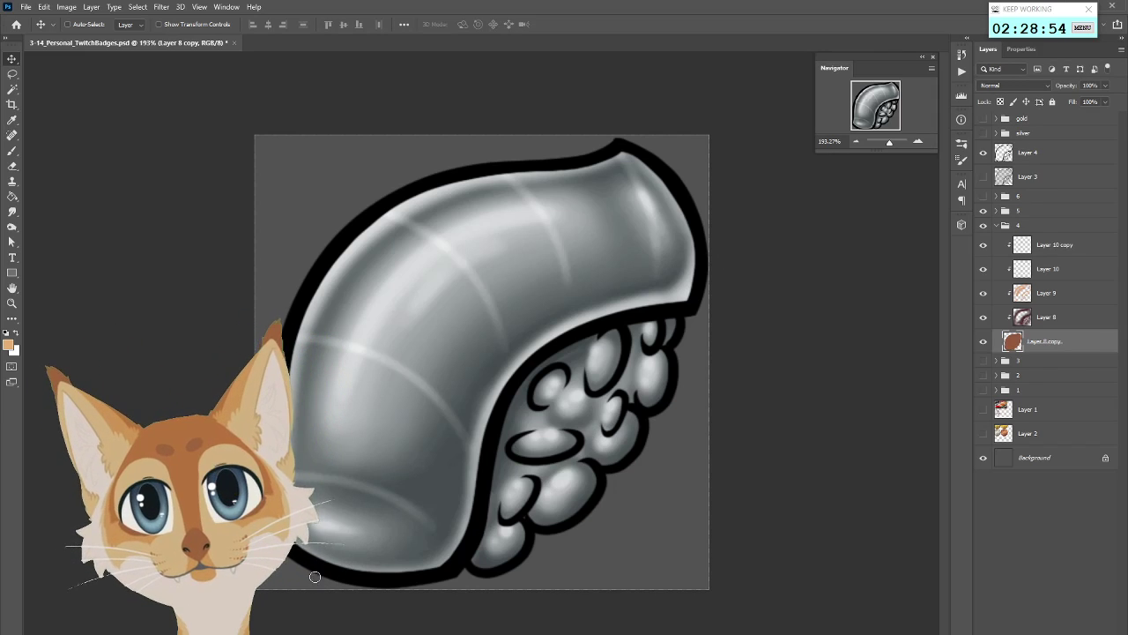
pyautogui.click(997, 226)
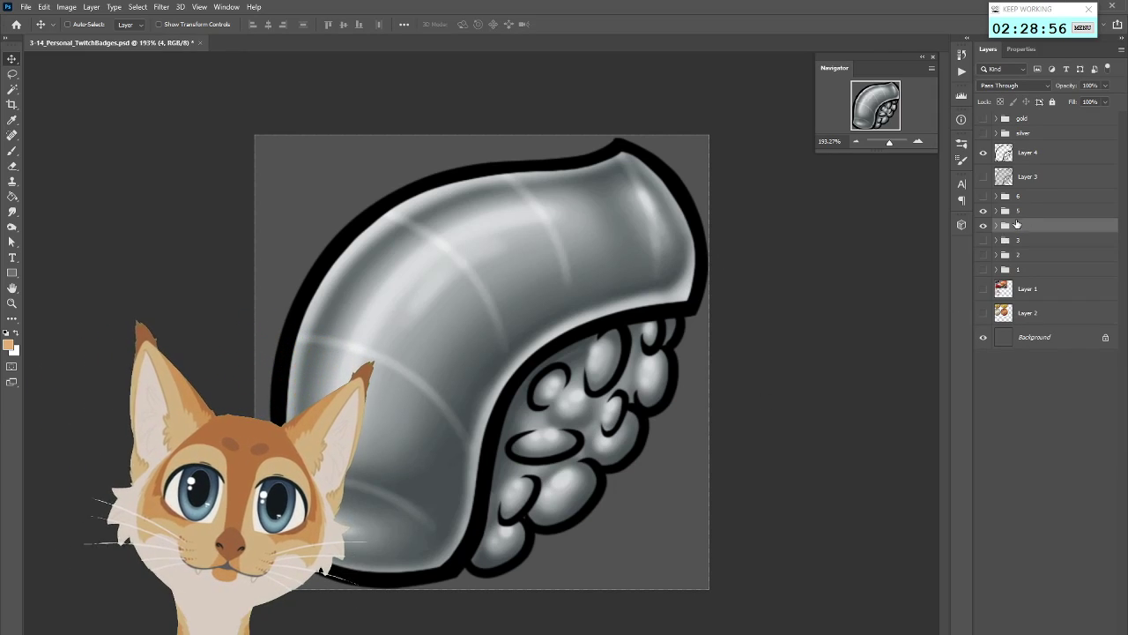
# Merge the bronze nigiri's base and clipped layers in group 4 into one layer, hiding group 5 only during the merge
pyautogui.click(997, 226)
pyautogui.click(984, 211)
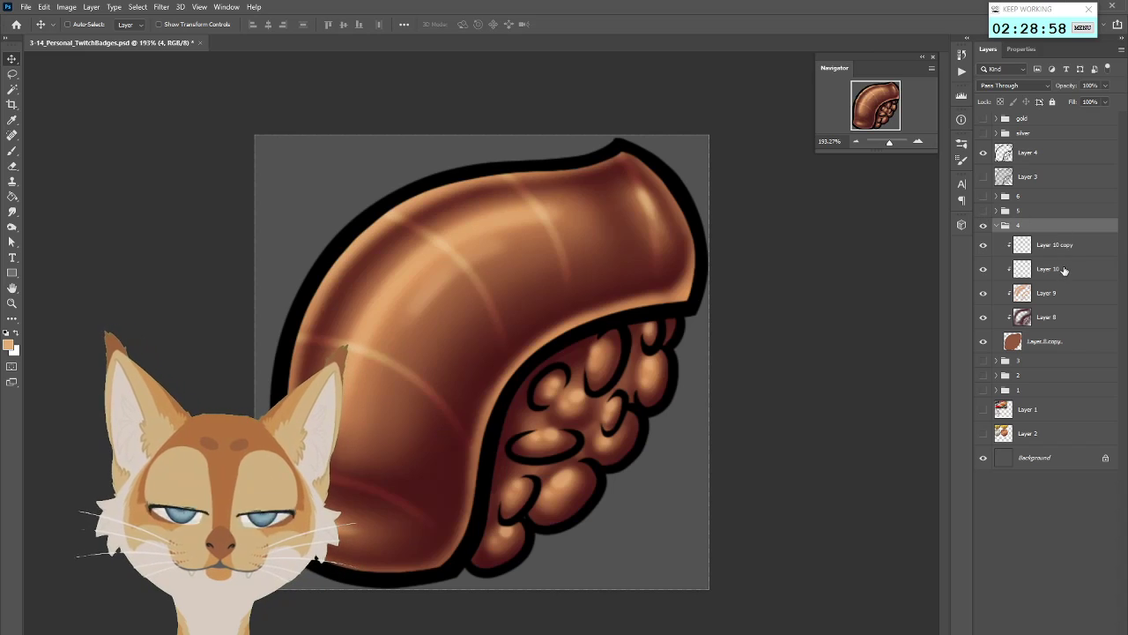
pyautogui.click(1047, 254)
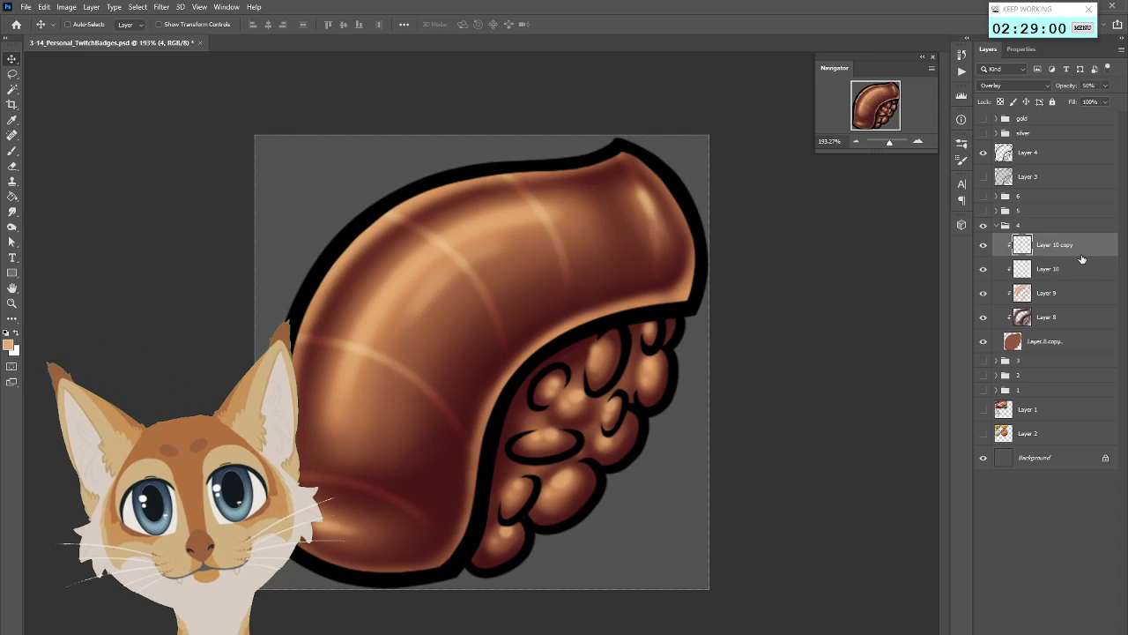
pyautogui.keyDown('shift'); pyautogui.click(1077, 342); pyautogui.keyUp('shift')
pyautogui.rightClick(1077, 342)
pyautogui.click(1014, 533)
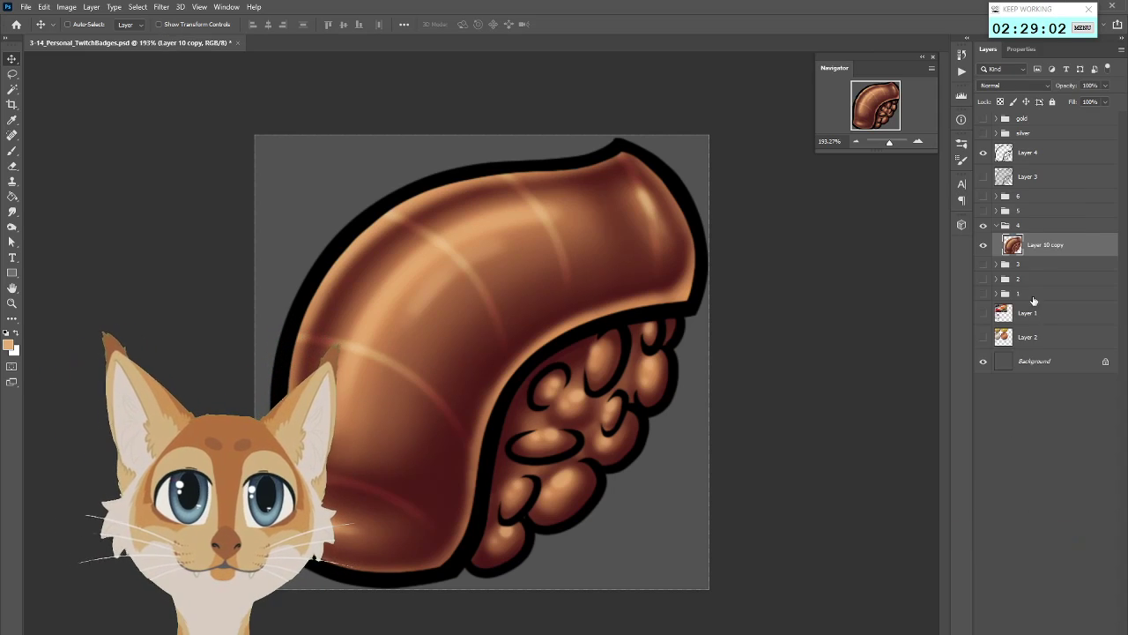
pyautogui.click(997, 226)
pyautogui.click(984, 211)
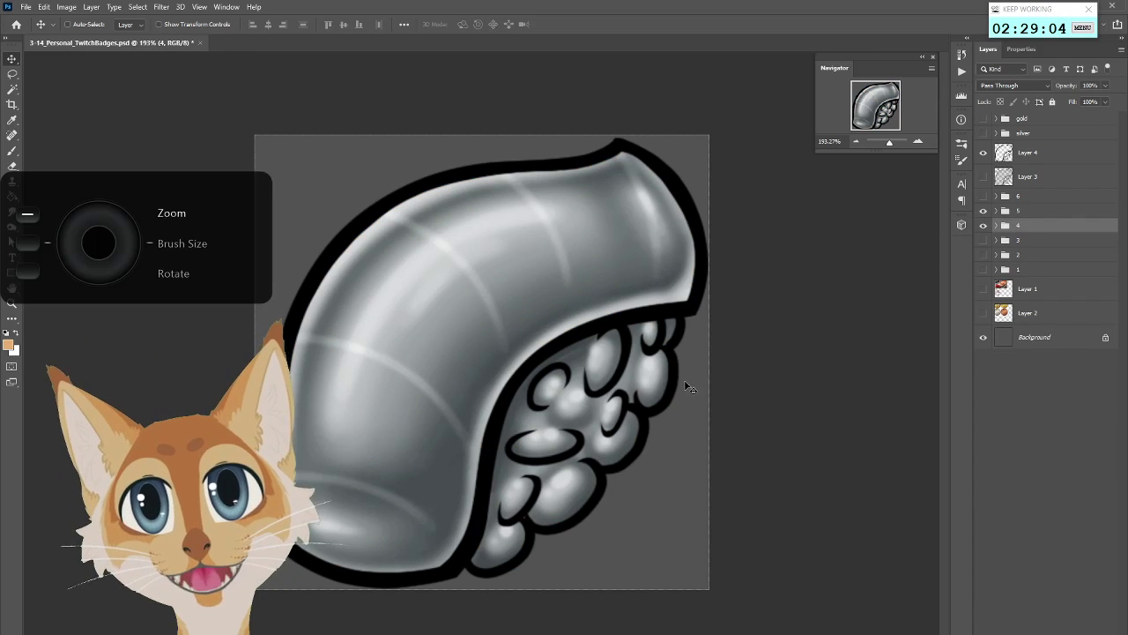
# Apply Levels to the silver nigiri layer in group 5 with shadow input 18 and midtones at about 1.07
pyautogui.scroll(-3, 687, 383)
pyautogui.scroll(-3, 689, 384)
pyautogui.click(997, 211)
pyautogui.click(1038, 232)
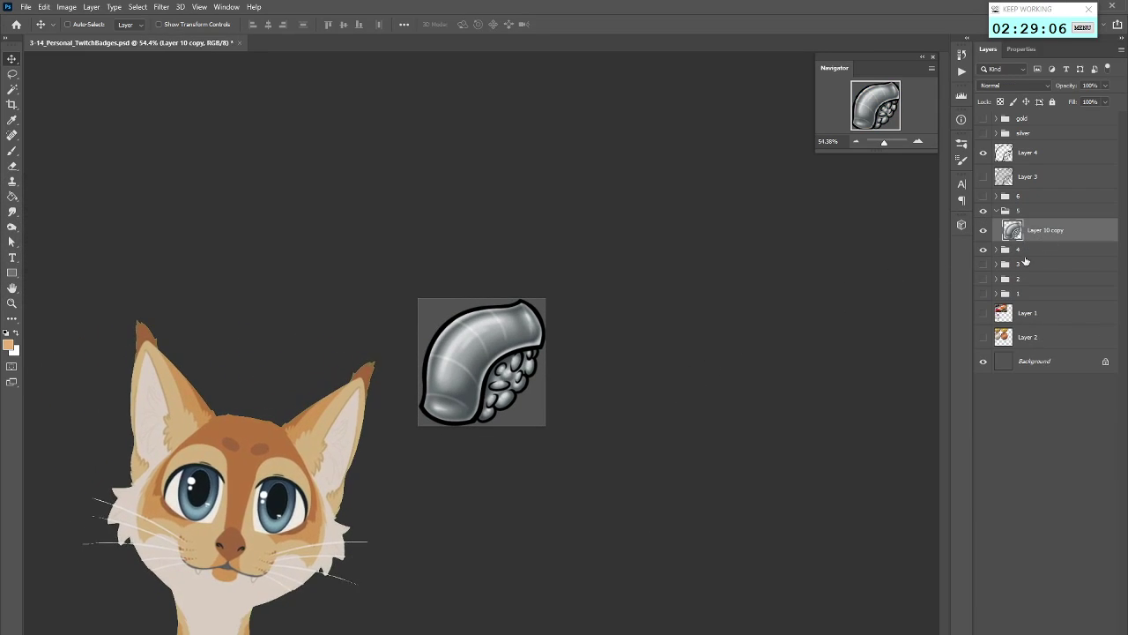
pyautogui.click(66, 7)
pyautogui.moveTo(97, 31)
pyautogui.click(245, 48)
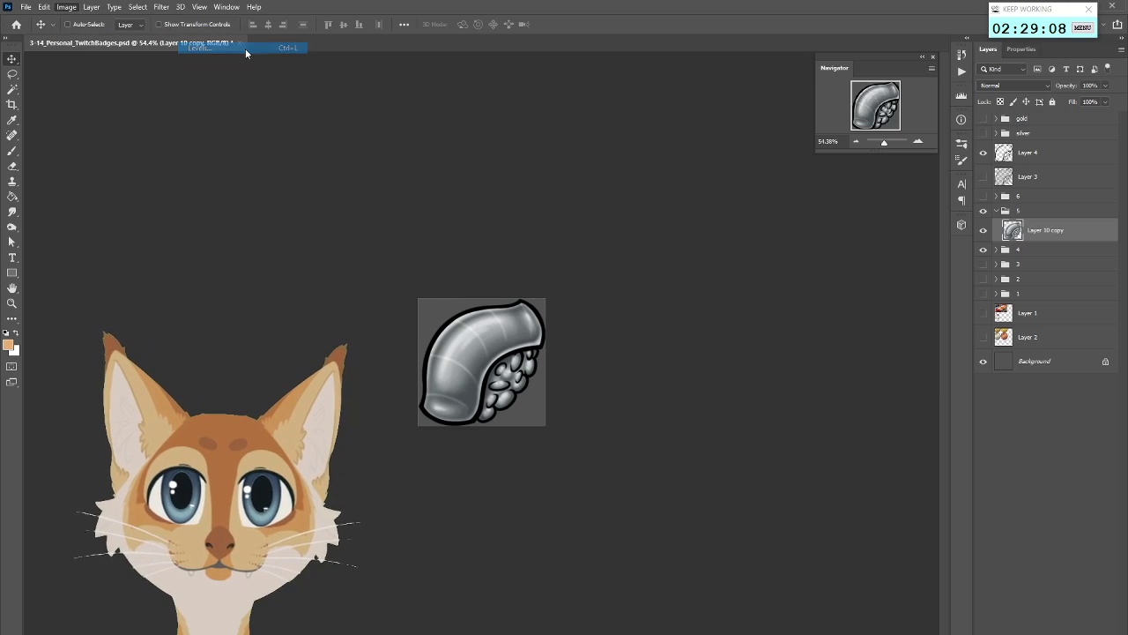
pyautogui.moveTo(676, 421); pyautogui.dragTo(686, 420)
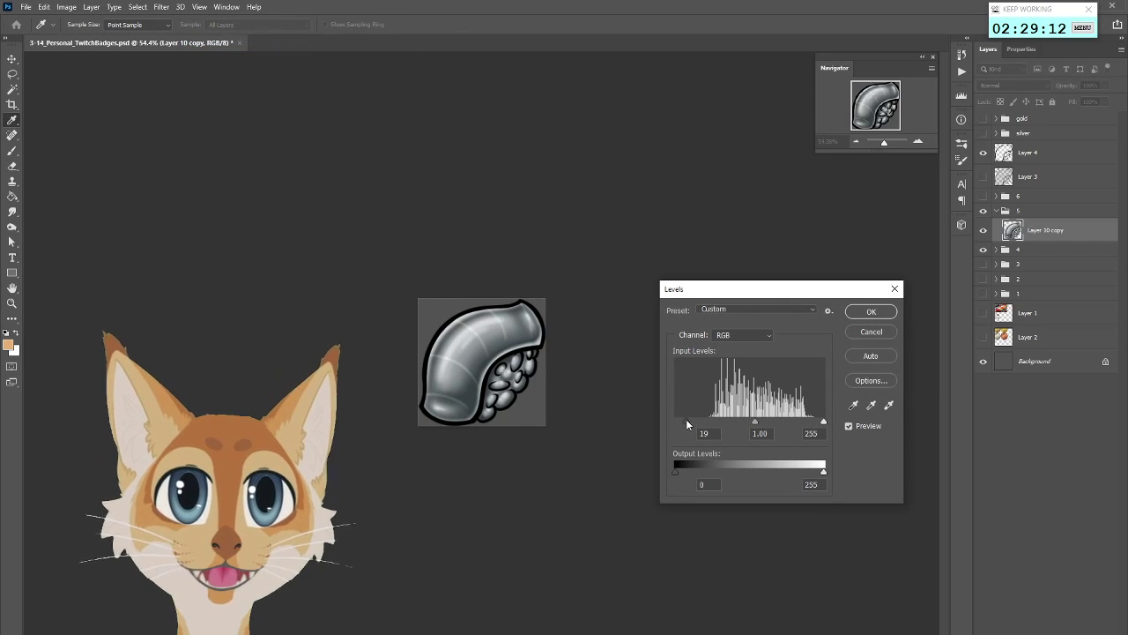
pyautogui.moveTo(754, 420); pyautogui.dragTo(753, 420)
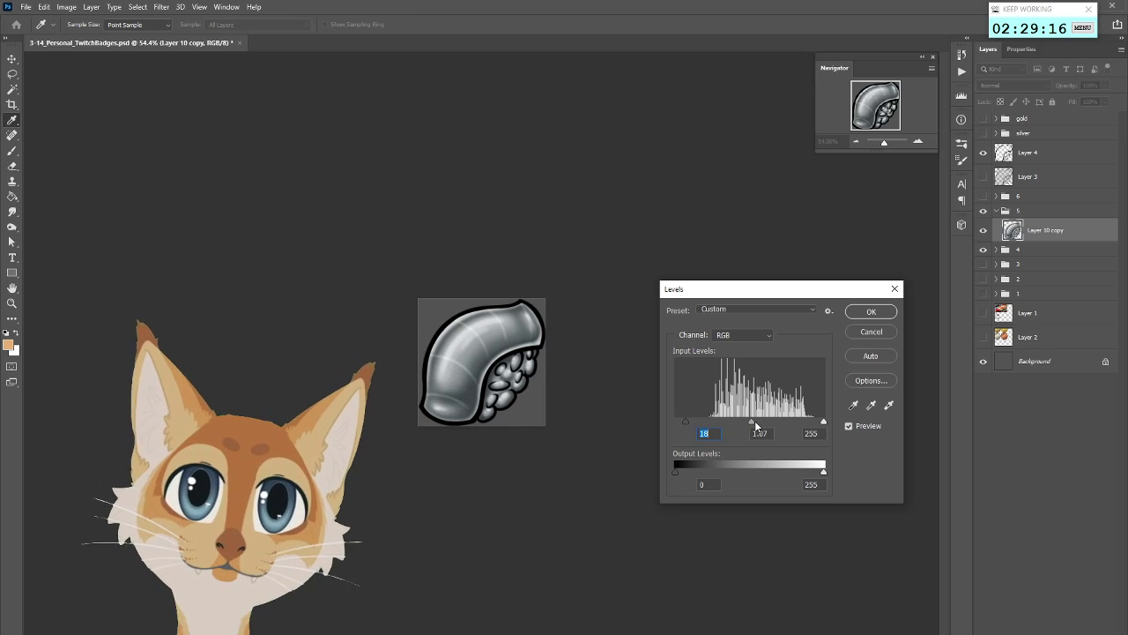
pyautogui.click(871, 311)
# Desaturate the silver nigiri layer with Hue/Saturation, setting the saturation to about -47
pyautogui.press('v')
pyautogui.click(66, 7)
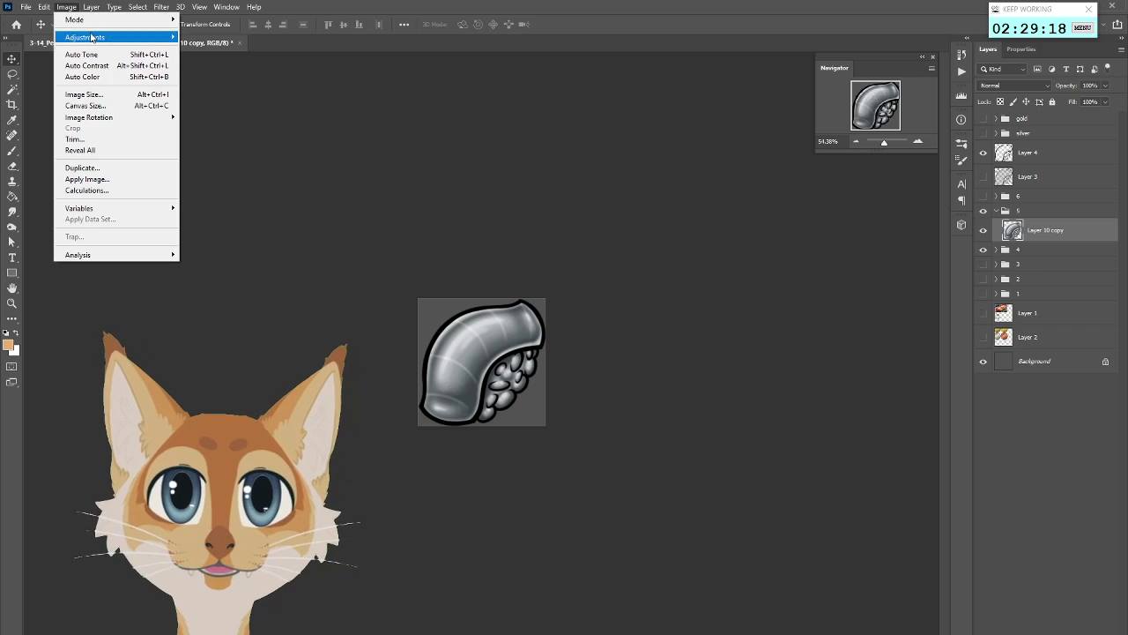
pyautogui.moveTo(91, 37)
pyautogui.click(228, 96)
pyautogui.moveTo(751, 330); pyautogui.dragTo(725, 333)
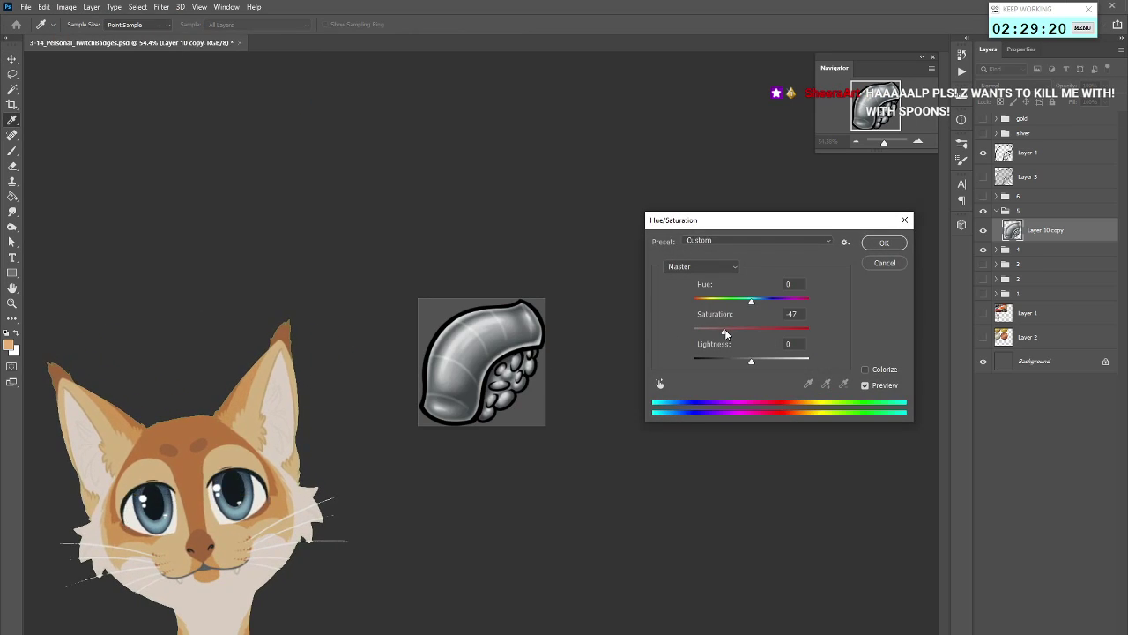
pyautogui.click(885, 242)
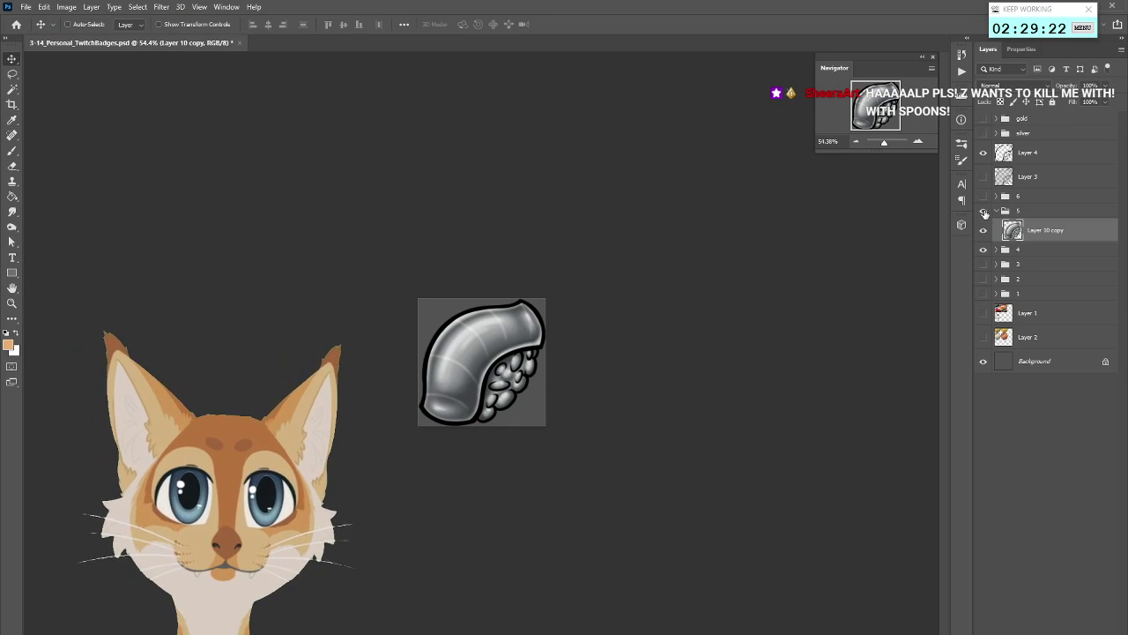
# Toggle the silver nigiri's visibility to compare it with the bronze version, and show gold group 6 again
pyautogui.click(984, 228)
pyautogui.click(983, 228)
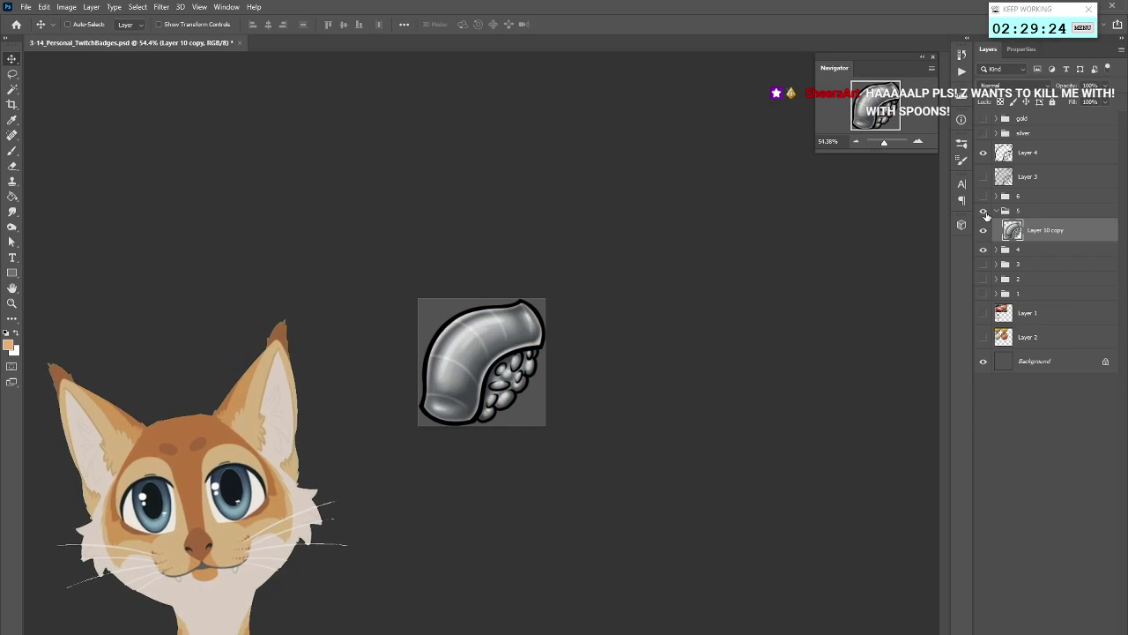
pyautogui.click(984, 228)
pyautogui.click(985, 212)
pyautogui.click(985, 197)
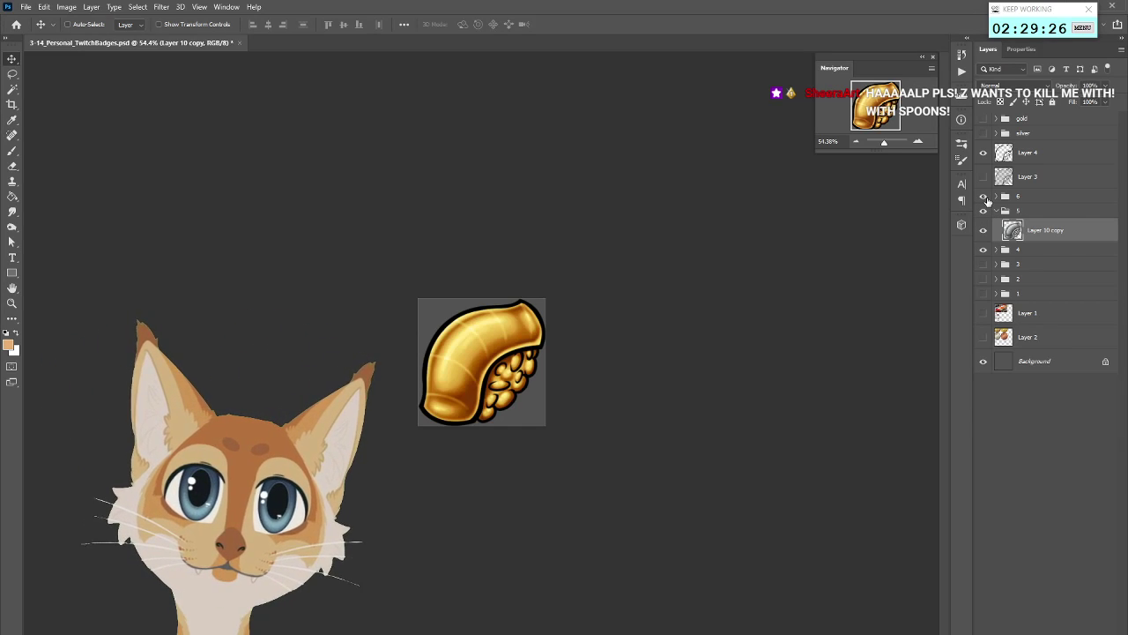
# Hide group 6 and apply a Hue/Saturation adjustment to Layer 10 copy in group 5 with saturation -100 and lightness +13
pyautogui.click(985, 197)
pyautogui.click(984, 211)
pyautogui.click(984, 212)
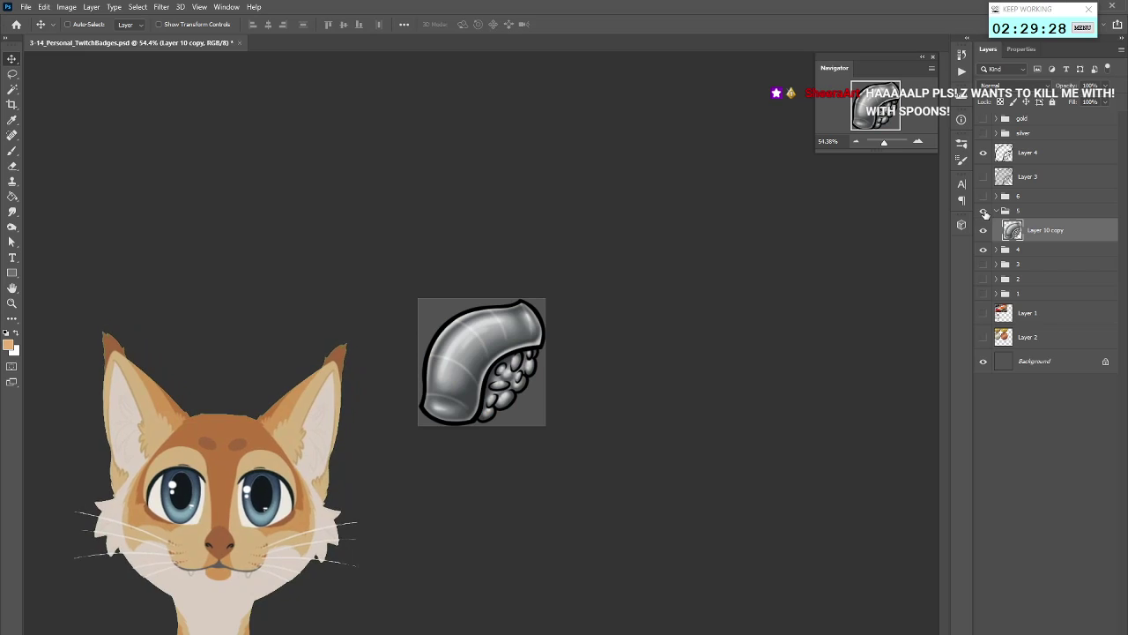
pyautogui.click(66, 7)
pyautogui.moveTo(88, 39)
pyautogui.click(220, 111)
pyautogui.moveTo(756, 361); pyautogui.dragTo(665, 328)
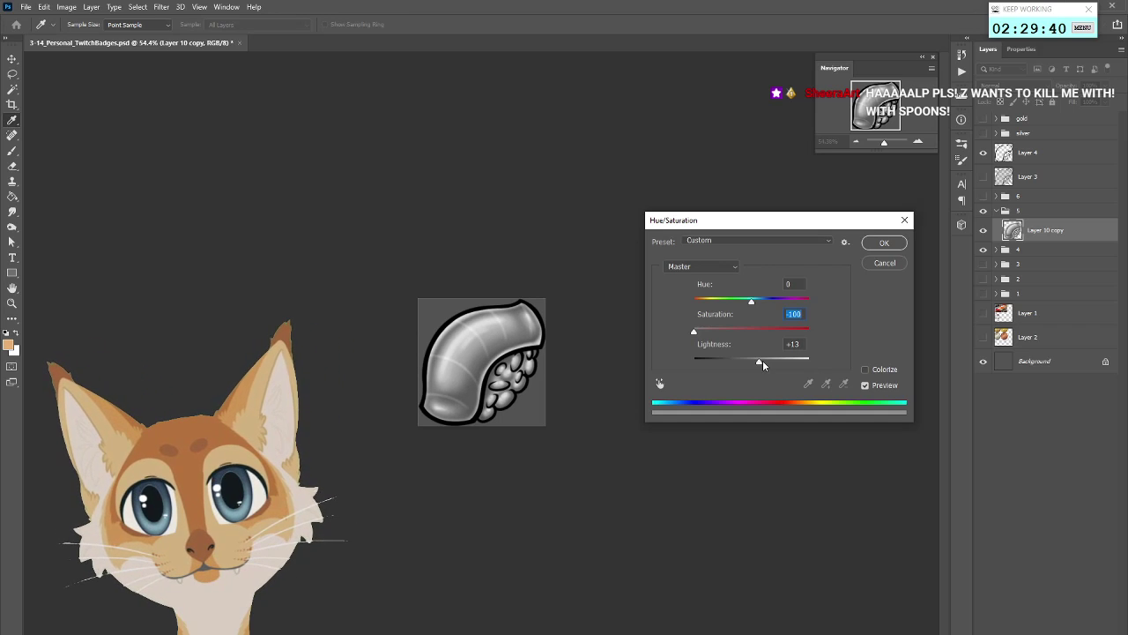
pyautogui.click(884, 242)
# Compare the adjusted silver badge in group 5 with the badges in groups 4 and 6
pyautogui.click(984, 212)
pyautogui.click(985, 212)
pyautogui.click(985, 212)
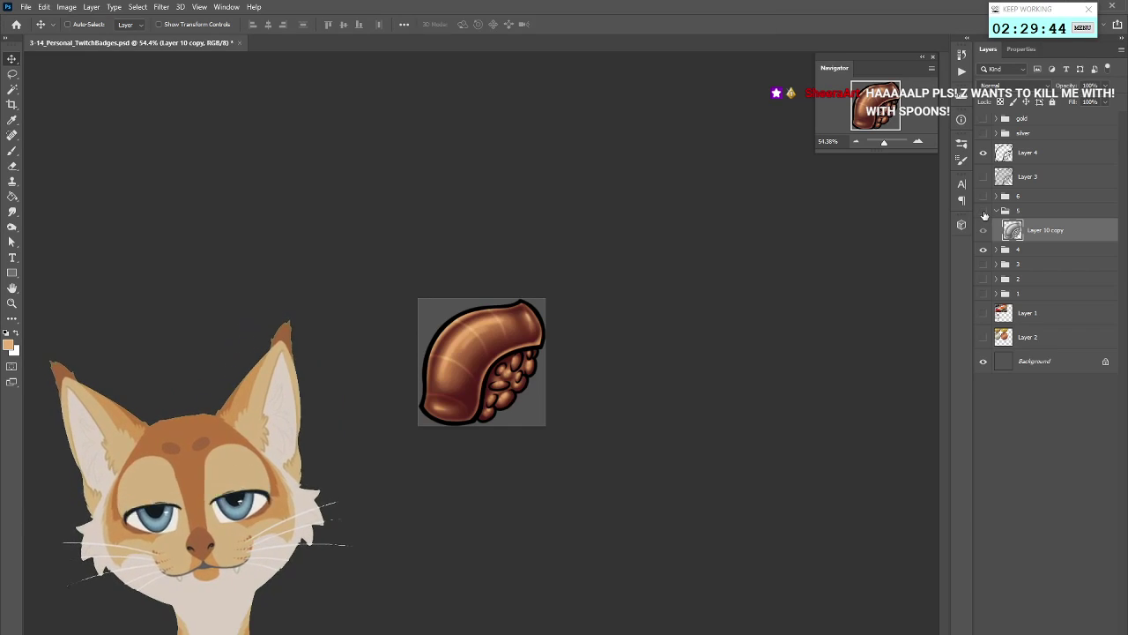
pyautogui.click(984, 212)
pyautogui.click(985, 195)
pyautogui.click(985, 196)
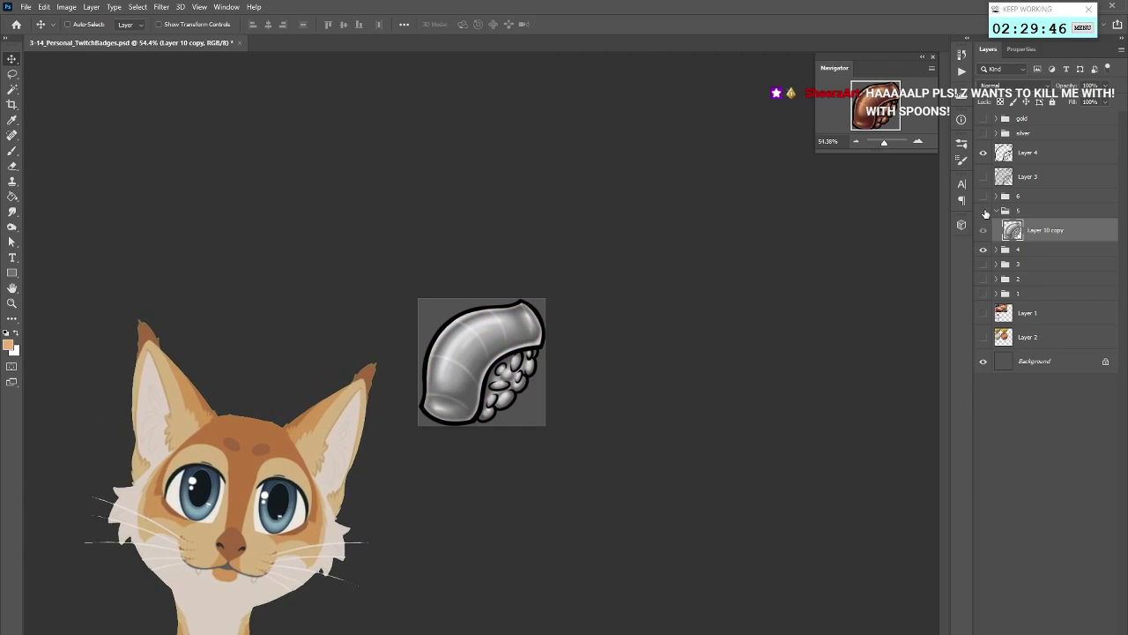
pyautogui.click(985, 211)
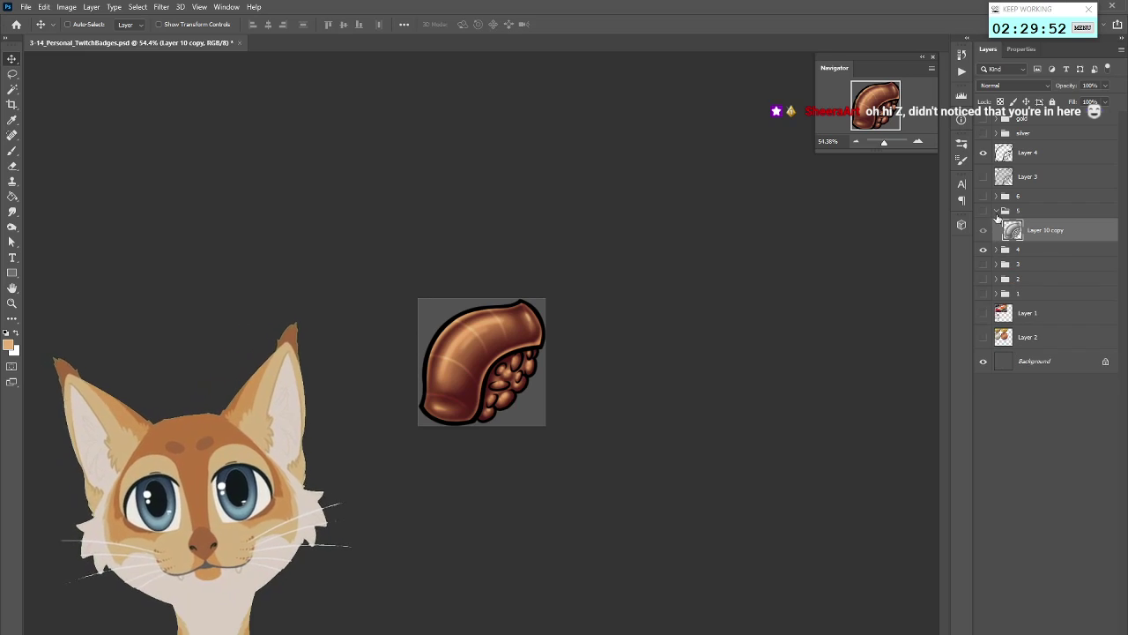
# Collapse group 5 and review the sushi badges by showing groups 1 to 6 one at a time
pyautogui.click(997, 213)
pyautogui.click(984, 225)
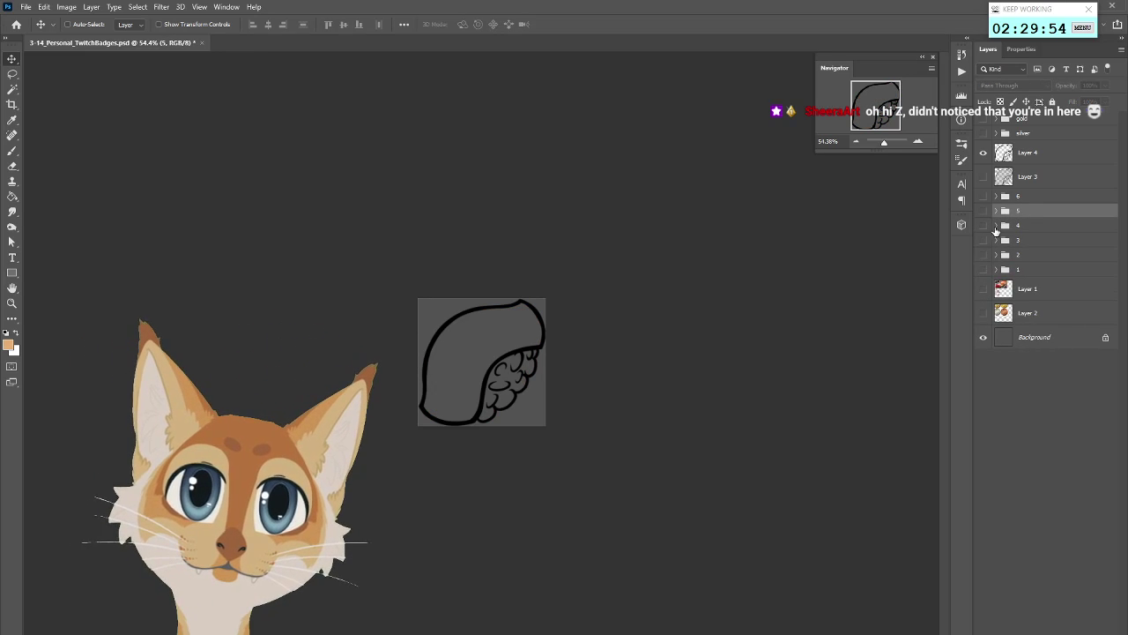
pyautogui.click(983, 270)
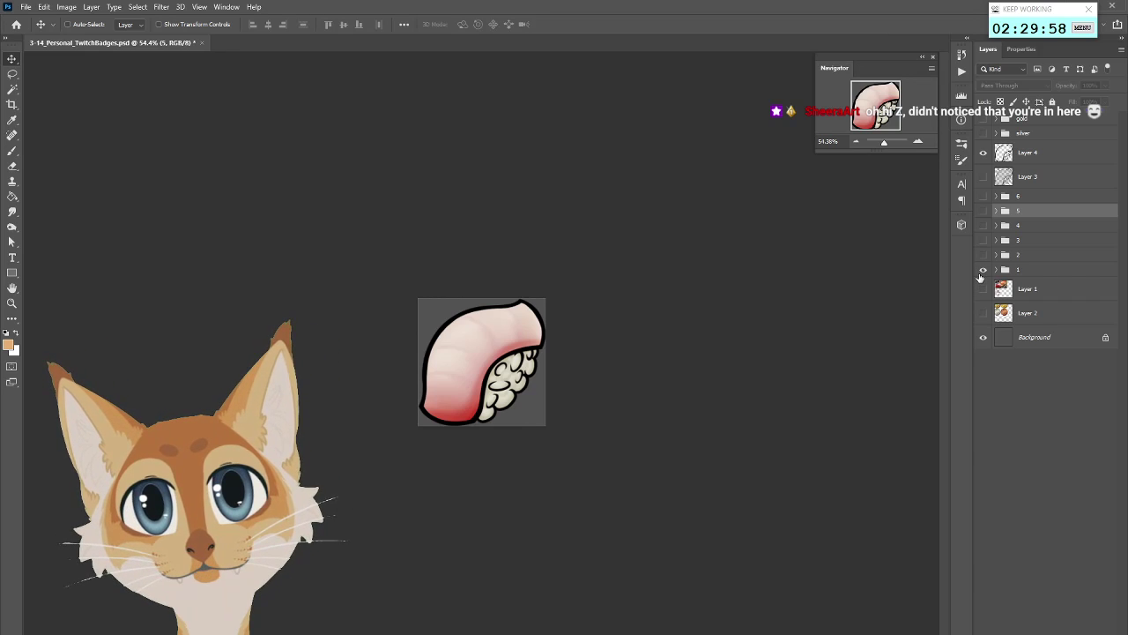
pyautogui.click(983, 255)
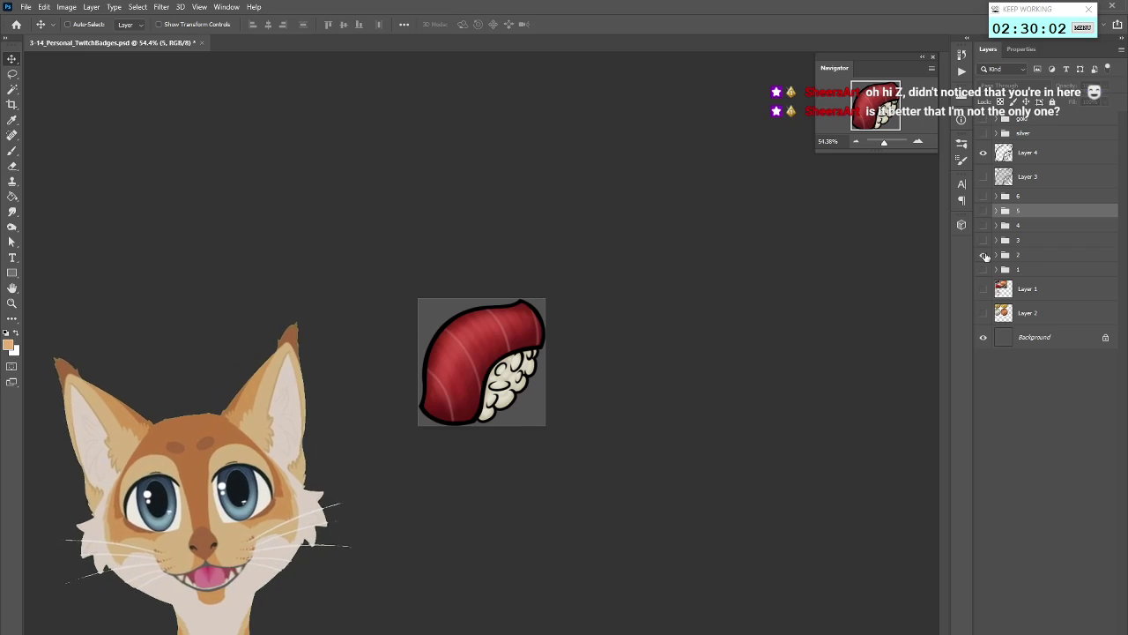
pyautogui.click(984, 255)
pyautogui.click(985, 240)
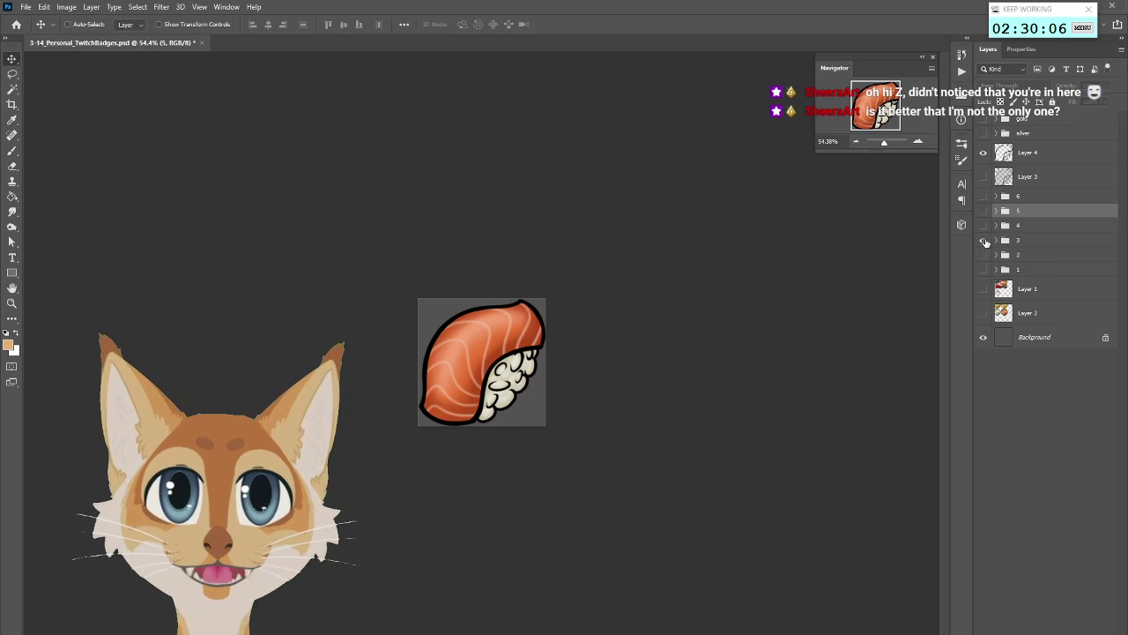
pyautogui.click(984, 241)
pyautogui.click(984, 225)
pyautogui.click(984, 225)
pyautogui.click(983, 212)
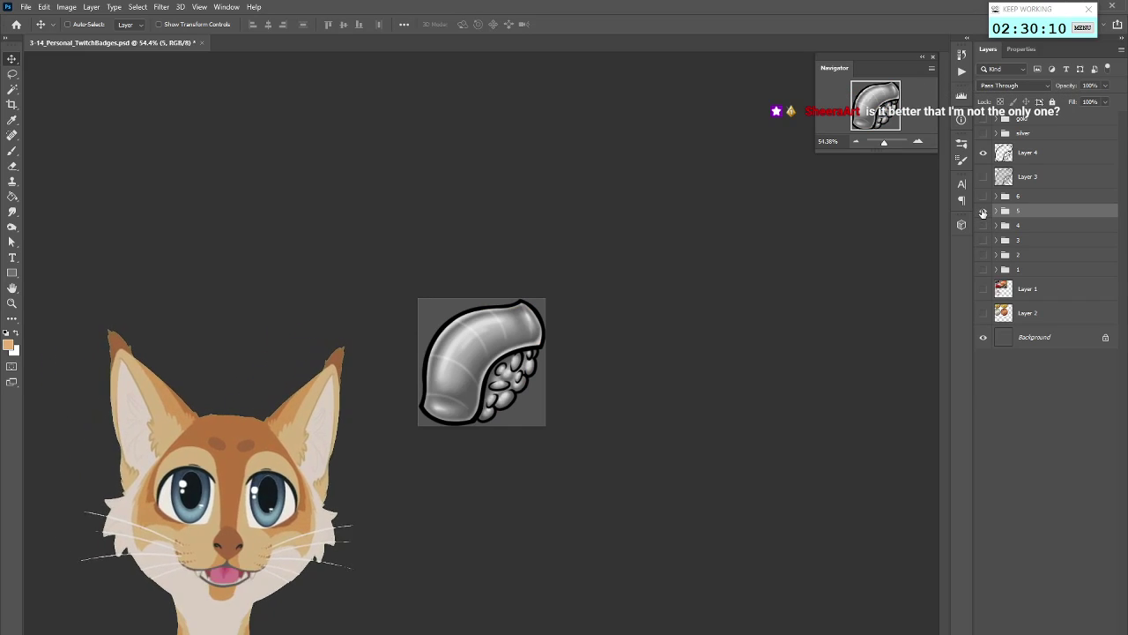
pyautogui.click(984, 212)
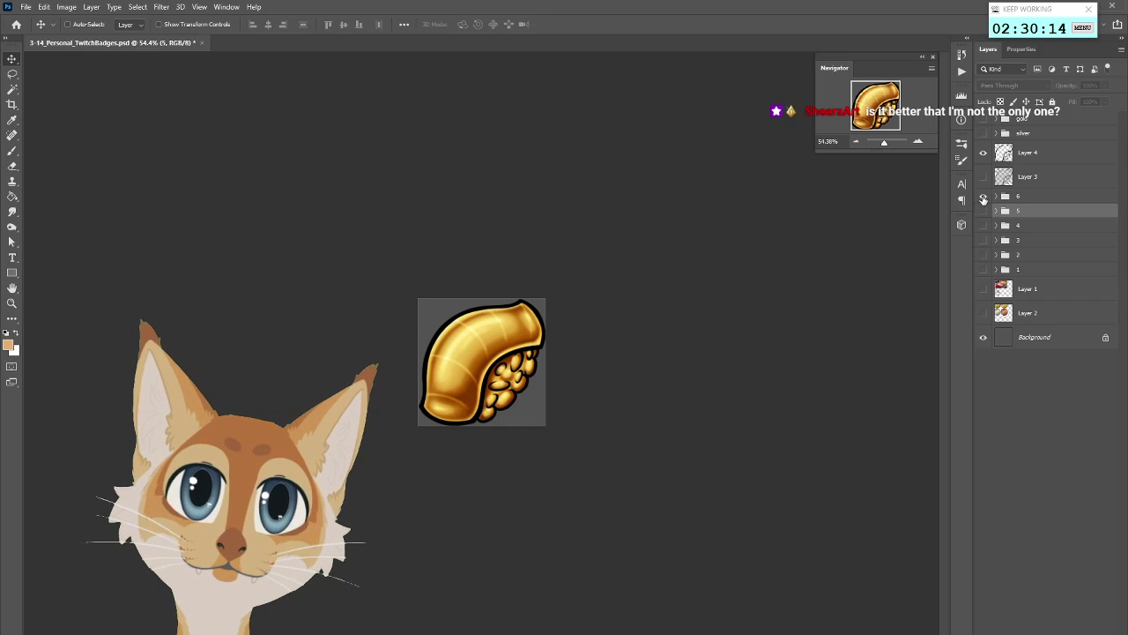
pyautogui.click(983, 197)
pyautogui.click(982, 197)
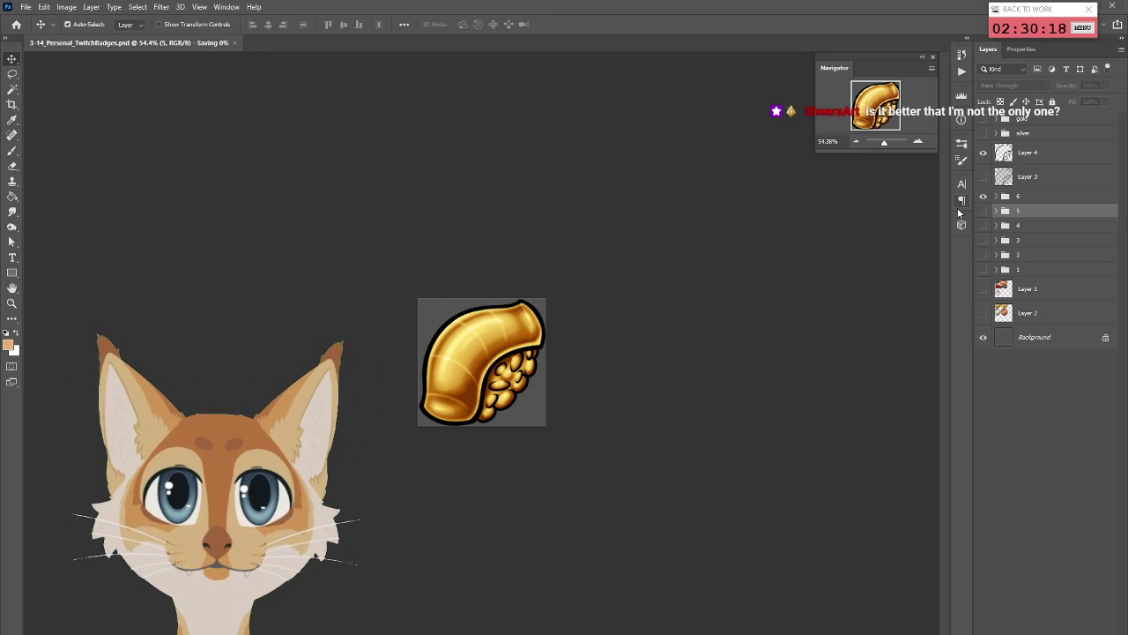
# Change the light yellow stop at 80% in group 6's gradient map to colour fad571 and collapse the group
pyautogui.click(994, 197)
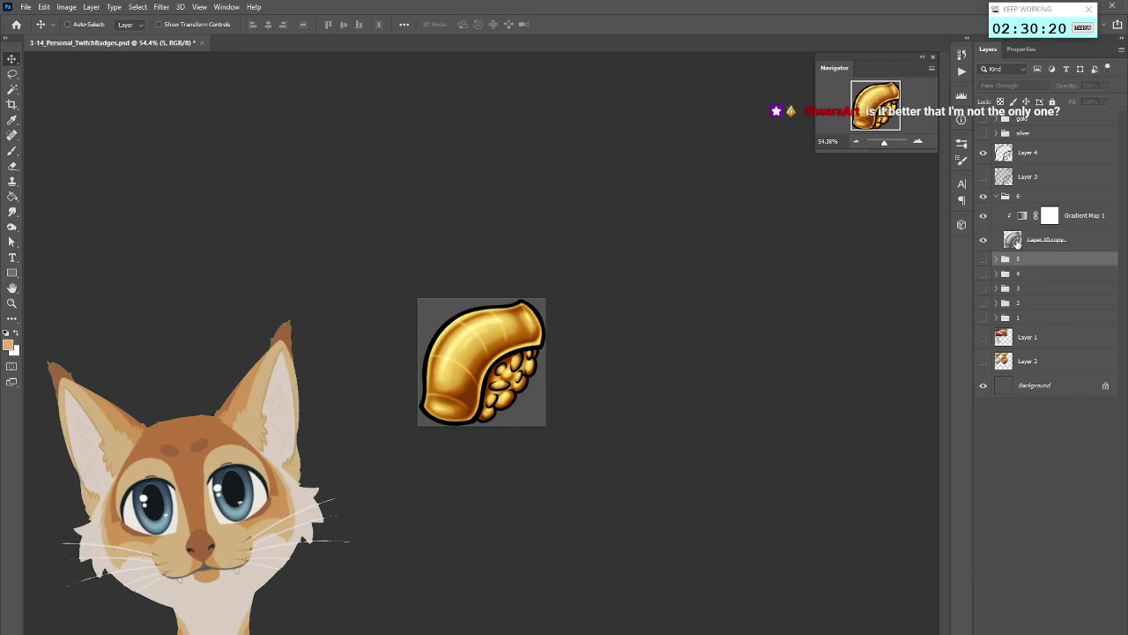
pyautogui.doubleClick(1020, 220)
pyautogui.click(1038, 89)
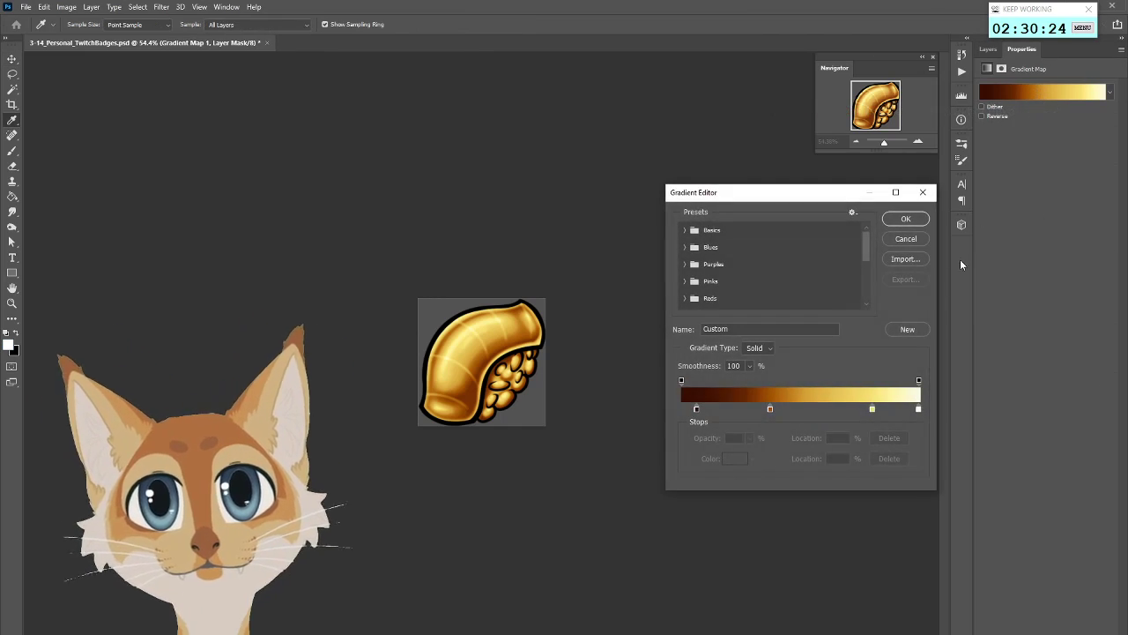
pyautogui.doubleClick(873, 410)
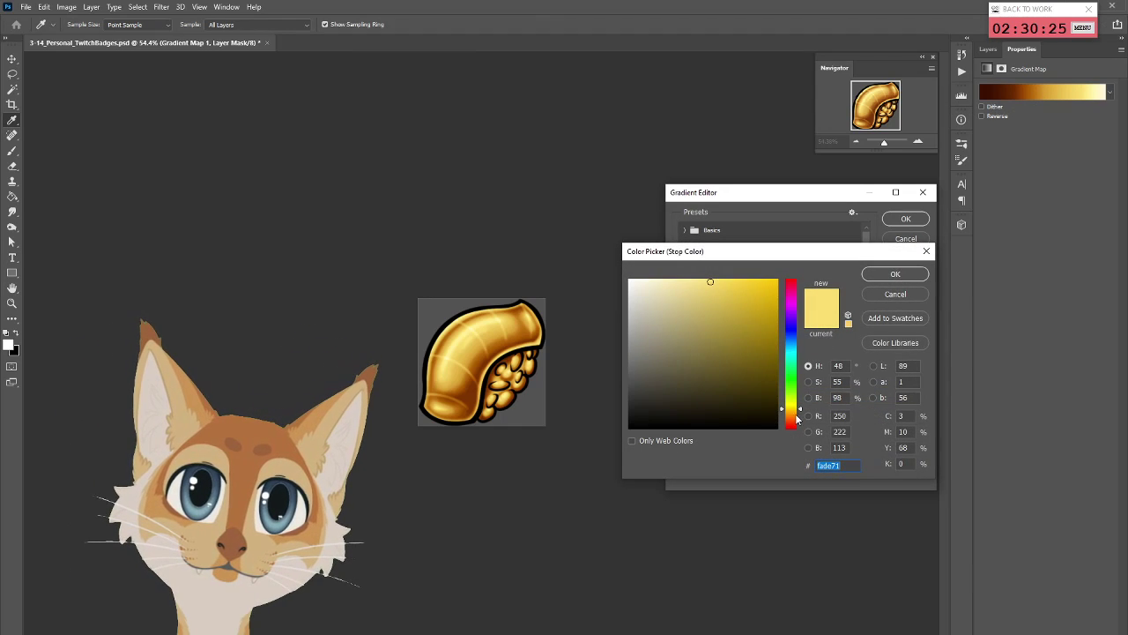
pyautogui.moveTo(793, 410); pyautogui.dragTo(797, 413)
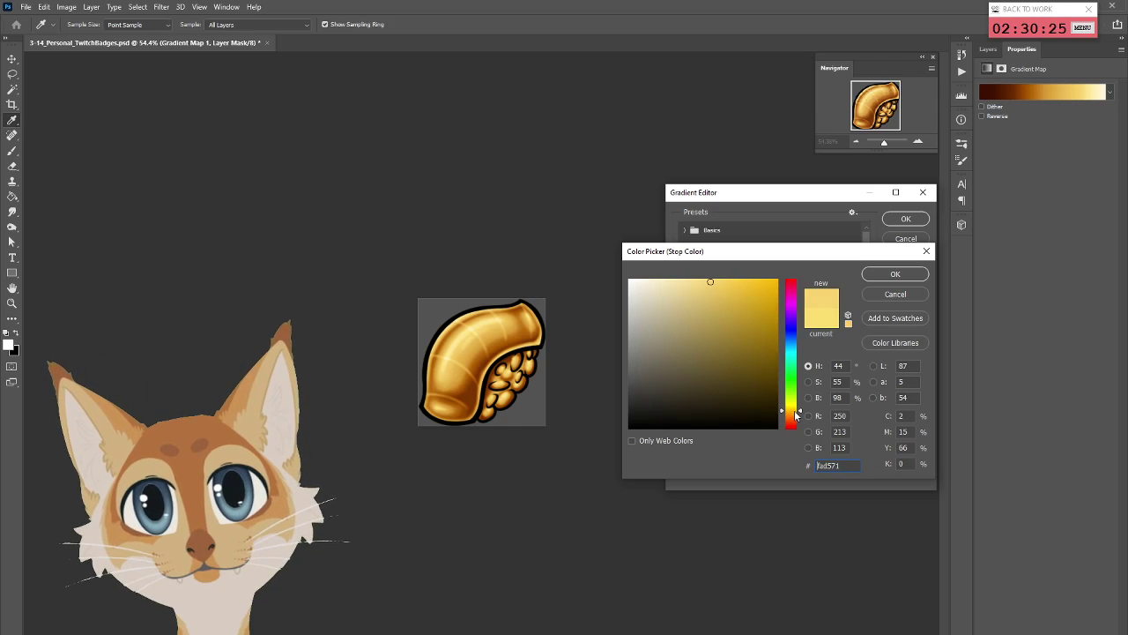
pyautogui.click(895, 274)
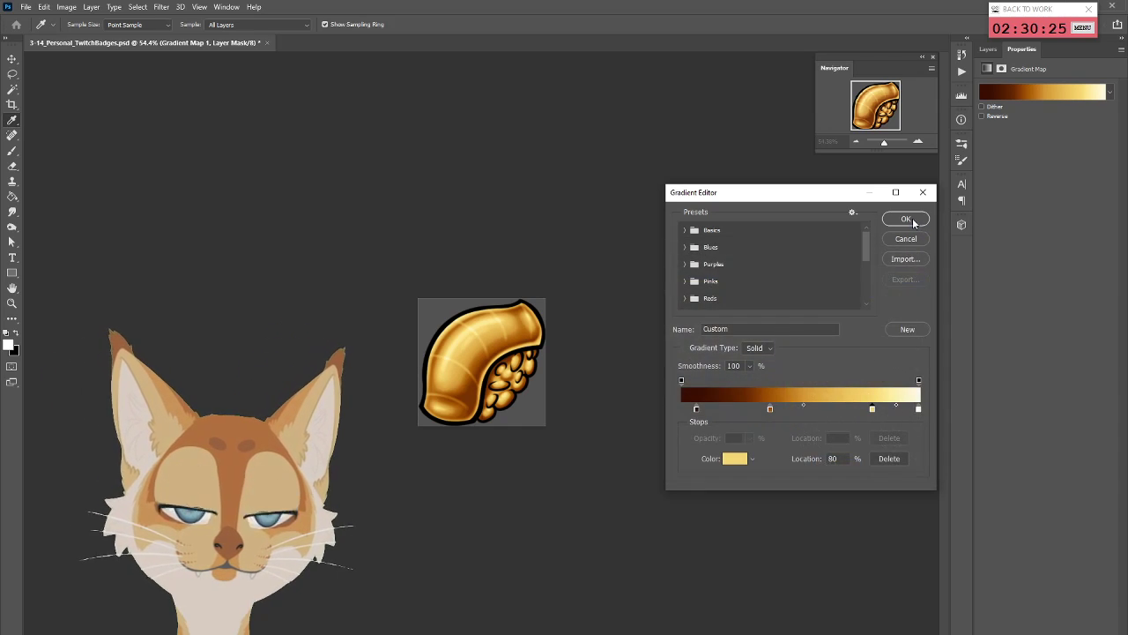
pyautogui.click(911, 219)
pyautogui.press('F7')
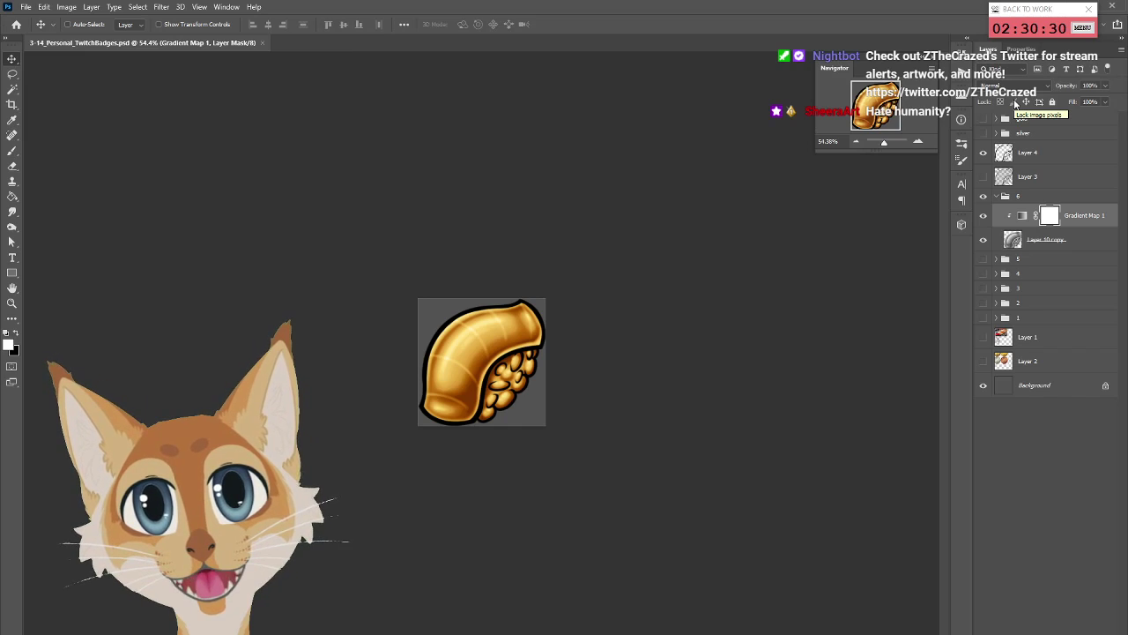
pyautogui.click(1005, 196)
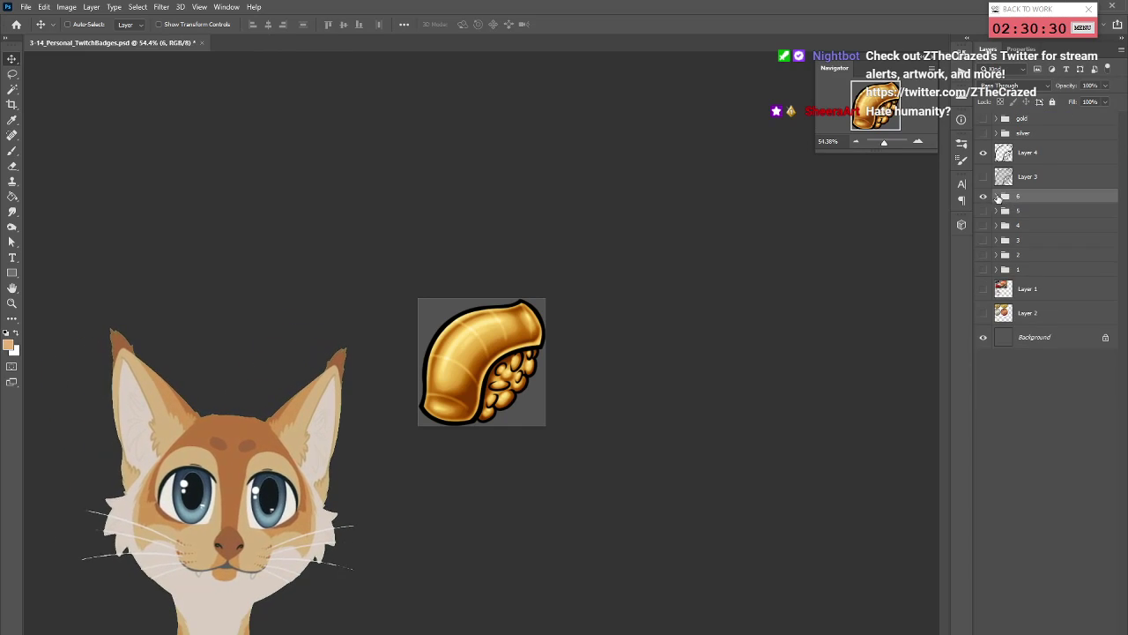
pyautogui.click(996, 196)
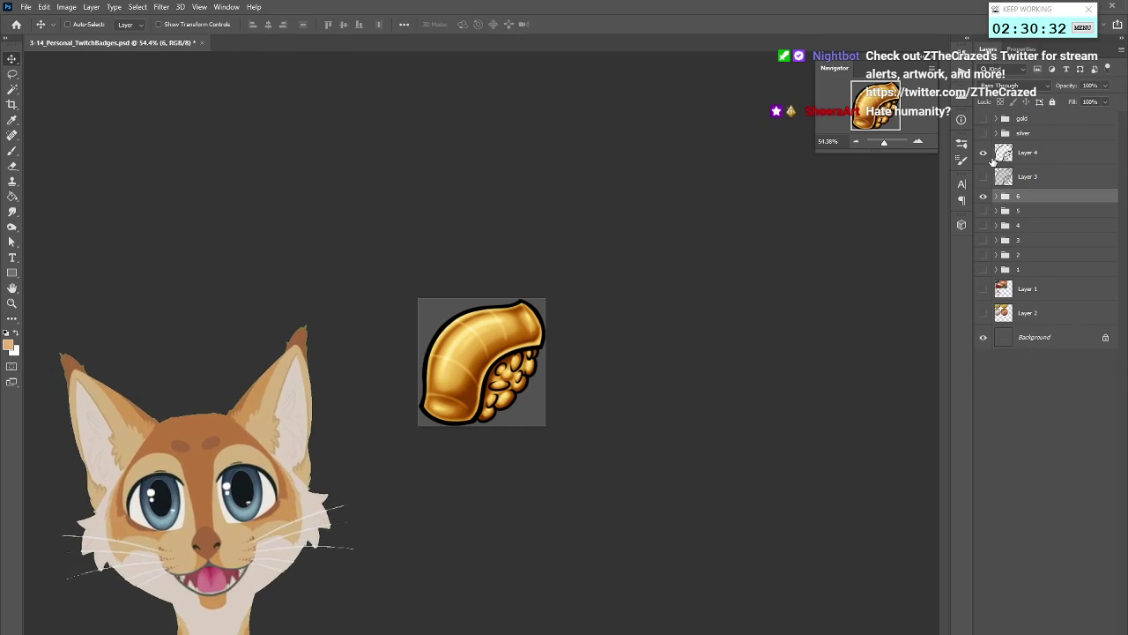
# Examine the gold badge with and without the Layer 4 line art
pyautogui.click(985, 153)
pyautogui.click(985, 153)
pyautogui.click(987, 154)
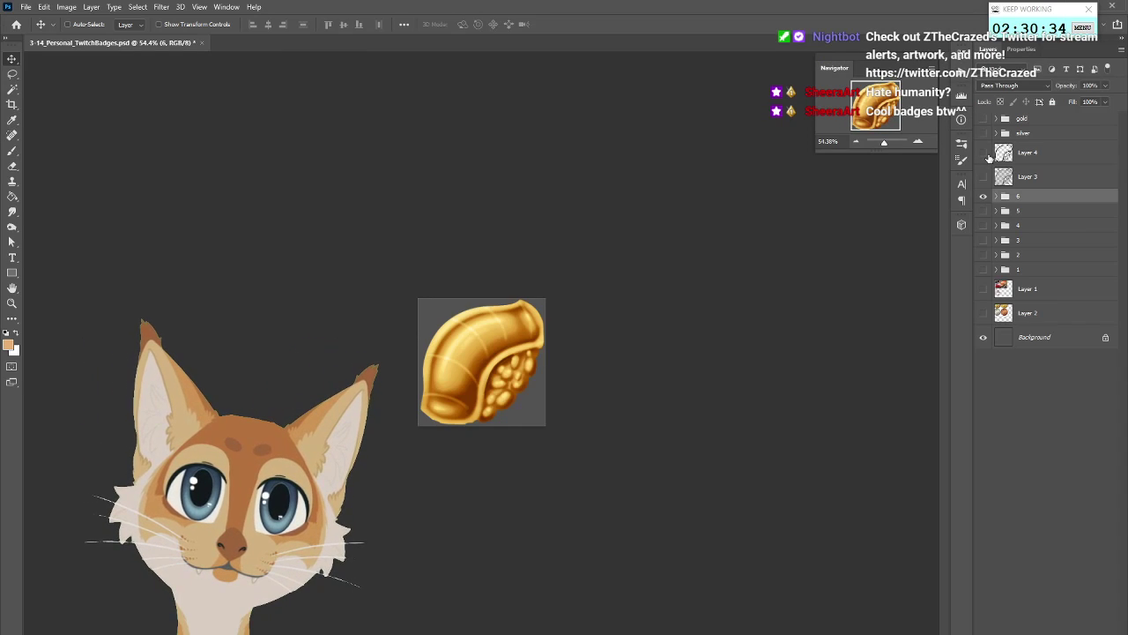
pyautogui.click(987, 156)
pyautogui.click(985, 158)
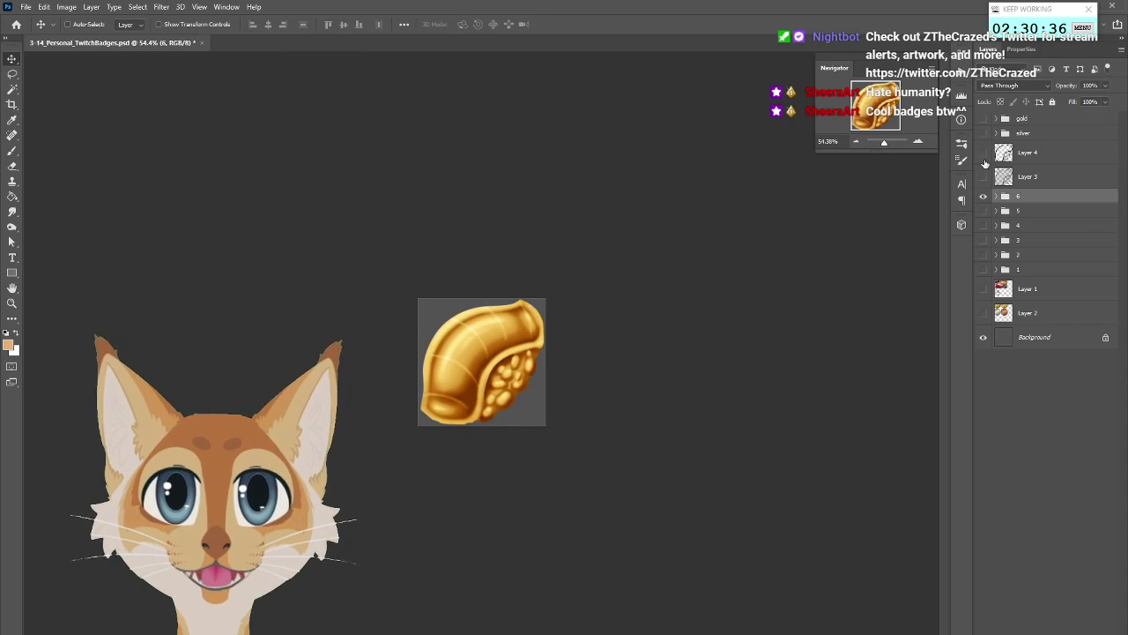
pyautogui.click(984, 161)
pyautogui.click(984, 160)
pyautogui.click(983, 161)
pyautogui.click(984, 163)
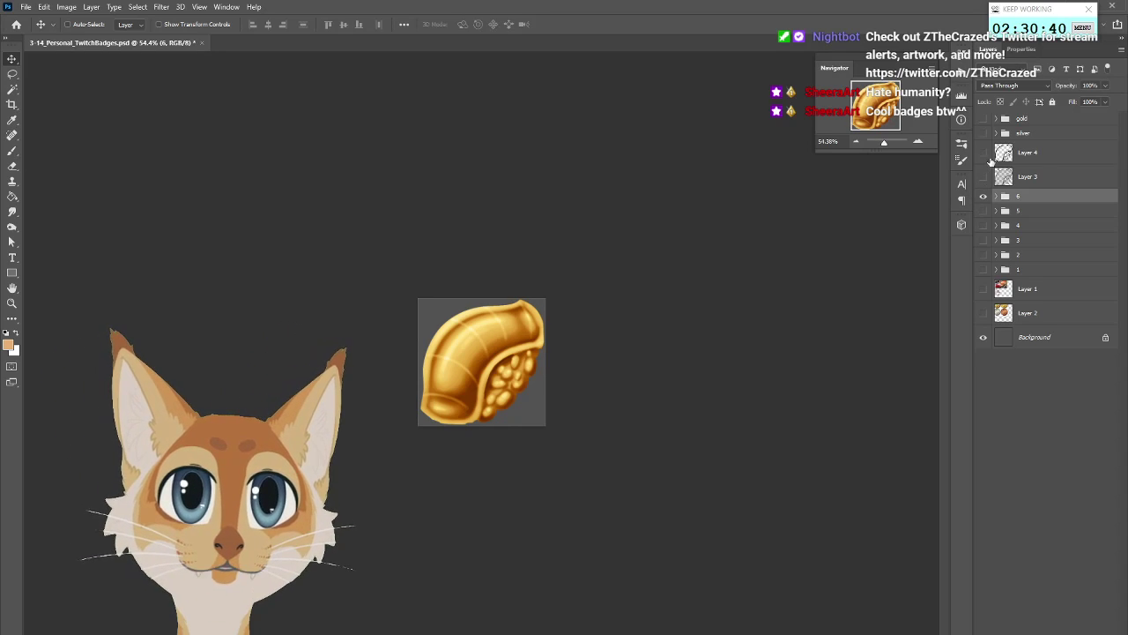
pyautogui.click(986, 160)
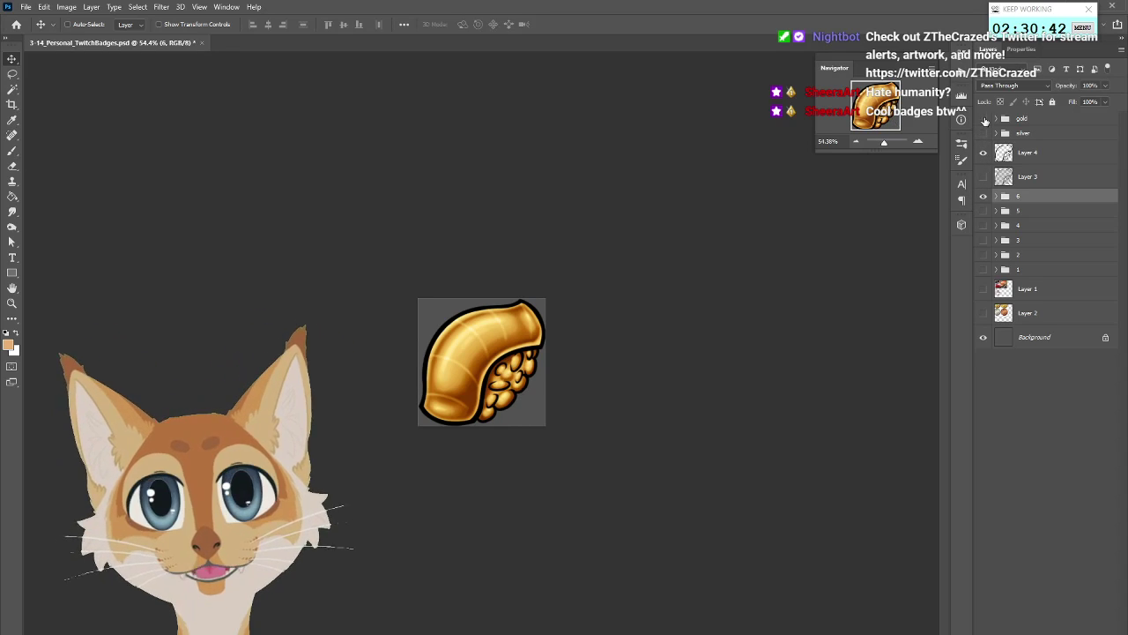
# Check the contents of the gold and silver groups over the badge
pyautogui.click(984, 119)
pyautogui.click(985, 119)
pyautogui.click(984, 134)
pyautogui.click(984, 133)
pyautogui.click(984, 133)
pyautogui.click(984, 133)
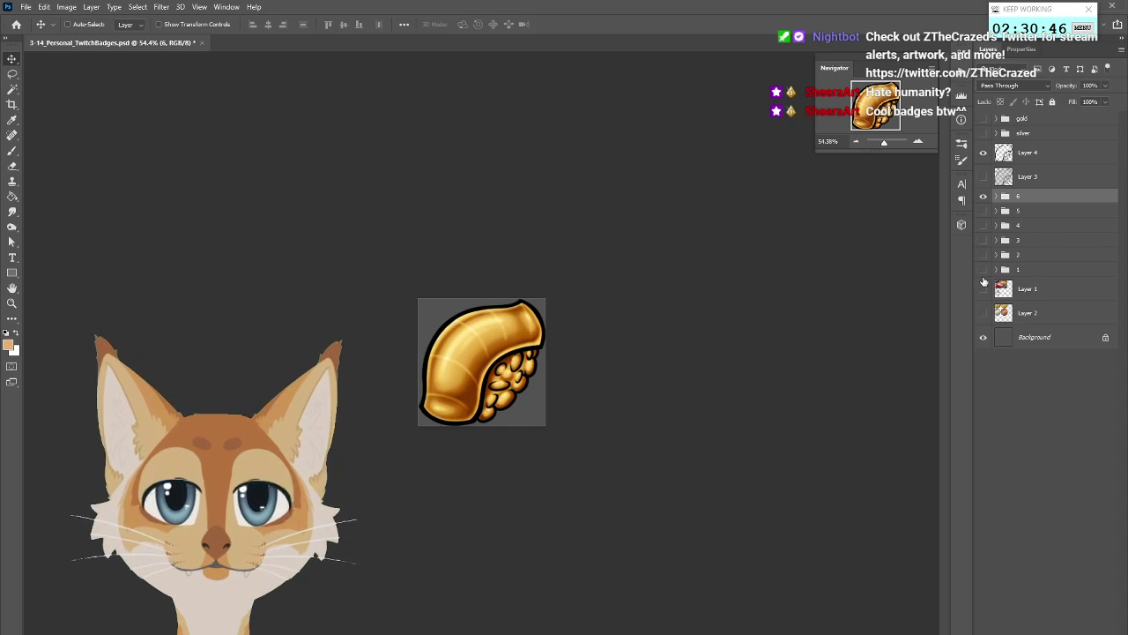
# Show group 1 in place of group 6 and hide the Background layer
pyautogui.click(984, 196)
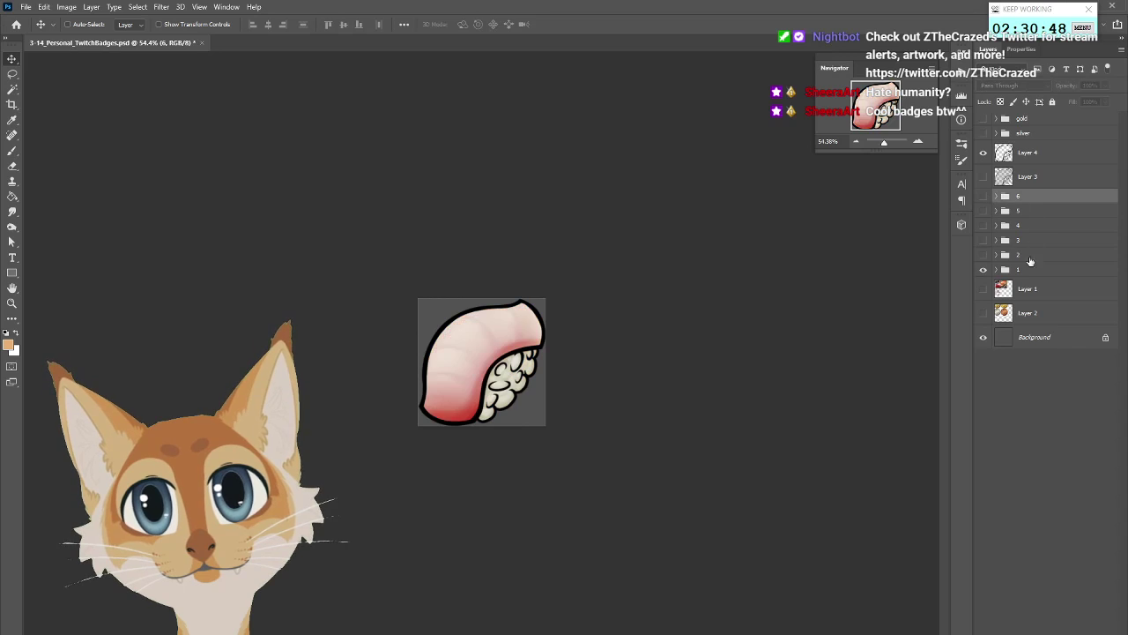
pyautogui.click(984, 336)
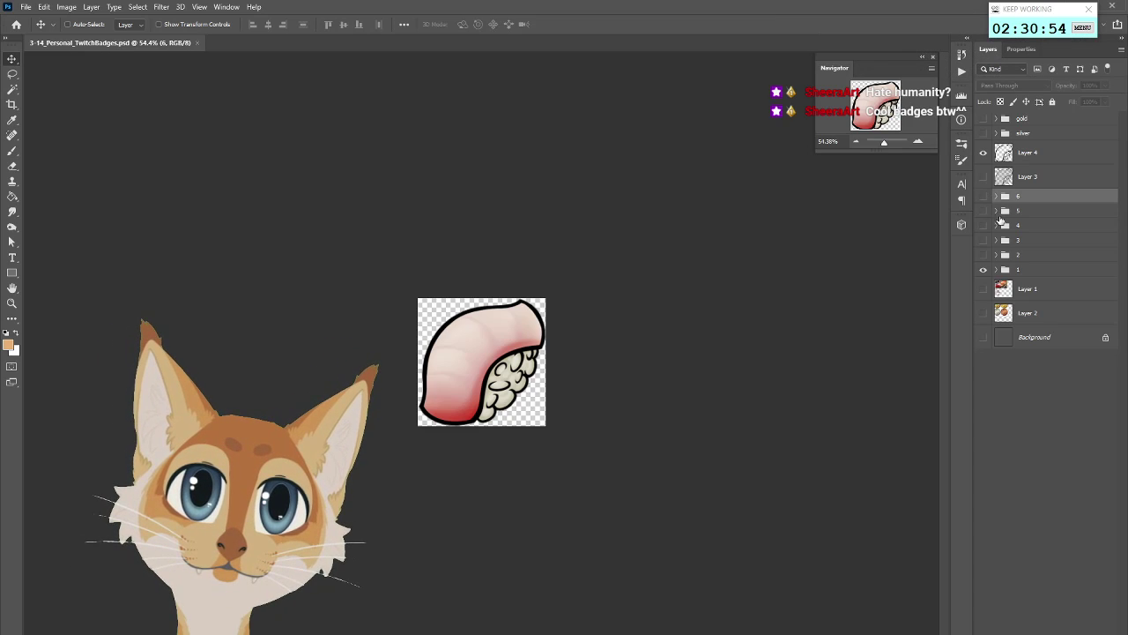
pyautogui.click(983, 313)
pyautogui.click(984, 313)
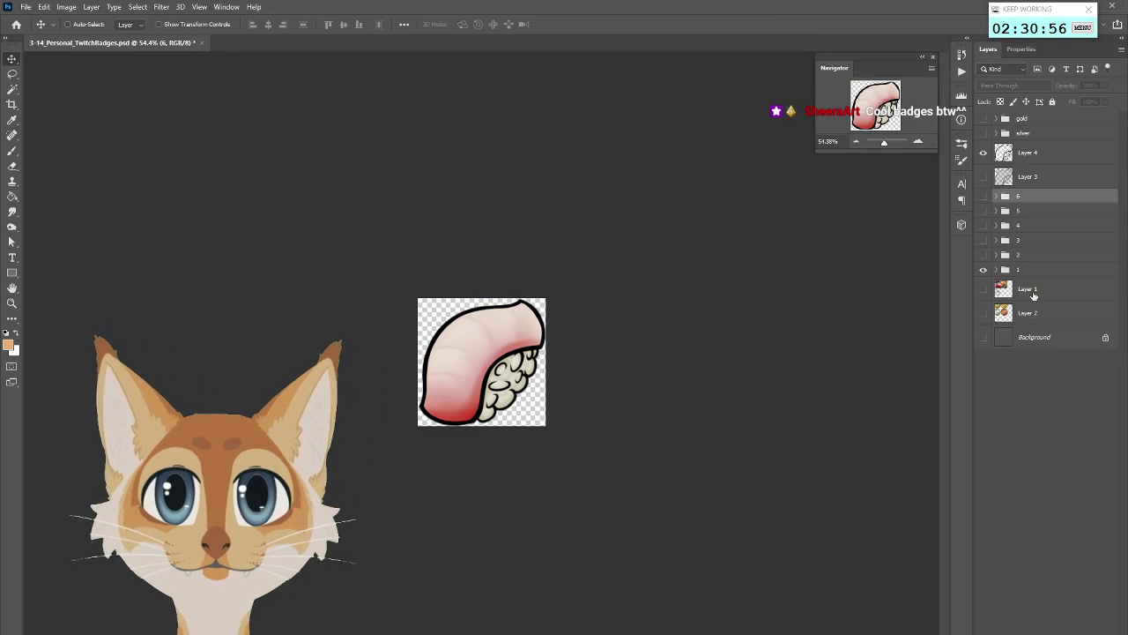
# Delete the reference images Layer 1 and Layer 2
pyautogui.click(1033, 291)
pyautogui.press('Delete')
pyautogui.press('Delete')
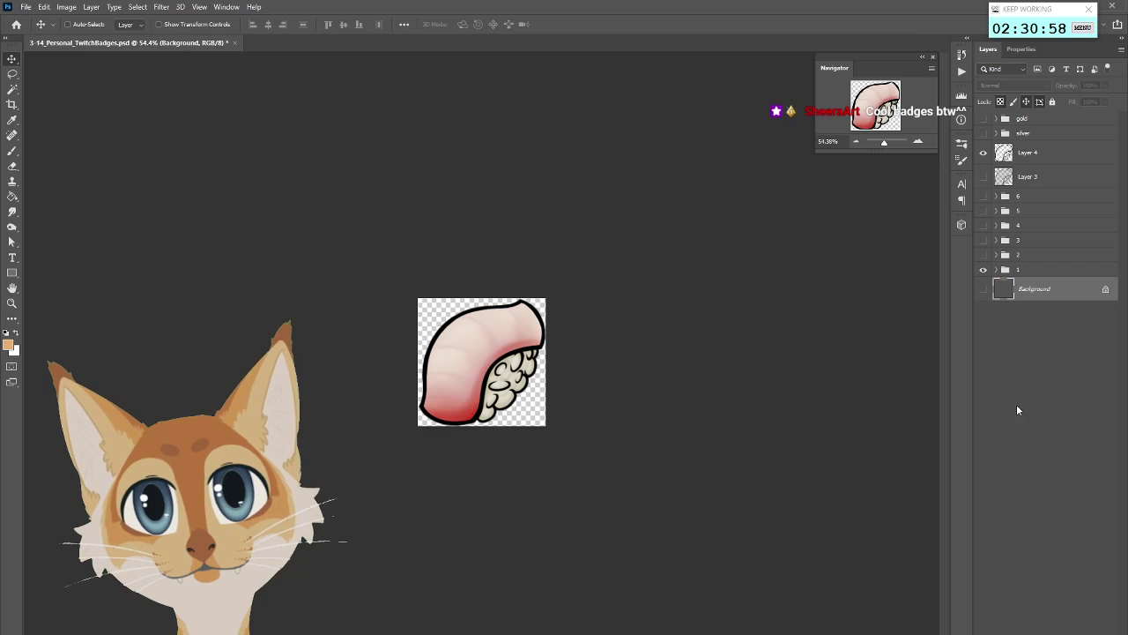
# Preview groups 2, 3 and 4 on transparency, and hide all the numbered badge groups
pyautogui.doubleClick(1025, 274)
pyautogui.click(815, 373)
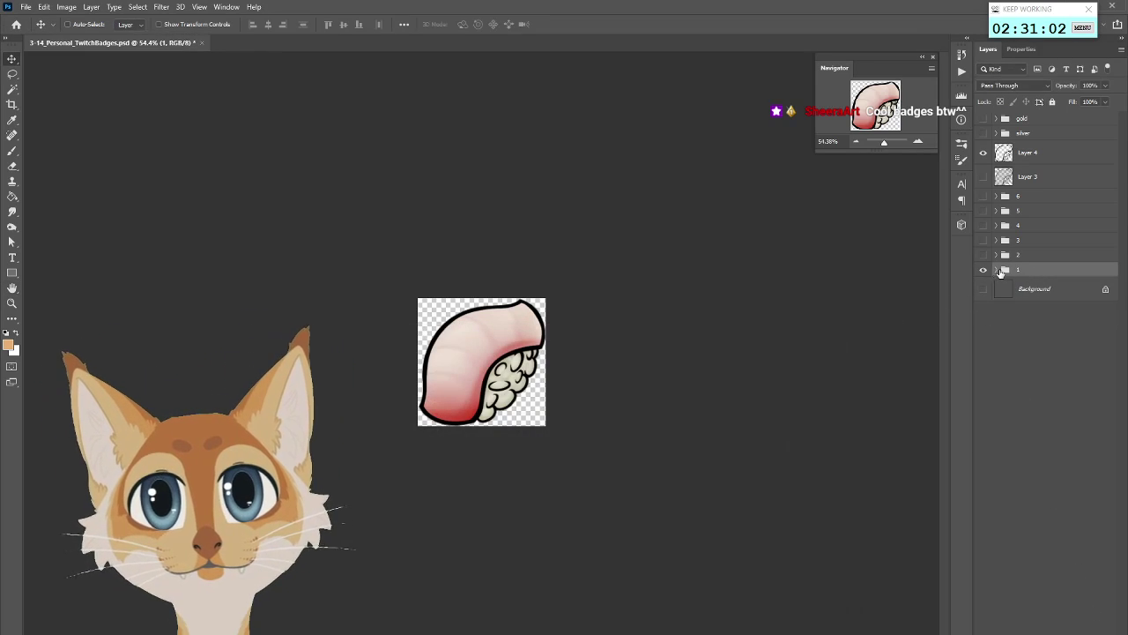
pyautogui.click(984, 255)
pyautogui.click(983, 240)
pyautogui.click(983, 225)
pyautogui.click(984, 224)
pyautogui.click(984, 240)
pyautogui.click(983, 255)
pyautogui.click(984, 270)
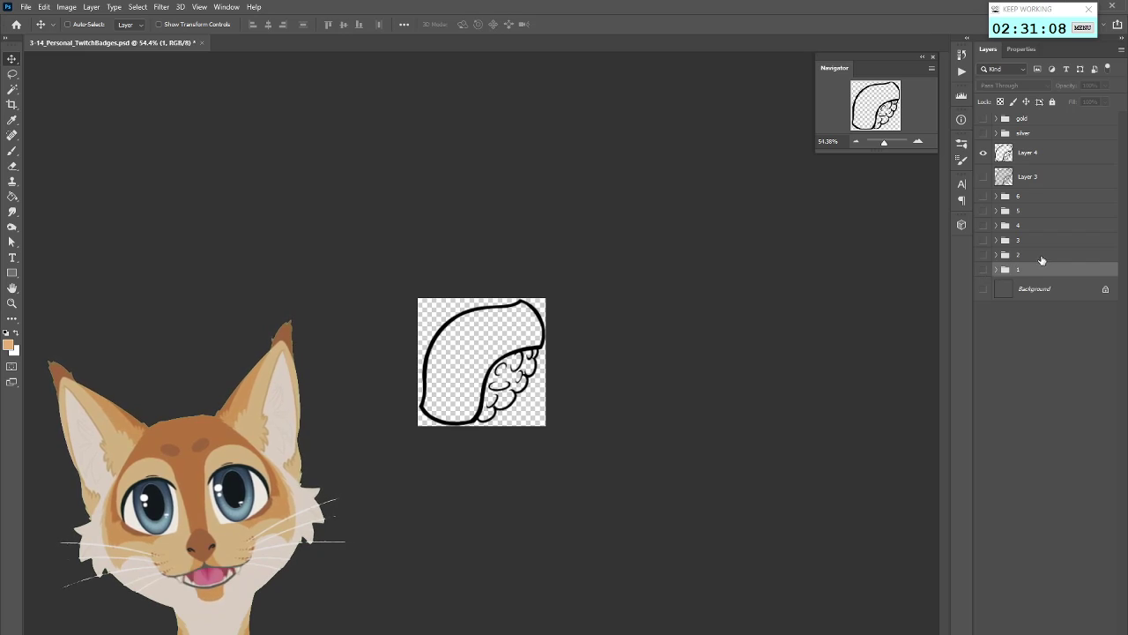
# Duplicate groups 1 to 6 within the same document and make the copied groups visible
pyautogui.keyDown('shift'); pyautogui.click(1038, 199); pyautogui.keyUp('shift')
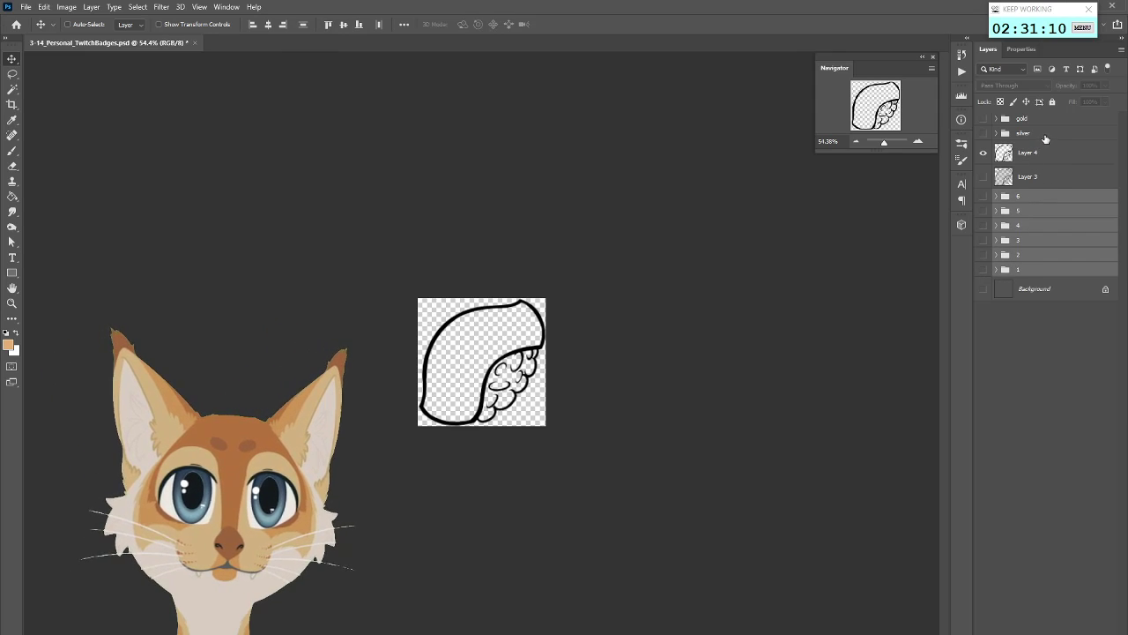
pyautogui.rightClick(1042, 201)
pyautogui.click(1036, 248)
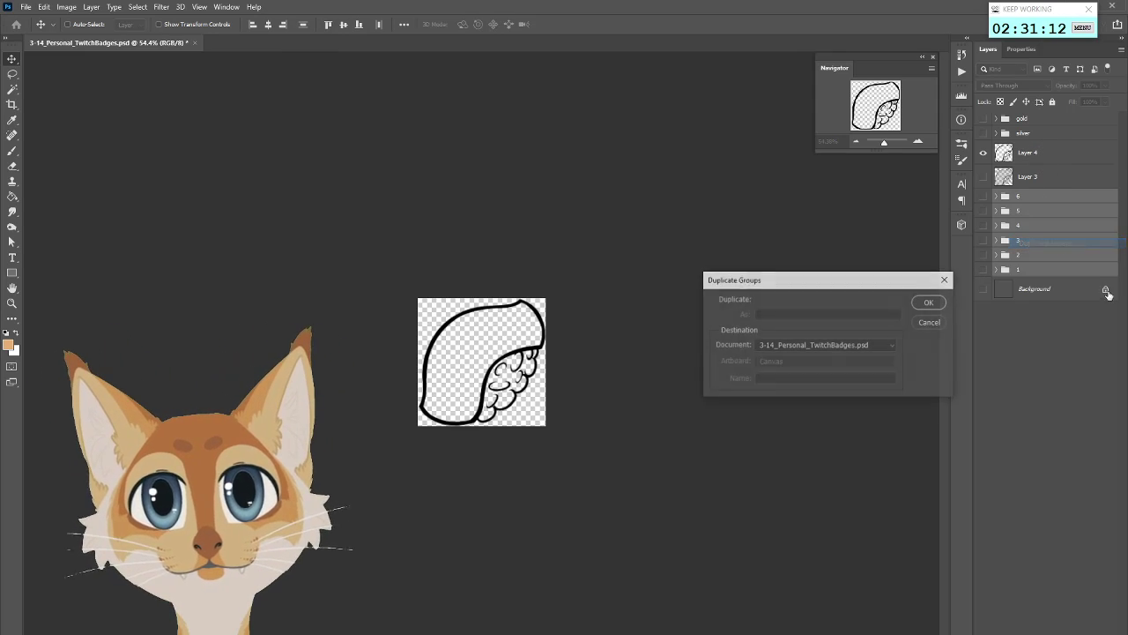
pyautogui.click(931, 303)
pyautogui.click(1002, 272)
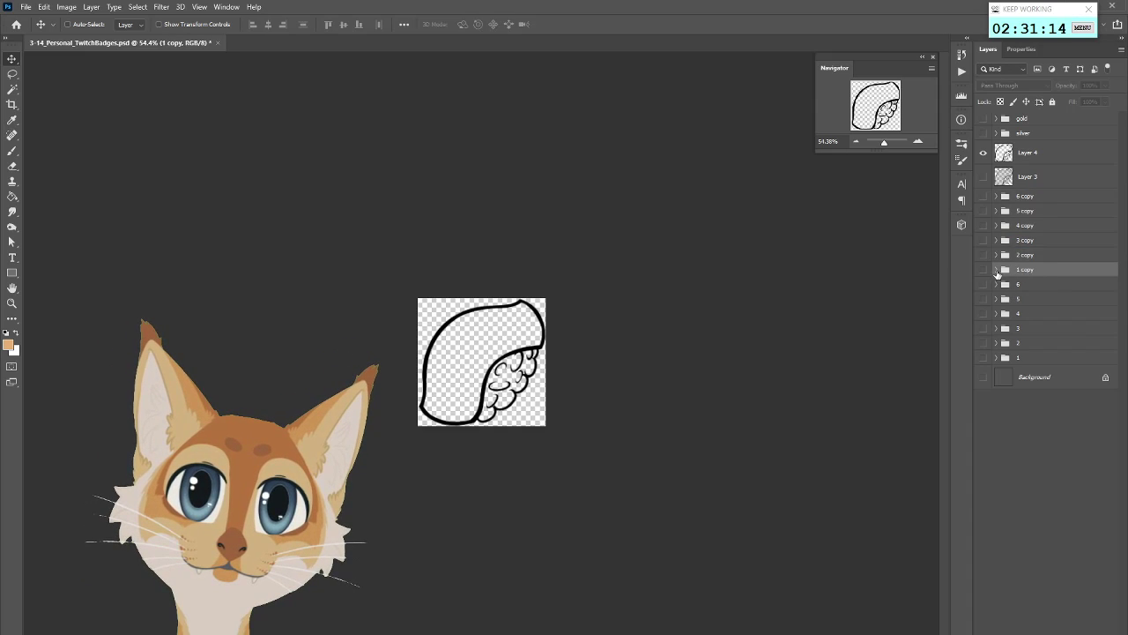
pyautogui.moveTo(984, 273); pyautogui.dragTo(983, 196)
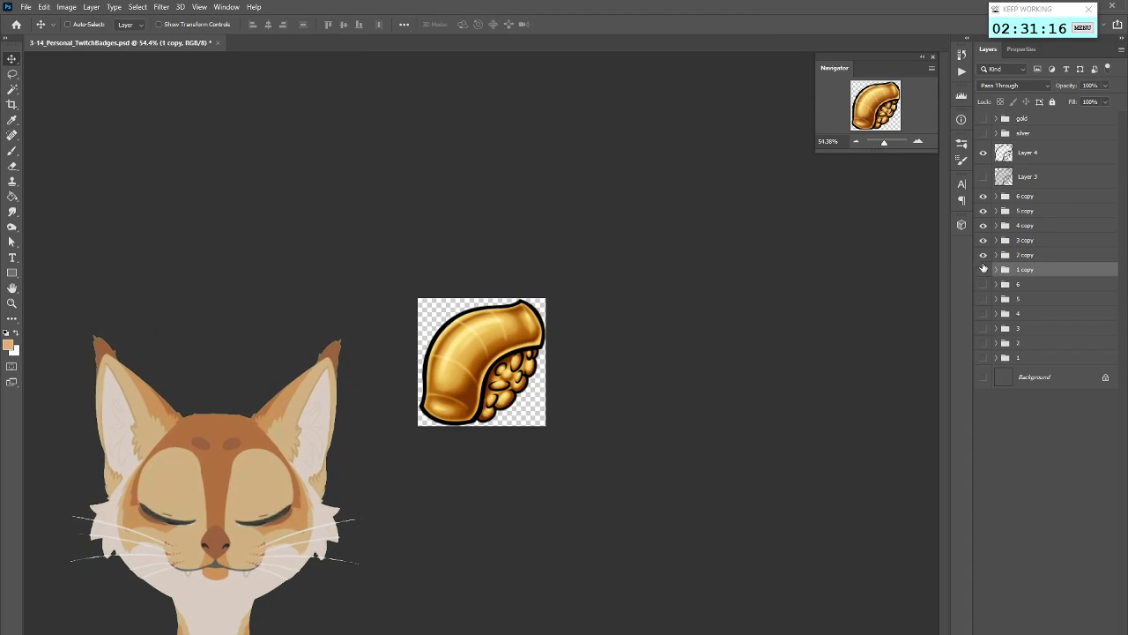
# Hide all six copied badge groups and show the original group 1
pyautogui.moveTo(984, 275); pyautogui.dragTo(984, 196)
pyautogui.click(984, 358)
pyautogui.rightClick(1027, 358)
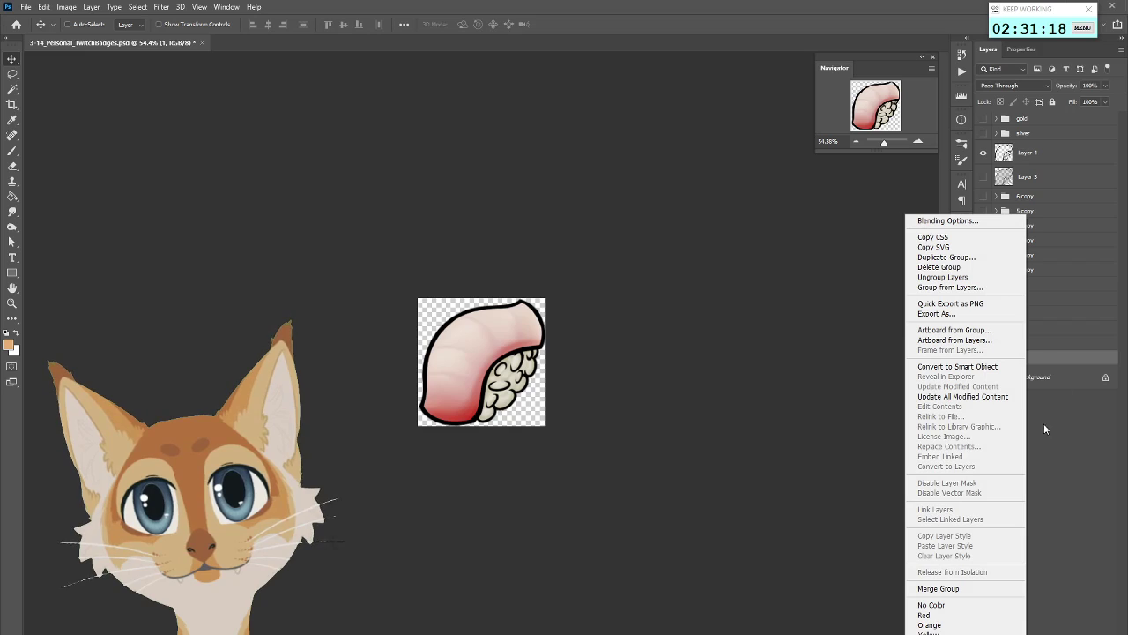
pyautogui.click(1062, 363)
# Duplicate the outline Layer 4 within the document and place the copy inside group 1
pyautogui.moveTo(1033, 167); pyautogui.dragTo(1040, 344)
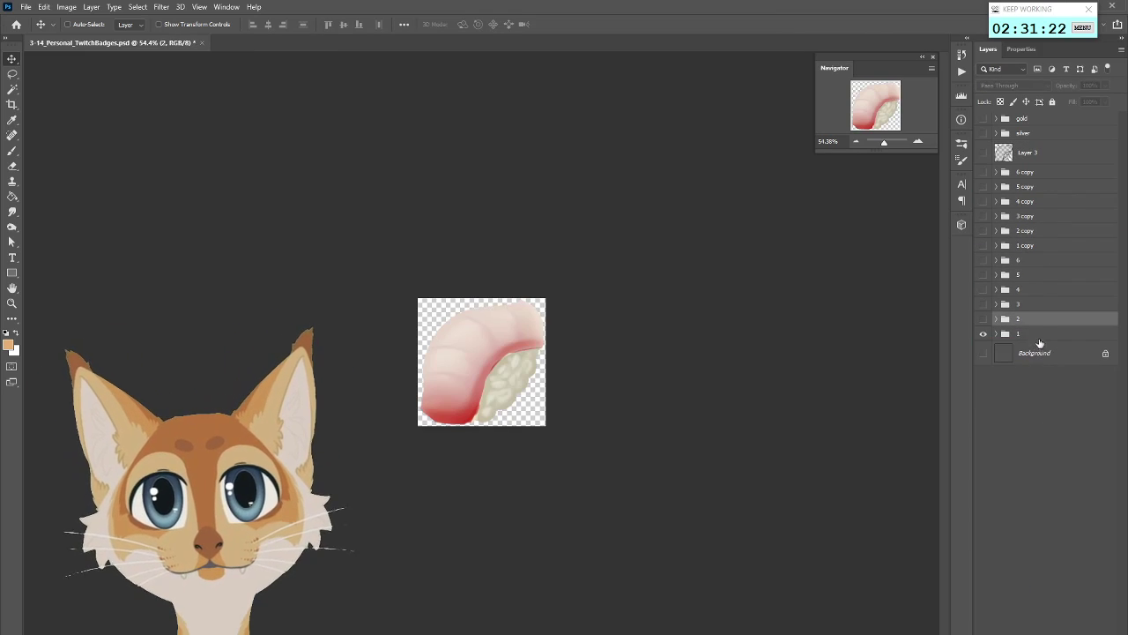
pyautogui.hotkey('ctrl', 'z')
pyautogui.click(1044, 154)
pyautogui.rightClick(1044, 154)
pyautogui.click(1006, 210)
pyautogui.click(933, 294)
pyautogui.moveTo(1045, 154); pyautogui.dragTo(1040, 359)
# Merge group 1 into a single layer and hide the original Layer 4
pyautogui.rightClick(1039, 358)
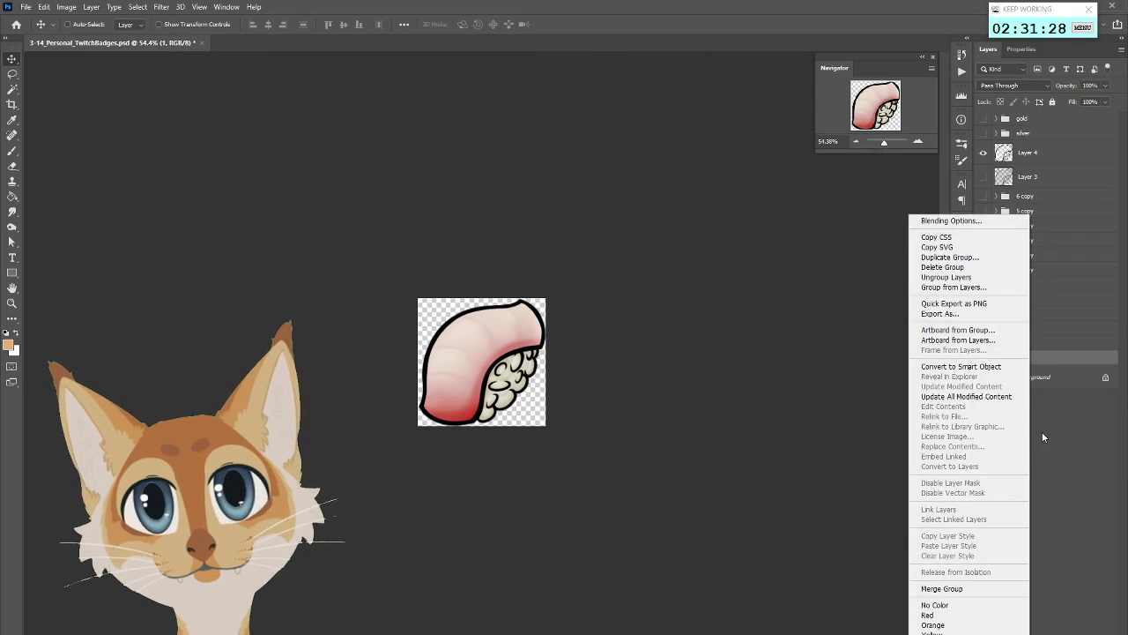
pyautogui.click(942, 590)
pyautogui.click(985, 154)
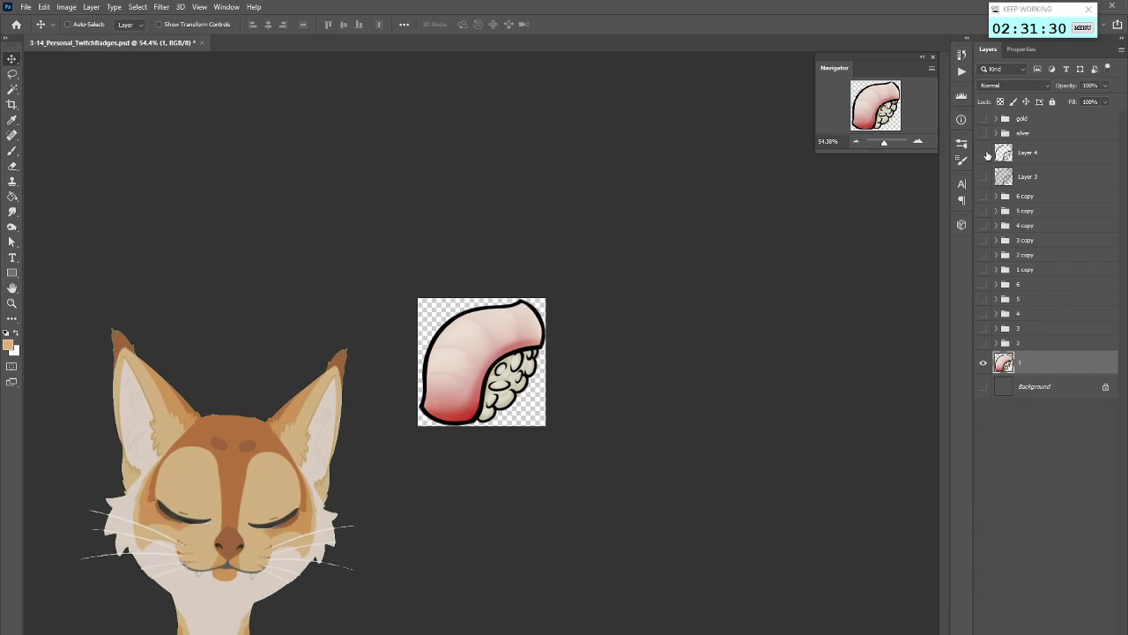
# Add a visible duplicate of Layer 4 to group 2 and merge the group into a single layer
pyautogui.rightClick(1040, 156)
pyautogui.click(1036, 205)
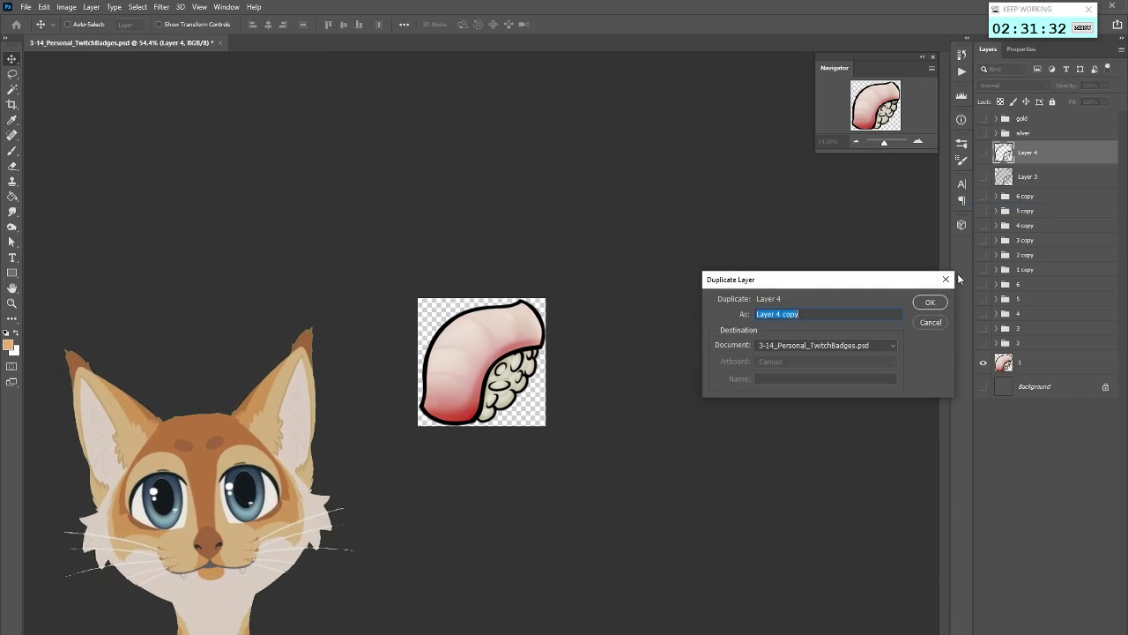
pyautogui.click(933, 304)
pyautogui.moveTo(1037, 179); pyautogui.dragTo(1026, 344)
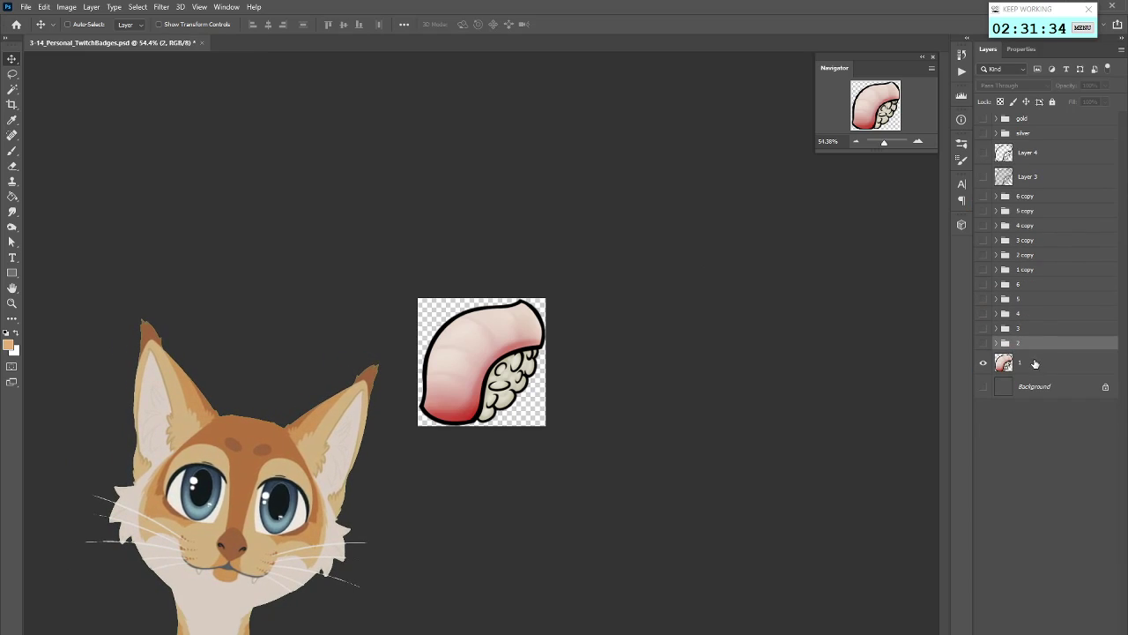
pyautogui.click(985, 343)
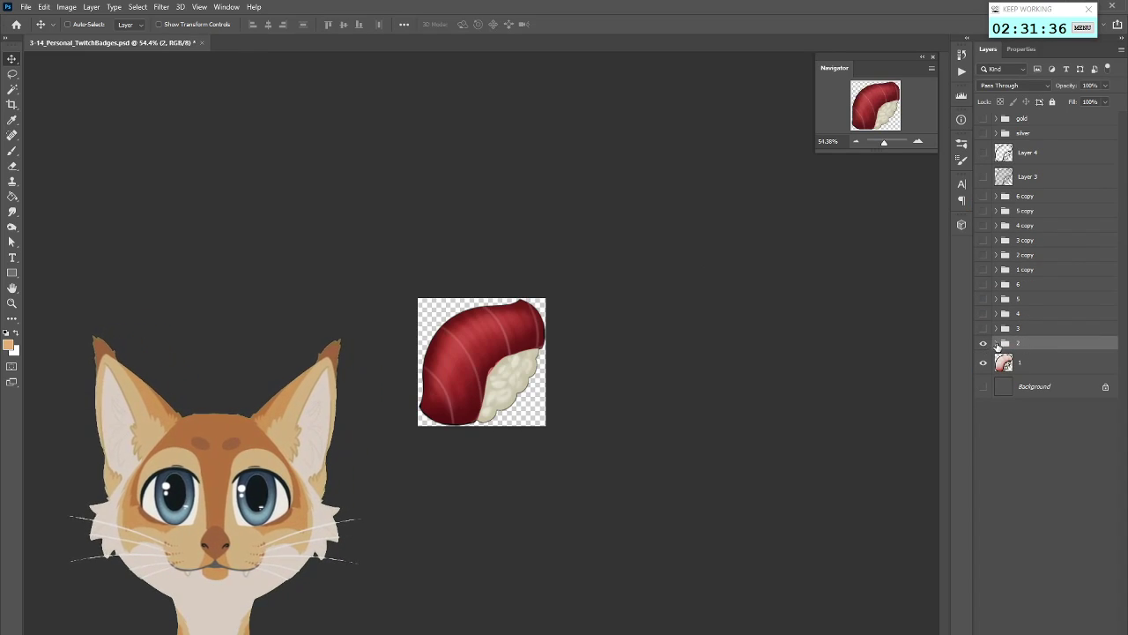
pyautogui.click(996, 342)
pyautogui.click(984, 363)
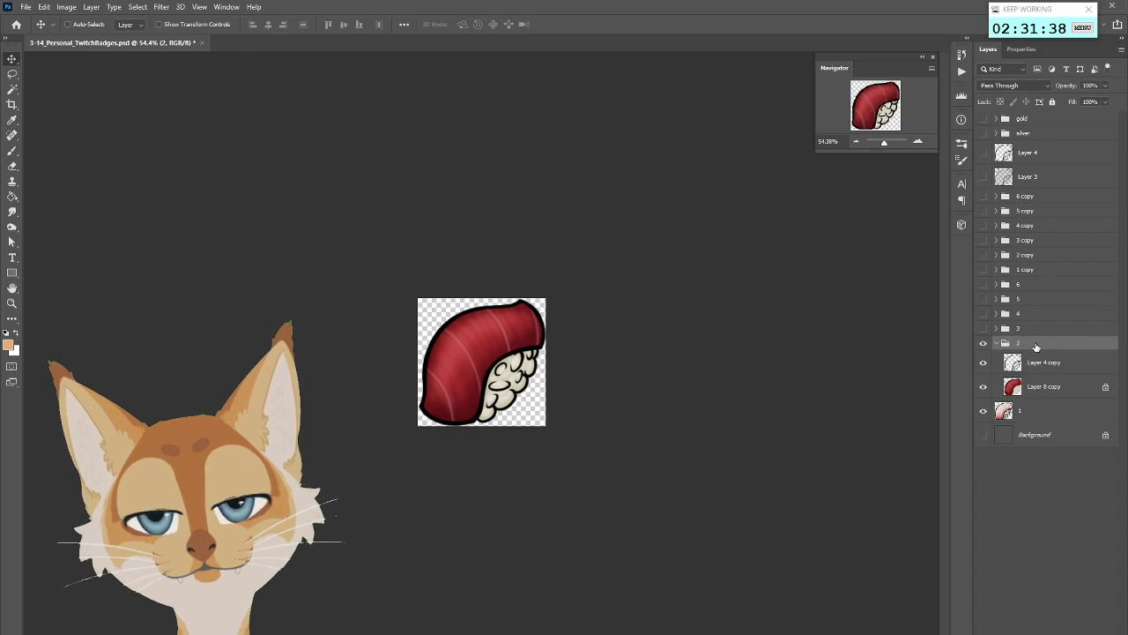
pyautogui.rightClick(1033, 344)
pyautogui.click(951, 589)
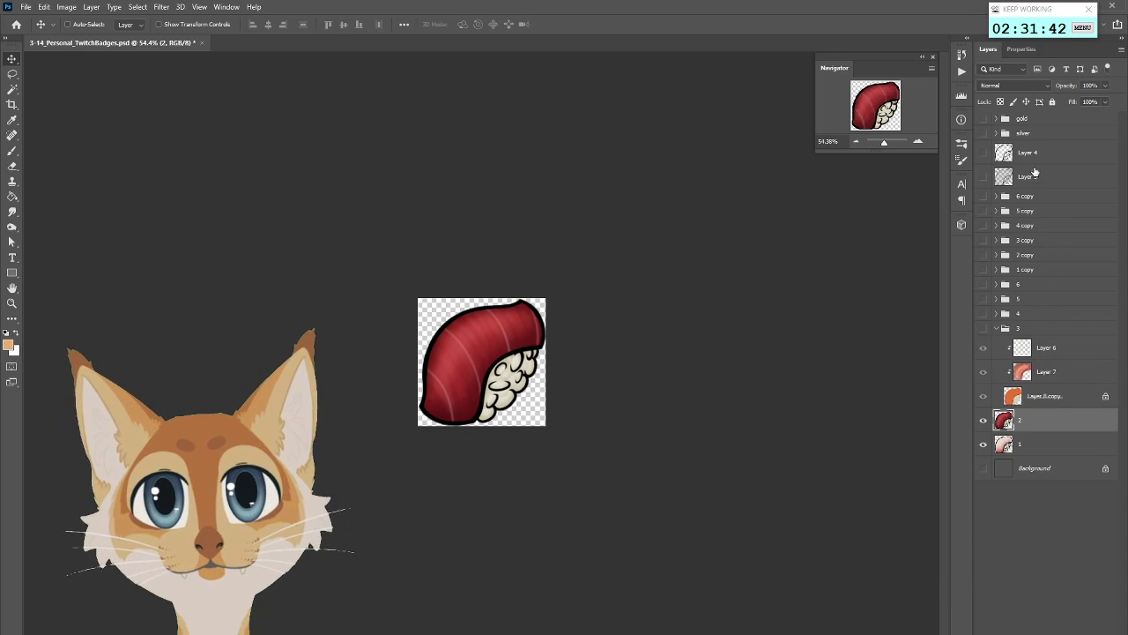
# Duplicate Layer 4 and place the copy at the top of group 3, above Layer 6
pyautogui.rightClick(1039, 154)
pyautogui.click(1005, 203)
pyautogui.click(926, 297)
pyautogui.moveTo(1036, 153); pyautogui.dragTo(1037, 346)
# Release the Layer 4 copy from its clipping mask, show it with group 3, and merge that group
pyautogui.press('ctrl')
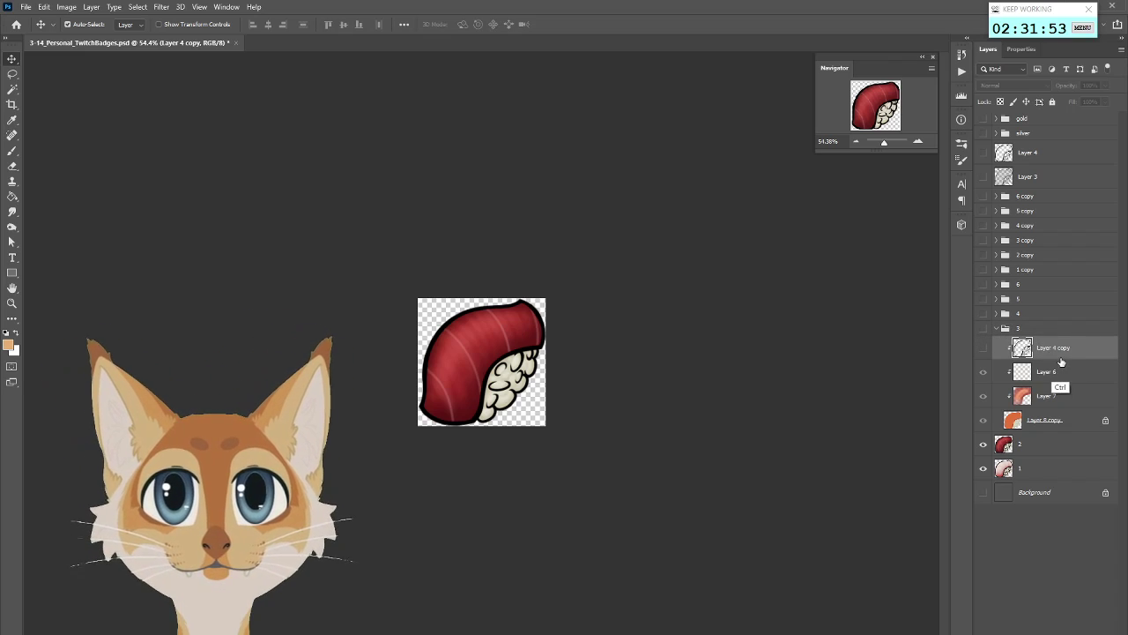
pyautogui.keyDown('alt'); pyautogui.click(1006, 354); pyautogui.keyUp('alt')
pyautogui.click(984, 348)
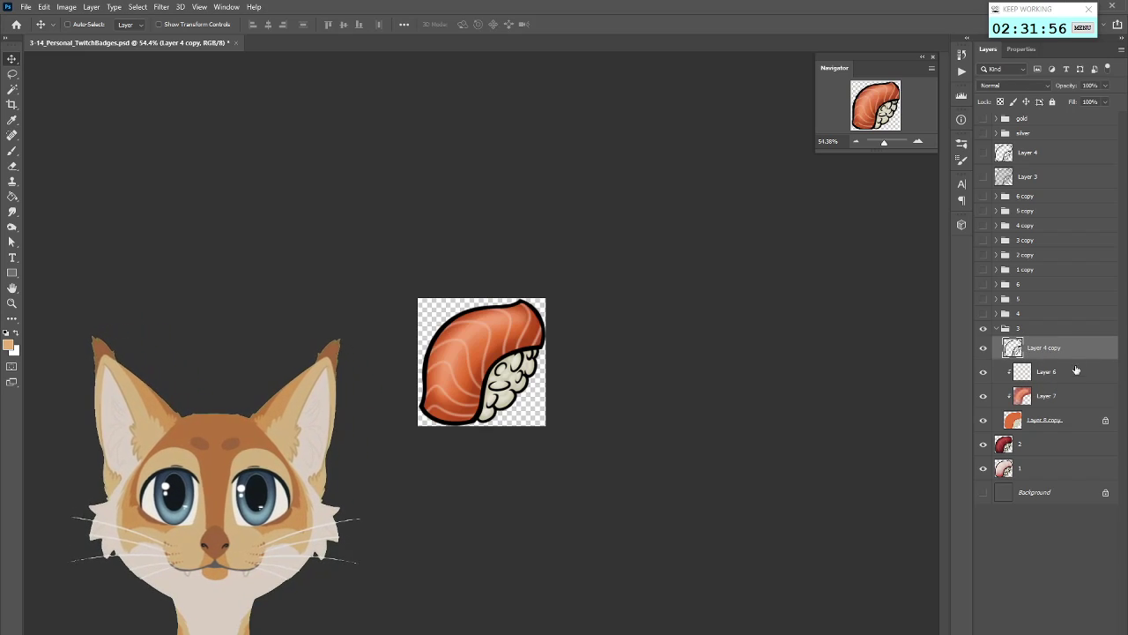
pyautogui.rightClick(1030, 336)
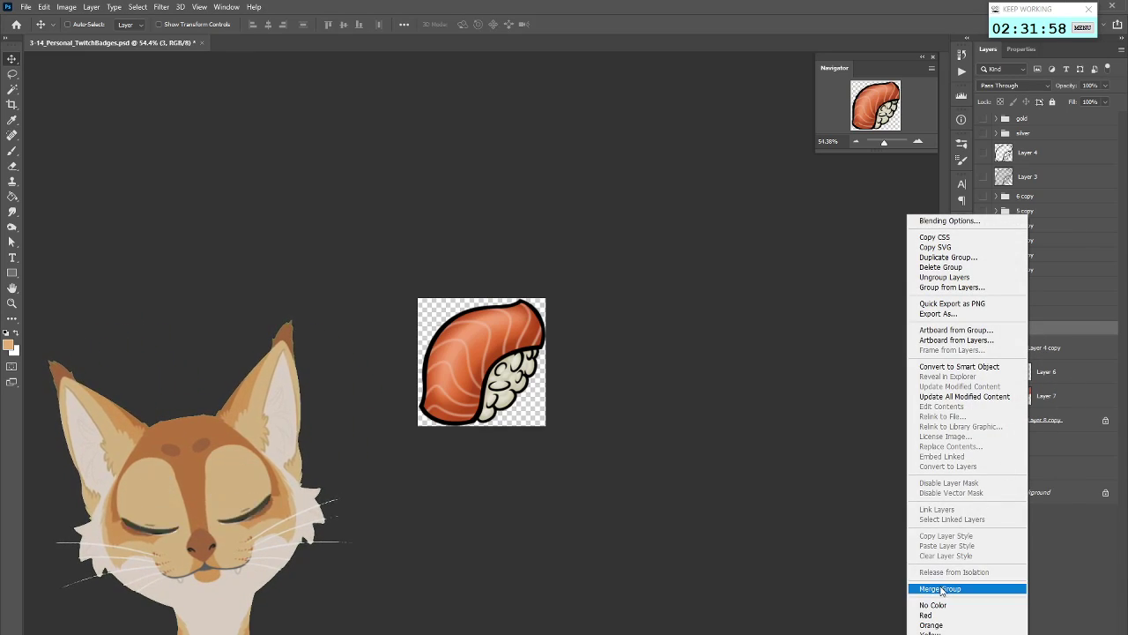
pyautogui.click(1014, 588)
# Show group 4 and place a visible duplicate of Layer 4 inside it, above Layer 10 copy
pyautogui.click(984, 314)
pyautogui.click(996, 314)
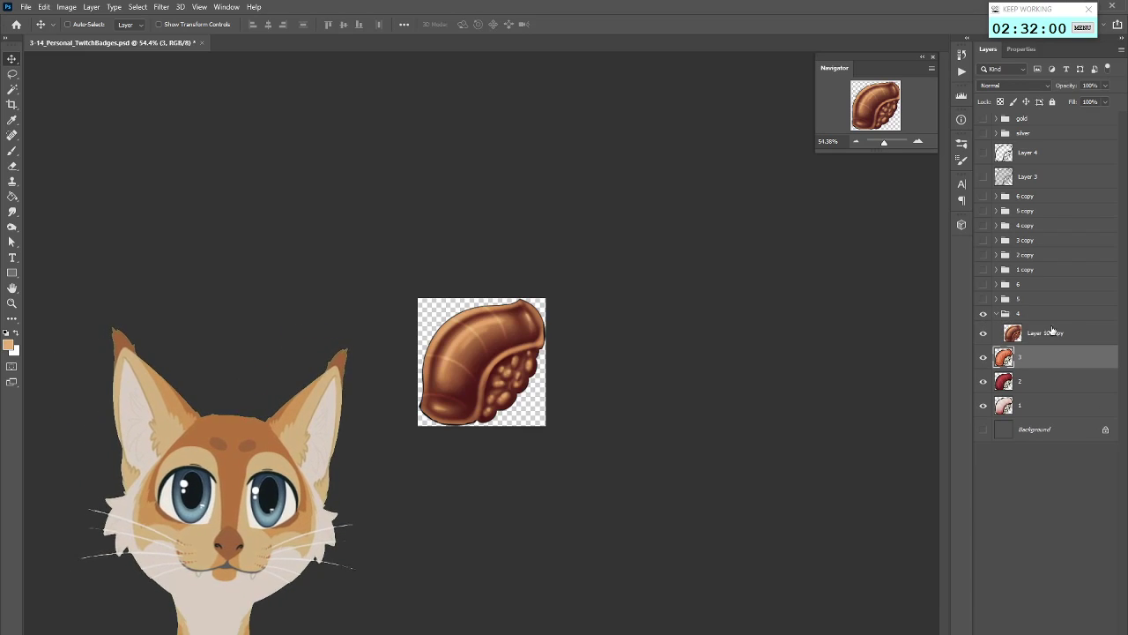
pyautogui.rightClick(1034, 158)
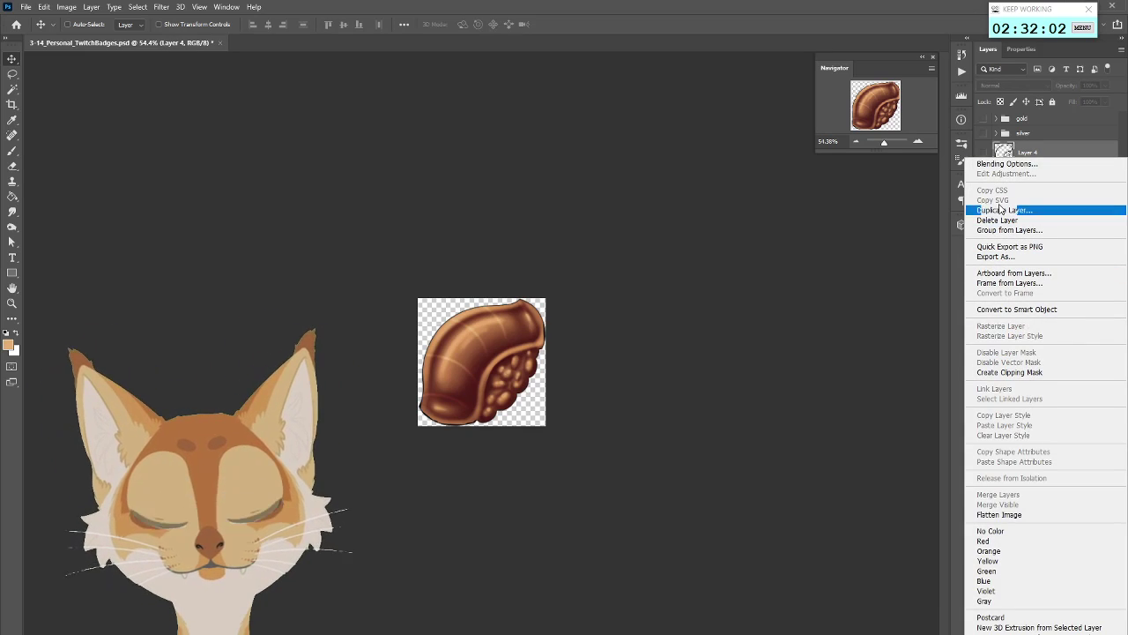
pyautogui.click(1005, 213)
pyautogui.click(924, 301)
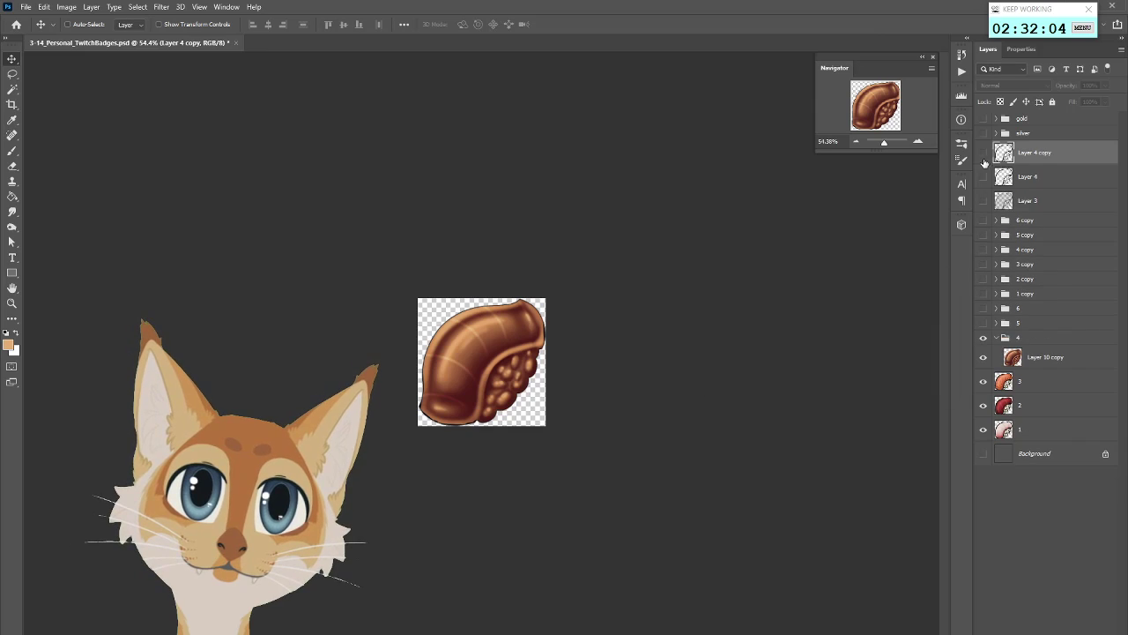
pyautogui.moveTo(1052, 160); pyautogui.dragTo(1055, 348)
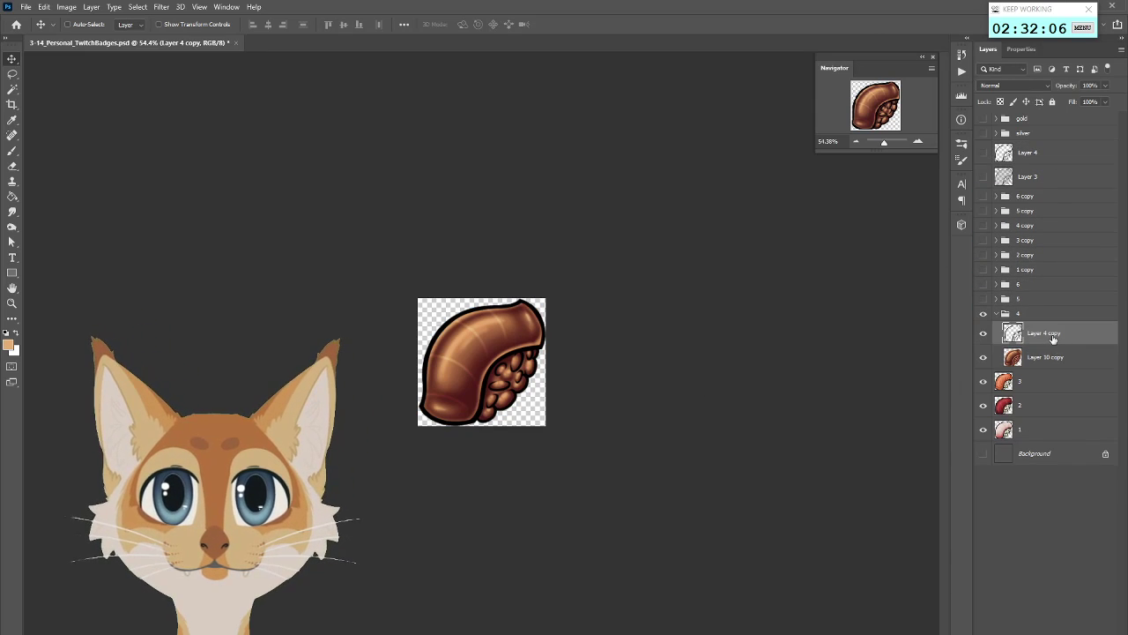
# Merge the outline copy down into Layer 10 copy and merge group 4 into a single layer
pyautogui.rightClick(1054, 338)
pyautogui.click(938, 533)
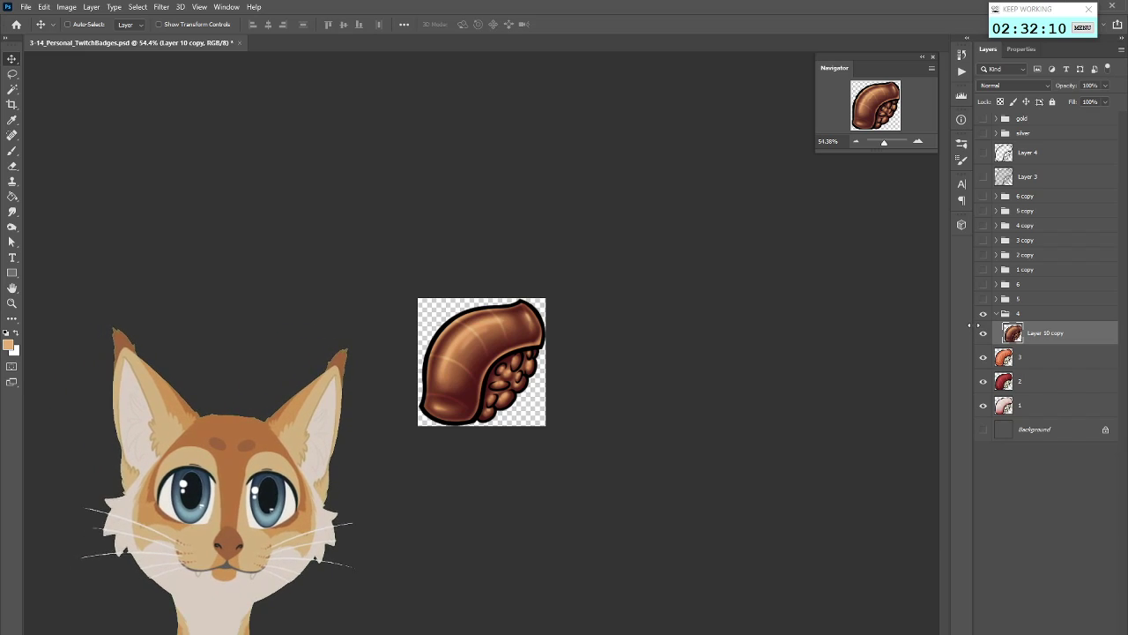
pyautogui.rightClick(1033, 314)
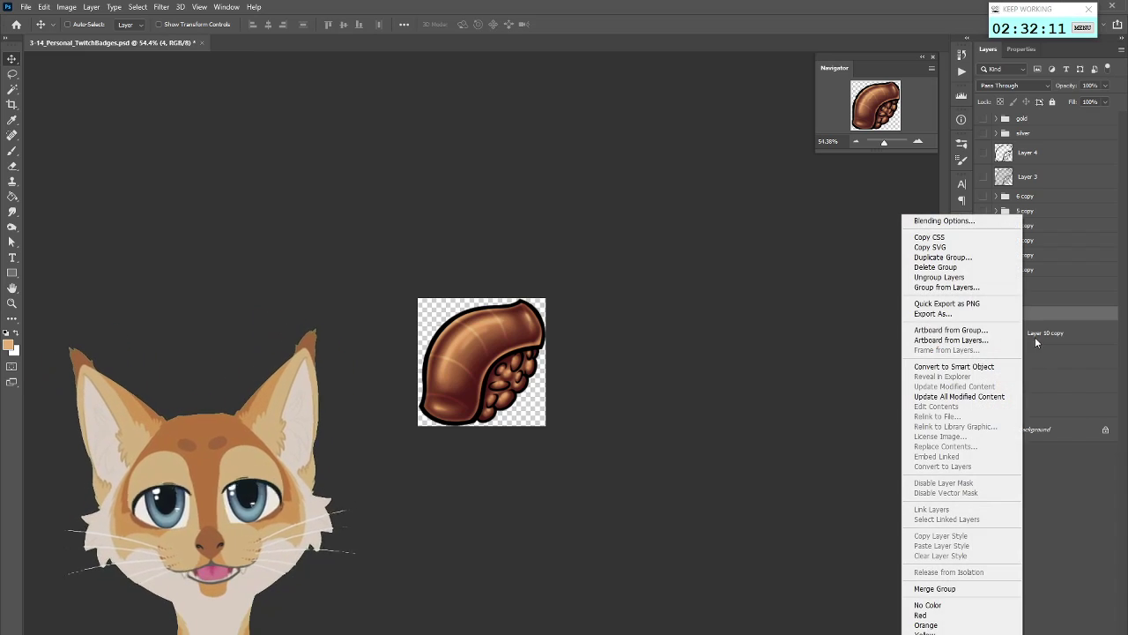
pyautogui.click(935, 588)
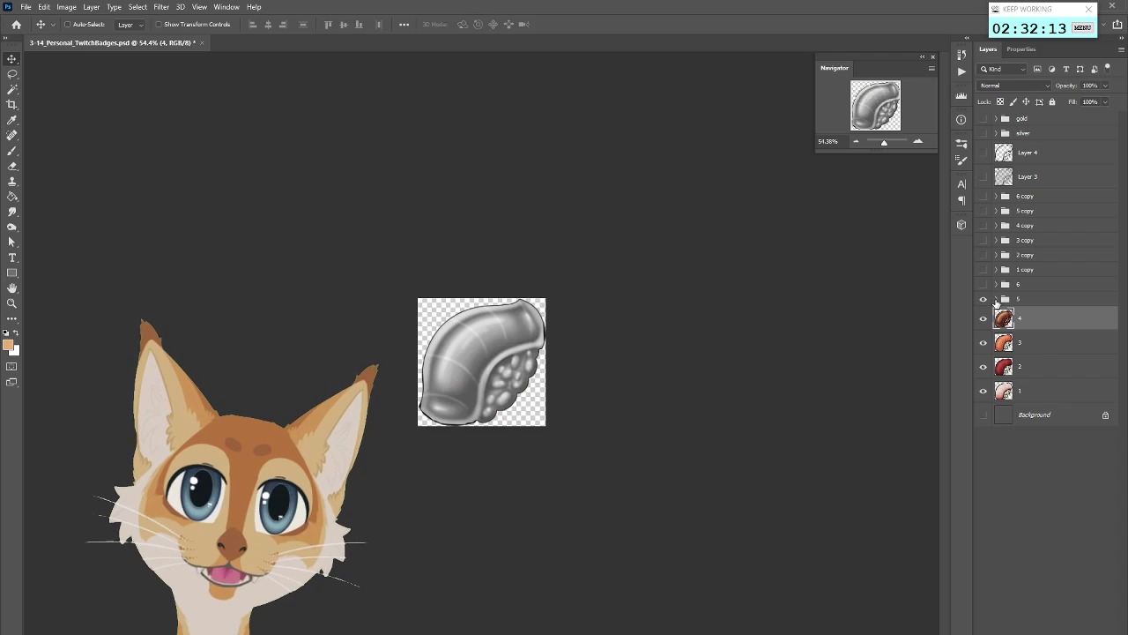
# Place a duplicate of Layer 4 inside group 5, above Layer 10 copy, and make it visible
pyautogui.rightClick(1042, 160)
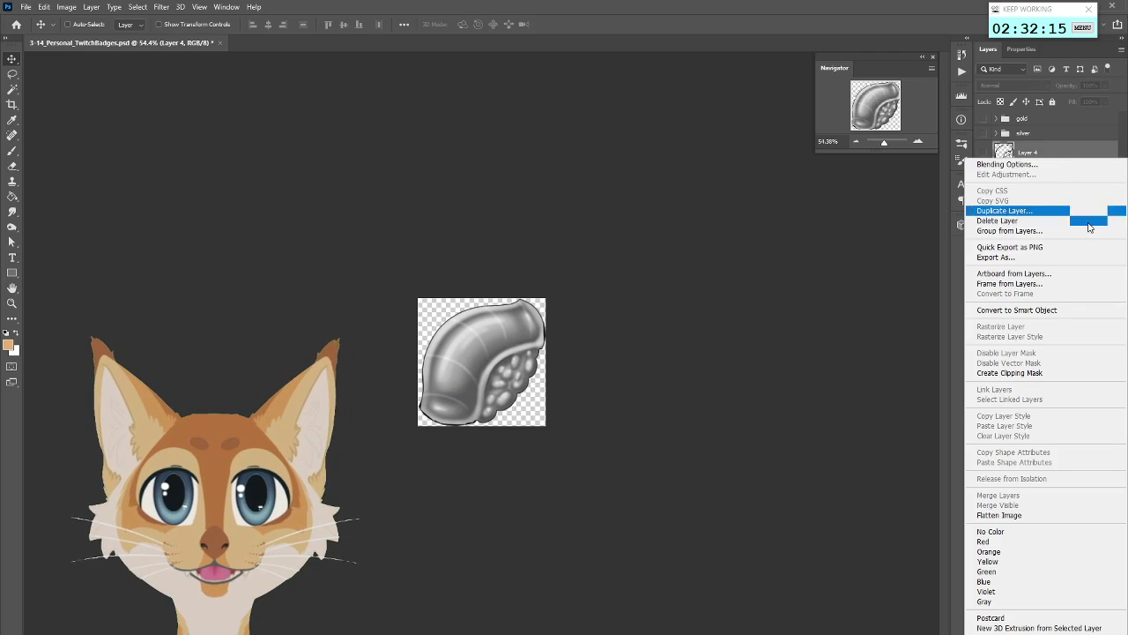
pyautogui.click(1090, 211)
pyautogui.click(926, 300)
pyautogui.moveTo(1052, 157); pyautogui.dragTo(1023, 329)
pyautogui.click(997, 300)
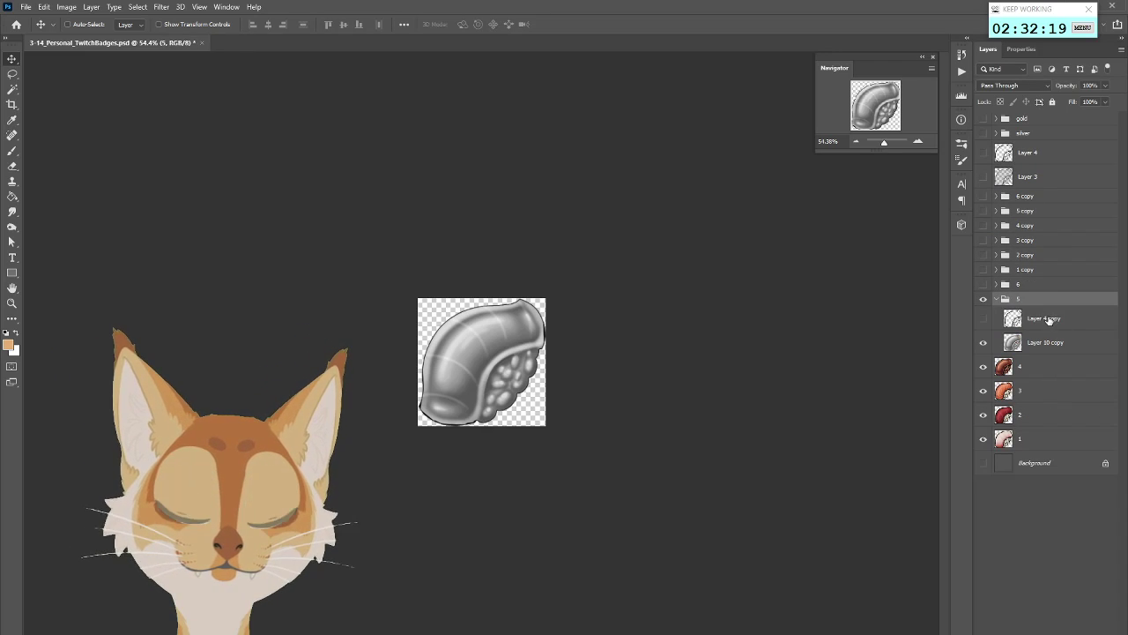
pyautogui.rightClick(1049, 320)
pyautogui.click(1060, 322)
pyautogui.click(984, 319)
# Merge the outline copy down within group 5 and merge the group into a single layer
pyautogui.rightClick(1044, 326)
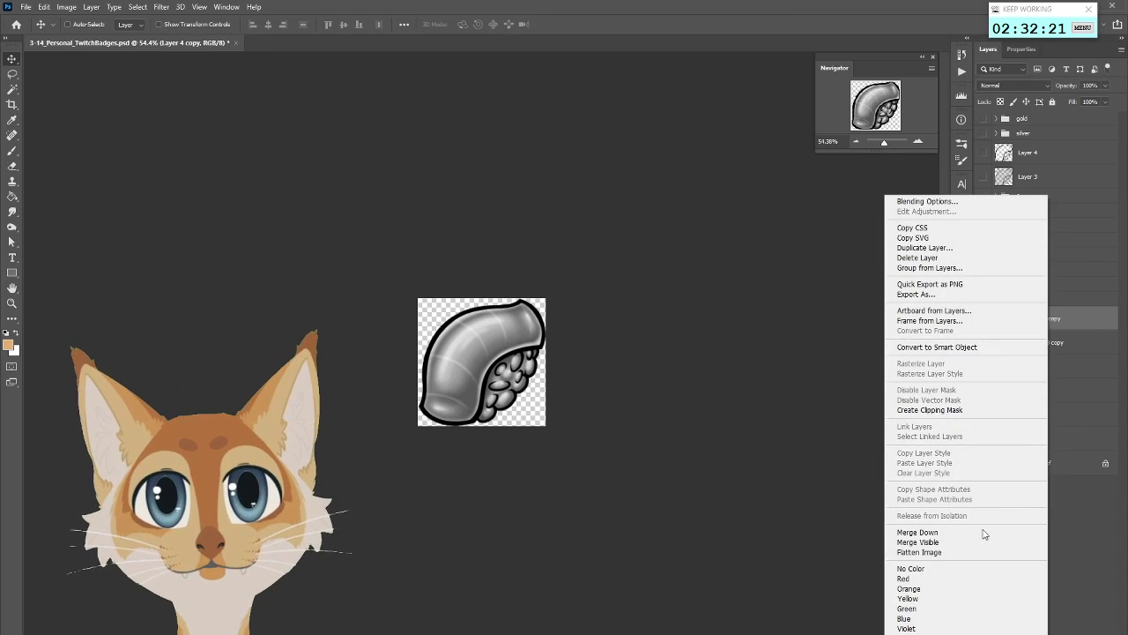
pyautogui.click(997, 536)
pyautogui.rightClick(1035, 303)
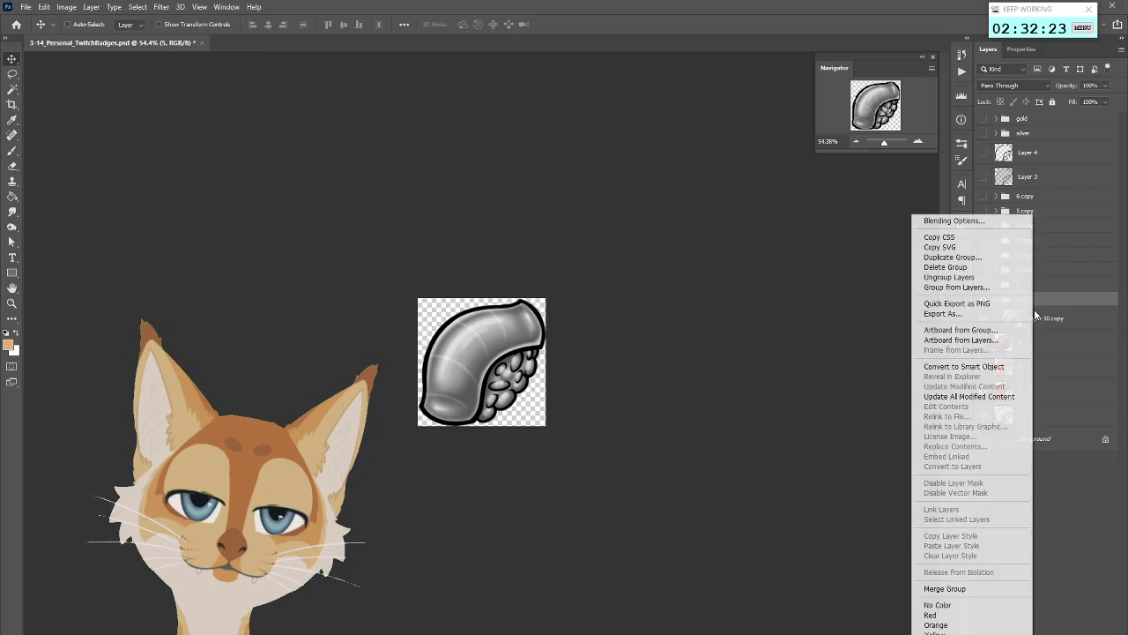
pyautogui.click(934, 591)
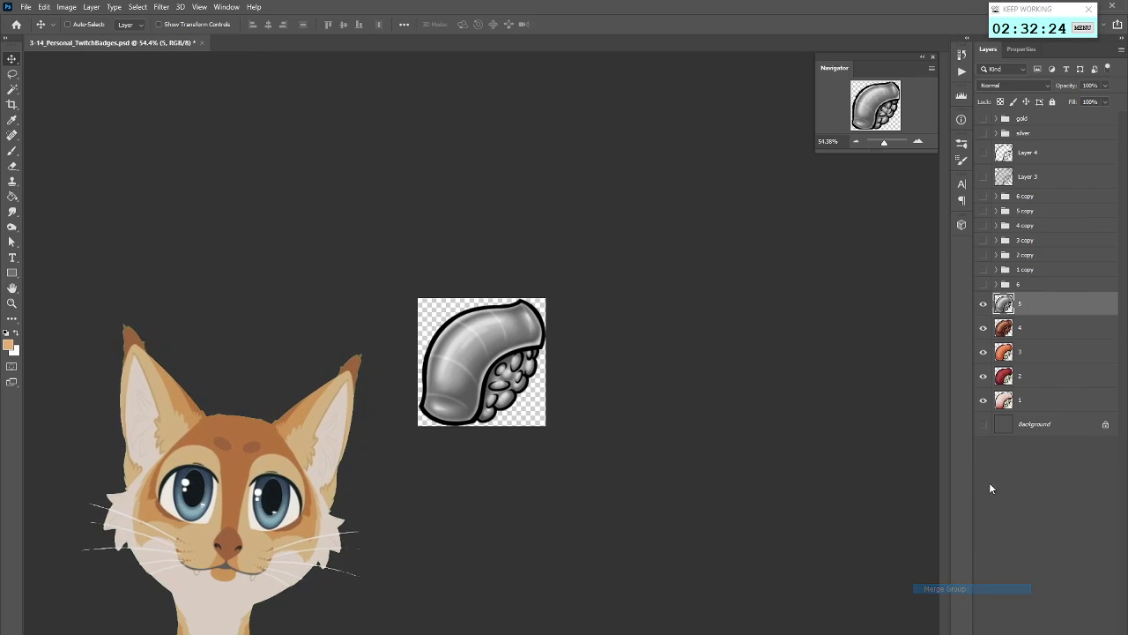
# Show group 6 and place a visible duplicate of Layer 4 above its Gradient Map 1
pyautogui.click(983, 285)
pyautogui.click(997, 284)
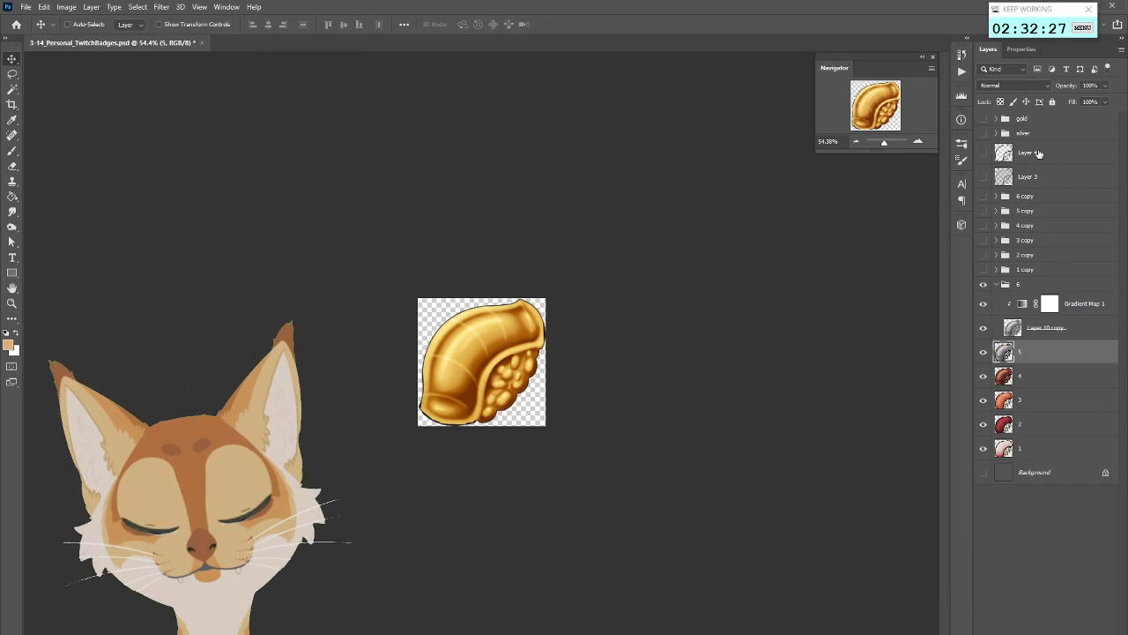
pyautogui.rightClick(1027, 152)
pyautogui.click(1014, 189)
pyautogui.click(931, 303)
pyautogui.moveTo(1060, 159); pyautogui.dragTo(1048, 299)
pyautogui.click(983, 304)
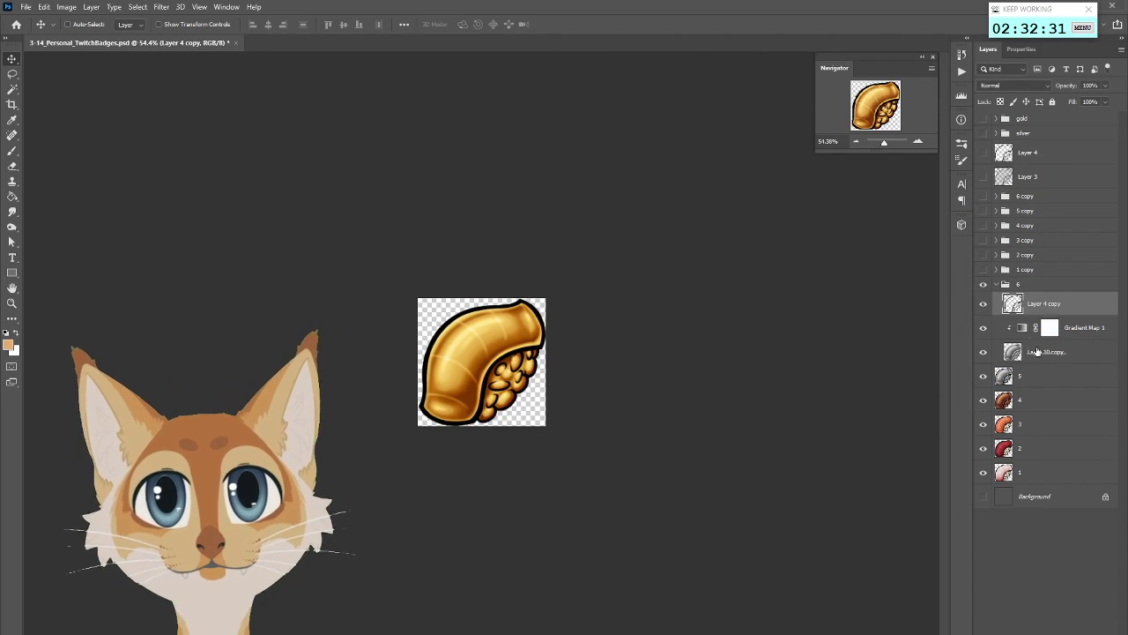
# Merge the outline, gradient map and base layers in group 6, and merge the group into a single layer
pyautogui.keyDown('ctrl'); pyautogui.click(1046, 352); pyautogui.keyUp('ctrl')
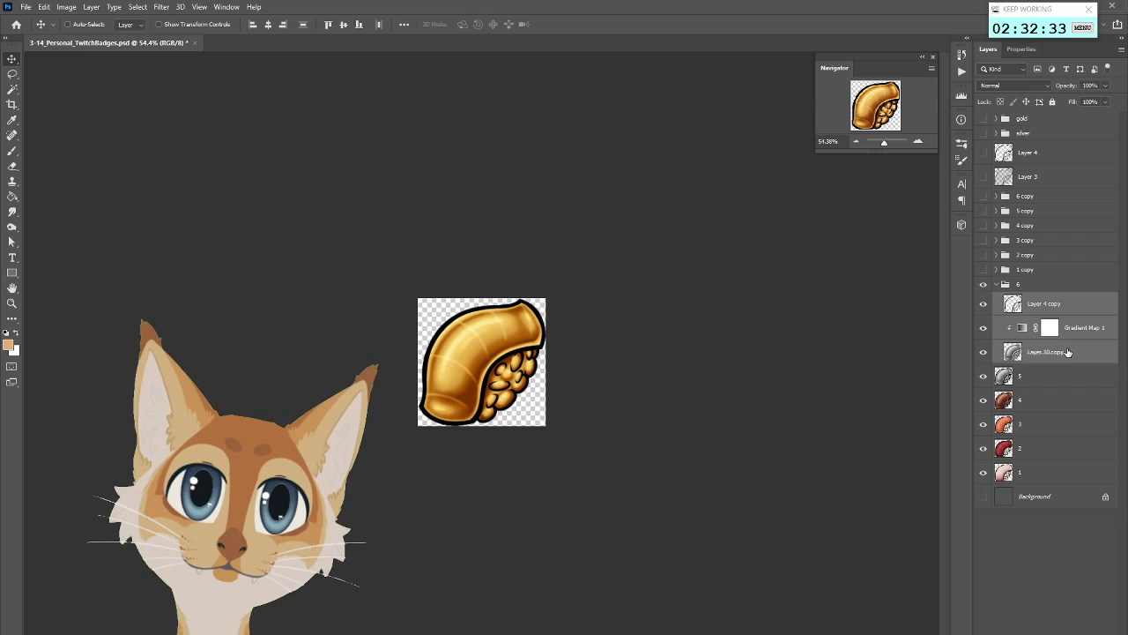
pyautogui.rightClick(1072, 353)
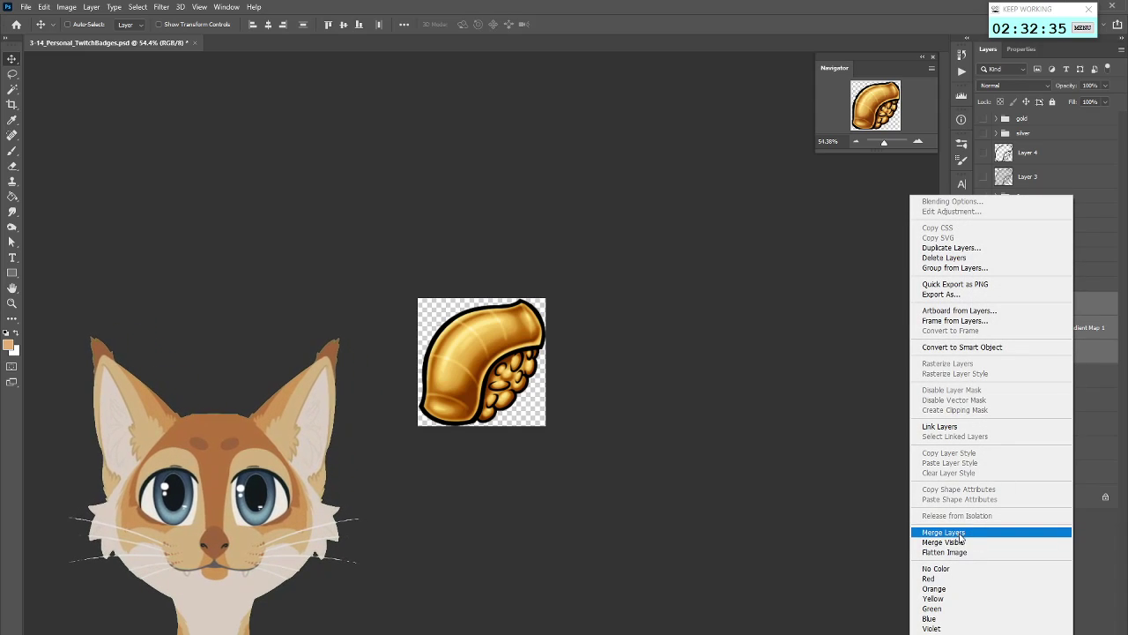
pyautogui.click(961, 534)
pyautogui.click(1038, 284)
pyautogui.rightClick(1049, 286)
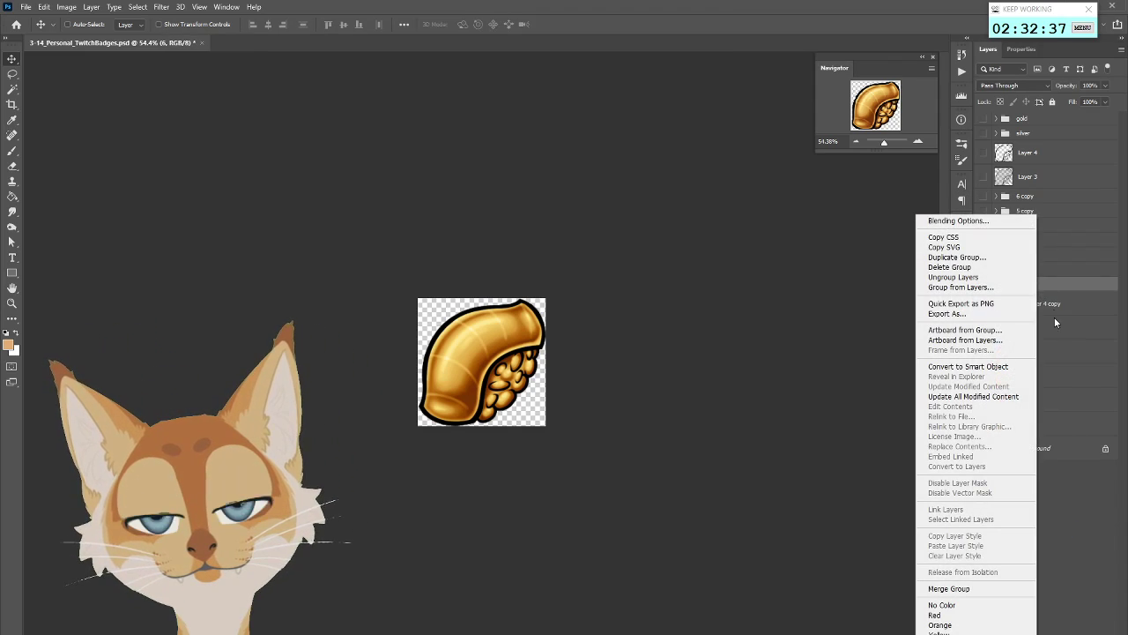
pyautogui.click(949, 588)
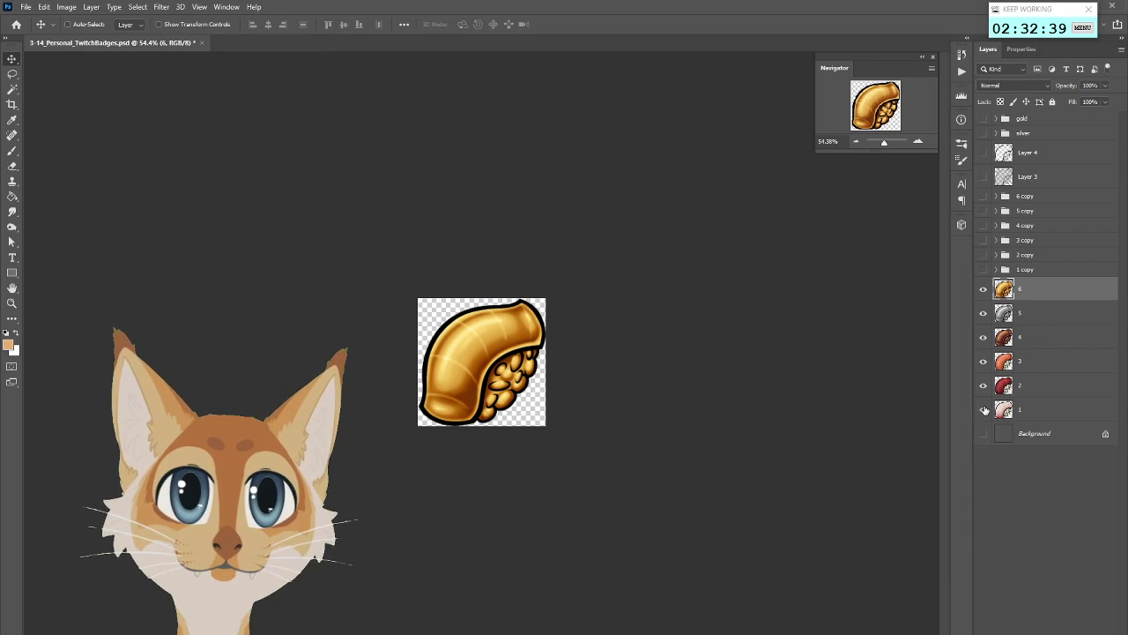
# Show the silver group and move gold, silver, Layer 4, Layer 3 and the copied groups below the merged badges, above Background
pyautogui.click(1042, 269)
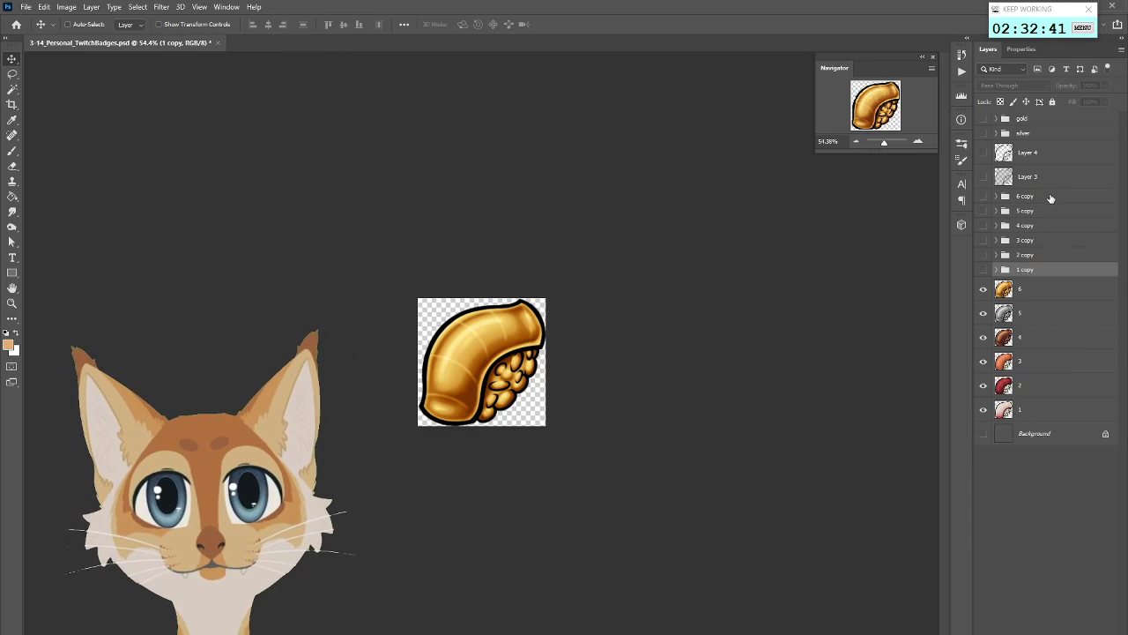
pyautogui.keyDown('shift'); pyautogui.click(1051, 197); pyautogui.keyUp('shift')
pyautogui.click(984, 120)
pyautogui.click(984, 133)
pyautogui.click(984, 120)
pyautogui.click(985, 120)
pyautogui.click(984, 133)
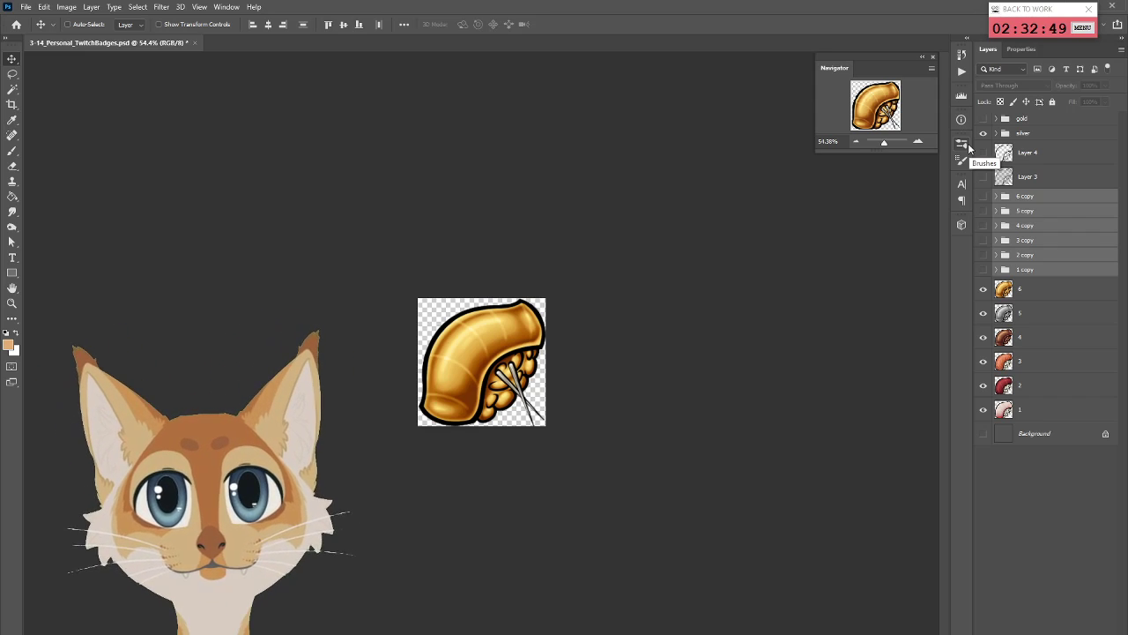
pyautogui.keyDown('shift'); pyautogui.click(1049, 121); pyautogui.keyUp('shift')
pyautogui.moveTo(1049, 124); pyautogui.dragTo(1029, 435)
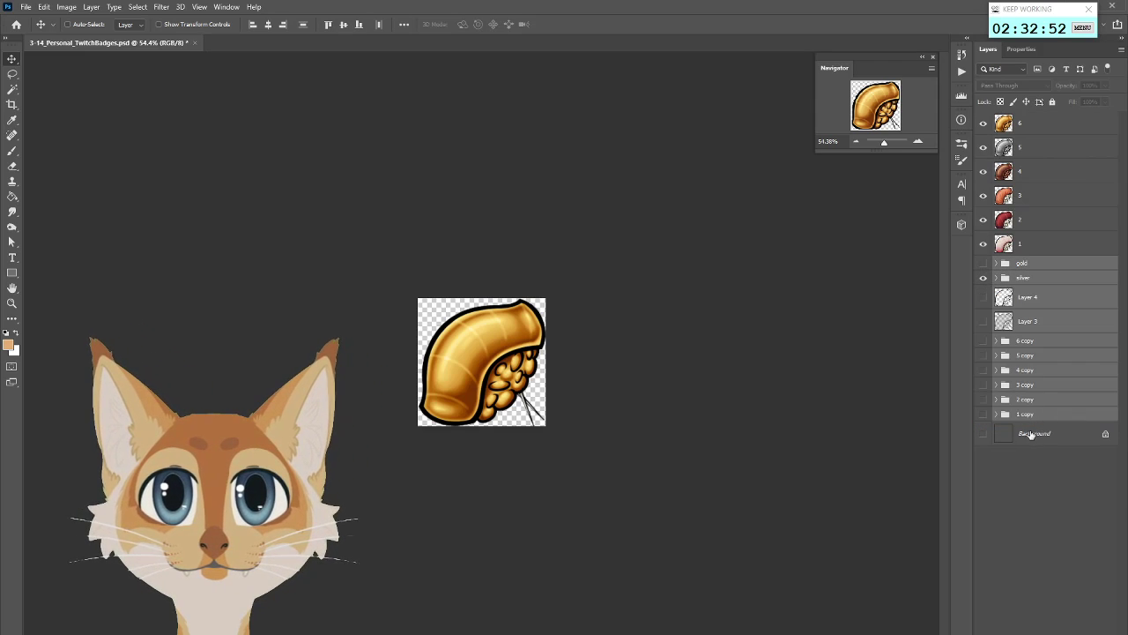
# Select Layer 3 and check the silver chopsticks behind the badge by switching the silver group's visibility off and on
pyautogui.click(1036, 415)
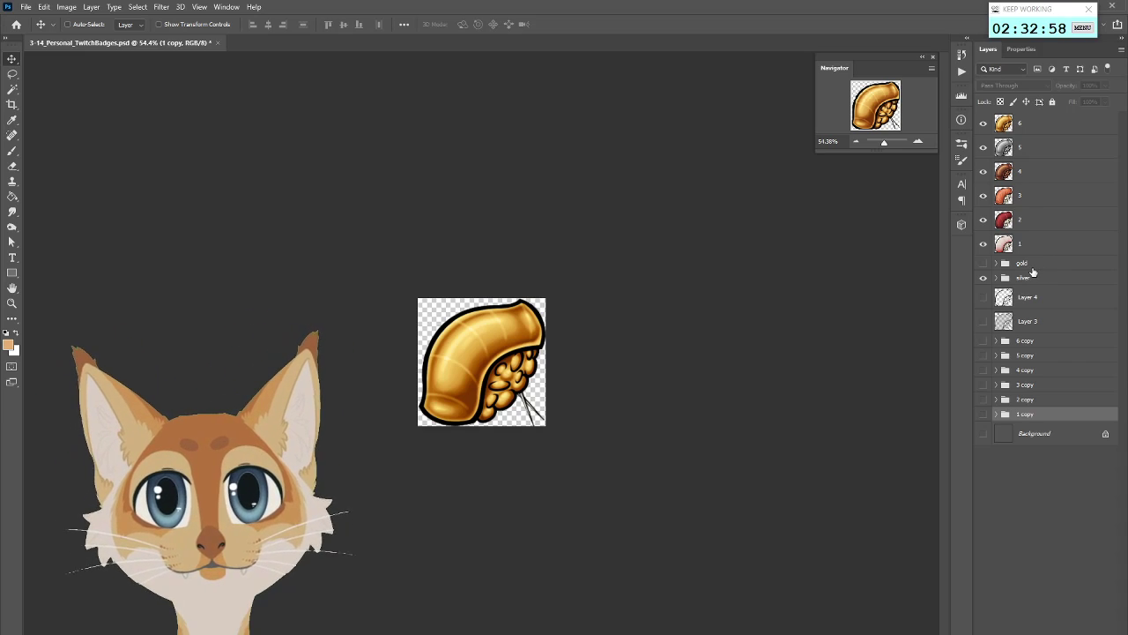
pyautogui.click(1014, 323)
pyautogui.click(984, 278)
pyautogui.click(983, 278)
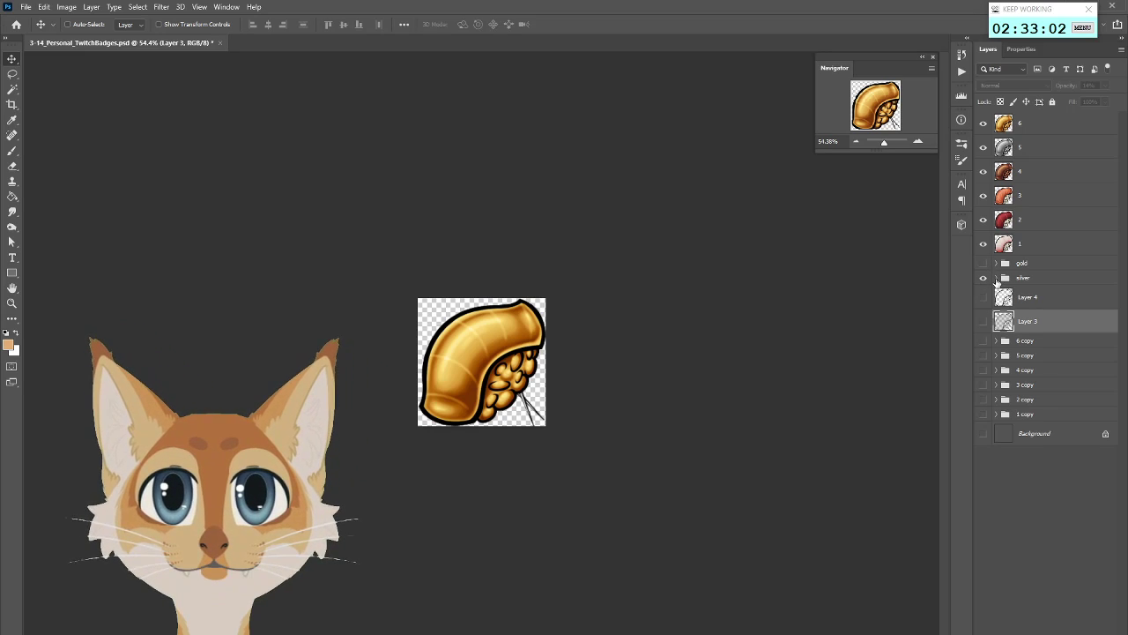
# Hide the silver group so the chopsticks are off behind the badge
pyautogui.click(996, 278)
pyautogui.click(997, 278)
pyautogui.click(985, 278)
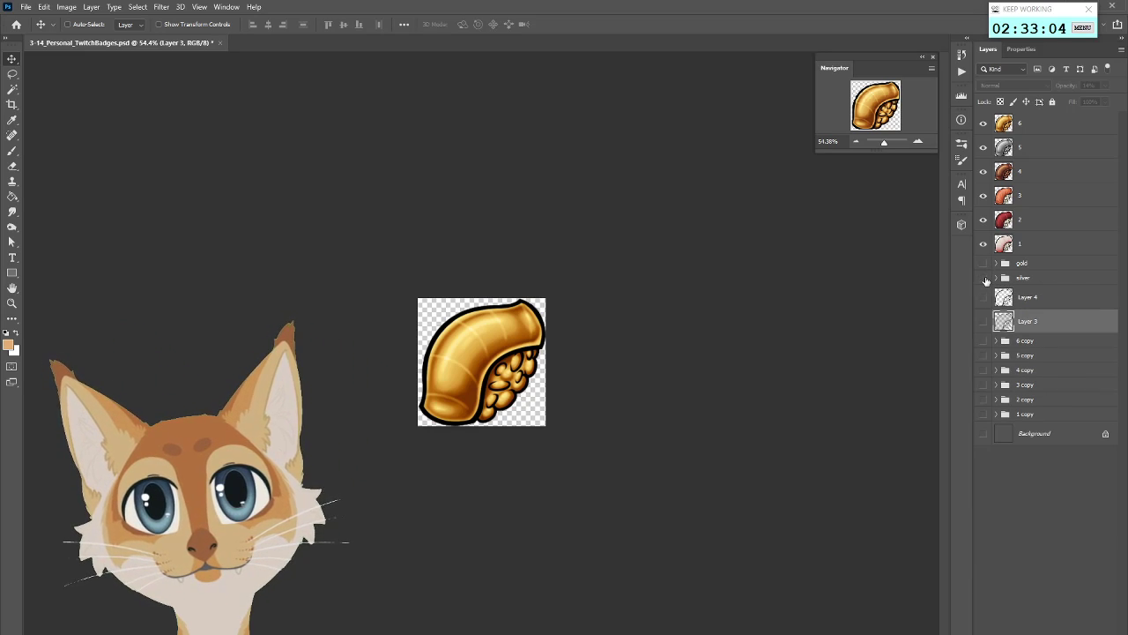
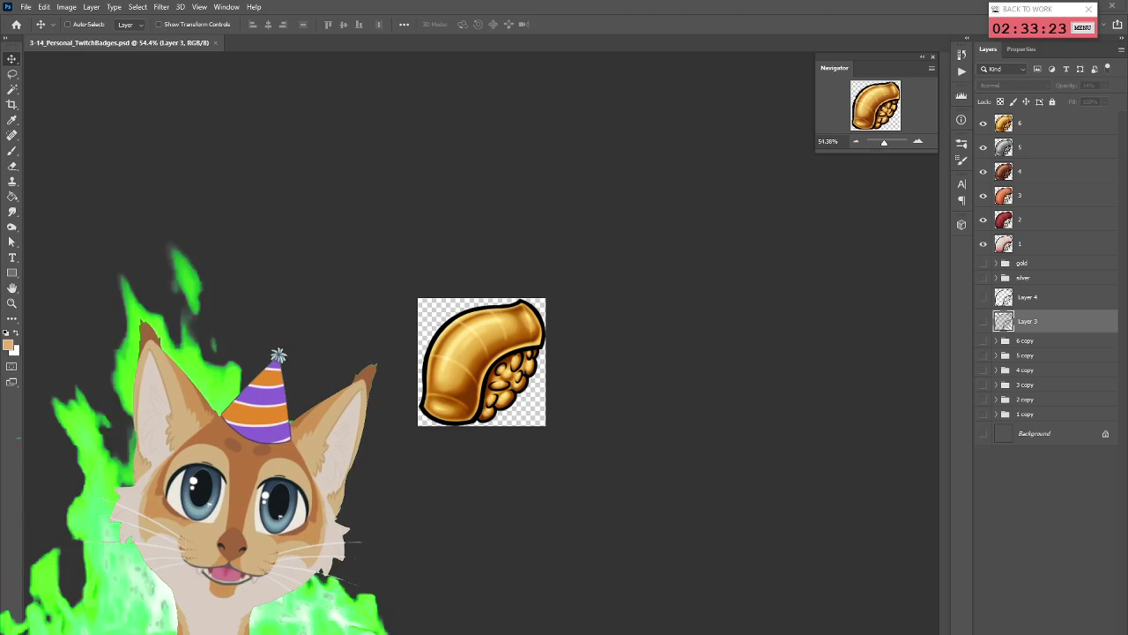
# Switch to the browser's Twitch Loyalty Badges page, check the badge levels and upload sizes, close the Trello tab, and move the browser away
pyautogui.hotkey('alt', 'Tab')
pyautogui.moveTo(1120, 119); pyautogui.dragTo(484, 57)
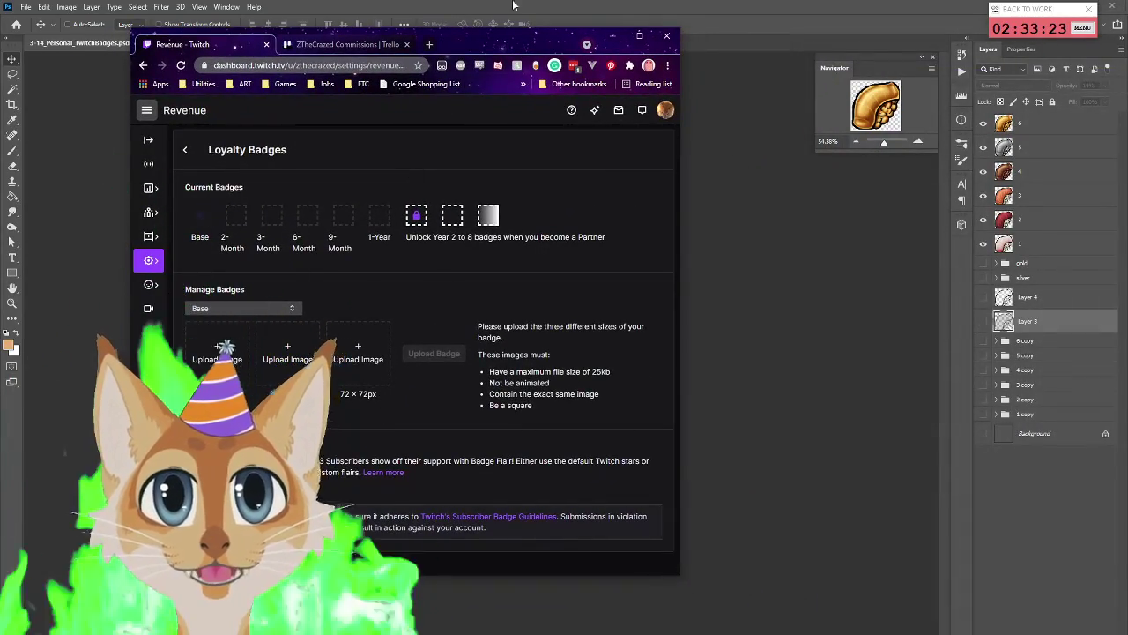
pyautogui.moveTo(467, 45); pyautogui.dragTo(660, 42)
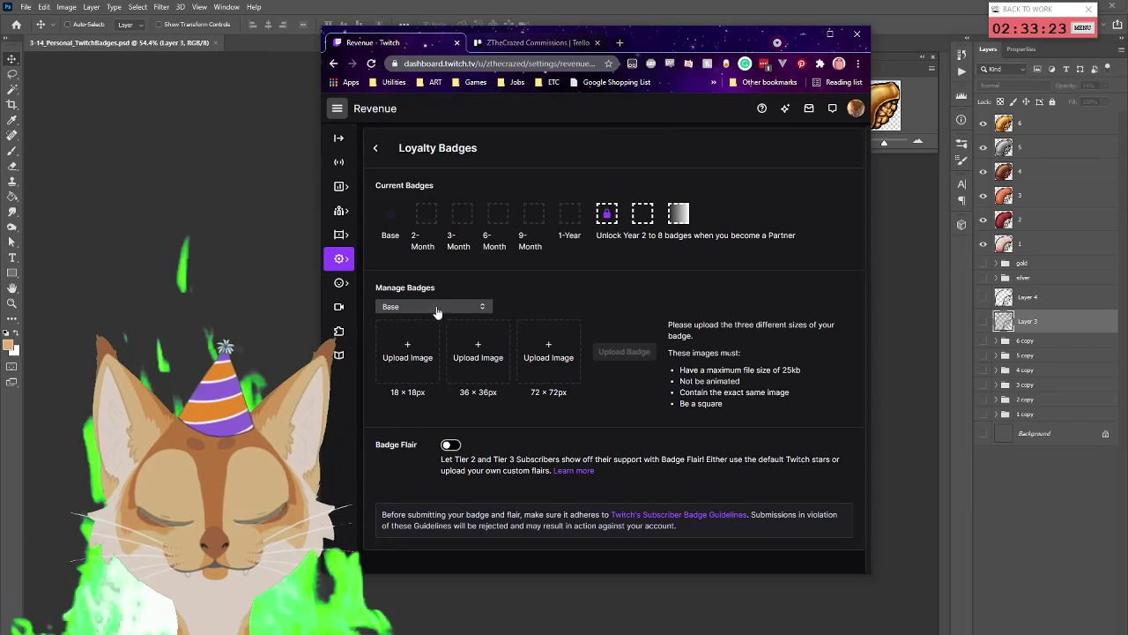
pyautogui.click(482, 308)
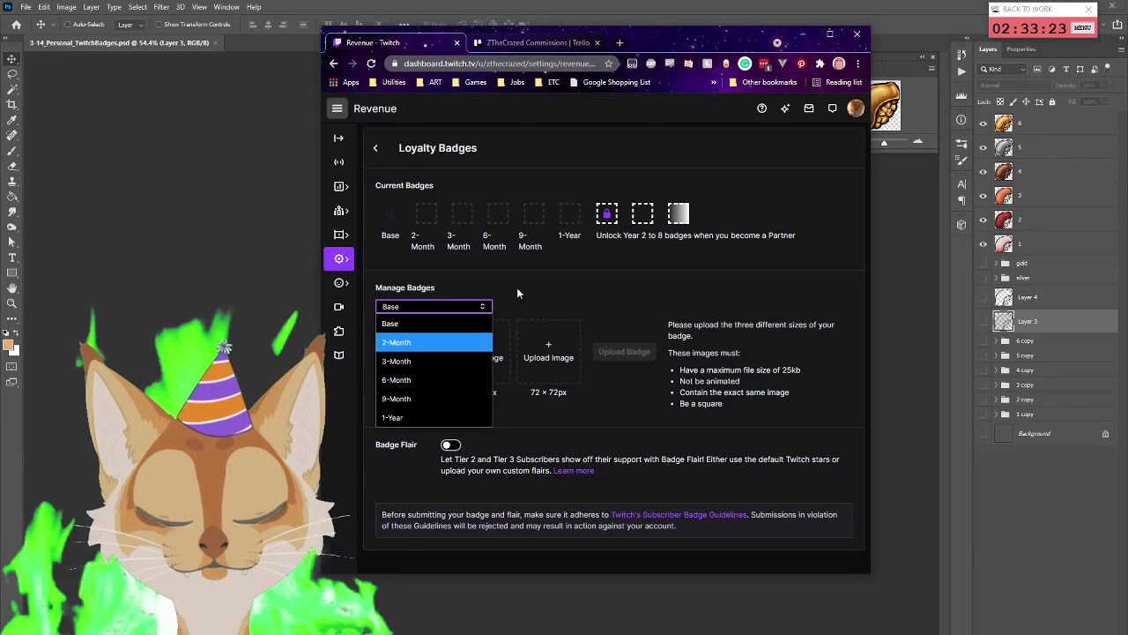
pyautogui.click(619, 309)
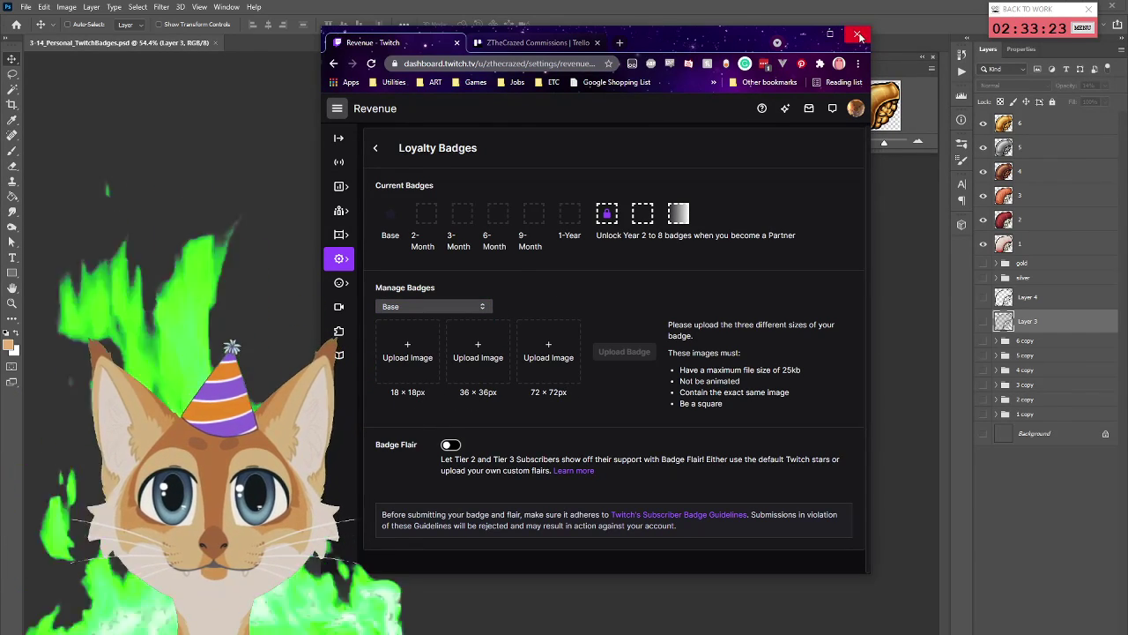
pyautogui.moveTo(726, 42); pyautogui.dragTo(549, 39)
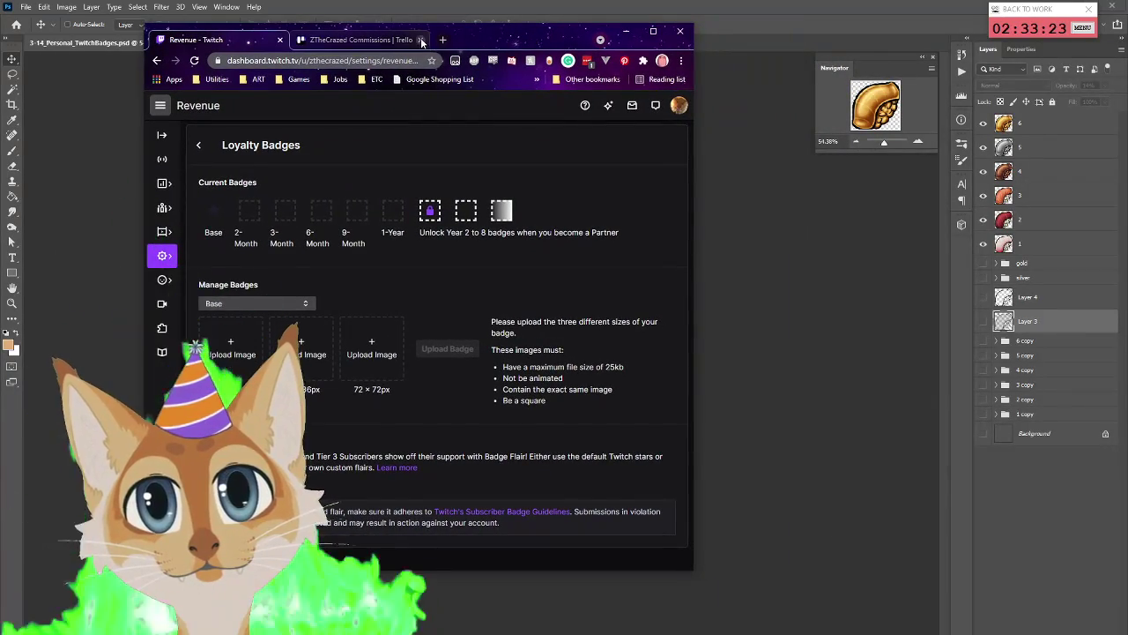
pyautogui.click(420, 40)
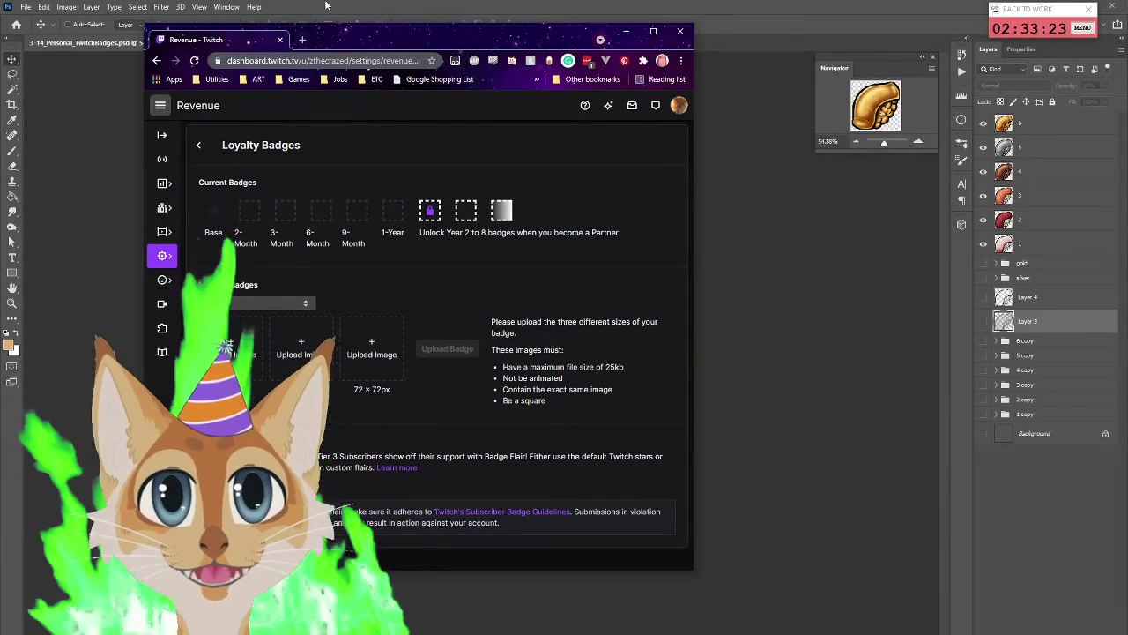
pyautogui.moveTo(414, 43); pyautogui.dragTo(0, 58)
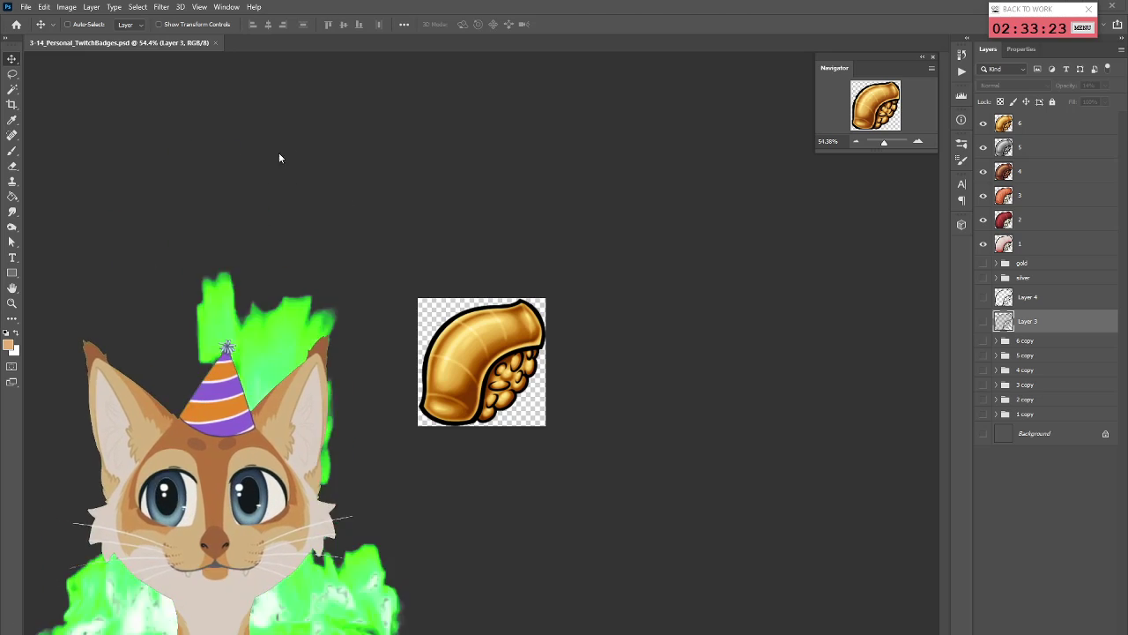
pyautogui.click(26, 7)
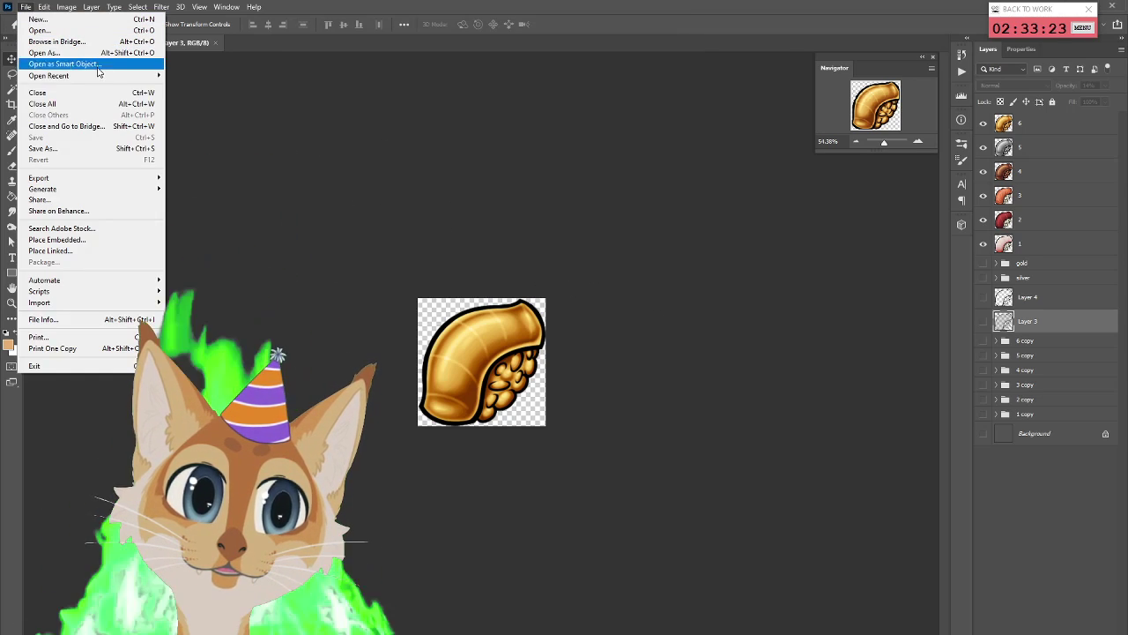
pyautogui.moveTo(106, 177)
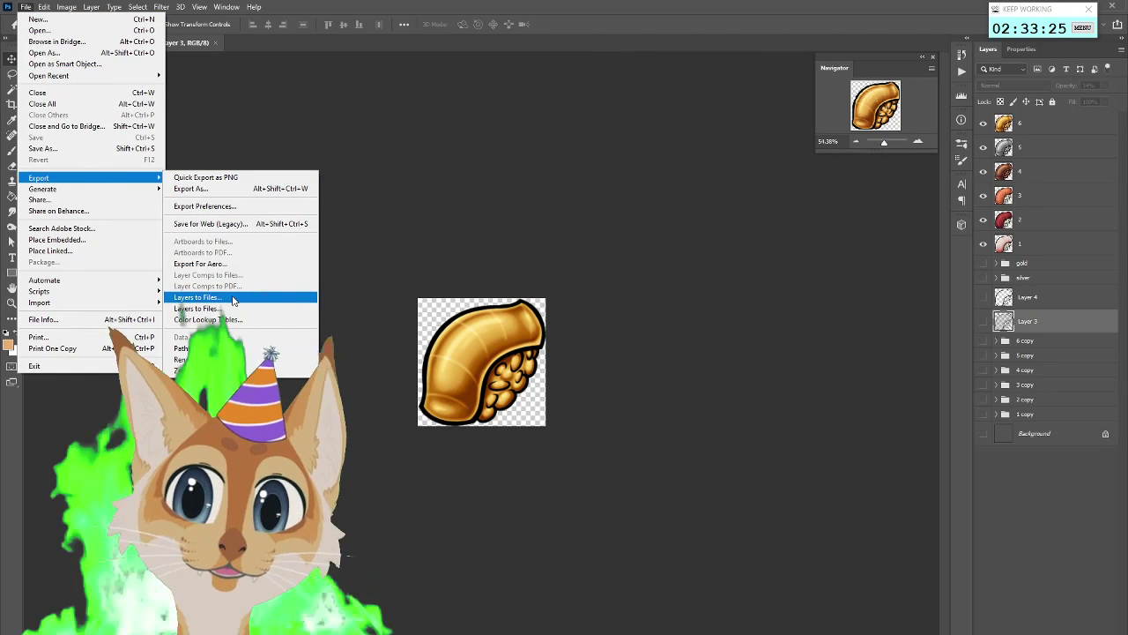
pyautogui.click(326, 112)
# Resize the whole image to 72 × 72 pixels
pyautogui.click(67, 6)
pyautogui.click(124, 94)
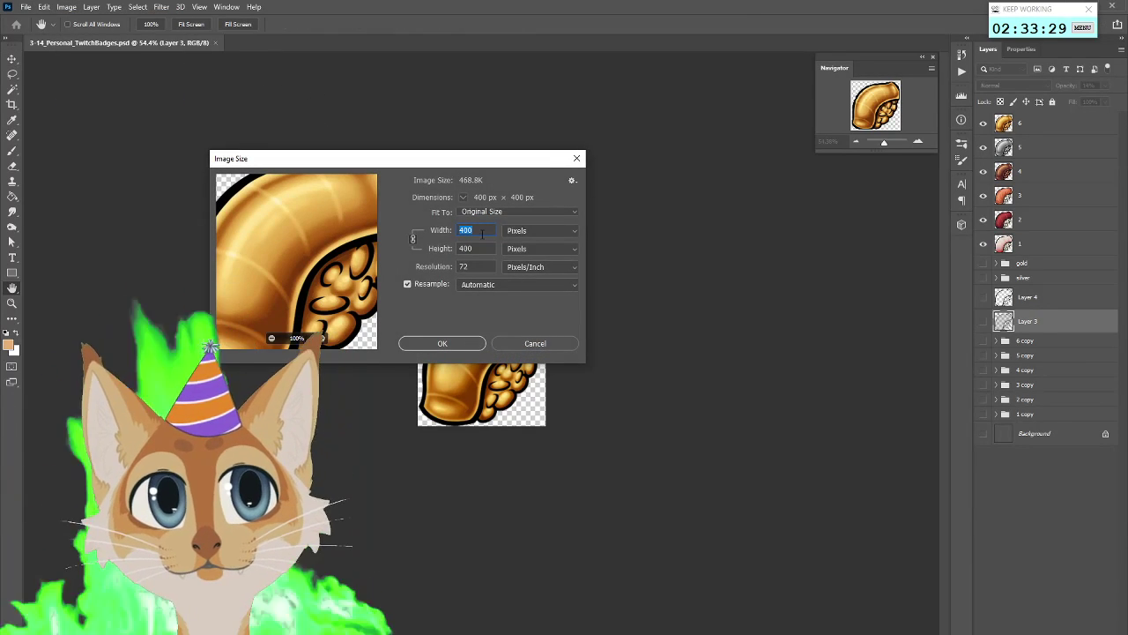
pyautogui.write('72')
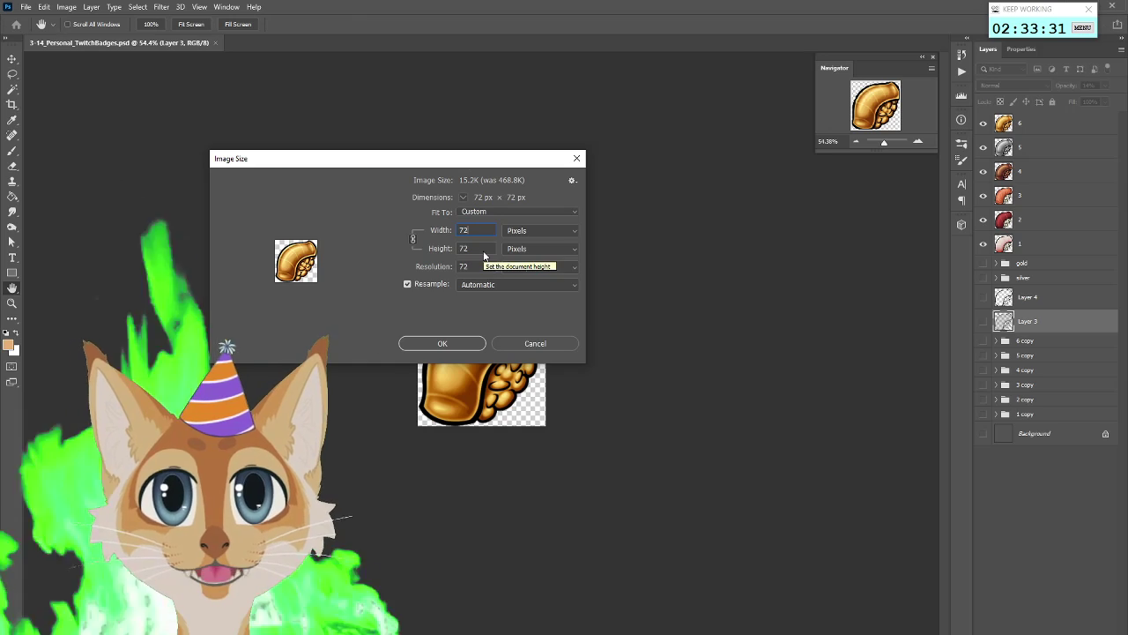
pyautogui.click(456, 345)
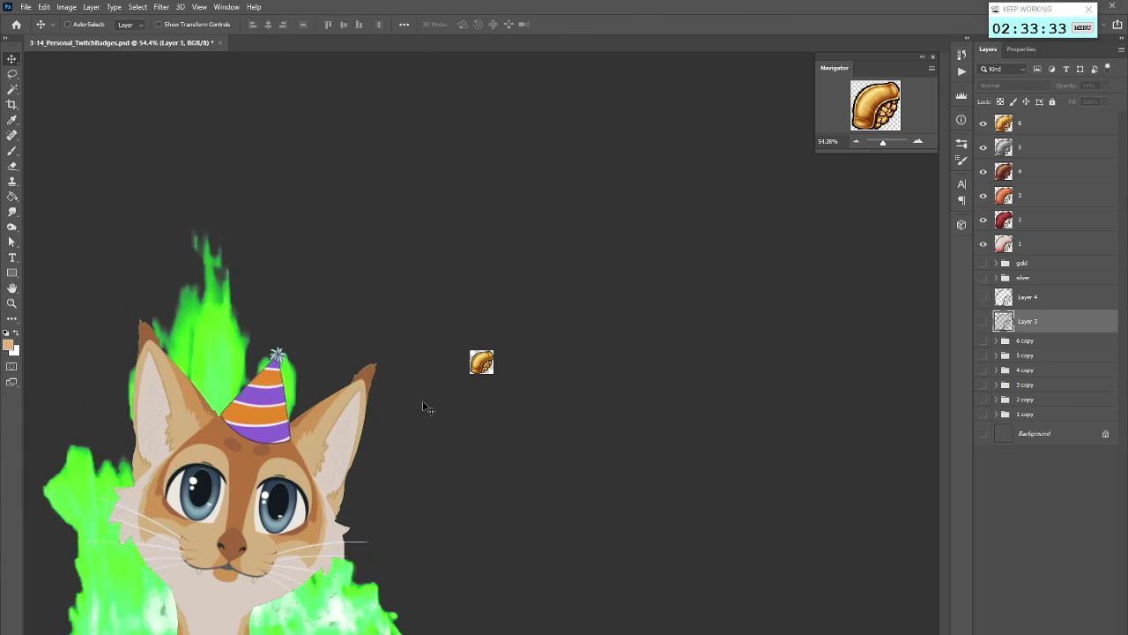
# Start a Layers to Files export and shorten the file name prefix to 3-14_Personal_
pyautogui.click(40, 8)
pyautogui.moveTo(26, 8)
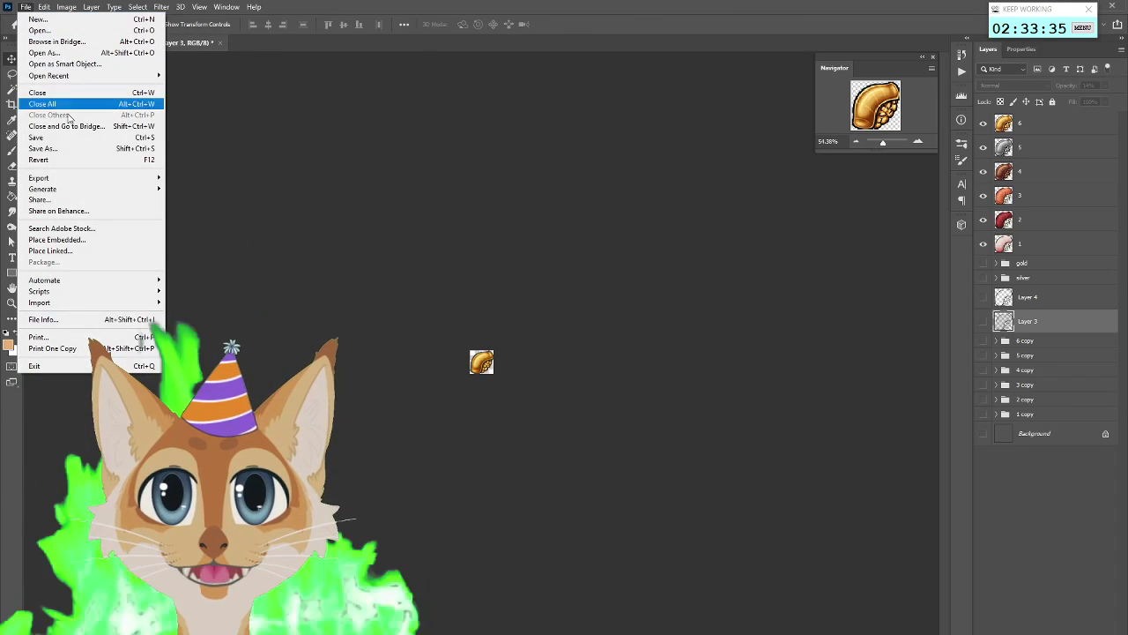
pyautogui.moveTo(94, 181)
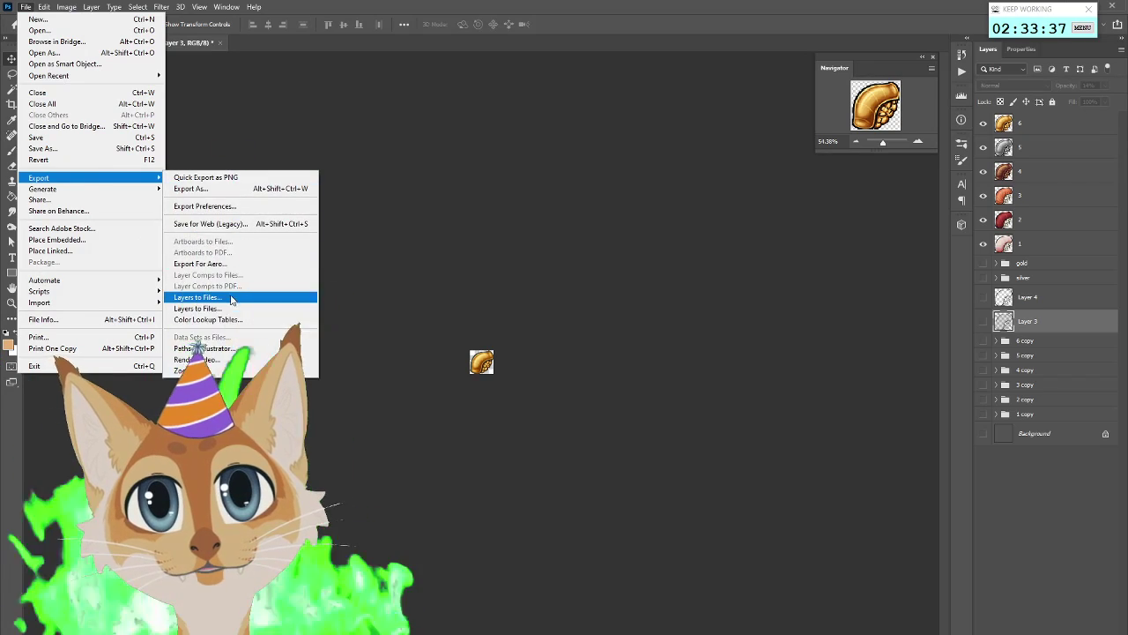
pyautogui.click(197, 297)
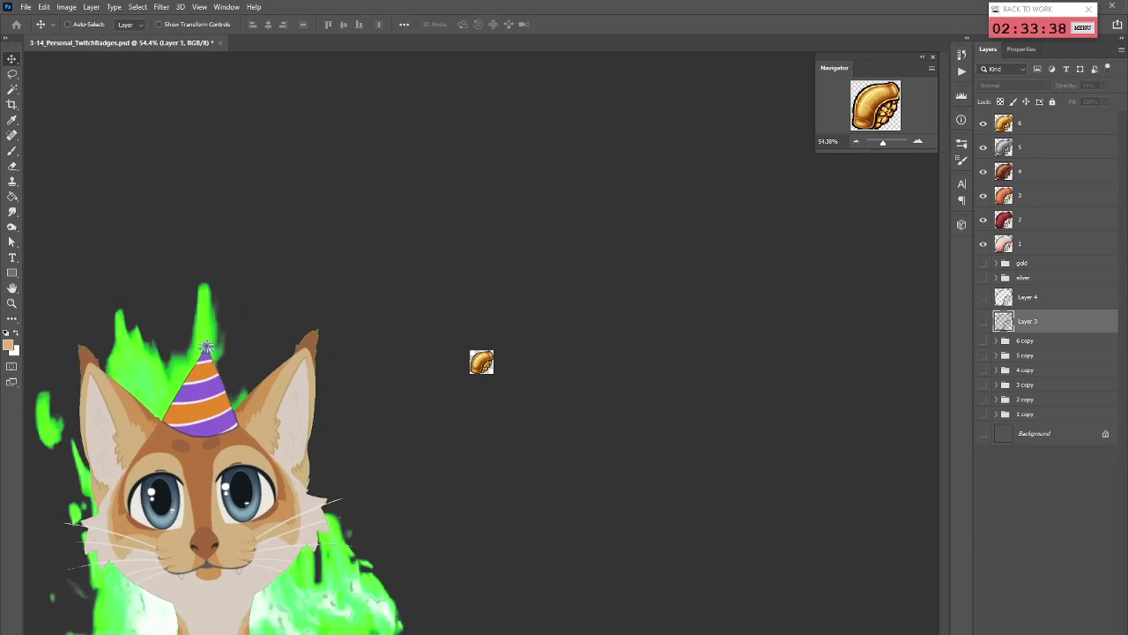
pyautogui.moveTo(302, 189); pyautogui.dragTo(528, 122)
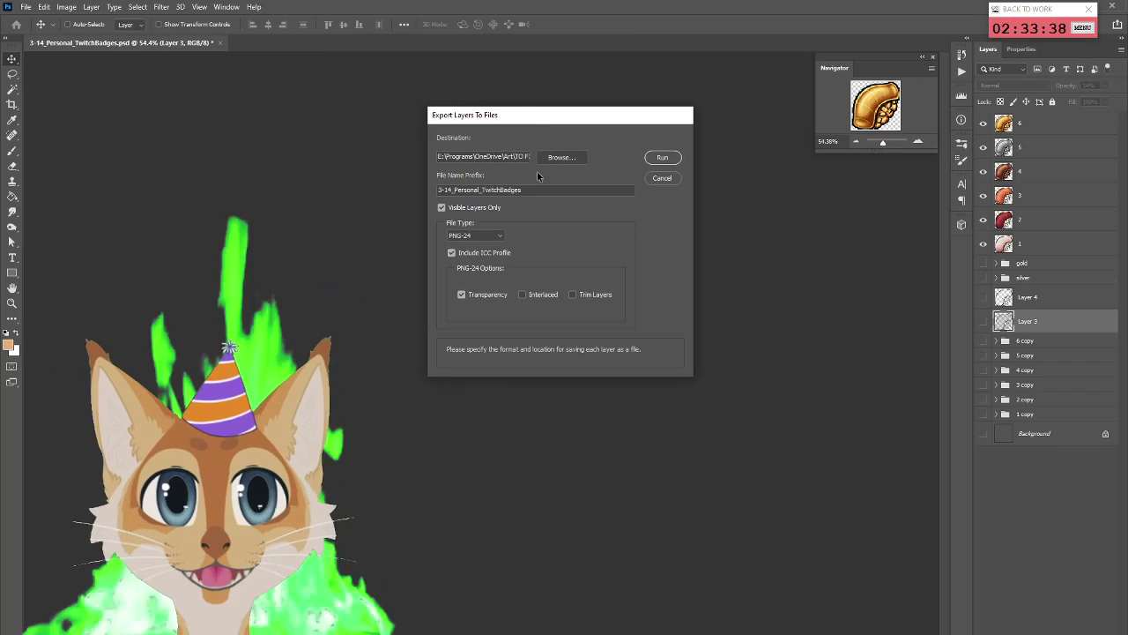
pyautogui.moveTo(525, 190); pyautogui.dragTo(490, 189)
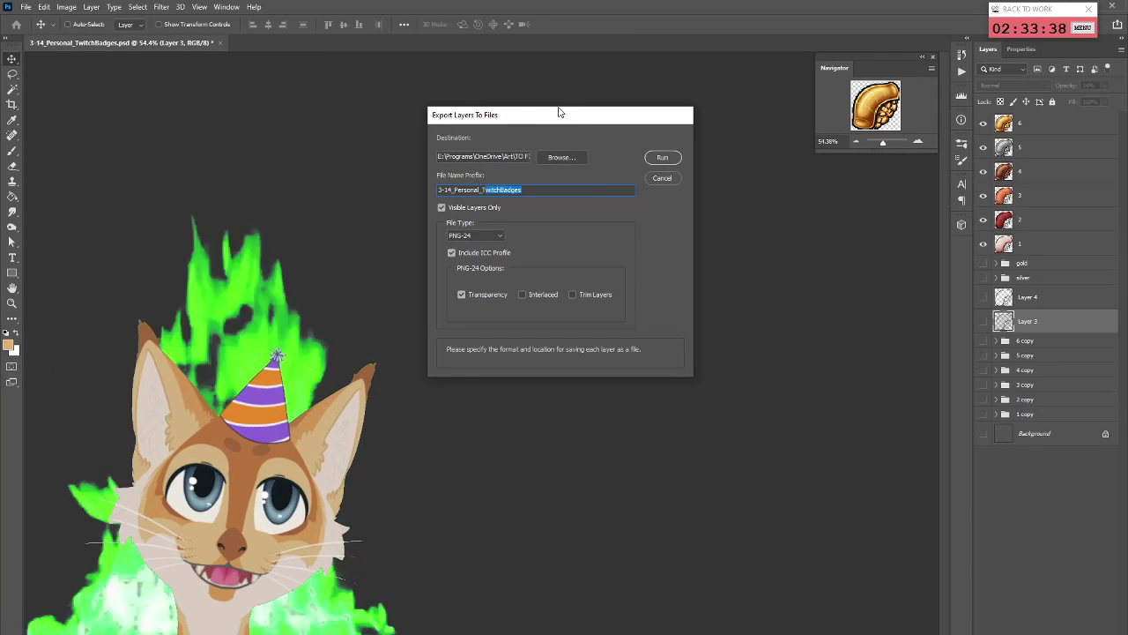
pyautogui.press('BackSpace')
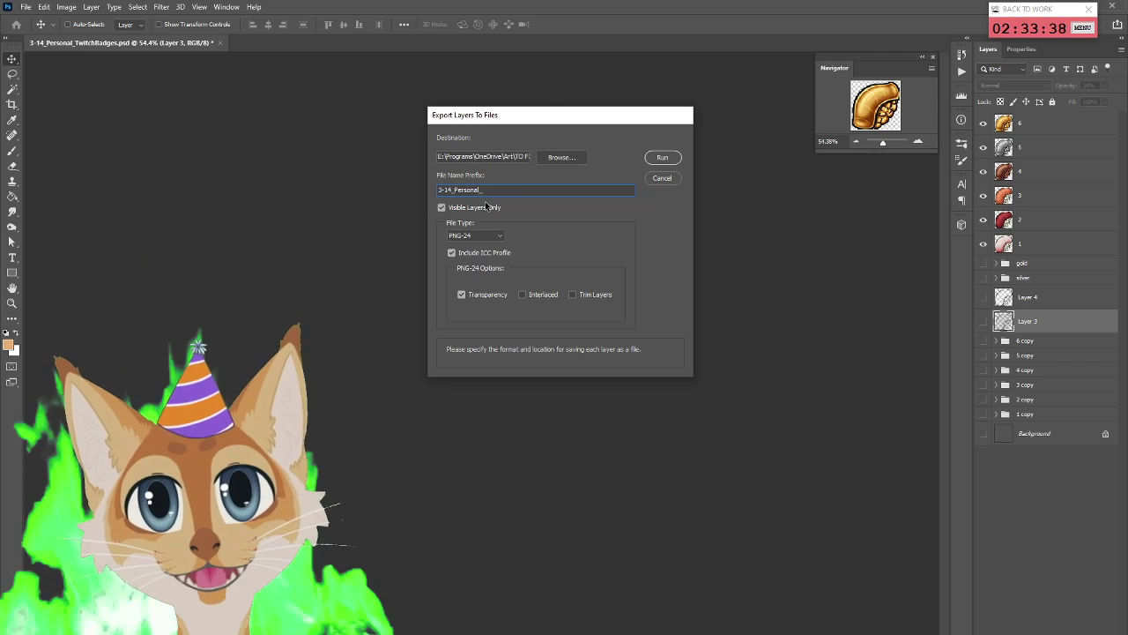
# Set the destination to the 72 folder inside Badges, export the visible layers as PNG-24 files, and check the output folder
pyautogui.click(554, 158)
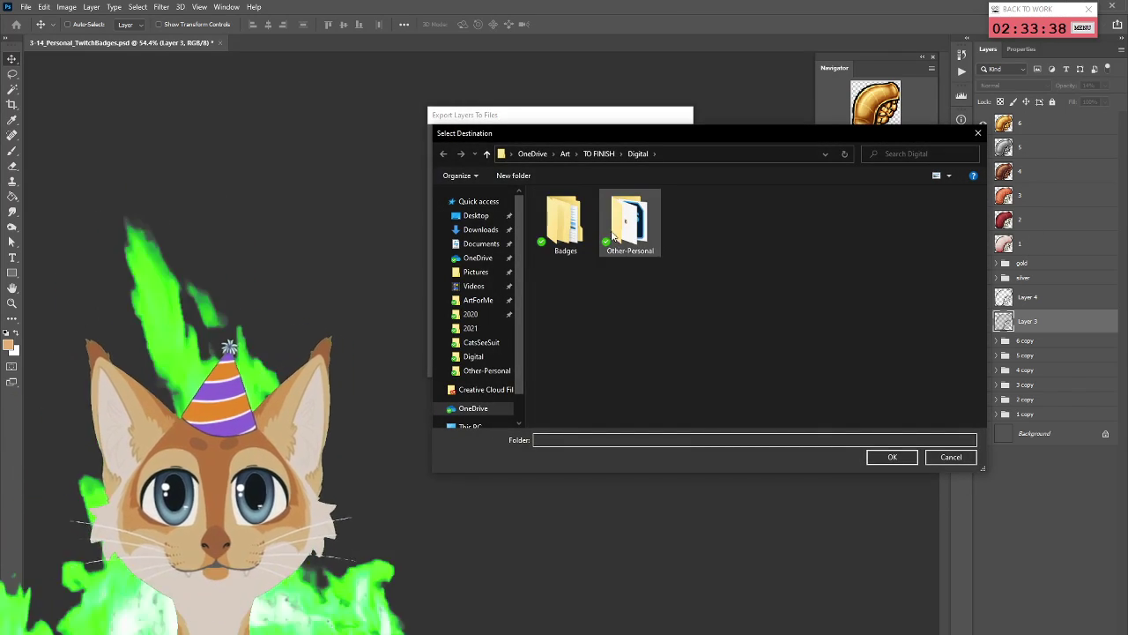
pyautogui.doubleClick(565, 222)
pyautogui.doubleClick(564, 234)
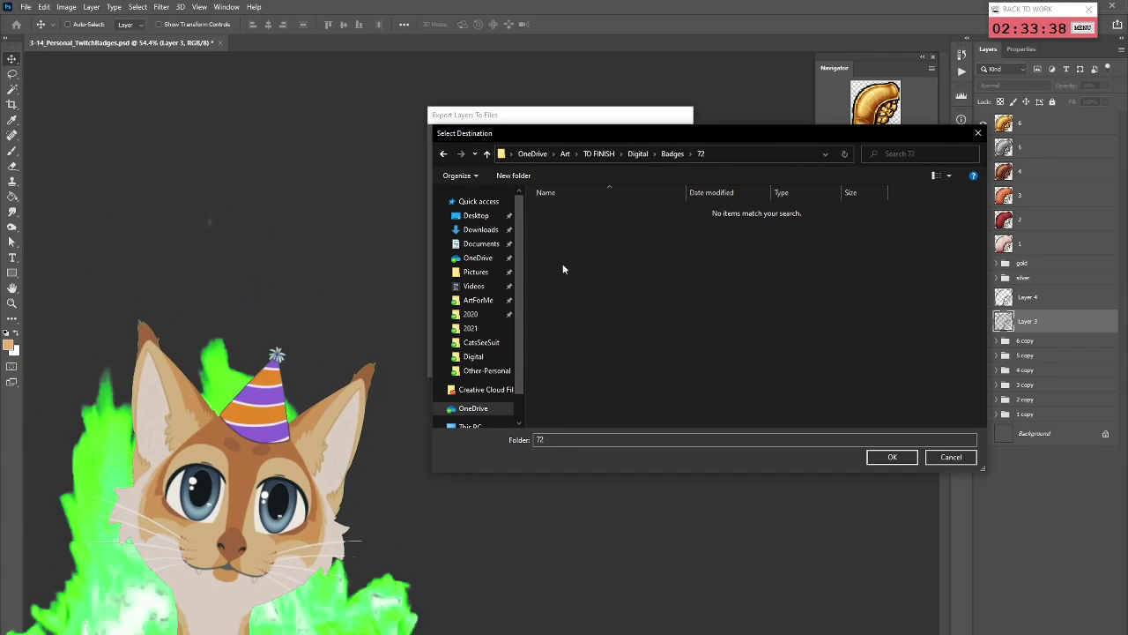
pyautogui.click(890, 457)
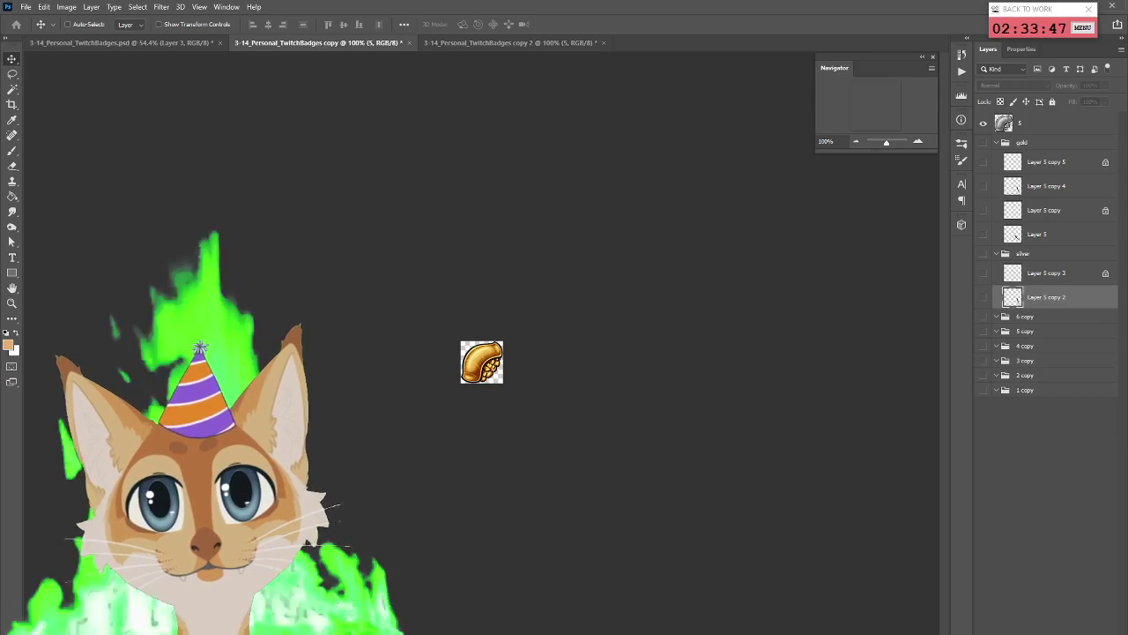
pyautogui.moveTo(110, 132); pyautogui.dragTo(700, 51)
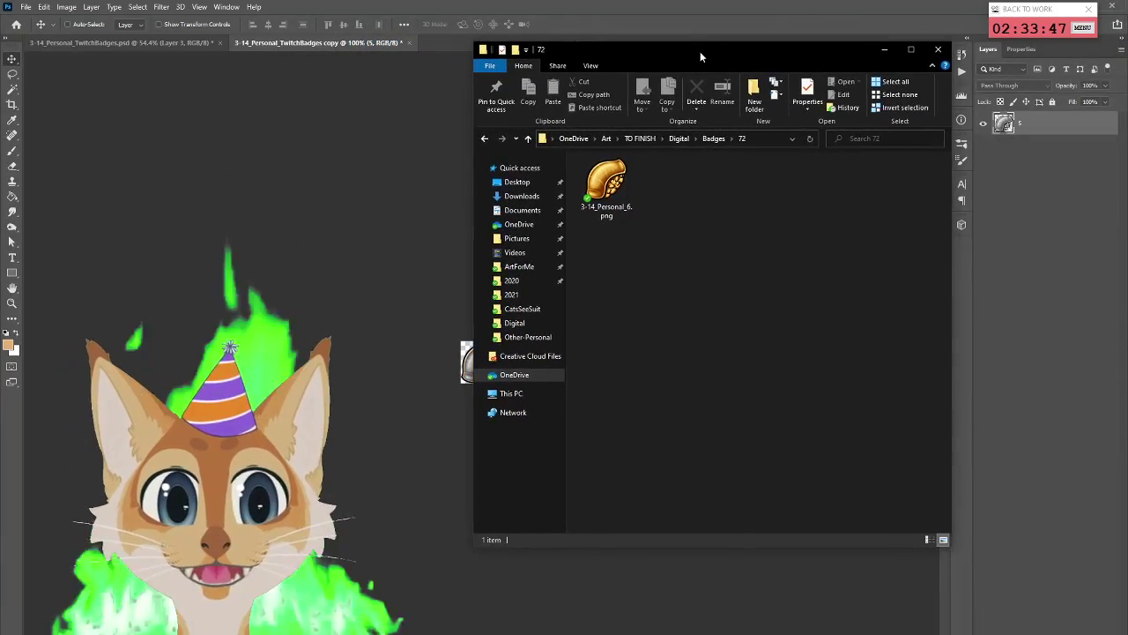
pyautogui.moveTo(474, 204); pyautogui.dragTo(592, 205)
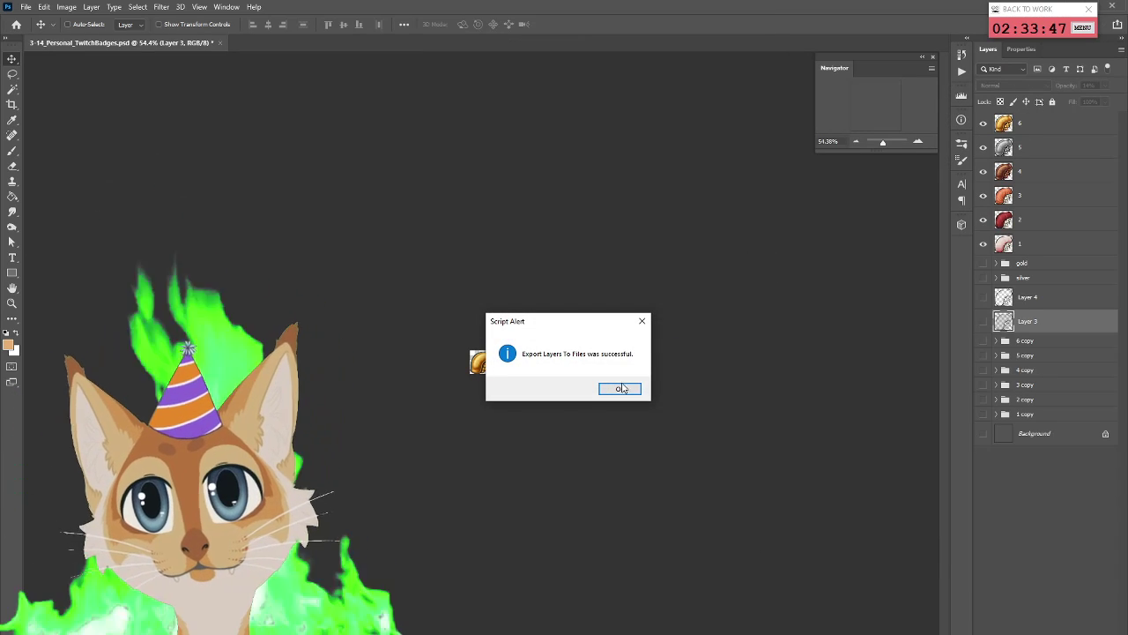
pyautogui.click(622, 388)
pyautogui.click(66, 6)
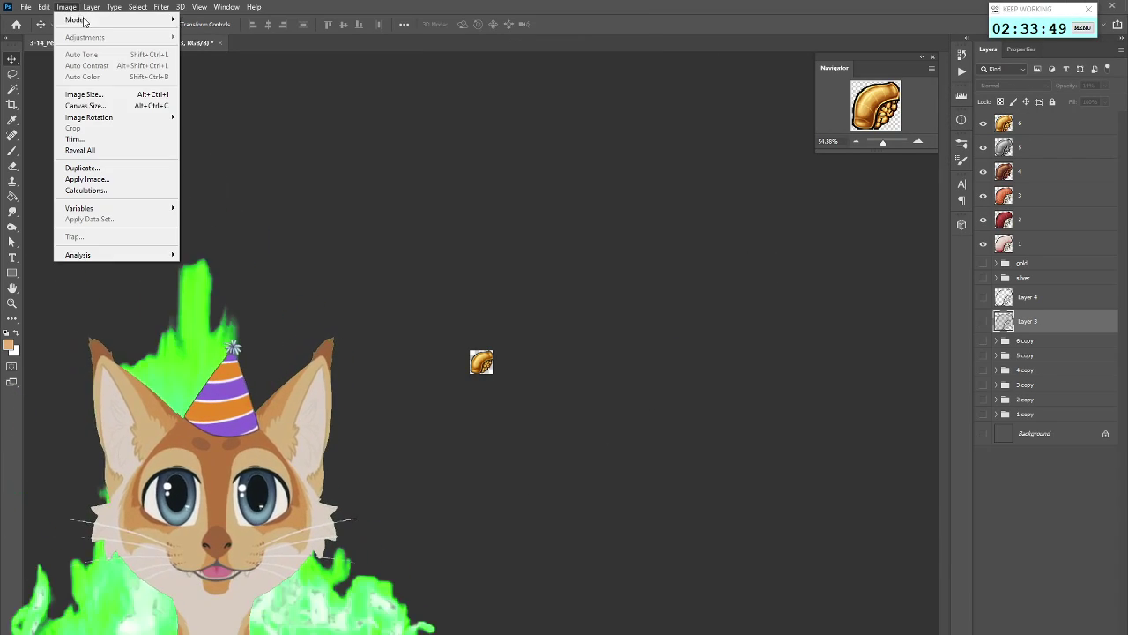
pyautogui.click(125, 99)
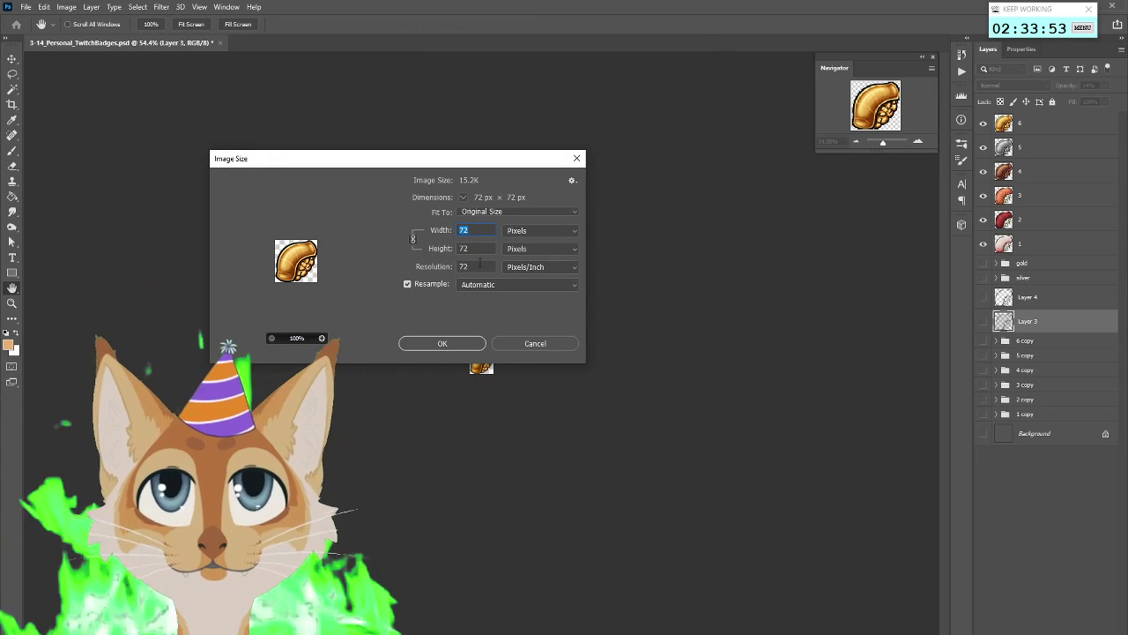
pyautogui.click(539, 342)
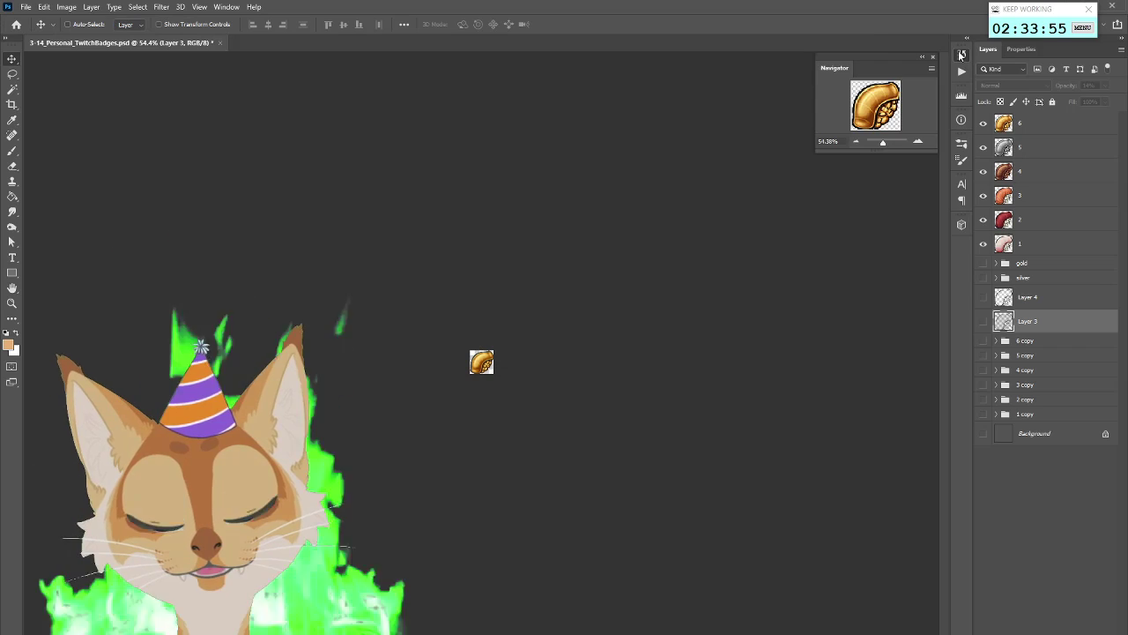
# Revert the document to the last saved Layer Visibility state in its history, undoing the 72-pixel resize
pyautogui.scroll(-5, 942, 529)
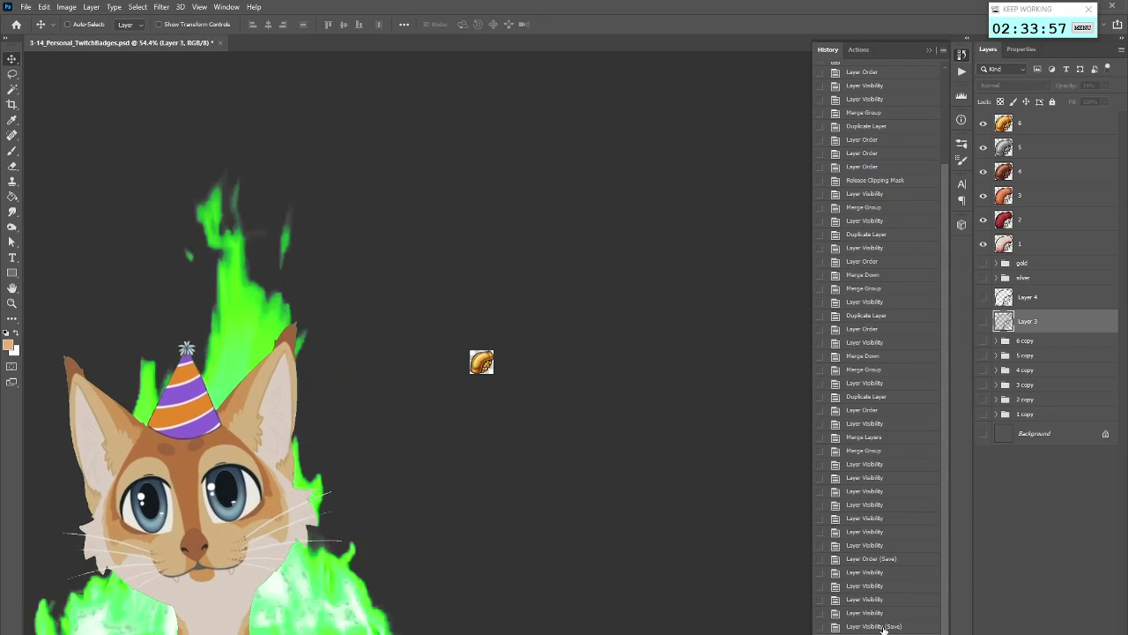
pyautogui.click(883, 627)
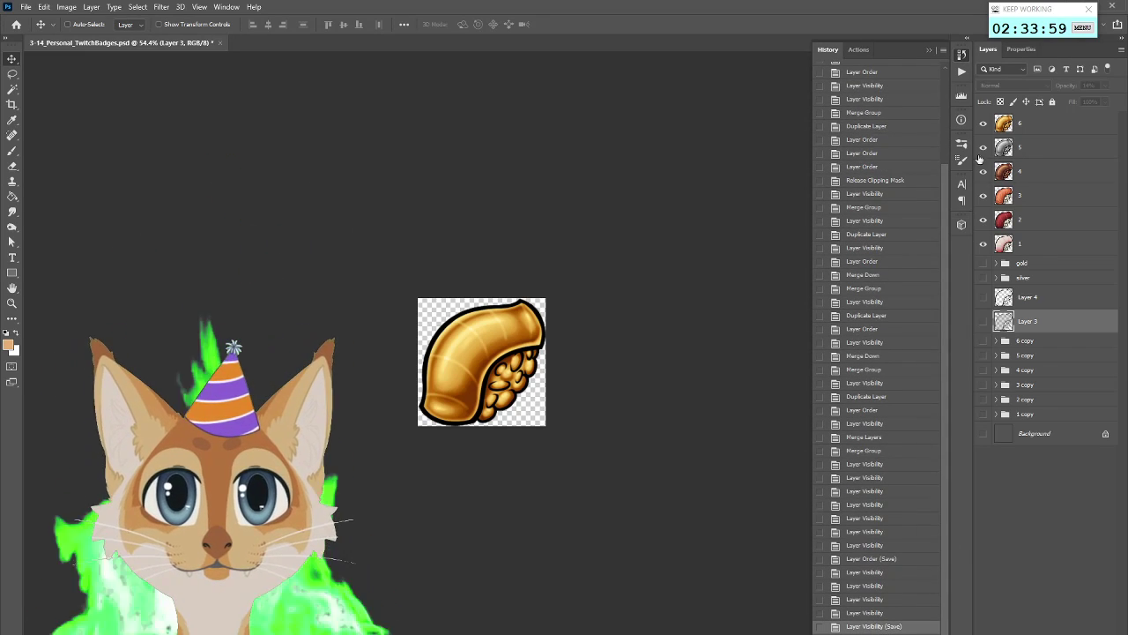
pyautogui.click(964, 54)
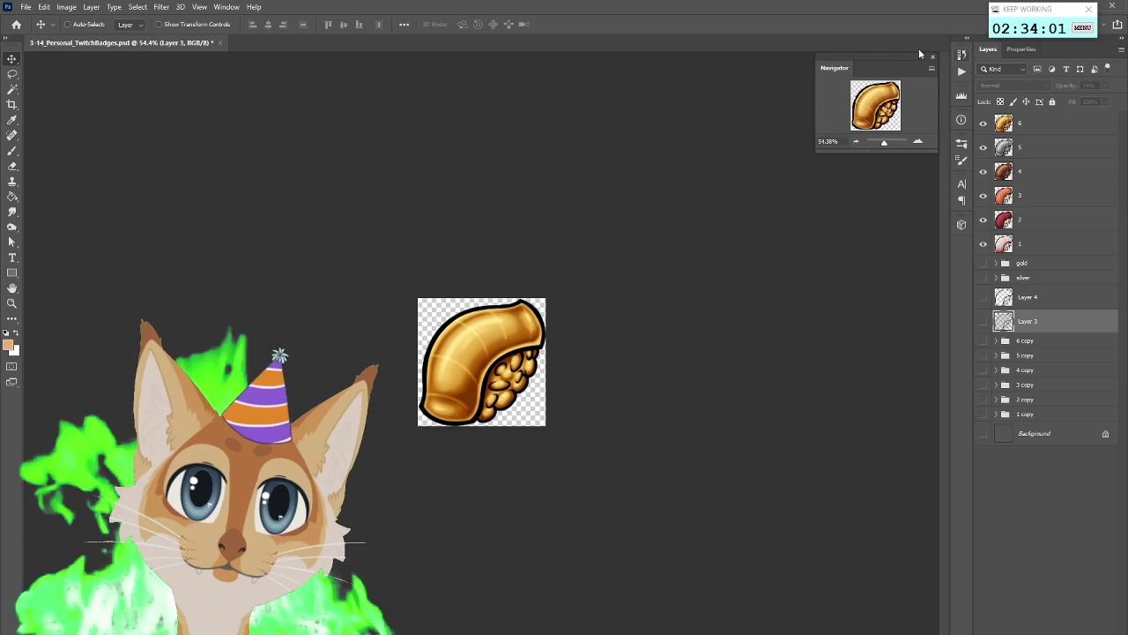
# Resize the whole image to 36 × 36 pixels
pyautogui.click(67, 7)
pyautogui.click(93, 97)
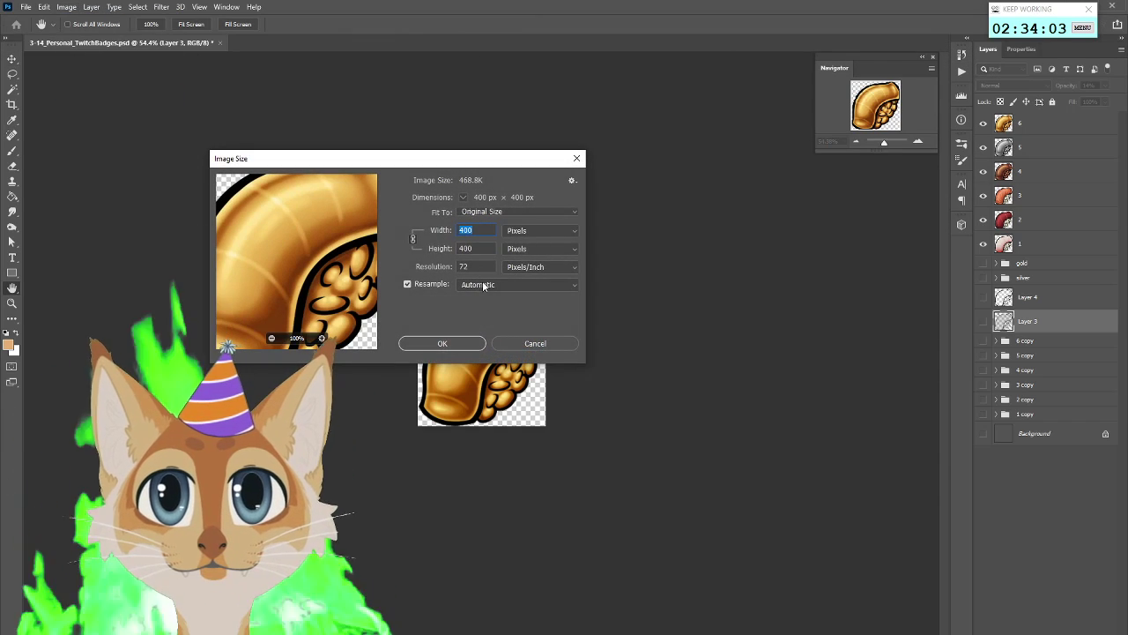
pyautogui.write('36')
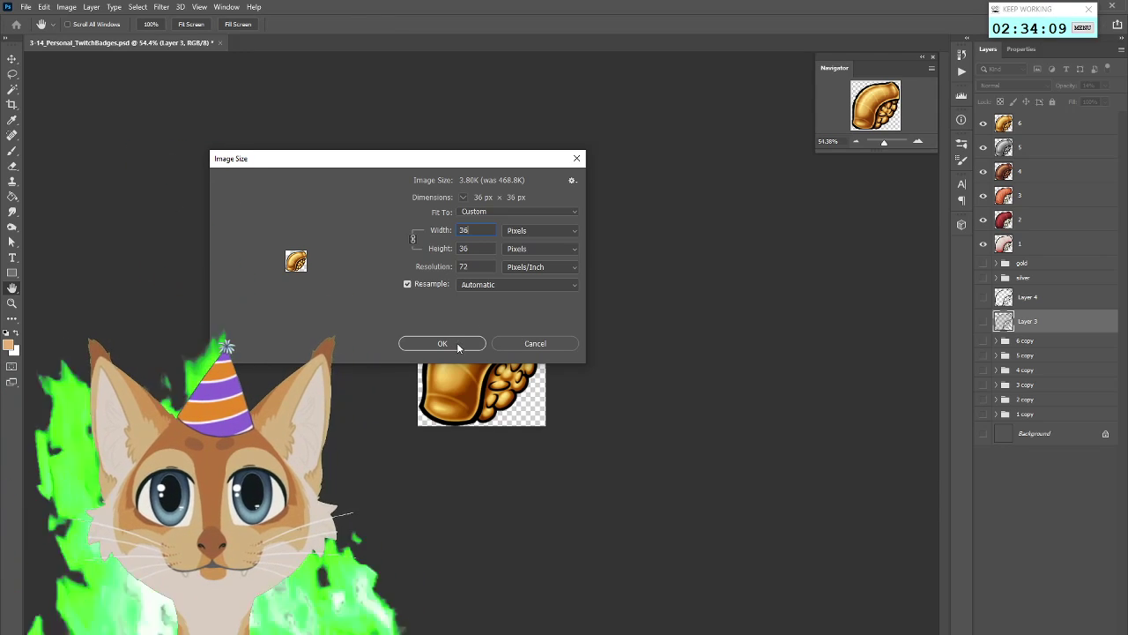
pyautogui.click(457, 345)
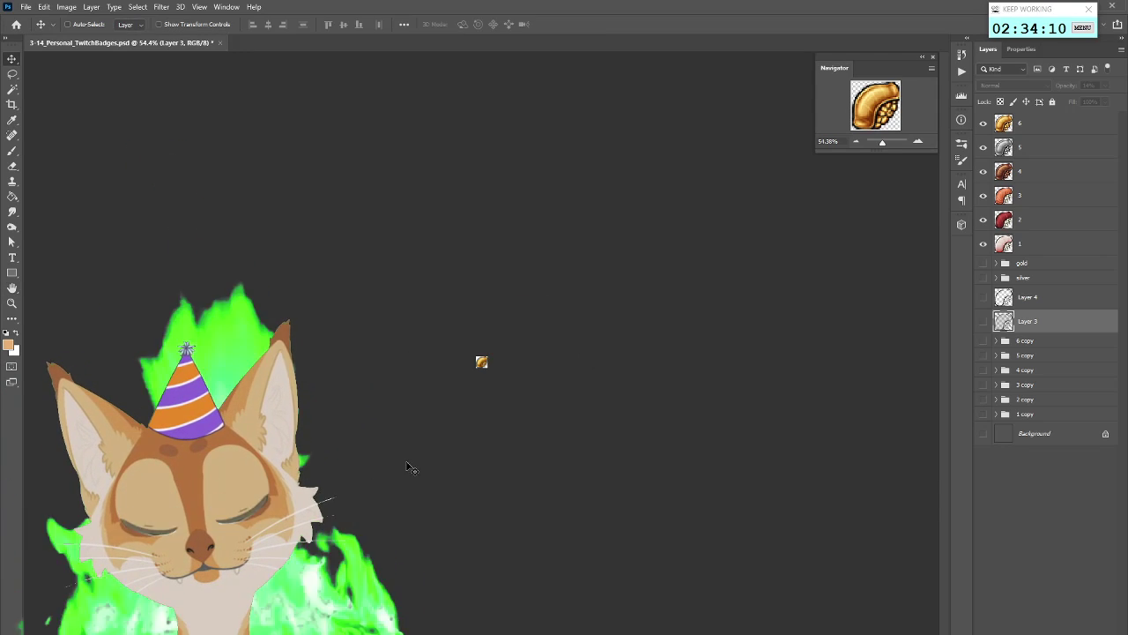
# Export the visible 36-pixel badge layers as separate files with Layers to Files, and look for the output in the Badges and Digital folders
pyautogui.click(26, 7)
pyautogui.moveTo(92, 177)
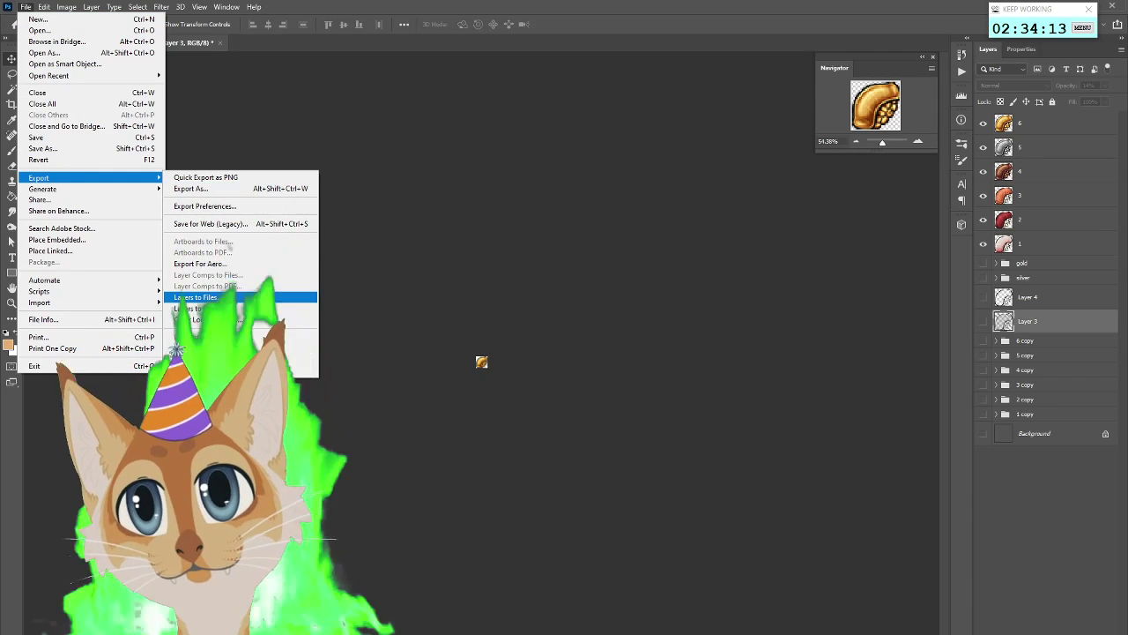
pyautogui.click(198, 297)
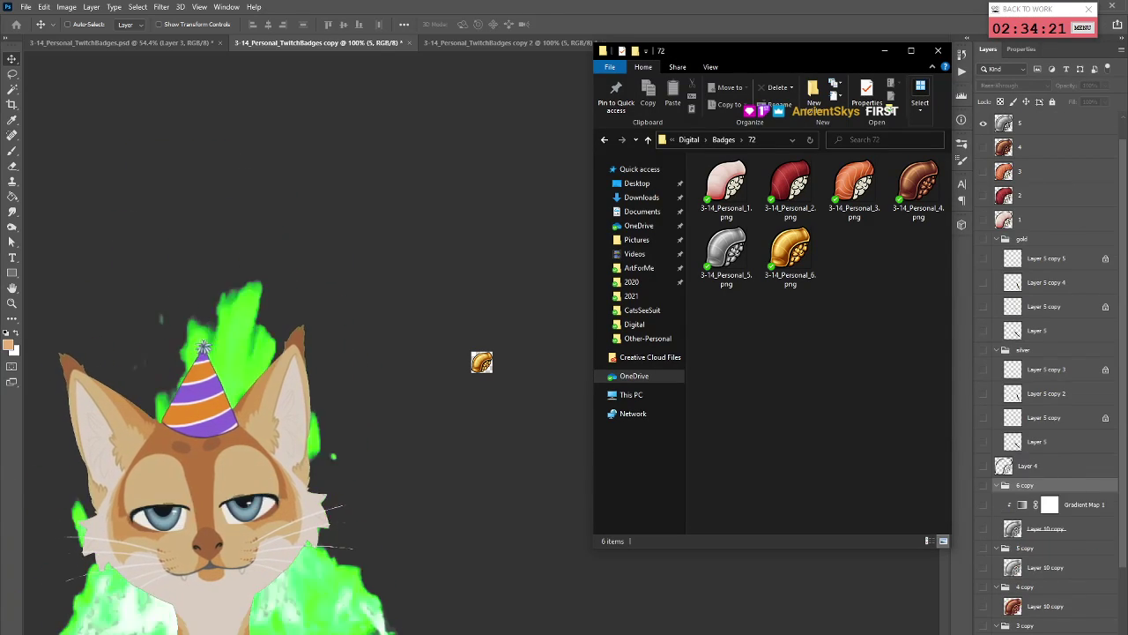
pyautogui.click(725, 140)
pyautogui.click(693, 141)
pyautogui.moveTo(943, 313); pyautogui.dragTo(943, 503)
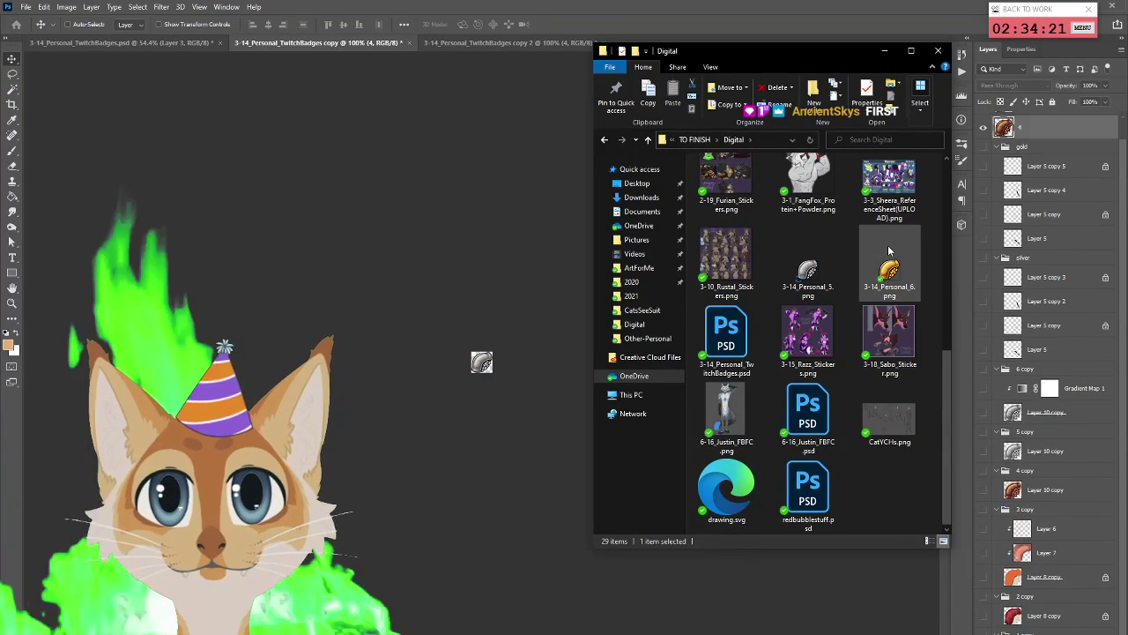
pyautogui.moveTo(945, 419); pyautogui.dragTo(941, 212)
pyautogui.doubleClick(739, 215)
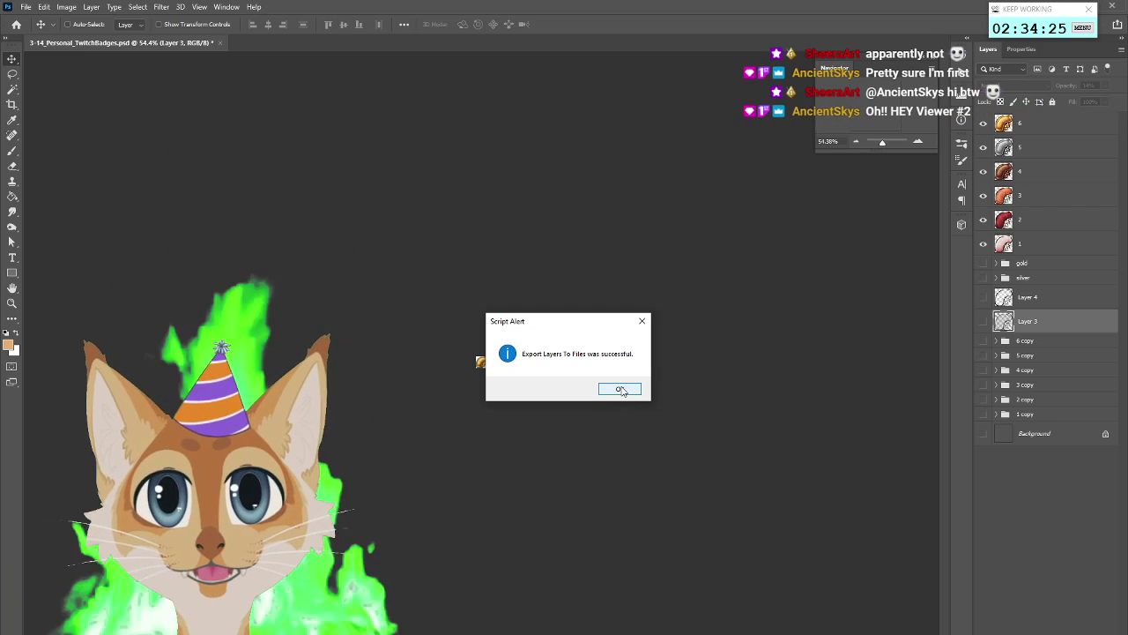
pyautogui.click(606, 391)
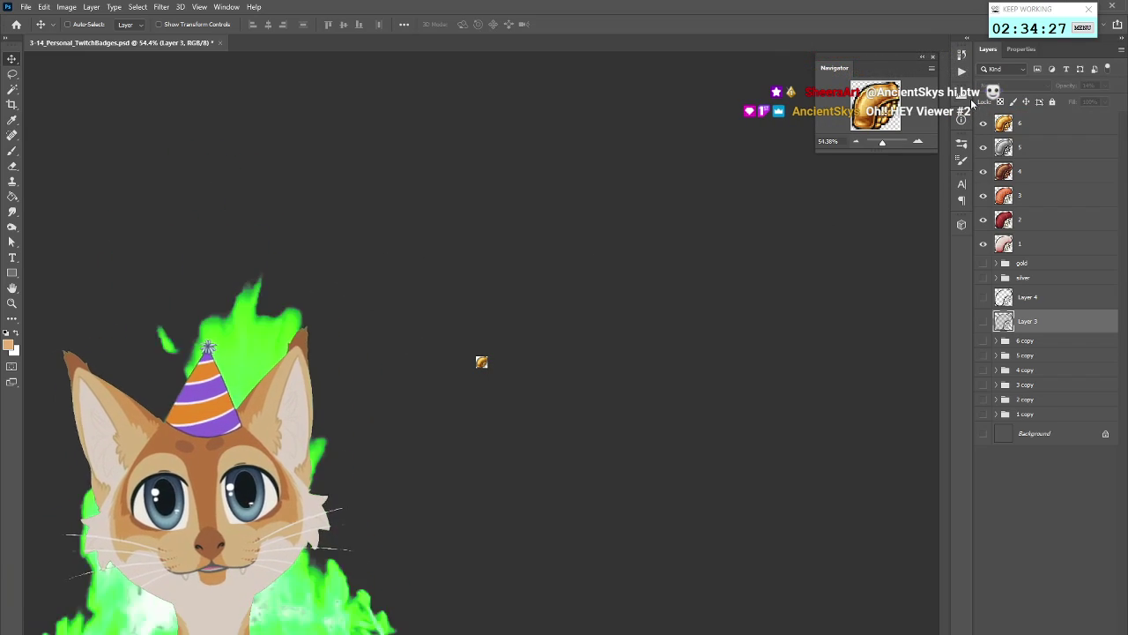
# Revert the document to the last saved Layer Visibility state in its history, undoing the 36-pixel resize
pyautogui.click(961, 54)
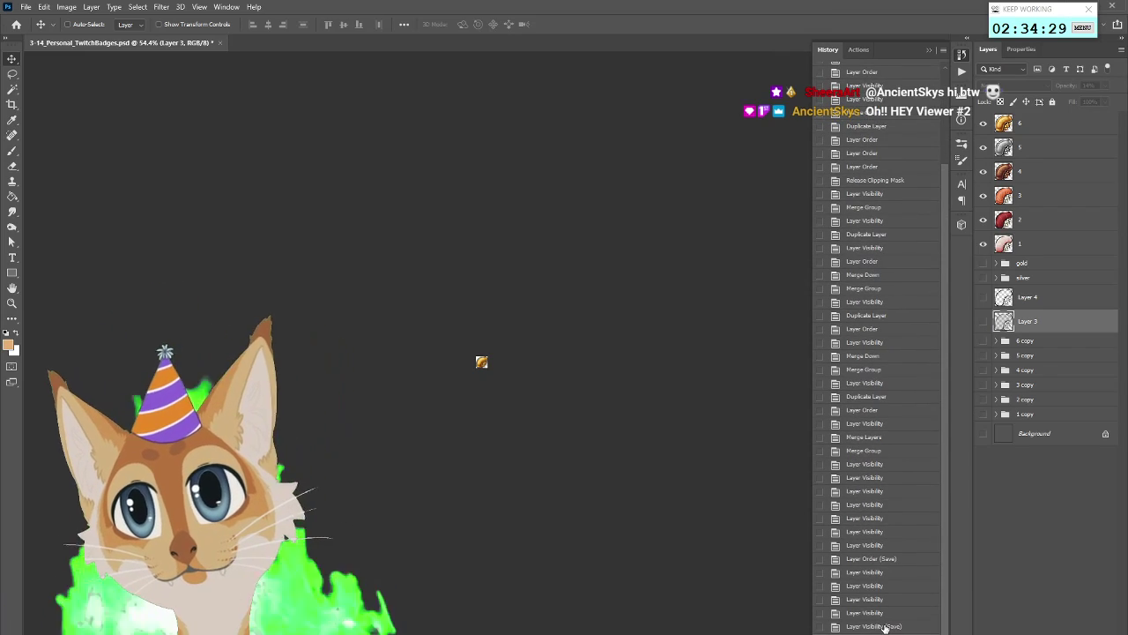
pyautogui.click(886, 627)
pyautogui.click(970, 52)
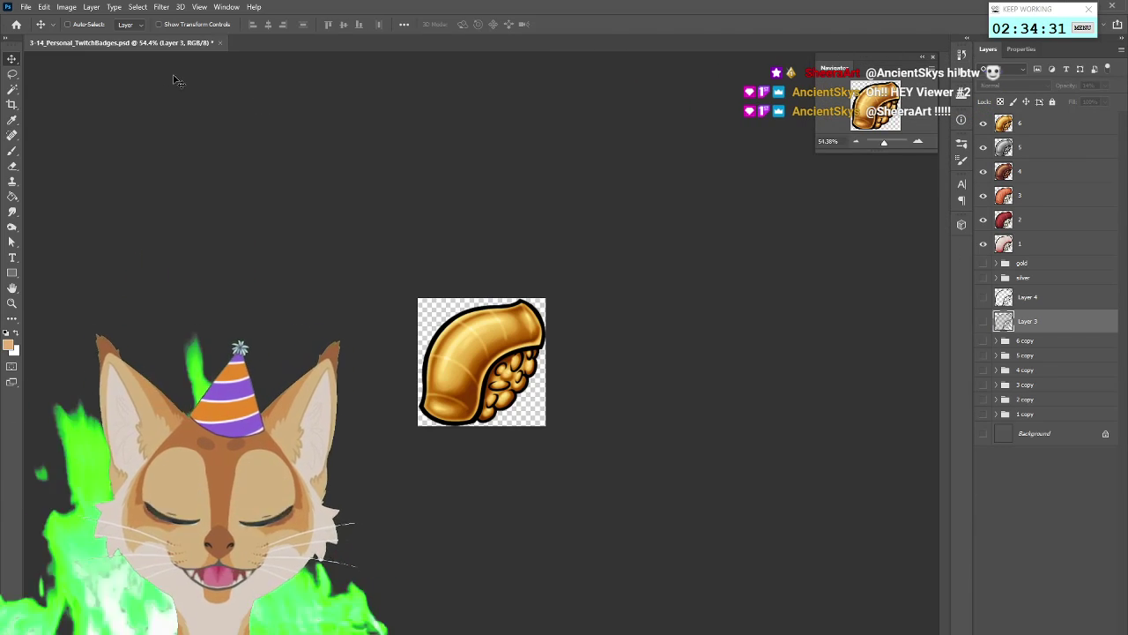
pyautogui.click(27, 7)
pyautogui.moveTo(67, 180)
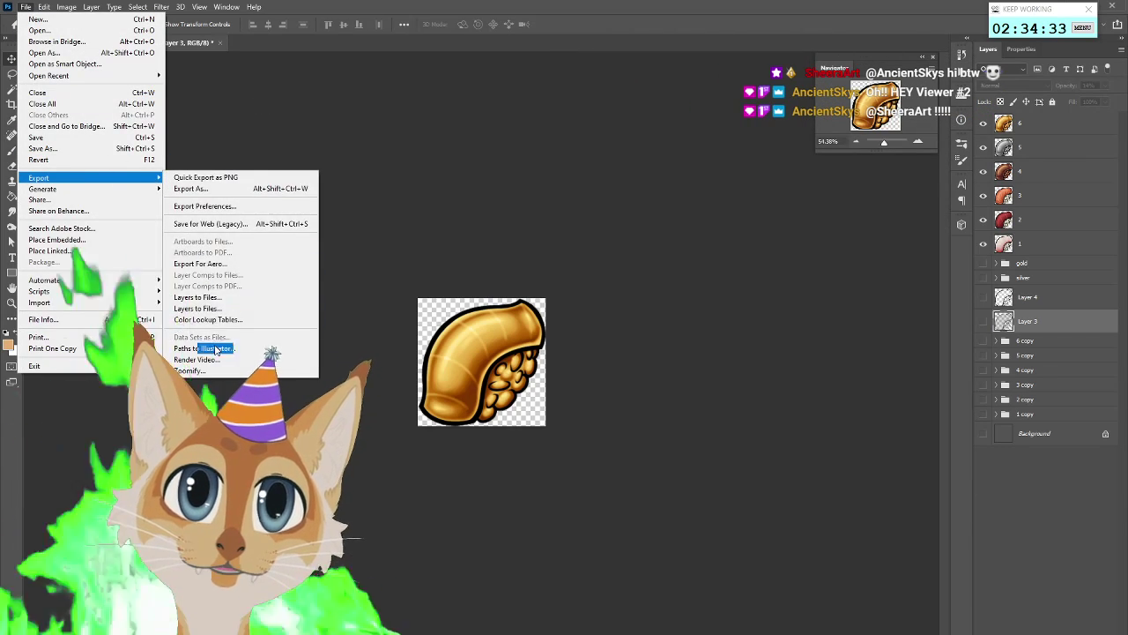
pyautogui.click(218, 294)
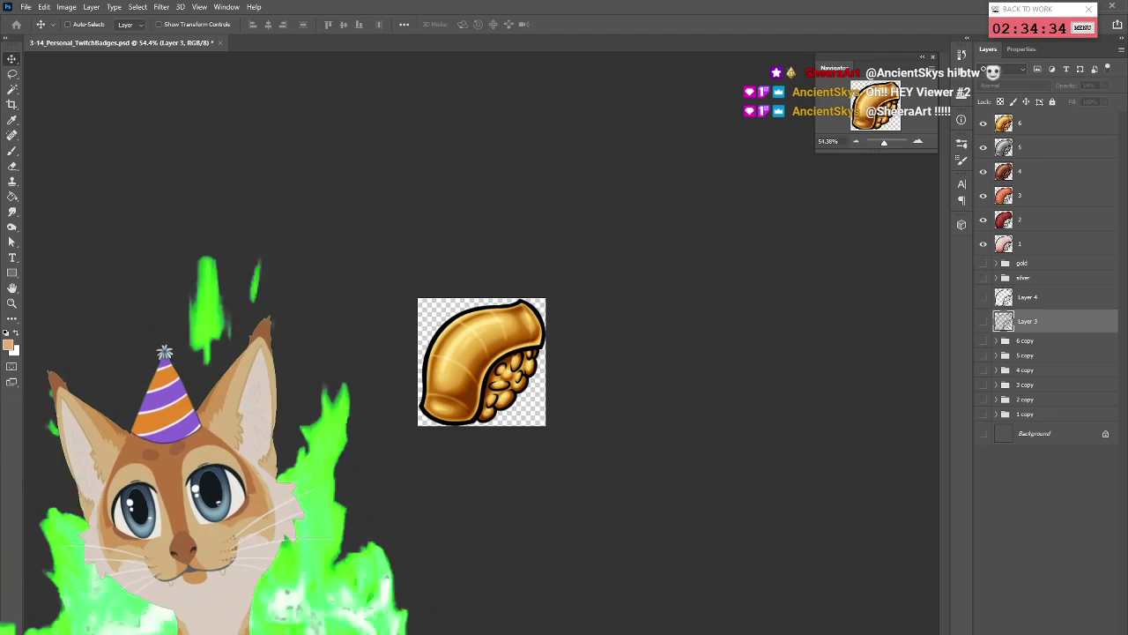
# Resize the whole image to 18 × 18 pixels
pyautogui.click(65, 9)
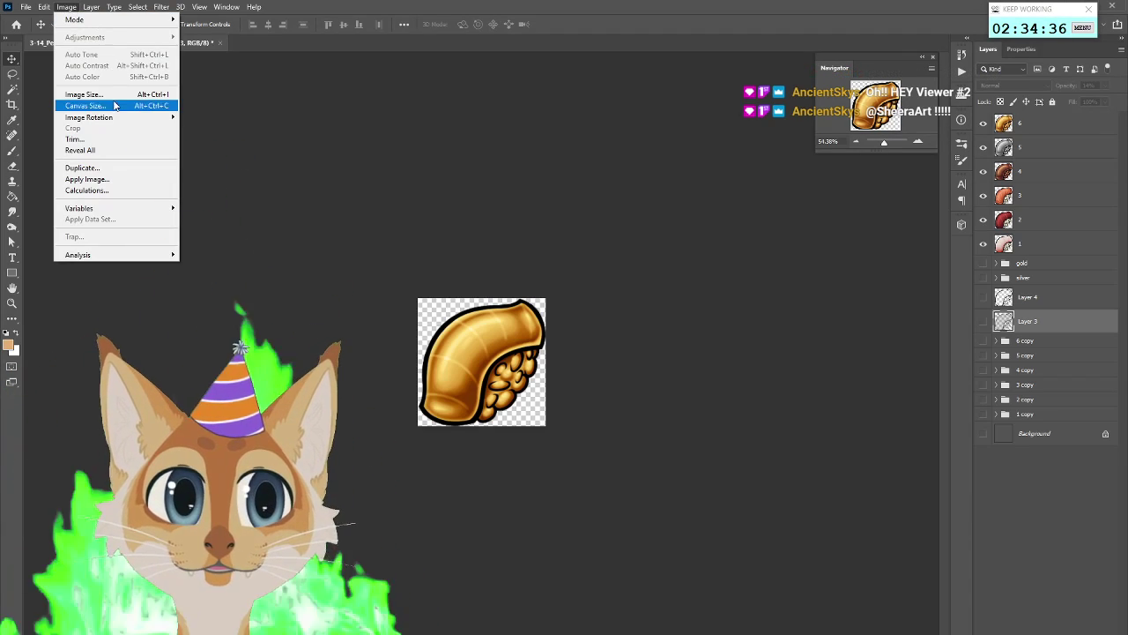
pyautogui.click(88, 95)
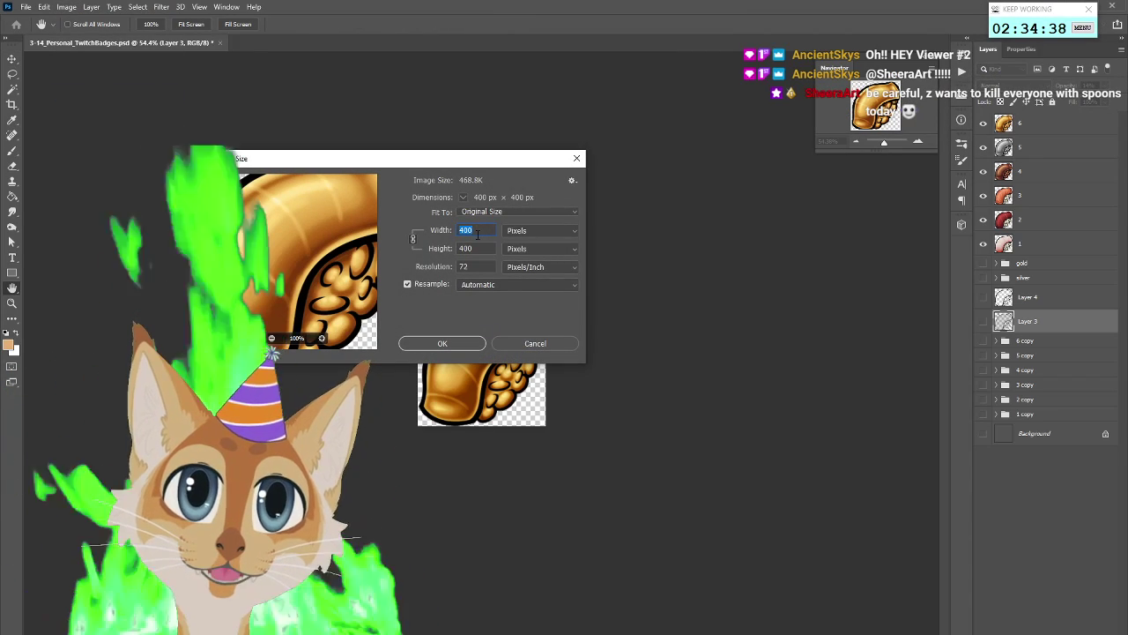
pyautogui.write('72')
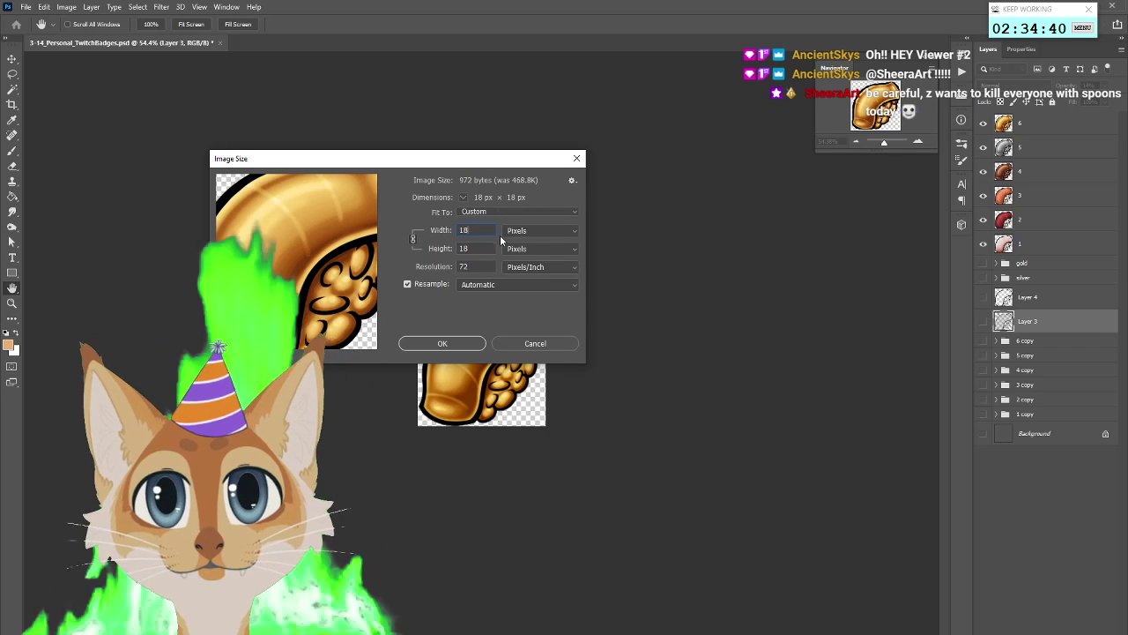
pyautogui.click(466, 345)
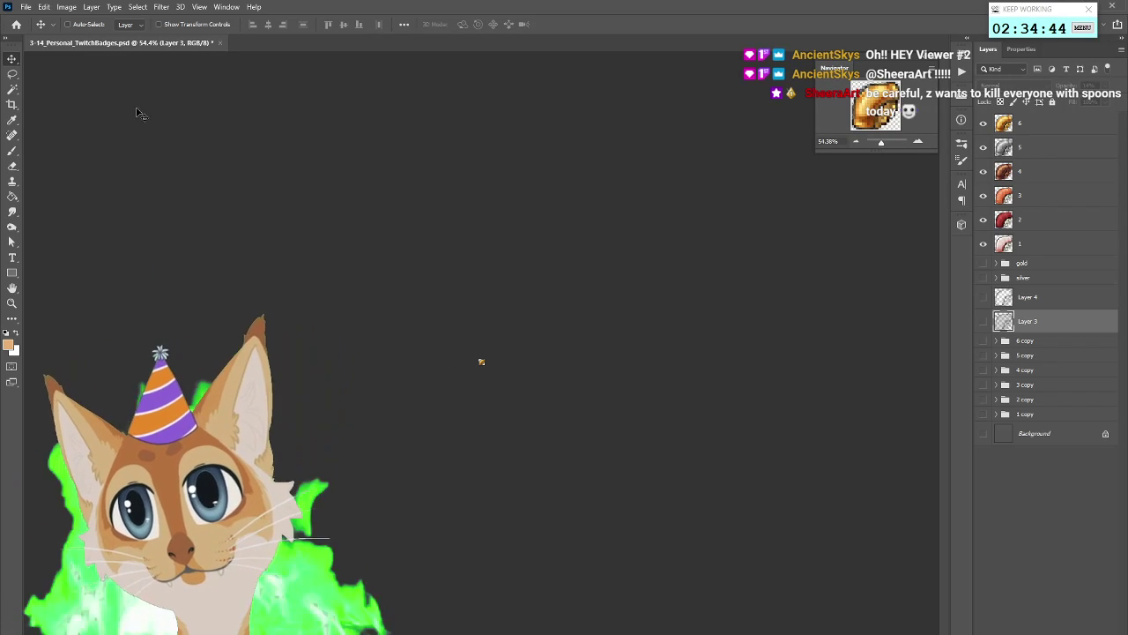
# Export the visible layers as separate files into the 18 folder inside Badges, and check that folder with large icons
pyautogui.click(27, 8)
pyautogui.moveTo(105, 180)
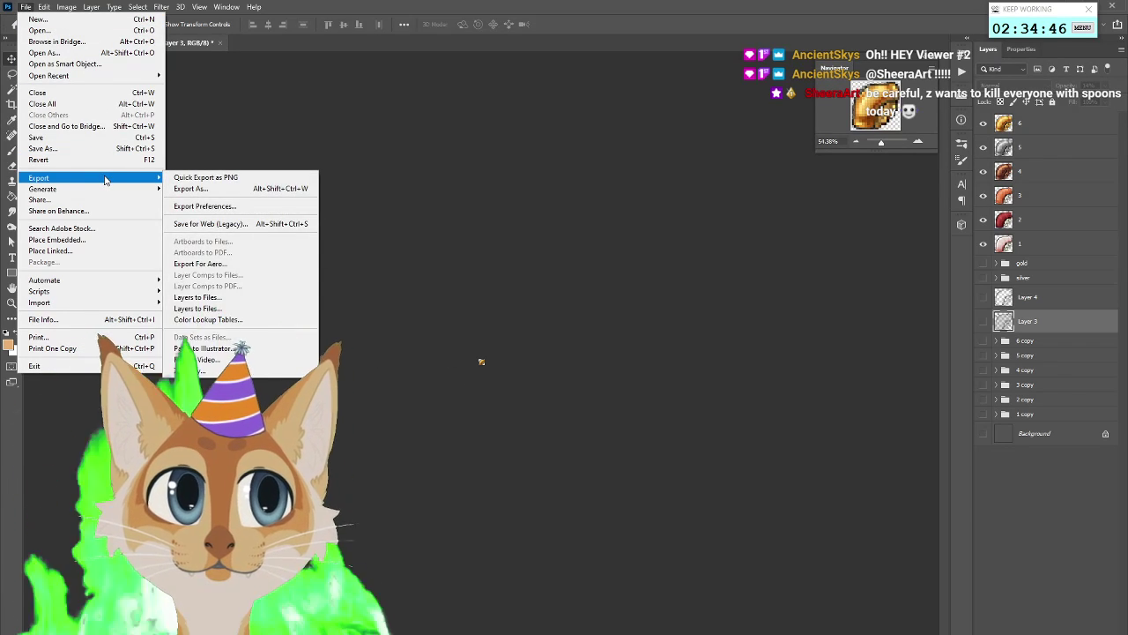
pyautogui.click(196, 189)
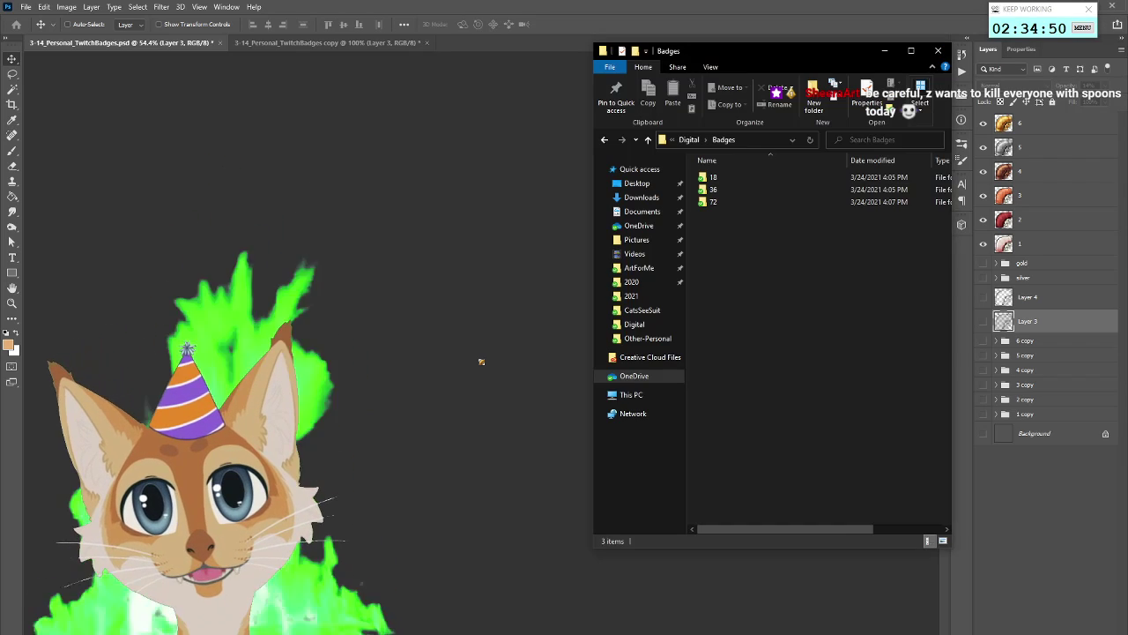
pyautogui.doubleClick(728, 177)
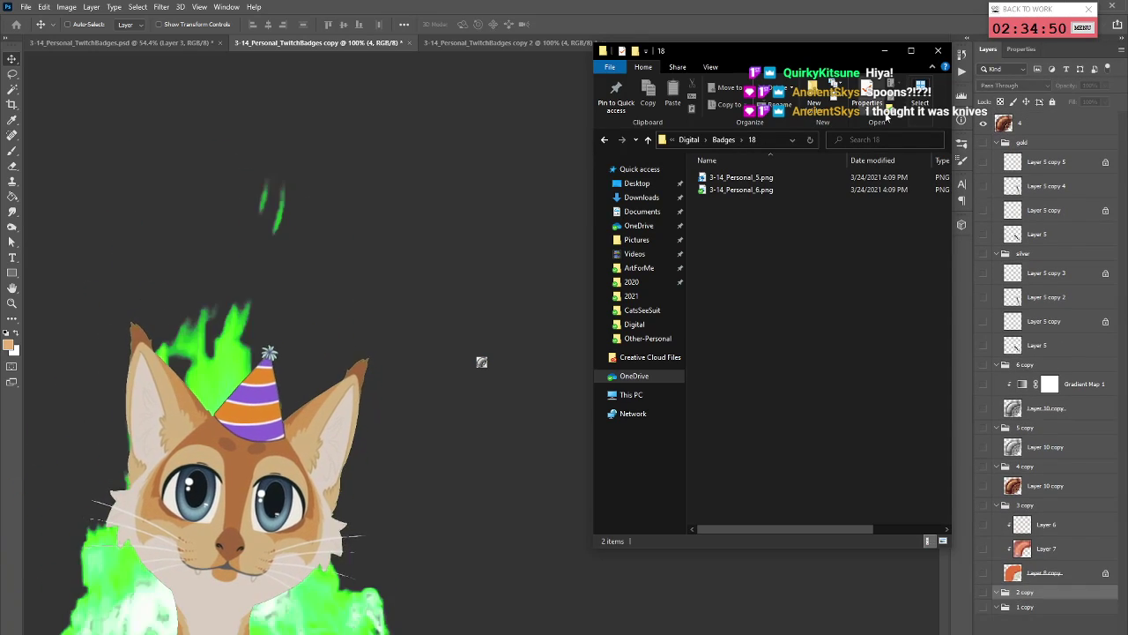
pyautogui.scroll(-2, 847, 110)
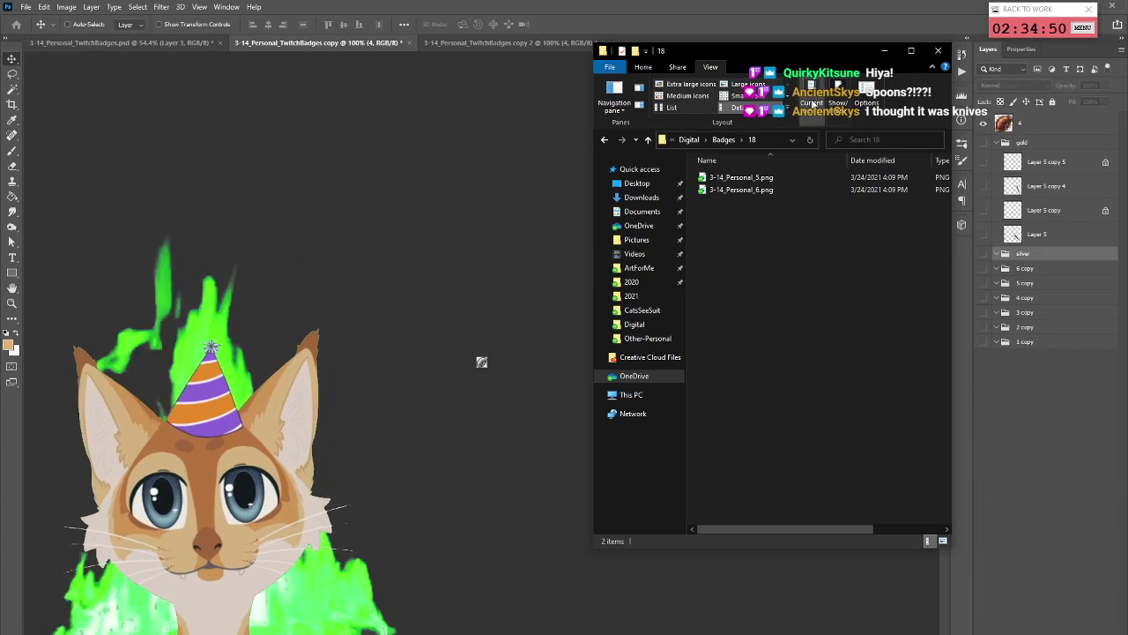
pyautogui.click(748, 84)
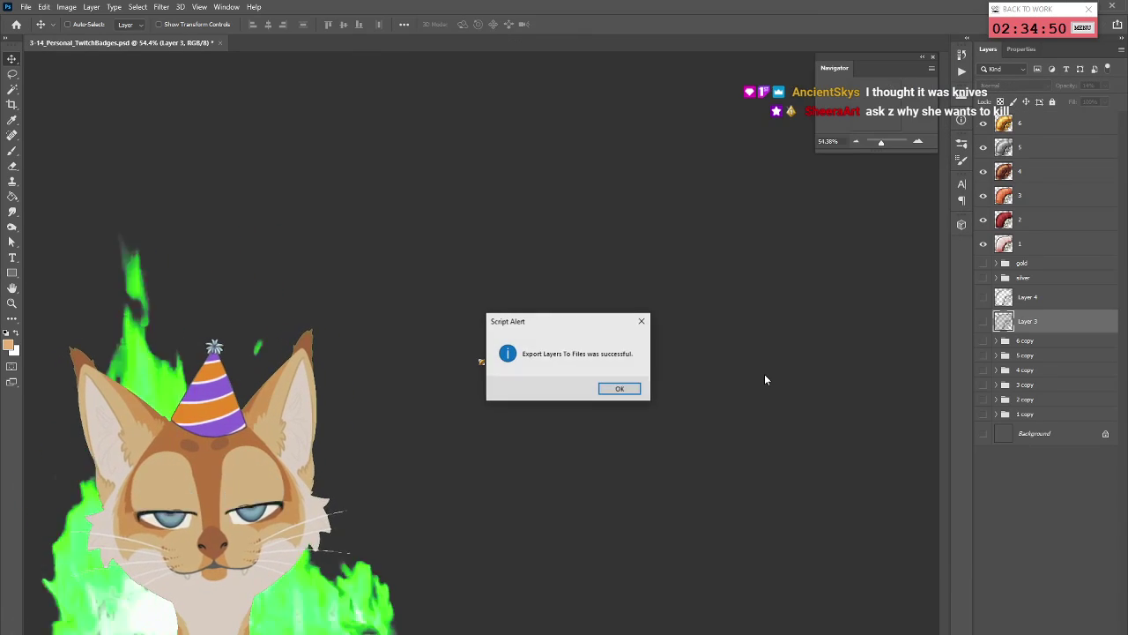
pyautogui.click(619, 390)
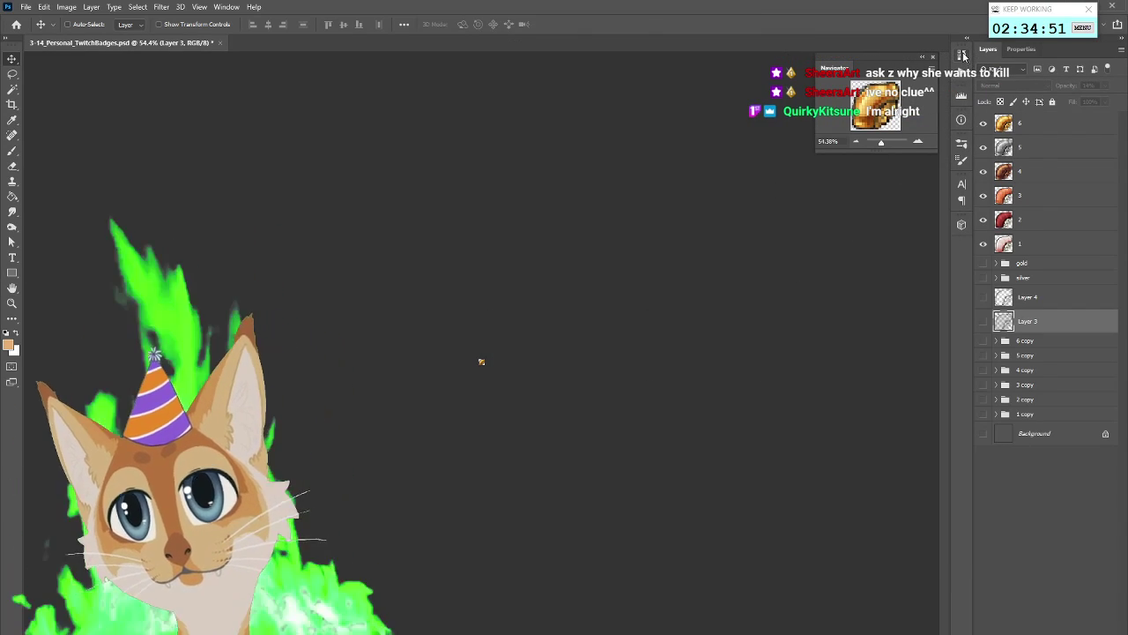
# Return the document to the last saved Layer Visibility history state, undoing the 18-pixel resize
pyautogui.click(962, 56)
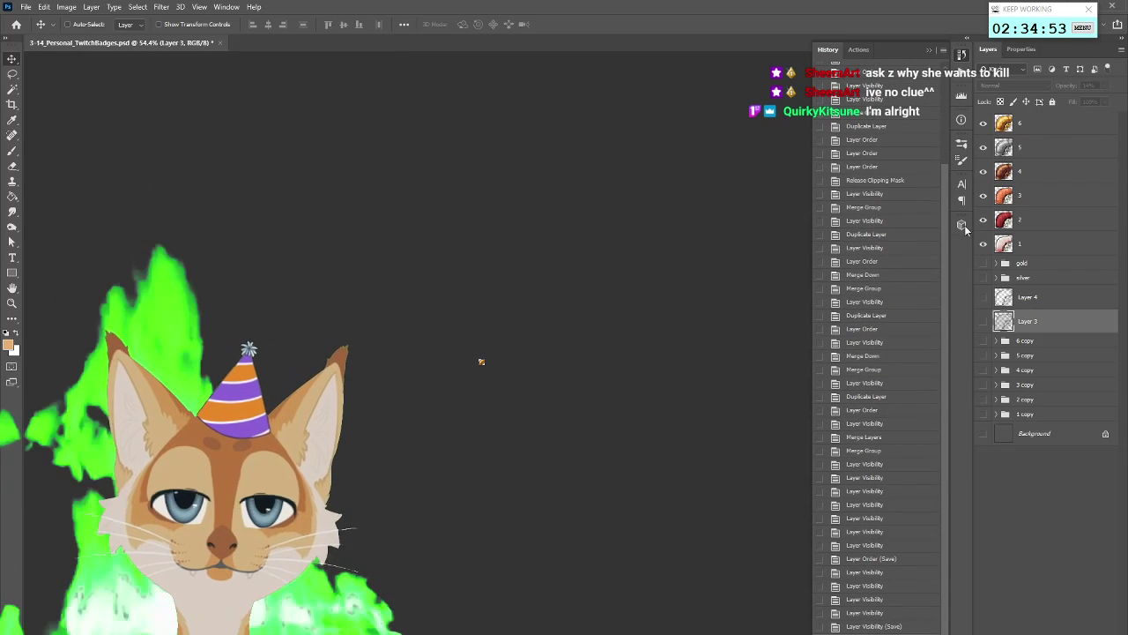
pyautogui.click(963, 56)
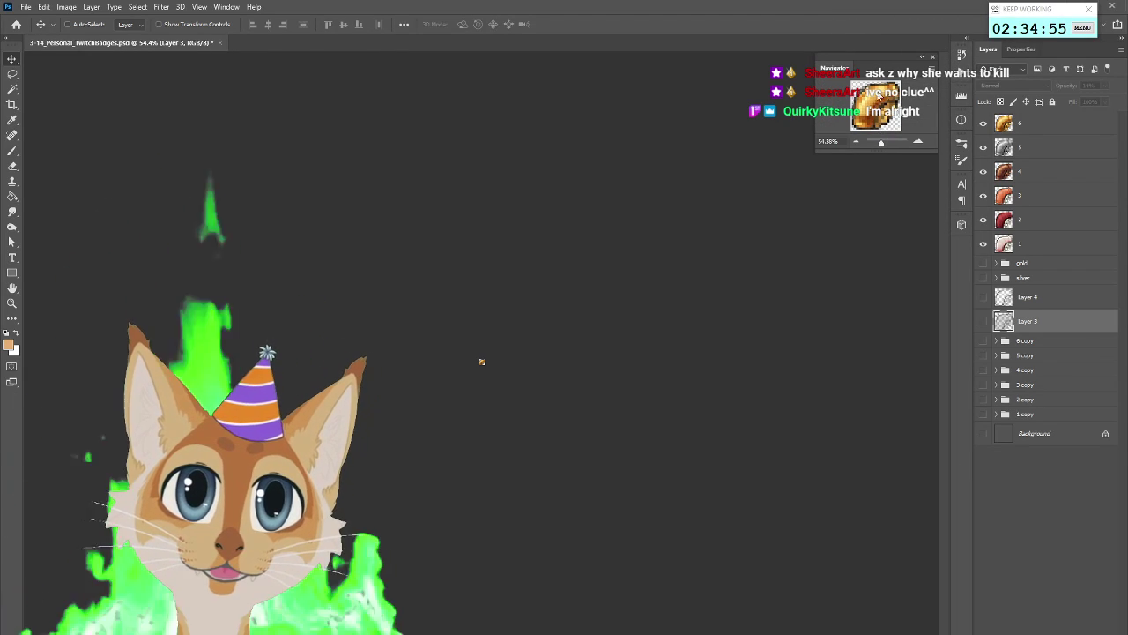
pyautogui.click(963, 55)
pyautogui.click(894, 623)
pyautogui.click(962, 56)
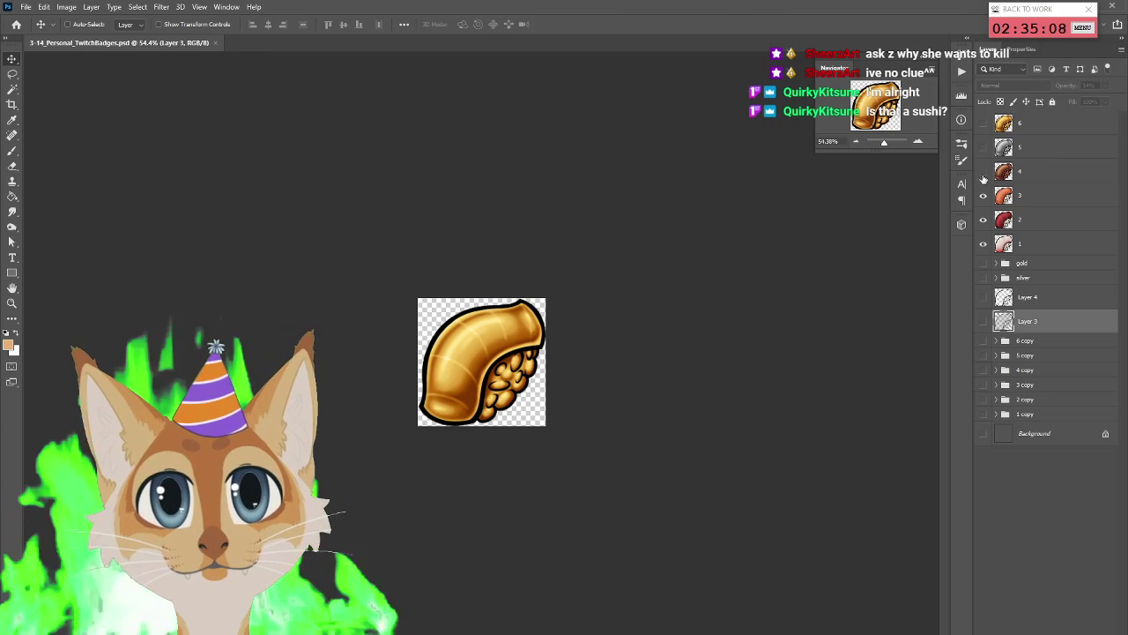
# Hide badge layers 2 to 6, then show them again one at a time in ascending order to review each badge design
pyautogui.moveTo(985, 171); pyautogui.dragTo(984, 221)
pyautogui.click(1030, 243)
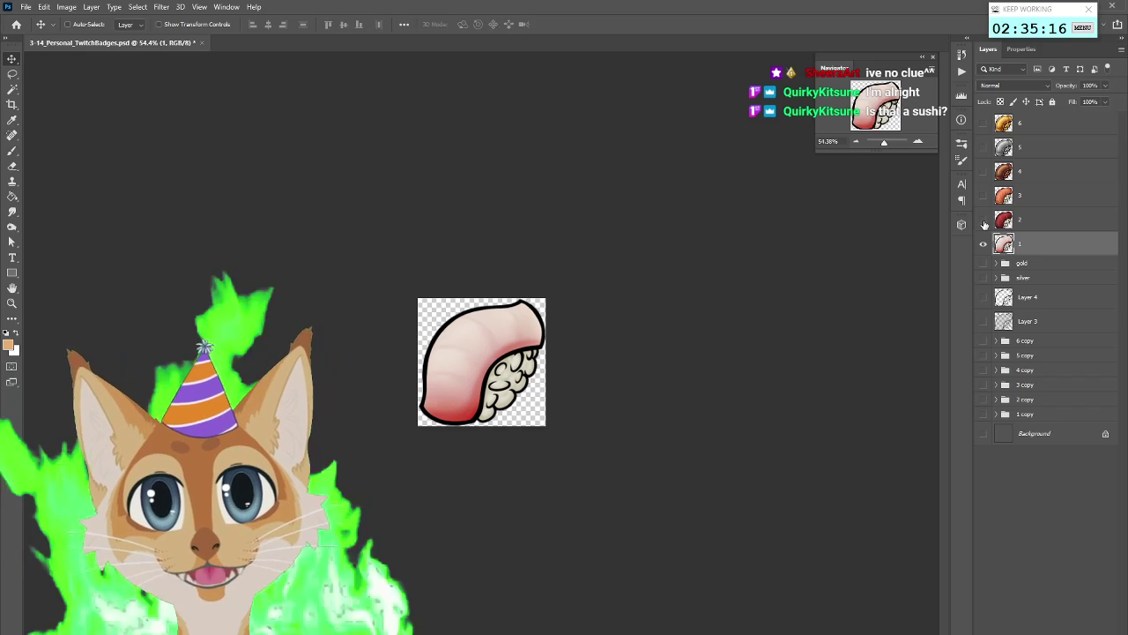
pyautogui.click(984, 220)
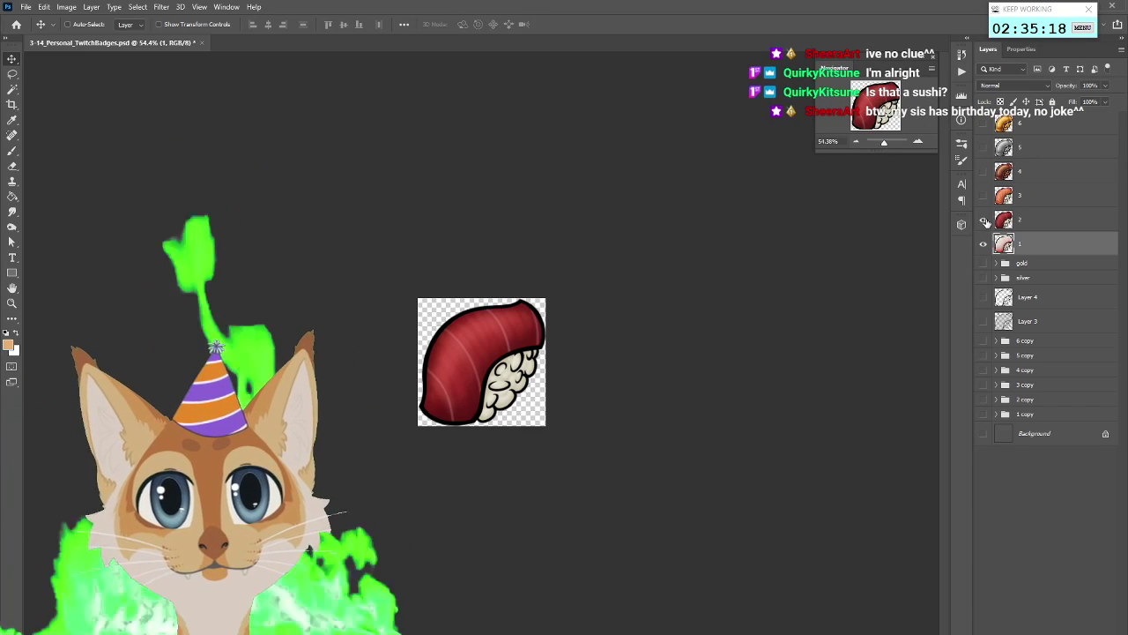
pyautogui.click(984, 220)
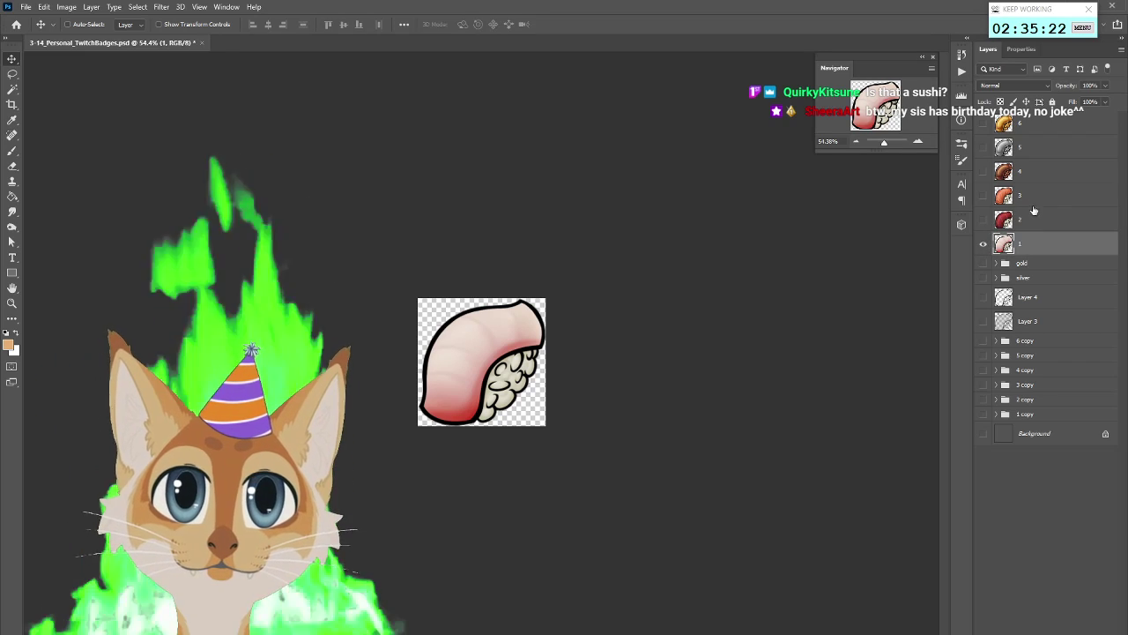
pyautogui.click(983, 221)
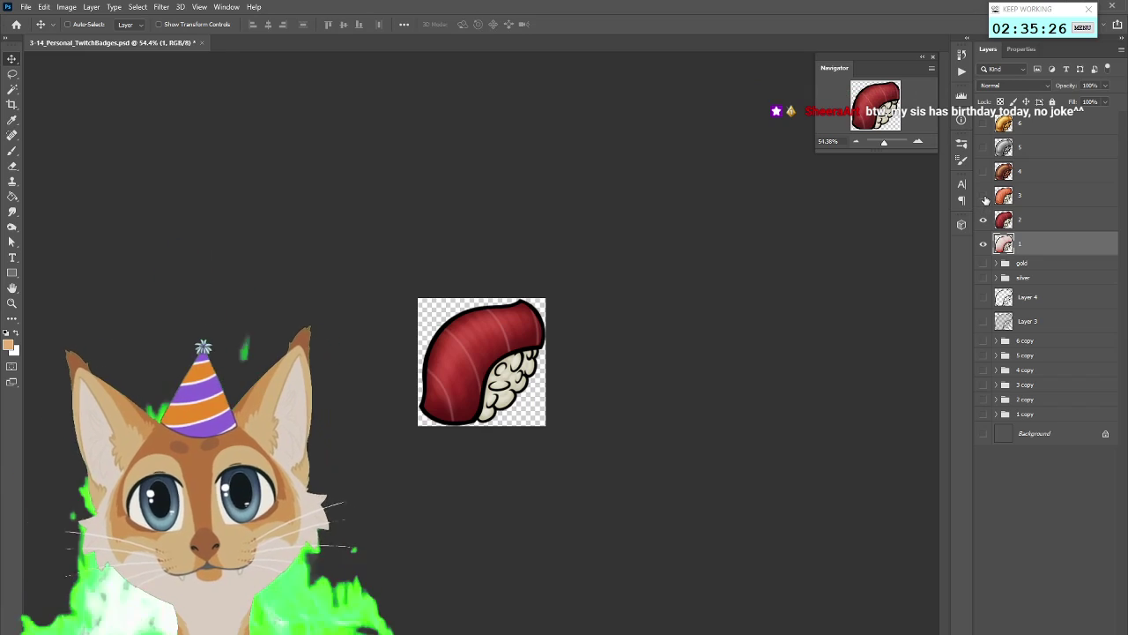
pyautogui.click(984, 197)
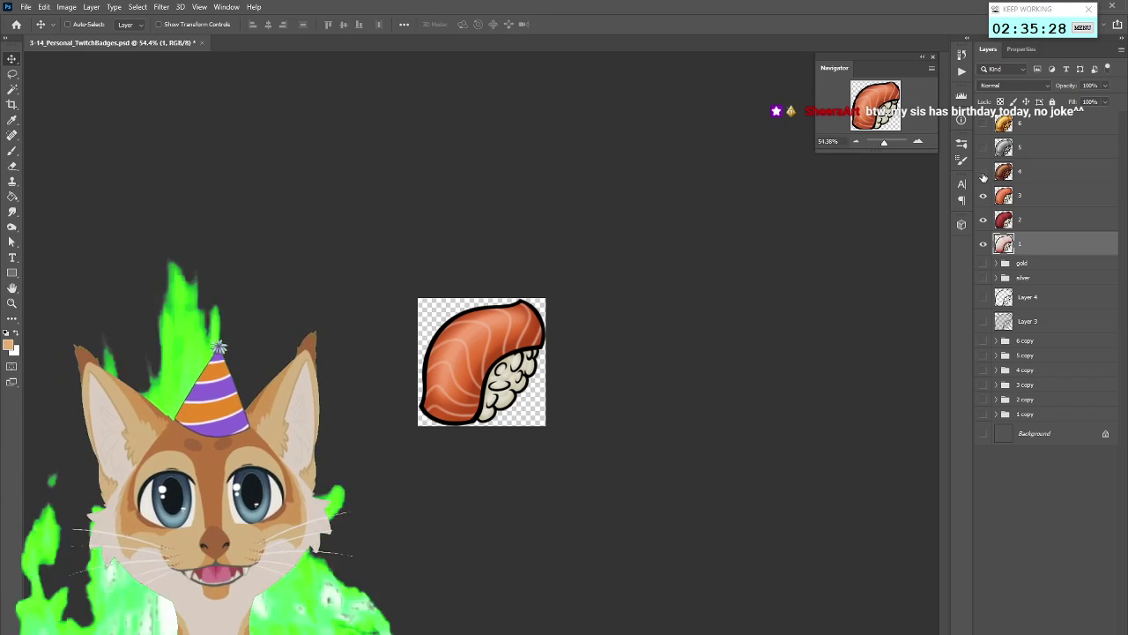
pyautogui.click(984, 173)
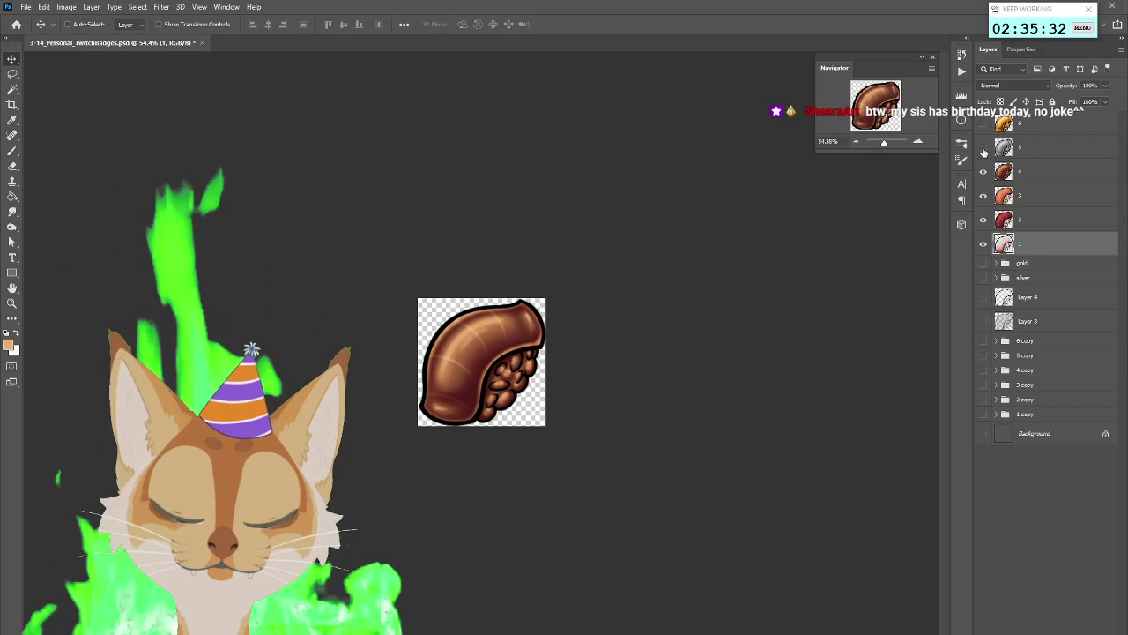
pyautogui.click(984, 148)
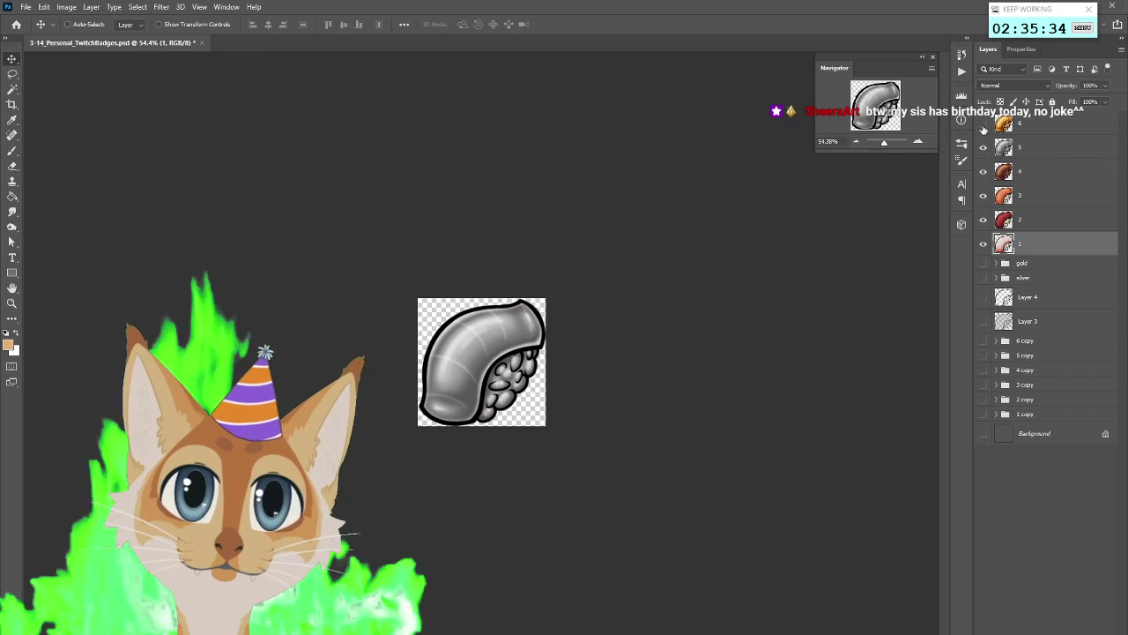
pyautogui.click(983, 124)
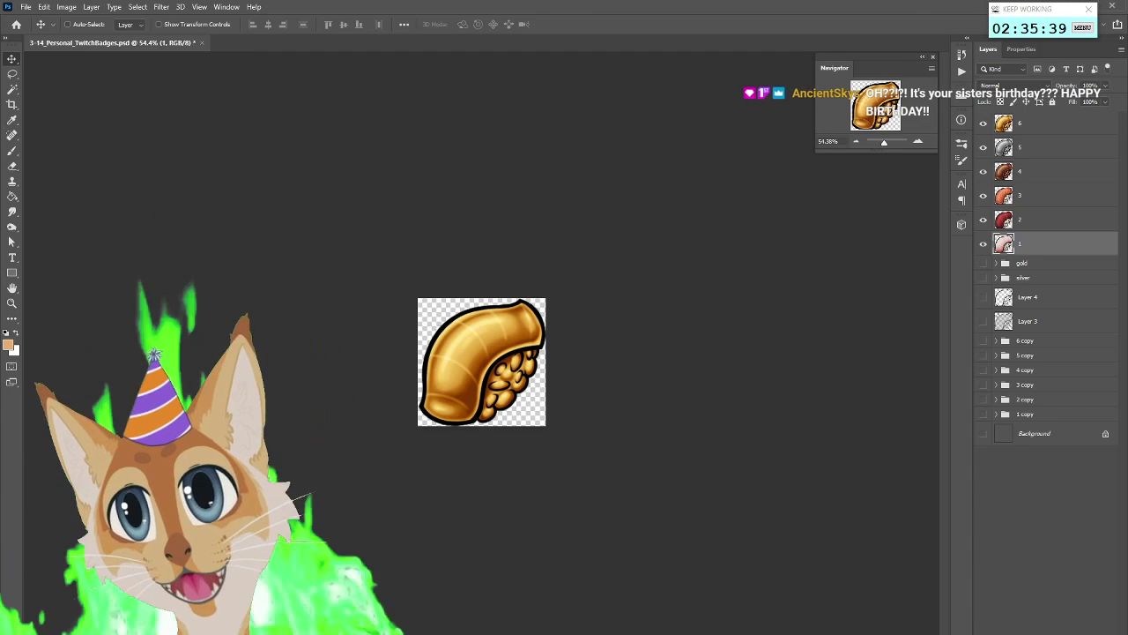
# Switch to File Explorer and transfer 3-14_Personal_1.png through 3-14_Personal_6.png from the Digital folder into the 36 subfolder of Badges
pyautogui.hotkey('alt', 'Tab')
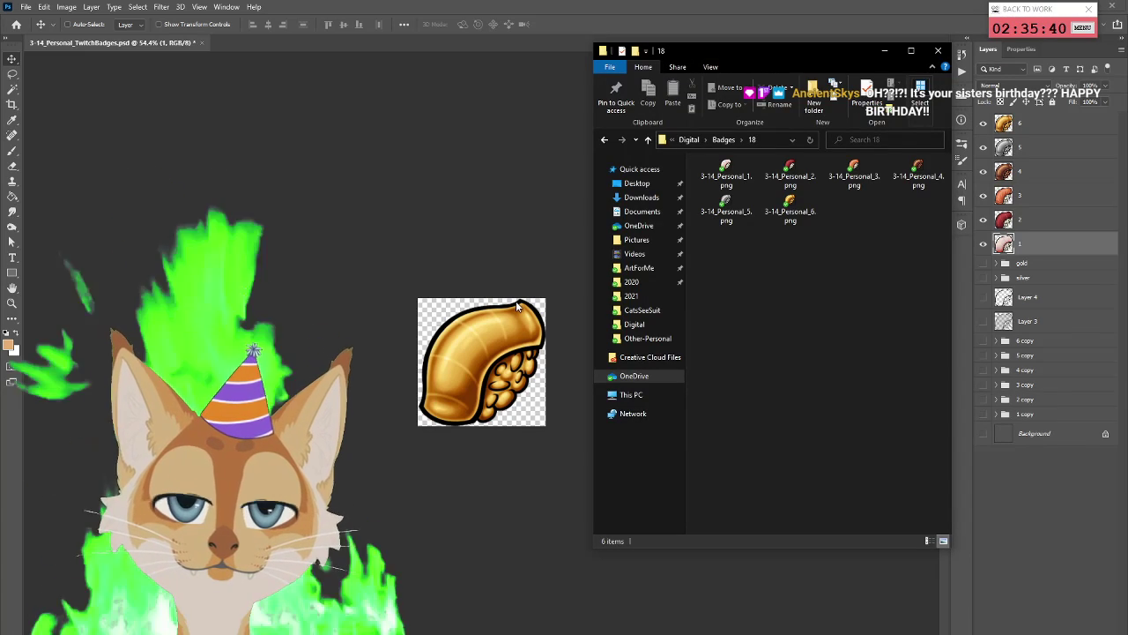
pyautogui.click(720, 141)
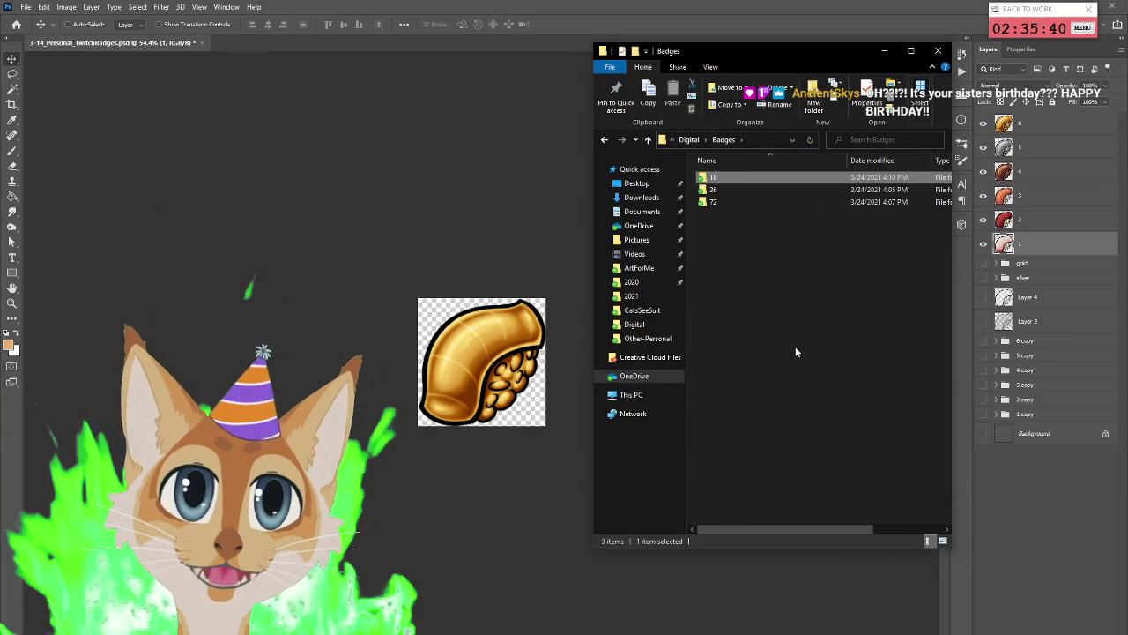
pyautogui.click(686, 141)
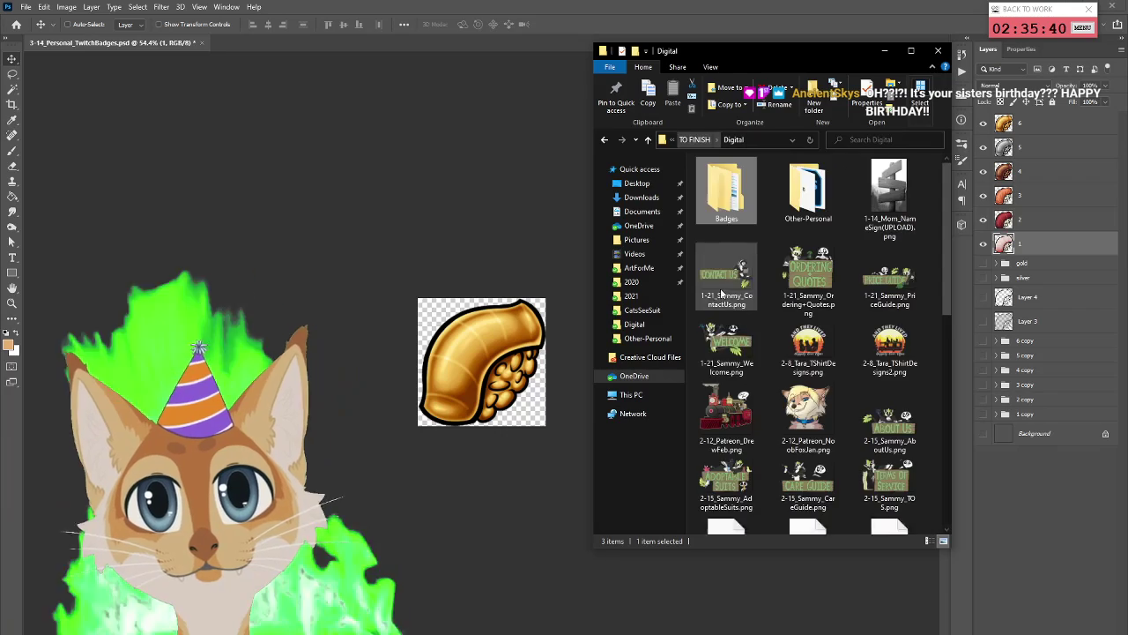
pyautogui.scroll(-5, 793, 353)
pyautogui.click(726, 357)
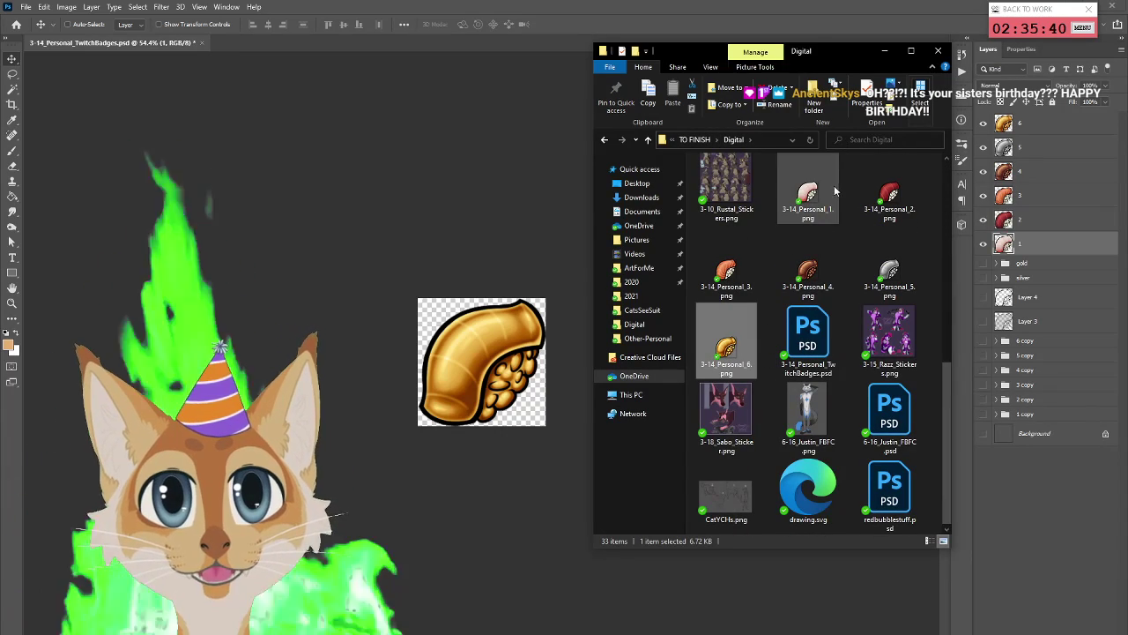
pyautogui.keyDown('shift'); pyautogui.click(830, 194); pyautogui.keyUp('shift')
pyautogui.rightClick(819, 212)
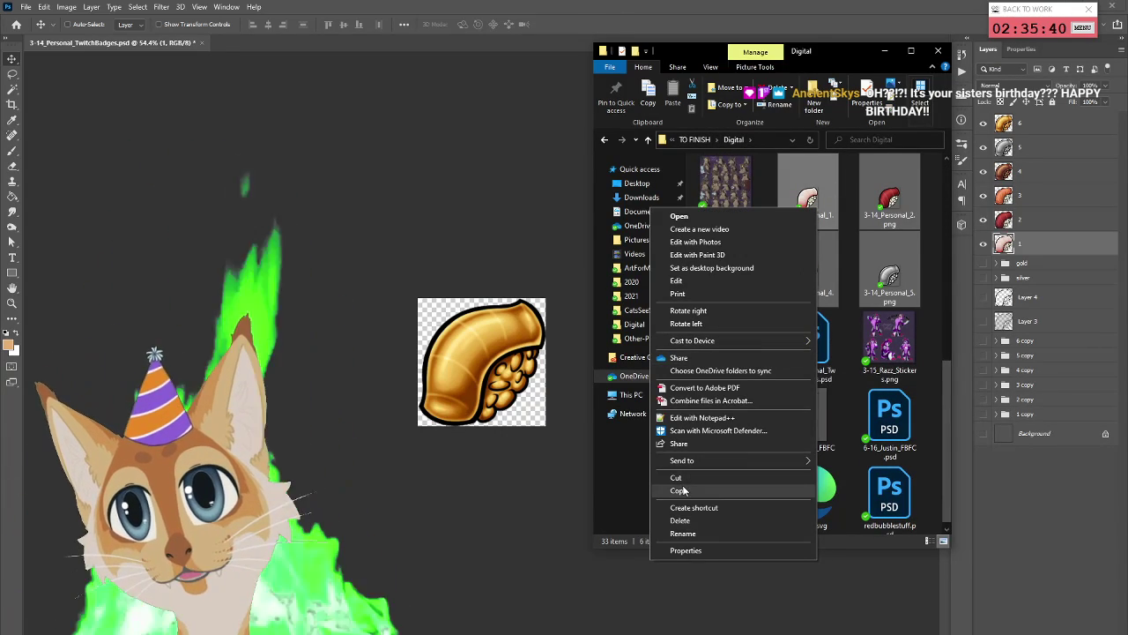
pyautogui.press('Escape')
pyautogui.scroll(5, 819, 264)
pyautogui.doubleClick(727, 190)
pyautogui.click(732, 190)
pyautogui.doubleClick(732, 191)
pyautogui.rightClick(735, 234)
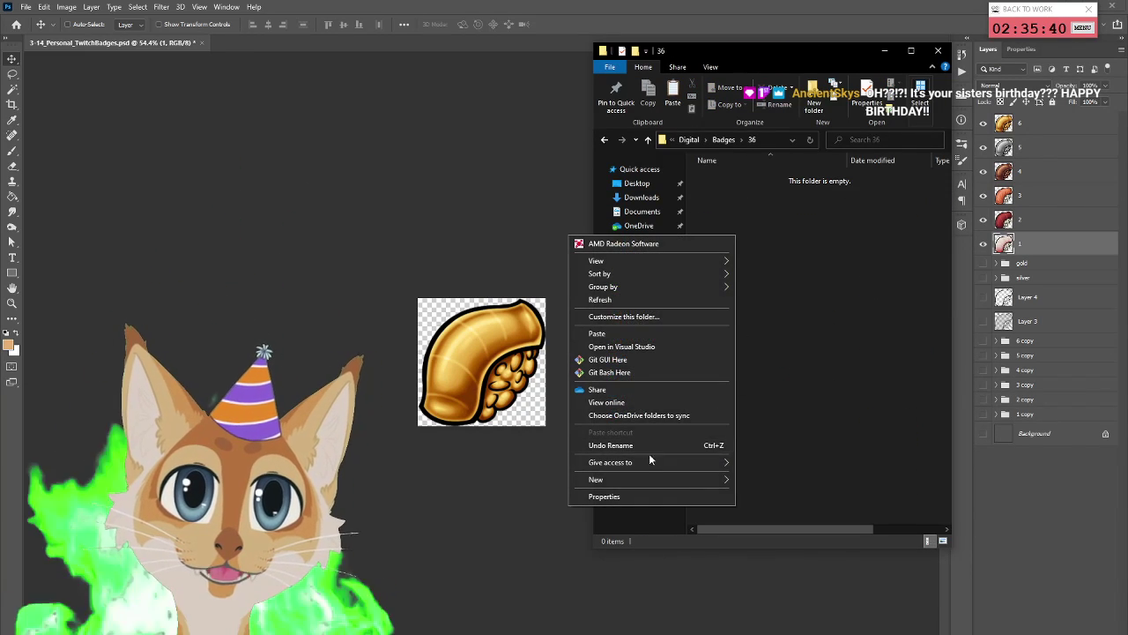
pyautogui.click(661, 334)
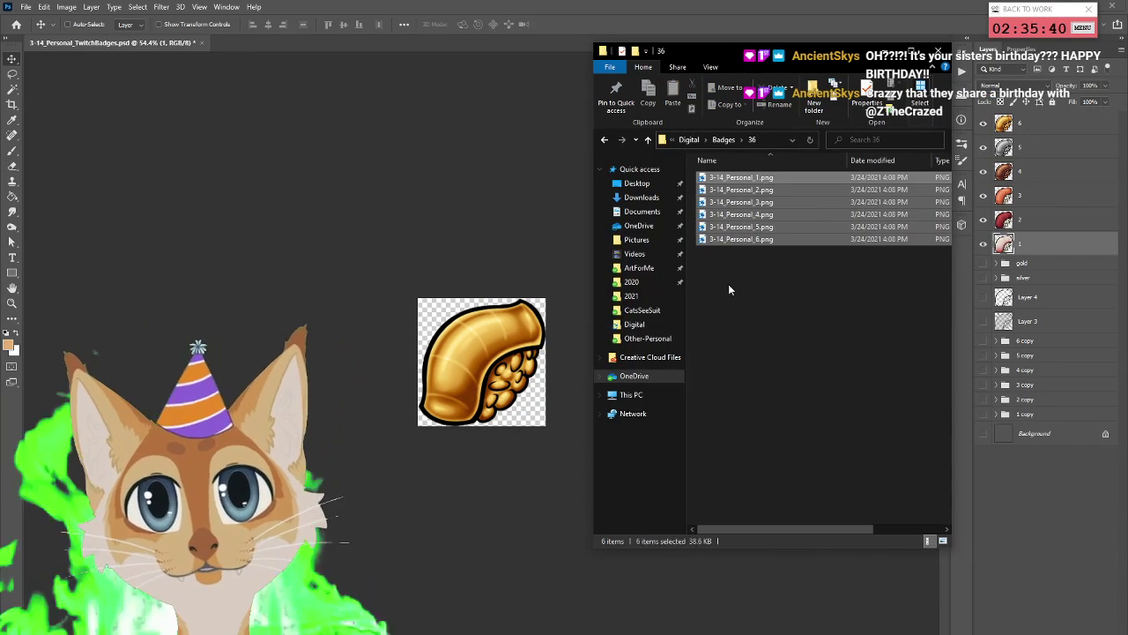
# Show the PNG files in the 36 folder as large icons
pyautogui.click(711, 67)
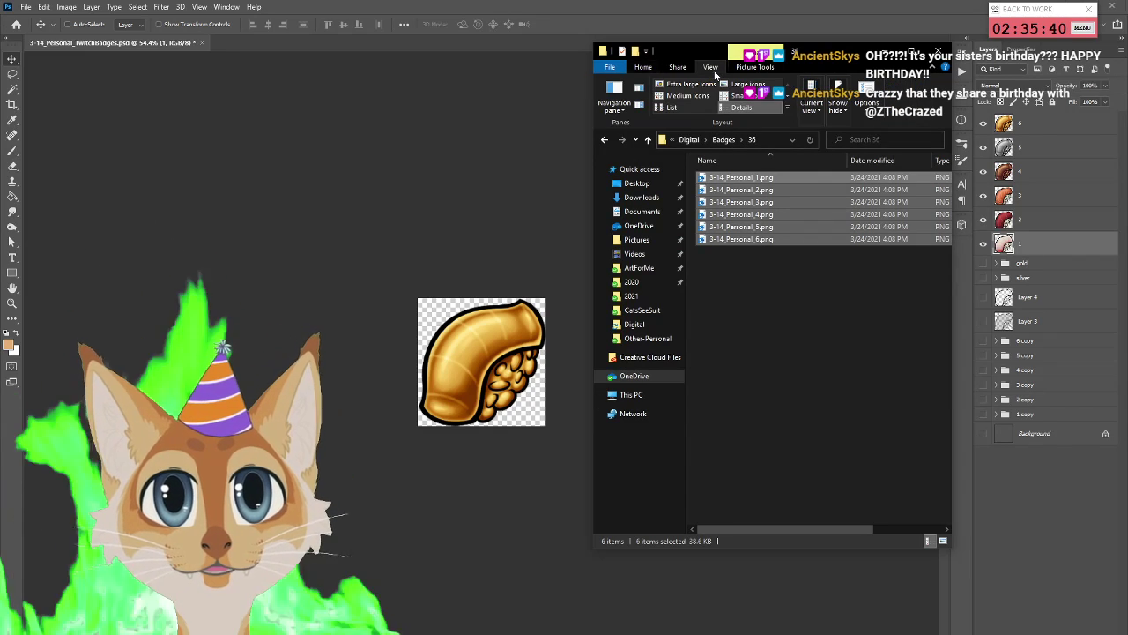
pyautogui.click(747, 84)
pyautogui.click(798, 394)
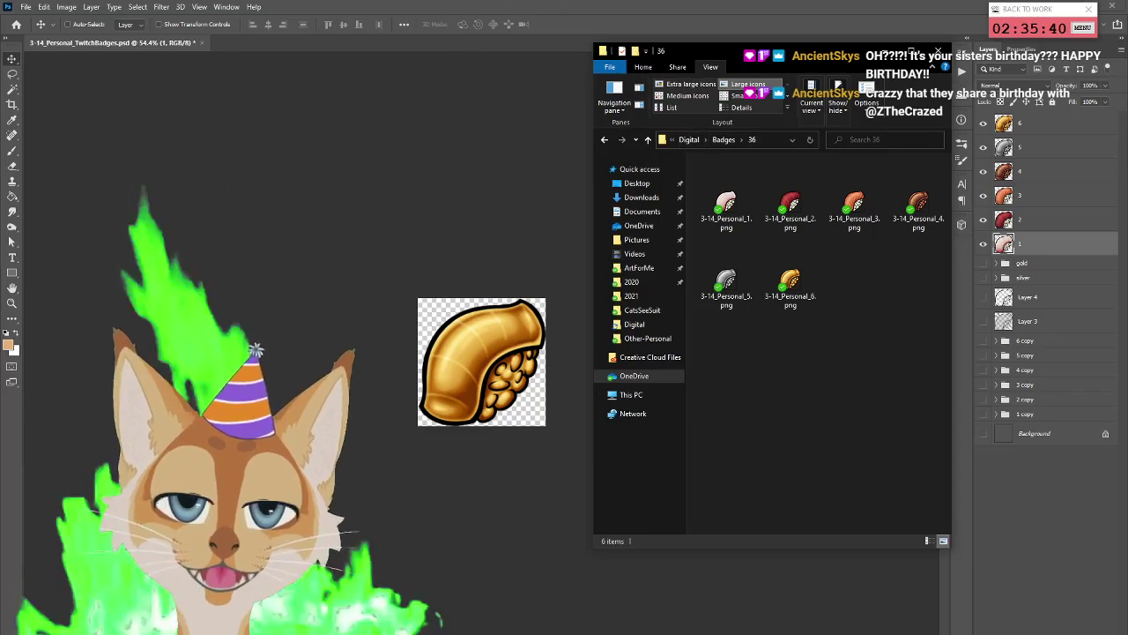
# Bring up Twitch's Loyalty Badges page in Chrome and add 3-14_Personal_1.png from folder 72 to the Base badge's 72 × 72px slot
pyautogui.moveTo(0, 27); pyautogui.dragTo(259, 27)
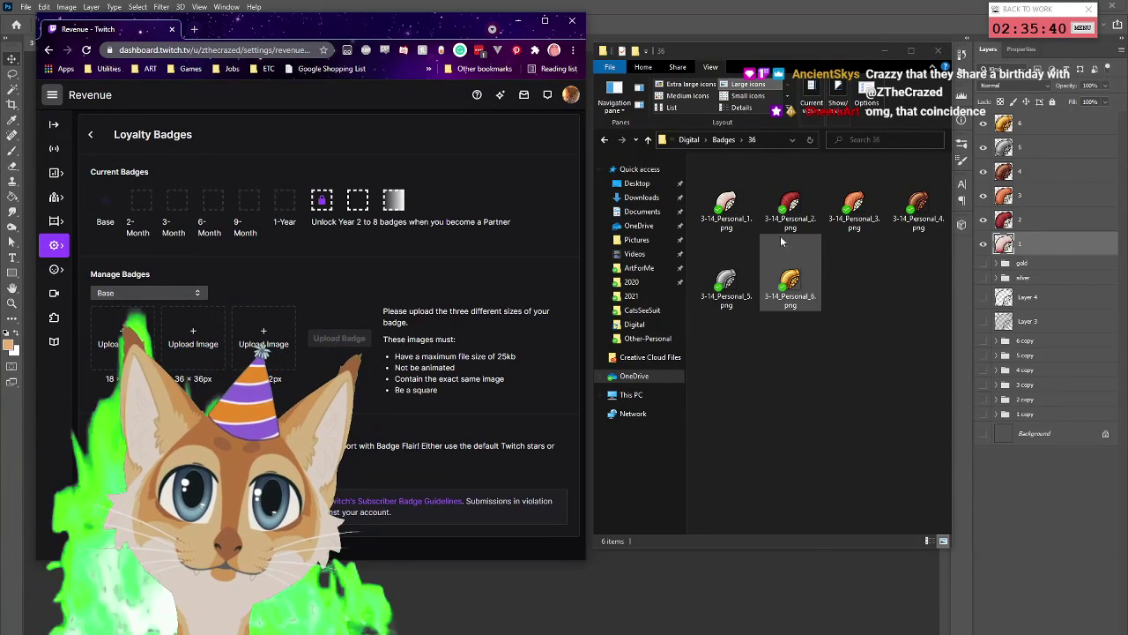
pyautogui.click(723, 139)
pyautogui.click(732, 201)
pyautogui.doubleClick(735, 203)
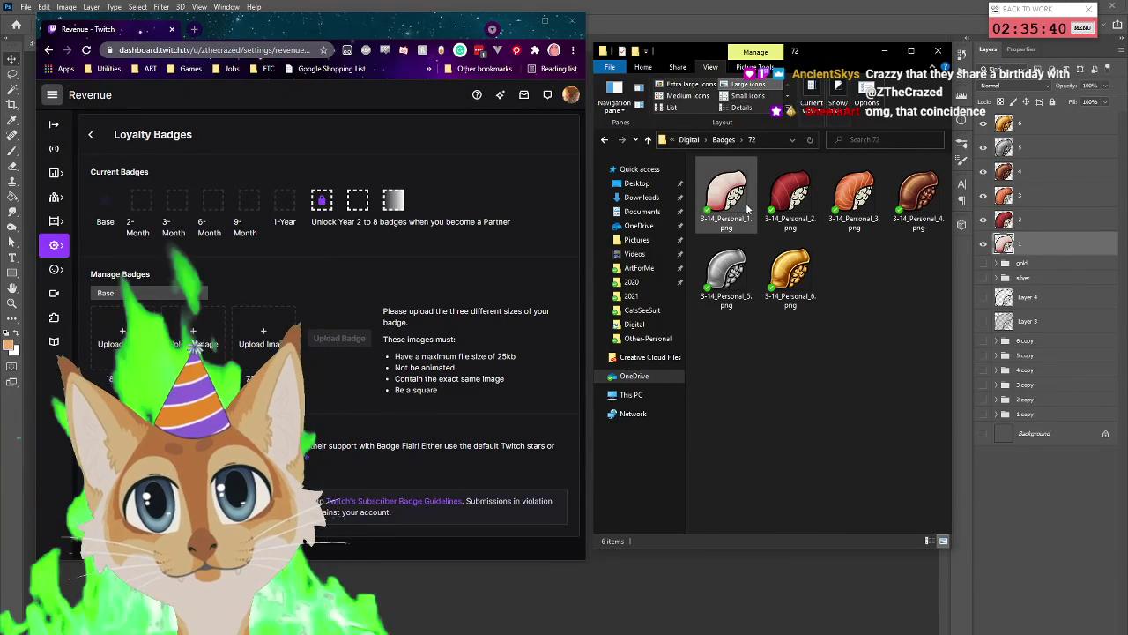
pyautogui.moveTo(268, 344); pyautogui.dragTo(269, 344)
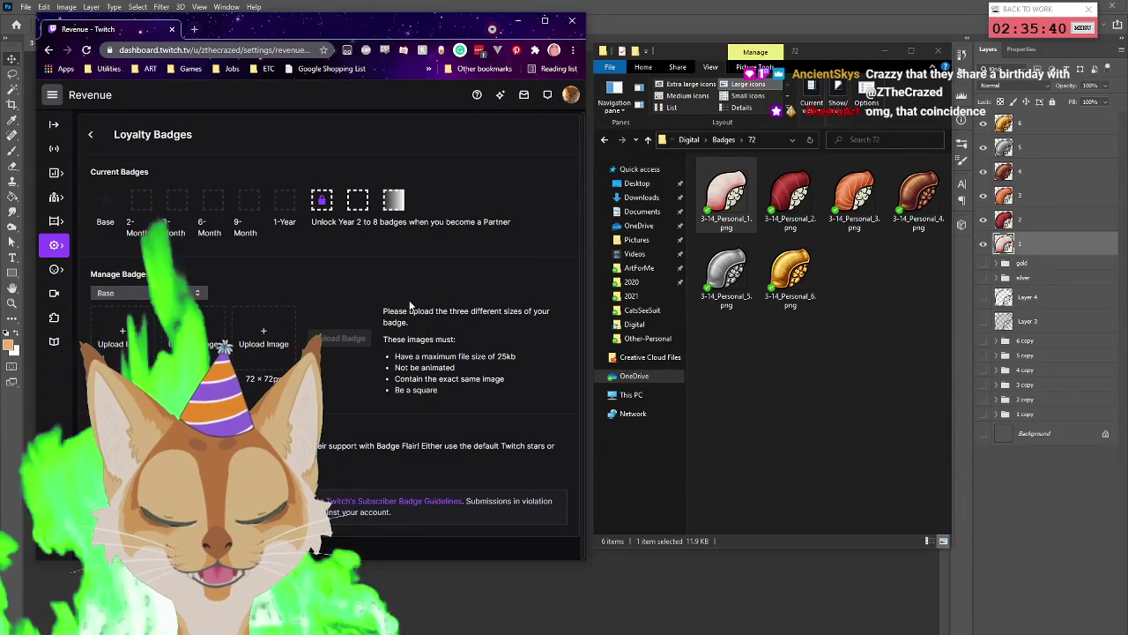
pyautogui.moveTo(725, 195); pyautogui.dragTo(278, 342)
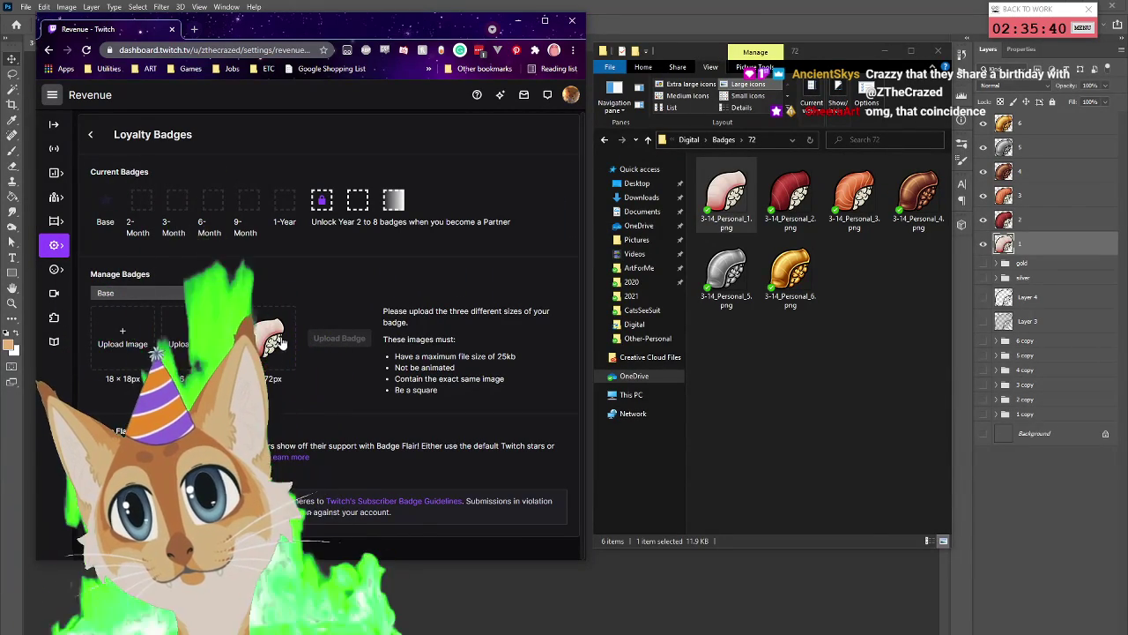
# Add 3-14_Personal_1.png from folder 36 to the Base badge's 36 × 36px slot
pyautogui.click(725, 141)
pyautogui.doubleClick(735, 191)
pyautogui.moveTo(726, 203); pyautogui.dragTo(194, 337)
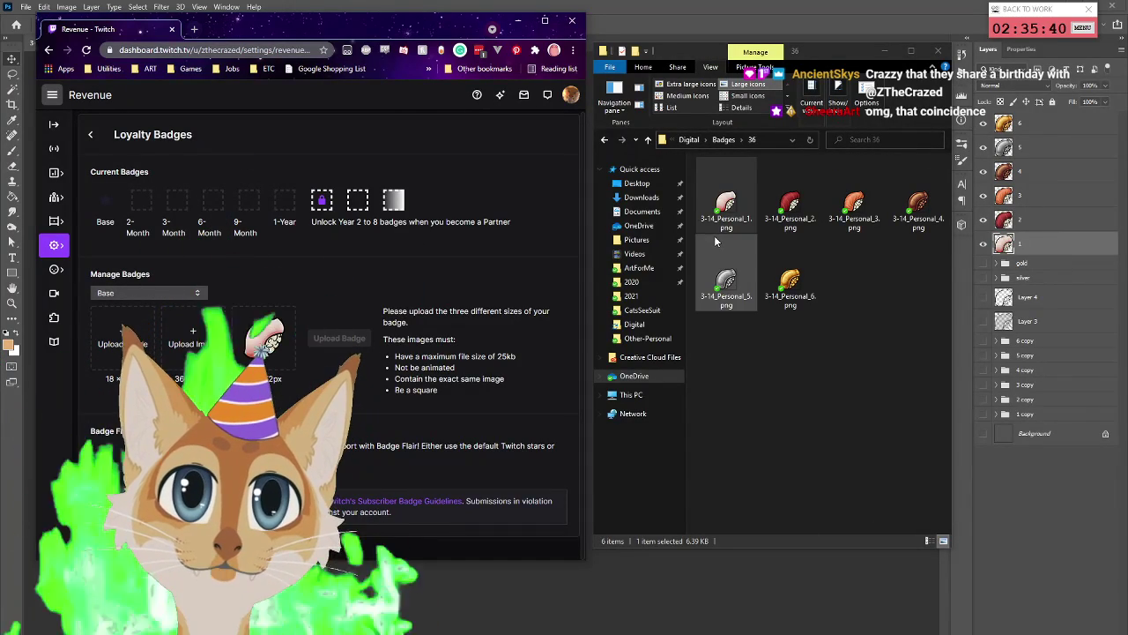
pyautogui.click(725, 205)
pyautogui.moveTo(726, 205); pyautogui.dragTo(721, 218)
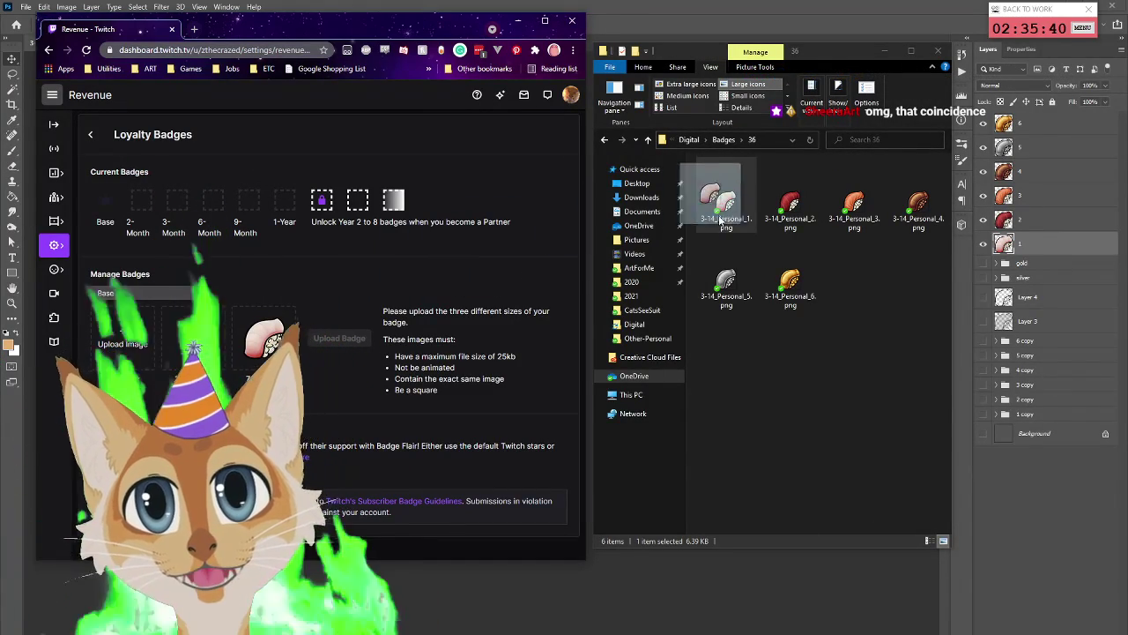
# Add 3-14_Personal_1.png from folder 18 to the Base badge's 18 × 18px slot, then upload and save the badge
pyautogui.click(724, 139)
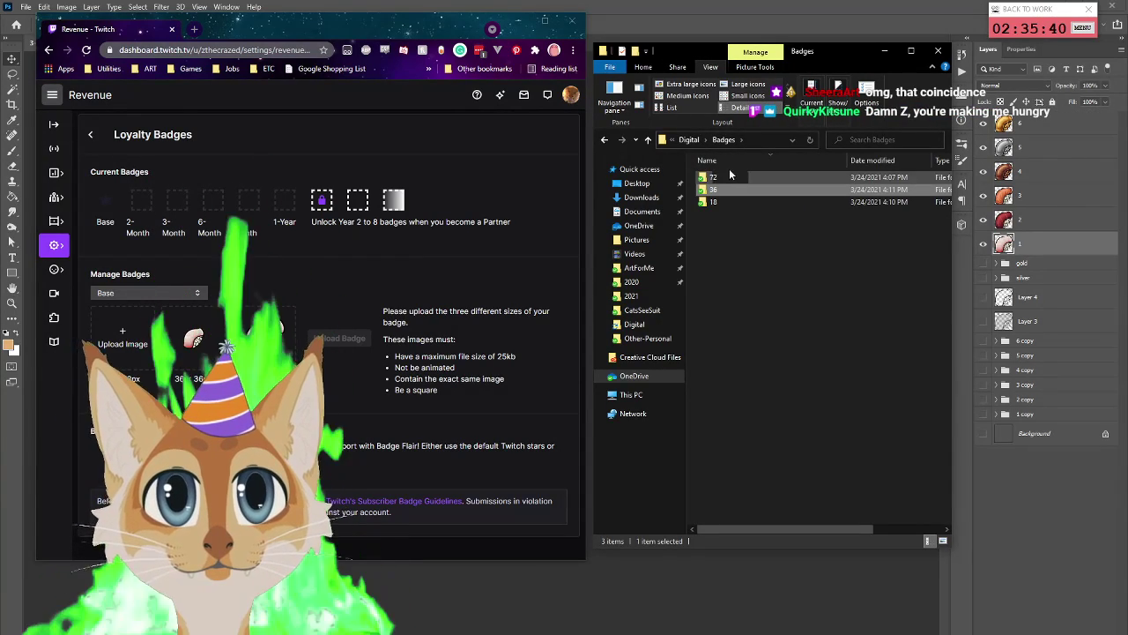
pyautogui.doubleClick(727, 202)
pyautogui.moveTo(734, 214); pyautogui.dragTo(262, 318)
pyautogui.moveTo(150, 349); pyautogui.dragTo(132, 340)
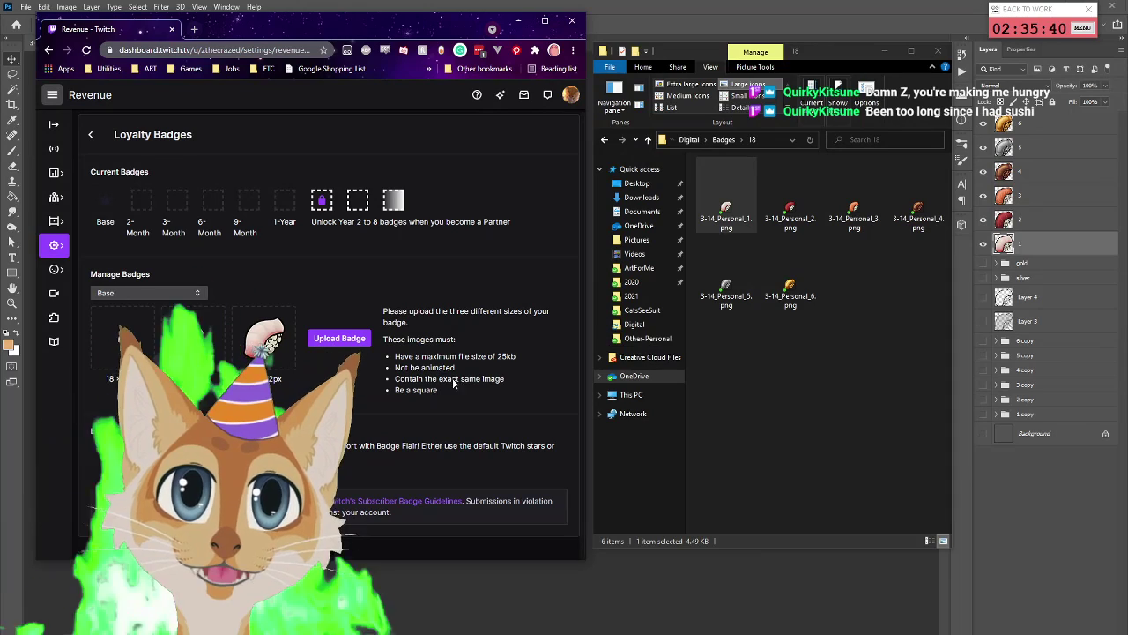
pyautogui.click(351, 339)
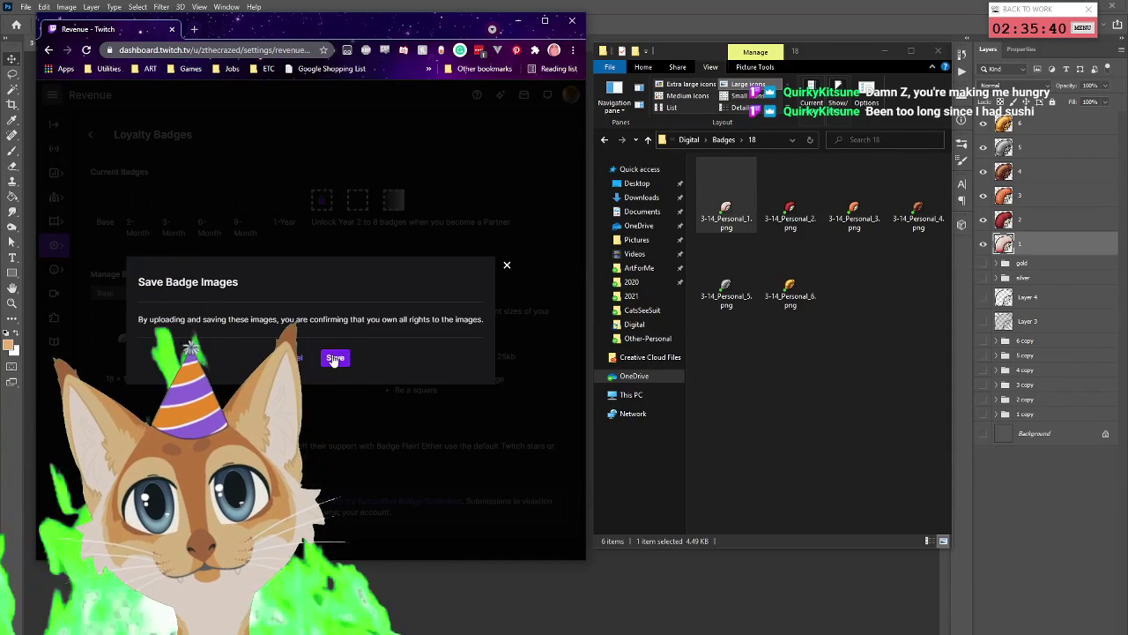
pyautogui.click(333, 359)
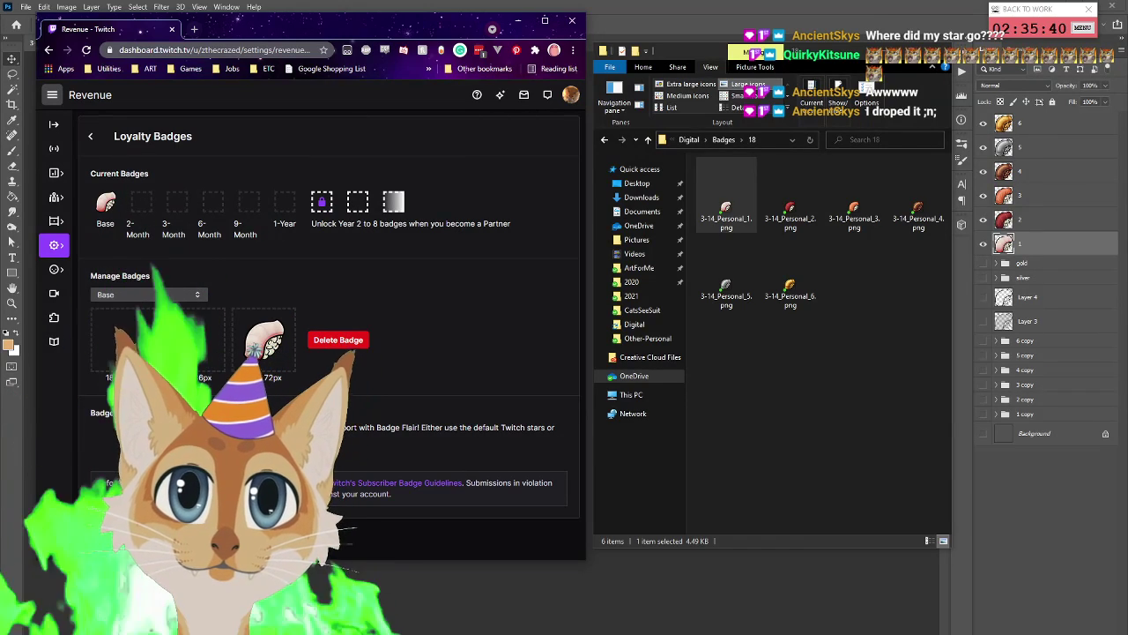
# Choose the 2-Month badge and add 3-14_Personal_2.png from folder 18 to its 18 × 18px slot
pyautogui.click(174, 296)
pyautogui.click(146, 318)
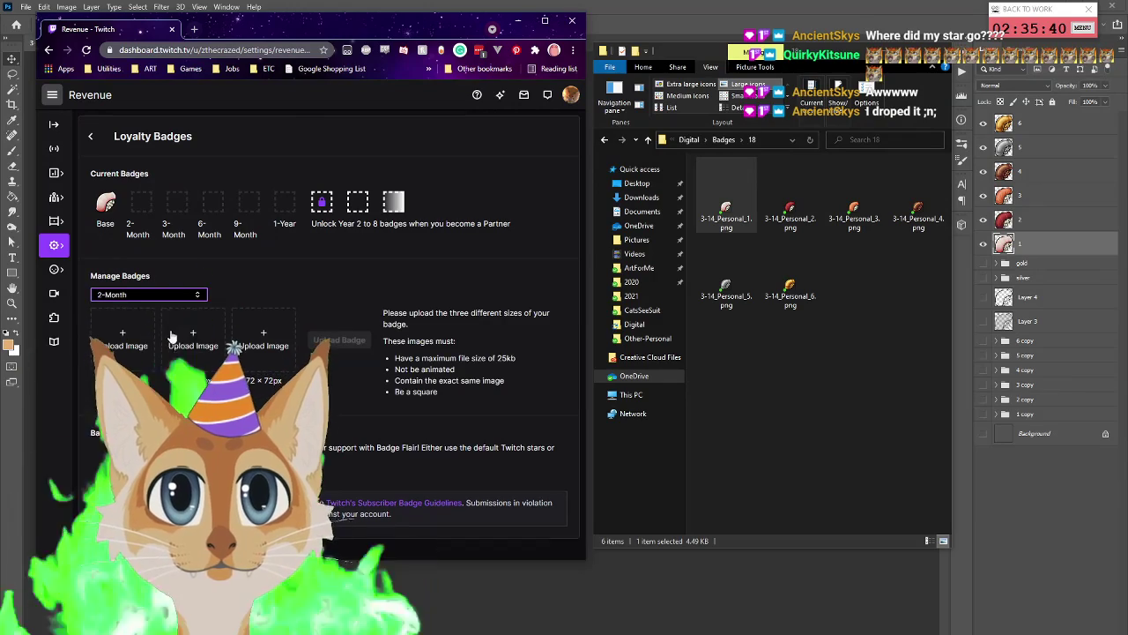
pyautogui.click(790, 209)
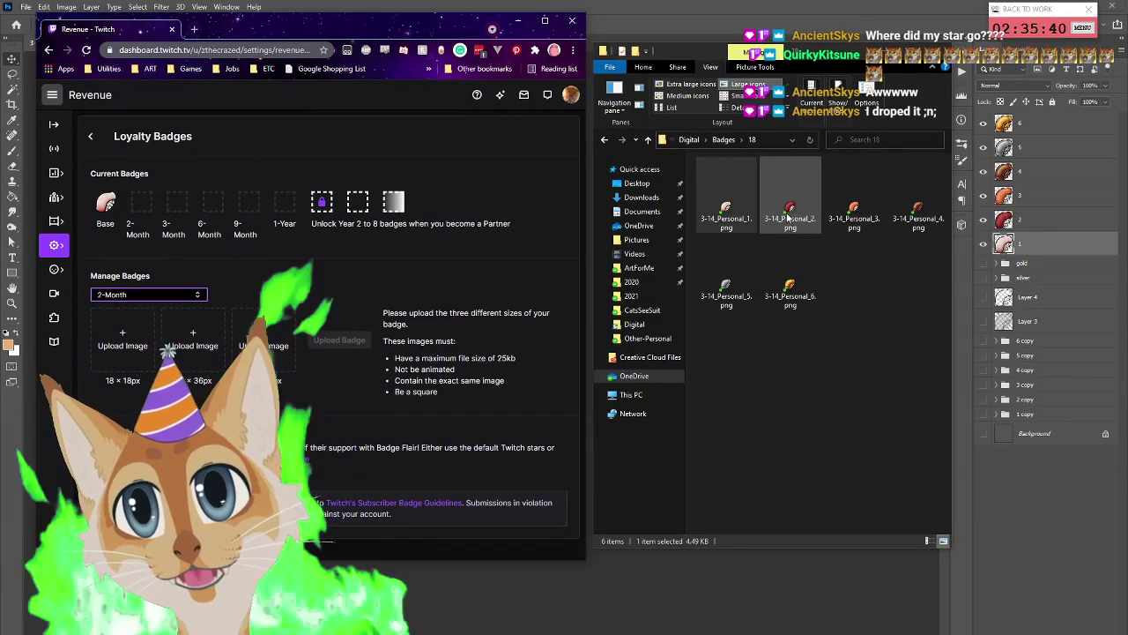
pyautogui.moveTo(701, 220); pyautogui.dragTo(265, 344)
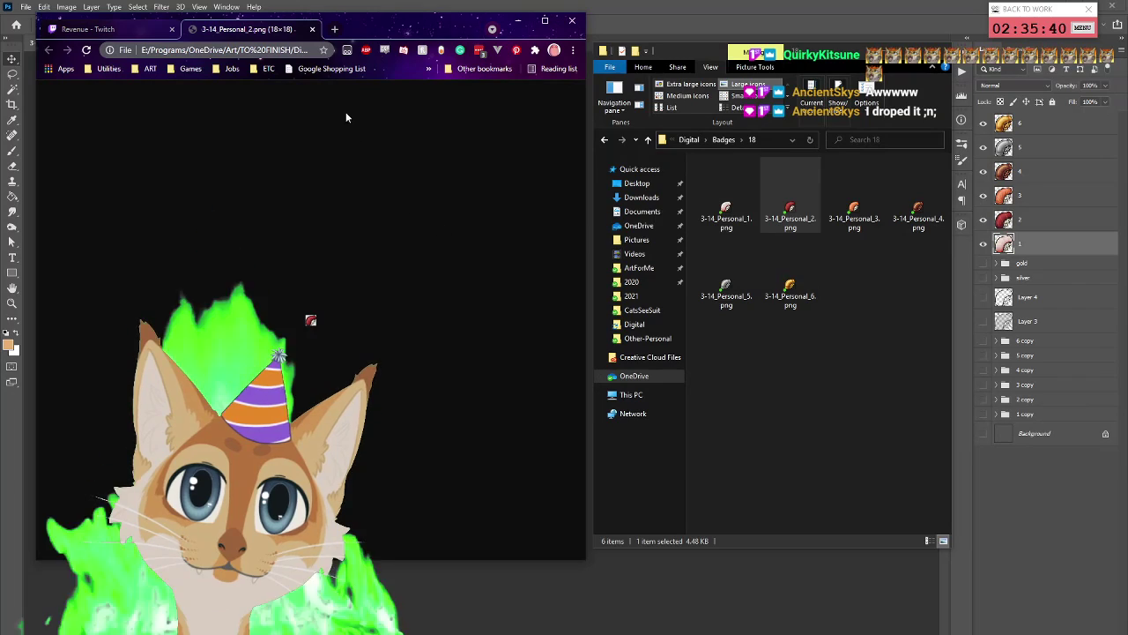
pyautogui.click(312, 29)
pyautogui.moveTo(787, 228); pyautogui.dragTo(132, 348)
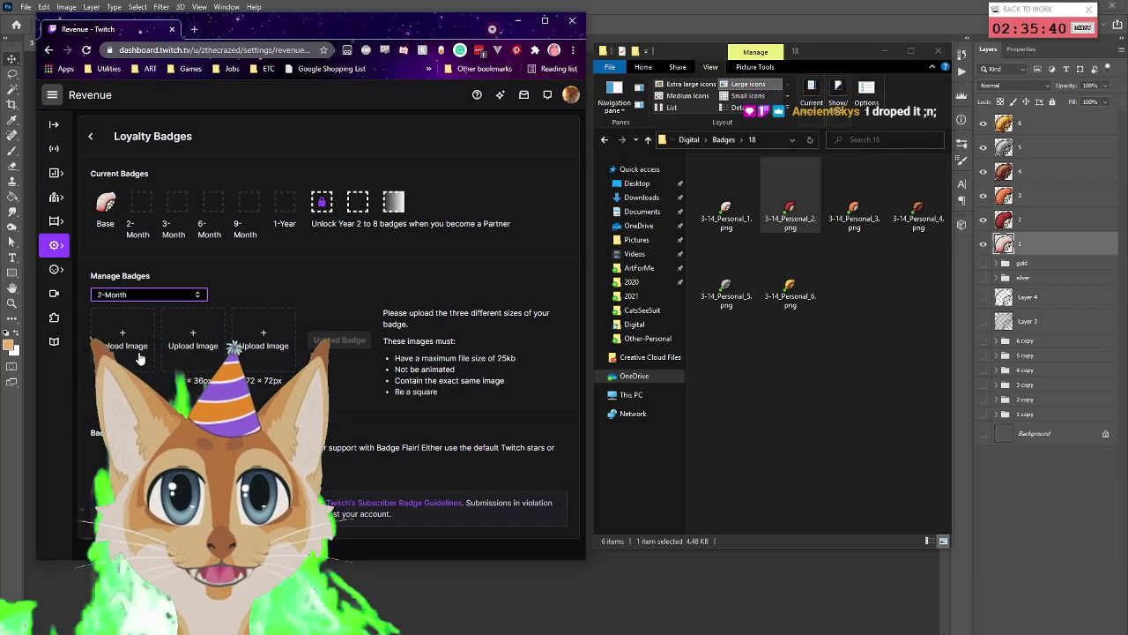
# Add 3-14_Personal_2.png from folder 36 to the 2-Month badge's 36 × 36px slot
pyautogui.click(723, 139)
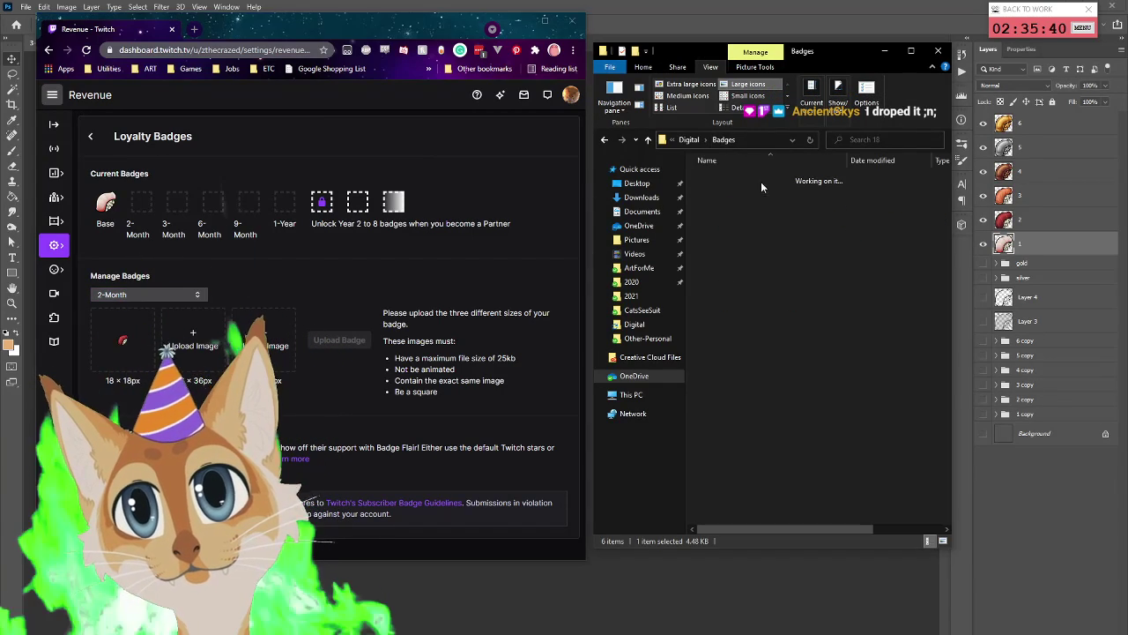
pyautogui.doubleClick(737, 189)
pyautogui.moveTo(790, 211); pyautogui.dragTo(193, 353)
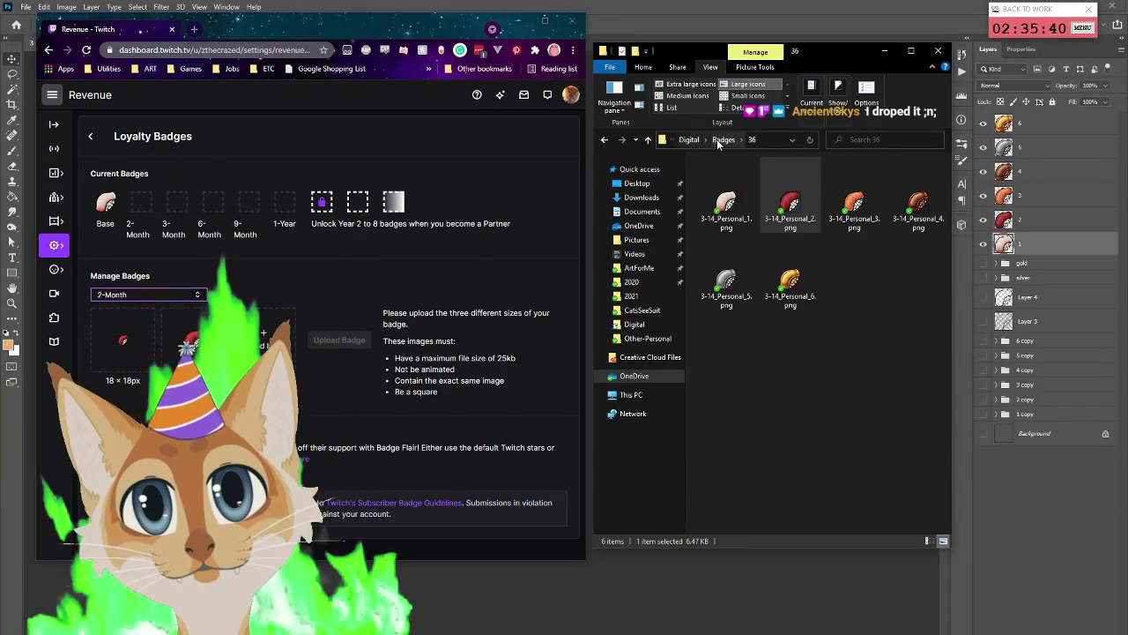
# Add 3-14_Personal_2.png from folder 72 to the 2-Month badge's 72 × 72px slot, then upload and save the badge
pyautogui.click(723, 139)
pyautogui.doubleClick(755, 202)
pyautogui.moveTo(790, 196); pyautogui.dragTo(262, 353)
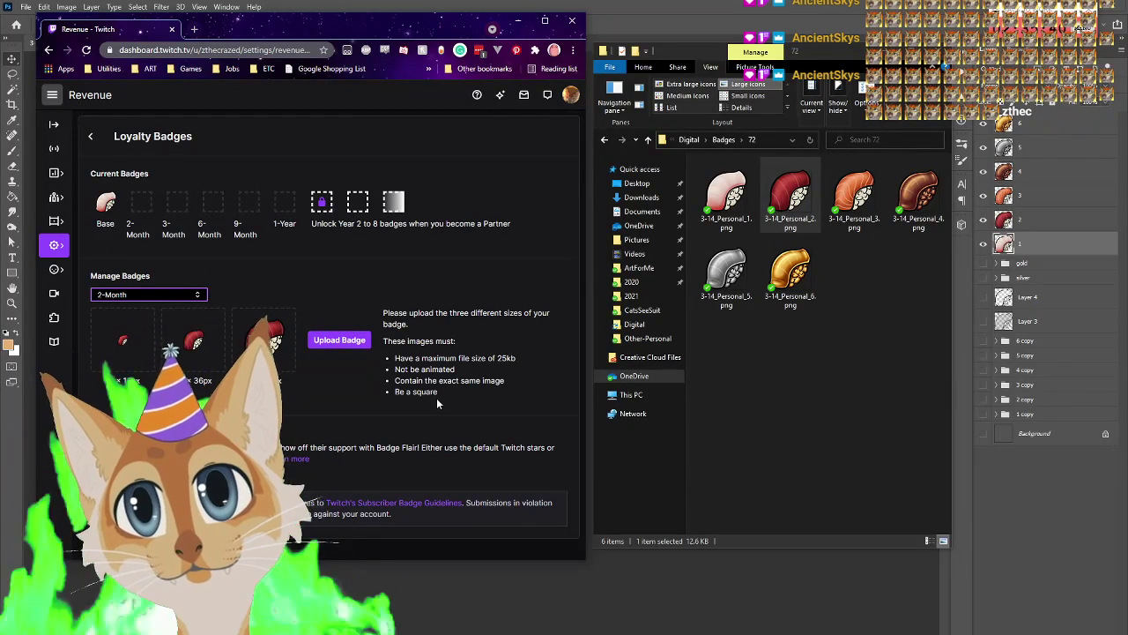
pyautogui.click(350, 340)
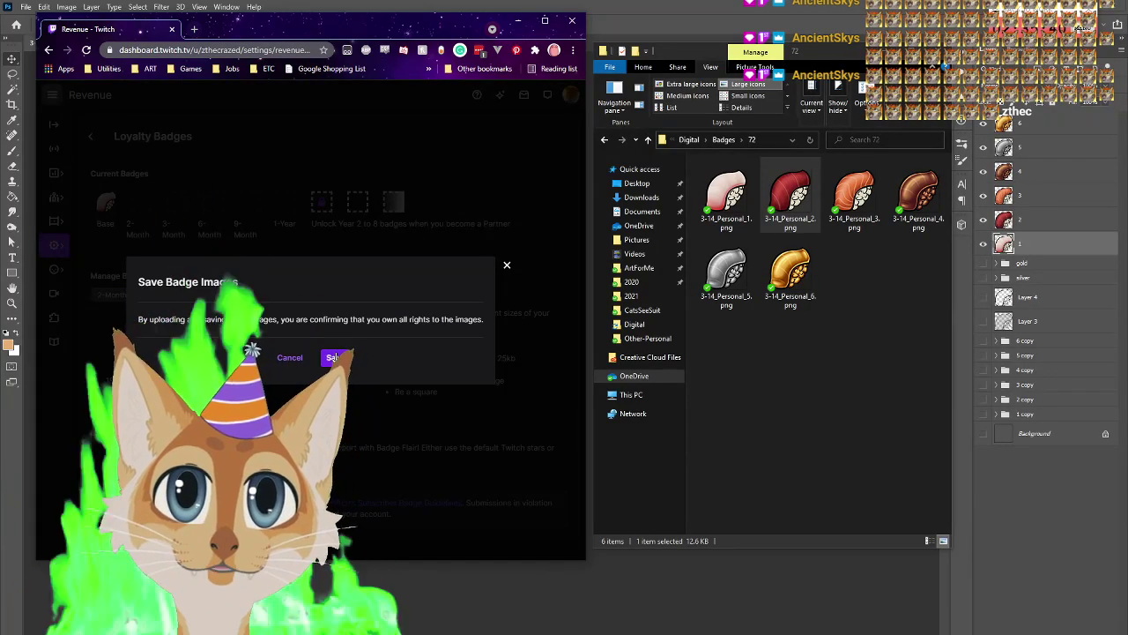
pyautogui.click(335, 357)
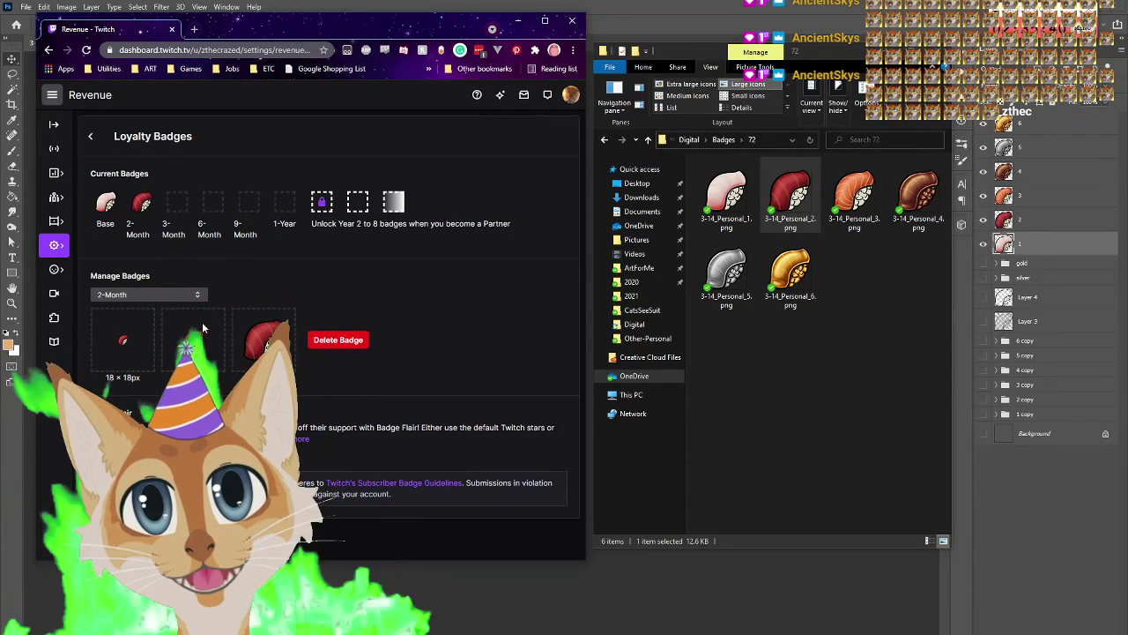
# Choose the 3-Month badge and add 3-14_Personal_3.png from folder 72 to its 72 × 72px slot
pyautogui.click(148, 349)
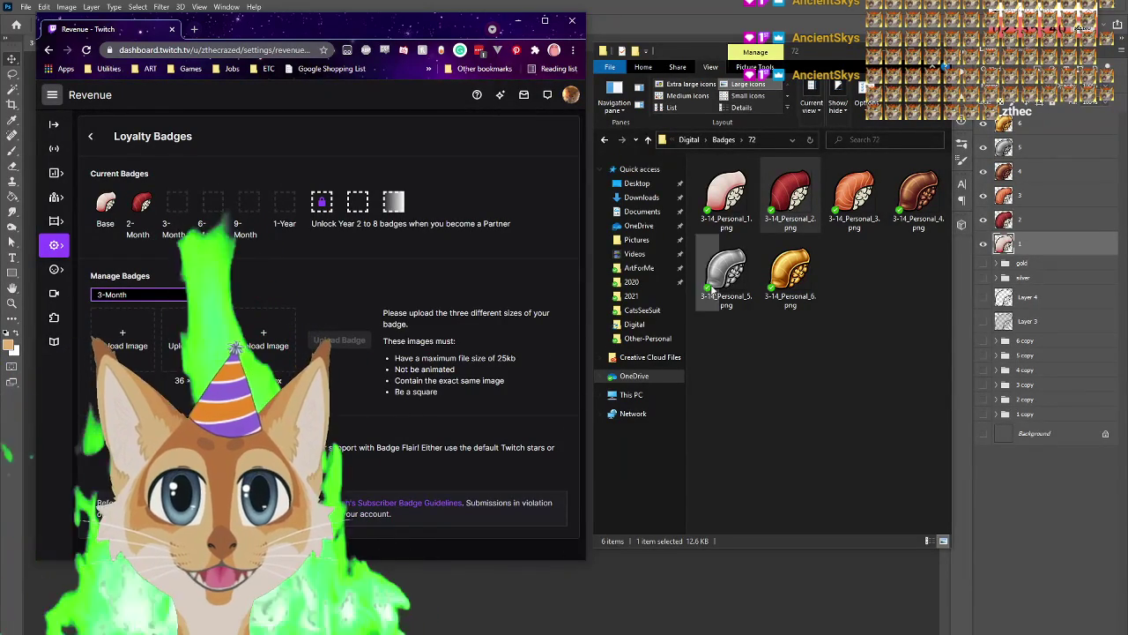
pyautogui.click(853, 194)
pyautogui.moveTo(622, 236); pyautogui.dragTo(268, 342)
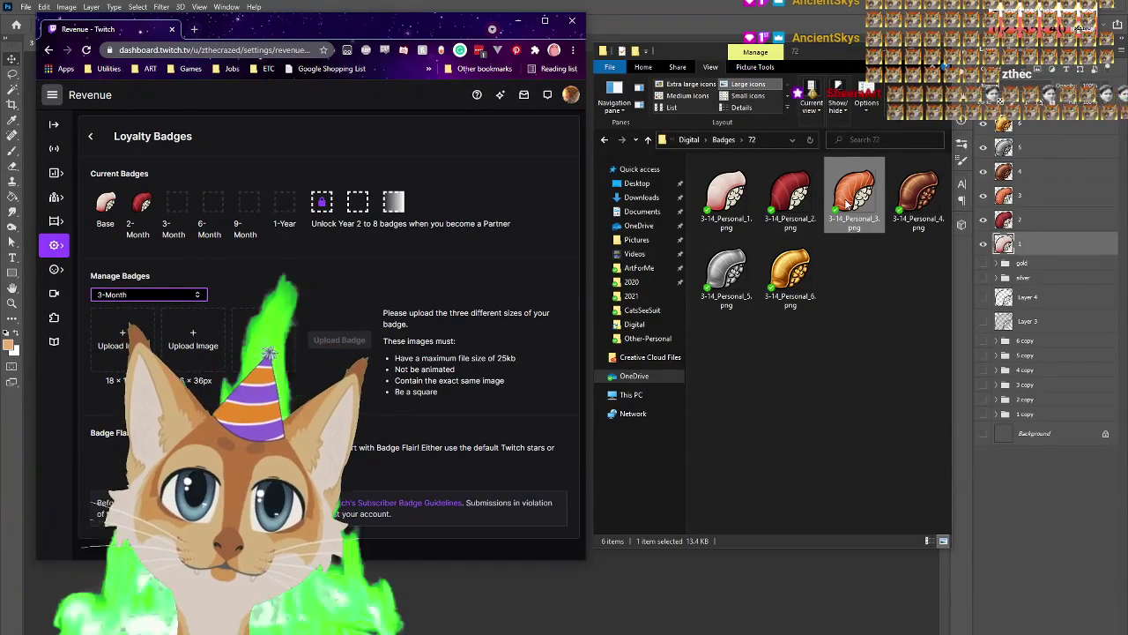
# Add 3-14_Personal_3.png from folder 36 to the 3-Month badge's 36 × 36px slot
pyautogui.click(734, 141)
pyautogui.doubleClick(737, 188)
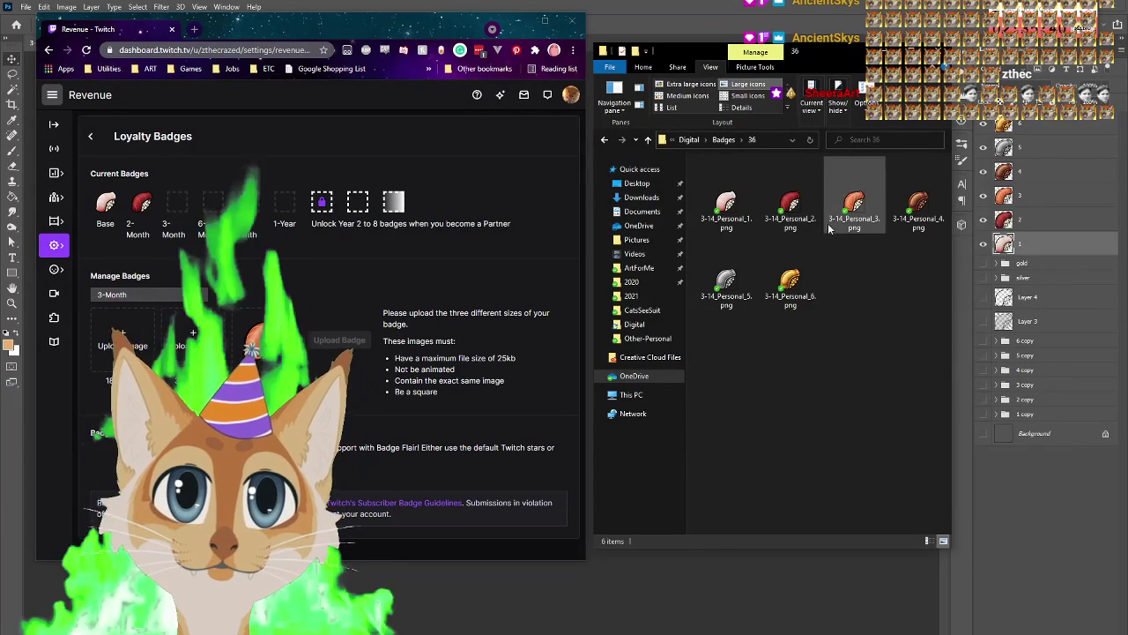
pyautogui.moveTo(192, 354); pyautogui.dragTo(188, 351)
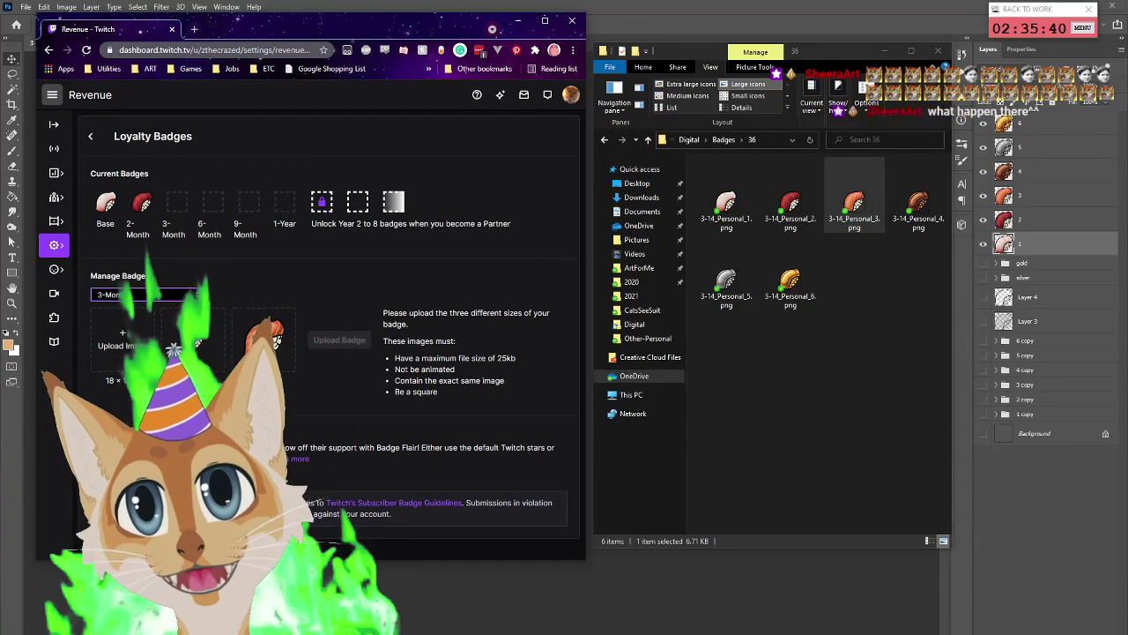
pyautogui.moveTo(265, 339); pyautogui.dragTo(265, 340)
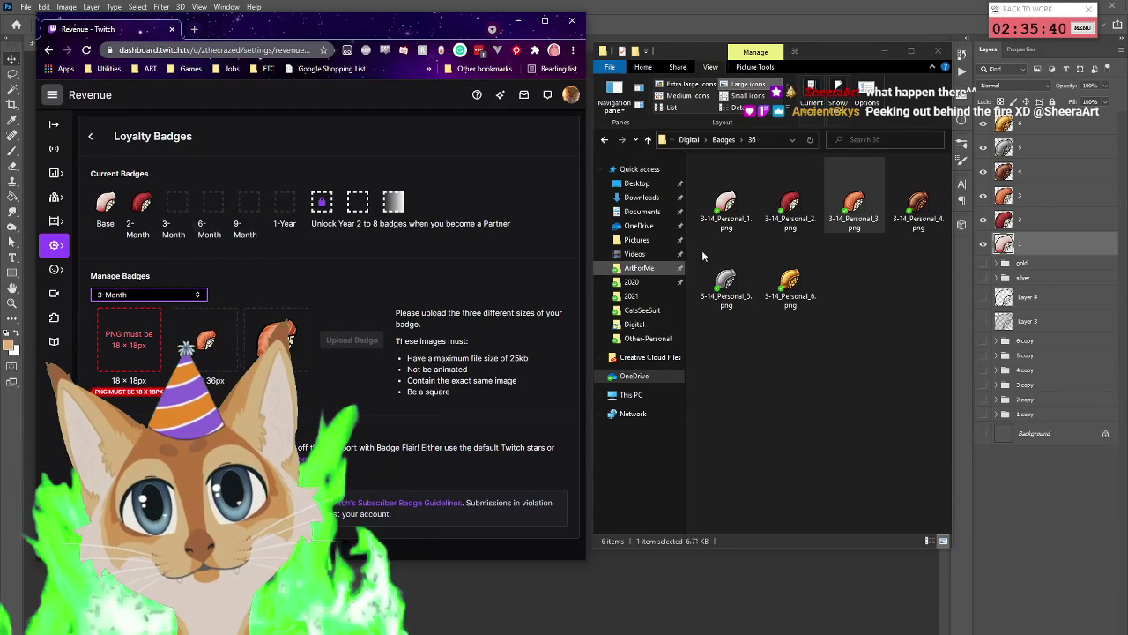
# Add 3-14_Personal_3.png from folder 18 to the 3-Month badge's 18 × 18px slot, then upload and save the badge
pyautogui.click(724, 139)
pyautogui.doubleClick(763, 180)
pyautogui.moveTo(854, 210); pyautogui.dragTo(128, 353)
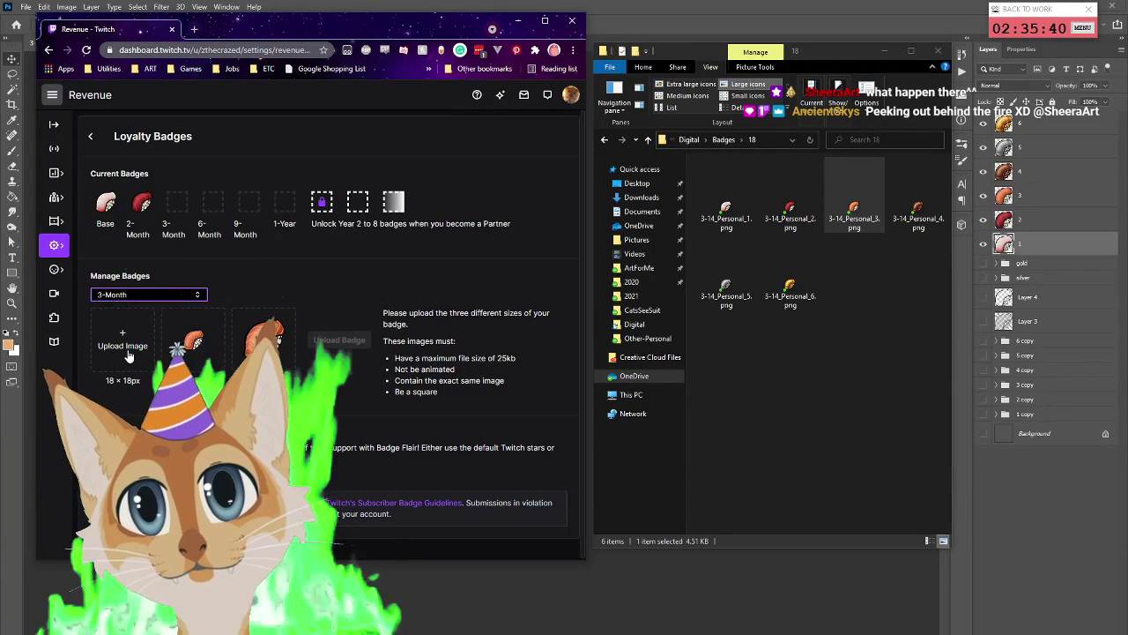
pyautogui.click(349, 339)
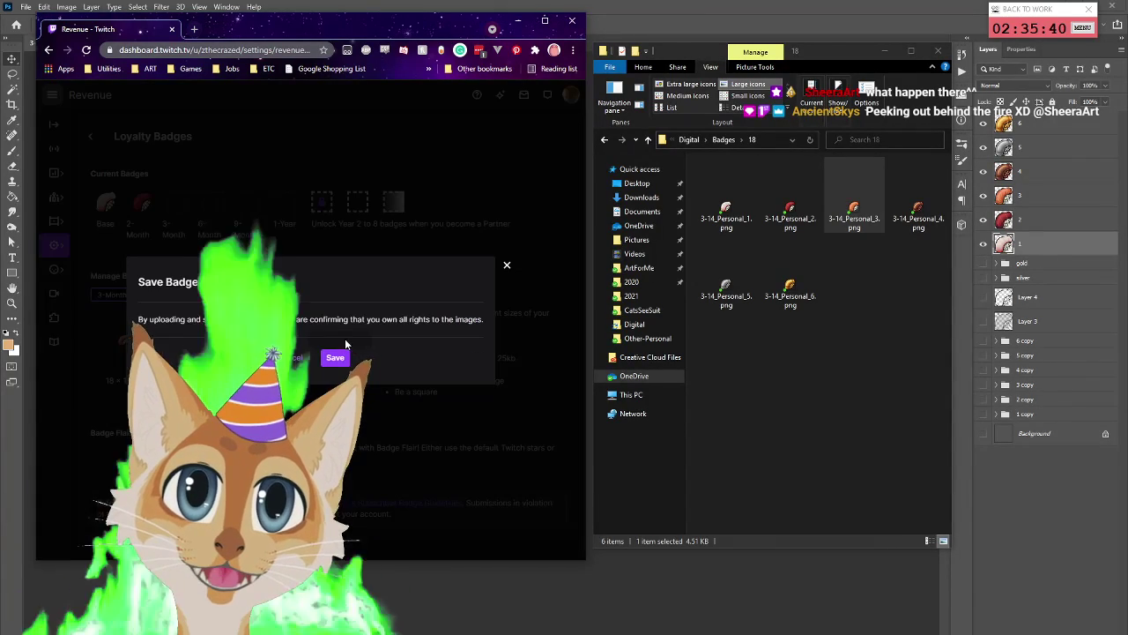
pyautogui.click(335, 357)
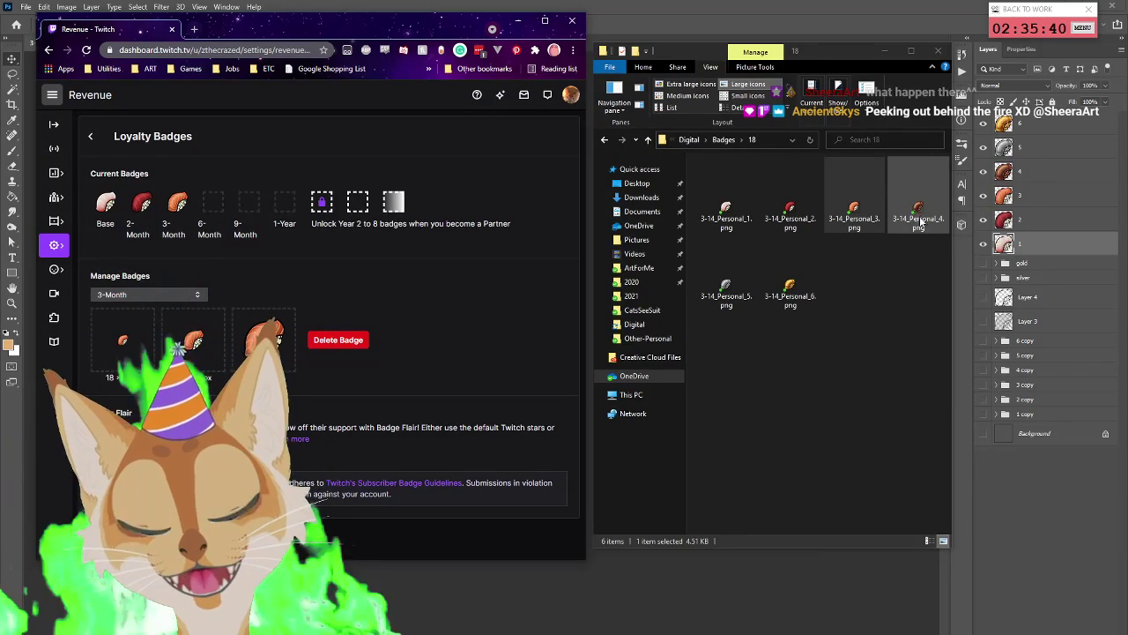
# Choose the 6-Month badge and add 3-14_Personal_4.png from folder 18 to its 18 × 18px slot
pyautogui.click(154, 294)
pyautogui.click(113, 367)
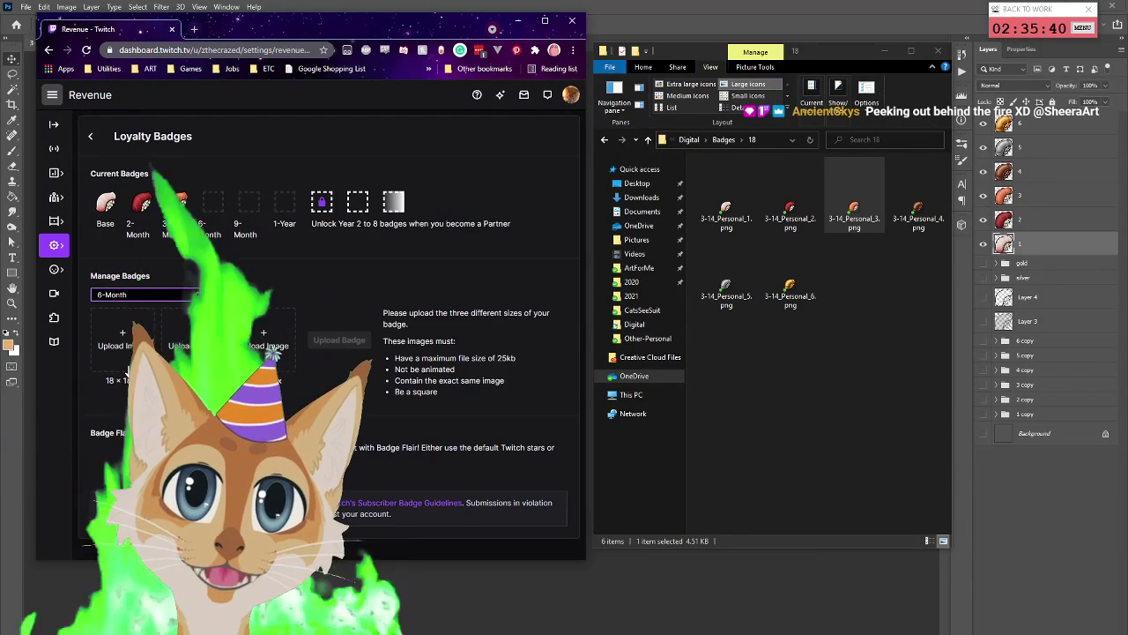
pyautogui.click(309, 275)
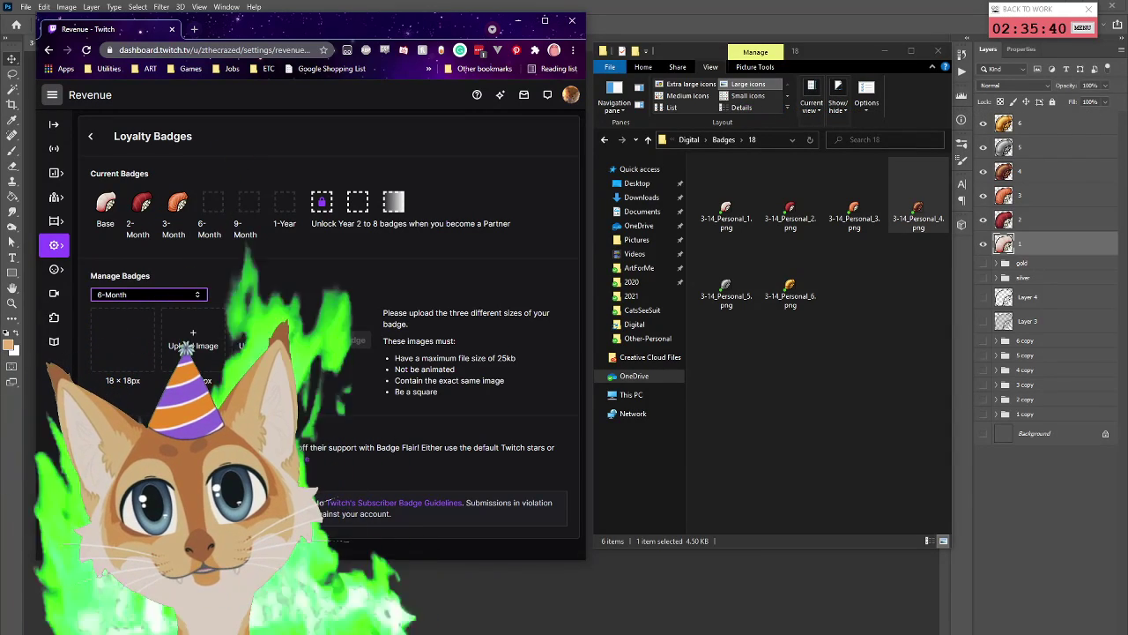
# Add 3-14_Personal_4.png from folder 36 to the 6-Month badge's 36 × 36px slot
pyautogui.click(729, 144)
pyautogui.click(725, 140)
pyautogui.doubleClick(729, 187)
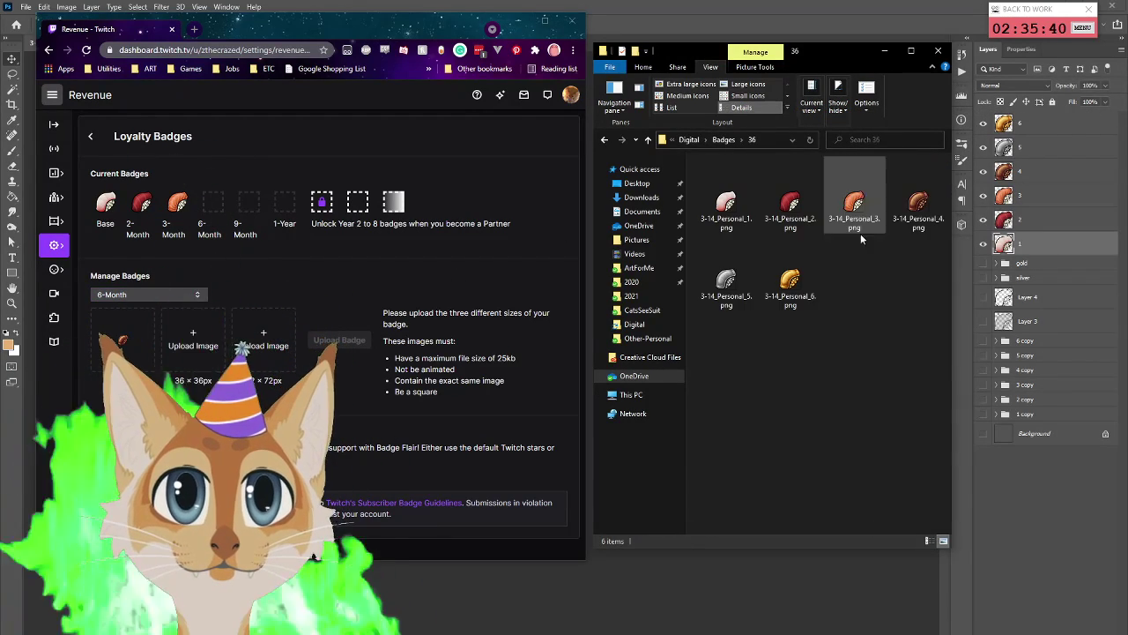
pyautogui.moveTo(918, 203); pyautogui.dragTo(194, 341)
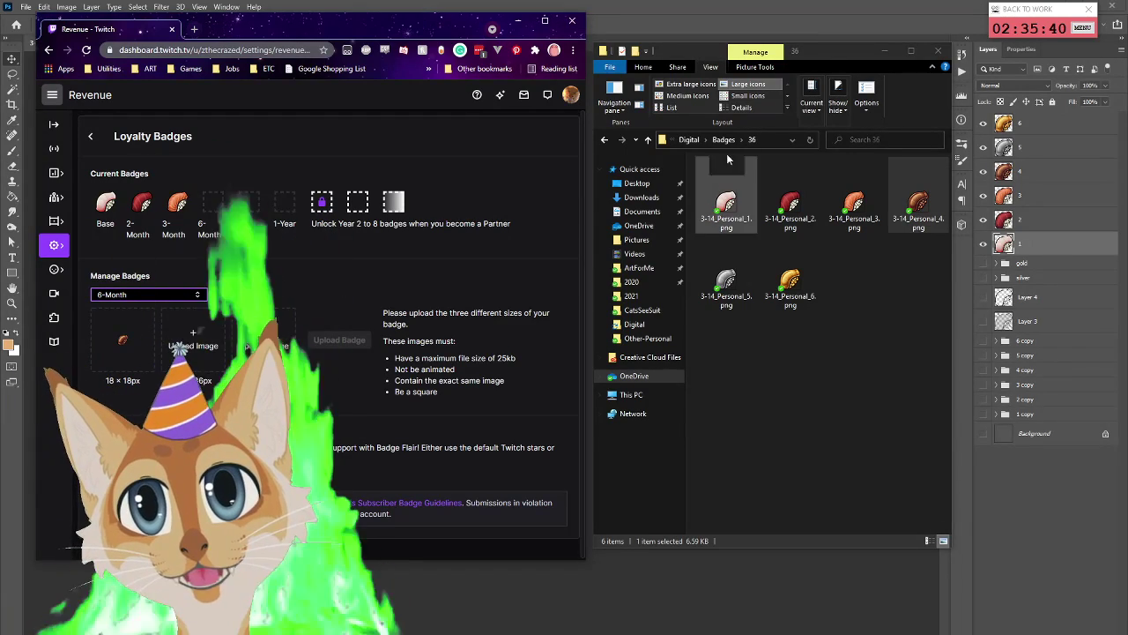
# Add 3-14_Personal_4.png from folder 72 to the 6-Month badge's 72 × 72px slot, then upload and save the badge
pyautogui.click(720, 142)
pyautogui.doubleClick(728, 201)
pyautogui.moveTo(919, 203); pyautogui.dragTo(262, 344)
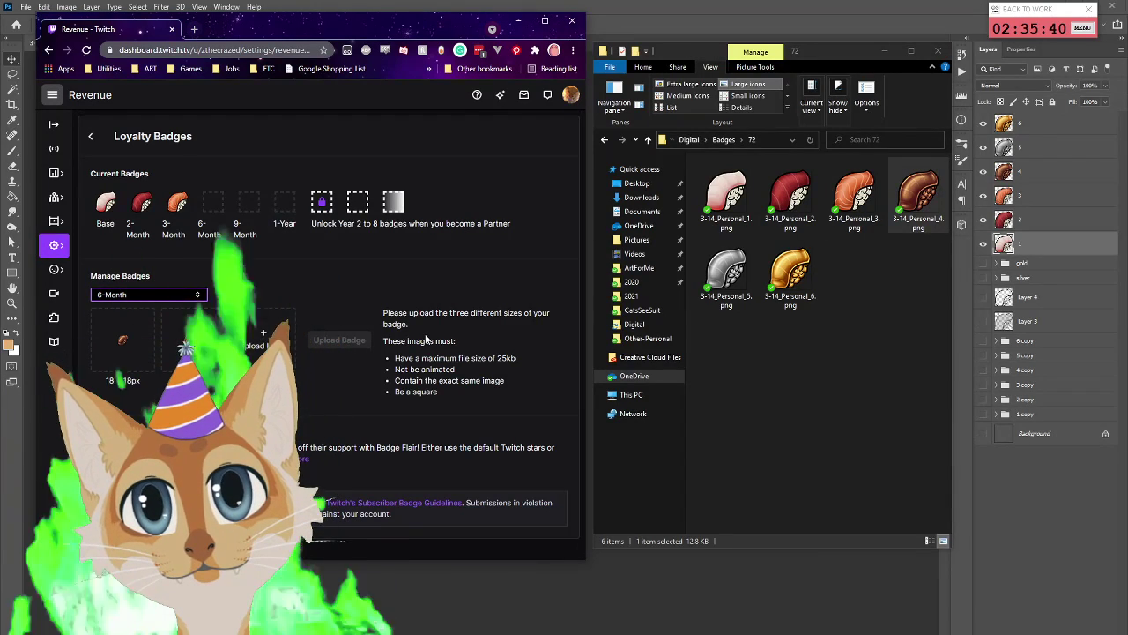
pyautogui.click(342, 341)
pyautogui.click(338, 357)
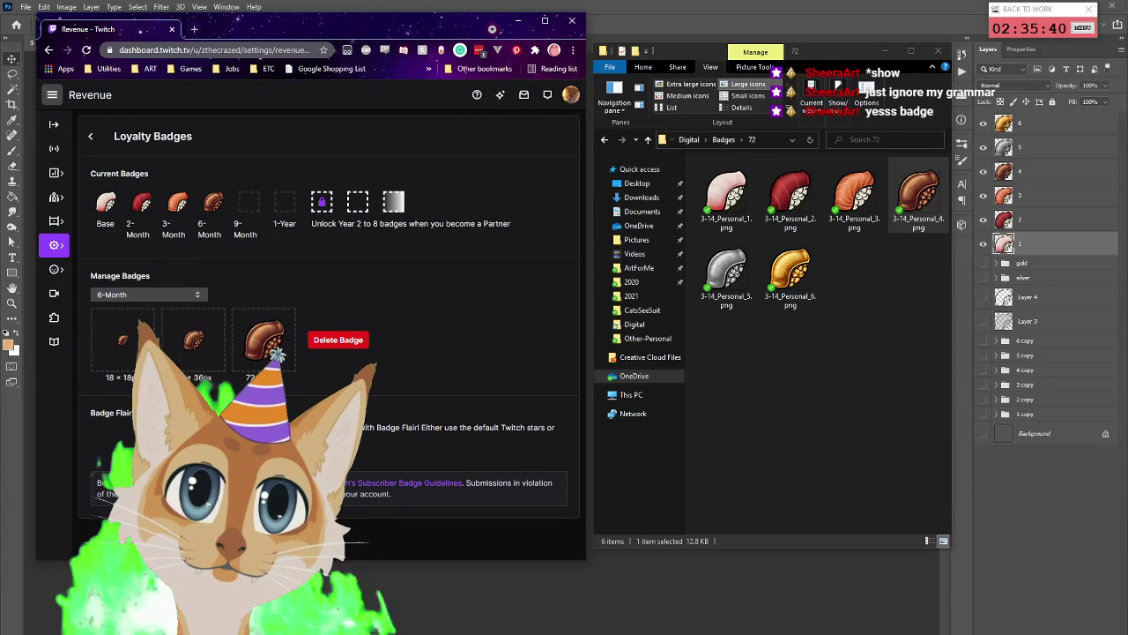
# View the phone screenshot of the stream chat in Telegram's Saved Messages at full size, then close it and hide the Telegram window
pyautogui.click(724, 139)
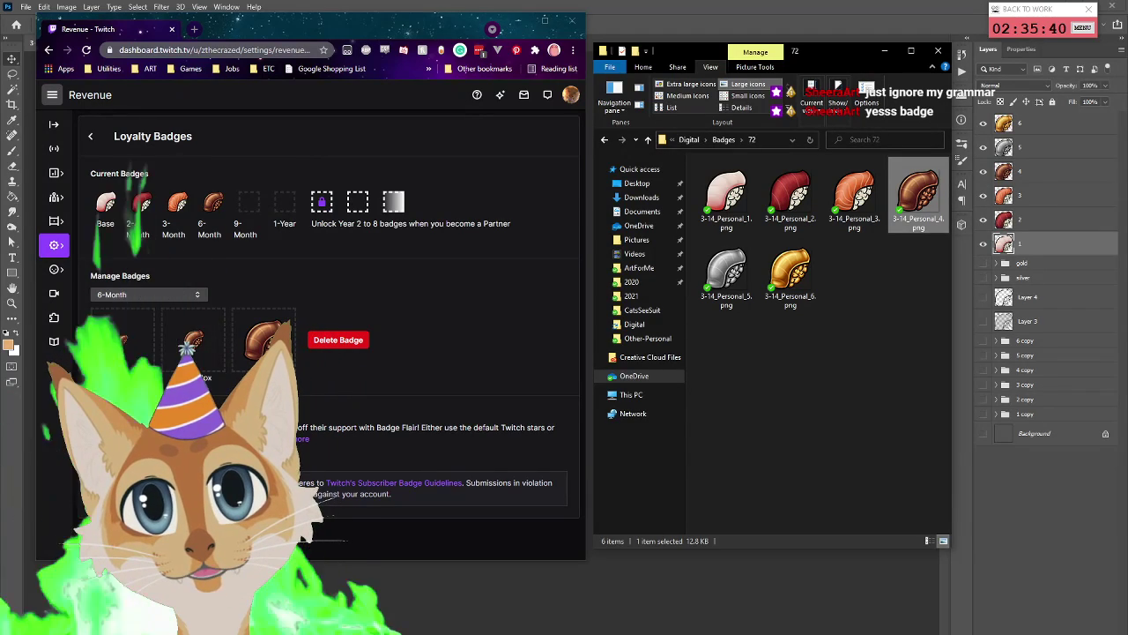
pyautogui.click(149, 295)
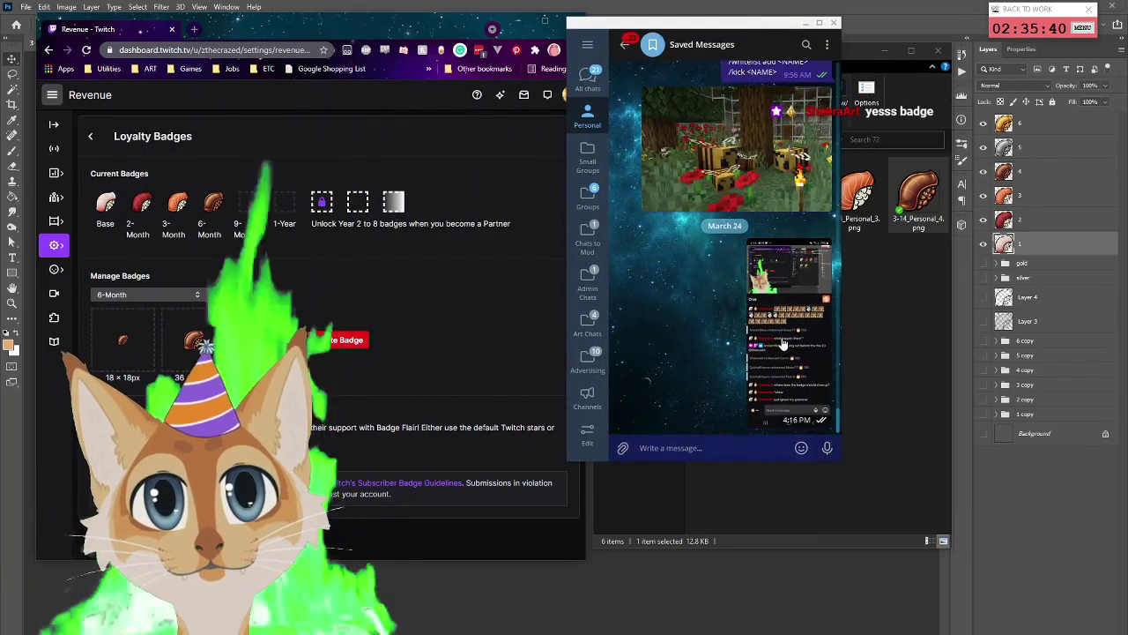
pyautogui.click(747, 381)
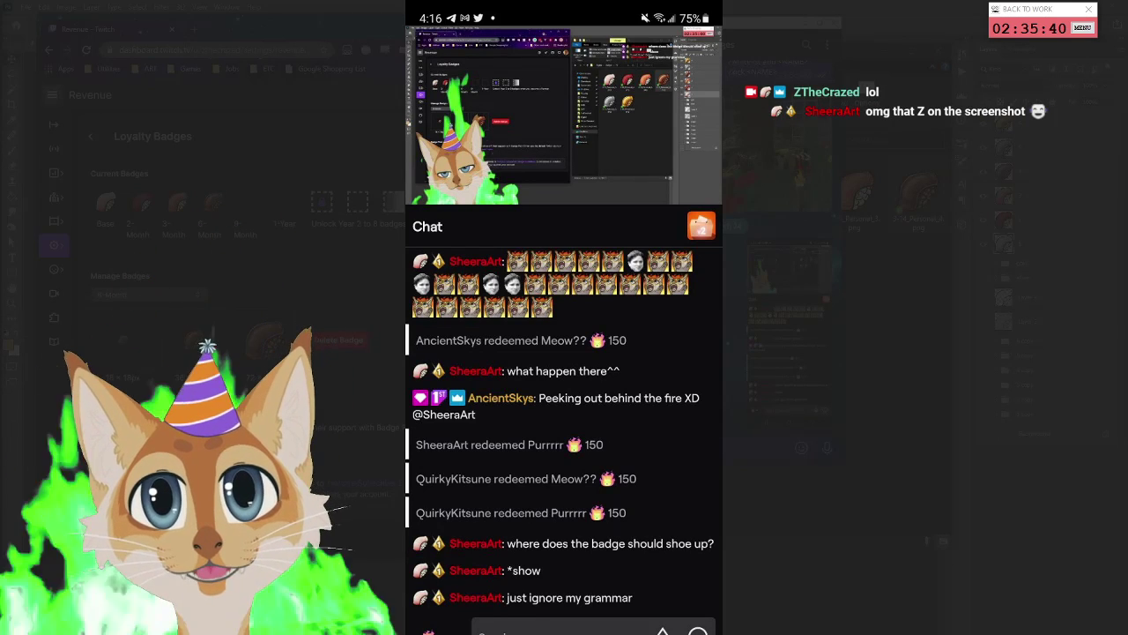
pyautogui.click(766, 378)
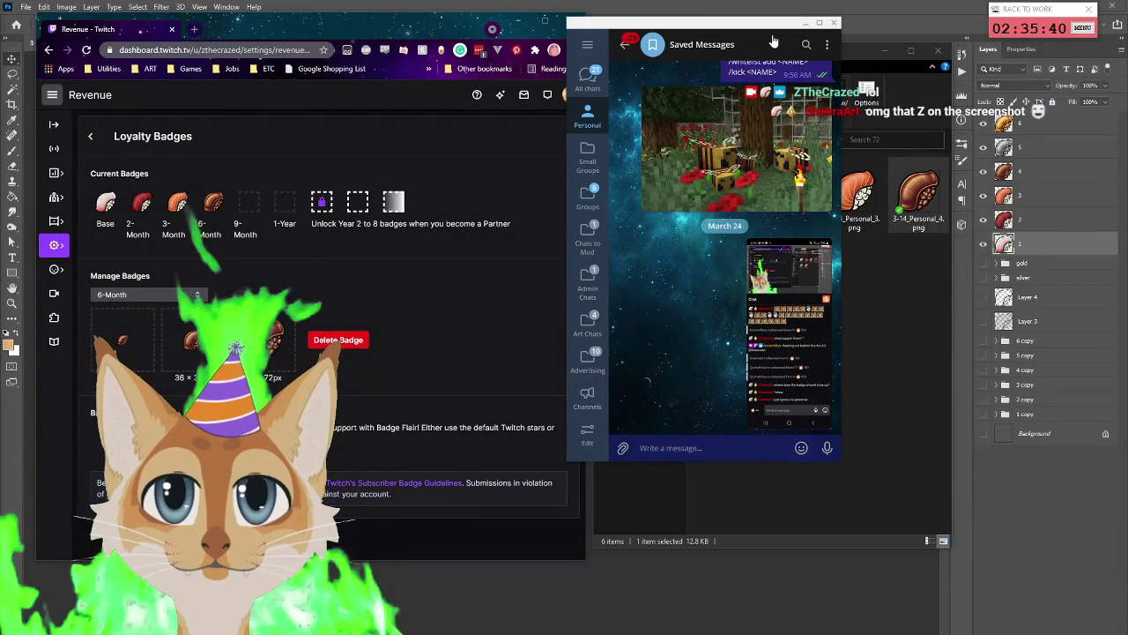
pyautogui.click(804, 22)
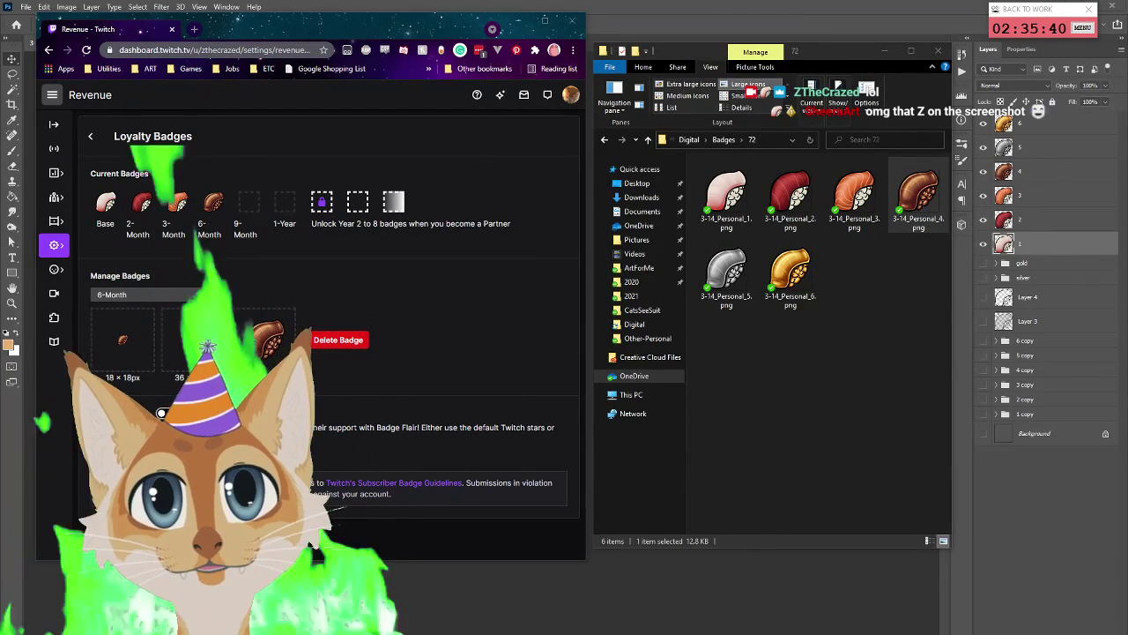
# Choose the 9-Month badge and add 3-14_Personal_5.png from folder 72 to its 72 × 72px slot
pyautogui.click(148, 294)
pyautogui.click(111, 386)
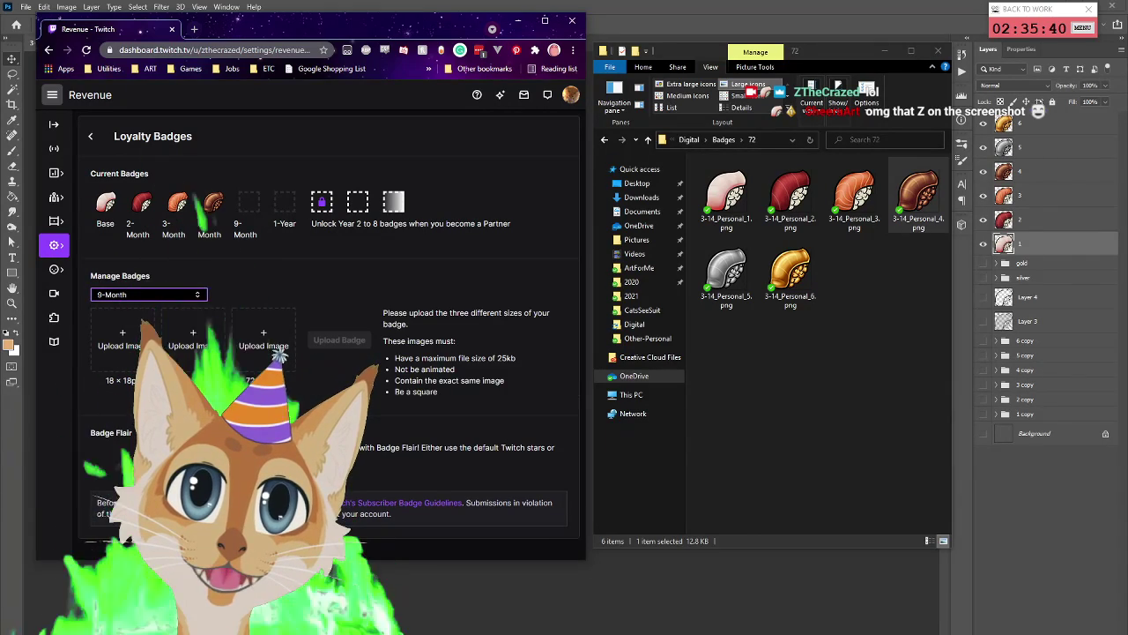
pyautogui.click(726, 273)
pyautogui.moveTo(513, 309); pyautogui.dragTo(282, 346)
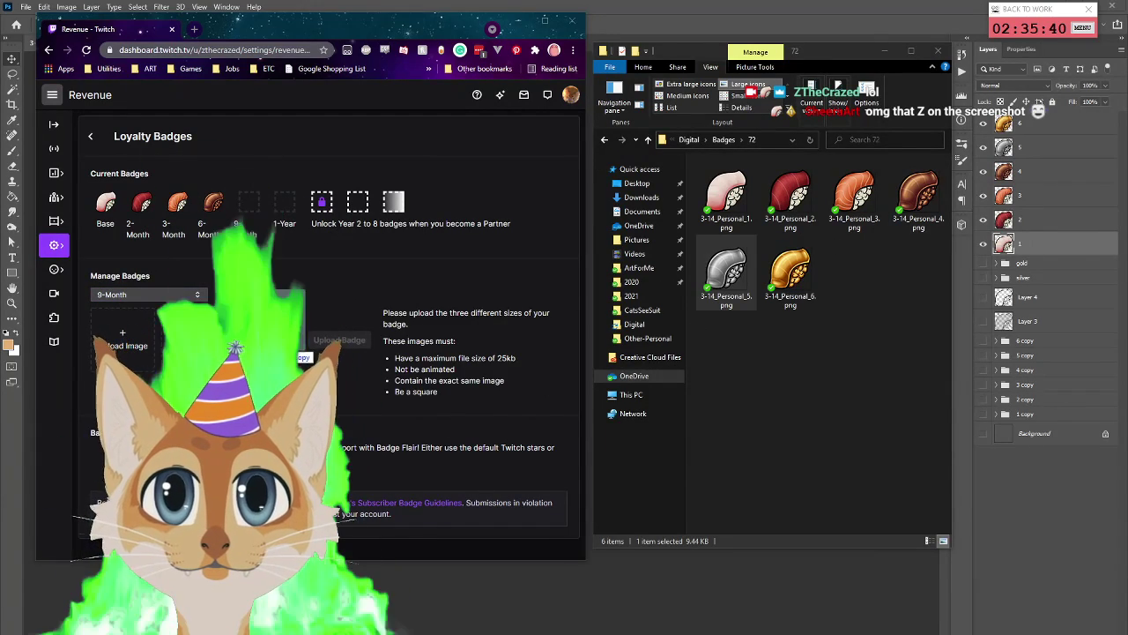
# Add 3-14_Personal_5.png from folder 36 to the 9-Month badge's 36 × 36px slot
pyautogui.click(727, 140)
pyautogui.doubleClick(728, 190)
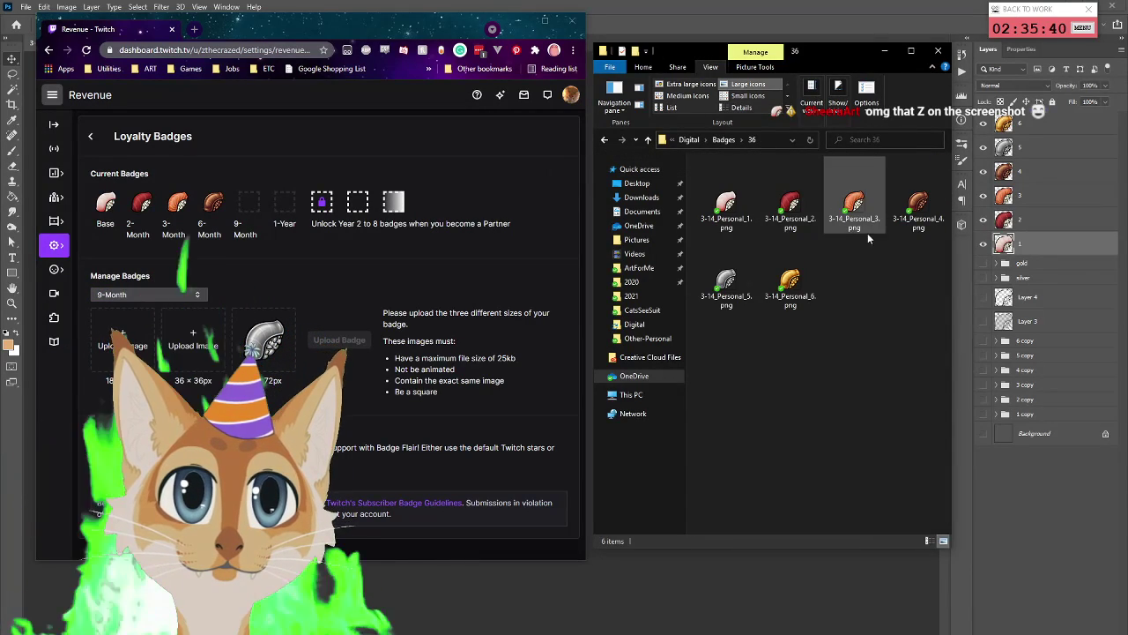
pyautogui.moveTo(727, 274); pyautogui.dragTo(193, 345)
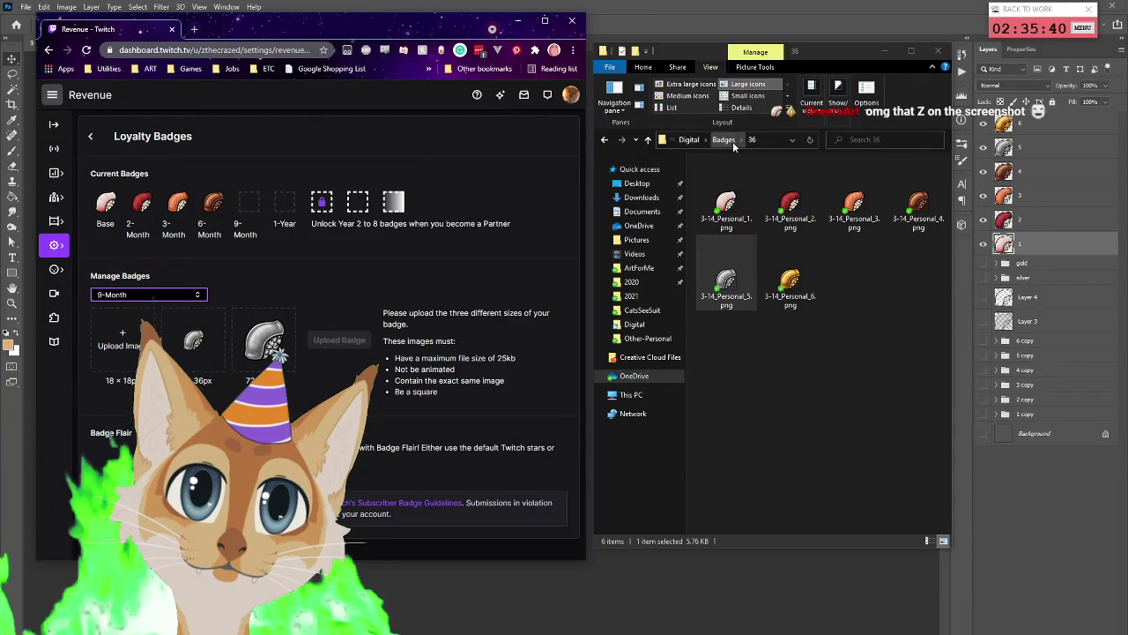
# Add 3-14_Personal_5.png from folder 18 to the 9-Month badge's 18 × 18px slot, then upload and save the badge
pyautogui.click(733, 141)
pyautogui.doubleClick(787, 178)
pyautogui.moveTo(725, 286); pyautogui.dragTo(124, 339)
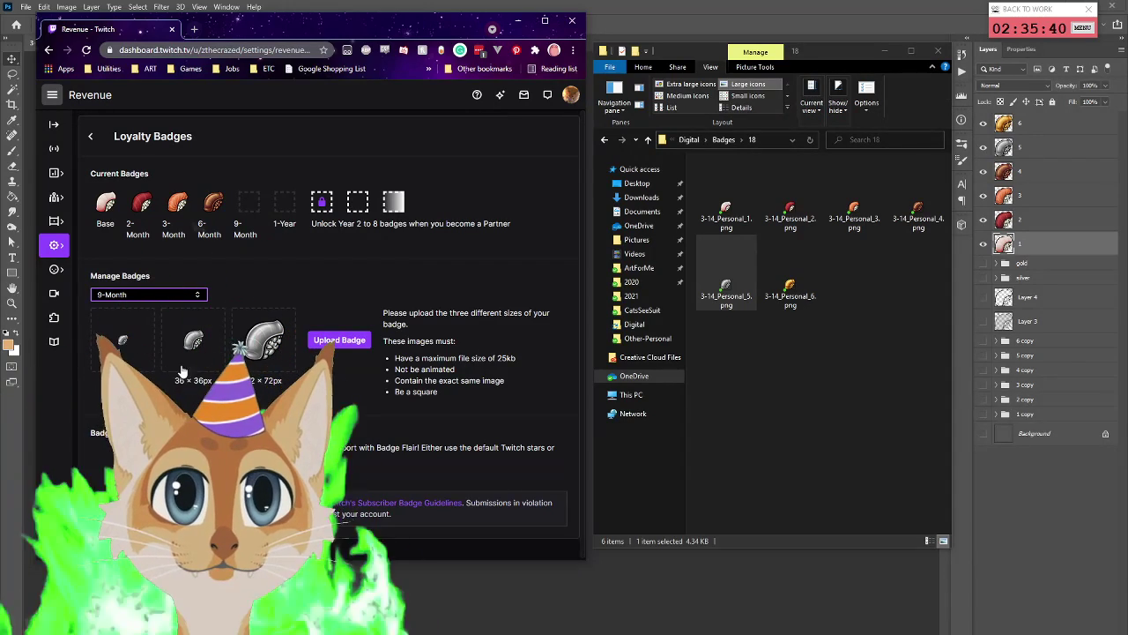
pyautogui.click(339, 340)
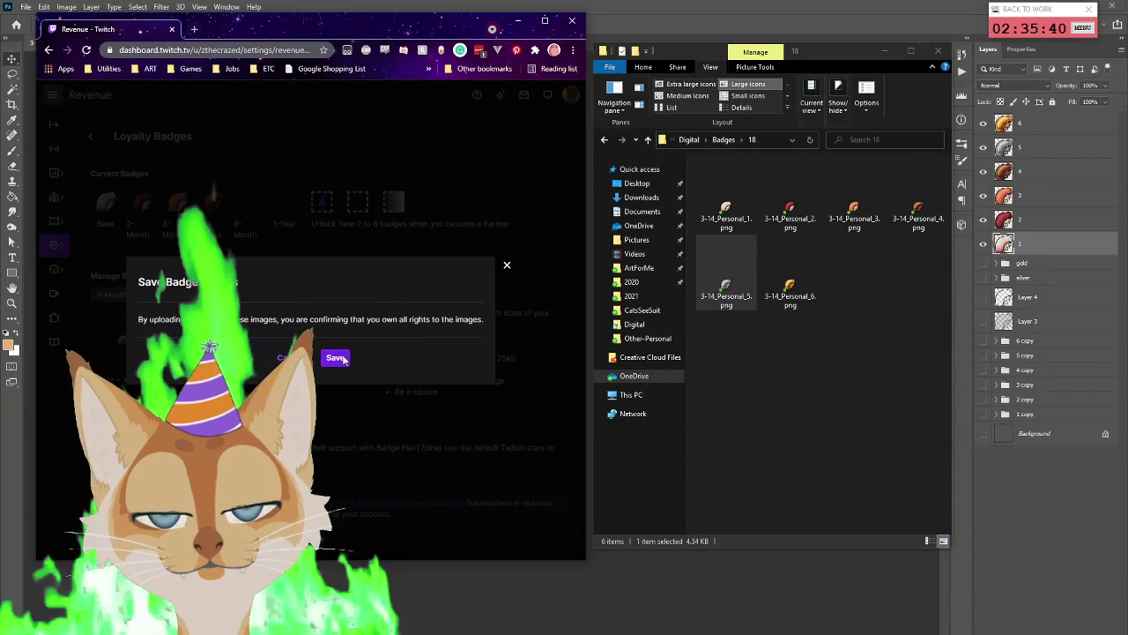
pyautogui.click(336, 359)
# Choose the 1-Year badge and add 3-14_Personal_6.png from folder 18 to its 18 × 18px slot
pyautogui.click(173, 292)
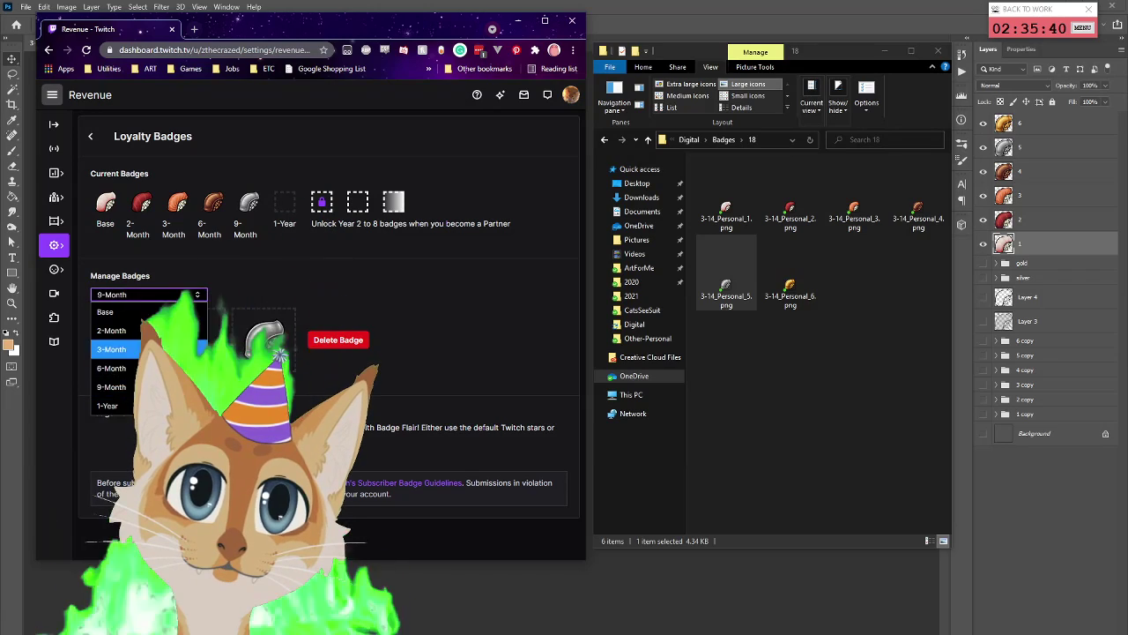
pyautogui.click(150, 406)
pyautogui.moveTo(790, 289); pyautogui.dragTo(132, 340)
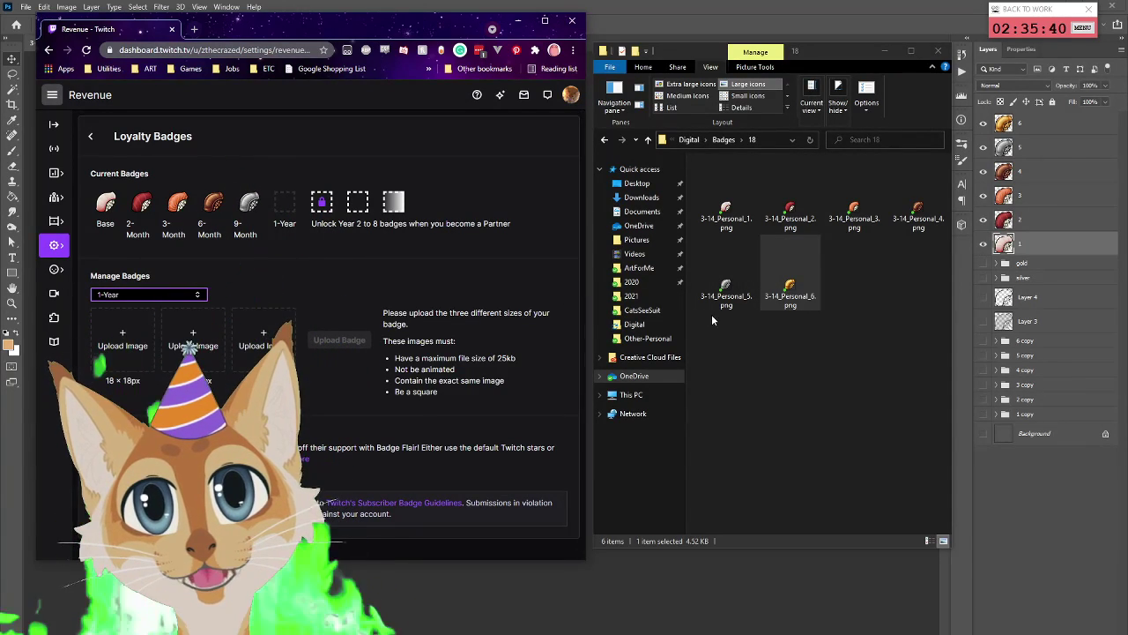
# Add 3-14_Personal_6.png from folder 36 to the 1-Year badge's 36 × 36px slot
pyautogui.click(720, 144)
pyautogui.click(719, 143)
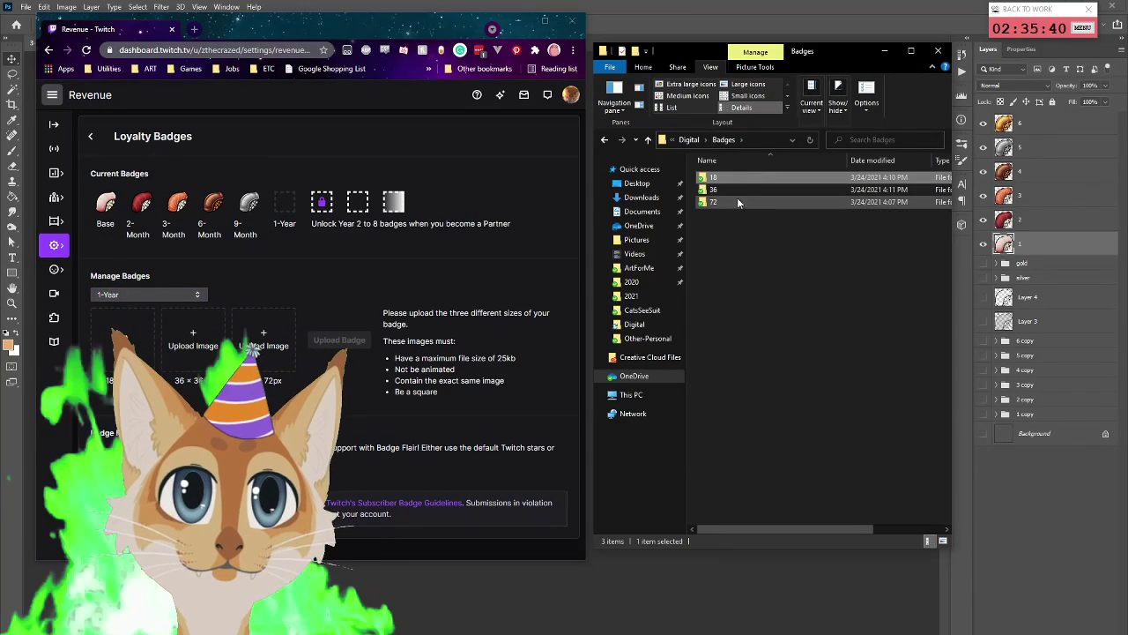
pyautogui.doubleClick(730, 192)
pyautogui.moveTo(798, 280); pyautogui.dragTo(194, 344)
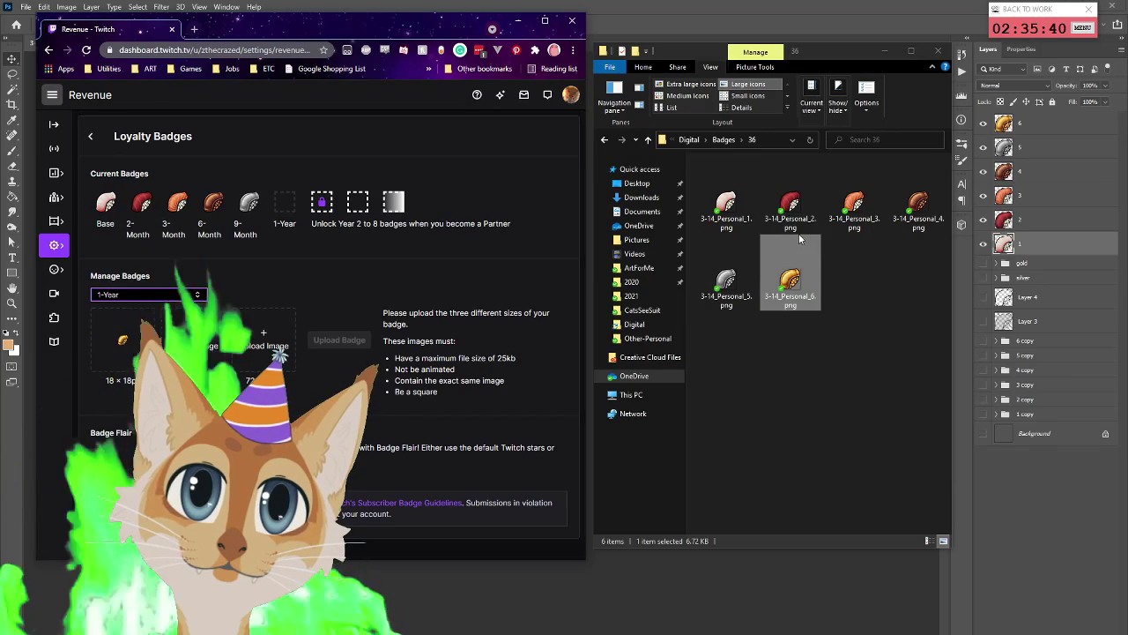
# Add 3-14_Personal_6.png from folder 72 to the 1-Year badge's 72 × 72px slot, then upload and save the badge
pyautogui.click(728, 143)
pyautogui.doubleClick(728, 197)
pyautogui.moveTo(790, 280); pyautogui.dragTo(365, 362)
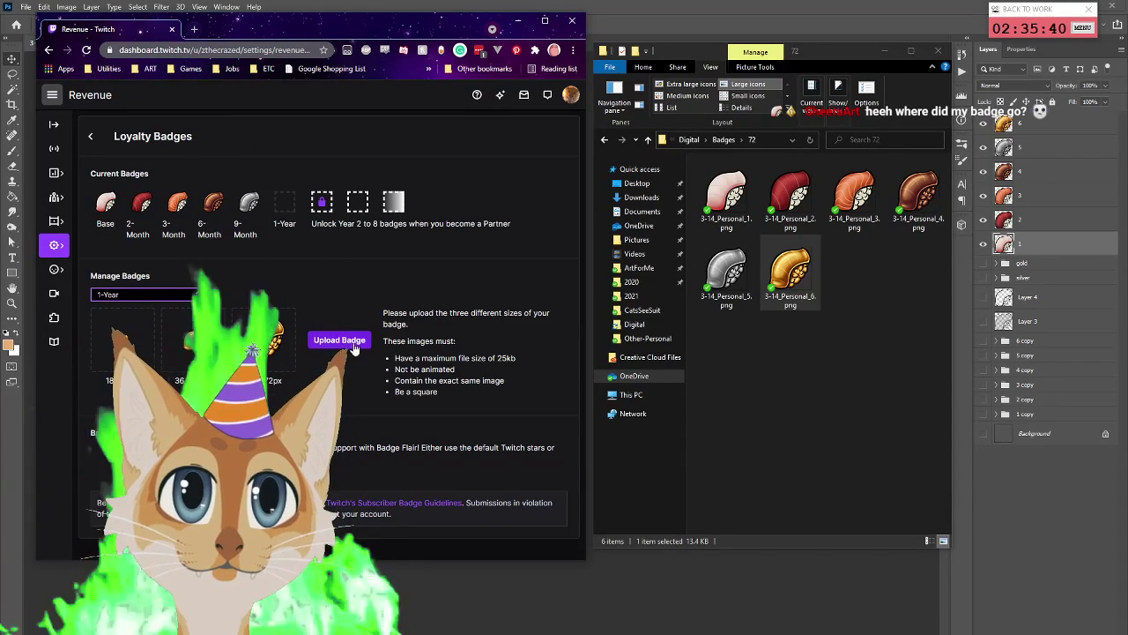
pyautogui.click(359, 340)
pyautogui.click(335, 358)
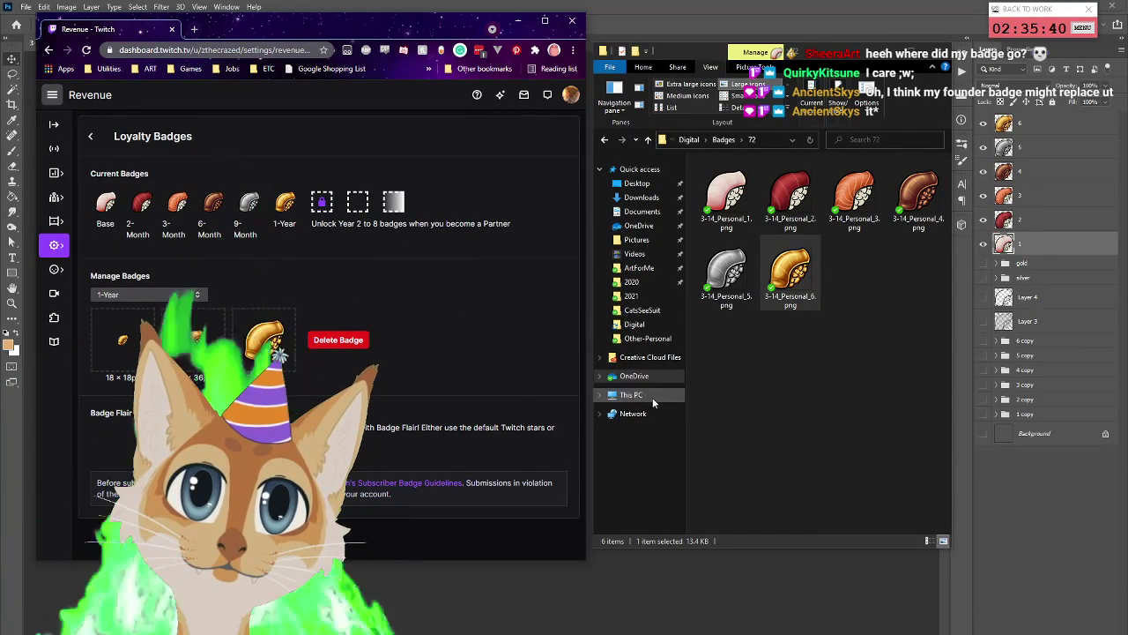
# Close the File Explorer window and switch back to the badge document in Photoshop
pyautogui.click(735, 400)
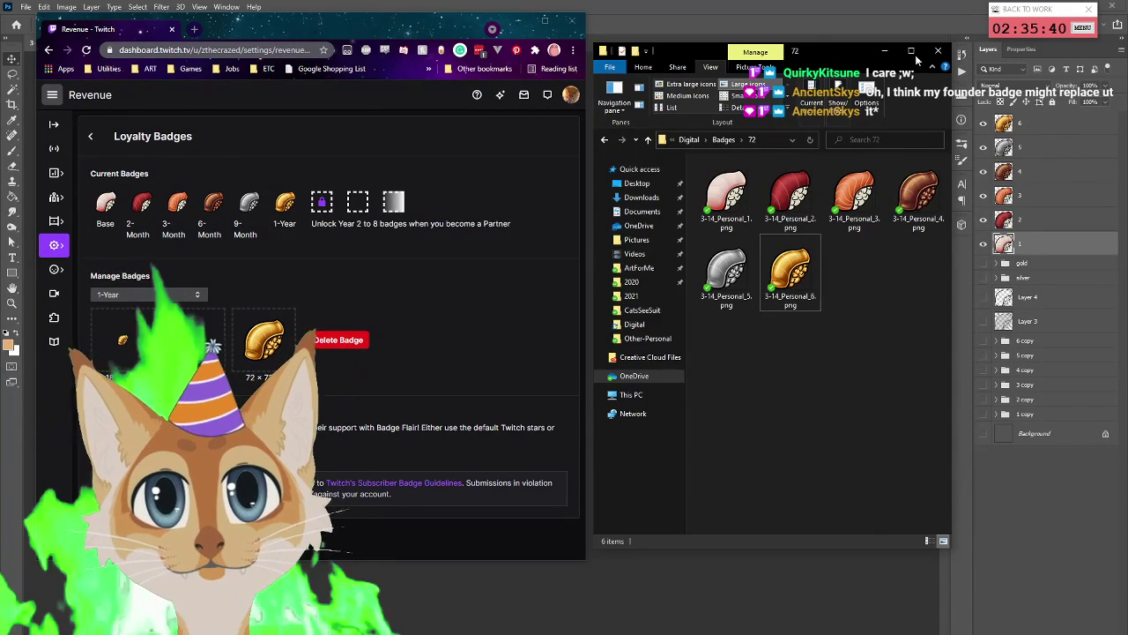
pyautogui.click(938, 51)
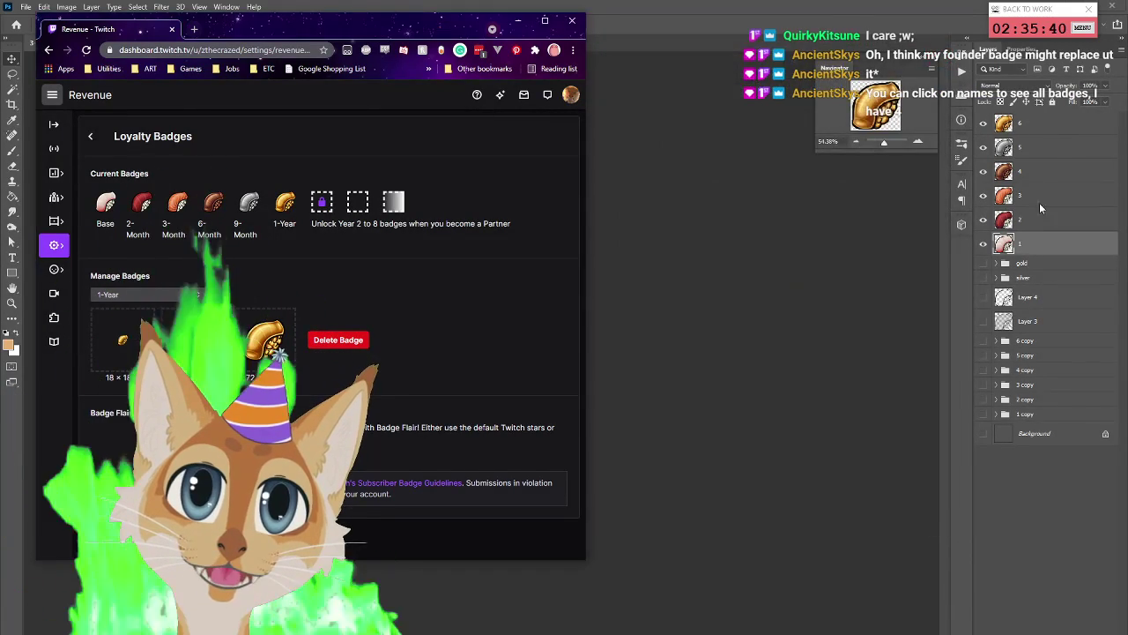
pyautogui.click(908, 390)
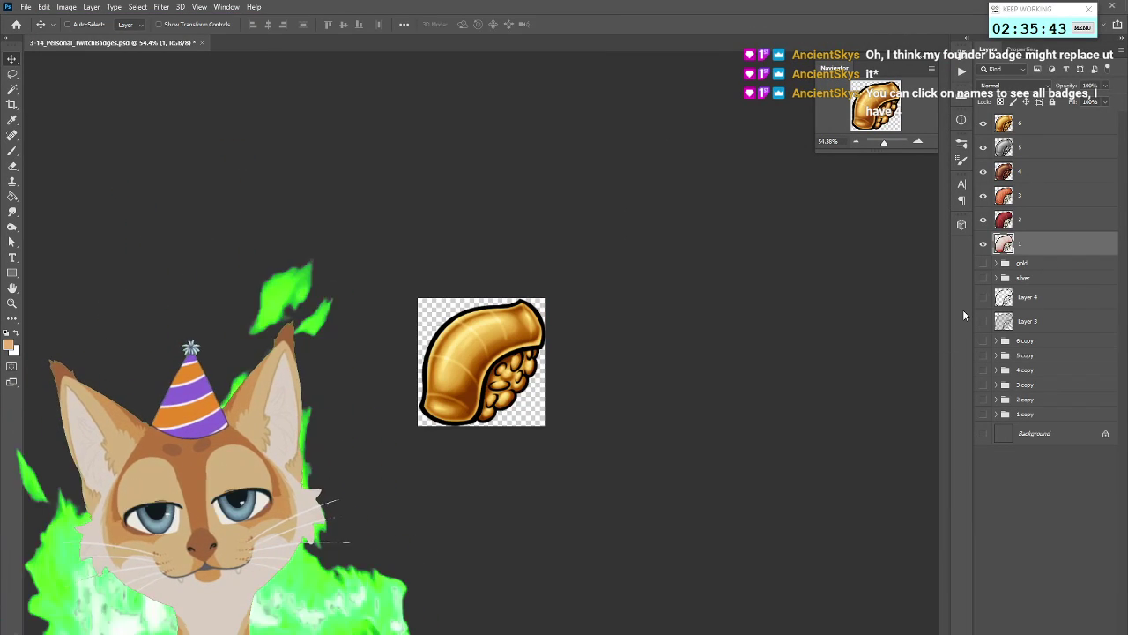
# Move the gold and silver groups together to the top of the layer stack, above layer 6
pyautogui.click(1029, 279)
pyautogui.keyDown('shift'); pyautogui.click(1040, 266); pyautogui.keyUp('shift')
pyautogui.moveTo(1023, 170); pyautogui.dragTo(1037, 119)
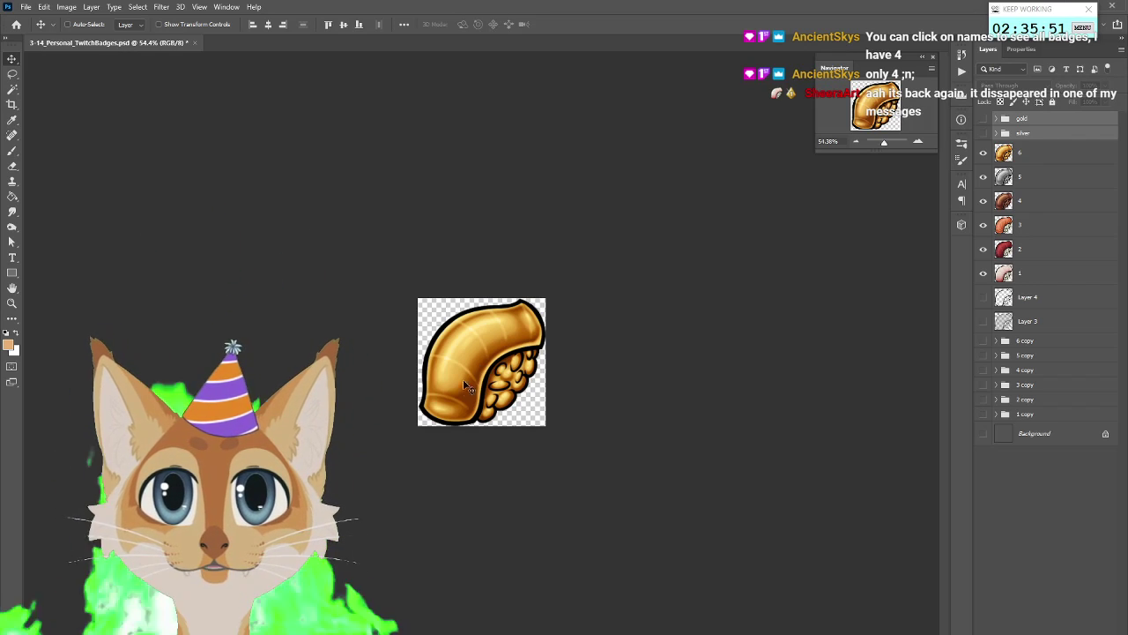
# Hide layer 6 to inspect the silver badge beneath, show it again, and glance at the uploaded badges on Twitch
pyautogui.click(985, 154)
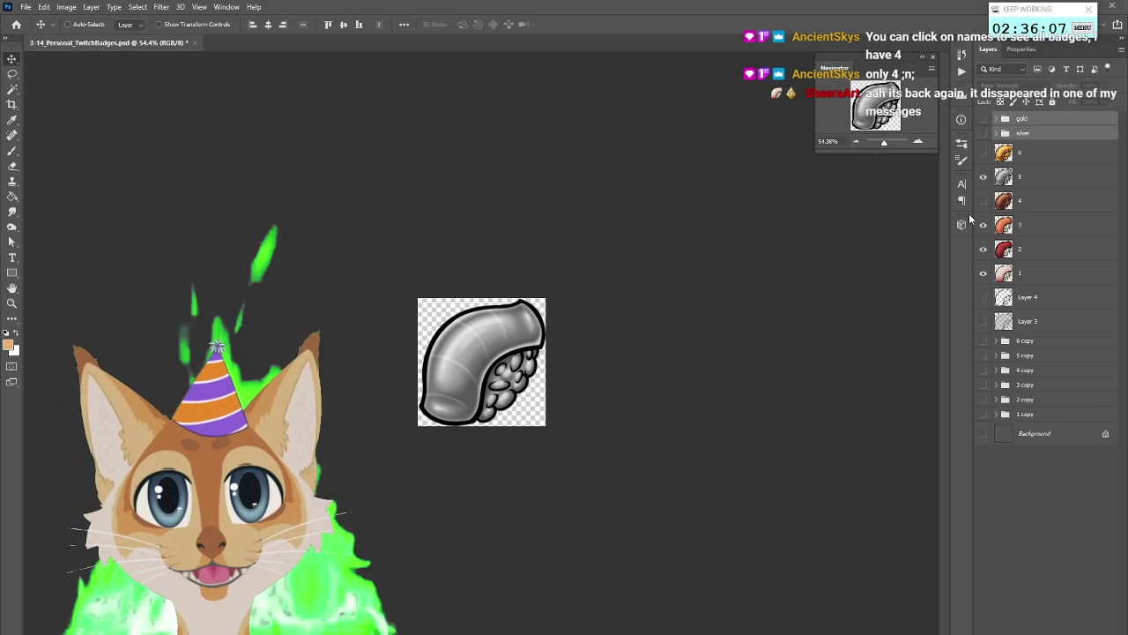
pyautogui.click(984, 153)
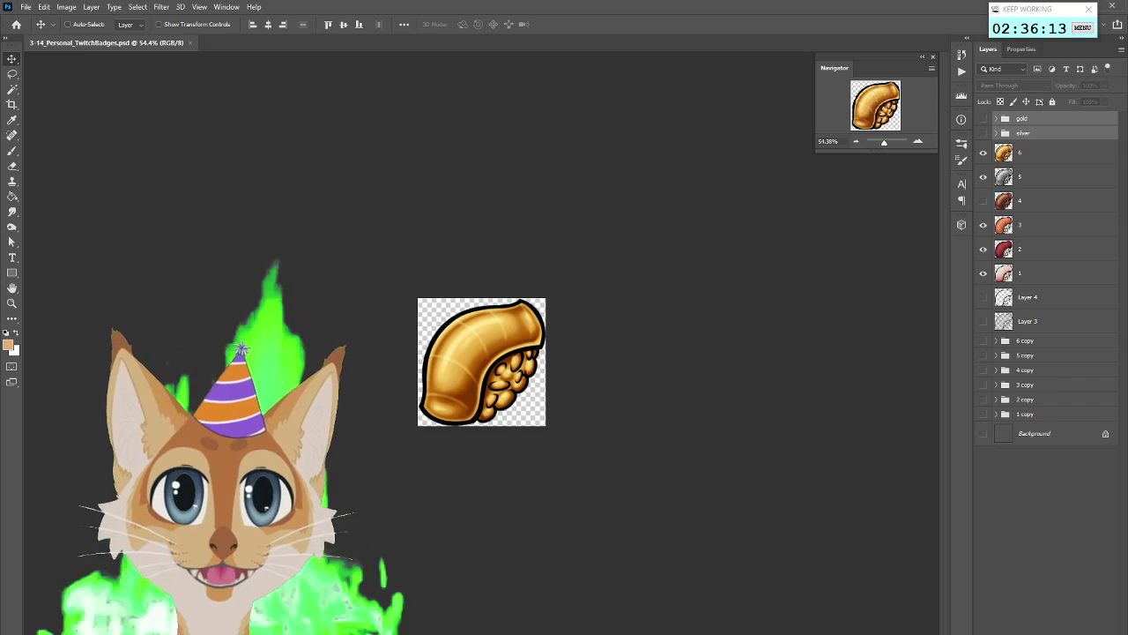
pyautogui.hotkey('alt', 'Tab')
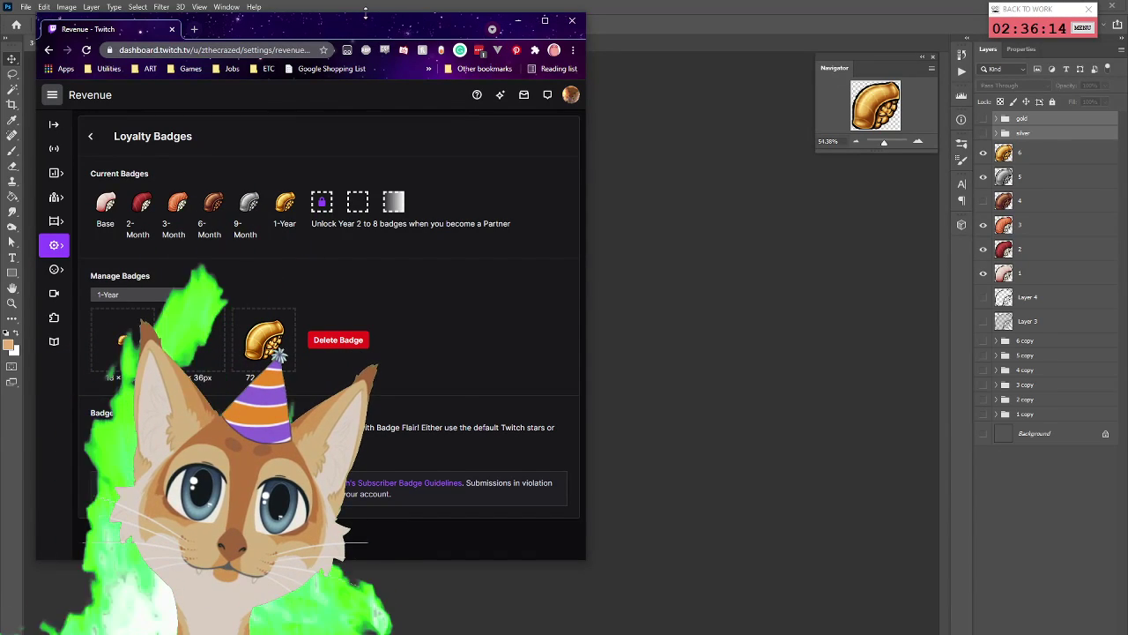
pyautogui.hotkey('alt', 'Tab')
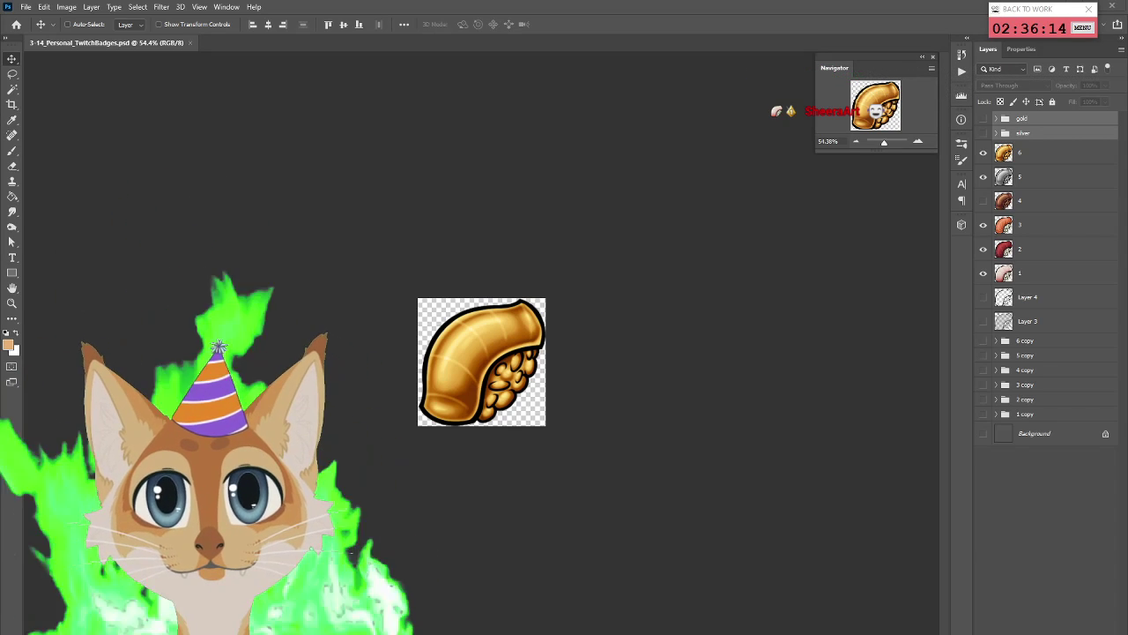
# Hide badge layers 1 to 6 and show the silver chopsticks group
pyautogui.moveTo(984, 176); pyautogui.dragTo(1002, 302)
pyautogui.click(983, 133)
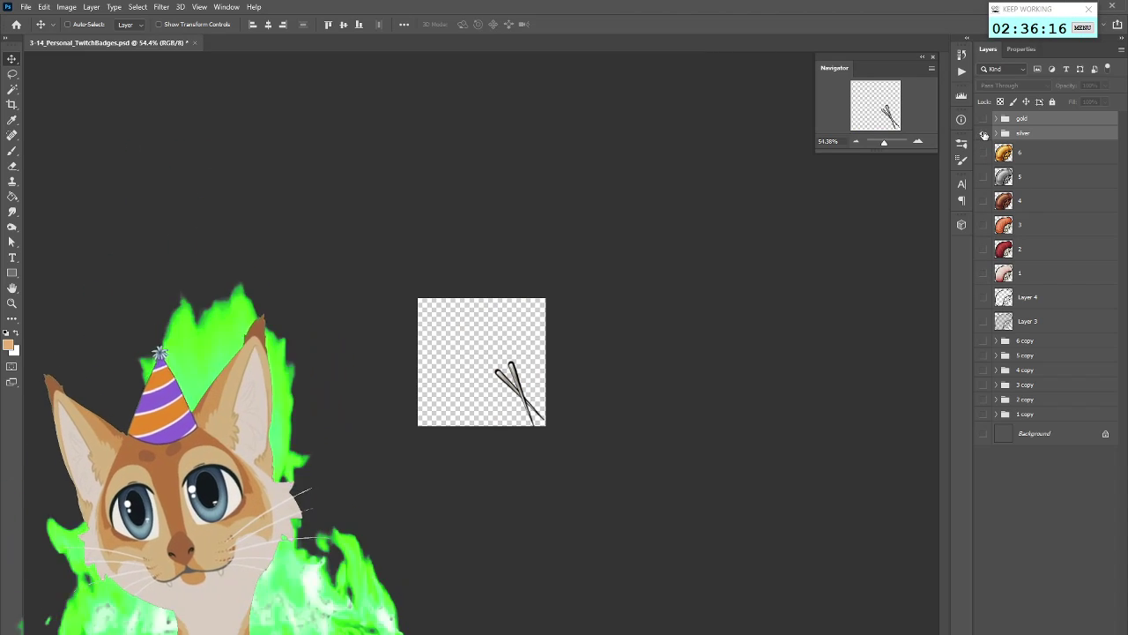
# Toggle the silver group's visibility, then show badge layers 1 to 6 again beneath the silver chopsticks
pyautogui.click(983, 133)
pyautogui.click(983, 133)
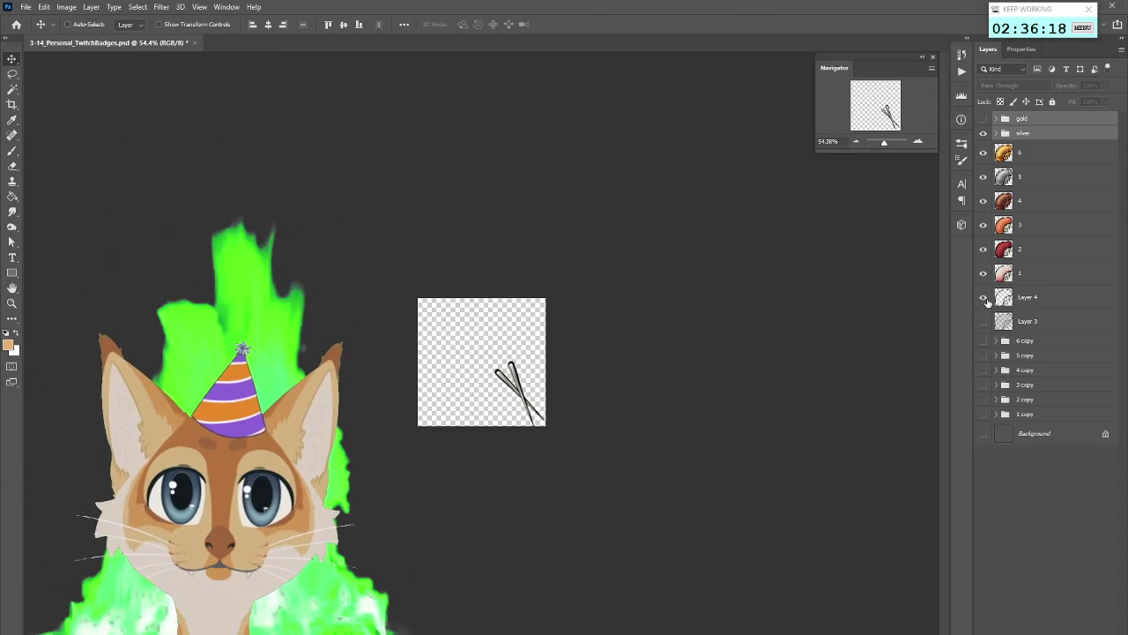
pyautogui.moveTo(984, 152); pyautogui.dragTo(984, 273)
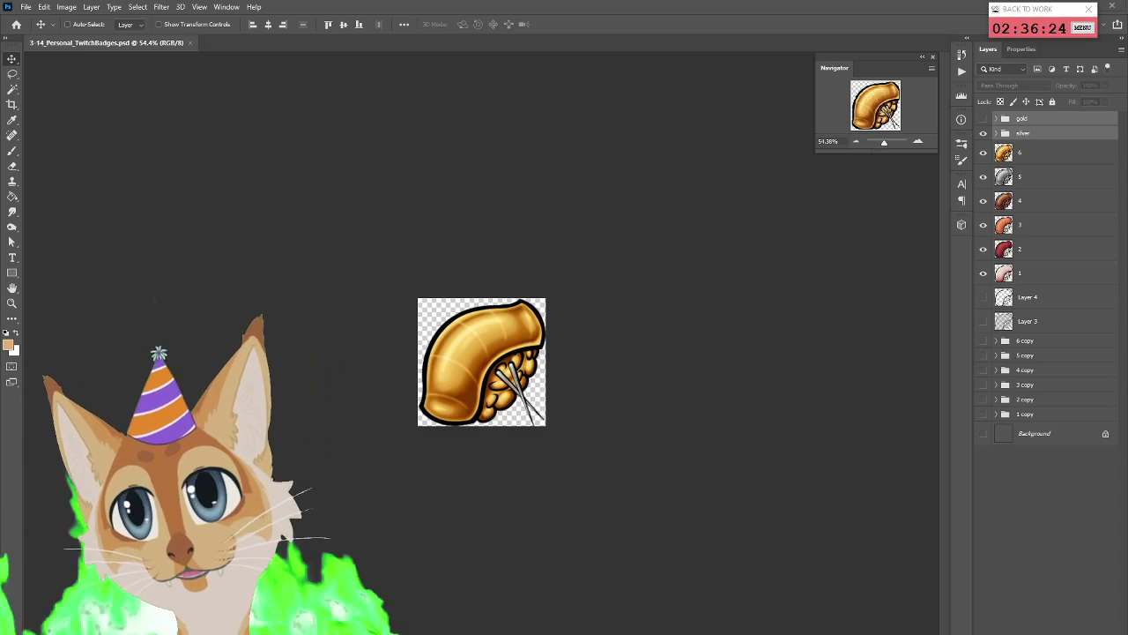
# Review the Tier 2 and Tier 3 flair previews and custom flair upload requirements on Twitch, cancel the upload, and switch back to Photoshop
pyautogui.hotkey('alt', 'Tab')
pyautogui.moveTo(491, 110); pyautogui.dragTo(745, 50)
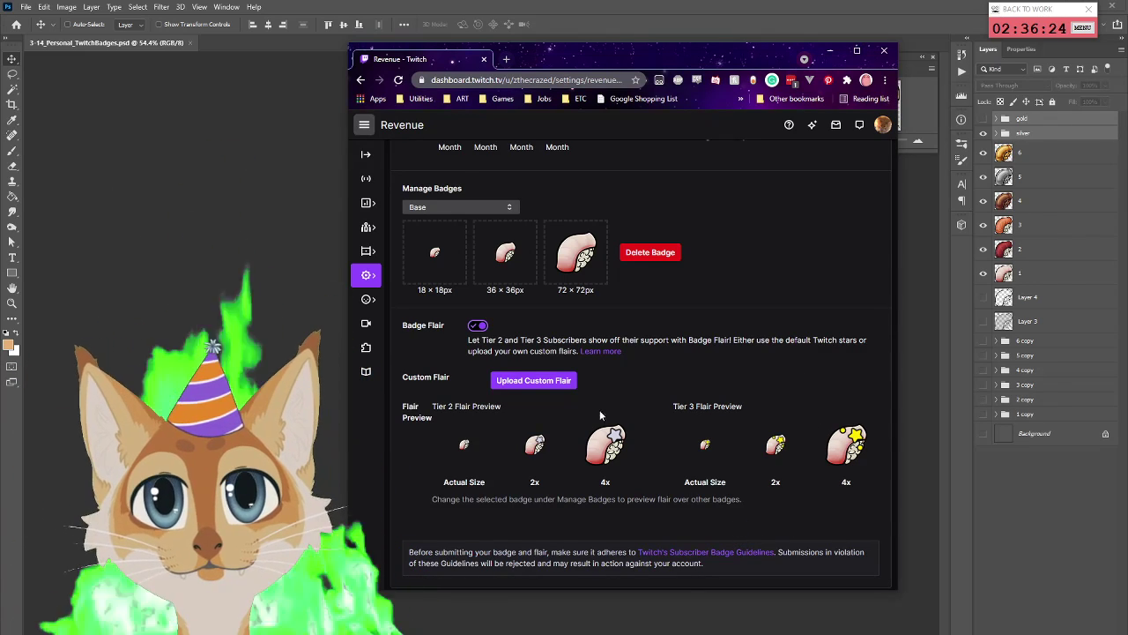
pyautogui.click(544, 389)
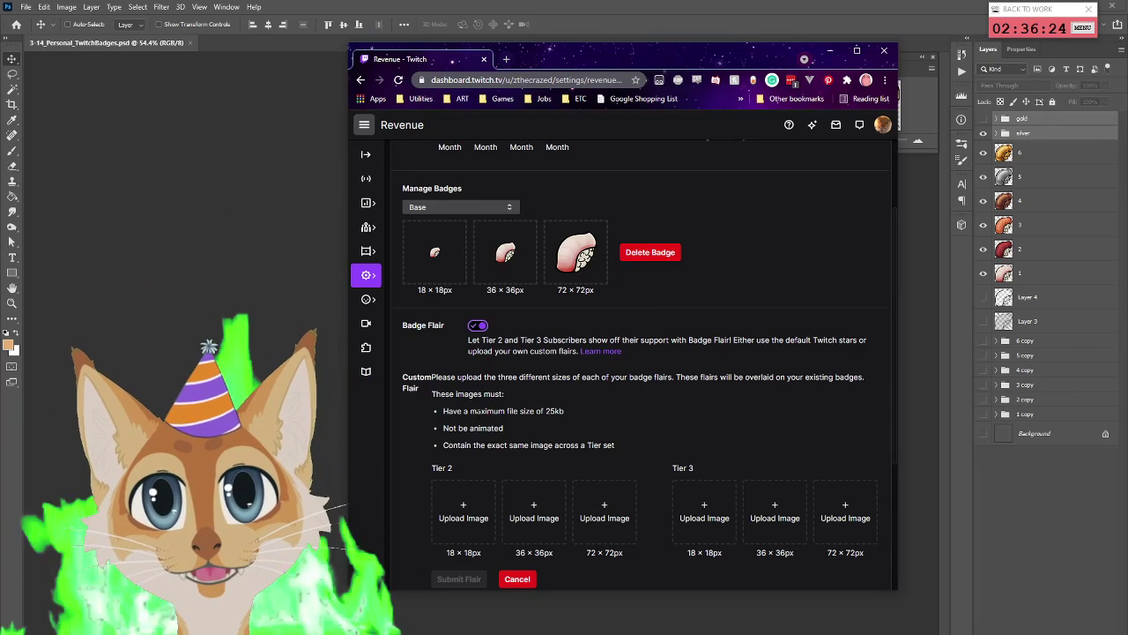
pyautogui.click(518, 578)
pyautogui.click(533, 380)
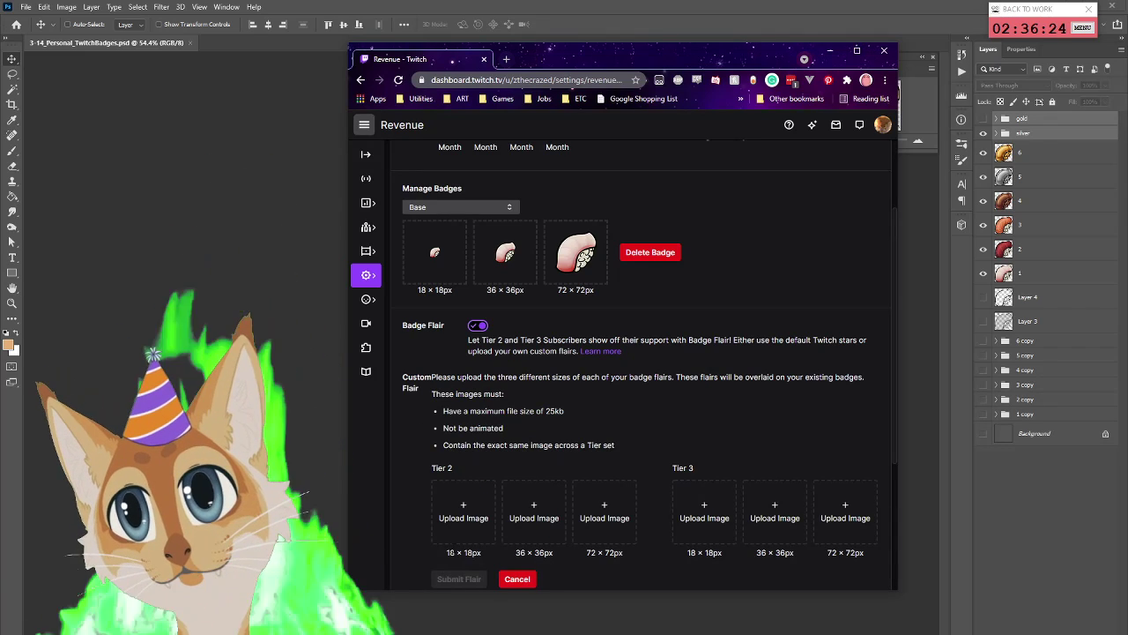
pyautogui.click(520, 577)
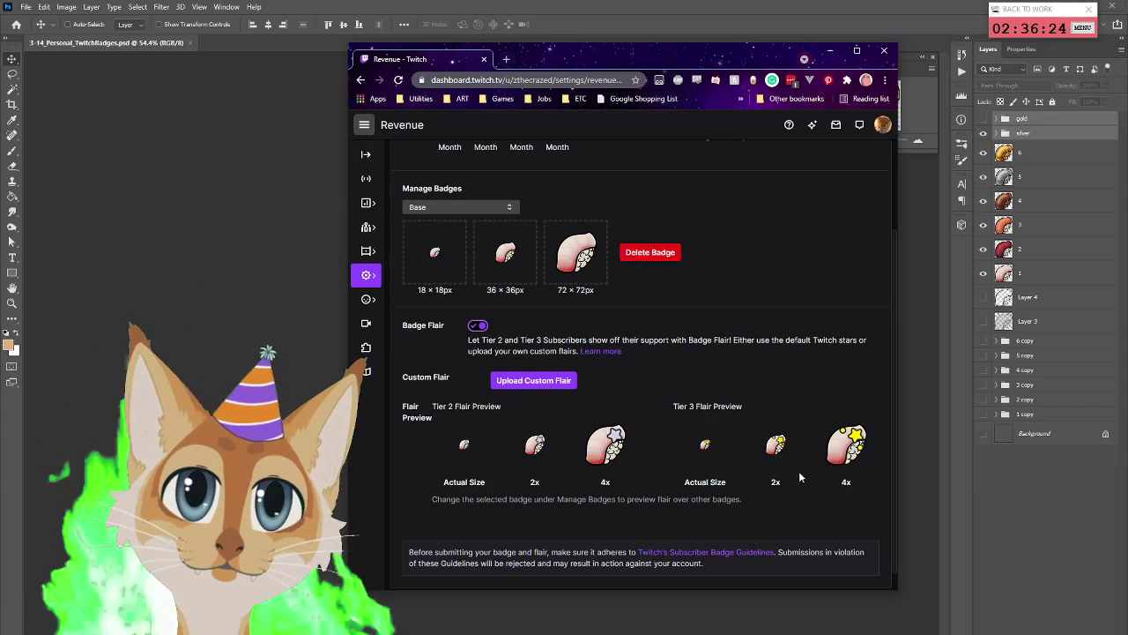
pyautogui.moveTo(617, 61); pyautogui.dragTo(84, 74)
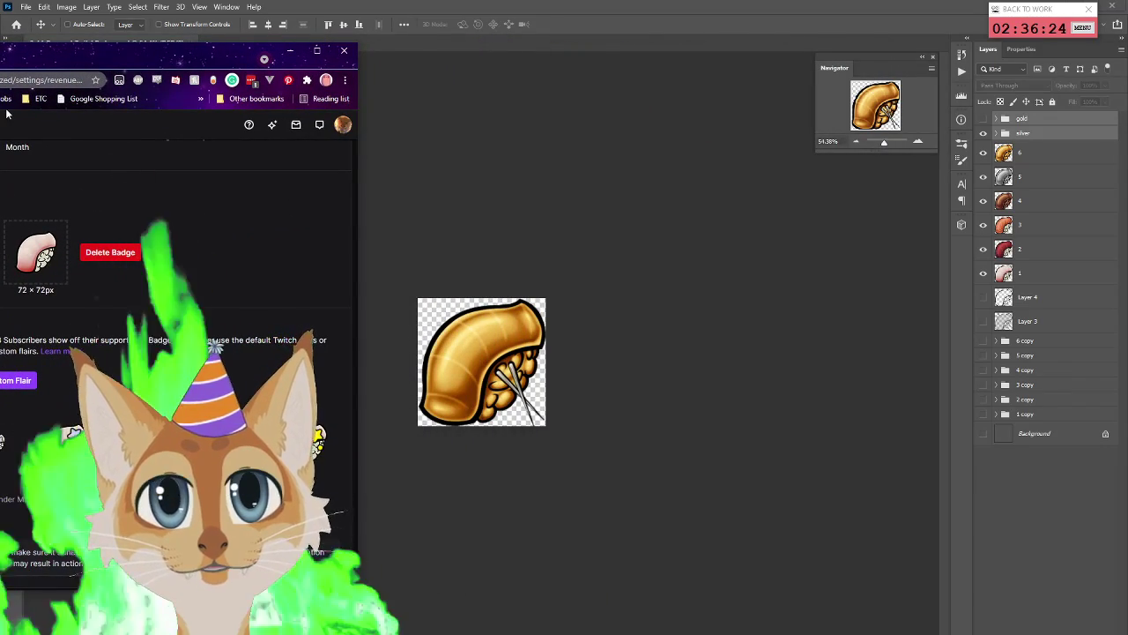
pyautogui.hotkey('alt', 'Tab')
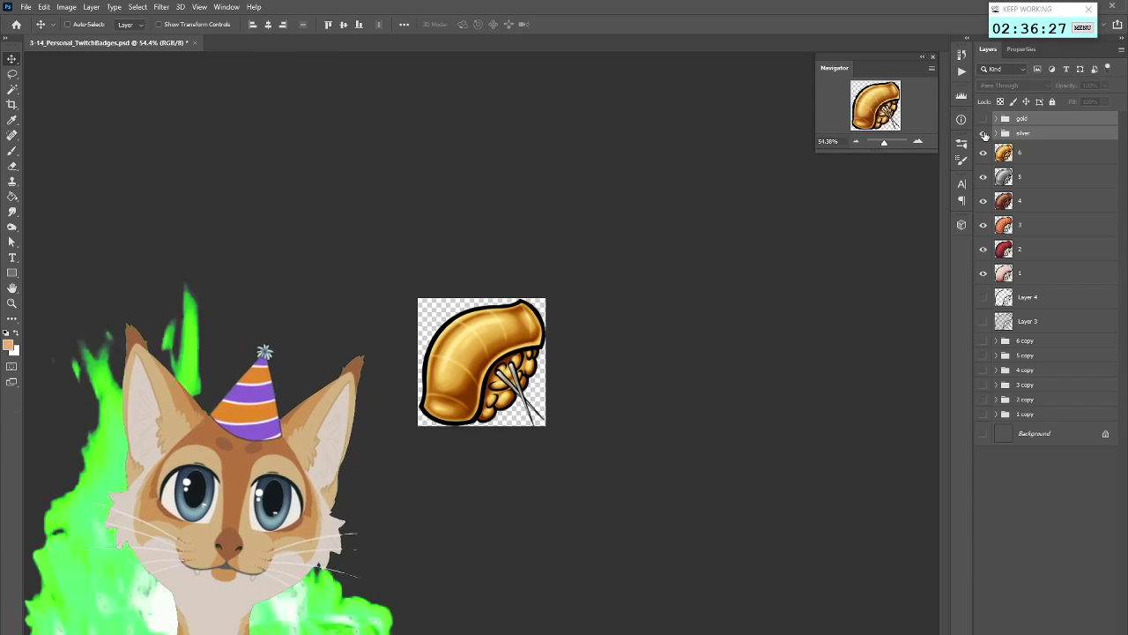
# Try moving only the silver chopsticks to the badge's upper-left corner, preview them over badge 1, and undo these changes
pyautogui.click(1029, 134)
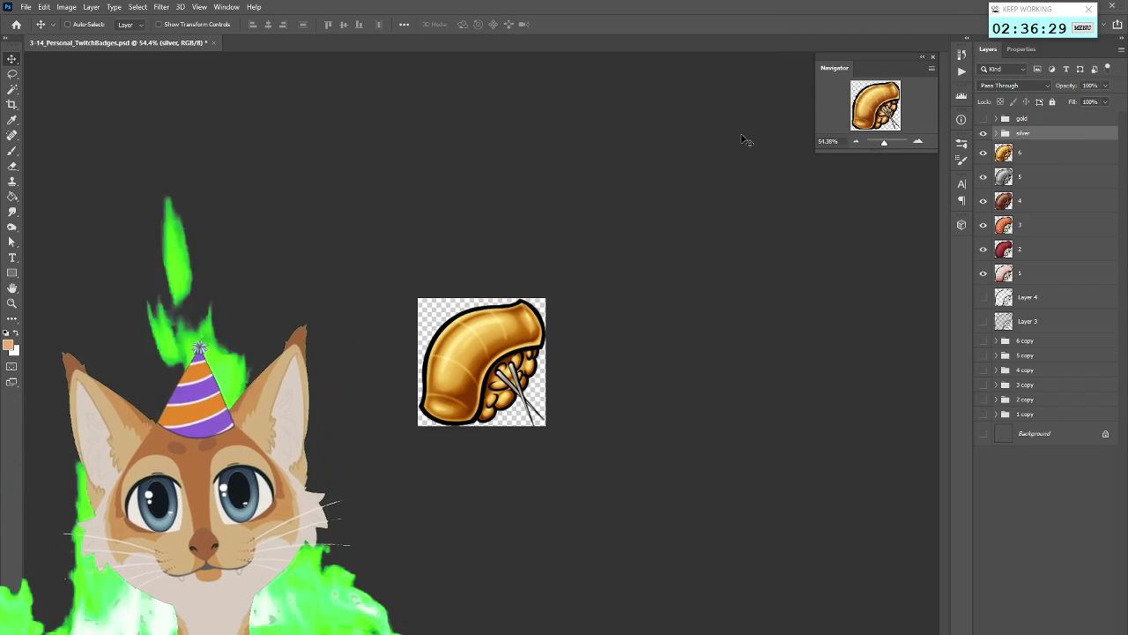
pyautogui.moveTo(547, 434); pyautogui.dragTo(468, 377)
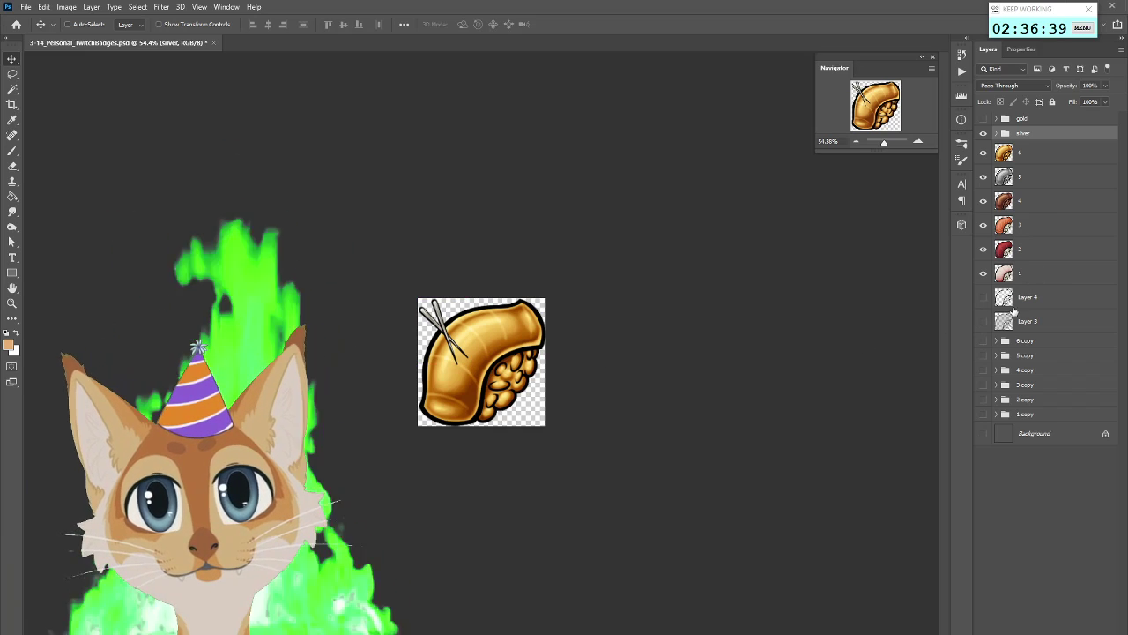
pyautogui.moveTo(984, 164); pyautogui.dragTo(984, 273)
pyautogui.click(984, 274)
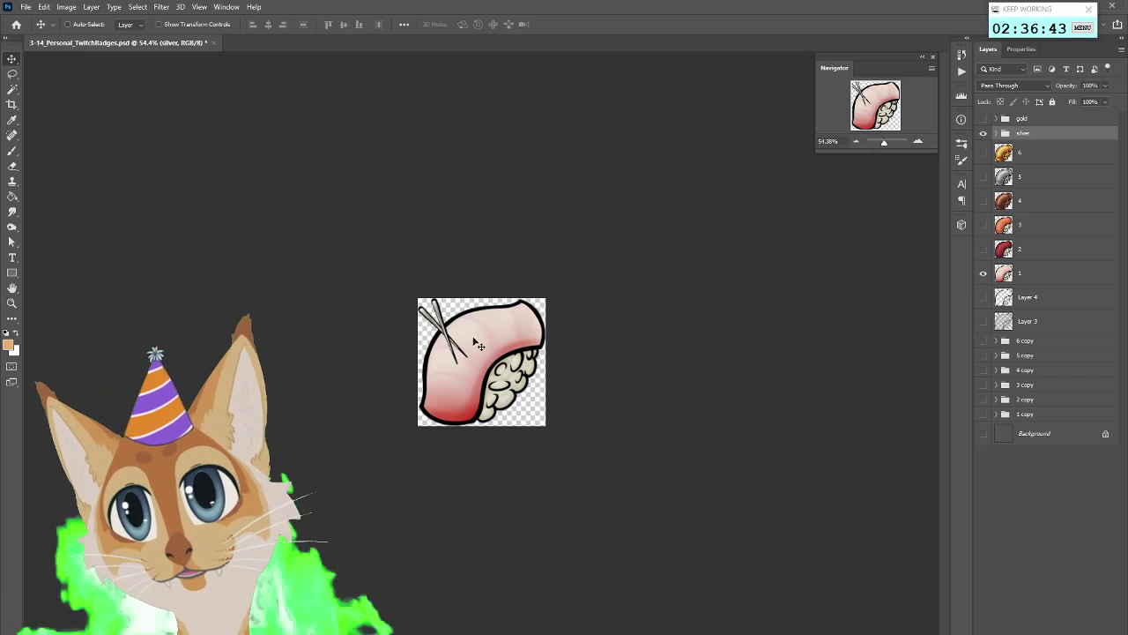
pyautogui.hotkey('ctrl', 'z')
pyautogui.hotkey('ctrl', 'z')
pyautogui.hotkey('ctrl', 'z')
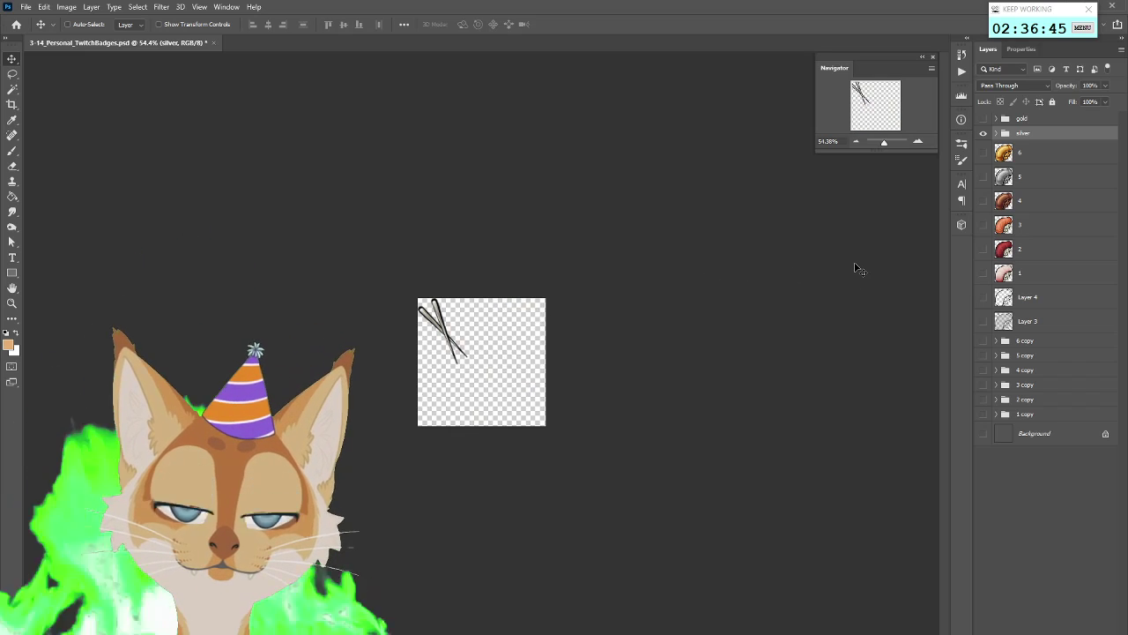
# Show badge layers 1 to 3 and move the gold and silver groups together to the badge's upper-left corner
pyautogui.moveTo(984, 154); pyautogui.dragTo(987, 228)
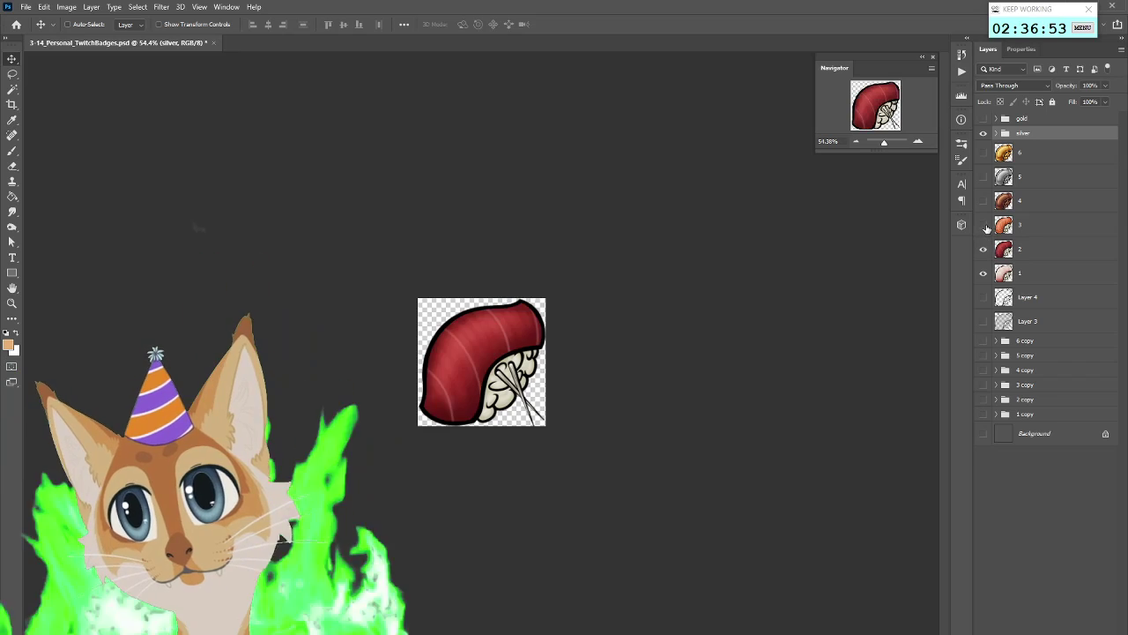
pyautogui.click(985, 227)
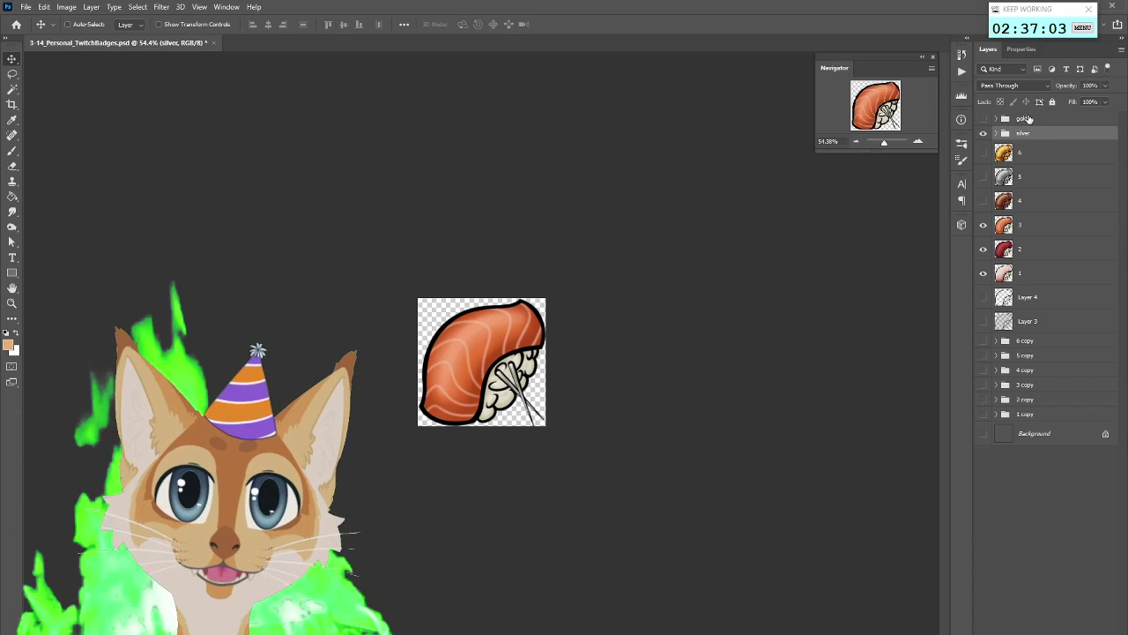
pyautogui.keyDown('shift'); pyautogui.click(1028, 119); pyautogui.keyUp('shift')
pyautogui.moveTo(526, 404); pyautogui.dragTo(461, 354)
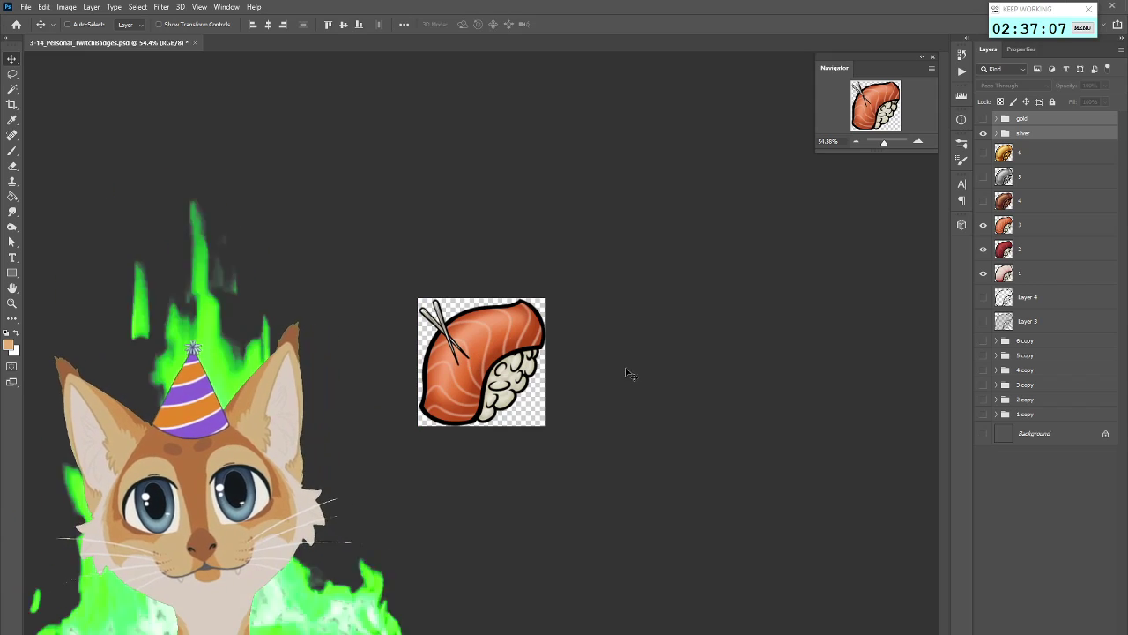
# Rotate the gold and silver groups about -12.35° with Free Transform and nudge them slightly on the sushi
pyautogui.rightClick(465, 349)
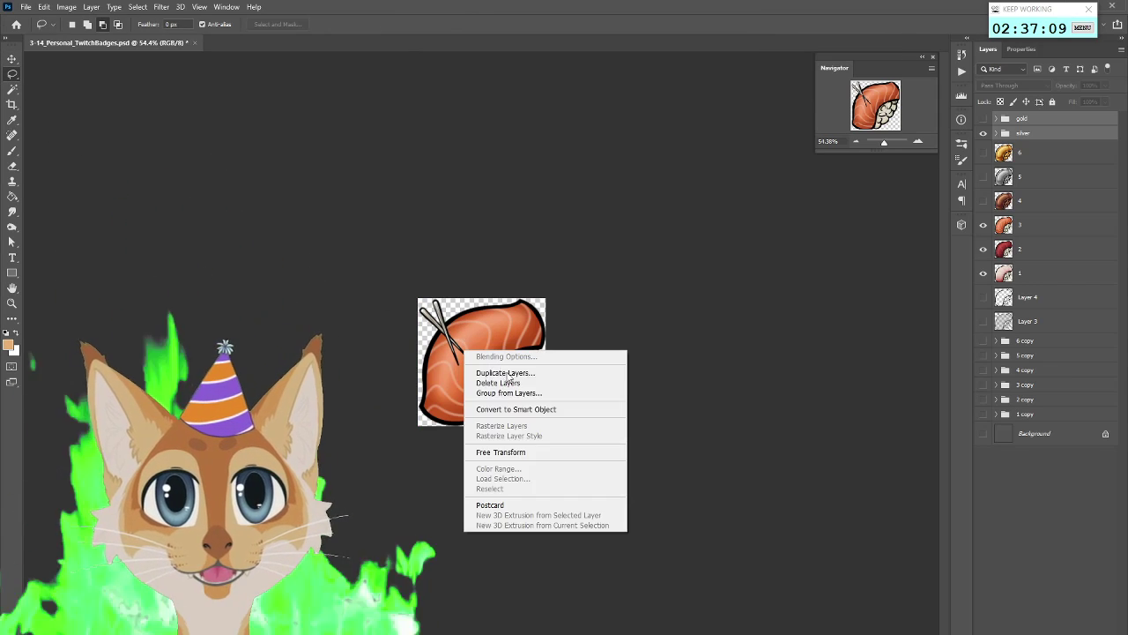
pyautogui.click(502, 452)
pyautogui.moveTo(564, 402); pyautogui.dragTo(580, 377)
pyautogui.moveTo(454, 353); pyautogui.dragTo(460, 347)
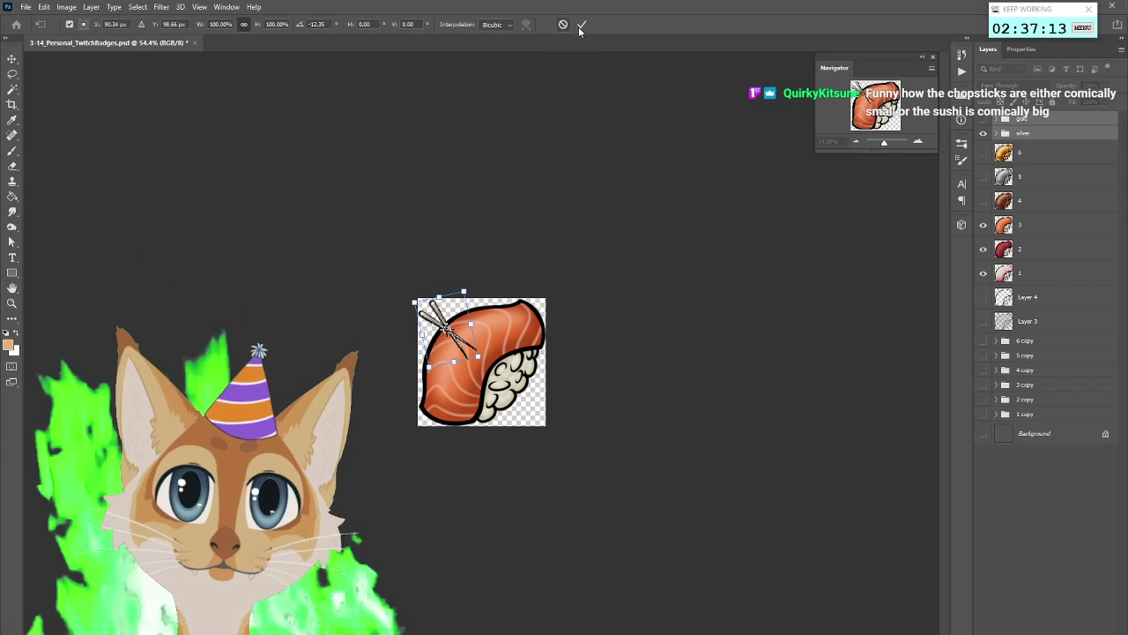
pyautogui.click(581, 25)
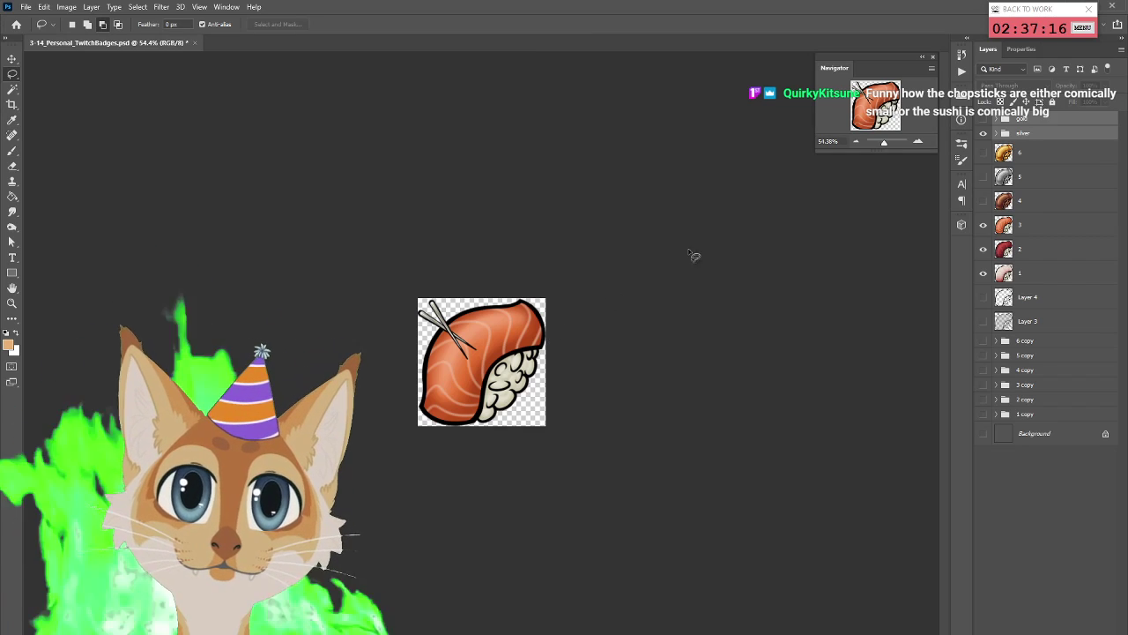
# Select only the silver group and toggle its visibility to check the chopsticks' placement over badge 3
pyautogui.click(1040, 134)
pyautogui.click(984, 134)
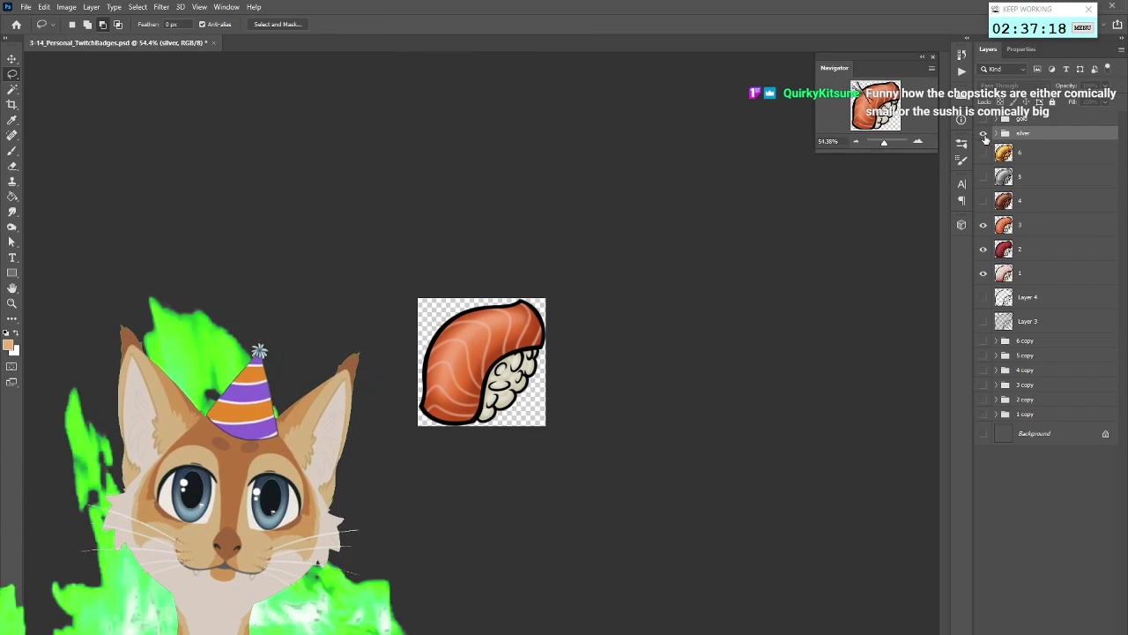
pyautogui.click(984, 134)
pyautogui.click(984, 134)
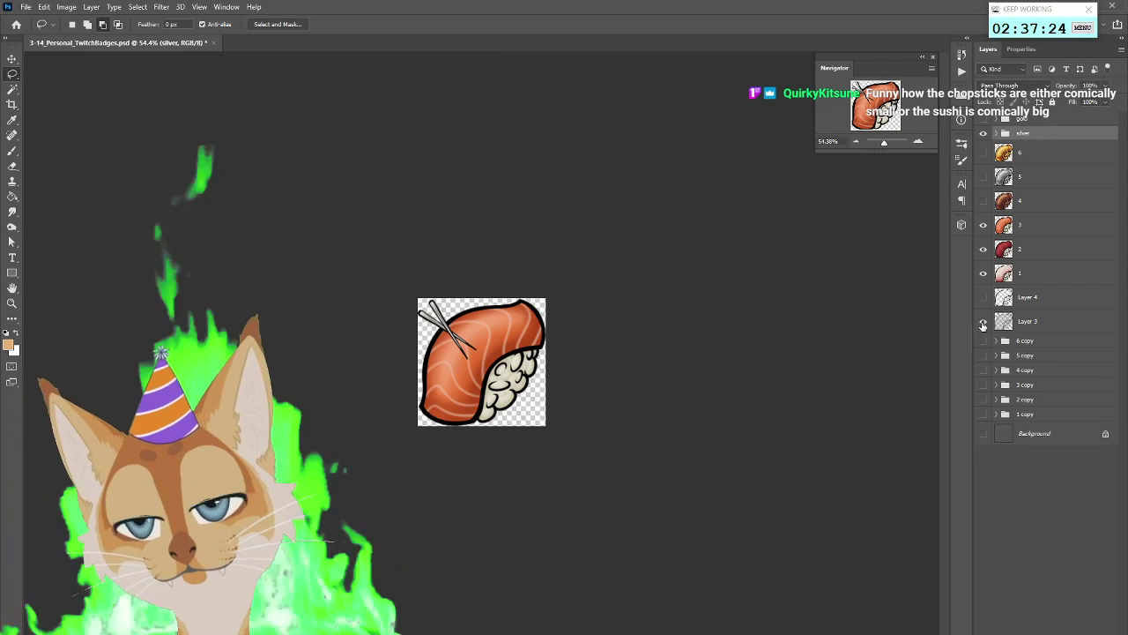
# Show the Background and the Layer 3 sketch, hide the silver group and badge layers 1 to 3, and select Layer 3
pyautogui.click(986, 432)
pyautogui.click(985, 134)
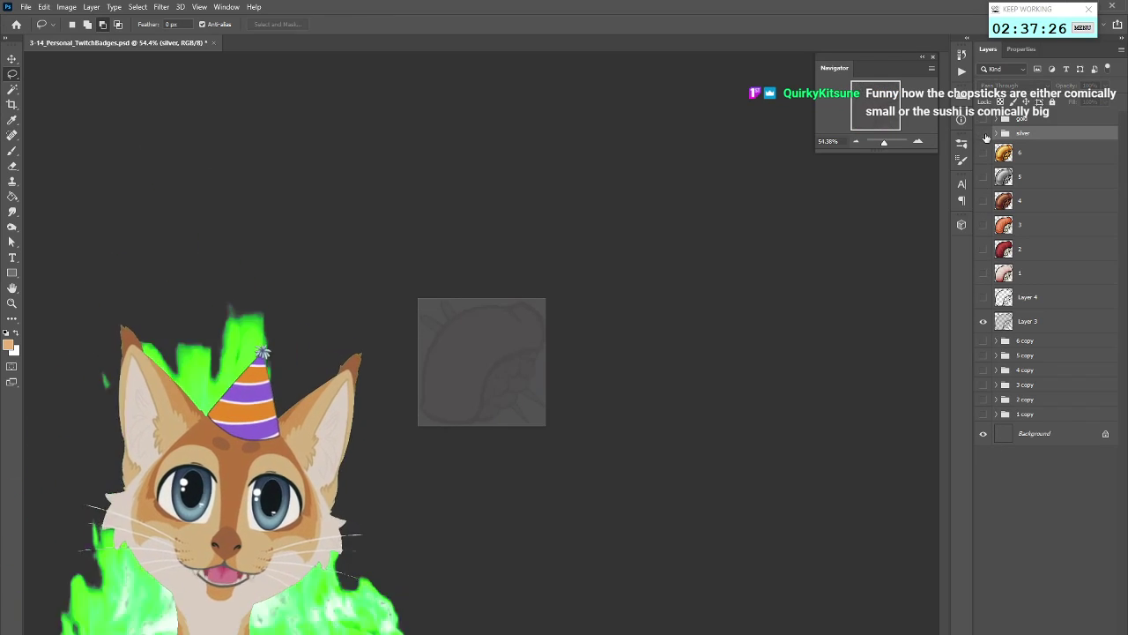
pyautogui.click(1022, 322)
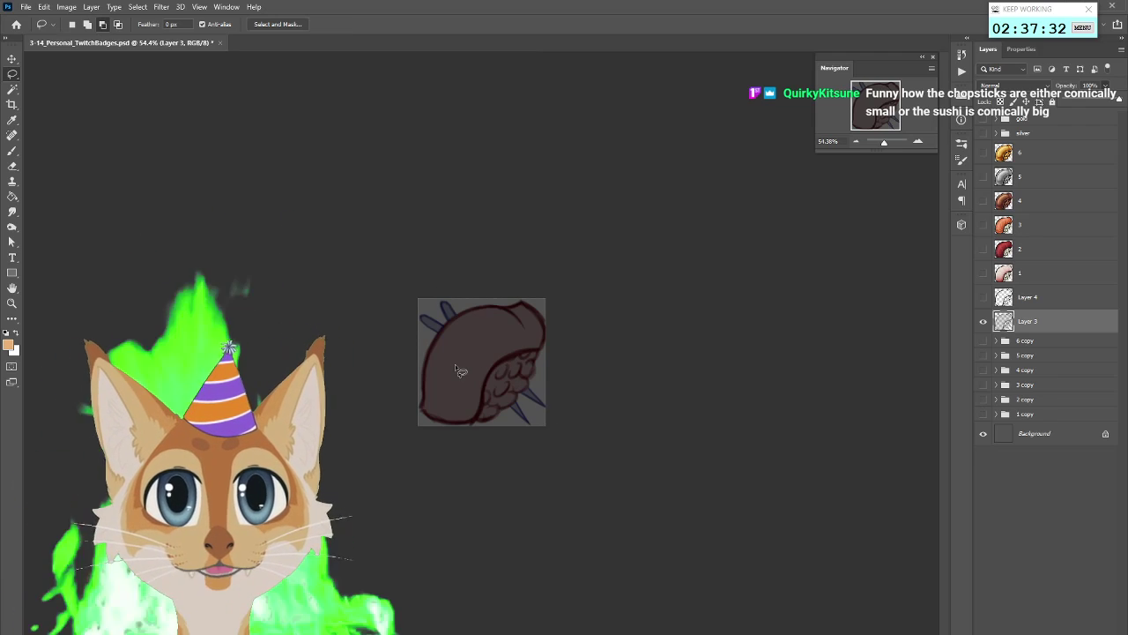
# Compare the Layer 4 line art with the sketch, leave Layer 4 showing, and hide Layer 3
pyautogui.click(984, 298)
pyautogui.click(984, 299)
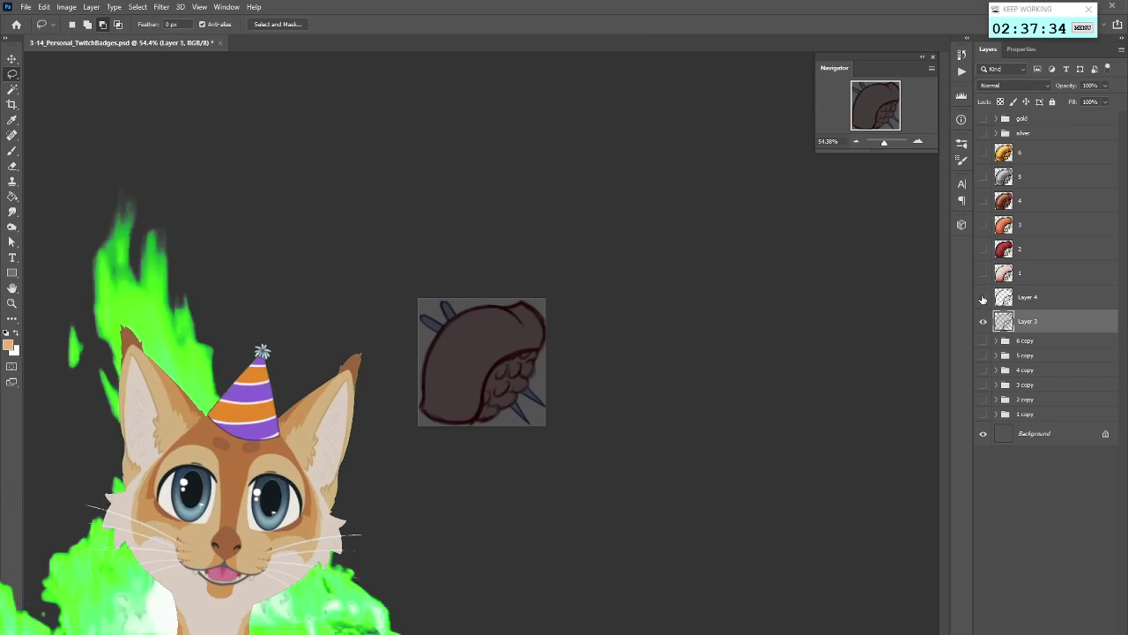
pyautogui.click(984, 299)
pyautogui.click(983, 322)
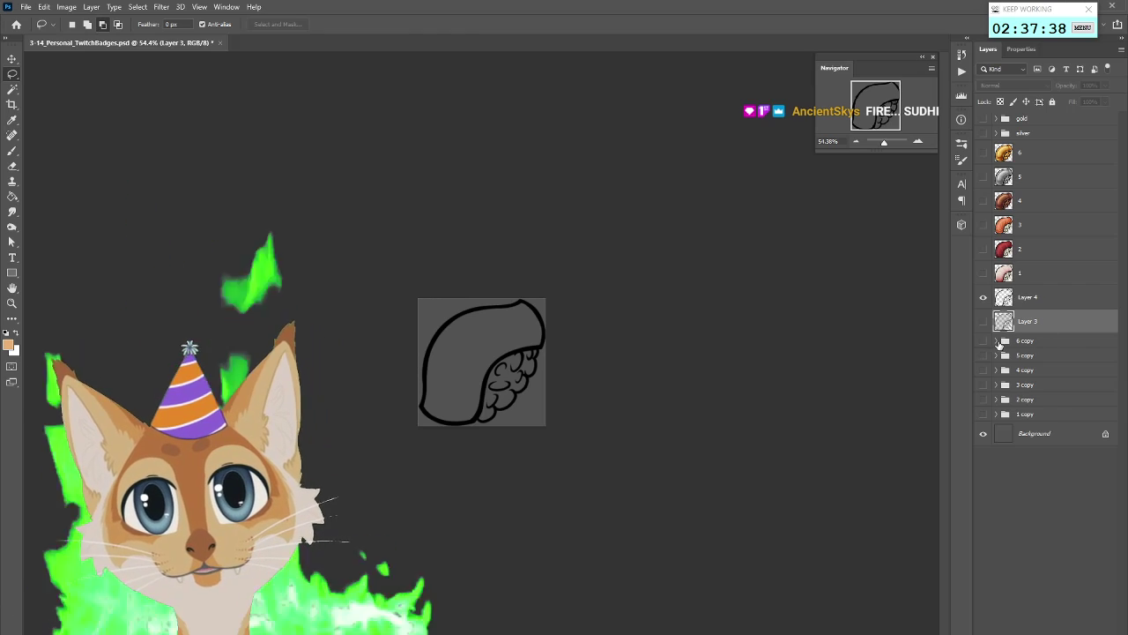
# Show the 1 copy group and add a new blank layer directly above the Background
pyautogui.click(984, 413)
pyautogui.scroll(5, 481, 361)
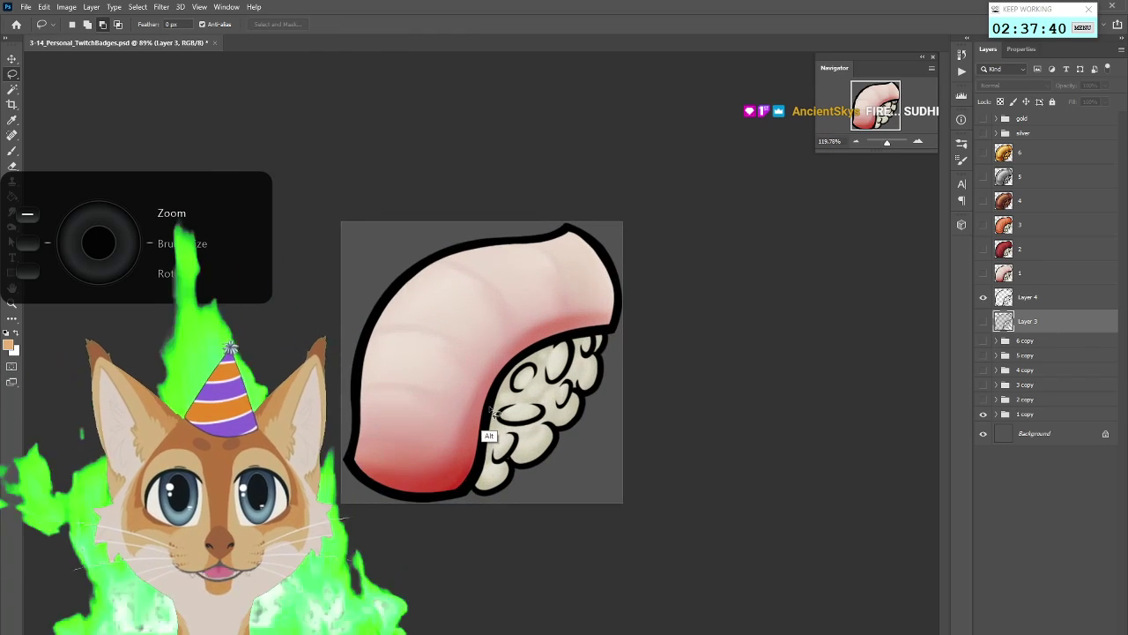
pyautogui.click(1027, 435)
pyautogui.hotkey('ctrl', 'shift', 'alt', 'n')
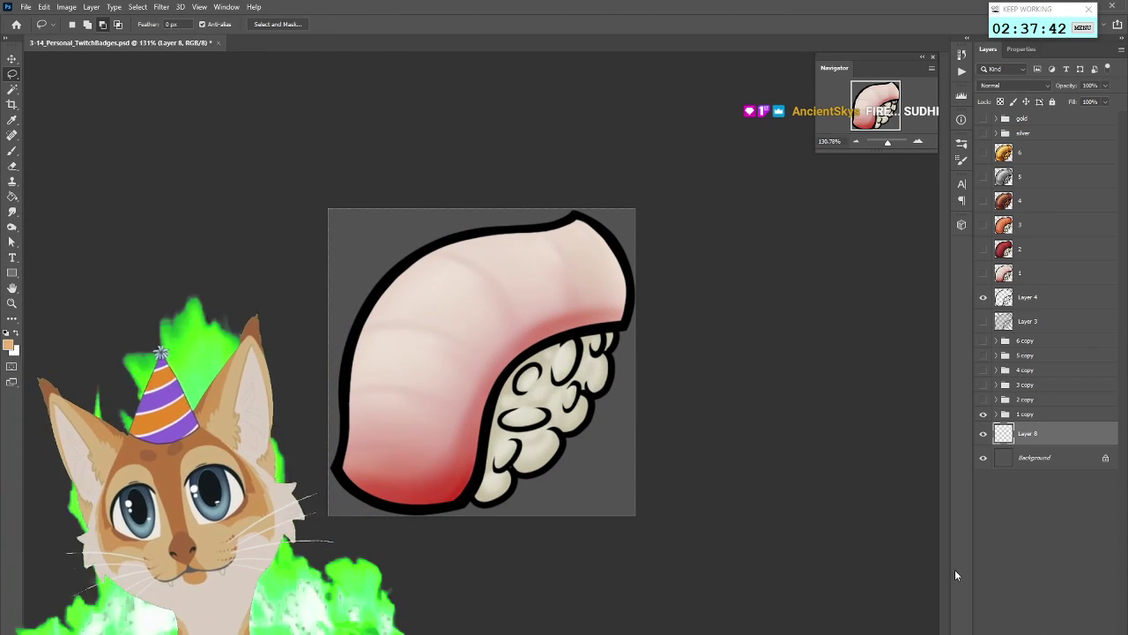
# Turn the Layer 4 line art white using Hue/Saturation with Colorize enabled, saturation 0 and lightness +100
pyautogui.click(1039, 301)
pyautogui.click(67, 7)
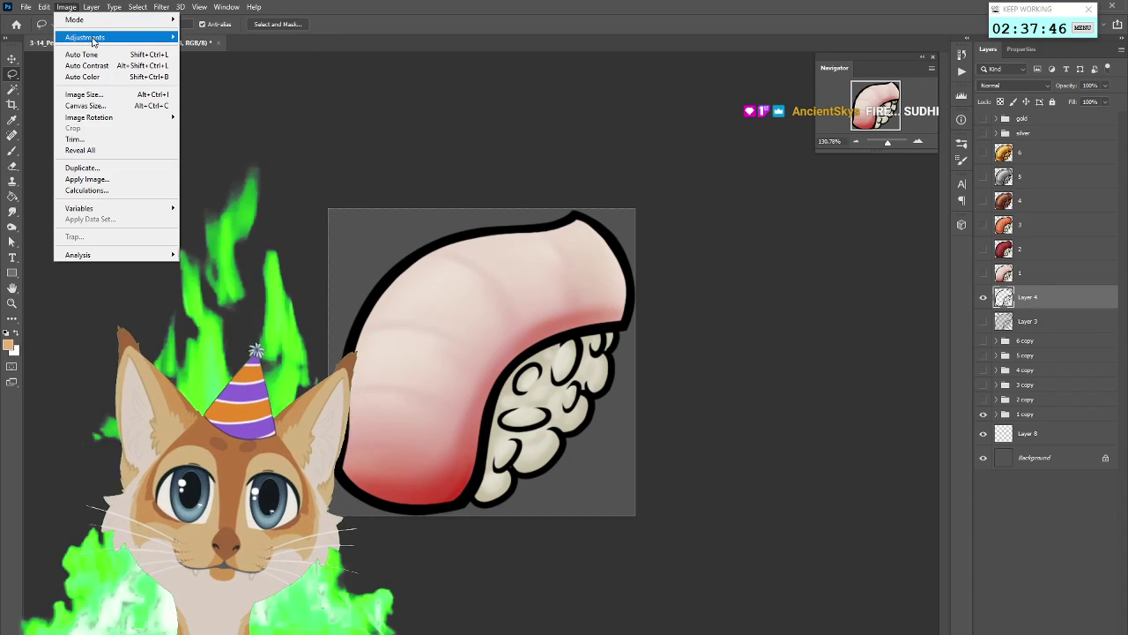
pyautogui.click(216, 95)
pyautogui.moveTo(723, 360); pyautogui.dragTo(831, 356)
pyautogui.click(866, 370)
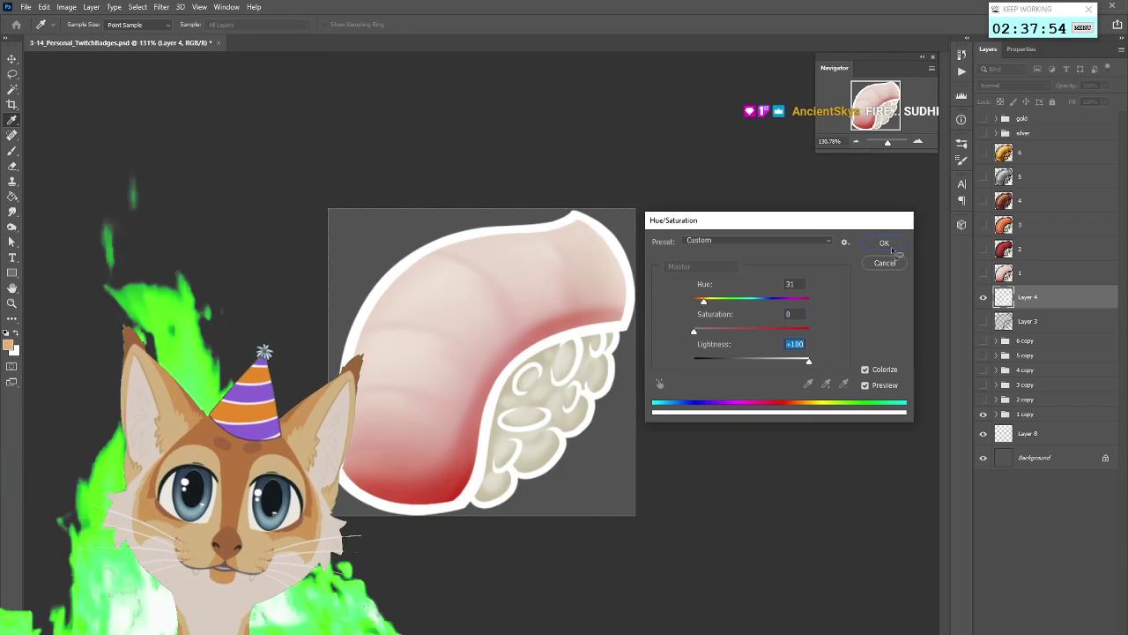
pyautogui.click(885, 244)
# Select the blank layer above the Background and set the foreground colour to black
pyautogui.click(1028, 432)
pyautogui.press('l')
pyautogui.click(8, 344)
pyautogui.moveTo(749, 406); pyautogui.dragTo(780, 432)
pyautogui.click(888, 274)
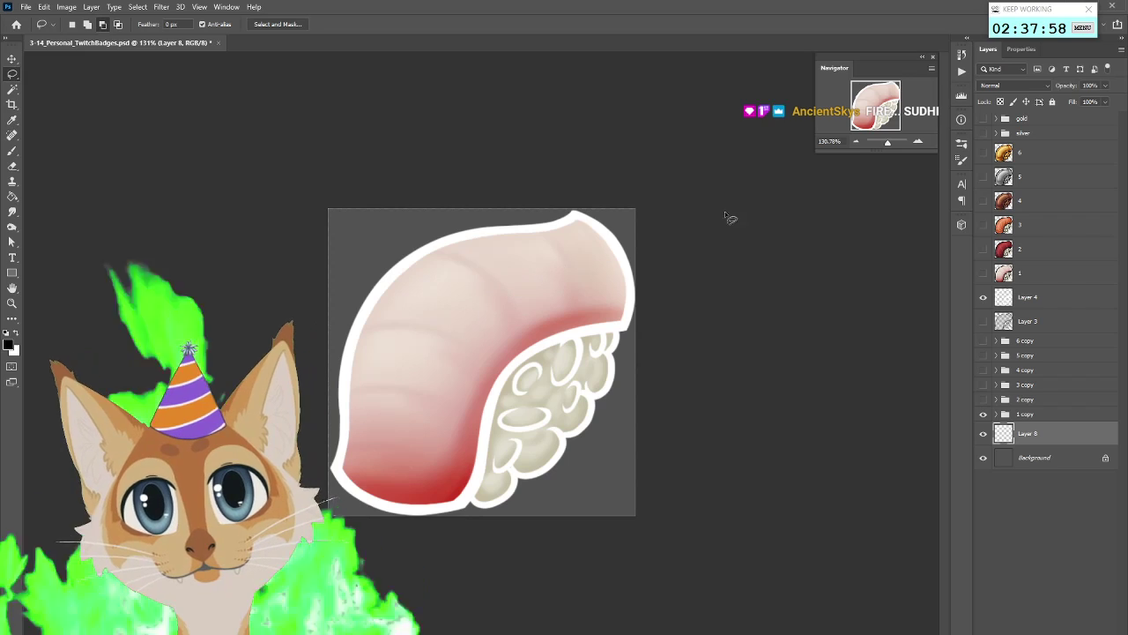
# Try to draw a straight horizontal path across the middle of the sushi with the Pen tool
pyautogui.press('F5')
pyautogui.click(12, 273)
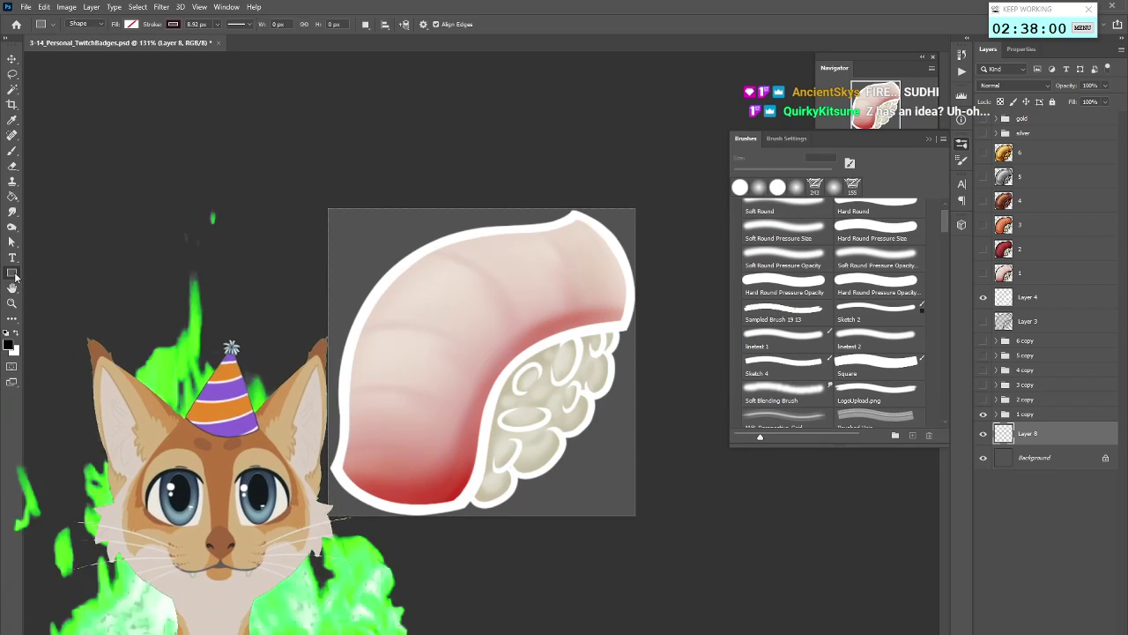
pyautogui.click(962, 144)
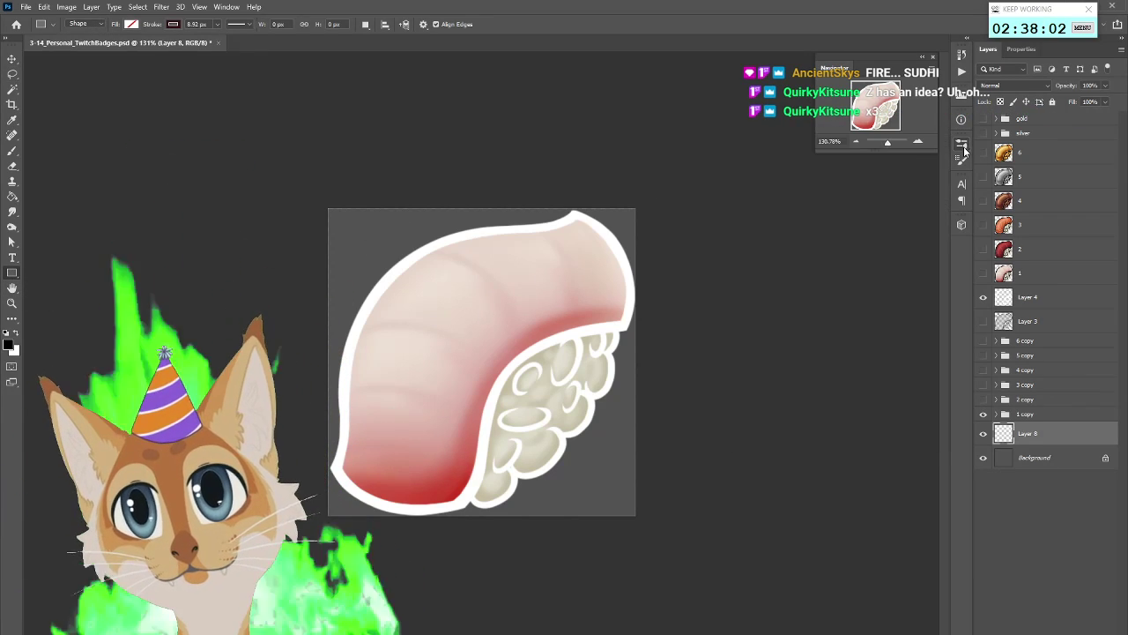
pyautogui.rightClick(12, 274)
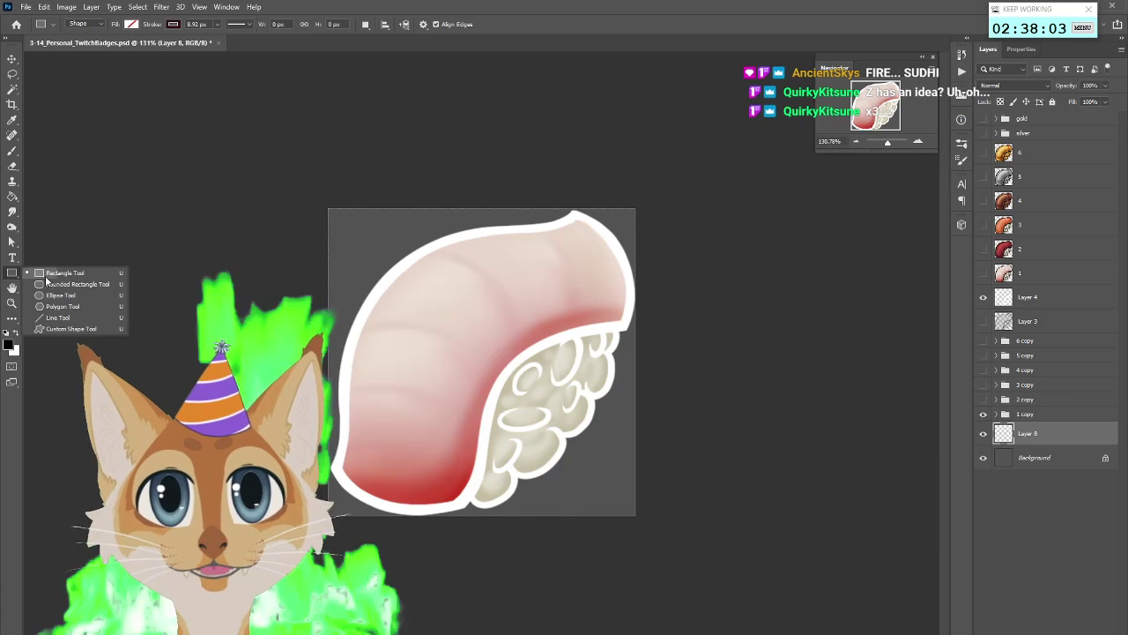
pyautogui.click(69, 319)
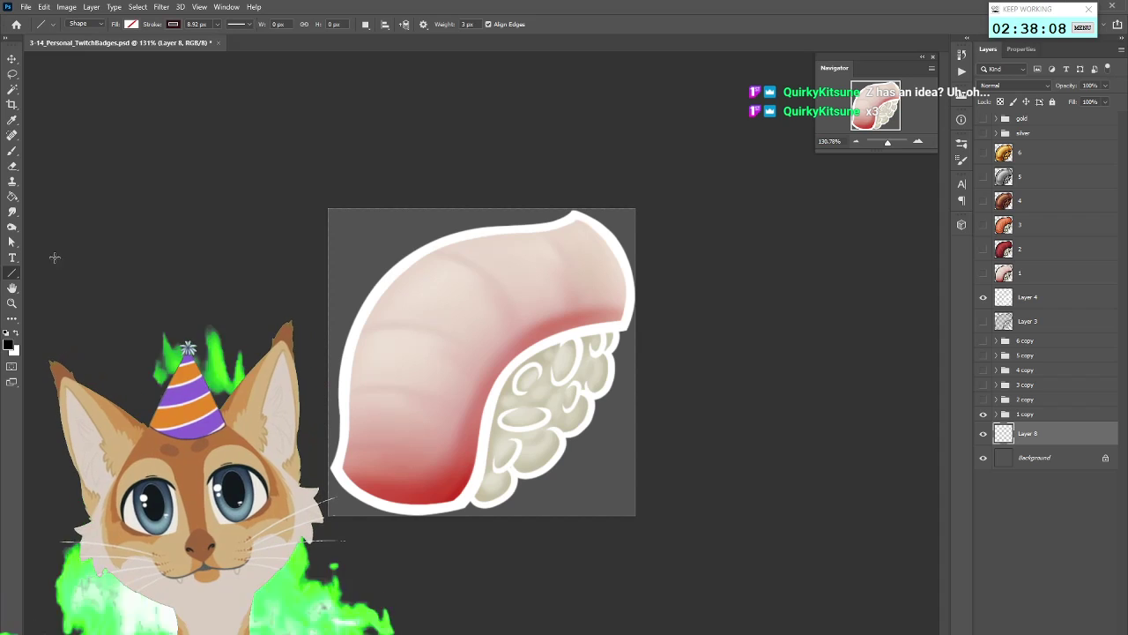
pyautogui.rightClick(12, 258)
pyautogui.rightClick(12, 288)
pyautogui.click(53, 285)
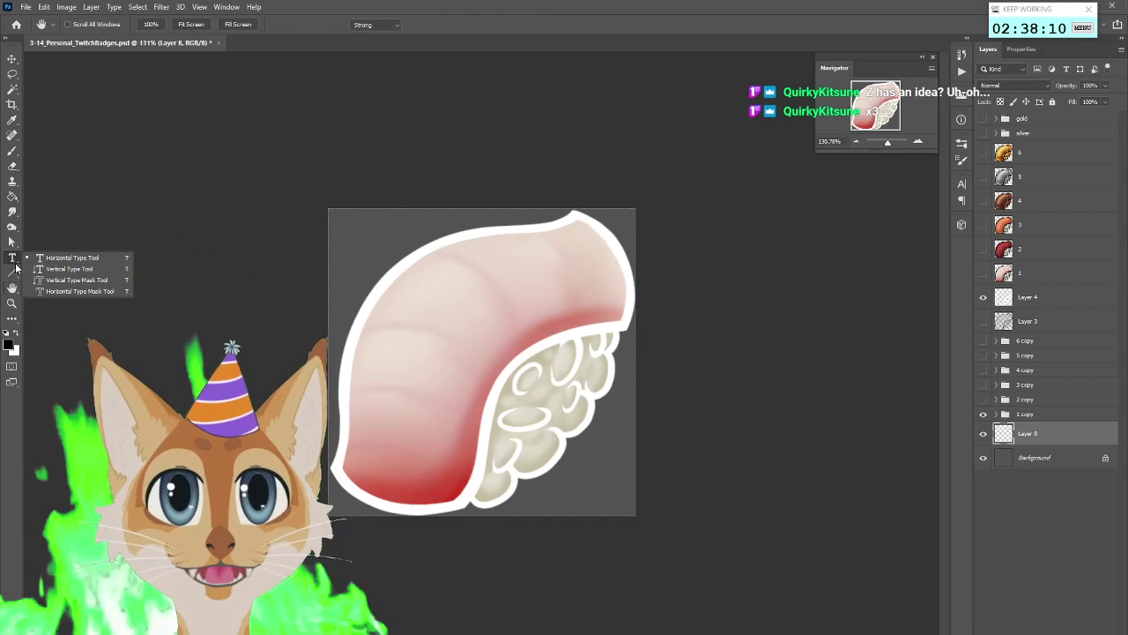
pyautogui.rightClick(12, 258)
pyautogui.click(53, 251)
pyautogui.rightClick(11, 241)
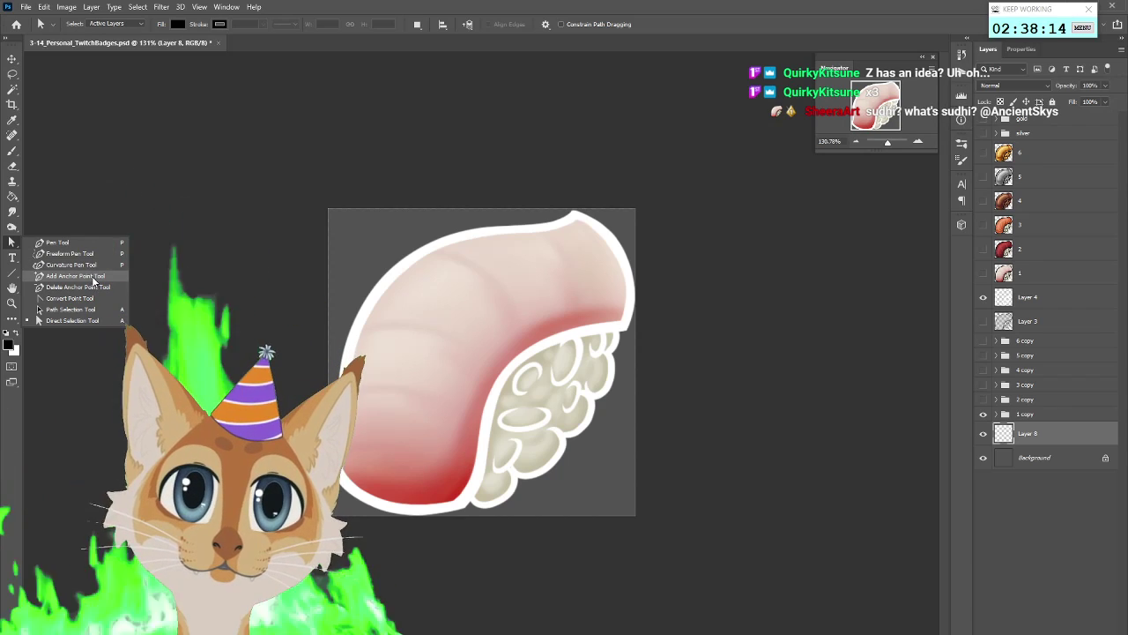
pyautogui.click(90, 243)
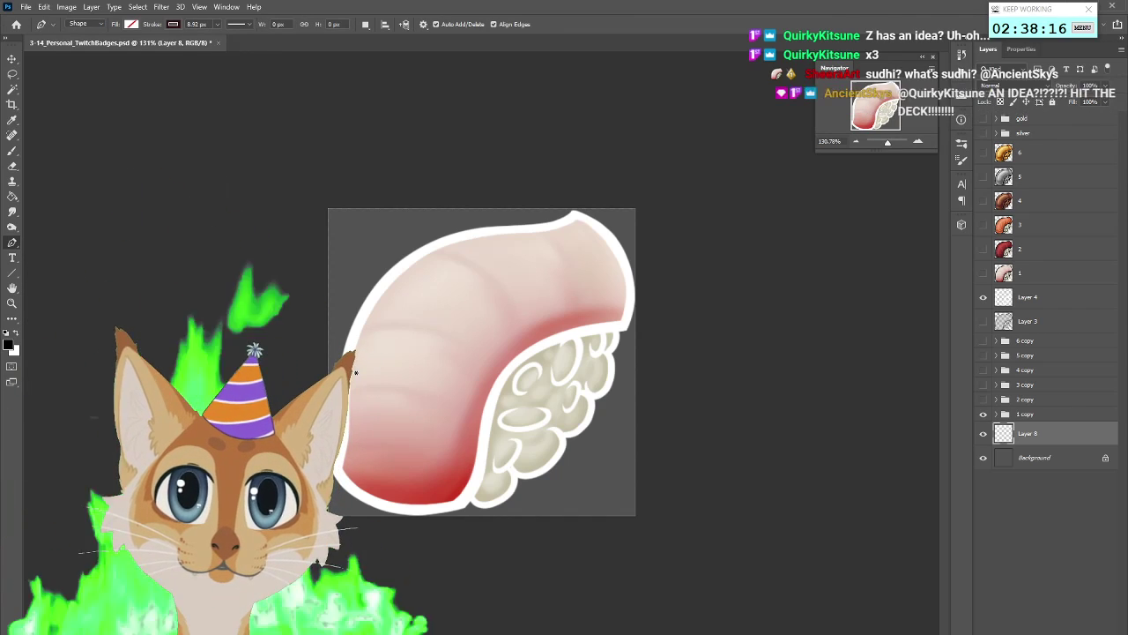
pyautogui.click(345, 362)
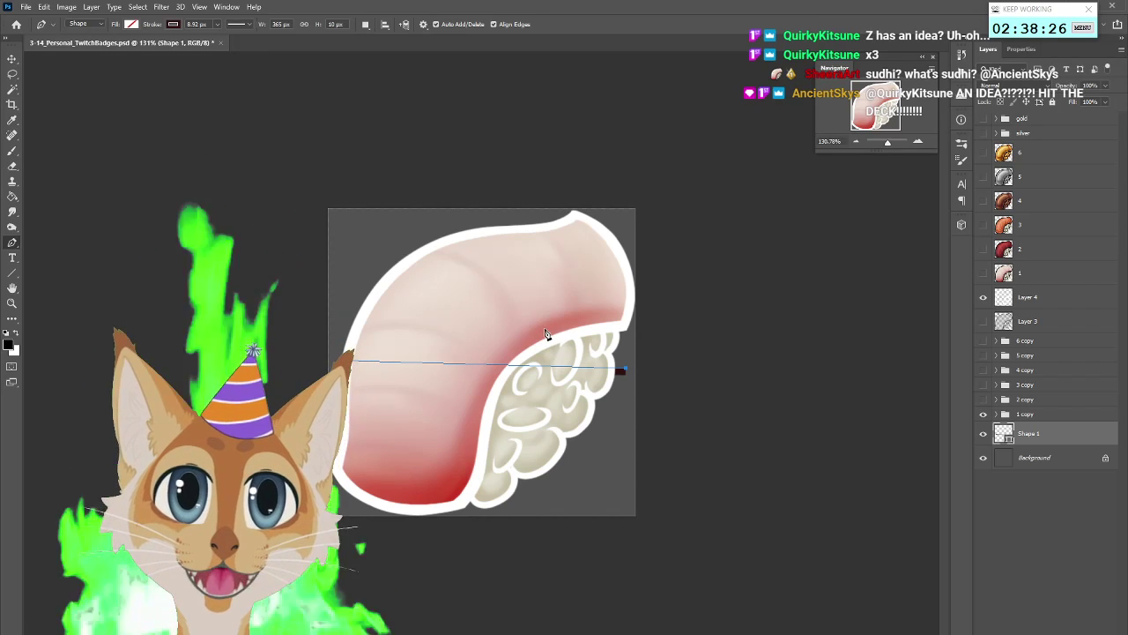
# Delete the Shape 1 layer directly above the Background
pyautogui.click(14, 150)
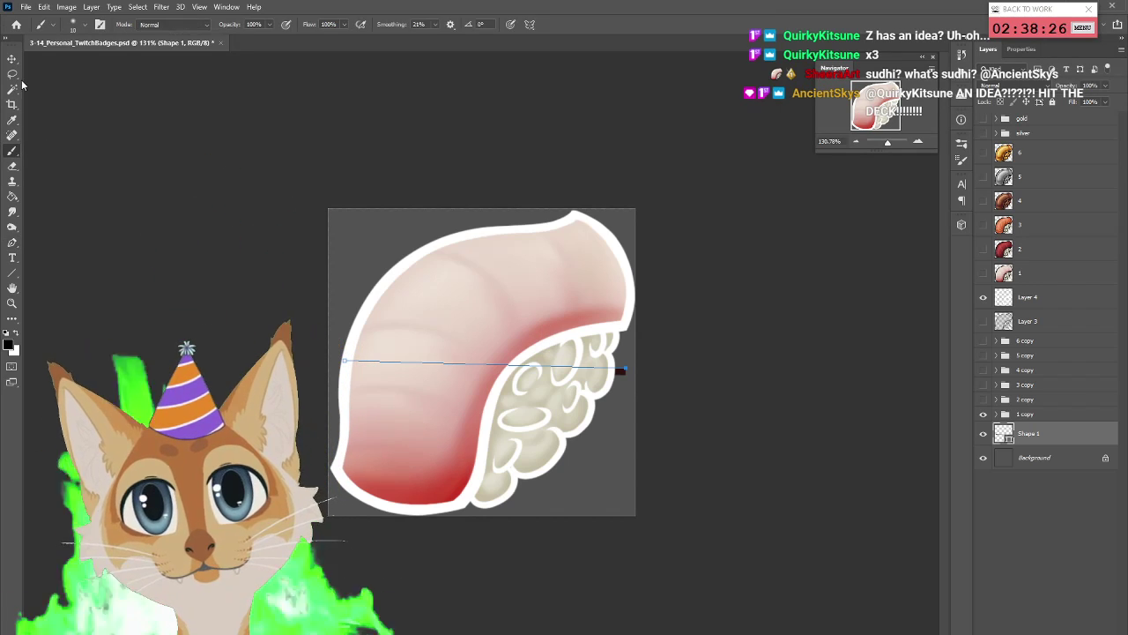
pyautogui.click(13, 75)
pyautogui.rightClick(496, 356)
pyautogui.click(631, 458)
pyautogui.click(548, 261)
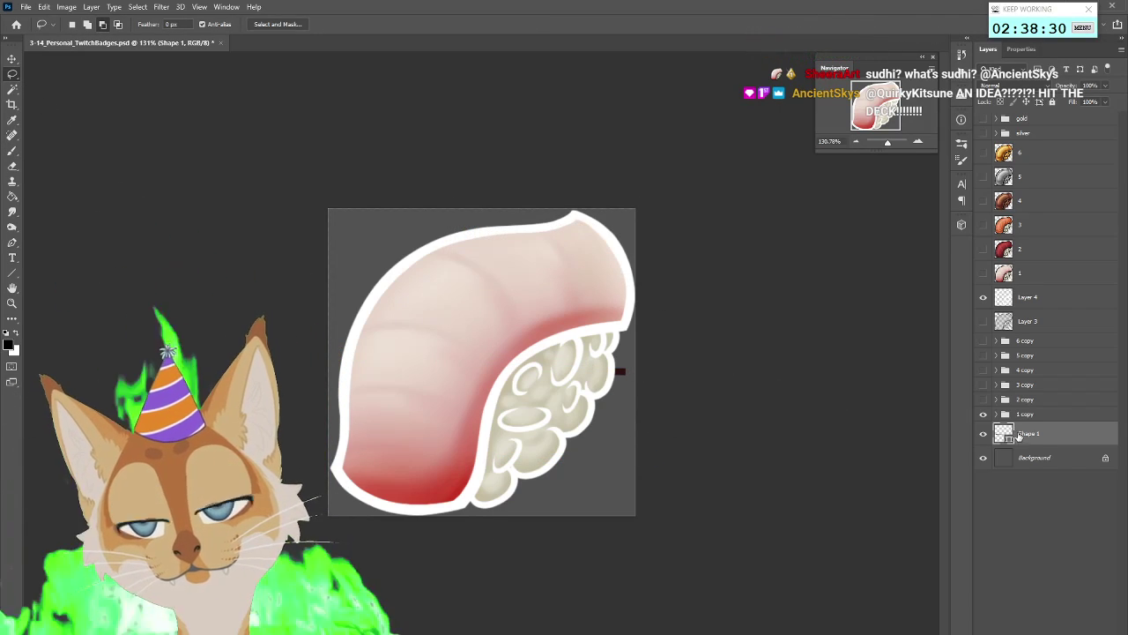
pyautogui.rightClick(1042, 445)
pyautogui.click(1094, 453)
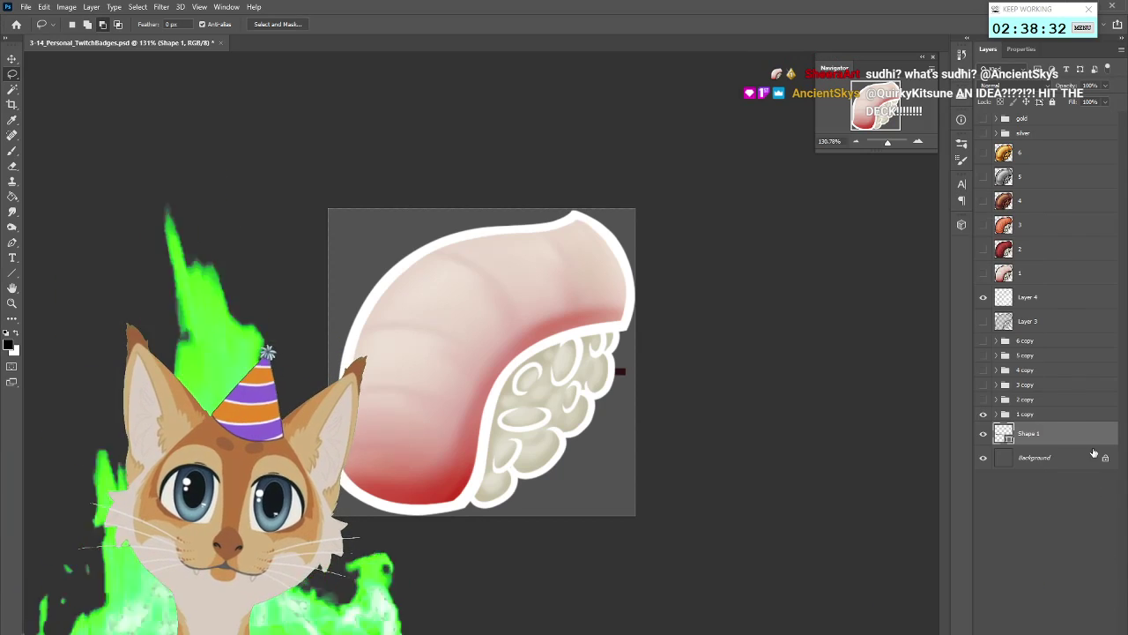
pyautogui.press('Delete')
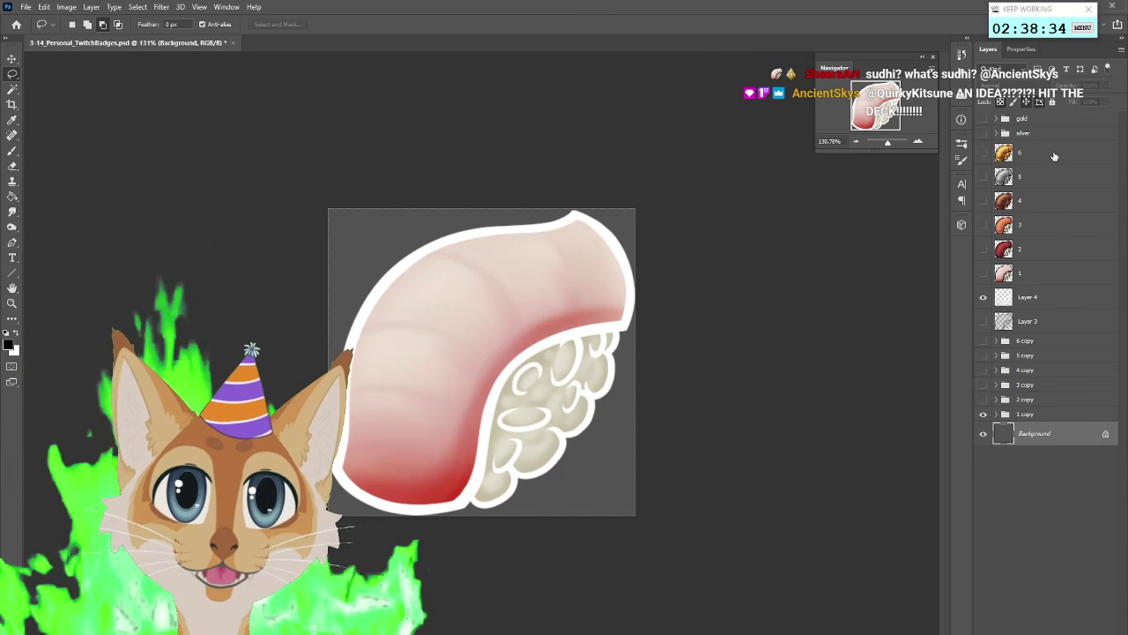
# Add a new blank layer above layer 6 and choose the Hard Round brush
pyautogui.click(1049, 155)
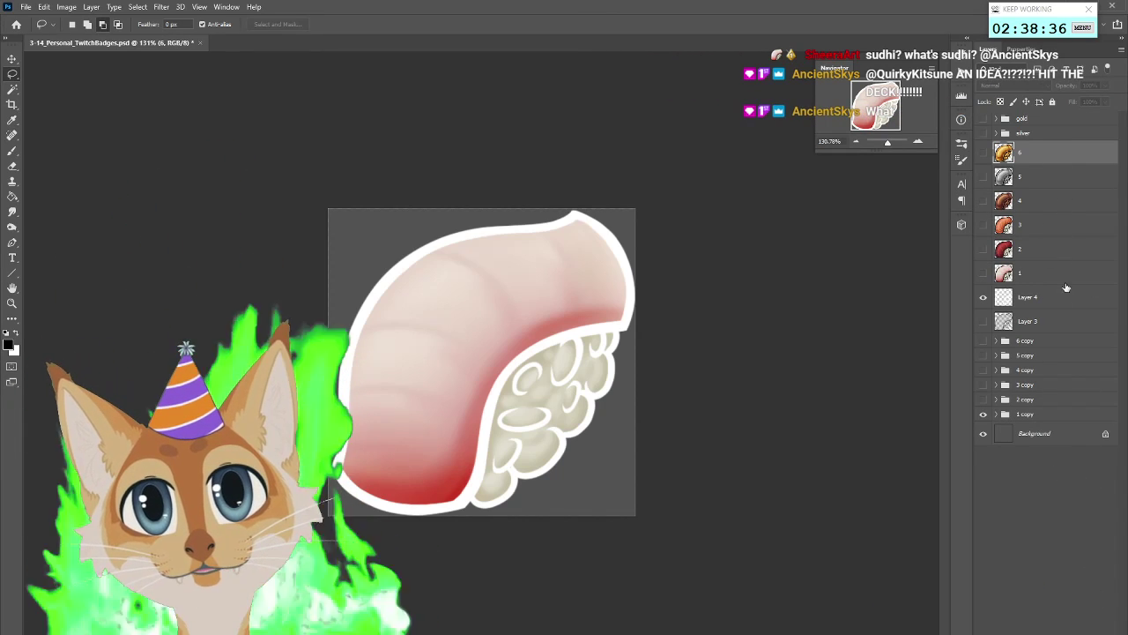
pyautogui.hotkey('ctrl', 'shift', 'alt', 'n')
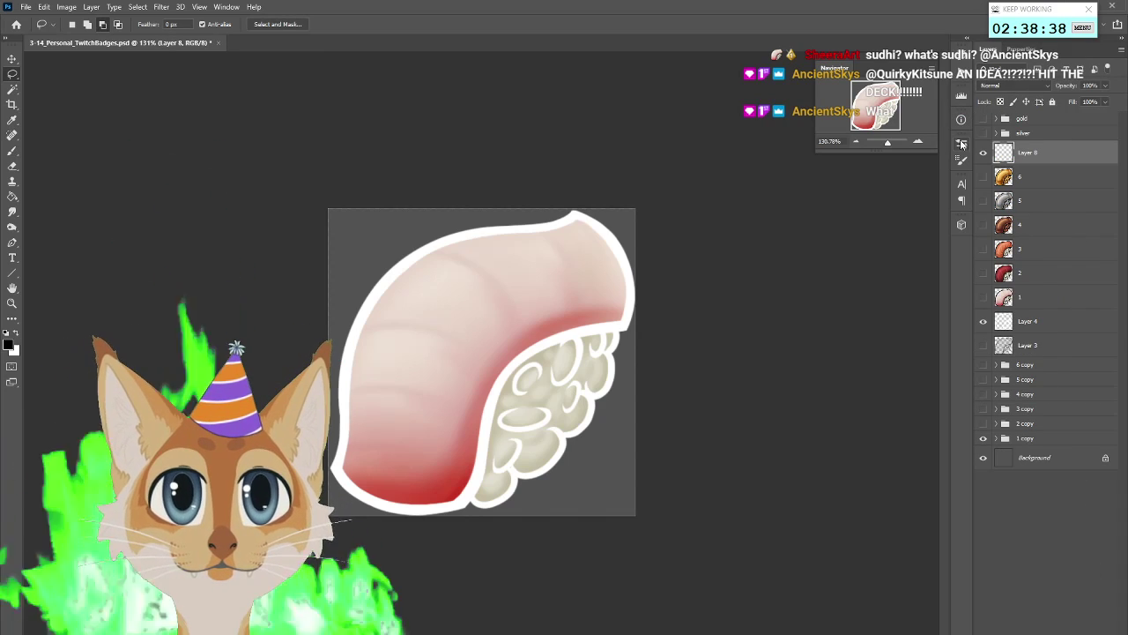
pyautogui.click(962, 143)
pyautogui.click(902, 206)
pyautogui.click(962, 143)
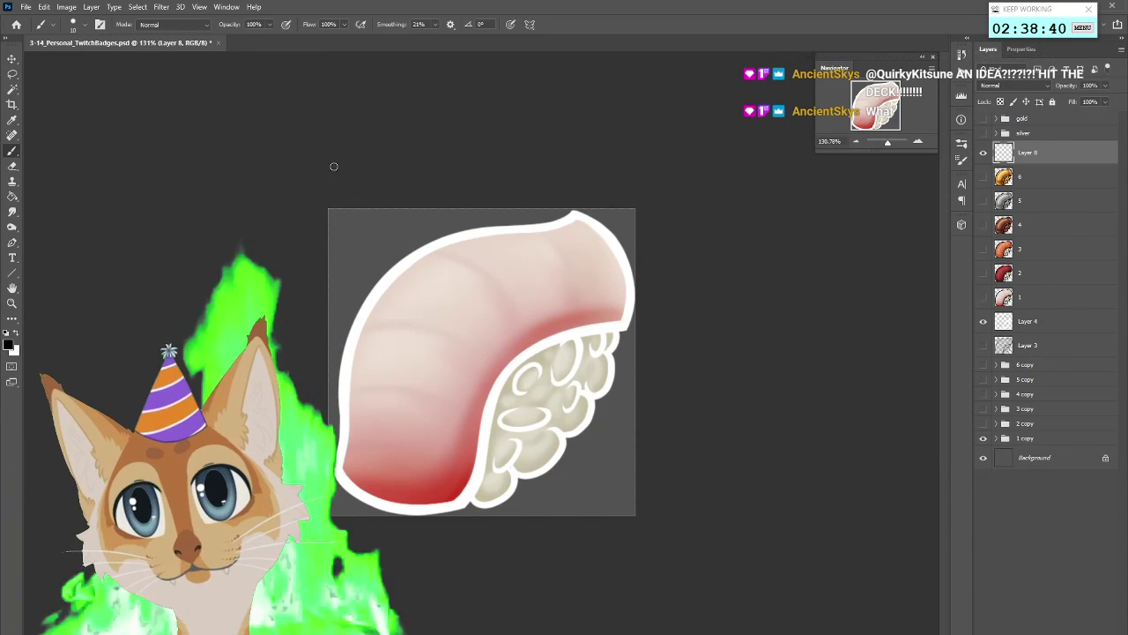
# Enlarge the brush to 50 px and paint a straight black horizontal bar across the full width of the sushi
pyautogui.click(11, 346)
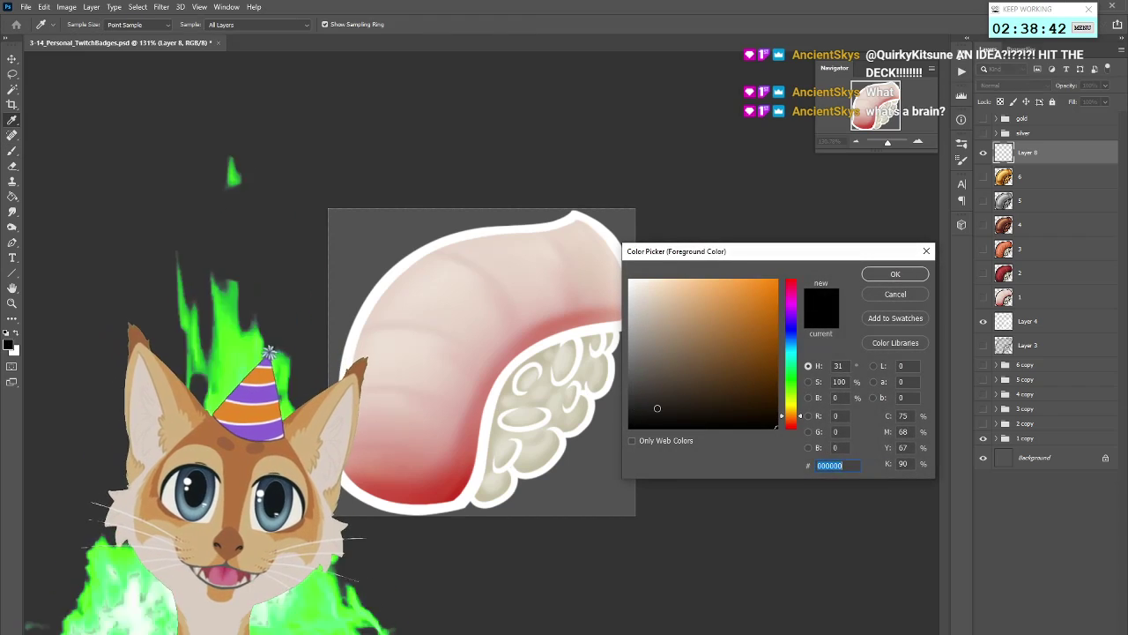
pyautogui.click(888, 296)
pyautogui.press(']')
pyautogui.press(']')
pyautogui.press(']')
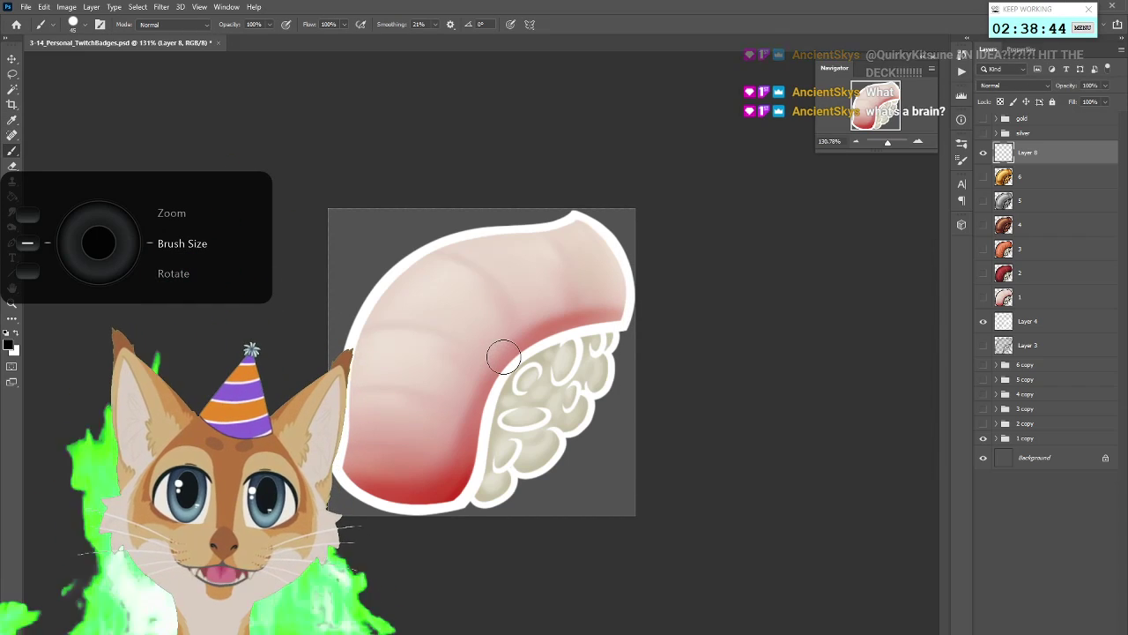
pyautogui.moveTo(347, 293)
pyautogui.mouseDown()
pyautogui.moveTo(582, 295)
pyautogui.moveTo(609, 305)
pyautogui.mouseUp()
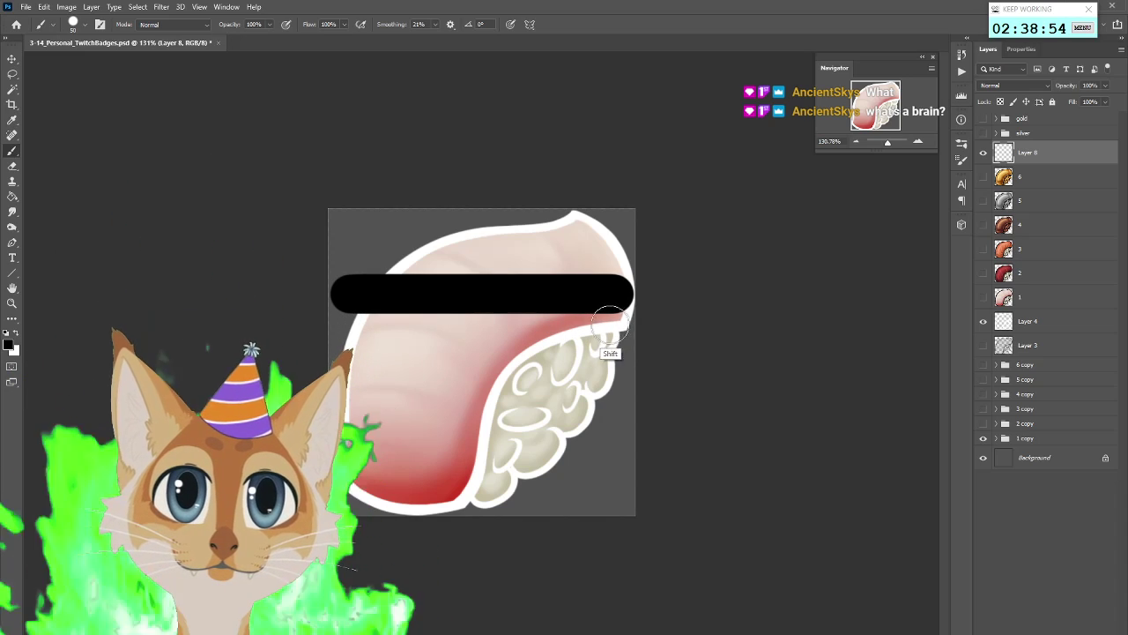
# Free Transform the black bar to about 123% scale and about 40° rotation so it crosses the sushi diagonally
pyautogui.click(12, 74)
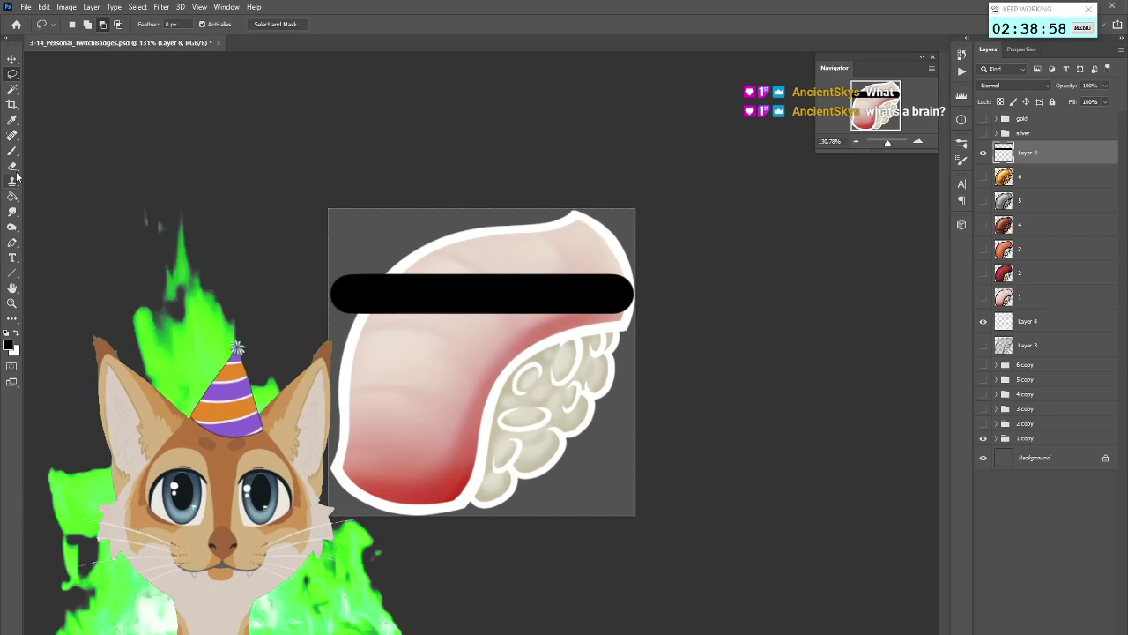
pyautogui.rightClick(491, 283)
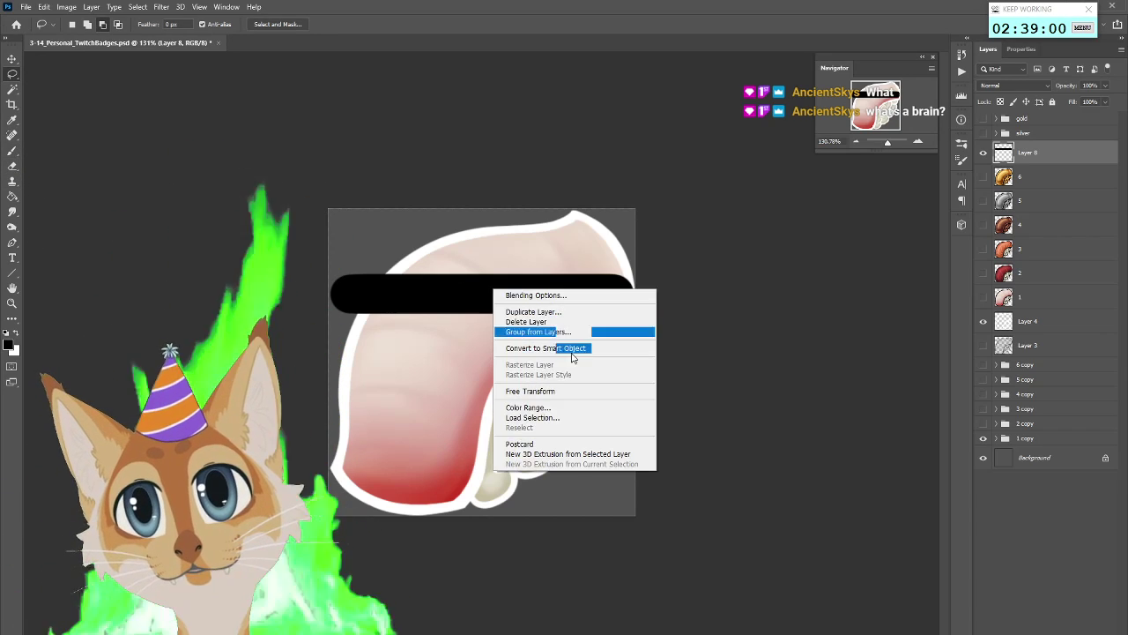
pyautogui.click(529, 391)
pyautogui.moveTo(690, 313); pyautogui.dragTo(591, 403)
pyautogui.moveTo(556, 367); pyautogui.dragTo(590, 463)
pyautogui.moveTo(672, 448); pyautogui.dragTo(661, 468)
pyautogui.moveTo(577, 450); pyautogui.dragTo(553, 457)
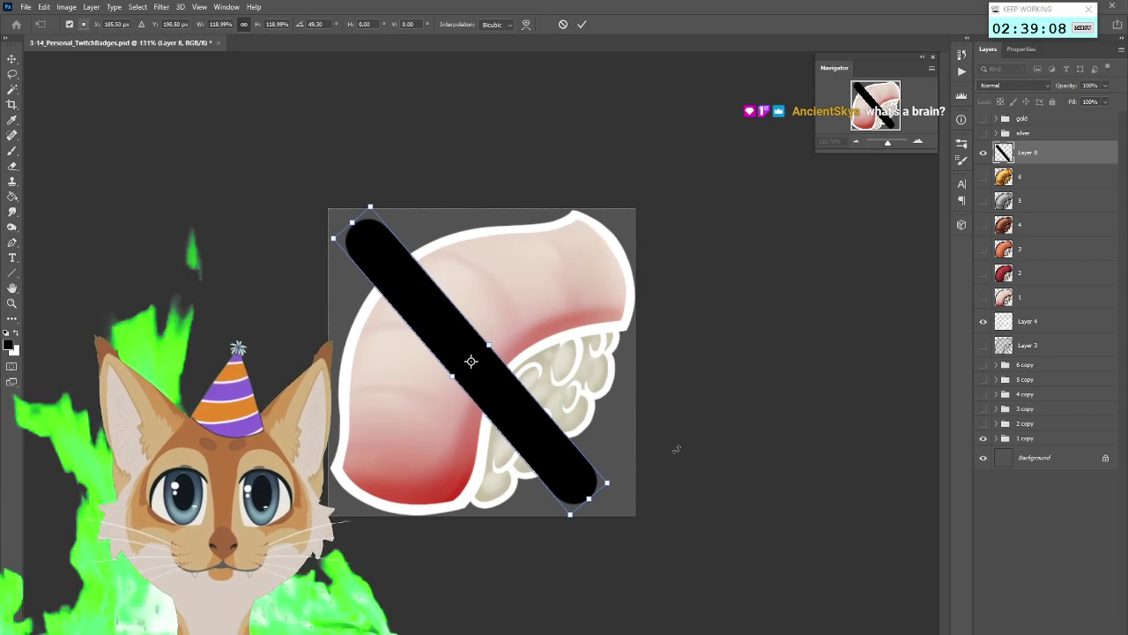
pyautogui.moveTo(676, 450); pyautogui.dragTo(690, 425)
pyautogui.moveTo(578, 456); pyautogui.dragTo(580, 456)
pyautogui.moveTo(676, 435); pyautogui.dragTo(679, 425)
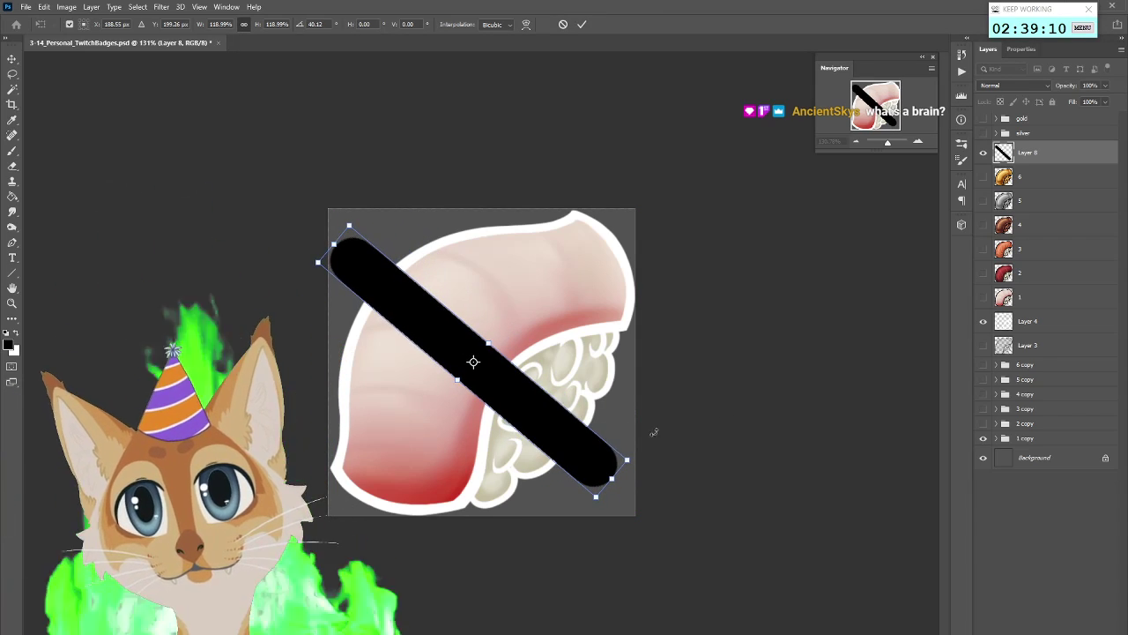
pyautogui.moveTo(603, 461); pyautogui.dragTo(622, 487)
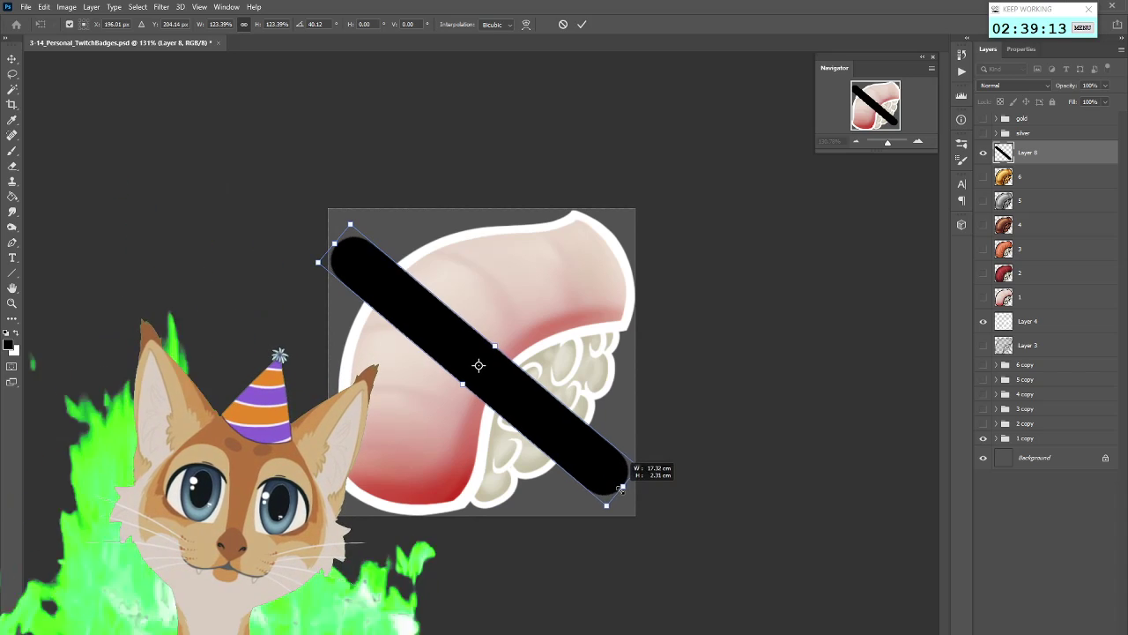
pyautogui.click(581, 24)
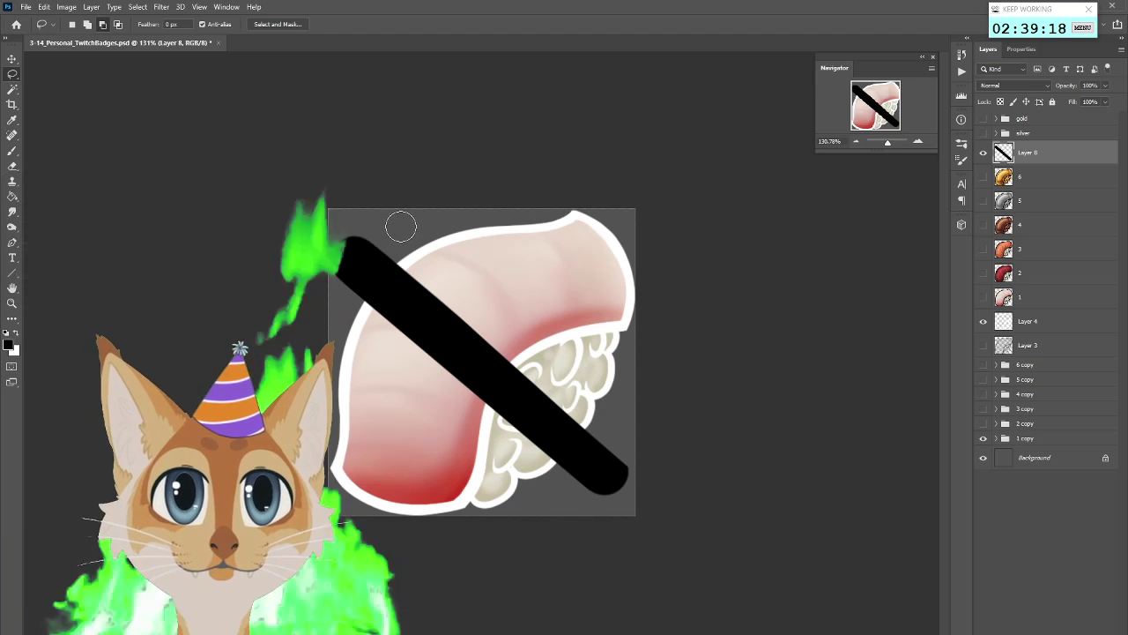
# Erase along both long edges of the diagonal bar to taper it into a chopstick with its narrow tip over the rice side
pyautogui.hotkey('ctrl', 'z')
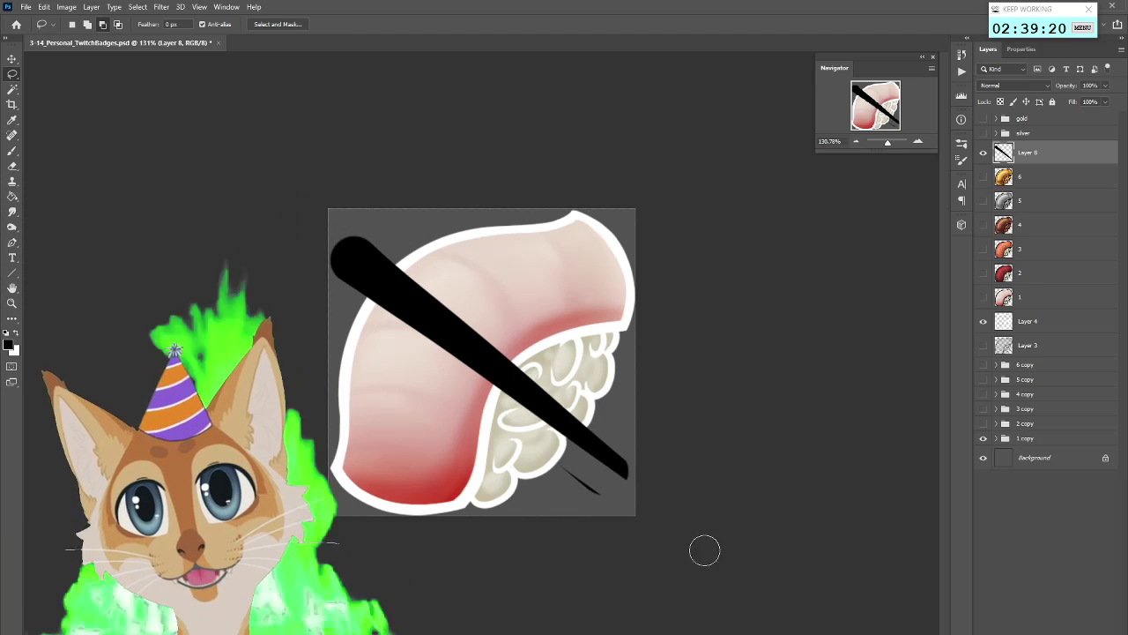
pyautogui.hotkey('ctrl', 'shift', 'z')
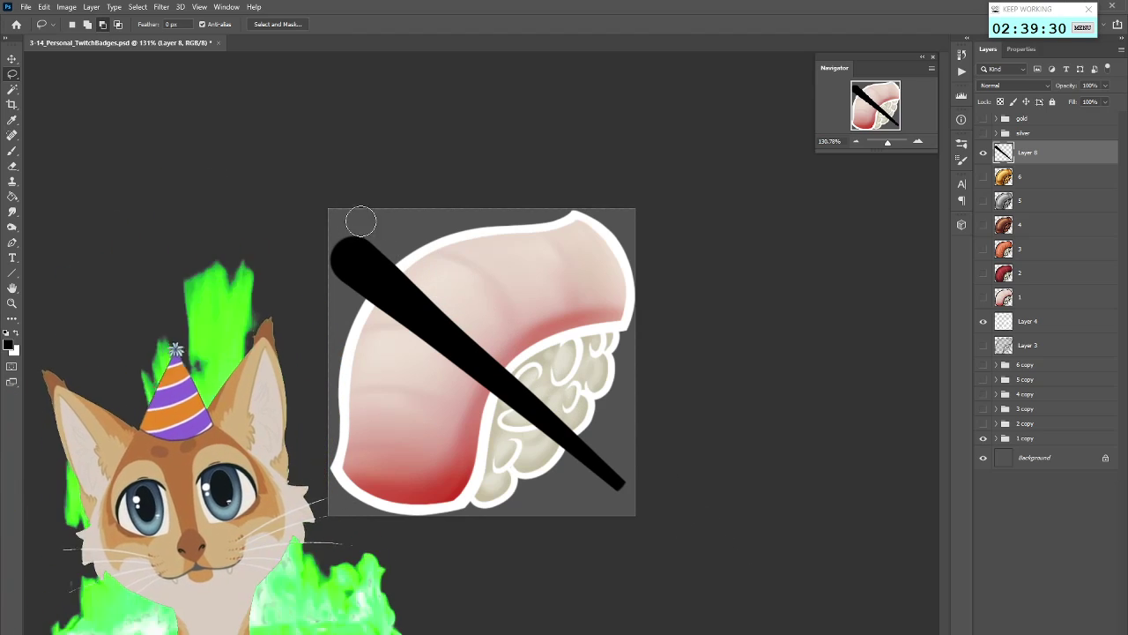
pyautogui.hotkey('ctrl', 'z')
pyautogui.moveTo(379, 237); pyautogui.dragTo(670, 513)
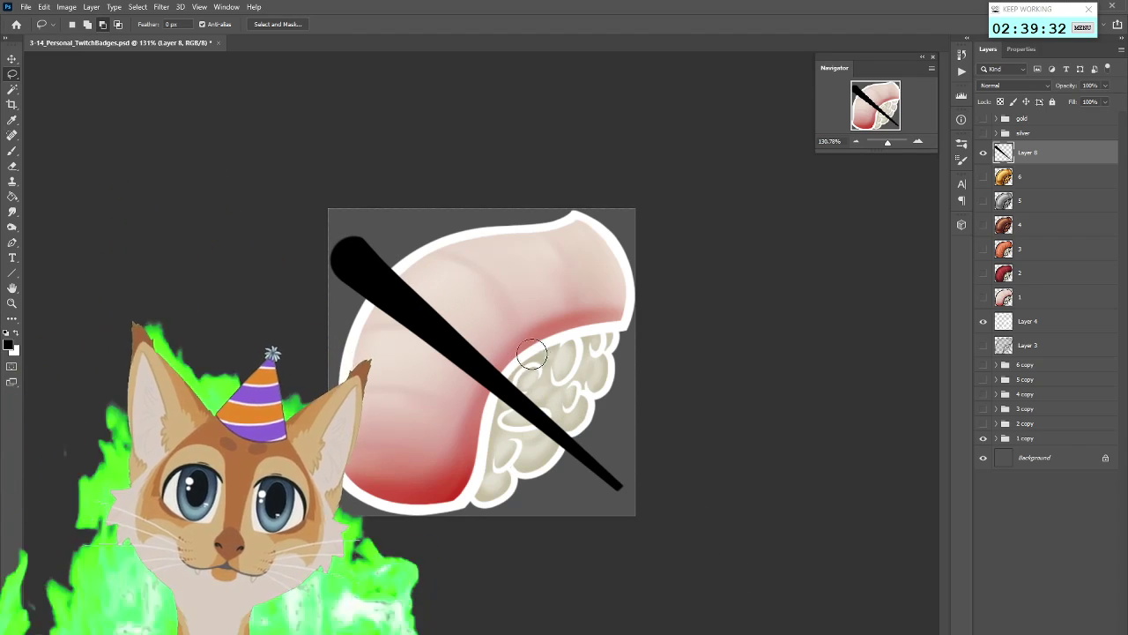
pyautogui.moveTo(347, 302); pyautogui.dragTo(642, 508)
pyautogui.hotkey('ctrl', 'z')
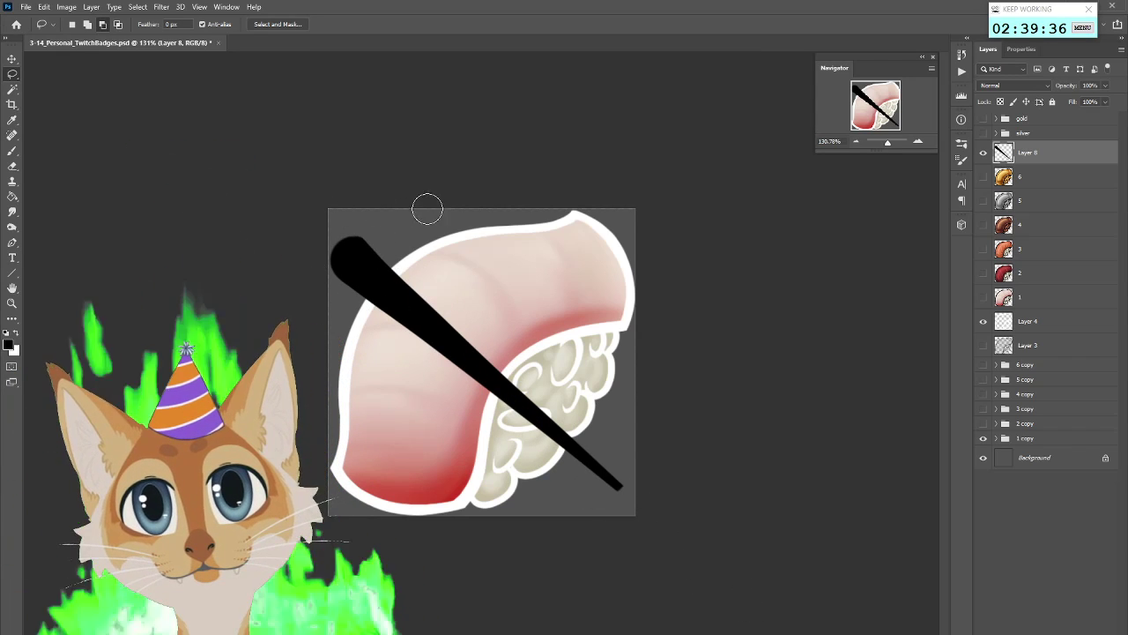
# Flip the whole canvas horizontally to check the chopstick shape against the sushi
pyautogui.hotkey('ctrl', '-')
pyautogui.hotkey('ctrl', 'shift', 'h')
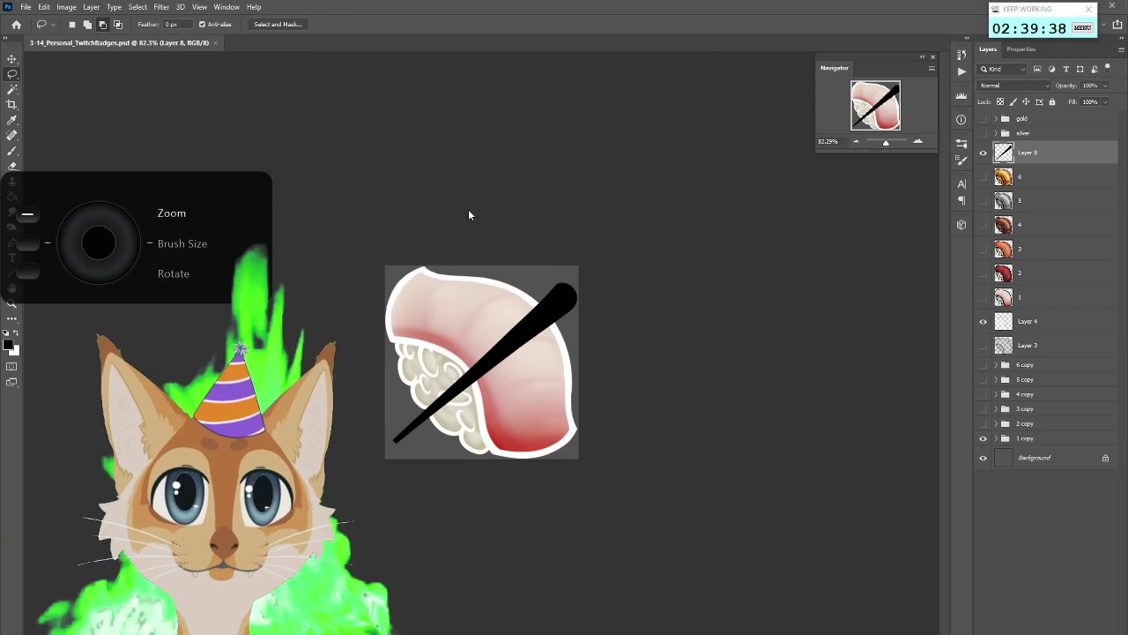
pyautogui.hotkey('ctrl', '+')
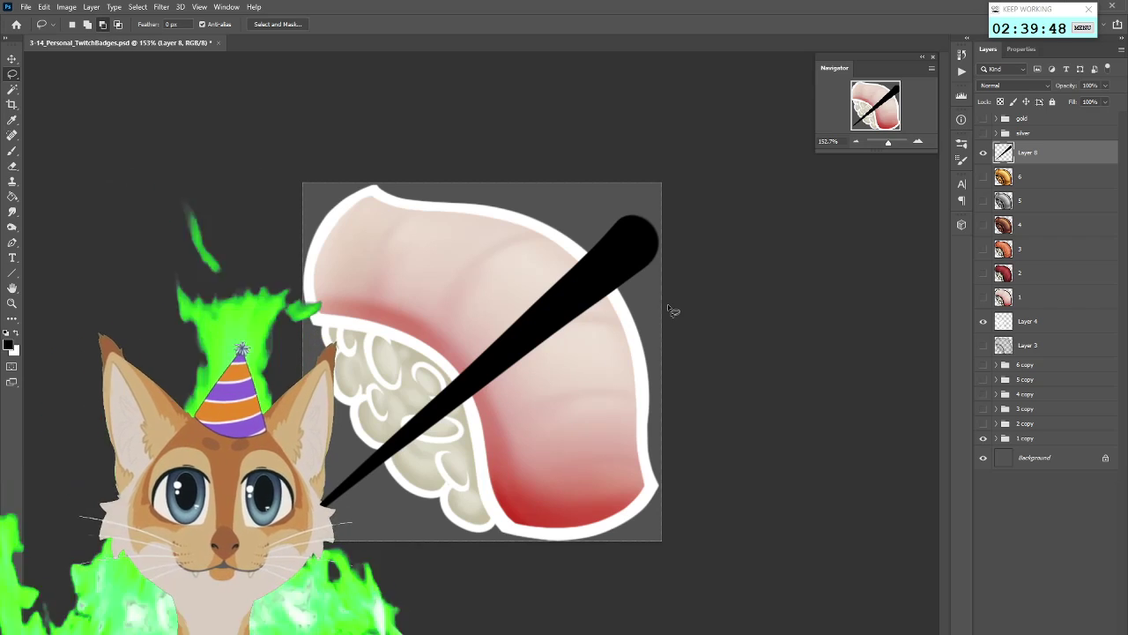
pyautogui.scroll(-3, 673, 310)
pyautogui.scroll(2, 673, 311)
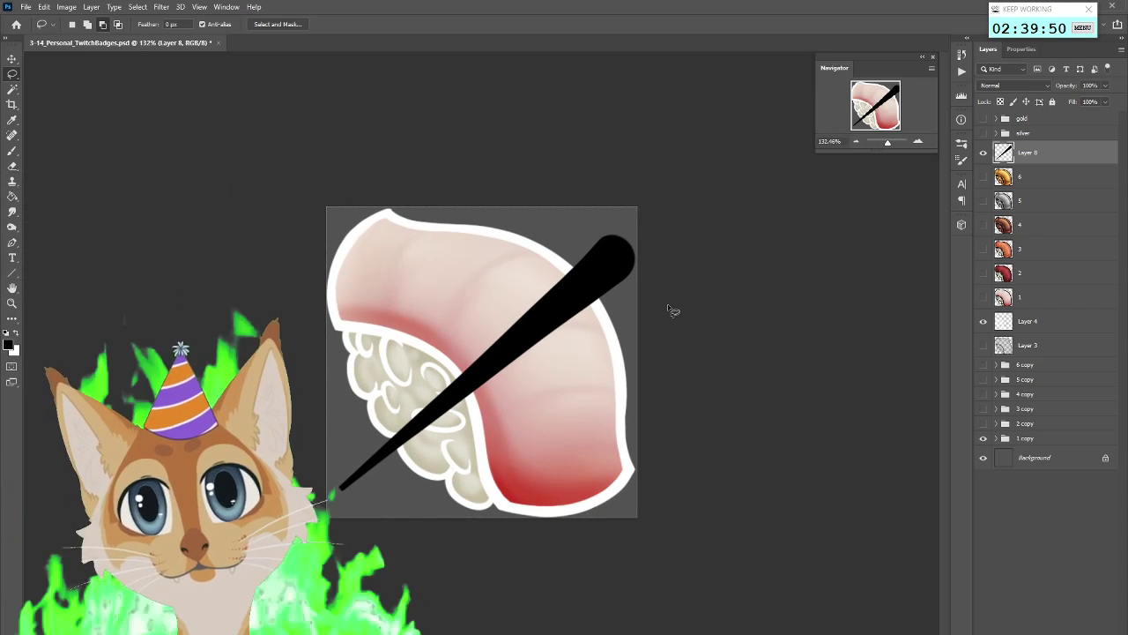
# Free Transform the chopstick to about 103.6% scale and about -9.5° rotation, placing its tip near the canvas's bottom edge
pyautogui.rightClick(504, 384)
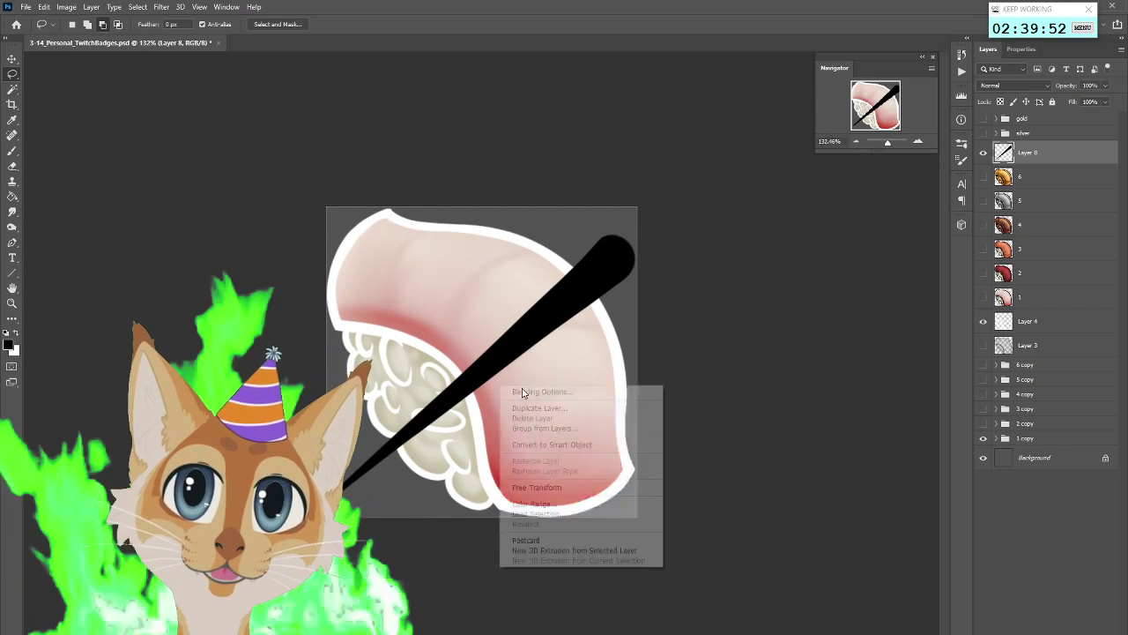
pyautogui.click(536, 488)
pyautogui.moveTo(336, 497); pyautogui.dragTo(386, 493)
pyautogui.moveTo(703, 407); pyautogui.dragTo(693, 385)
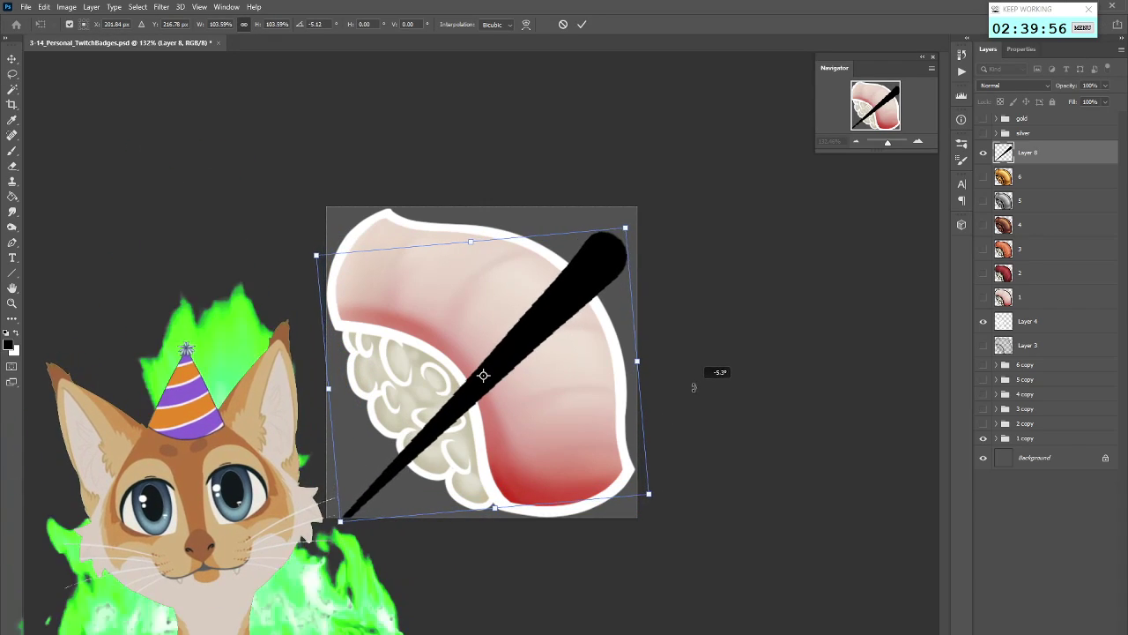
pyautogui.moveTo(555, 413); pyautogui.dragTo(541, 393)
pyautogui.moveTo(653, 387); pyautogui.dragTo(649, 377)
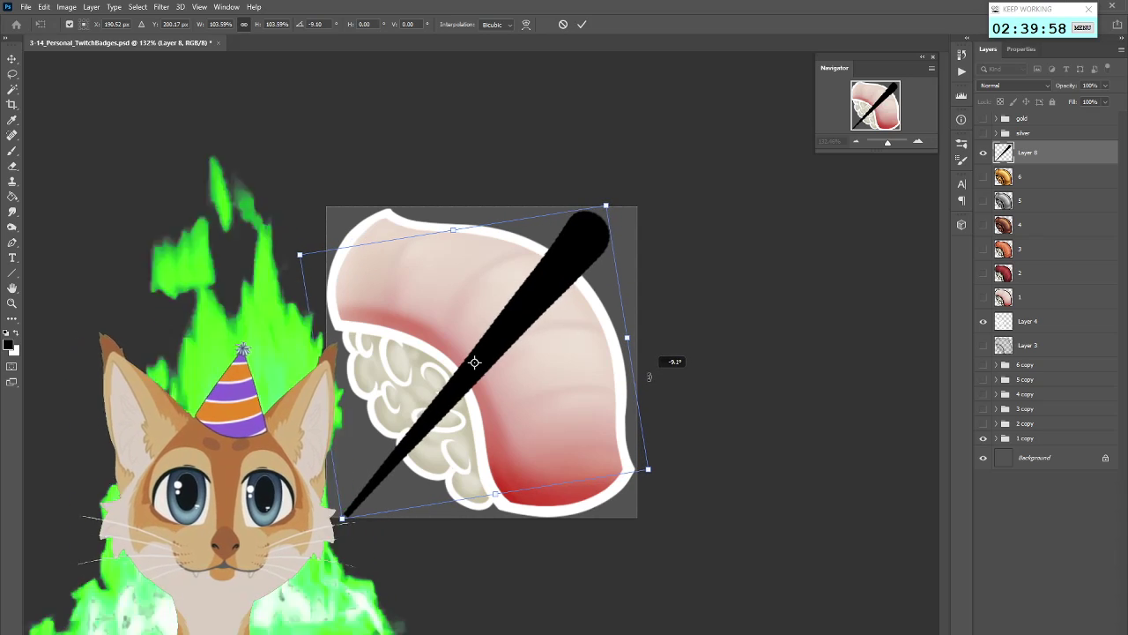
pyautogui.click(582, 24)
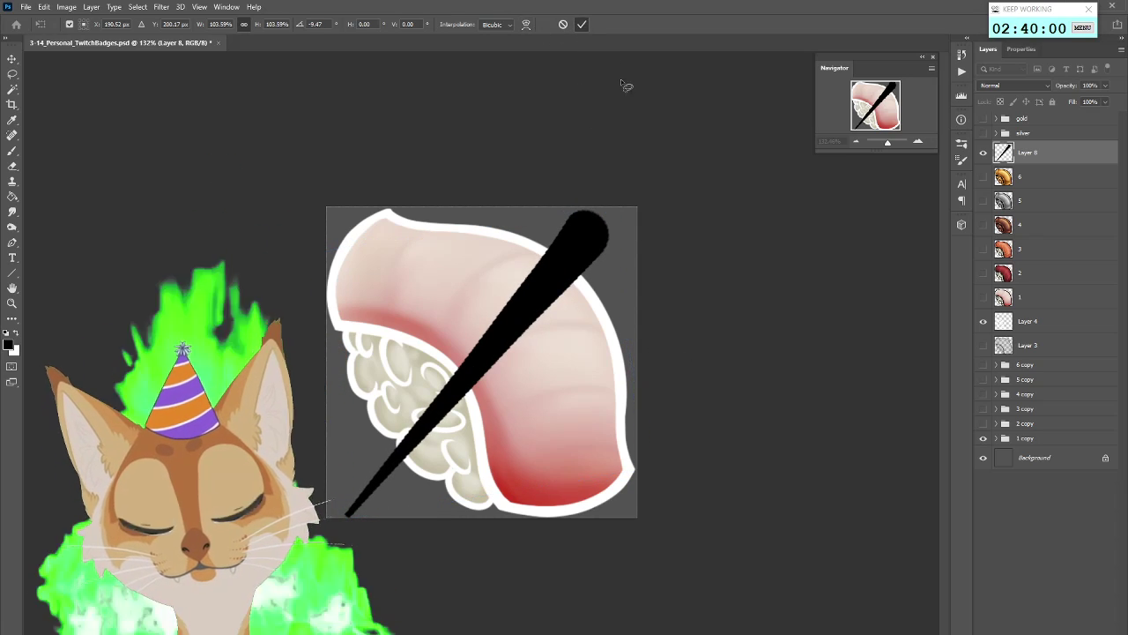
# Touch up the rounded wide end of the chopstick with black brush strokes
pyautogui.press('l')
pyautogui.scroll(2, 621, 243)
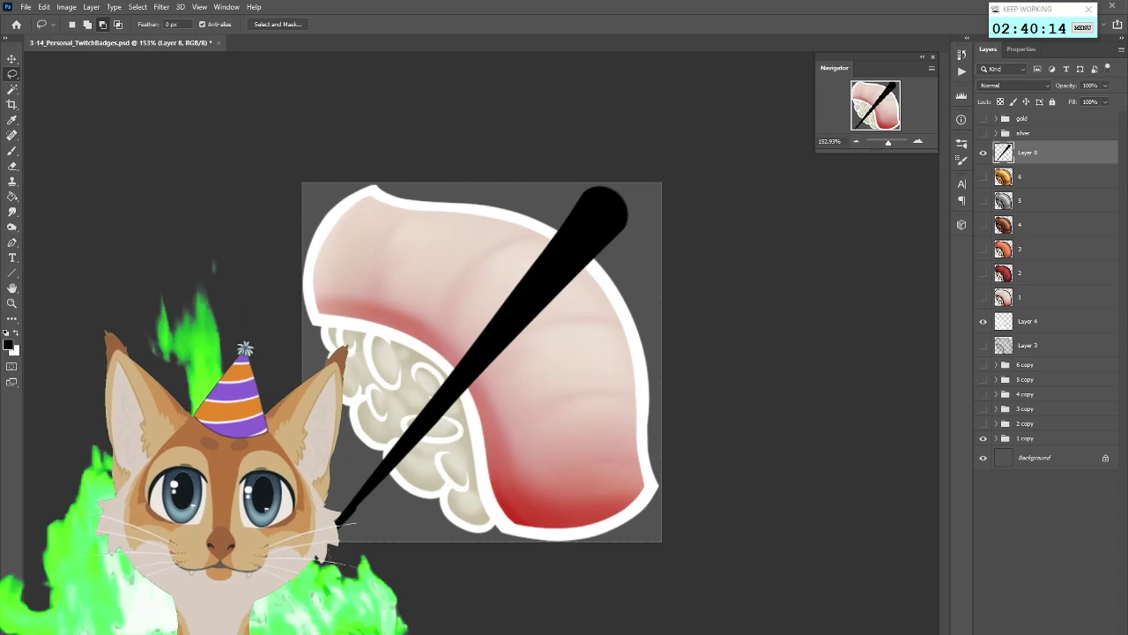
pyautogui.scroll(-3, 424, 480)
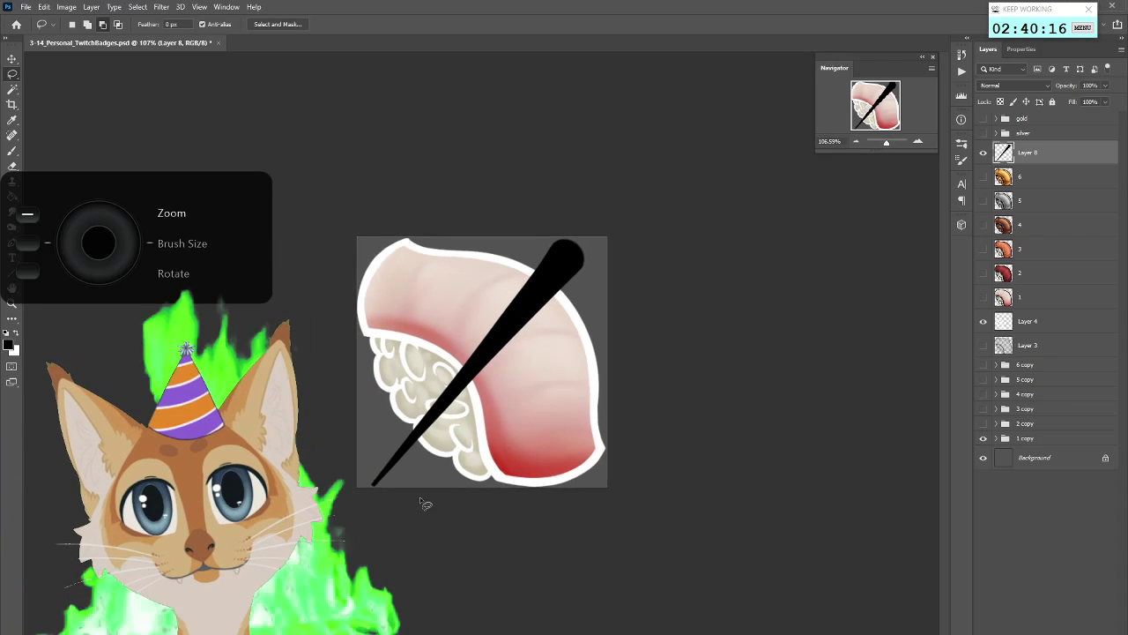
pyautogui.scroll(5, 423, 498)
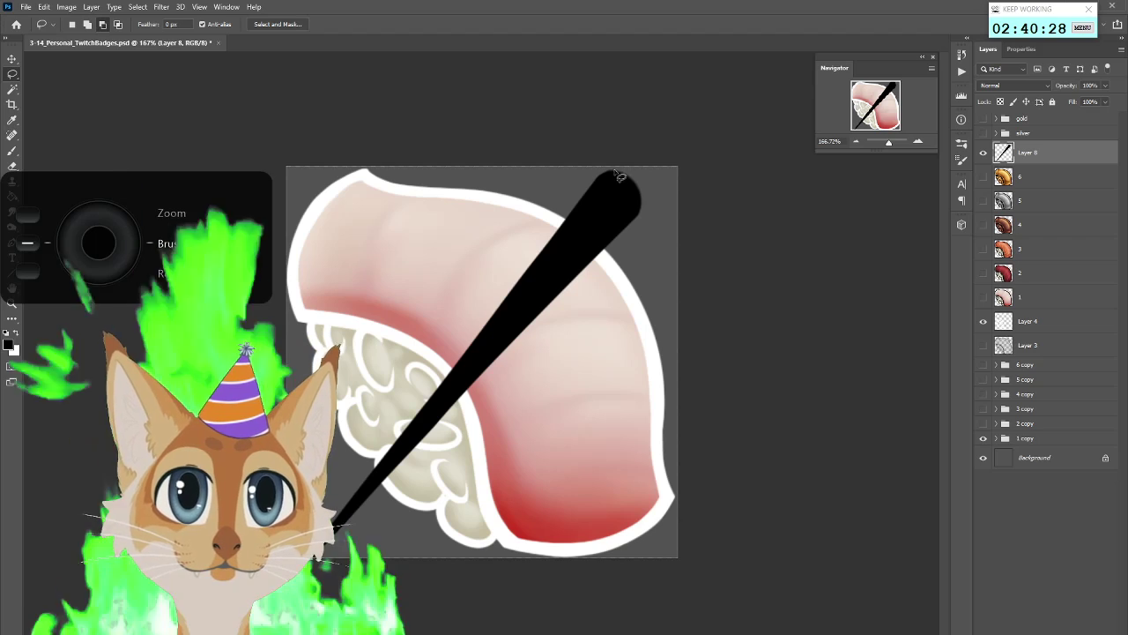
pyautogui.press('b')
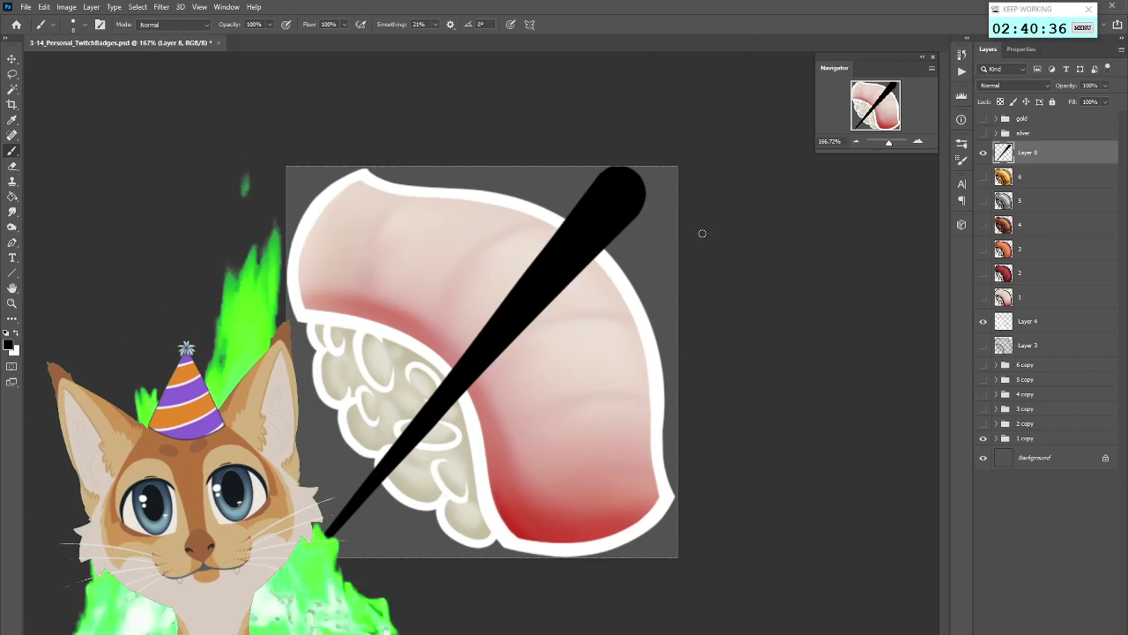
pyautogui.moveTo(605, 176); pyautogui.dragTo(636, 184)
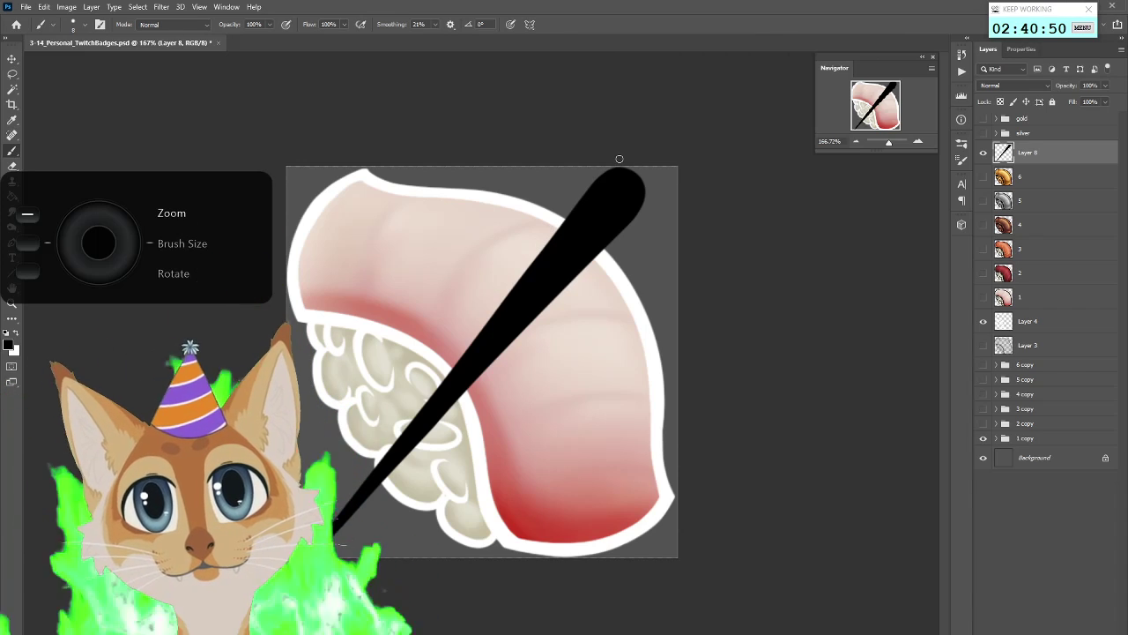
pyautogui.scroll(-6, 567, 200)
pyautogui.scroll(5, 619, 159)
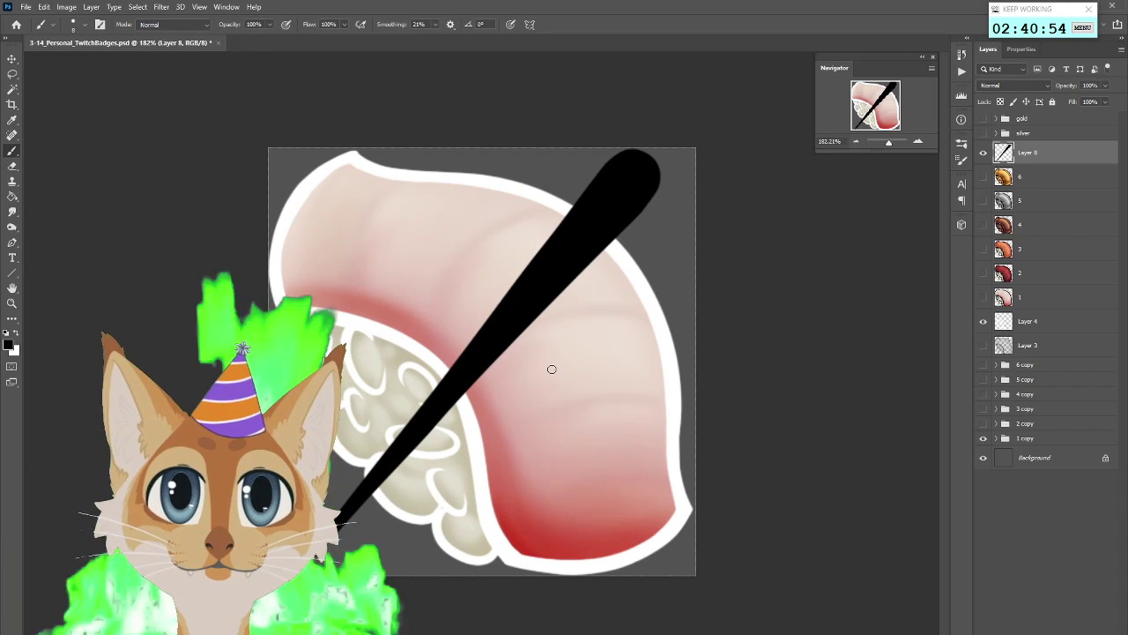
pyautogui.scroll(-1, 670, 263)
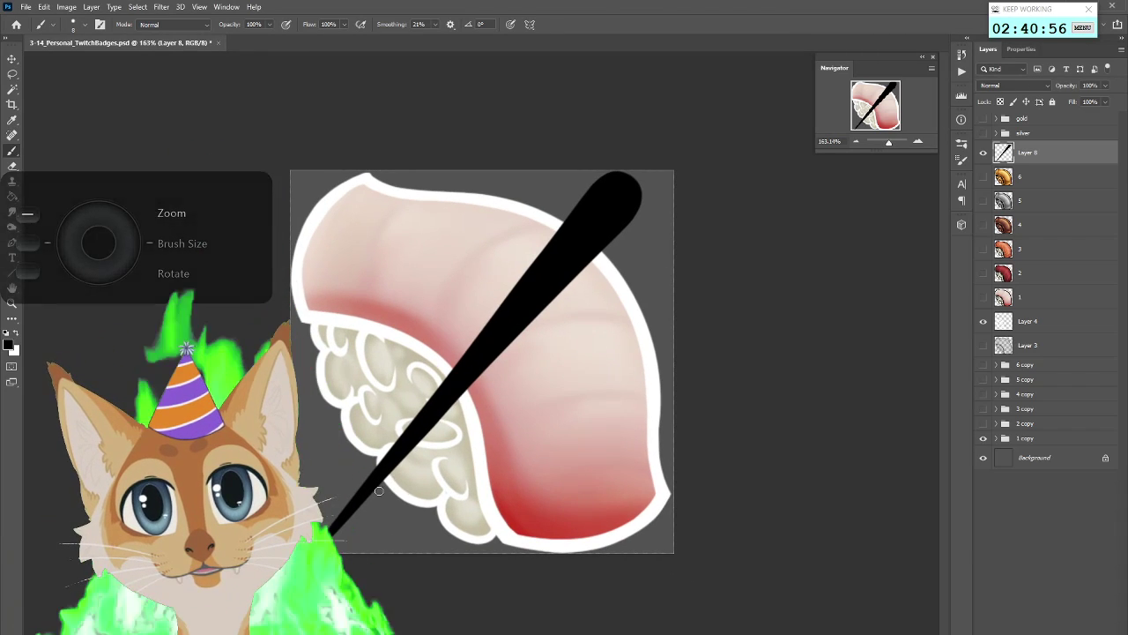
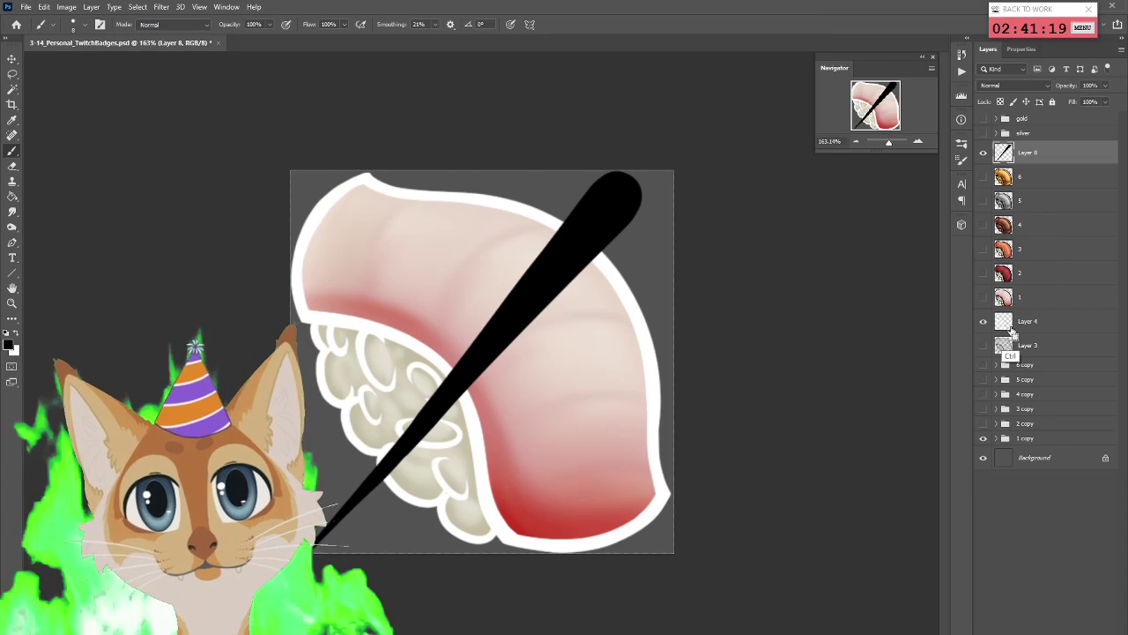
# Select the white outline together with layer 1's sushi, delete the part of the chopstick inside that selection, and deselect
pyautogui.keyDown('ctrl'); pyautogui.click(1005, 346); pyautogui.keyUp('ctrl')
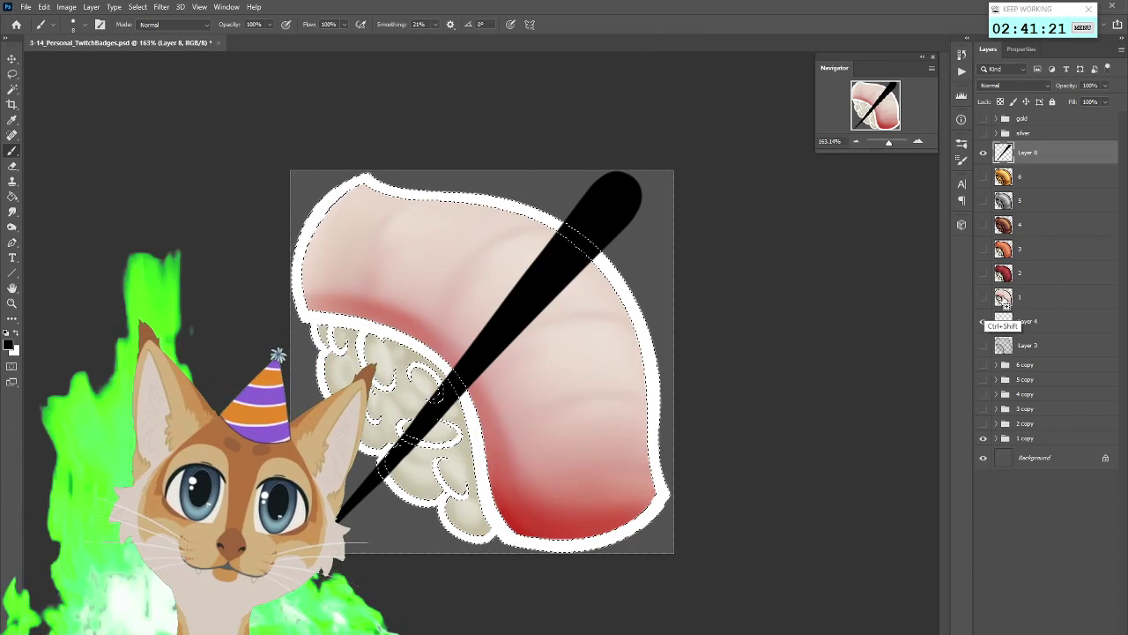
pyautogui.keyDown('ctrl'); pyautogui.keyDown('shift'); pyautogui.click(1005, 300); pyautogui.keyUp('shift'); pyautogui.keyUp('ctrl')
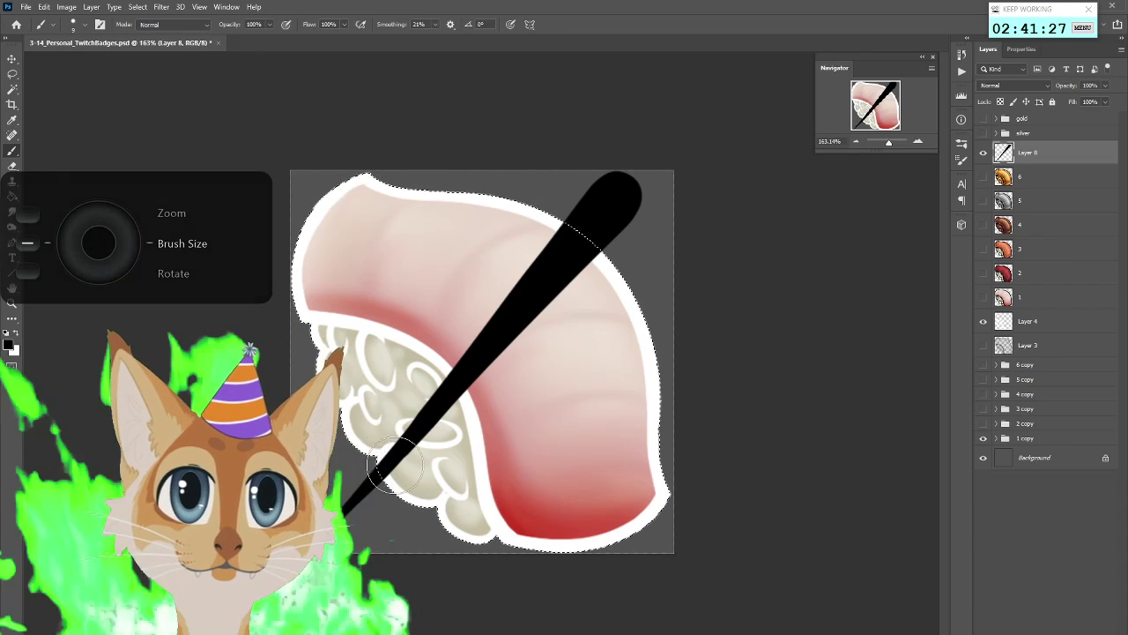
pyautogui.press('Delete')
pyautogui.click(138, 6)
pyautogui.click(181, 32)
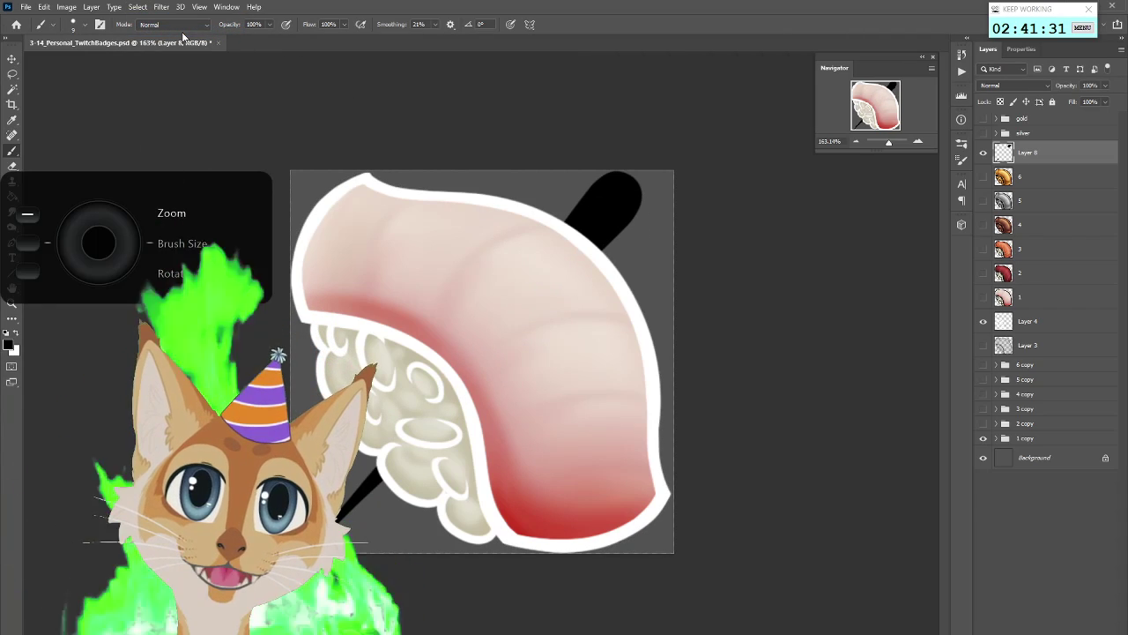
pyautogui.scroll(-3, 182, 36)
pyautogui.scroll(1, 183, 35)
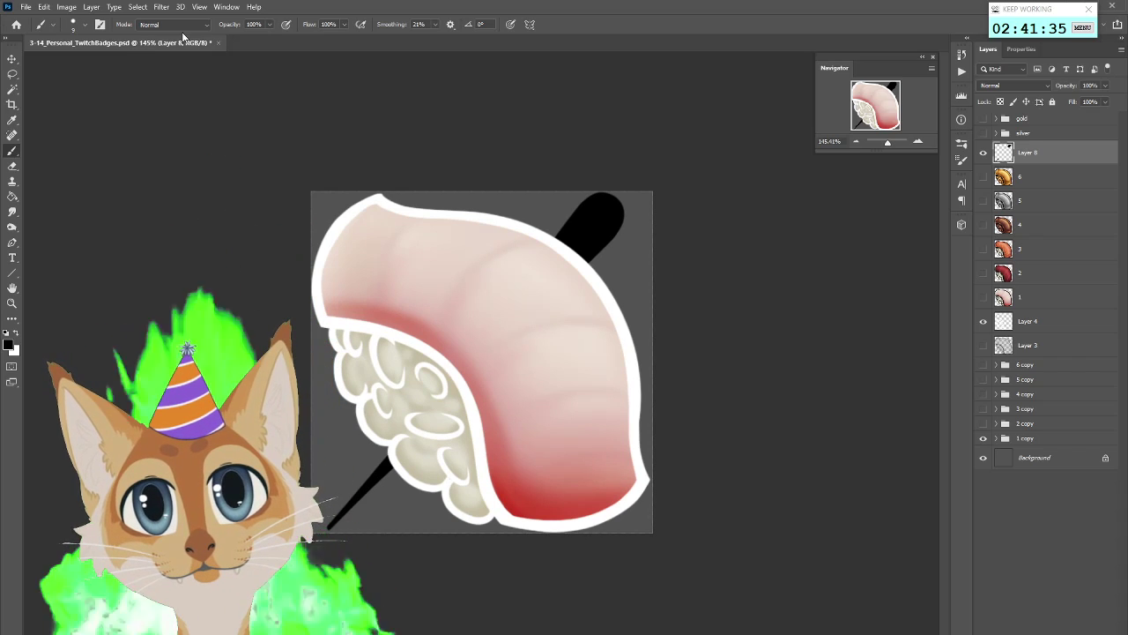
pyautogui.scroll(-5, 183, 35)
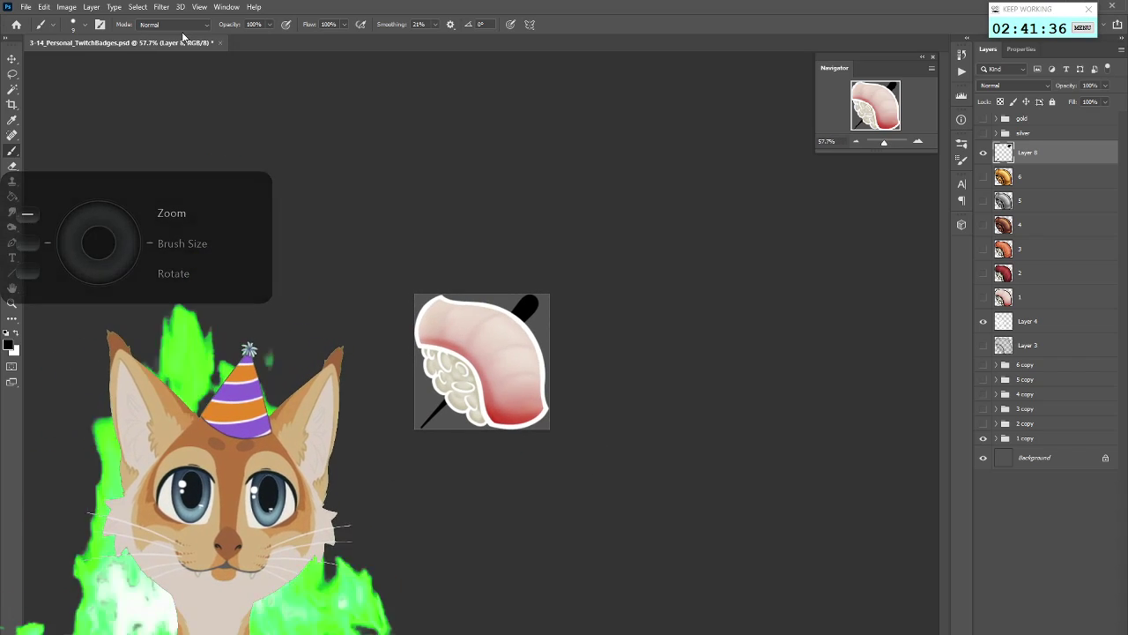
pyautogui.scroll(4, 183, 35)
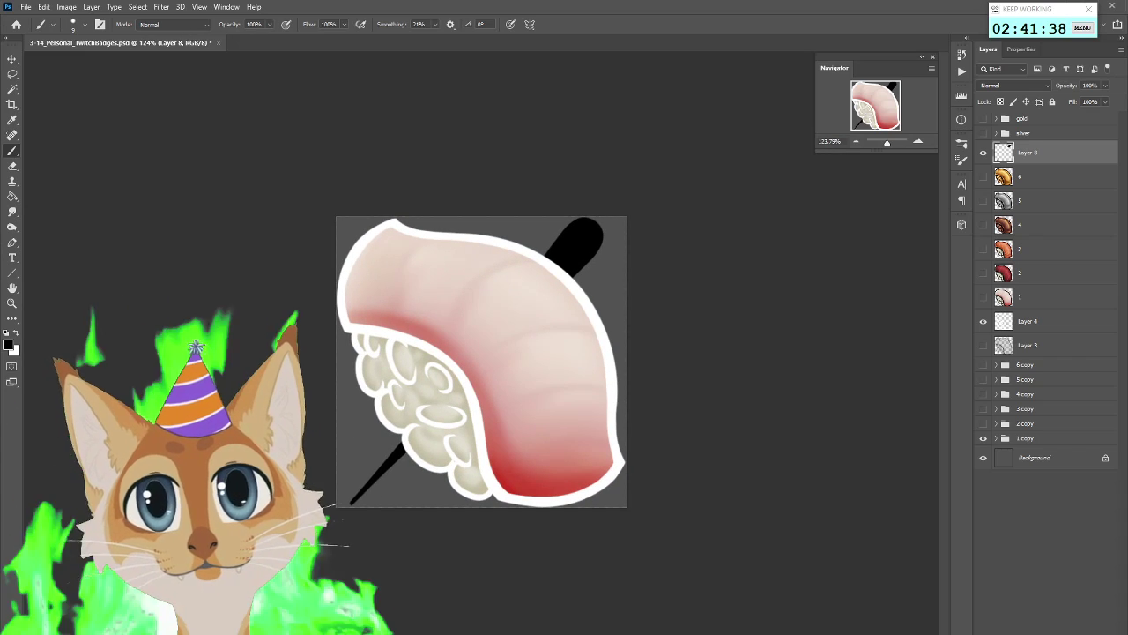
# Clear the chopstick from Layer 8 and switch to the Pen tool in Shape mode
pyautogui.hotkey('ctrl', 'z')
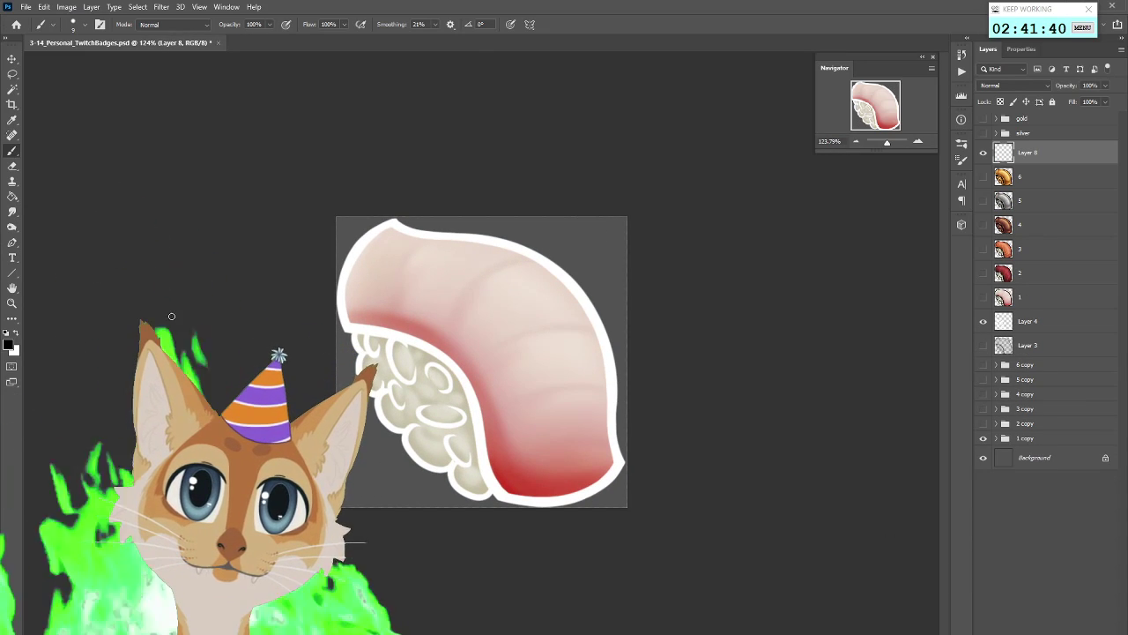
pyautogui.press('u')
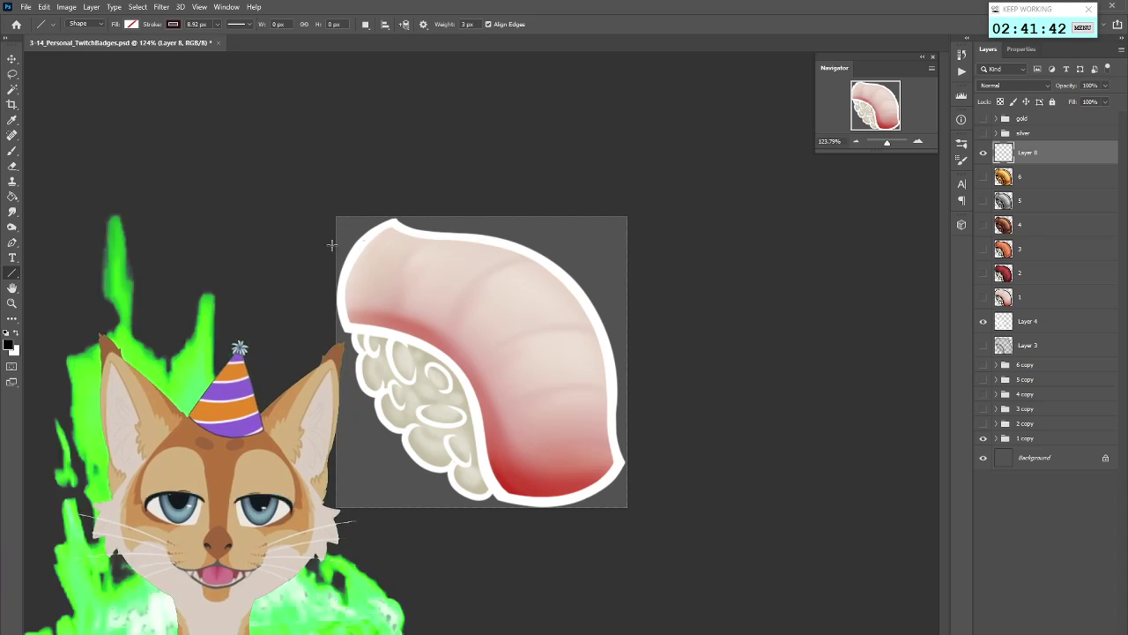
pyautogui.click(13, 241)
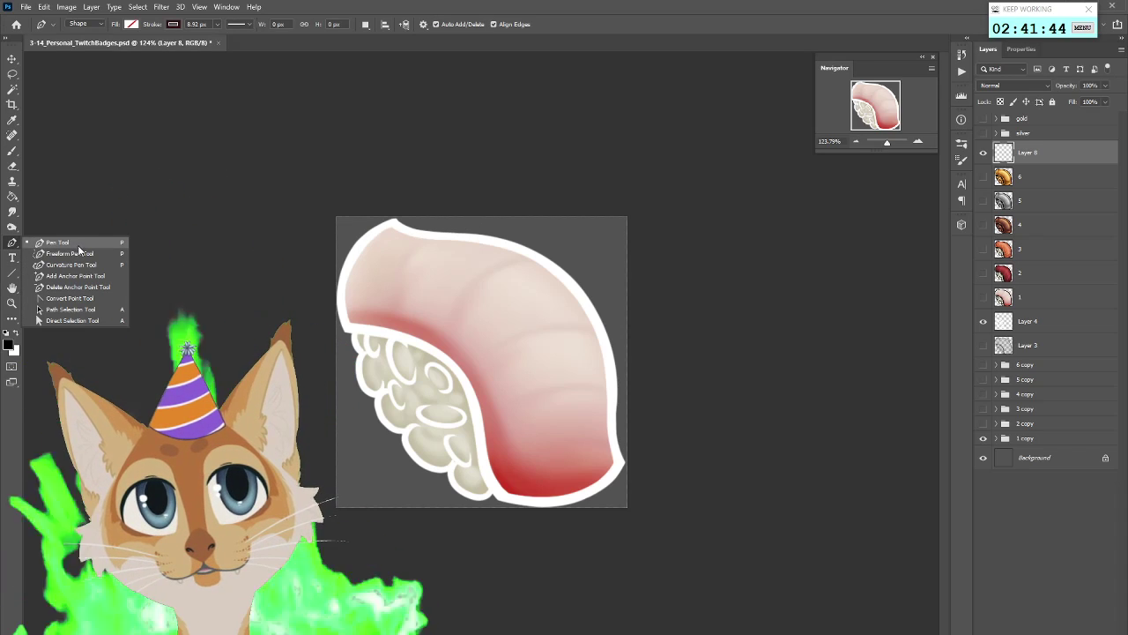
pyautogui.click(86, 242)
# Try drawing a straight vertical line down the middle of the sushi with the Pen tool
pyautogui.moveTo(498, 225); pyautogui.dragTo(495, 308)
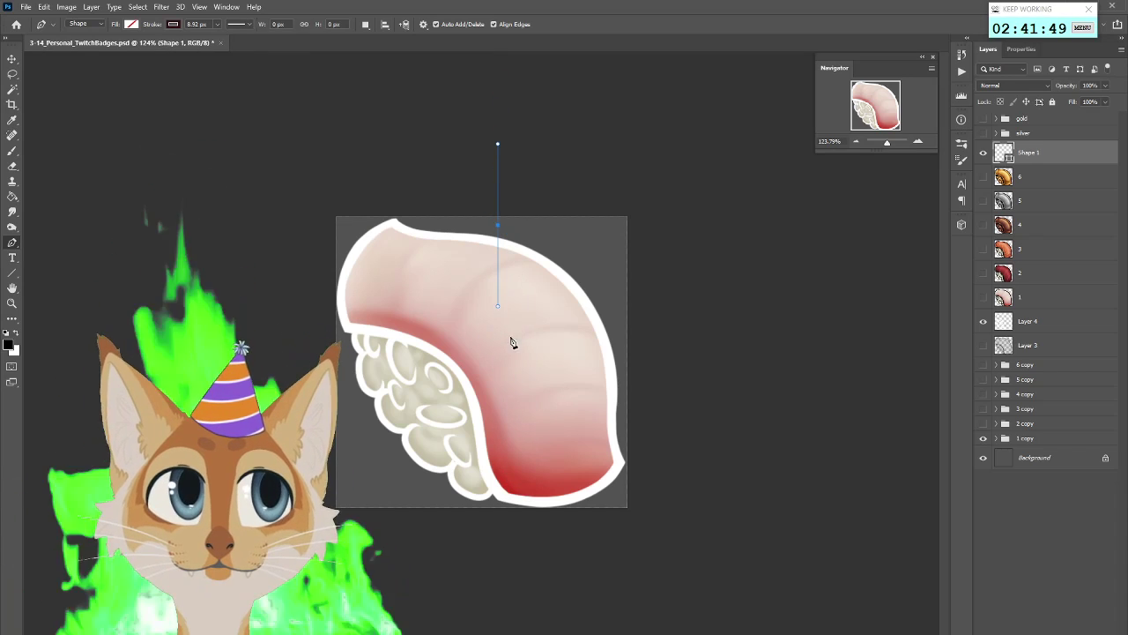
pyautogui.click(496, 484)
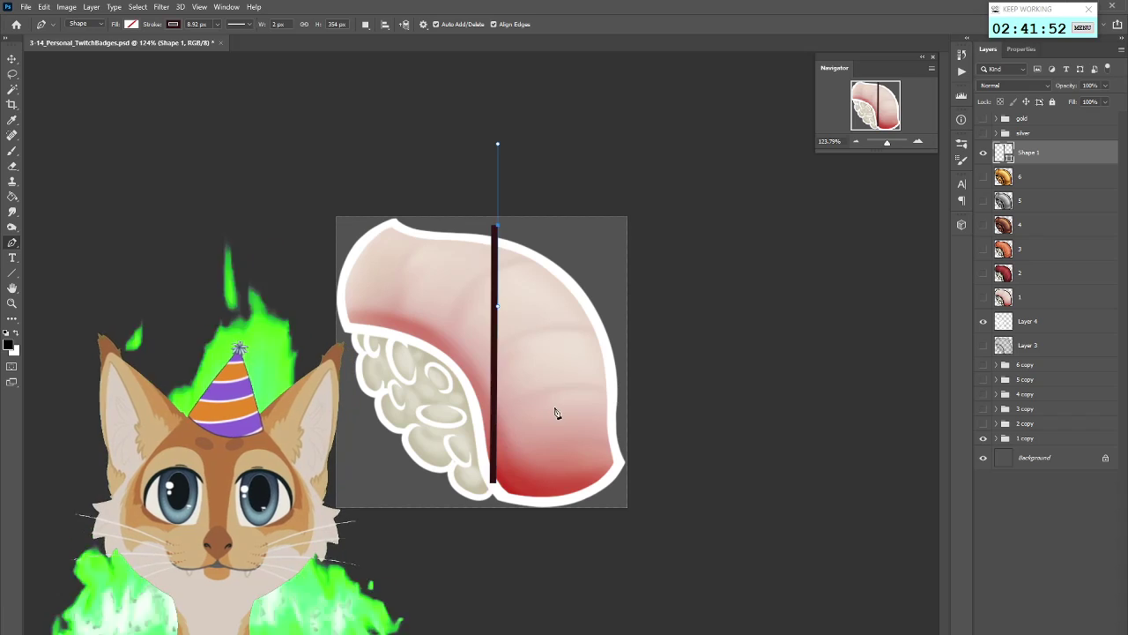
pyautogui.hotkey('ctrl', 'z')
pyautogui.hotkey('ctrl', 'z')
pyautogui.click(499, 225)
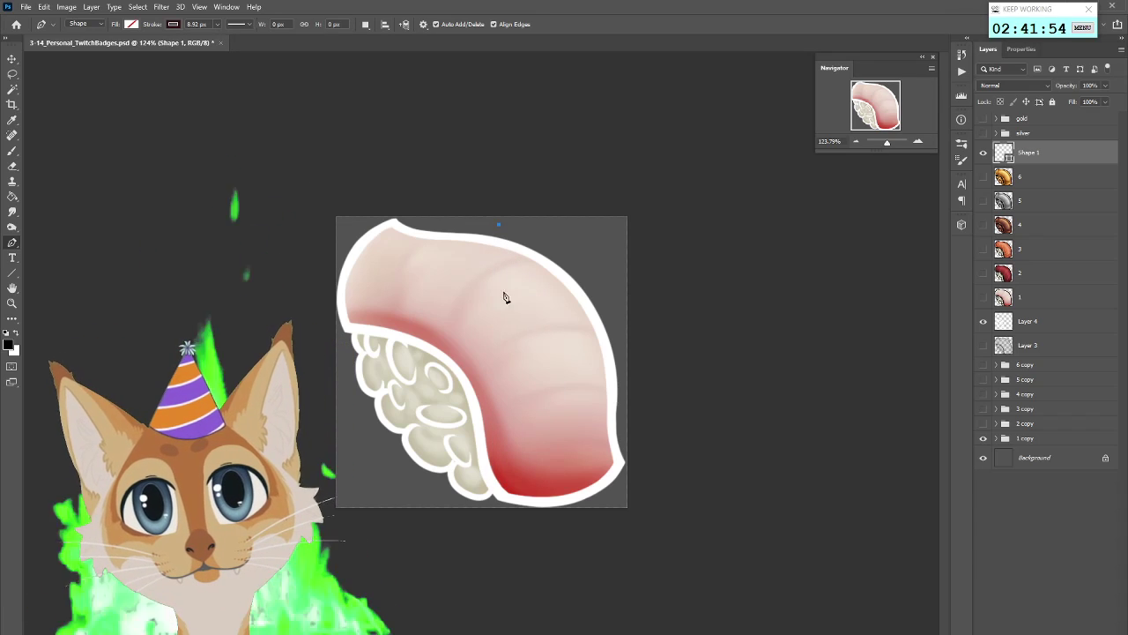
pyautogui.click(499, 350)
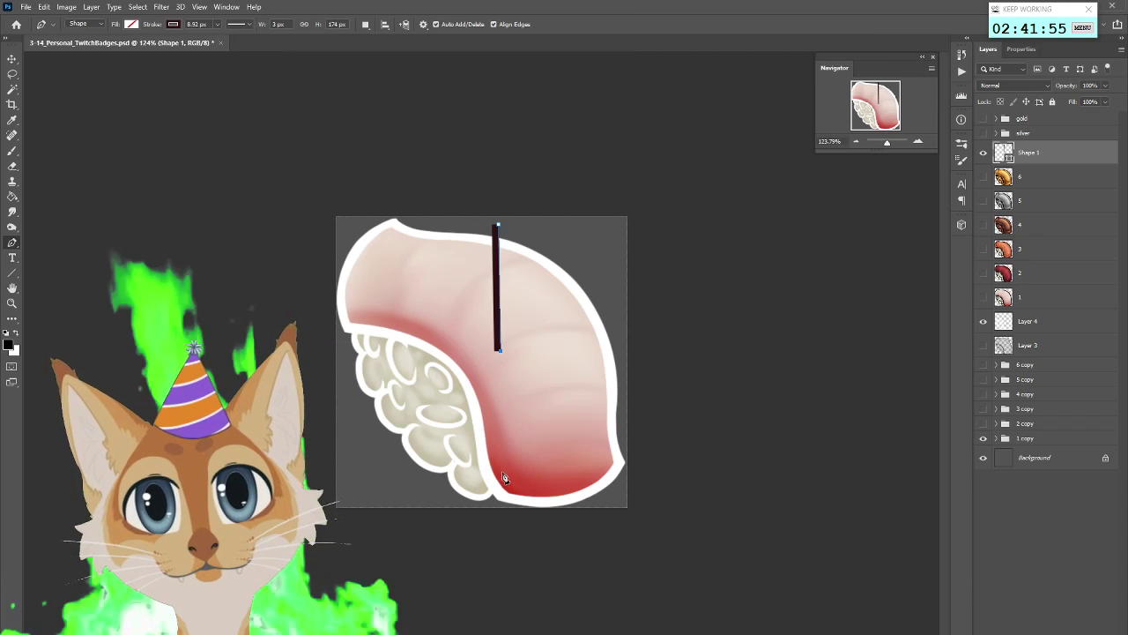
pyautogui.click(497, 348)
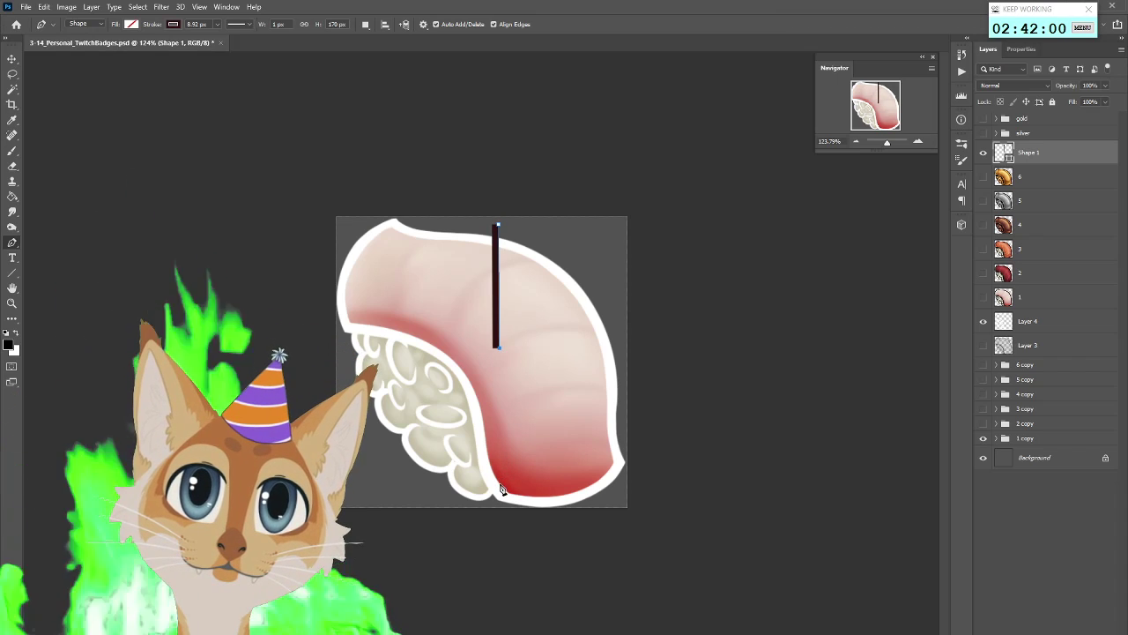
pyautogui.hotkey('ctrl', 'z')
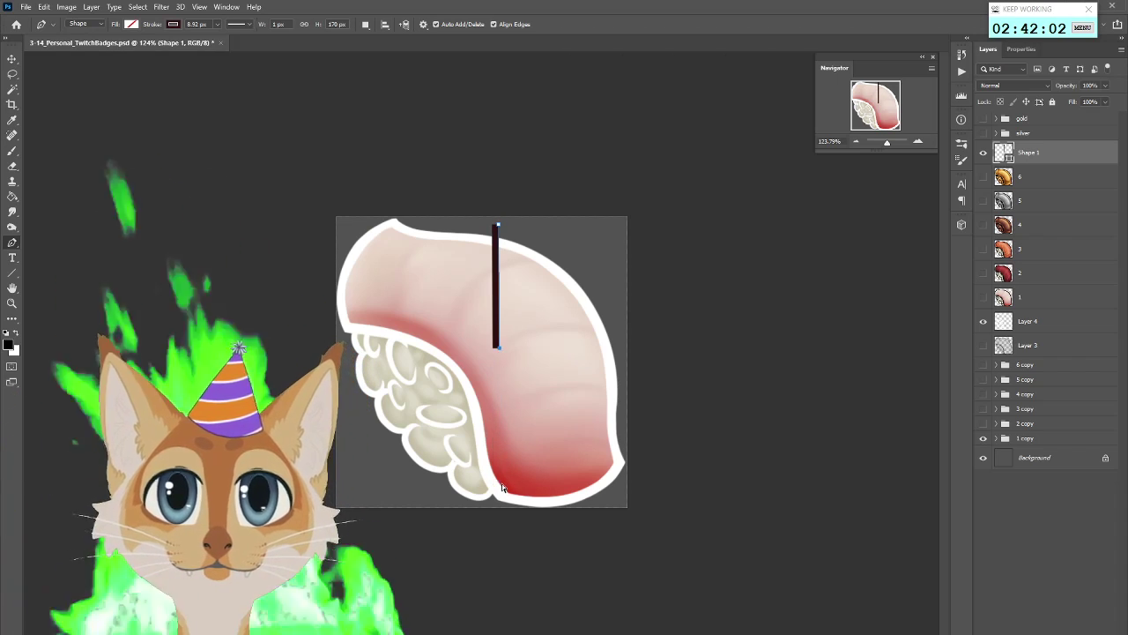
pyautogui.click(501, 501)
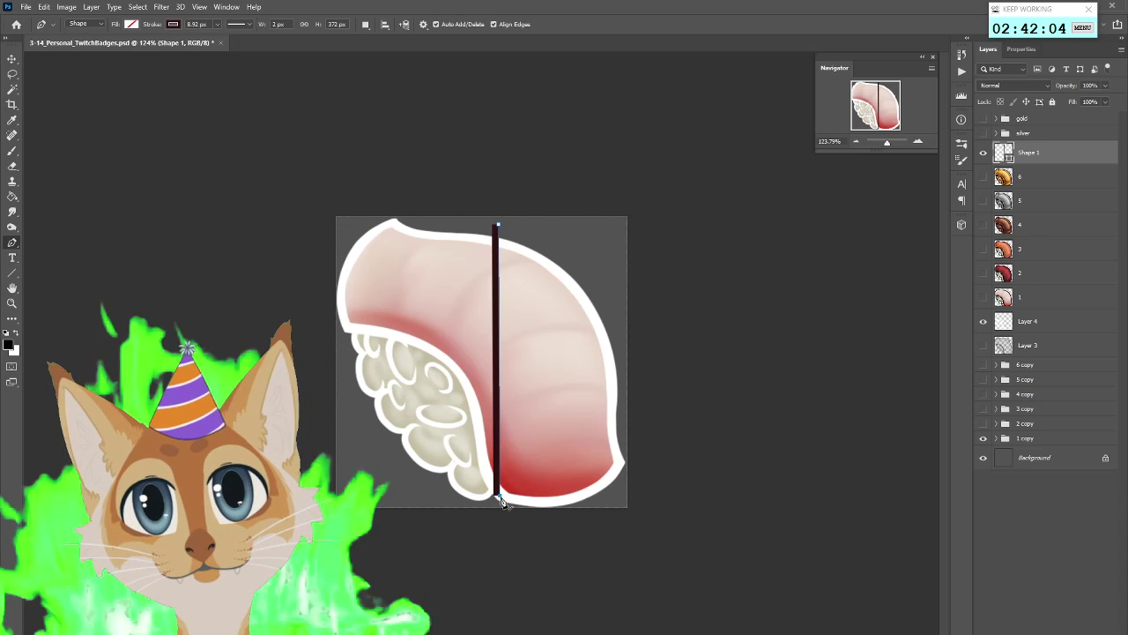
pyautogui.hotkey('ctrl', 'z')
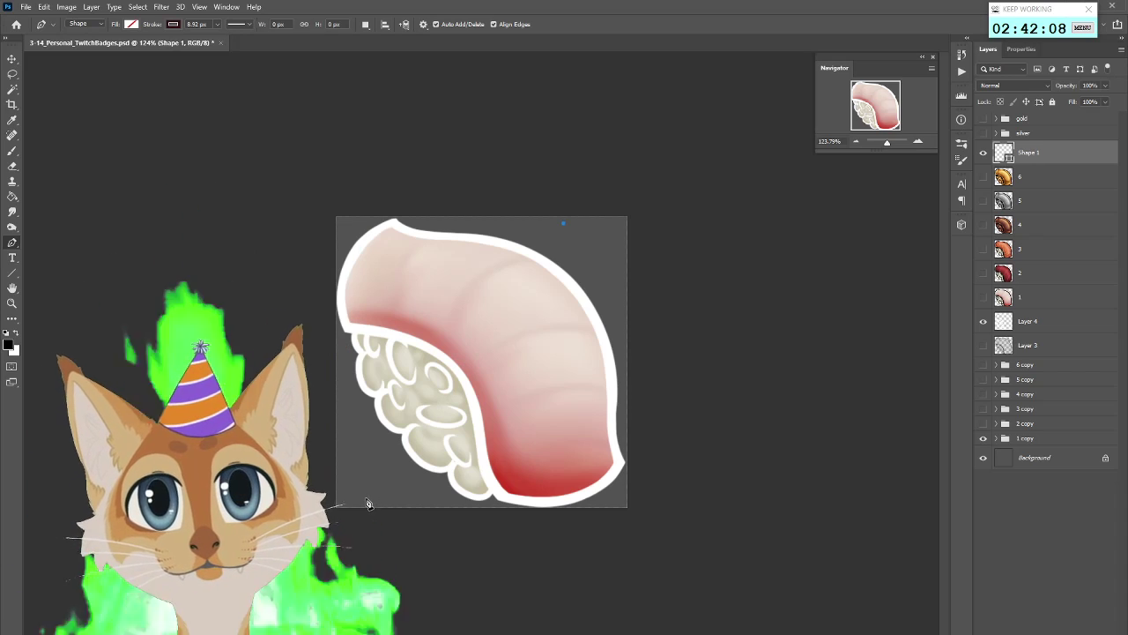
# Draw a diagonal Pen line across the sushi, about 269 px wide and 375 px high, and give its stroke round caps
pyautogui.click(367, 497)
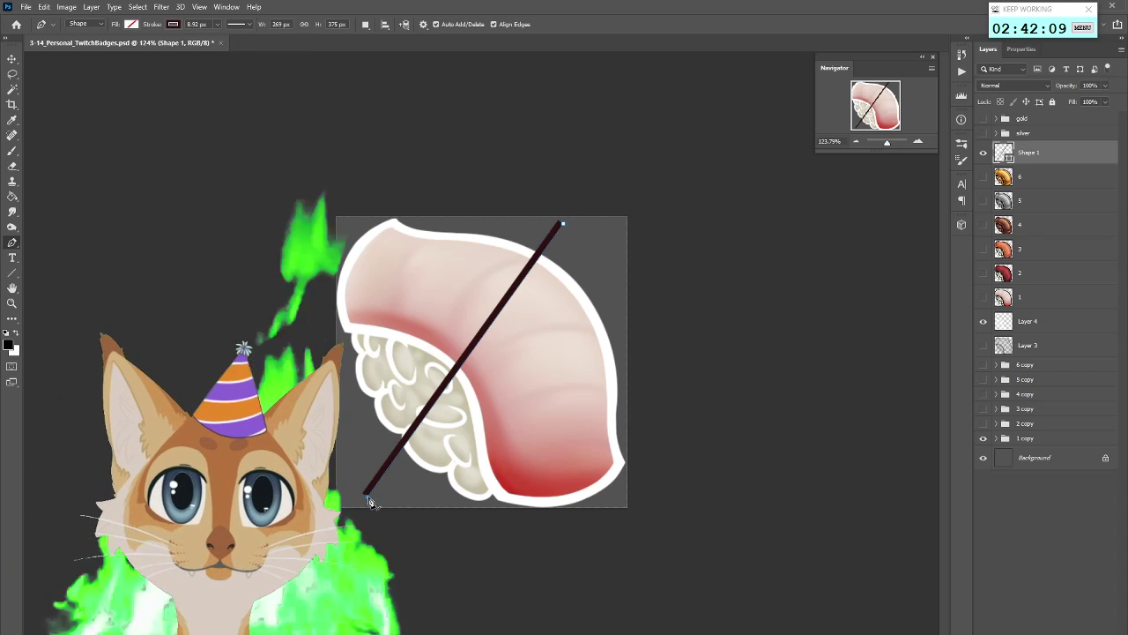
pyautogui.click(236, 24)
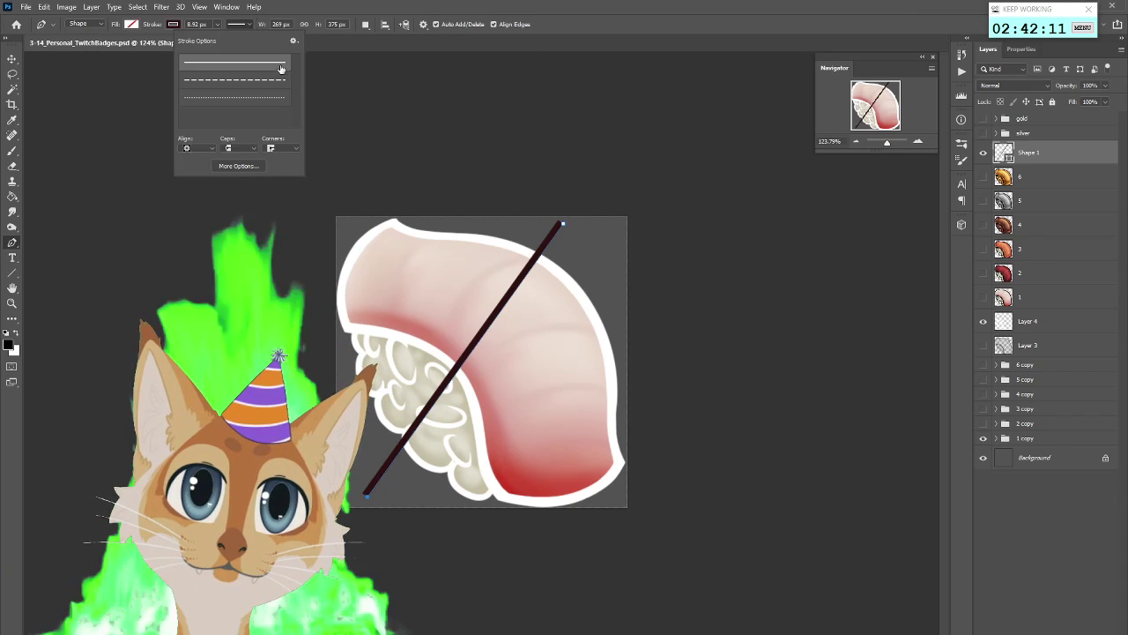
pyautogui.click(279, 148)
pyautogui.click(289, 166)
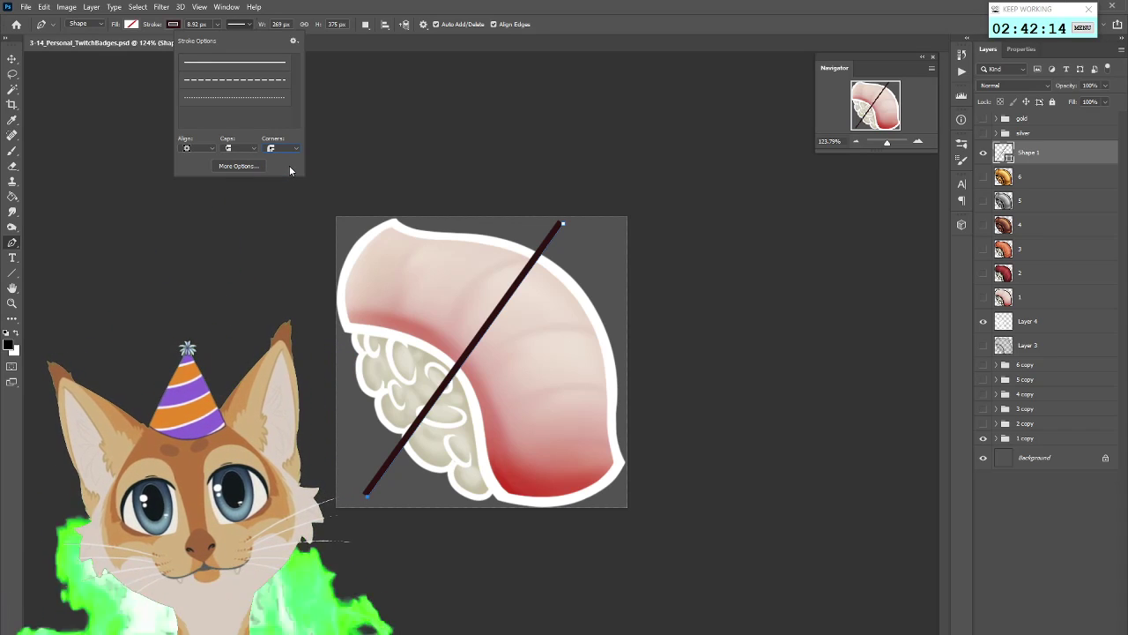
pyautogui.click(251, 149)
pyautogui.click(236, 160)
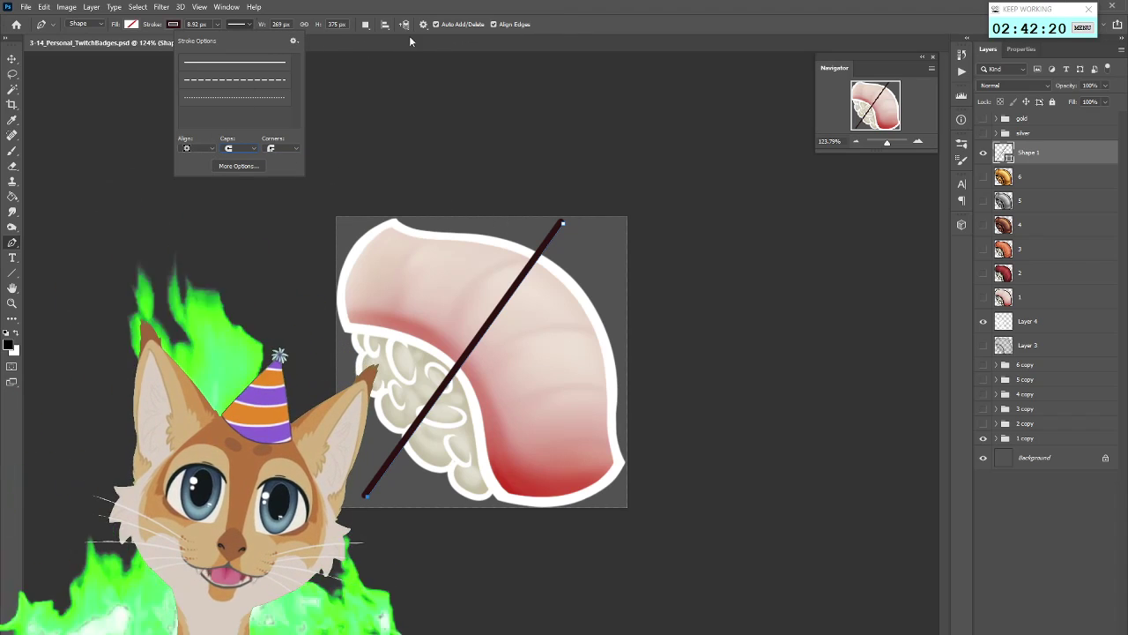
# Move the line's upper anchor point slightly inward with the Direct Selection tool, shortening the line to about 263 by 368 px
pyautogui.rightClick(14, 244)
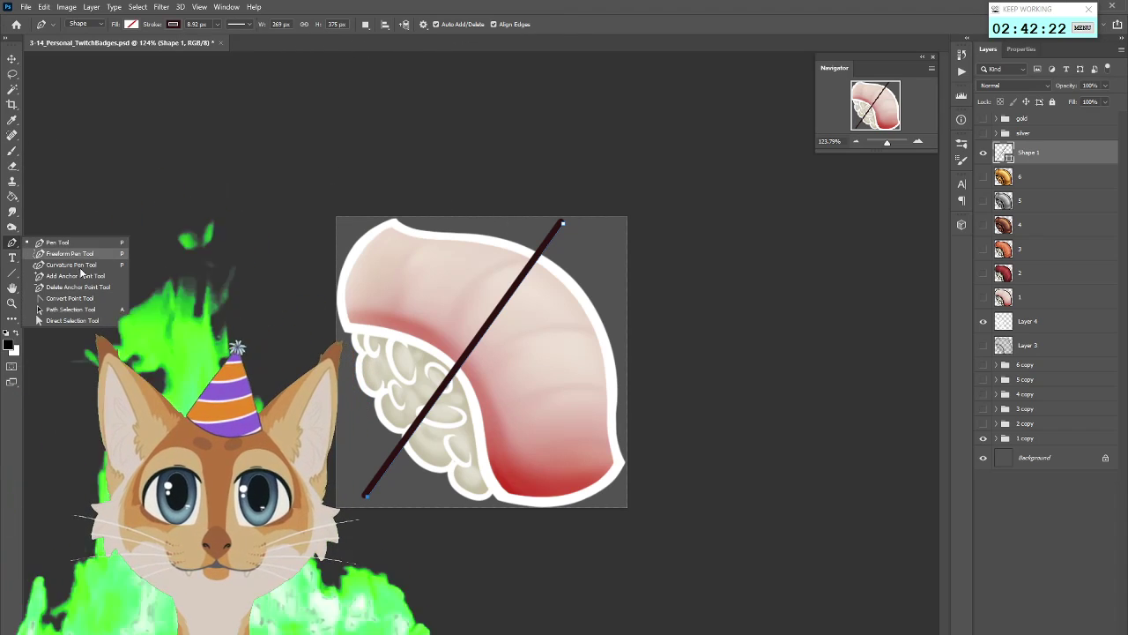
pyautogui.click(68, 320)
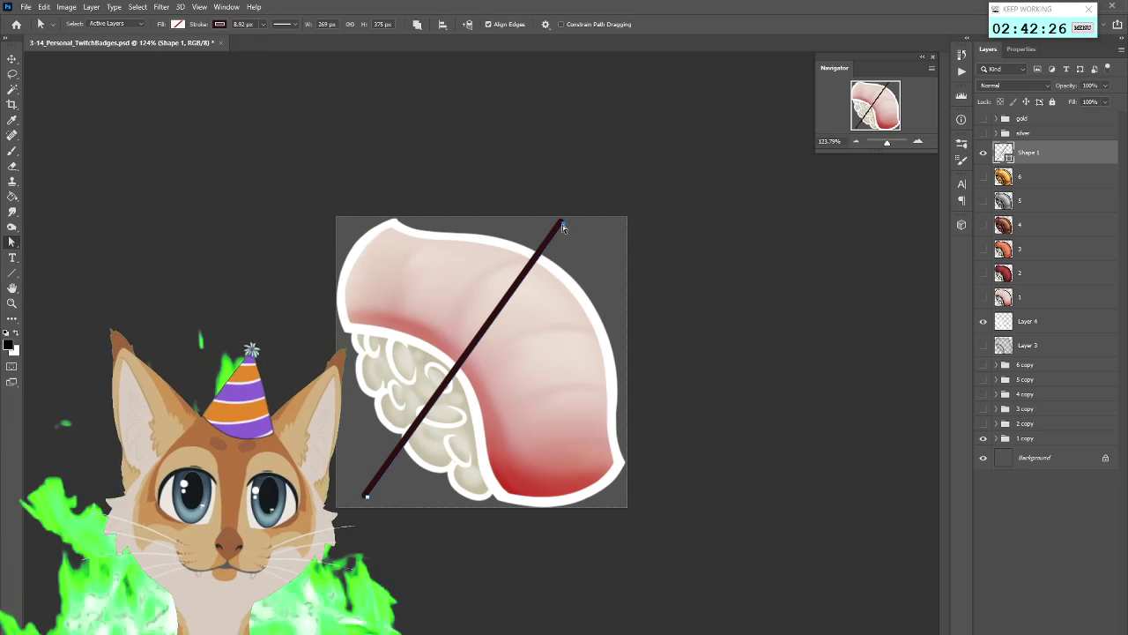
pyautogui.moveTo(561, 223); pyautogui.dragTo(557, 228)
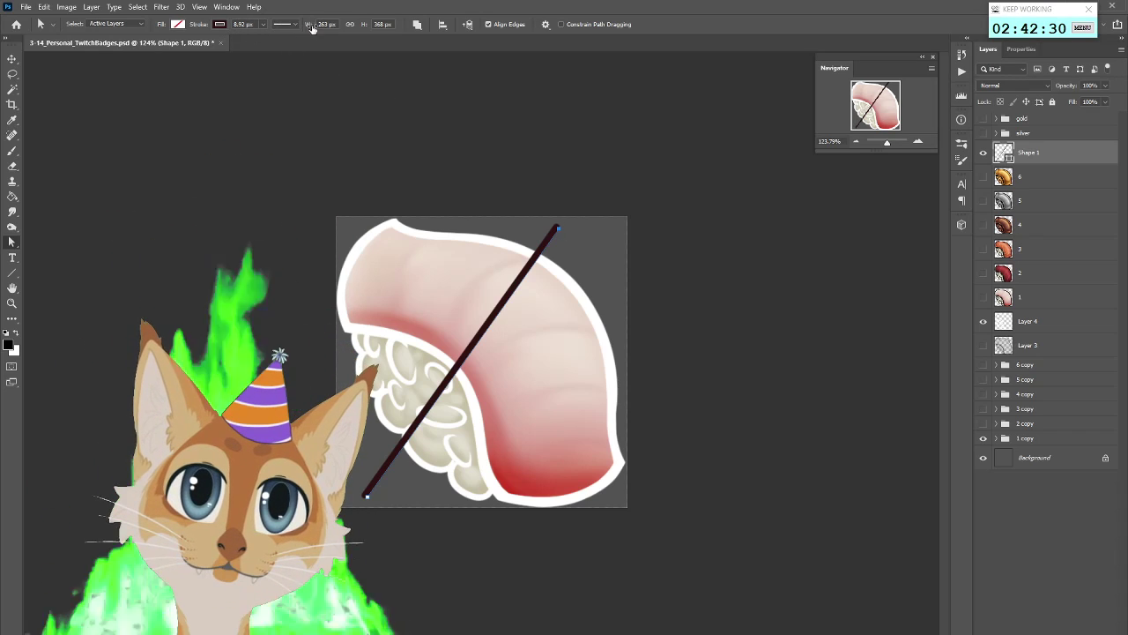
# Try a thicker stroke of 21.74 px on the diagonal line
pyautogui.click(263, 24)
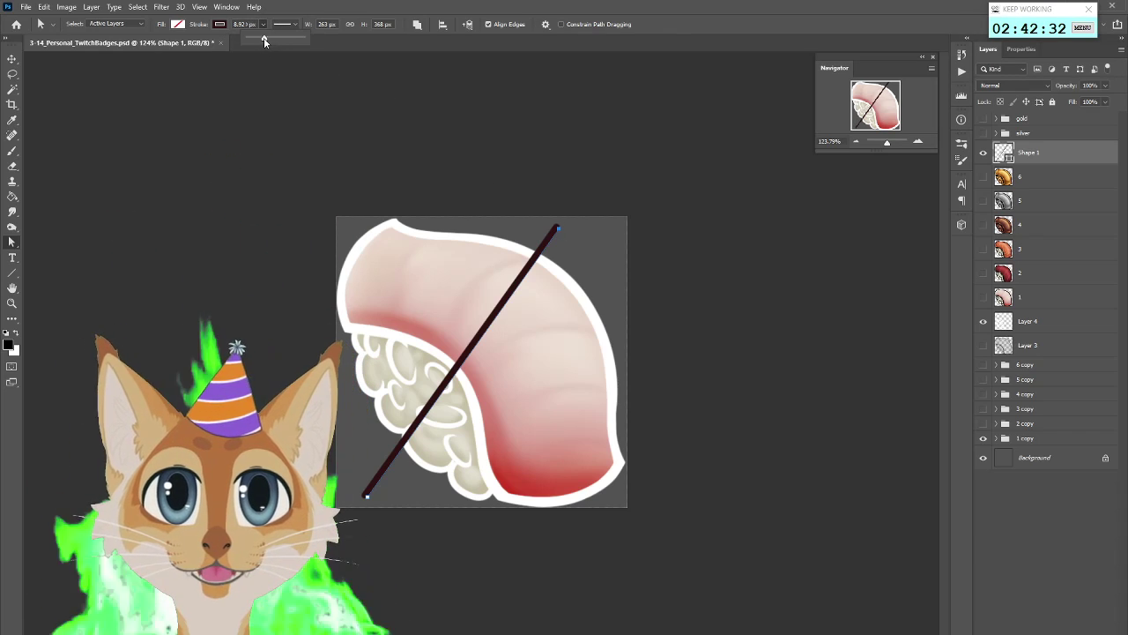
pyautogui.moveTo(264, 40); pyautogui.dragTo(277, 42)
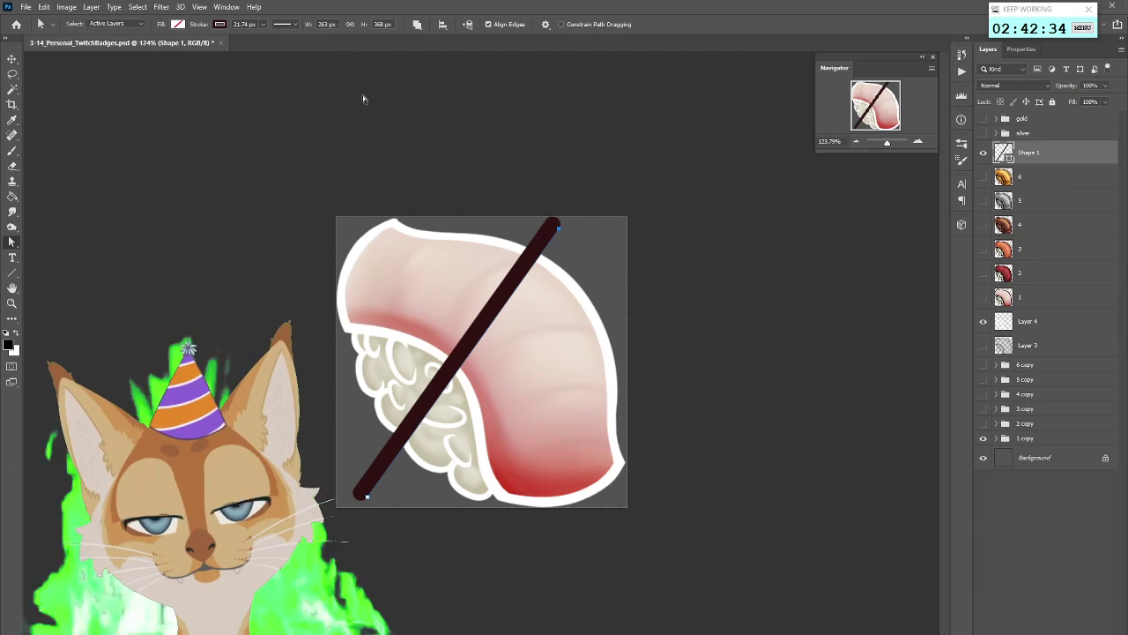
pyautogui.hotkey('ctrl', 'z')
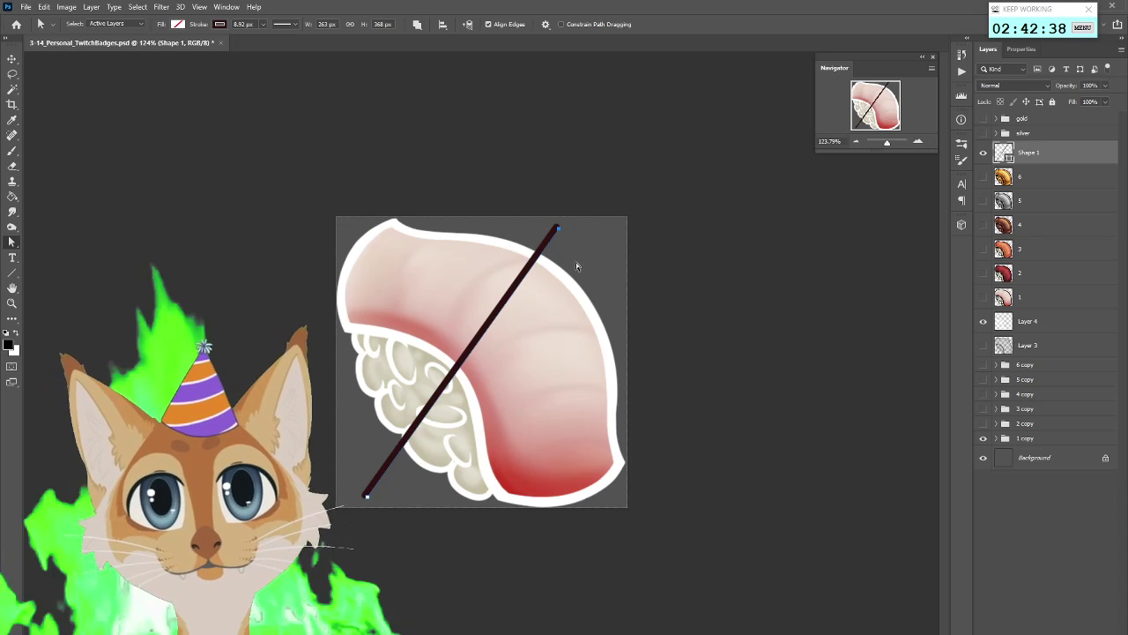
# Try a 33.28 px stroke on the diagonal line, and undo it together with the earlier anchor point move
pyautogui.click(295, 24)
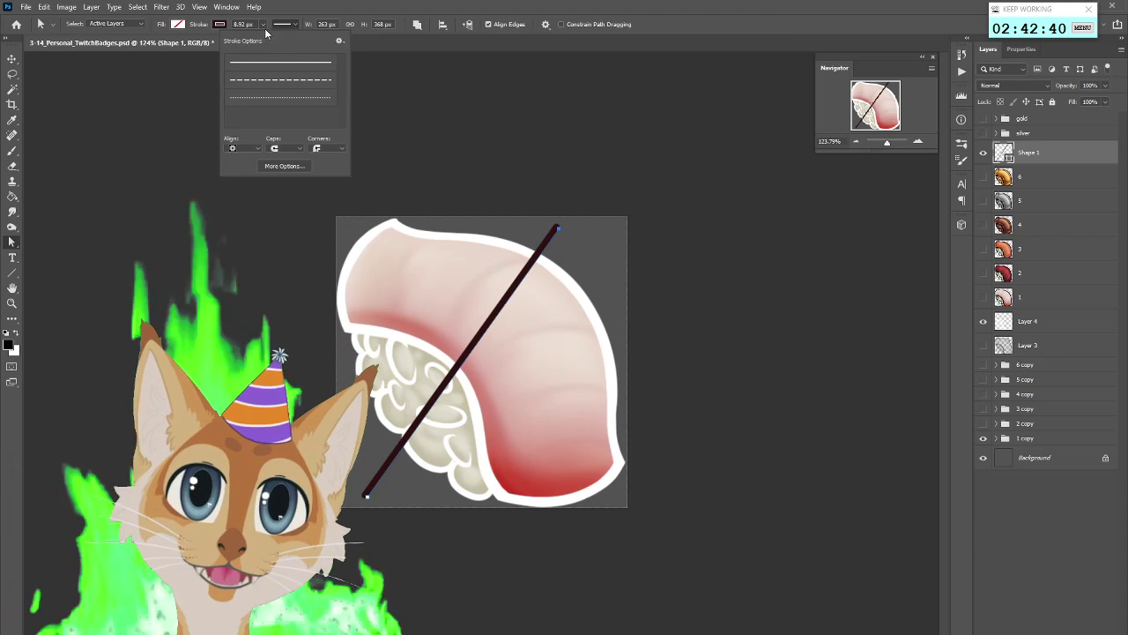
pyautogui.click(262, 24)
pyautogui.moveTo(266, 38); pyautogui.dragTo(276, 37)
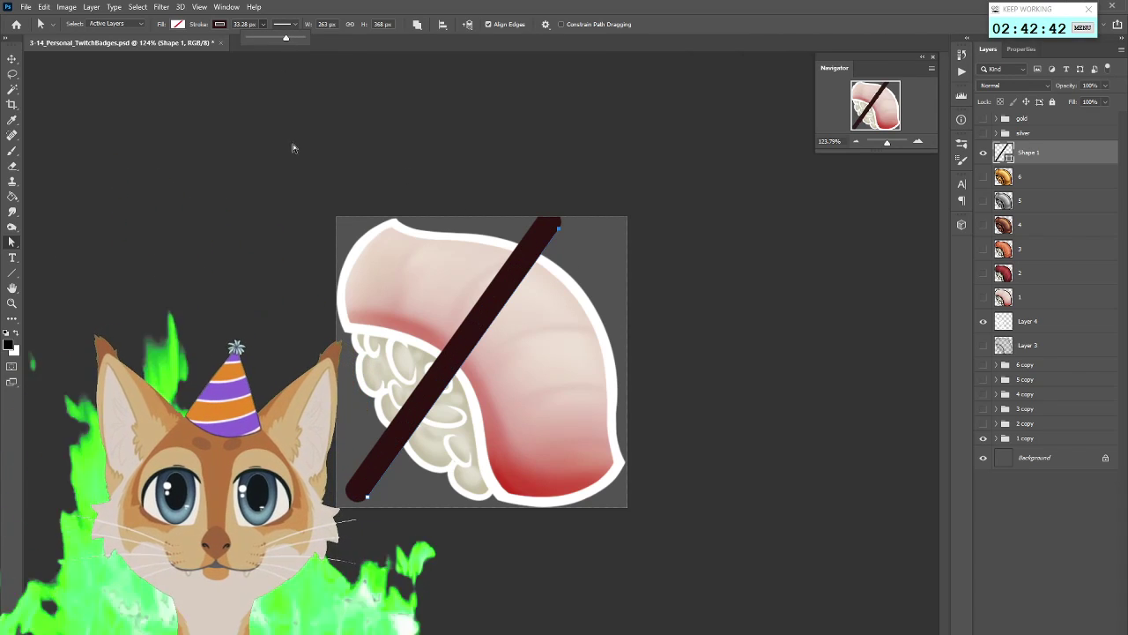
pyautogui.hotkey('ctrl', 'z')
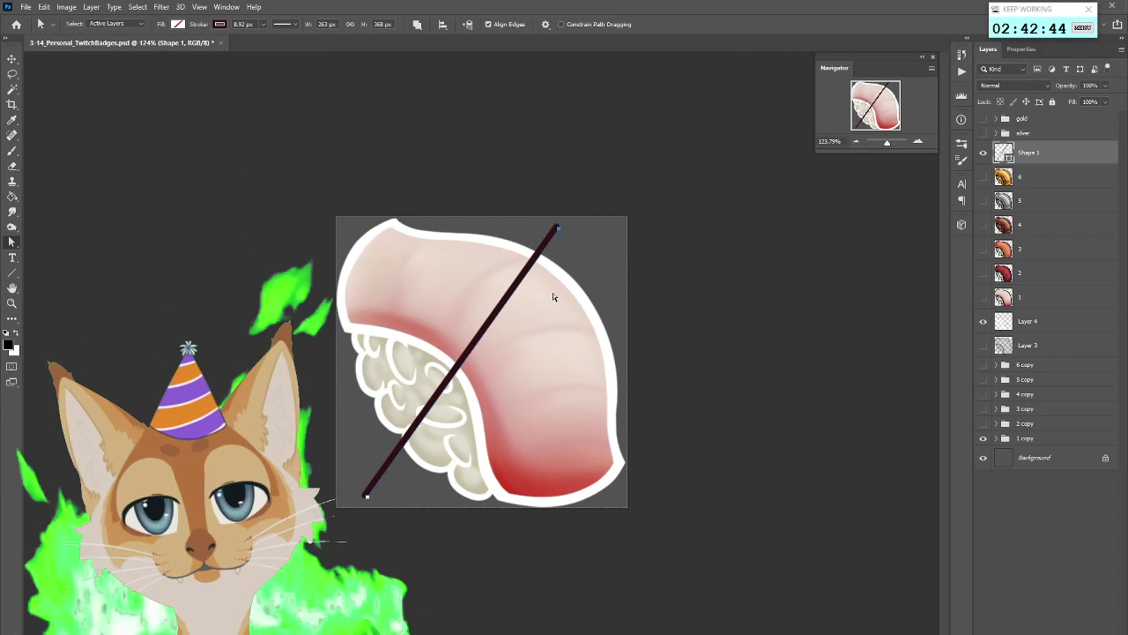
pyautogui.hotkey('ctrl', 'z')
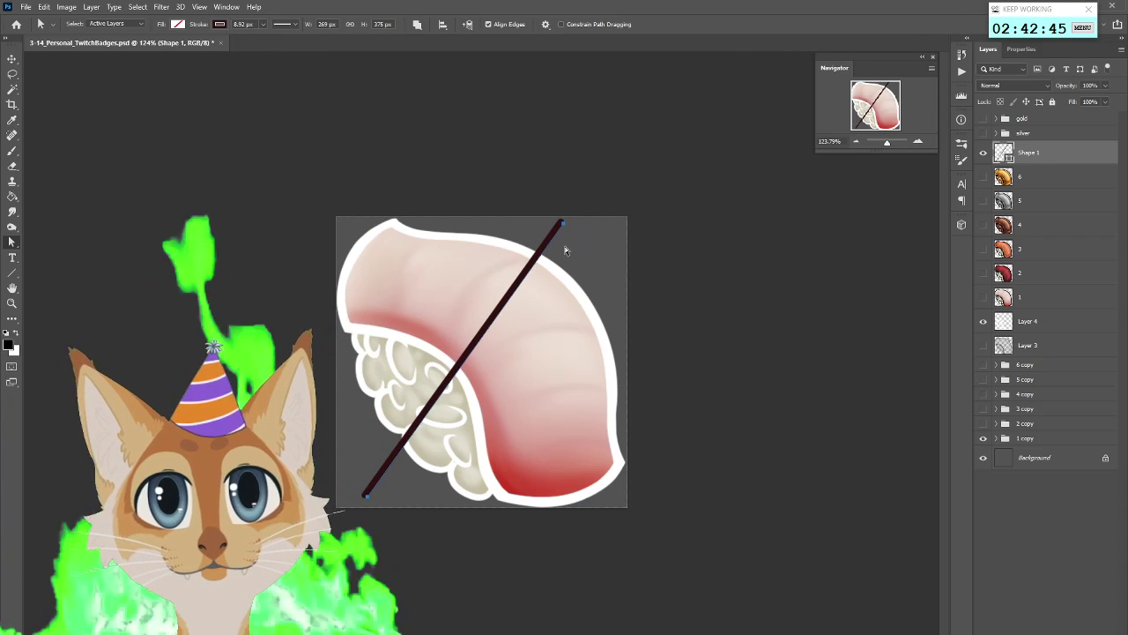
# Move the diagonal line's upper anchor point inward with the Direct Selection tool, shortening the line to about 255 by 360 px
pyautogui.rightClick(11, 241)
pyautogui.click(80, 320)
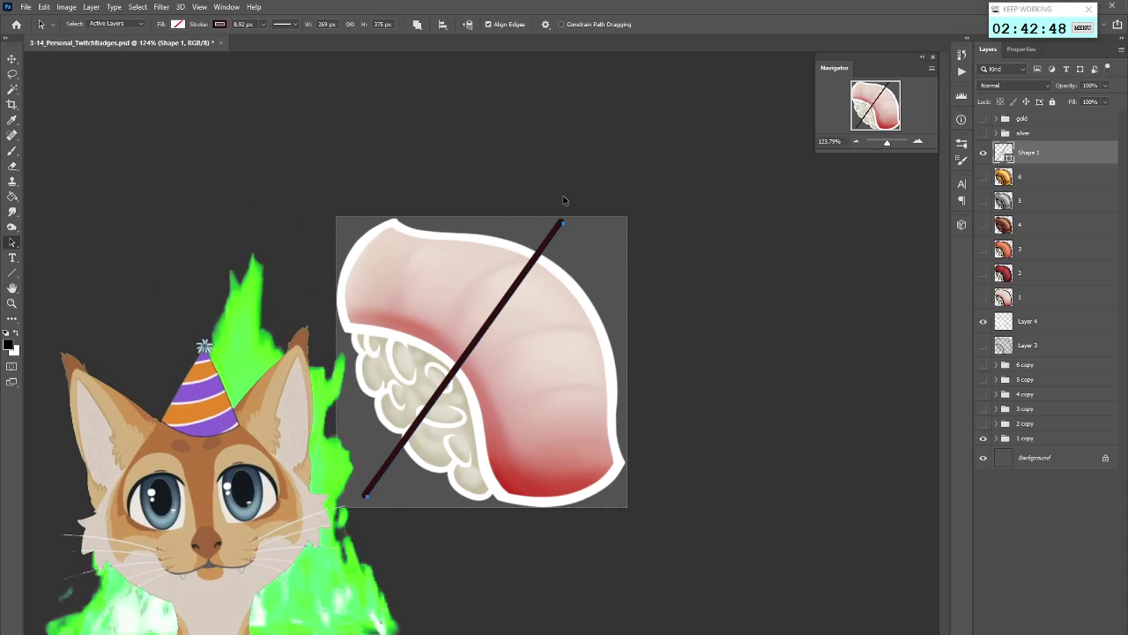
pyautogui.moveTo(603, 266); pyautogui.dragTo(559, 226)
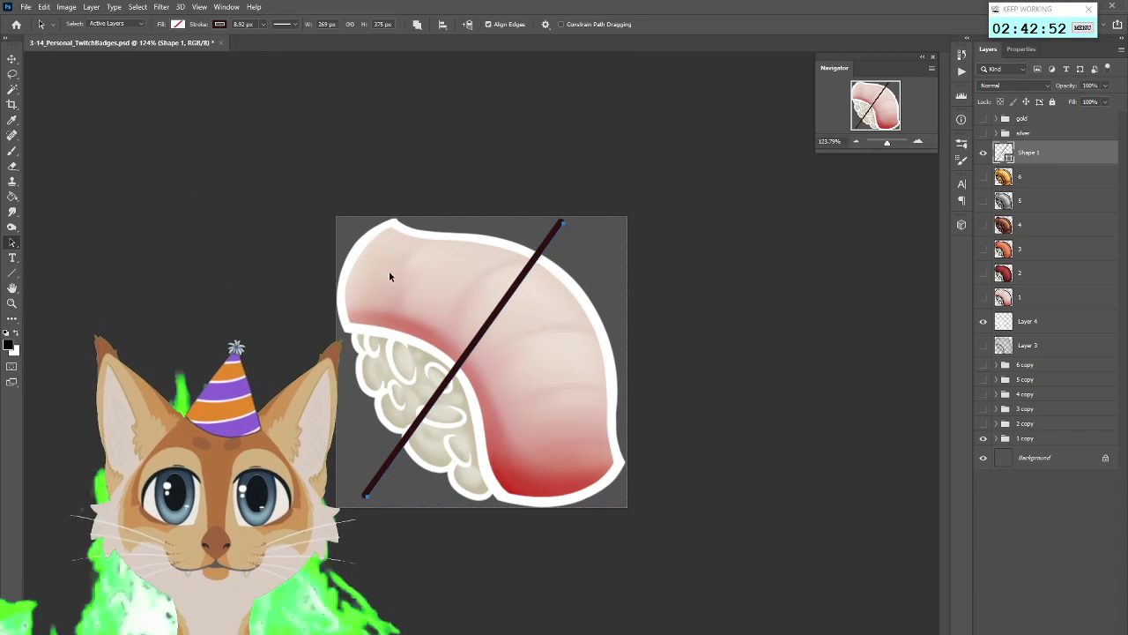
pyautogui.rightClick(12, 242)
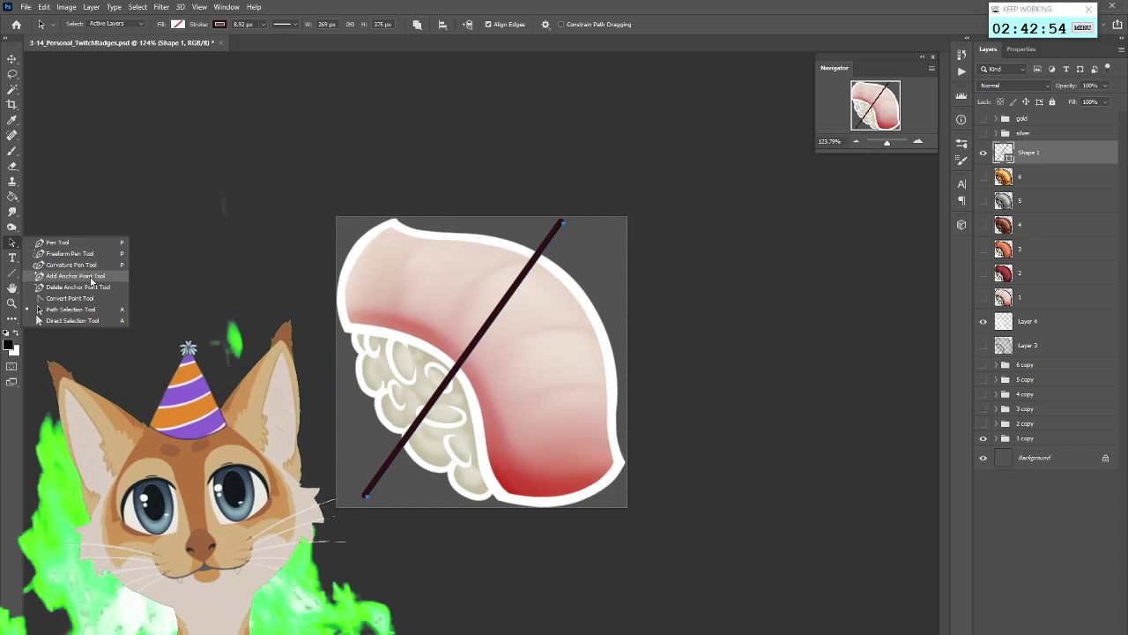
pyautogui.click(89, 311)
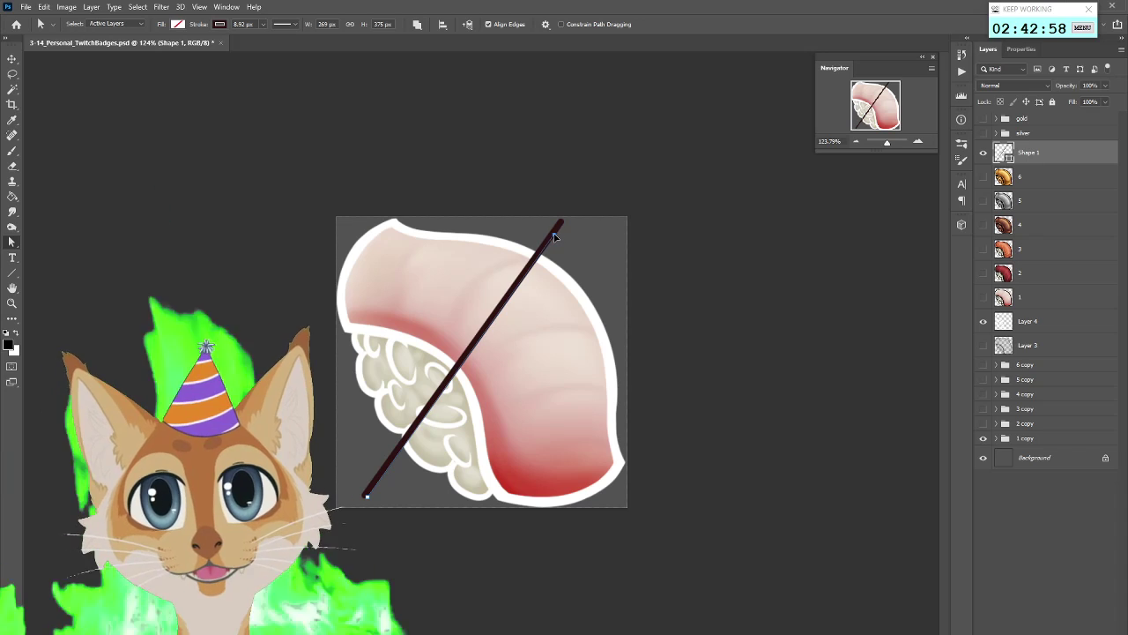
pyautogui.moveTo(564, 225); pyautogui.dragTo(553, 236)
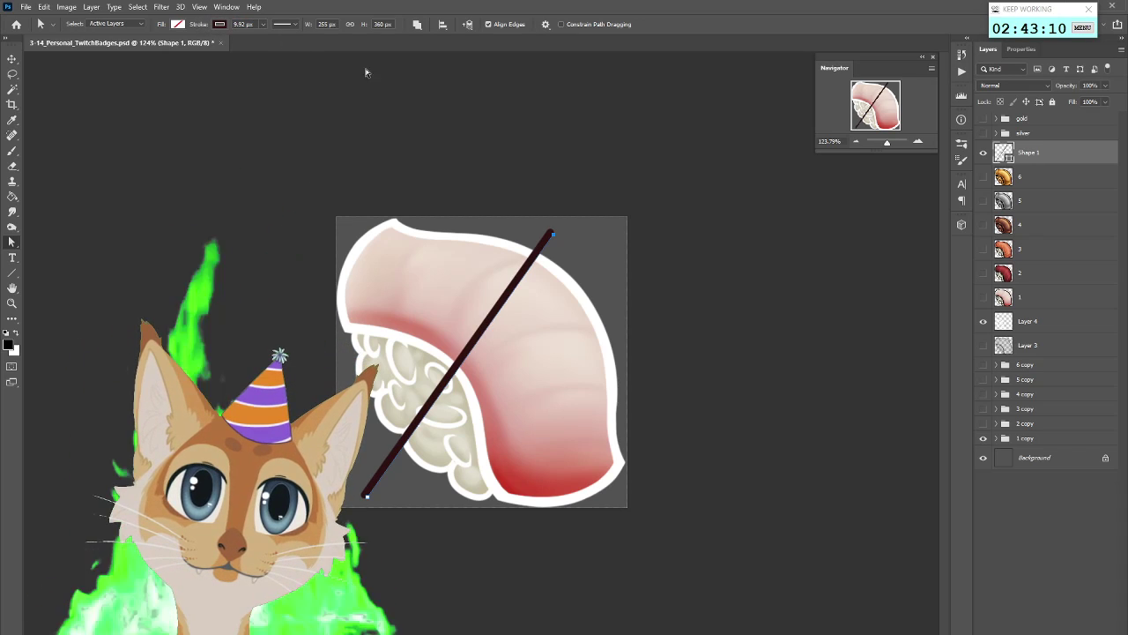
# Select the anchor points of the diagonal Pen line over the sushi and delete the line
pyautogui.moveTo(533, 198); pyautogui.dragTo(600, 315)
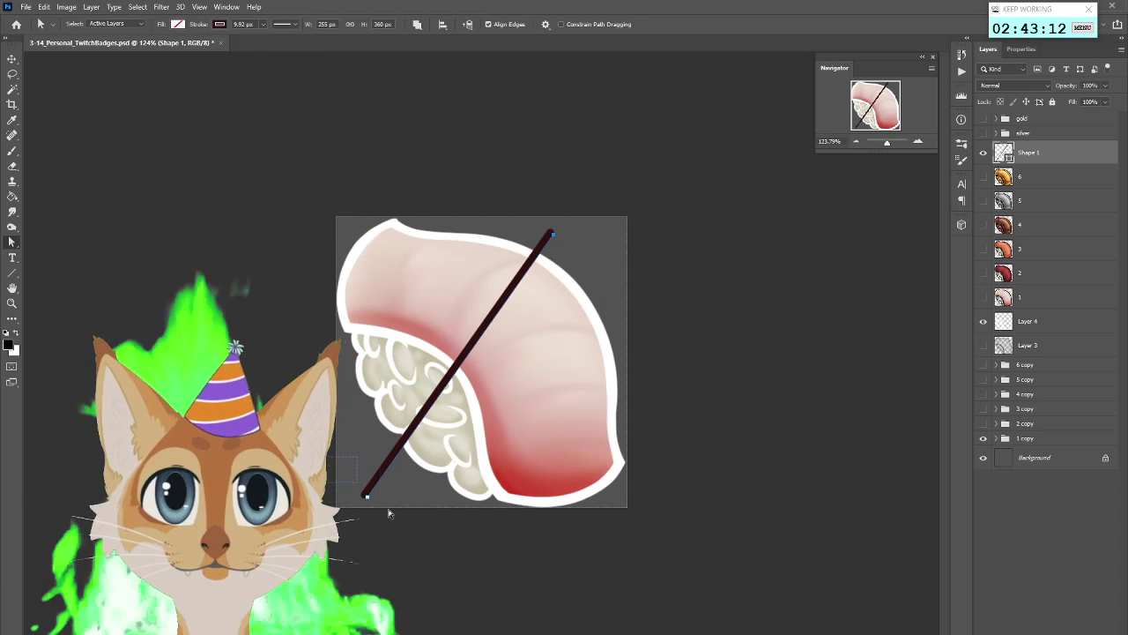
pyautogui.moveTo(534, 207); pyautogui.dragTo(604, 292)
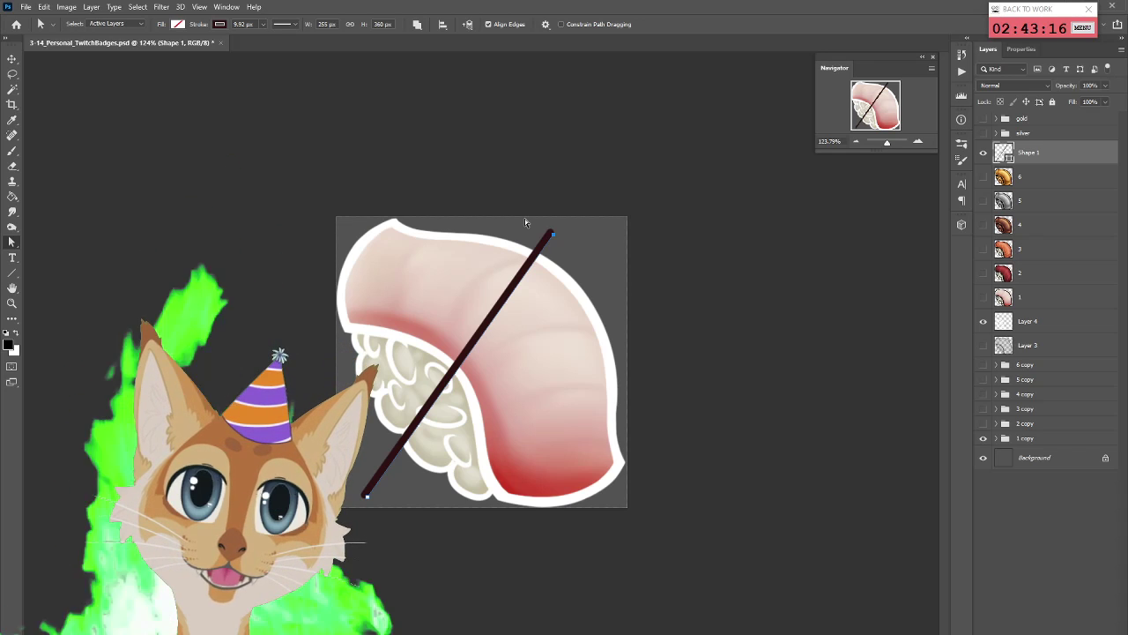
pyautogui.press('Delete')
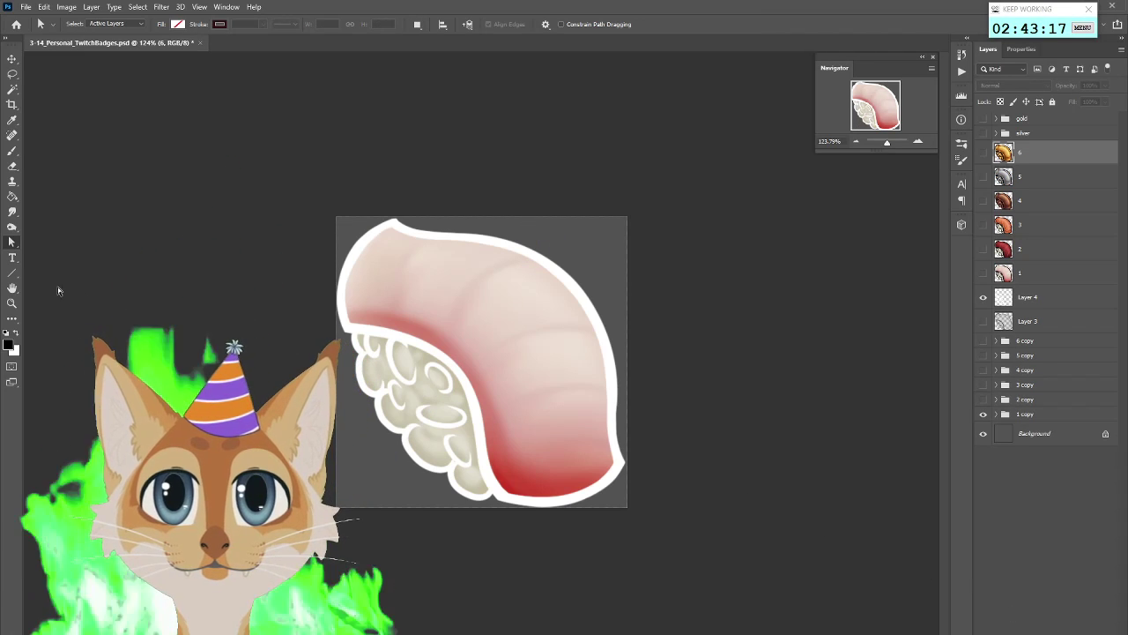
# Draw a diagonal 3 px line across the sushi with the Line tool, about 269 px wide and 386 px high
pyautogui.rightClick(13, 276)
pyautogui.click(79, 318)
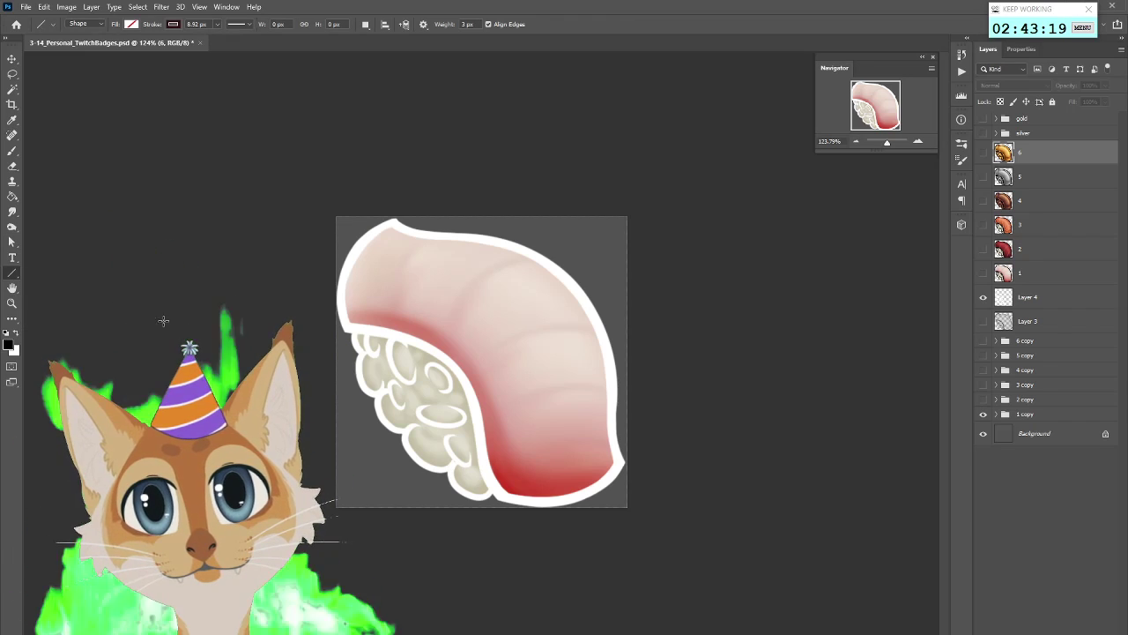
pyautogui.moveTo(555, 222); pyautogui.dragTo(362, 501)
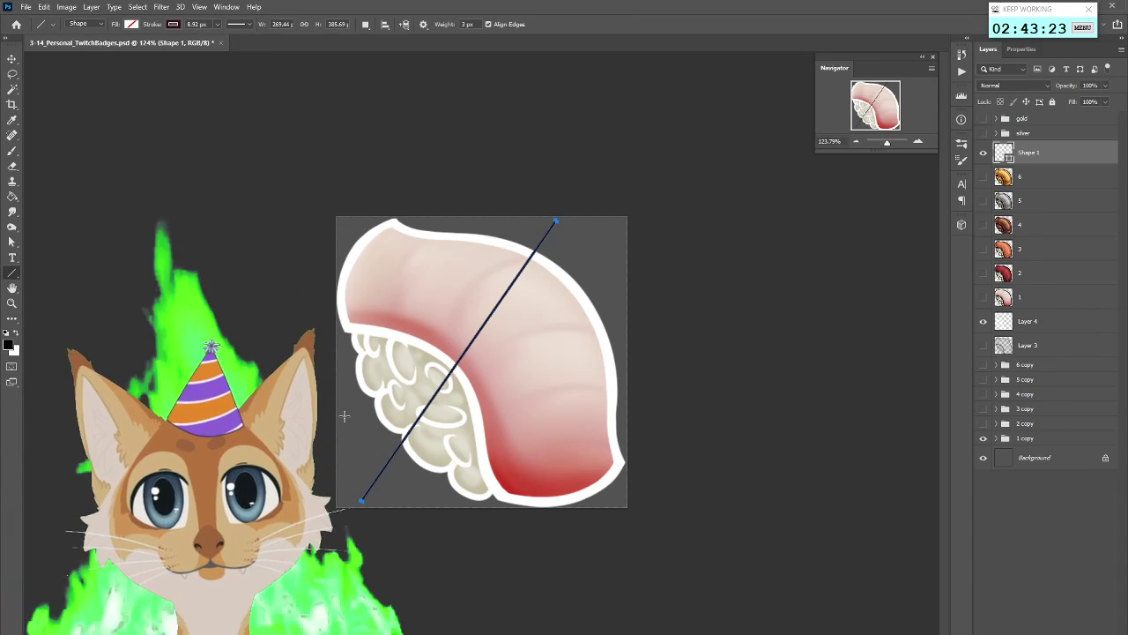
# Shift the new line slightly with the Direct Selection tool, accepting its conversion from a live shape into a regular path
pyautogui.rightClick(12, 273)
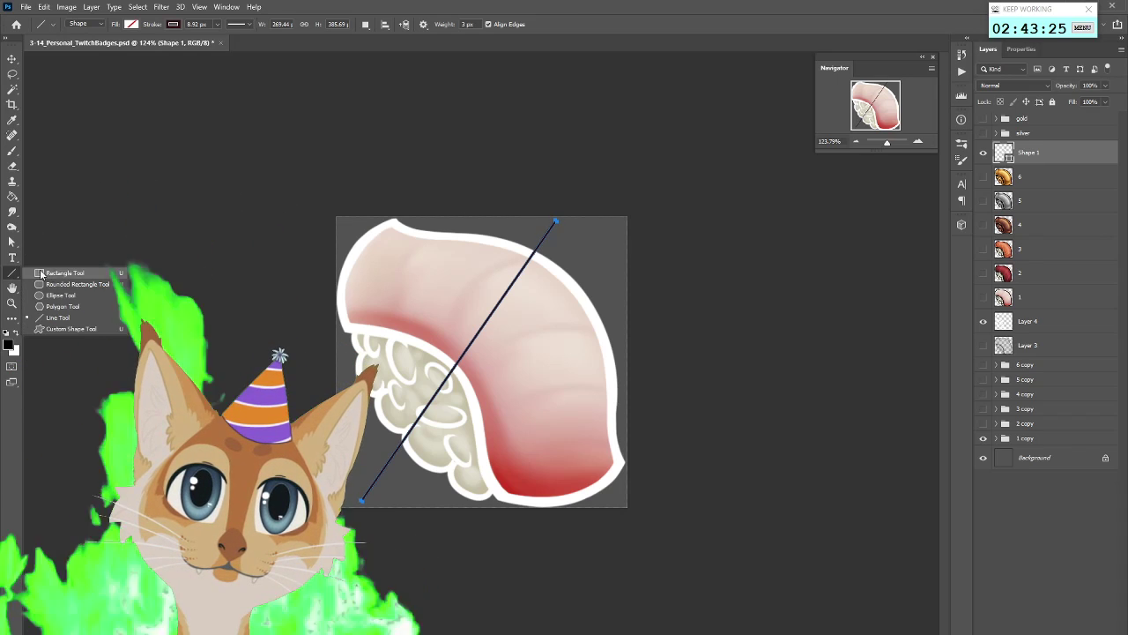
pyautogui.moveTo(13, 258); pyautogui.dragTo(72, 305)
pyautogui.click(69, 320)
pyautogui.moveTo(556, 223); pyautogui.dragTo(552, 224)
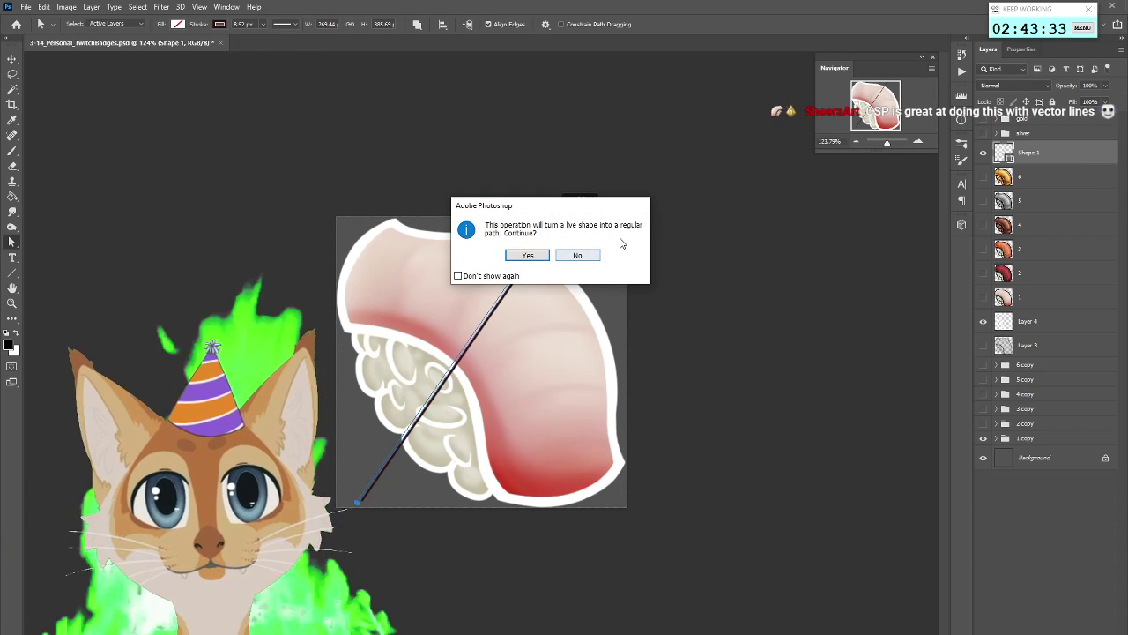
pyautogui.click(527, 256)
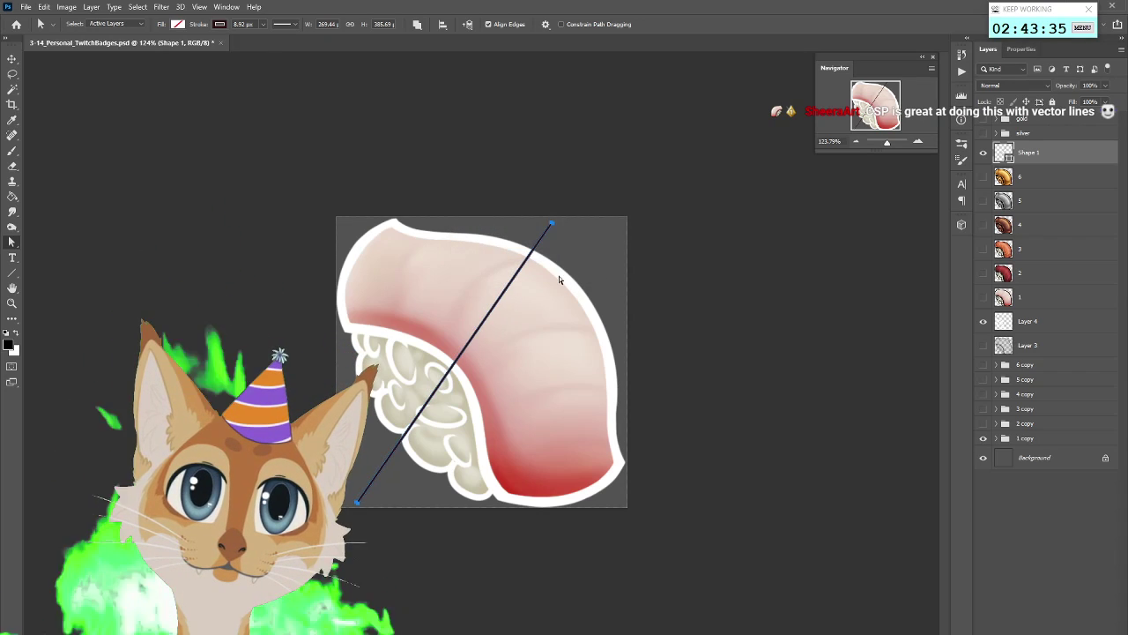
# Spread the two anchor points at the line's upper end apart to form a tapered chopstick about 290 by 393 px
pyautogui.click(12, 302)
pyautogui.moveTo(527, 218); pyautogui.dragTo(291, 247)
pyautogui.press('a')
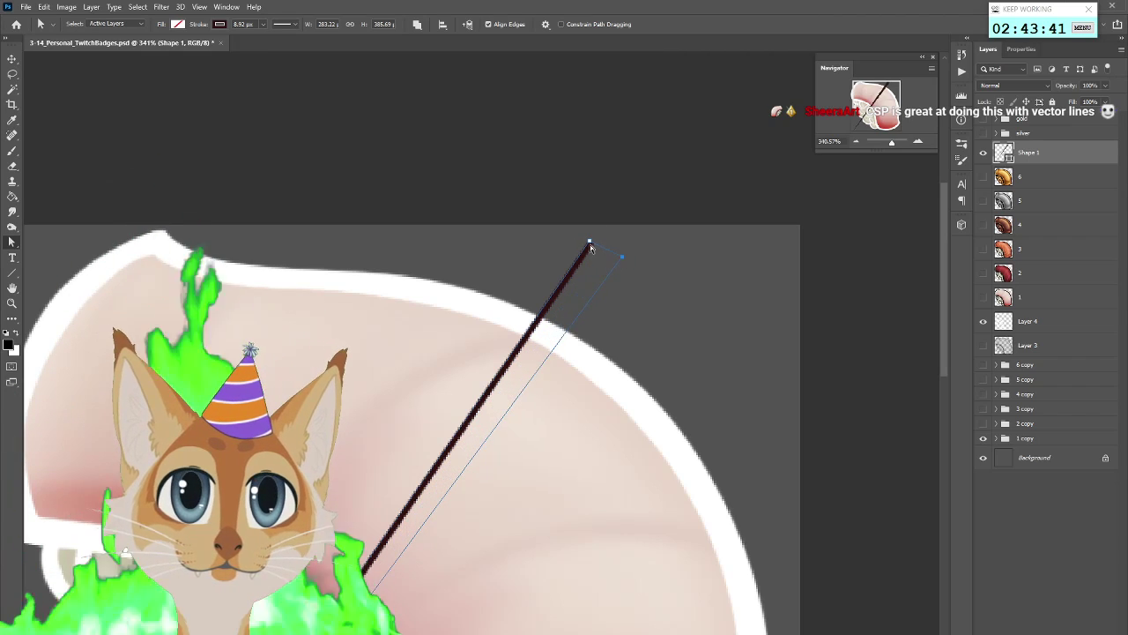
pyautogui.moveTo(589, 243); pyautogui.dragTo(622, 257)
pyautogui.moveTo(557, 232); pyautogui.dragTo(556, 228)
pyautogui.moveTo(620, 255); pyautogui.dragTo(633, 274)
# Fill the tapered chopstick shape with black and remove its stroke
pyautogui.click(178, 24)
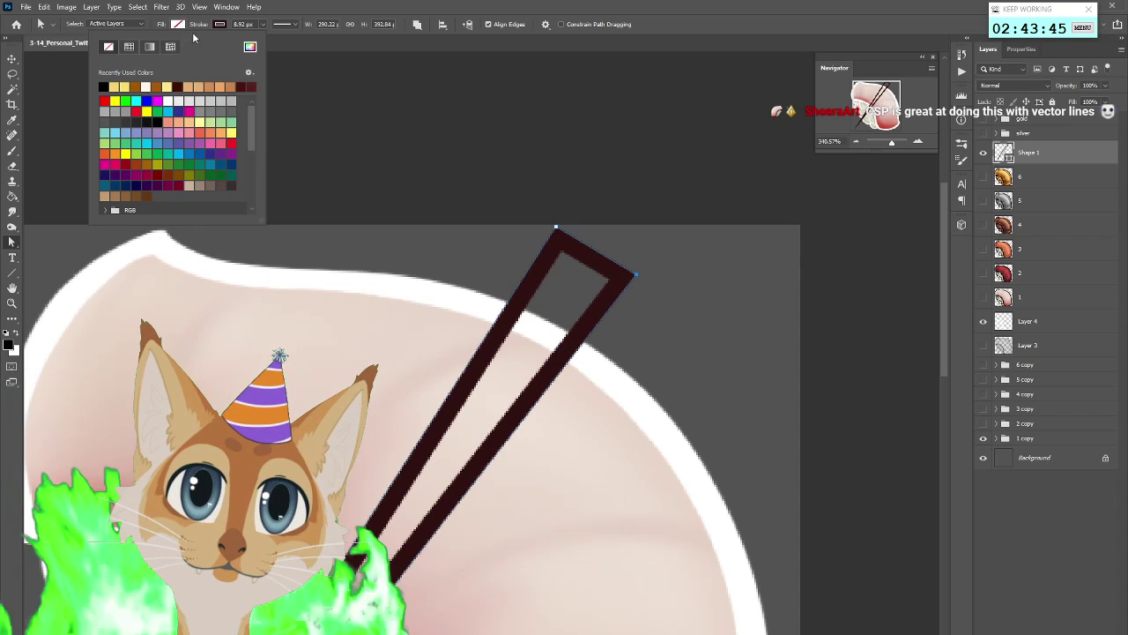
pyautogui.click(104, 86)
pyautogui.click(220, 24)
pyautogui.click(148, 87)
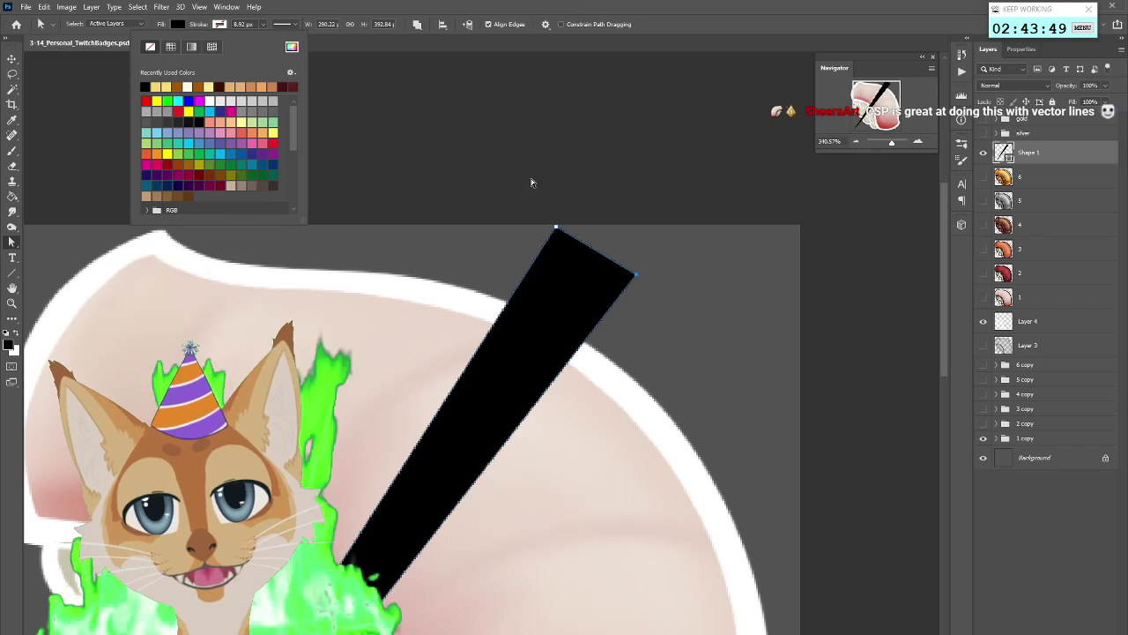
pyautogui.click(560, 238)
# Adjust the anchor points at the chopstick's lower tip, extending the shape to about 297 by 397 px
pyautogui.click(12, 303)
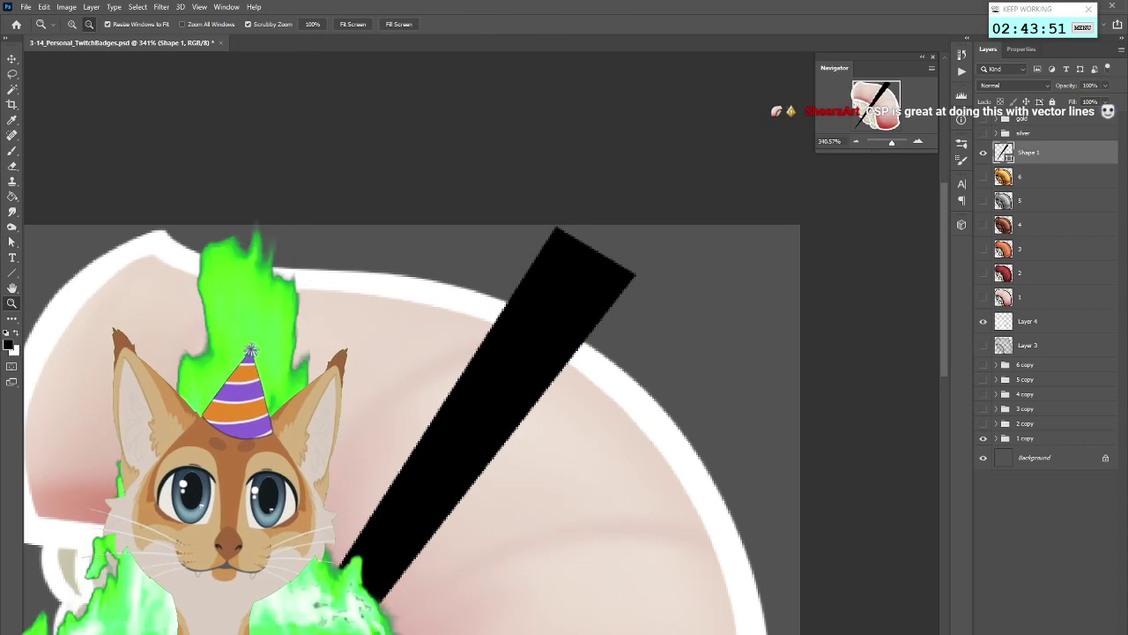
pyautogui.hotkey('ctrl', '-')
pyautogui.hotkey('ctrl', '-')
pyautogui.hotkey('ctrl', '-')
pyautogui.hotkey('ctrl', '-')
pyautogui.hotkey('ctrl', '-')
pyautogui.moveTo(449, 484); pyautogui.dragTo(453, 486)
pyautogui.click(13, 274)
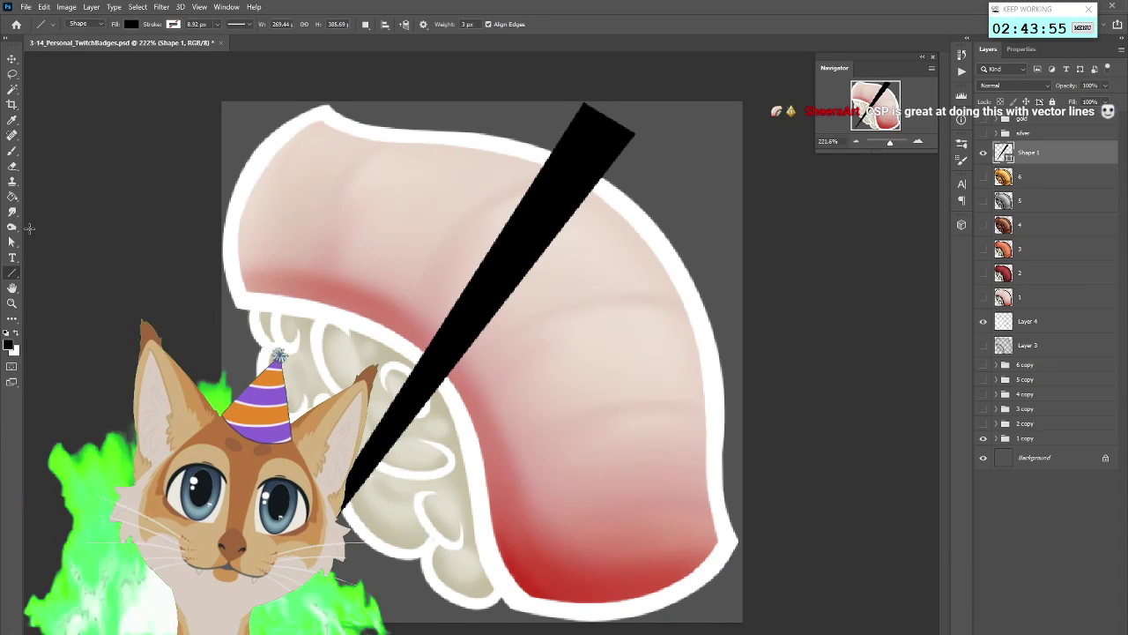
pyautogui.press('a')
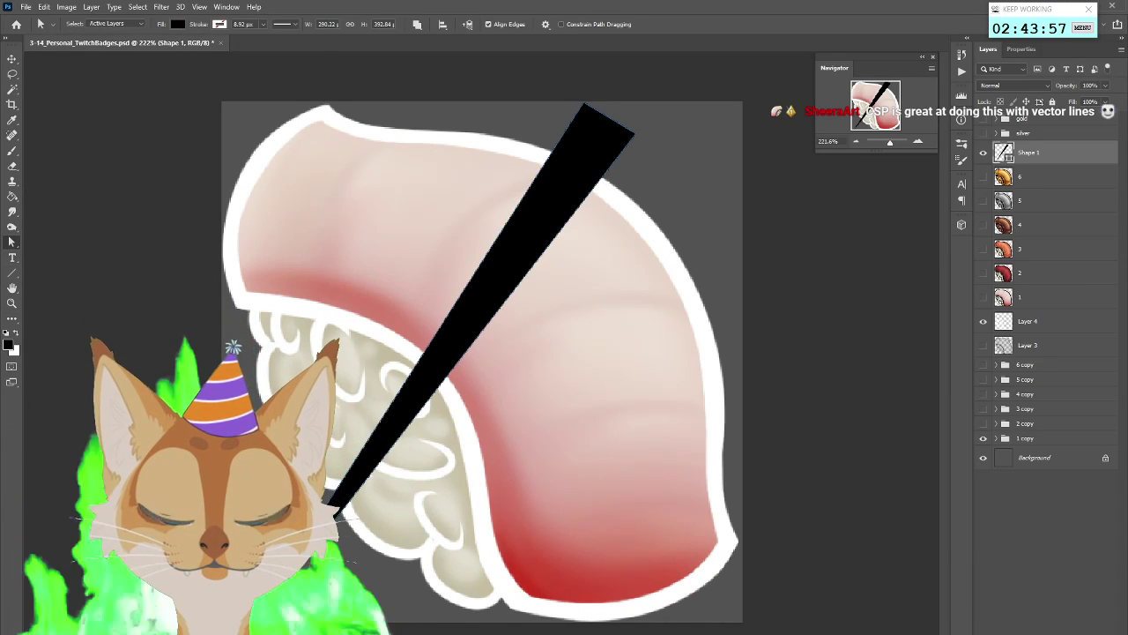
pyautogui.moveTo(247, 617); pyautogui.dragTo(255, 619)
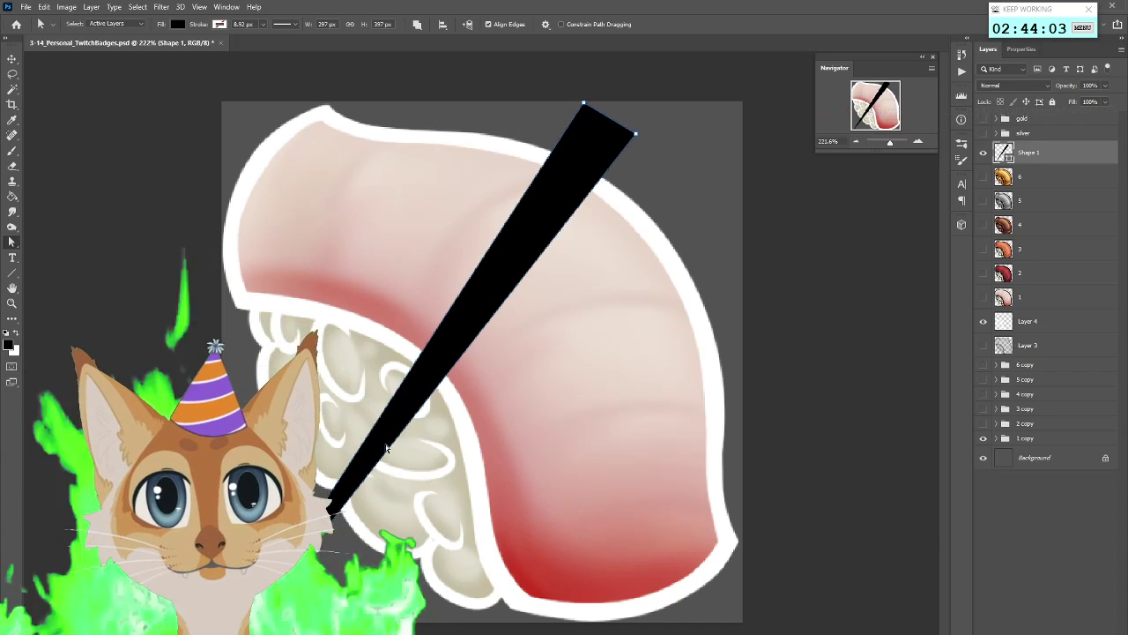
# Move both anchor points at the chopstick's upper end slightly inward, reducing the shape to about 293 by 391 px
pyautogui.moveTo(584, 112); pyautogui.dragTo(580, 115)
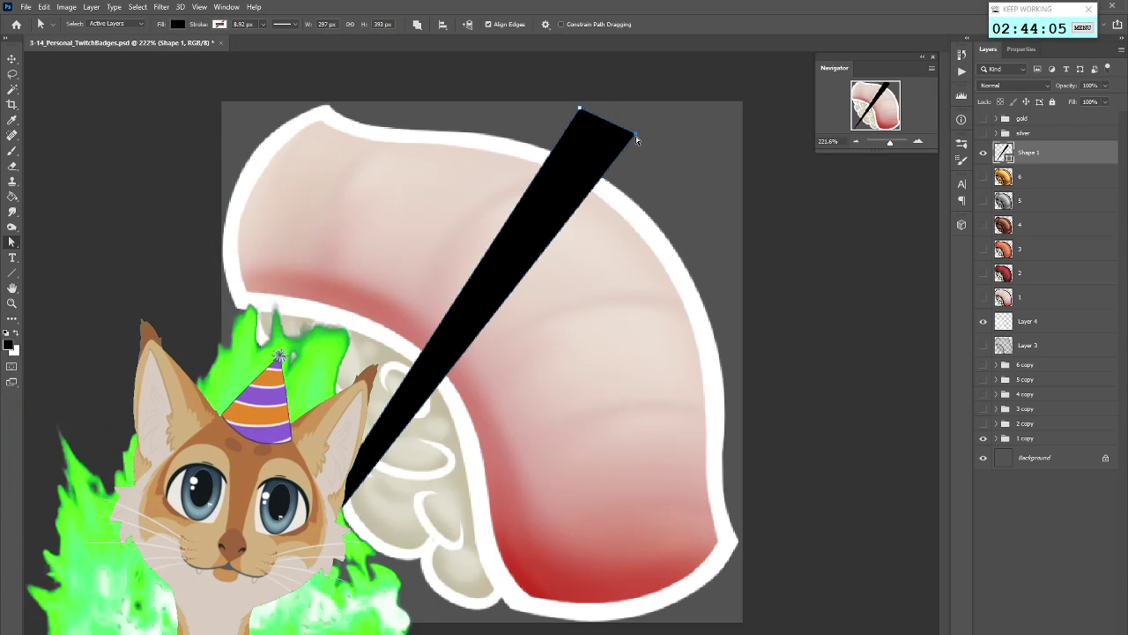
pyautogui.moveTo(630, 144); pyautogui.dragTo(629, 140)
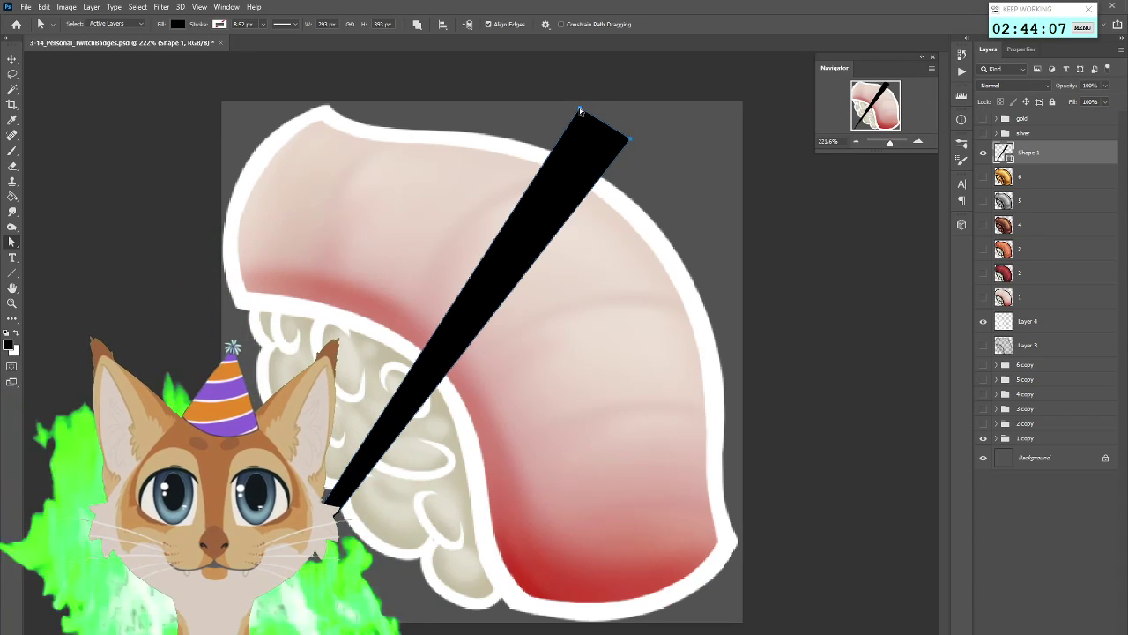
pyautogui.moveTo(578, 112); pyautogui.dragTo(580, 114)
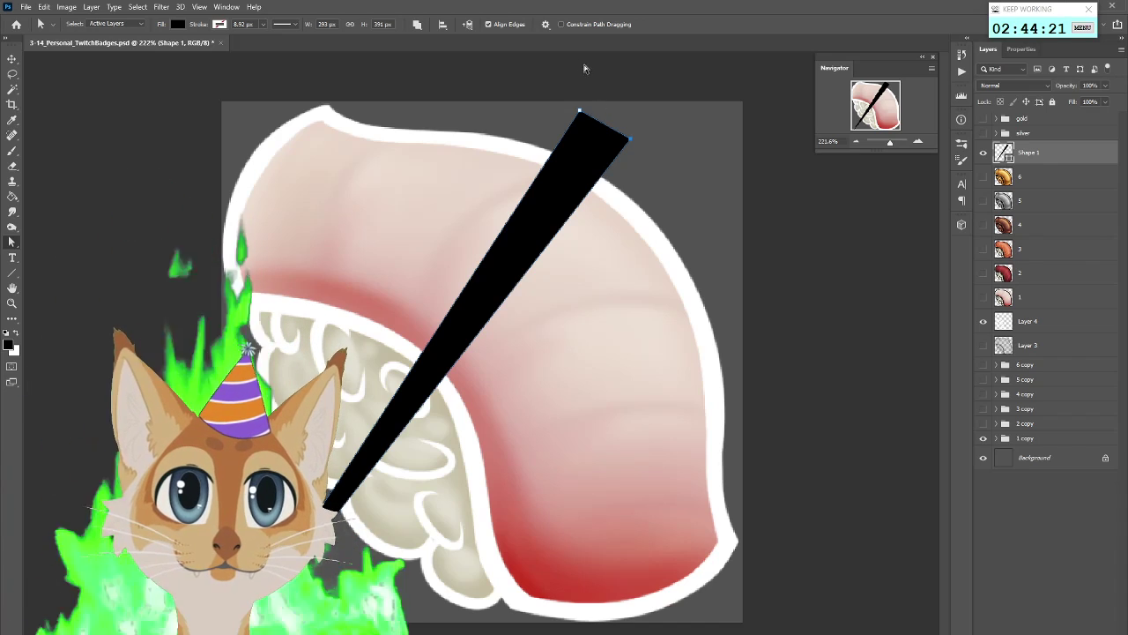
pyautogui.click(546, 24)
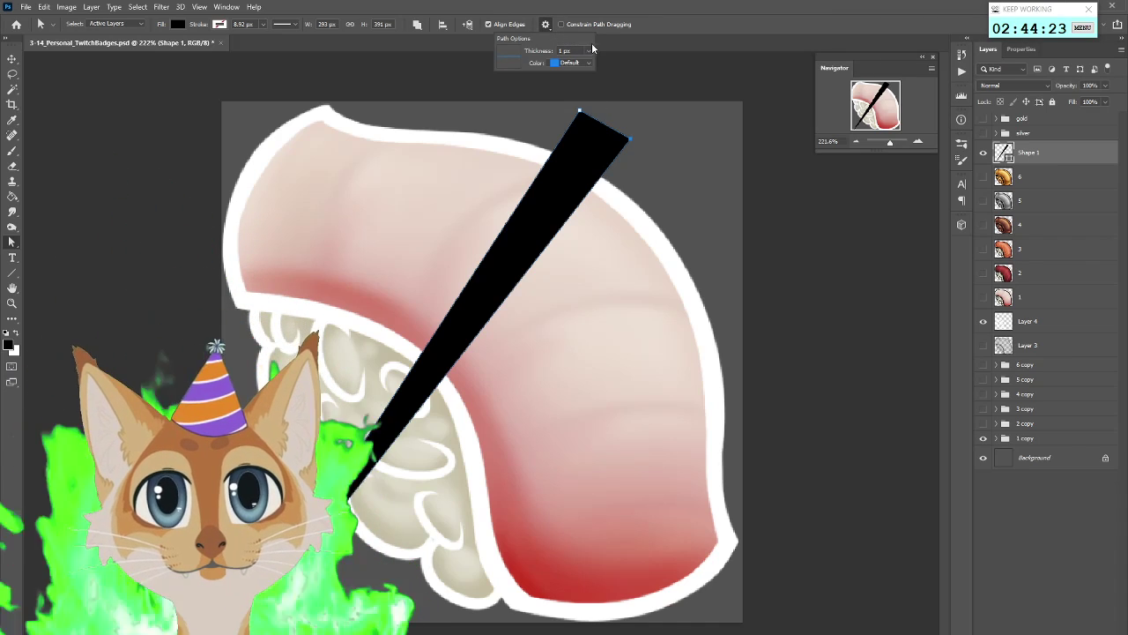
pyautogui.click(588, 50)
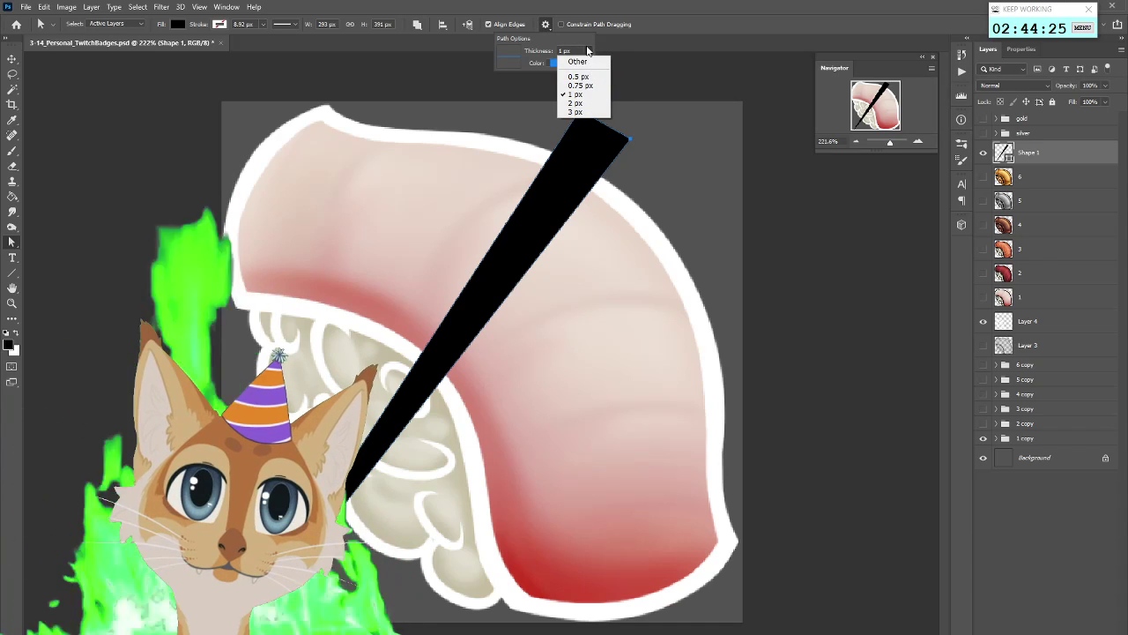
pyautogui.click(618, 46)
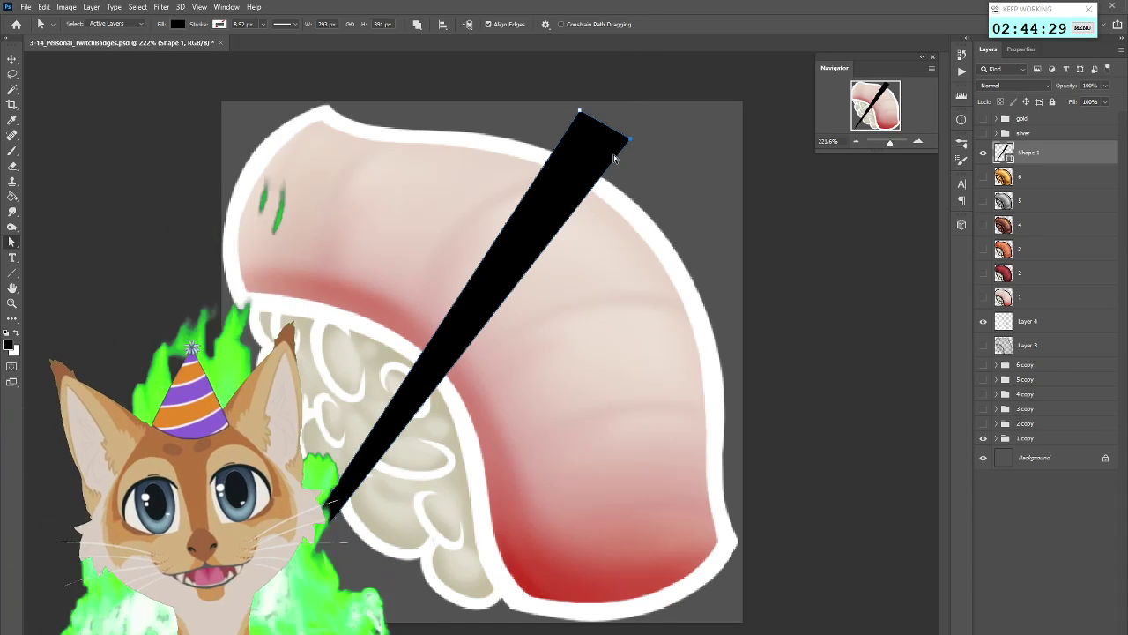
# Hide the Shape 1 layer containing the black chopstick
pyautogui.click(983, 152)
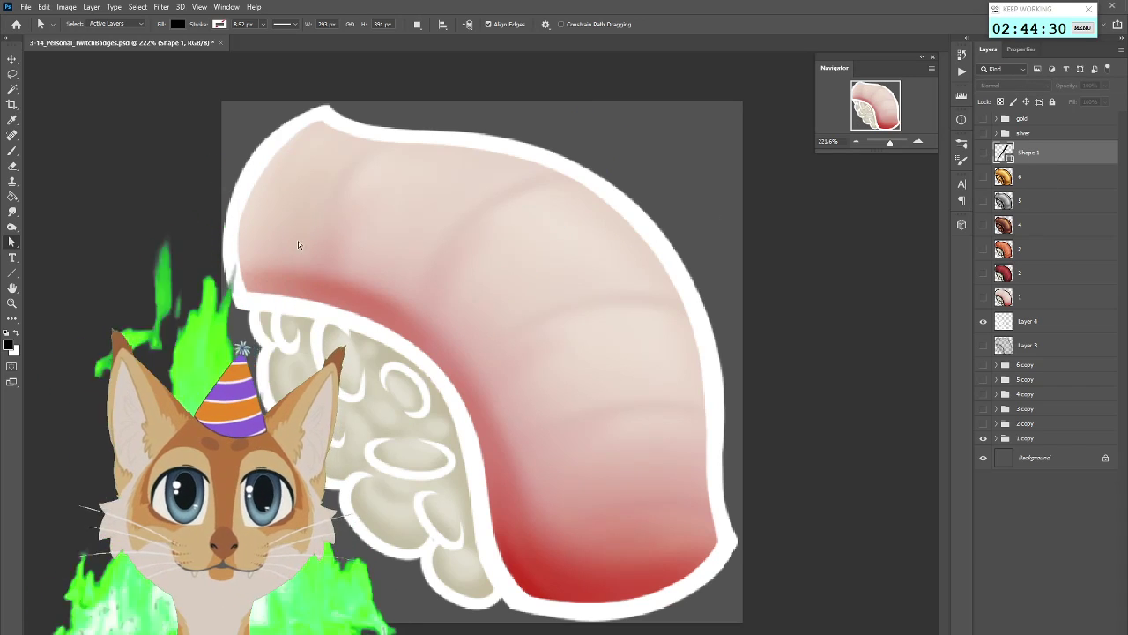
# Draw a straight diagonal path about 306 by 376 px across the sushi with the Pen tool, from its outer edge down to the rice
pyautogui.press('u')
pyautogui.moveTo(650, 111); pyautogui.dragTo(341, 468)
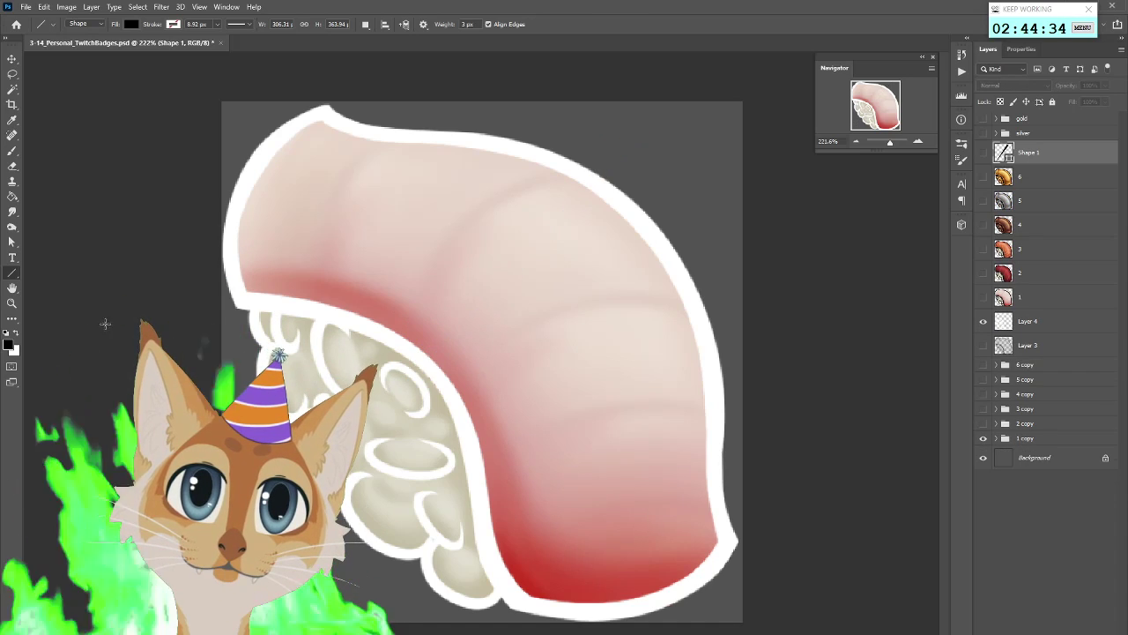
pyautogui.click(13, 241)
pyautogui.click(61, 223)
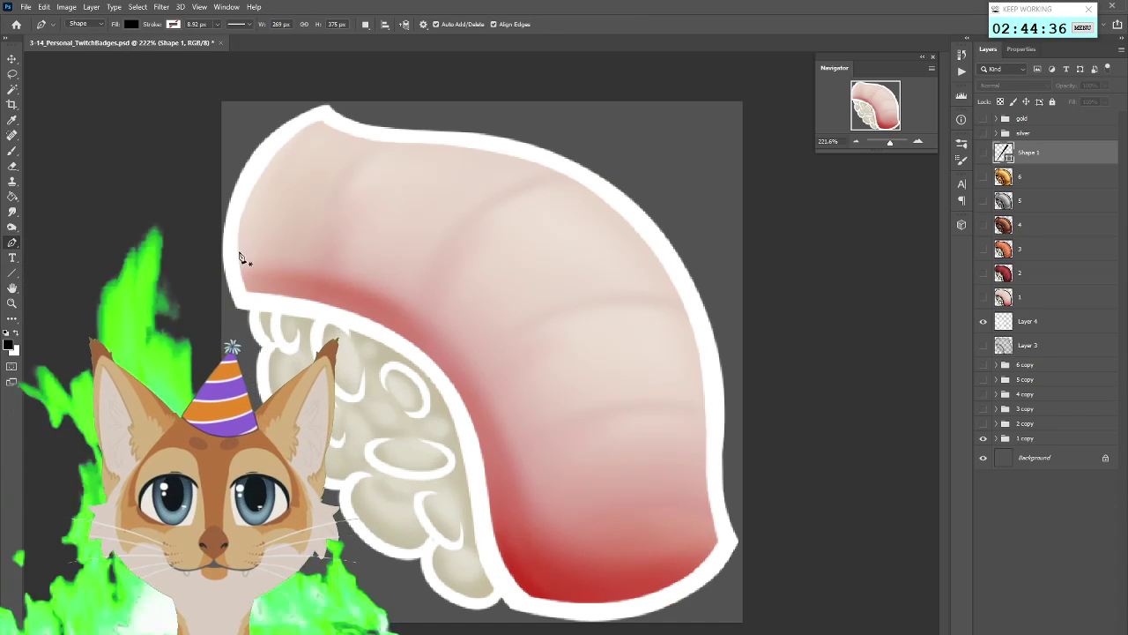
pyautogui.click(647, 112)
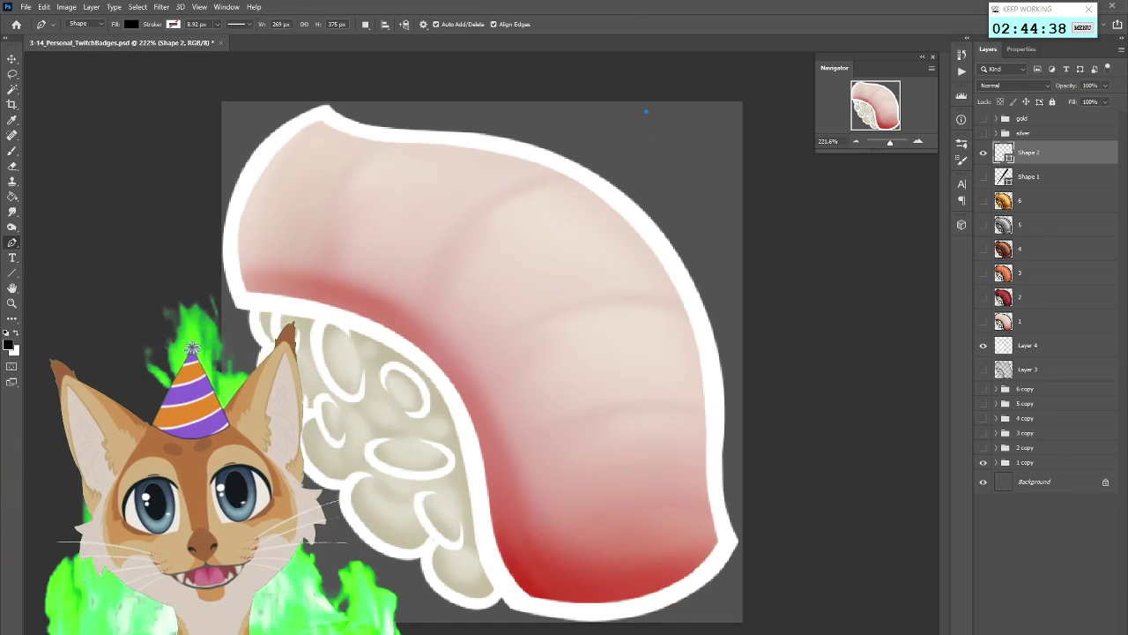
pyautogui.click(328, 503)
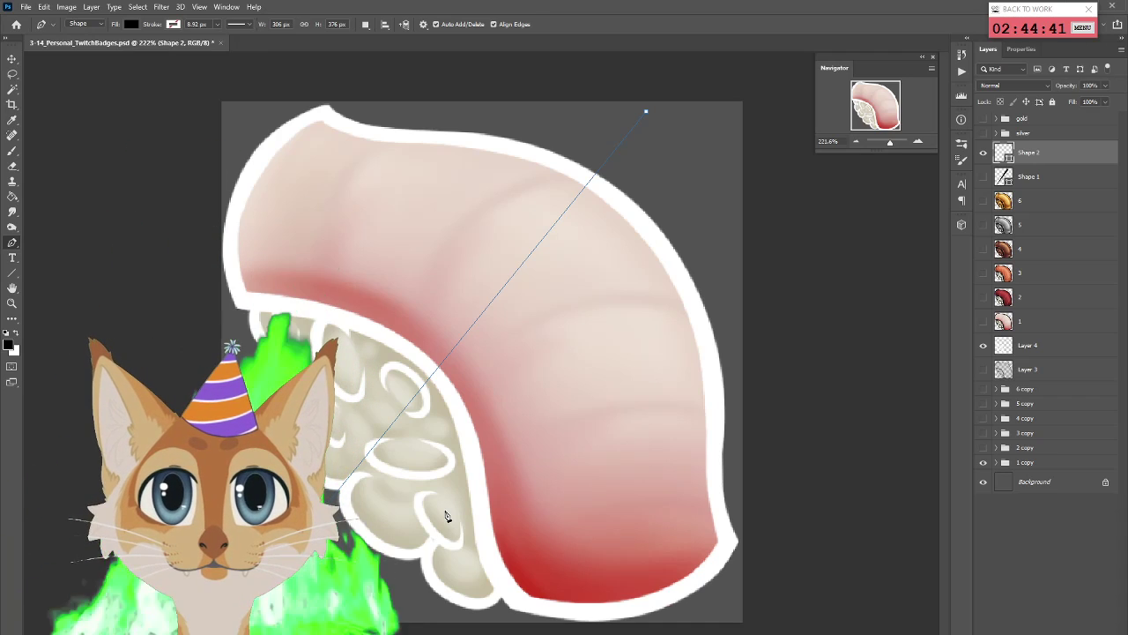
# Activate the Direct Selection tool and set the path display thickness to 3 px
pyautogui.rightClick(12, 242)
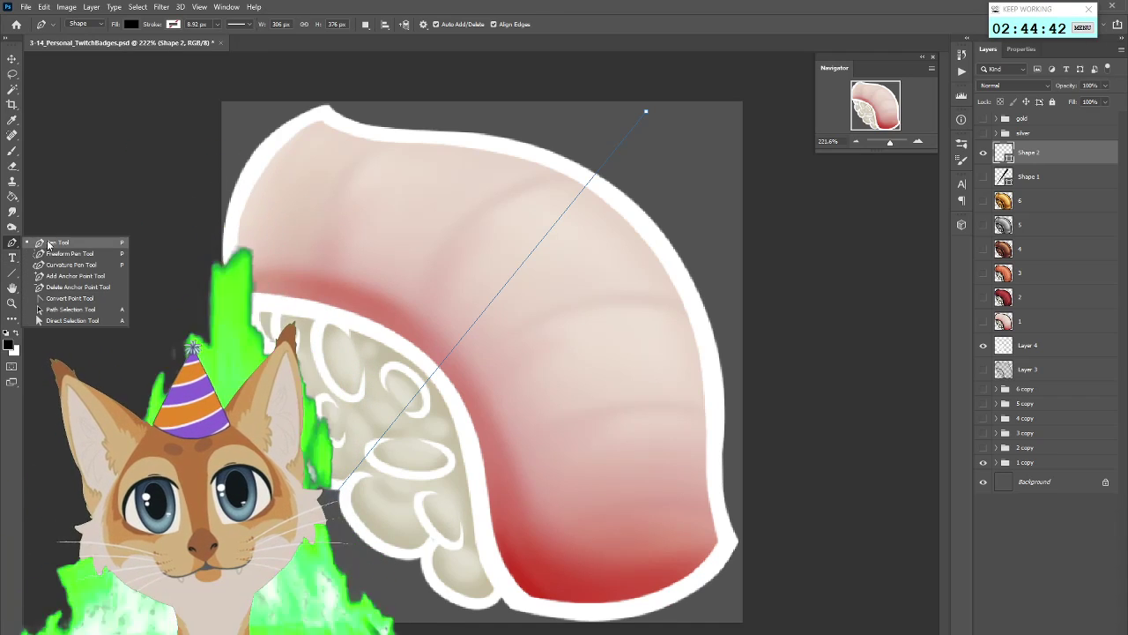
pyautogui.click(67, 246)
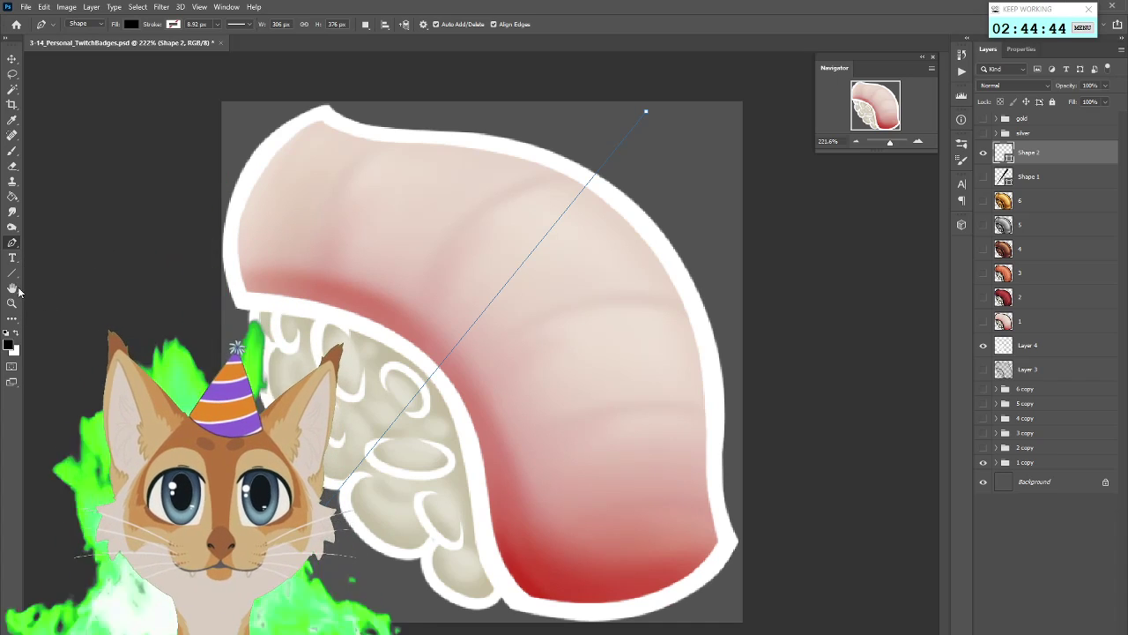
pyautogui.rightClick(16, 239)
pyautogui.click(61, 311)
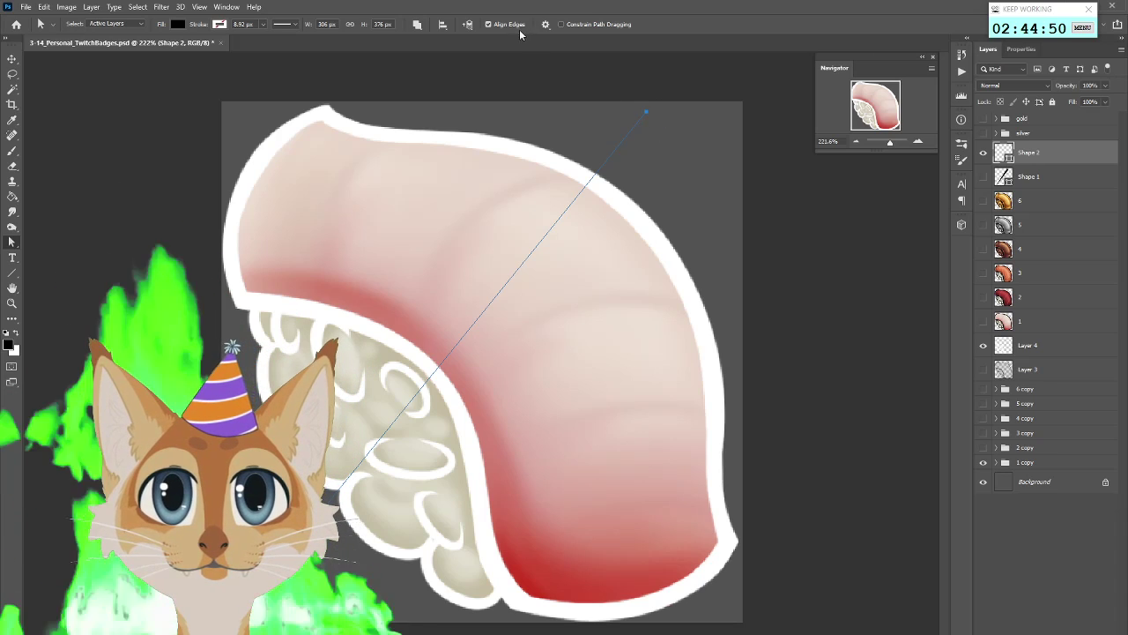
pyautogui.click(546, 24)
pyautogui.click(577, 50)
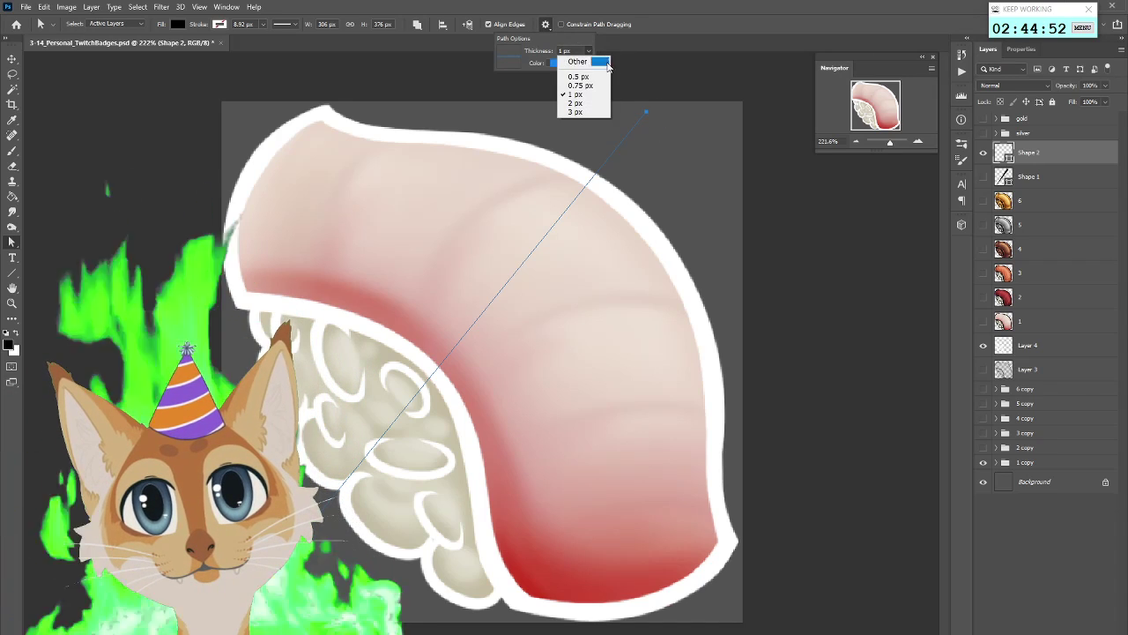
pyautogui.click(575, 112)
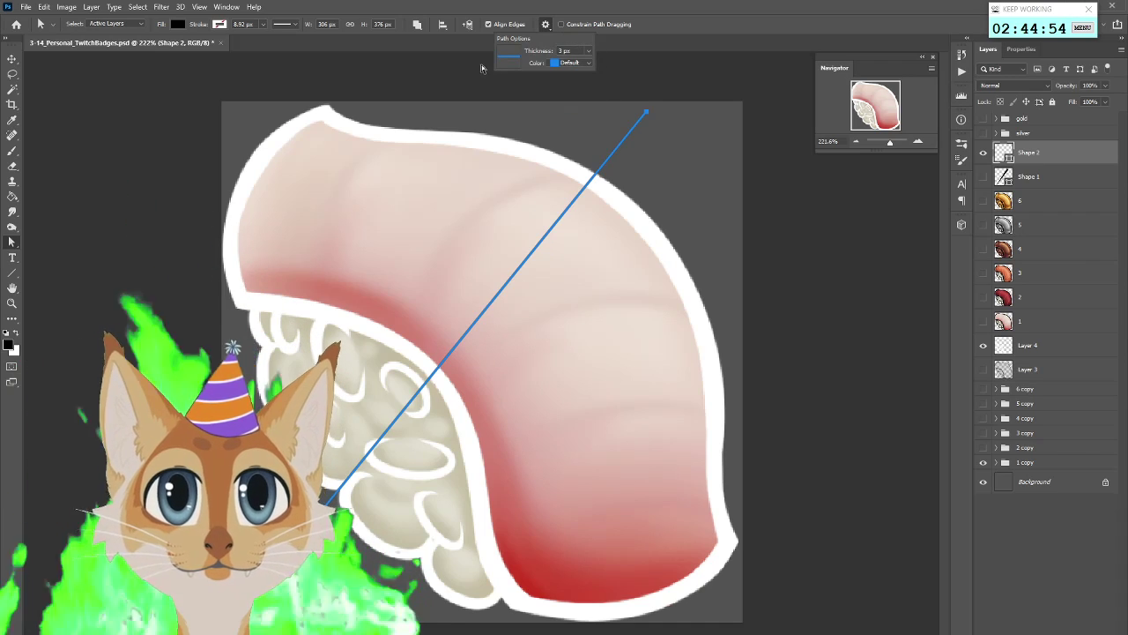
# Undo the pen path and draw a diagonal line about 335 by 382 px across the sushi with the Curvature Pen tool
pyautogui.click(647, 116)
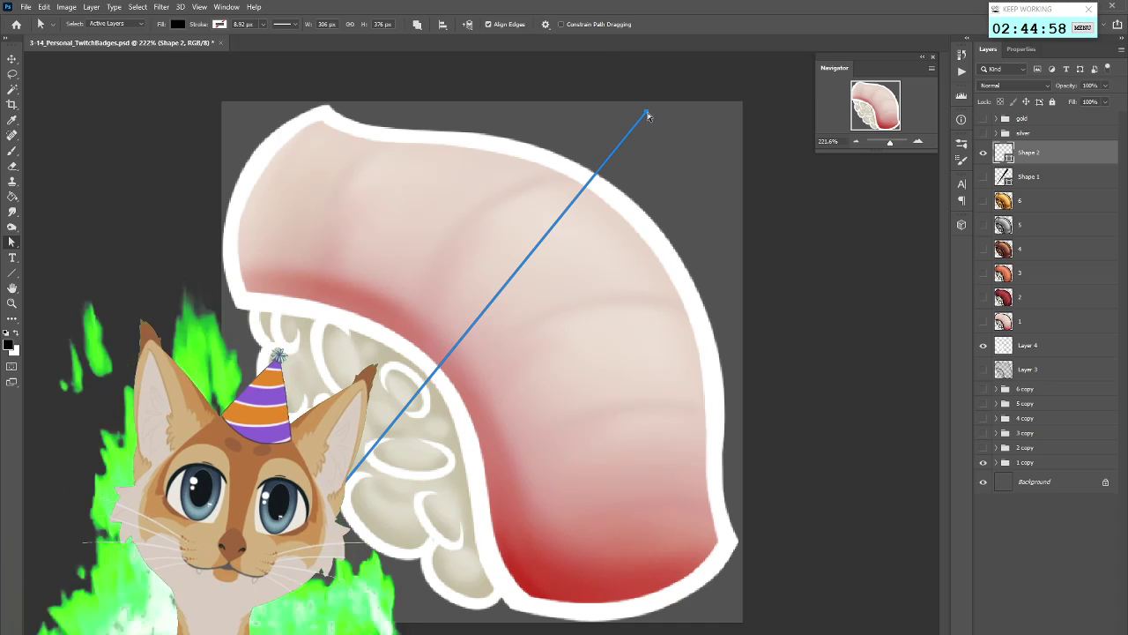
pyautogui.hotkey('ctrl', 'z')
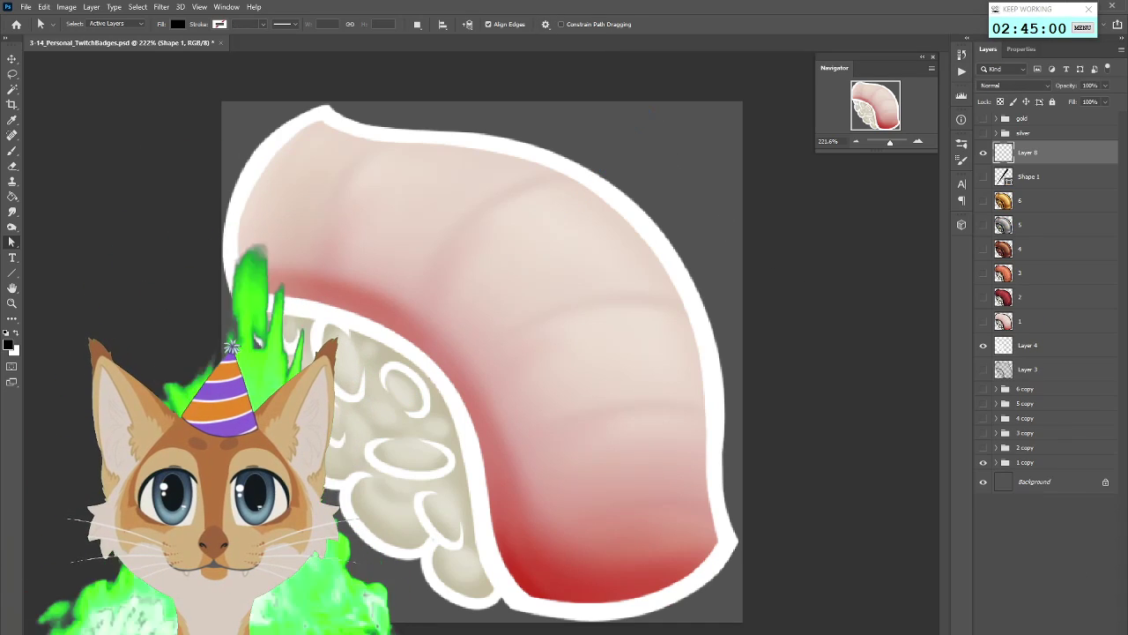
pyautogui.rightClick(12, 243)
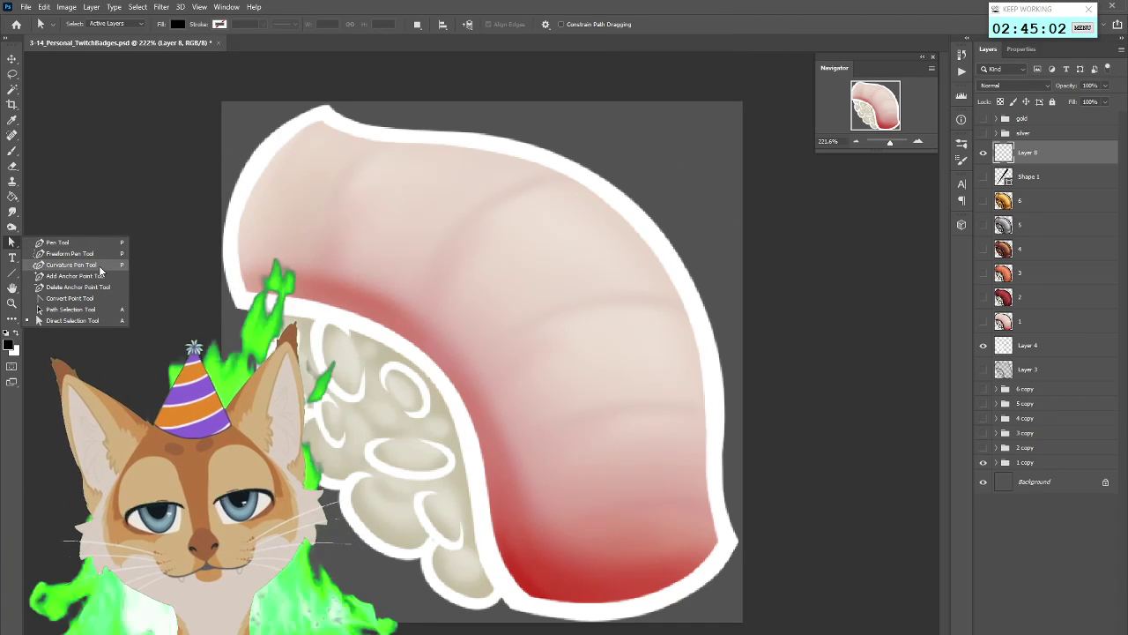
pyautogui.click(103, 263)
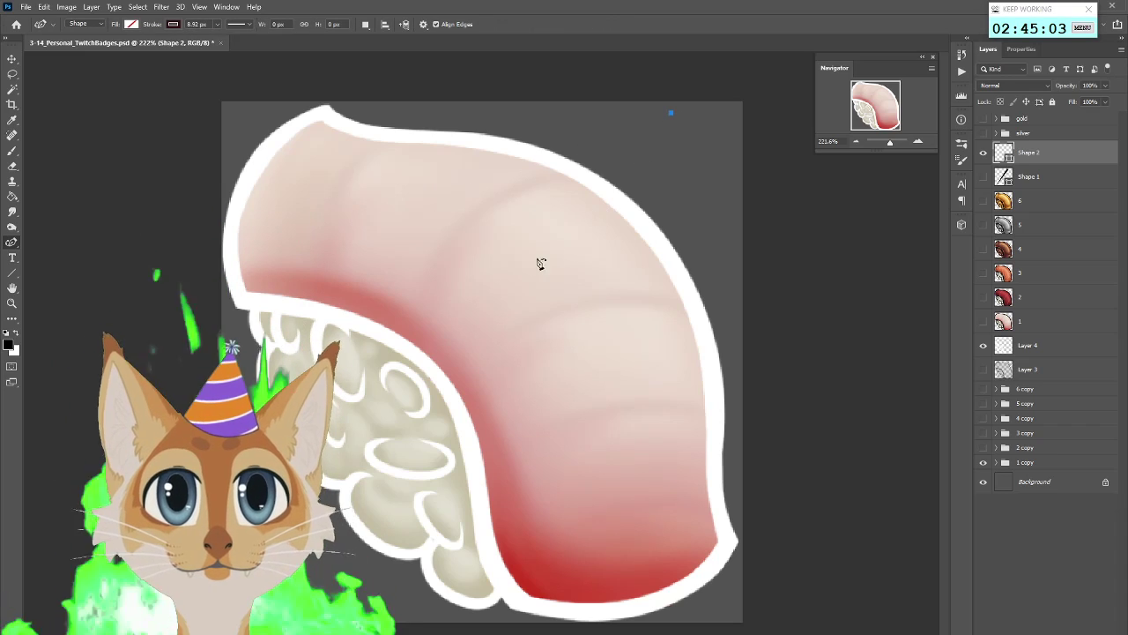
pyautogui.moveTo(671, 113); pyautogui.dragTo(323, 506)
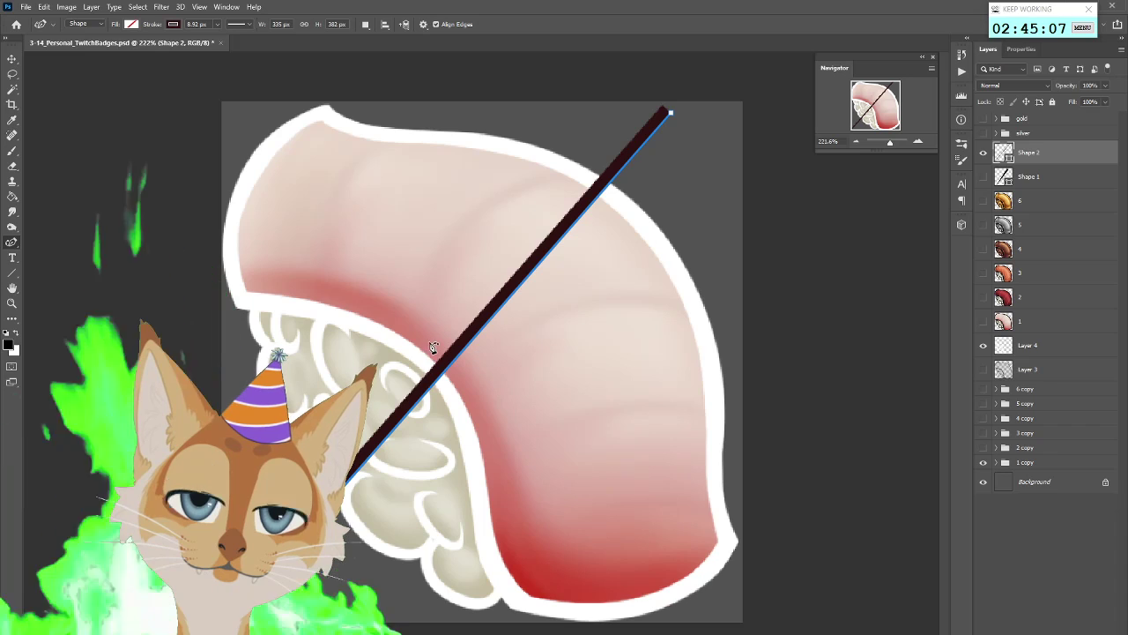
# Move the diagonal line's upper end anchor slightly inward, making the line about 316 by 381 px
pyautogui.rightClick(11, 242)
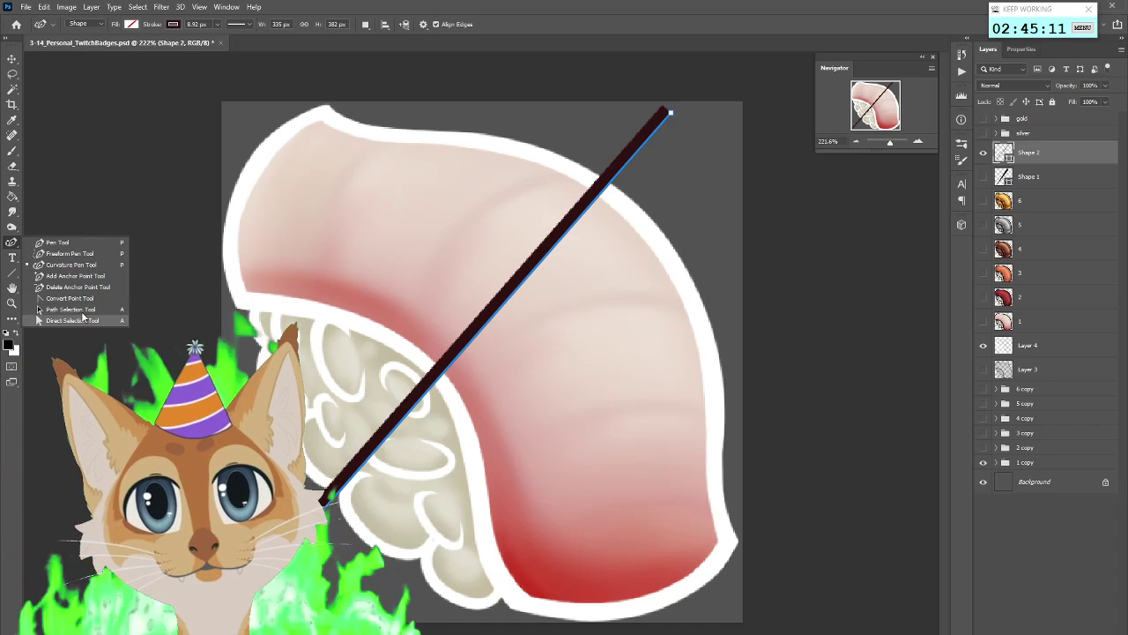
pyautogui.click(672, 114)
pyautogui.click(676, 115)
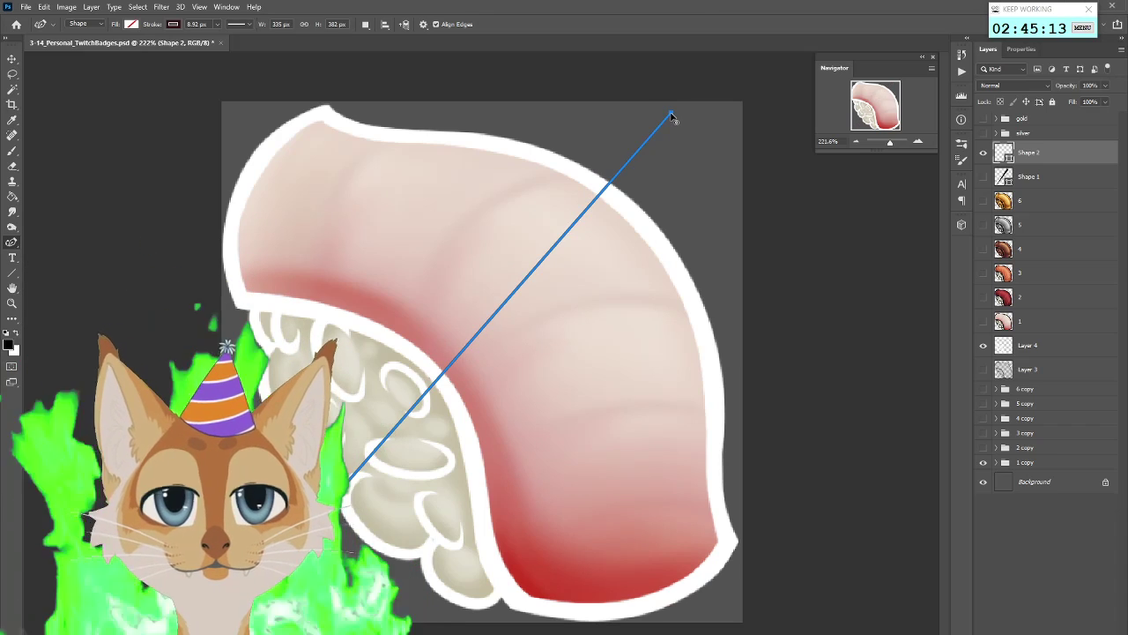
pyautogui.moveTo(692, 134); pyautogui.dragTo(647, 116)
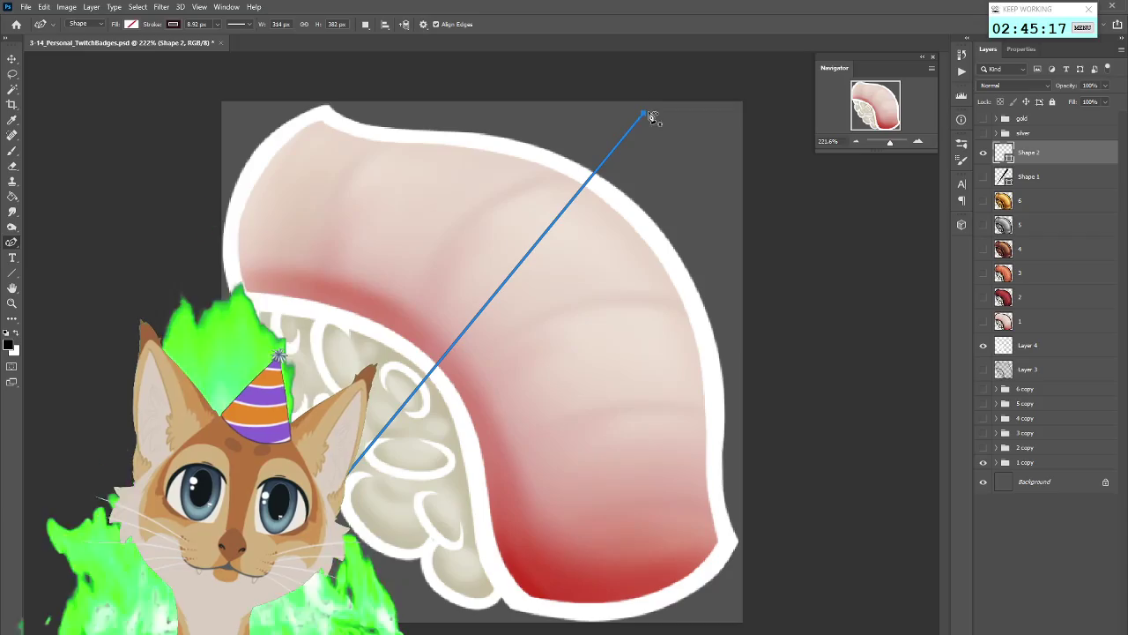
pyautogui.scroll(5, 644, 117)
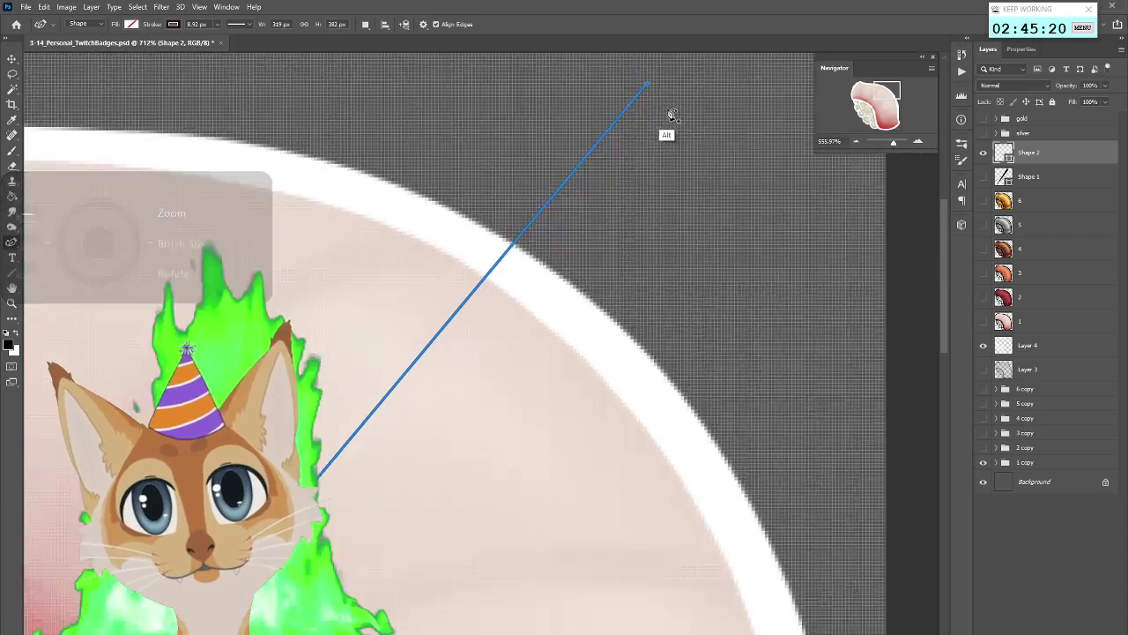
pyautogui.scroll(-1, 652, 89)
pyautogui.moveTo(651, 89); pyautogui.dragTo(640, 91)
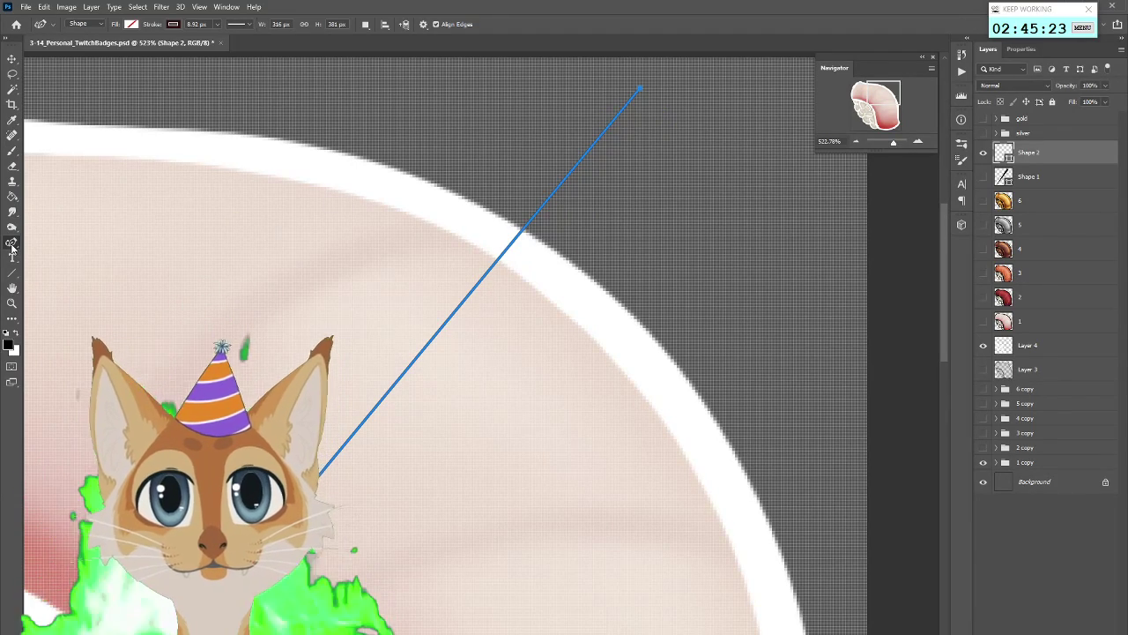
# Delete the diagonal curvature line after activating the Direct Selection tool
pyautogui.rightClick(12, 248)
pyautogui.click(75, 321)
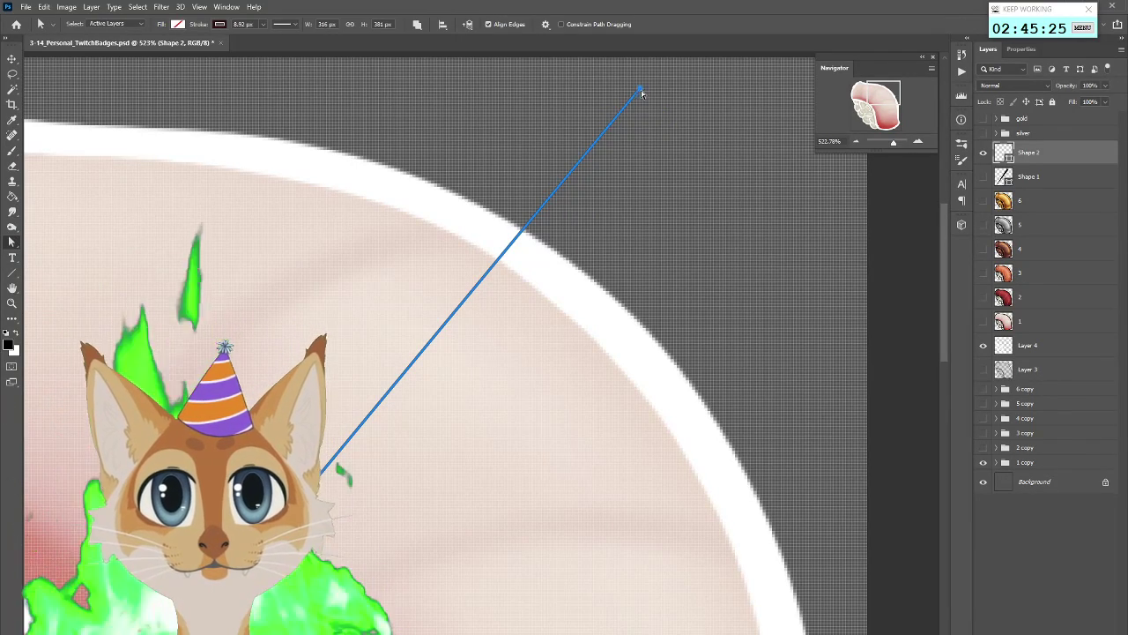
pyautogui.scroll(-3, 655, 168)
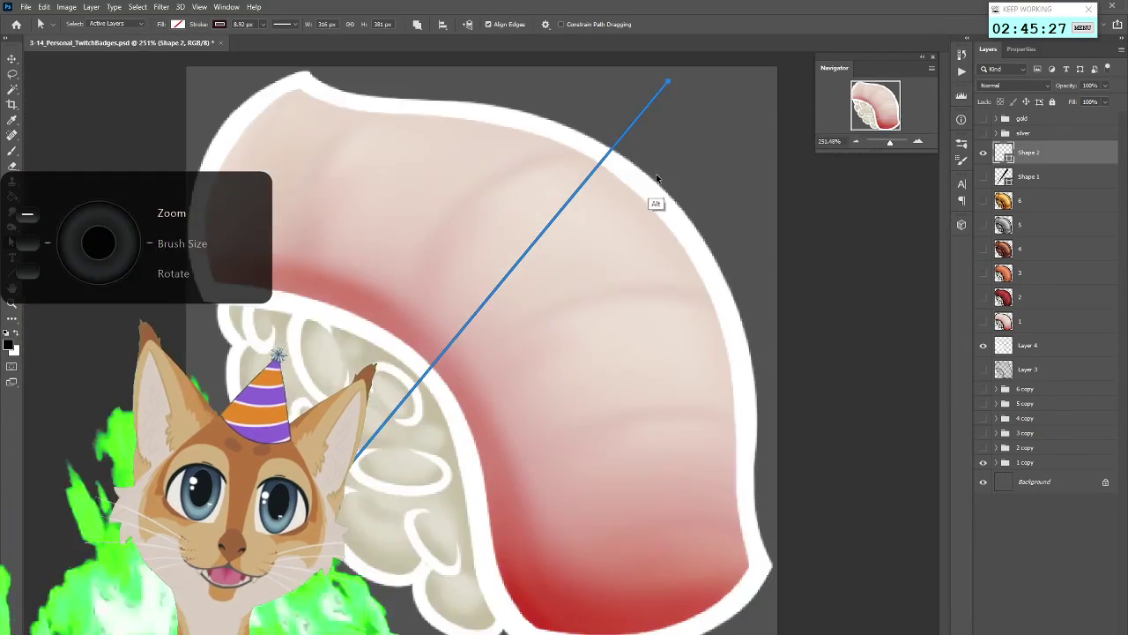
pyautogui.press('Delete')
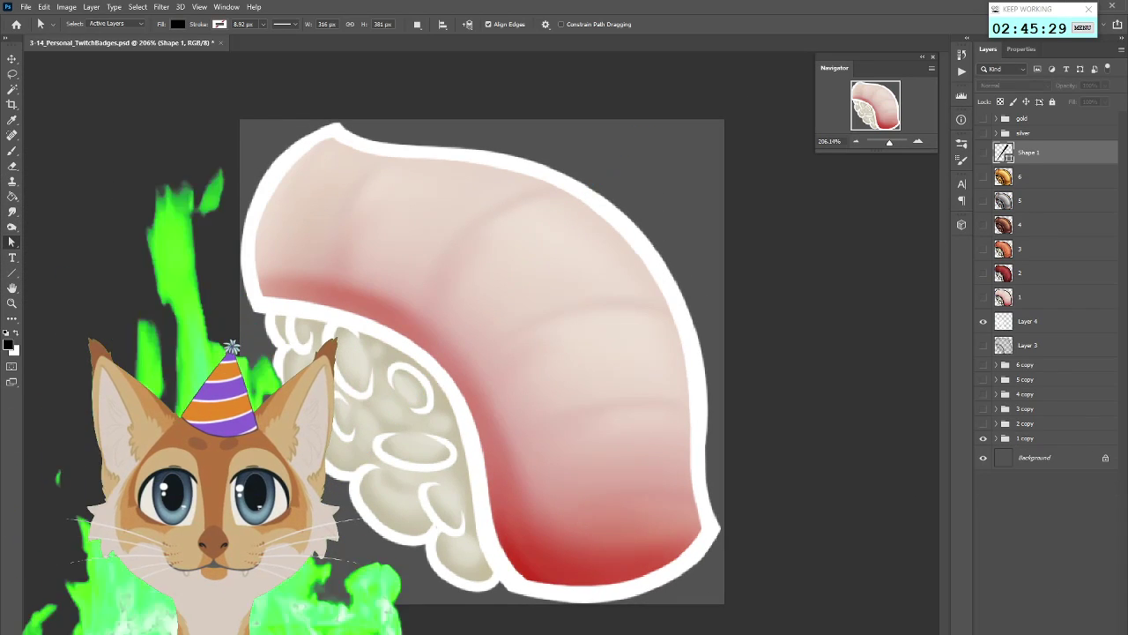
# Add a new blank layer above the Shape 1 layer and check the shape tools
pyautogui.hotkey('ctrl', 'shift', 'alt', 'n')
pyautogui.click(12, 274)
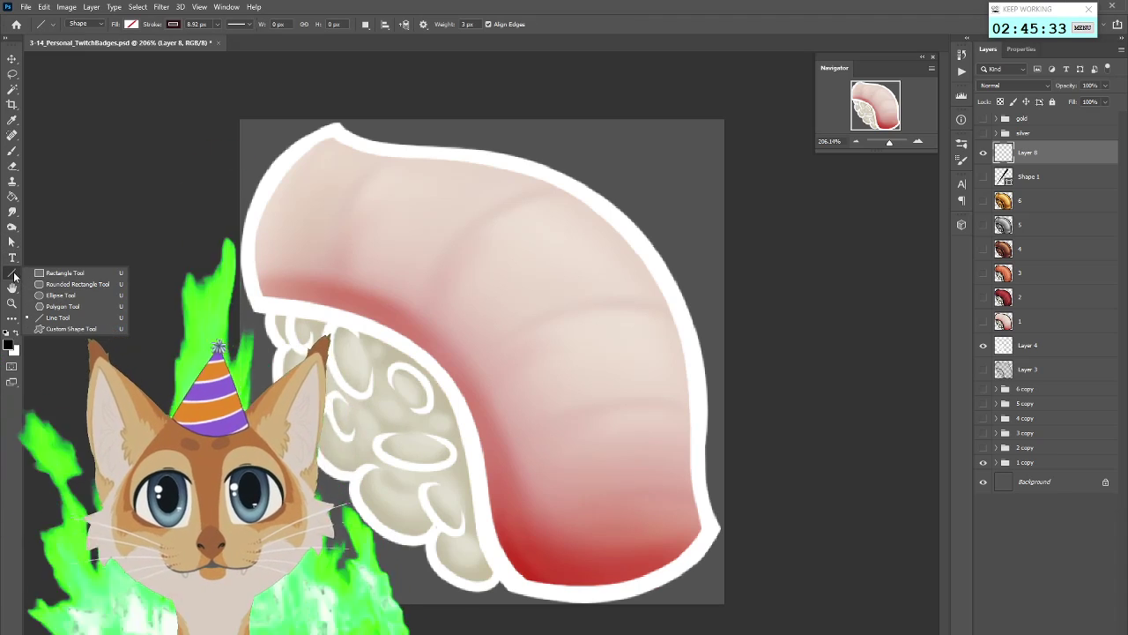
pyautogui.click(14, 276)
pyautogui.click(12, 275)
# Draw a diagonal line about 343 by 374 px across the sushi with the Curvature Pen tool and try moving its upper end
pyautogui.click(12, 242)
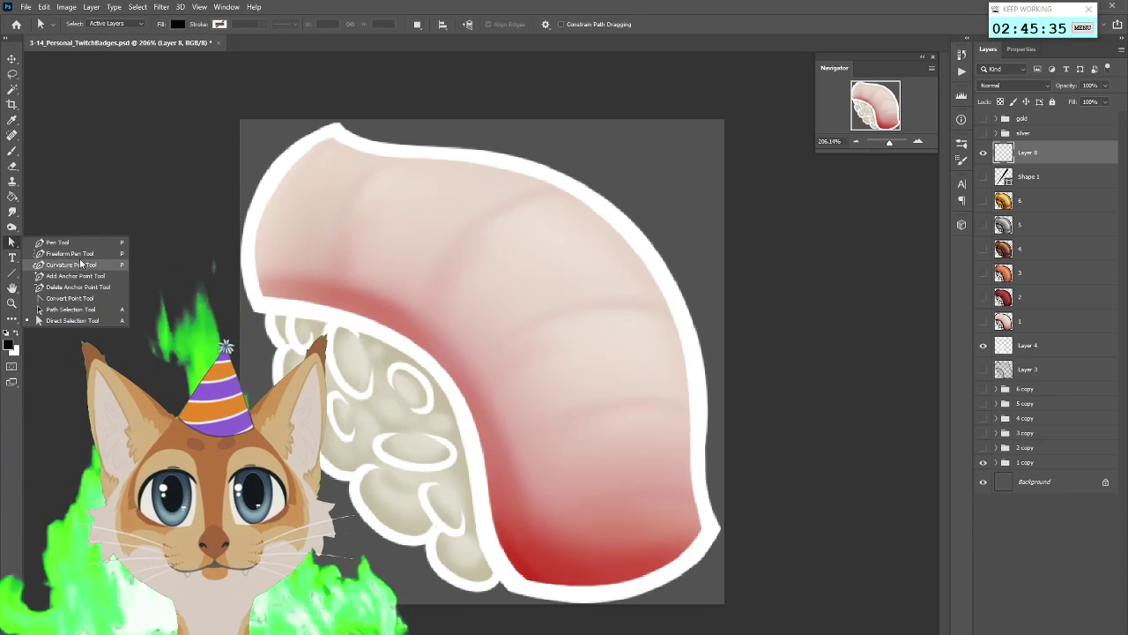
pyautogui.click(94, 265)
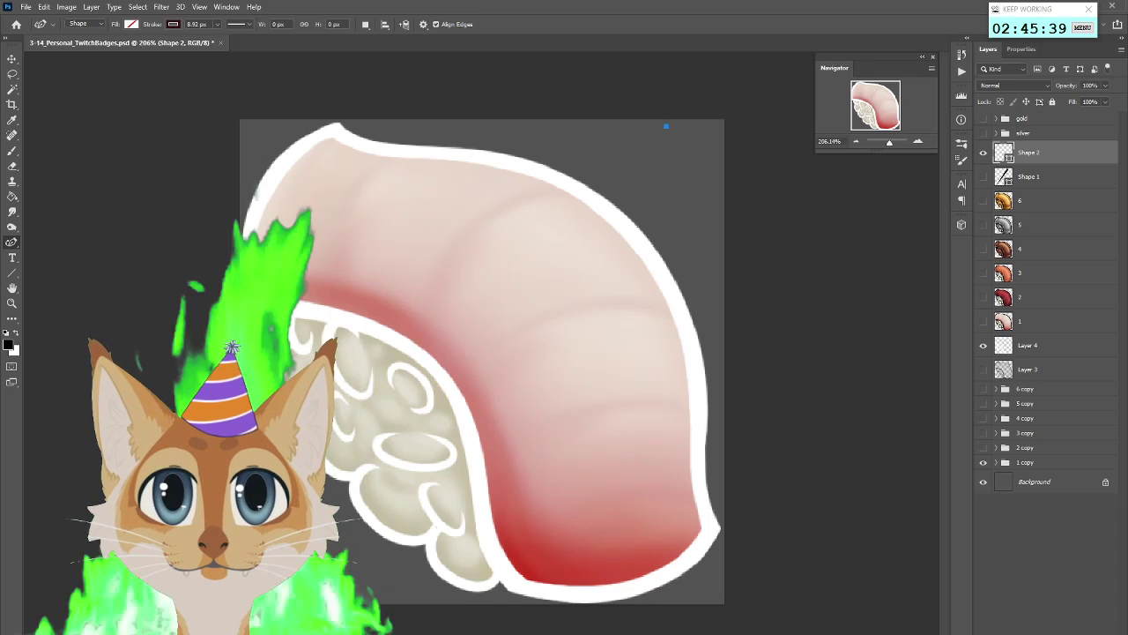
pyautogui.click(320, 501)
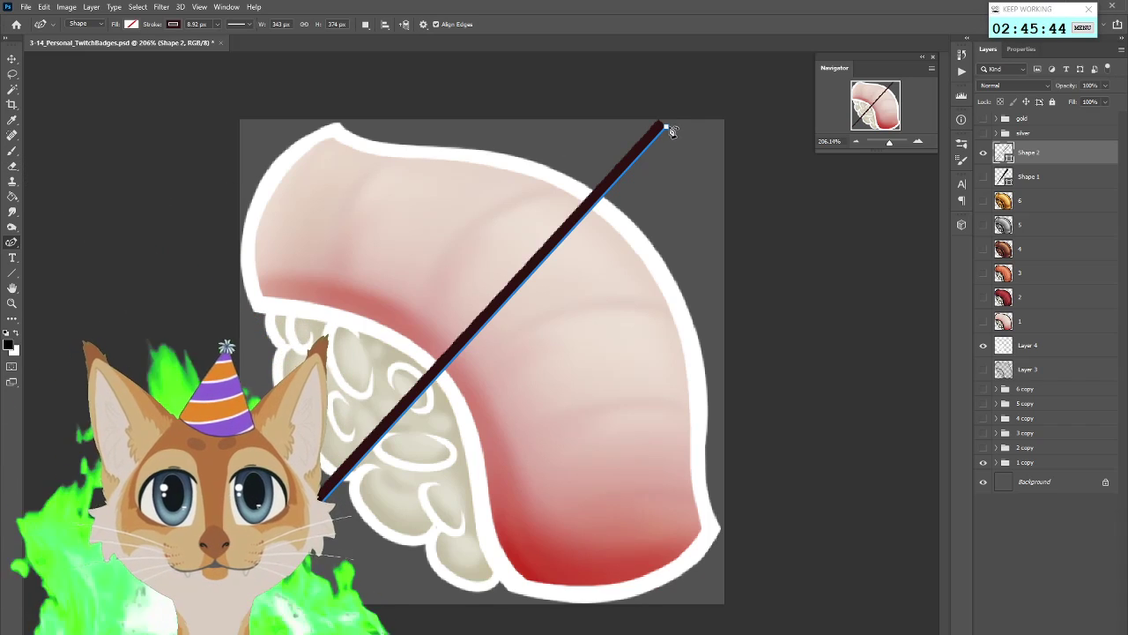
pyautogui.moveTo(672, 132)
pyautogui.mouseDown()
pyautogui.moveTo(660, 147)
pyautogui.moveTo(631, 143)
pyautogui.moveTo(674, 153)
pyautogui.moveTo(617, 168)
pyautogui.moveTo(588, 199)
pyautogui.mouseUp()
pyautogui.hotkey('ctrl', 'z')
pyautogui.hotkey('ctrl', 'z')
# Try a roughly circular curve about 103 by 97 px over the sushi's upper outer edge, and undo it
pyautogui.click(659, 263)
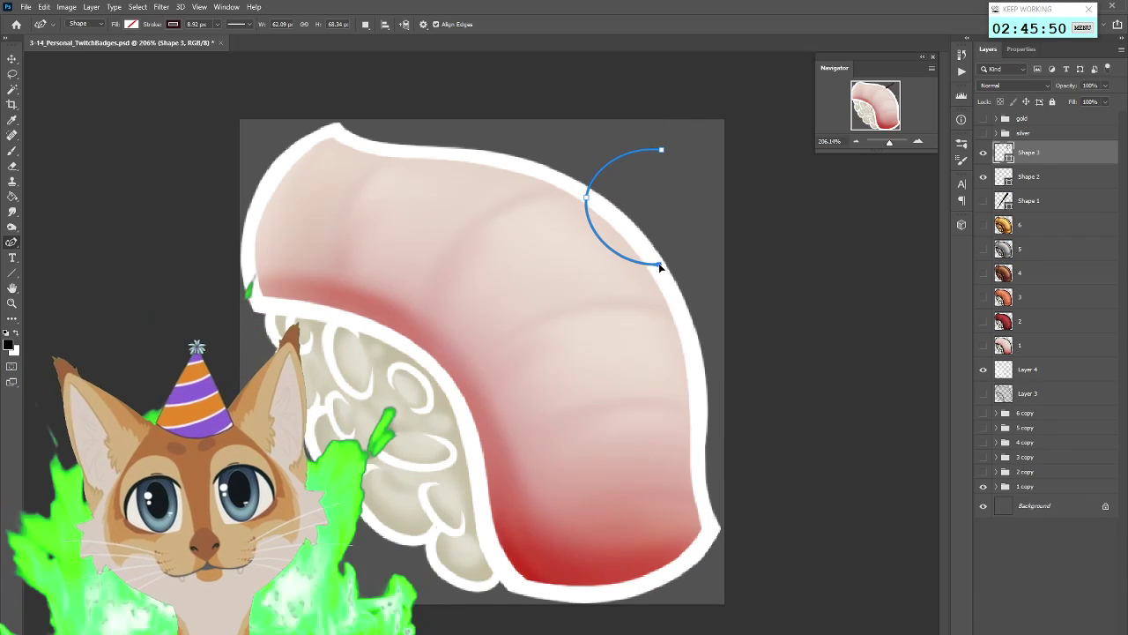
pyautogui.click(709, 185)
pyautogui.click(681, 150)
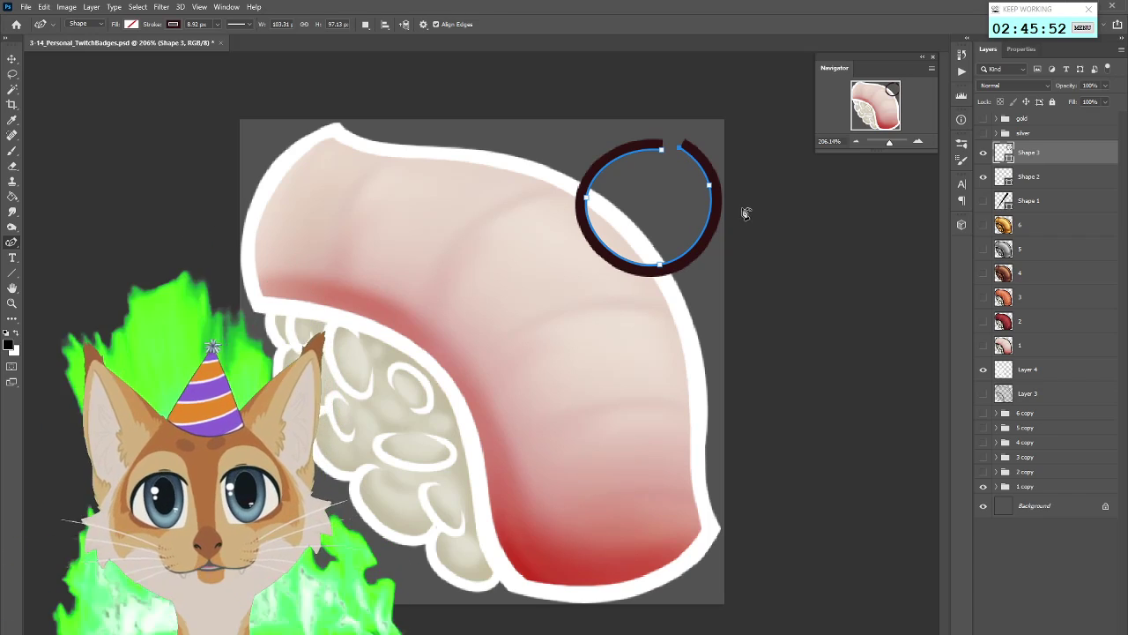
pyautogui.hotkey('ctrl', 'z')
pyautogui.hotkey('ctrl', 'z')
pyautogui.hotkey('ctrl', 'z')
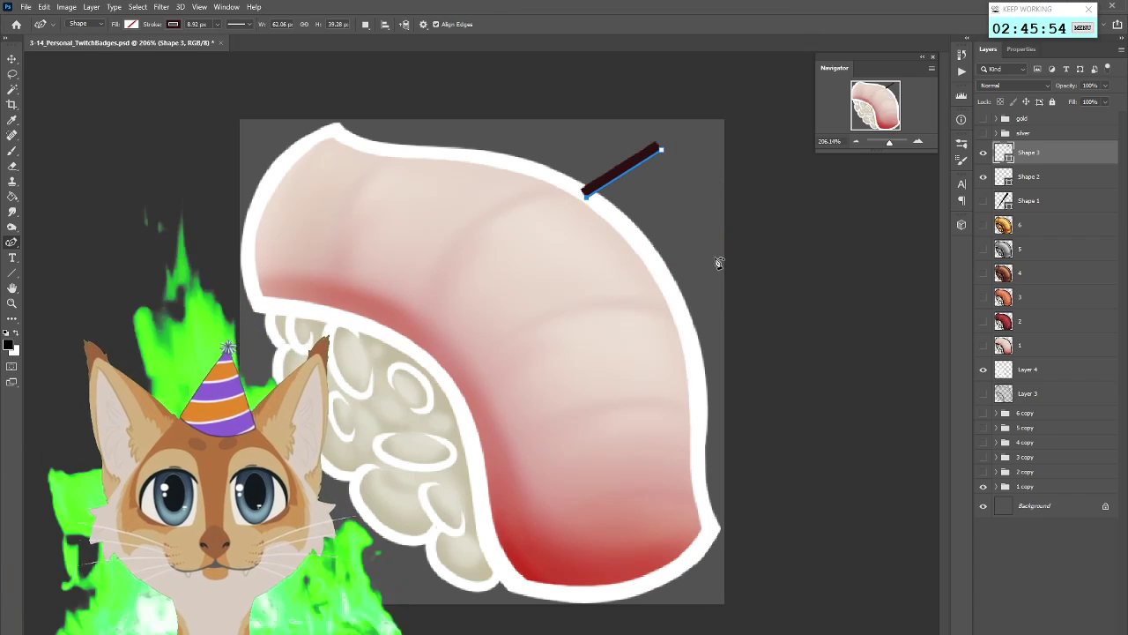
pyautogui.hotkey('ctrl', 'z')
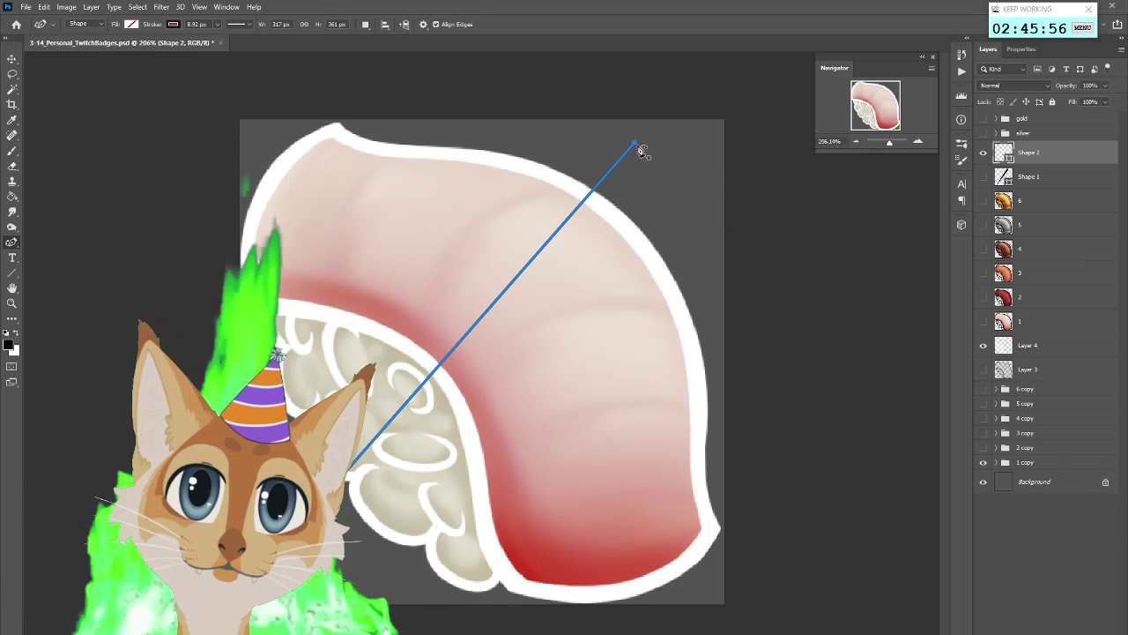
# Undo the diagonal line and draw a short curvature segment about 20 by 11 px just above the sushi's outer edge
pyautogui.hotkey('ctrl', 'z')
pyautogui.hotkey('ctrl', 'z')
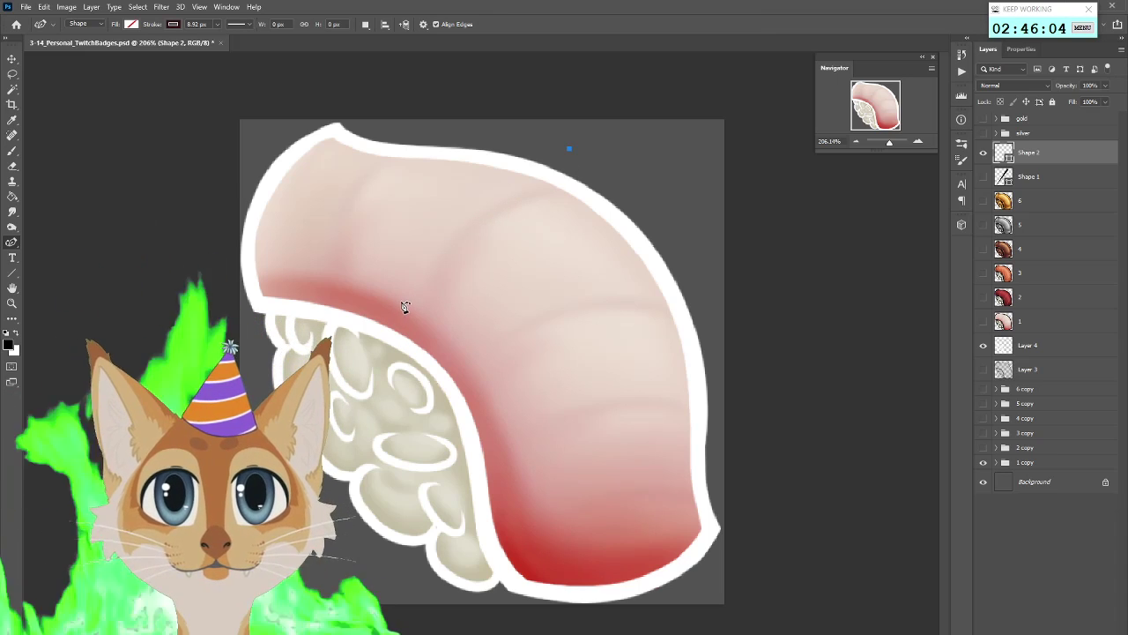
pyautogui.click(593, 166)
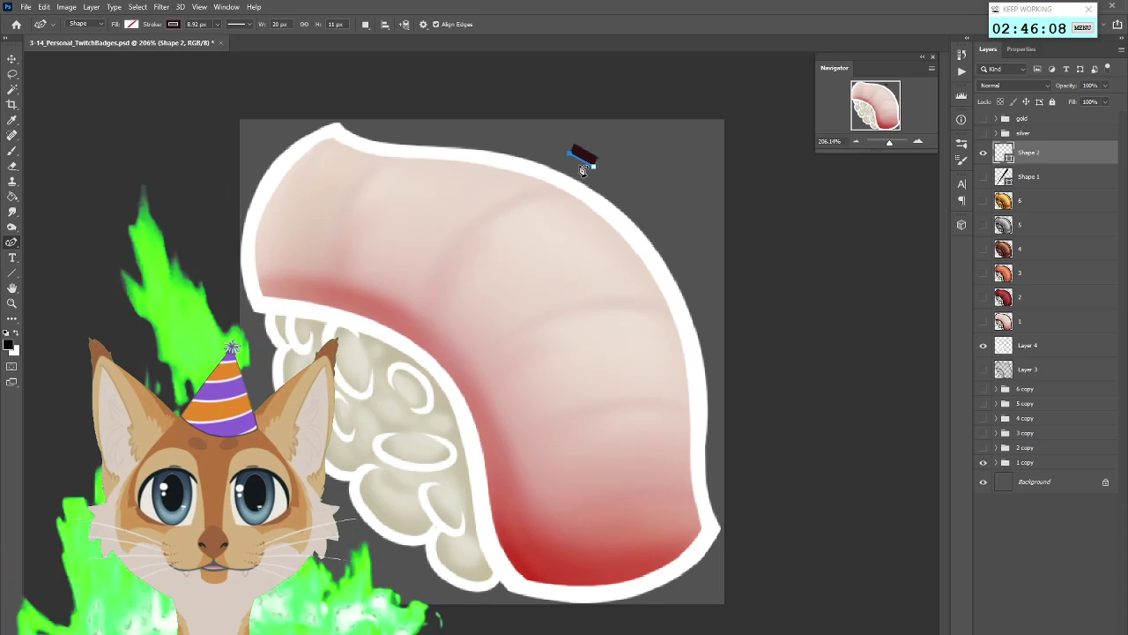
pyautogui.click(548, 180)
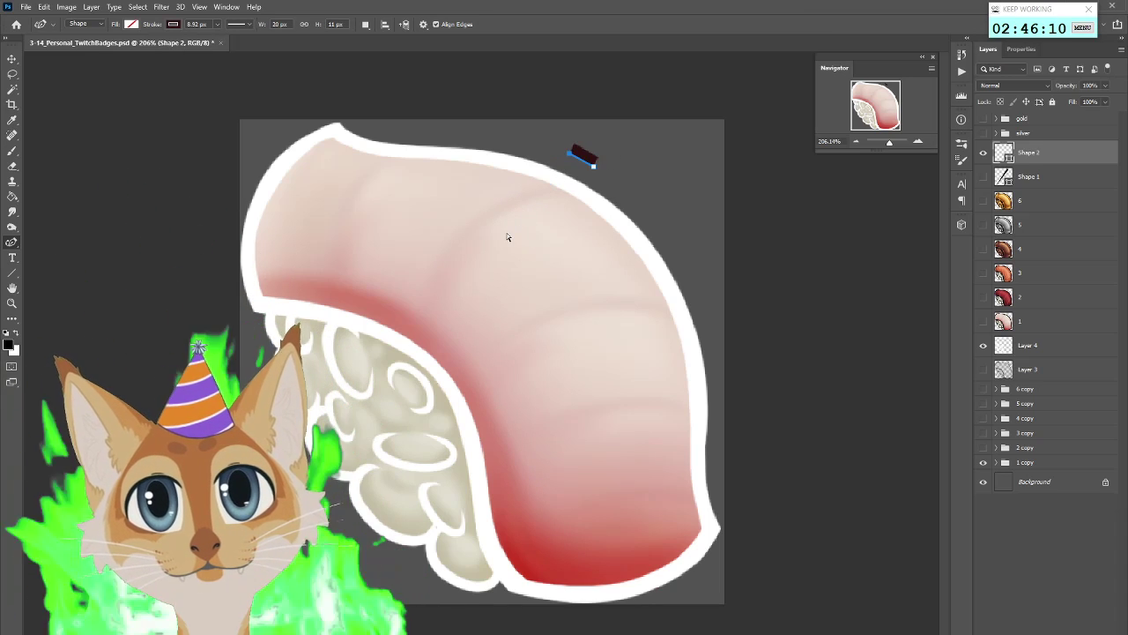
# Show the Shape 1 layer and activate the Brush tool on the blank layer above it
pyautogui.click(984, 177)
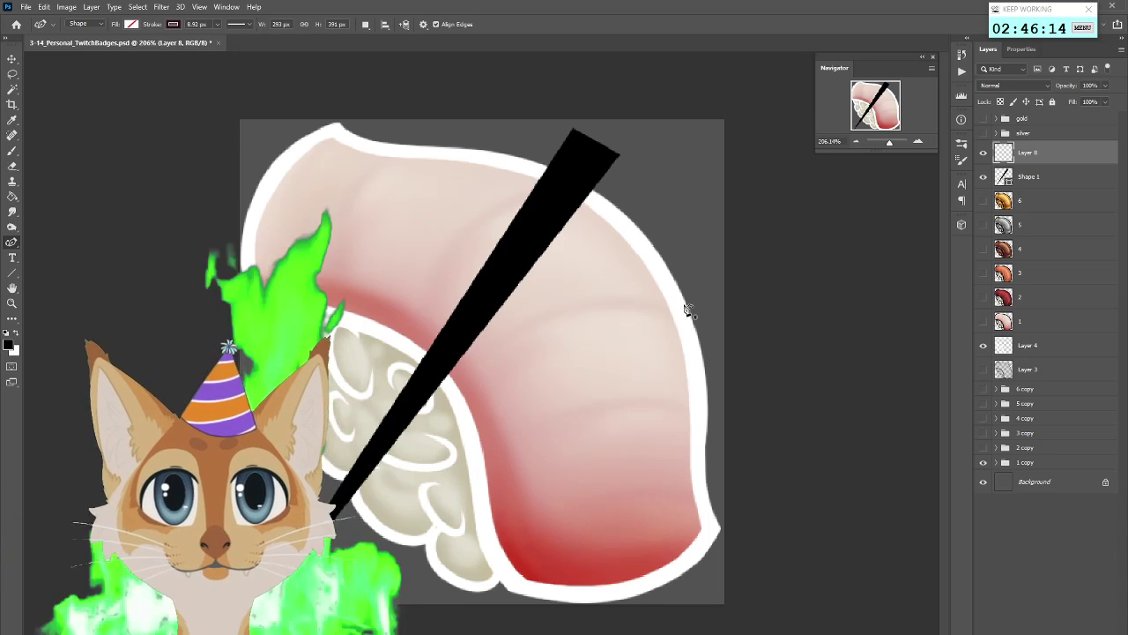
pyautogui.click(11, 152)
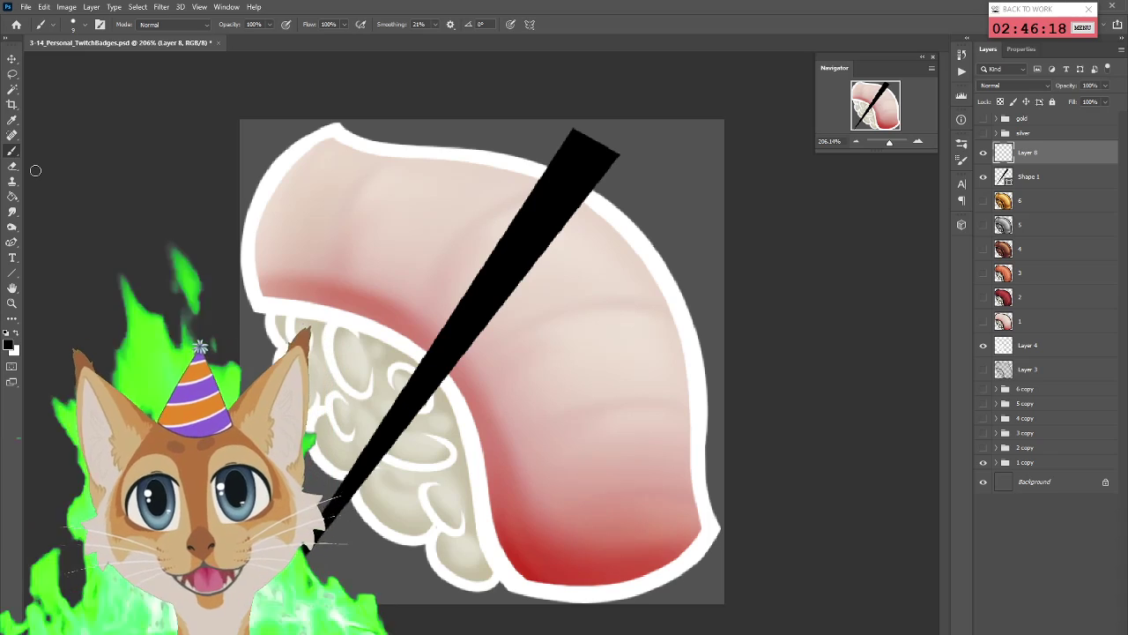
# Rasterize the Shape 1 layer containing the black diagonal stick
pyautogui.click(1060, 184)
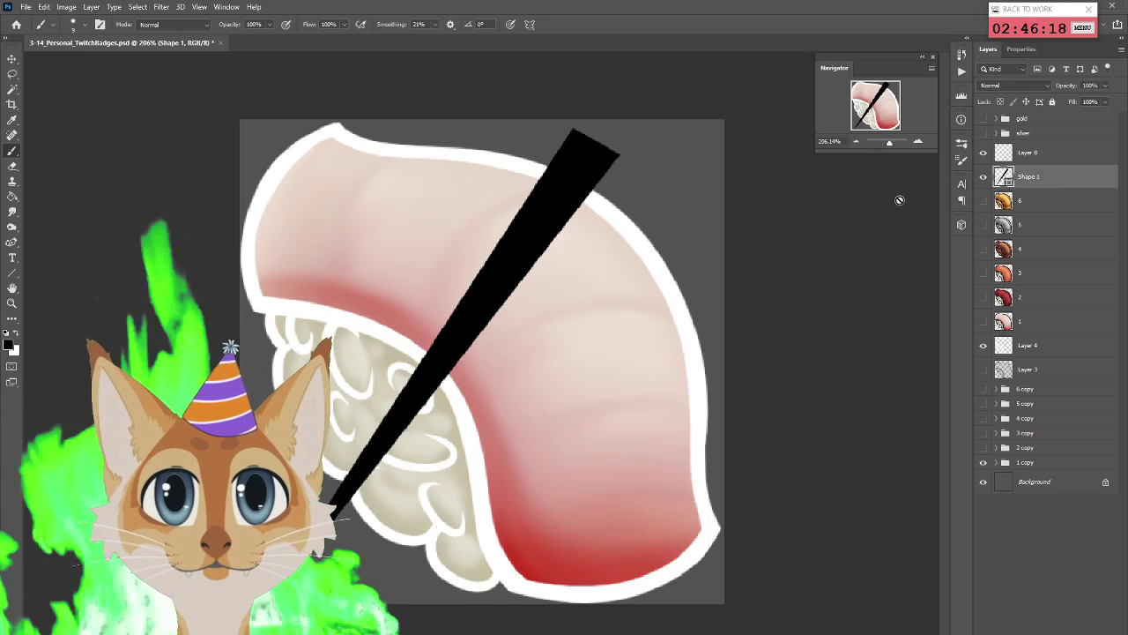
pyautogui.rightClick(1030, 205)
pyautogui.press('Escape')
# Paint a filled black rounded cap over the stick's wide upper end with the Hard Round Pressure Size brush
pyautogui.scroll(2, 670, 102)
pyautogui.scroll(3, 670, 101)
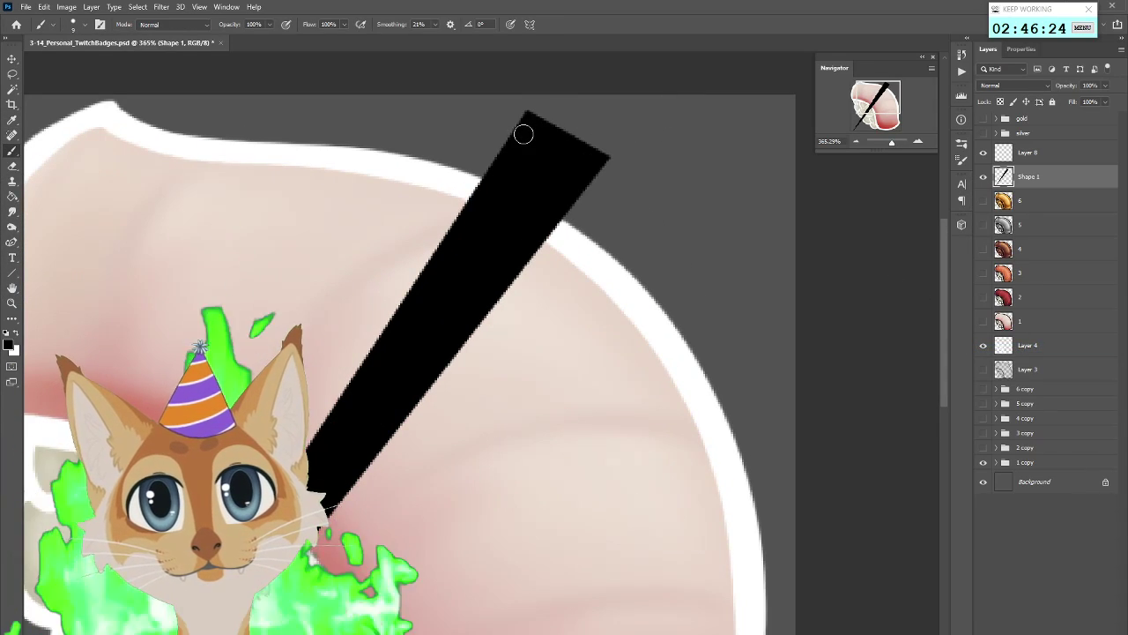
pyautogui.click(962, 144)
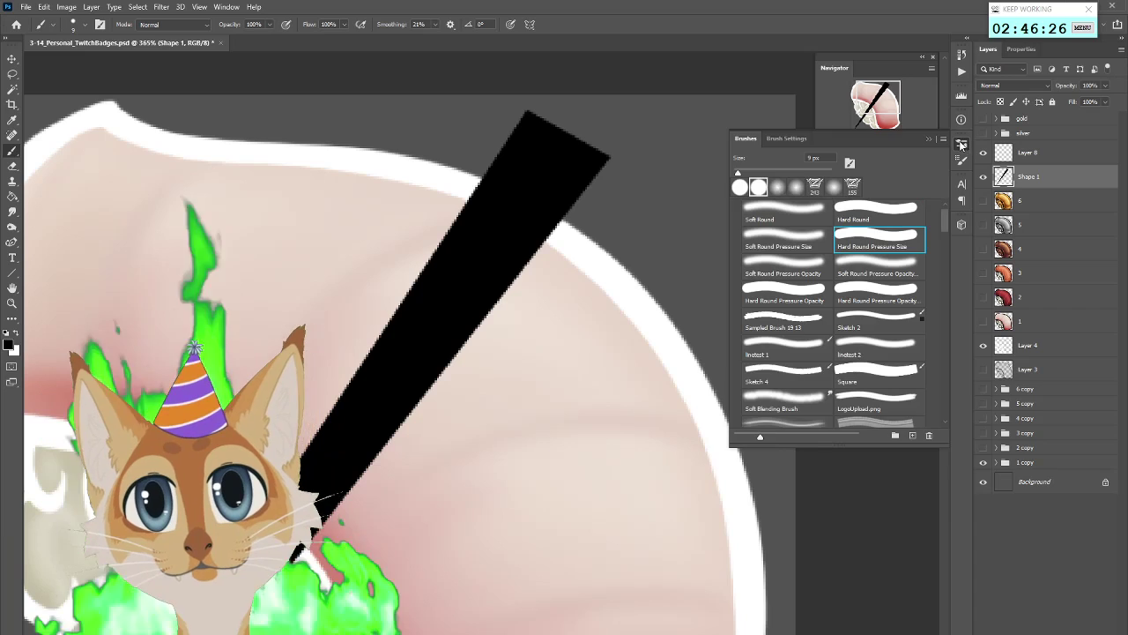
pyautogui.click(962, 144)
pyautogui.moveTo(525, 128); pyautogui.dragTo(573, 114)
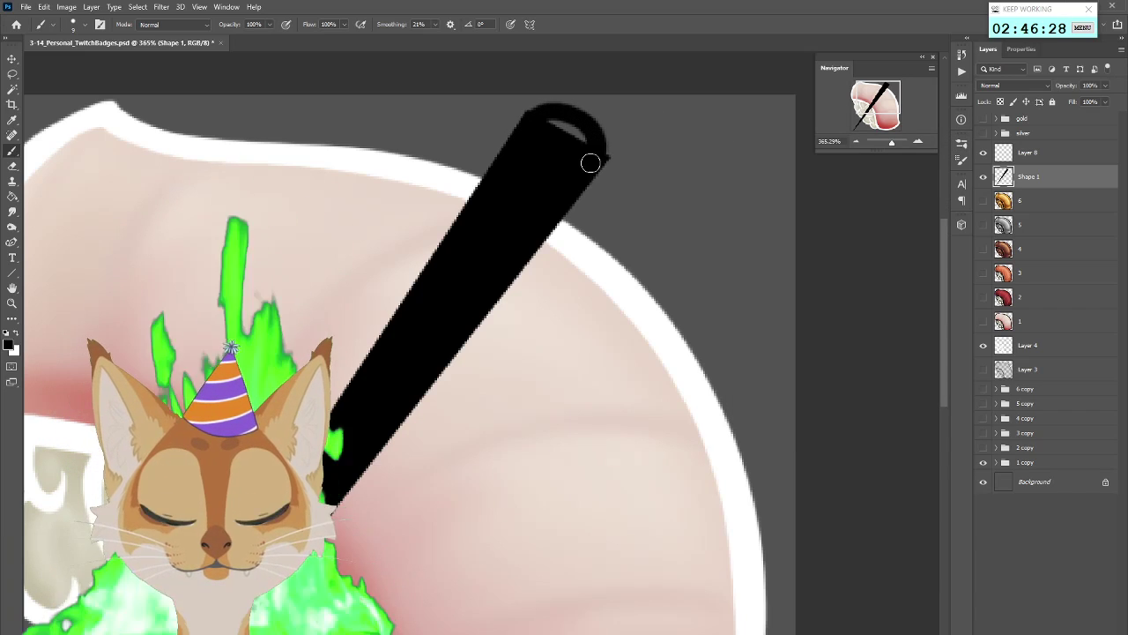
pyautogui.hotkey('ctrl', 'z')
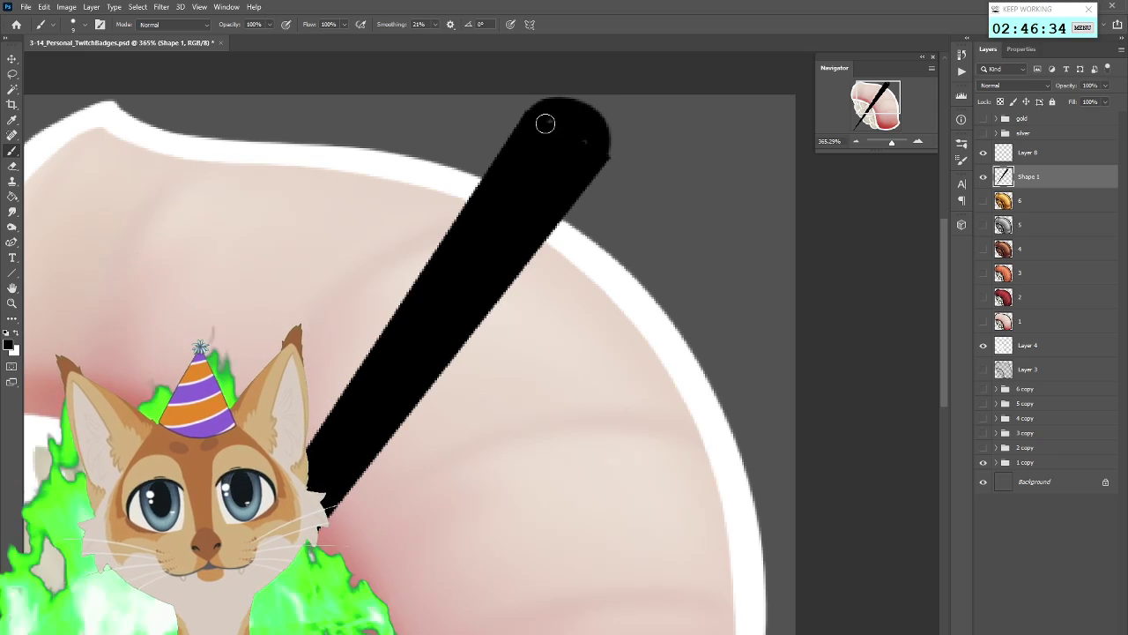
# Mirror the view and smooth the edge of the rounded cap where it meets the stick's sides
pyautogui.hotkey('ctrl', '0')
pyautogui.hotkey('ctrl', 'shift', 'h')
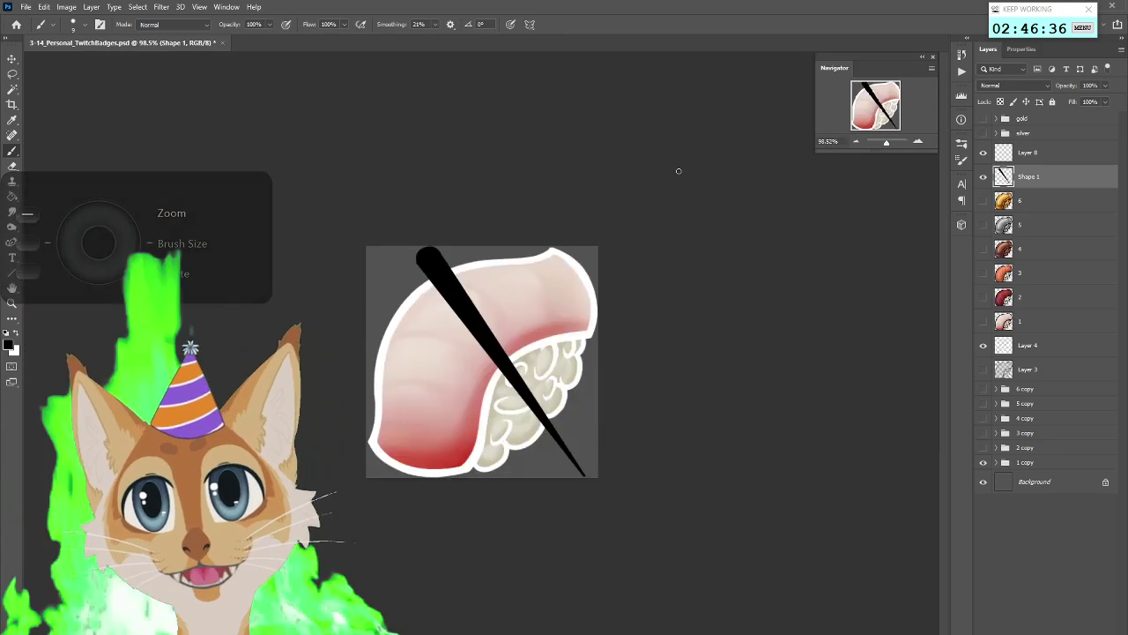
pyautogui.scroll(5, 411, 194)
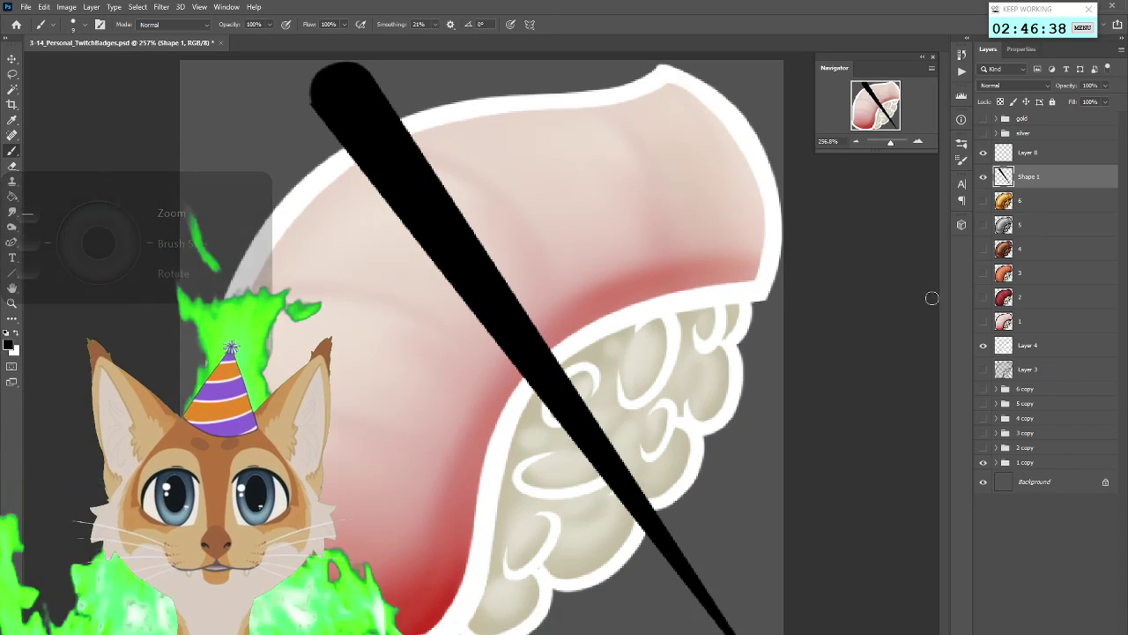
pyautogui.scroll(2, 386, 269)
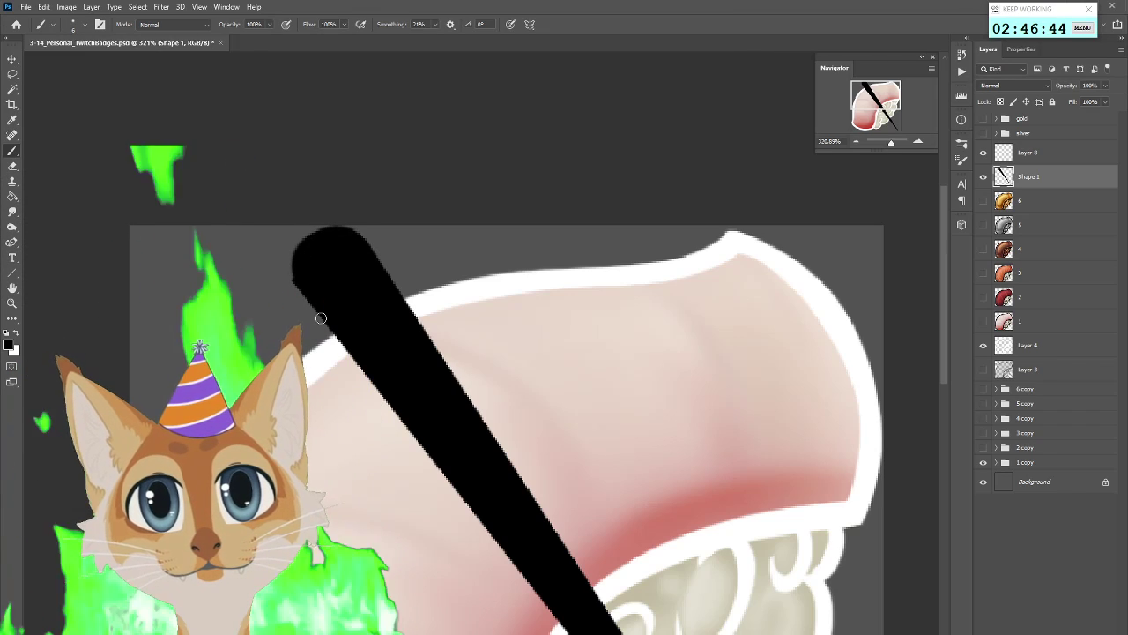
pyautogui.press(']')
pyautogui.press(']')
pyautogui.press(']')
pyautogui.press('[')
pyautogui.press('[')
pyautogui.press('[')
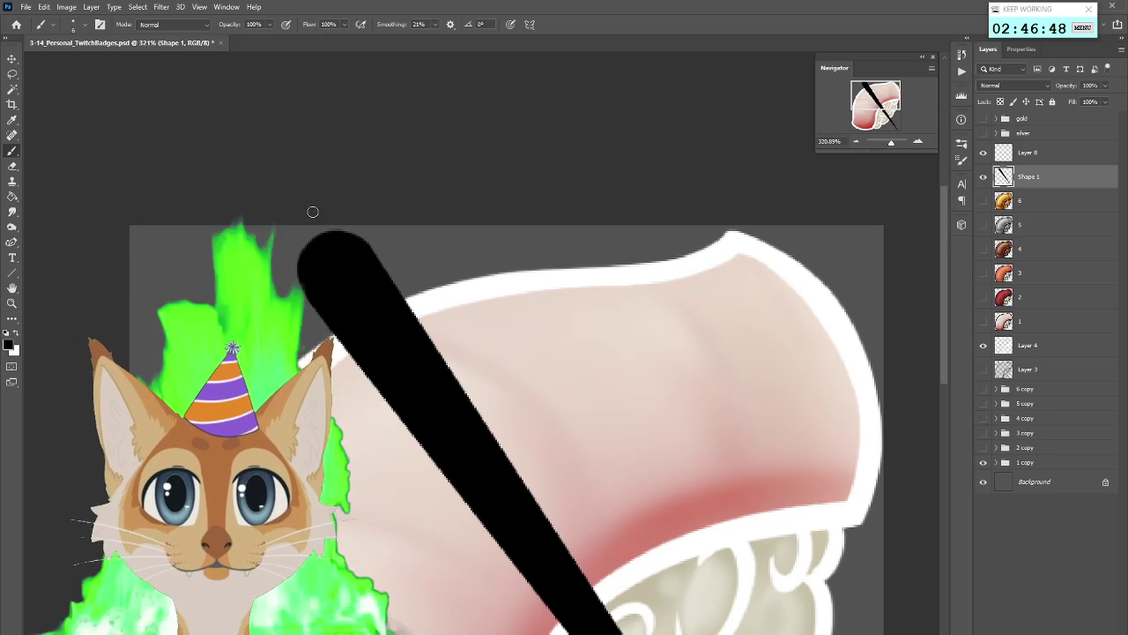
# Examine the rounded stick against the sushi at small and large view sizes, in mirrored and normal orientation
pyautogui.hotkey('ctrl', '-')
pyautogui.hotkey('ctrl', '-')
pyautogui.hotkey('ctrl', '-')
pyautogui.hotkey('ctrl', '-')
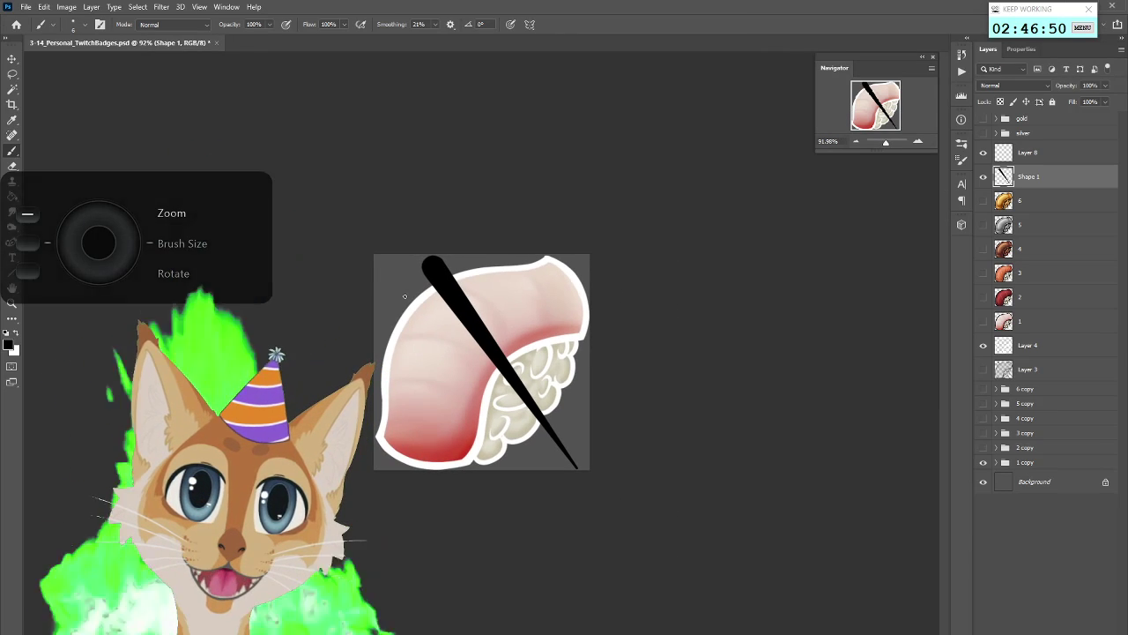
pyautogui.hotkey('ctrl', 'shift', 'h')
pyautogui.hotkey('ctrl', '+')
pyautogui.hotkey('ctrl', '+')
pyautogui.hotkey('ctrl', '+')
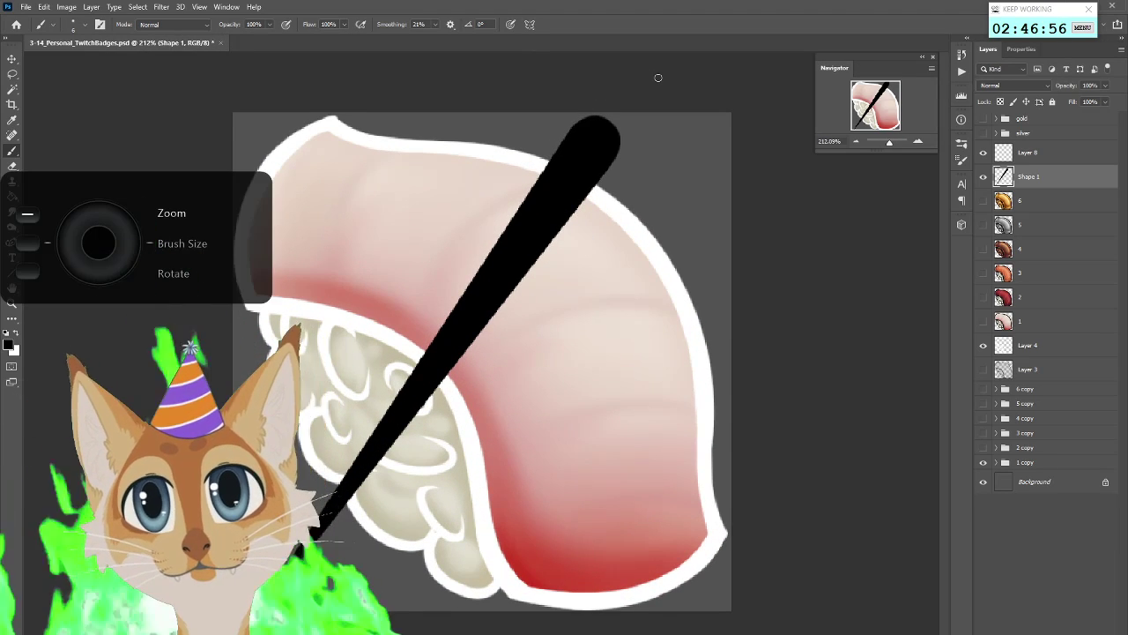
pyautogui.hotkey('ctrl', '-')
pyautogui.hotkey('ctrl', '-')
pyautogui.hotkey('ctrl', '-')
pyautogui.hotkey('ctrl', '+')
pyautogui.hotkey('ctrl', '+')
pyautogui.hotkey('ctrl', '+')
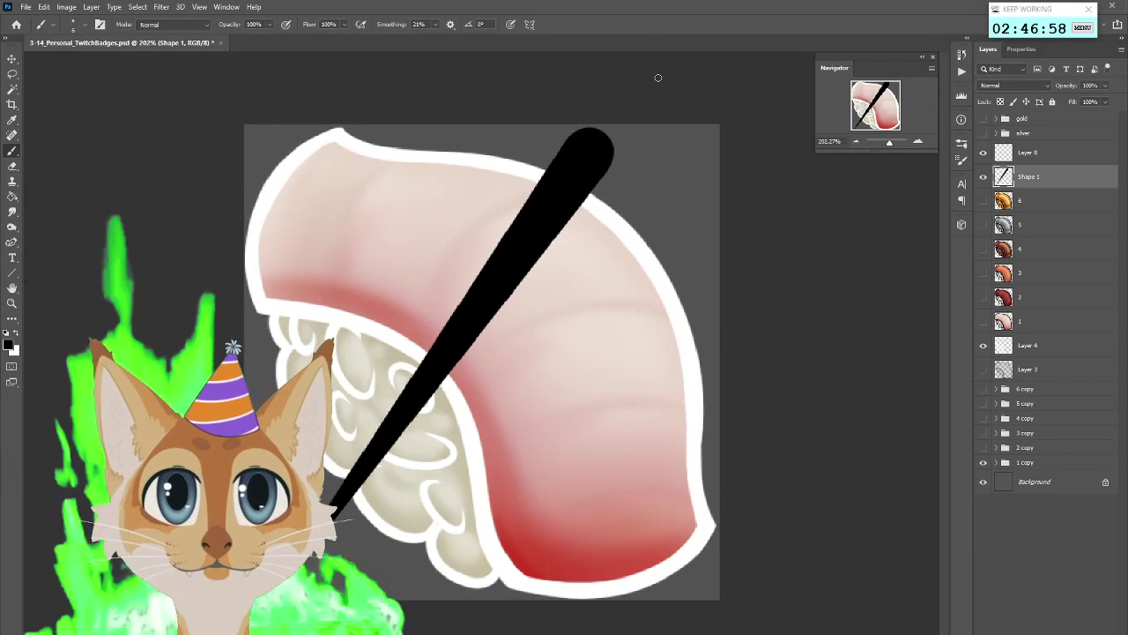
# Duplicate the Shape 1 layer with the default copy name
pyautogui.rightClick(1023, 179)
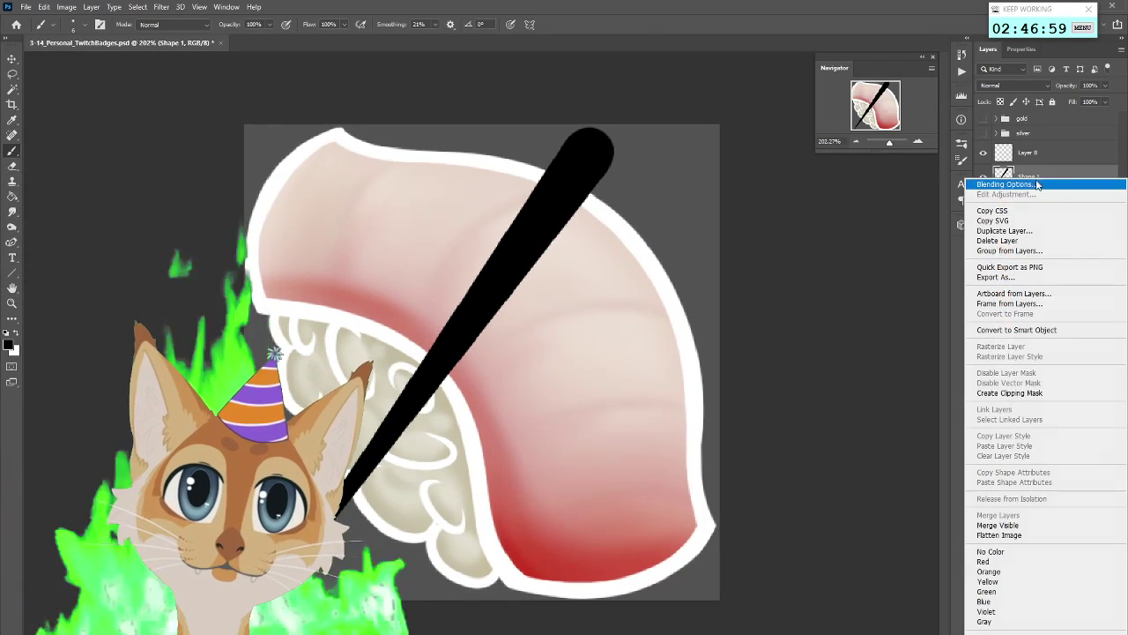
pyautogui.click(1005, 230)
pyautogui.click(932, 300)
# Turn the Shape 1 copy stick white by raising its lightness with a Hue/Saturation adjustment
pyautogui.press('l')
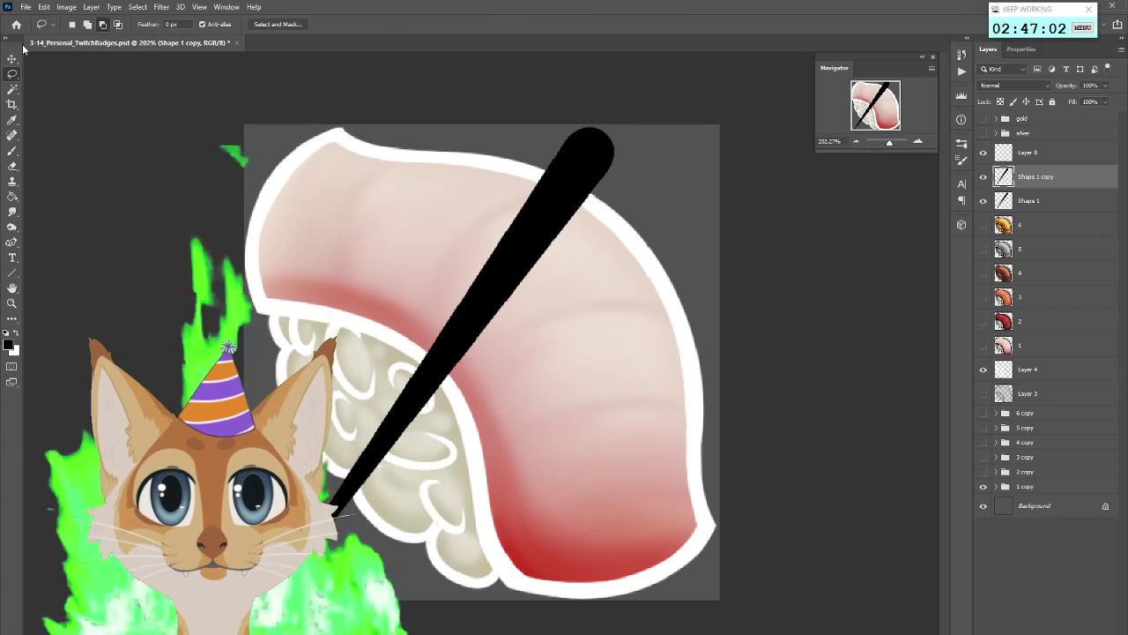
pyautogui.click(67, 7)
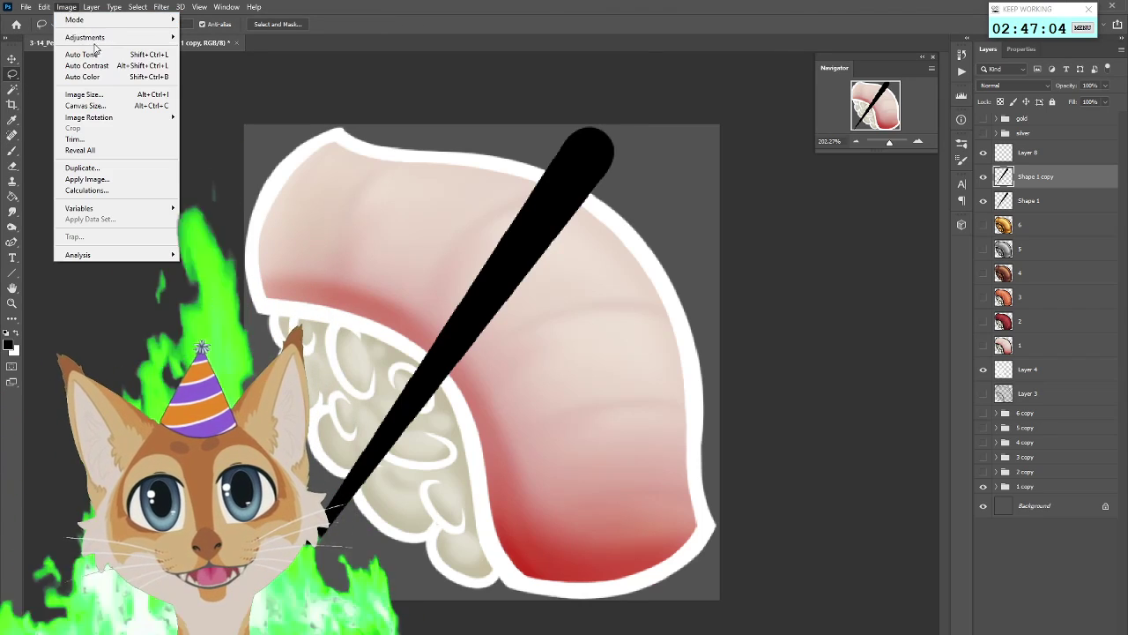
pyautogui.moveTo(115, 37)
pyautogui.click(214, 99)
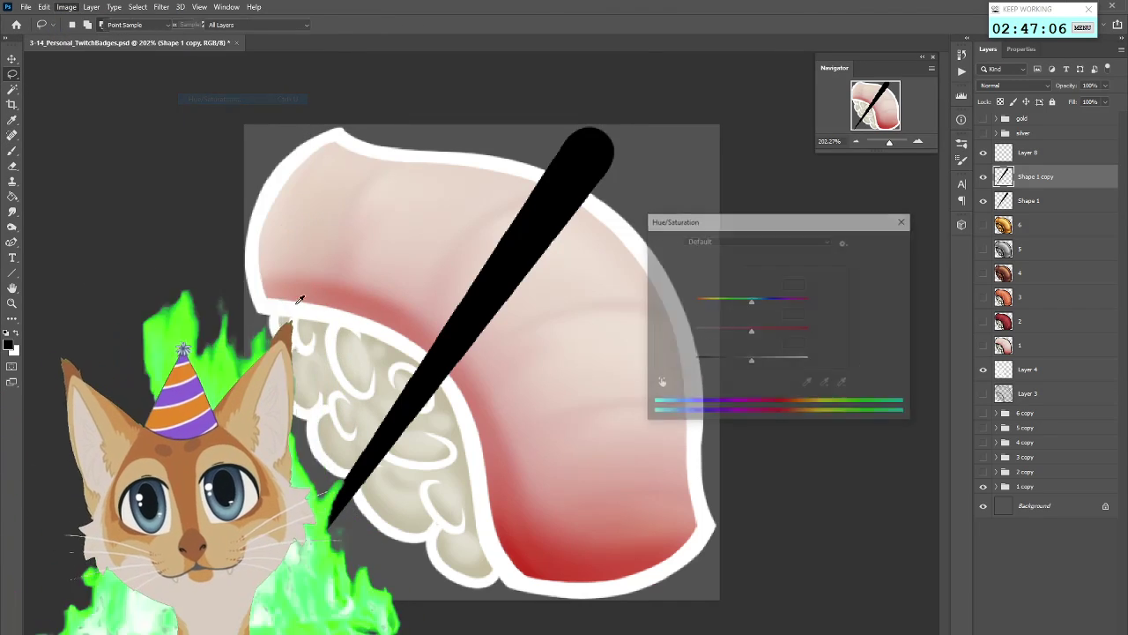
pyautogui.moveTo(751, 360); pyautogui.dragTo(846, 349)
pyautogui.click(884, 242)
# Scale the white stick copy down to about 74% and fit it inside the black stick's upper end
pyautogui.rightClick(552, 225)
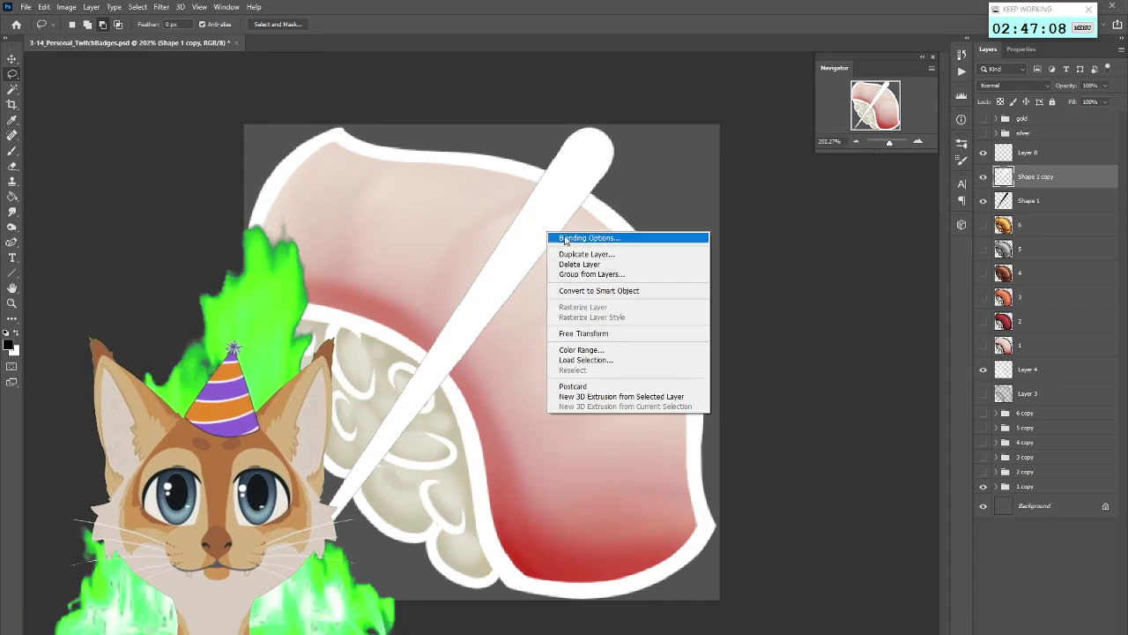
pyautogui.click(599, 331)
pyautogui.moveTo(616, 359); pyautogui.dragTo(585, 322)
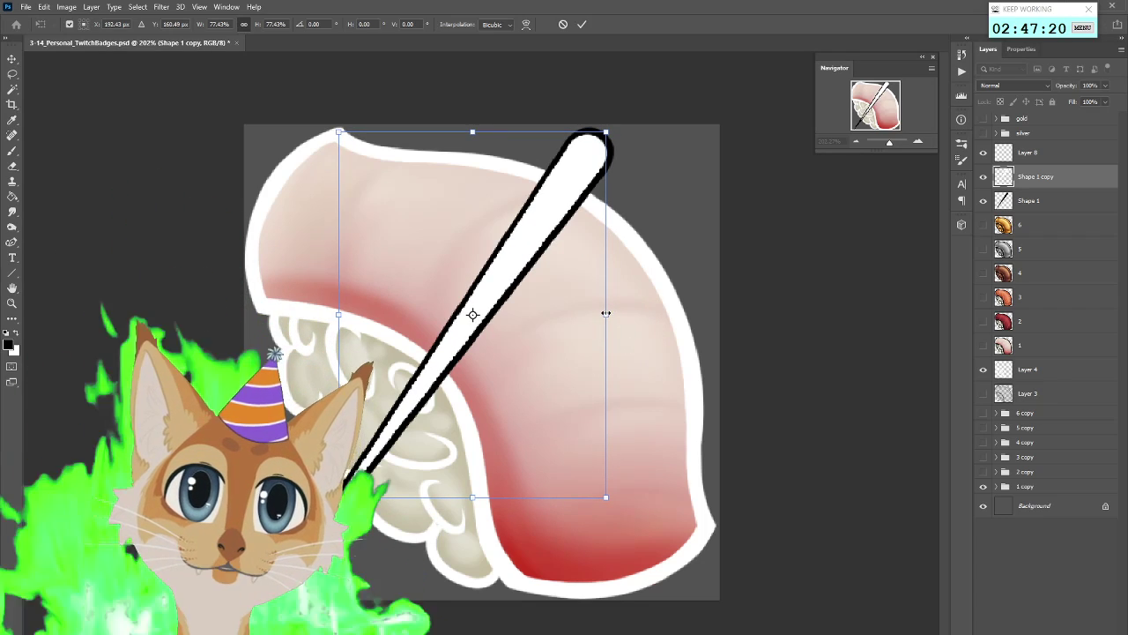
pyautogui.moveTo(605, 313); pyautogui.dragTo(581, 317)
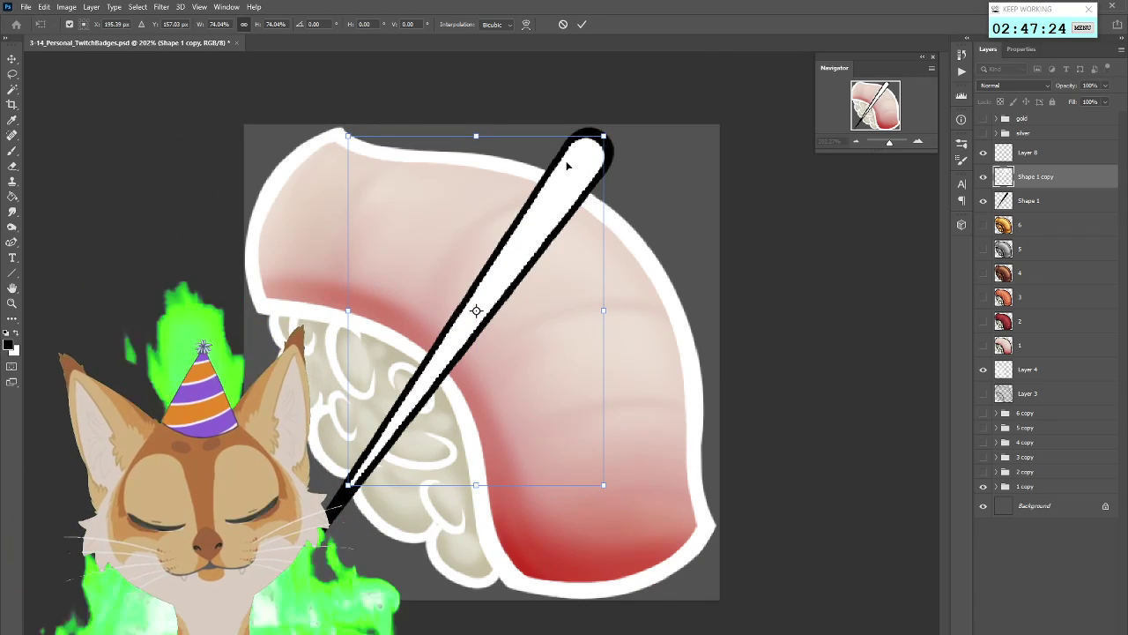
pyautogui.click(582, 25)
# Lasso the white copy's lower half, stretch and rotate it along the black stick toward its narrow tip, and deselect it
pyautogui.moveTo(451, 454)
pyautogui.mouseDown()
pyautogui.moveTo(413, 427)
pyautogui.moveTo(364, 526)
pyautogui.moveTo(401, 485)
pyautogui.mouseUp()
pyautogui.rightClick(402, 427)
pyautogui.click(434, 541)
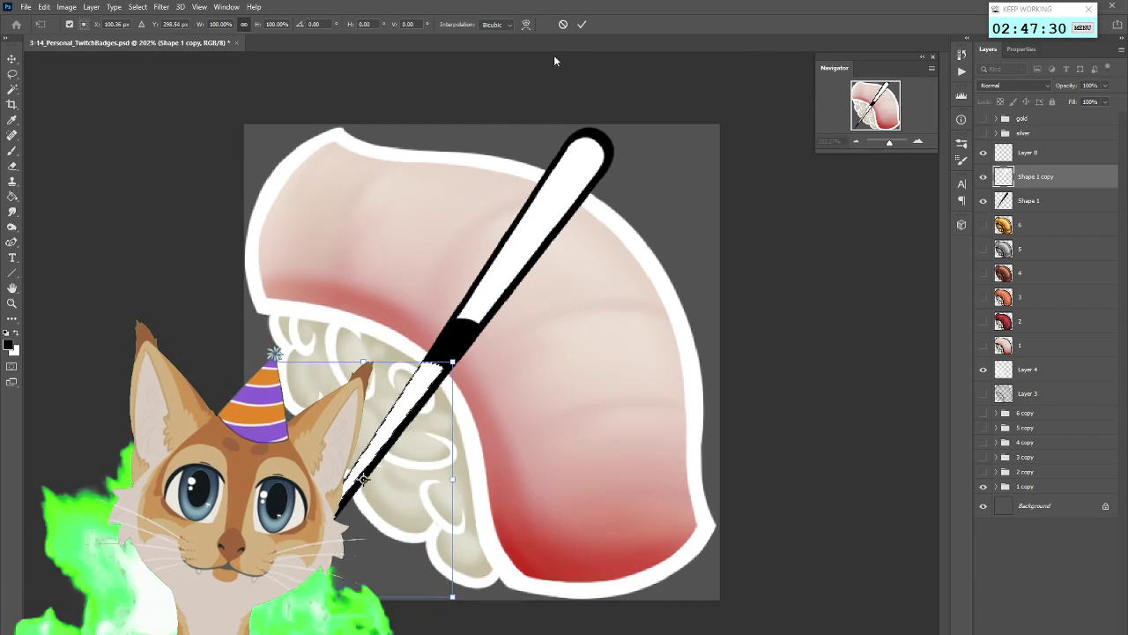
pyautogui.press('Return')
pyautogui.rightClick(431, 418)
pyautogui.click(479, 533)
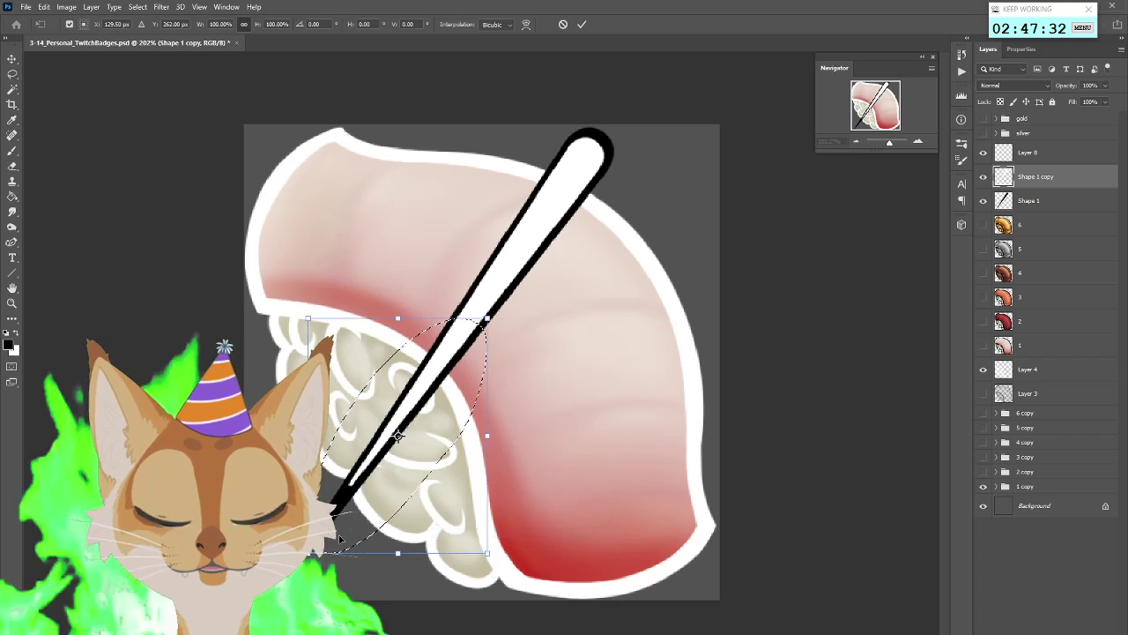
pyautogui.moveTo(326, 539); pyautogui.dragTo(273, 609)
pyautogui.moveTo(371, 383); pyautogui.dragTo(349, 421)
pyautogui.moveTo(487, 435); pyautogui.dragTo(485, 431)
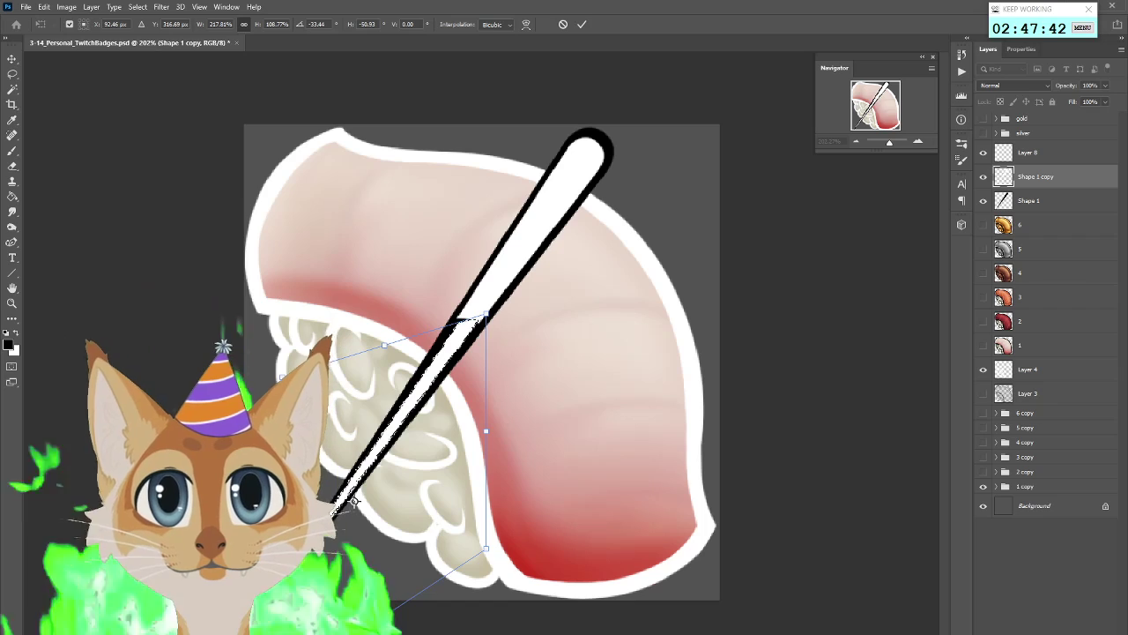
pyautogui.click(582, 25)
pyautogui.click(138, 7)
pyautogui.click(147, 30)
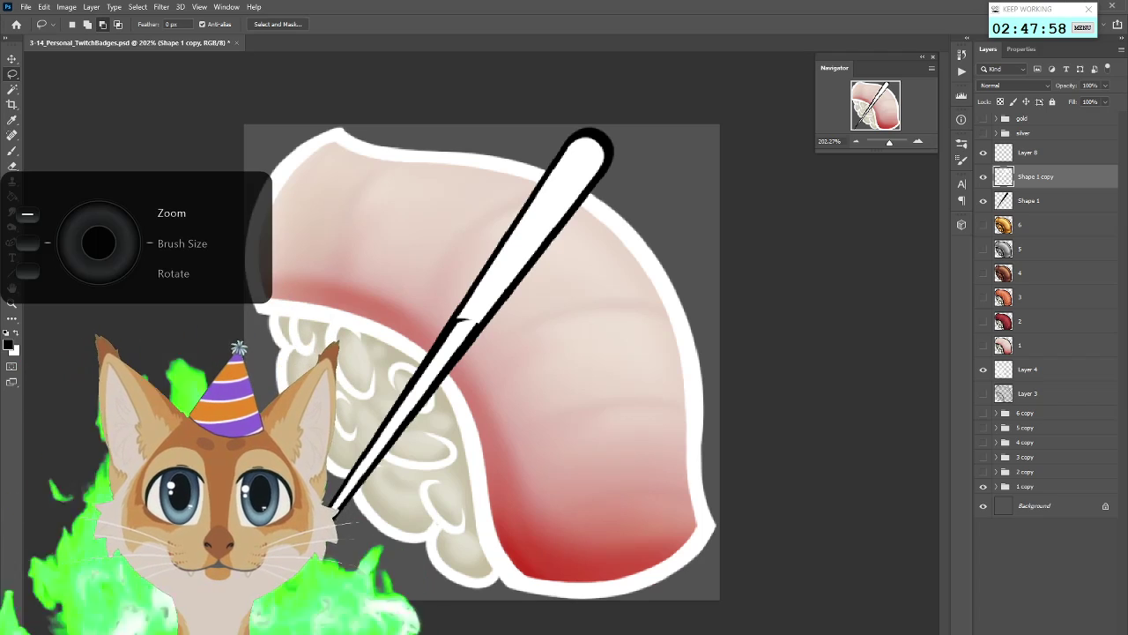
pyautogui.scroll(-3, 482, 362)
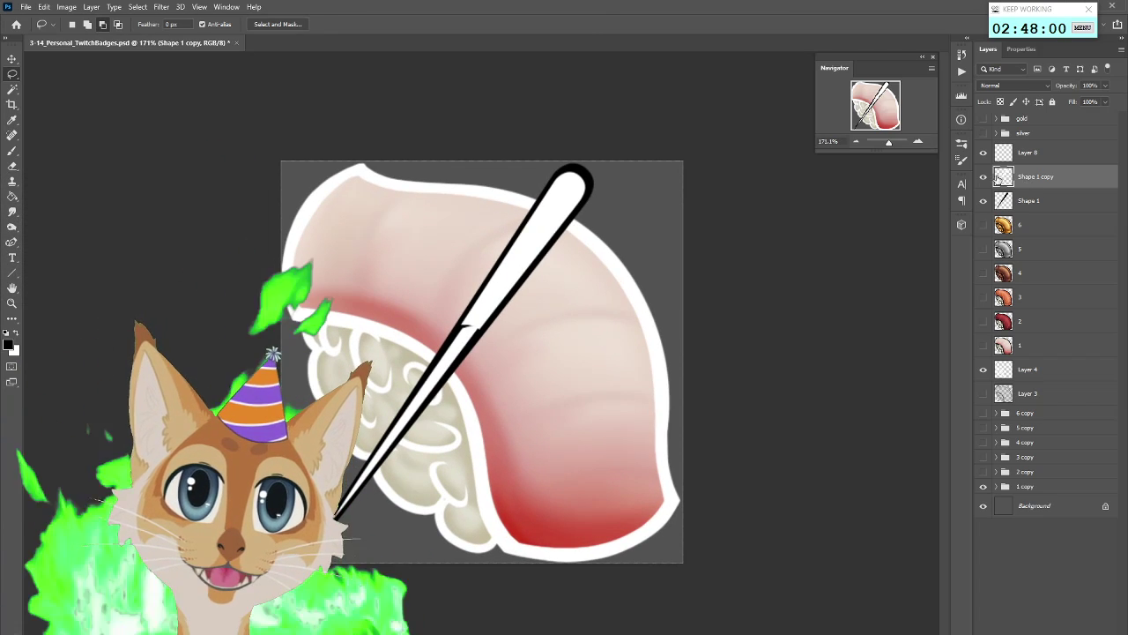
pyautogui.click(984, 177)
pyautogui.click(984, 178)
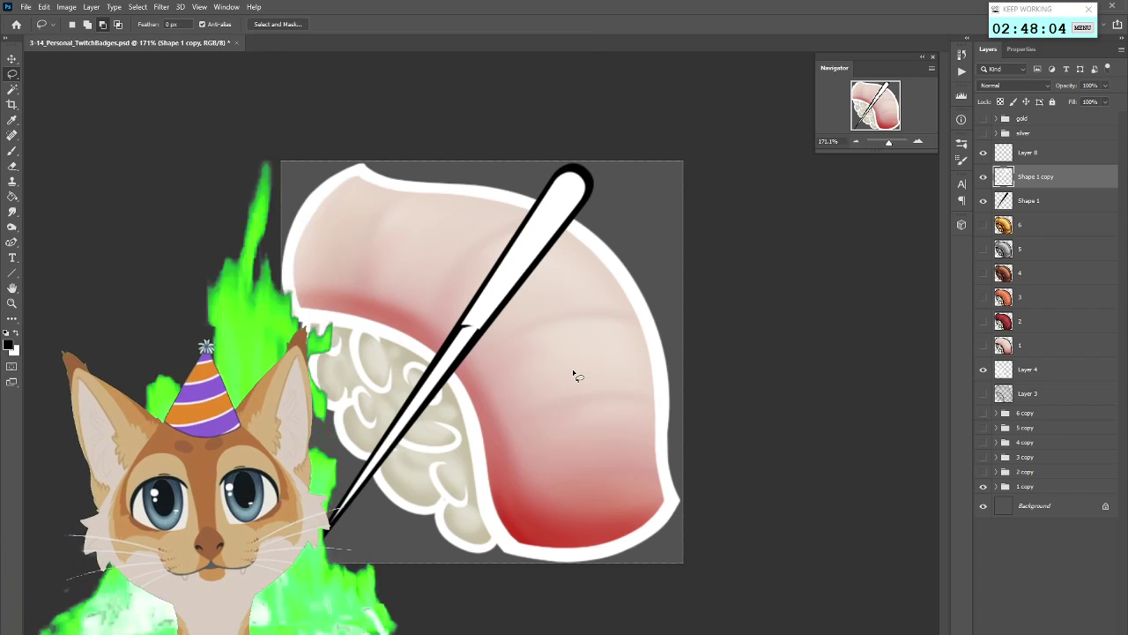
pyautogui.doubleClick(1027, 201)
pyautogui.press('Return')
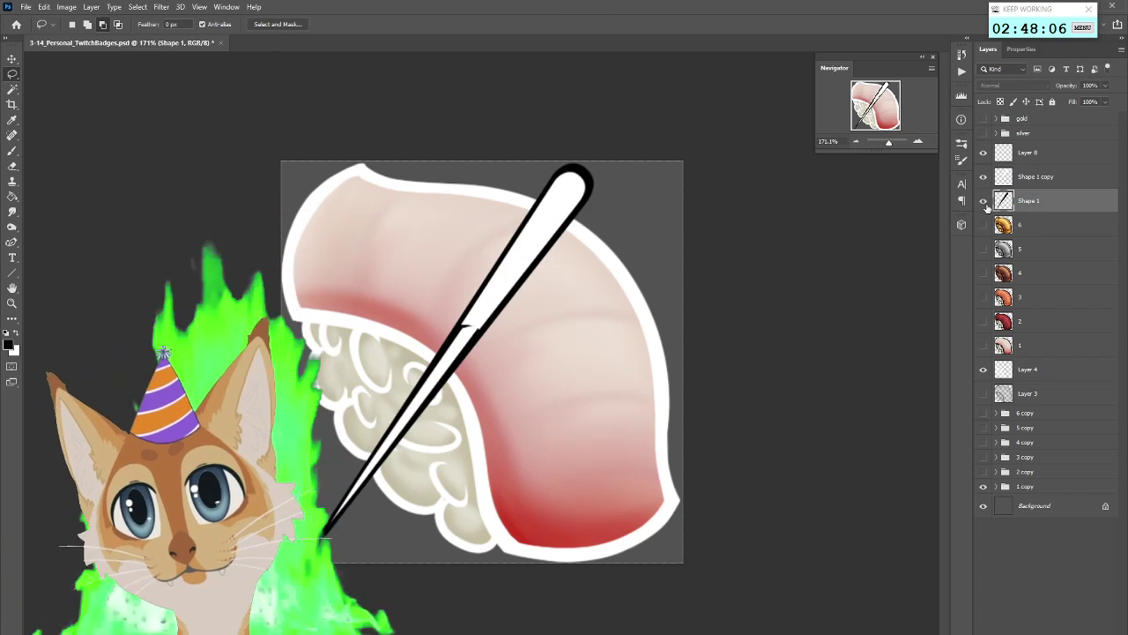
# Delete the blank Layer 8 and group the Shape 1 and Shape 1 copy layers
pyautogui.doubleClick(1051, 180)
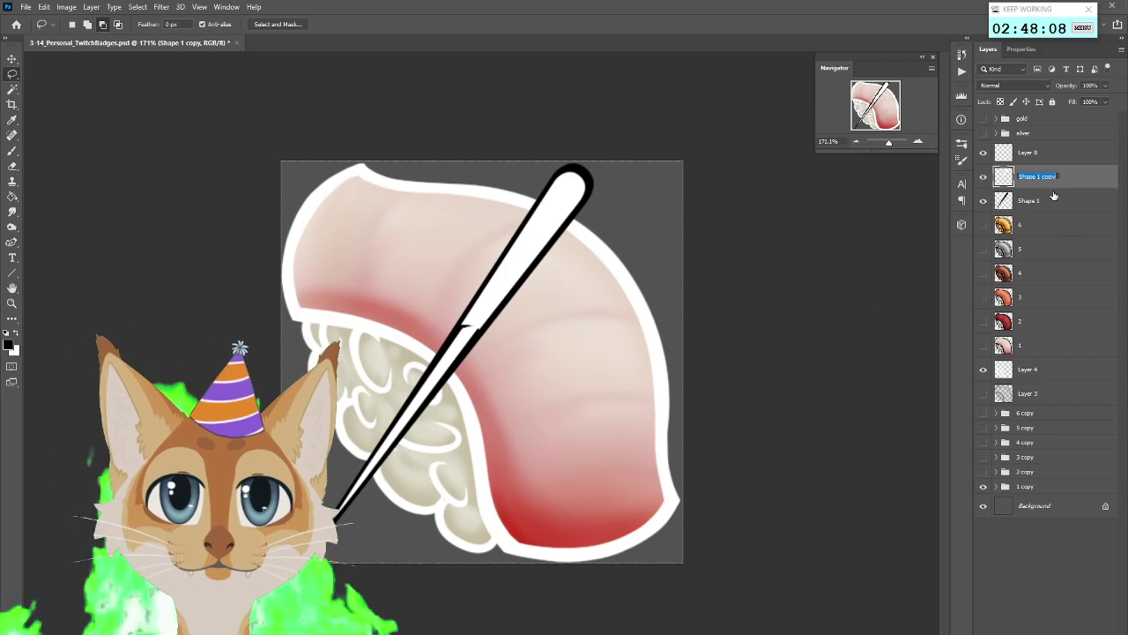
pyautogui.keyDown('shift'); pyautogui.click(1047, 206); pyautogui.keyUp('shift')
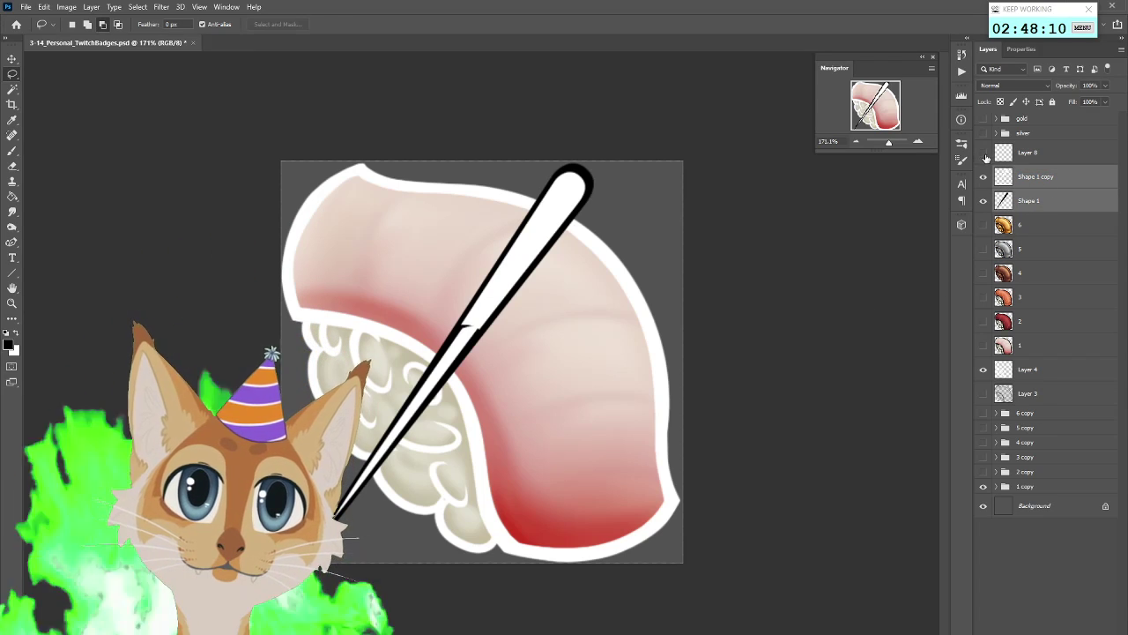
pyautogui.click(1028, 154)
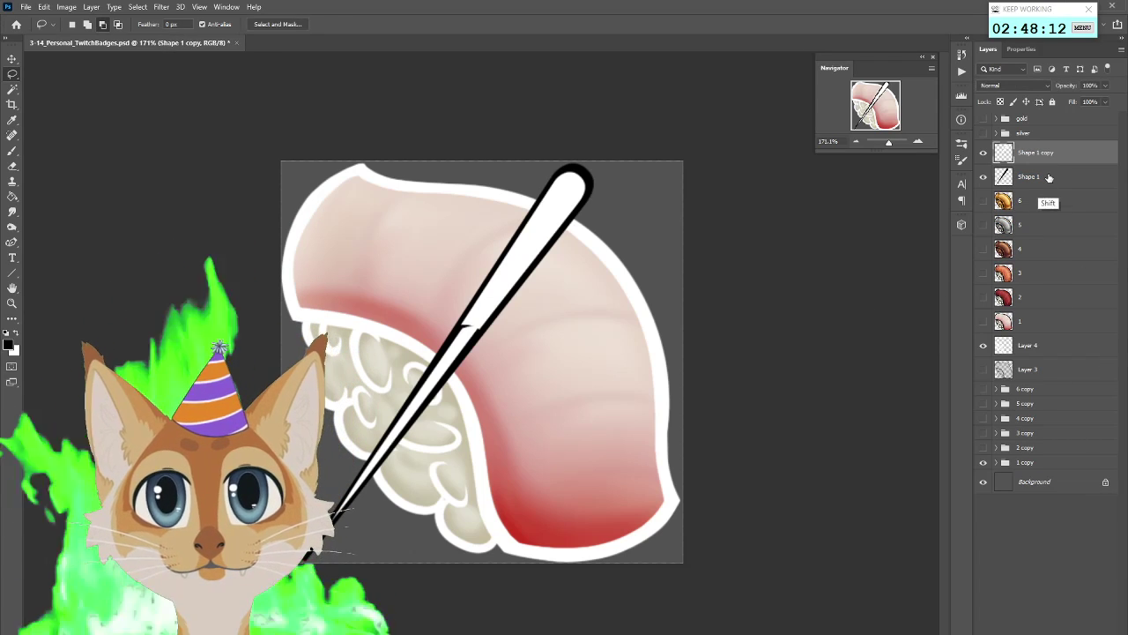
pyautogui.keyDown('shift'); pyautogui.click(1047, 201); pyautogui.keyUp('shift')
pyautogui.hotkey('ctrl', 'g')
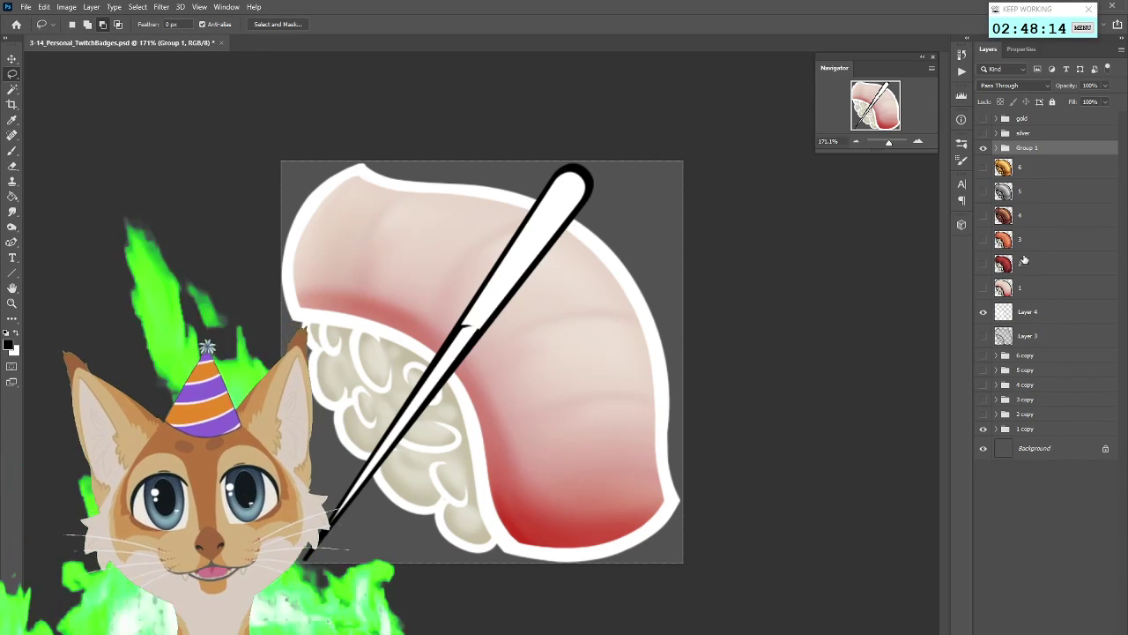
# Load the sushi silhouette from Layer 4 and layer 1 as a selection, invert it, and mask Group 1 with it
pyautogui.keyDown('ctrl'); pyautogui.click(1004, 312); pyautogui.keyUp('ctrl')
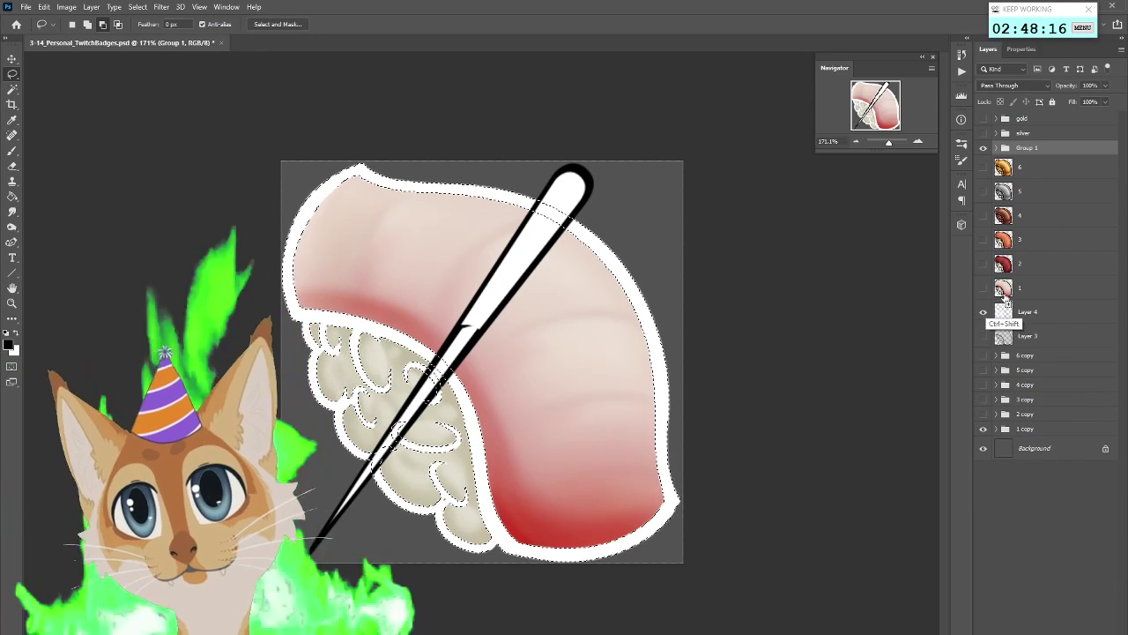
pyautogui.click(1047, 632)
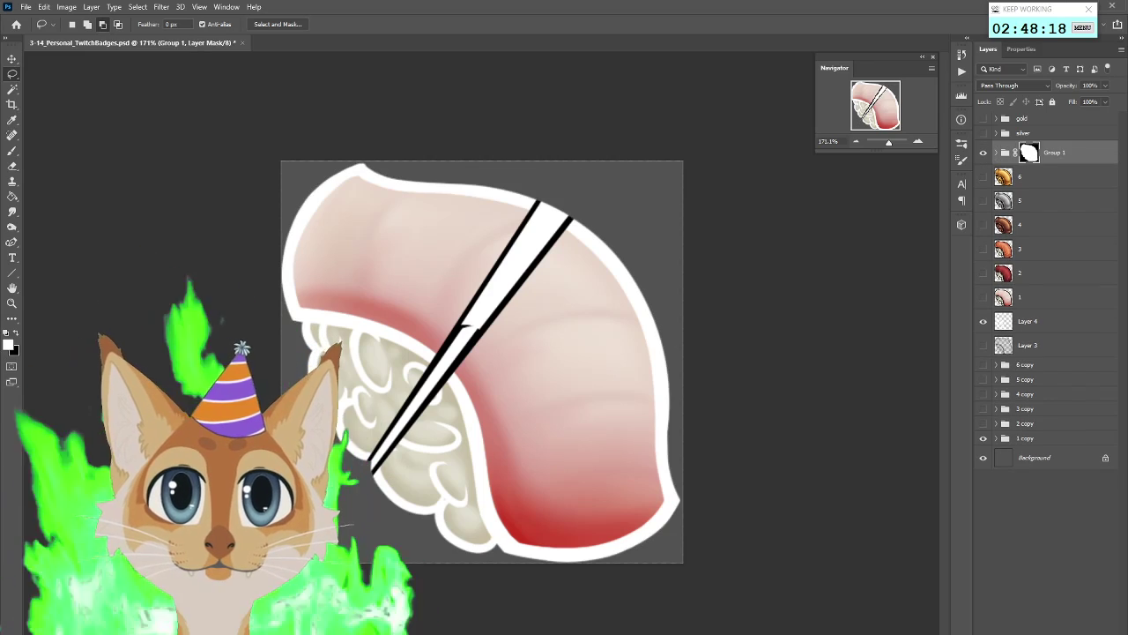
pyautogui.hotkey('ctrl', 'z')
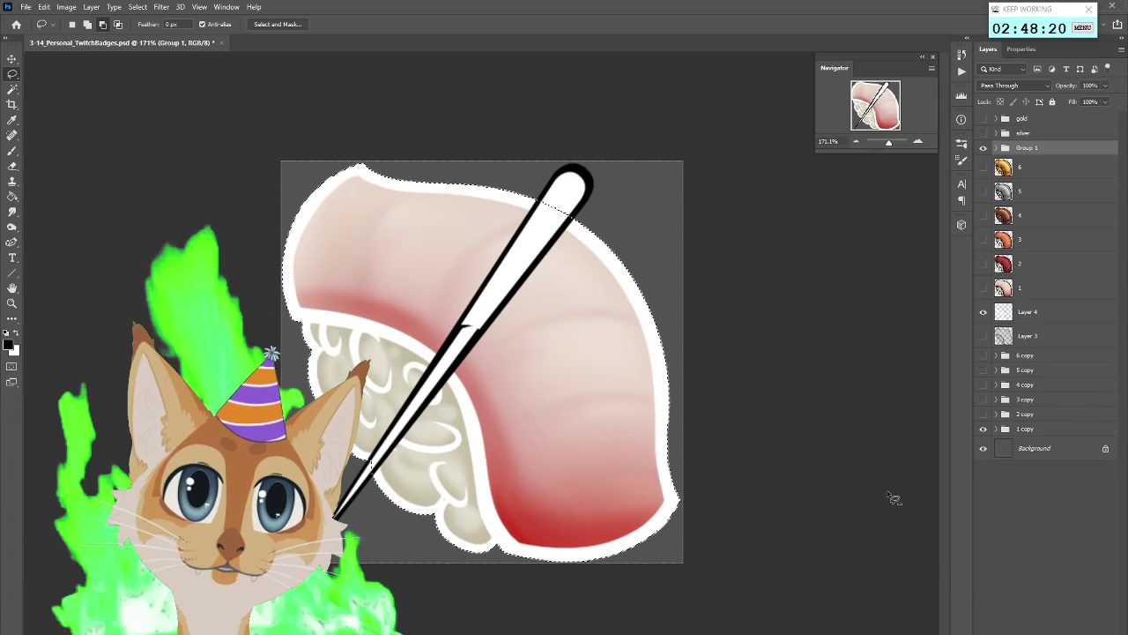
pyautogui.click(138, 6)
pyautogui.click(150, 53)
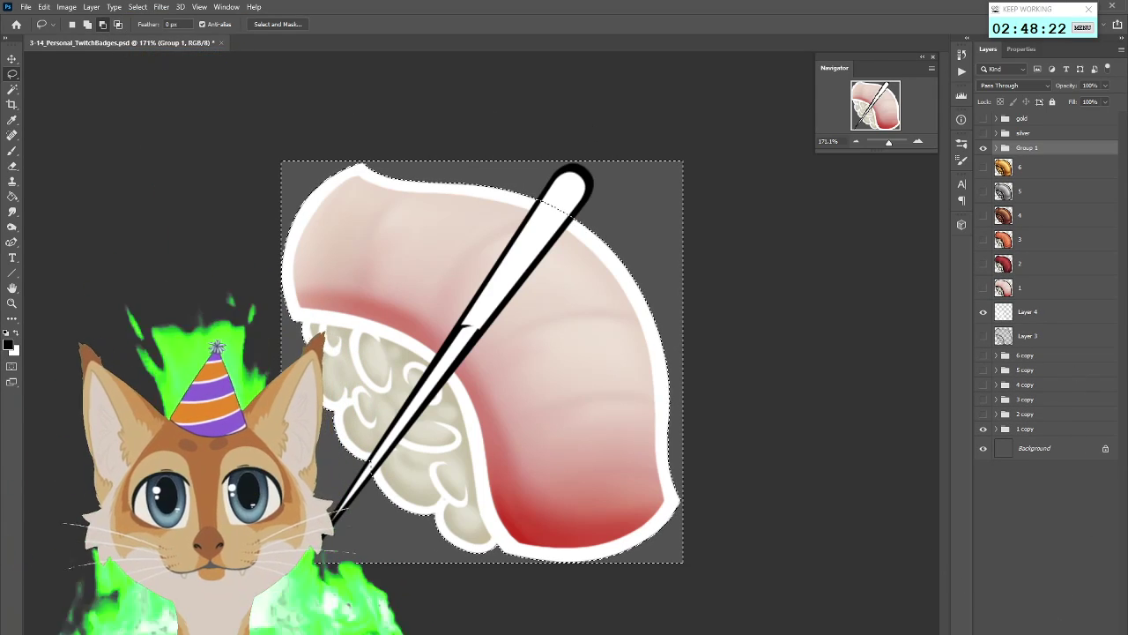
pyautogui.click(1047, 632)
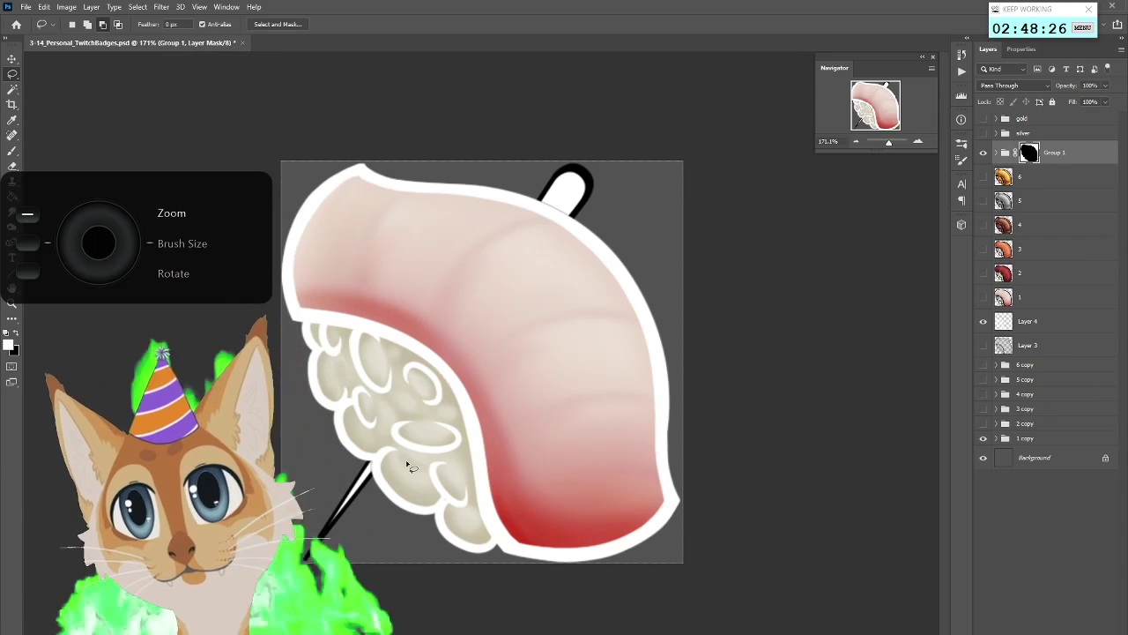
pyautogui.scroll(3, 406, 468)
pyautogui.scroll(-5, 405, 467)
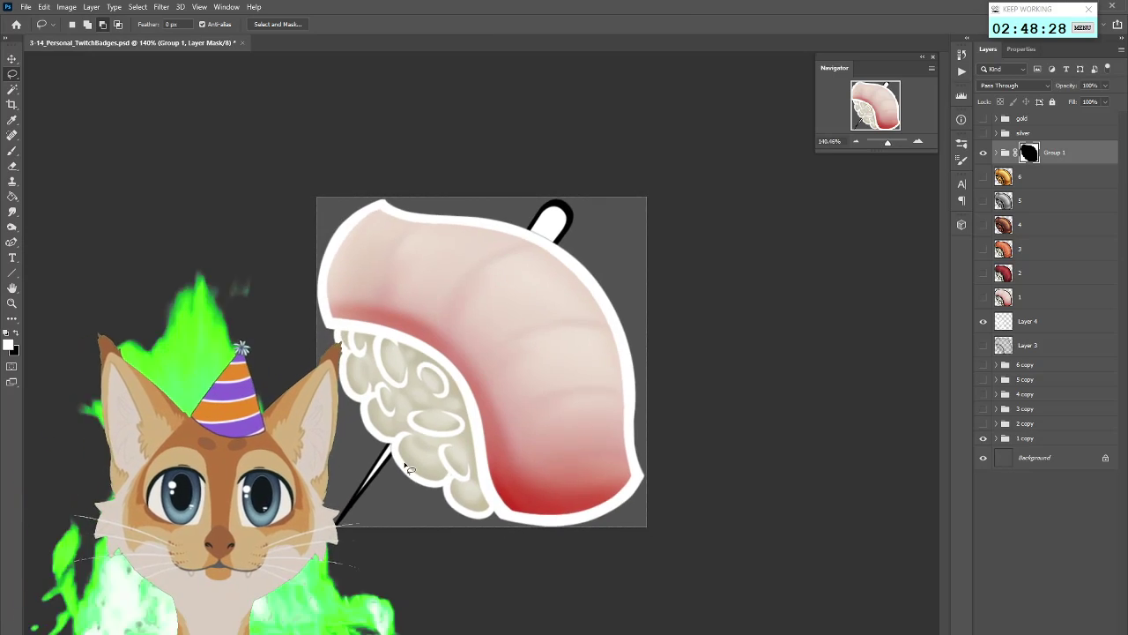
pyautogui.scroll(2, 406, 468)
pyautogui.scroll(3, 406, 467)
pyautogui.scroll(-4, 406, 468)
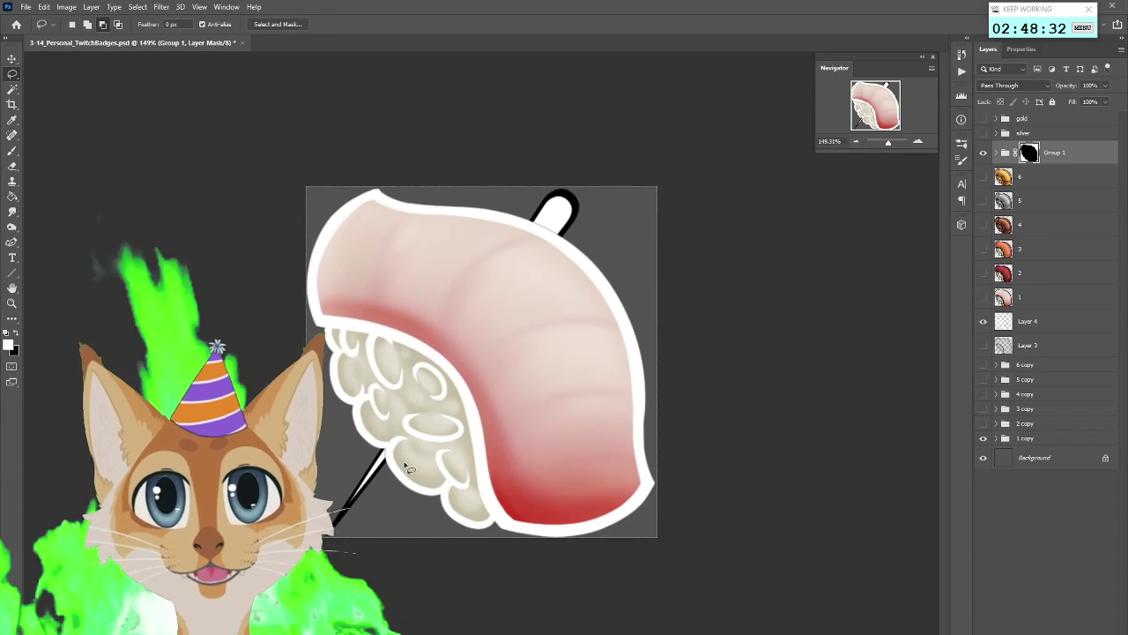
pyautogui.scroll(1, 406, 468)
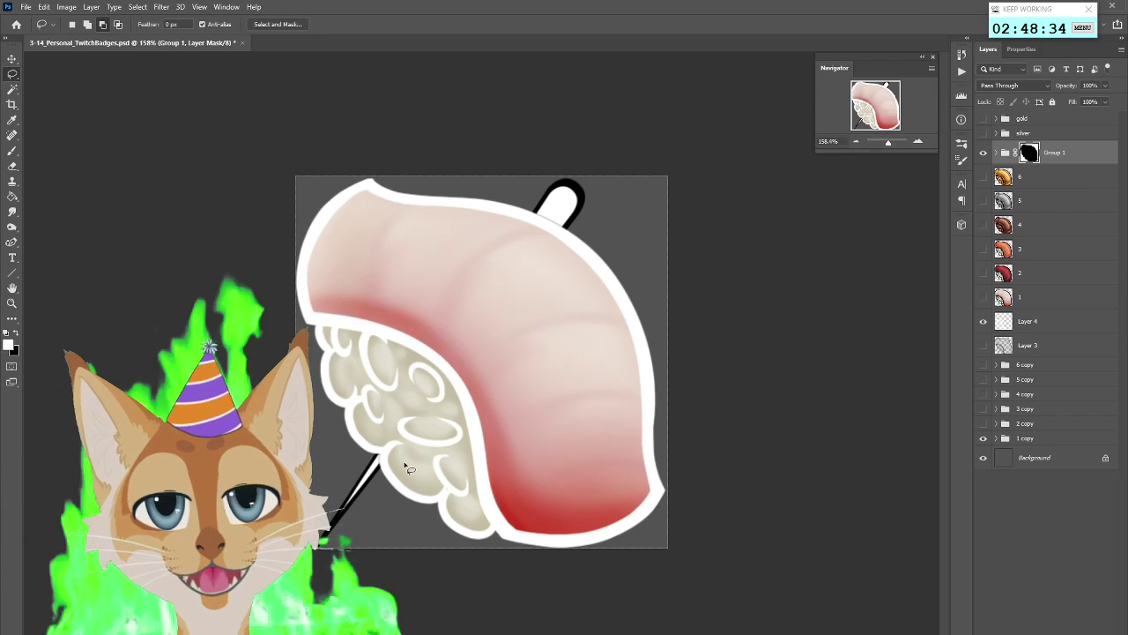
# Expand Group 1 and duplicate its Shape 1 and Shape 1 copy layers together within the same document
pyautogui.click(996, 153)
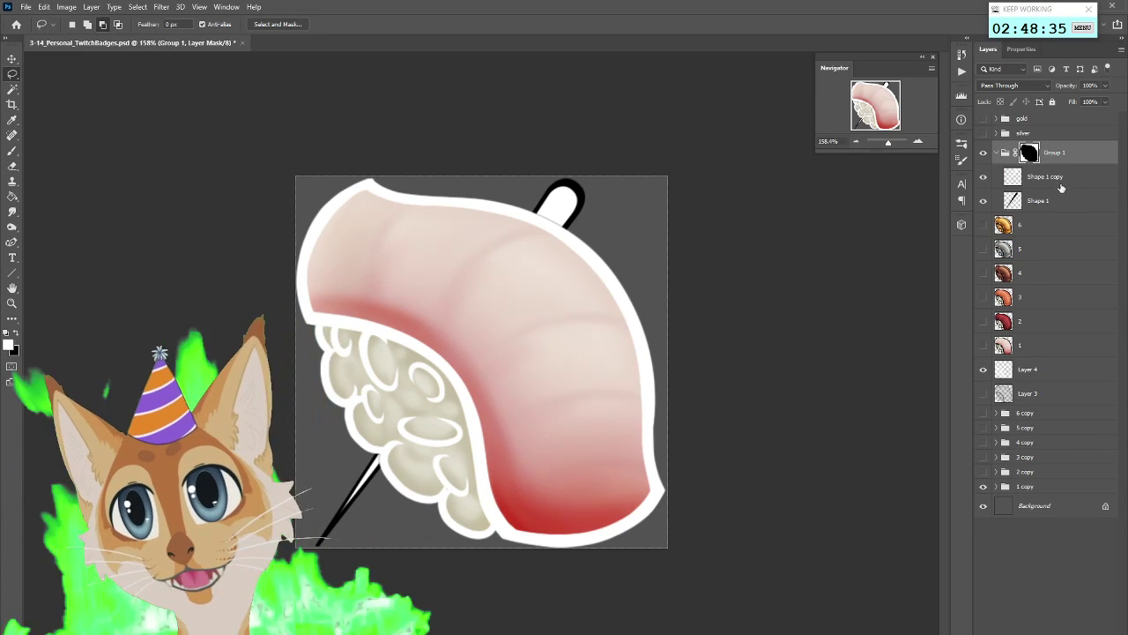
pyautogui.click(1062, 183)
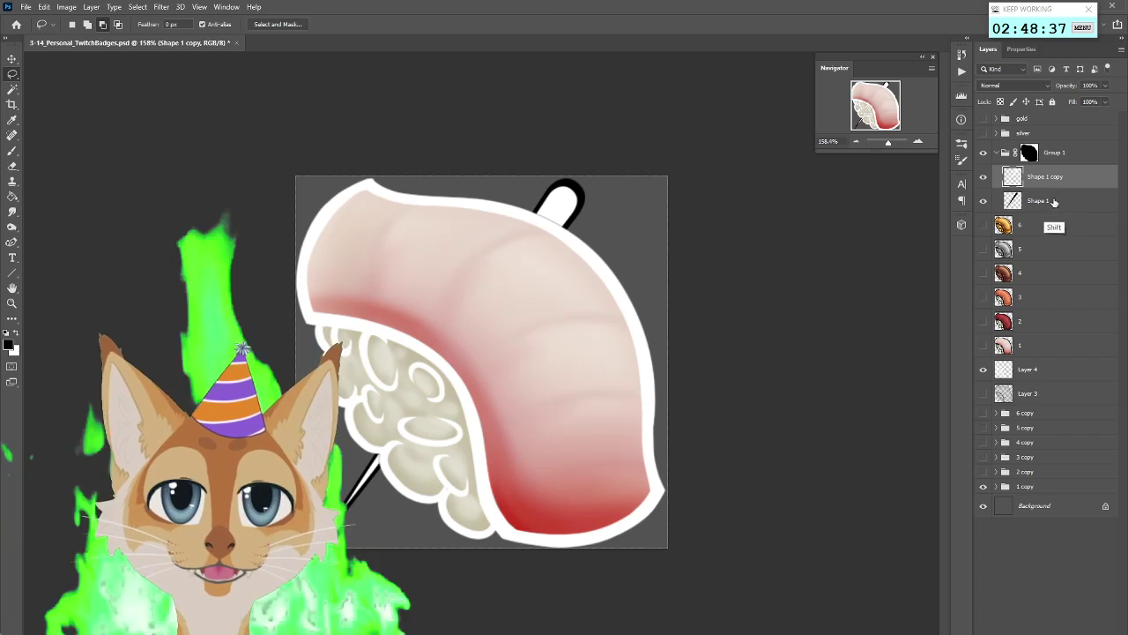
pyautogui.keyDown('shift'); pyautogui.click(1056, 201); pyautogui.keyUp('shift')
pyautogui.rightClick(1051, 200)
pyautogui.click(917, 248)
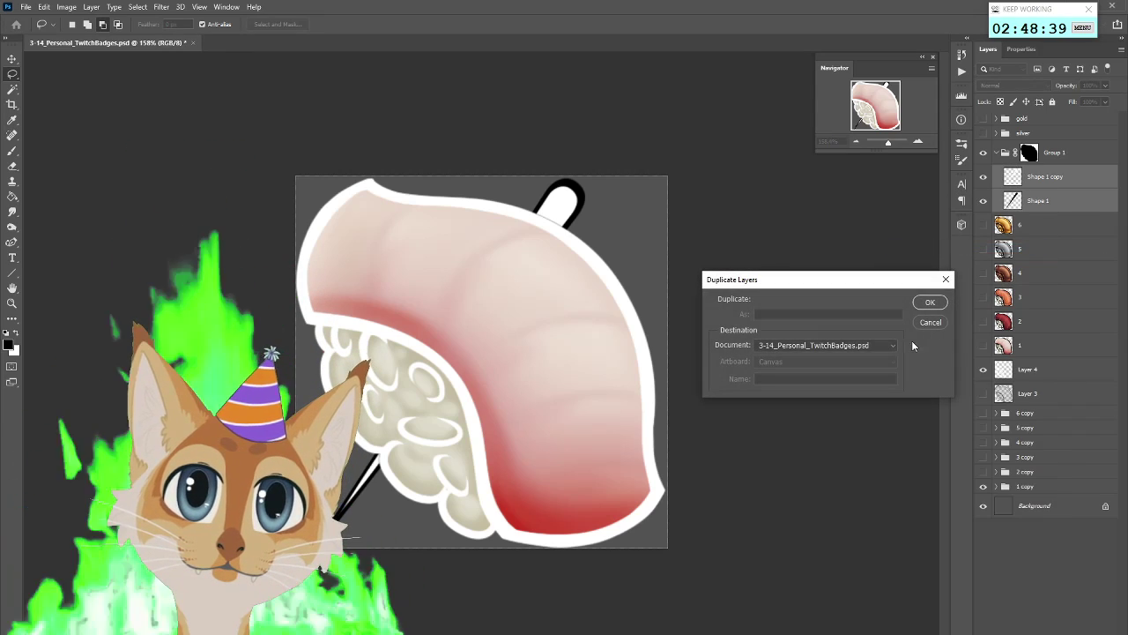
pyautogui.click(930, 303)
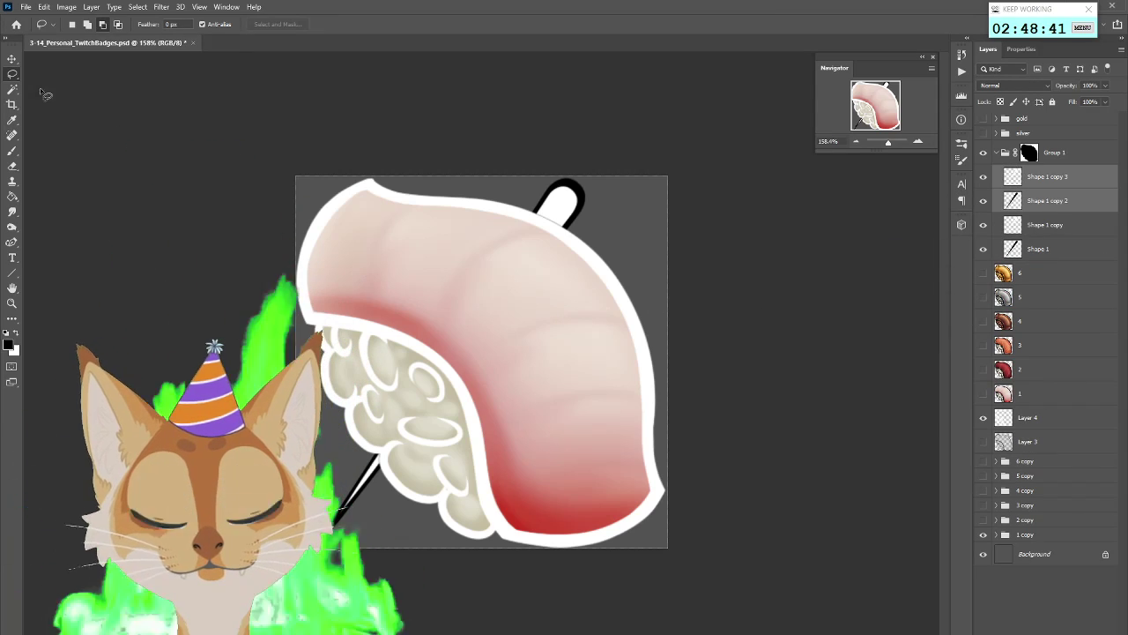
# Rotate the duplicated stick to about 18.3° and position it as a second chopstick crossing the first near the narrow tips
pyautogui.rightClick(491, 327)
pyautogui.click(607, 436)
pyautogui.moveTo(520, 364); pyautogui.dragTo(571, 385)
pyautogui.moveTo(663, 385); pyautogui.dragTo(667, 441)
pyautogui.moveTo(593, 415); pyautogui.dragTo(577, 391)
pyautogui.moveTo(692, 378); pyautogui.dragTo(723, 320)
pyautogui.moveTo(575, 379); pyautogui.dragTo(584, 382)
pyautogui.moveTo(701, 375); pyautogui.dragTo(678, 387)
pyautogui.moveTo(580, 408); pyautogui.dragTo(578, 415)
pyautogui.moveTo(696, 414); pyautogui.dragTo(700, 423)
pyautogui.moveTo(574, 436); pyautogui.dragTo(565, 436)
pyautogui.moveTo(669, 399)
pyautogui.mouseDown()
pyautogui.moveTo(668, 412)
pyautogui.moveTo(664, 397)
pyautogui.mouseUp()
pyautogui.moveTo(555, 420); pyautogui.dragTo(556, 421)
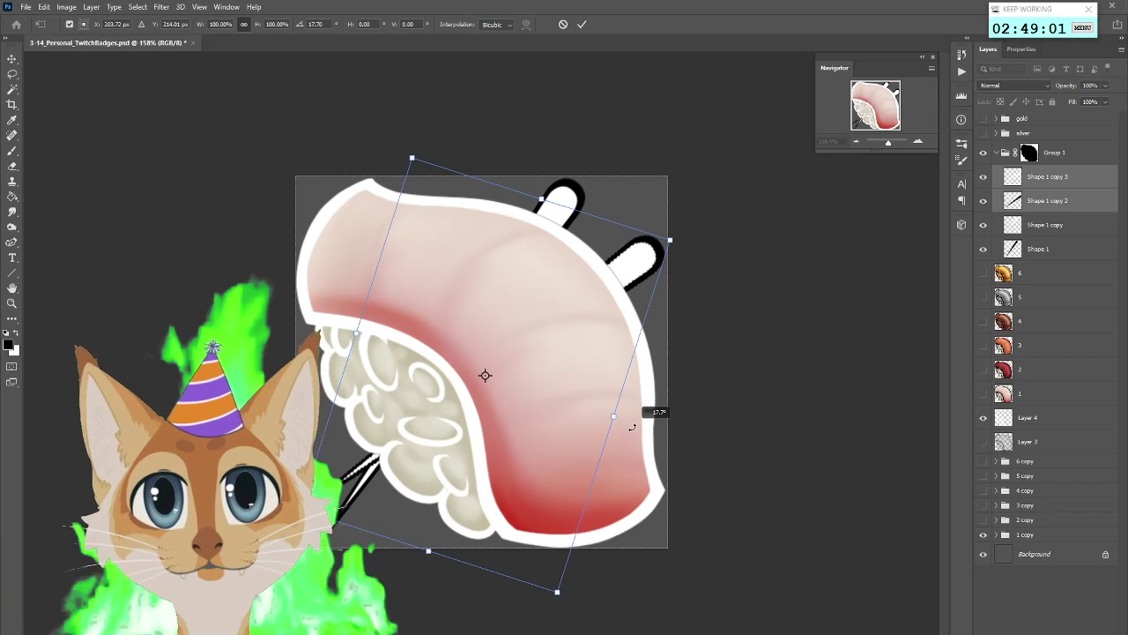
pyautogui.moveTo(650, 408); pyautogui.dragTo(649, 401)
pyautogui.moveTo(568, 430); pyautogui.dragTo(569, 428)
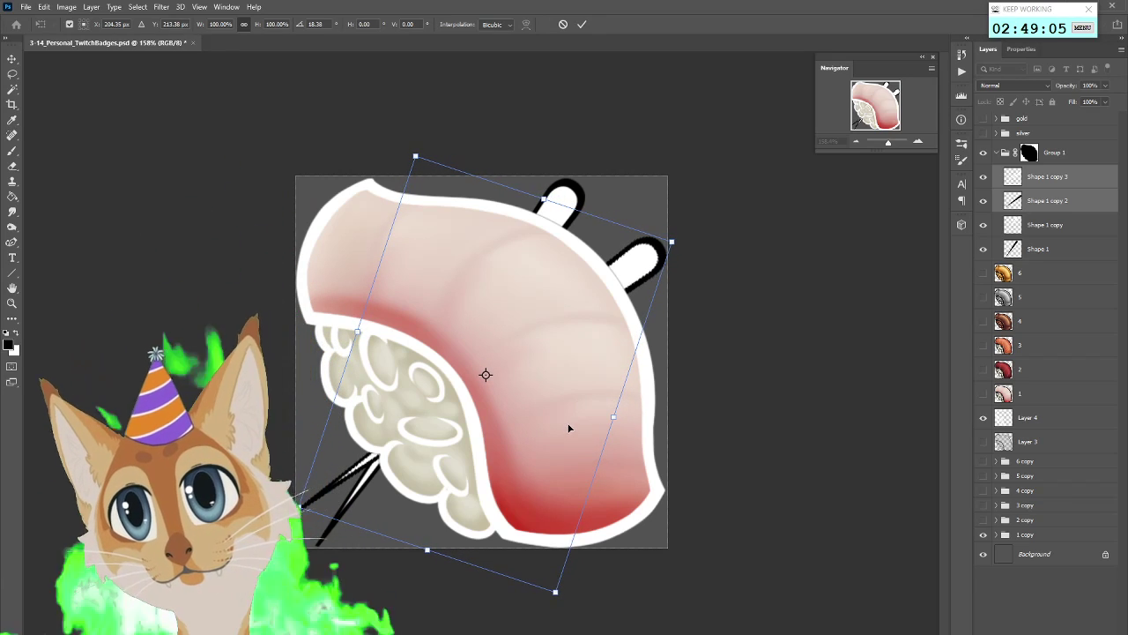
pyautogui.click(580, 25)
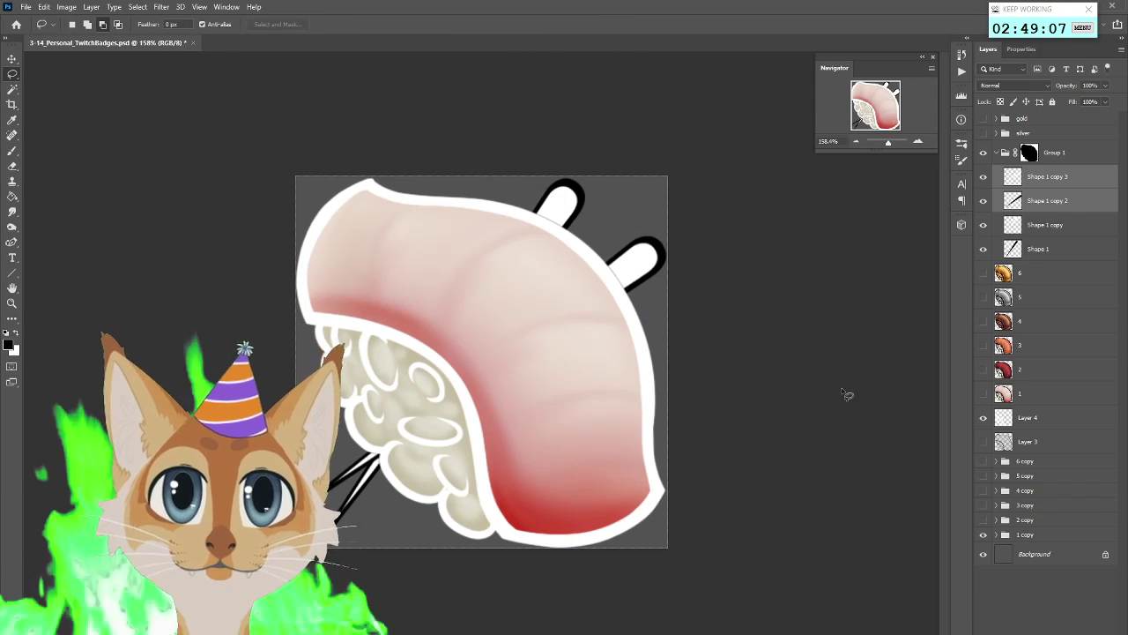
# Select the original stick's Shape 1 copy and Shape 1 layers and rotate them to about -1°
pyautogui.click(1051, 225)
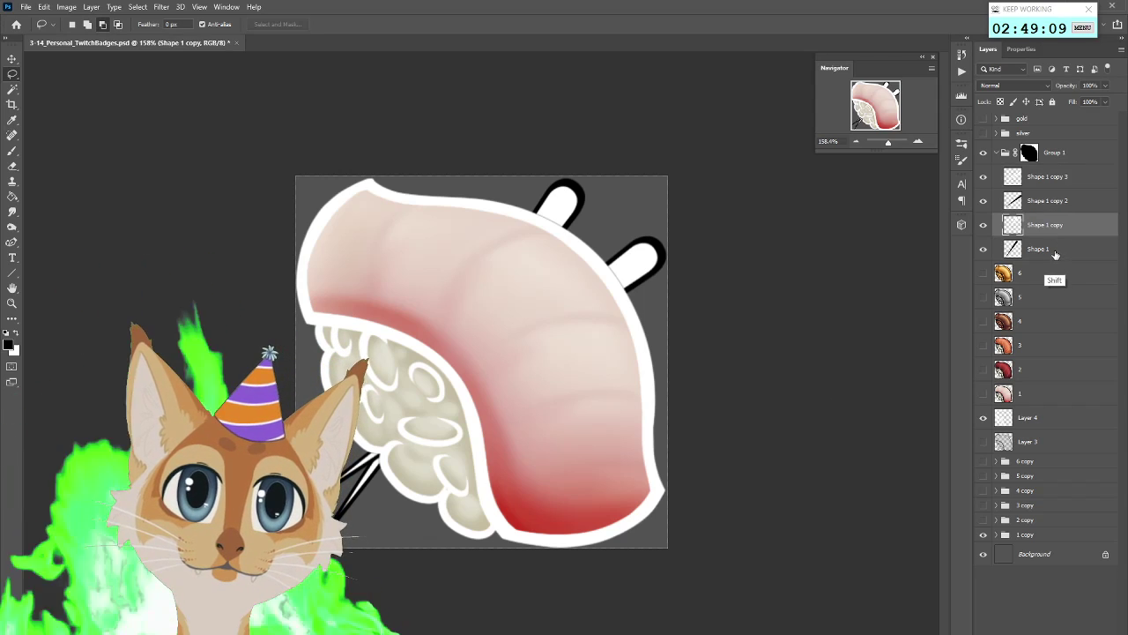
pyautogui.keyDown('shift'); pyautogui.click(1049, 249); pyautogui.keyUp('shift')
pyautogui.rightClick(582, 387)
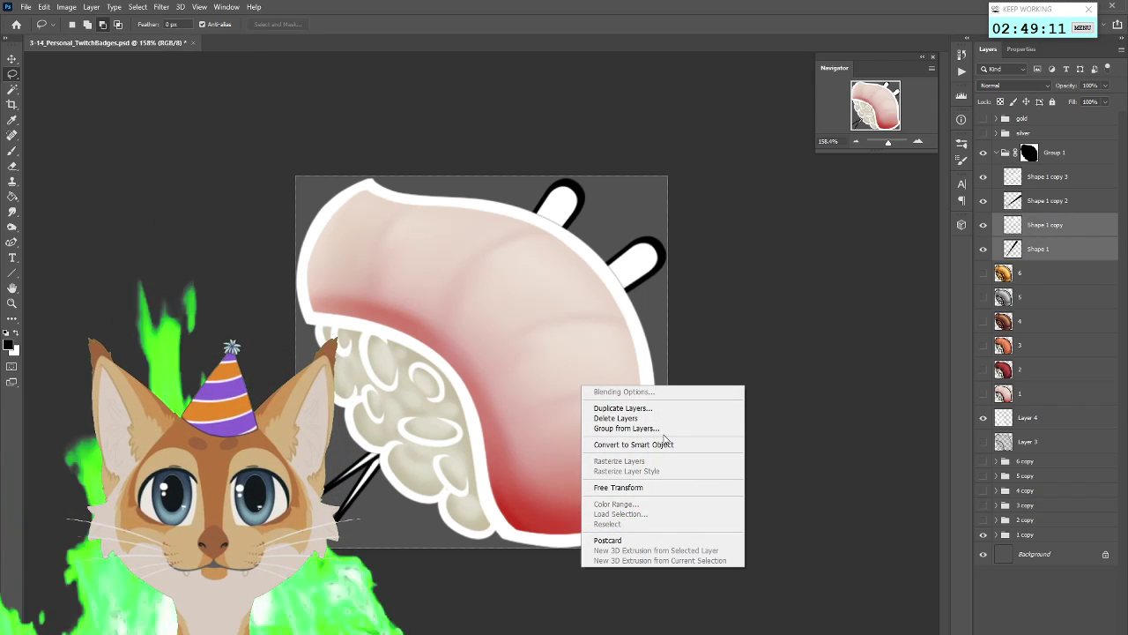
pyautogui.click(657, 487)
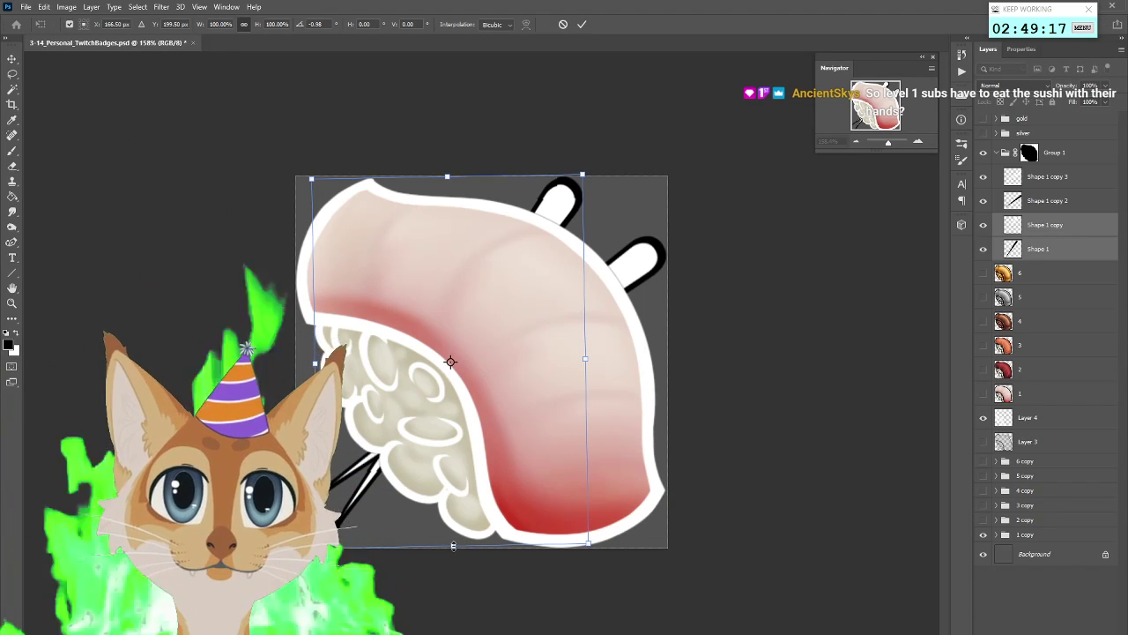
pyautogui.click(584, 25)
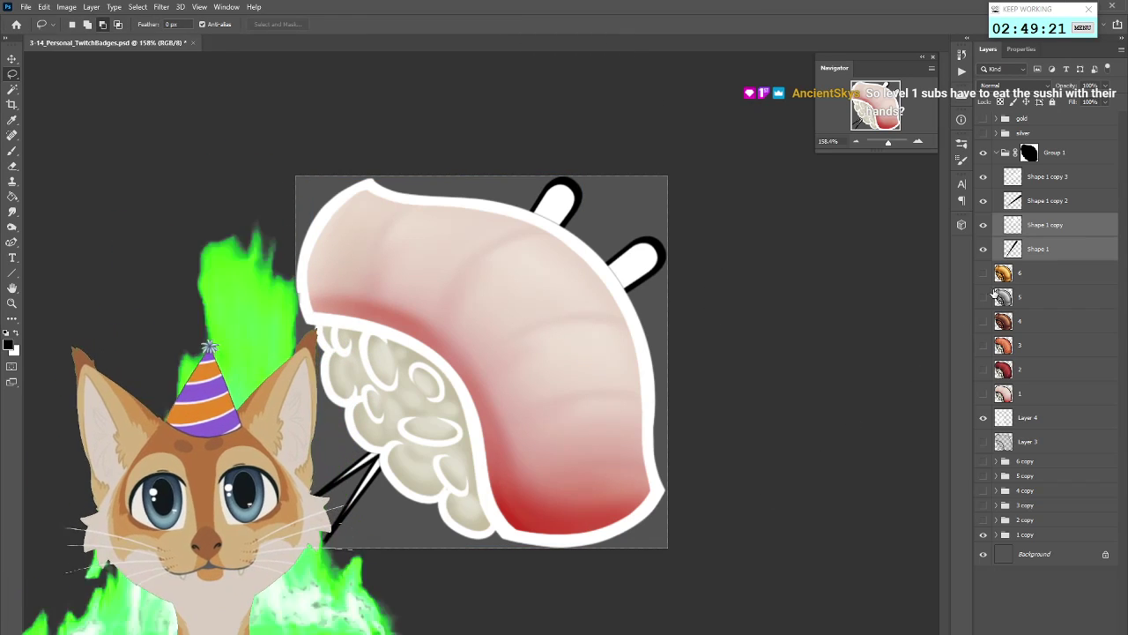
# Nudge the white fill on the Shape 1 copy layer about 0.07 cm within its black outline and deselect
pyautogui.click(1042, 225)
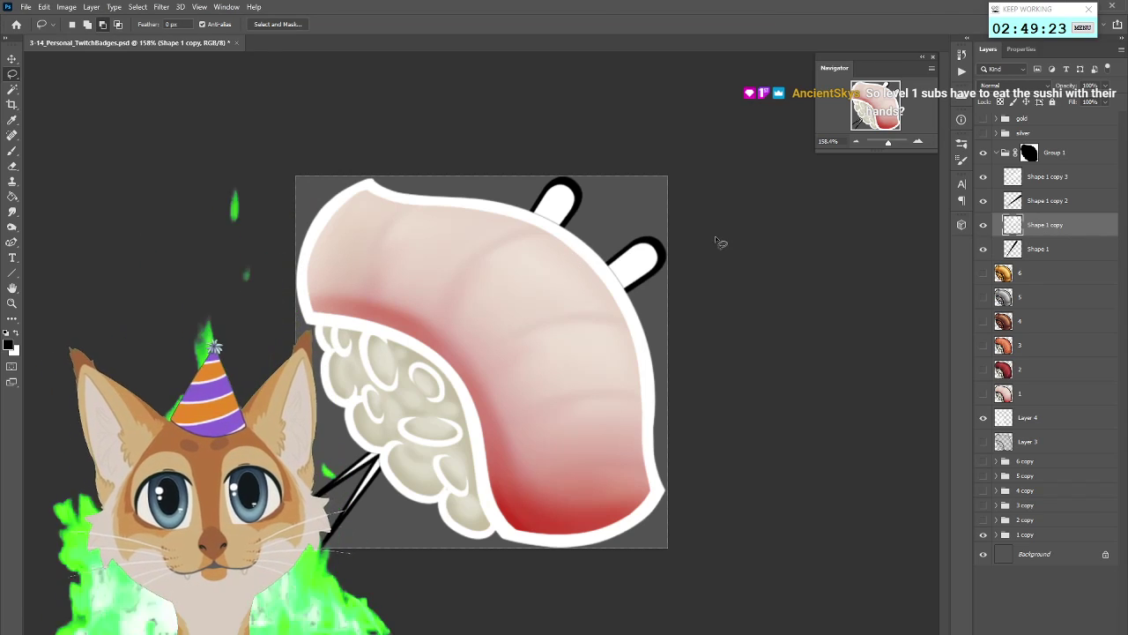
pyautogui.click(984, 225)
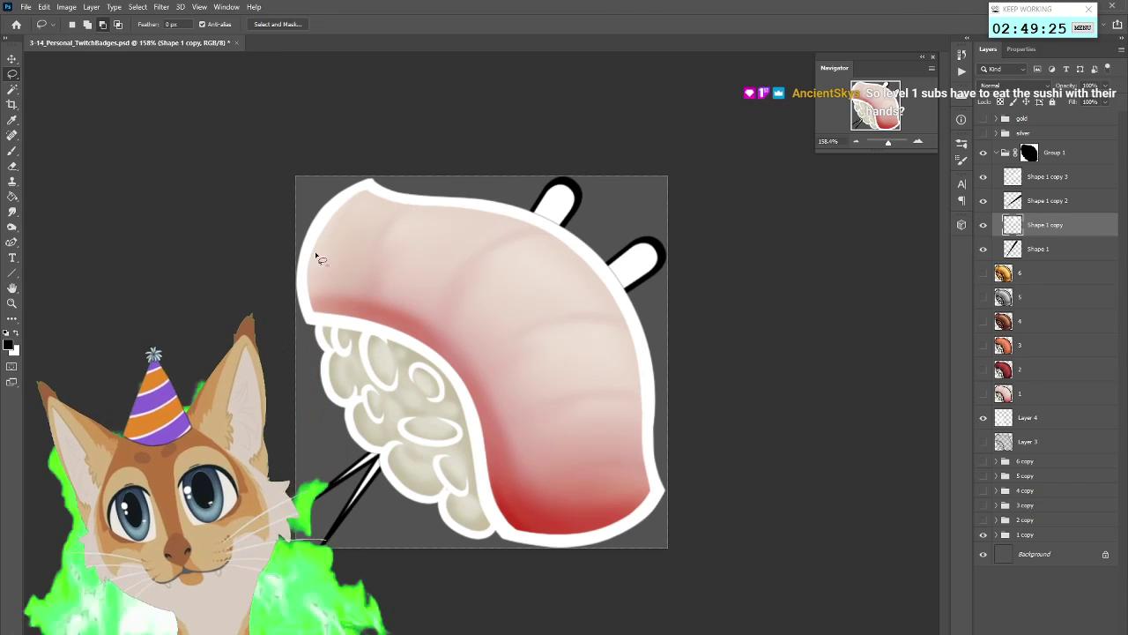
pyautogui.click(13, 58)
pyautogui.moveTo(554, 253); pyautogui.dragTo(551, 245)
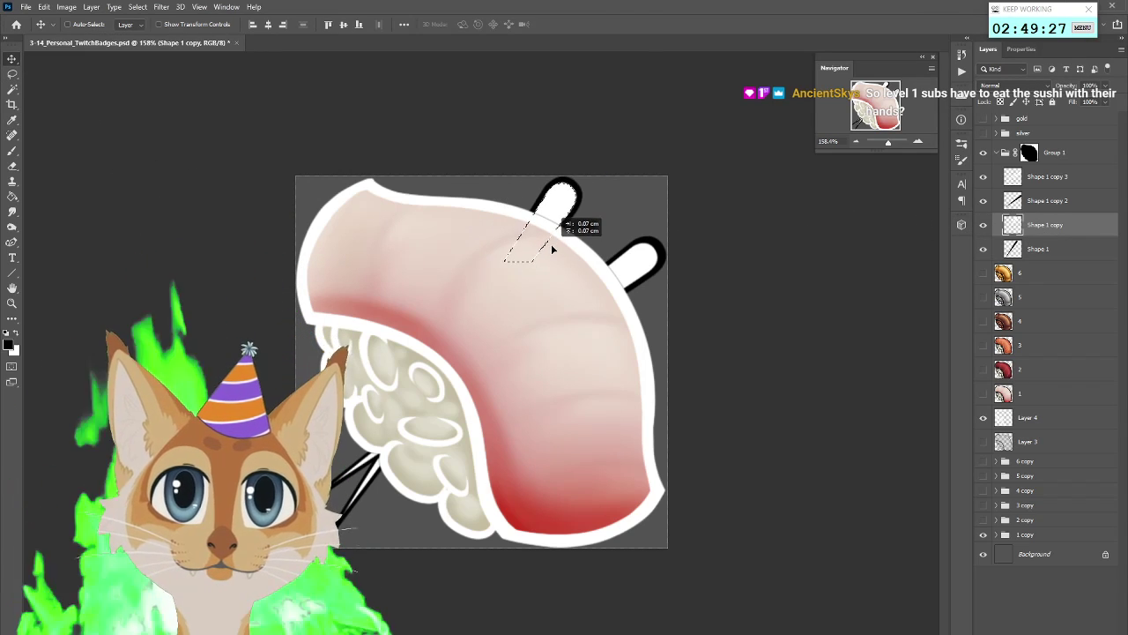
pyautogui.click(137, 7)
pyautogui.click(159, 32)
# Lasso the upper white end on Shape 1 copy 3, adjust its fit in the second stick's outline with Free Transform, and deselect
pyautogui.click(1045, 183)
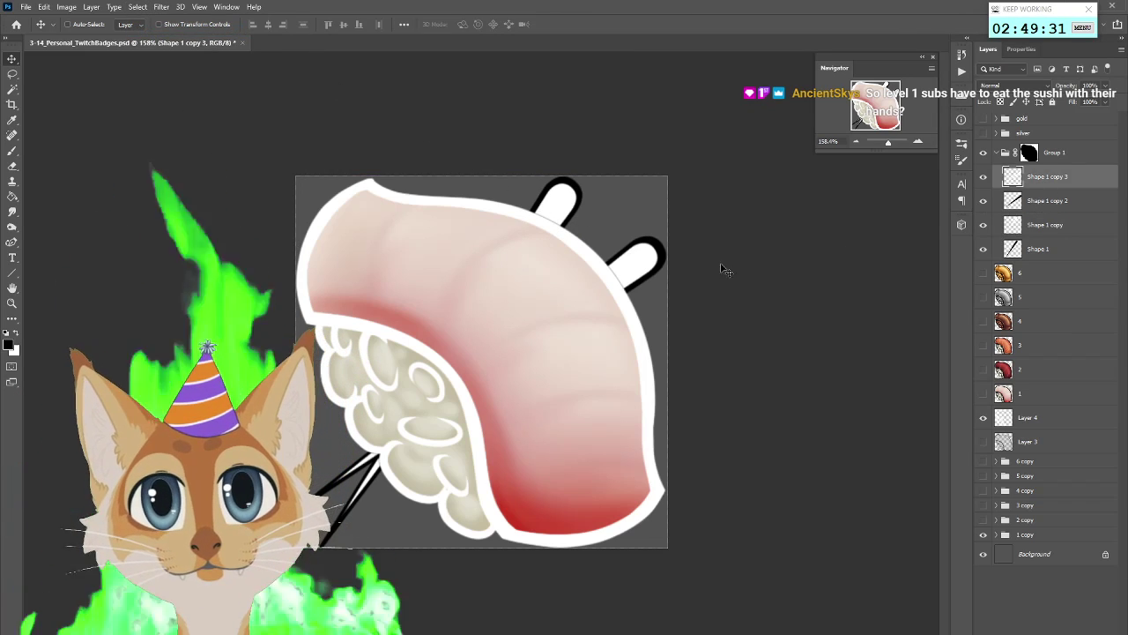
pyautogui.click(13, 75)
pyautogui.moveTo(667, 220)
pyautogui.mouseDown()
pyautogui.moveTo(605, 334)
pyautogui.moveTo(654, 312)
pyautogui.mouseUp()
pyautogui.rightClick(654, 289)
pyautogui.click(694, 405)
pyautogui.click(582, 24)
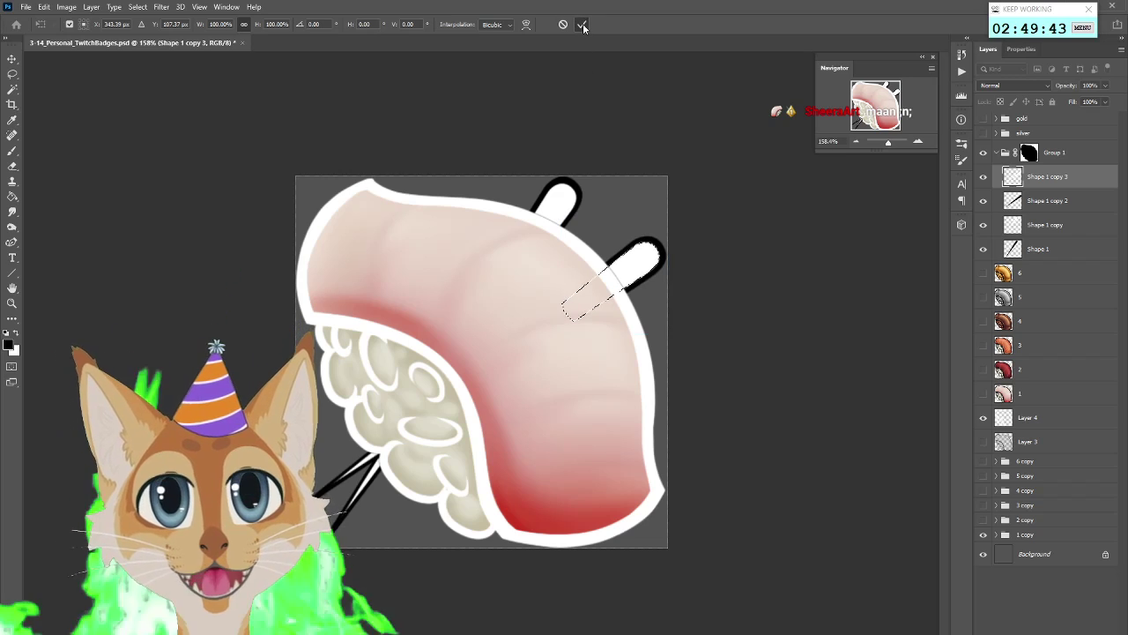
pyautogui.click(143, 11)
pyautogui.click(151, 34)
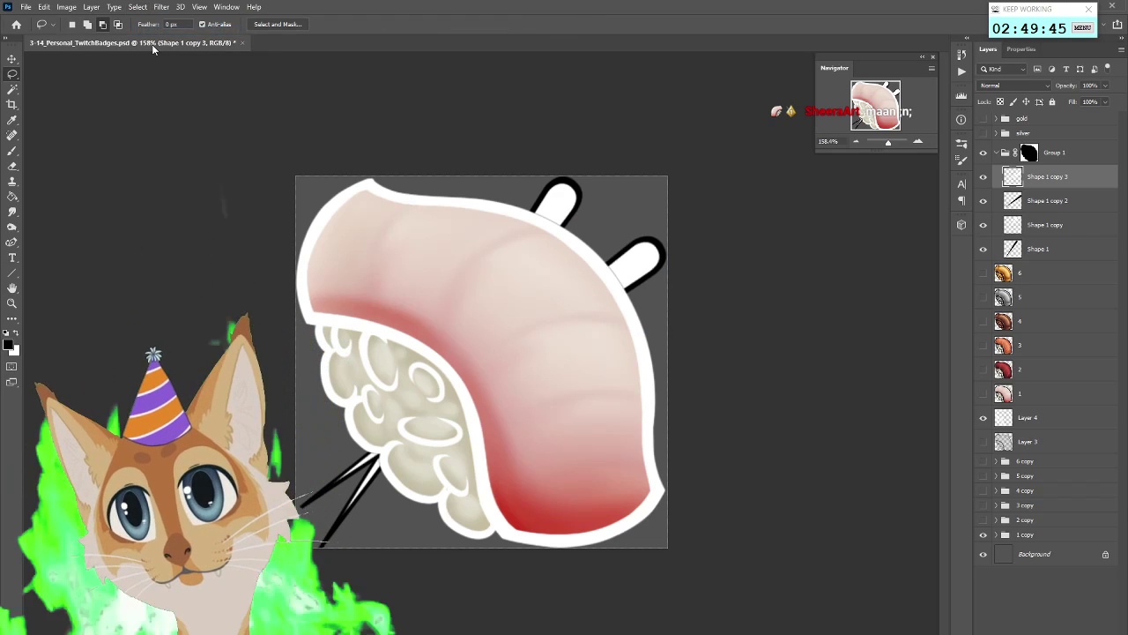
# Toggle the visibility of Shape 1 copy 2 and Group 1 to compare the badge with and without the chopsticks
pyautogui.click(984, 200)
pyautogui.click(984, 201)
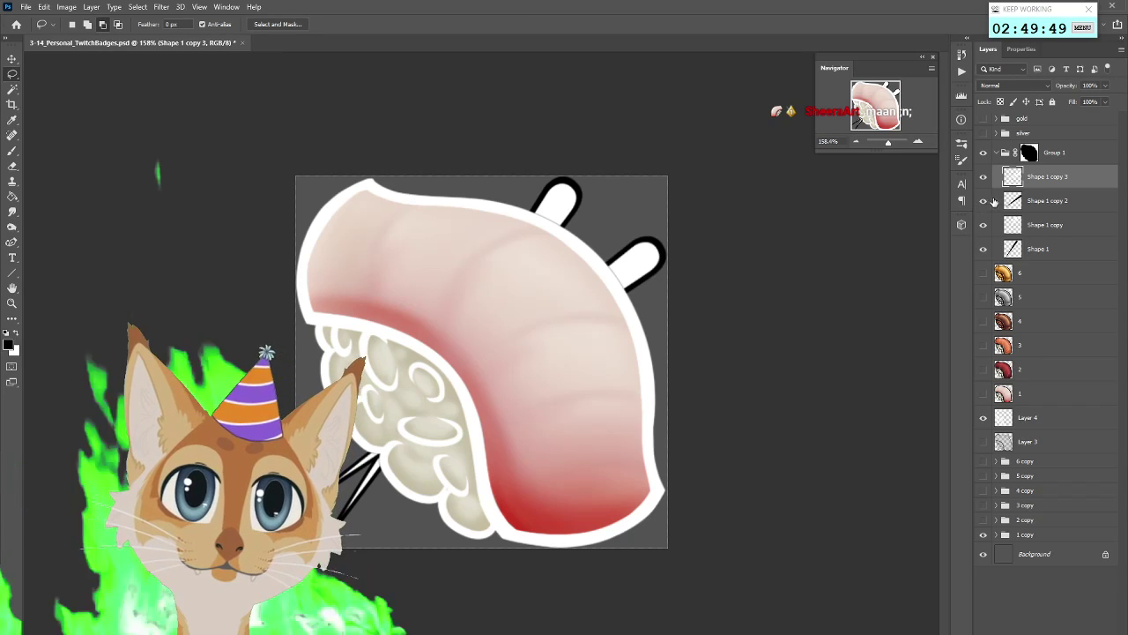
pyautogui.click(984, 152)
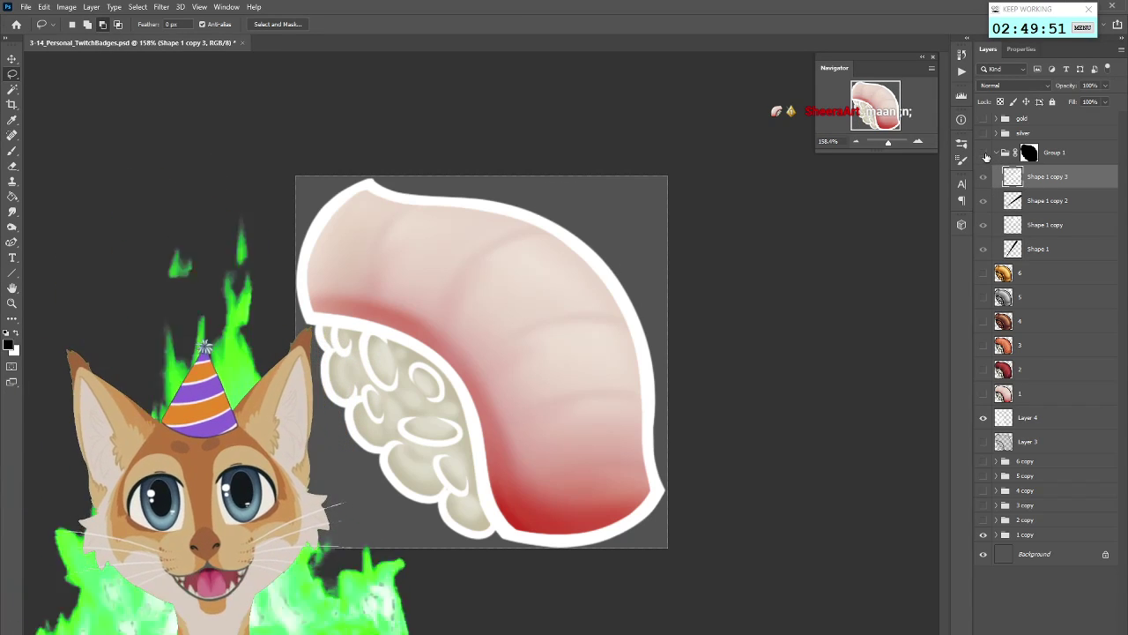
pyautogui.click(984, 153)
pyautogui.click(1030, 153)
pyautogui.doubleClick(1030, 153)
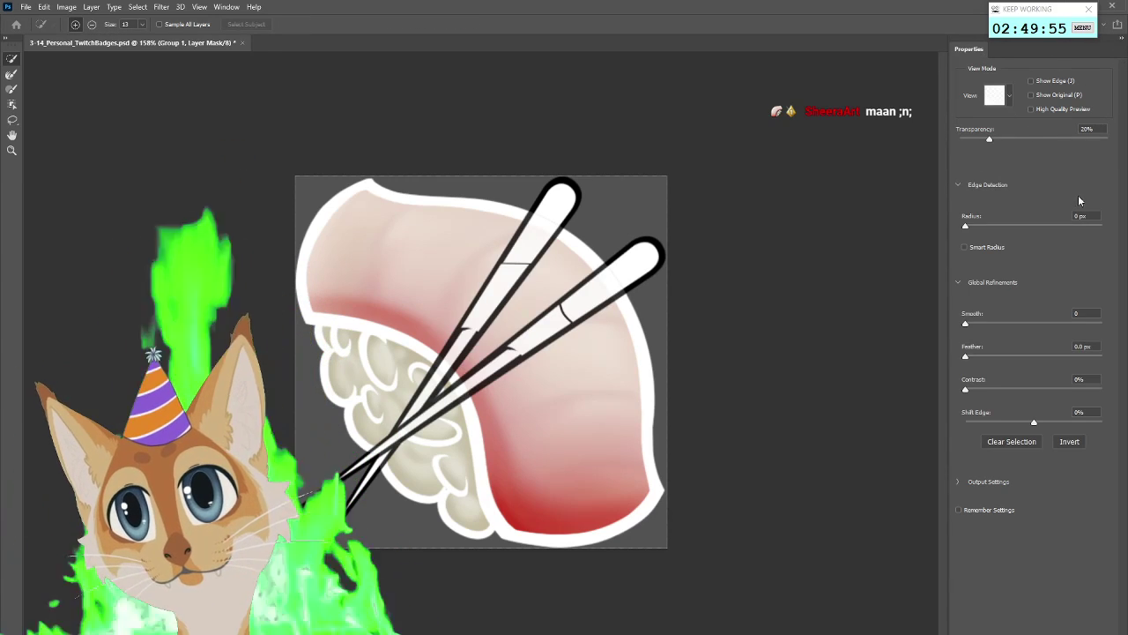
pyautogui.press('Return')
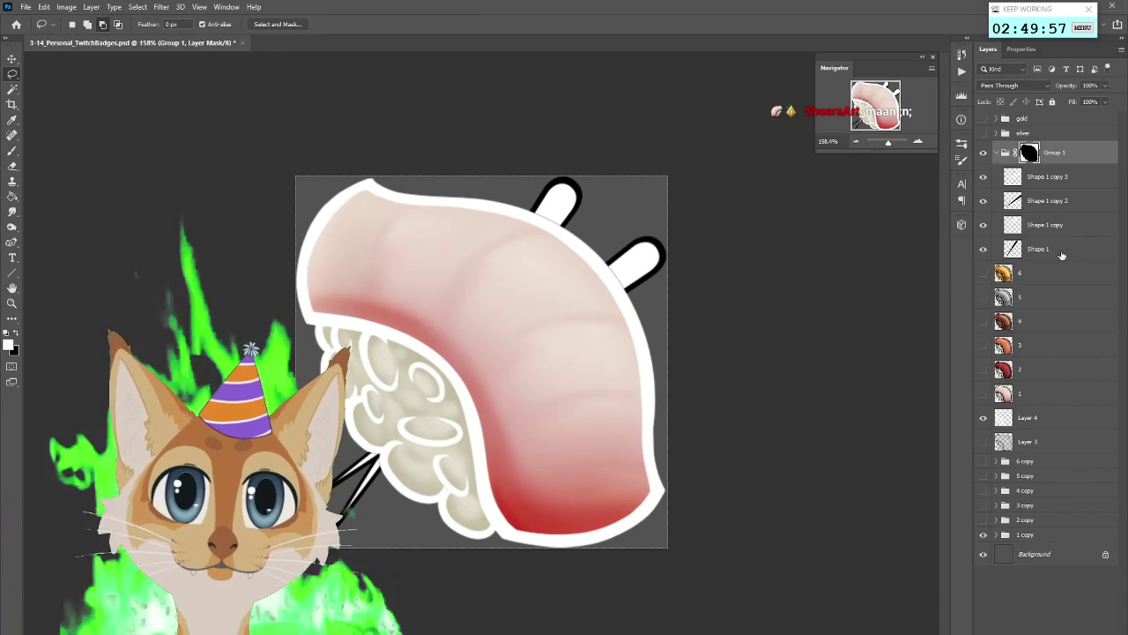
# Disable Group 1's layer mask to show both full chopsticks over the sushi
pyautogui.rightClick(1030, 152)
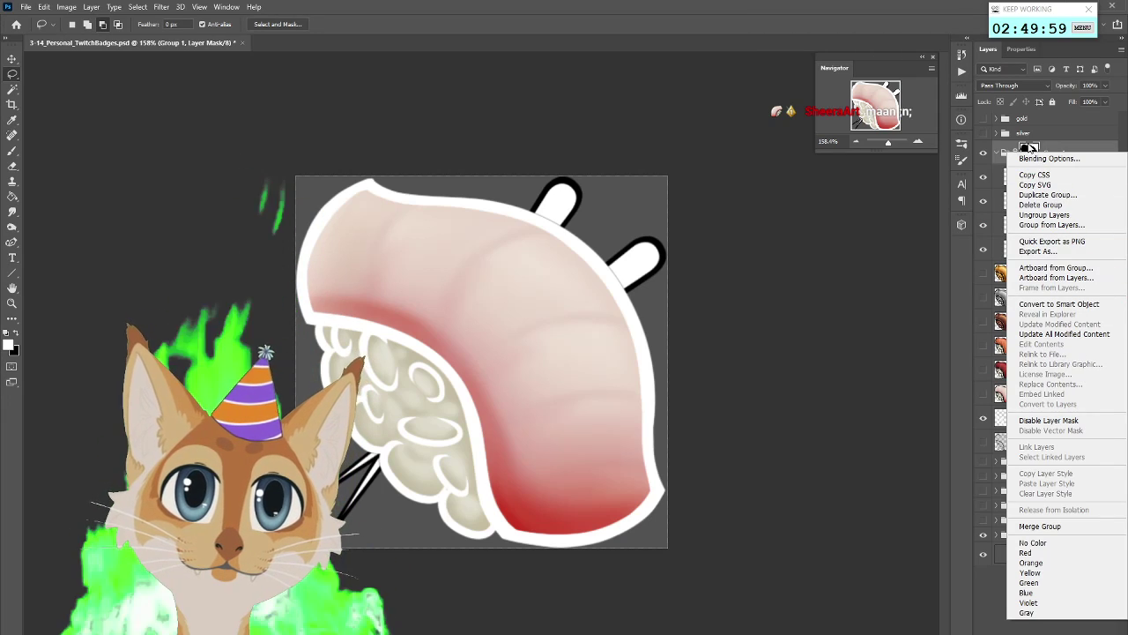
pyautogui.rightClick(1030, 149)
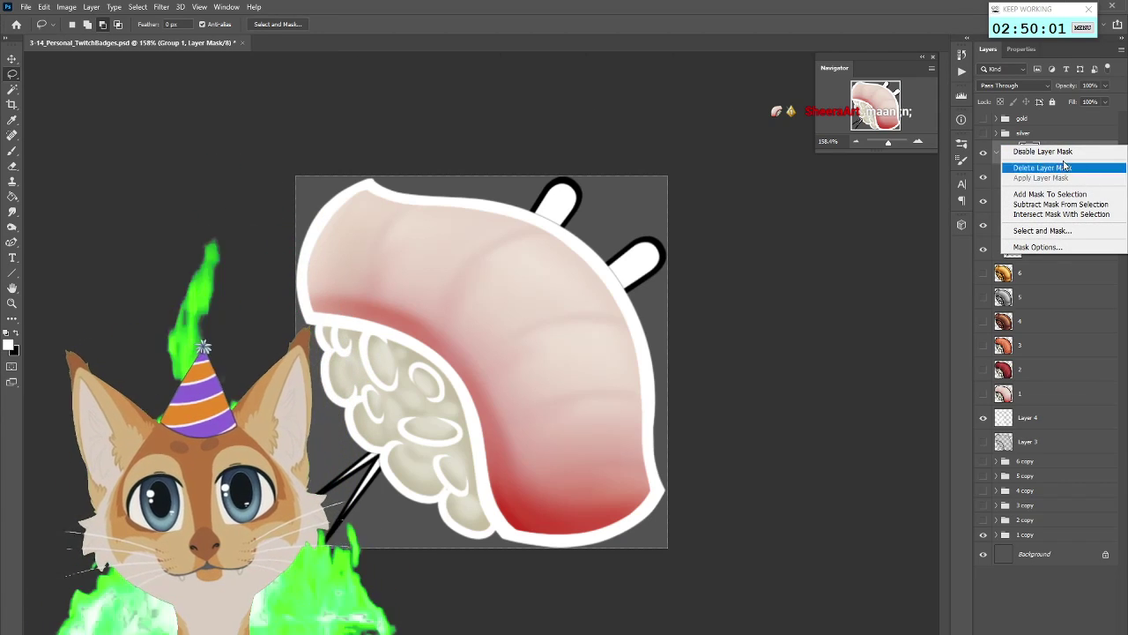
pyautogui.click(1064, 168)
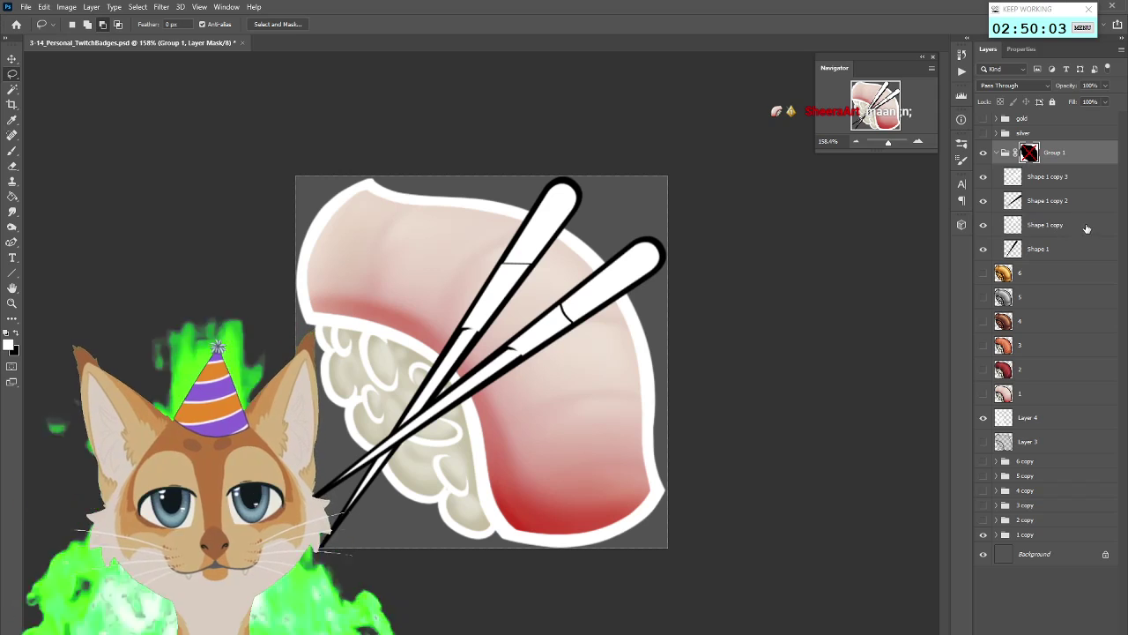
# Toggle the visibility of the Shape 1 copy 2 layer to check which chopstick it belongs to
pyautogui.click(1071, 203)
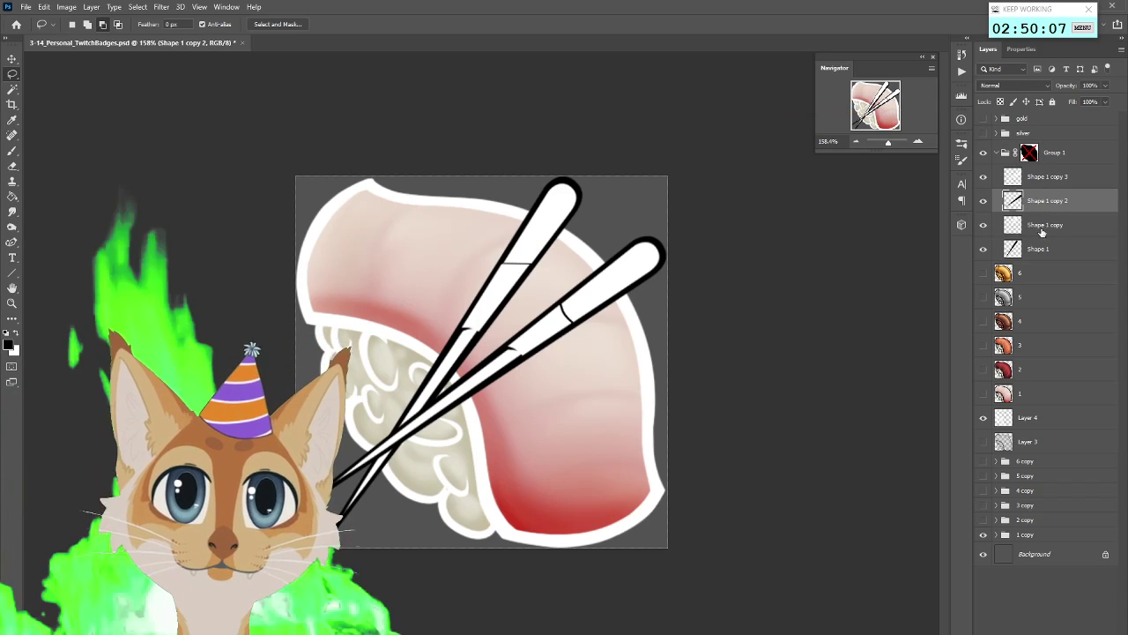
pyautogui.doubleClick(1067, 177)
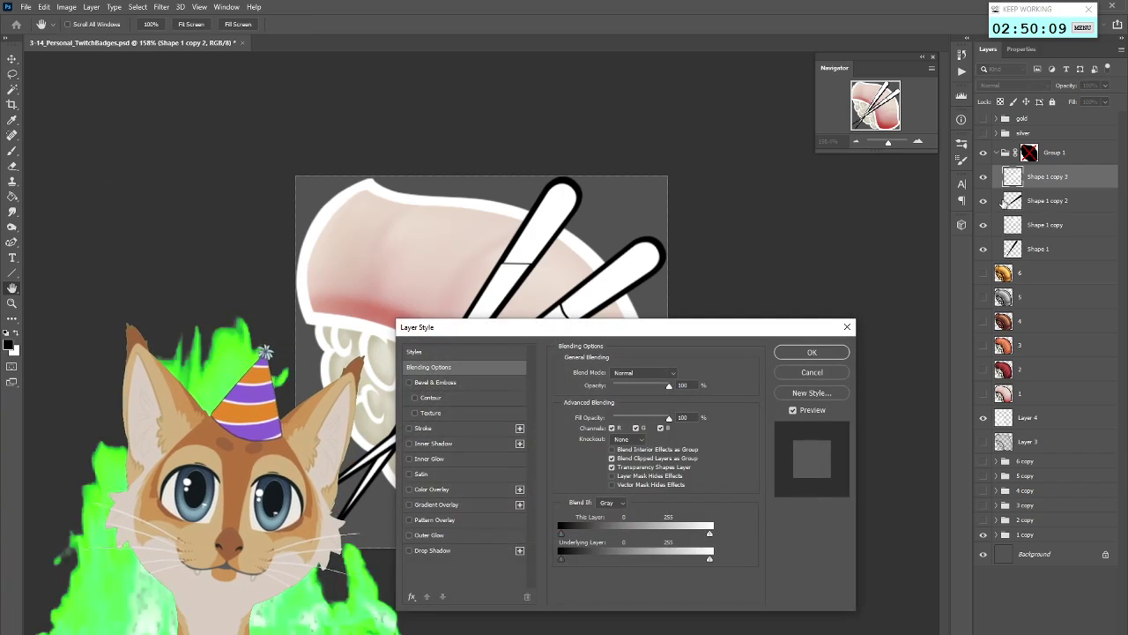
pyautogui.press('Escape')
pyautogui.click(983, 201)
pyautogui.click(982, 201)
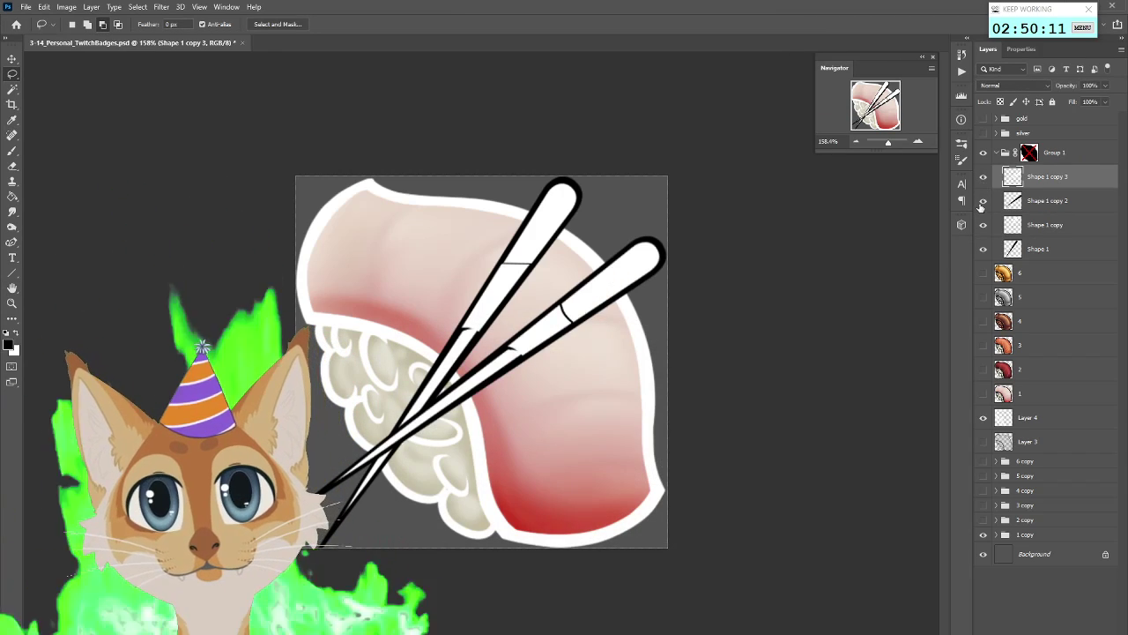
pyautogui.click(982, 202)
pyautogui.click(982, 203)
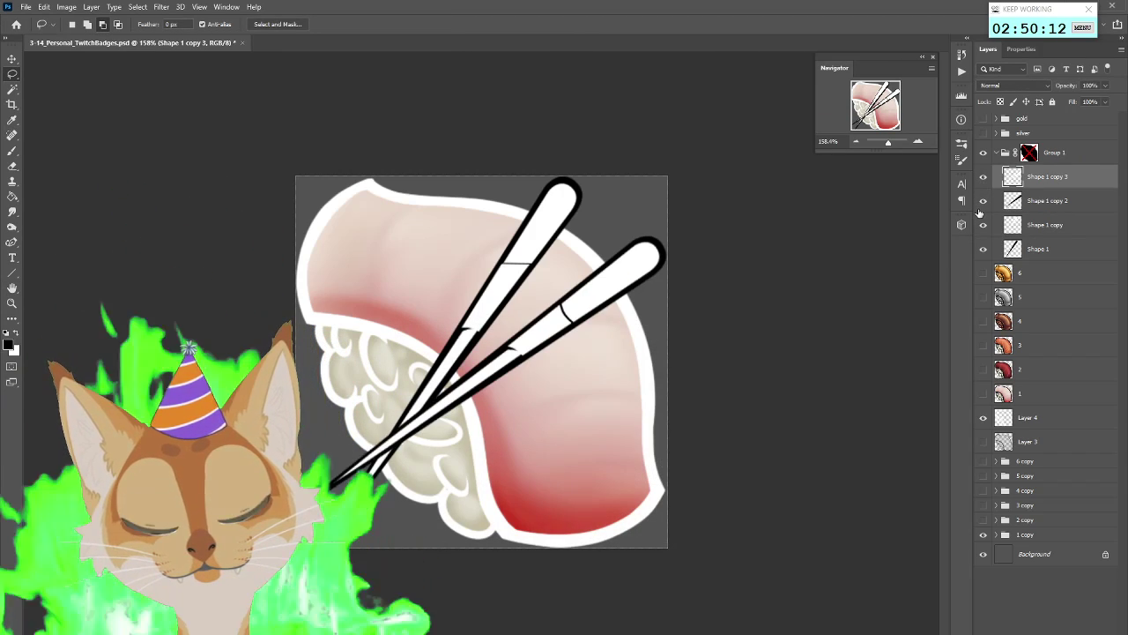
# Rotate the Shape 1 and Shape 1 copy layers about 1.4°, shift them toward the second chopstick, and re-enable Group 1's mask
pyautogui.click(1055, 226)
pyautogui.keyDown('shift'); pyautogui.click(1040, 249); pyautogui.keyUp('shift')
pyautogui.rightClick(548, 331)
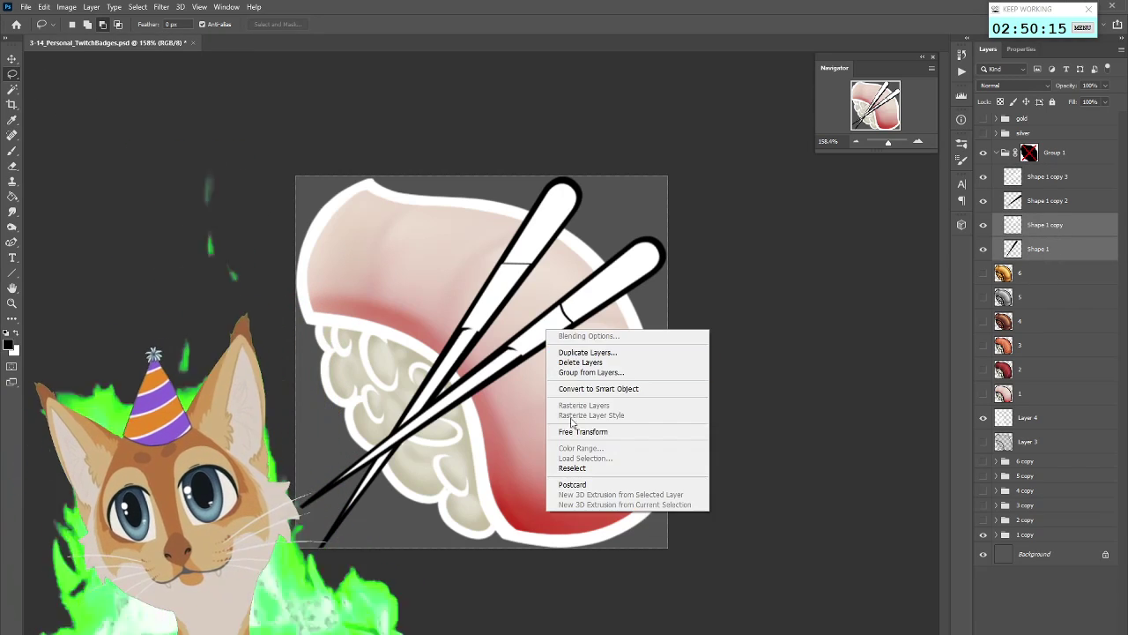
pyautogui.click(582, 431)
pyautogui.moveTo(550, 407); pyautogui.dragTo(564, 411)
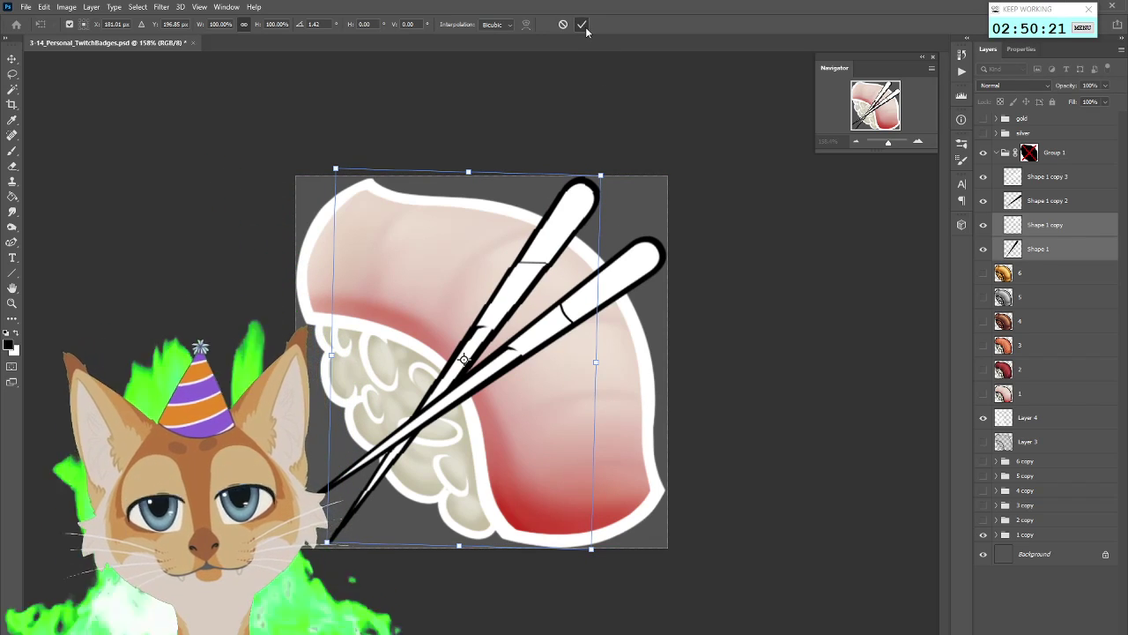
pyautogui.click(584, 26)
pyautogui.rightClick(1029, 153)
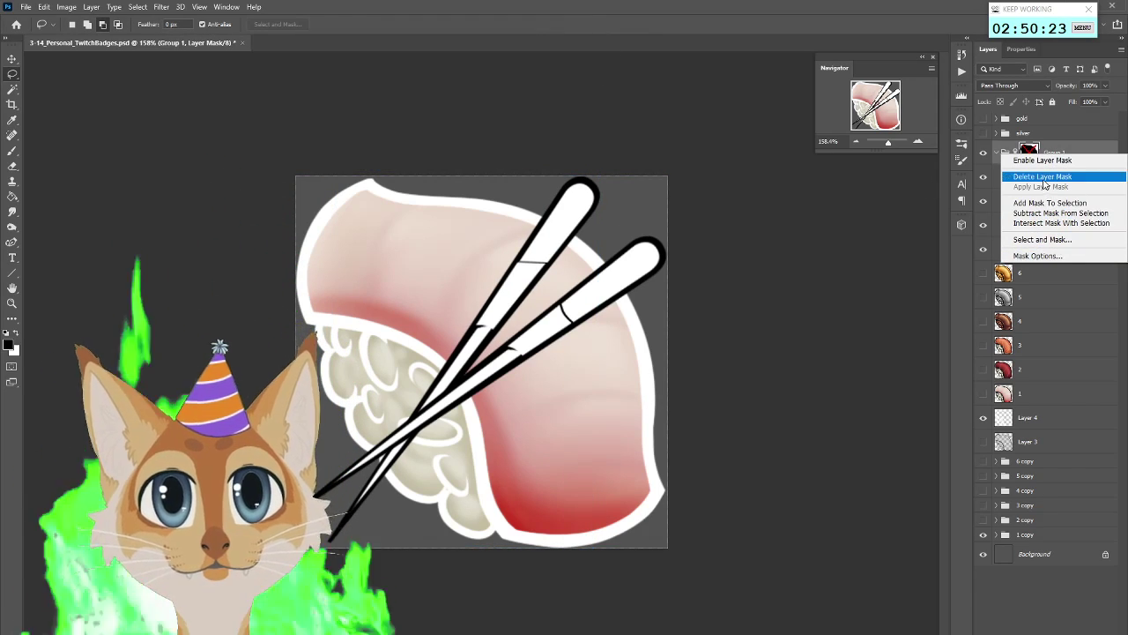
pyautogui.click(1042, 161)
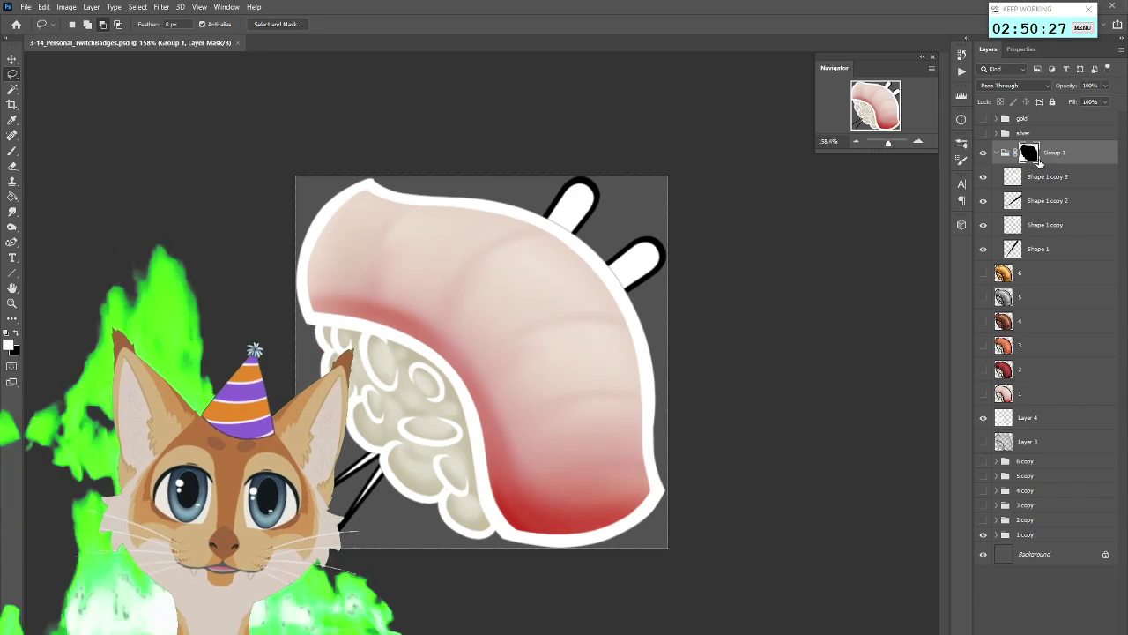
# Nudge the Shape 1 copy 2 and copy 3 chopstick, shift the Shape 1 and Shape 1 copy chopstick slightly away from it, and save
pyautogui.click(1045, 201)
pyautogui.keyDown('shift'); pyautogui.click(1045, 177); pyautogui.keyUp('shift')
pyautogui.press('v')
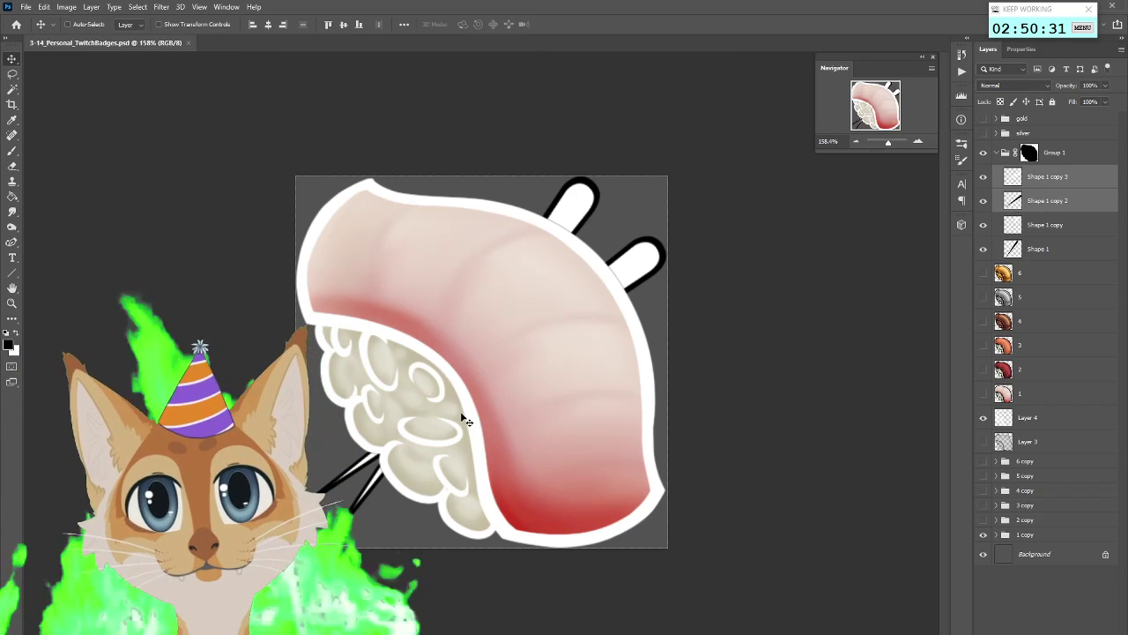
pyautogui.moveTo(549, 517); pyautogui.dragTo(548, 518)
pyautogui.hotkey('alt', '[')
pyautogui.hotkey('shift', 'alt', '[')
pyautogui.moveTo(616, 492); pyautogui.dragTo(623, 498)
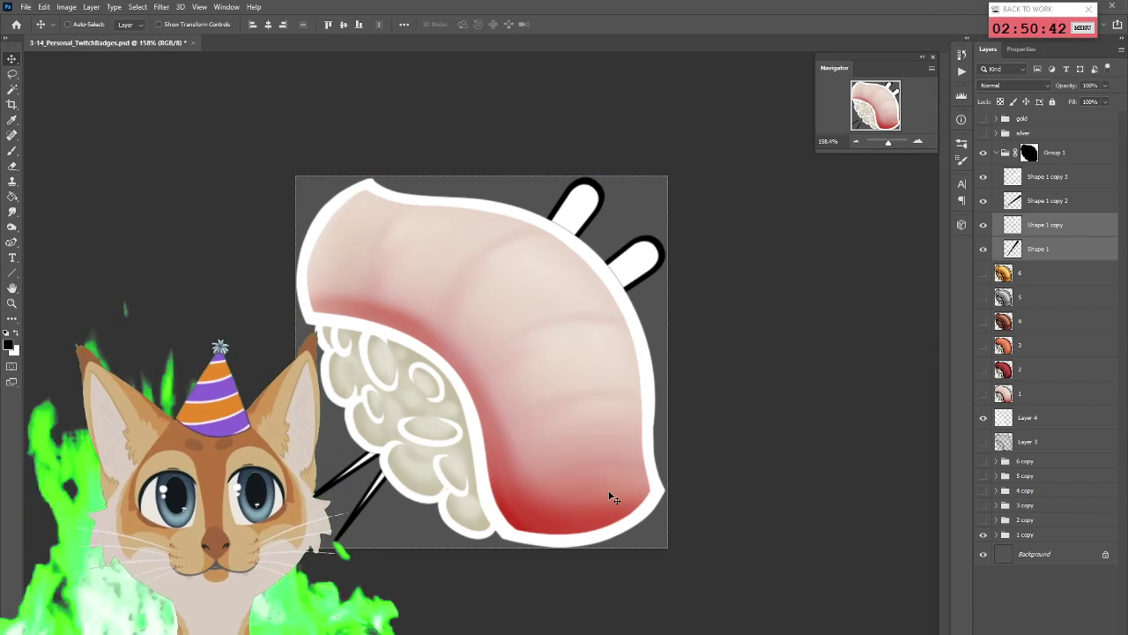
pyautogui.hotkey('ctrl', 's')
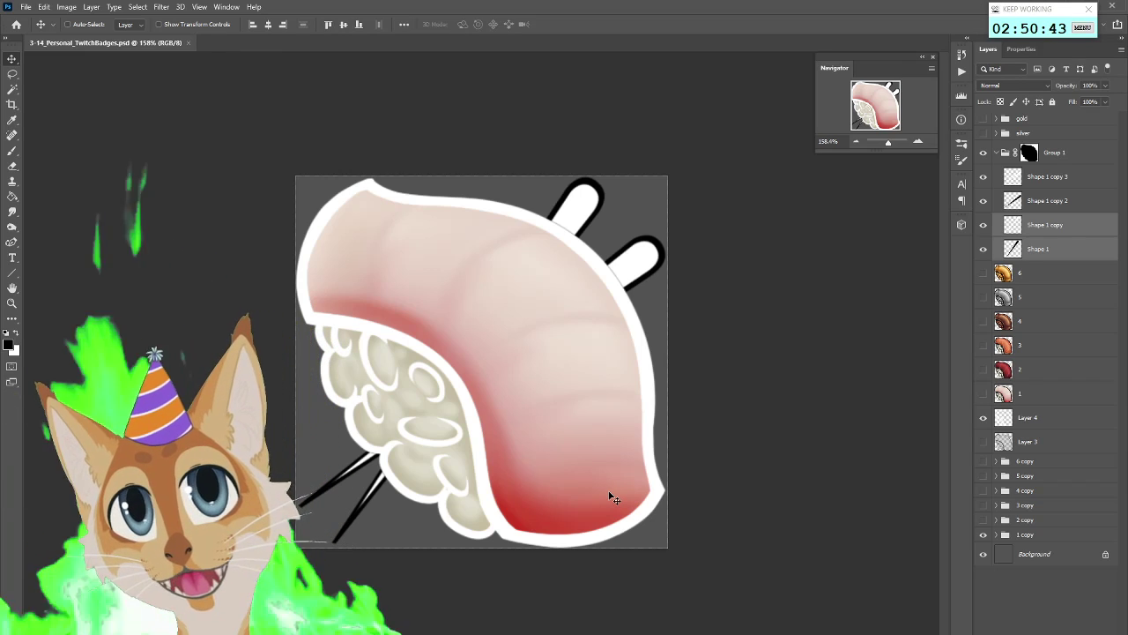
# With the Shape 1 copy 2 and copy 3 layers hidden, lock Shape 1 copy's transparent pixels and set the foreground colour to grey #8a8a8a
pyautogui.click(1037, 227)
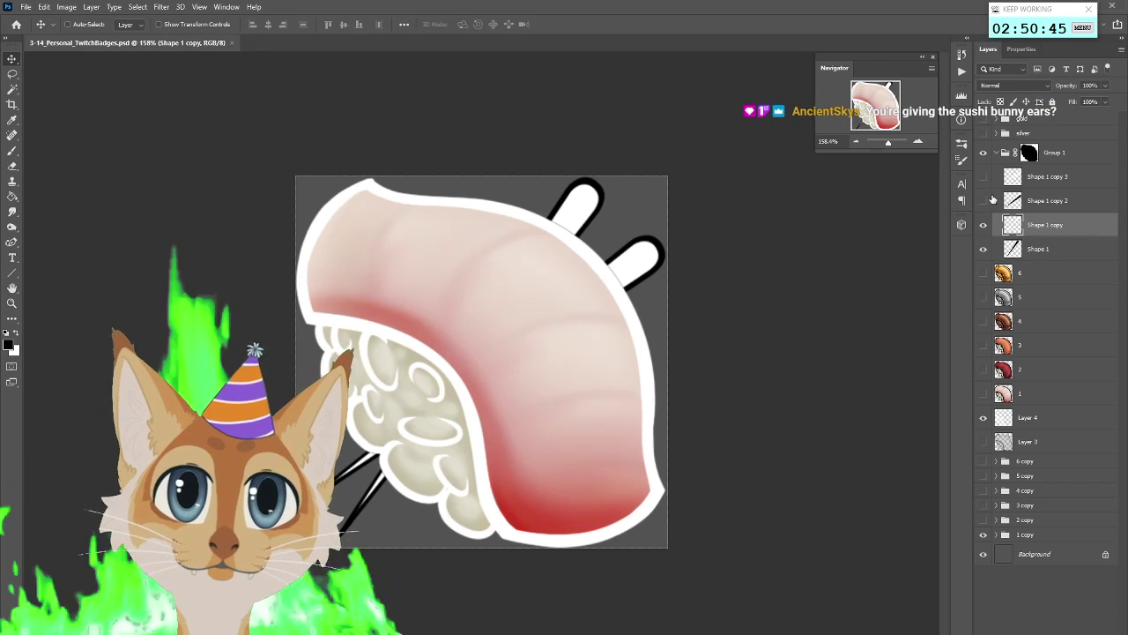
pyautogui.click(986, 200)
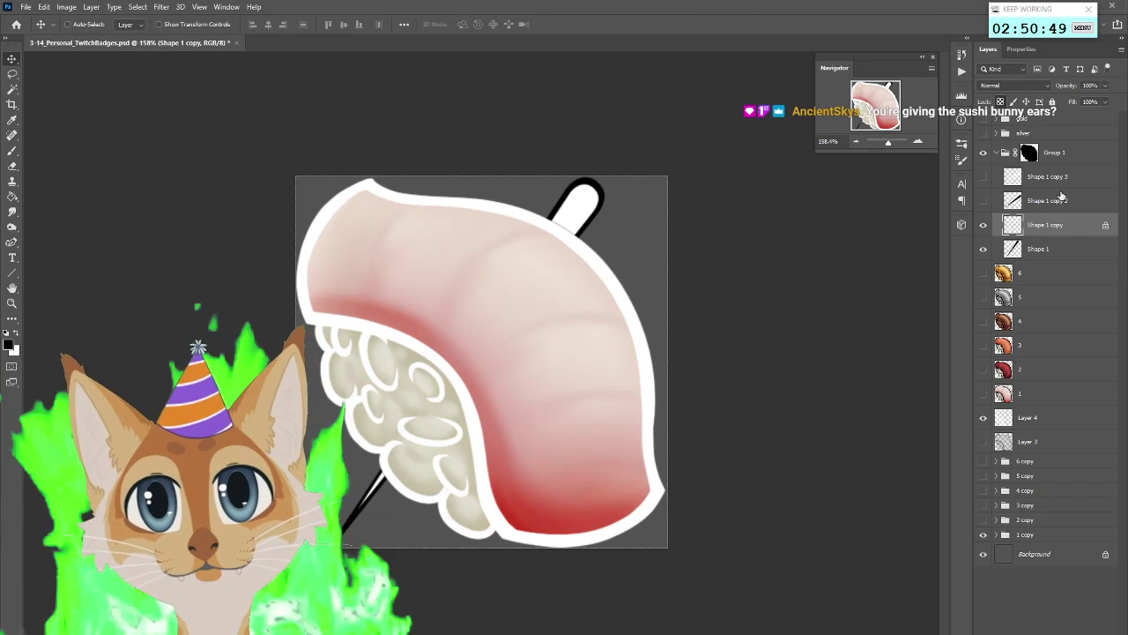
pyautogui.click(11, 345)
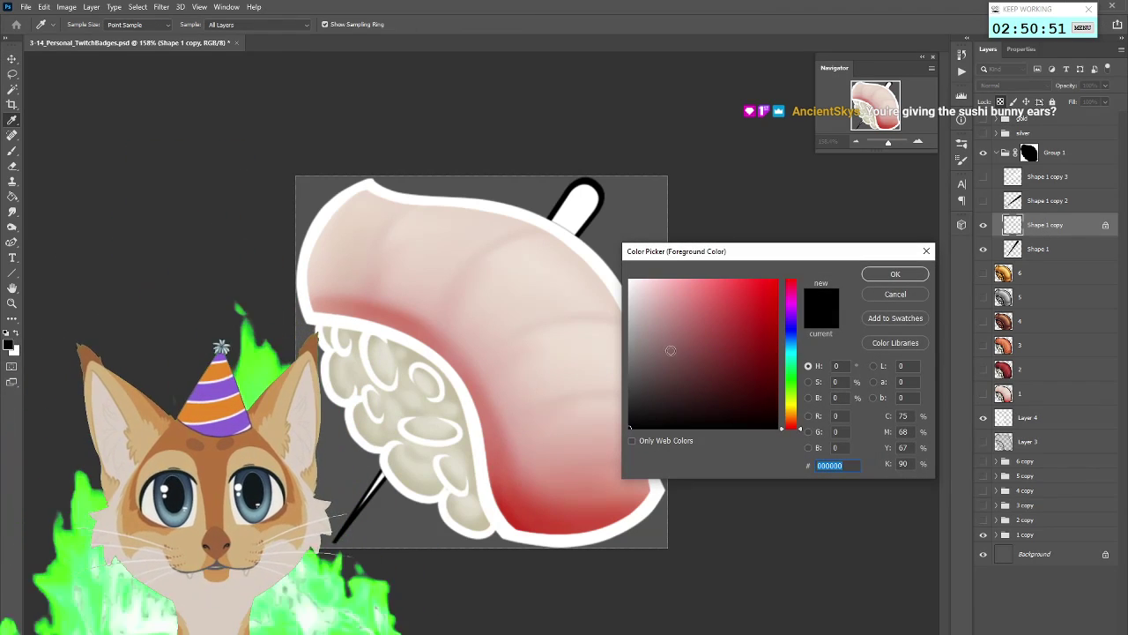
pyautogui.click(896, 273)
pyautogui.press('v')
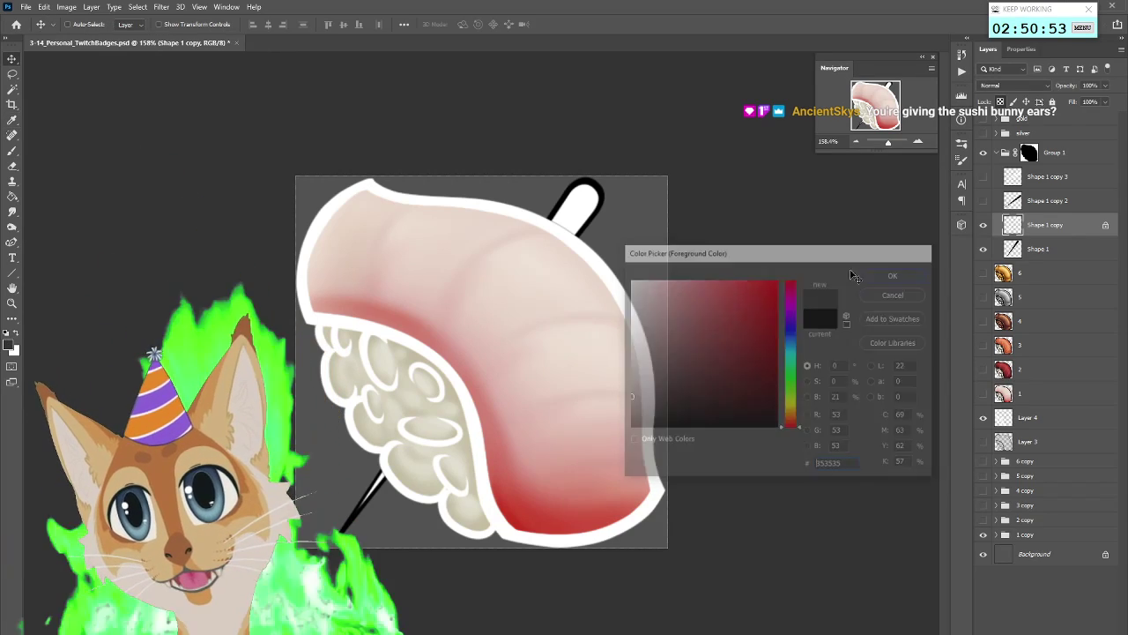
pyautogui.scroll(3, 382, 229)
pyautogui.click(10, 345)
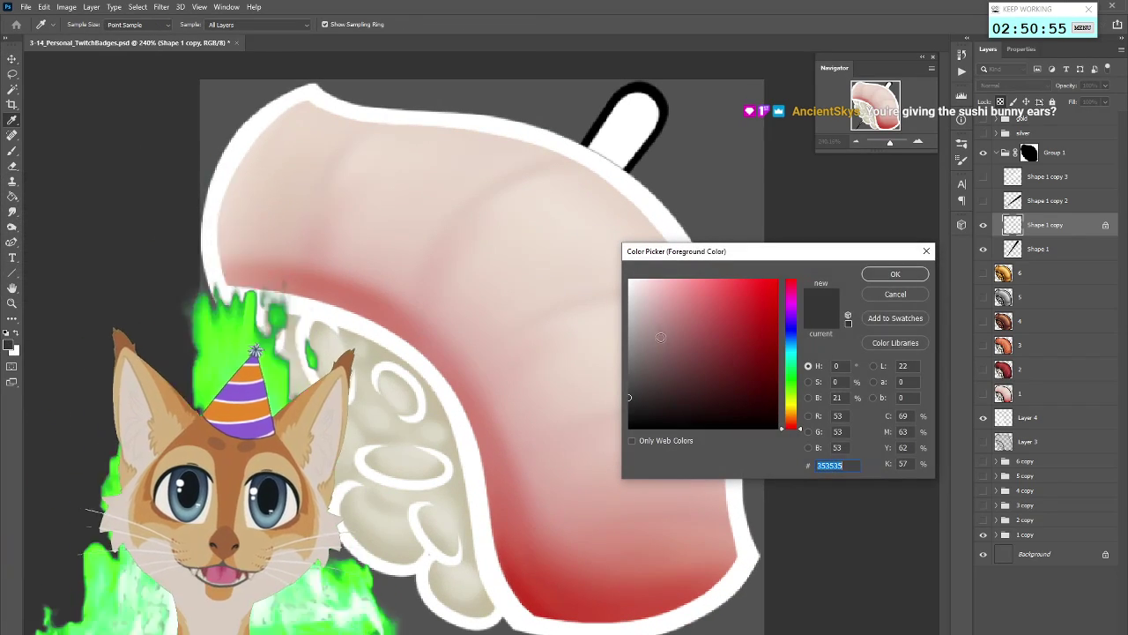
pyautogui.click(629, 347)
pyautogui.click(892, 275)
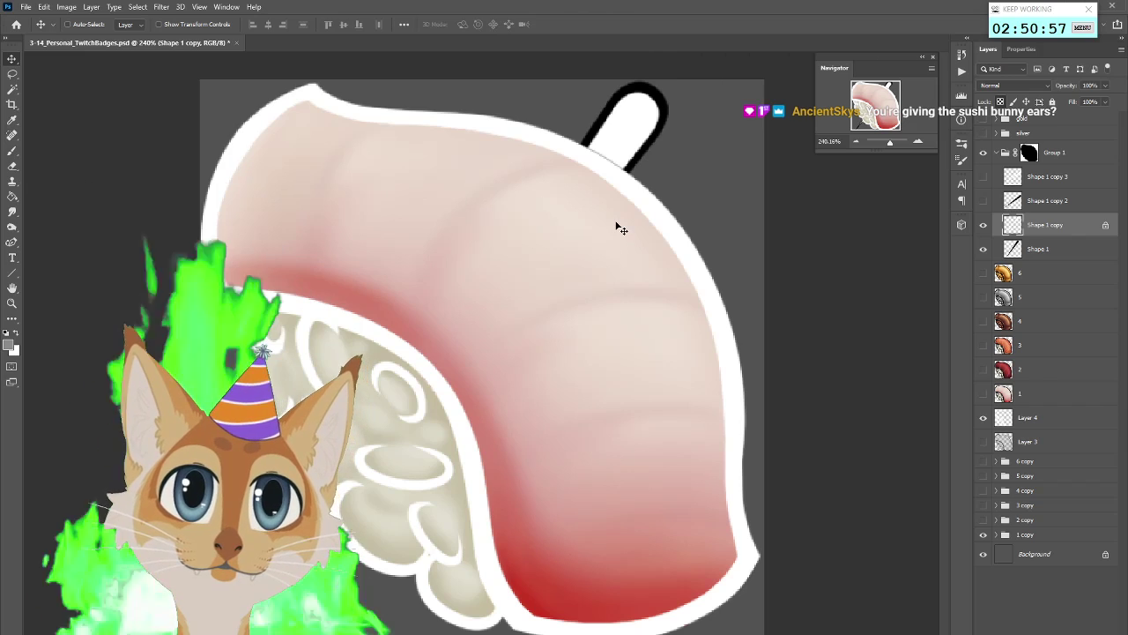
# Paint the chopstick's white fill on Shape 1 copy solid grey using the Hard Round Pressure Size brush at 60 px
pyautogui.press('F5')
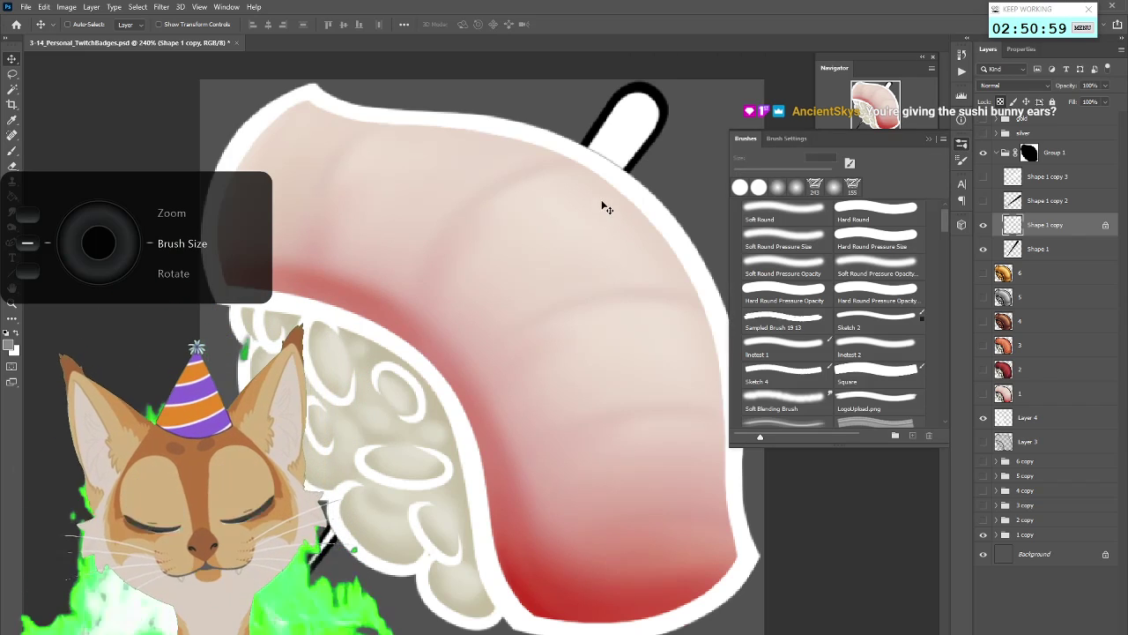
pyautogui.click(902, 242)
pyautogui.press('F5')
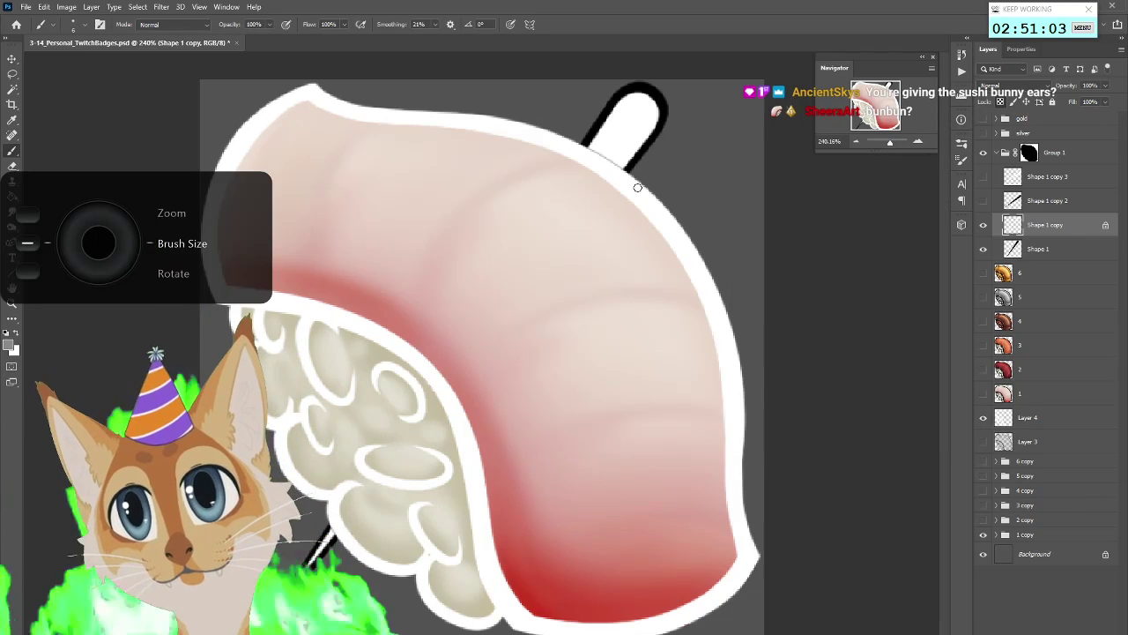
pyautogui.press(']')
pyautogui.press(']')
pyautogui.press(']')
pyautogui.press(']')
pyautogui.press(']')
pyautogui.moveTo(659, 91); pyautogui.dragTo(621, 147)
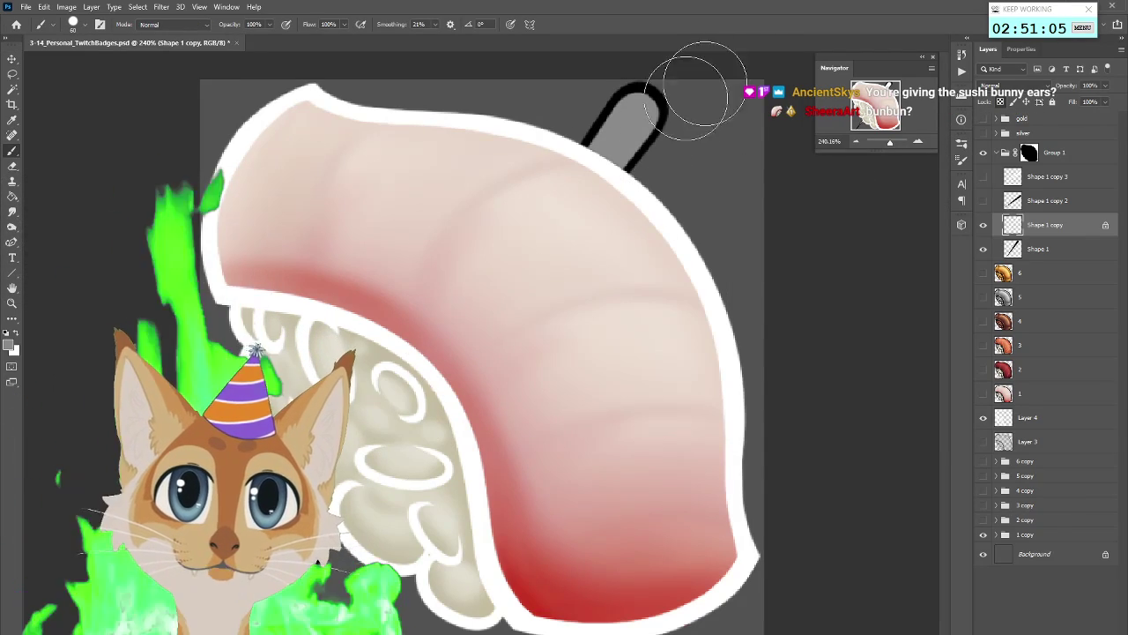
# Switch to a soft round pressure brush with a darker grey and shade the chopstick's edges
pyautogui.click(962, 143)
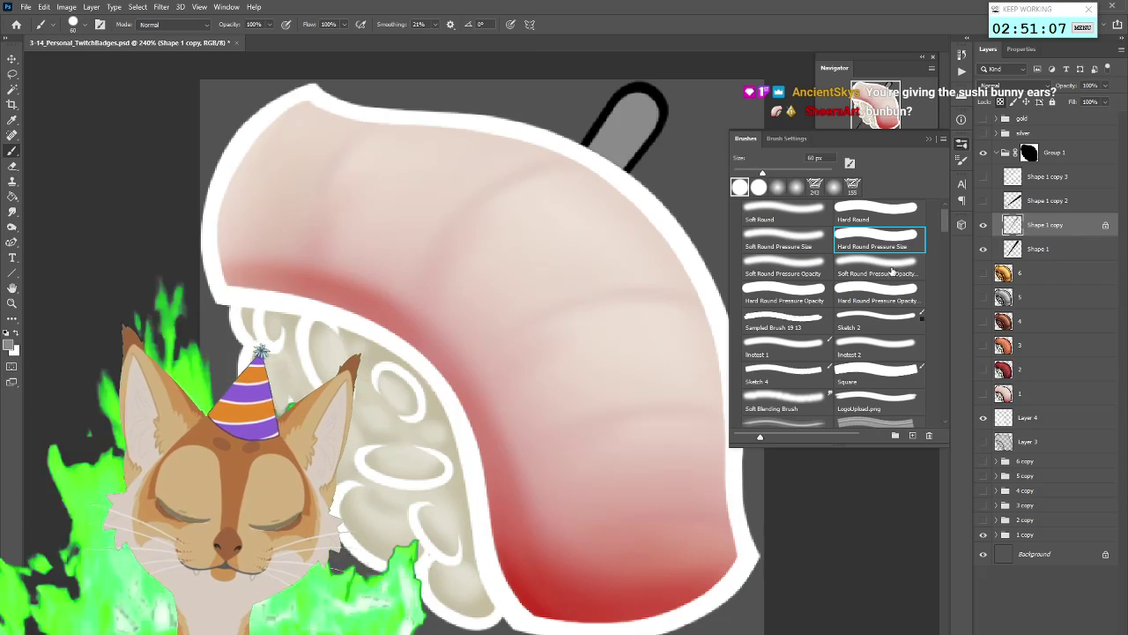
pyautogui.press('.')
pyautogui.click(962, 144)
pyautogui.click(11, 345)
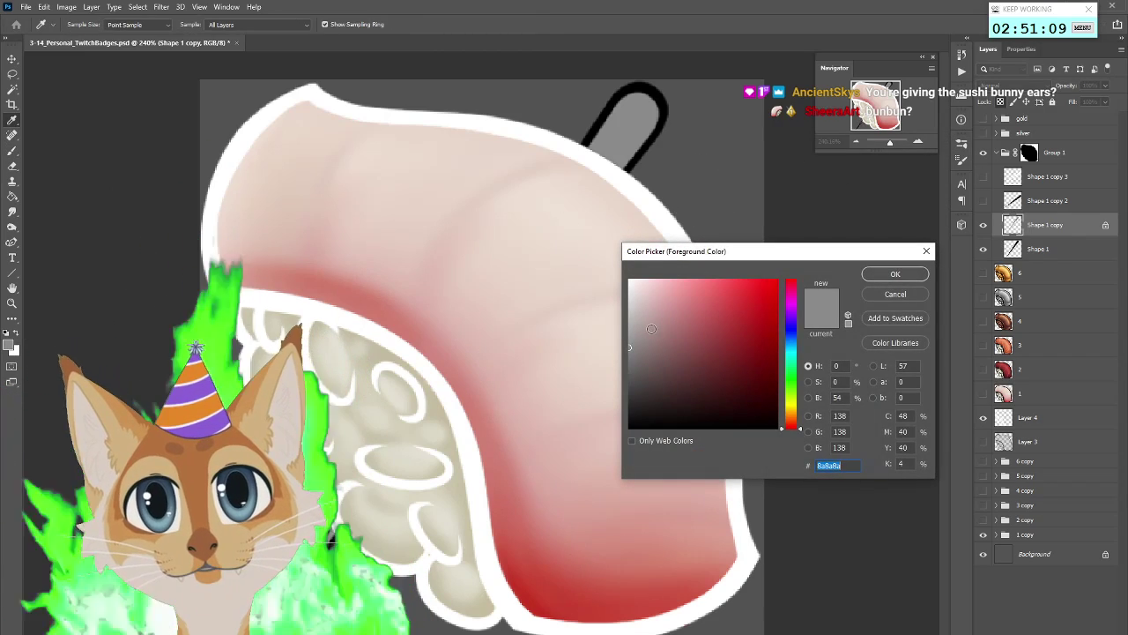
pyautogui.click(916, 277)
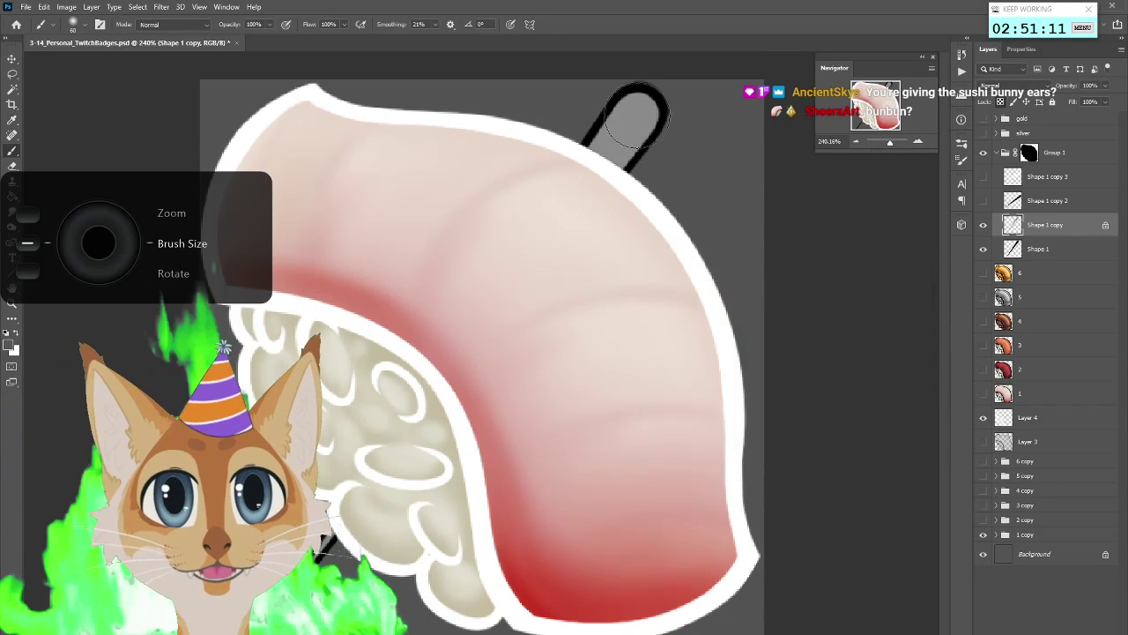
pyautogui.moveTo(639, 113)
pyautogui.mouseDown()
pyautogui.moveTo(579, 229)
pyautogui.moveTo(668, 115)
pyautogui.moveTo(573, 143)
pyautogui.moveTo(628, 85)
pyautogui.moveTo(537, 216)
pyautogui.moveTo(604, 117)
pyautogui.moveTo(576, 130)
pyautogui.moveTo(675, 118)
pyautogui.mouseUp()
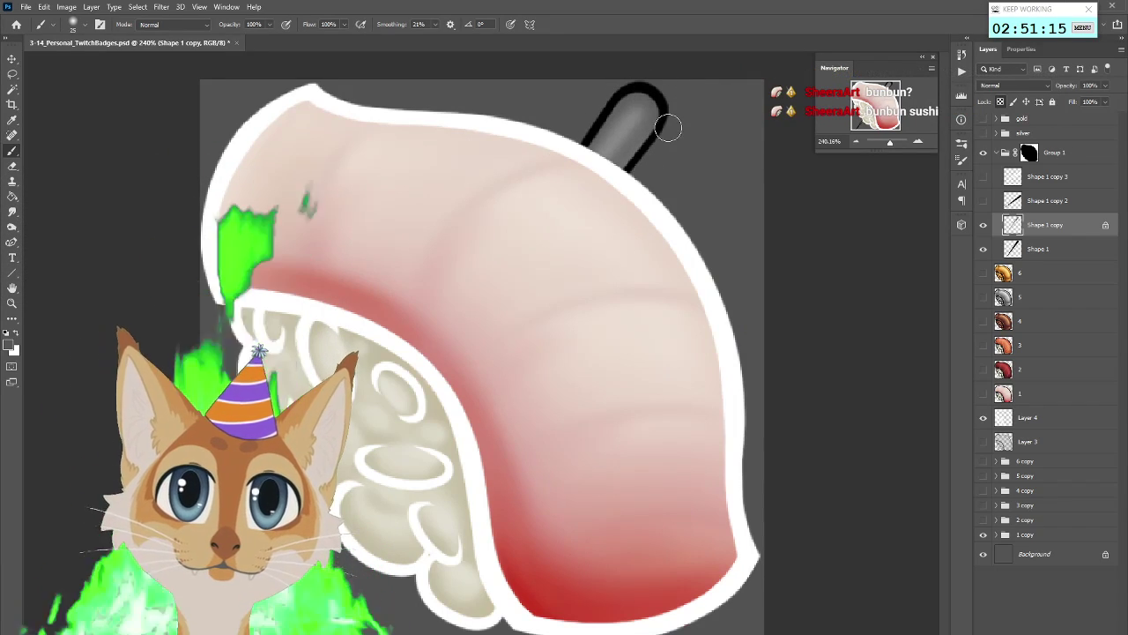
# Deepen the shading around the chopstick's edges with dark grey #313131 and a smaller soft brush
pyautogui.click(10, 343)
pyautogui.click(892, 275)
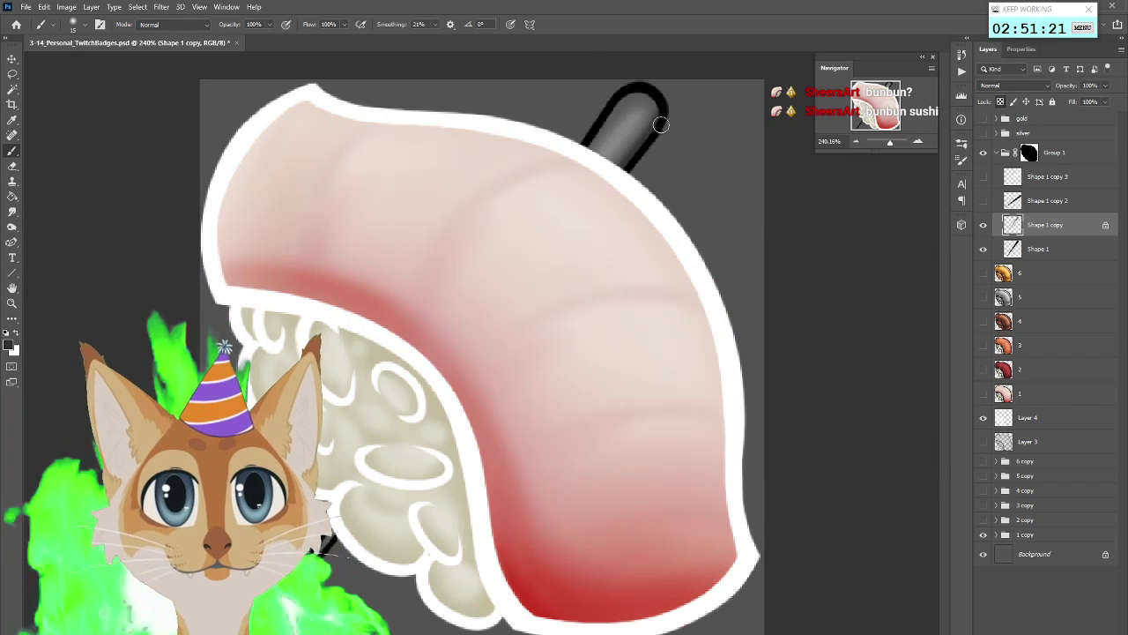
pyautogui.moveTo(644, 82)
pyautogui.mouseDown()
pyautogui.moveTo(664, 109)
pyautogui.moveTo(592, 124)
pyautogui.moveTo(627, 99)
pyautogui.moveTo(562, 183)
pyautogui.moveTo(657, 85)
pyautogui.moveTo(624, 97)
pyautogui.moveTo(663, 127)
pyautogui.moveTo(642, 95)
pyautogui.moveTo(598, 194)
pyautogui.moveTo(635, 130)
pyautogui.moveTo(610, 159)
pyautogui.mouseUp()
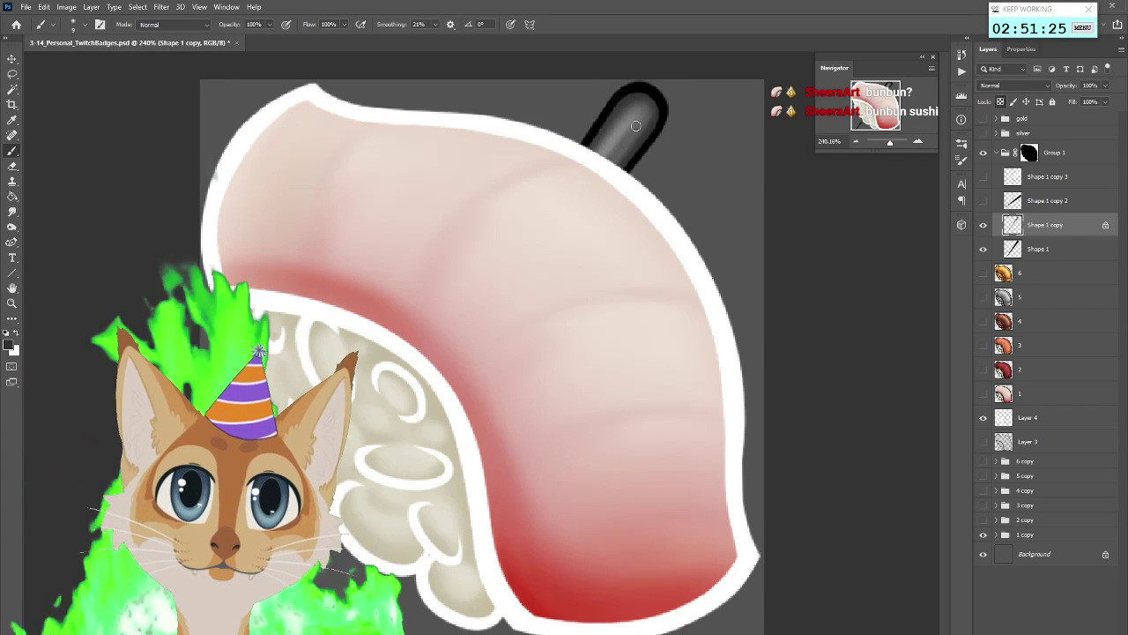
pyautogui.click(8, 344)
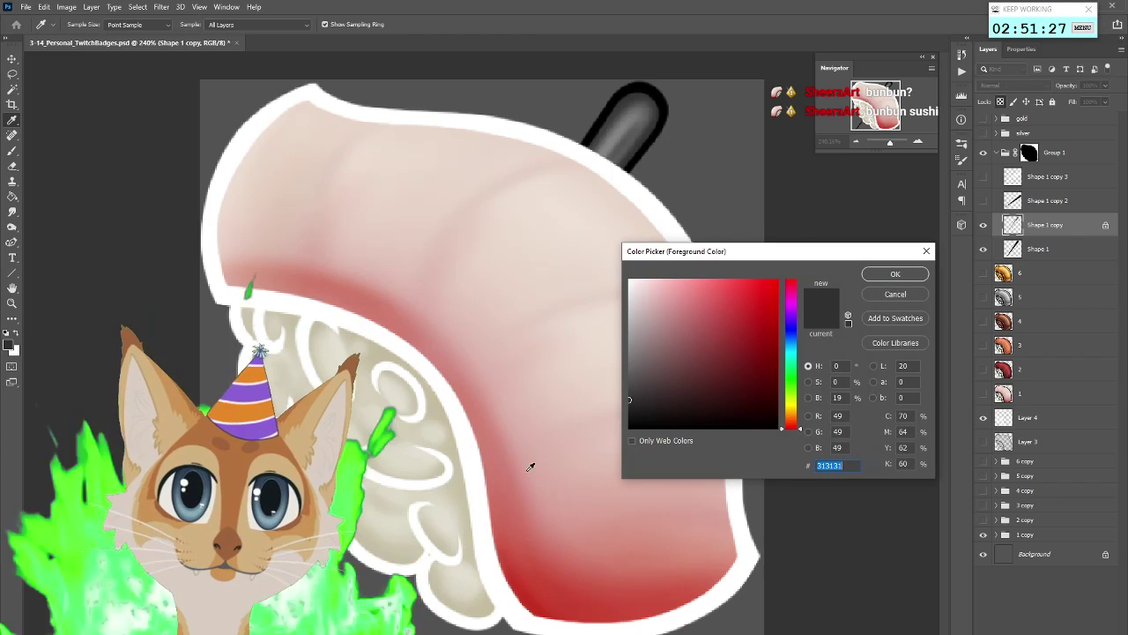
pyautogui.click(897, 298)
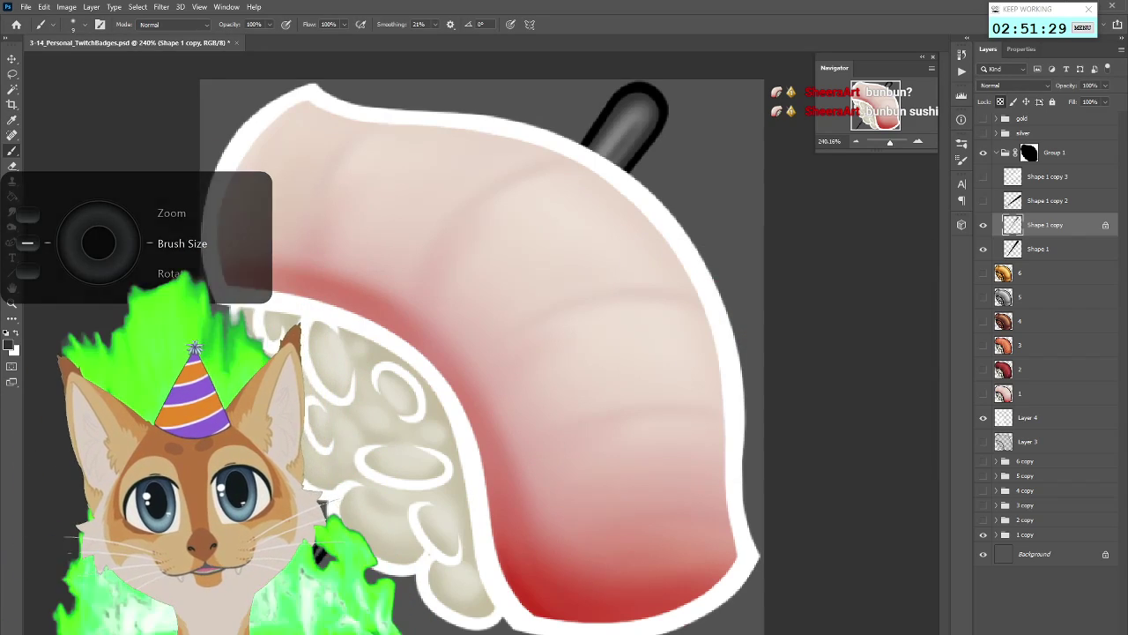
# Set the foreground colour to light grey #bbbbbb, try a highlight stroke along the chopstick, and undo it
pyautogui.click(12, 349)
pyautogui.moveTo(631, 316); pyautogui.dragTo(552, 320)
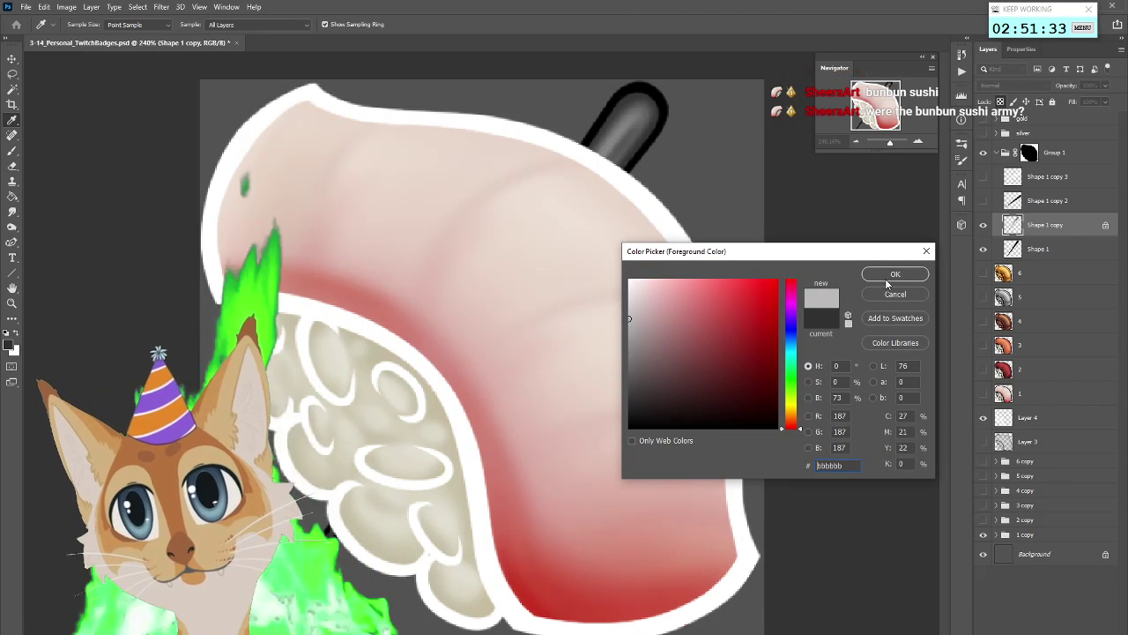
pyautogui.click(892, 277)
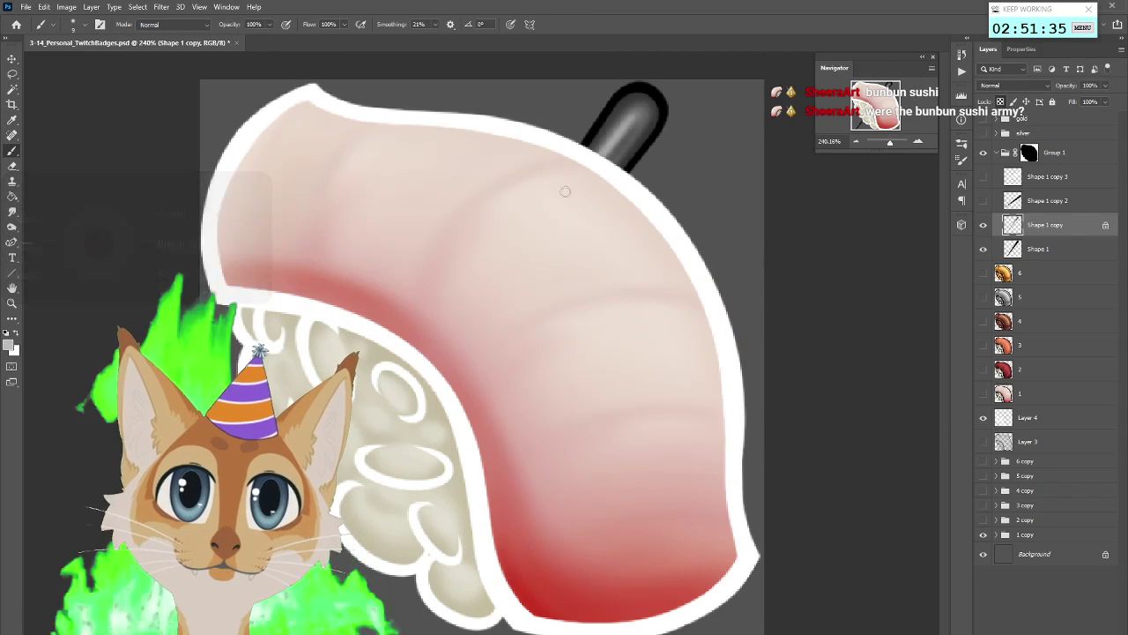
pyautogui.moveTo(633, 121); pyautogui.dragTo(610, 155)
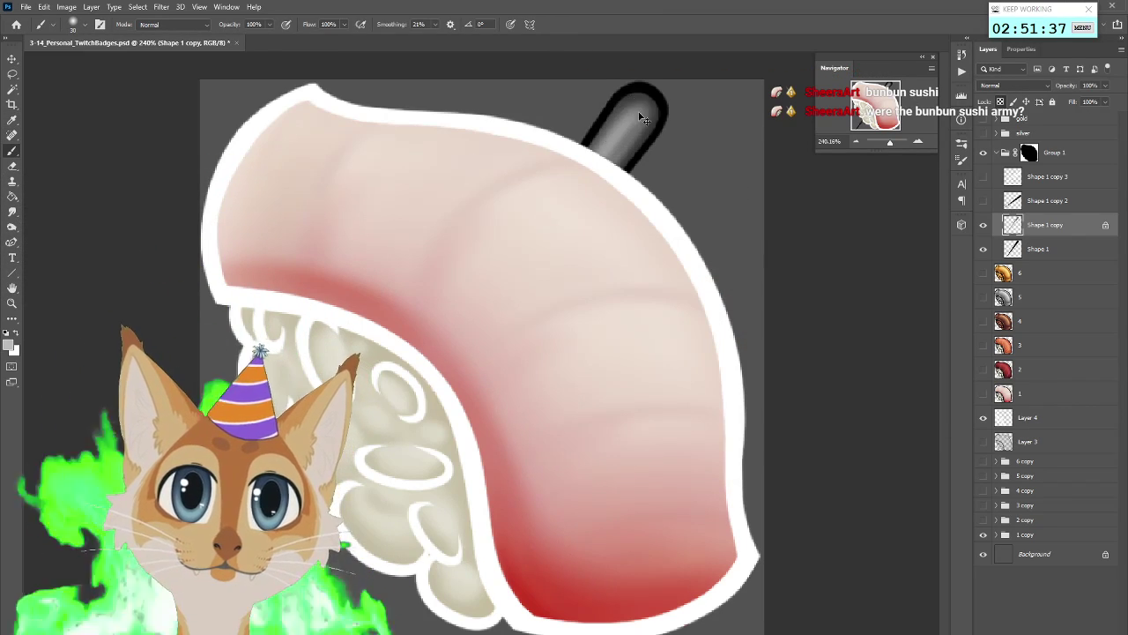
pyautogui.hotkey('ctrl', 'z')
# Brush light grey highlights lengthwise along the visible chopstick end, adjusting the soft brush size for the strokes
pyautogui.press('[')
pyautogui.press('[')
pyautogui.press('[')
pyautogui.press('[')
pyautogui.press('[')
pyautogui.moveTo(632, 116); pyautogui.dragTo(585, 174)
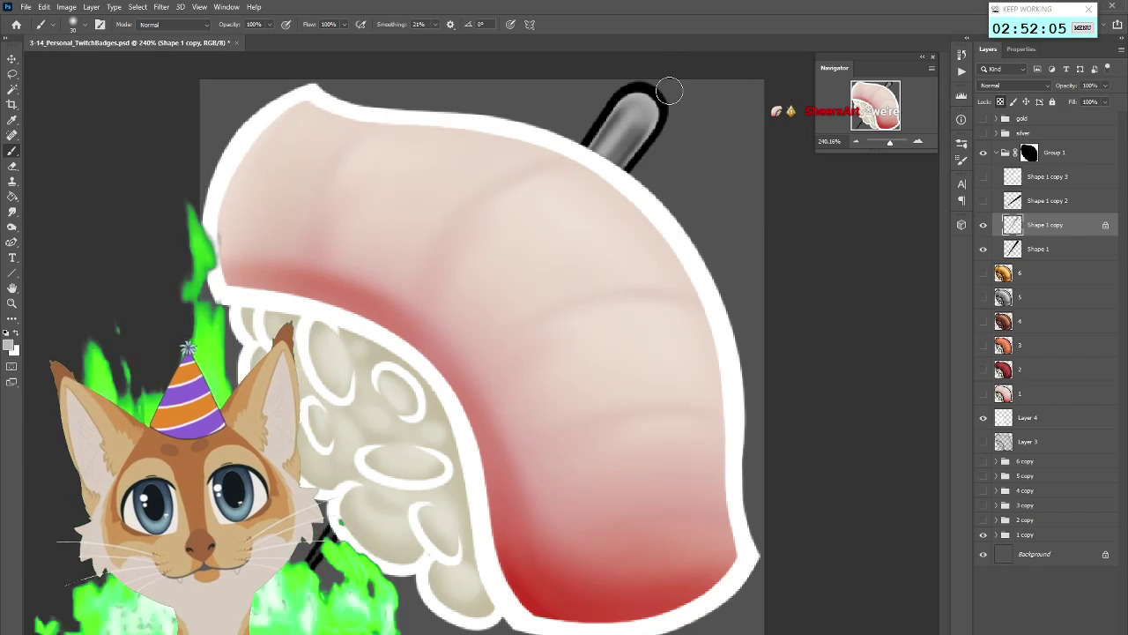
pyautogui.press(']')
pyautogui.press(']')
pyautogui.press(']')
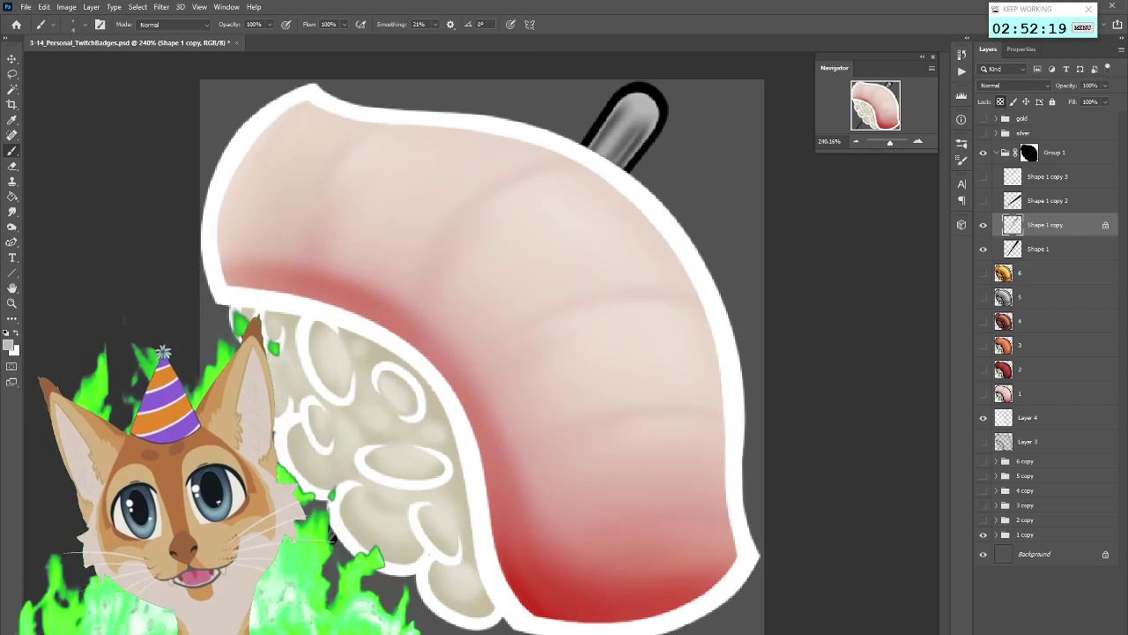
# Choose a lighter near-white grey and paint brighter metallic highlights along the chopstick
pyautogui.click(11, 346)
pyautogui.click(630, 296)
pyautogui.click(895, 277)
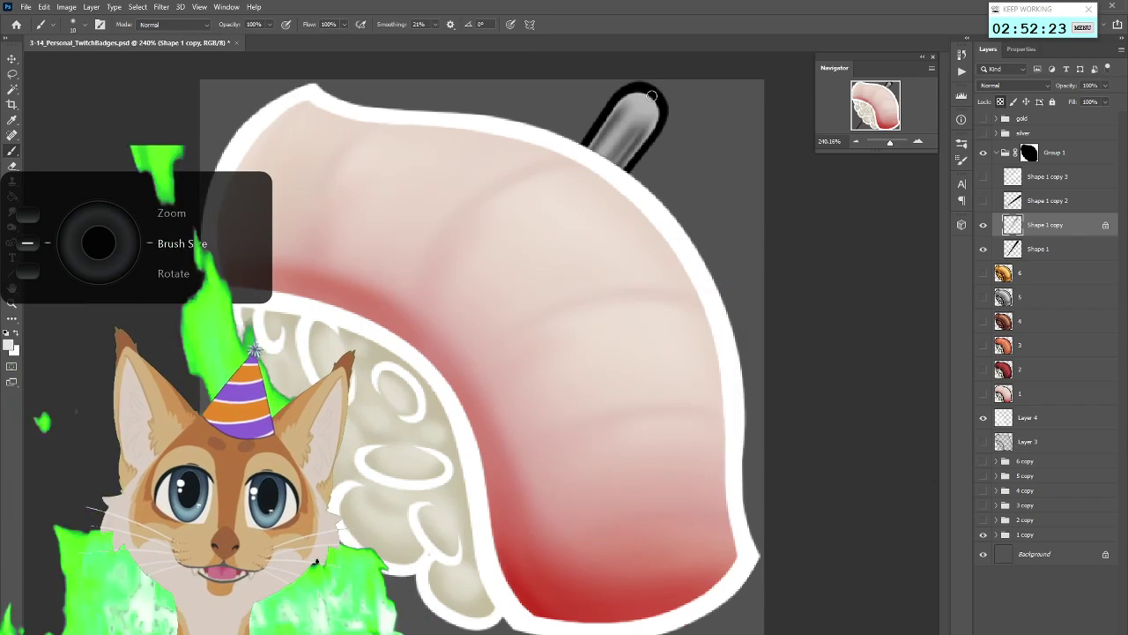
pyautogui.moveTo(621, 126); pyautogui.dragTo(608, 149)
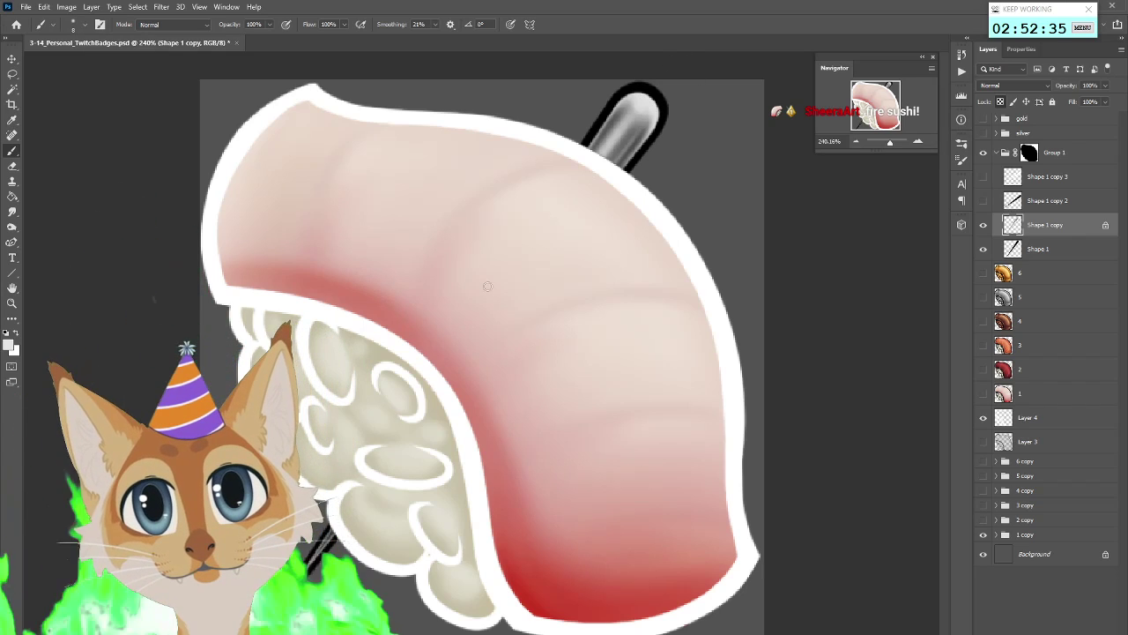
# Add small white glints at the chopstick's rounded end using a smaller brush
pyautogui.press('[')
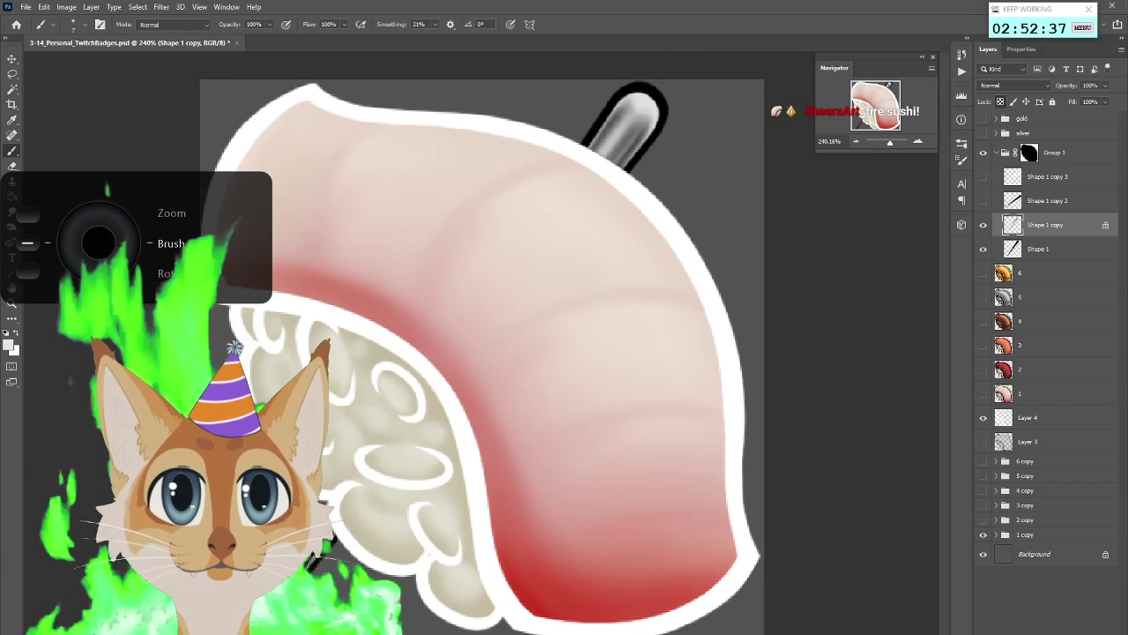
pyautogui.click(10, 346)
pyautogui.click(885, 272)
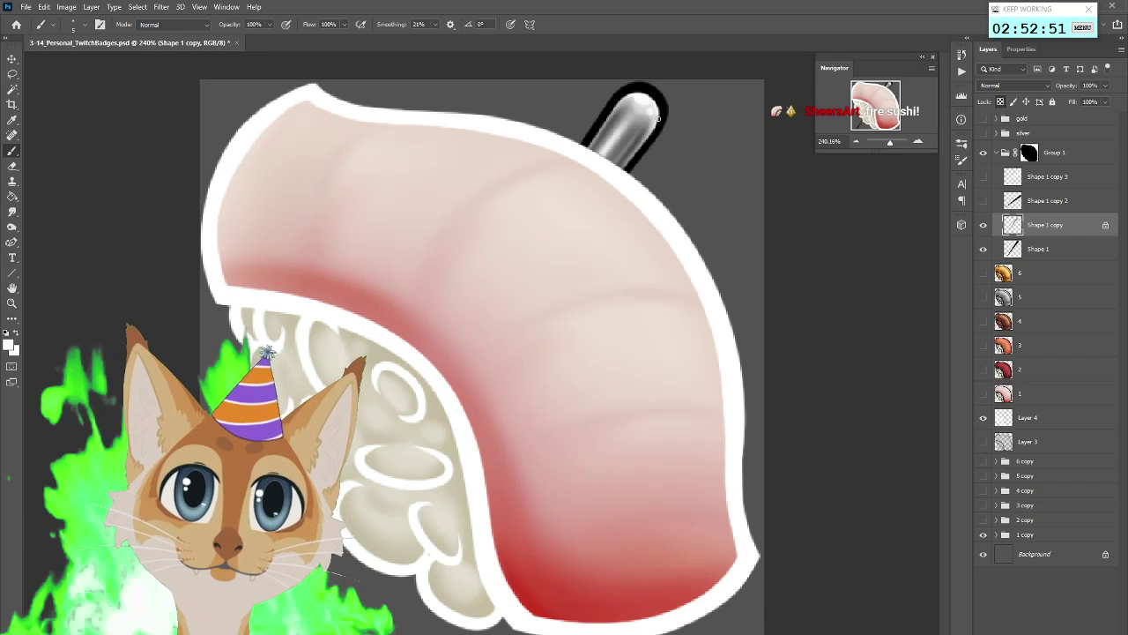
pyautogui.scroll(-5, 707, 97)
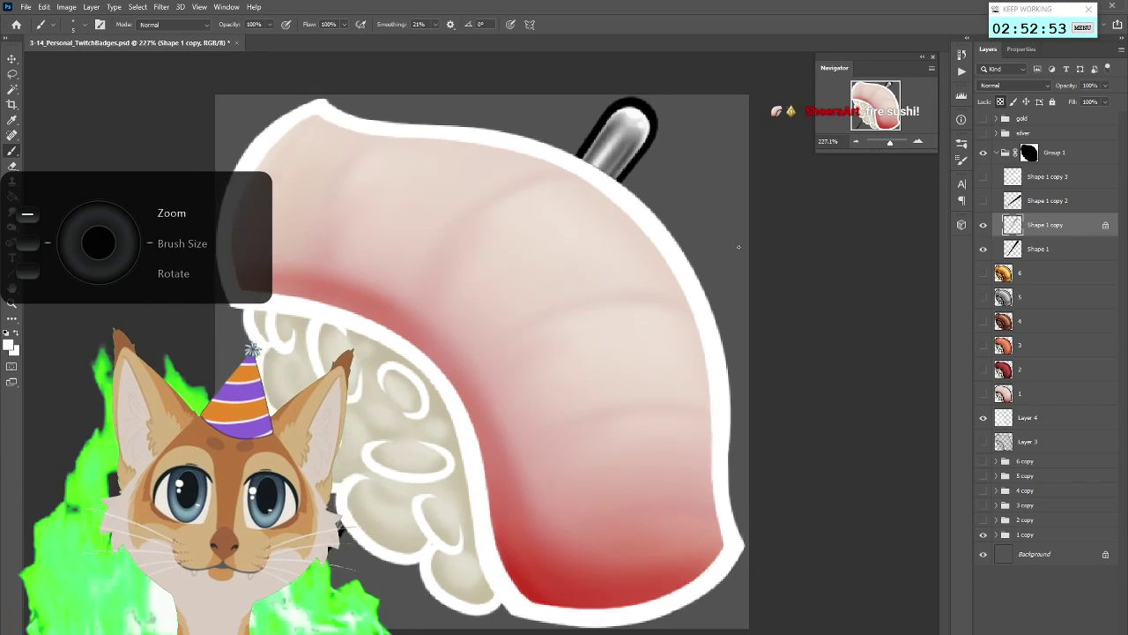
pyautogui.scroll(1, 739, 252)
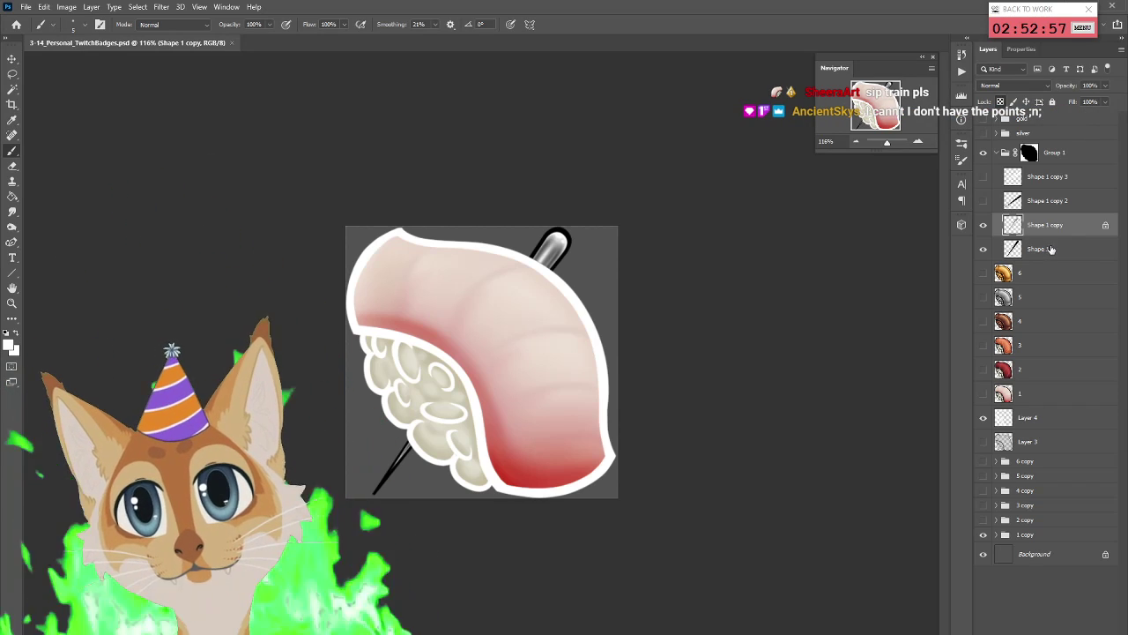
# Free-transform Shape 1 and Shape 1 copy together, stretching the chopstick slightly outward at its pointed tip
pyautogui.hotkey('alt', '[')
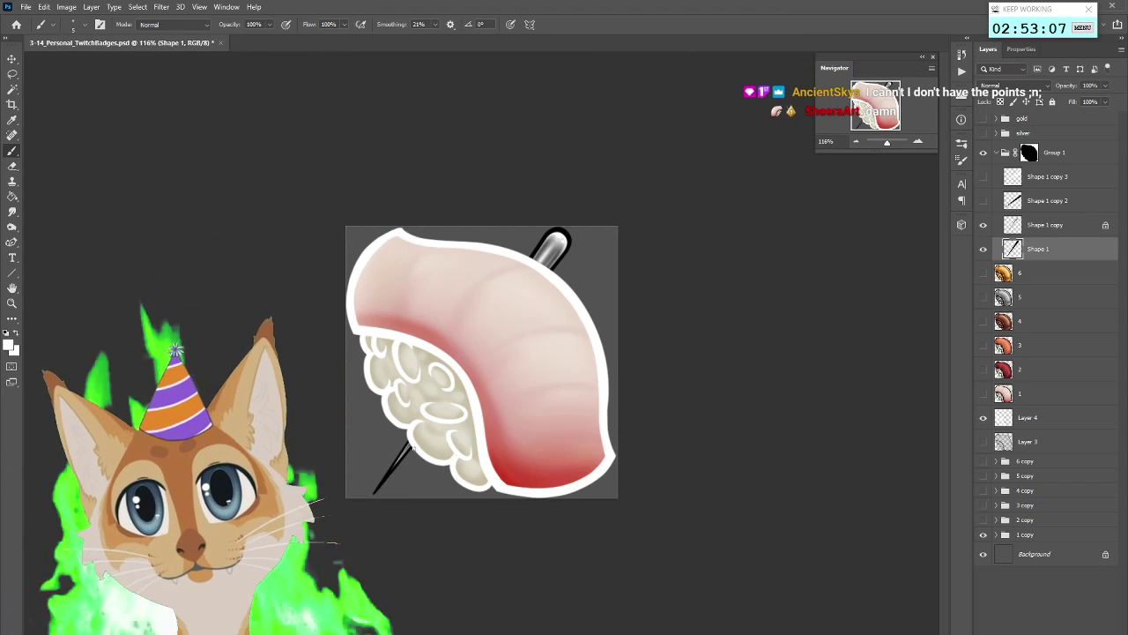
pyautogui.scroll(-2, 418, 440)
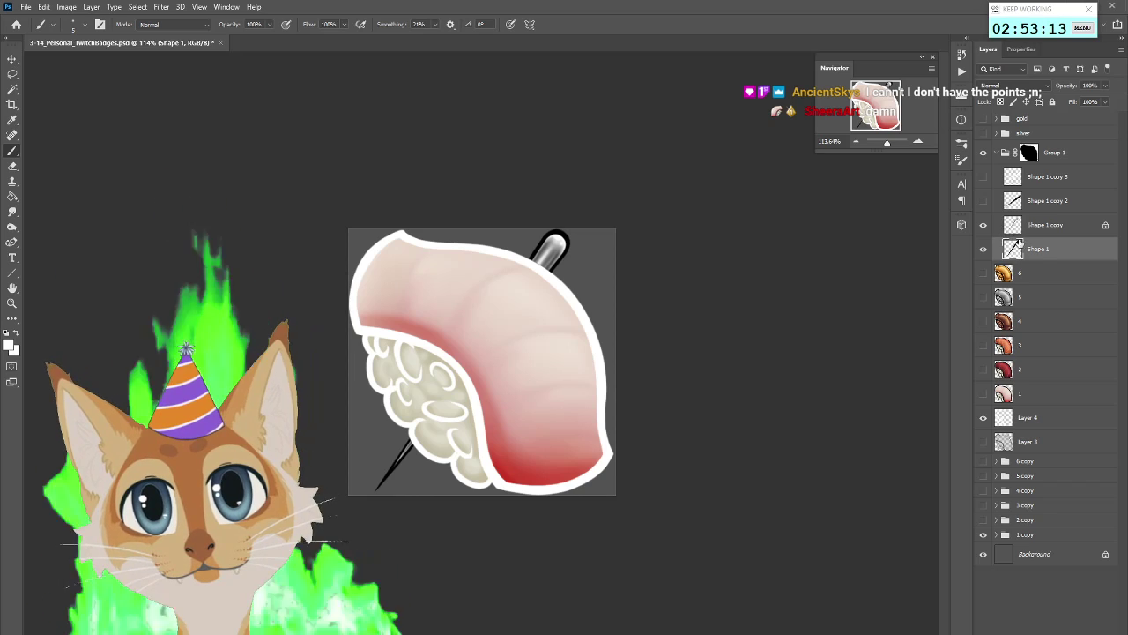
pyautogui.keyDown('shift'); pyautogui.click(1040, 225); pyautogui.keyUp('shift')
pyautogui.press('l')
pyautogui.rightClick(429, 367)
pyautogui.click(497, 471)
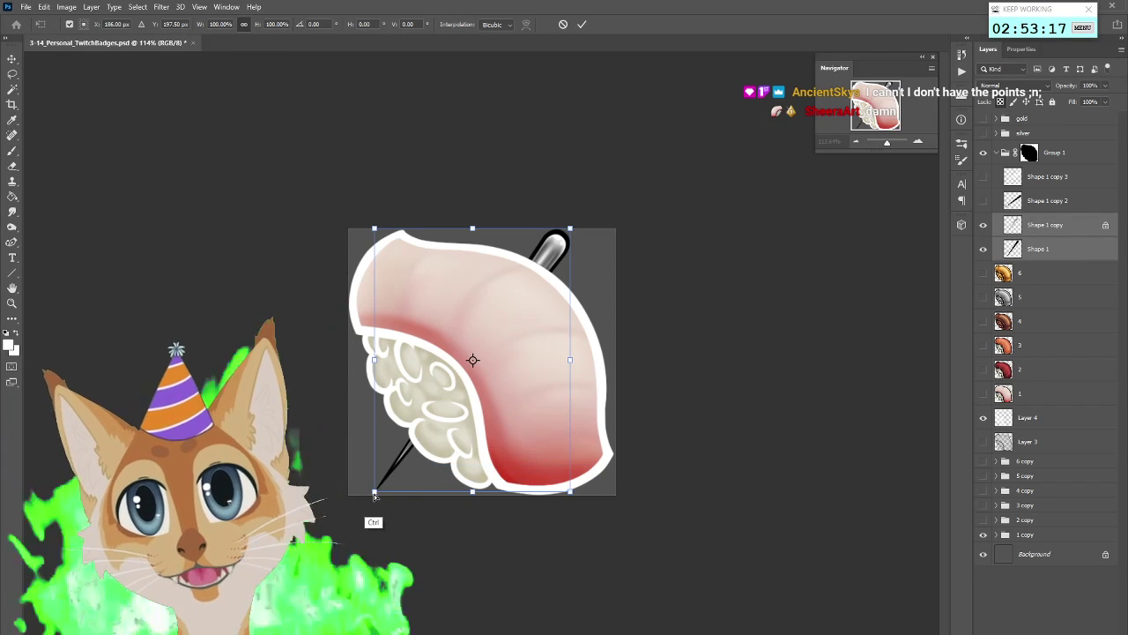
pyautogui.moveTo(373, 492); pyautogui.dragTo(373, 493)
pyautogui.click(582, 24)
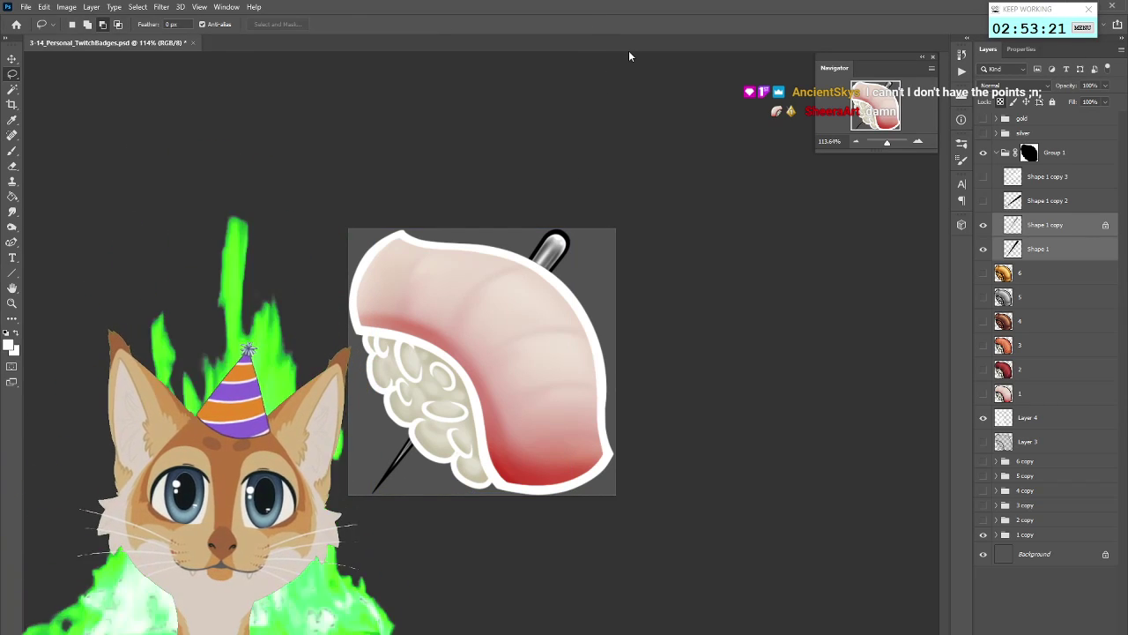
# Duplicate the Shape 1 and Shape 1 copy layers together to make a second shaded chopstick
pyautogui.rightClick(1054, 182)
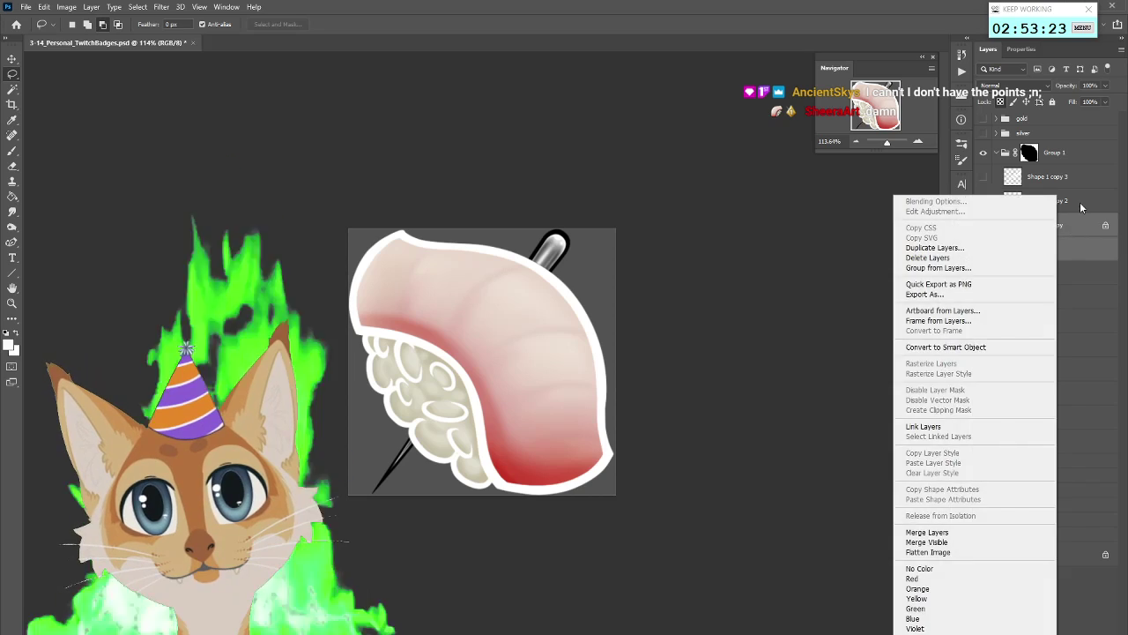
pyautogui.press('Escape')
pyautogui.click(1039, 248)
pyautogui.keyDown('shift'); pyautogui.click(1056, 226); pyautogui.keyUp('shift')
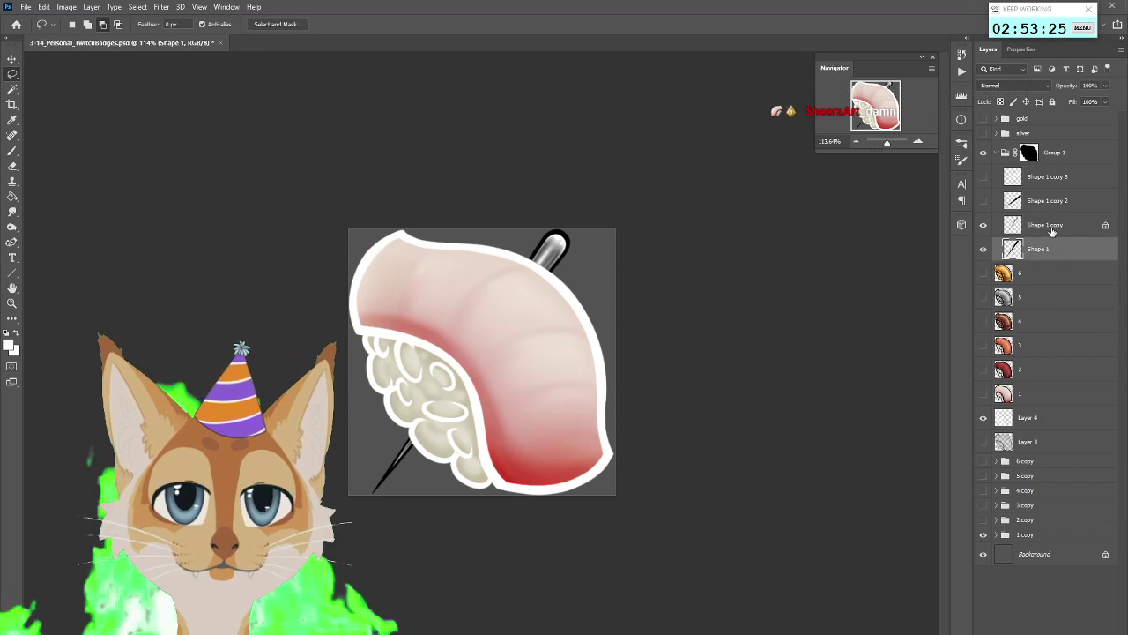
pyautogui.rightClick(1062, 227)
pyautogui.click(945, 245)
pyautogui.click(927, 304)
pyautogui.rightClick(528, 329)
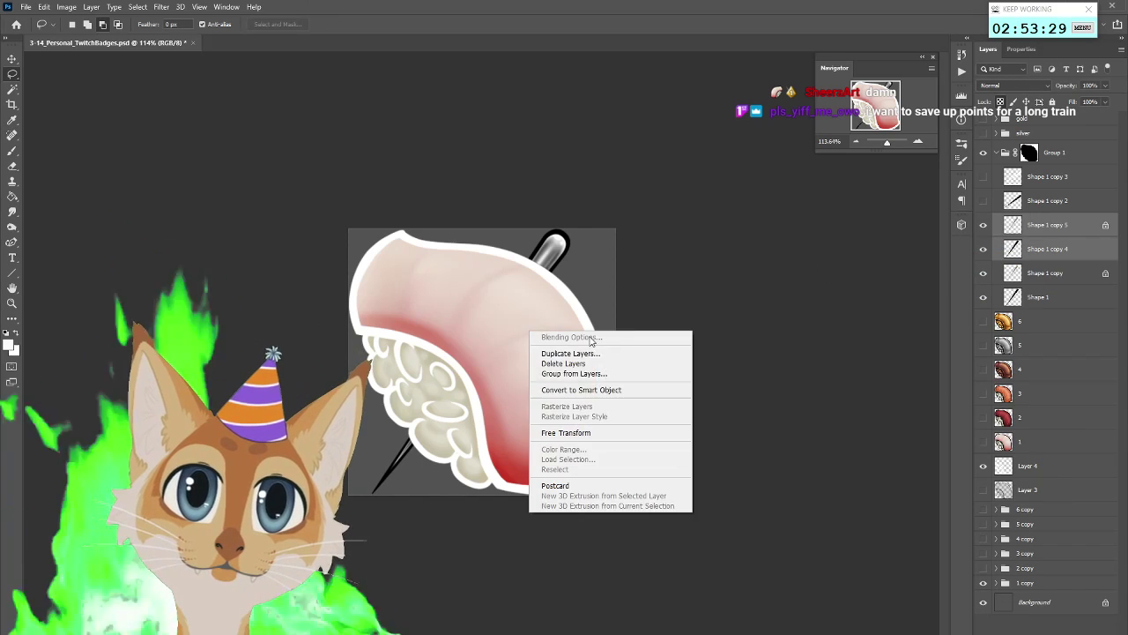
pyautogui.click(573, 431)
pyautogui.moveTo(645, 345); pyautogui.dragTo(632, 378)
pyautogui.moveTo(537, 408); pyautogui.dragTo(535, 406)
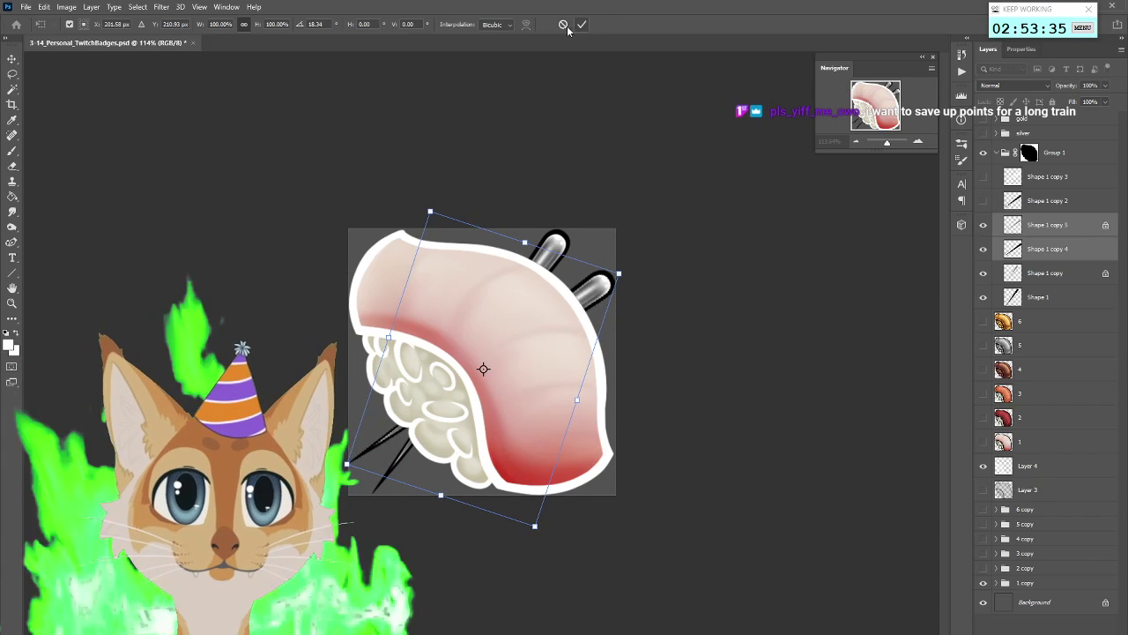
pyautogui.click(563, 24)
# Show the old second chopstick as a reference, then rotate the duplicated chopstick layers about 18° and align them over it
pyautogui.click(983, 178)
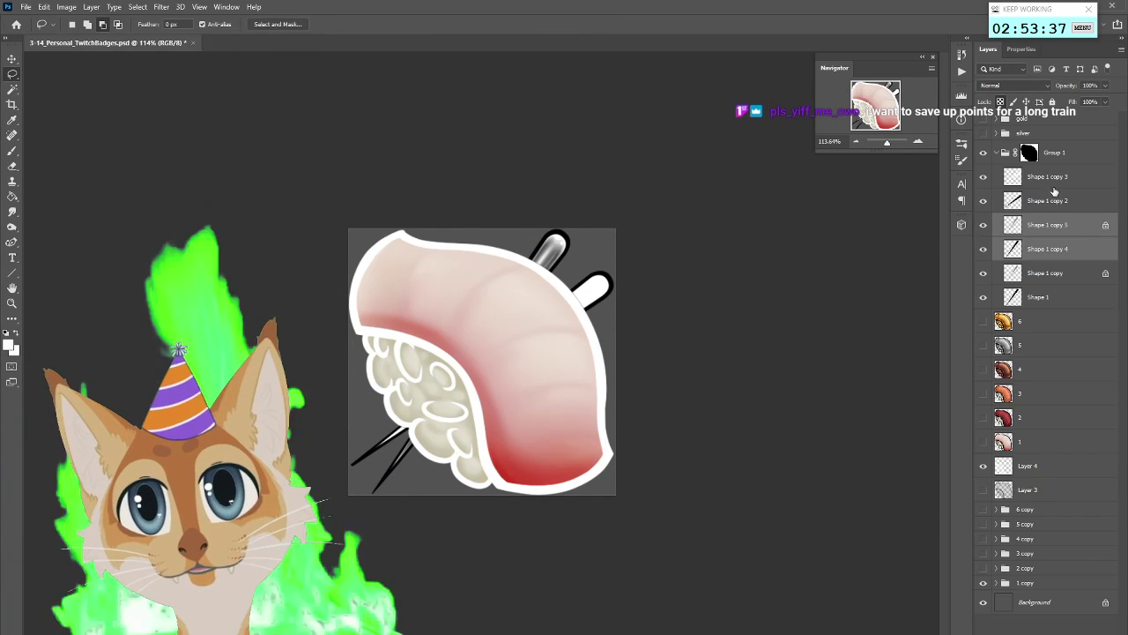
pyautogui.click(1054, 191)
pyautogui.click(1058, 224)
pyautogui.keyDown('shift'); pyautogui.click(1064, 255); pyautogui.keyUp('shift')
pyautogui.rightClick(541, 335)
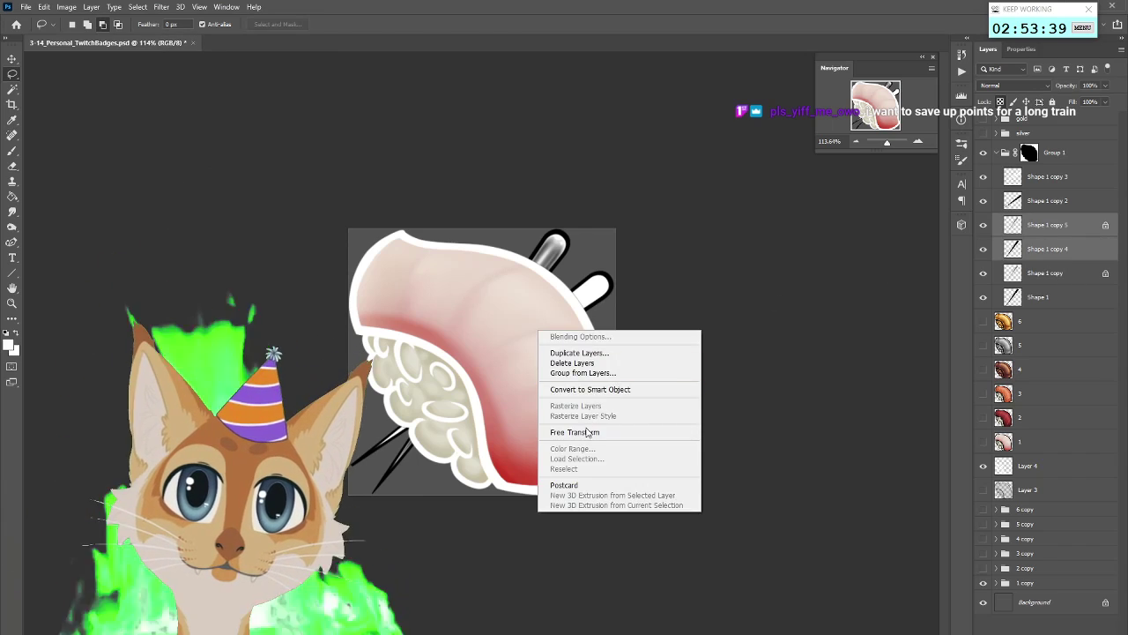
pyautogui.click(579, 430)
pyautogui.moveTo(642, 337)
pyautogui.mouseDown()
pyautogui.moveTo(662, 358)
pyautogui.moveTo(549, 392)
pyautogui.moveTo(641, 360)
pyautogui.mouseUp()
pyautogui.moveTo(533, 395); pyautogui.dragTo(528, 396)
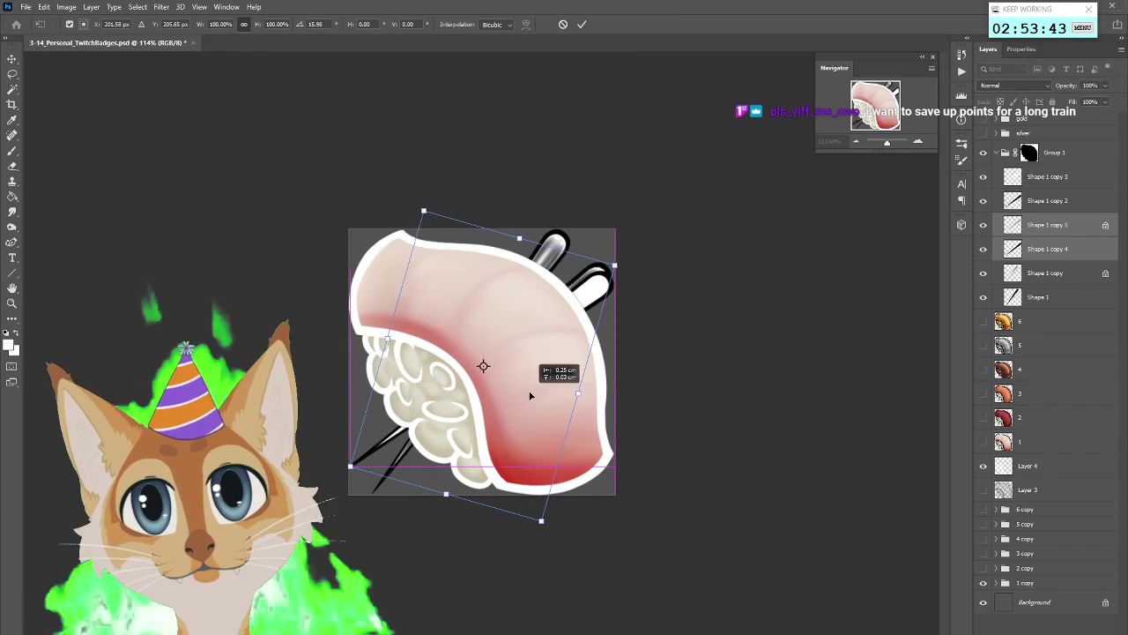
pyautogui.moveTo(615, 369); pyautogui.dragTo(617, 373)
pyautogui.moveTo(522, 403); pyautogui.dragTo(523, 405)
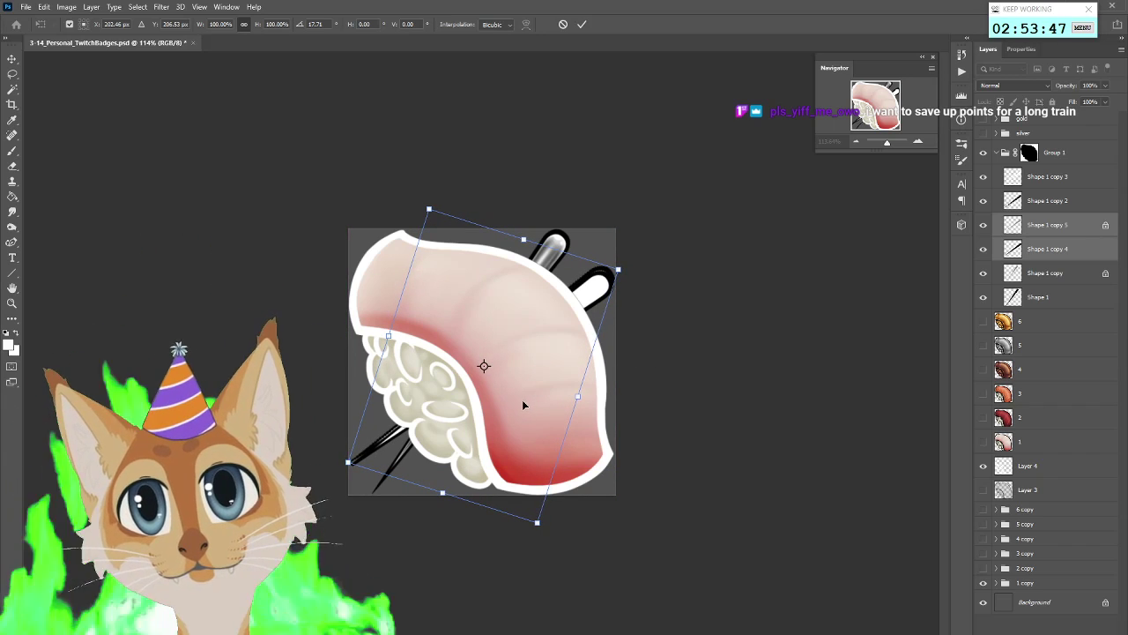
pyautogui.click(582, 24)
# Delete the old unshaded chopstick layers, Shape 1 copy 3 and Shape 1 copy 2
pyautogui.press('l')
pyautogui.click(1047, 176)
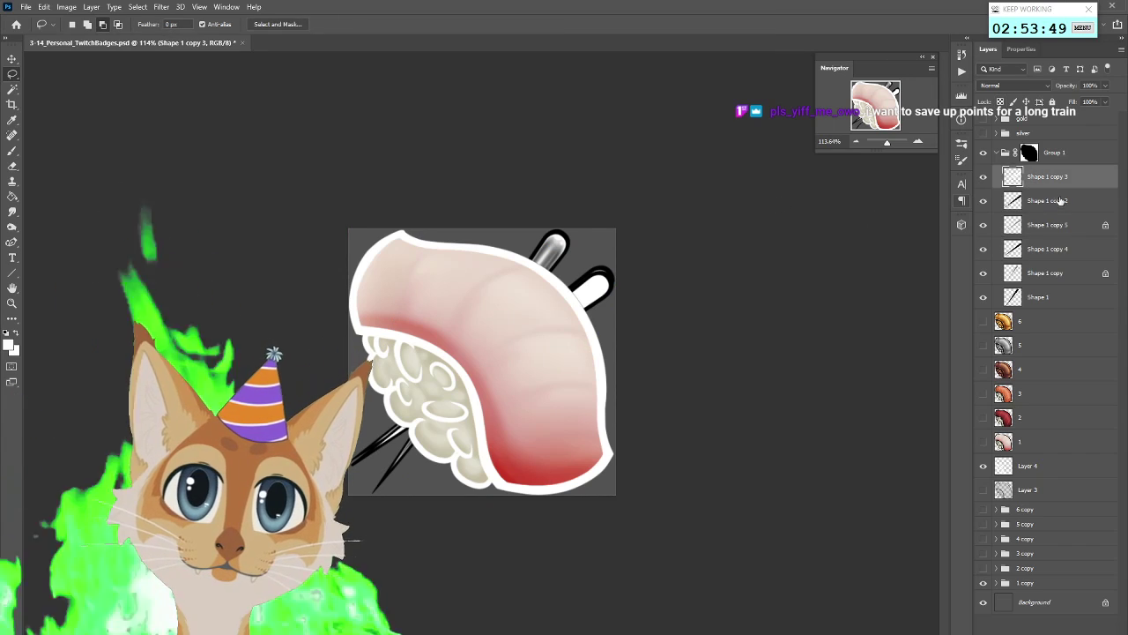
pyautogui.press('Delete')
pyautogui.press('Delete')
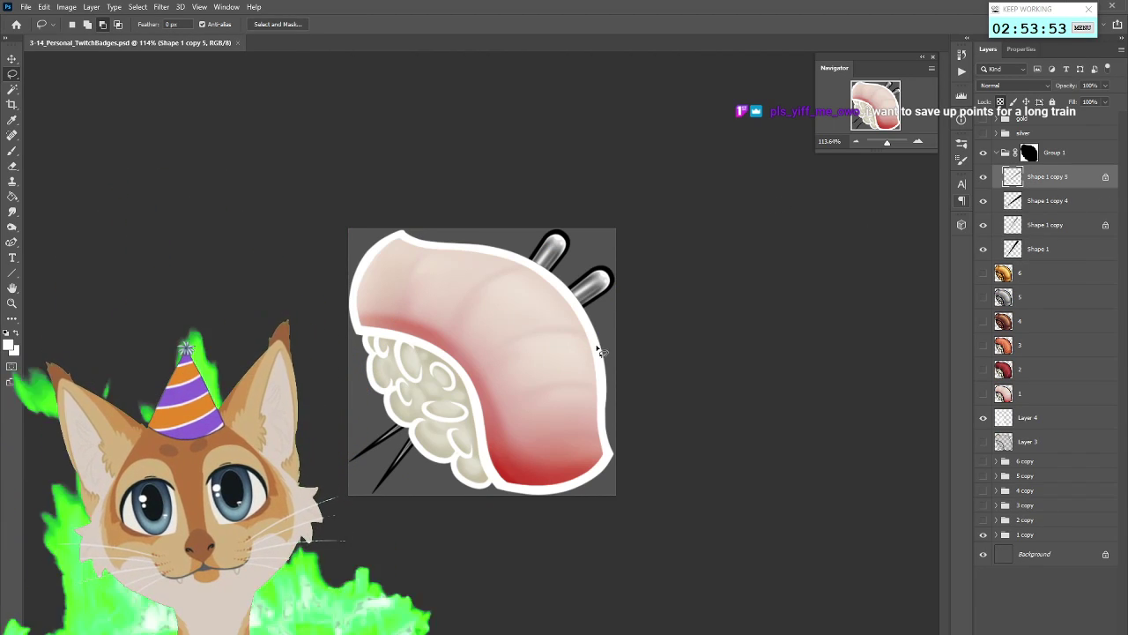
pyautogui.rightClick(614, 301)
pyautogui.click(653, 399)
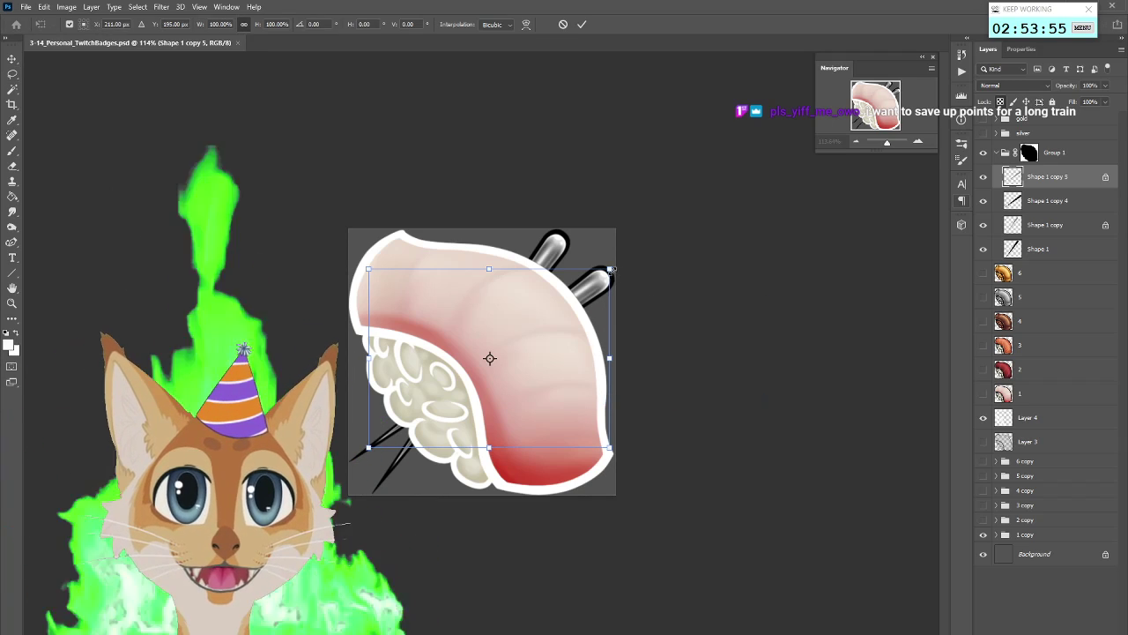
pyautogui.moveTo(610, 270); pyautogui.dragTo(606, 271)
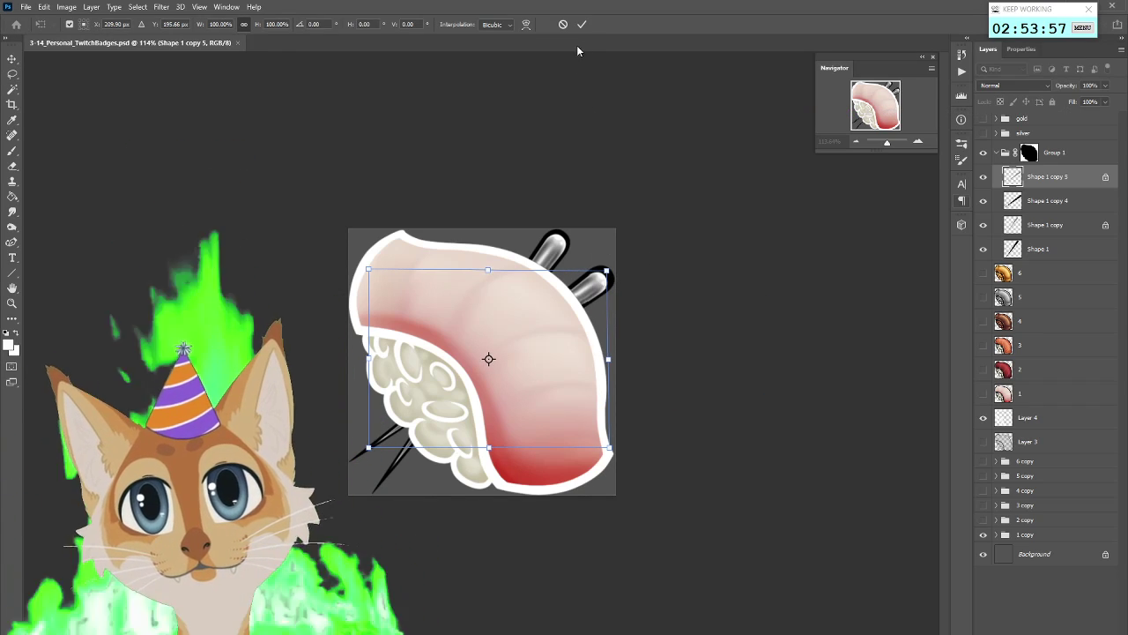
pyautogui.click(562, 24)
# Free-transform Shape 1 copy 5 and Shape 1 copy 4 together, nudging and rotating the second chopstick about 0.8° clockwise
pyautogui.keyDown('ctrl'); pyautogui.click(1047, 200); pyautogui.keyUp('ctrl')
pyautogui.rightClick(611, 294)
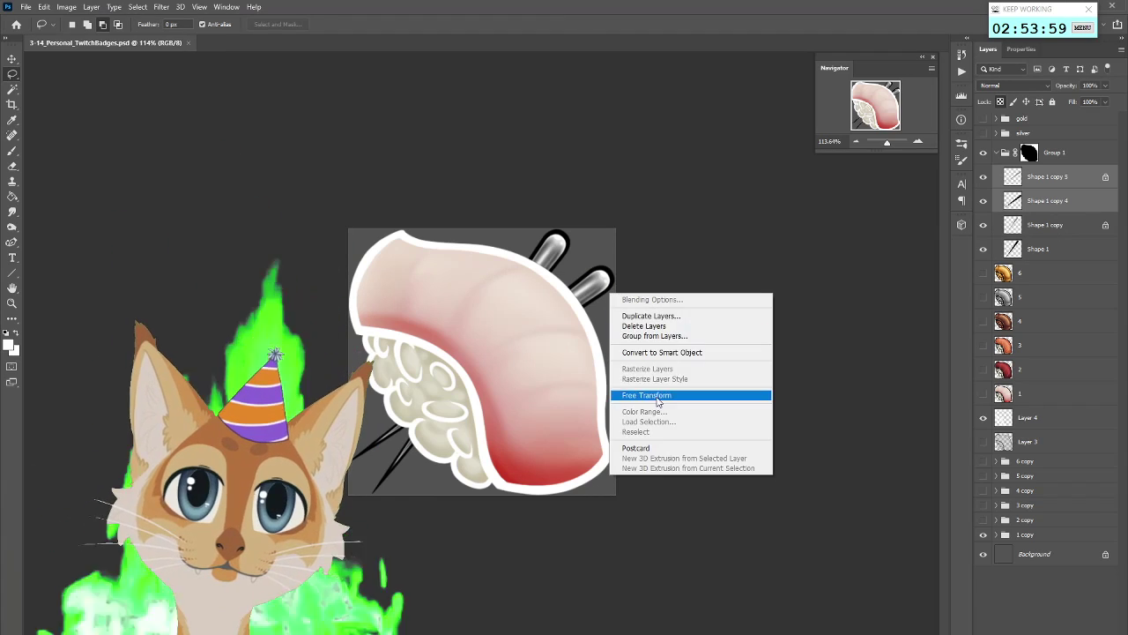
pyautogui.click(657, 402)
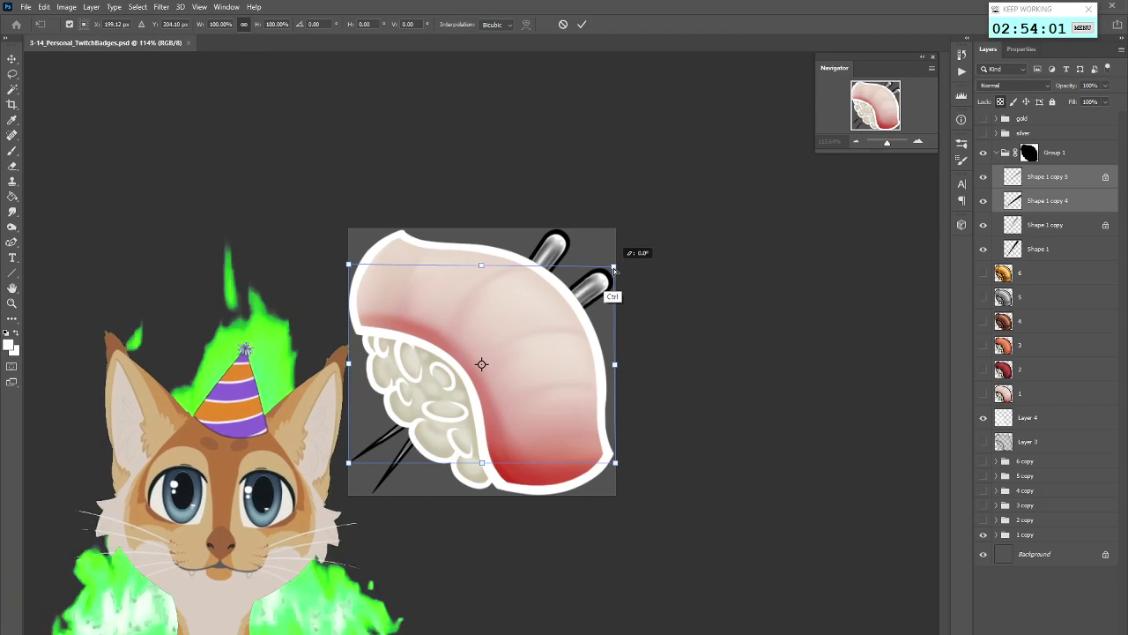
pyautogui.moveTo(584, 350); pyautogui.dragTo(586, 356)
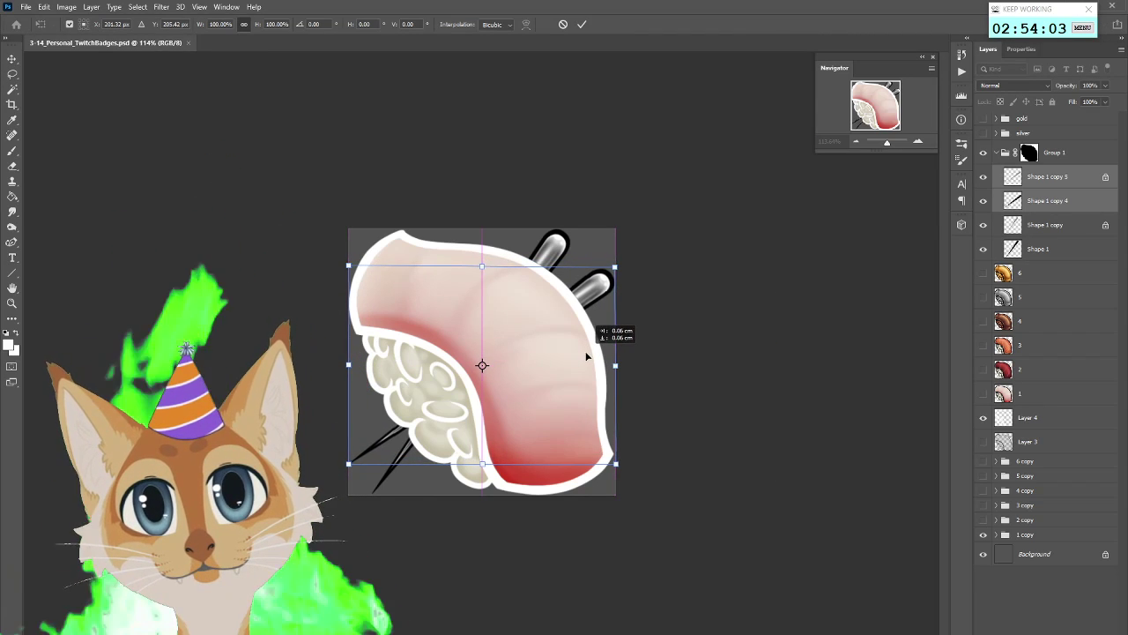
pyautogui.moveTo(644, 333); pyautogui.dragTo(645, 337)
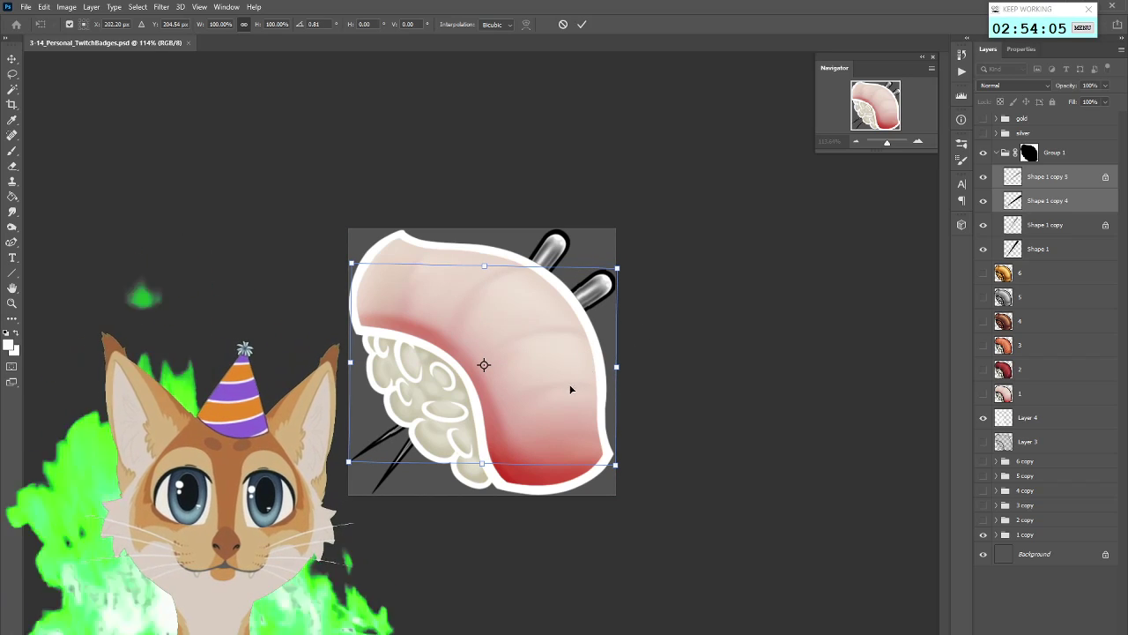
pyautogui.moveTo(618, 269); pyautogui.dragTo(617, 271)
pyautogui.click(583, 25)
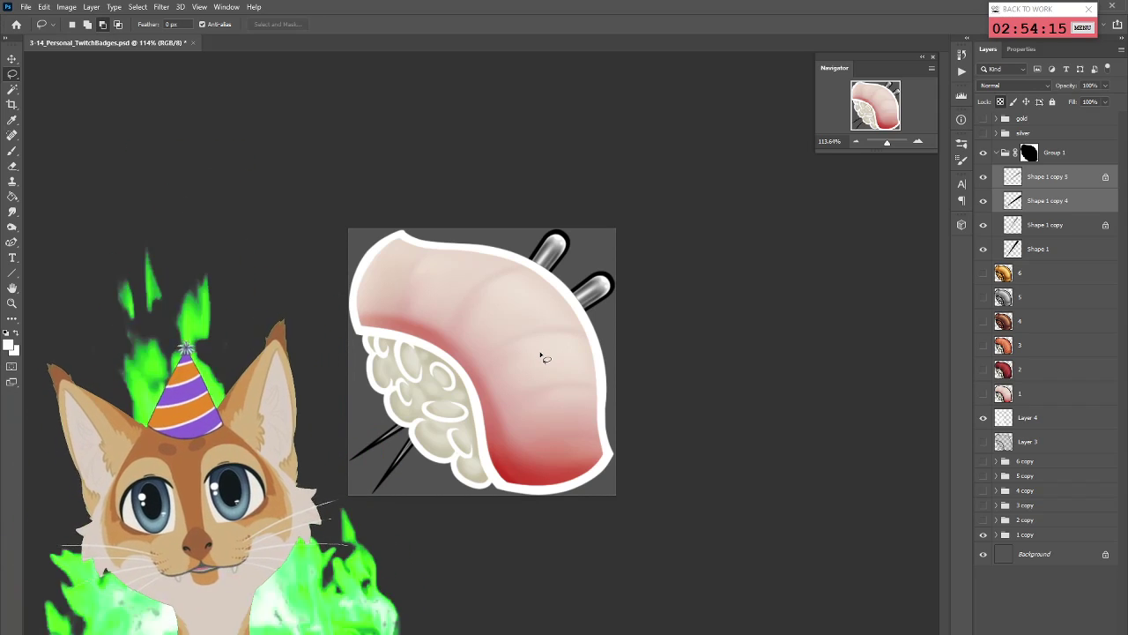
# Skew the second chopstick so its rounded end sits lower, about 1.9° vertically, and save the document
pyautogui.rightClick(535, 381)
pyautogui.click(618, 486)
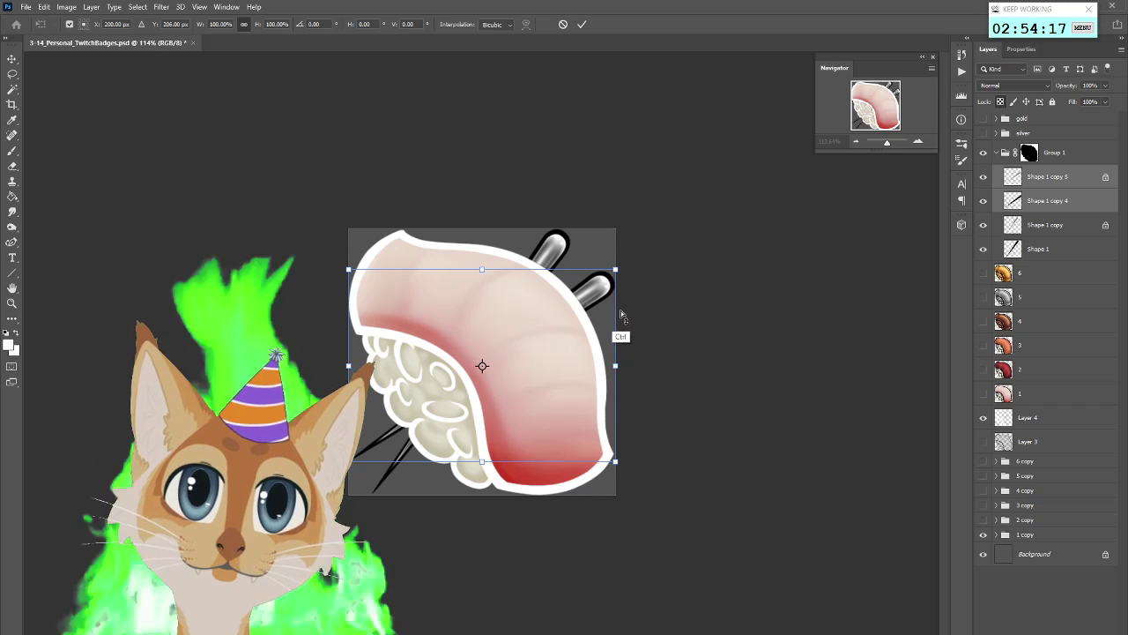
pyautogui.moveTo(615, 366); pyautogui.dragTo(617, 375)
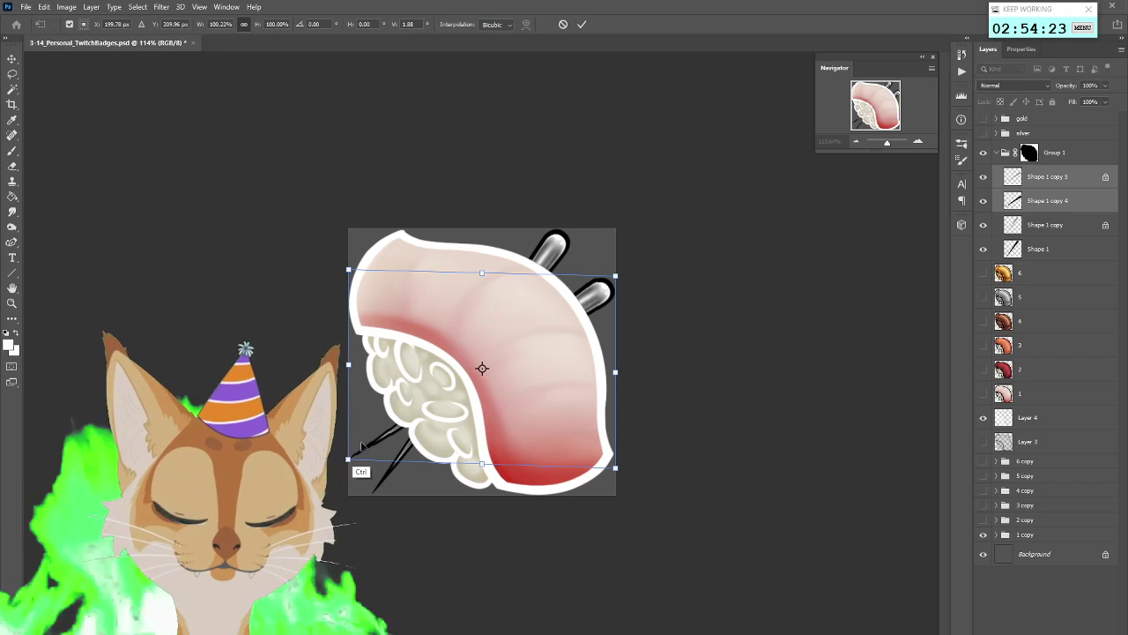
pyautogui.click(582, 25)
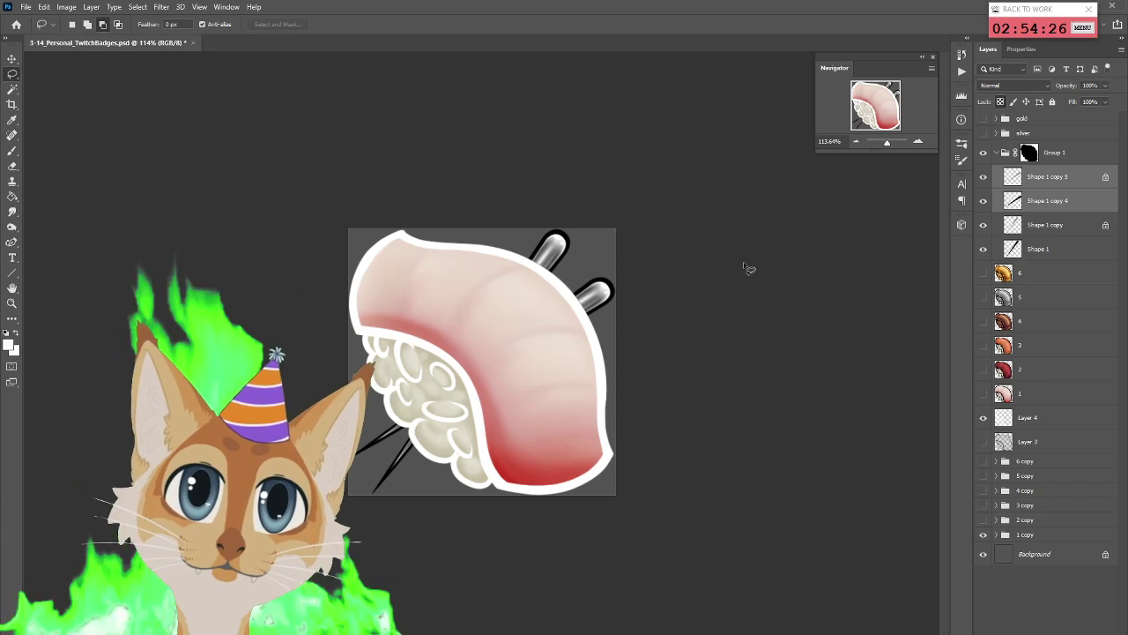
pyautogui.hotkey('ctrl', 's')
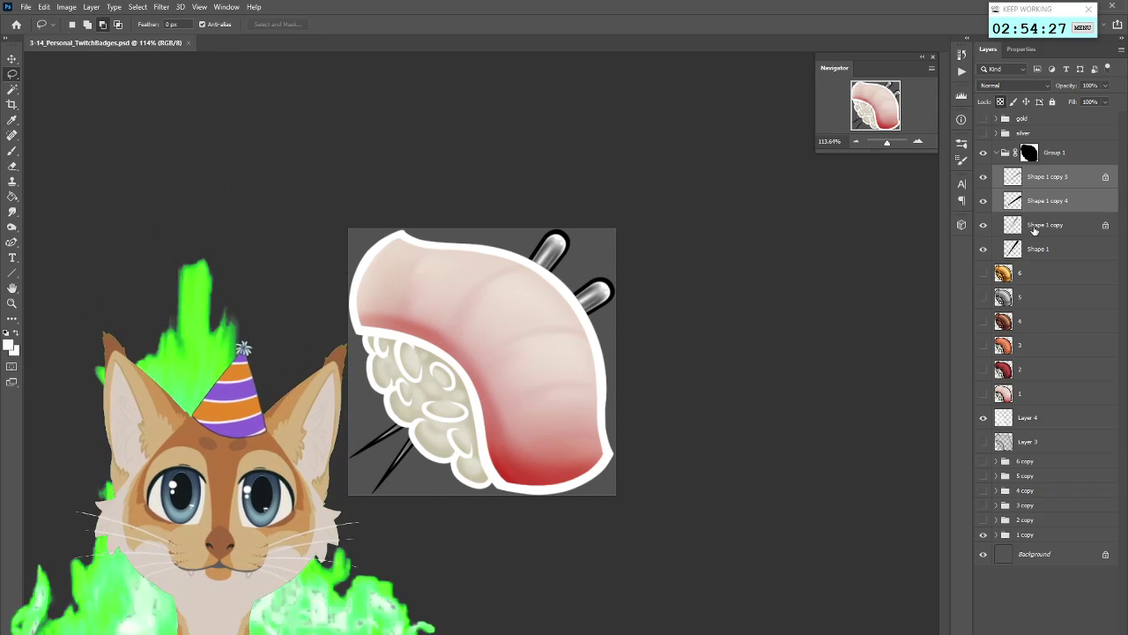
# Merge the two chopstick shading layers into Shape 1 copy and the two black outline layers into Shape 1
pyautogui.click(1034, 228)
pyautogui.click(1059, 180)
pyautogui.keyDown('shift'); pyautogui.click(1057, 248); pyautogui.keyUp('shift')
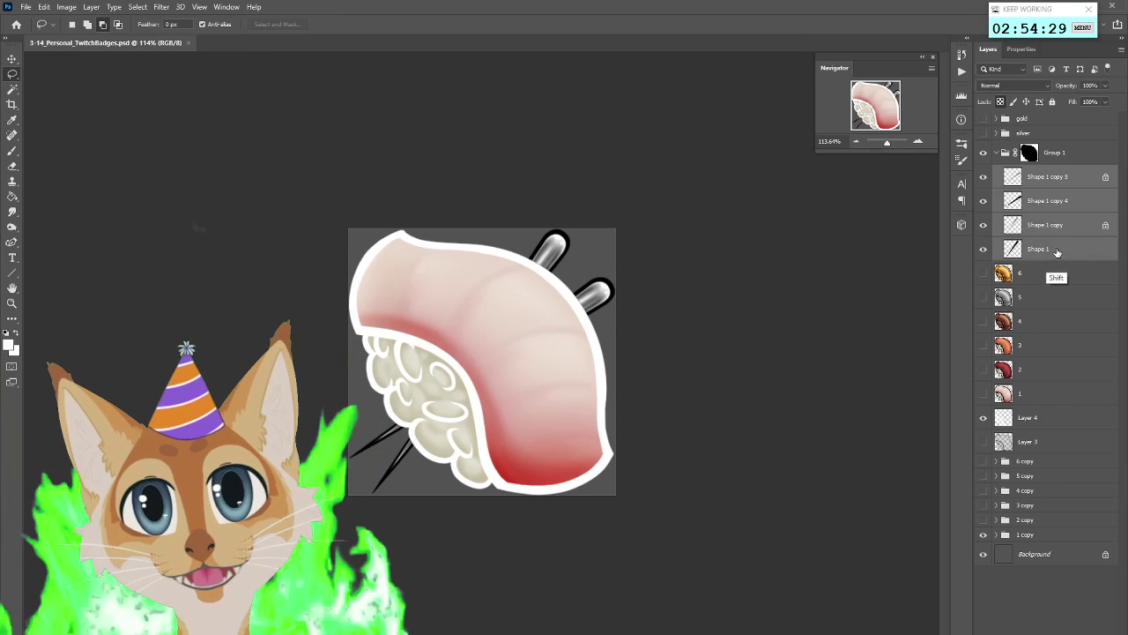
pyautogui.click(1057, 231)
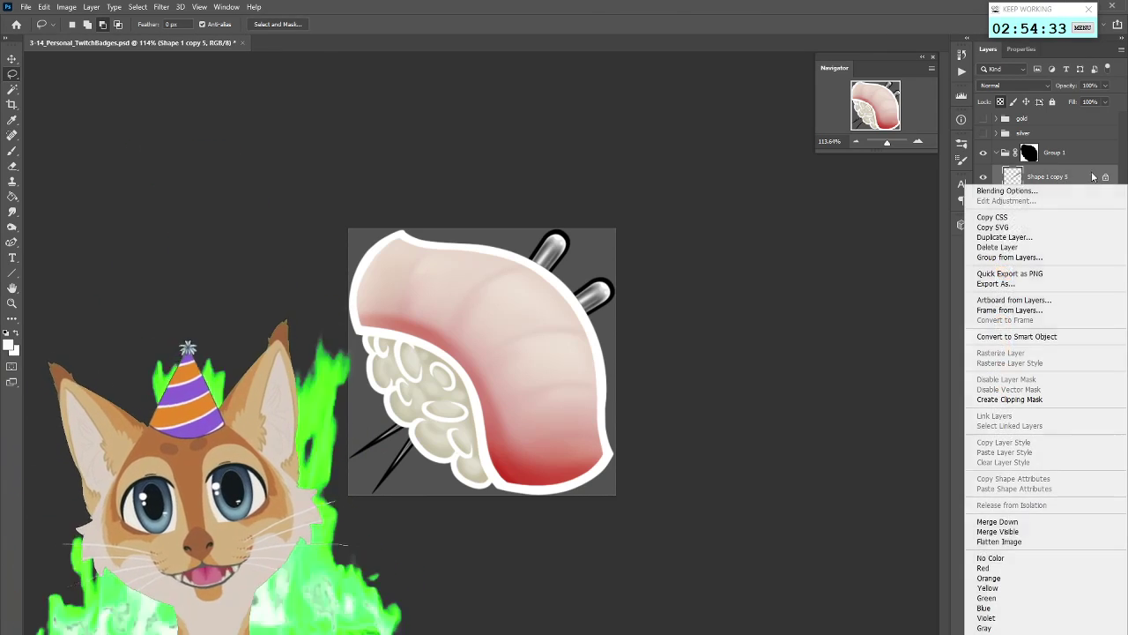
pyautogui.rightClick(1057, 184)
pyautogui.click(1021, 521)
pyautogui.rightClick(1053, 202)
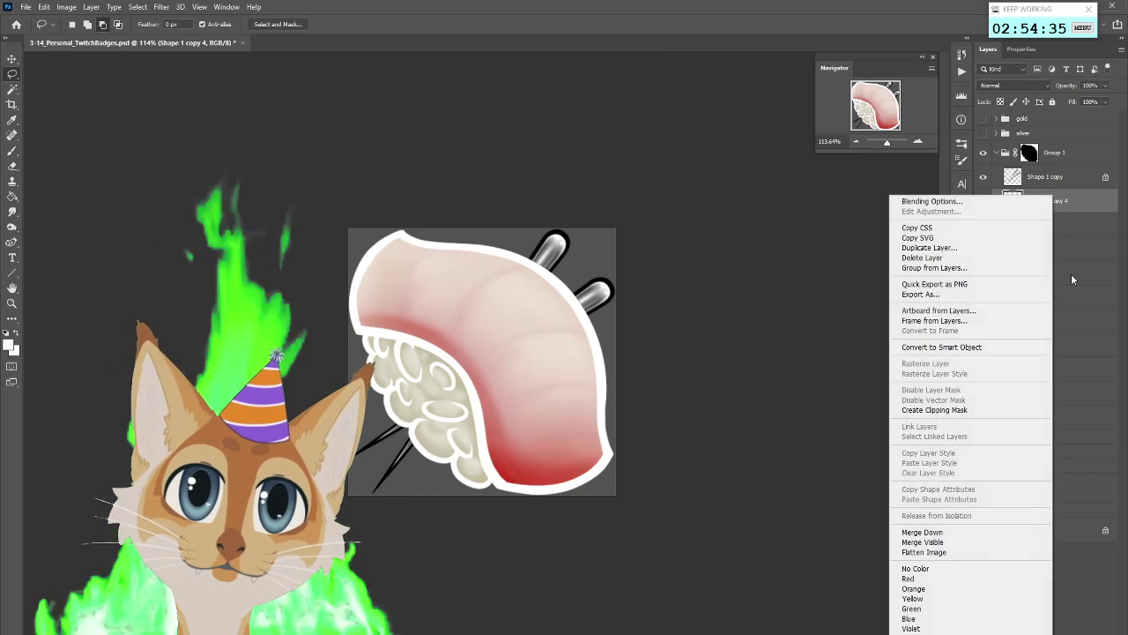
pyautogui.click(1021, 531)
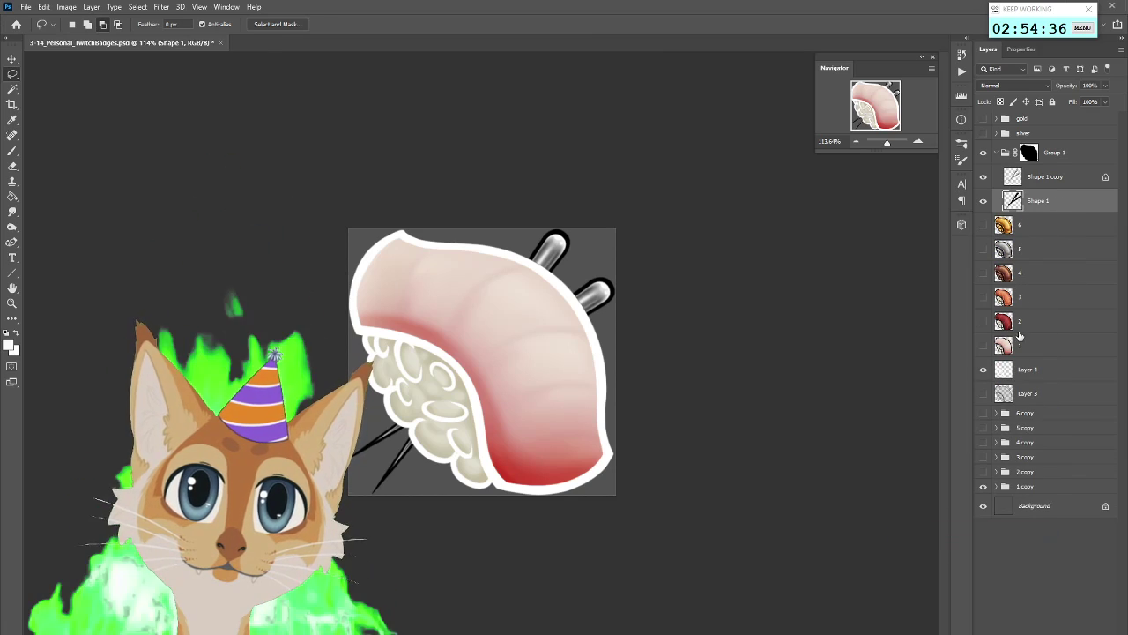
# Duplicate the merged Shape 1 copy shading layer
pyautogui.rightClick(1046, 179)
pyautogui.click(1005, 237)
pyautogui.click(939, 298)
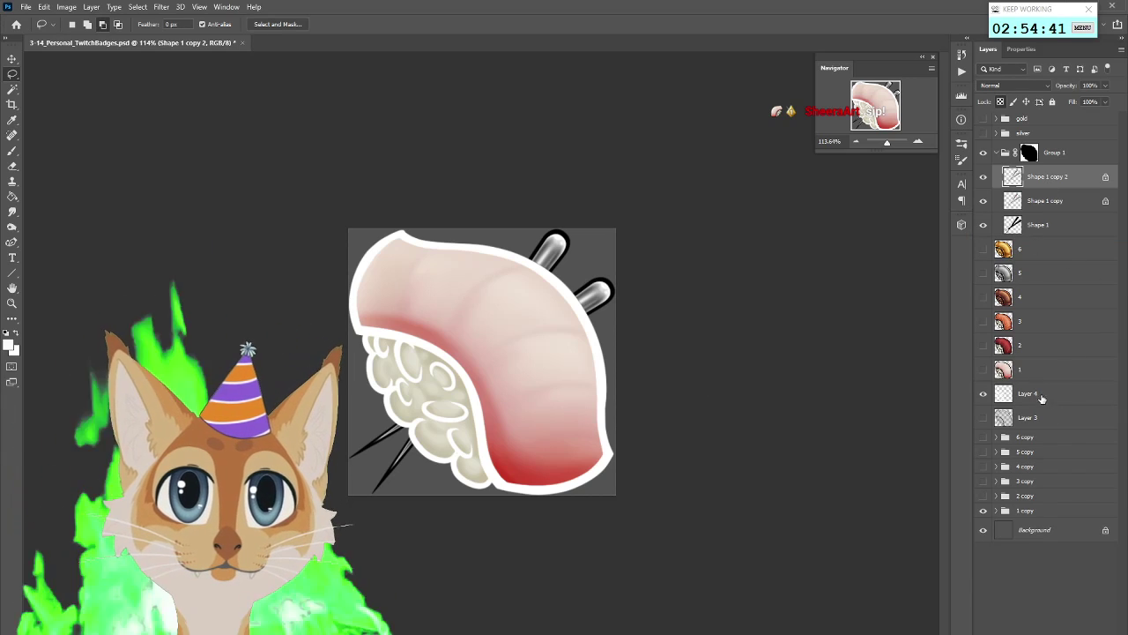
# Find the gold Gradient Map 1 adjustment in the 6 copy group and duplicate it
pyautogui.click(996, 436)
pyautogui.keyDown('alt'); pyautogui.click(983, 456); pyautogui.keyUp('alt')
pyautogui.keyDown('alt'); pyautogui.click(983, 456); pyautogui.keyUp('alt')
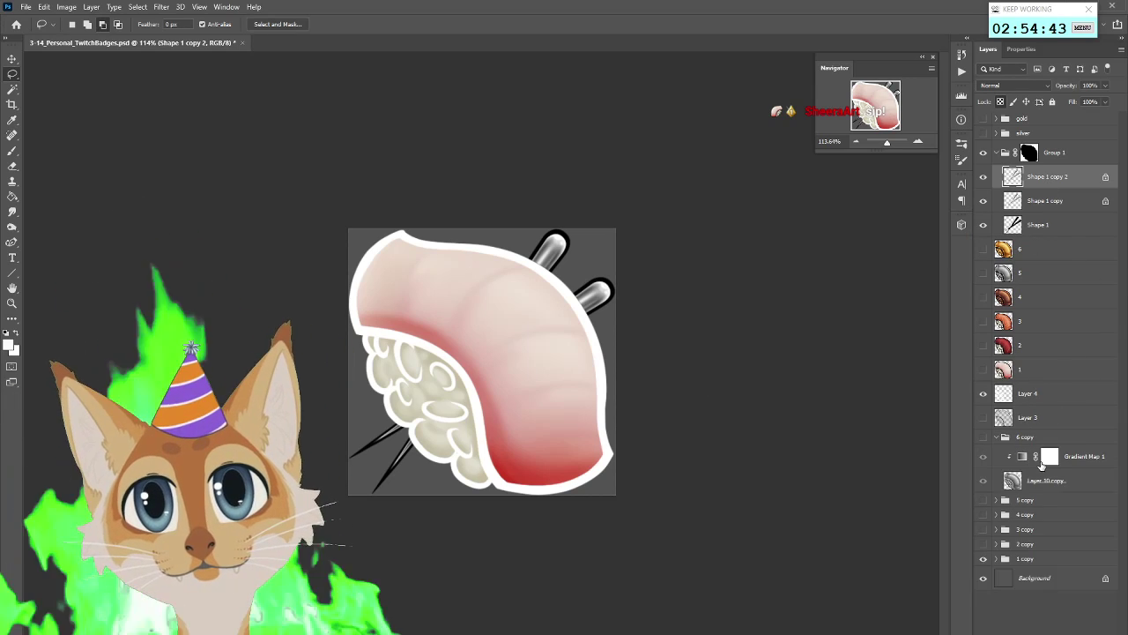
pyautogui.click(1002, 439)
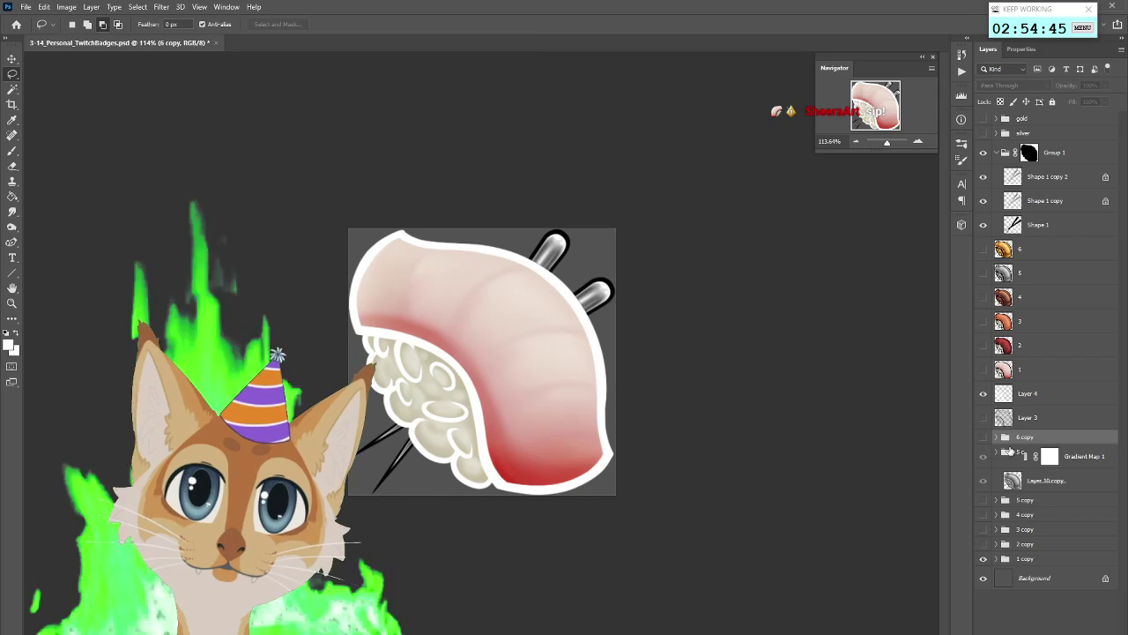
pyautogui.click(996, 436)
pyautogui.click(997, 452)
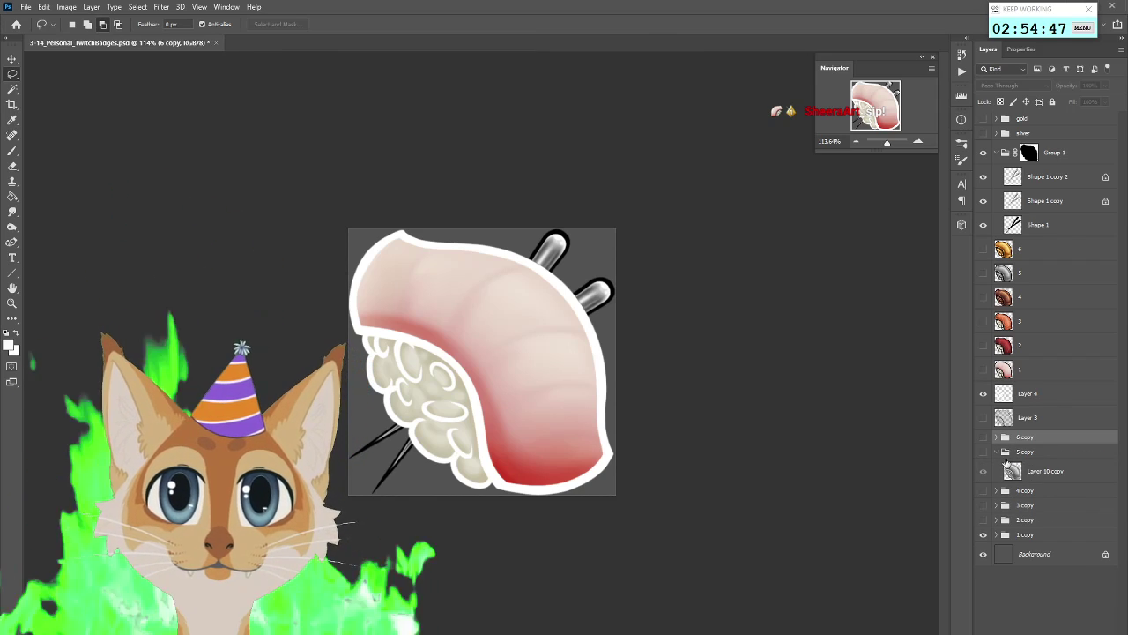
pyautogui.click(997, 452)
pyautogui.click(997, 438)
pyautogui.click(1072, 463)
pyautogui.rightClick(1072, 463)
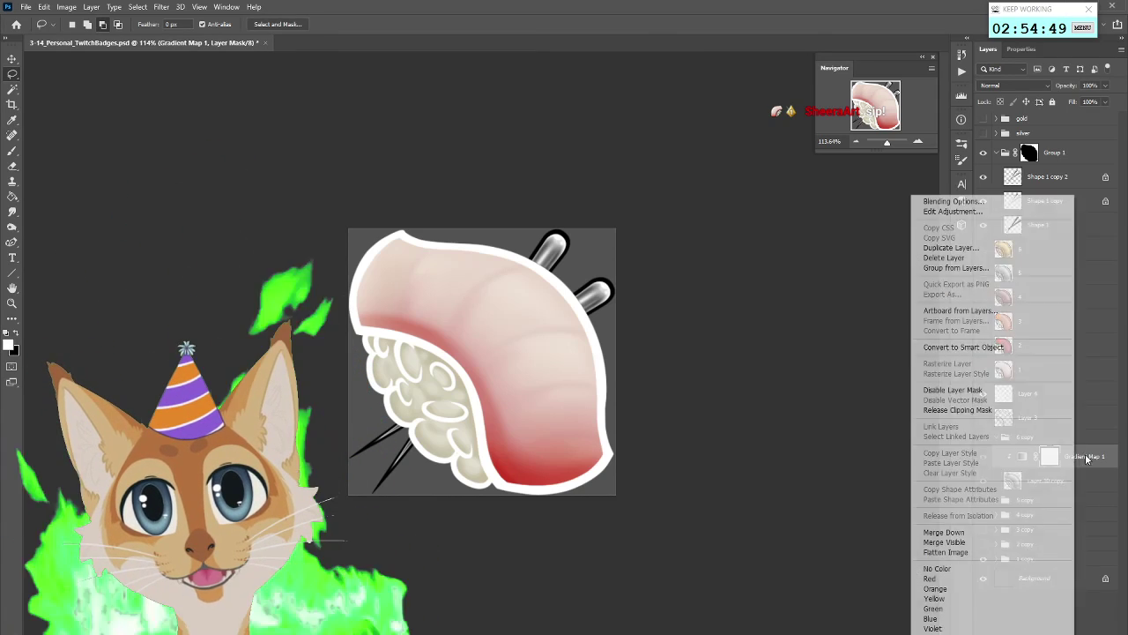
pyautogui.click(969, 251)
pyautogui.click(929, 303)
# Move the gradient map copy into Group 1 above Shape 1 copy 2 and clip it to that layer
pyautogui.moveTo(1080, 456); pyautogui.dragTo(1067, 179)
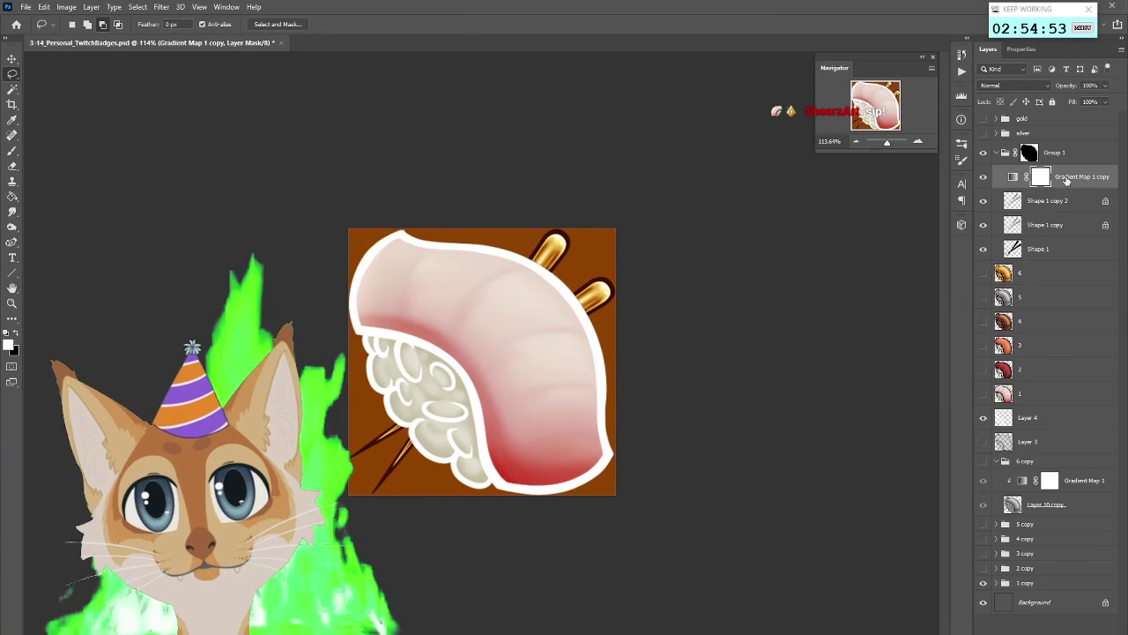
pyautogui.keyDown('alt'); pyautogui.click(1066, 187); pyautogui.keyUp('alt')
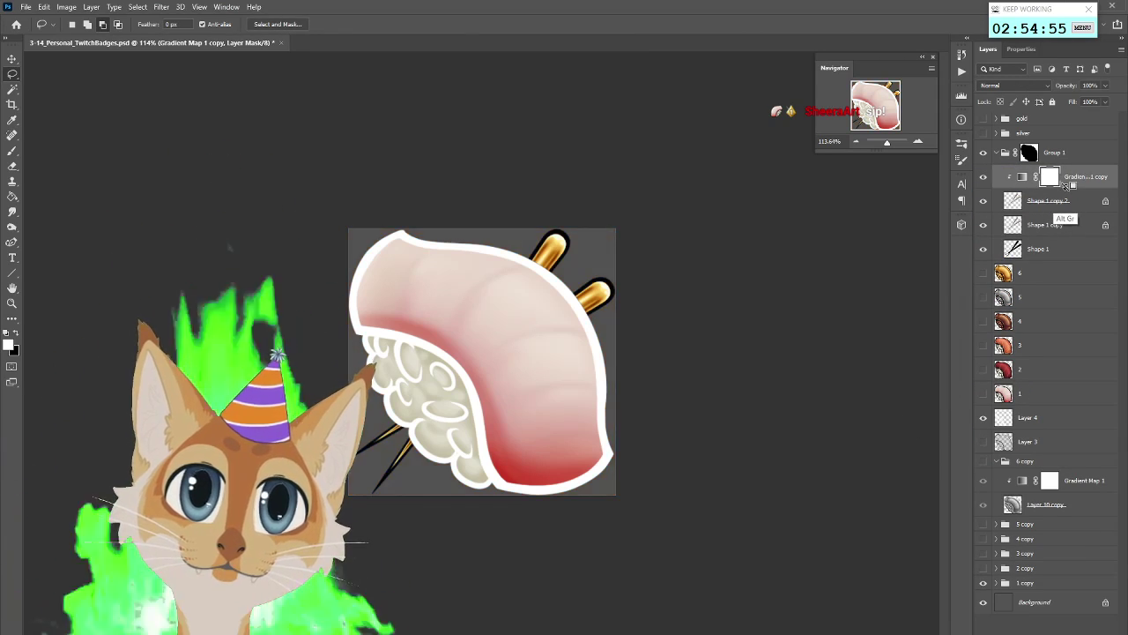
pyautogui.click(998, 462)
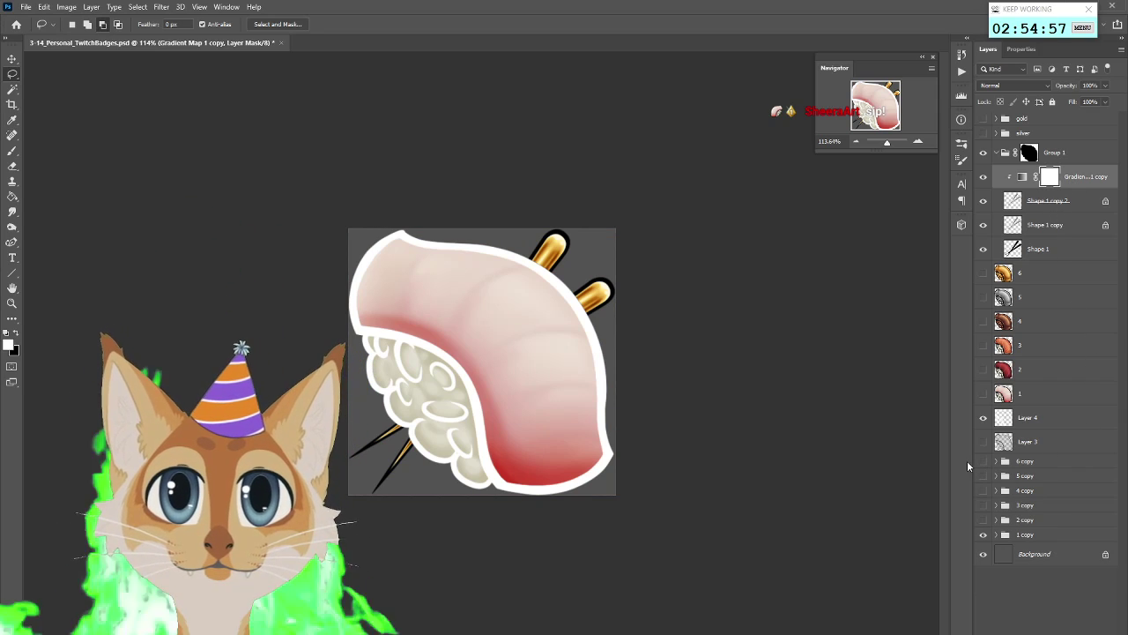
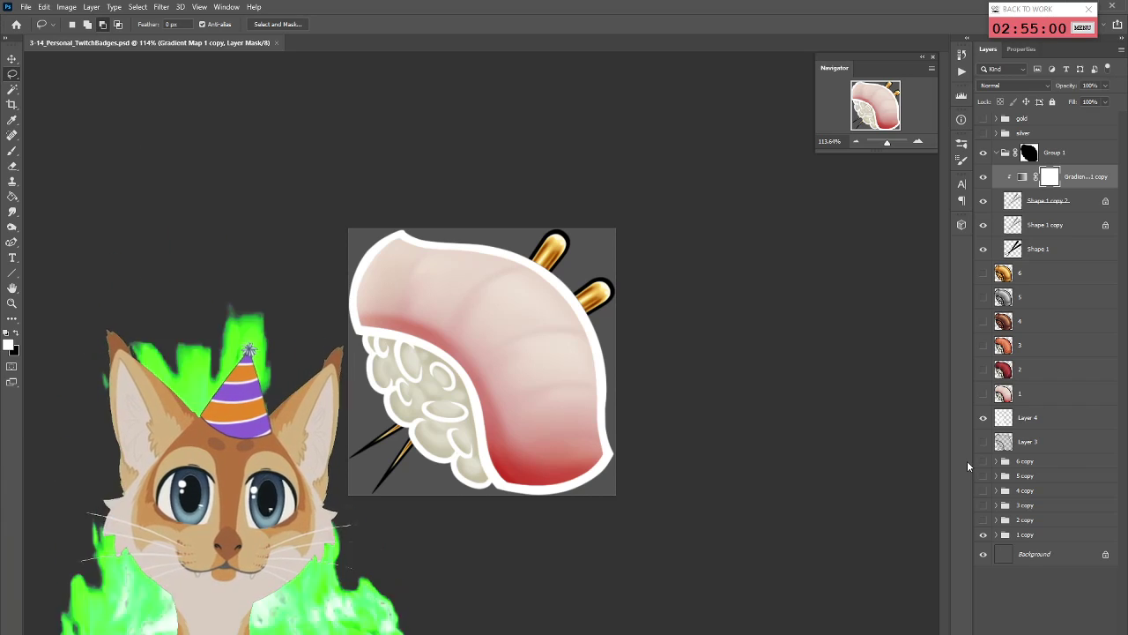
pyautogui.click(1029, 202)
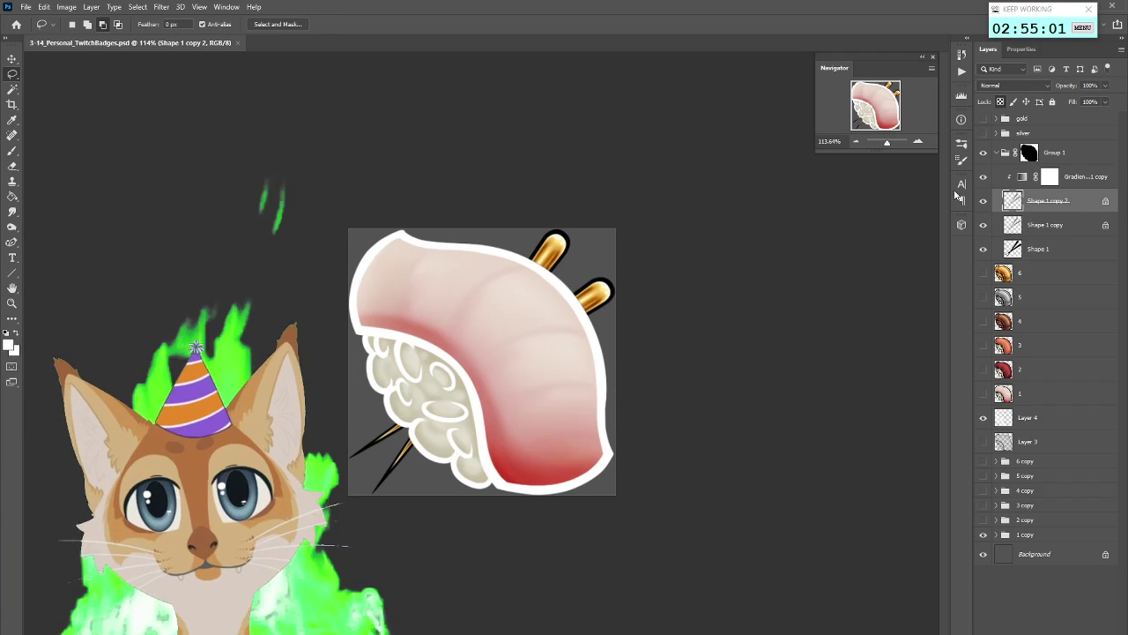
# Try darkening Shape 1 copy 2 with a Hue/Saturation lightness of -5
pyautogui.click(67, 8)
pyautogui.moveTo(91, 39)
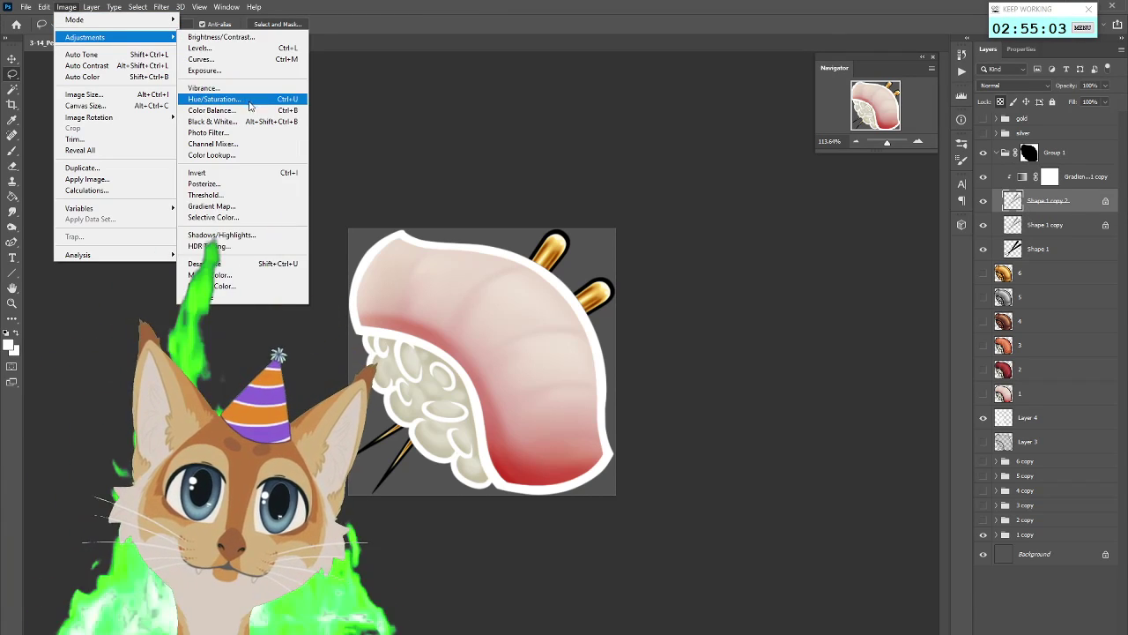
pyautogui.click(221, 98)
pyautogui.moveTo(750, 358); pyautogui.dragTo(749, 361)
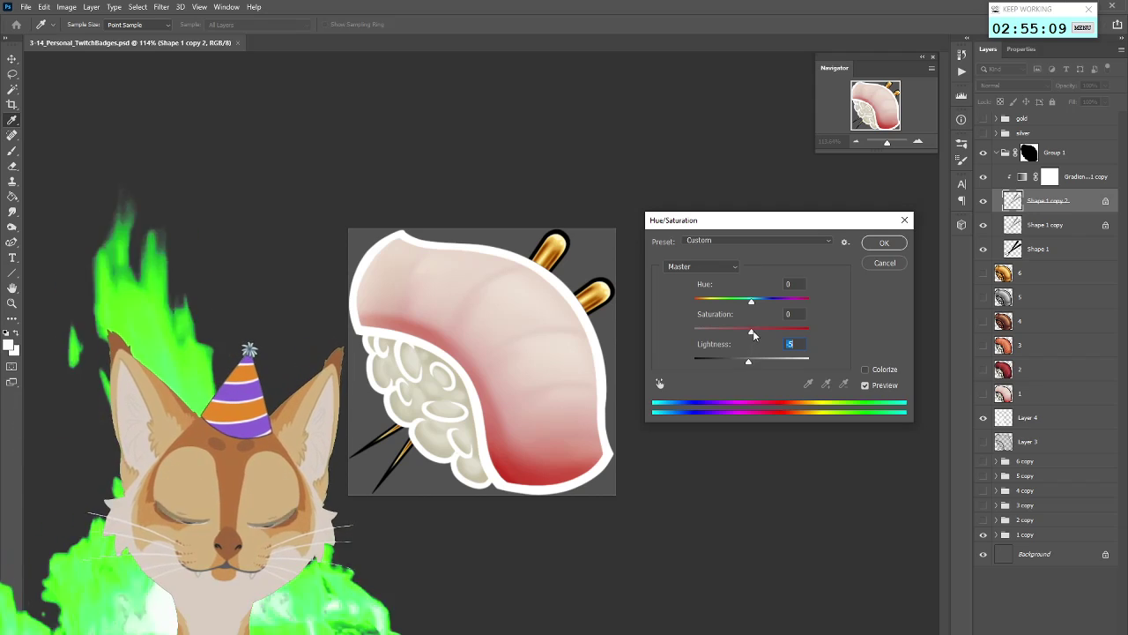
pyautogui.click(884, 243)
pyautogui.click(984, 176)
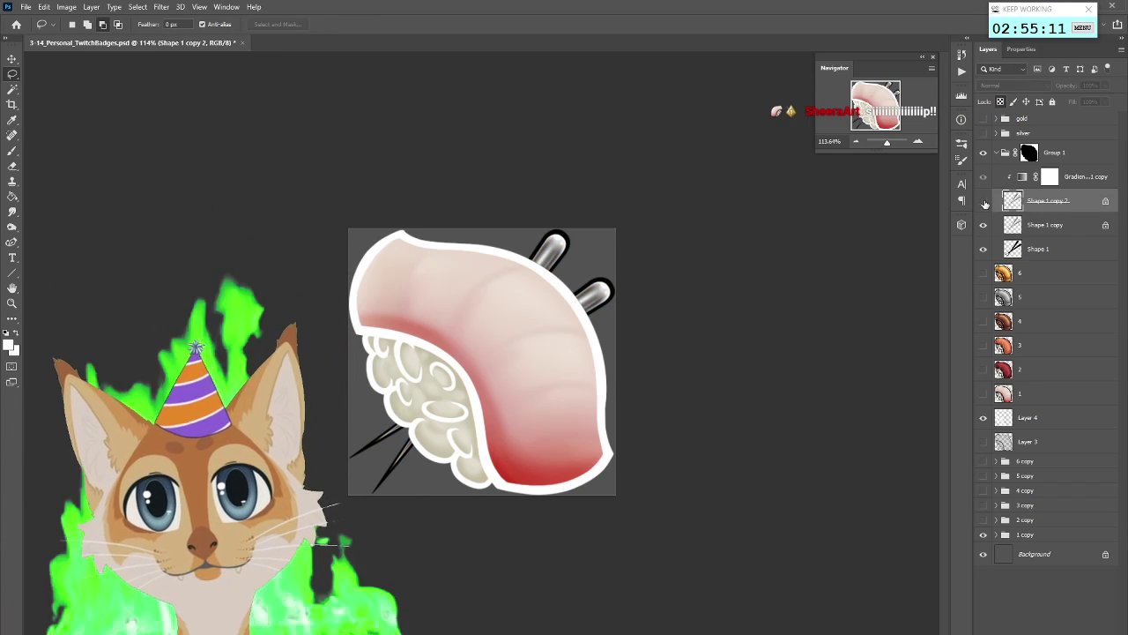
pyautogui.hotkey('ctrl', 'z')
# Desaturate Shape 1 copy 2 and merge the clipped gradient map copy into it
pyautogui.click(67, 6)
pyautogui.moveTo(88, 39)
pyautogui.click(265, 261)
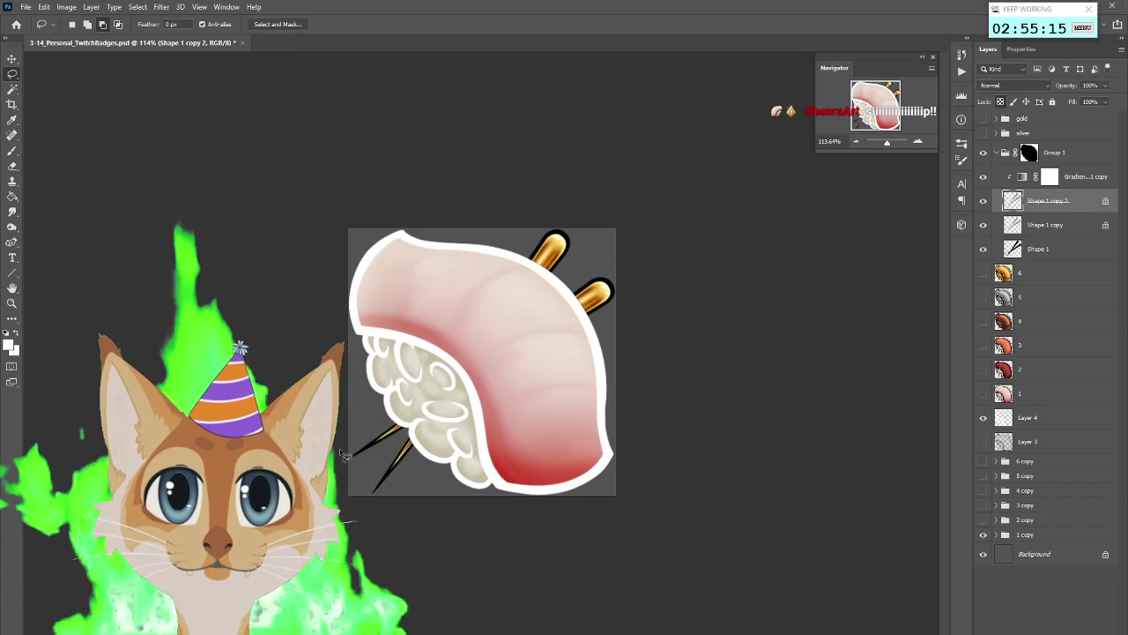
pyautogui.rightClick(1071, 176)
pyautogui.click(992, 518)
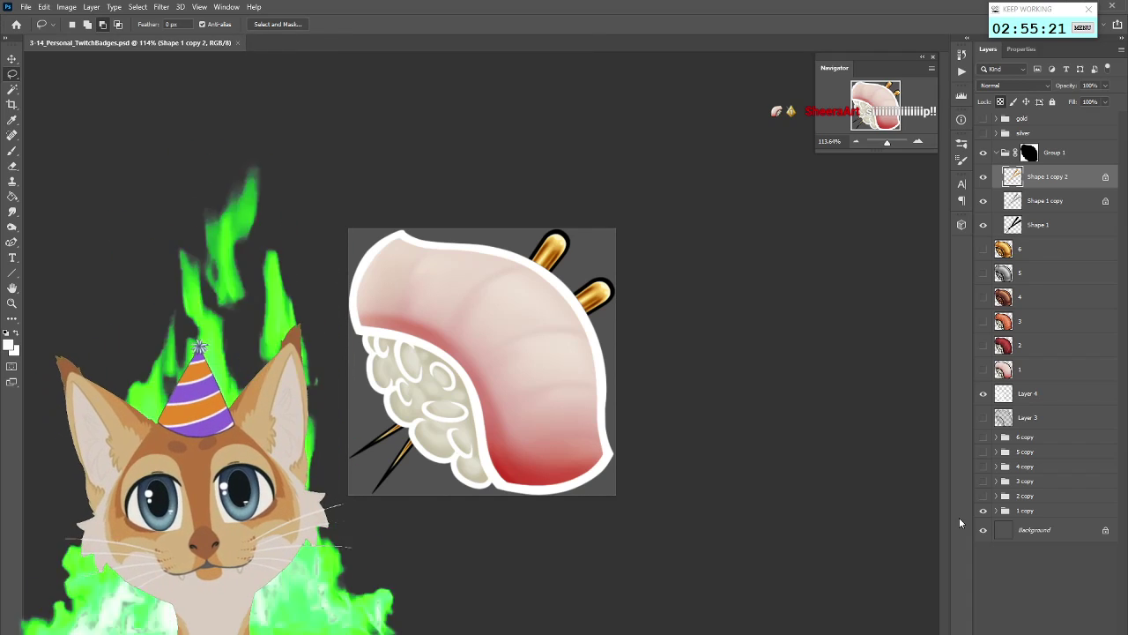
# Toggle the visibility of Shape 1 copy 2 and Shape 1 copy to compare the gold and silver chopsticks
pyautogui.click(985, 181)
pyautogui.click(985, 181)
pyautogui.click(984, 203)
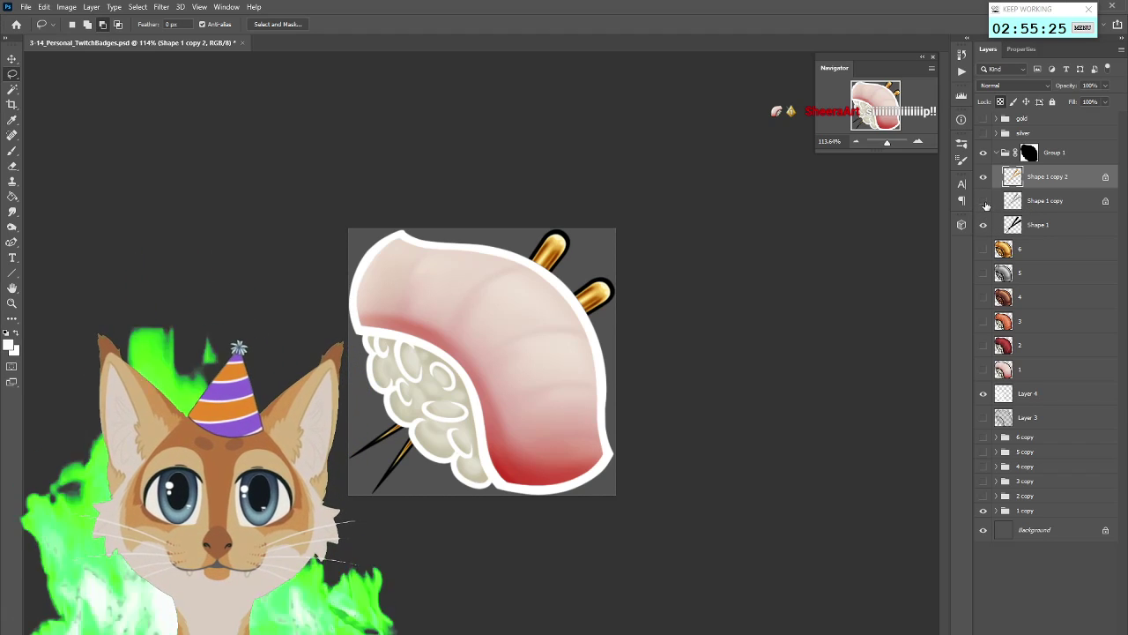
pyautogui.click(985, 178)
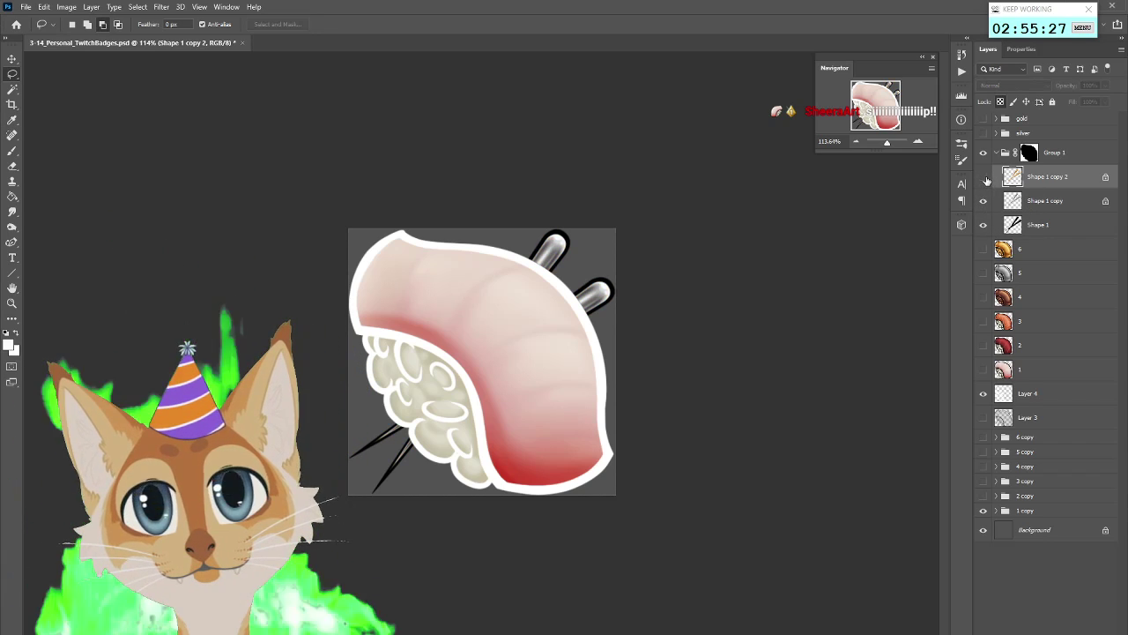
pyautogui.click(985, 178)
pyautogui.click(985, 178)
pyautogui.click(984, 178)
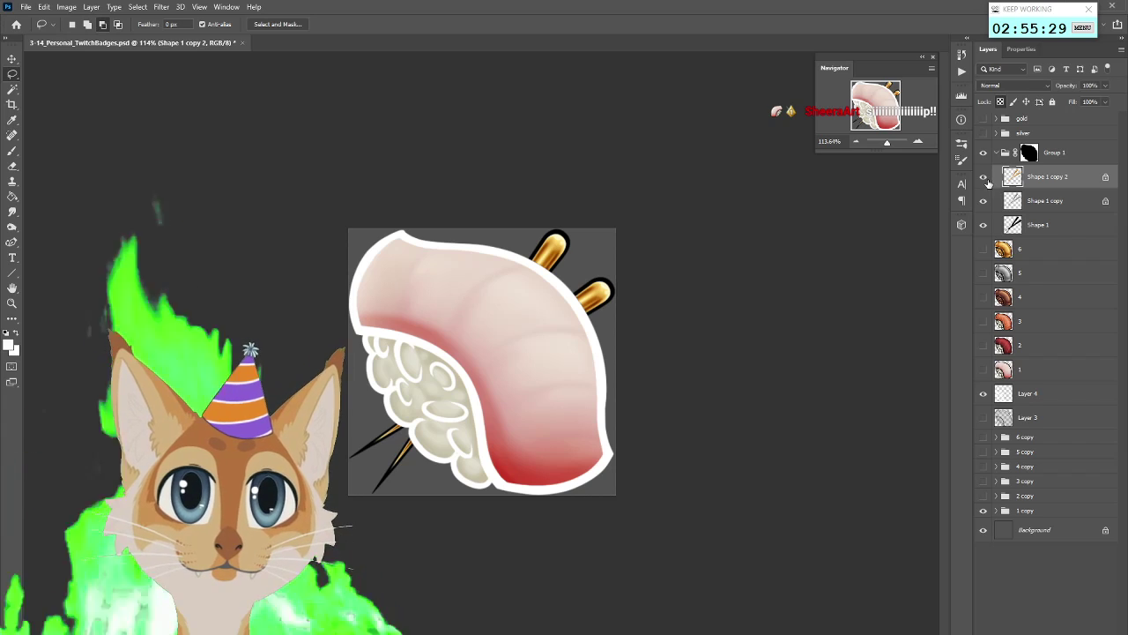
pyautogui.click(985, 178)
pyautogui.click(985, 178)
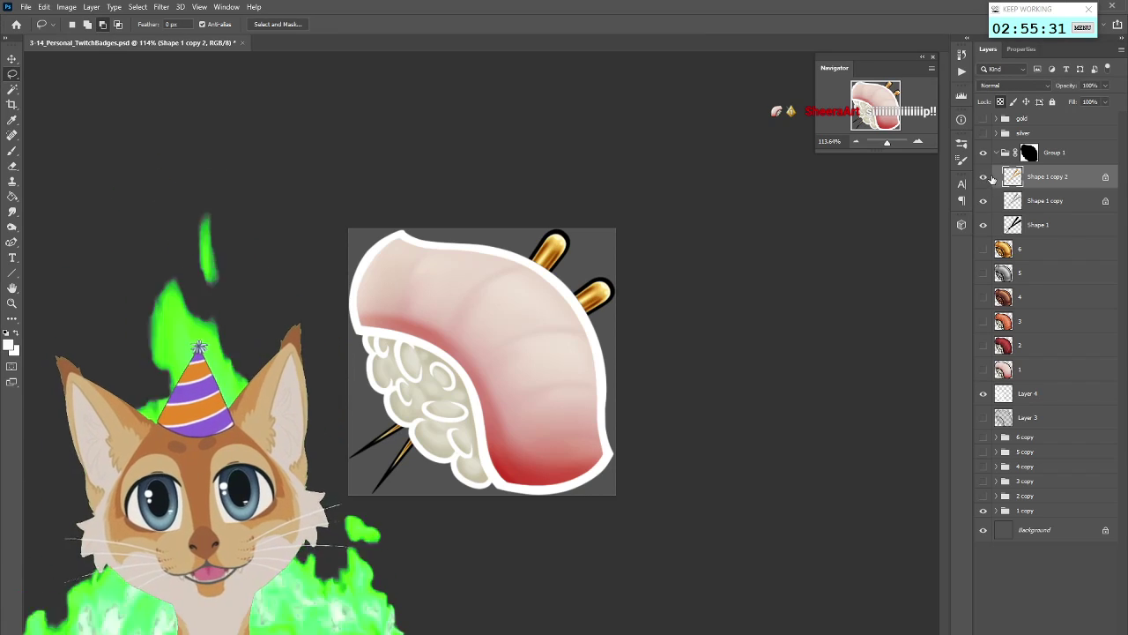
# Turn the white sushi outlines on Layer 4 black with Hue/Saturation at minimum lightness, and compare them against both chopstick colours
pyautogui.click(1047, 396)
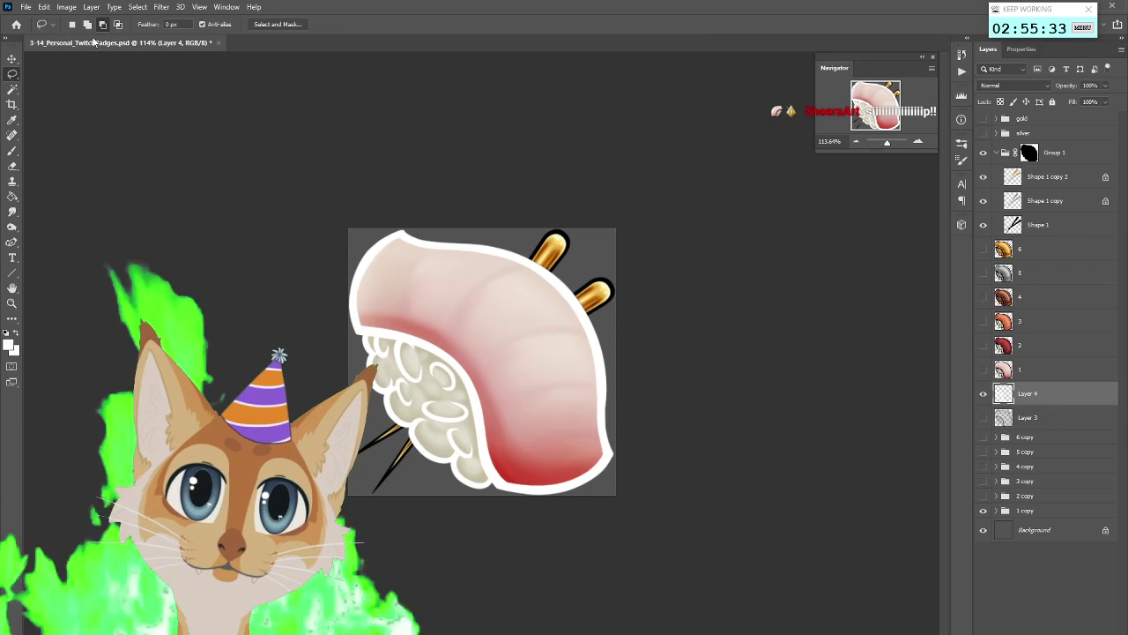
pyautogui.click(66, 7)
pyautogui.moveTo(88, 35)
pyautogui.click(238, 104)
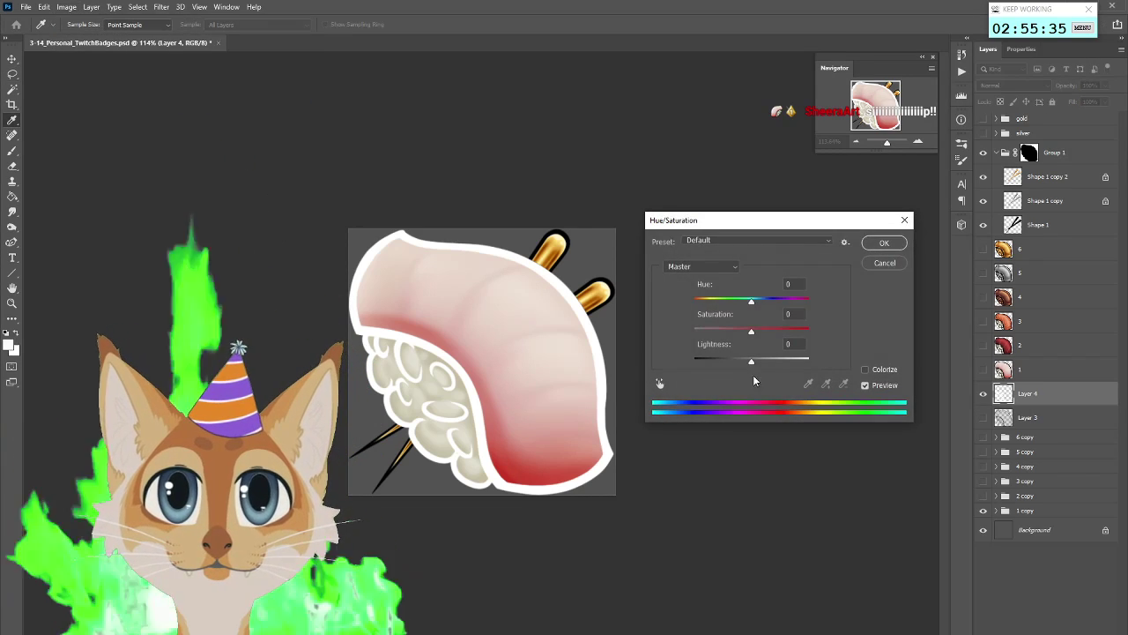
pyautogui.moveTo(751, 361); pyautogui.dragTo(650, 368)
pyautogui.click(886, 242)
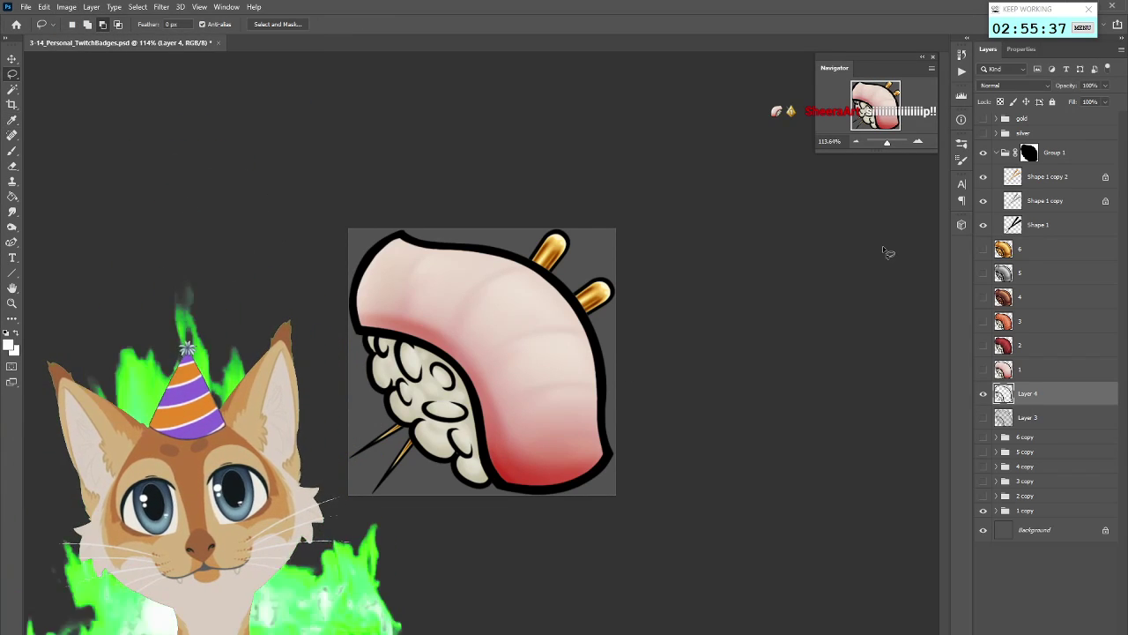
pyautogui.click(986, 178)
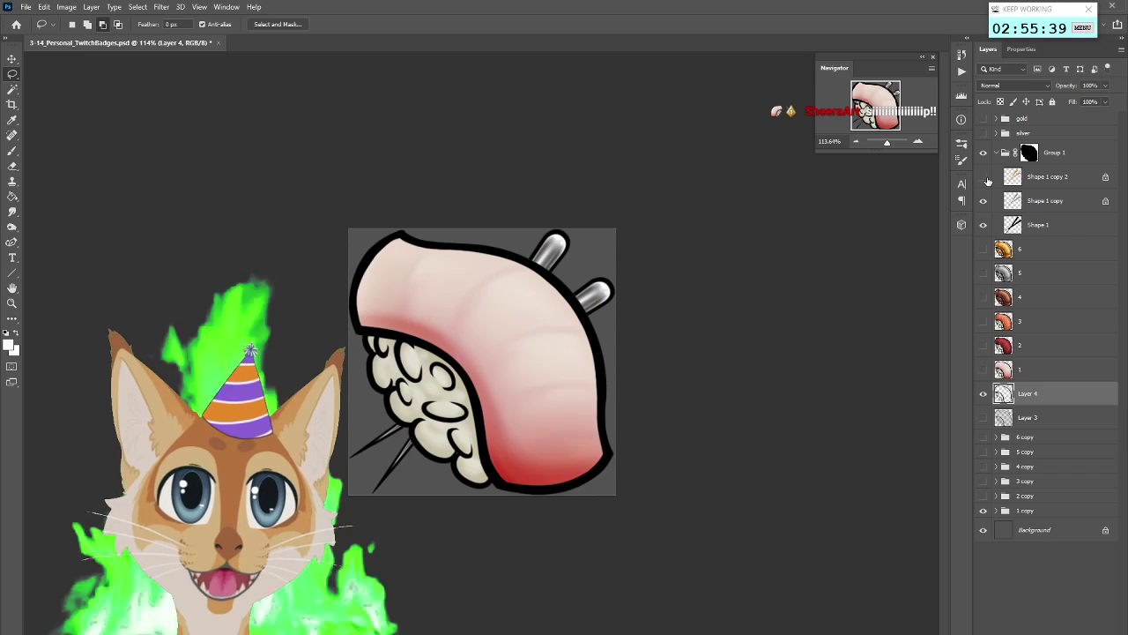
pyautogui.click(985, 179)
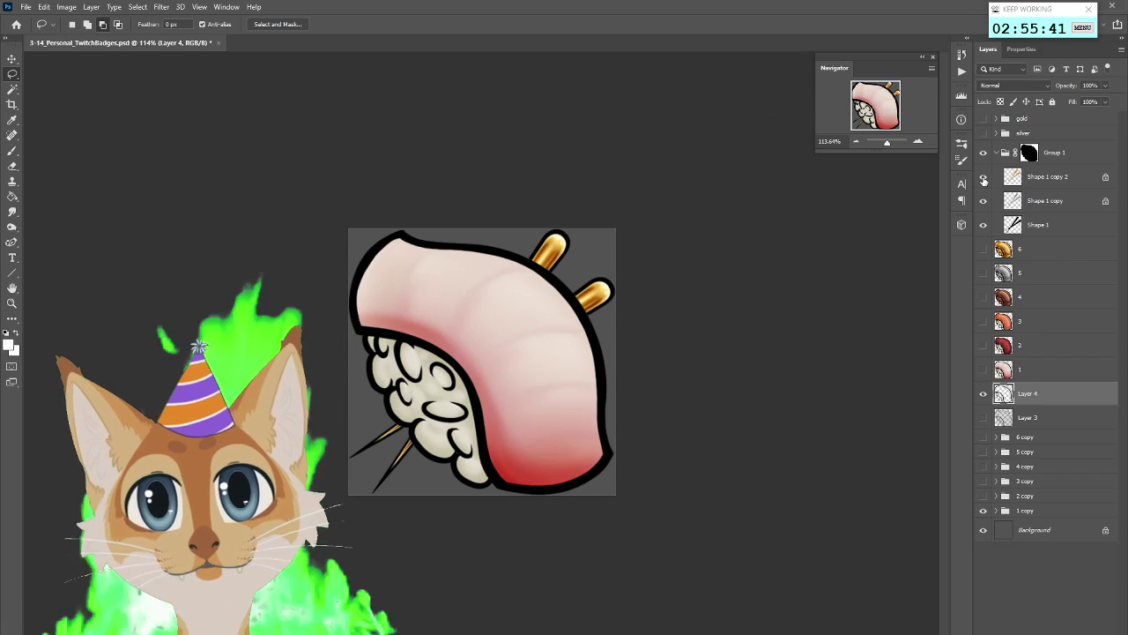
pyautogui.click(985, 181)
pyautogui.click(986, 179)
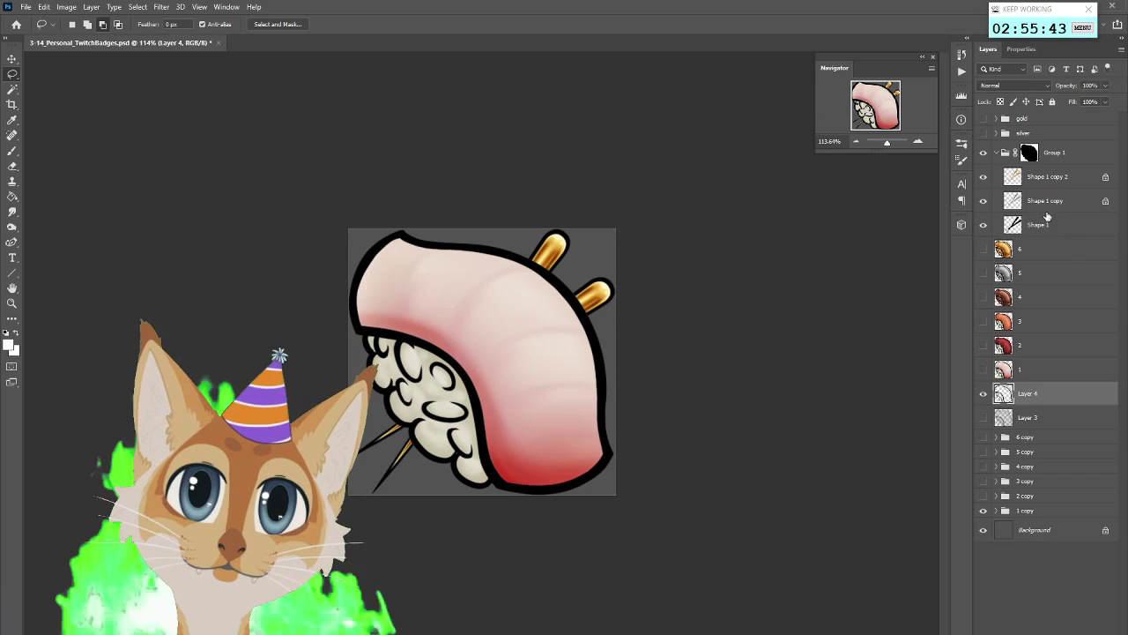
# Duplicate the chopsticks' Group 1 twice, as Group 1 copy and Group 1 copy 2
pyautogui.click(1058, 156)
pyautogui.rightClick(1066, 157)
pyautogui.click(1056, 201)
pyautogui.press('Return')
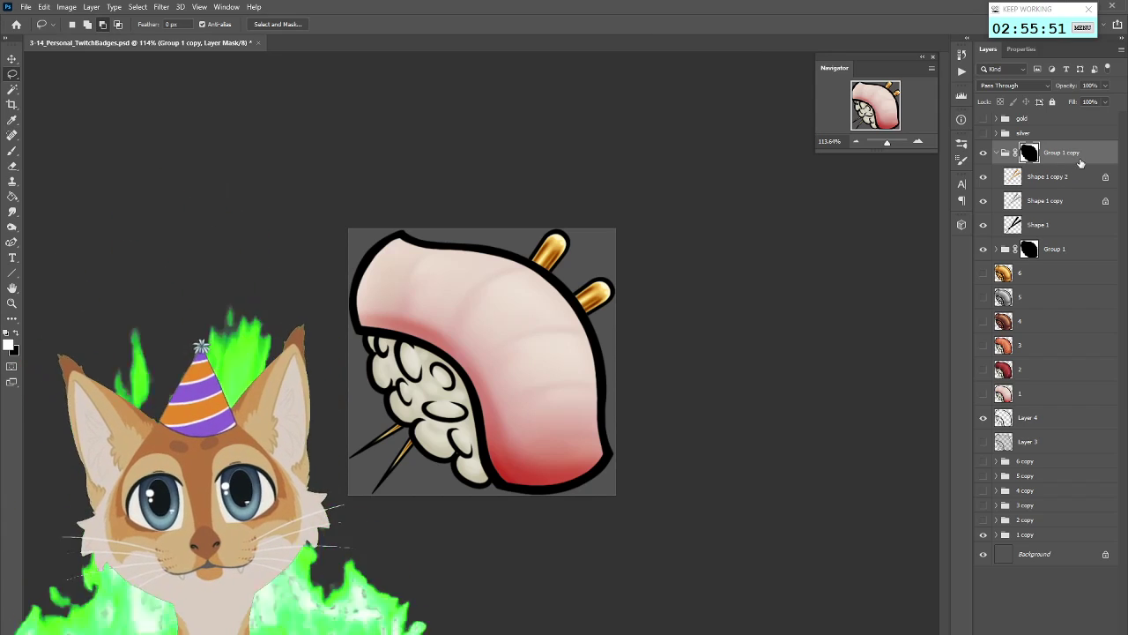
pyautogui.rightClick(1078, 161)
pyautogui.click(1049, 202)
pyautogui.press('Return')
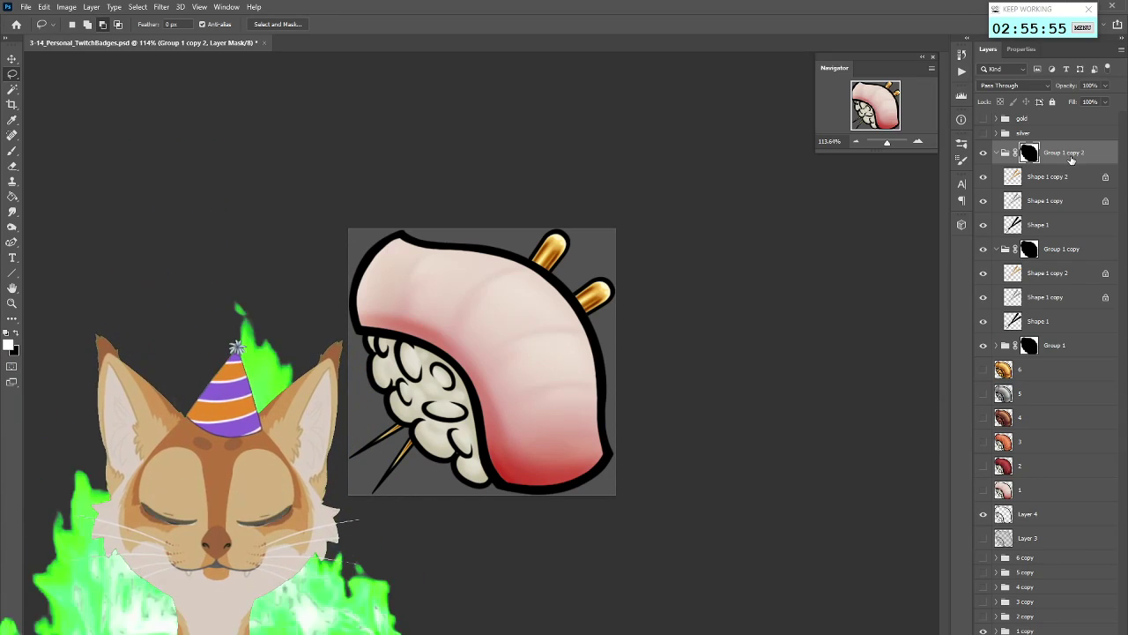
# Merge Group 1 copy 2 into a single gold chopsticks layer and apply its layer mask
pyautogui.rightClick(1071, 160)
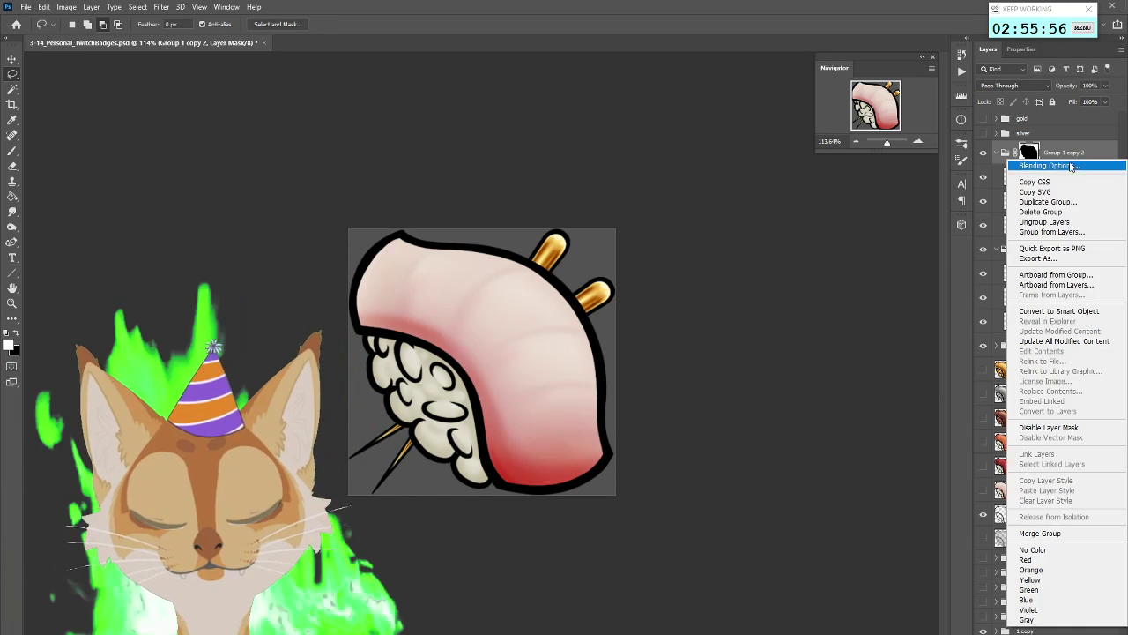
pyautogui.click(1056, 534)
pyautogui.rightClick(1034, 156)
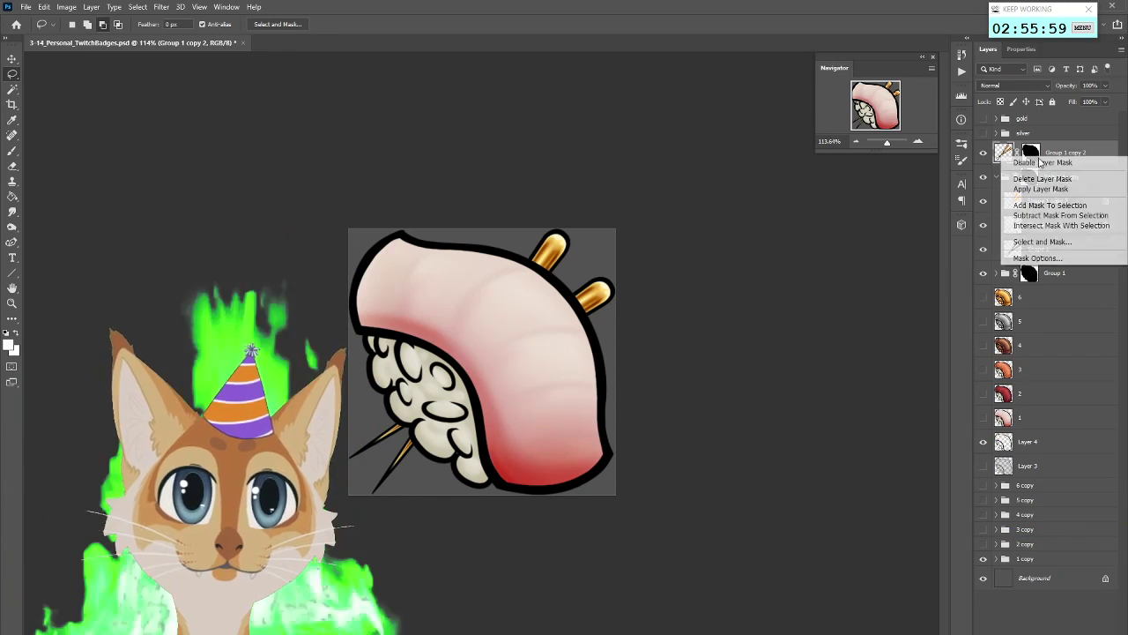
pyautogui.click(1064, 191)
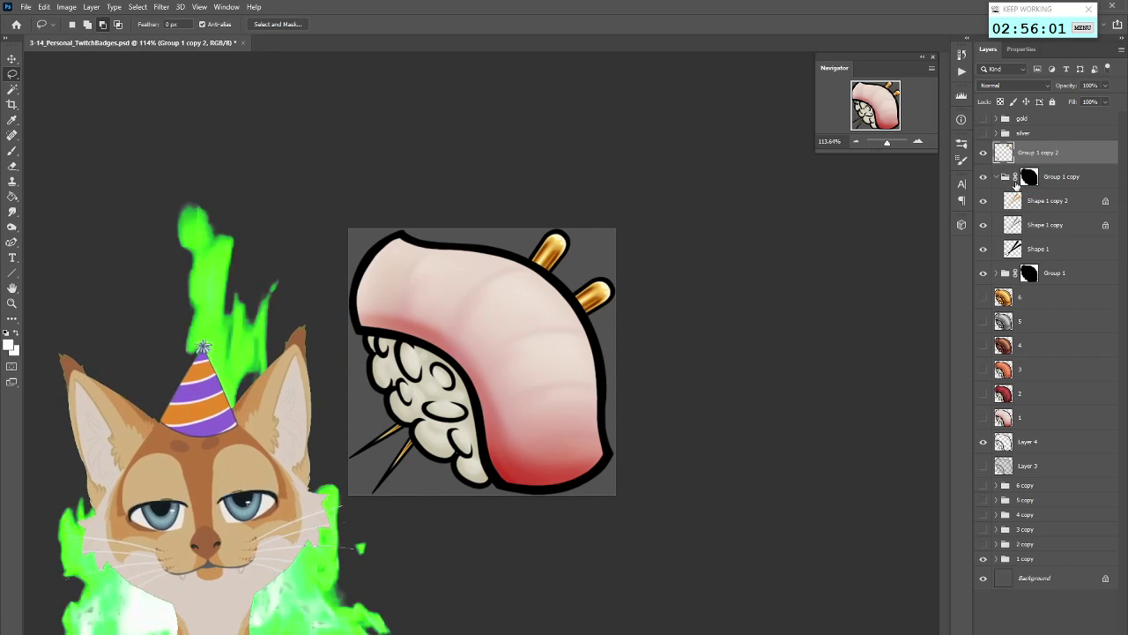
# Hide Group 1 copy 2 and the gold layer in Group 1 copy, and merge Group 1 copy into a silver layer with its mask applied
pyautogui.rightClick(1056, 178)
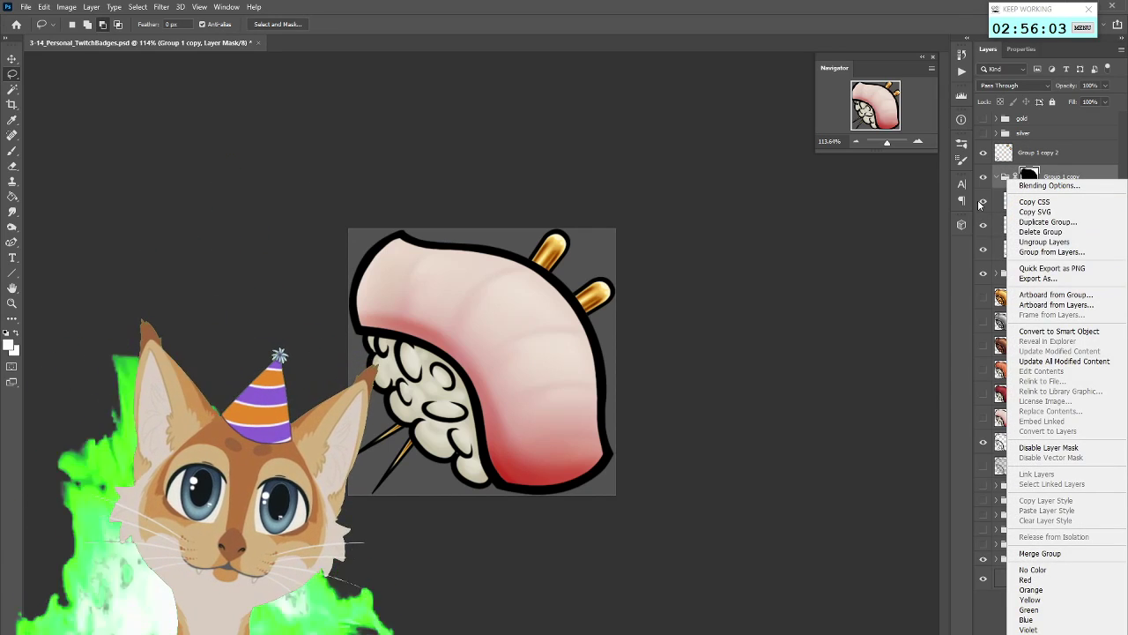
pyautogui.click(984, 200)
pyautogui.click(983, 153)
pyautogui.click(1029, 176)
pyautogui.rightClick(1064, 184)
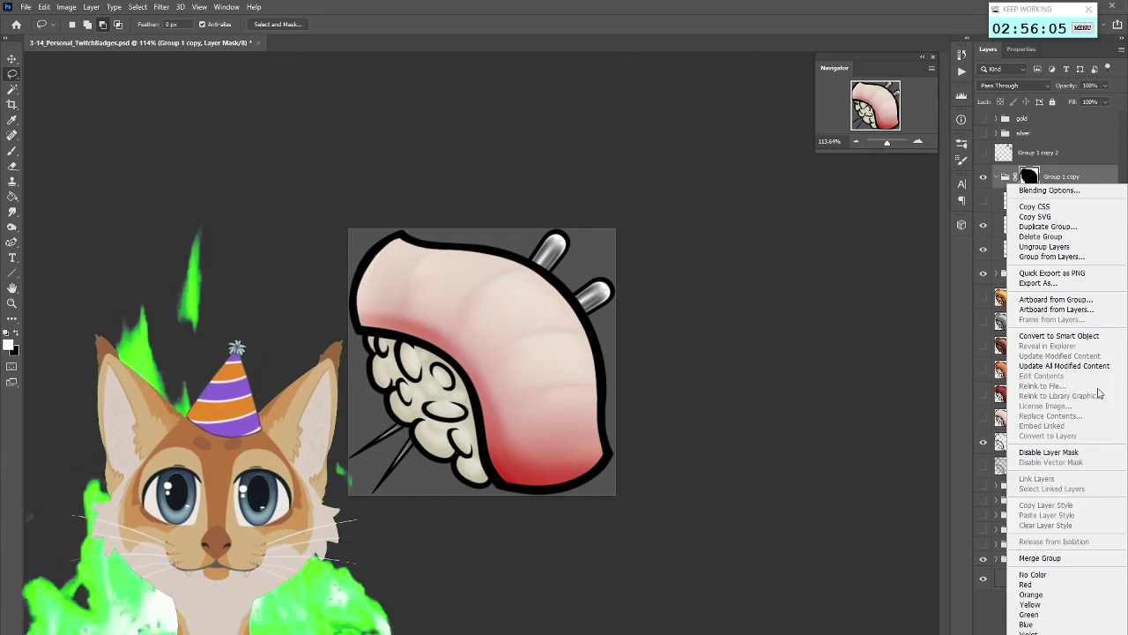
pyautogui.click(1042, 557)
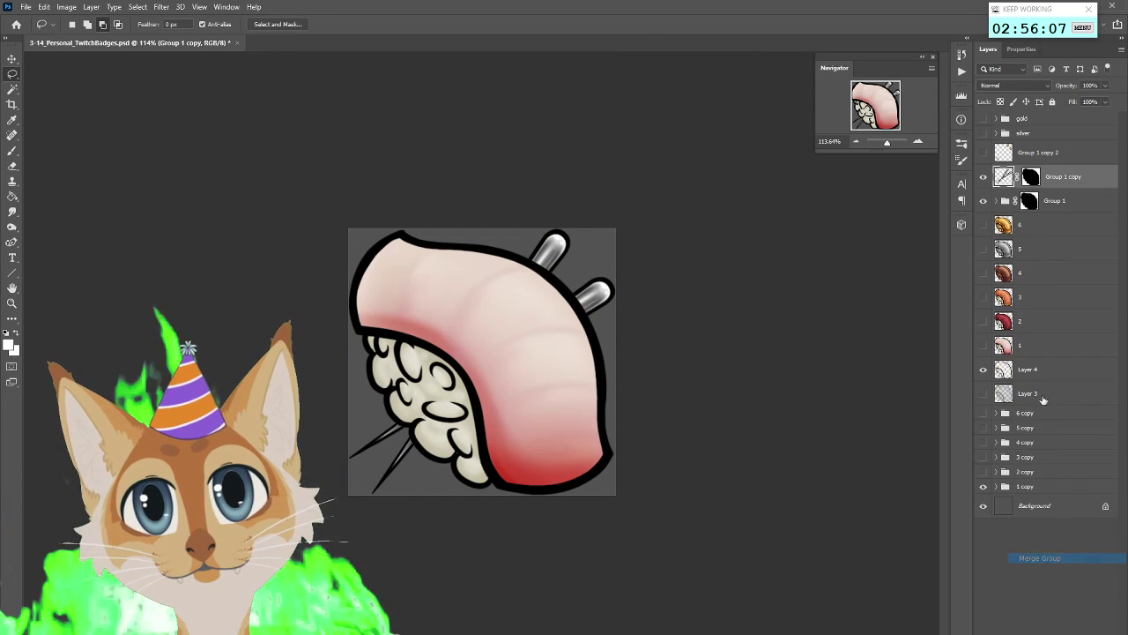
pyautogui.rightClick(1042, 177)
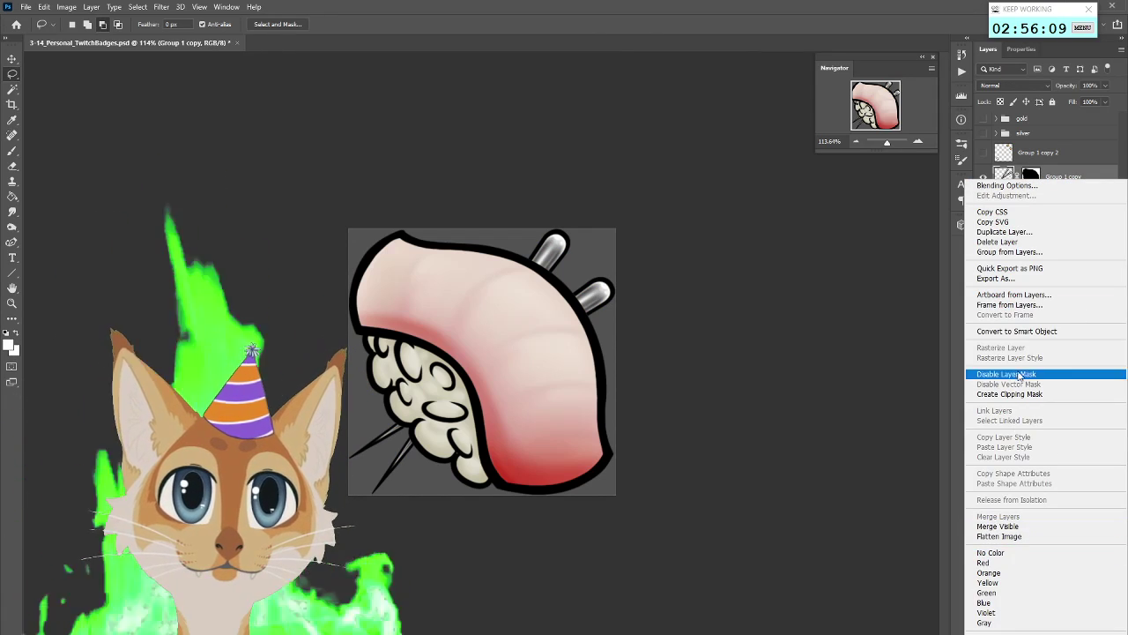
pyautogui.click(1033, 171)
pyautogui.rightClick(1031, 176)
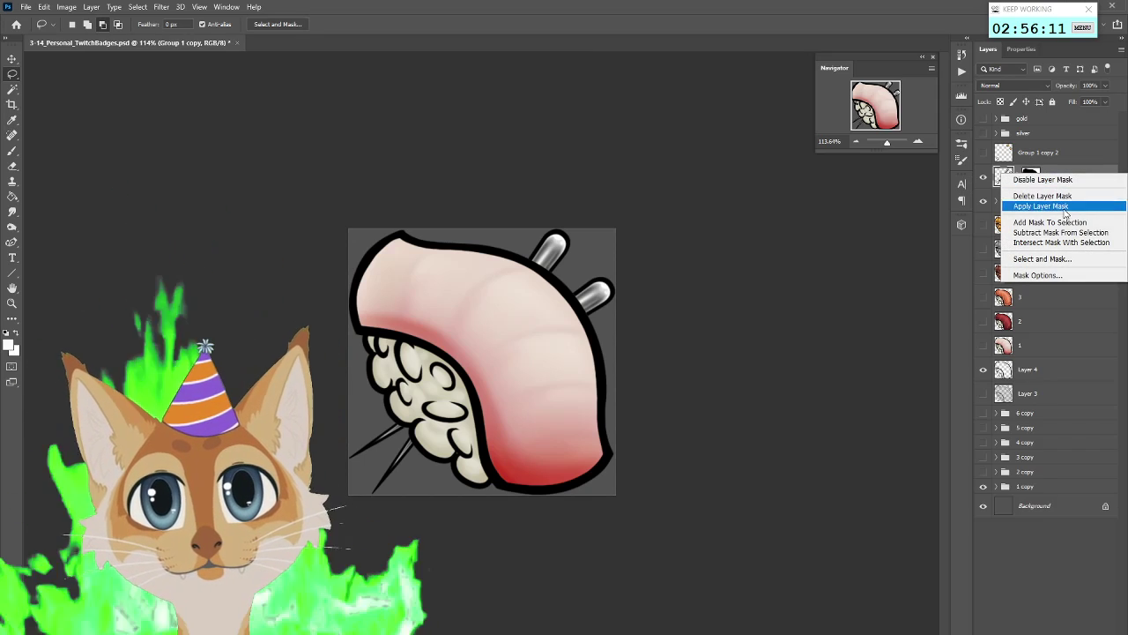
pyautogui.click(1050, 205)
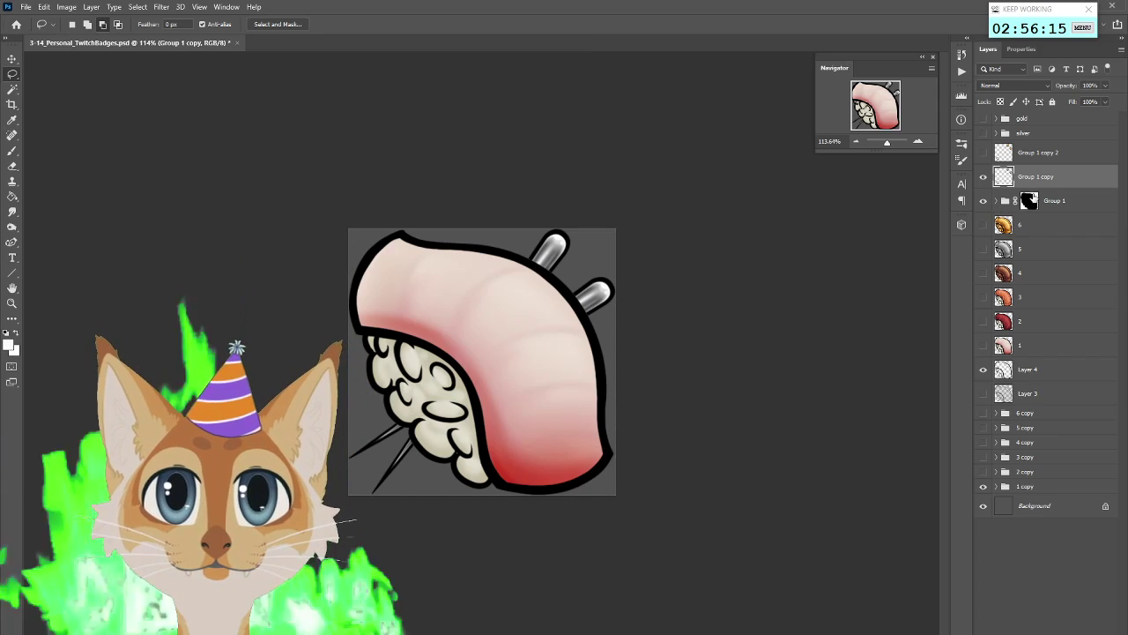
# Hide Group 1 and move it below Layer 3, and delete the old gold and silver groups with their contents
pyautogui.click(991, 202)
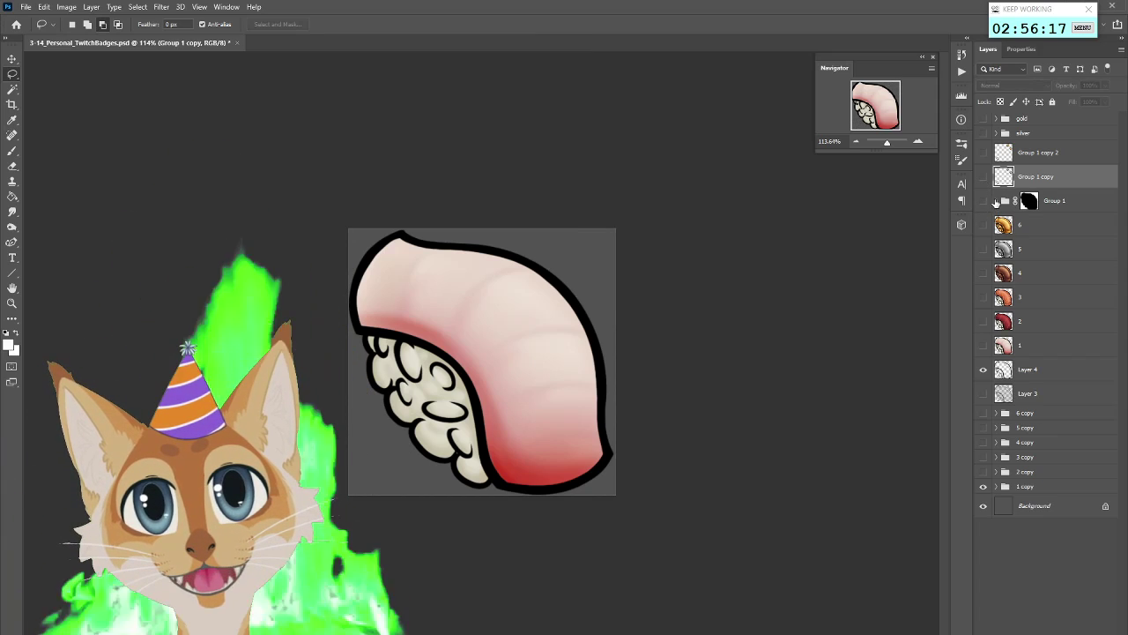
pyautogui.moveTo(1054, 201); pyautogui.dragTo(1070, 397)
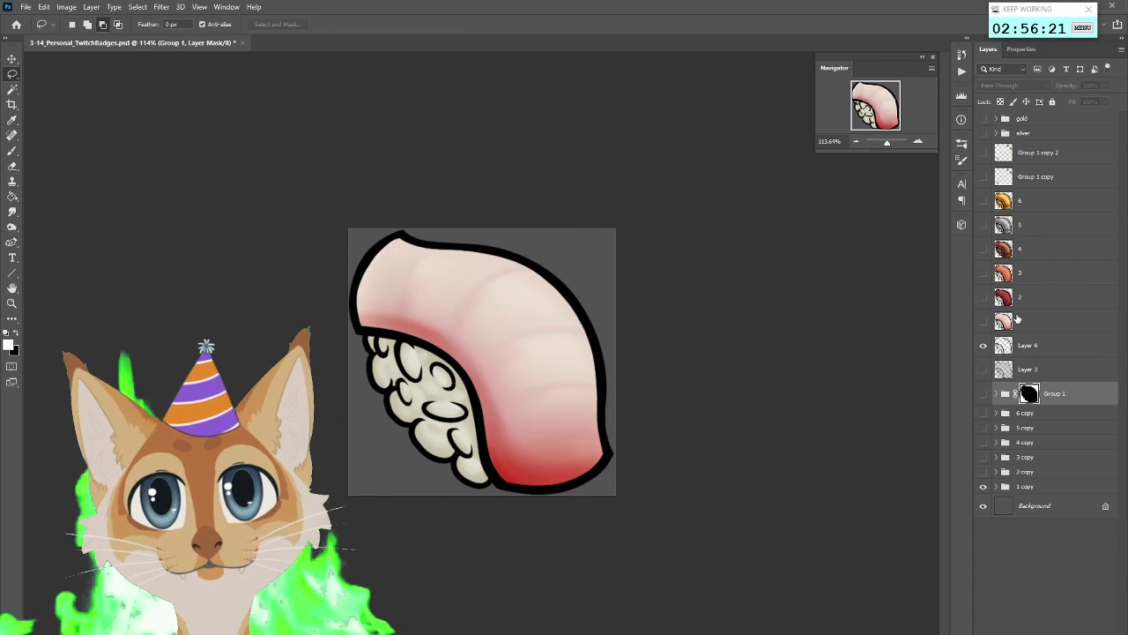
pyautogui.click(1038, 133)
pyautogui.click(984, 119)
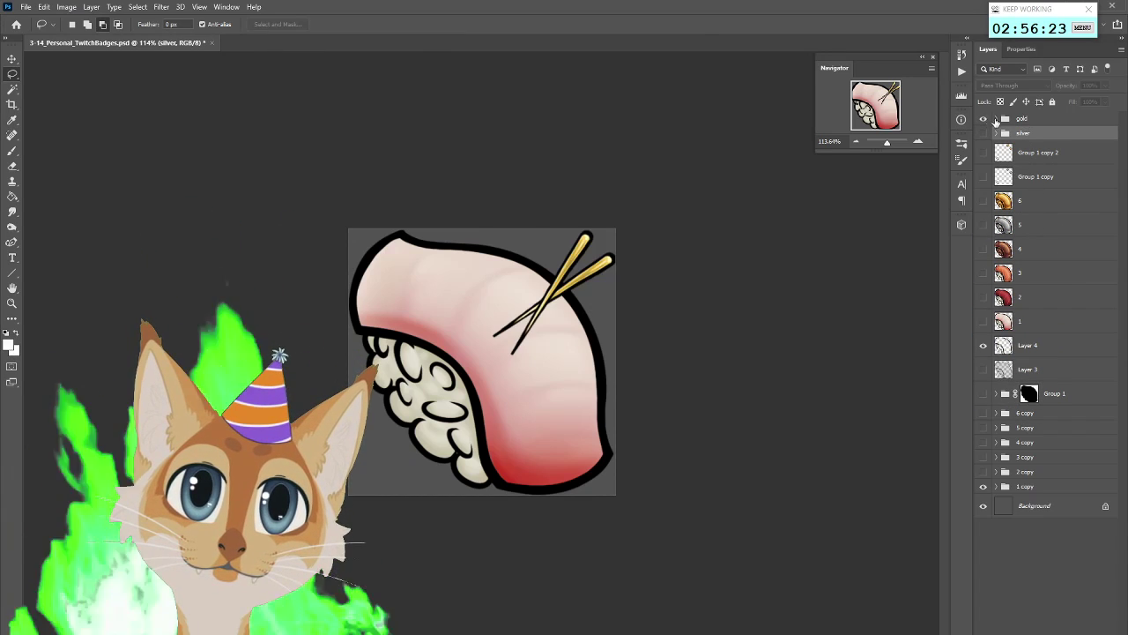
pyautogui.press('Delete')
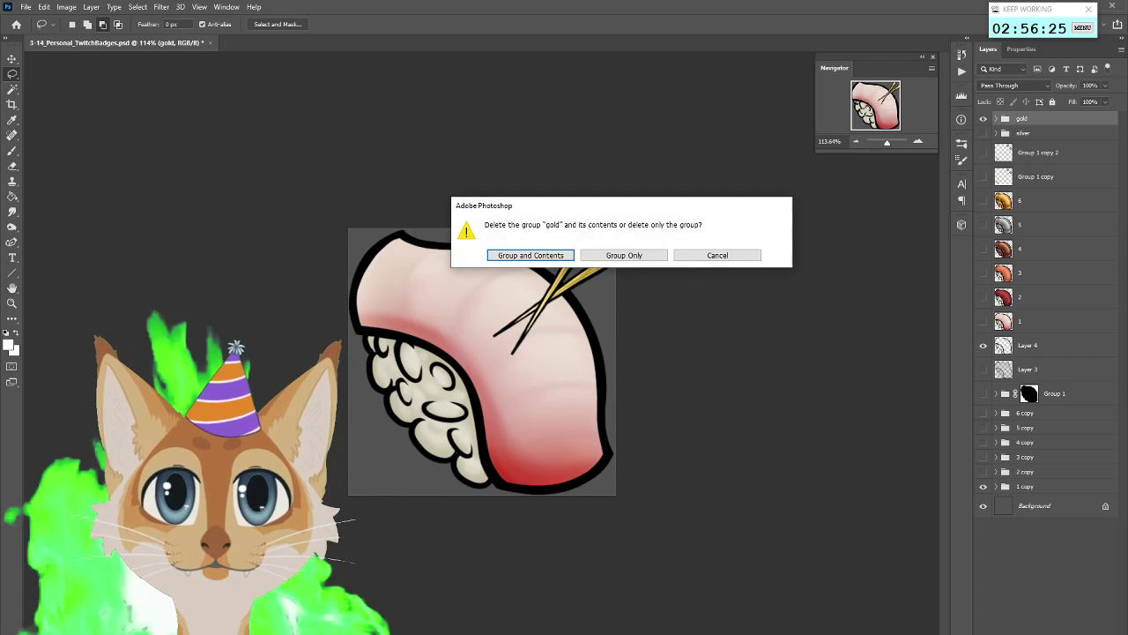
pyautogui.click(555, 255)
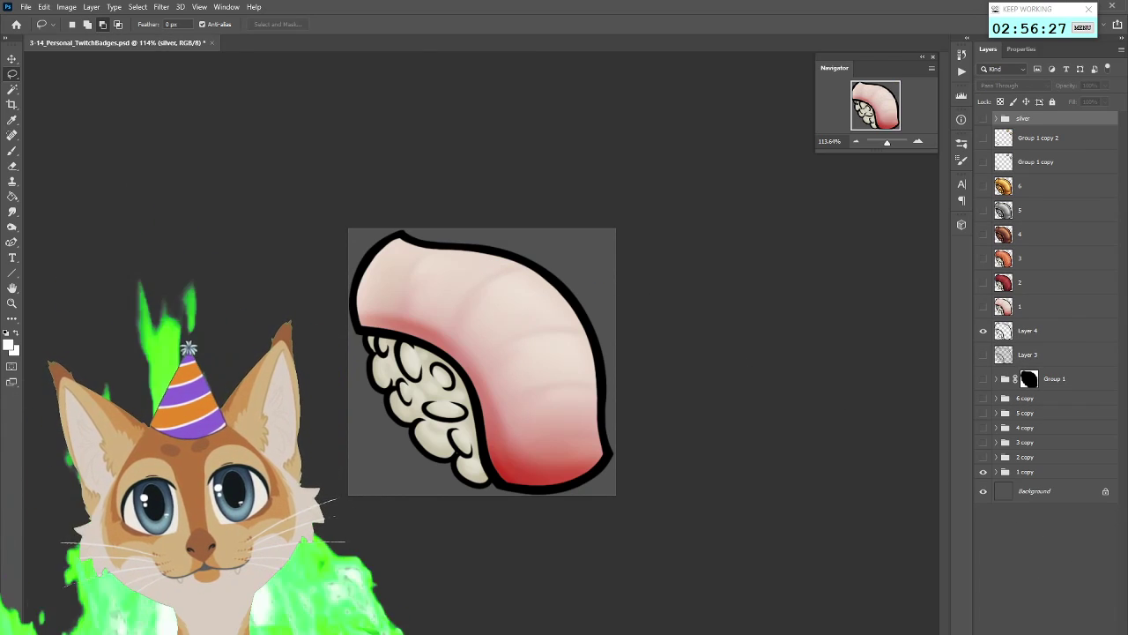
pyautogui.press('Delete')
pyautogui.click(565, 255)
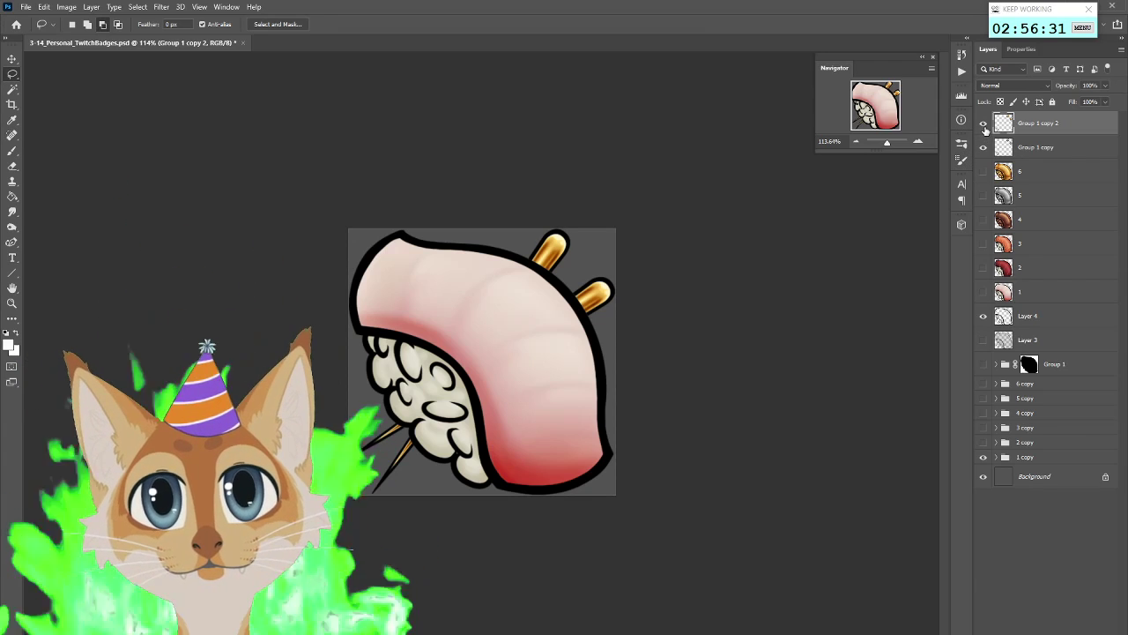
# Check the gold chopsticks against the silver ones, and hide Layer 4 and the 1 copy group
pyautogui.click(984, 124)
pyautogui.click(984, 125)
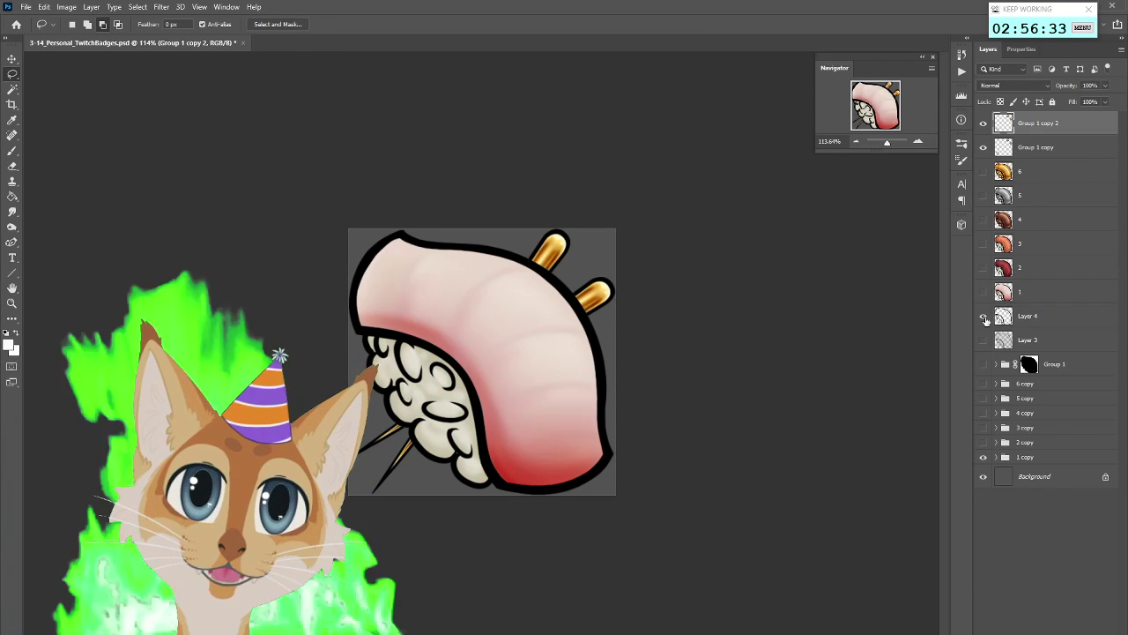
pyautogui.click(985, 316)
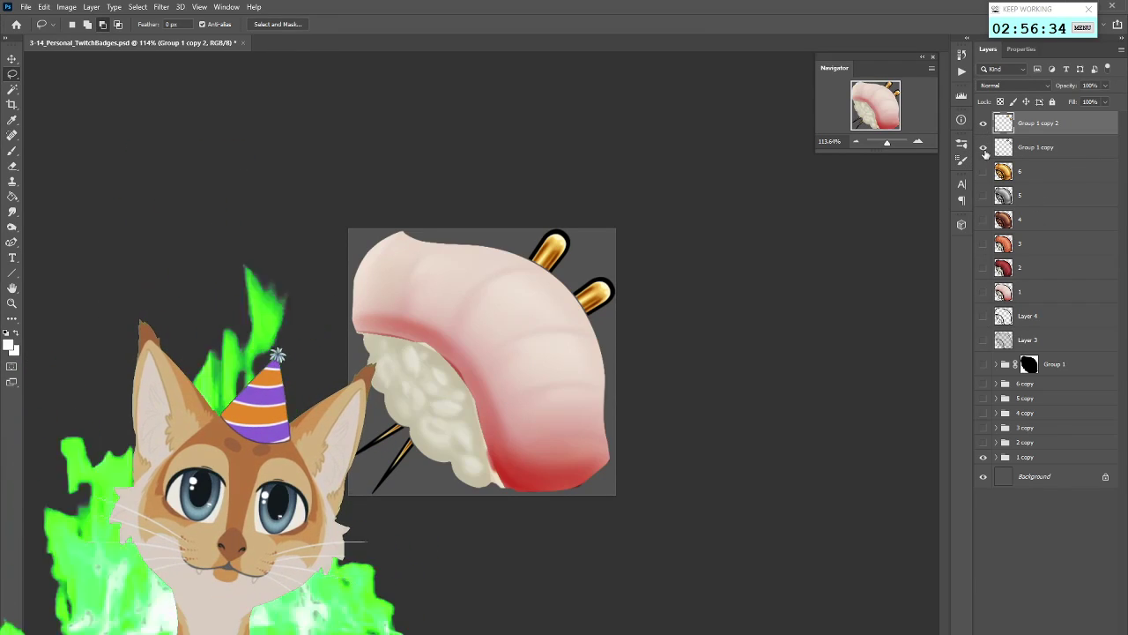
pyautogui.click(985, 459)
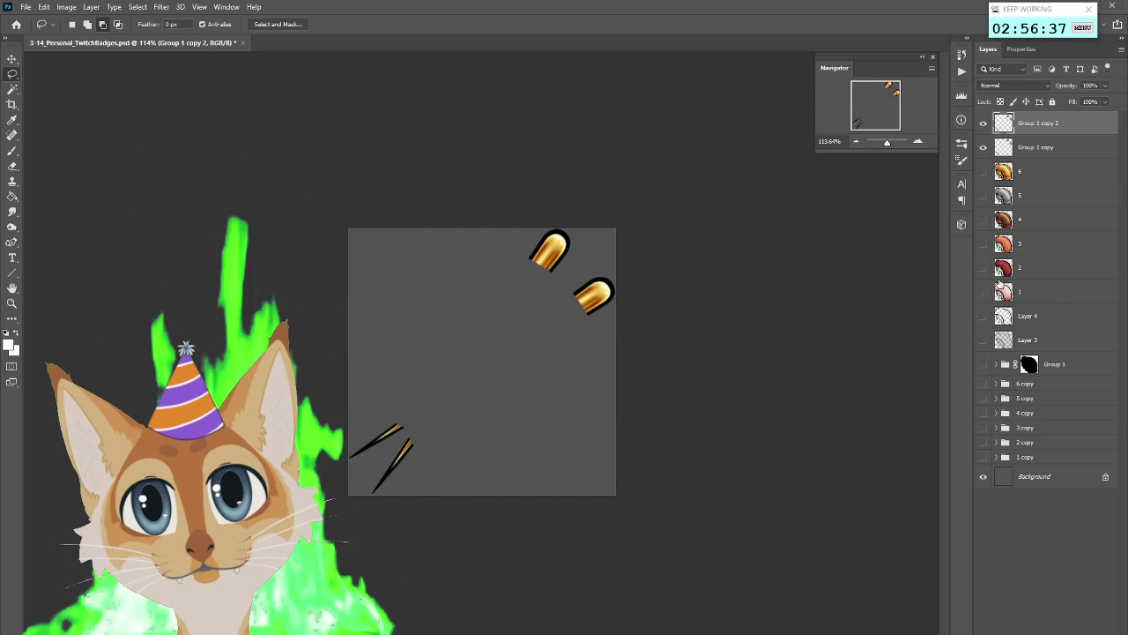
# Compare the gold chopsticks with the silver ones beneath by toggling the gold layer's visibility
pyautogui.click(985, 125)
pyautogui.click(985, 125)
pyautogui.click(985, 125)
pyautogui.click(985, 125)
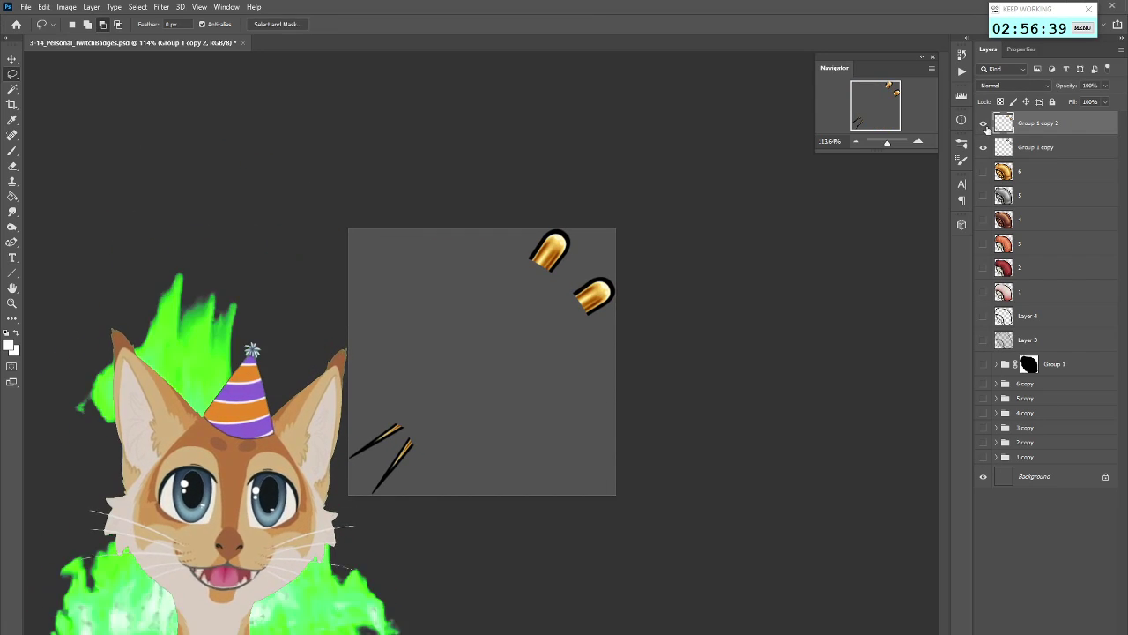
pyautogui.click(985, 125)
pyautogui.click(985, 125)
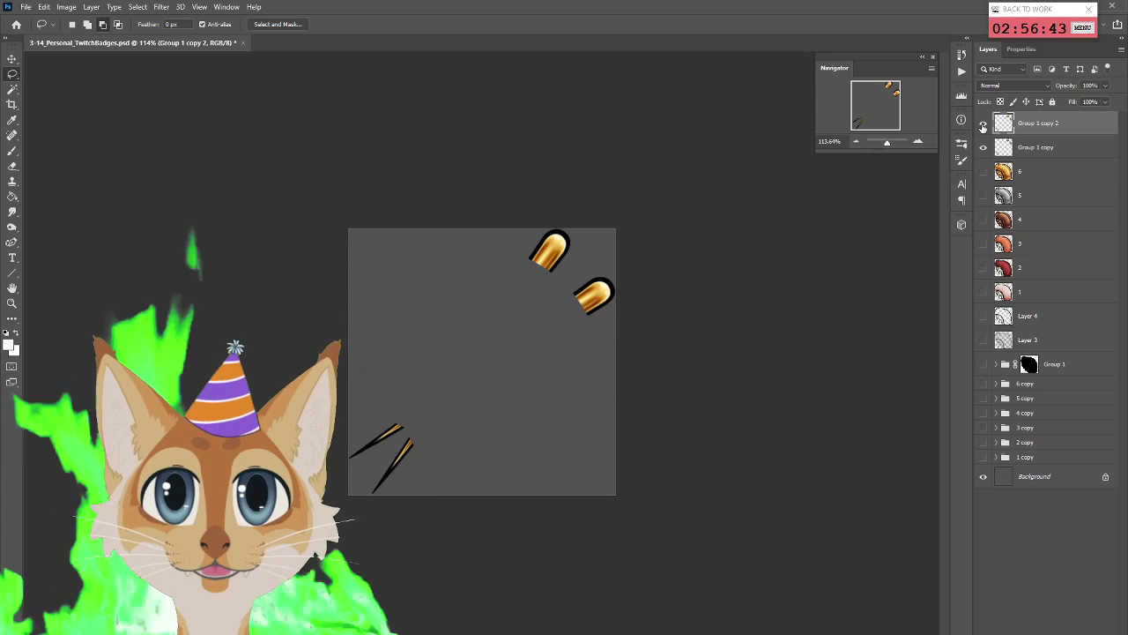
pyautogui.click(984, 125)
pyautogui.click(983, 125)
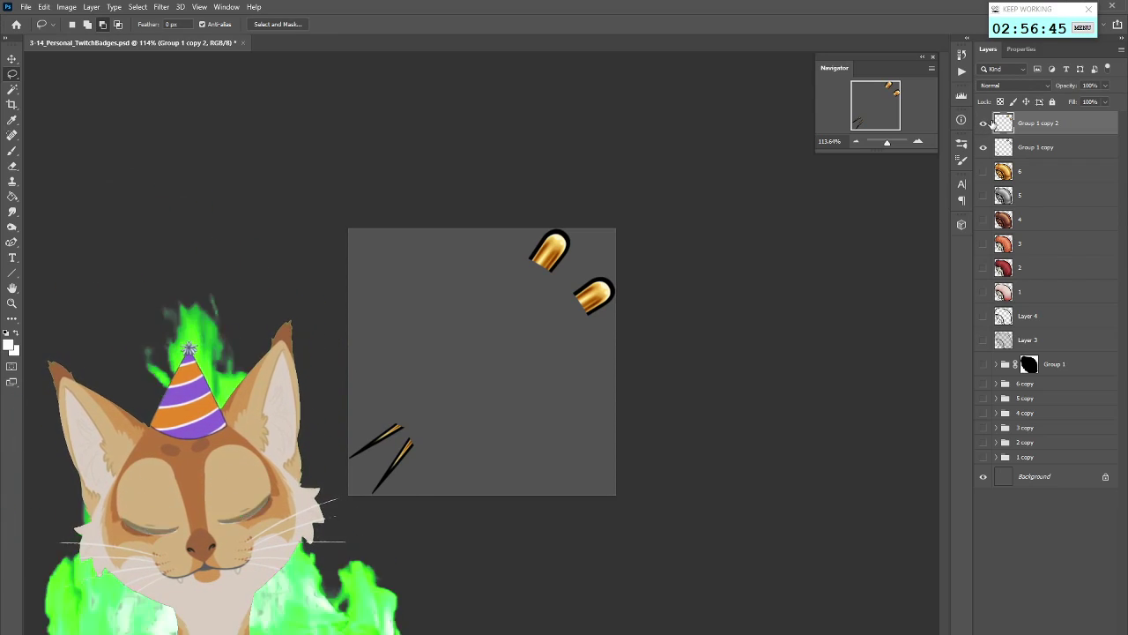
pyautogui.click(984, 125)
pyautogui.click(984, 124)
# Preview the chopsticks with the 1 copy group and Layer 4 linework, and hide both of these and the Background
pyautogui.click(984, 147)
pyautogui.click(983, 364)
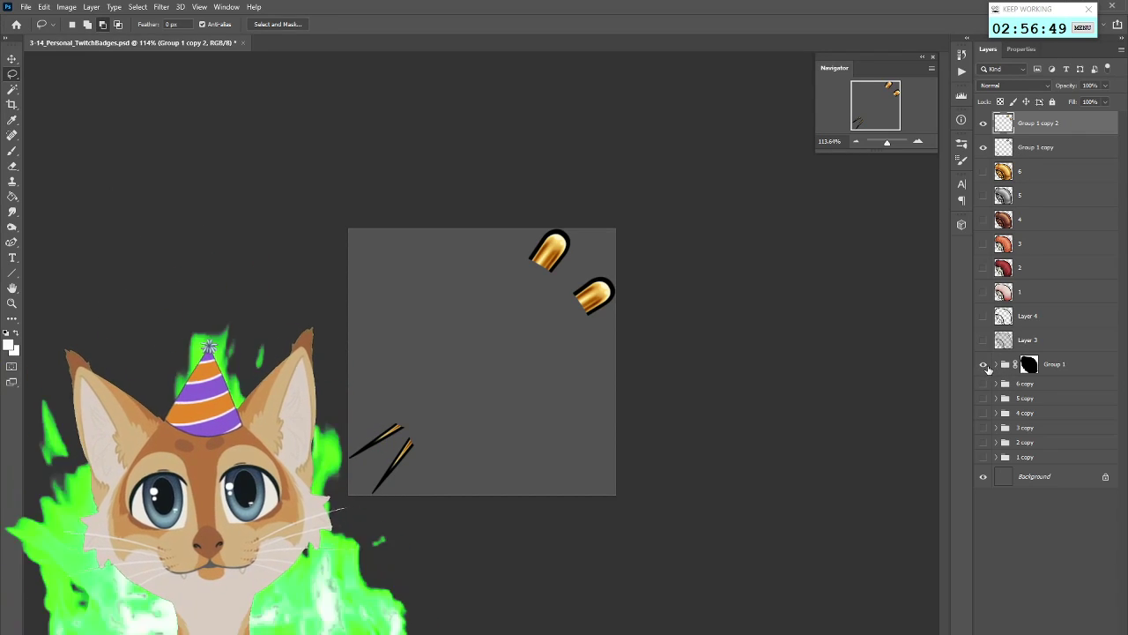
pyautogui.click(984, 457)
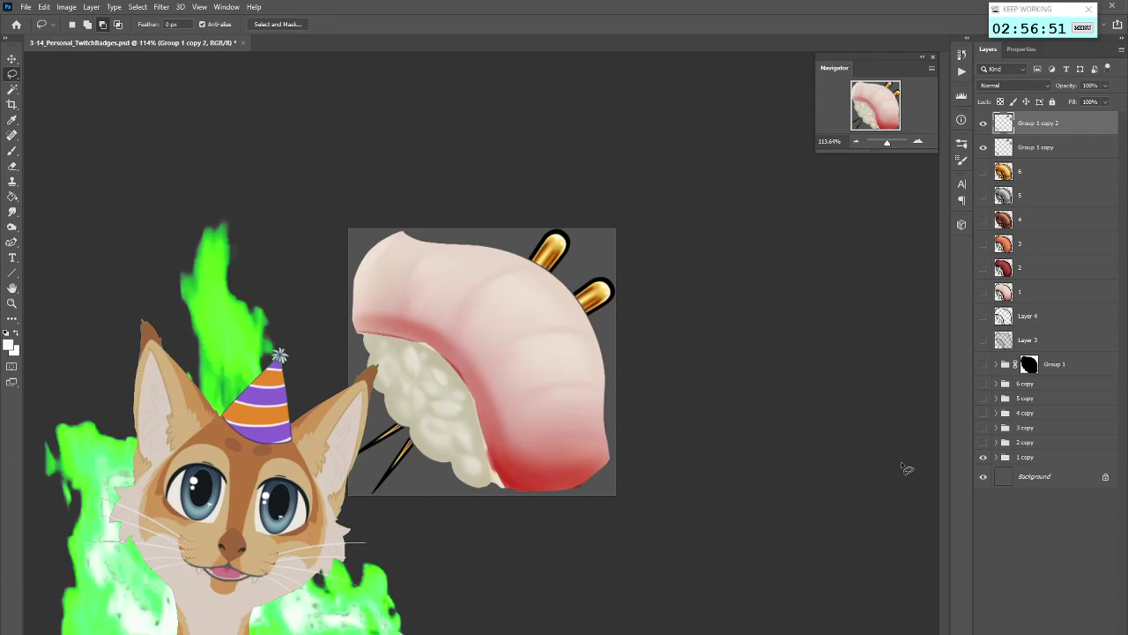
pyautogui.click(985, 319)
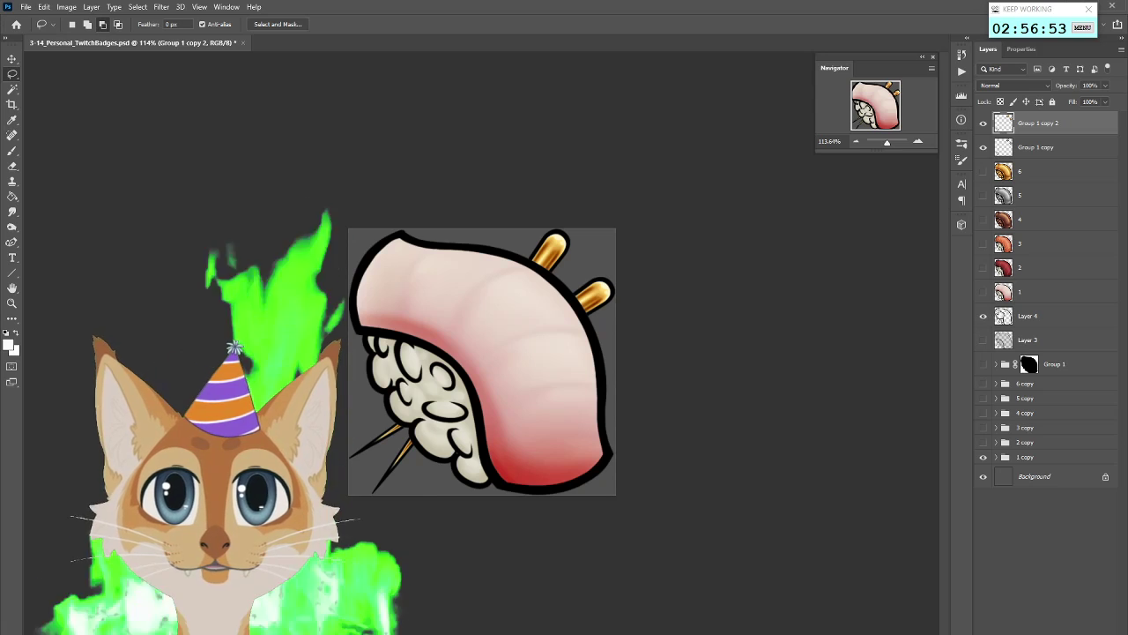
pyautogui.click(984, 477)
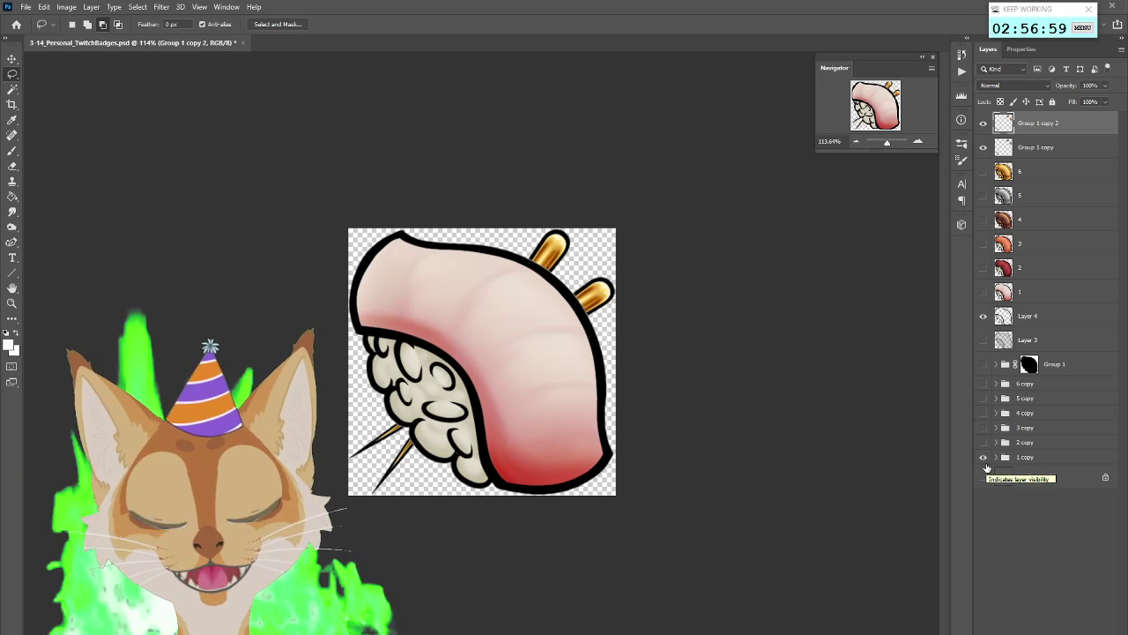
pyautogui.click(985, 458)
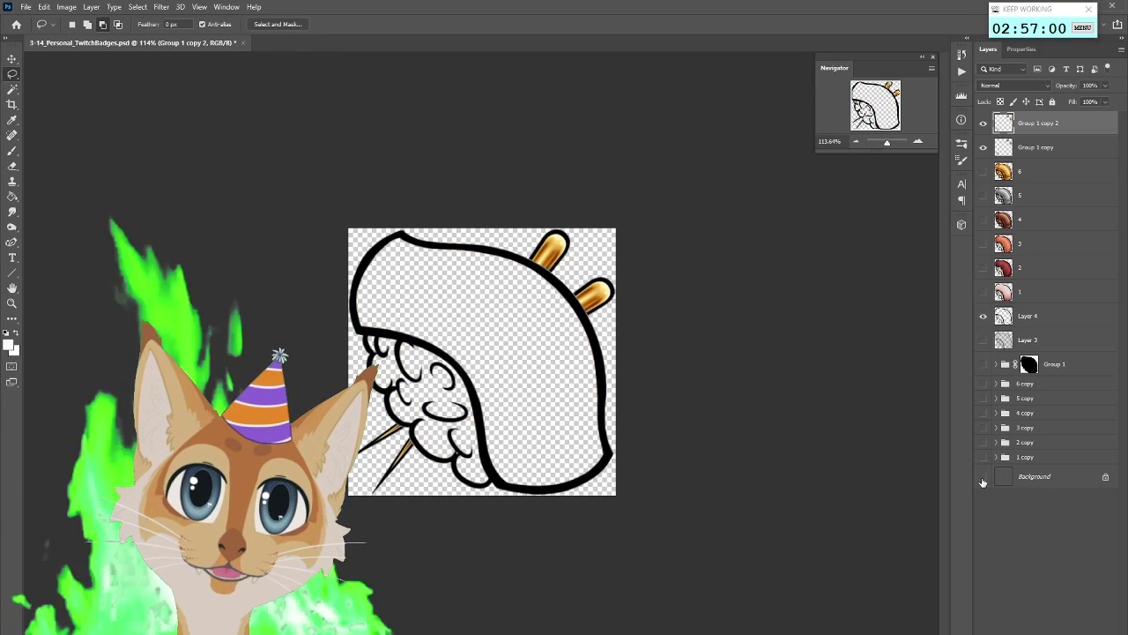
pyautogui.click(986, 323)
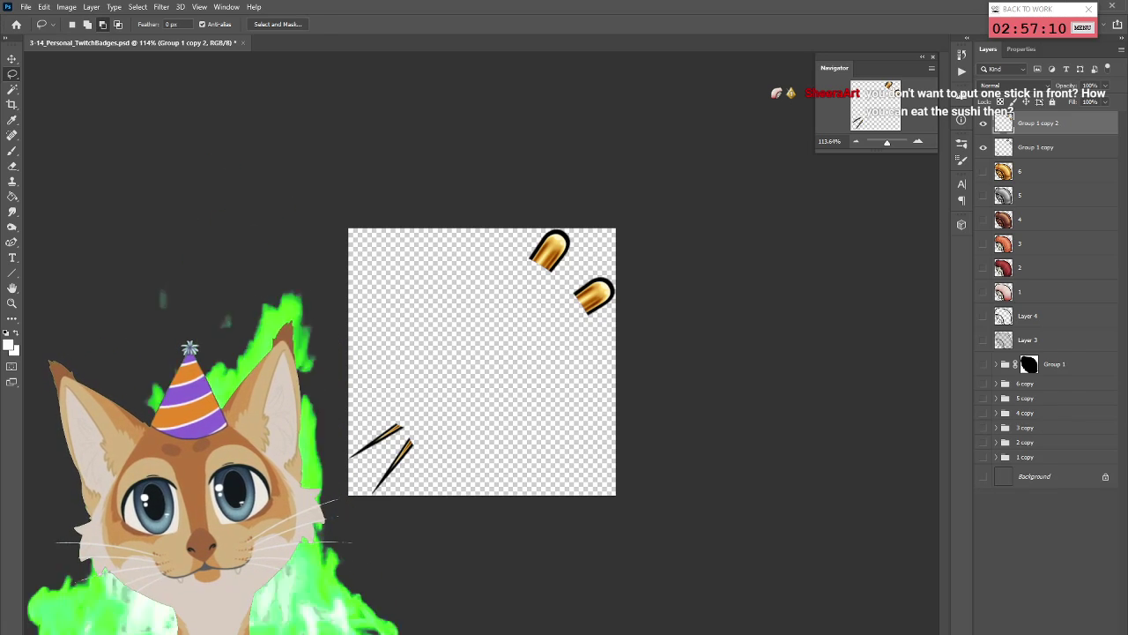
# Preview the gold chopsticks against each flattened badge layer from 1 to 6, one at a time
pyautogui.click(984, 292)
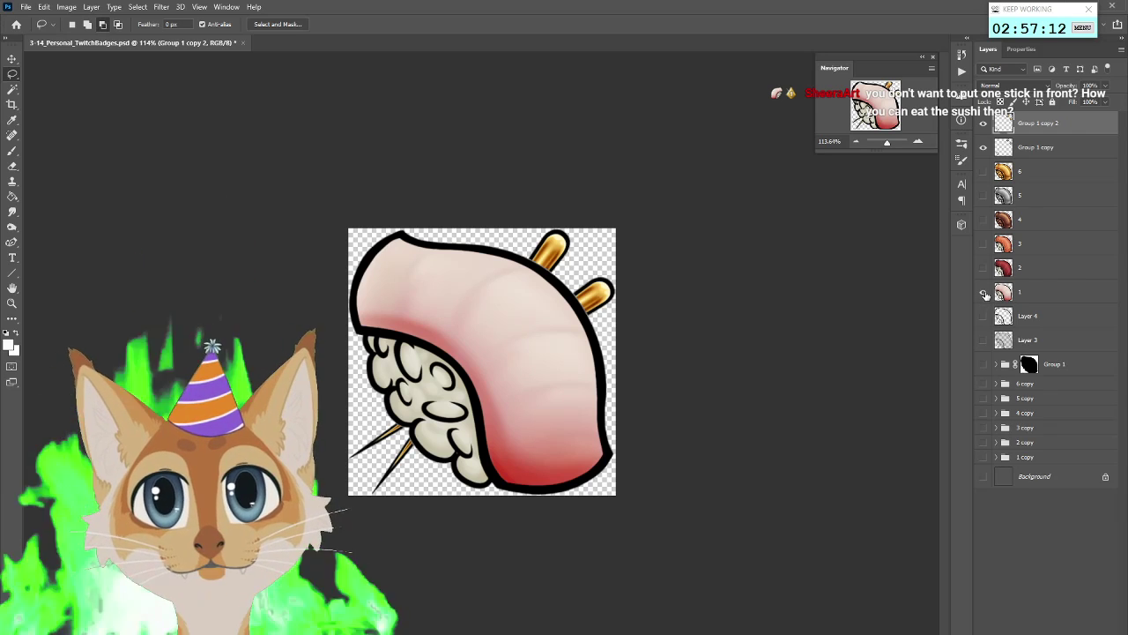
pyautogui.click(984, 292)
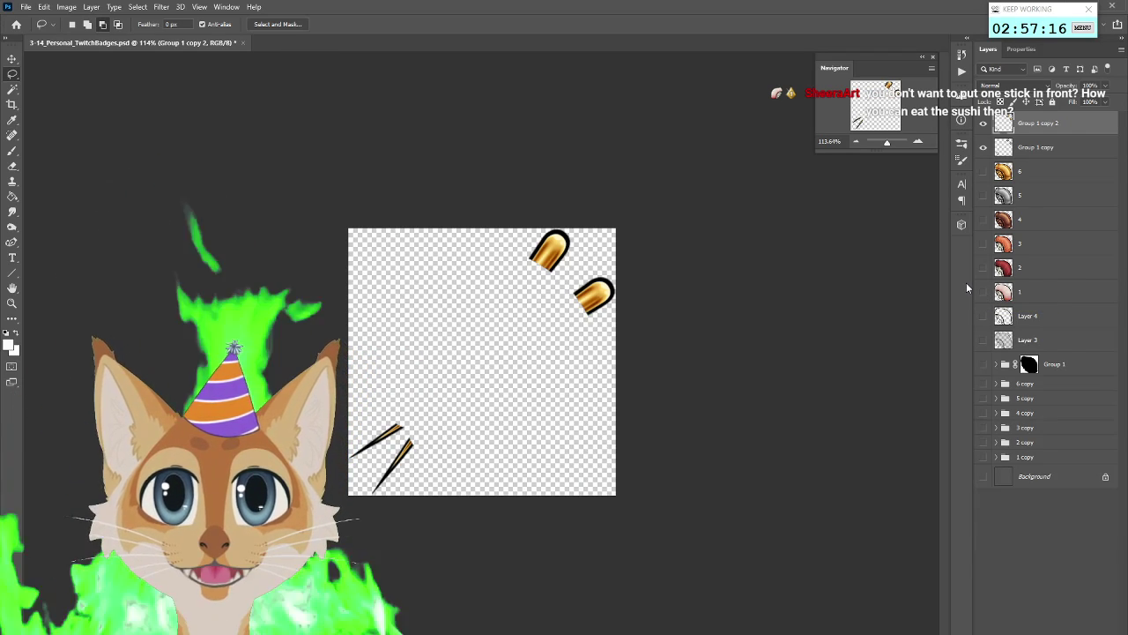
pyautogui.click(983, 292)
pyautogui.click(983, 292)
pyautogui.click(983, 268)
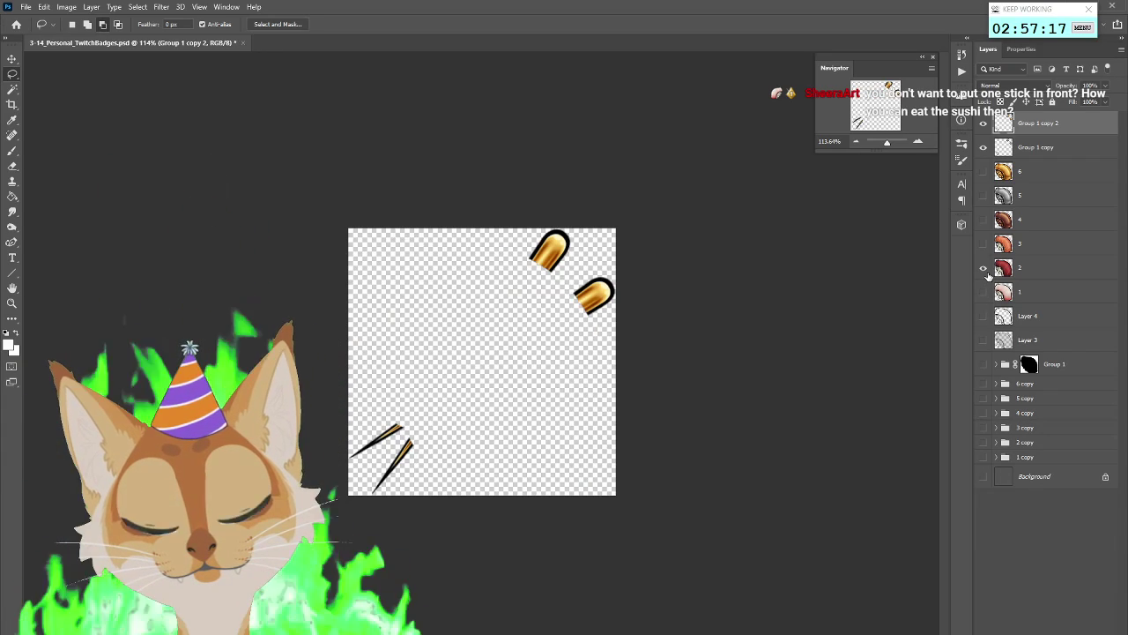
pyautogui.click(984, 268)
pyautogui.click(984, 244)
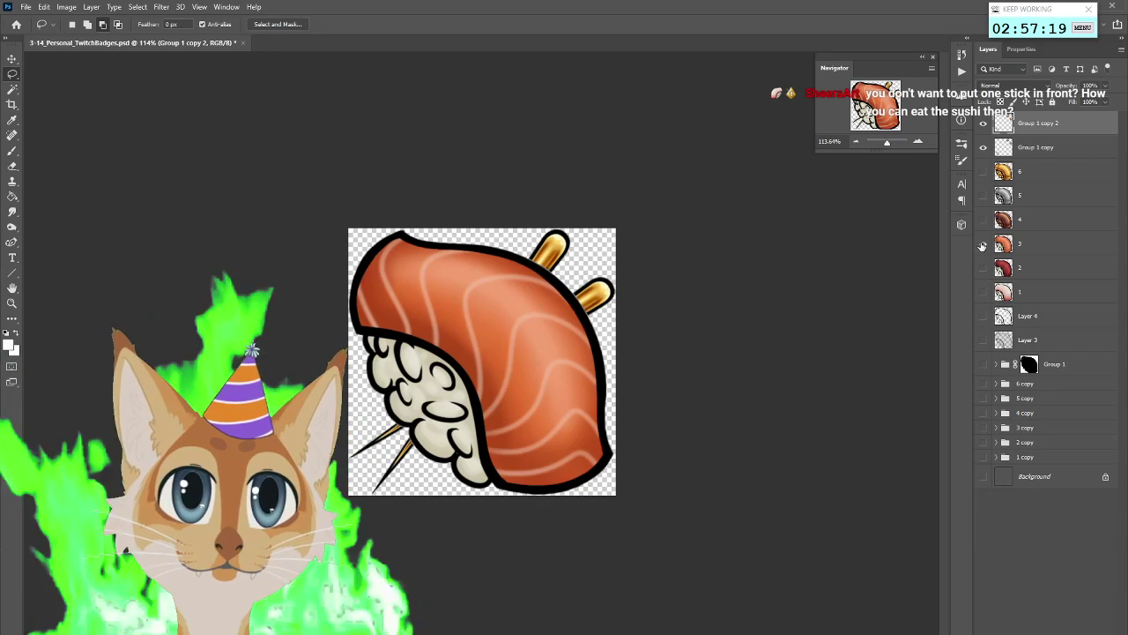
pyautogui.click(984, 244)
pyautogui.click(984, 220)
pyautogui.click(984, 221)
pyautogui.click(984, 196)
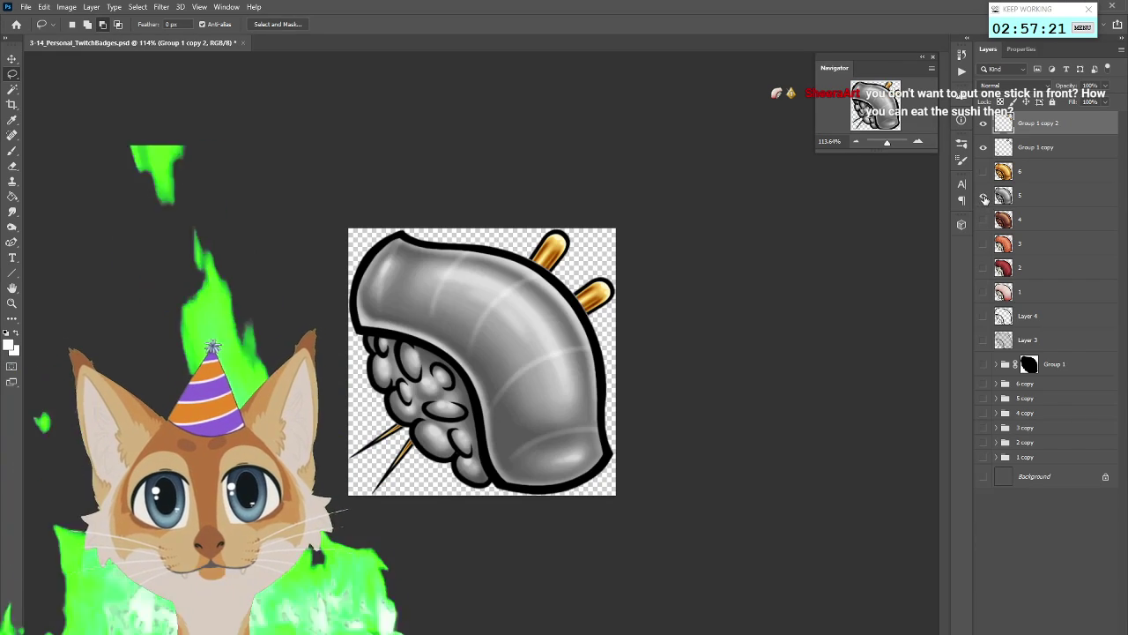
pyautogui.click(983, 196)
pyautogui.click(984, 171)
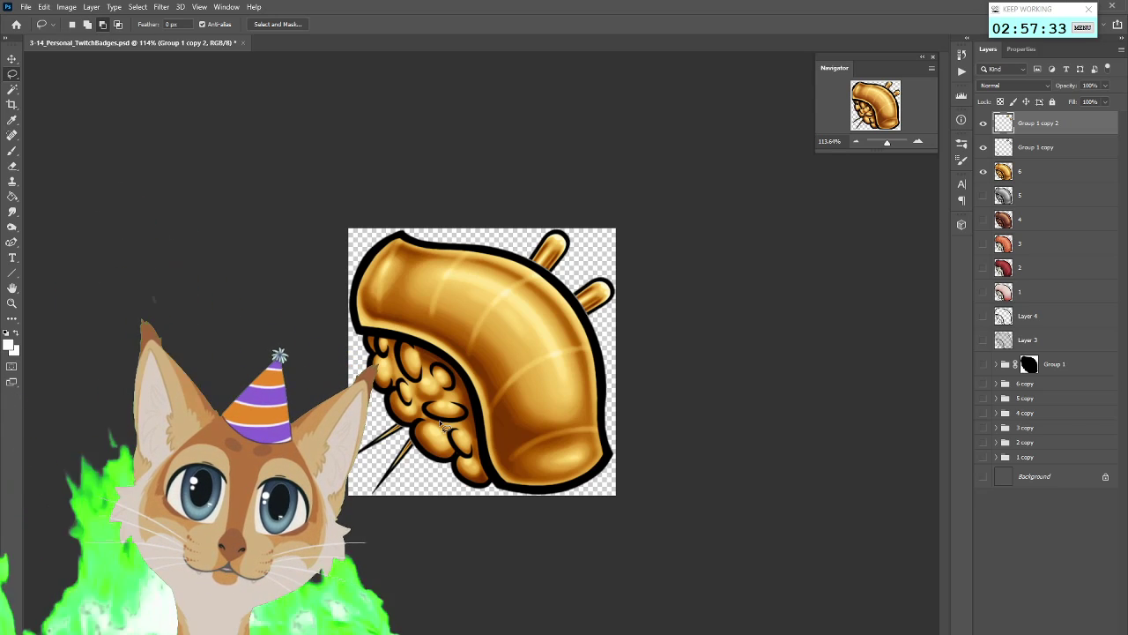
# Isolate badge layer 1 without the chopsticks, and compare it with the silver and gold badges on layers 5 and 6
pyautogui.click(984, 292)
pyautogui.keyDown('alt'); pyautogui.click(984, 293); pyautogui.keyUp('alt')
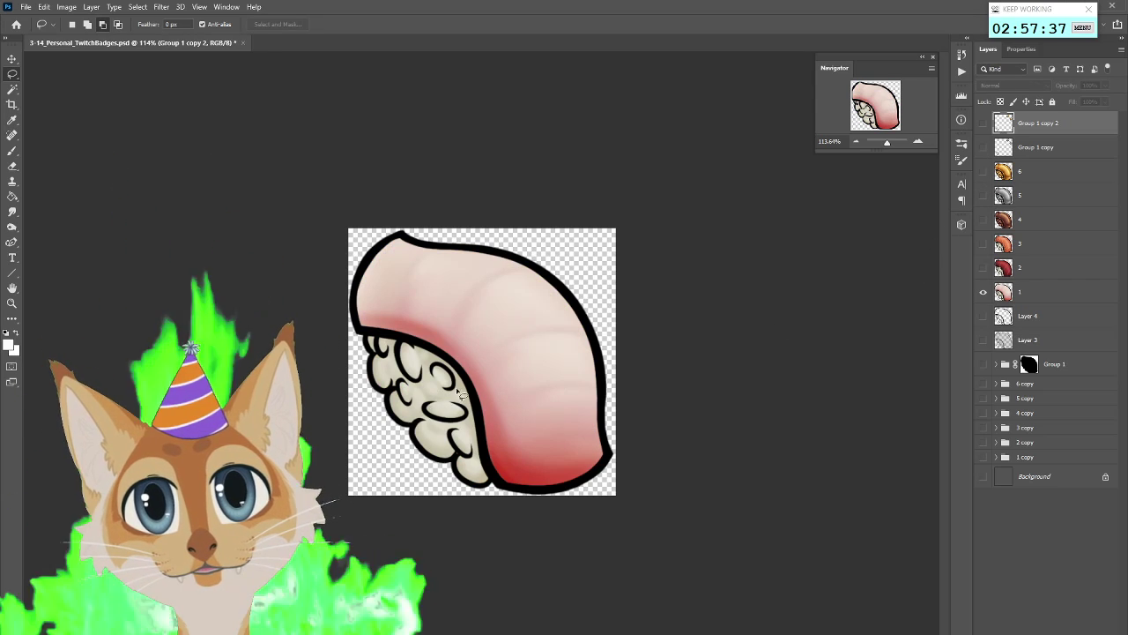
pyautogui.click(984, 195)
pyautogui.click(983, 171)
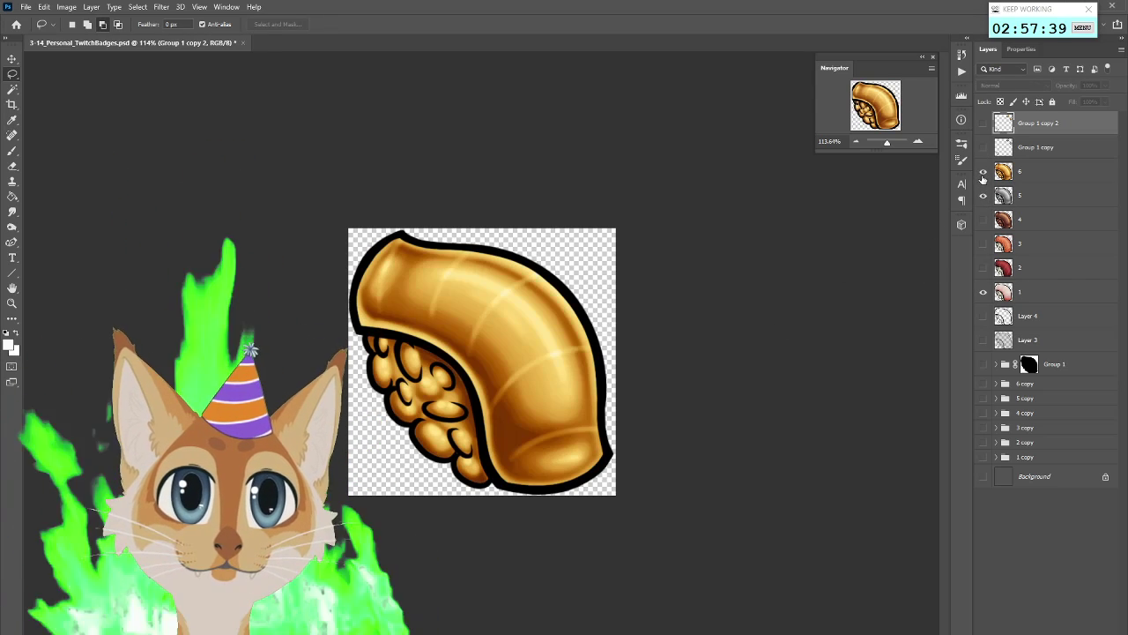
pyautogui.click(983, 171)
pyautogui.click(984, 195)
pyautogui.click(984, 171)
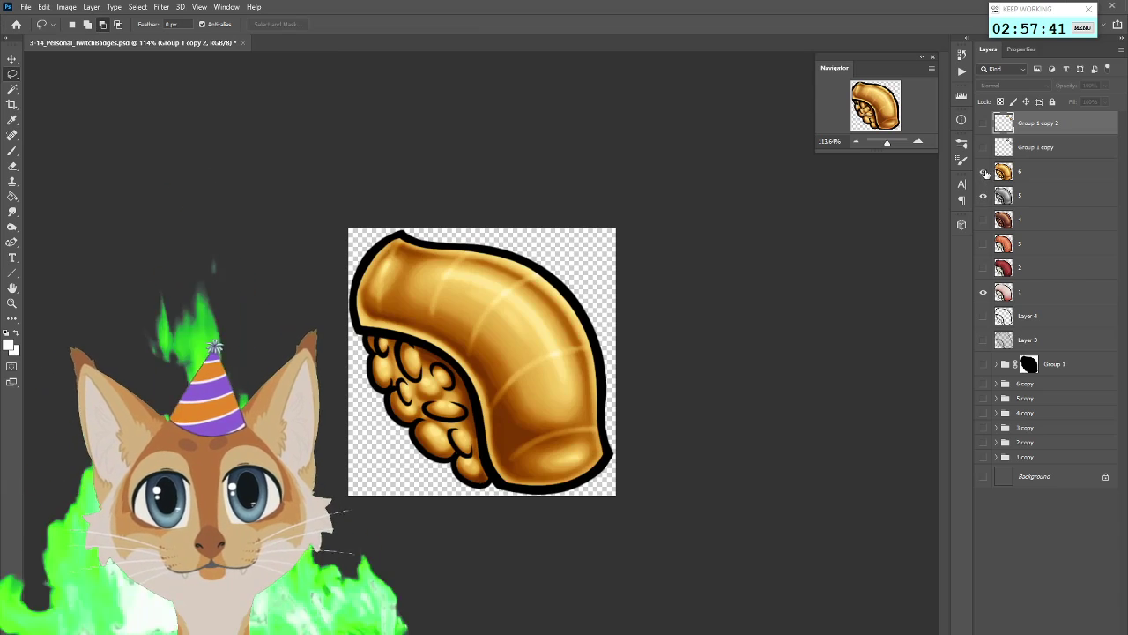
pyautogui.click(984, 172)
# Show both chopsticks layers, flip the canvas horizontally, and hide badge layer 1
pyautogui.click(984, 123)
pyautogui.click(984, 147)
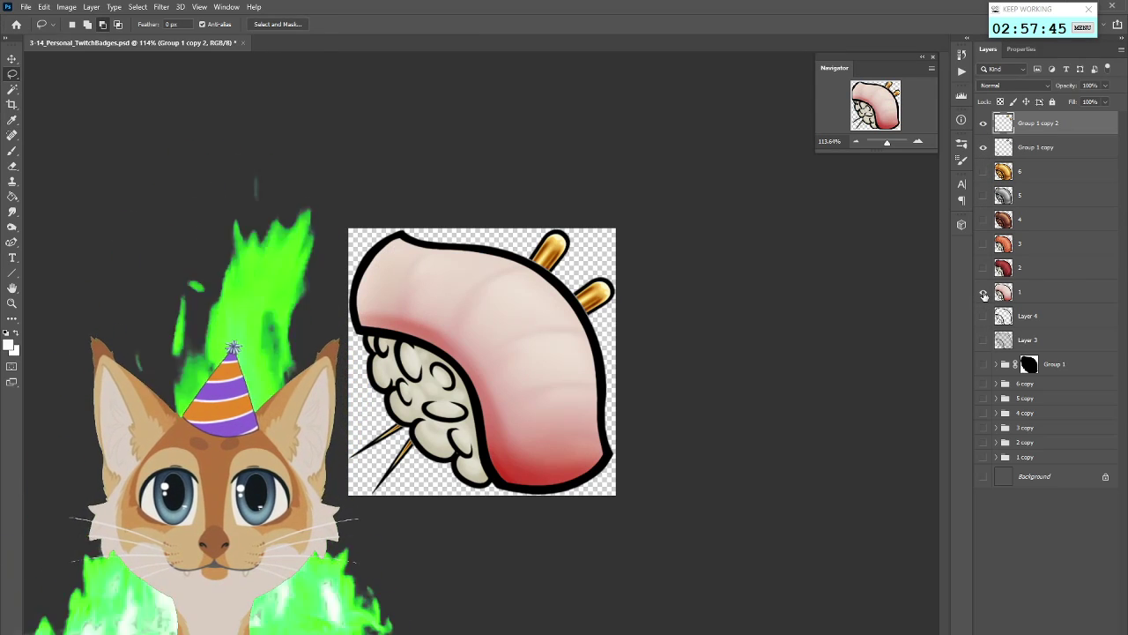
pyautogui.hotkey('ctrl', 'shift', 'h')
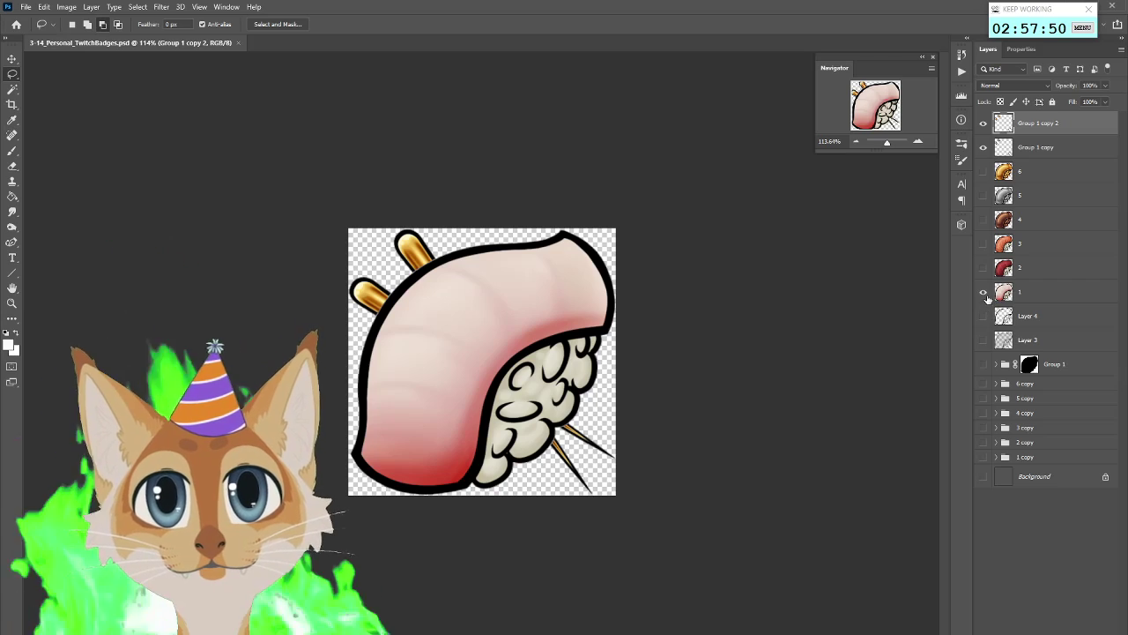
pyautogui.click(984, 291)
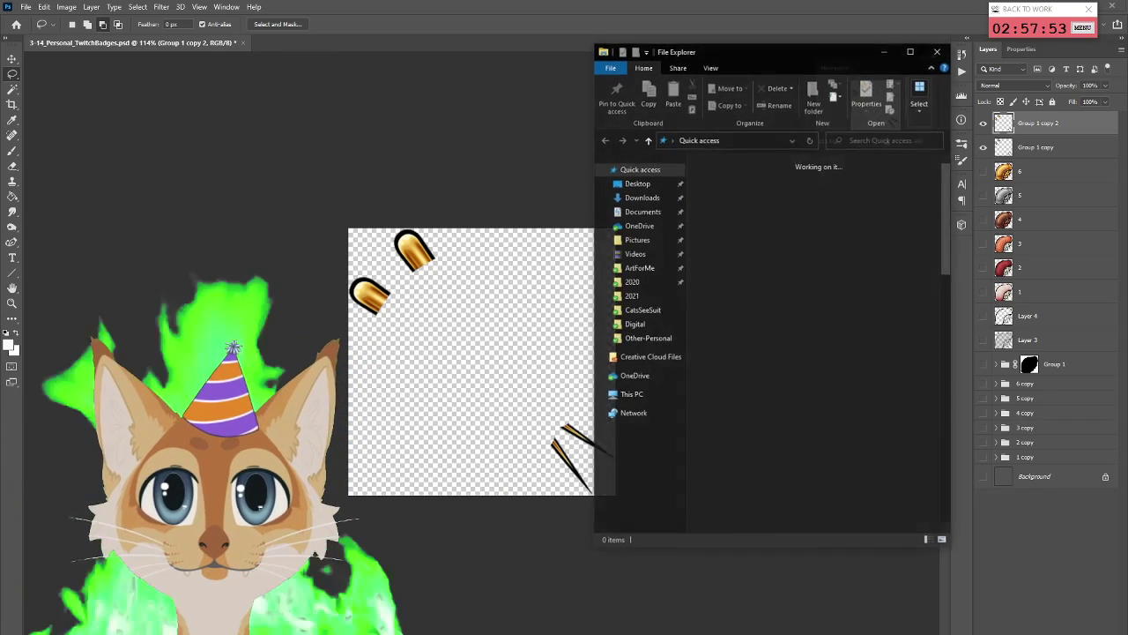
# Switch to File Explorer and open the 72 folder inside Digital > Badges to check the existing badge PNGs
pyautogui.press('super+e')
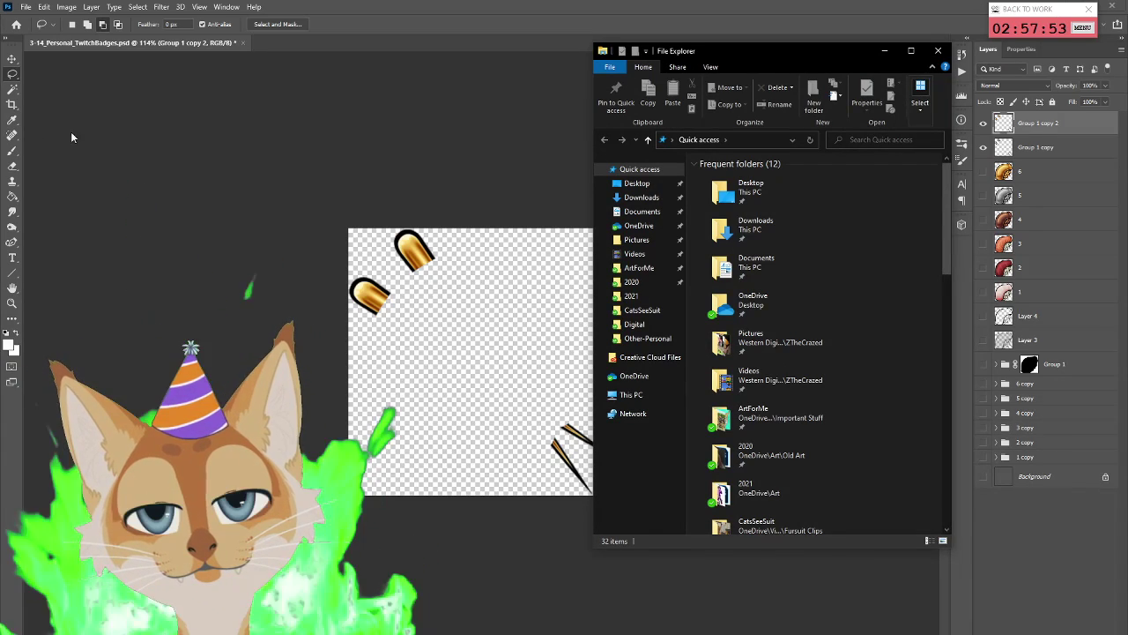
pyautogui.click(639, 323)
pyautogui.doubleClick(752, 218)
pyautogui.doubleClick(752, 202)
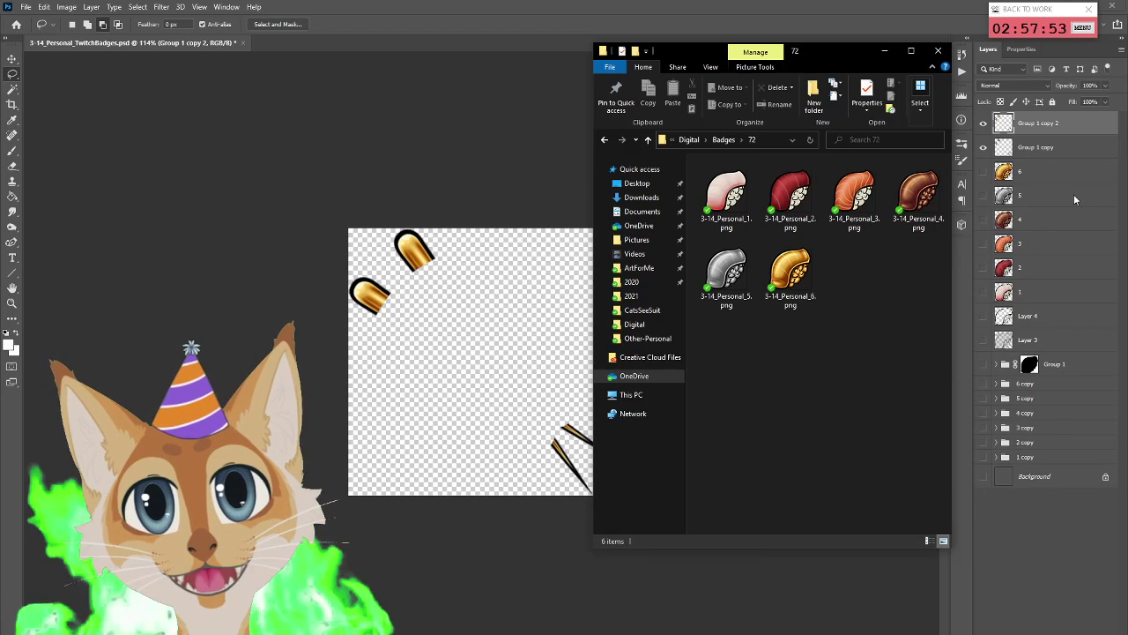
# Resize the image to 72 × 72 pixels
pyautogui.click(26, 7)
pyautogui.moveTo(126, 189)
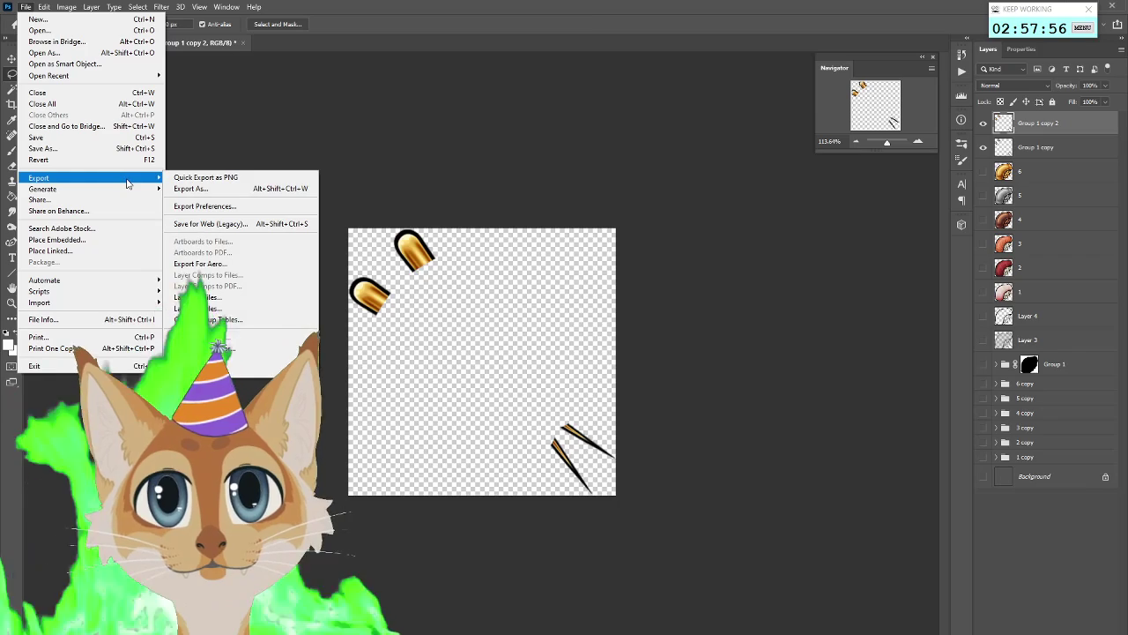
pyautogui.moveTo(68, 11)
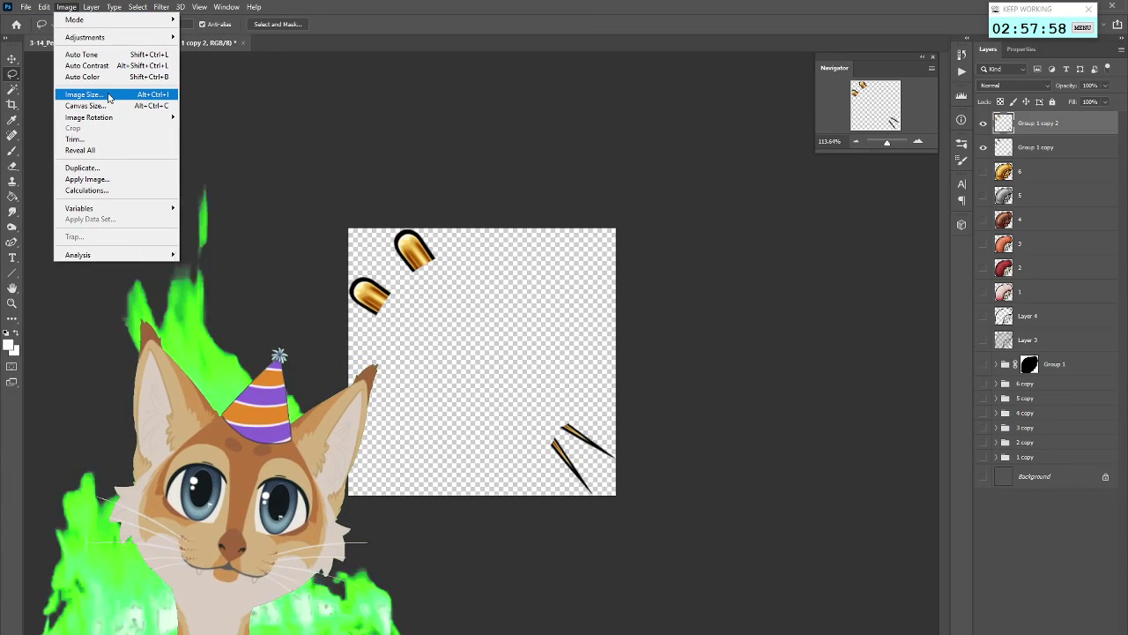
pyautogui.click(109, 98)
pyautogui.write('7')
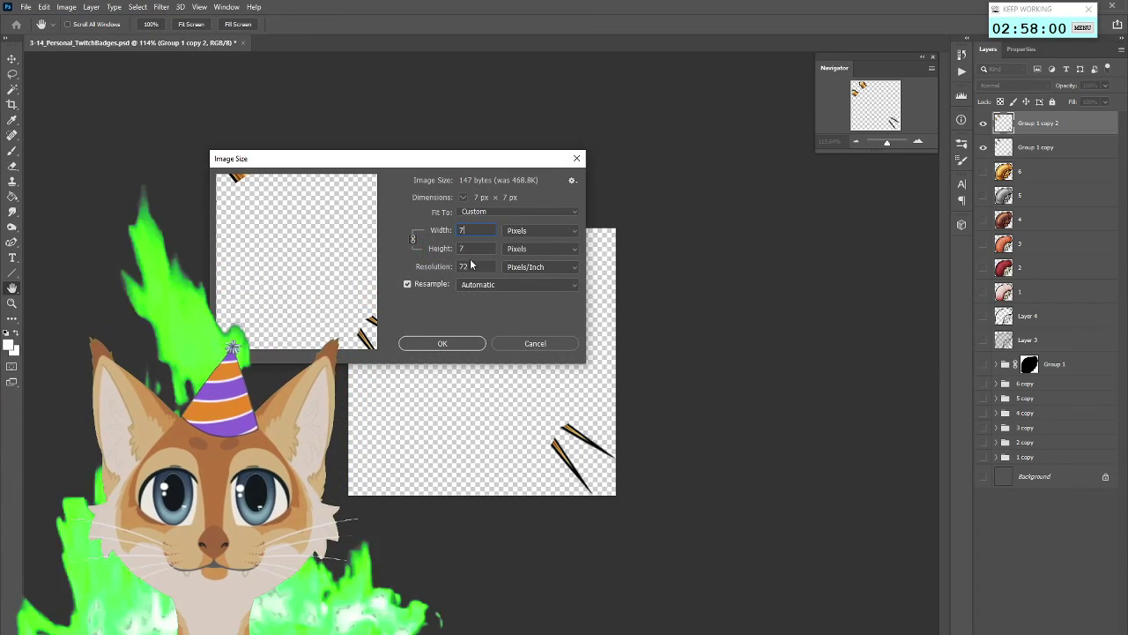
pyautogui.write('2')
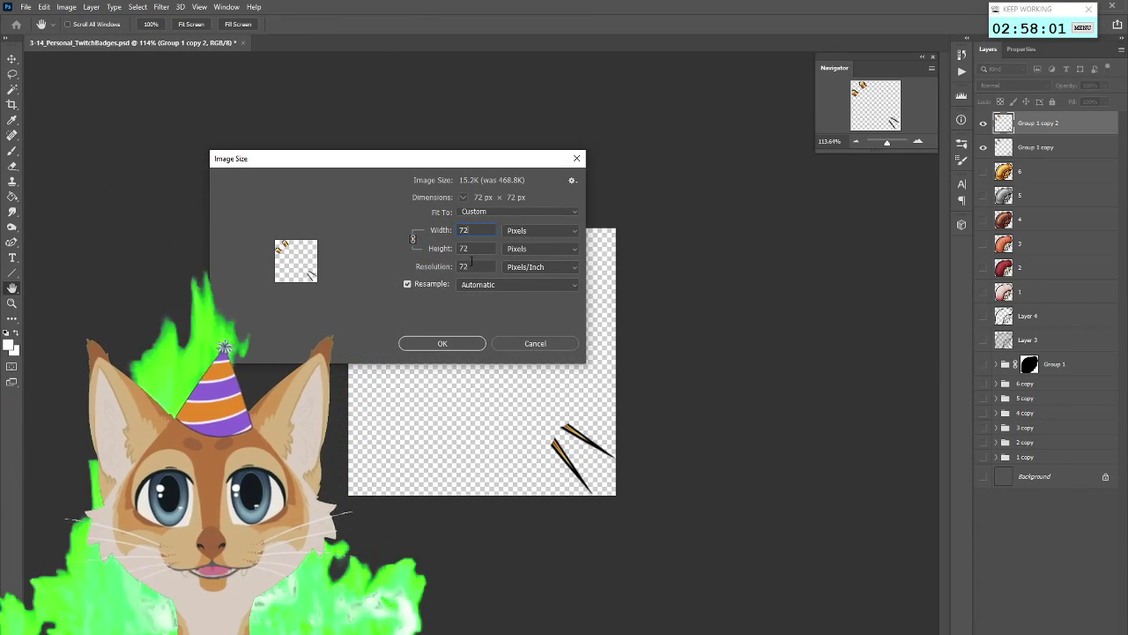
pyautogui.click(471, 346)
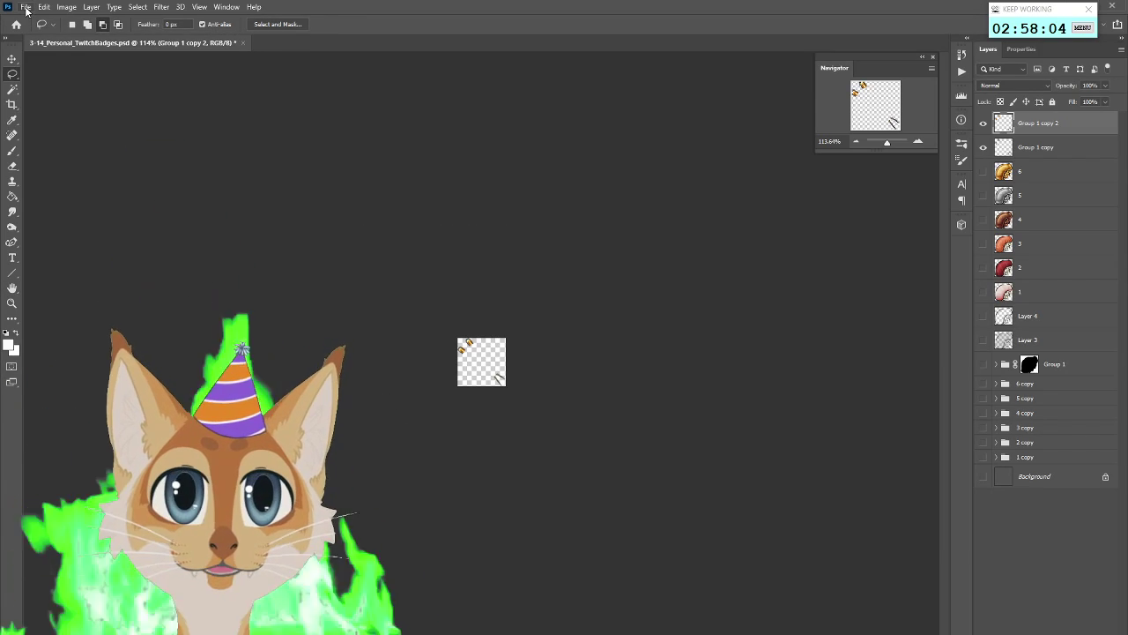
pyautogui.click(27, 8)
pyautogui.moveTo(89, 177)
pyautogui.click(229, 295)
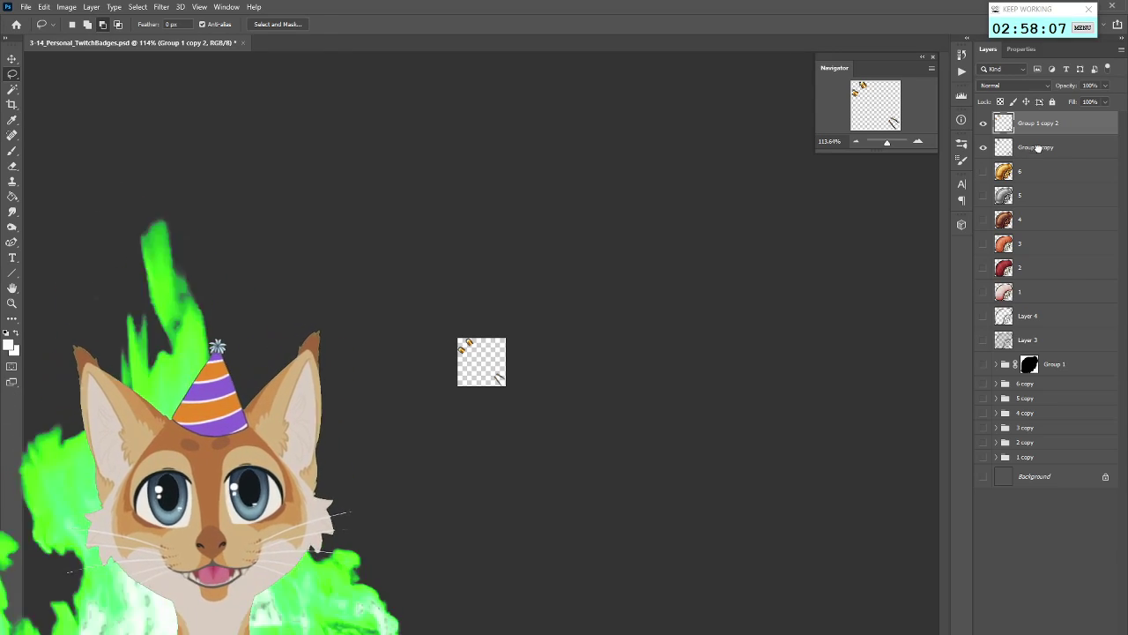
# Rename the silver chopsticks layer, Group 1 copy, as silverchop
pyautogui.click(1039, 148)
pyautogui.write('s')
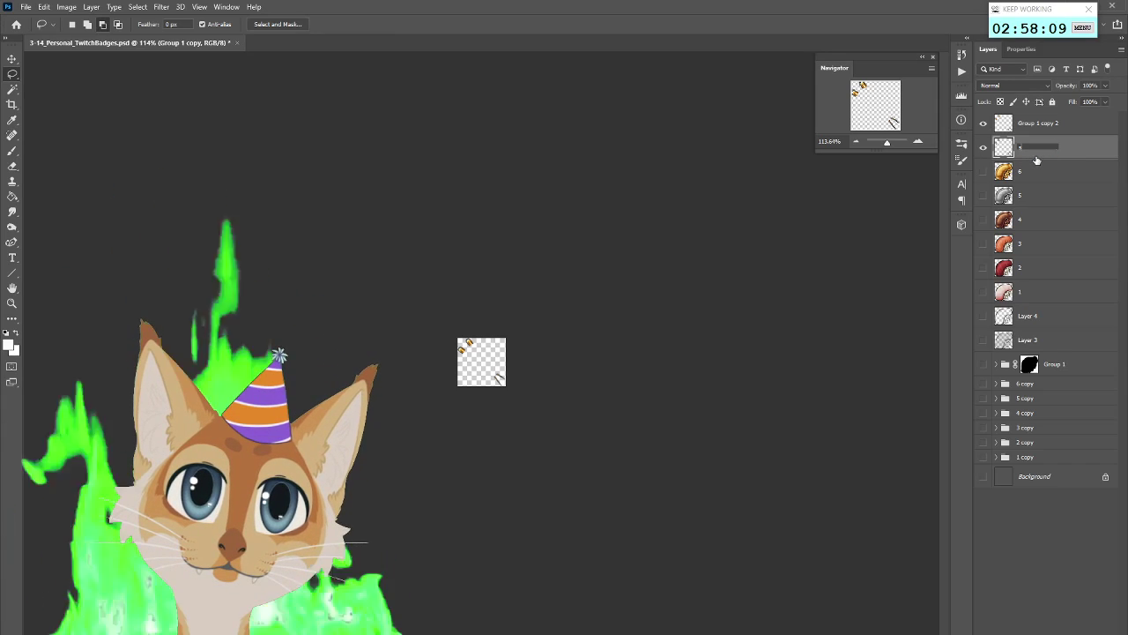
pyautogui.write('ilverch')
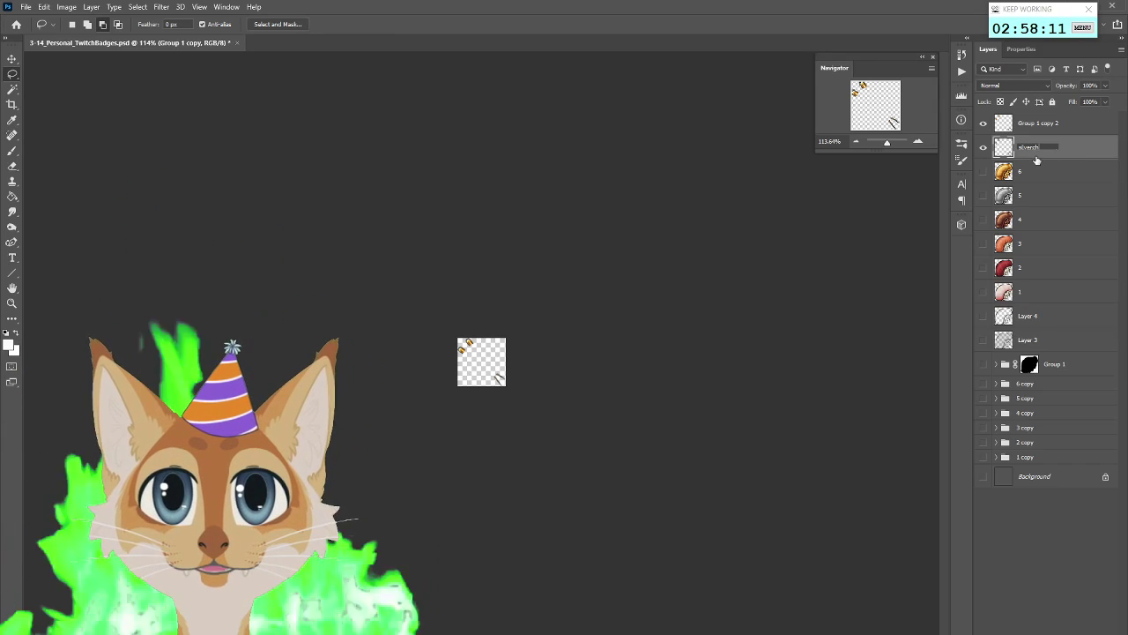
pyautogui.write('op')
# Rename the gold chopsticks layer, Group 1 copy 2, as goldchop
pyautogui.doubleClick(1049, 125)
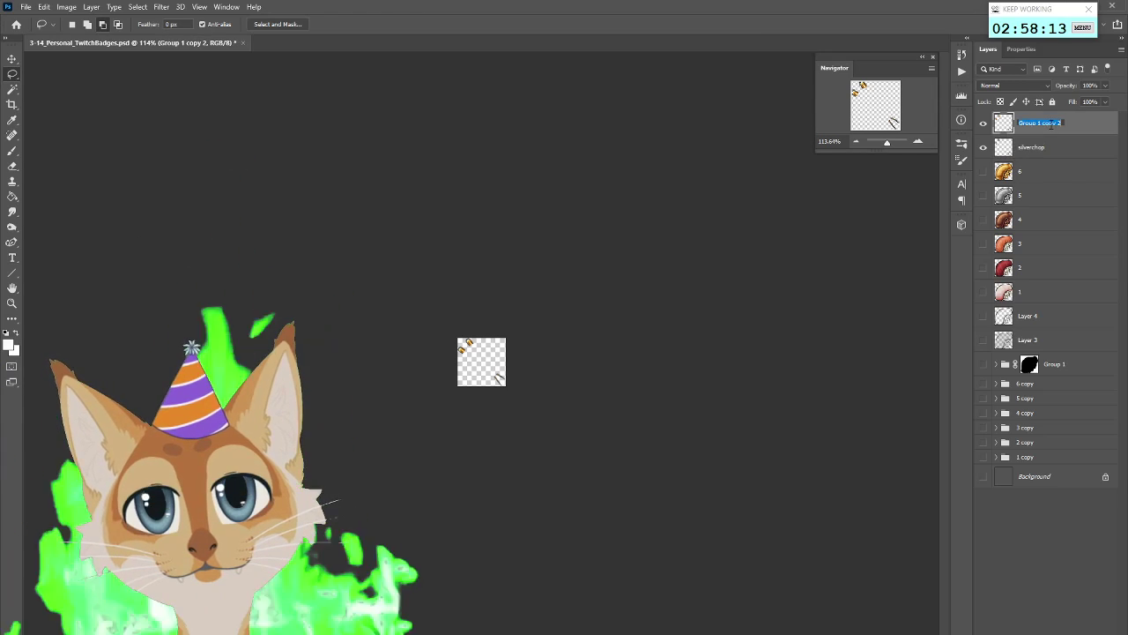
pyautogui.write('goldchop')
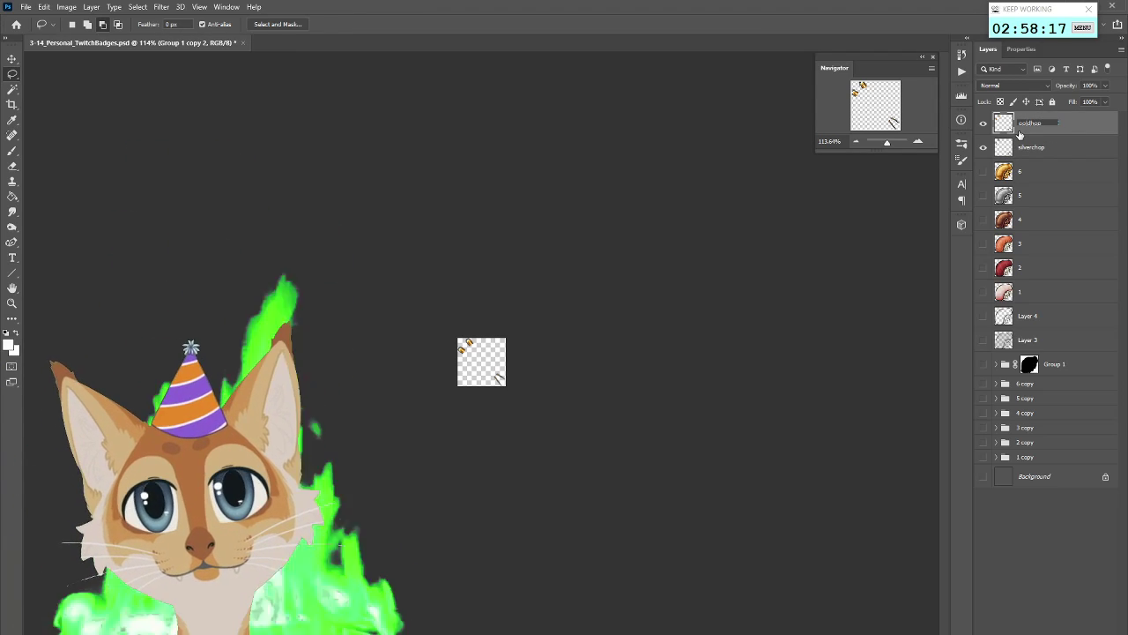
pyautogui.press('Return')
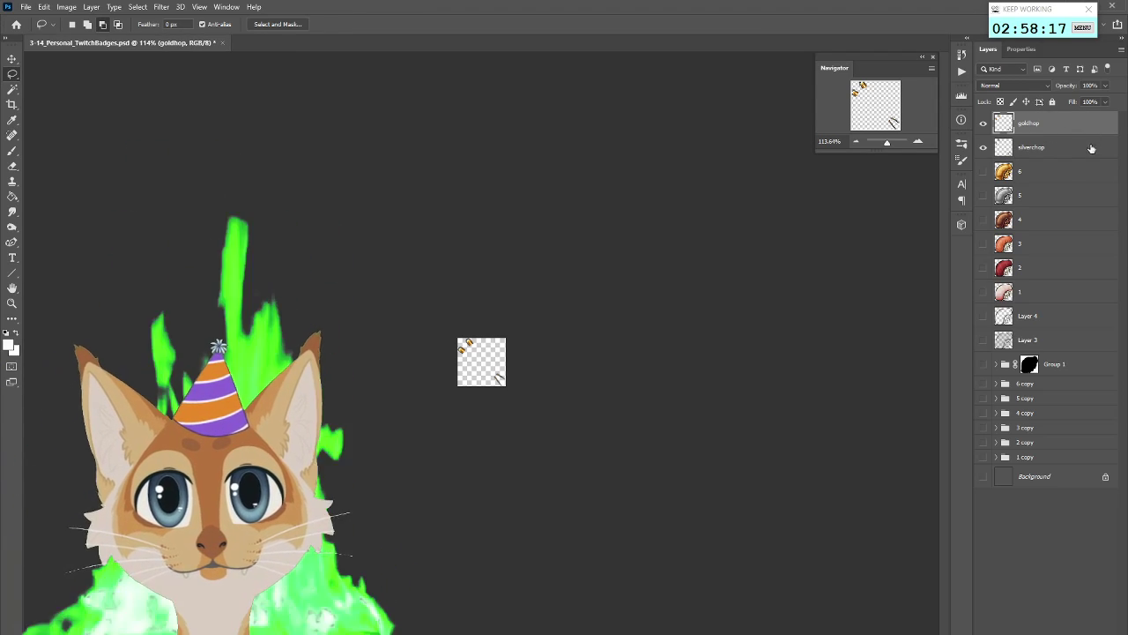
pyautogui.doubleClick(1031, 123)
pyautogui.write('goldchop')
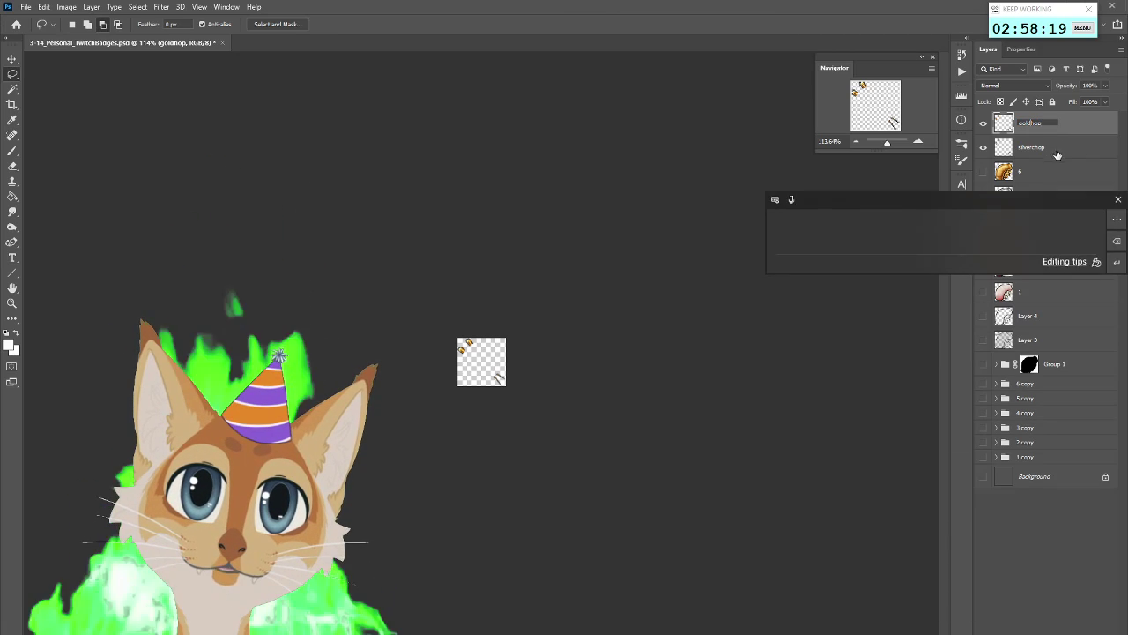
pyautogui.click(1071, 156)
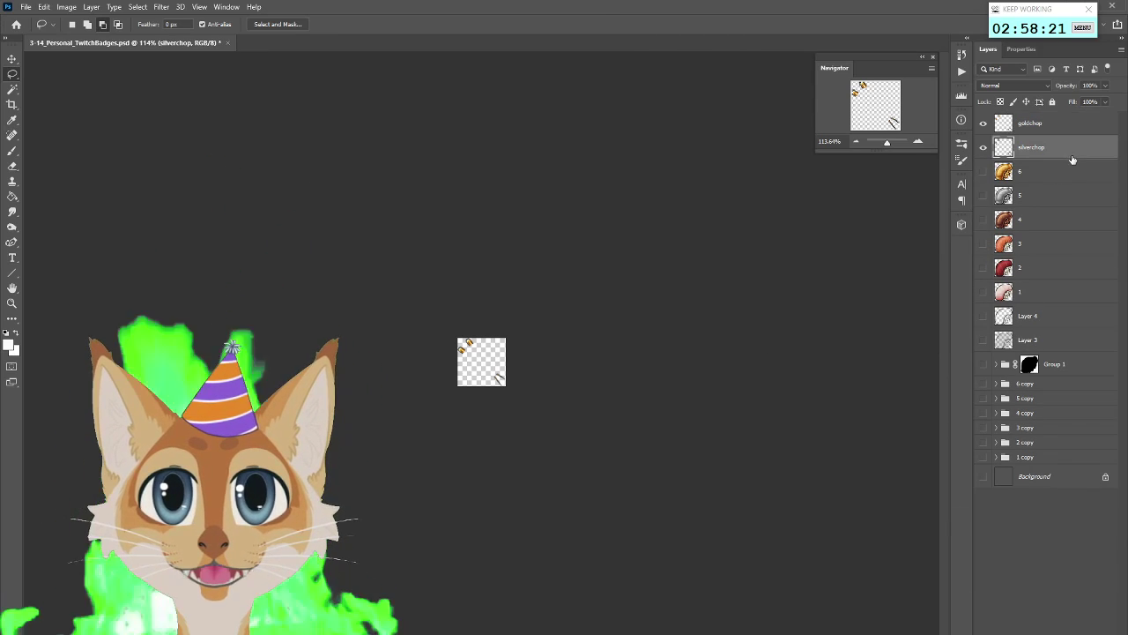
# Export the goldchop and silverchop layers as separate PNG files into the Badges > 72 folder, checking the folder in File Explorer
pyautogui.click(25, 7)
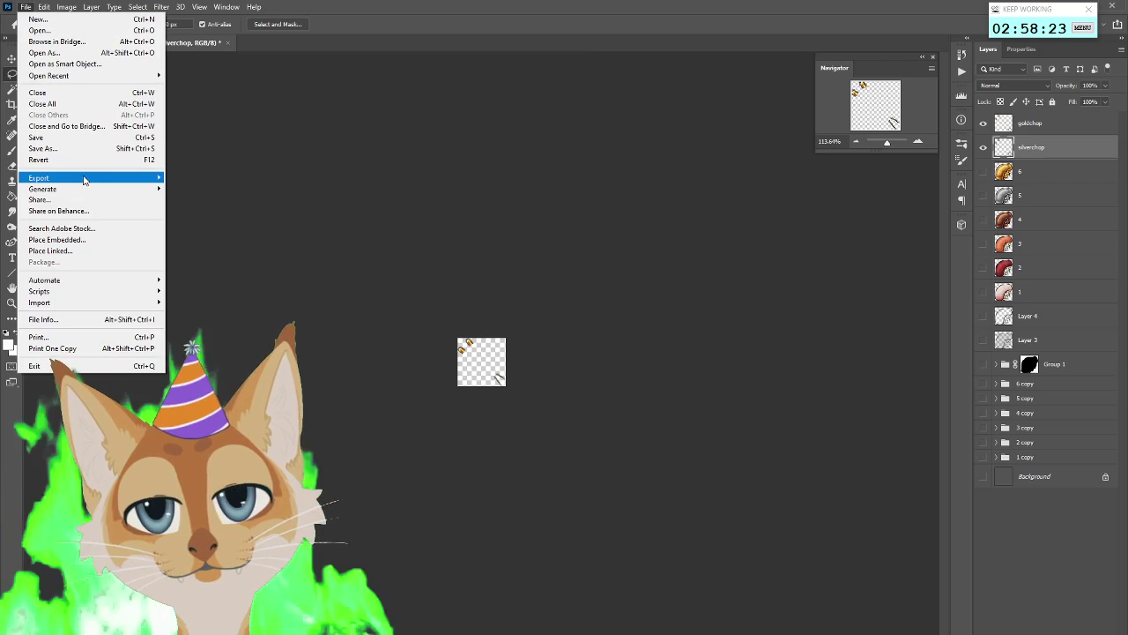
pyautogui.moveTo(88, 177)
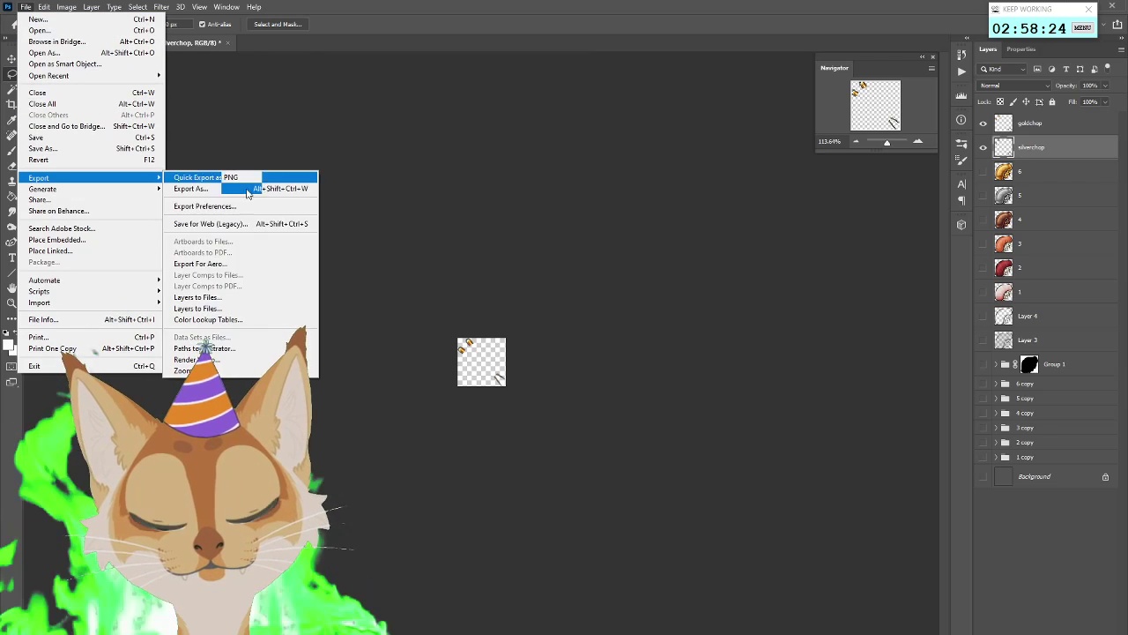
pyautogui.click(231, 298)
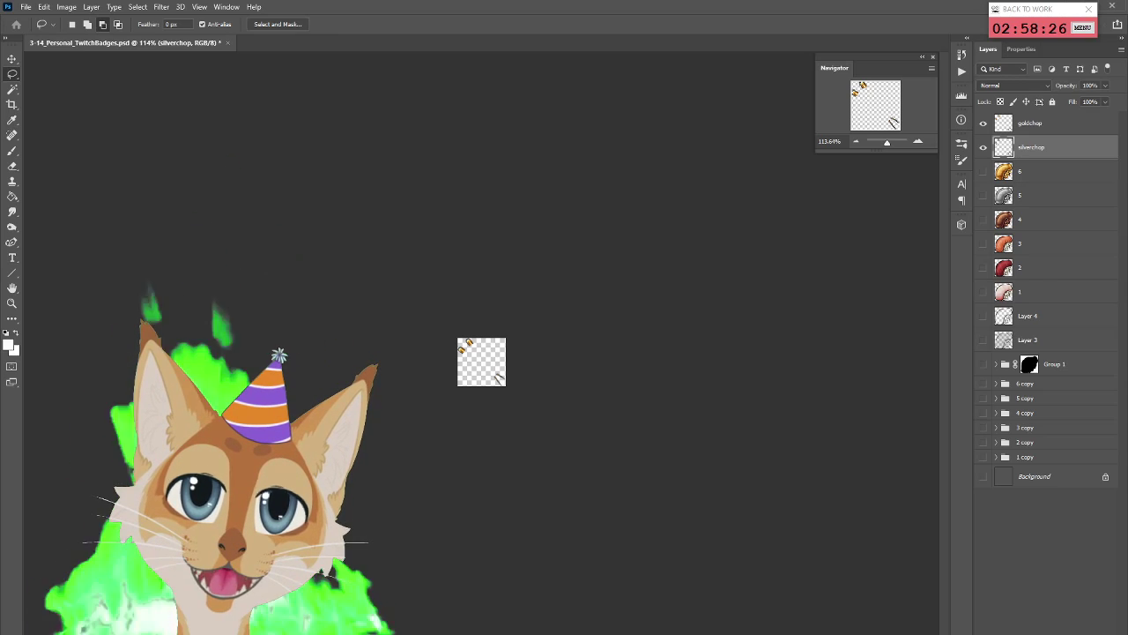
pyautogui.hotkey('alt', 'Tab')
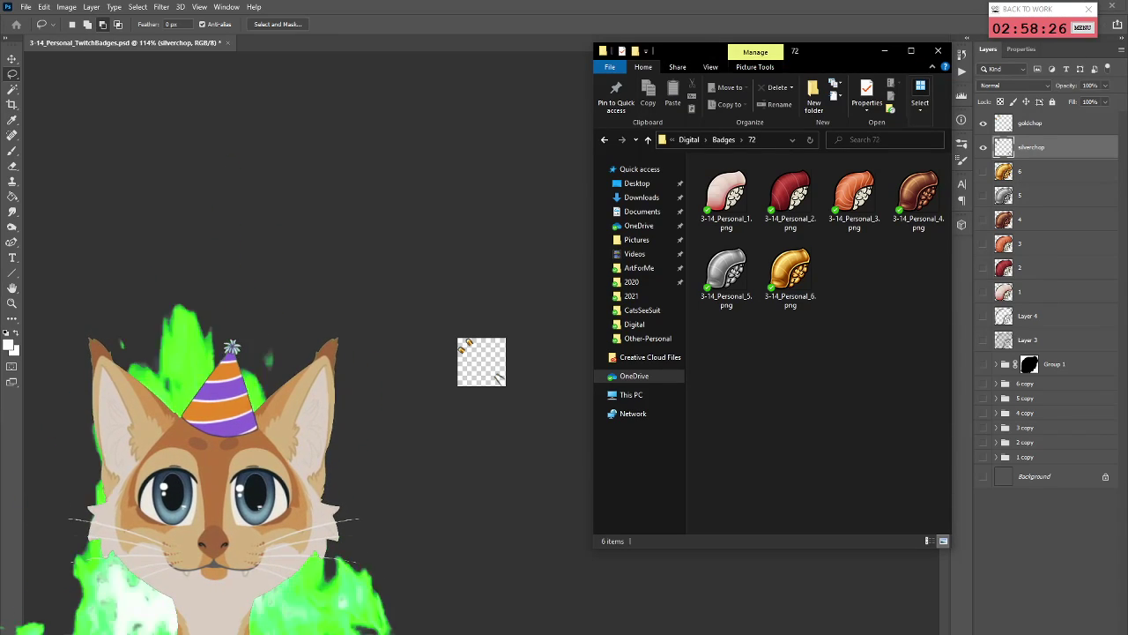
pyautogui.moveTo(834, 47); pyautogui.dragTo(645, 56)
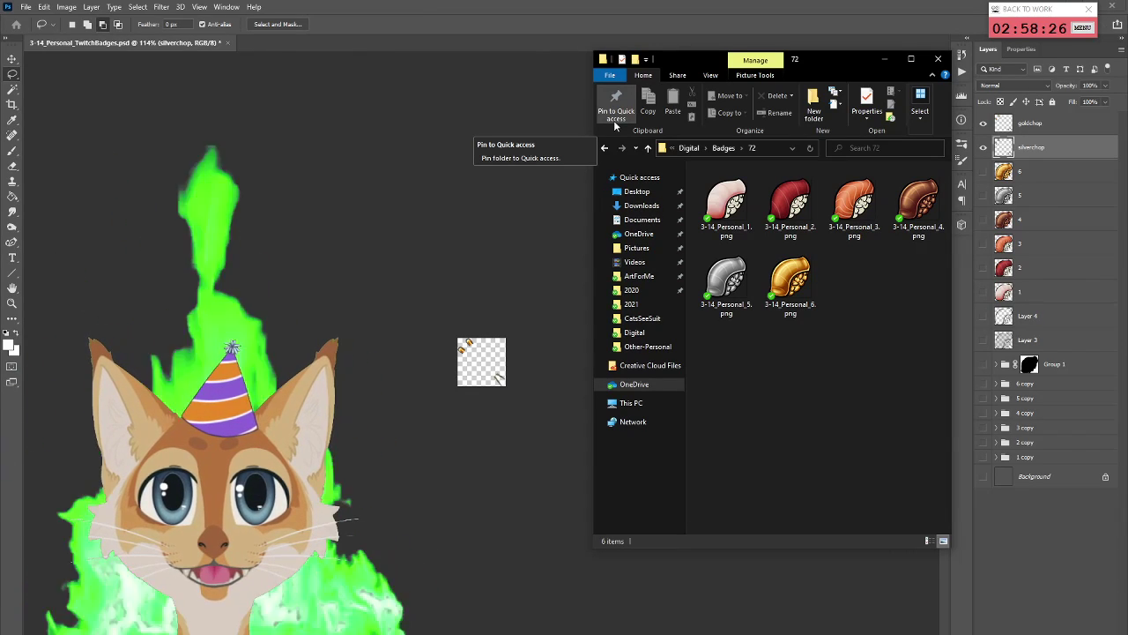
pyautogui.click(361, 191)
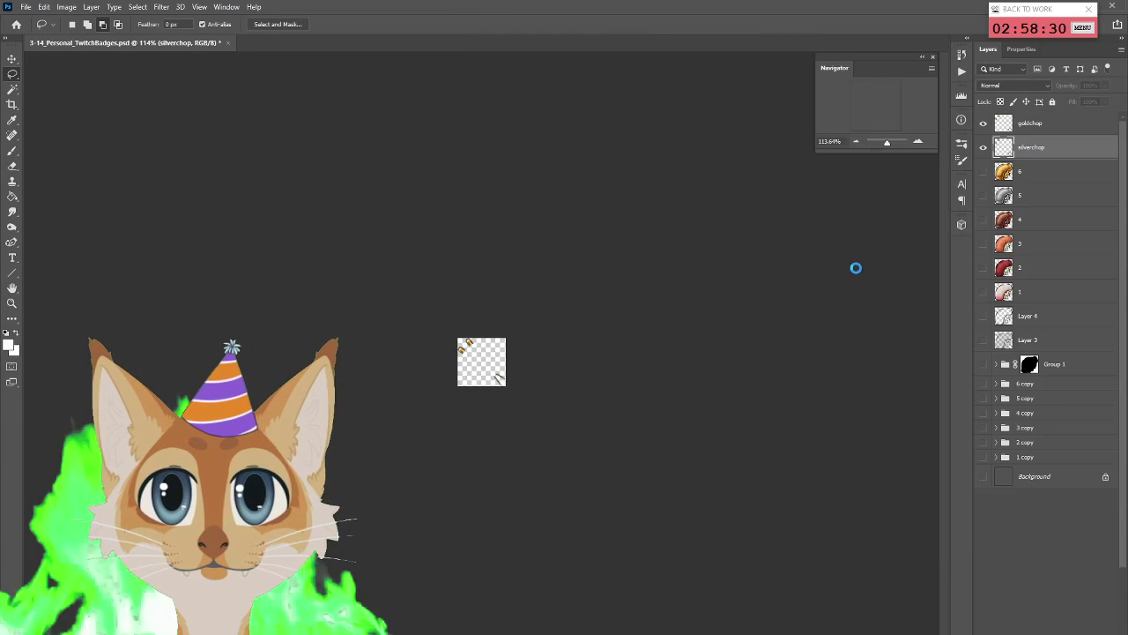
pyautogui.click(622, 390)
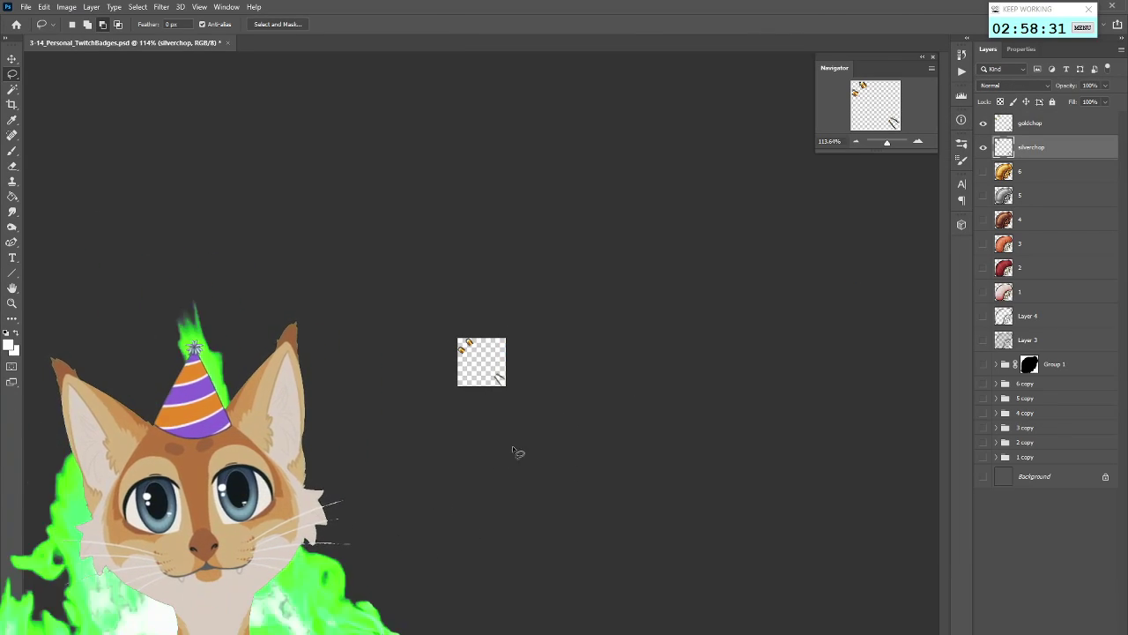
# Step back in the document history to the Layer Visibility state before the 72-pixel resize
pyautogui.click(962, 56)
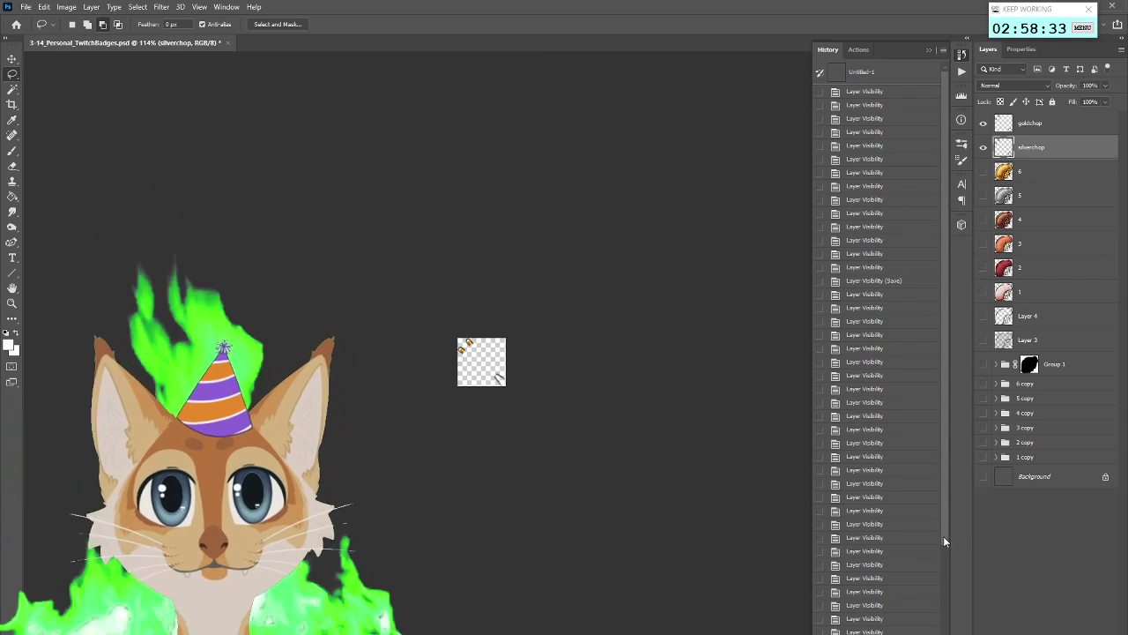
pyautogui.click(878, 600)
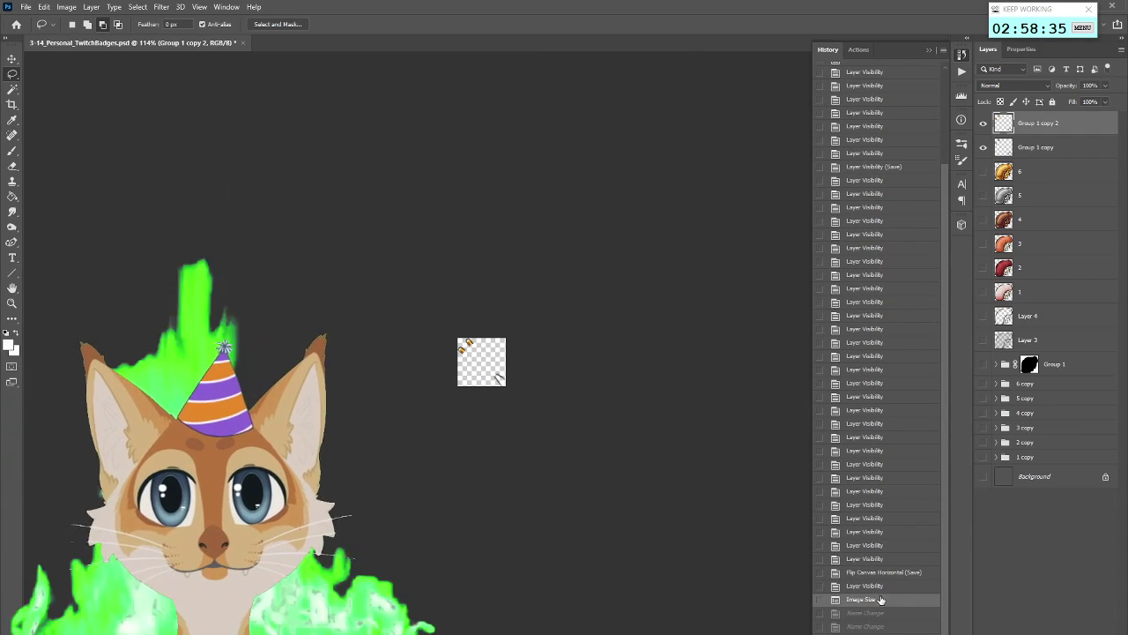
pyautogui.click(883, 587)
pyautogui.click(962, 56)
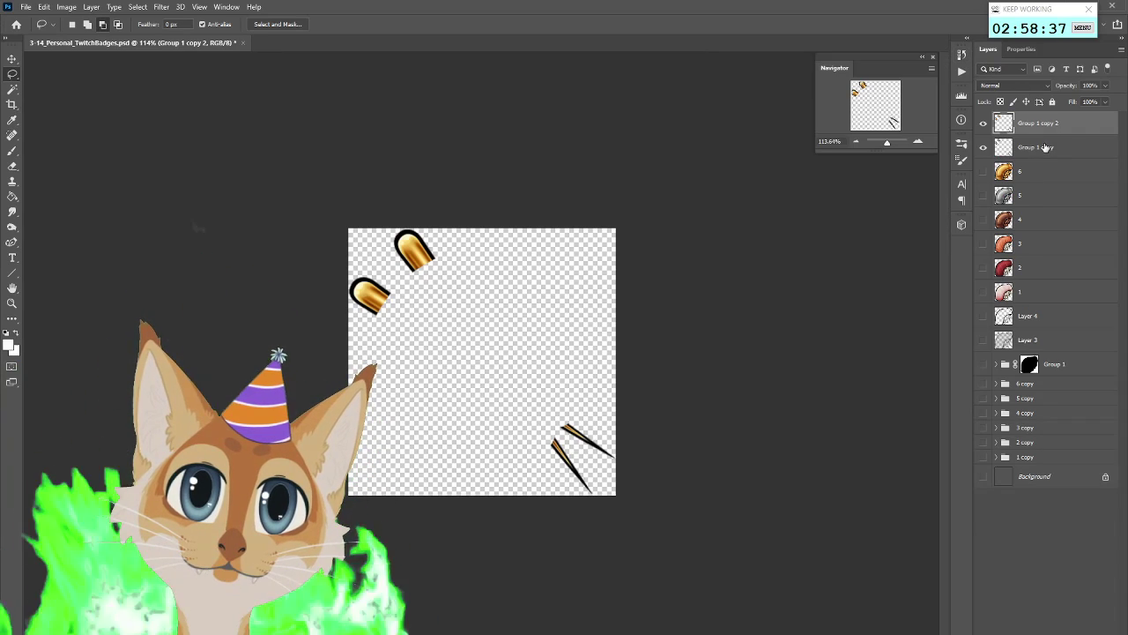
# Rename Group 1 copy as silverchop and Group 1 copy 2 as goldchop, leaving their layer styles unchanged
pyautogui.doubleClick(1043, 150)
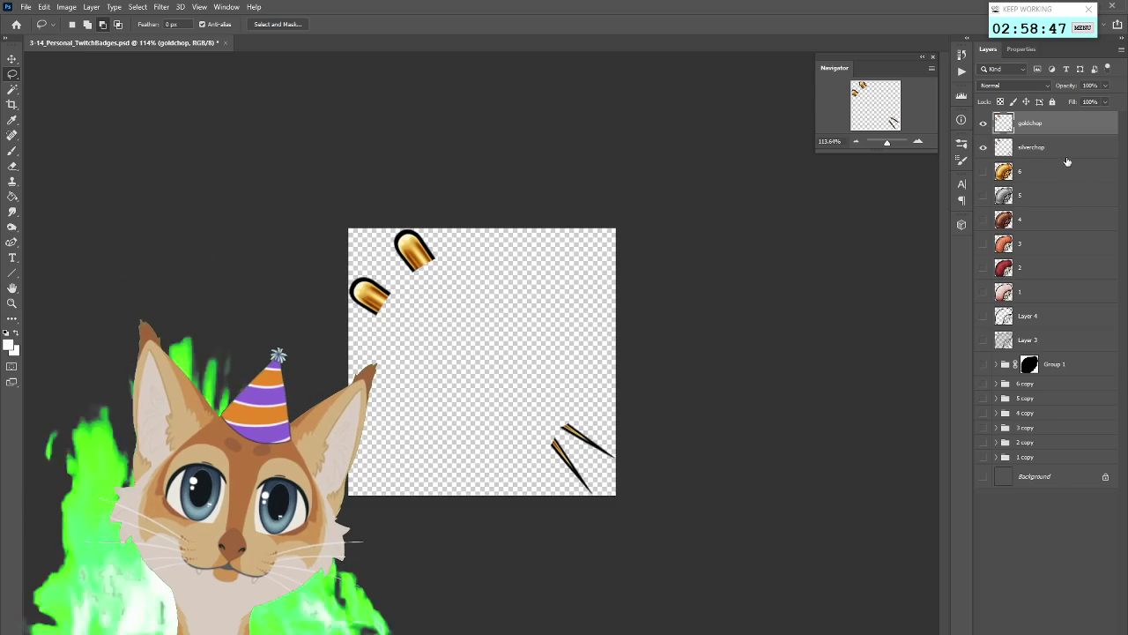
pyautogui.doubleClick(1068, 155)
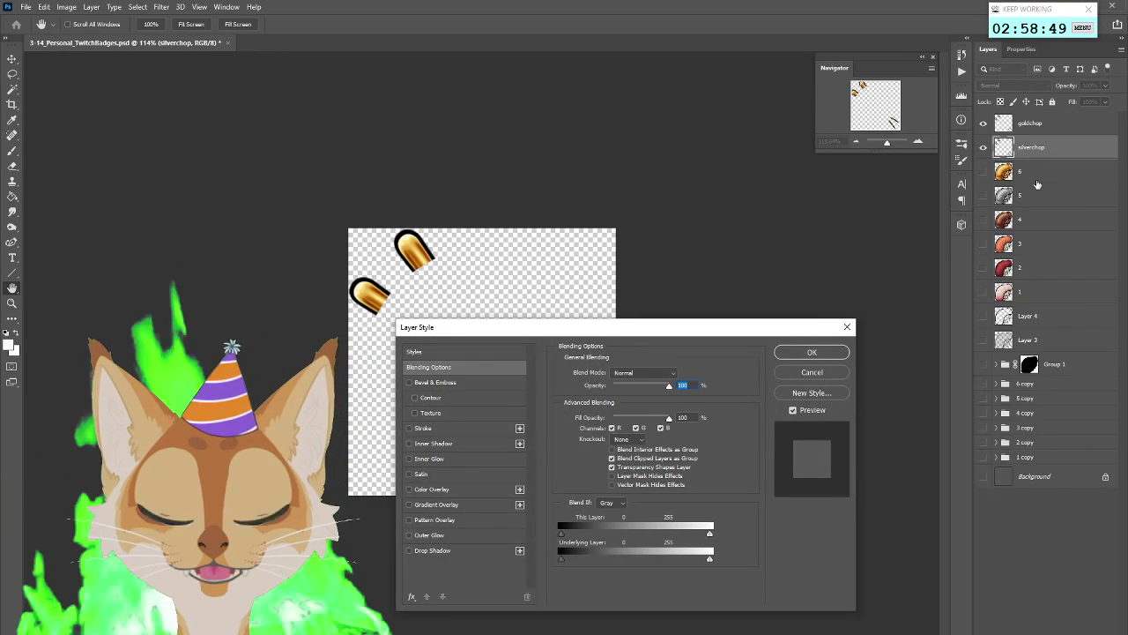
pyautogui.click(812, 372)
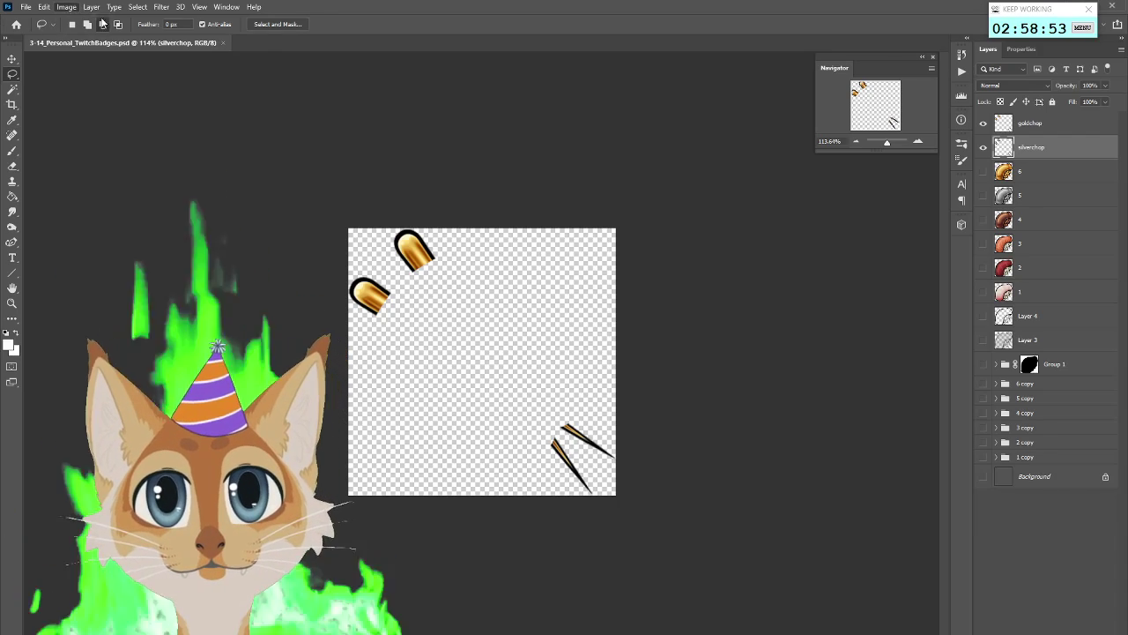
# Resize the image to 36 × 36 pixels
pyautogui.click(66, 7)
pyautogui.click(97, 99)
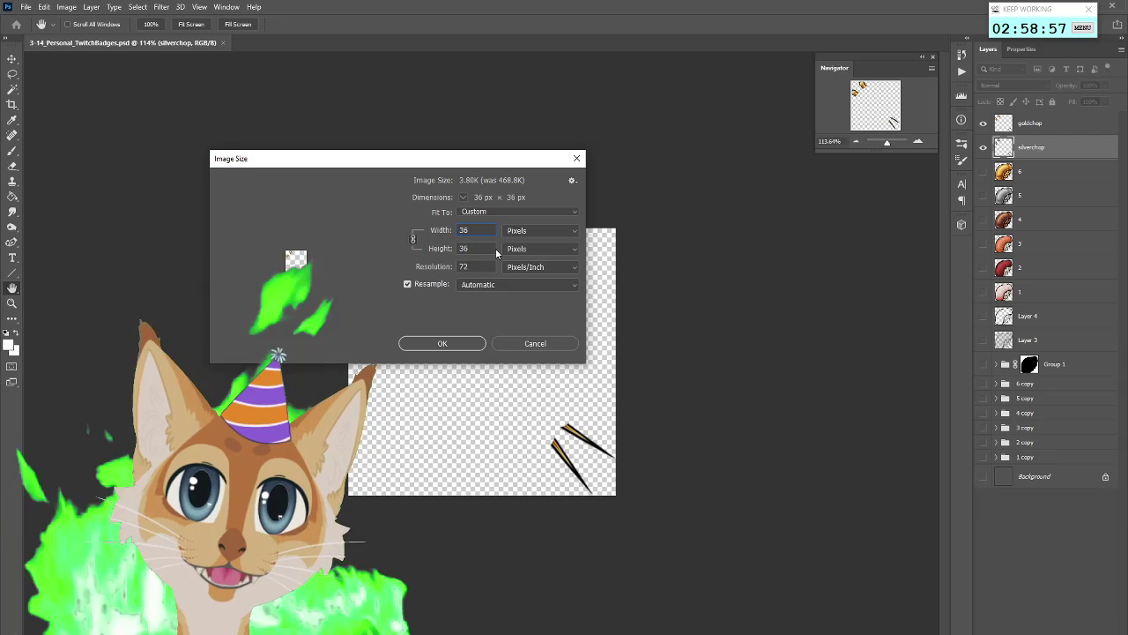
pyautogui.click(442, 344)
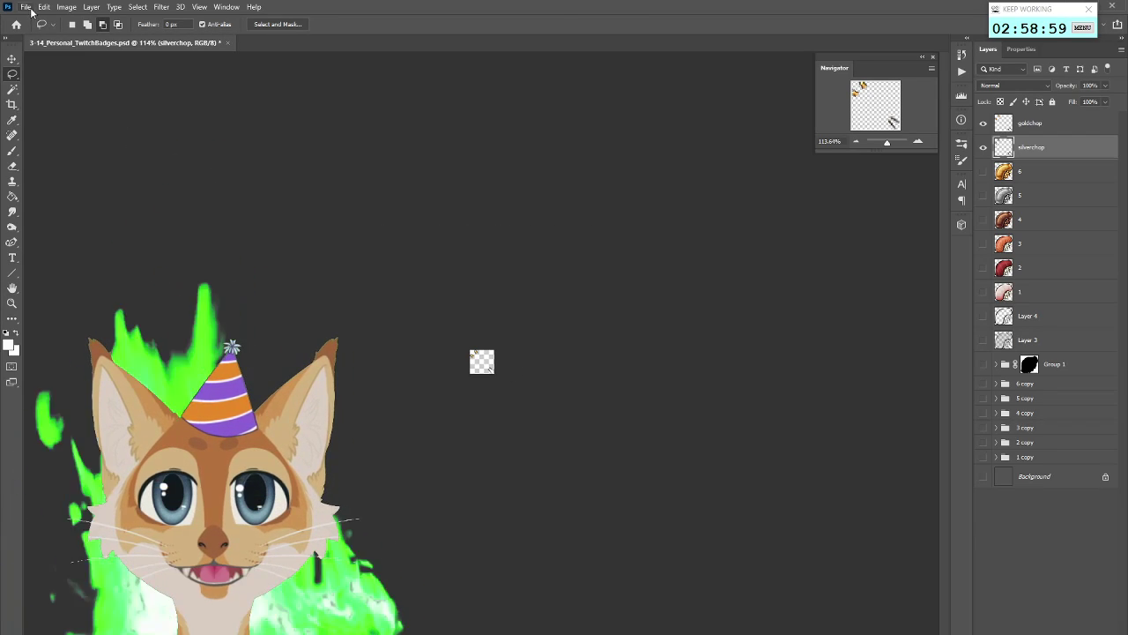
# Export the 36-pixel goldchop and silverchop layers to separate files, using File Explorer to open the Badges > 36 folder as destination
pyautogui.click(26, 7)
pyautogui.click(238, 295)
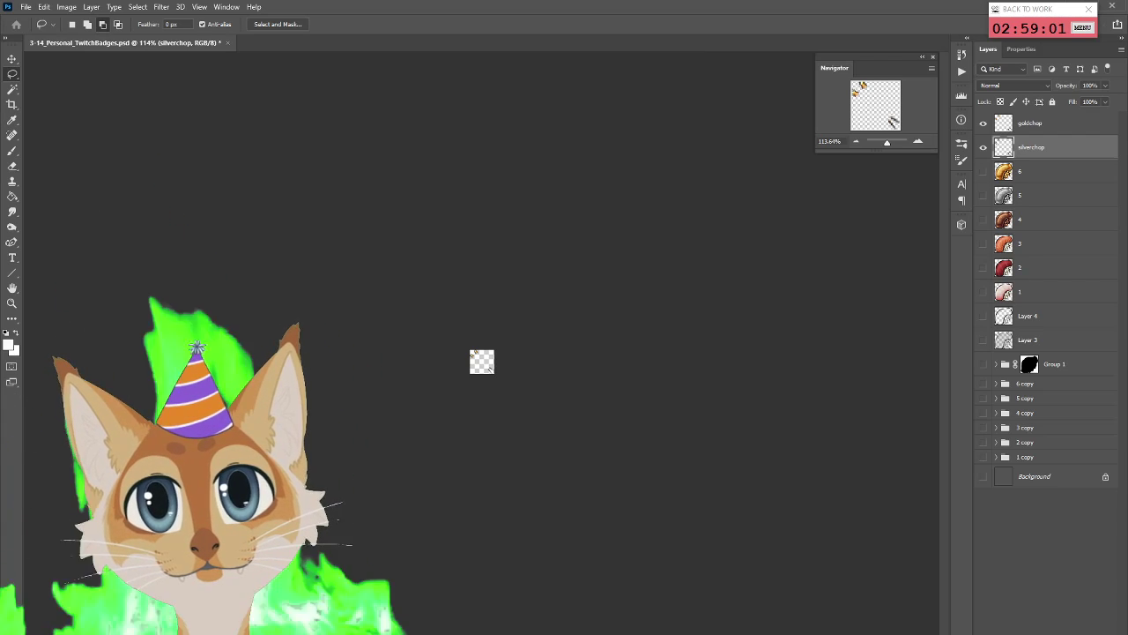
pyautogui.hotkey('alt', 'Tab')
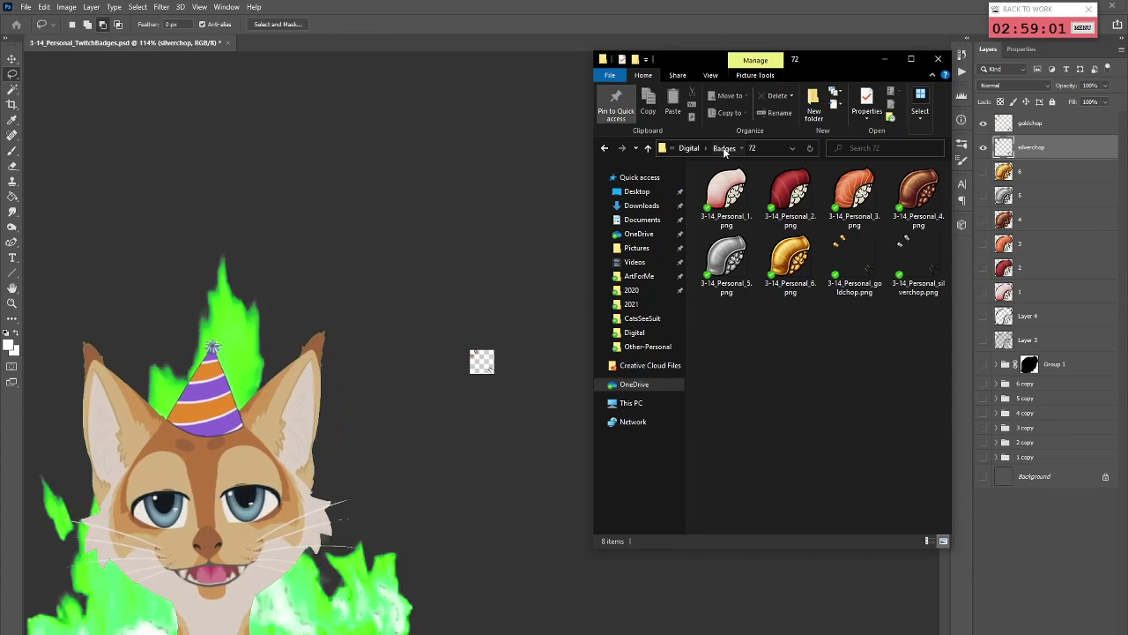
pyautogui.click(723, 148)
pyautogui.doubleClick(742, 196)
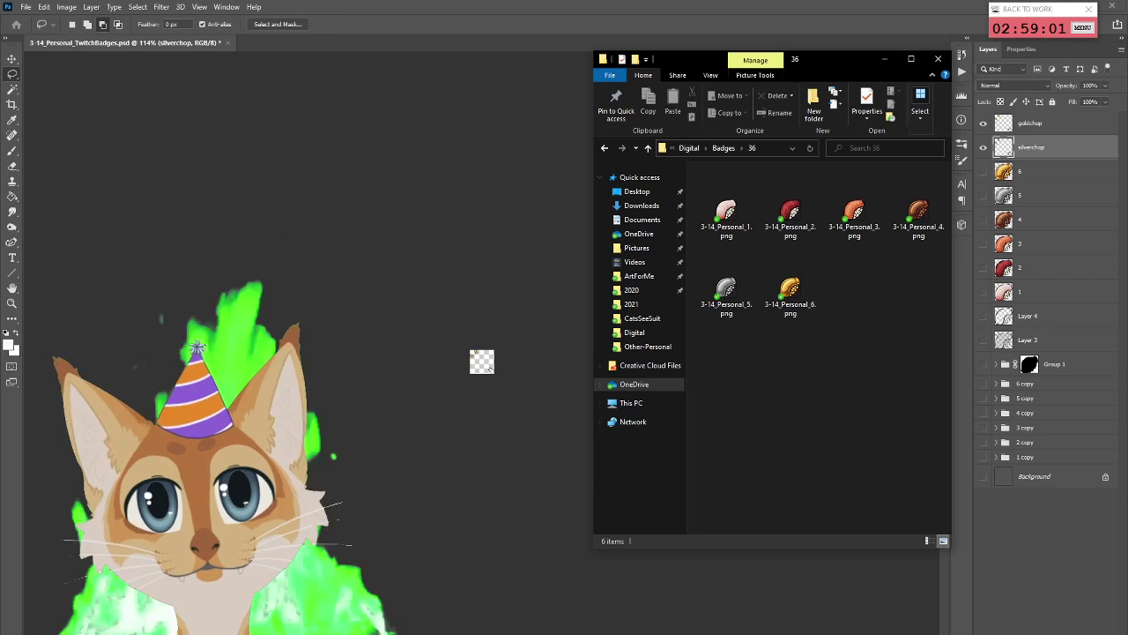
pyautogui.hotkey('alt', 'Tab')
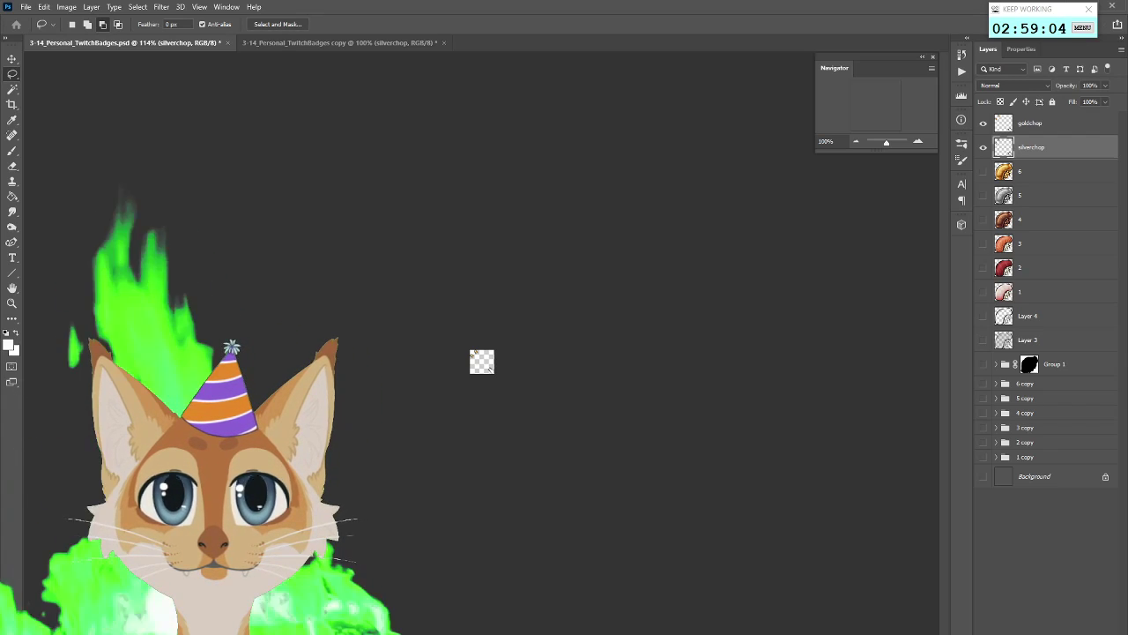
pyautogui.hotkey('alt', 'Tab')
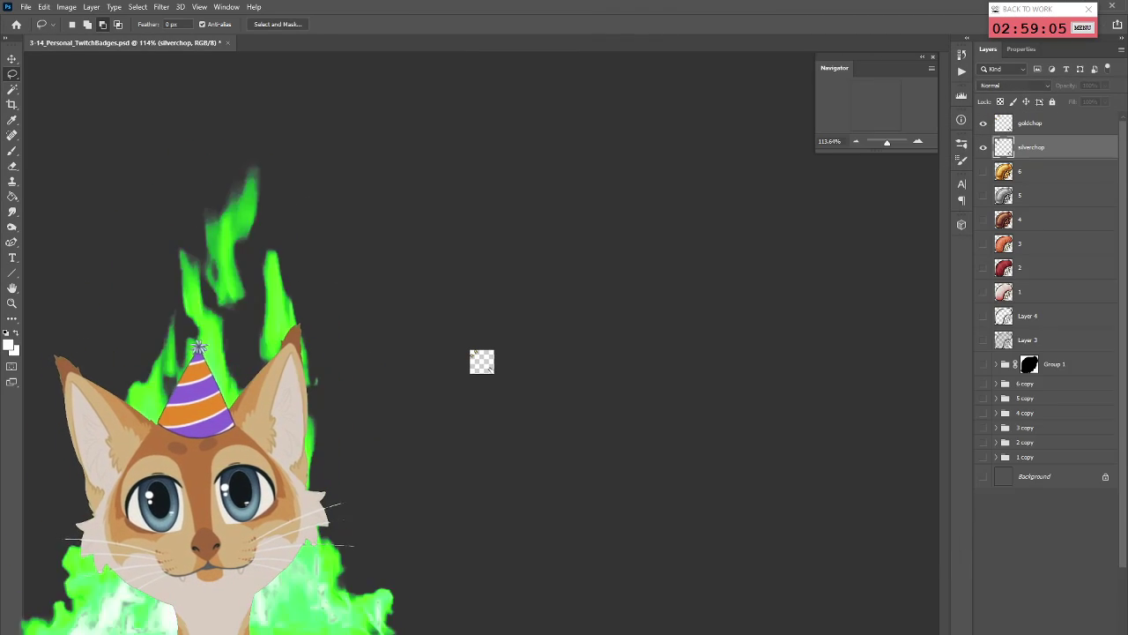
pyautogui.click(618, 389)
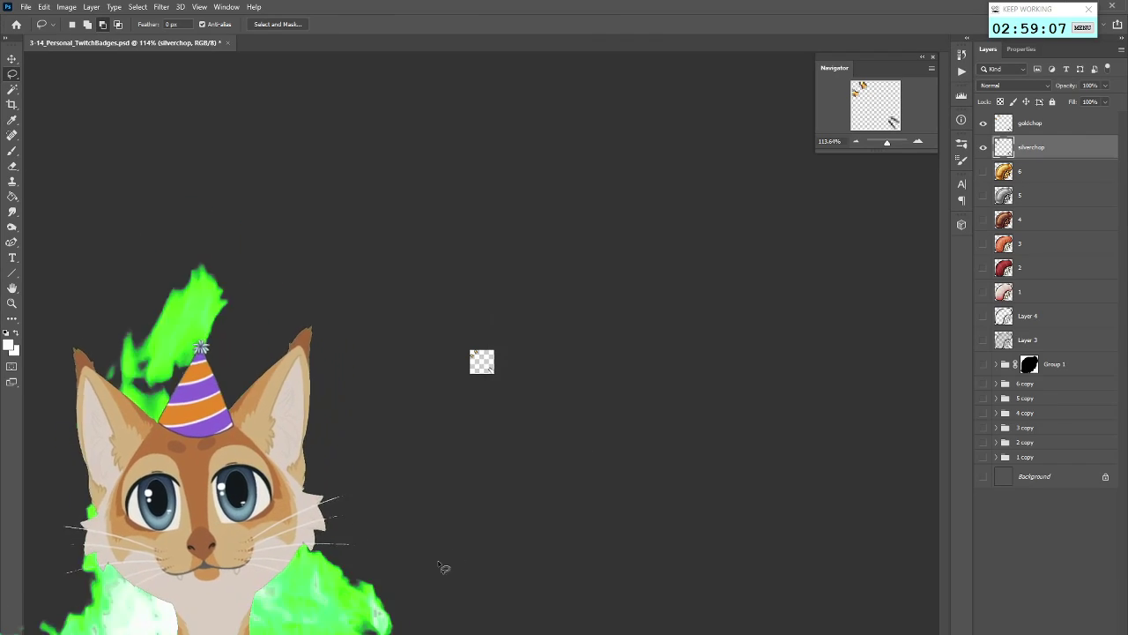
# Revert the document to the saved name-change state in its history, and resize the image to 18 × 18 pixels
pyautogui.click(962, 55)
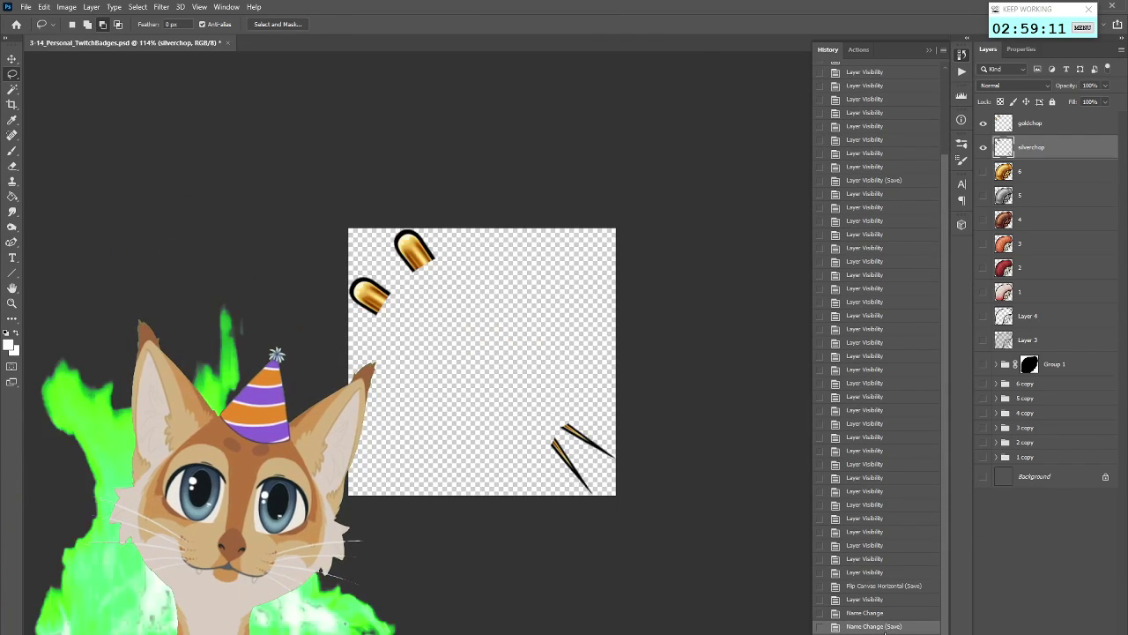
pyautogui.click(963, 56)
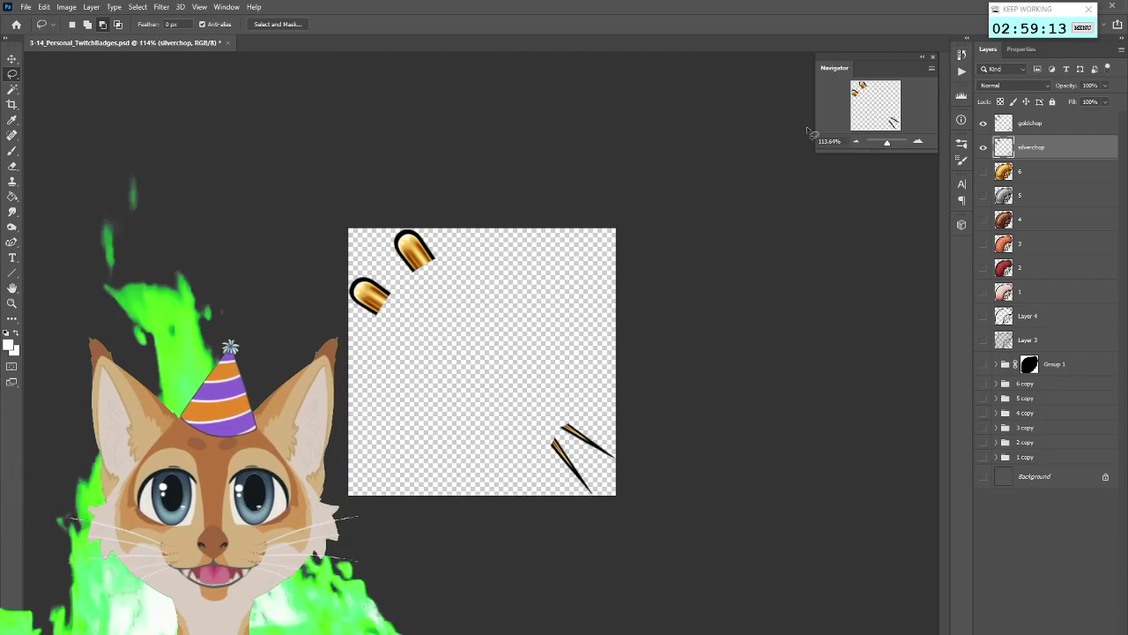
pyautogui.click(66, 6)
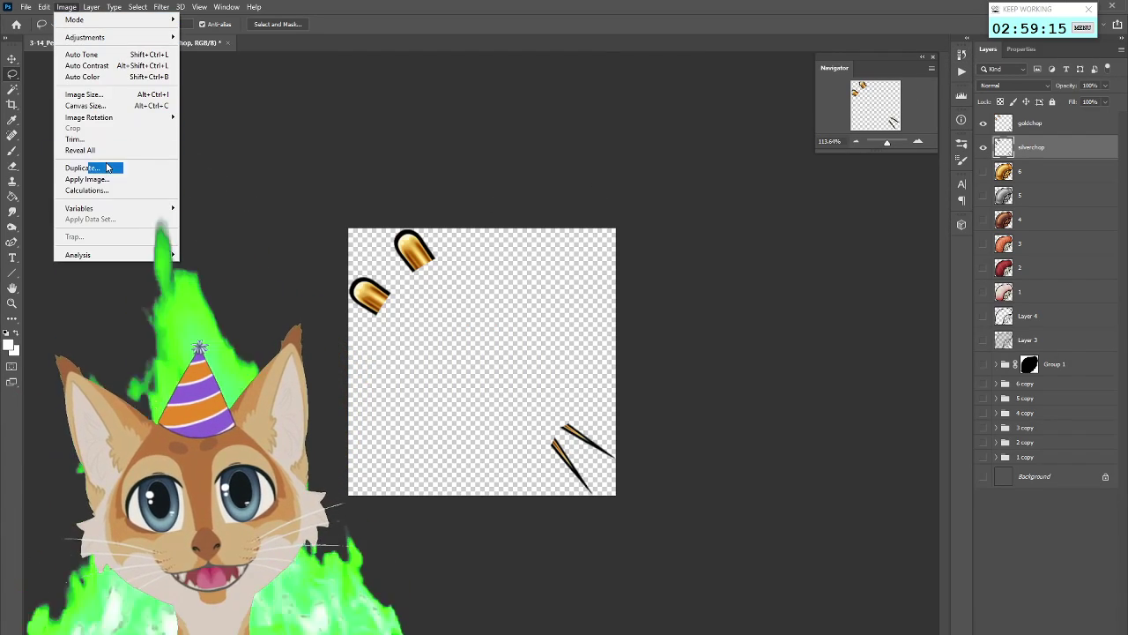
pyautogui.click(106, 96)
pyautogui.write('1')
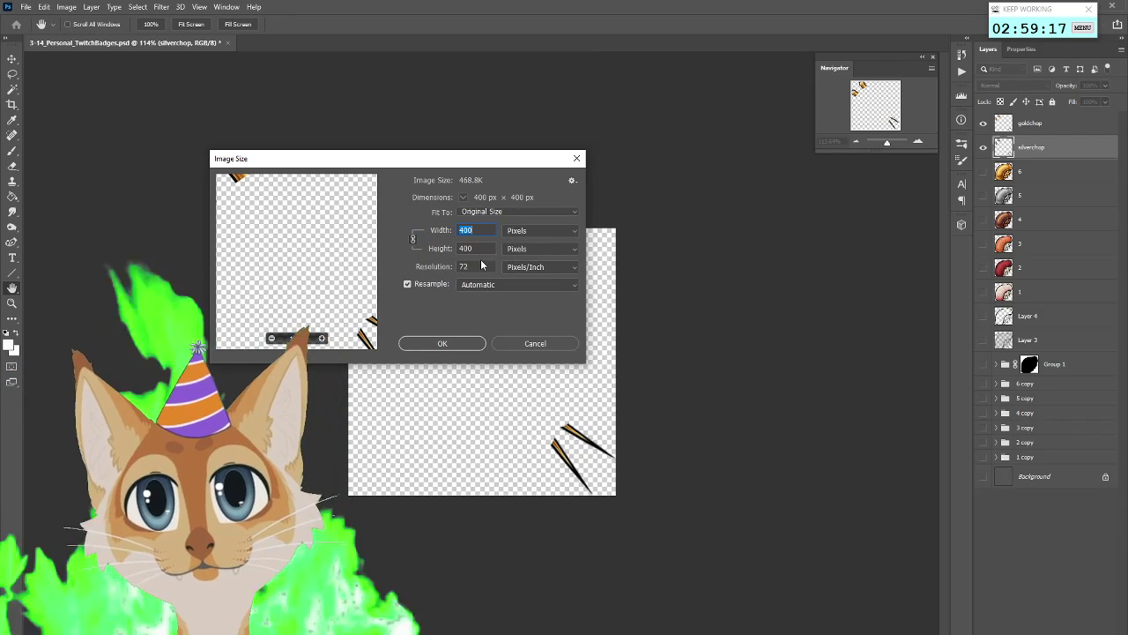
pyautogui.write('8')
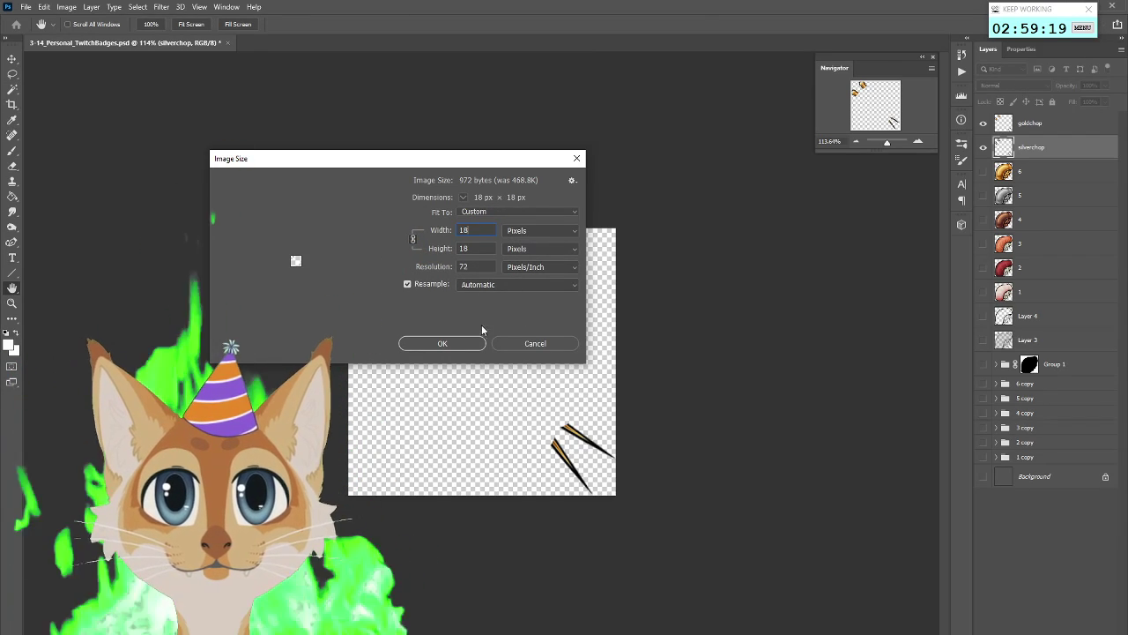
pyautogui.click(443, 343)
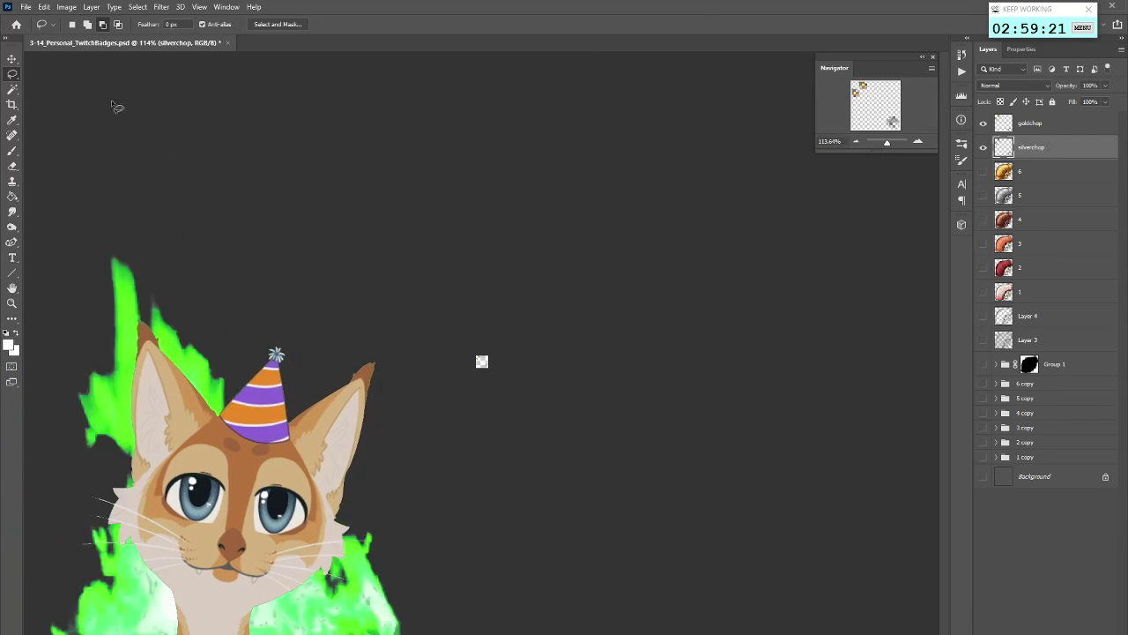
# Export the 18-pixel goldchop and silverchop layers to separate files, using File Explorer to open the Badges > 18 folder as destination
pyautogui.click(25, 9)
pyautogui.moveTo(80, 174)
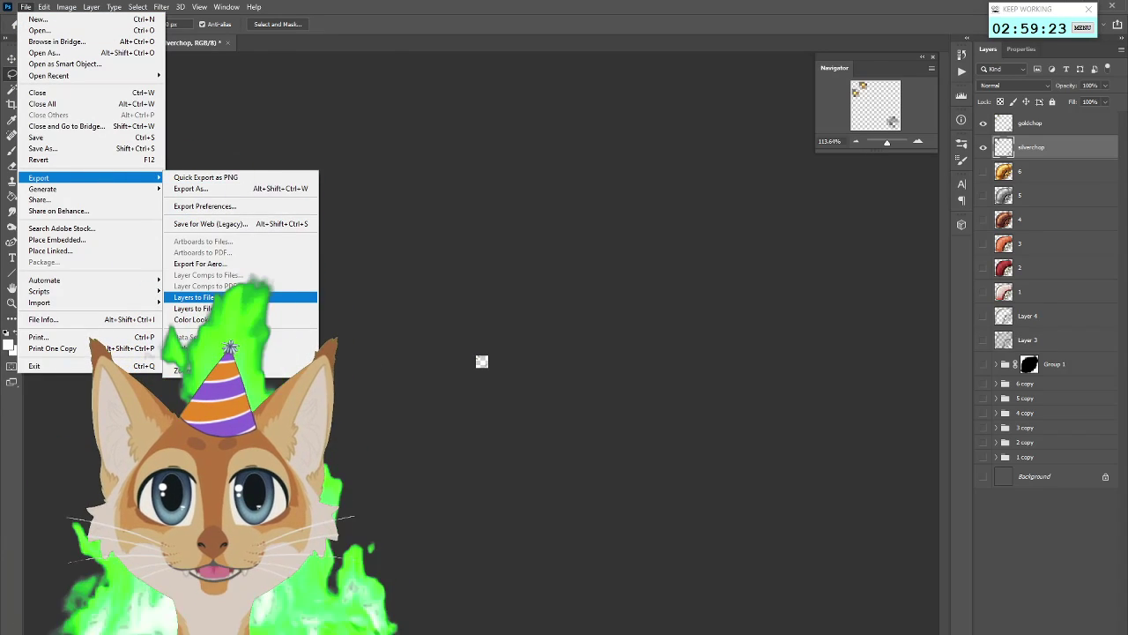
pyautogui.click(226, 297)
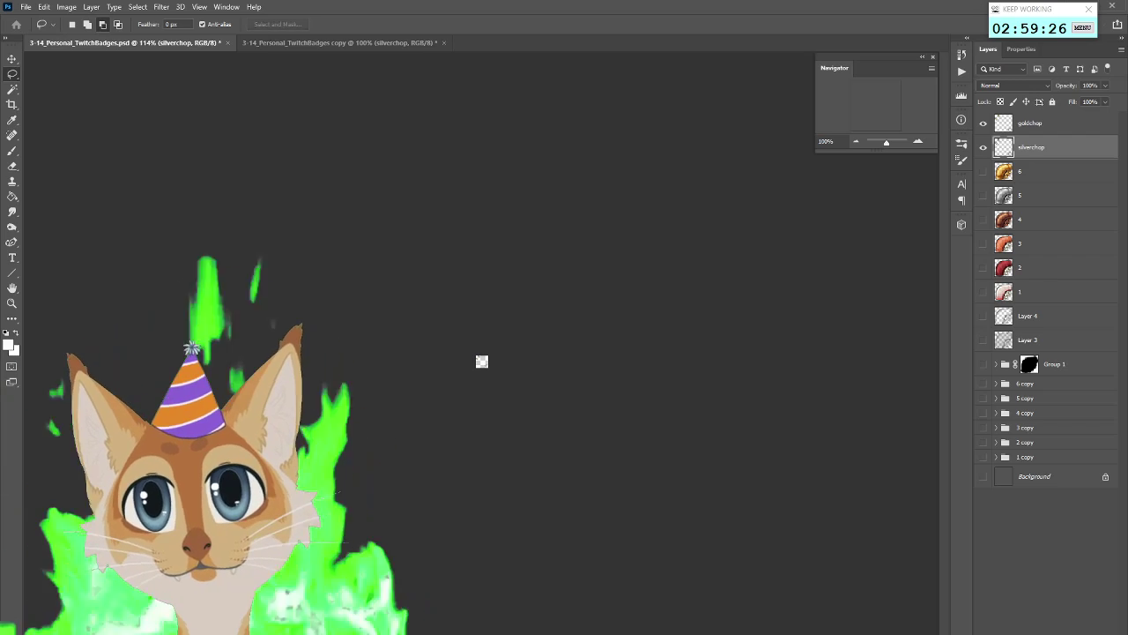
pyautogui.hotkey('alt', 'Tab')
pyautogui.click(724, 148)
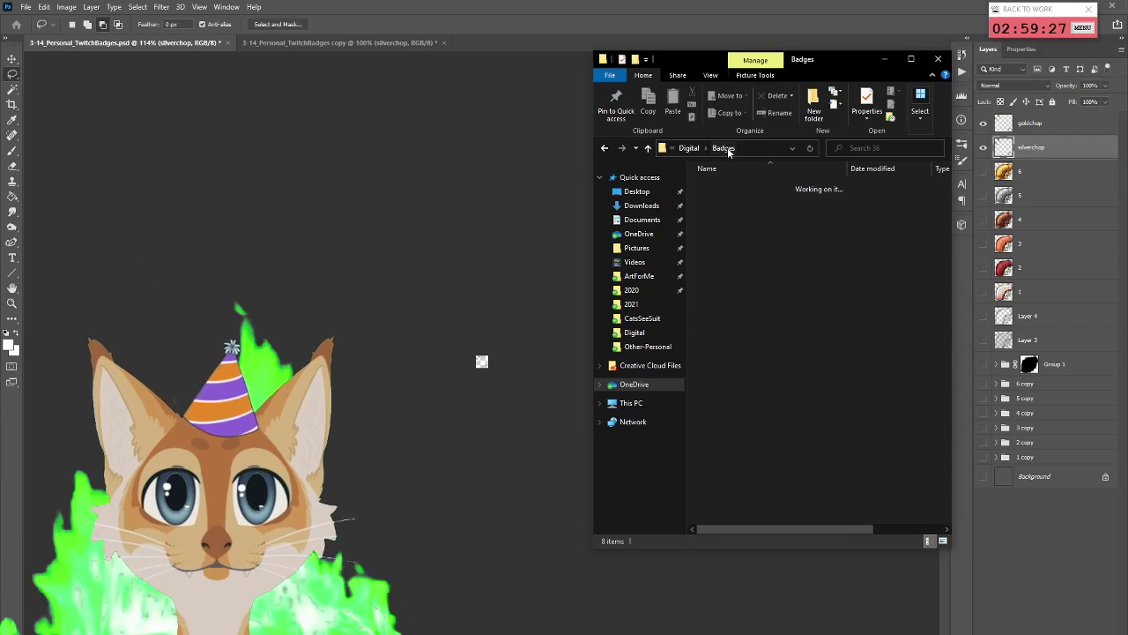
pyautogui.doubleClick(765, 195)
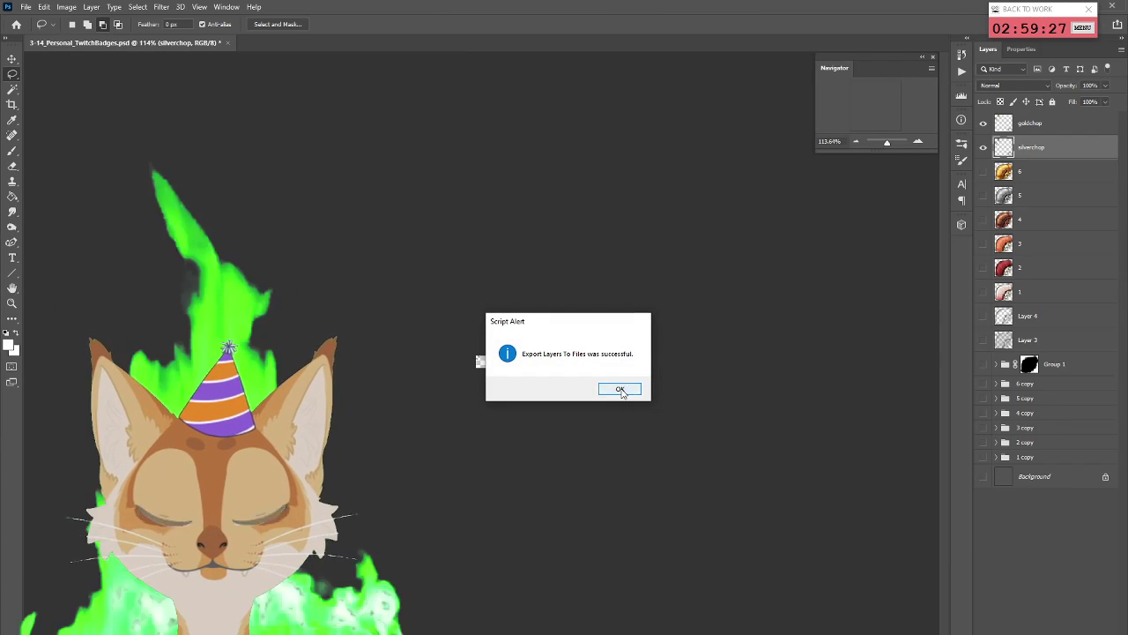
pyautogui.click(620, 390)
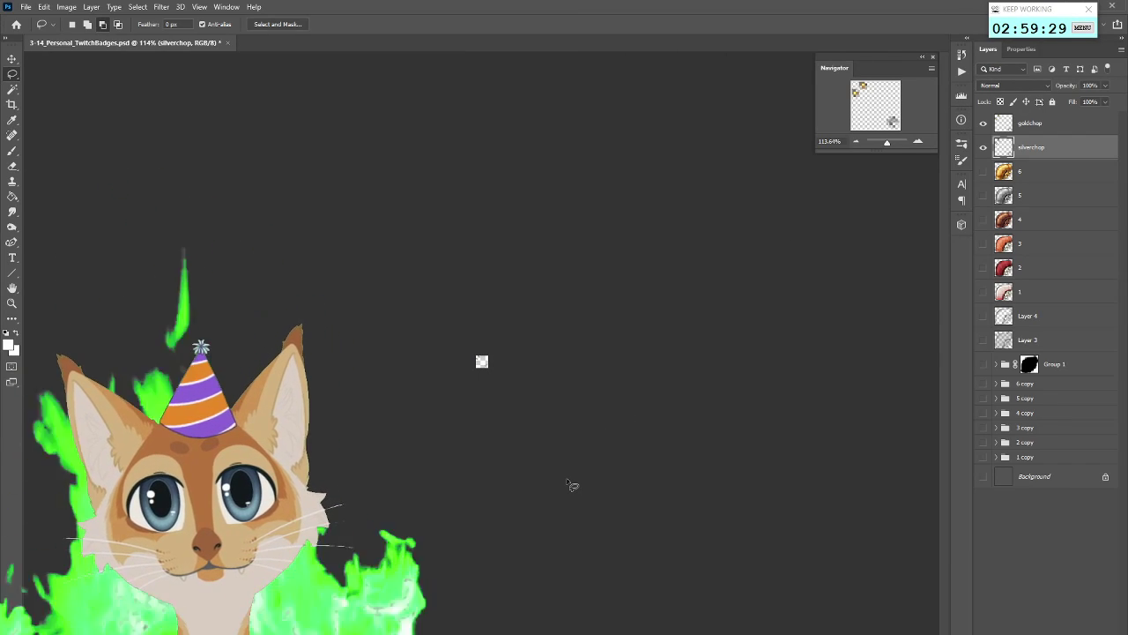
# Revert the document to the saved name-change state in its history
pyautogui.click(961, 57)
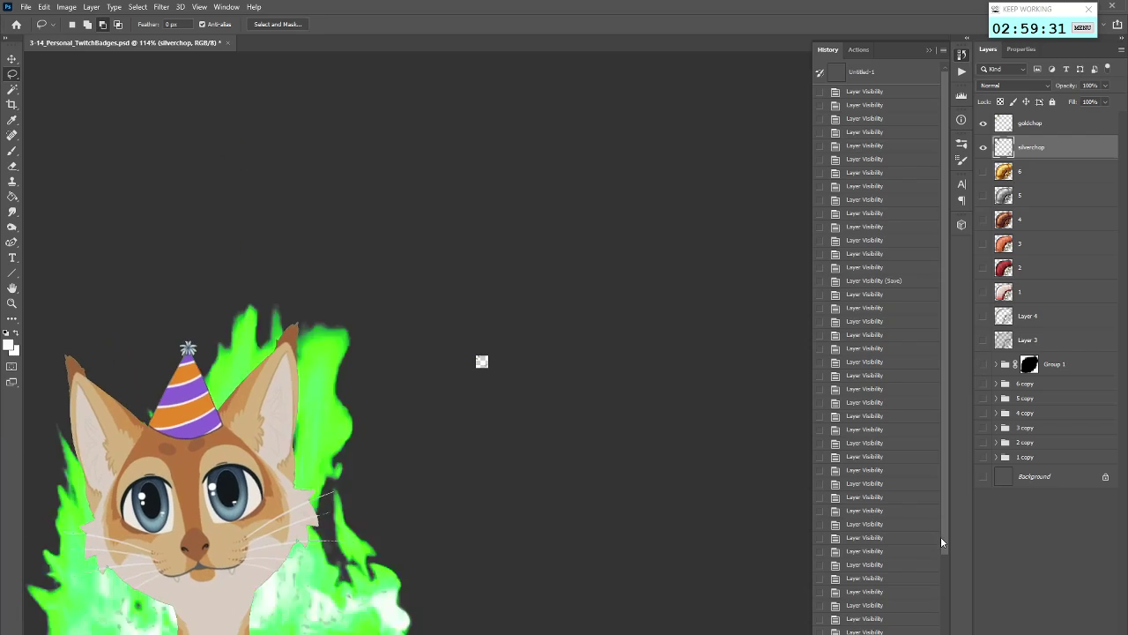
pyautogui.click(882, 627)
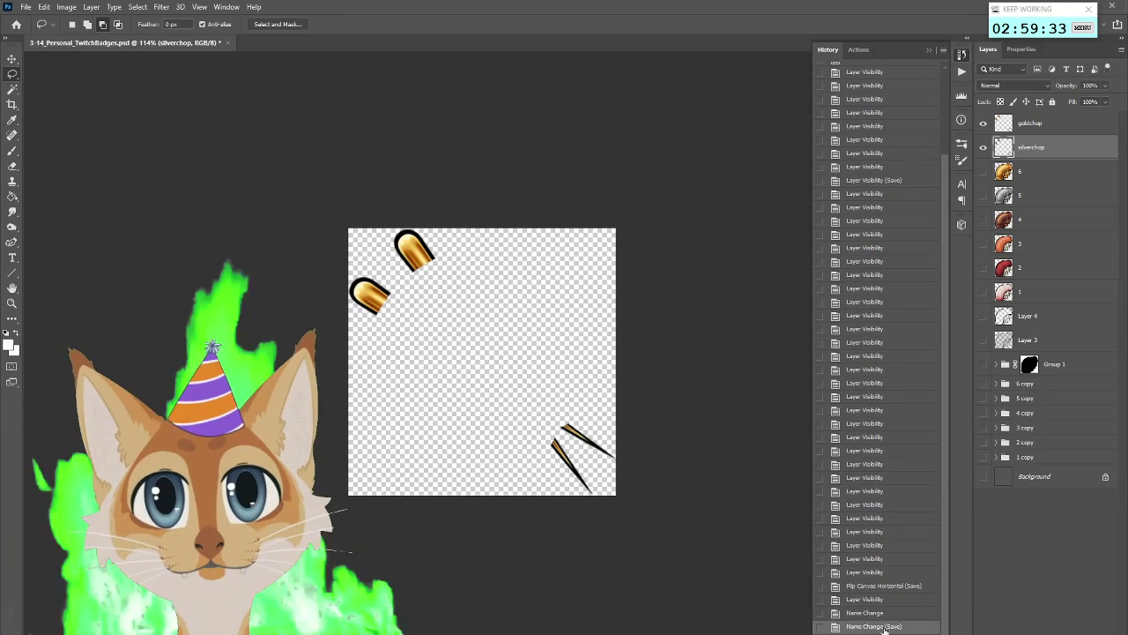
pyautogui.click(964, 56)
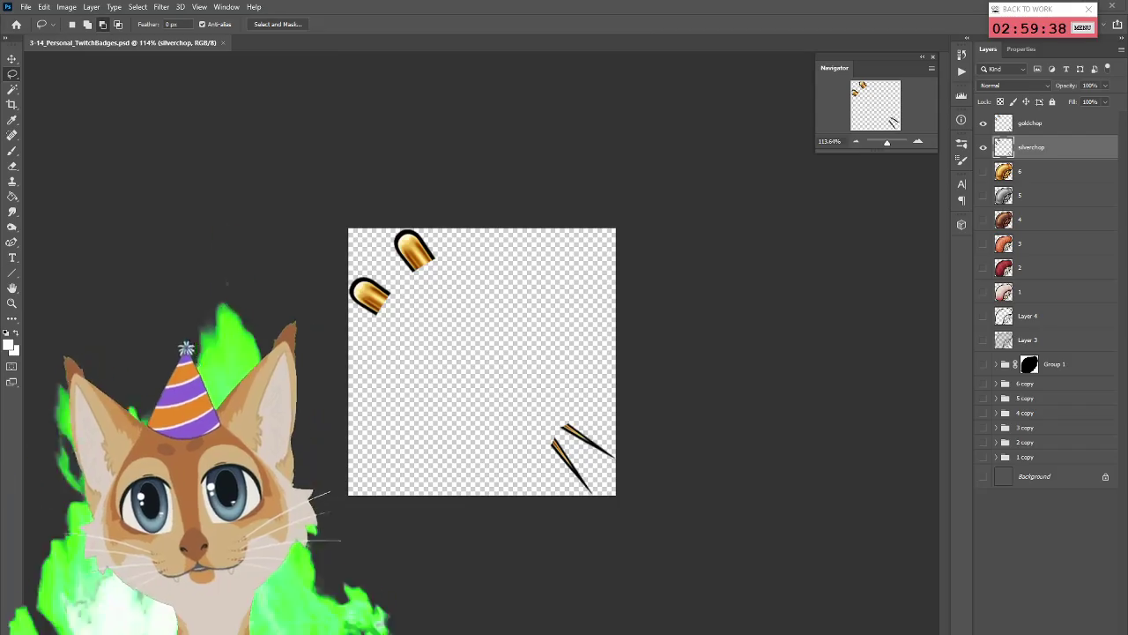
# Switch to the Twitch Revenue page in Chrome, place File Explorer beside it, and open the custom flair upload
pyautogui.moveTo(1127, 142); pyautogui.dragTo(602, 37)
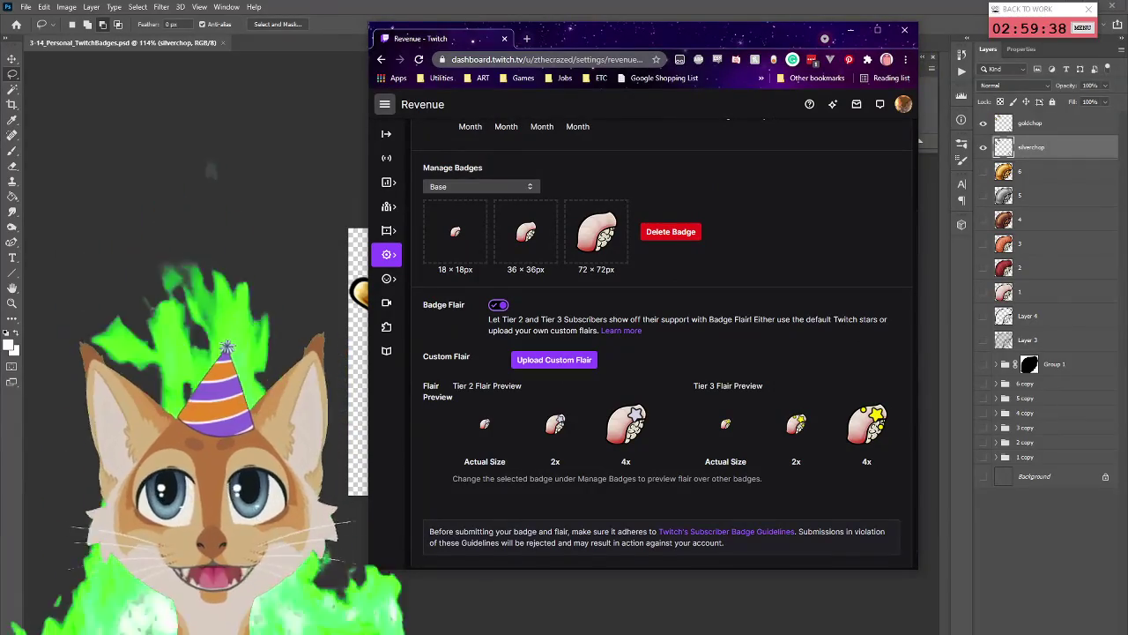
pyautogui.hotkey('alt', 'Tab')
pyautogui.moveTo(834, 72); pyautogui.dragTo(245, 25)
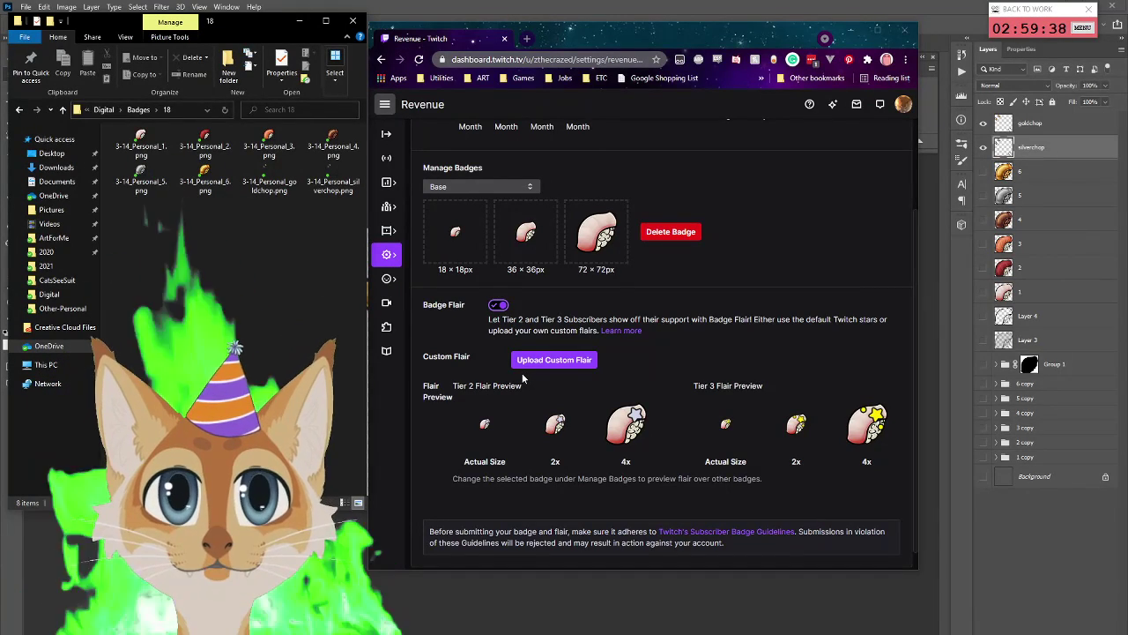
pyautogui.click(525, 360)
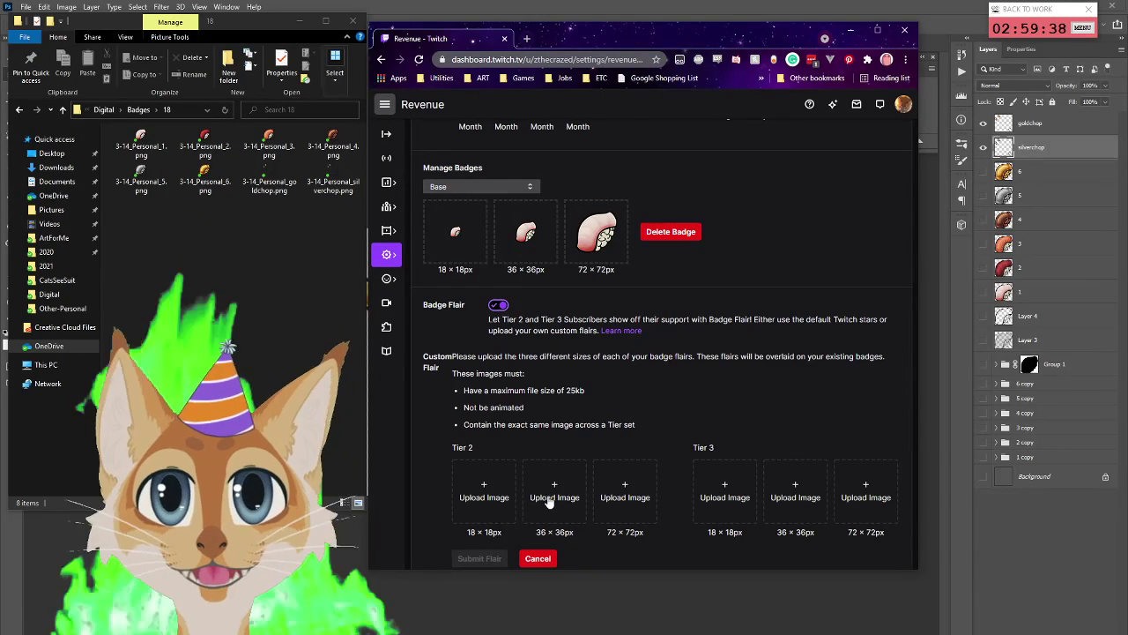
# Add the 18-pixel silverchop file to the Tier 2 18 × 18 slot and goldchop to the Tier 3 18 × 18 slot
pyautogui.click(335, 187)
pyautogui.moveTo(333, 185); pyautogui.dragTo(501, 511)
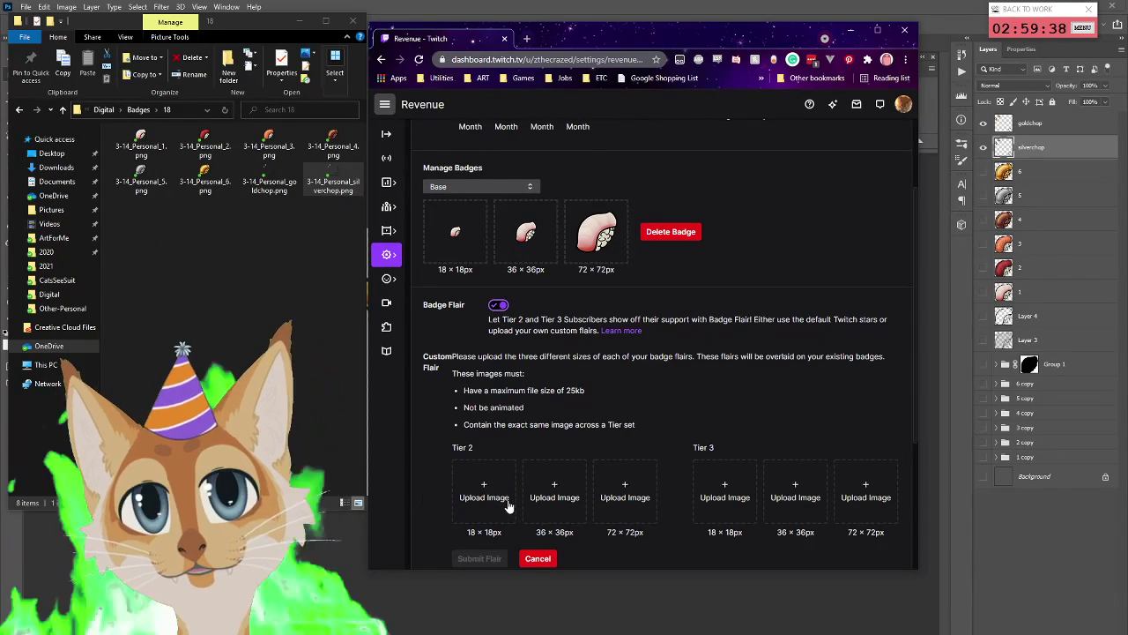
pyautogui.moveTo(269, 183); pyautogui.dragTo(725, 496)
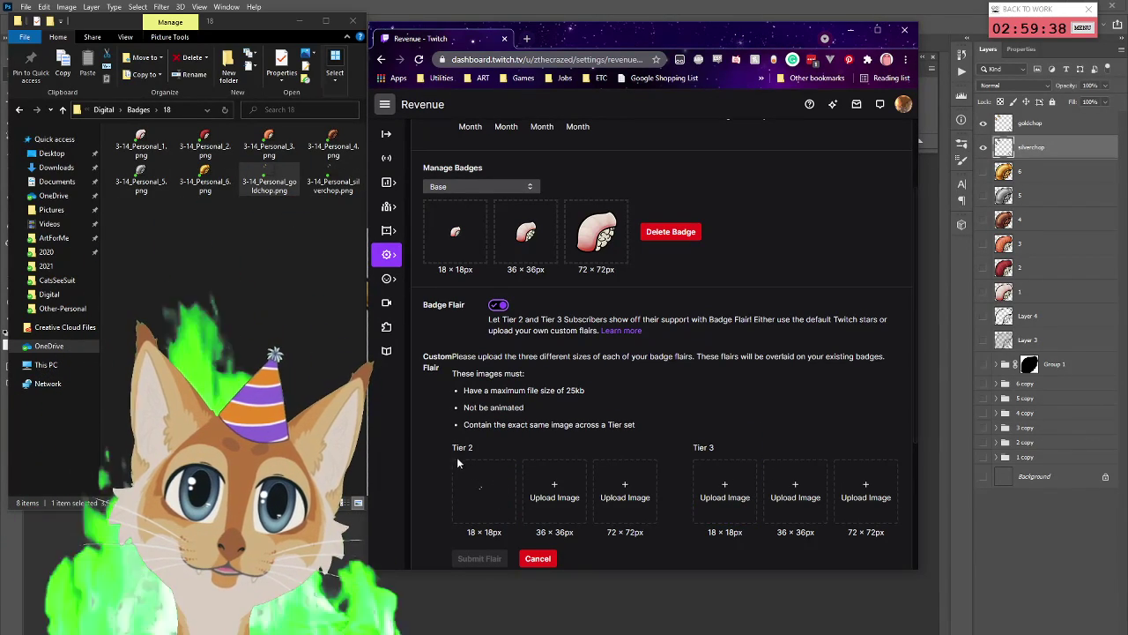
# From the Badges > 36 folder, add goldchop to the Tier 3 36 × 36 slot and silverchop to the Tier 2 slot
pyautogui.click(138, 109)
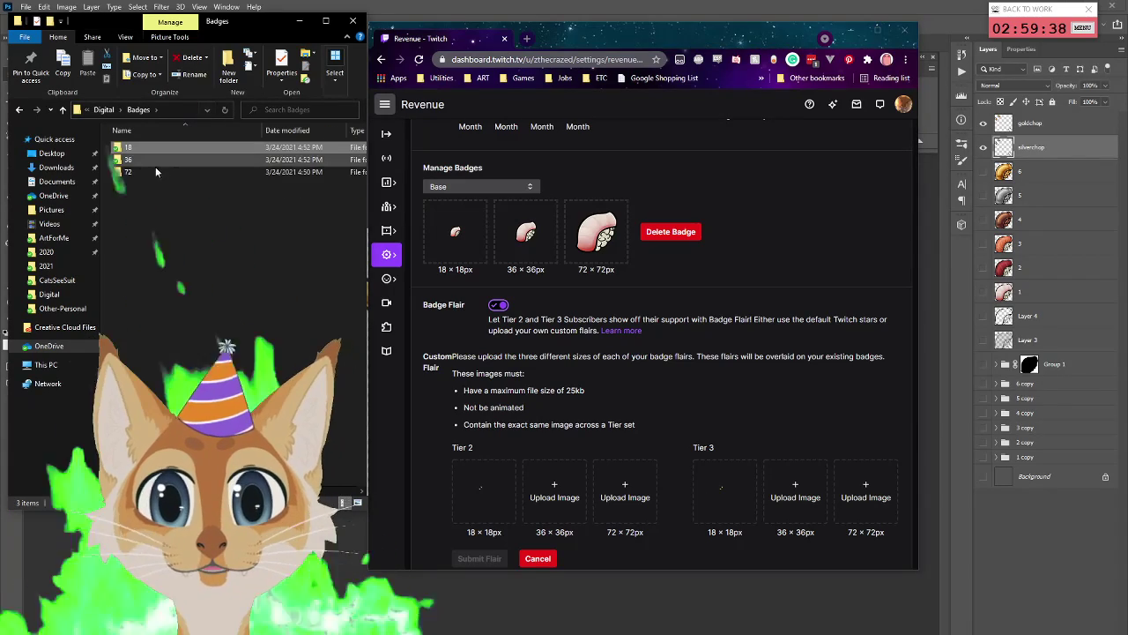
pyautogui.doubleClick(164, 161)
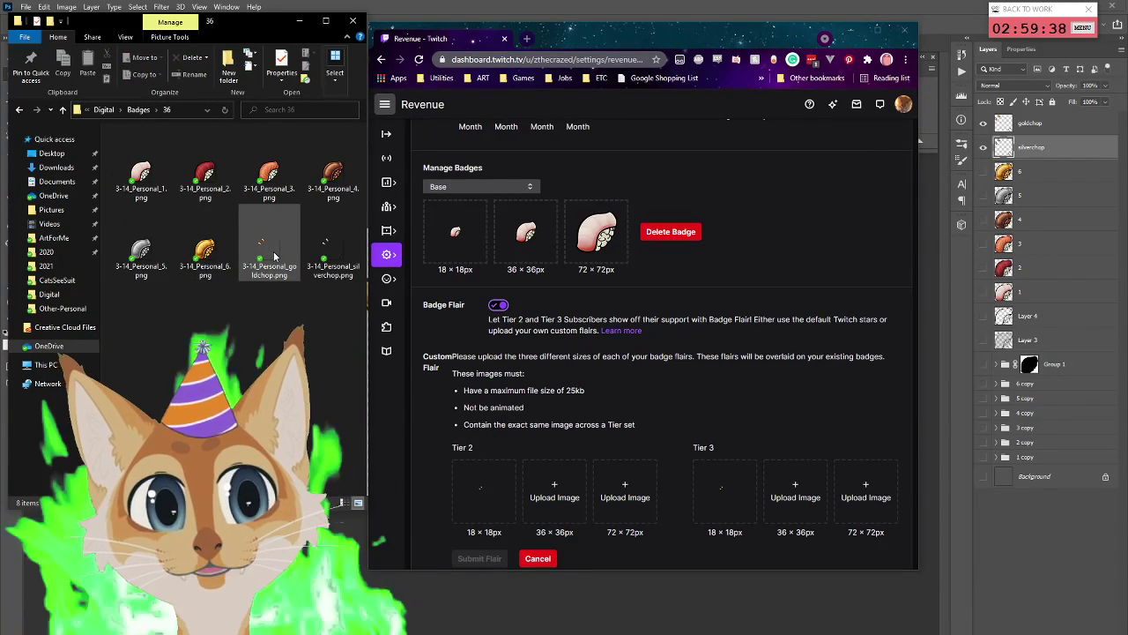
pyautogui.moveTo(274, 256); pyautogui.dragTo(798, 498)
pyautogui.moveTo(328, 251); pyautogui.dragTo(558, 501)
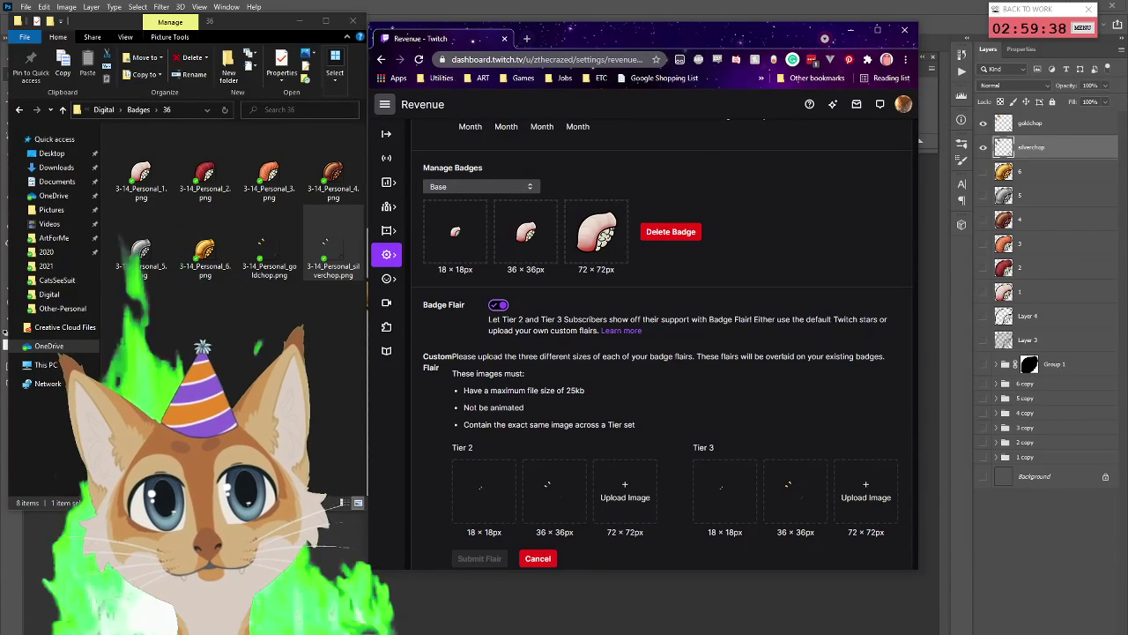
# From the Badges > 72 folder, add silverchop to the Tier 2 72 × 72 slot and goldchop to the Tier 3 slot
pyautogui.click(139, 110)
pyautogui.doubleClick(132, 172)
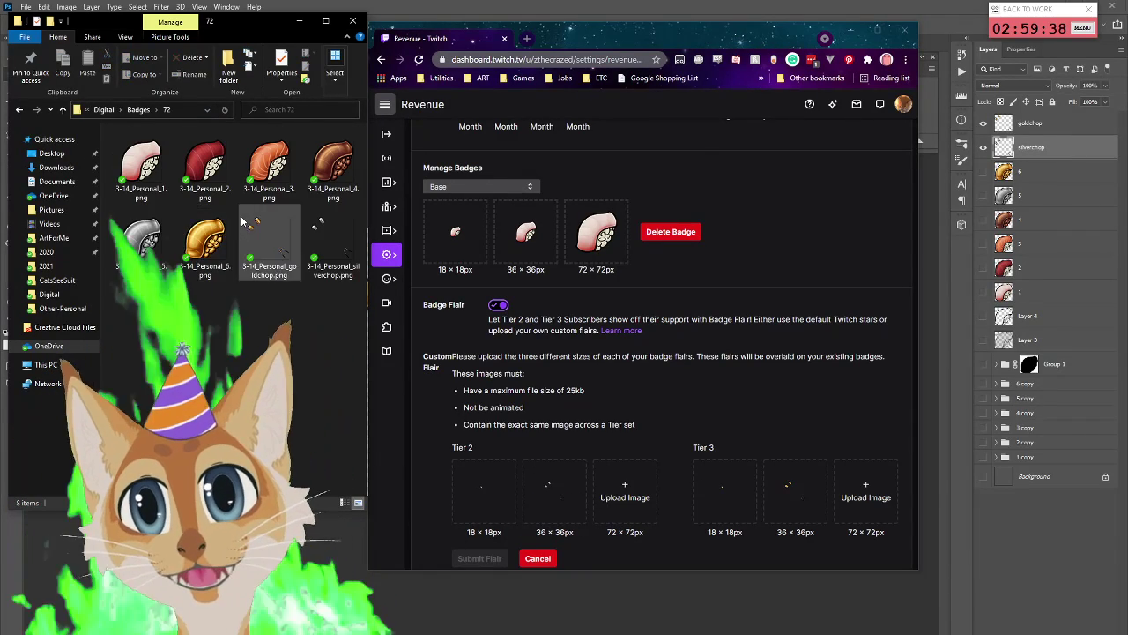
pyautogui.moveTo(332, 243); pyautogui.dragTo(628, 489)
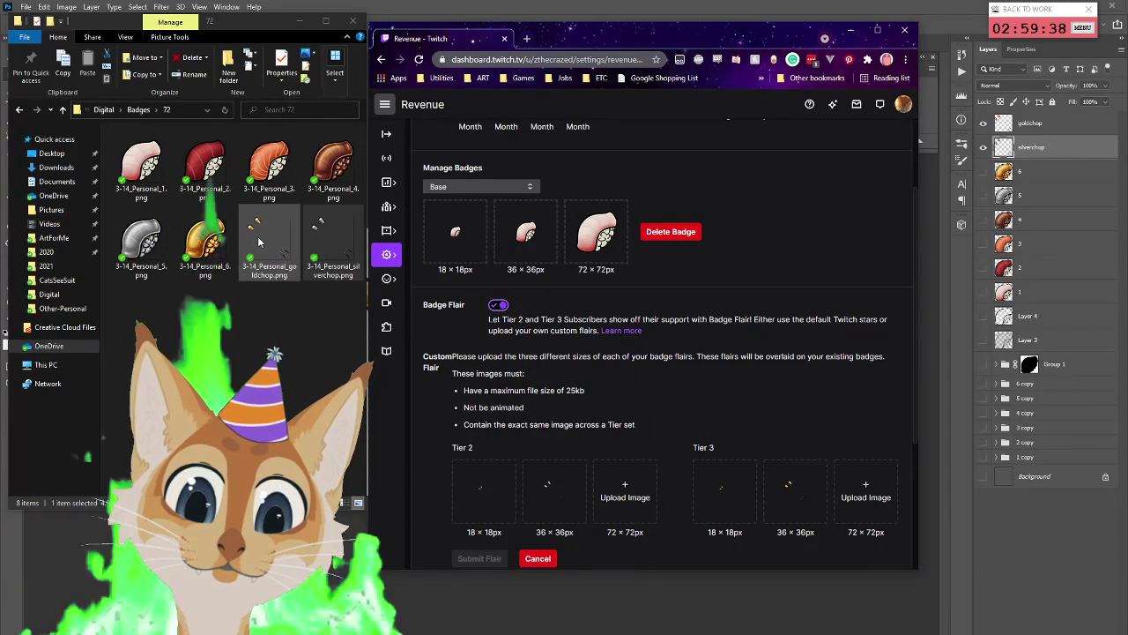
pyautogui.moveTo(268, 247); pyautogui.dragTo(865, 485)
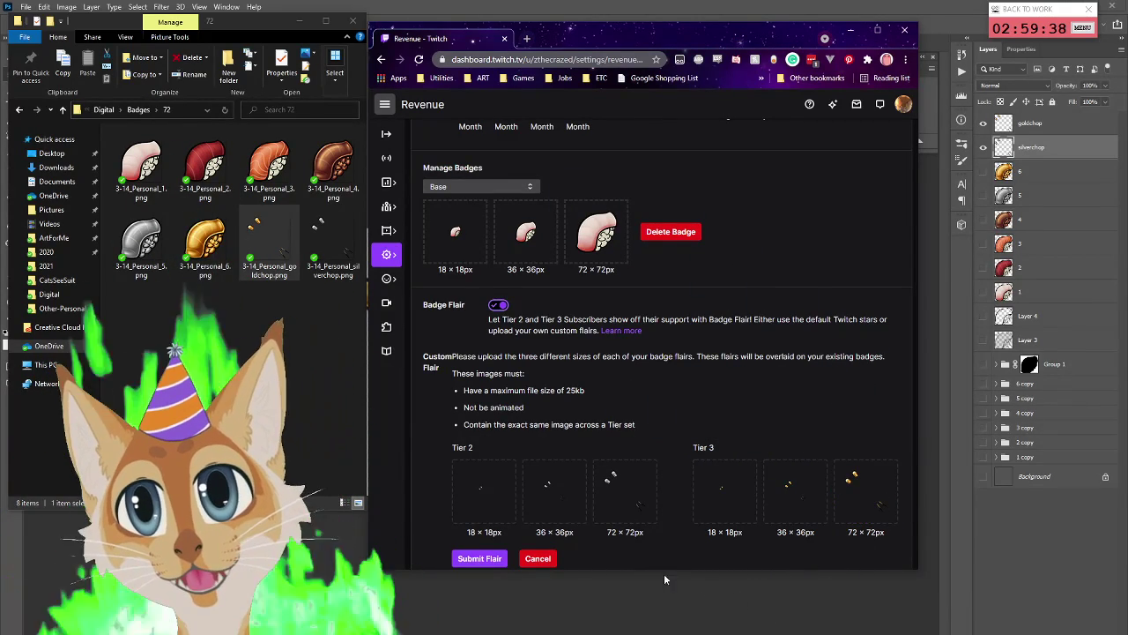
# Check the Tier 2 and Tier 3 flair previews, and submit the custom flair with the image rights confirmed
pyautogui.click(483, 561)
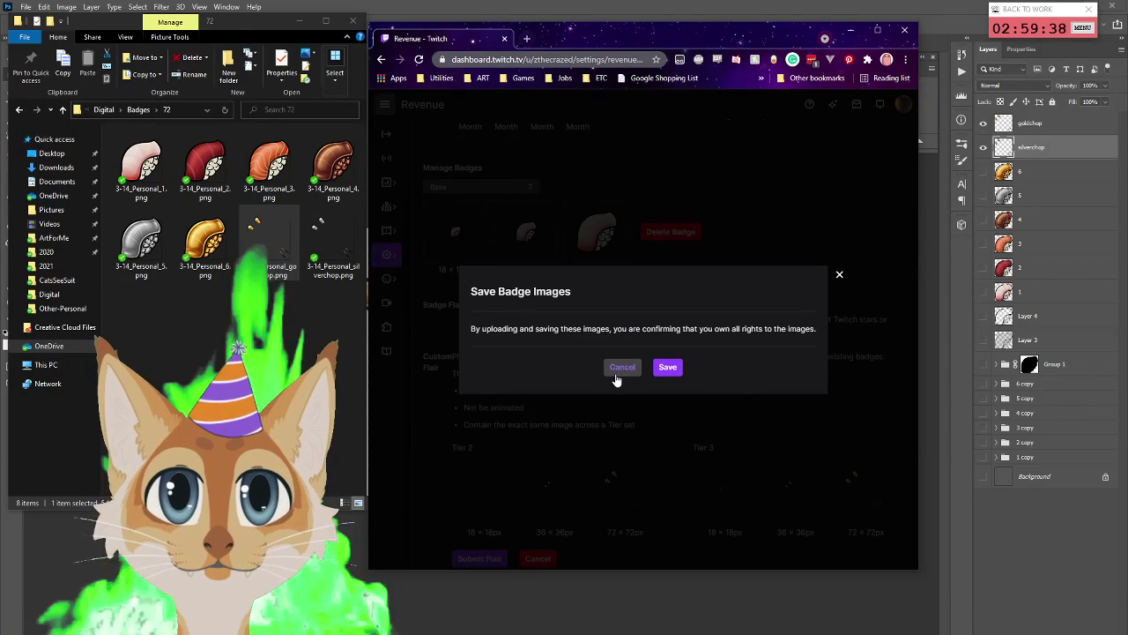
pyautogui.click(841, 276)
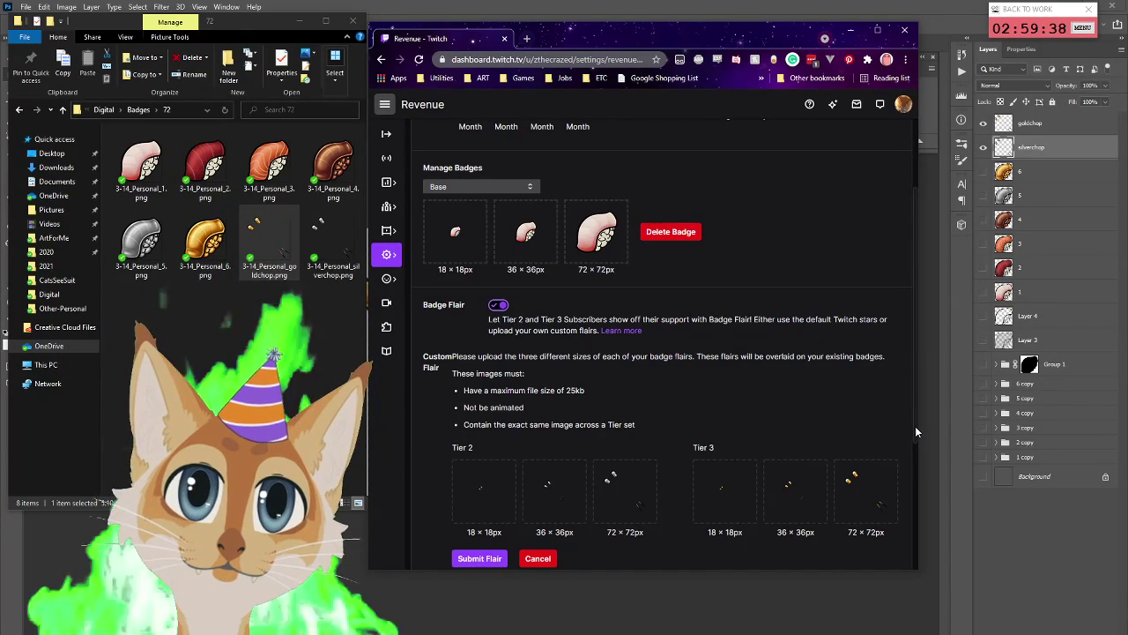
pyautogui.scroll(-2, 891, 414)
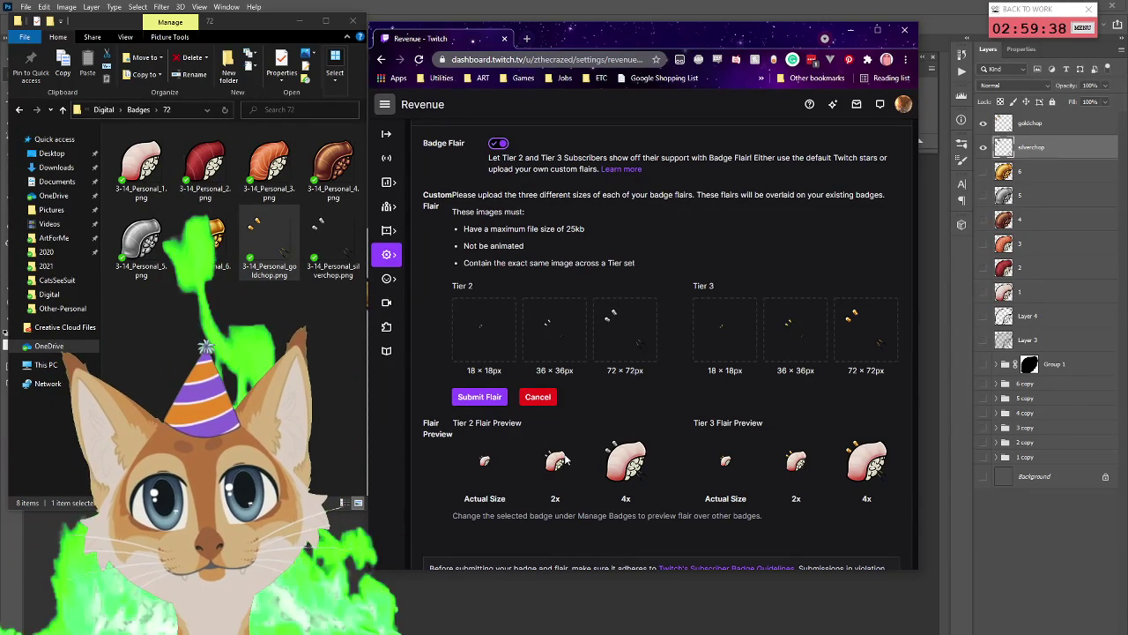
pyautogui.click(479, 397)
pyautogui.press('Return')
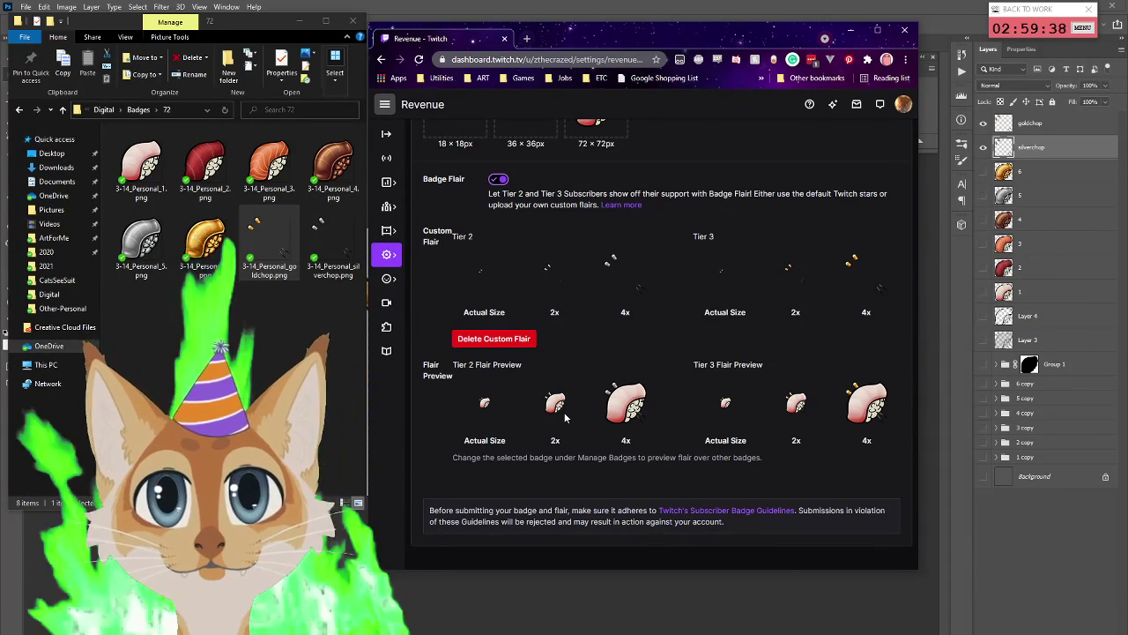
# Compare how the custom flair looks in Twitch's light and dark themes, ending with the dark theme on
pyautogui.scroll(2, 720, 176)
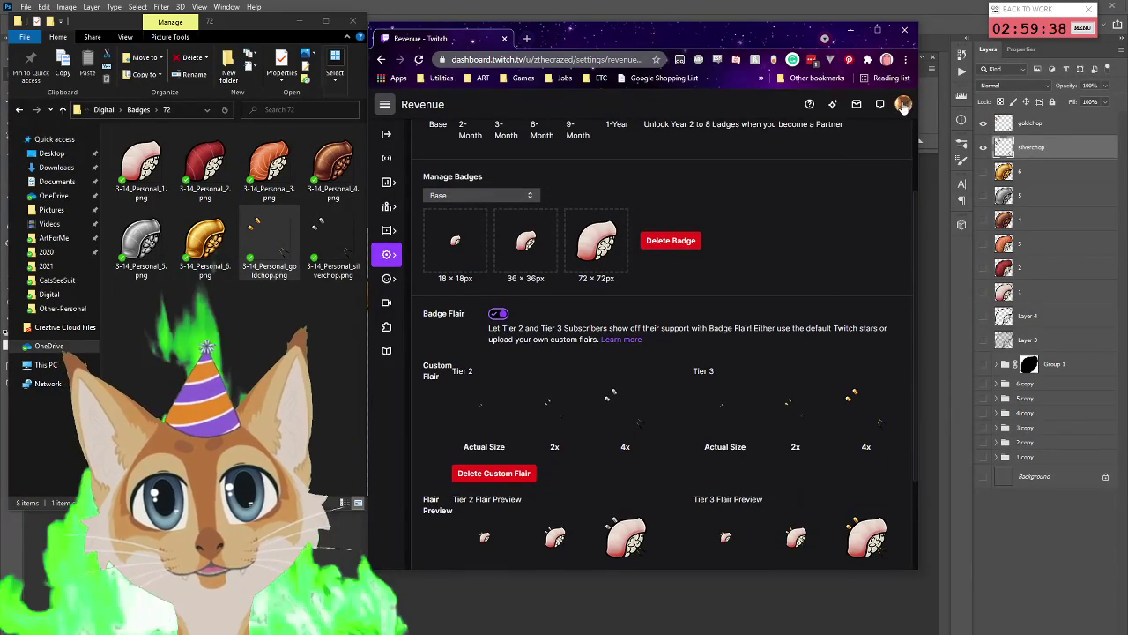
pyautogui.click(903, 104)
pyautogui.click(893, 254)
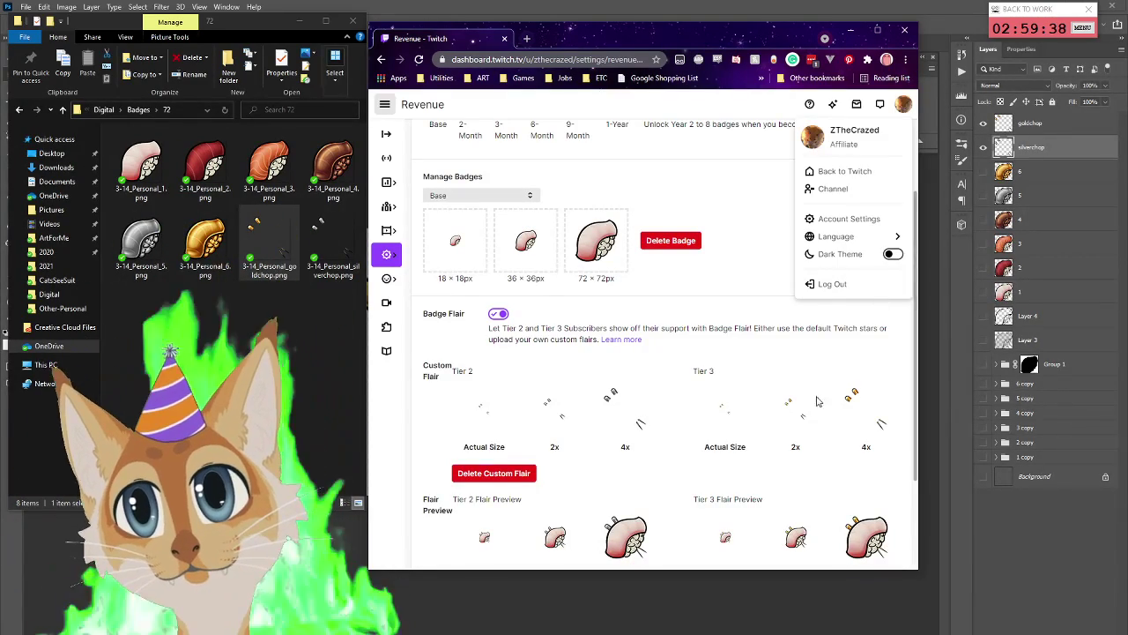
pyautogui.scroll(-1, 690, 499)
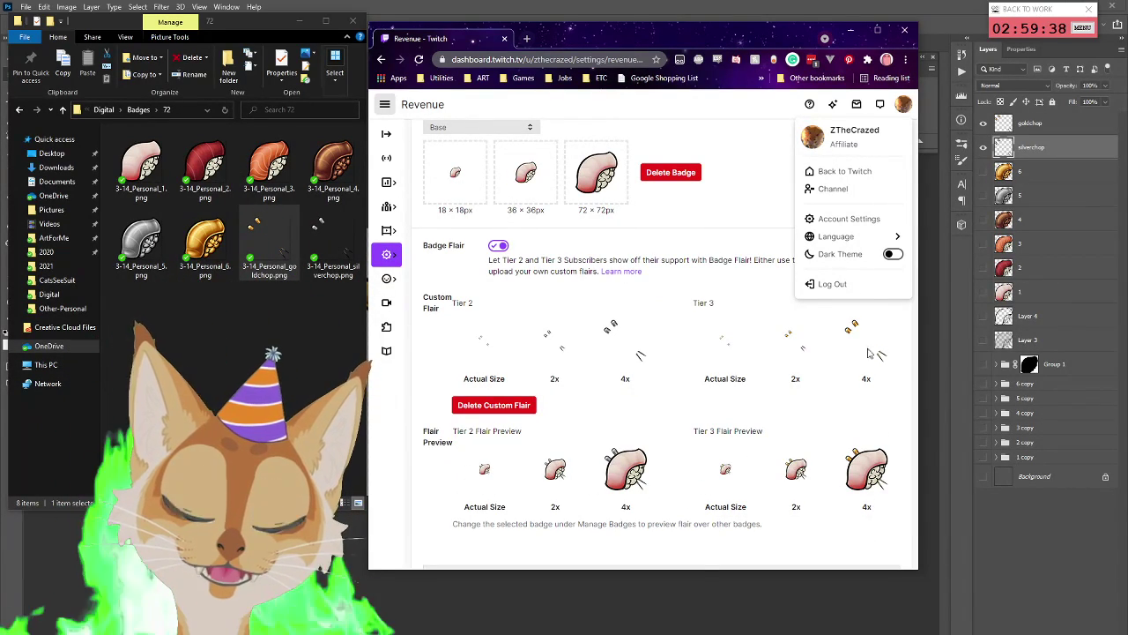
pyautogui.click(891, 257)
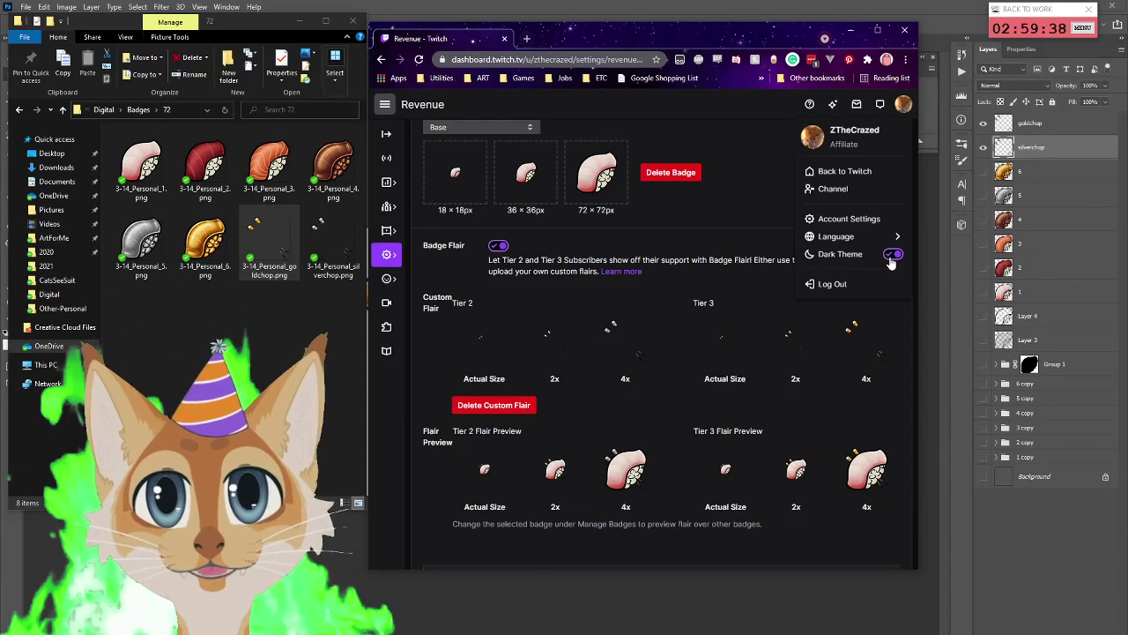
pyautogui.click(892, 256)
pyautogui.click(893, 256)
pyautogui.click(892, 255)
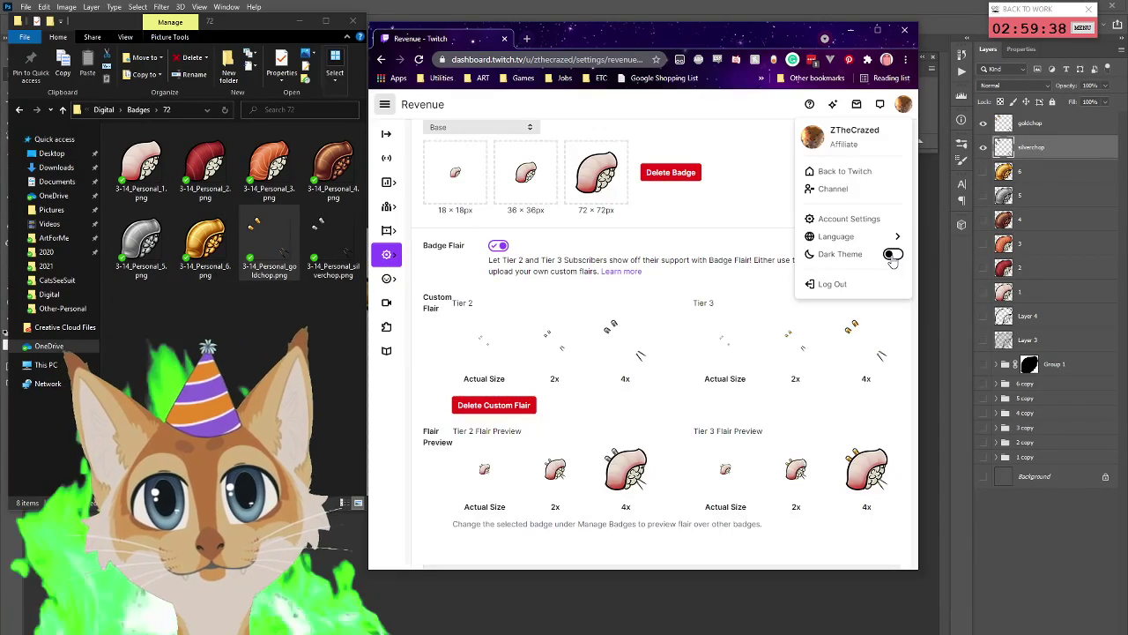
pyautogui.click(892, 256)
pyautogui.click(892, 256)
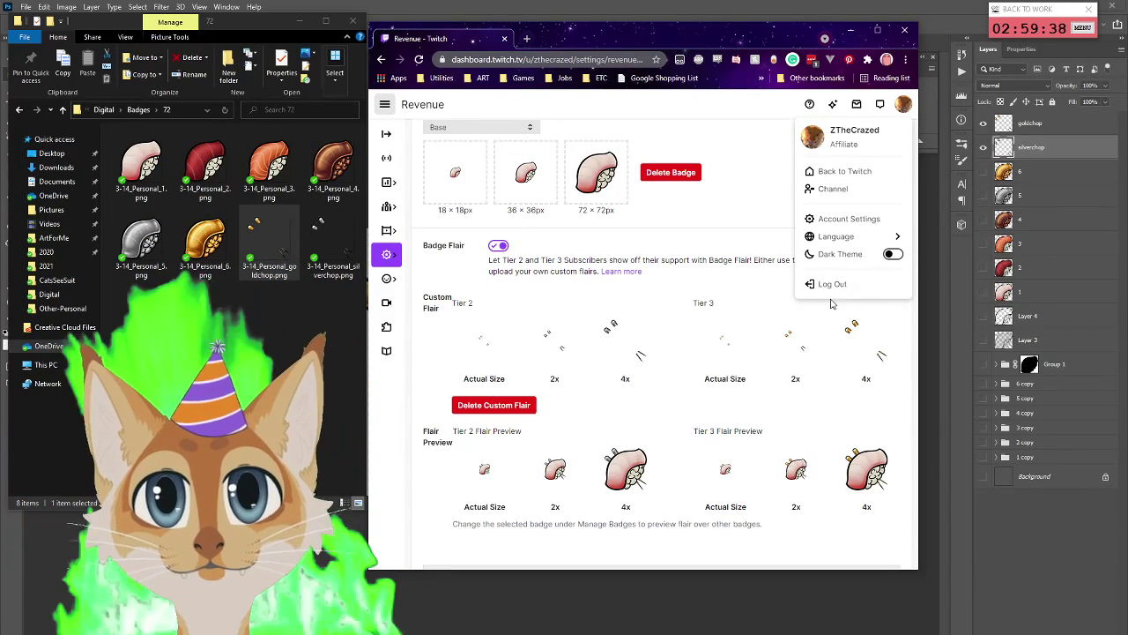
pyautogui.click(893, 254)
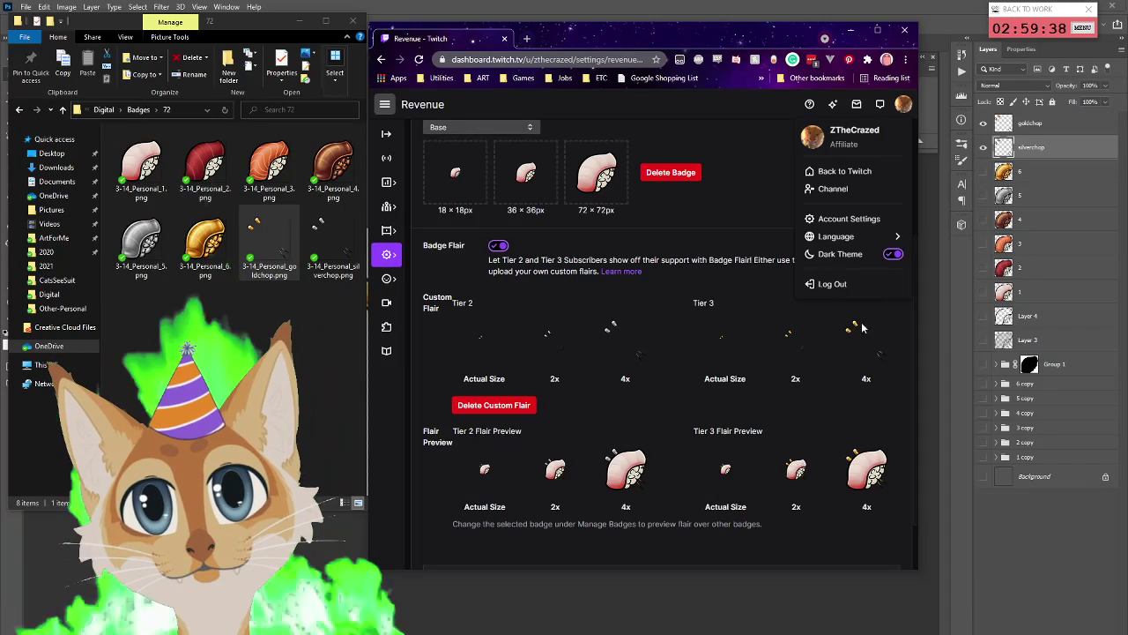
pyautogui.click(904, 106)
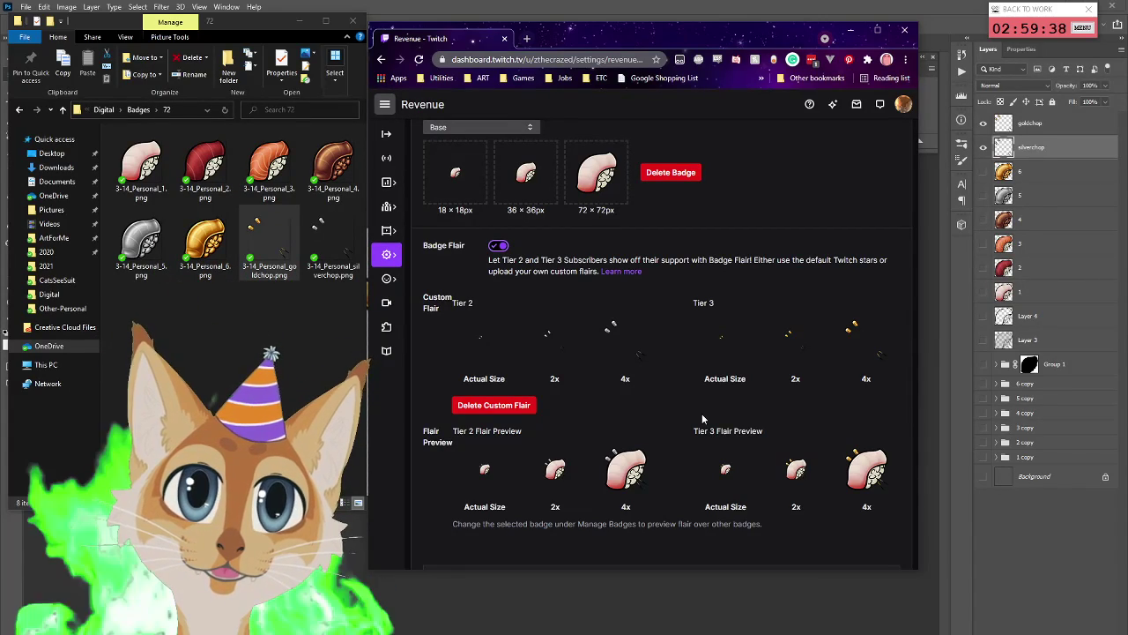
# Close the badge image folder and preview the 1-Year, 9-Month, 6-Month, 3-Month and Base loyalty badges, ending on Base
pyautogui.click(353, 22)
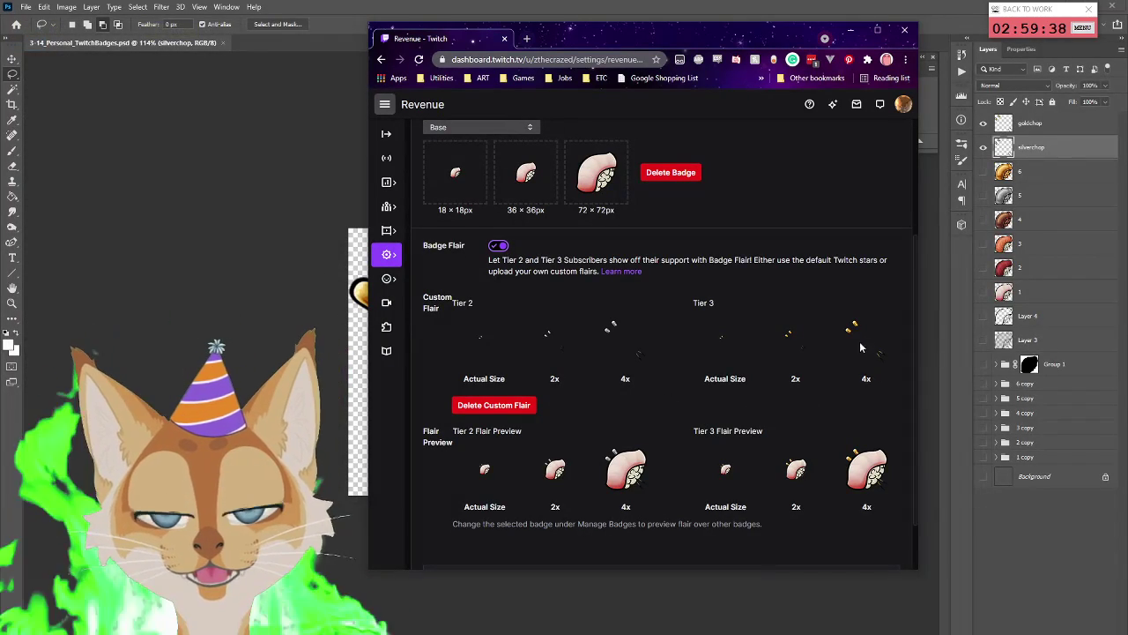
pyautogui.scroll(1, 865, 354)
pyautogui.scroll(2, 661, 353)
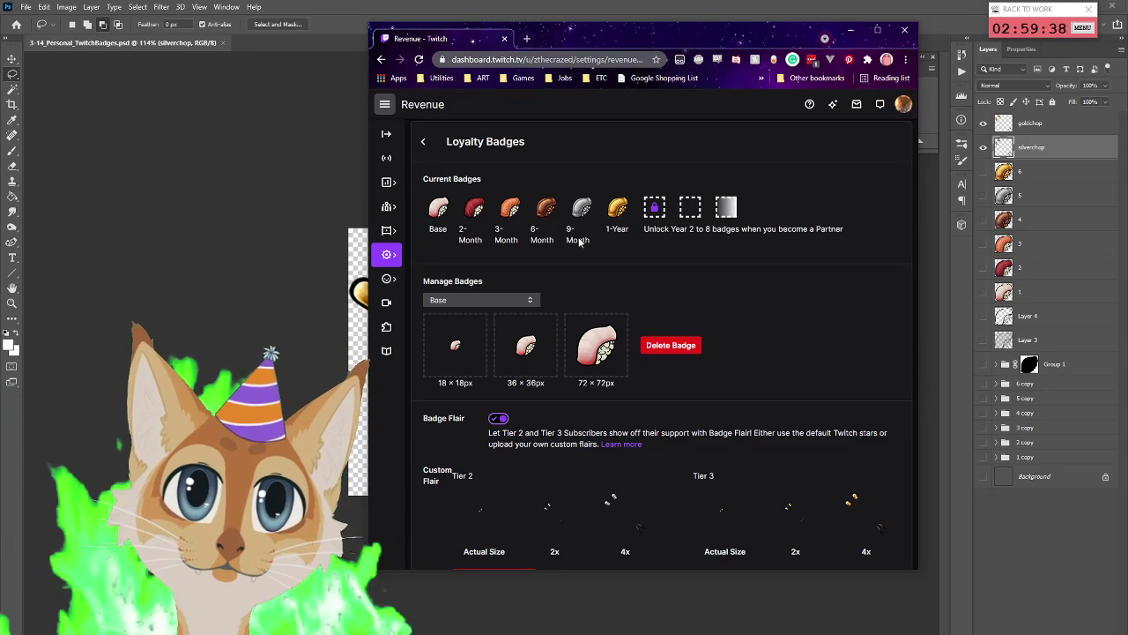
pyautogui.click(514, 301)
pyautogui.click(440, 410)
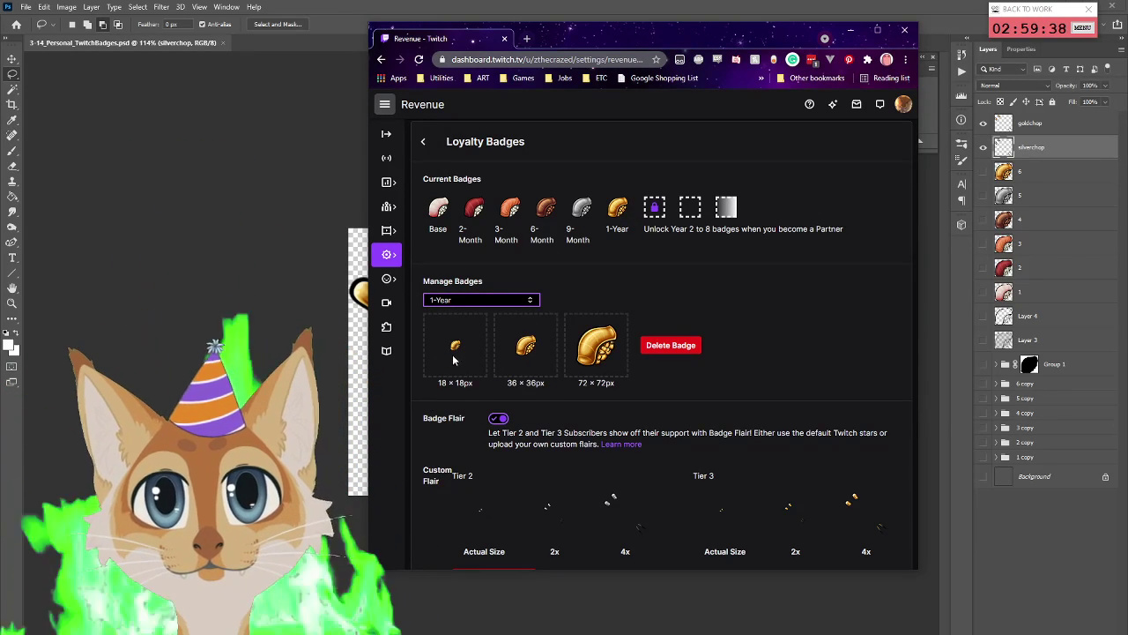
pyautogui.click(485, 301)
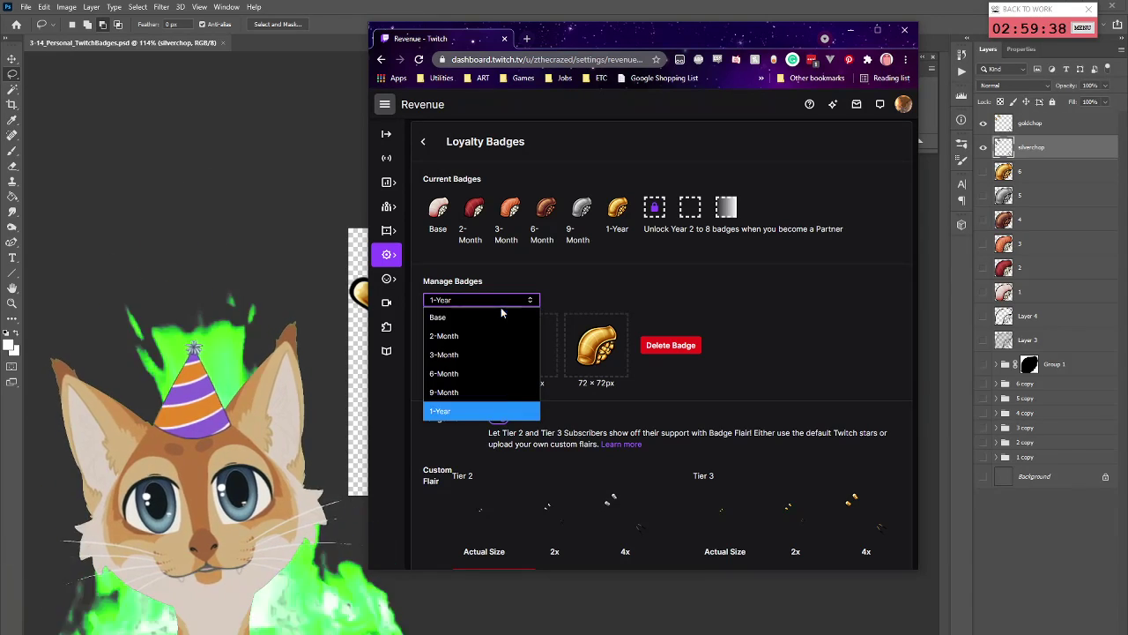
pyautogui.click(458, 391)
pyautogui.click(517, 302)
pyautogui.click(487, 373)
pyautogui.click(516, 300)
pyautogui.click(498, 355)
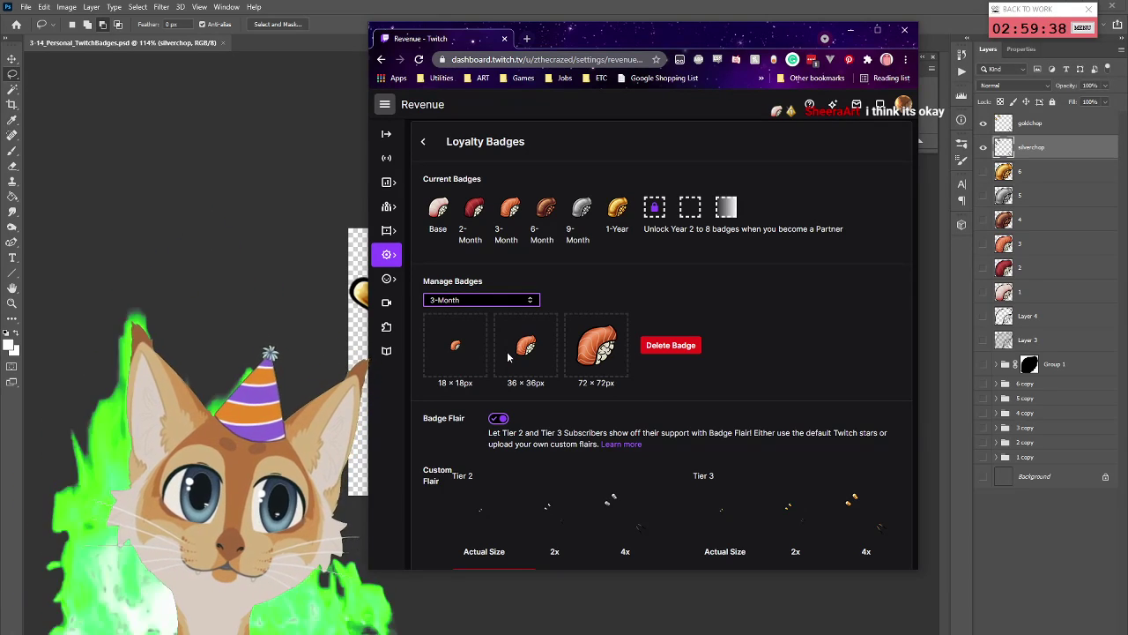
pyautogui.click(481, 300)
pyautogui.click(458, 317)
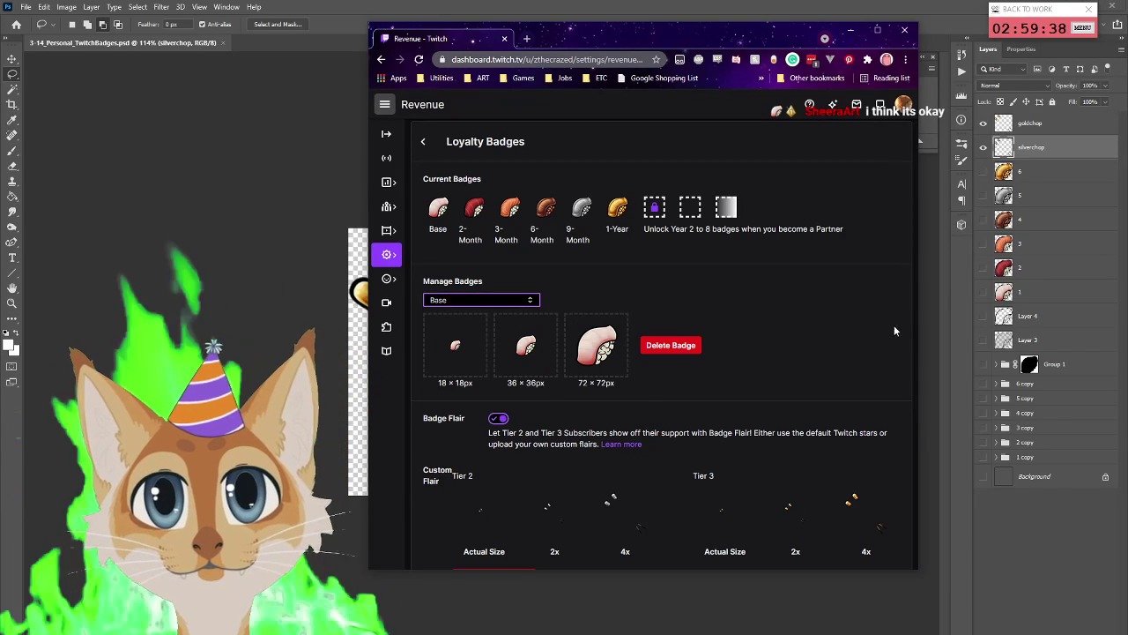
# Look over the Loyalty Badges page with its custom flair, and move the browser window off the canvas monitor
pyautogui.scroll(-1, 476, 317)
pyautogui.scroll(-1, 653, 344)
pyautogui.scroll(2, 653, 344)
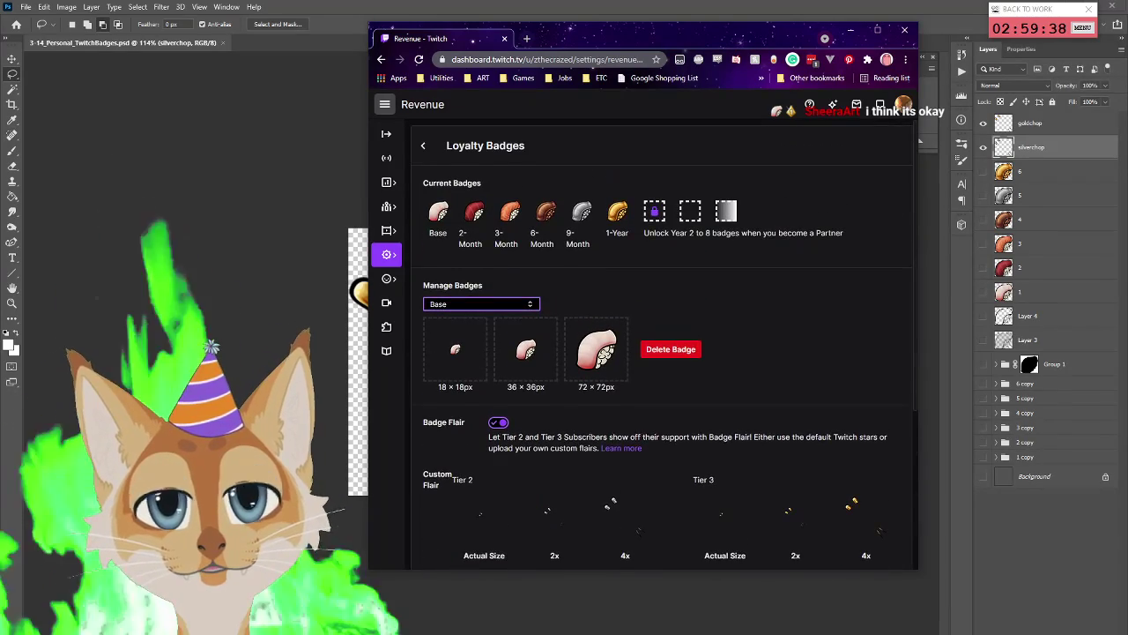
pyautogui.scroll(-2, 652, 344)
pyautogui.scroll(3, 757, 482)
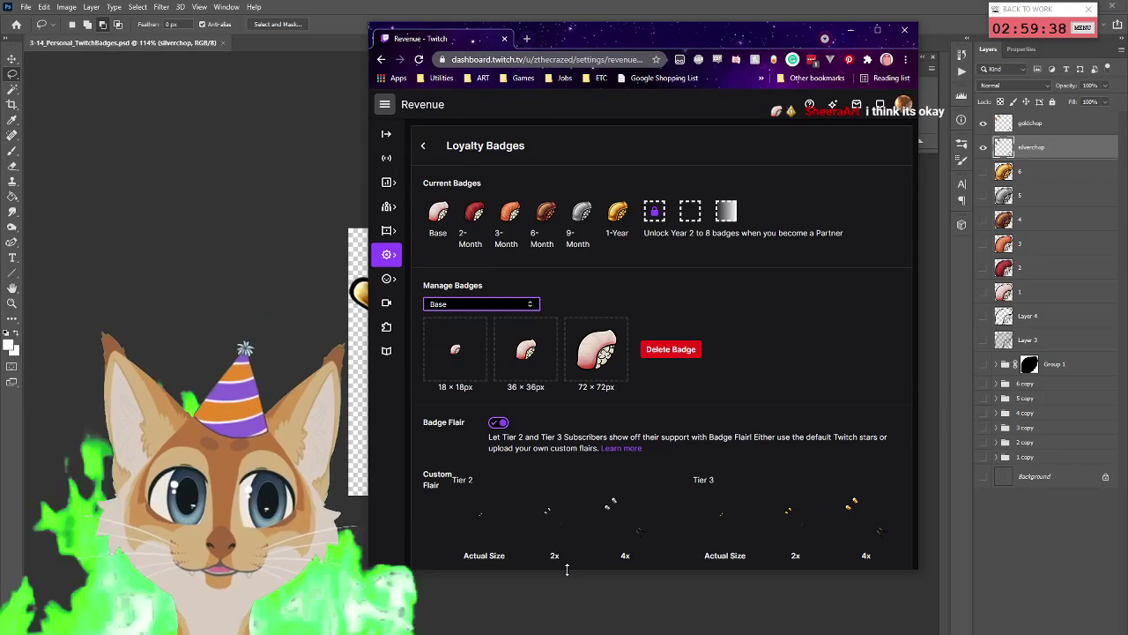
pyautogui.moveTo(715, 35); pyautogui.dragTo(0, 185)
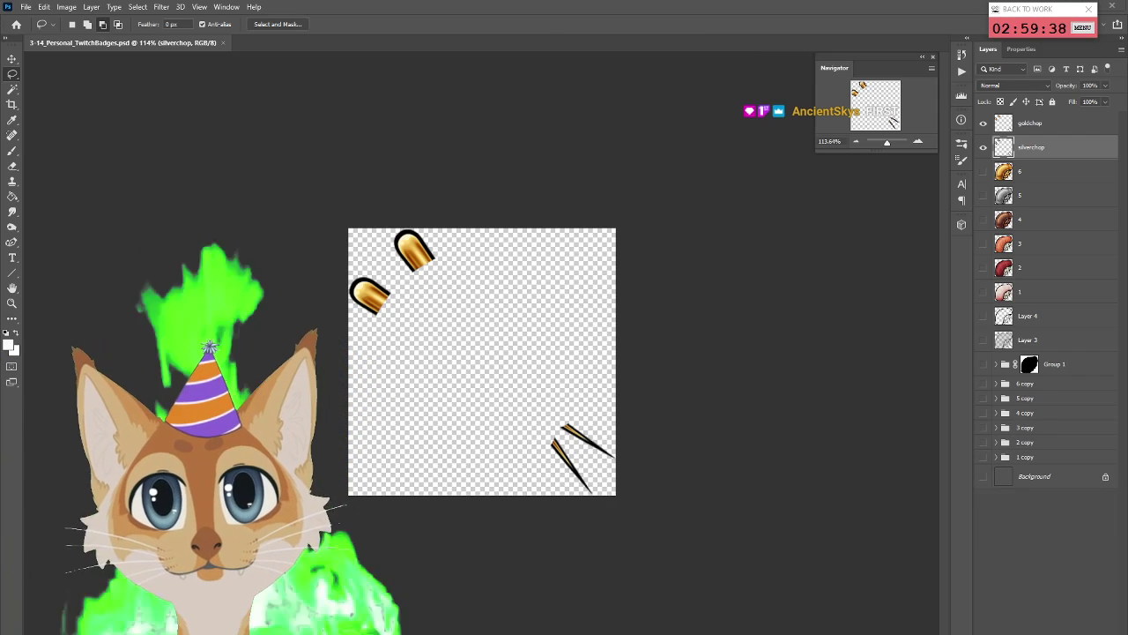
# Bring the Twitch browser window back on screen, show the subscription/badges part of its address, and move the window away again
pyautogui.moveTo(0, 115); pyautogui.dragTo(622, 86)
pyautogui.hotkey('alt', 'Tab')
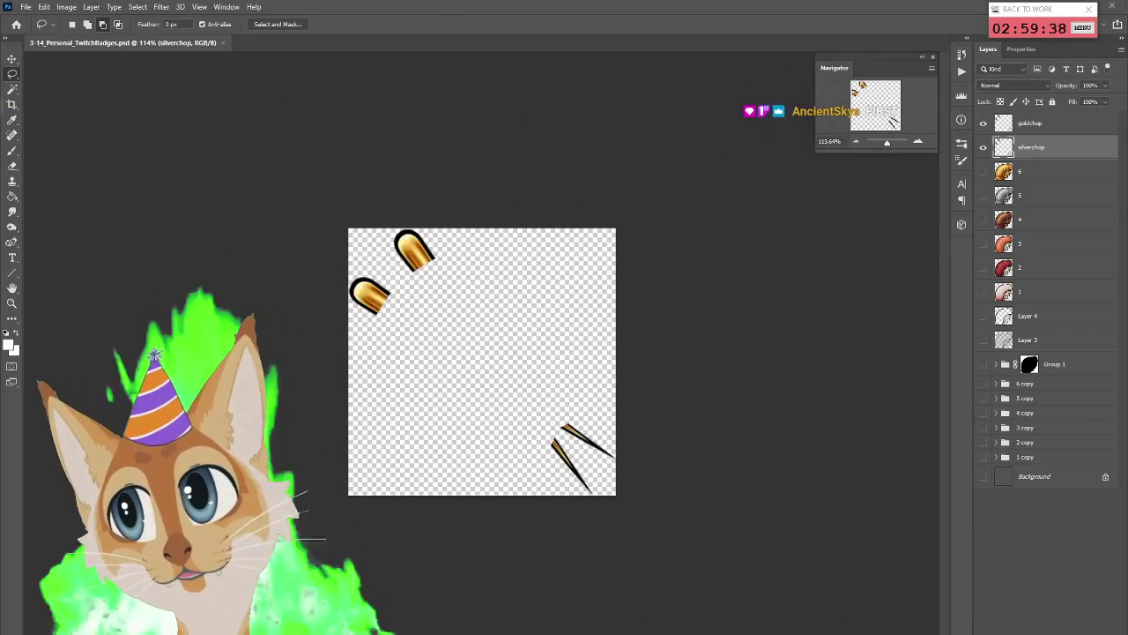
pyautogui.hotkey('alt', 'Tab')
pyautogui.moveTo(373, 58); pyautogui.dragTo(478, 59)
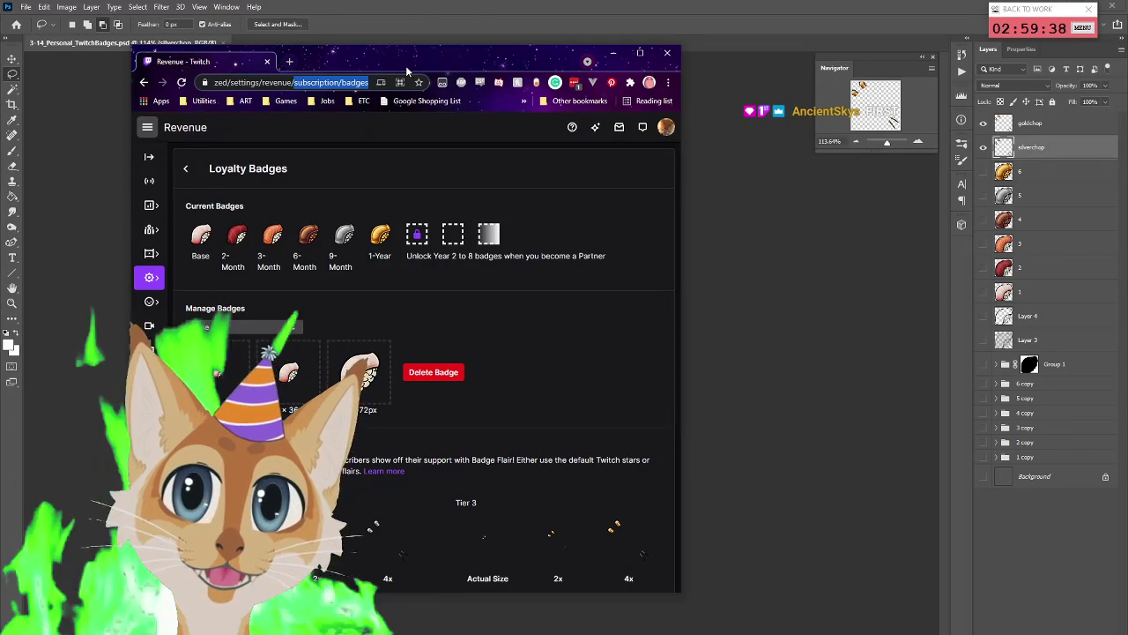
pyautogui.hotkey('alt', 'Tab')
pyautogui.hotkey('alt', 'Tab')
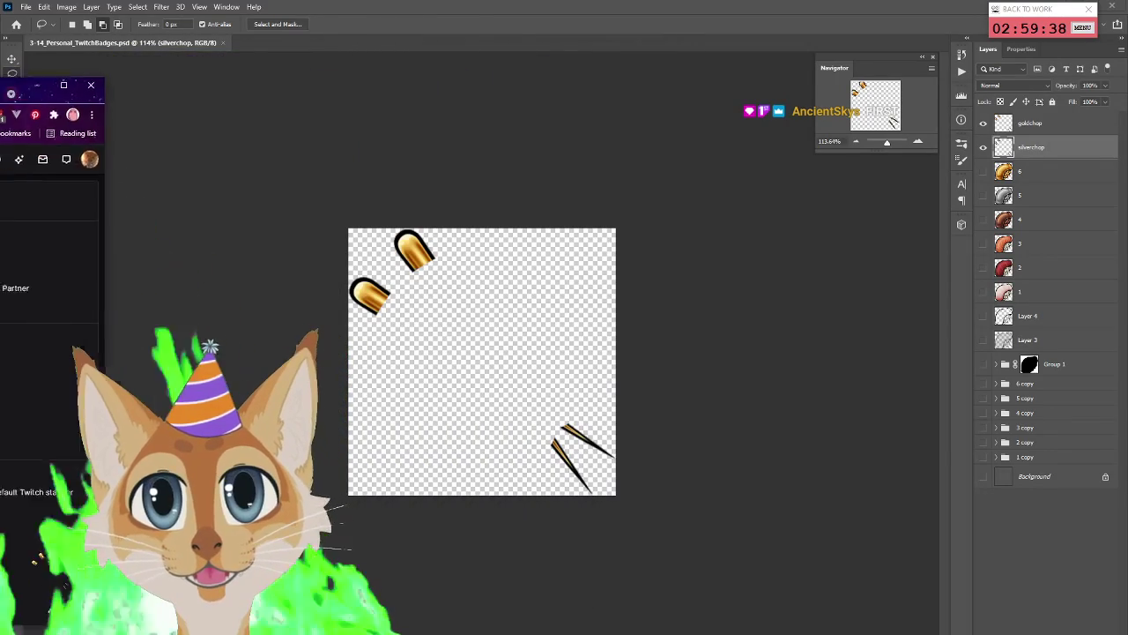
pyautogui.moveTo(287, 124); pyautogui.dragTo(317, 134)
pyautogui.hotkey('alt', 'Tab')
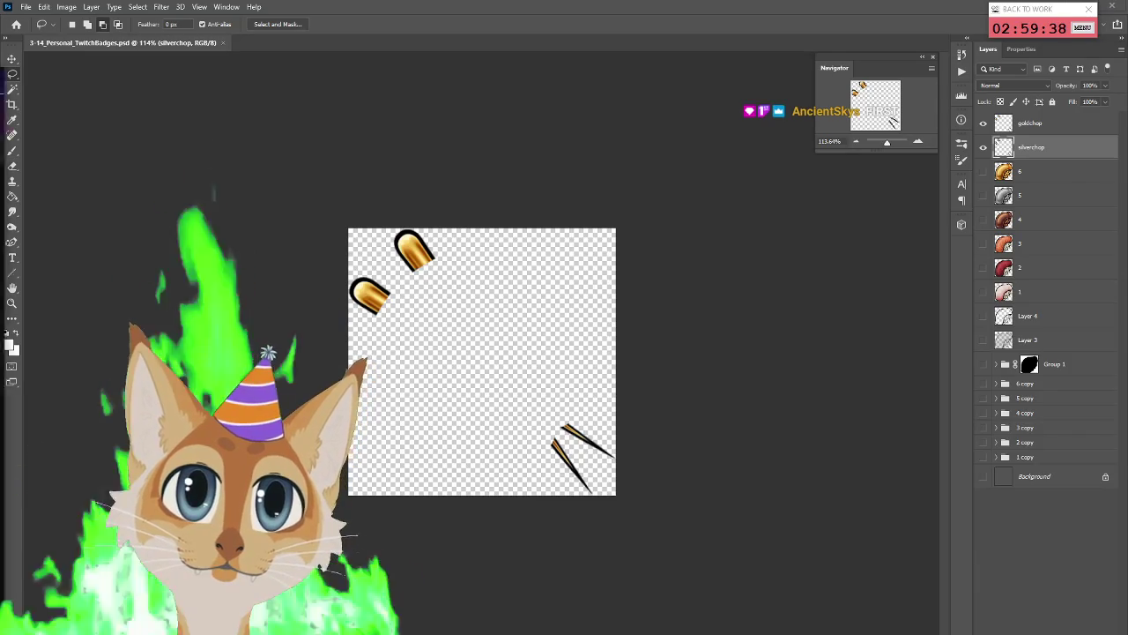
pyautogui.hotkey('alt', 'Tab')
pyautogui.moveTo(290, 96); pyautogui.dragTo(0, 111)
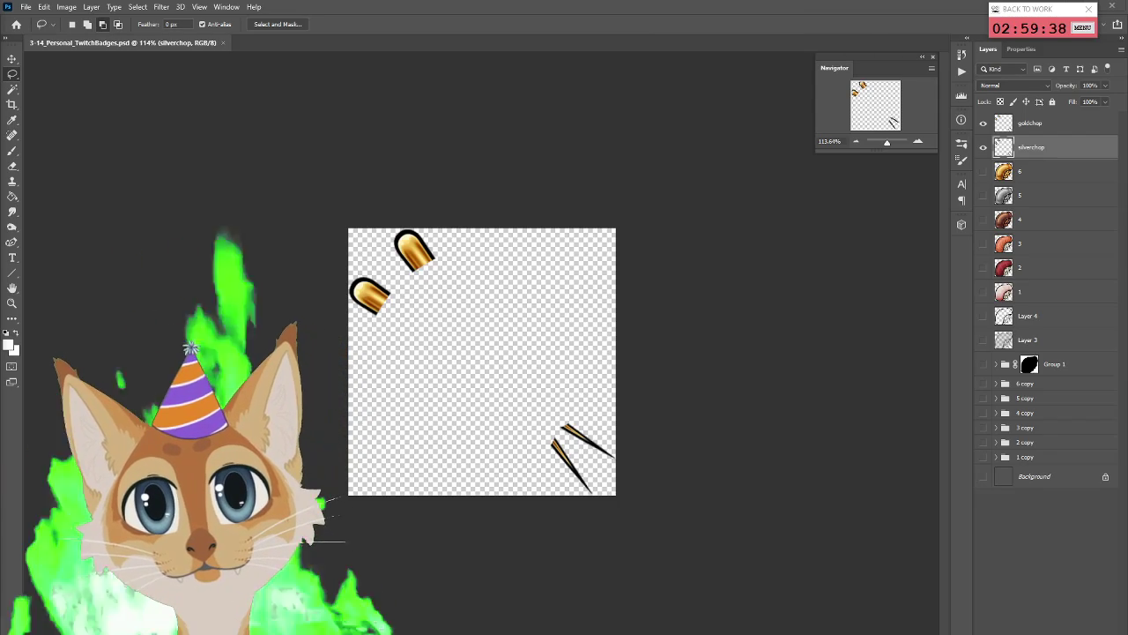
# Bring the stream chat window over the canvas, inspect the Subscriber badge beside a chat message, and move the window away
pyautogui.moveTo(0, 62); pyautogui.dragTo(546, 33)
pyautogui.moveTo(504, 540)
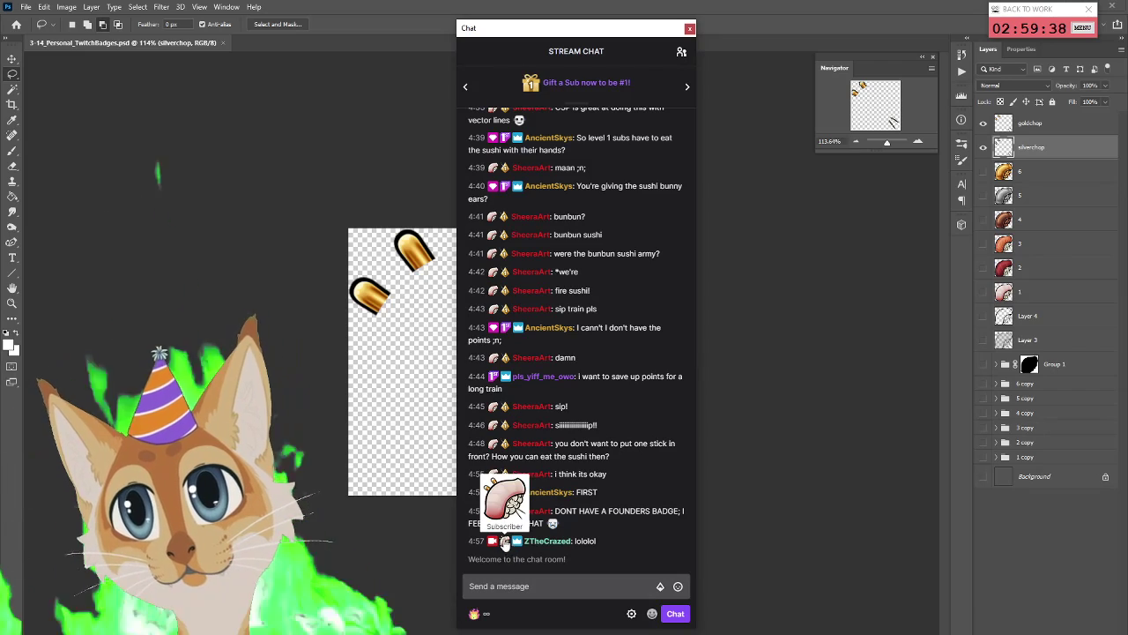
pyautogui.moveTo(495, 479)
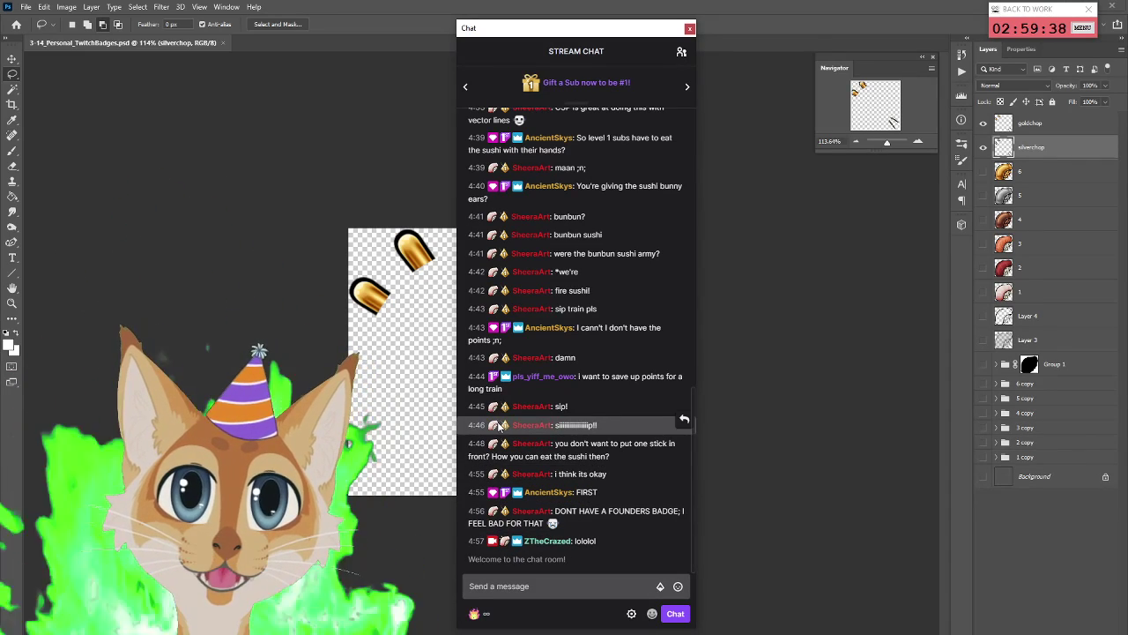
pyautogui.moveTo(567, 32); pyautogui.dragTo(0, 220)
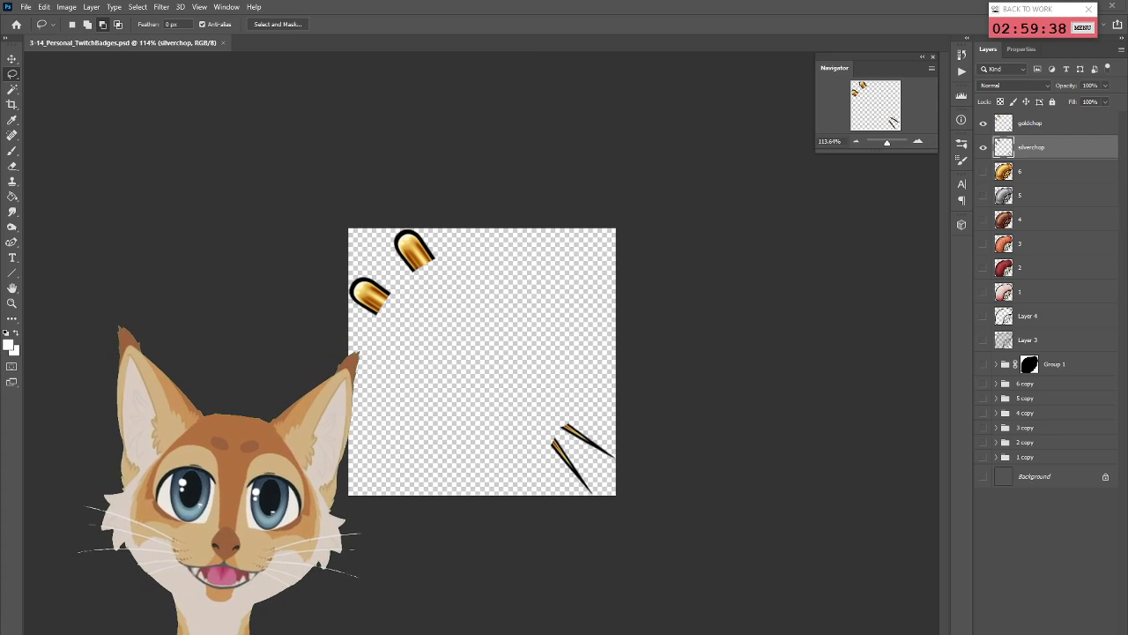
# Bring the notes window onto the screen and show layer 6 beneath the gold chopsticks
pyautogui.moveTo(398, 241); pyautogui.dragTo(619, 59)
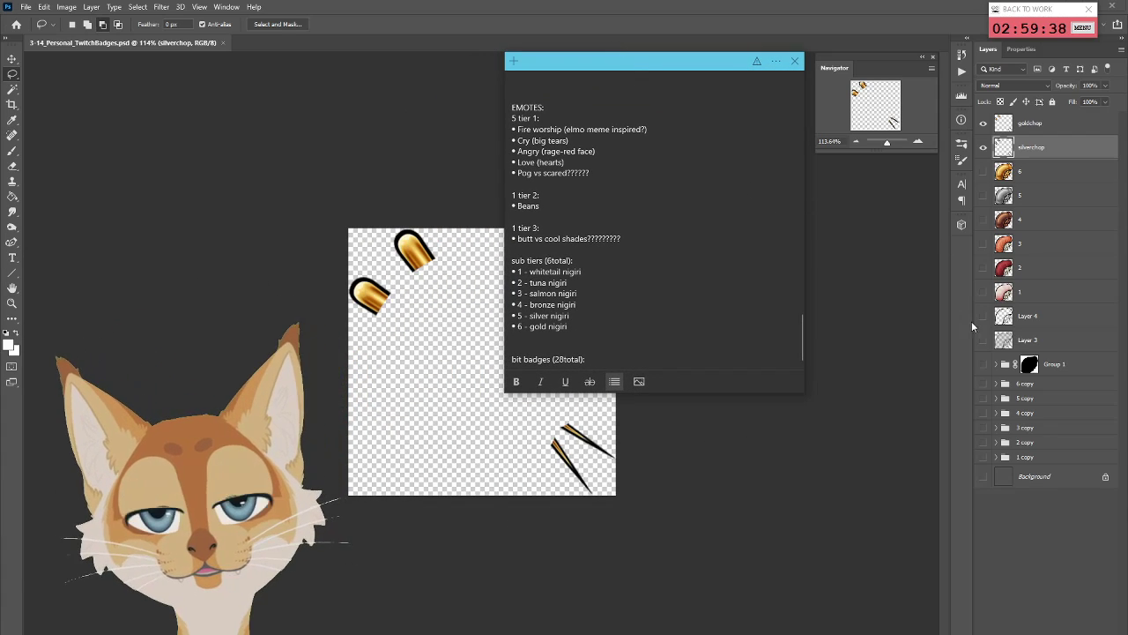
pyautogui.click(984, 172)
pyautogui.click(984, 172)
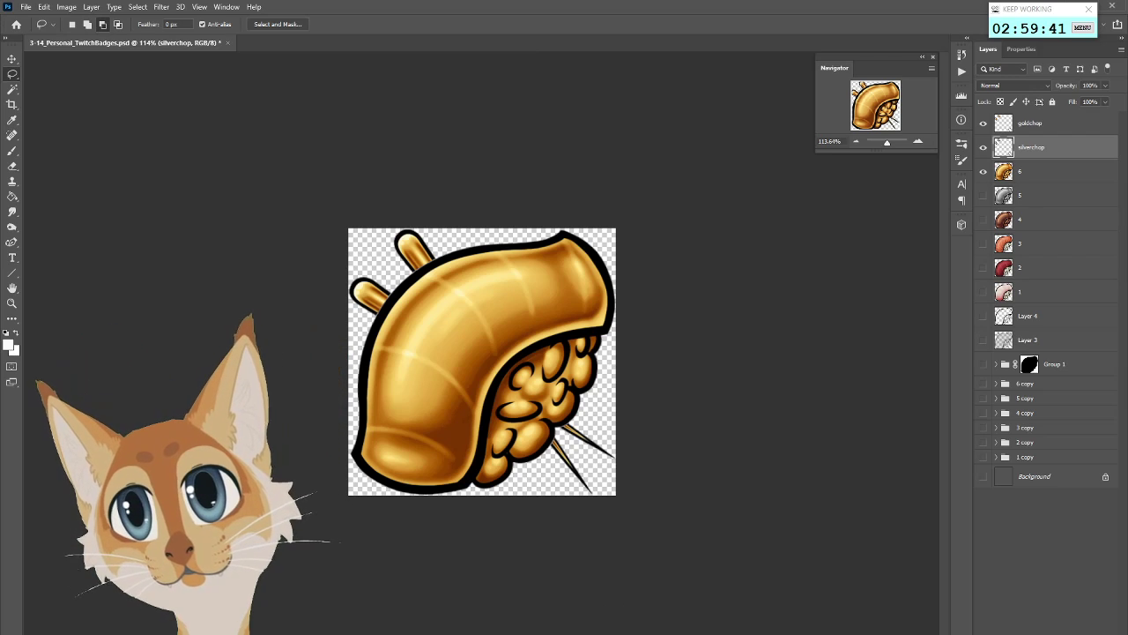
# Move the notes window clear of the artwork and strike through all six sub tier items, from whitetail to gold nigiri
pyautogui.hotkey('alt', 'Tab')
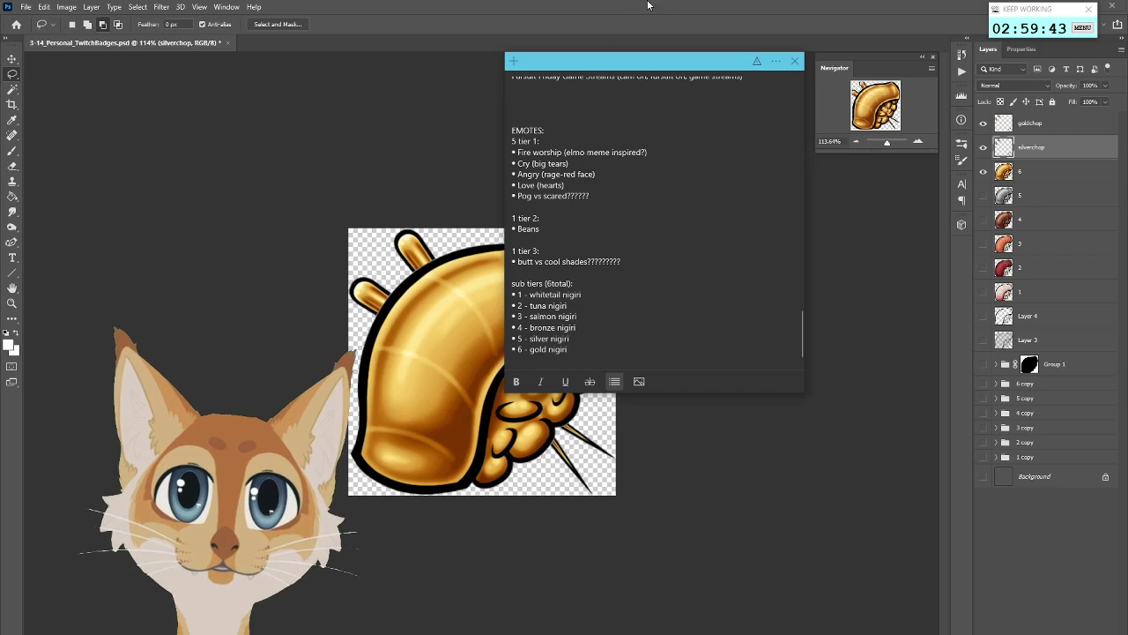
pyautogui.moveTo(687, 62); pyautogui.dragTo(809, 63)
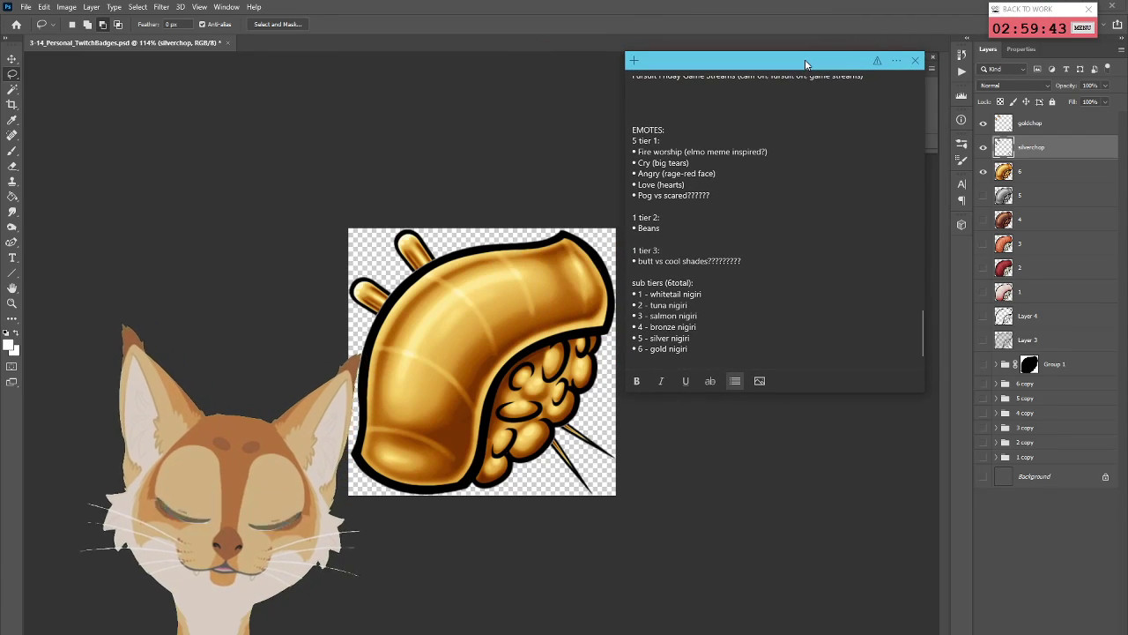
pyautogui.moveTo(690, 350); pyautogui.dragTo(638, 294)
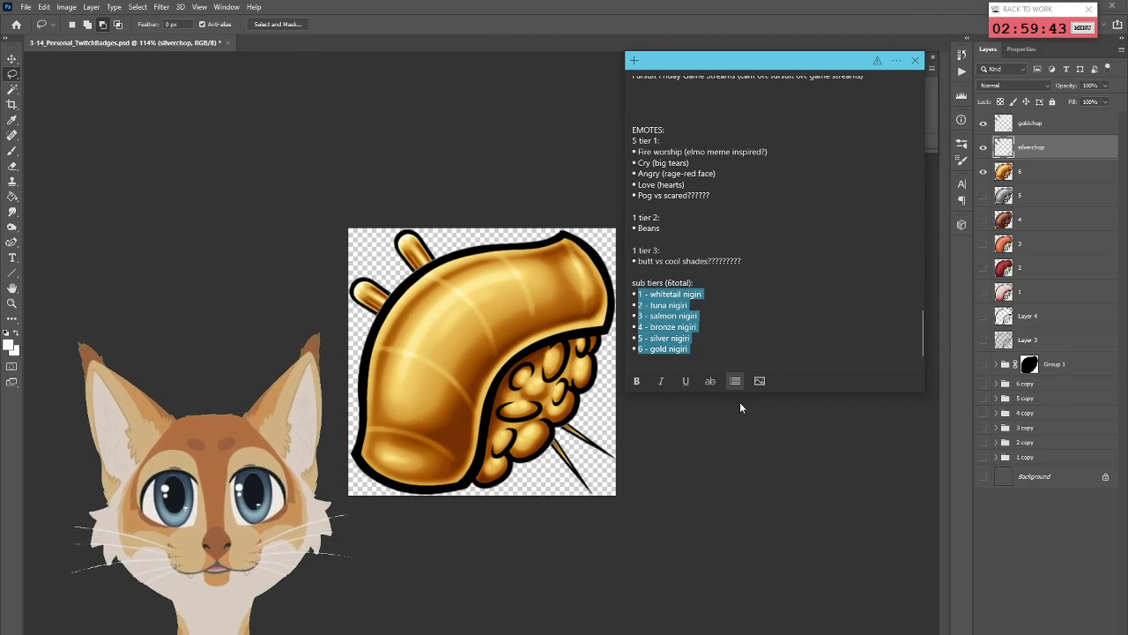
pyautogui.click(712, 384)
# Strike through the Fire worship item in the tier 1 emotes list of the notes
pyautogui.moveTo(686, 185); pyautogui.dragTo(767, 152)
pyautogui.click(791, 151)
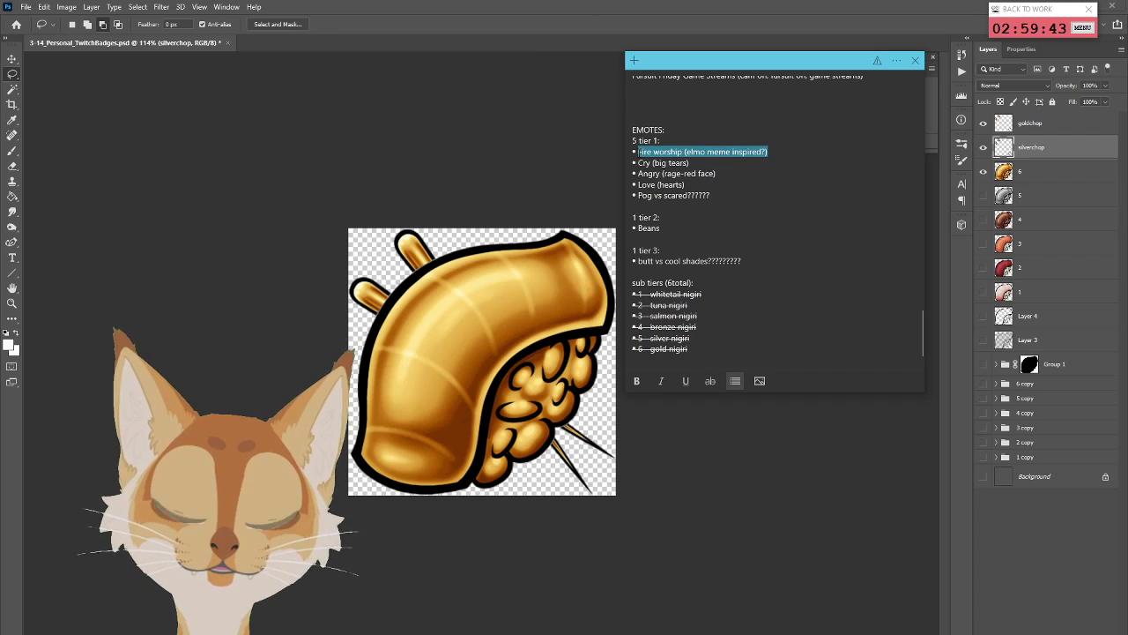
pyautogui.click(712, 380)
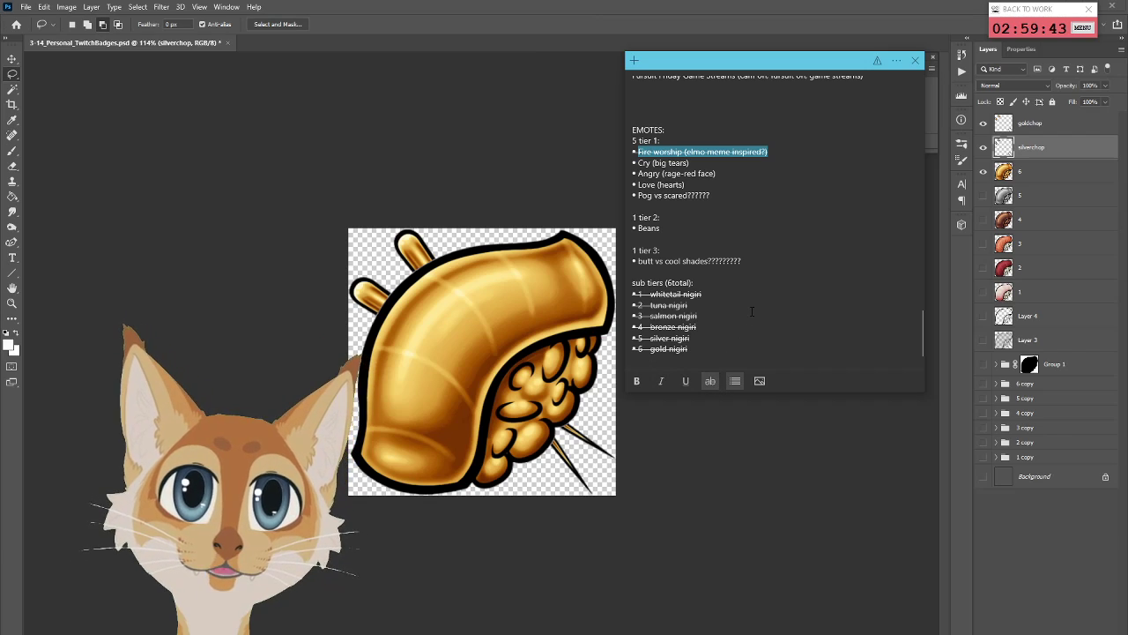
# Examine the remaining emote ideas and the bit badges entry in the notes
pyautogui.scroll(-1, 752, 311)
pyautogui.click(769, 259)
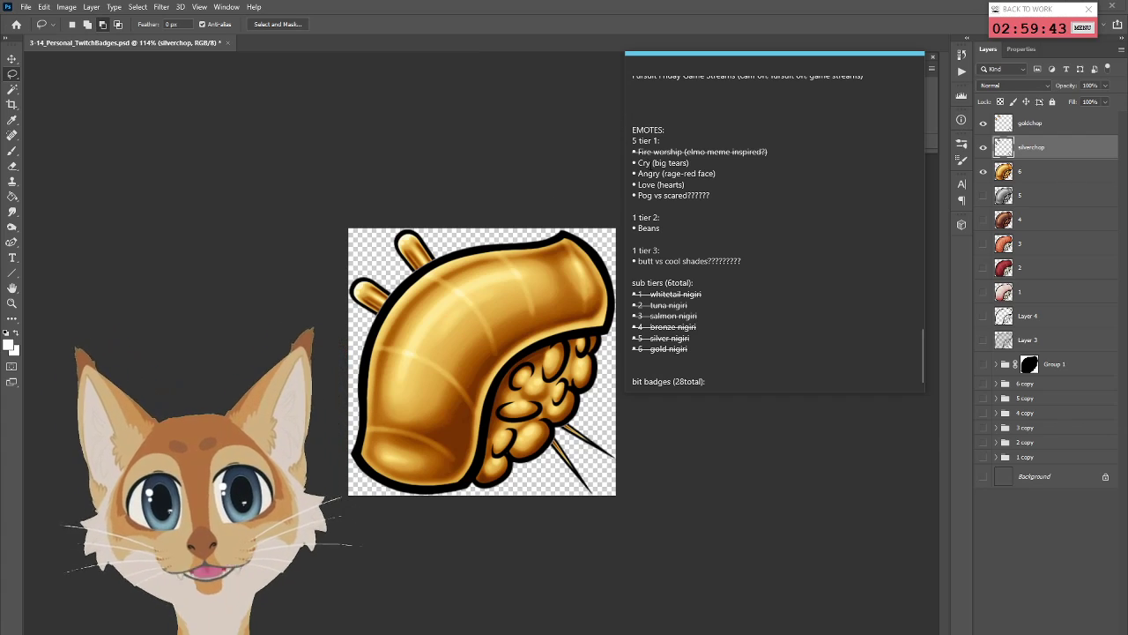
pyautogui.click(650, 174)
pyautogui.moveTo(647, 184); pyautogui.dragTo(684, 185)
pyautogui.click(642, 173)
pyautogui.click(702, 173)
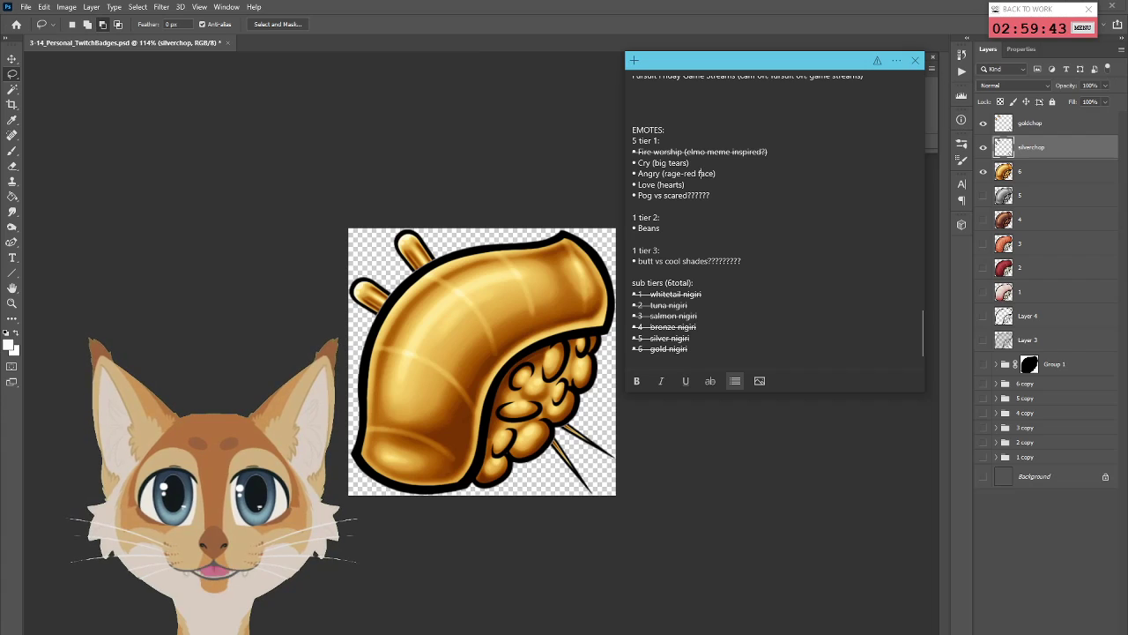
pyautogui.hotkey('alt', 'Tab')
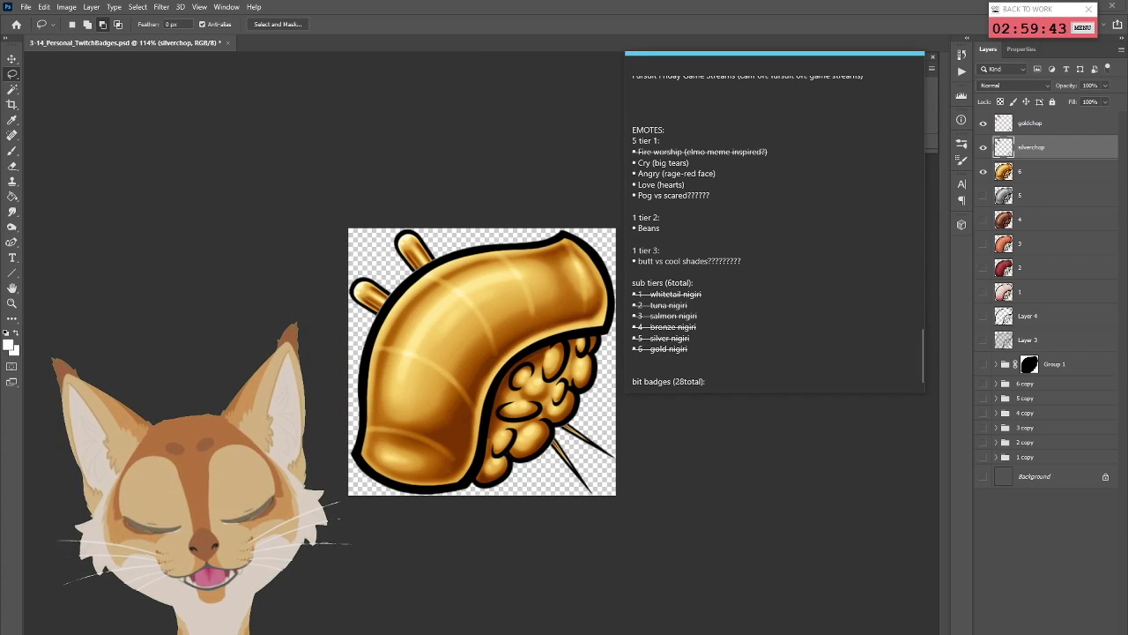